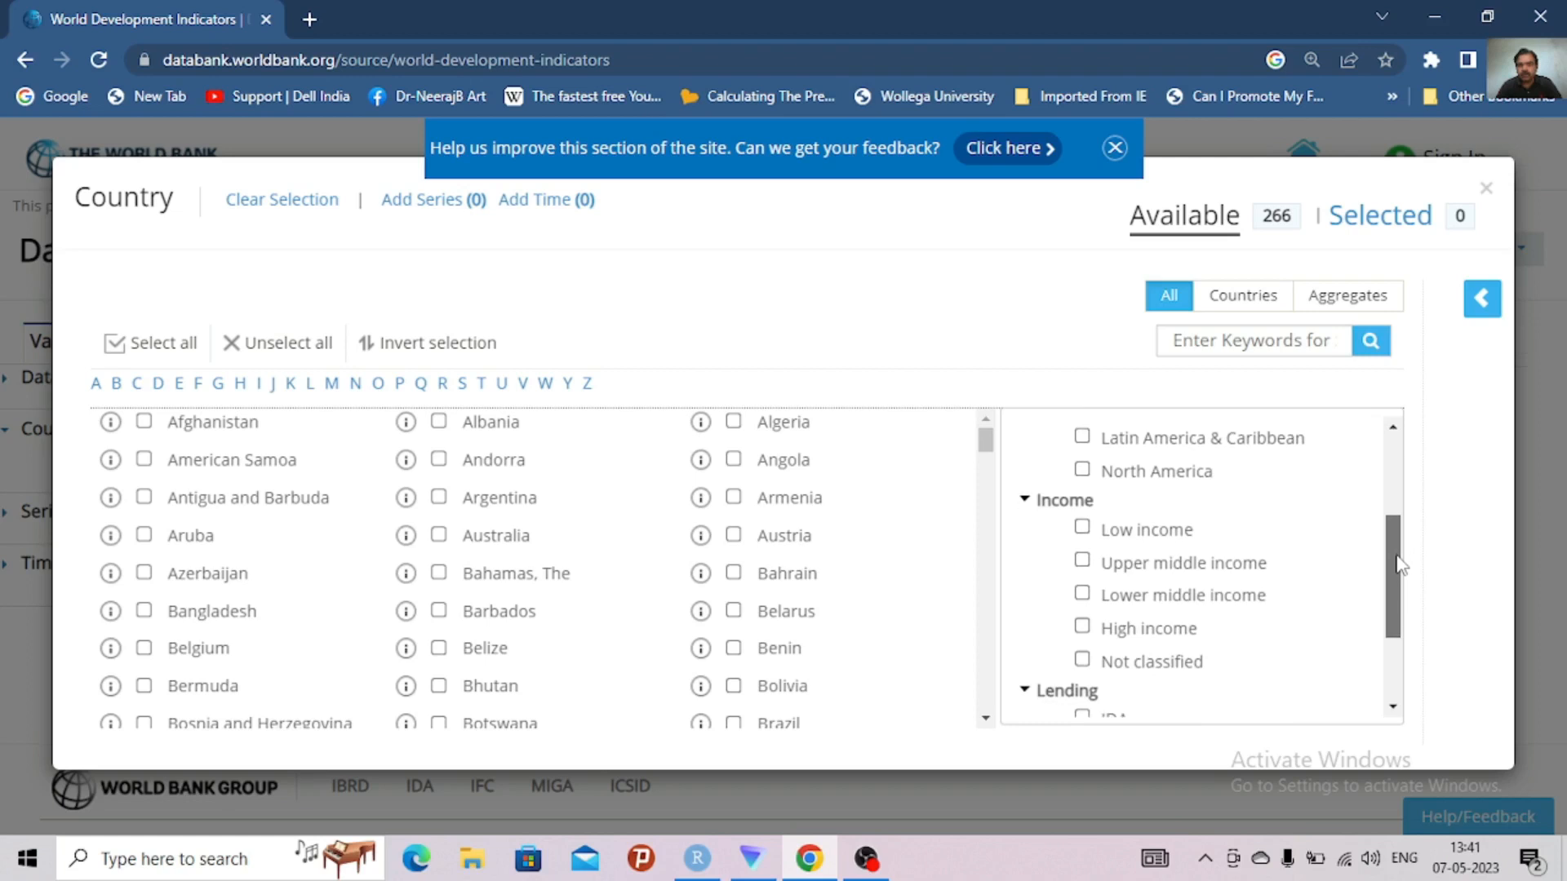
Filter the country list to high income and select all matching countries, dismissing the feedback banner
{"action": "left_click", "coordinate": [1082, 626]}
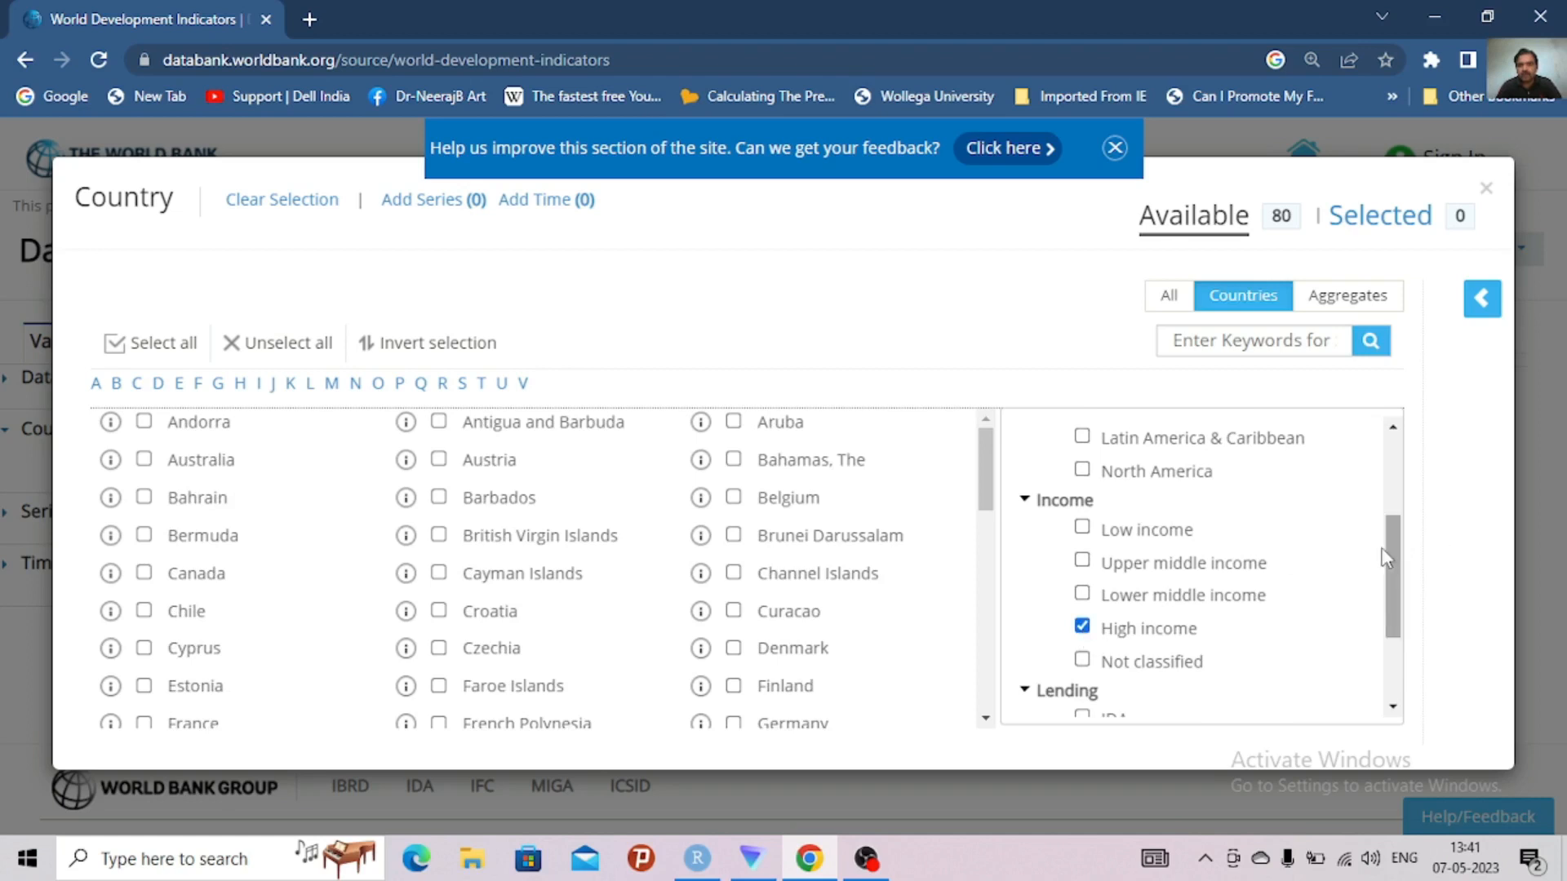
{"action": "mouse_move", "coordinate": [1398, 558]}
{"action": "left_mouse_down"}
{"action": "mouse_move", "coordinate": [1400, 455]}
{"action": "mouse_move", "coordinate": [1397, 586]}
{"action": "left_mouse_up"}
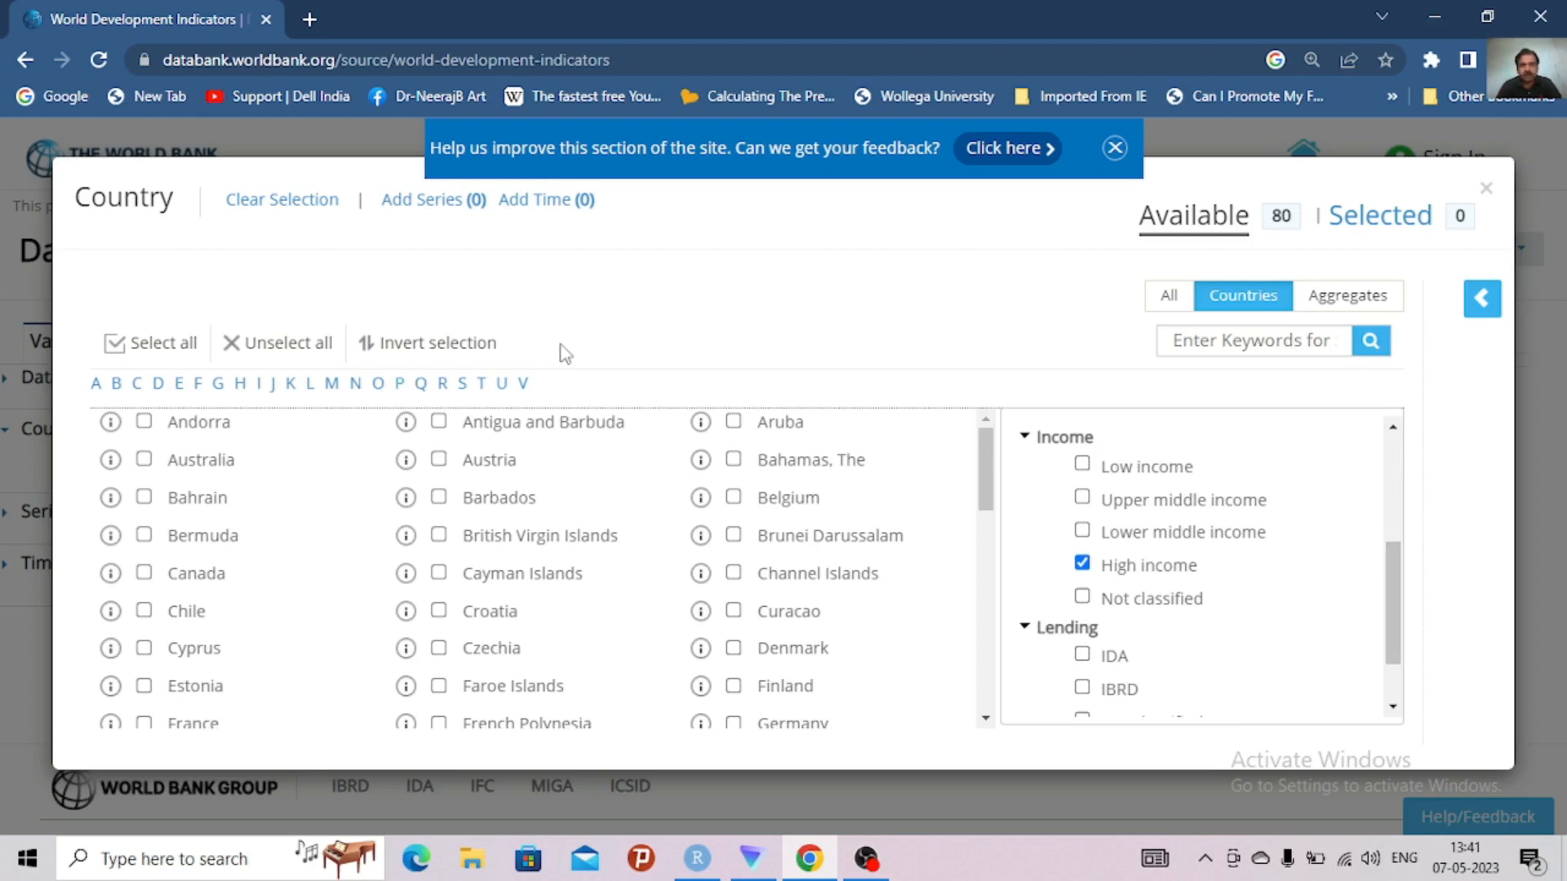
{"action": "left_click", "coordinate": [124, 350]}
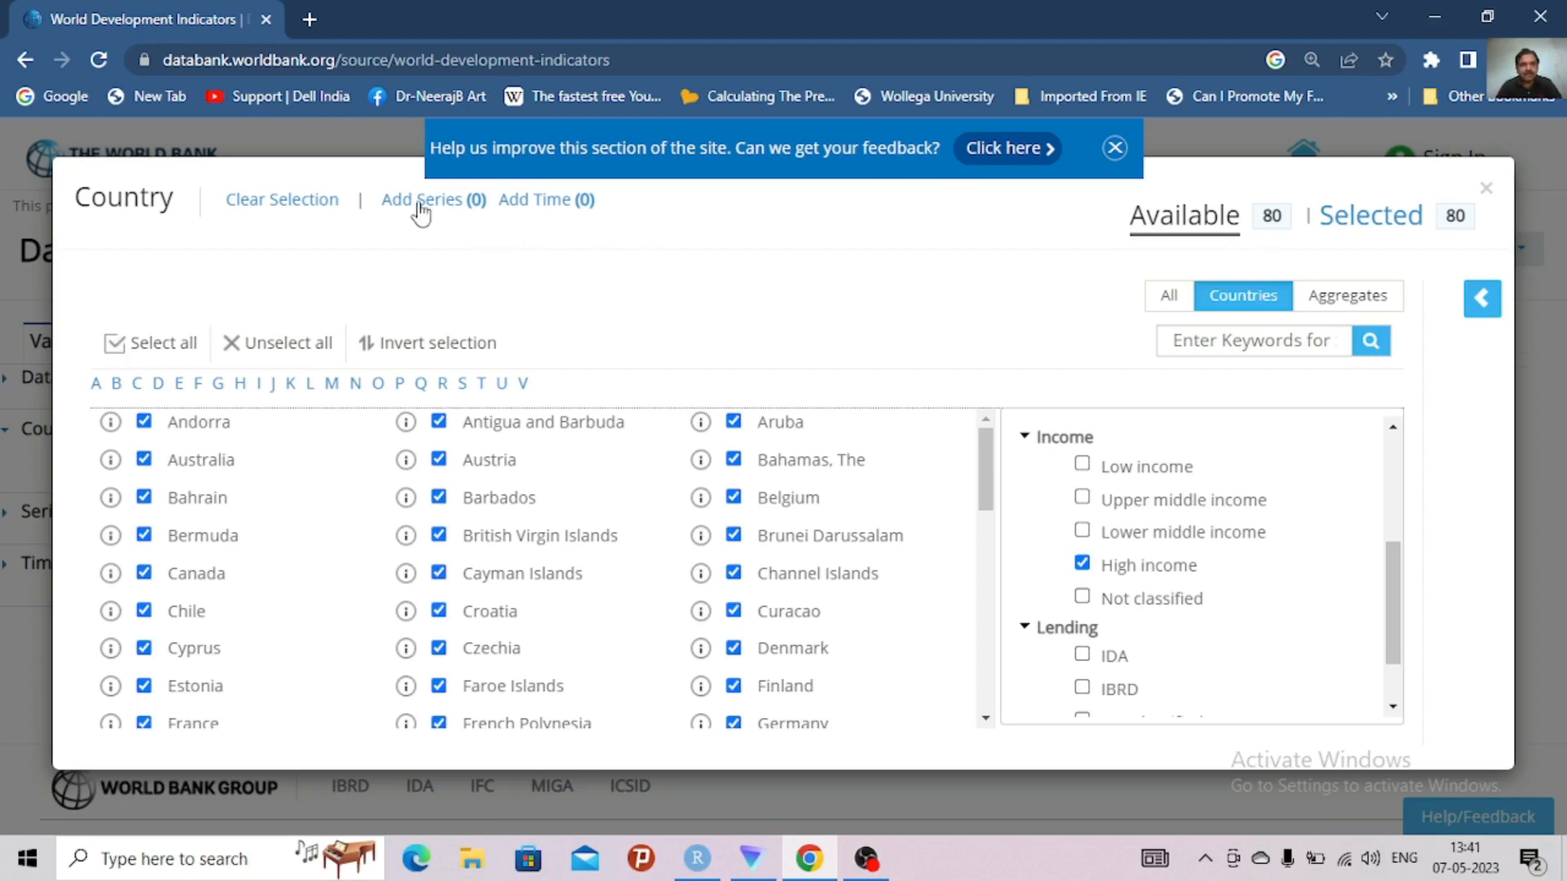
{"action": "left_click", "coordinate": [1114, 149]}
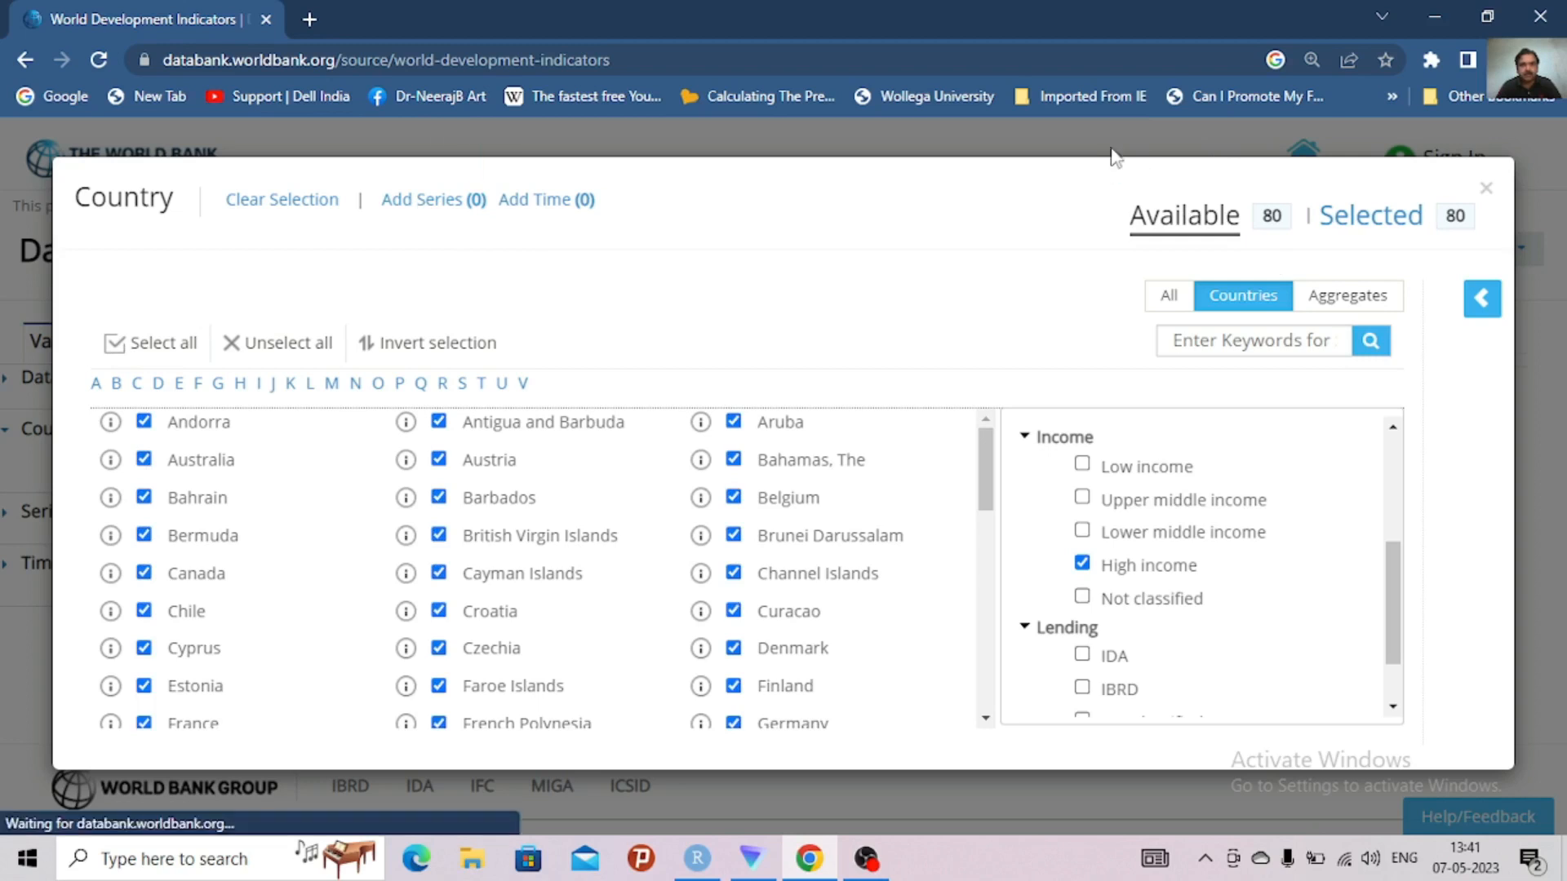
Go to the series selection and add the GDP (current US$) series listed under G
{"action": "left_click", "coordinate": [423, 209]}
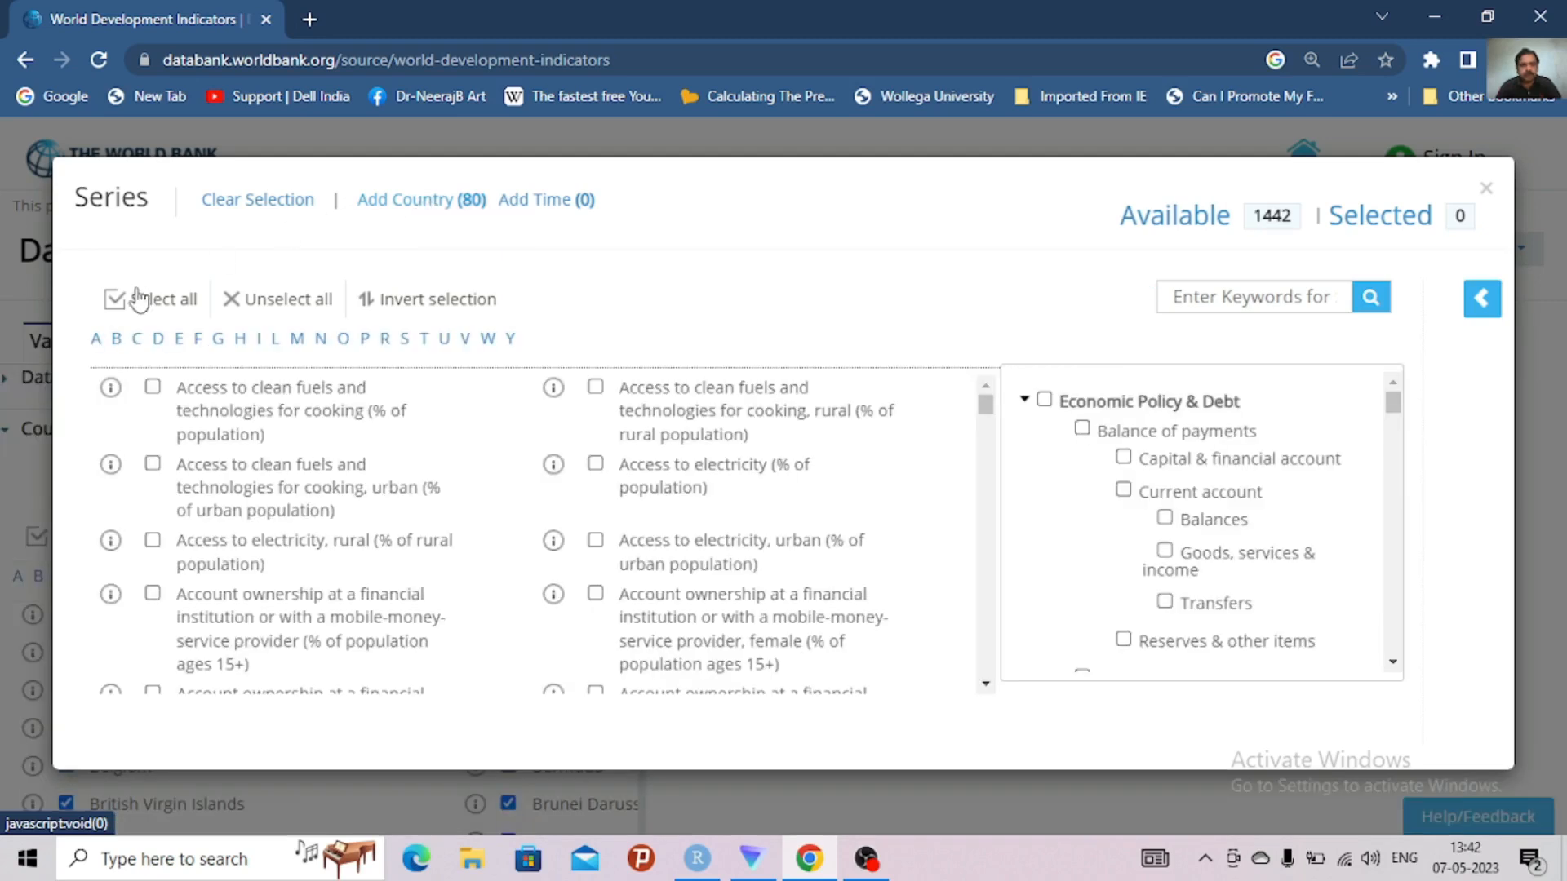
{"action": "left_click", "coordinate": [219, 344]}
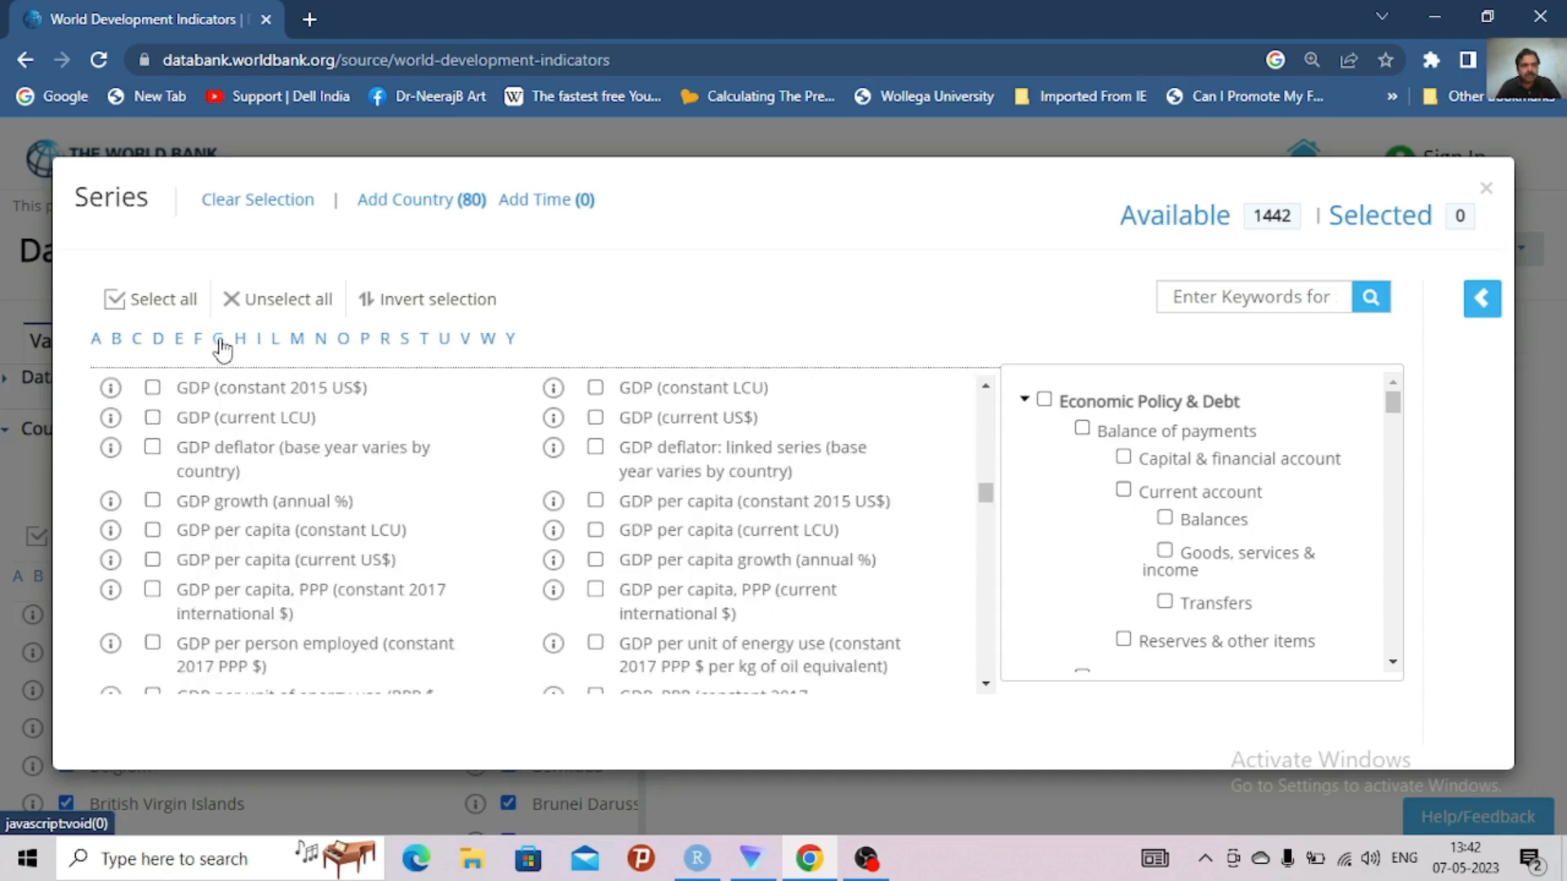
{"action": "left_click", "coordinate": [596, 418]}
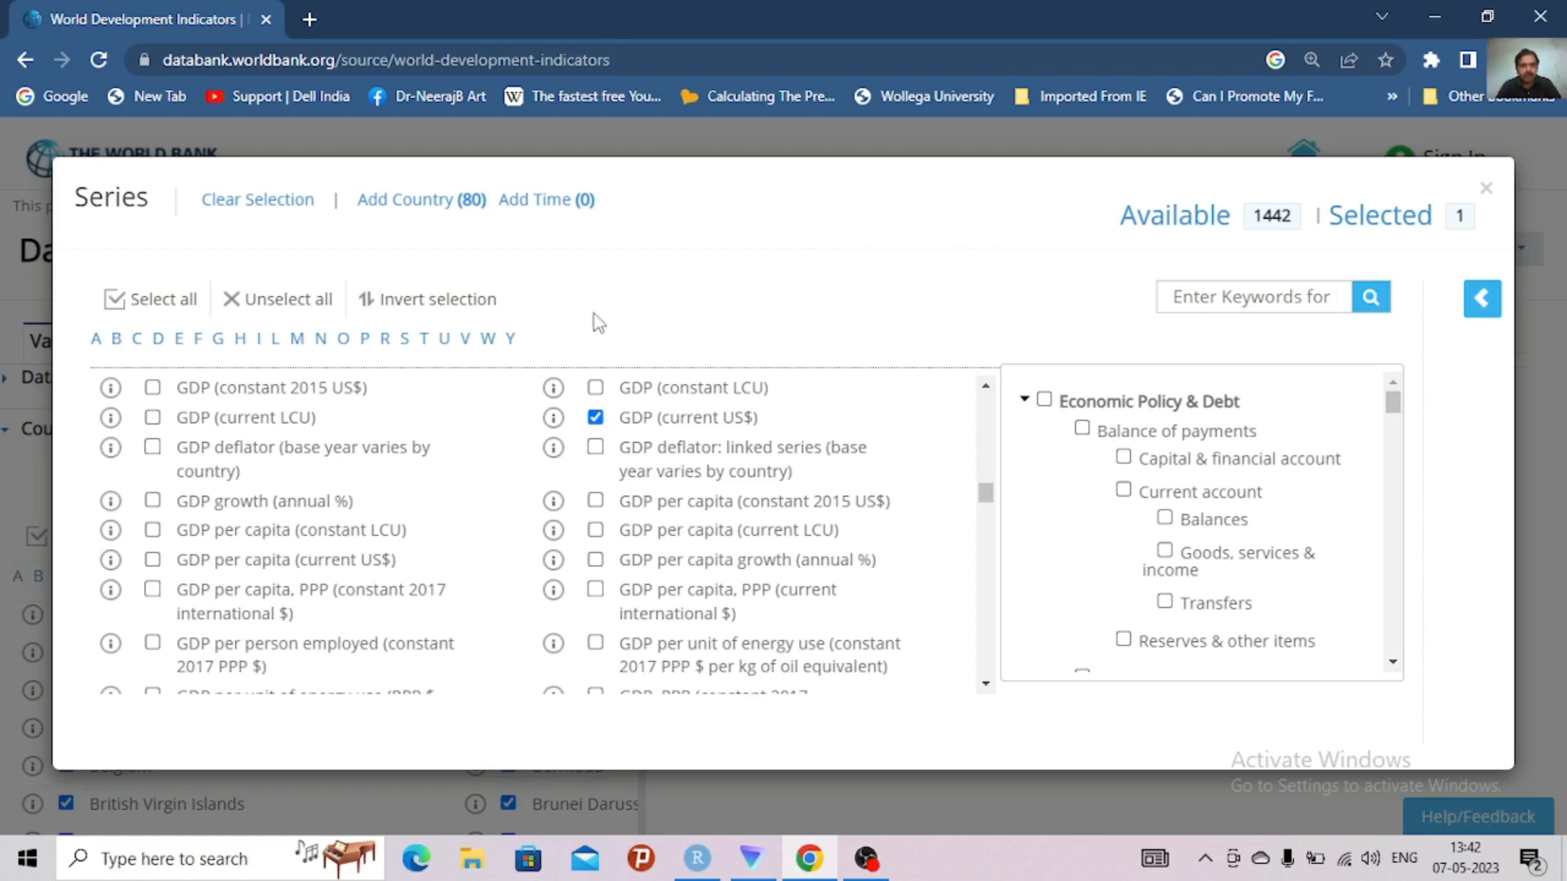
Search the series for "exports" and select Exports of goods and services (current US$)
{"action": "left_click", "coordinate": [1204, 296]}
{"action": "type", "text": "e"}
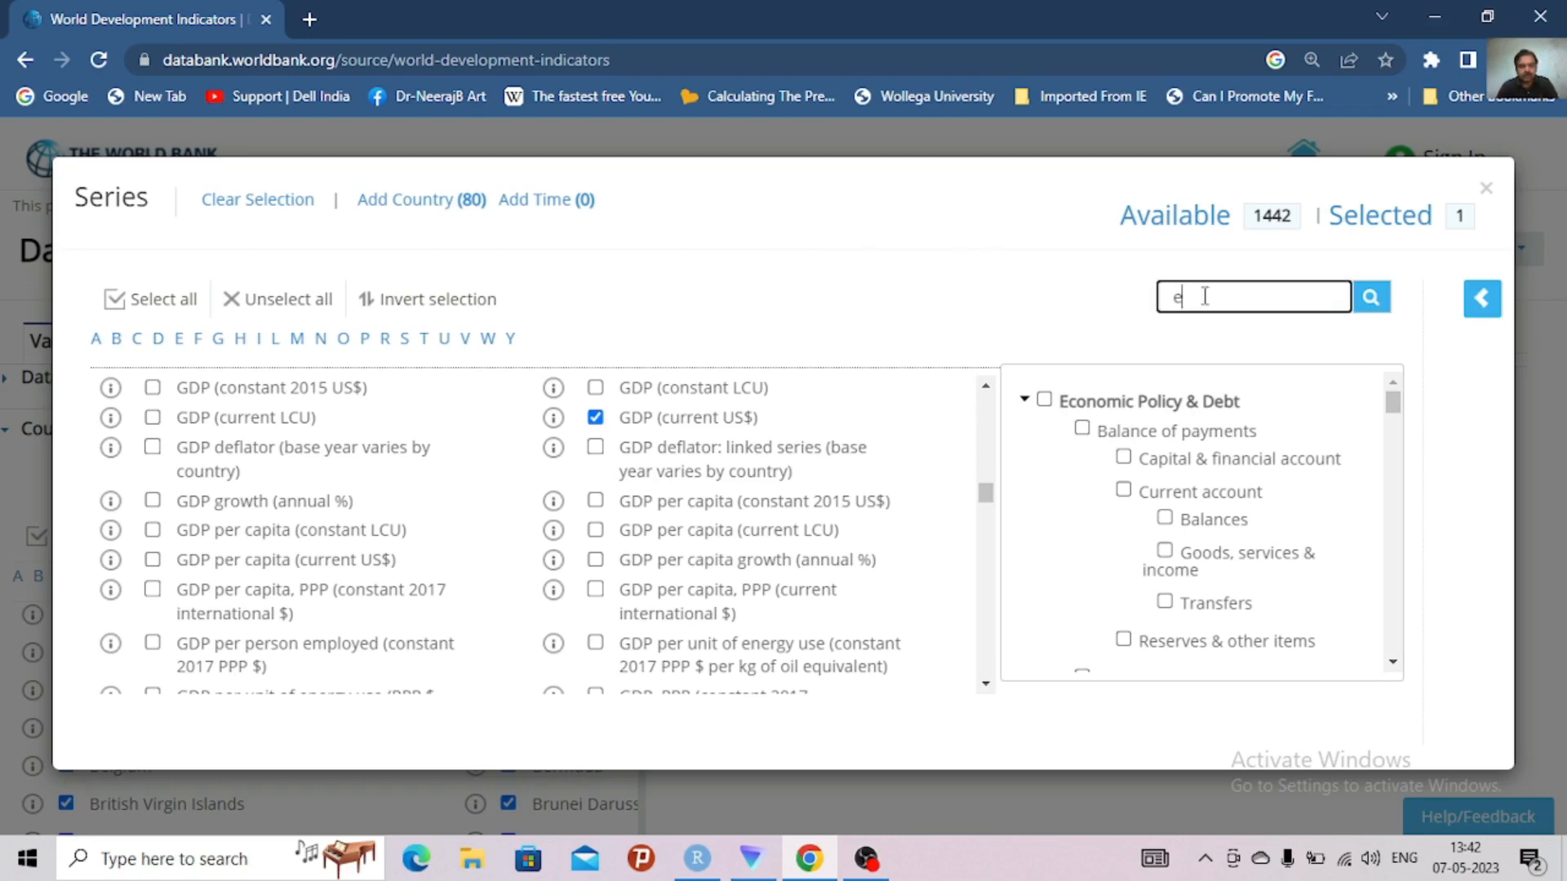
{"action": "type", "text": "xports"}
{"action": "left_click", "coordinate": [1376, 310]}
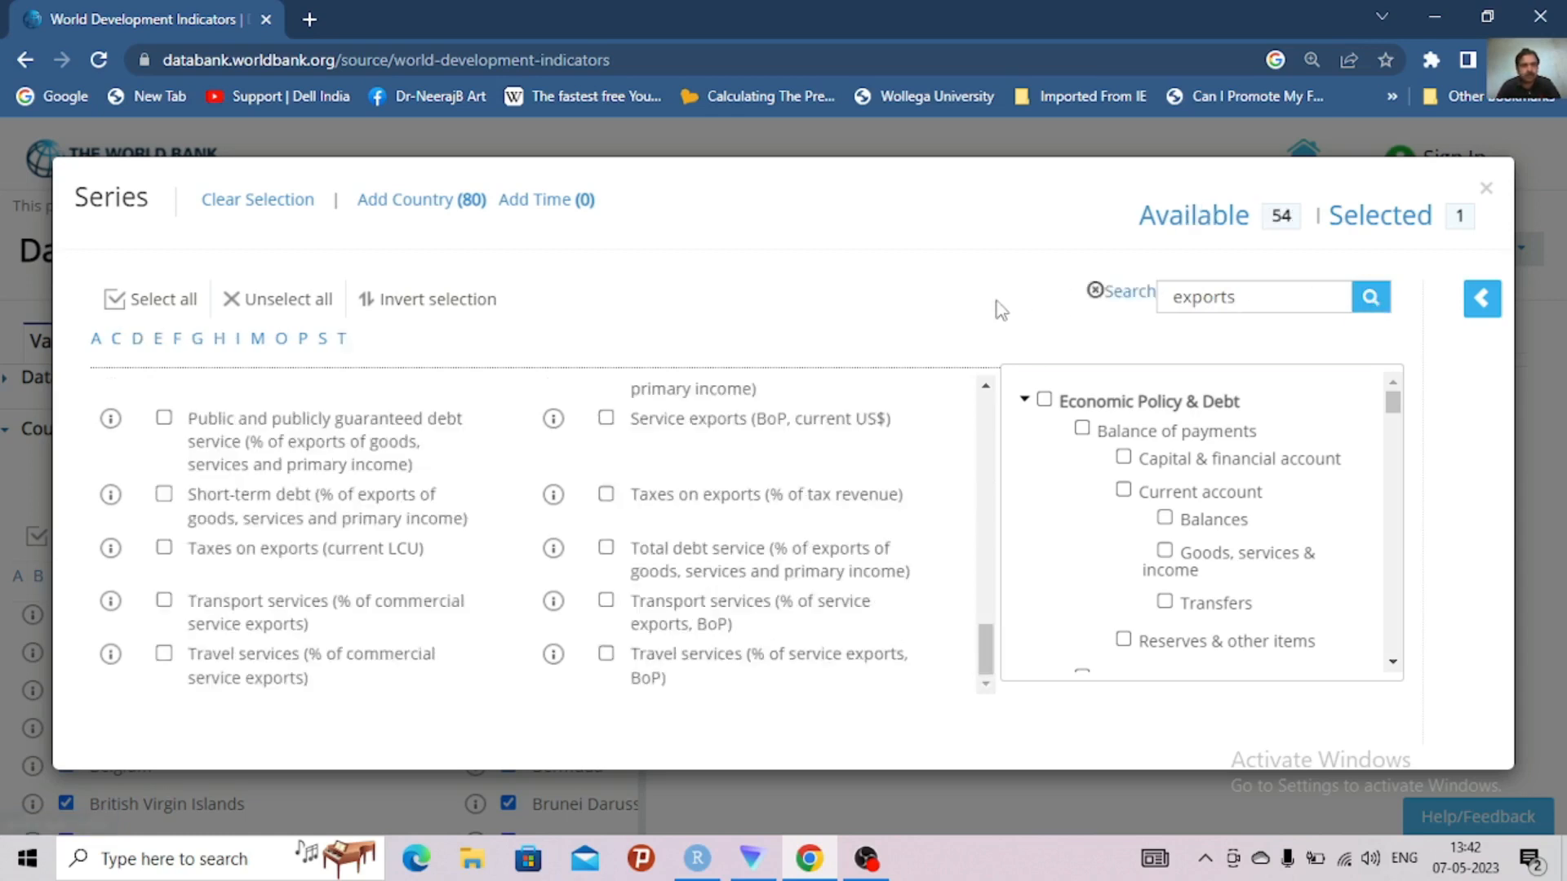
{"action": "left_click", "coordinate": [160, 341]}
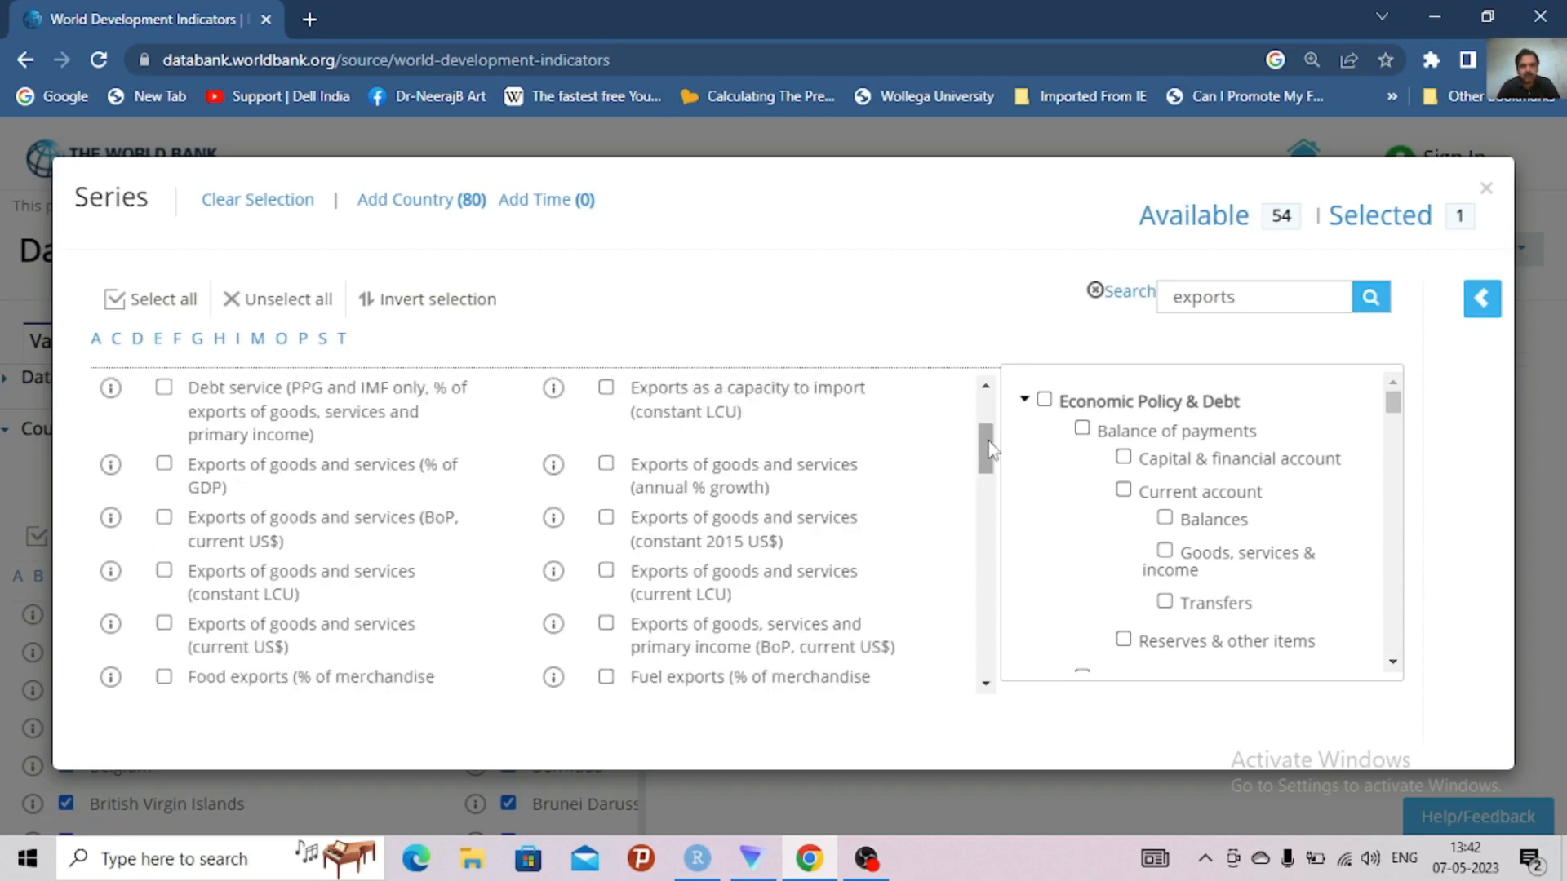
{"action": "left_click_drag", "start_coordinate": [990, 448], "coordinate": [992, 457]}
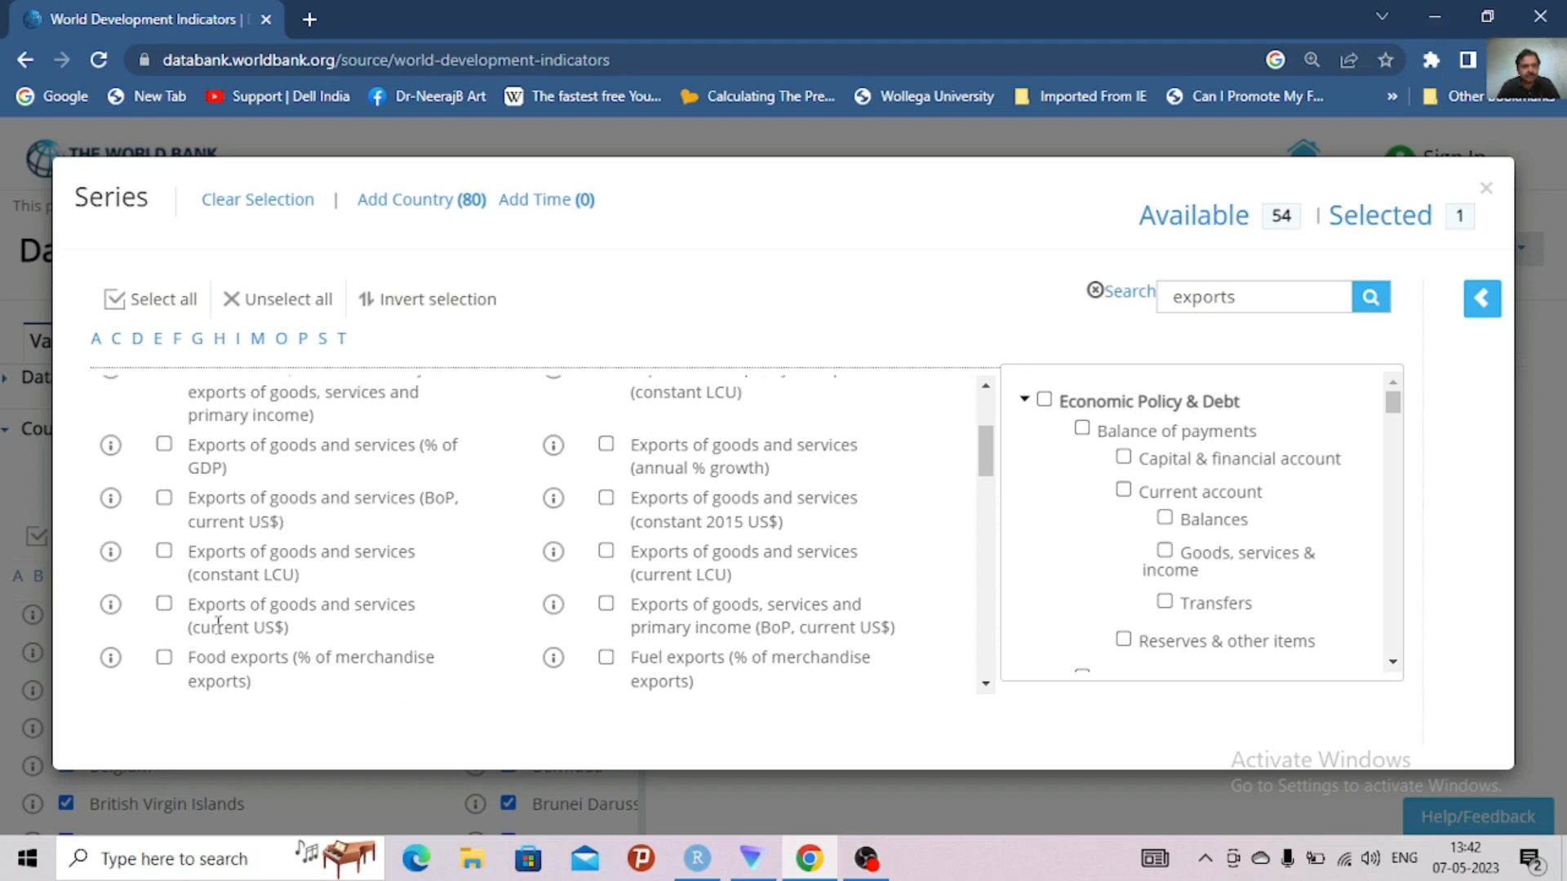
{"action": "left_click", "coordinate": [165, 606]}
{"action": "mouse_move", "coordinate": [990, 456]}
{"action": "left_mouse_down"}
{"action": "mouse_move", "coordinate": [992, 440]}
{"action": "mouse_move", "coordinate": [994, 454]}
{"action": "left_mouse_up"}
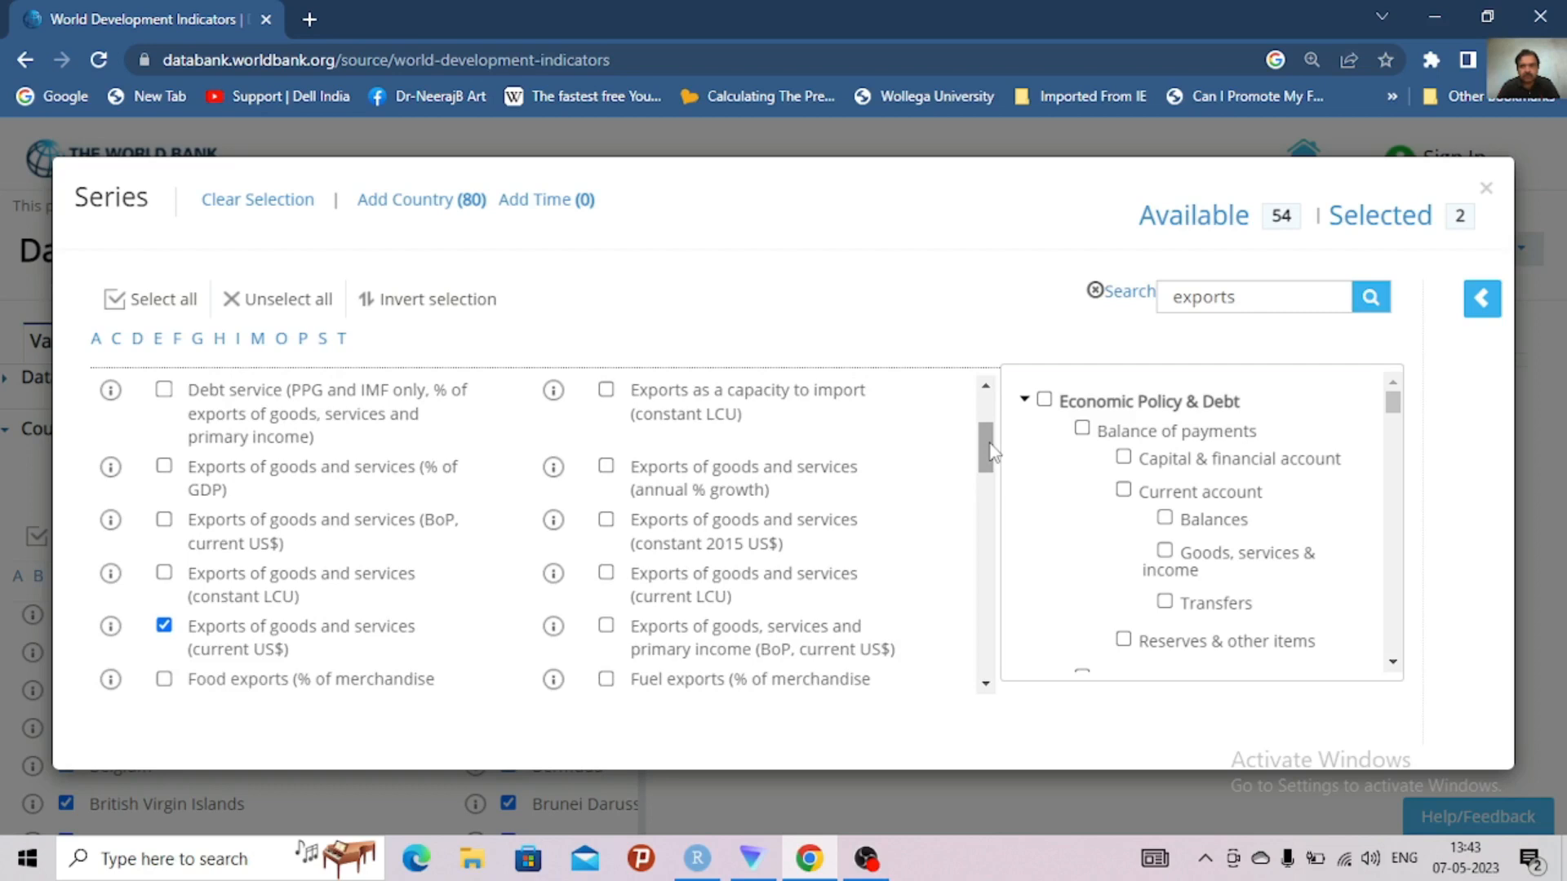
Review the selected series and search the available series for "expenditure"
{"action": "left_click", "coordinate": [1388, 221]}
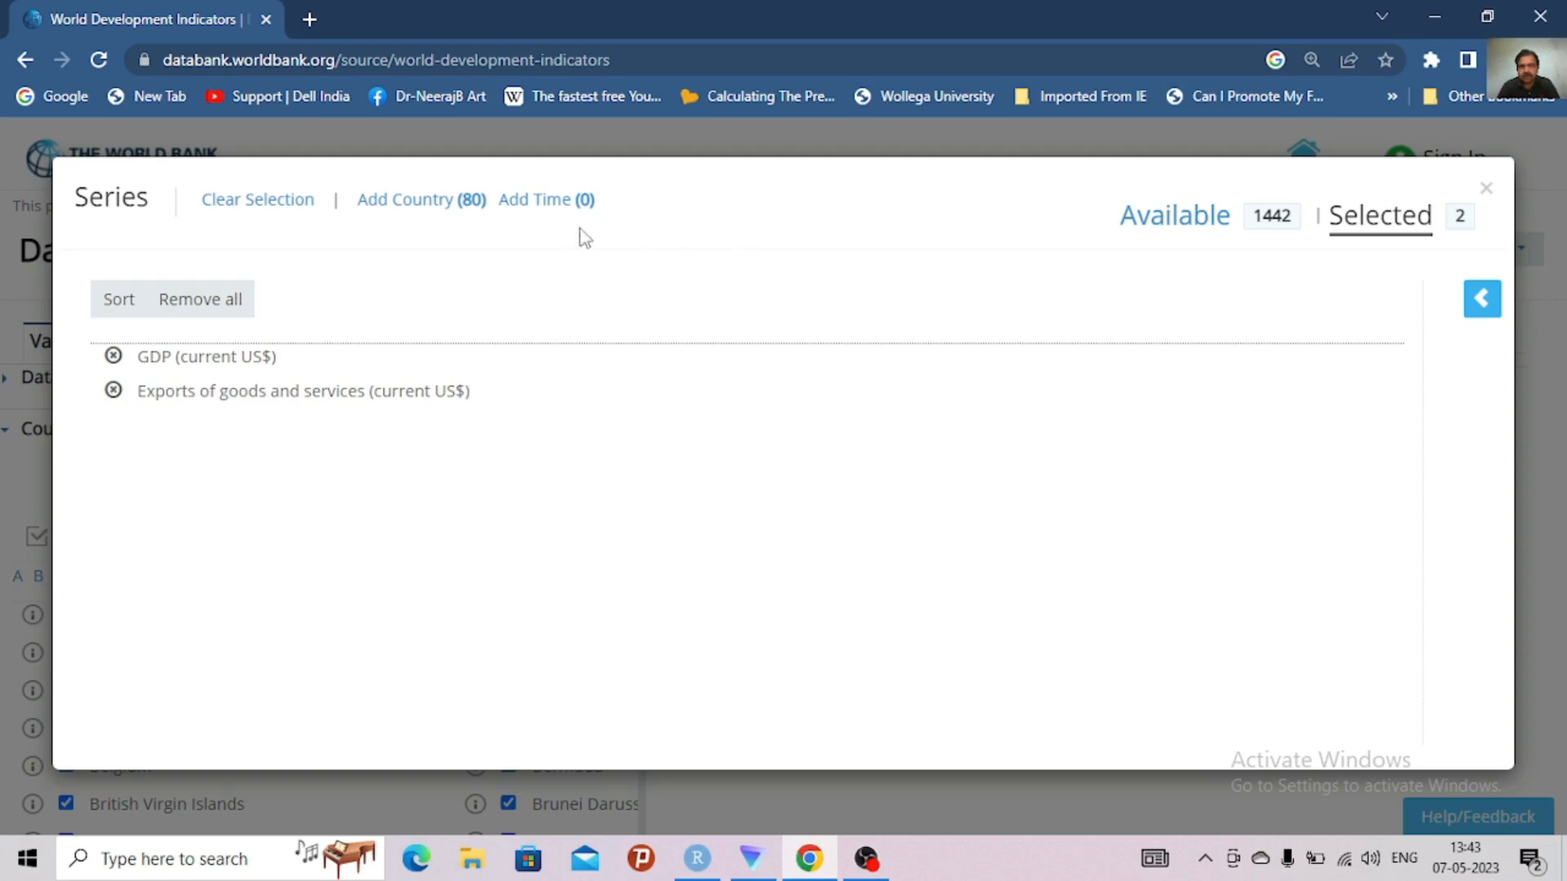
{"action": "left_click", "coordinate": [1185, 215]}
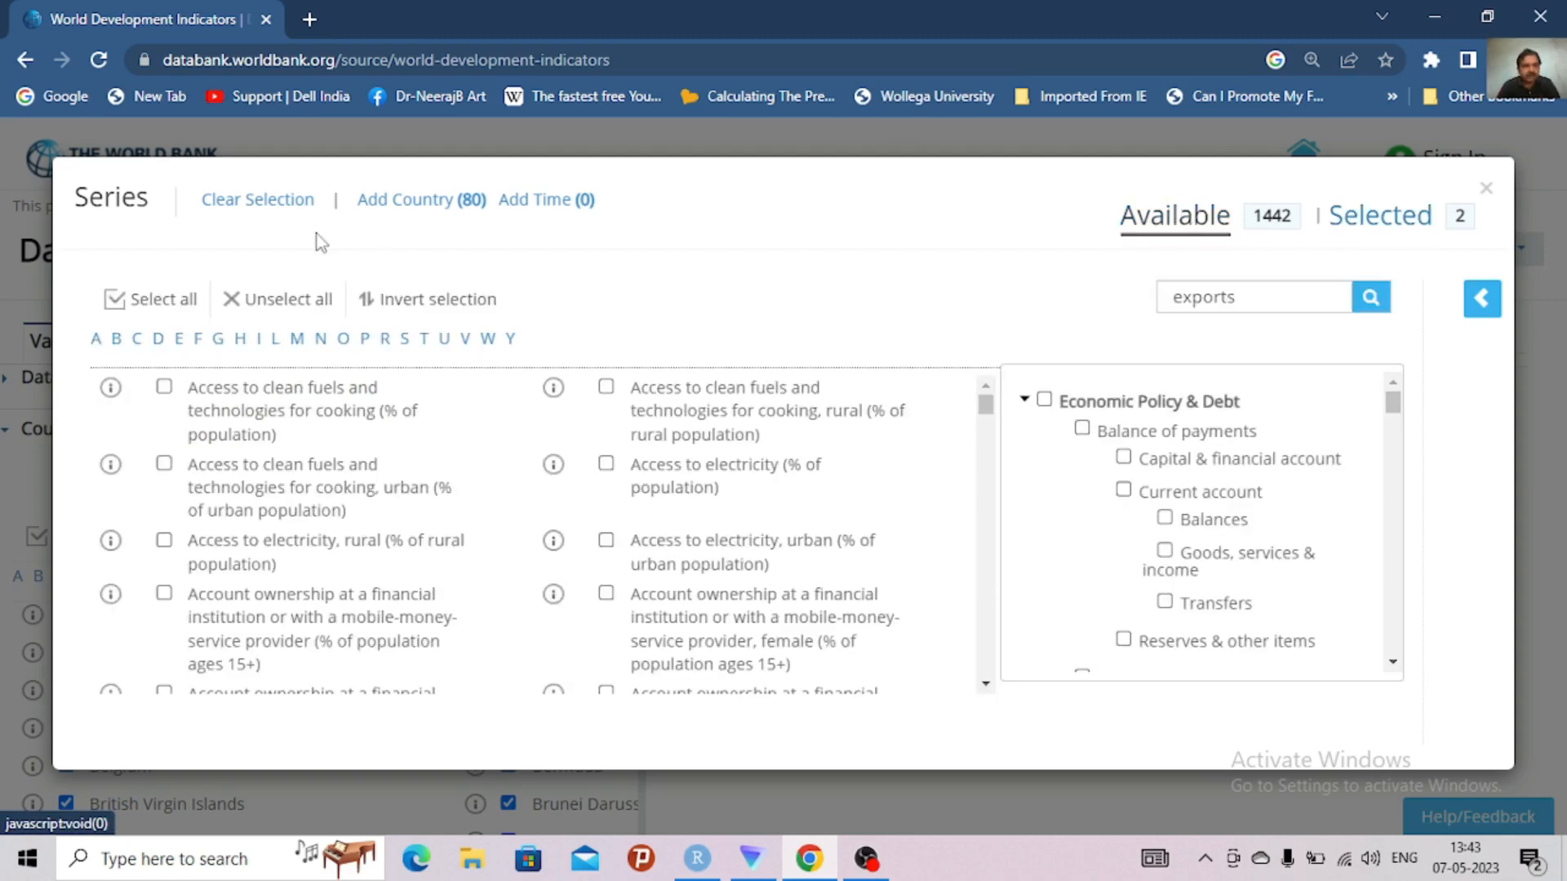
{"action": "left_click", "coordinate": [180, 346]}
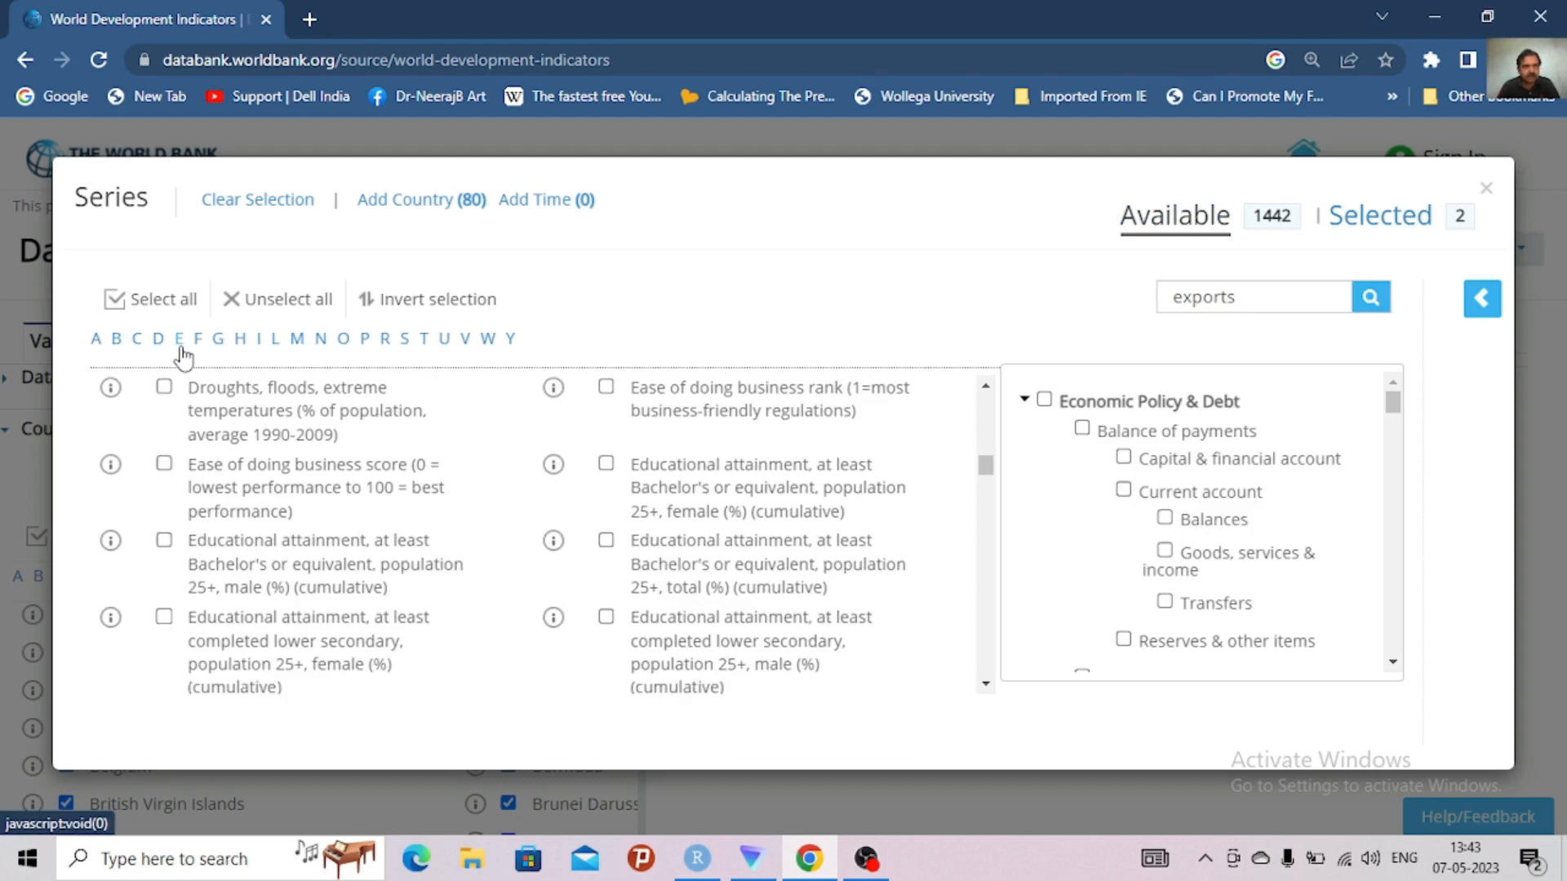
{"action": "left_click", "coordinate": [1266, 307]}
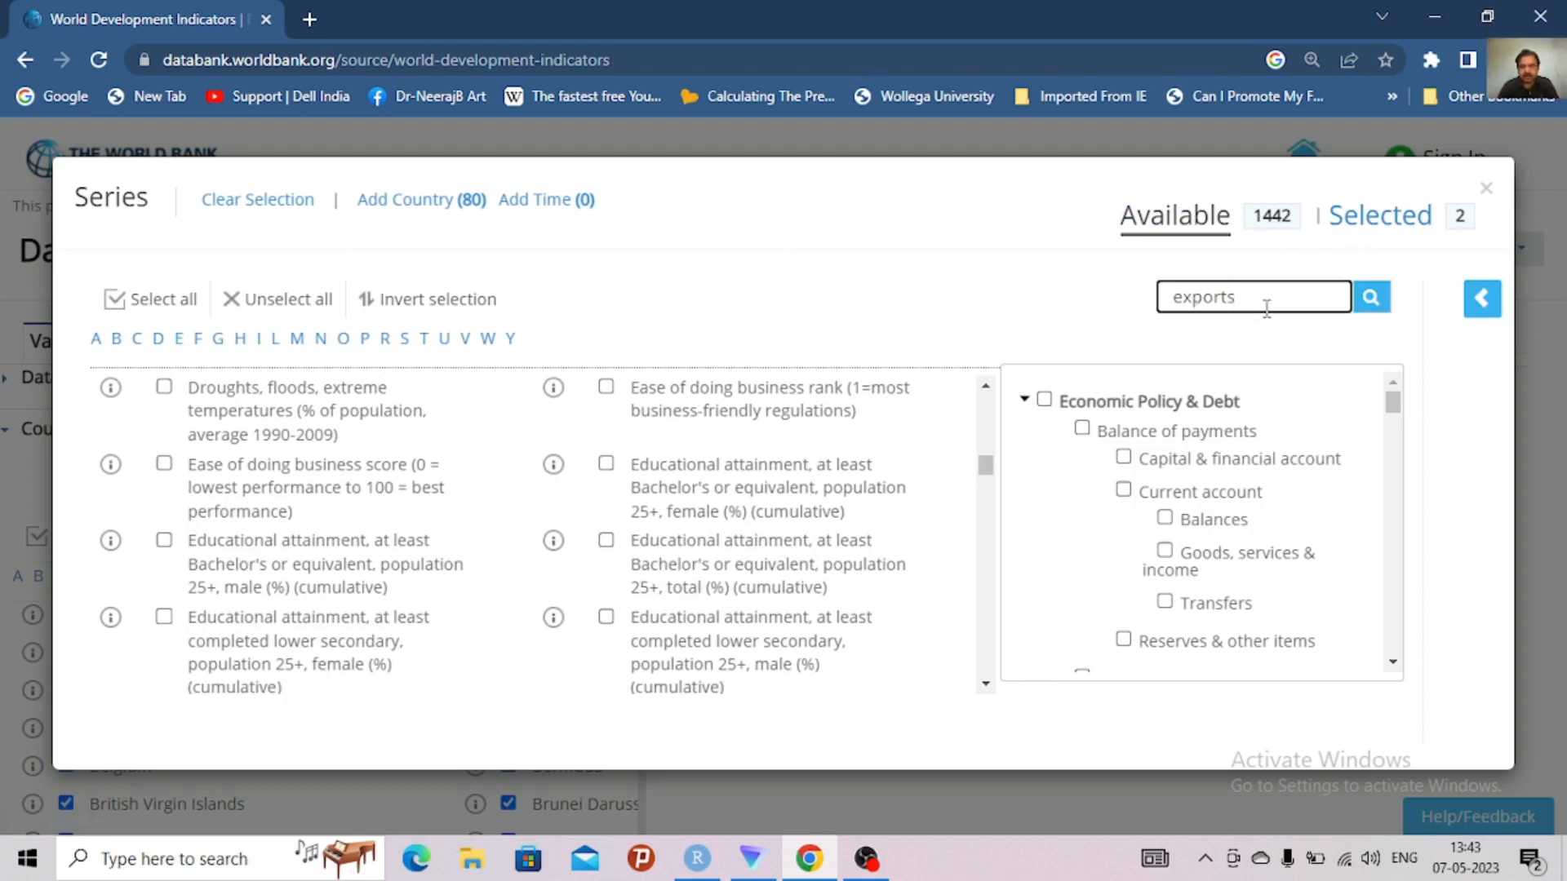
{"action": "key", "text": "BackSpace"}
{"action": "key", "text": "BackSpace"}
{"action": "key", "text": "BackSpace"}
{"action": "key", "text": "BackSpace"}
{"action": "type", "text": "enditure"}
{"action": "left_click", "coordinate": [1371, 300]}
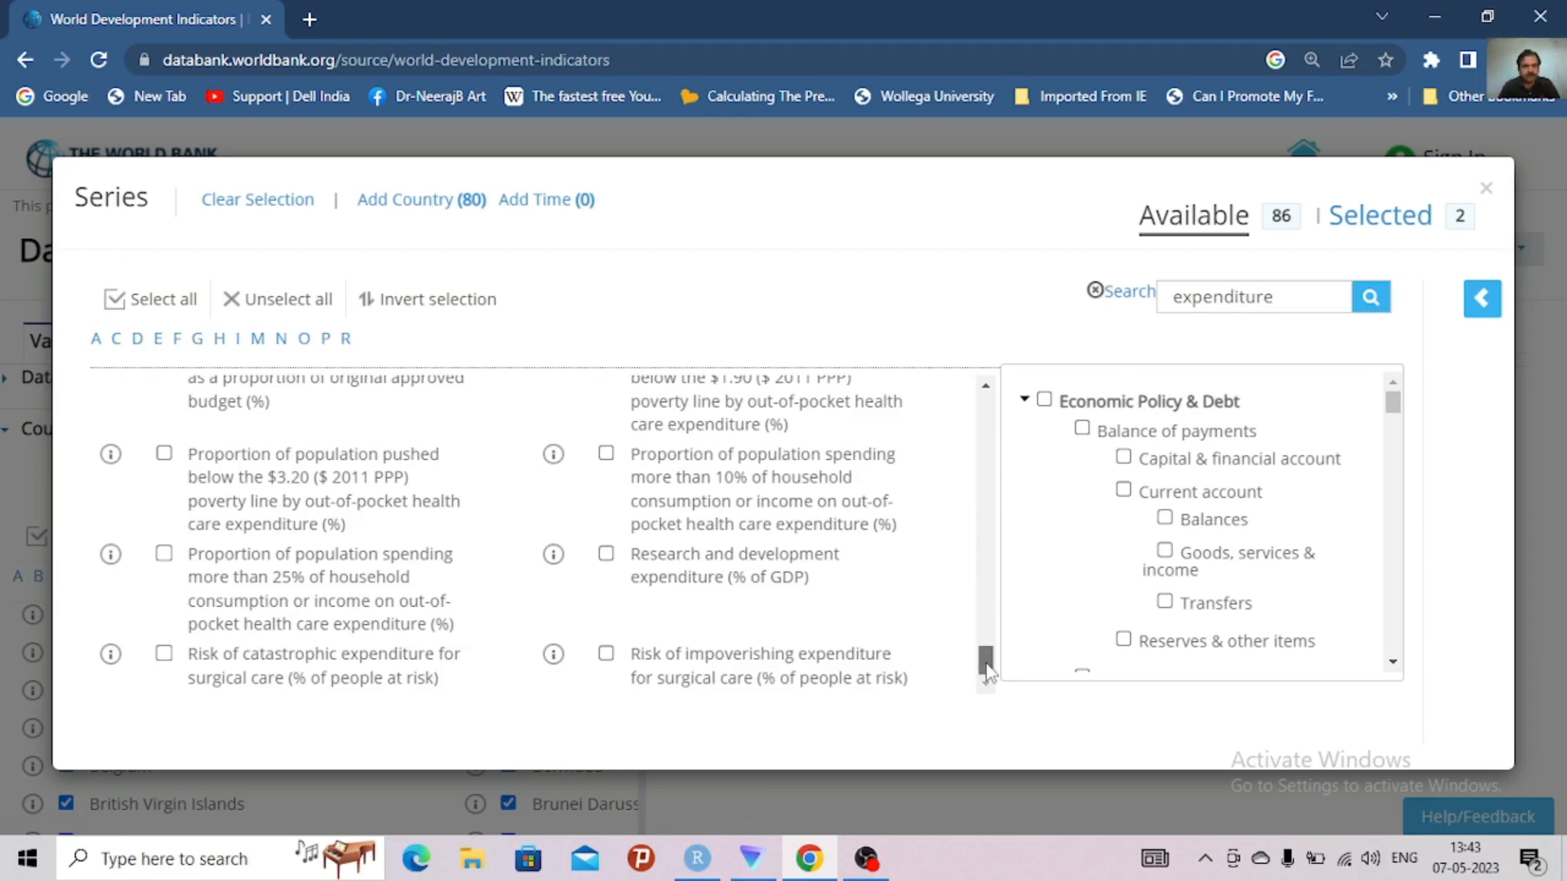
Select General government final consumption expenditure (current US$) from the results and read its metadata
{"action": "scroll", "coordinate": [986, 658], "scroll_direction": "up", "scroll_amount": 1}
{"action": "scroll", "coordinate": [987, 659], "scroll_direction": "up", "scroll_amount": 1}
{"action": "scroll", "coordinate": [986, 645], "scroll_direction": "up", "scroll_amount": 3}
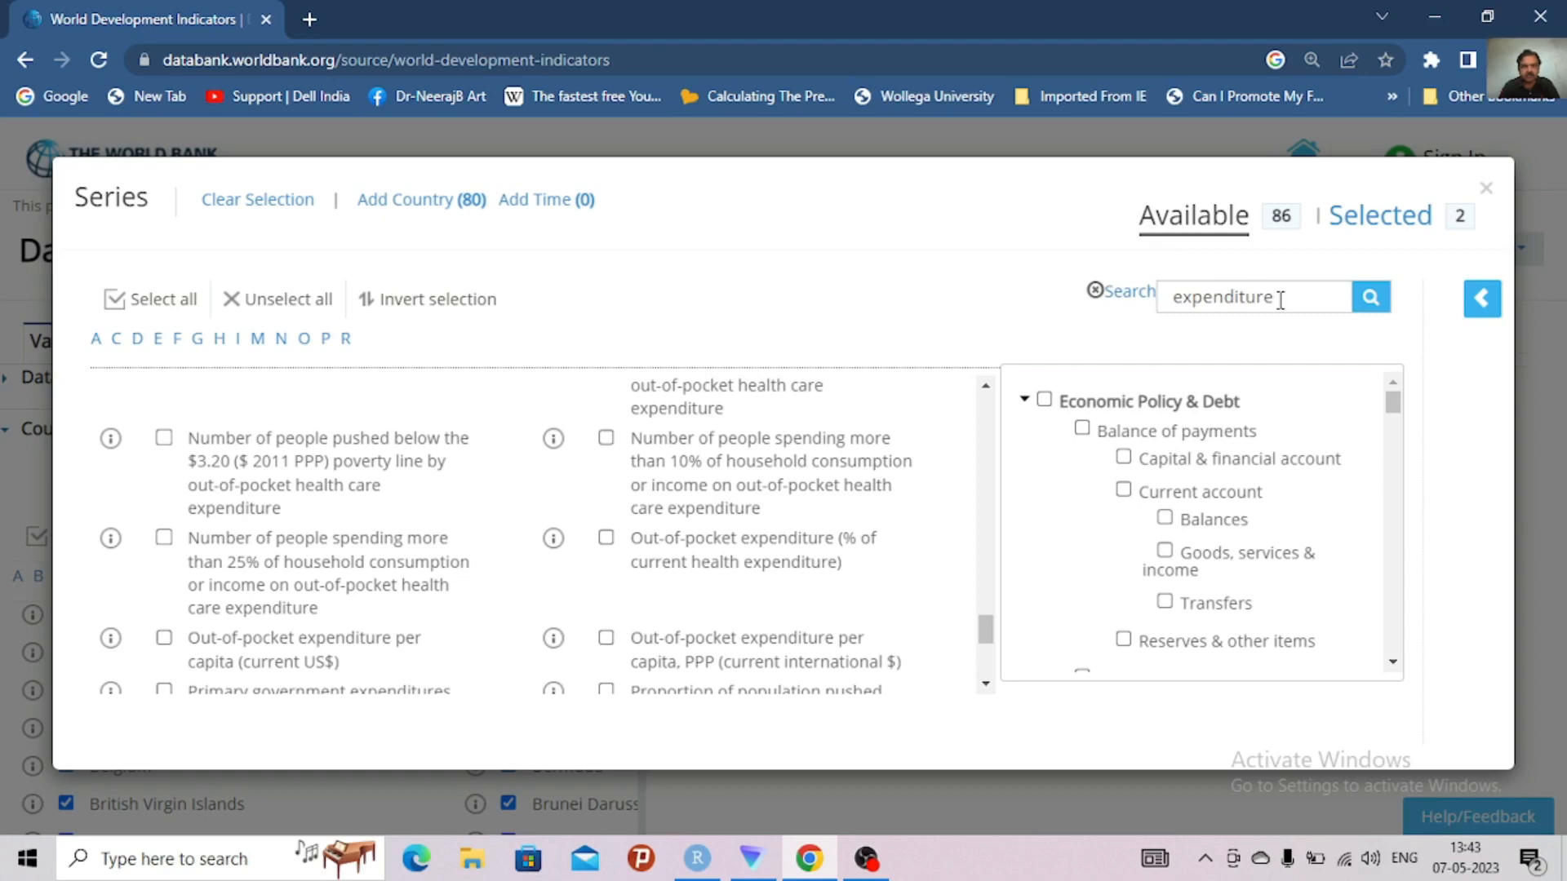
{"action": "left_click", "coordinate": [159, 343]}
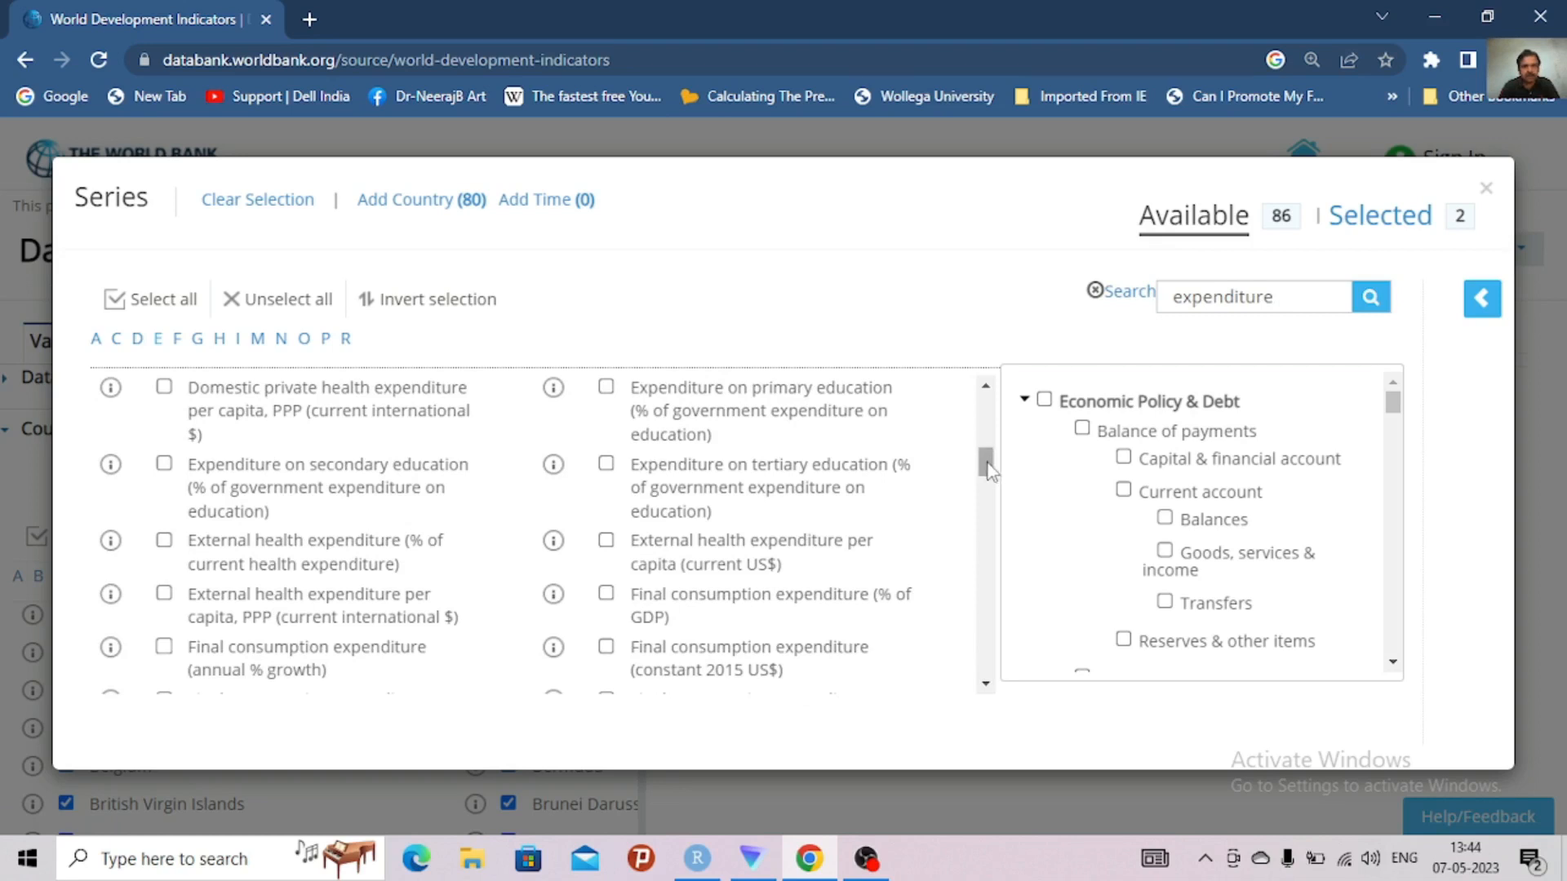
{"action": "mouse_move", "coordinate": [990, 472]}
{"action": "left_mouse_down"}
{"action": "mouse_move", "coordinate": [990, 506]}
{"action": "mouse_move", "coordinate": [990, 493]}
{"action": "left_mouse_up"}
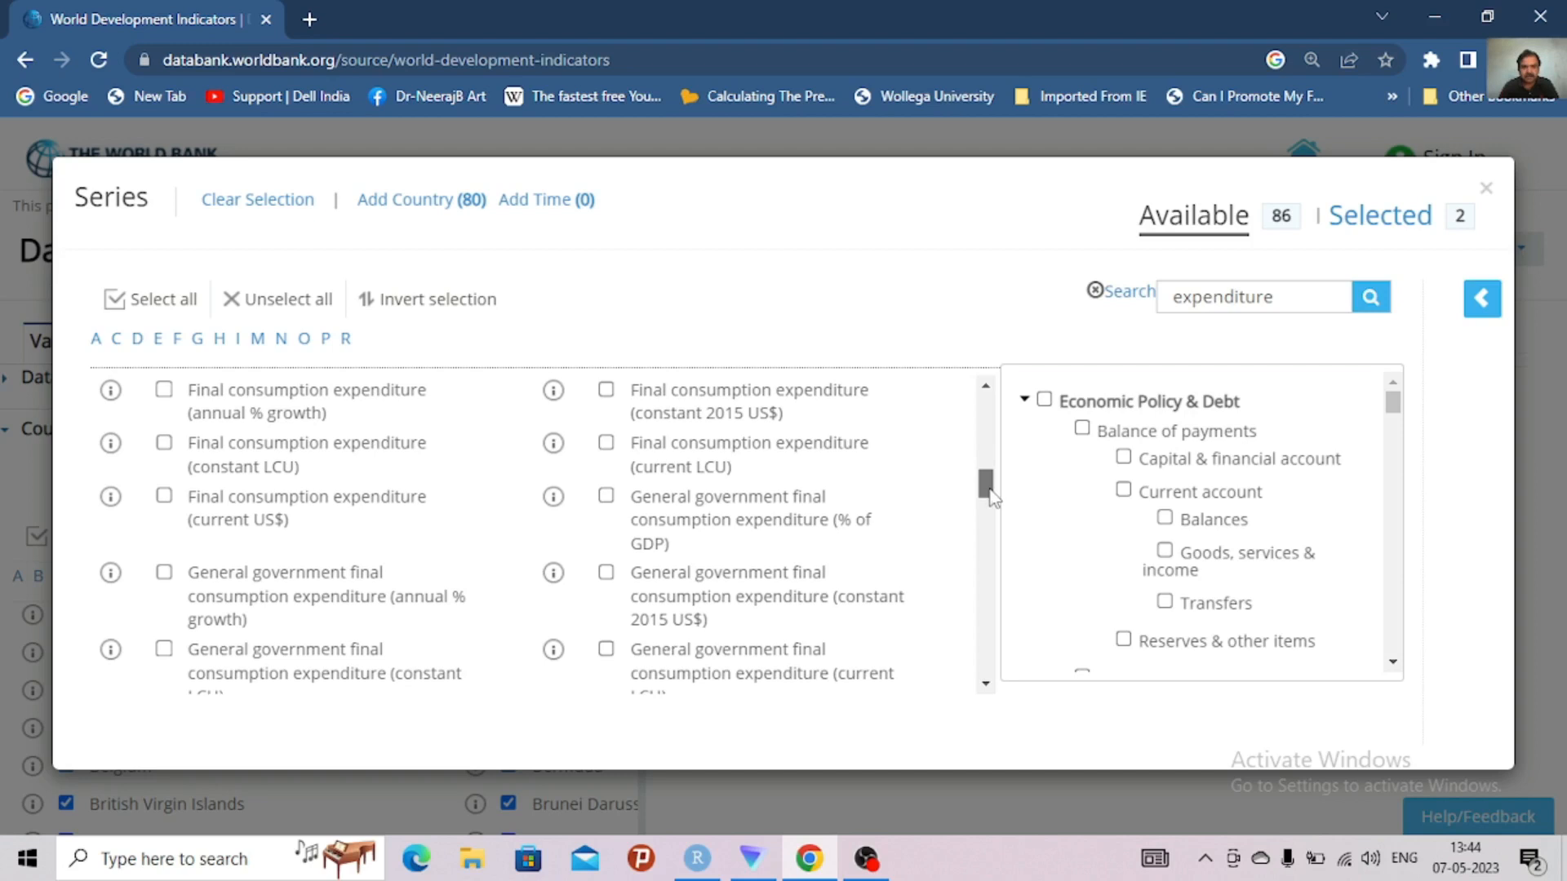
{"action": "left_click_drag", "start_coordinate": [990, 492], "coordinate": [992, 497]}
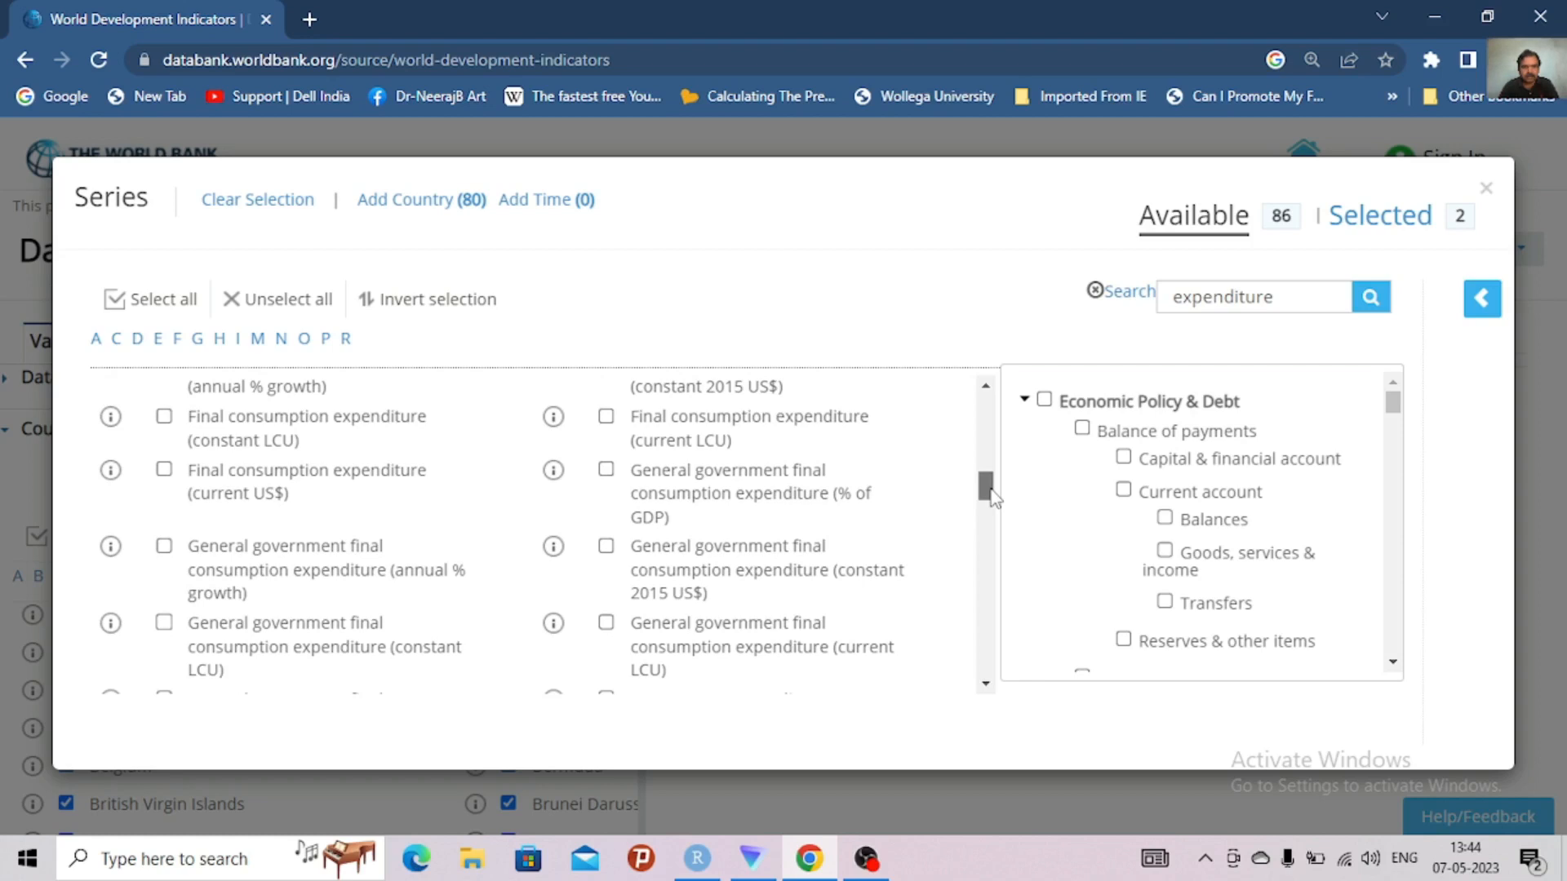
{"action": "left_click_drag", "start_coordinate": [993, 498], "coordinate": [995, 508]}
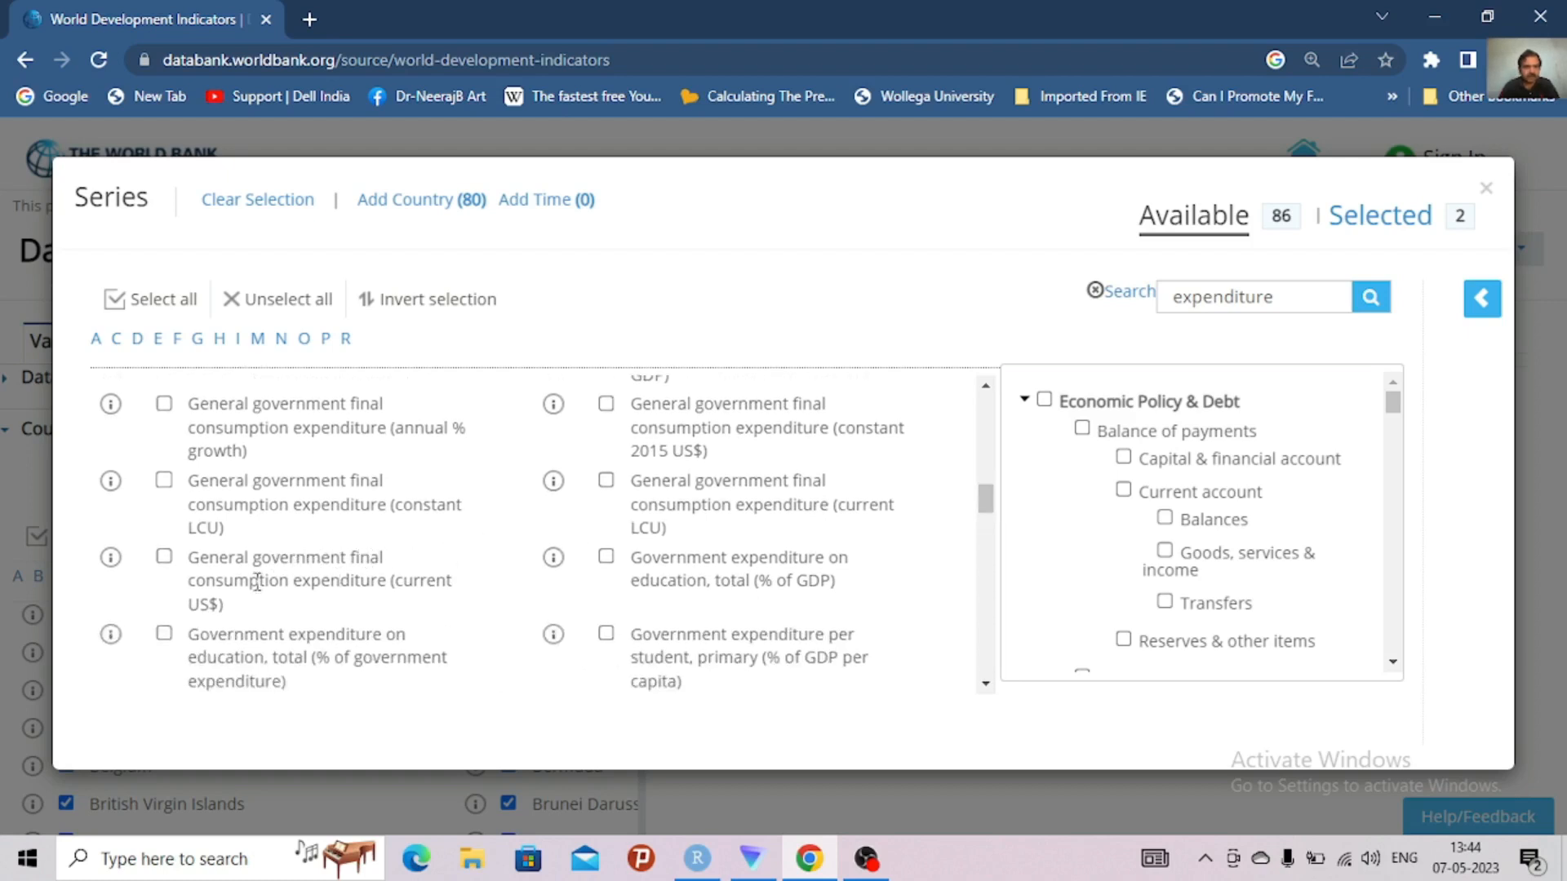
{"action": "left_click", "coordinate": [164, 558]}
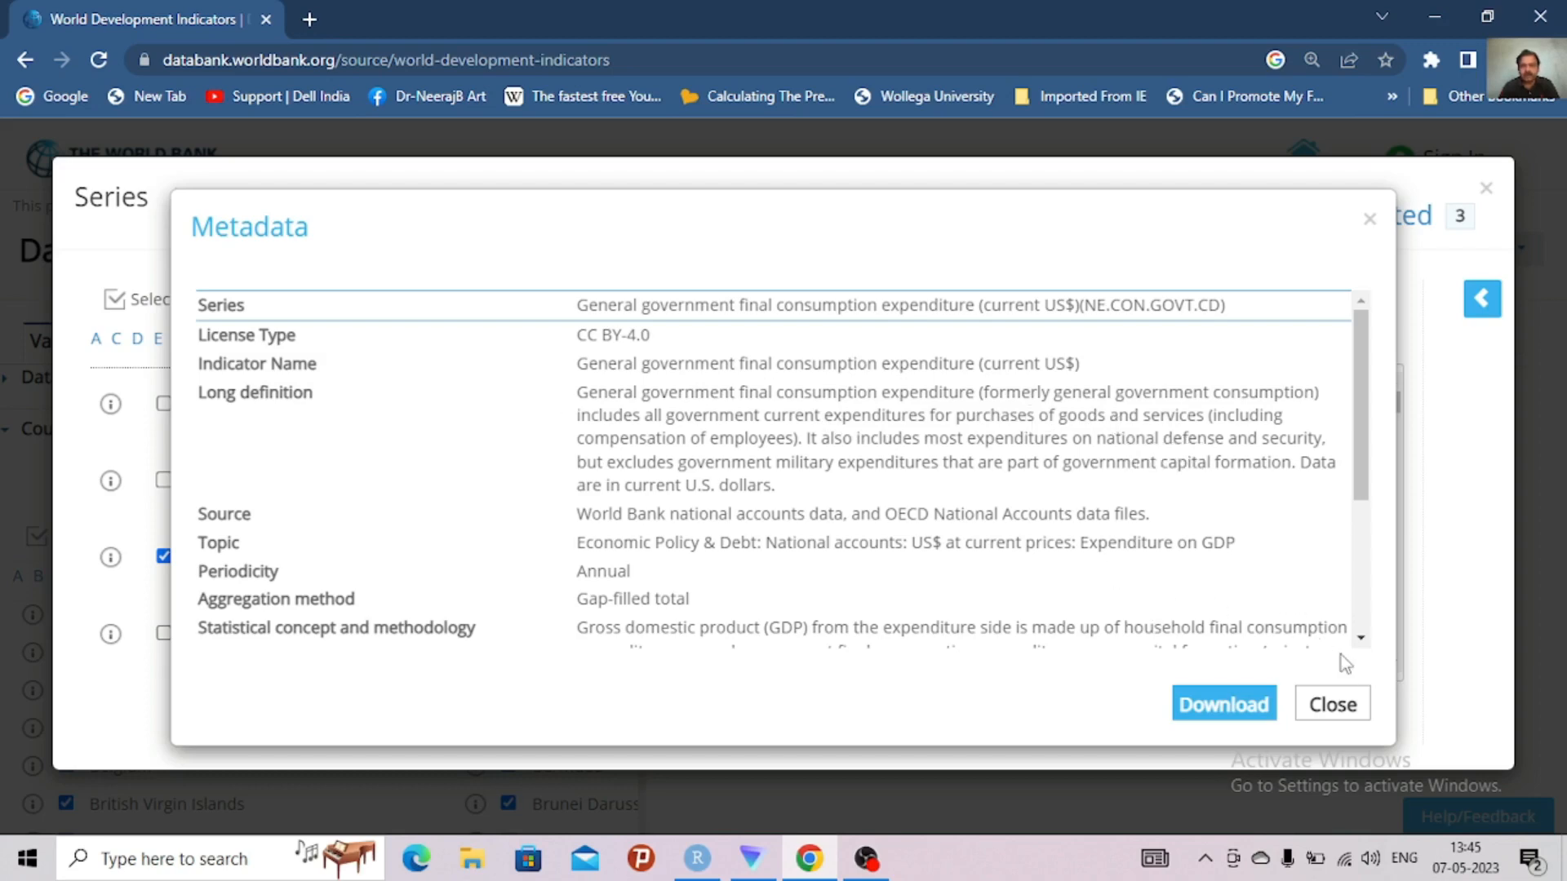
{"action": "left_click", "coordinate": [1346, 707]}
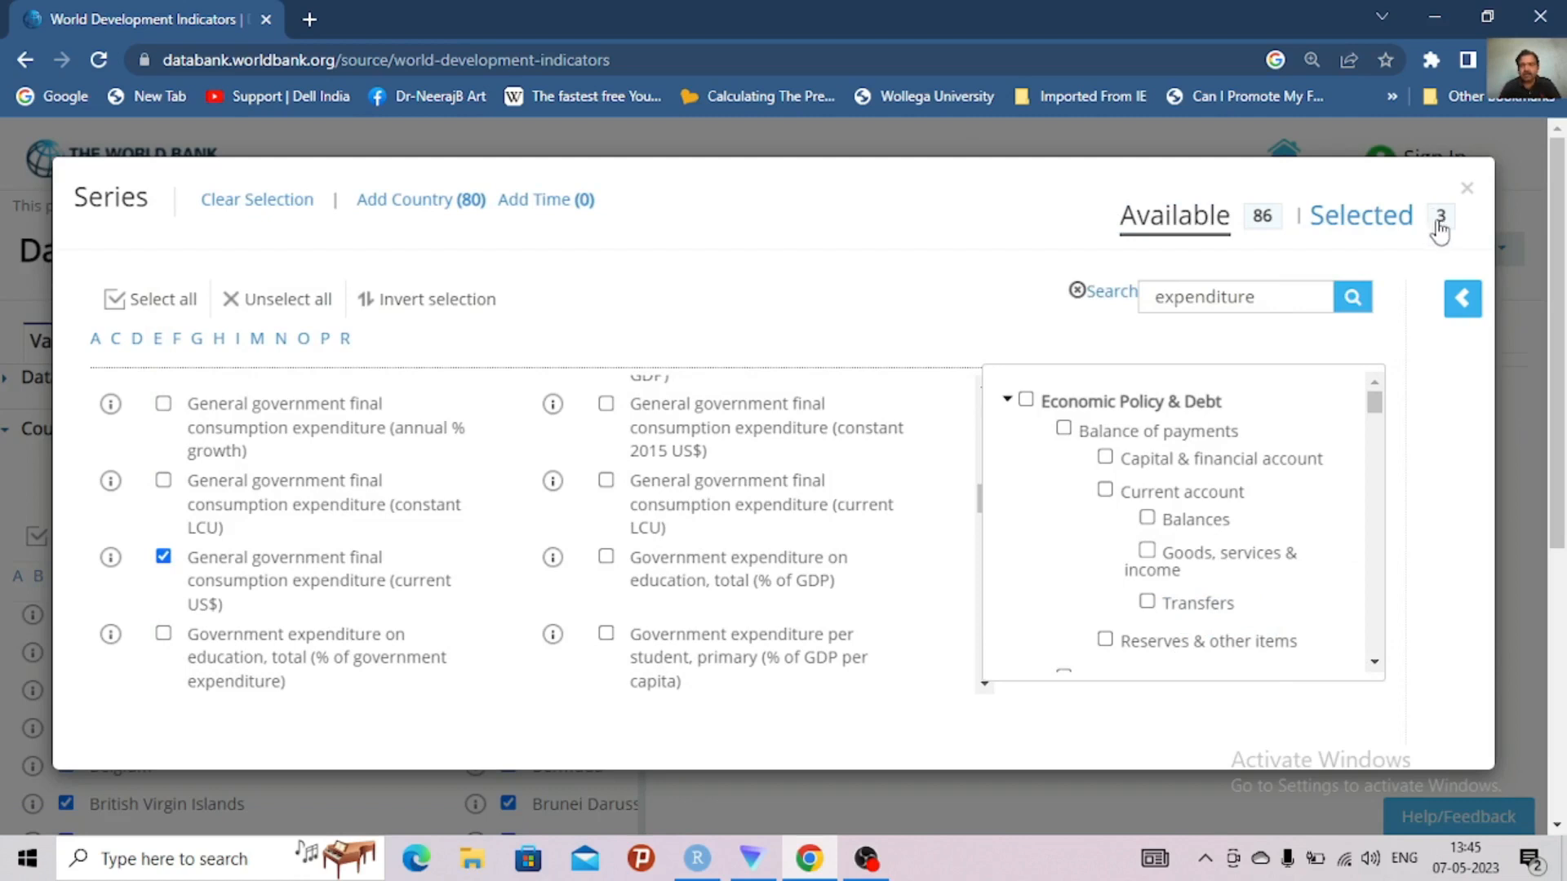
Review the selected series and search the available series for "investment"
{"action": "left_click", "coordinate": [1379, 229]}
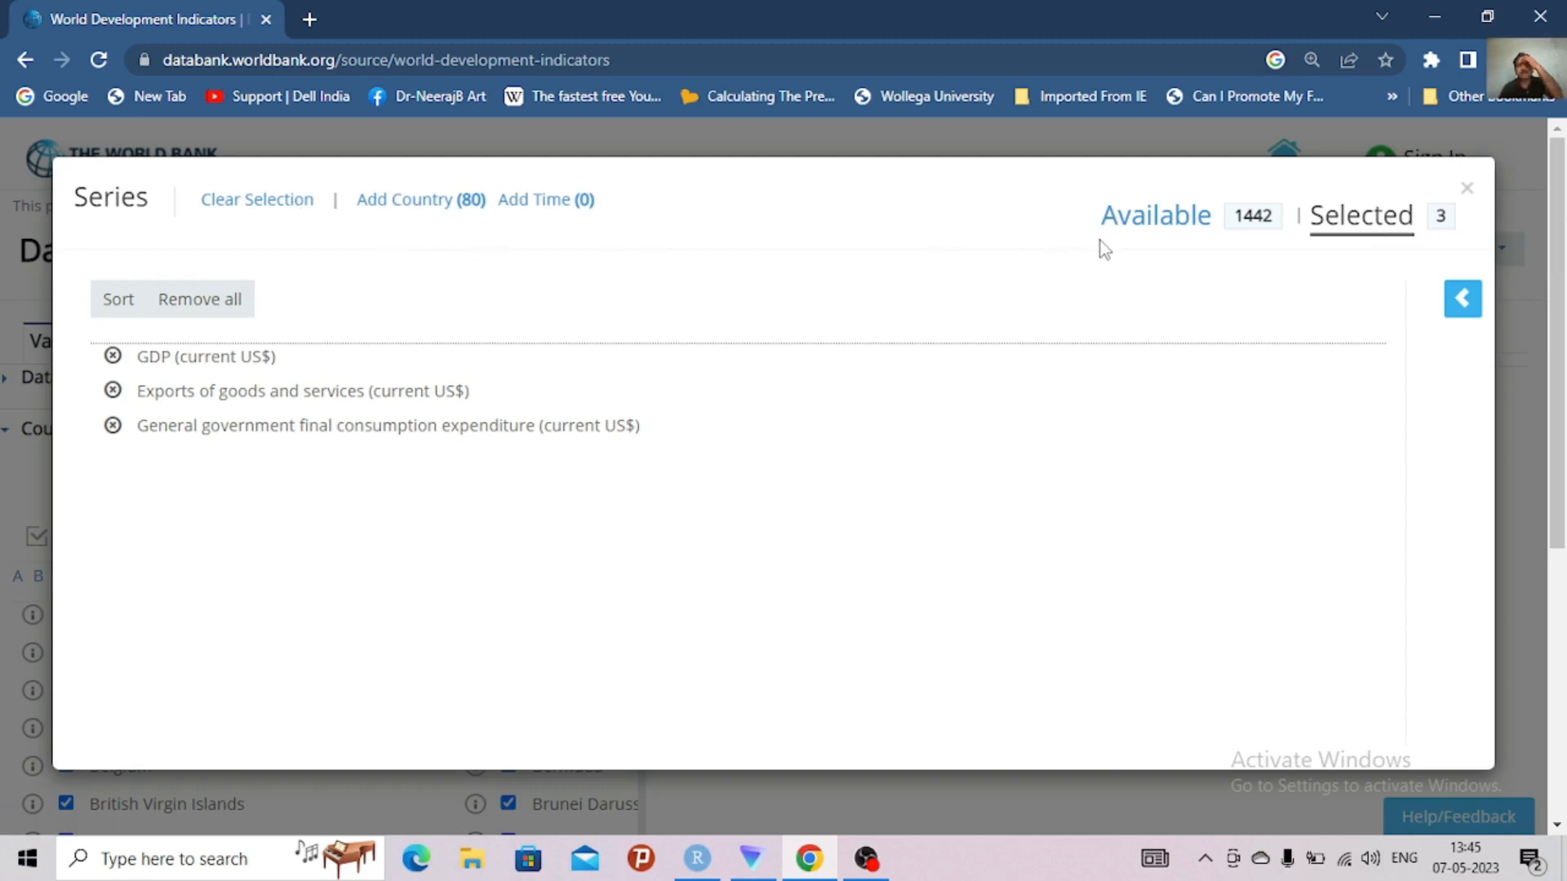
{"action": "left_click", "coordinate": [1143, 236]}
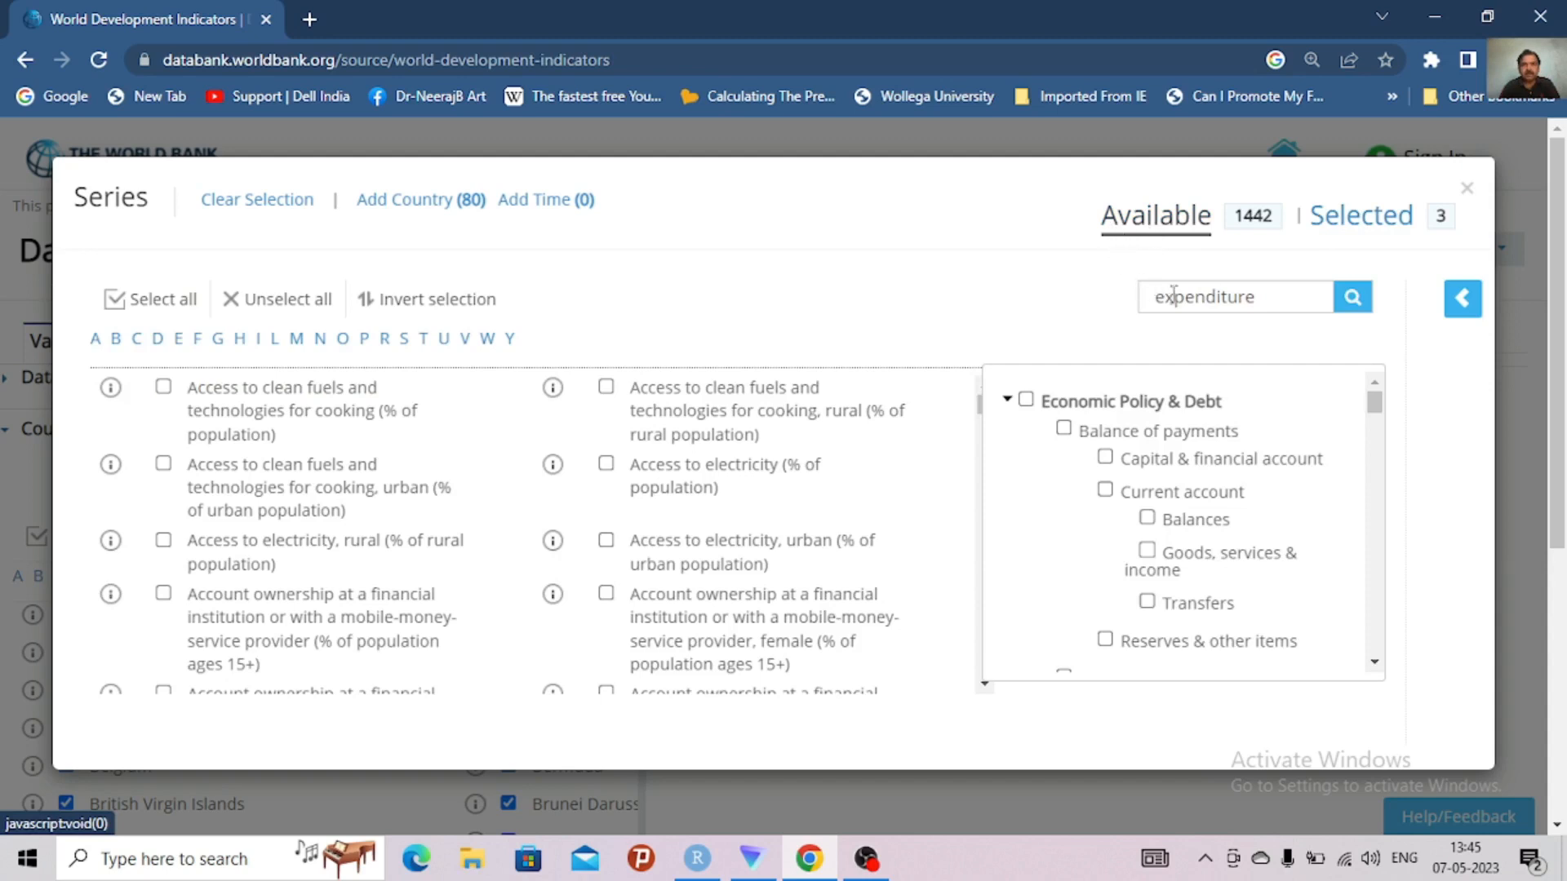
{"action": "left_click", "coordinate": [1278, 296]}
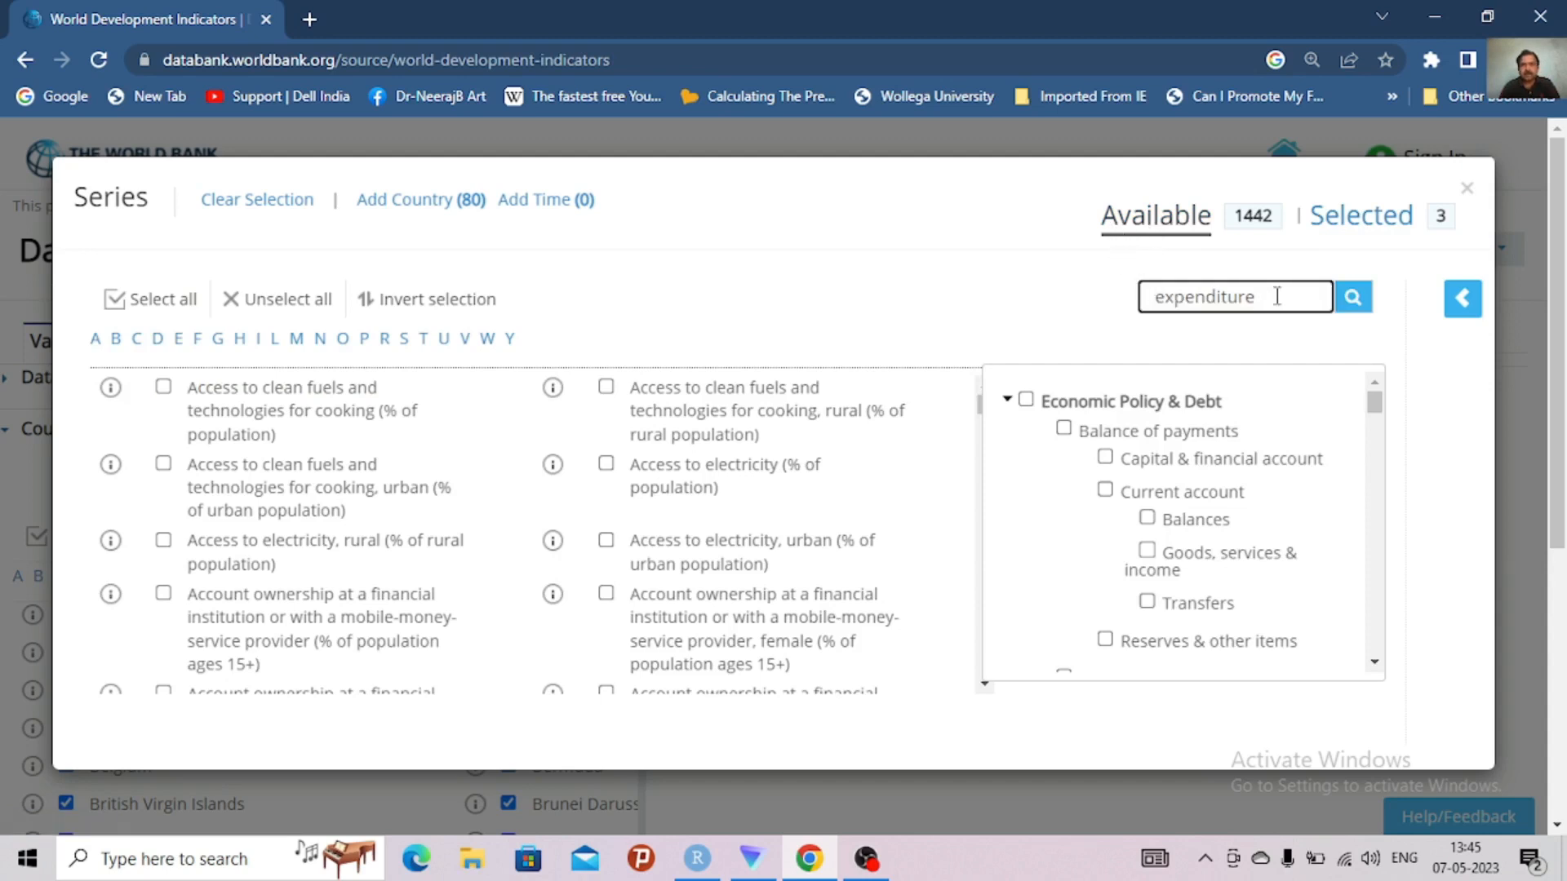
{"action": "left_click_drag", "start_coordinate": [1277, 296], "coordinate": [976, 295]}
{"action": "type", "text": "in"}
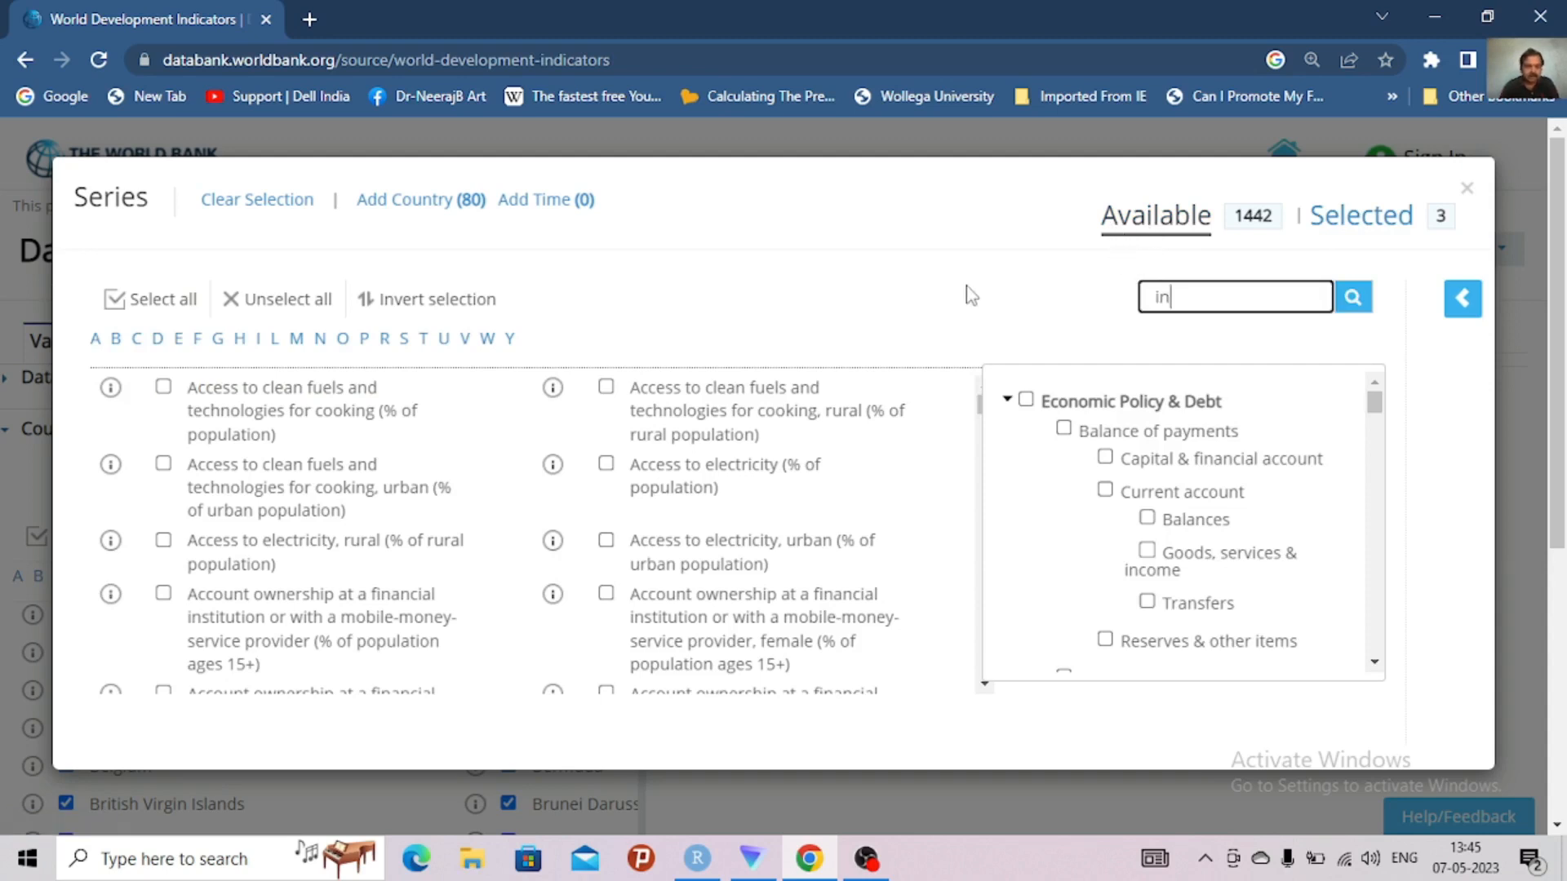
{"action": "type", "text": "vestment"}
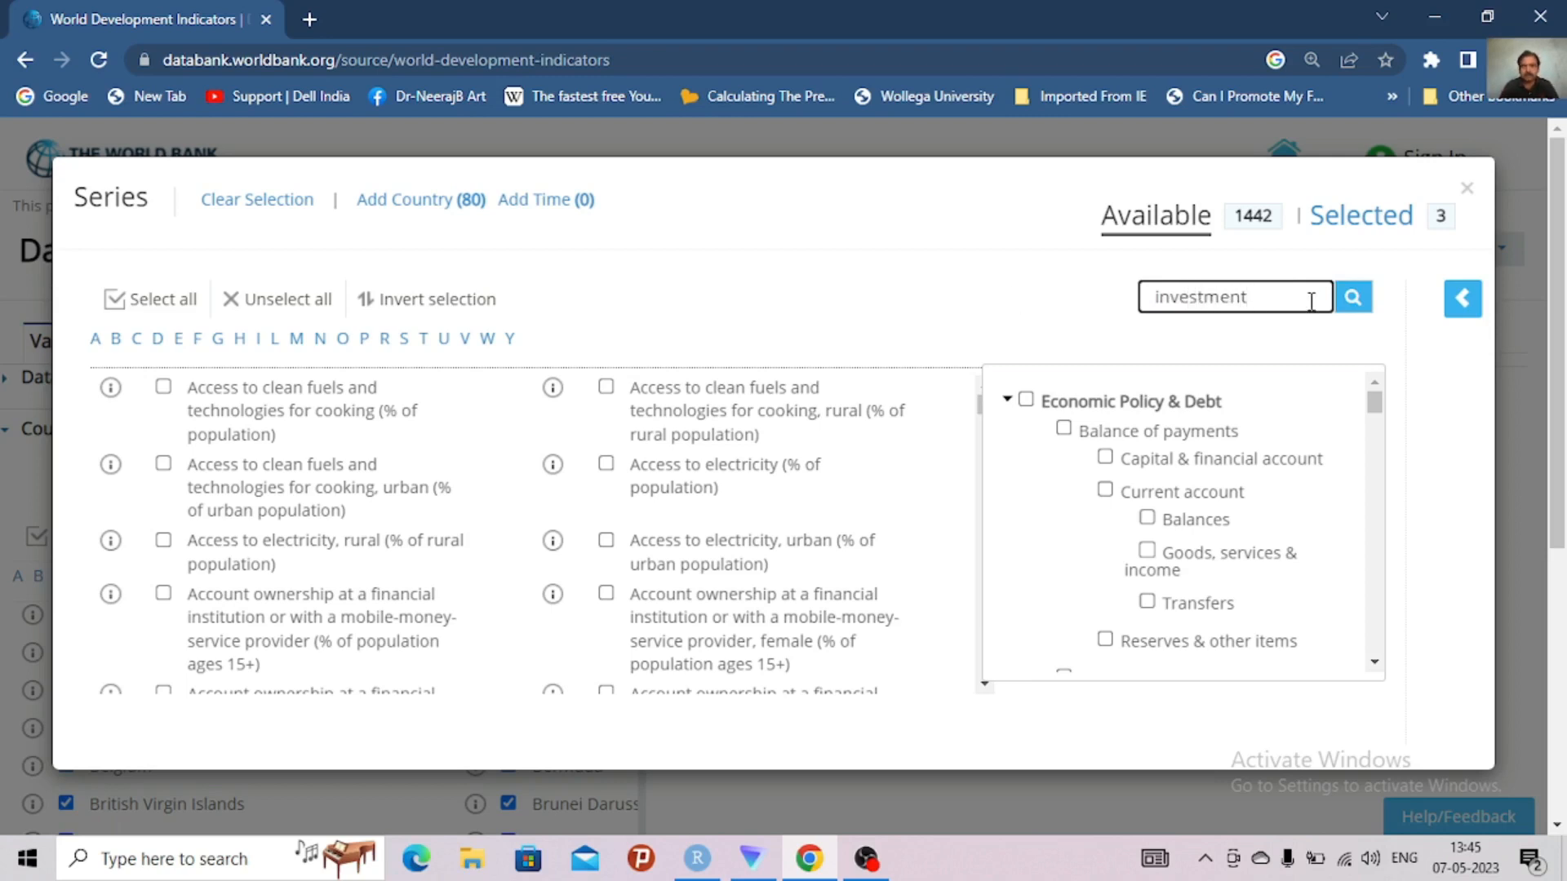
{"action": "left_click", "coordinate": [1357, 308]}
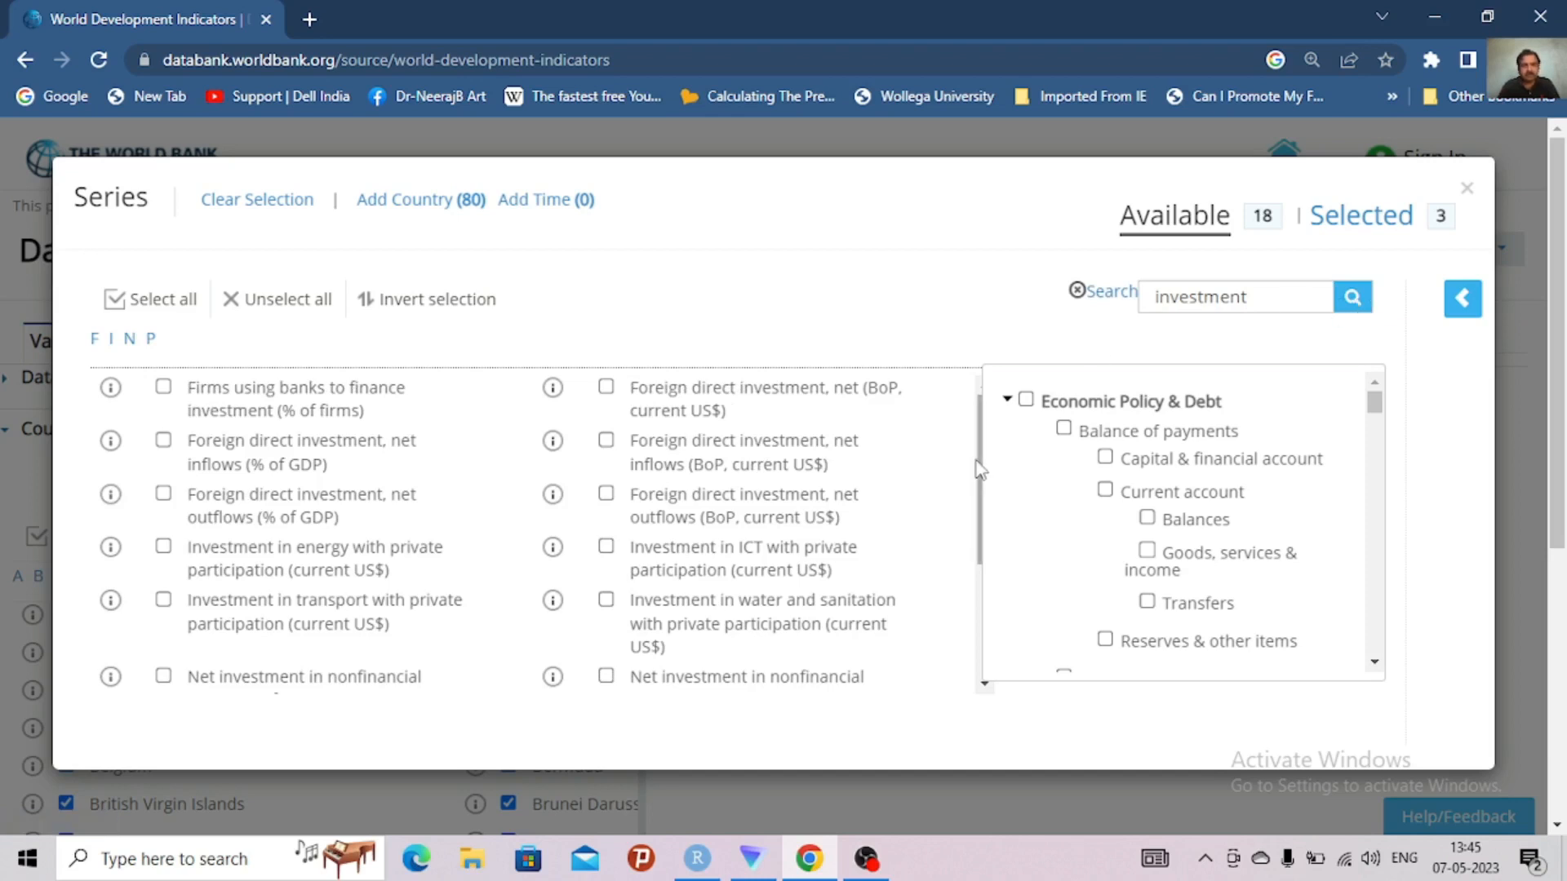
Select the public private partnerships investment series for transport and energy (current US$) and review the selected series
{"action": "left_click_drag", "start_coordinate": [980, 471], "coordinate": [939, 640]}
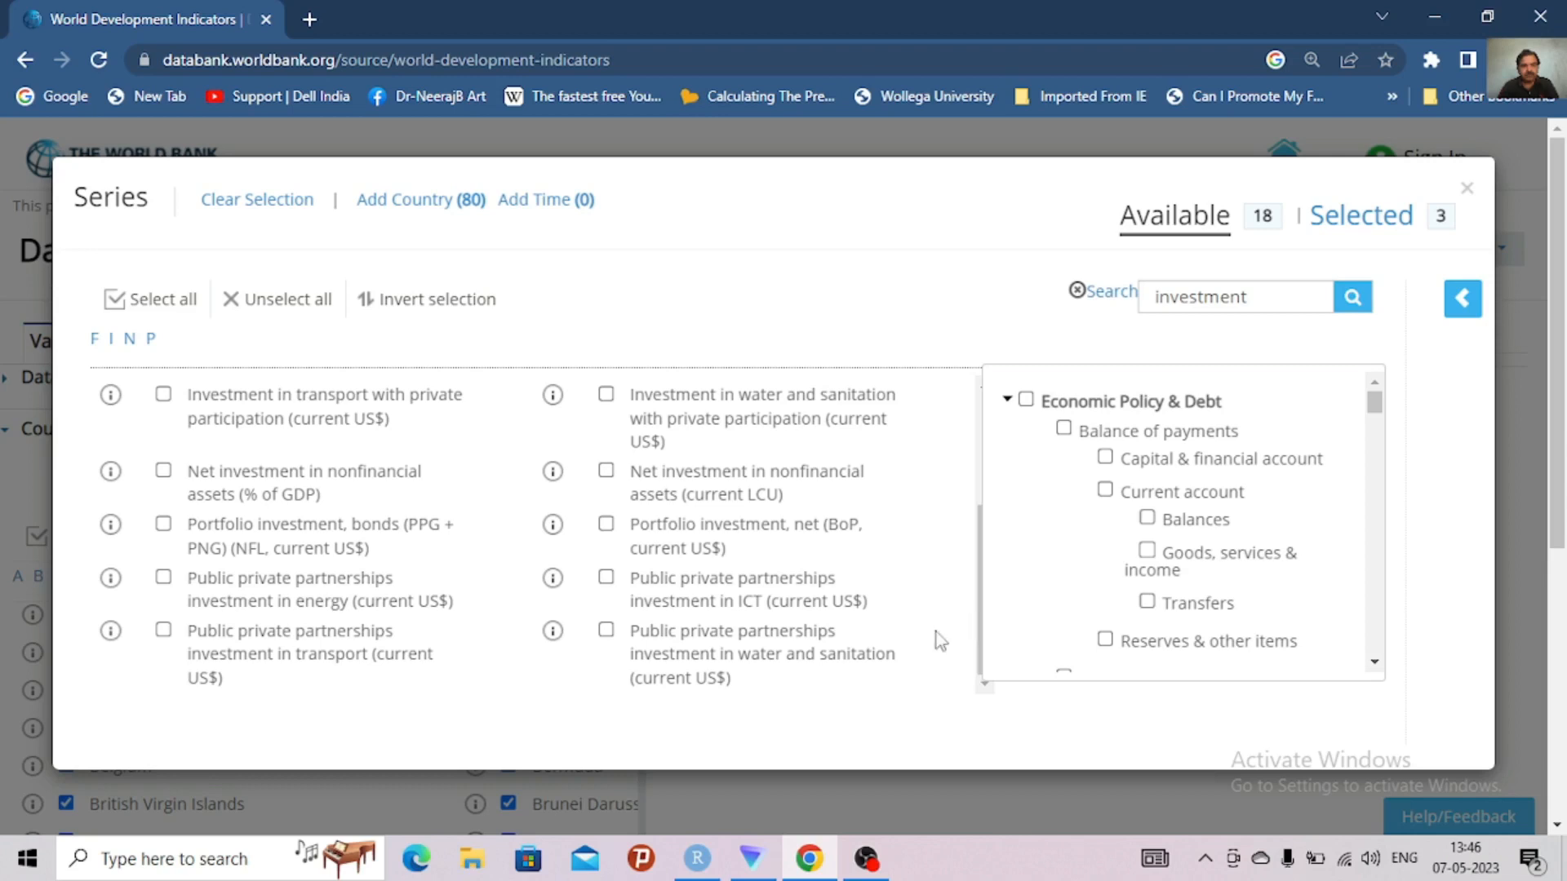
{"action": "left_click", "coordinate": [166, 645]}
{"action": "left_click_drag", "start_coordinate": [983, 539], "coordinate": [981, 441]}
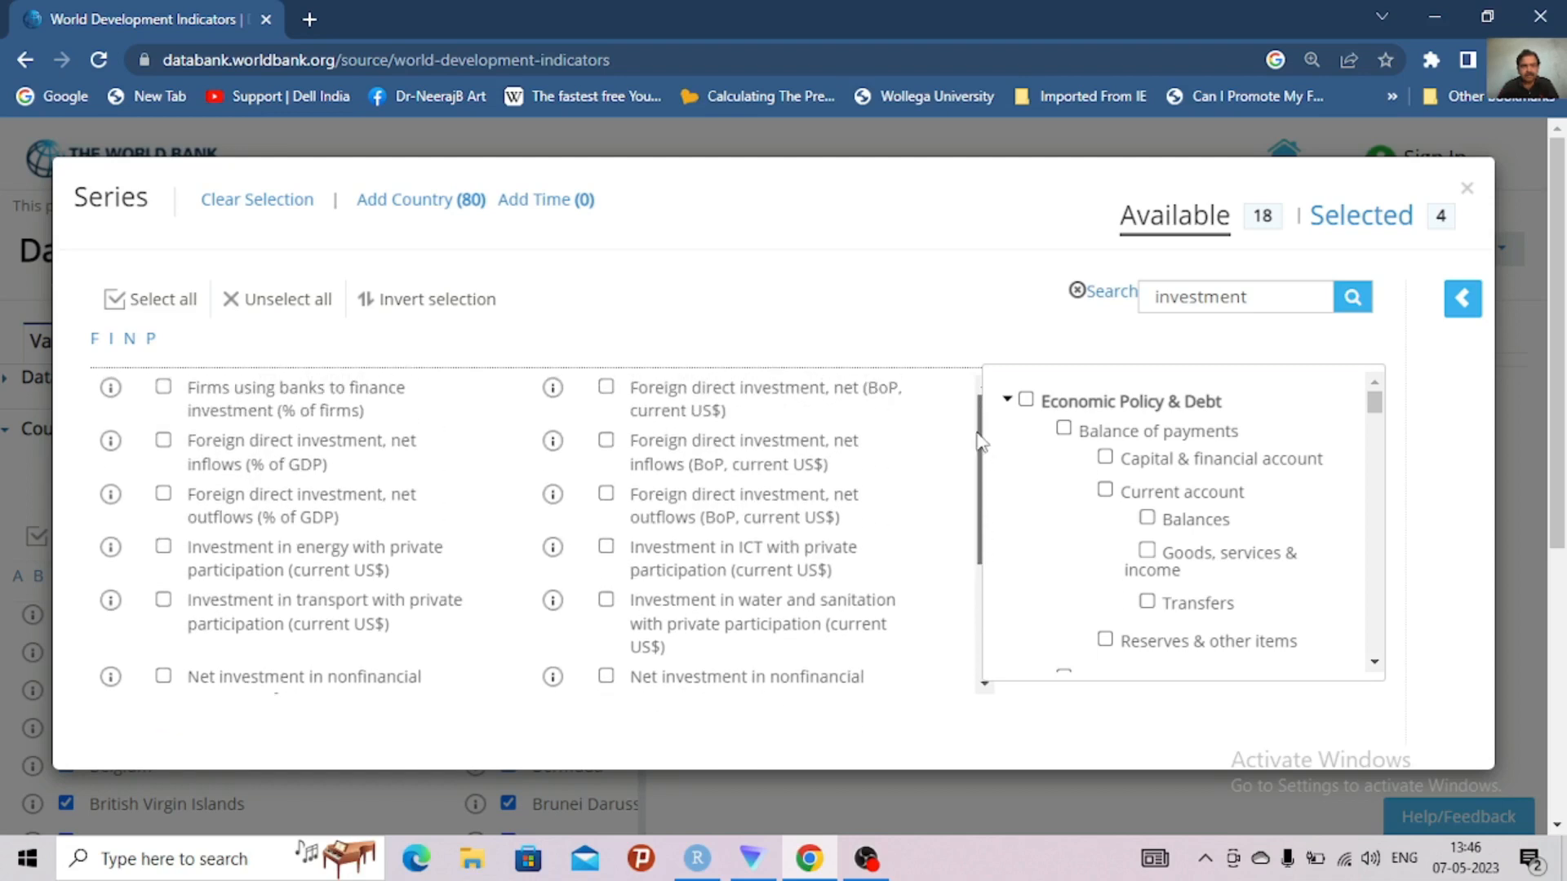
{"action": "left_click_drag", "start_coordinate": [980, 444], "coordinate": [984, 564]}
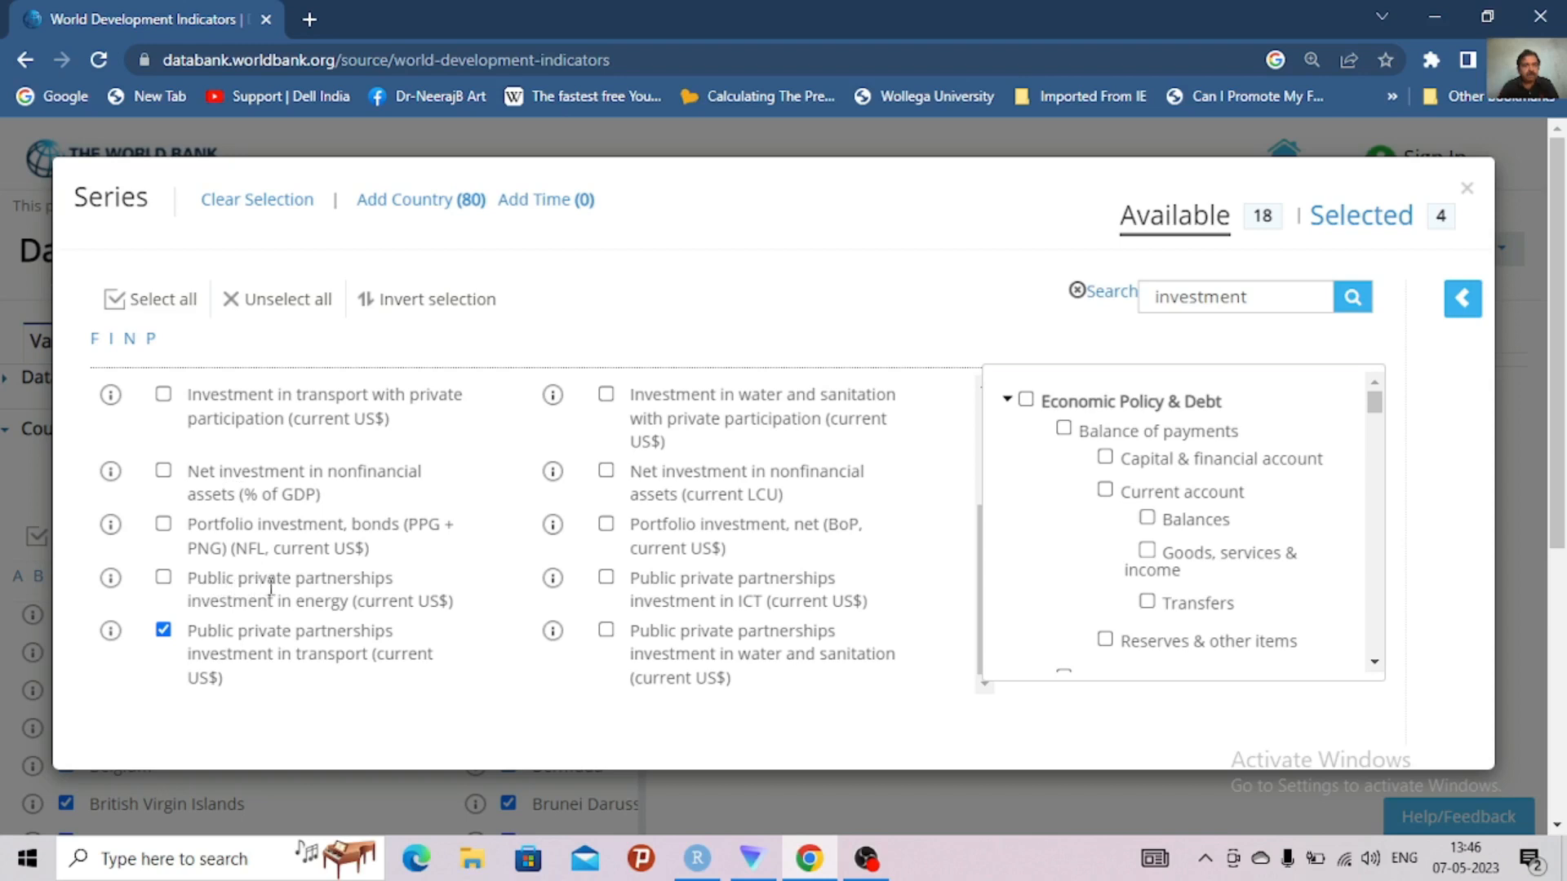
{"action": "left_click", "coordinate": [164, 579]}
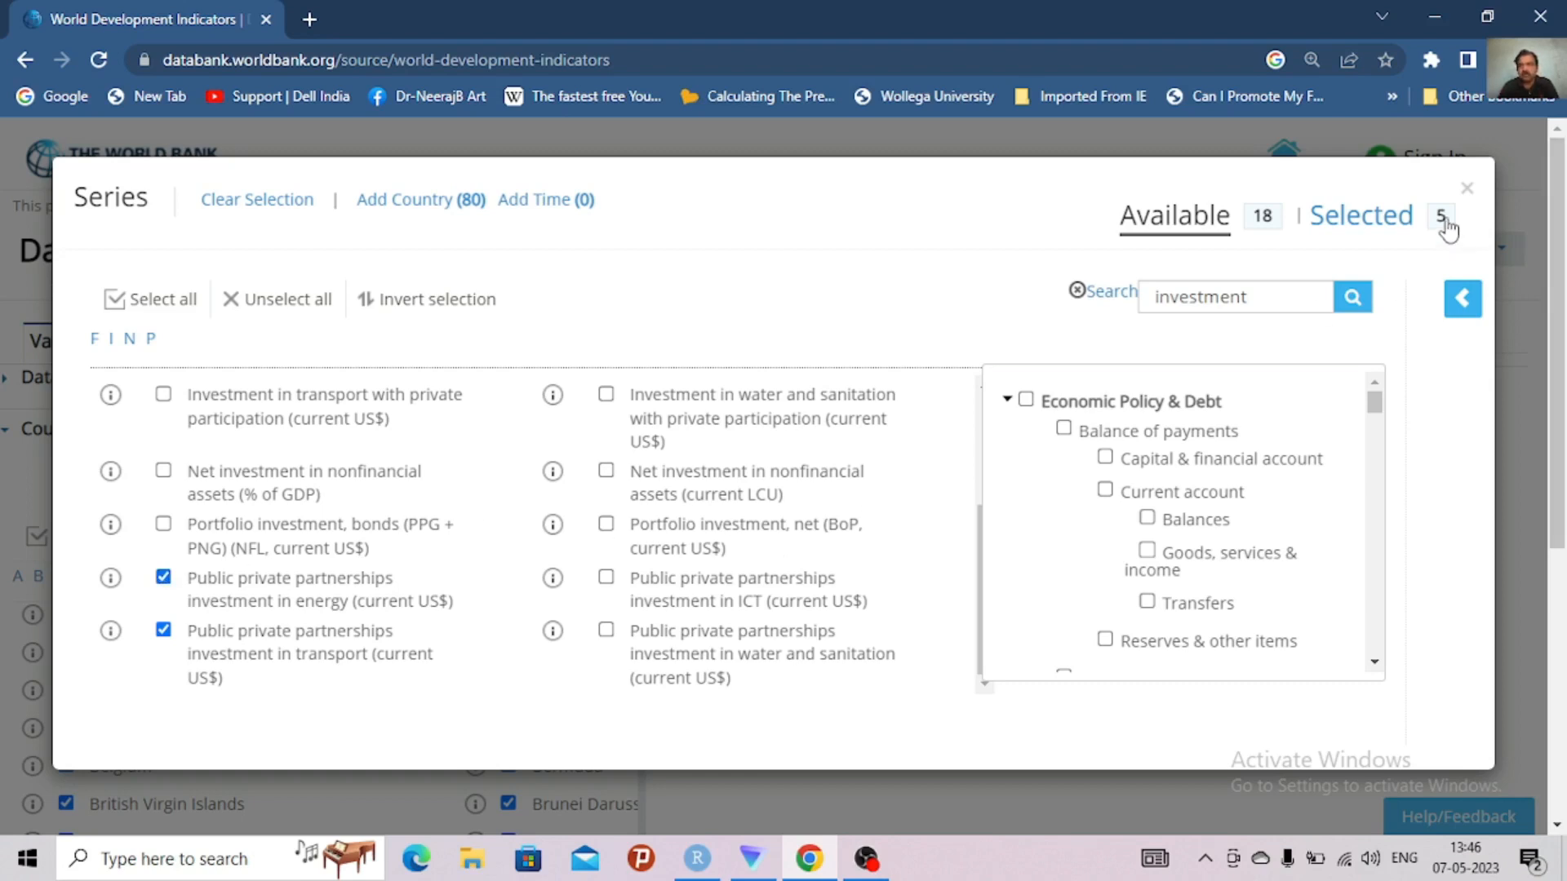
{"action": "left_click", "coordinate": [1401, 231]}
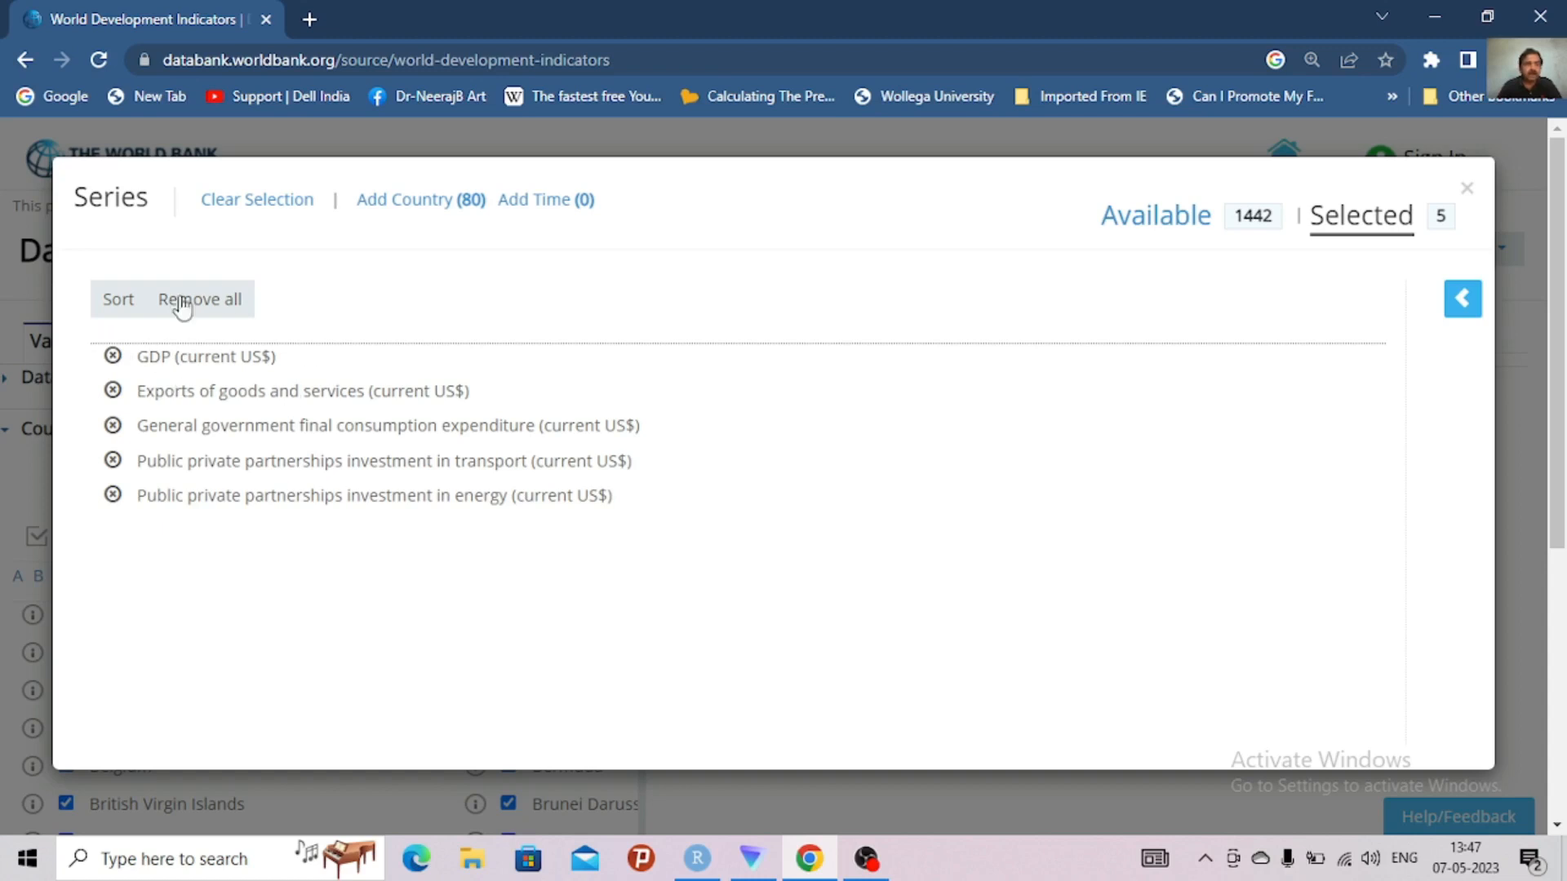
Select the 10 most recent years, 2012 to 2021, as the time range and collapse the country list
{"action": "left_click", "coordinate": [422, 210]}
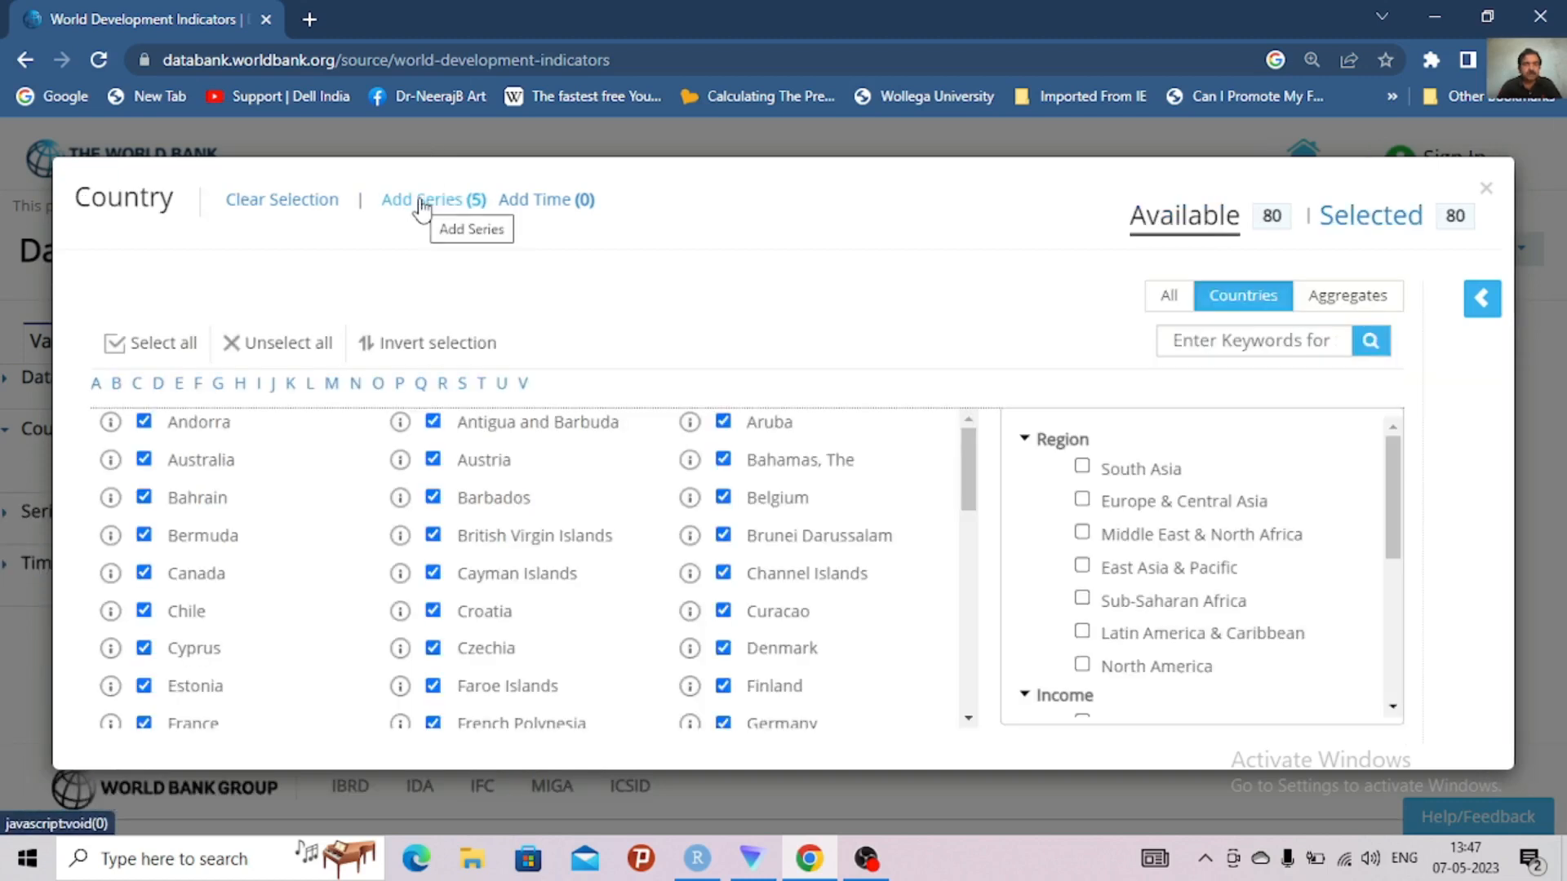
{"action": "left_click", "coordinate": [526, 205]}
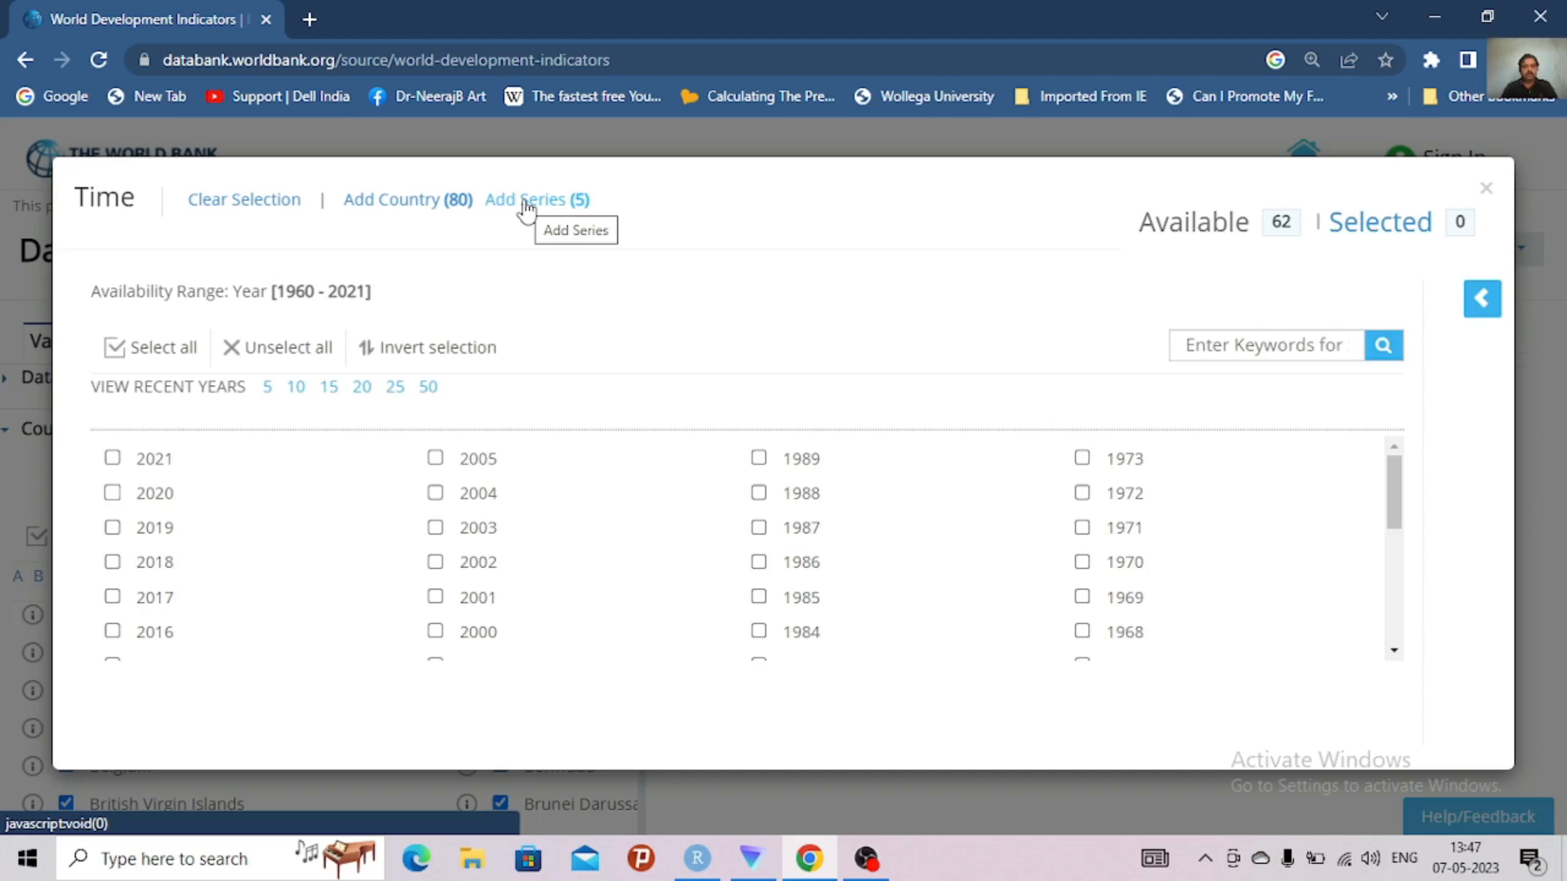
{"action": "left_click", "coordinate": [295, 387]}
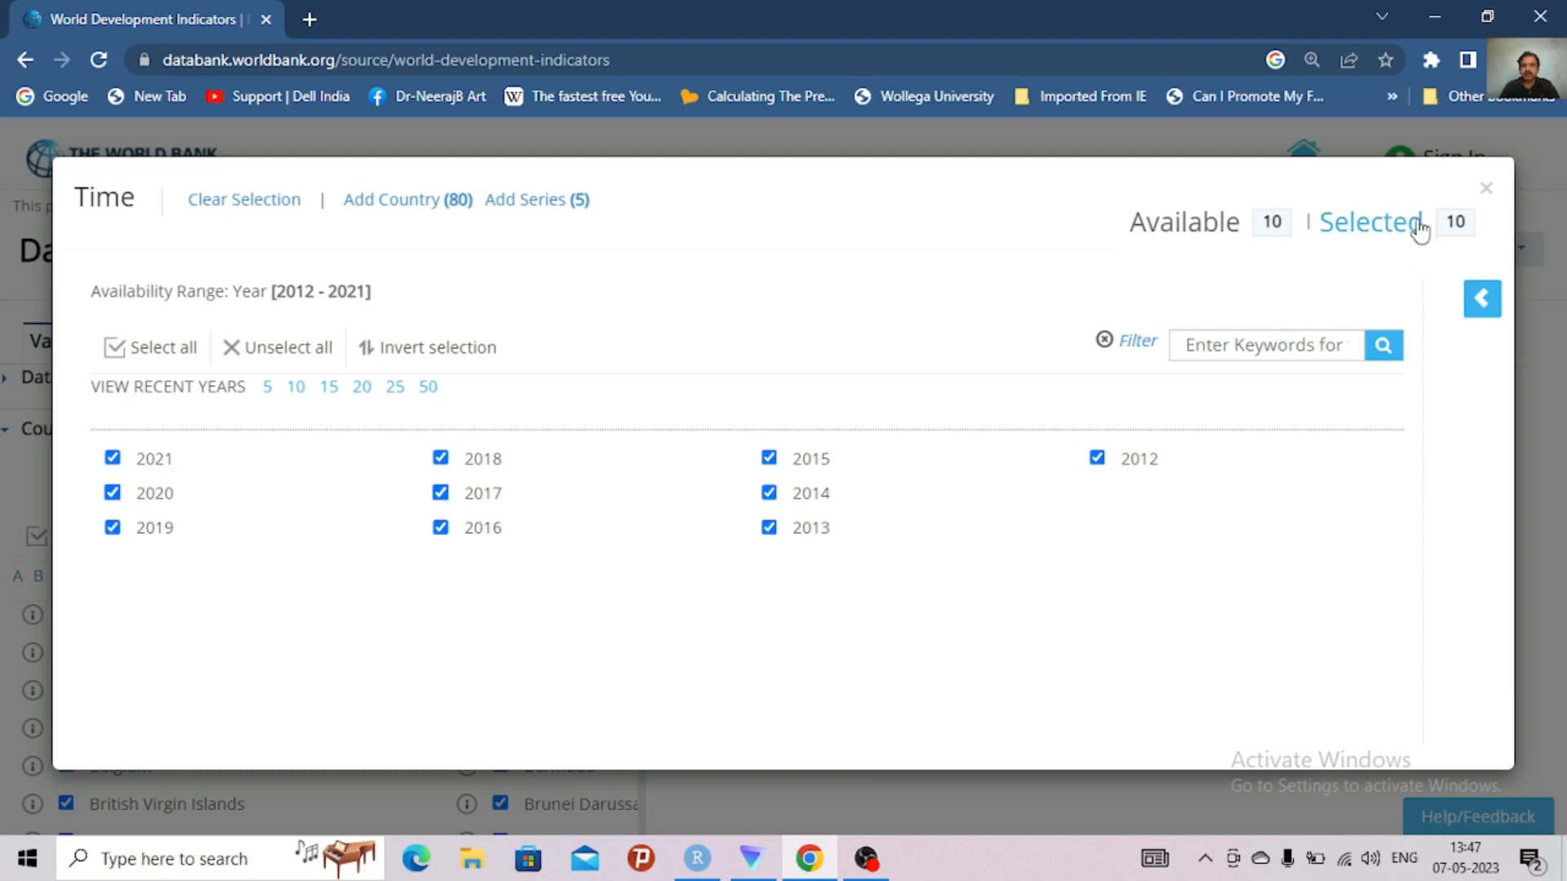
{"action": "left_click", "coordinate": [1487, 189]}
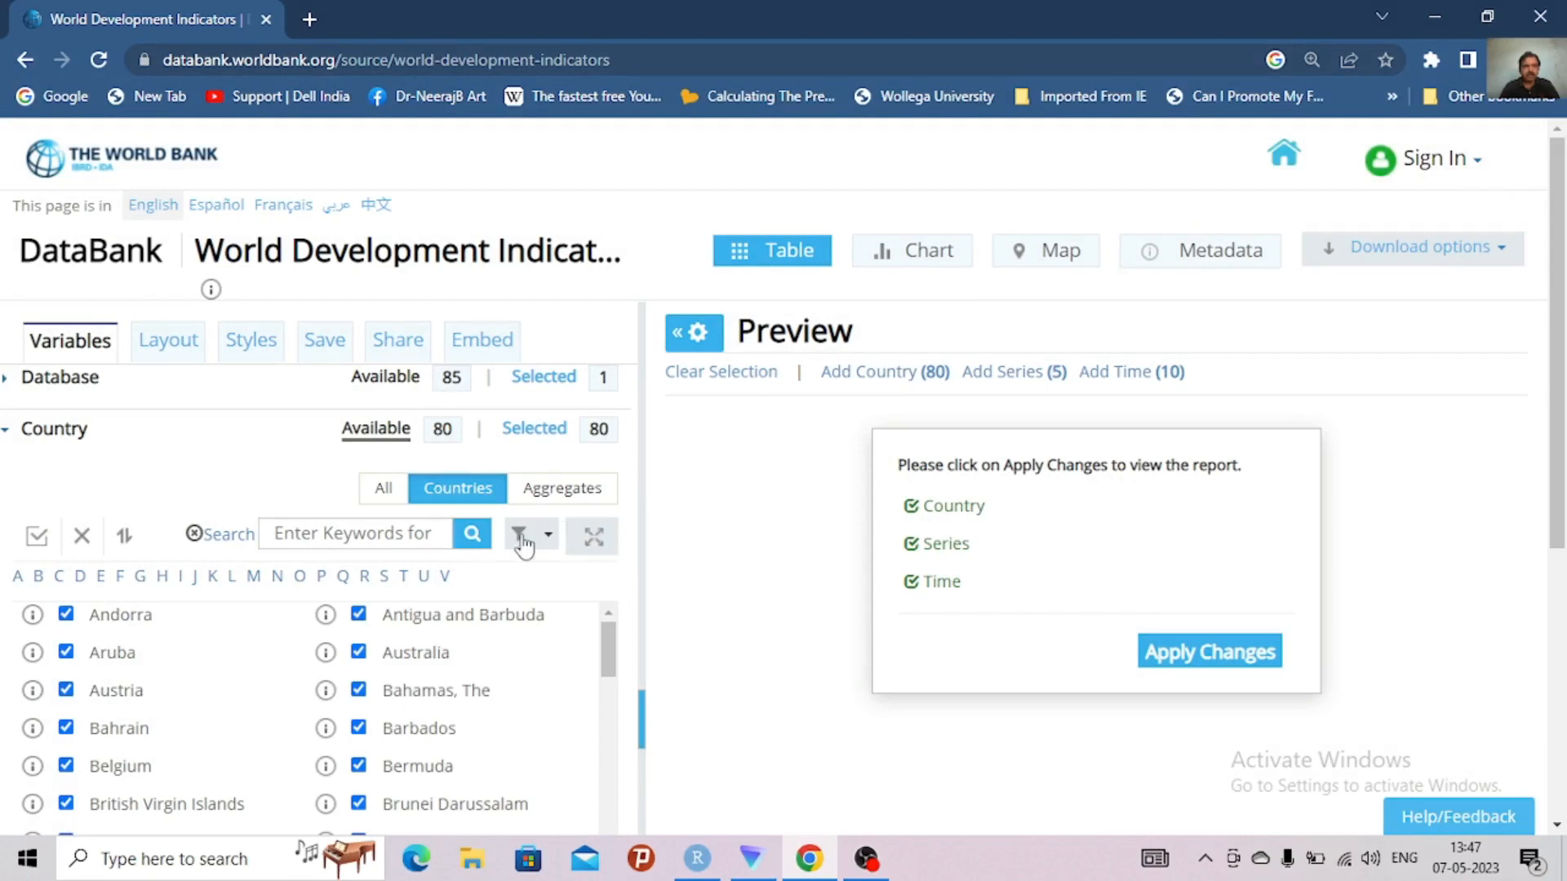
{"action": "left_click", "coordinate": [7, 435]}
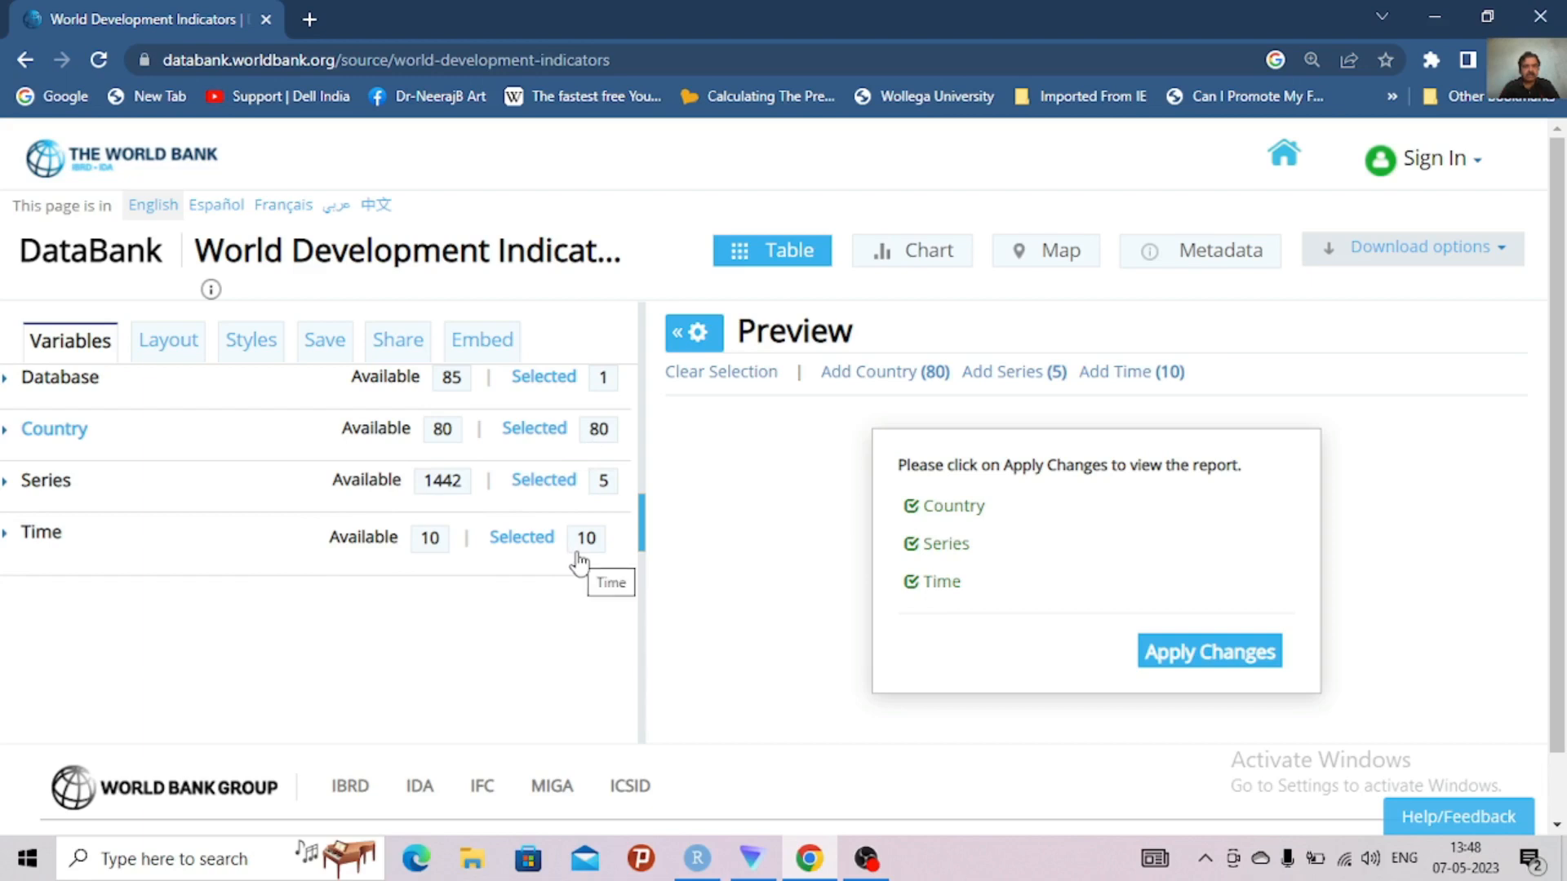
Set the report's custom orientation to Time as Row, Country as Row and Series as Column
{"action": "left_click", "coordinate": [170, 347]}
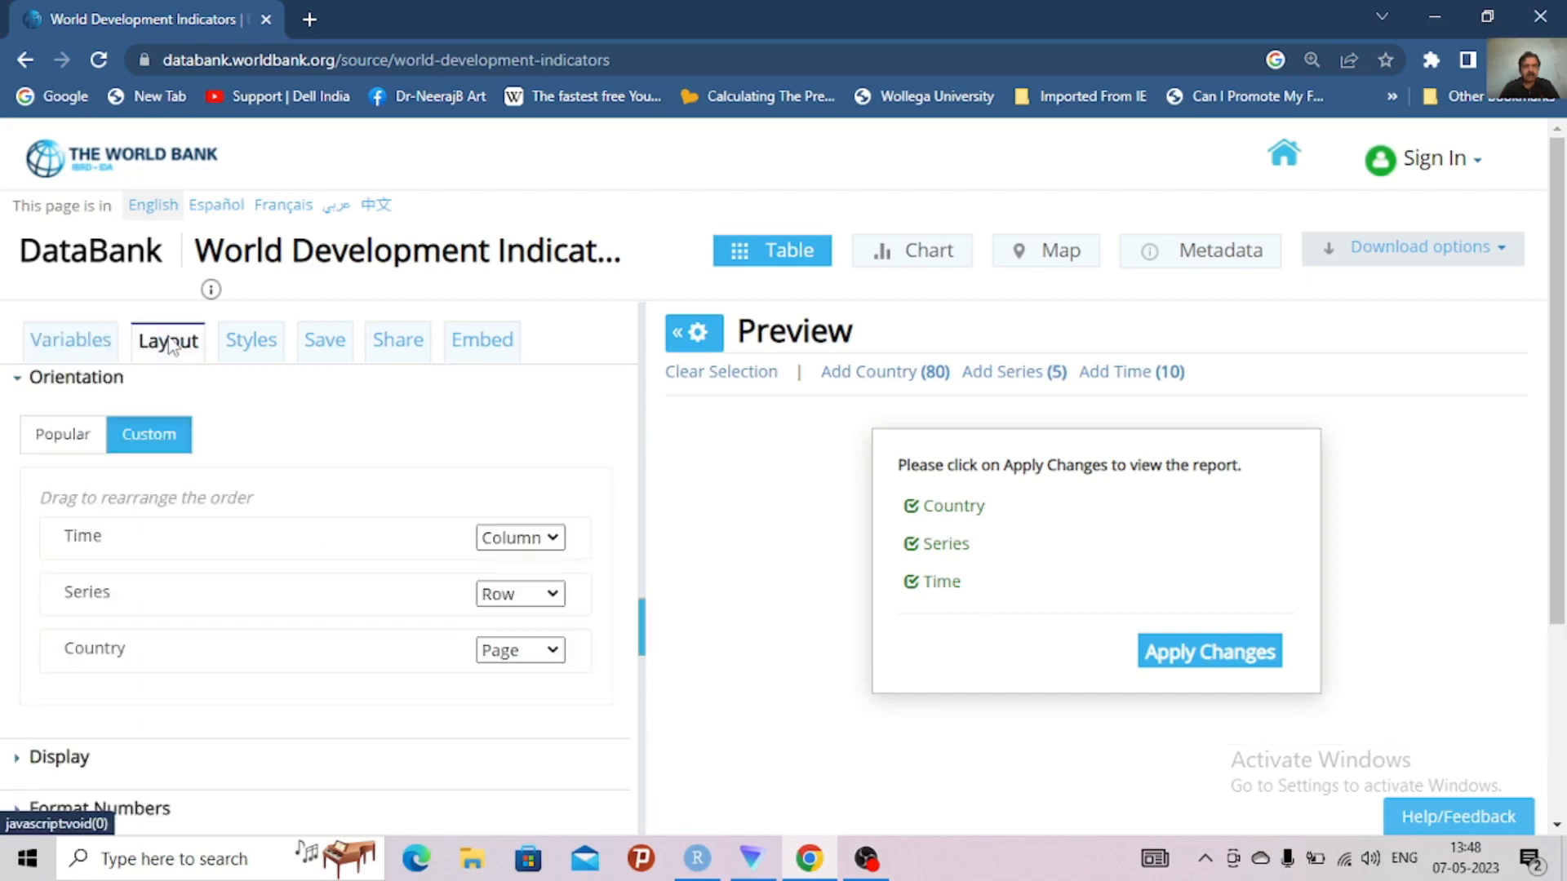
{"action": "left_click", "coordinate": [547, 541]}
{"action": "left_click", "coordinate": [534, 590]}
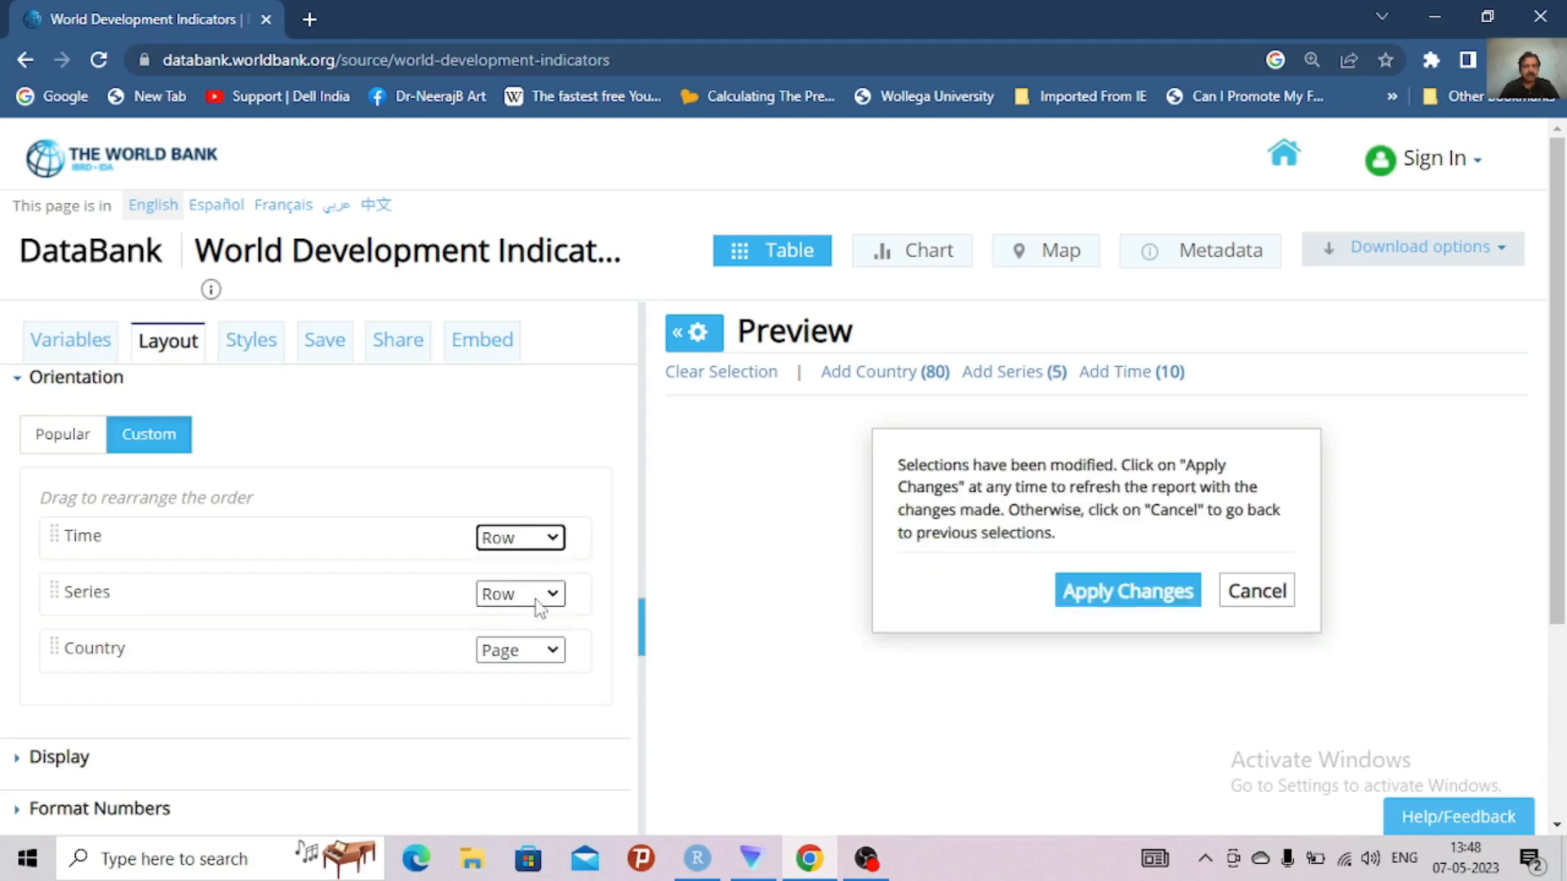
{"action": "left_click", "coordinate": [549, 651]}
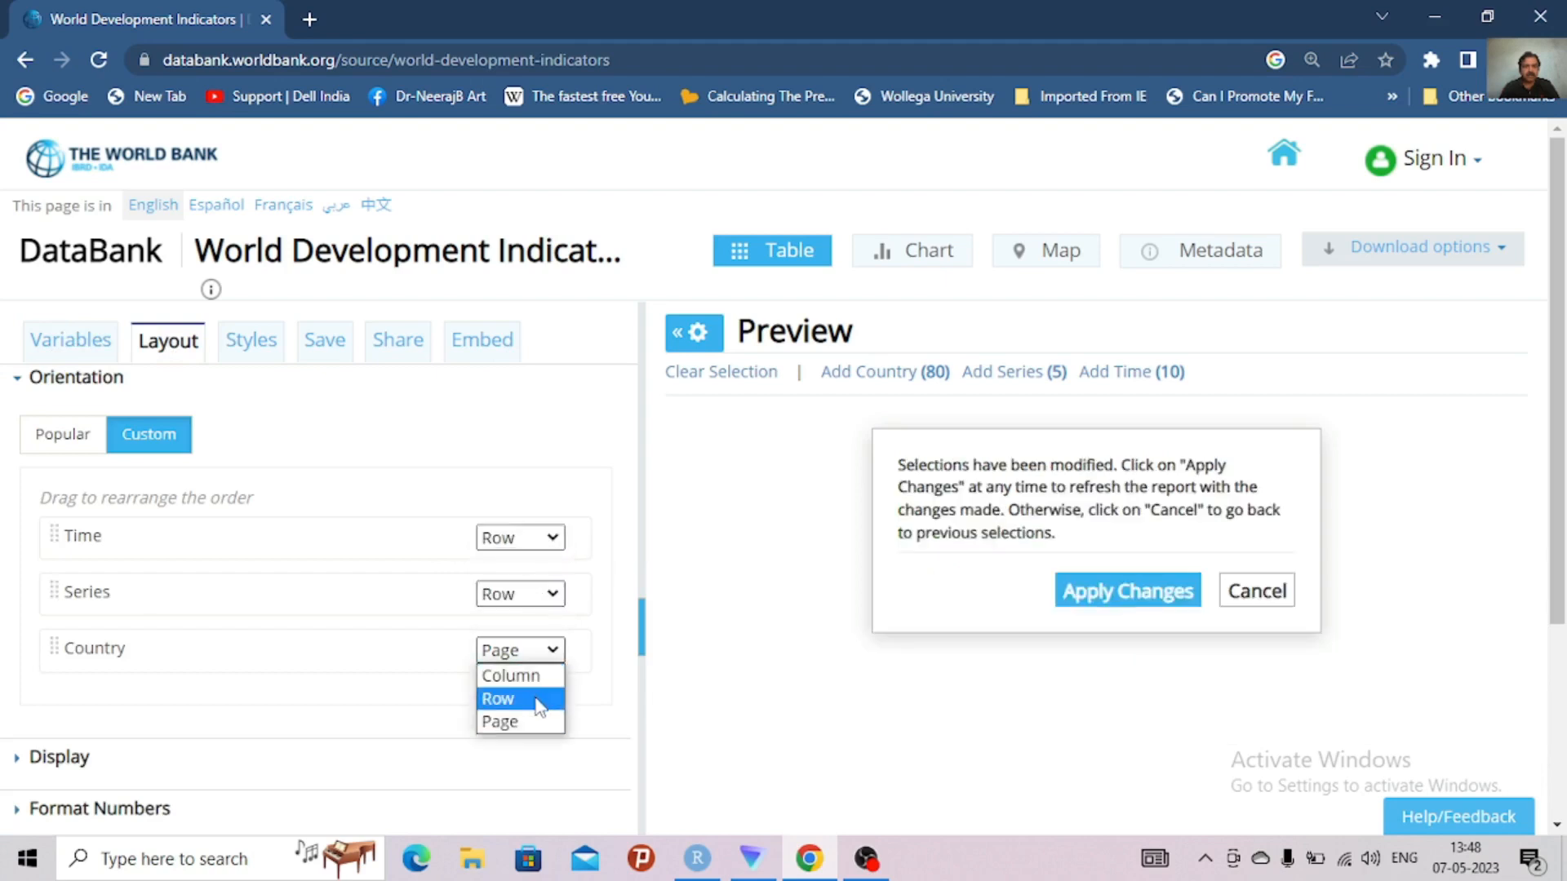
{"action": "left_click", "coordinate": [535, 699]}
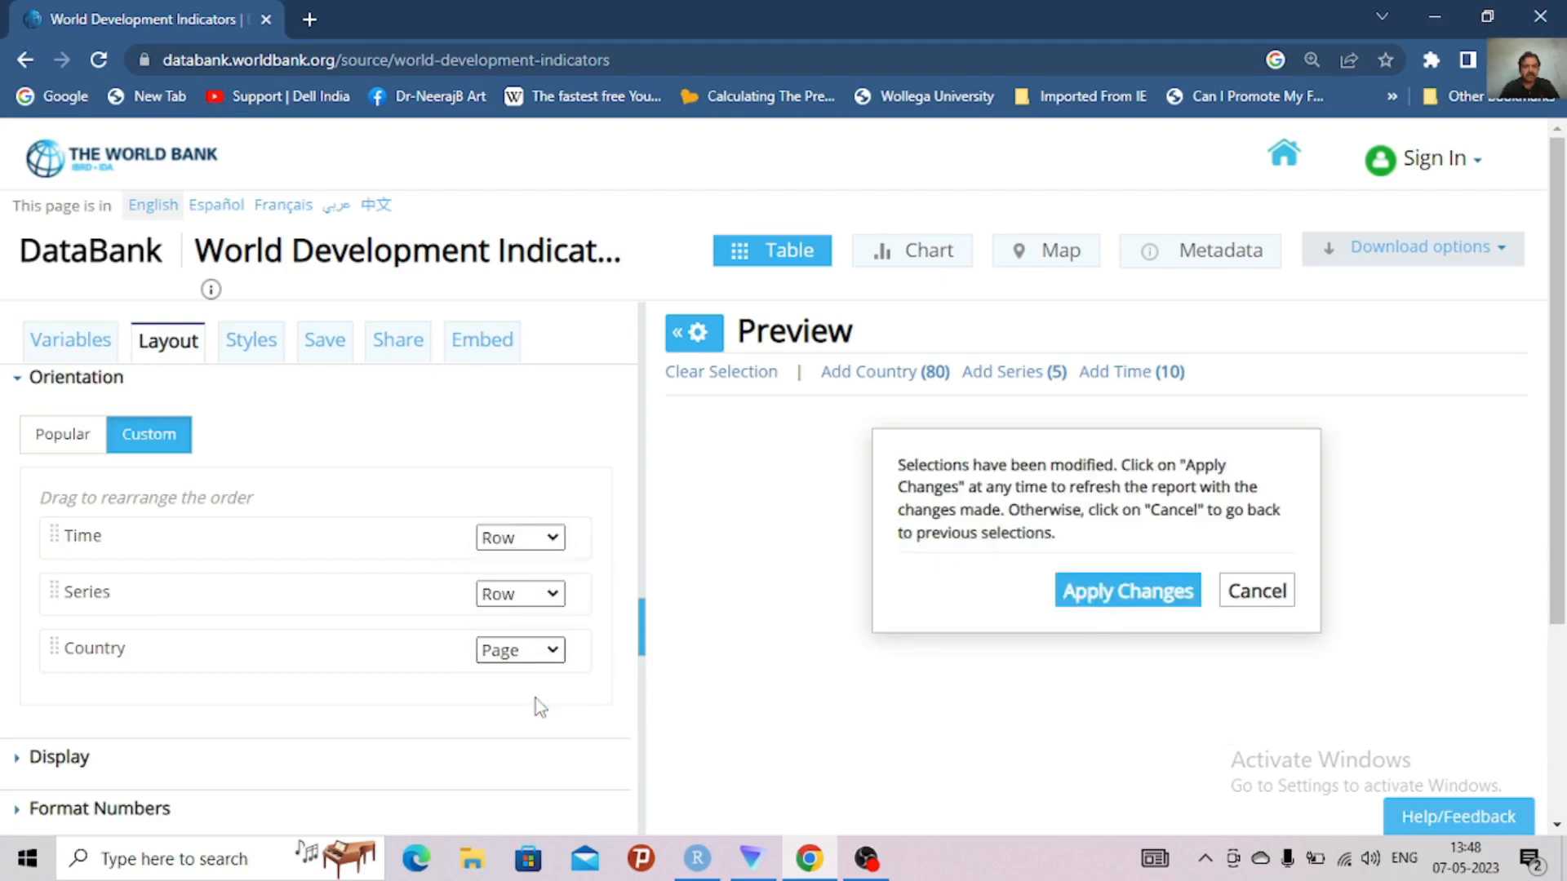
{"action": "left_click", "coordinate": [548, 594]}
{"action": "left_click", "coordinate": [534, 622]}
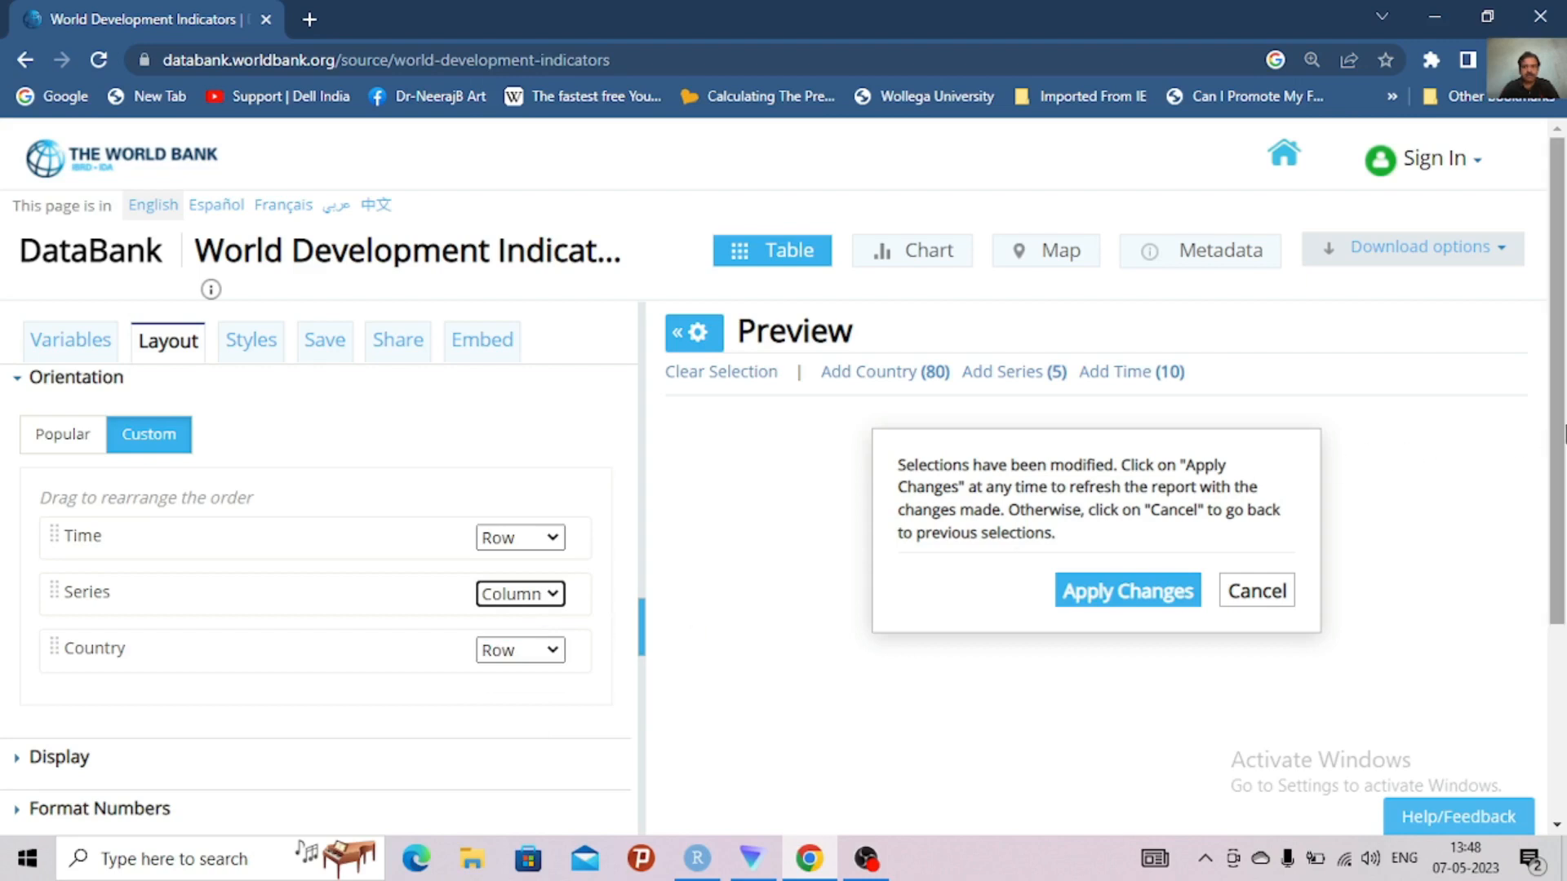
{"action": "left_click", "coordinate": [642, 643]}
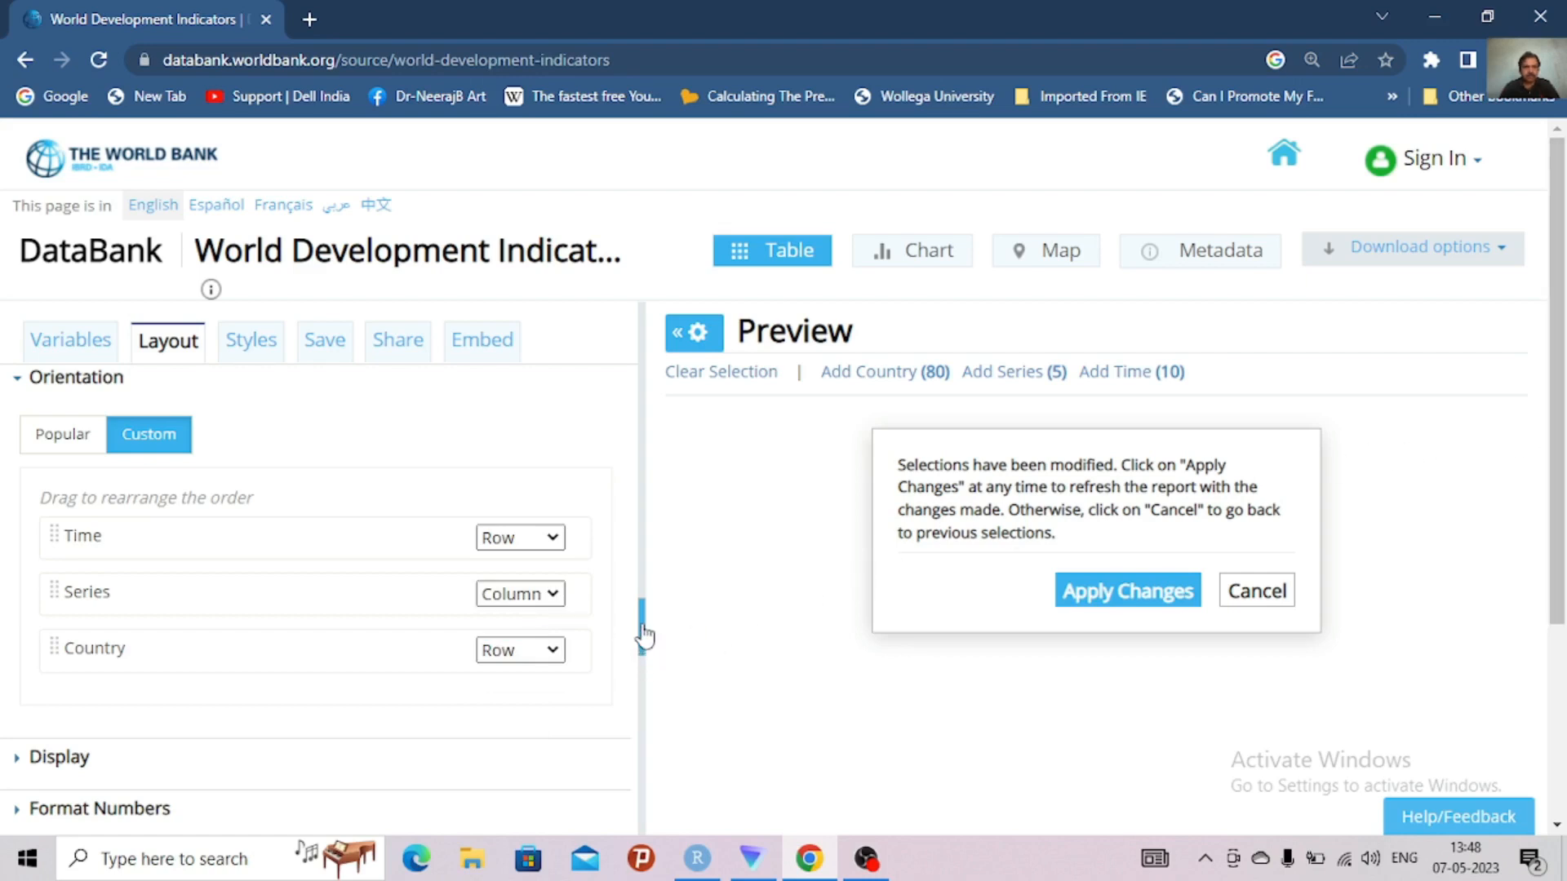
Set the number format's NA preference to NA and apply the changes to the report preview
{"action": "left_click", "coordinate": [141, 810]}
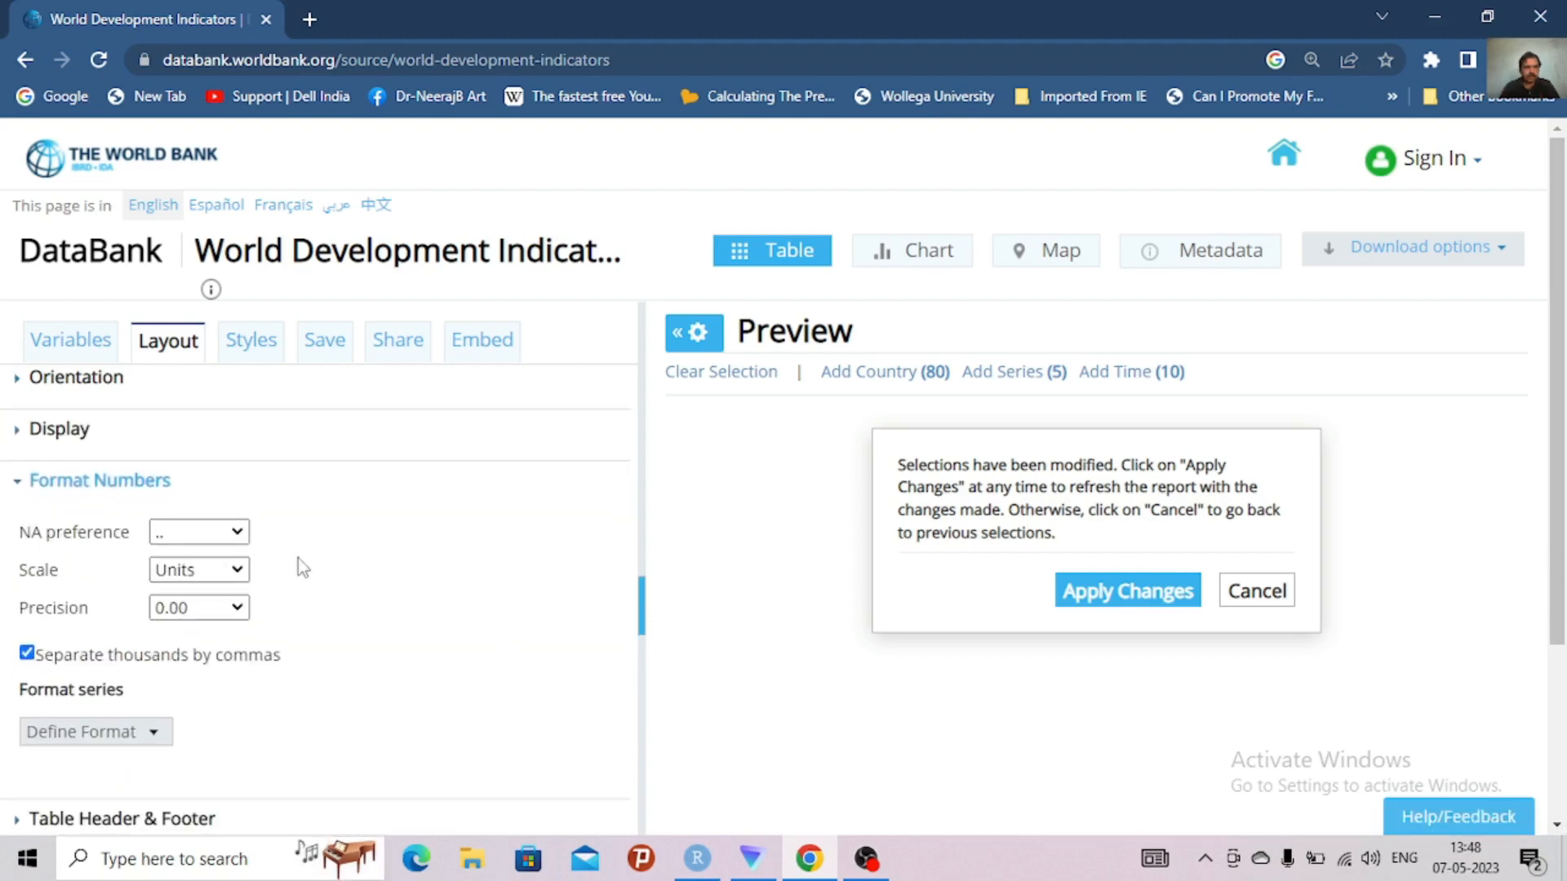
{"action": "left_click", "coordinate": [235, 532]}
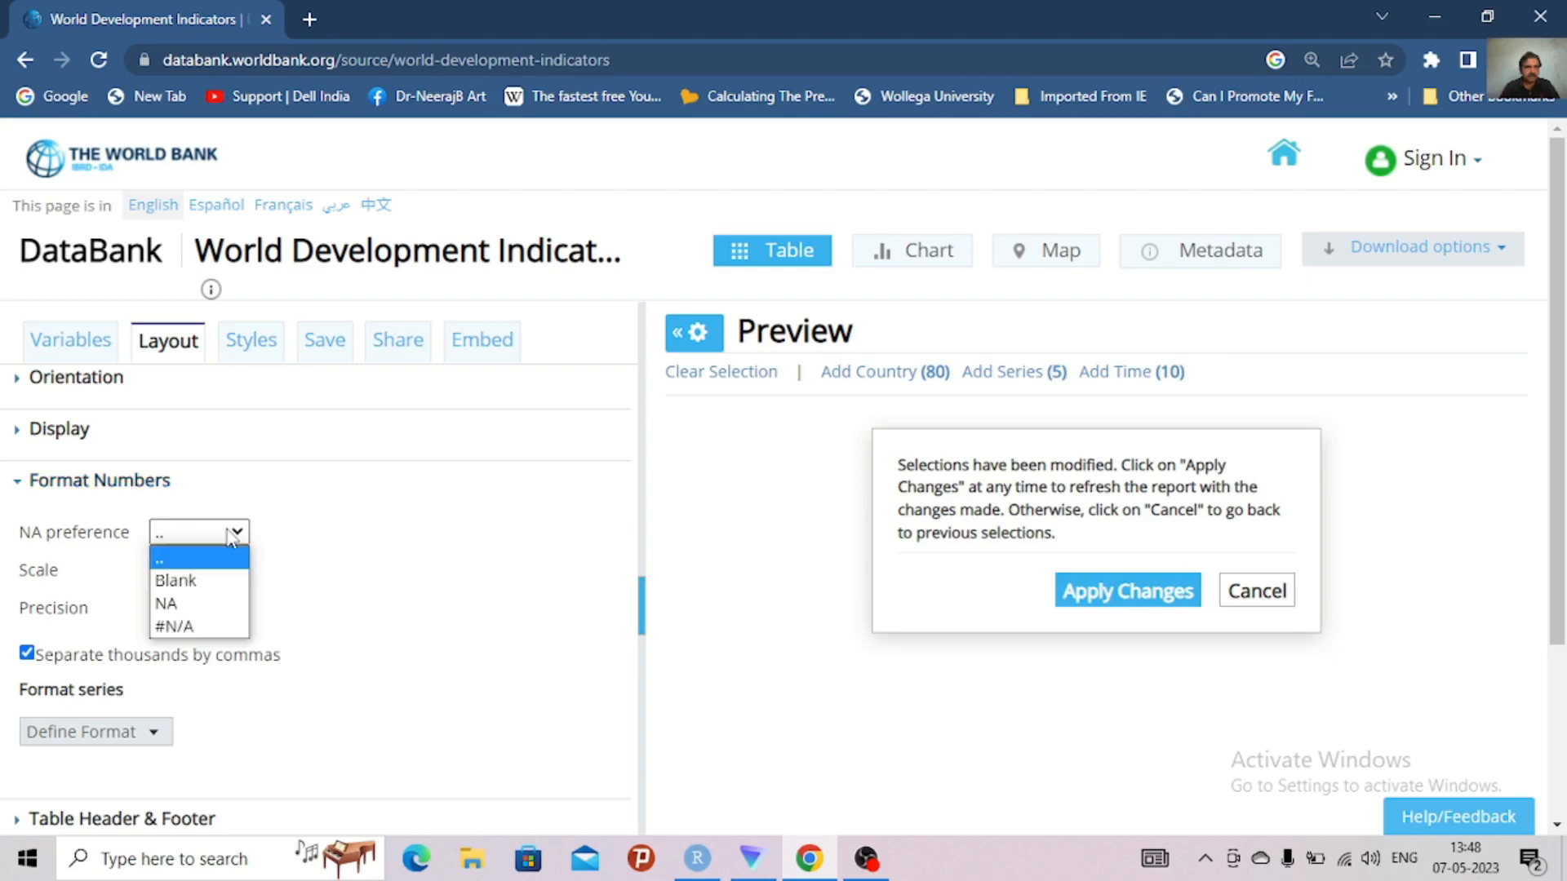
{"action": "key", "text": "super+s"}
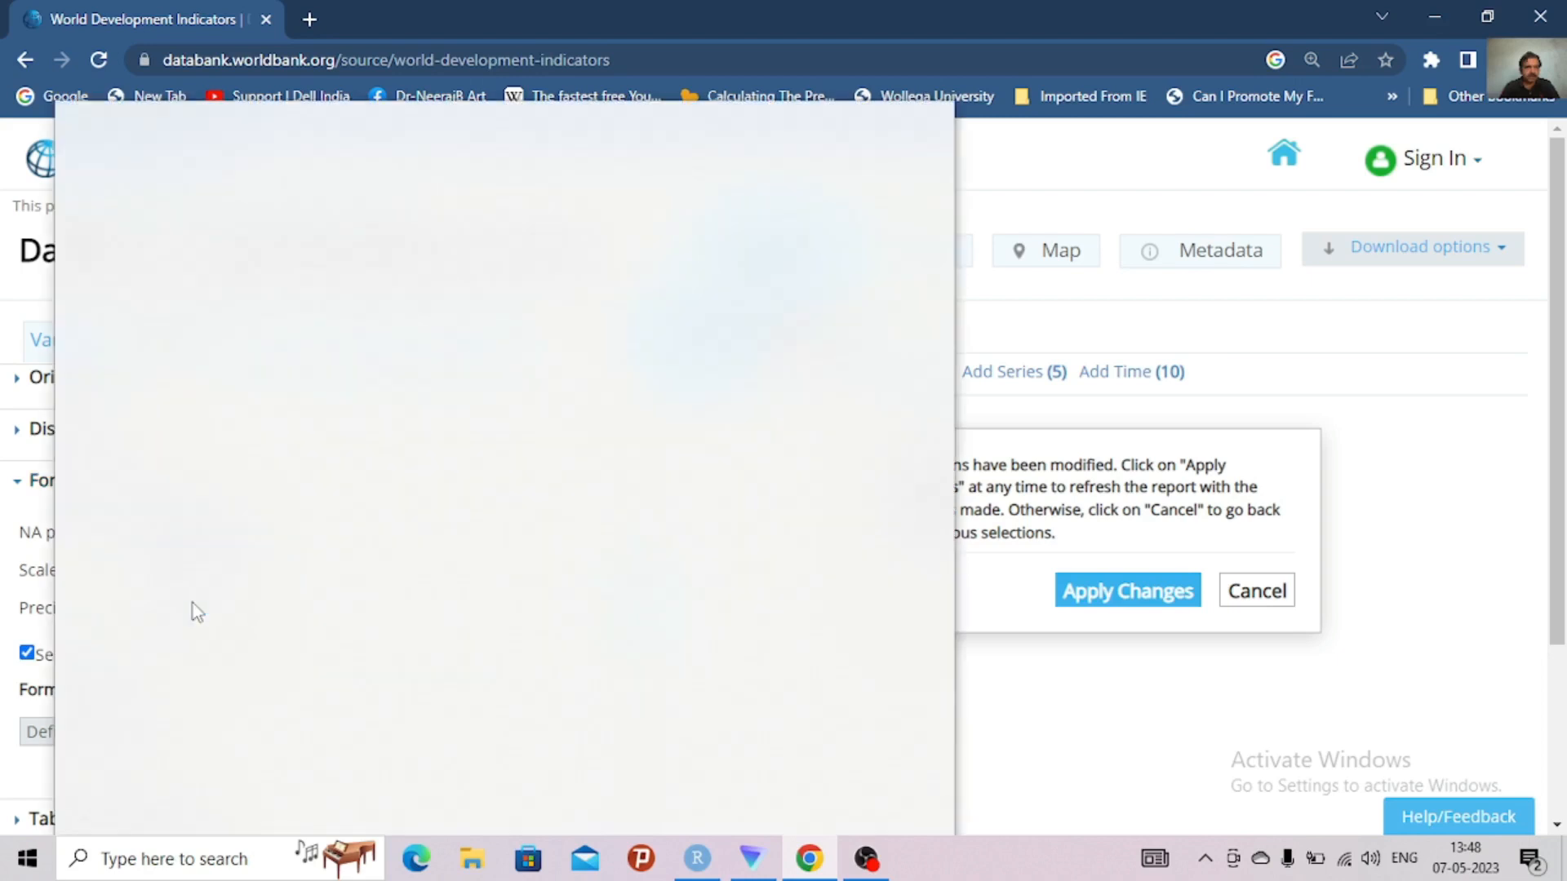
{"action": "key", "text": "Escape"}
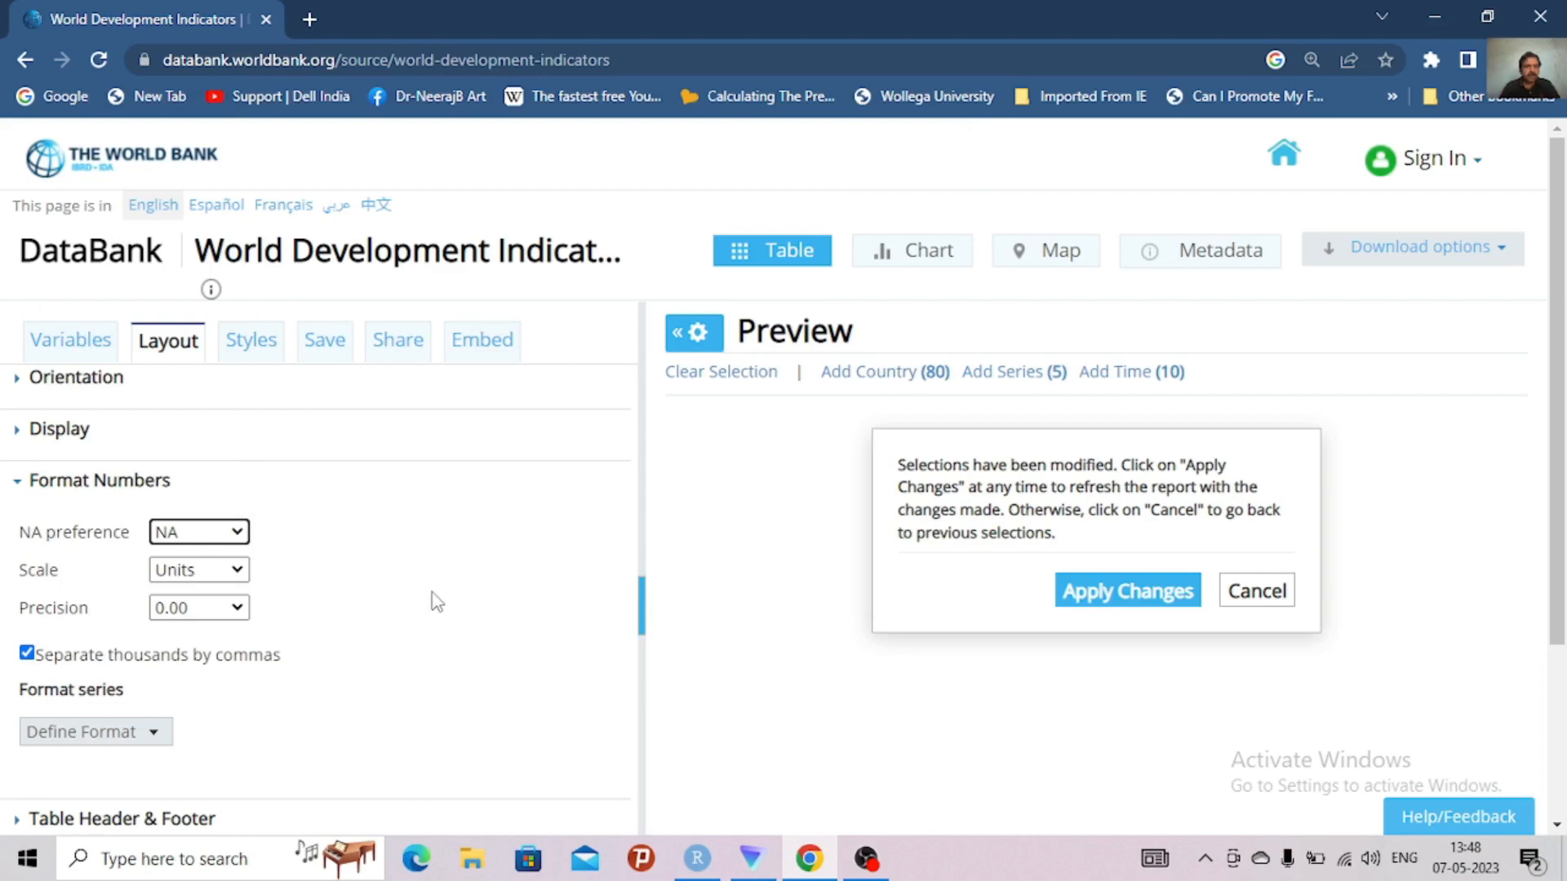
{"action": "left_click", "coordinate": [18, 488]}
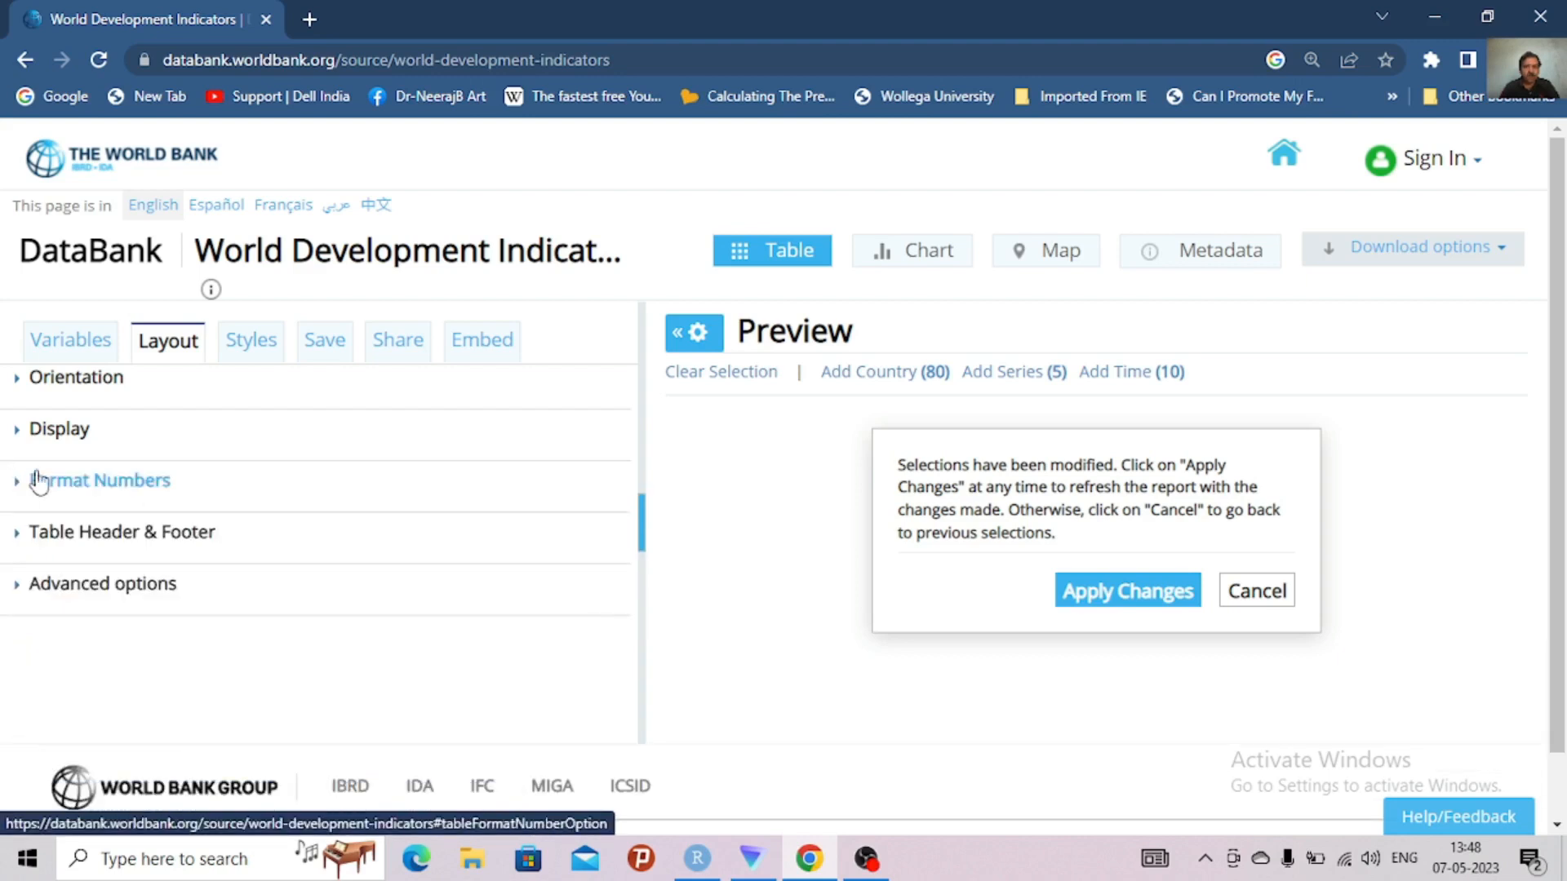
{"action": "left_click", "coordinate": [1099, 593]}
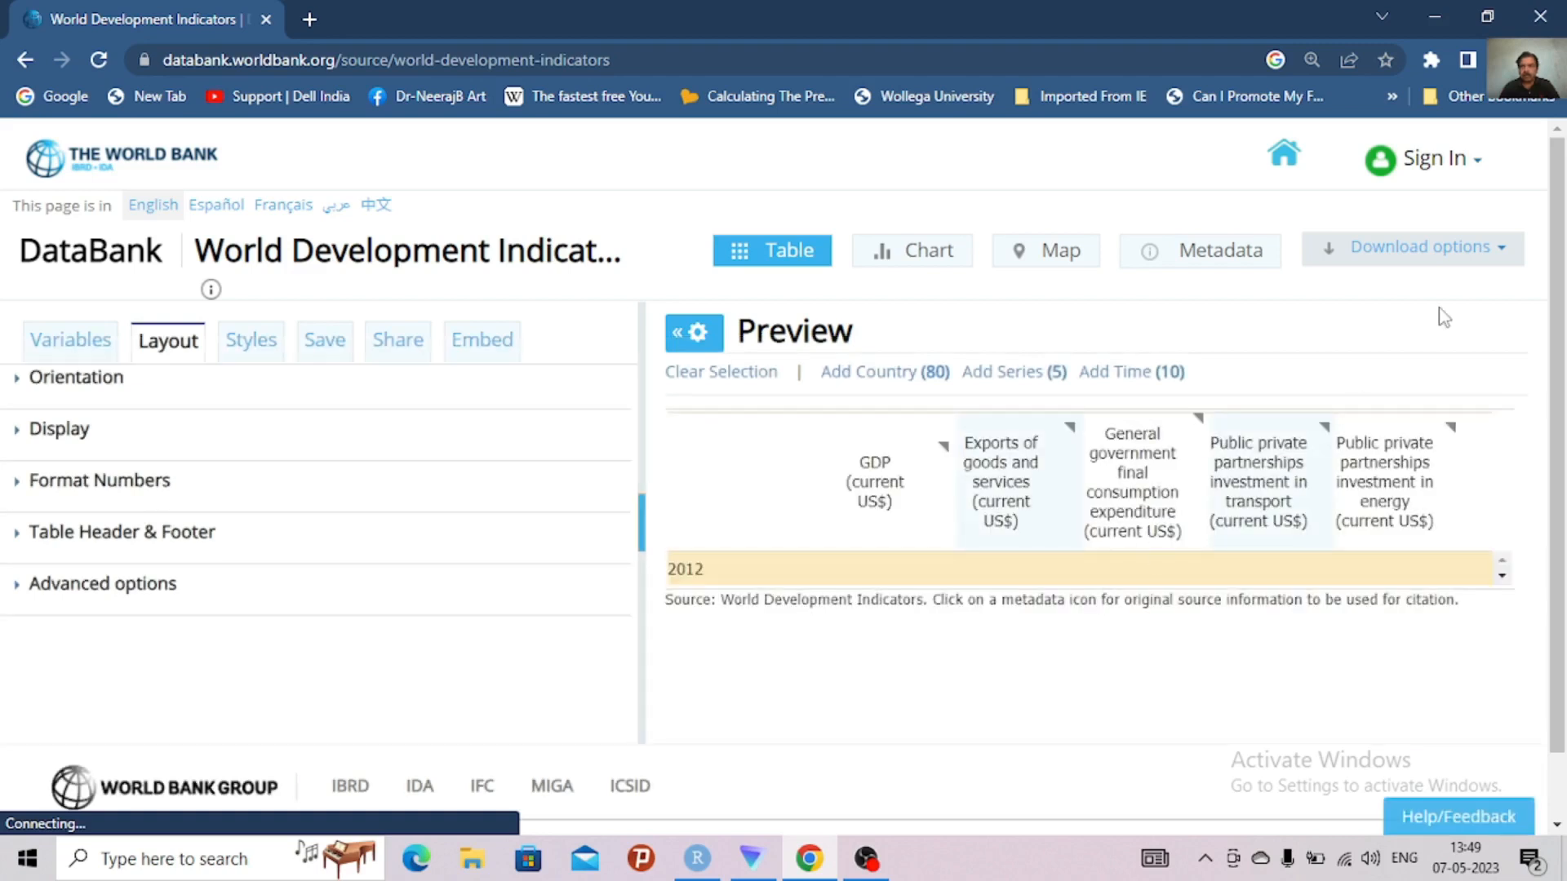
Download the entire dataset to the computer as CSV with the NA preference set to NA, using the advanced download options
{"action": "left_click", "coordinate": [1478, 261]}
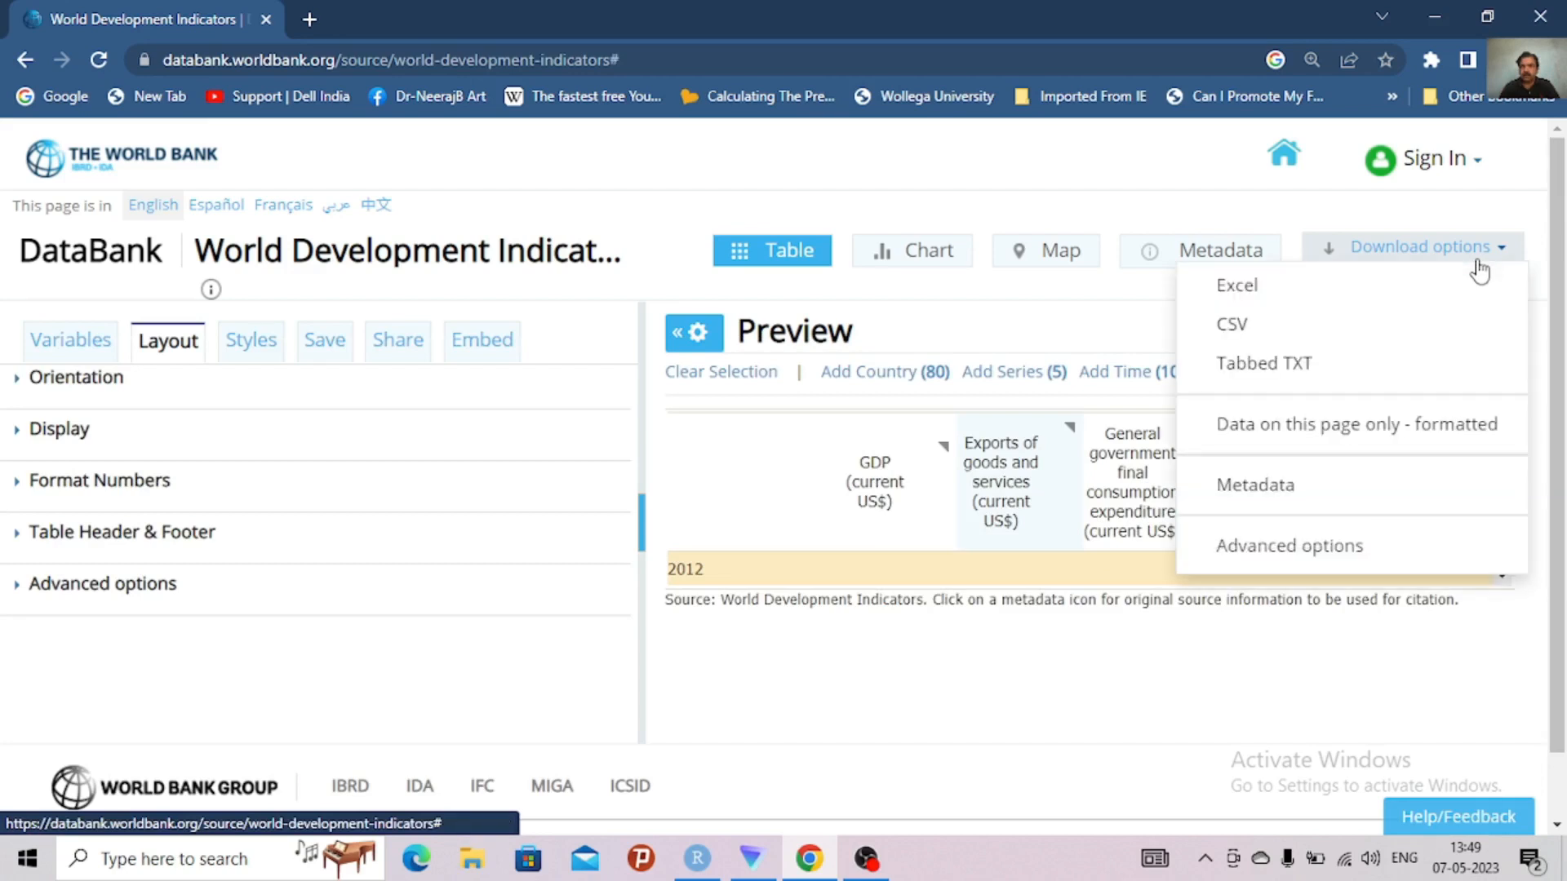
{"action": "left_click", "coordinate": [1315, 539]}
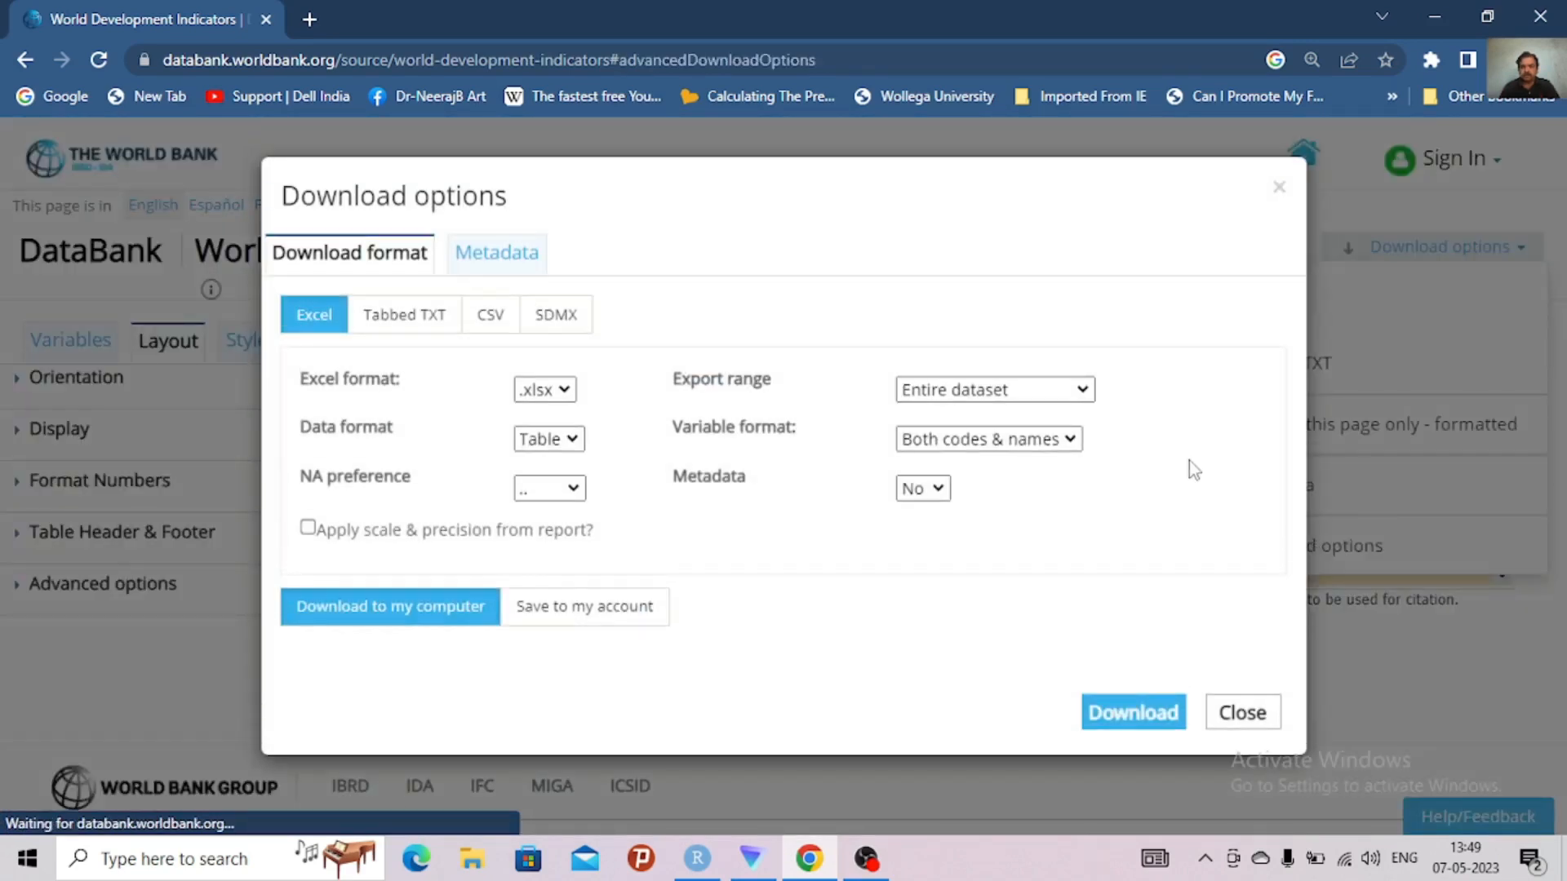
{"action": "left_click", "coordinate": [490, 319]}
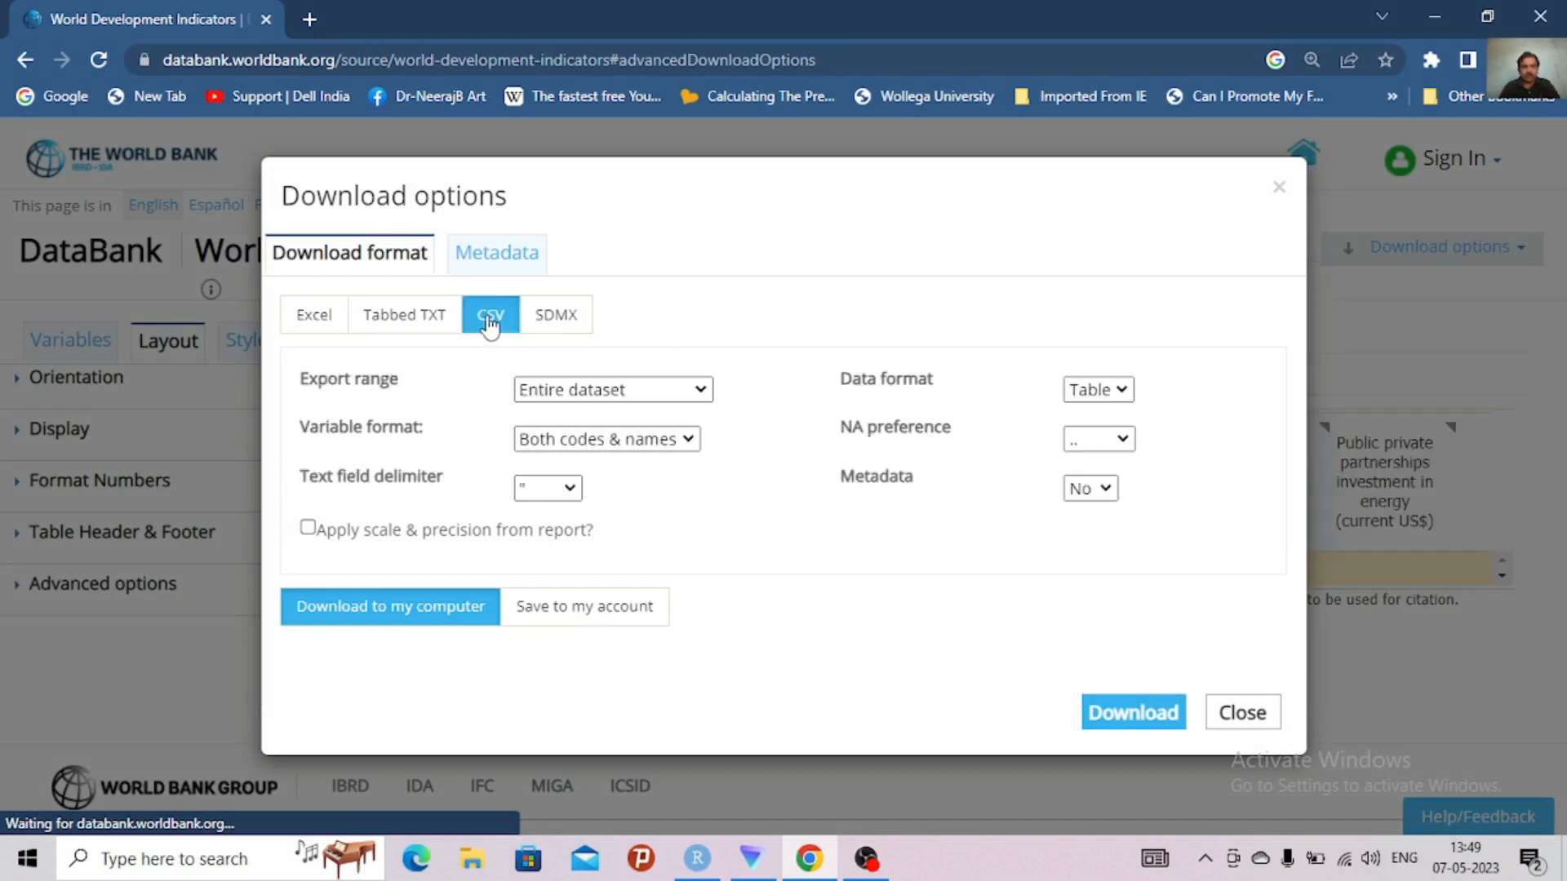
{"action": "left_click", "coordinate": [1110, 440]}
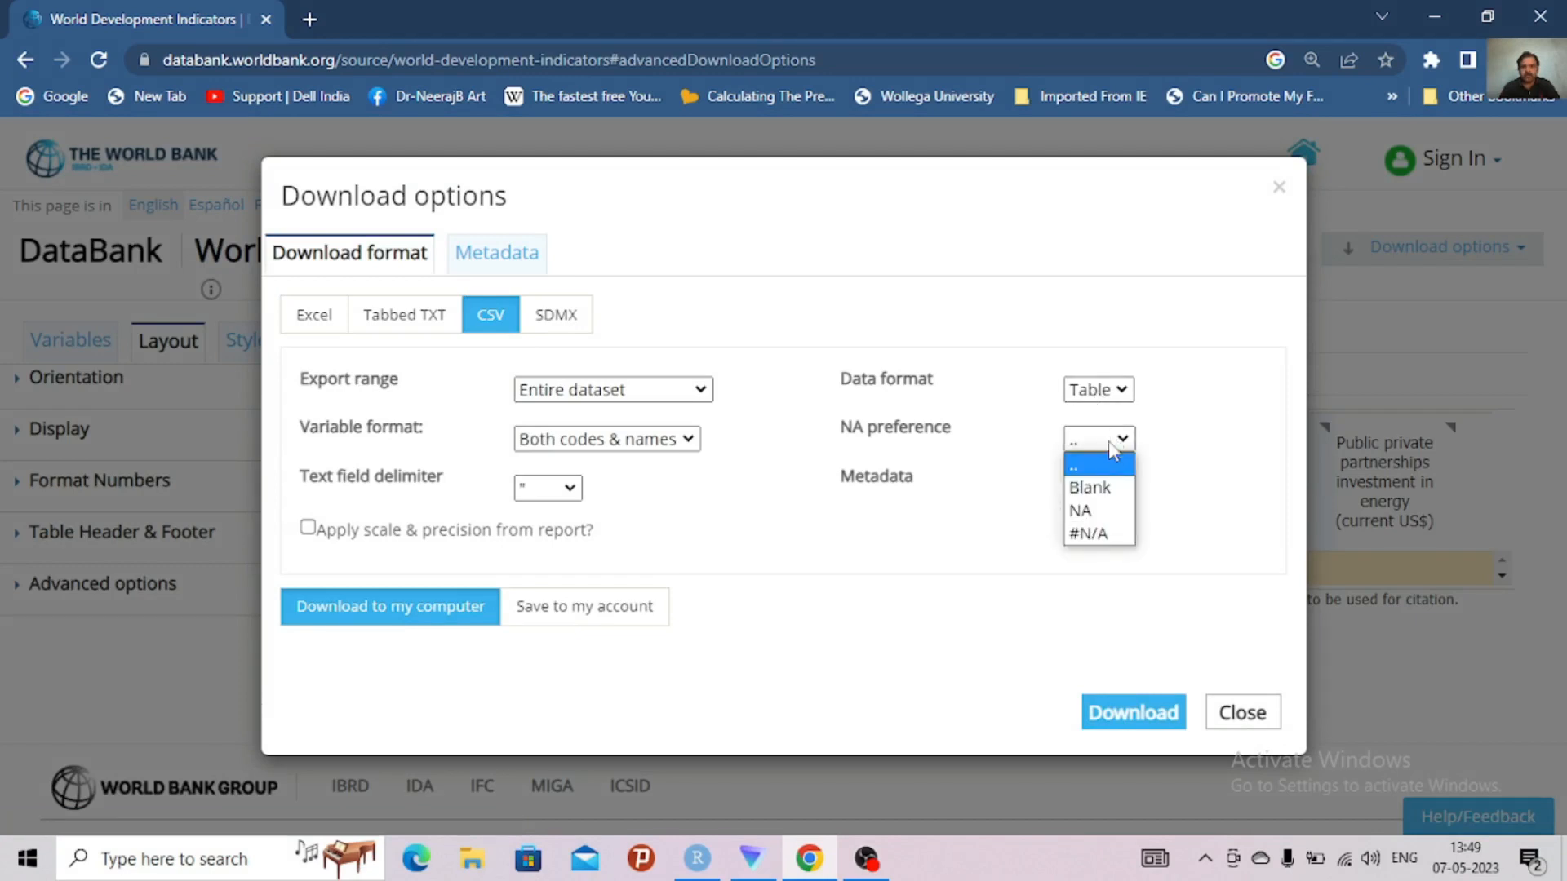
{"action": "left_click", "coordinate": [1085, 511]}
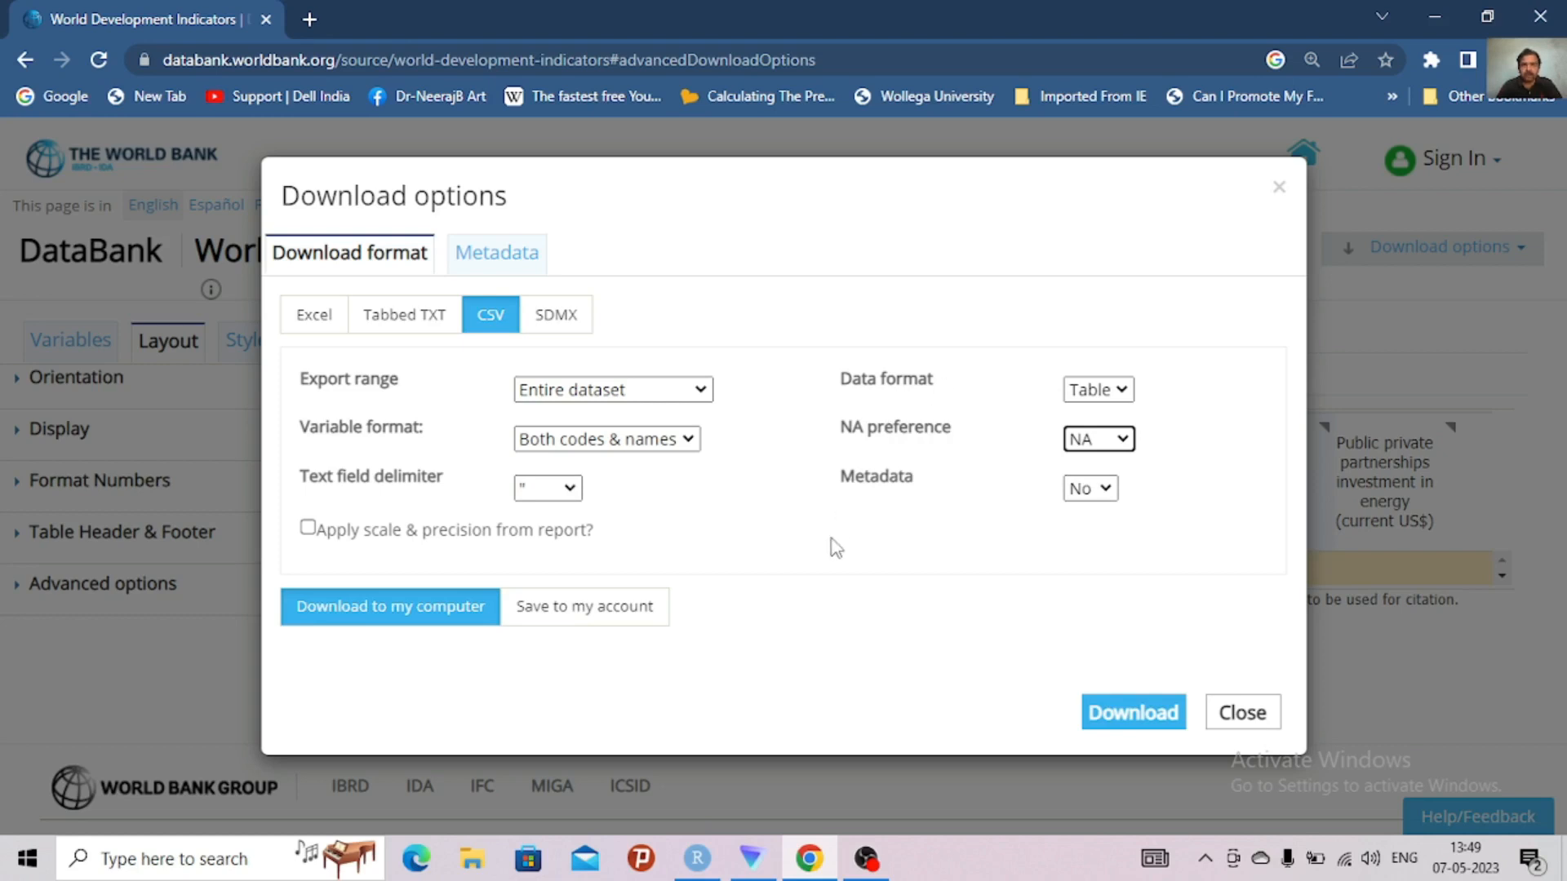
{"action": "left_click", "coordinate": [400, 625]}
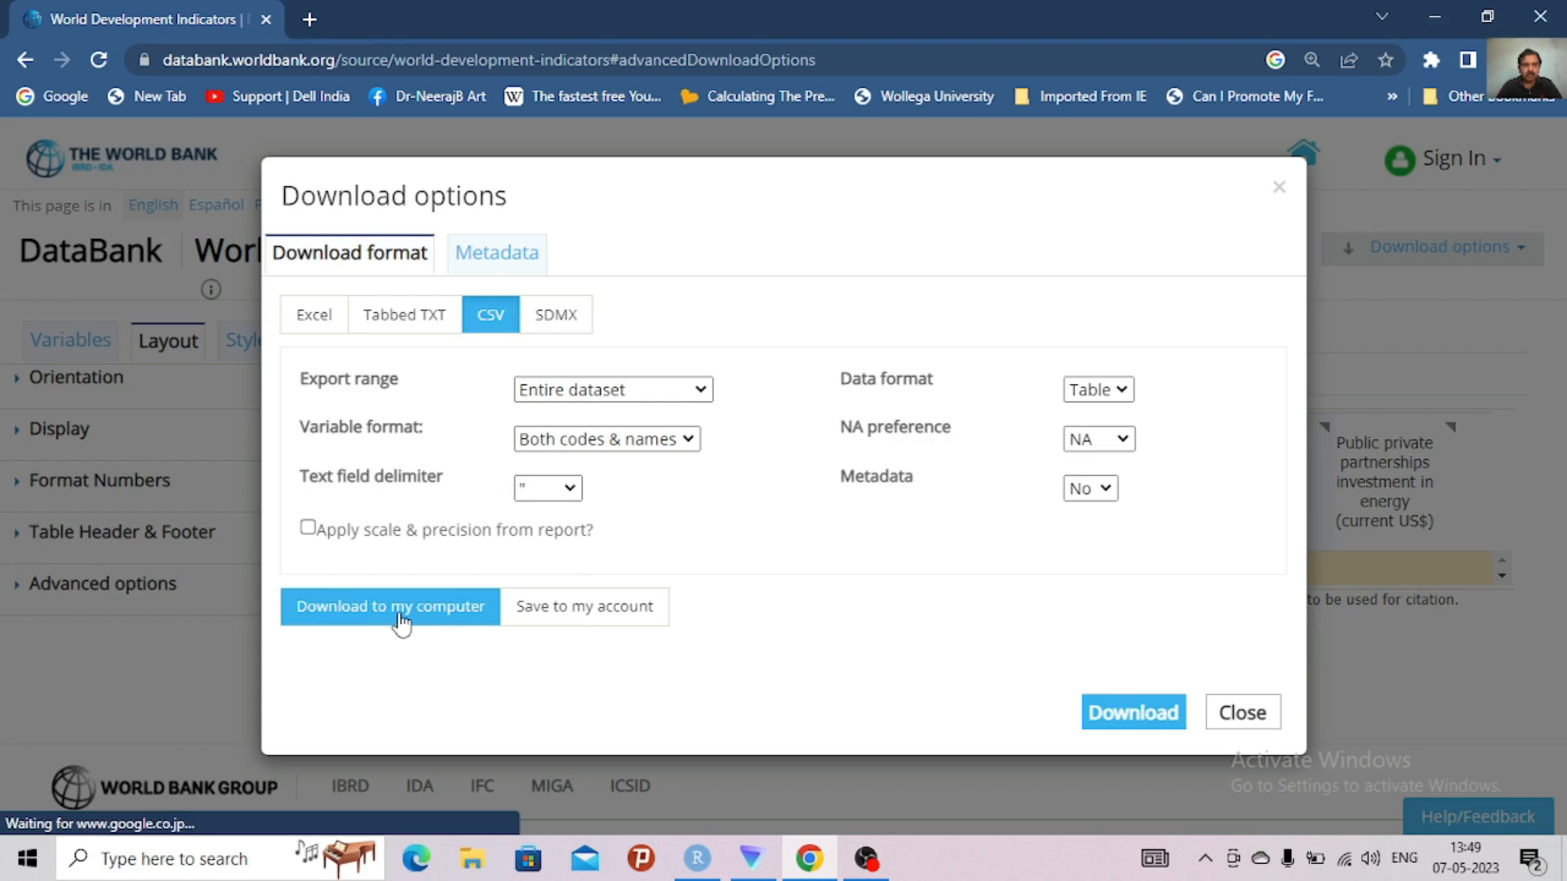
{"action": "left_click", "coordinate": [1131, 720]}
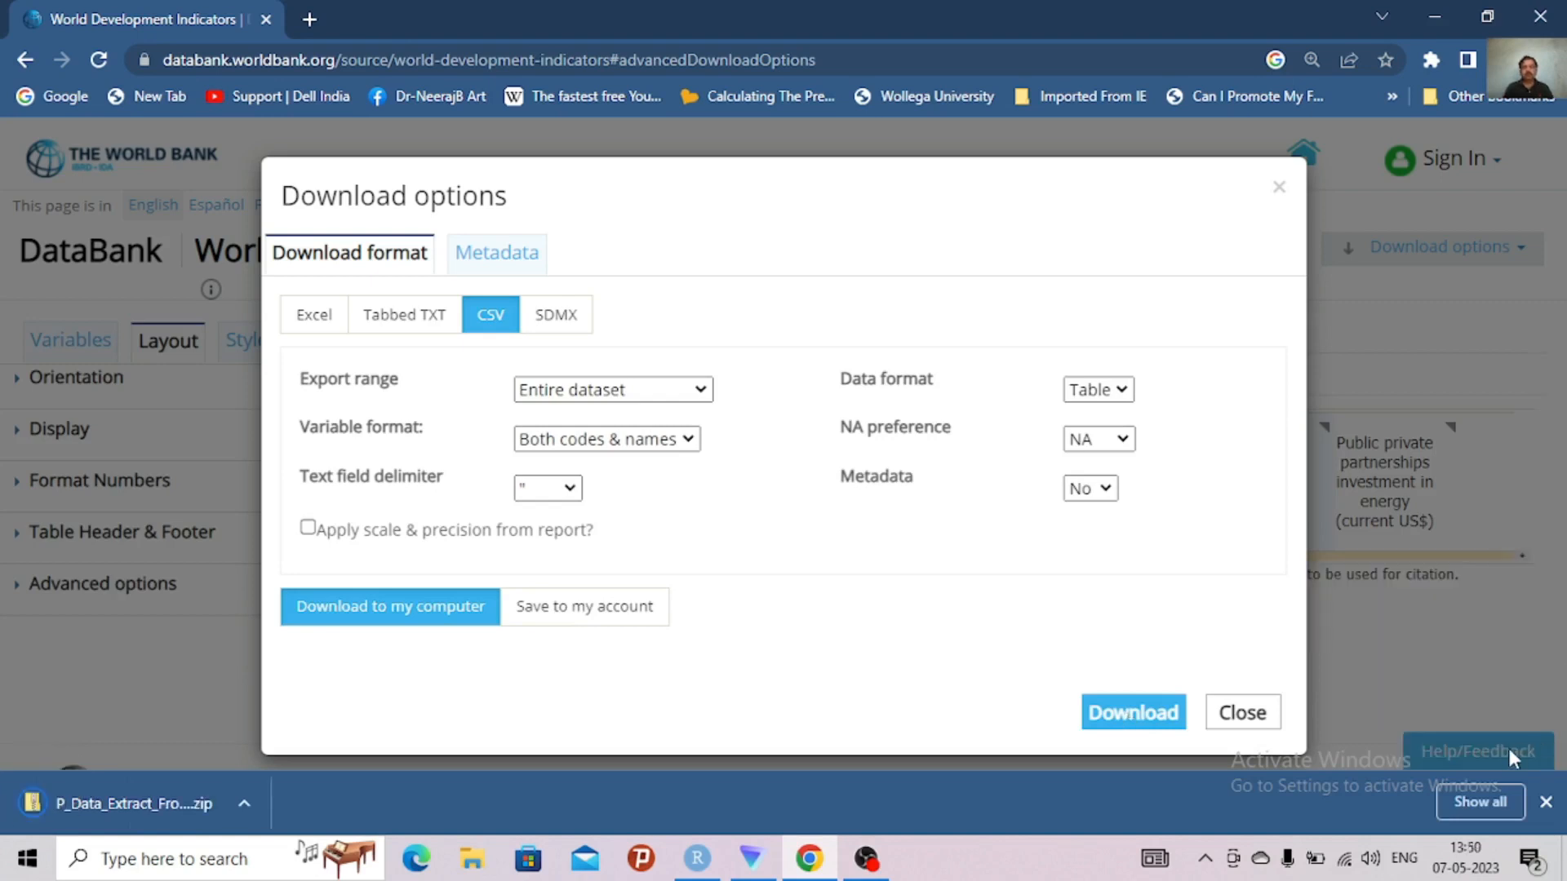
Show the new download in its folder and permanently delete yesterday's World Development Indicators zip extract
{"action": "left_click", "coordinate": [1477, 802]}
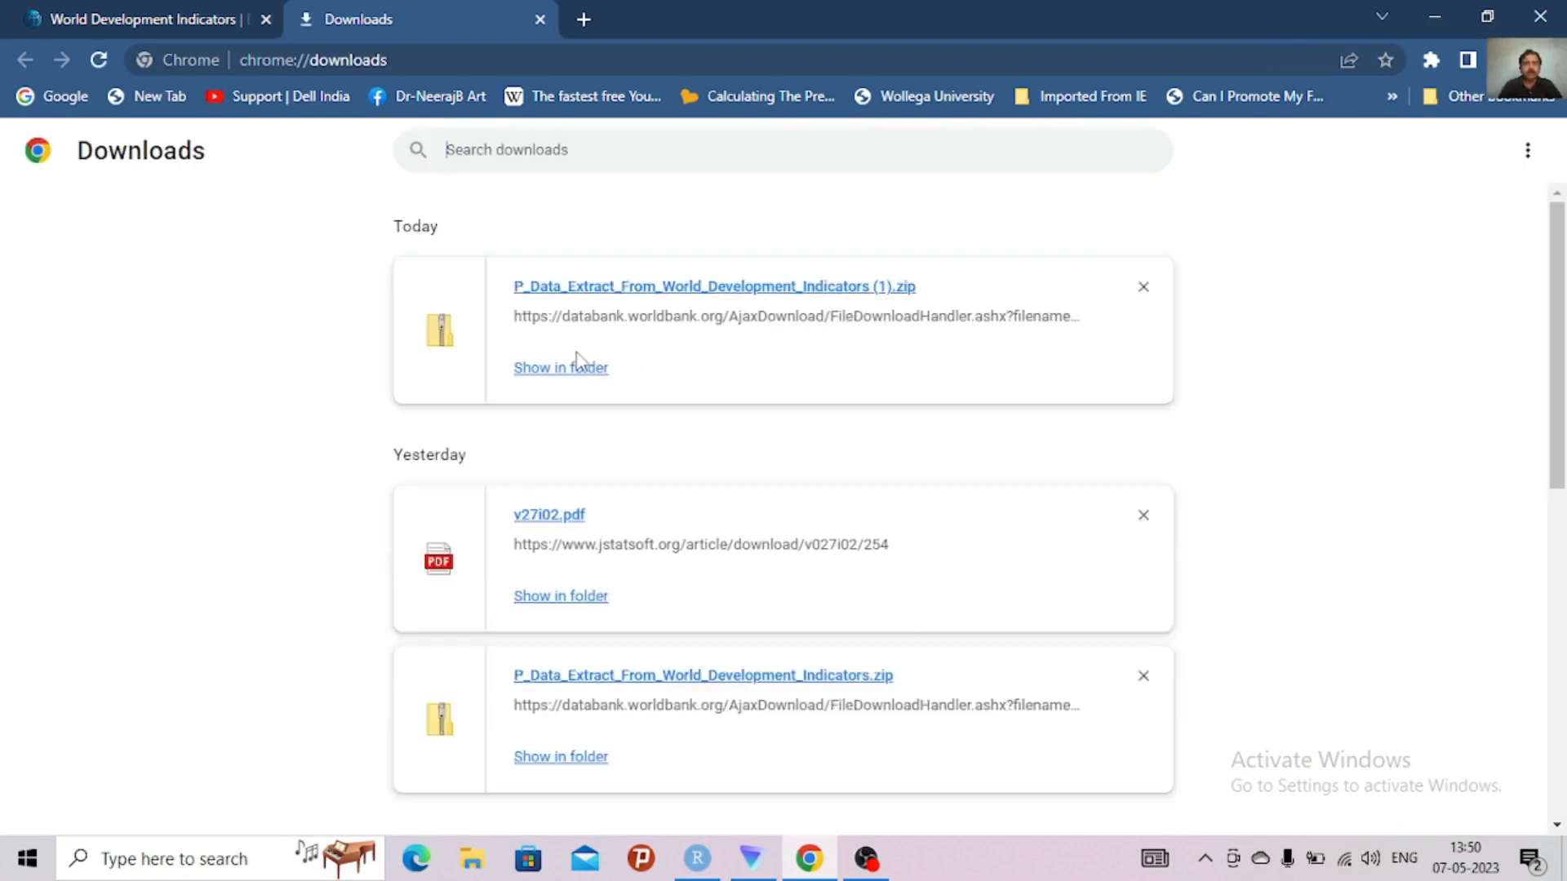
{"action": "left_click", "coordinate": [573, 371]}
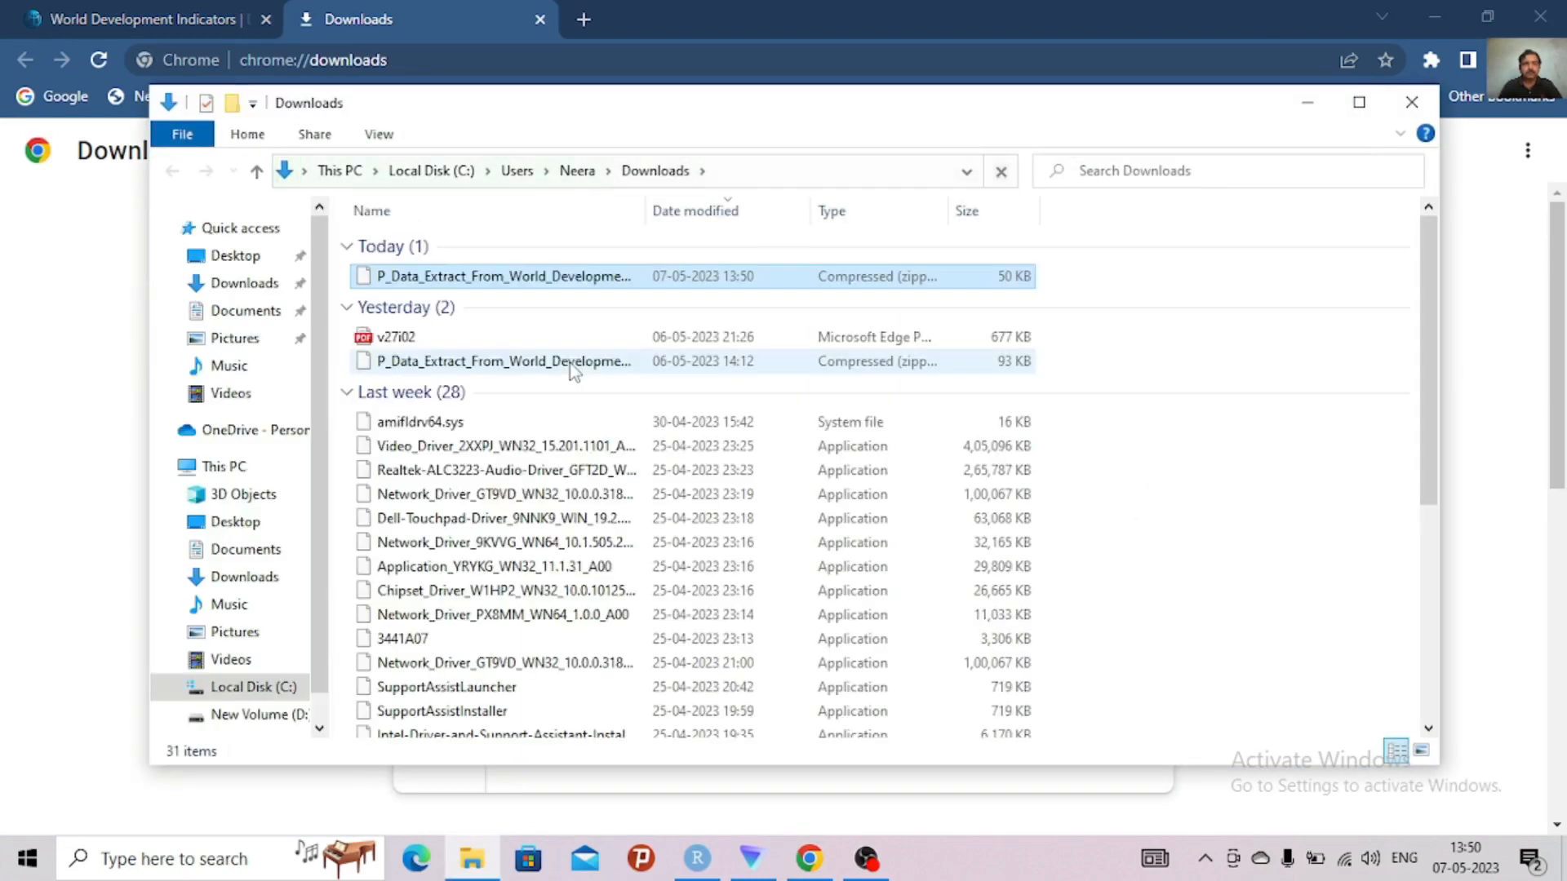
{"action": "left_click", "coordinate": [552, 280]}
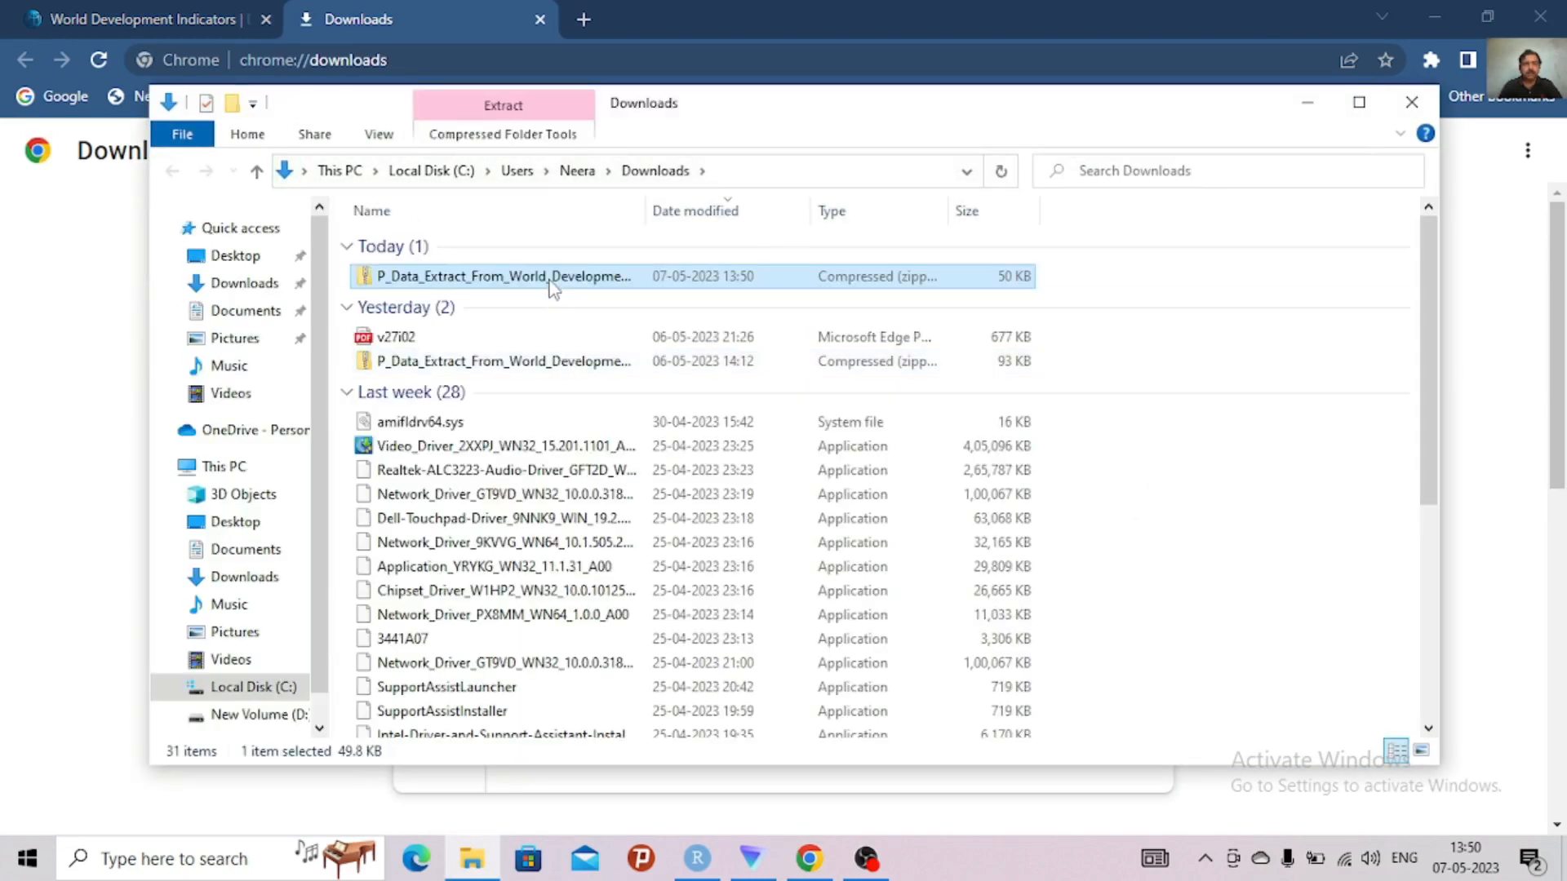
{"action": "left_click", "coordinate": [538, 365]}
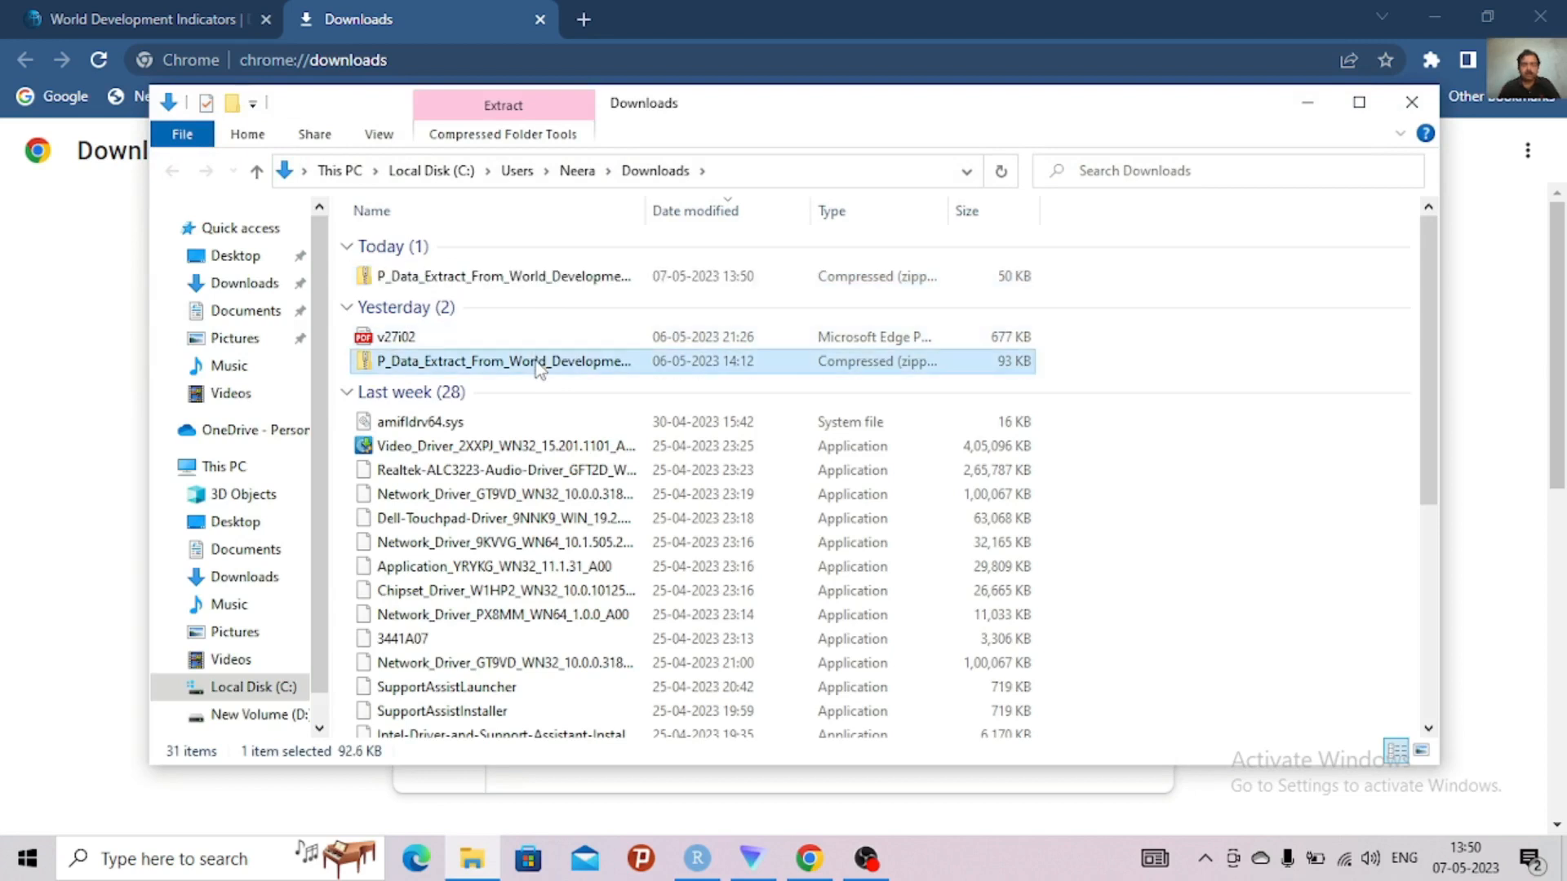
{"action": "key", "text": "Delete"}
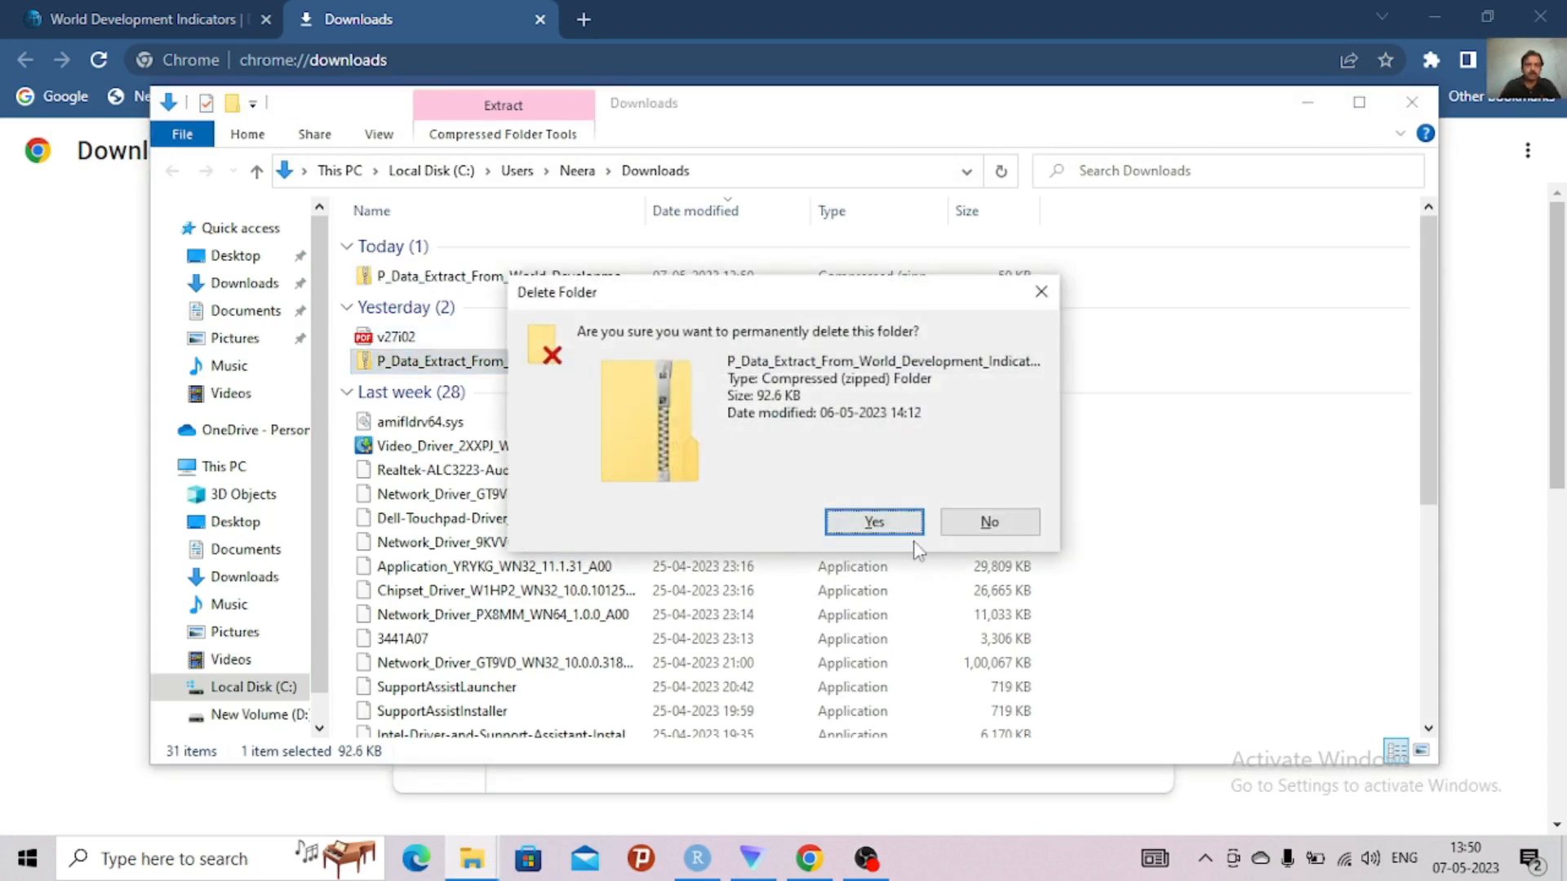
{"action": "left_click", "coordinate": [881, 529]}
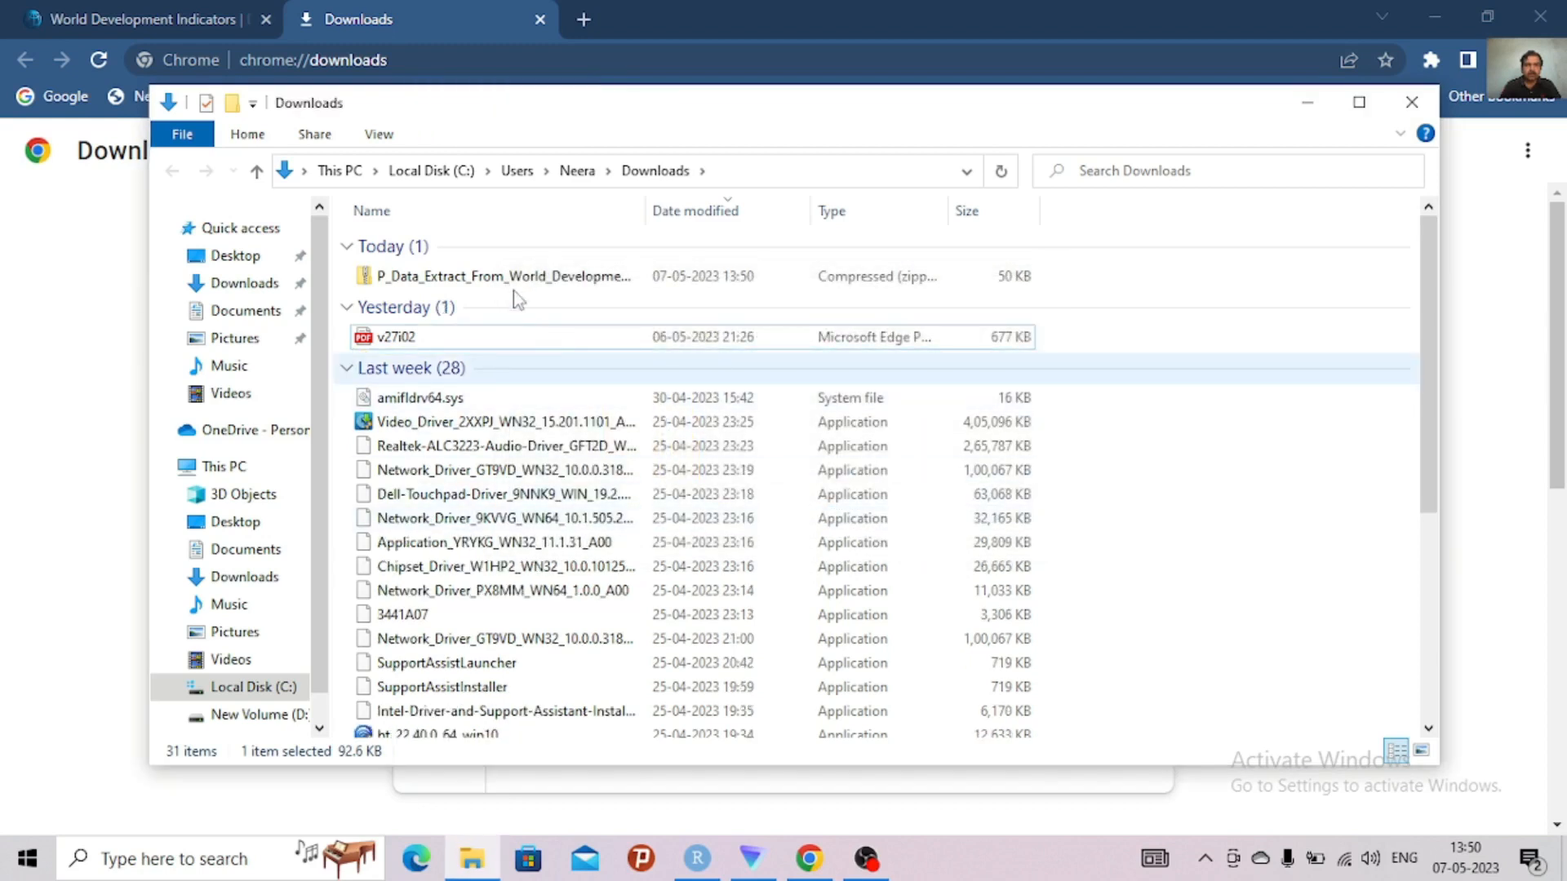
Open the P_Data_Extract_From_World_Development_Indicators (1) archive and delete its Series - Metadata file
{"action": "left_click", "coordinate": [512, 277]}
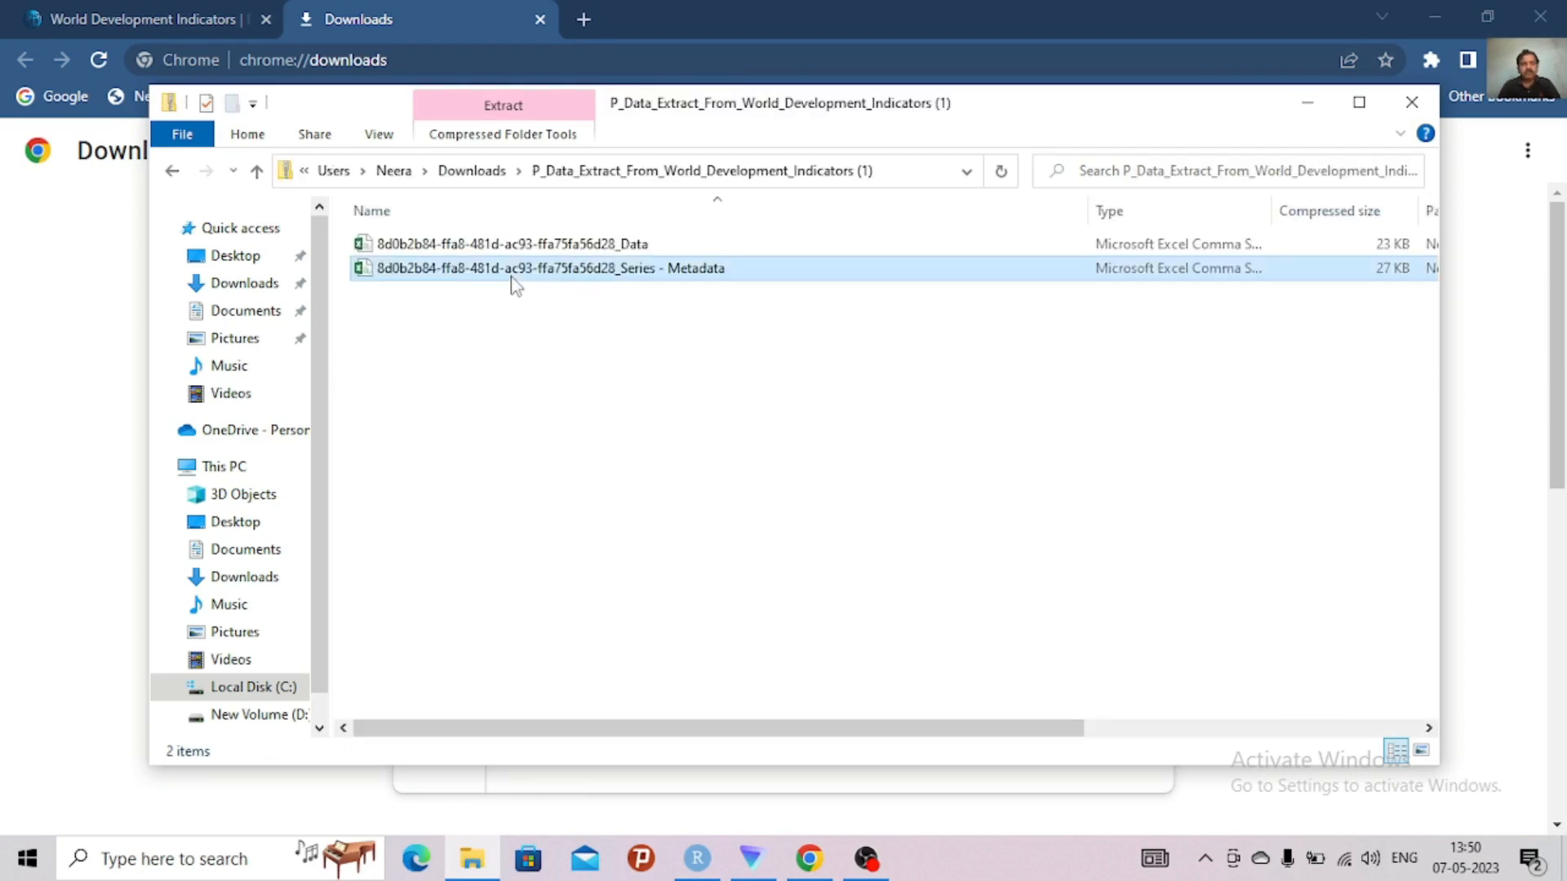
{"action": "left_click", "coordinate": [515, 270]}
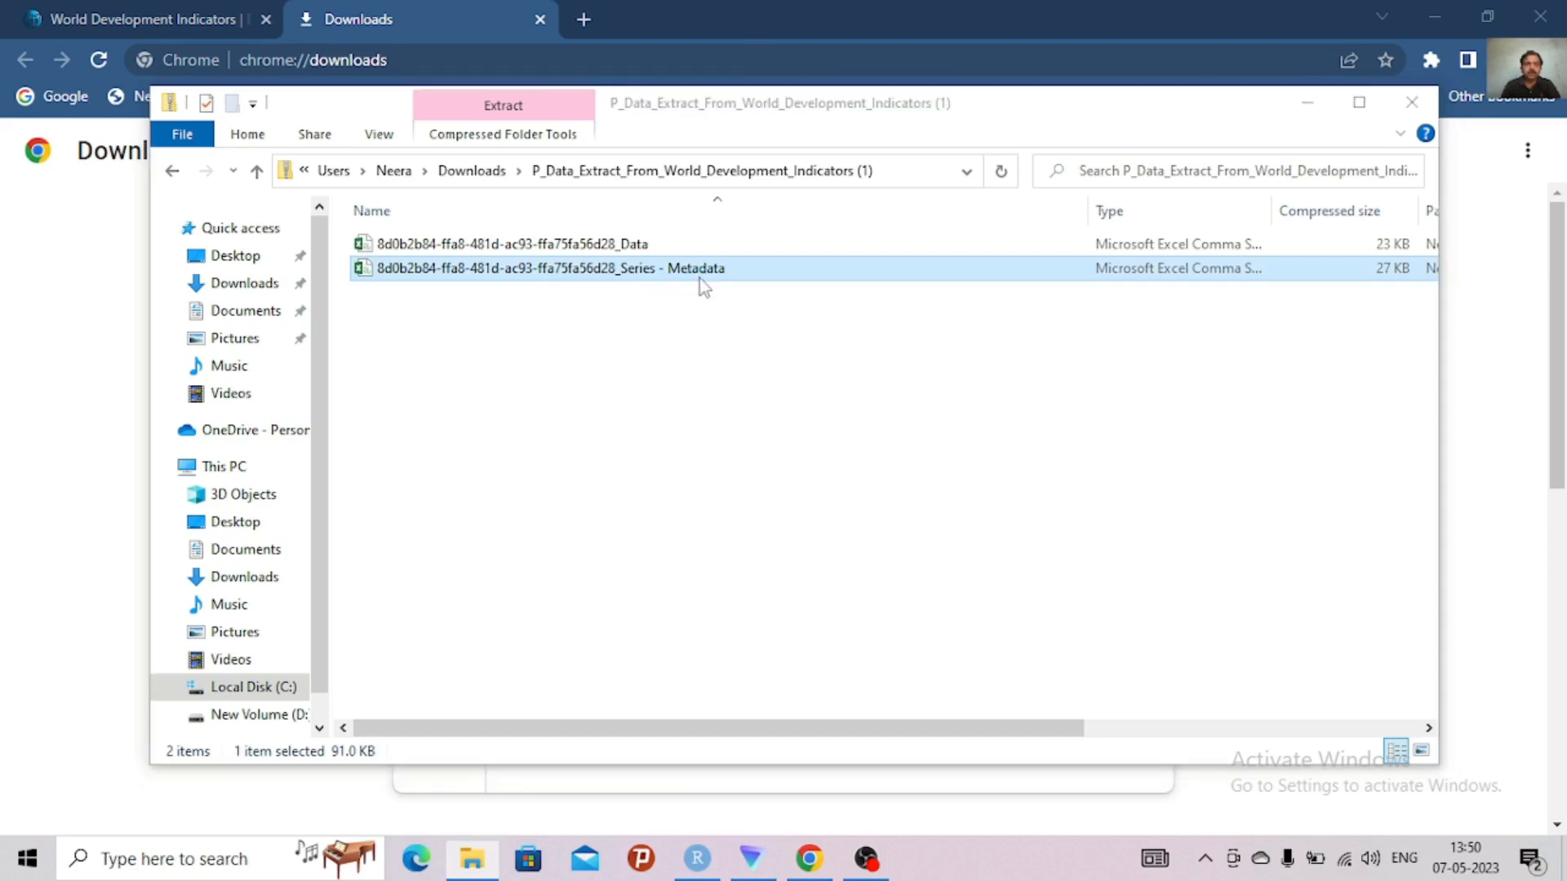
{"action": "key", "text": "Delete"}
{"action": "left_click", "coordinate": [859, 527]}
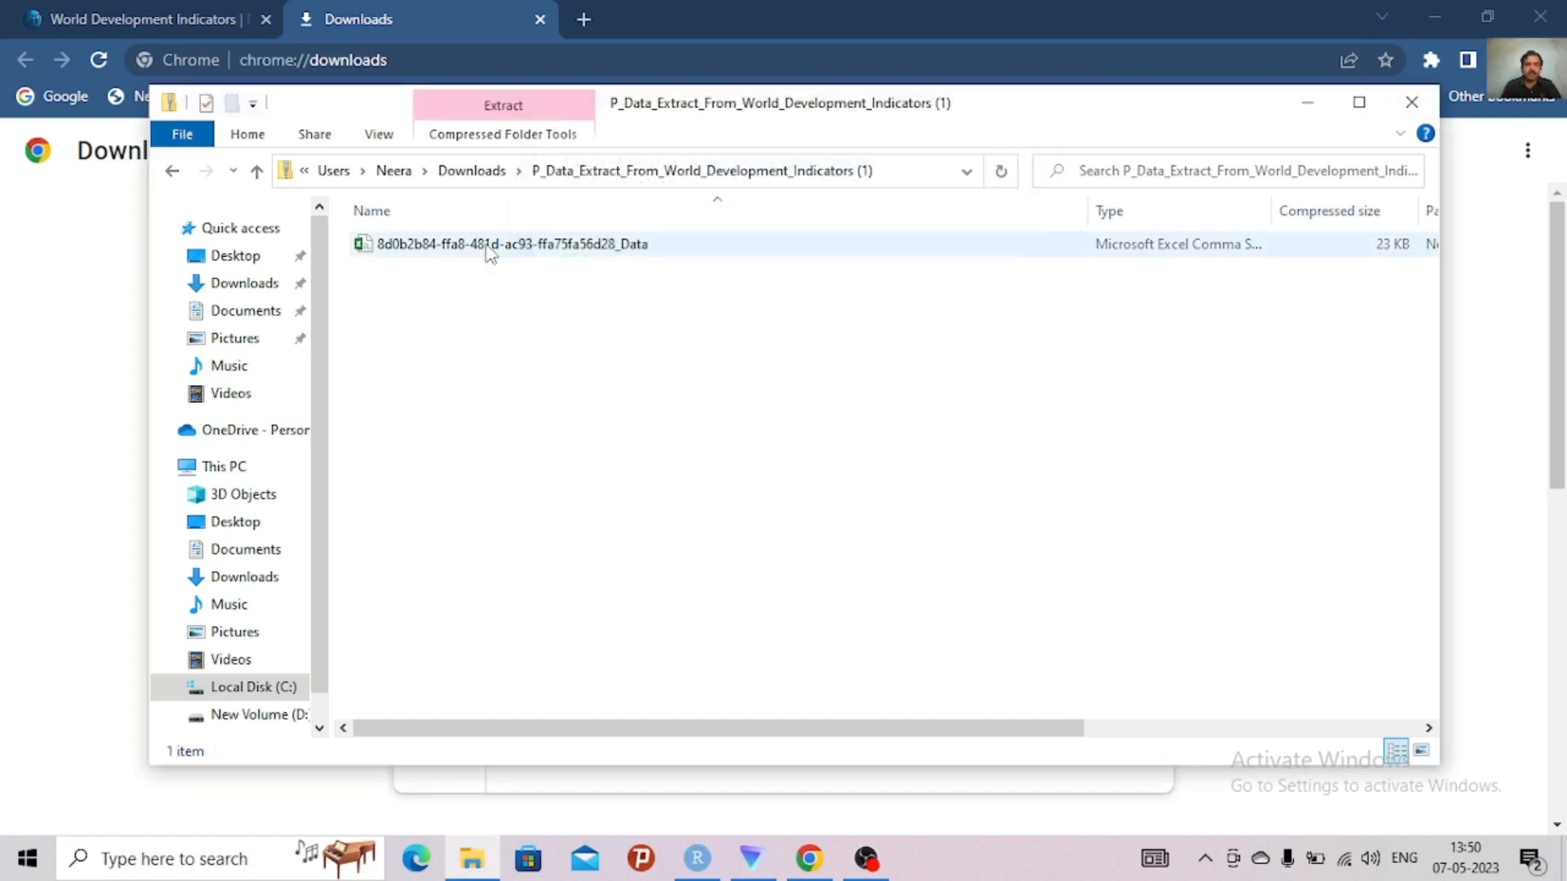
Open the extract's remaining Data CSV file in Excel and maximize its window
{"action": "left_click", "coordinate": [490, 249]}
{"action": "double_click", "coordinate": [489, 249]}
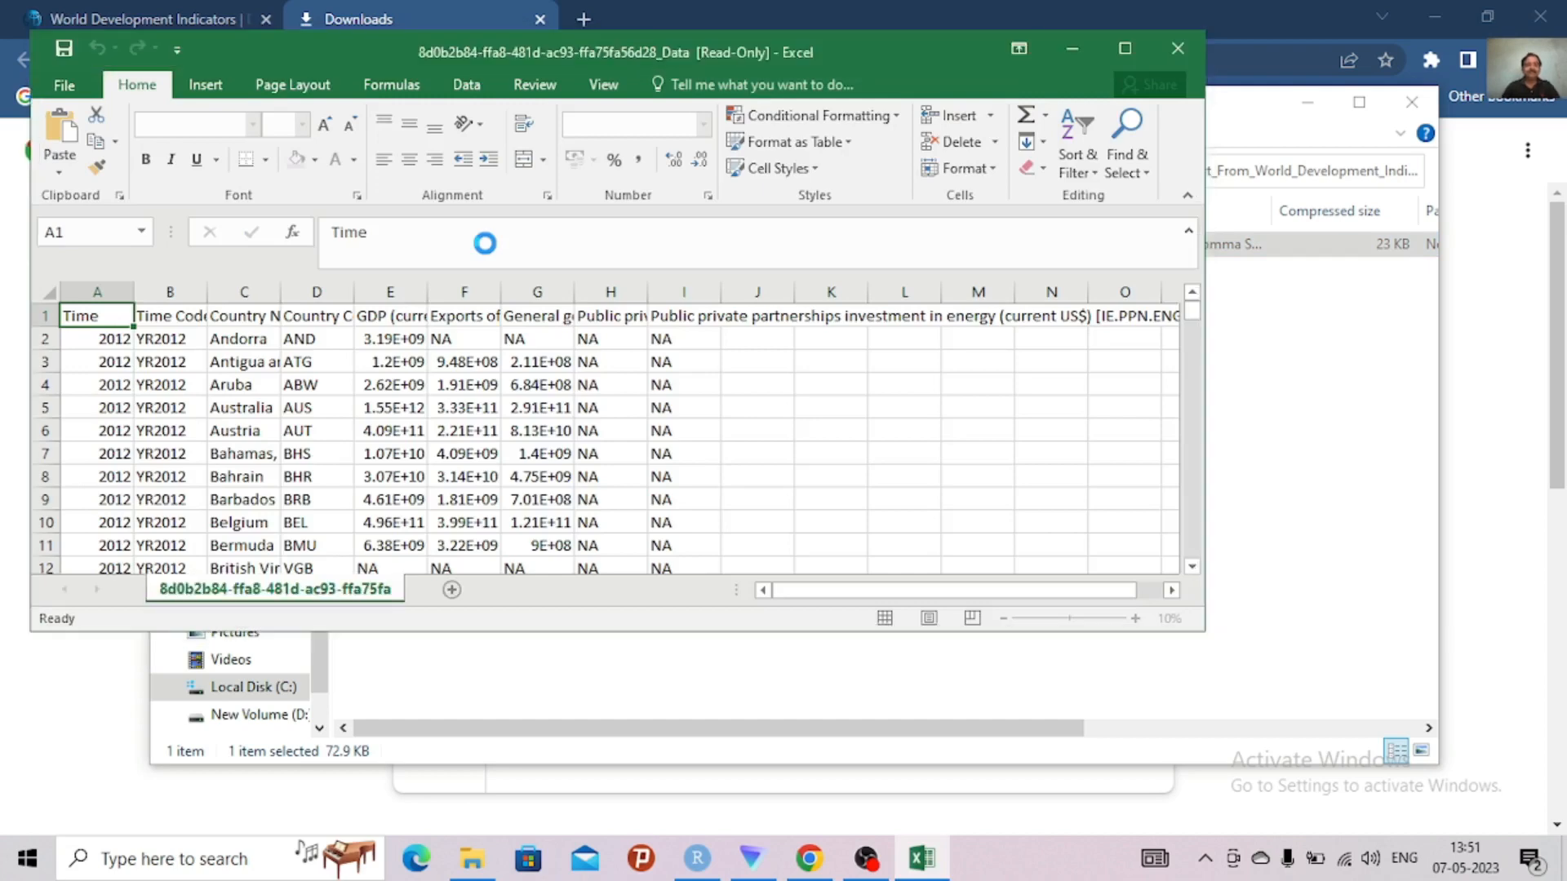
{"action": "left_click", "coordinate": [1128, 47]}
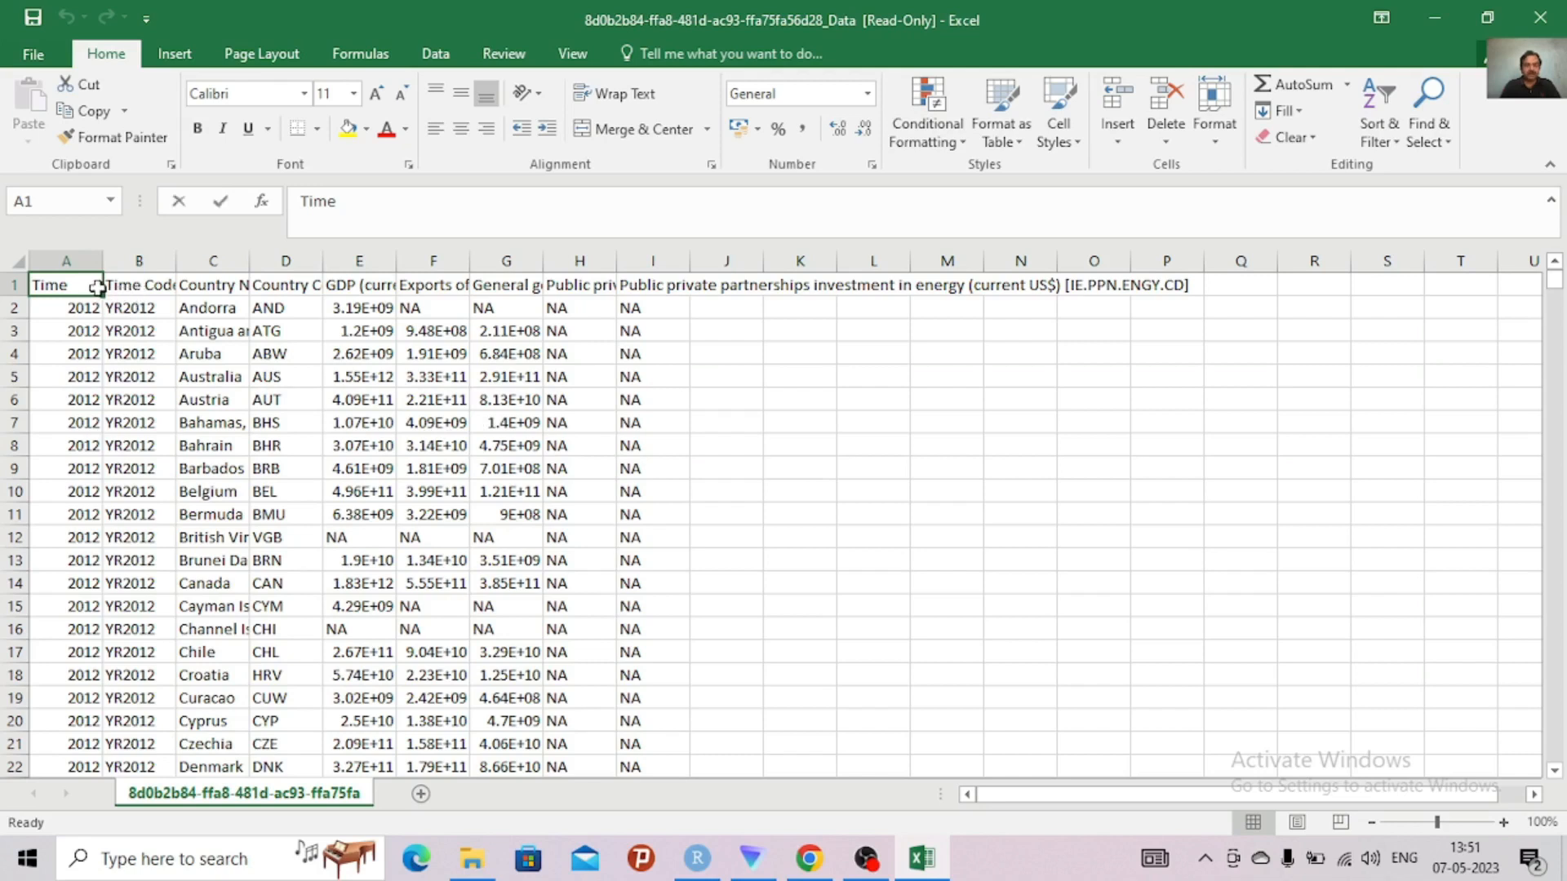
Shorten the GDP column header in E1 to "GDP", removing the currency note and series code
{"action": "double_click", "coordinate": [96, 287]}
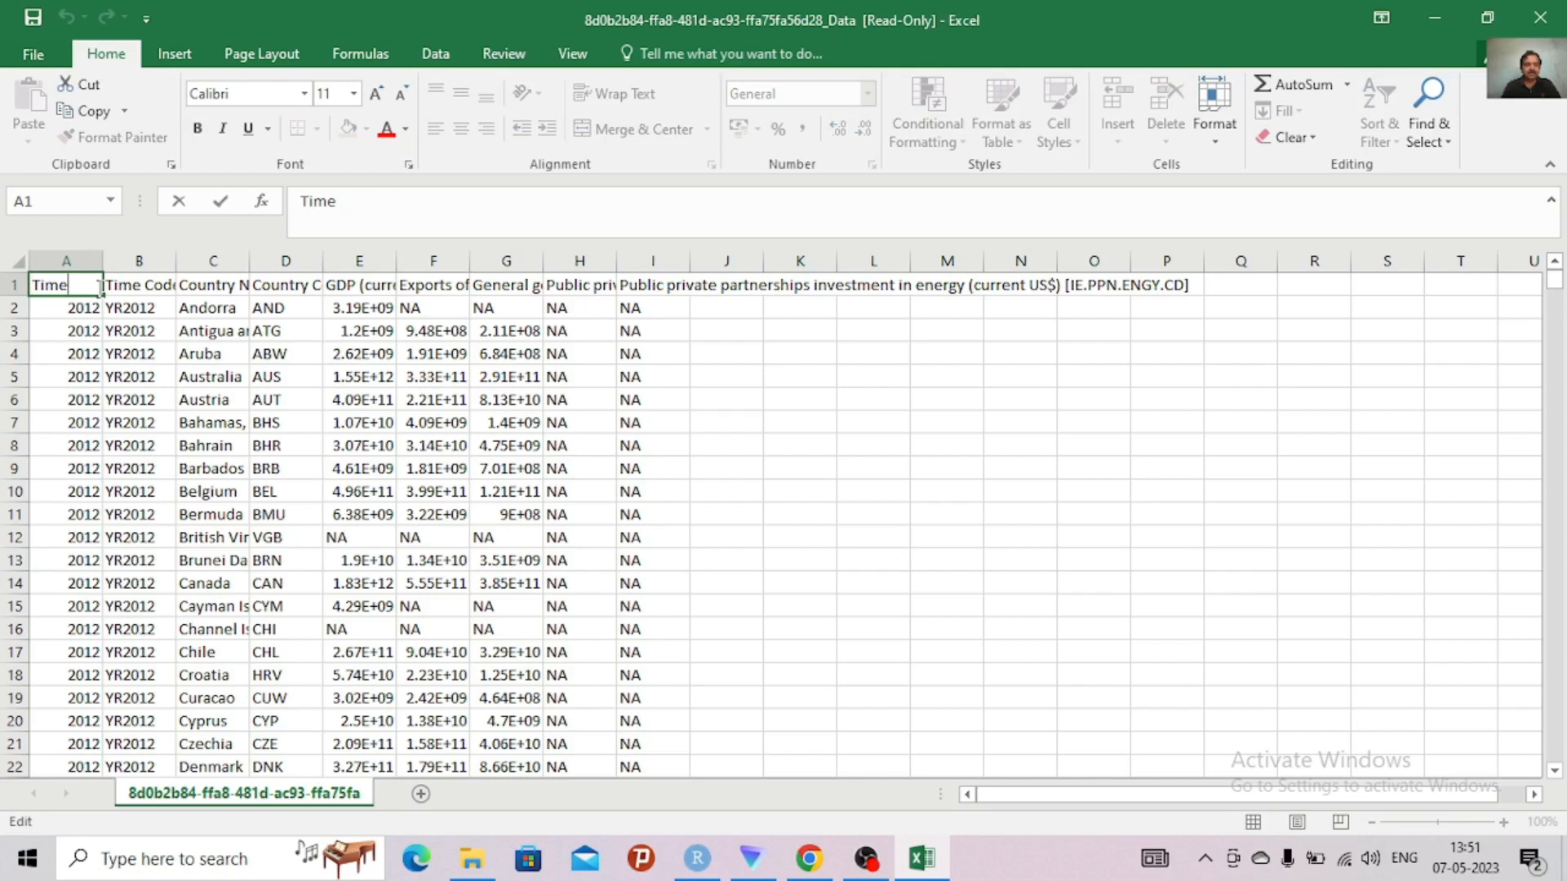
{"action": "left_click", "coordinate": [151, 288]}
{"action": "key", "text": "Right"}
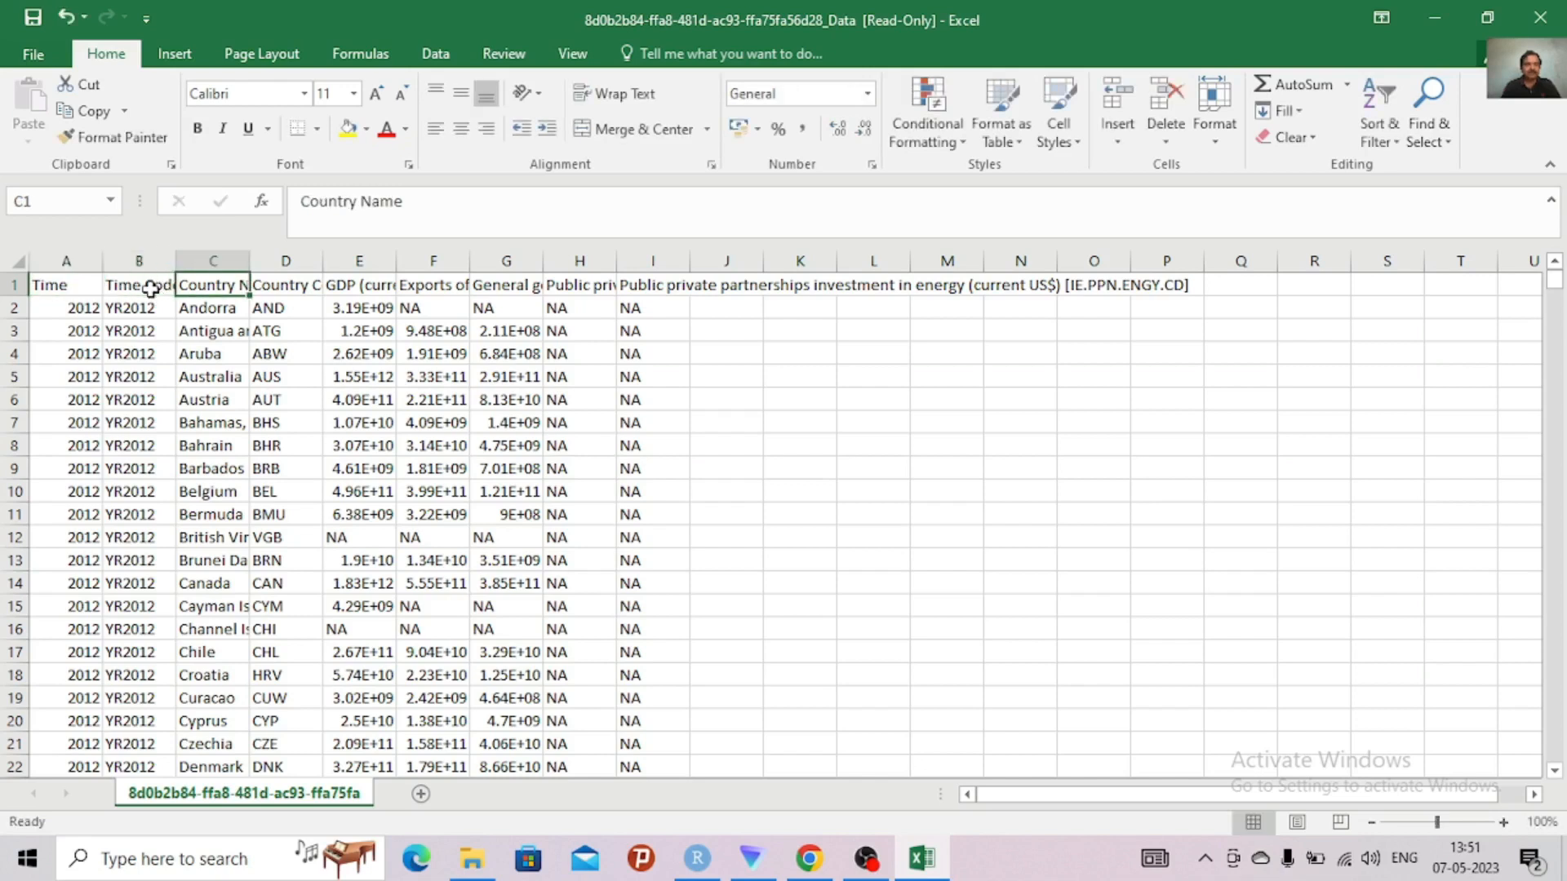
{"action": "key", "text": "Right"}
{"action": "key", "text": "Right"}
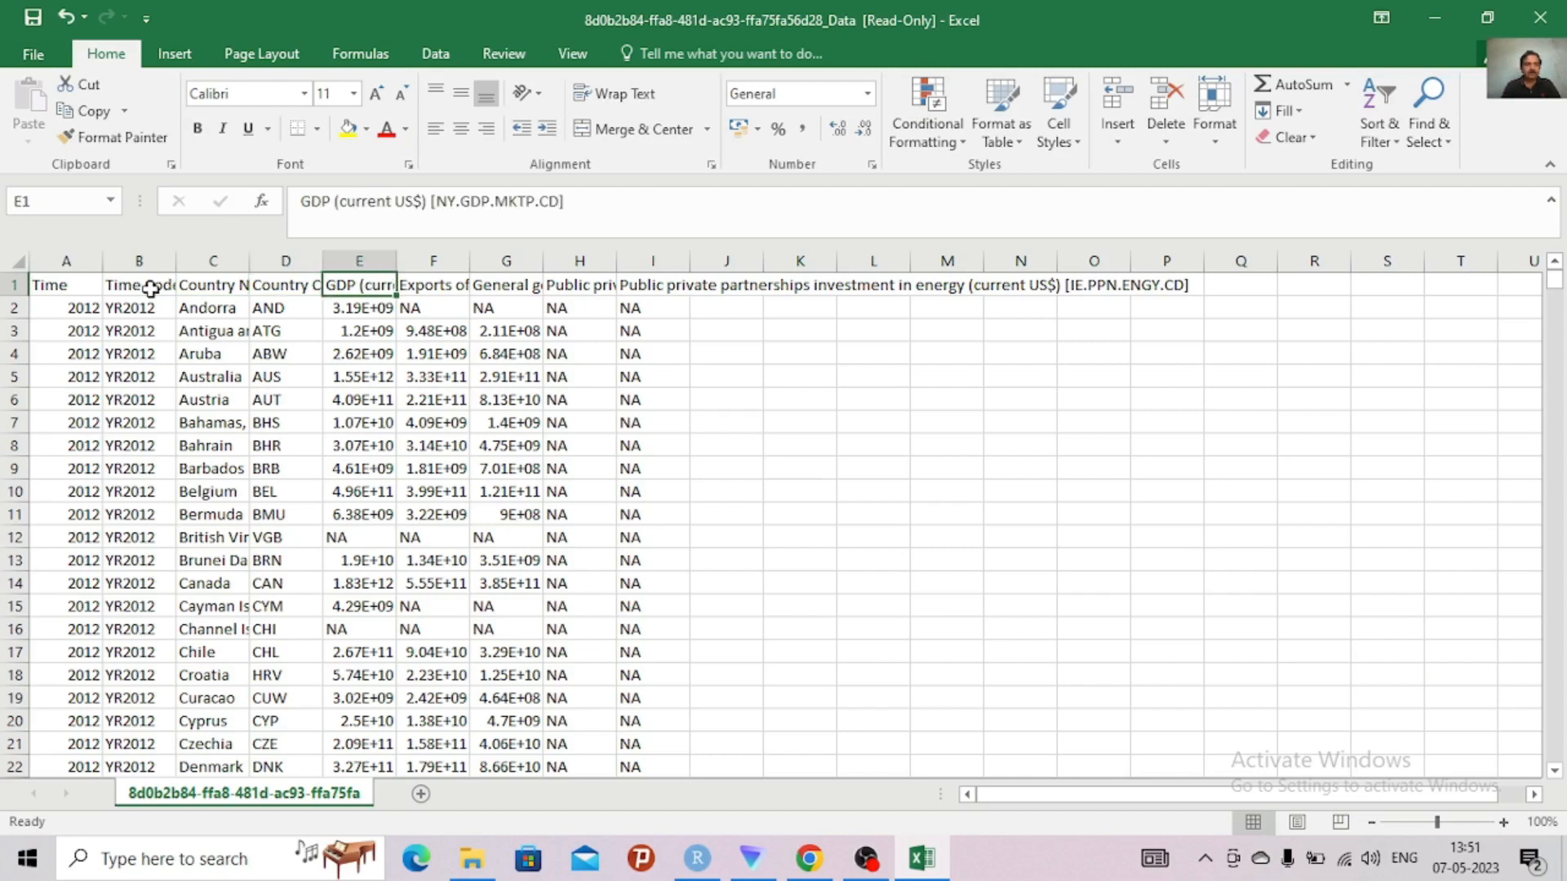
{"action": "left_click", "coordinate": [606, 204]}
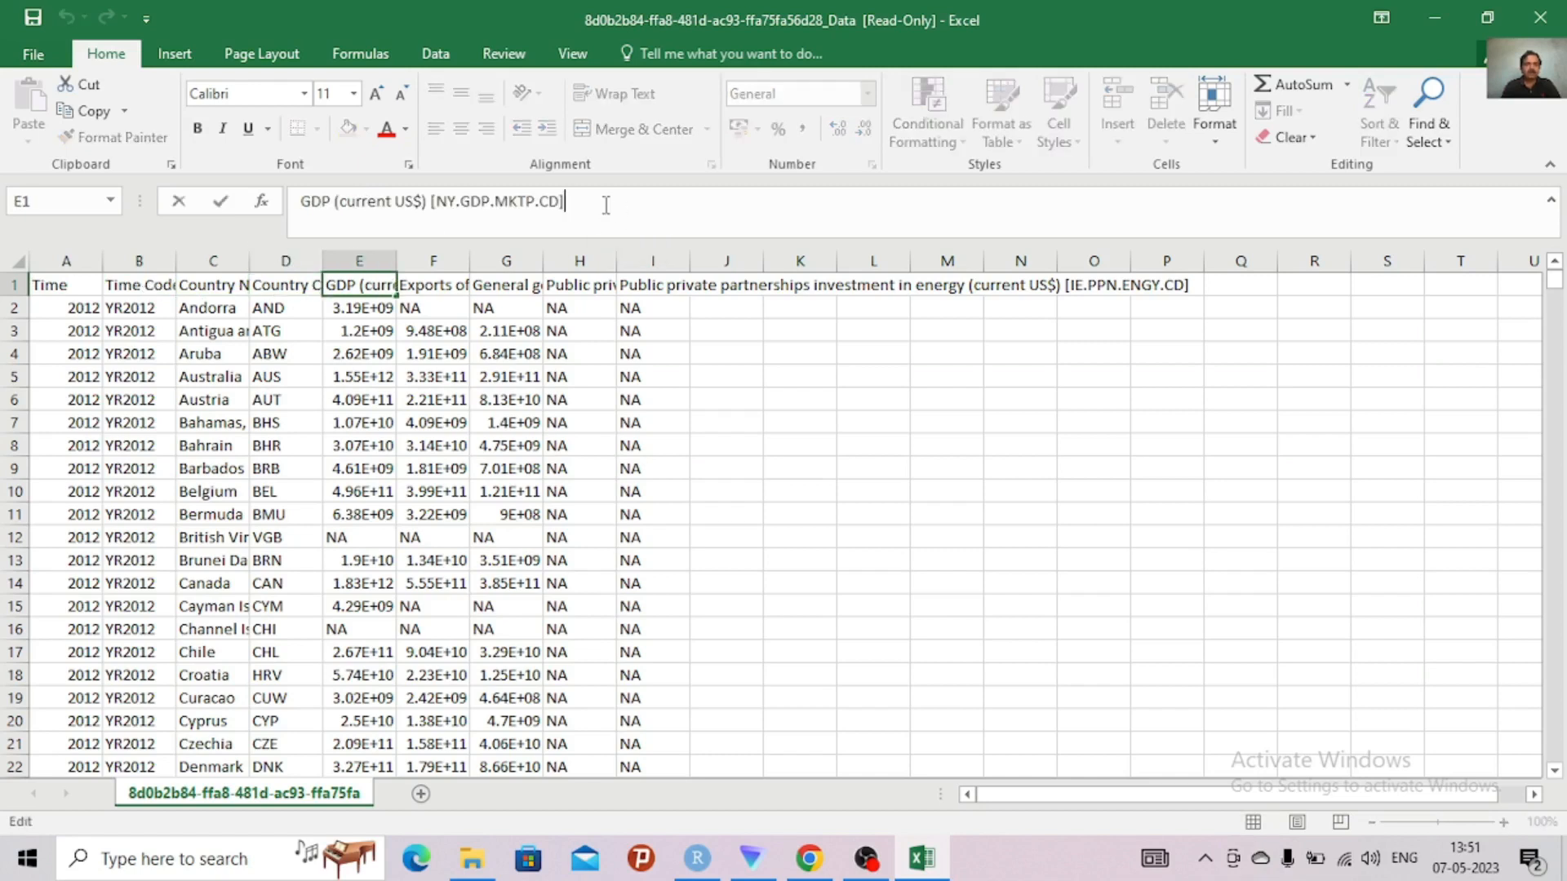
{"action": "left_click_drag", "start_coordinate": [605, 205], "coordinate": [335, 198]}
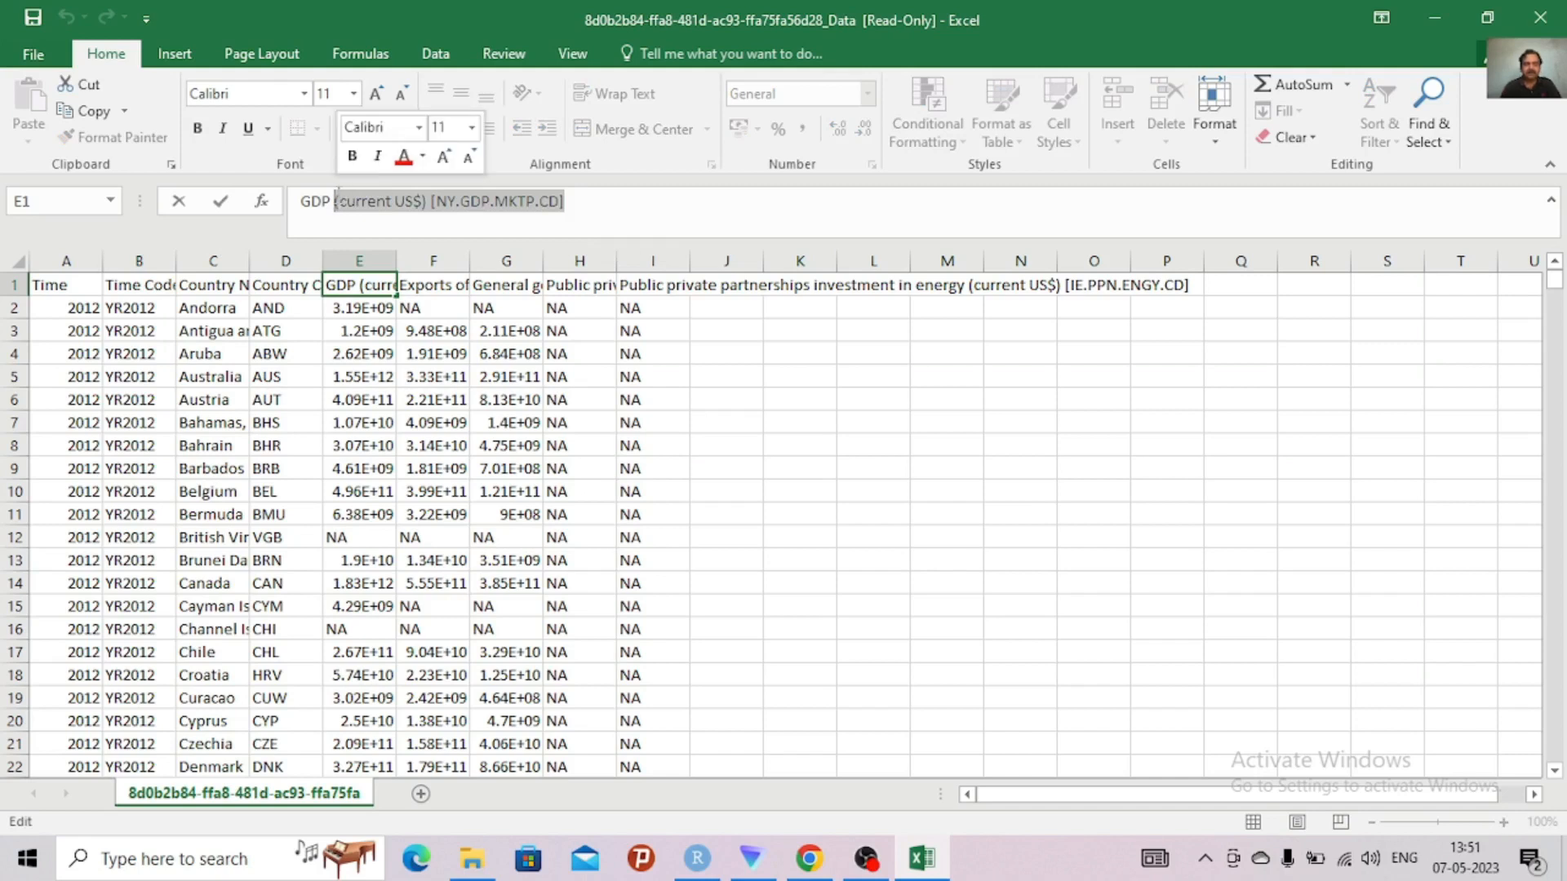
{"action": "key", "text": "BackSpace"}
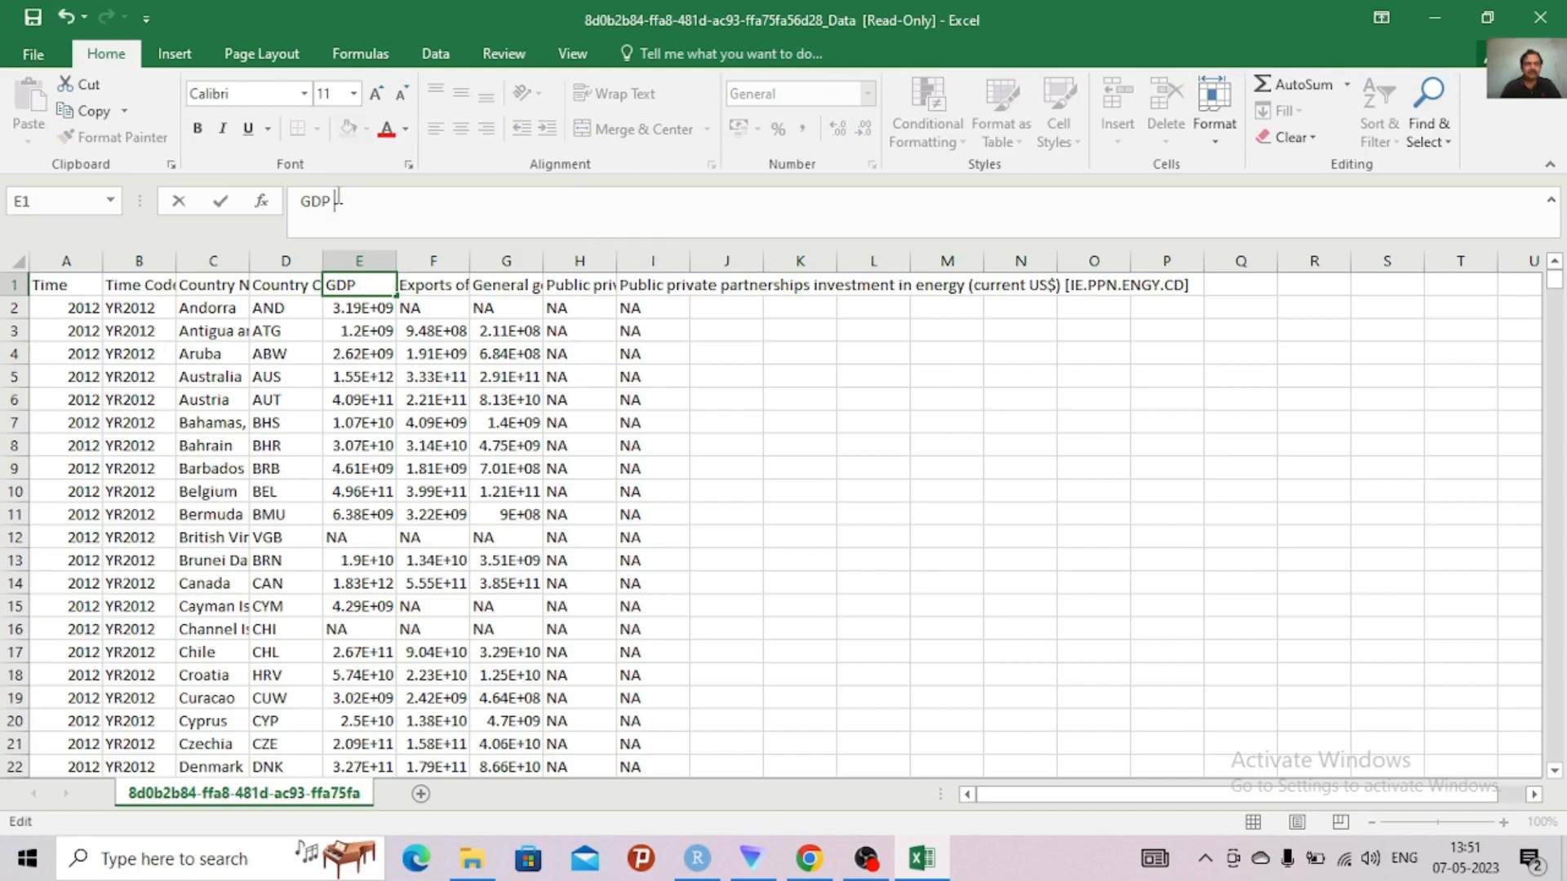
Shorten the exports of goods and services header in F1 to "Exports"
{"action": "left_click", "coordinate": [430, 290]}
{"action": "left_click", "coordinate": [748, 200]}
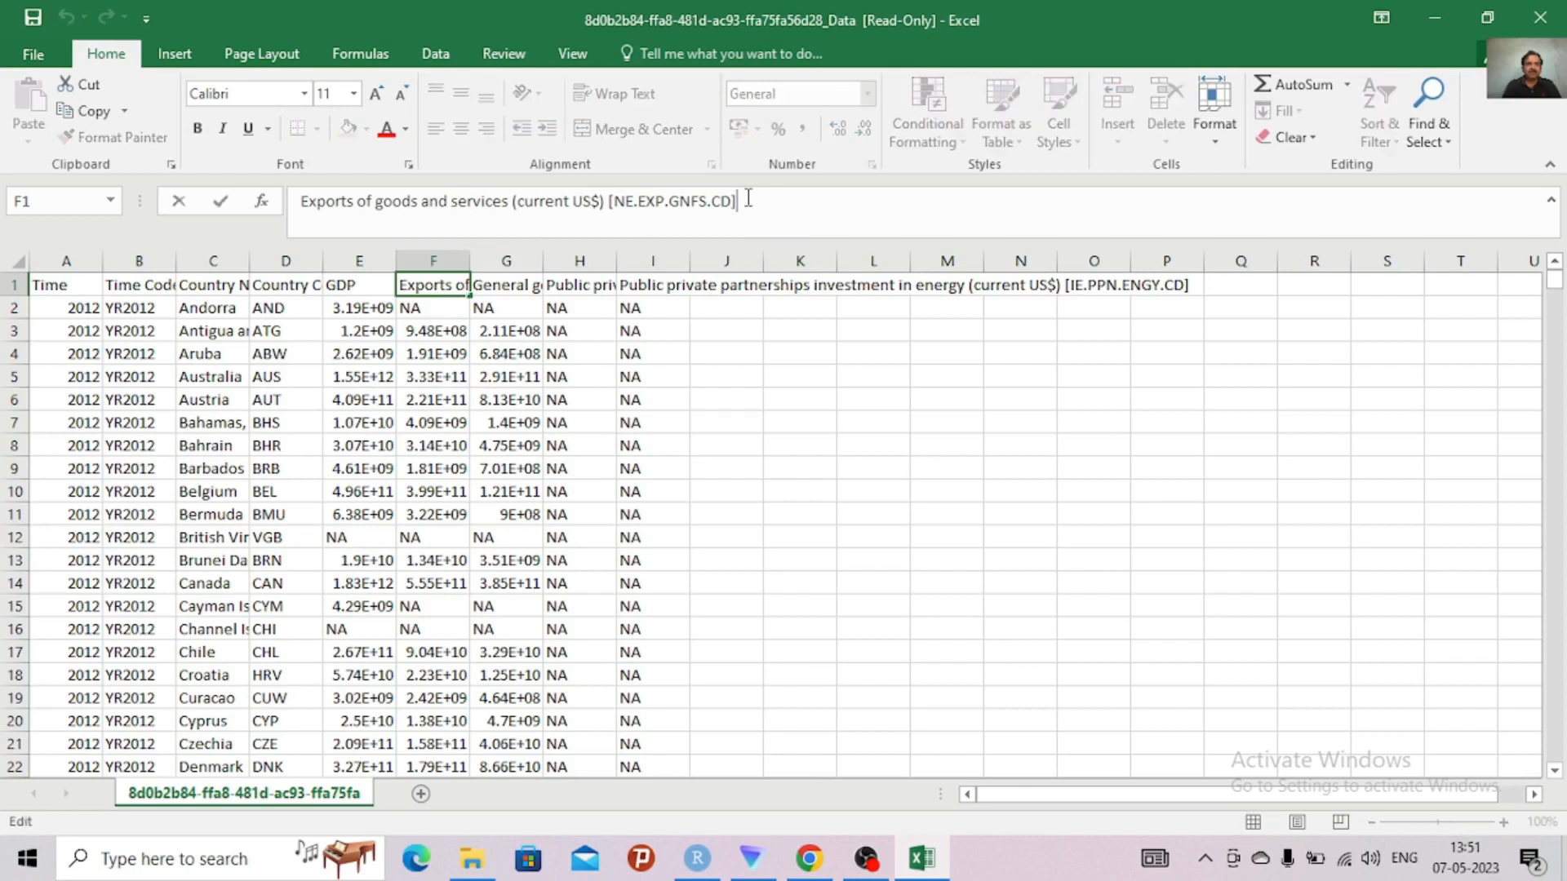
{"action": "left_click_drag", "start_coordinate": [748, 200], "coordinate": [367, 196]}
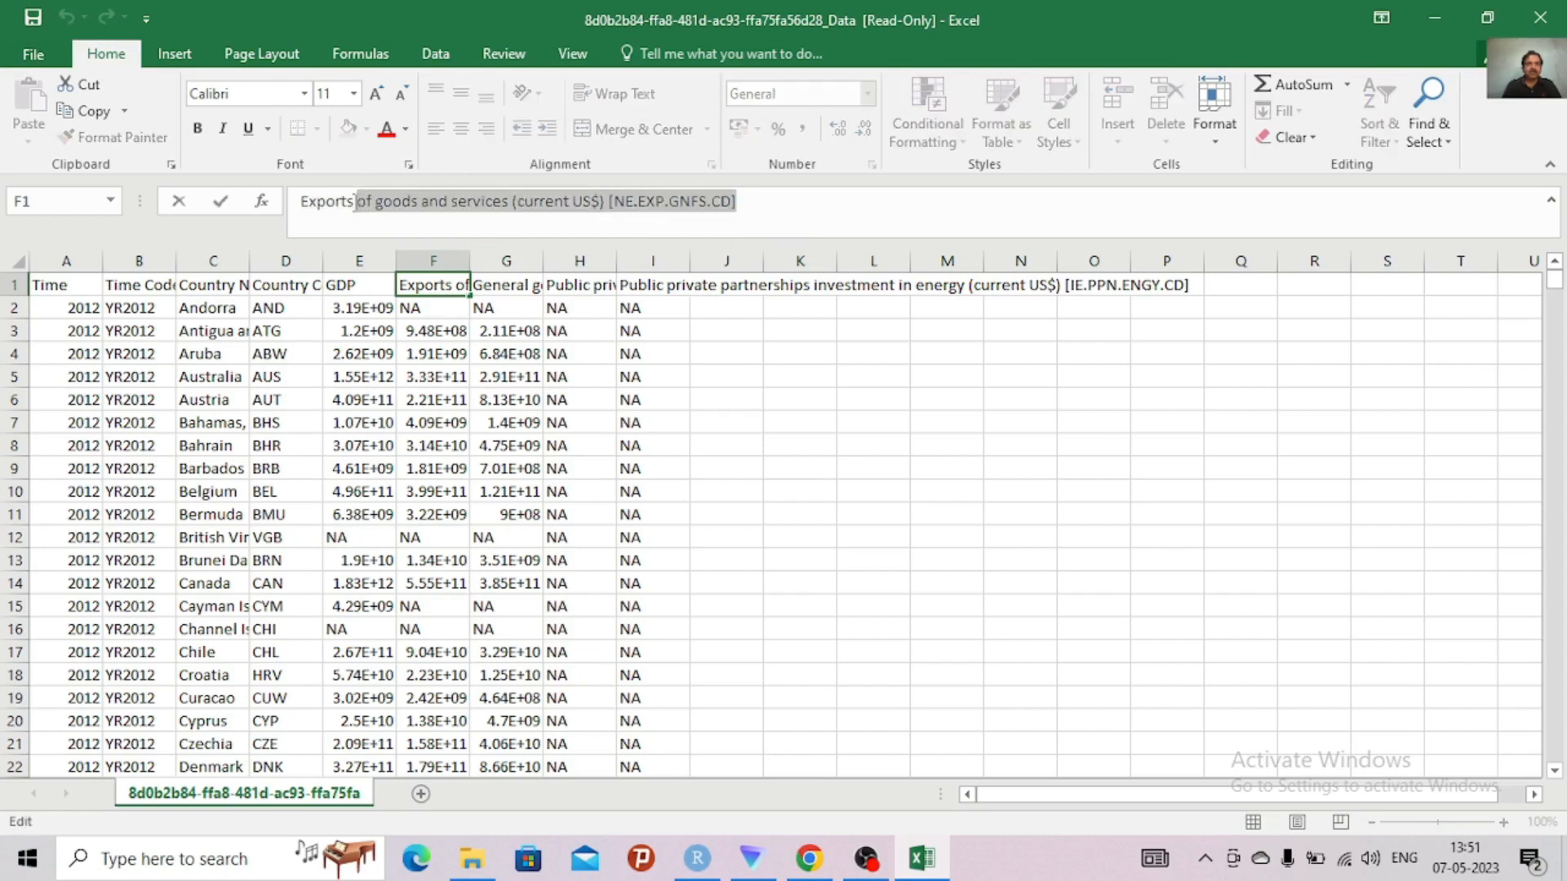
{"action": "key", "text": "Delete"}
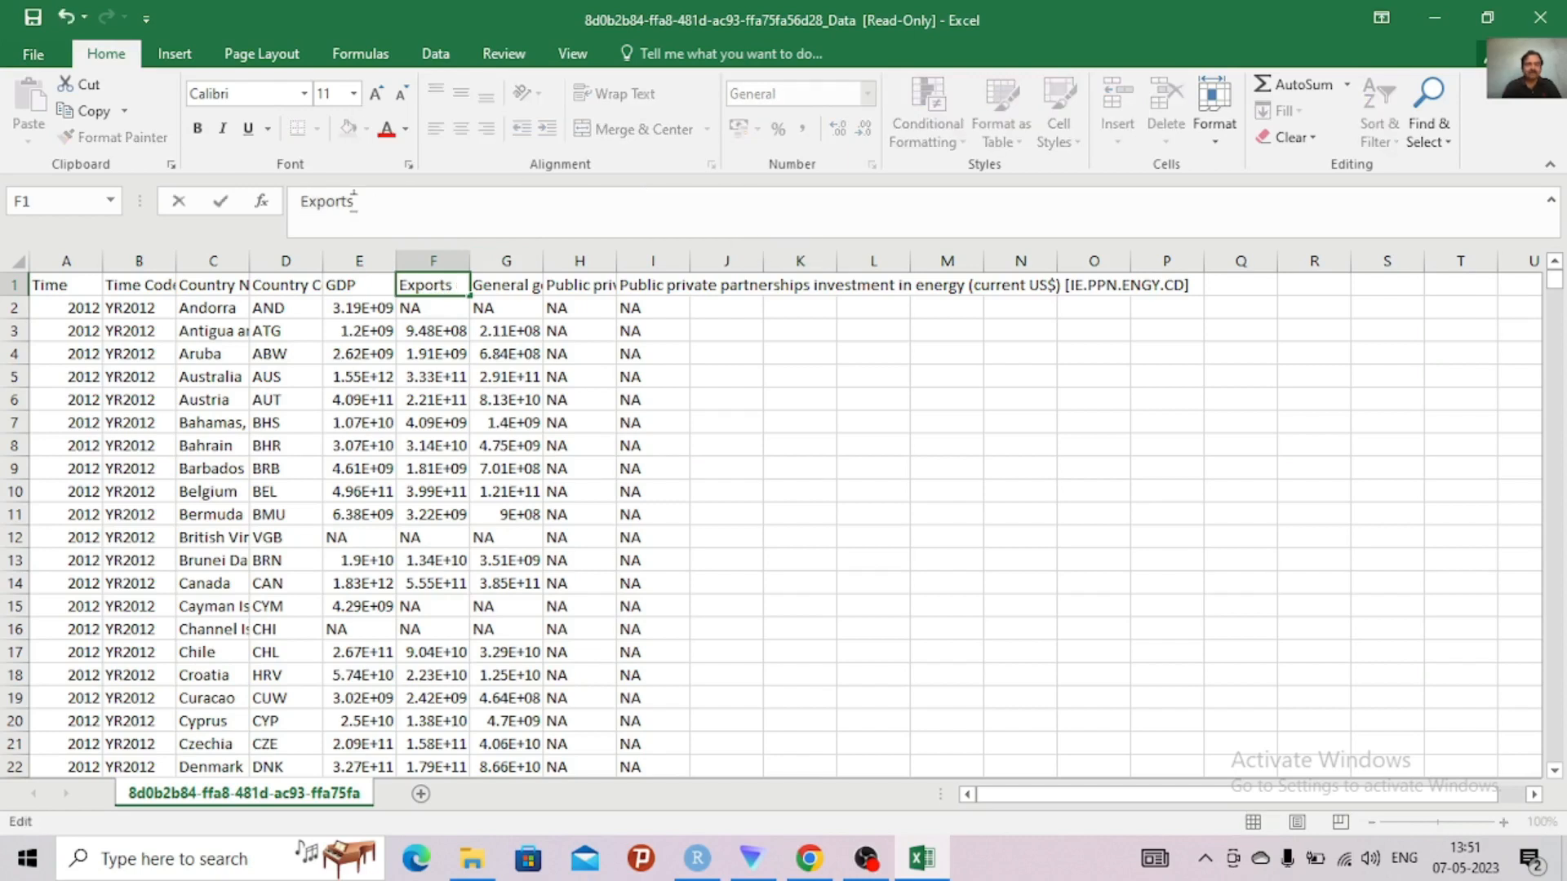
Shorten the general government final consumption expenditure header in G1 to "Expenditure" with a capital E
{"action": "left_click", "coordinate": [509, 291]}
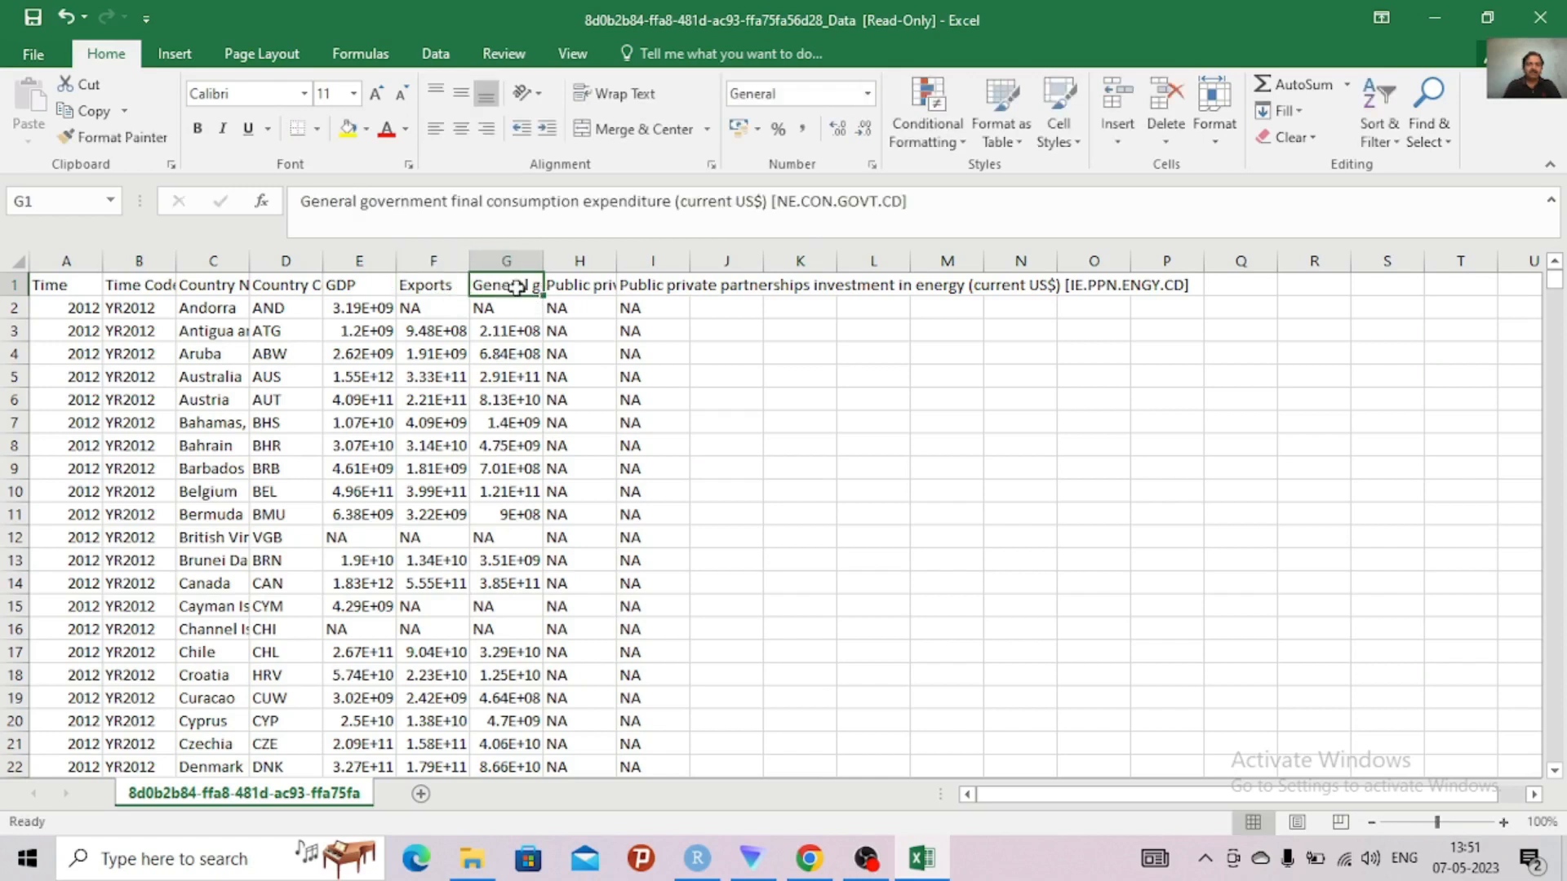
{"action": "left_click", "coordinate": [939, 193]}
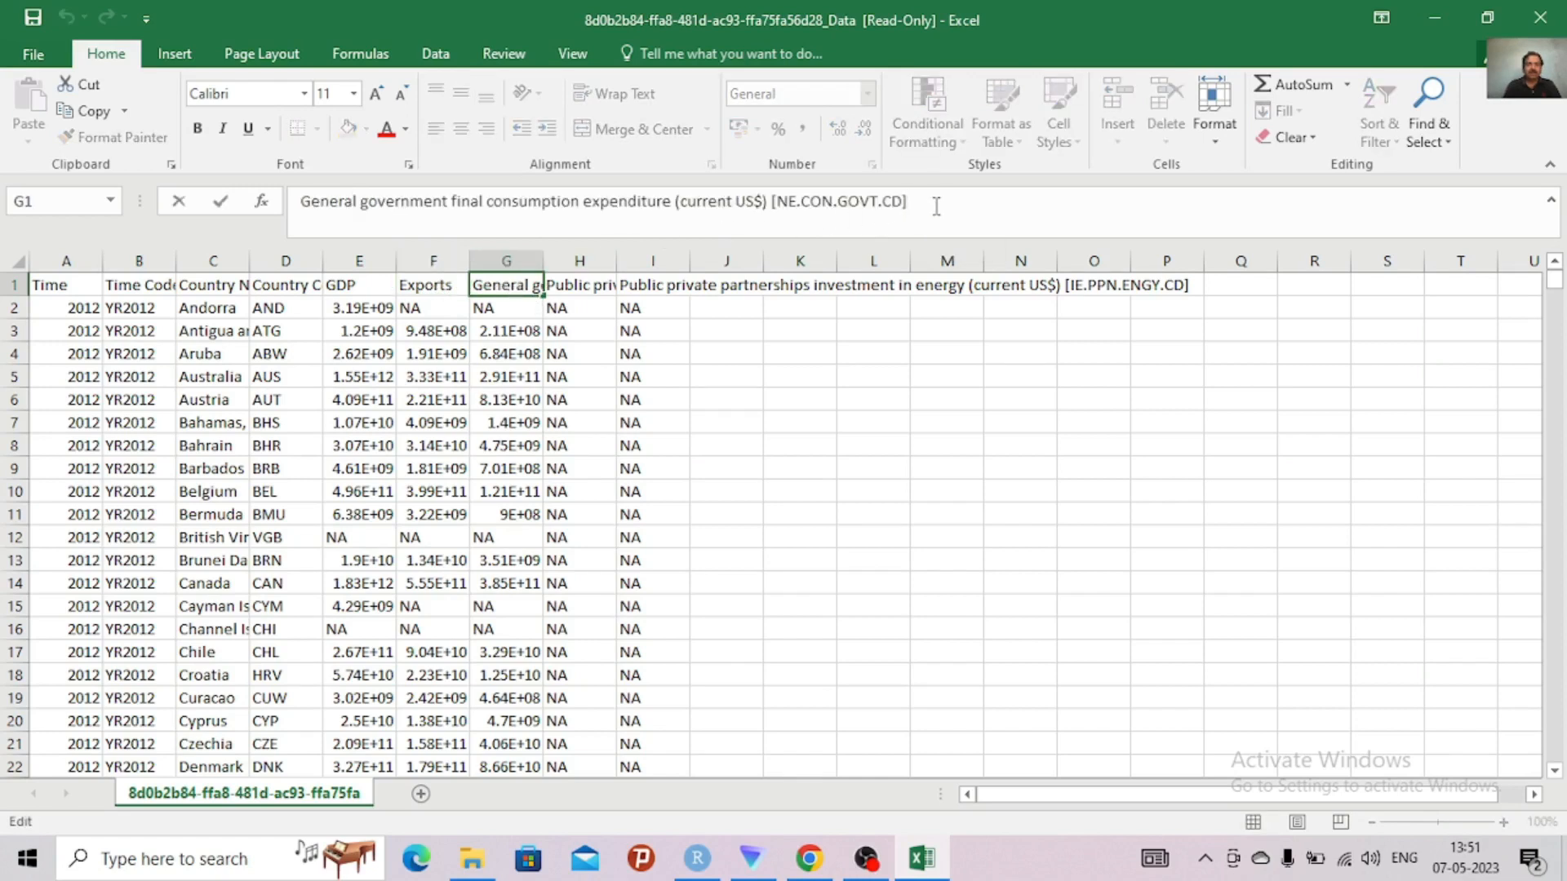
{"action": "left_click_drag", "start_coordinate": [937, 205], "coordinate": [679, 213]}
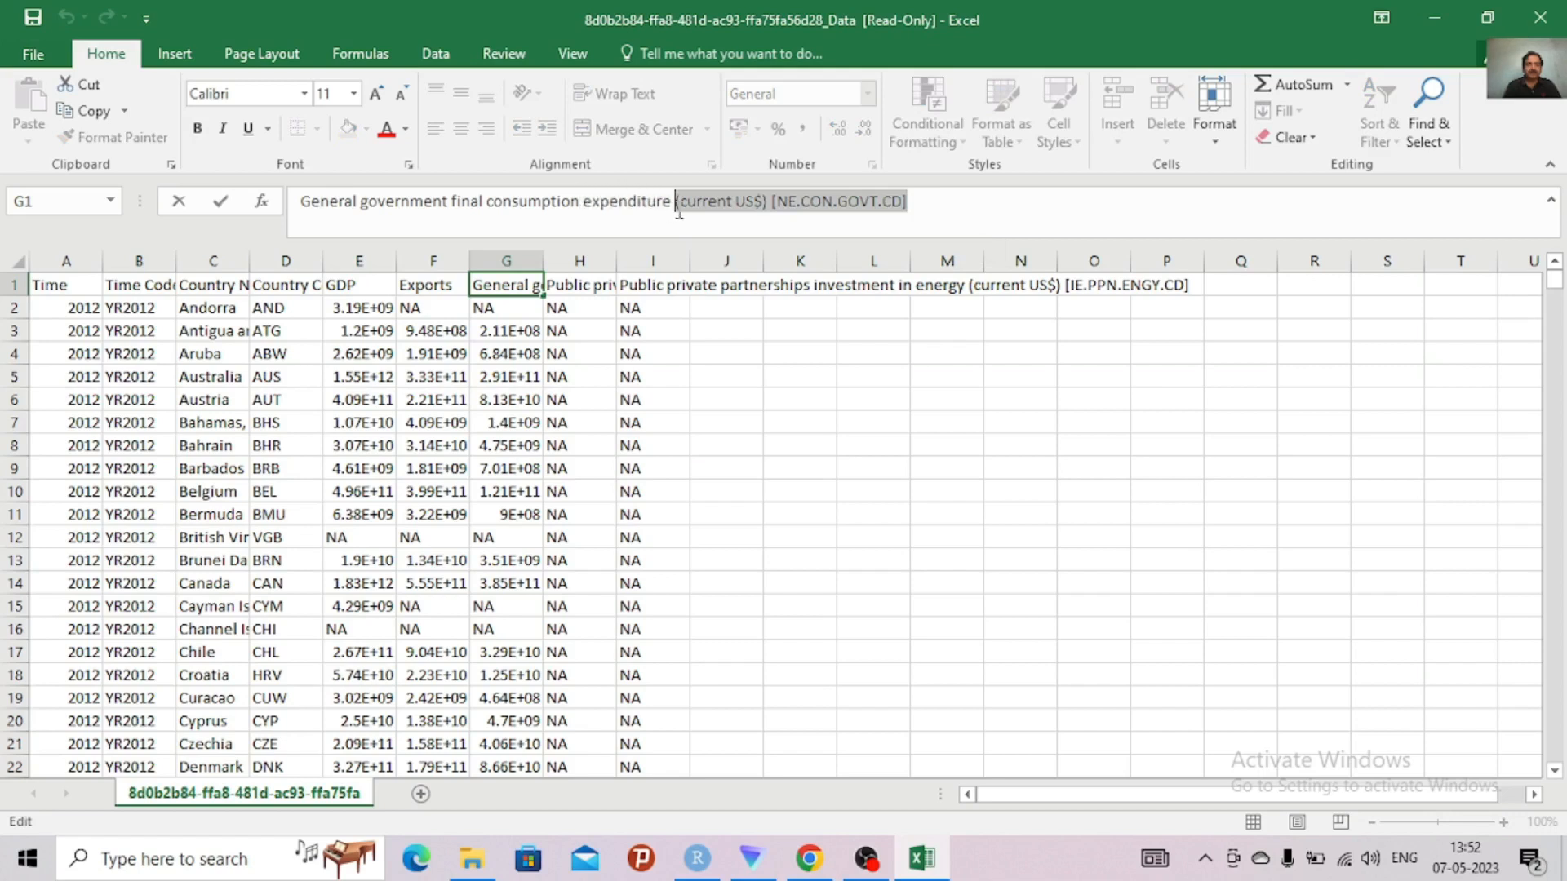
{"action": "double_click", "coordinate": [581, 209]}
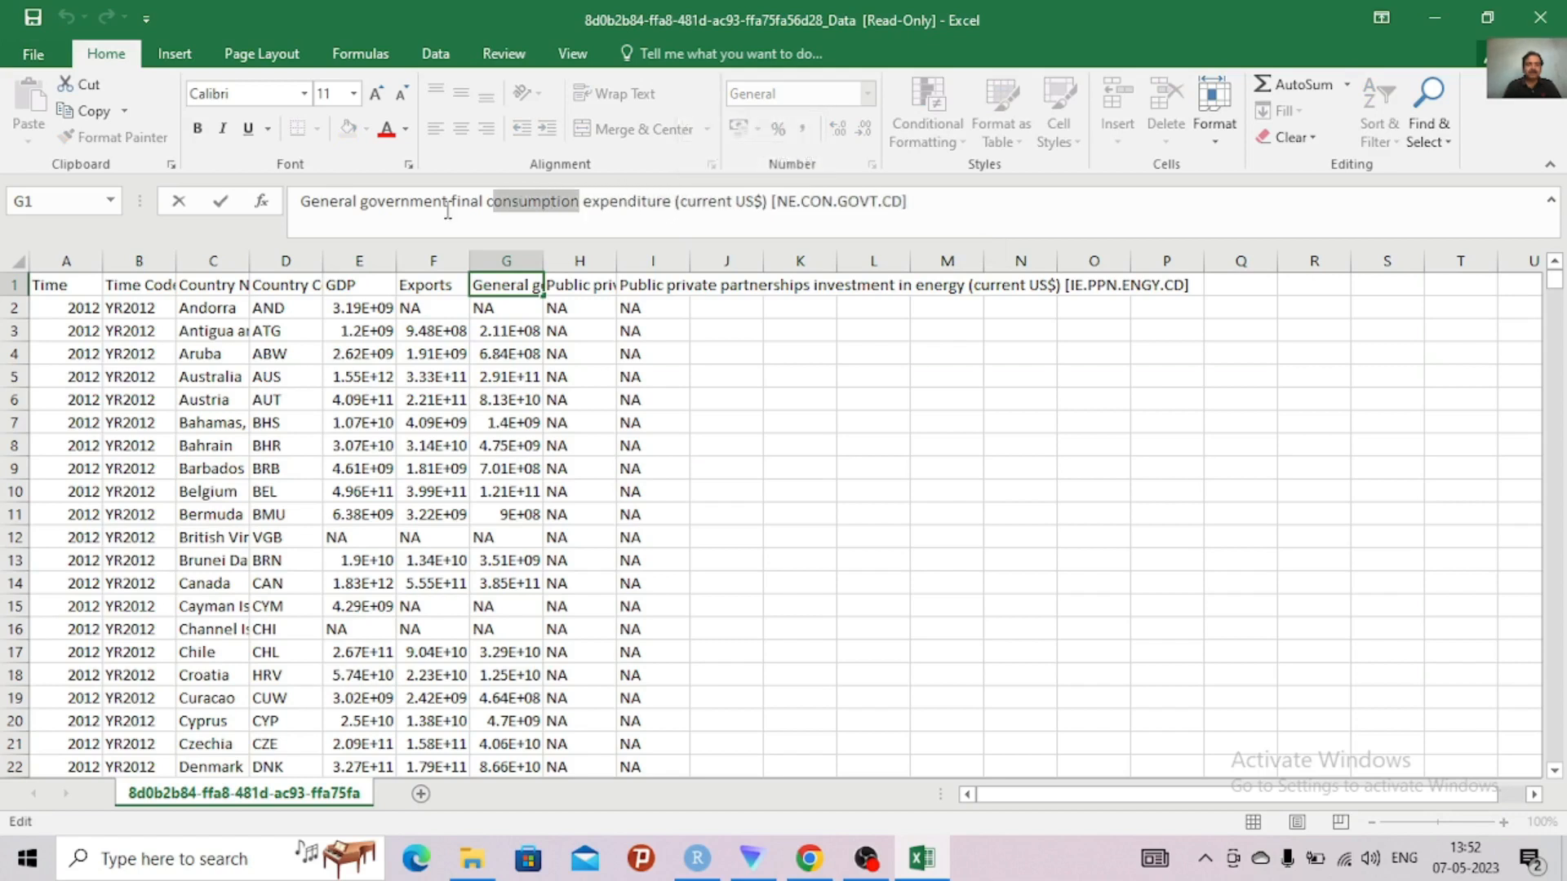
{"action": "left_click_drag", "start_coordinate": [447, 211], "coordinate": [260, 204]}
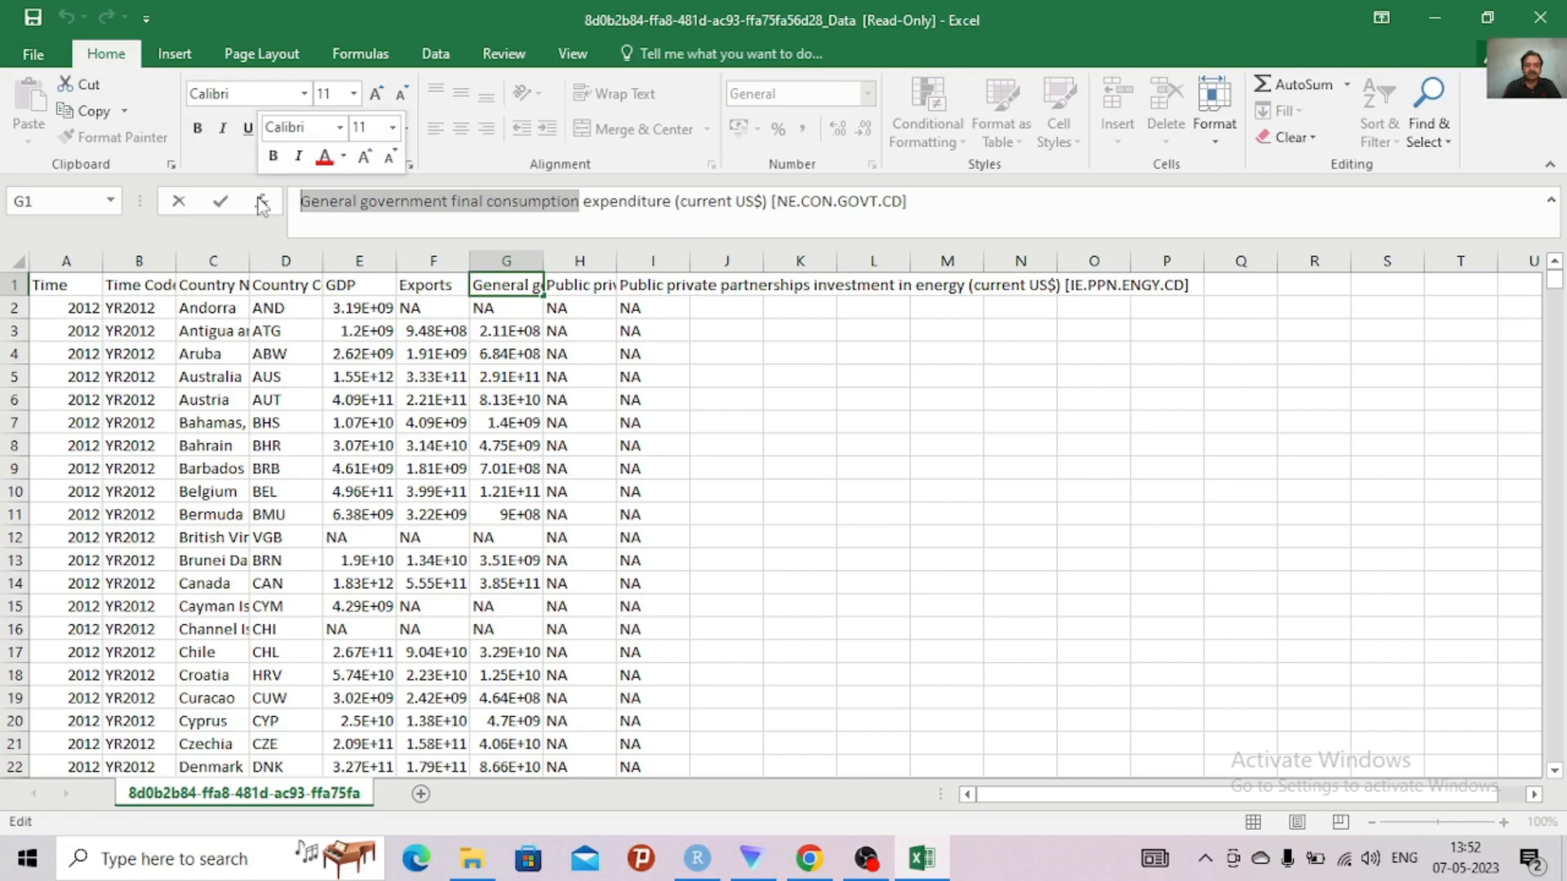
{"action": "key", "text": "BackSpace"}
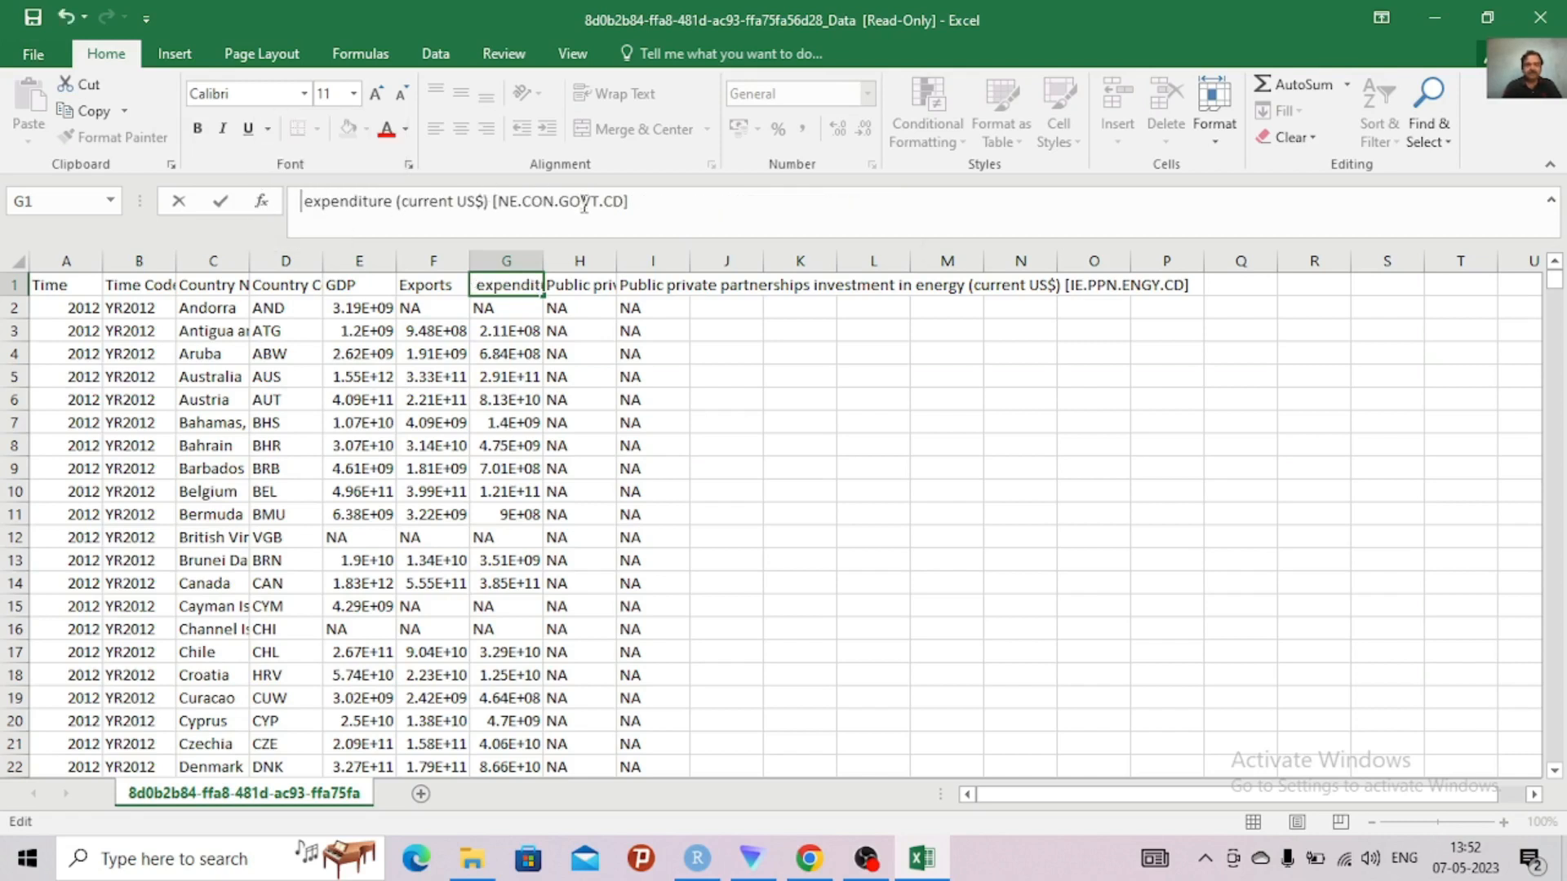
{"action": "key", "text": "Delete"}
{"action": "key", "text": "Delete"}
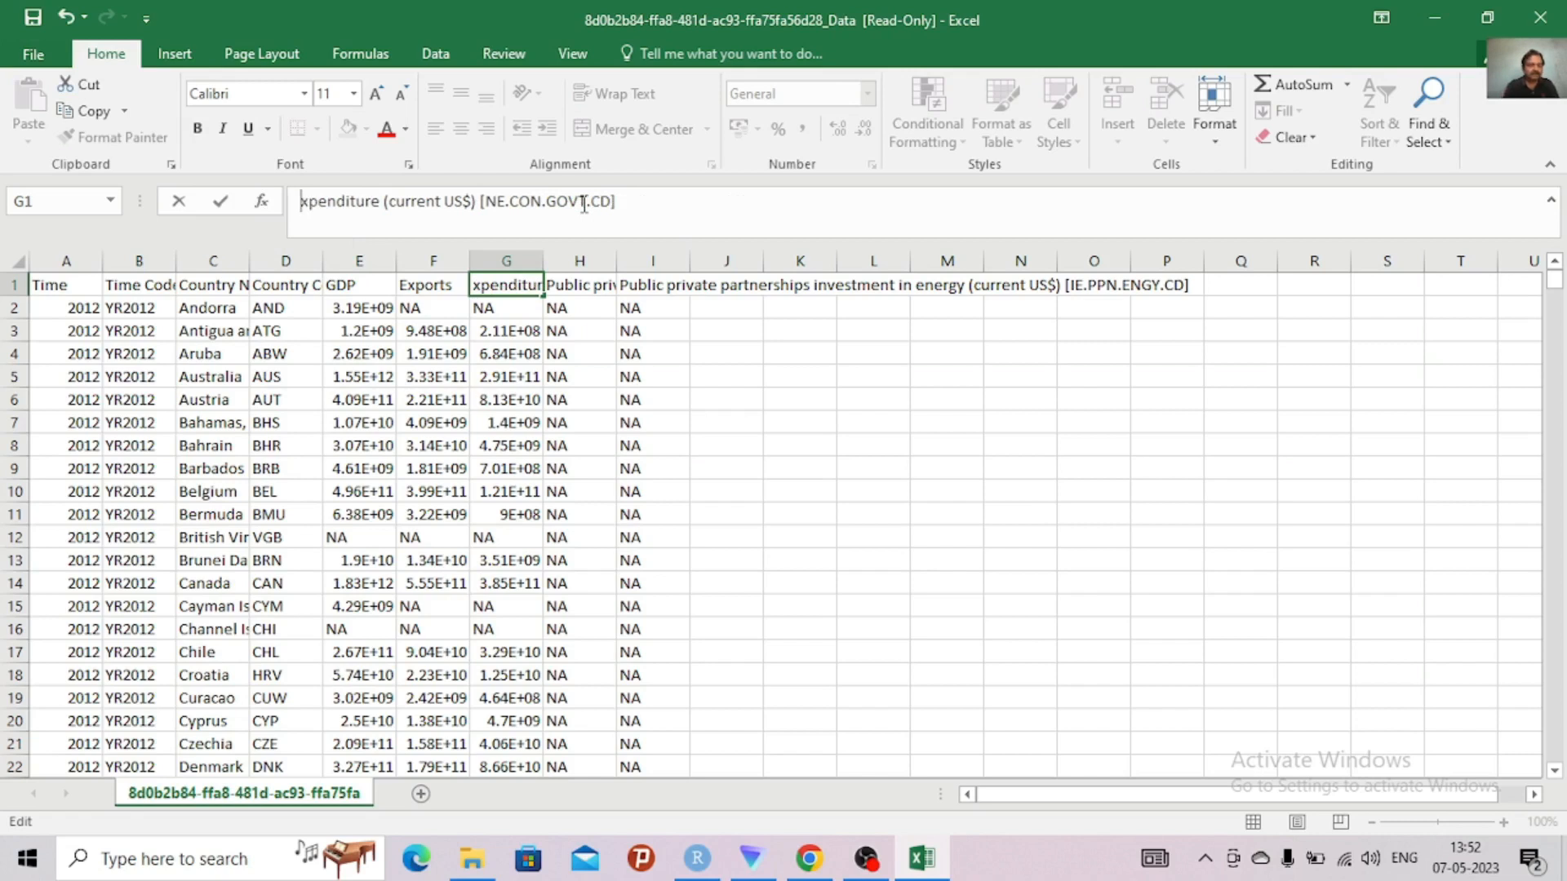
{"action": "type", "text": "E"}
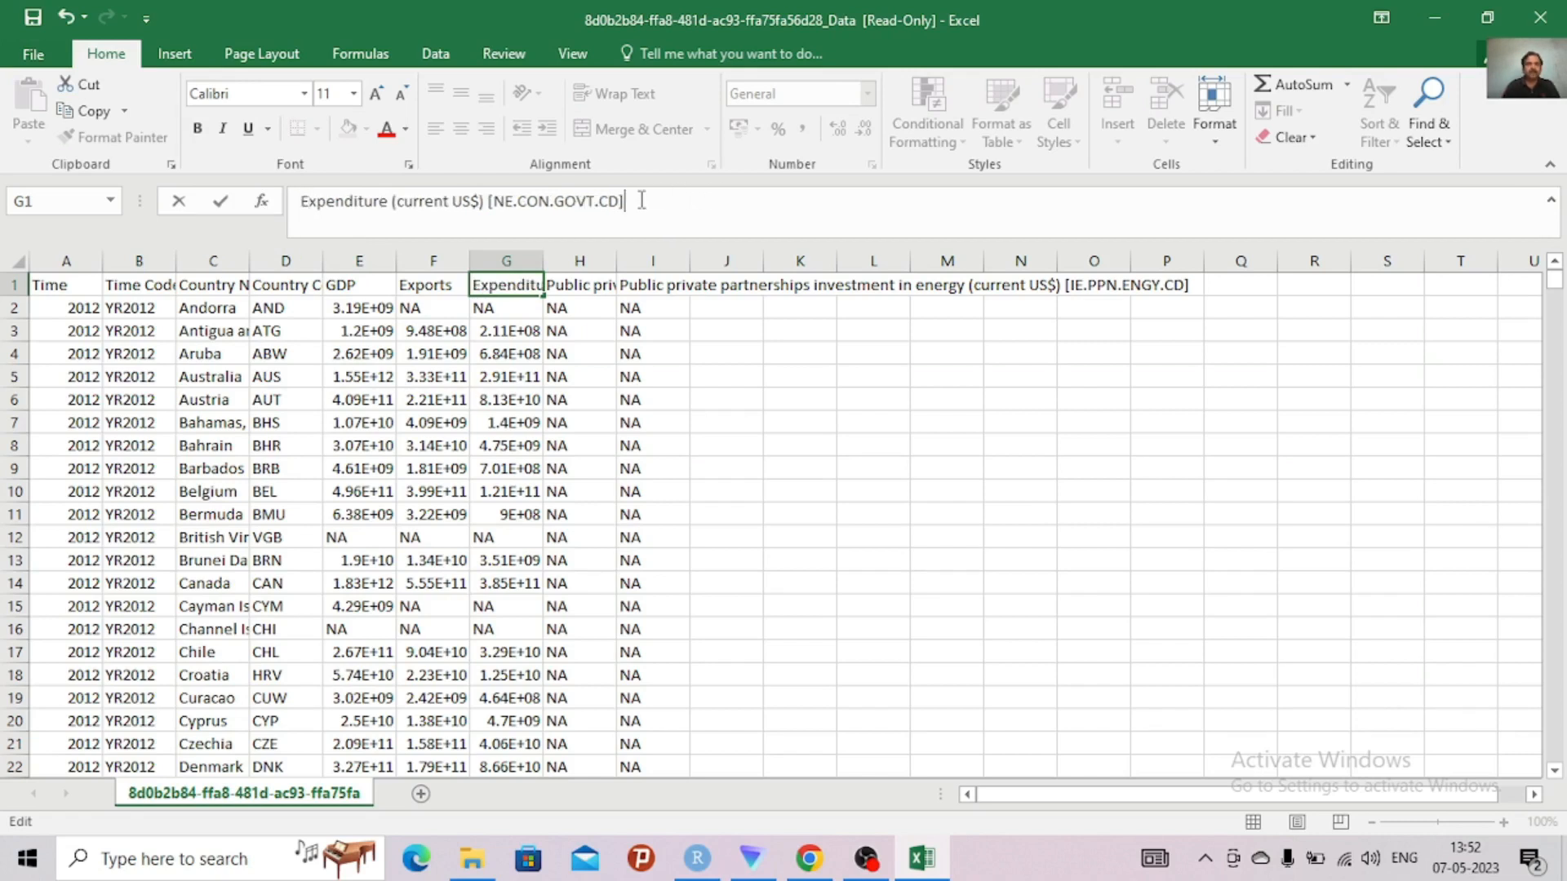
{"action": "key", "text": "BackSpace"}
{"action": "key", "text": "BackSpace"}
{"action": "key", "text": "BackSpace"}
{"action": "key", "text": "BackSpace"}
{"action": "key", "text": "BackSpace"}
{"action": "key", "text": "BackSpace"}
{"action": "key", "text": "BackSpace"}
{"action": "key", "text": "BackSpace"}
{"action": "key", "text": "BackSpace"}
{"action": "key", "text": "BackSpace"}
{"action": "key", "text": "BackSpace"}
{"action": "key", "text": "BackSpace"}
{"action": "key", "text": "BackSpace"}
{"action": "key", "text": "BackSpace"}
{"action": "key", "text": "BackSpace"}
{"action": "key", "text": "BackSpace"}
{"action": "key", "text": "BackSpace"}
{"action": "key", "text": "BackSpace"}
{"action": "key", "text": "BackSpace"}
{"action": "key", "text": "BackSpace"}
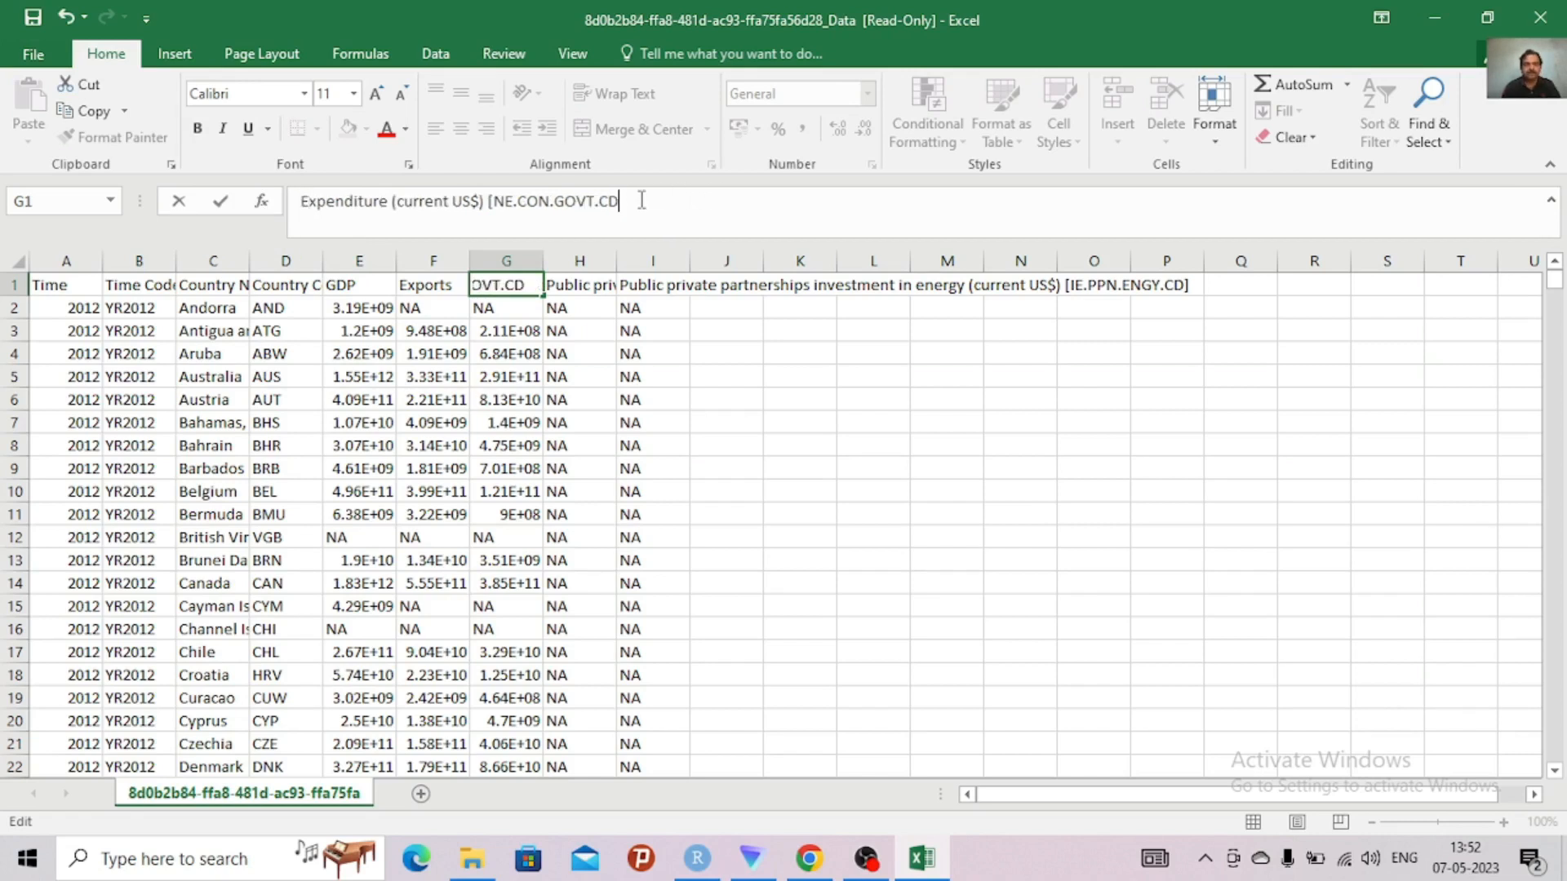
{"action": "key", "text": "BackSpace"}
{"action": "key", "text": "BackSpace"}
{"action": "key", "text": "BackSpace"}
{"action": "key", "text": "BackSpace"}
{"action": "key", "text": "BackSpace"}
{"action": "key", "text": "BackSpace"}
{"action": "key", "text": "BackSpace"}
{"action": "key", "text": "BackSpace"}
{"action": "key", "text": "BackSpace"}
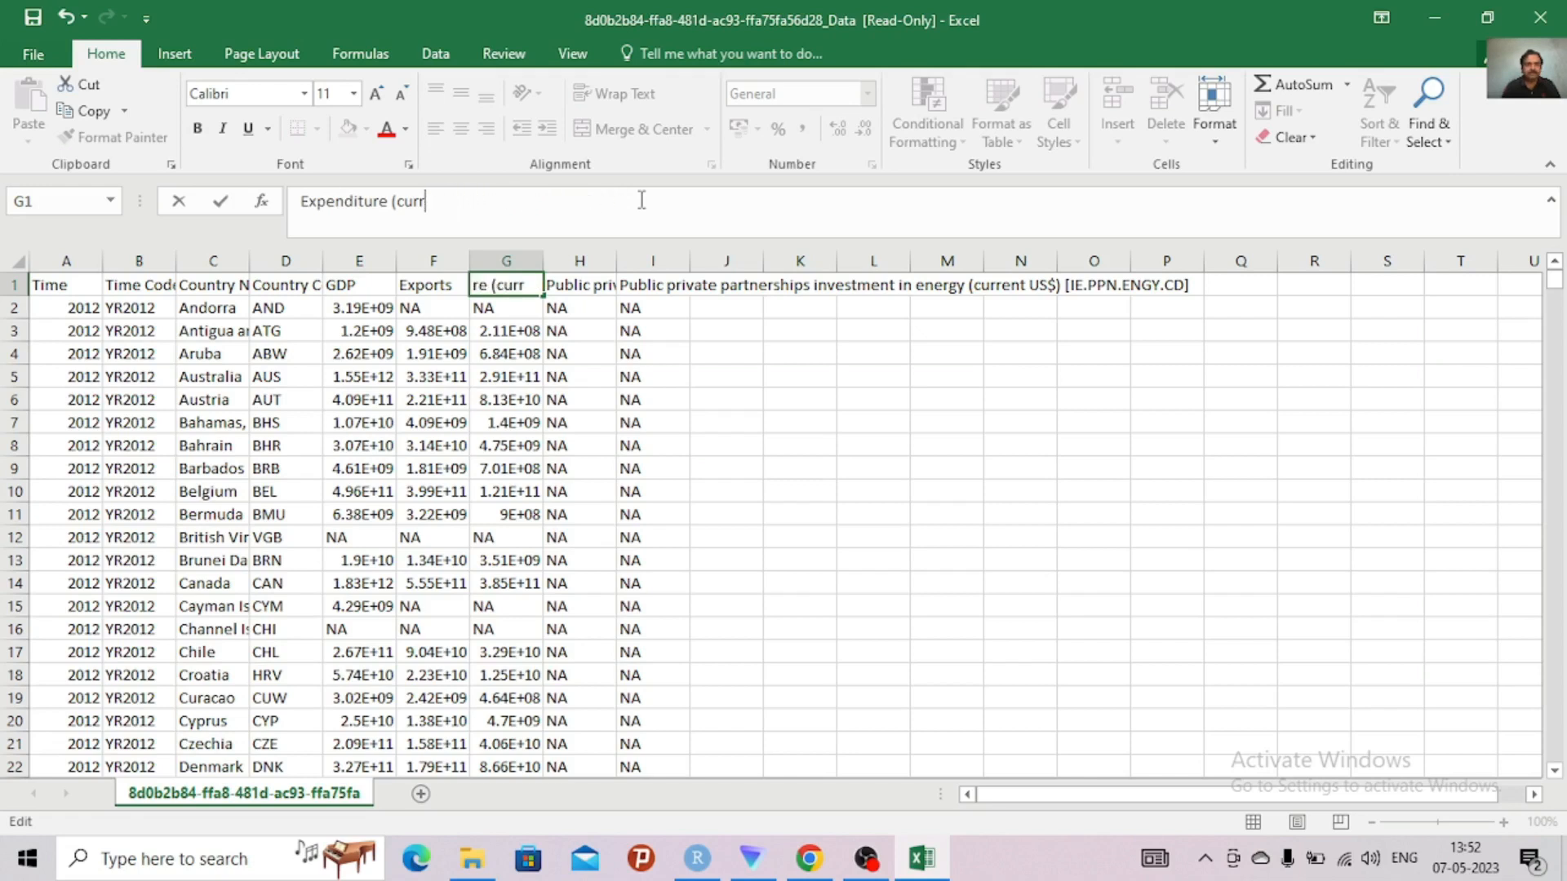
{"action": "left_click", "coordinate": [803, 423]}
{"action": "left_click", "coordinate": [590, 287]}
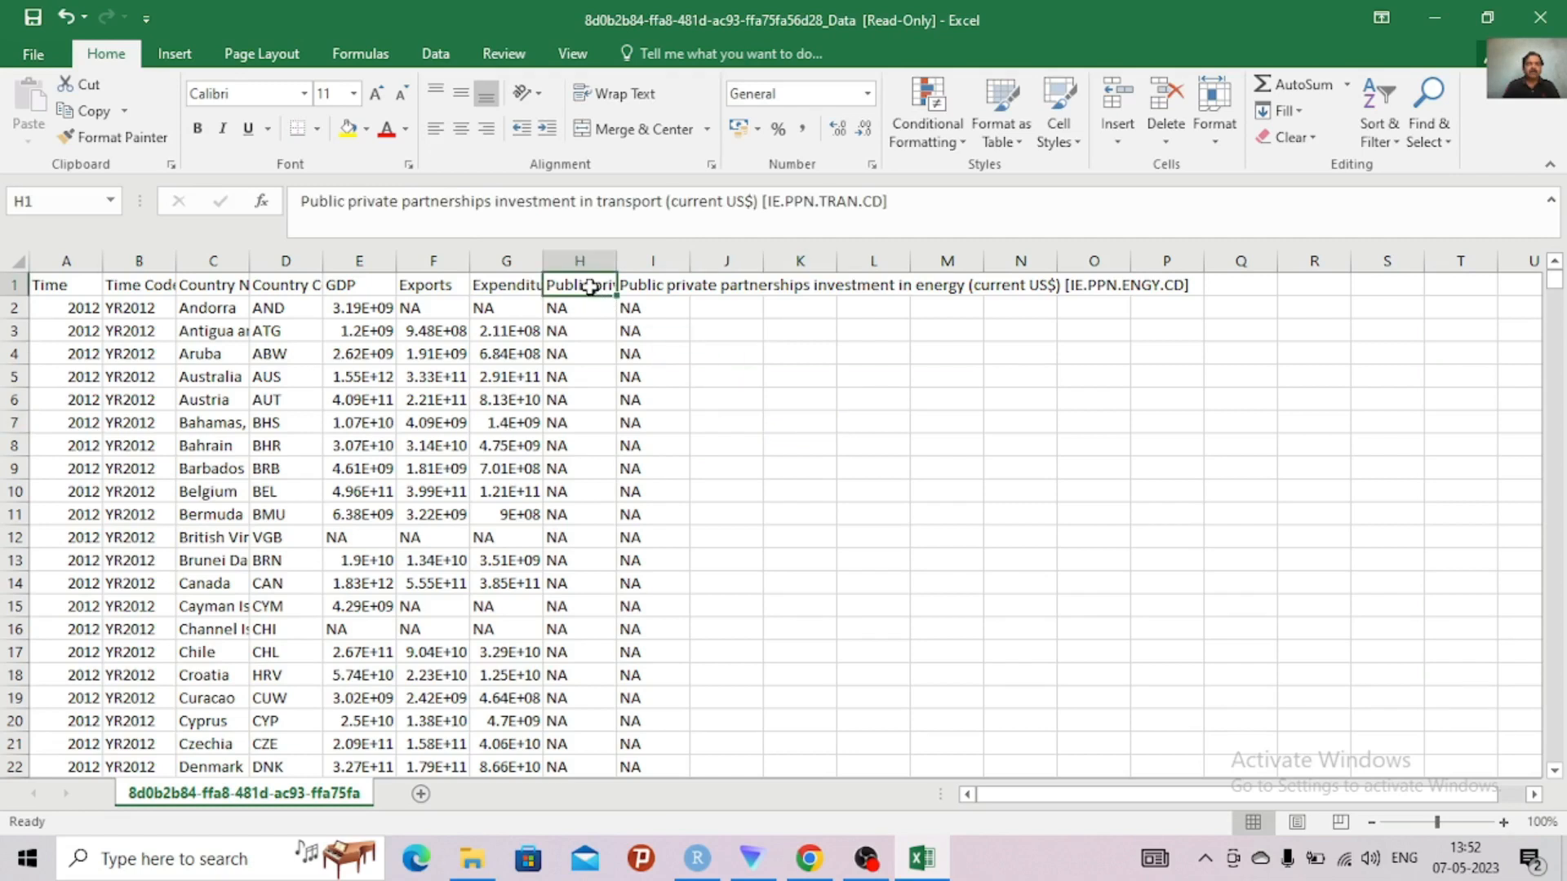
{"action": "left_click", "coordinate": [908, 204]}
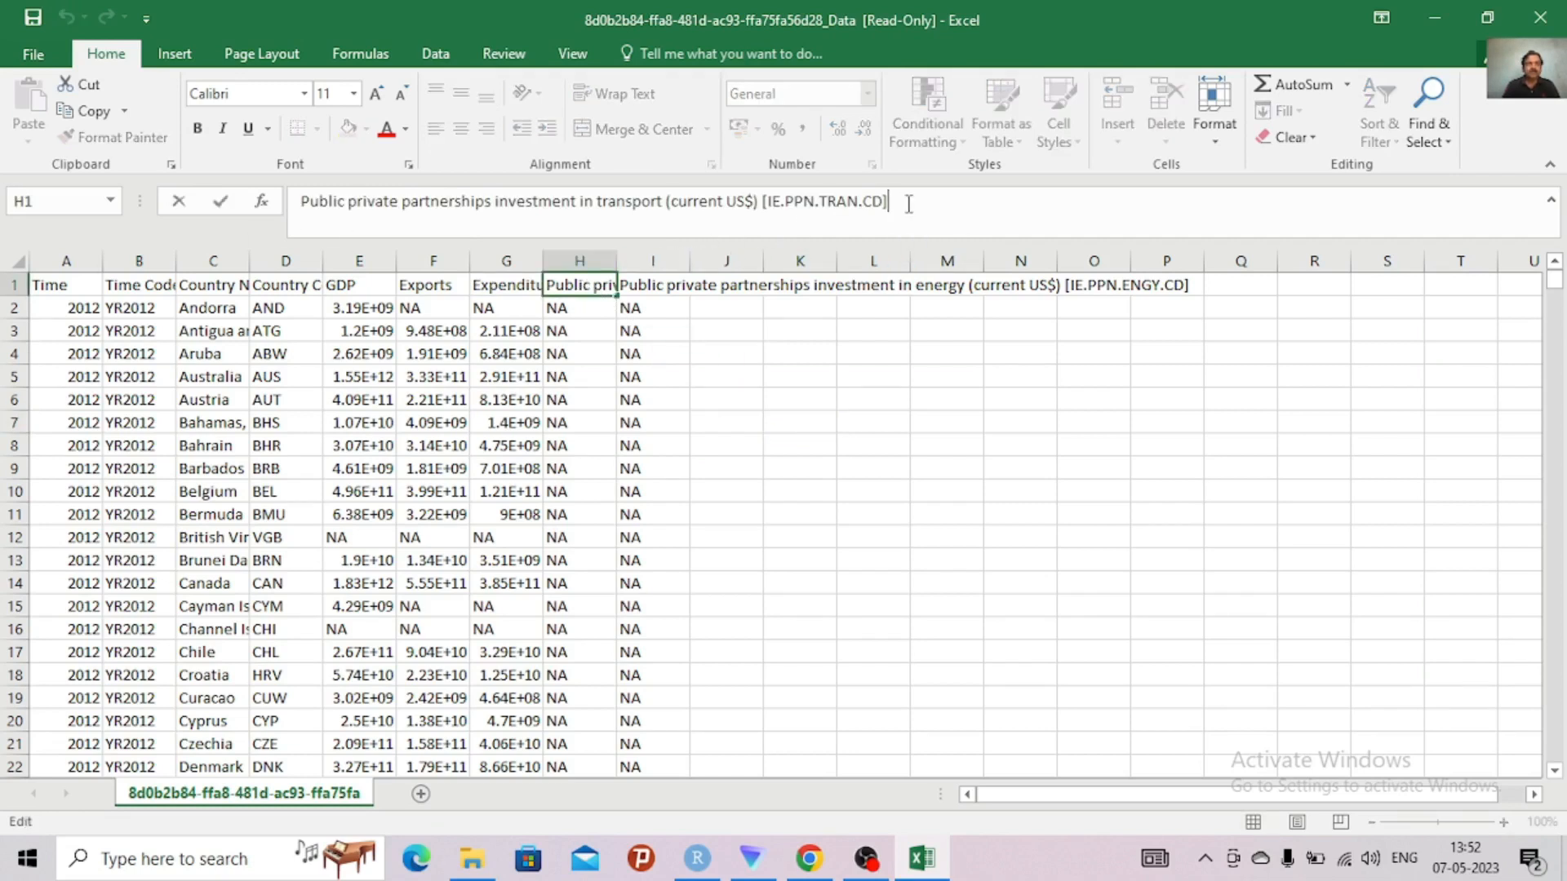
{"action": "right_click", "coordinate": [908, 204]}
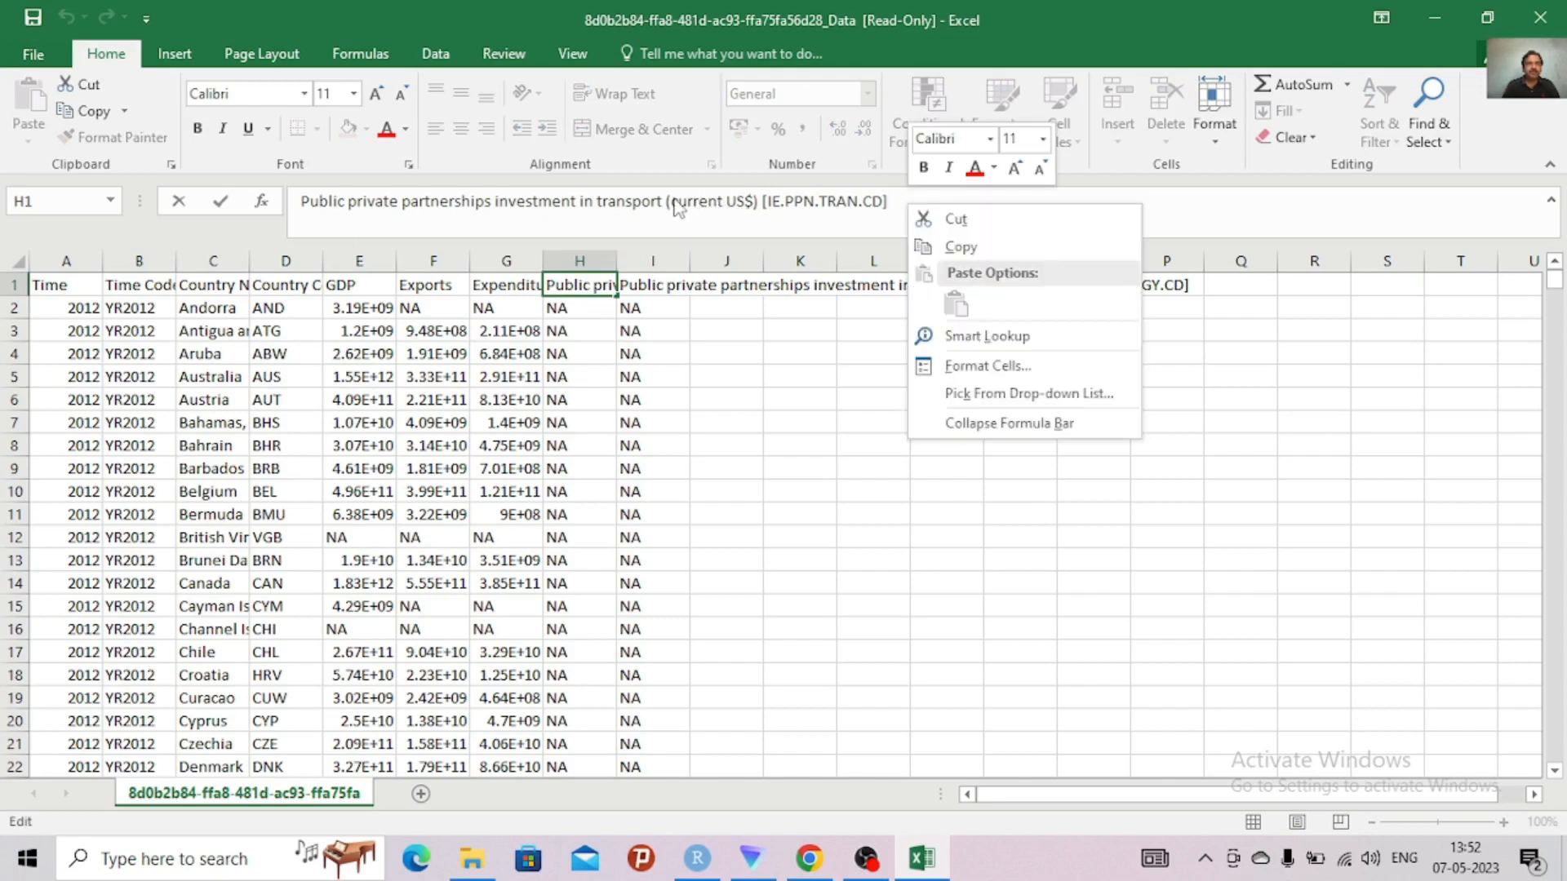
{"action": "key", "text": "Escape"}
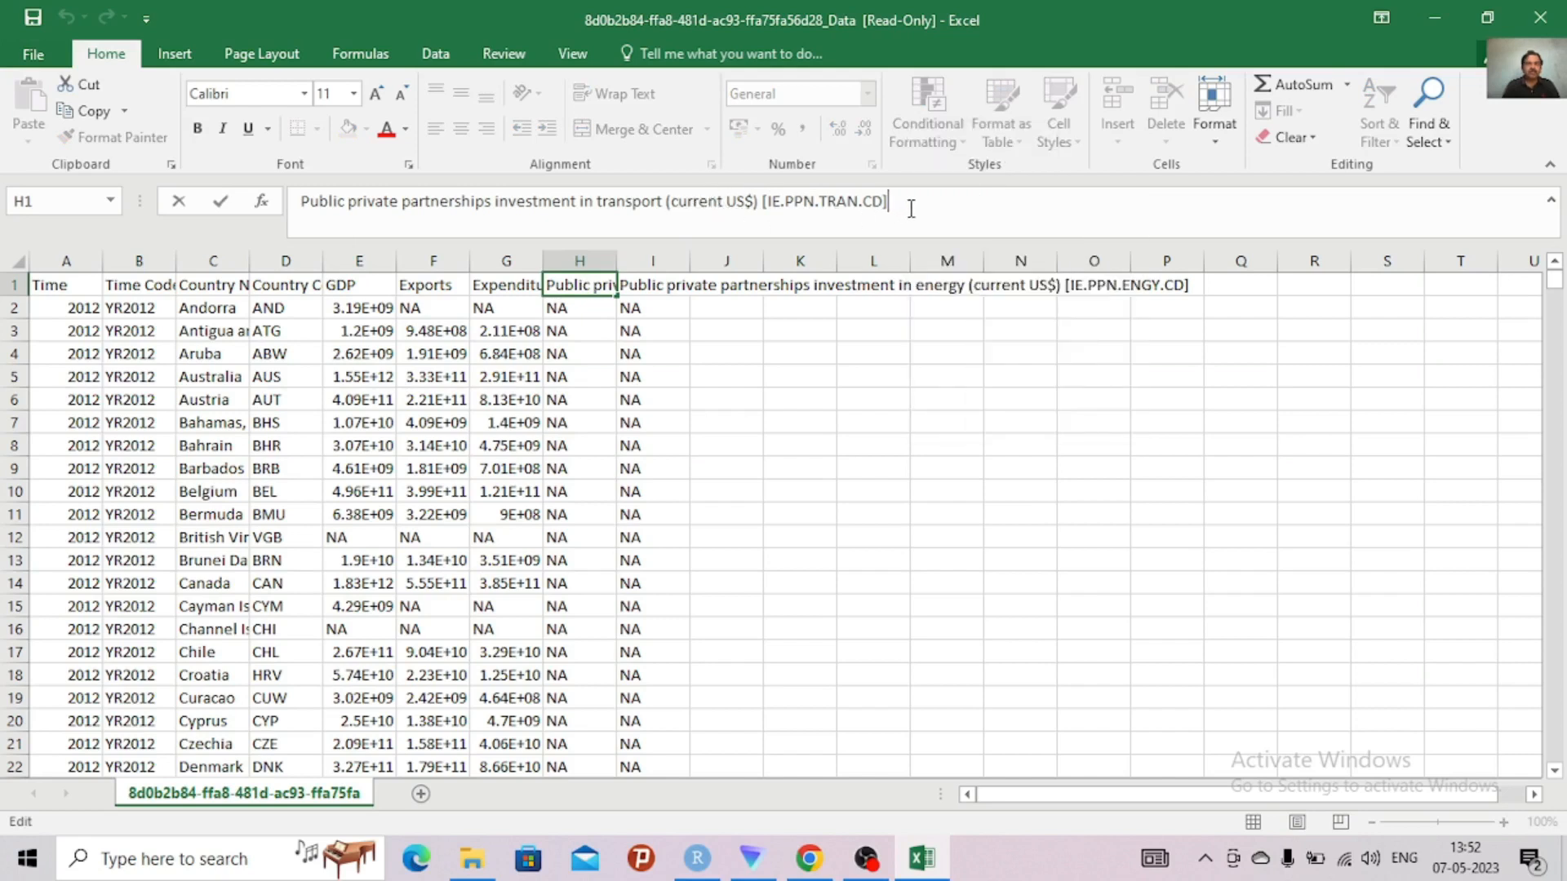
{"action": "left_click_drag", "start_coordinate": [911, 209], "coordinate": [688, 211]}
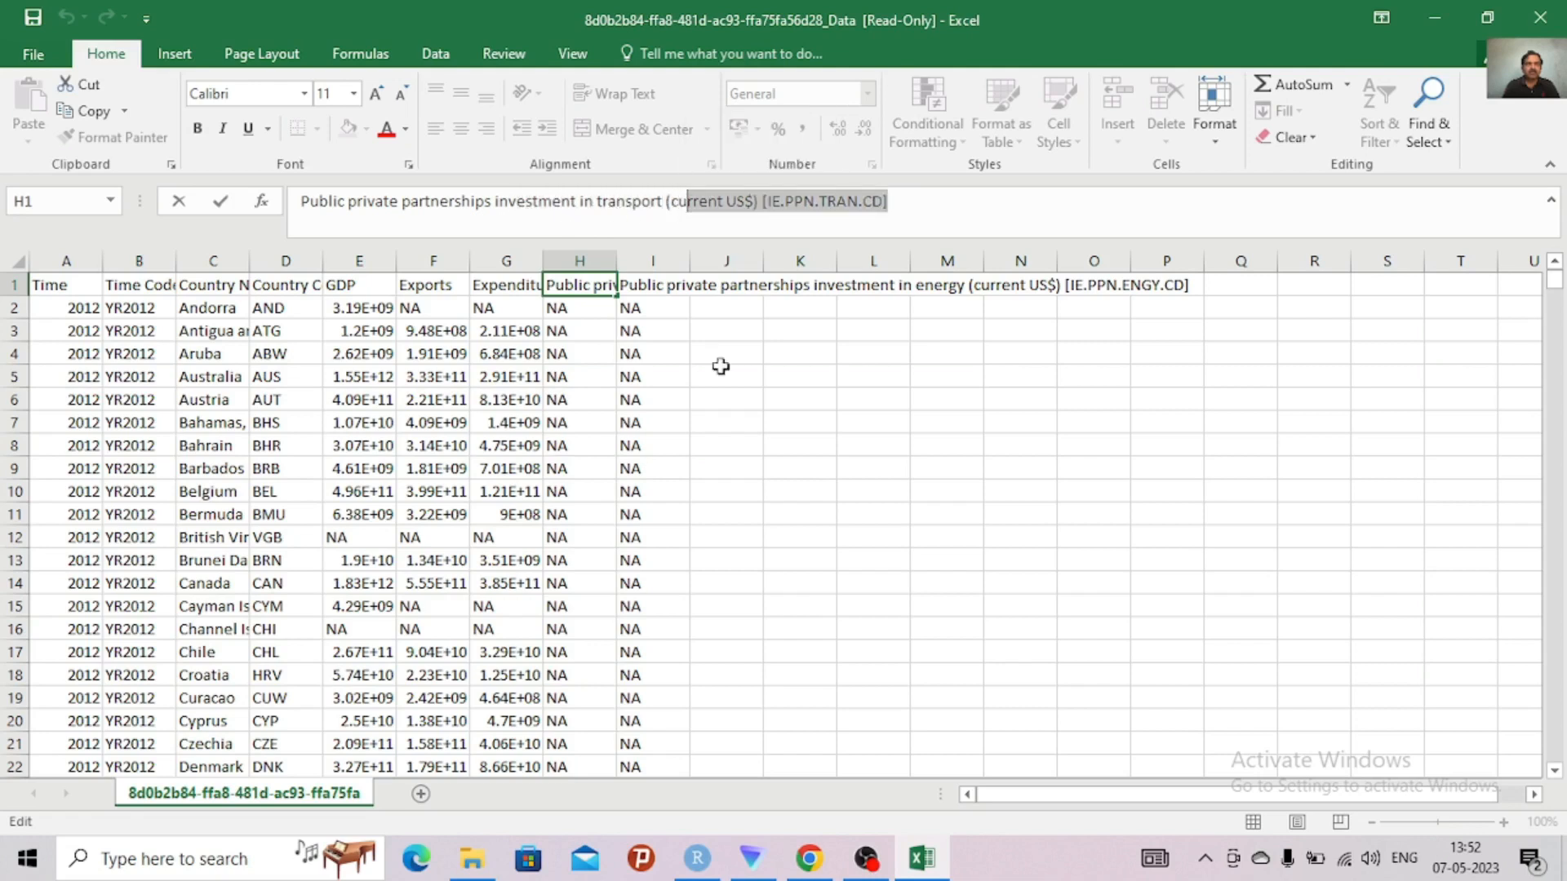
{"action": "left_click", "coordinate": [734, 422]}
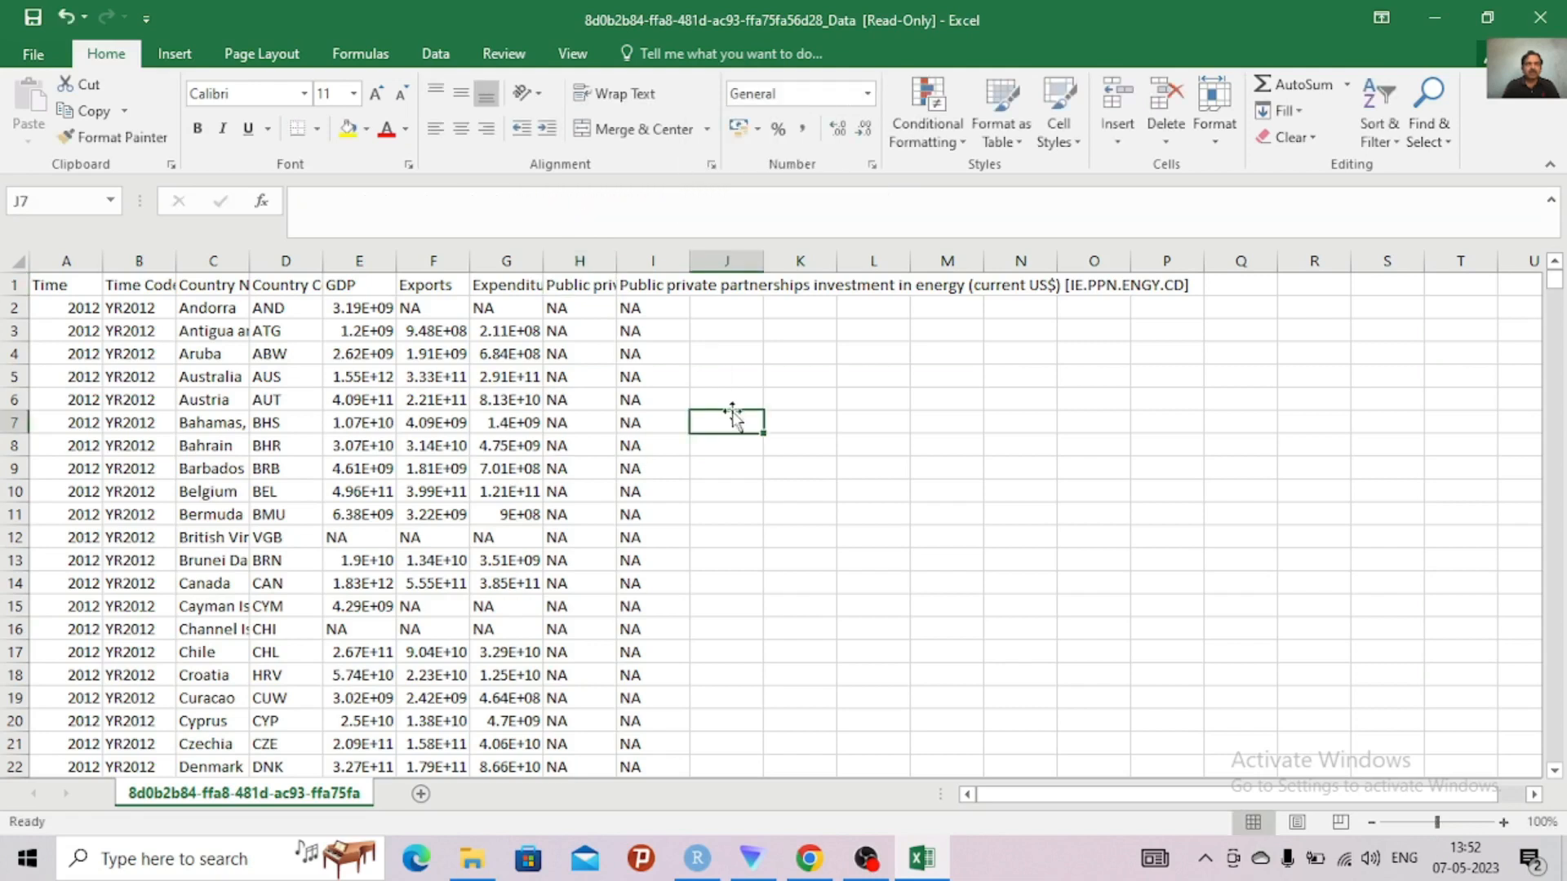
Replace the transport investment header in H1 with "trans"
{"action": "left_click", "coordinate": [570, 302]}
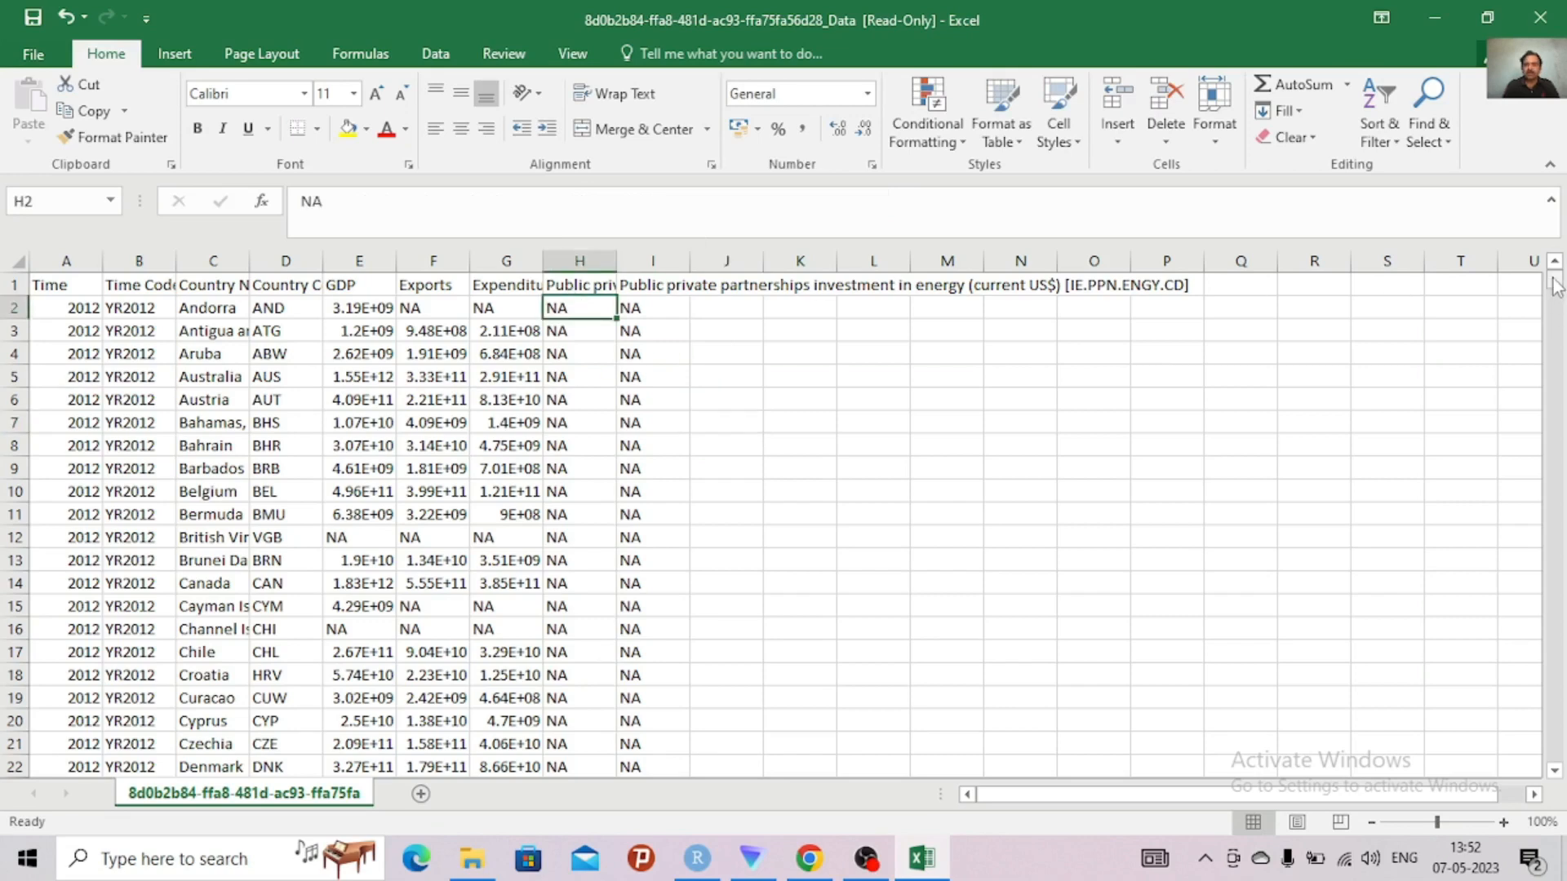
{"action": "left_click_drag", "start_coordinate": [1555, 286], "coordinate": [1517, 277]}
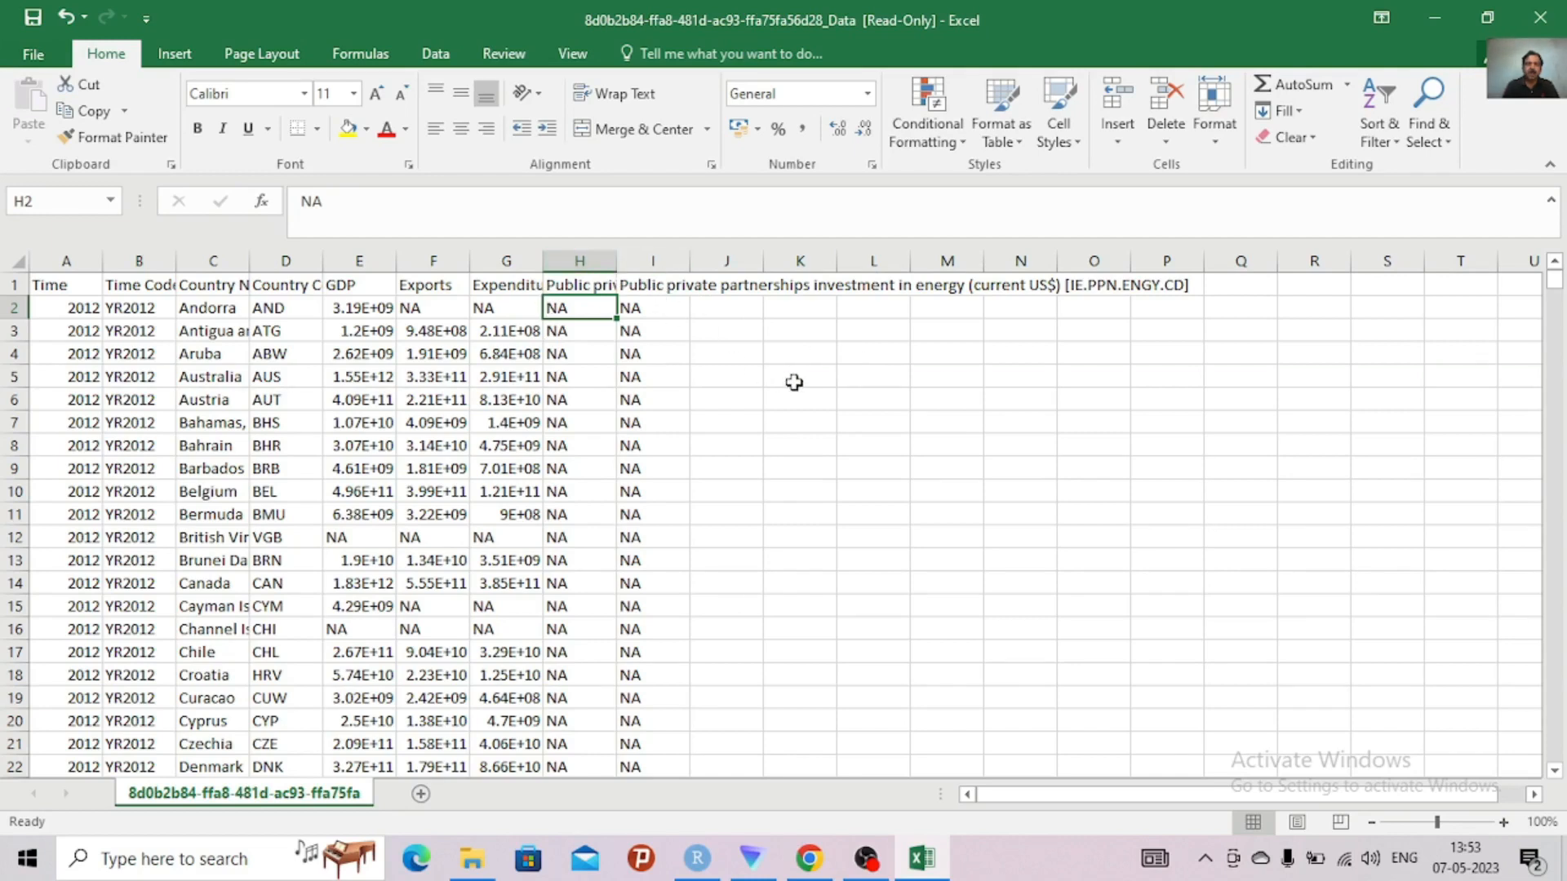
{"action": "left_click", "coordinate": [609, 287]}
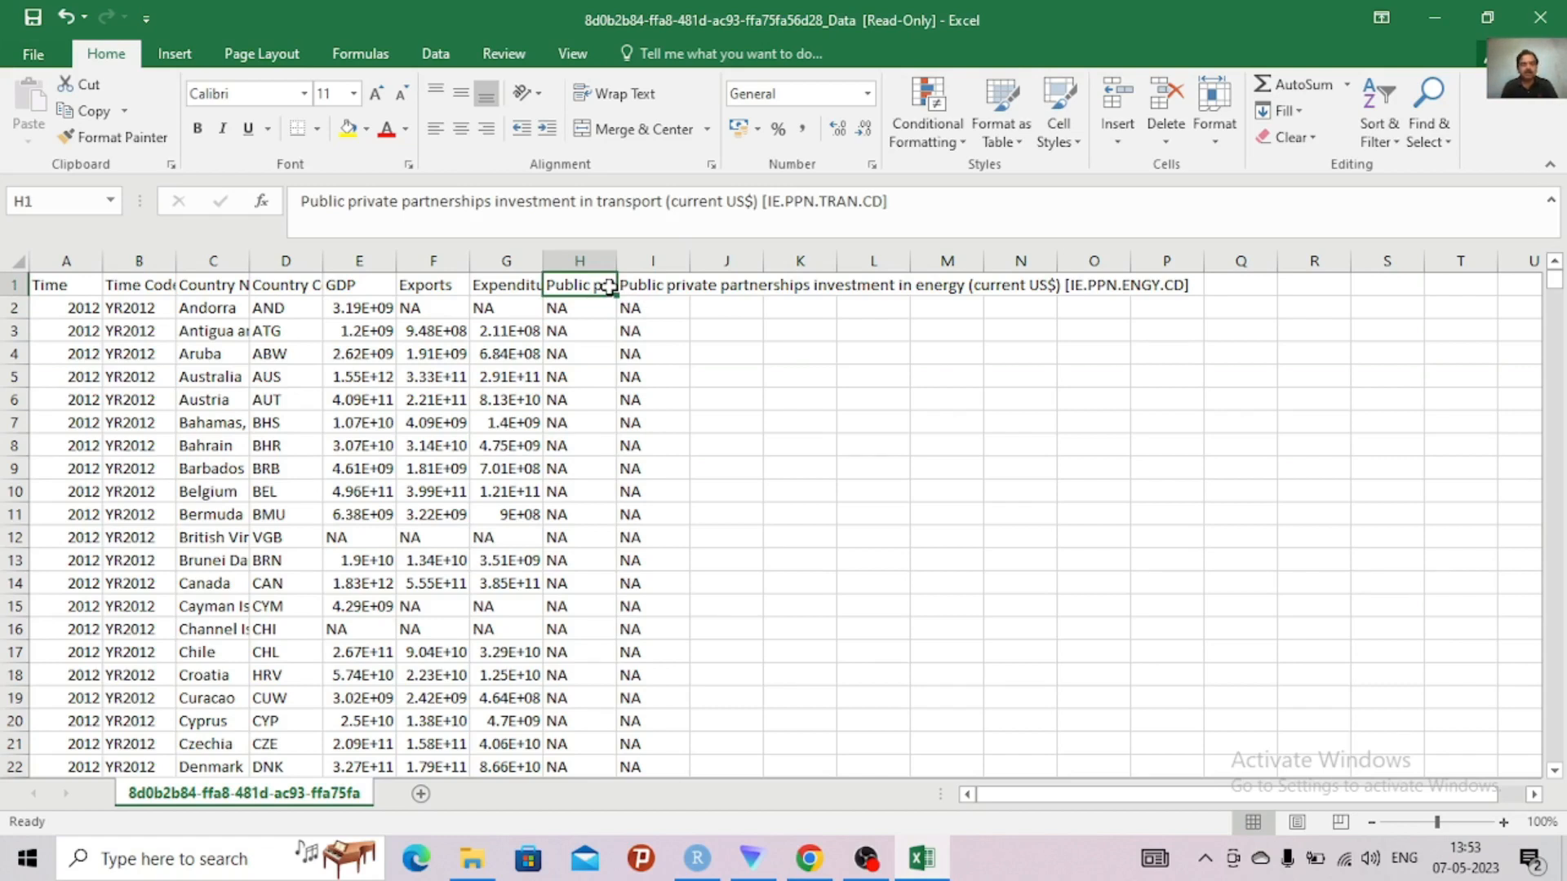
{"action": "type", "text": "tran"}
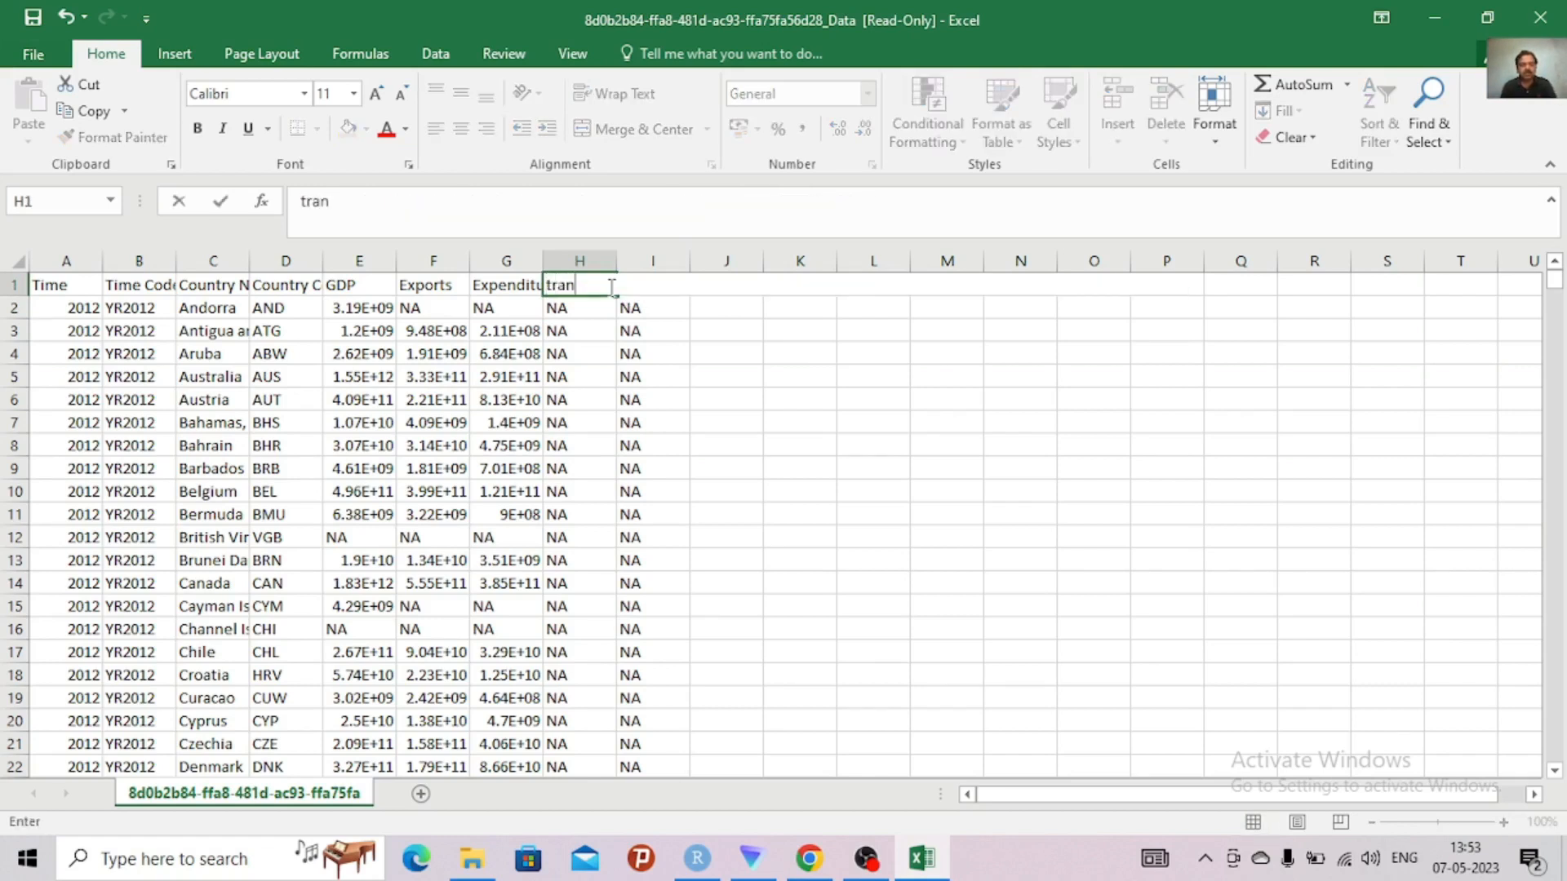
{"action": "type", "text": "s"}
{"action": "left_click", "coordinate": [675, 320]}
Replace the energy investment header in I1 with "energy"
{"action": "left_click", "coordinate": [653, 290]}
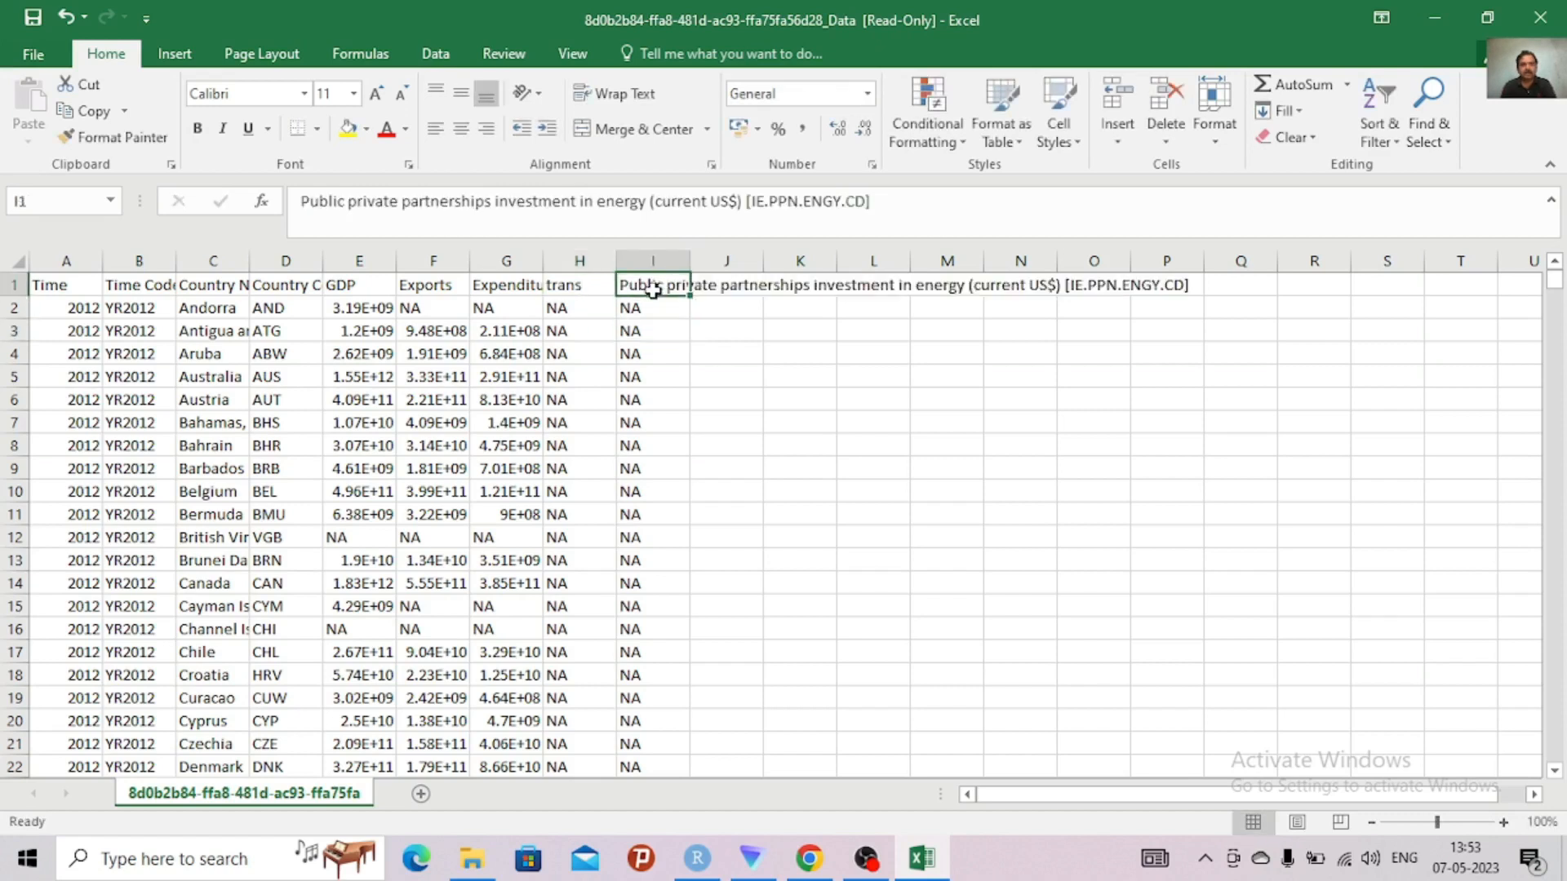
{"action": "type", "text": "e"}
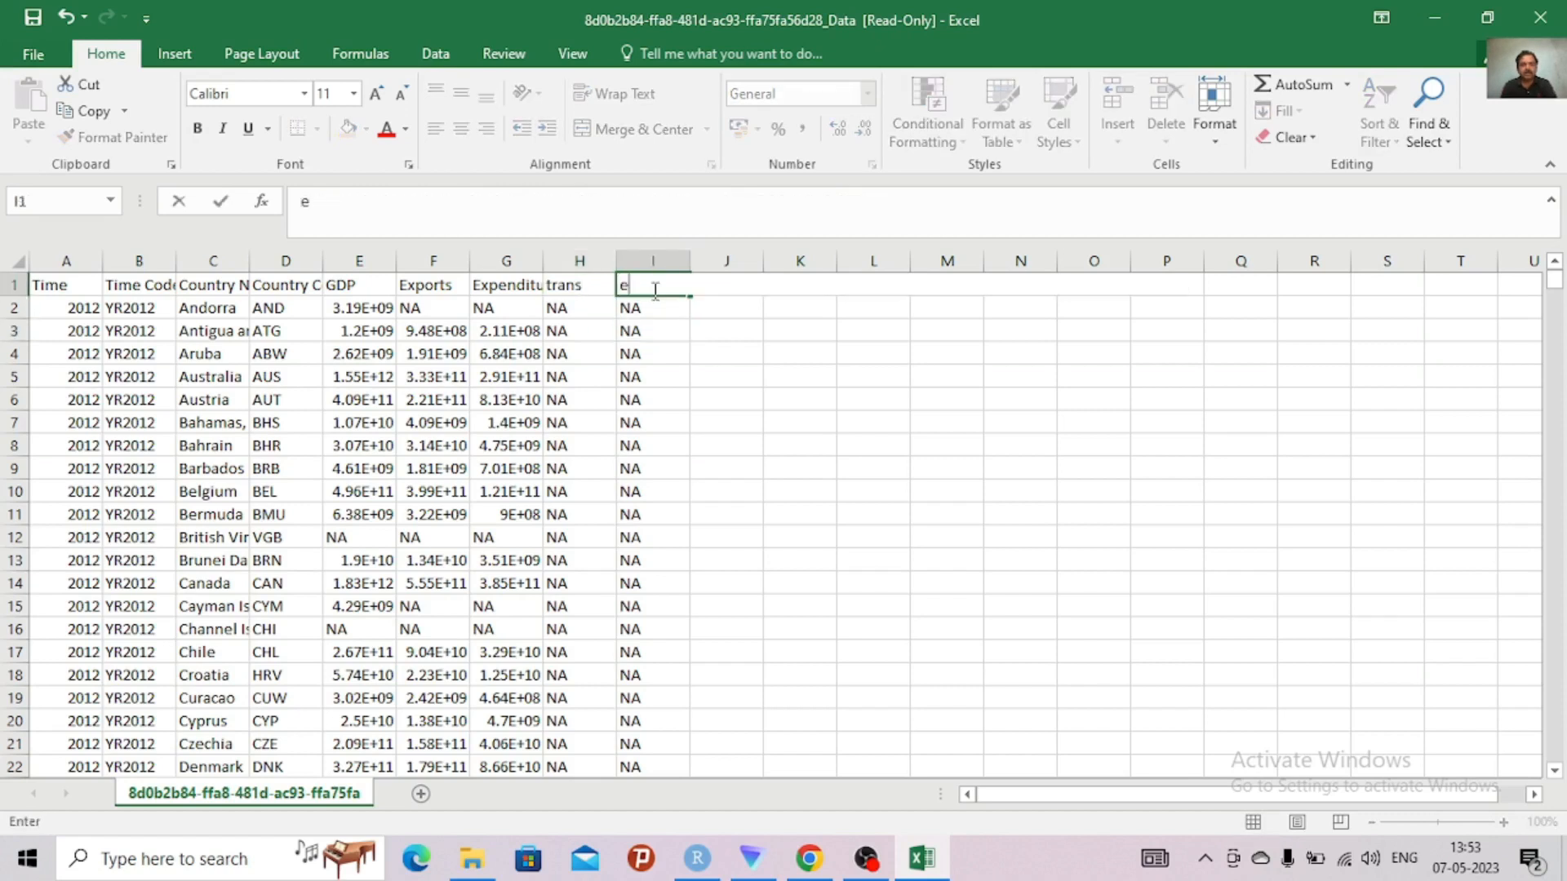
{"action": "type", "text": "nergy"}
{"action": "left_click", "coordinate": [922, 449]}
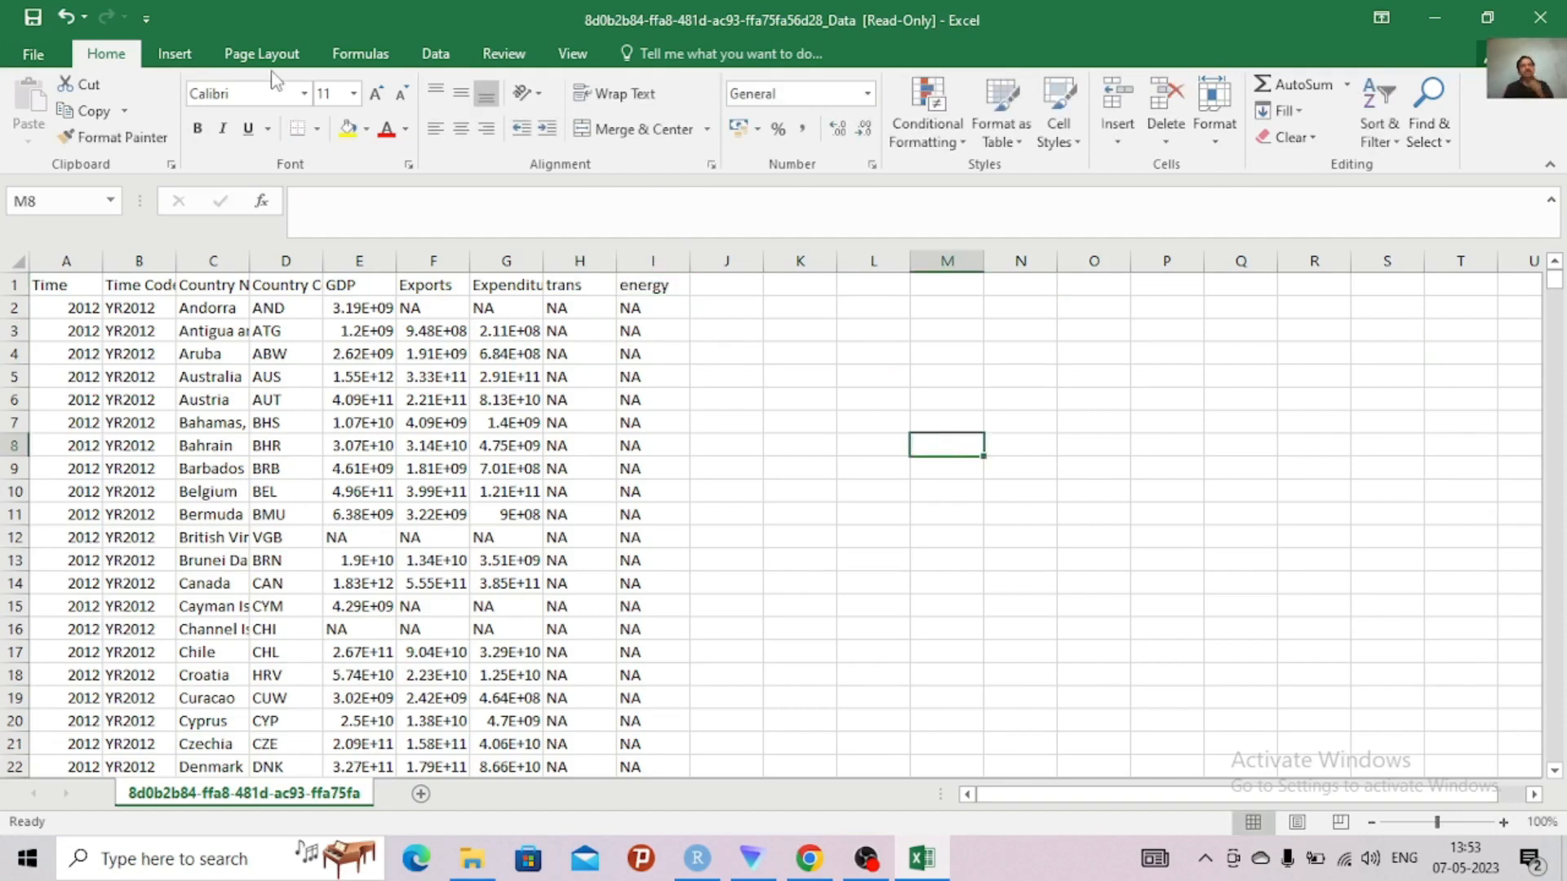
Save the read-only workbook as a new file named wb777 on the Desktop, keeping the CSV (Comma delimited) format
{"action": "left_click", "coordinate": [32, 18]}
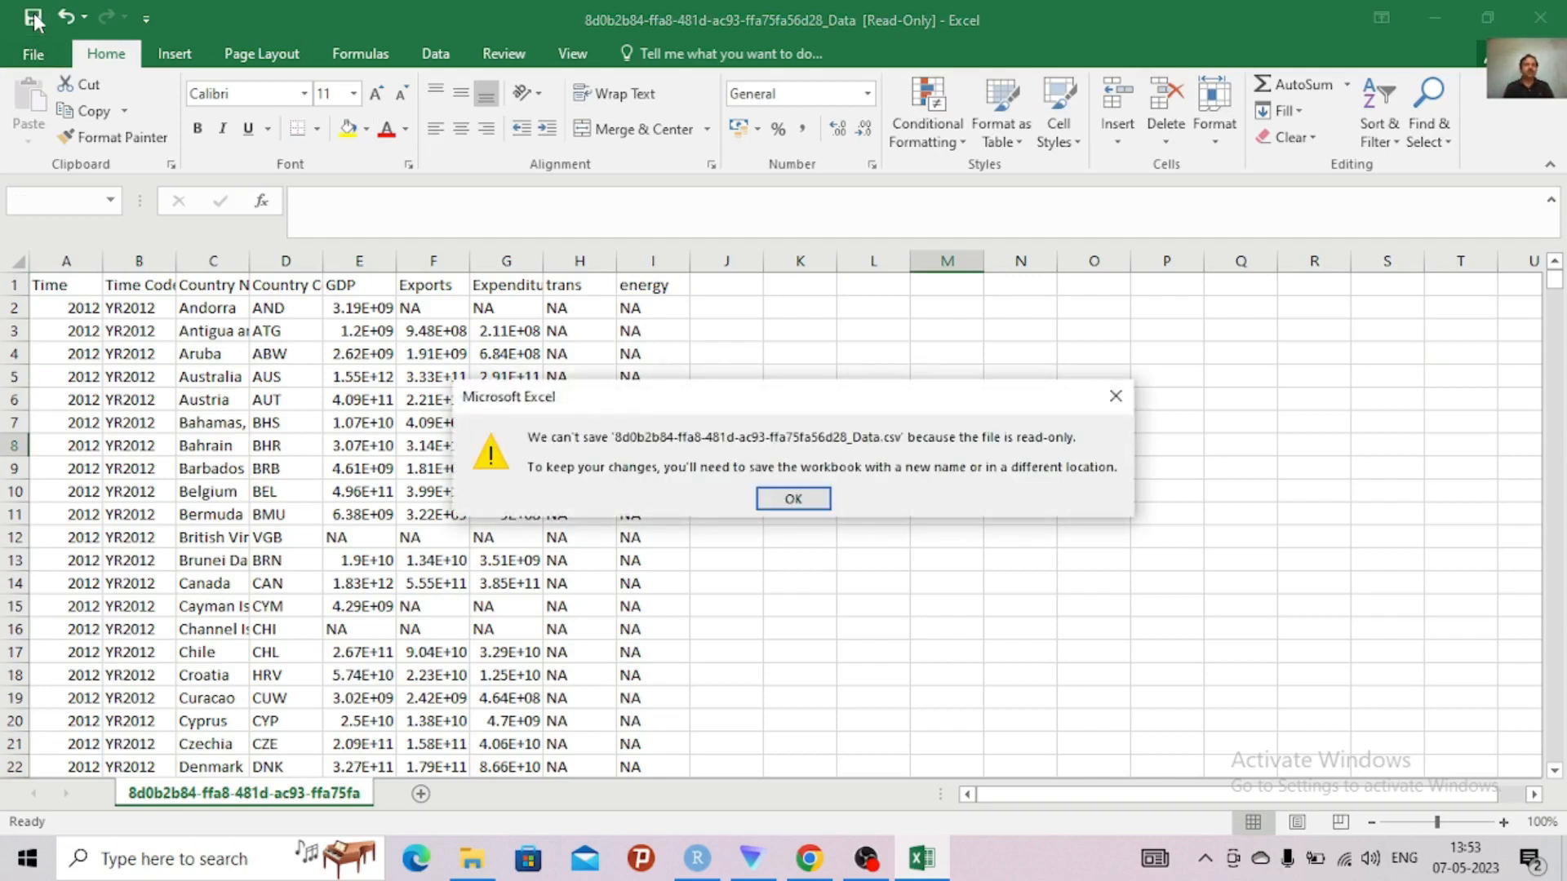
{"action": "left_click", "coordinate": [811, 506]}
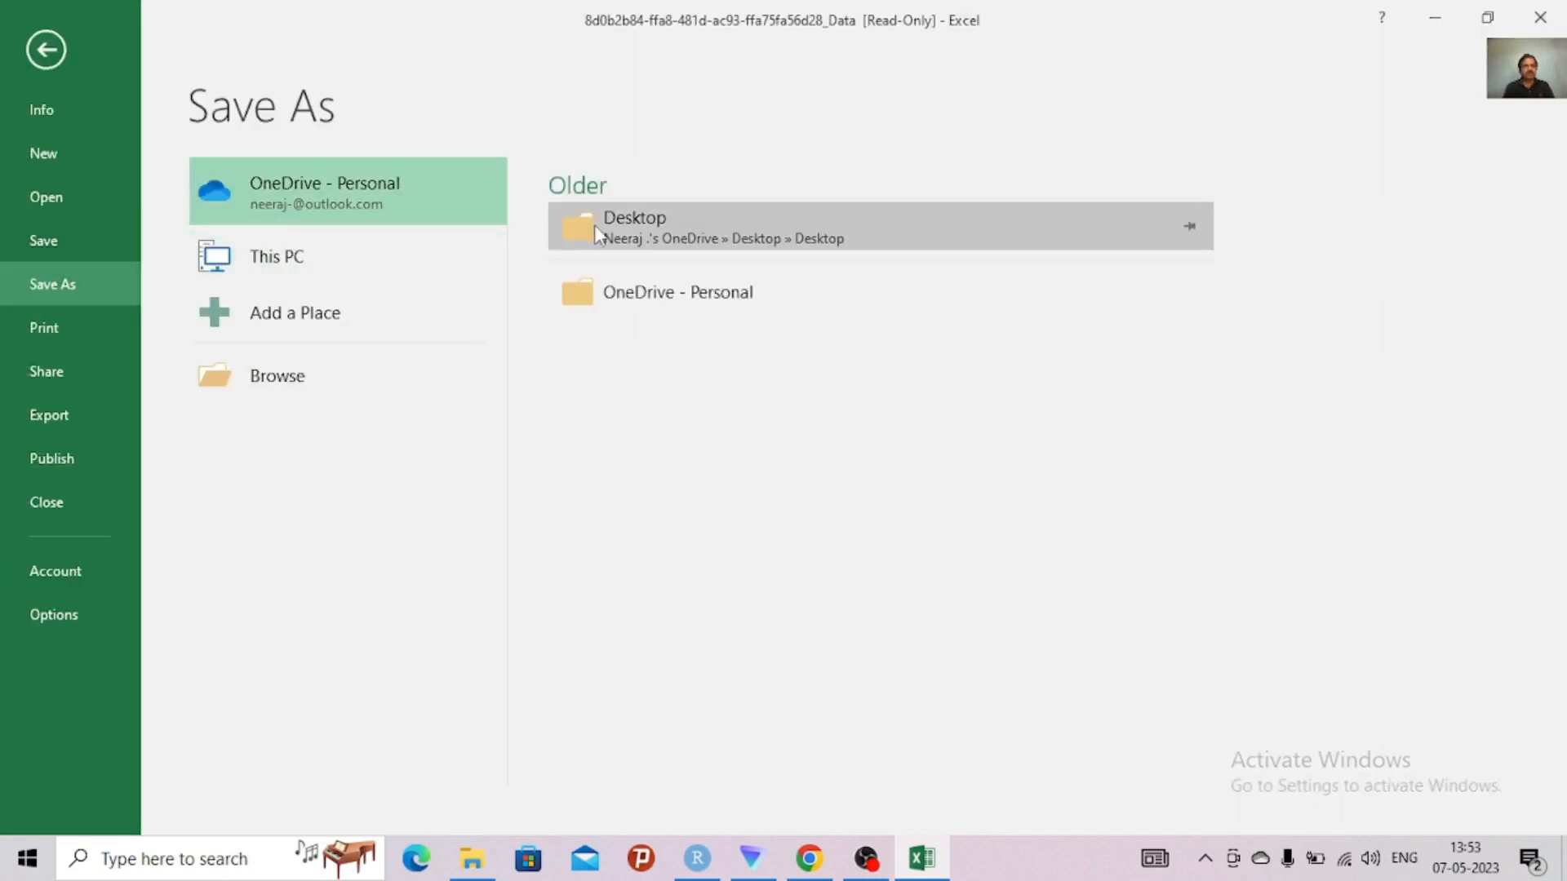
{"action": "left_click", "coordinate": [635, 236]}
{"action": "left_click", "coordinate": [633, 228]}
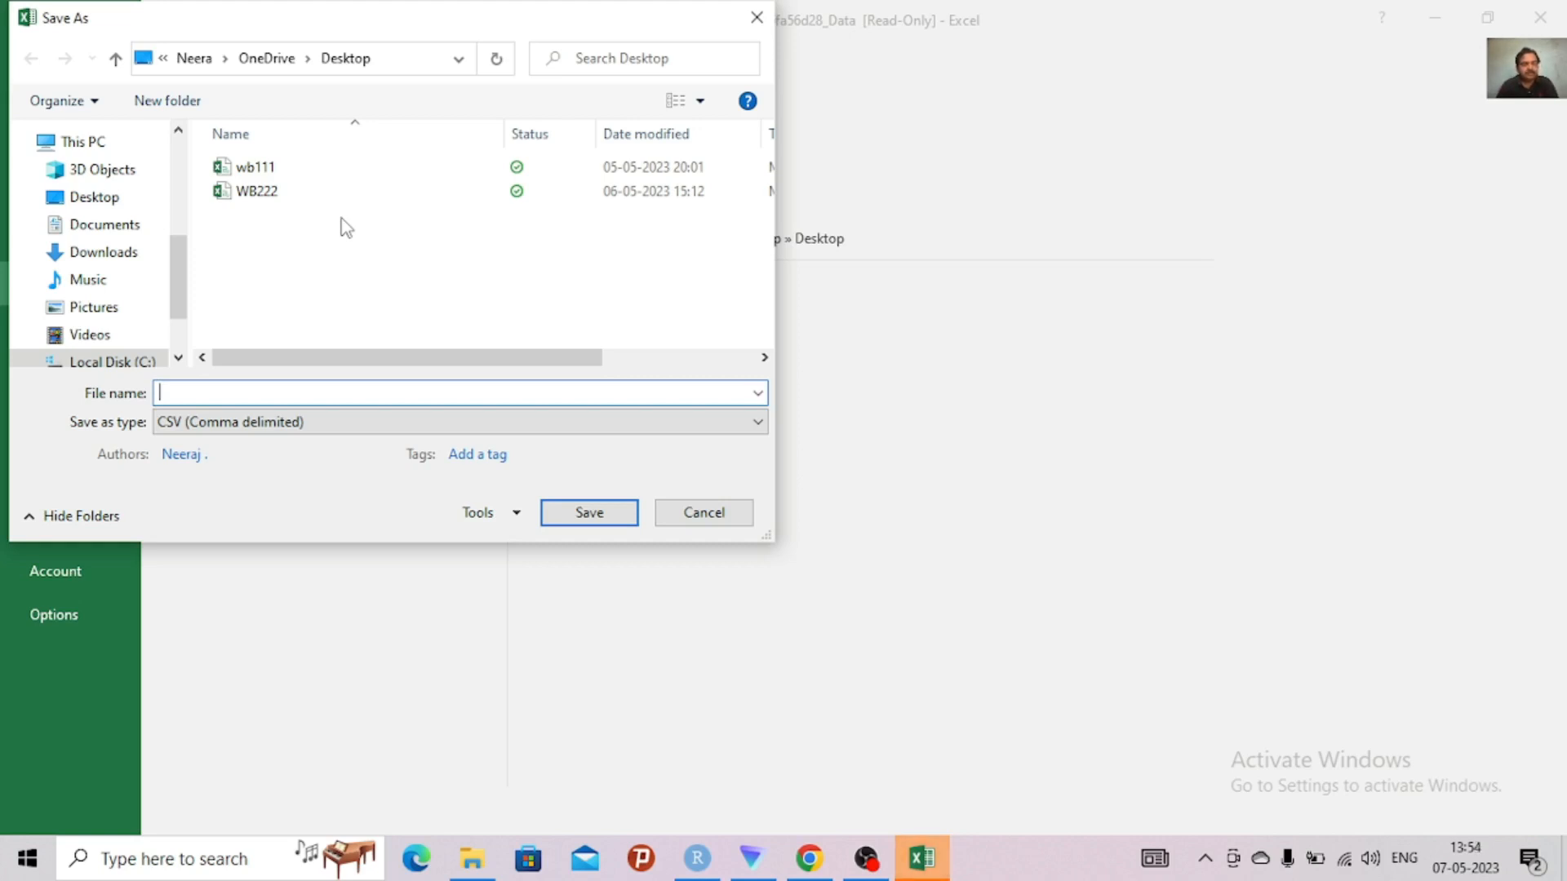
{"action": "type", "text": "wb"}
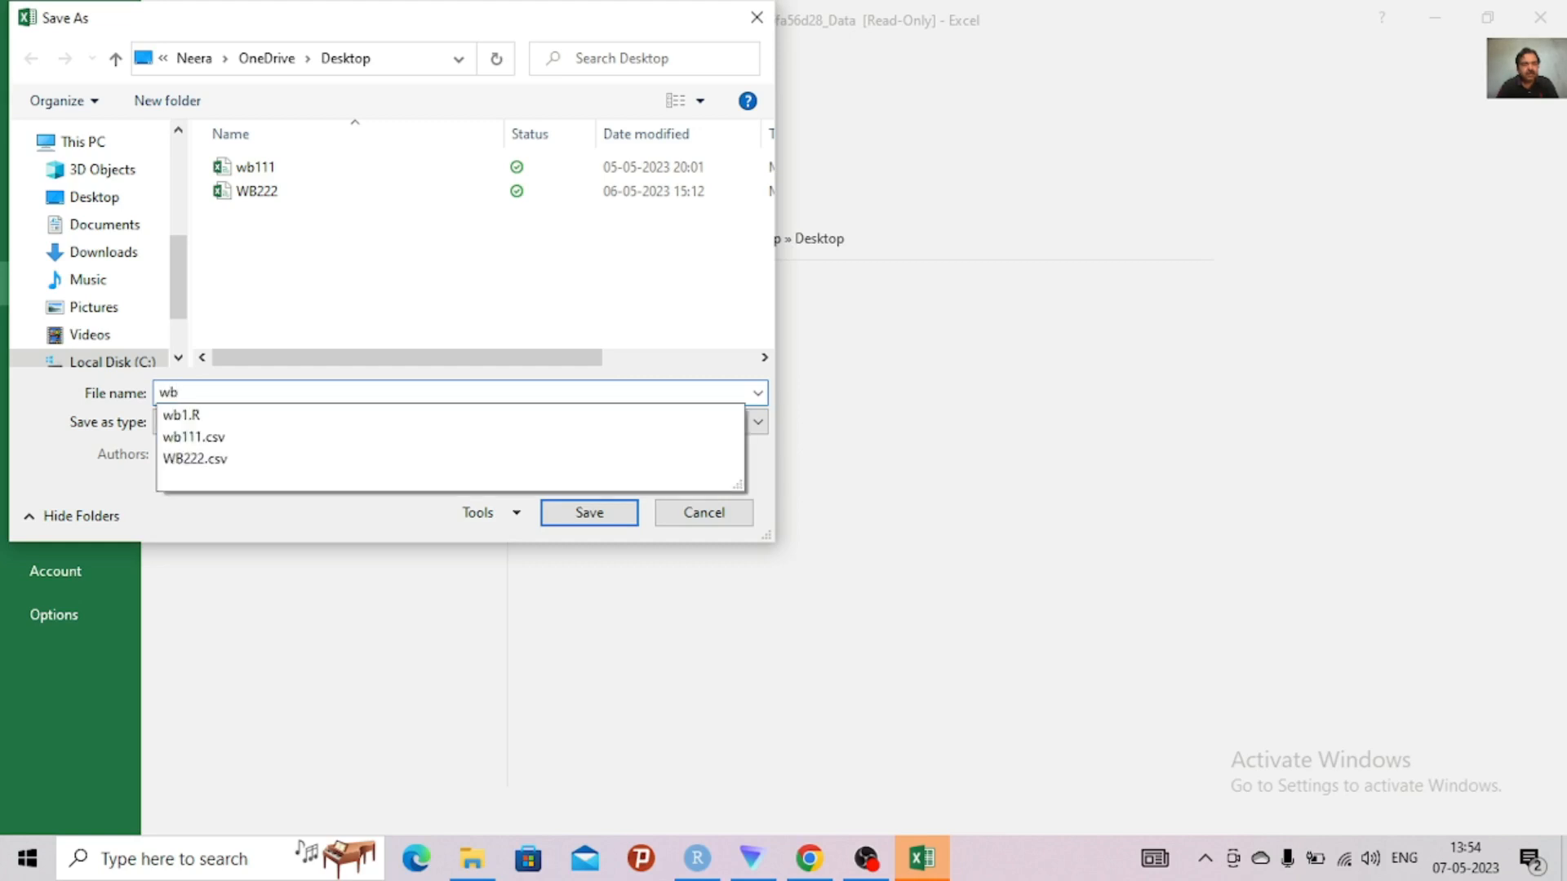
{"action": "type", "text": "777"}
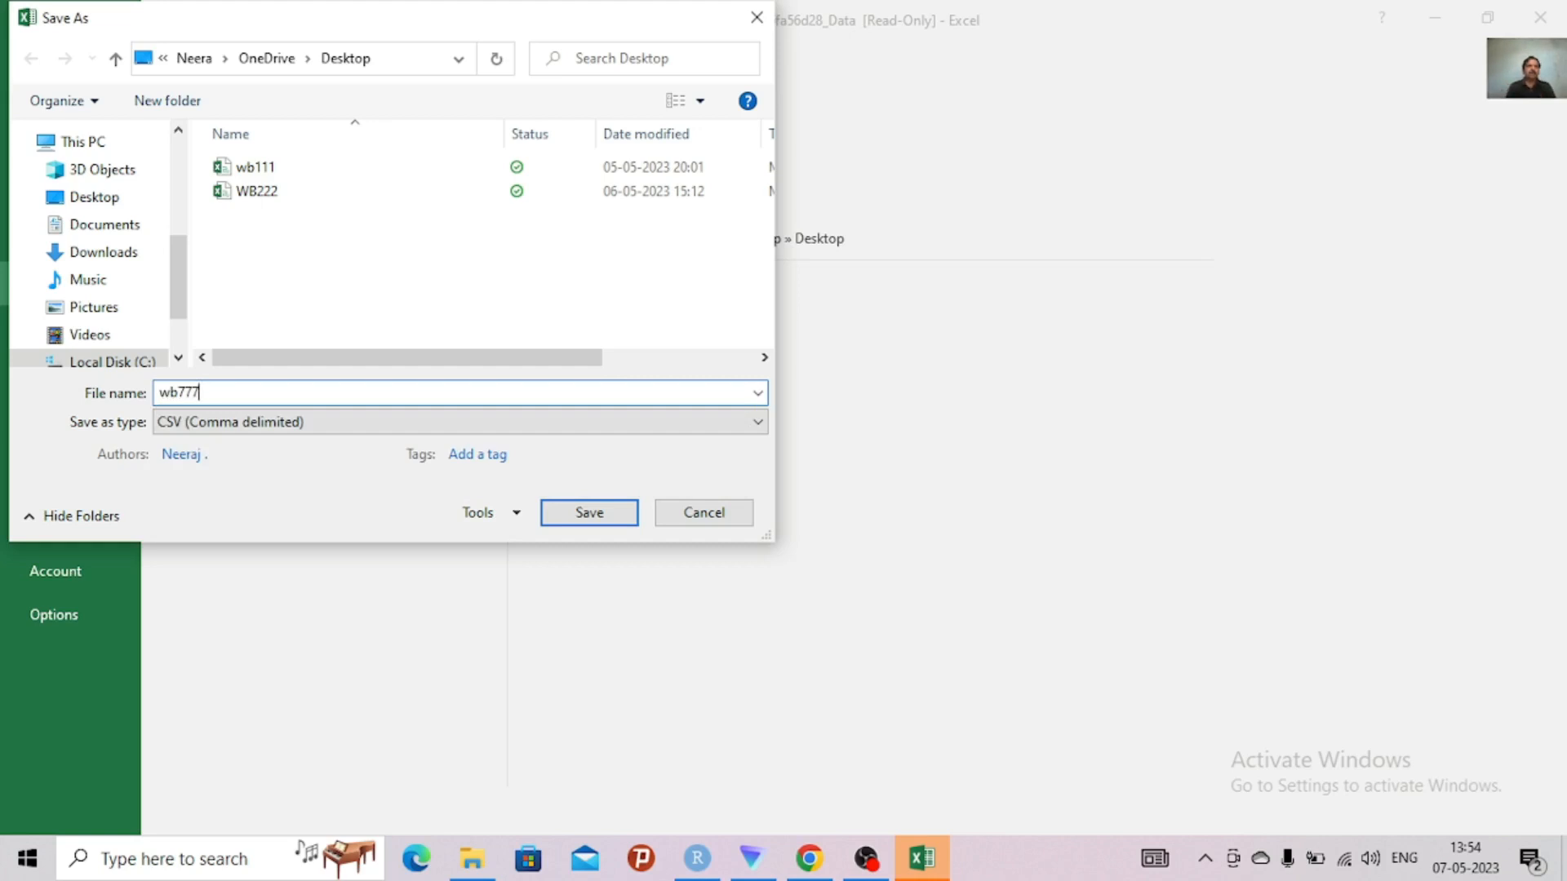
{"action": "left_click", "coordinate": [97, 198]}
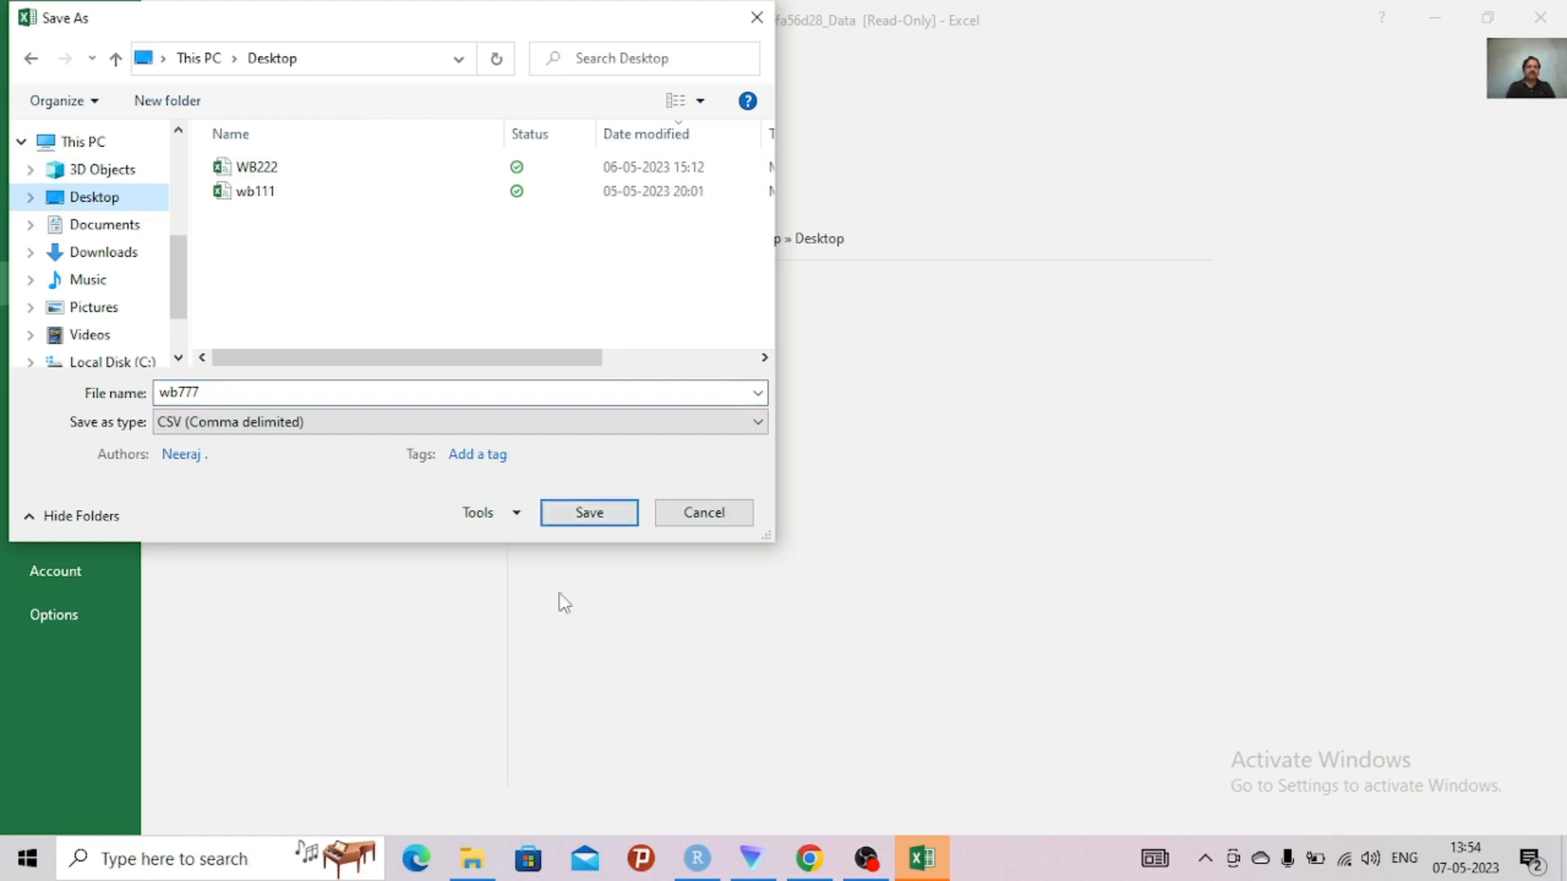
{"action": "left_click", "coordinate": [587, 513]}
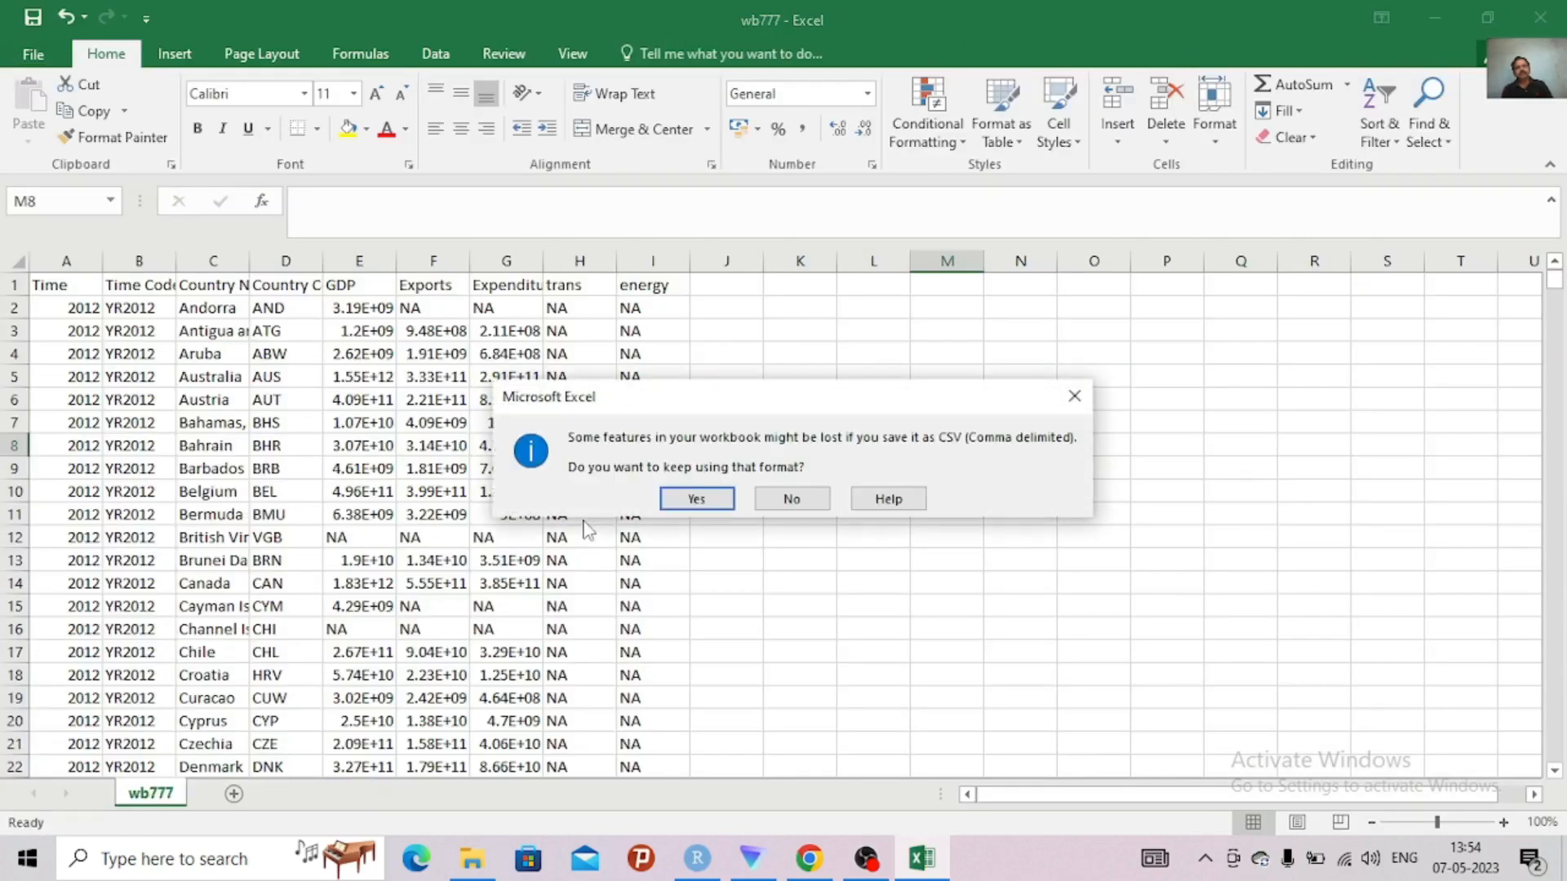
{"action": "left_click", "coordinate": [697, 499]}
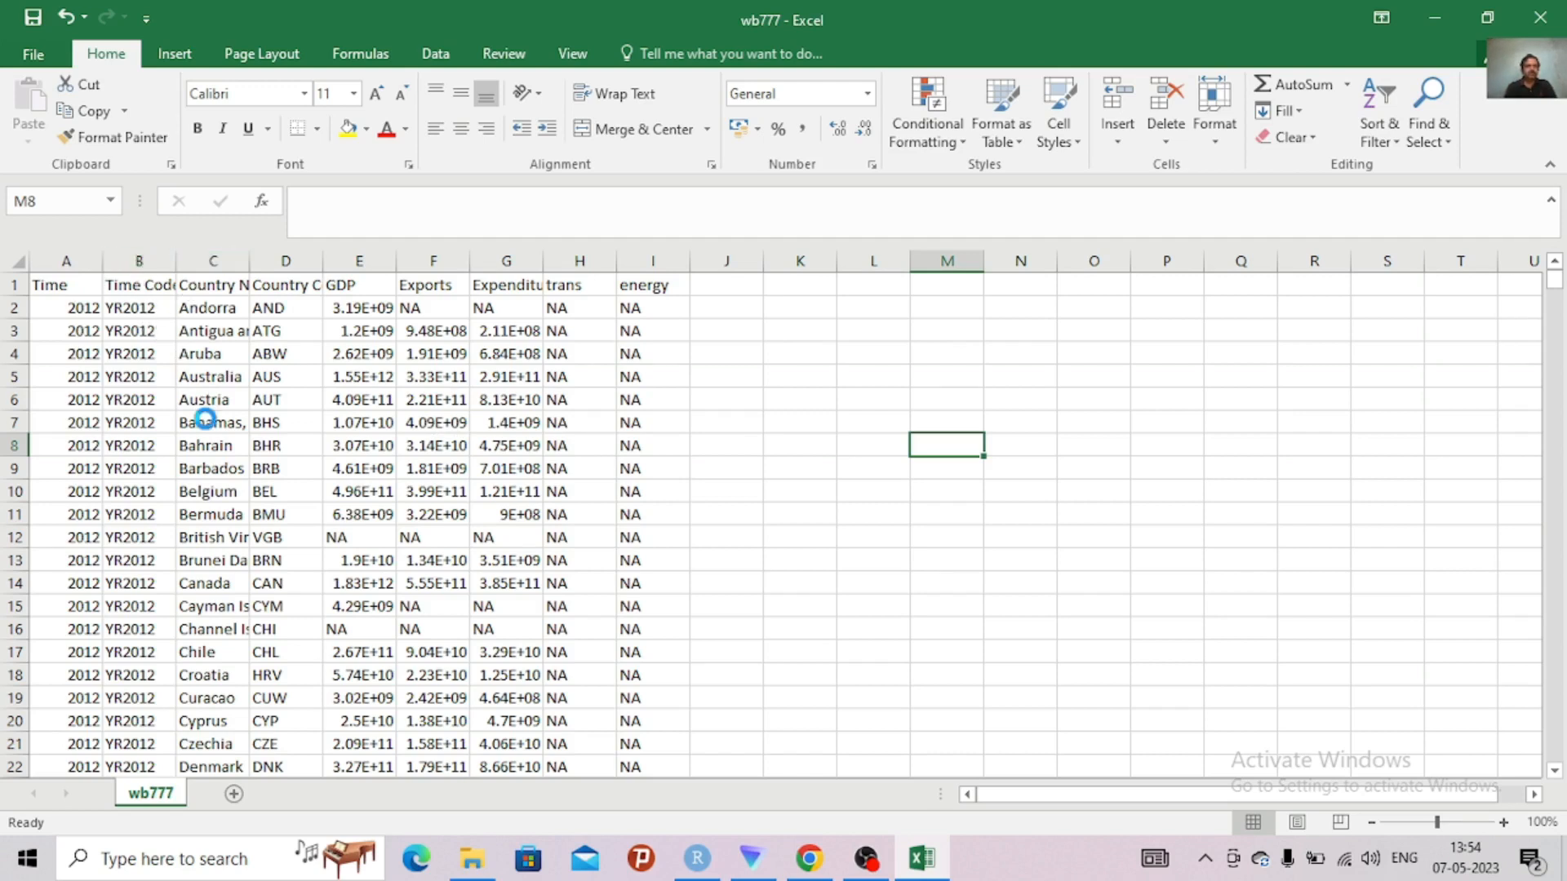
Enlarge the sheet view and check the headers in row 1 from Country Code through energy
{"action": "scroll", "coordinate": [206, 418], "scroll_direction": "up", "scroll_amount": 3}
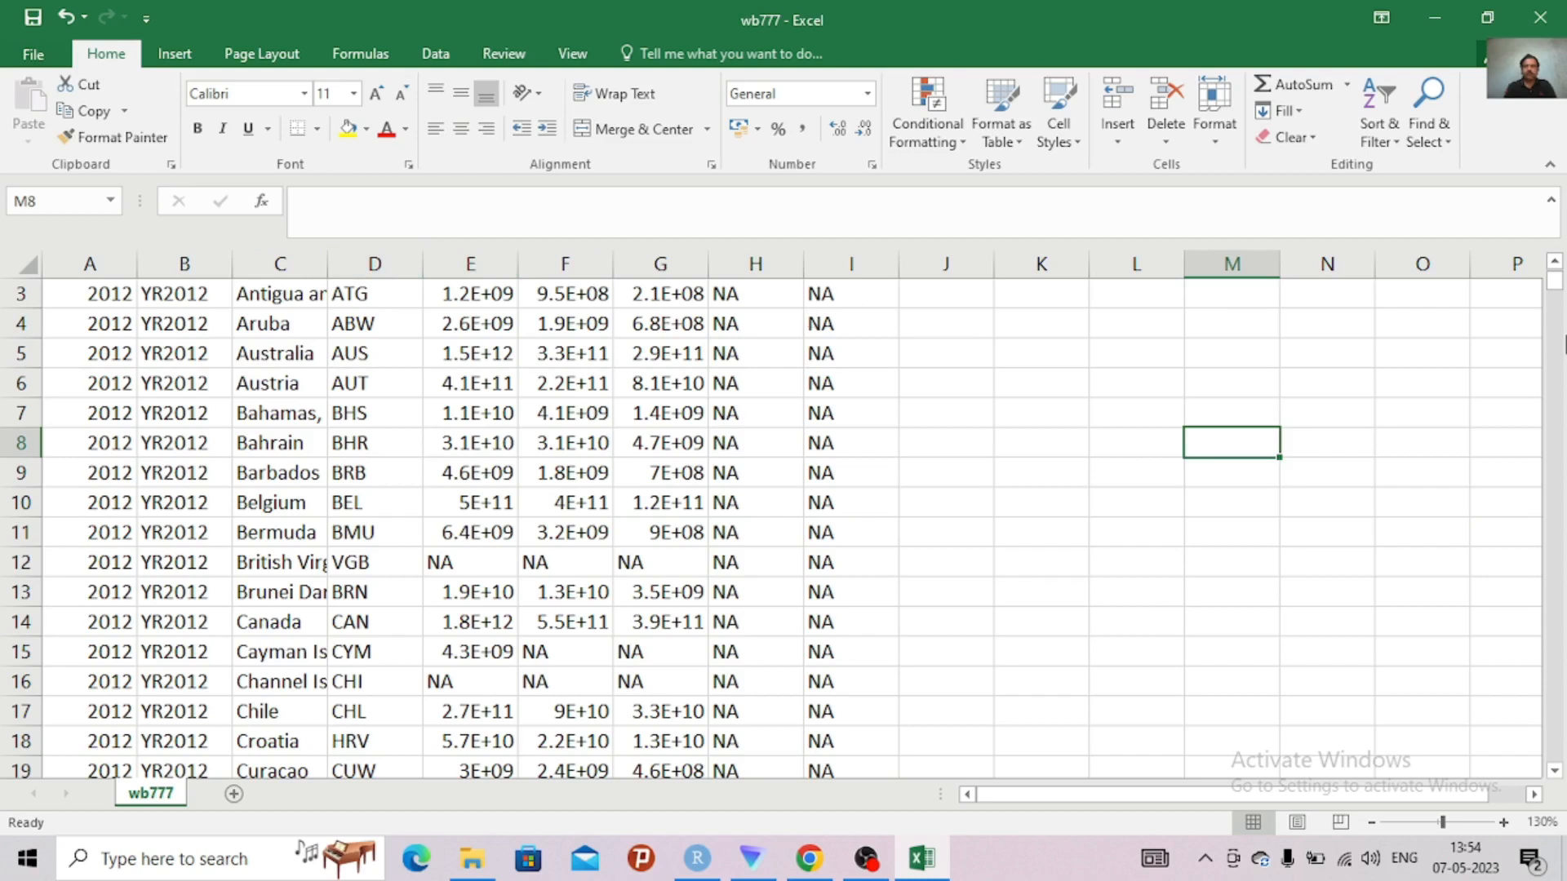
{"action": "left_click_drag", "start_coordinate": [1557, 279], "coordinate": [1557, 268]}
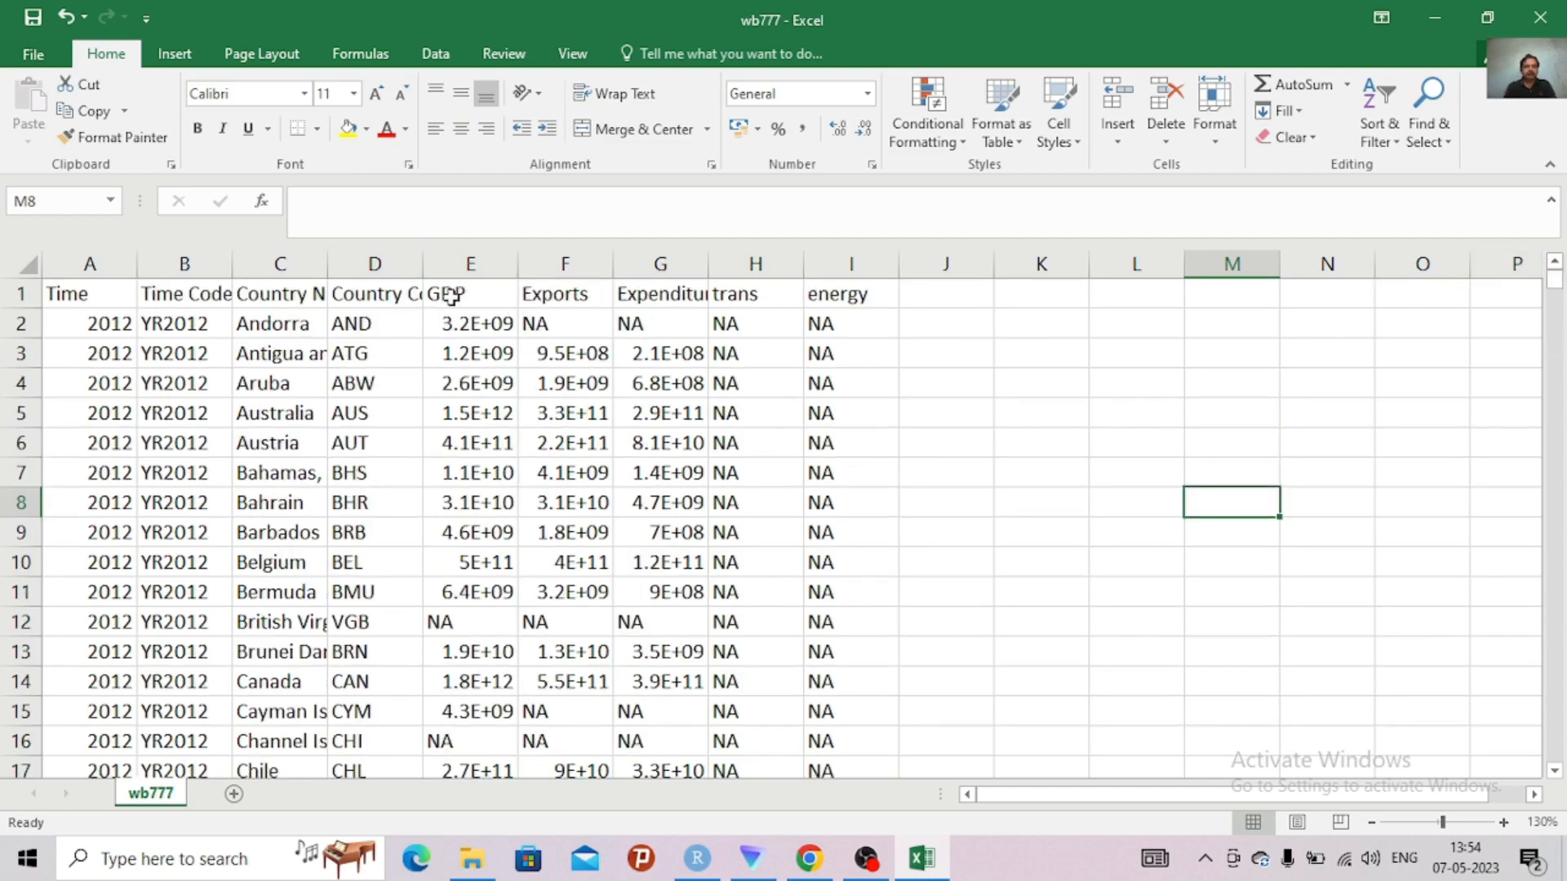
{"action": "left_click", "coordinate": [396, 294]}
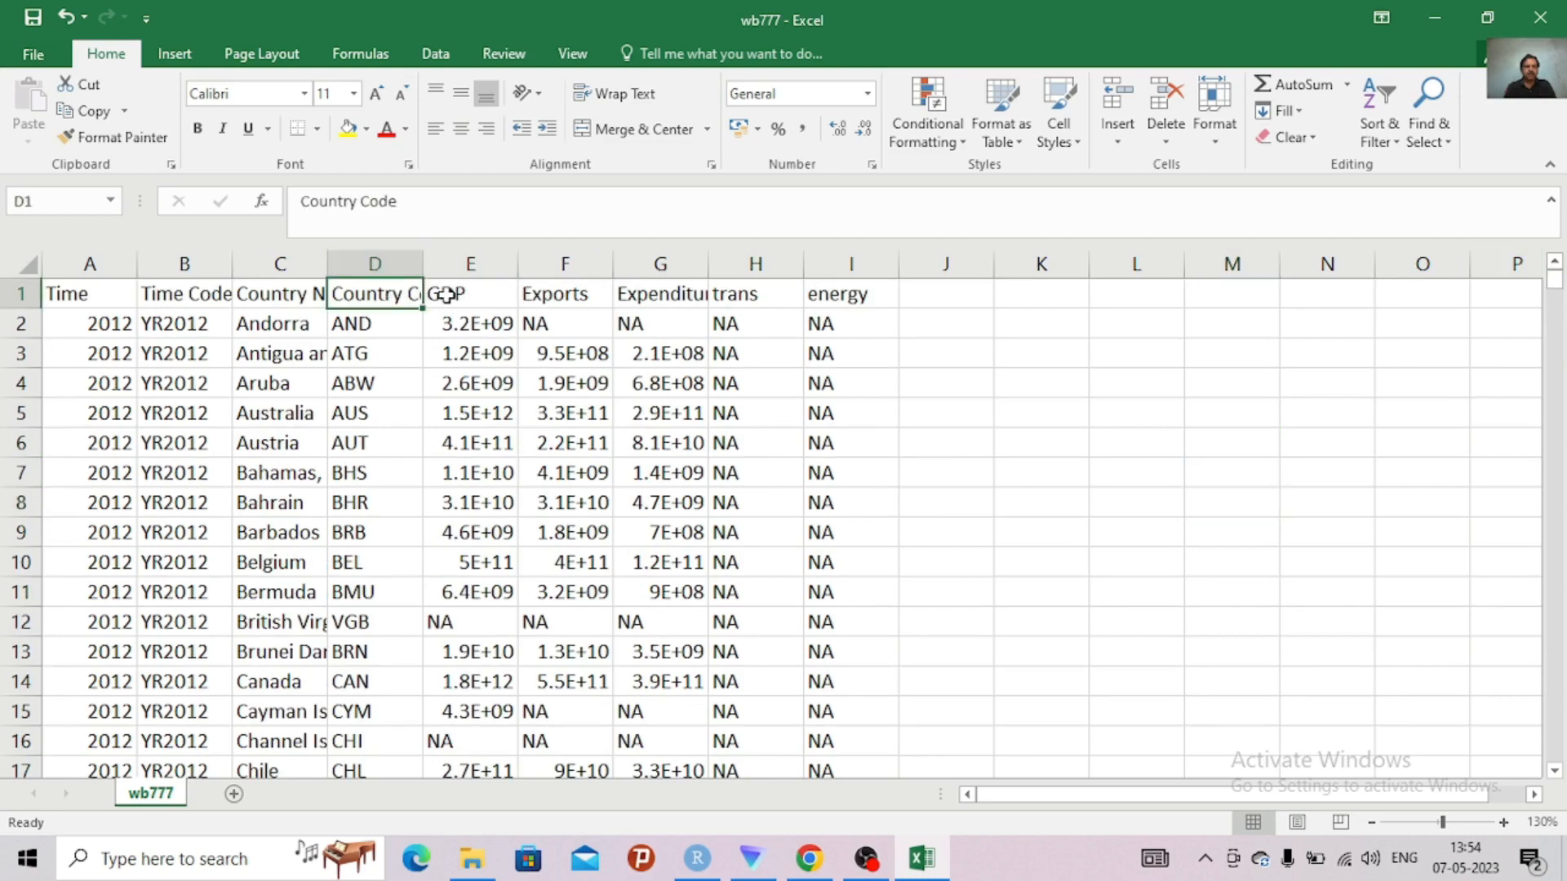
{"action": "left_click", "coordinate": [473, 297]}
{"action": "left_click", "coordinate": [565, 292]}
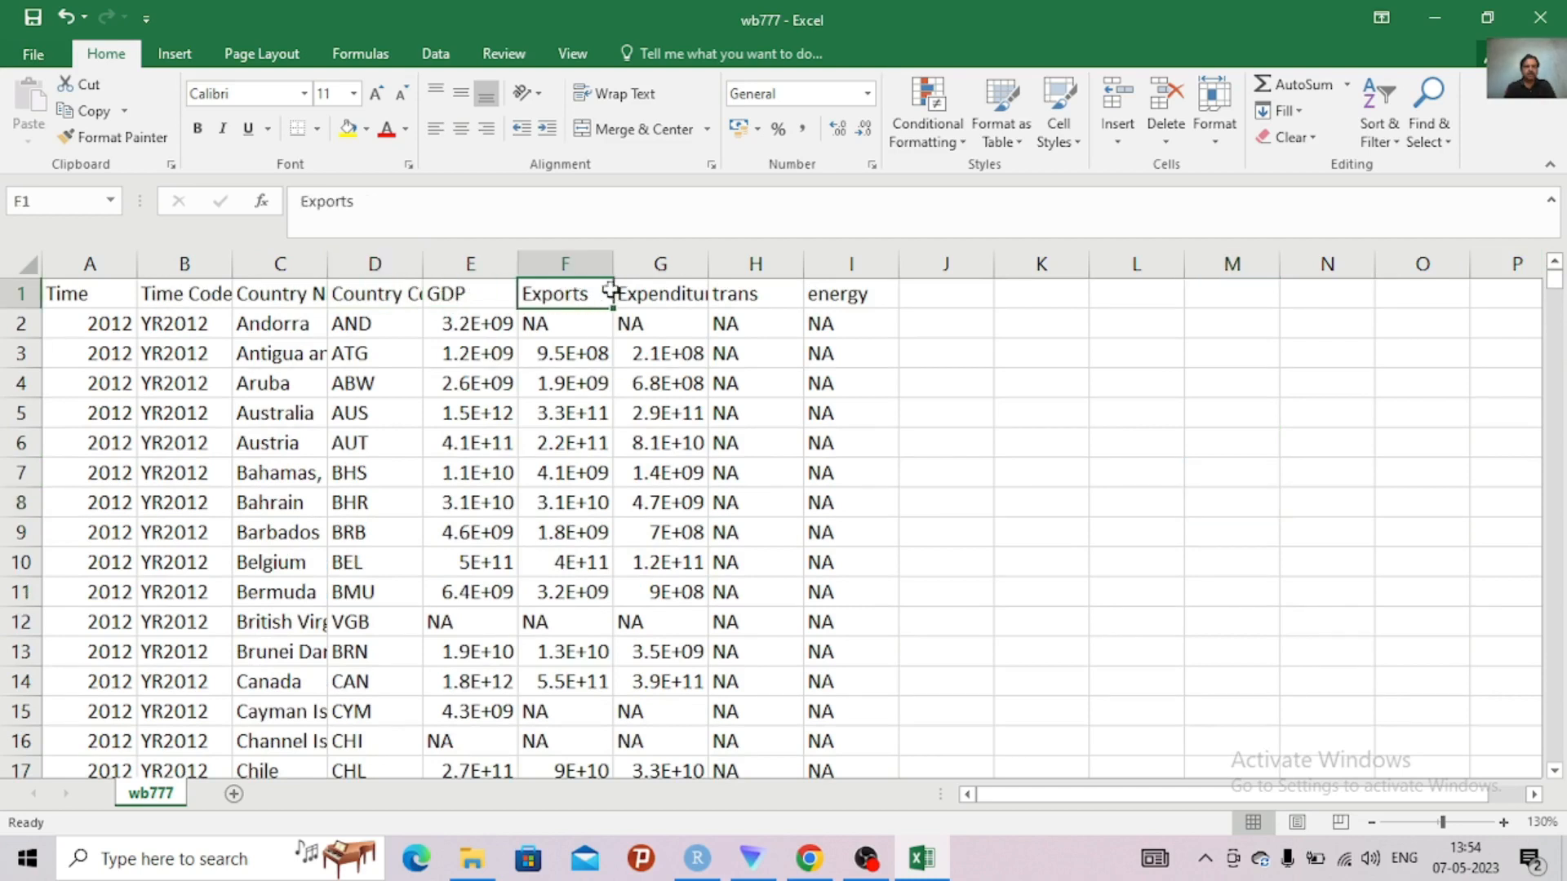
{"action": "left_click", "coordinate": [664, 291]}
{"action": "left_click", "coordinate": [747, 295]}
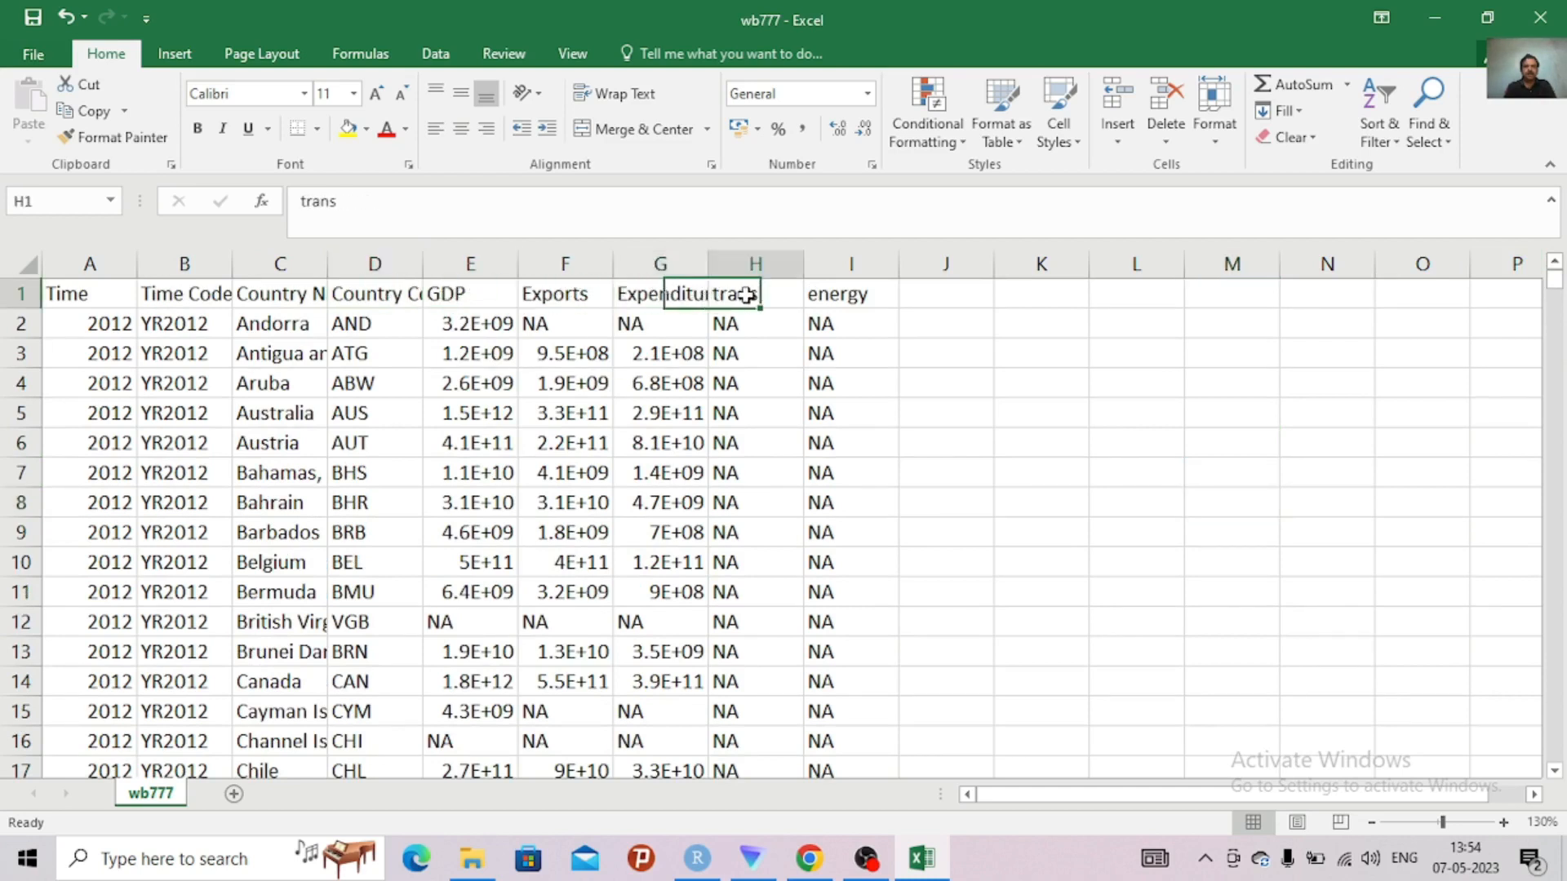
{"action": "left_click", "coordinate": [842, 295]}
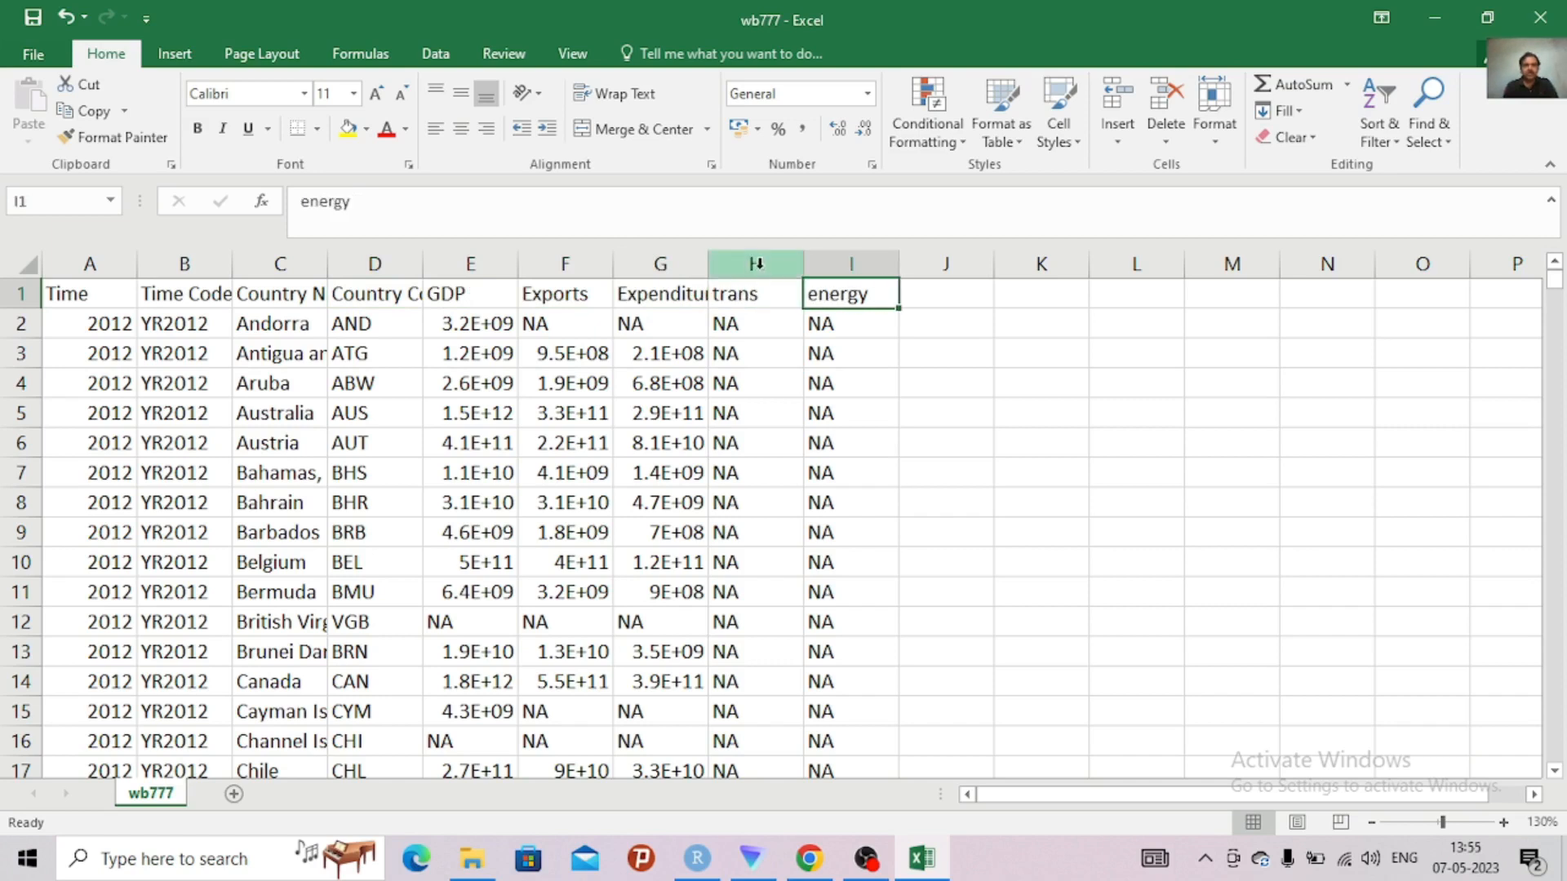
Fit the Expenditure and Exports columns to their contents and check the entry count of the GDP column
{"action": "double_click", "coordinate": [708, 263]}
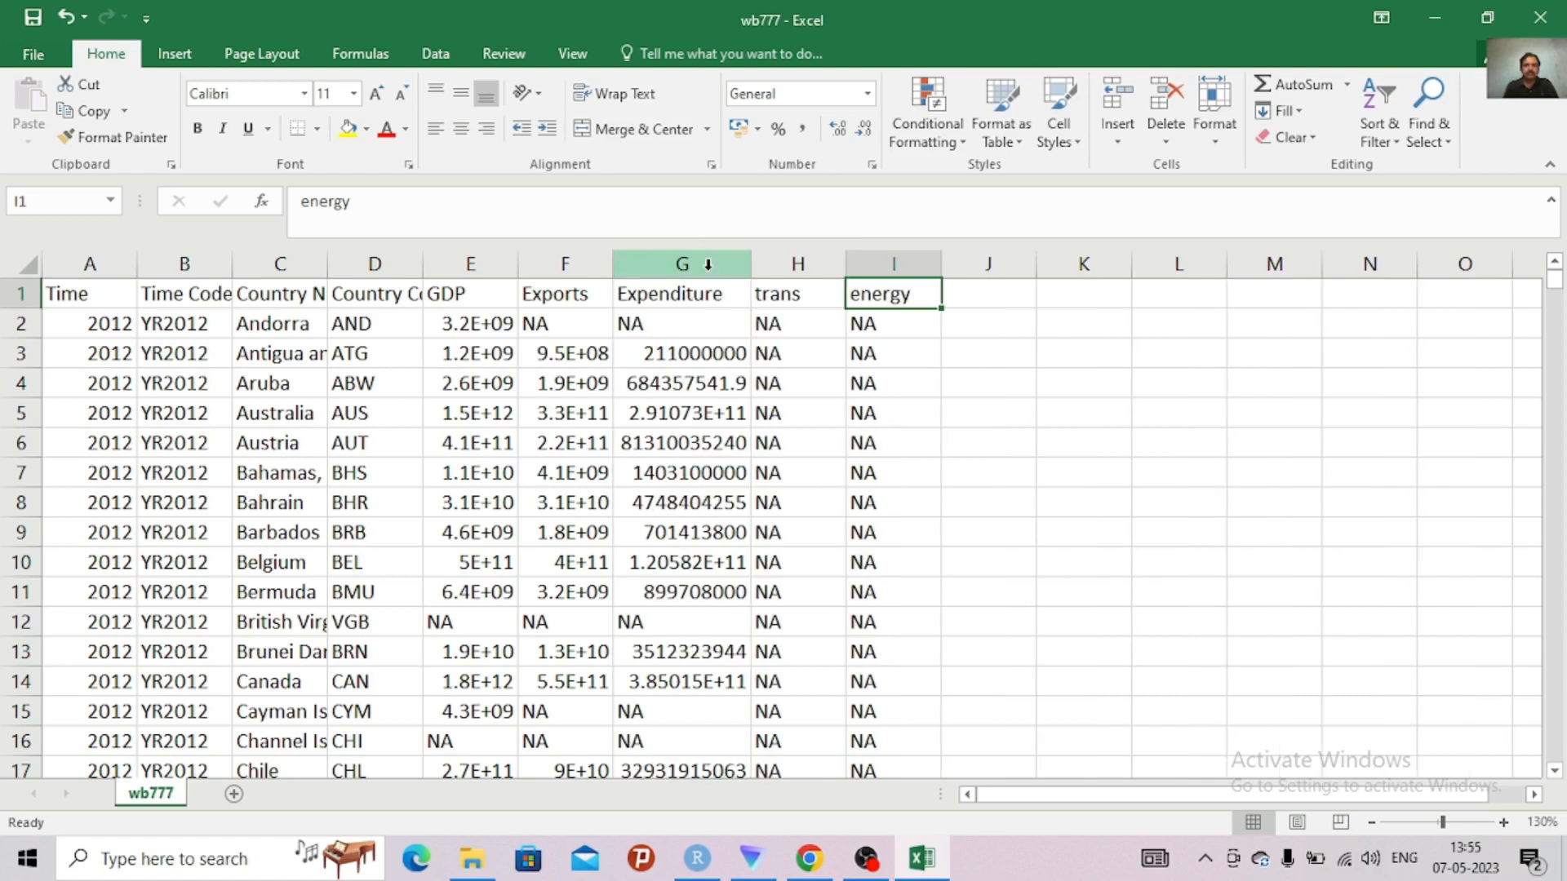
{"action": "double_click", "coordinate": [613, 263]}
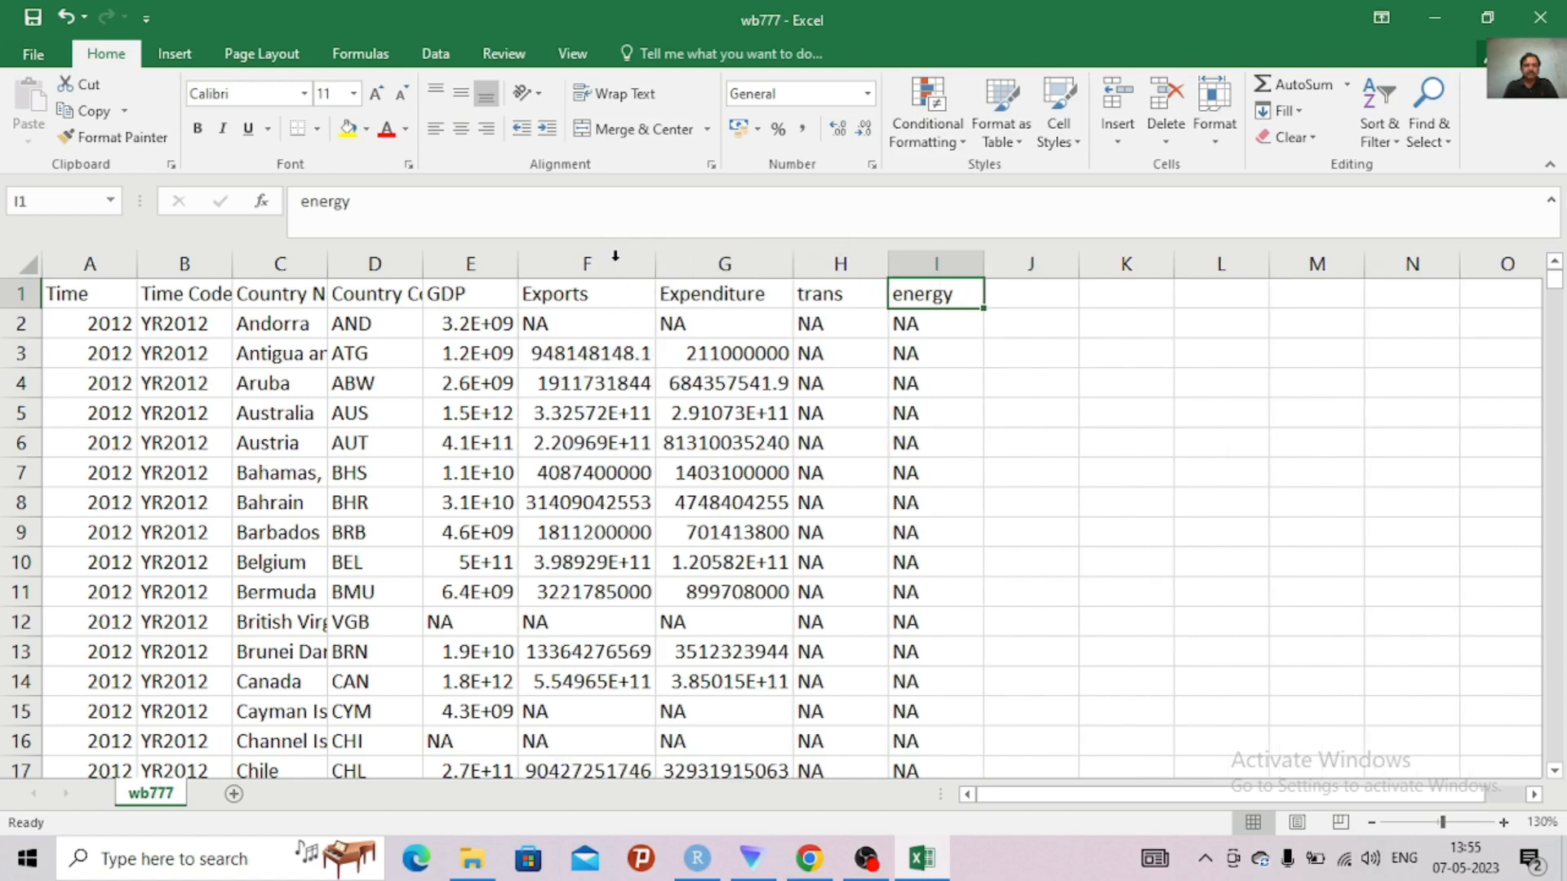
{"action": "left_click", "coordinate": [468, 263]}
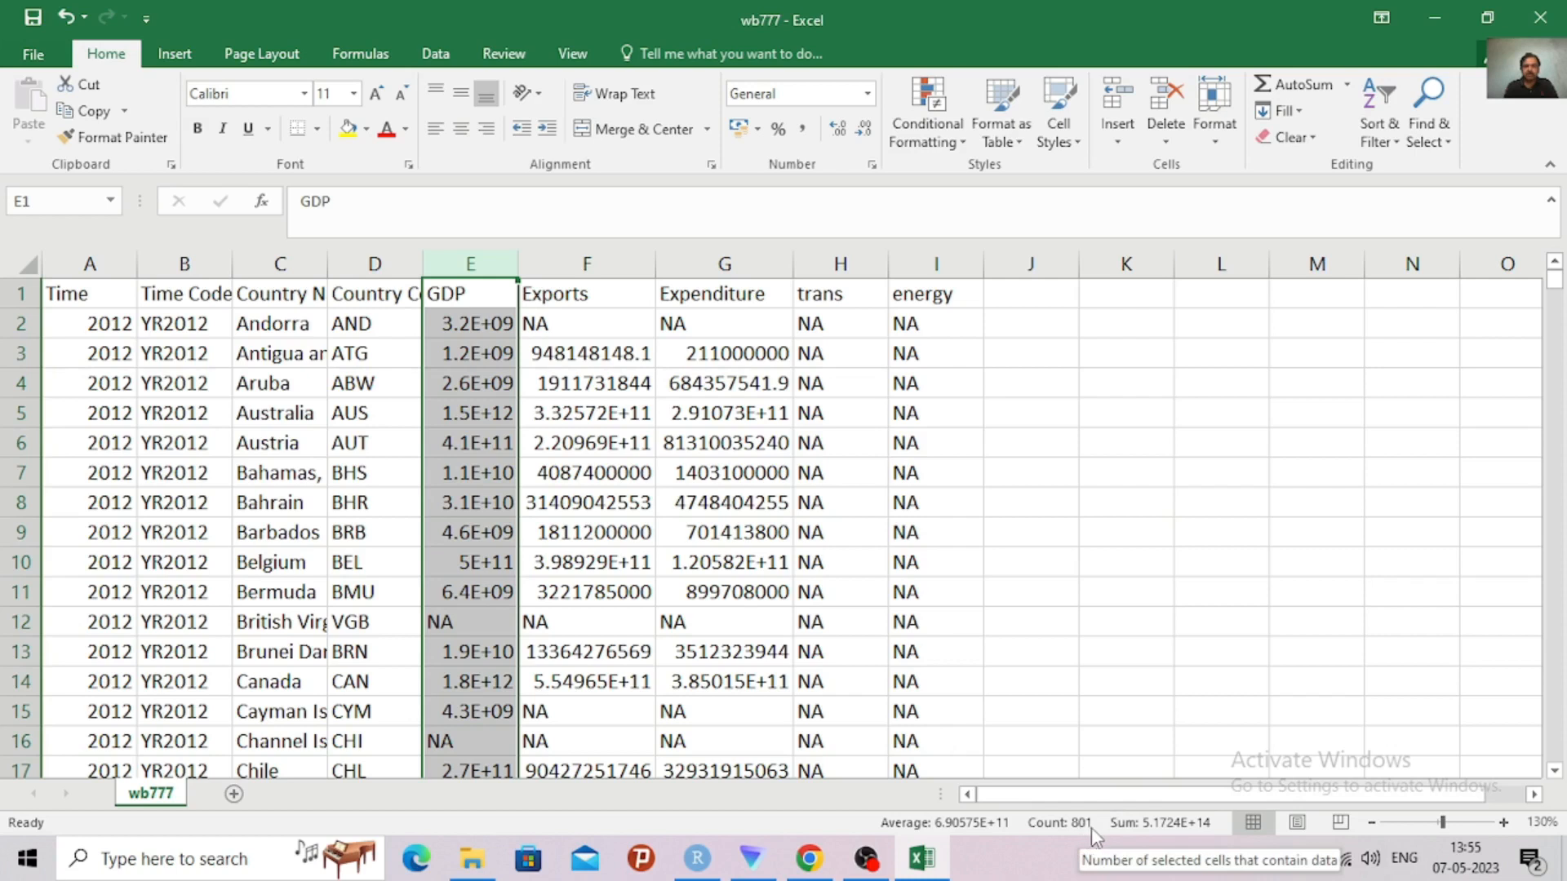
{"action": "left_click", "coordinate": [1127, 654]}
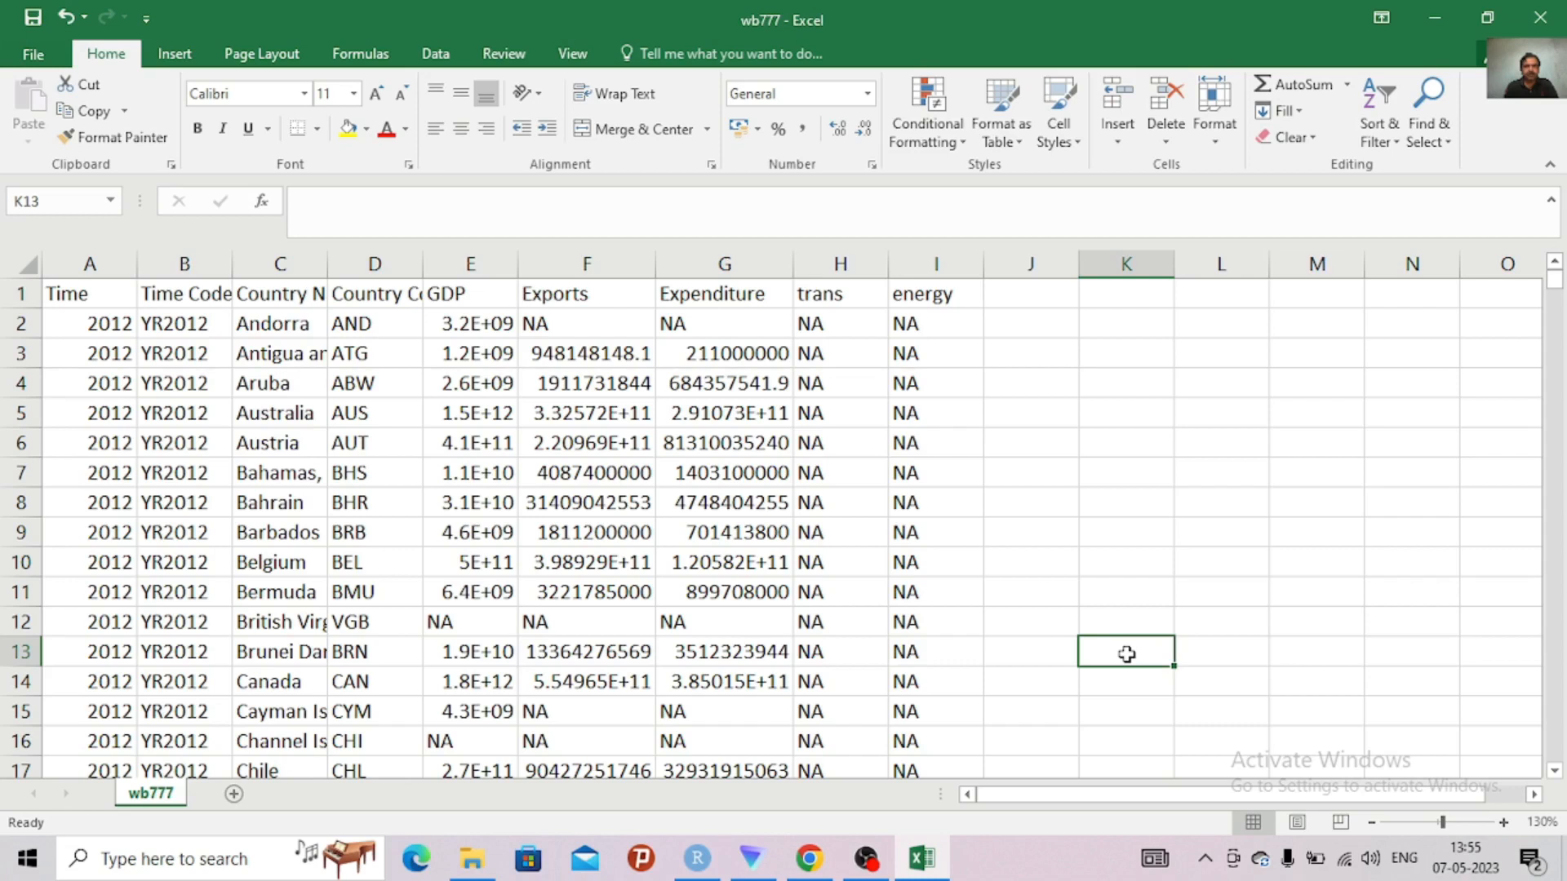
Close the workbook and save its changes to wb777 on the Desktop, replacing the existing CSV file
{"action": "left_click", "coordinate": [1541, 17]}
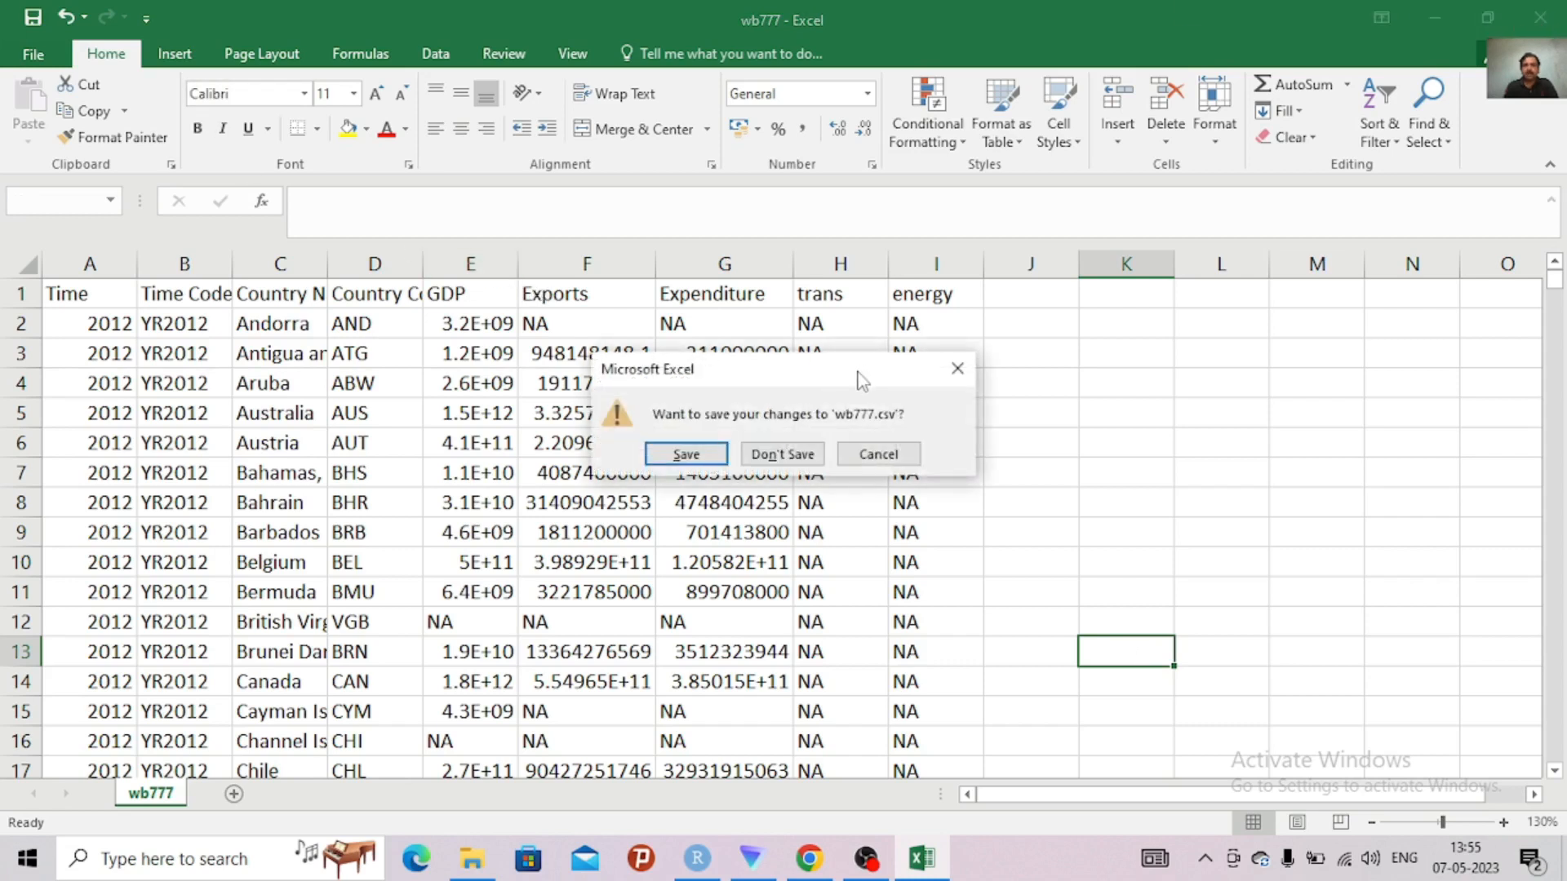
{"action": "left_click", "coordinate": [687, 455]}
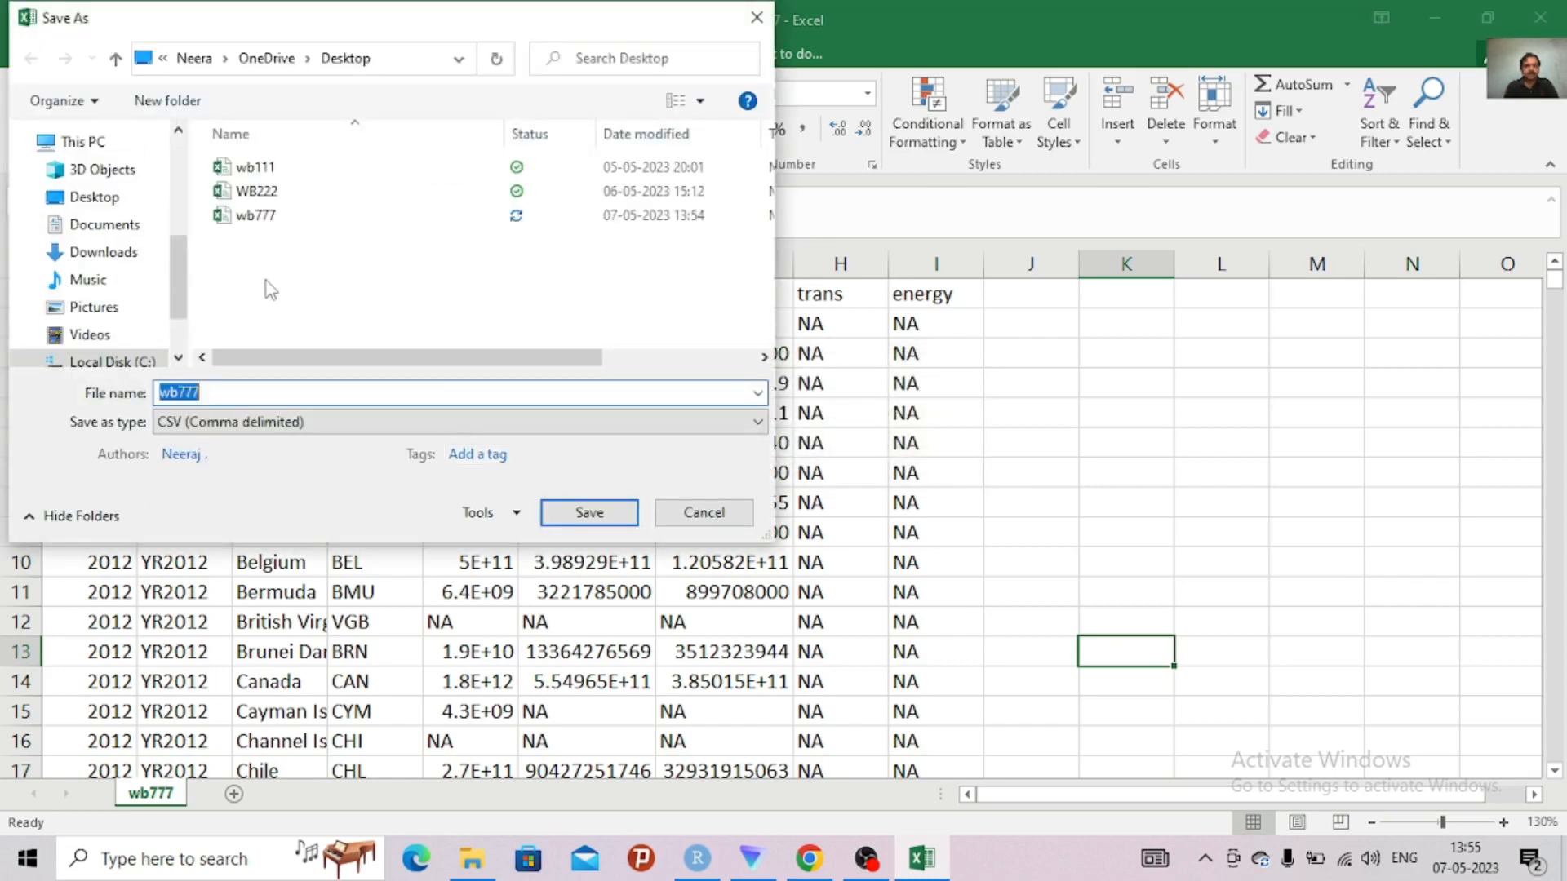
{"action": "left_click", "coordinate": [119, 204]}
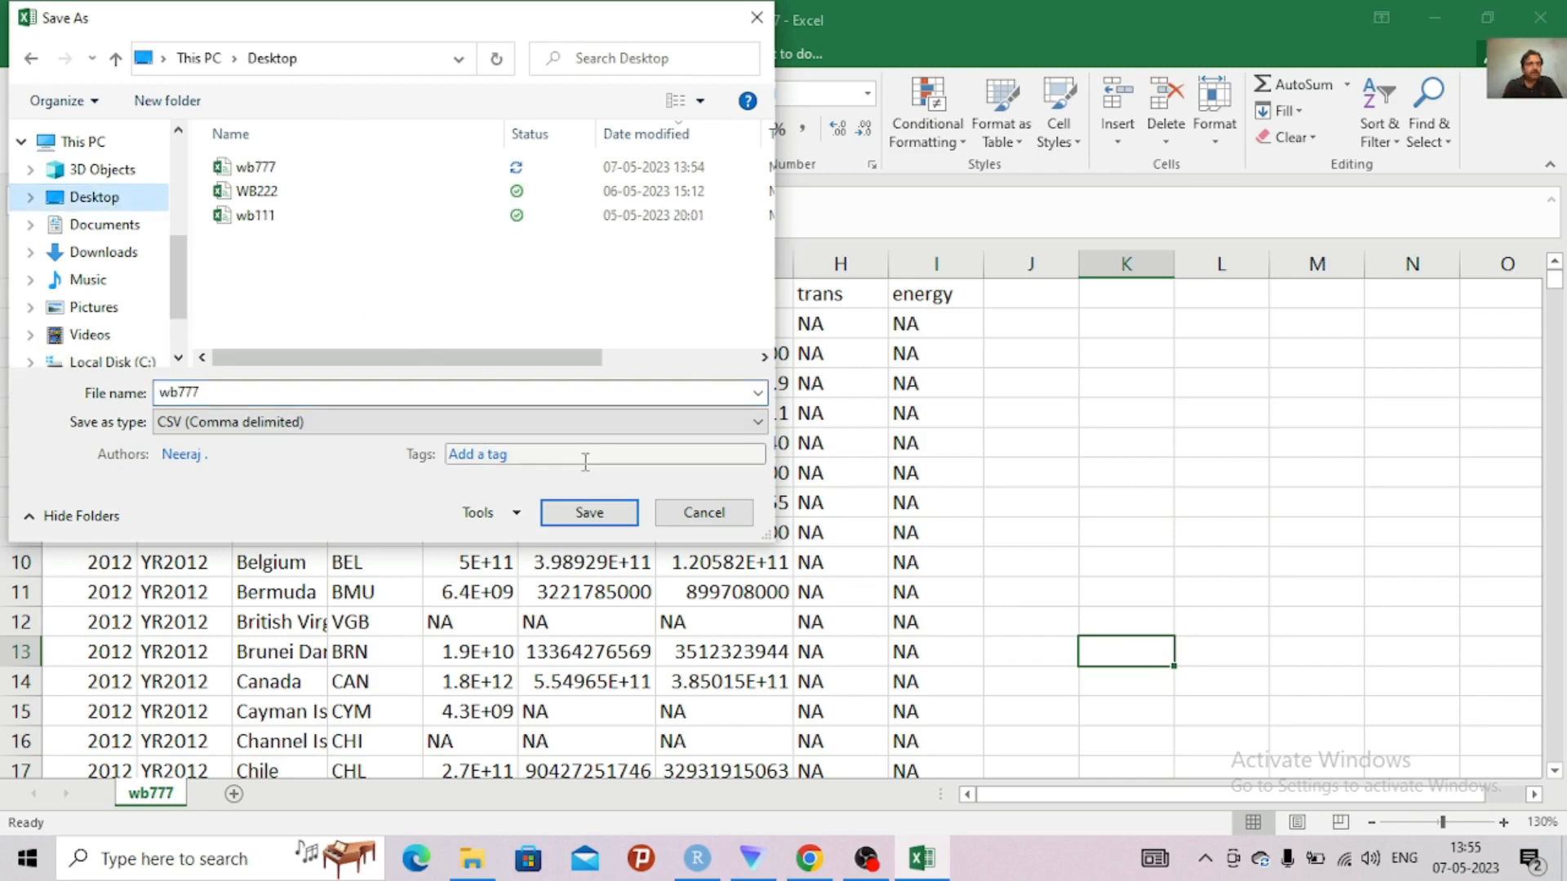
{"action": "left_click", "coordinate": [600, 514]}
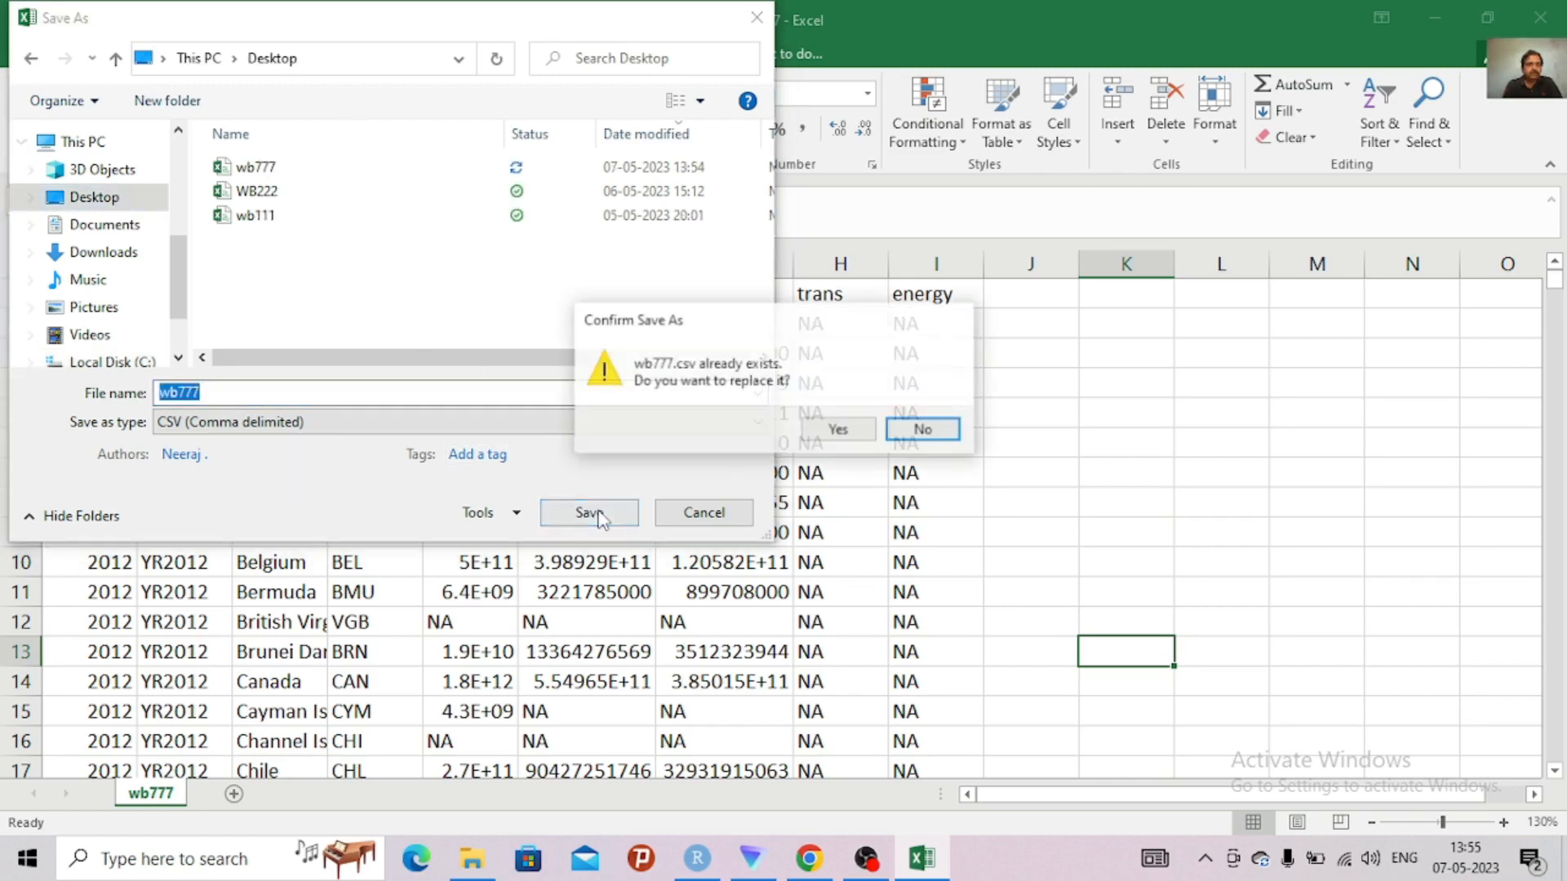
{"action": "left_click", "coordinate": [824, 439]}
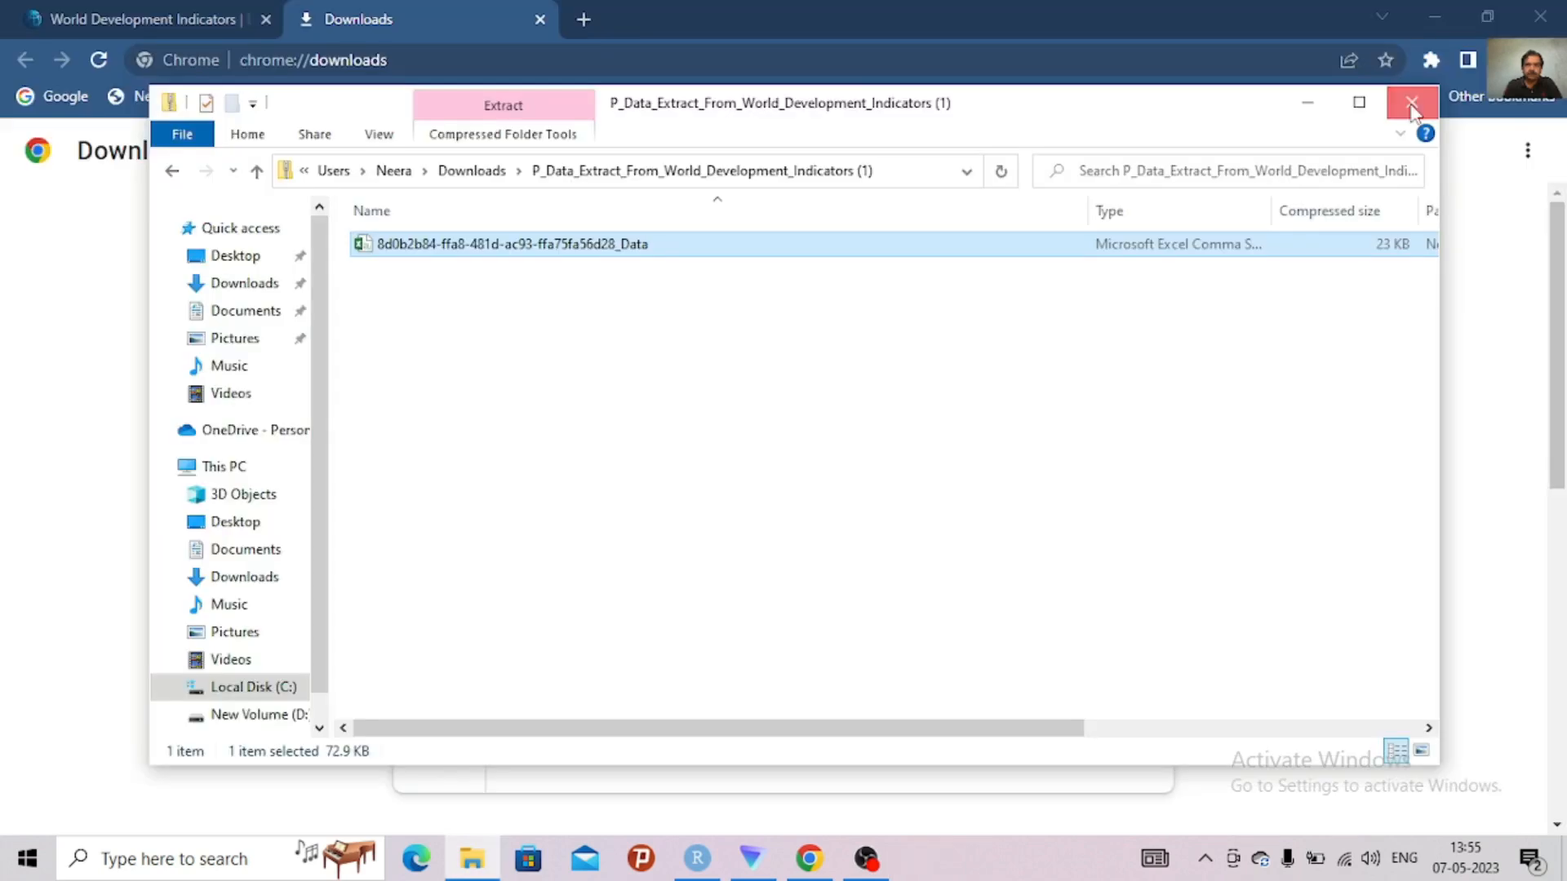
{"action": "left_click", "coordinate": [1410, 98]}
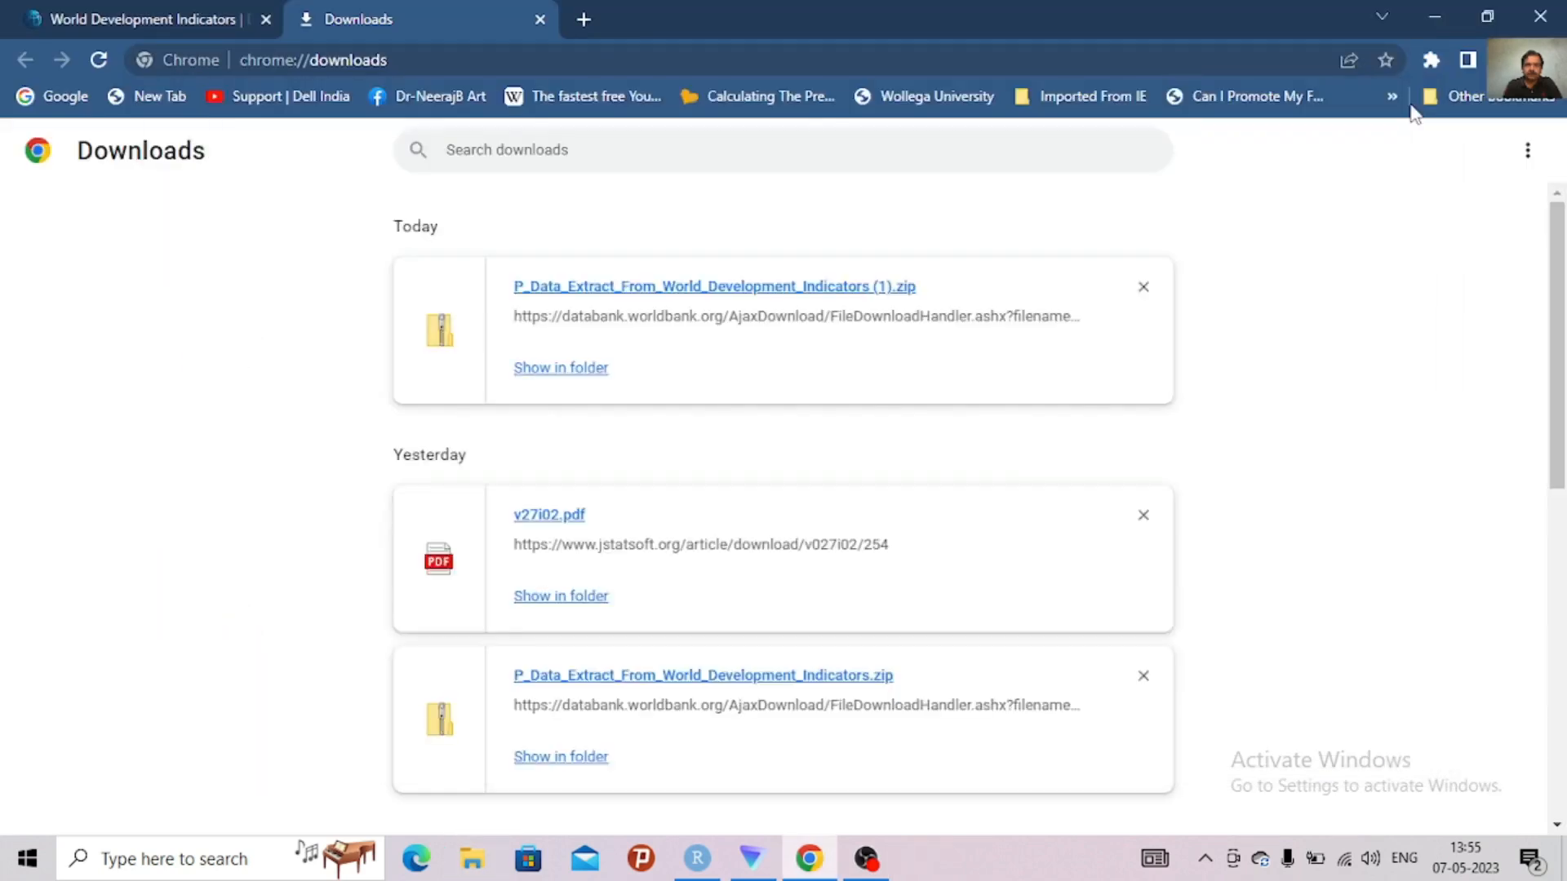
Close the Downloads and World Development Indicators pages in Chrome to return to RStudio
{"action": "left_click", "coordinate": [540, 19]}
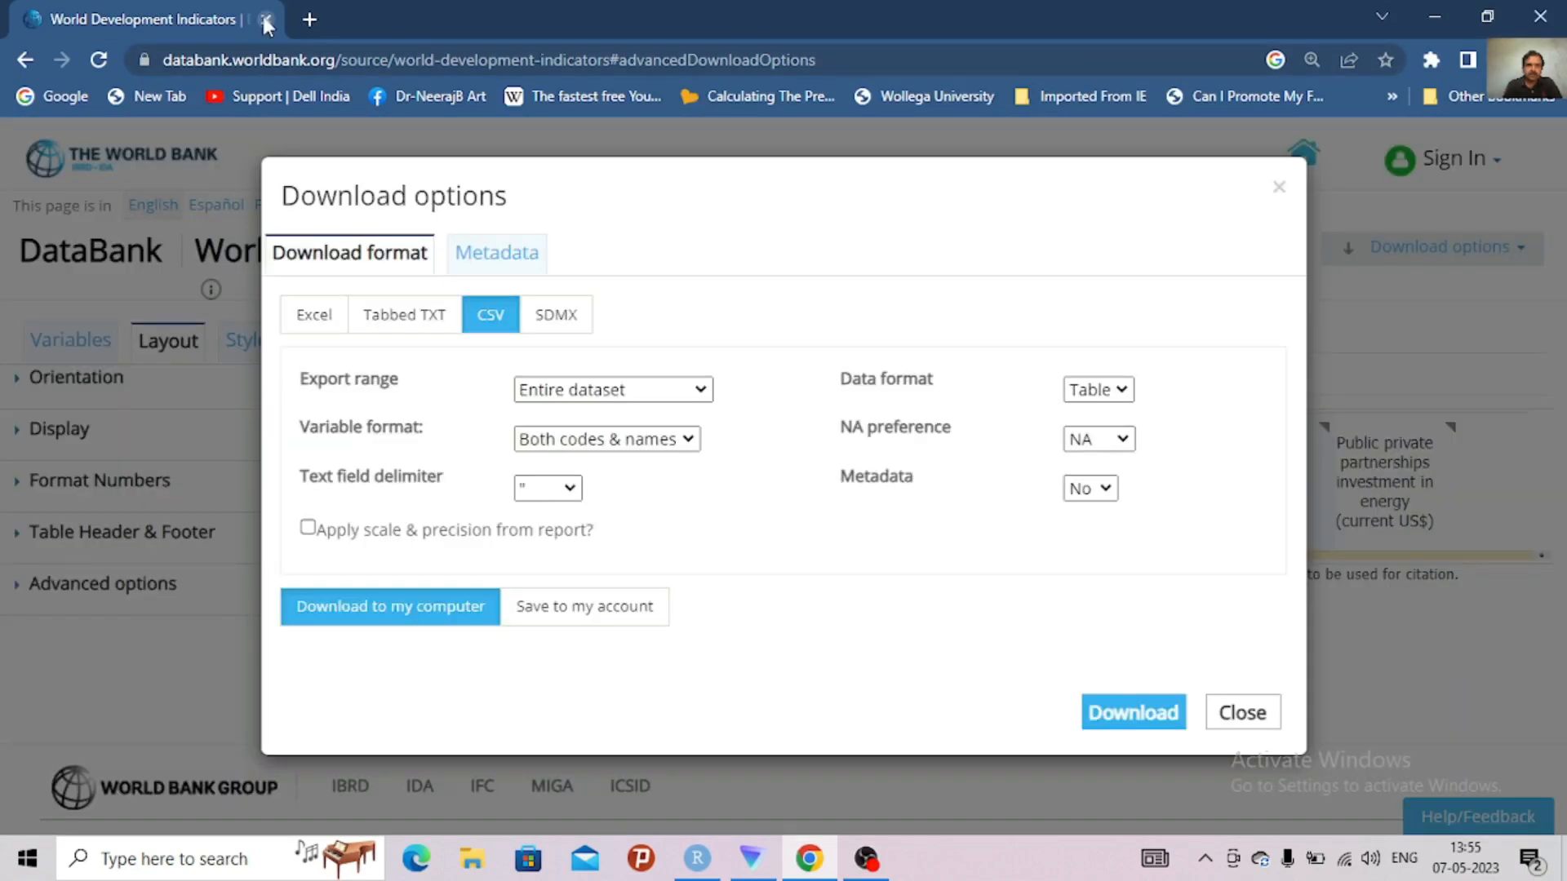
{"action": "left_click", "coordinate": [266, 21]}
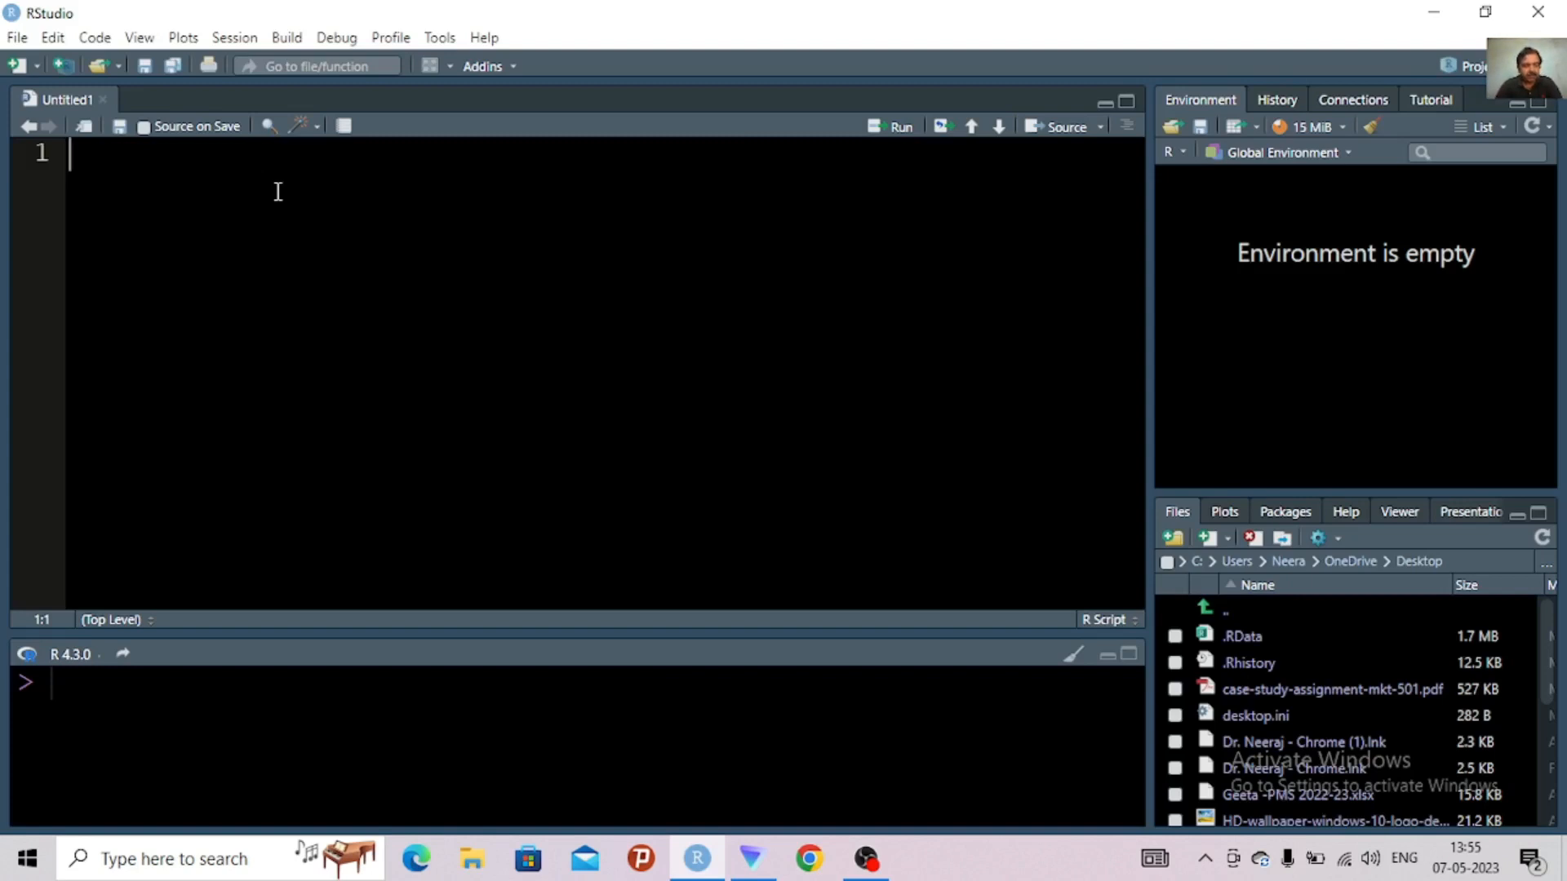
Write the comment "#step1 is to install the packages" on line 1 of the untitled R script
{"action": "type", "text": "#"}
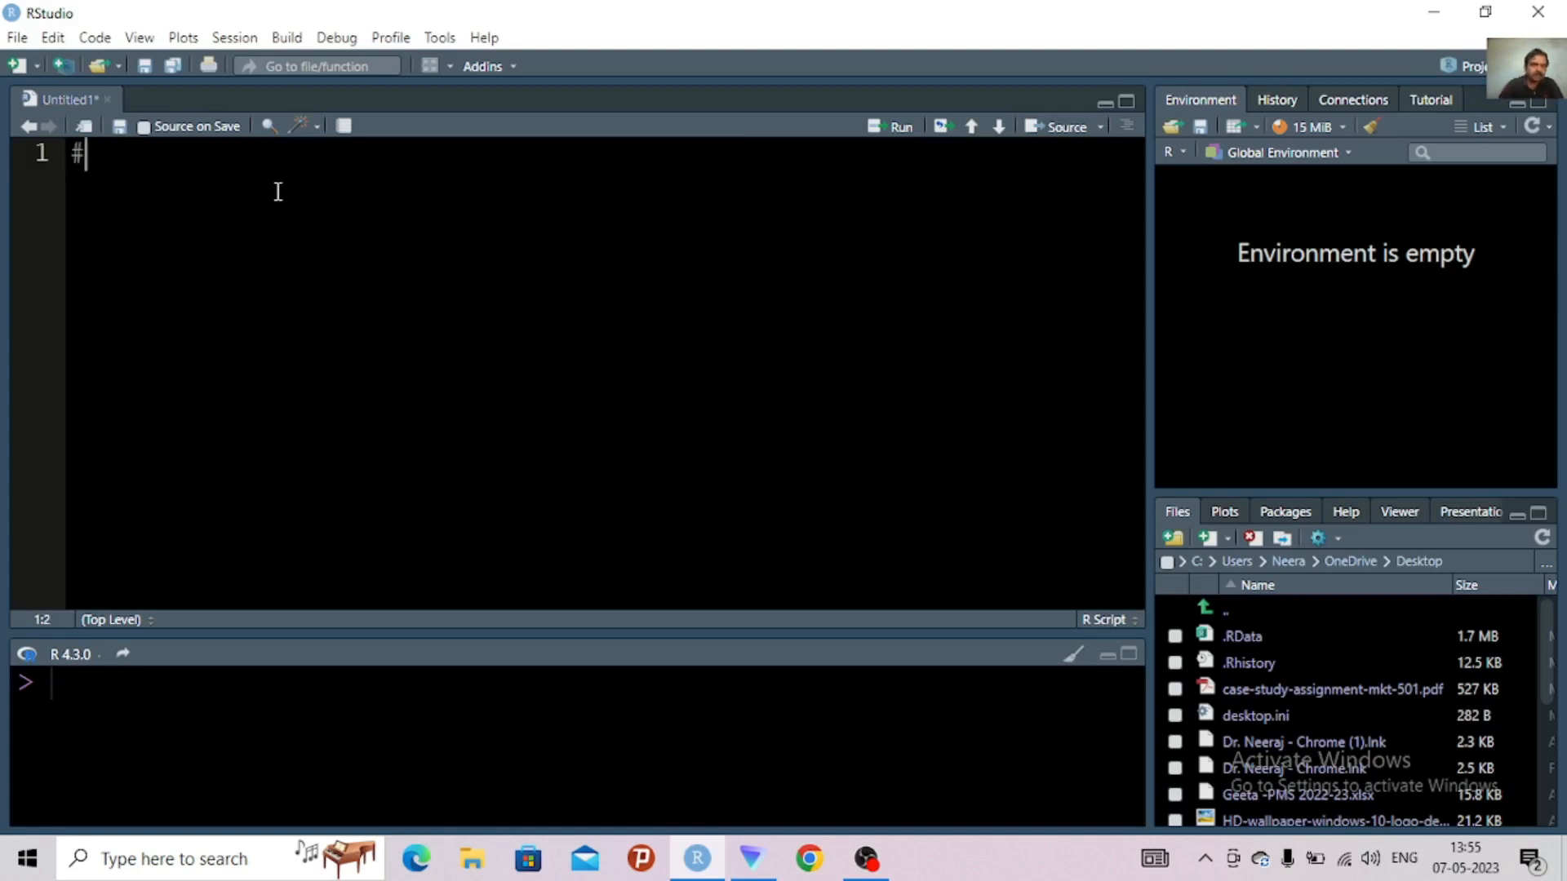
{"action": "type", "text": "steo"}
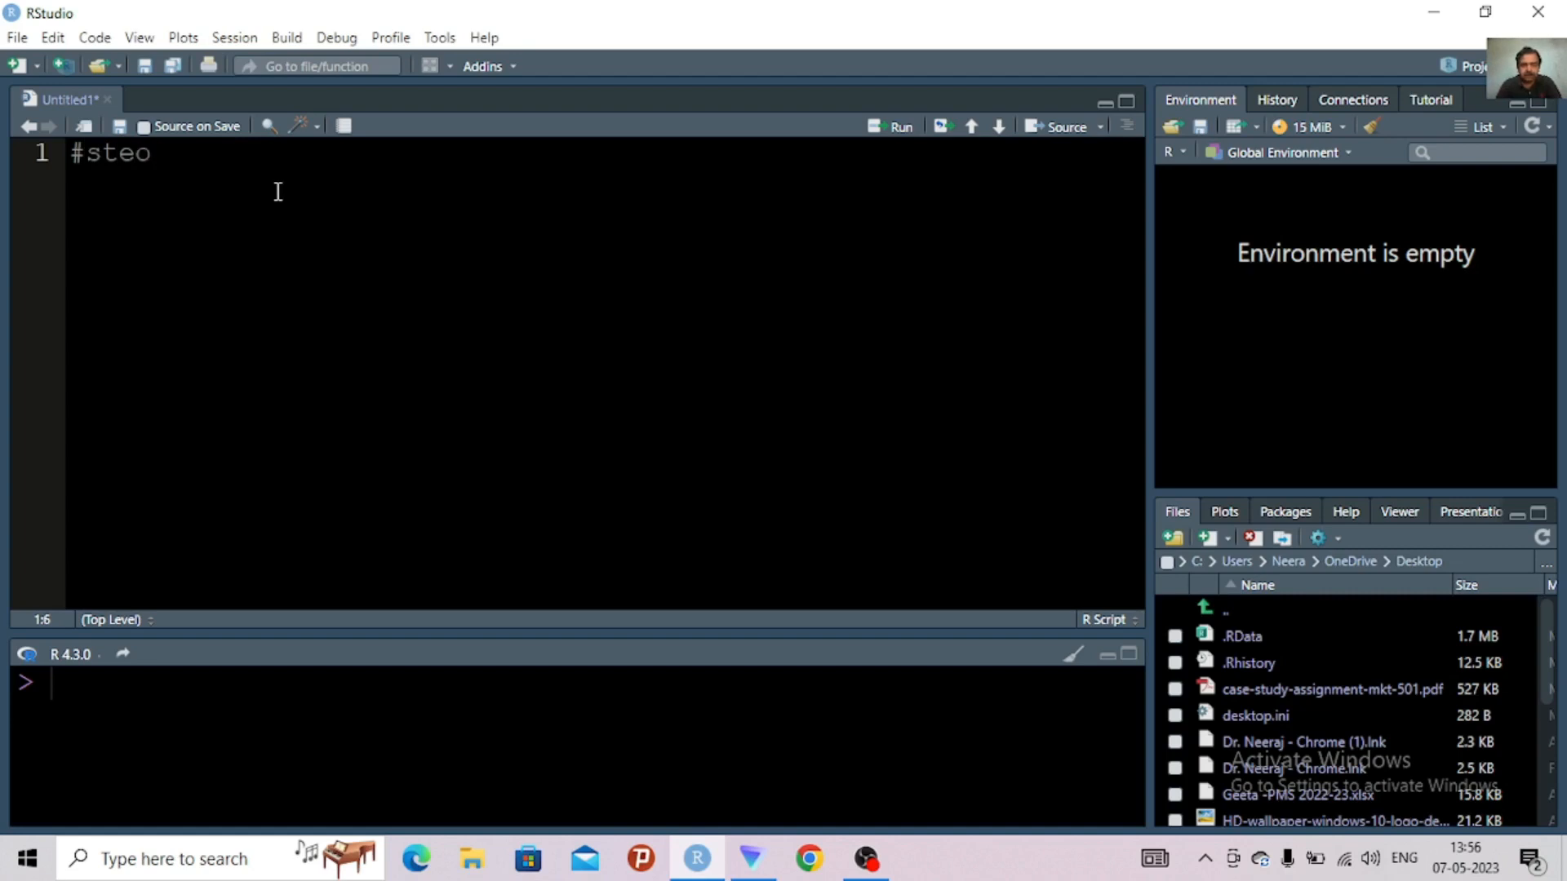
{"action": "key", "text": "BackSpace"}
{"action": "type", "text": "p1 is "}
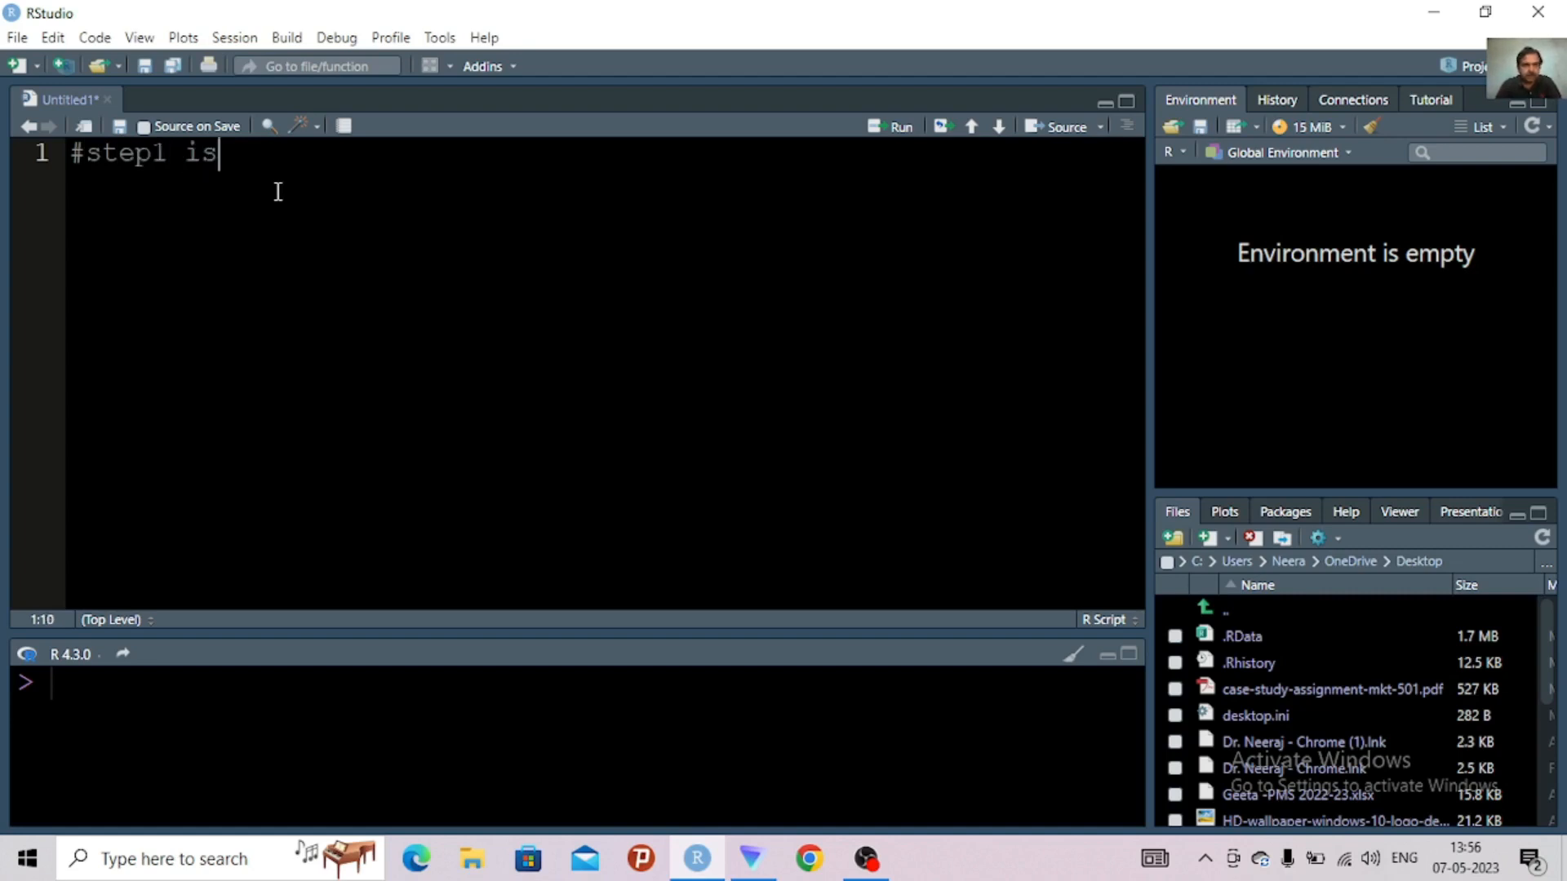
{"action": "type", "text": "to insta"}
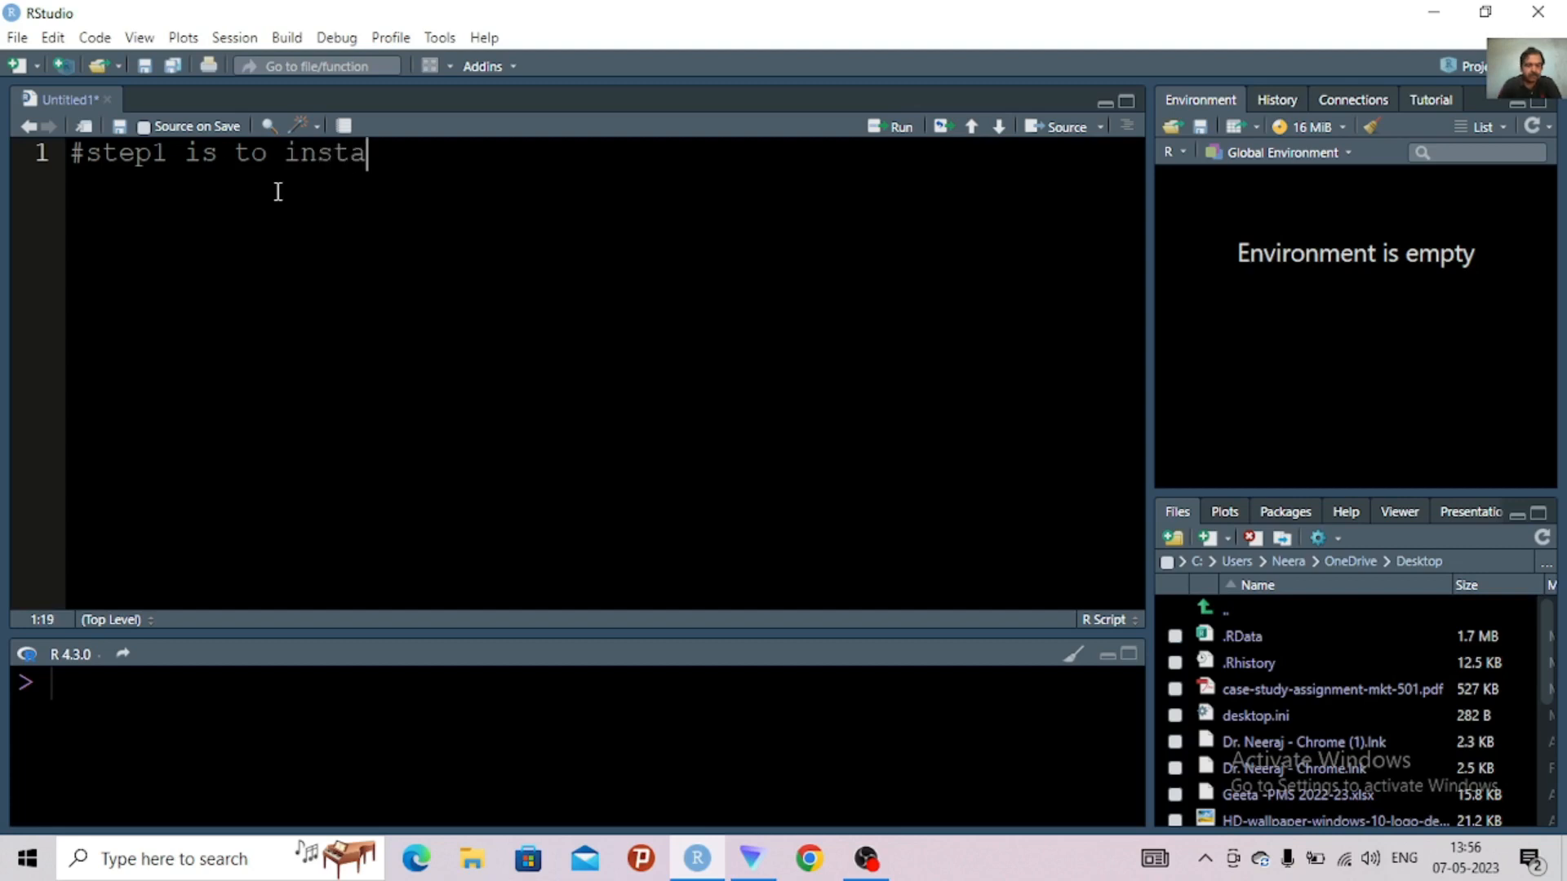
{"action": "type", "text": "ll the"}
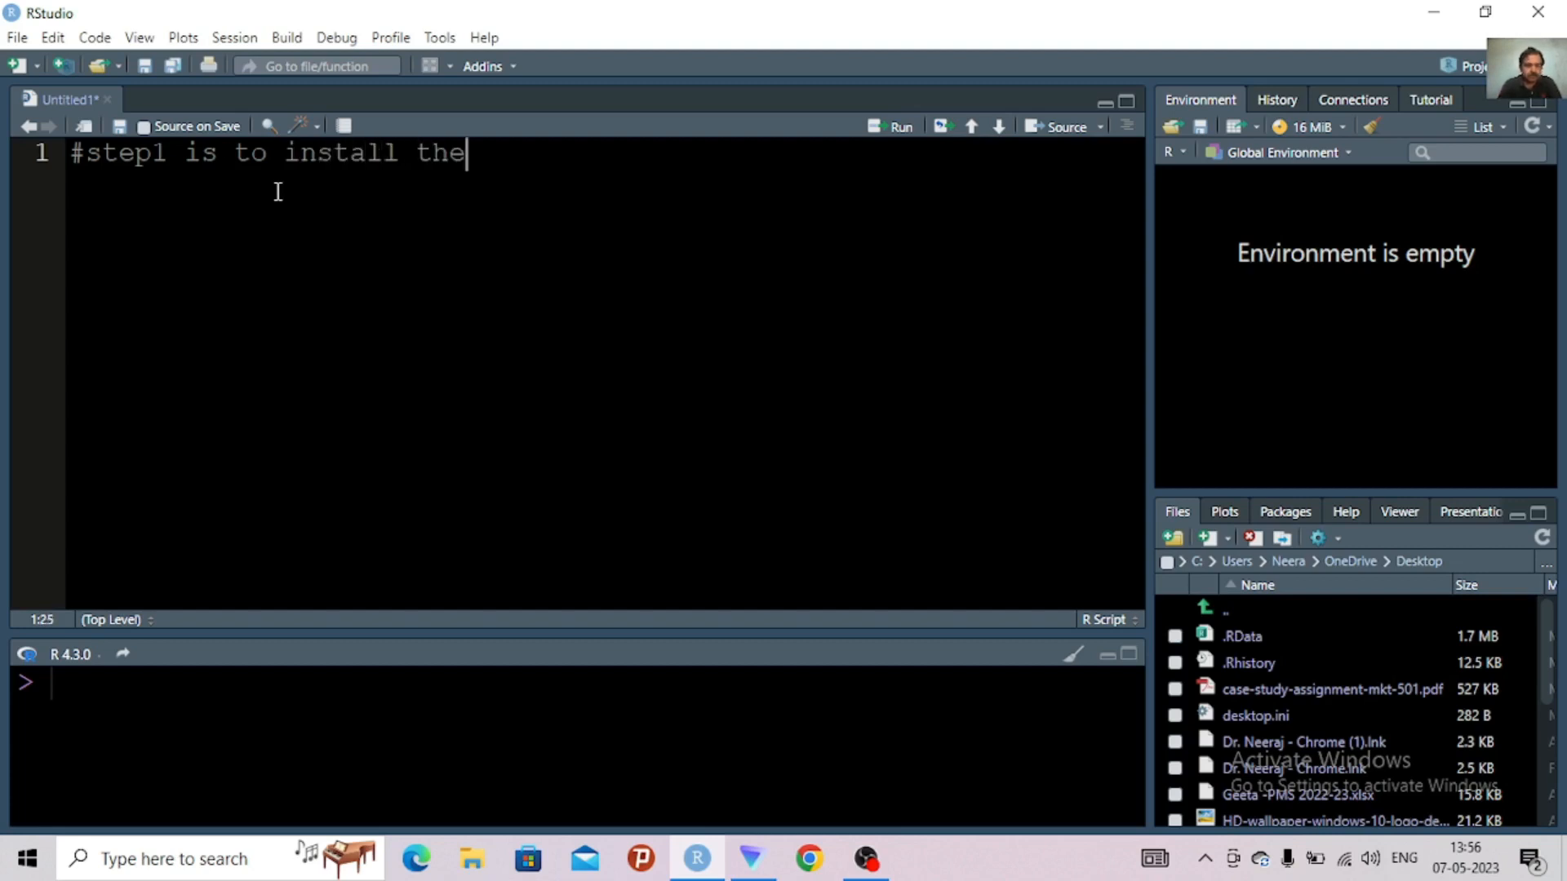
{"action": "type", "text": " pack"}
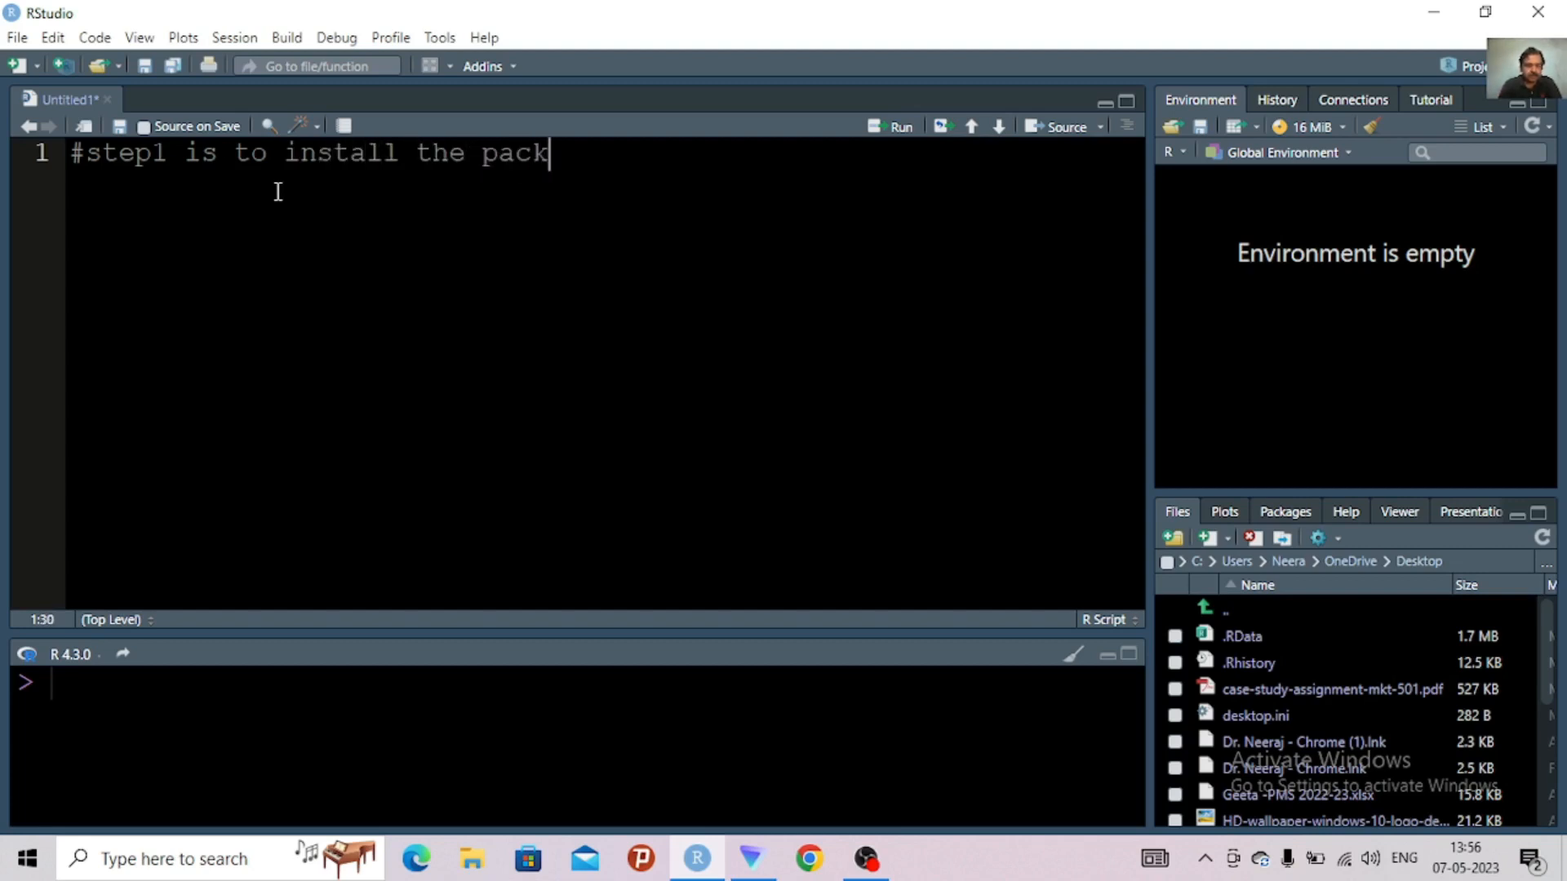
{"action": "type", "text": "aged"}
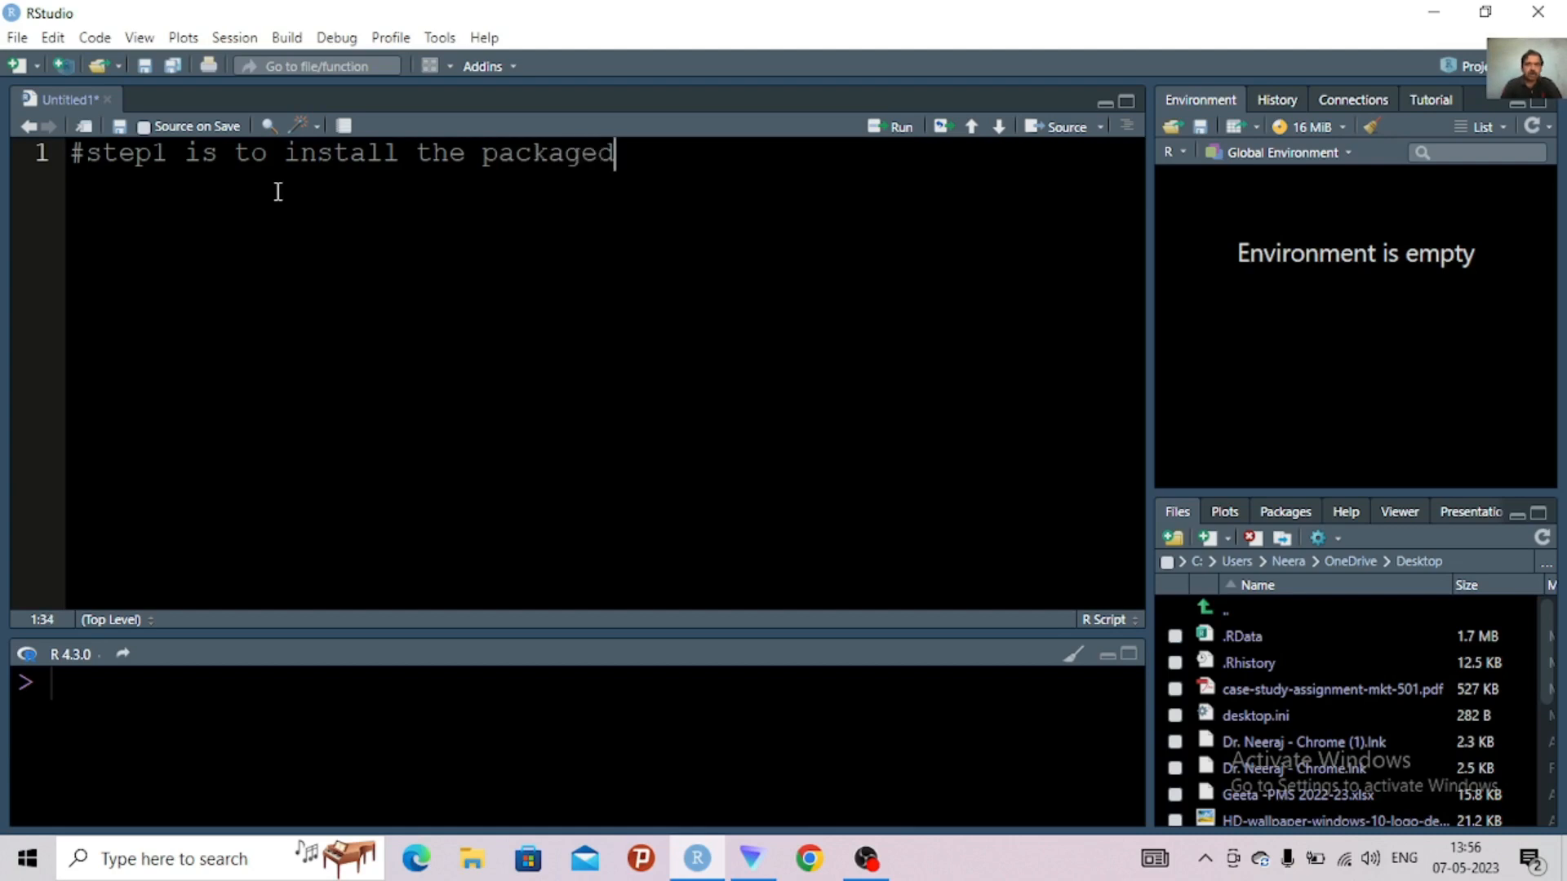
{"action": "key", "text": "BackSpace"}
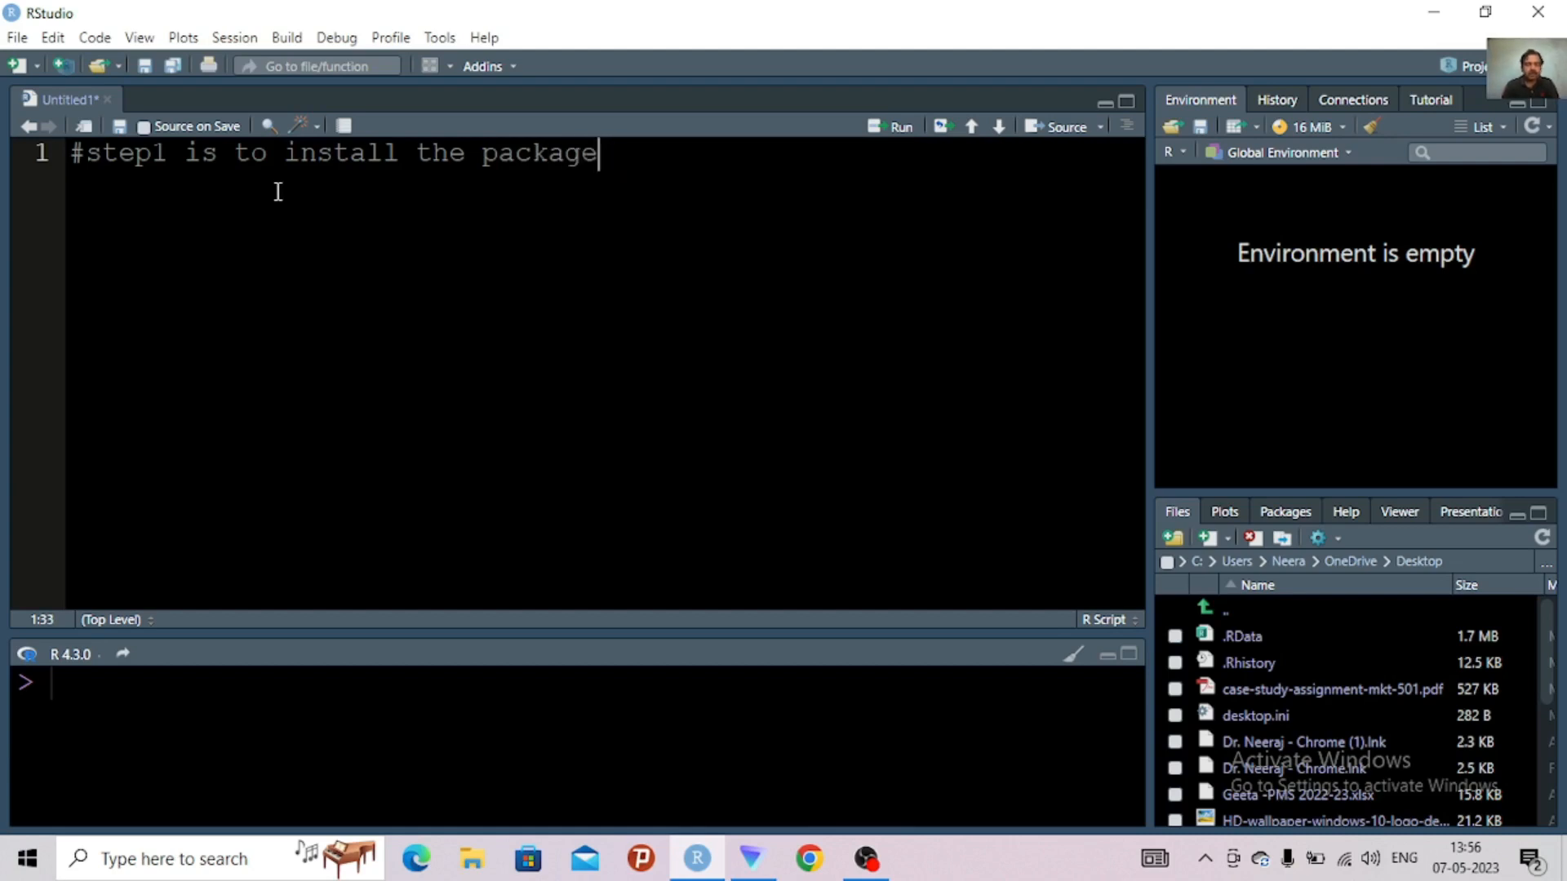
{"action": "type", "text": "s"}
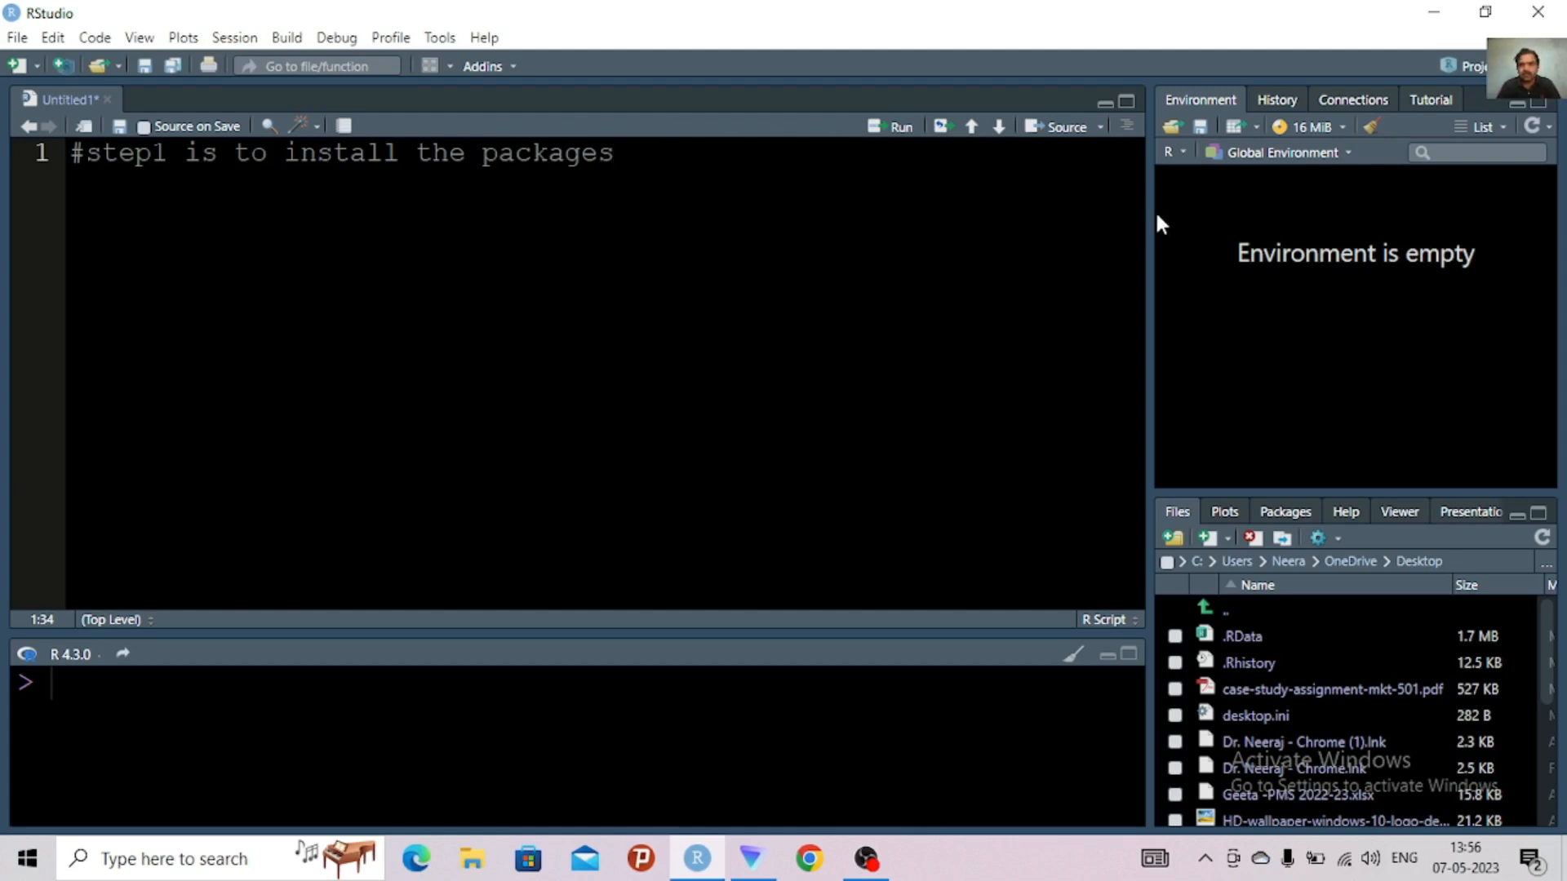
Widen the environment and files panes, then show the installed packages list at full pane height
{"action": "left_click_drag", "start_coordinate": [1120, 217], "coordinate": [925, 256]}
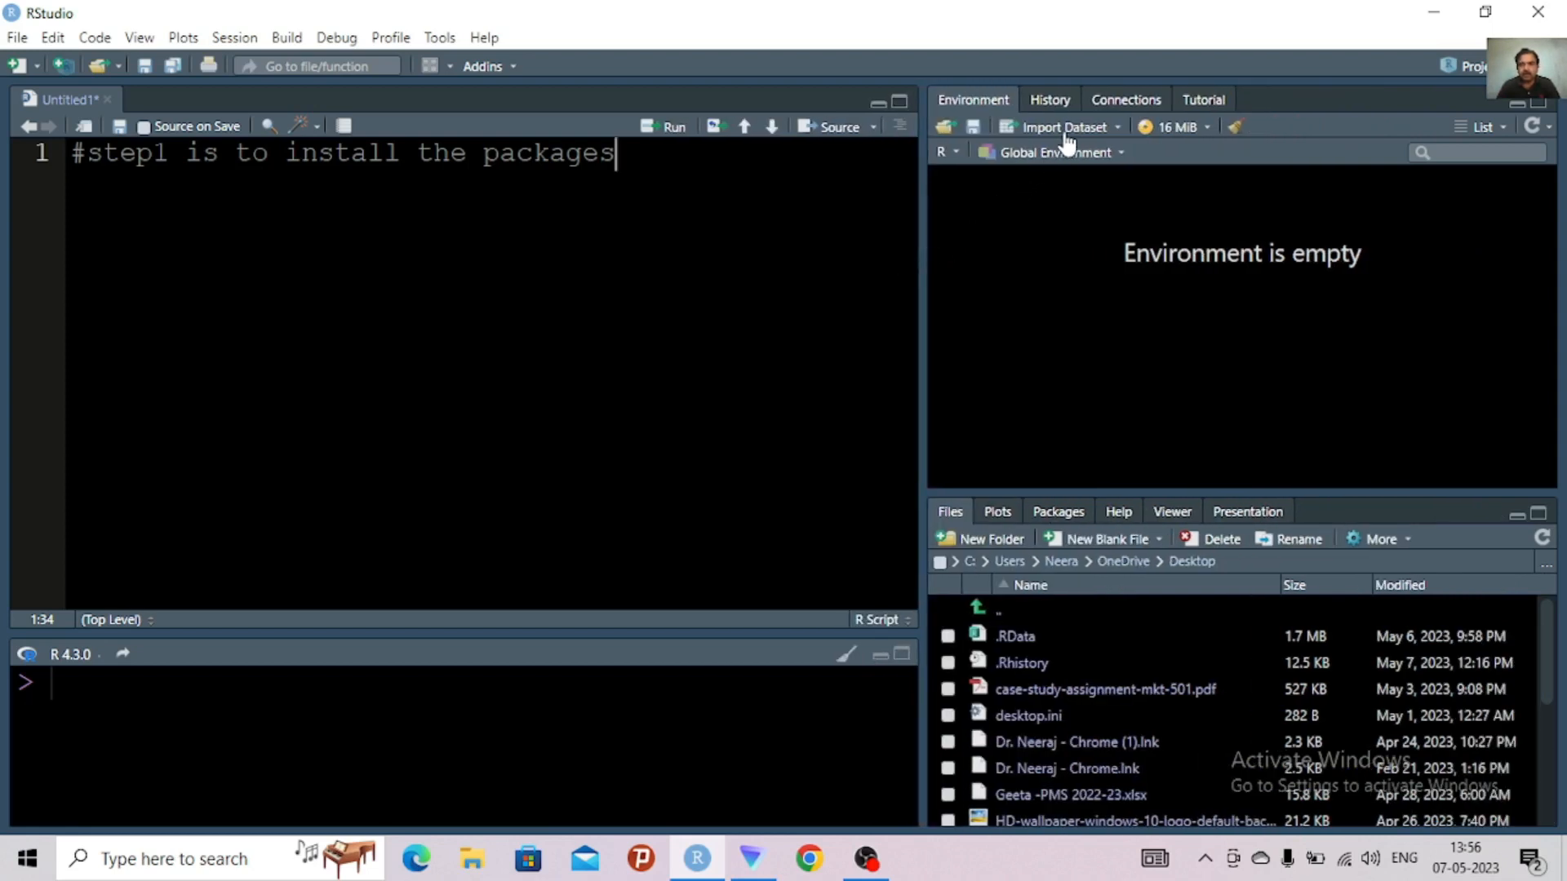
{"action": "left_click", "coordinate": [1059, 513]}
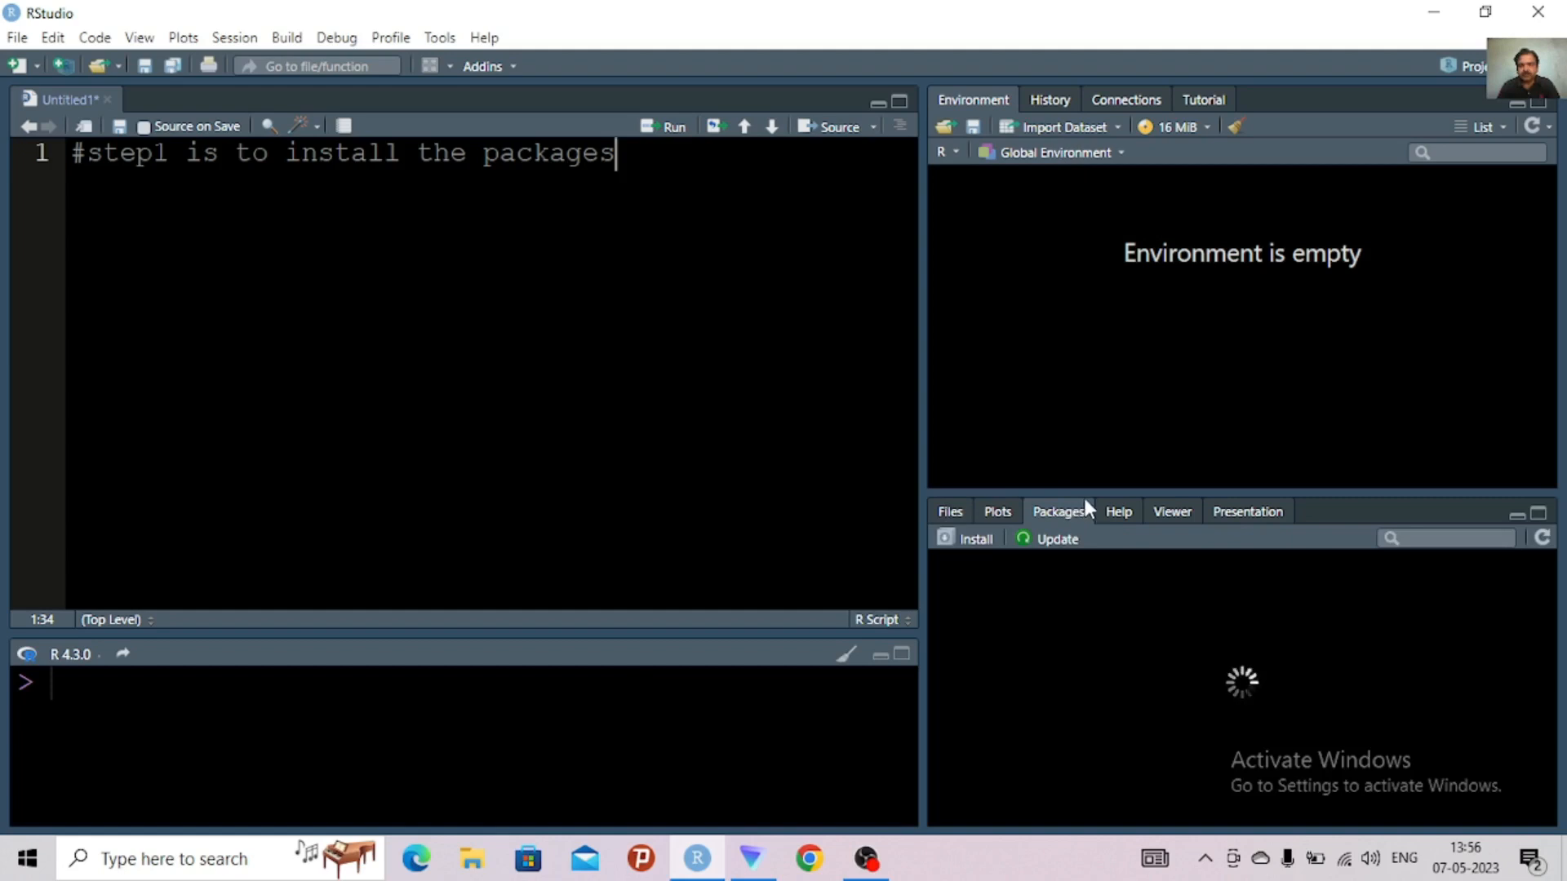
{"action": "left_click", "coordinate": [1538, 513]}
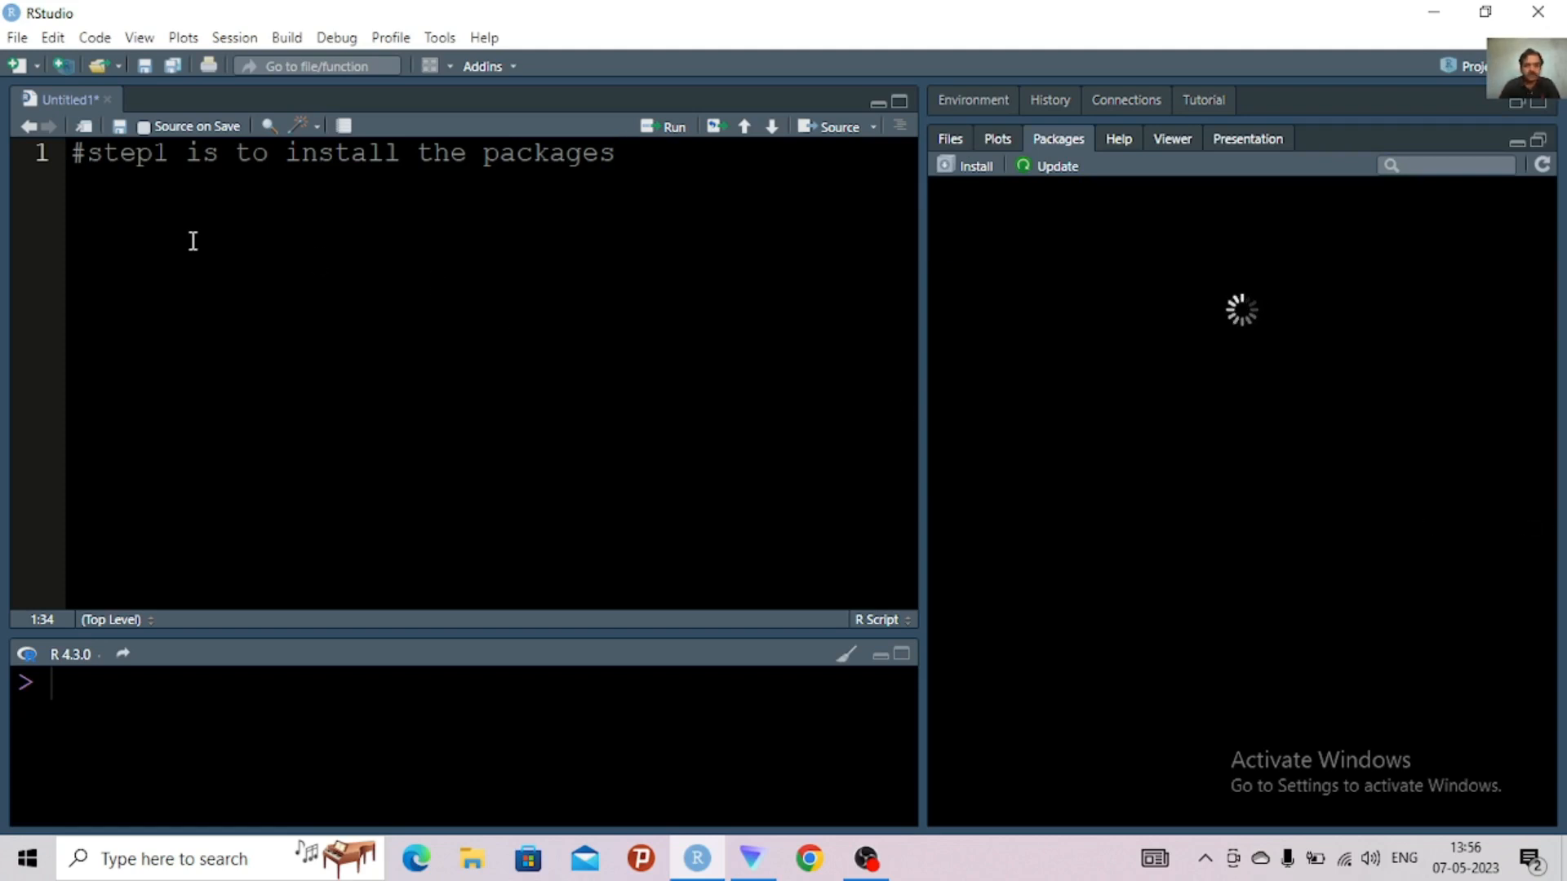
Write install.packages('readr') on line 2 of the script, below the step 1 comment
{"action": "key", "text": "Return"}
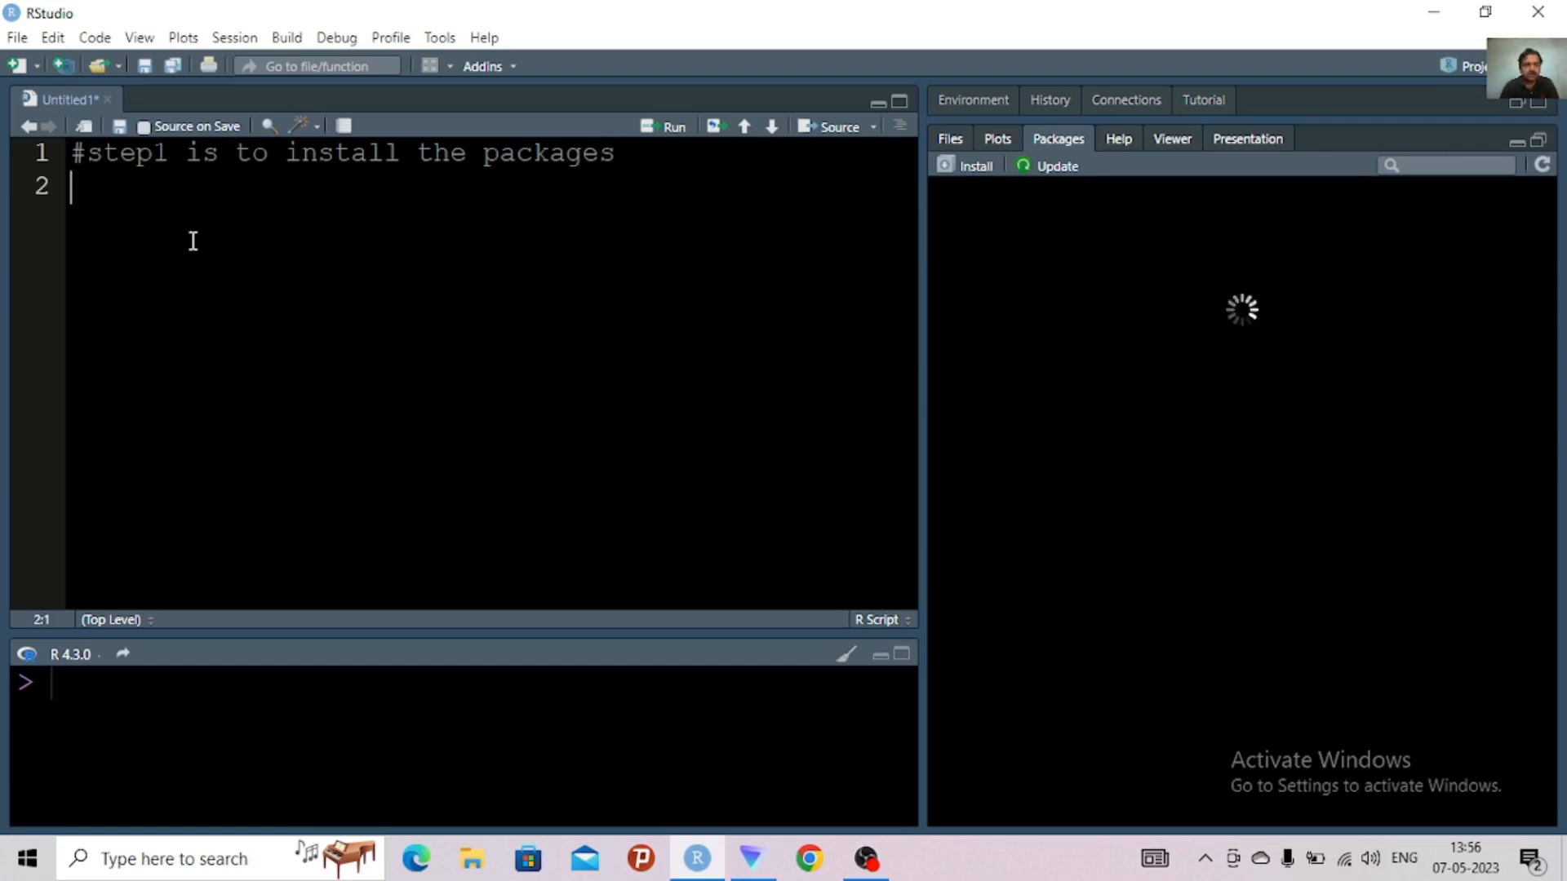
{"action": "type", "text": "in"}
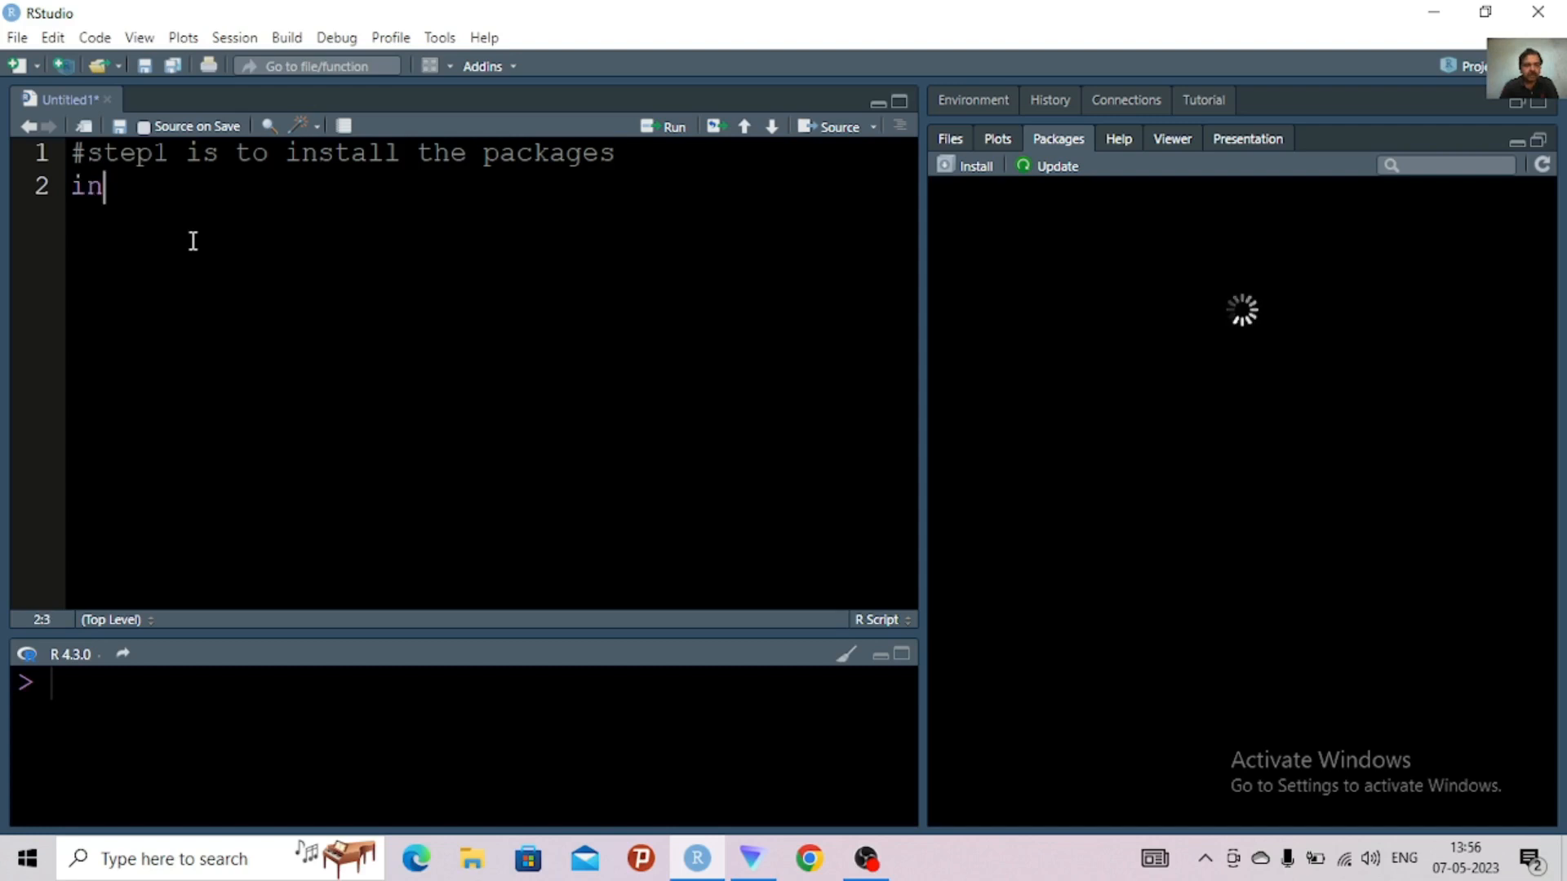
{"action": "type", "text": "stall"}
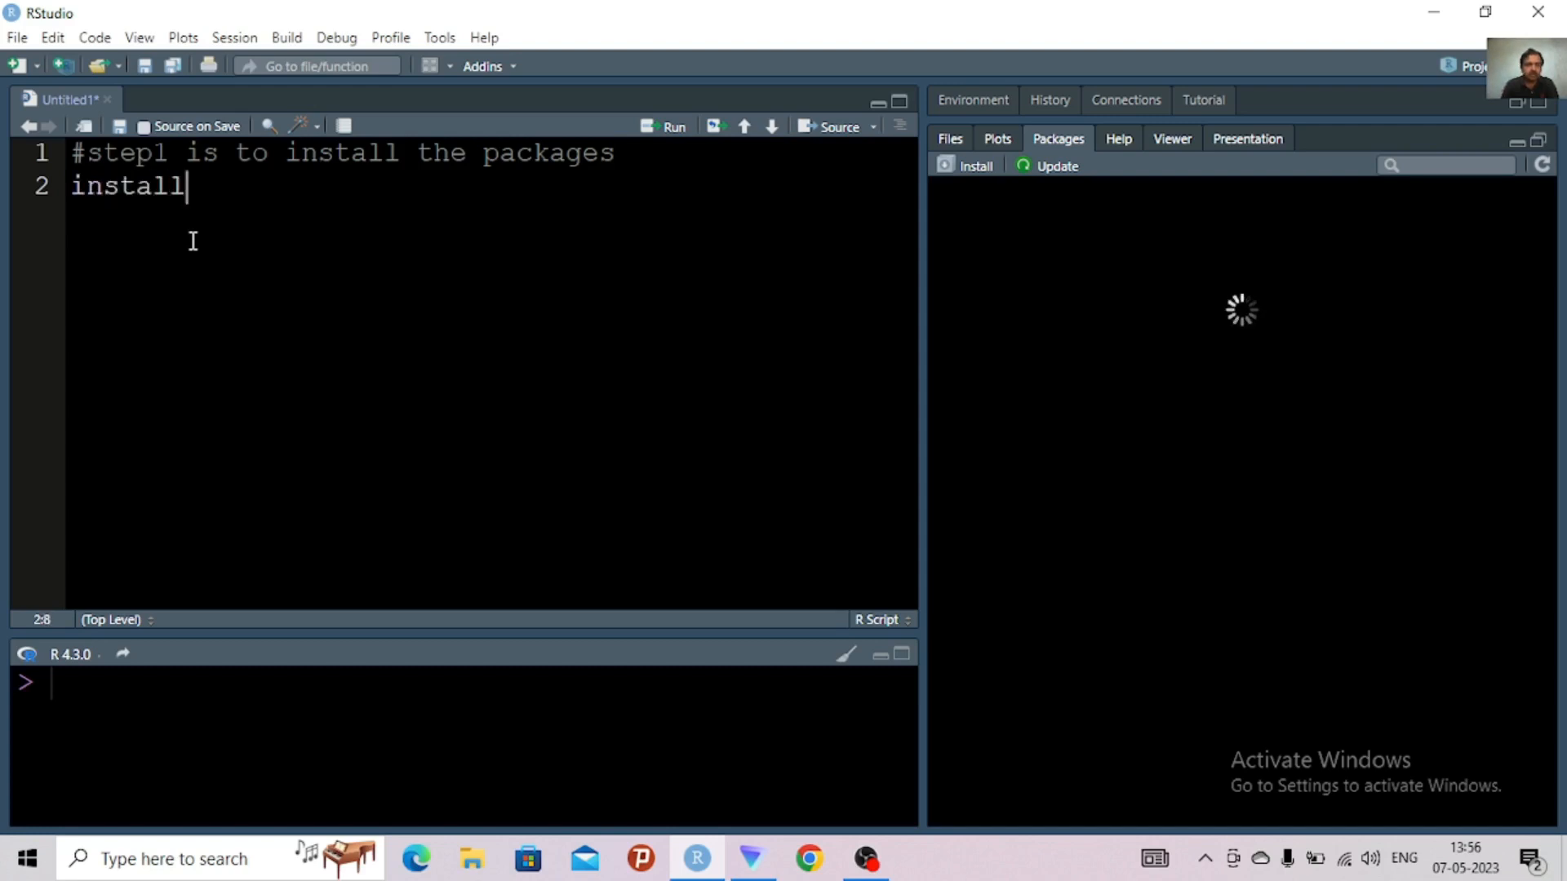
{"action": "type", "text": ".packages"}
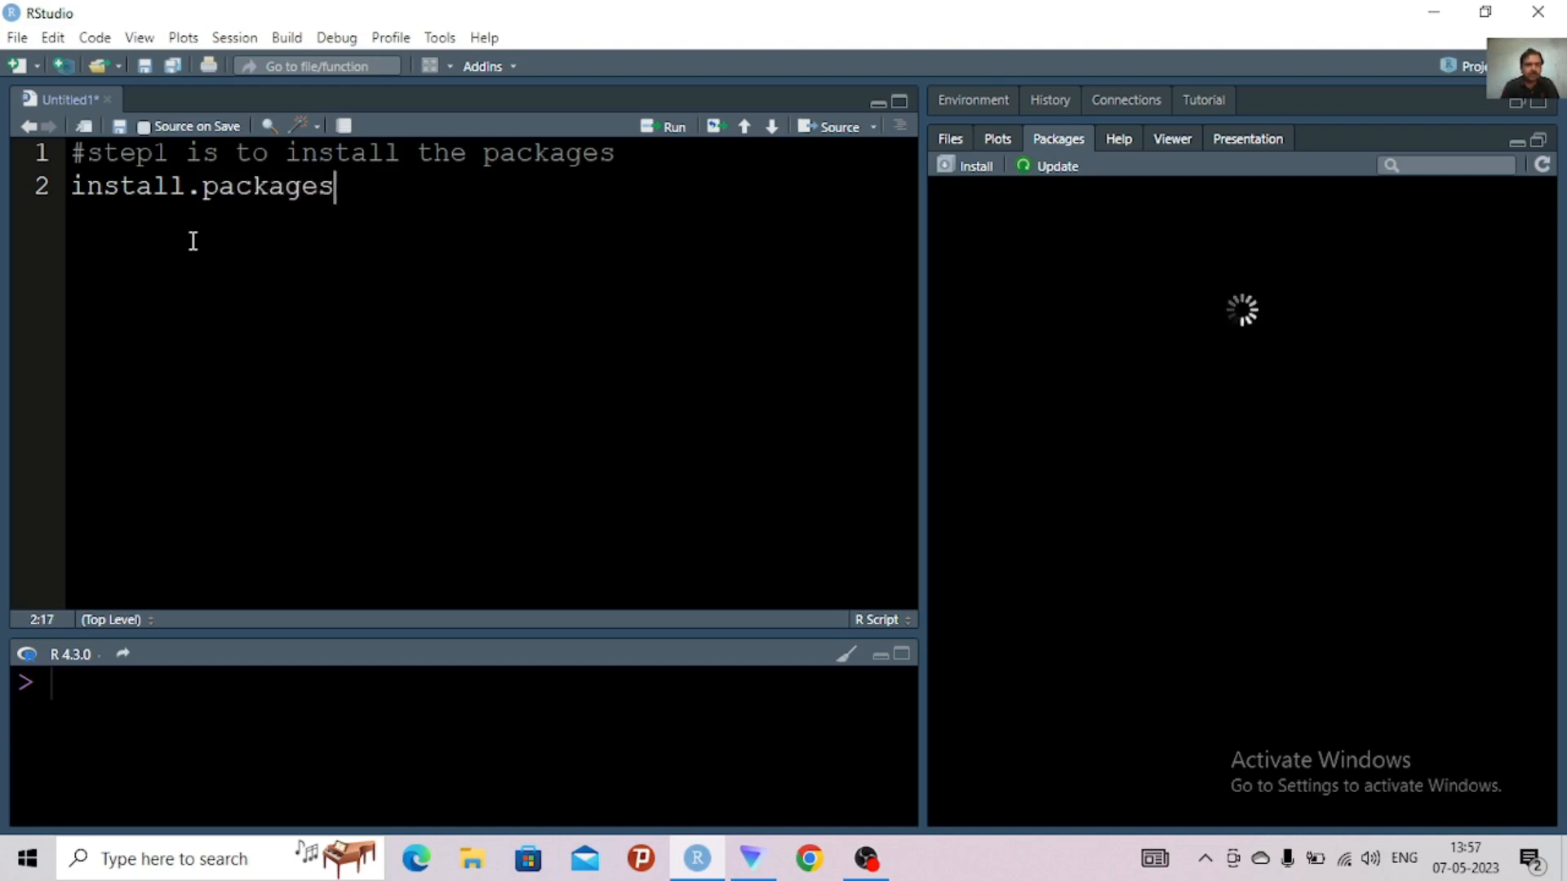
{"action": "type", "text": "('"}
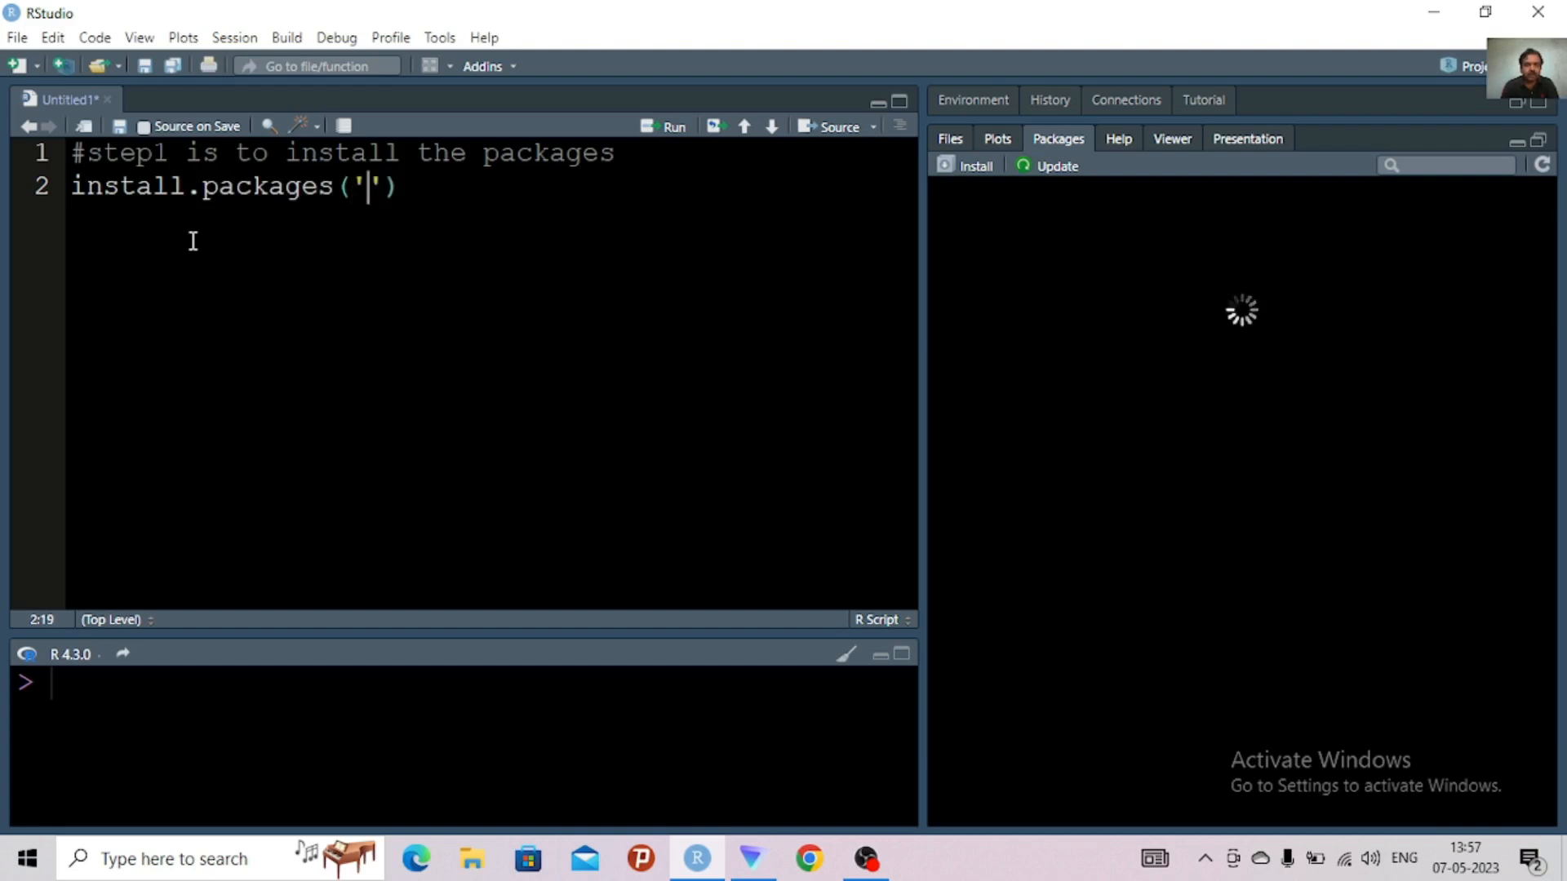
{"action": "type", "text": "r"}
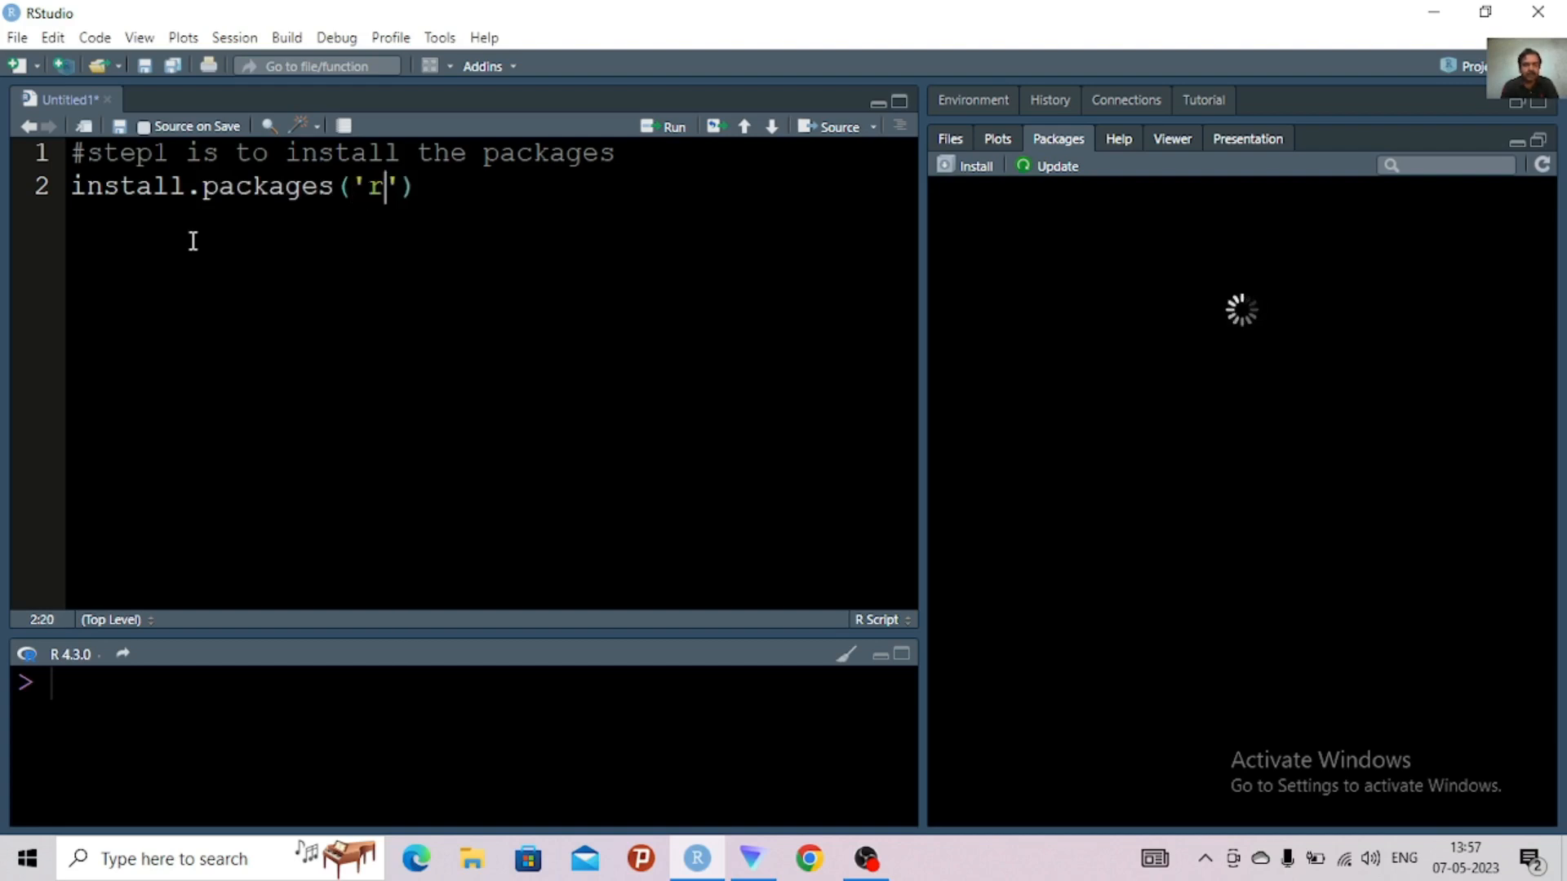
{"action": "type", "text": "eadr"}
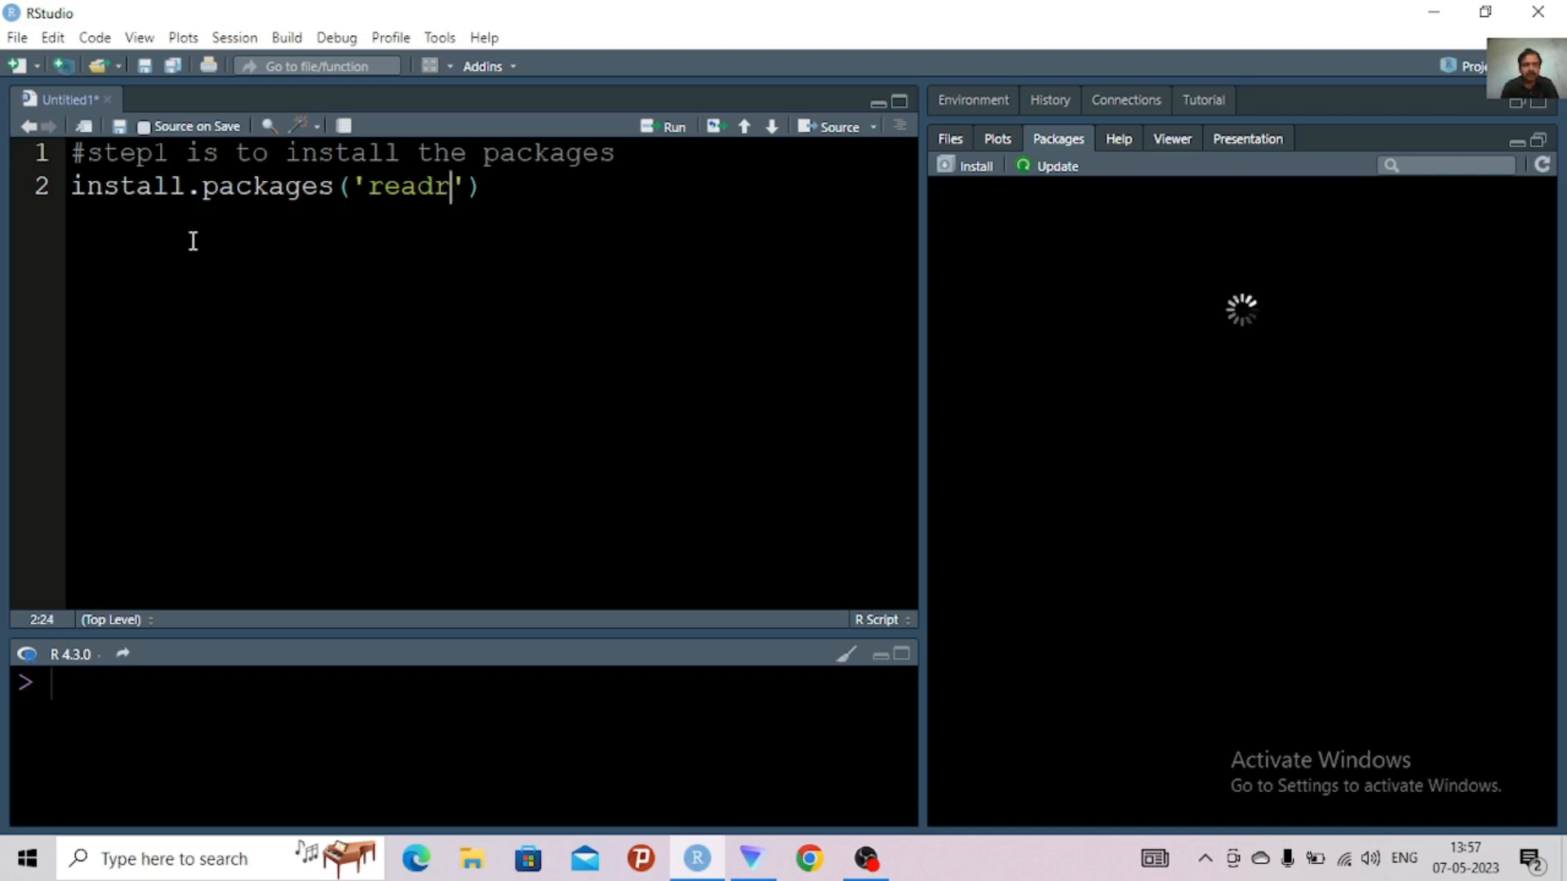
Replace the single quotes around readr with double quotes in the install.packages call
{"action": "left_click", "coordinate": [369, 187]}
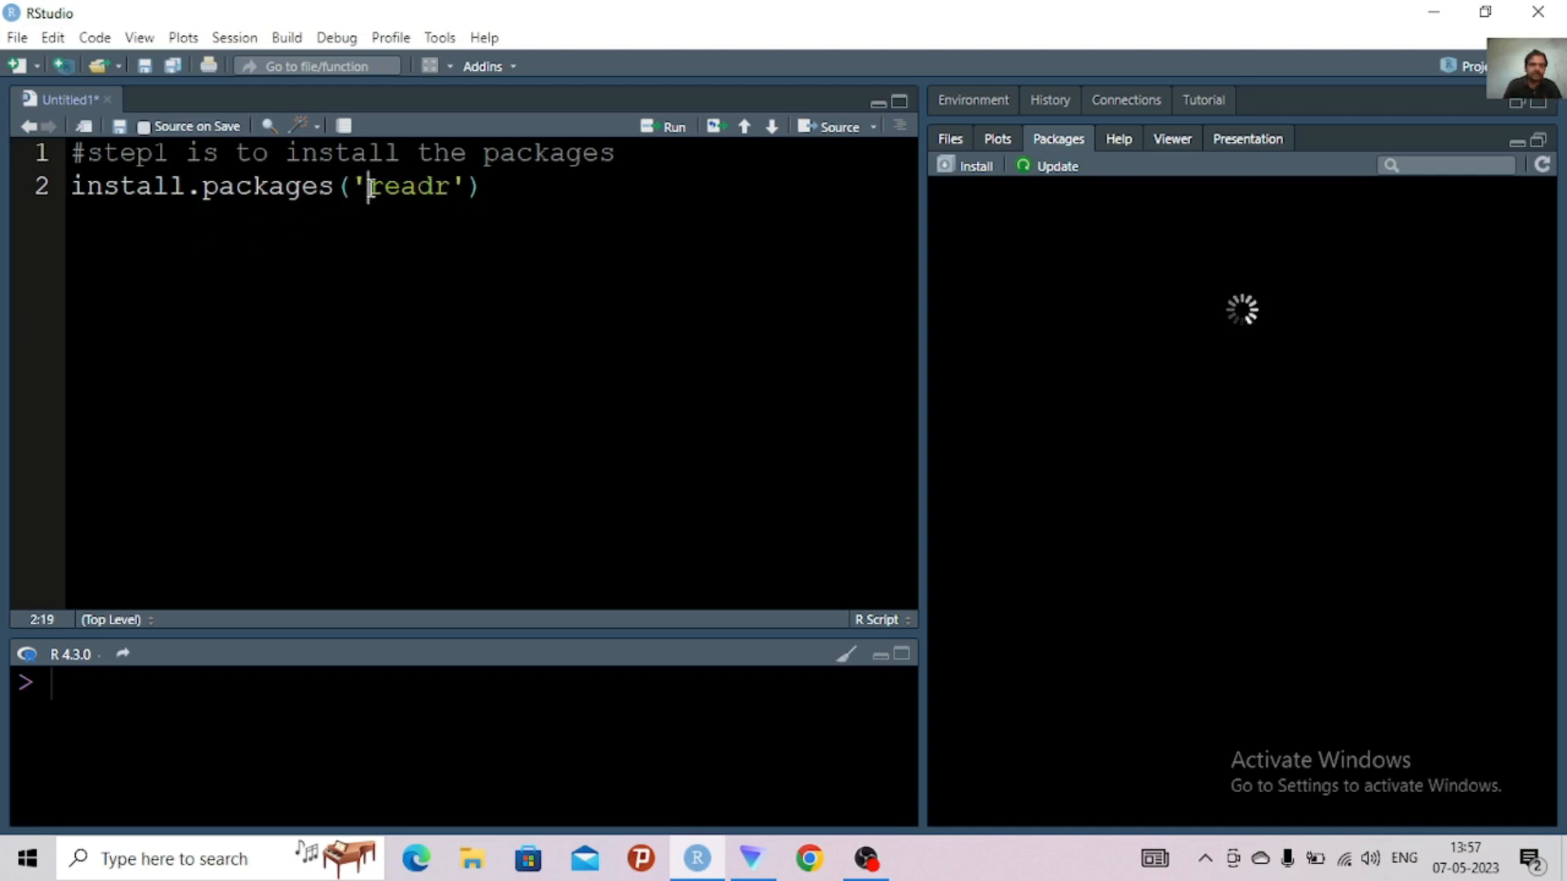
{"action": "key", "text": "BackSpace"}
{"action": "type", "text": "\""}
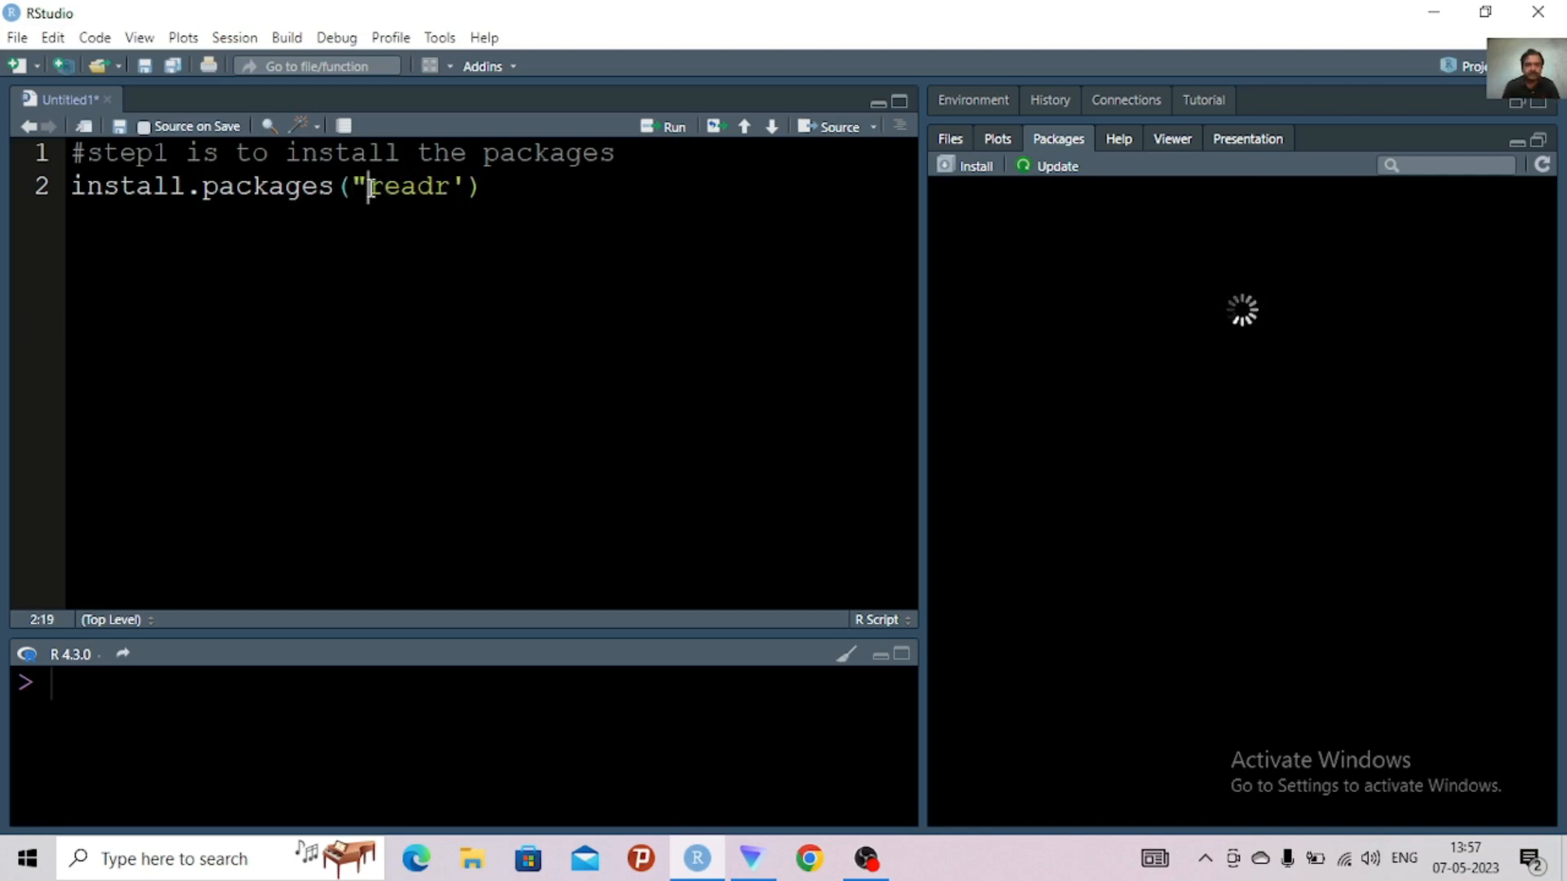
{"action": "left_click", "coordinate": [467, 187]}
{"action": "key", "text": "BackSpace"}
{"action": "type", "text": "\""}
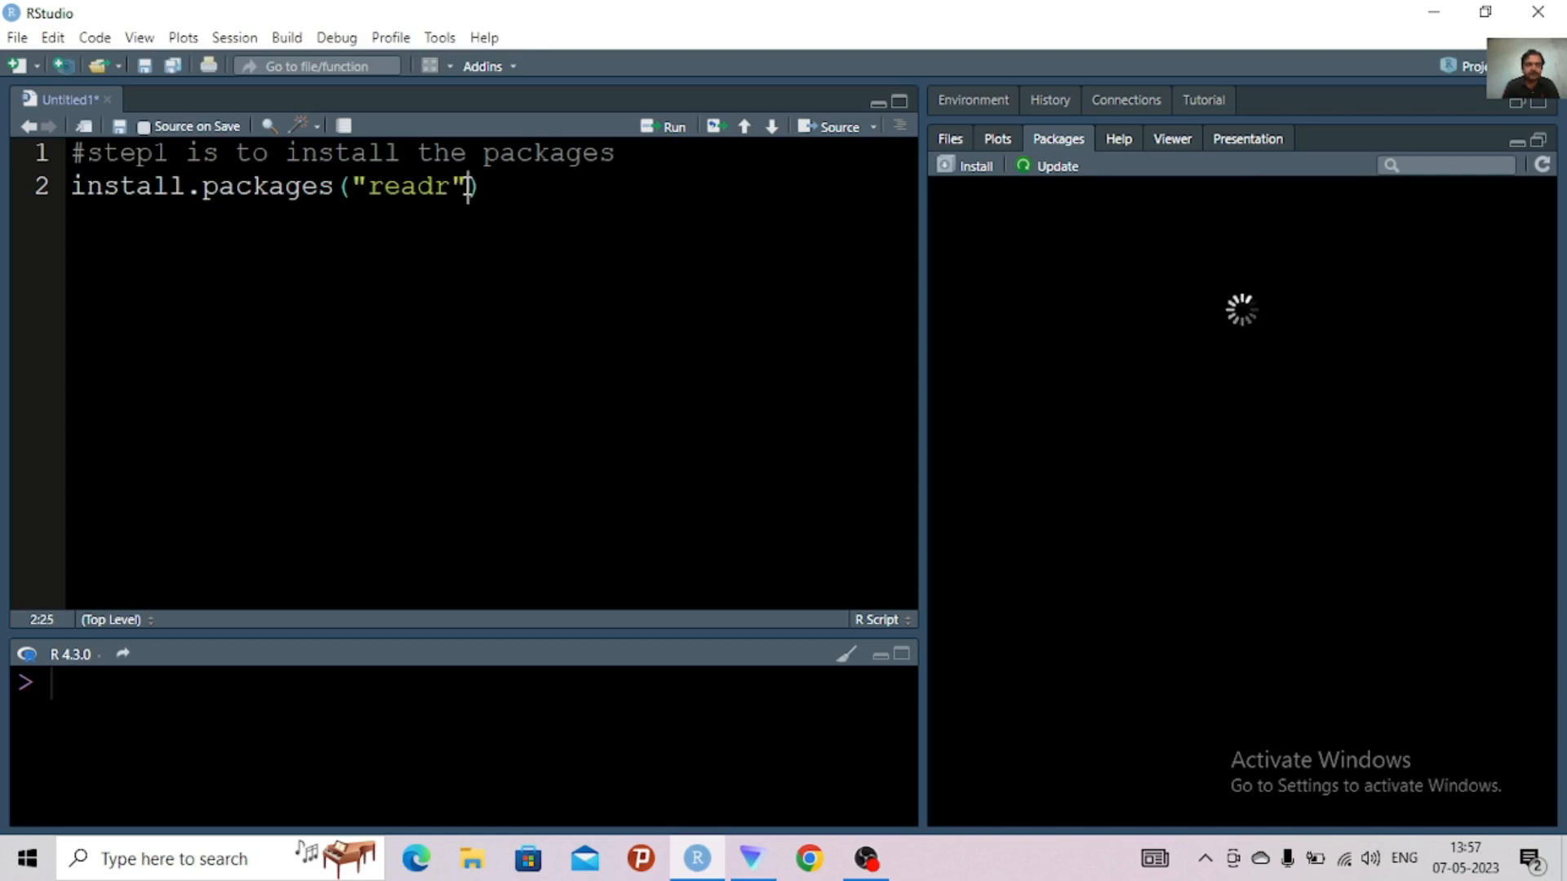
{"action": "left_click", "coordinate": [514, 196]}
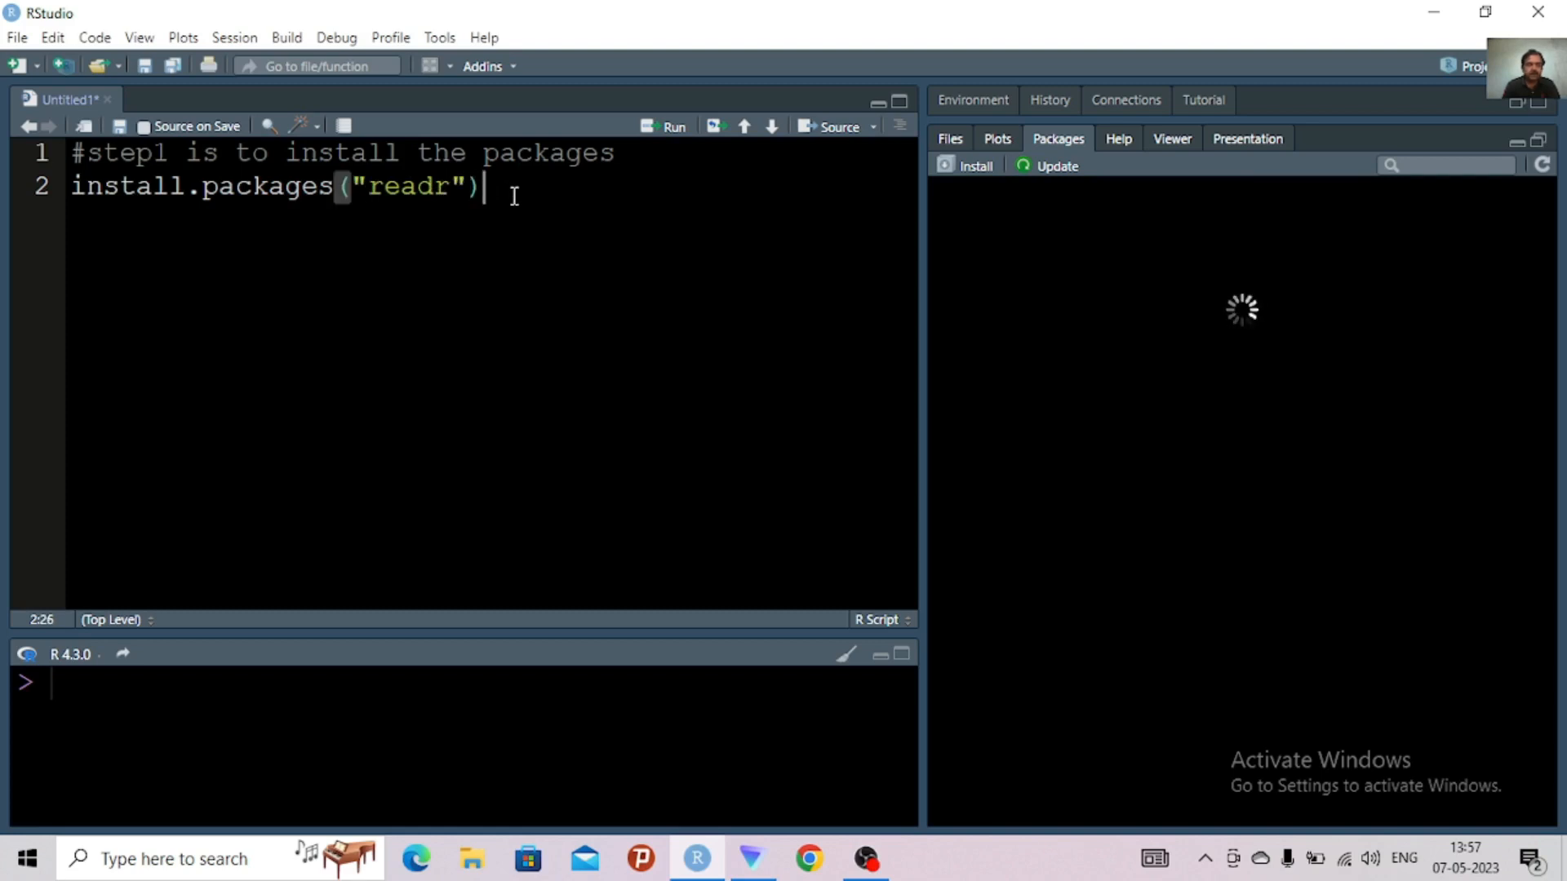
Comment out the install.packages("readr") line with # and add an empty line below it
{"action": "left_click", "coordinate": [78, 188]}
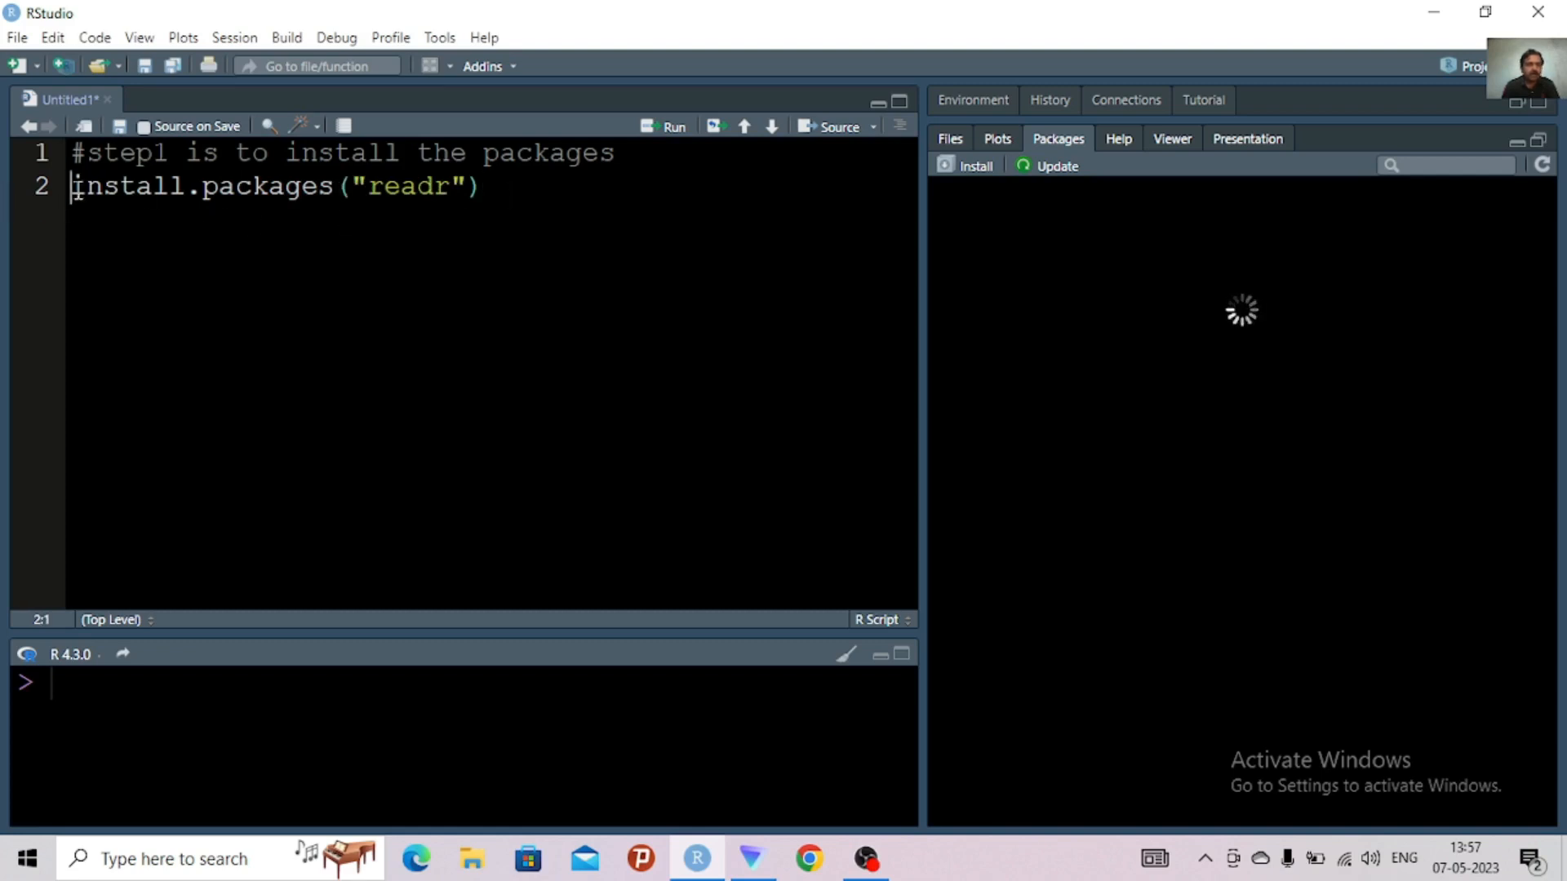
{"action": "type", "text": "#"}
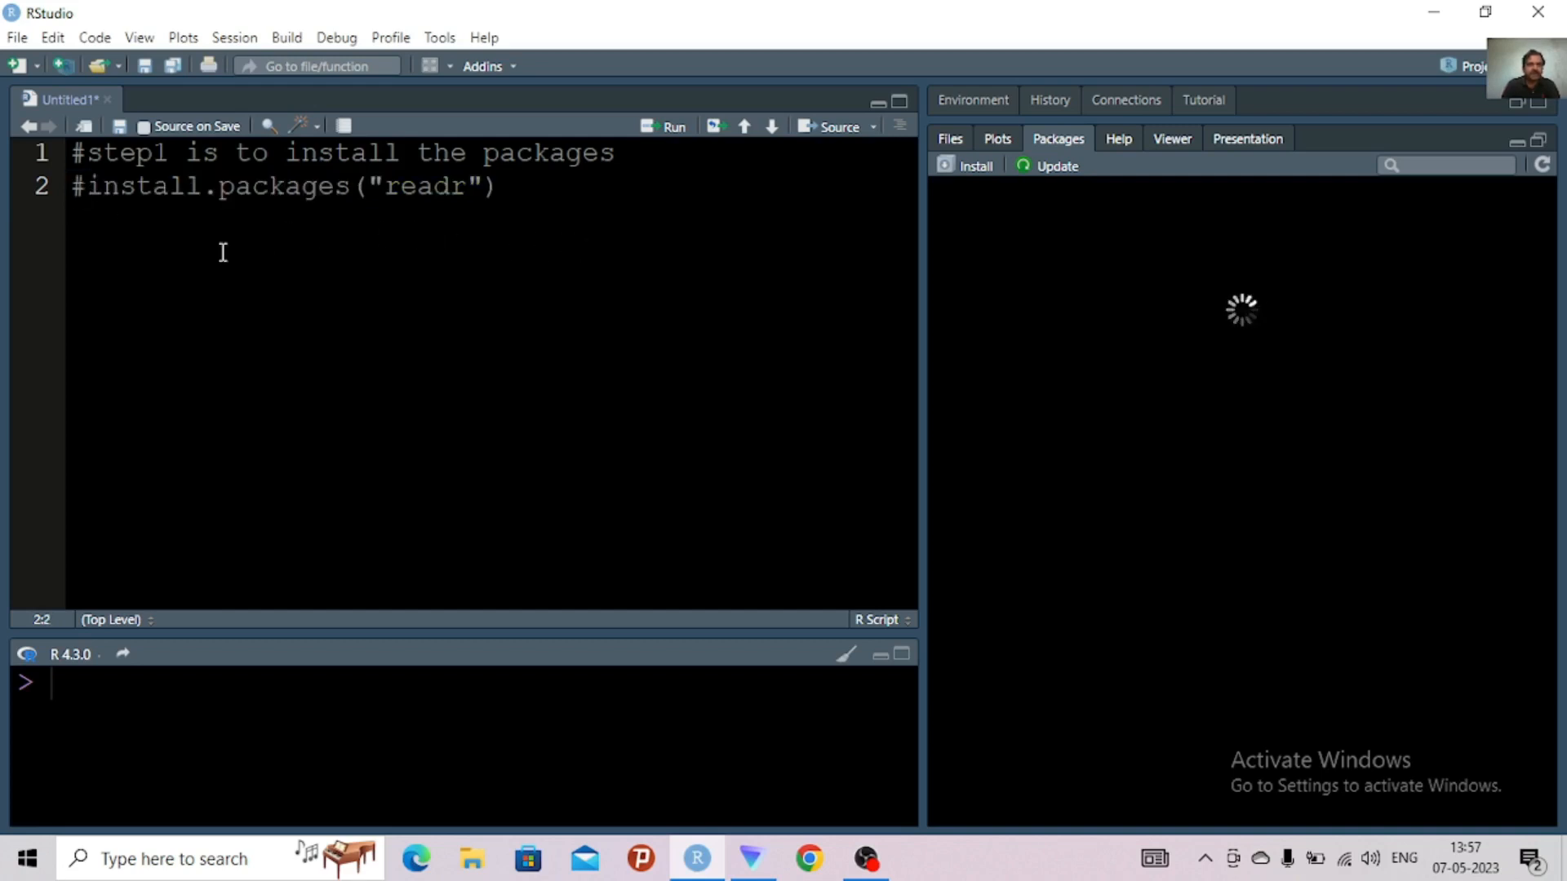
{"action": "left_click", "coordinate": [522, 203]}
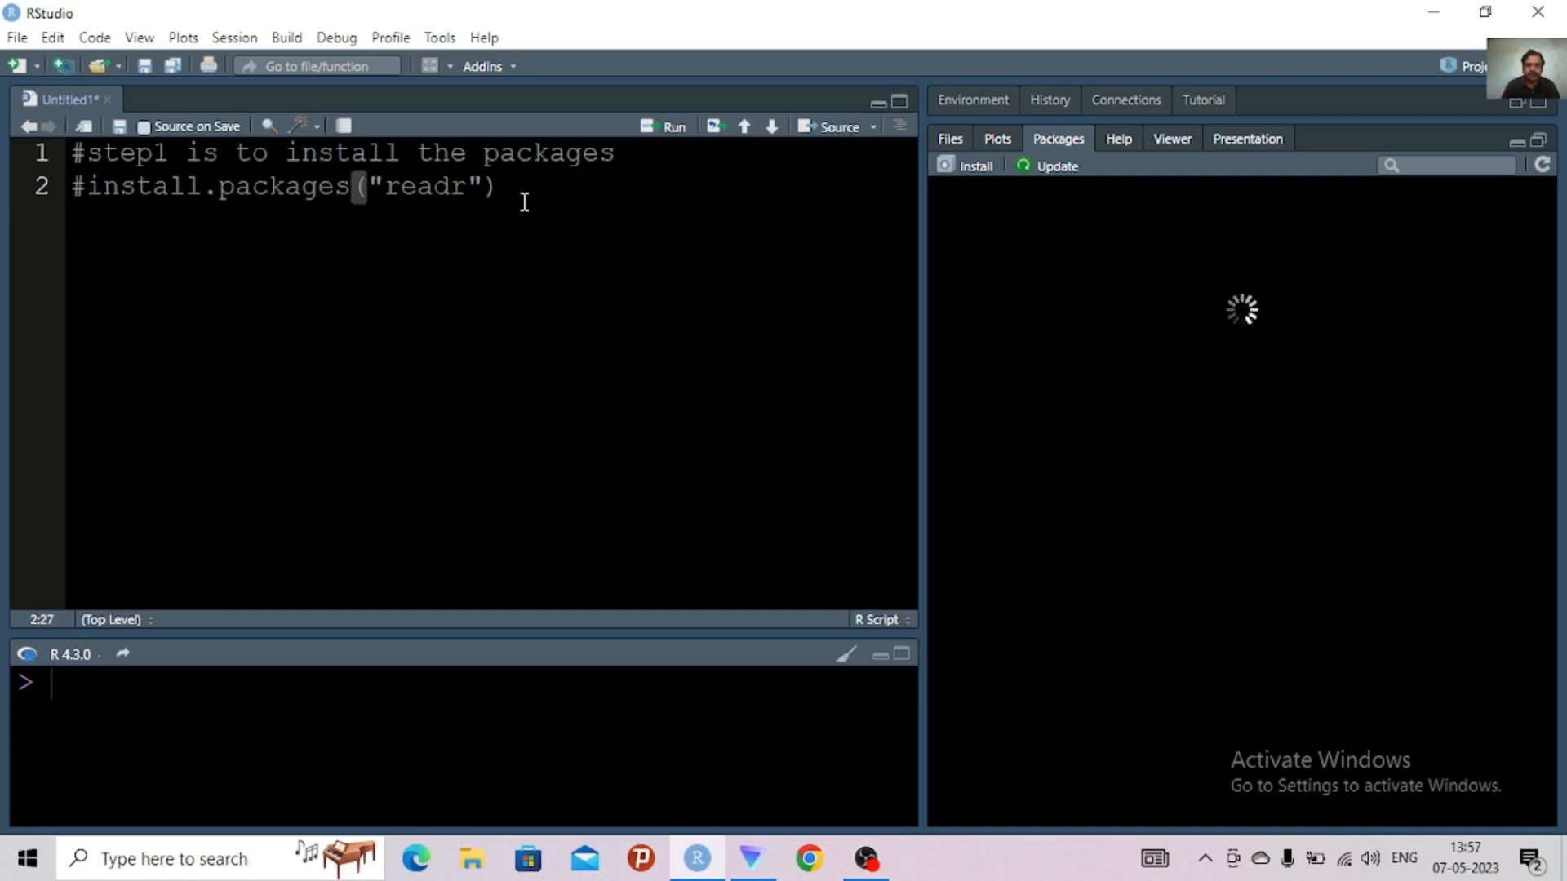
{"action": "key", "text": "Return"}
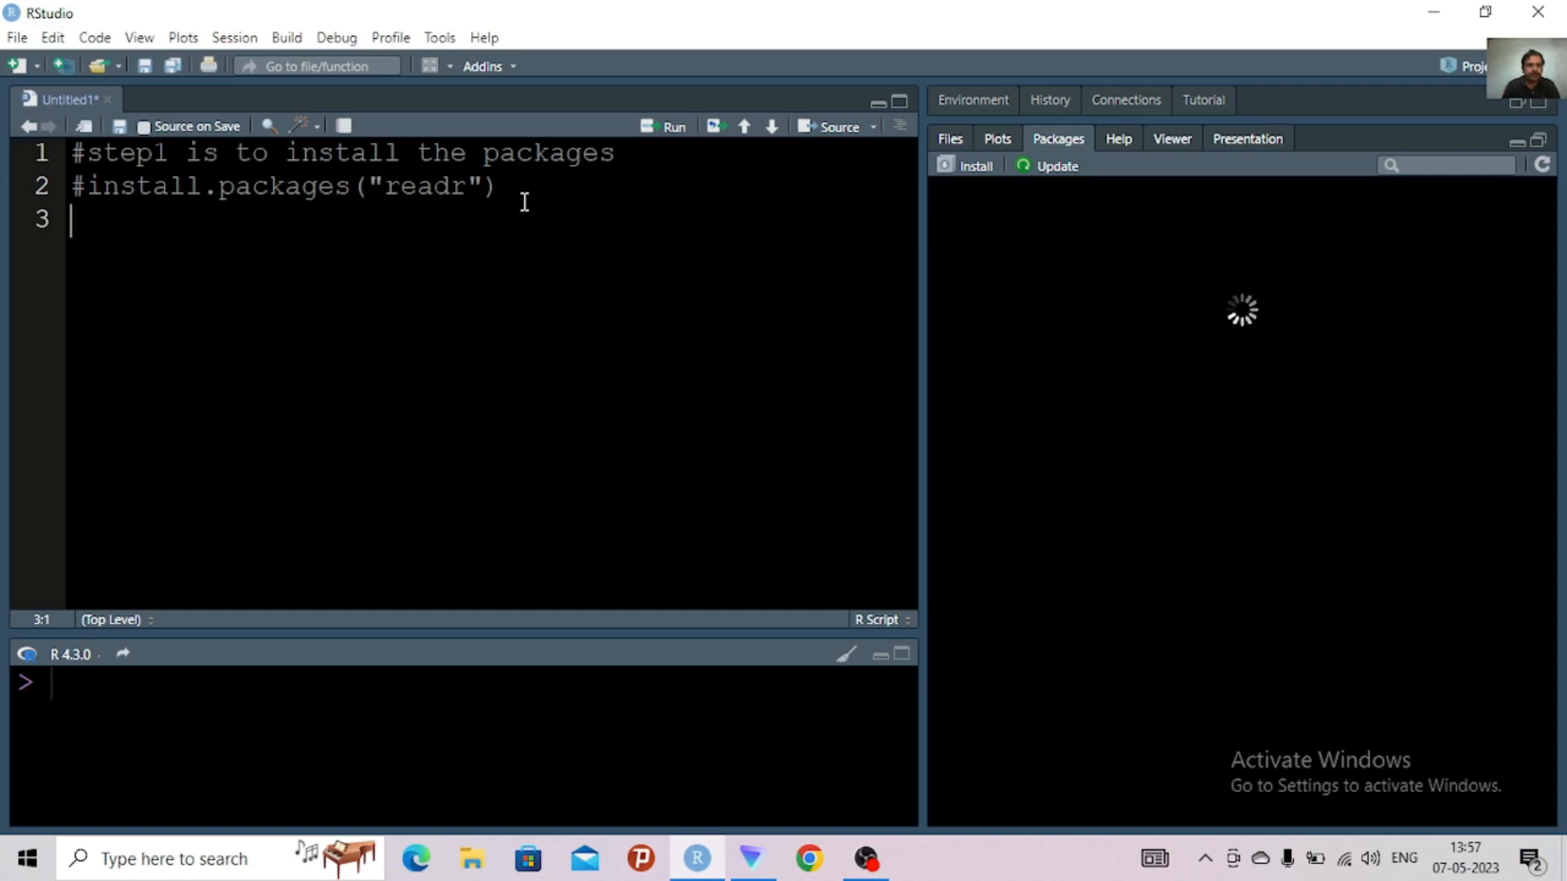
Remove the # before install.packages("readr") and join that call onto the step 1 comment, separated by " - "
{"action": "left_click", "coordinate": [93, 178]}
{"action": "key", "text": "BackSpace"}
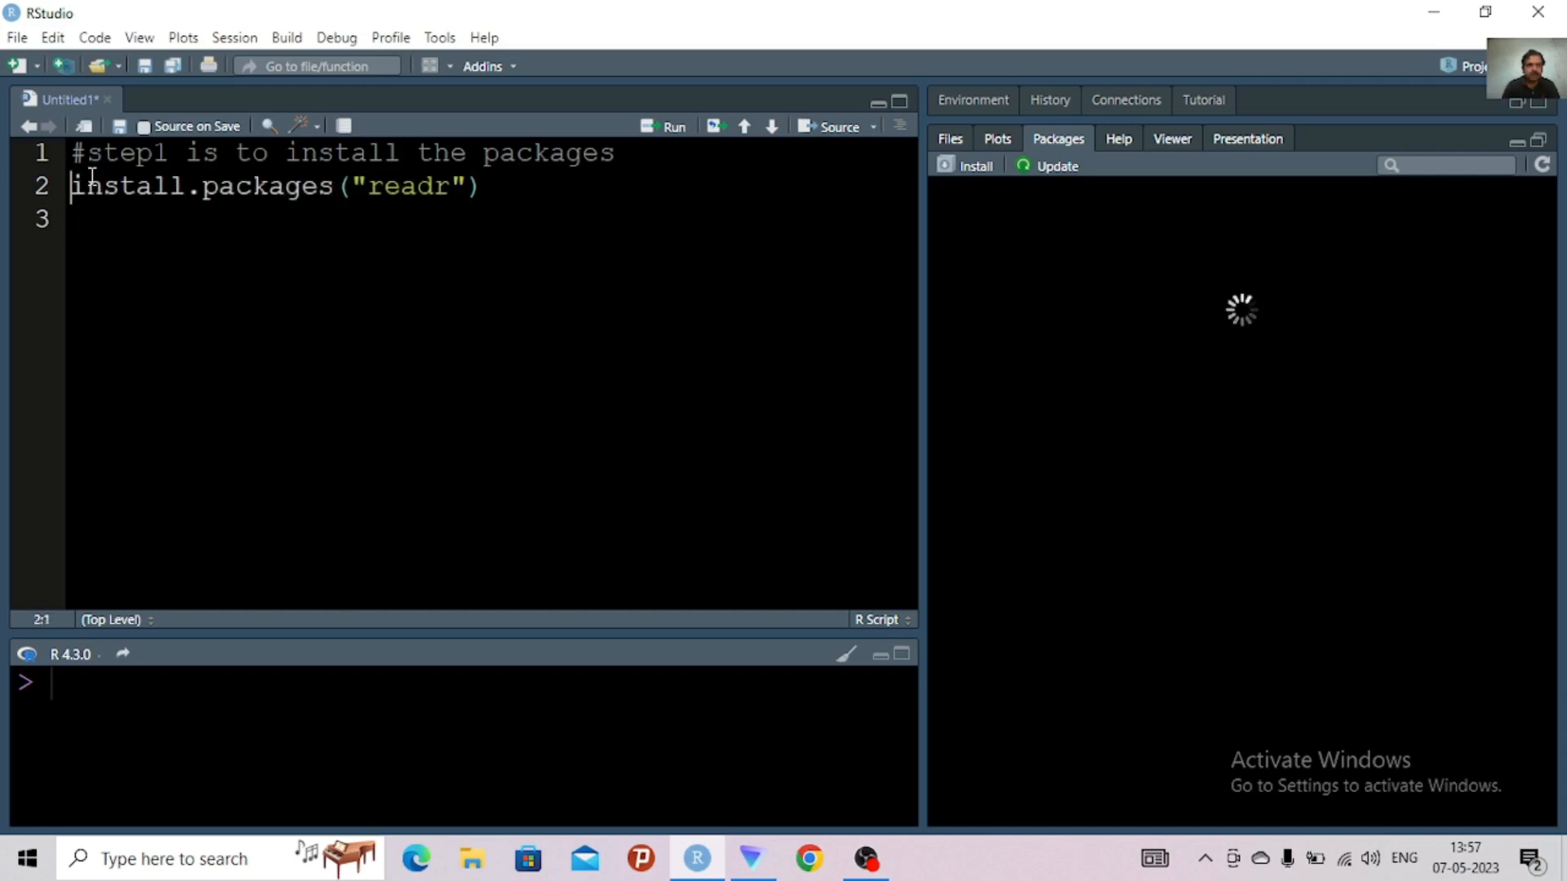
{"action": "key", "text": "BackSpace"}
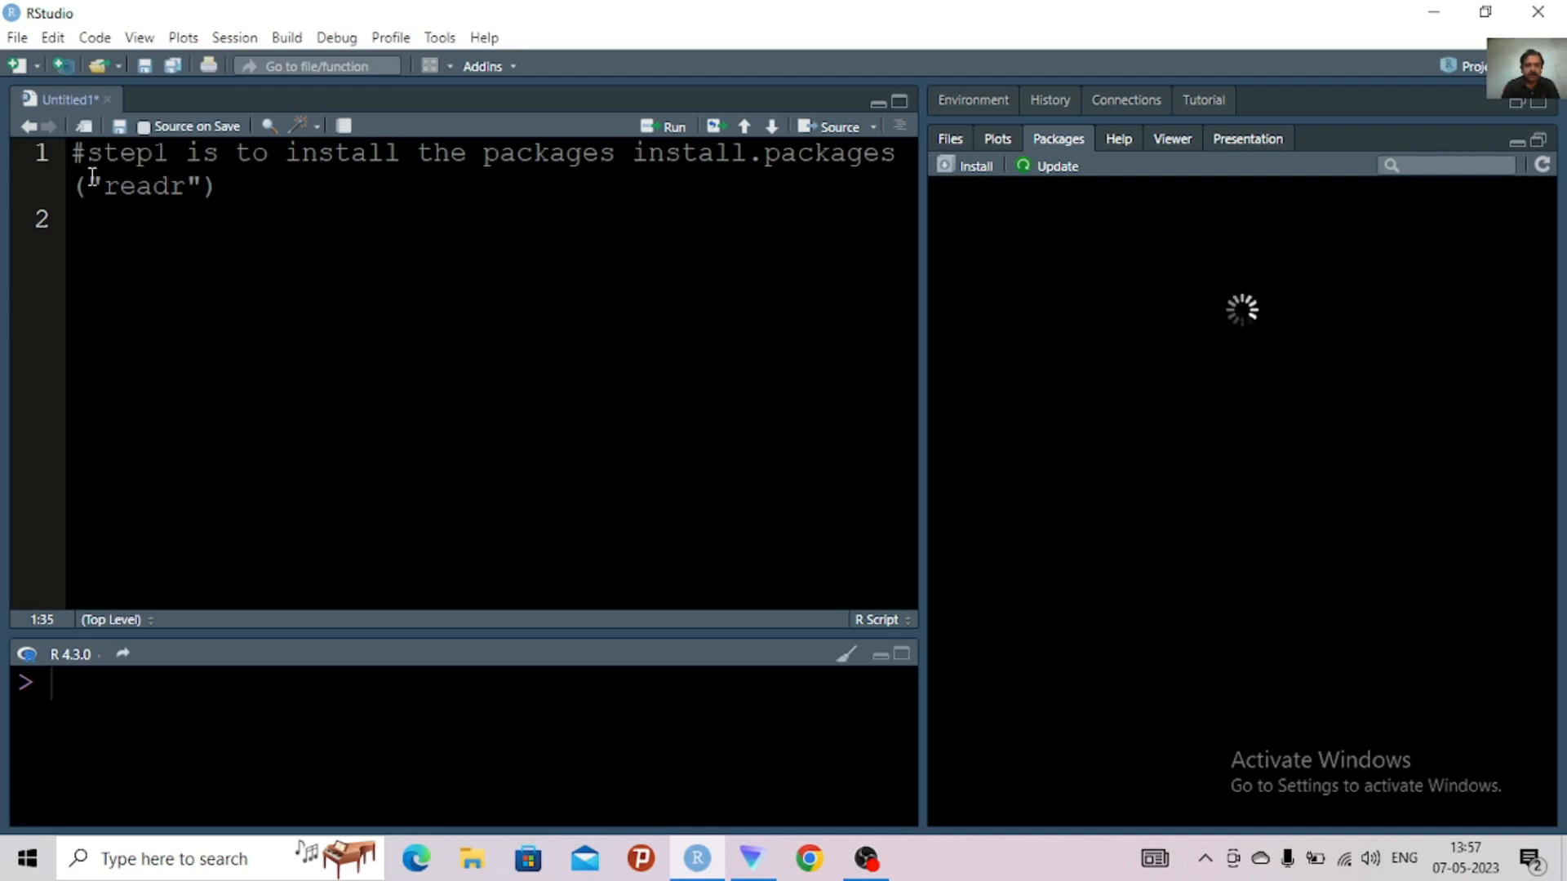
{"action": "type", "text": "-"}
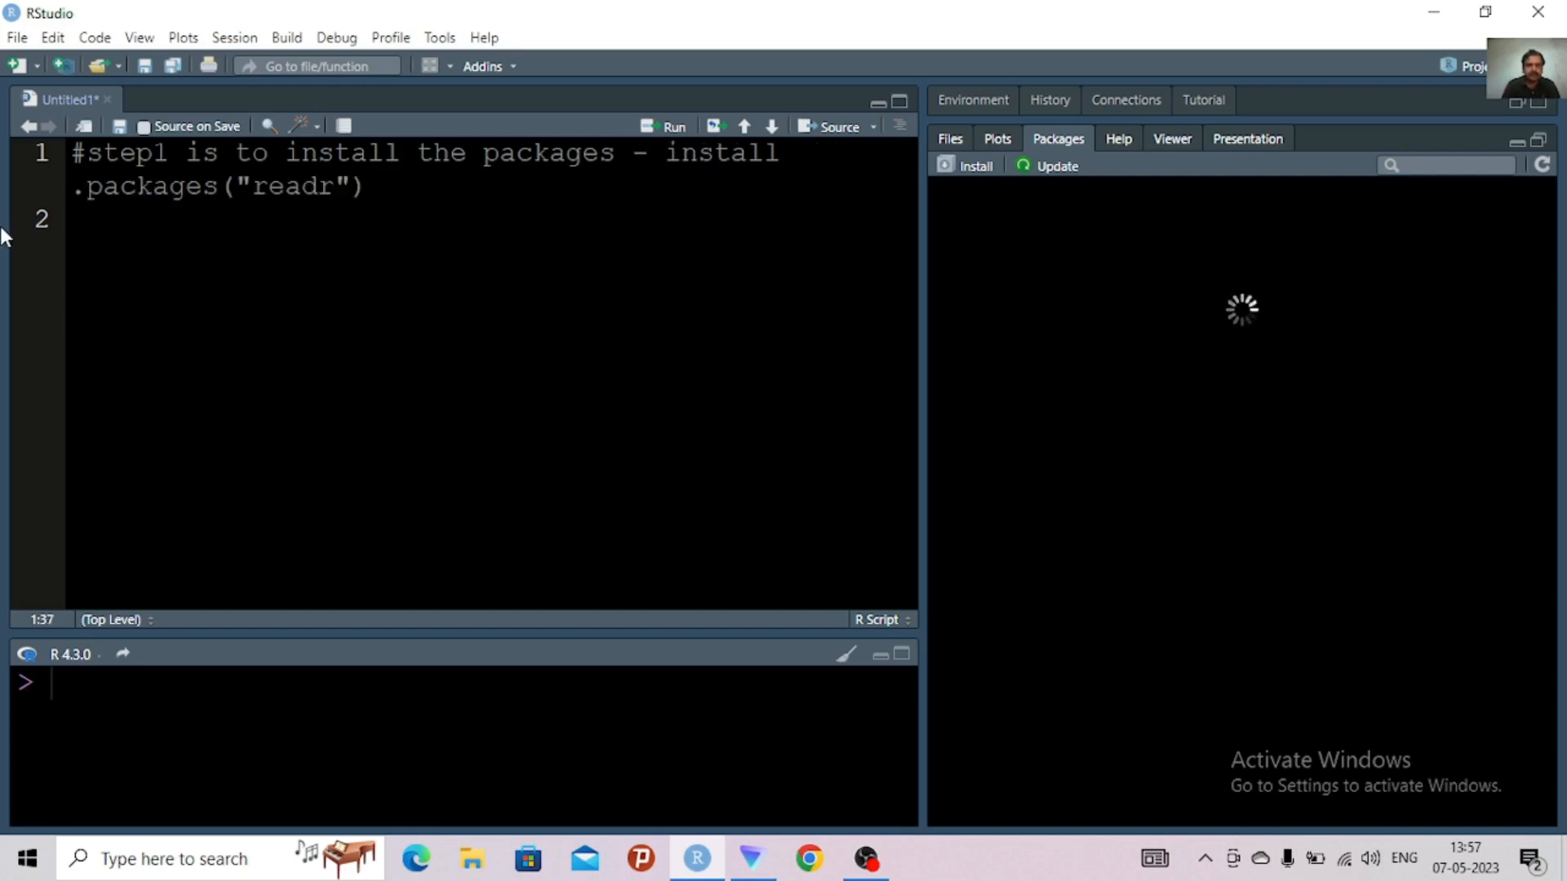
{"action": "key", "text": "Return"}
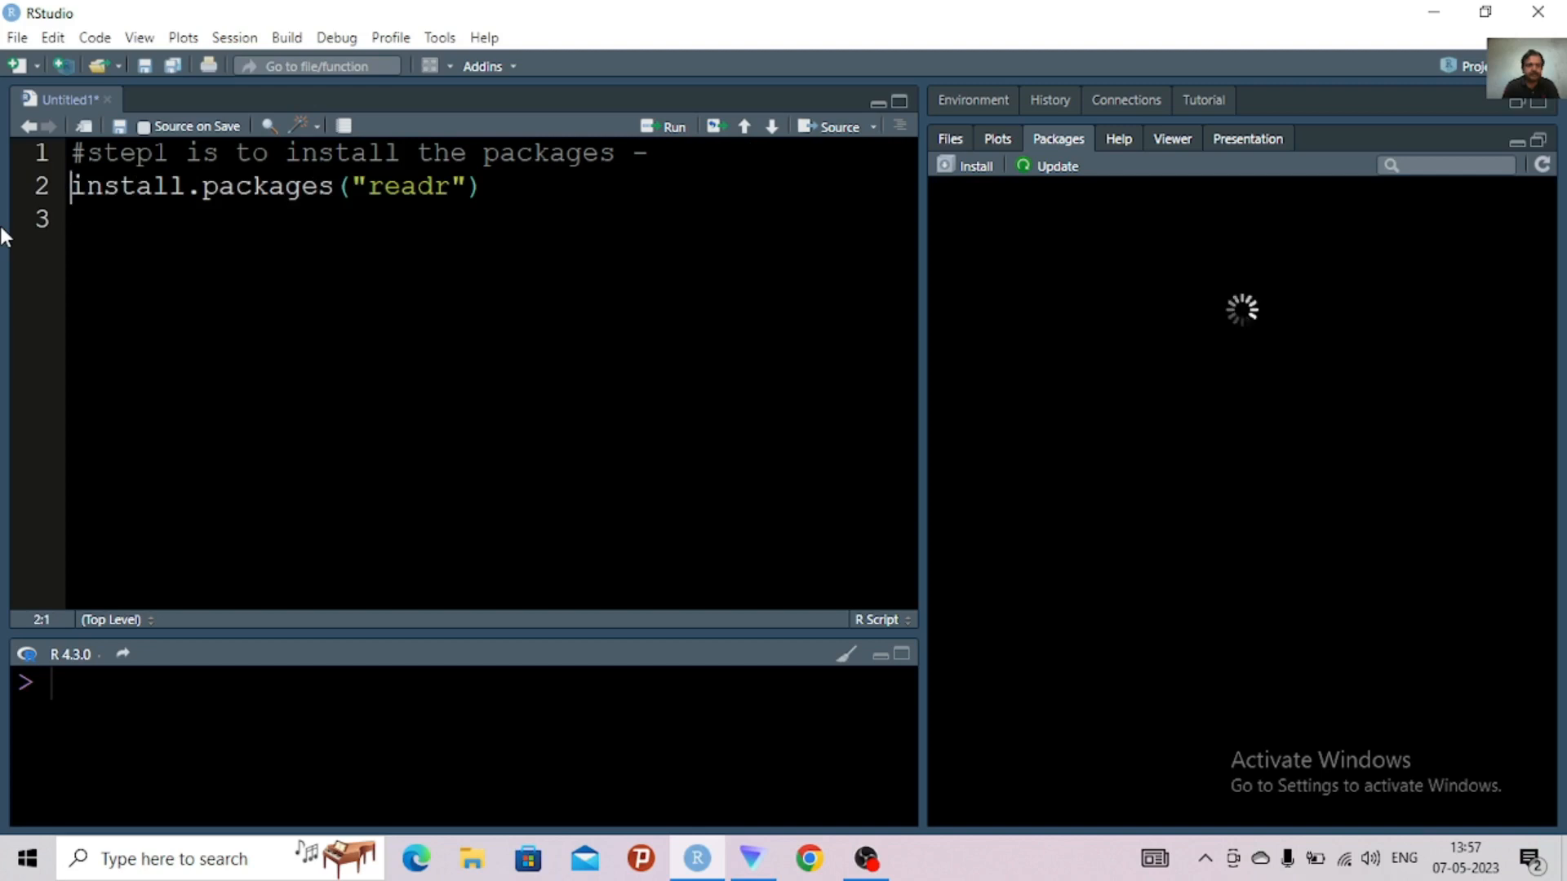
{"action": "key", "text": "BackSpace"}
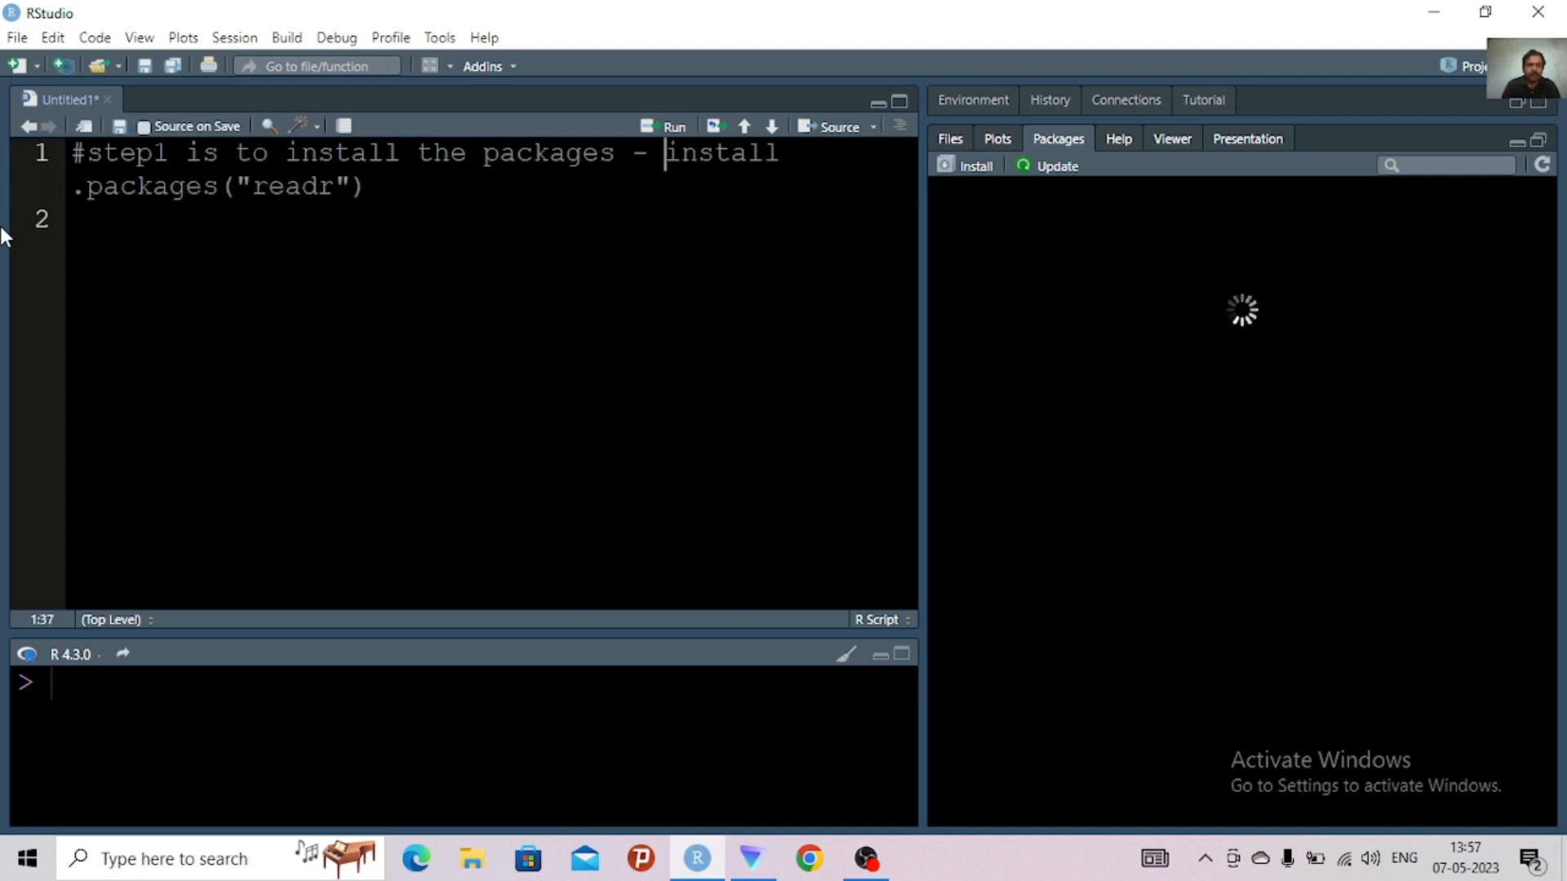
Write the comment "#call the libraries" on line 2 of the script
{"action": "left_click", "coordinate": [104, 220]}
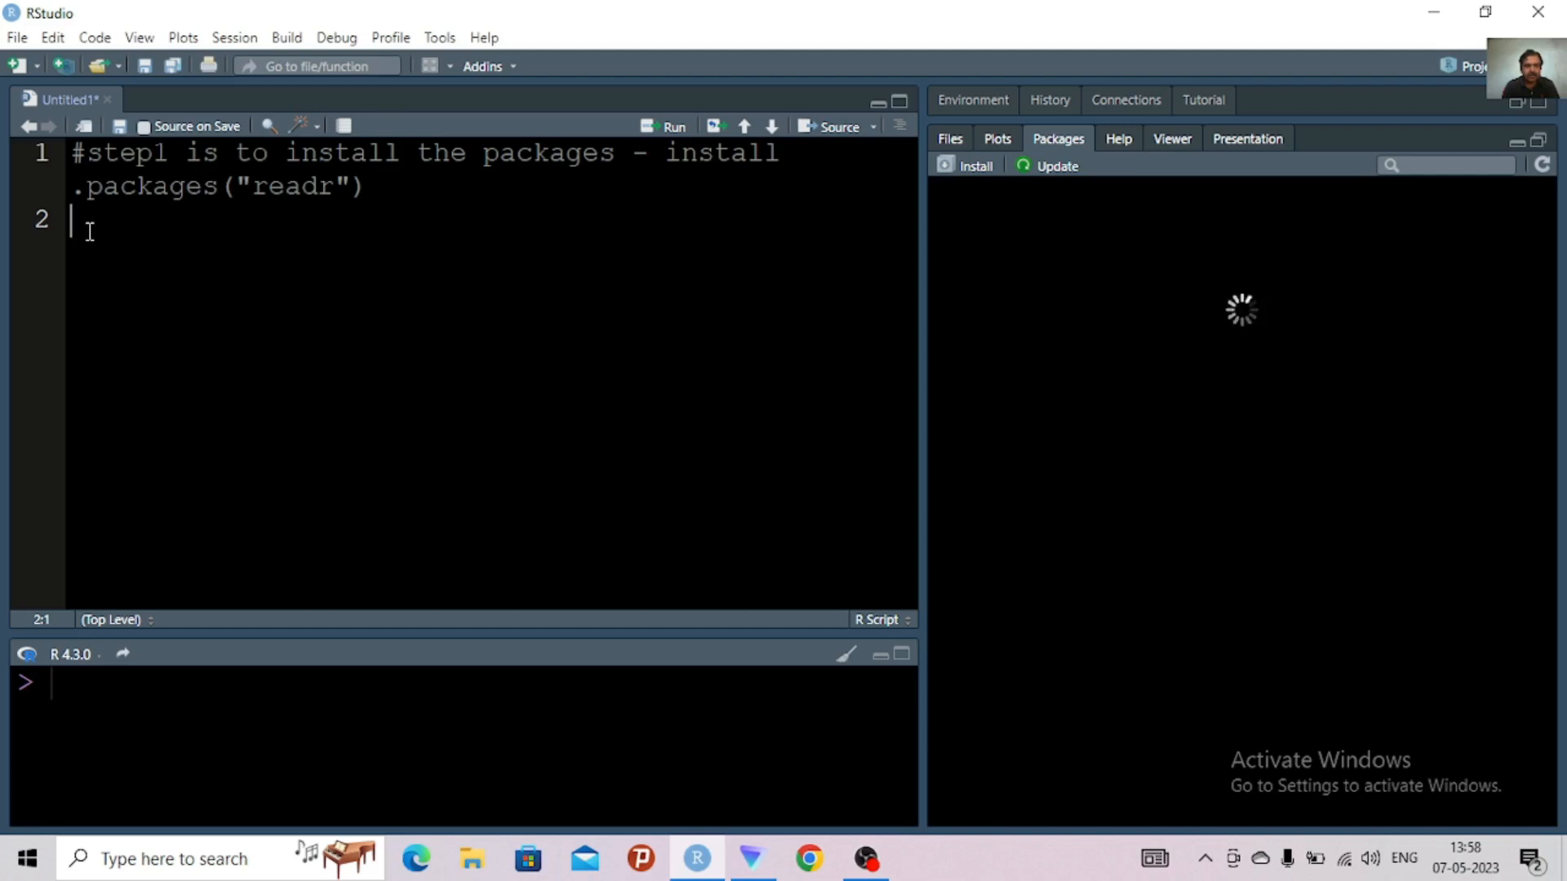
{"action": "type", "text": "c"}
{"action": "type", "text": "all the "}
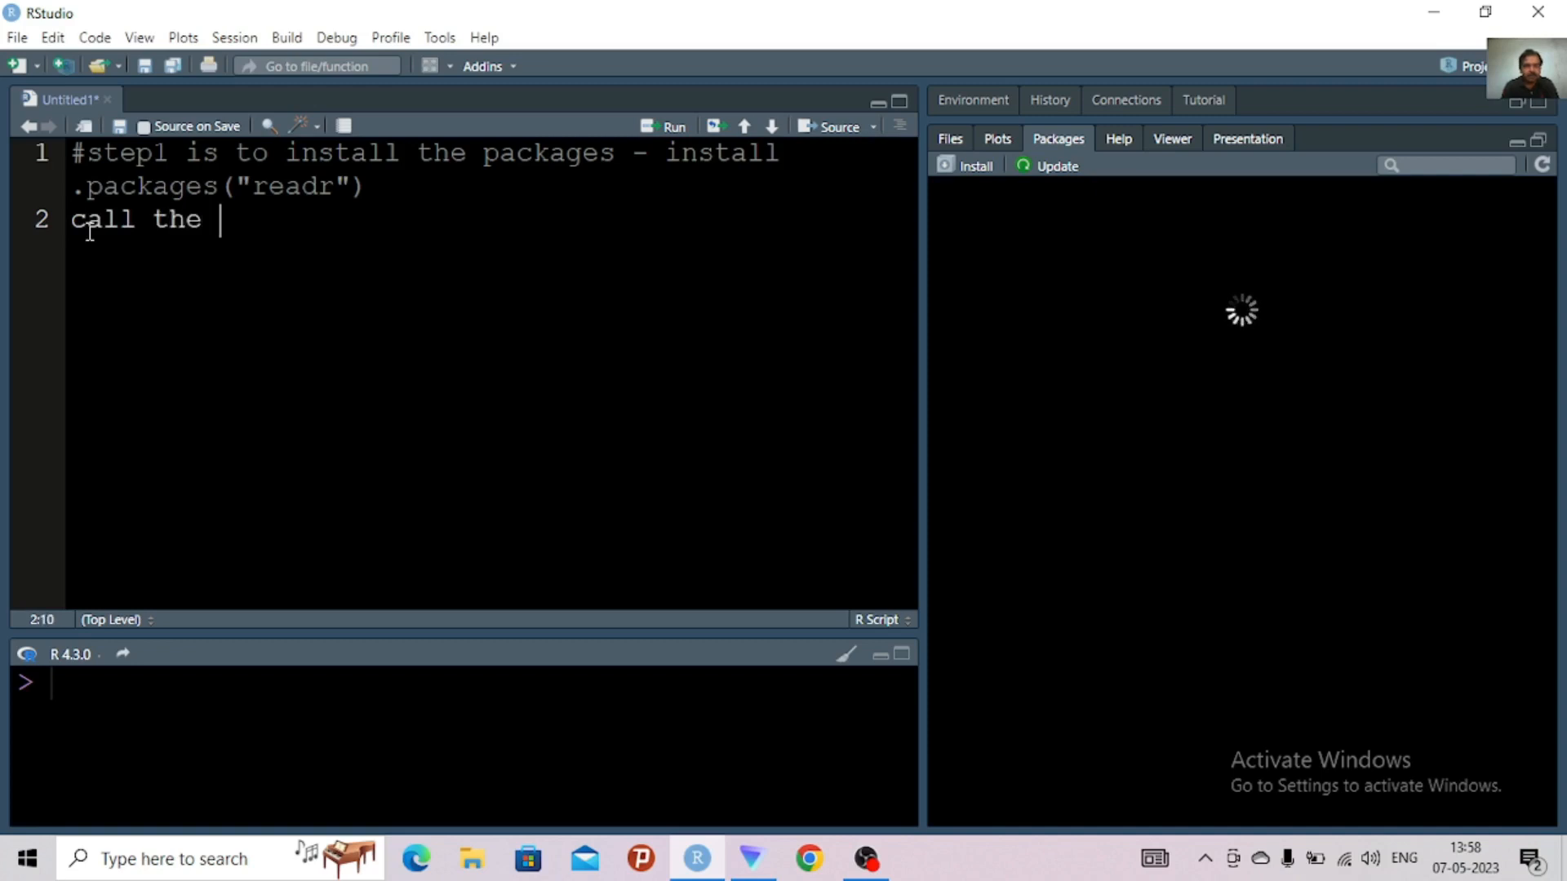
{"action": "type", "text": "li"}
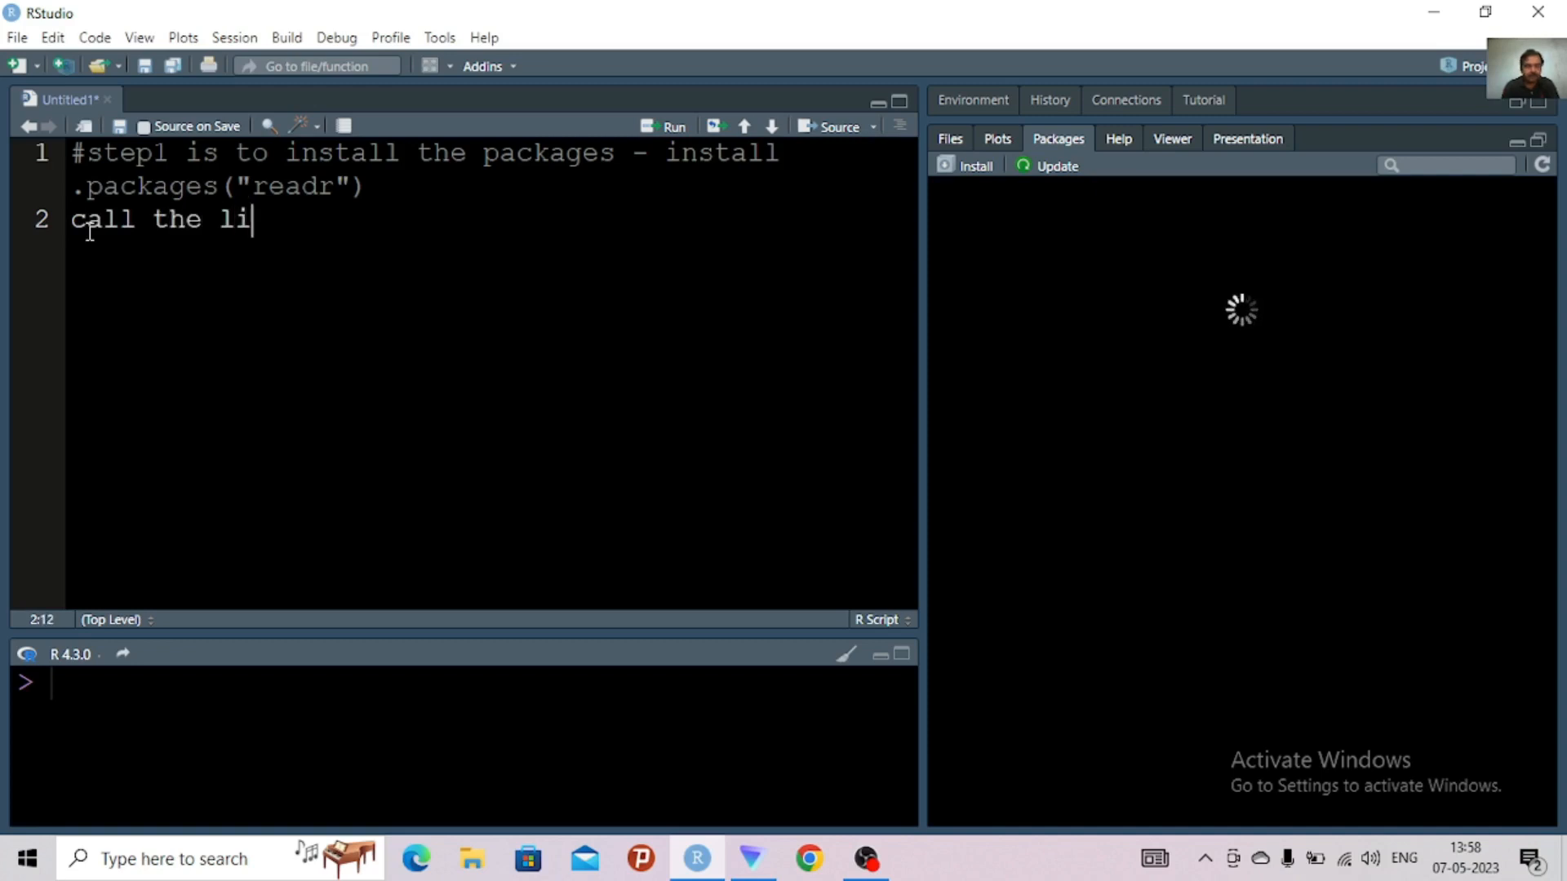
{"action": "type", "text": "braries"}
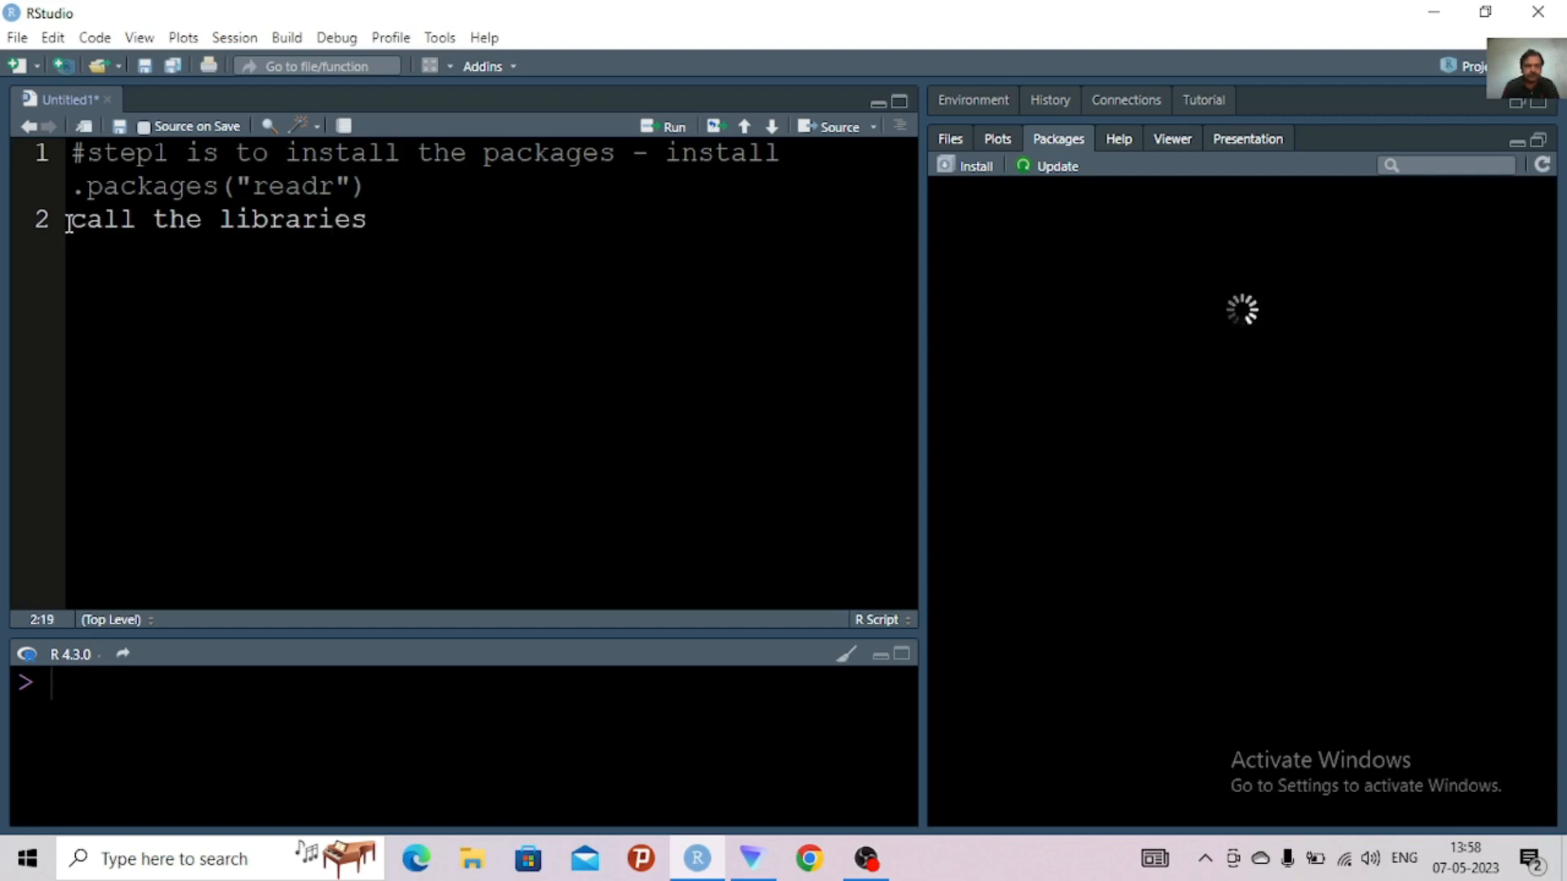
{"action": "left_click", "coordinate": [70, 224]}
{"action": "type", "text": "#"}
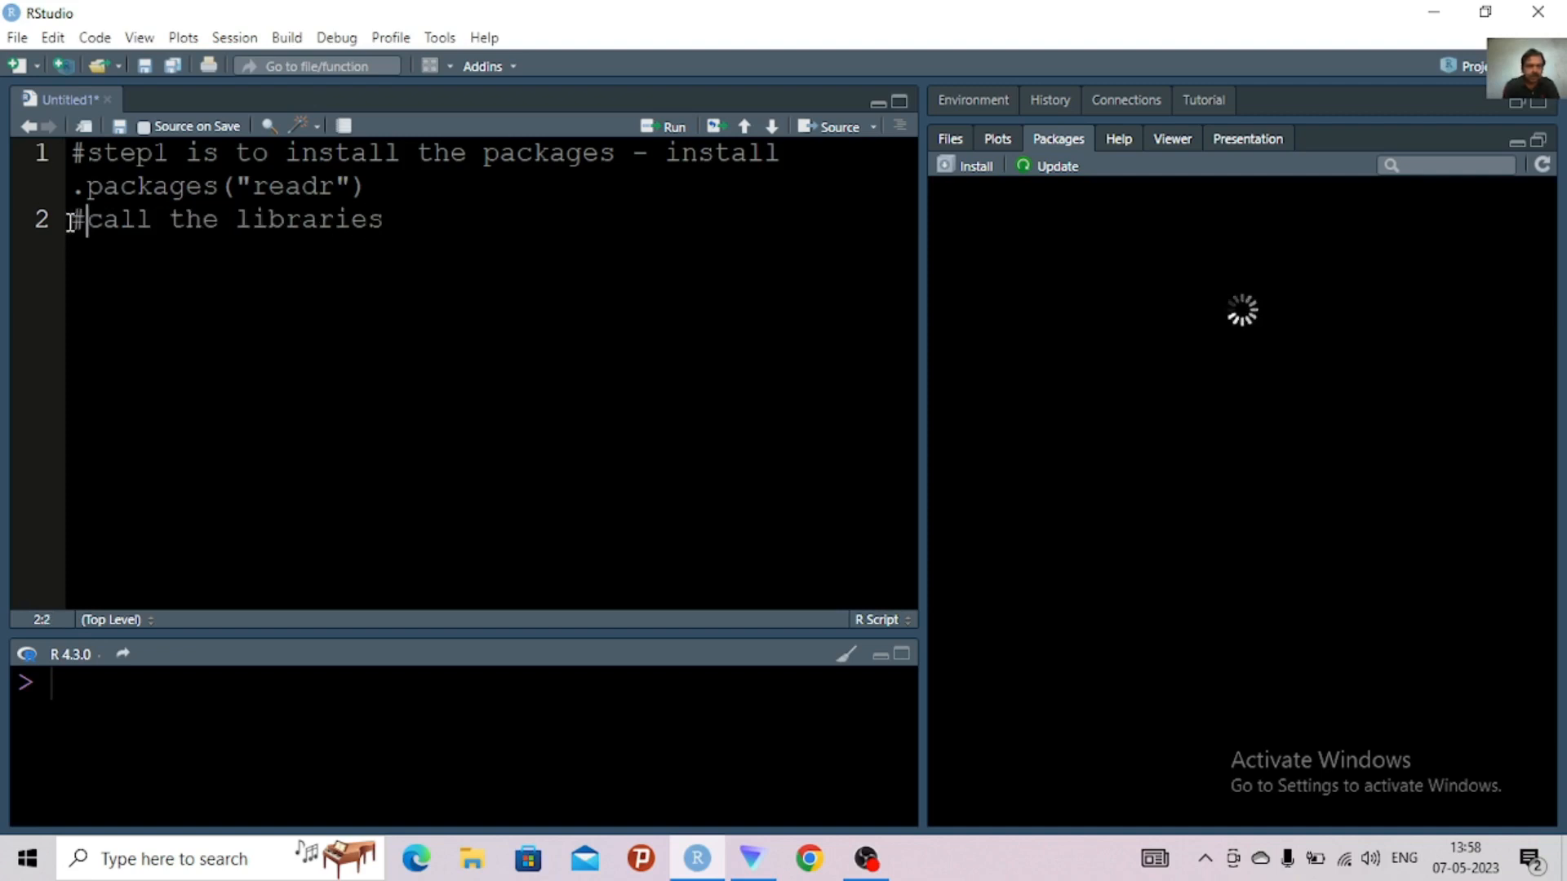
Add library(readr) on line 3, below the libraries comment
{"action": "left_click", "coordinate": [401, 227]}
{"action": "key", "text": "Return"}
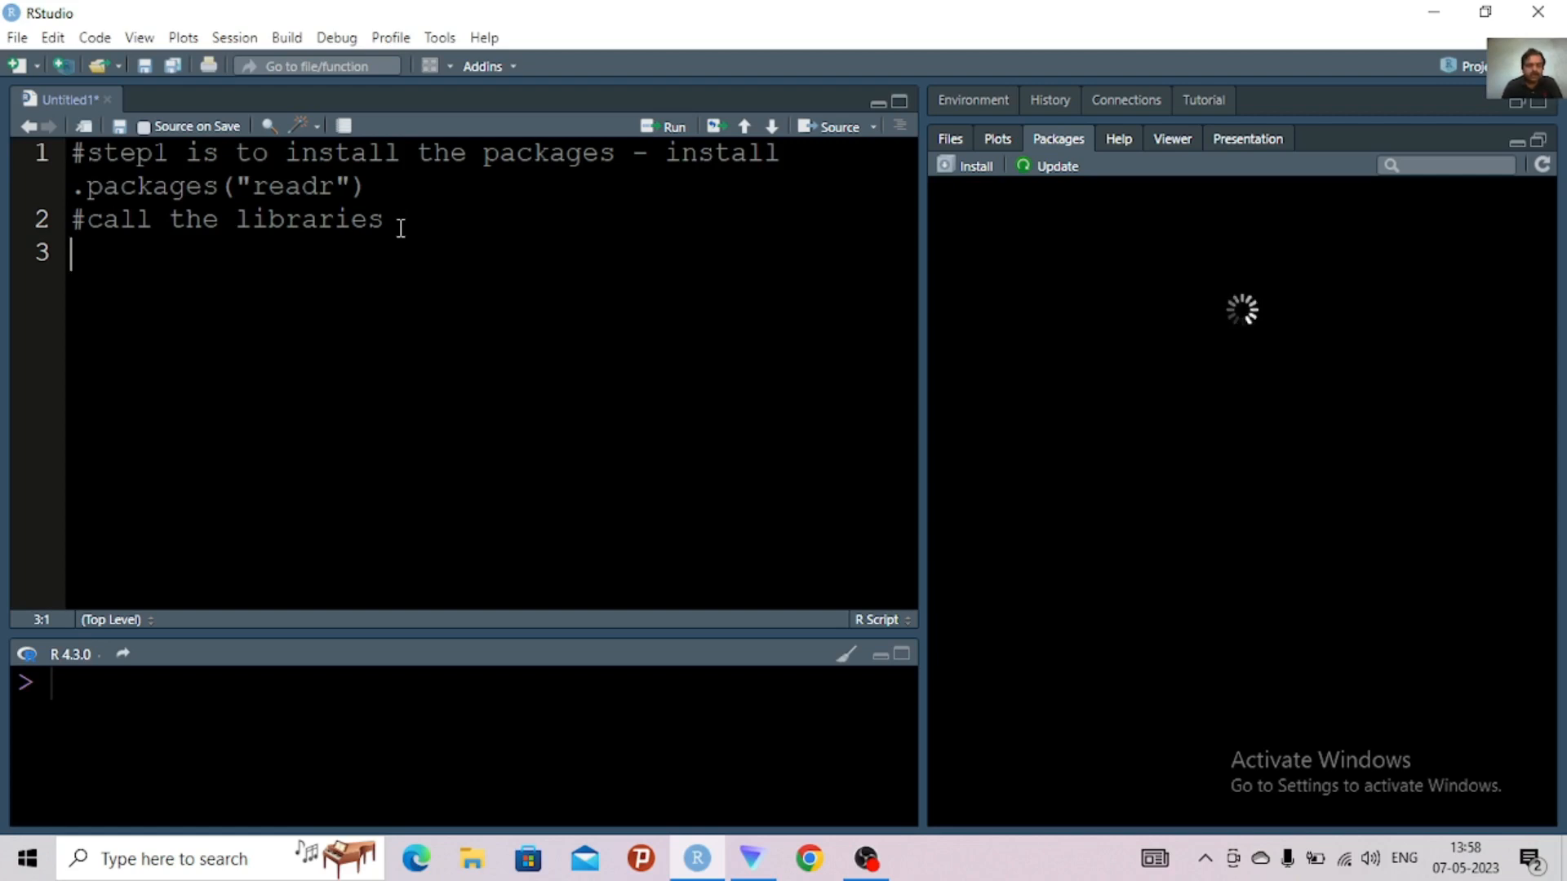
{"action": "type", "text": "li"}
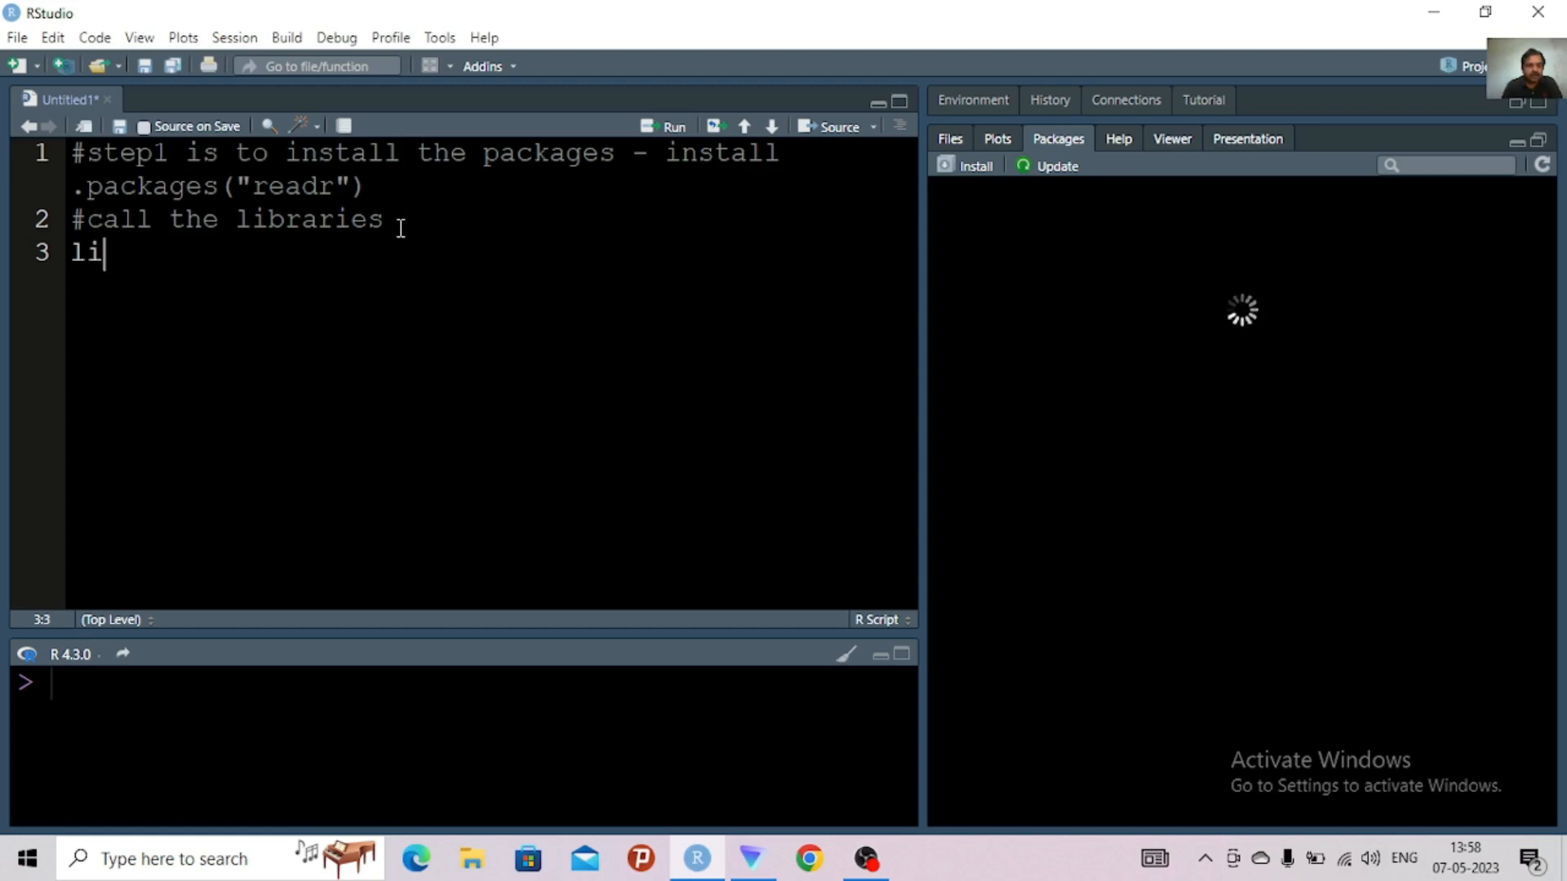
{"action": "type", "text": "brary"}
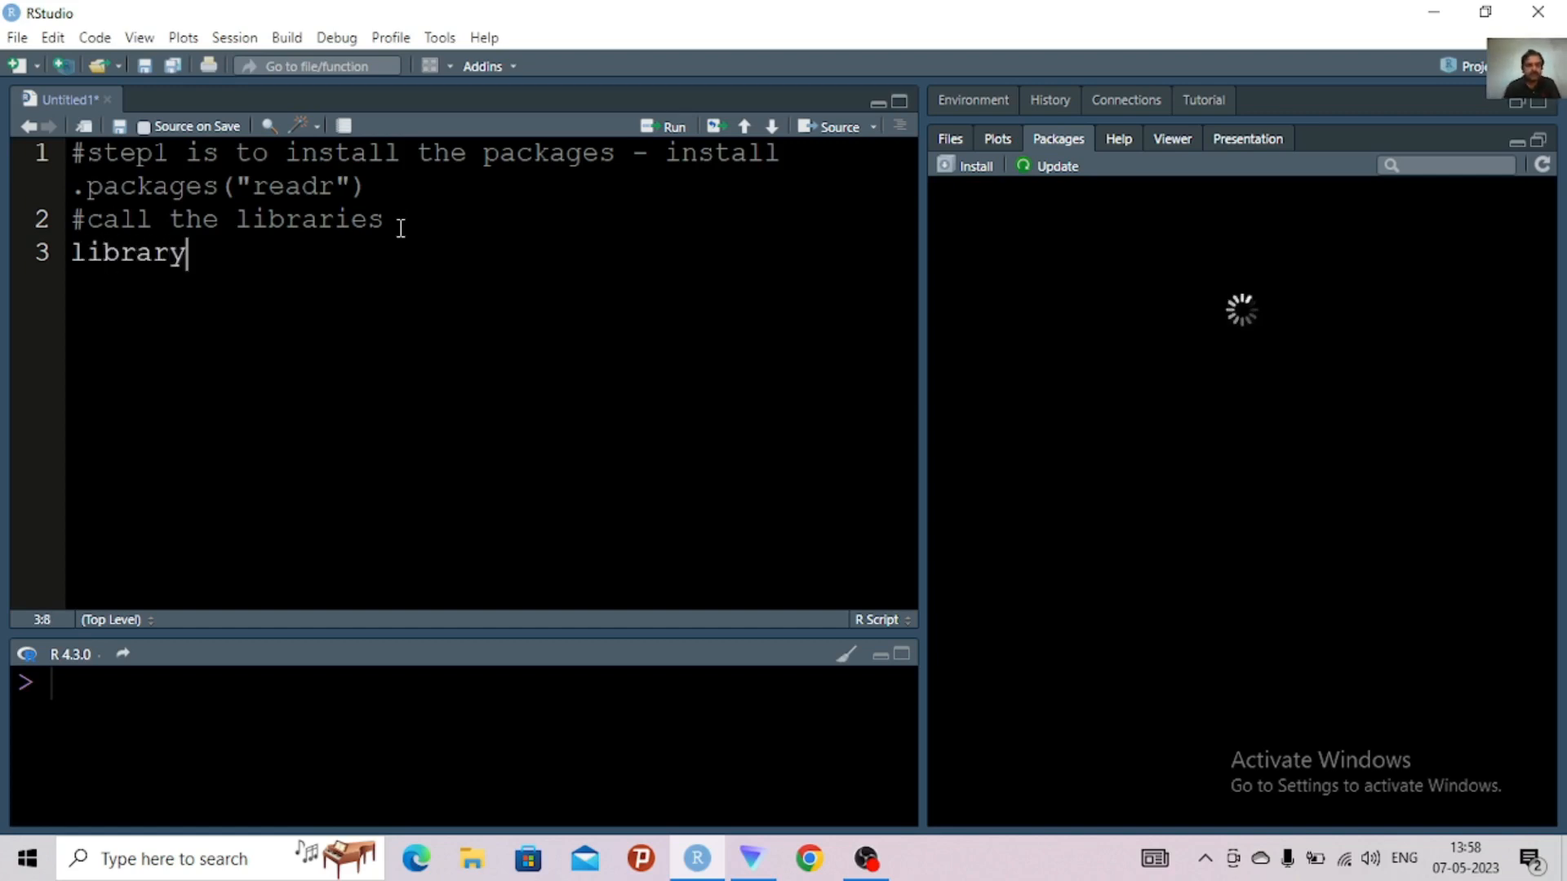
{"action": "type", "text": "("}
{"action": "type", "text": "read"}
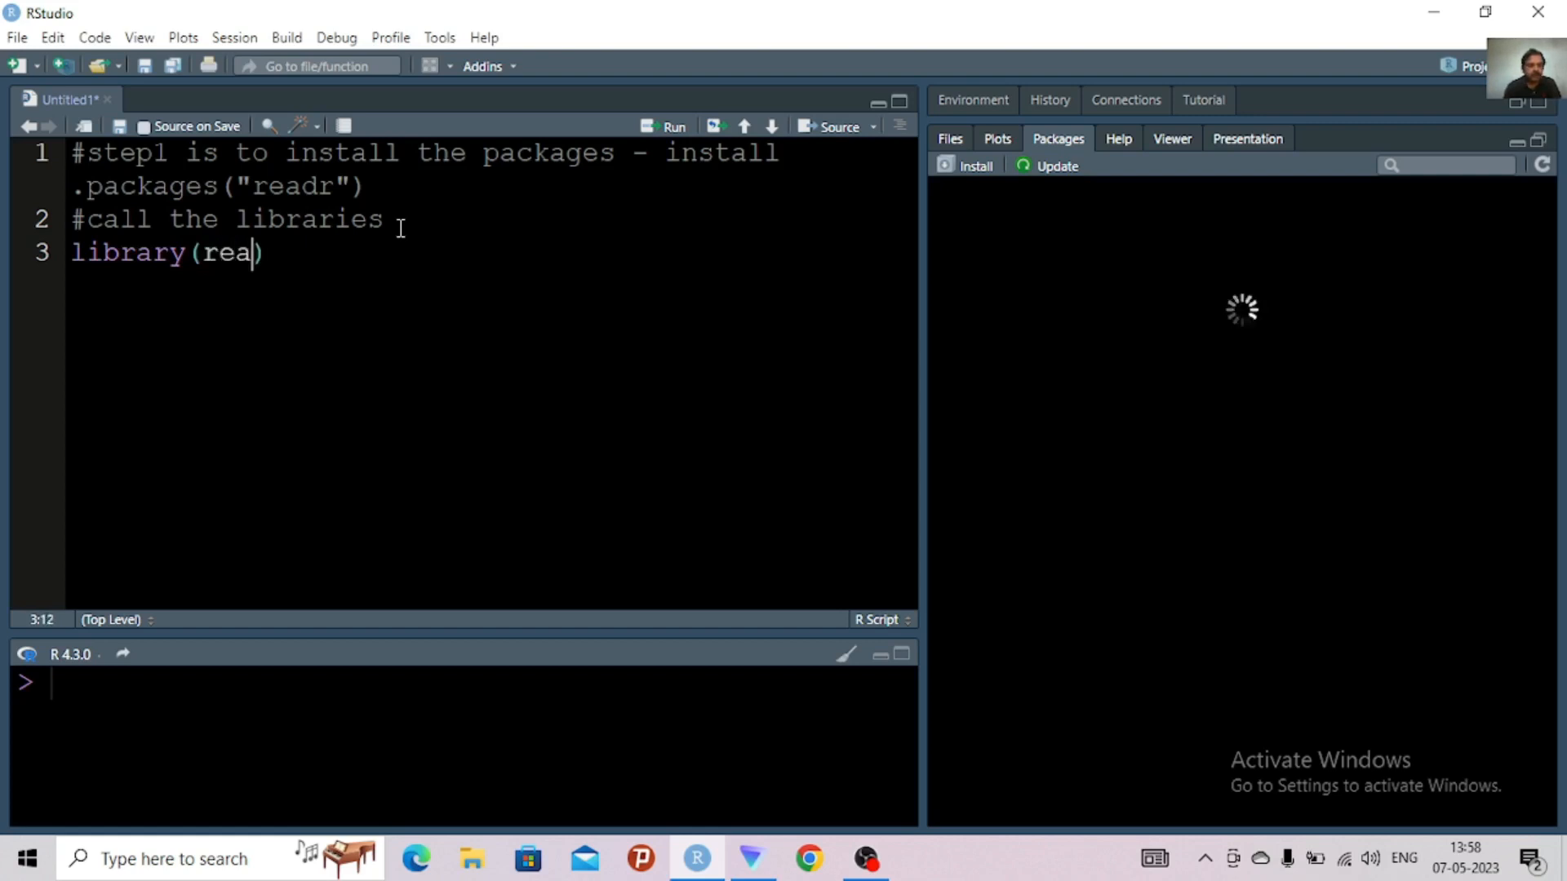
{"action": "type", "text": "r)"}
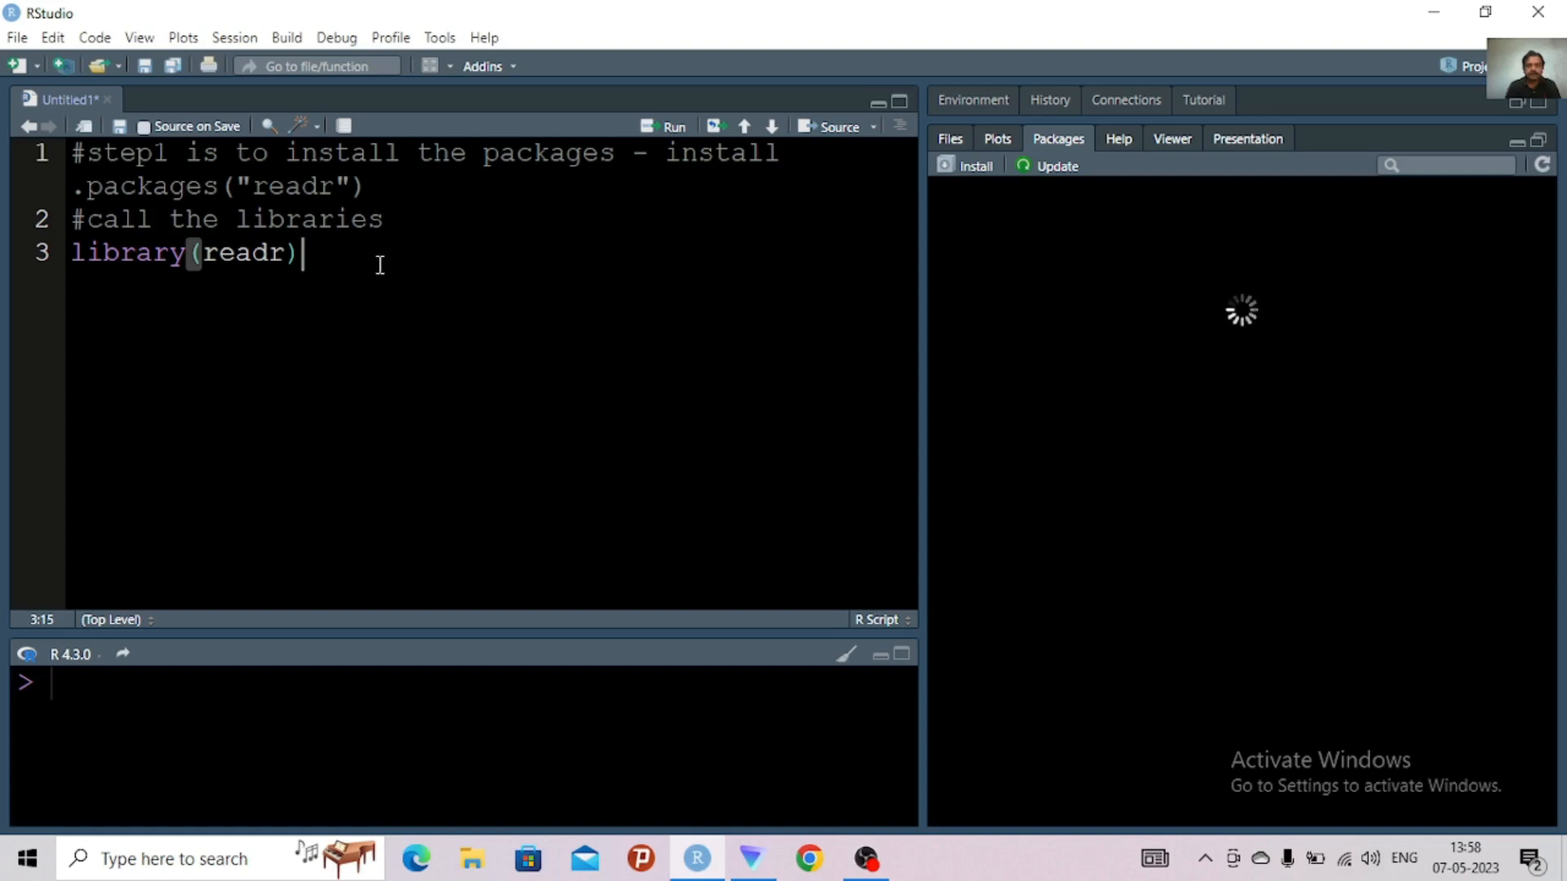
Add library(dplyr) on line 4, below the readr library call
{"action": "key", "text": "Return"}
{"action": "type", "text": "l"}
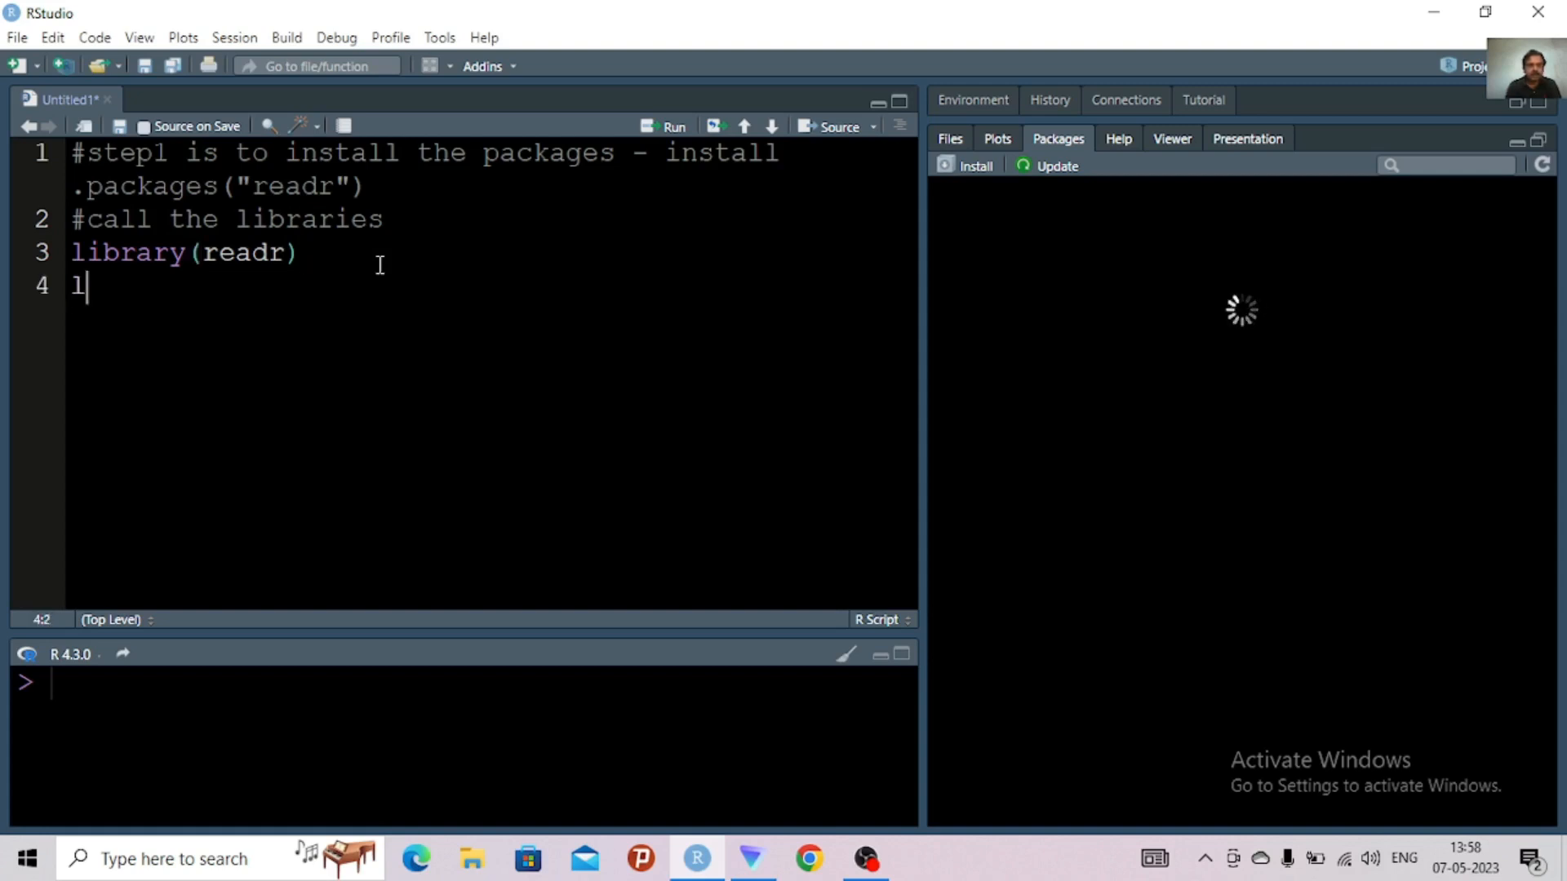
{"action": "type", "text": "ibrary"}
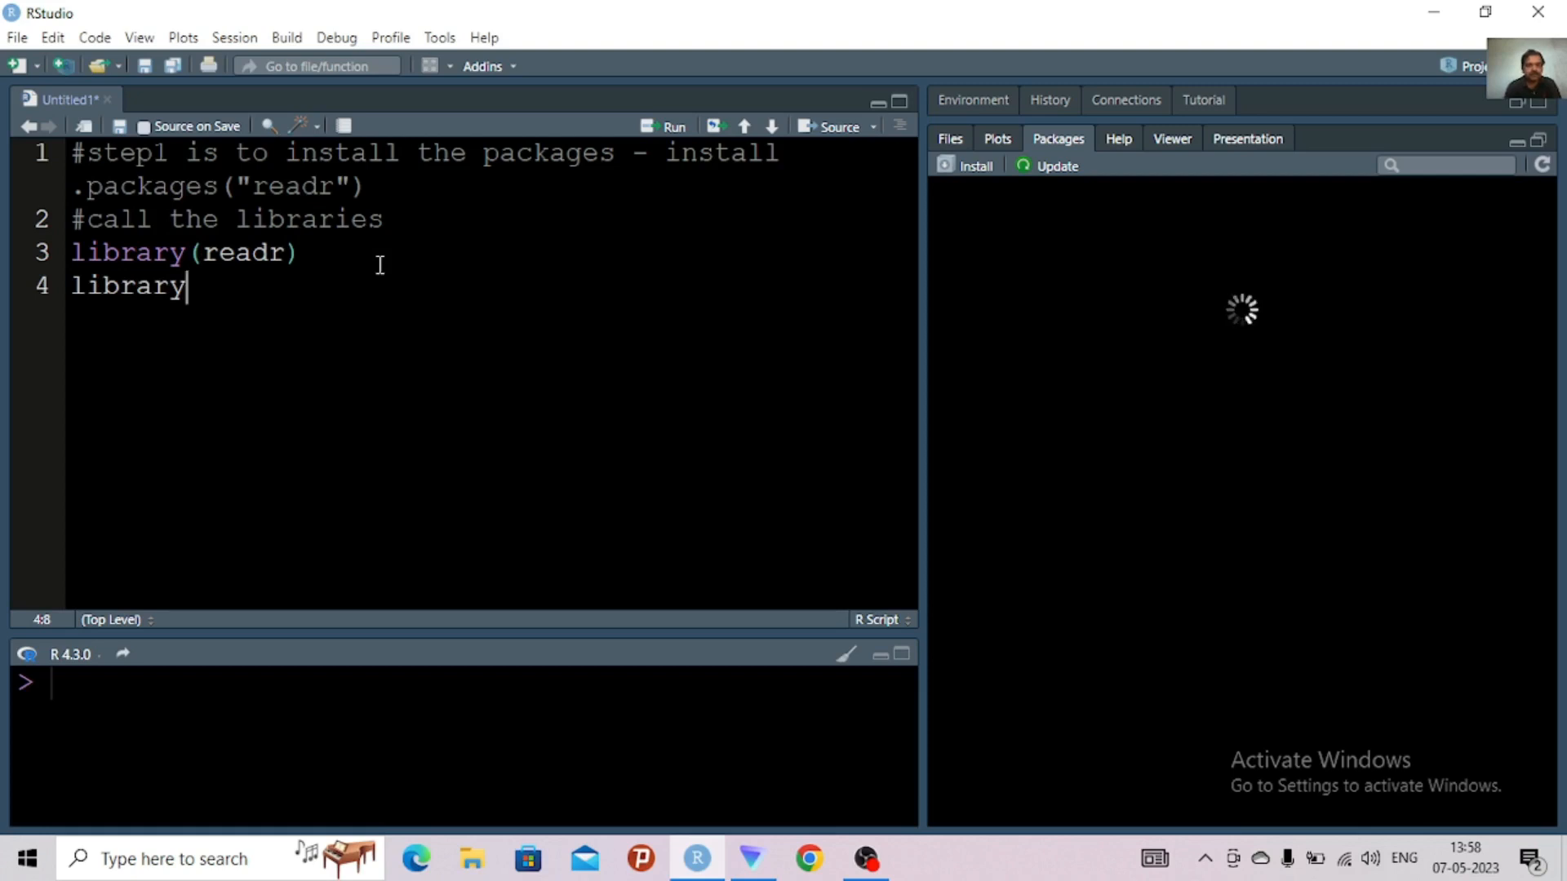
{"action": "type", "text": "(d"}
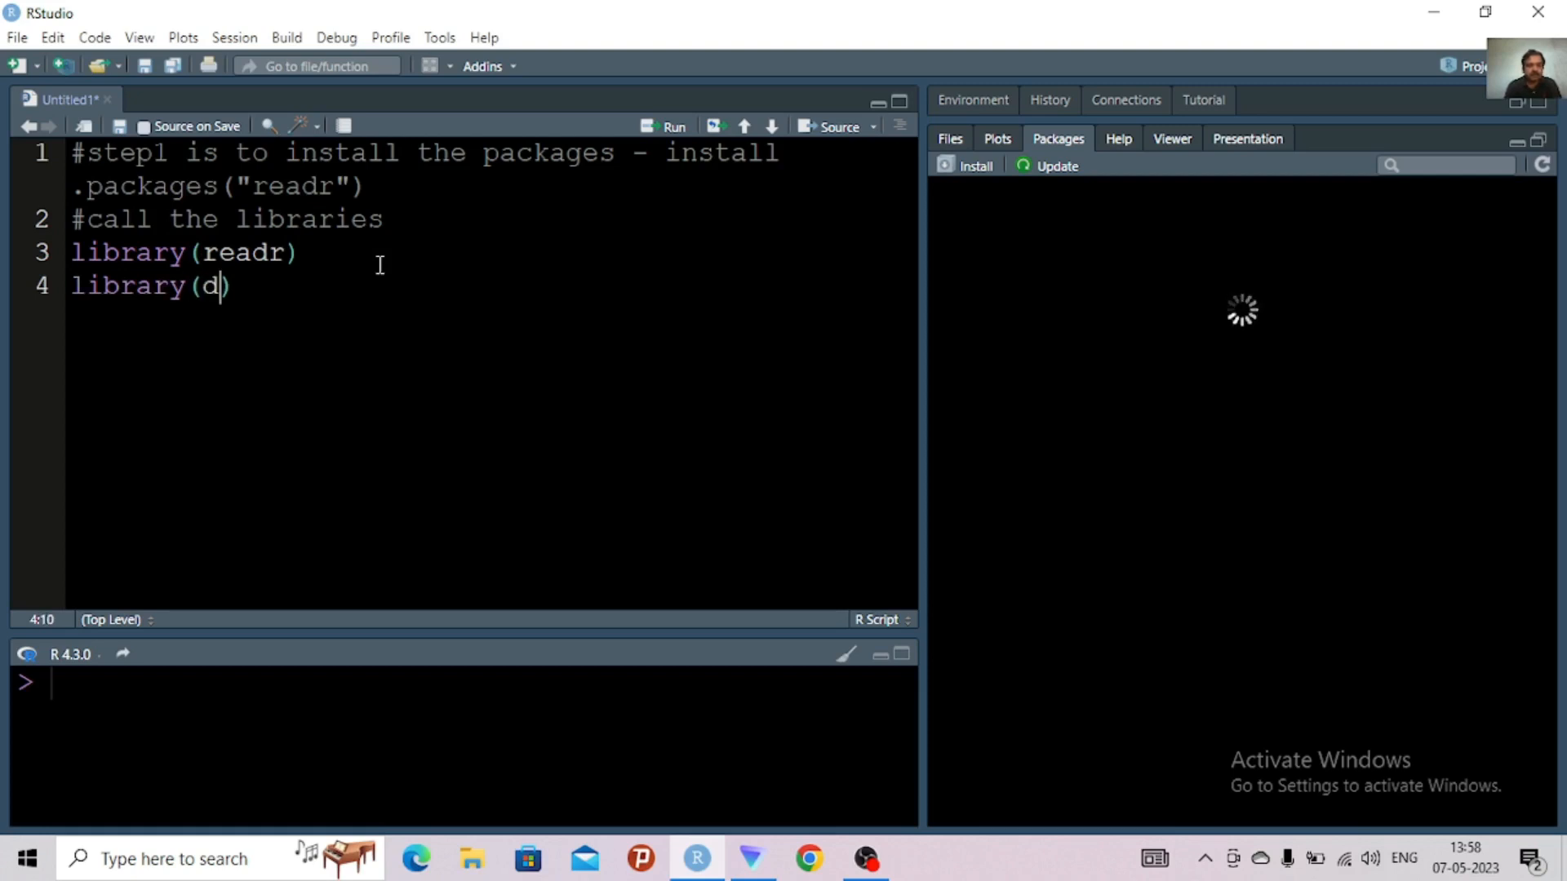
{"action": "type", "text": "plyr"}
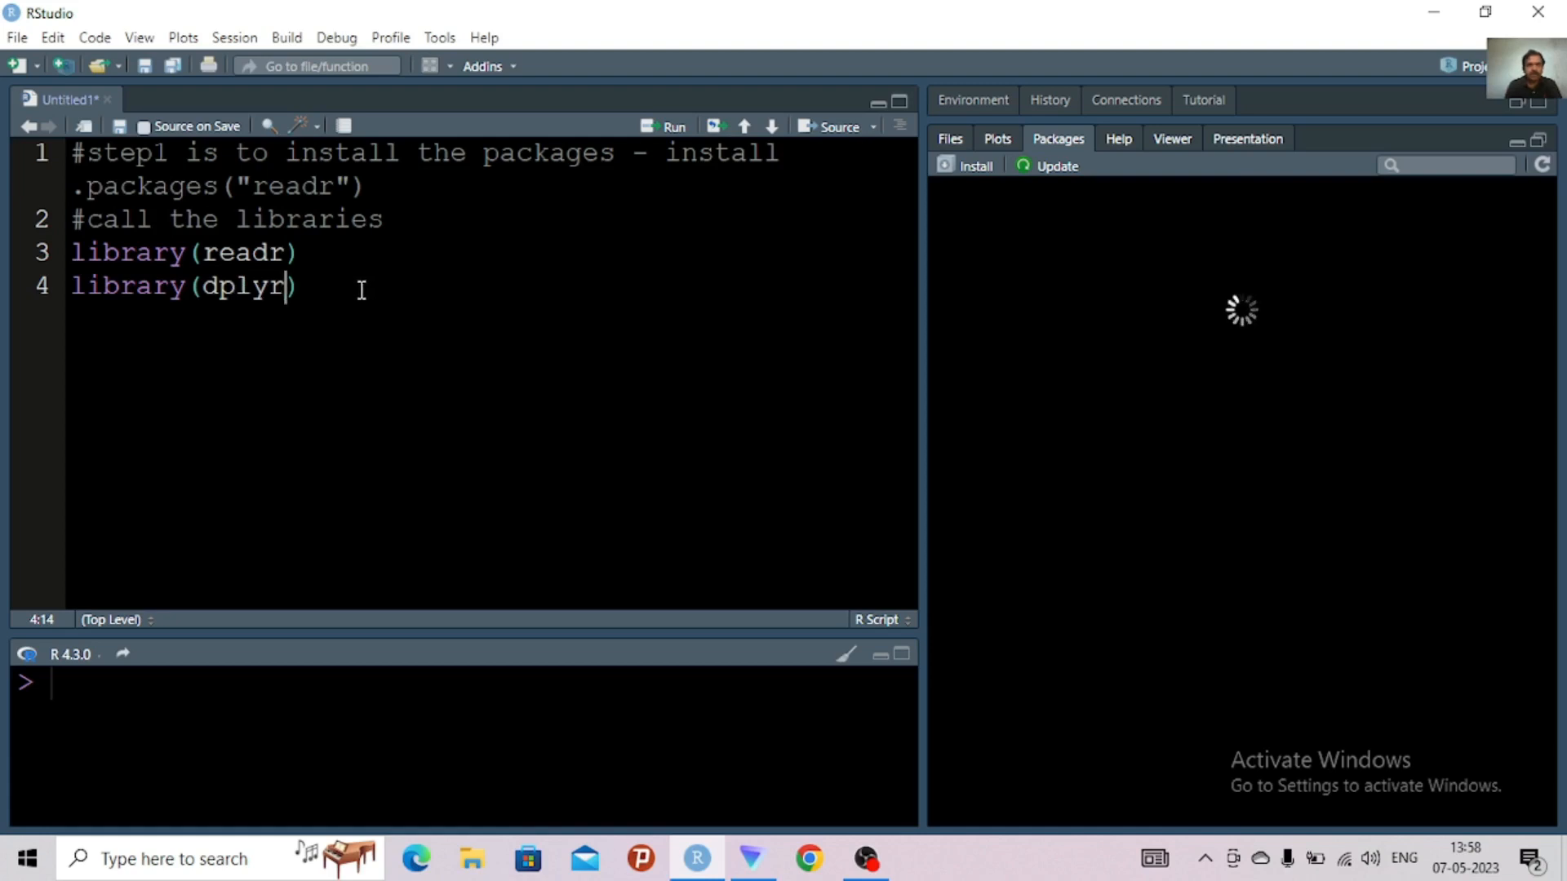
Add library(tidyverse) on line 5, correcting the package name's spelling
{"action": "key", "text": "End"}
{"action": "key", "text": "Return"}
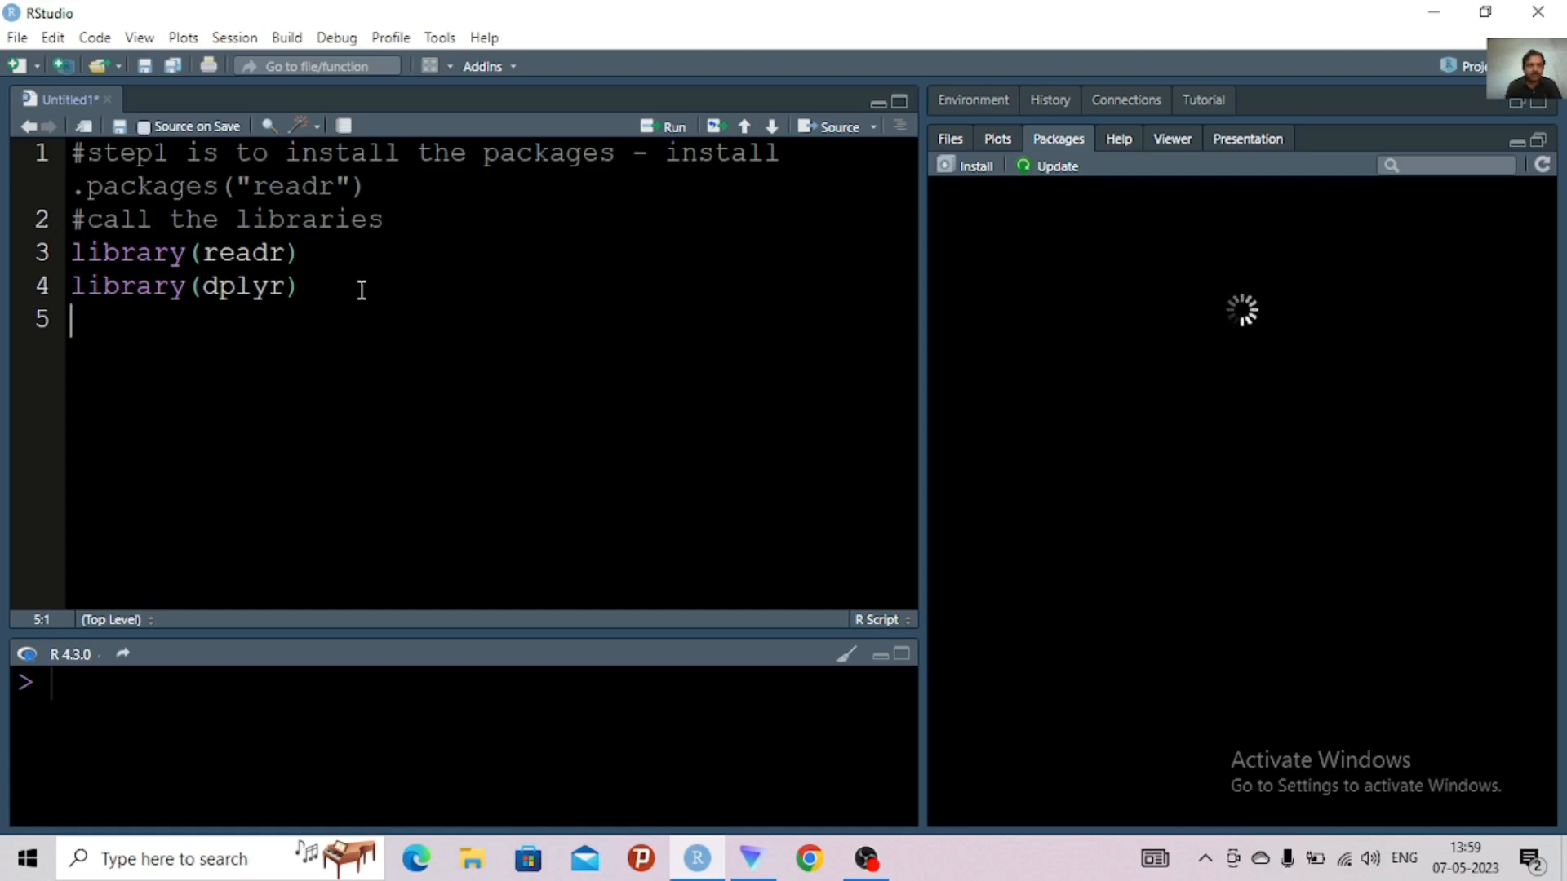
{"action": "type", "text": "libra"}
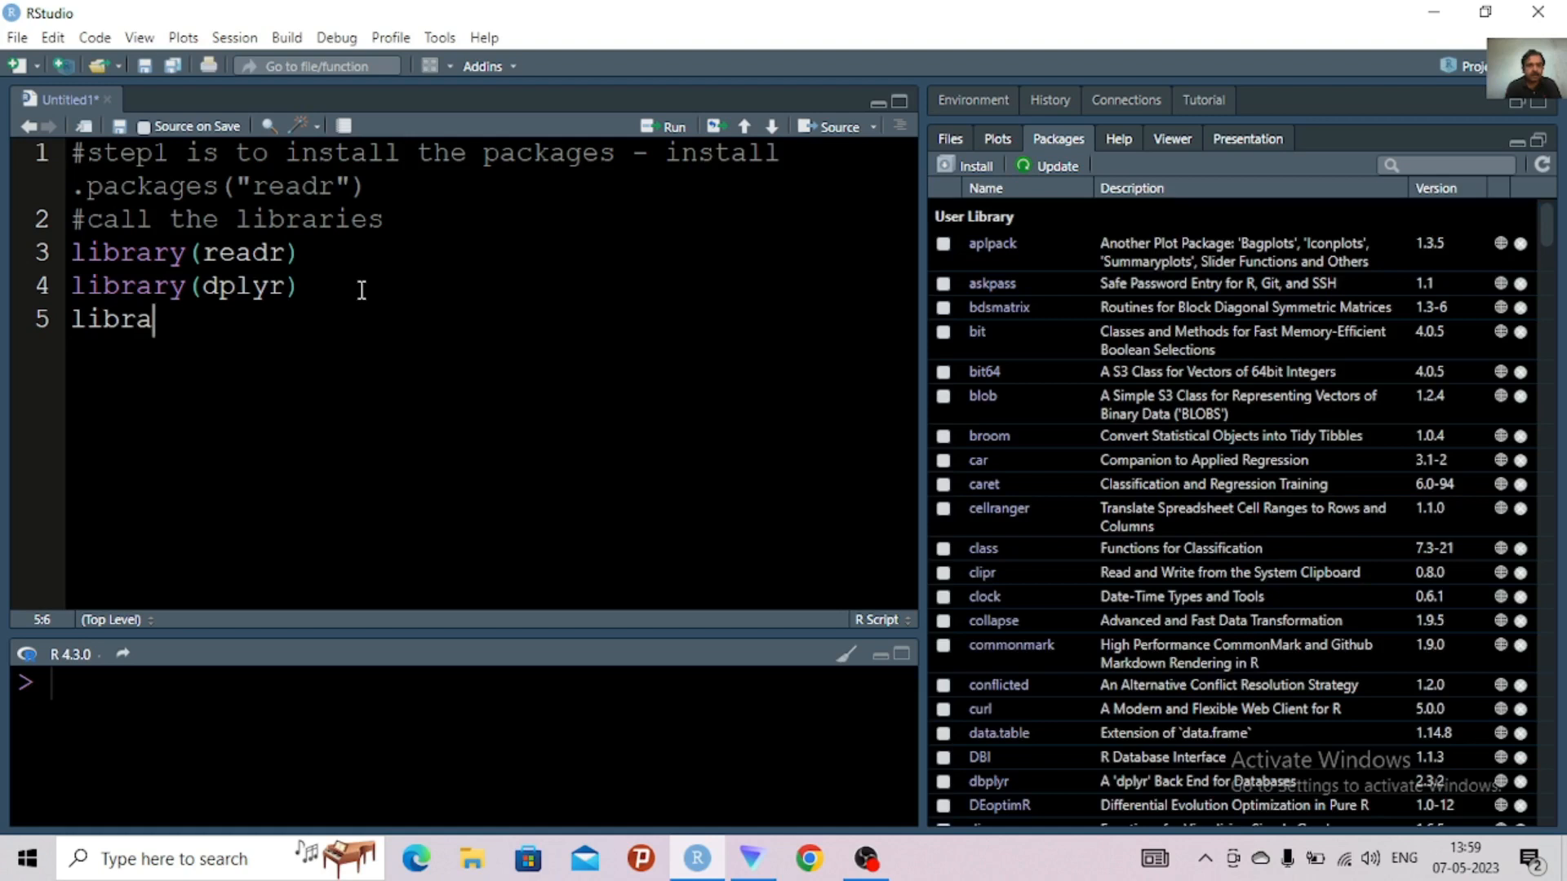
{"action": "type", "text": "ry(ti"}
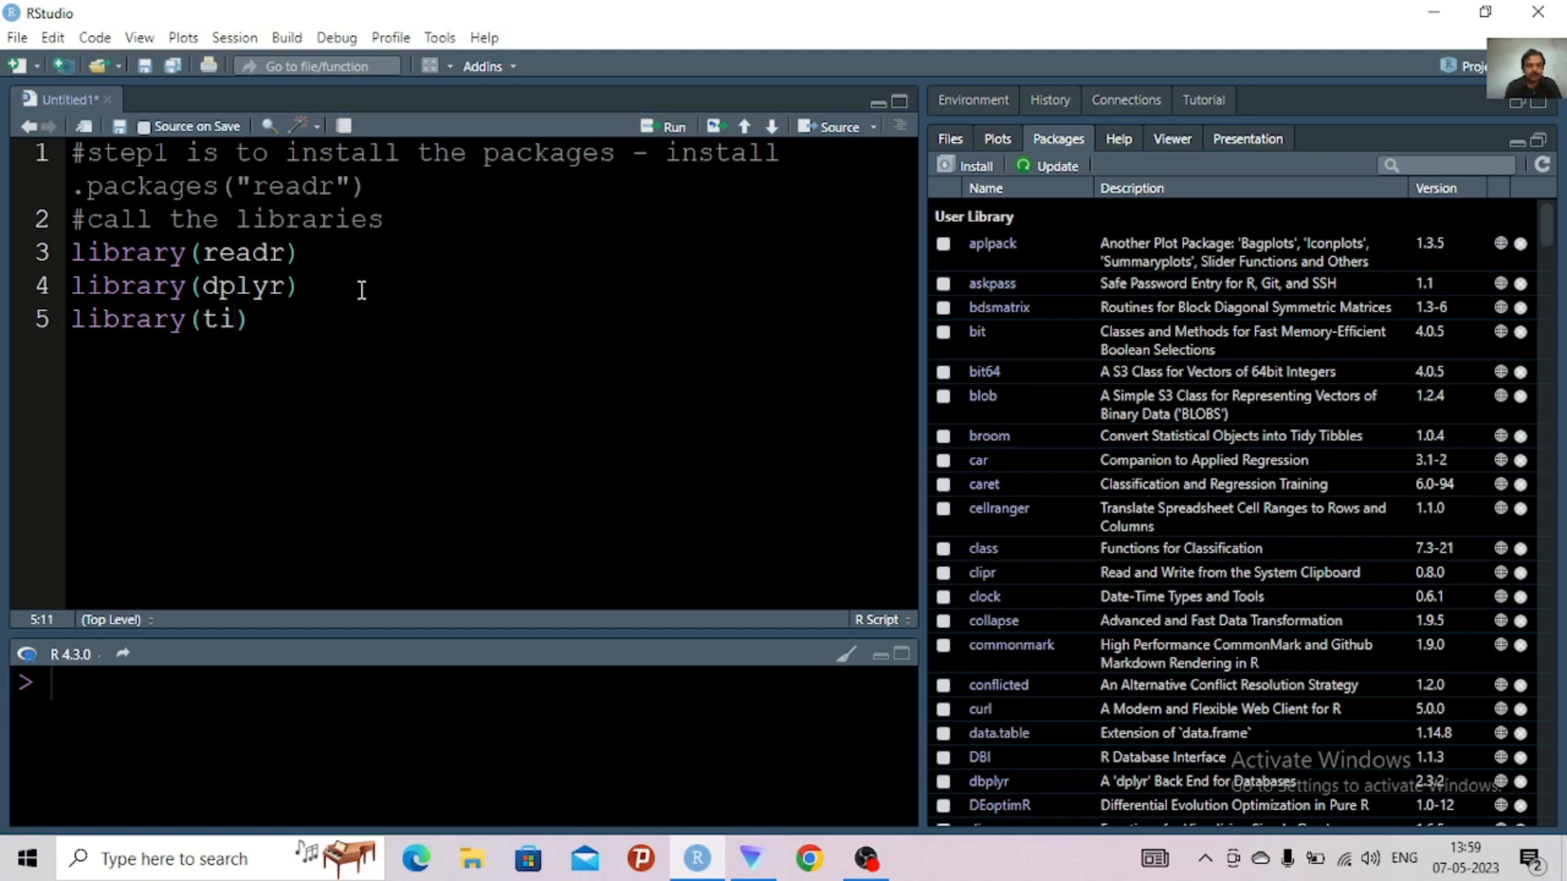
{"action": "type", "text": "dverse"}
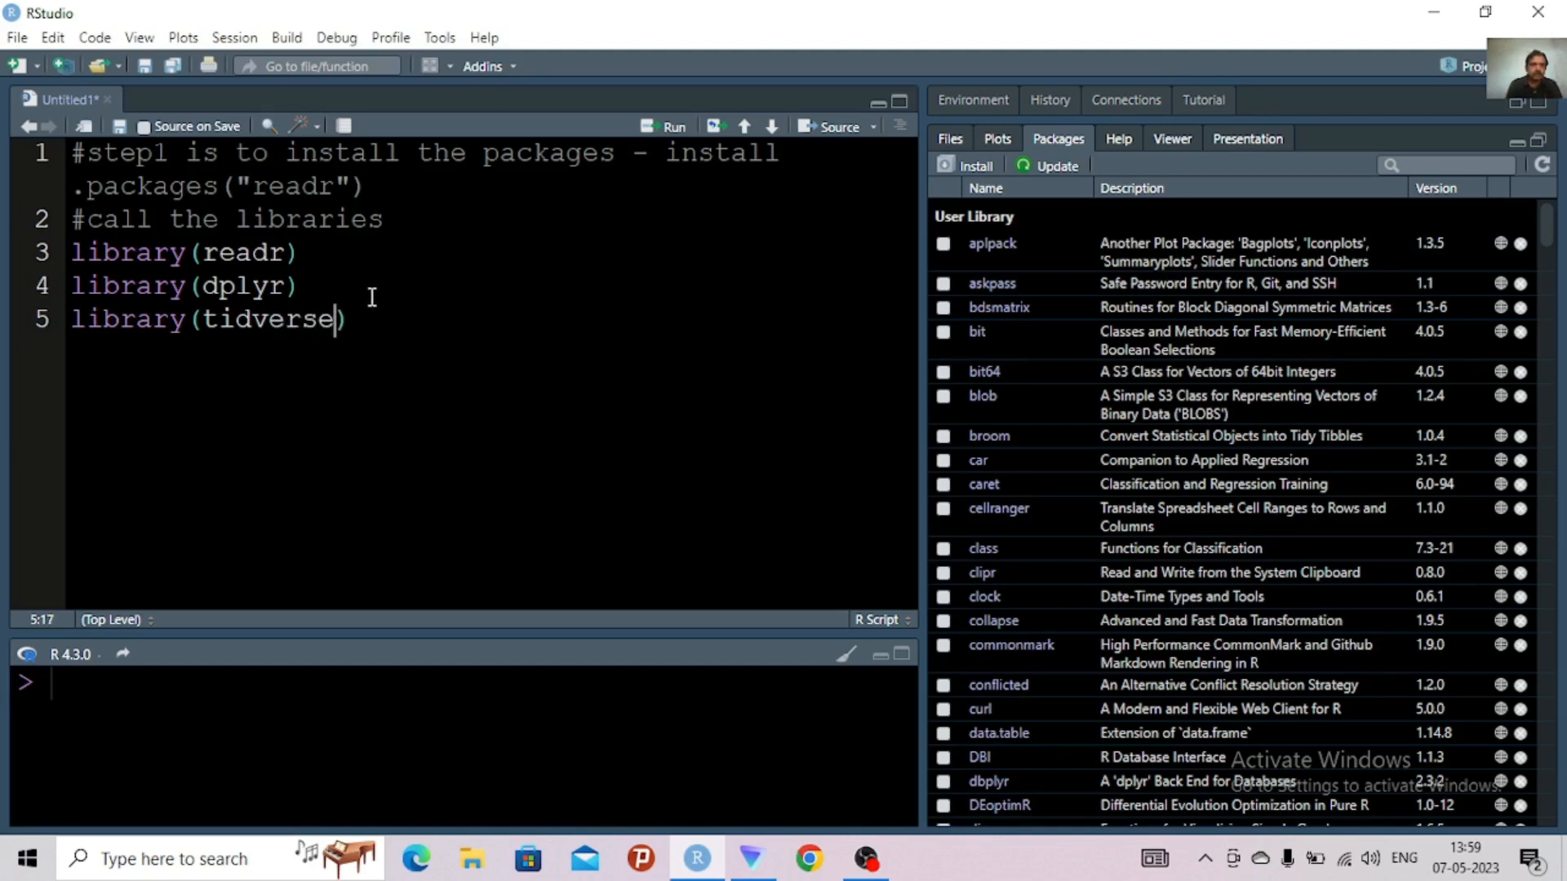
{"action": "left_click", "coordinate": [253, 319]}
{"action": "type", "text": "y"}
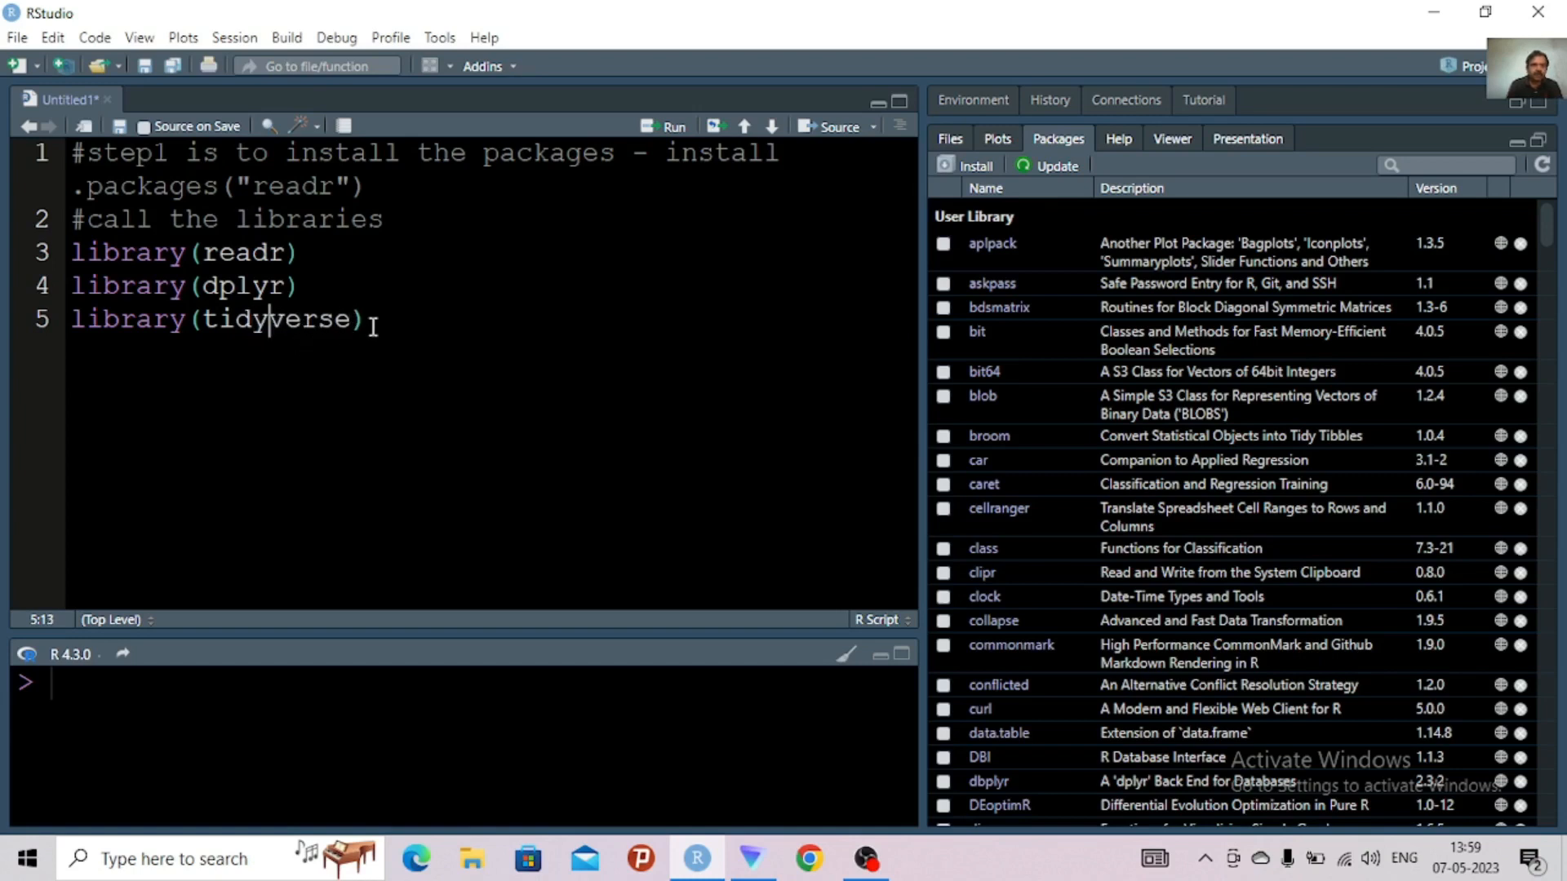
Add library(tidyr) on line 6, below the tidyverse library call
{"action": "left_click", "coordinate": [372, 323]}
{"action": "key", "text": "Return"}
{"action": "type", "text": "libr"}
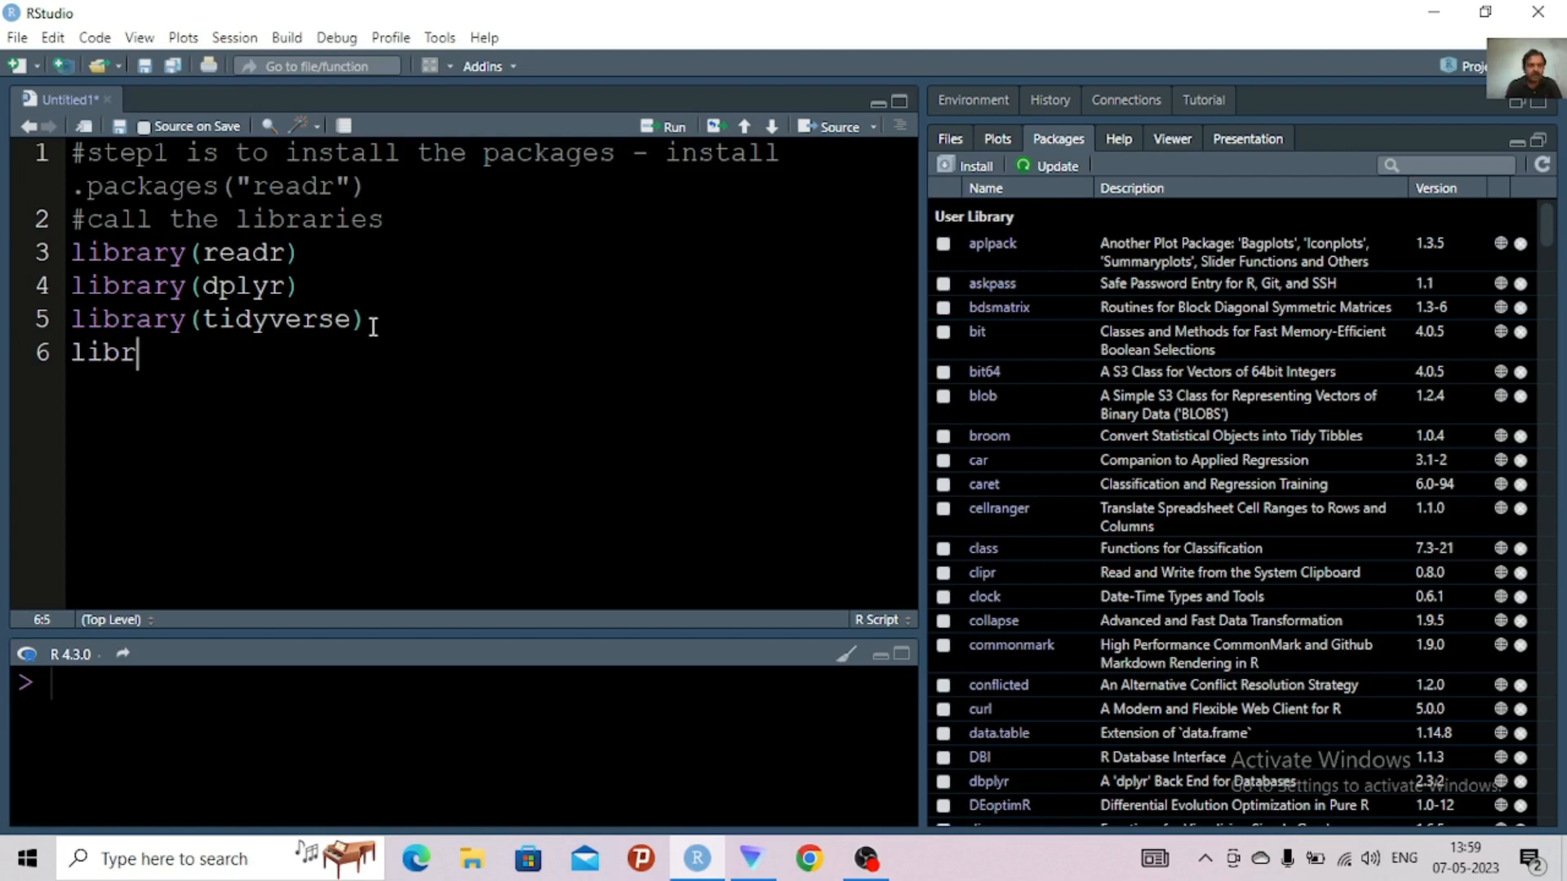
{"action": "type", "text": "ary("}
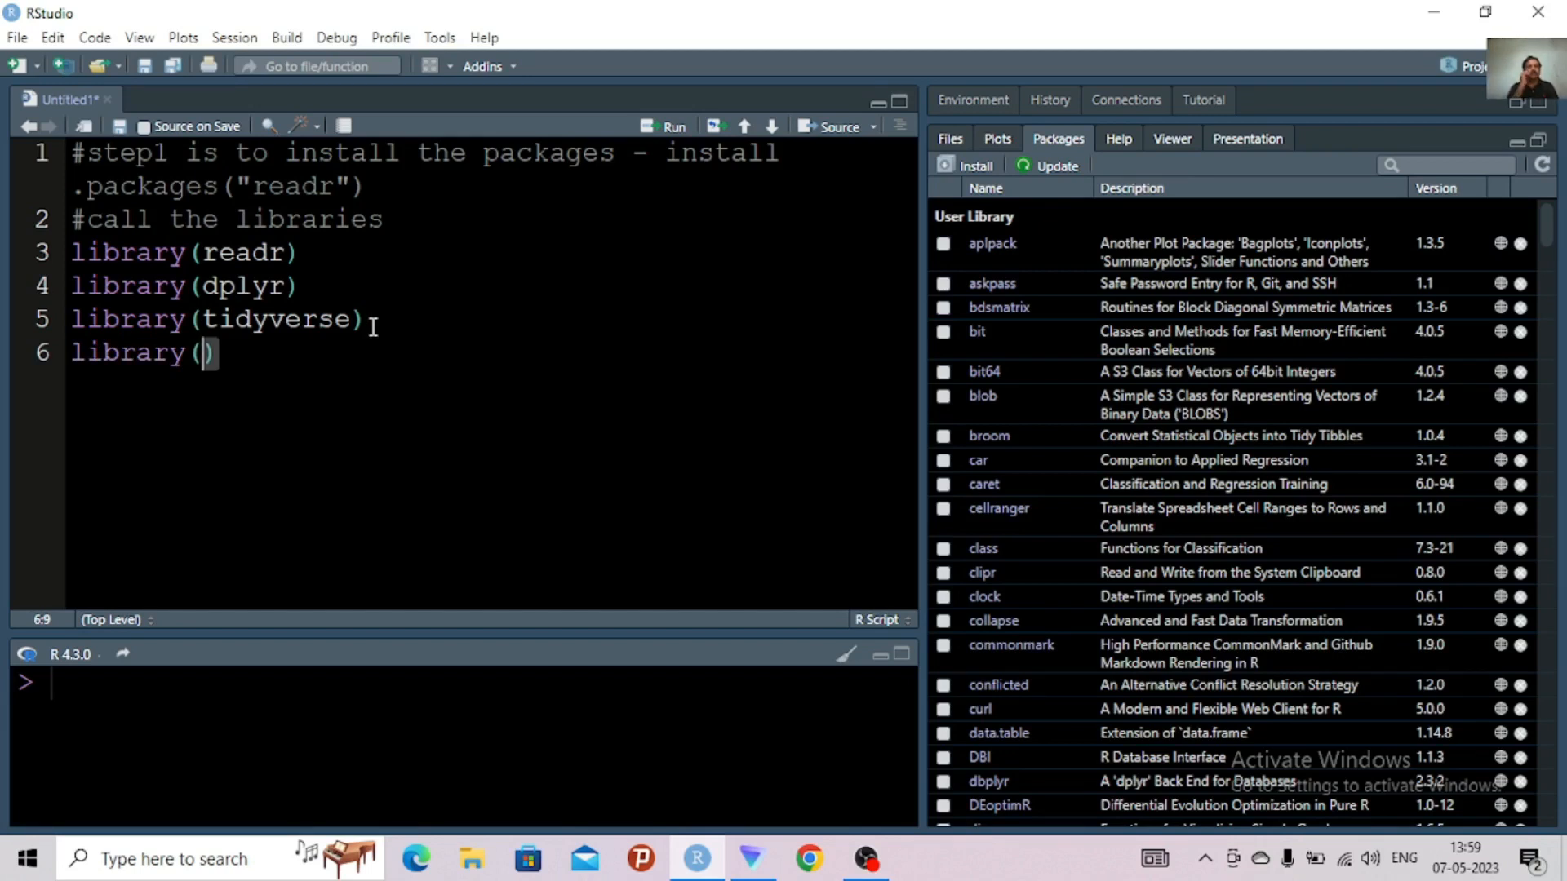
{"action": "type", "text": "tid"}
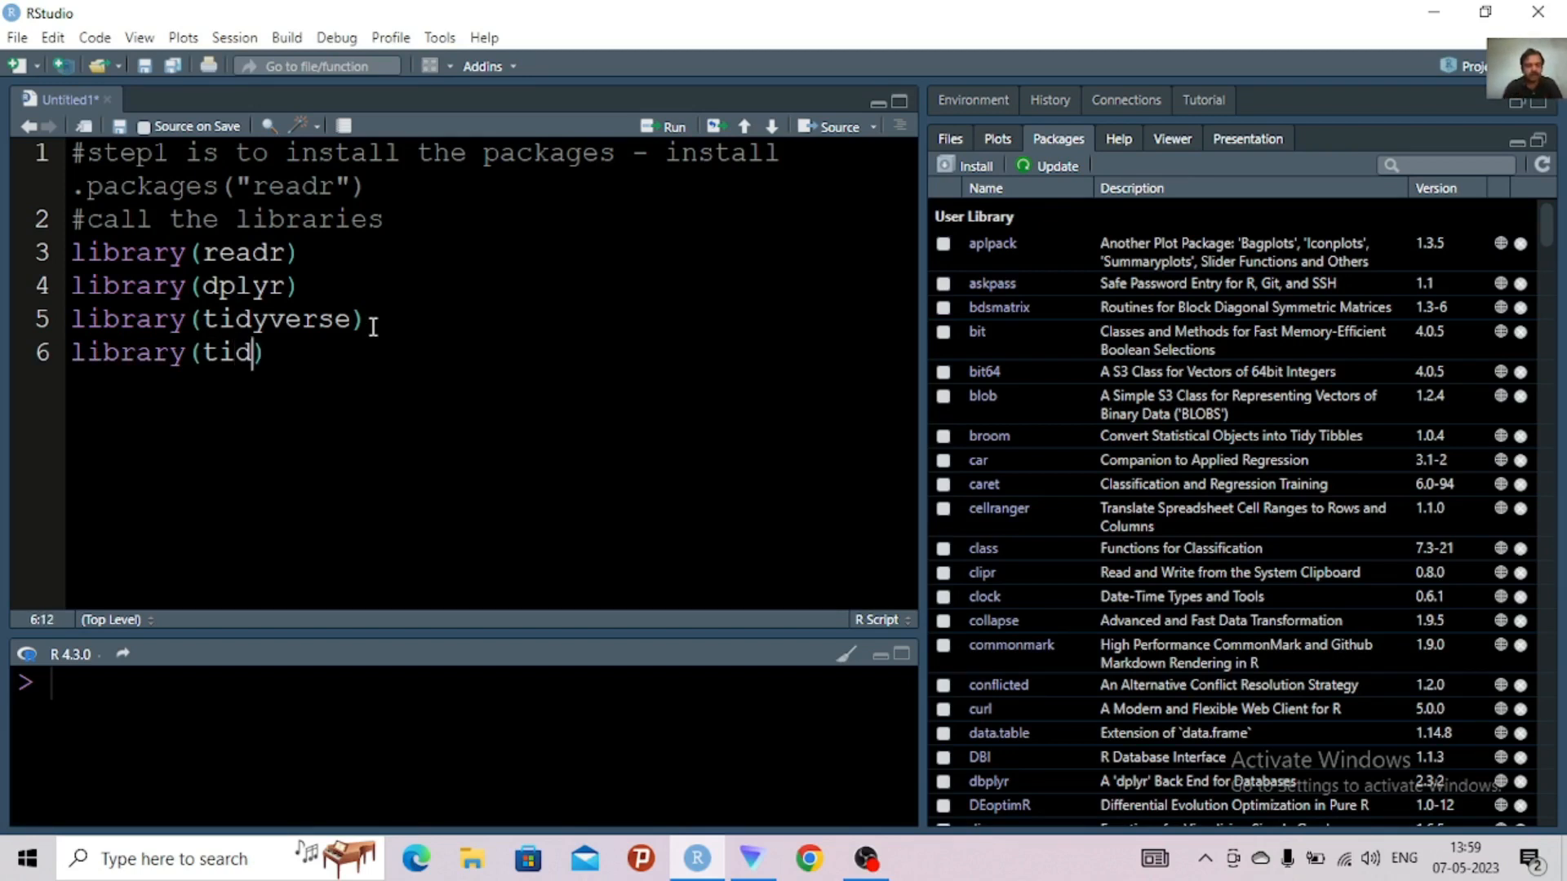
{"action": "type", "text": "yr"}
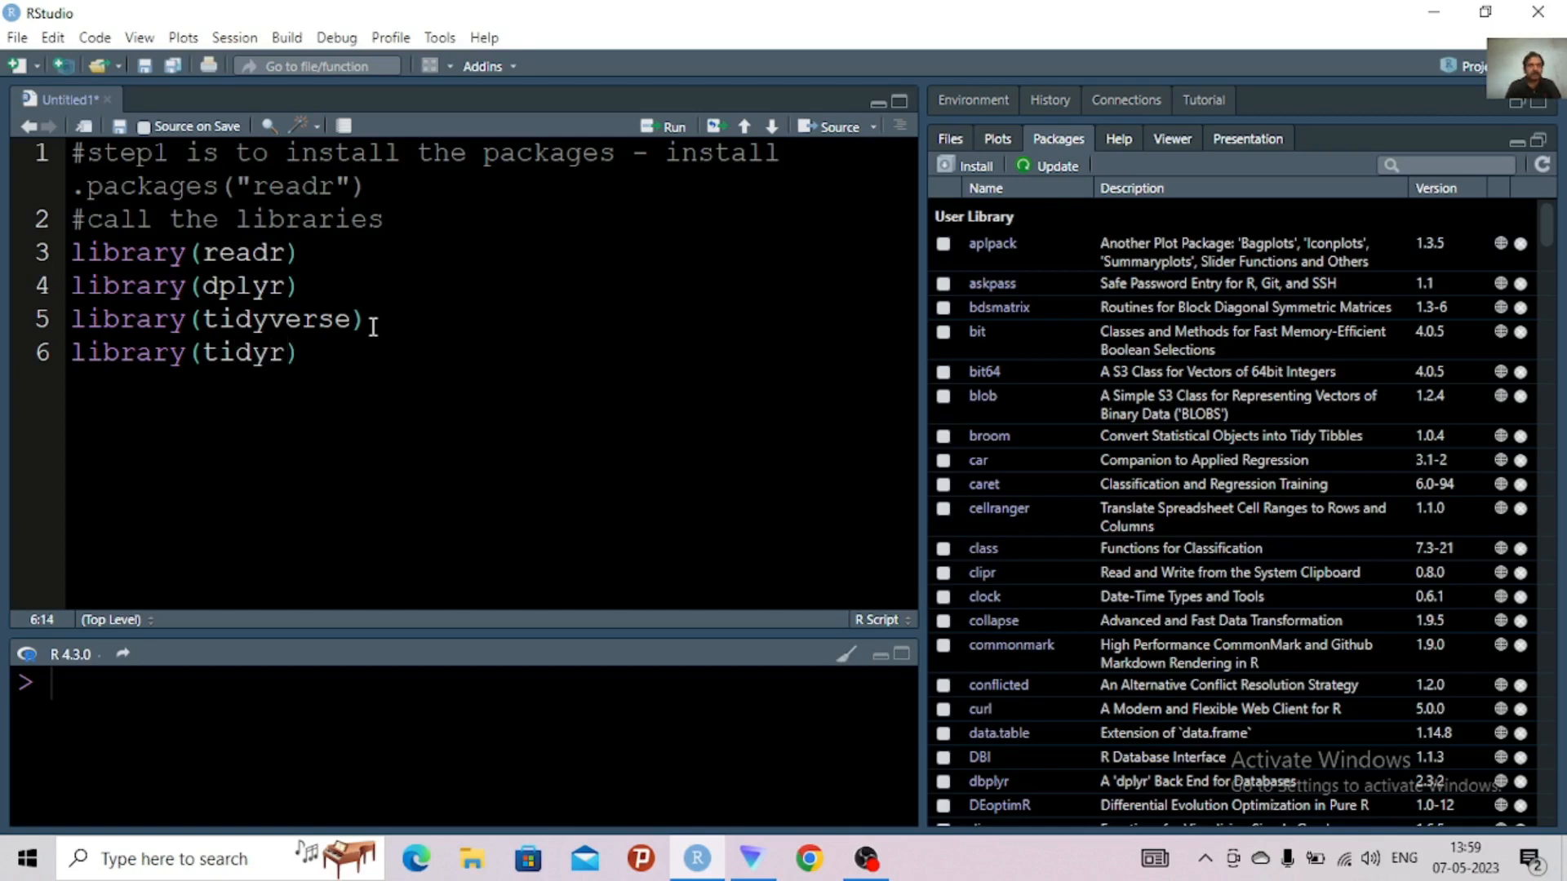
Request the package installation dialog and run script lines 2 to 6, from the libraries comment through library(tidyr)
{"action": "left_click", "coordinate": [979, 169]}
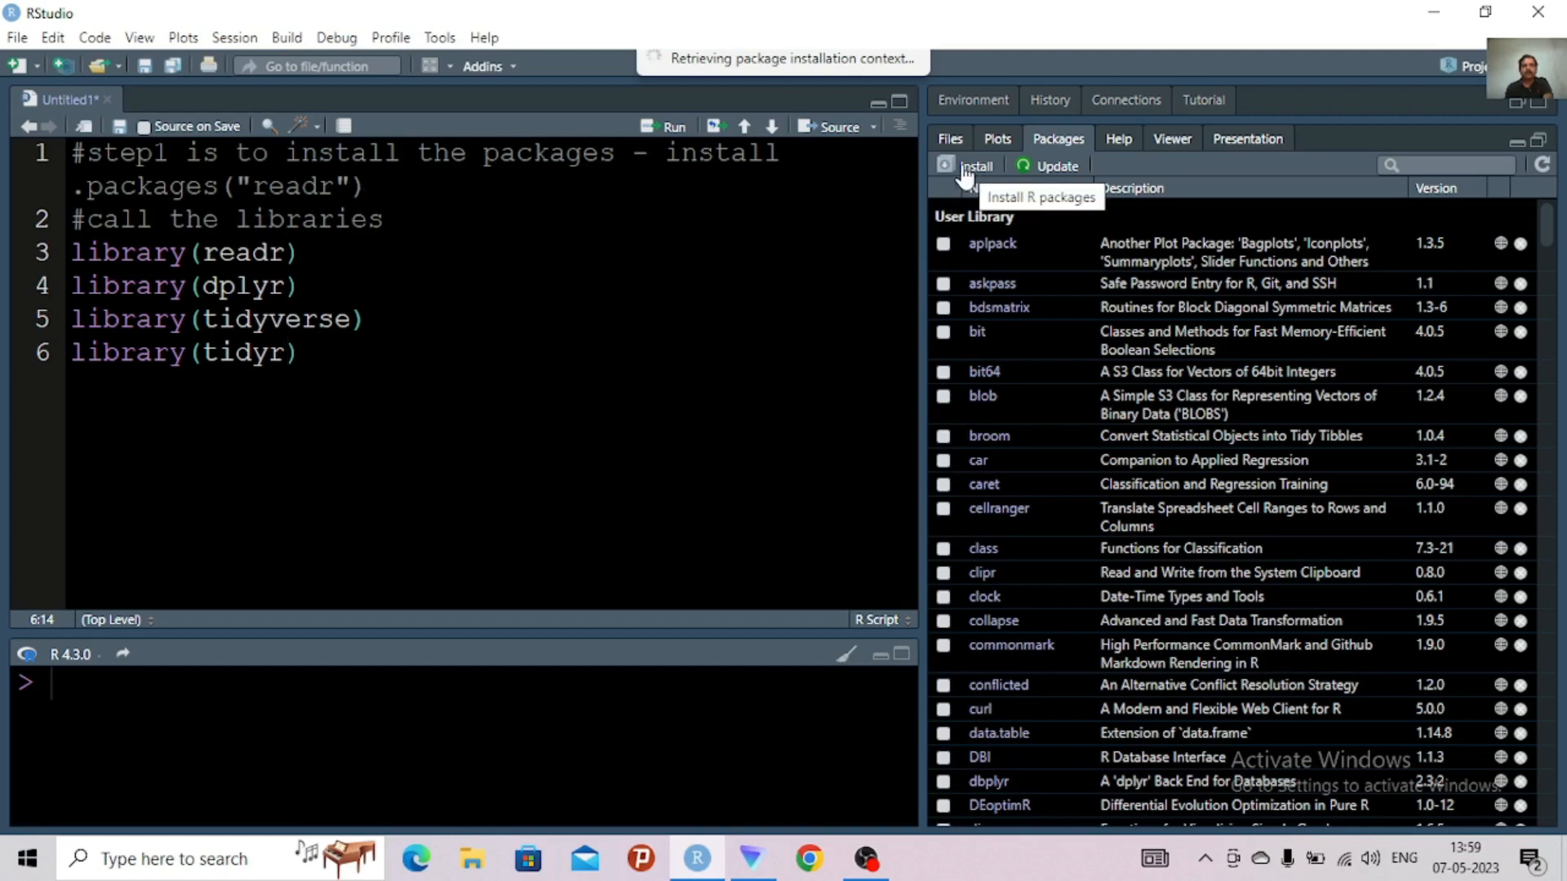
{"action": "left_click_drag", "start_coordinate": [457, 191], "coordinate": [420, 319]}
{"action": "left_click", "coordinate": [418, 318]}
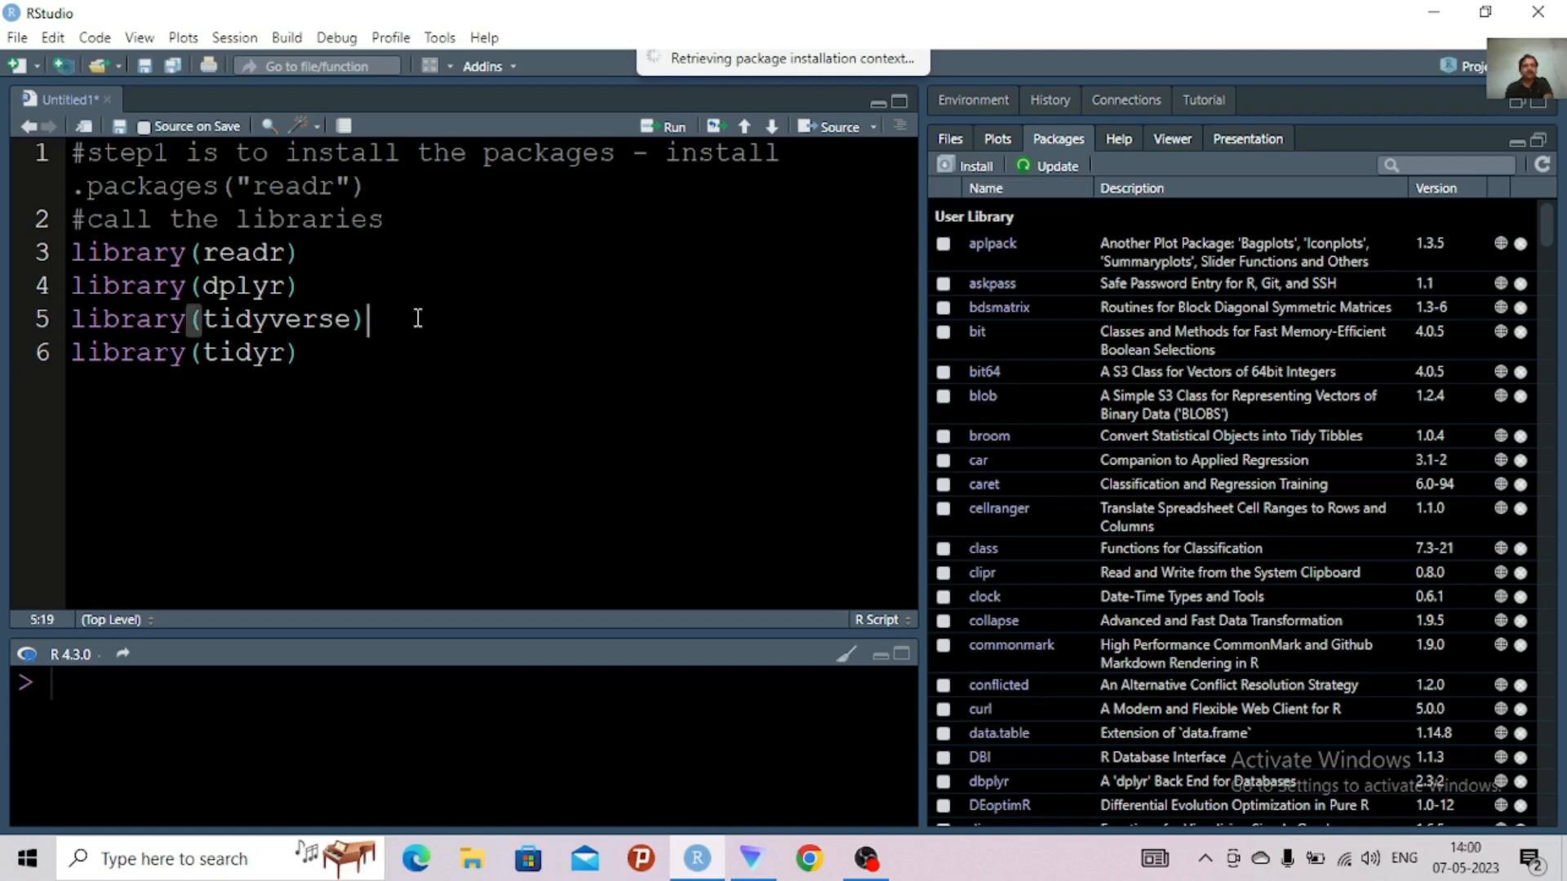
{"action": "left_click_drag", "start_coordinate": [340, 361], "coordinate": [41, 220]}
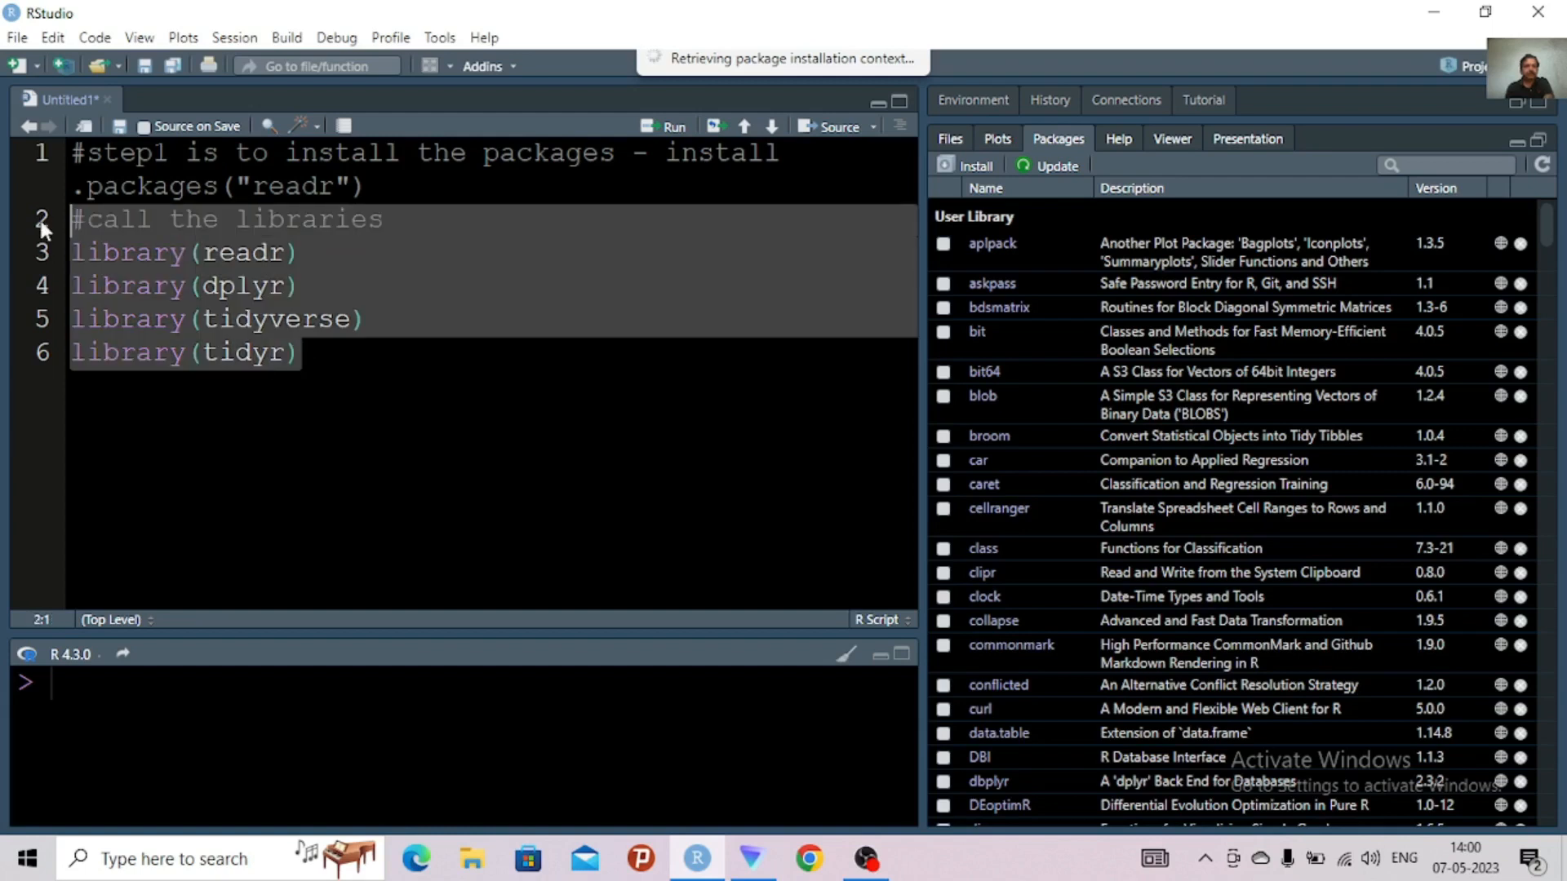
{"action": "key", "text": "ctrl+Return"}
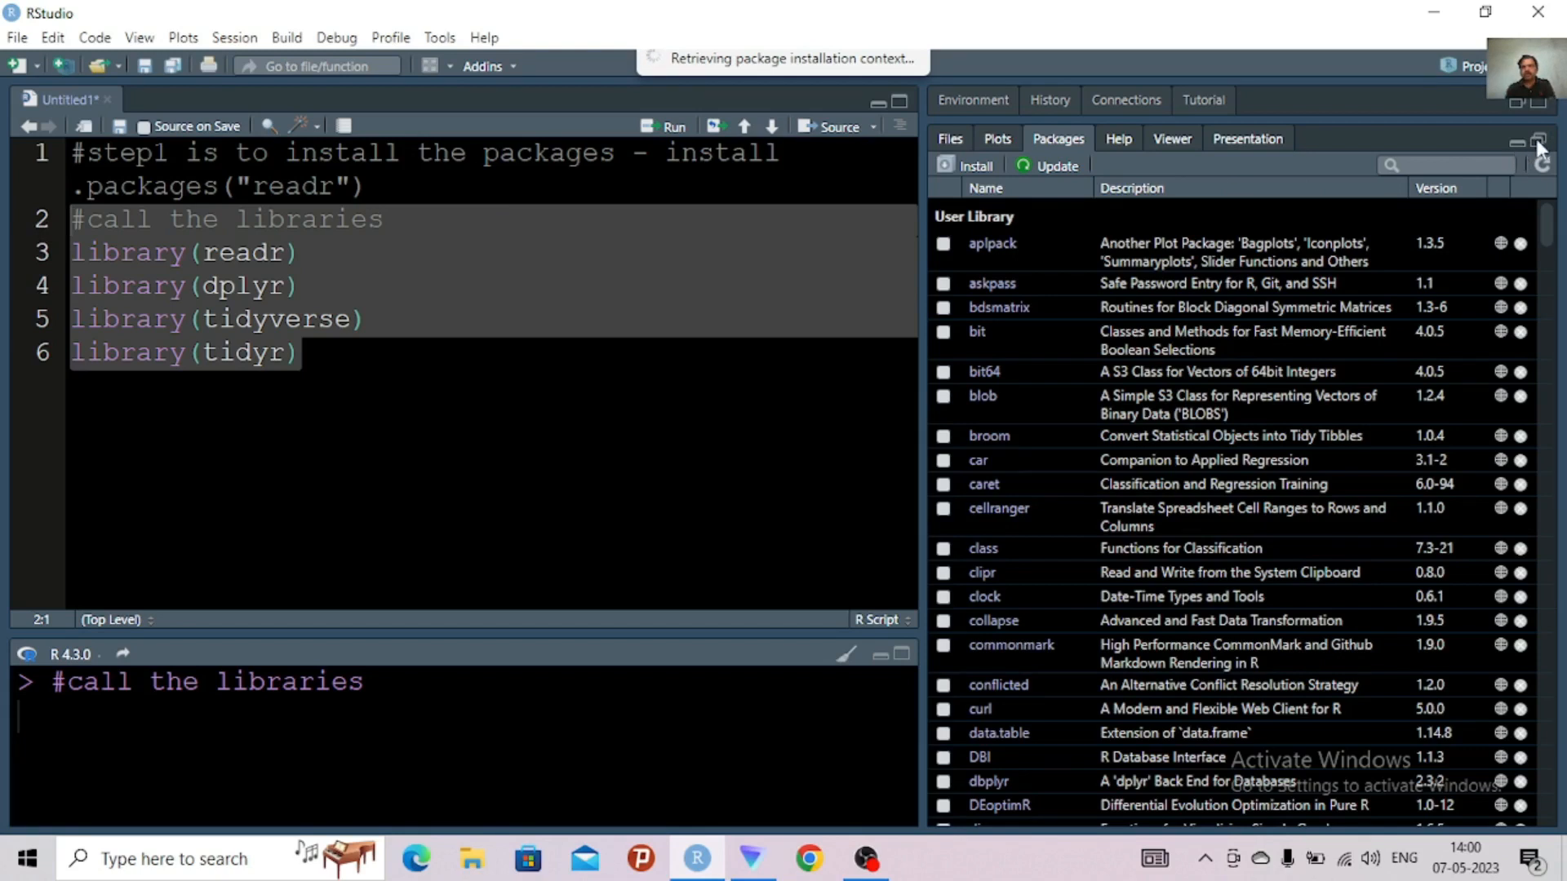
Add library(mice) in lowercase on line 7, below the tidyr library call
{"action": "left_click", "coordinate": [169, 449]}
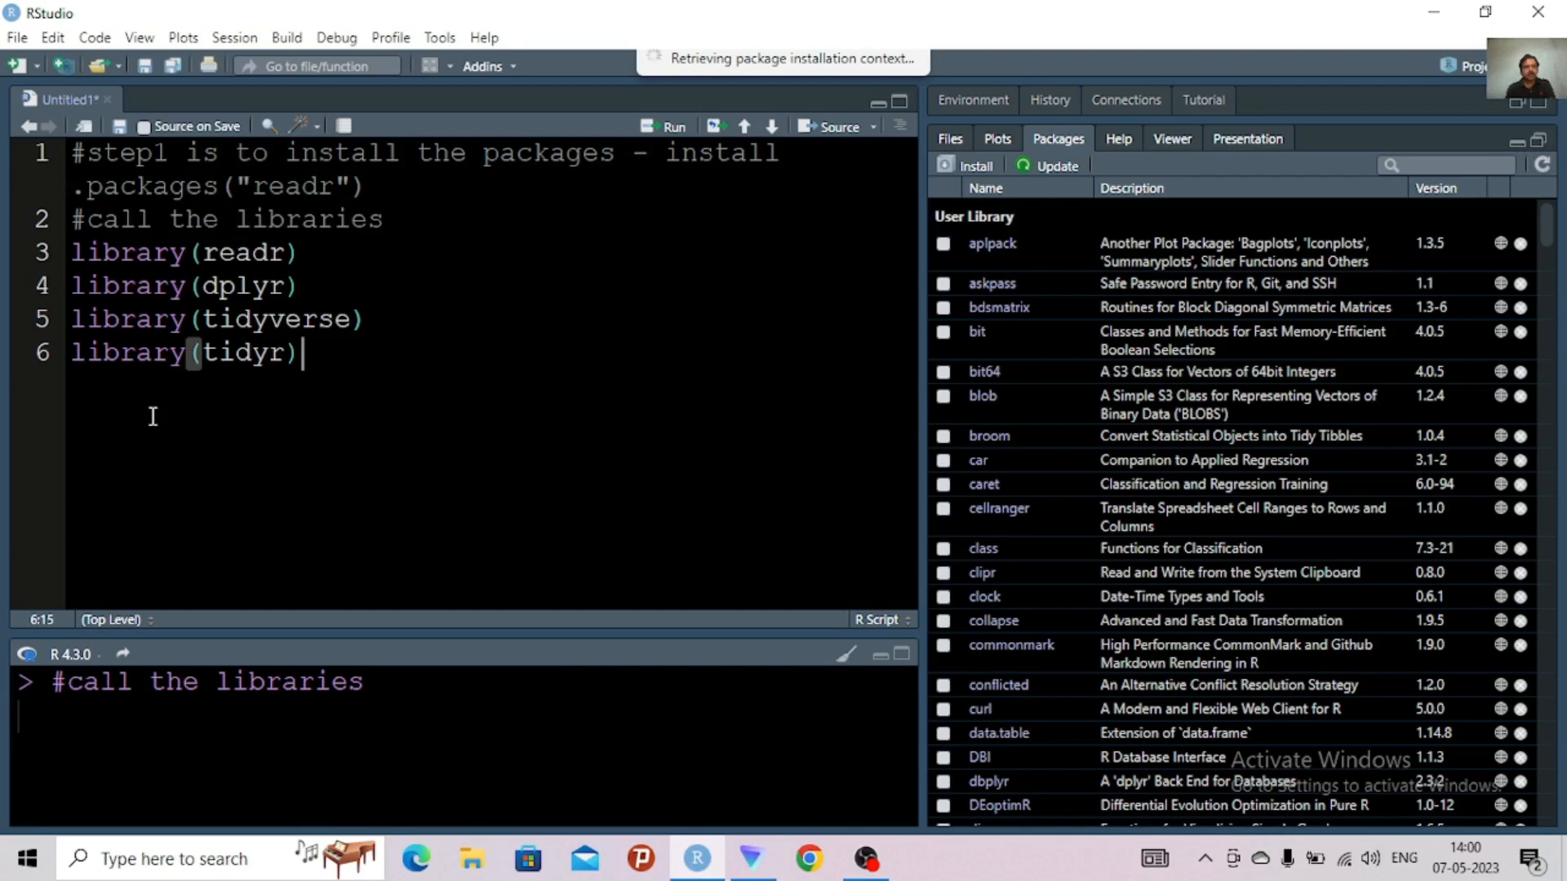
{"action": "key", "text": "Return"}
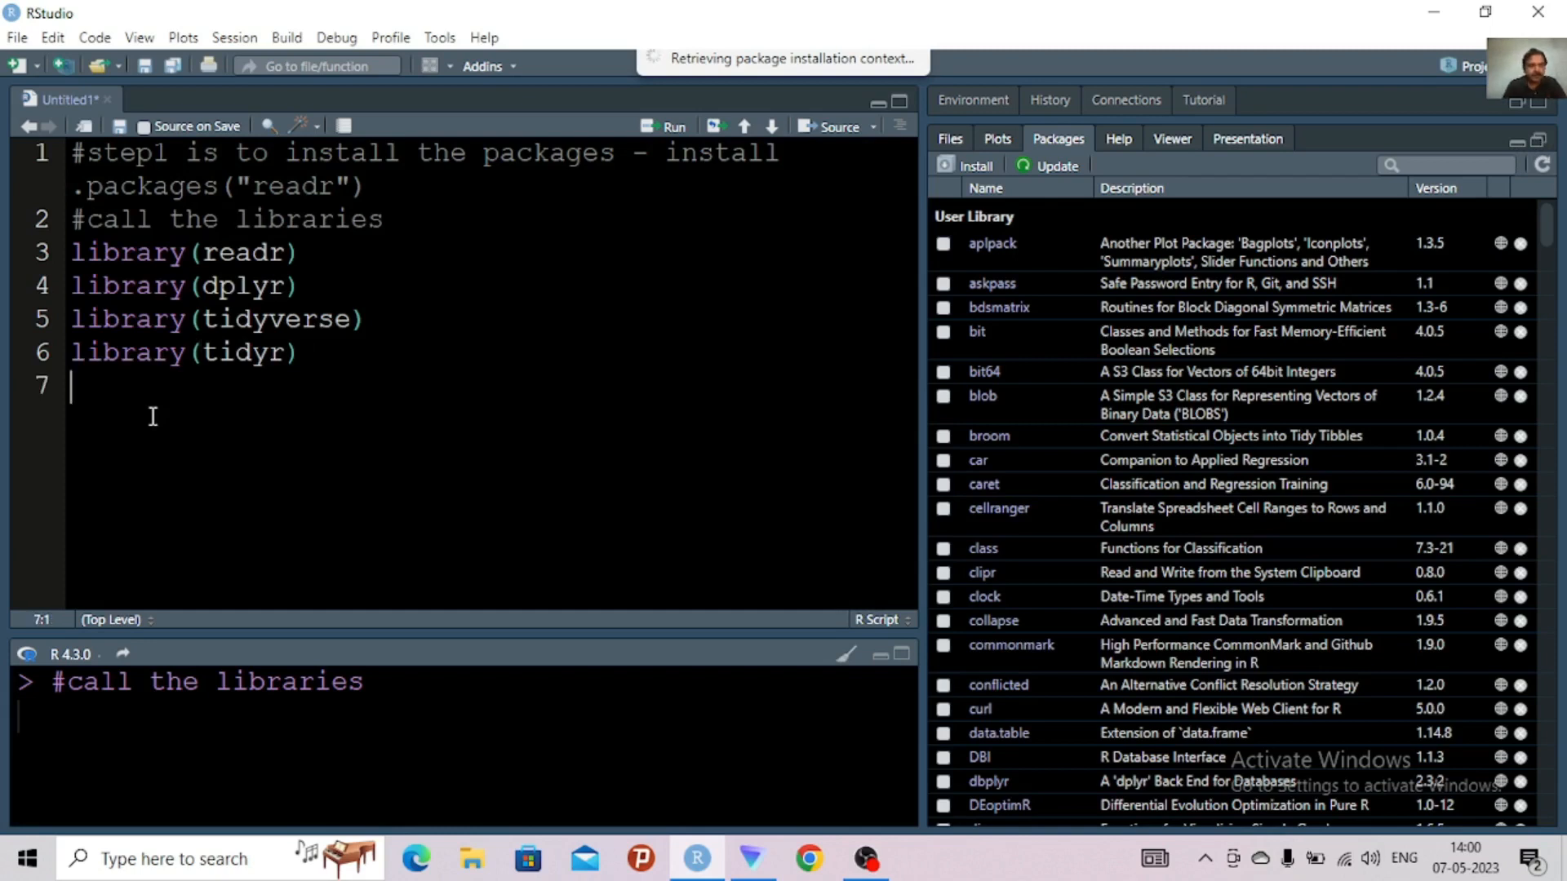
{"action": "type", "text": "libr"}
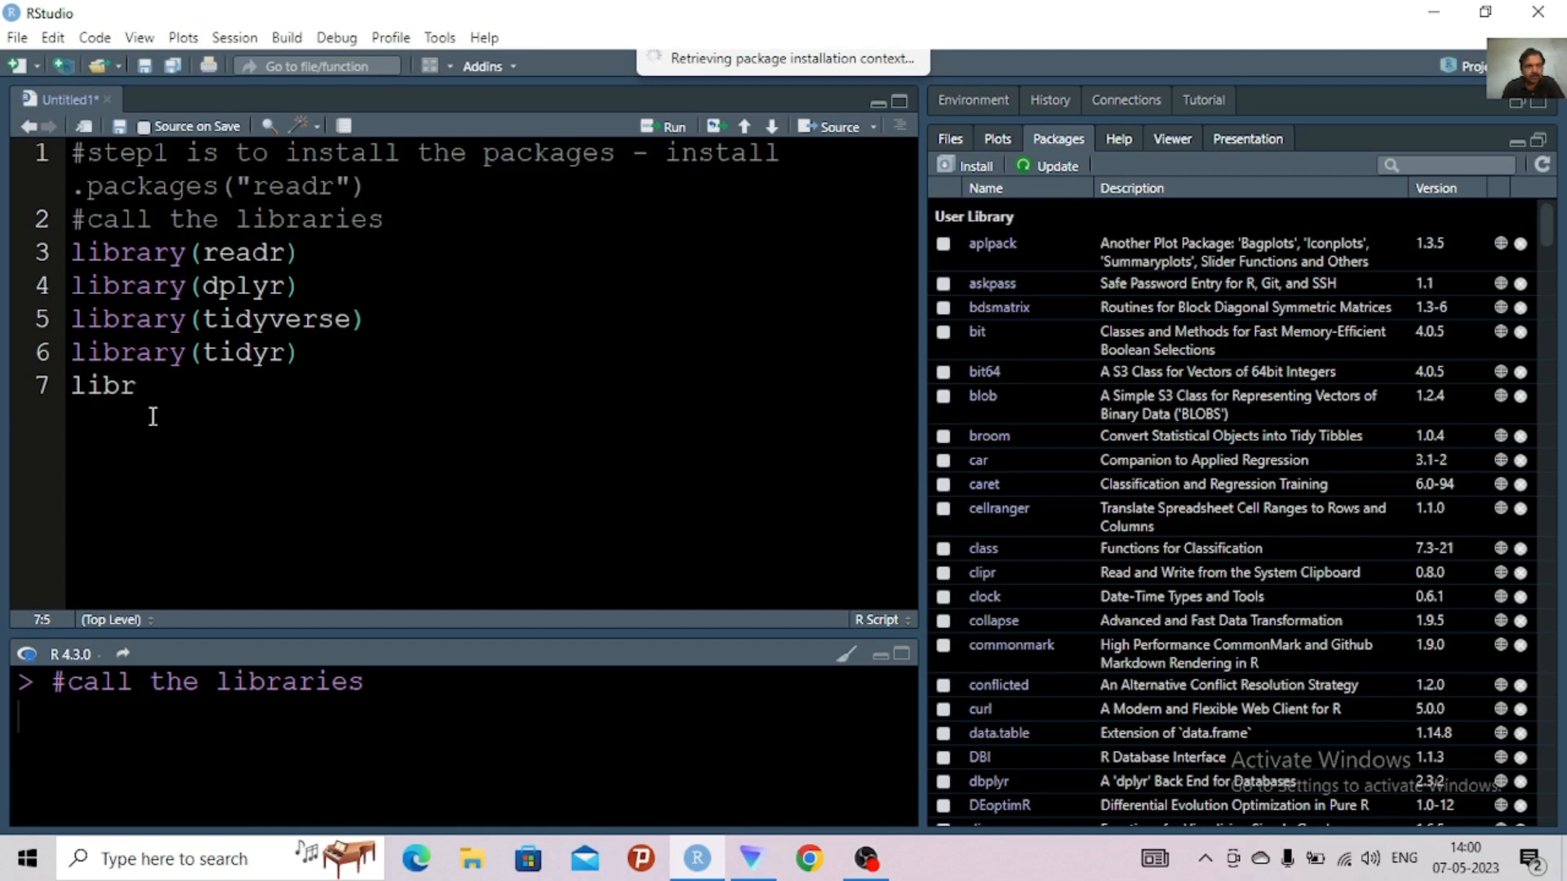
{"action": "type", "text": "ary("}
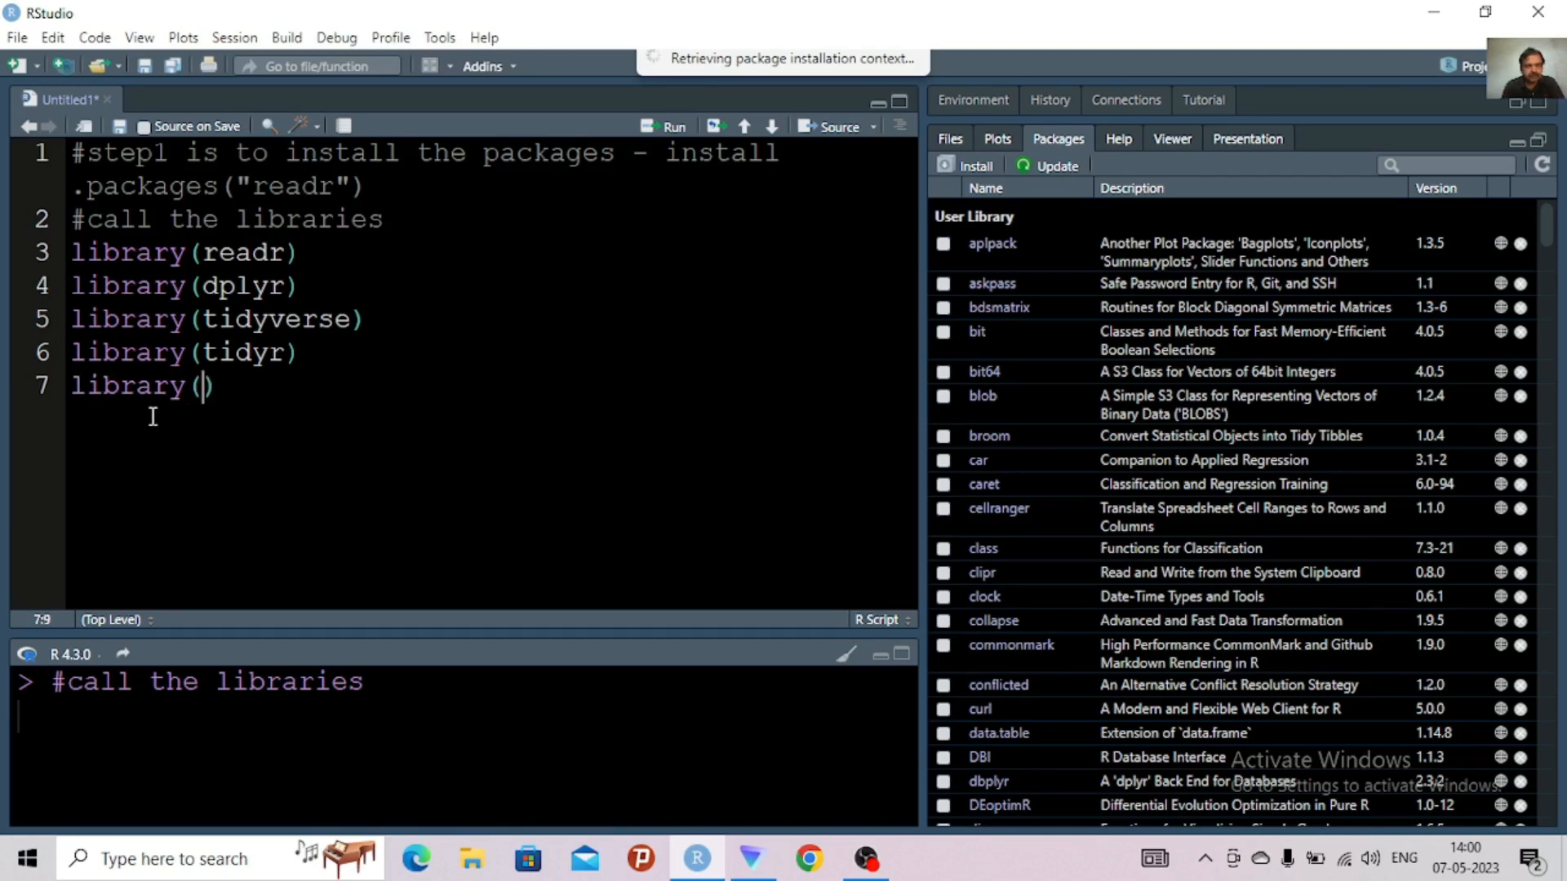
{"action": "type", "text": "mice"}
{"action": "left_click", "coordinate": [288, 387]}
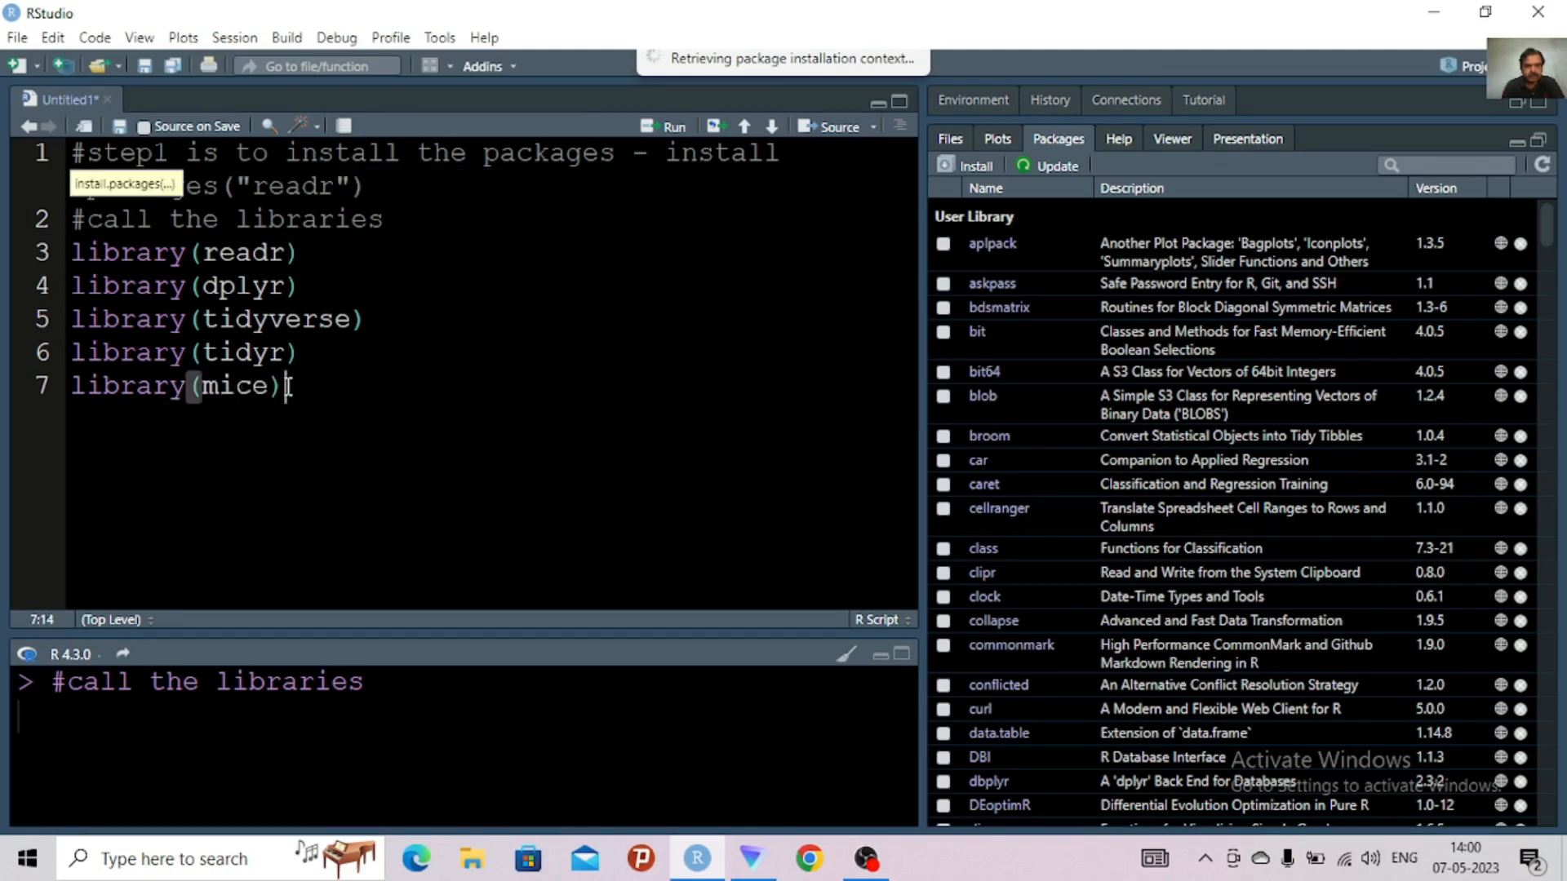
Add library(VIM) on line 8, below the mice library call
{"action": "key", "text": "Return"}
{"action": "type", "text": "libr"}
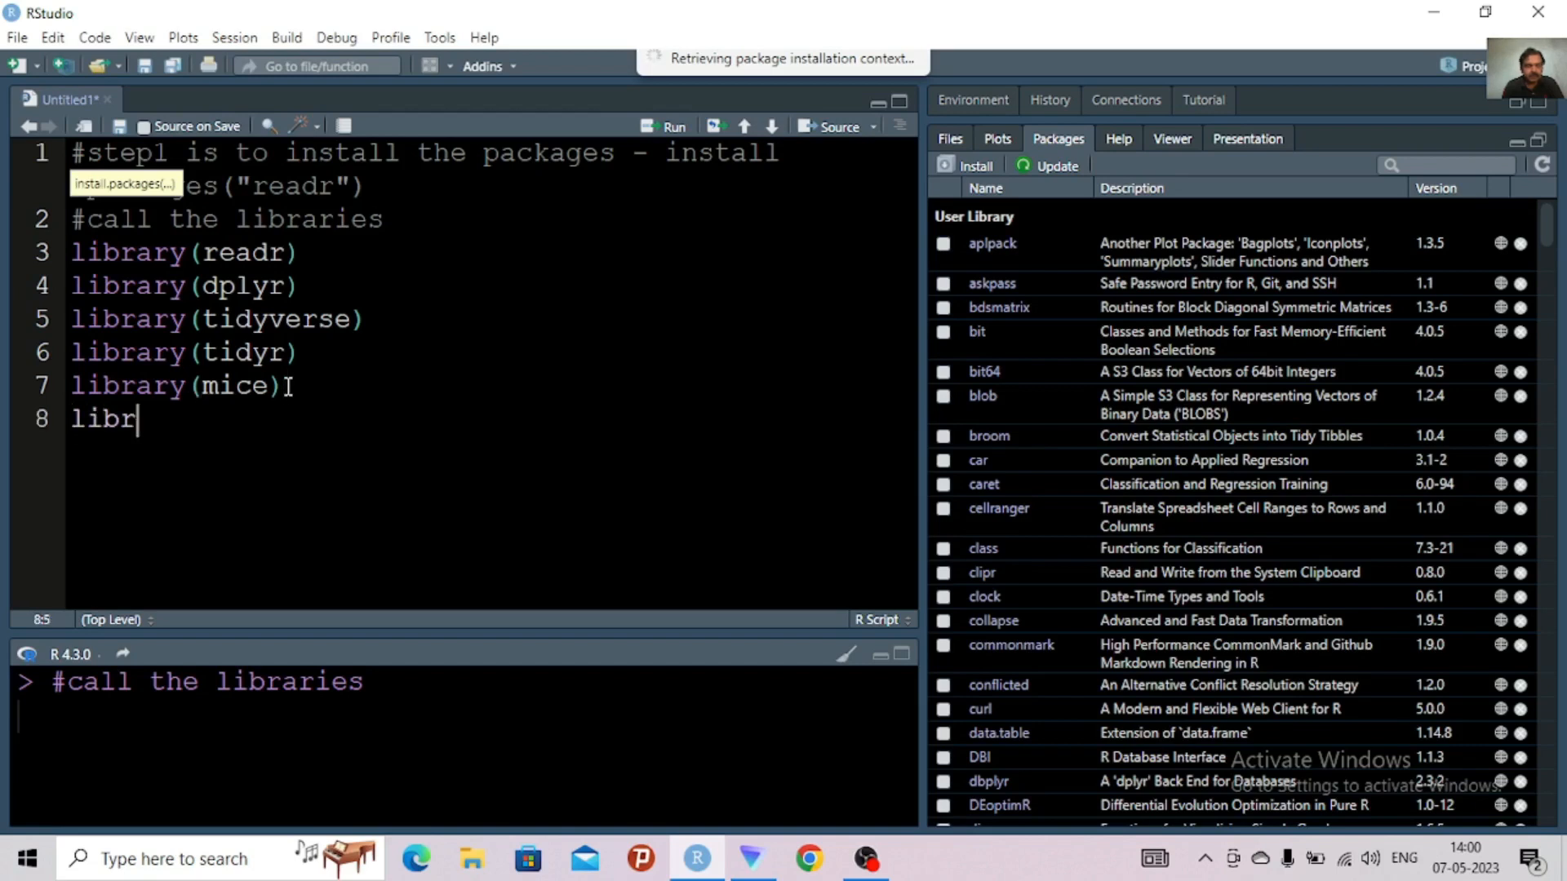
{"action": "type", "text": "ary("}
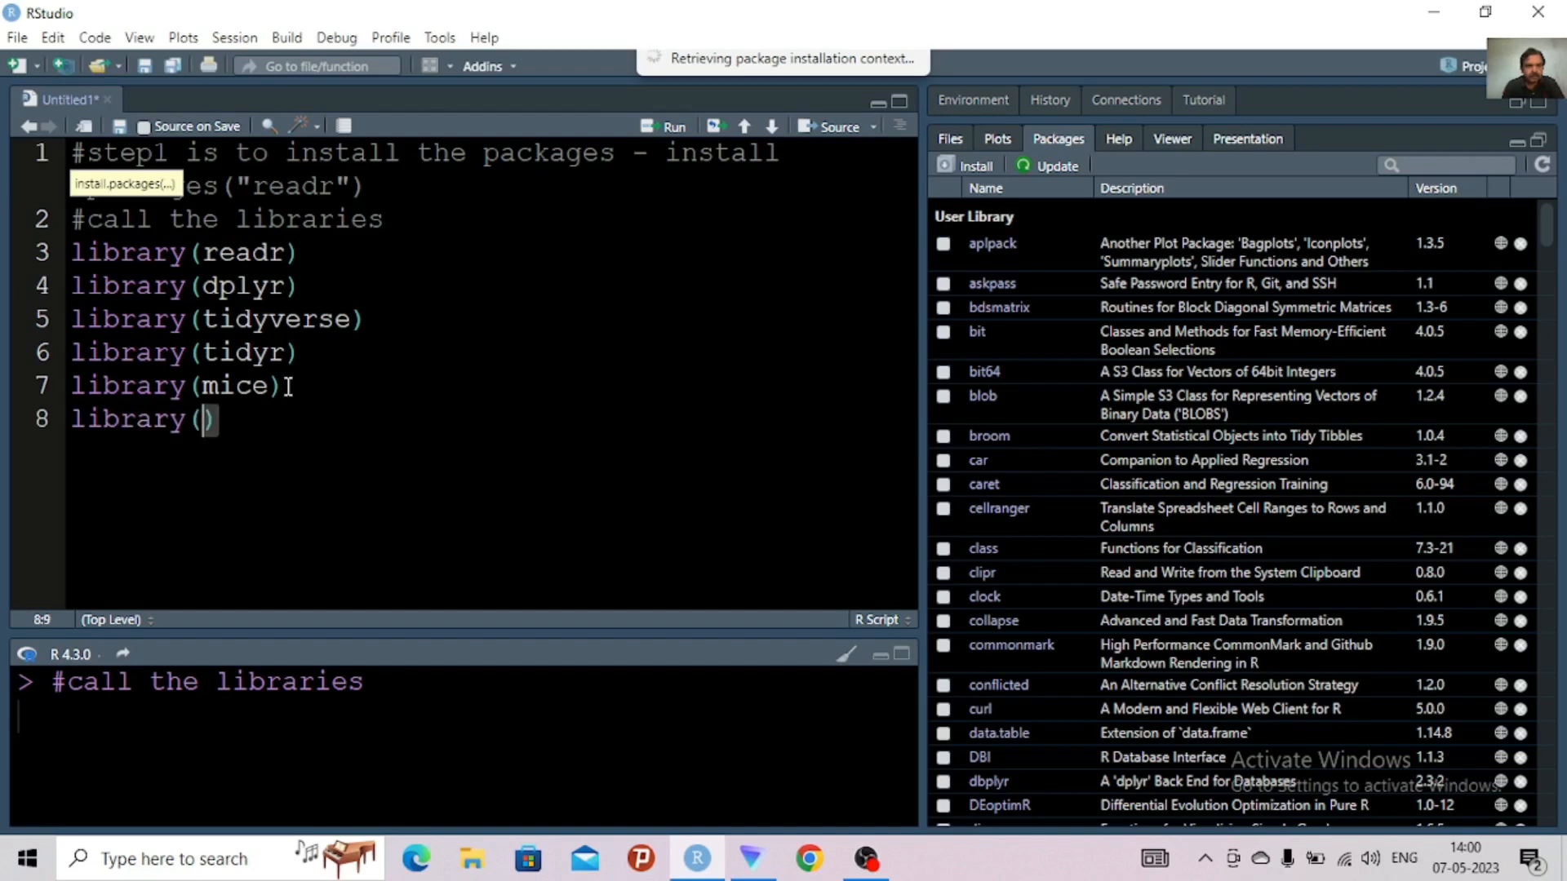
{"action": "type", "text": "VIM"}
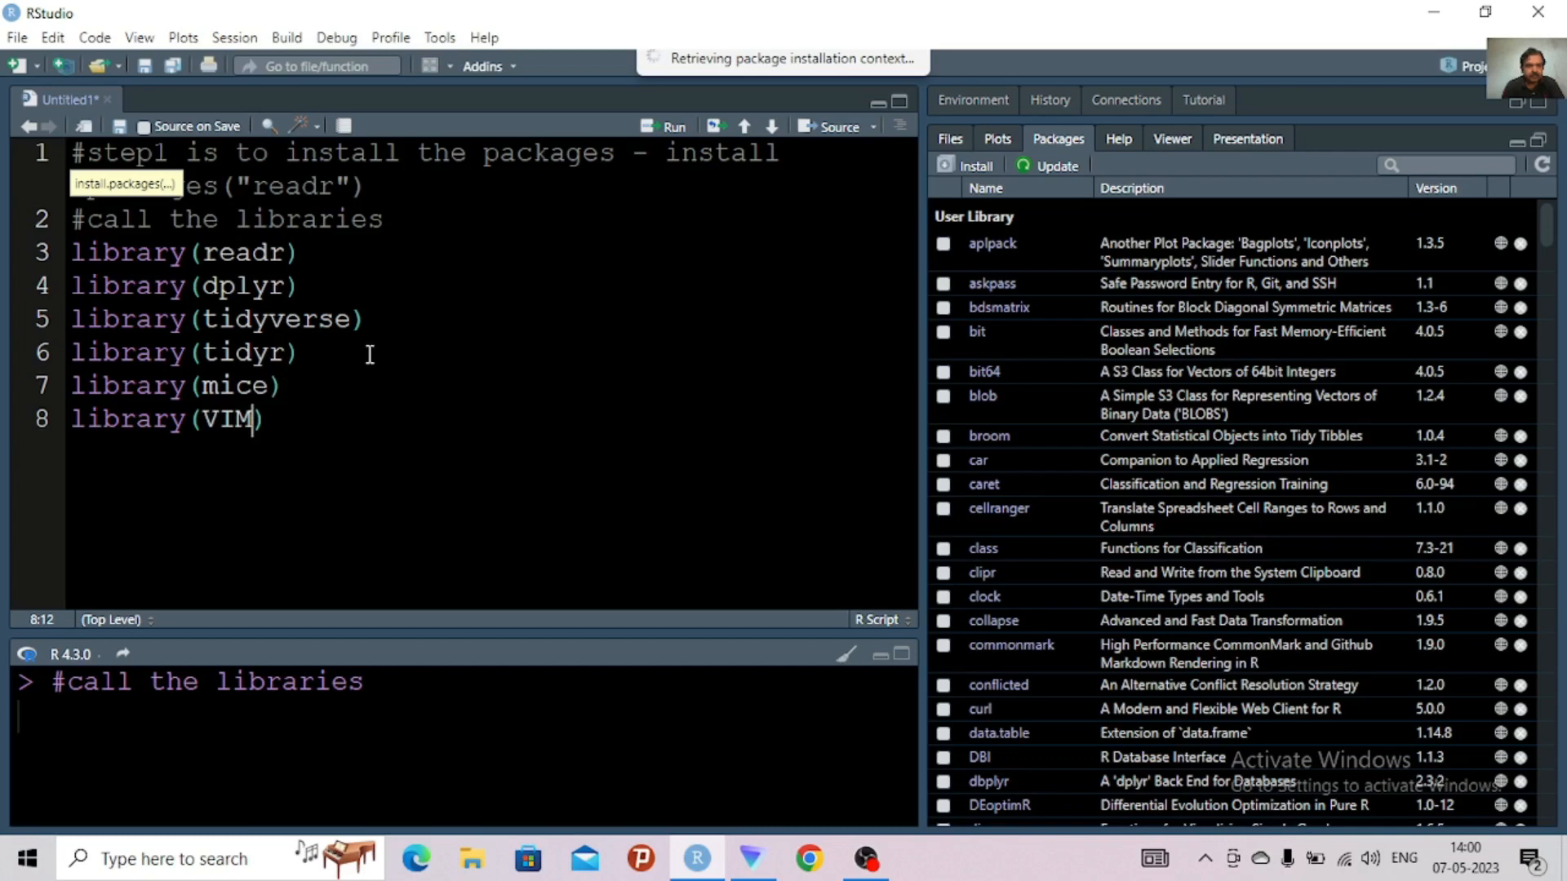
{"action": "left_click", "coordinate": [328, 422]}
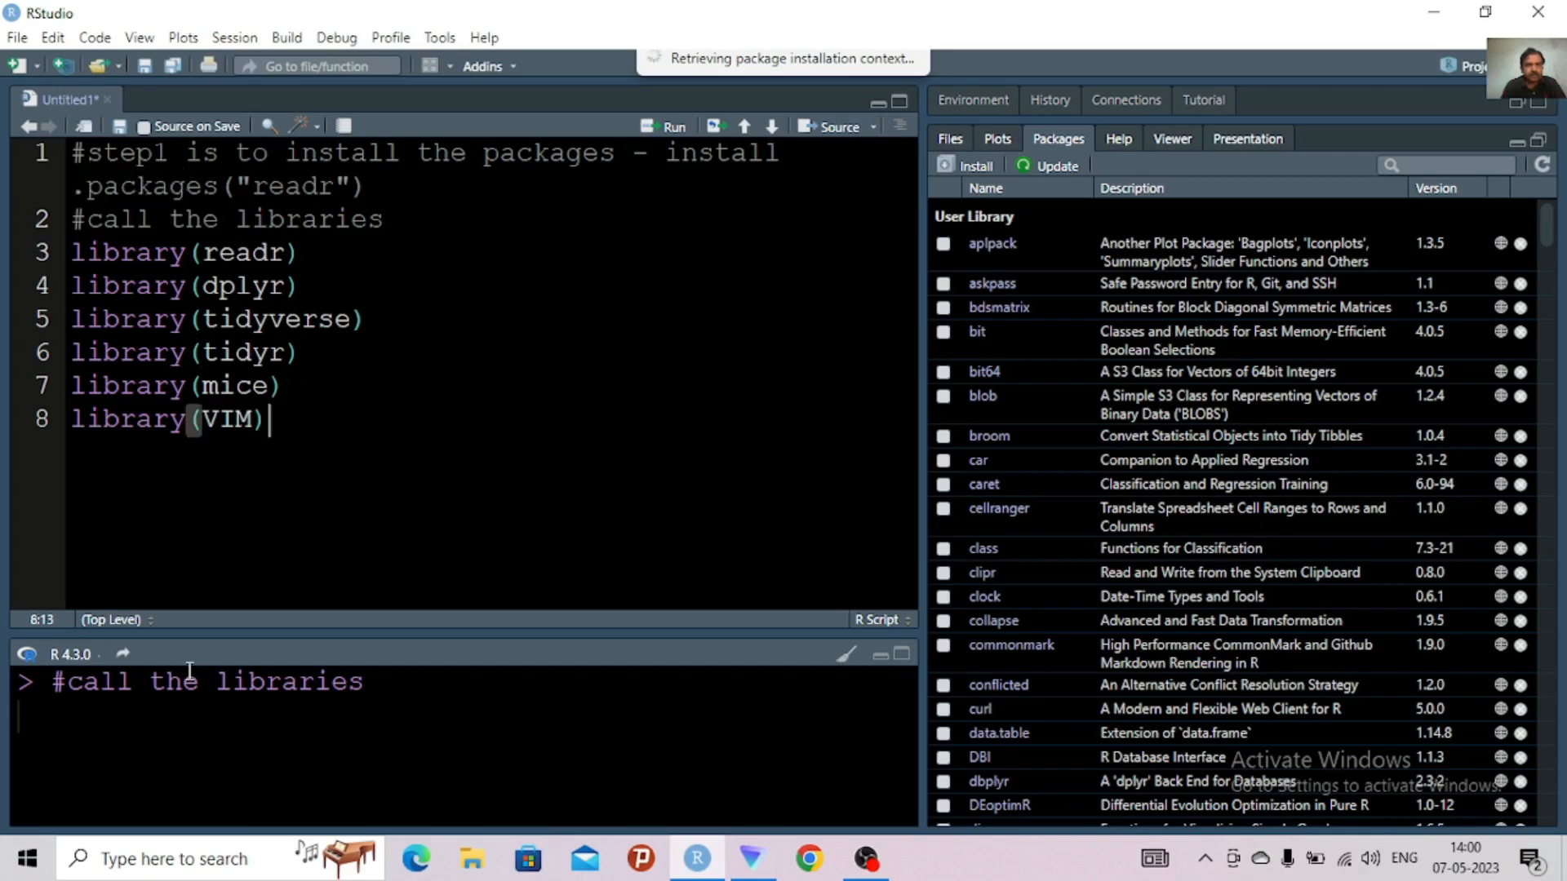
Run all six library calls on lines 3 to 8, from readr through VIM
{"action": "left_click", "coordinate": [121, 754]}
{"action": "left_click", "coordinate": [289, 510]}
{"action": "left_click_drag", "start_coordinate": [269, 422], "coordinate": [50, 261]}
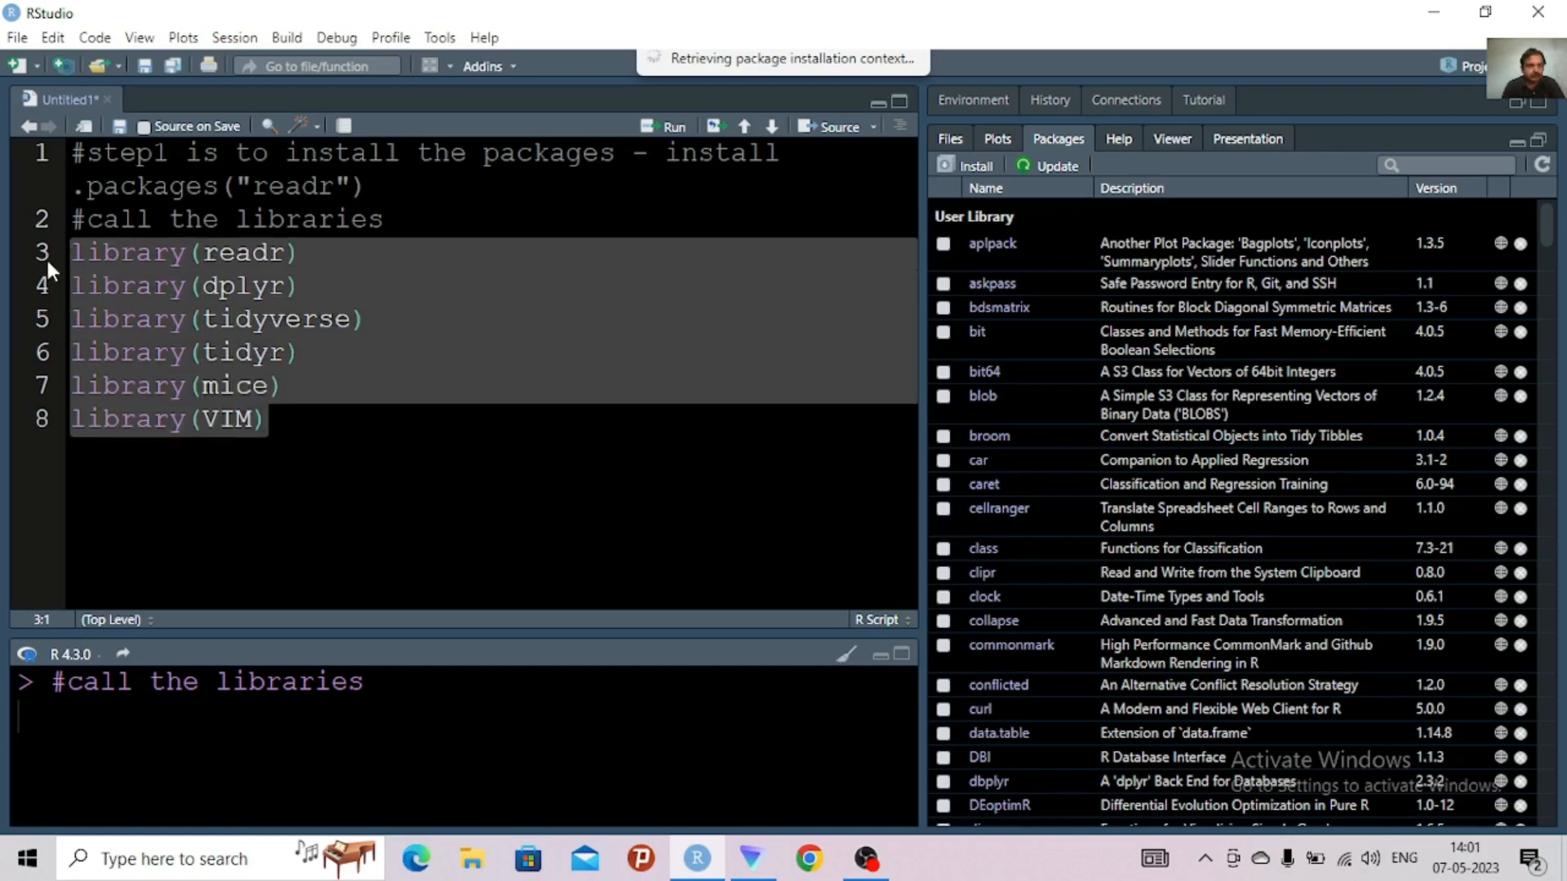
{"action": "key", "text": "ctrl+Return"}
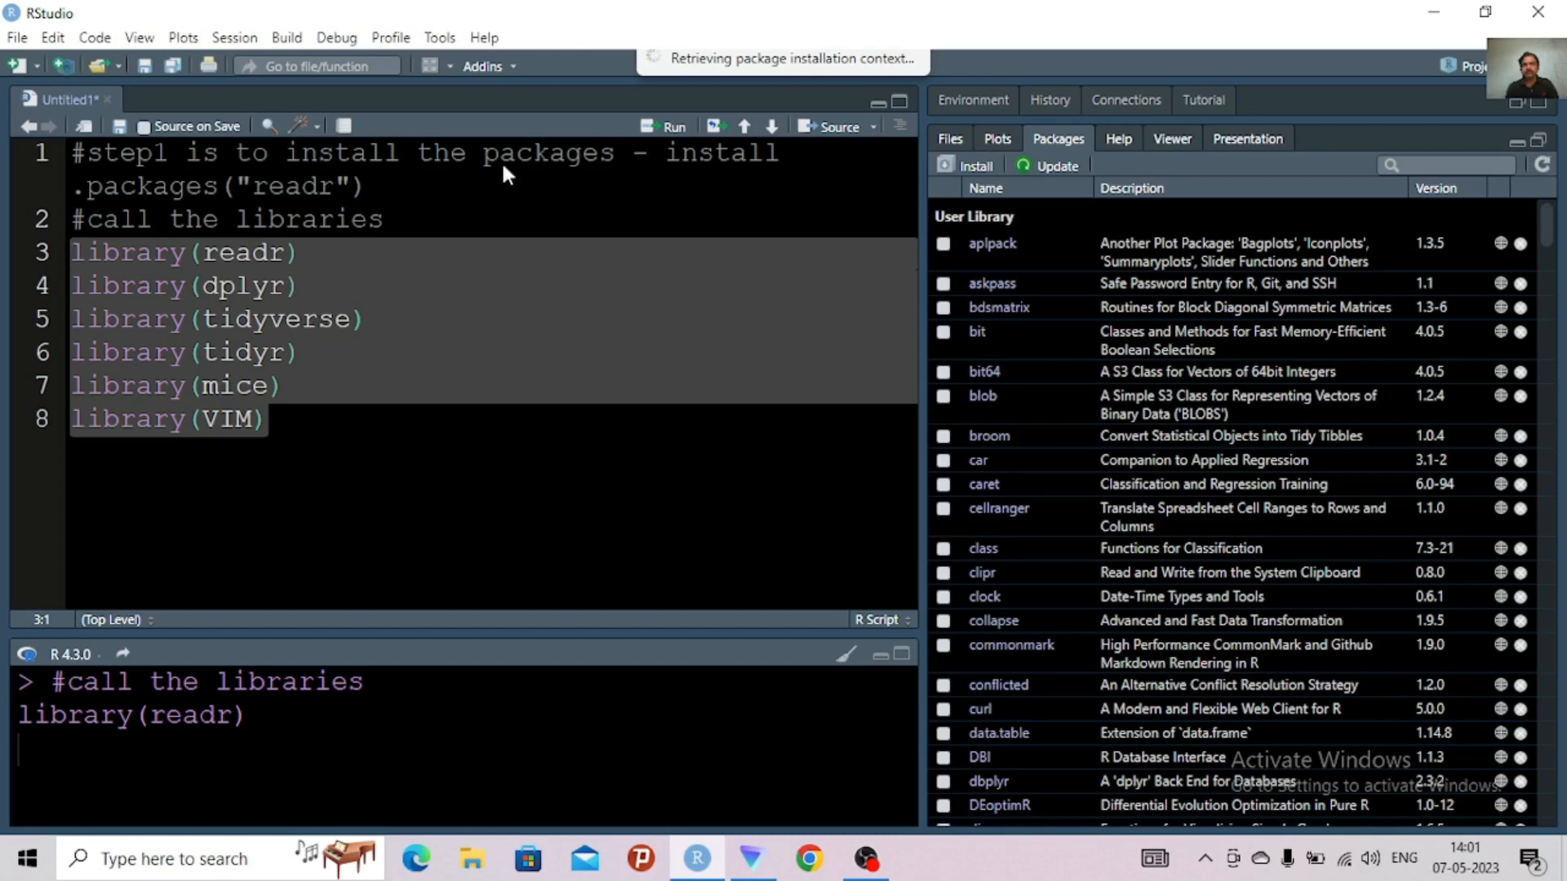
Bring up the Install Packages dialog and enter readr in lowercase as the package to install
{"action": "left_click", "coordinate": [1485, 12]}
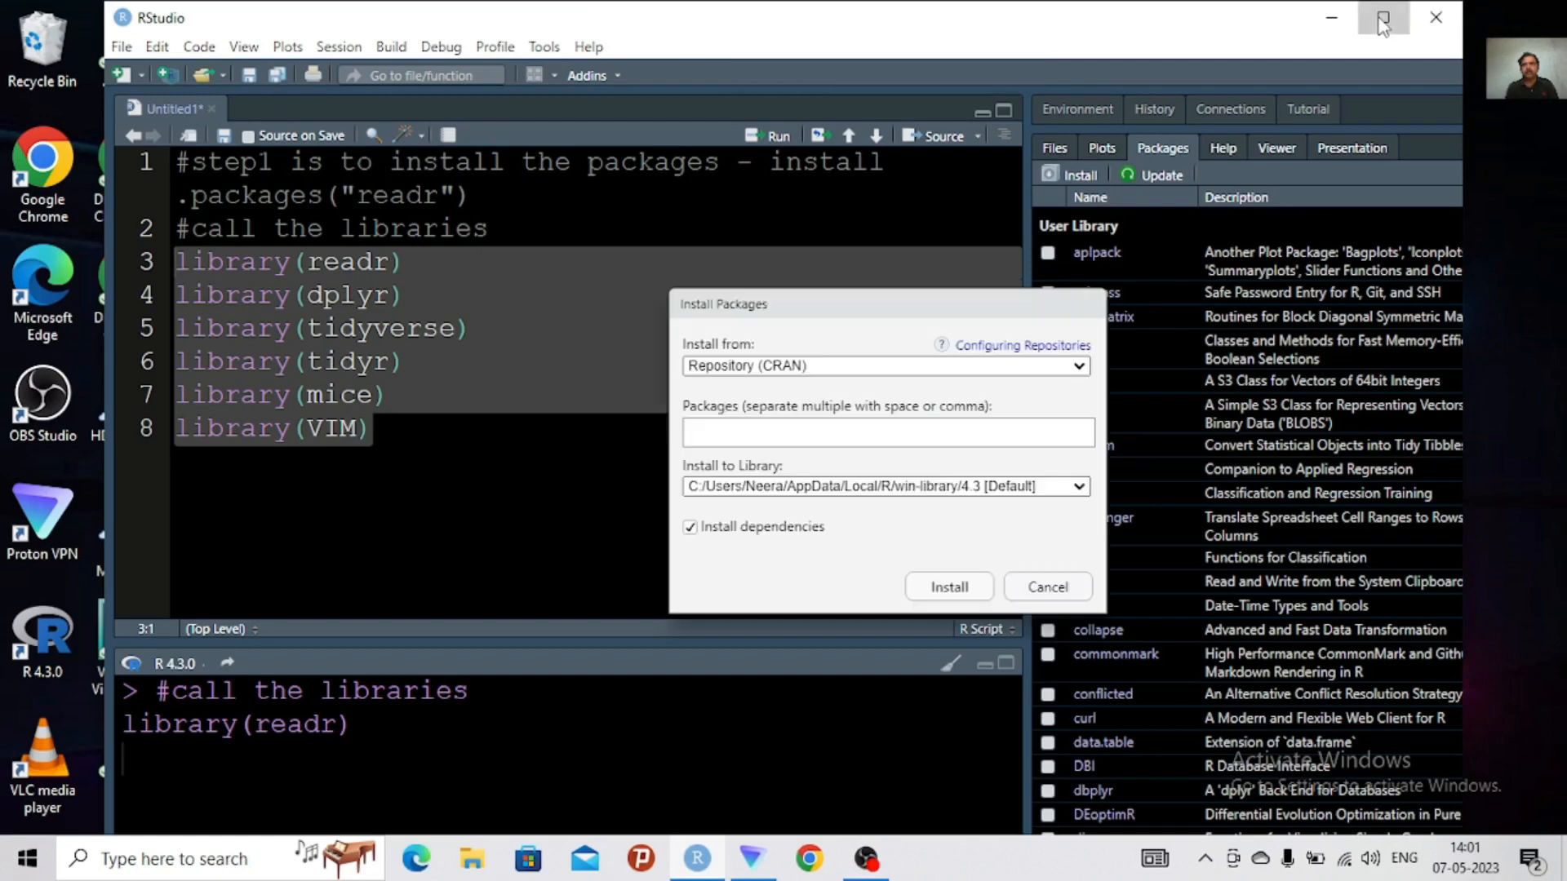
{"action": "left_click", "coordinate": [1384, 17]}
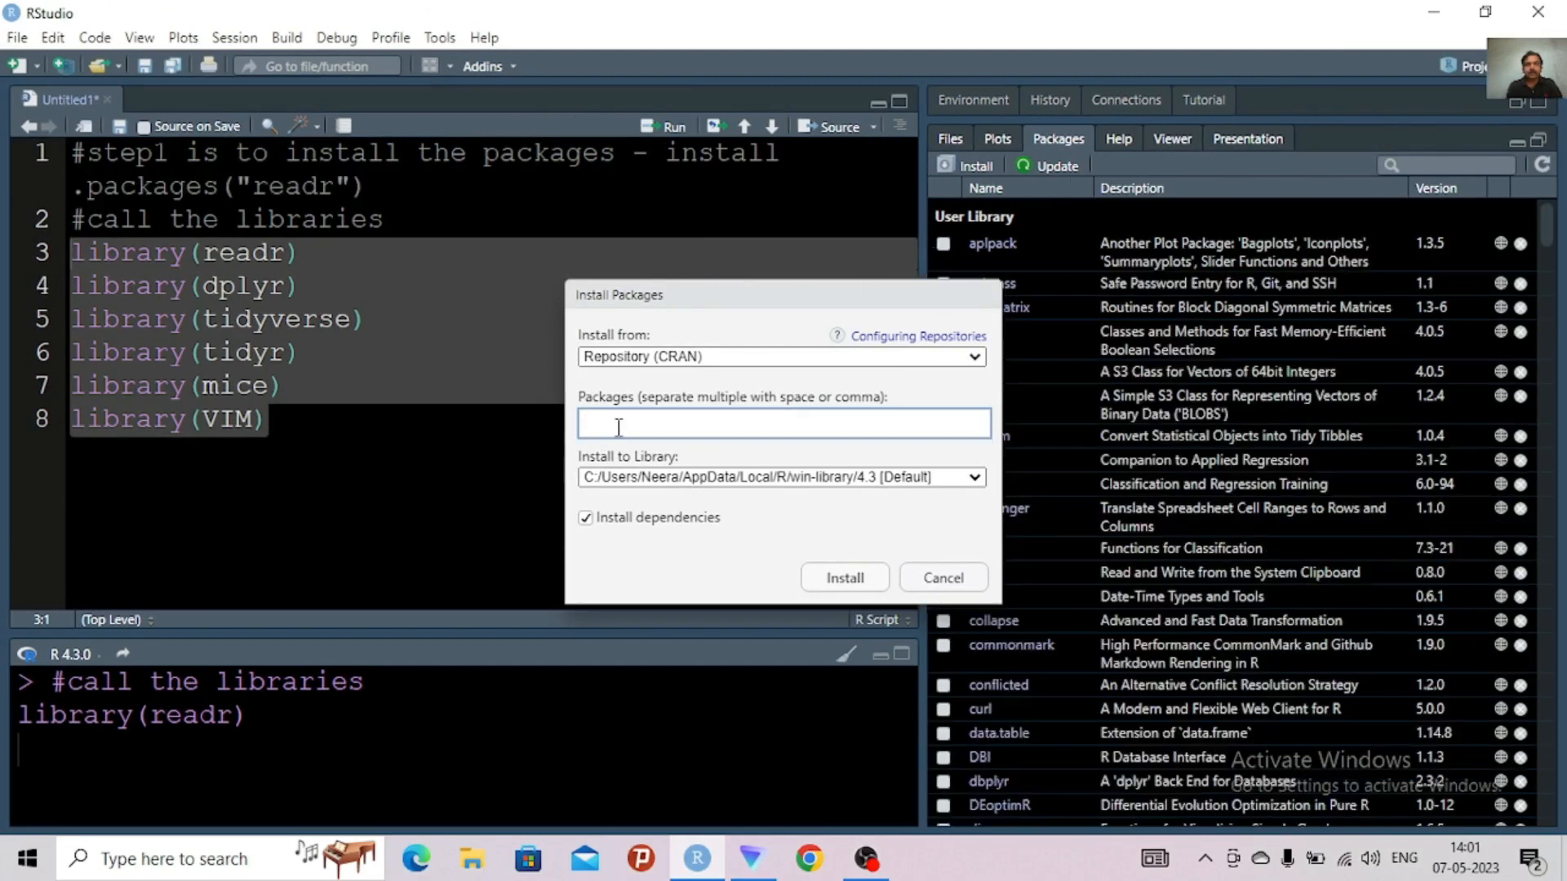
{"action": "type", "text": "REA"}
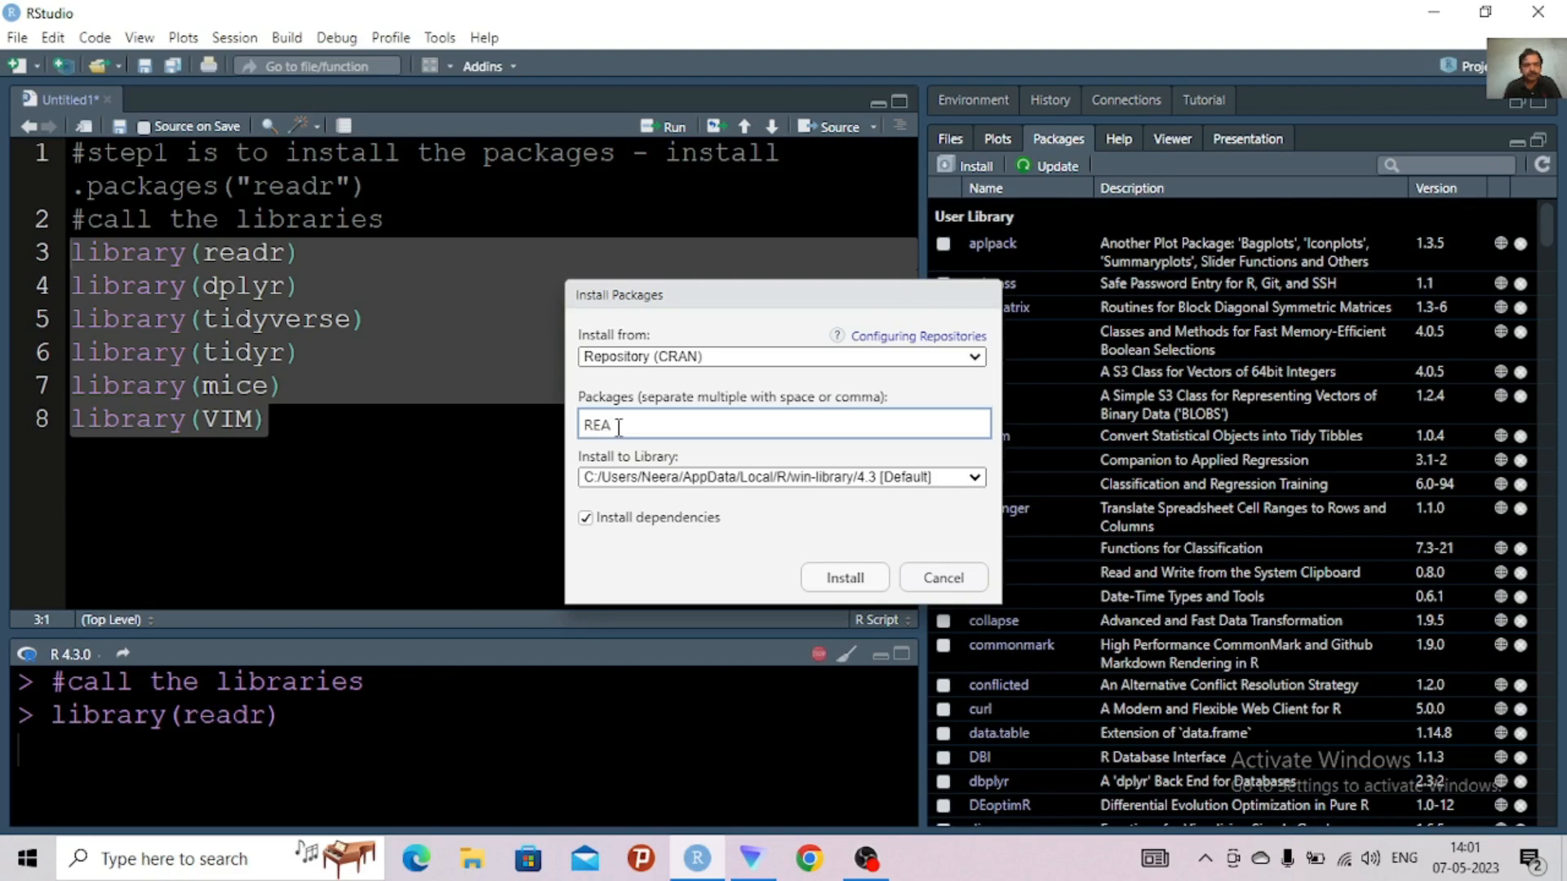
{"action": "key", "text": "BackSpace"}
{"action": "key", "text": "BackSpace"}
{"action": "key", "text": "BackSpace"}
{"action": "type", "text": "readr"}
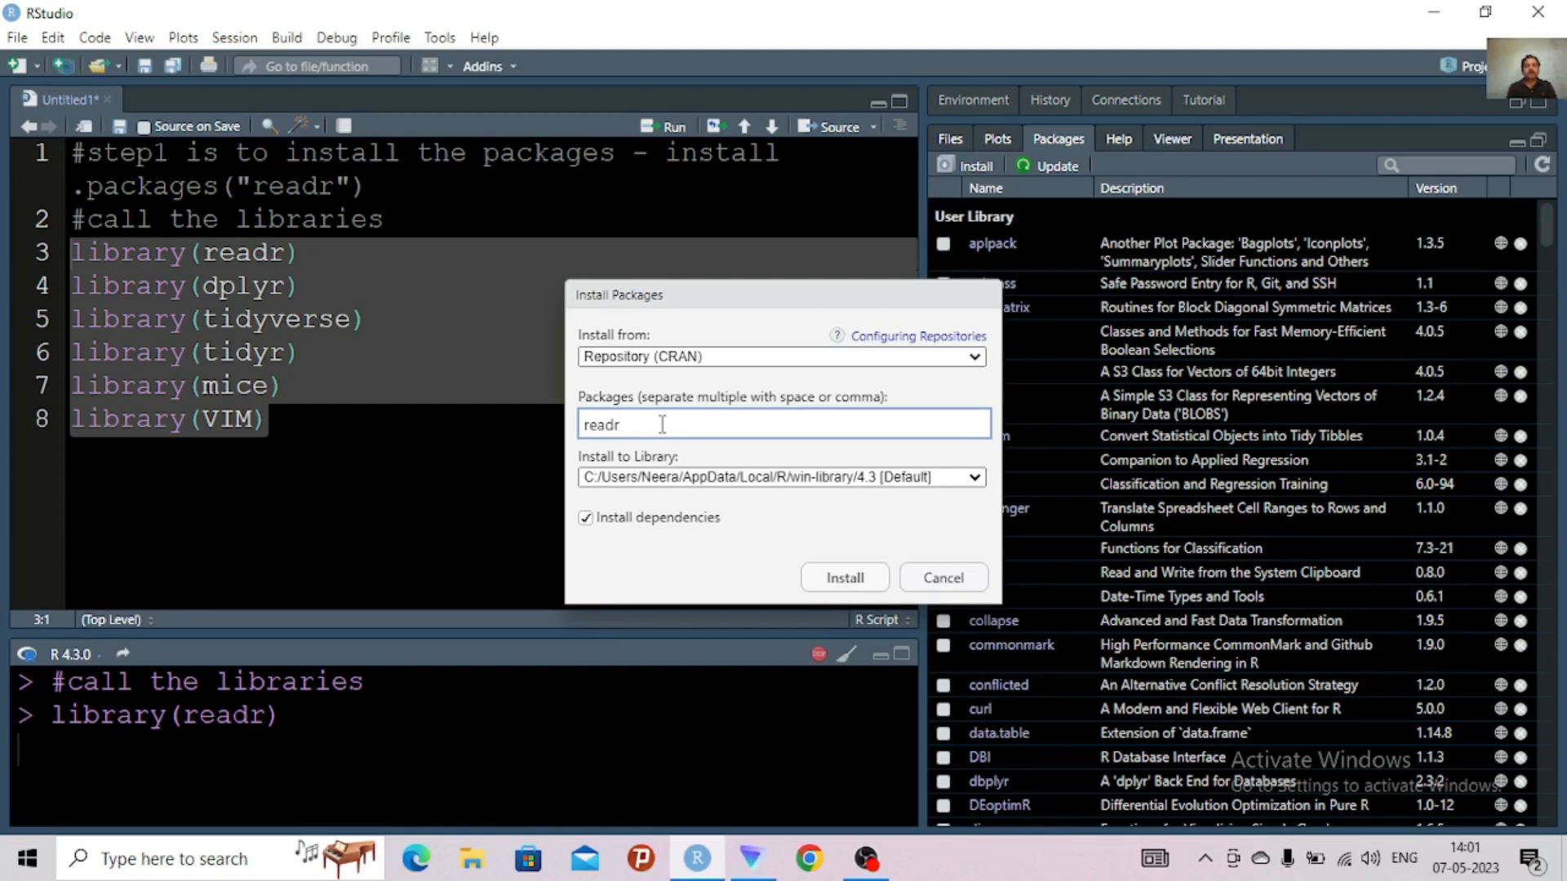
Replace the package name in the Install Packages dialog with mice
{"action": "left_click_drag", "start_coordinate": [662, 424], "coordinate": [516, 431]}
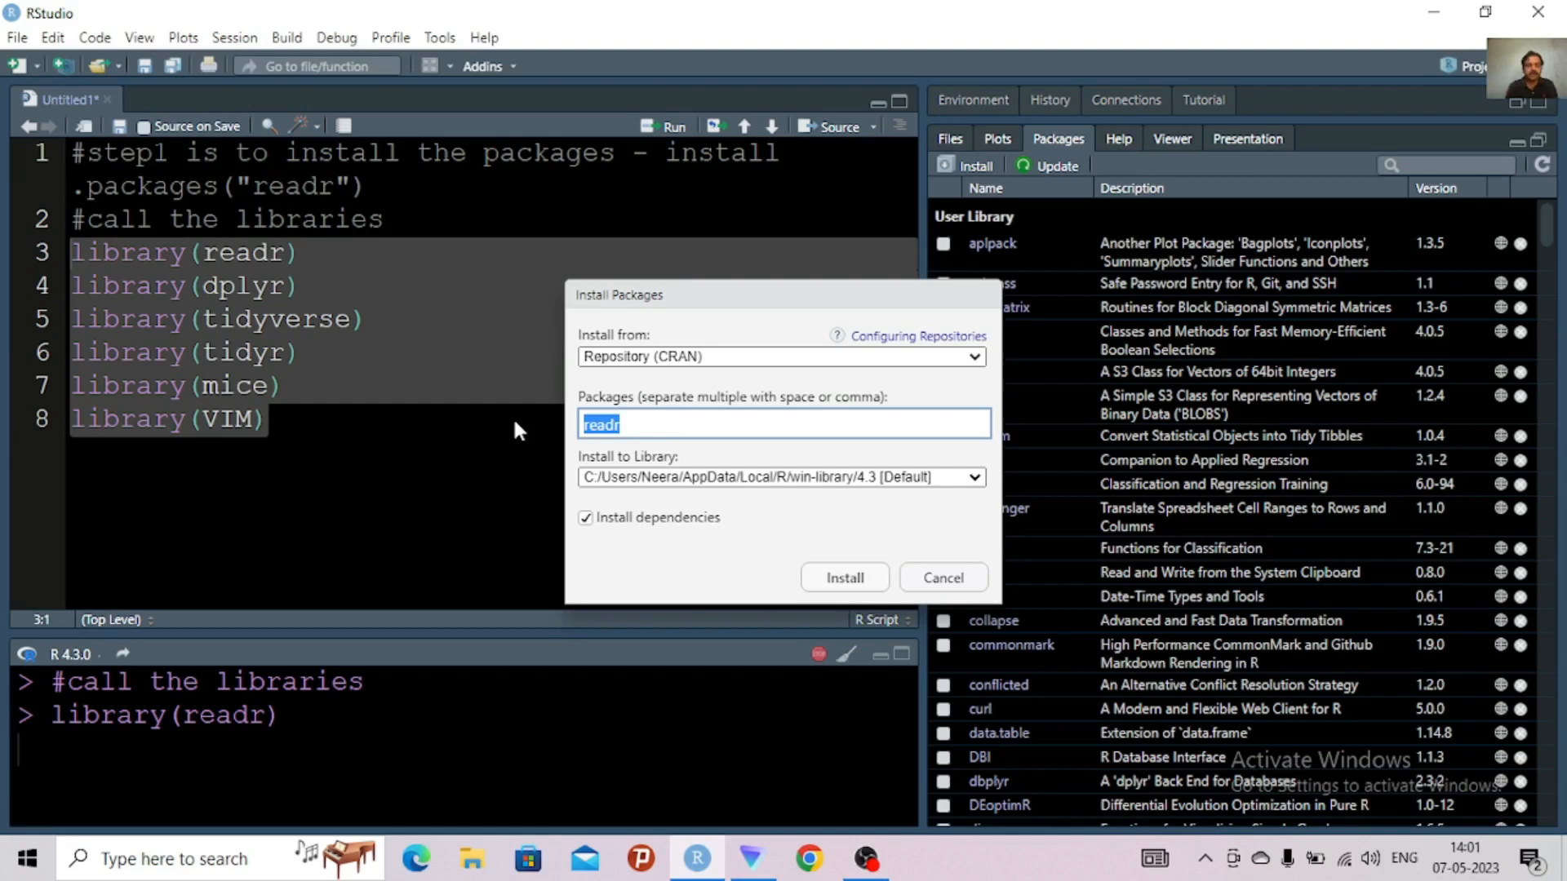
{"action": "type", "text": "mice"}
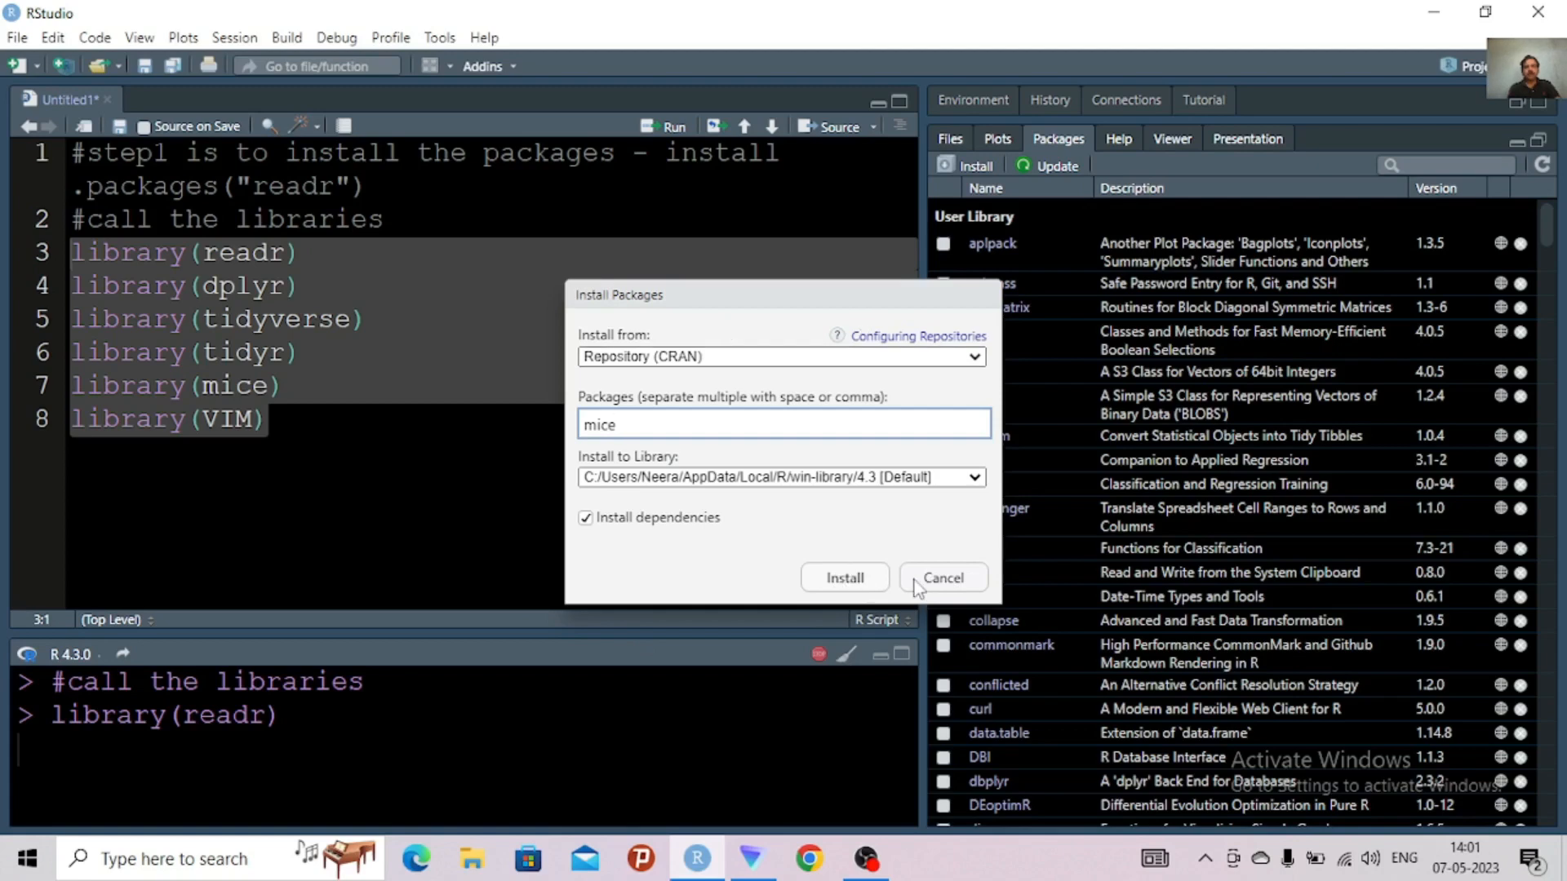
Cancel the Install Packages dialog without installing mice
{"action": "left_click", "coordinate": [945, 589]}
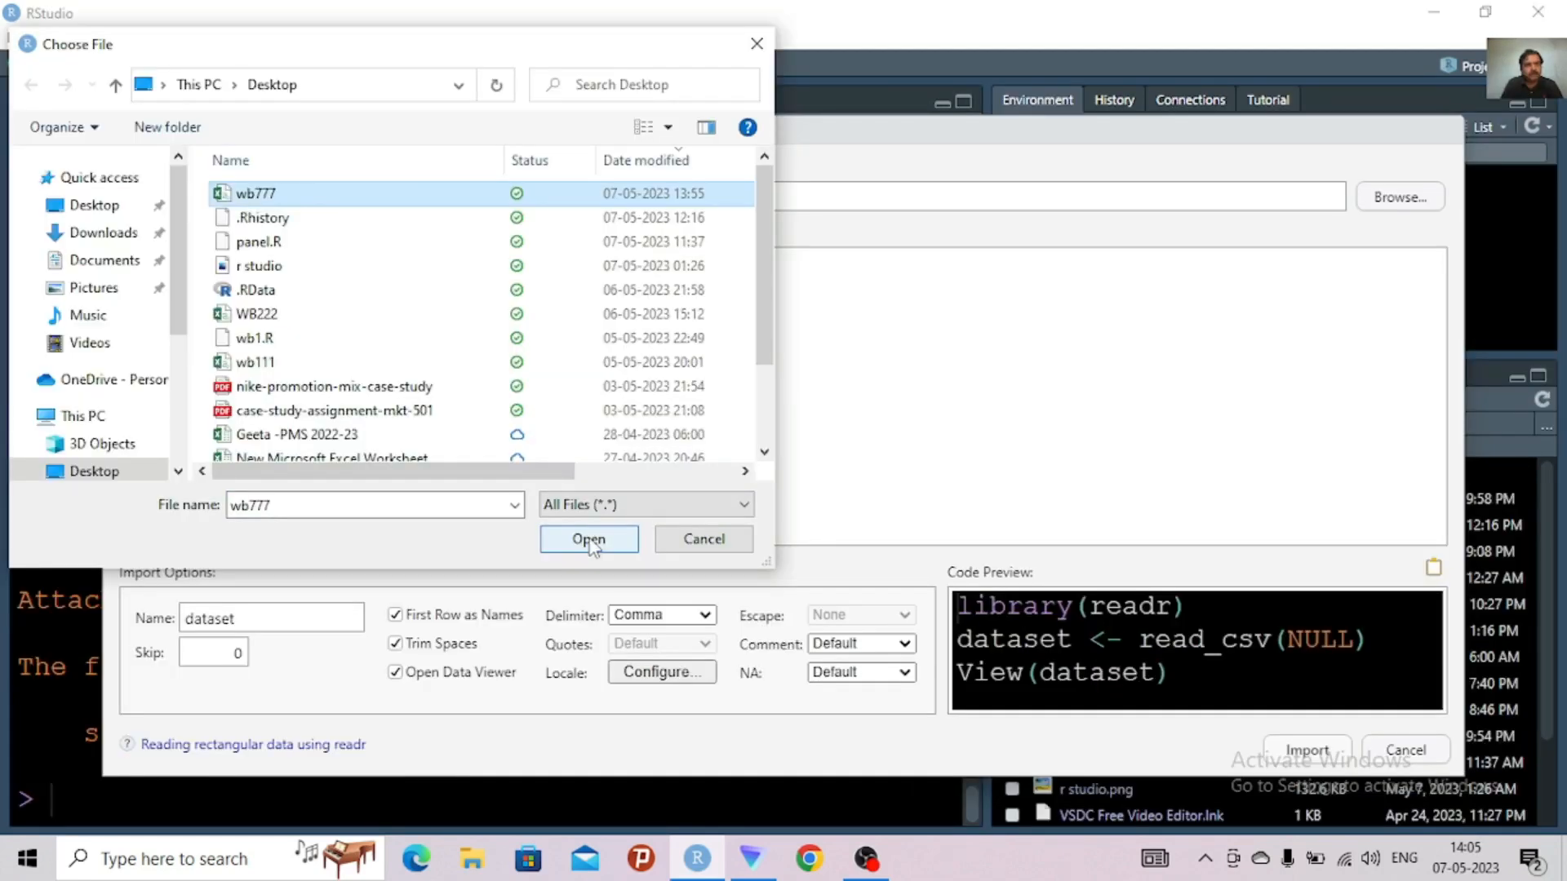
Import wb777.csv from the Desktop as the dataset wb777, copying all of the generated readr import code beforehand
{"action": "left_click", "coordinate": [589, 540]}
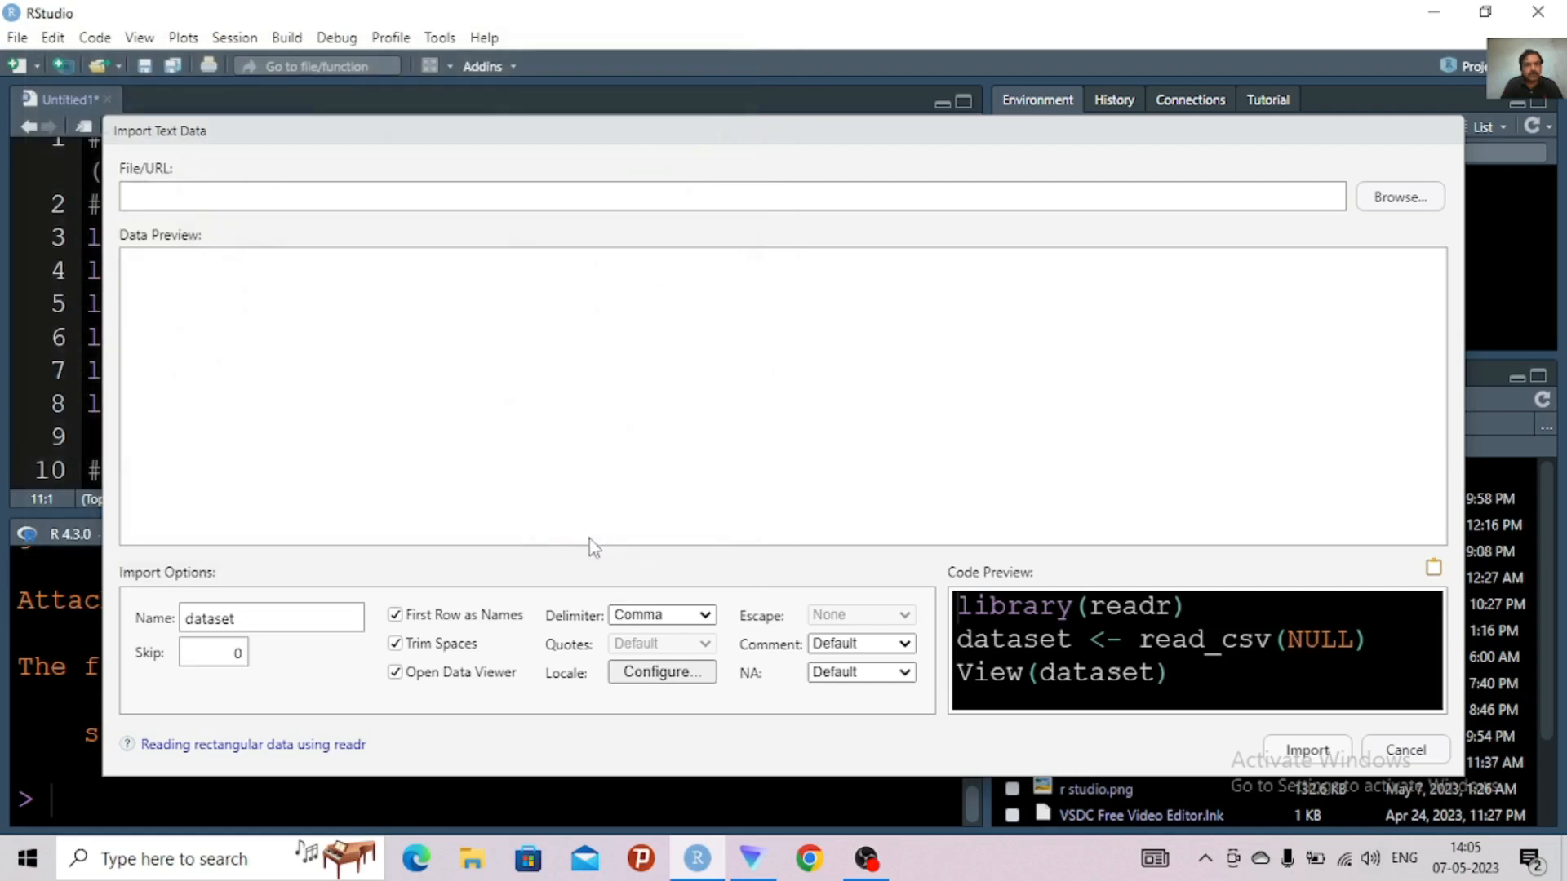
{"action": "left_click", "coordinate": [1064, 663]}
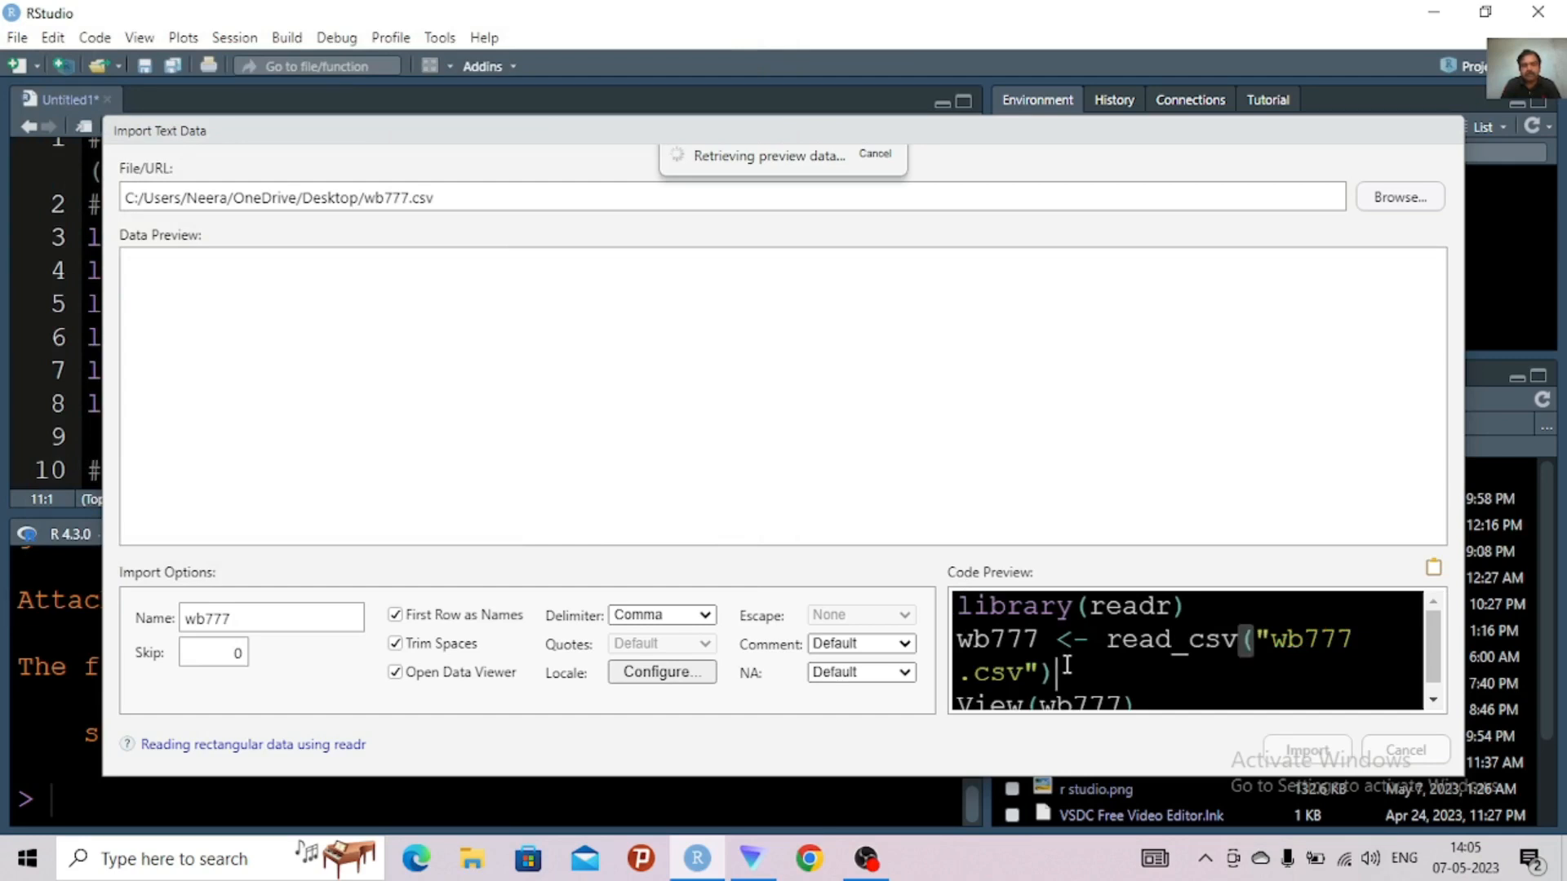
{"action": "double_click", "coordinate": [1065, 665]}
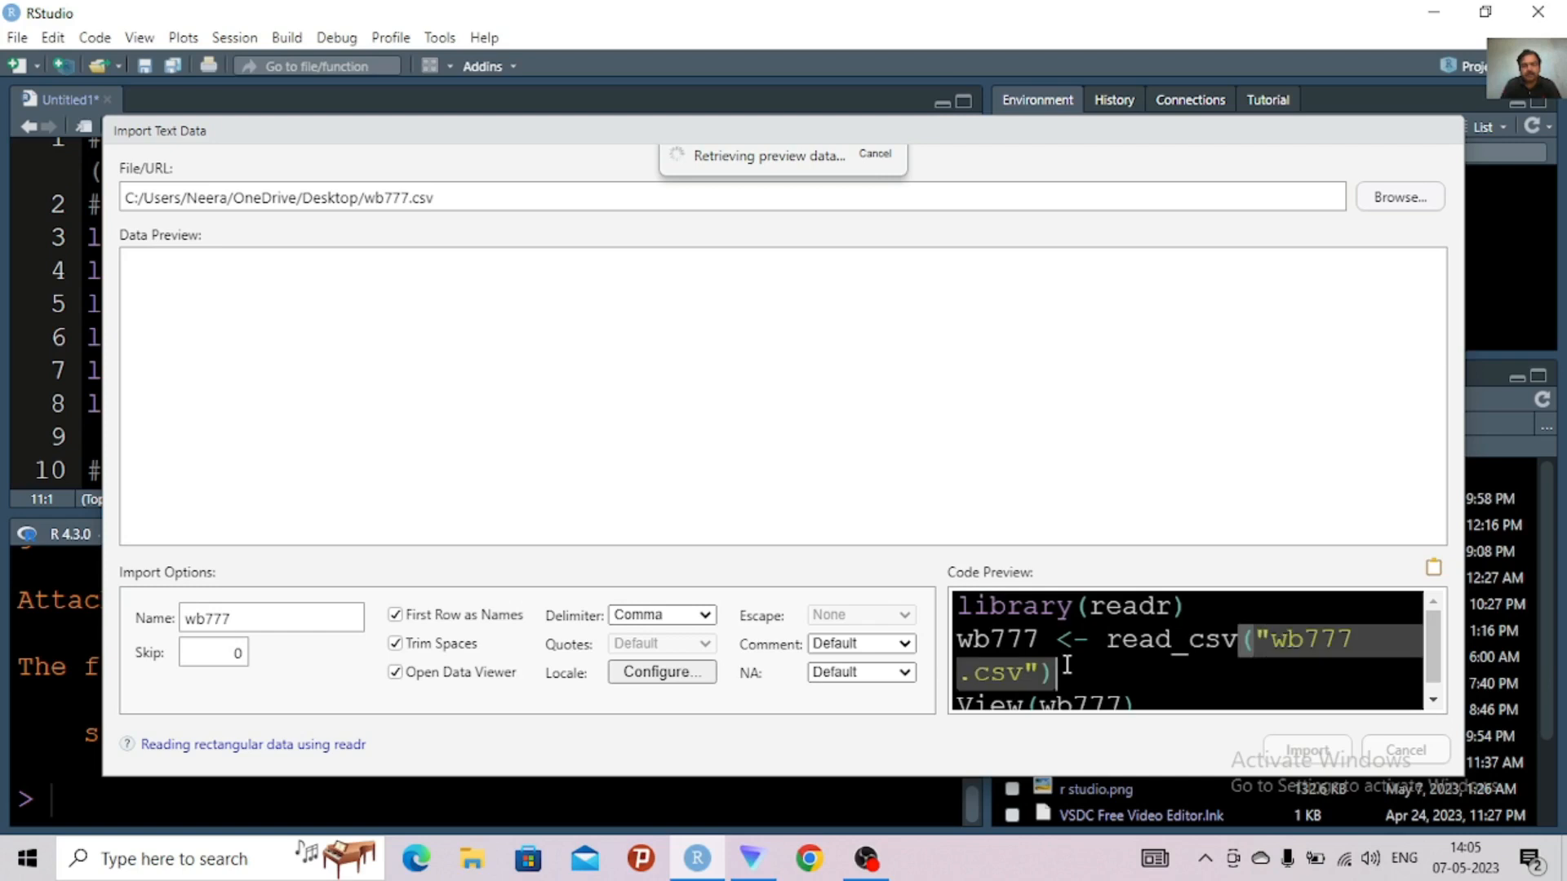
{"action": "key", "text": "ctrl+a"}
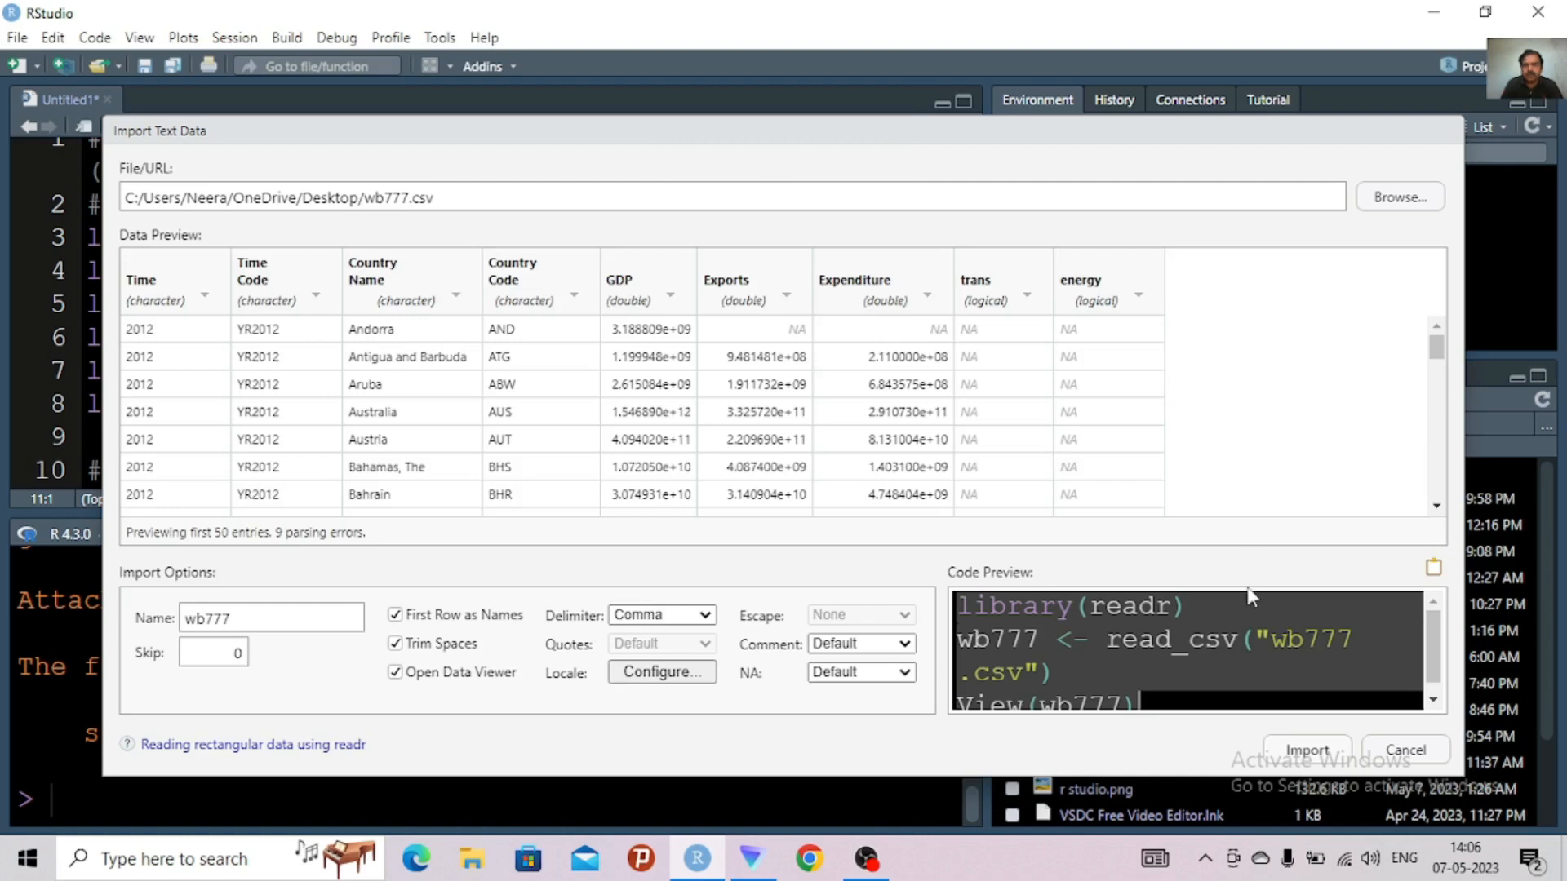
{"action": "left_click", "coordinate": [1301, 754]}
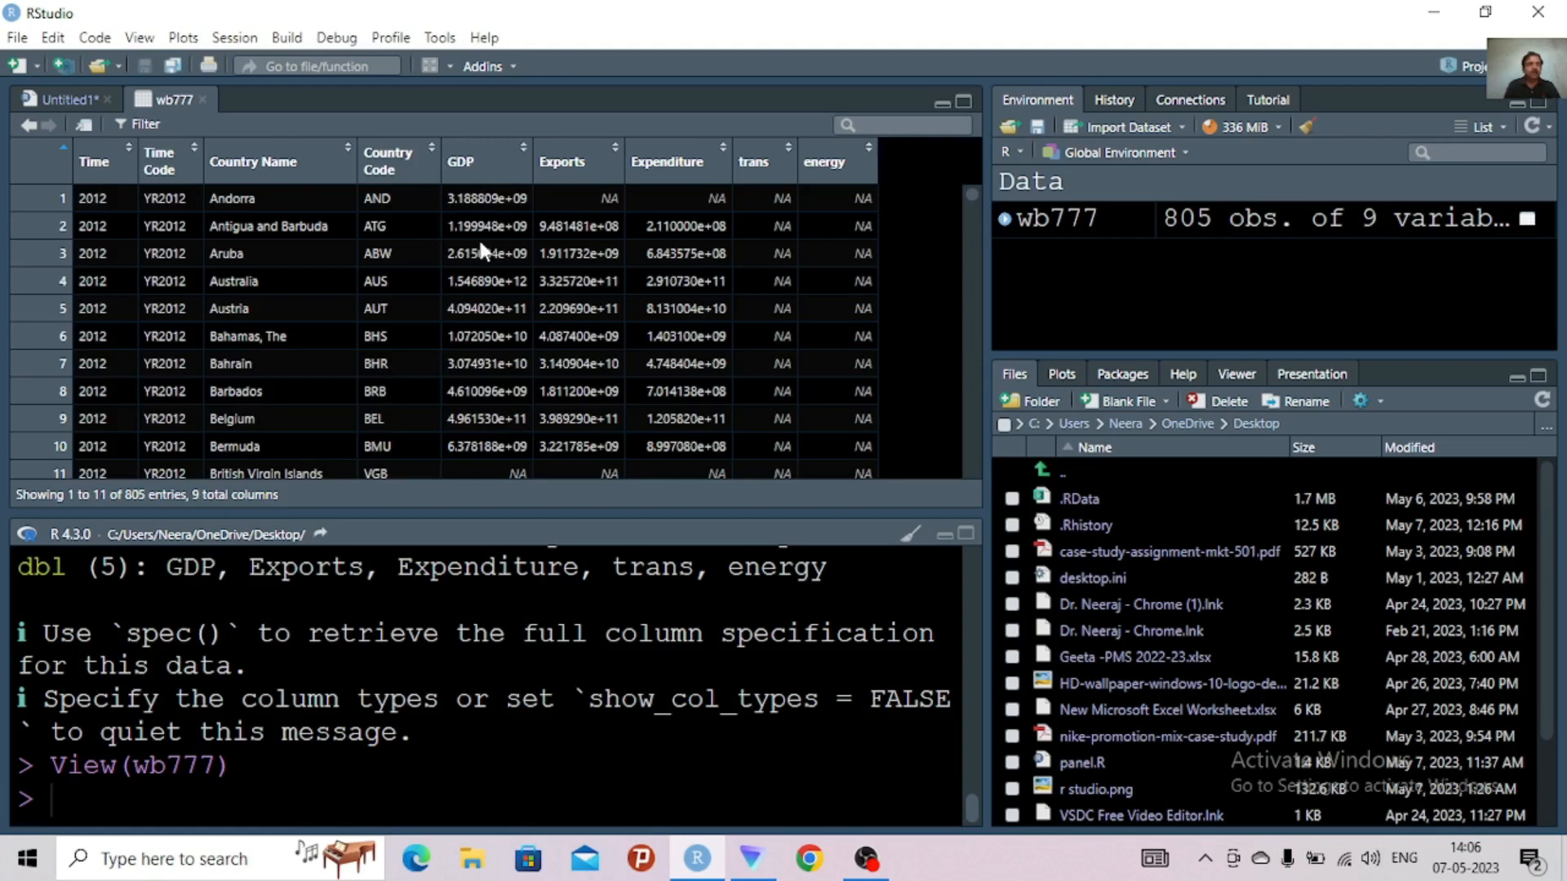
Save the untitled script to the Desktop under the file name youtube r panel1
{"action": "left_click", "coordinate": [70, 99]}
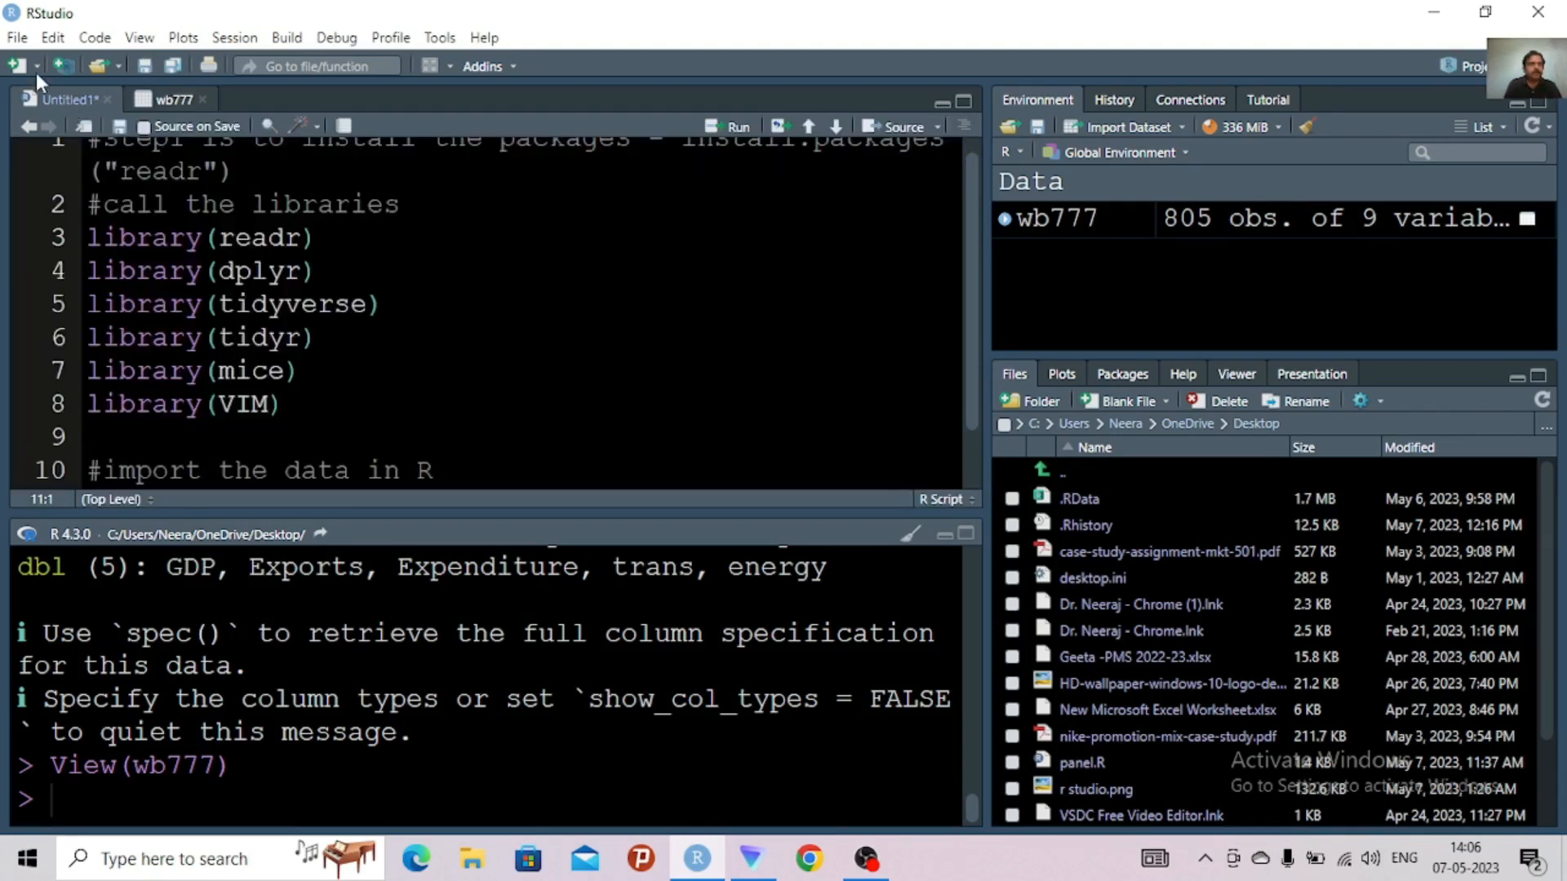
{"action": "left_click", "coordinate": [16, 38]}
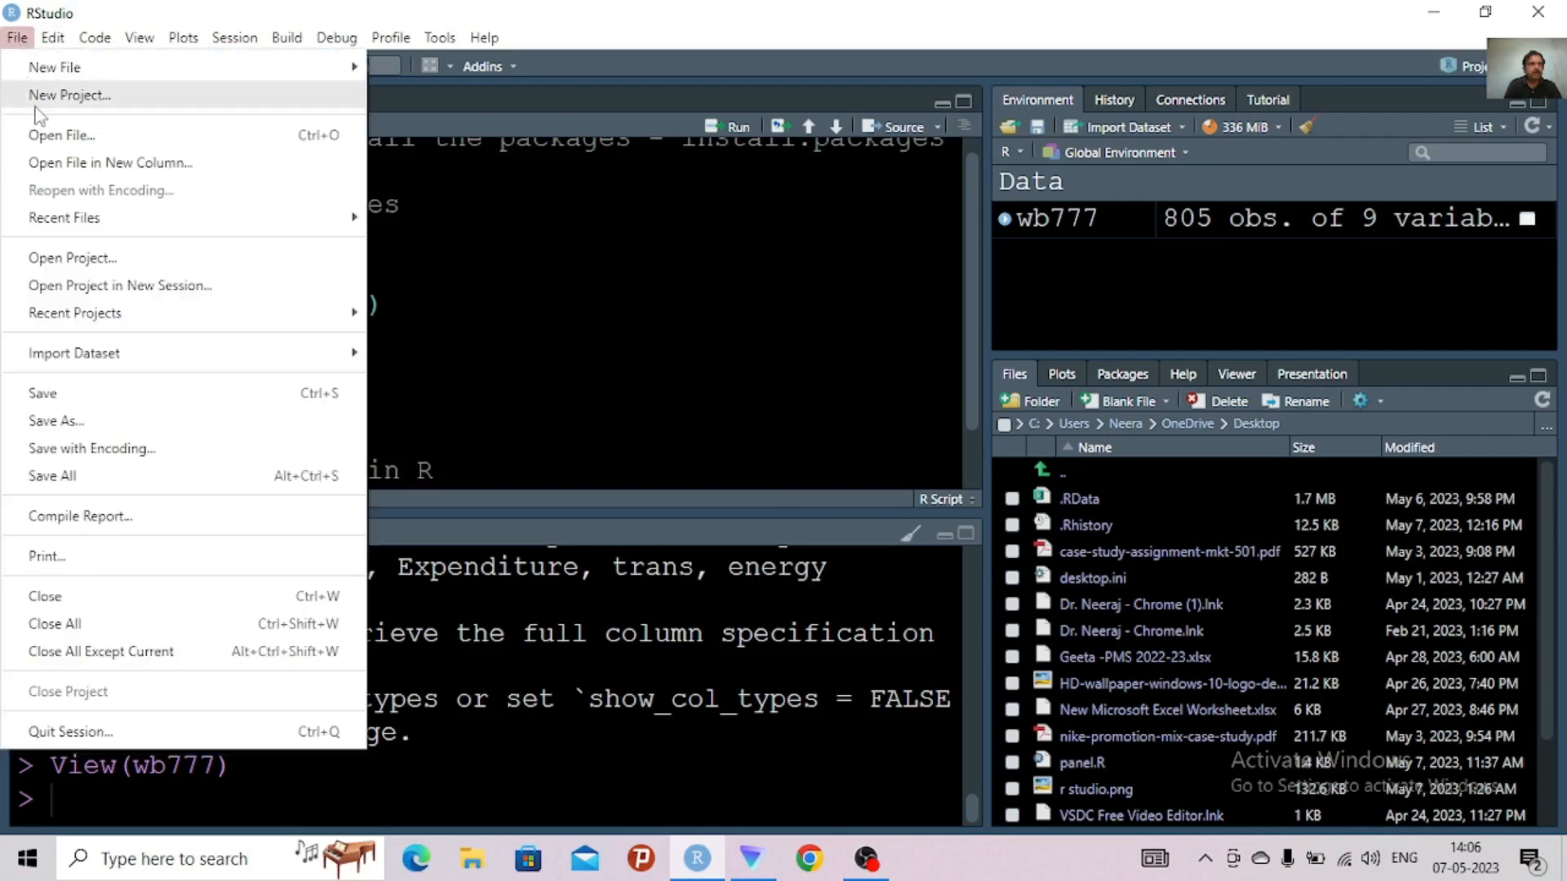
{"action": "left_click", "coordinate": [90, 421]}
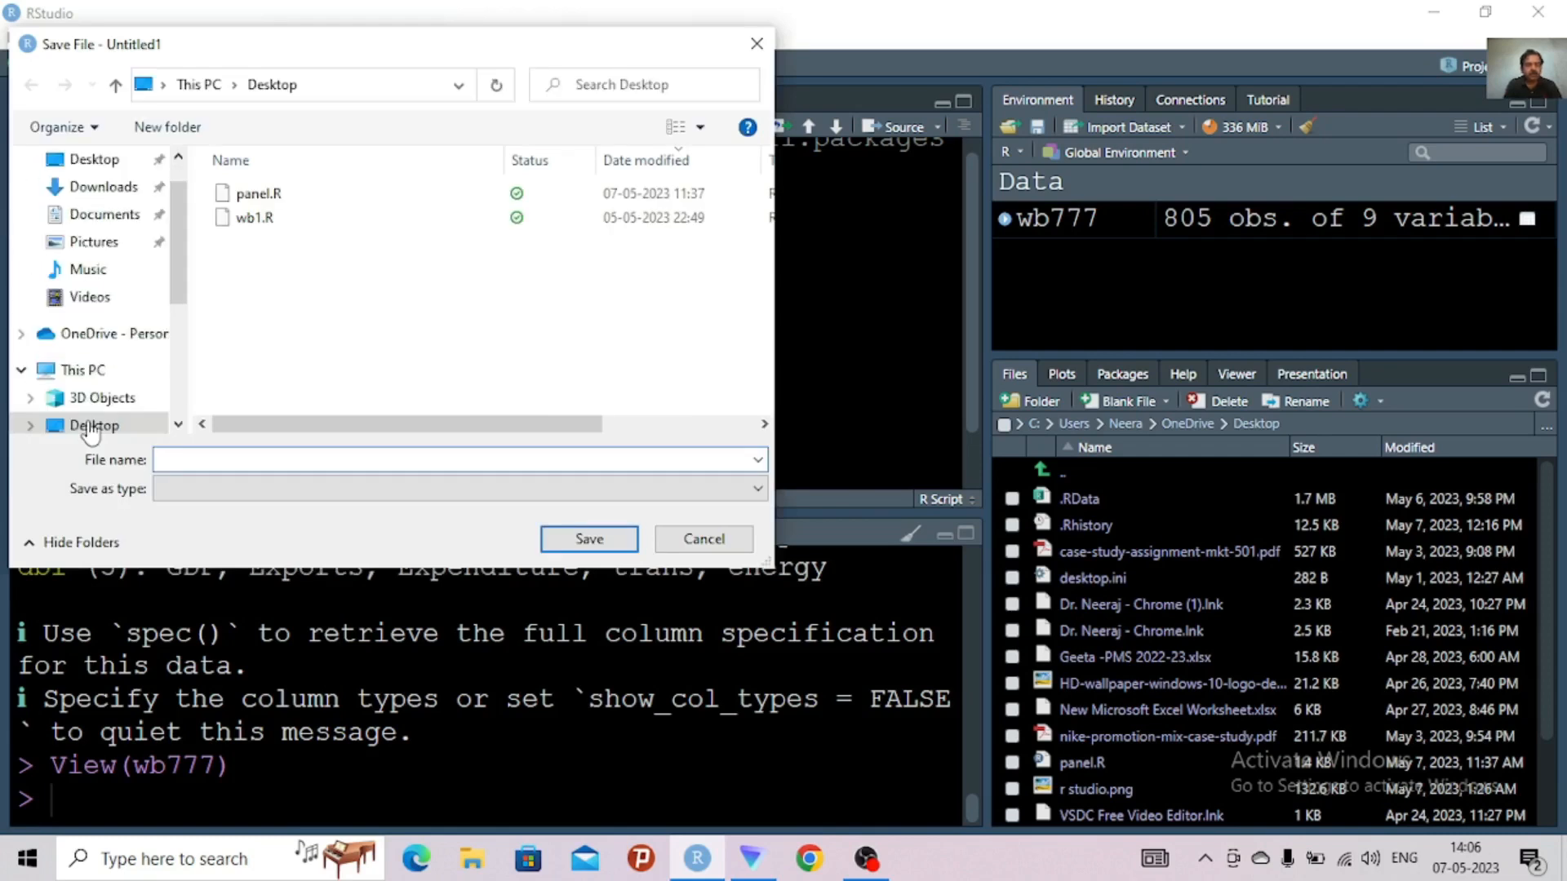
{"action": "type", "text": "you"}
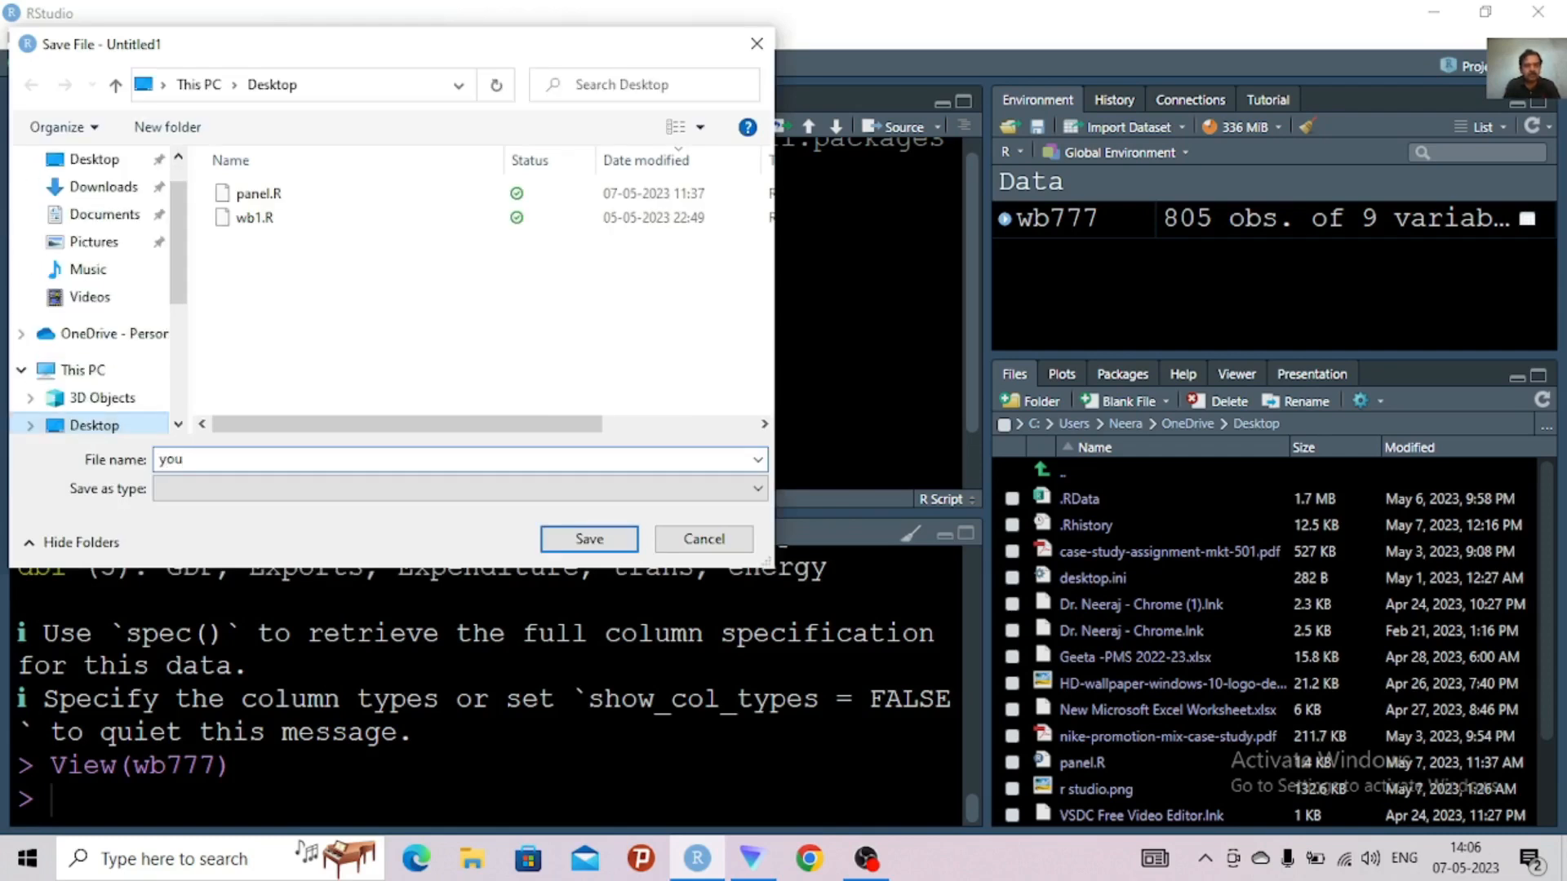
{"action": "type", "text": "tube r panel"}
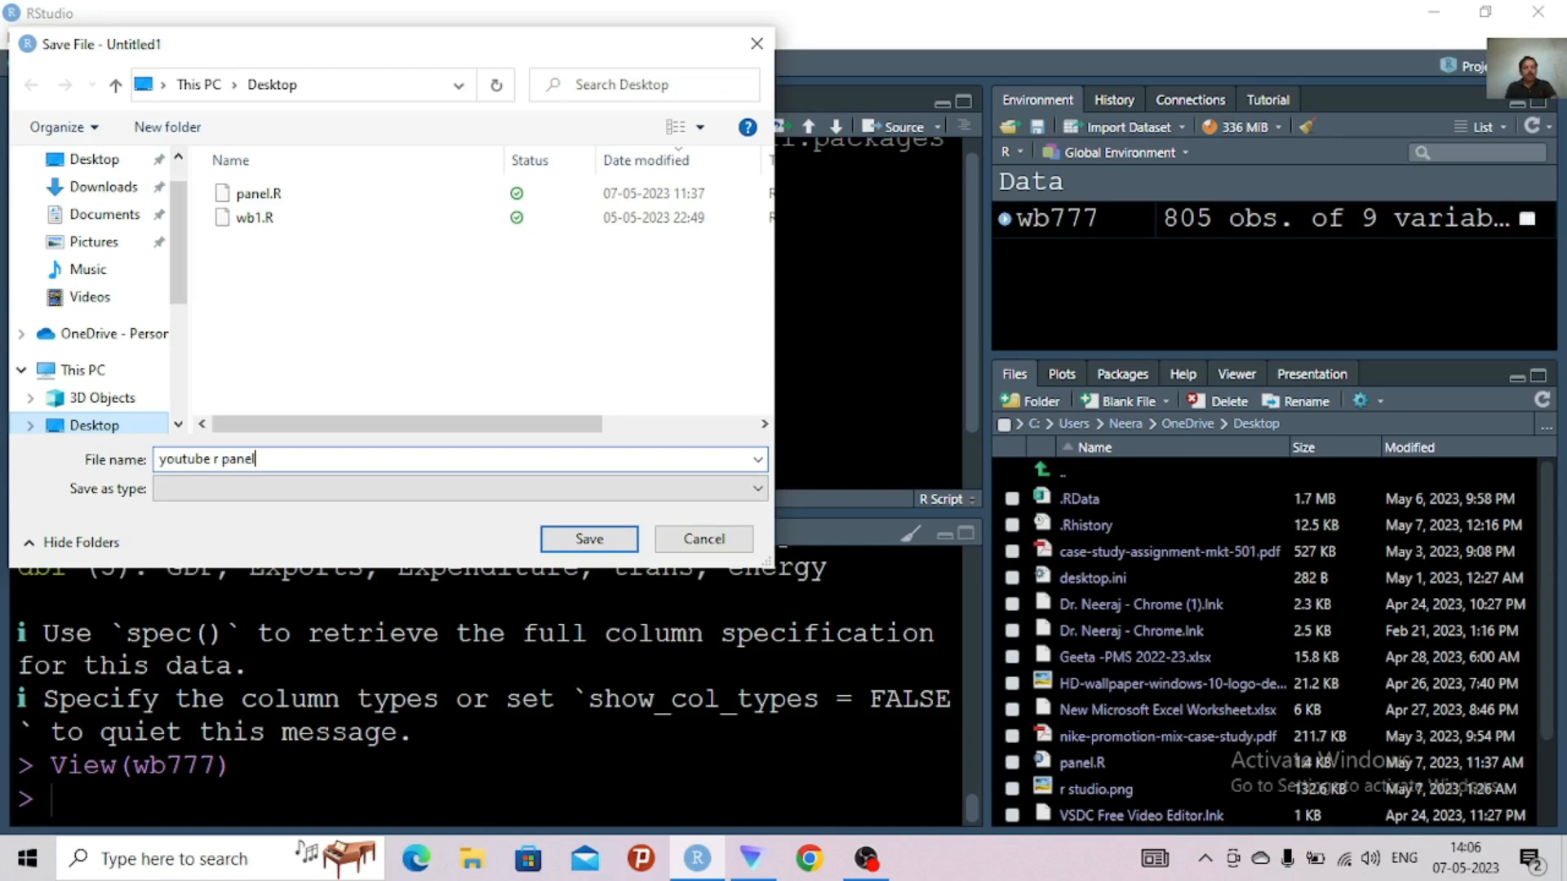
{"action": "type", "text": "1"}
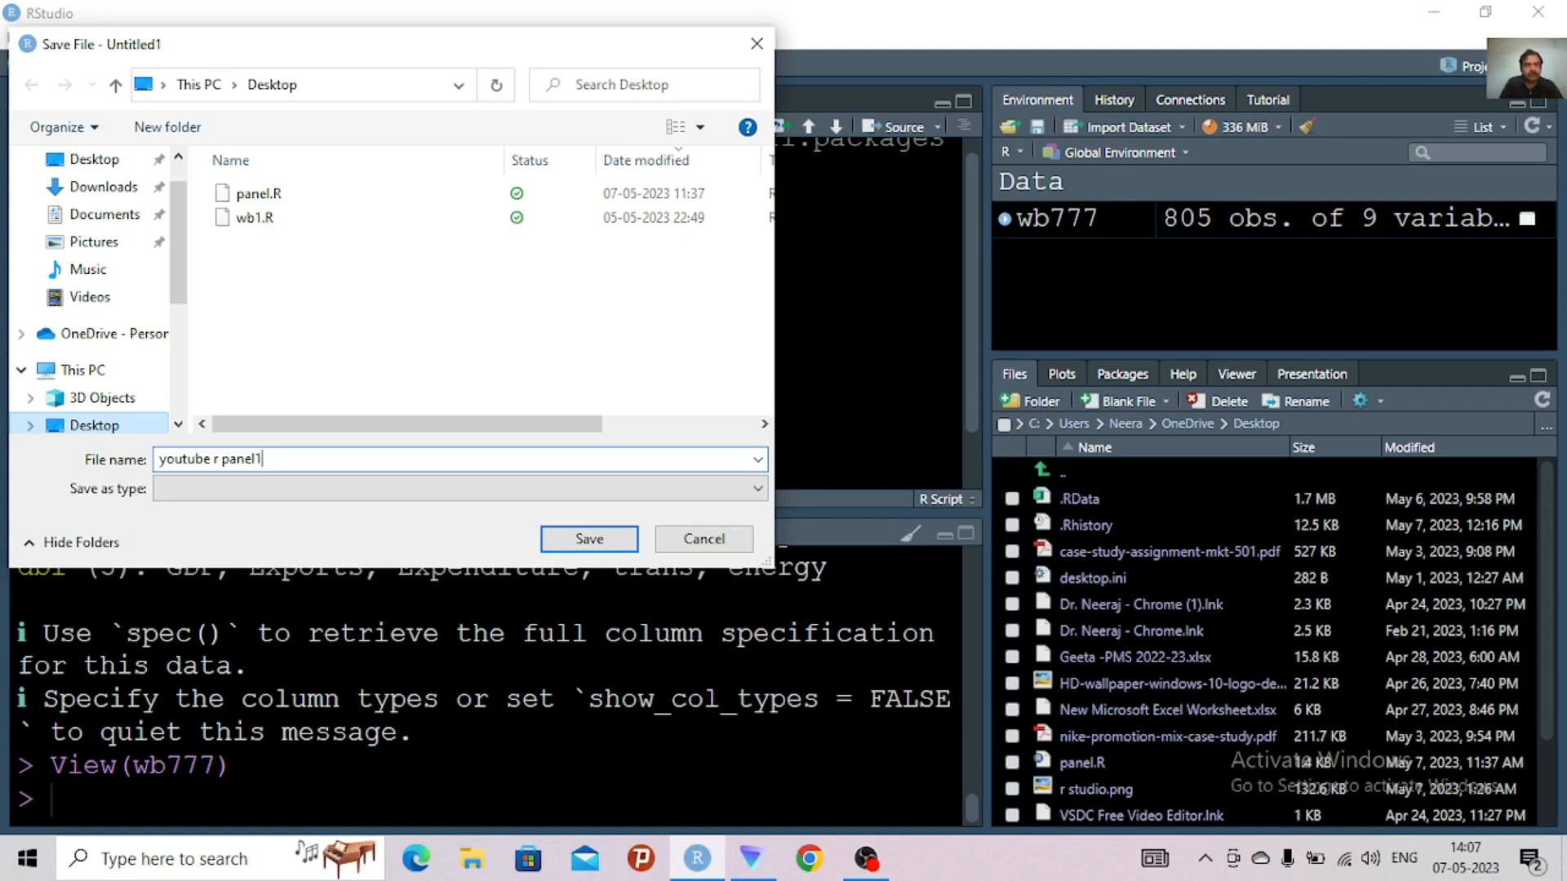
{"action": "left_click", "coordinate": [571, 543]}
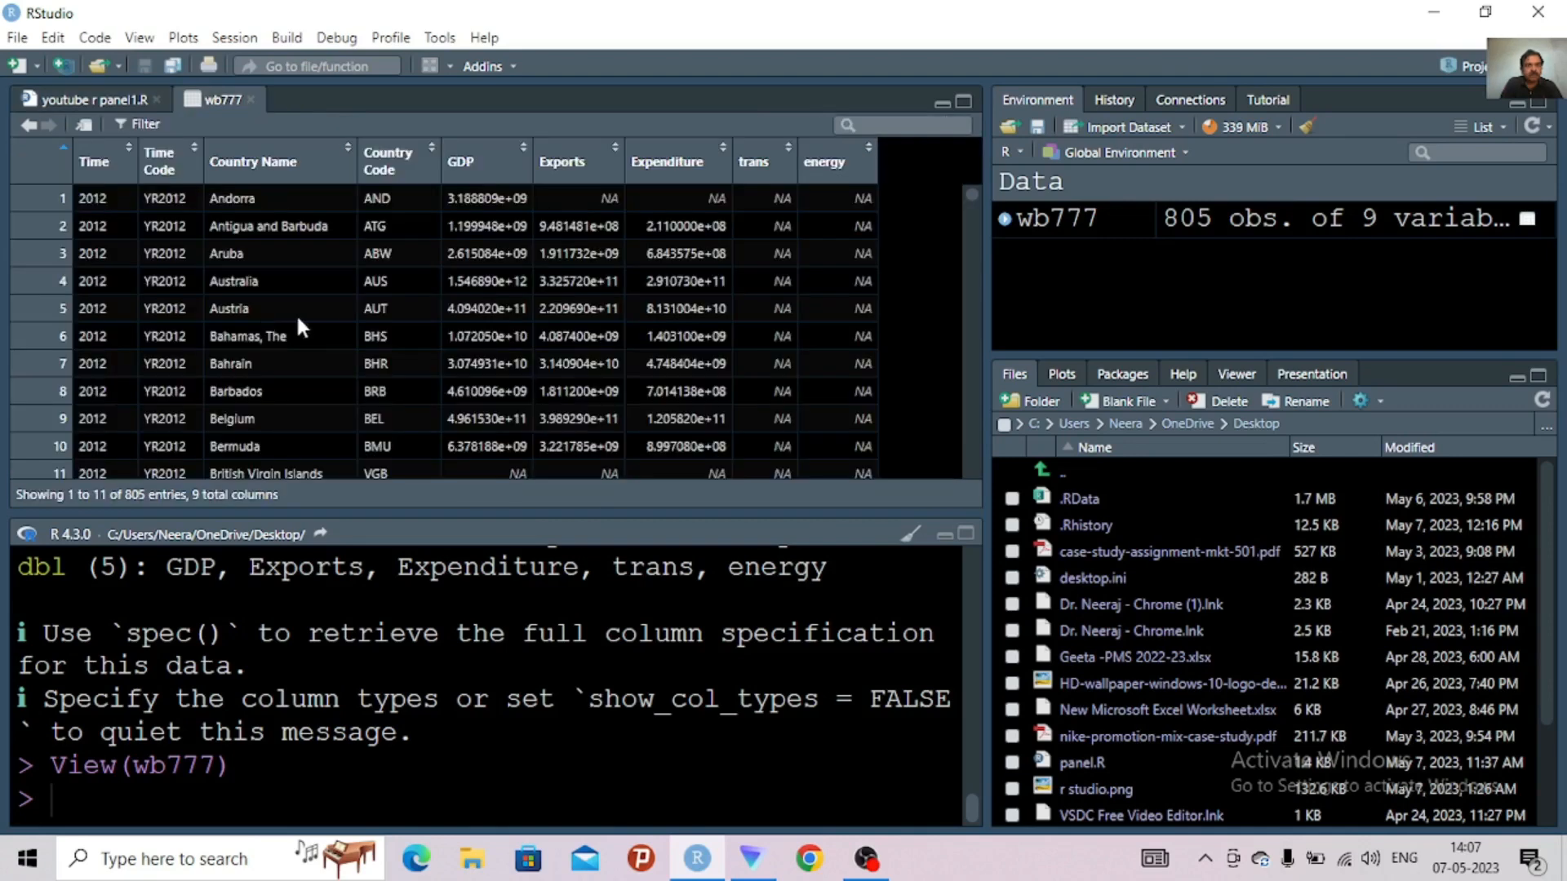
Paste the copied import code on line 11 of the script, below the import comment, and delete its repeated library(readr) call
{"action": "left_click", "coordinate": [108, 100]}
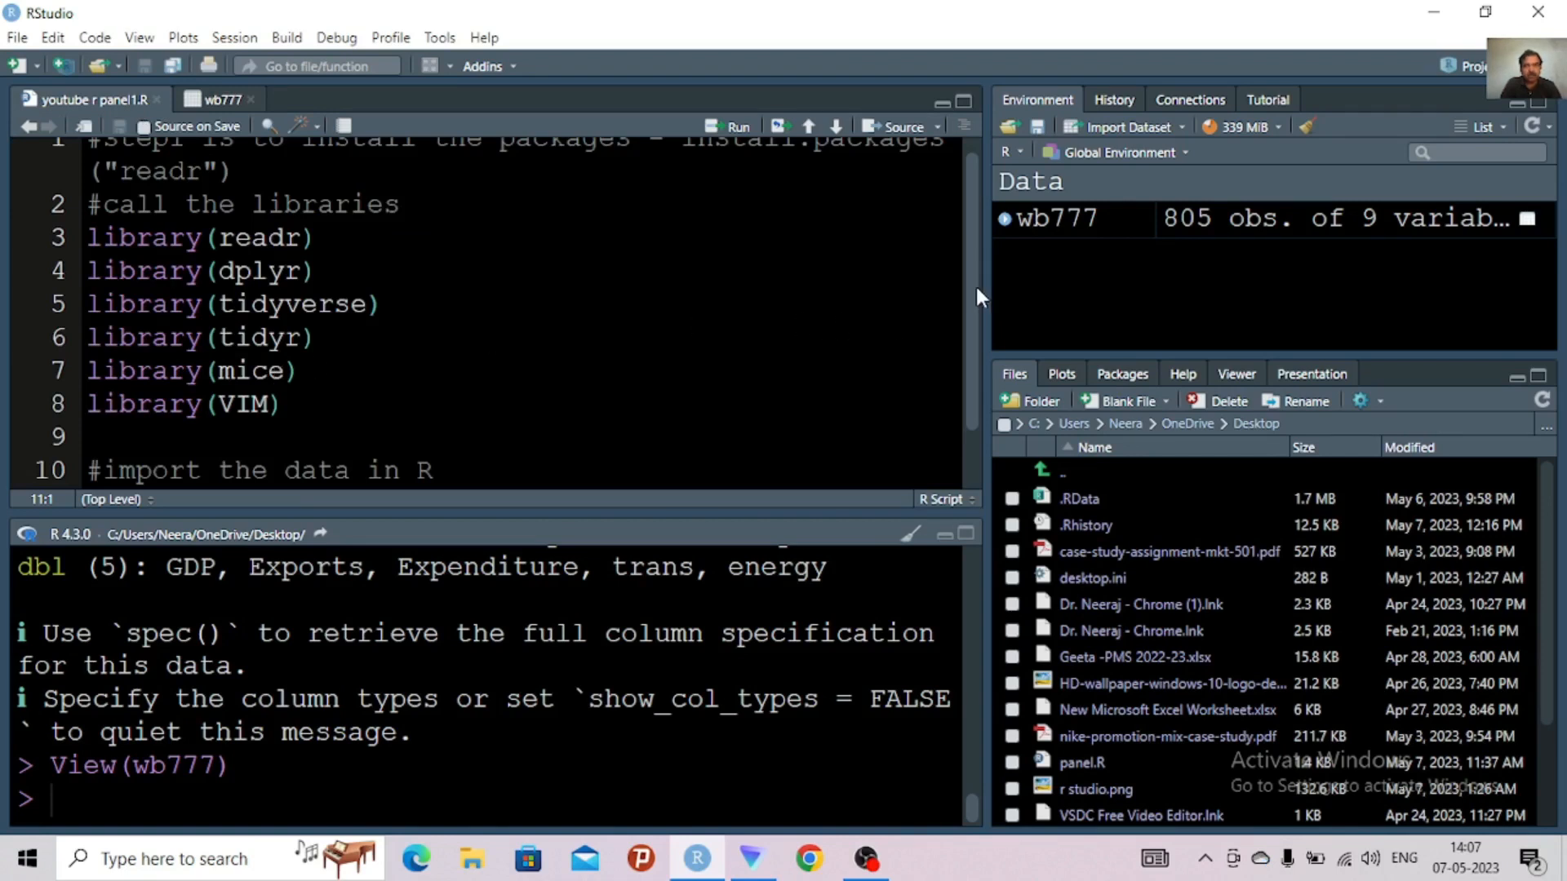
{"action": "scroll", "coordinate": [974, 327], "scroll_direction": "down", "scroll_amount": 2}
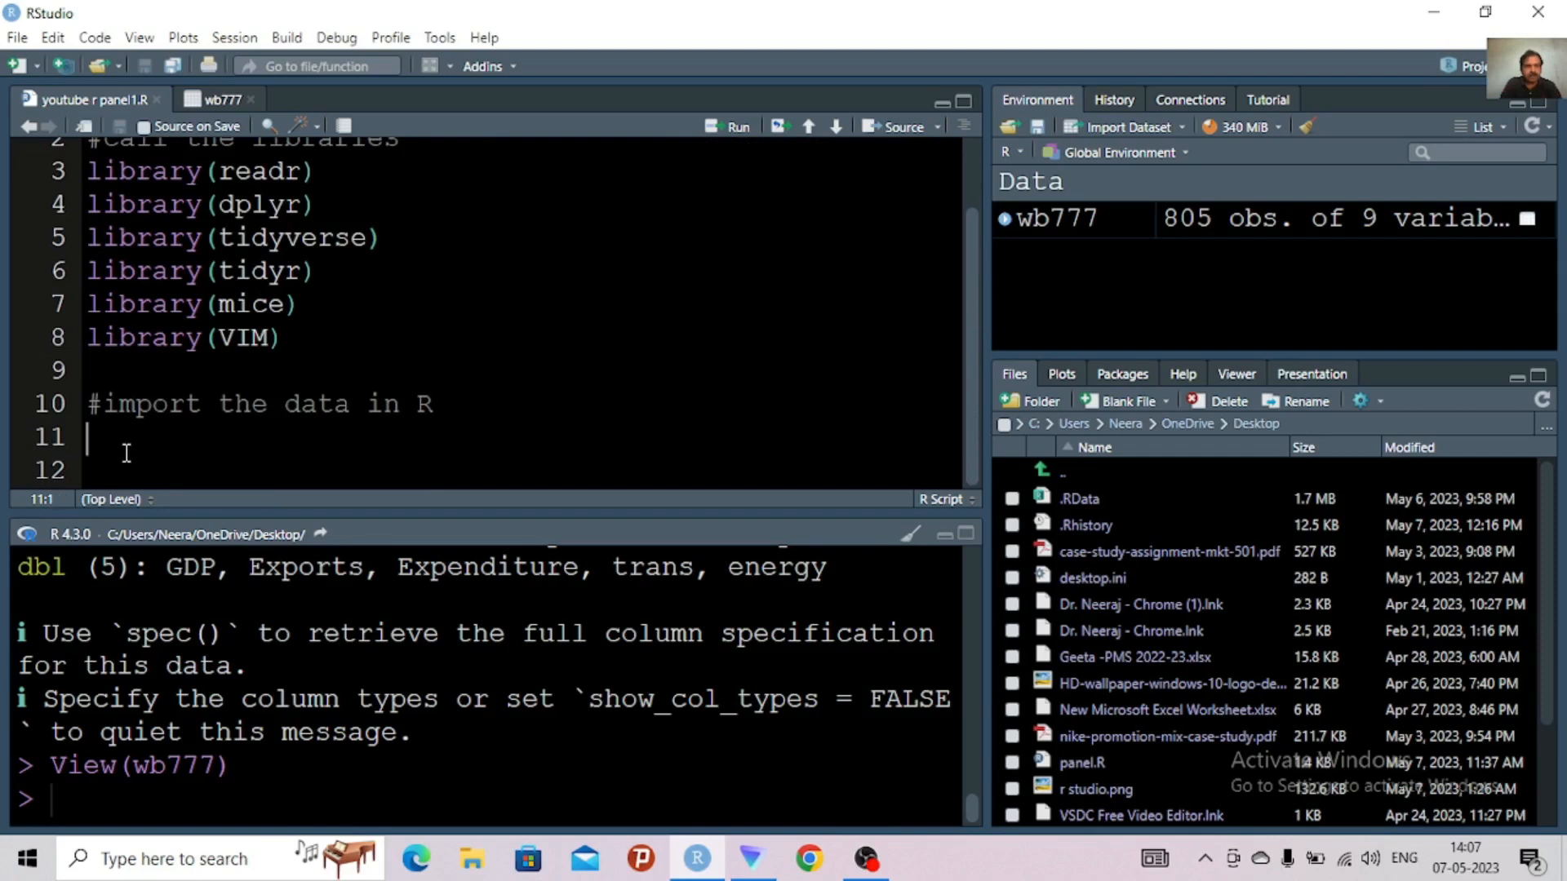
{"action": "type", "text": "library(readr) wb777 <- read_csv(\"wb777.csv\") View(wb777)"}
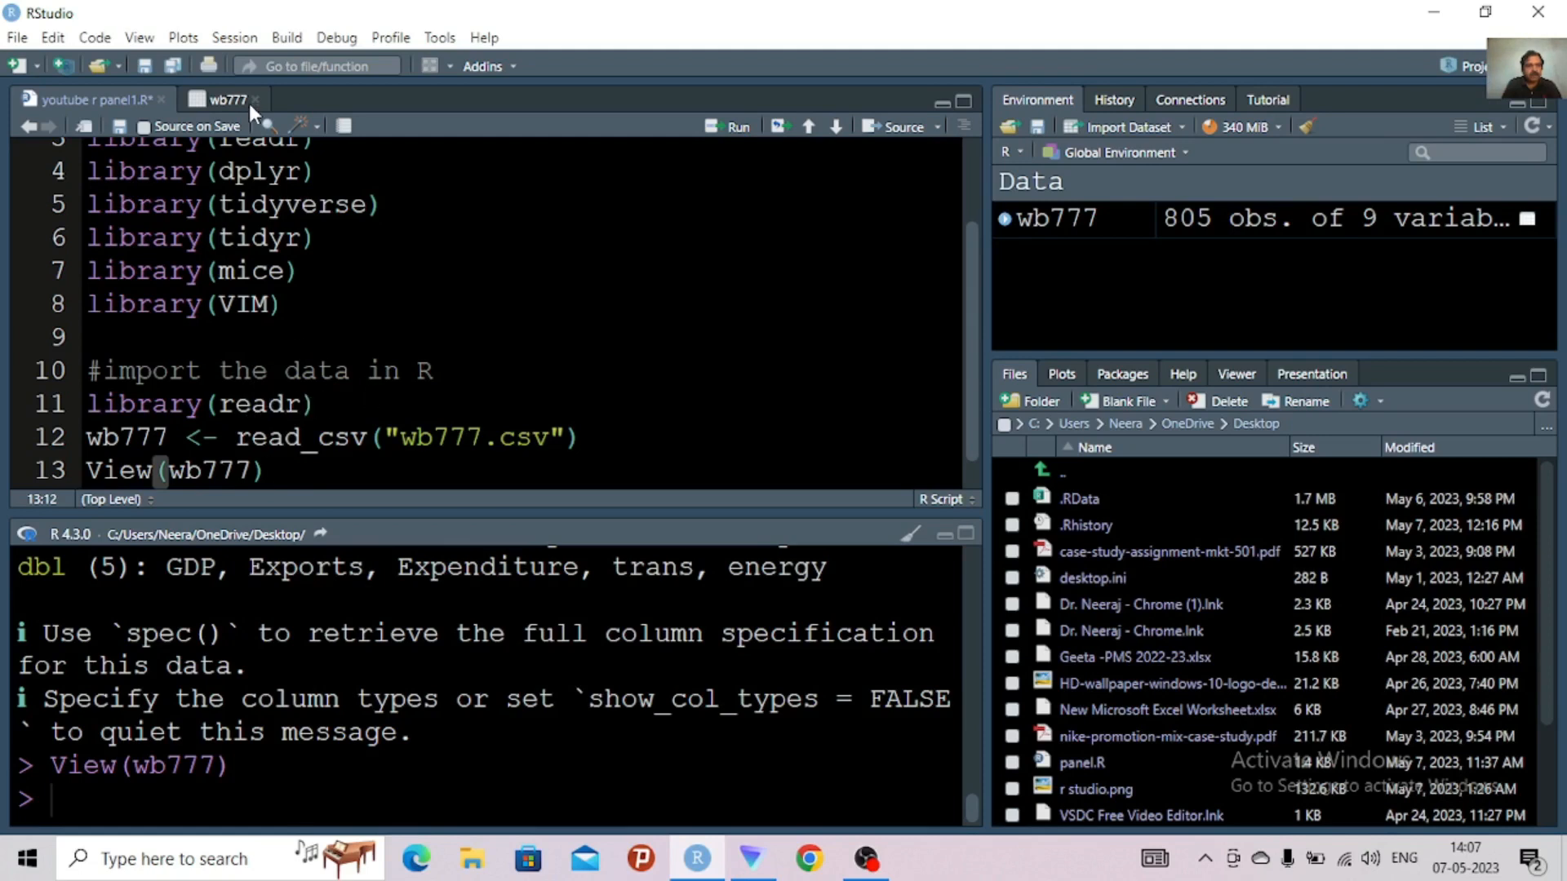
{"action": "left_click_drag", "start_coordinate": [335, 406], "coordinate": [78, 410]}
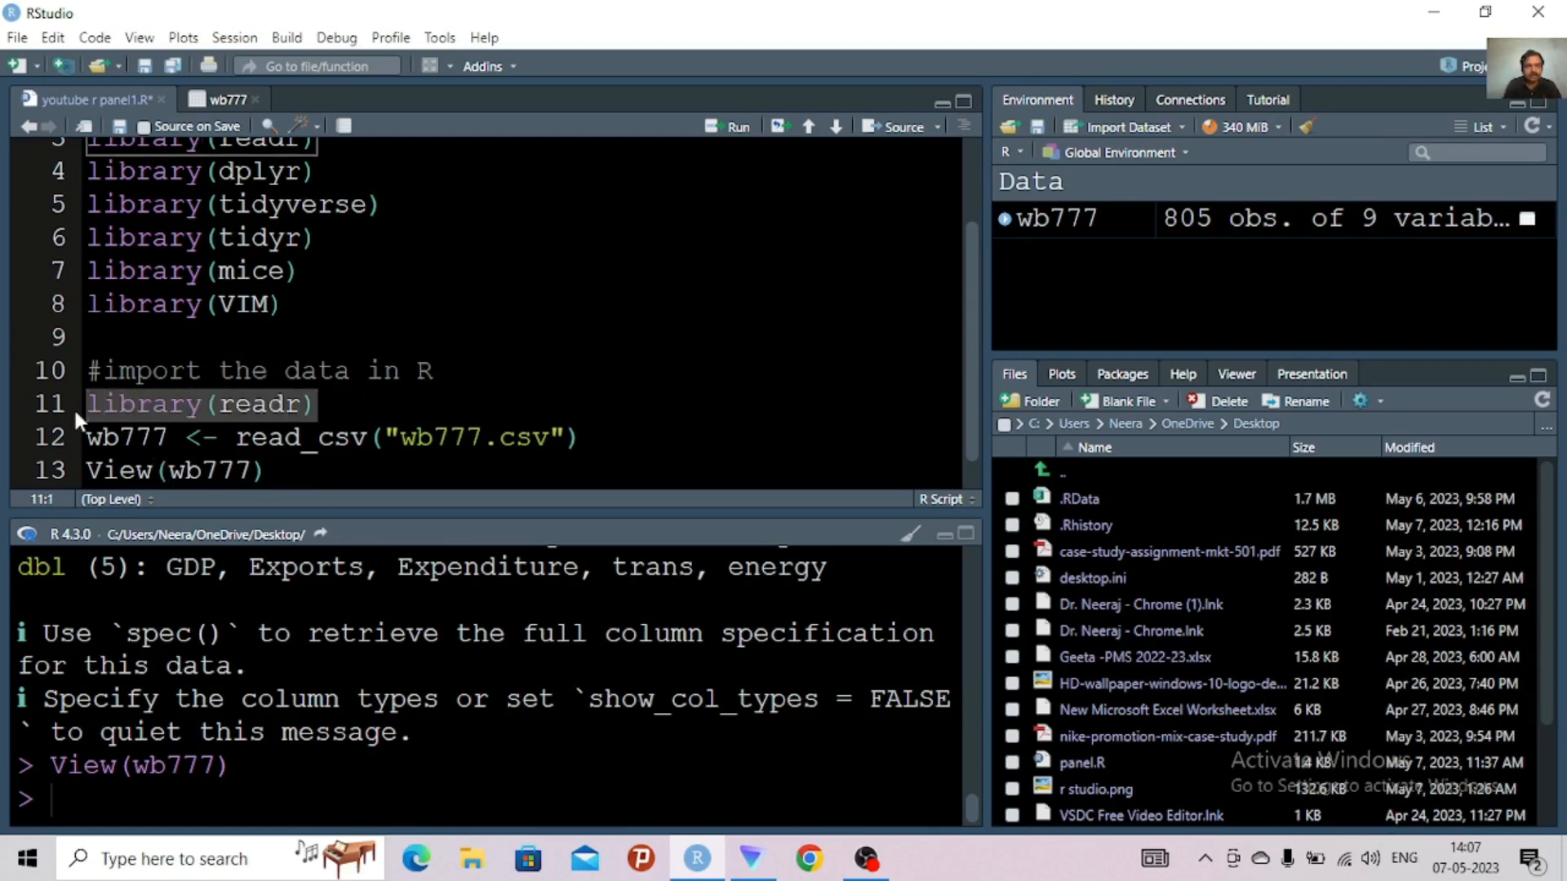
{"action": "key", "text": "Delete"}
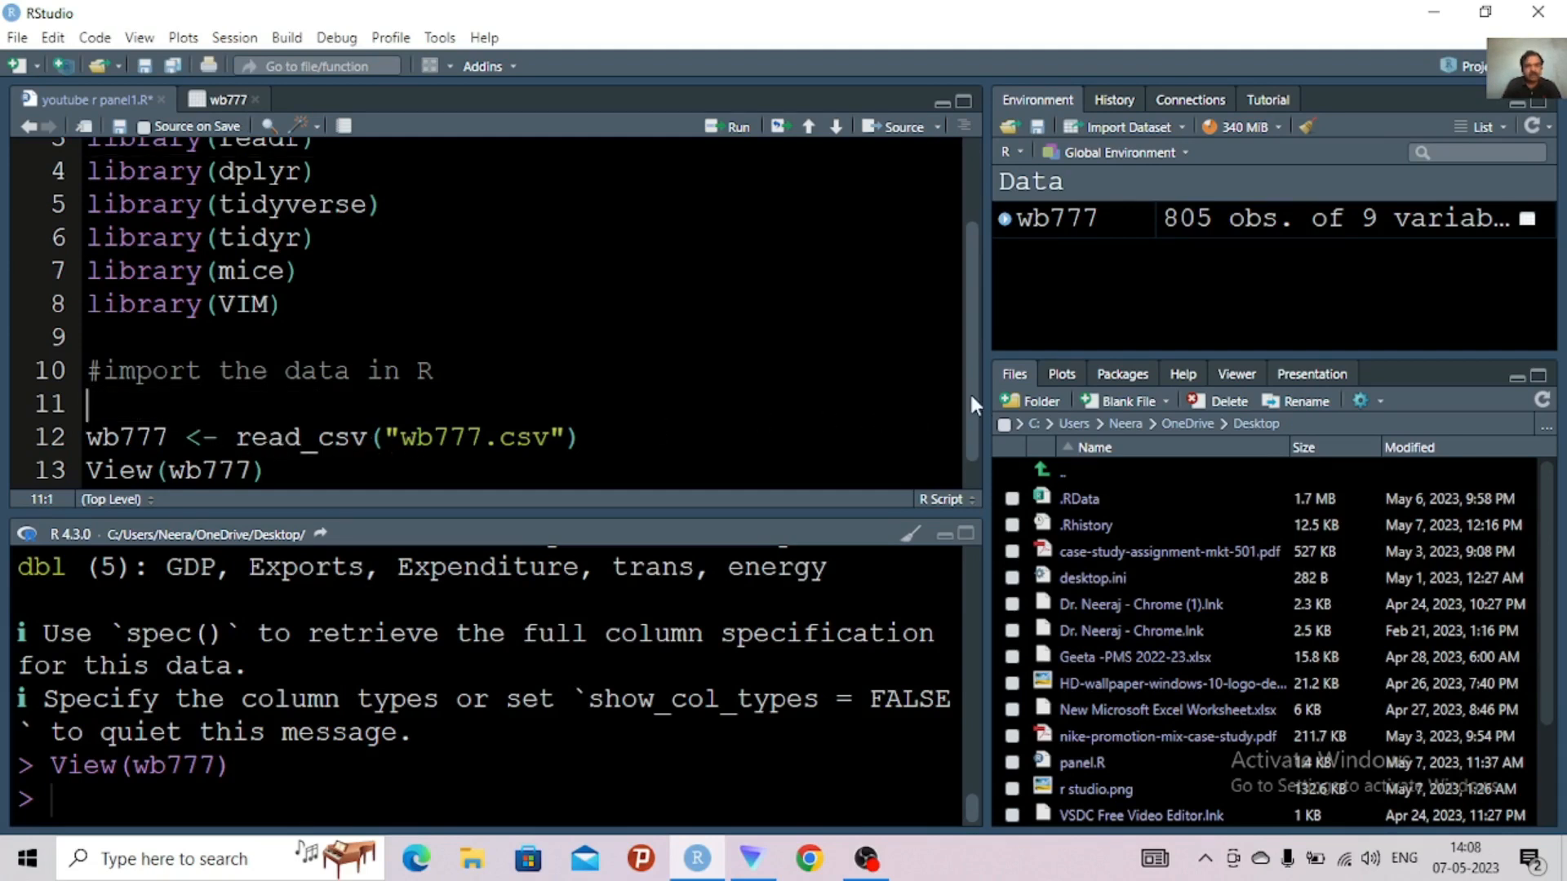
Rename the object that receives the read_csv("wb777.csv") result on line 12 to df1
{"action": "scroll", "coordinate": [976, 365], "scroll_direction": "down", "scroll_amount": 1}
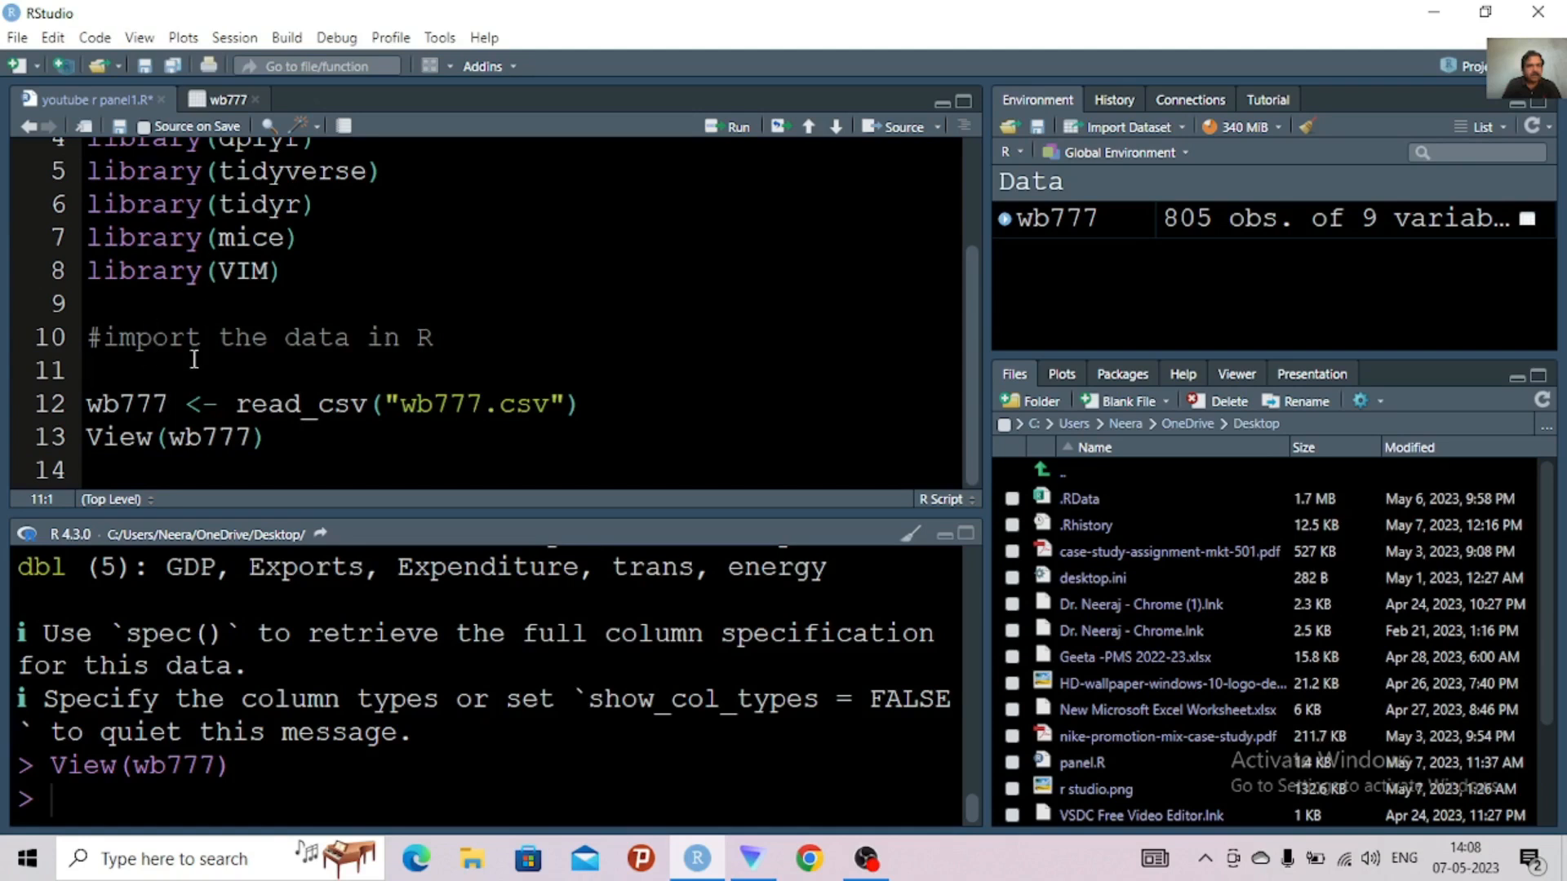
{"action": "left_click", "coordinate": [167, 402]}
{"action": "key", "text": "BackSpace"}
{"action": "key", "text": "BackSpace"}
{"action": "key", "text": "BackSpace"}
{"action": "key", "text": "BackSpace"}
{"action": "key", "text": "BackSpace"}
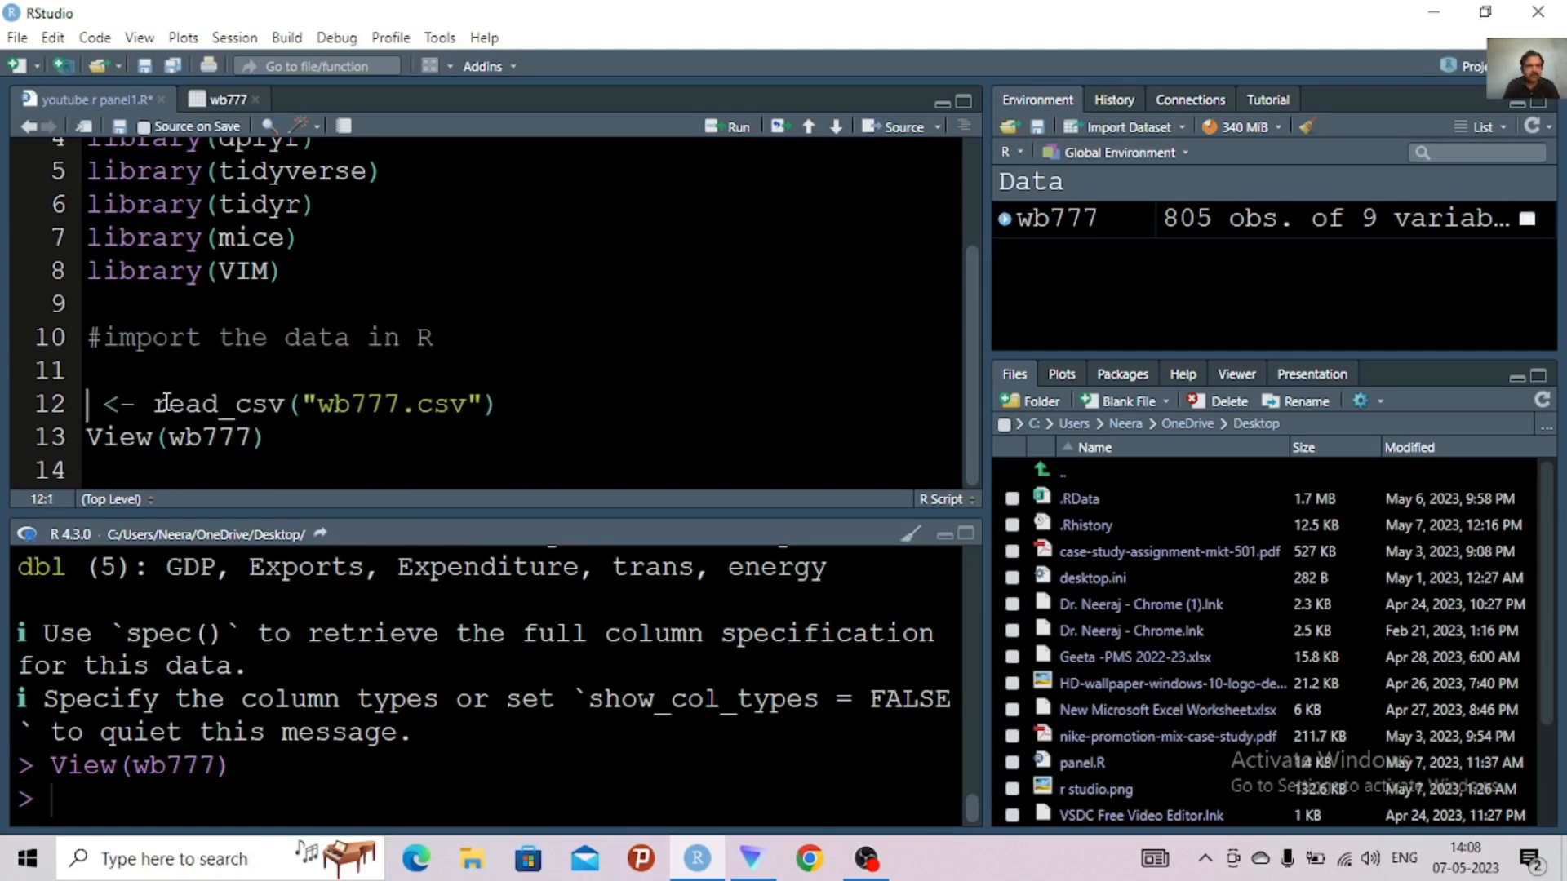
{"action": "type", "text": "df "}
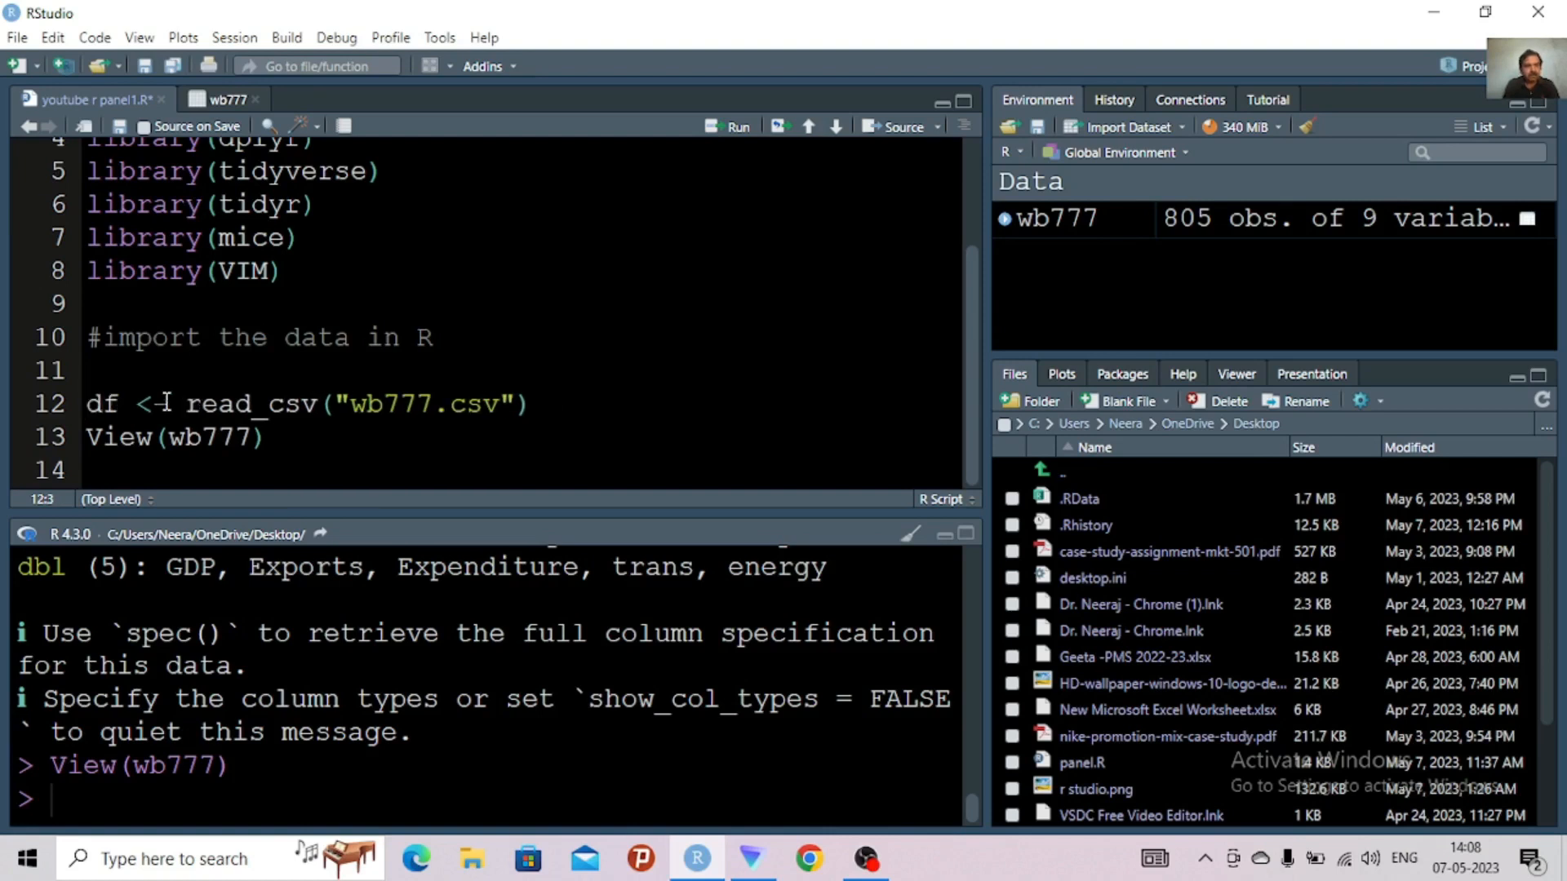
{"action": "type", "text": "1"}
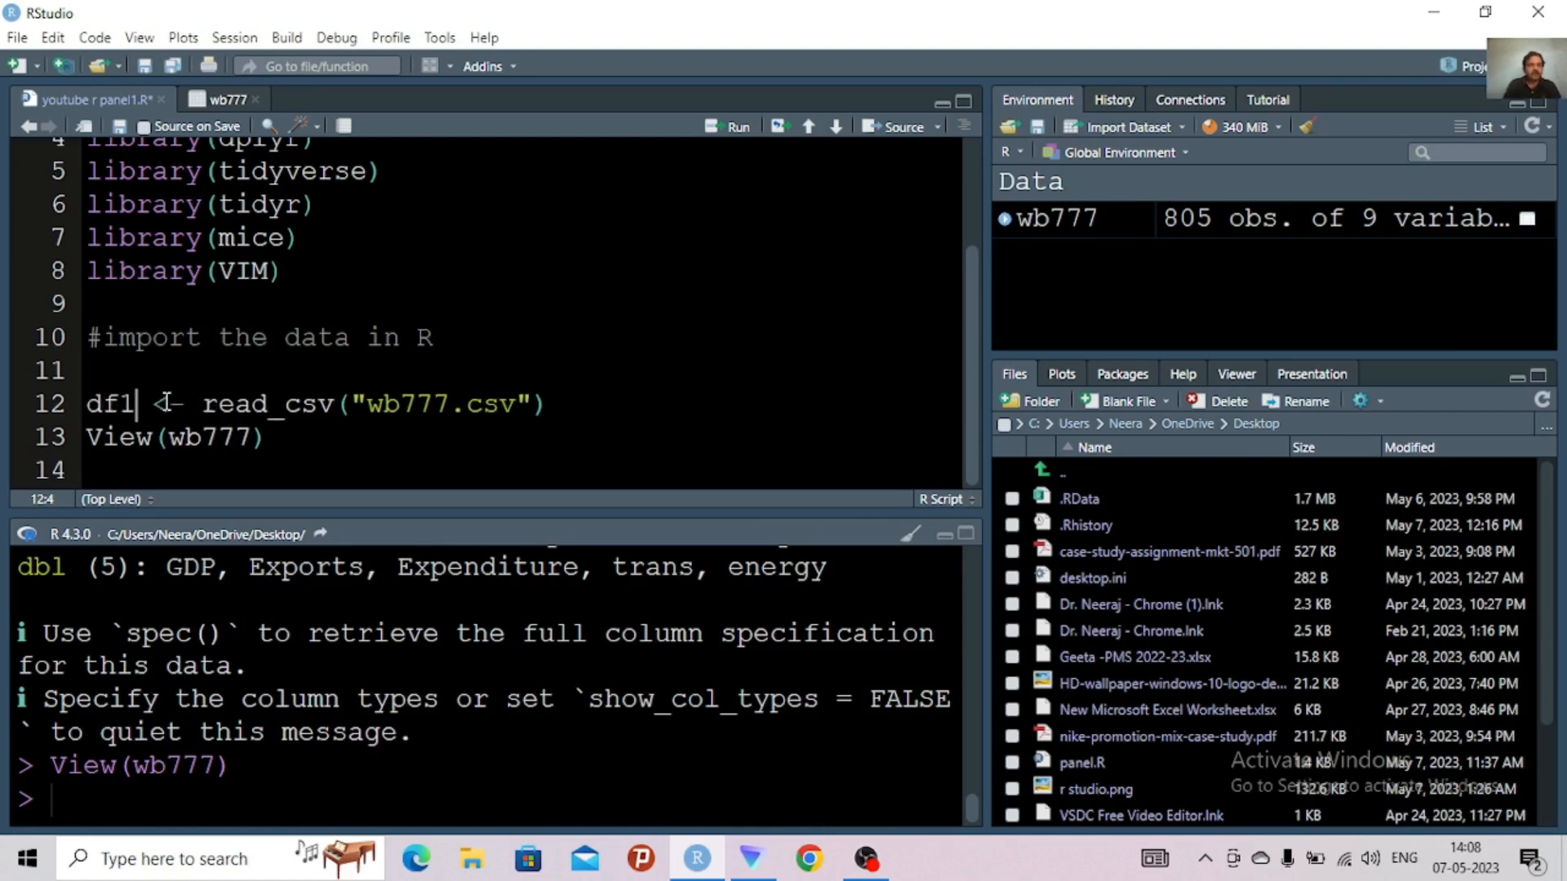
Change the View call on line 13 to View(df1)
{"action": "left_click", "coordinate": [253, 438]}
{"action": "key", "text": "BackSpace"}
{"action": "key", "text": "BackSpace"}
{"action": "key", "text": "BackSpace"}
{"action": "key", "text": "BackSpace"}
{"action": "key", "text": "BackSpace"}
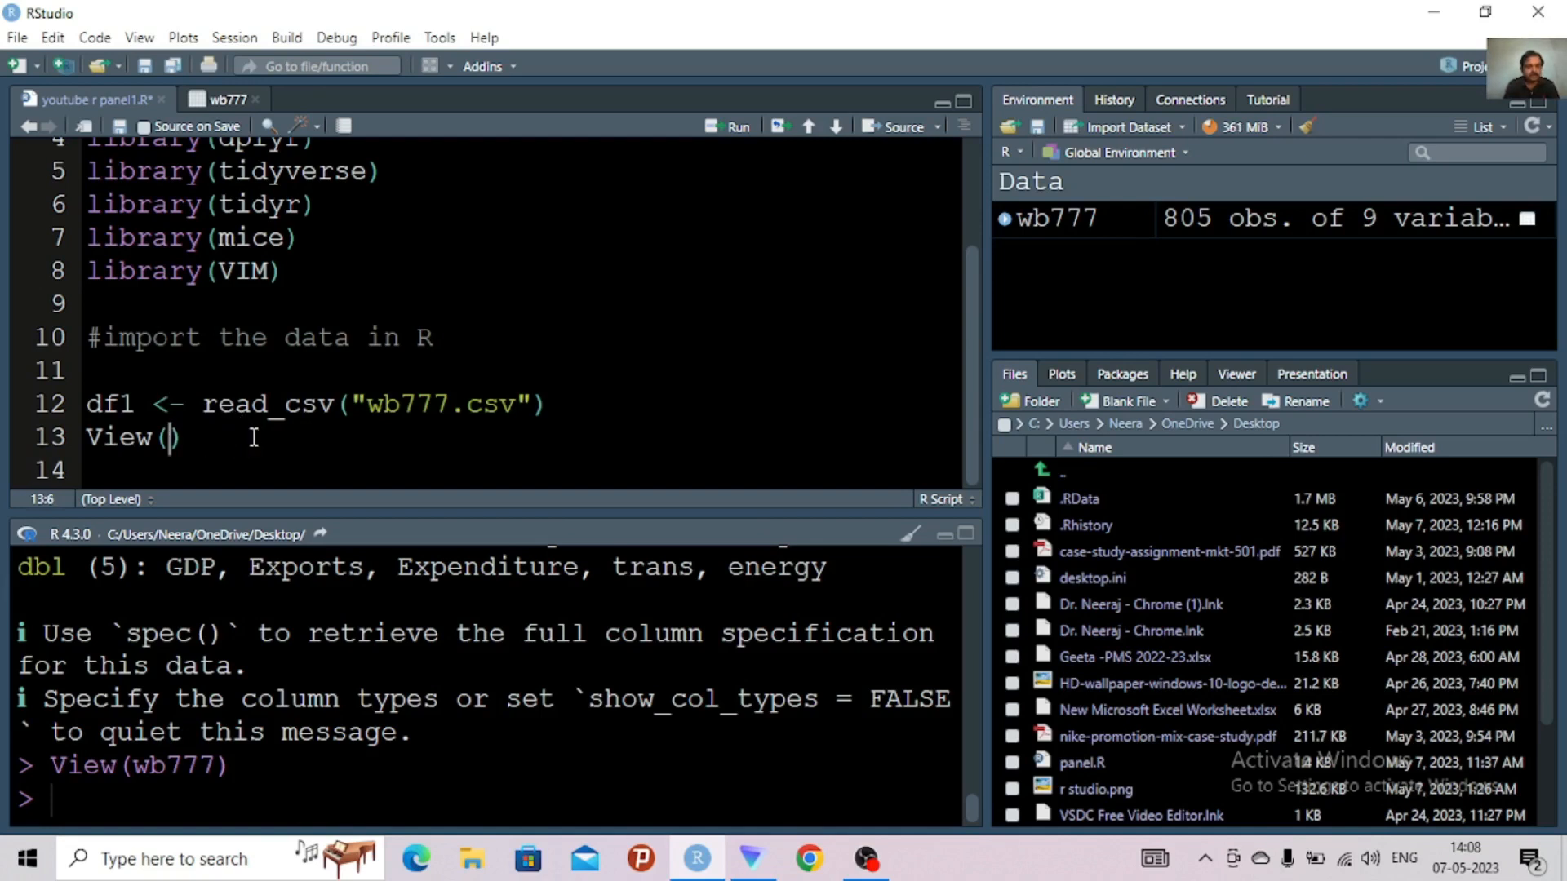
{"action": "type", "text": "df1"}
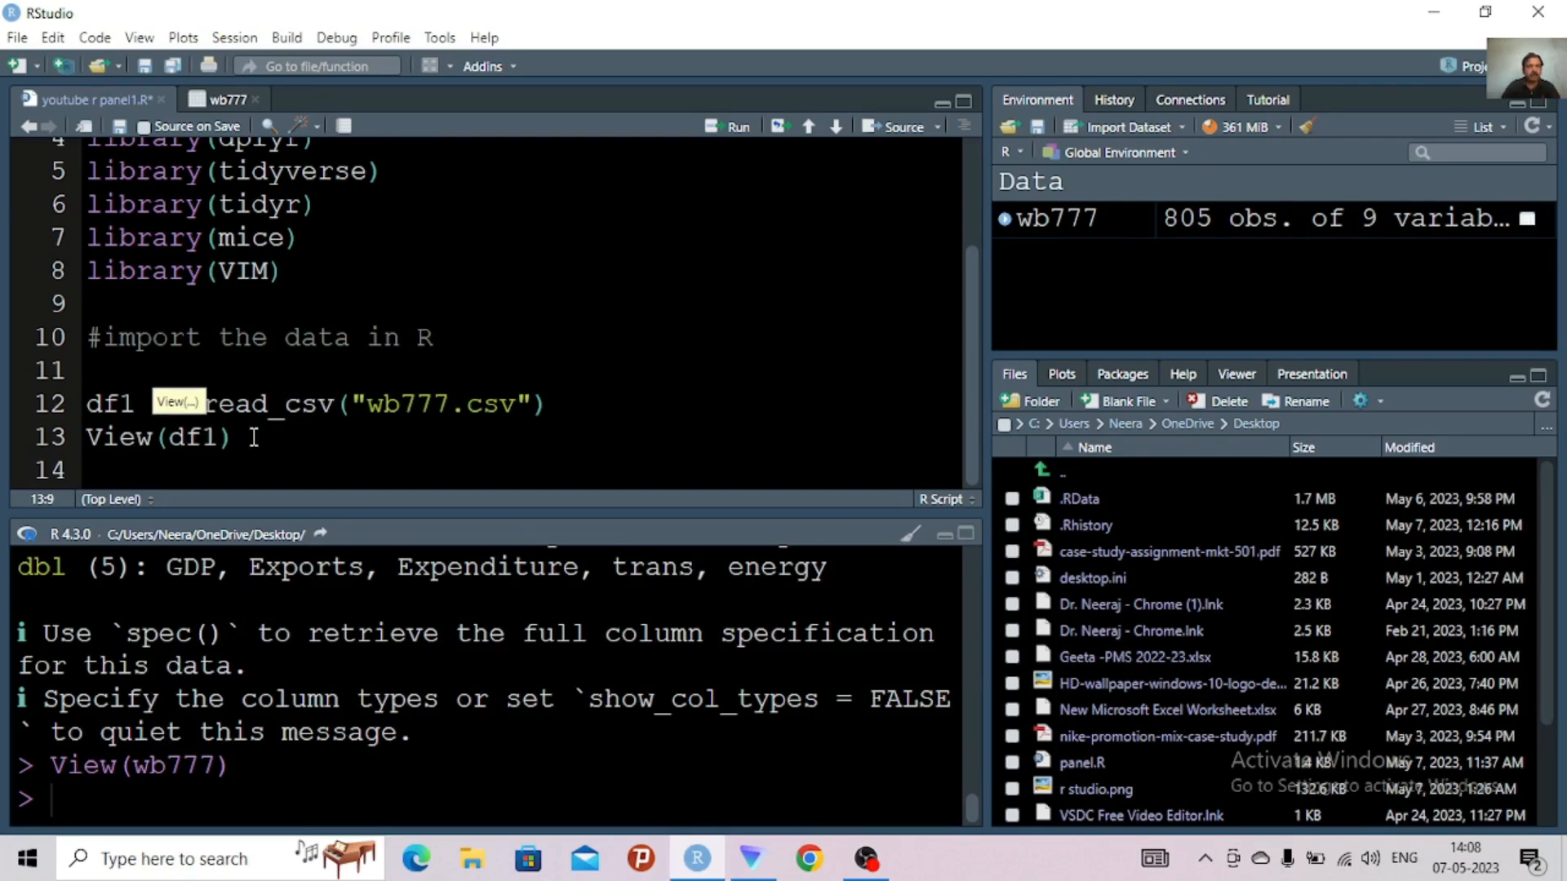
{"action": "type", "text": ")"}
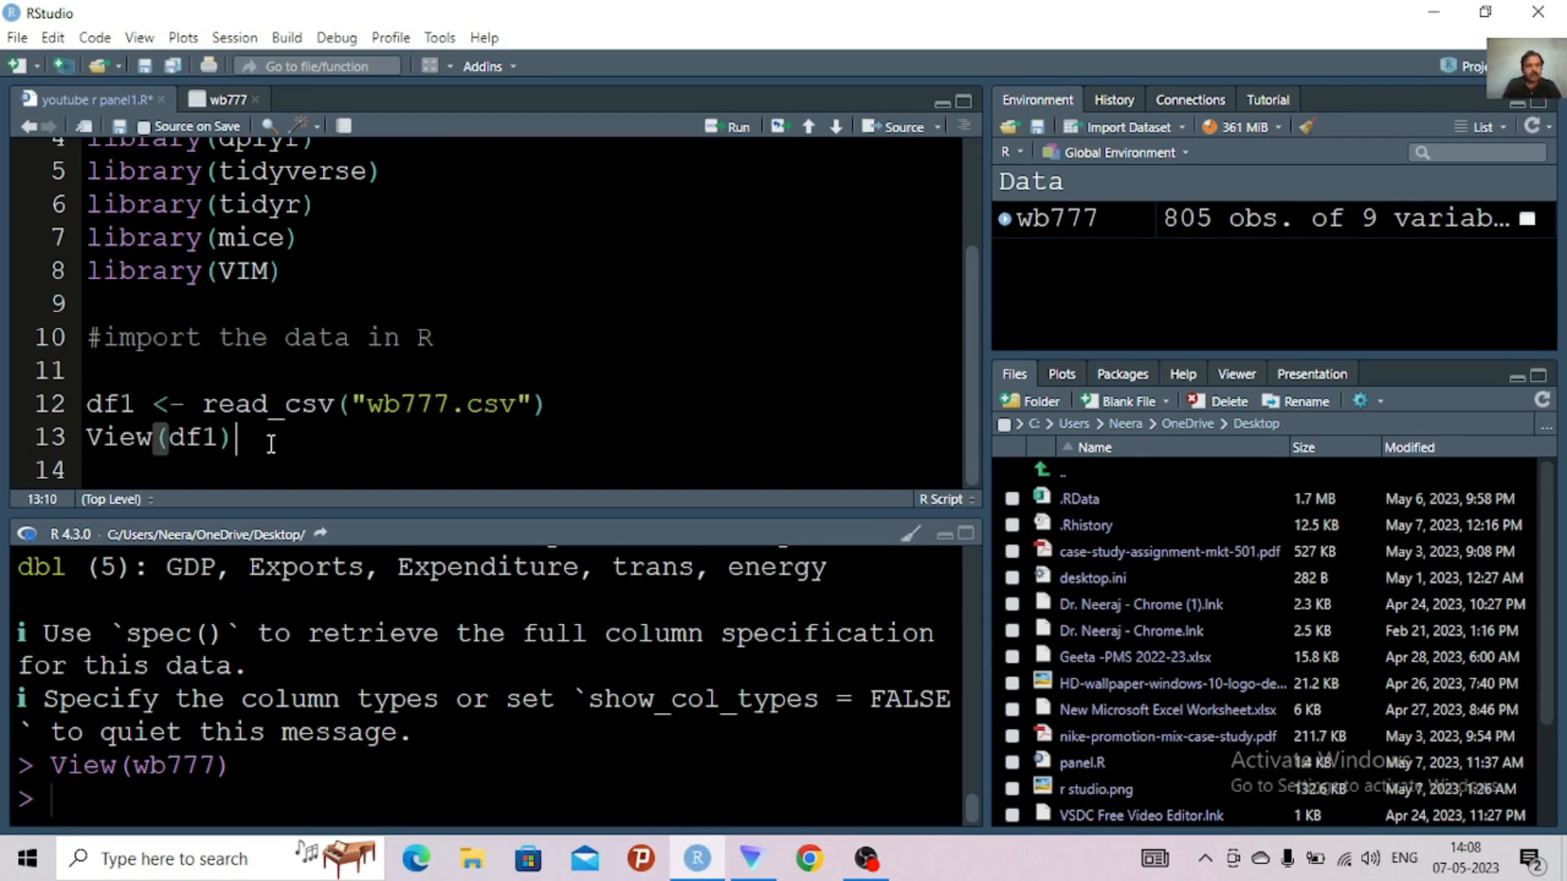
Run lines 11 to 13 to read the CSV into df1 and view it, and close the wb777 data view
{"action": "left_click_drag", "start_coordinate": [271, 448], "coordinate": [94, 384]}
{"action": "key", "text": "ctrl+Return"}
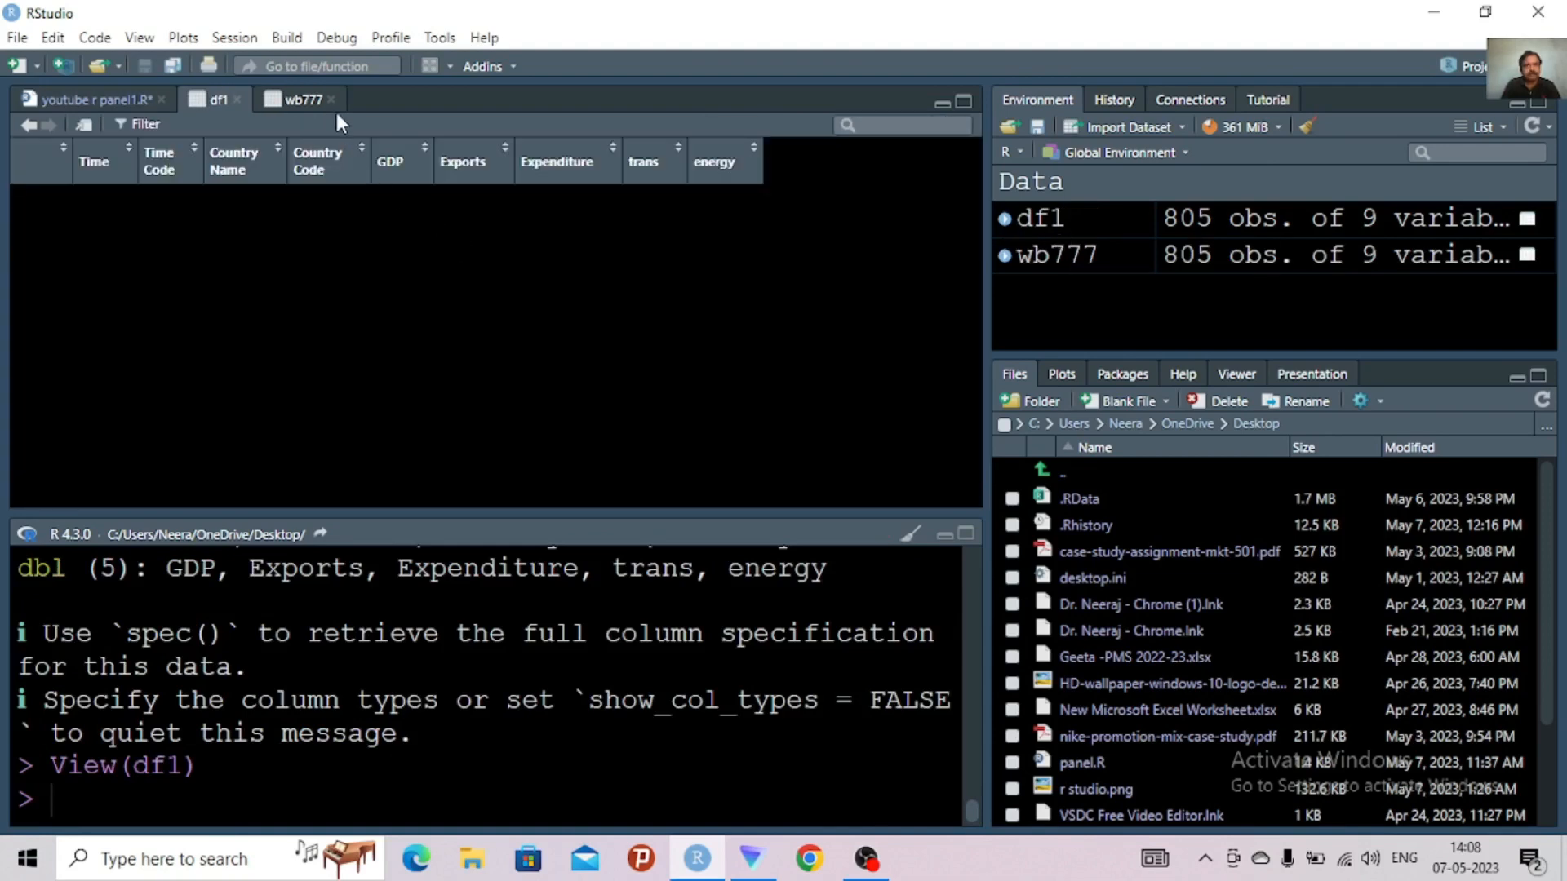
{"action": "left_click", "coordinate": [331, 100]}
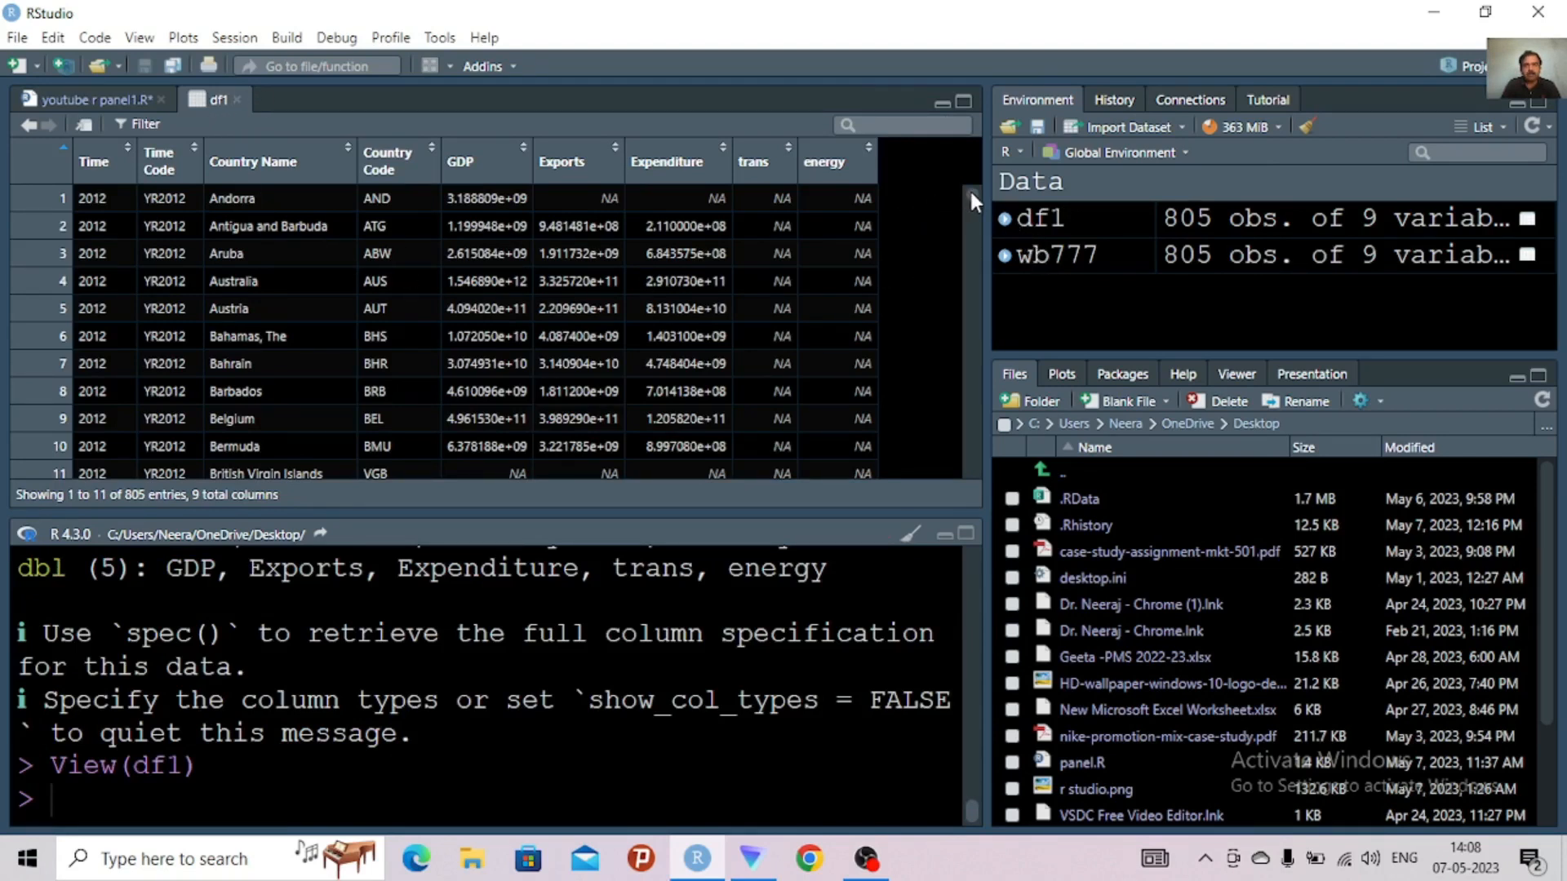
Examine the df1 table's country rows across the years and check the value range of the trans column
{"action": "left_click", "coordinate": [94, 100]}
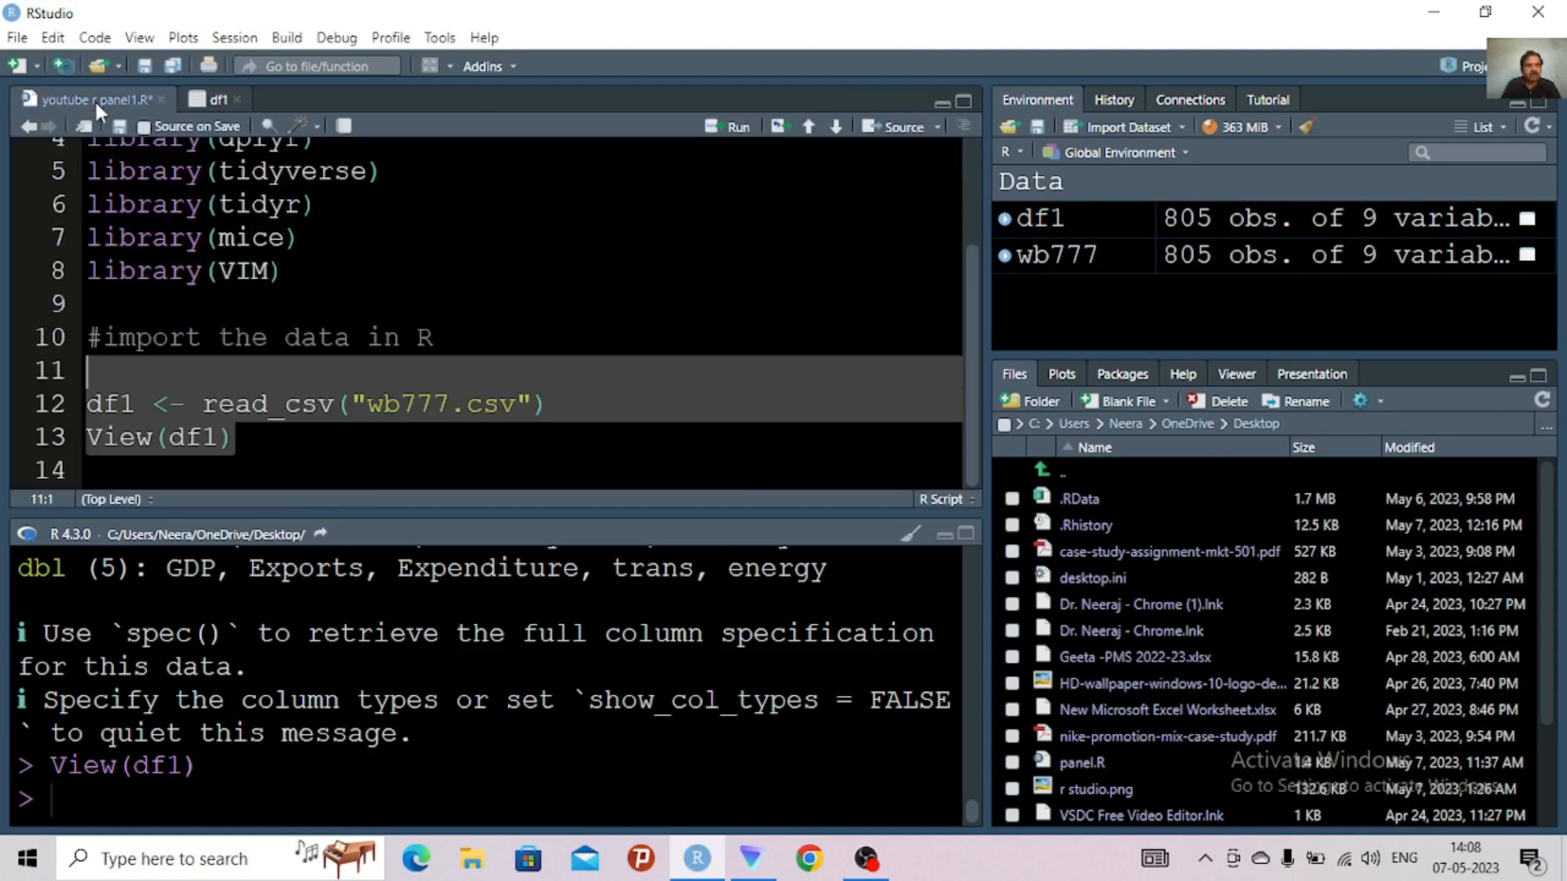
{"action": "left_click", "coordinate": [212, 101]}
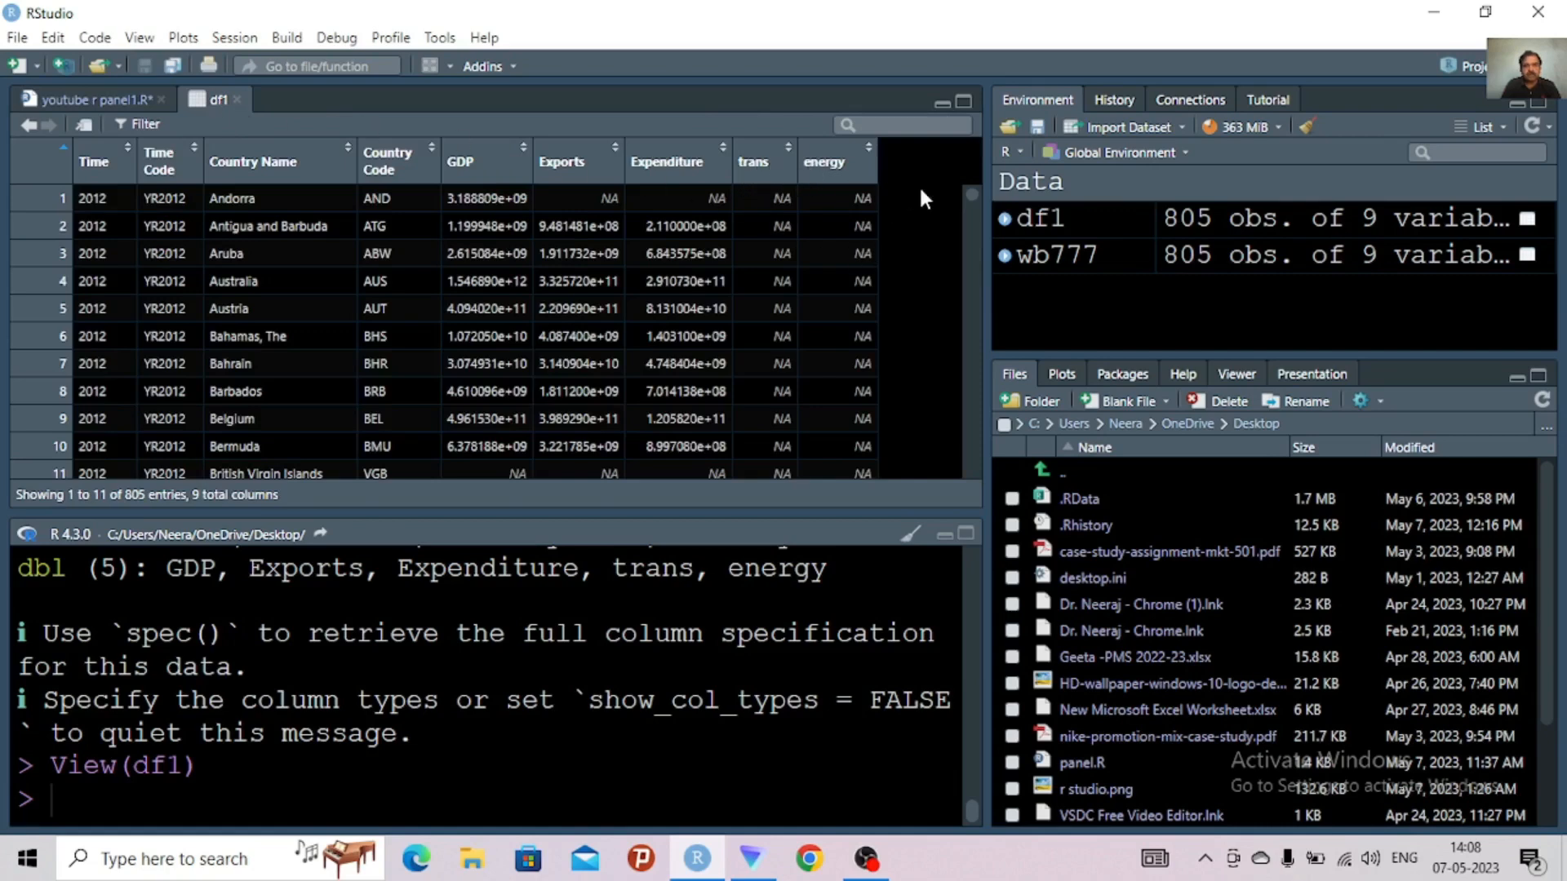
{"action": "left_click_drag", "start_coordinate": [968, 197], "coordinate": [969, 243]}
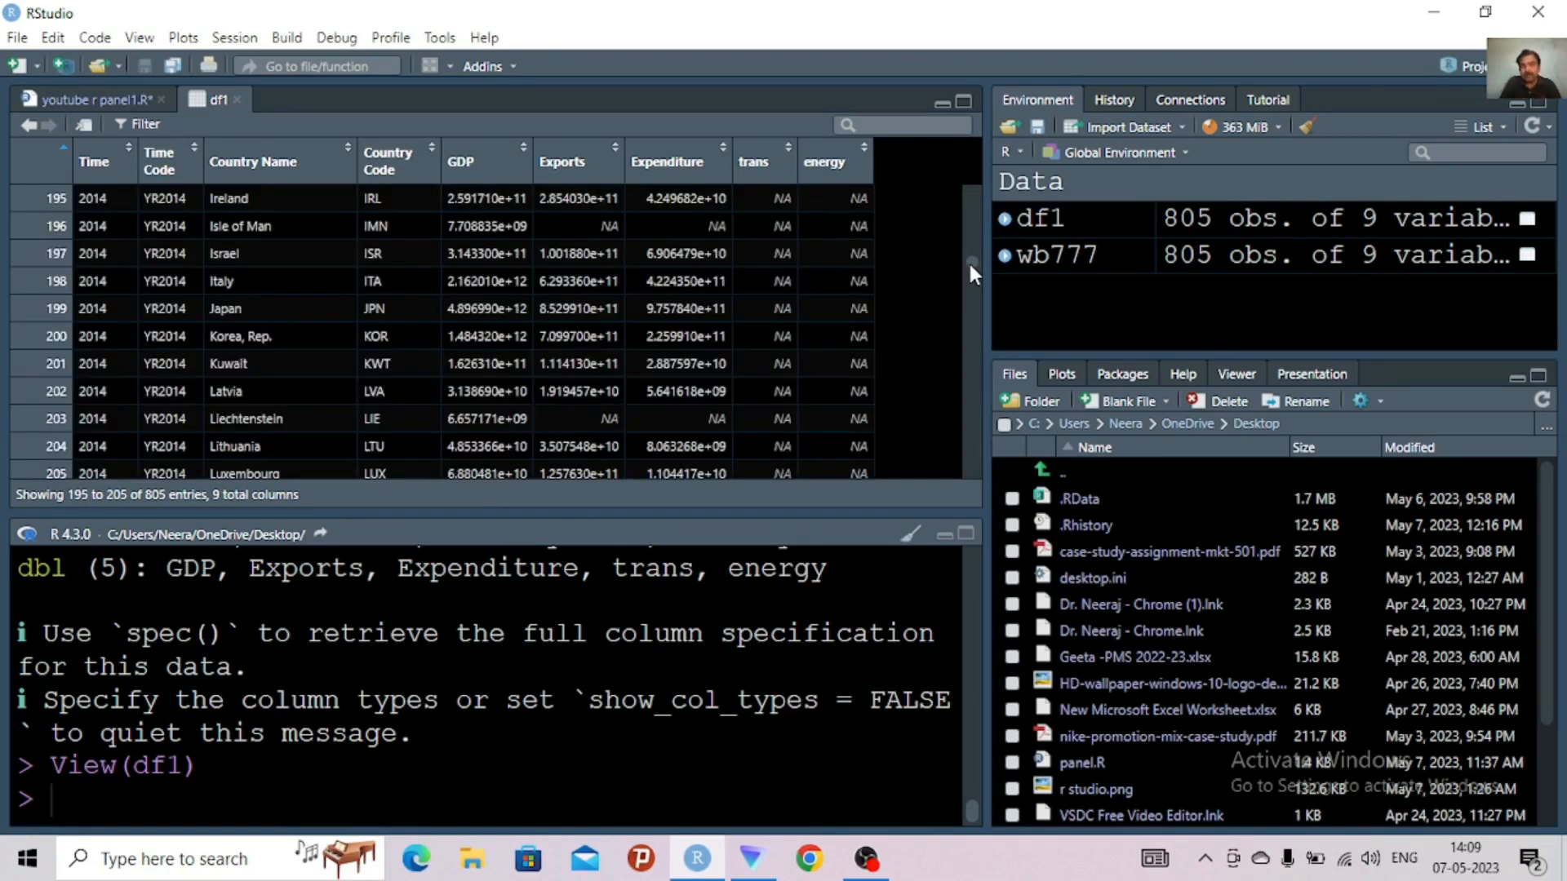
{"action": "left_click_drag", "start_coordinate": [968, 262], "coordinate": [974, 394]}
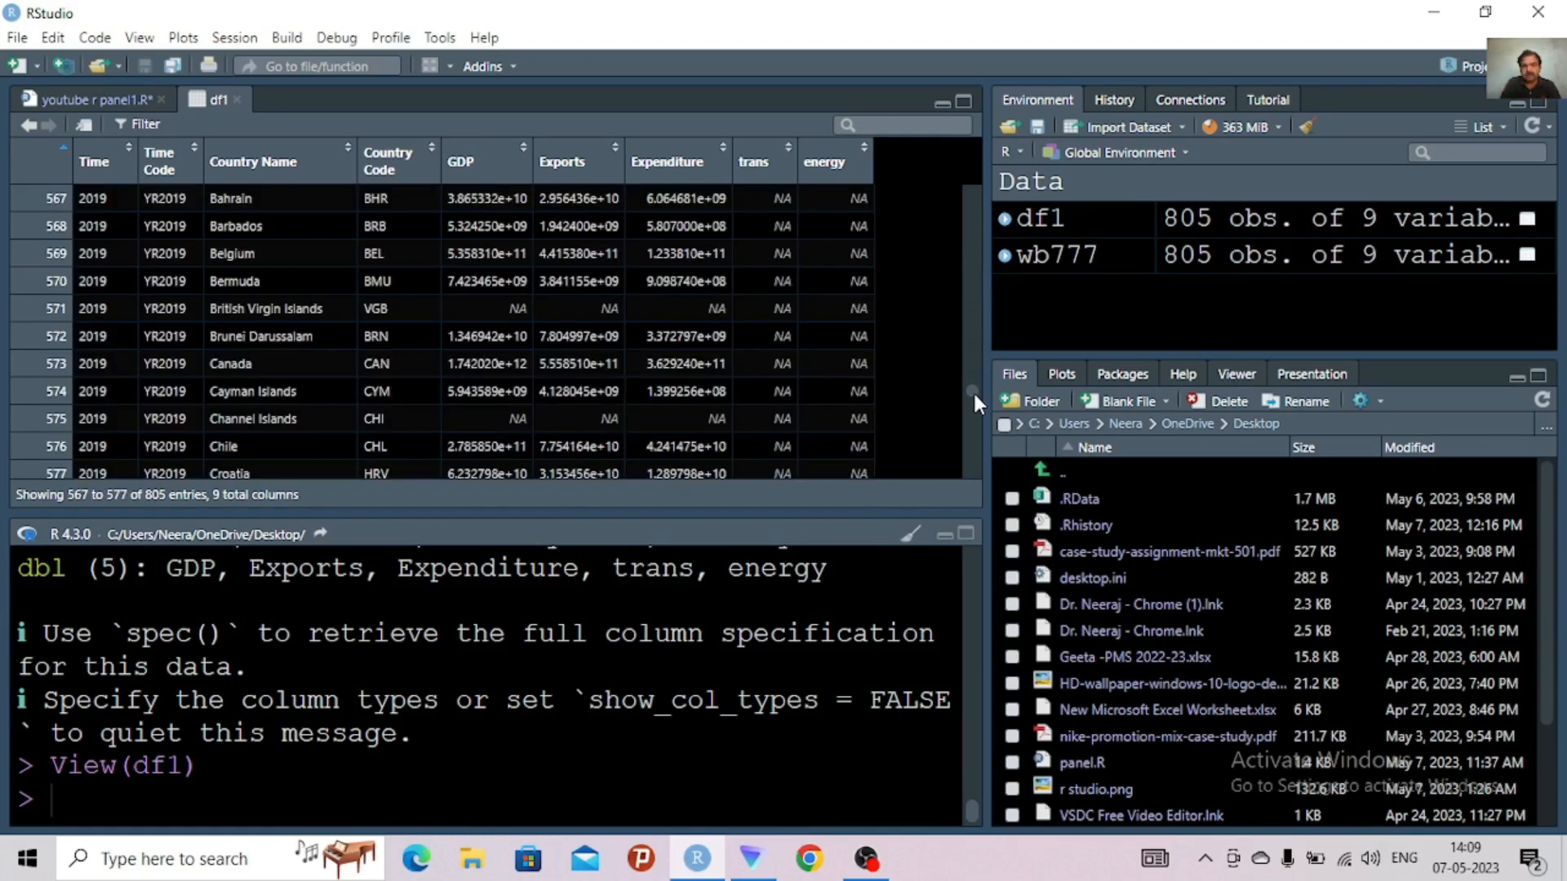
{"action": "scroll", "coordinate": [973, 405], "scroll_direction": "down", "scroll_amount": 6}
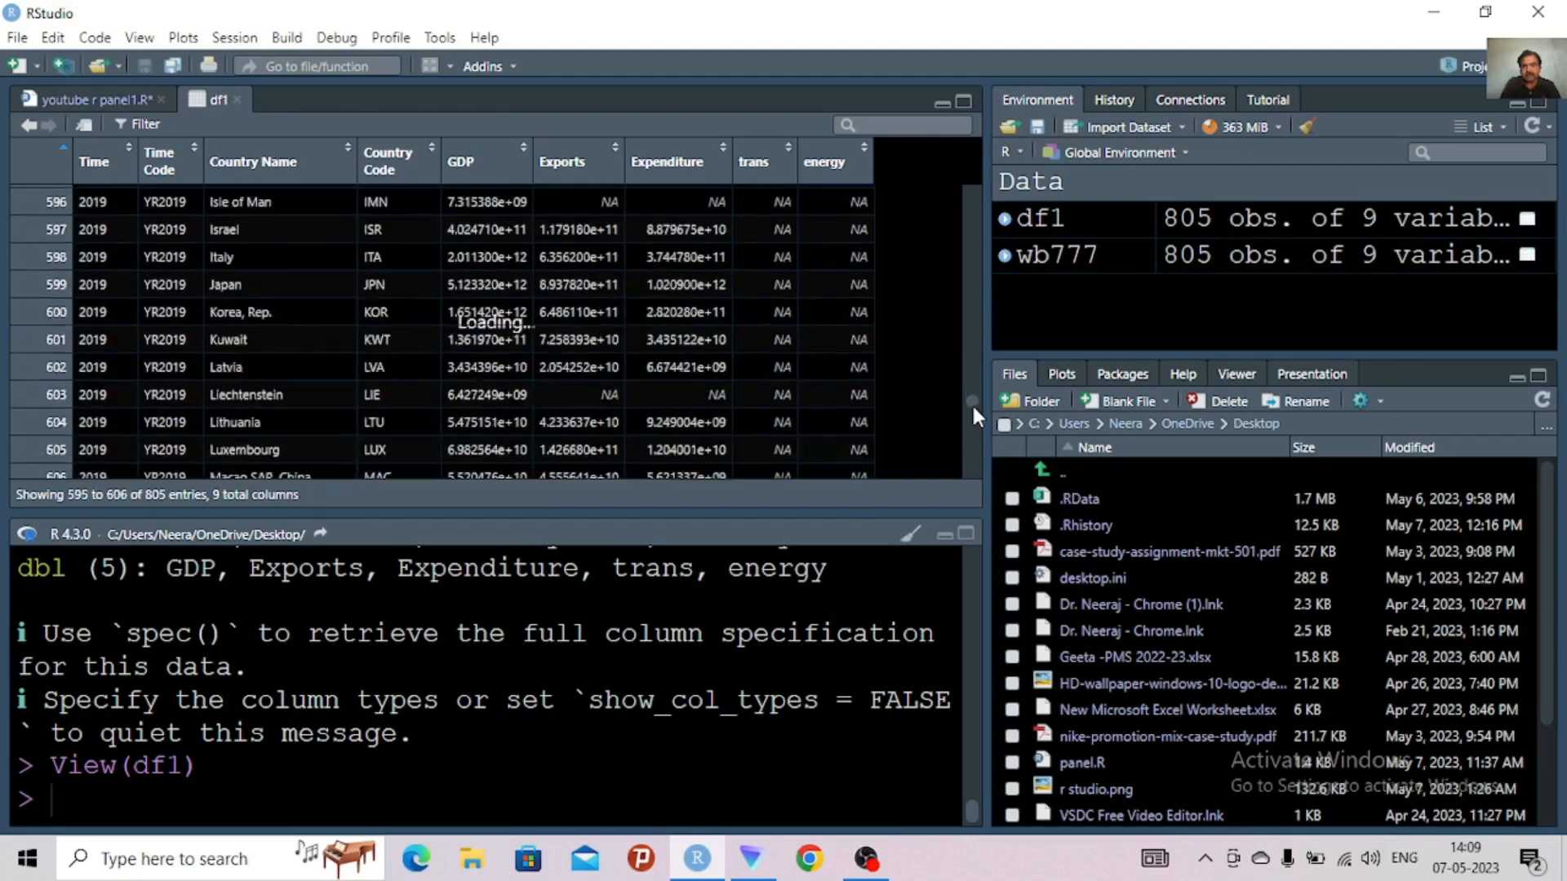
{"action": "scroll", "coordinate": [972, 438], "scroll_direction": "down", "scroll_amount": 10}
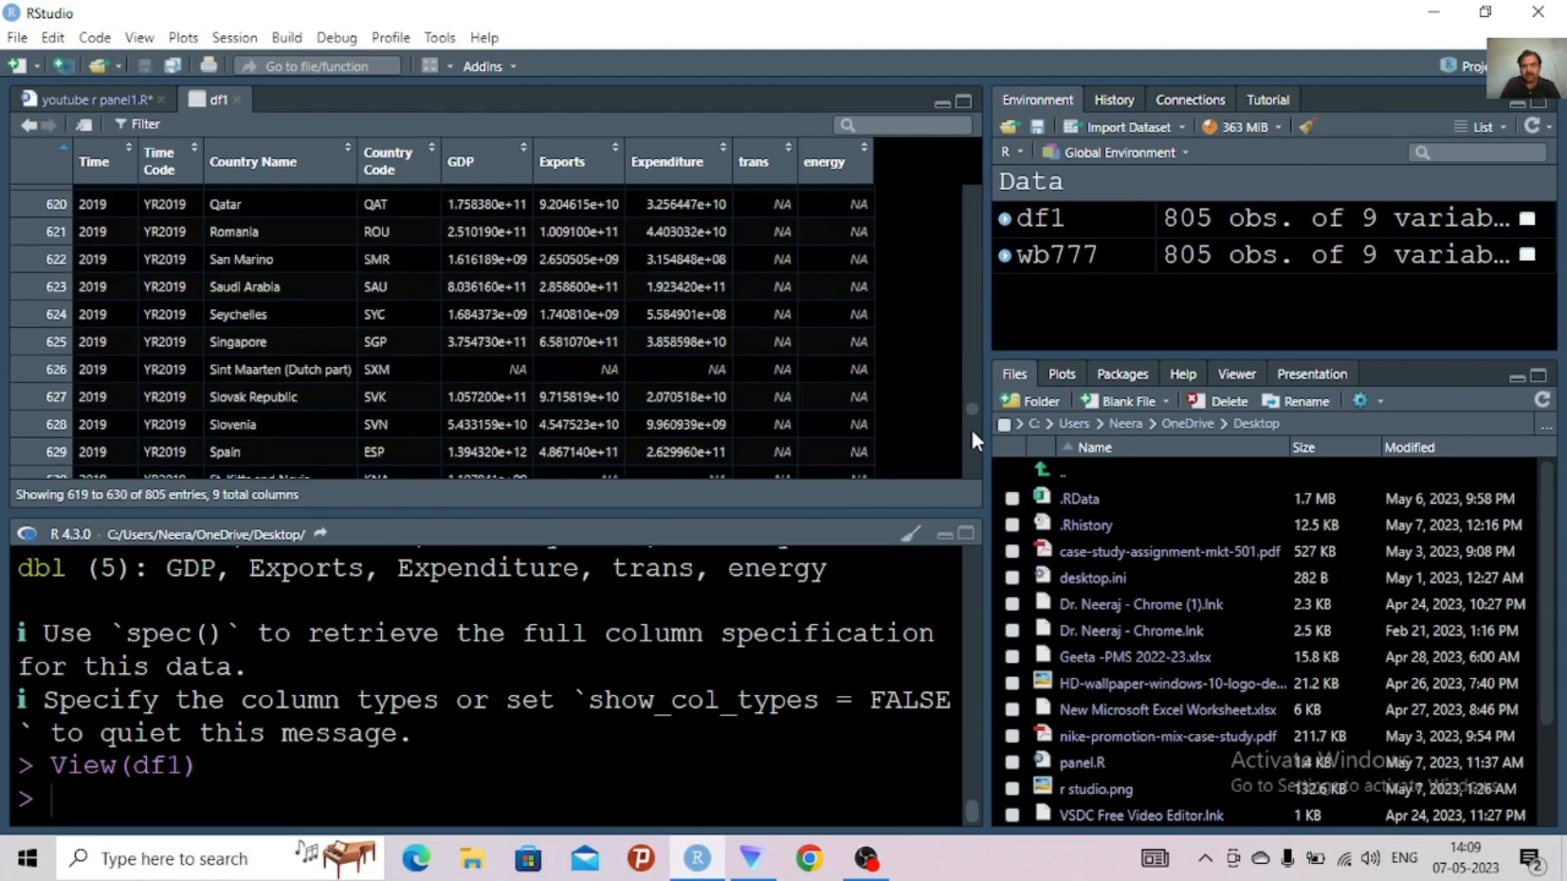
{"action": "scroll", "coordinate": [973, 441], "scroll_direction": "down", "scroll_amount": 2}
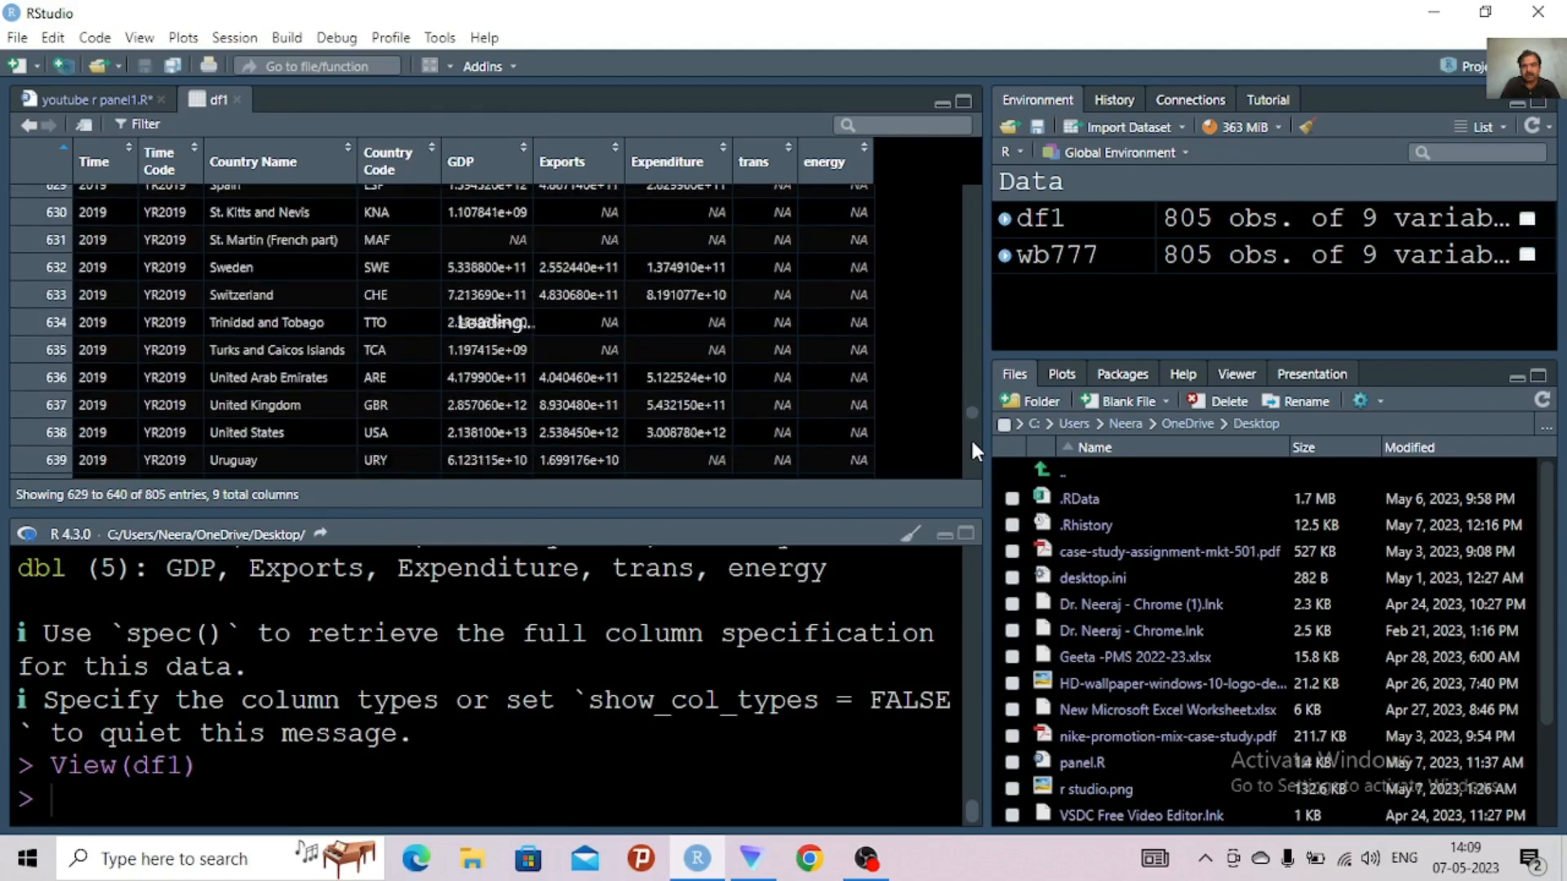
{"action": "scroll", "coordinate": [971, 437], "scroll_direction": "down", "scroll_amount": 5}
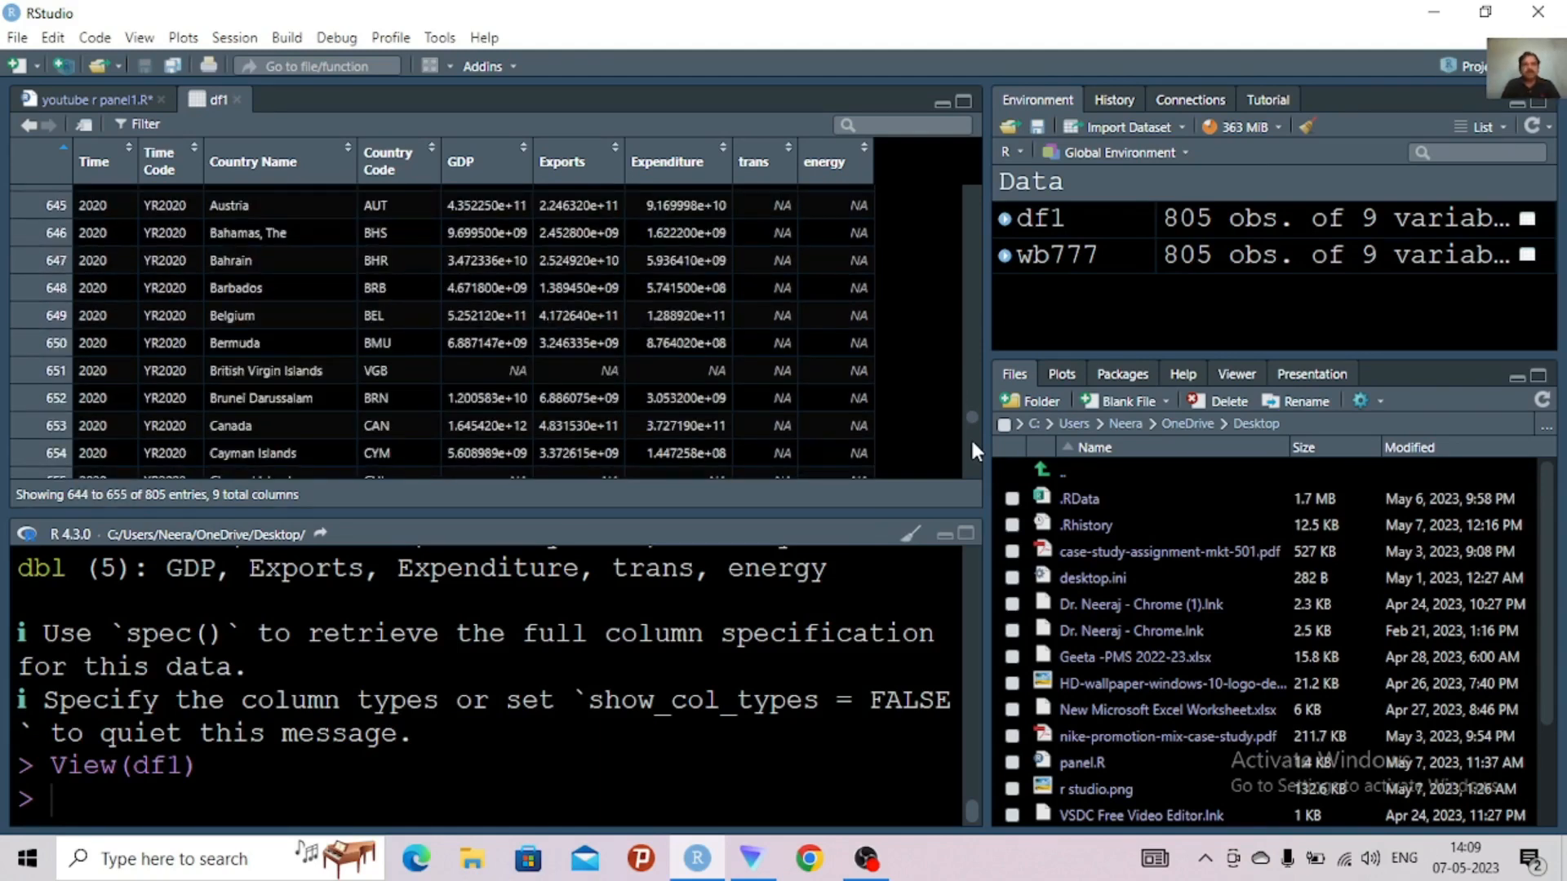
{"action": "mouse_move", "coordinate": [756, 168]}
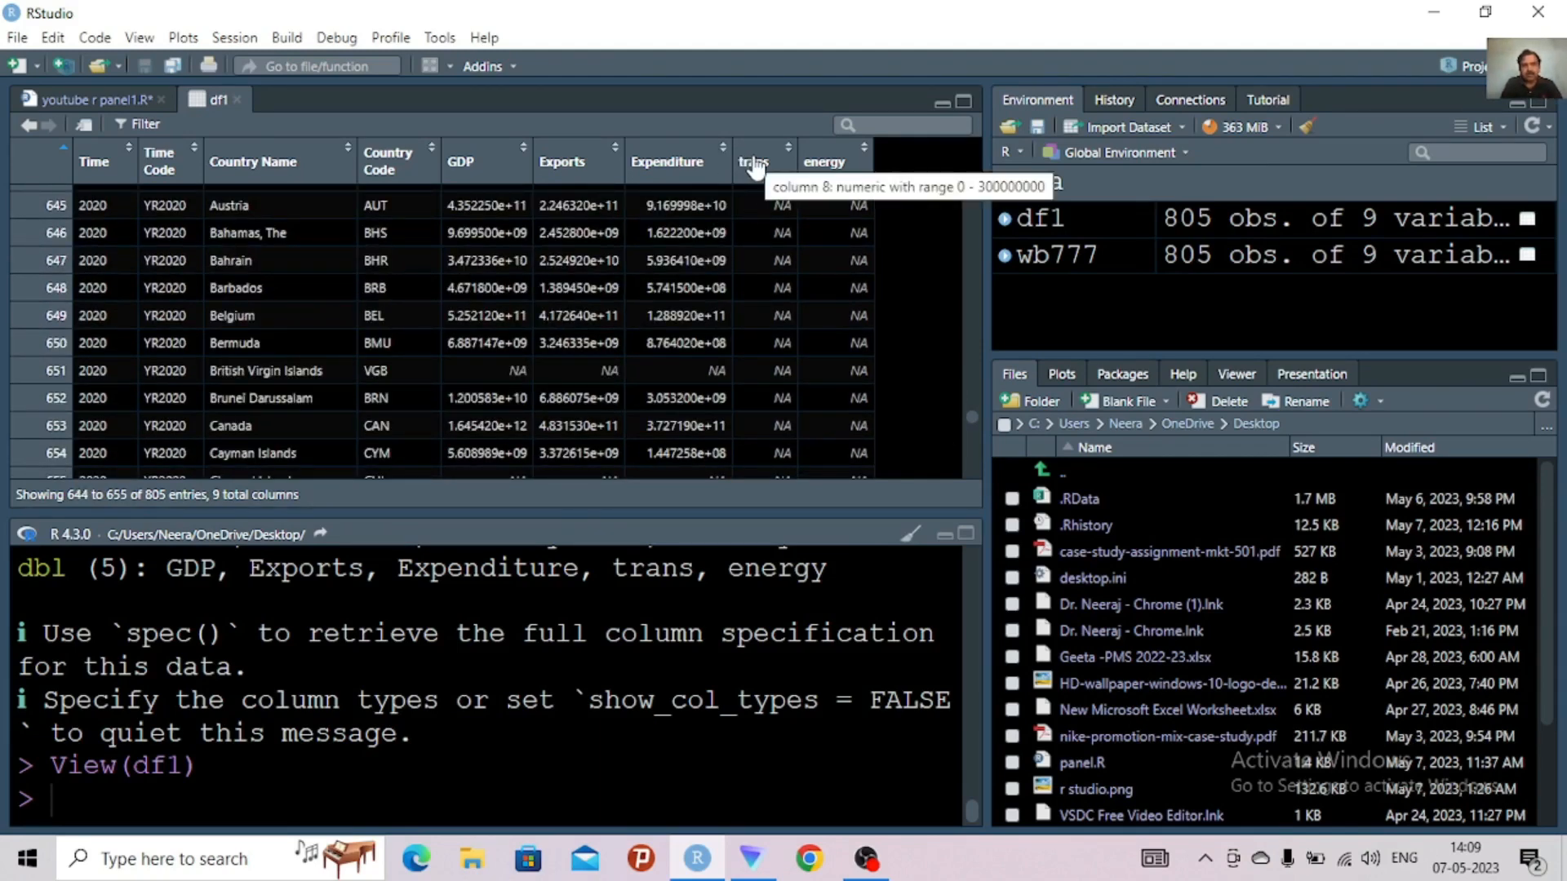
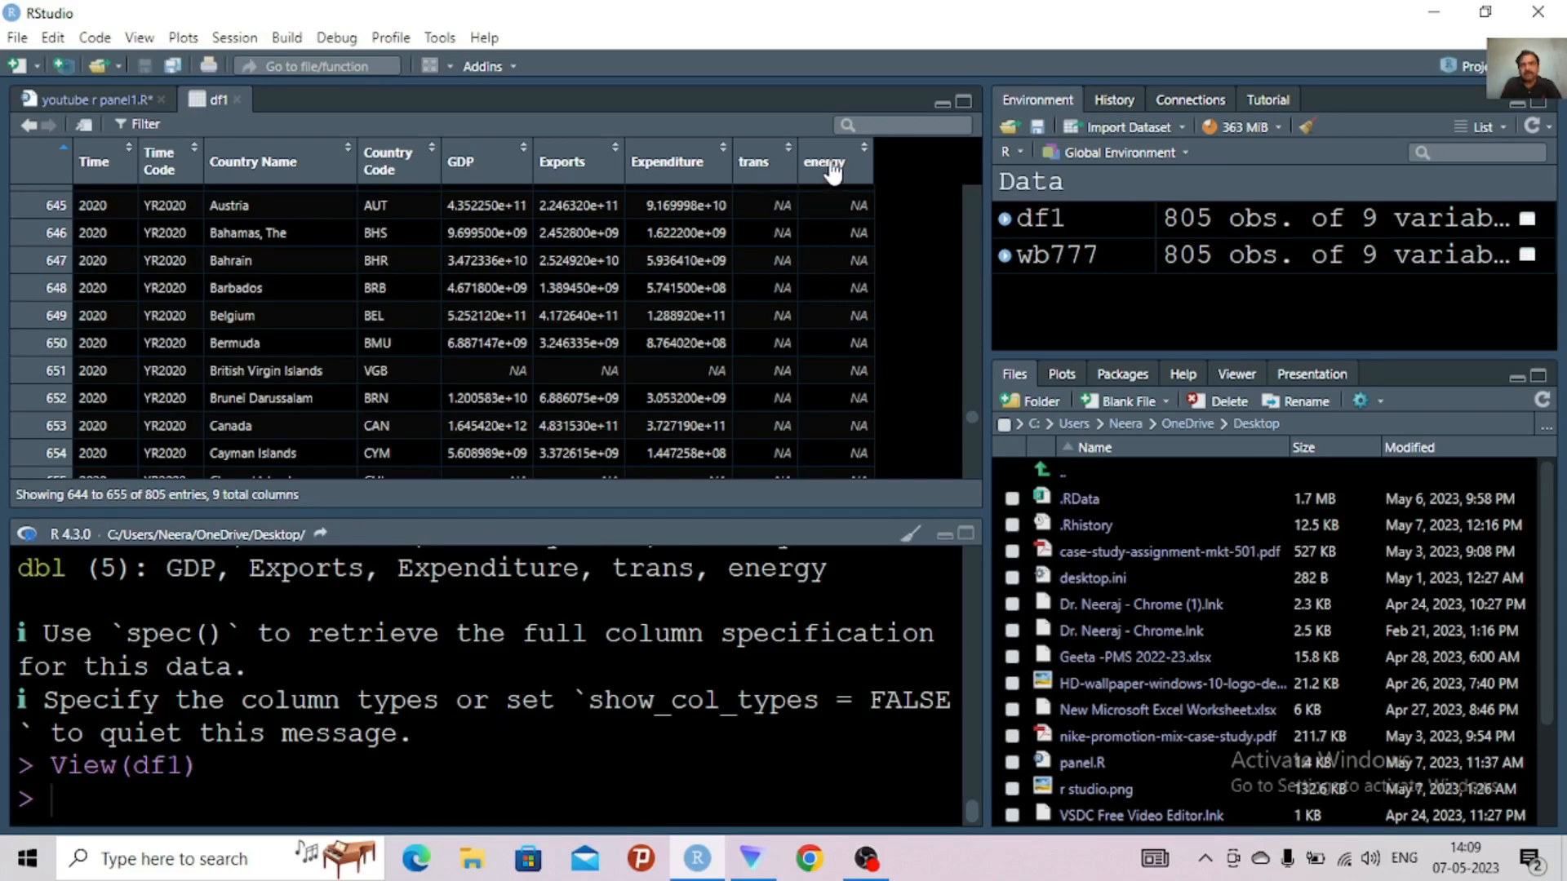
Return to the script and add the comment "#clean the data" on line 15, leaving a blank line after View(df1)
{"action": "mouse_move", "coordinate": [833, 172]}
{"action": "left_click", "coordinate": [85, 96]}
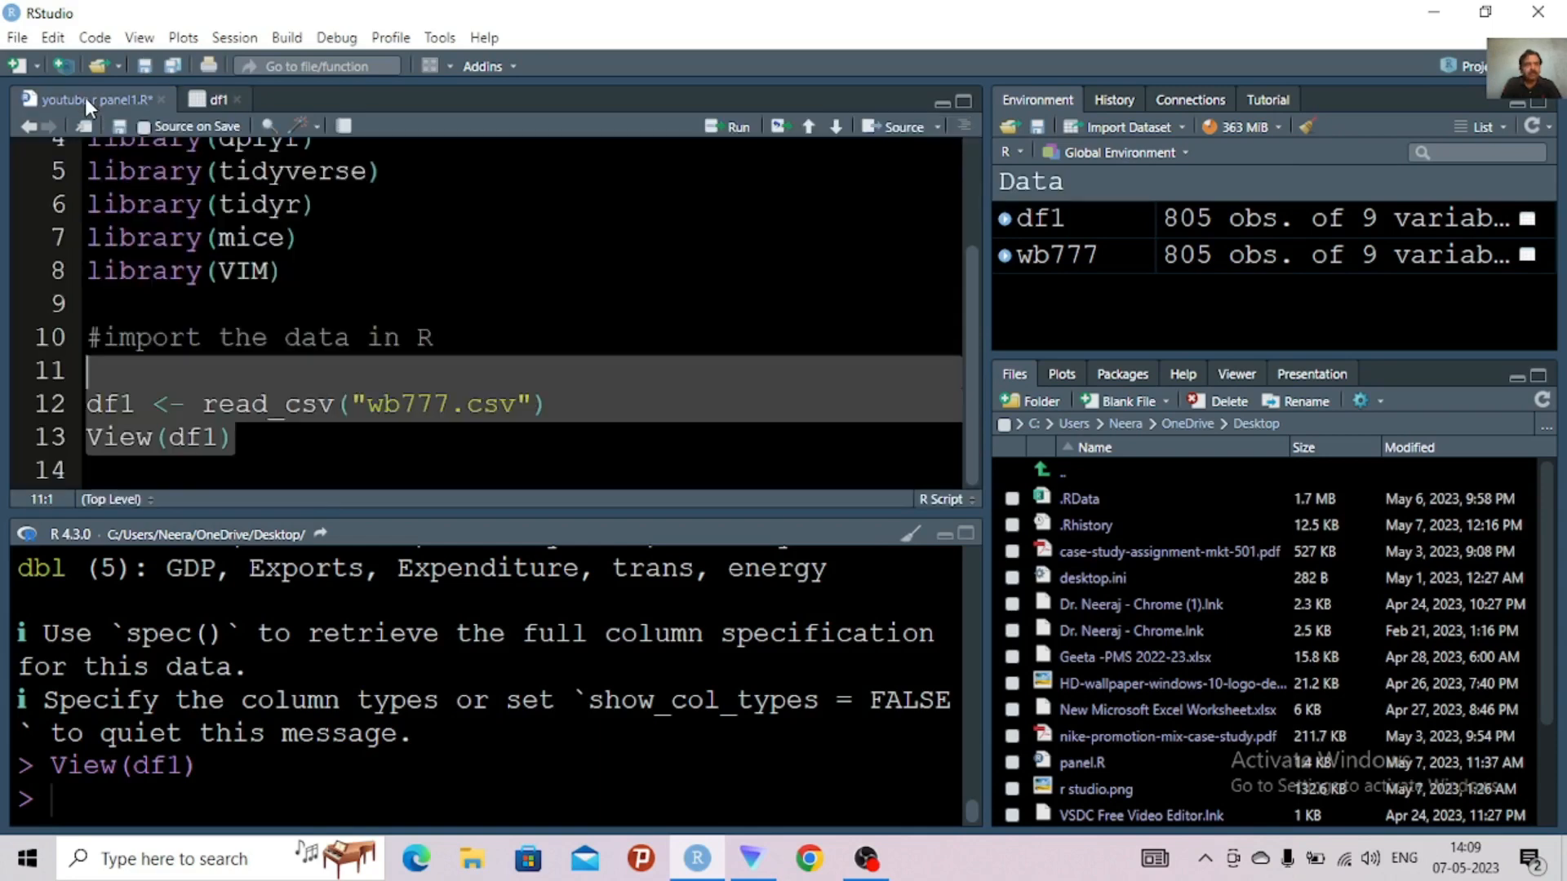
{"action": "left_click", "coordinate": [276, 329]}
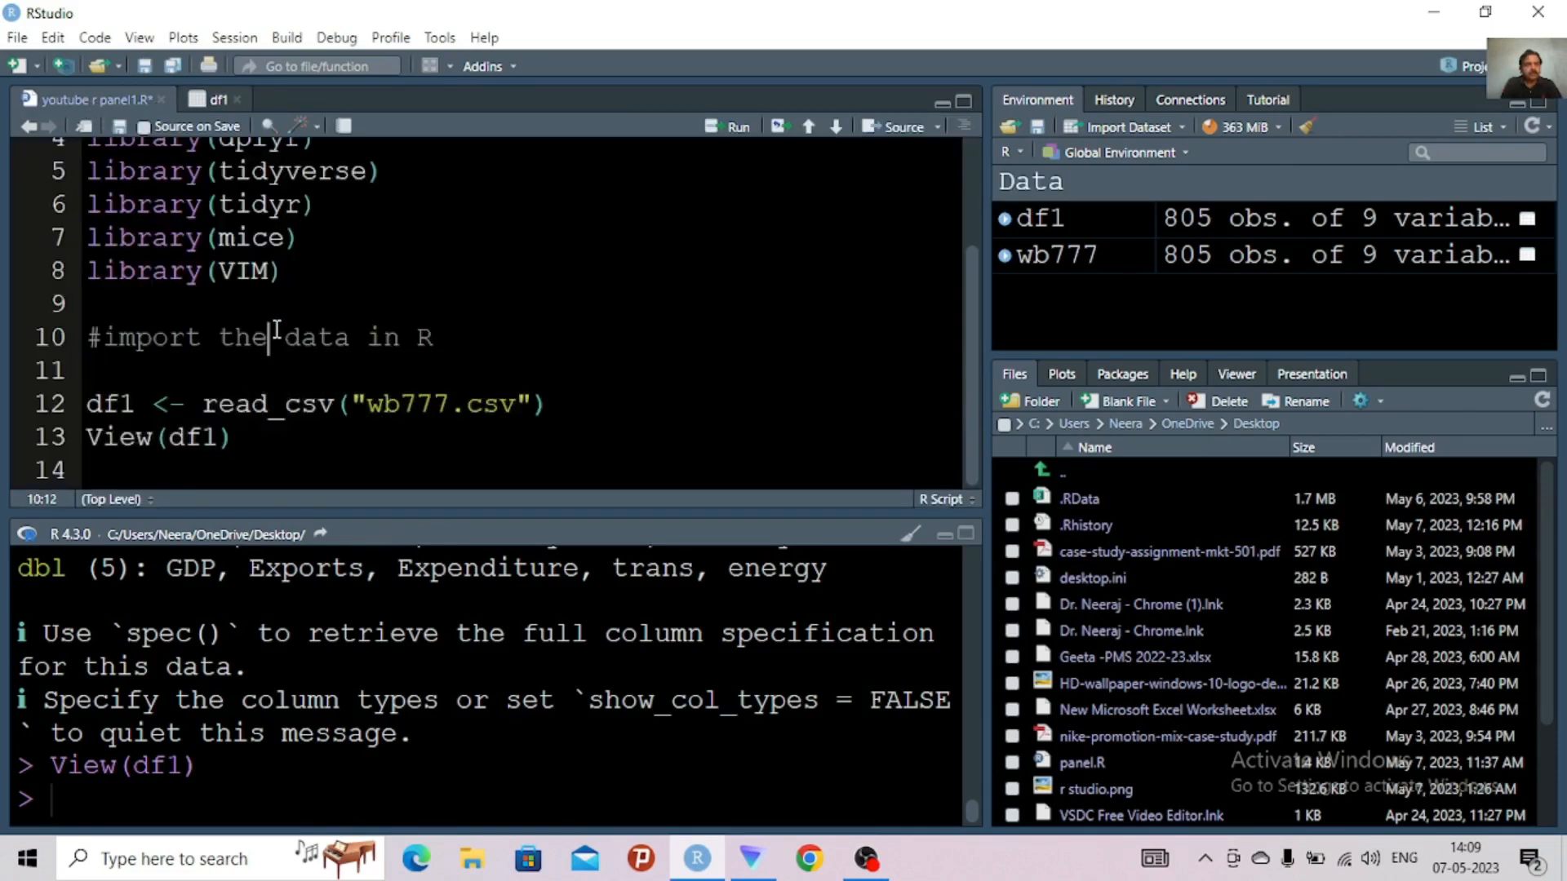
{"action": "left_click", "coordinate": [254, 444]}
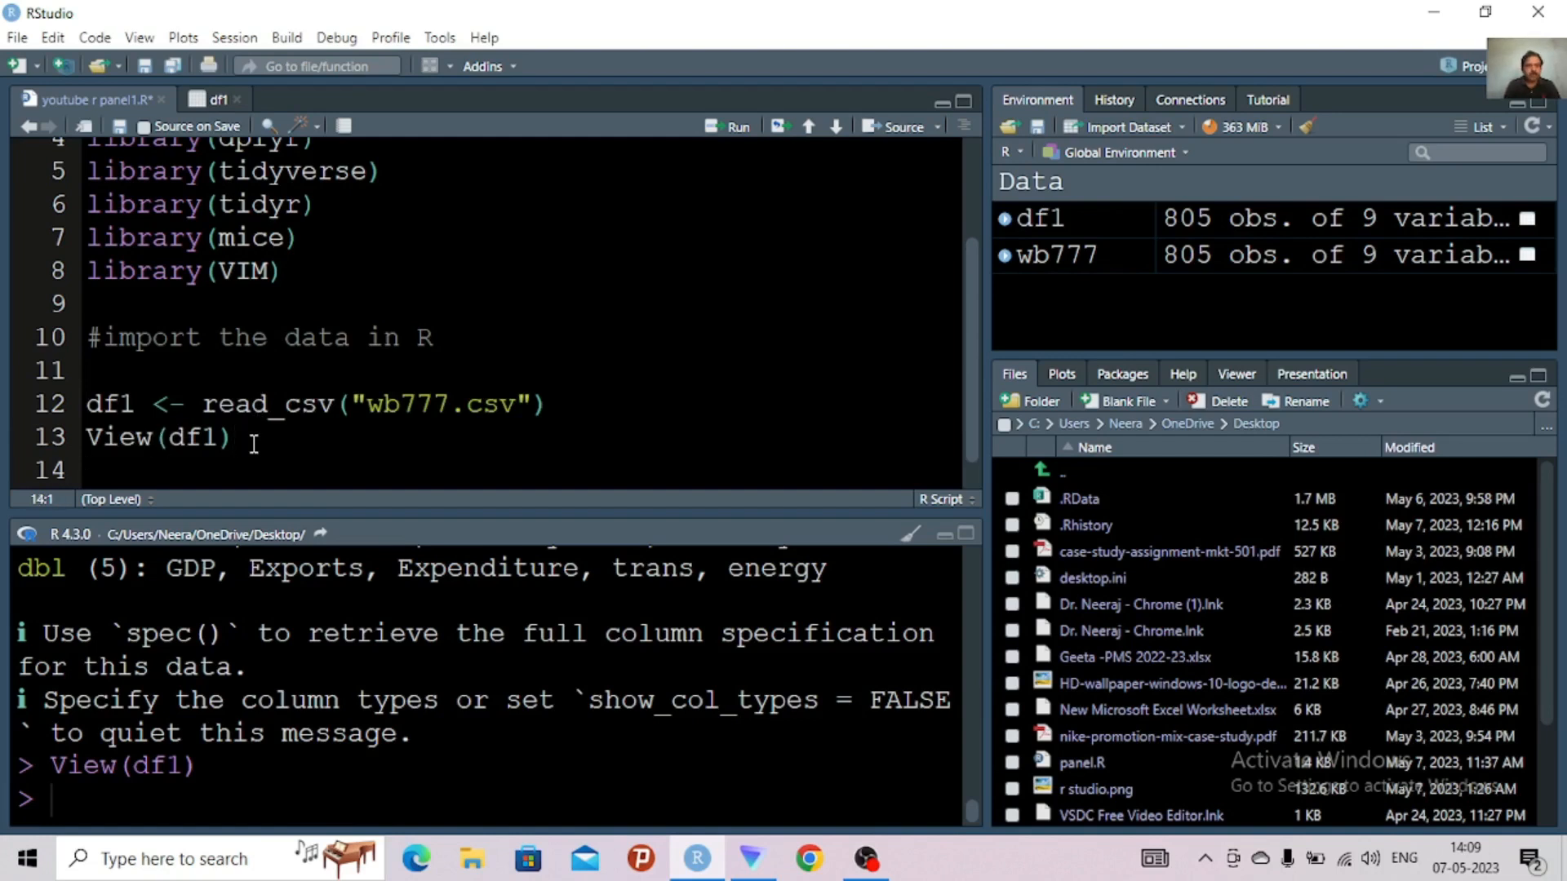
{"action": "key", "text": "Return"}
{"action": "key", "text": "Return"}
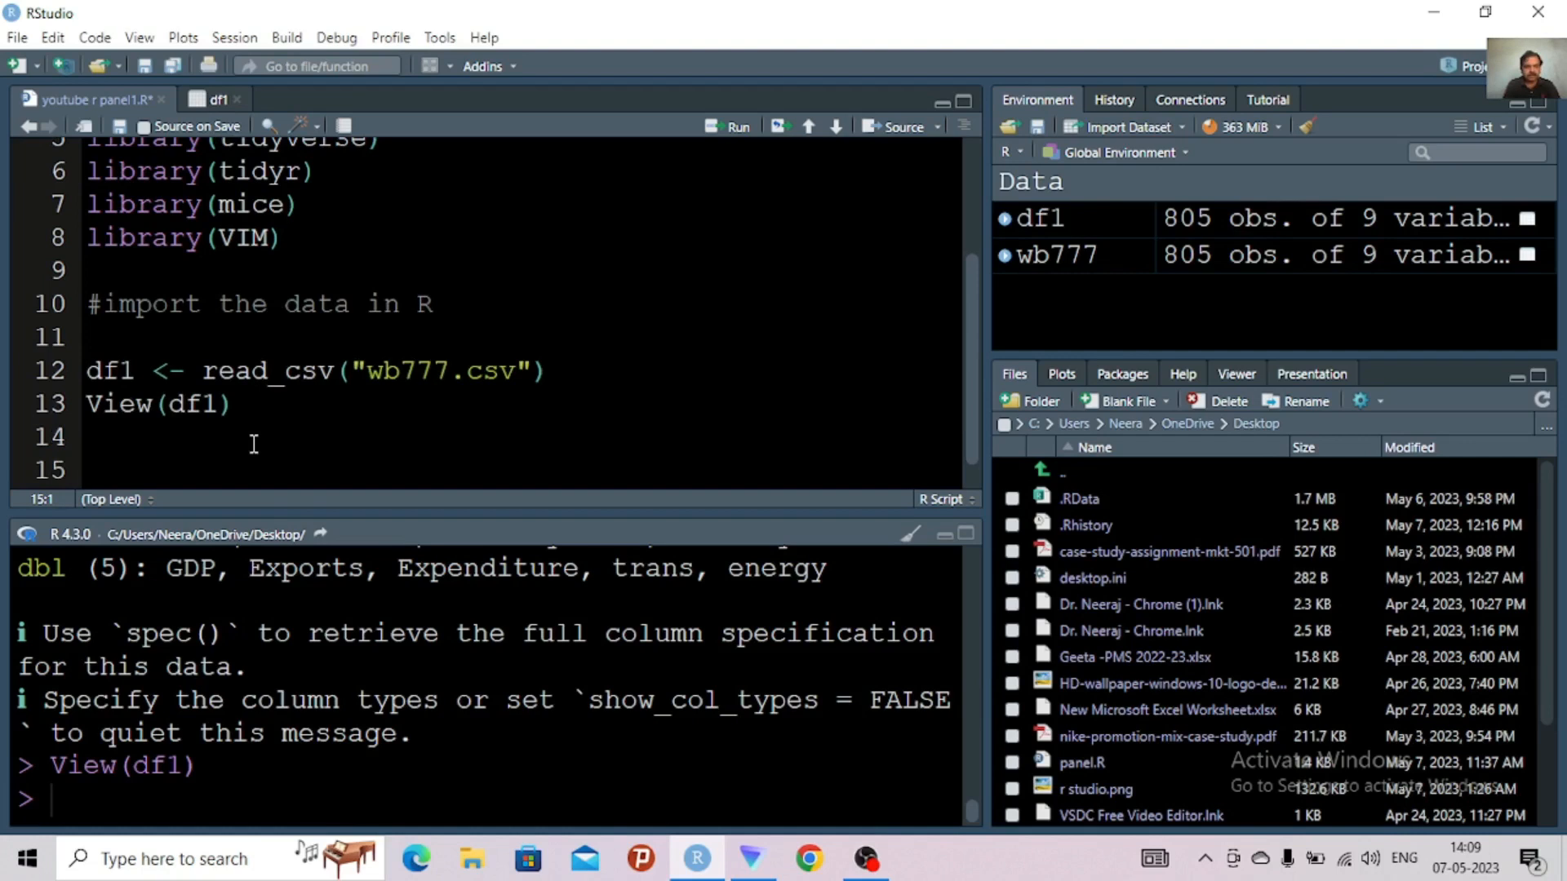
{"action": "type", "text": "#"}
{"action": "type", "text": "c"}
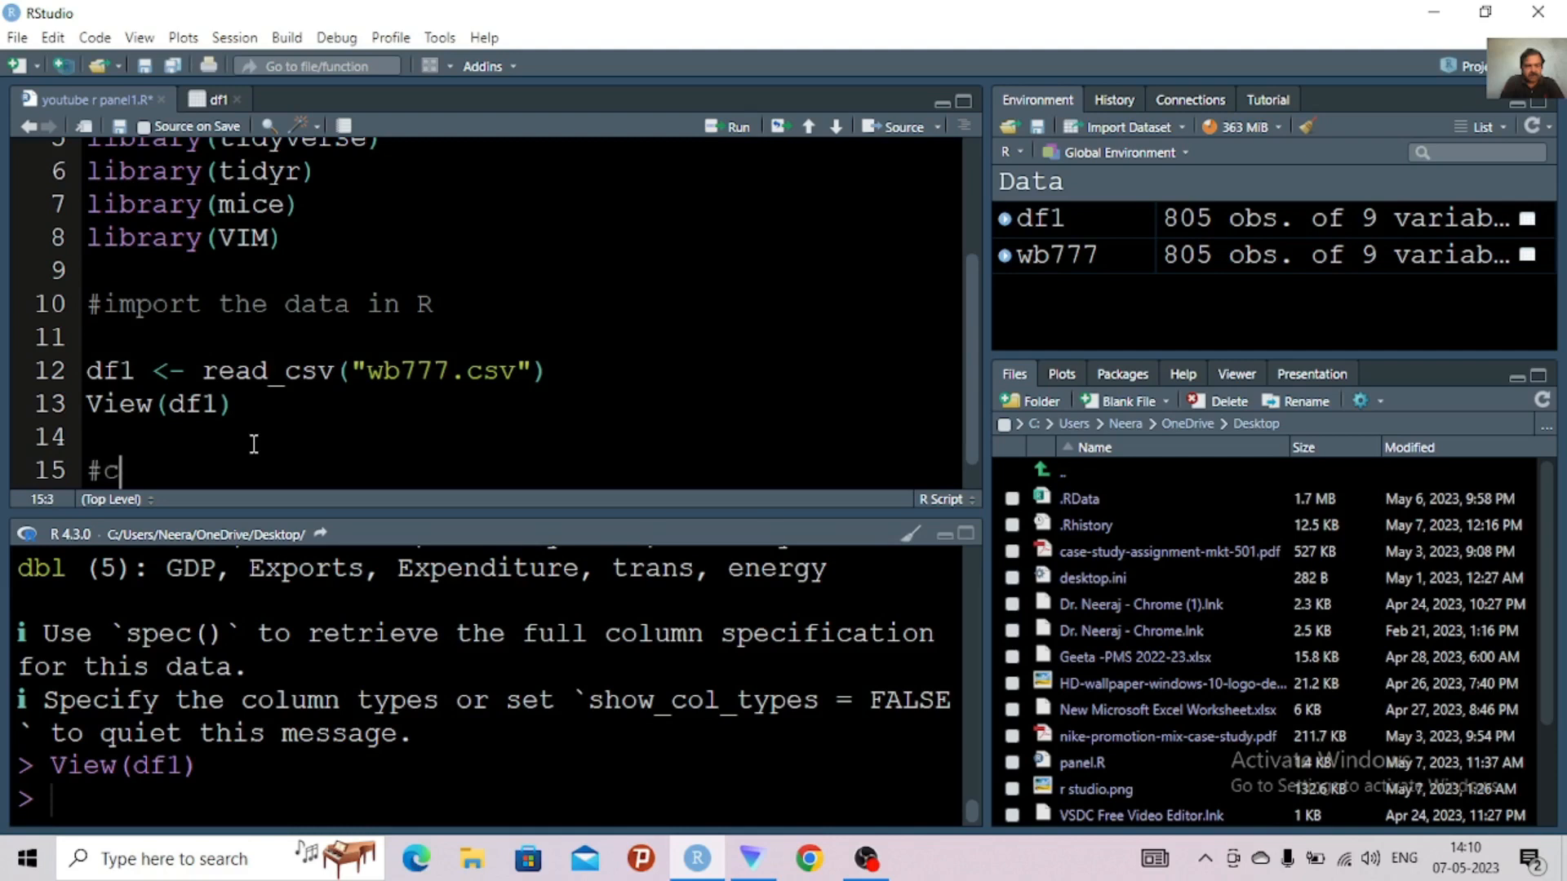
{"action": "type", "text": "lean th"}
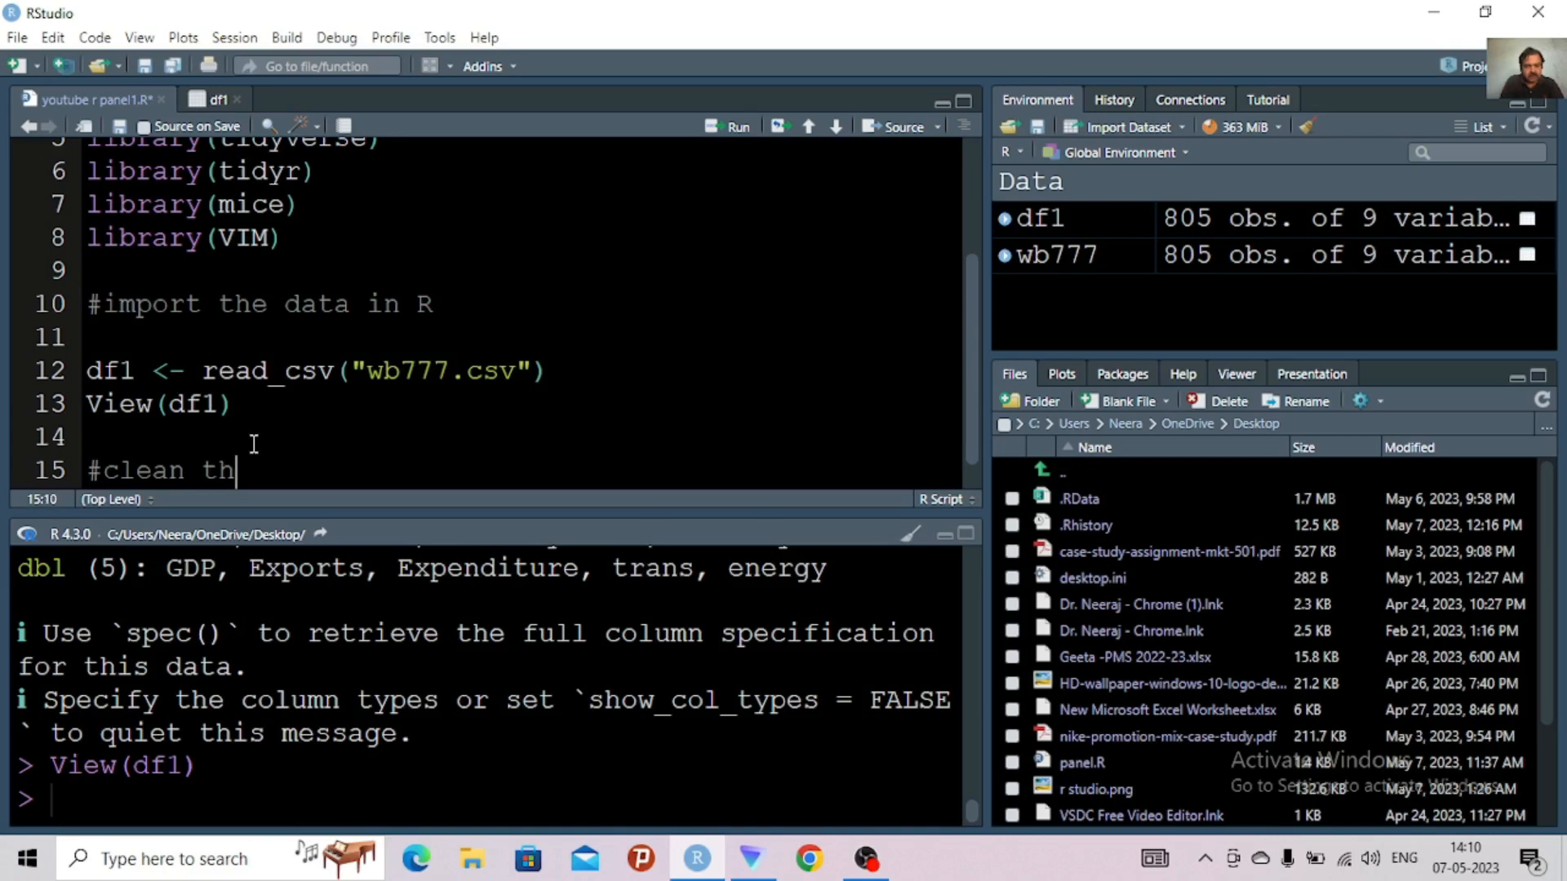
{"action": "type", "text": "e data"}
Insert the comment "#converting the file to dataframe" on line 14, with an empty line between it and the cleaning comment
{"action": "left_click", "coordinate": [128, 432]}
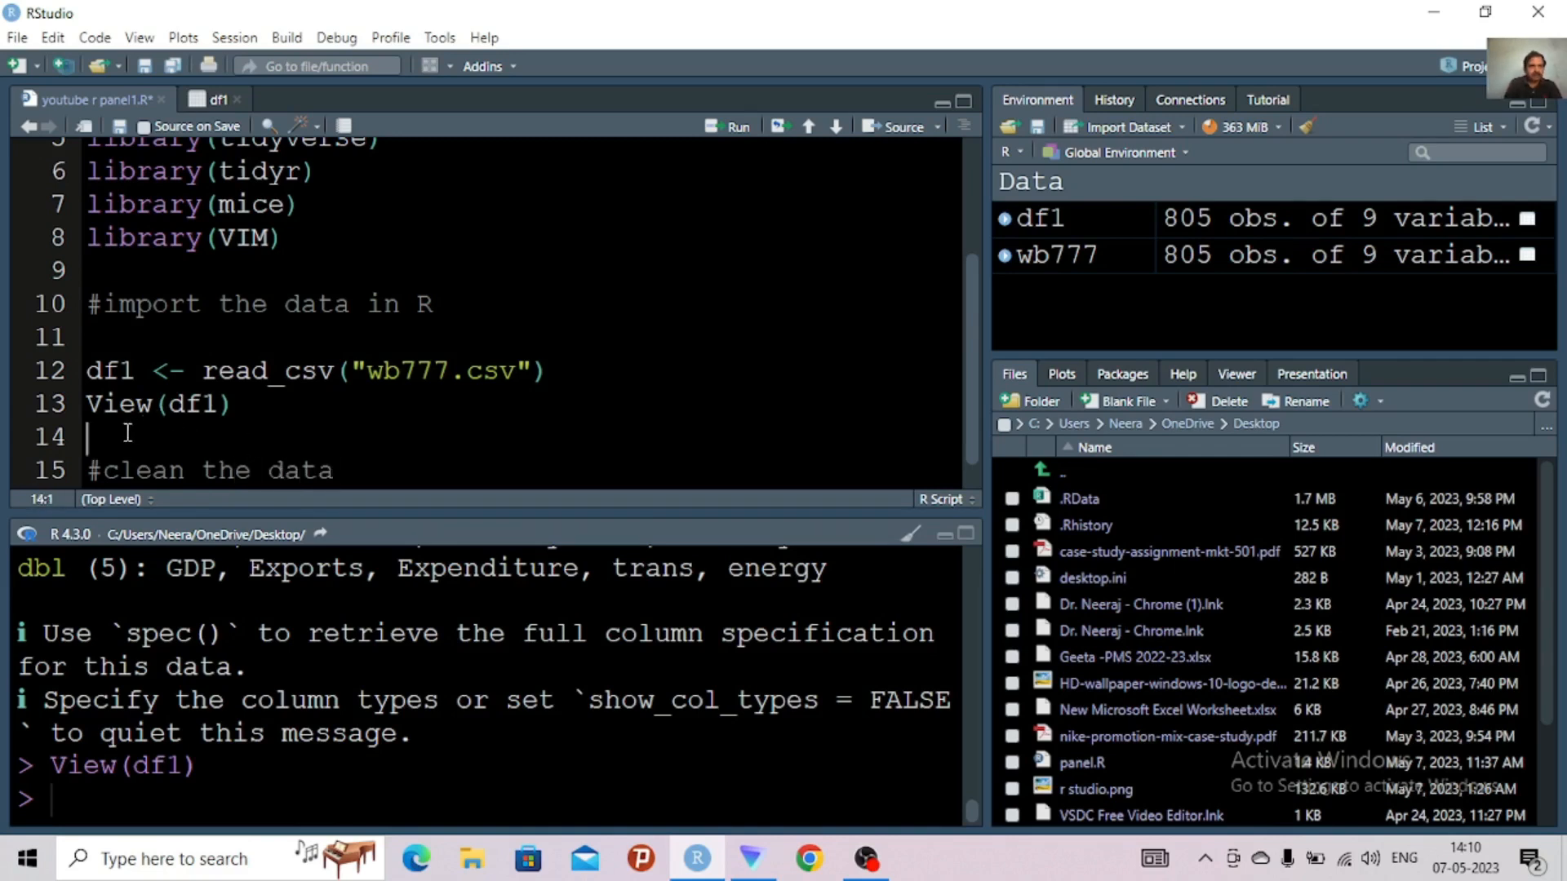
{"action": "type", "text": "#con"}
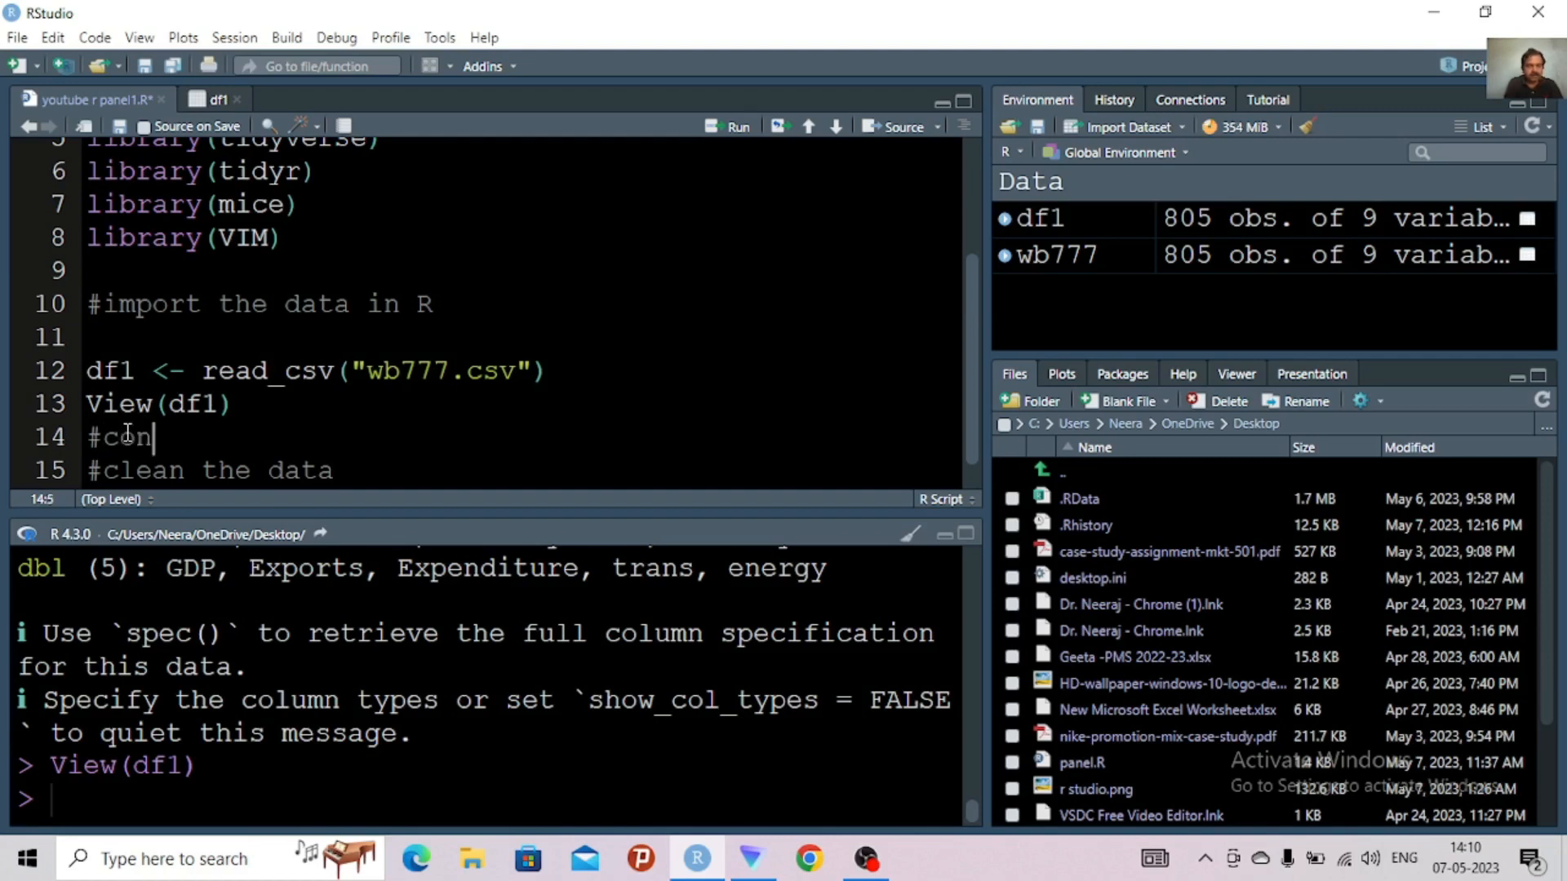
{"action": "type", "text": "verting"}
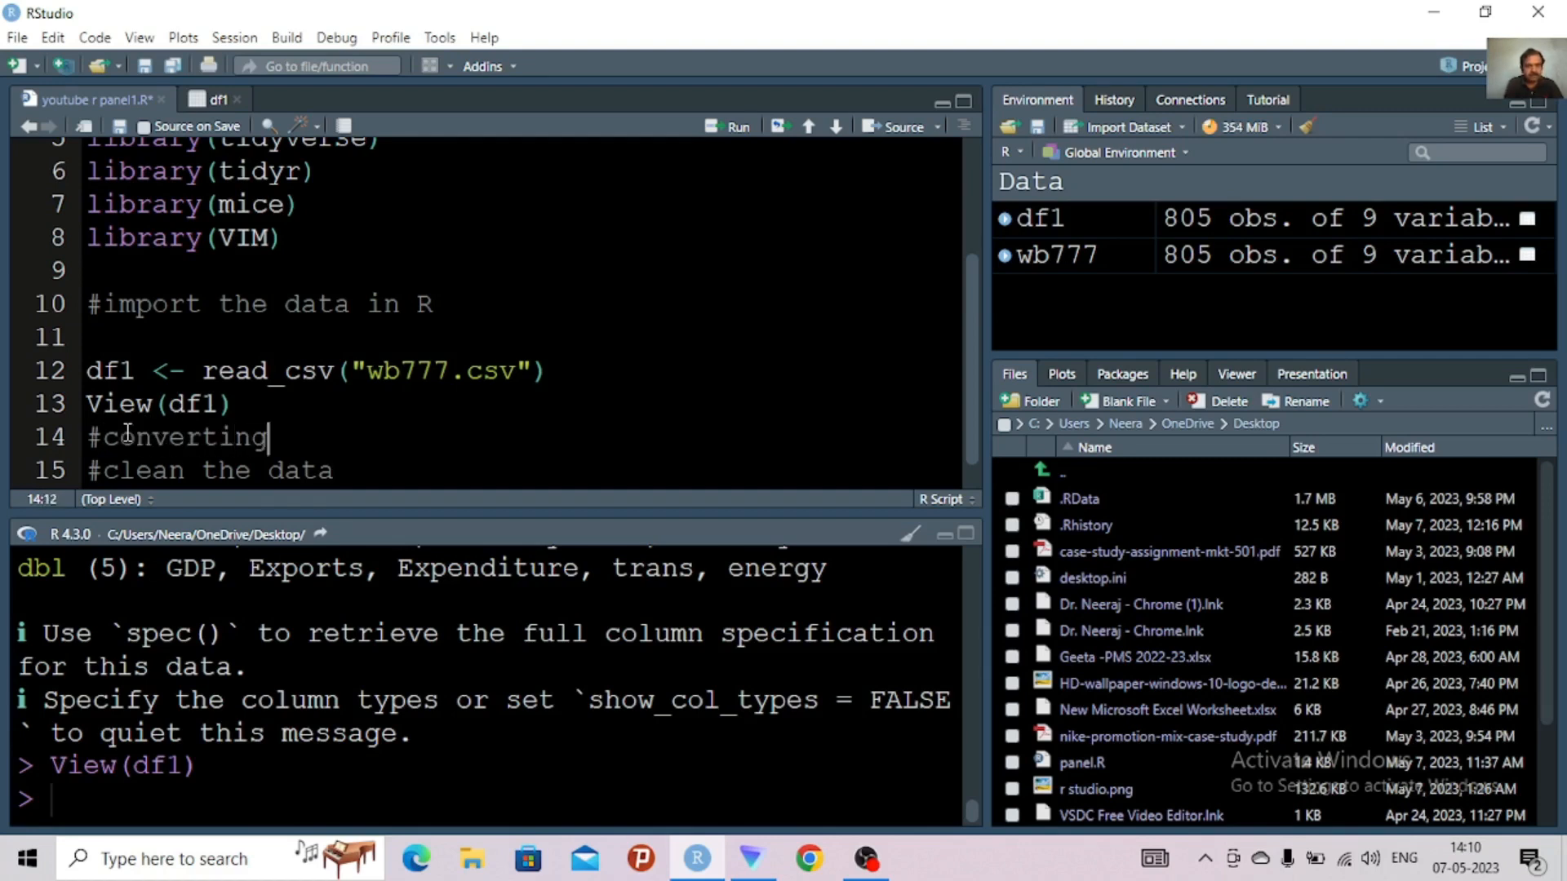
{"action": "type", "text": " the file to data"}
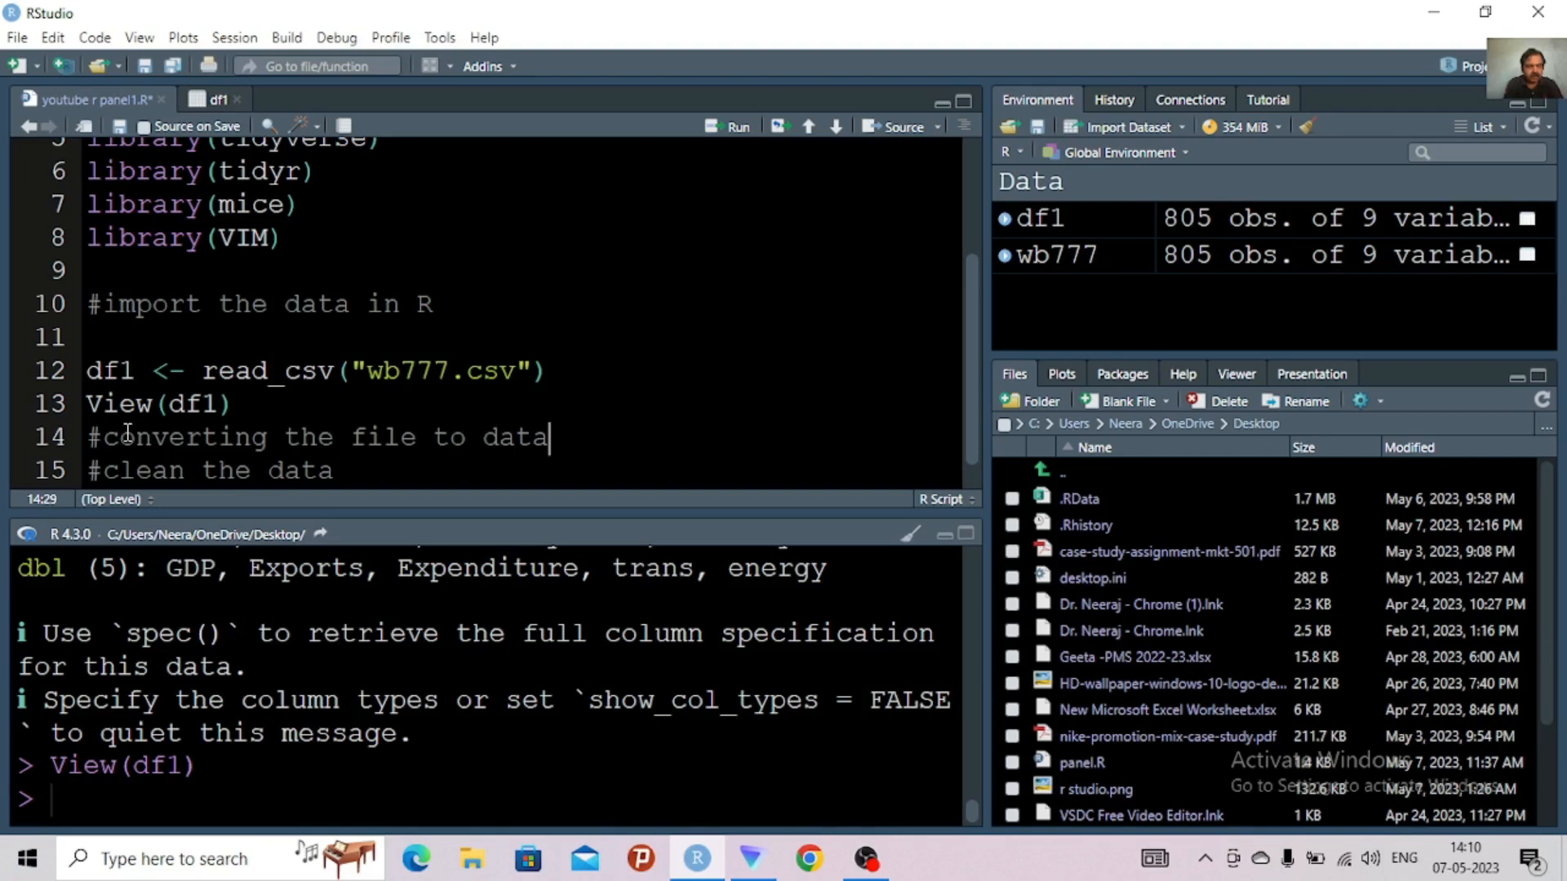
{"action": "type", "text": "frame"}
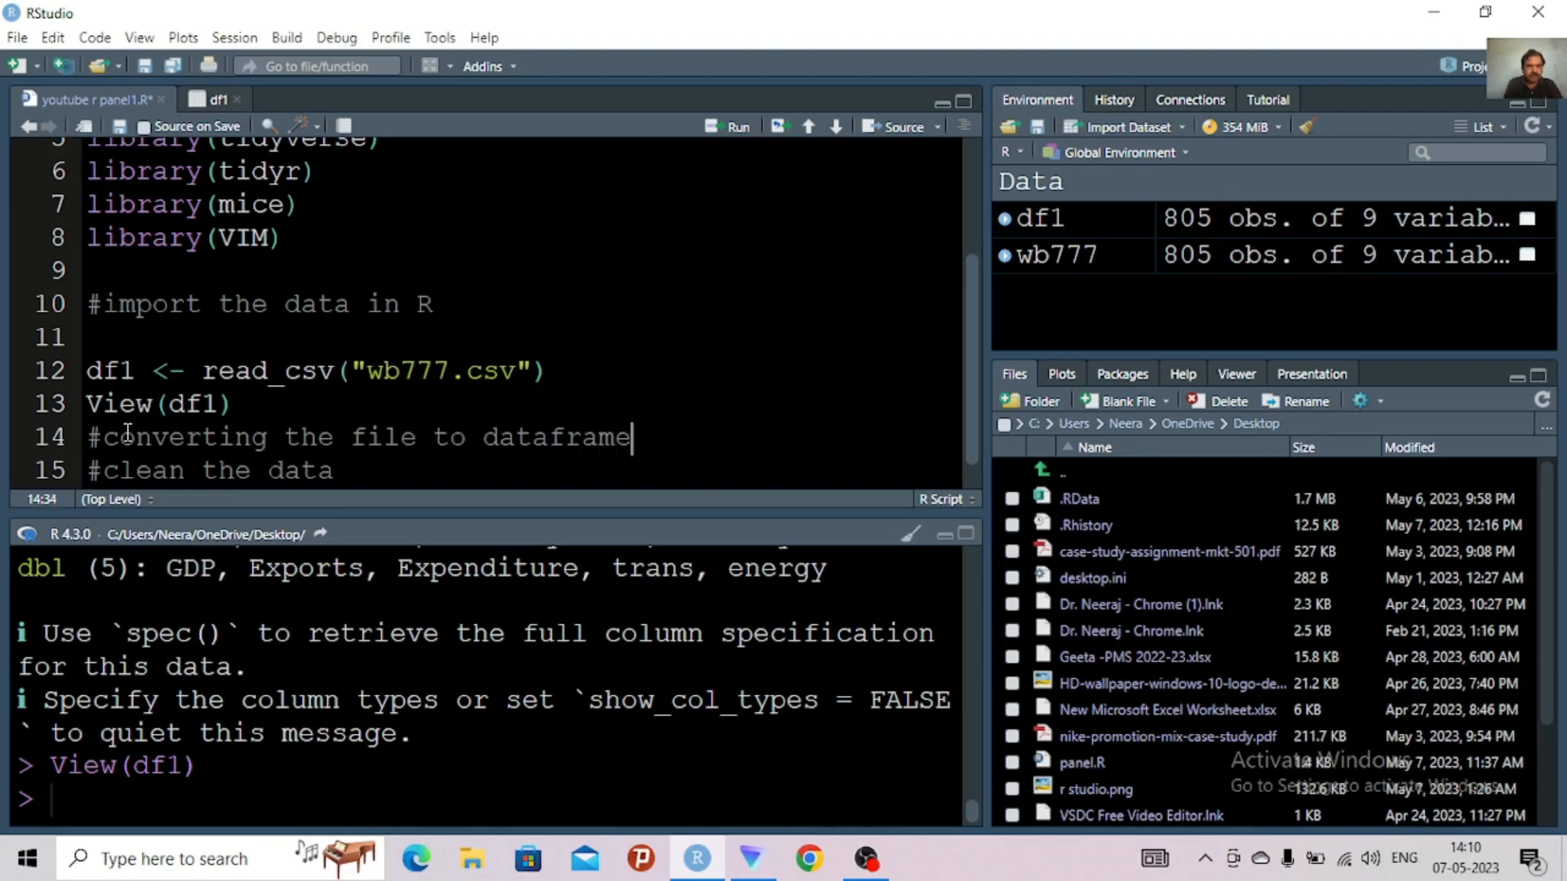
{"action": "key", "text": "Return"}
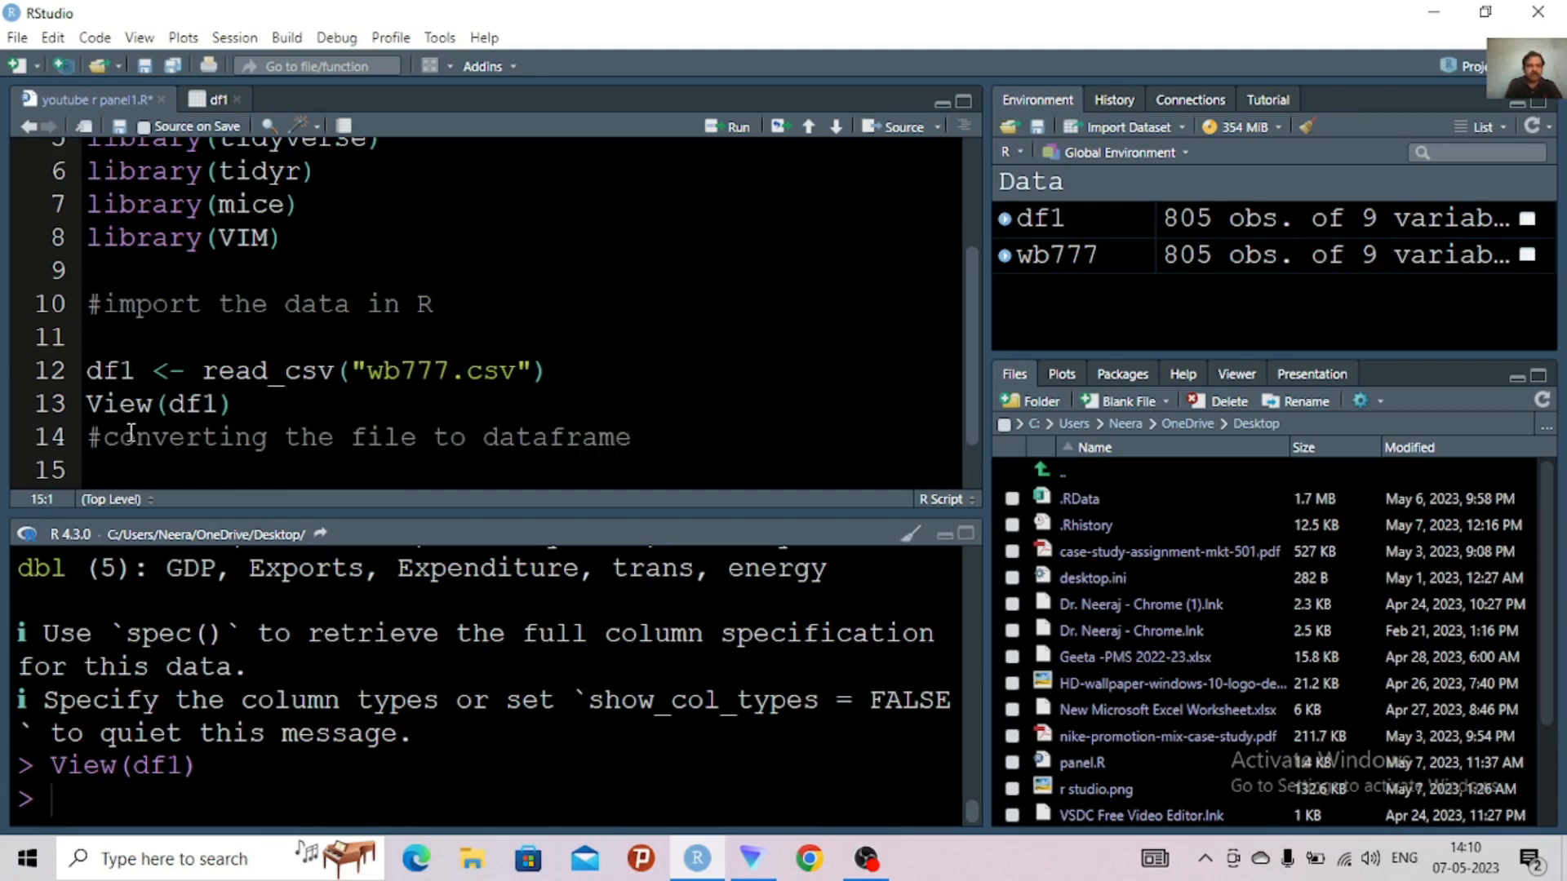
Write df2<-data.frame(df1) on line 15 under the dataframe comment and run it
{"action": "scroll", "coordinate": [967, 326], "scroll_direction": "down", "scroll_amount": 2}
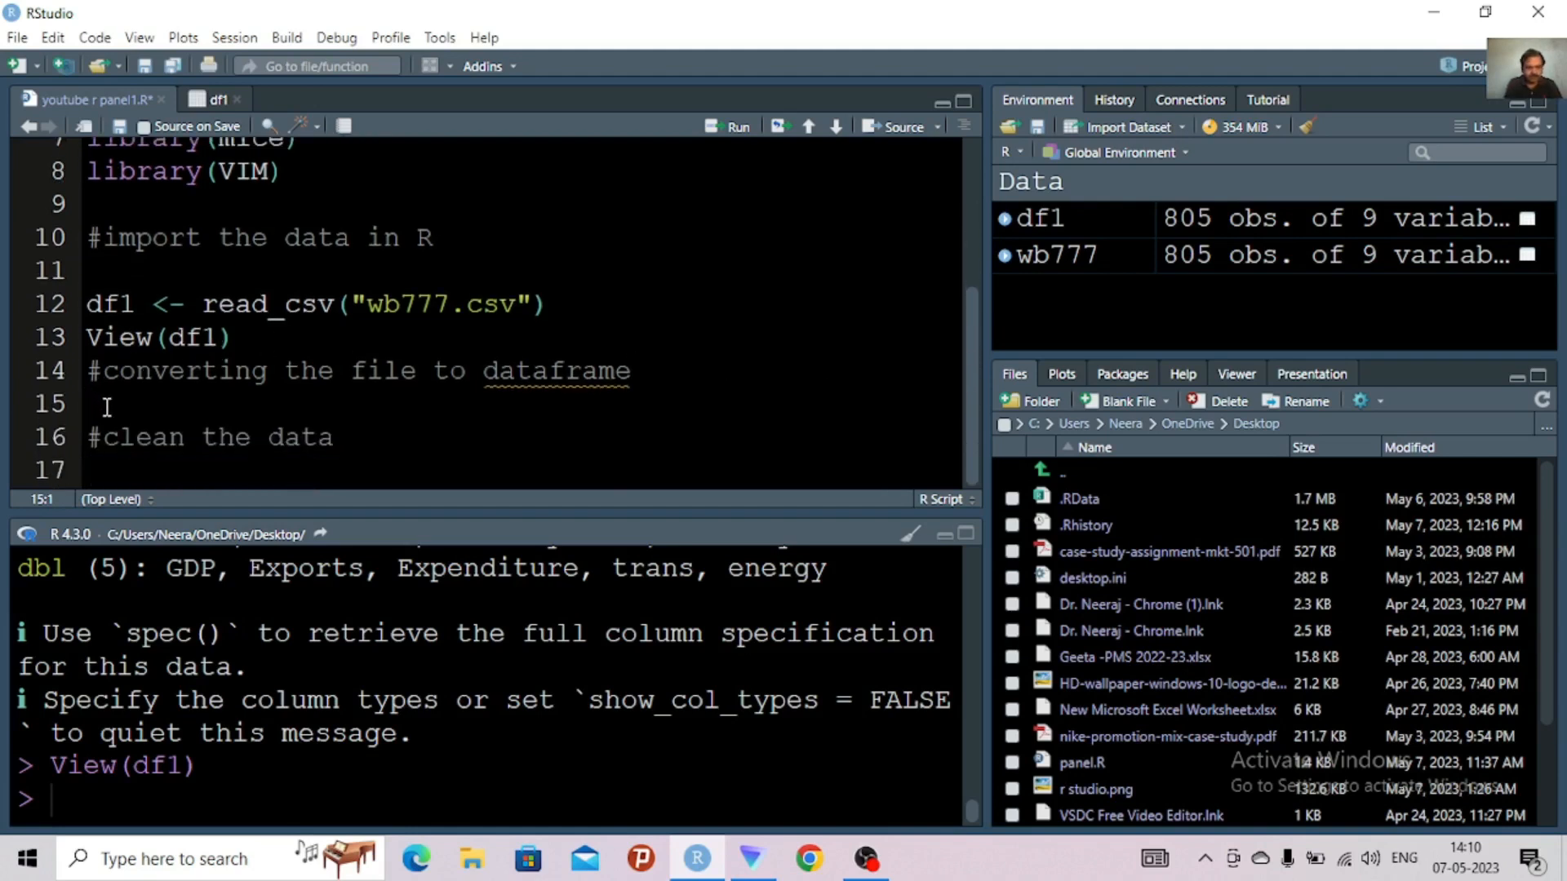
{"action": "type", "text": "df"}
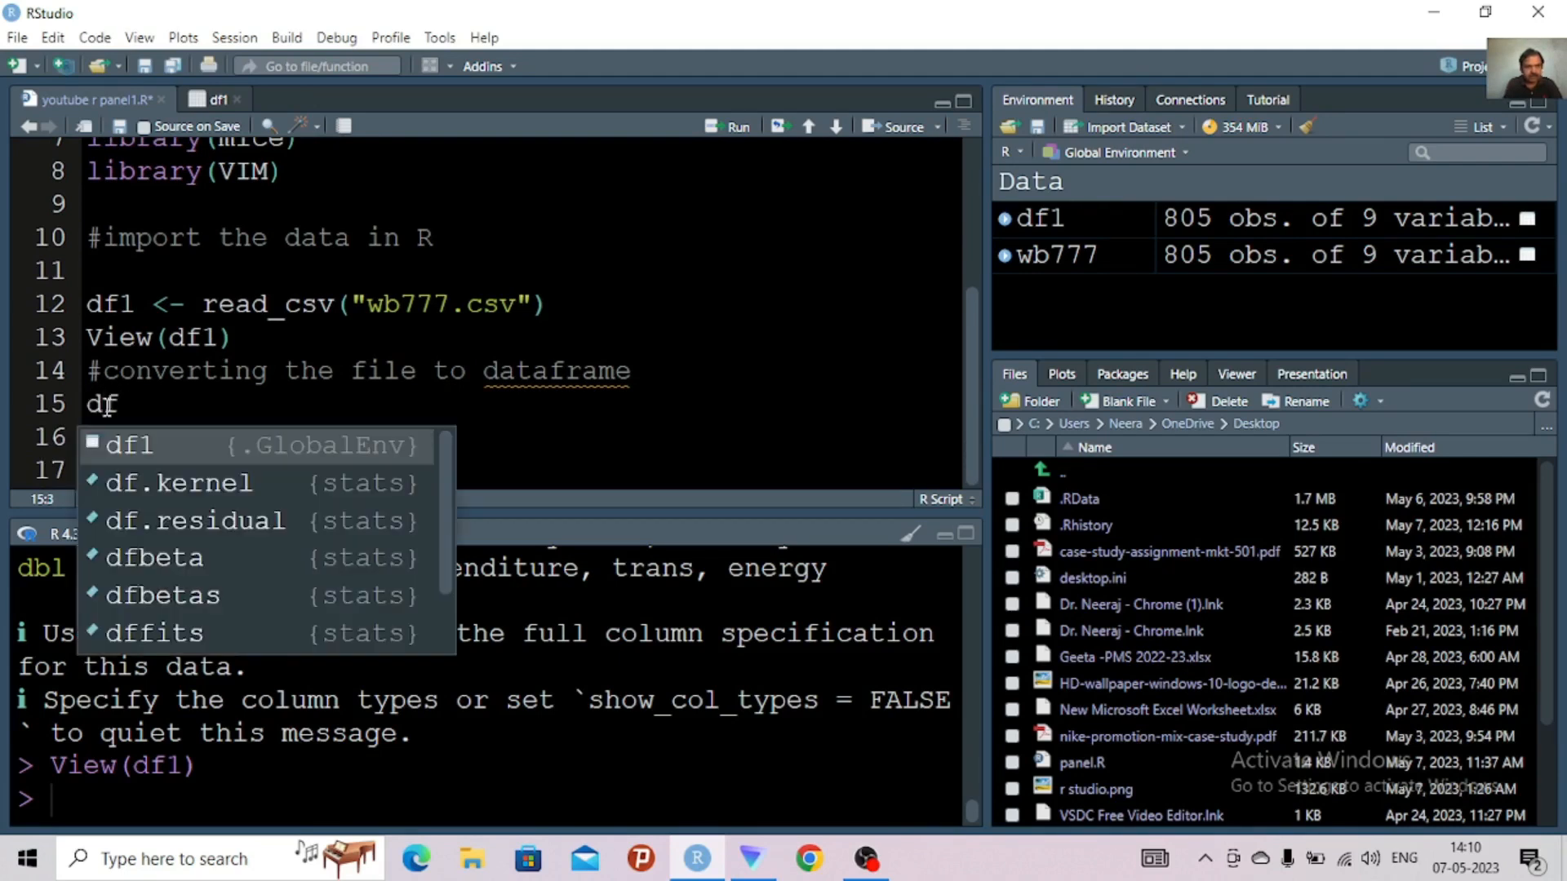
{"action": "type", "text": "2<"}
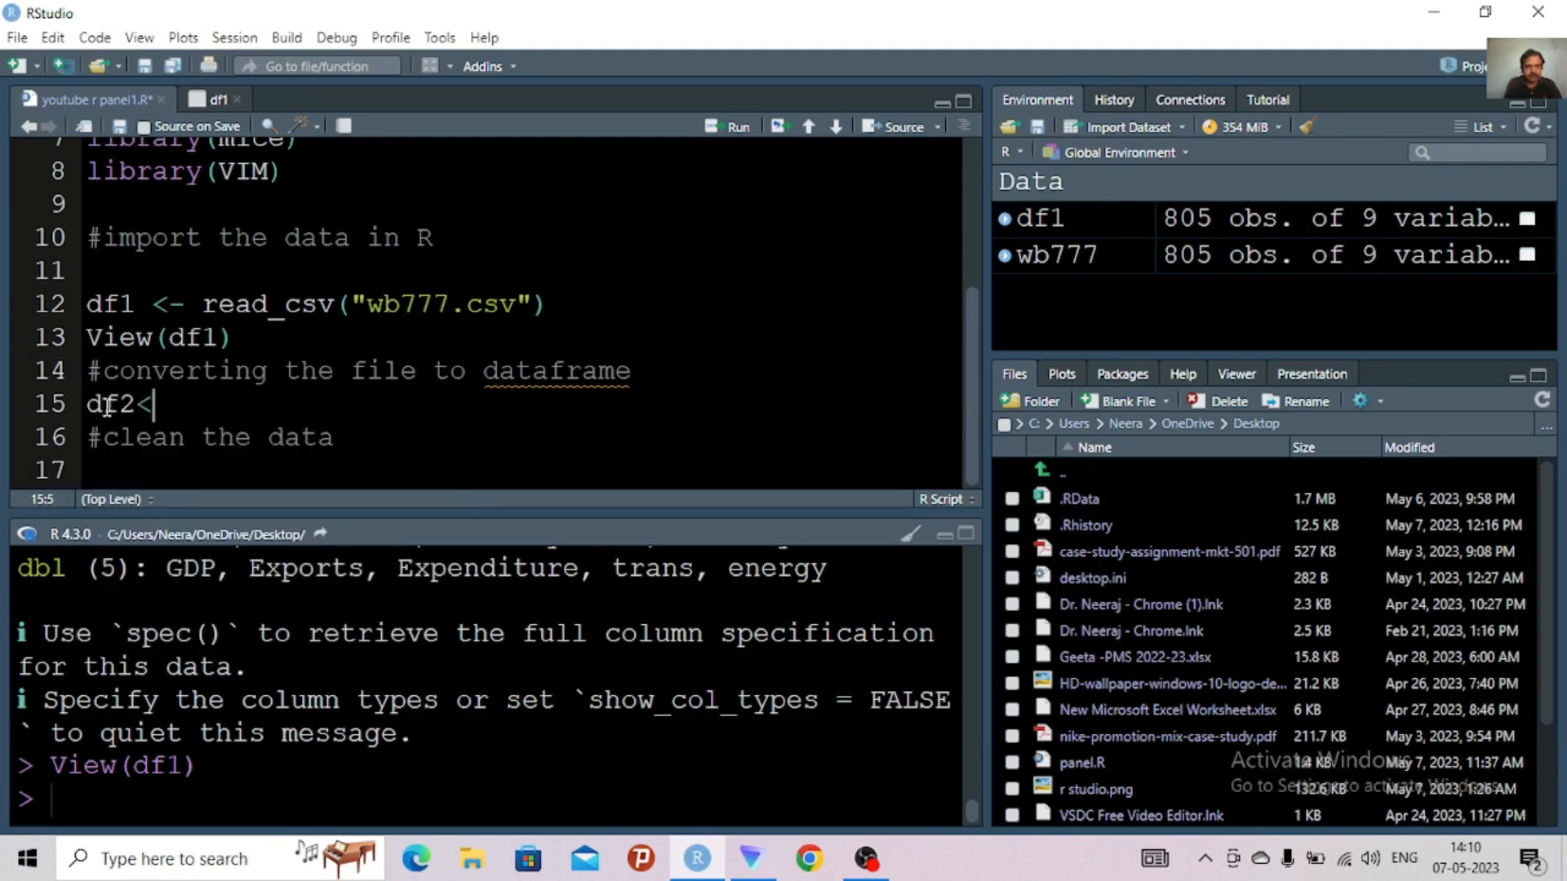
{"action": "type", "text": "-data"}
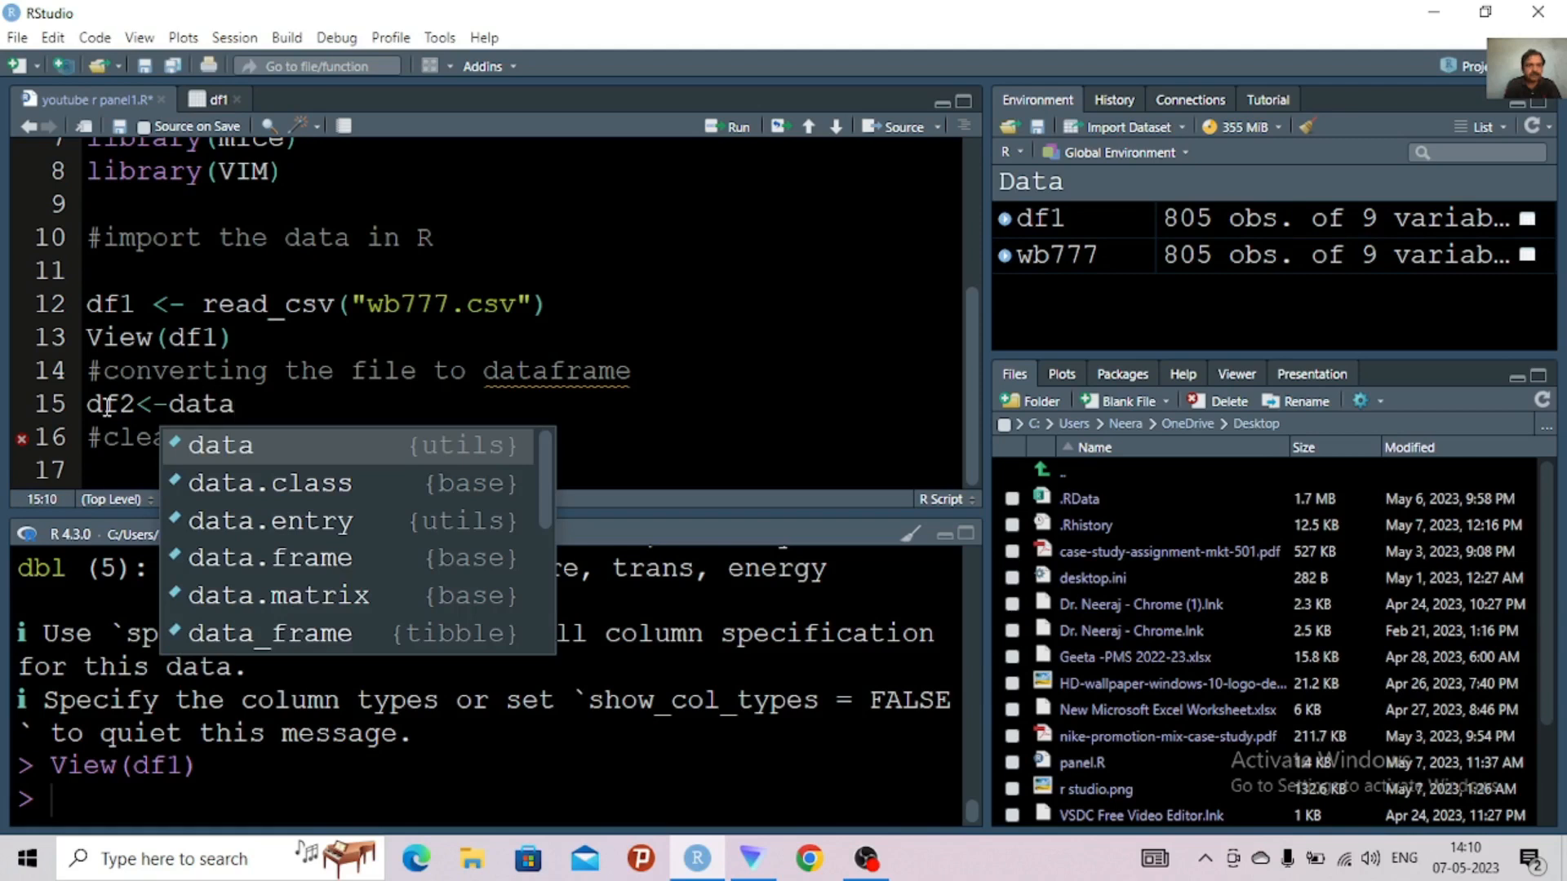
{"action": "double_click", "coordinate": [232, 561]}
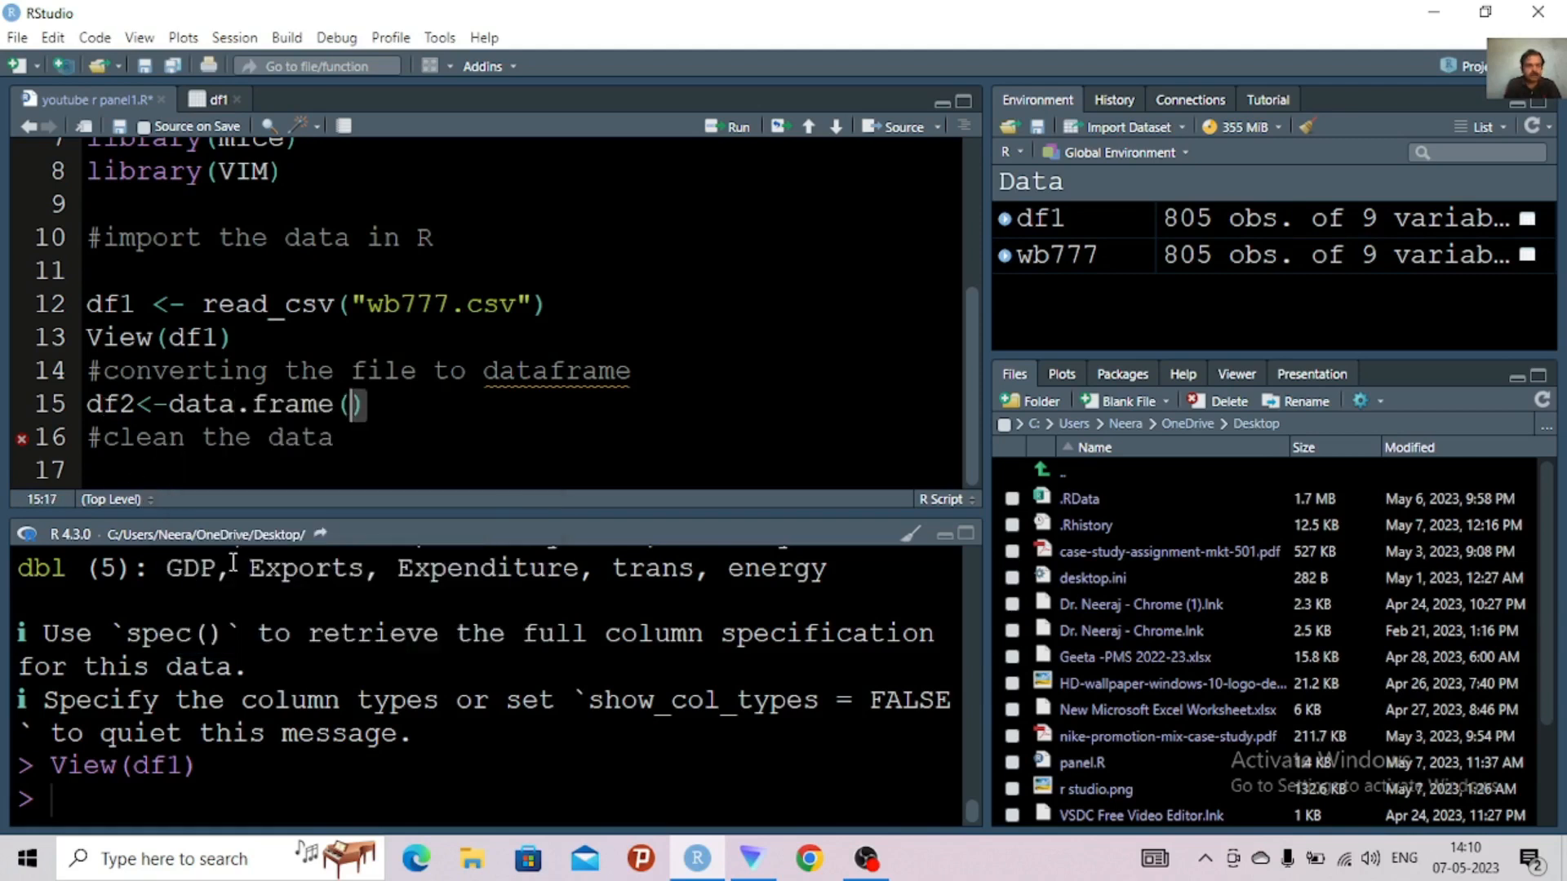
{"action": "type", "text": "dfi"}
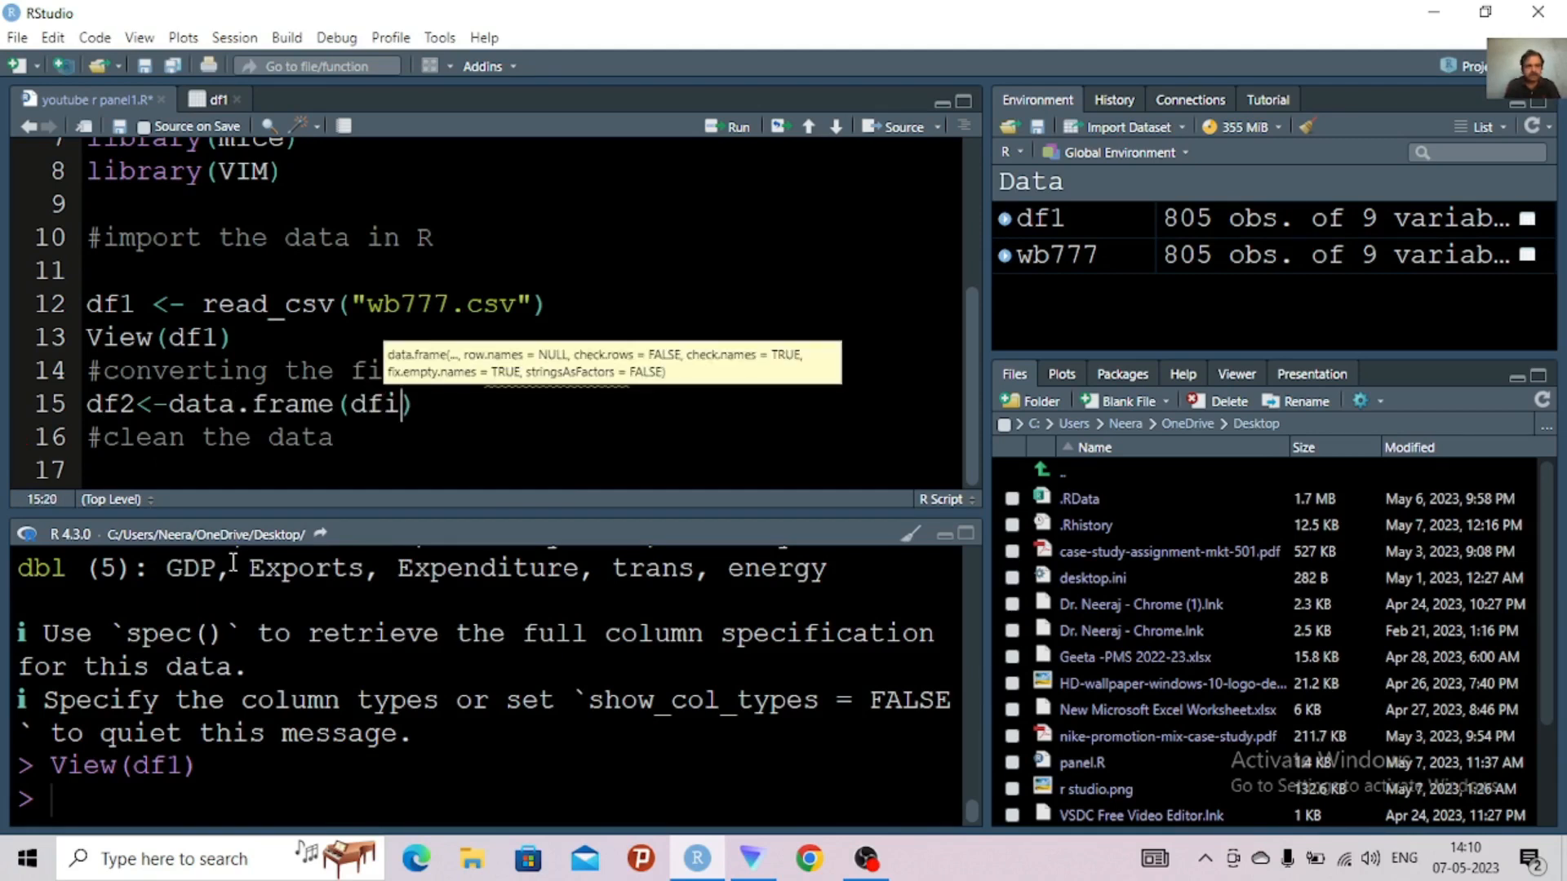
{"action": "key", "text": "BackSpace"}
{"action": "type", "text": "1)"}
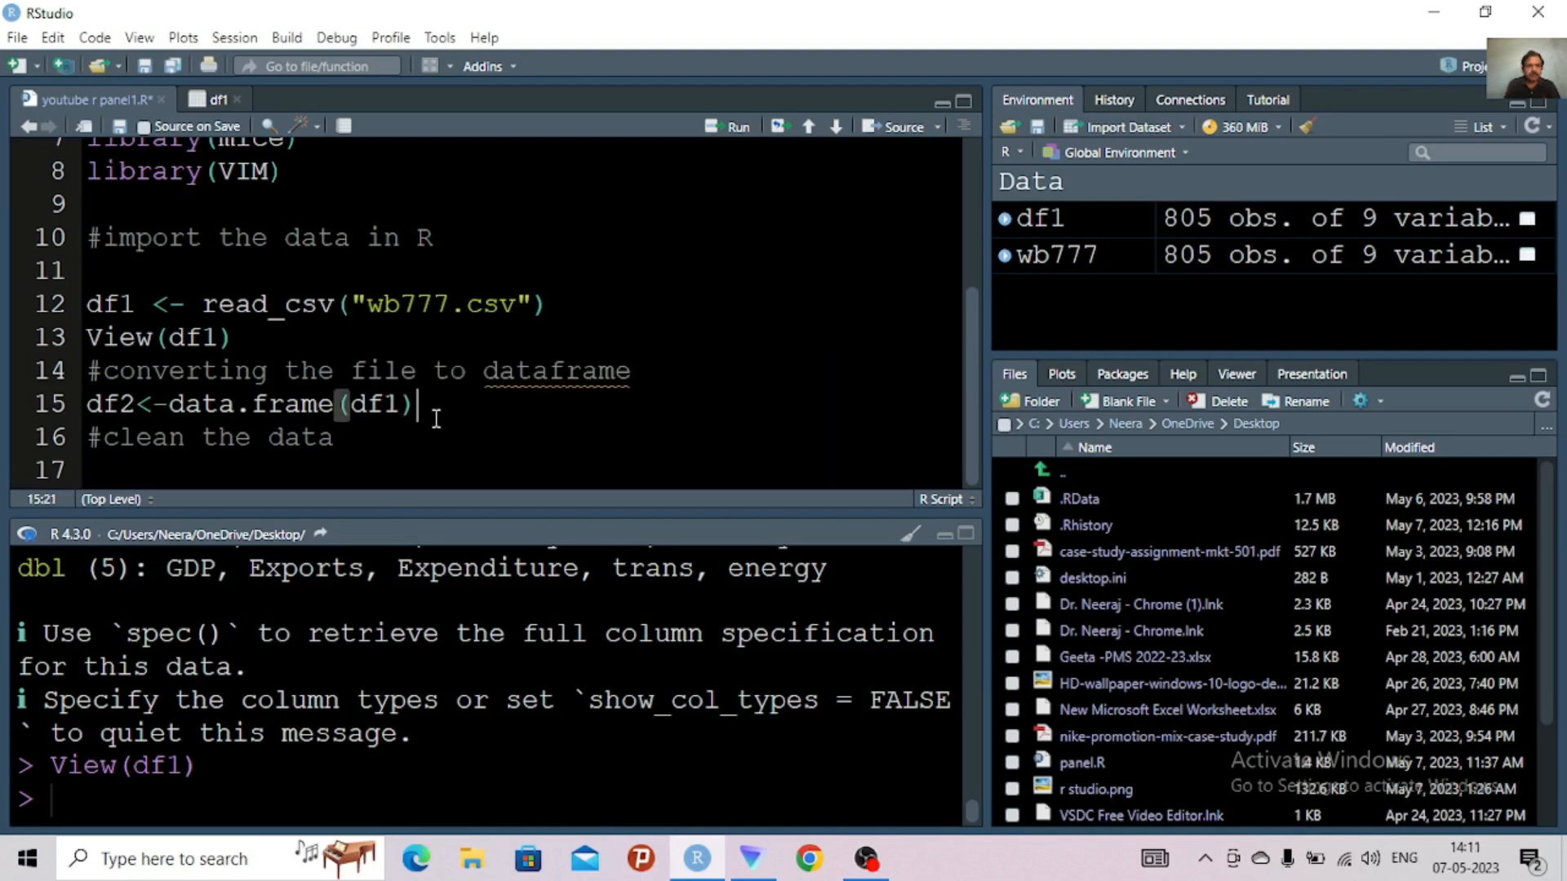
{"action": "key", "text": "ctrl+Return"}
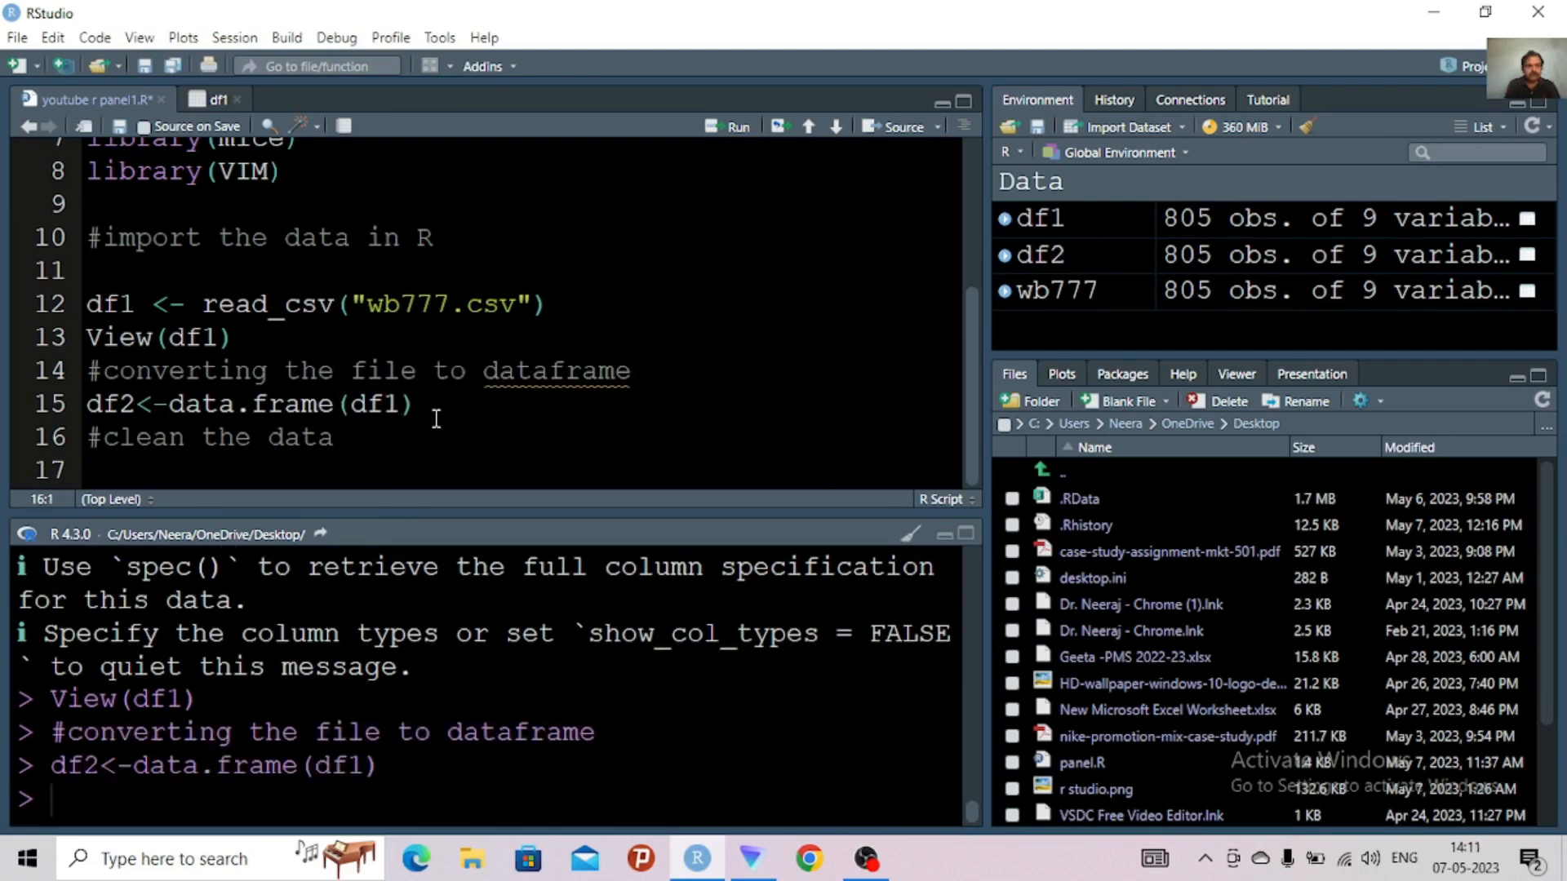
Check the trans and energy columns in the df1 table and write df3<-df2[,] on line 17 of the script
{"action": "left_click", "coordinate": [200, 471]}
{"action": "left_click", "coordinate": [217, 96]}
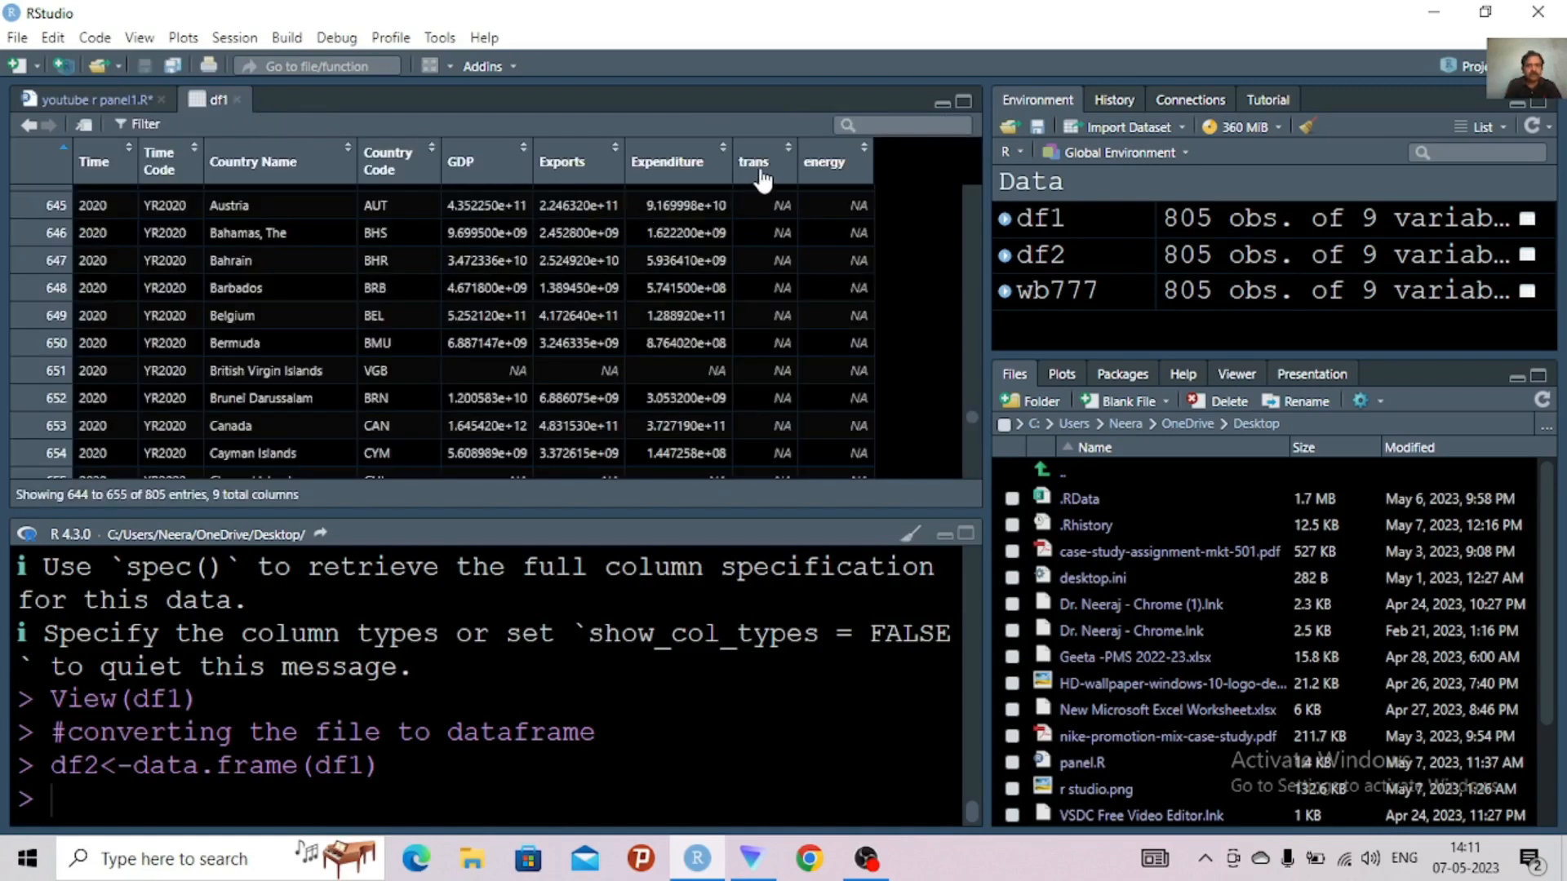
{"action": "mouse_move", "coordinate": [762, 180]}
{"action": "mouse_move", "coordinate": [822, 180]}
{"action": "left_click", "coordinate": [81, 101]}
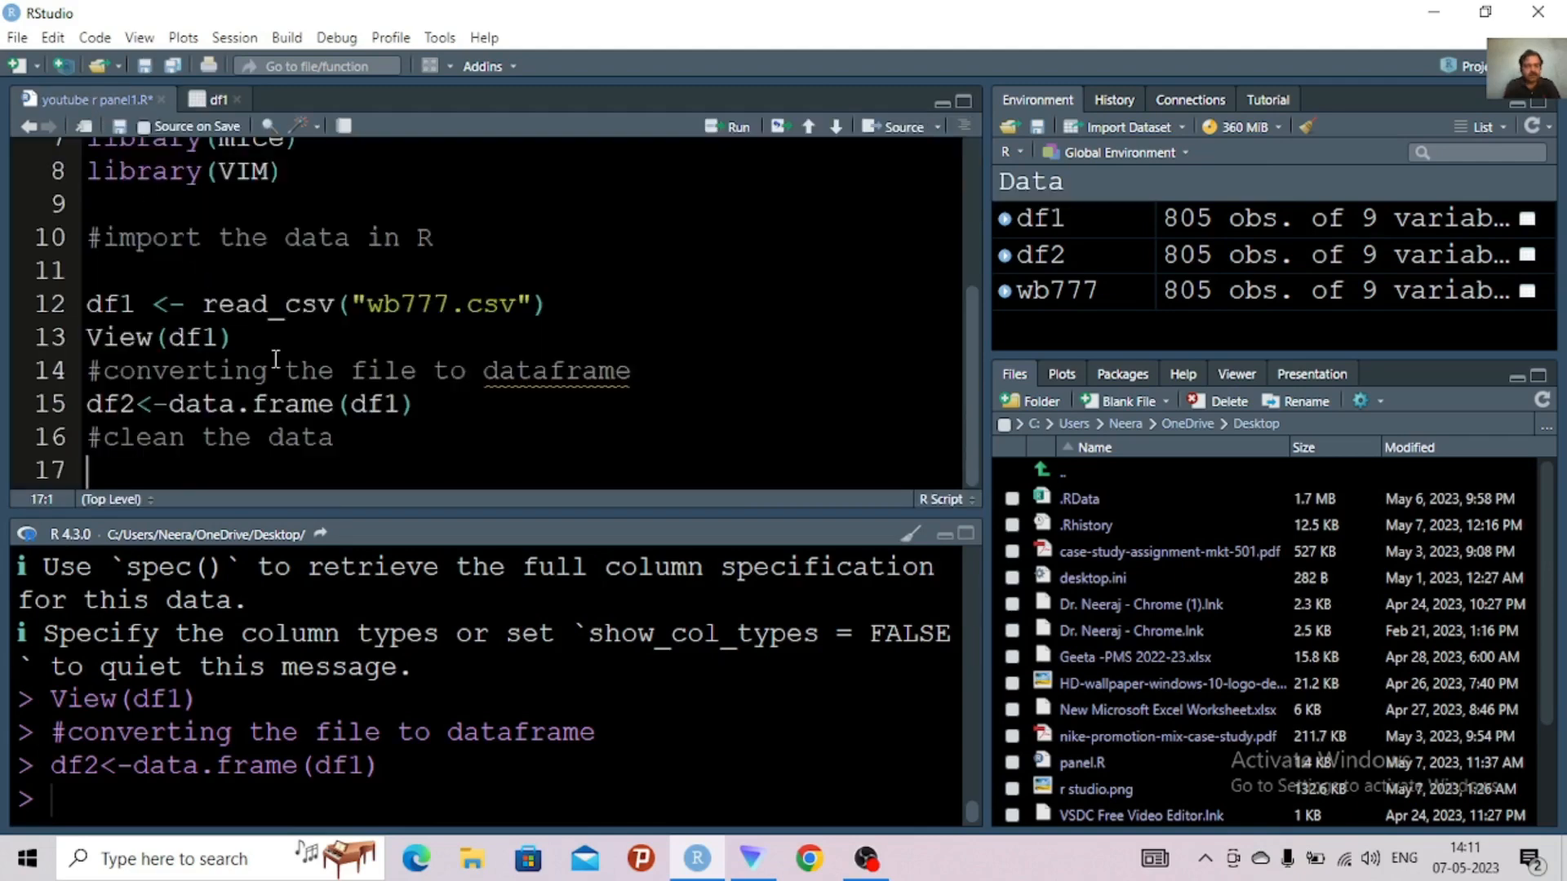
{"action": "type", "text": "df3"}
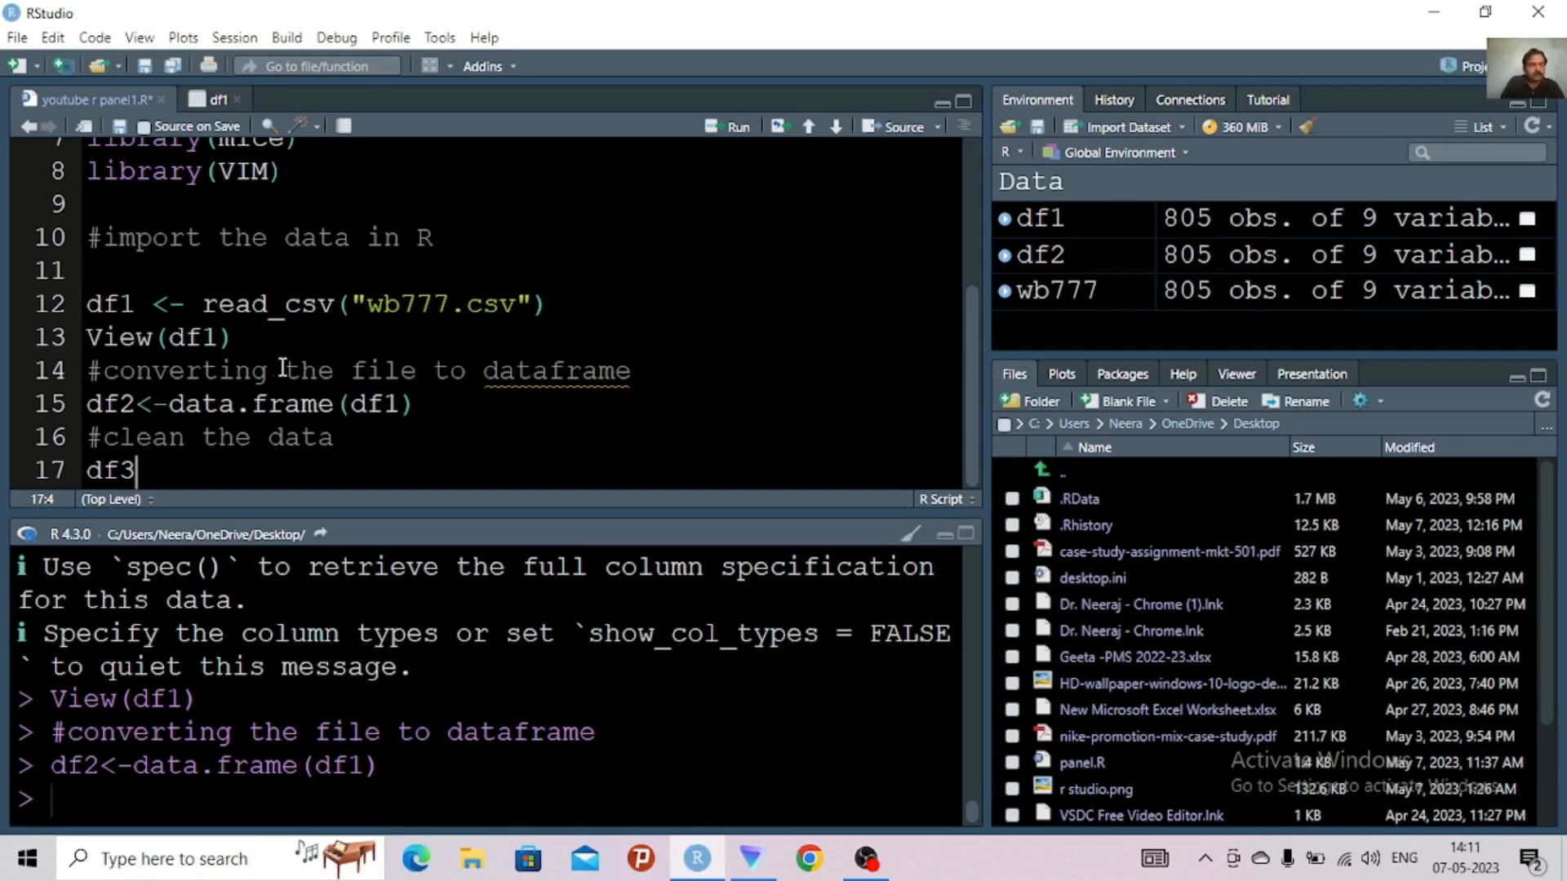
{"action": "type", "text": ","}
{"action": "key", "text": "BackSpace"}
{"action": "type", "text": "<-"}
{"action": "type", "text": "df2"}
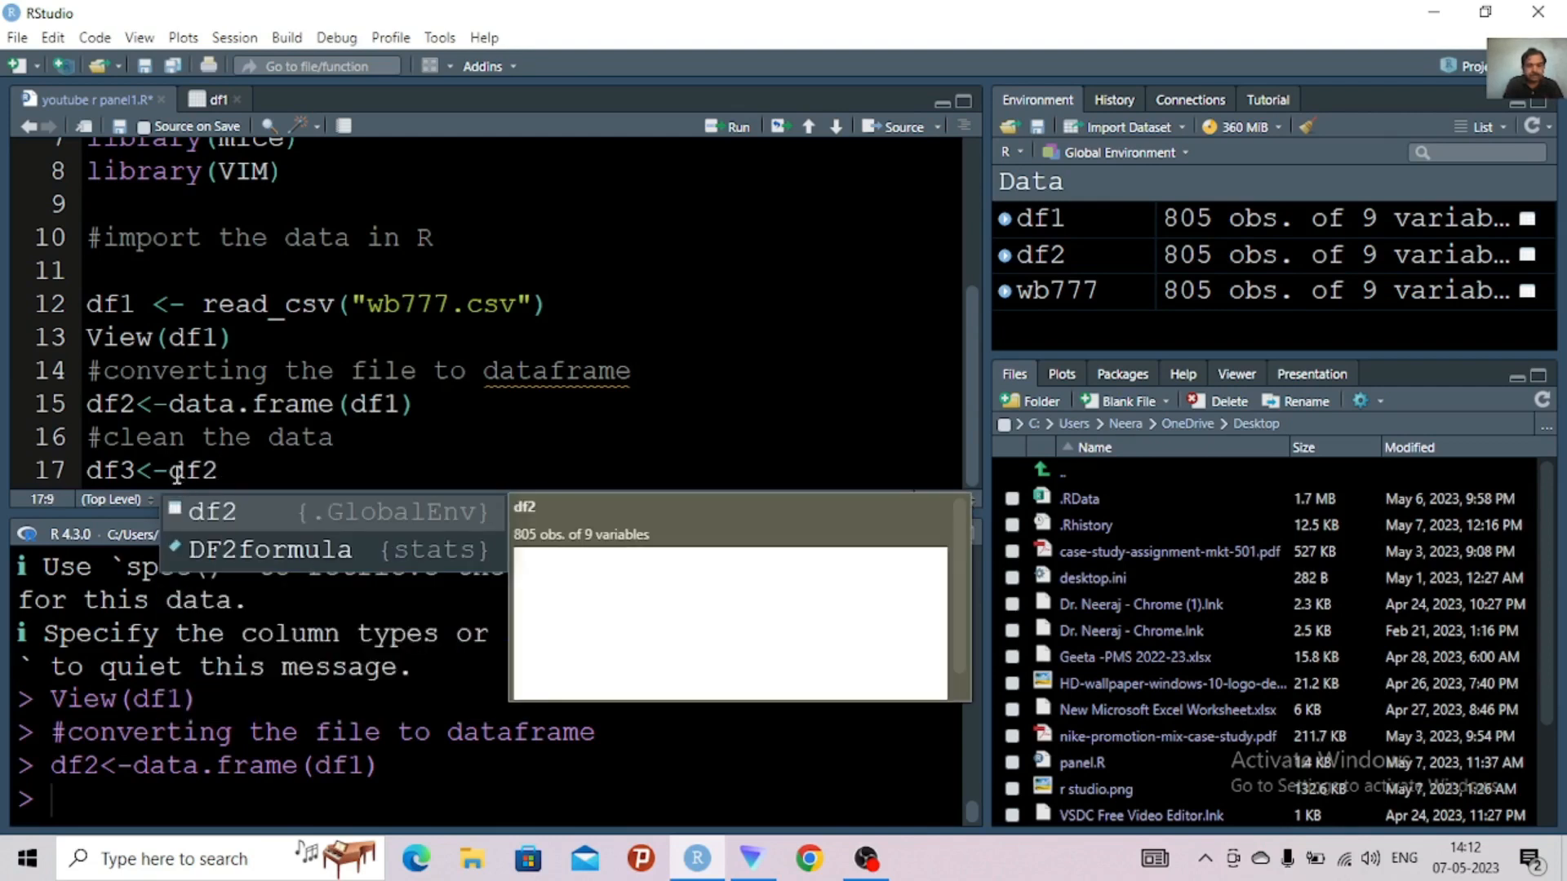
{"action": "type", "text": "["}
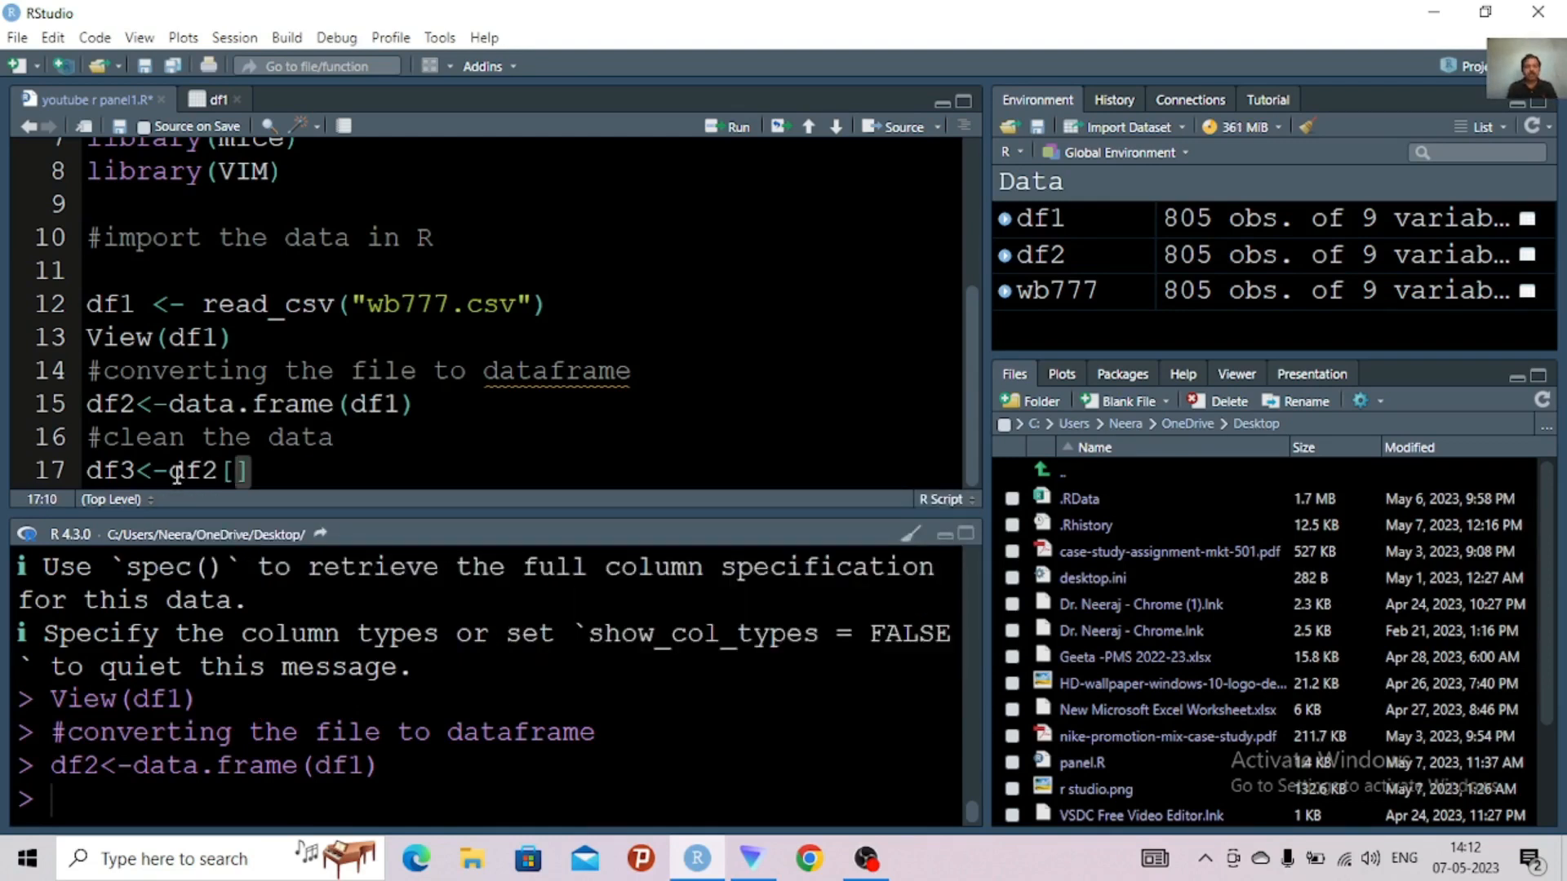
{"action": "type", "text": ","}
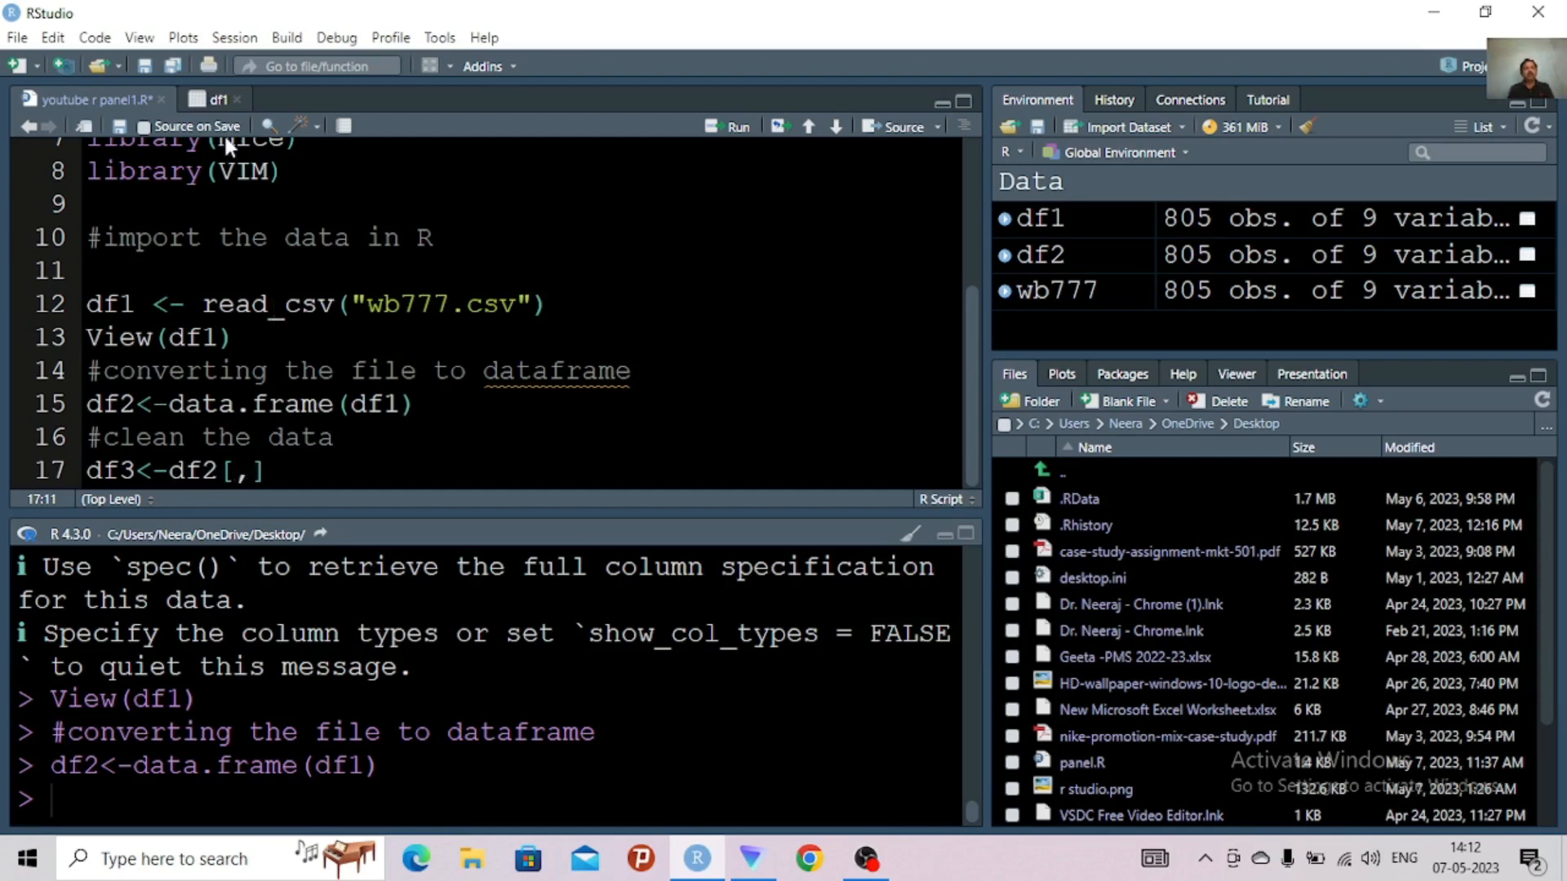
Check the energy column's number in df1, complete line 17 as df3<-df2[,-c(8:9)] to drop both columns, and run it
{"action": "left_click", "coordinate": [220, 101]}
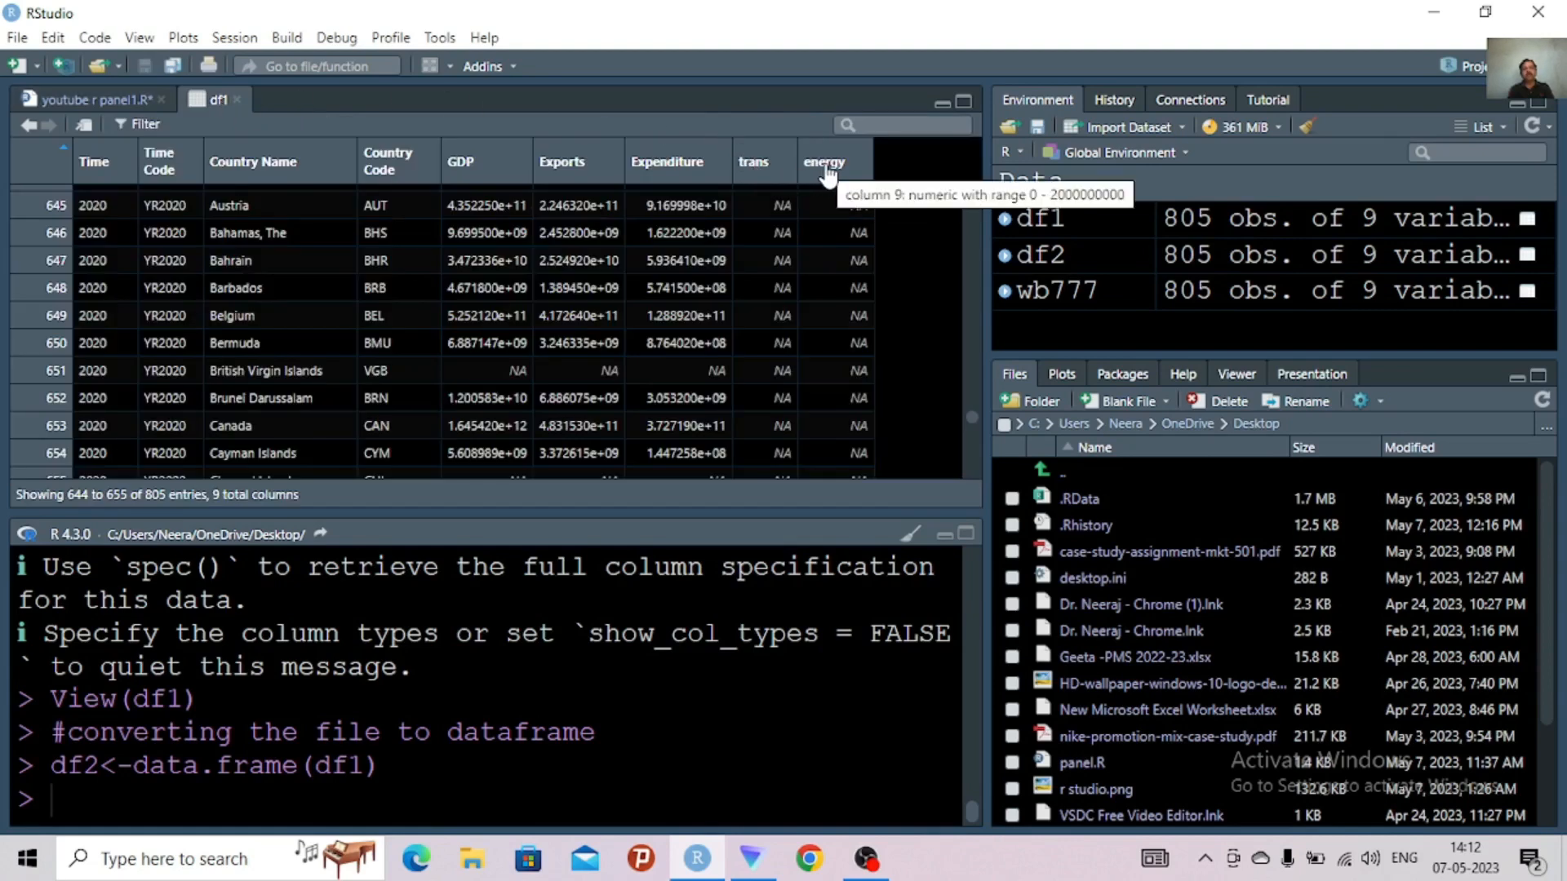
{"action": "left_click", "coordinate": [92, 99]}
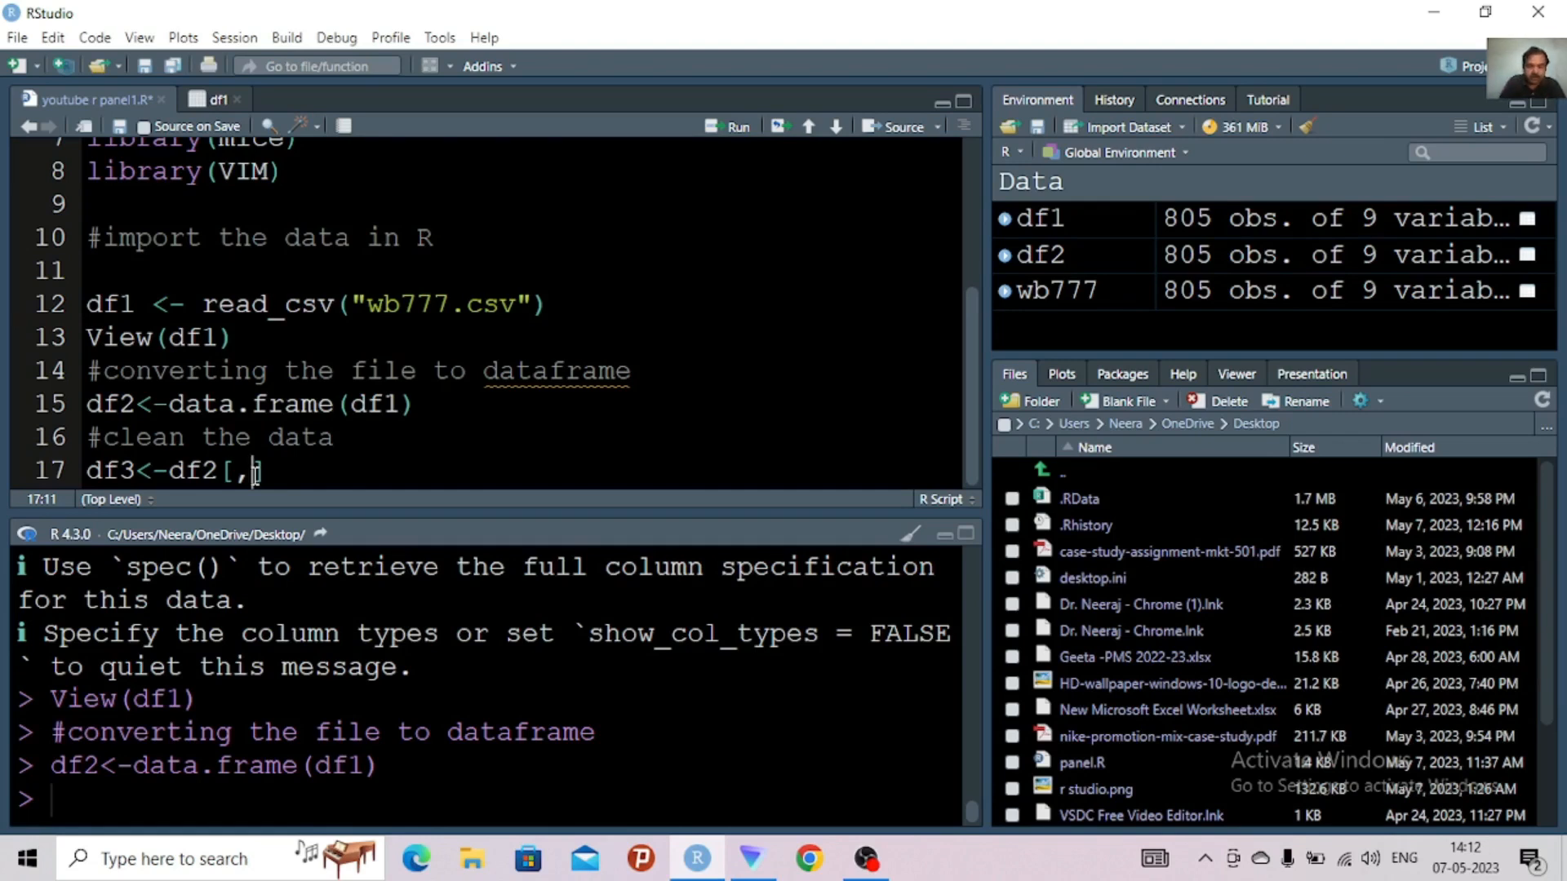
{"action": "type", "text": "-"}
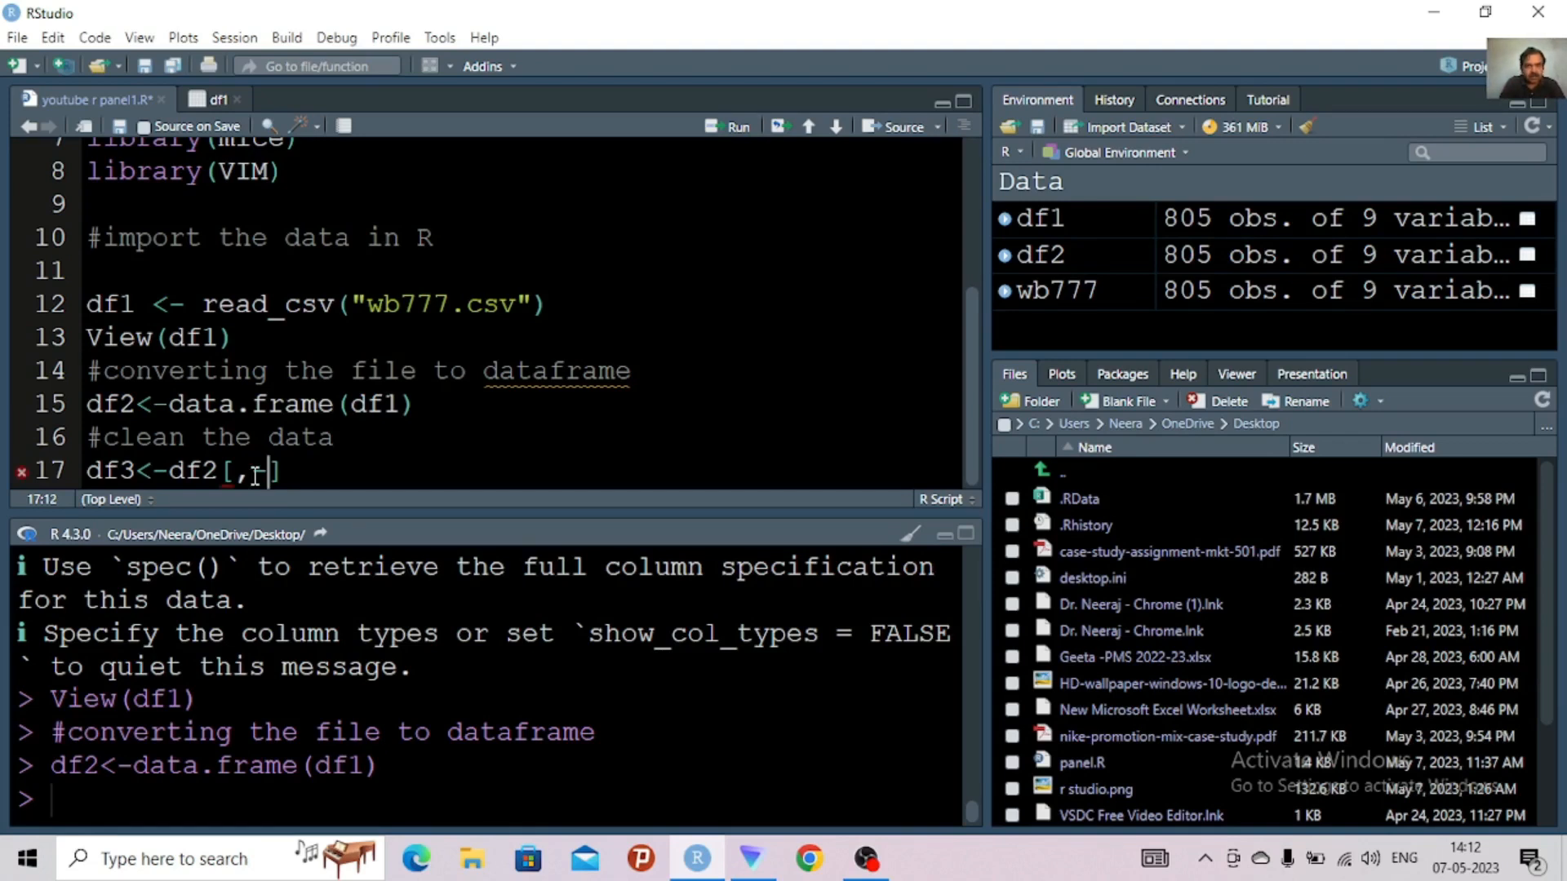
{"action": "type", "text": "c("}
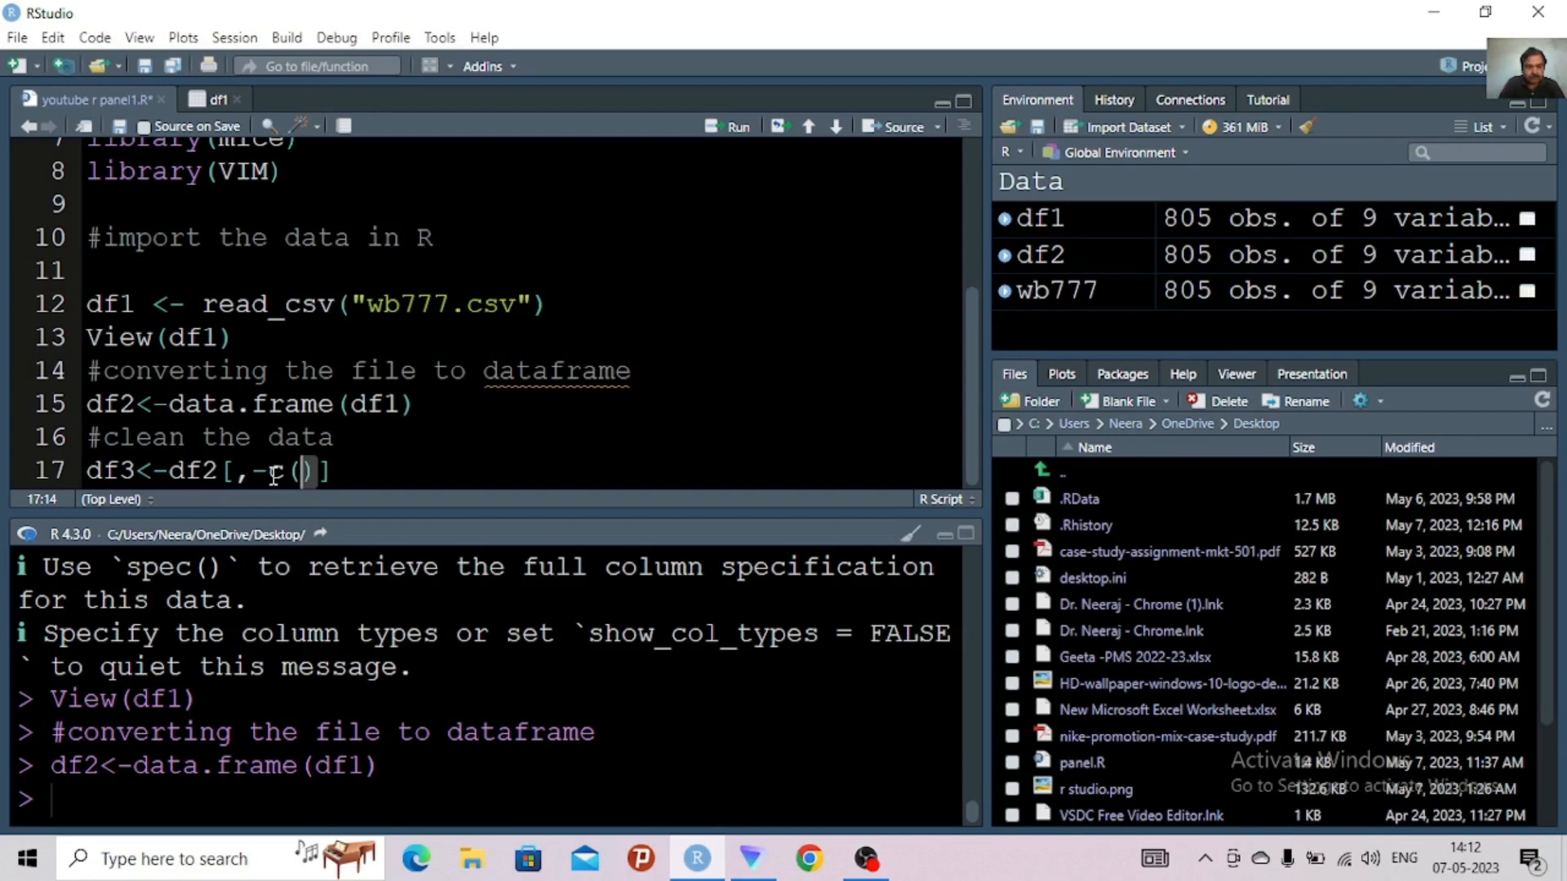
{"action": "type", "text": "8"}
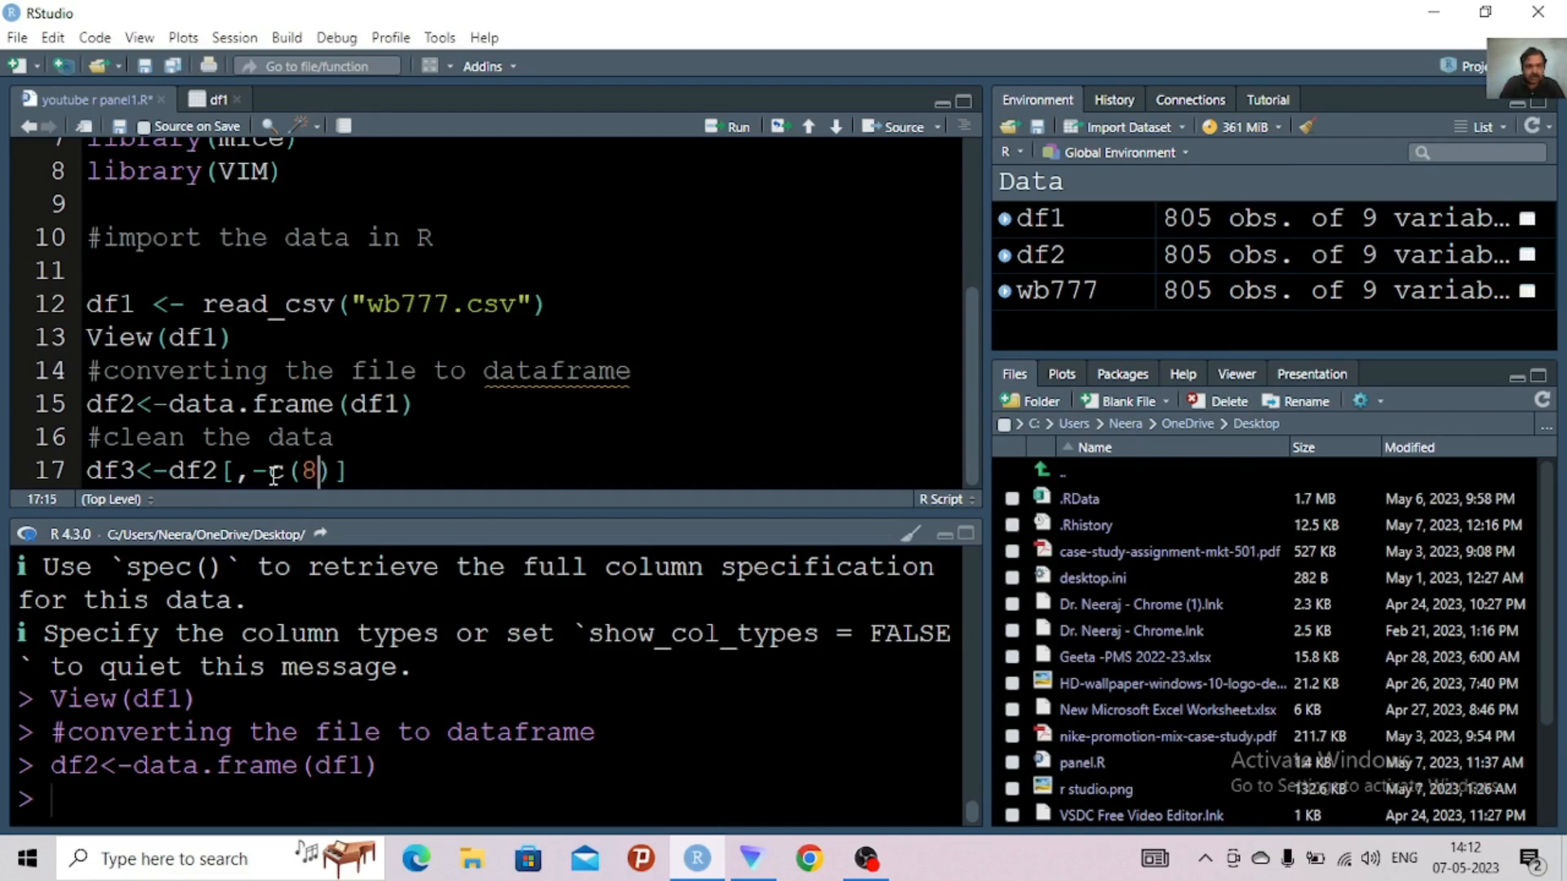
{"action": "type", "text": ":9"}
{"action": "left_click", "coordinate": [396, 469]}
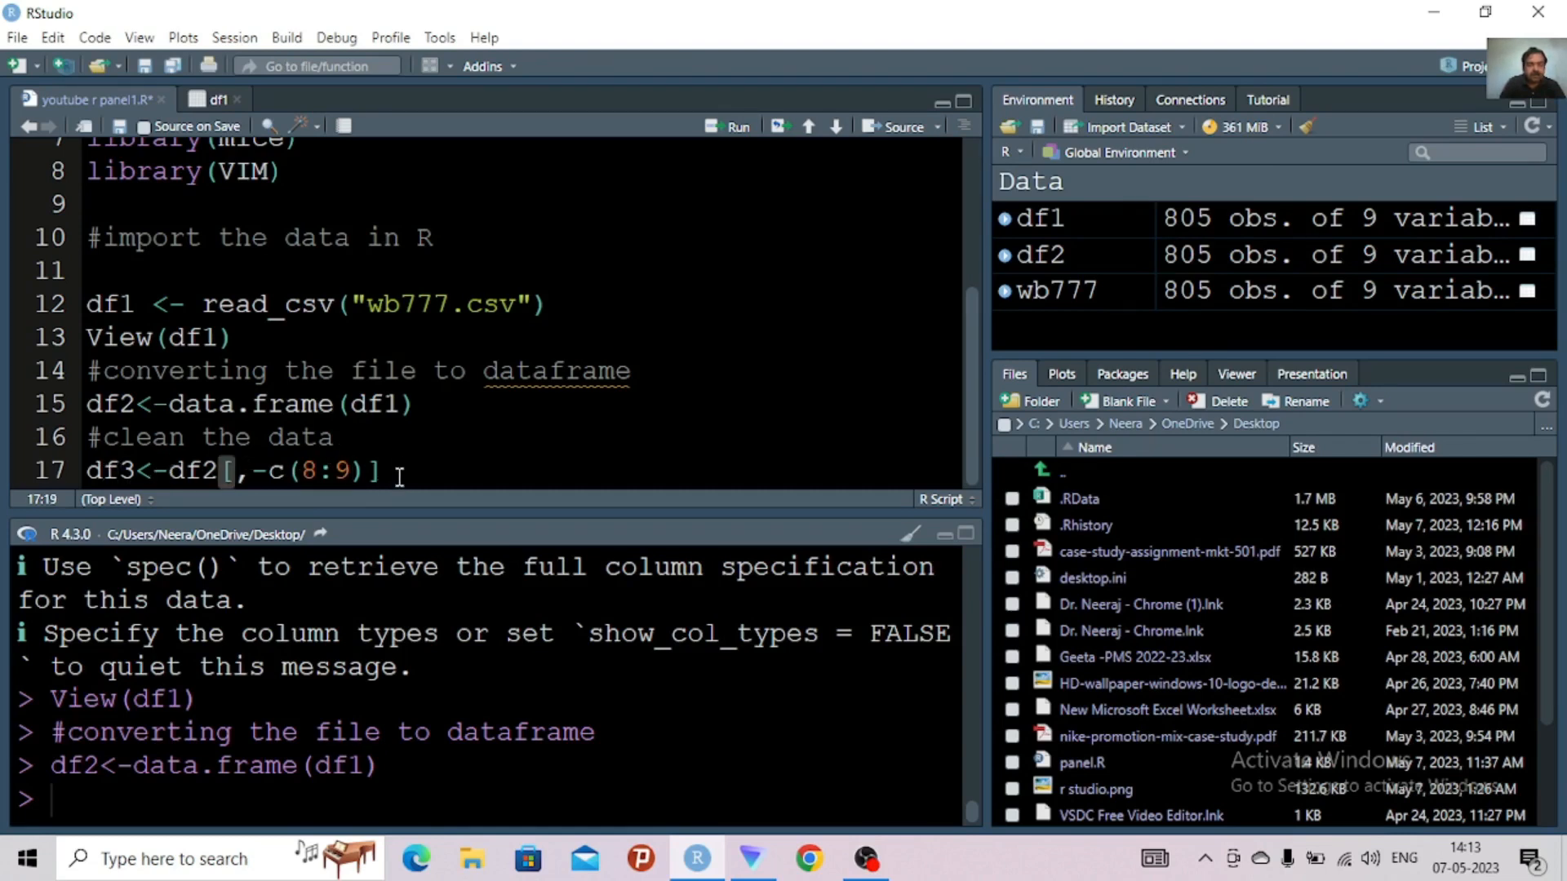
{"action": "key", "text": "ctrl+Return"}
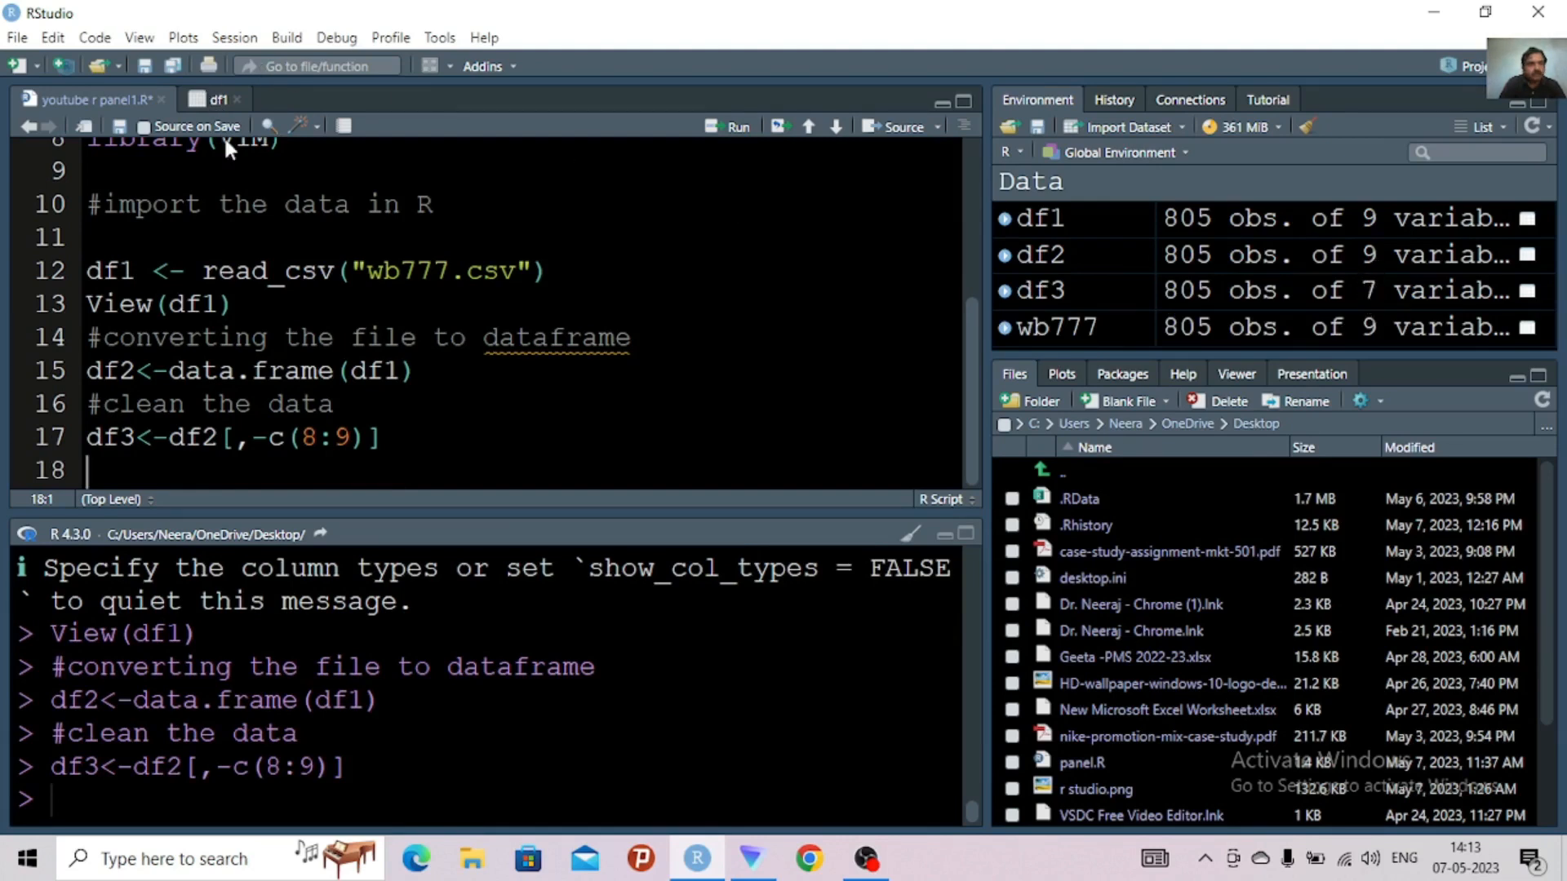
{"action": "type", "text": "V"}
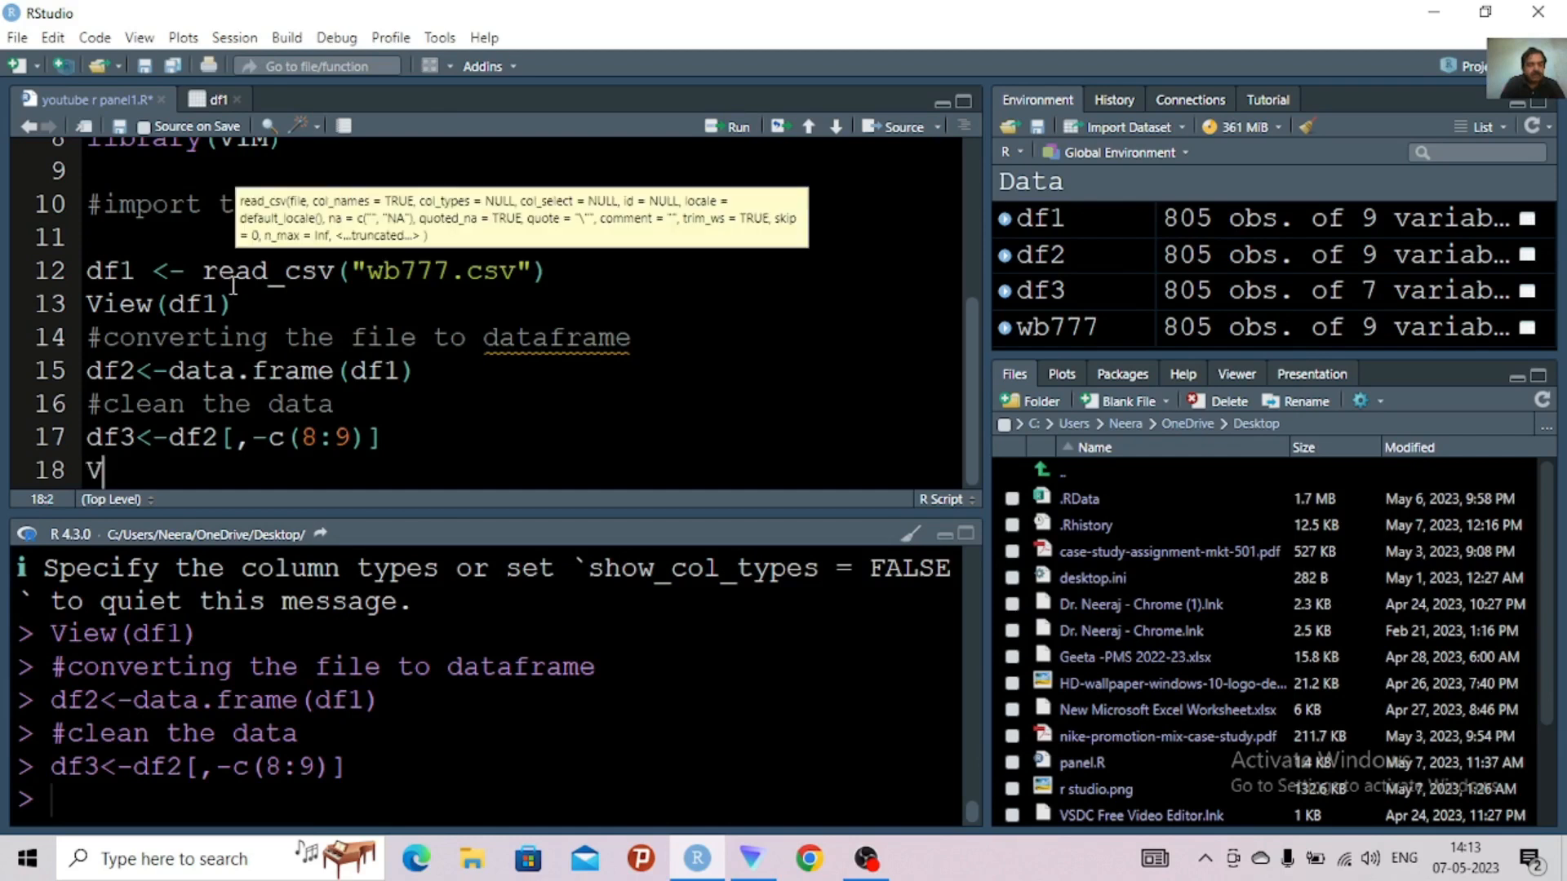
{"action": "type", "text": "ie"}
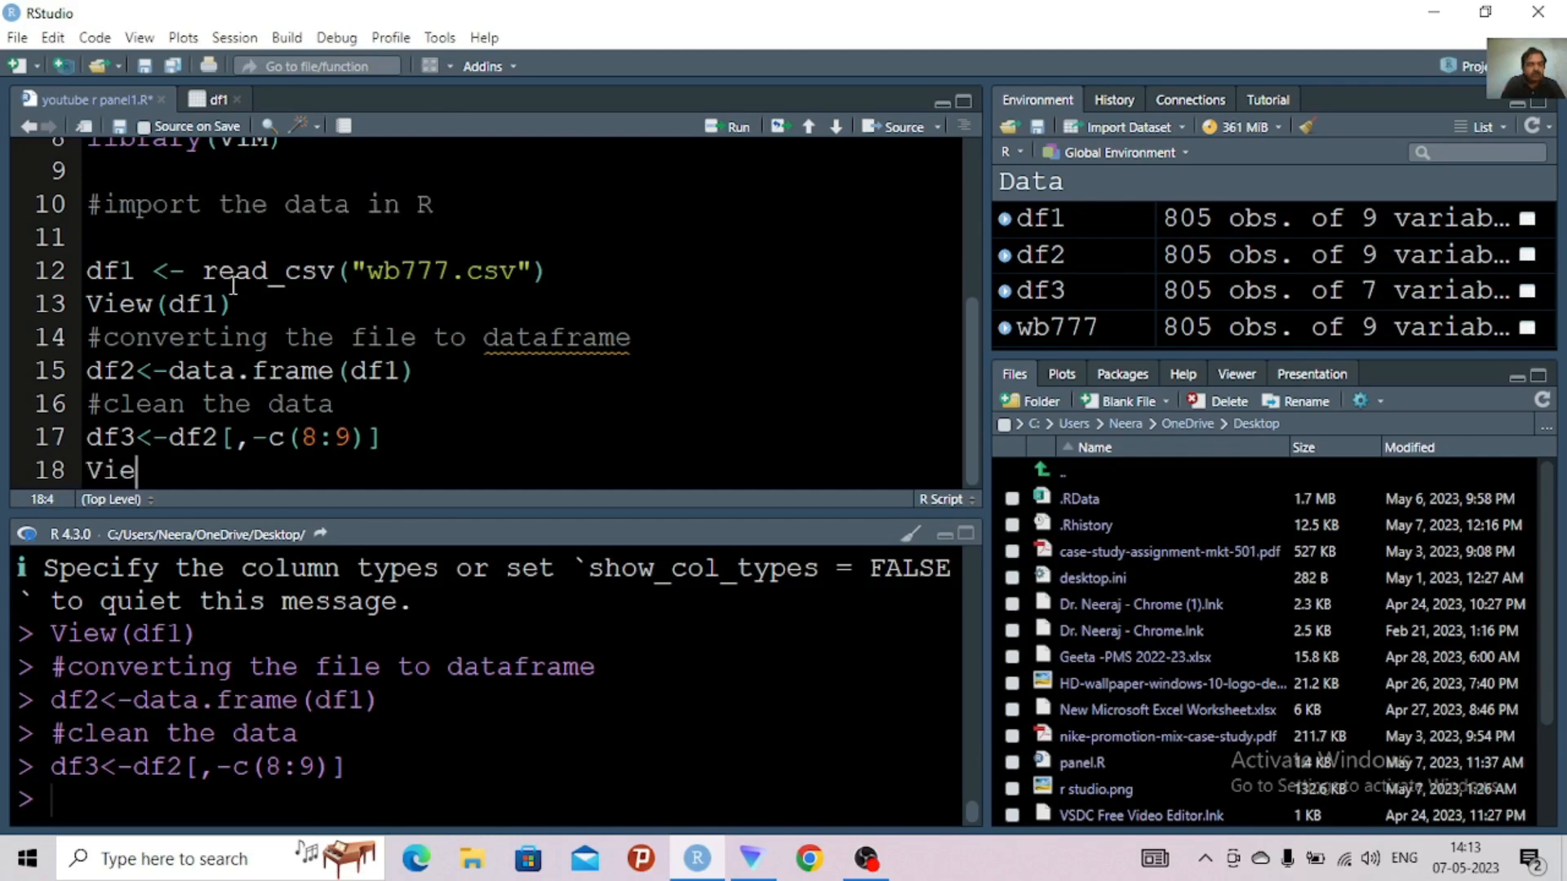
{"action": "type", "text": "w("}
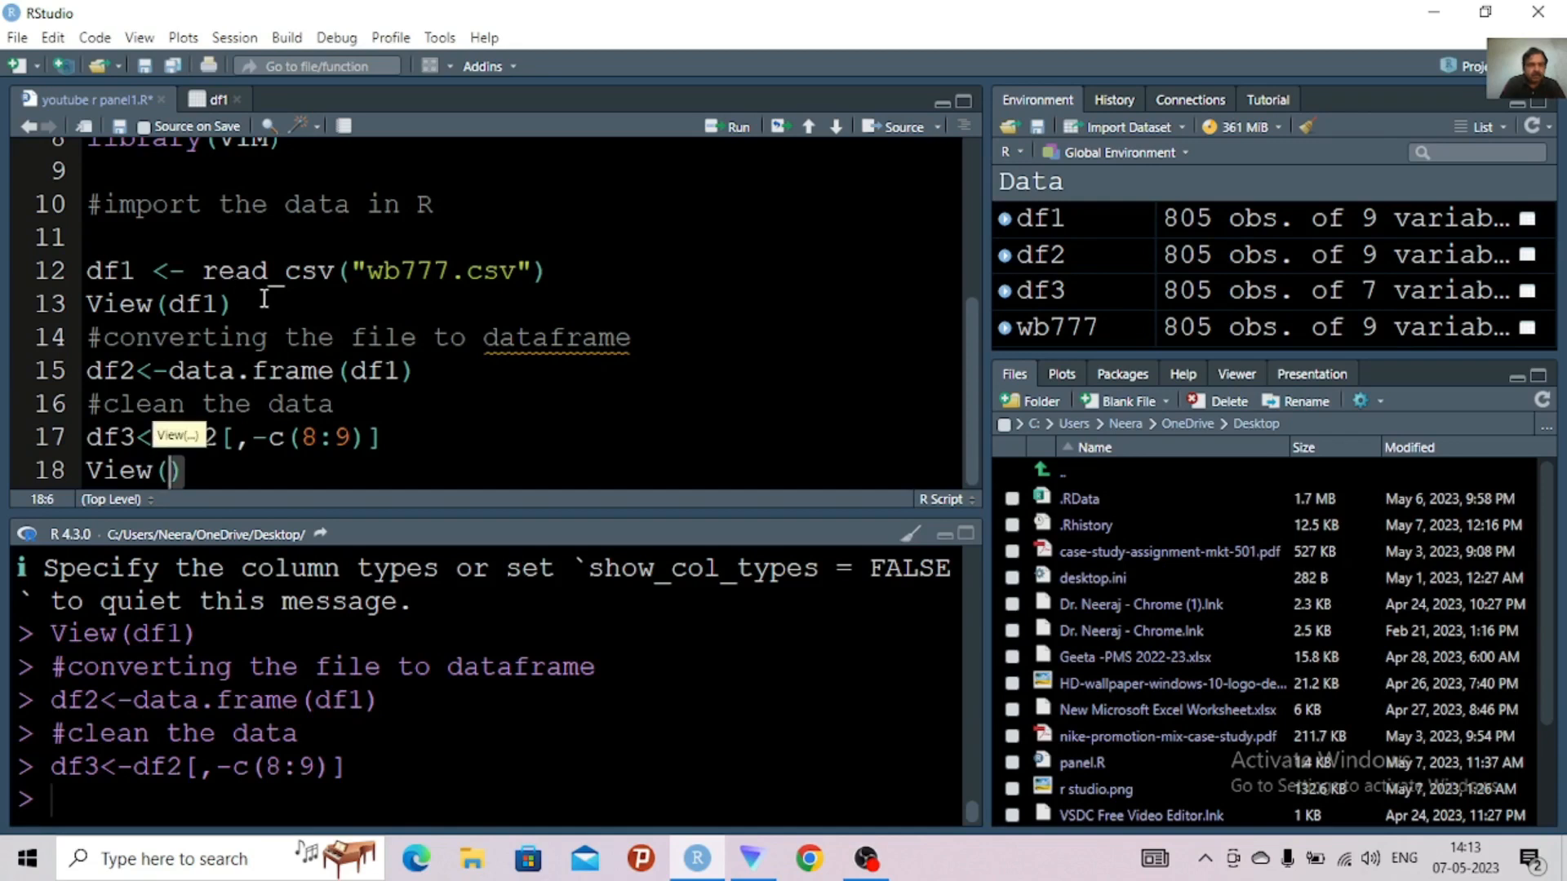
{"action": "left_click", "coordinate": [226, 472]}
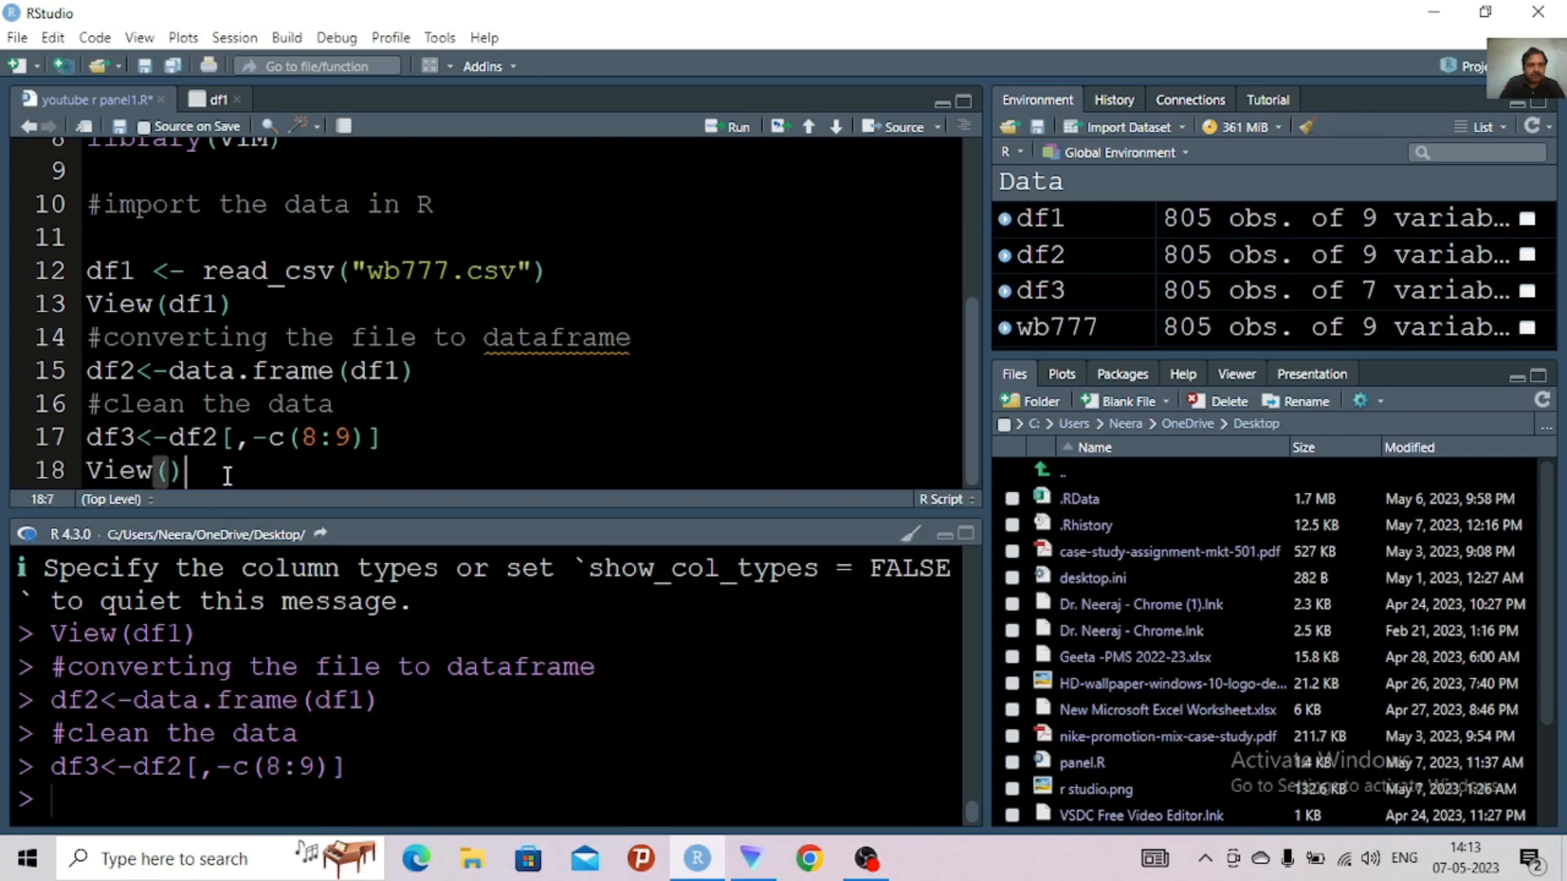
{"action": "key", "text": "BackSpace"}
{"action": "key", "text": "BackSpace"}
{"action": "key", "text": "BackSpace"}
{"action": "key", "text": "BackSpace"}
{"action": "key", "text": "BackSpace"}
{"action": "key", "text": "BackSpace"}
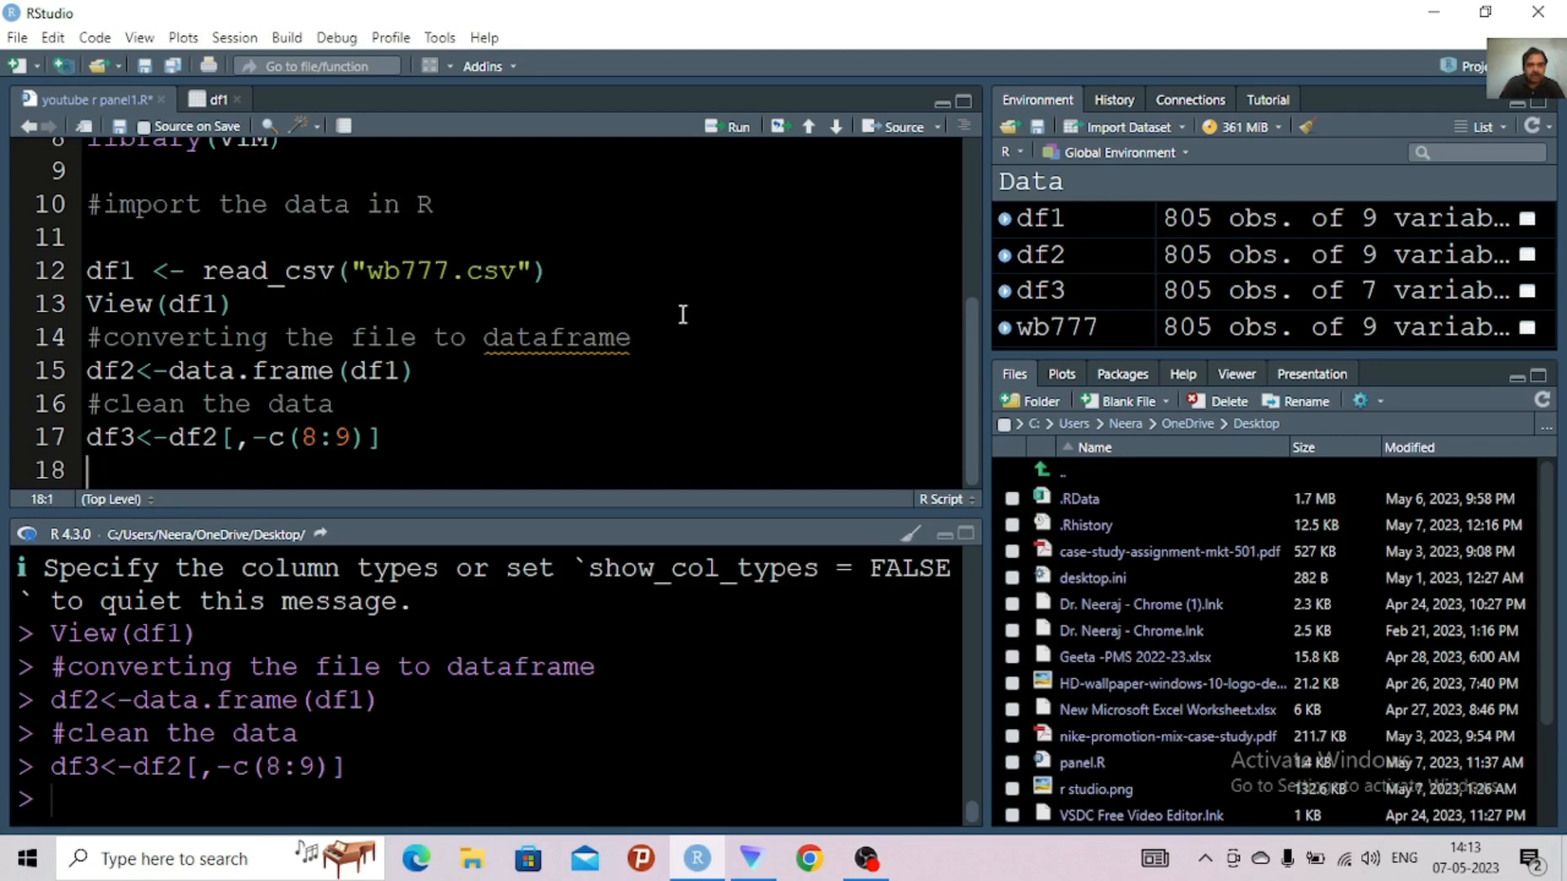
Open the df3 table from the environment and examine its last rows, down to row 805
{"action": "left_click", "coordinate": [1035, 292]}
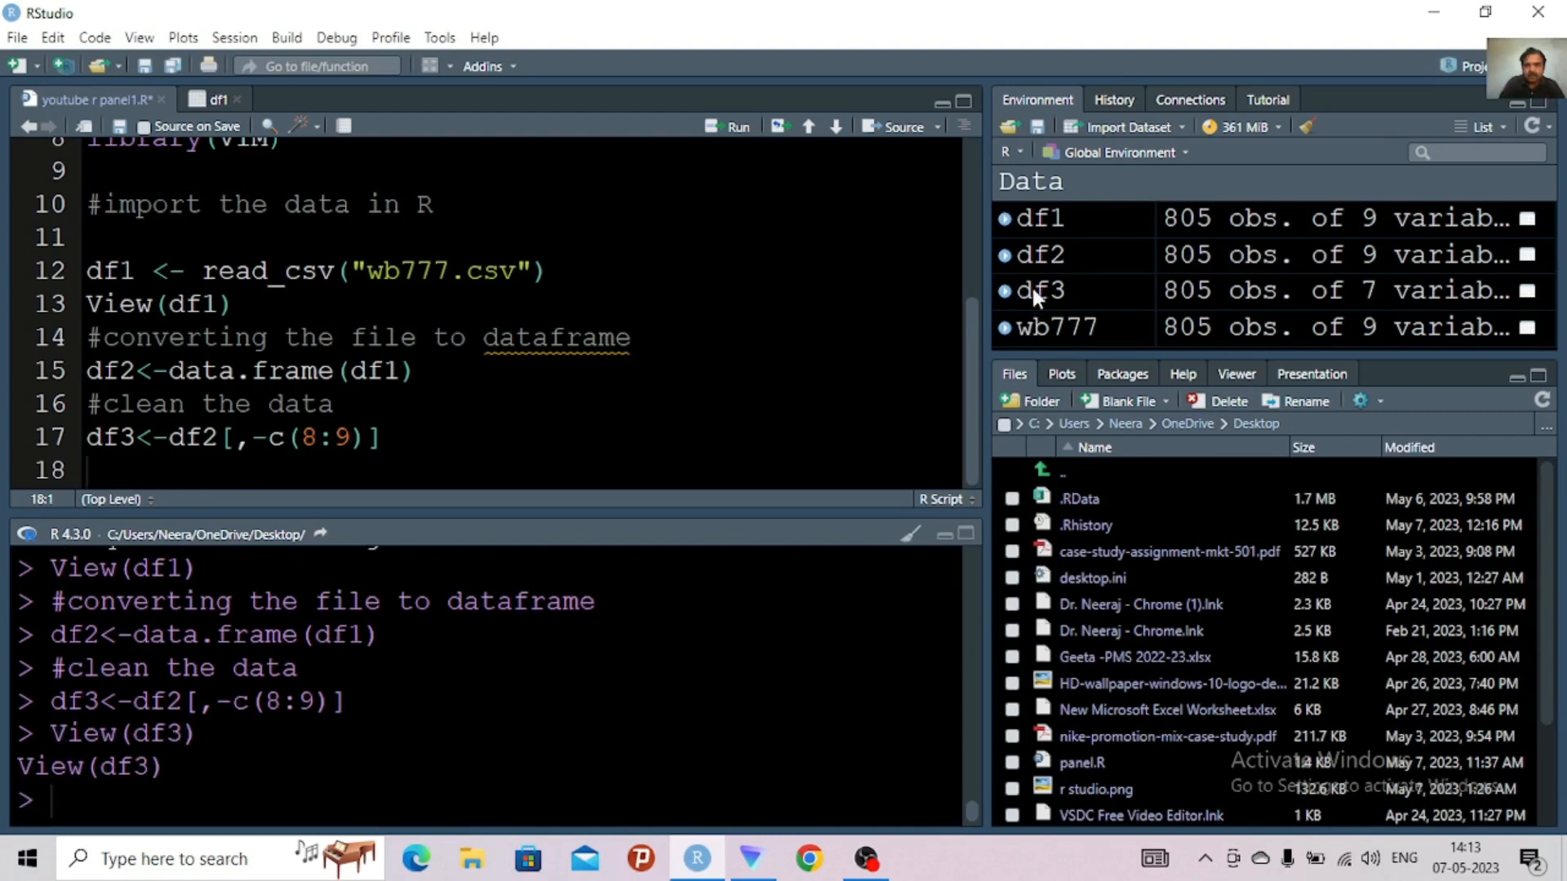
{"action": "left_click", "coordinate": [1035, 292]}
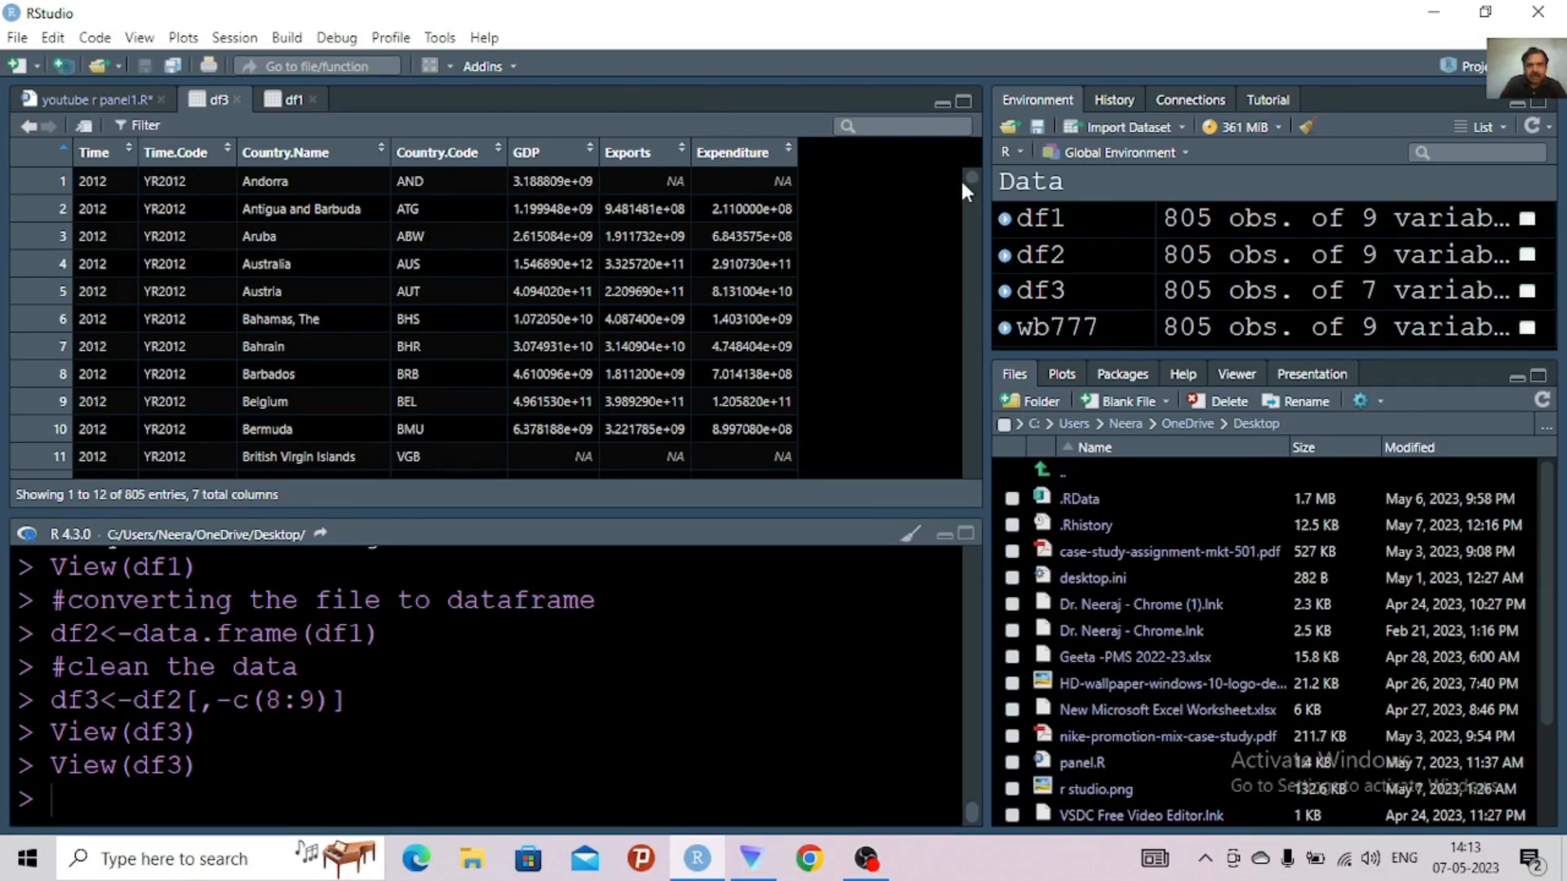
{"action": "left_click_drag", "start_coordinate": [969, 173], "coordinate": [973, 357]}
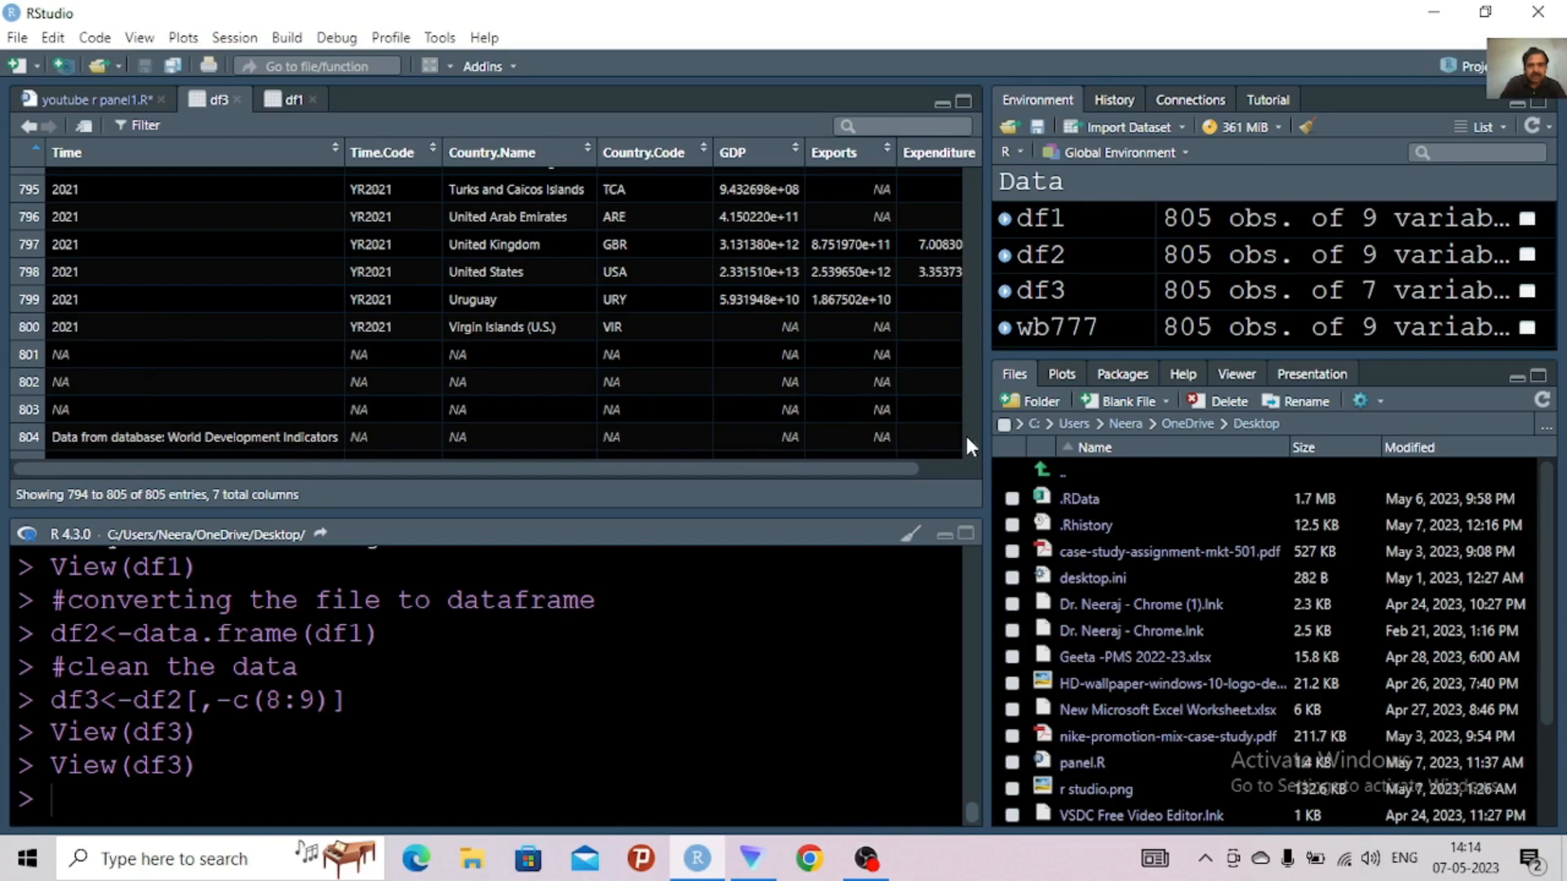
{"action": "left_click_drag", "start_coordinate": [970, 444], "coordinate": [970, 460]}
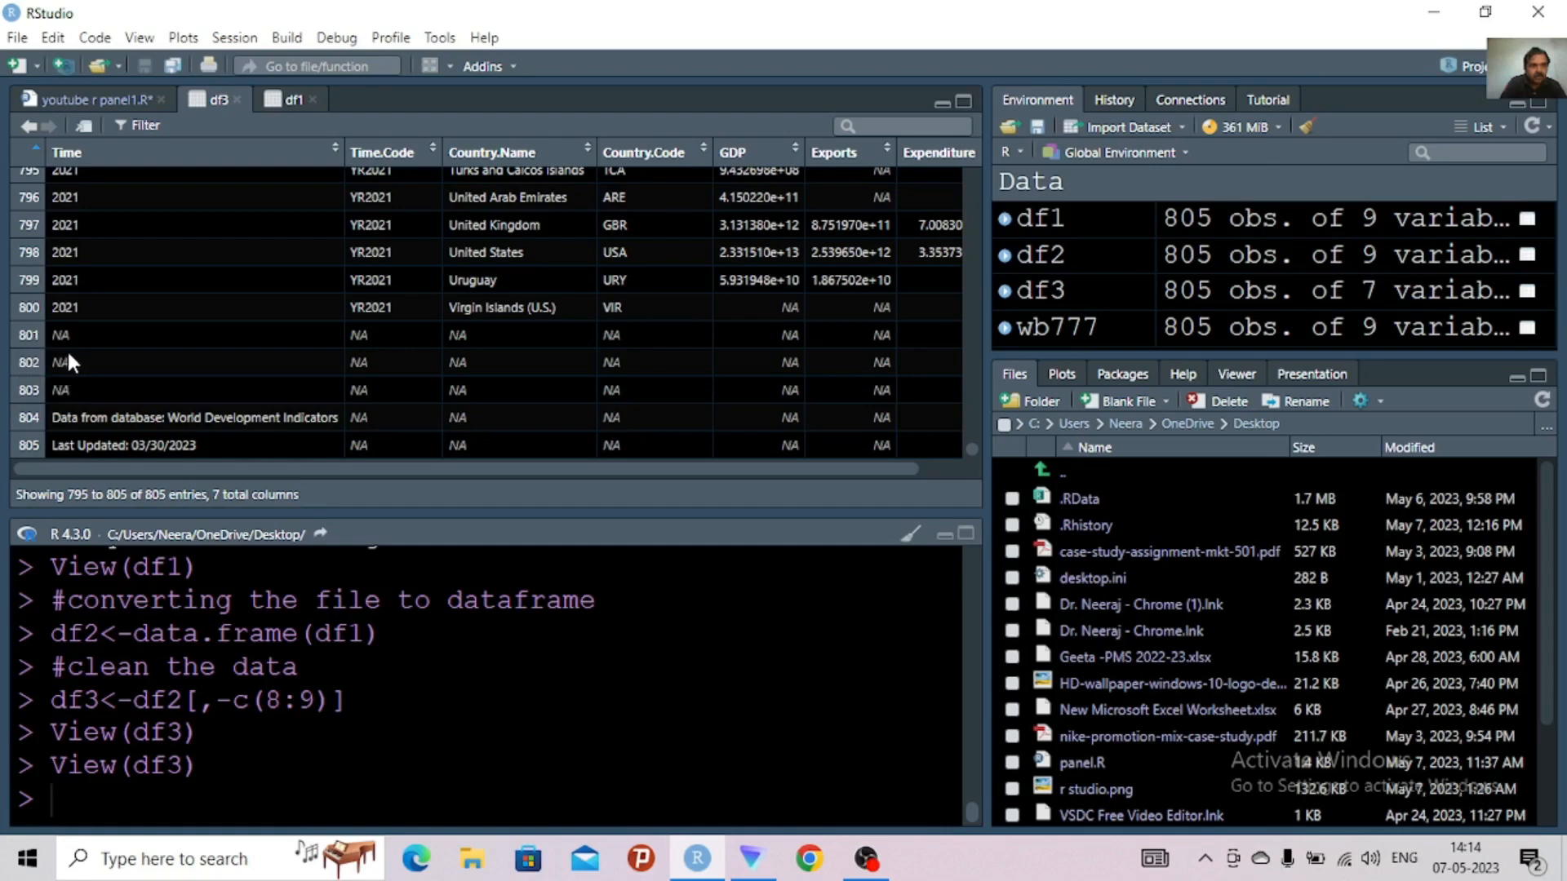
Write df4<-df3[801:805,] on line 18 of the script and check the row range against the end of the df3 table
{"action": "left_click", "coordinate": [105, 95]}
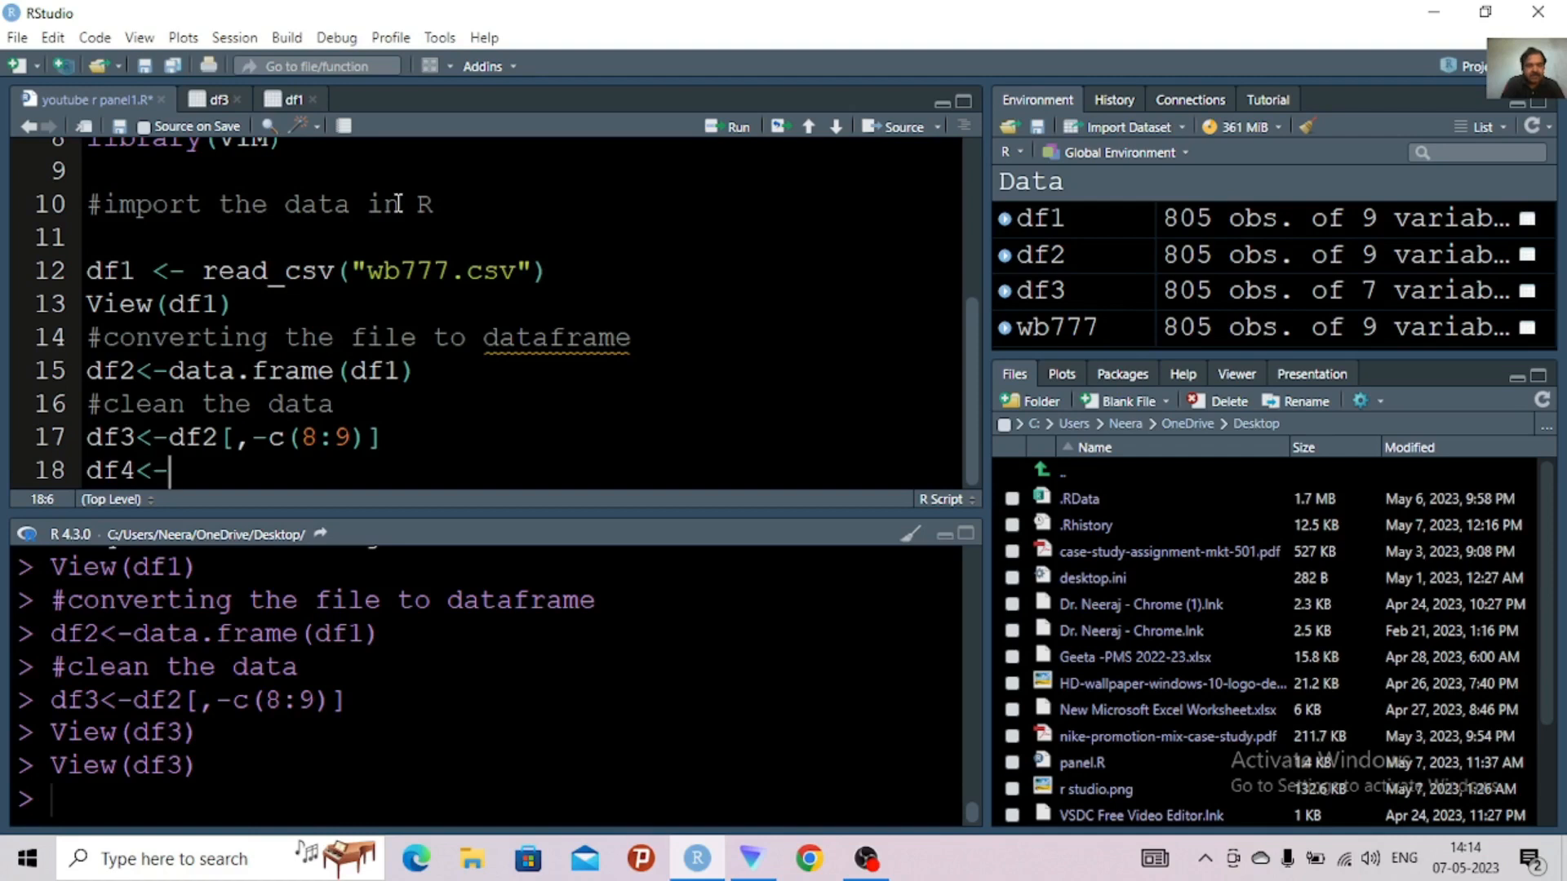
{"action": "type", "text": "df3["}
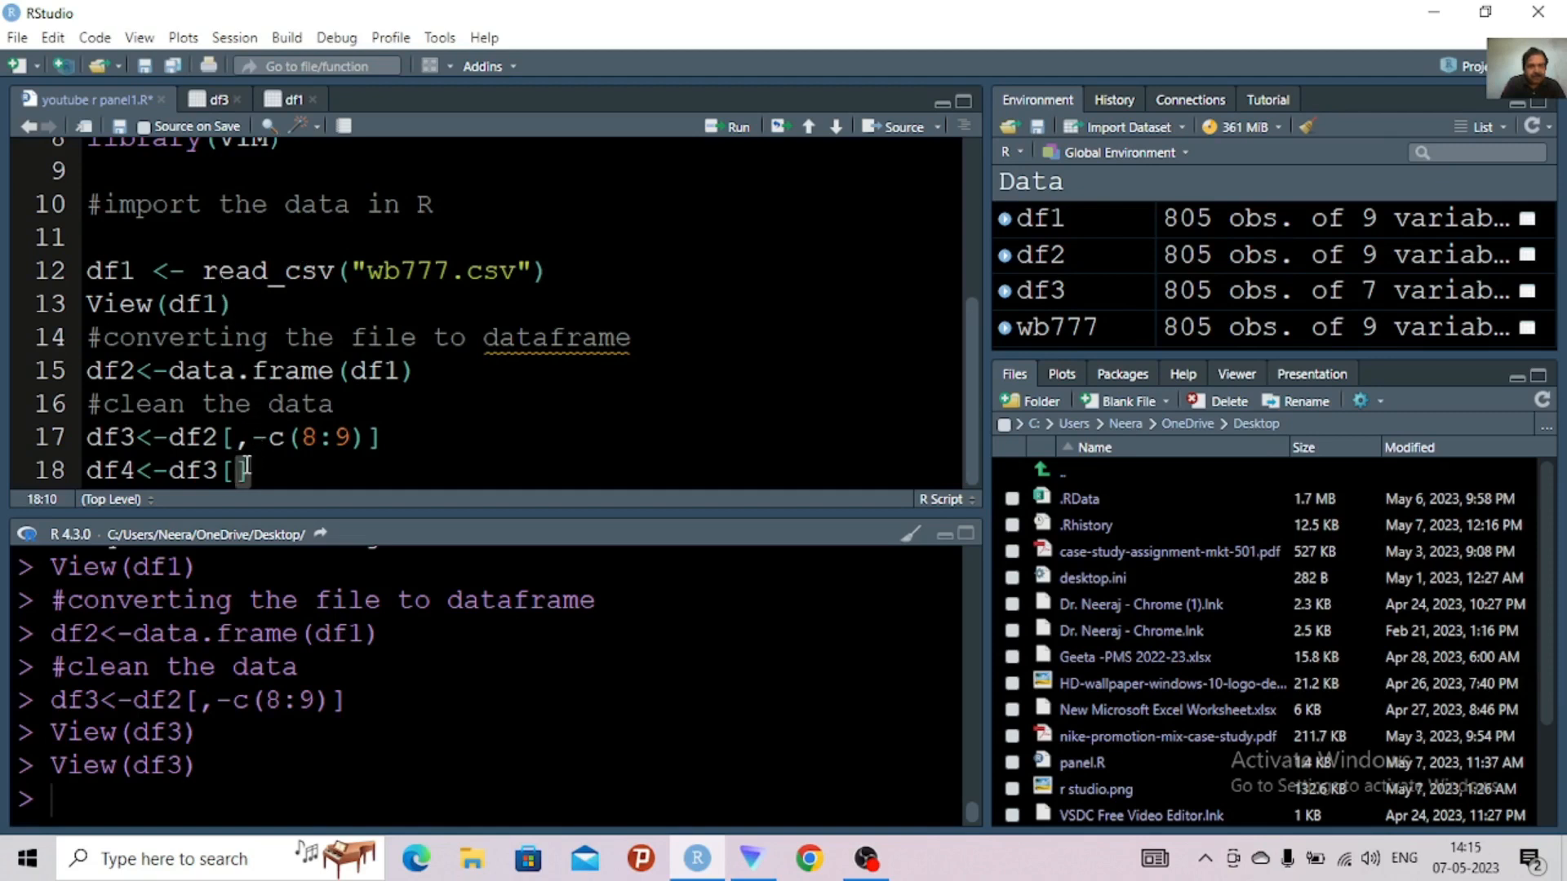
{"action": "type", "text": ","}
{"action": "type", "text": "80"}
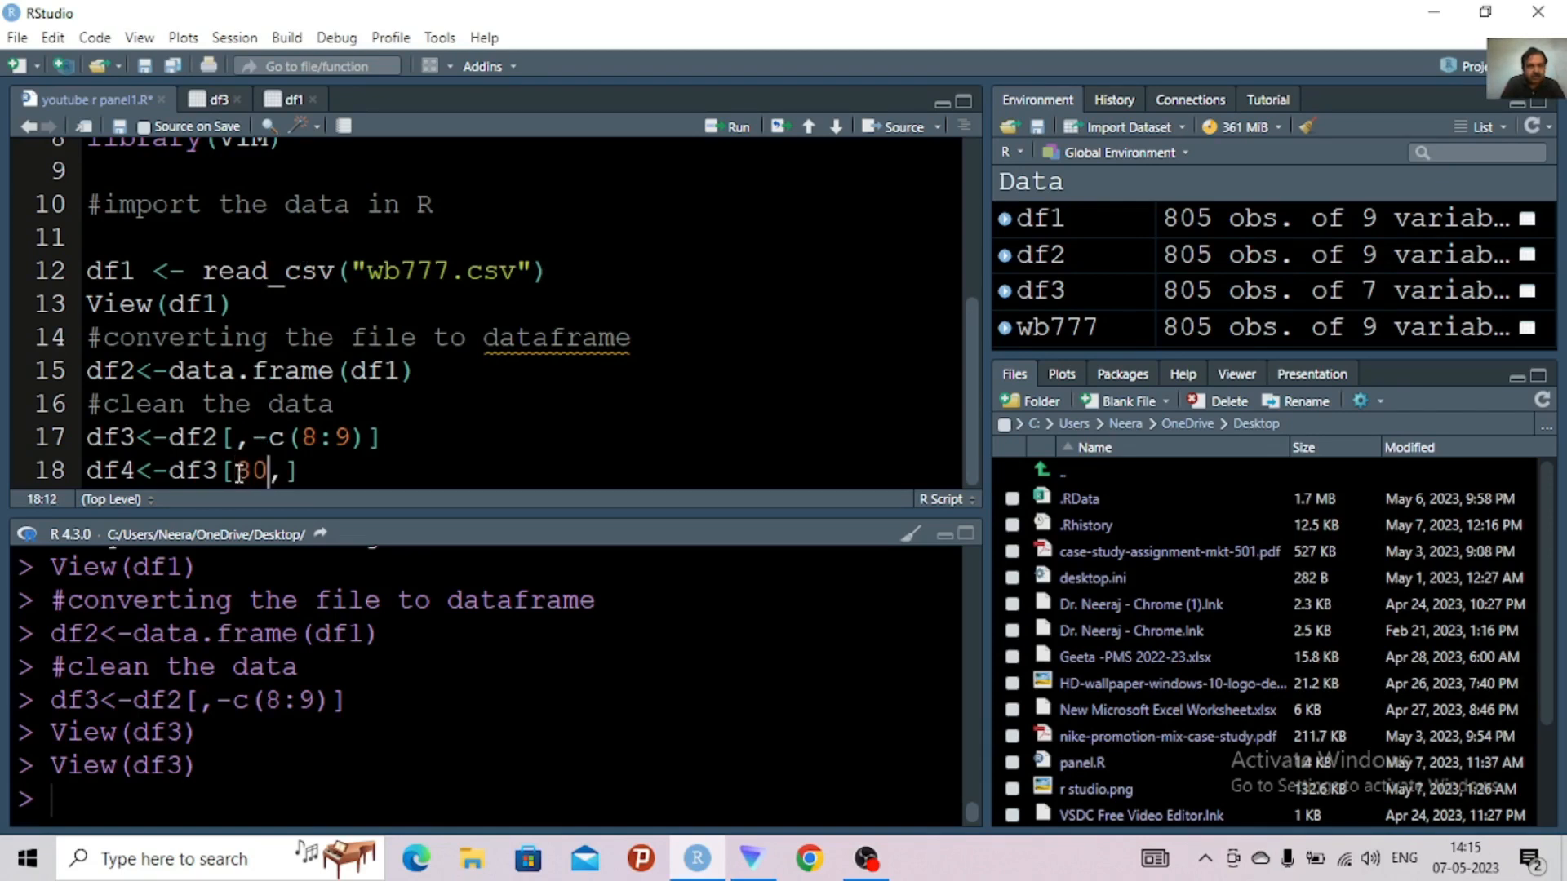
{"action": "type", "text": "1:805"}
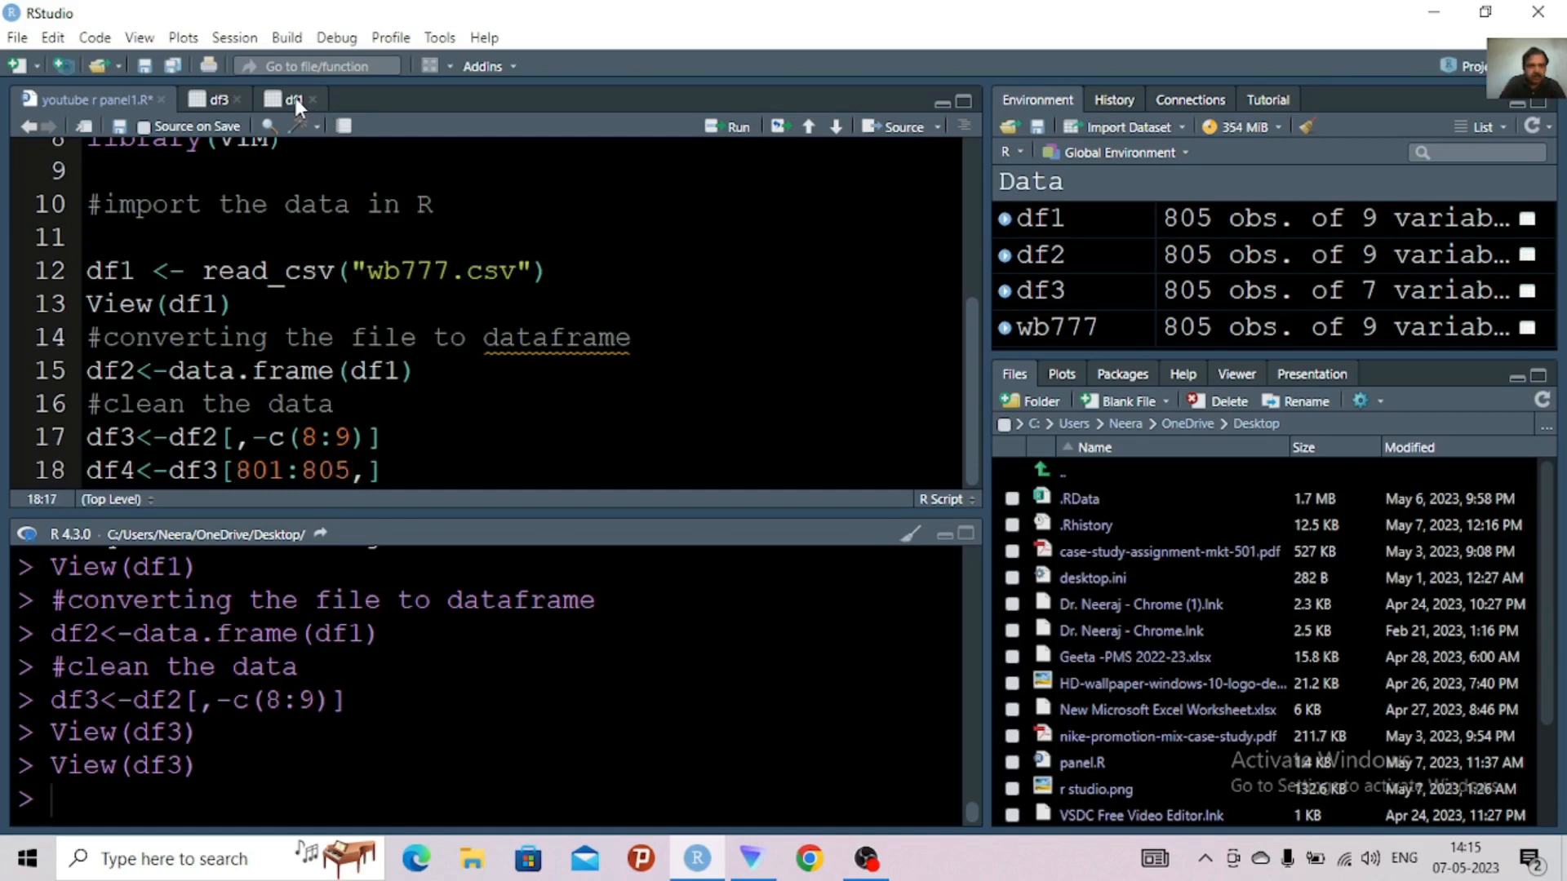
{"action": "left_click", "coordinate": [222, 99]}
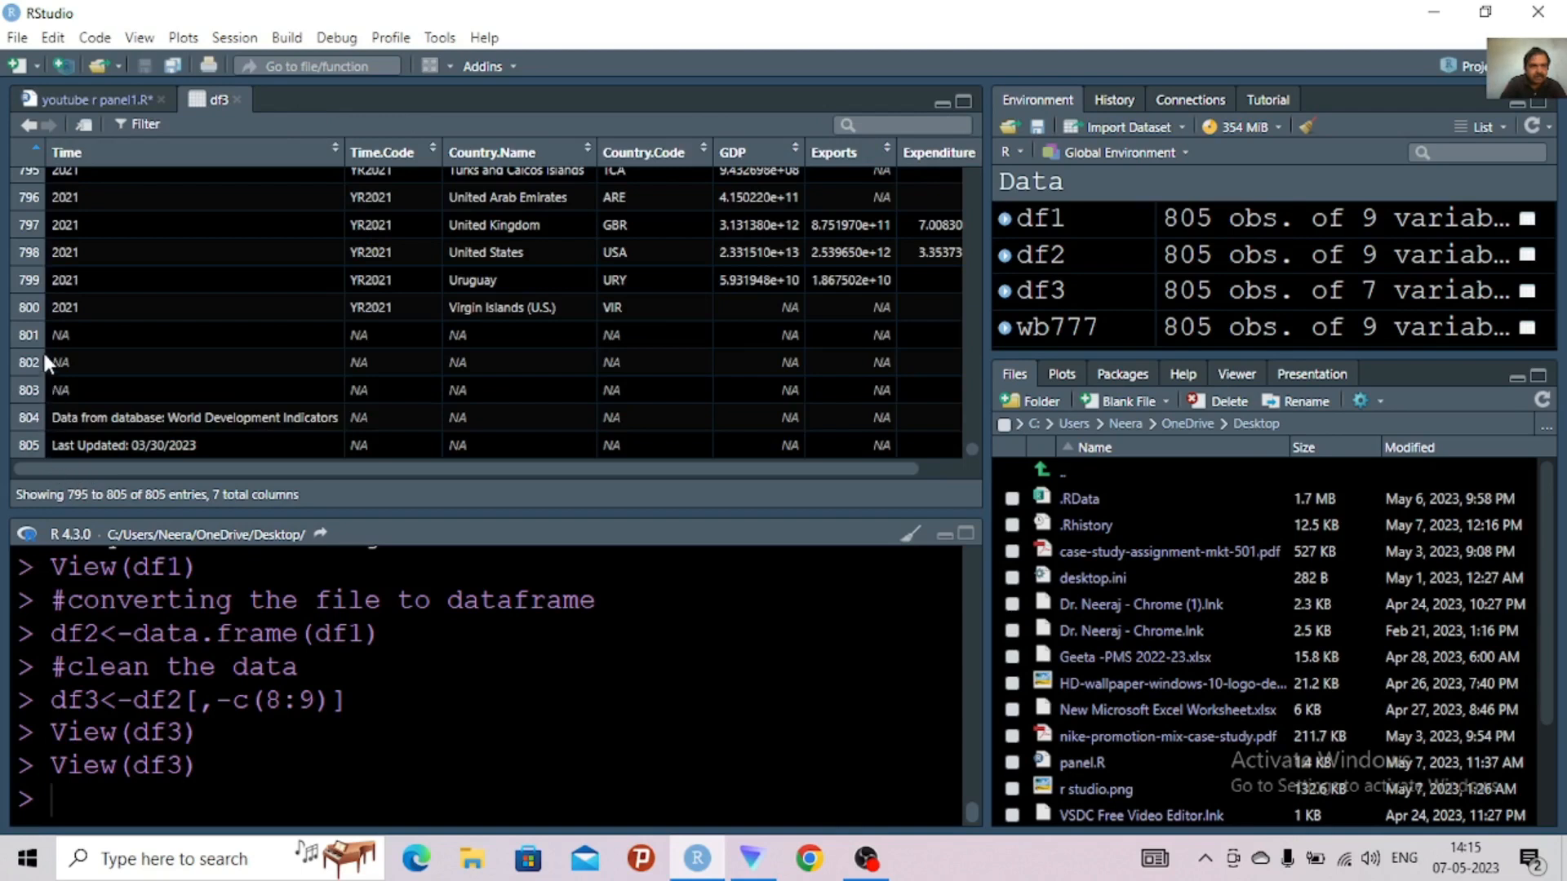
{"action": "left_click", "coordinate": [87, 97]}
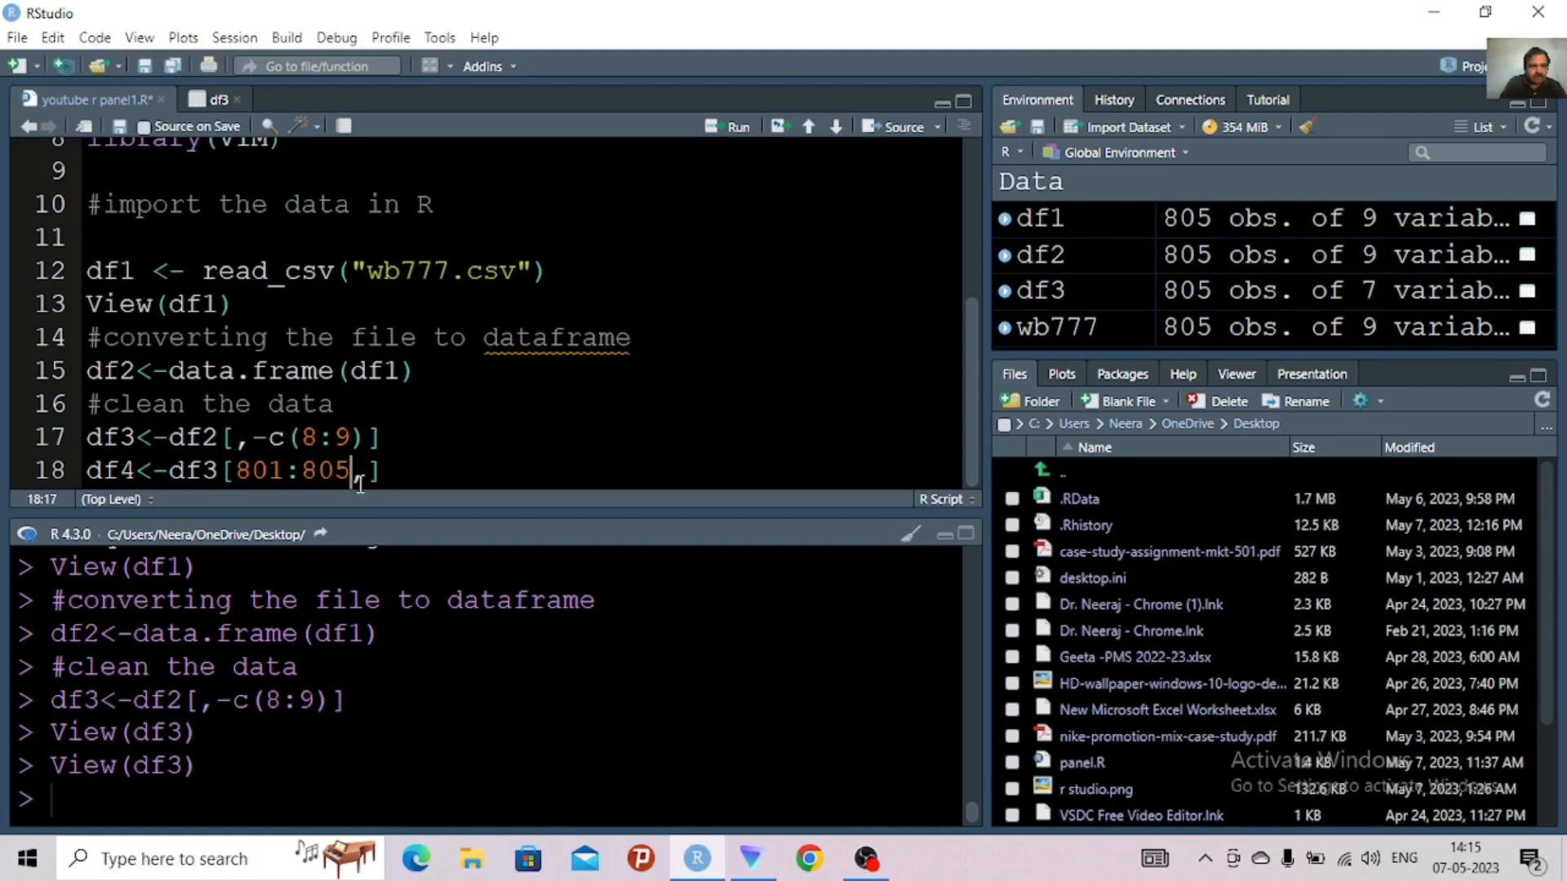
Run line 18, open the df4 table to inspect its rows, and close the df3 table
{"action": "left_click", "coordinate": [413, 472]}
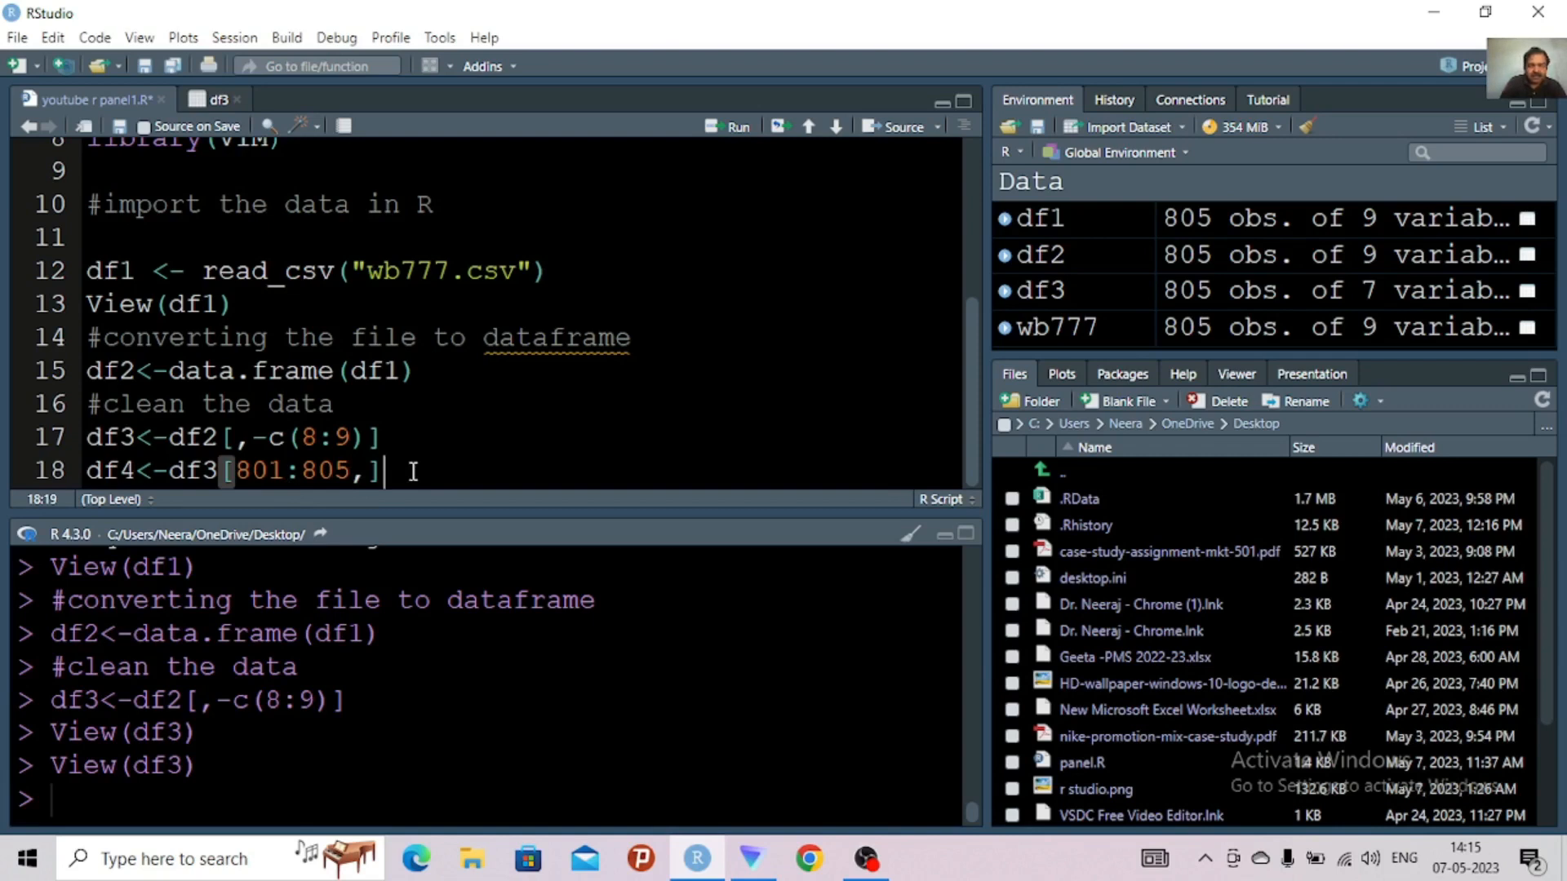
{"action": "key", "text": "ctrl+Return"}
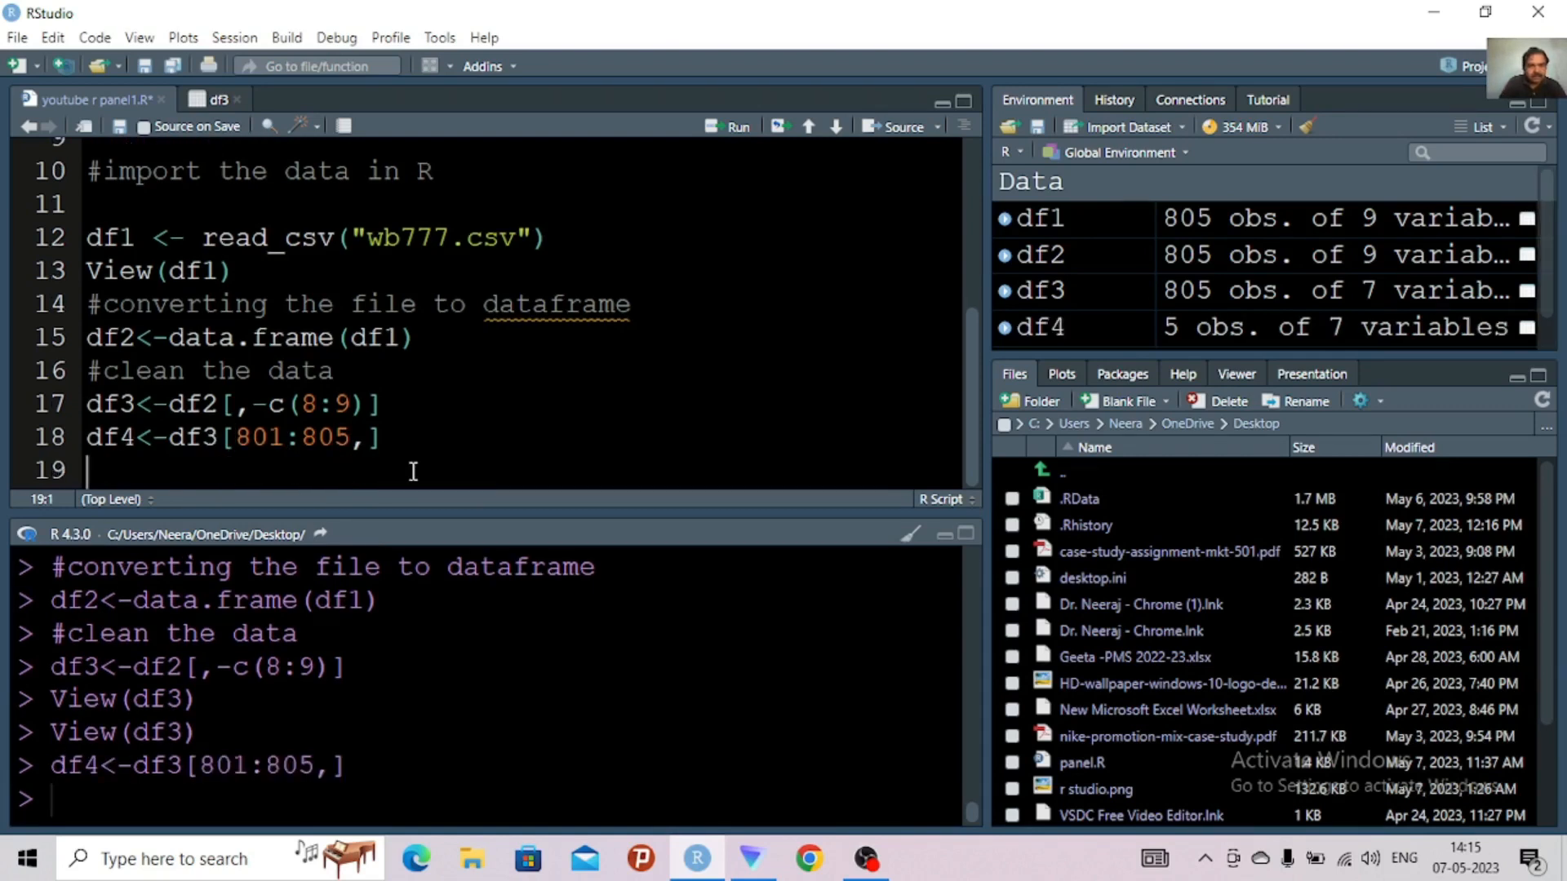
{"action": "left_click", "coordinate": [1051, 333]}
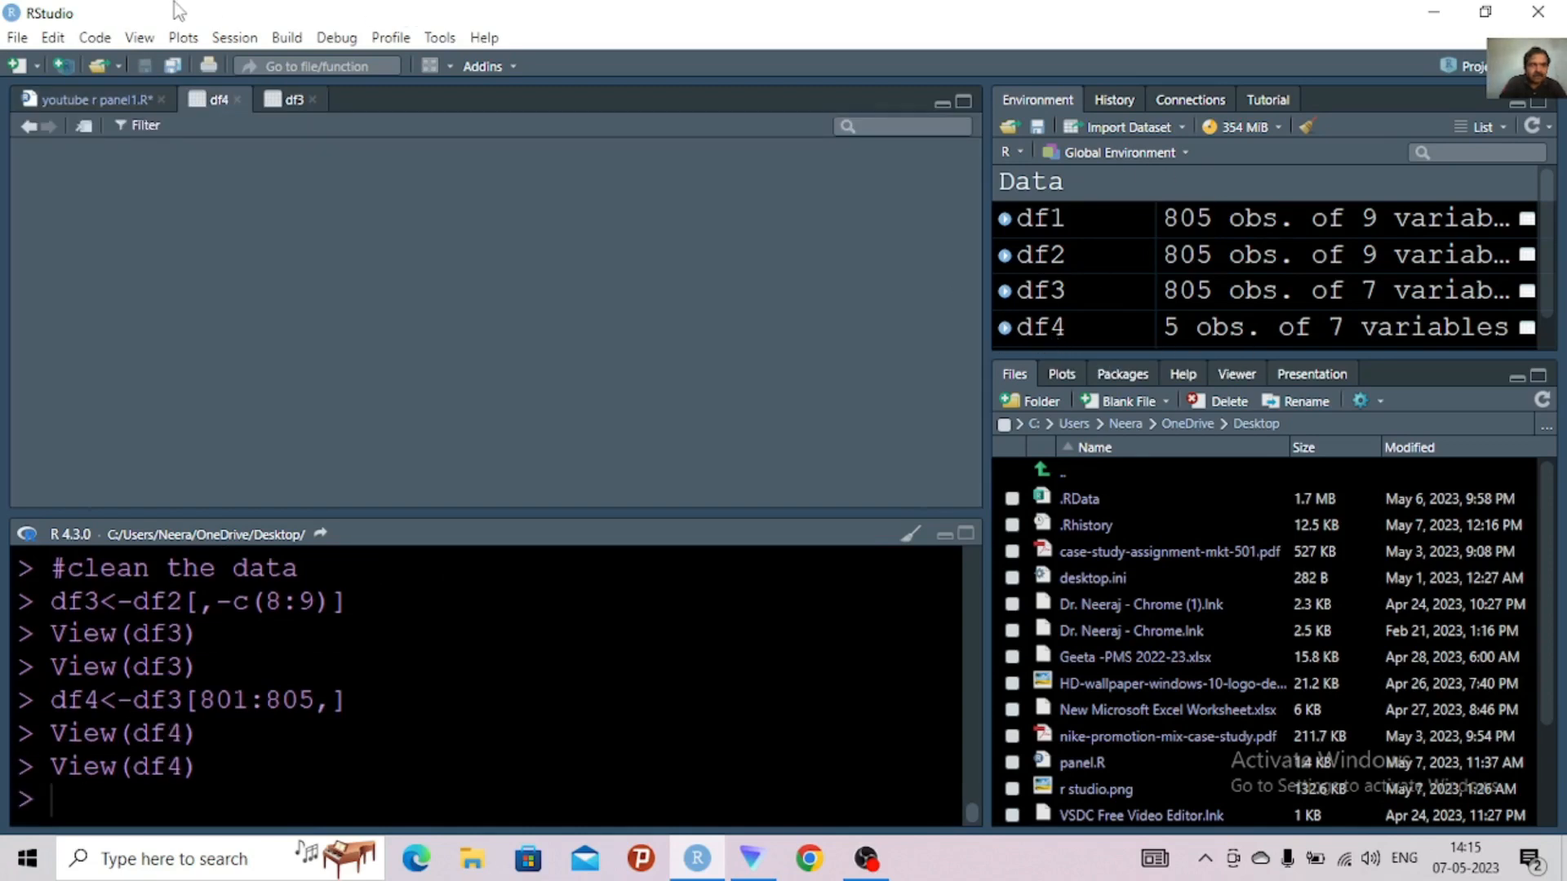
{"action": "left_click", "coordinate": [313, 100]}
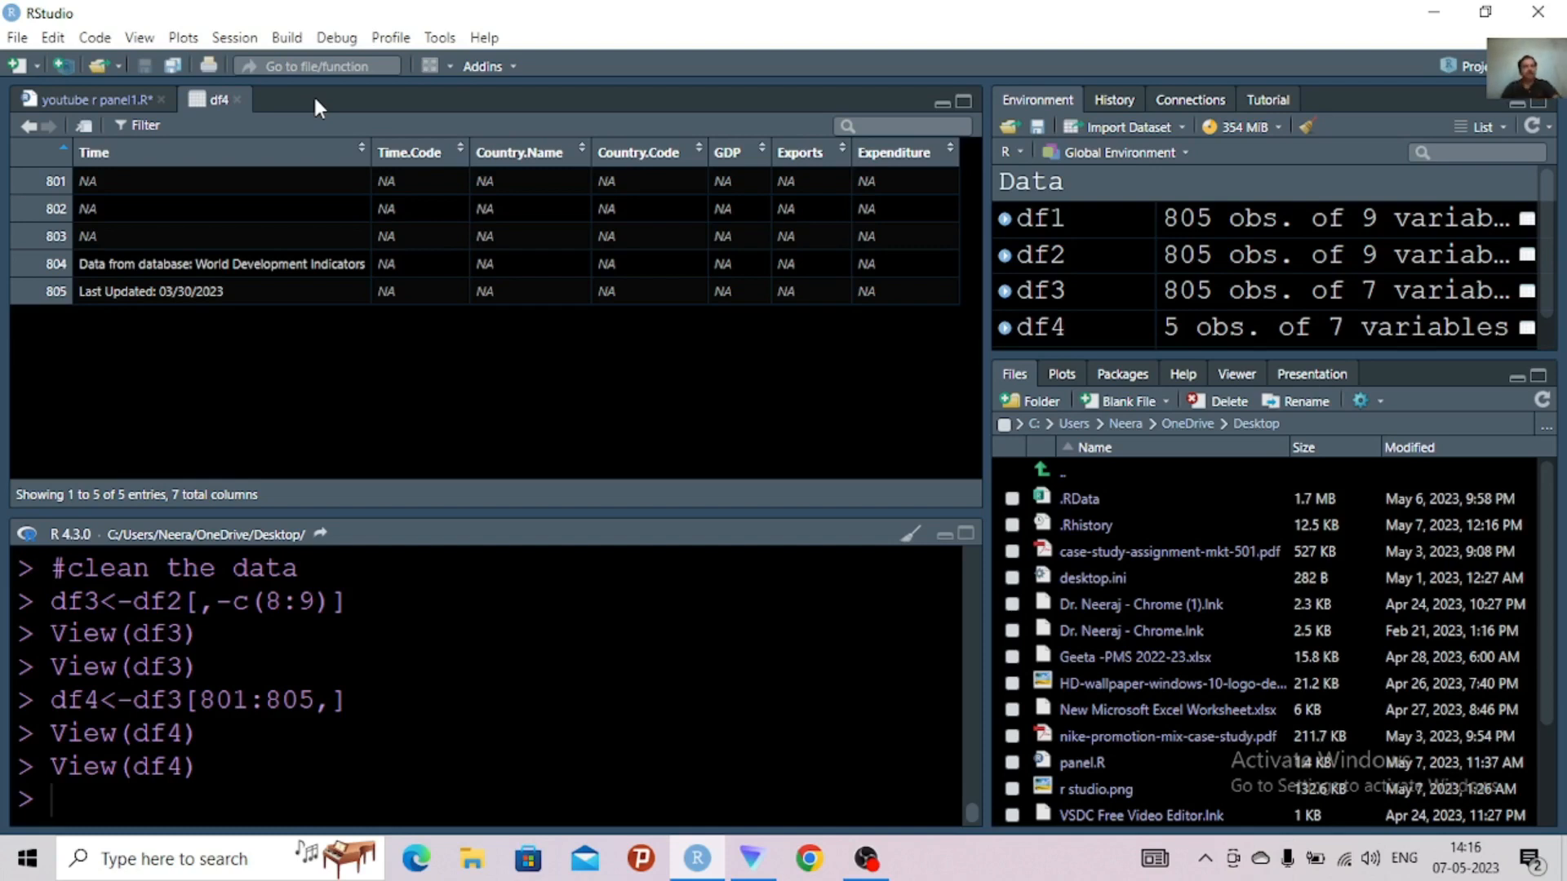
Change line 18 to df4<-df3[-c(801:805),] so those rows are dropped, and run lines 17 and 18 together
{"action": "left_click", "coordinate": [118, 95]}
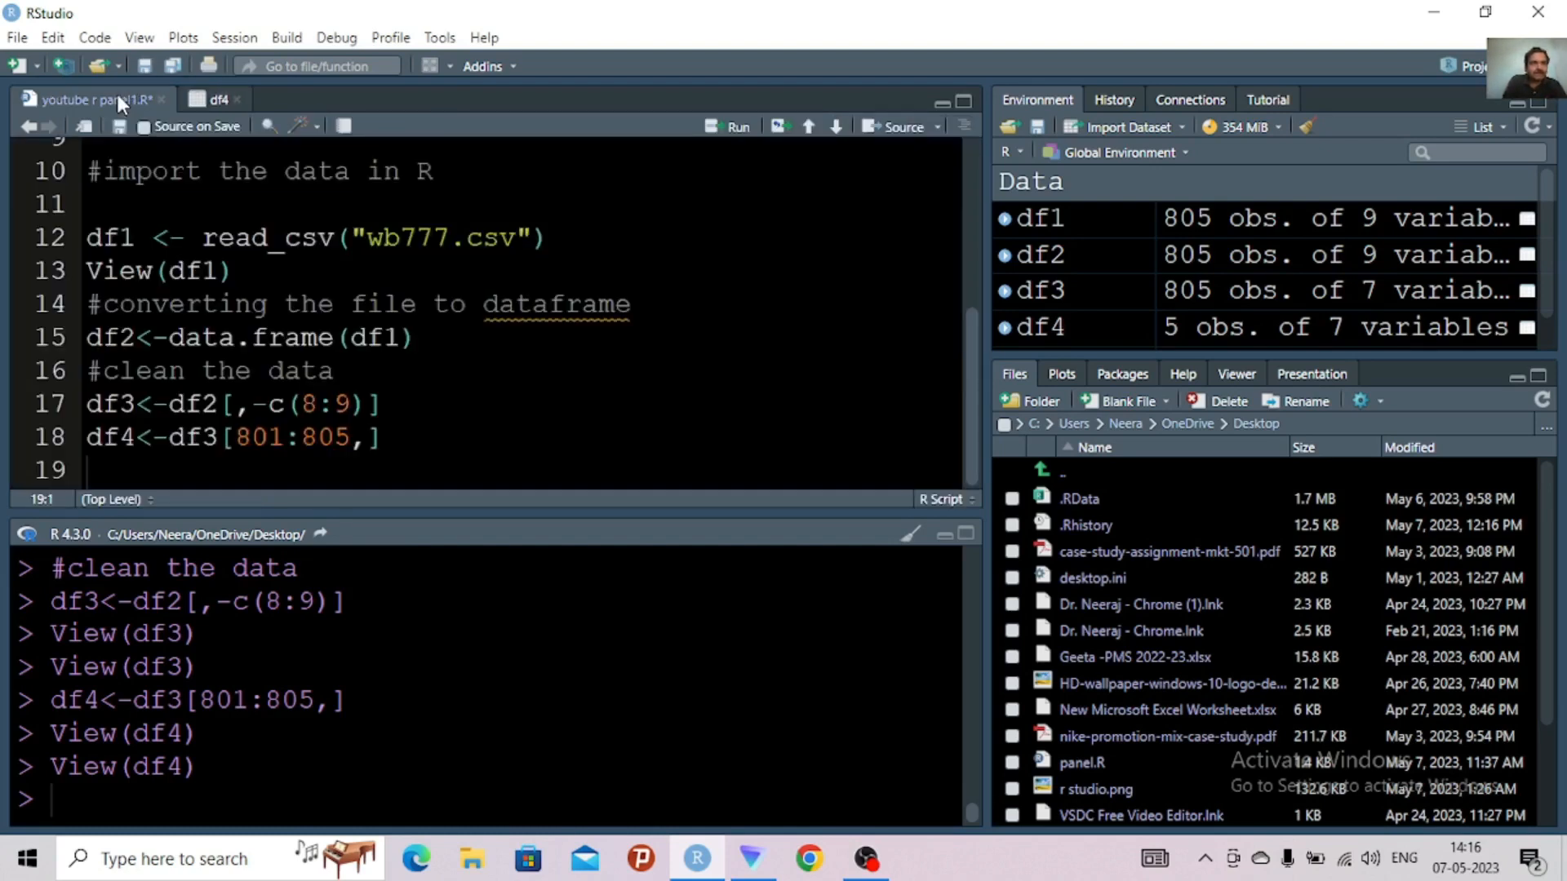
{"action": "left_click", "coordinate": [236, 436]}
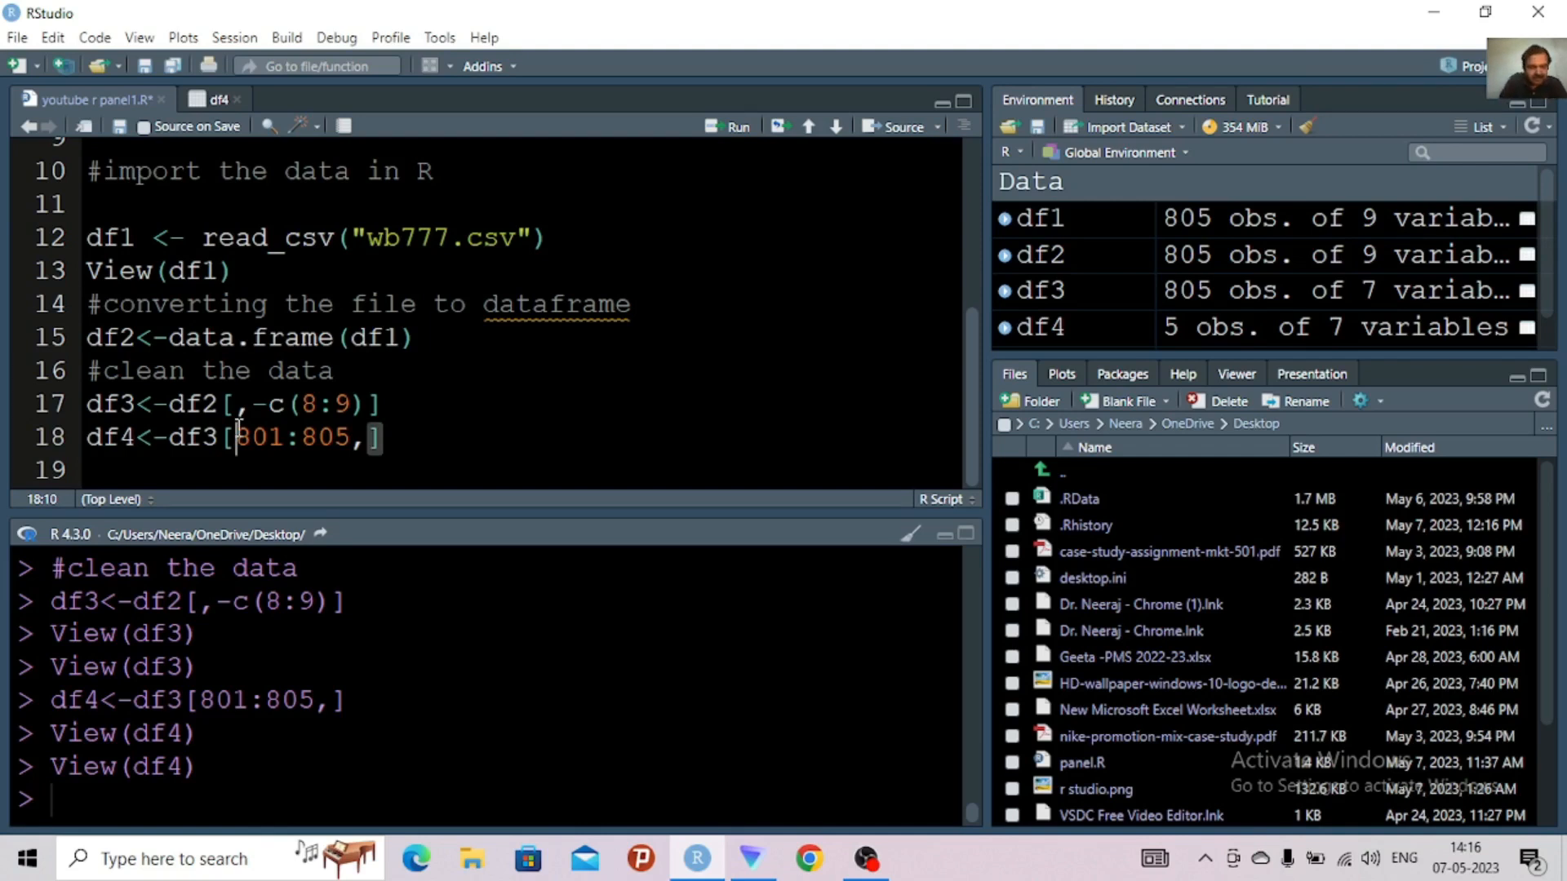
{"action": "type", "text": "-c"}
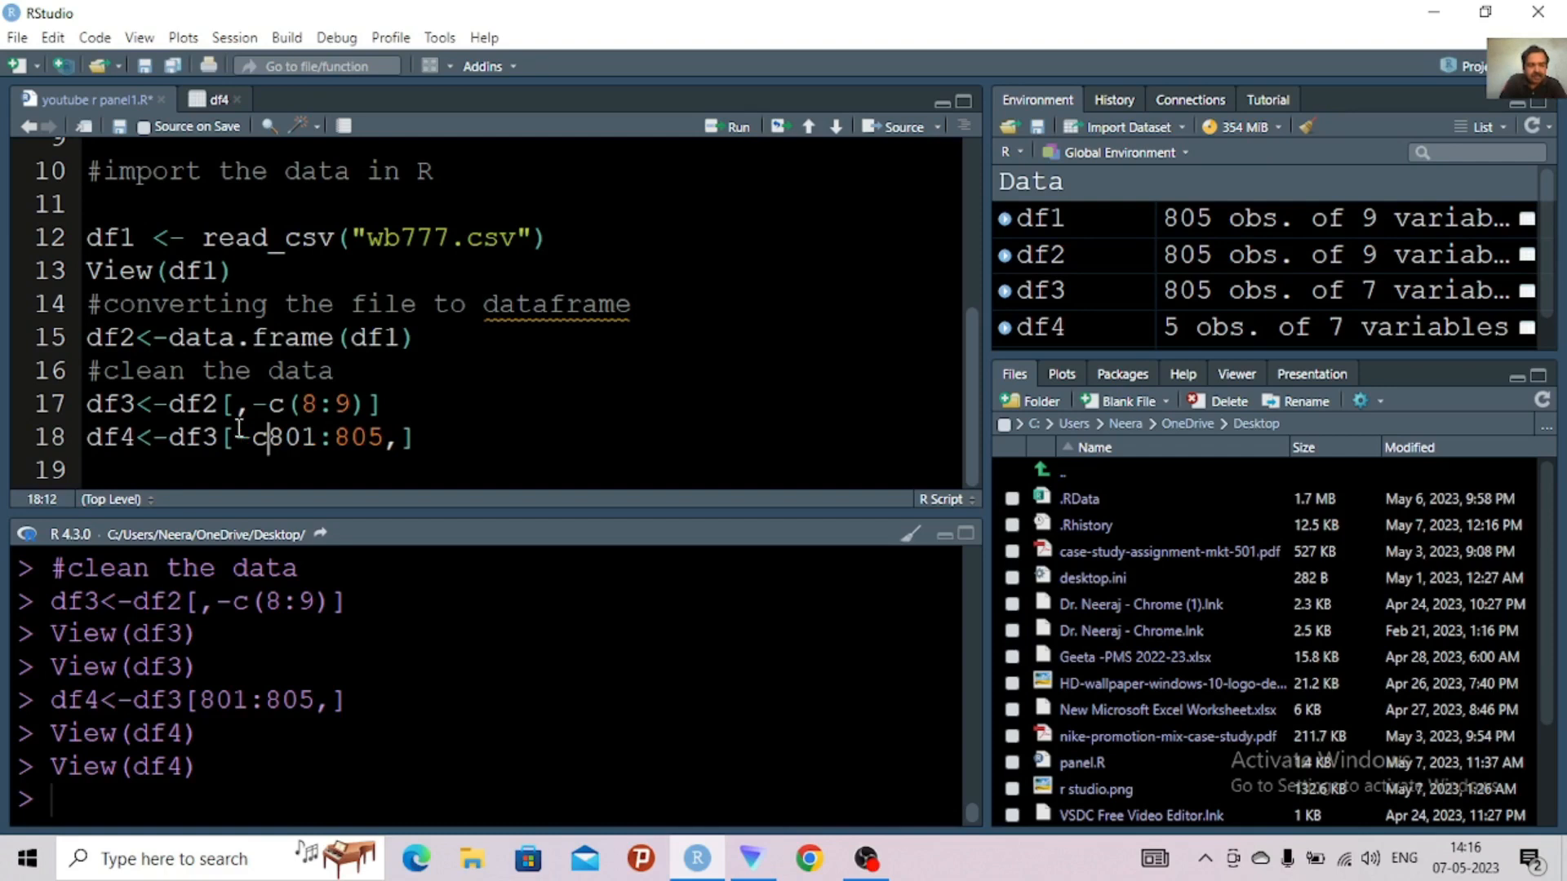
{"action": "type", "text": "("}
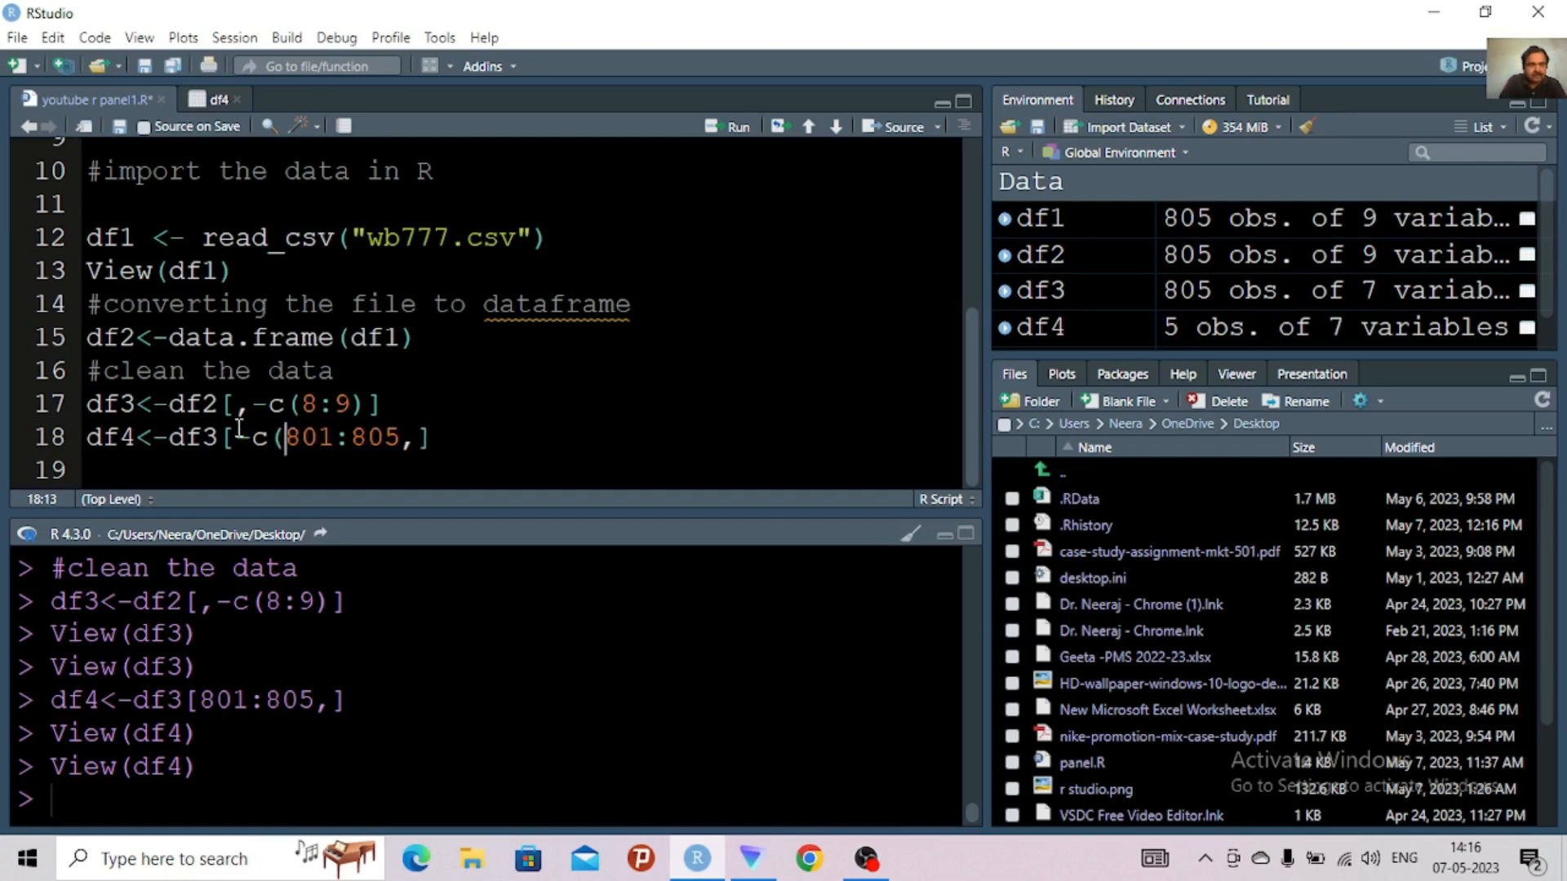
{"action": "left_click", "coordinate": [397, 439]}
{"action": "type", "text": ")"}
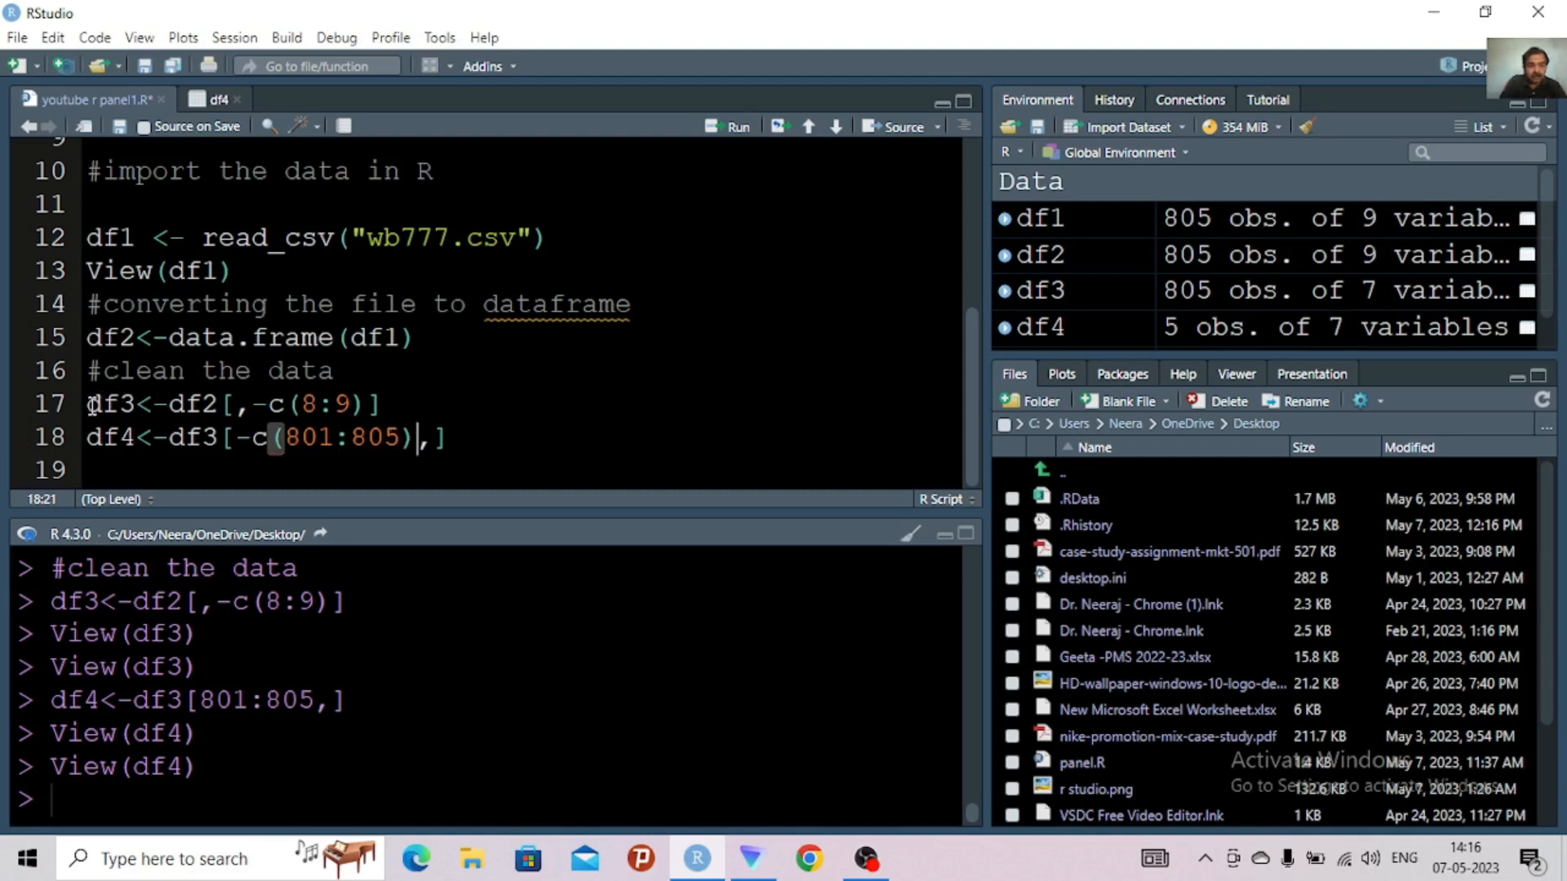
{"action": "left_click_drag", "start_coordinate": [93, 406], "coordinate": [496, 435]}
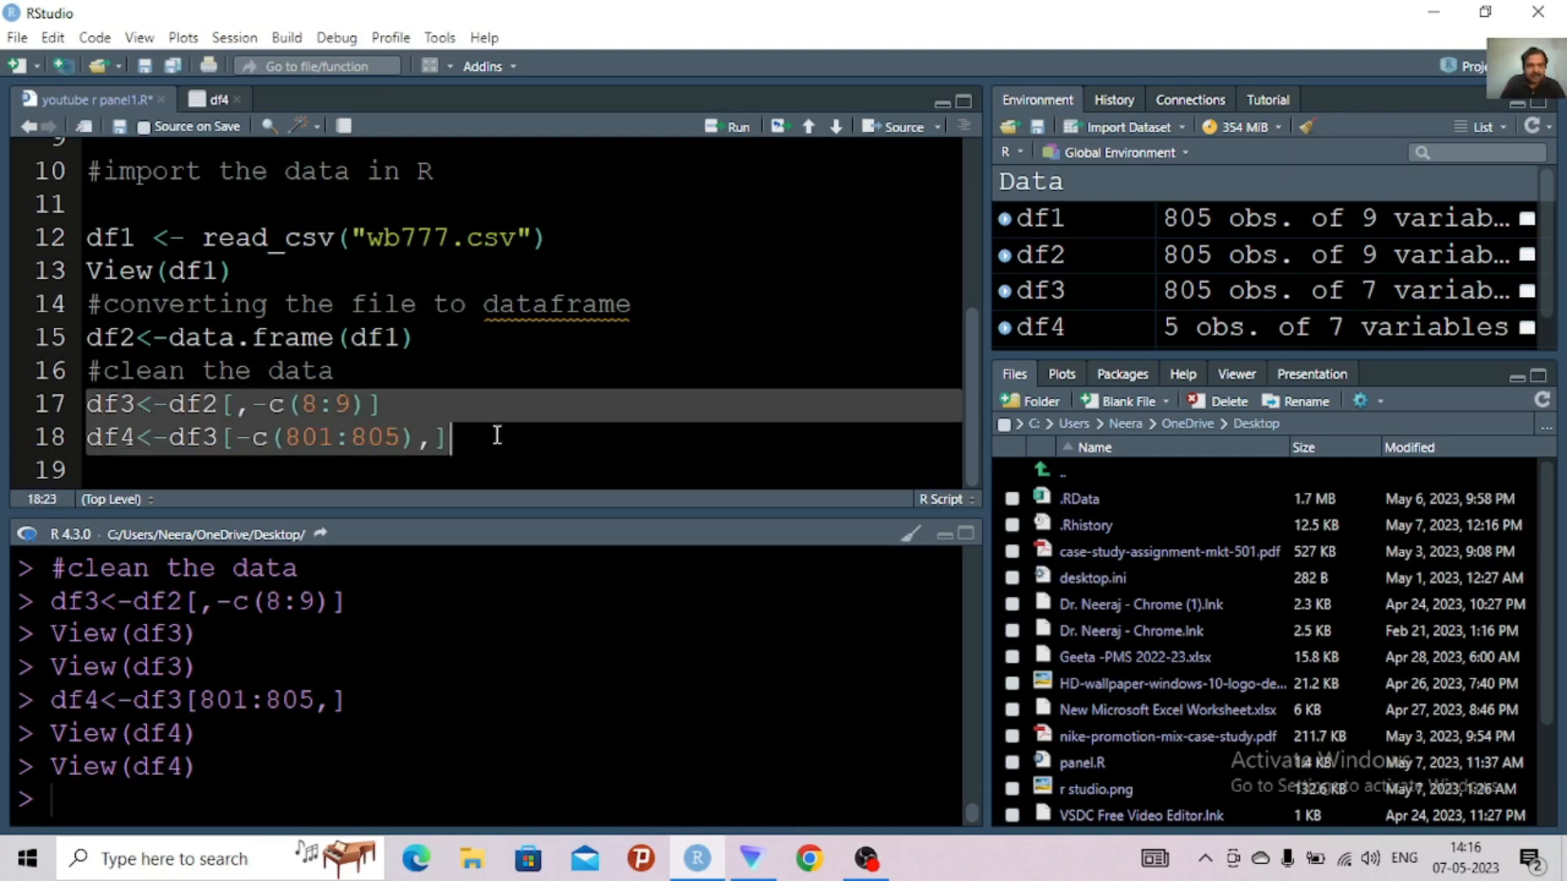
{"action": "key", "text": "ctrl+Return"}
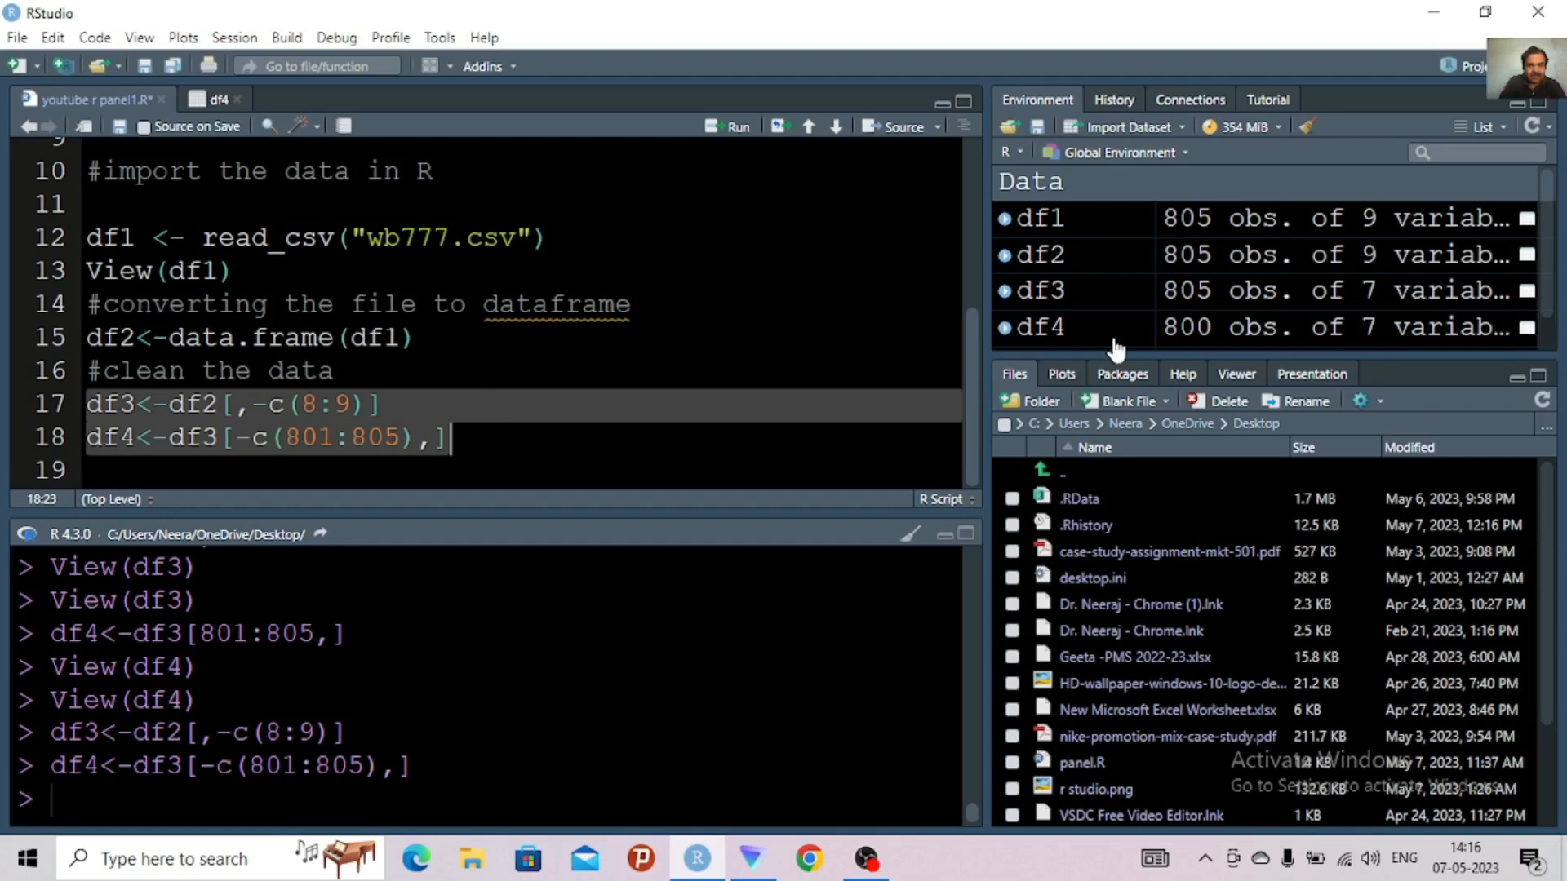
Open the df4 table from the environment and examine it from the first row to the last
{"action": "left_click", "coordinate": [1059, 333]}
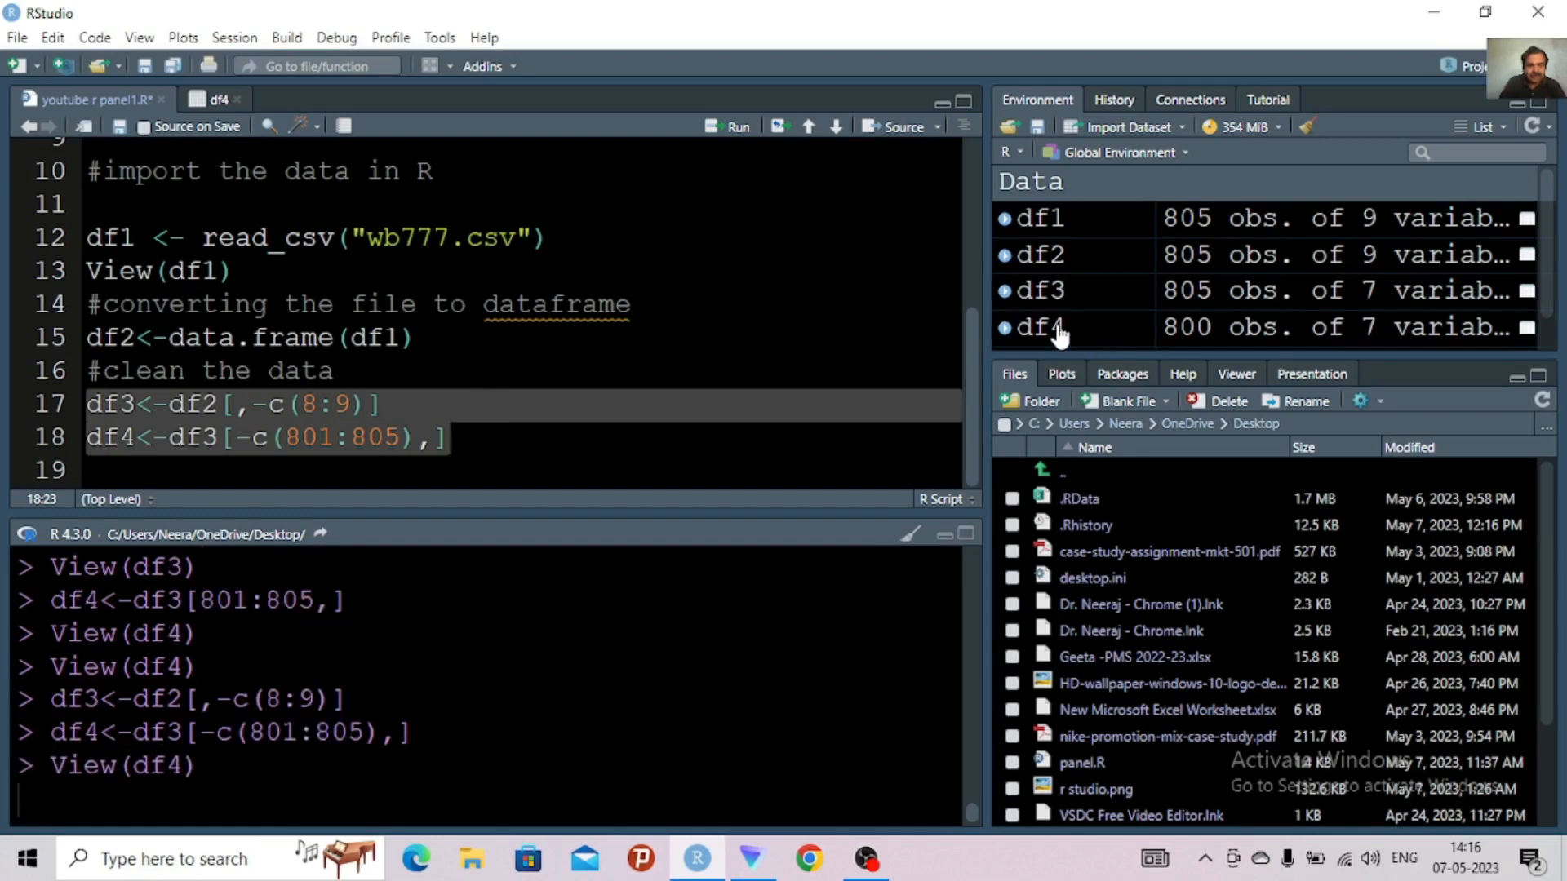
{"action": "left_click", "coordinate": [1060, 333]}
{"action": "left_click", "coordinate": [1060, 333]}
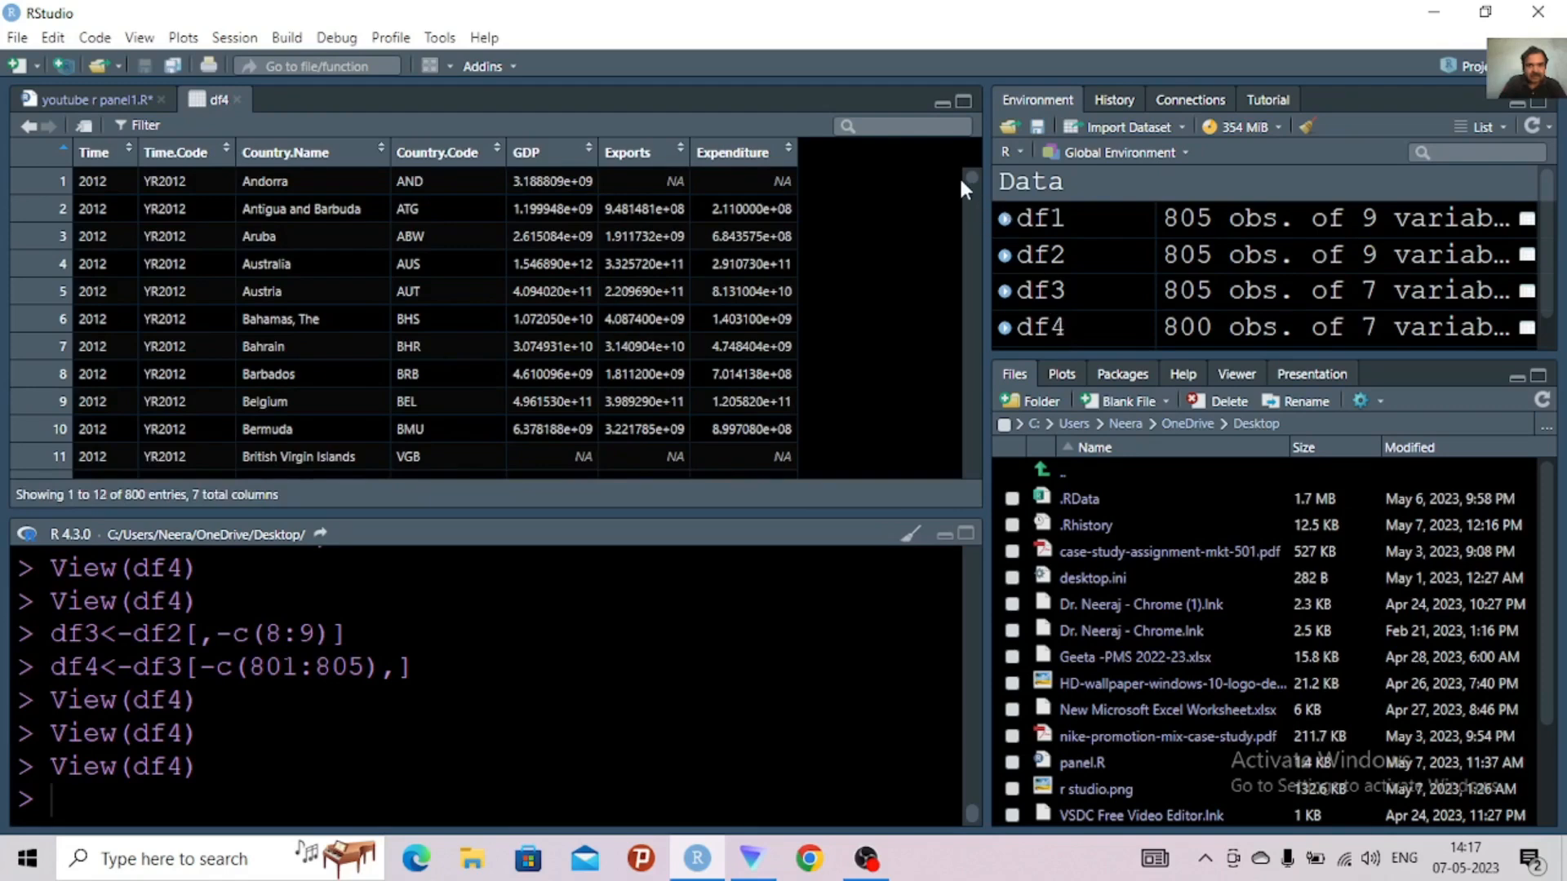
{"action": "left_click_drag", "start_coordinate": [967, 170], "coordinate": [964, 480]}
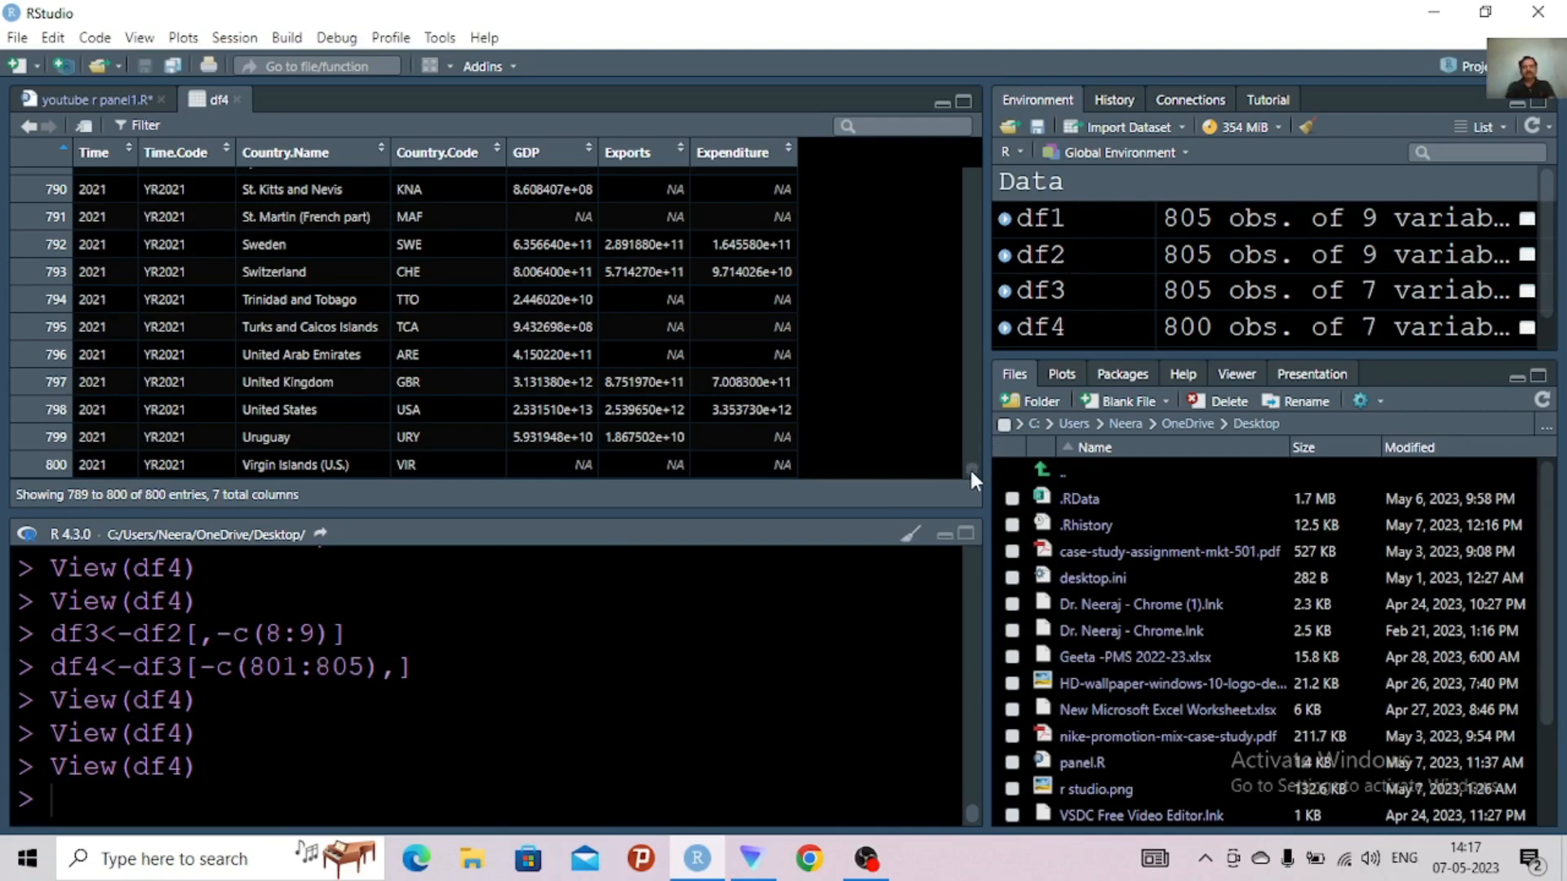
{"action": "left_click_drag", "start_coordinate": [968, 467], "coordinate": [960, 150]}
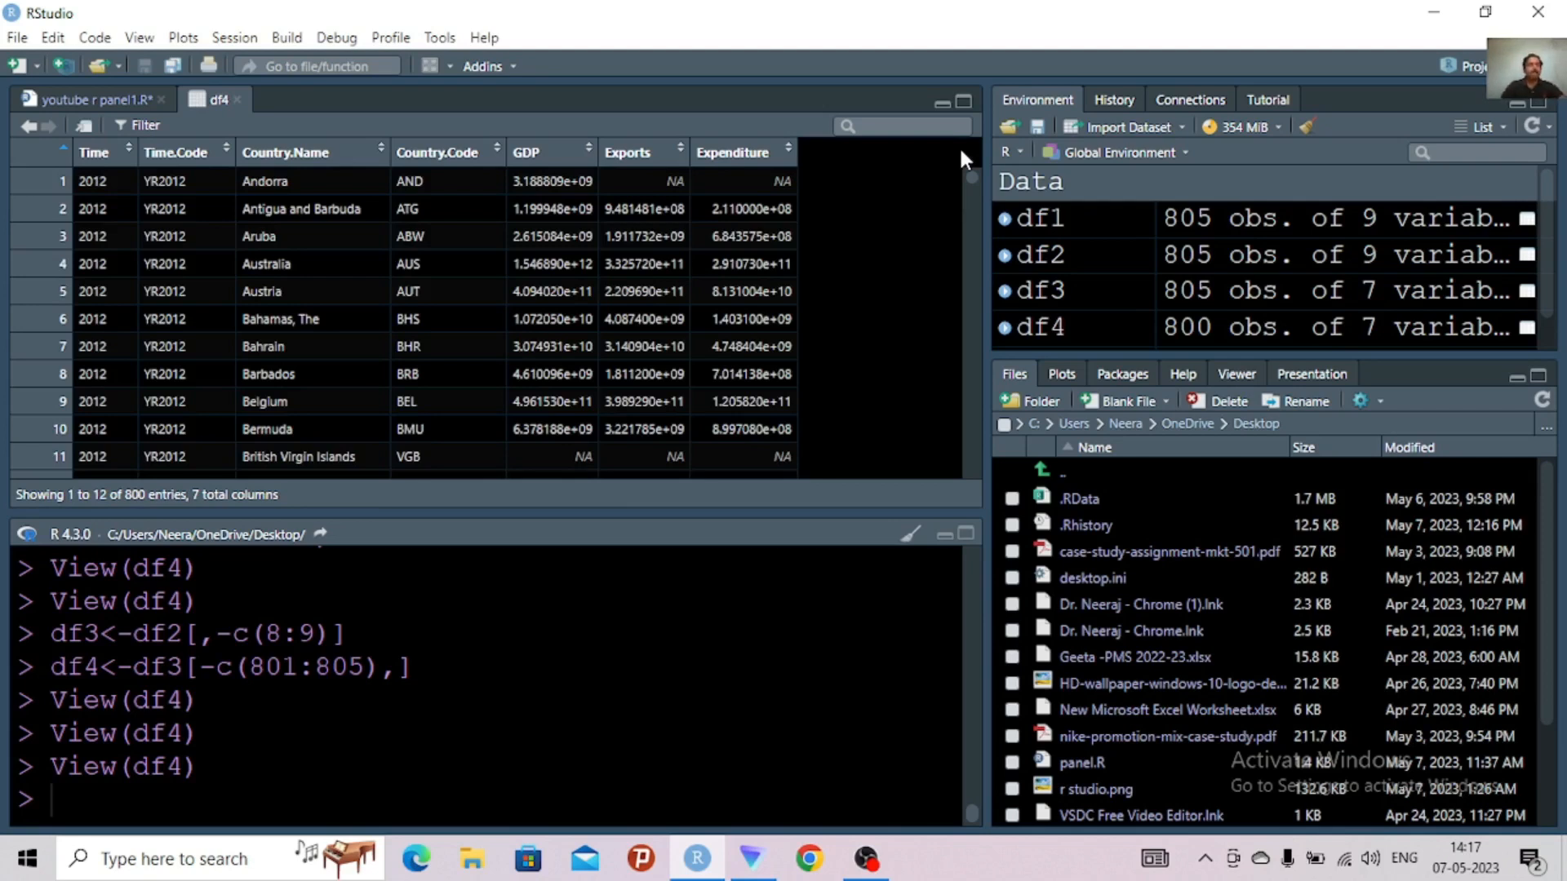
Place the script cursor on empty line 19, and minimize RStudio with the df4 table in front to reach the desktop
{"action": "left_click", "coordinate": [114, 98]}
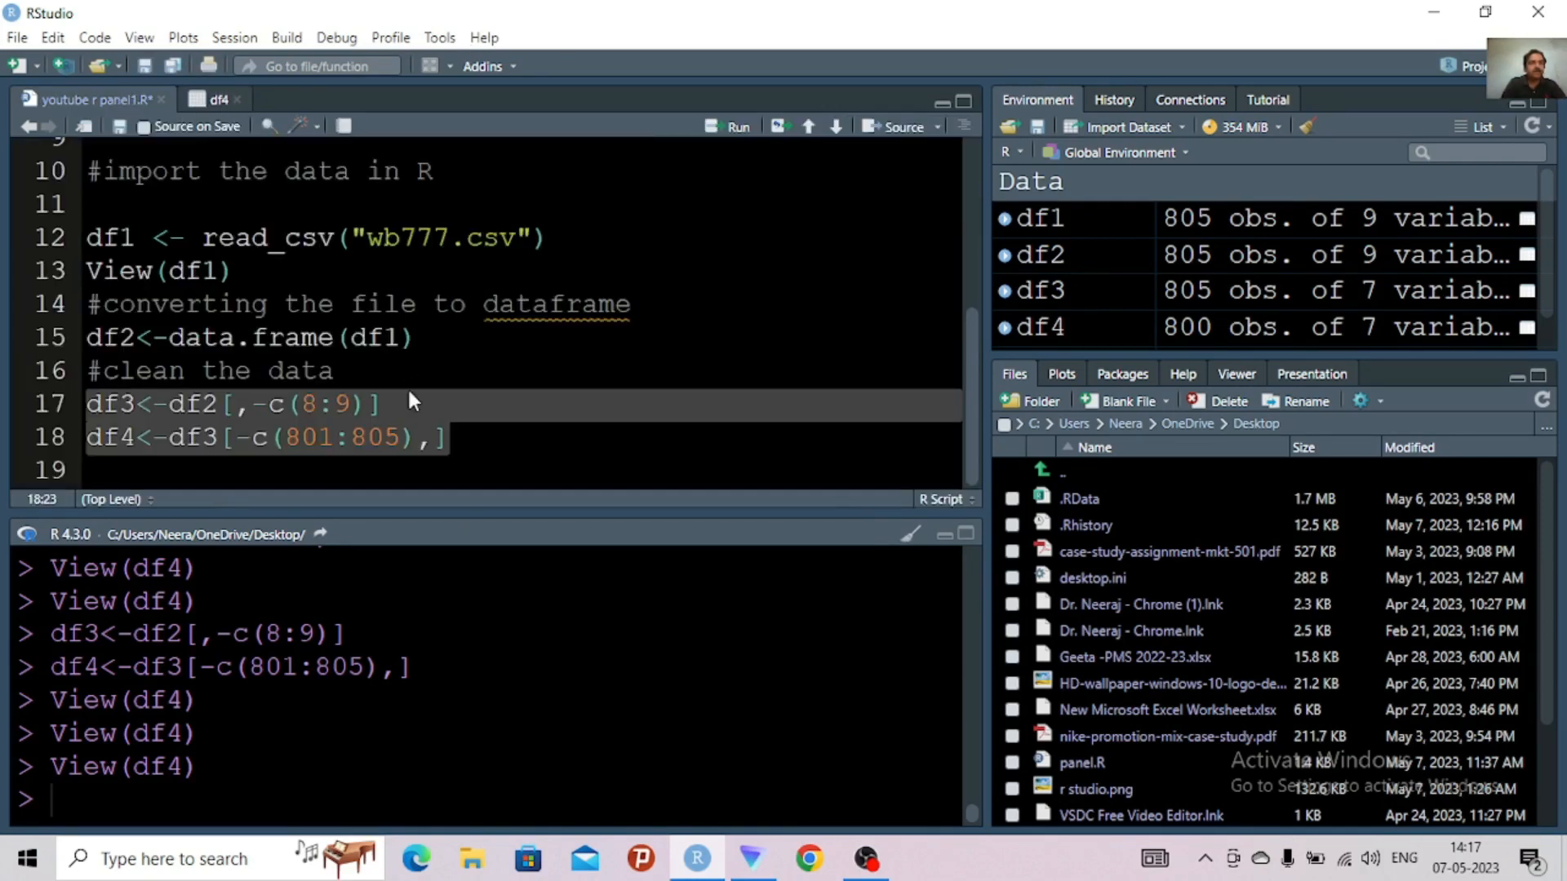
{"action": "left_click", "coordinate": [468, 436]}
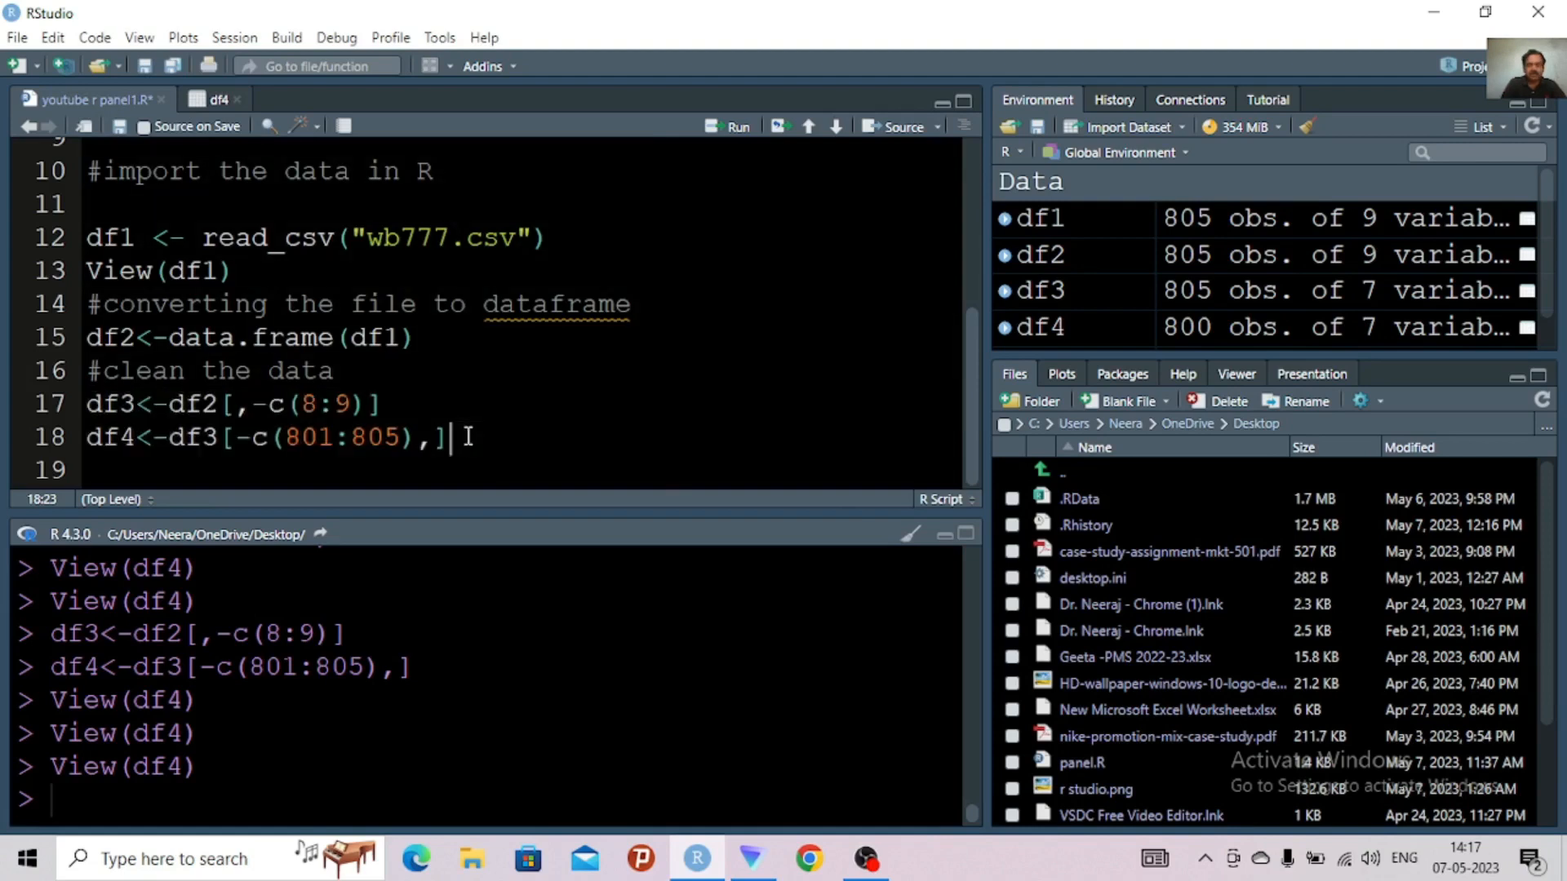
{"action": "key", "text": "Down"}
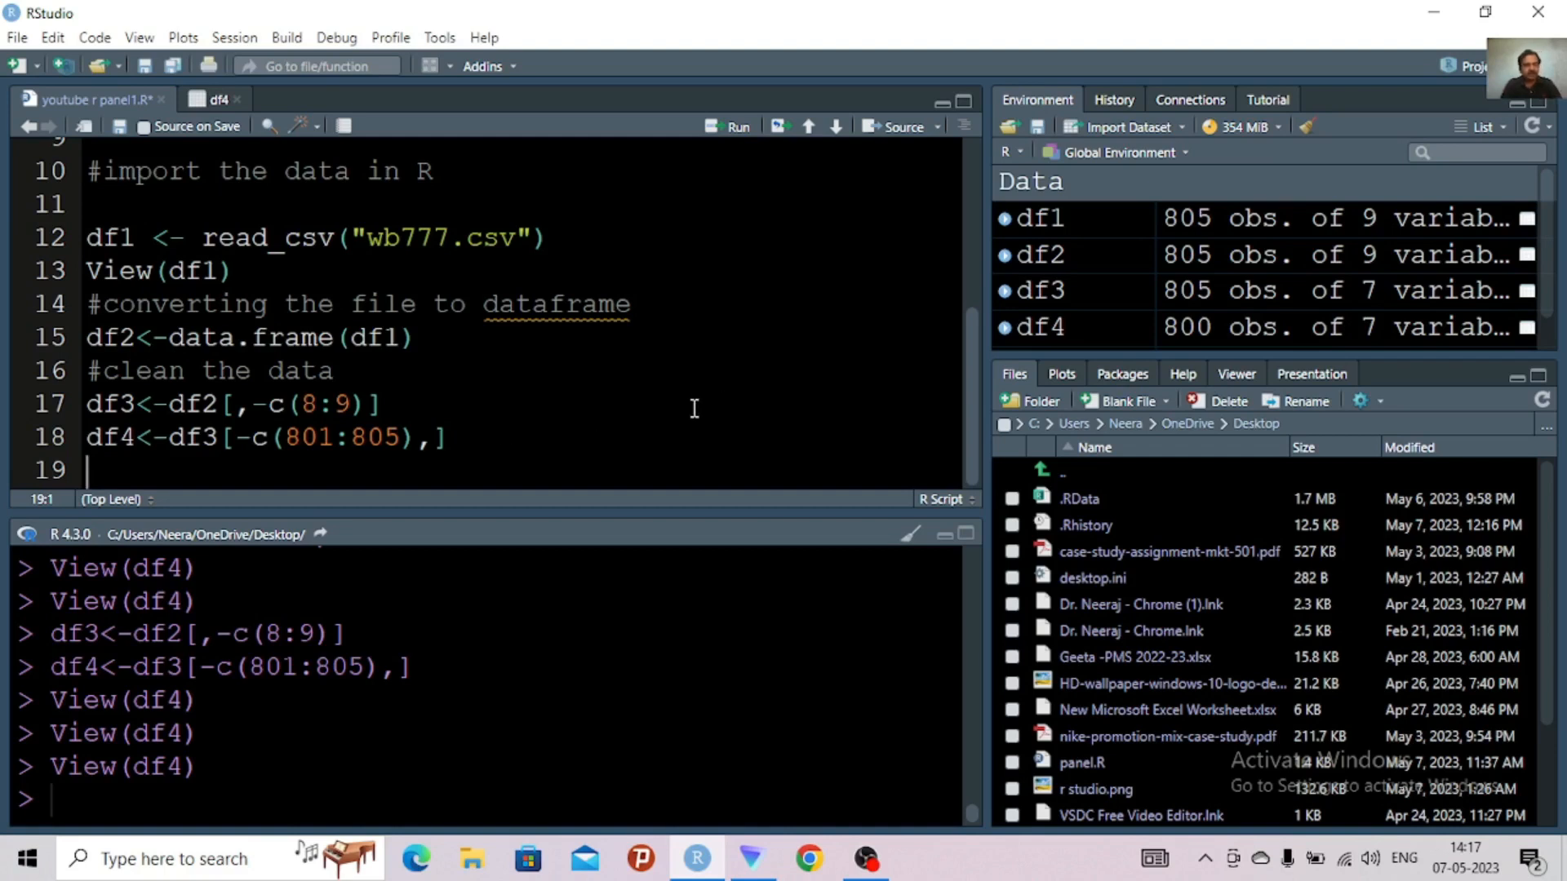
{"action": "left_click", "coordinate": [214, 100]}
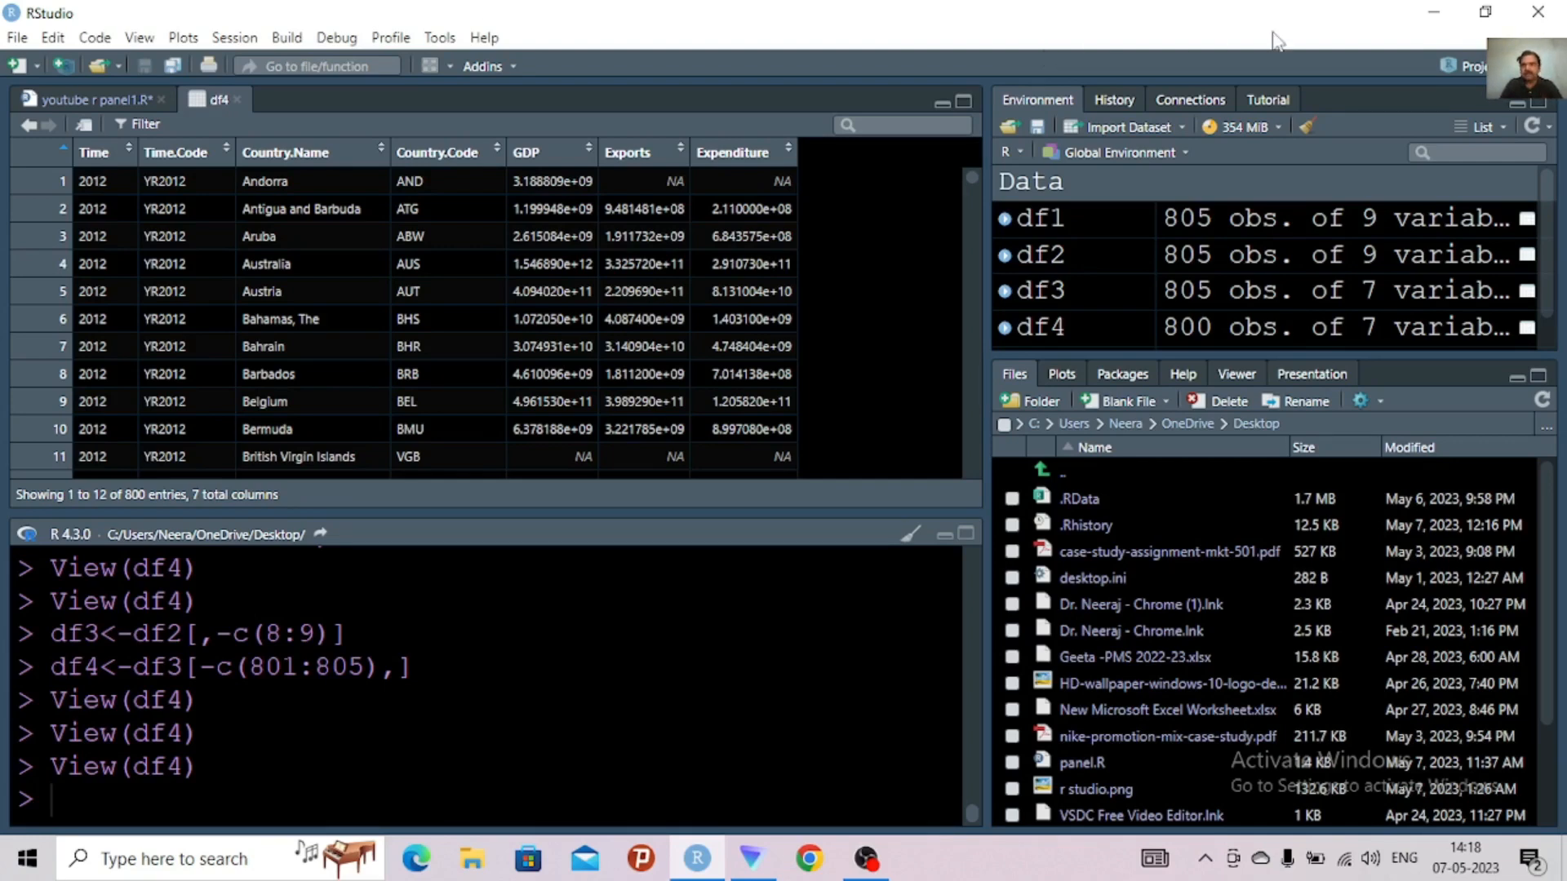
{"action": "left_click", "coordinate": [1434, 15]}
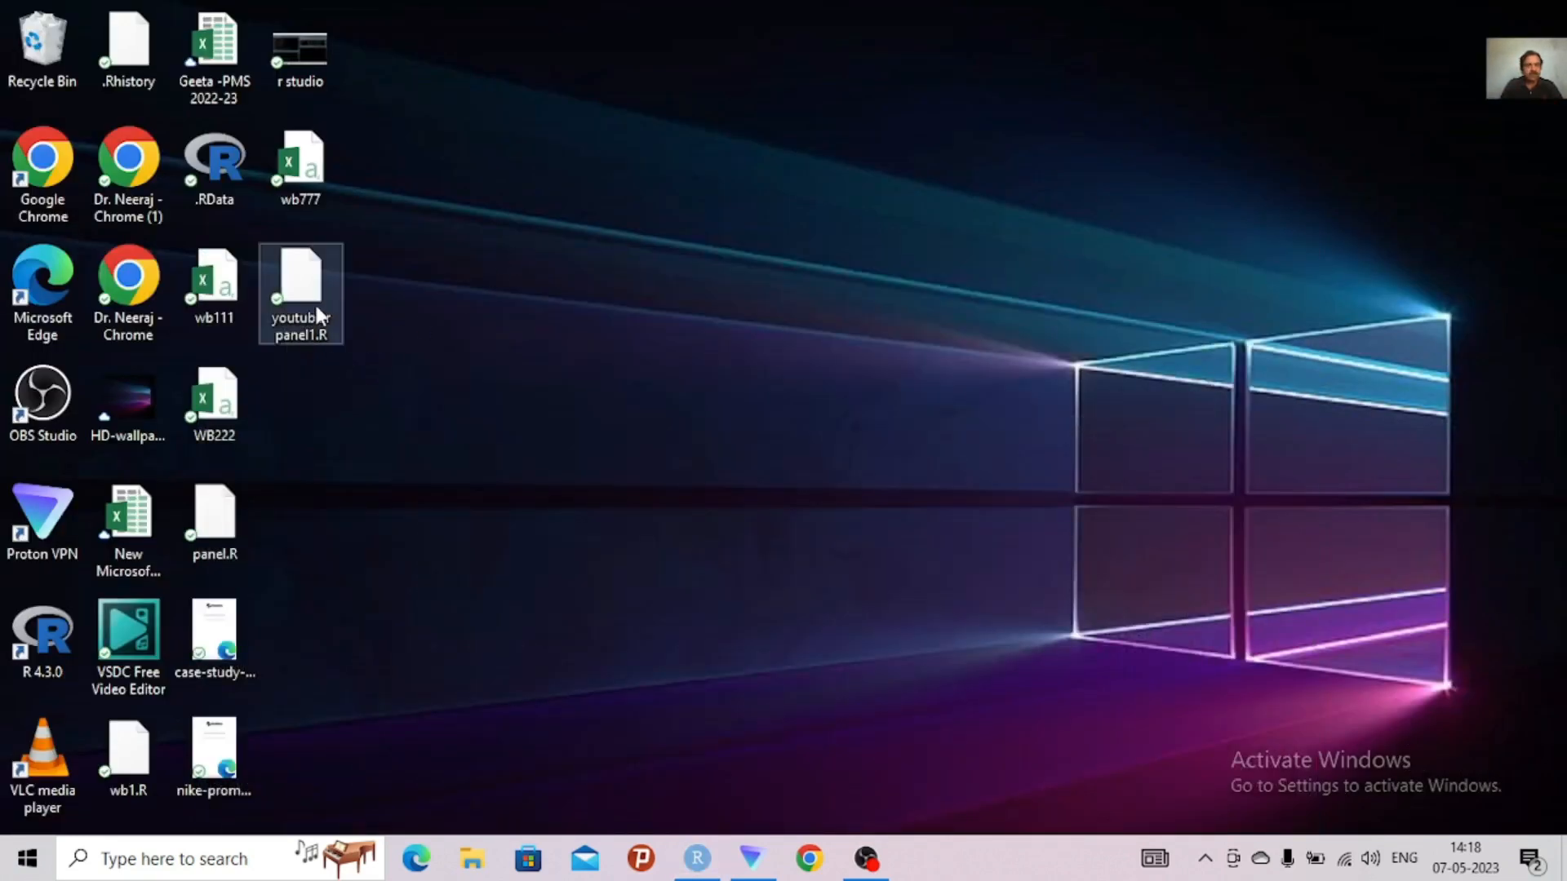
Open the wb777 file in Excel and copy the GDP, Exports and Expenditure columns into columns H to J, overwriting trans and energy
{"action": "double_click", "coordinate": [310, 181]}
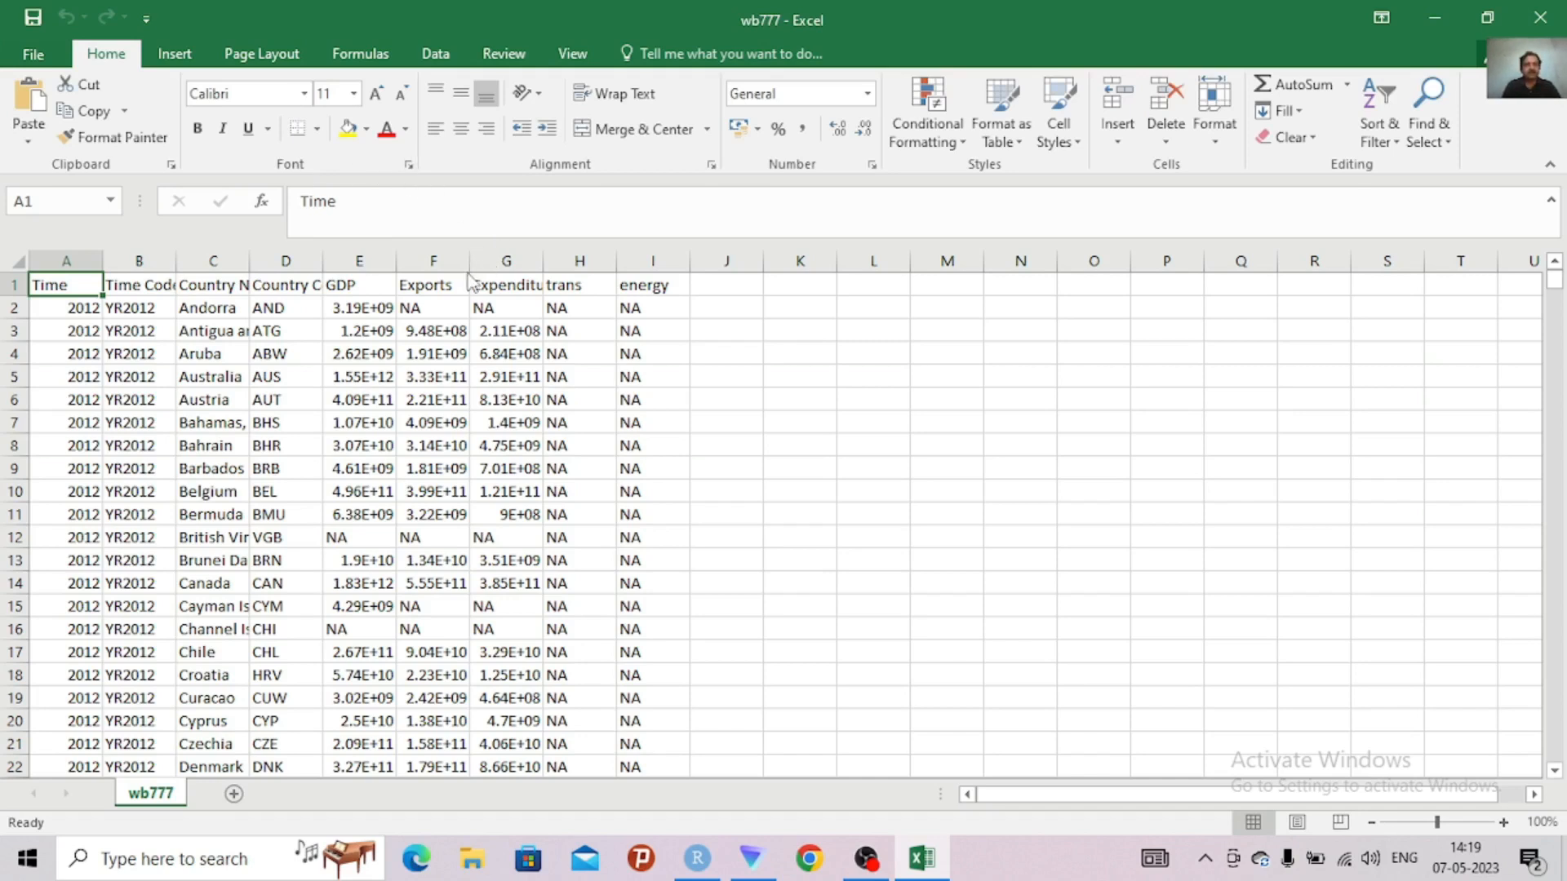
{"action": "left_click", "coordinate": [428, 261]}
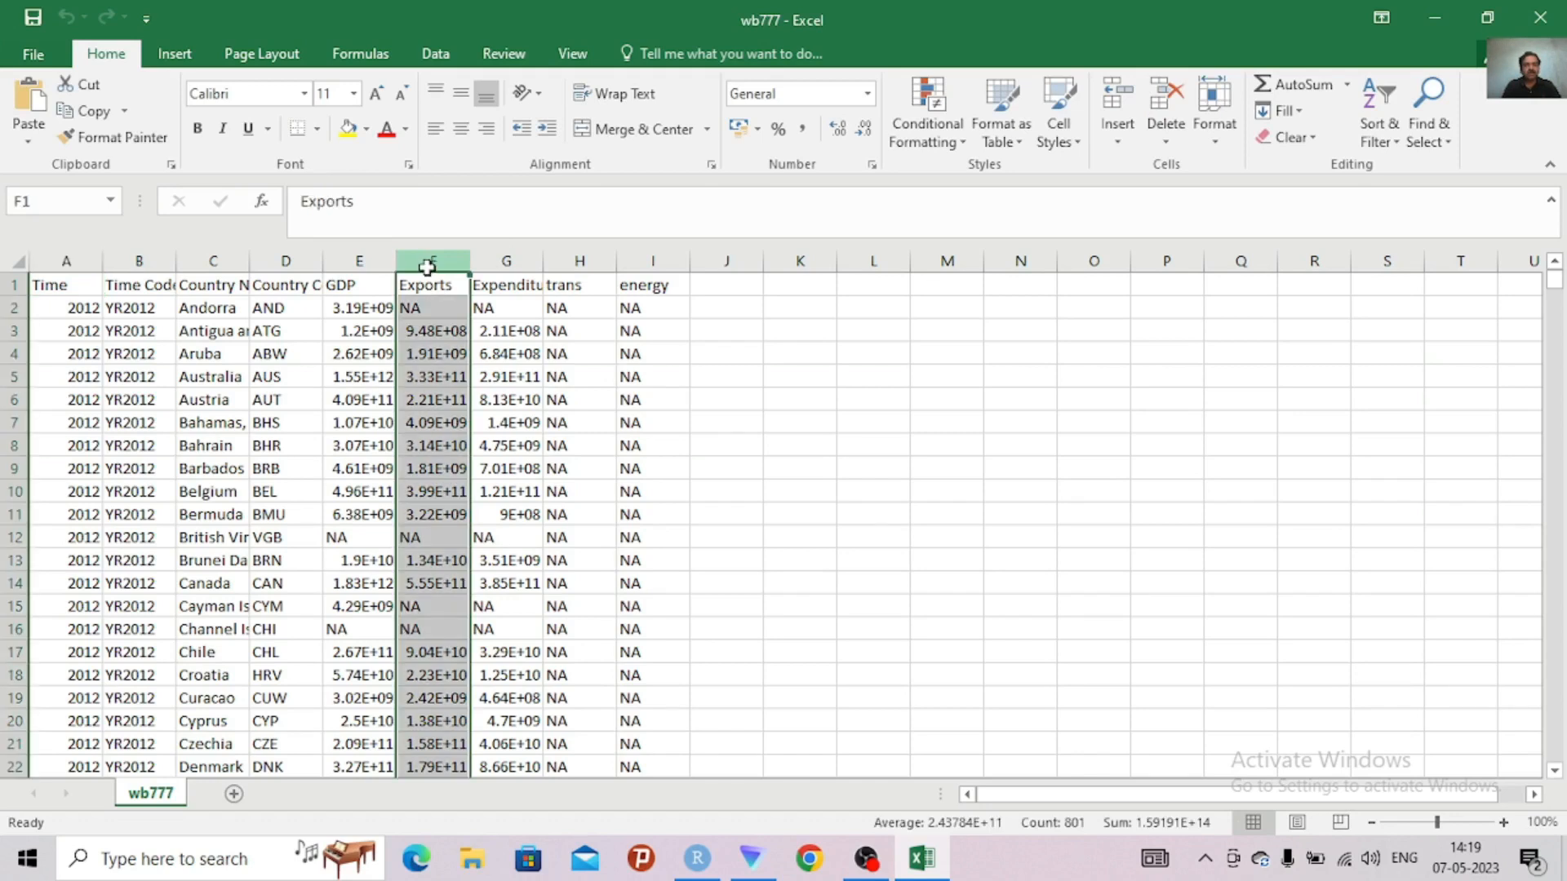
{"action": "left_click_drag", "start_coordinate": [428, 261], "coordinate": [487, 260]}
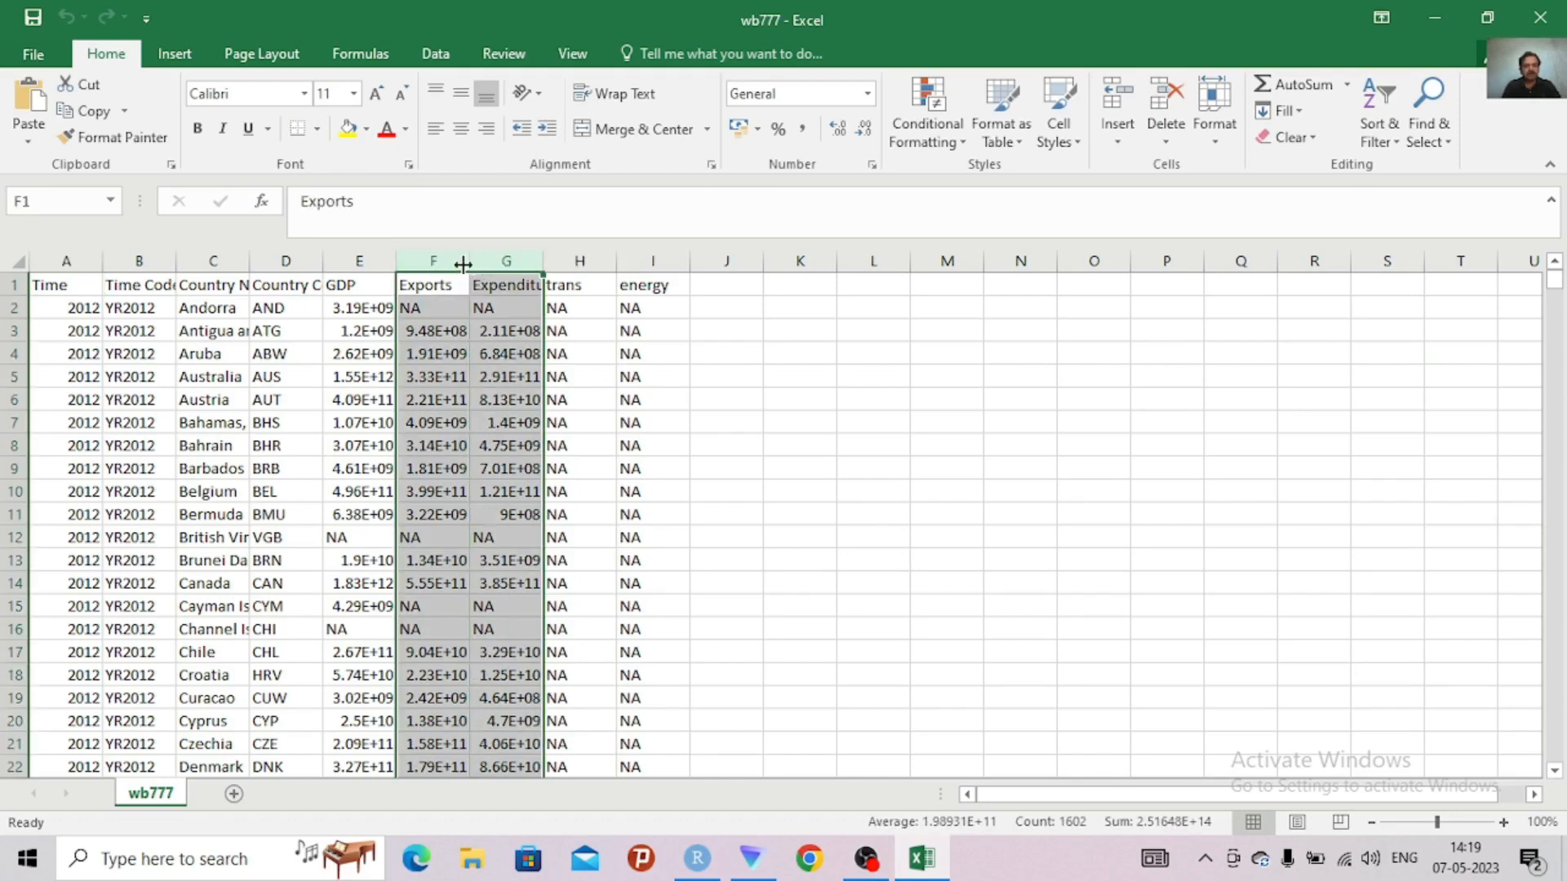
{"action": "left_click", "coordinate": [364, 258]}
{"action": "left_click_drag", "start_coordinate": [364, 258], "coordinate": [472, 260]}
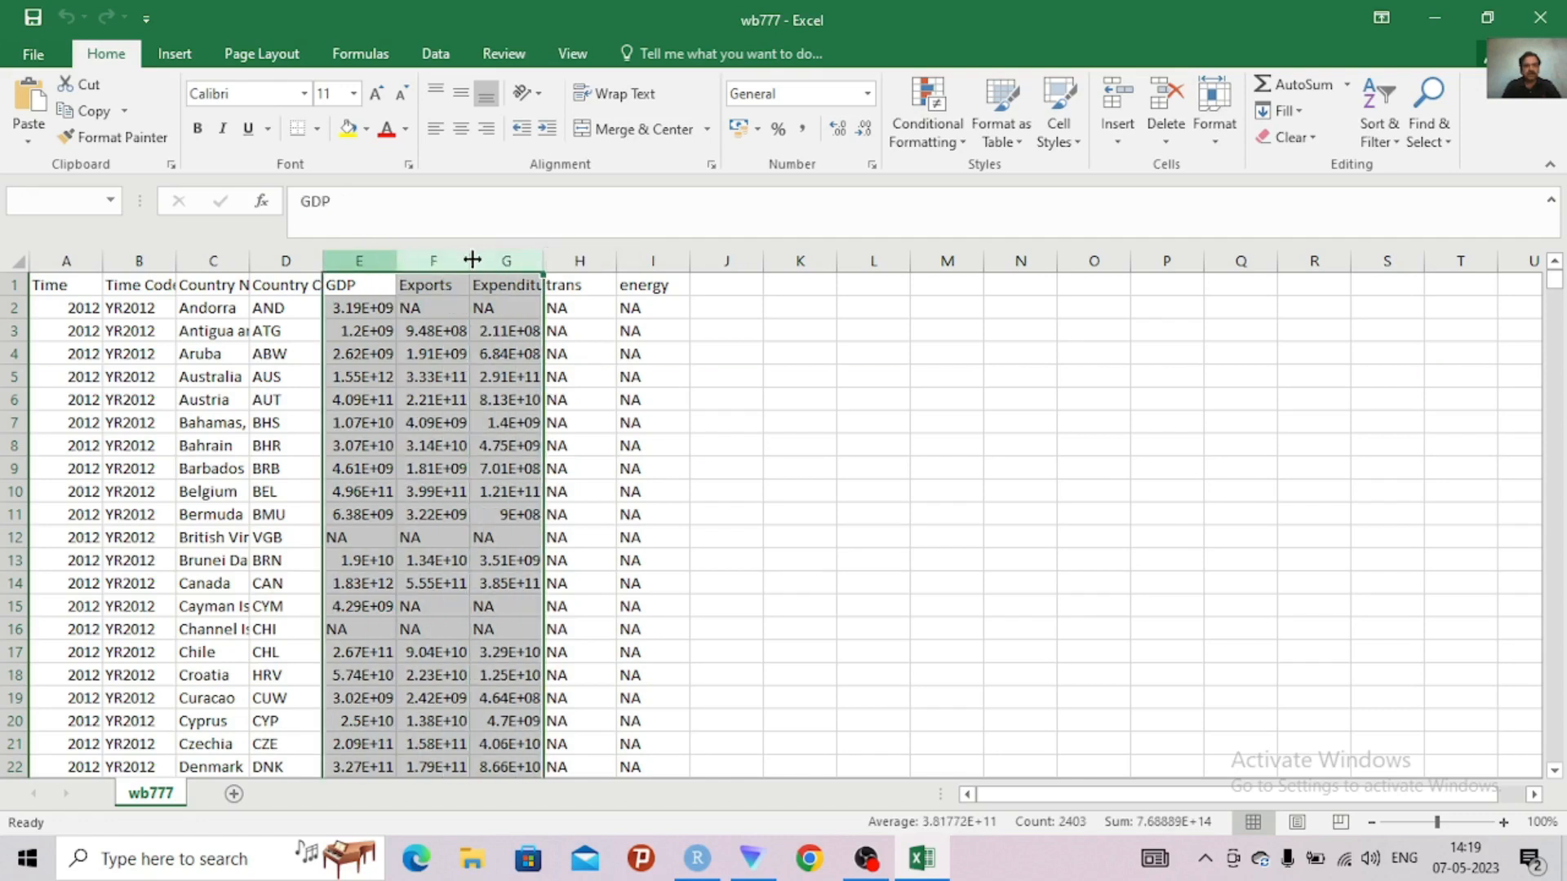
{"action": "key", "text": "ctrl+c"}
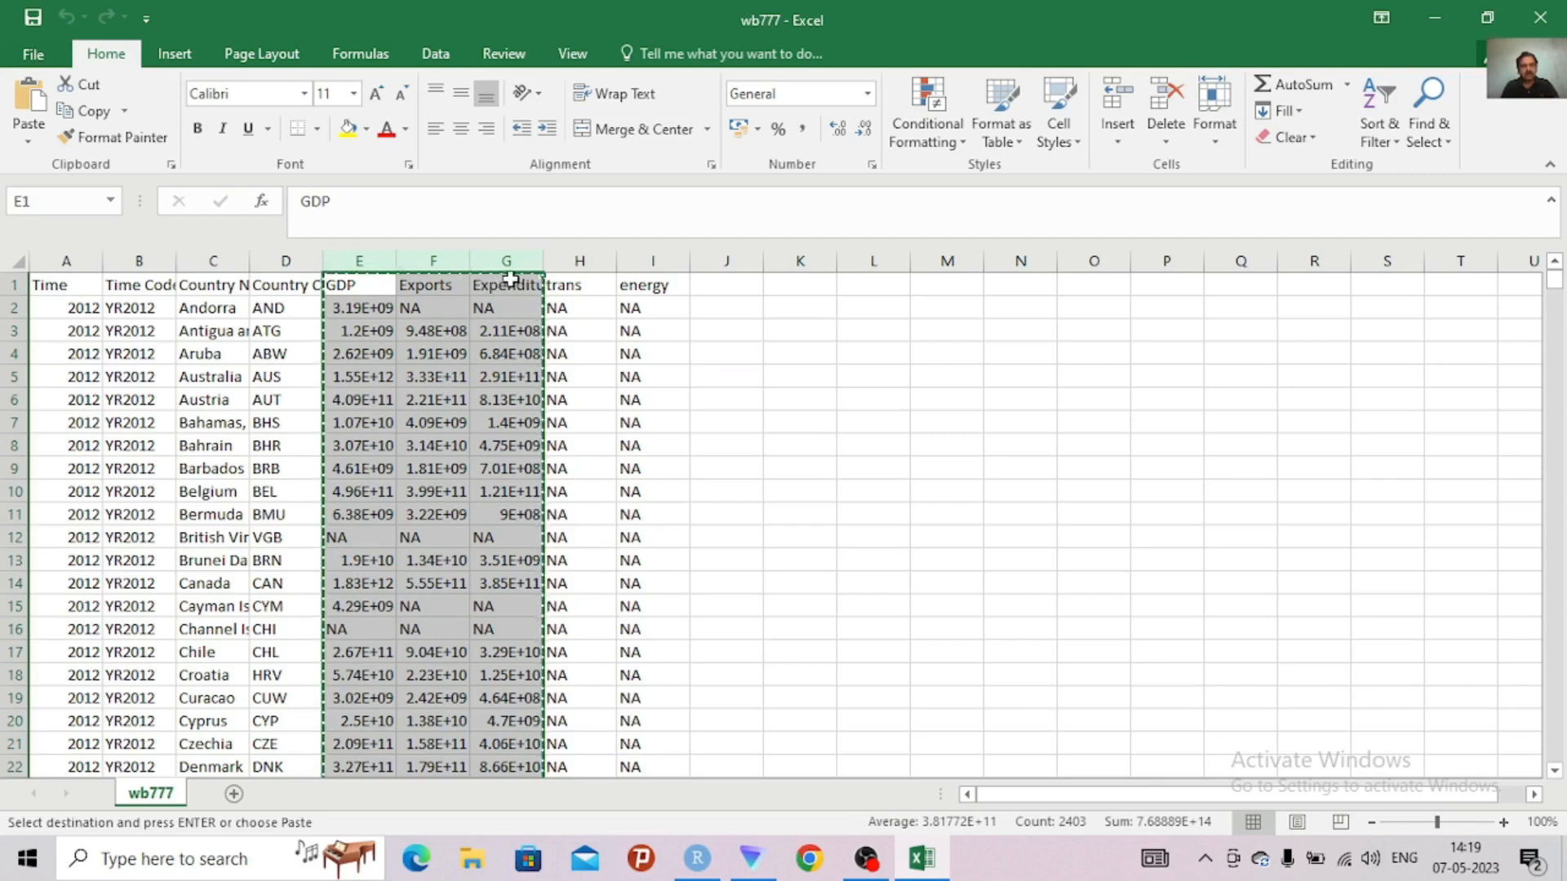
{"action": "left_click", "coordinate": [569, 287]}
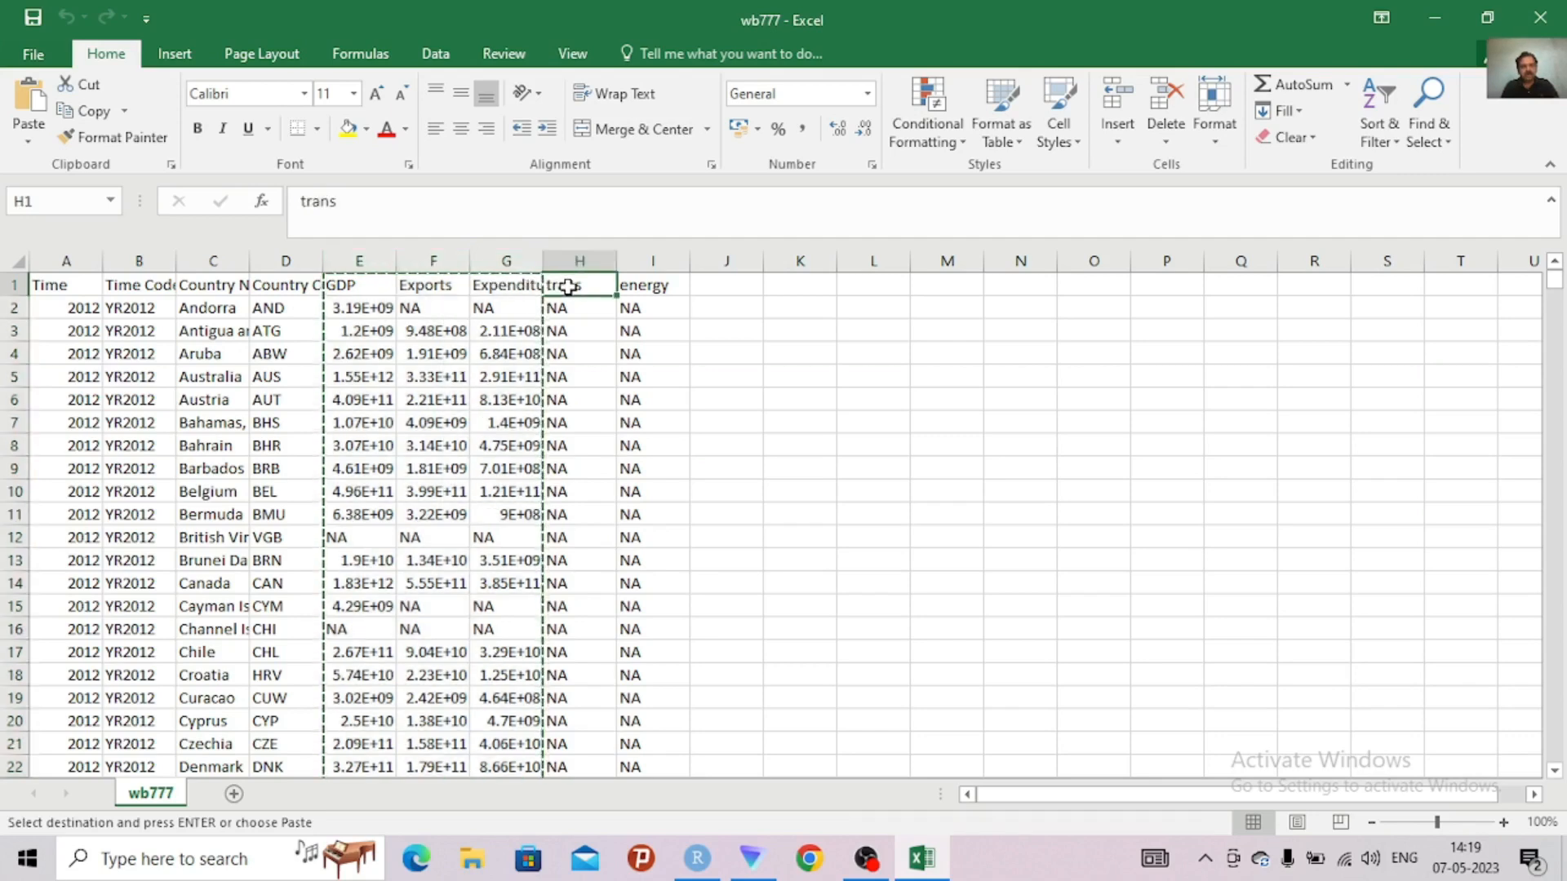
{"action": "key", "text": "ctrl+v"}
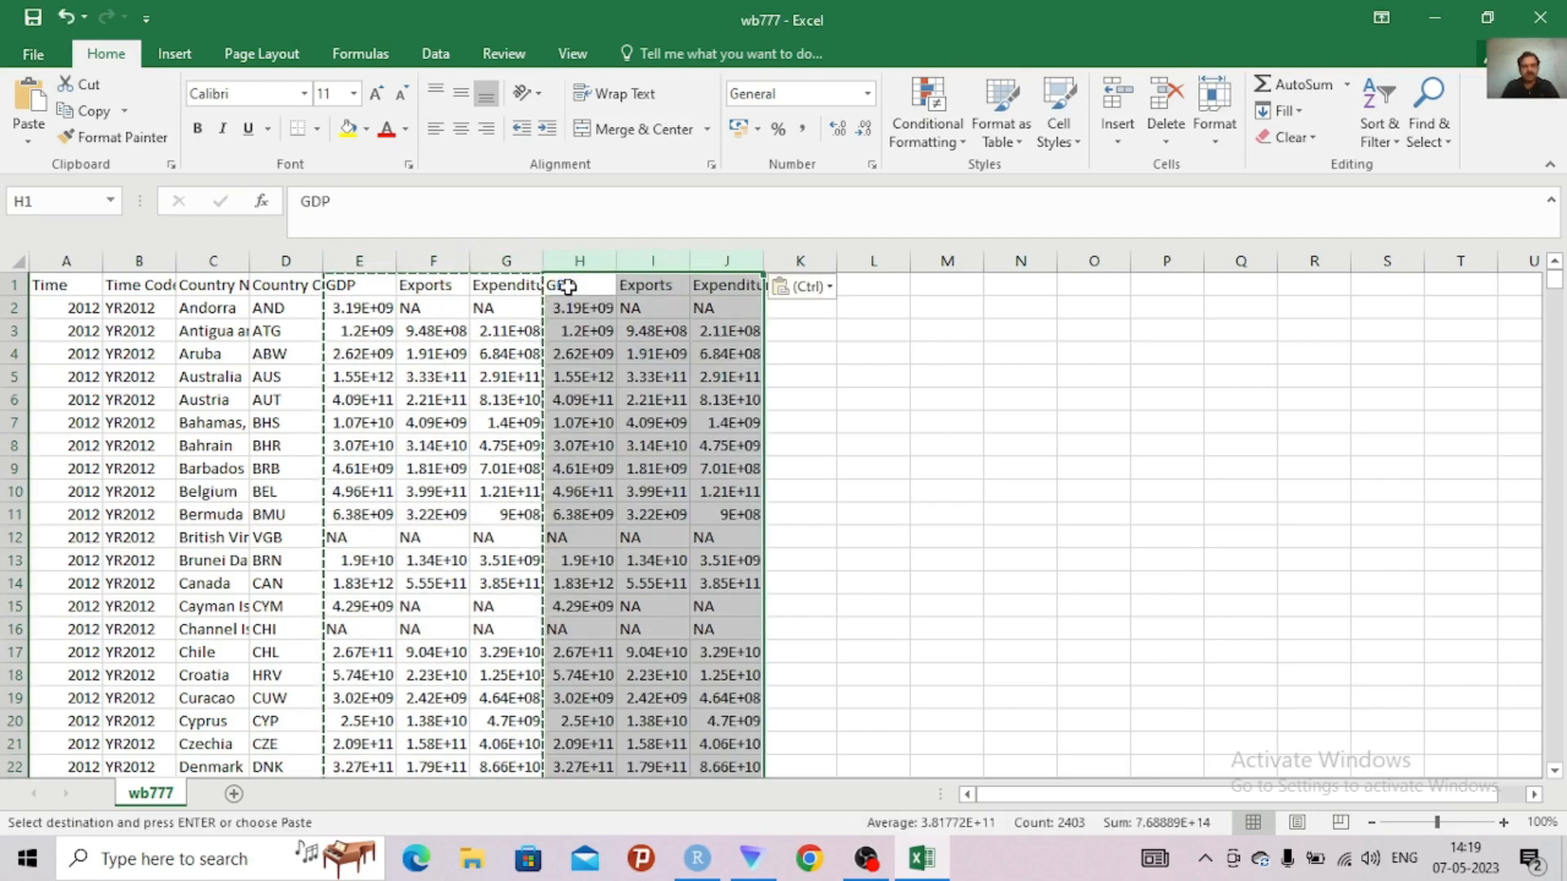
Rename the headers of the copied columns in H1, I1 and J1 as T1, T2 and T3
{"action": "double_click", "coordinate": [569, 285]}
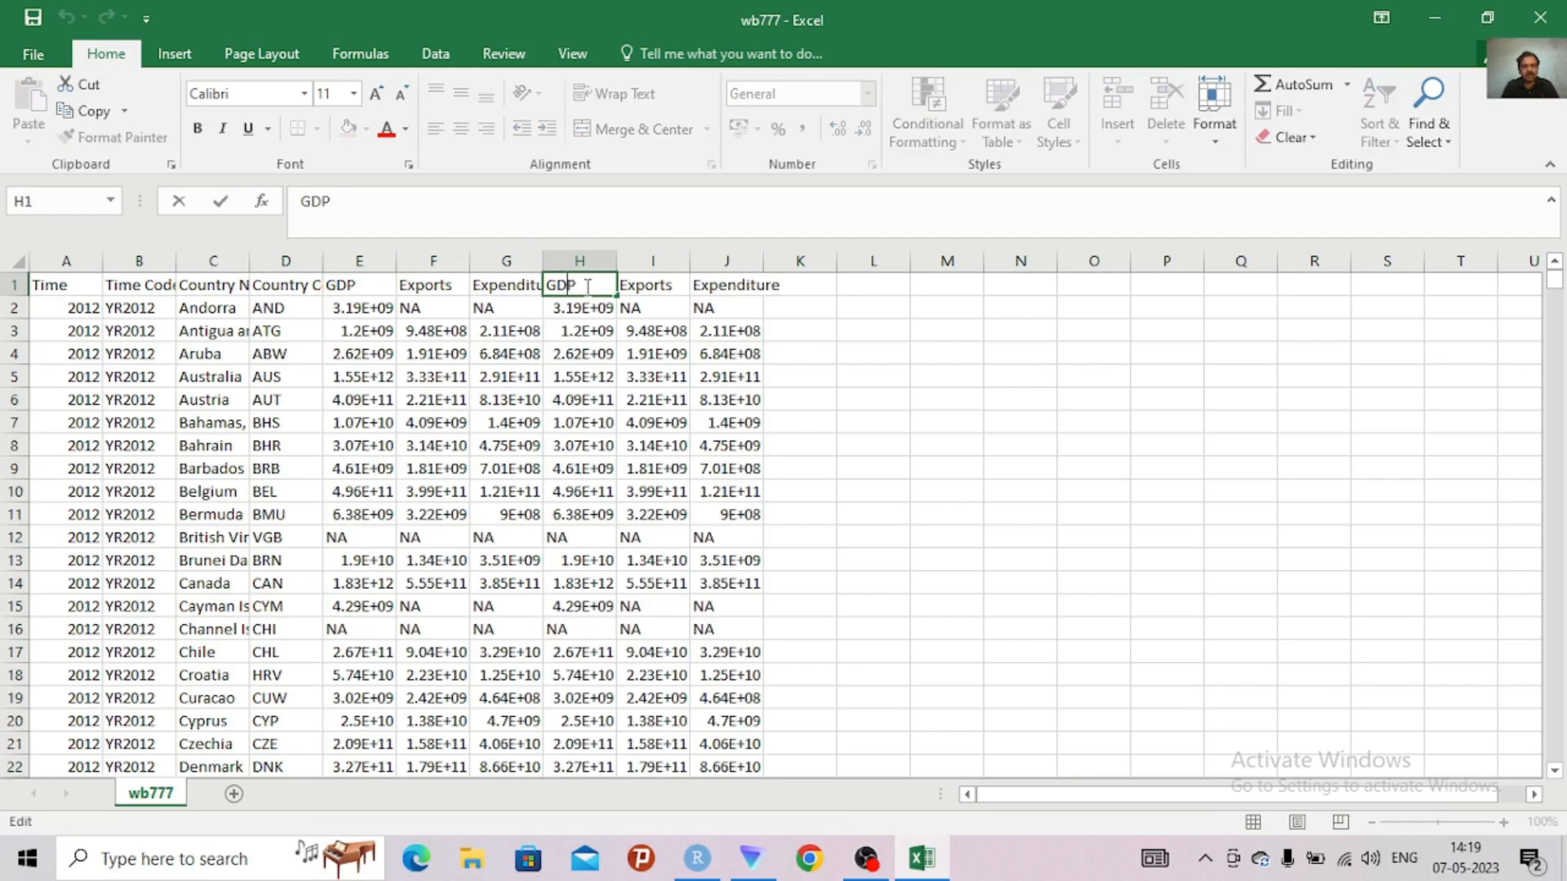
{"action": "left_click_drag", "start_coordinate": [587, 286], "coordinate": [545, 286]}
{"action": "type", "text": "T1"}
{"action": "left_click", "coordinate": [644, 284]}
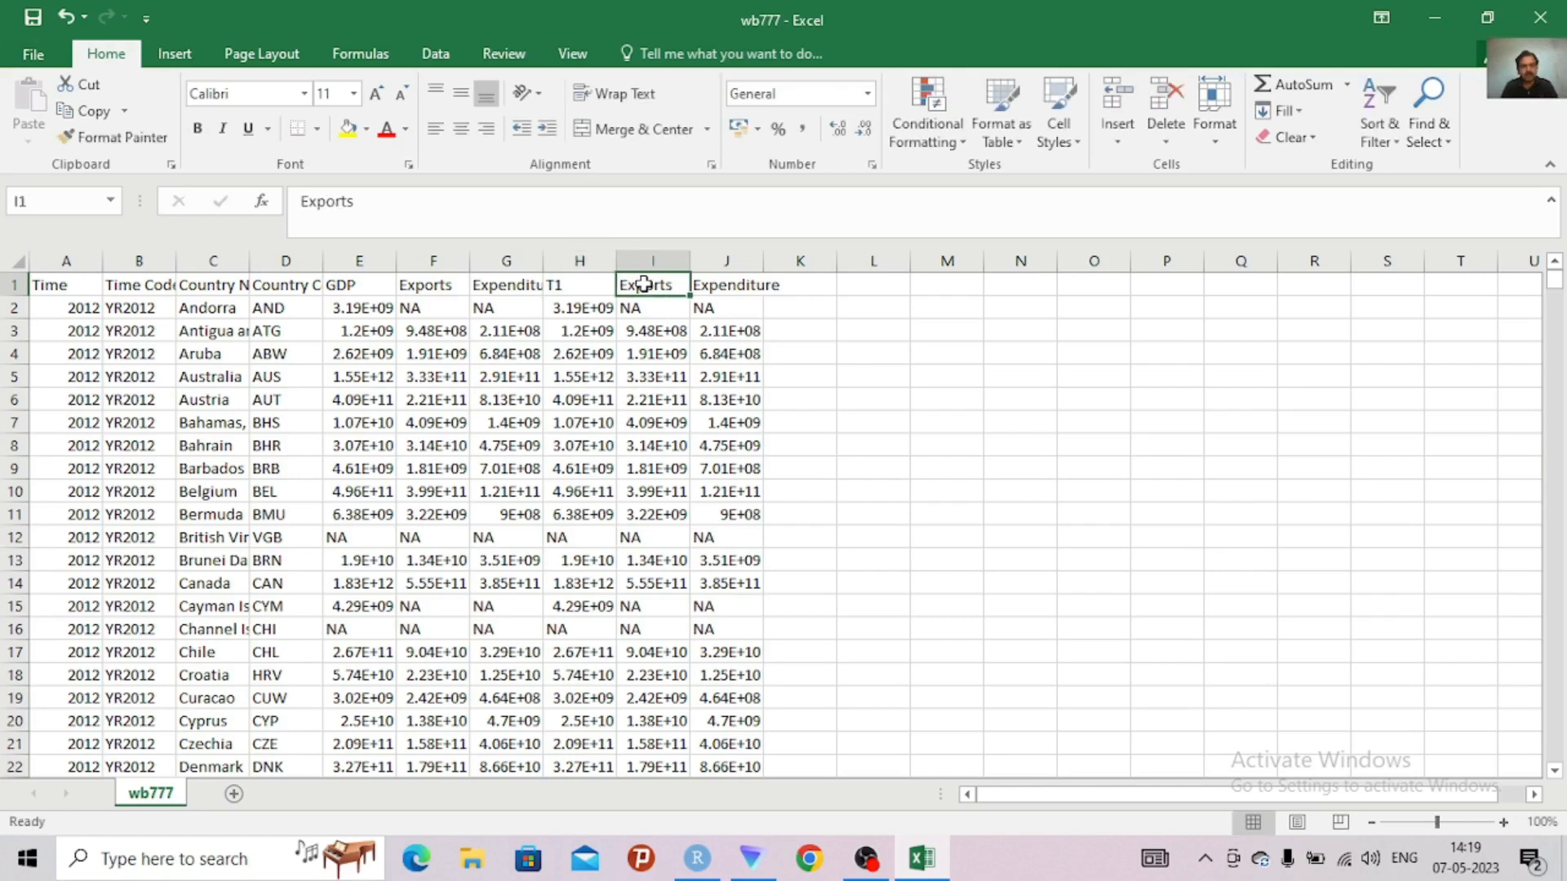
{"action": "type", "text": "T2"}
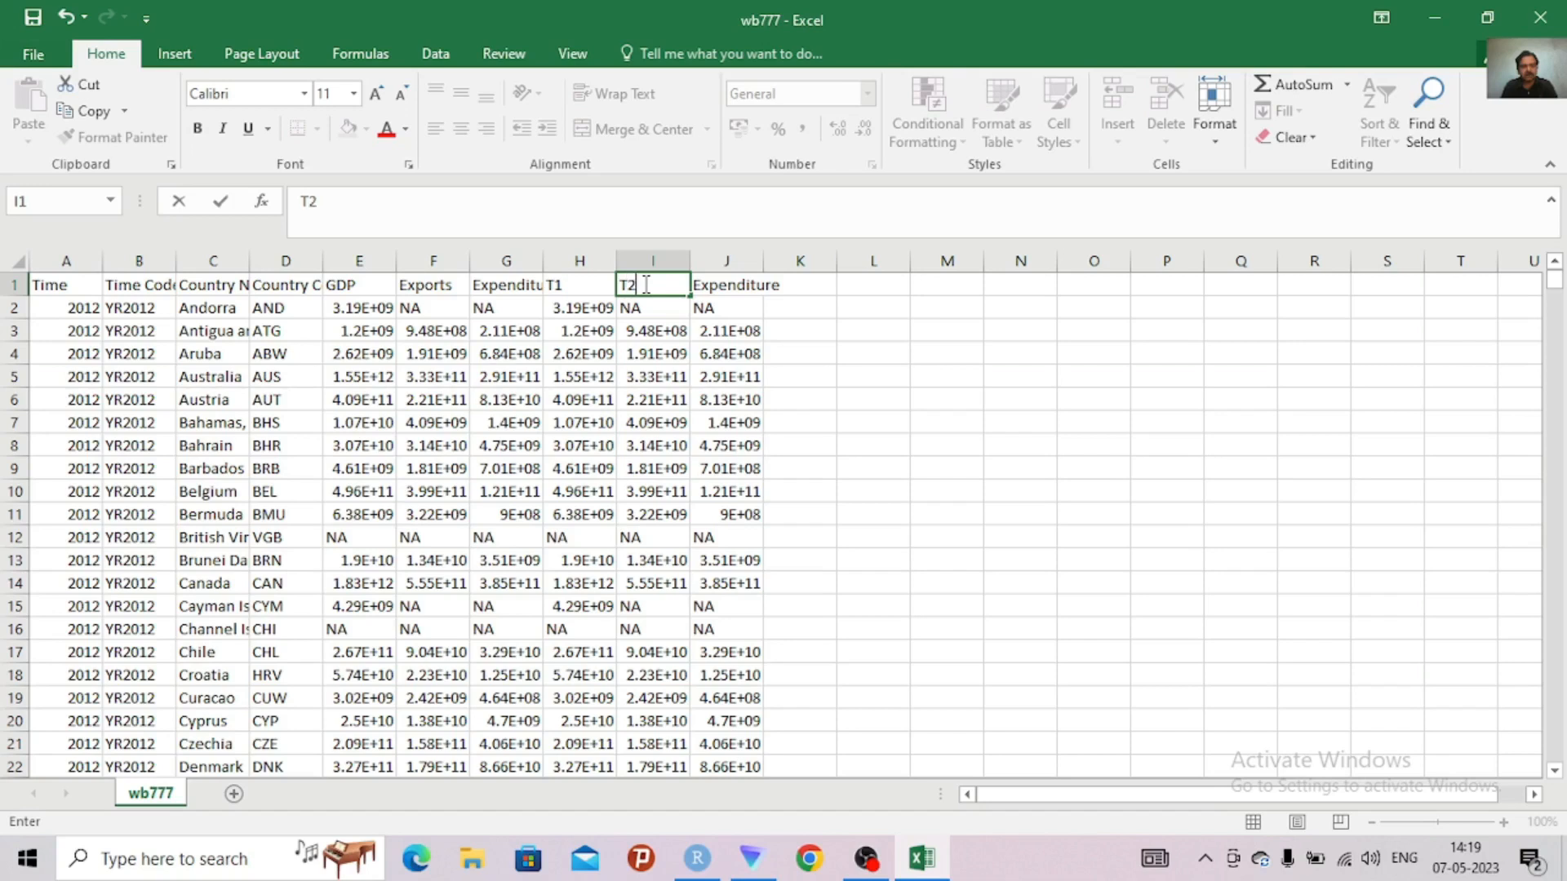
{"action": "left_click", "coordinate": [716, 287]}
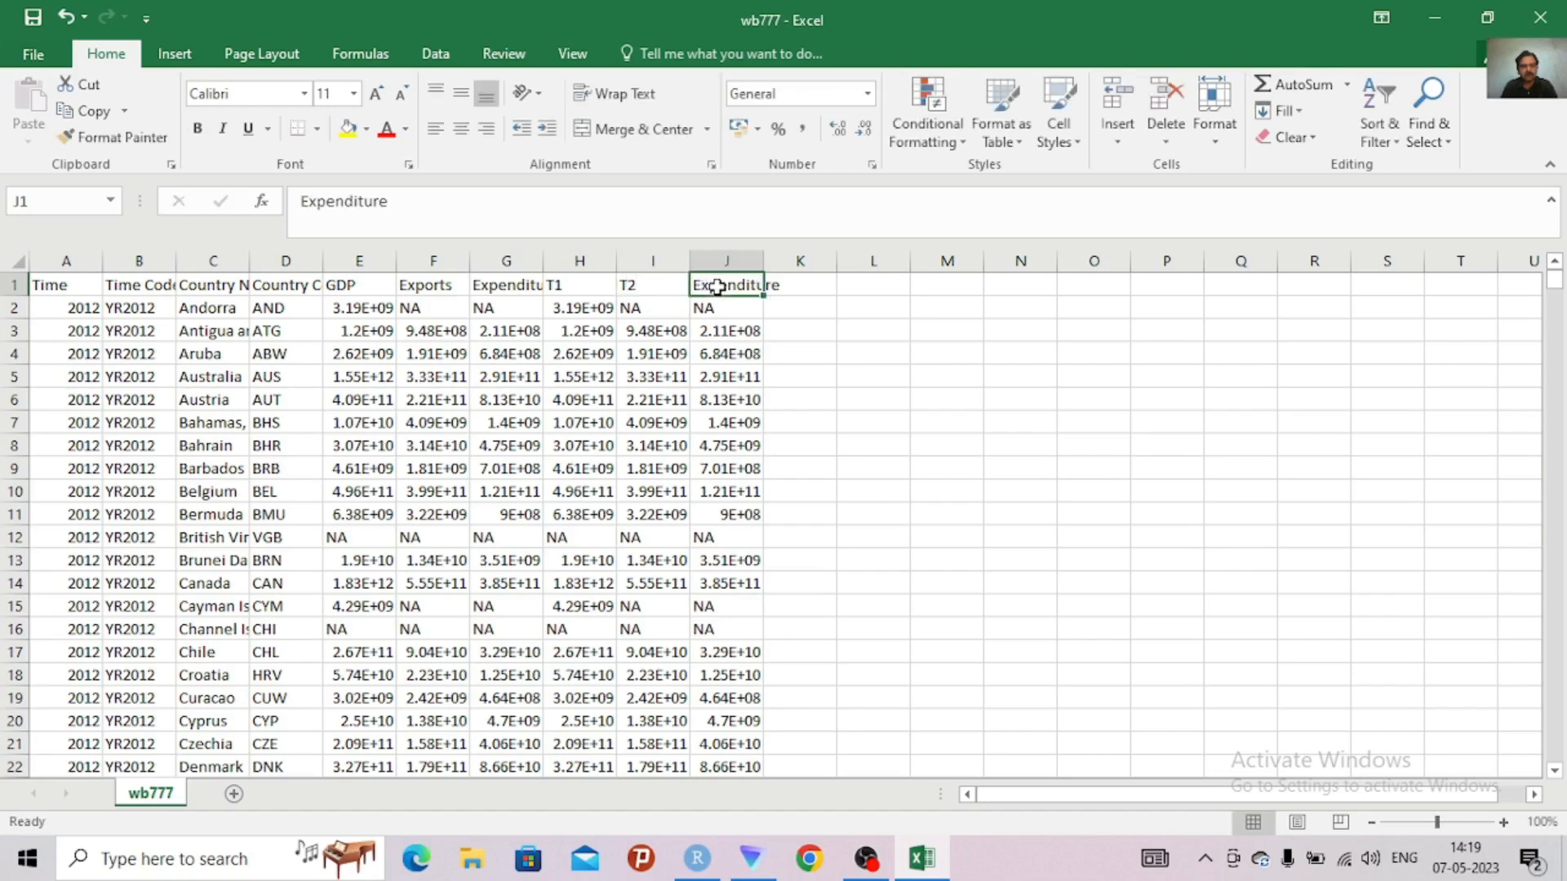
{"action": "type", "text": "T3"}
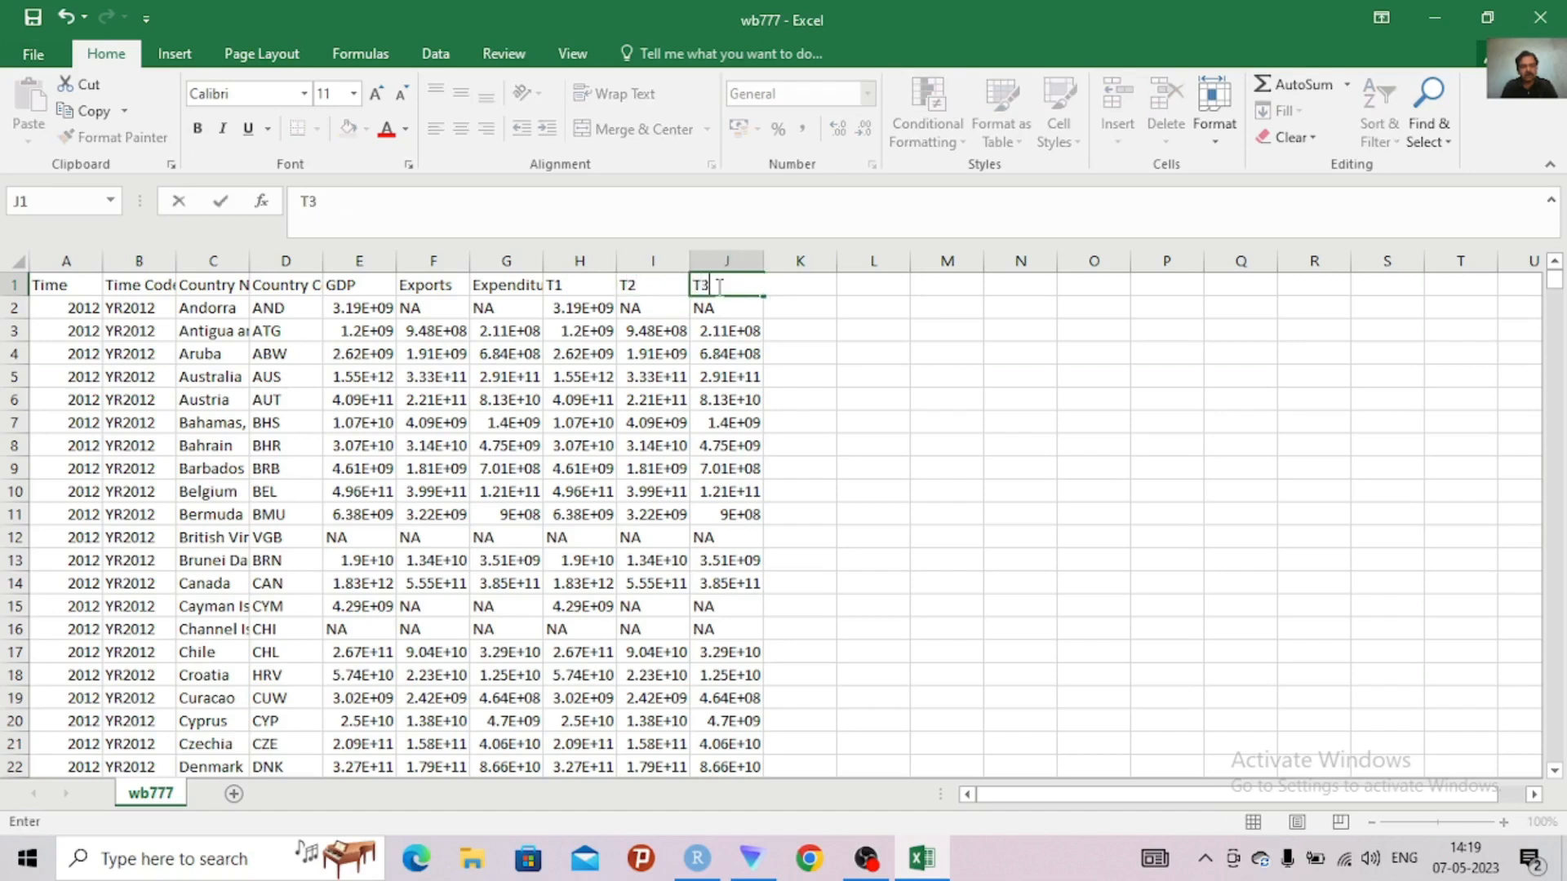
{"action": "left_click", "coordinate": [857, 356]}
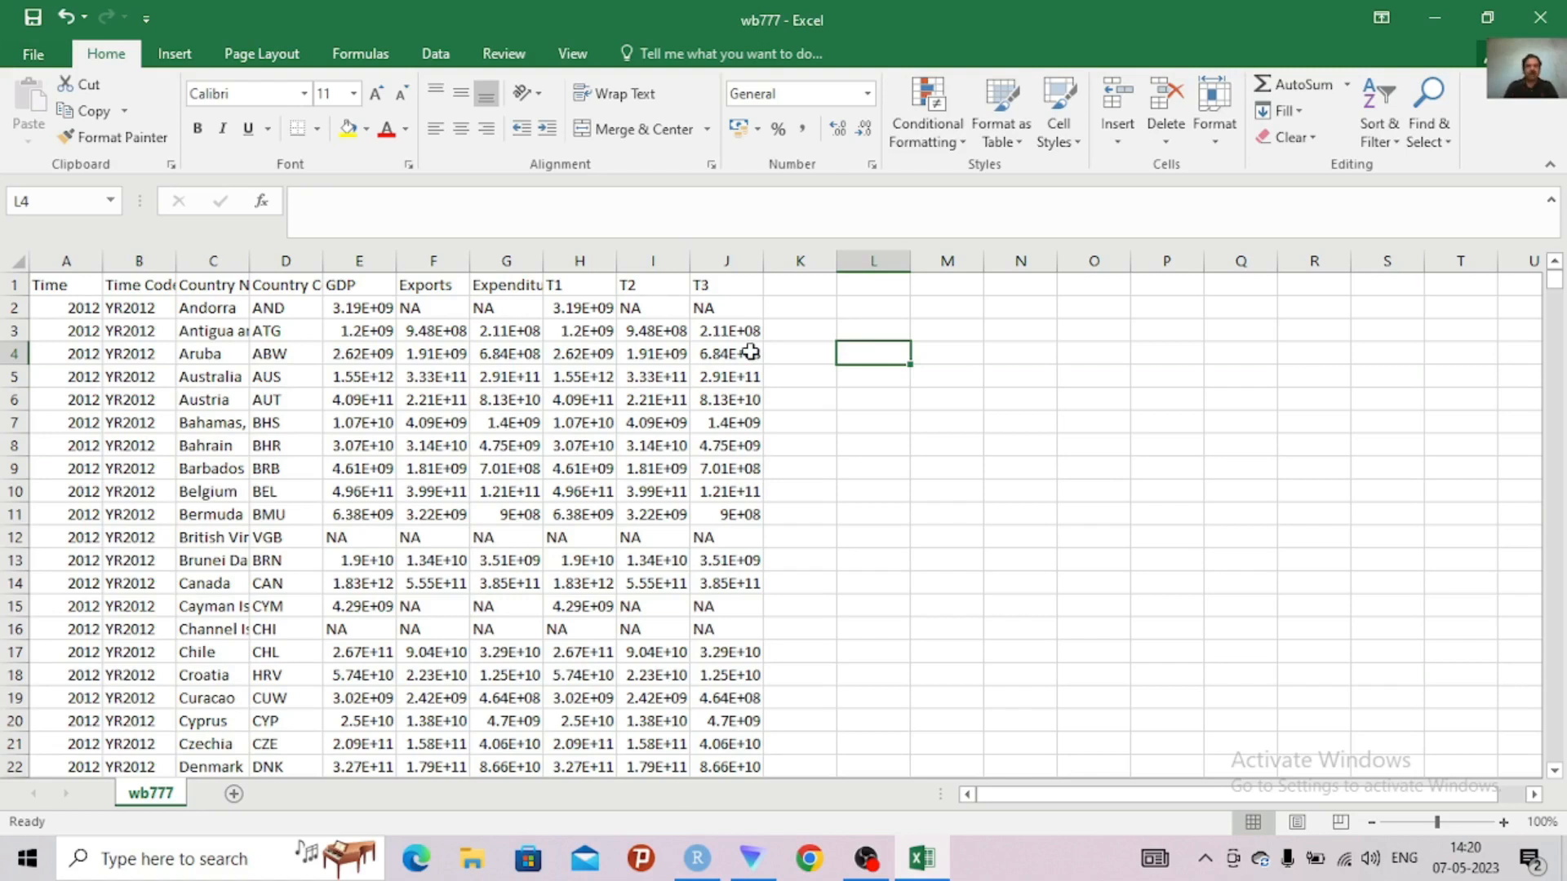
Save the edited sheet to the Desktop as a comma-delimited CSV named wbTTT LONG DATA TEMP, keeping the CSV format
{"action": "left_click", "coordinate": [33, 27]}
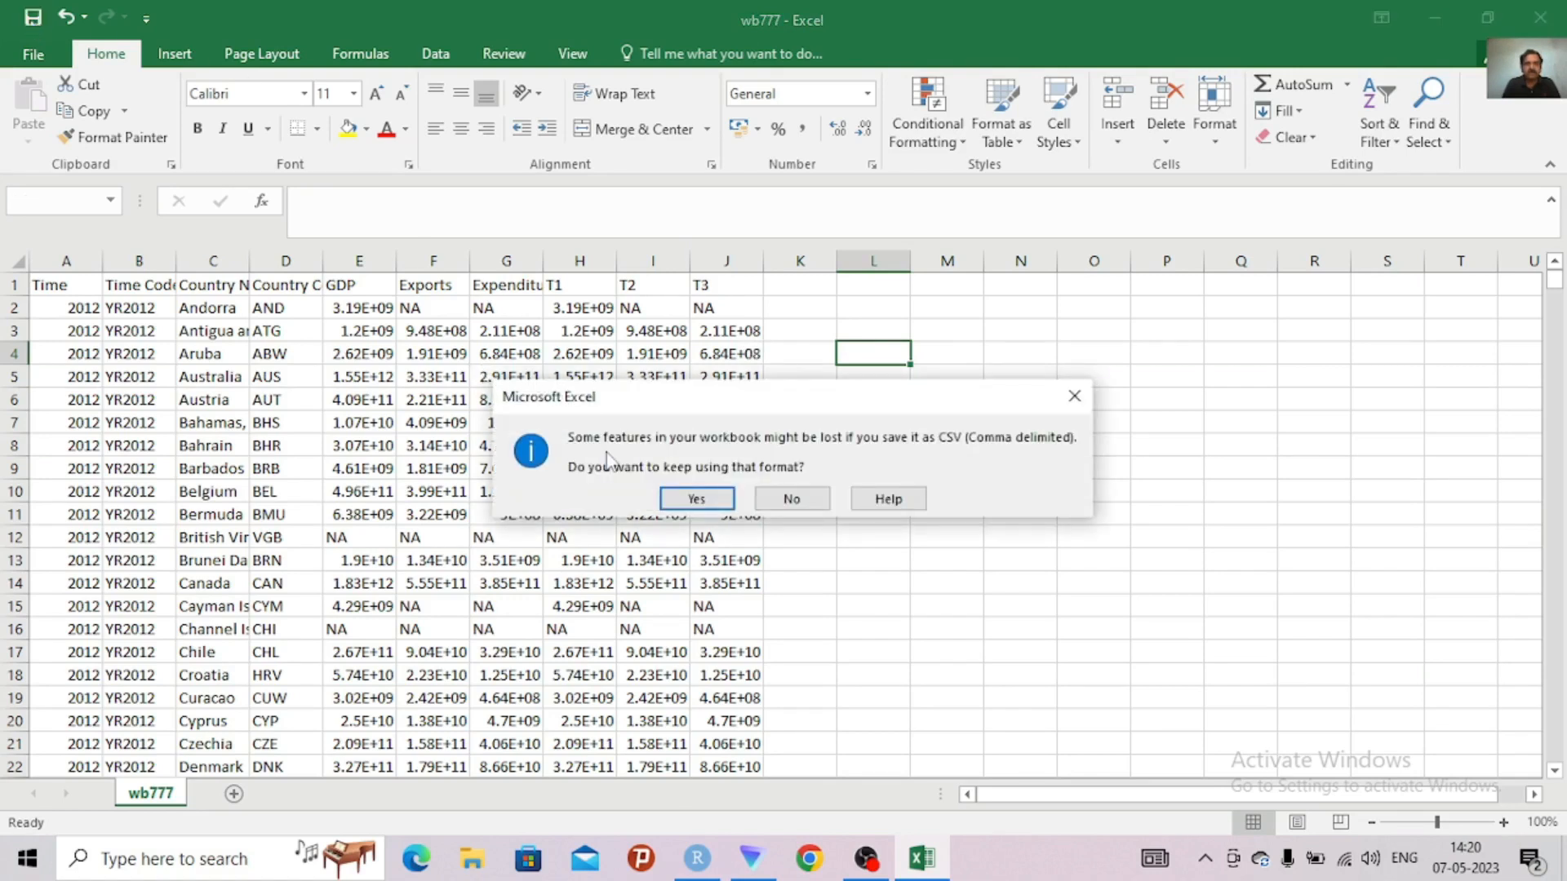
{"action": "left_click", "coordinate": [1074, 396]}
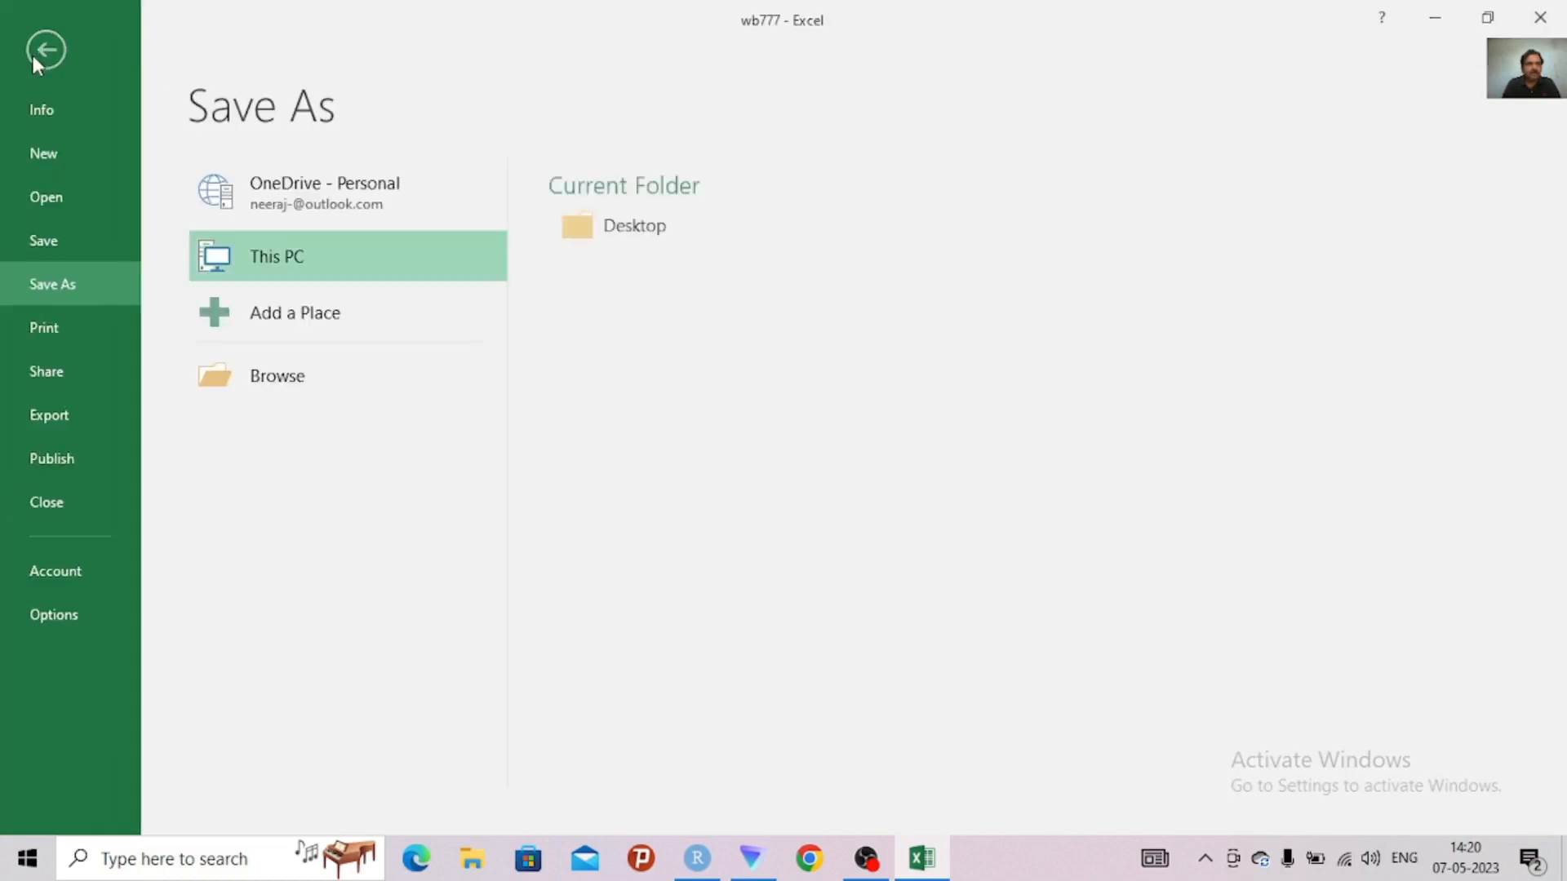
{"action": "left_click", "coordinate": [665, 235]}
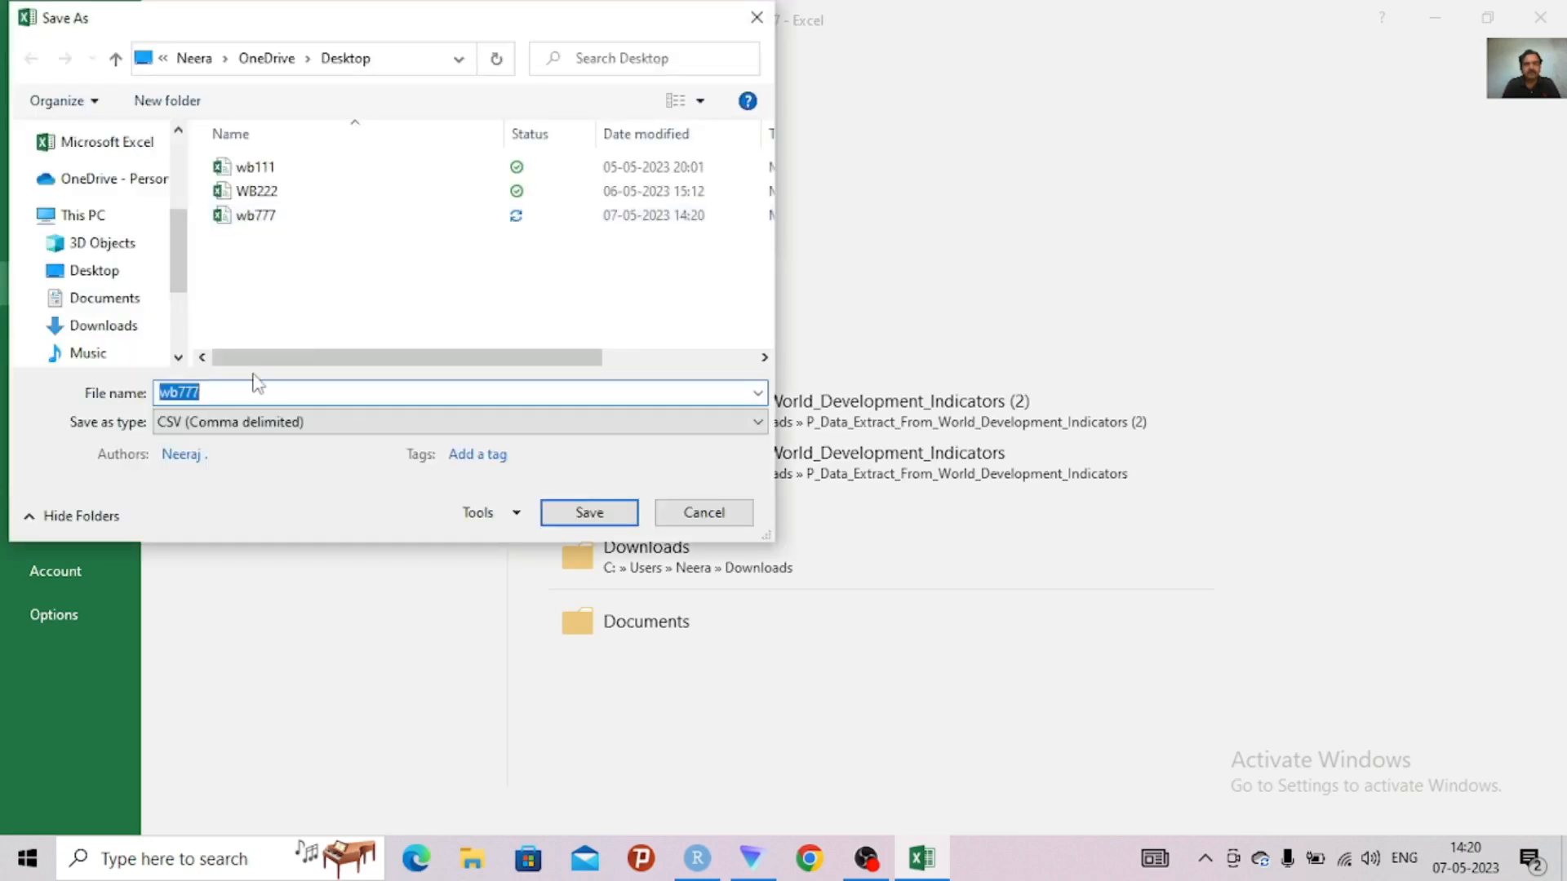
{"action": "left_click", "coordinate": [217, 395]}
{"action": "key", "text": "BackSpace"}
{"action": "key", "text": "BackSpace"}
{"action": "key", "text": "BackSpace"}
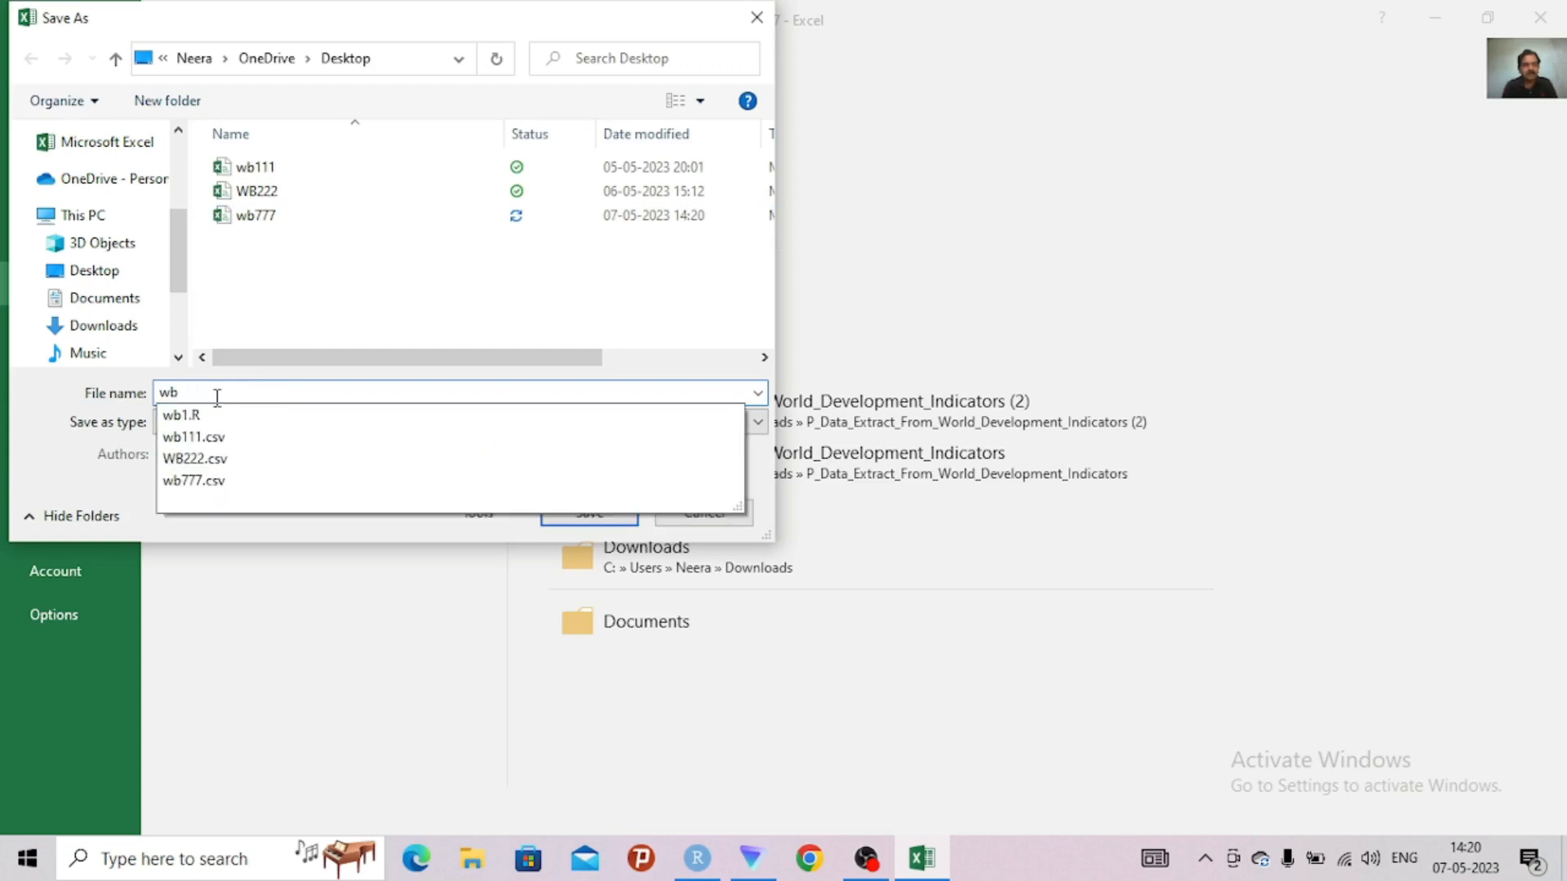
{"action": "type", "text": "TT"}
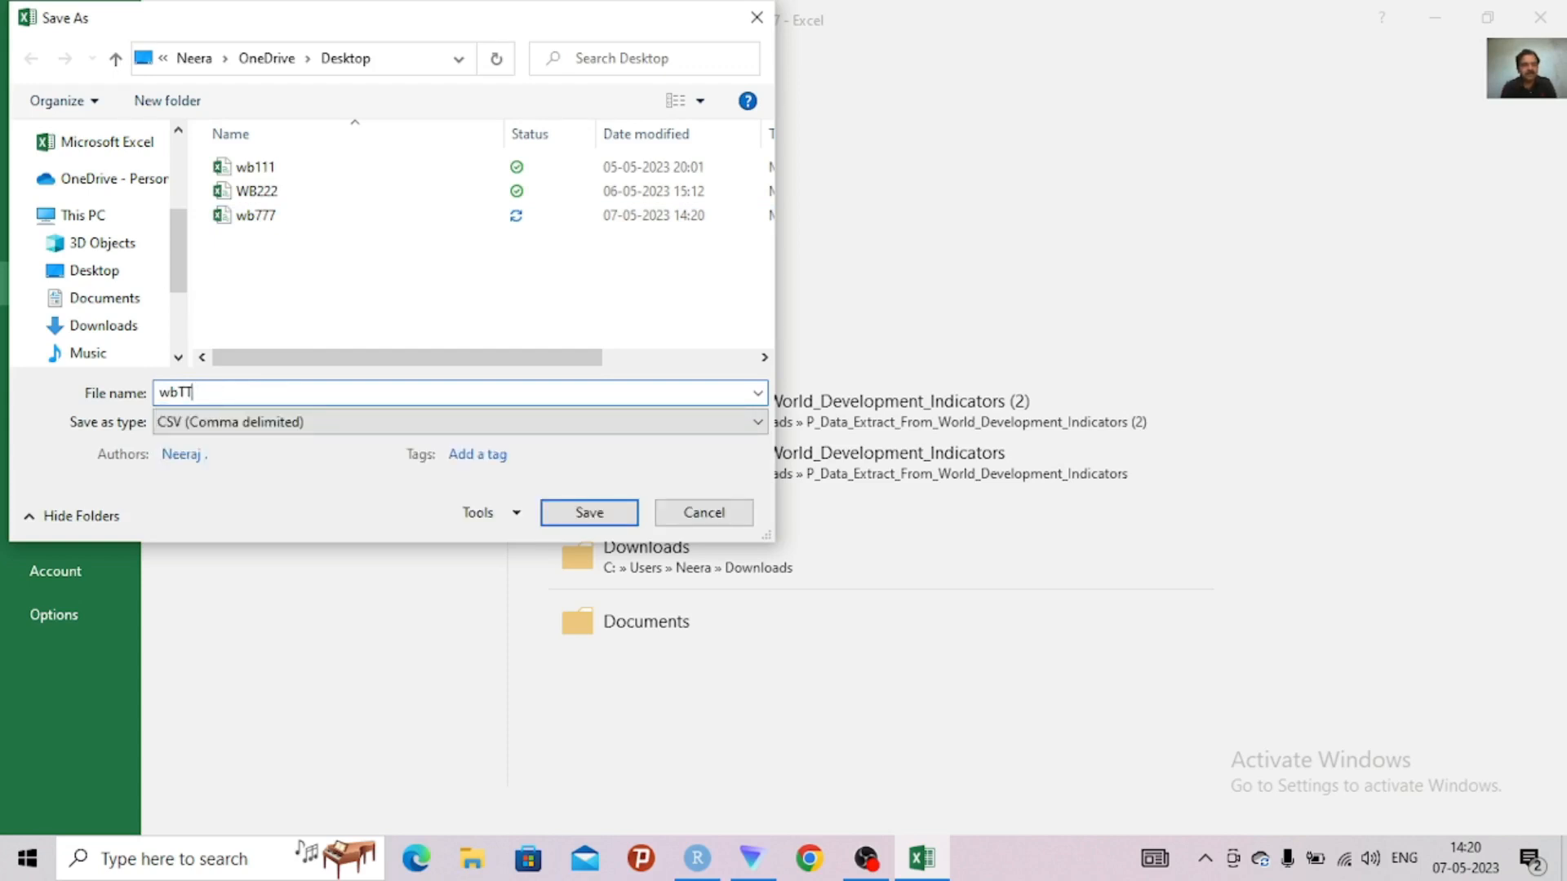
{"action": "type", "text": "T"}
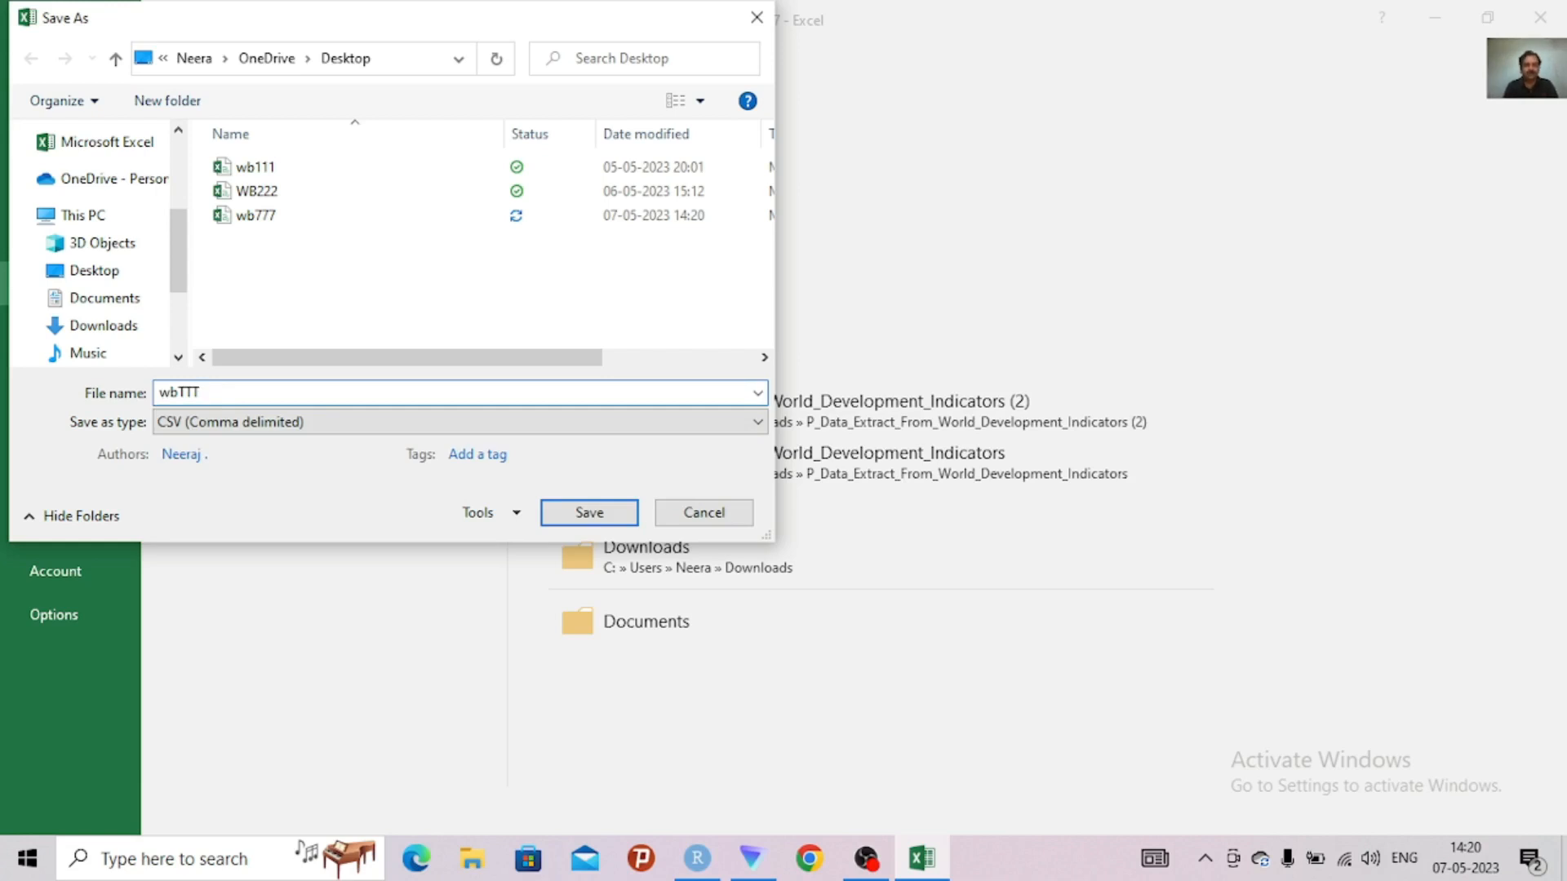
{"action": "type", "text": "LONG"}
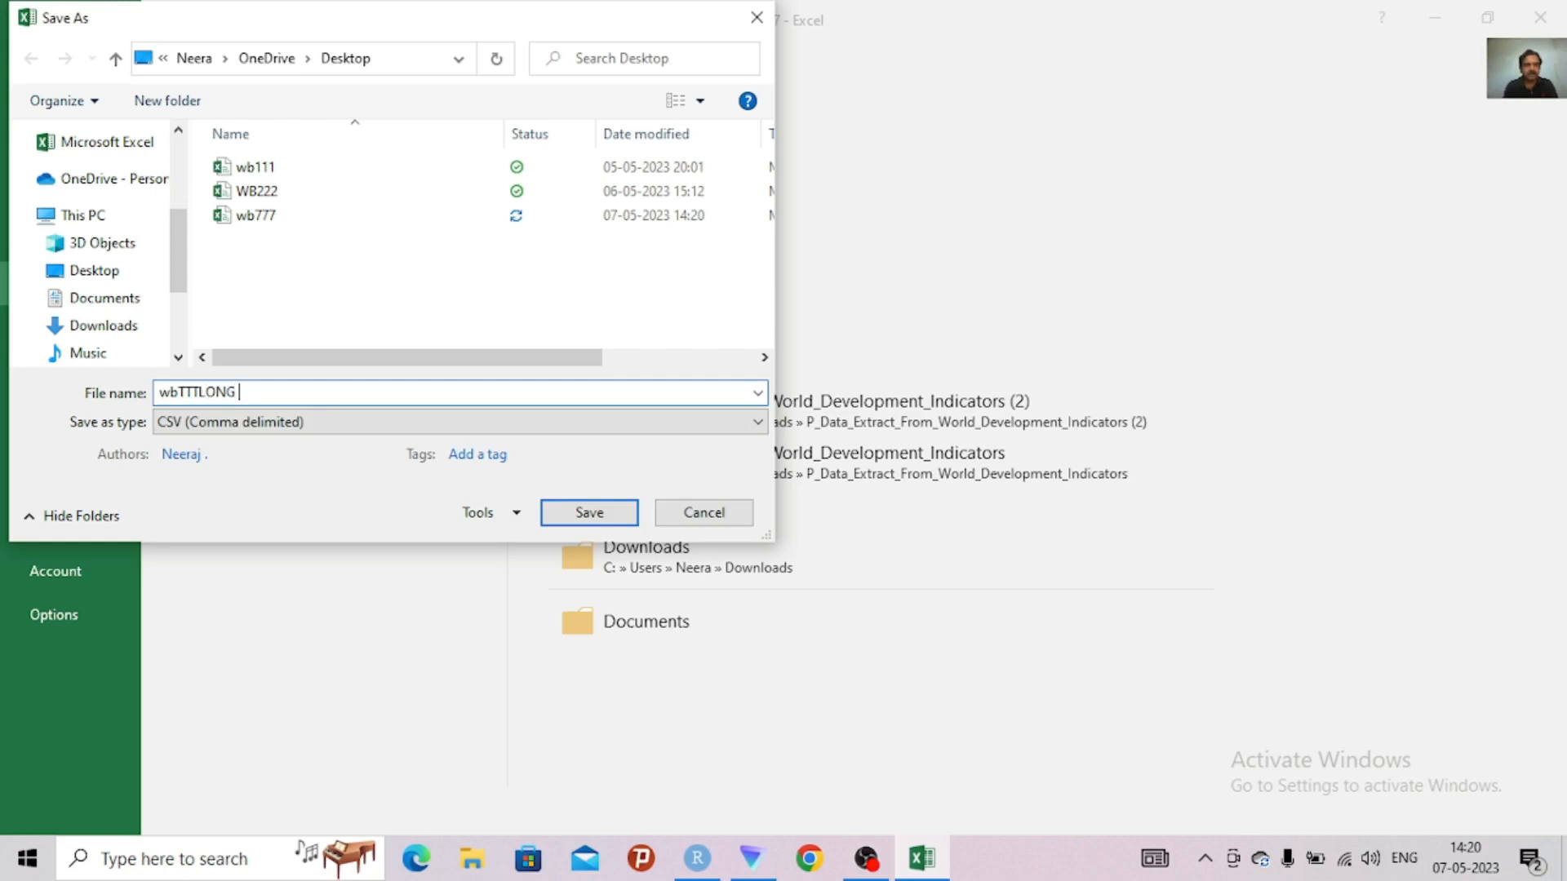
{"action": "key", "text": "BackSpace"}
{"action": "key", "text": "BackSpace"}
{"action": "key", "text": "BackSpace"}
{"action": "key", "text": "BackSpace"}
{"action": "key", "text": "BackSpace"}
{"action": "type", "text": "LONG DATA TEMP"}
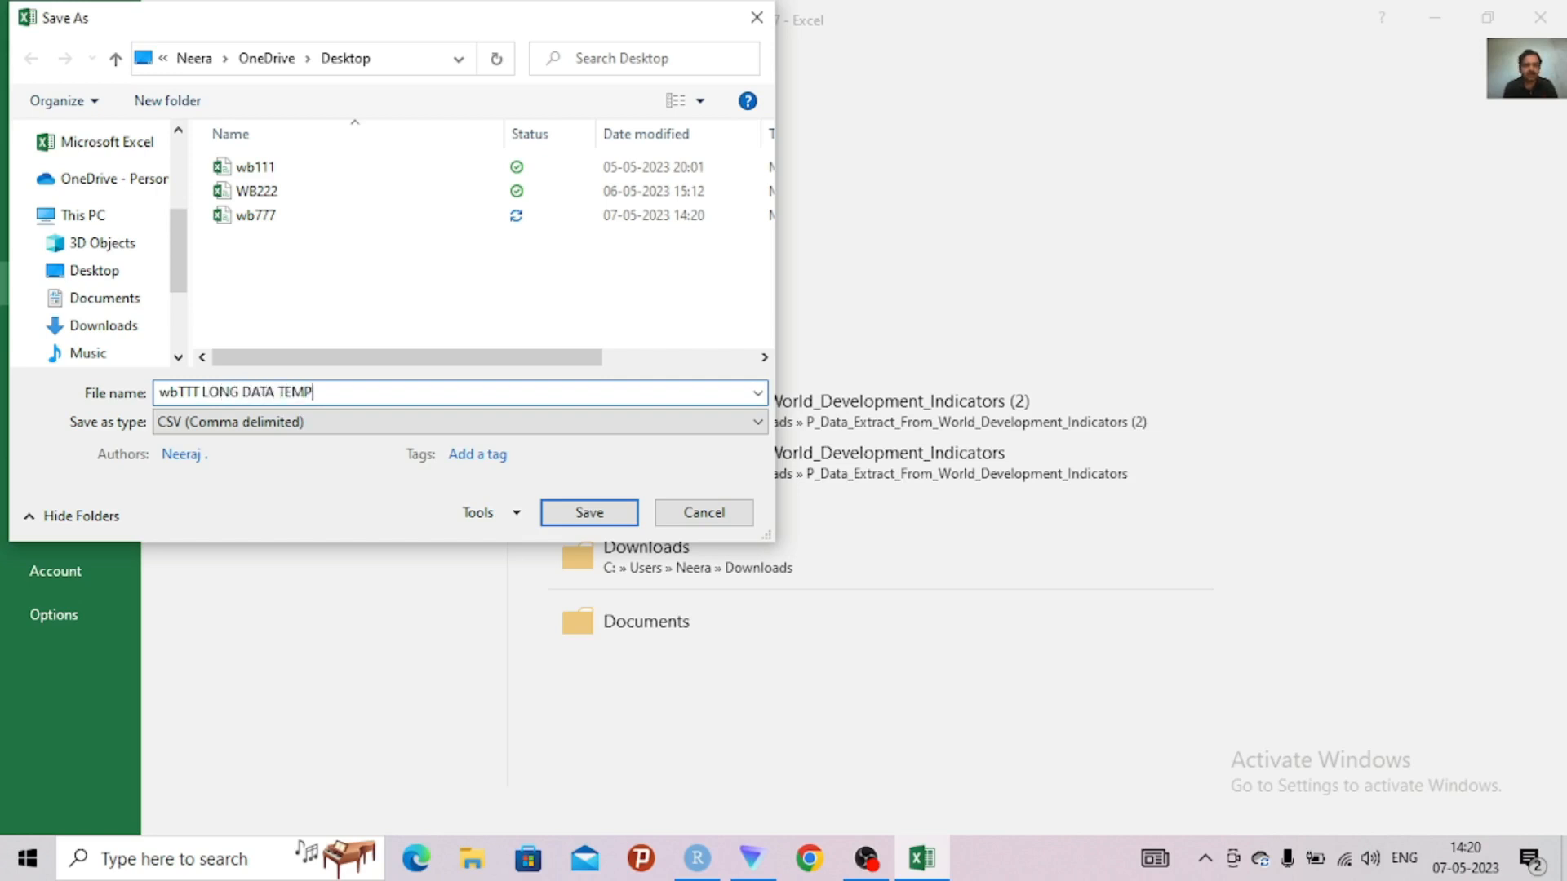
{"action": "left_click", "coordinate": [569, 512]}
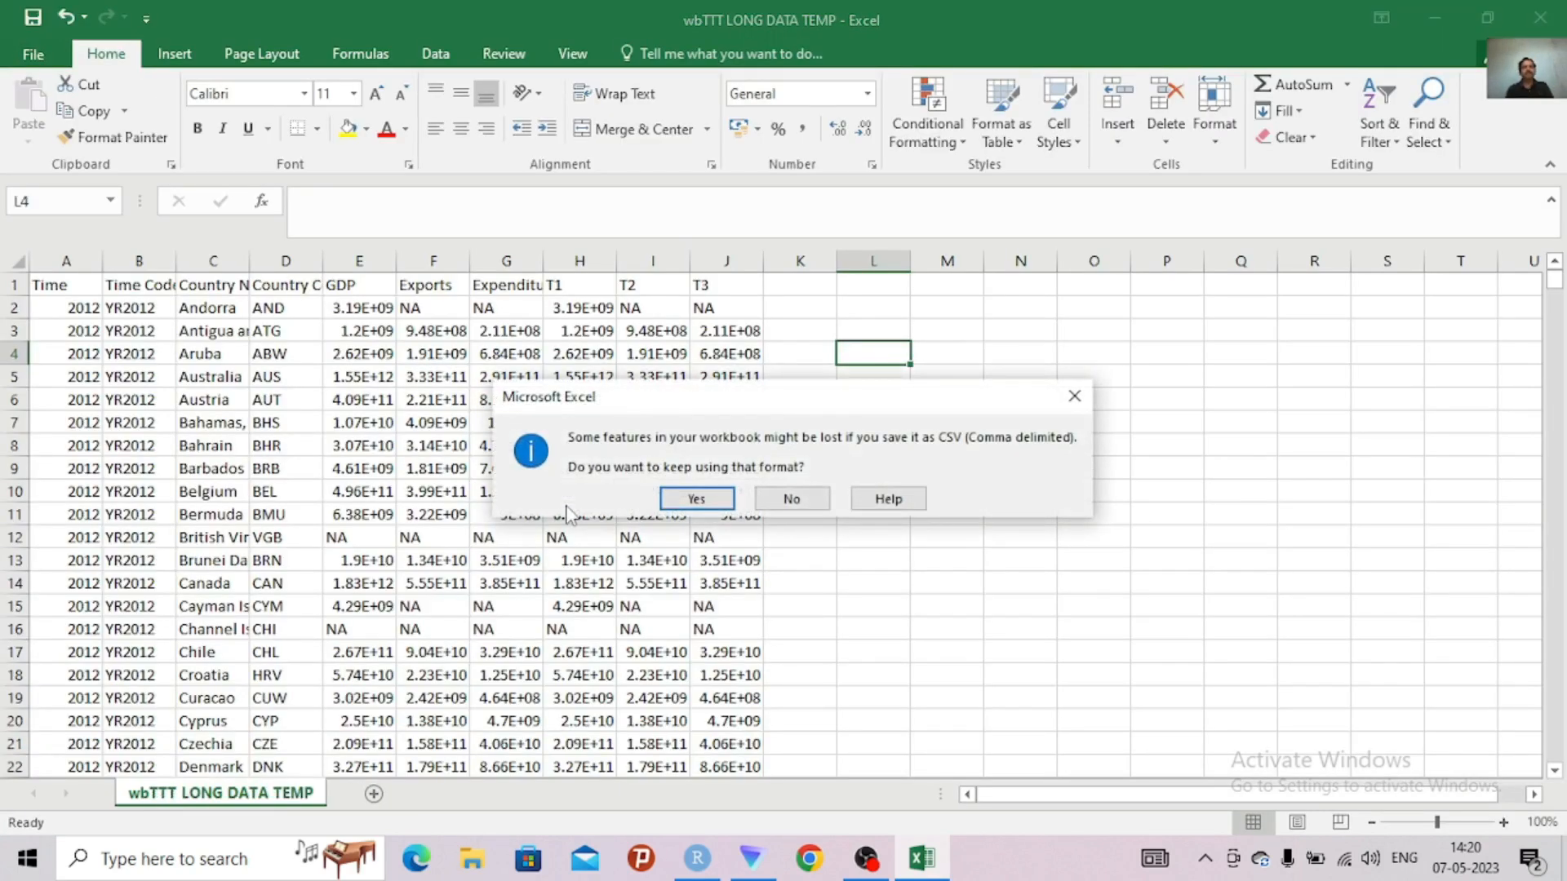
{"action": "left_click", "coordinate": [694, 498]}
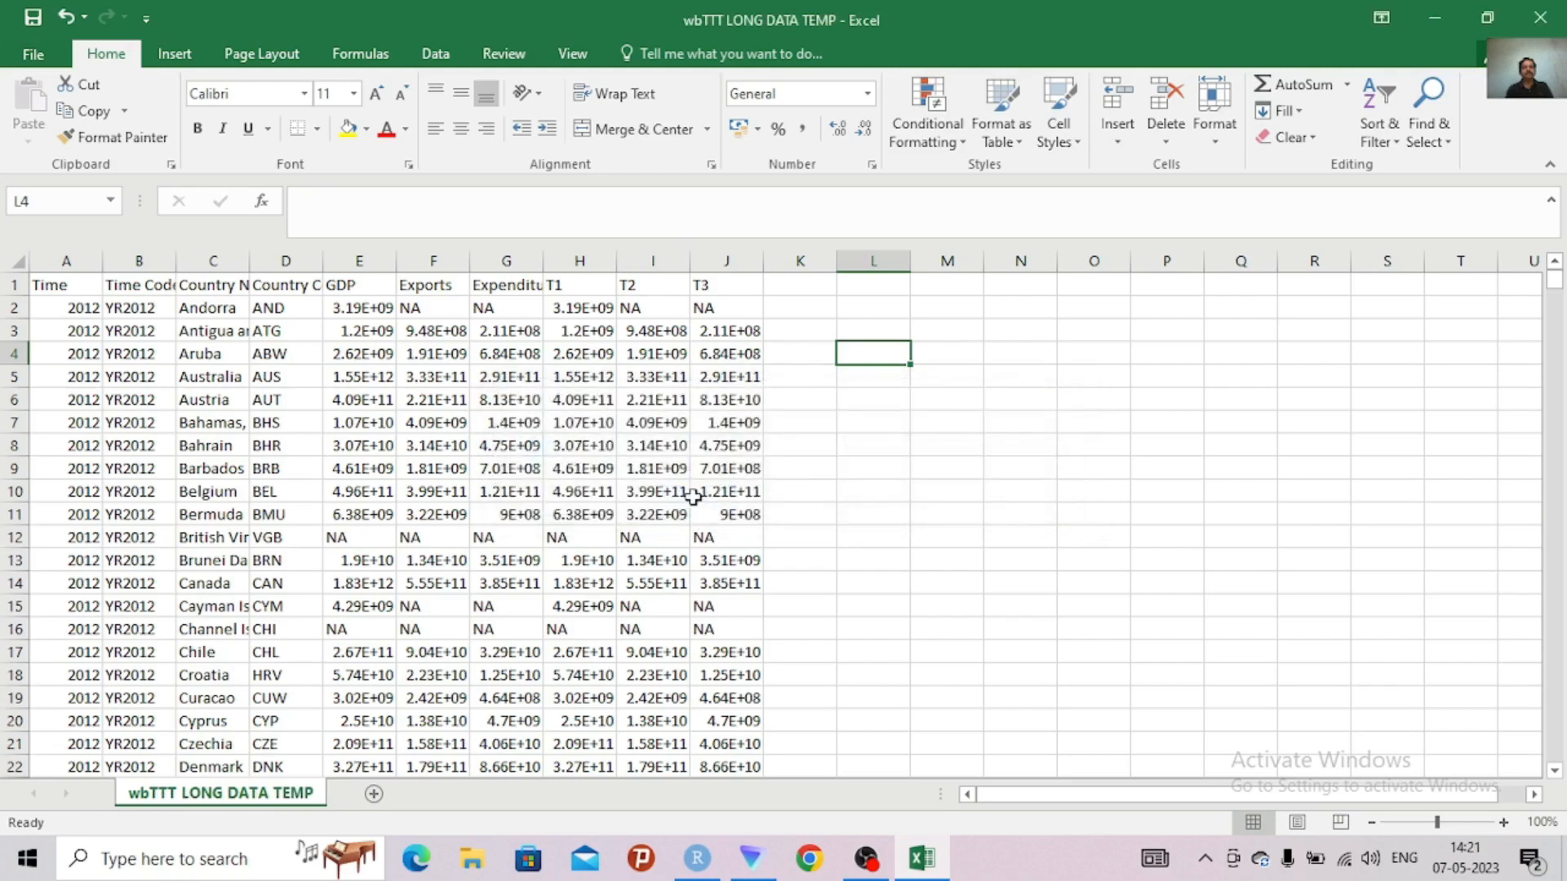
Close the workbook and save its changes to the Desktop, replacing the existing wbTTT LONG DATA TEMP.csv and keeping the CSV format
{"action": "left_click", "coordinate": [1540, 14]}
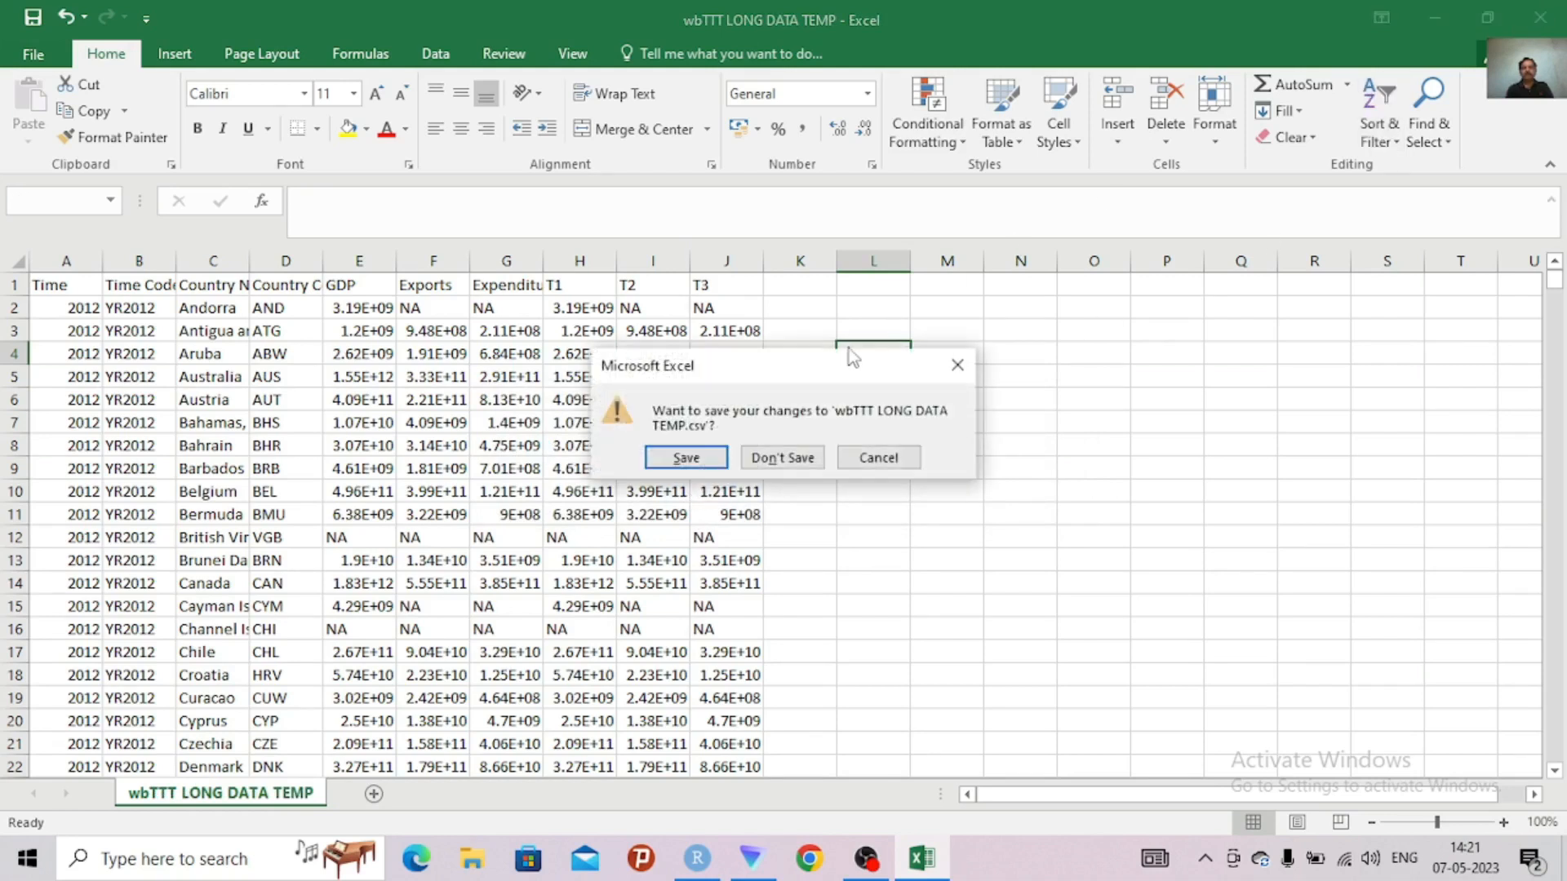
{"action": "left_click", "coordinate": [664, 467]}
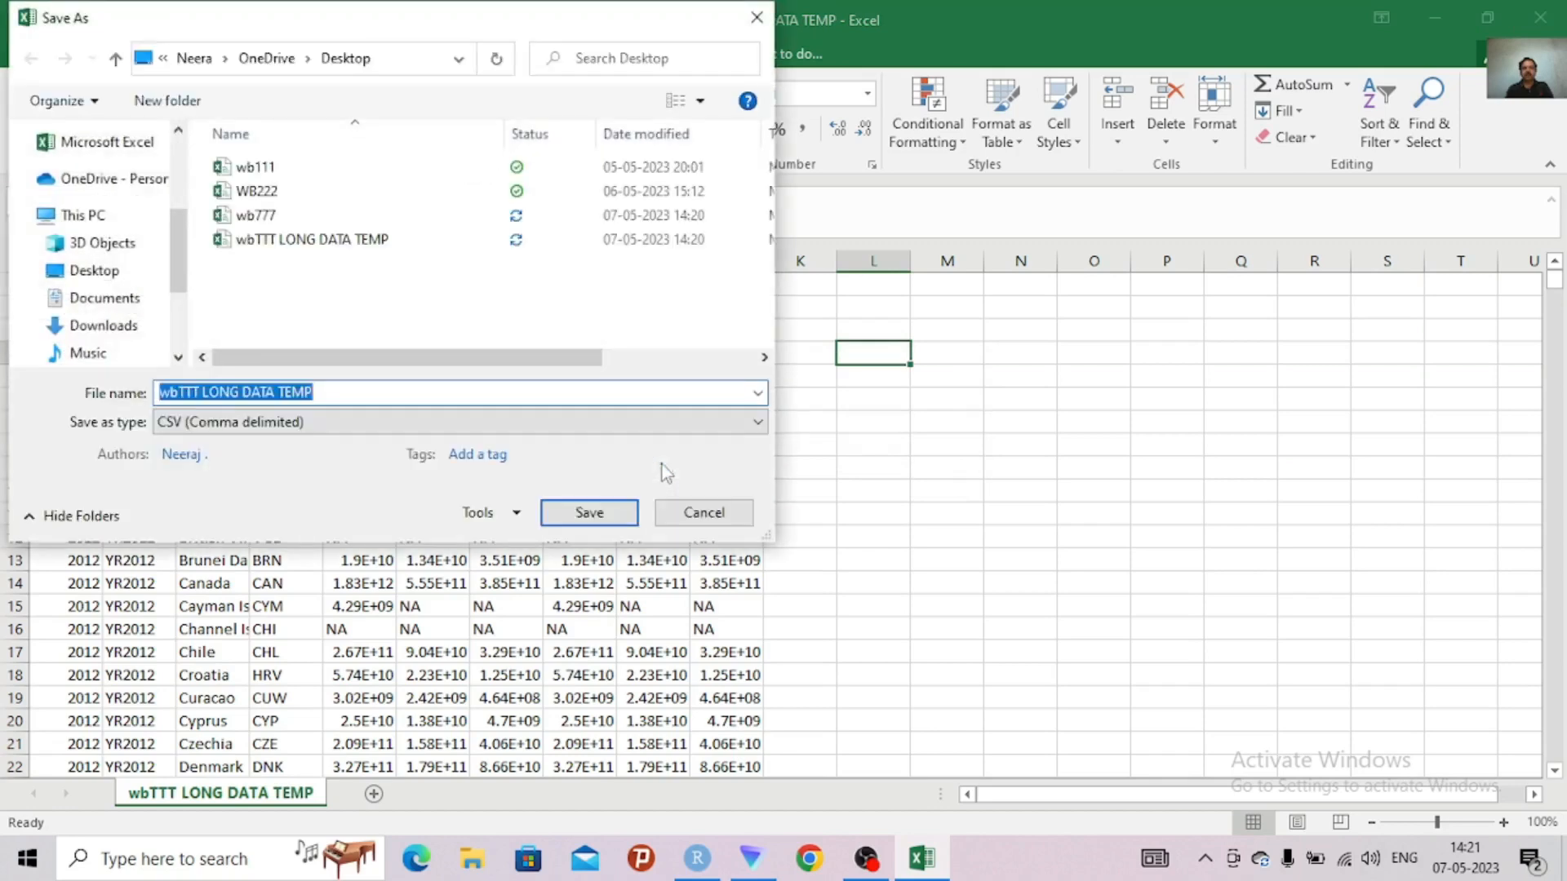
{"action": "left_click", "coordinate": [80, 272]}
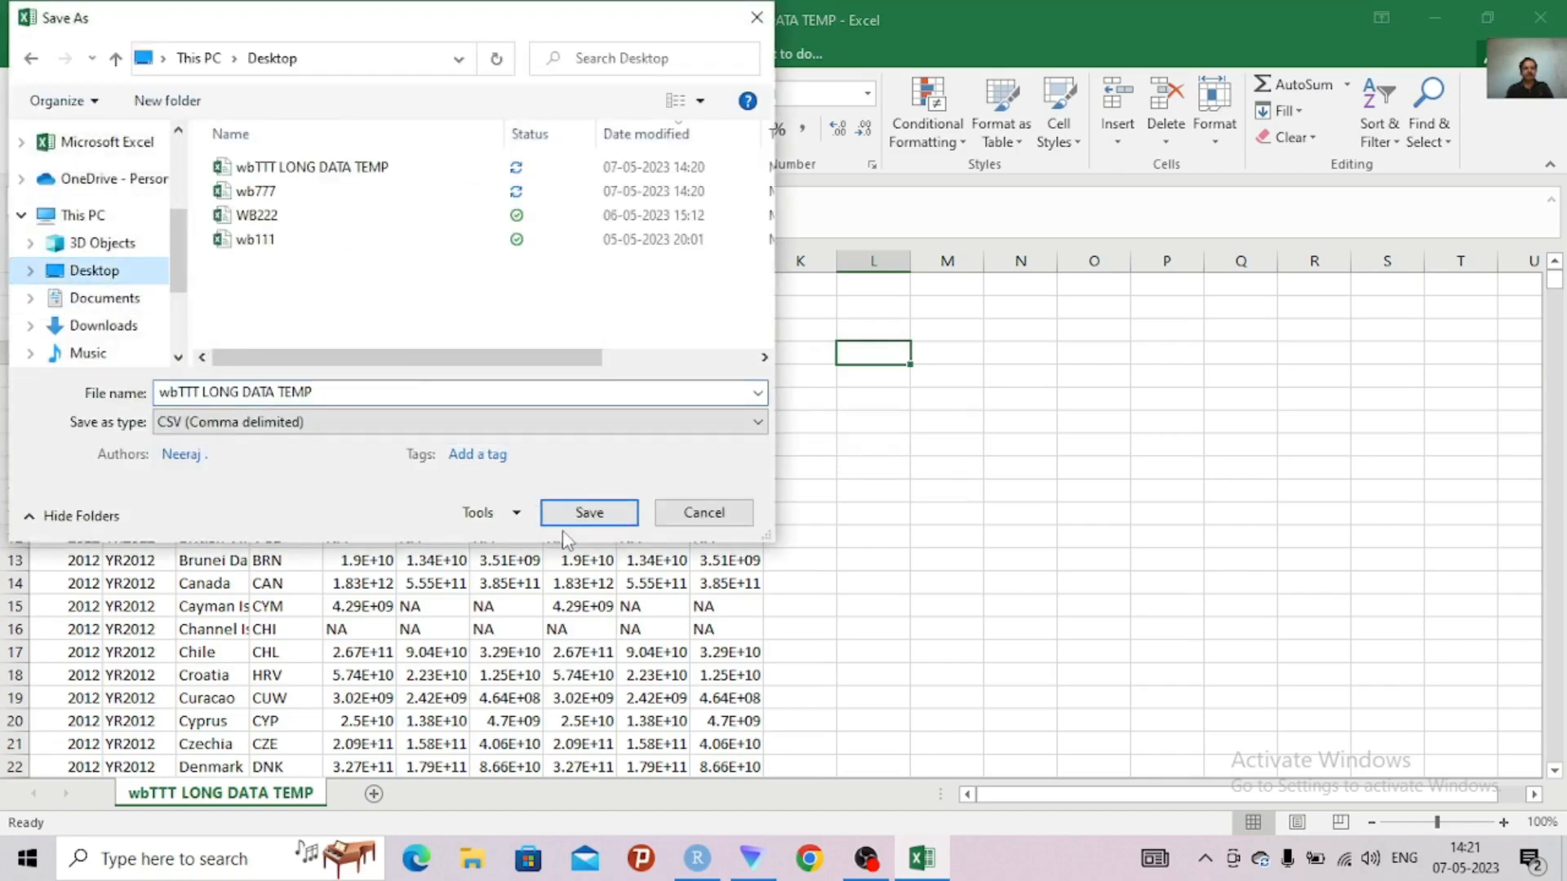
{"action": "left_click", "coordinate": [589, 515]}
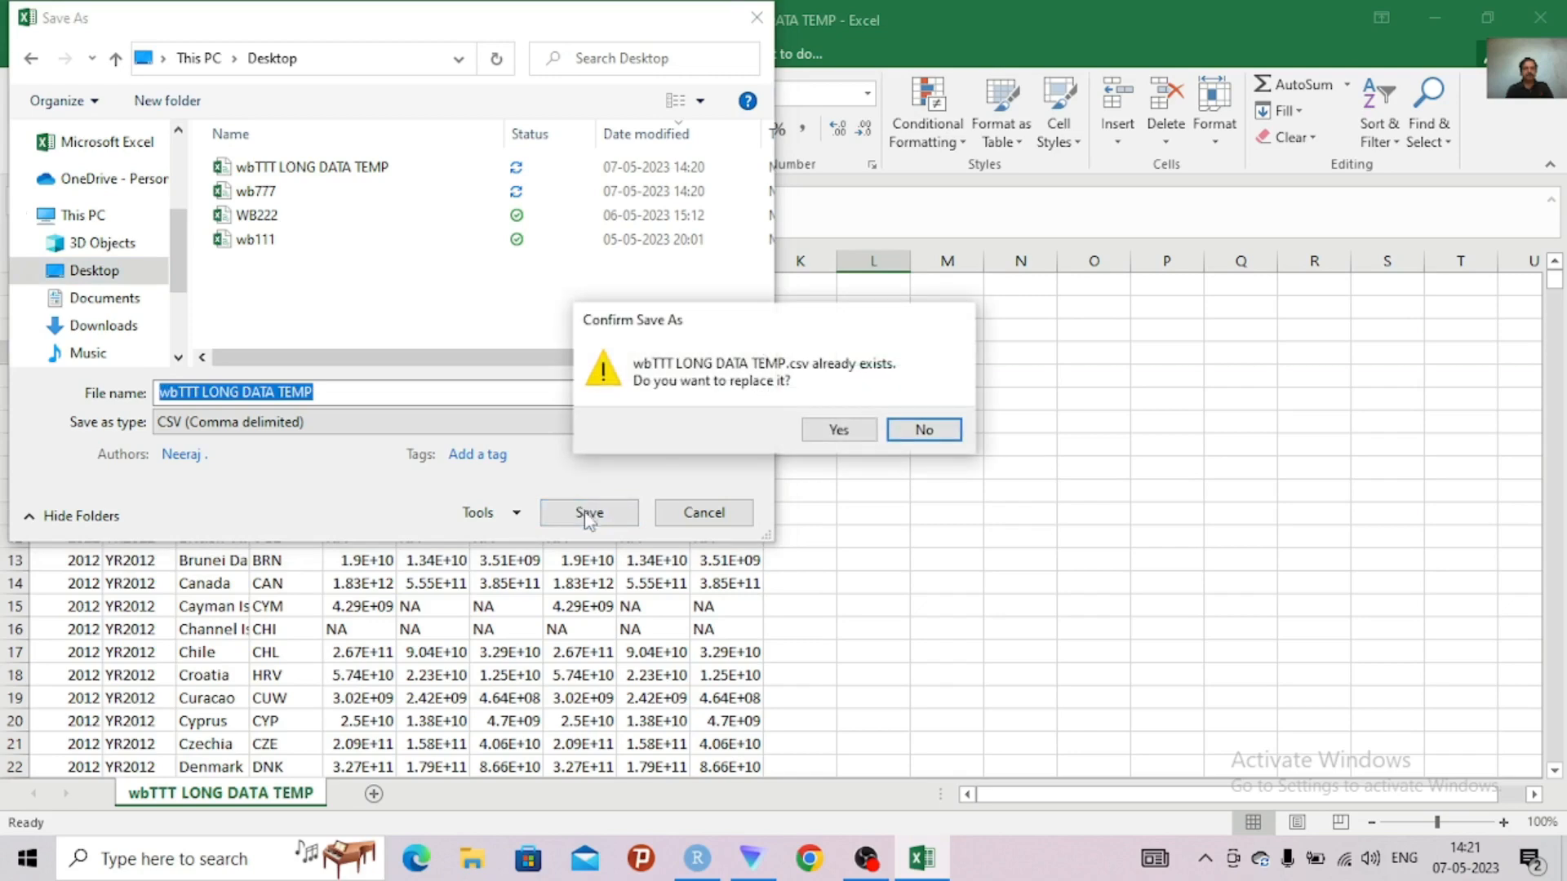
{"action": "left_click", "coordinate": [837, 430]}
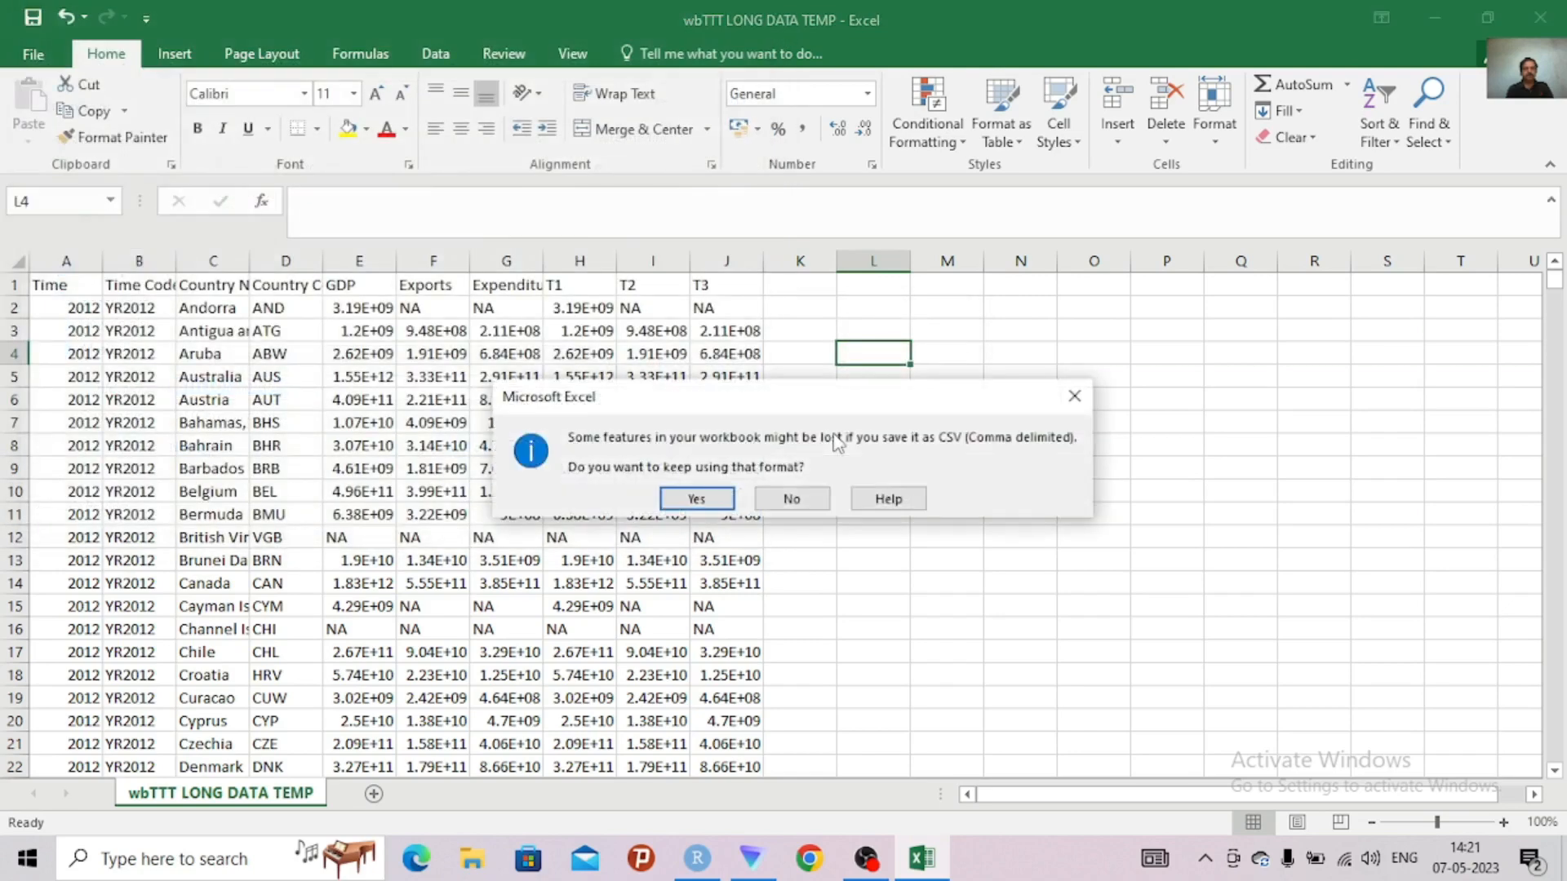
{"action": "left_click", "coordinate": [703, 499]}
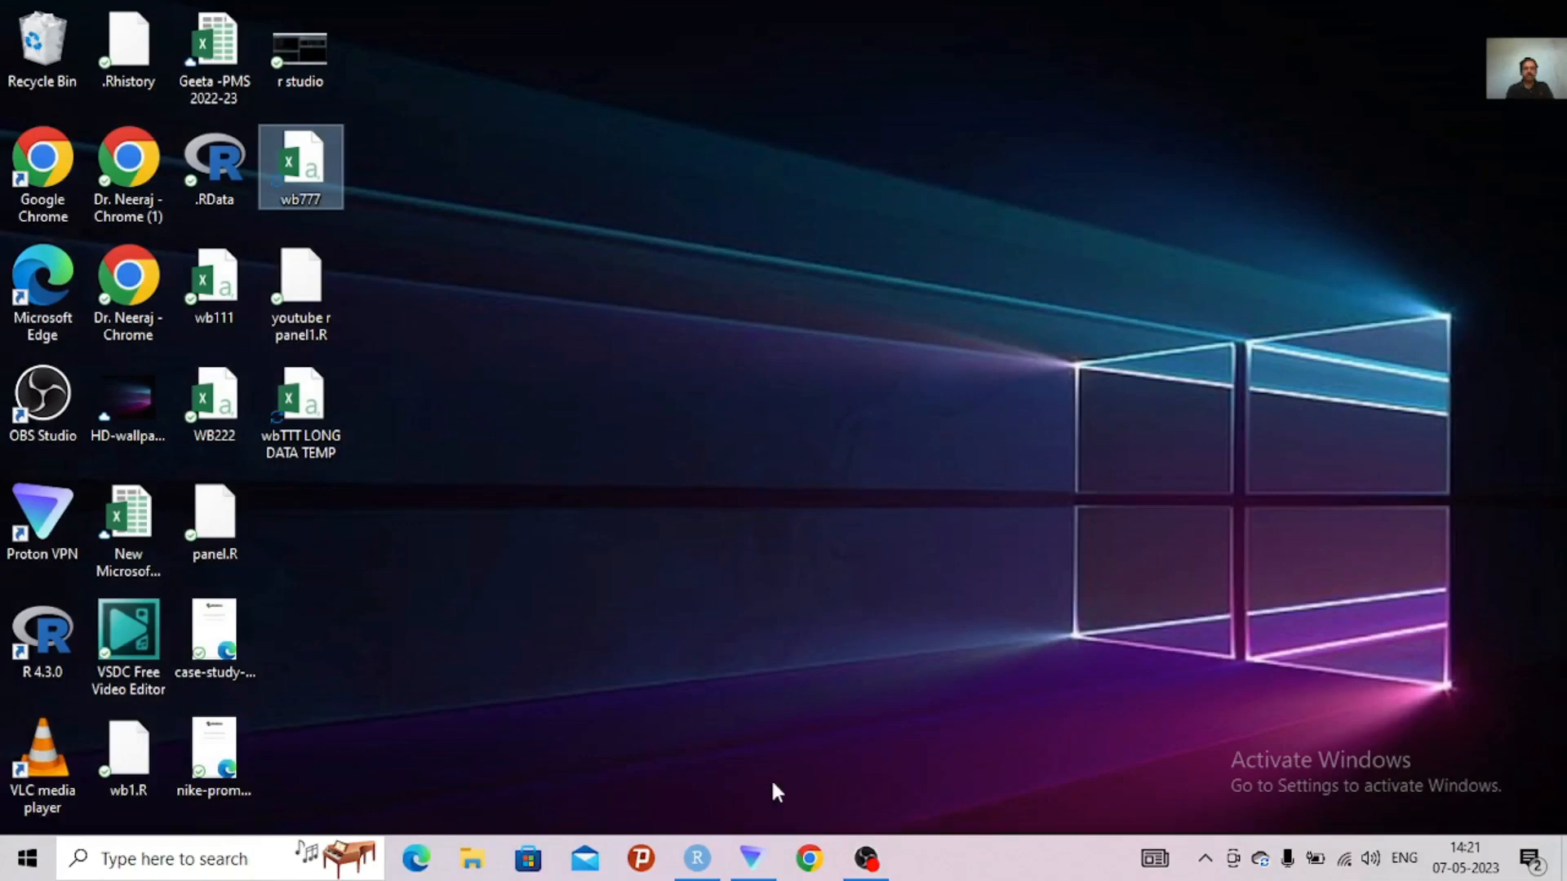
Switch to RStudio and review the youtube r panel1.R script from its library calls to the import and data-frame lines
{"action": "left_click", "coordinate": [698, 874]}
{"action": "left_click", "coordinate": [698, 859]}
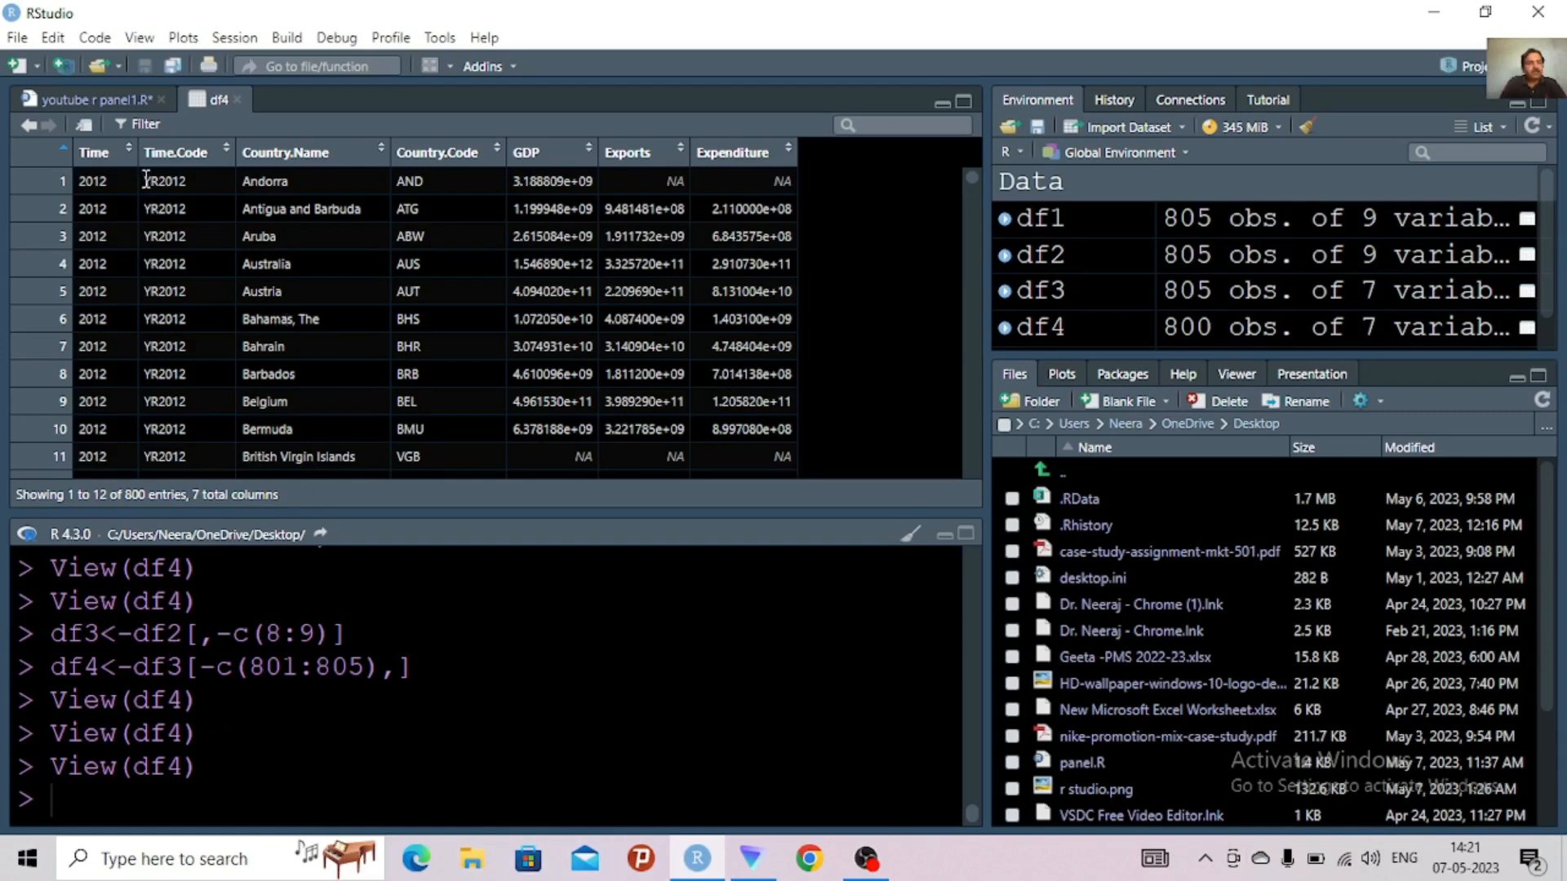
{"action": "left_click", "coordinate": [102, 97]}
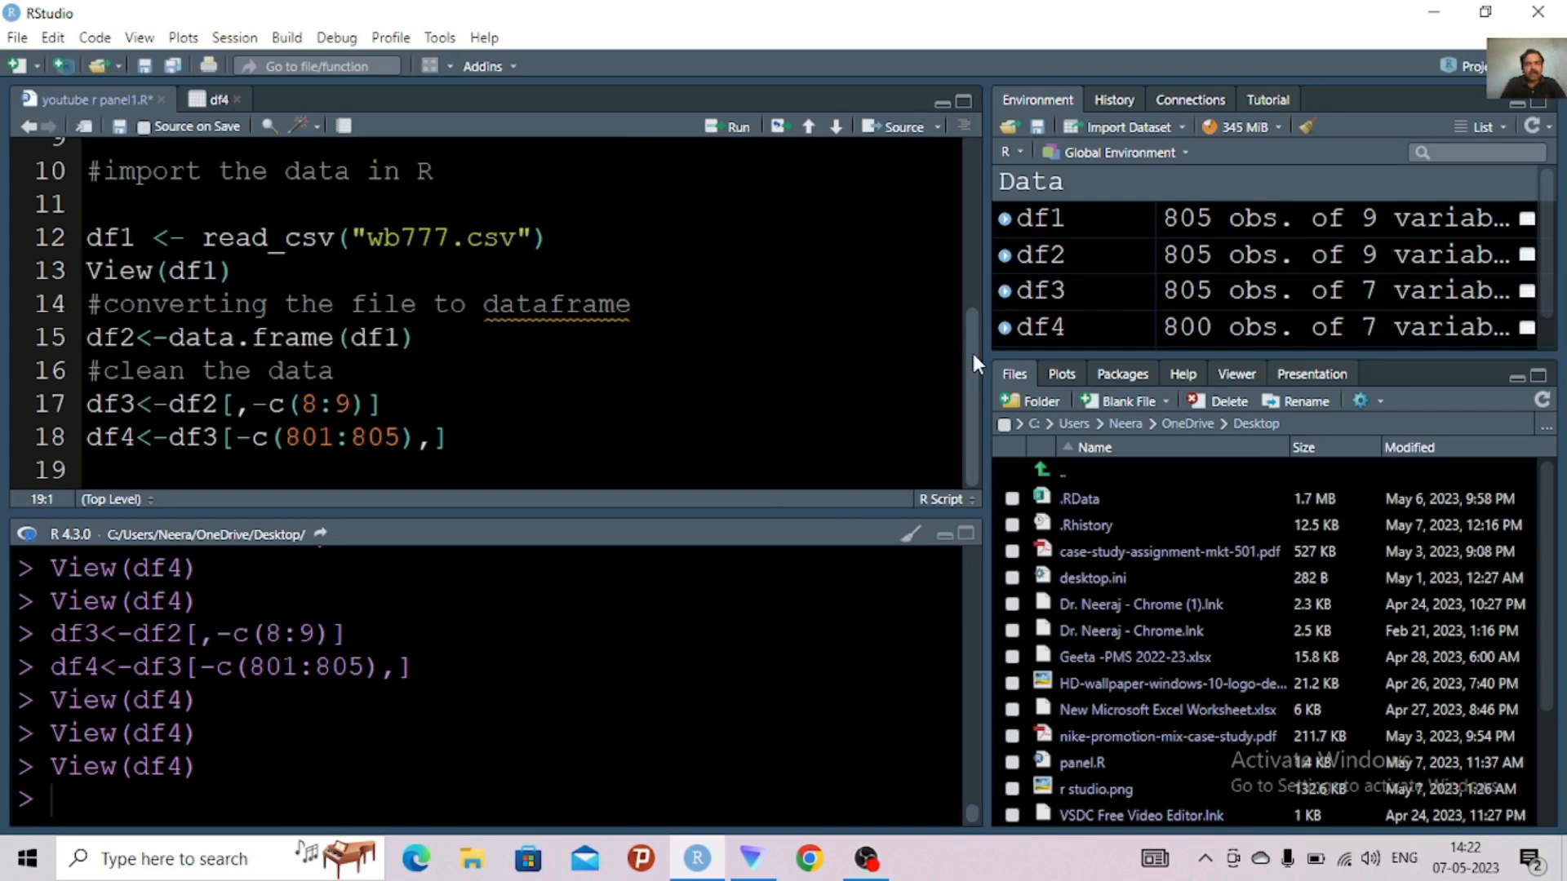
{"action": "left_click_drag", "start_coordinate": [971, 350], "coordinate": [943, 170]}
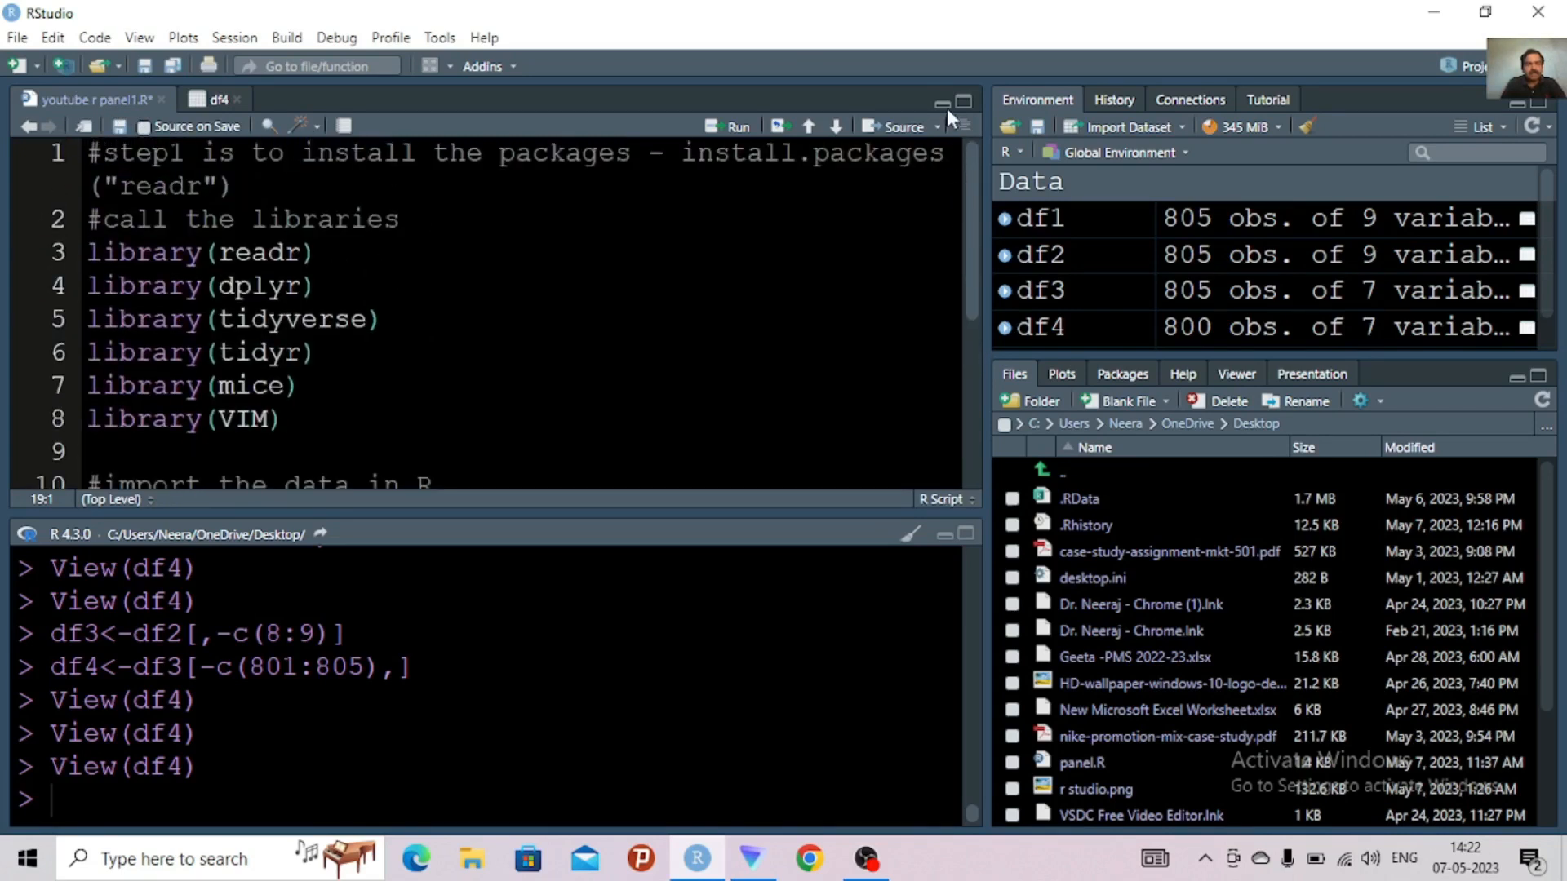
{"action": "scroll", "coordinate": [947, 196], "scroll_direction": "down", "scroll_amount": 2}
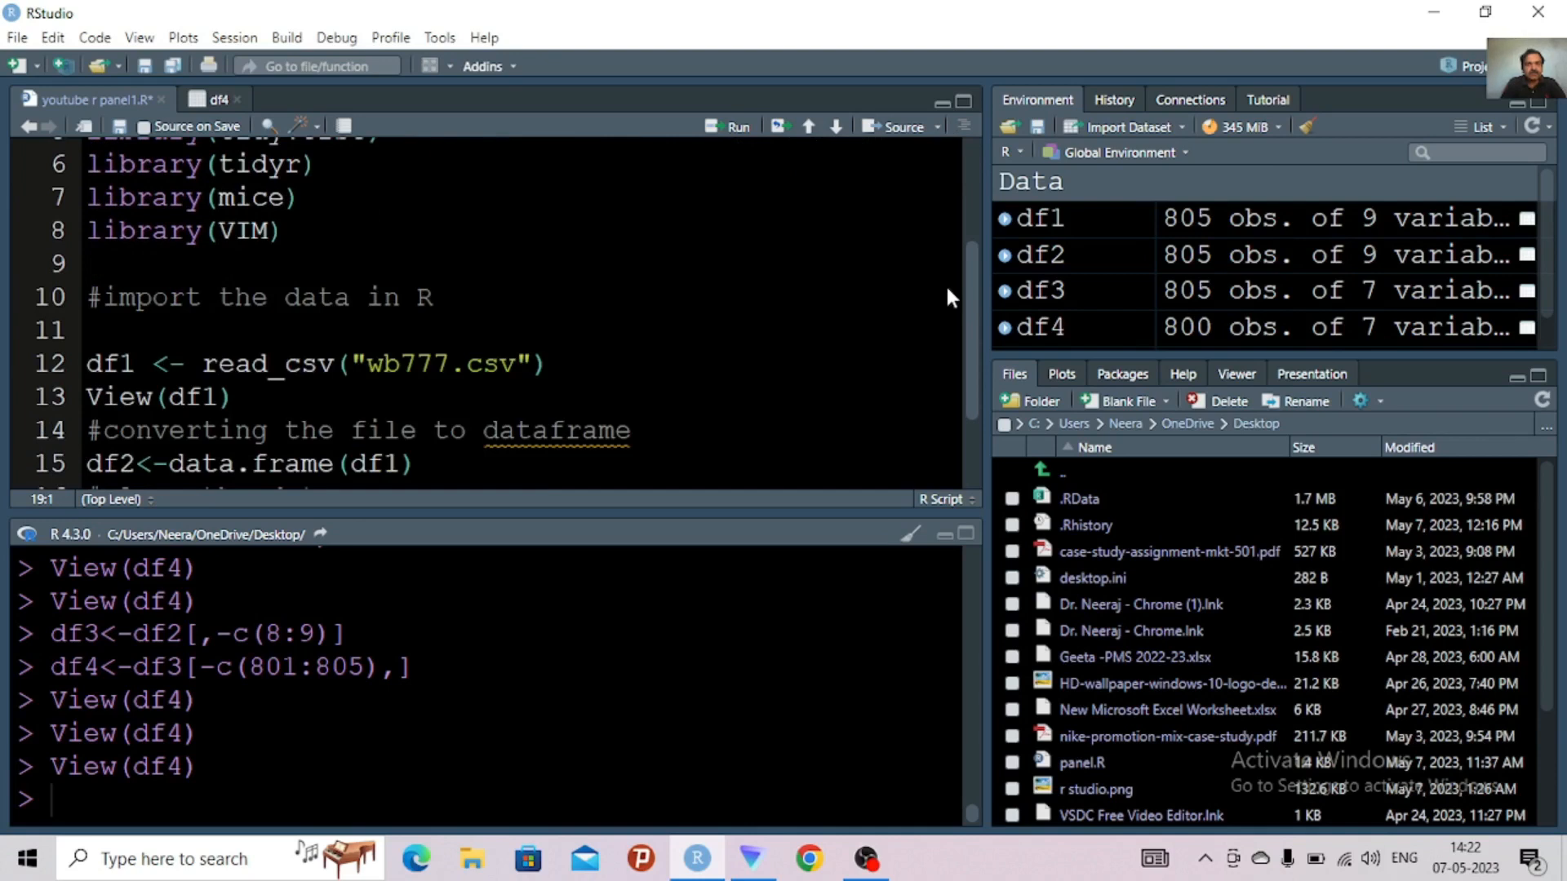
{"action": "scroll", "coordinate": [947, 298], "scroll_direction": "down", "scroll_amount": 1}
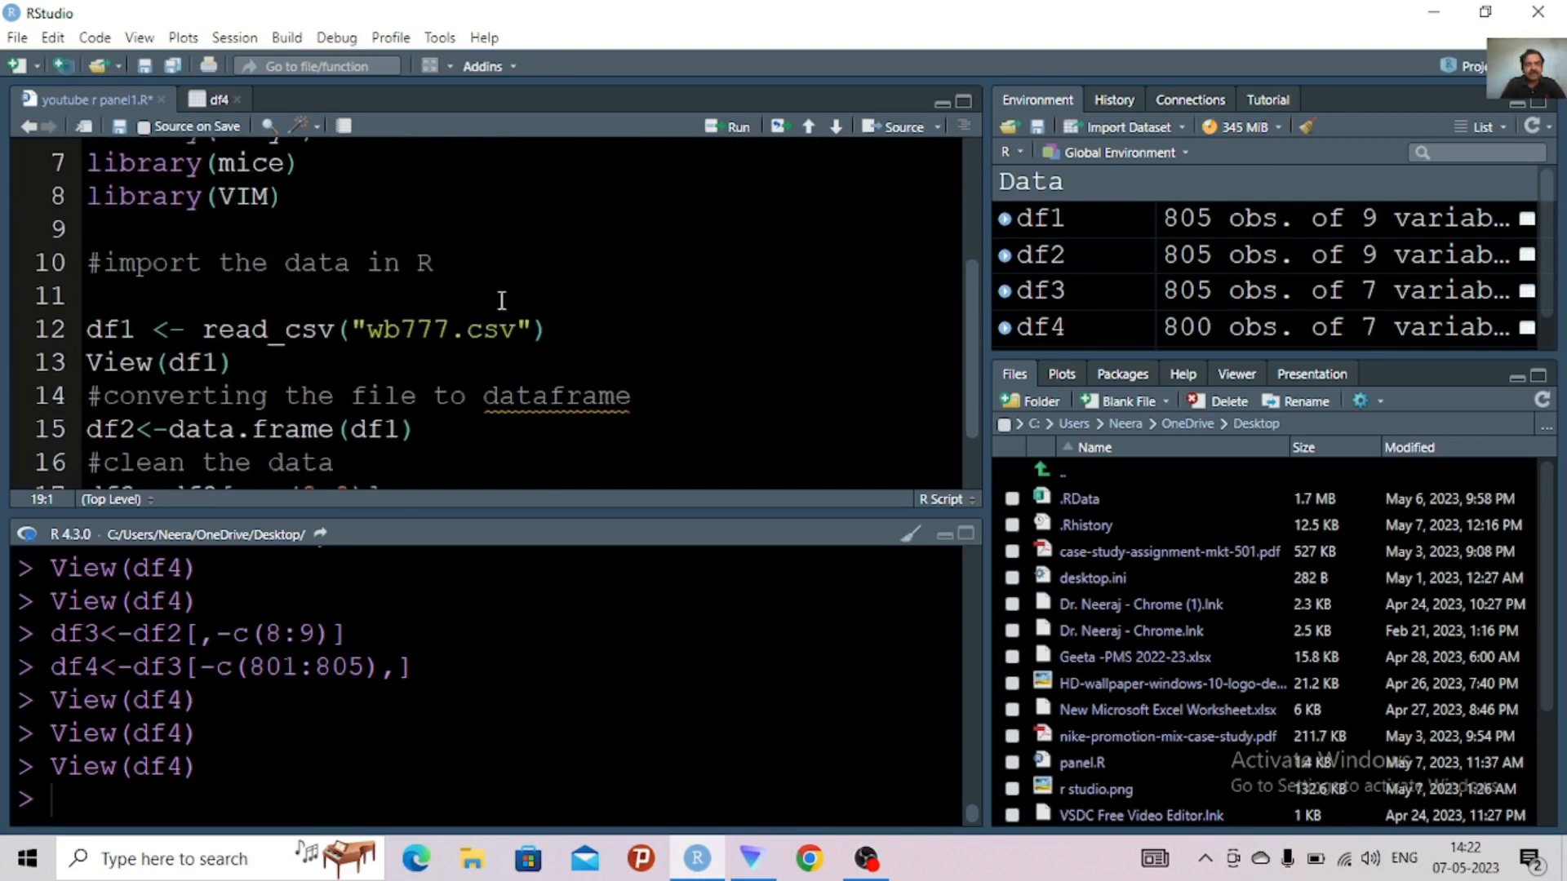
Copy the file name of wbTTT LONG DATA TEMP on the desktop and return to RStudio
{"action": "left_click", "coordinate": [1435, 16]}
{"action": "left_click", "coordinate": [299, 450]}
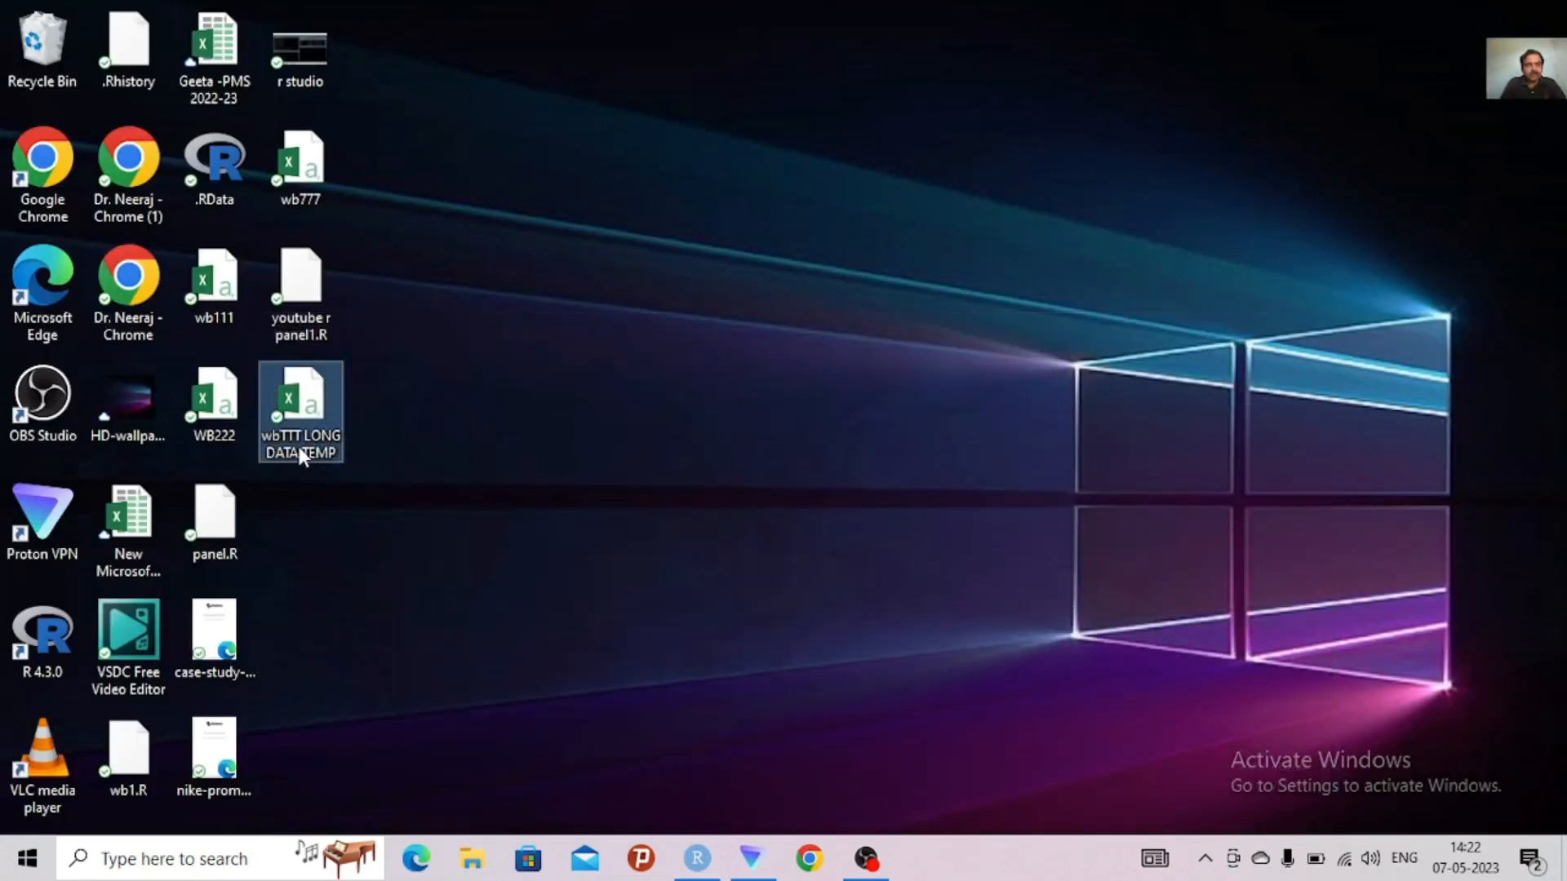
{"action": "left_click", "coordinate": [299, 449]}
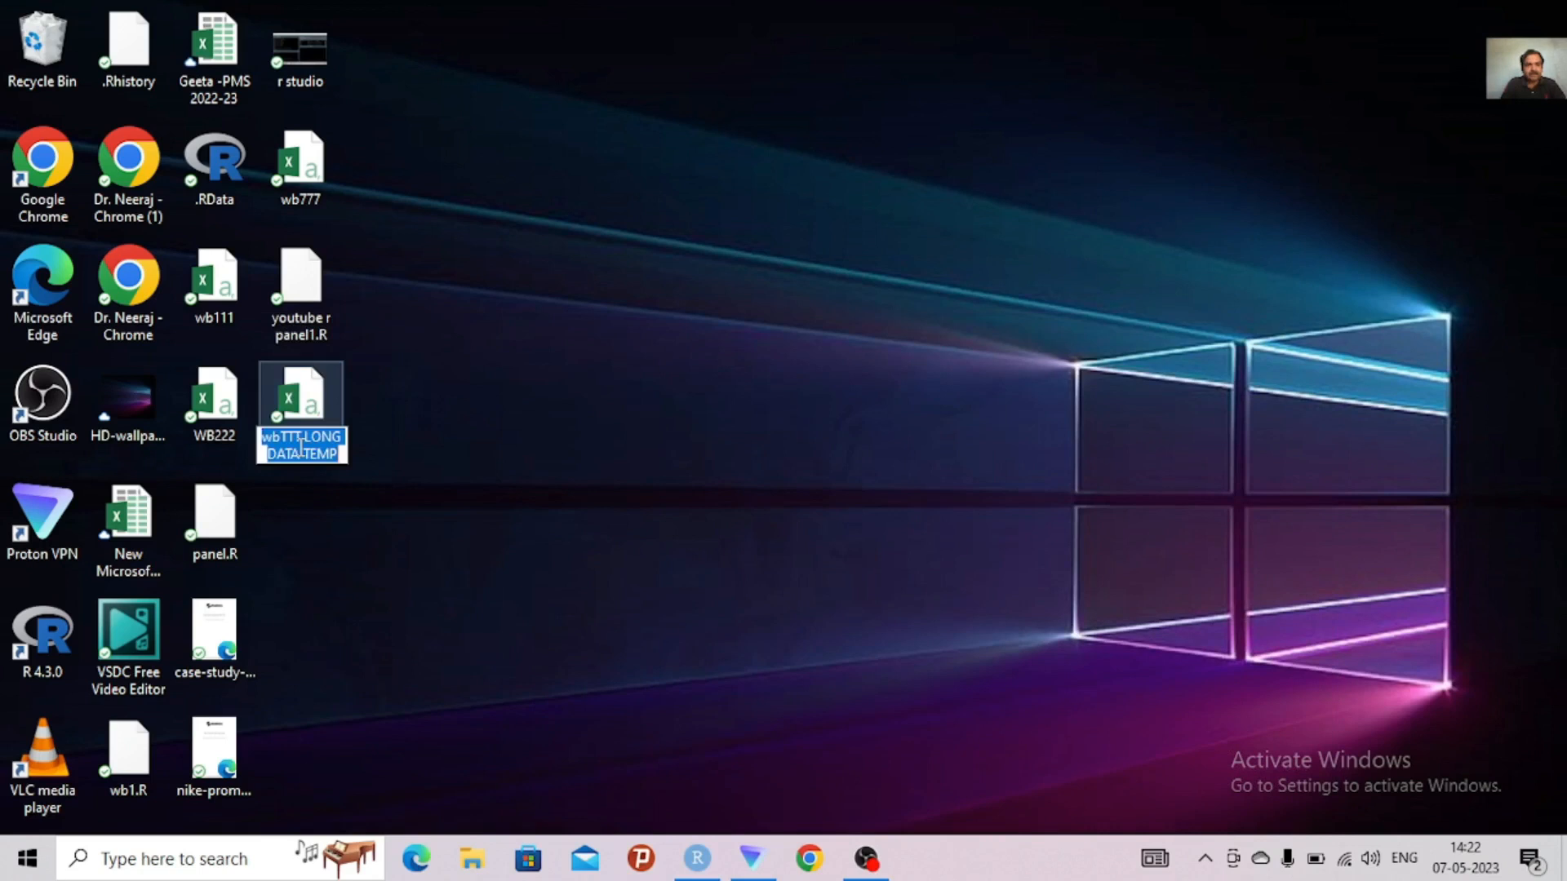
{"action": "right_click", "coordinate": [299, 447]}
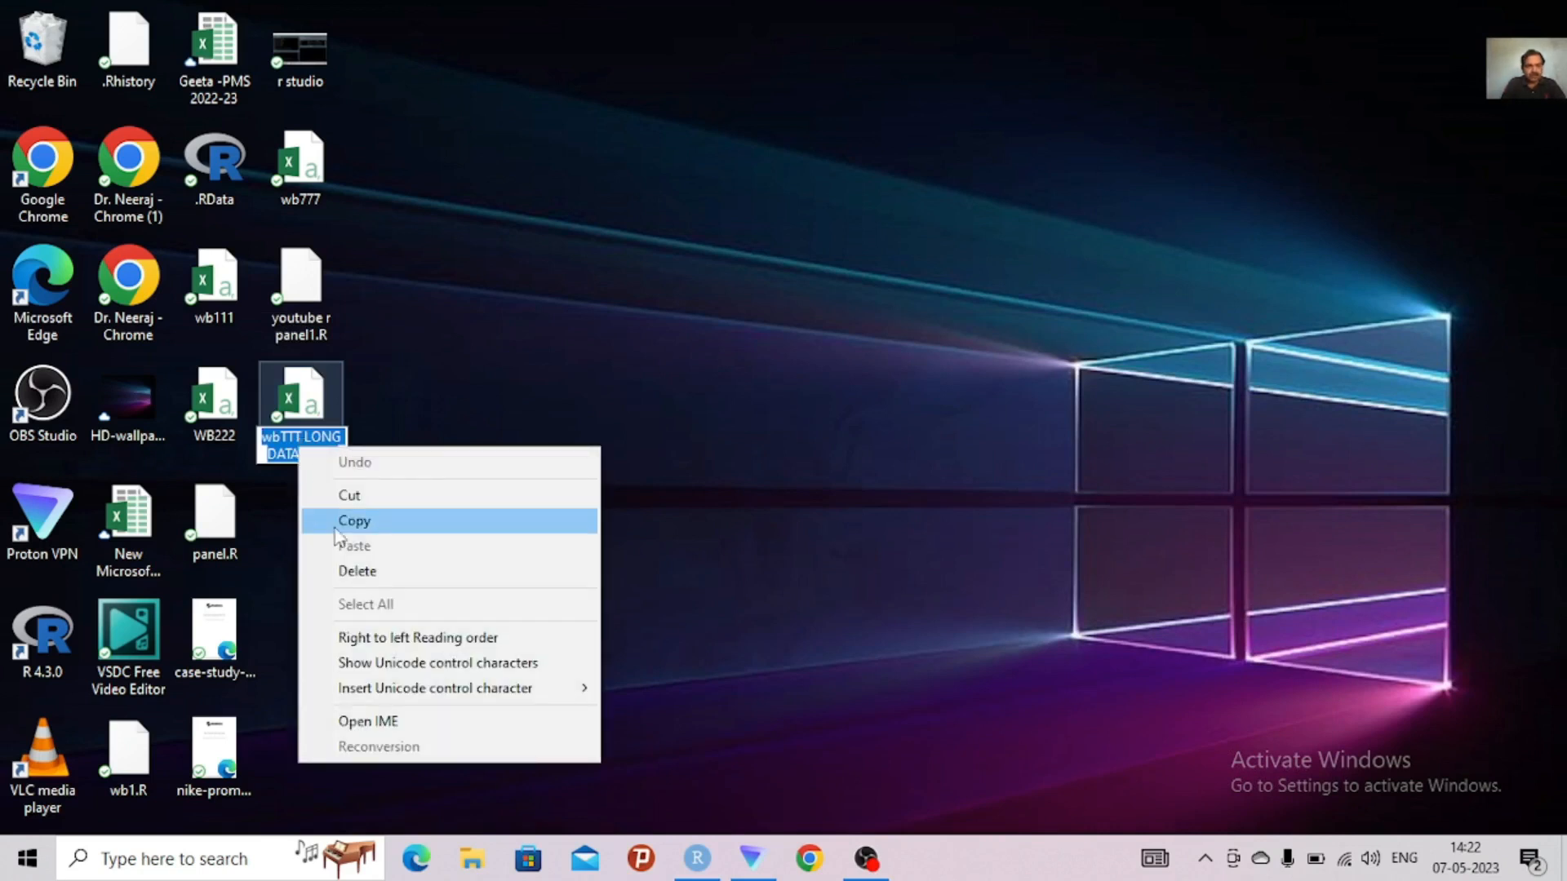
{"action": "left_click", "coordinate": [359, 521]}
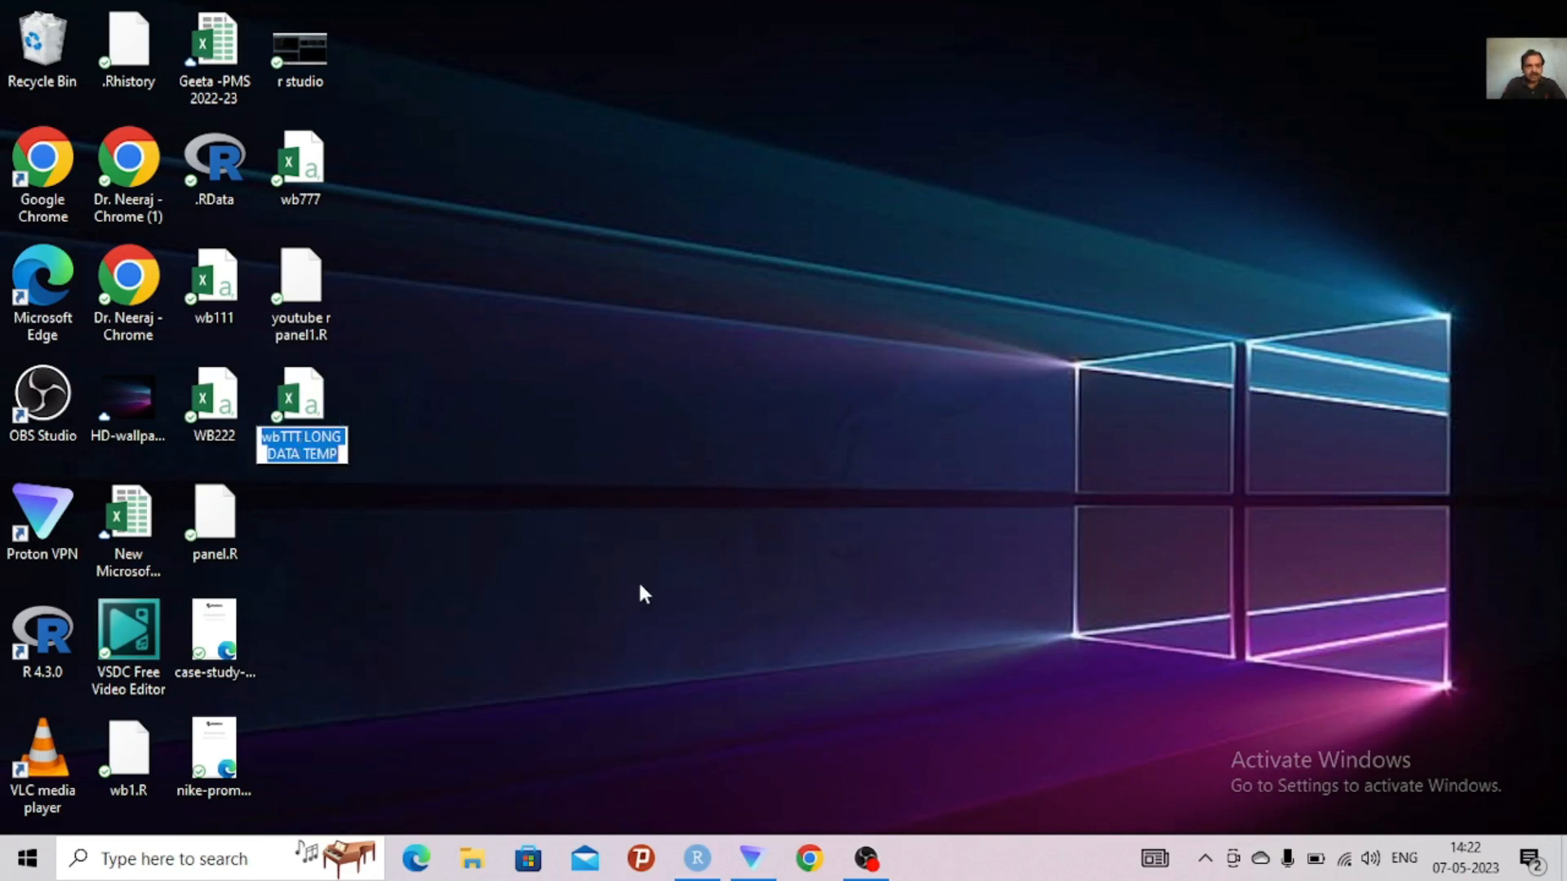
{"action": "left_click", "coordinate": [698, 858]}
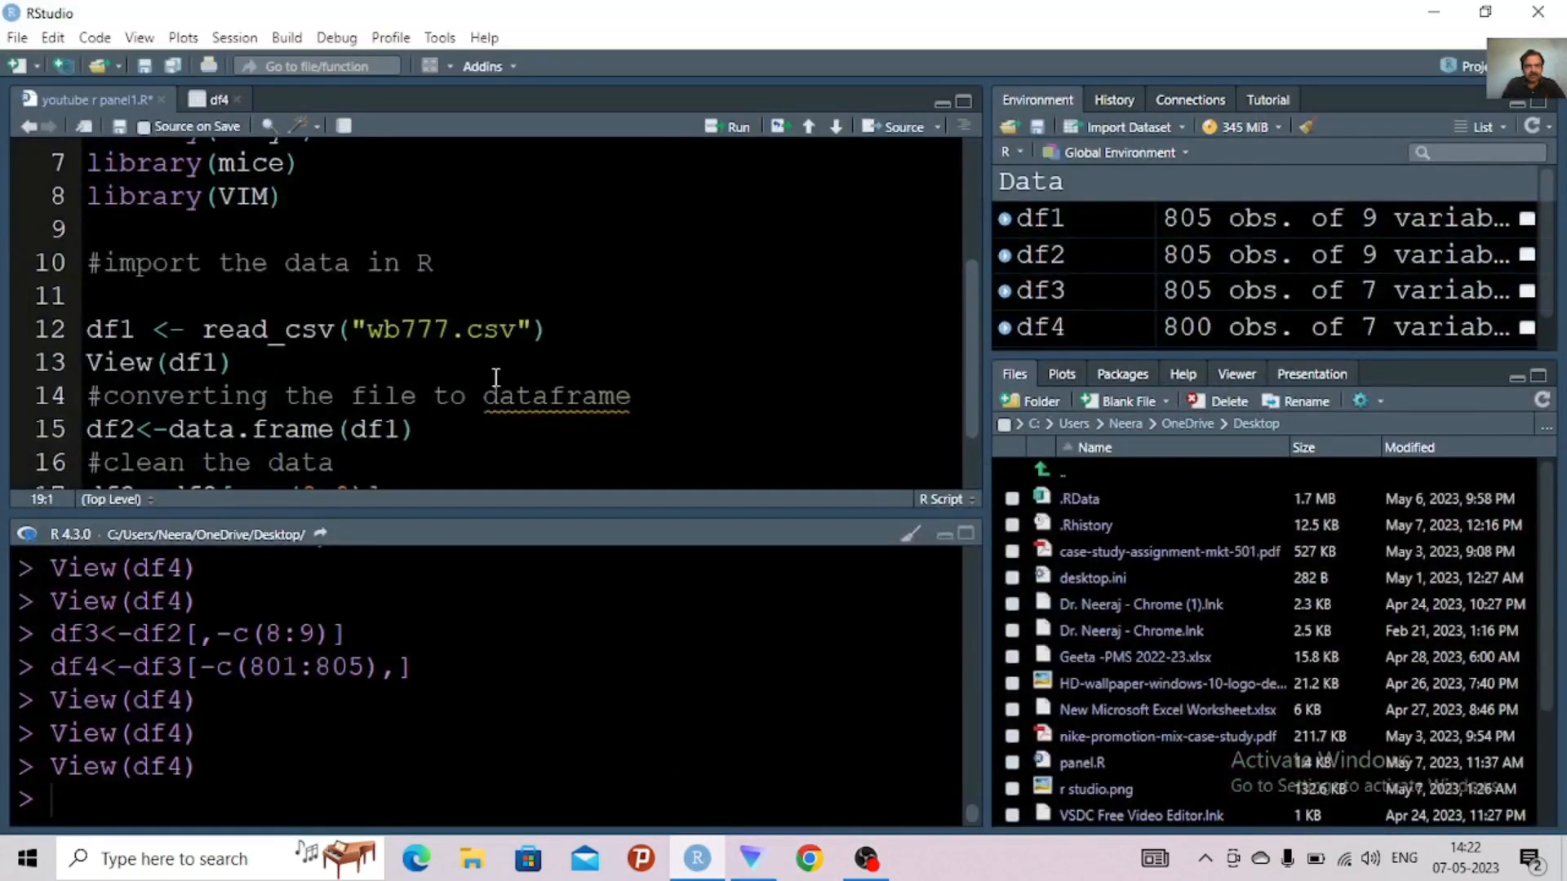
Import wbTTT LONG DATA TEMP.csv from the Desktop as a comma-delimited readr dataset with first row as names, and view its columns
{"action": "left_click", "coordinate": [496, 377]}
{"action": "left_click", "coordinate": [515, 333]}
{"action": "left_click_drag", "start_coordinate": [972, 326], "coordinate": [935, 499]}
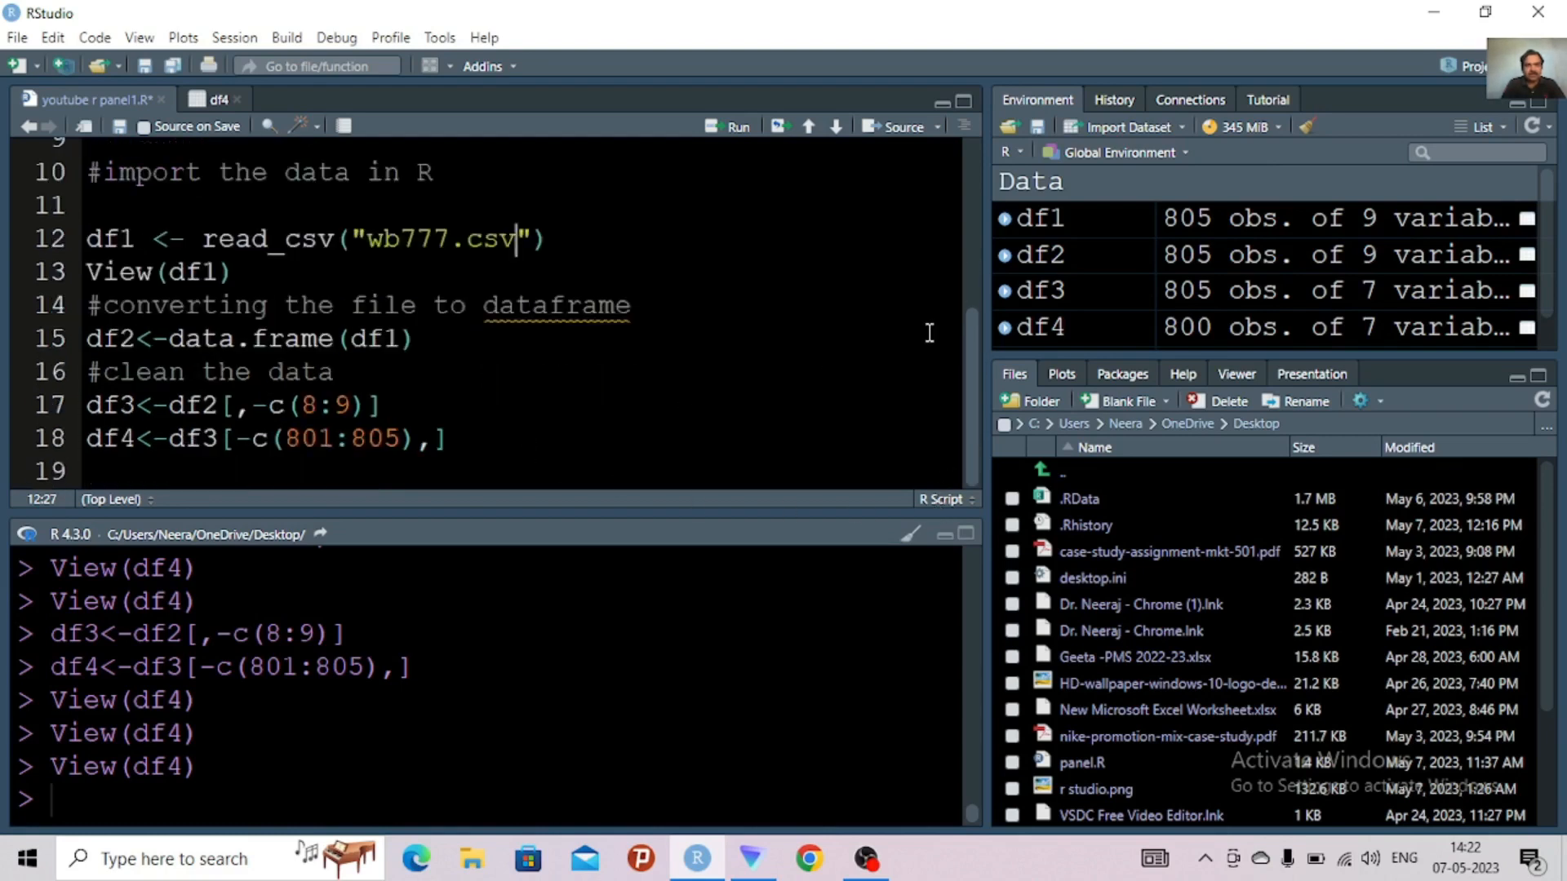
{"action": "left_click", "coordinate": [1129, 128]}
{"action": "left_click", "coordinate": [1123, 193]}
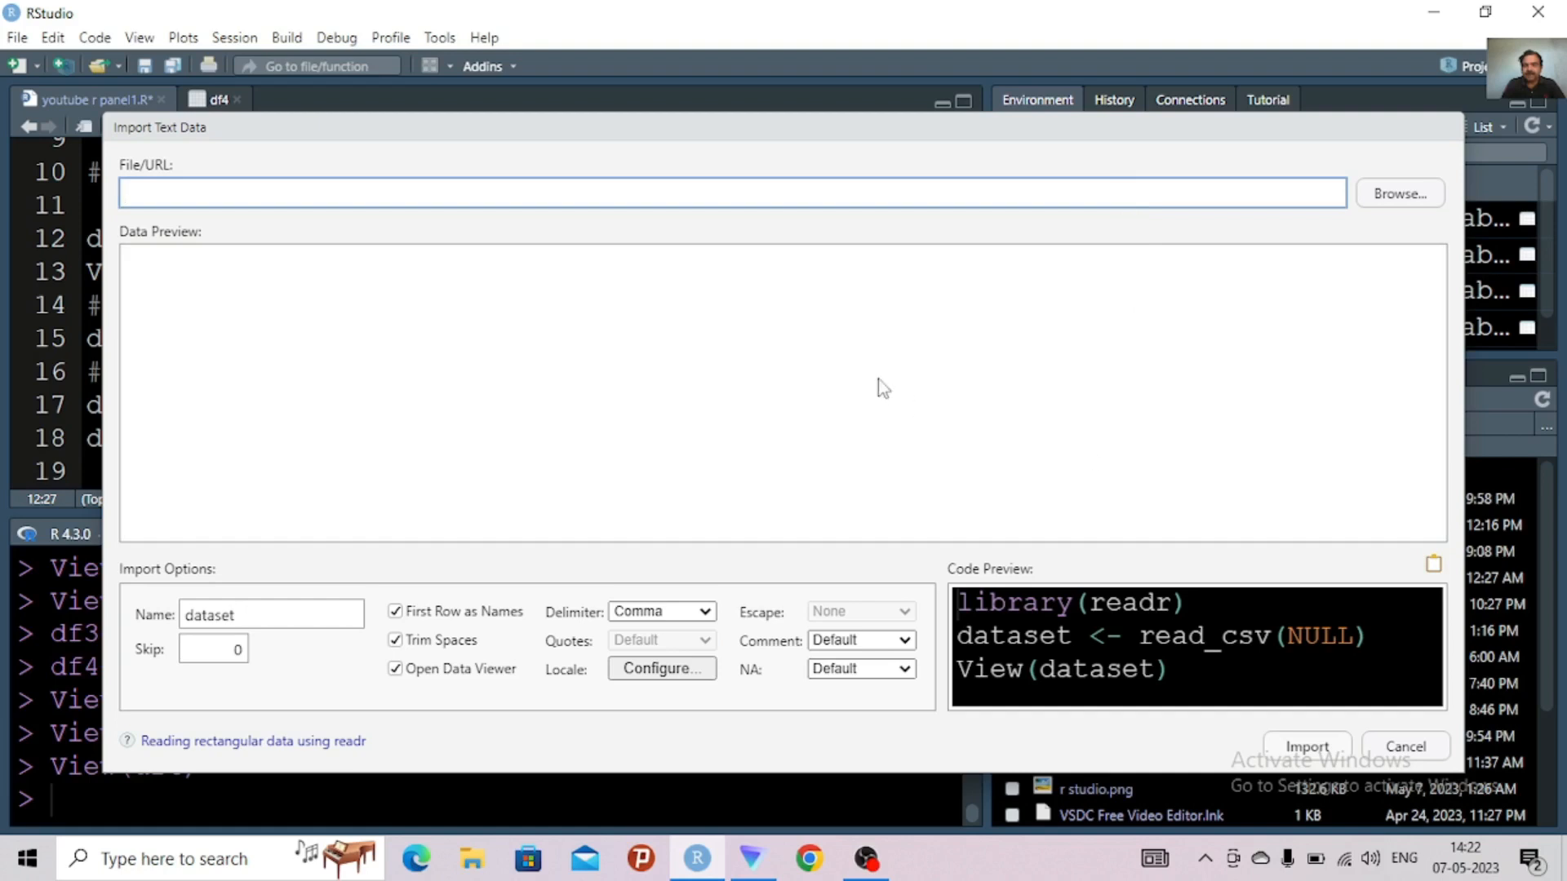
{"action": "left_click", "coordinate": [1381, 195]}
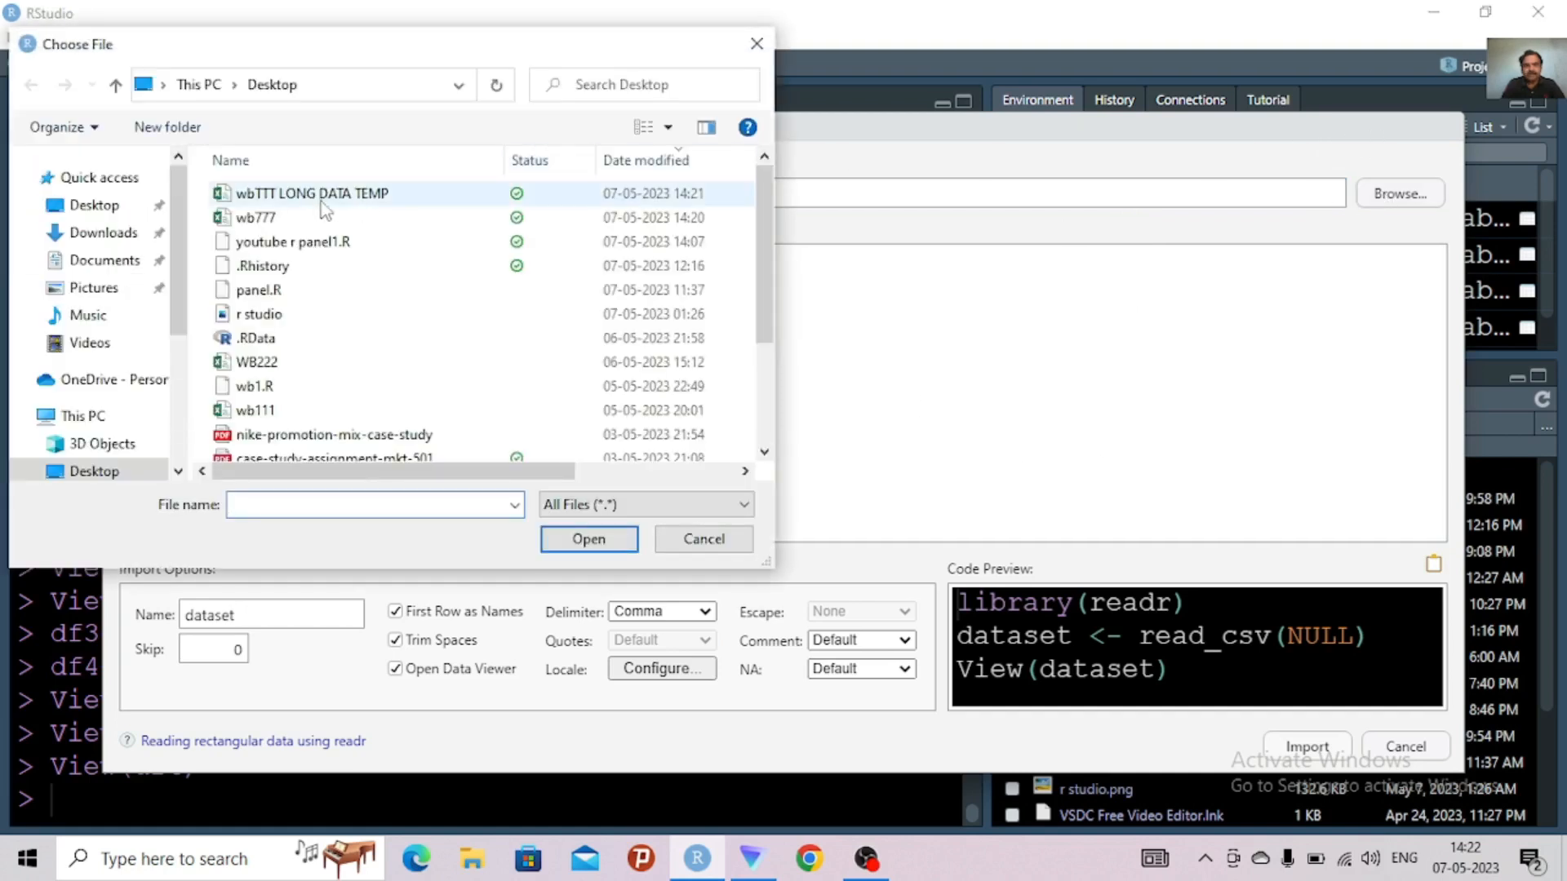
{"action": "left_click", "coordinate": [321, 203]}
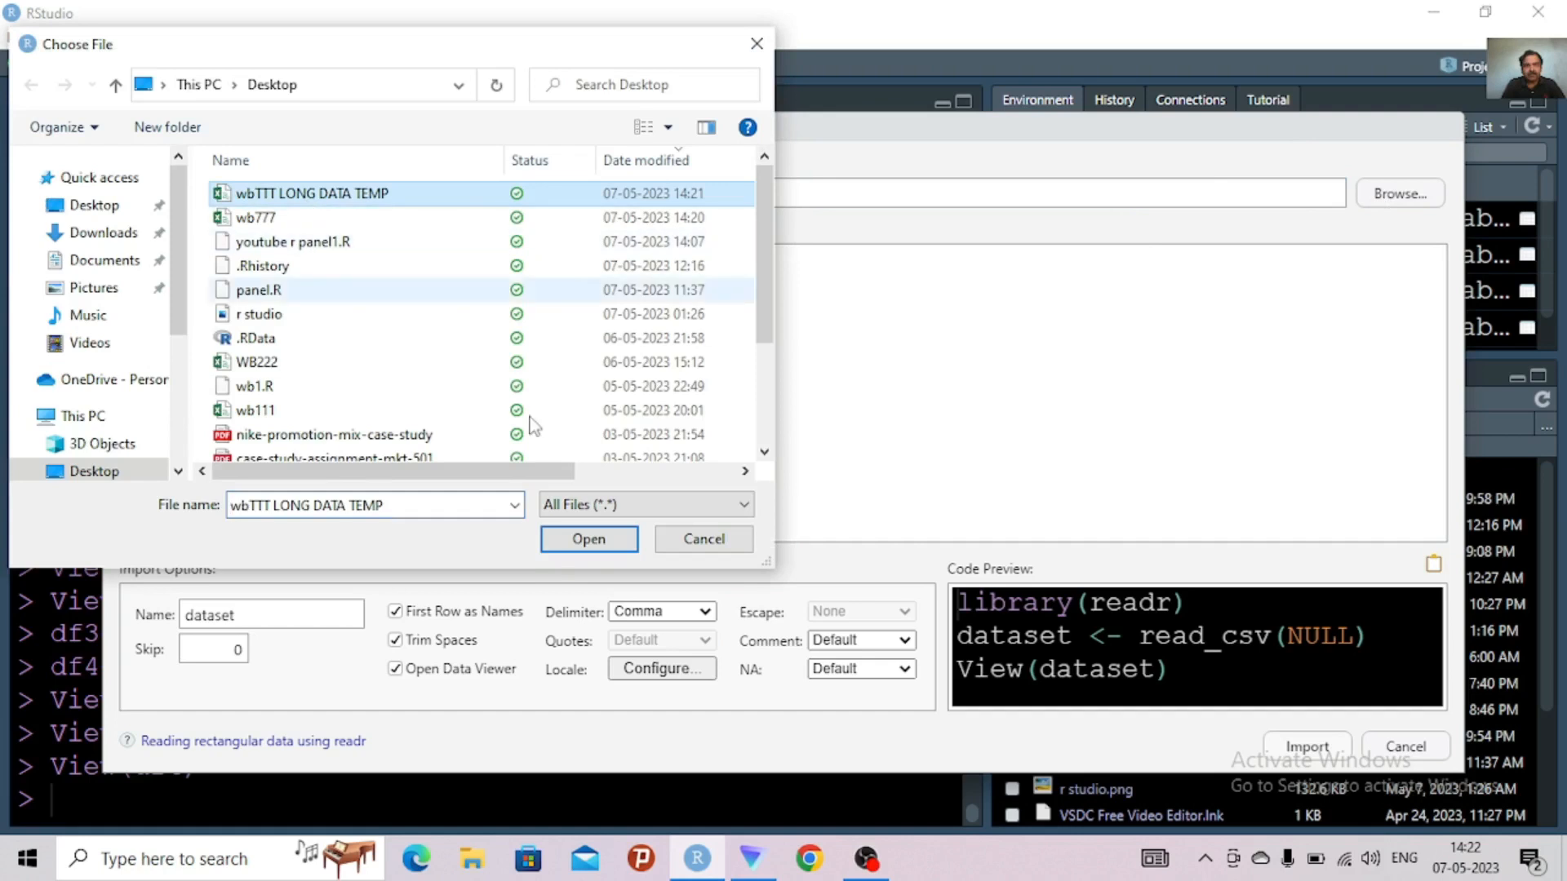
{"action": "left_click", "coordinate": [595, 542]}
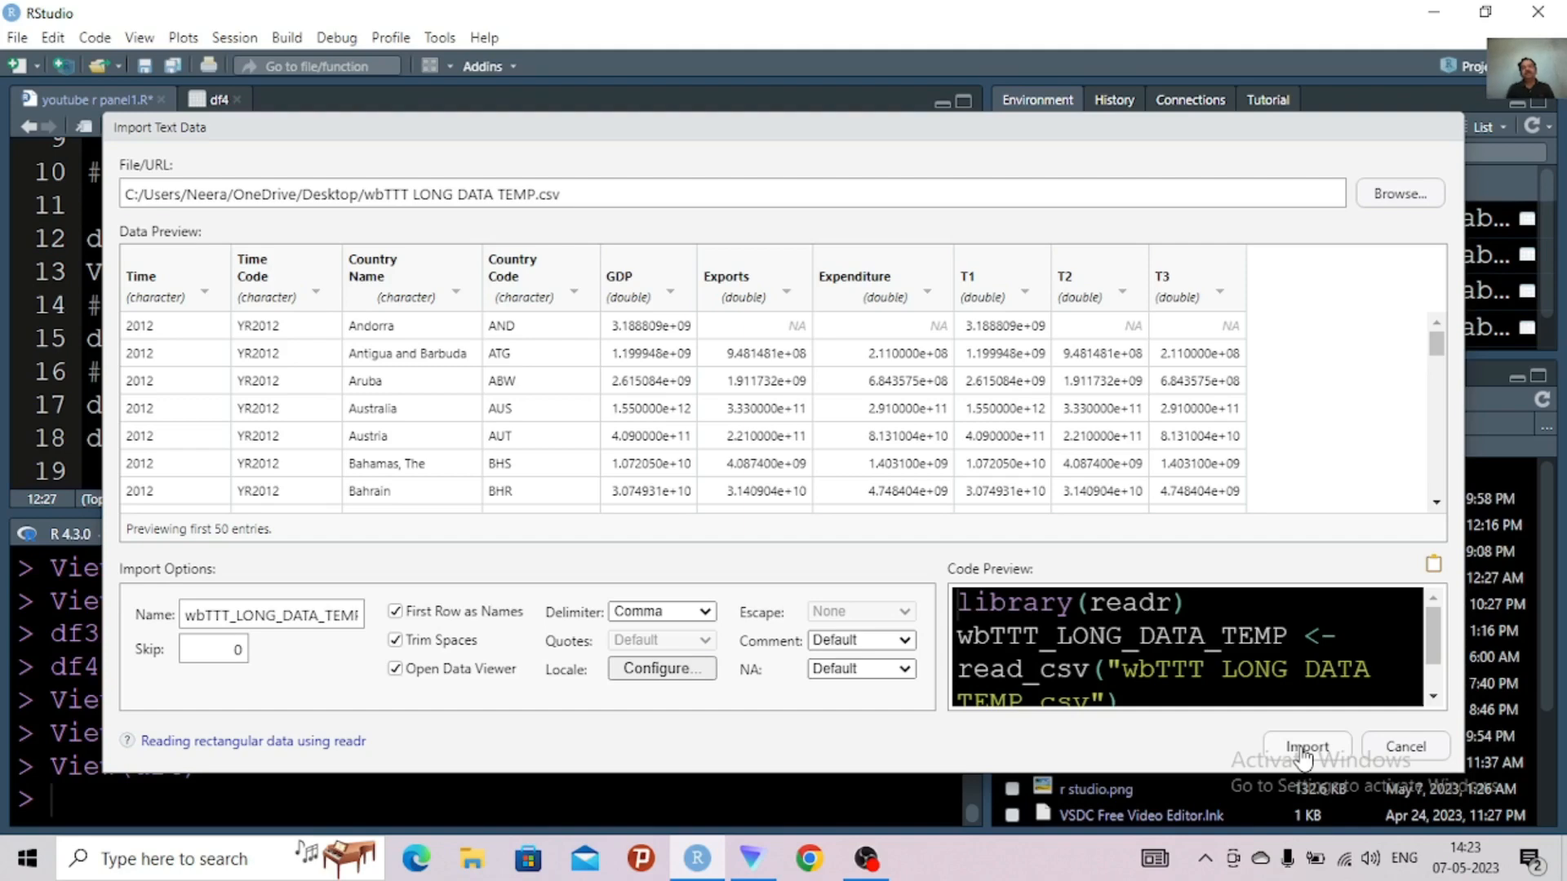
{"action": "left_click", "coordinate": [1304, 756]}
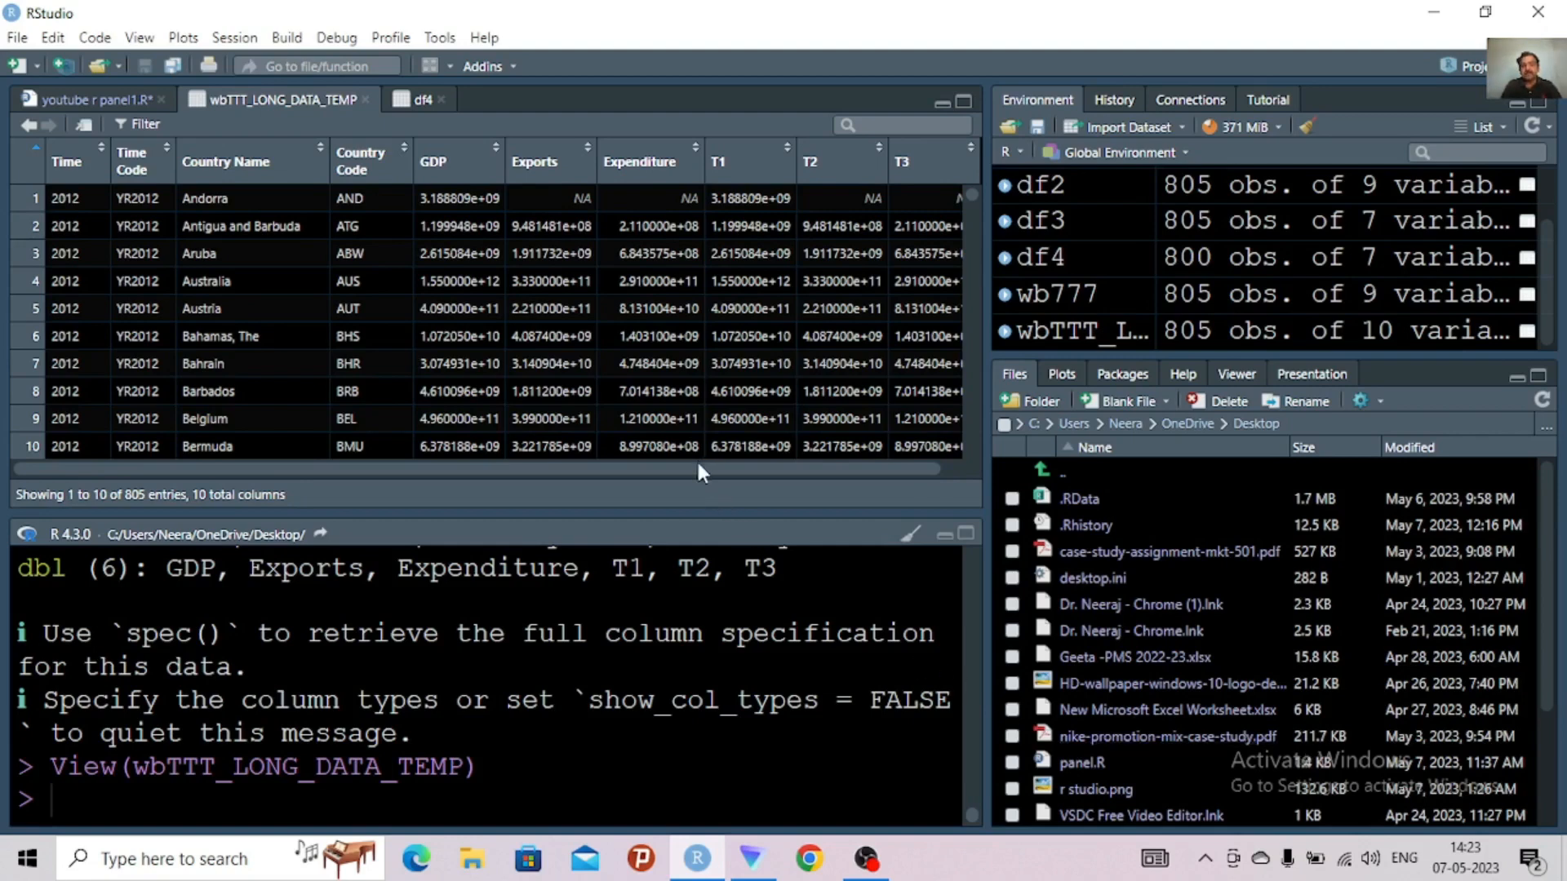
{"action": "left_click_drag", "start_coordinate": [726, 464], "coordinate": [738, 465]}
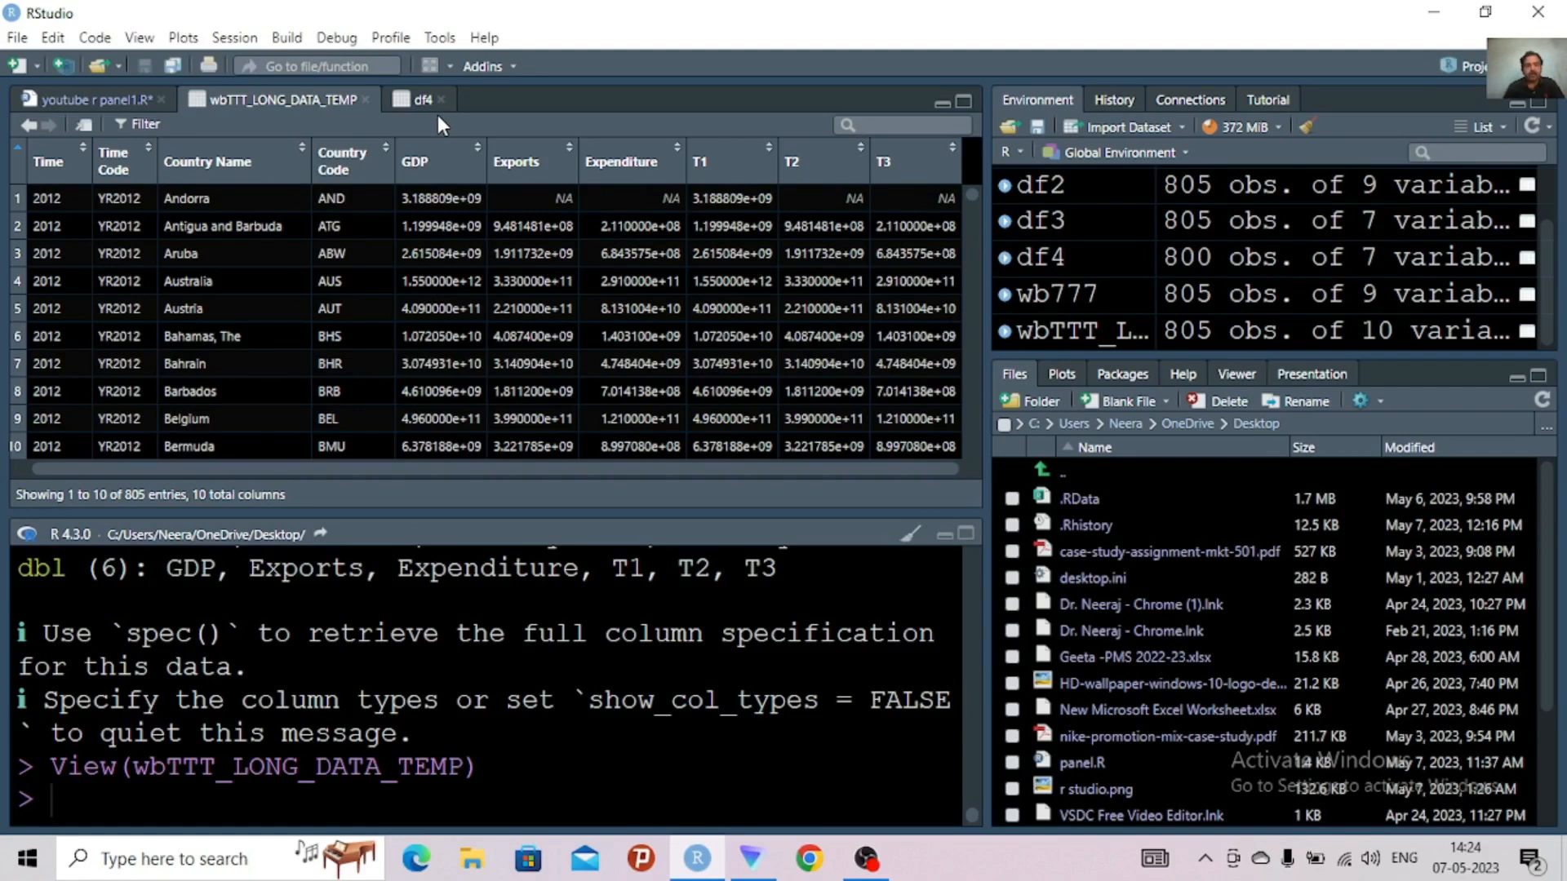
In the youtube r panel1.R script, prefix the library-call comment with "2." and the data-import comment with "3."
{"action": "left_click", "coordinate": [114, 101]}
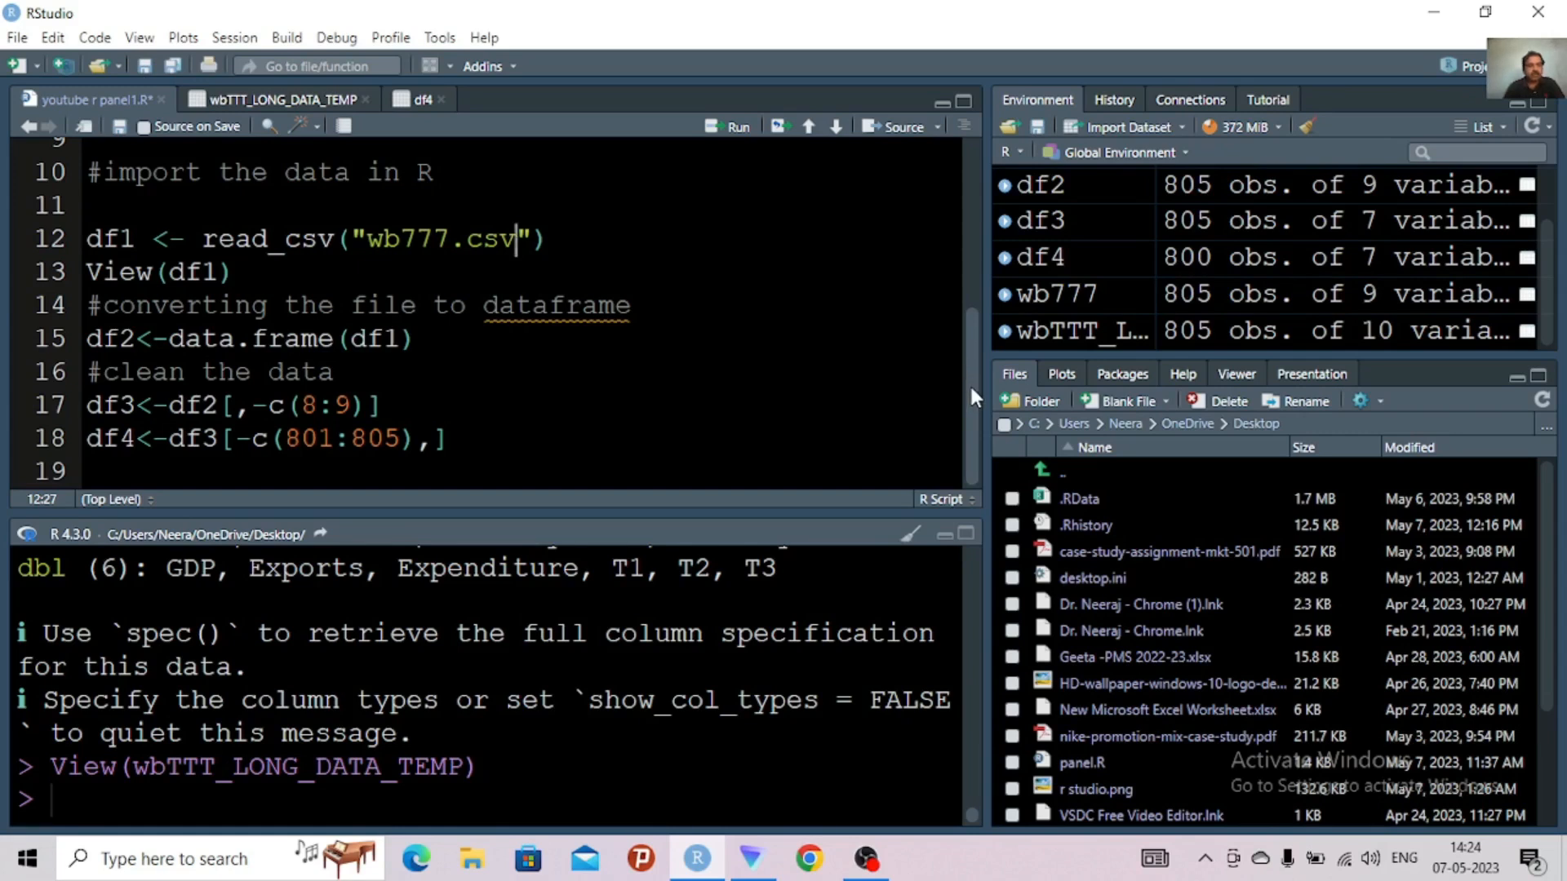
{"action": "left_click", "coordinate": [96, 464]}
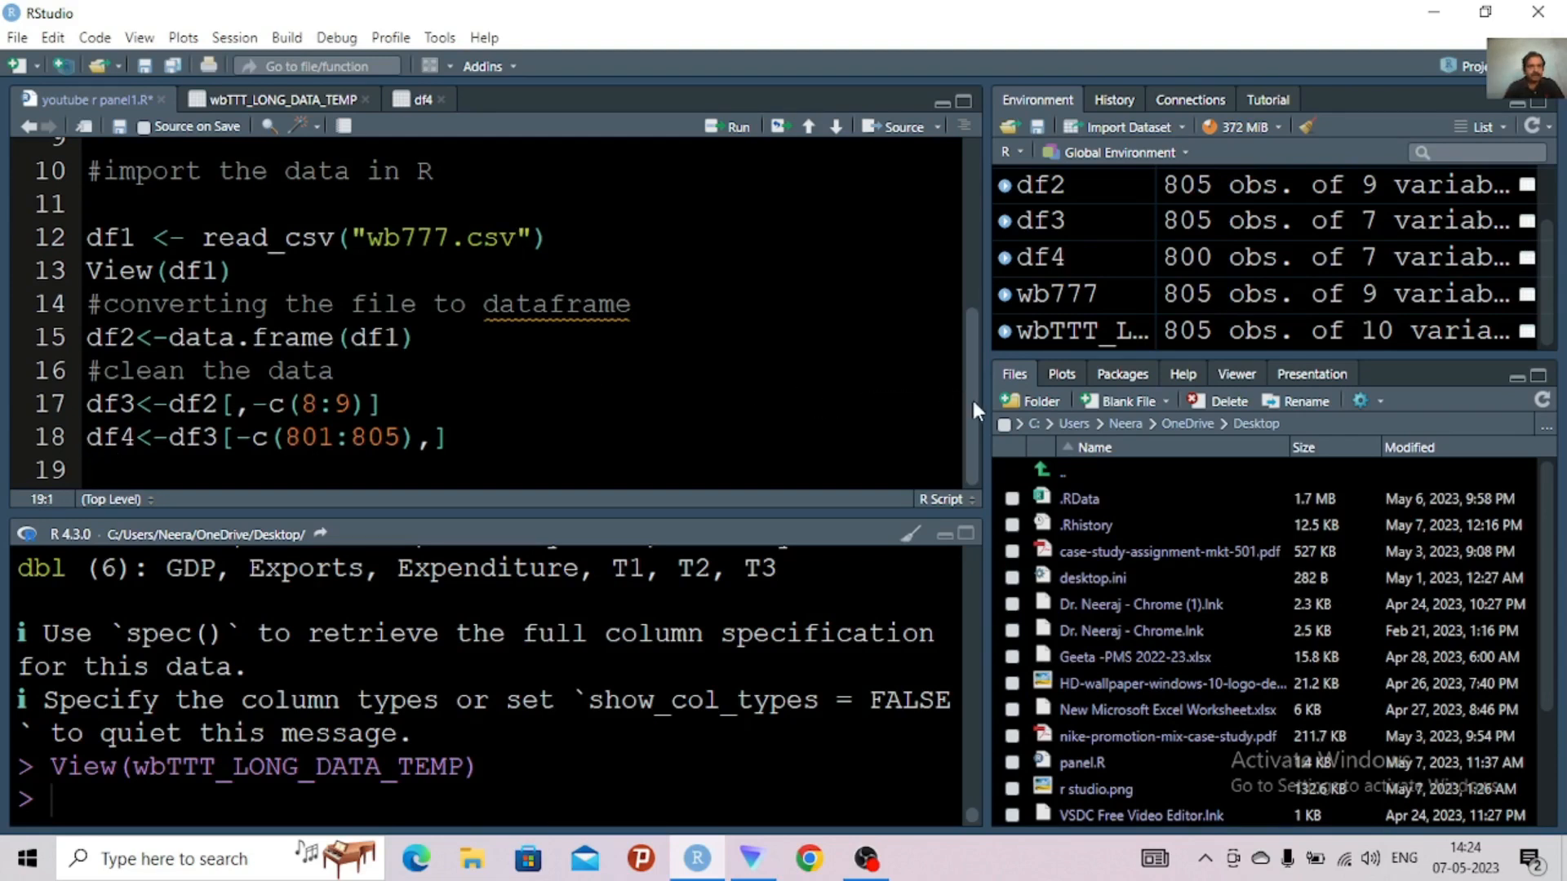
{"action": "left_click_drag", "start_coordinate": [976, 398], "coordinate": [970, 252]}
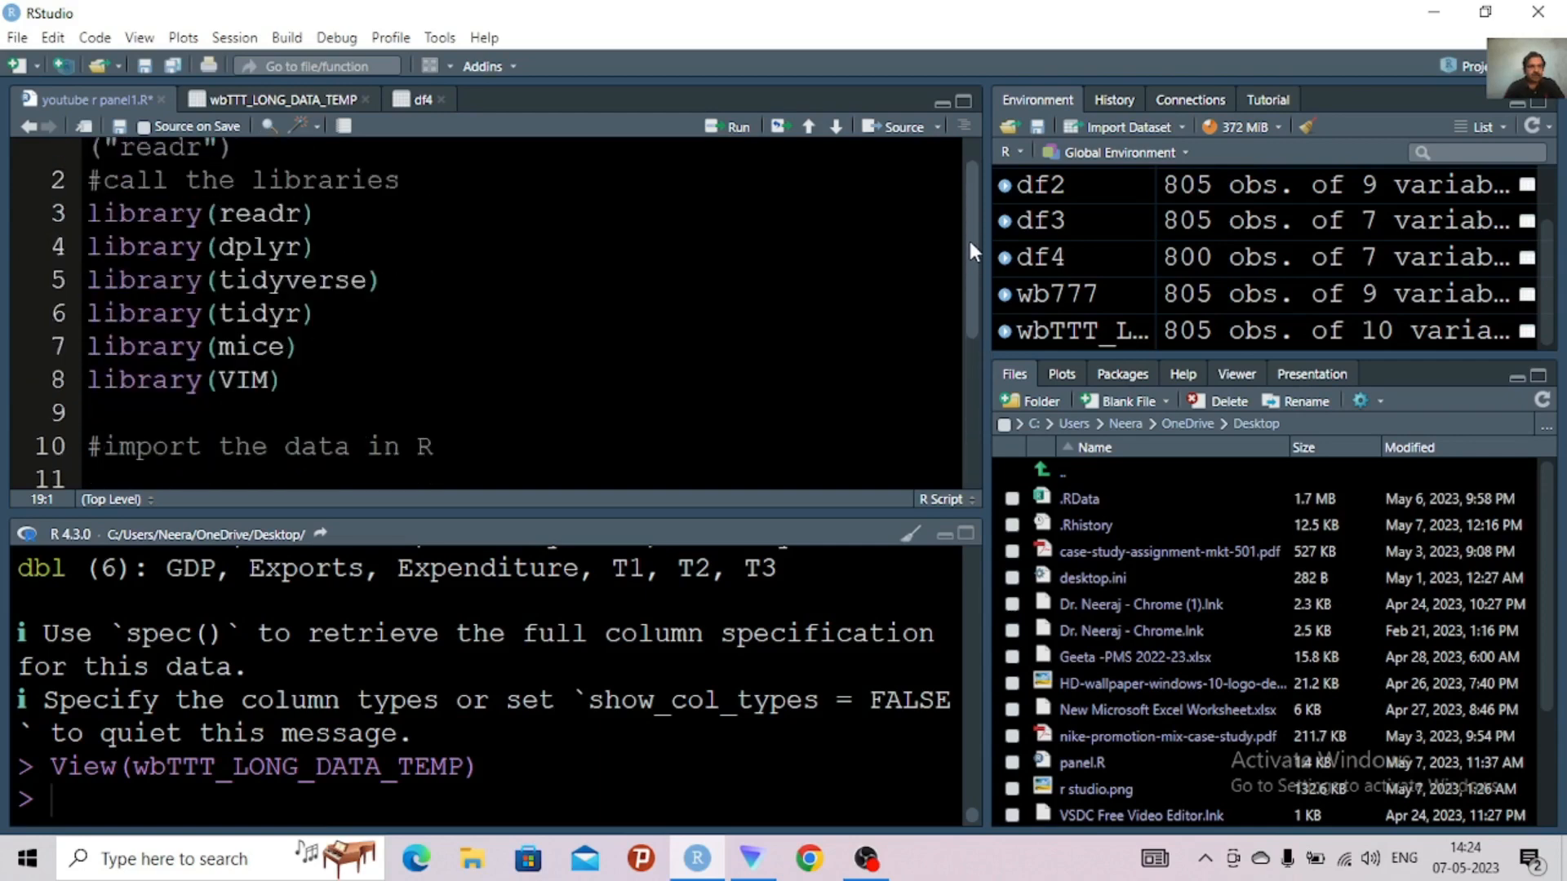
{"action": "left_click_drag", "start_coordinate": [968, 237], "coordinate": [966, 208]}
{"action": "left_click", "coordinate": [104, 222]}
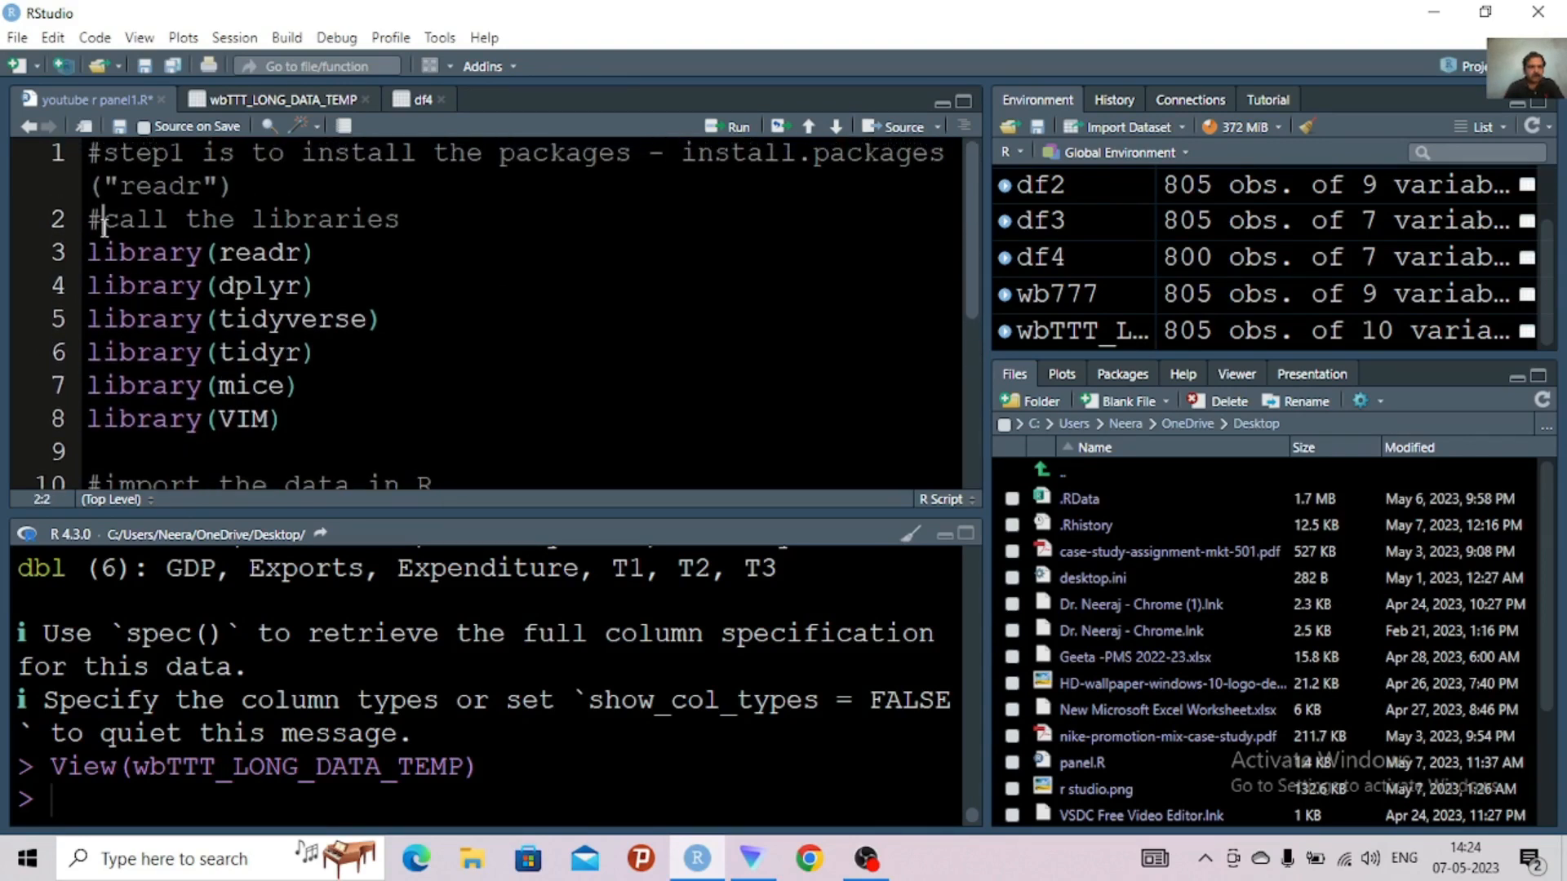
{"action": "type", "text": "2."}
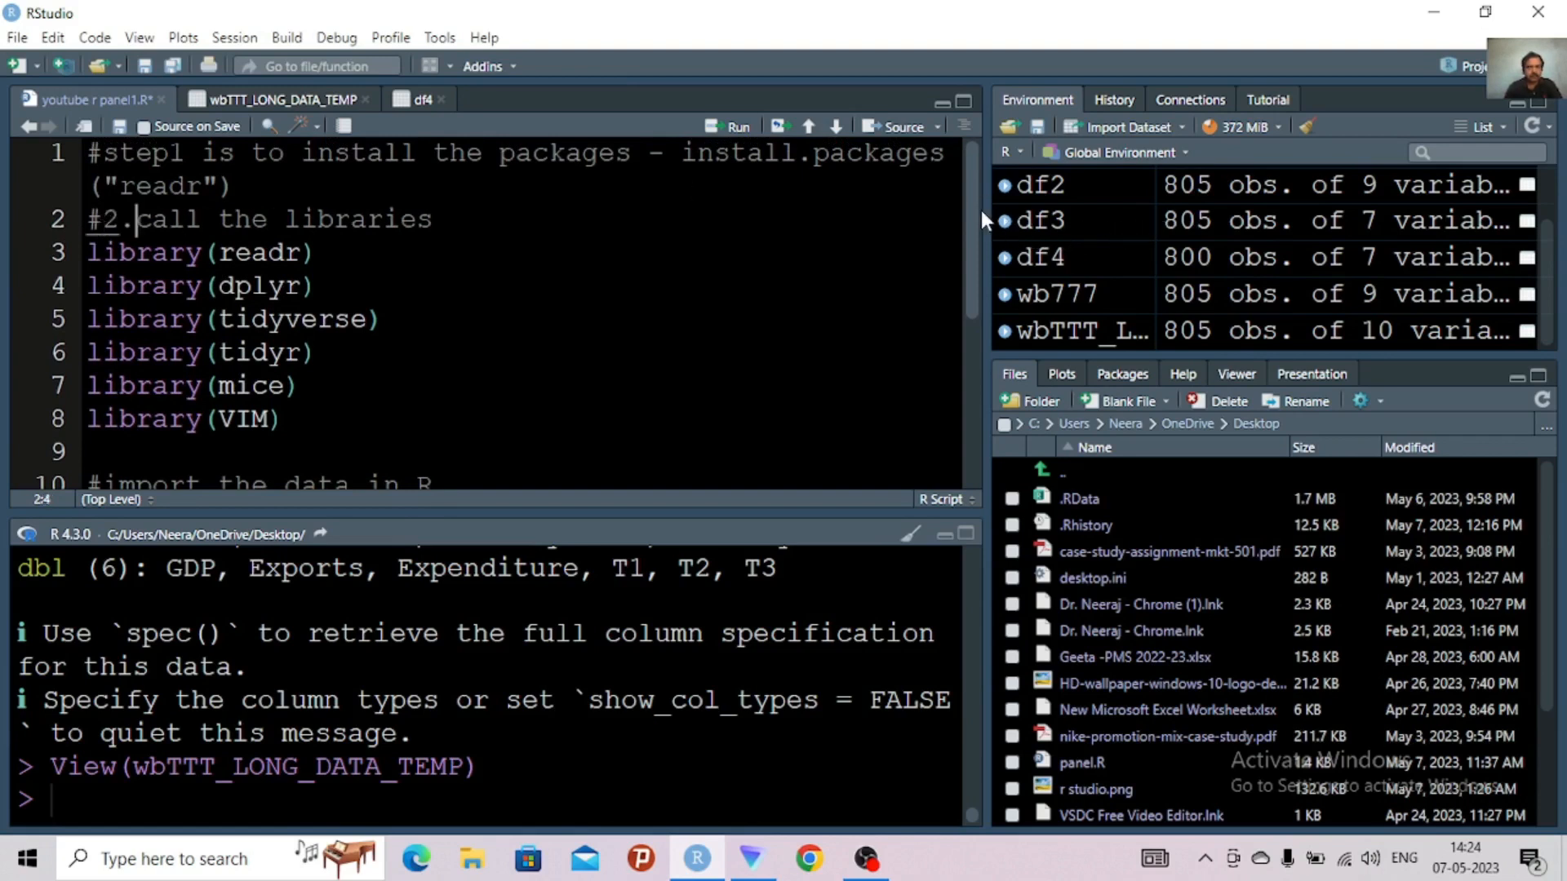
{"action": "left_click_drag", "start_coordinate": [976, 211], "coordinate": [975, 284]}
{"action": "left_click", "coordinate": [107, 358]}
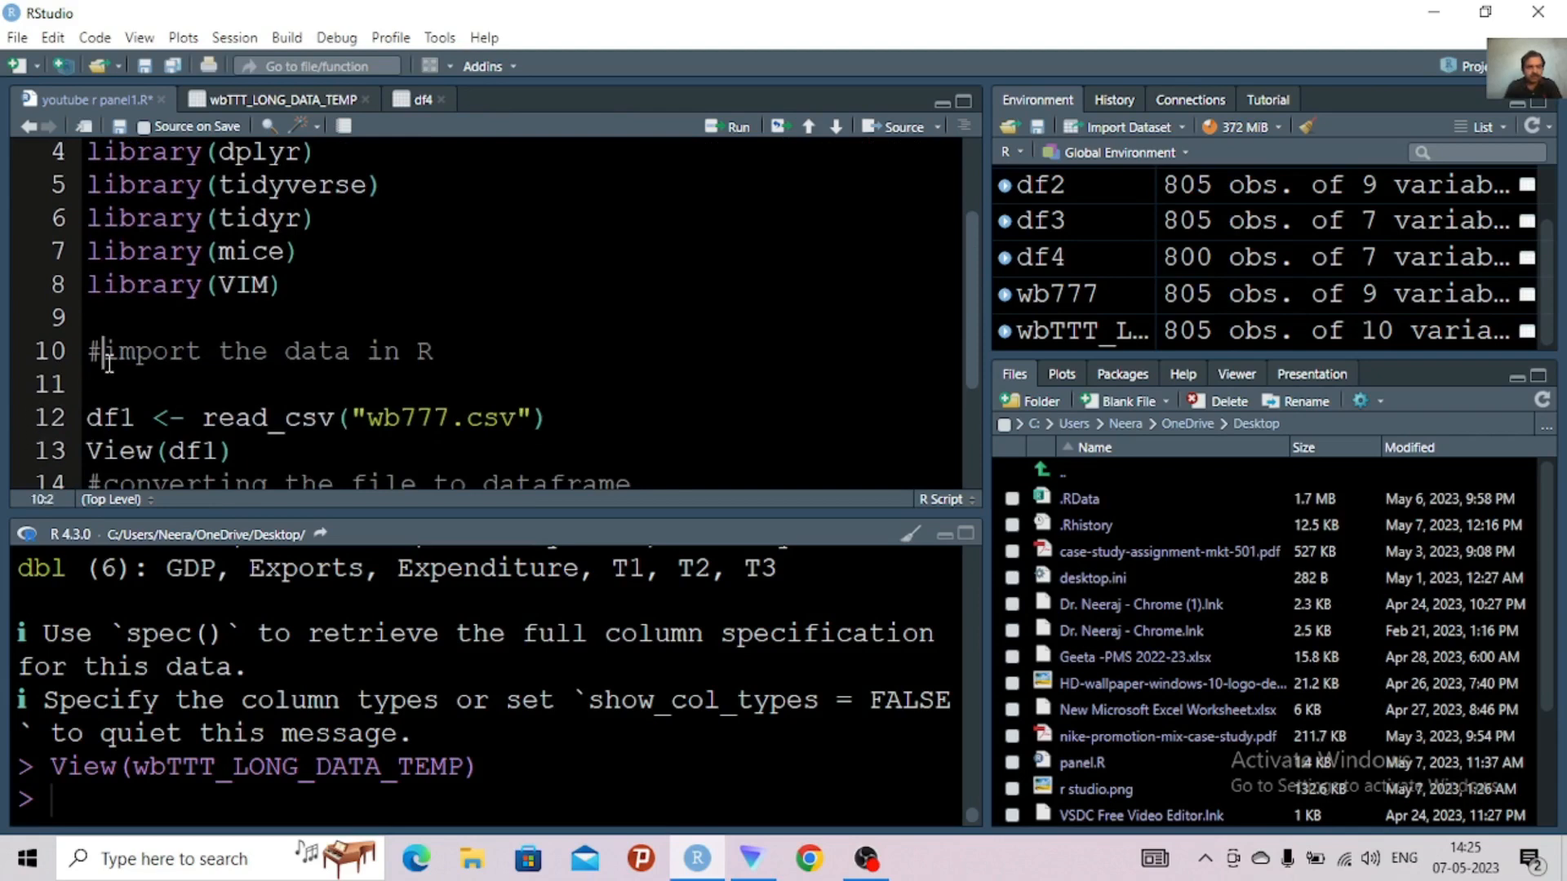
{"action": "type", "text": "3."}
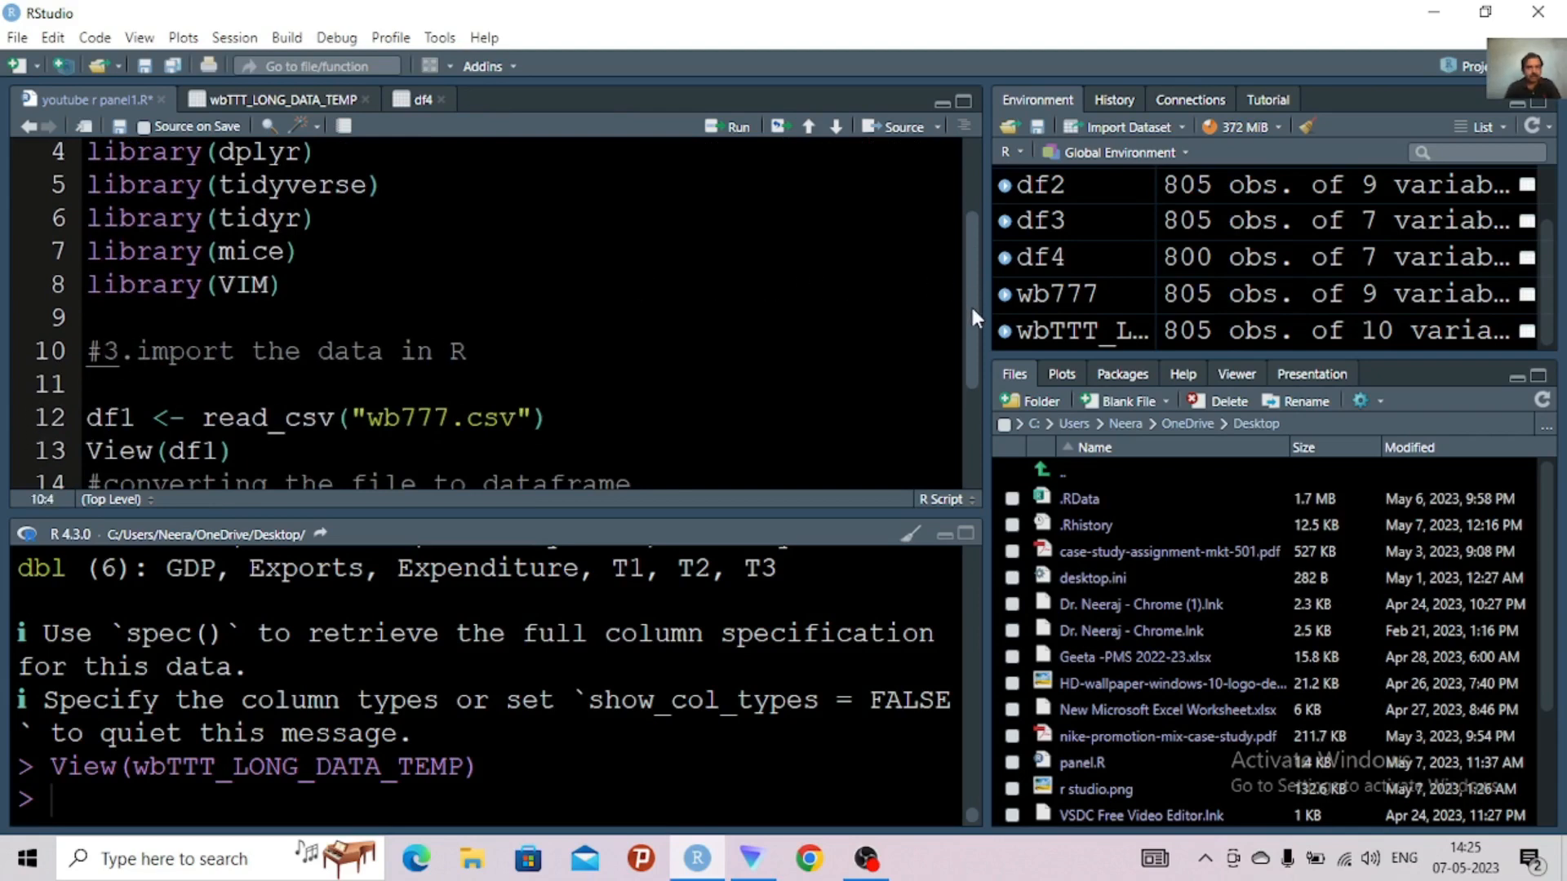
Prefix the dataframe-conversion comment with "4." and the data-cleaning comment with "5."
{"action": "left_click_drag", "start_coordinate": [971, 304], "coordinate": [963, 421]}
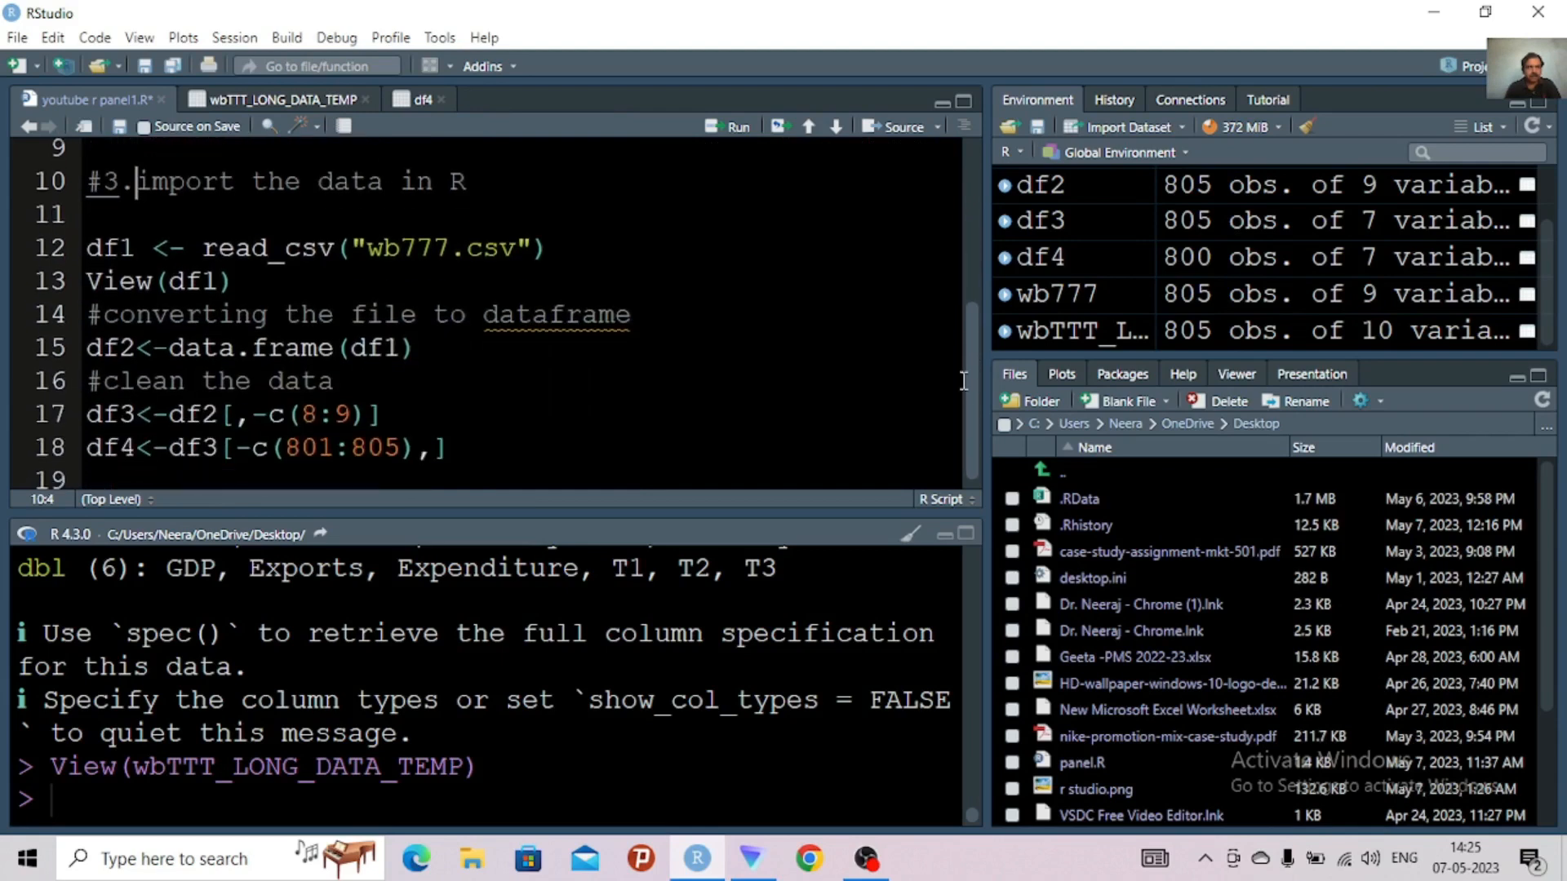
{"action": "left_click", "coordinate": [100, 318]}
{"action": "type", "text": "4."}
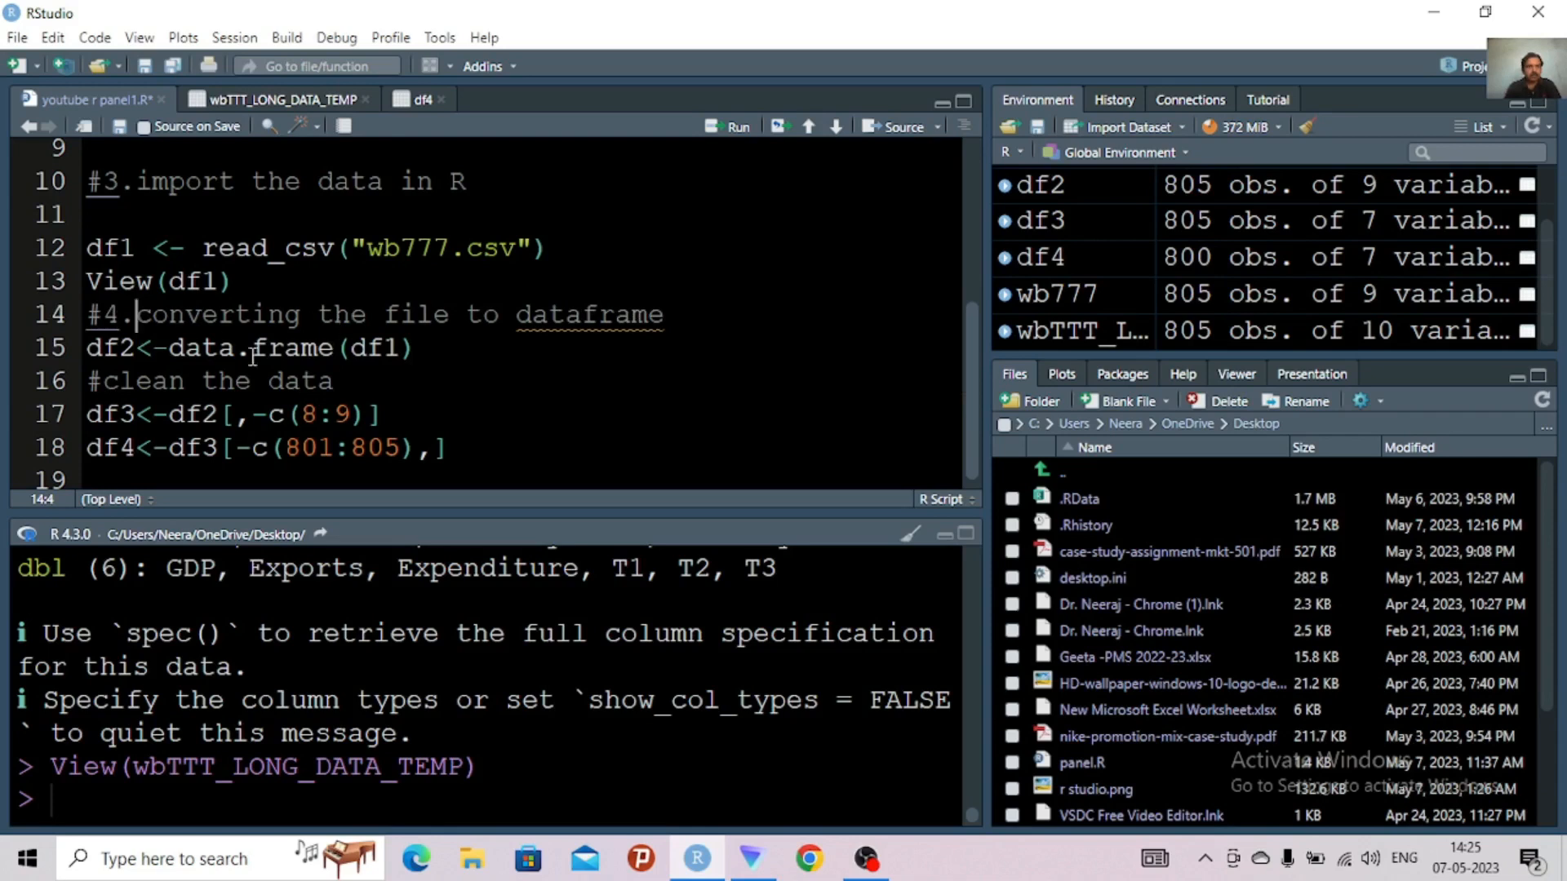
{"action": "left_click", "coordinate": [101, 382]}
{"action": "type", "text": "5."}
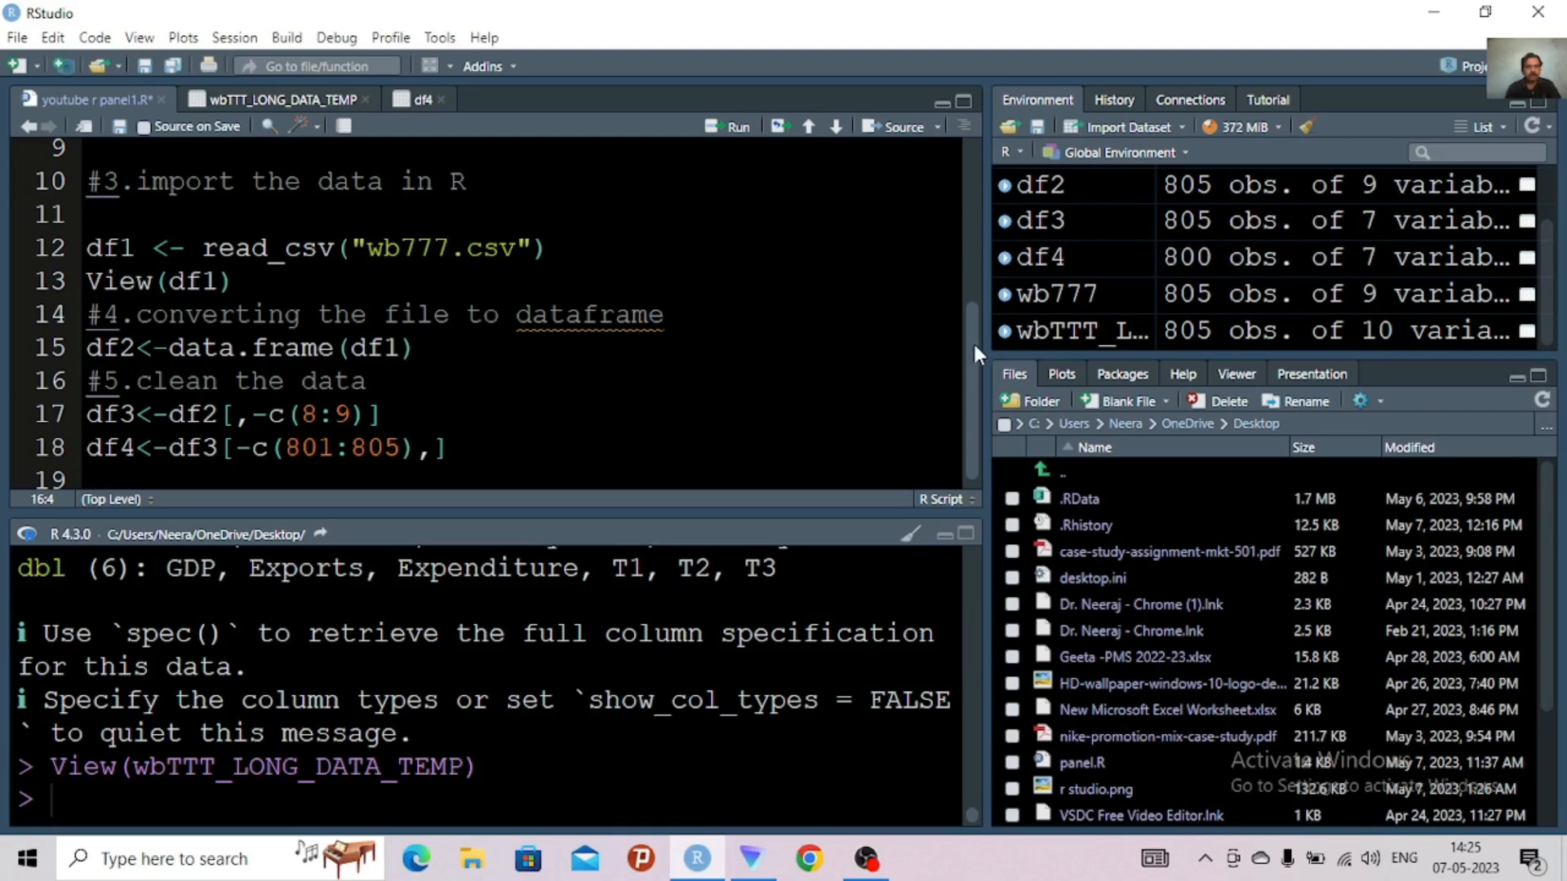
Add the comment "#6 RESHAPING of data with temp example file" on line 19, below the df4 line
{"action": "scroll", "coordinate": [972, 341], "scroll_direction": "down", "scroll_amount": 1}
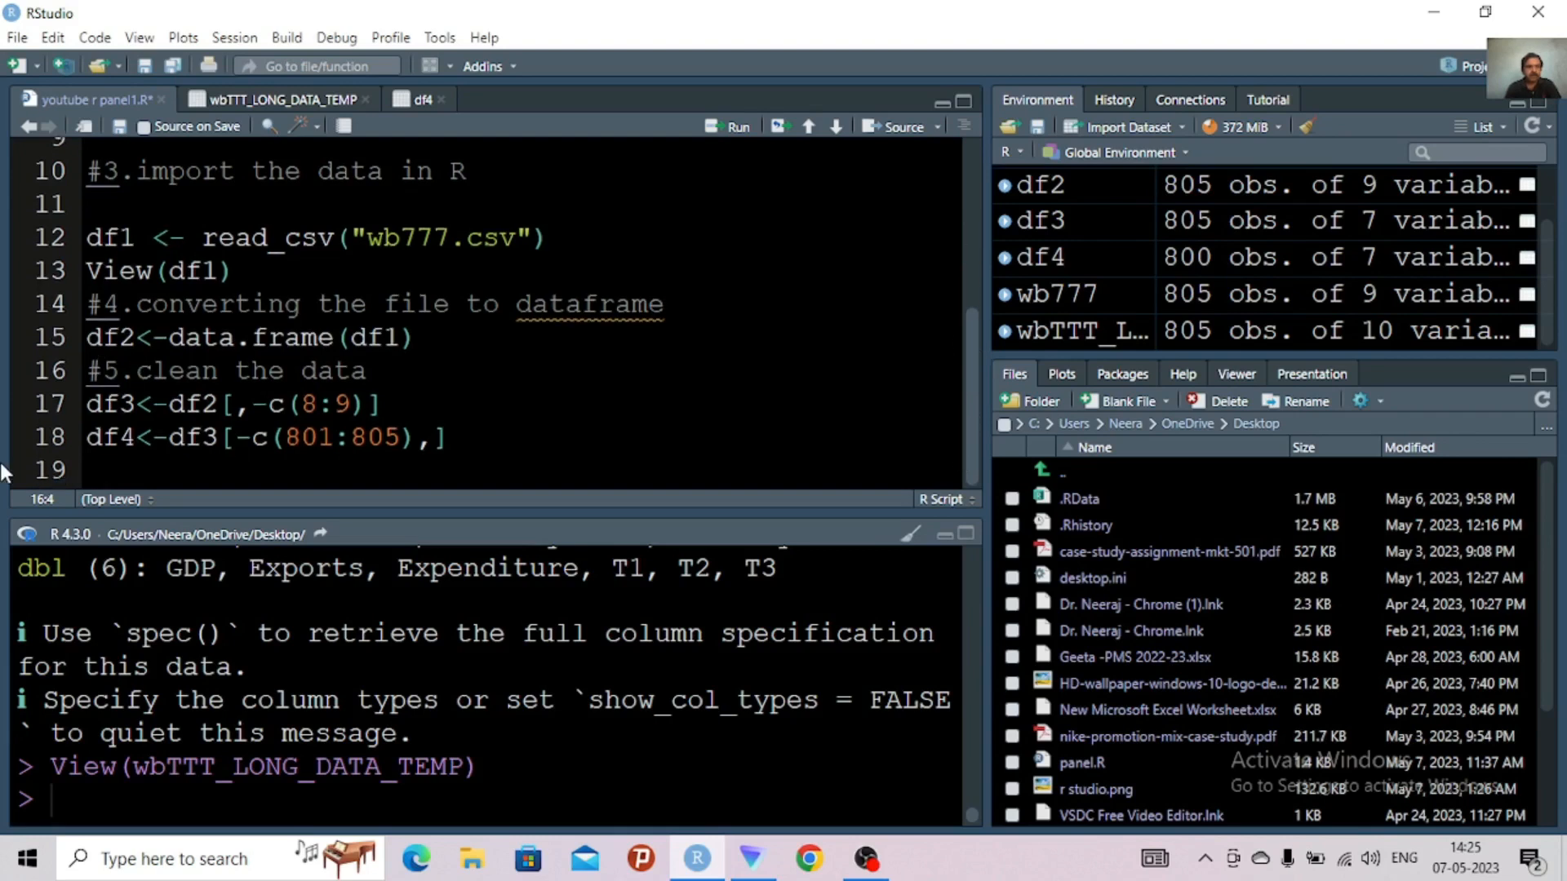
{"action": "left_click", "coordinate": [91, 473]}
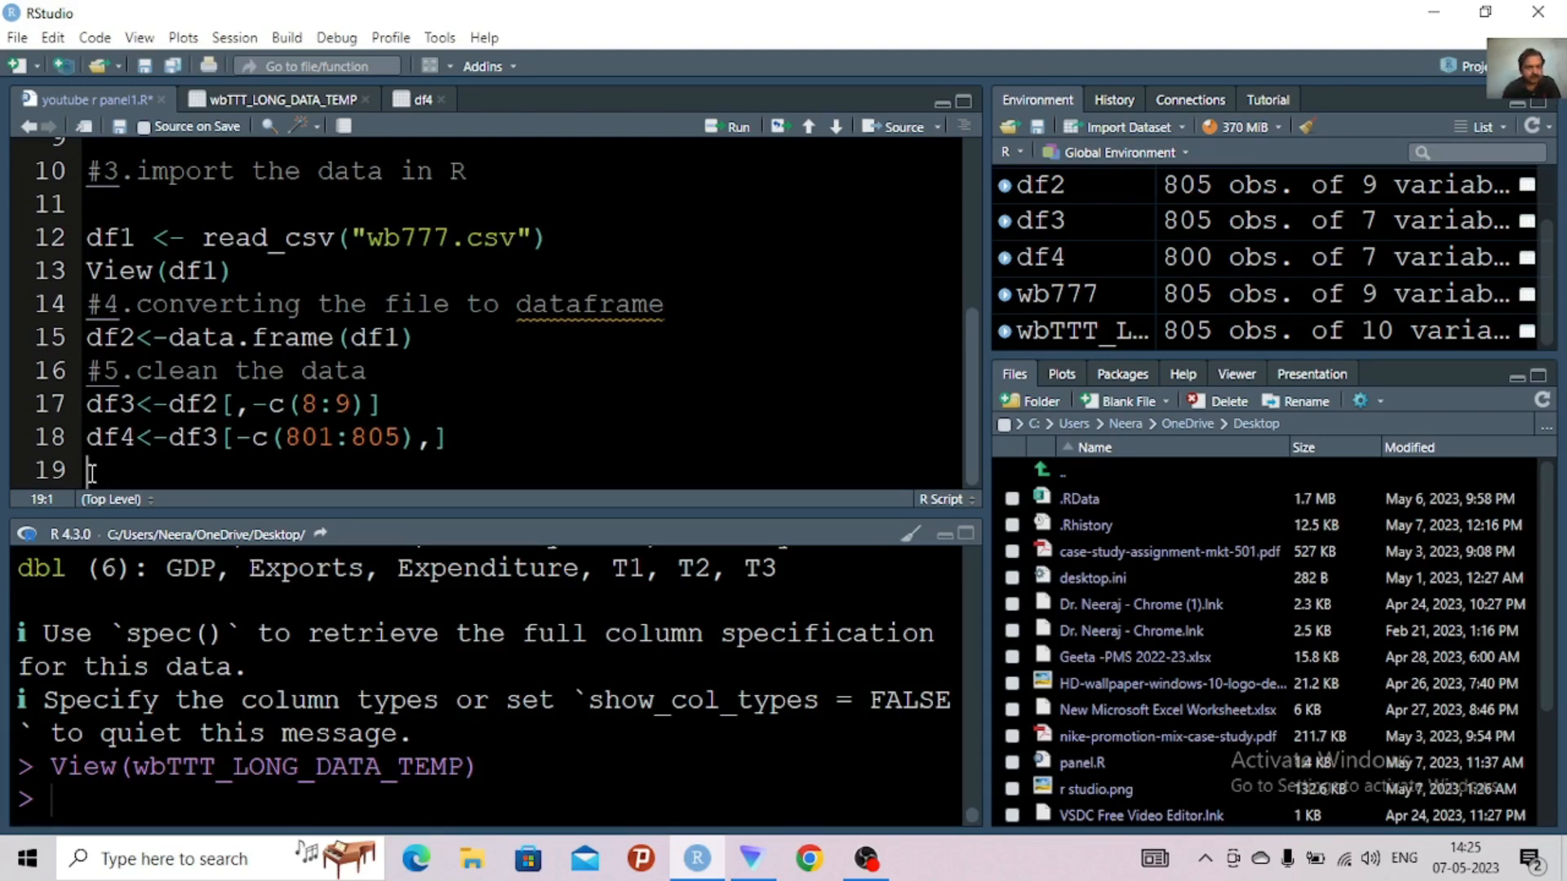
{"action": "type", "text": "#"}
{"action": "type", "text": "6 RE"}
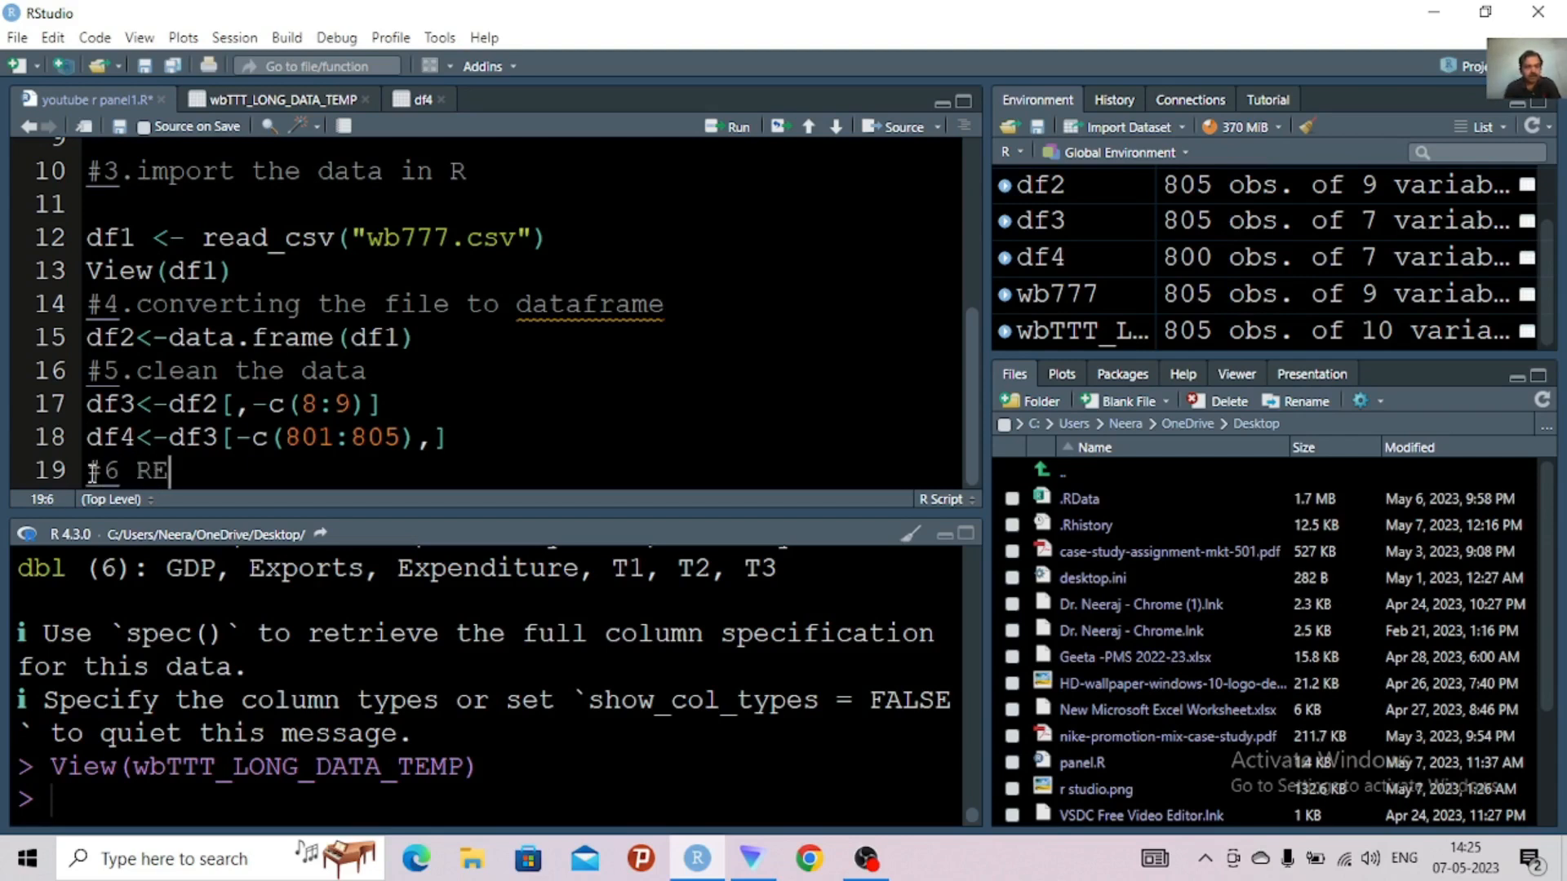
{"action": "type", "text": "SHAPING "}
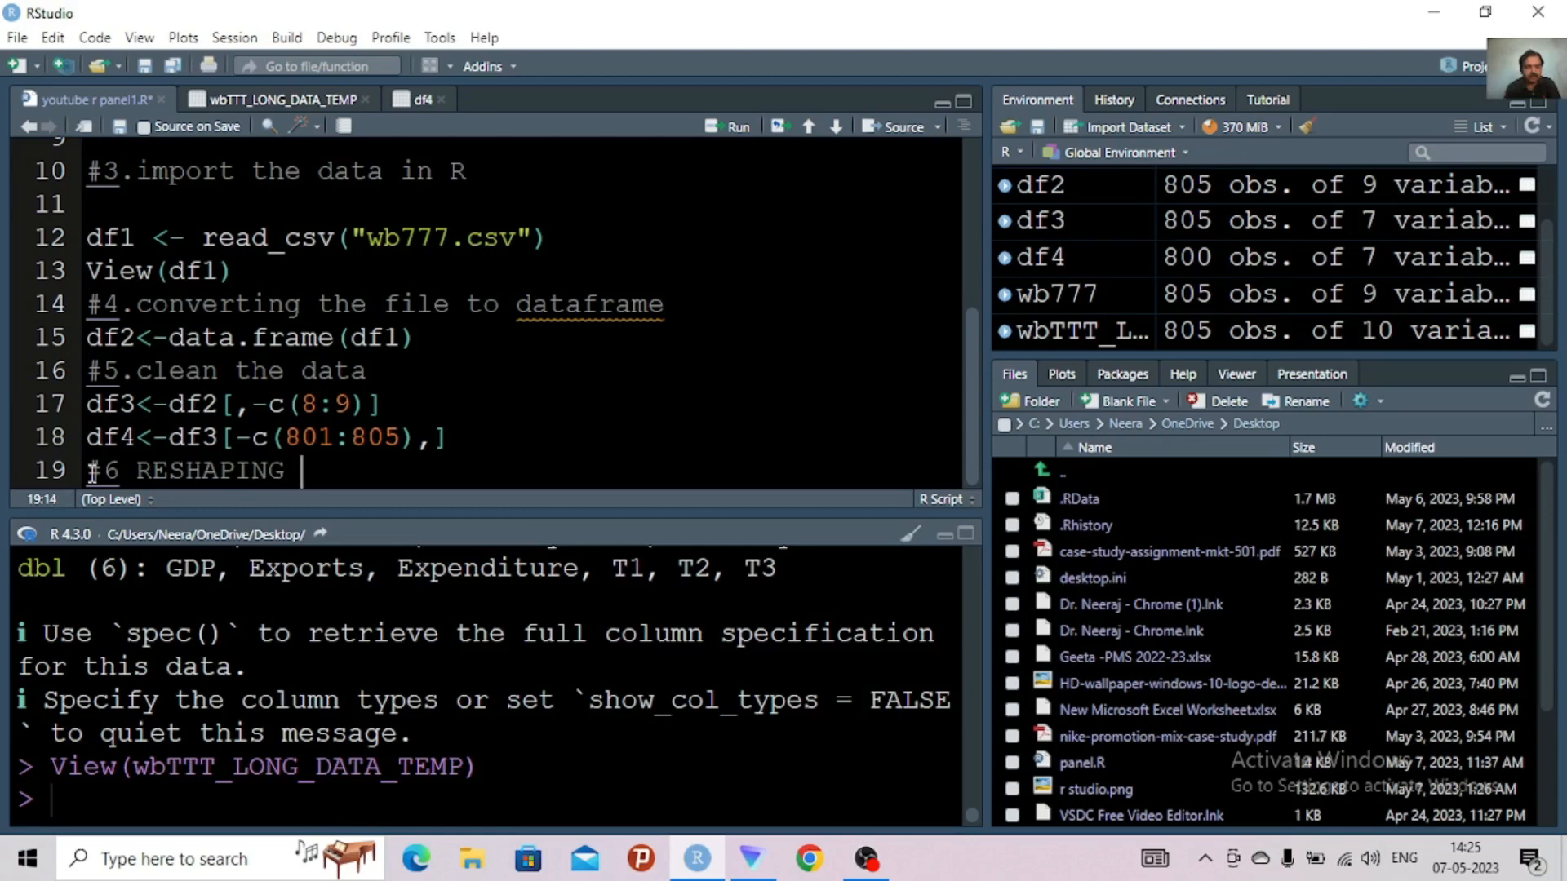
{"action": "type", "text": "of data "}
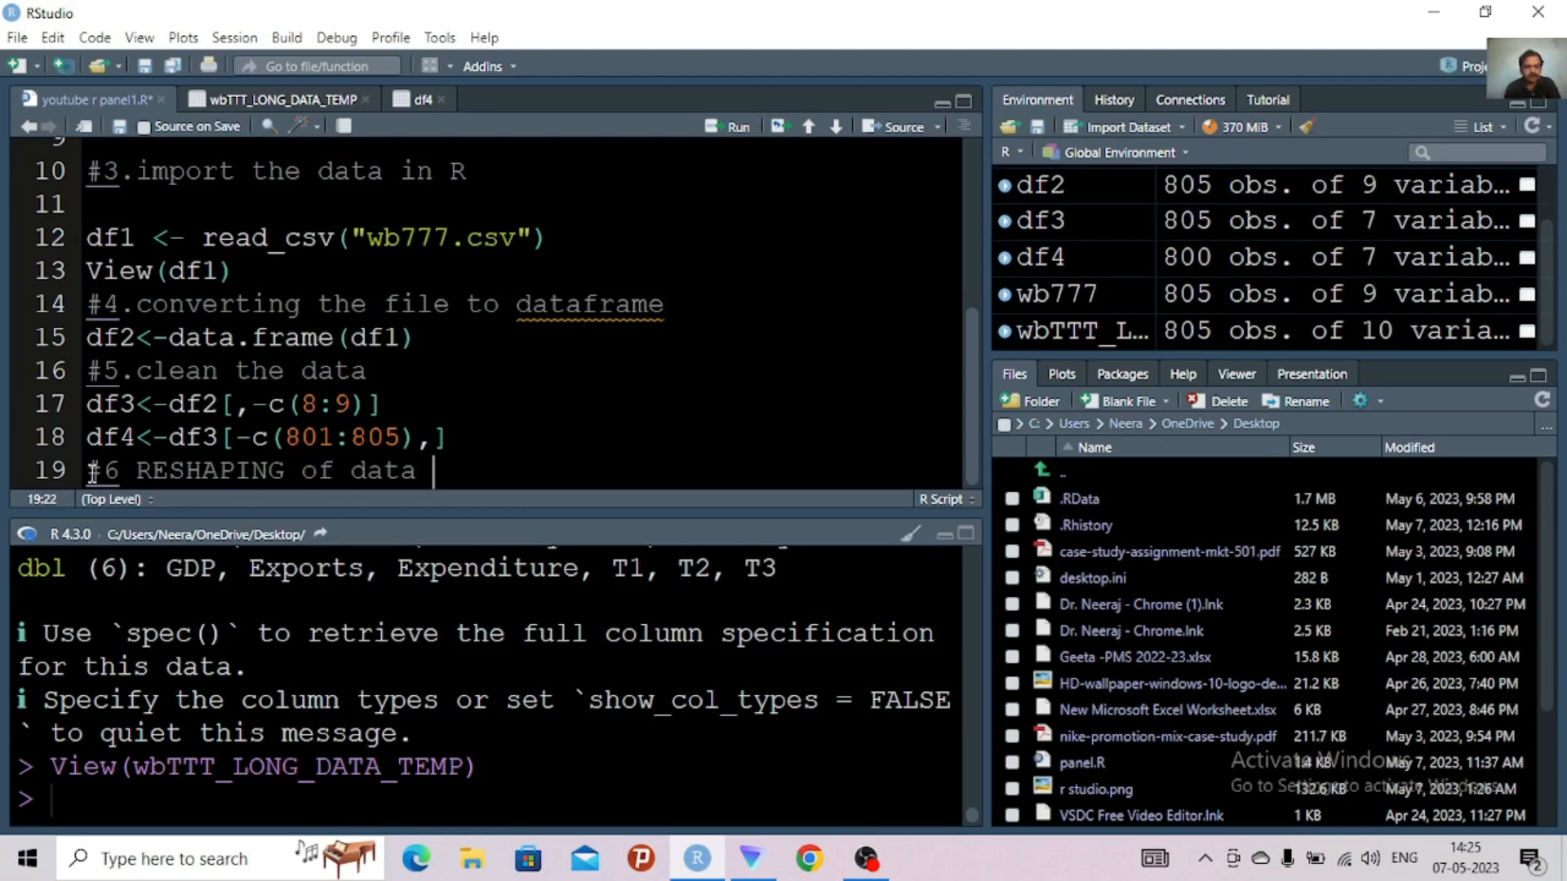
{"action": "type", "text": "with temp "}
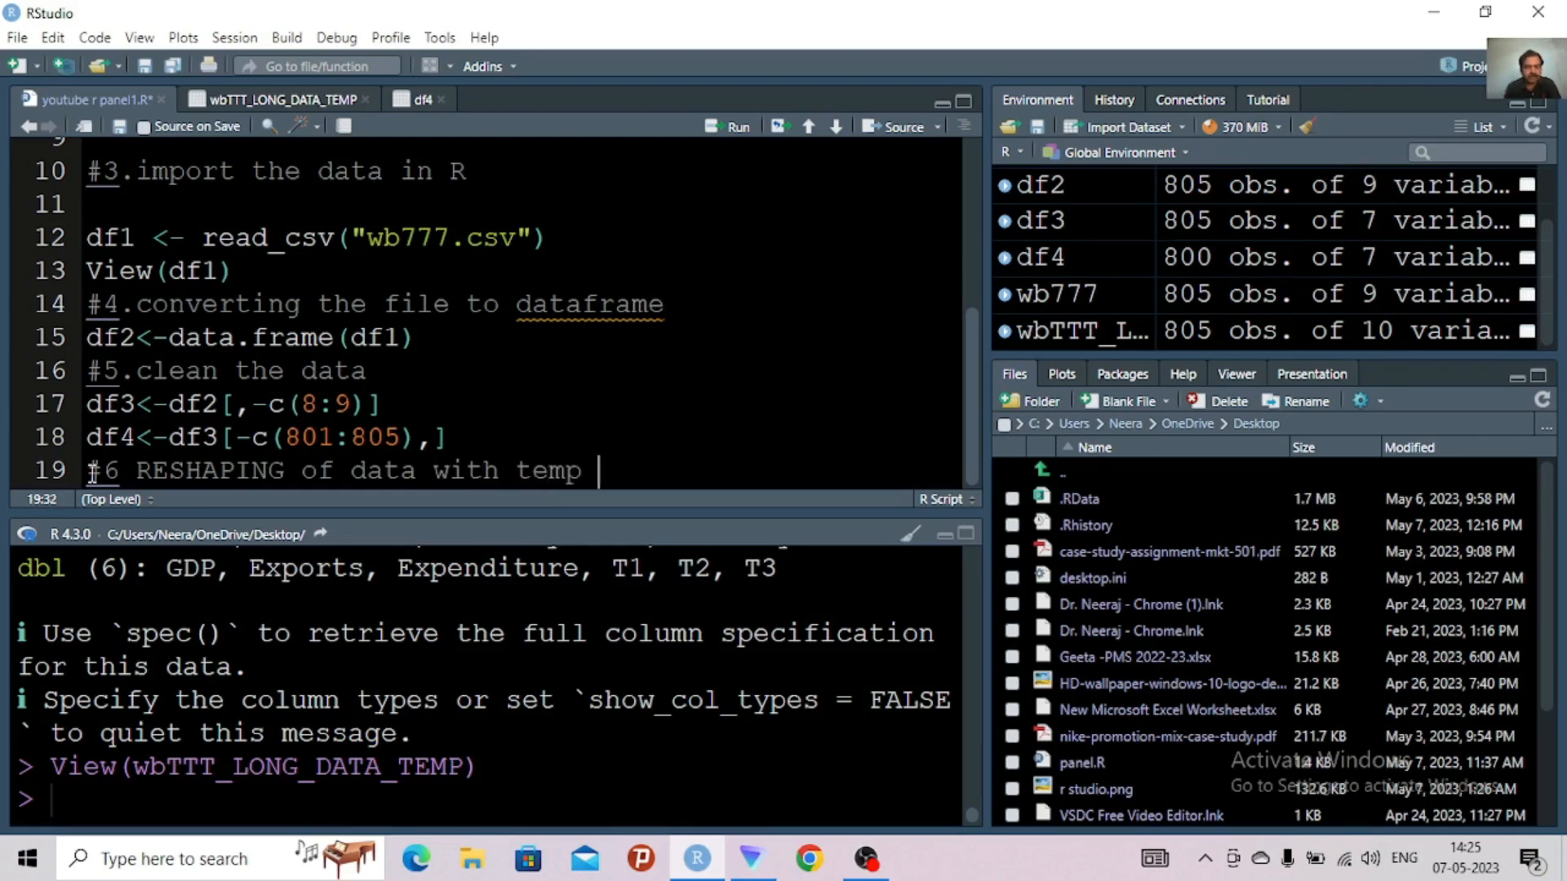
{"action": "type", "text": "example "}
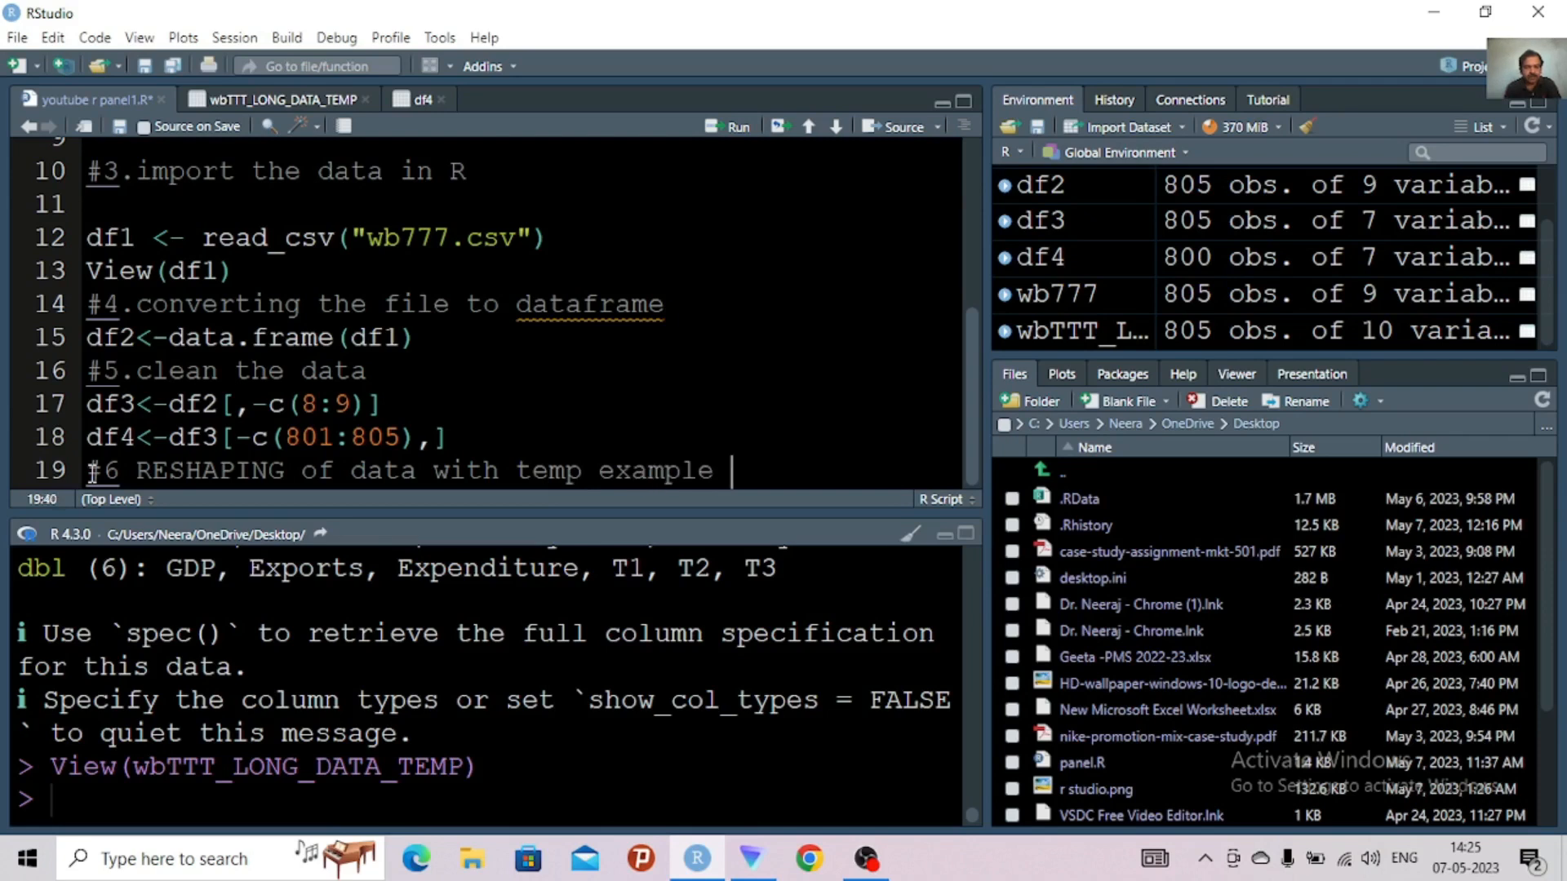
{"action": "type", "text": "file"}
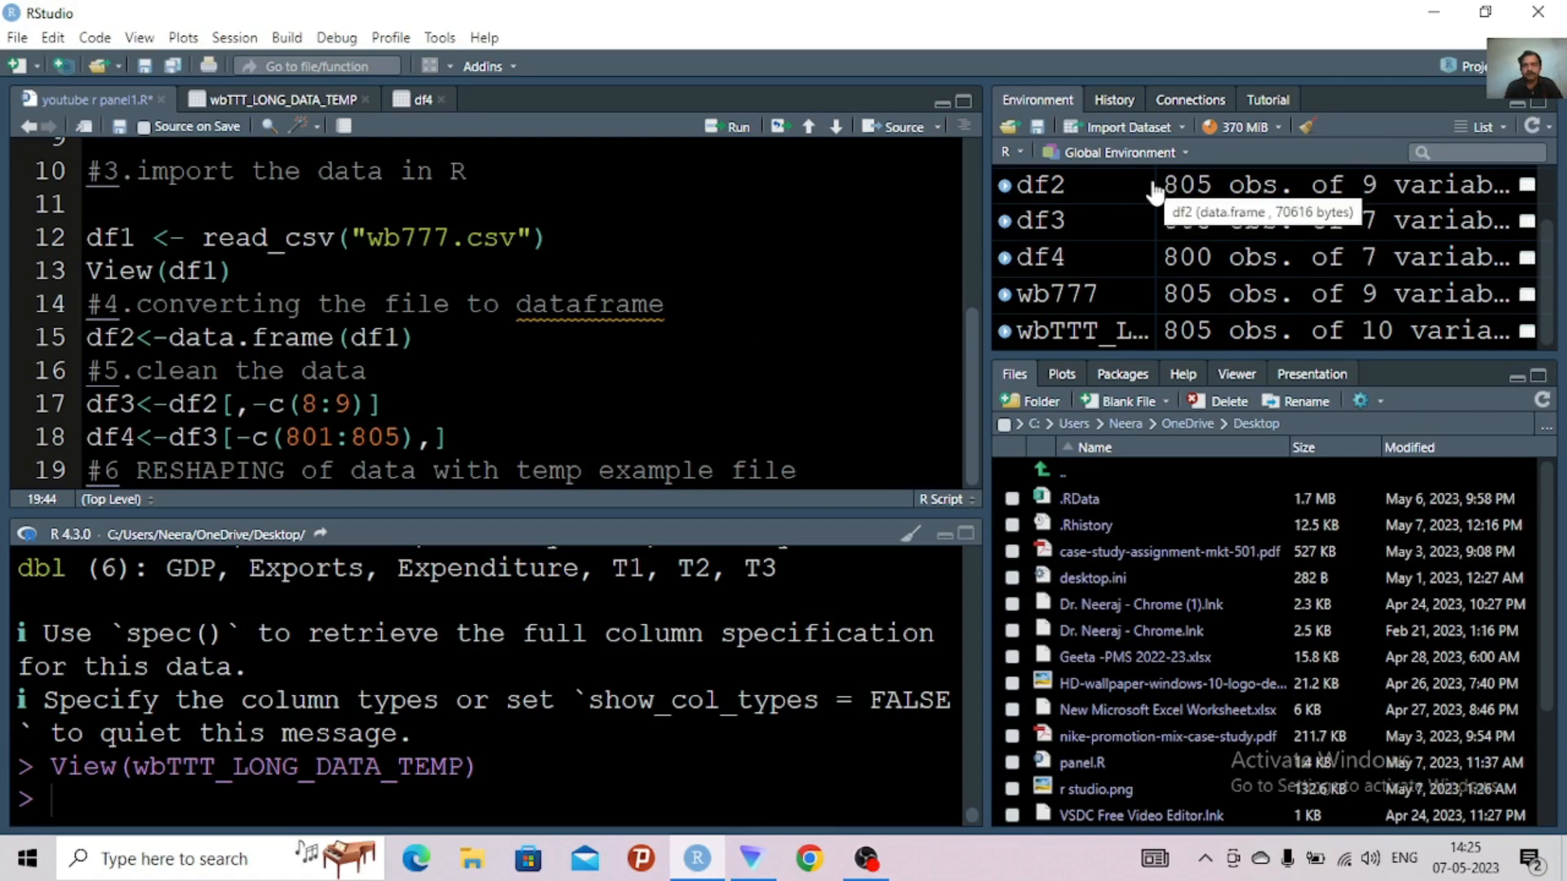
Append "wbTTT_long_Data_temp" to the #6 reshaping comment on line 19, widening the environment's name column to read the full dataset name
{"action": "left_click_drag", "start_coordinate": [1153, 181], "coordinate": [1332, 190]}
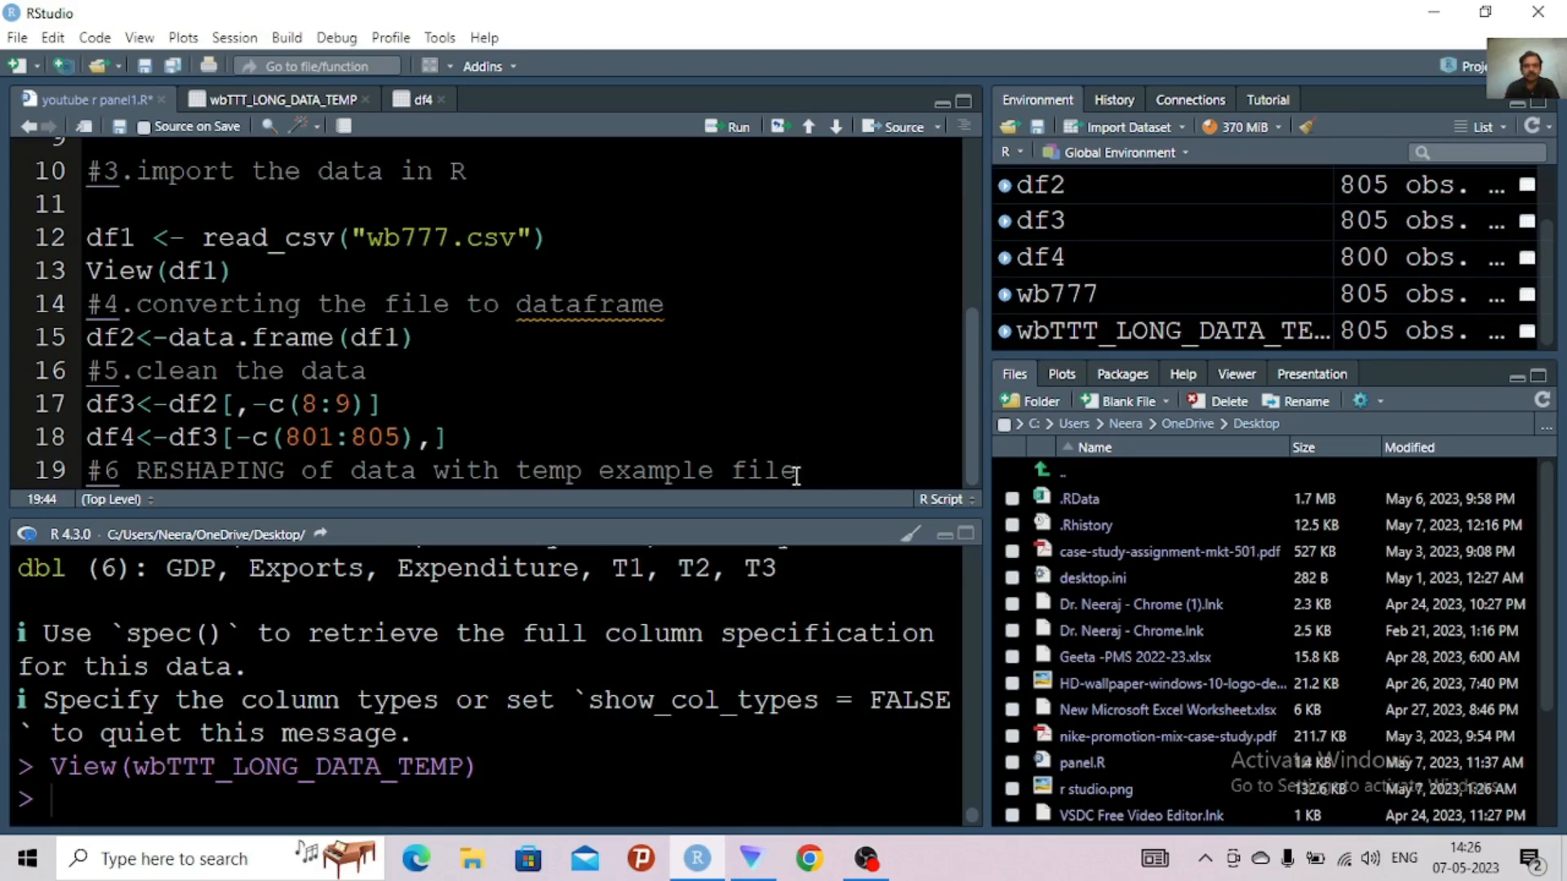
{"action": "type", "text": "wbTTT"}
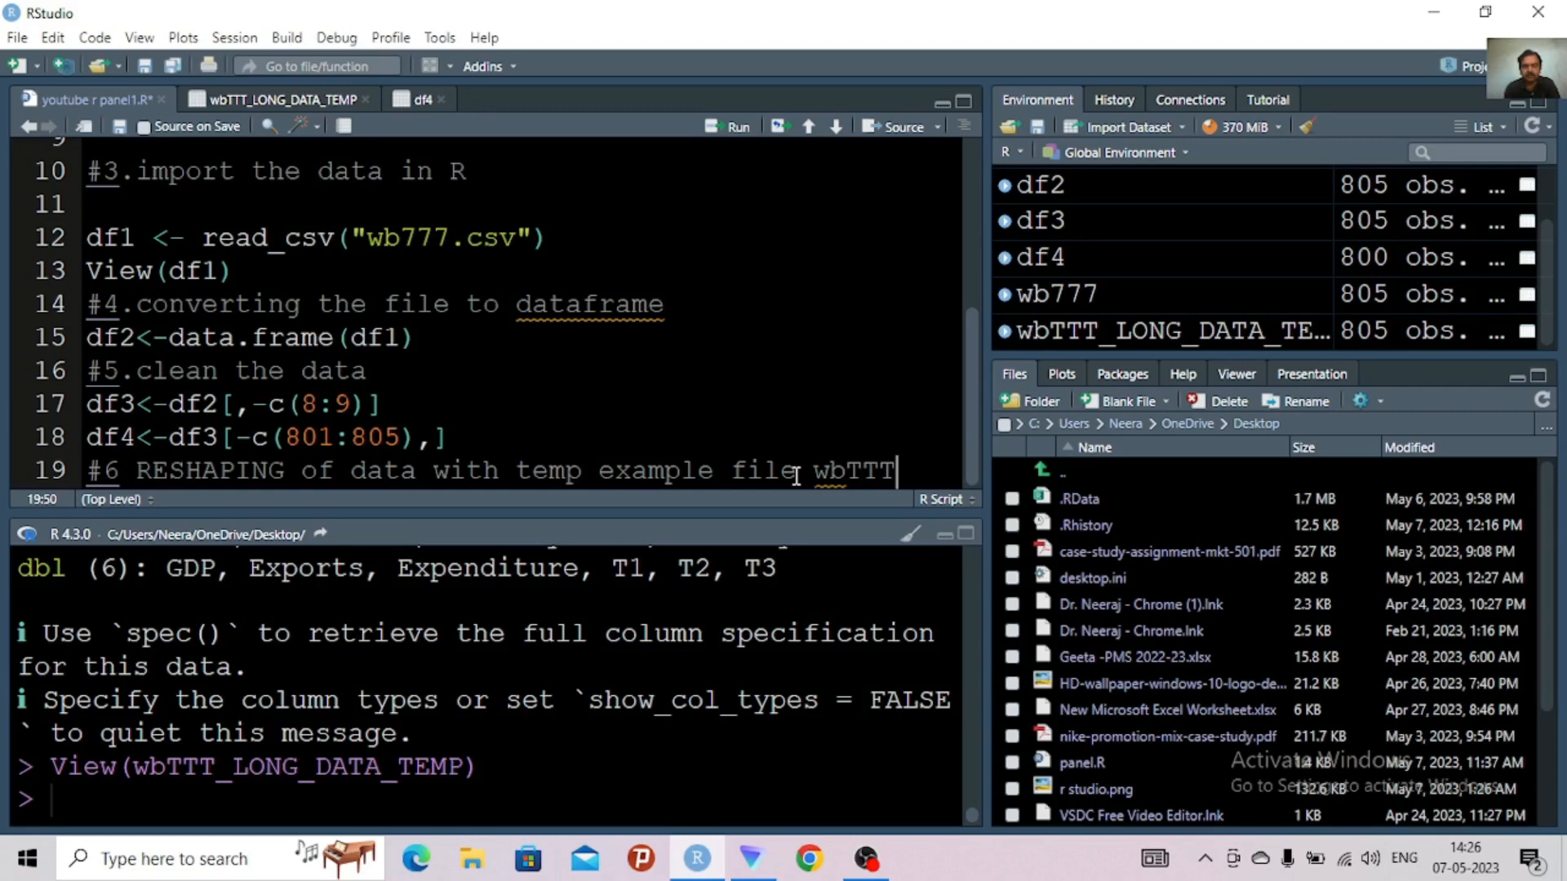
{"action": "type", "text": "_long"}
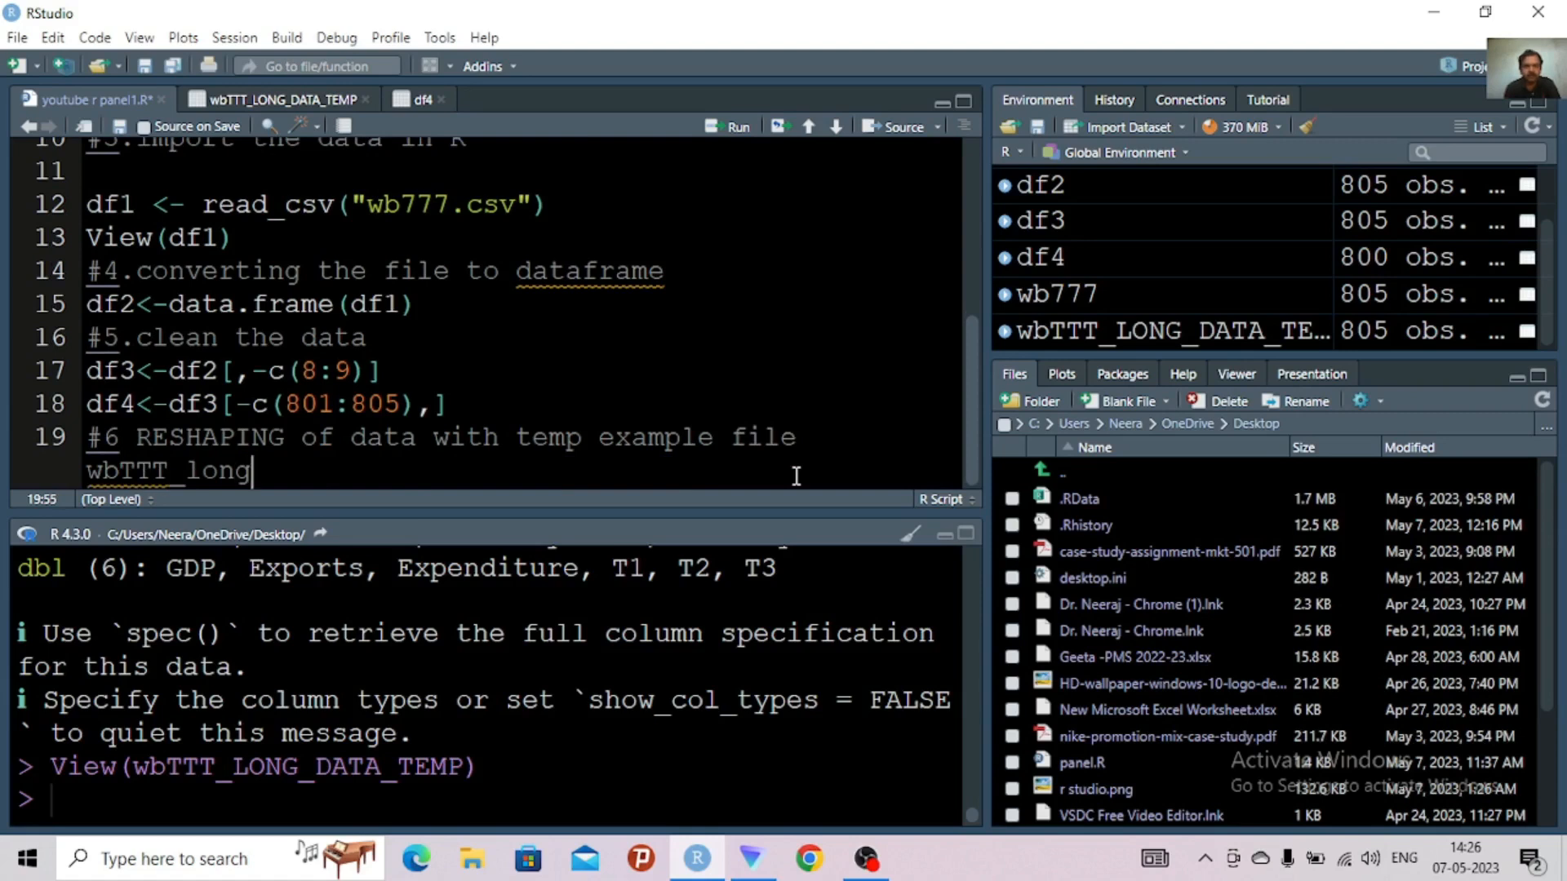
{"action": "type", "text": "_temo"}
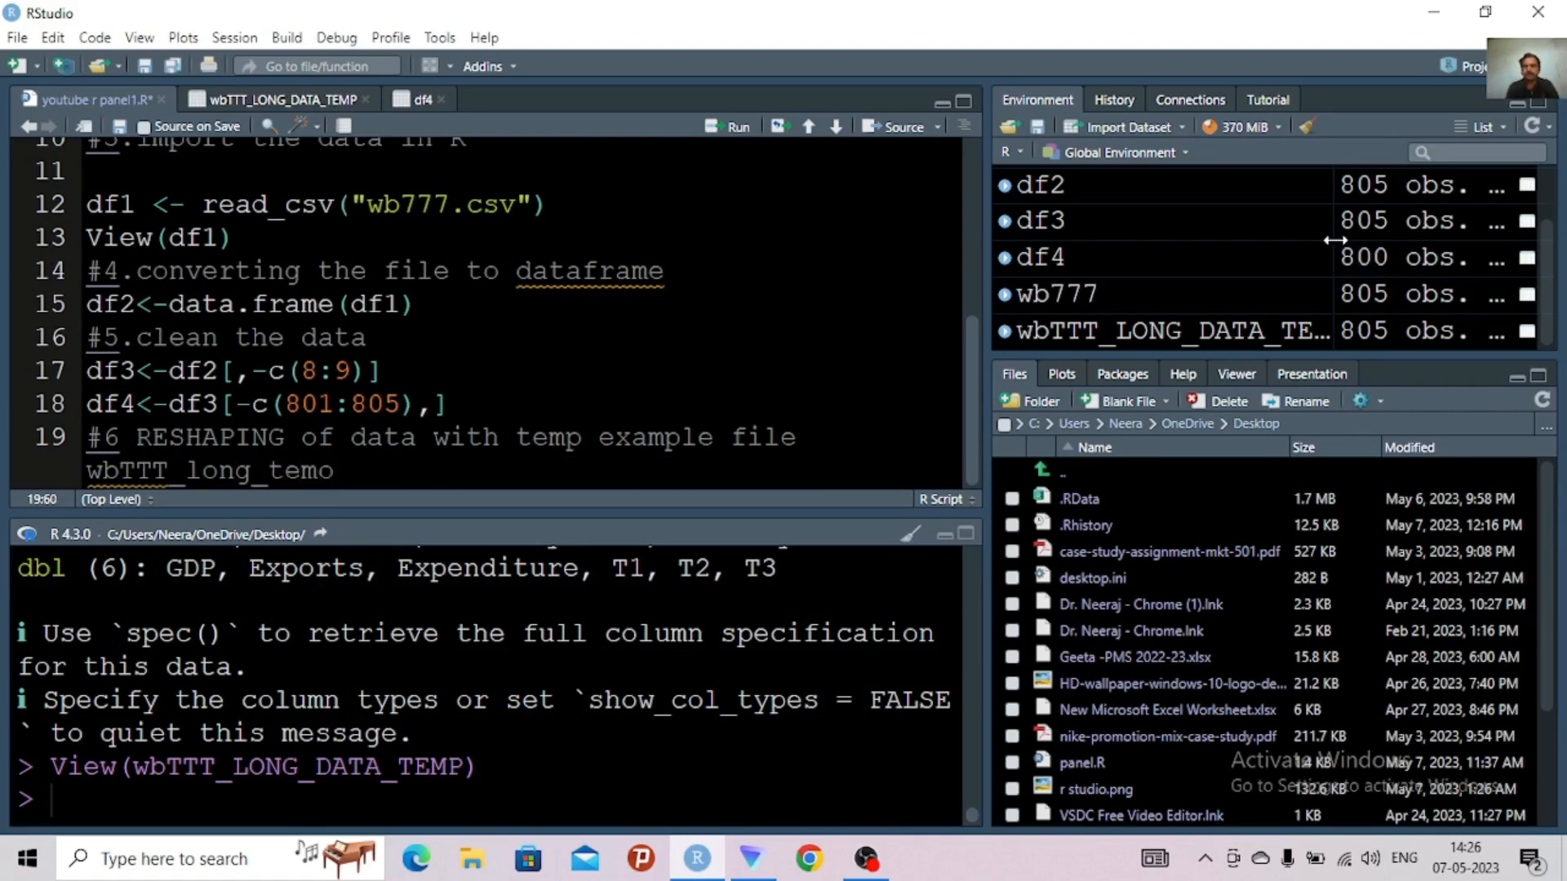
{"action": "left_click_drag", "start_coordinate": [1379, 240], "coordinate": [1416, 240]}
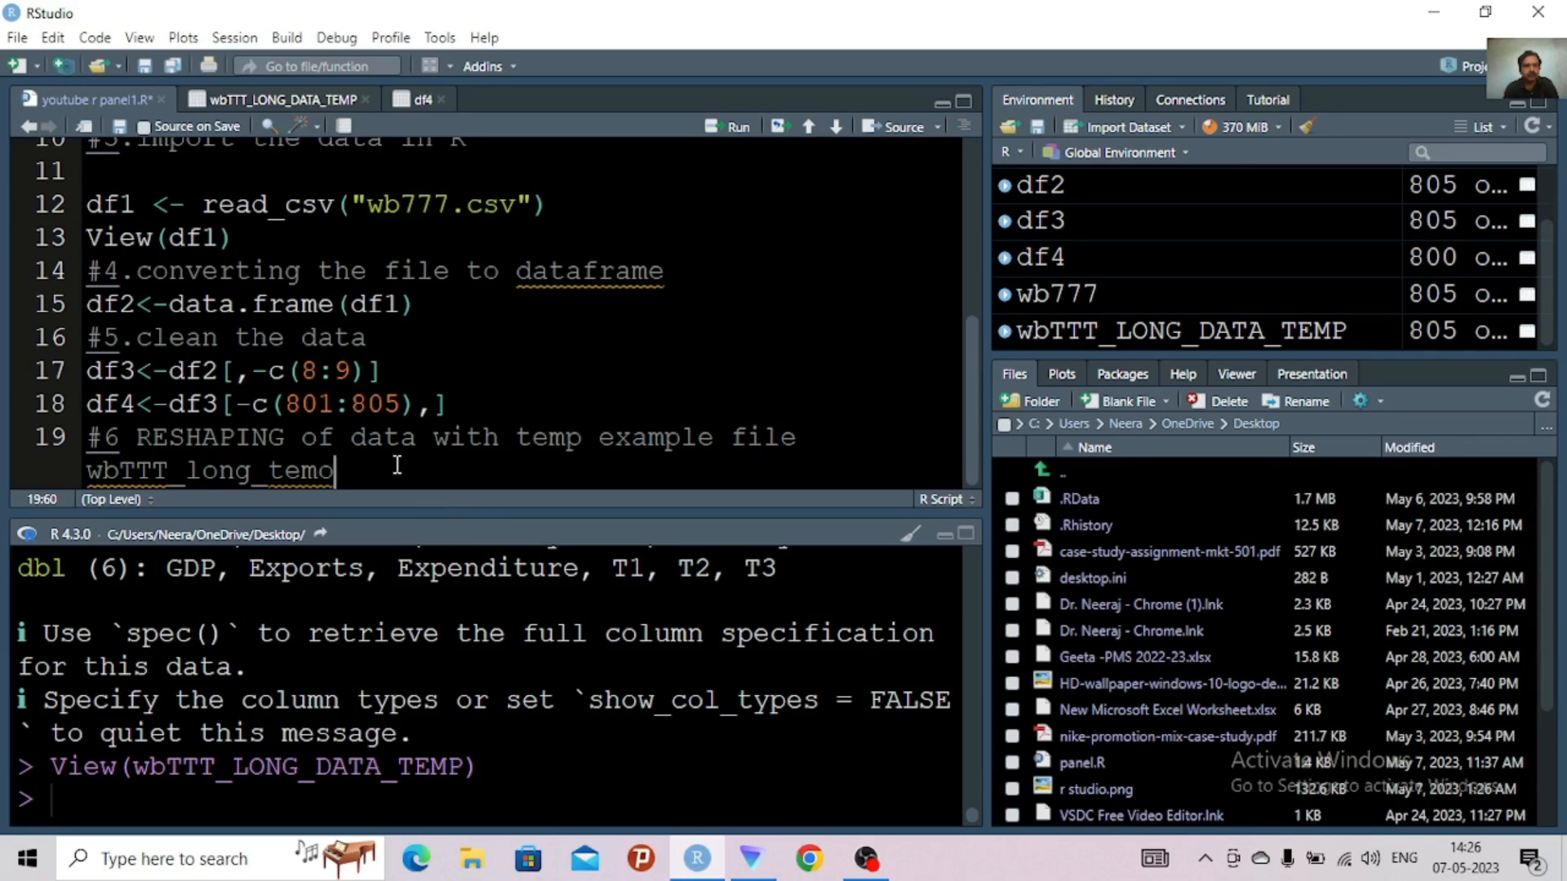
{"action": "key", "text": "BackSpace"}
{"action": "key", "text": "BackSpace"}
{"action": "key", "text": "BackSpace"}
{"action": "key", "text": "BackSpace"}
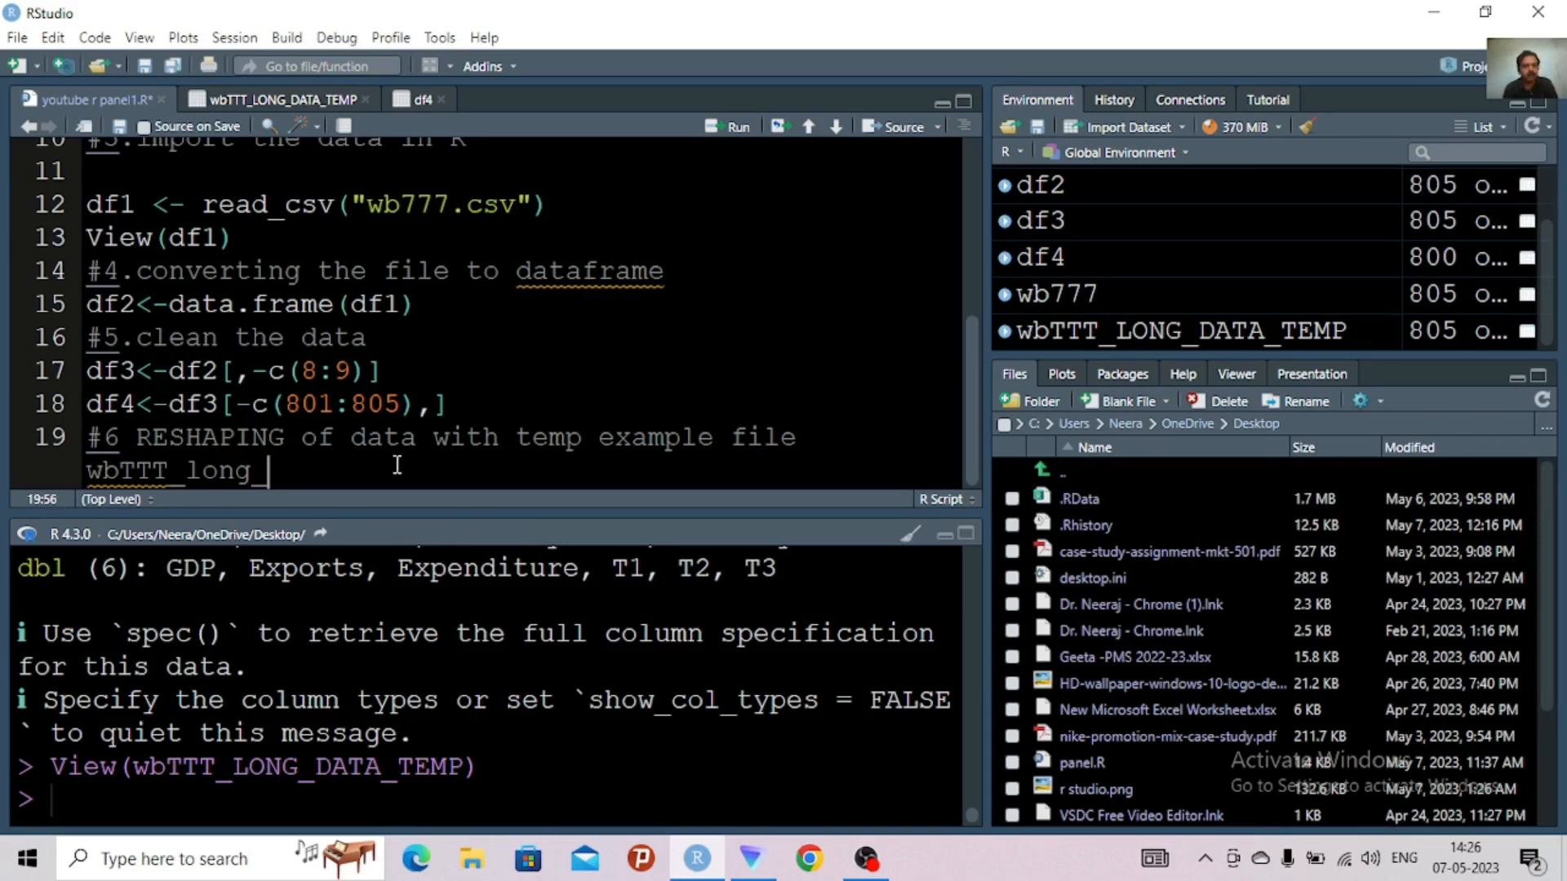
{"action": "type", "text": "Data"}
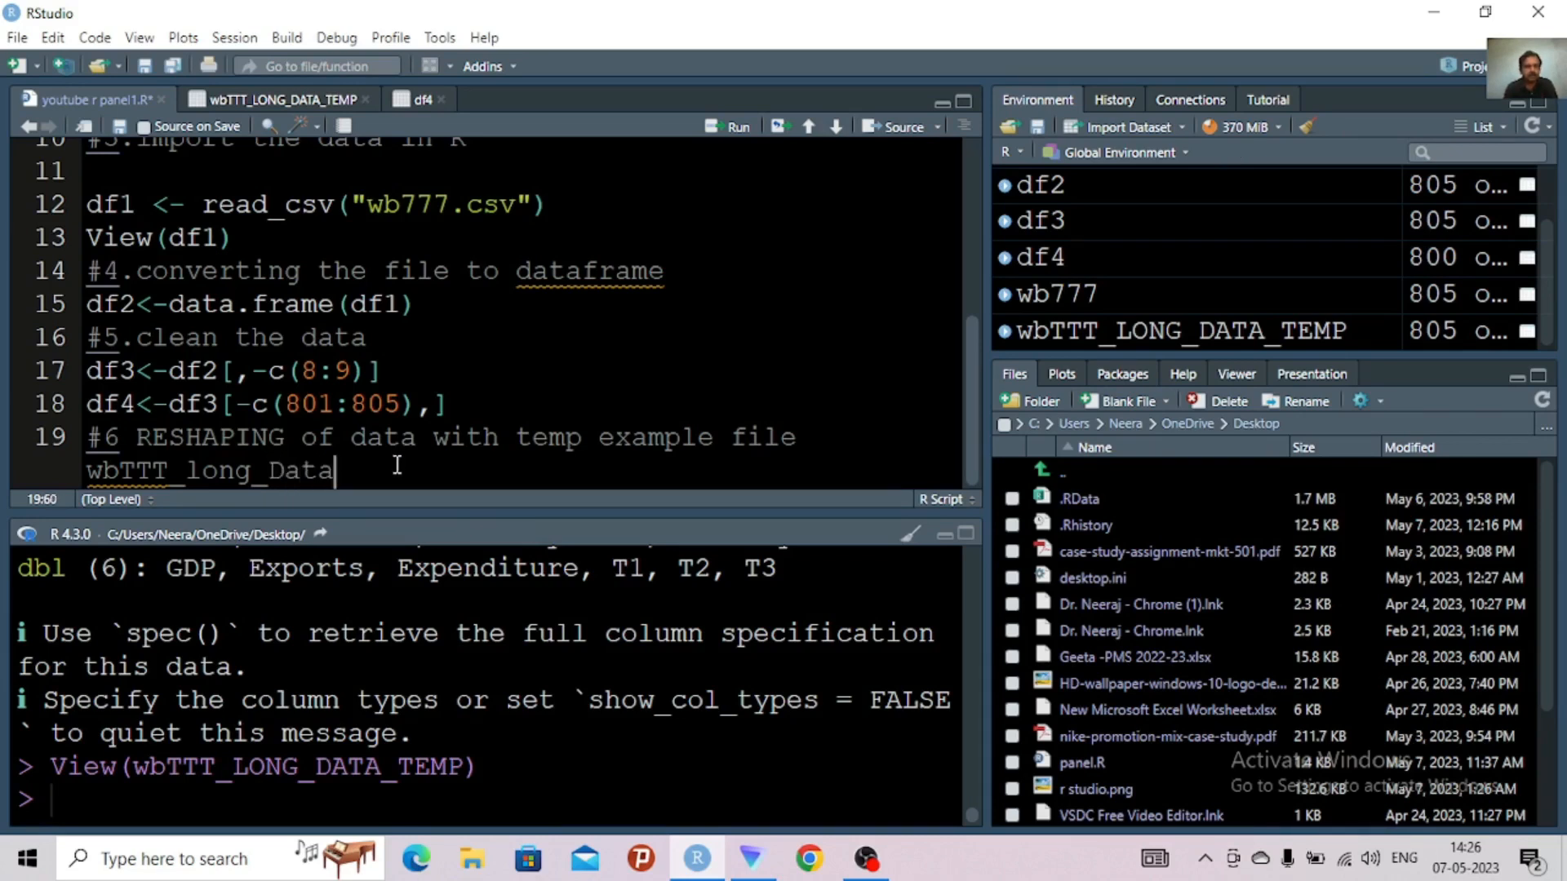
{"action": "type", "text": "_temp"}
{"action": "key", "text": "Return"}
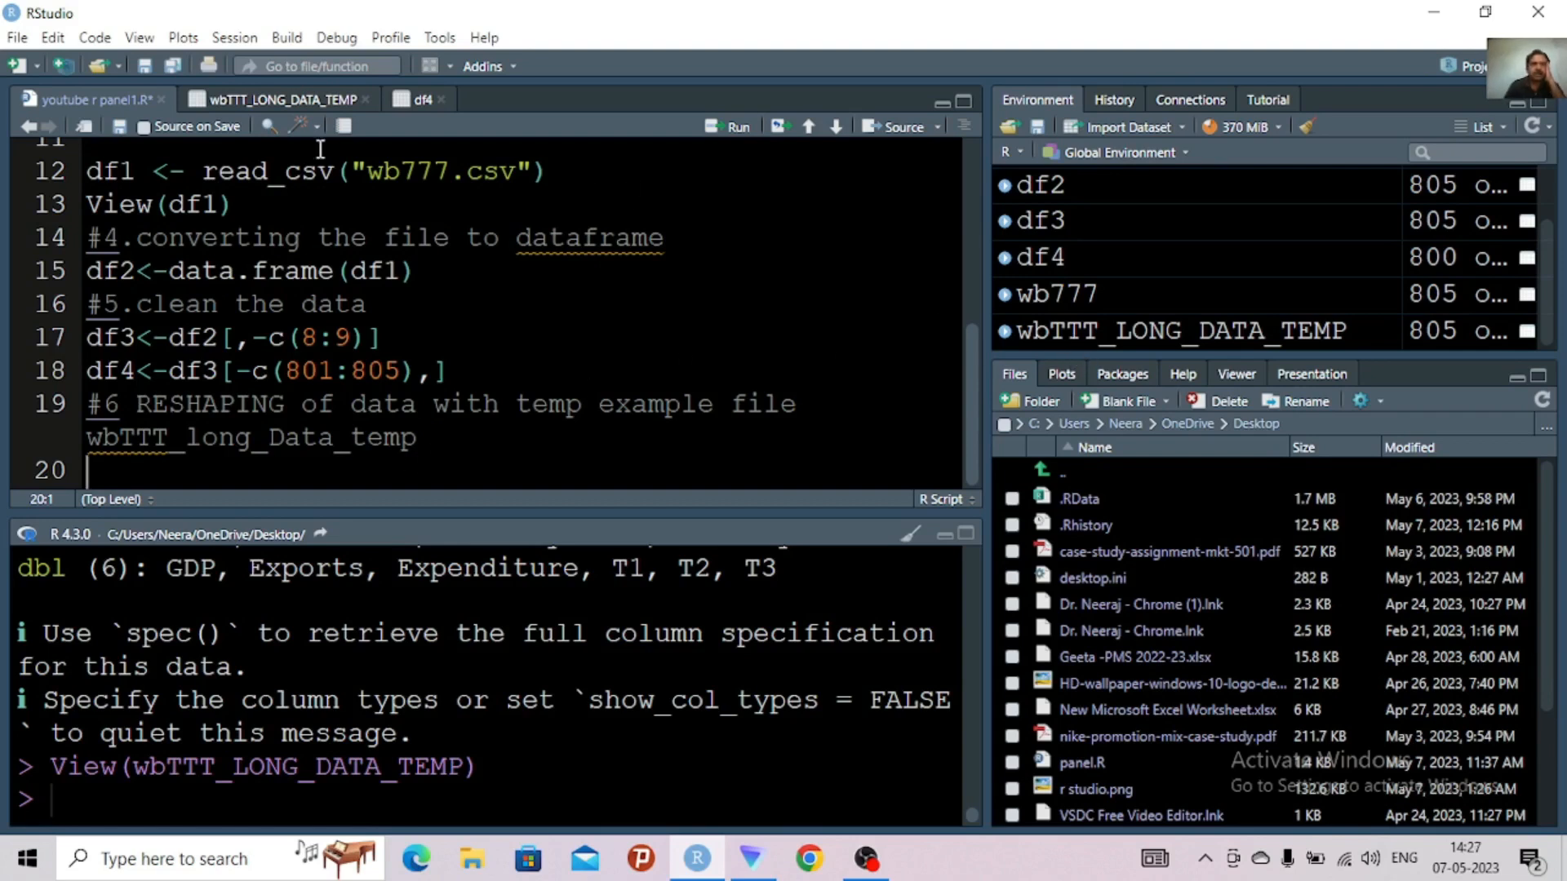
Close the df4 data view and insert an empty gather() call on line 20 of the youtube r panel1.R script
{"action": "left_click", "coordinate": [302, 96]}
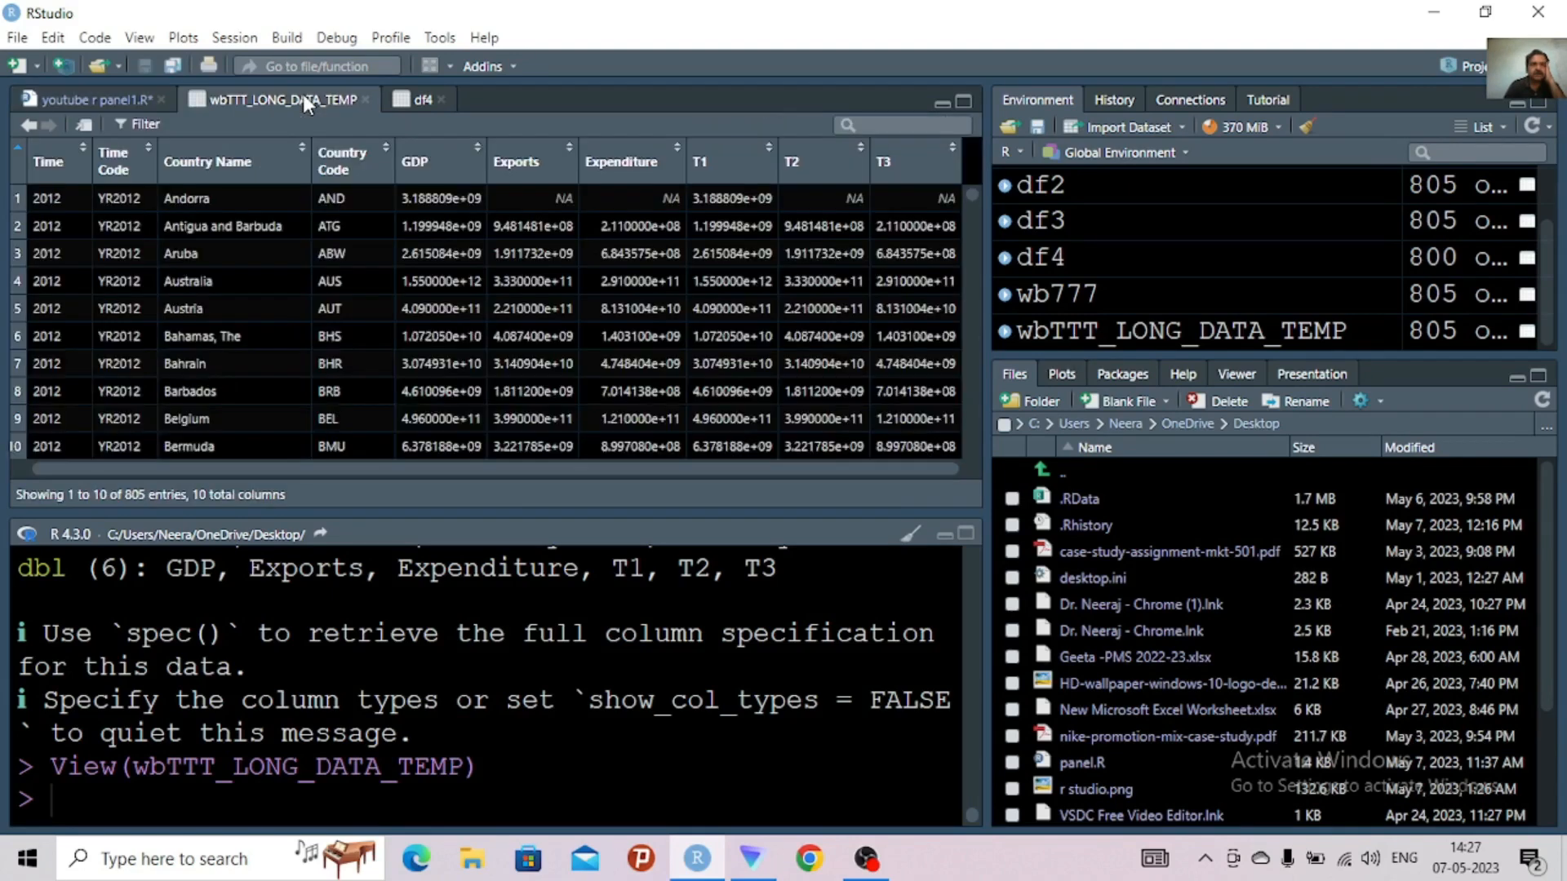
{"action": "left_click", "coordinate": [441, 100]}
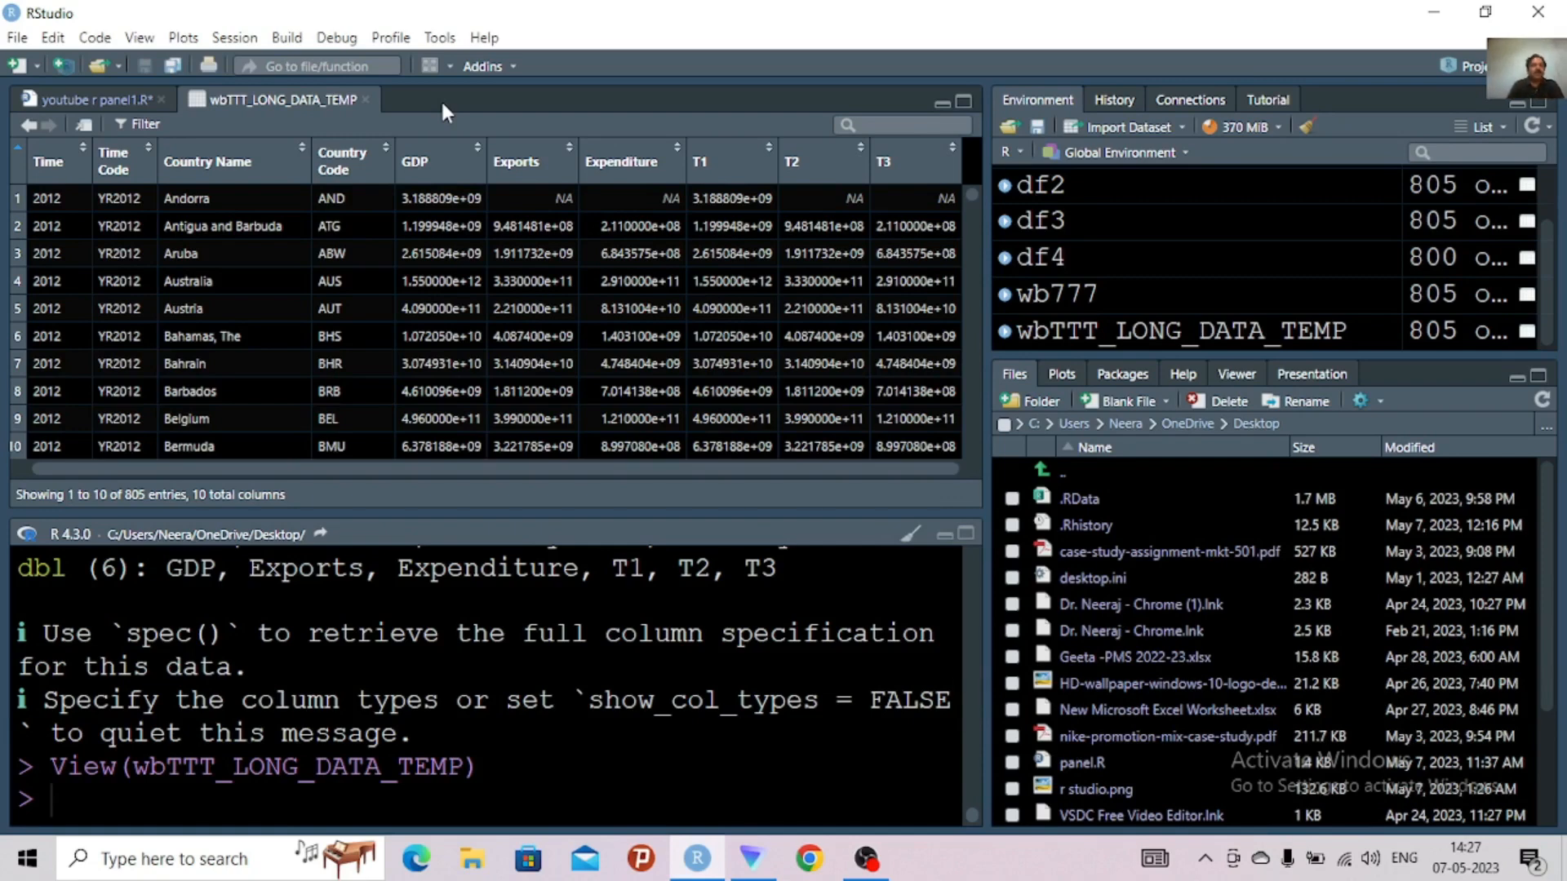
{"action": "left_click", "coordinate": [106, 98]}
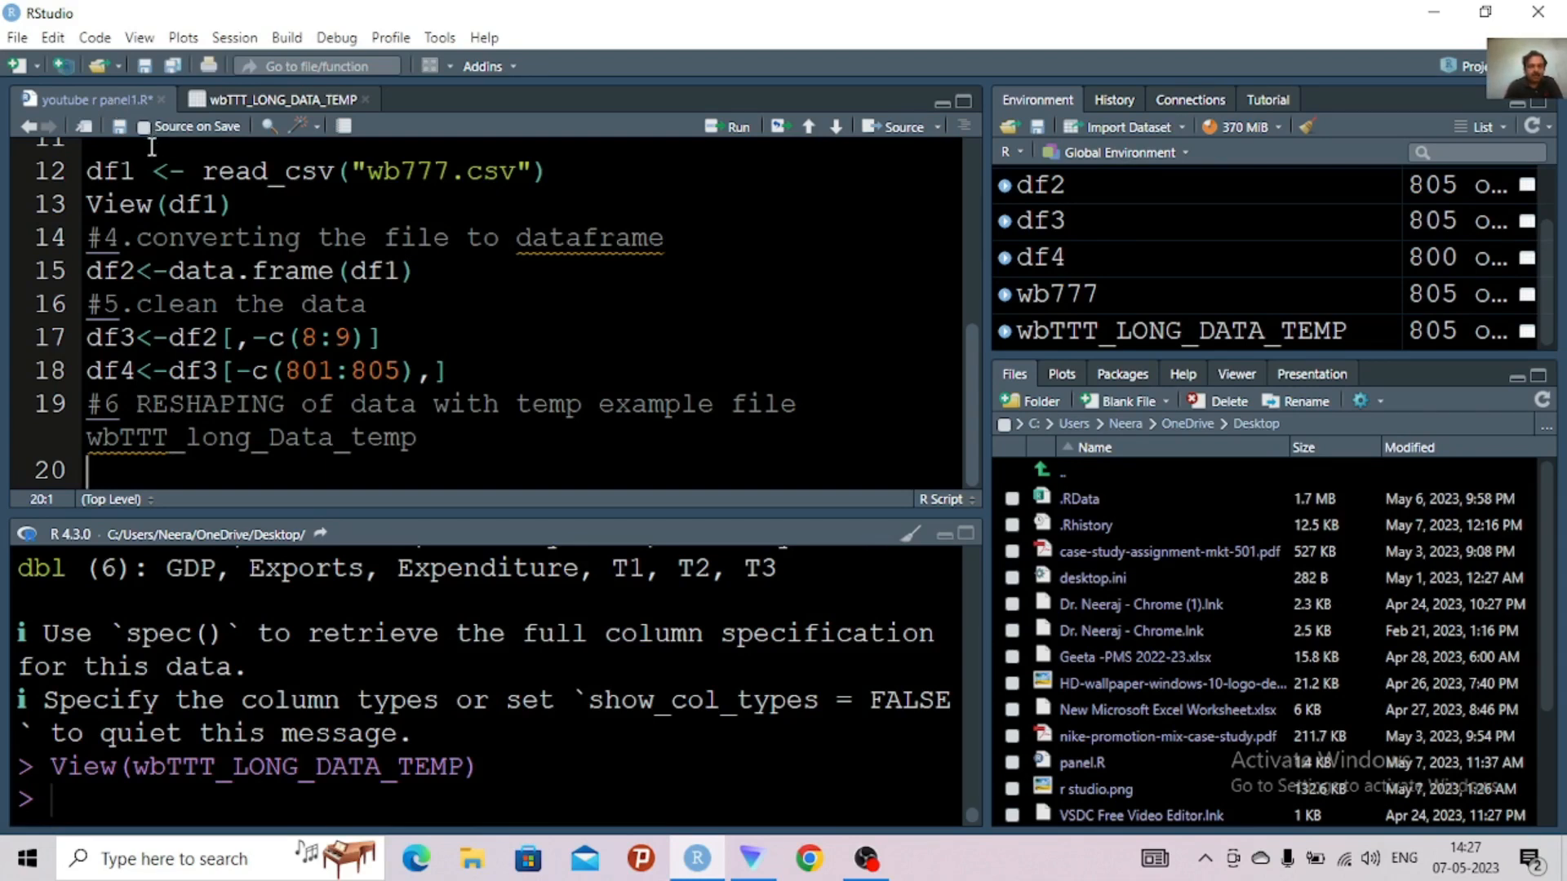
{"action": "type", "text": "gath"}
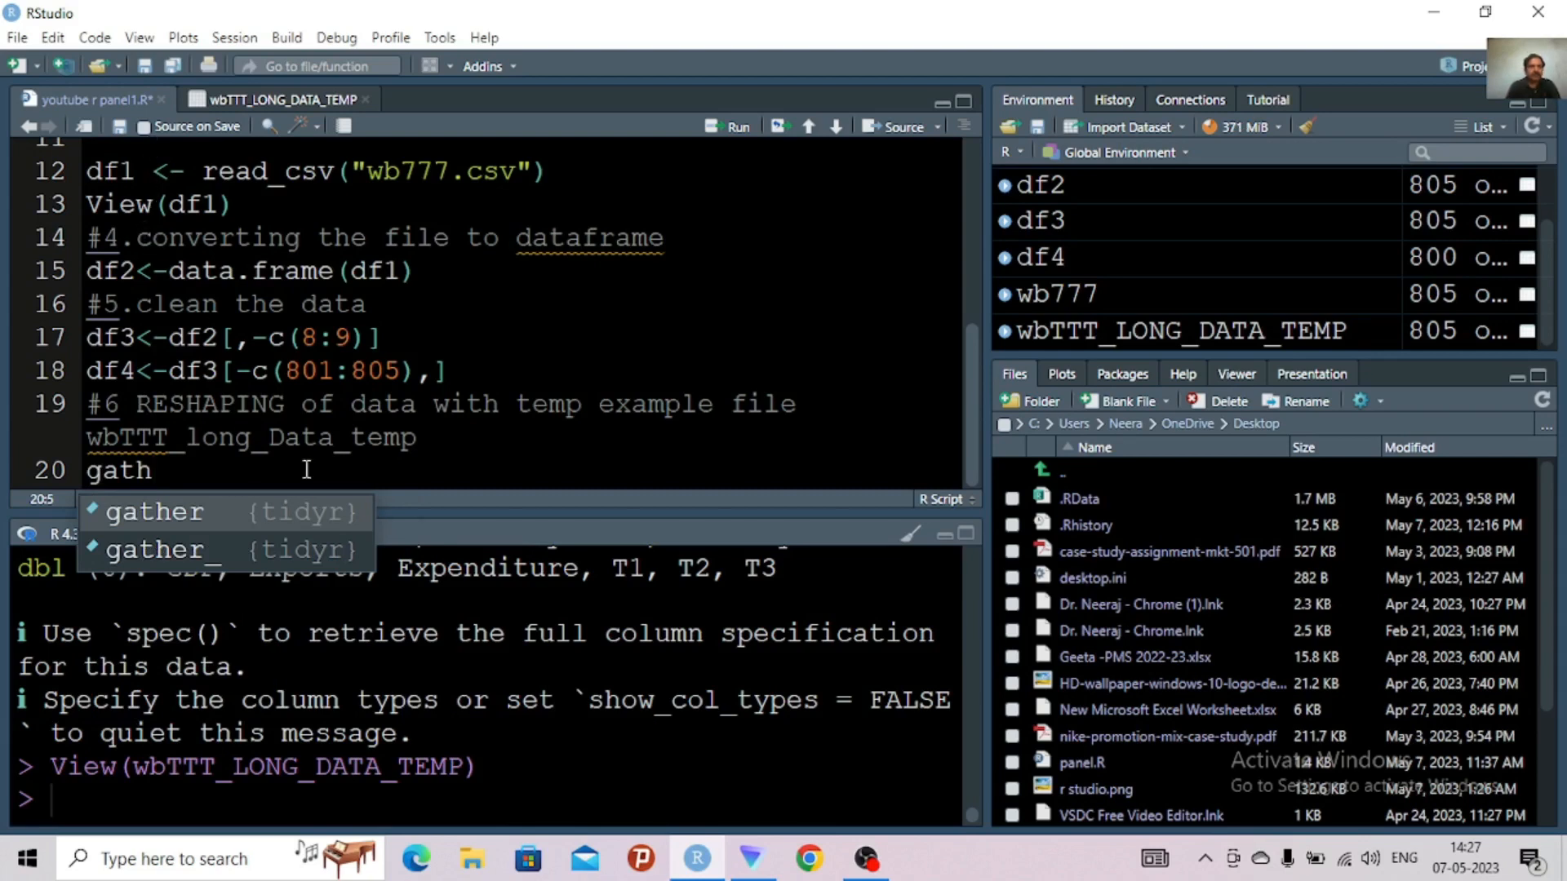
{"action": "left_click", "coordinate": [217, 502]}
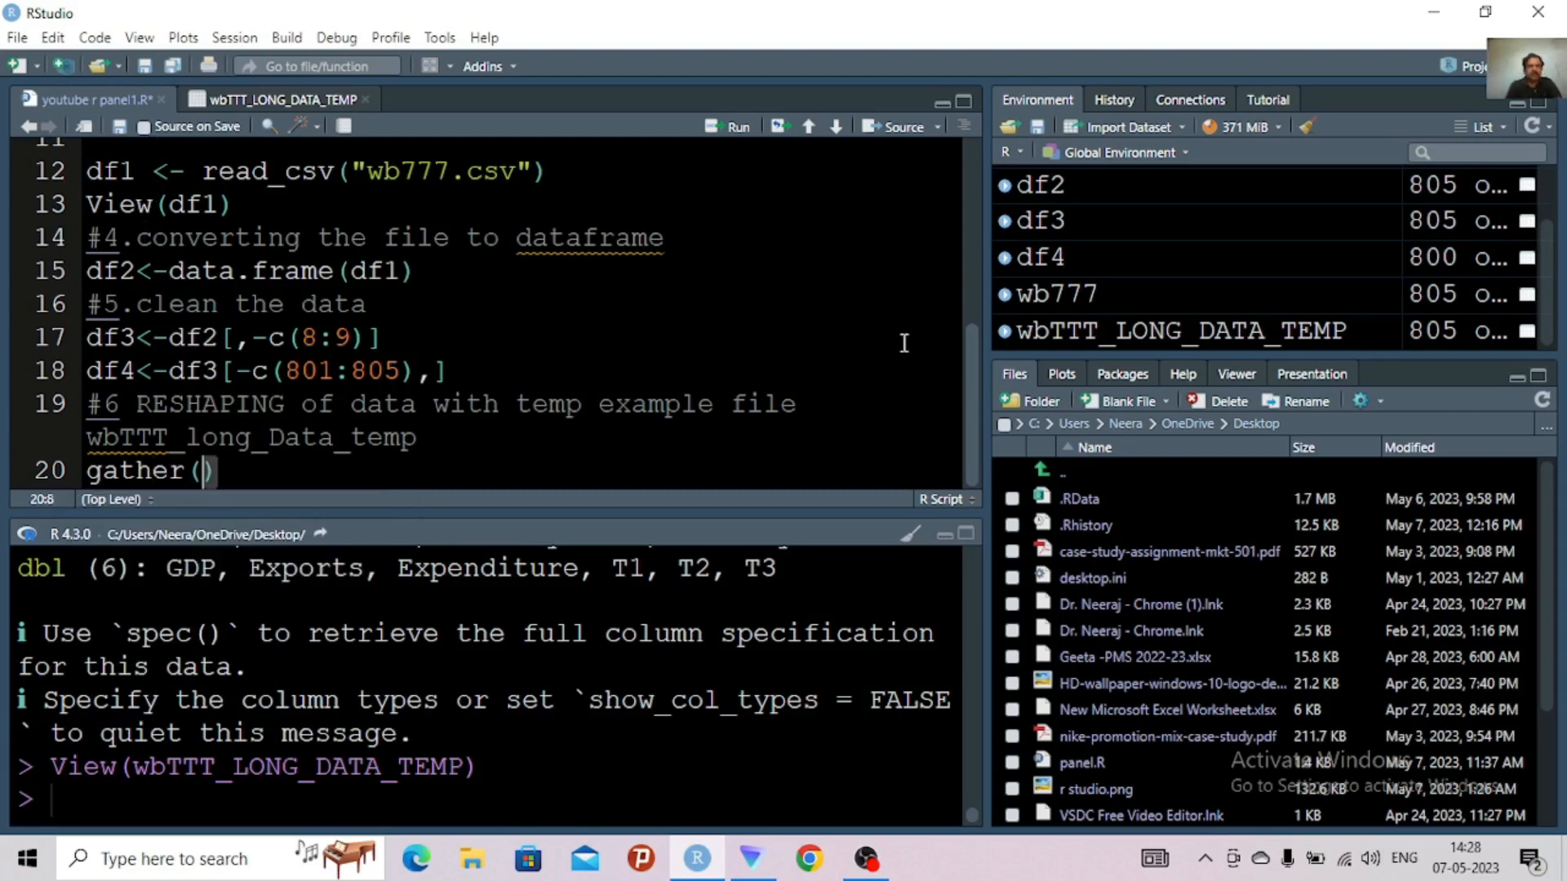
Run the six library calls on lines 3 to 8, from readr through VIM
{"action": "scroll", "coordinate": [953, 236], "scroll_direction": "up", "scroll_amount": 3}
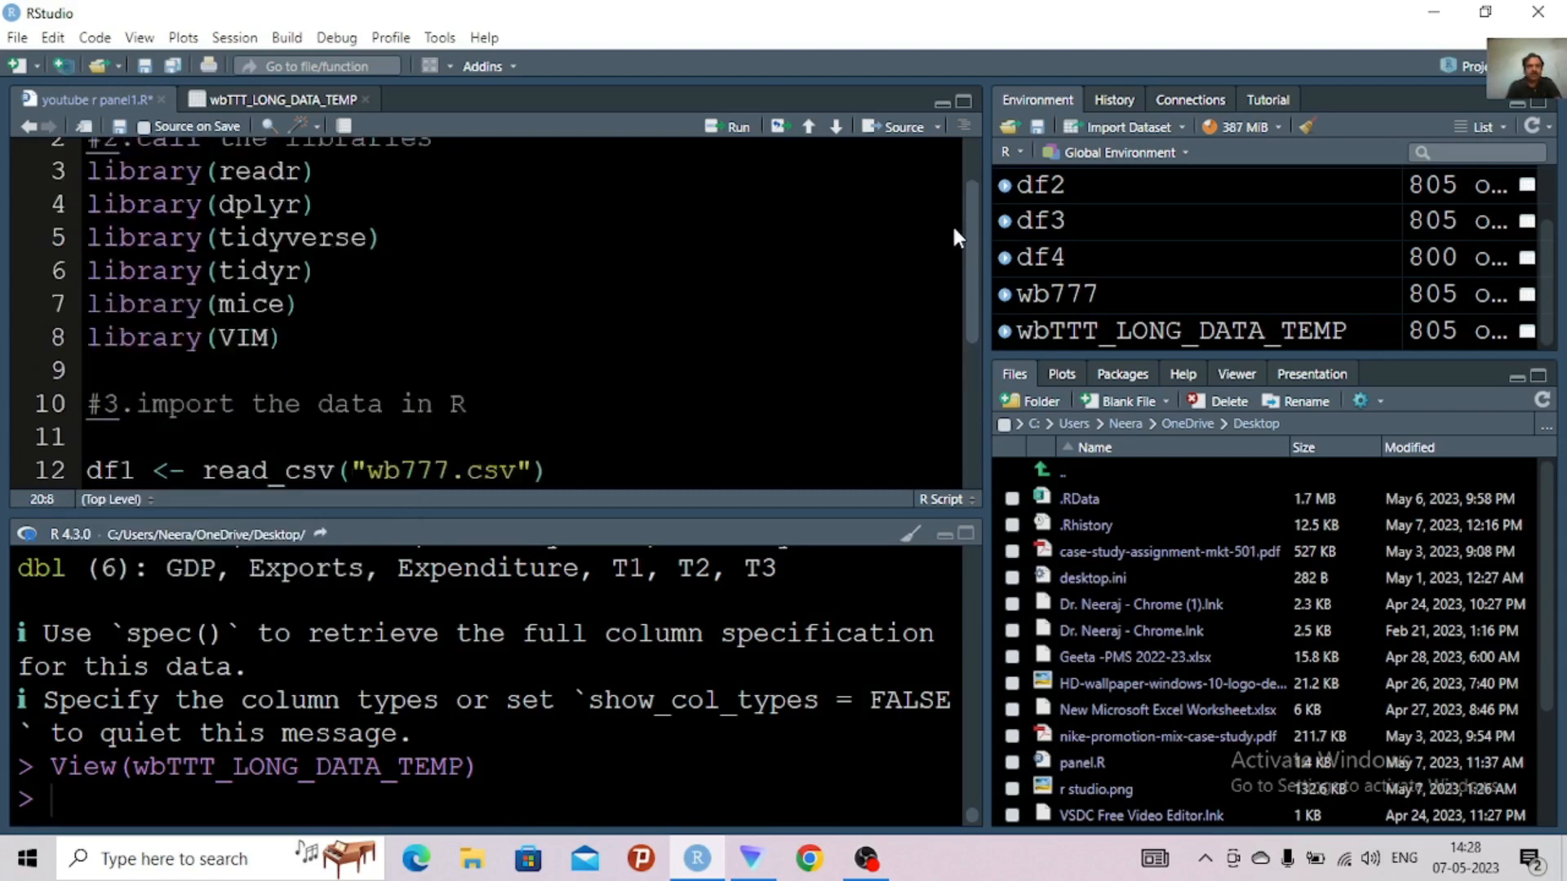
{"action": "scroll", "coordinate": [953, 237], "scroll_direction": "up", "scroll_amount": 1}
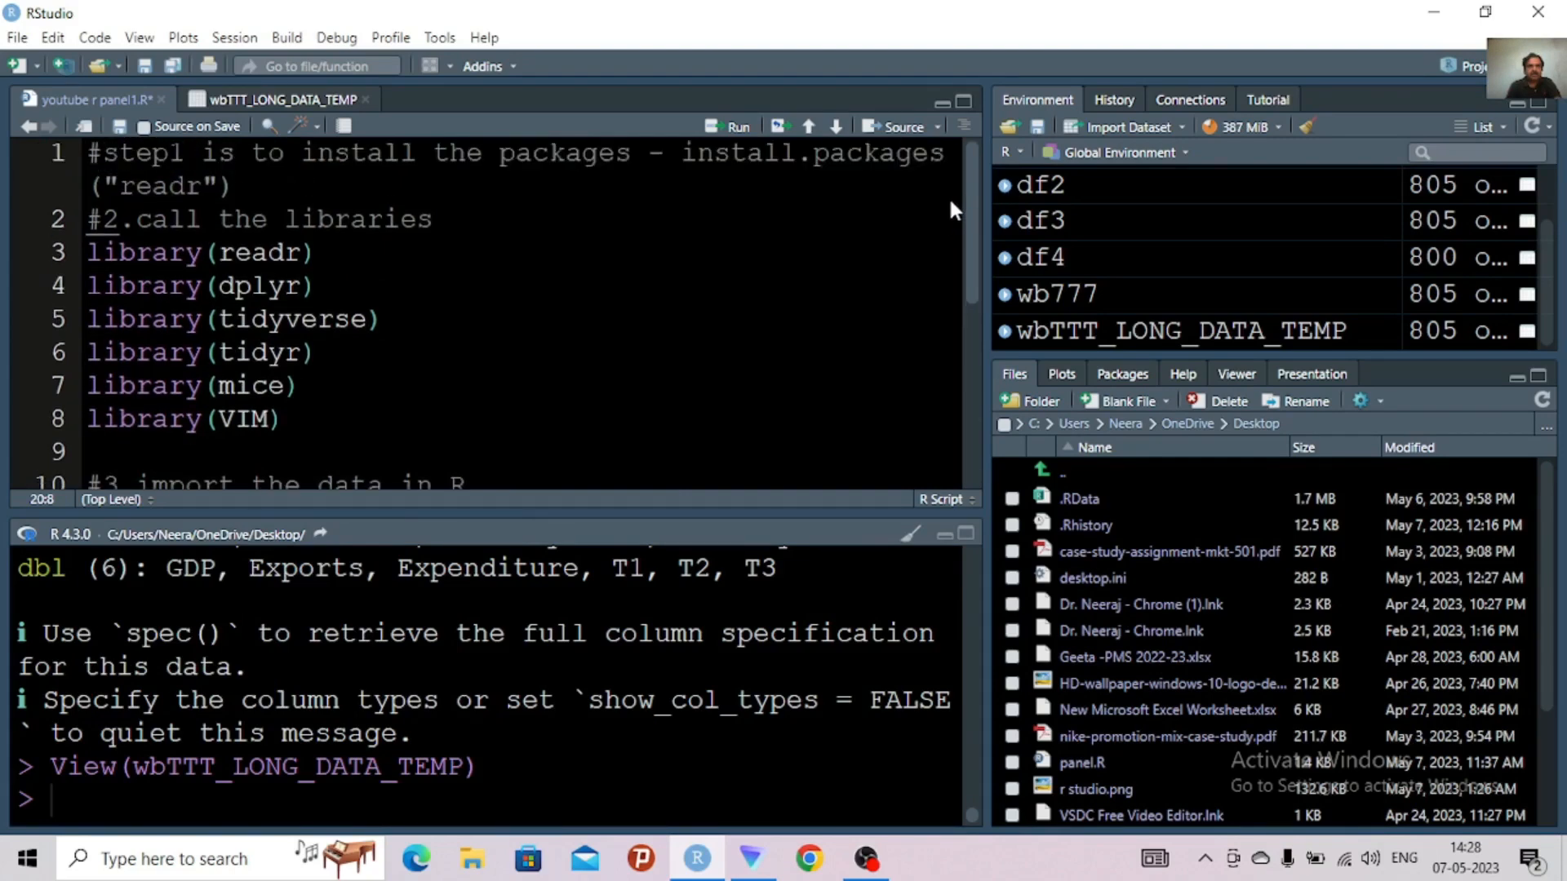
{"action": "scroll", "coordinate": [949, 261], "scroll_direction": "down", "scroll_amount": 3}
{"action": "scroll", "coordinate": [945, 310], "scroll_direction": "up", "scroll_amount": 1}
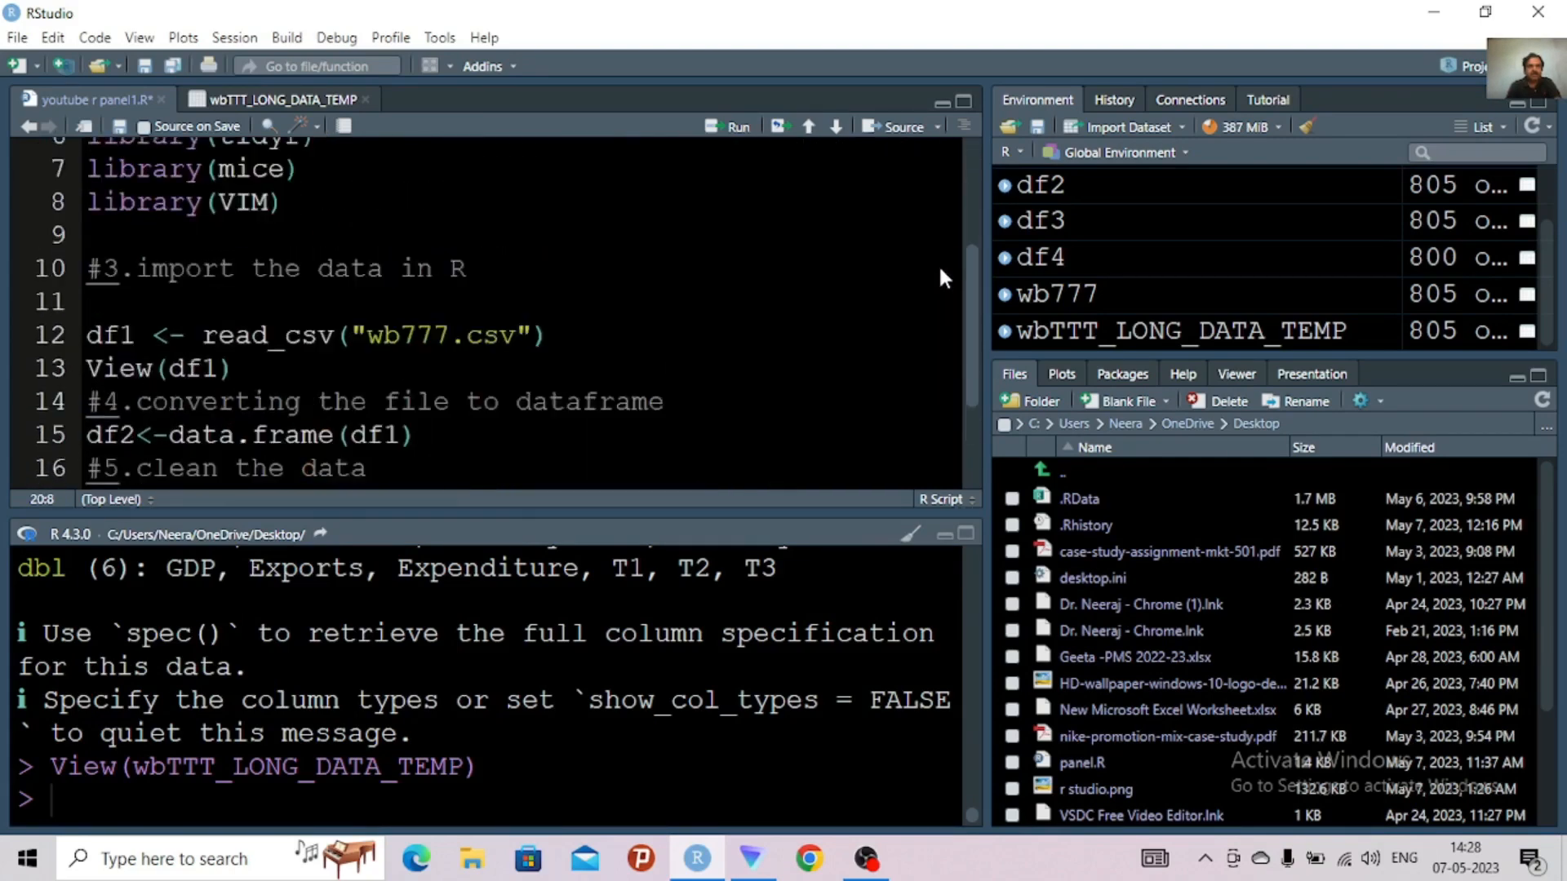
{"action": "scroll", "coordinate": [937, 258], "scroll_direction": "up", "scroll_amount": 1}
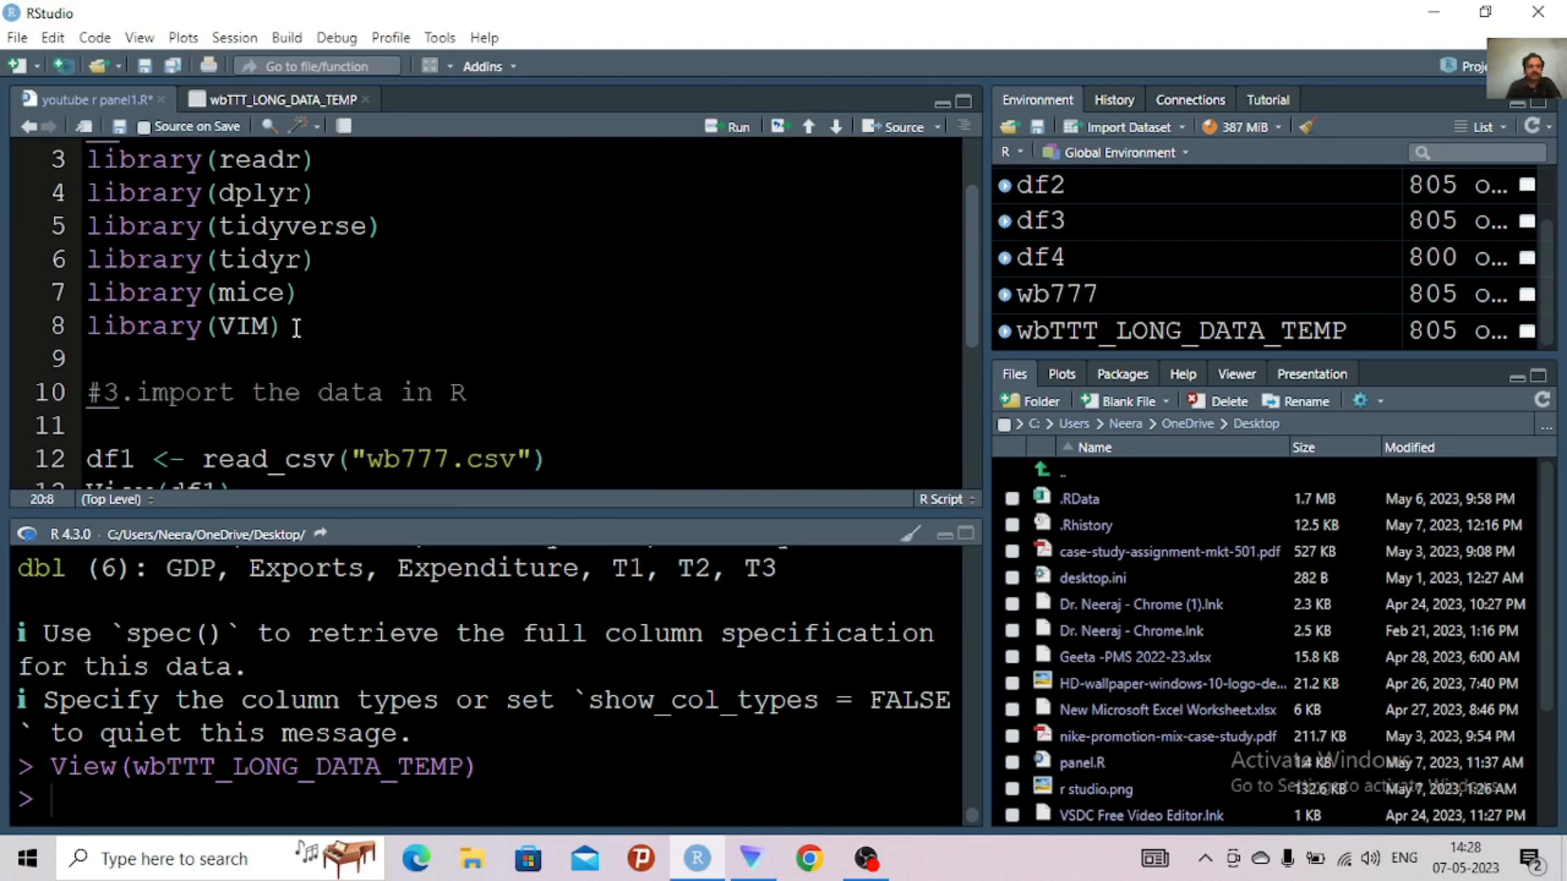
{"action": "left_click_drag", "start_coordinate": [296, 328], "coordinate": [84, 167]}
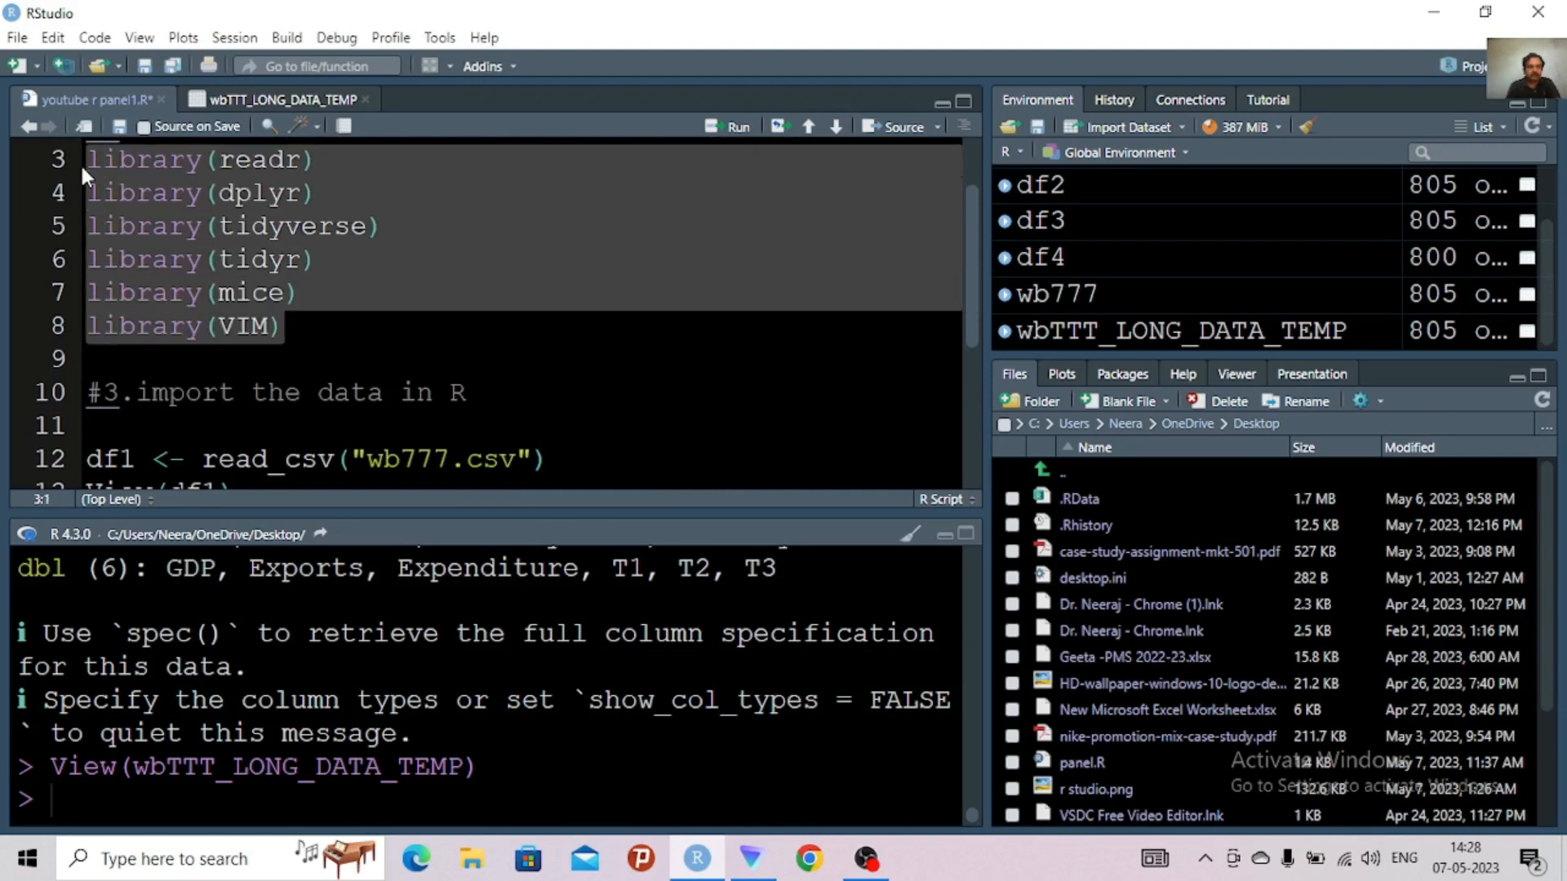
{"action": "key", "text": "ctrl+Return"}
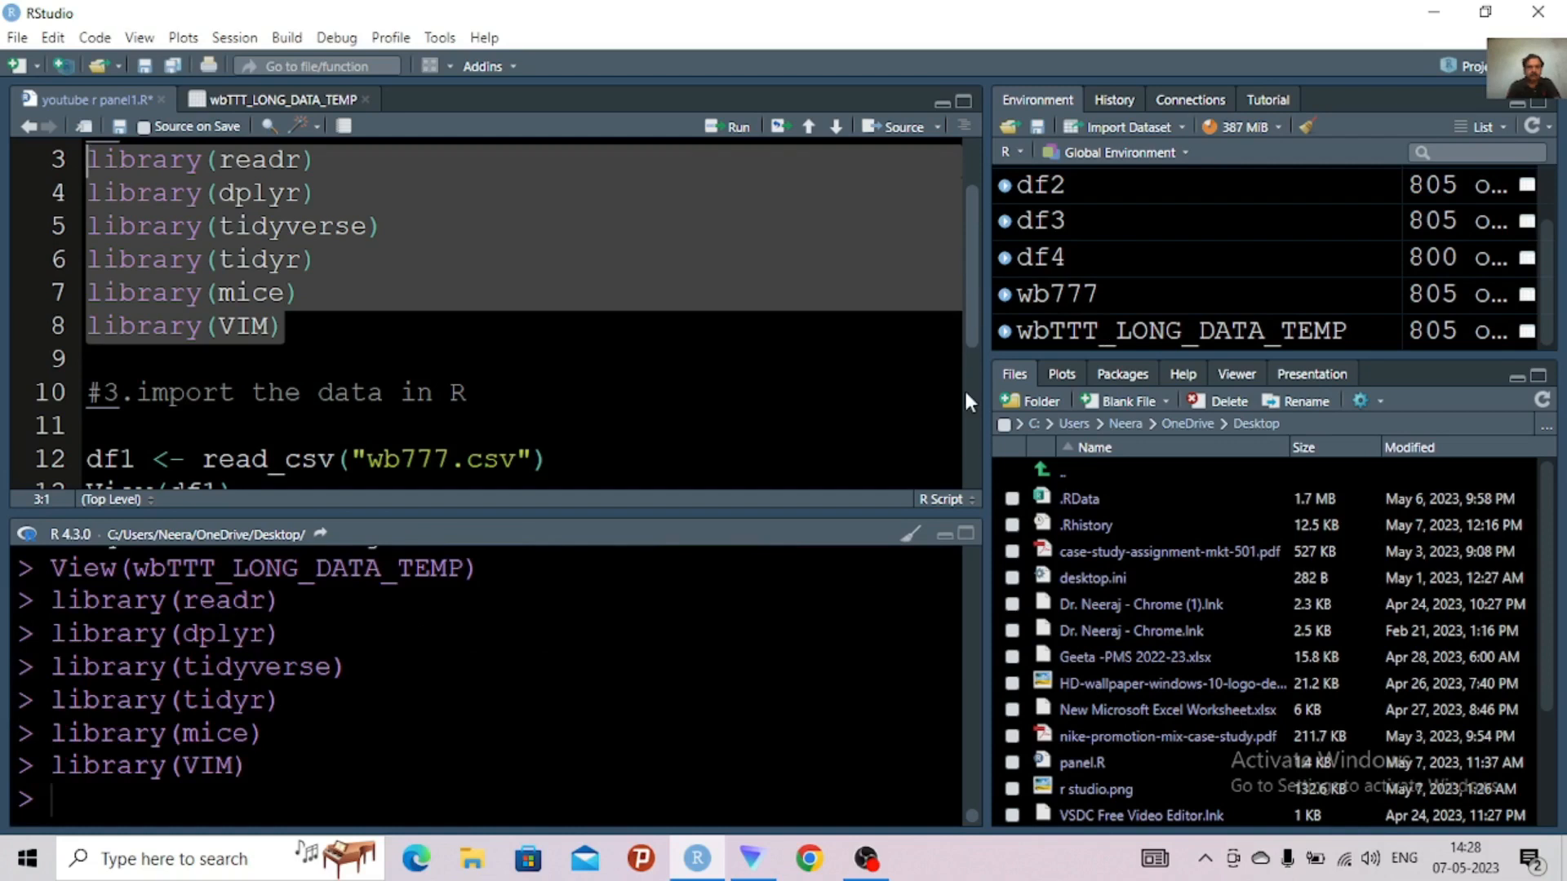
Add help("gather") on line 21 below the gather() call and run it
{"action": "scroll", "coordinate": [962, 434], "scroll_direction": "down", "scroll_amount": 3}
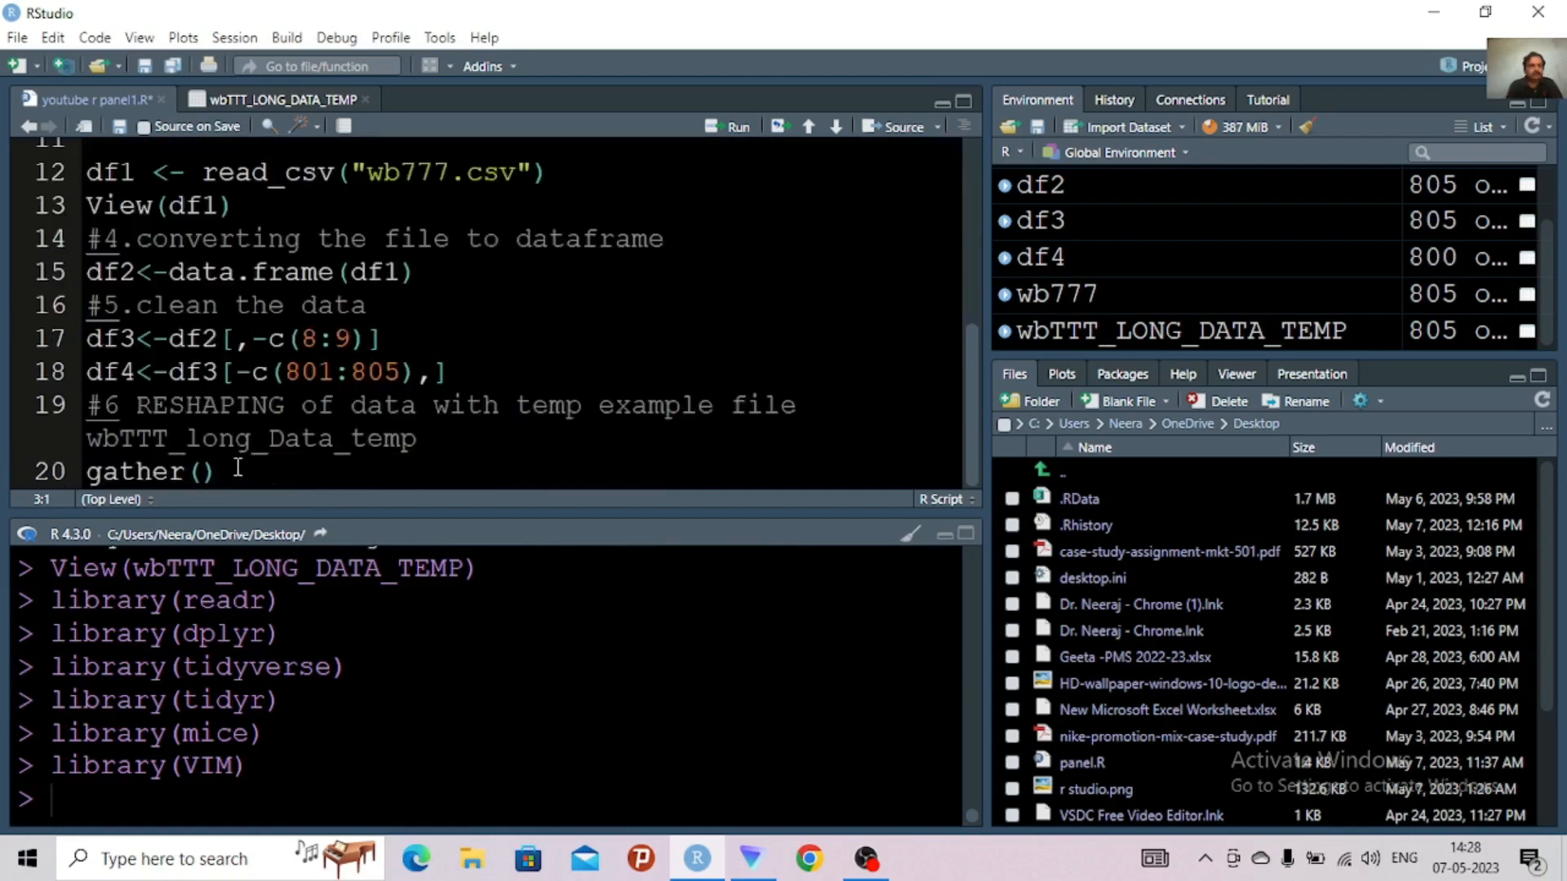
{"action": "left_click", "coordinate": [193, 472]}
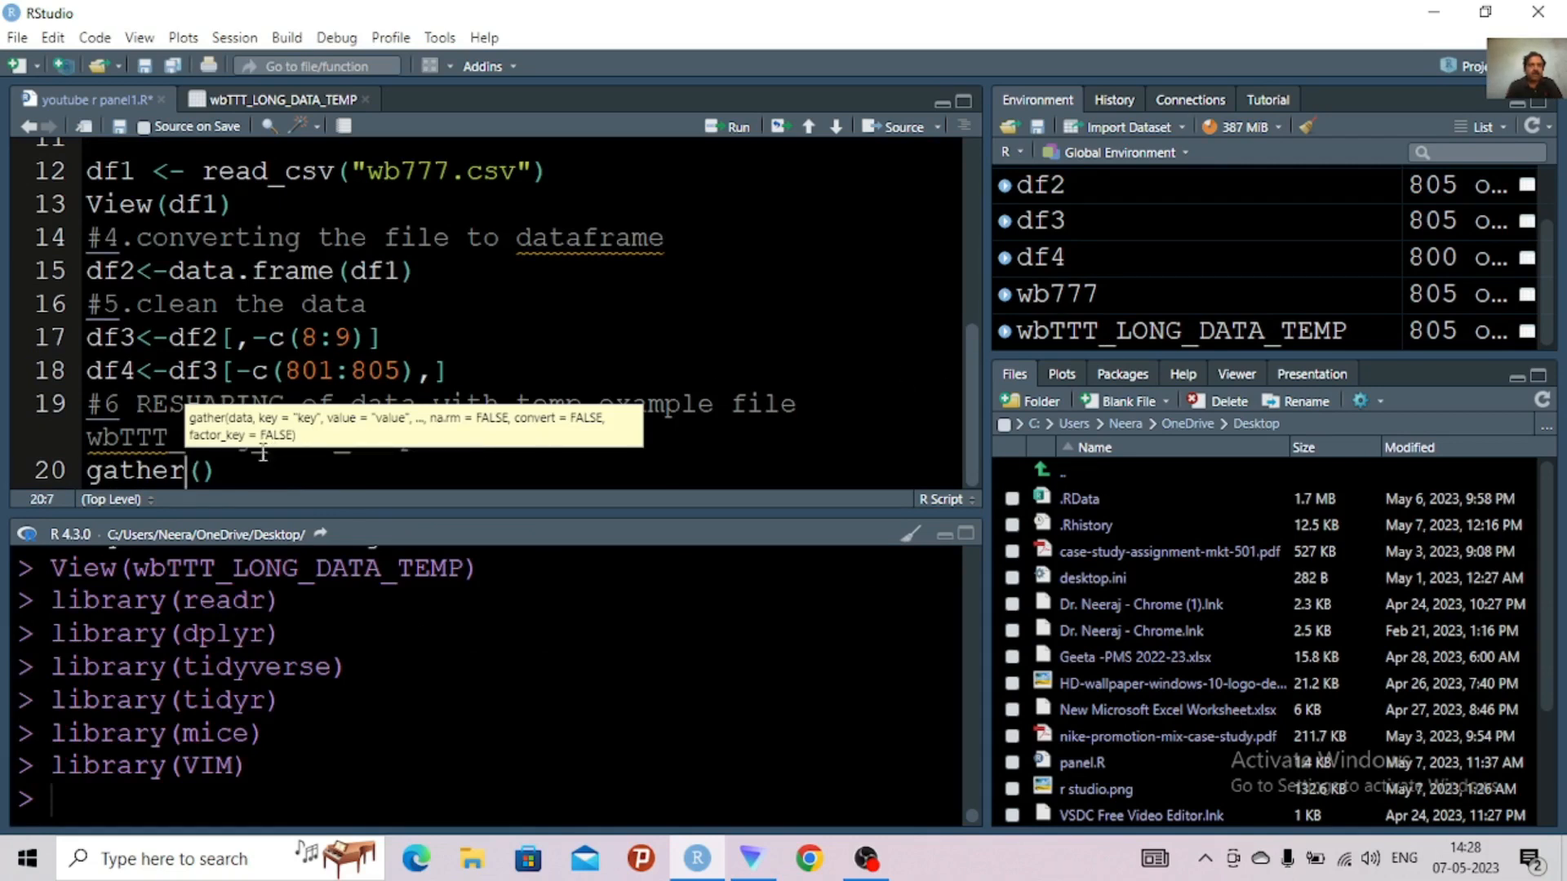
{"action": "left_click", "coordinate": [222, 470]}
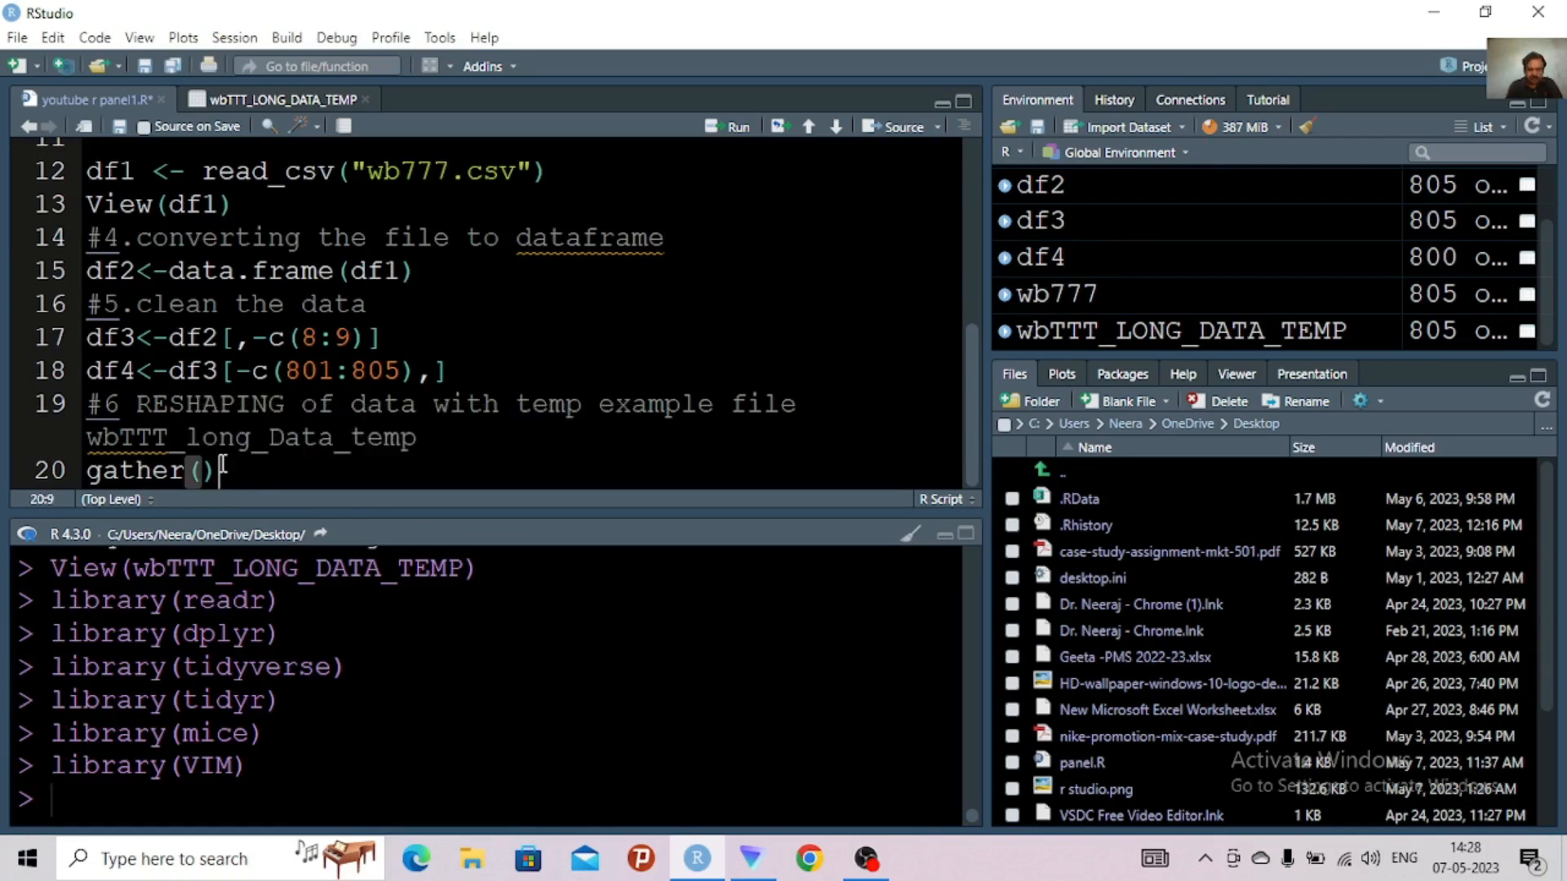
{"action": "key", "text": "Return"}
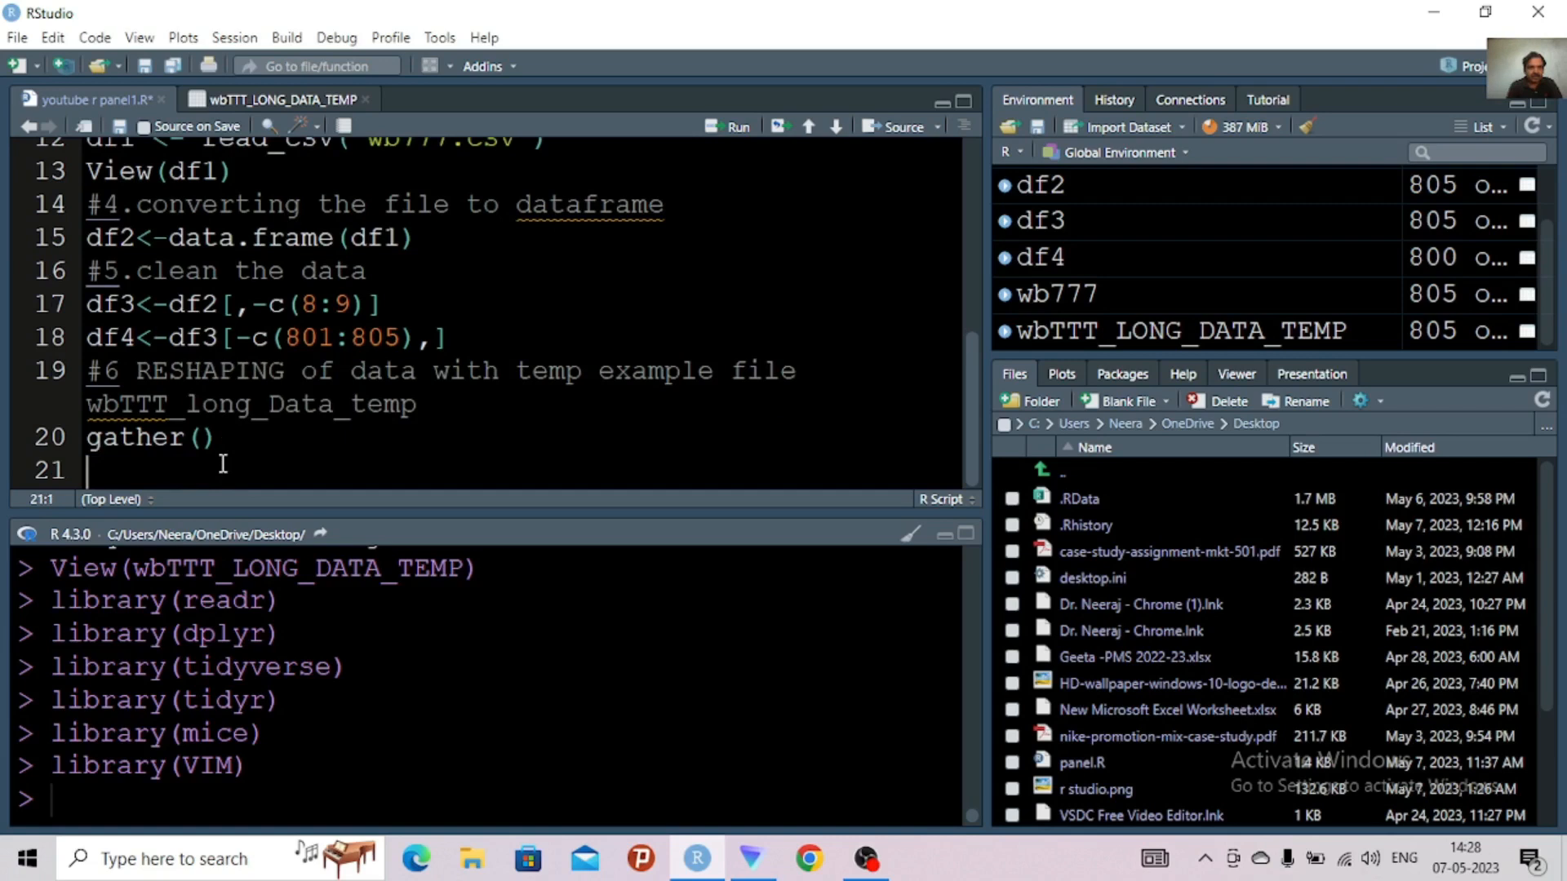
{"action": "type", "text": "help"}
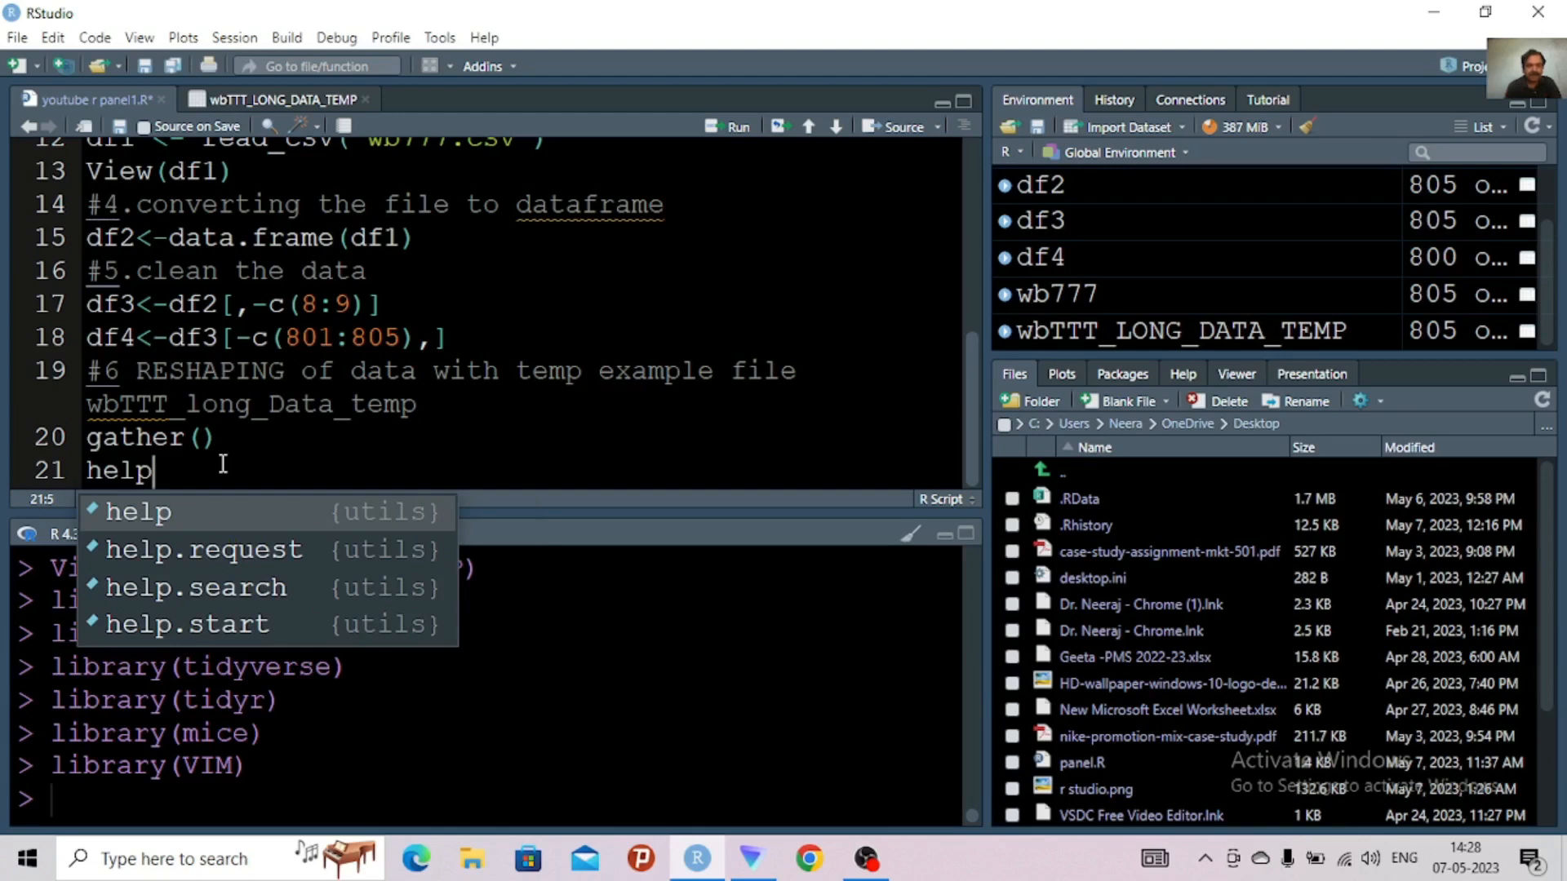
{"action": "type", "text": "(ga"}
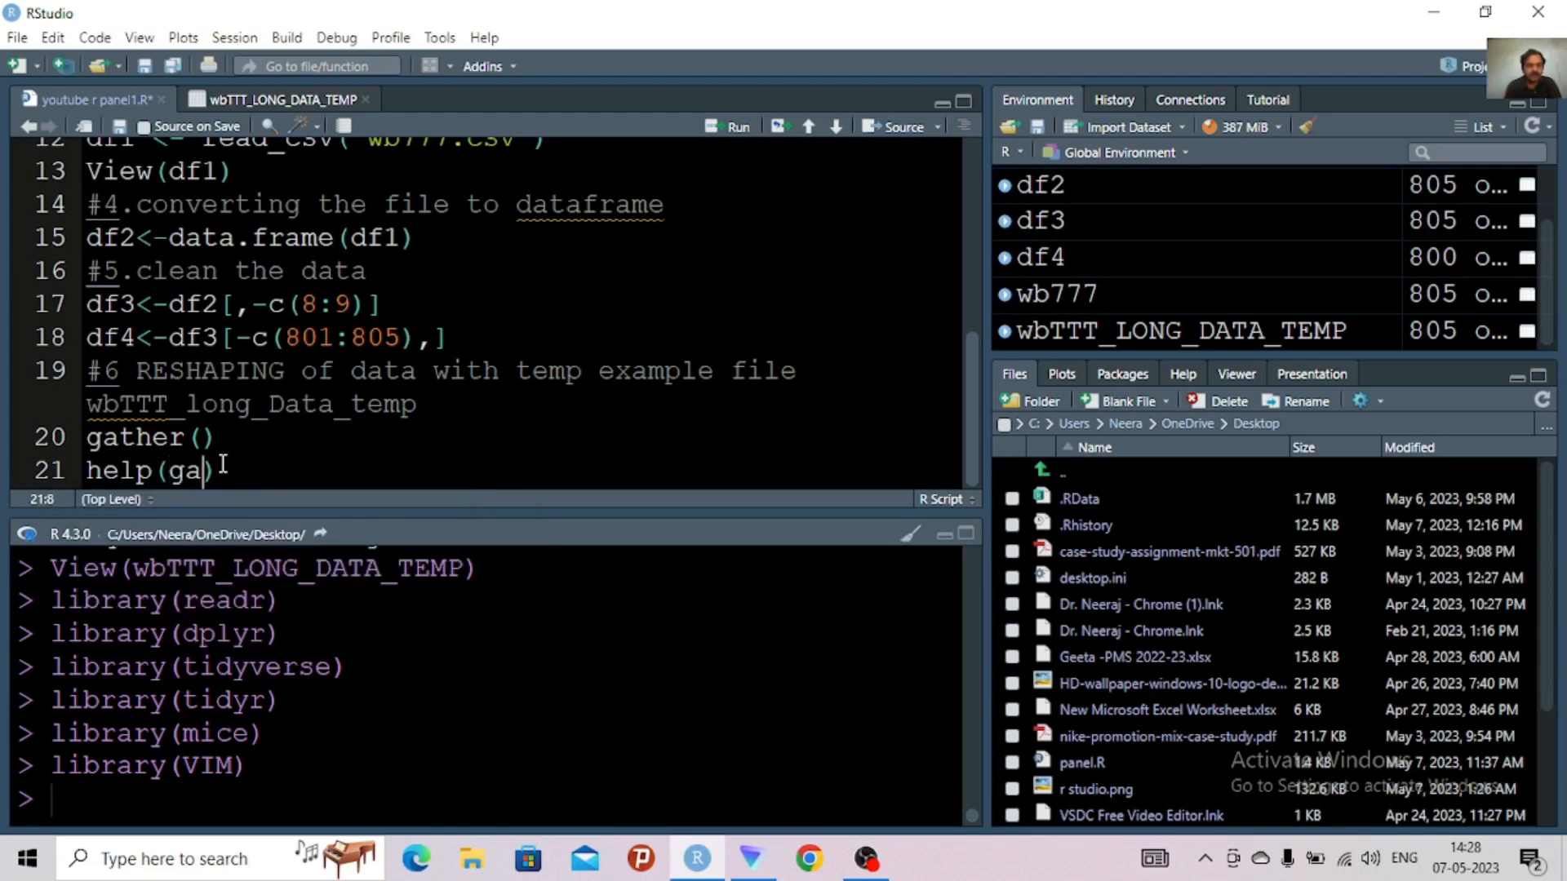
{"action": "type", "text": "th"}
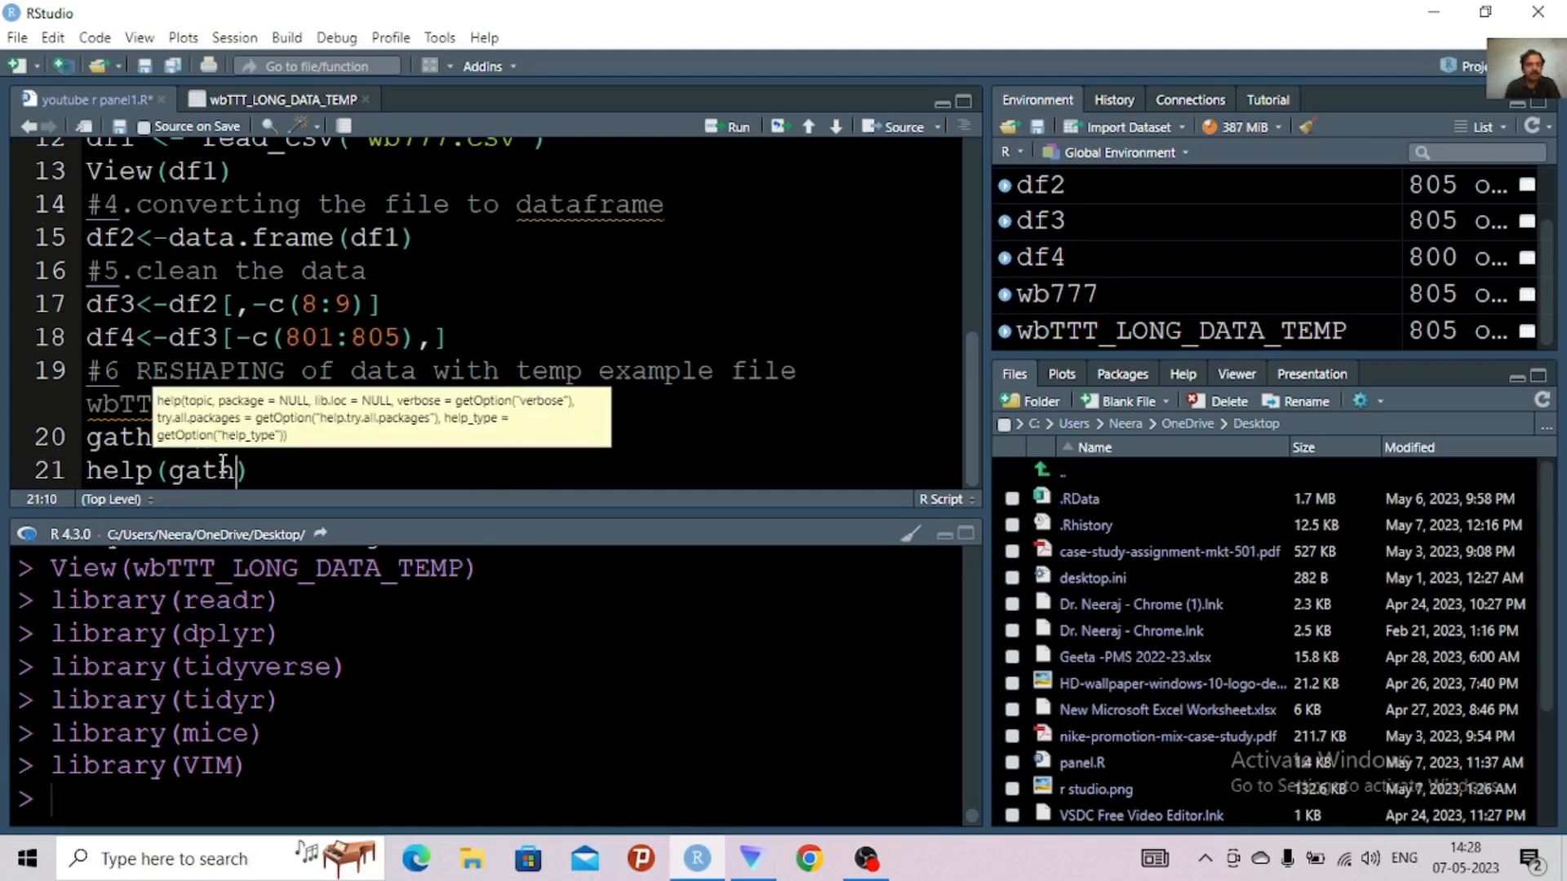
{"action": "type", "text": "e"}
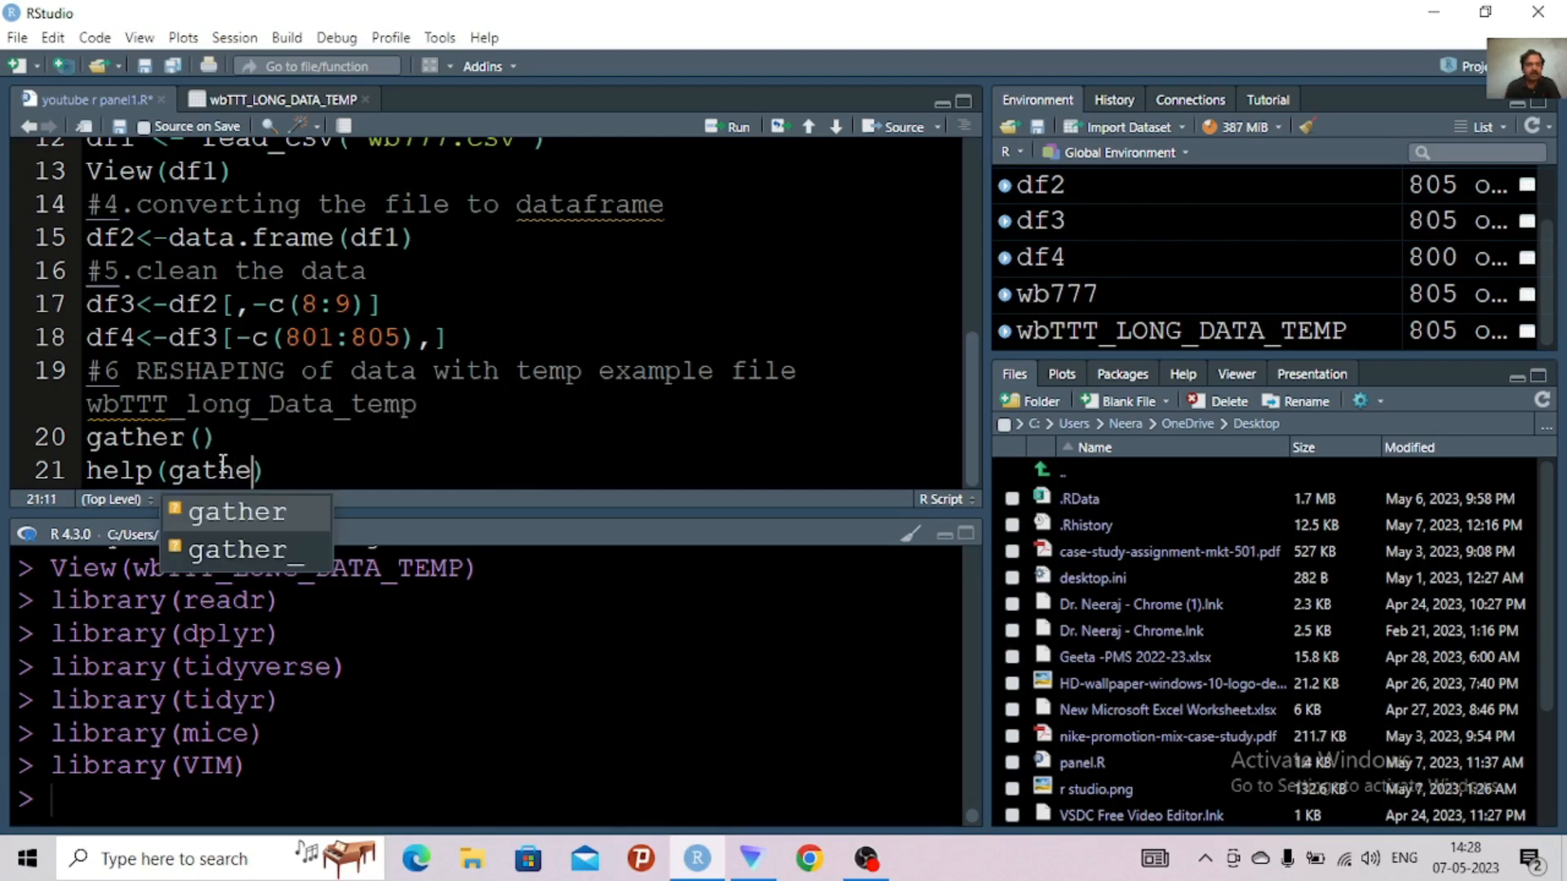
{"action": "type", "text": "r"}
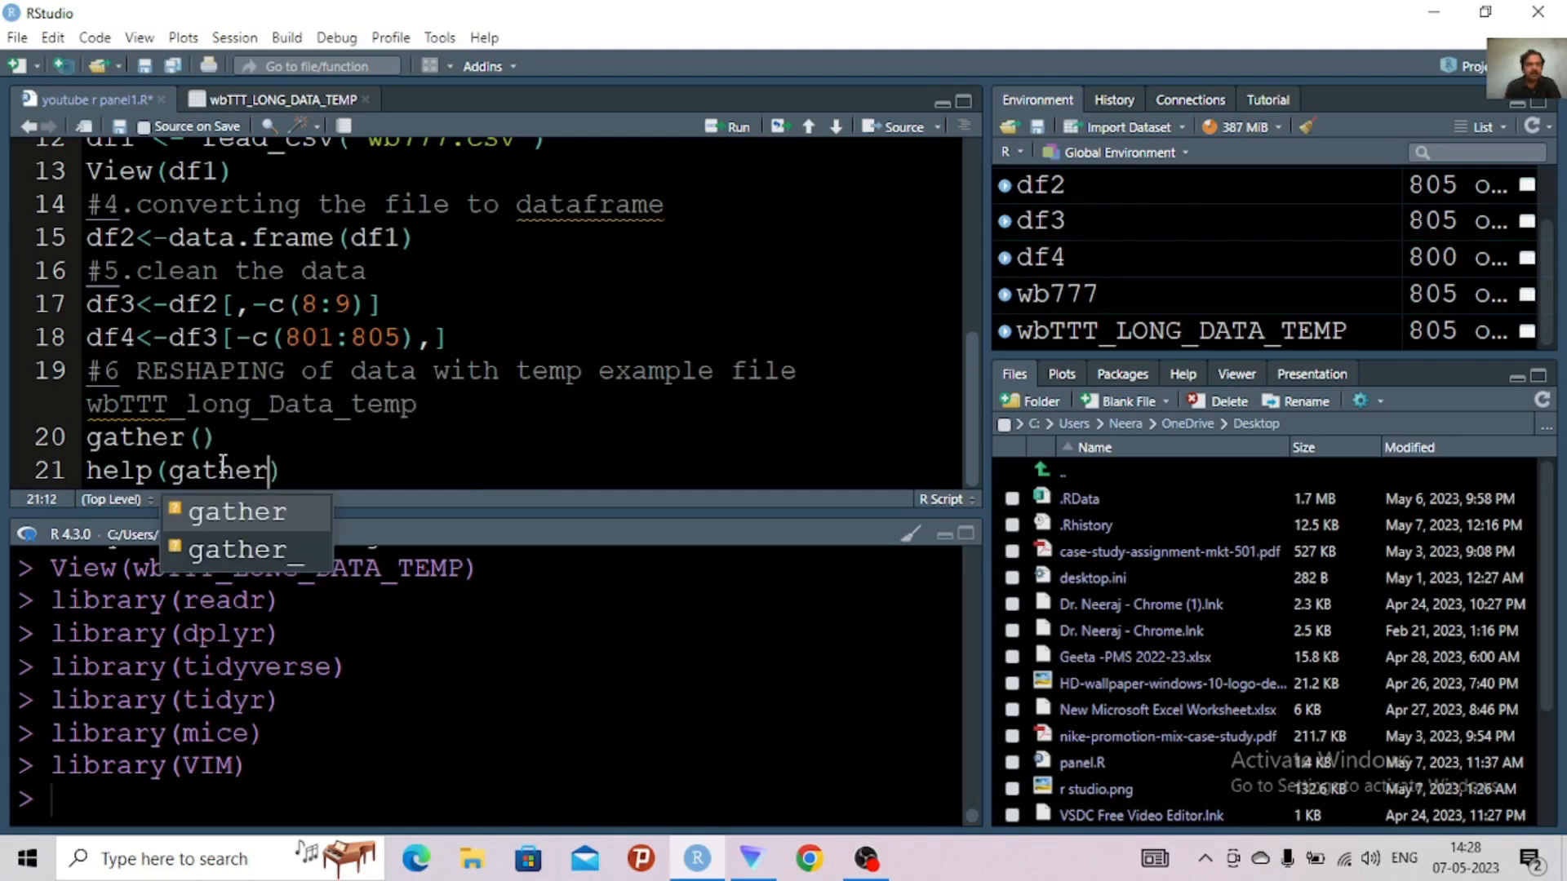
{"action": "left_click", "coordinate": [263, 512]}
{"action": "key", "text": "ctrl+Return"}
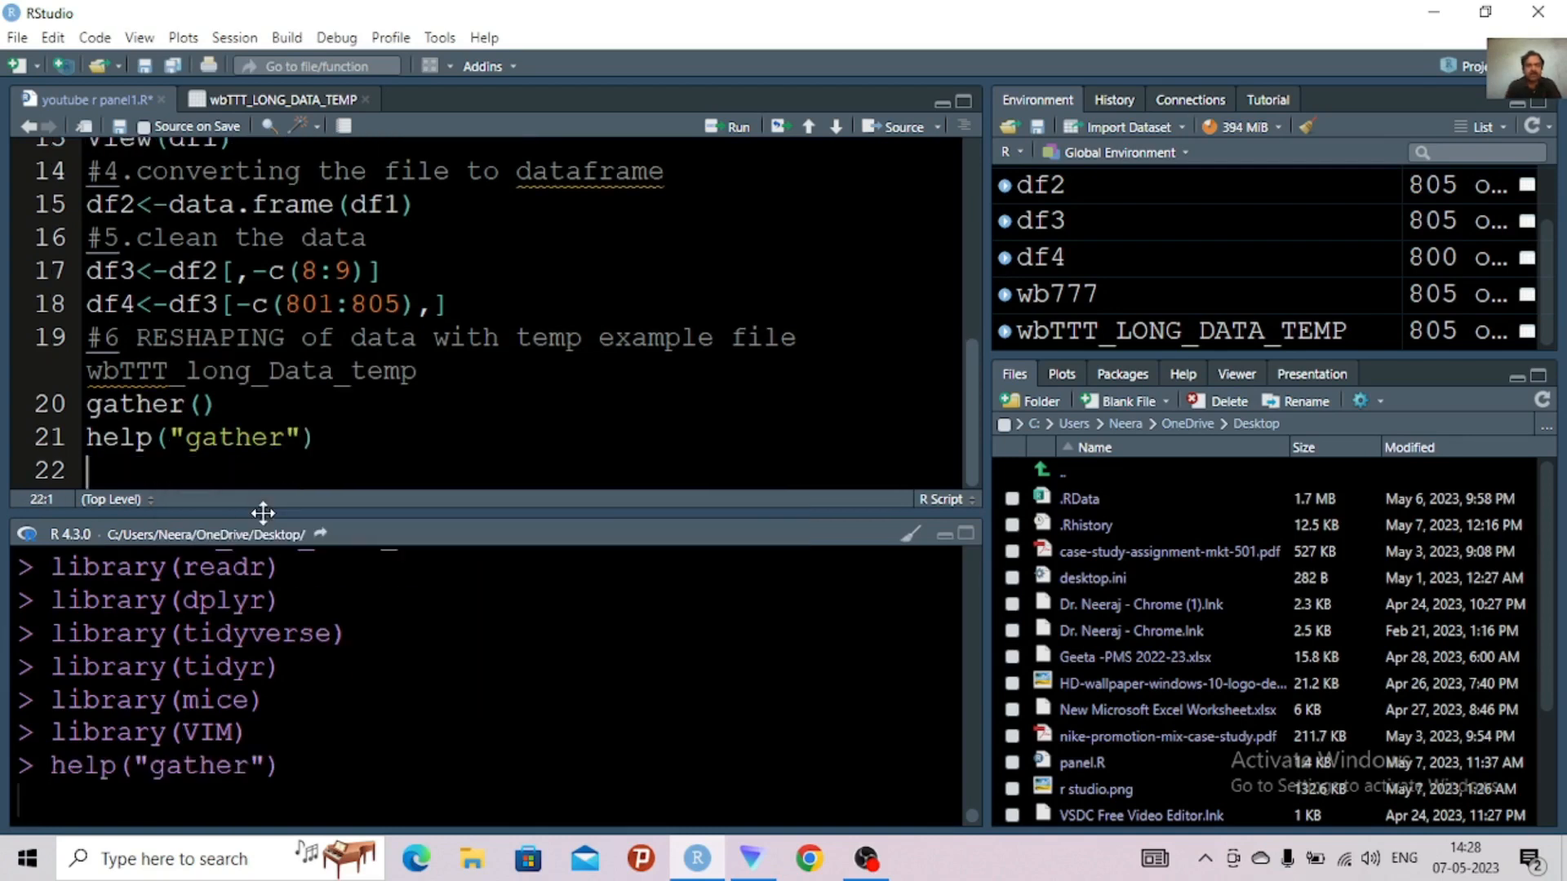
Comment out the help("gather") line and enlarge the help pane showing the gather documentation
{"action": "left_click", "coordinate": [90, 438]}
{"action": "type", "text": "#"}
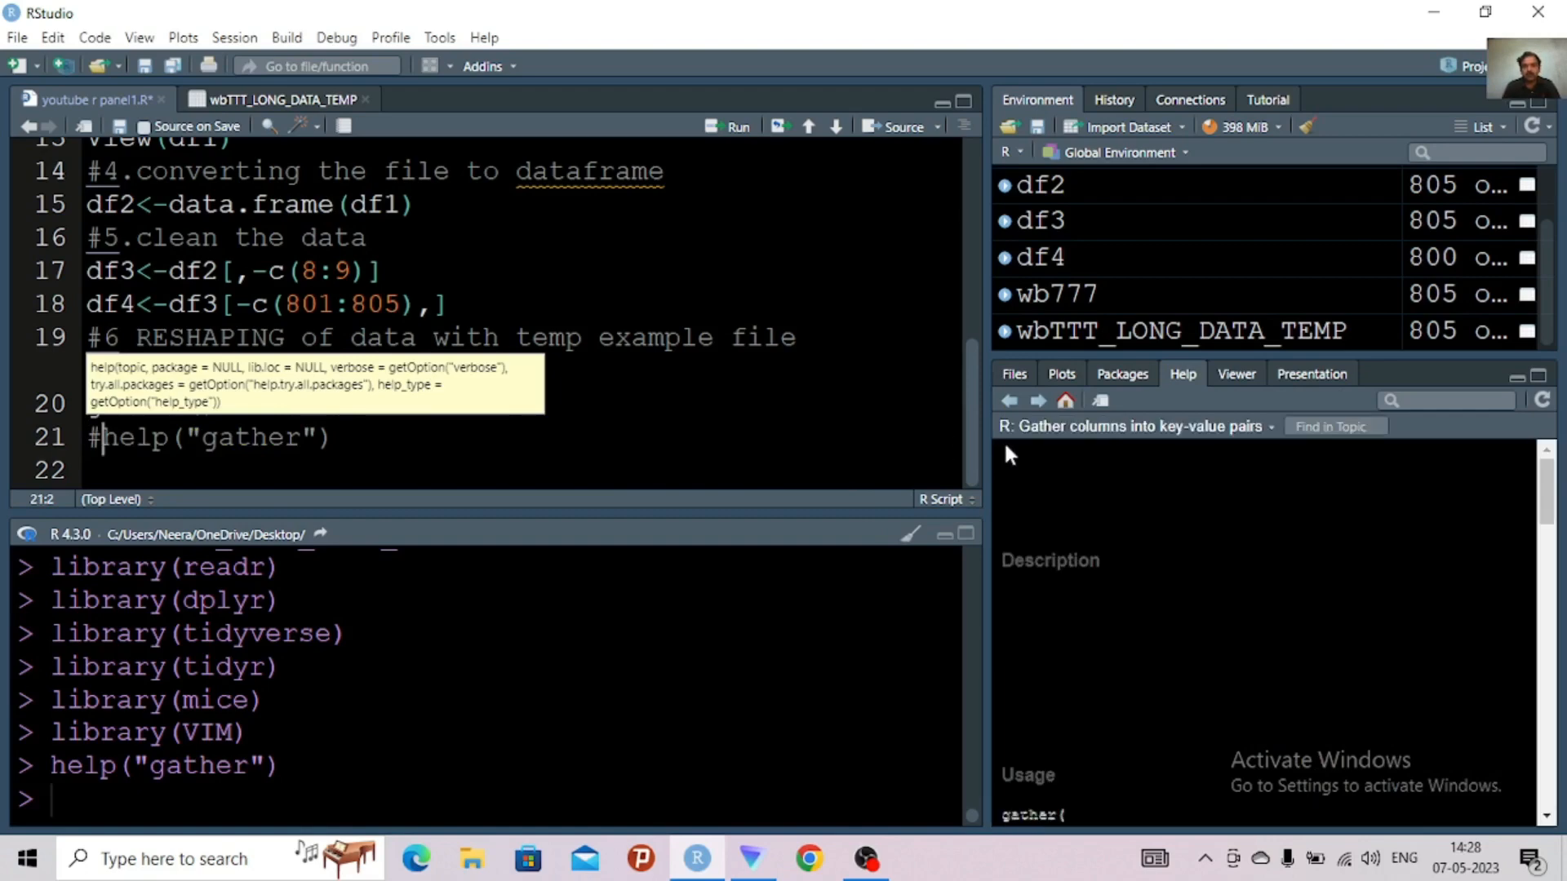
{"action": "left_click", "coordinate": [1539, 378]}
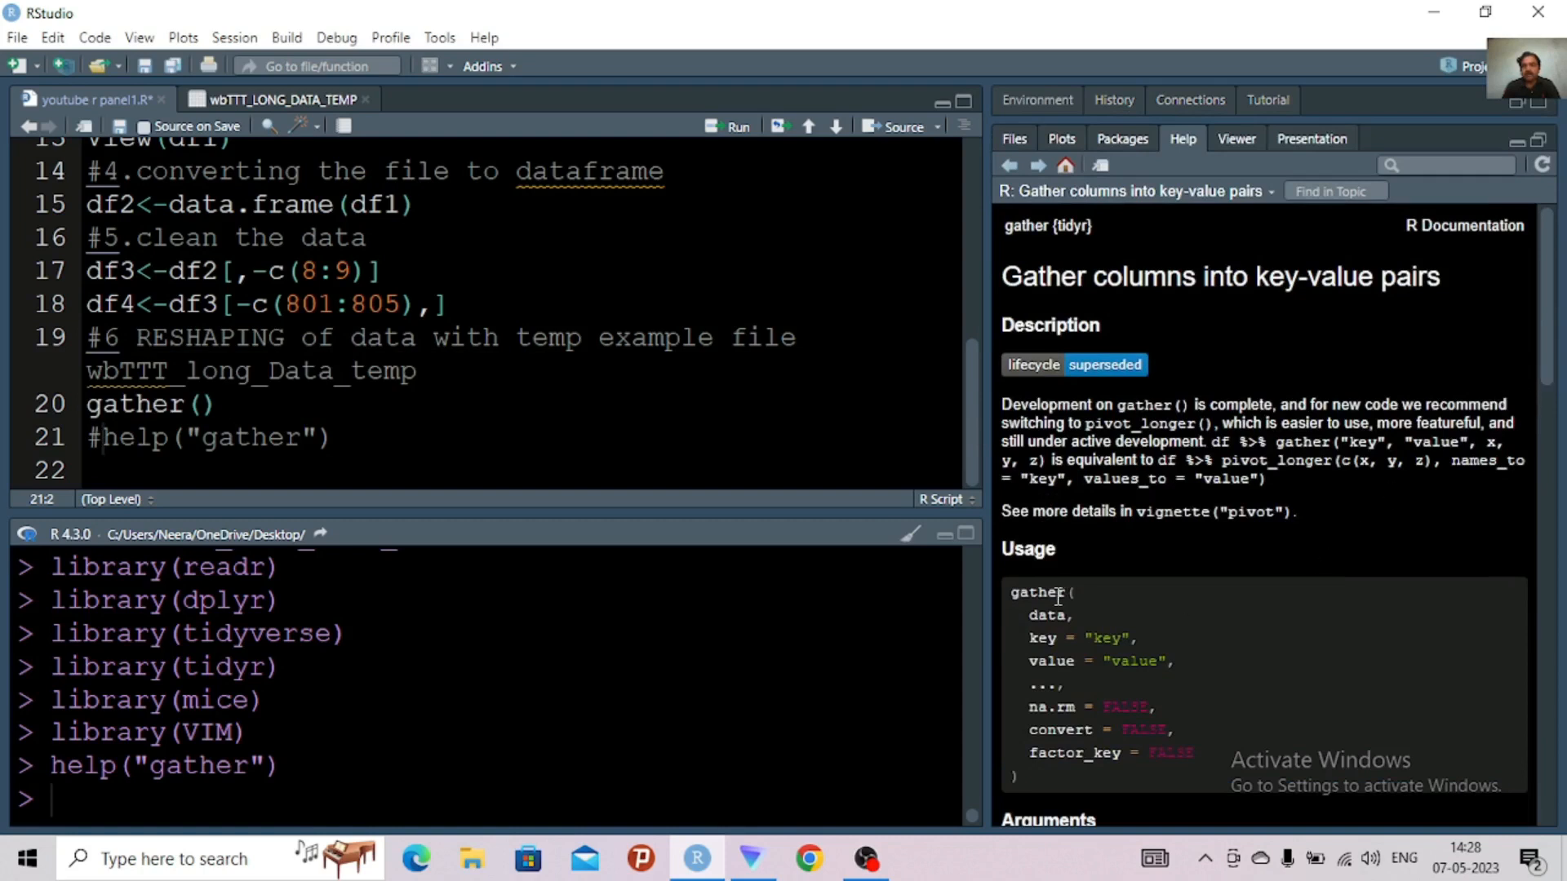
Replace the empty gather() call on line 20 with the documentation's usage code from gather( through value = "value",
{"action": "left_click_drag", "start_coordinate": [1009, 594], "coordinate": [1170, 660]}
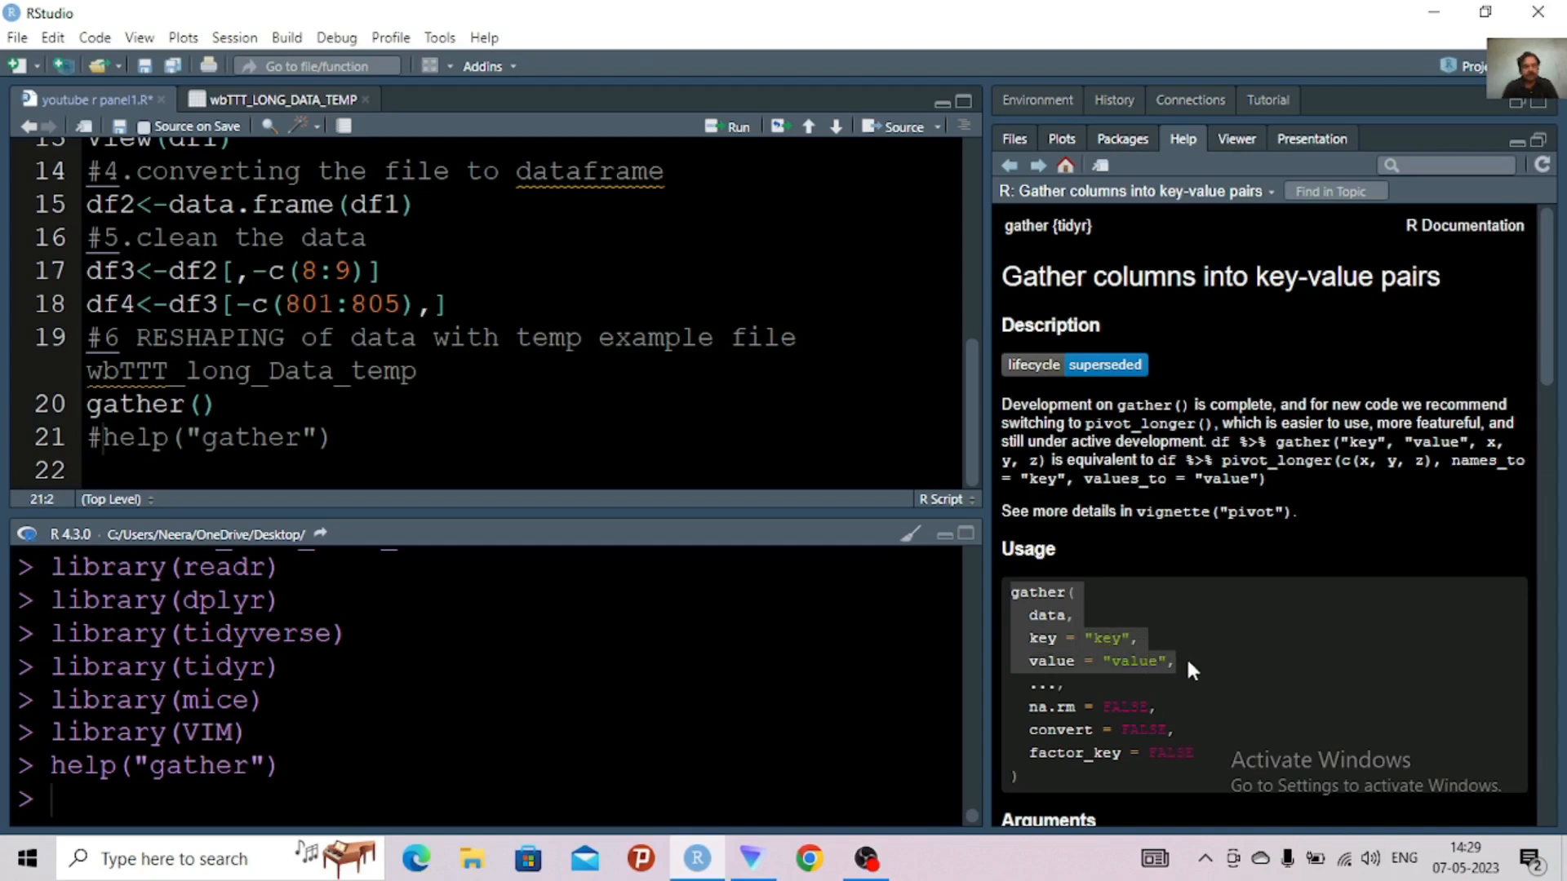
{"action": "left_click", "coordinate": [242, 406]}
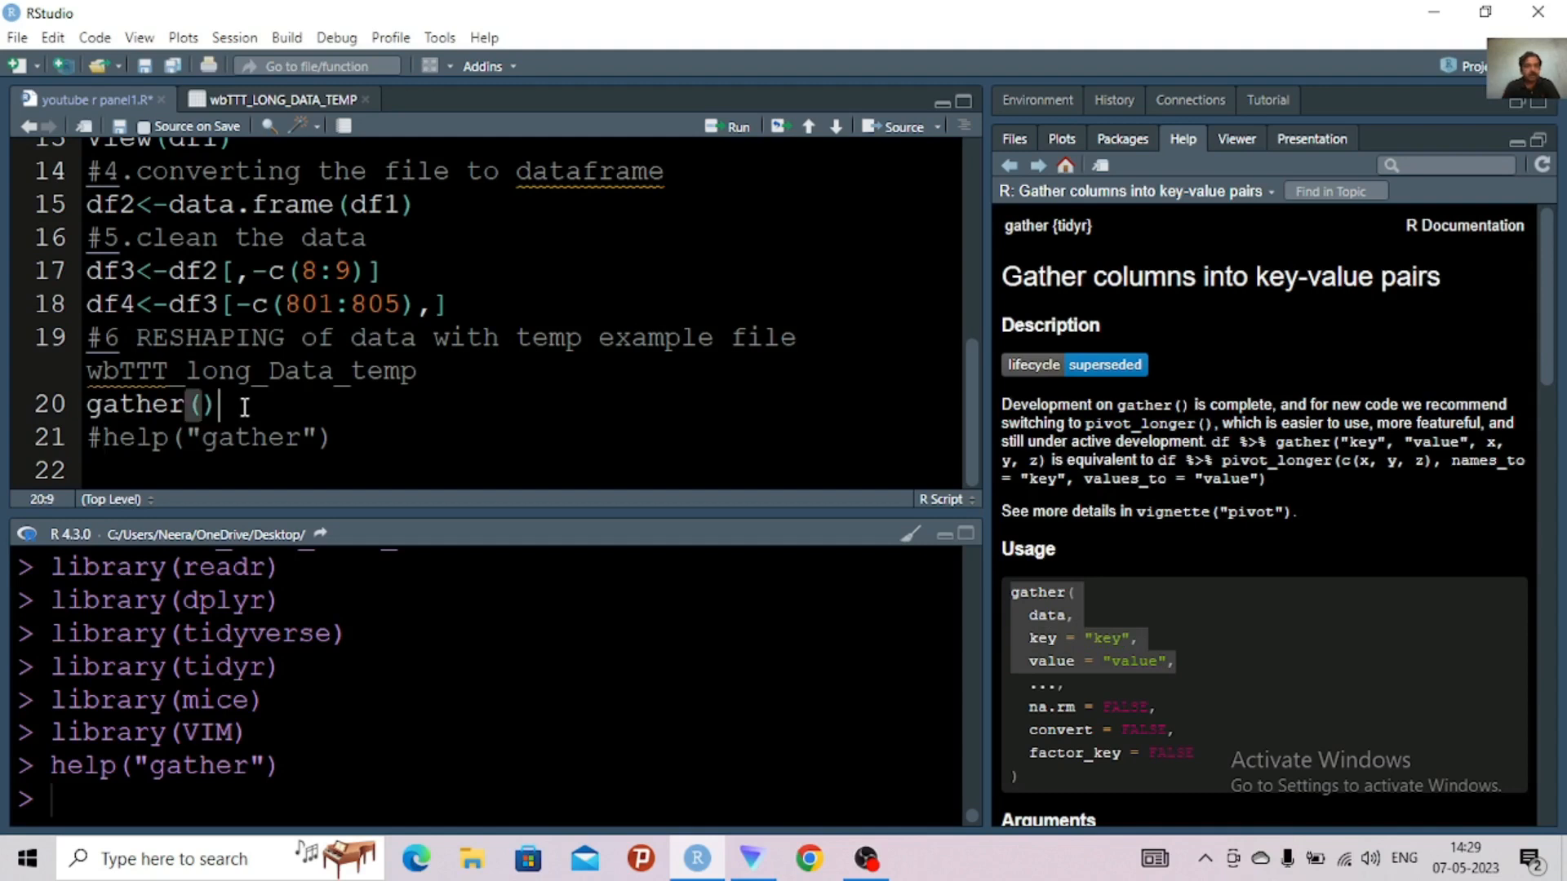
{"action": "left_click_drag", "start_coordinate": [237, 406], "coordinate": [95, 400]}
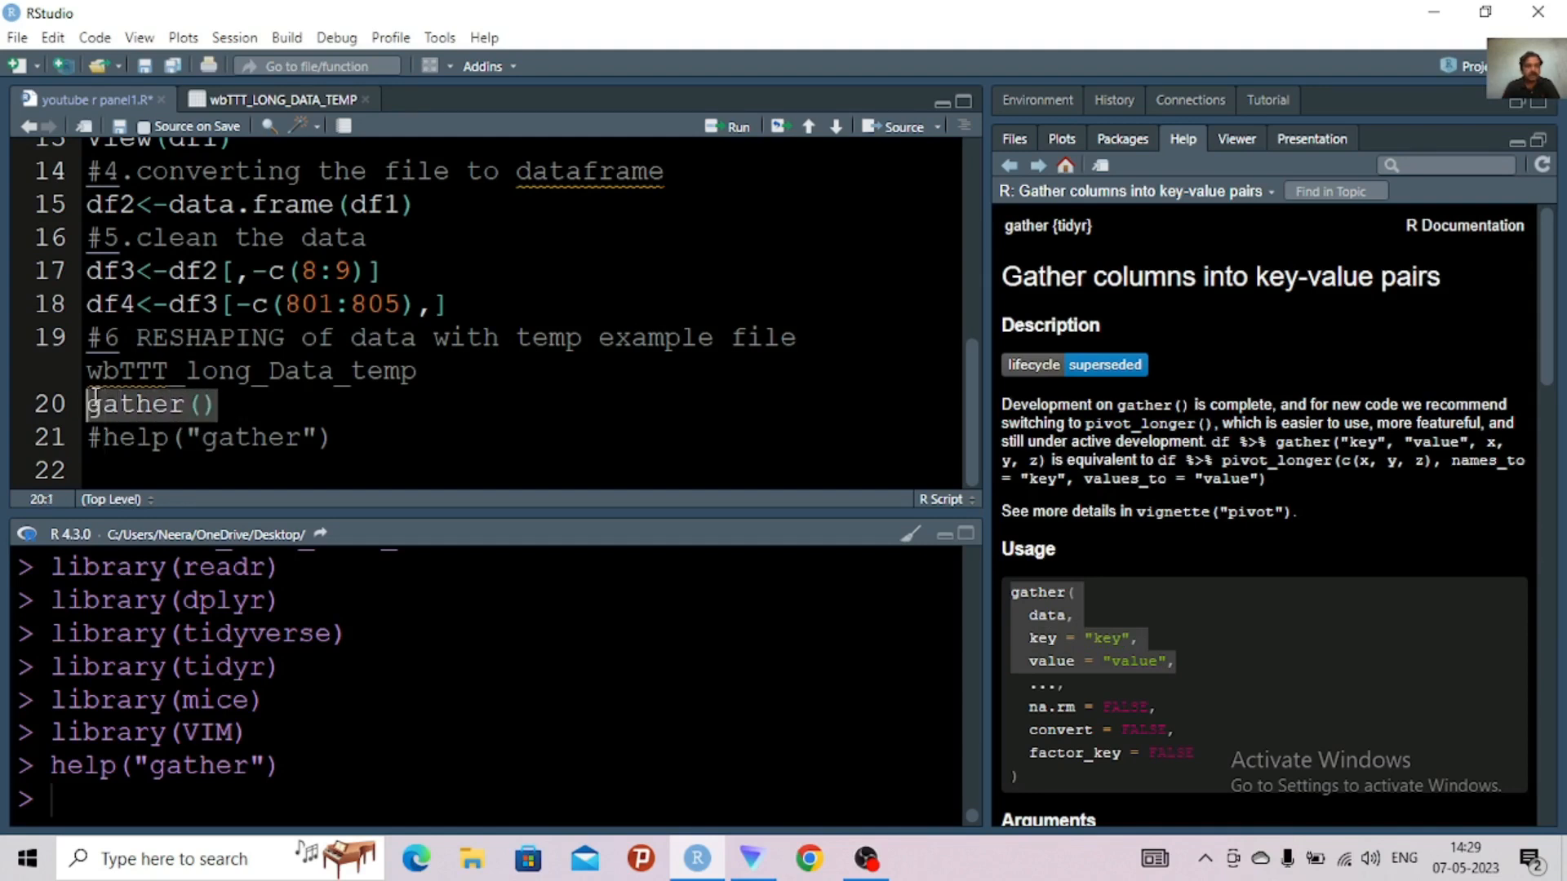
{"action": "type", "text": "gather(   data,   key = \"key\",   value = \"value\","}
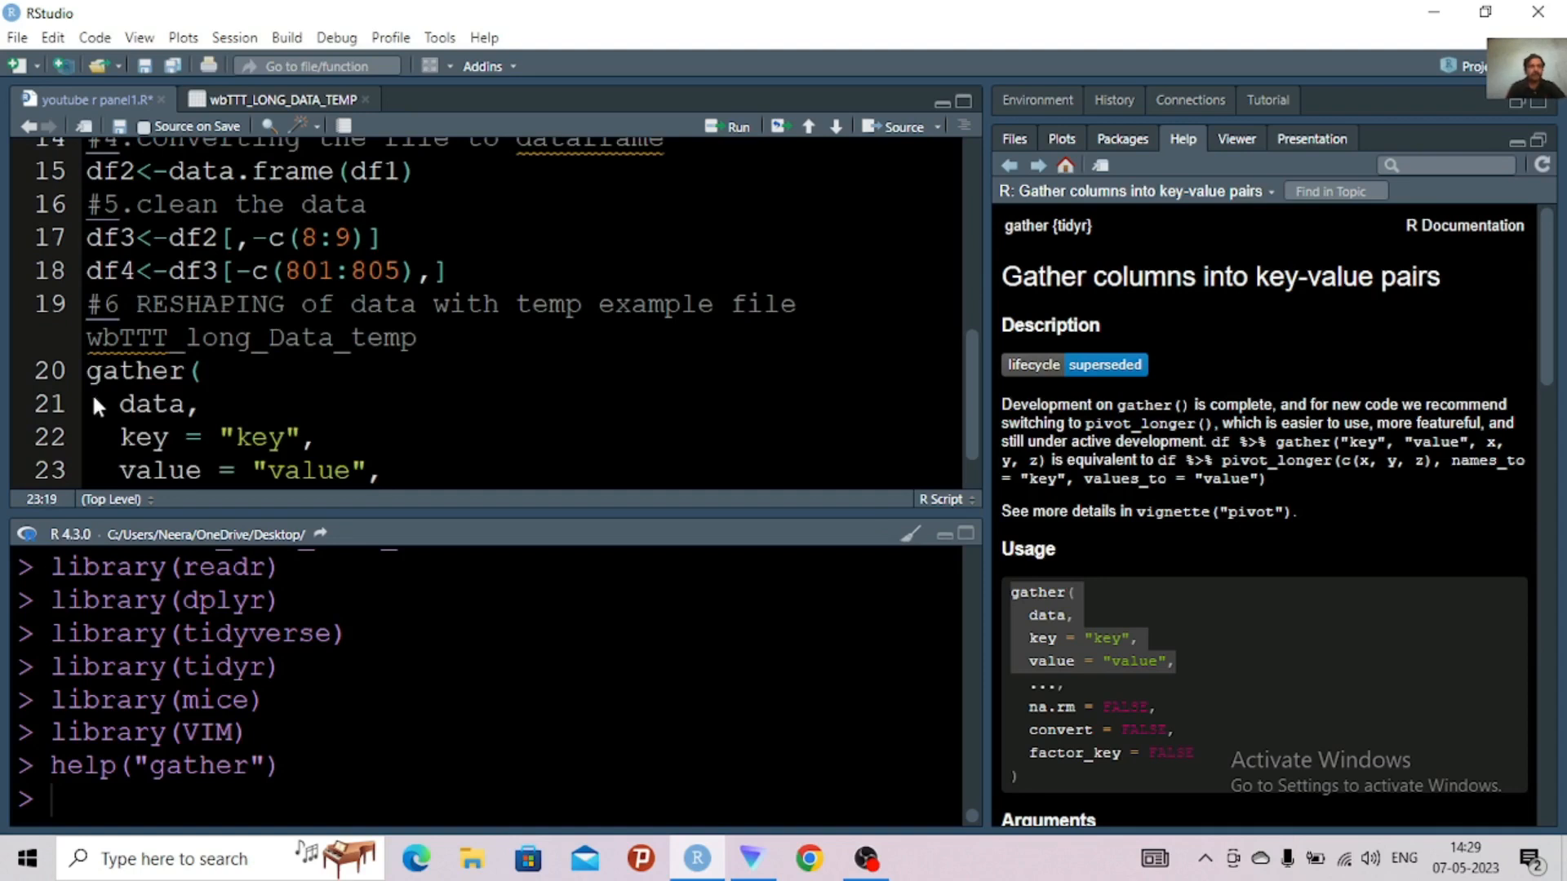
Join the data, key and value arguments of the gather() call into one line on line 20
{"action": "left_click", "coordinate": [129, 408]}
{"action": "key", "text": "BackSpace"}
{"action": "key", "text": "BackSpace"}
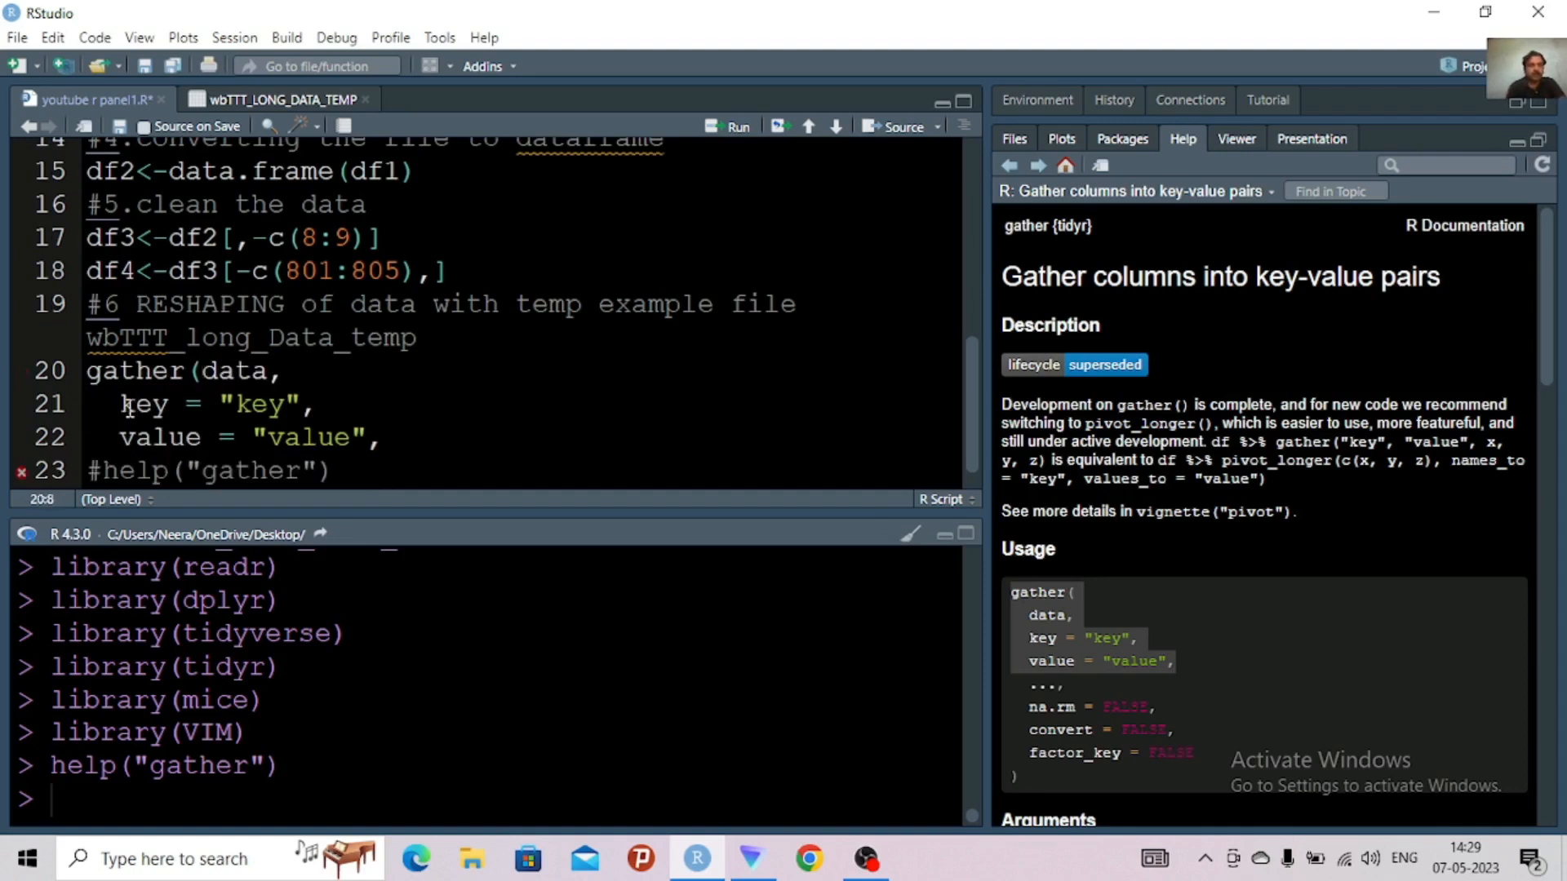
{"action": "left_click", "coordinate": [128, 408]}
{"action": "key", "text": "BackSpace"}
{"action": "key", "text": "BackSpace"}
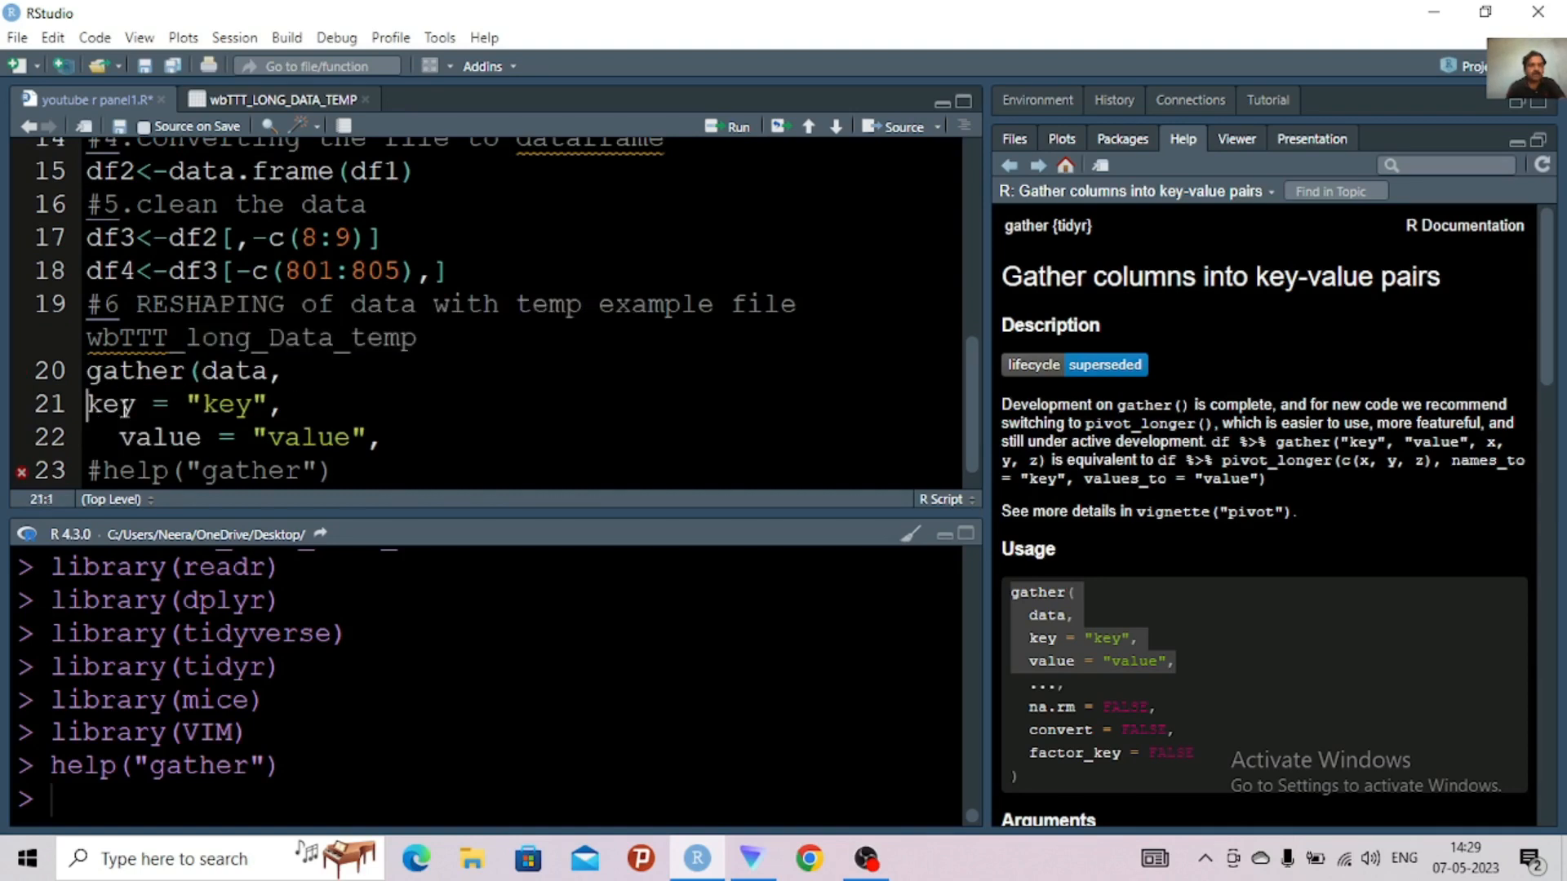
{"action": "key", "text": "BackSpace"}
{"action": "left_click", "coordinate": [123, 408]}
{"action": "key", "text": "BackSpace"}
{"action": "key", "text": "BackSpace"}
{"action": "key", "text": "BackSpace"}
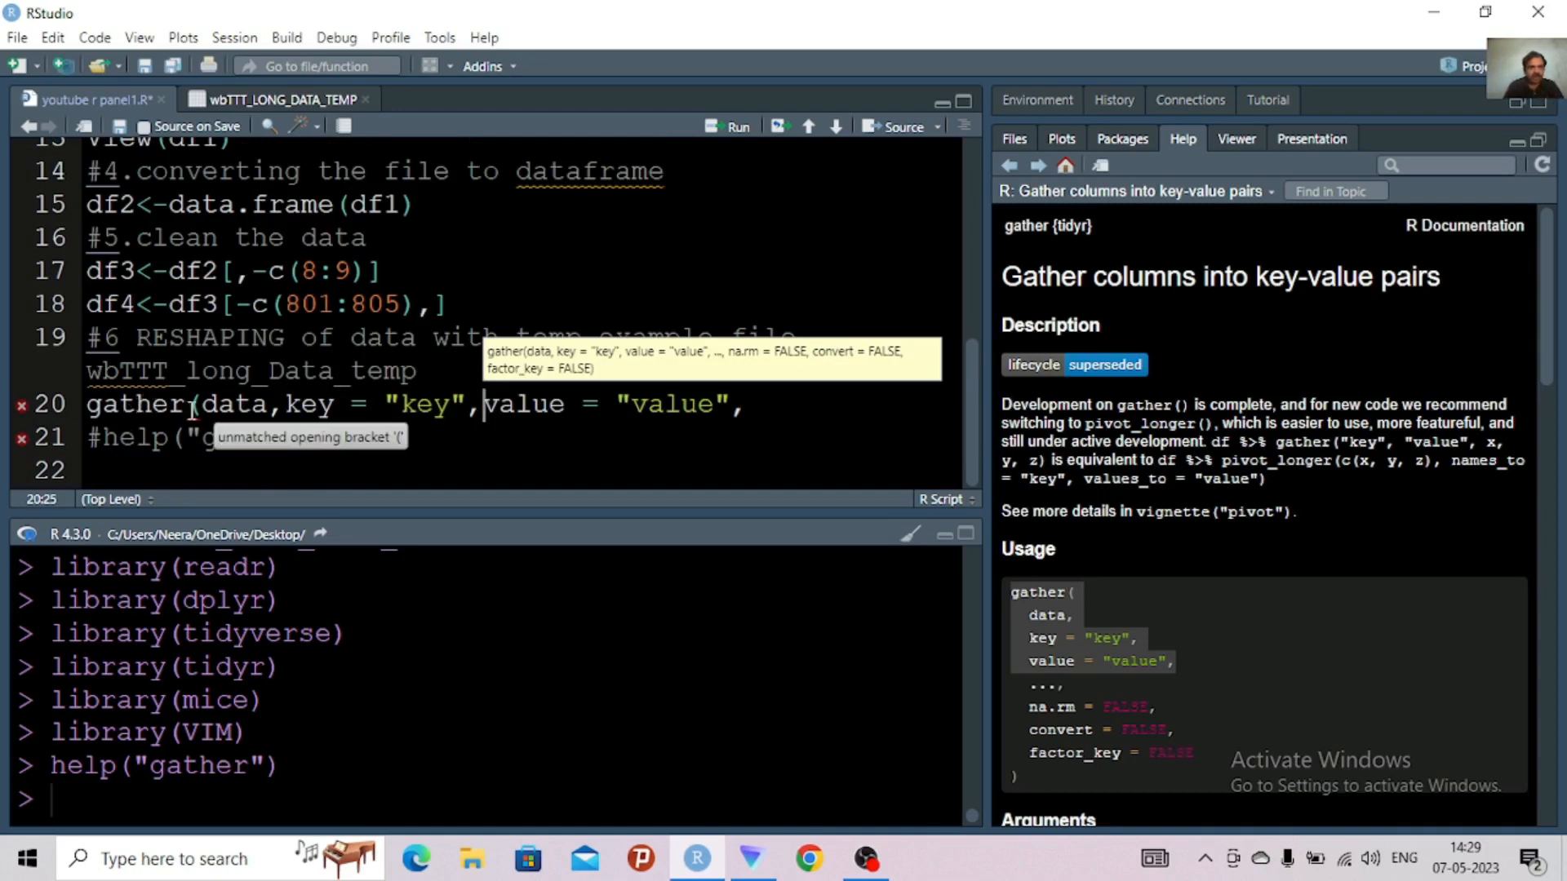
Set the data argument of gather() to the wbTTT_LONG_DATA_TEMP dataset, restoring the Environment list to find its name
{"action": "left_click", "coordinate": [270, 408]}
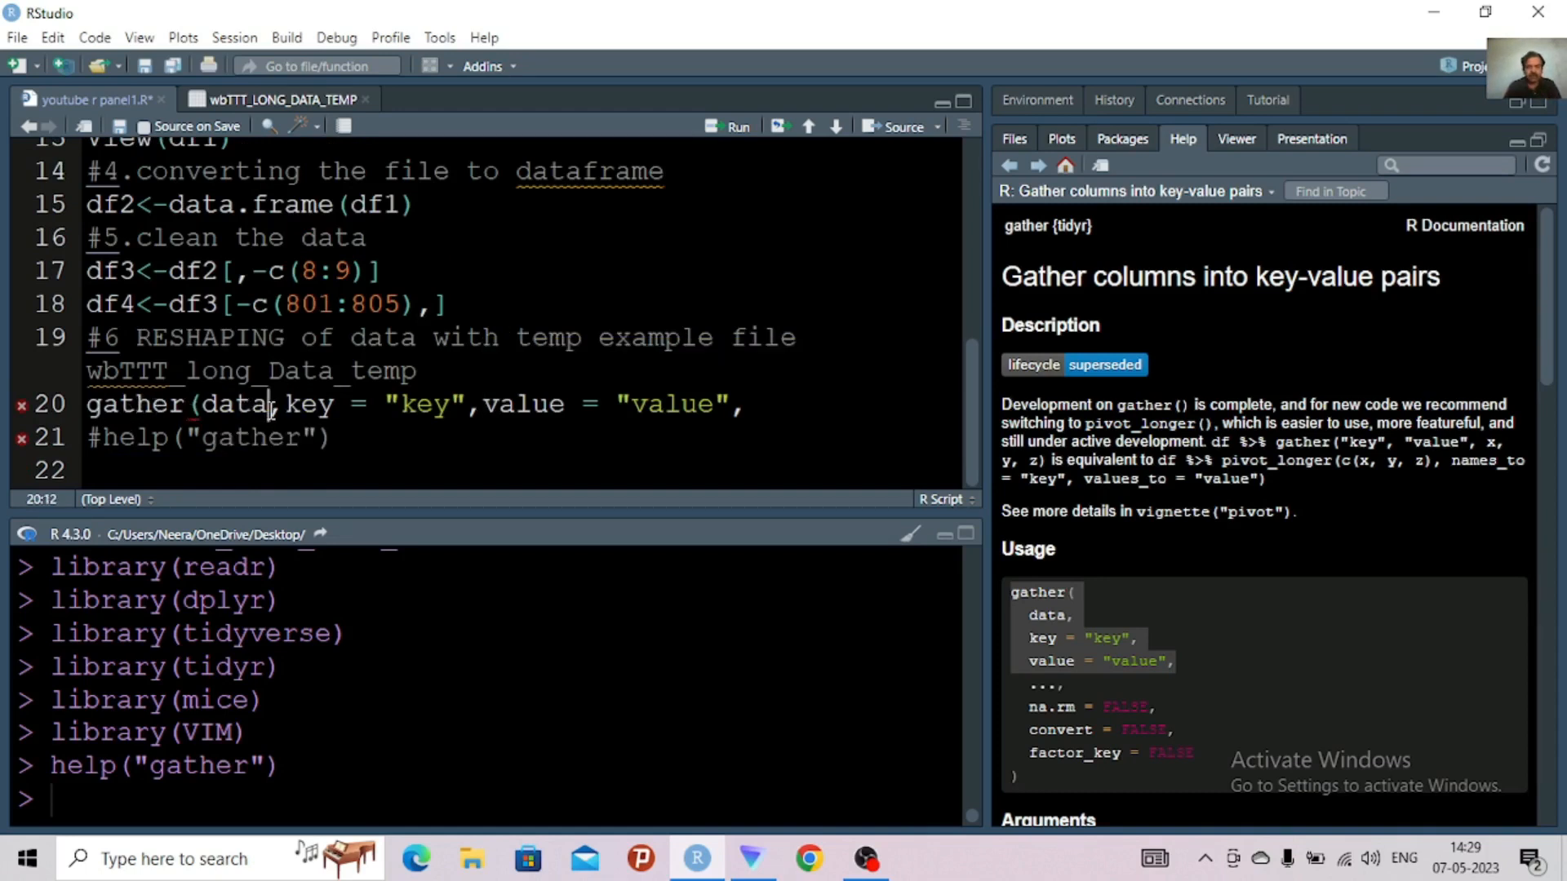
{"action": "key", "text": "BackSpace"}
{"action": "key", "text": "BackSpace"}
{"action": "key", "text": "BackSpace"}
{"action": "key", "text": "BackSpace"}
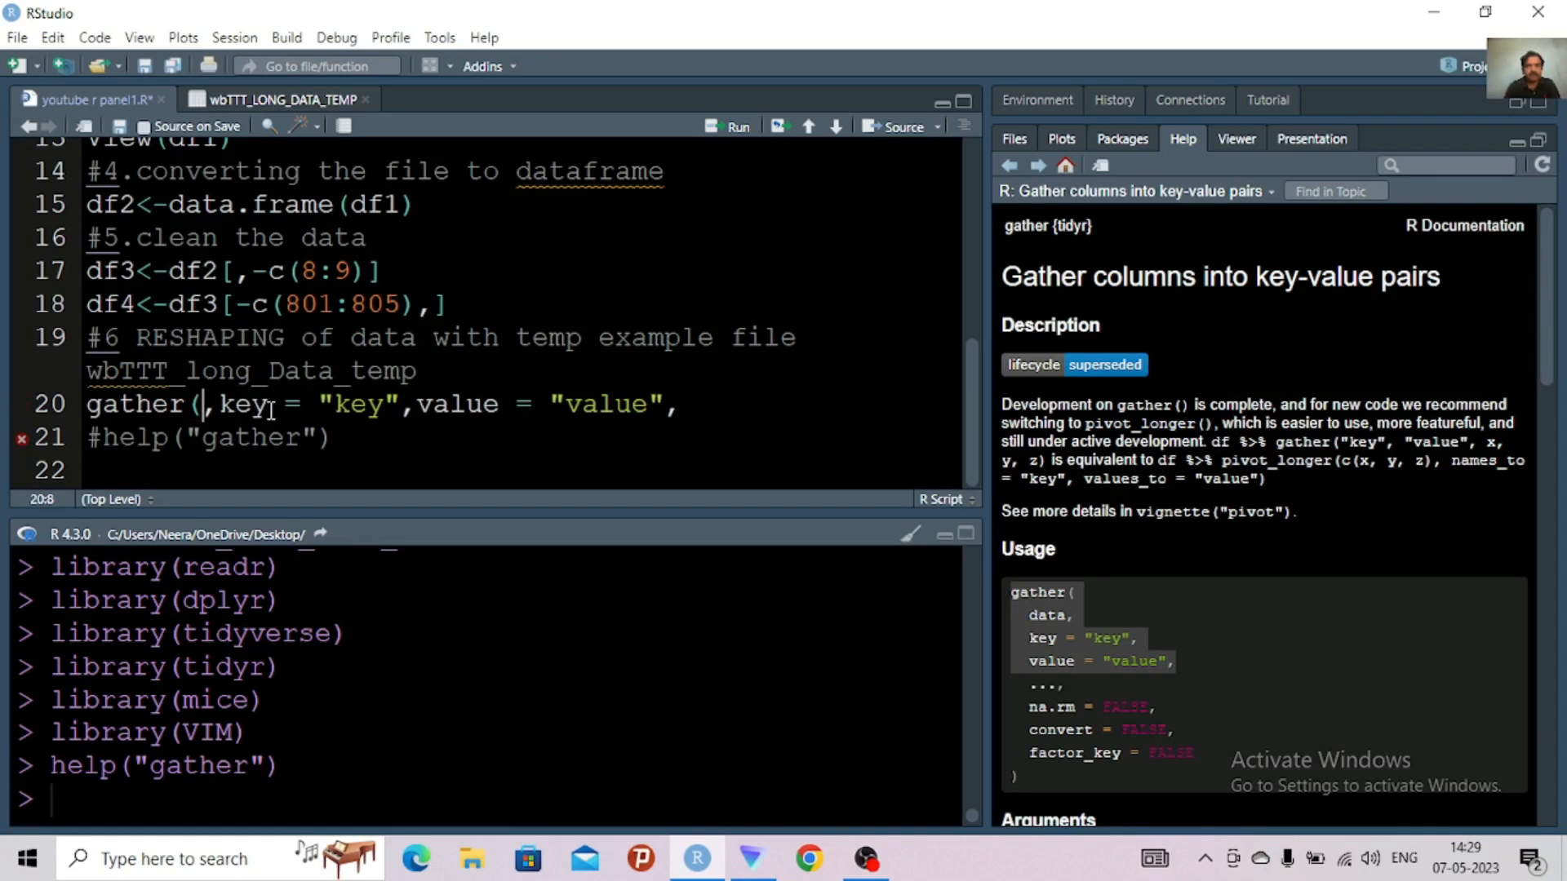
{"action": "left_click", "coordinate": [1538, 146]}
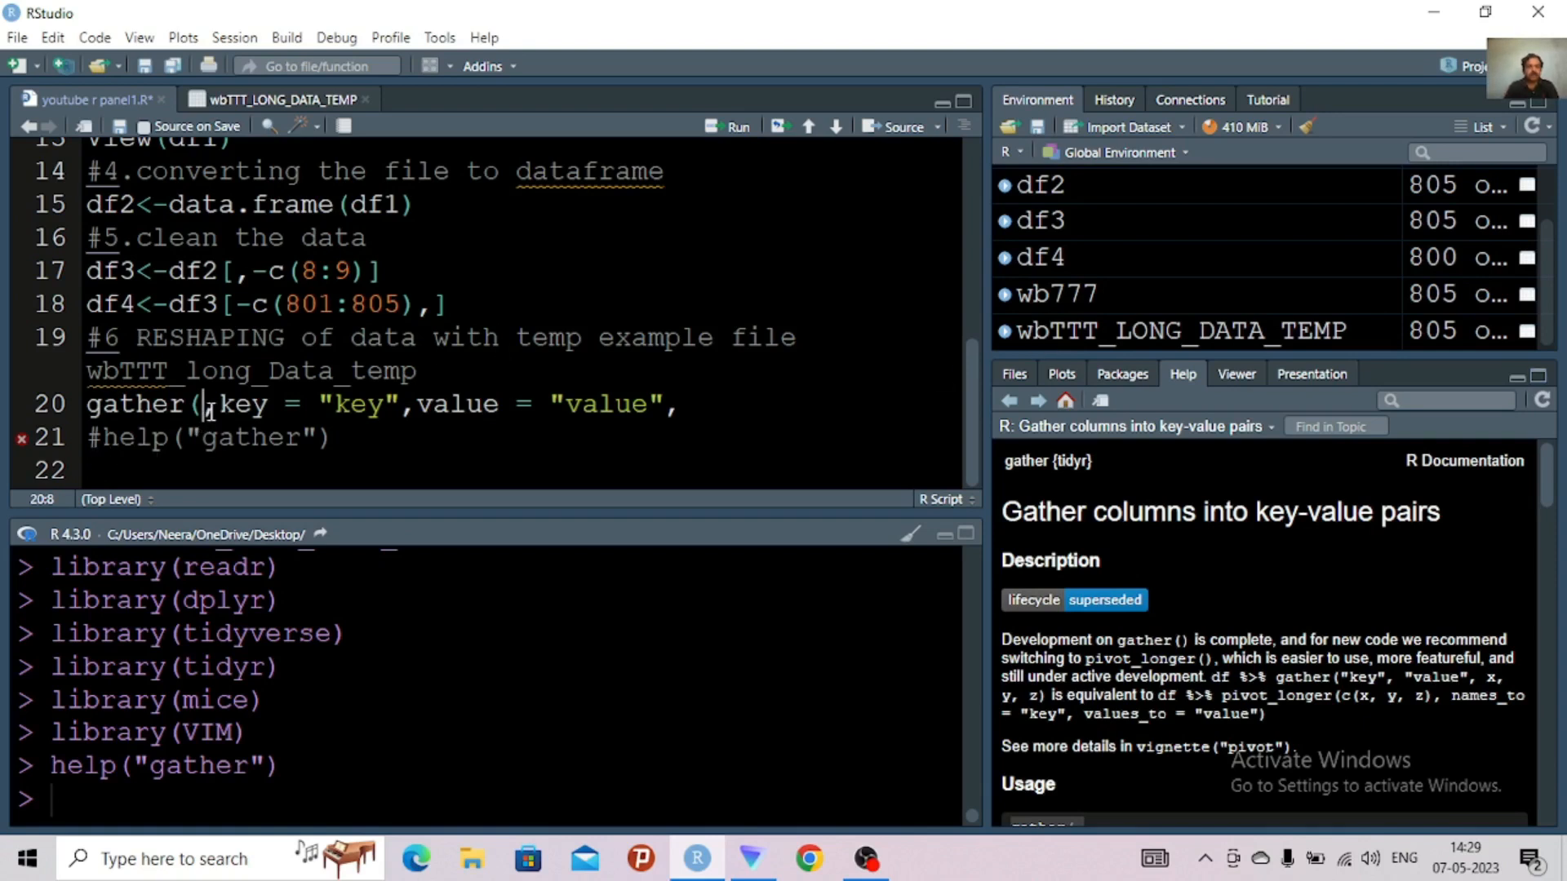
{"action": "type", "text": "data"}
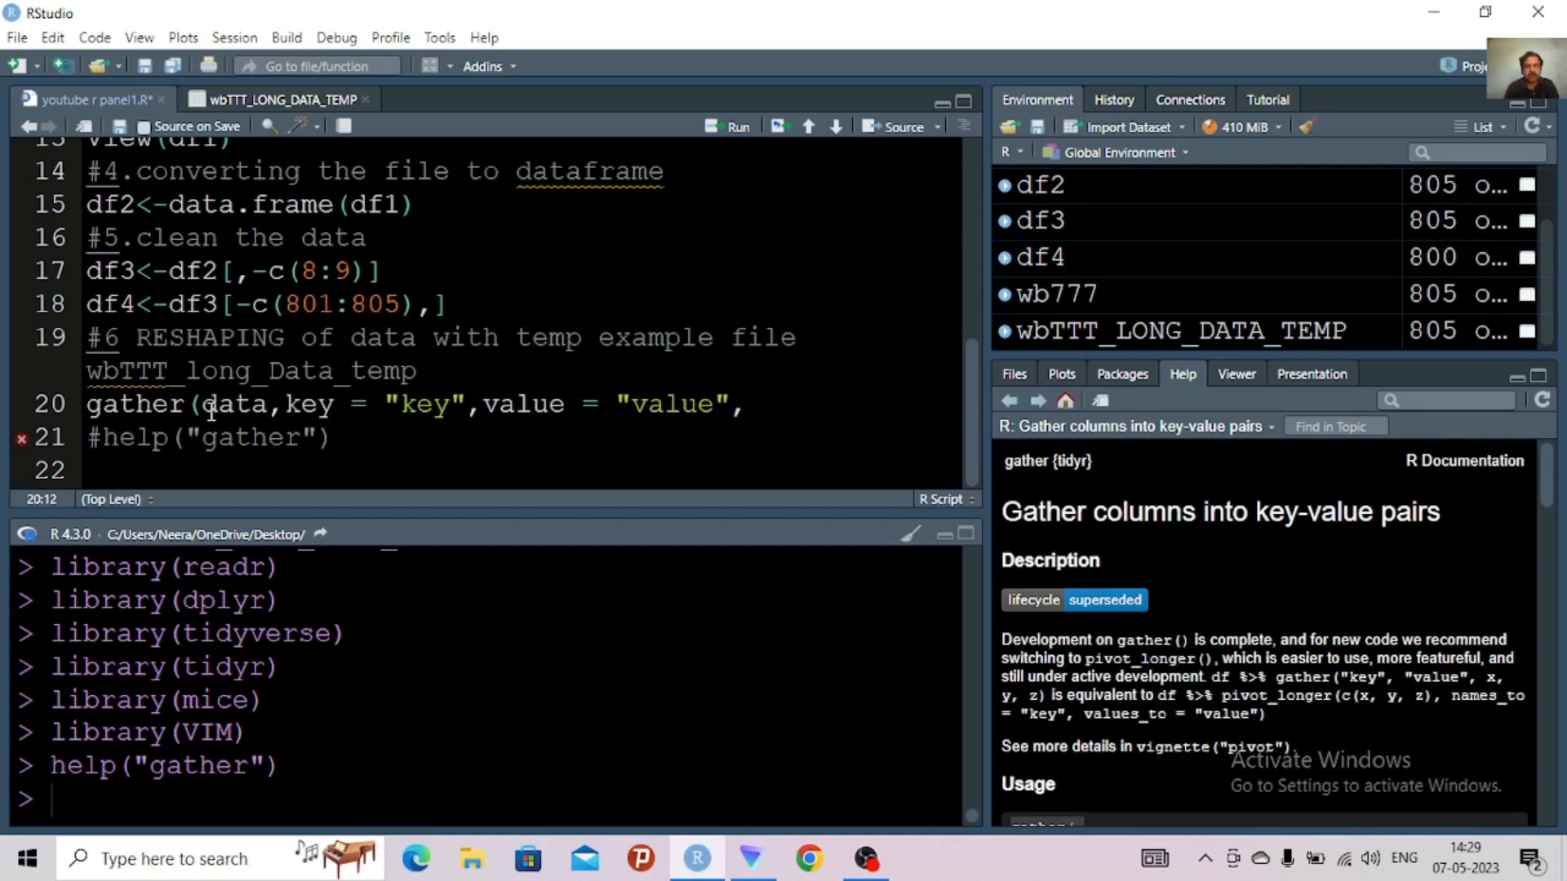
{"action": "type", "text": "=w"}
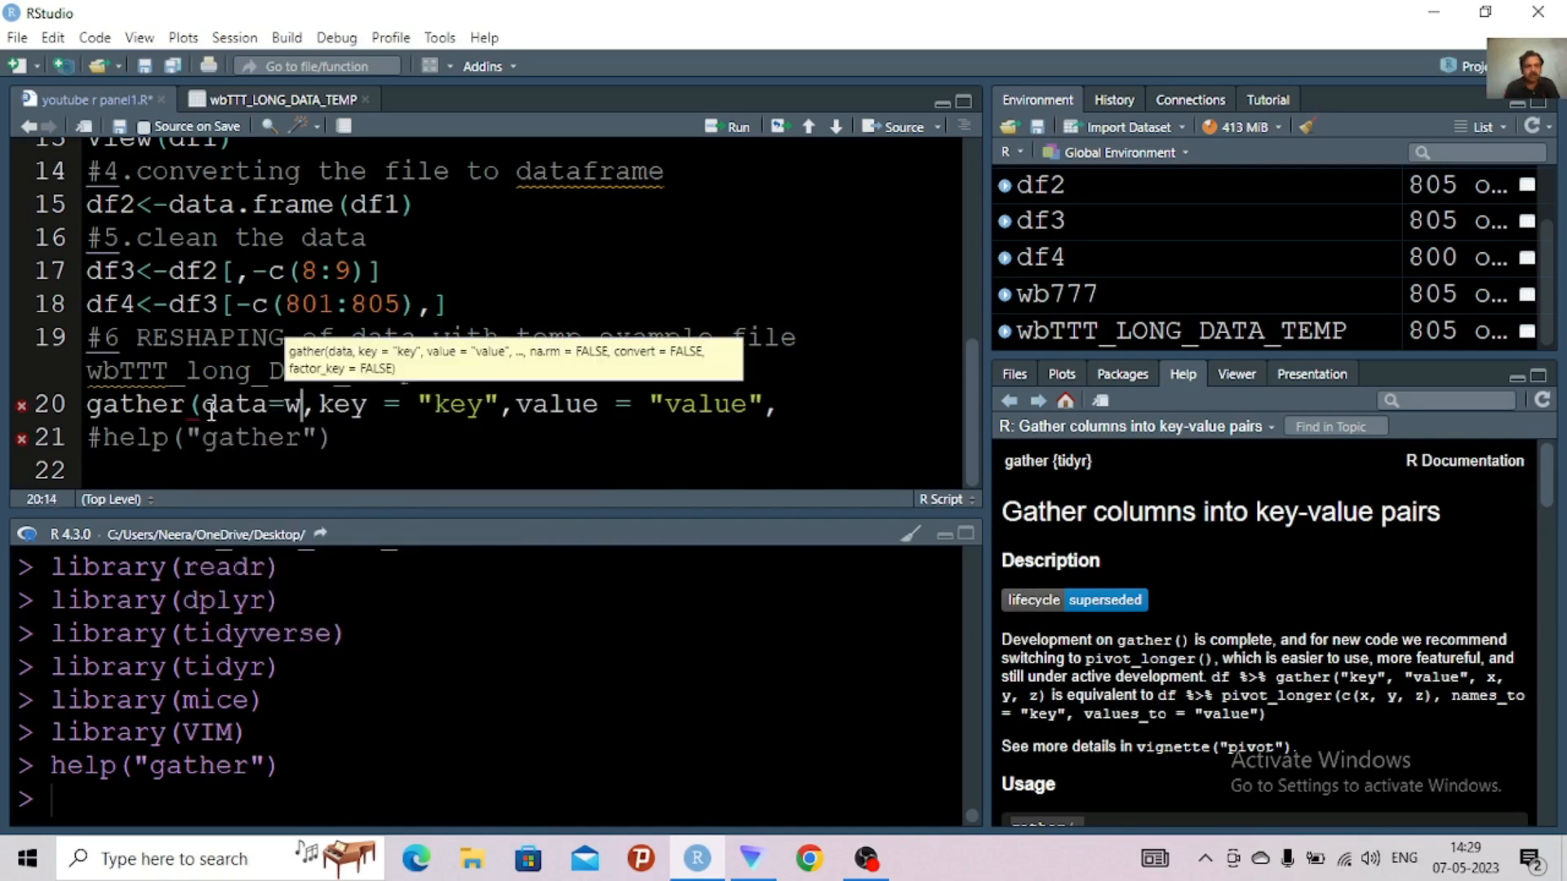
{"action": "type", "text": "b"}
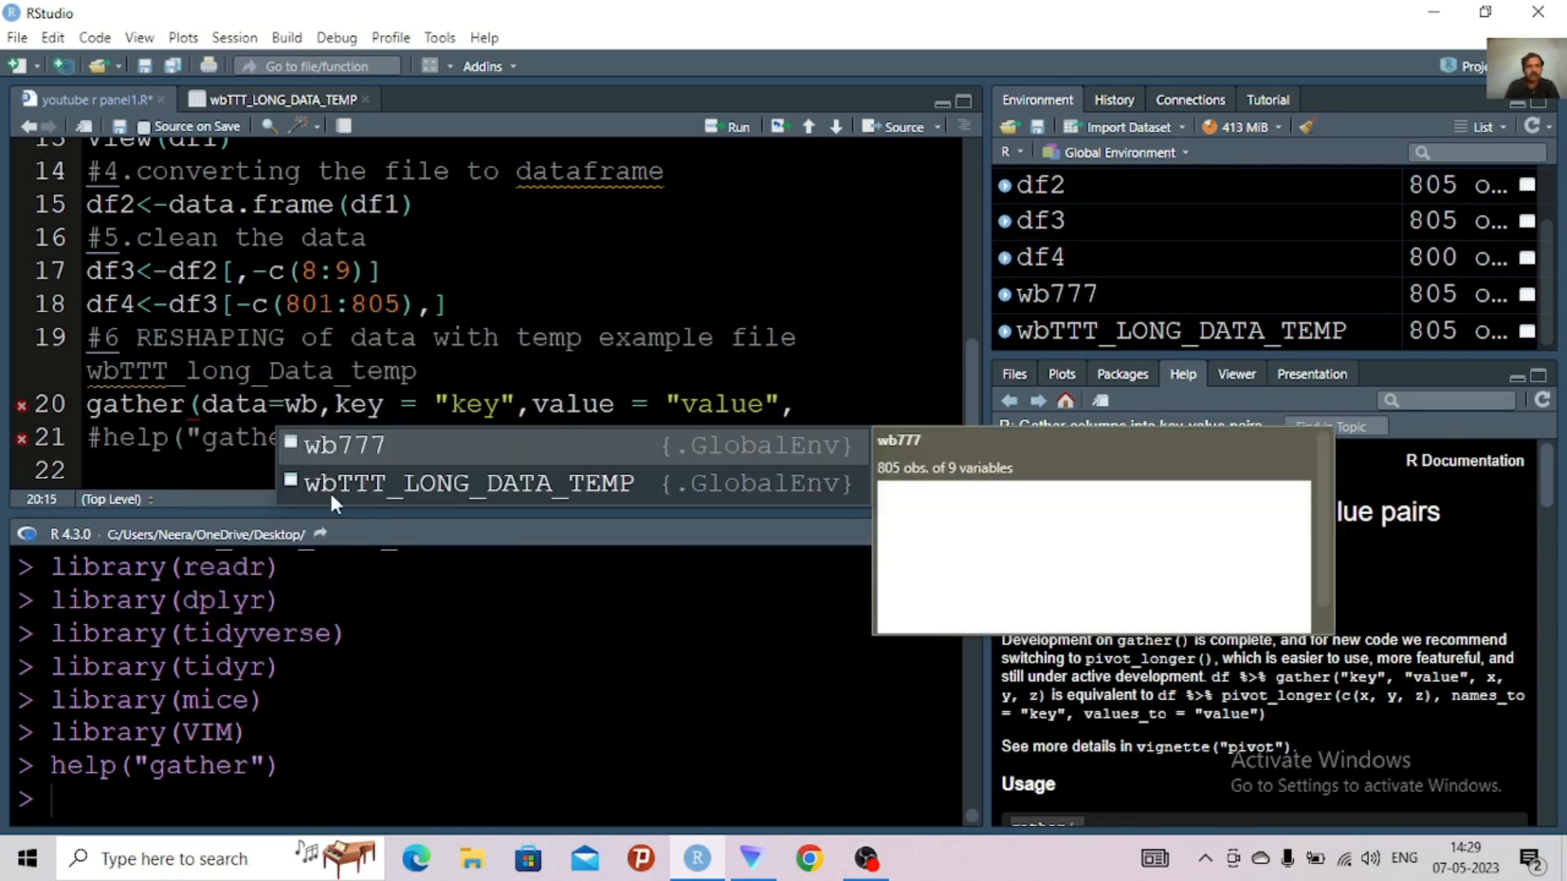
{"action": "left_click", "coordinate": [360, 491]}
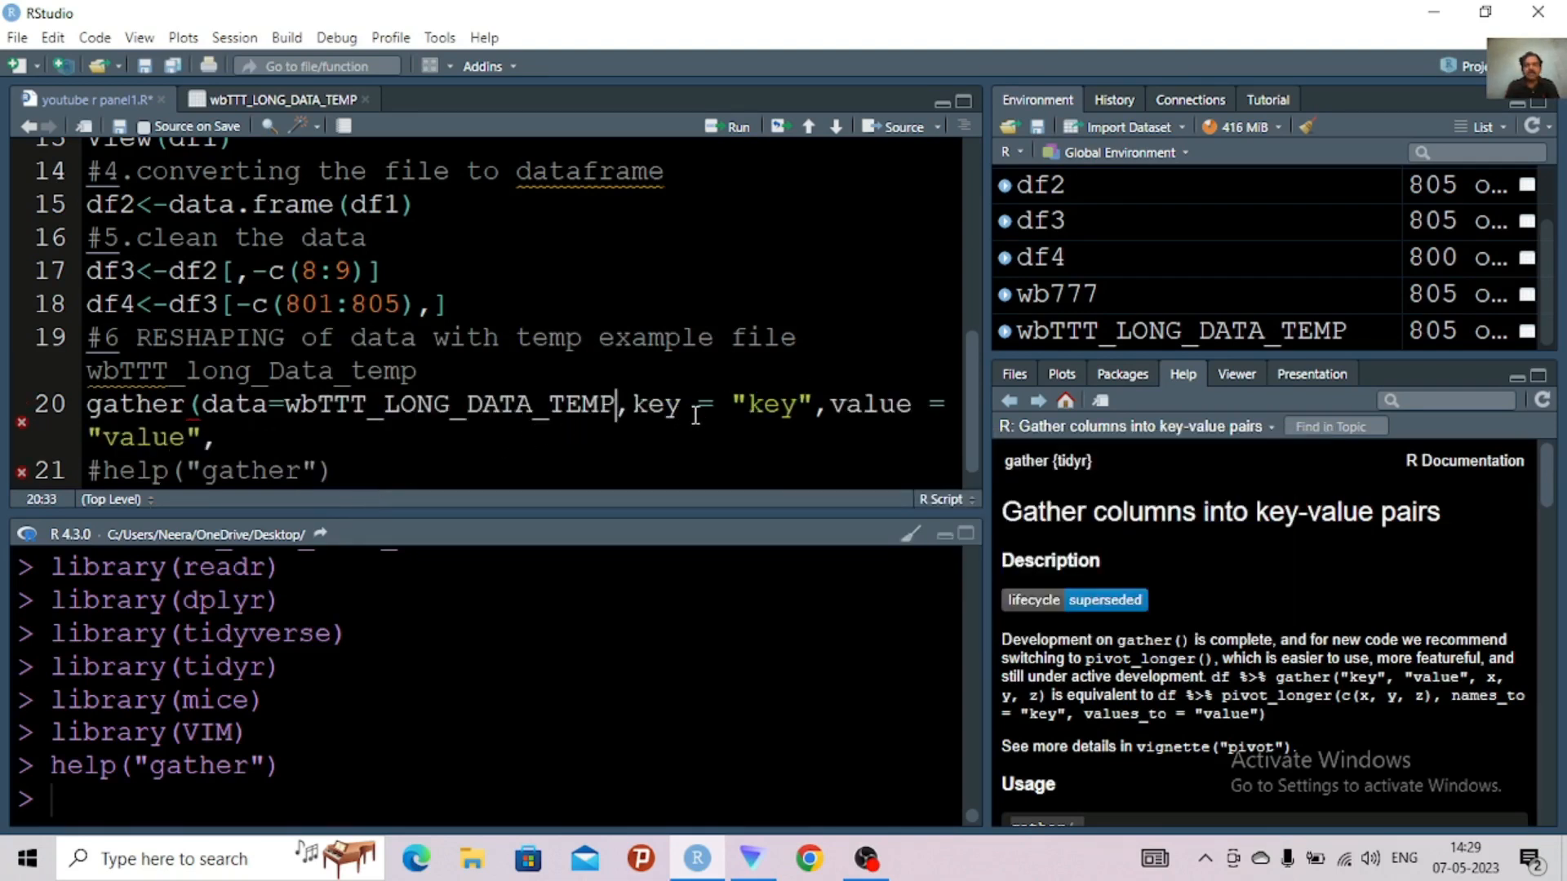
Check the column names in the wbTTT_LONG_DATA_TEMP table and set the key argument of gather() to "T.total"
{"action": "left_click", "coordinate": [797, 405]}
{"action": "left_click", "coordinate": [260, 102]}
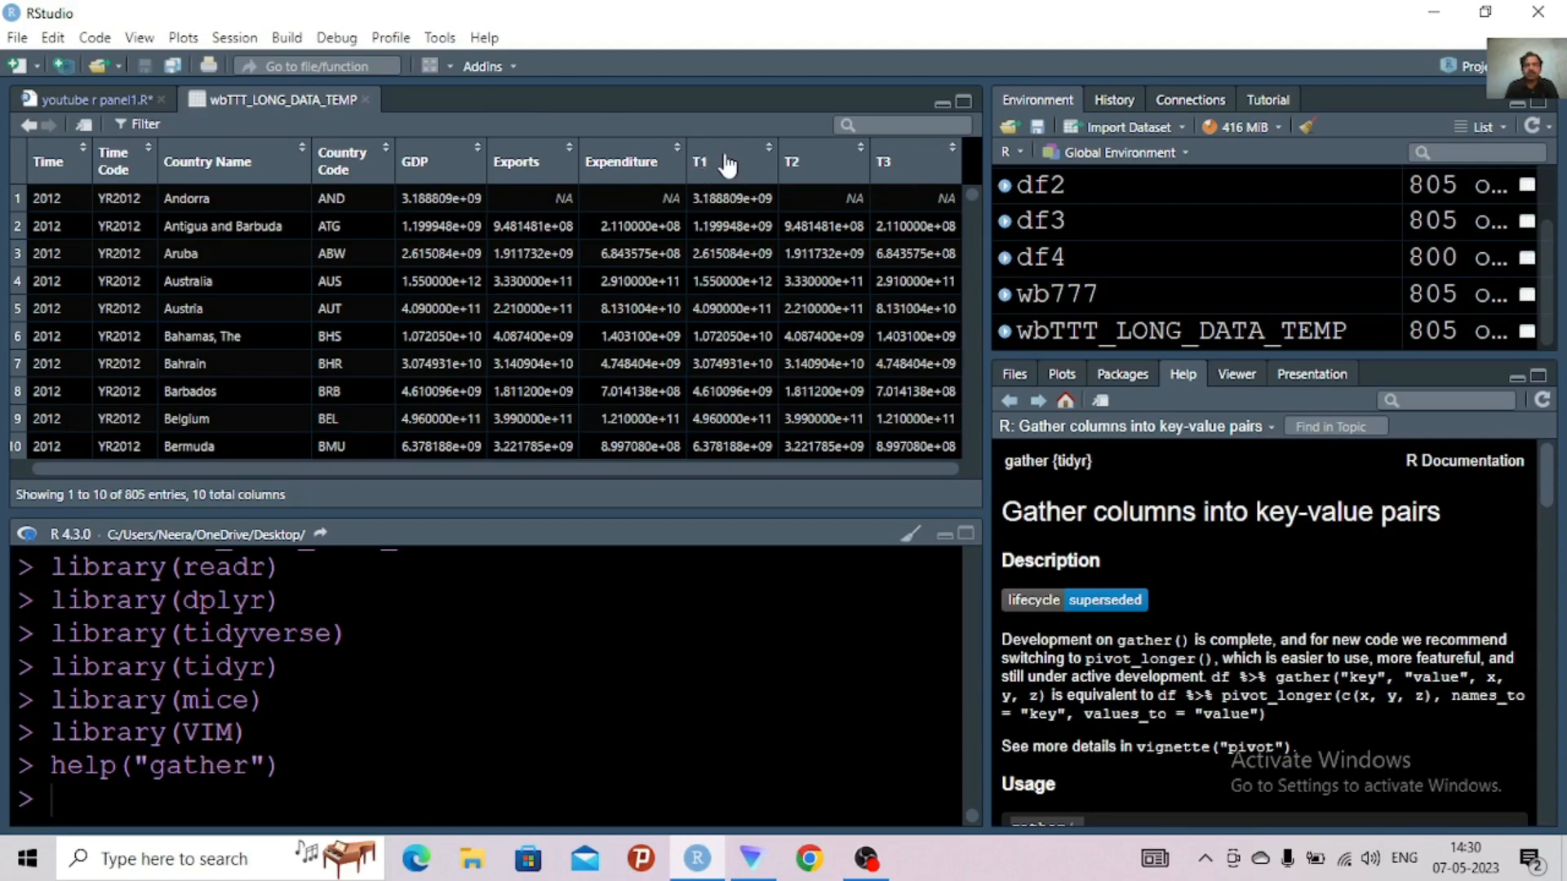
{"action": "left_click", "coordinate": [106, 96]}
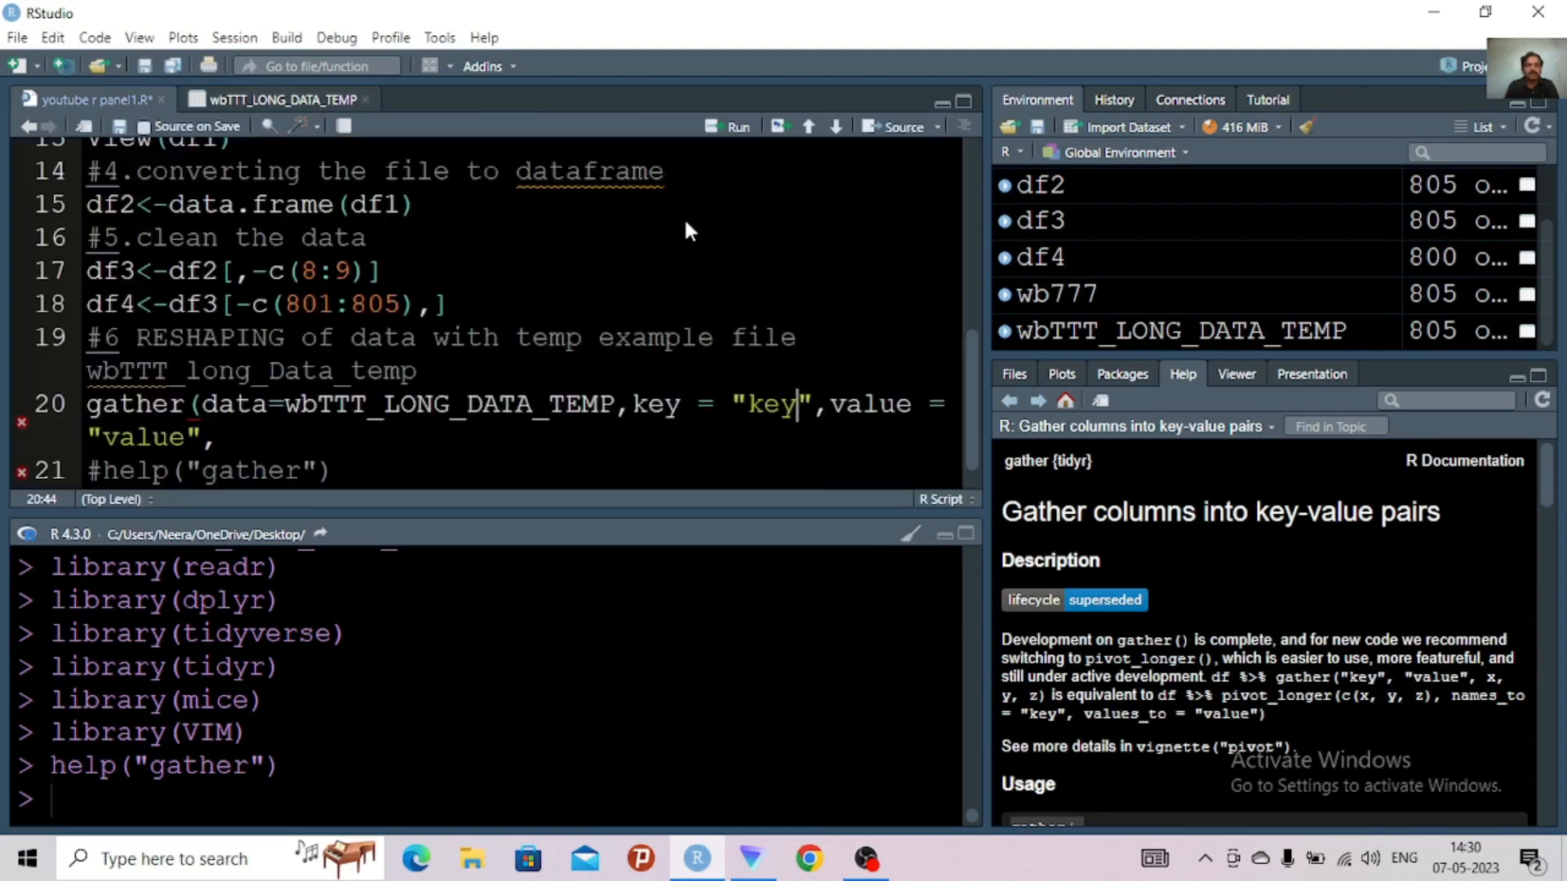
{"action": "key", "text": "BackSpace"}
{"action": "key", "text": "BackSpace"}
{"action": "key", "text": "BackSpace"}
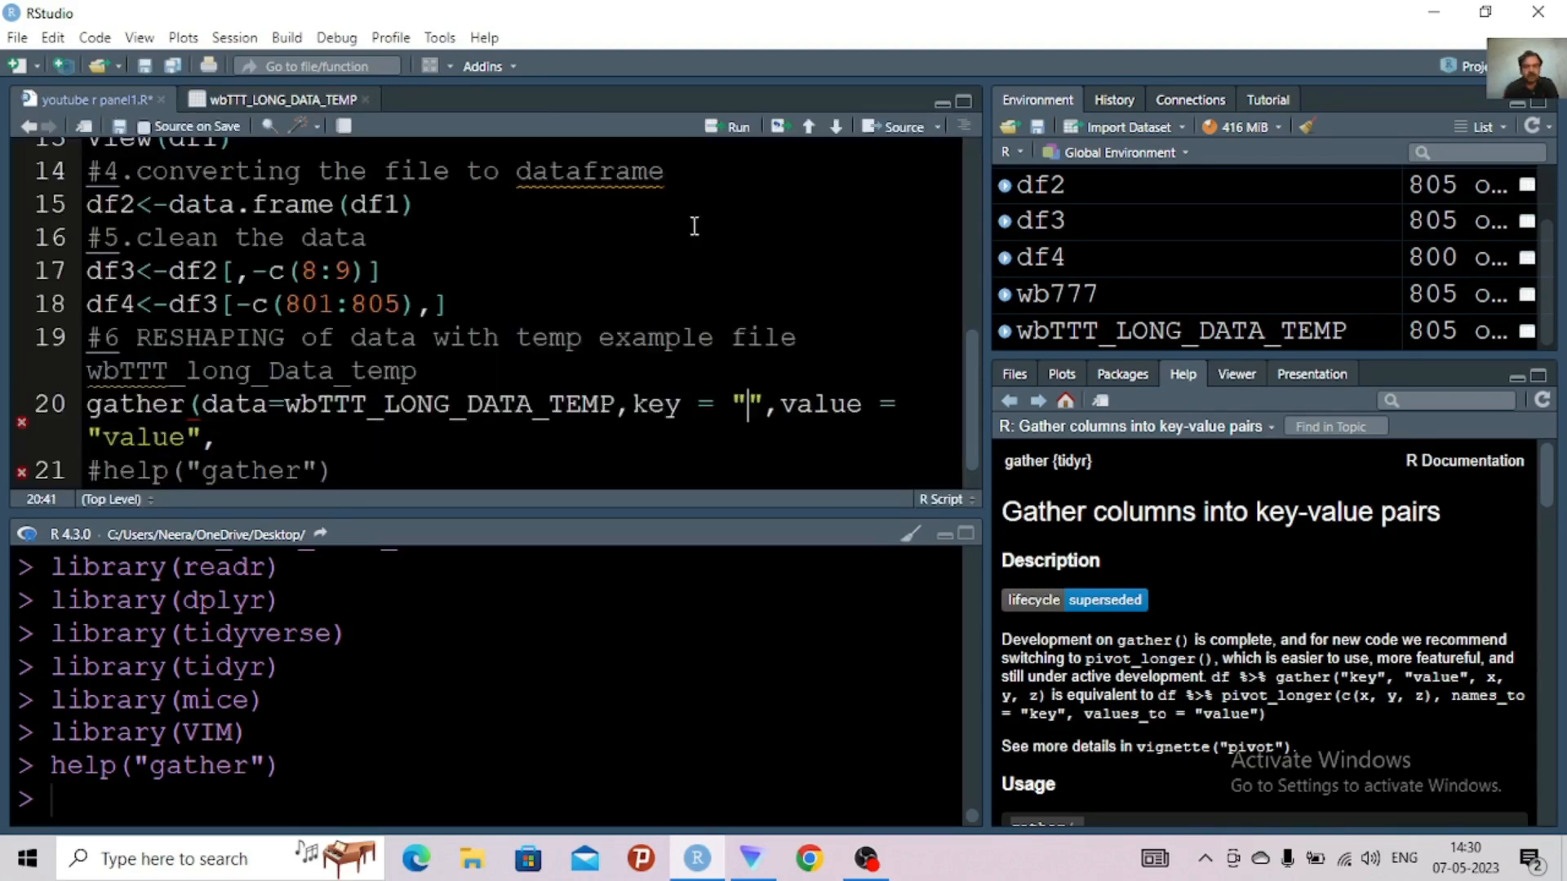
{"action": "type", "text": "T"}
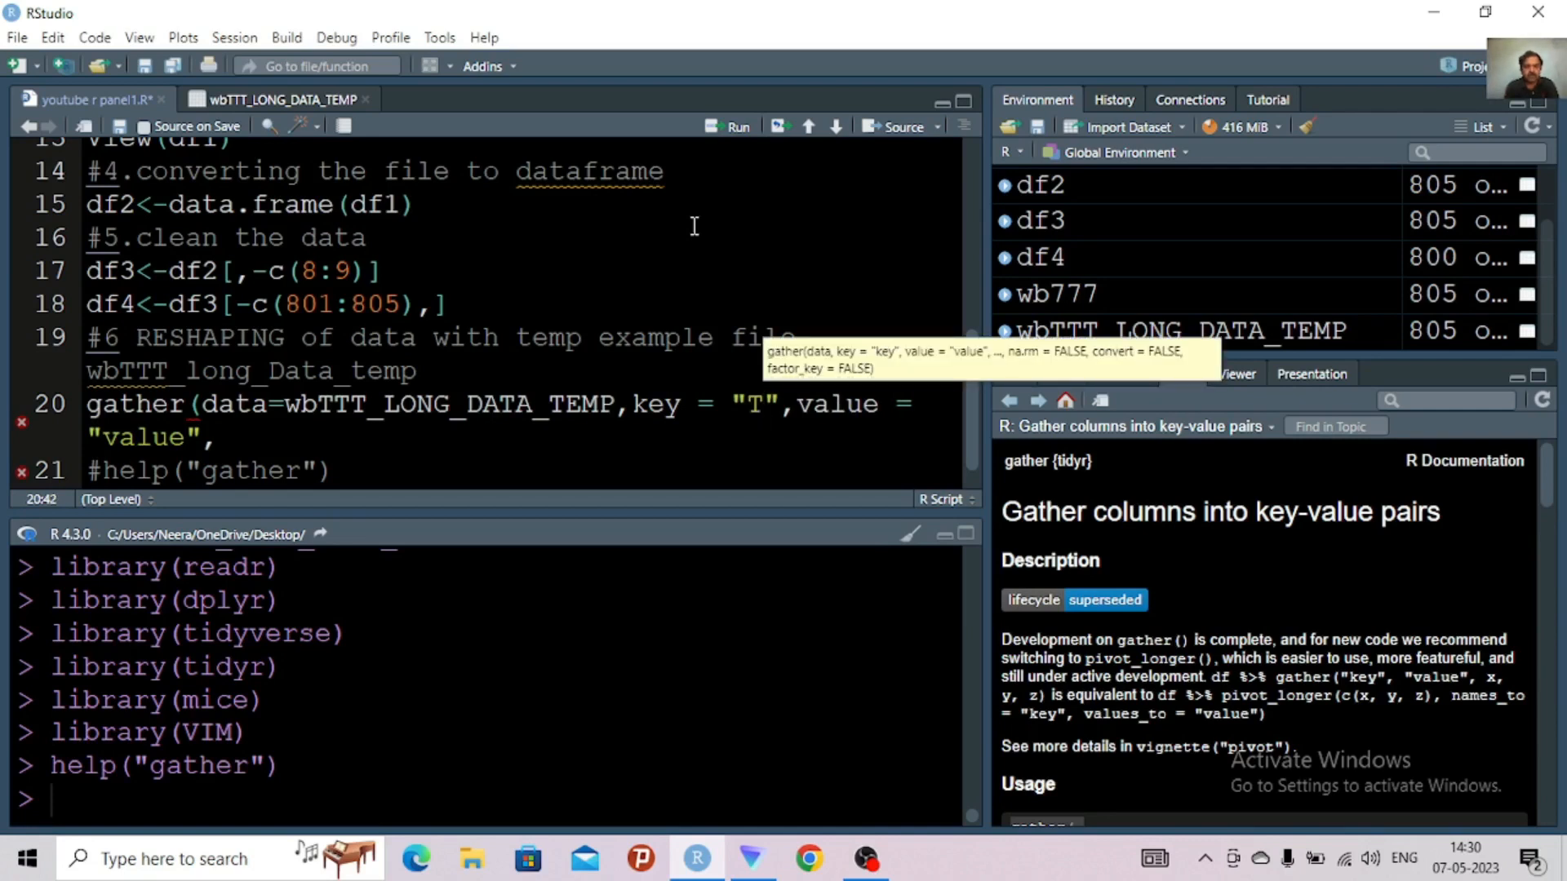
{"action": "type", "text": ".tot"}
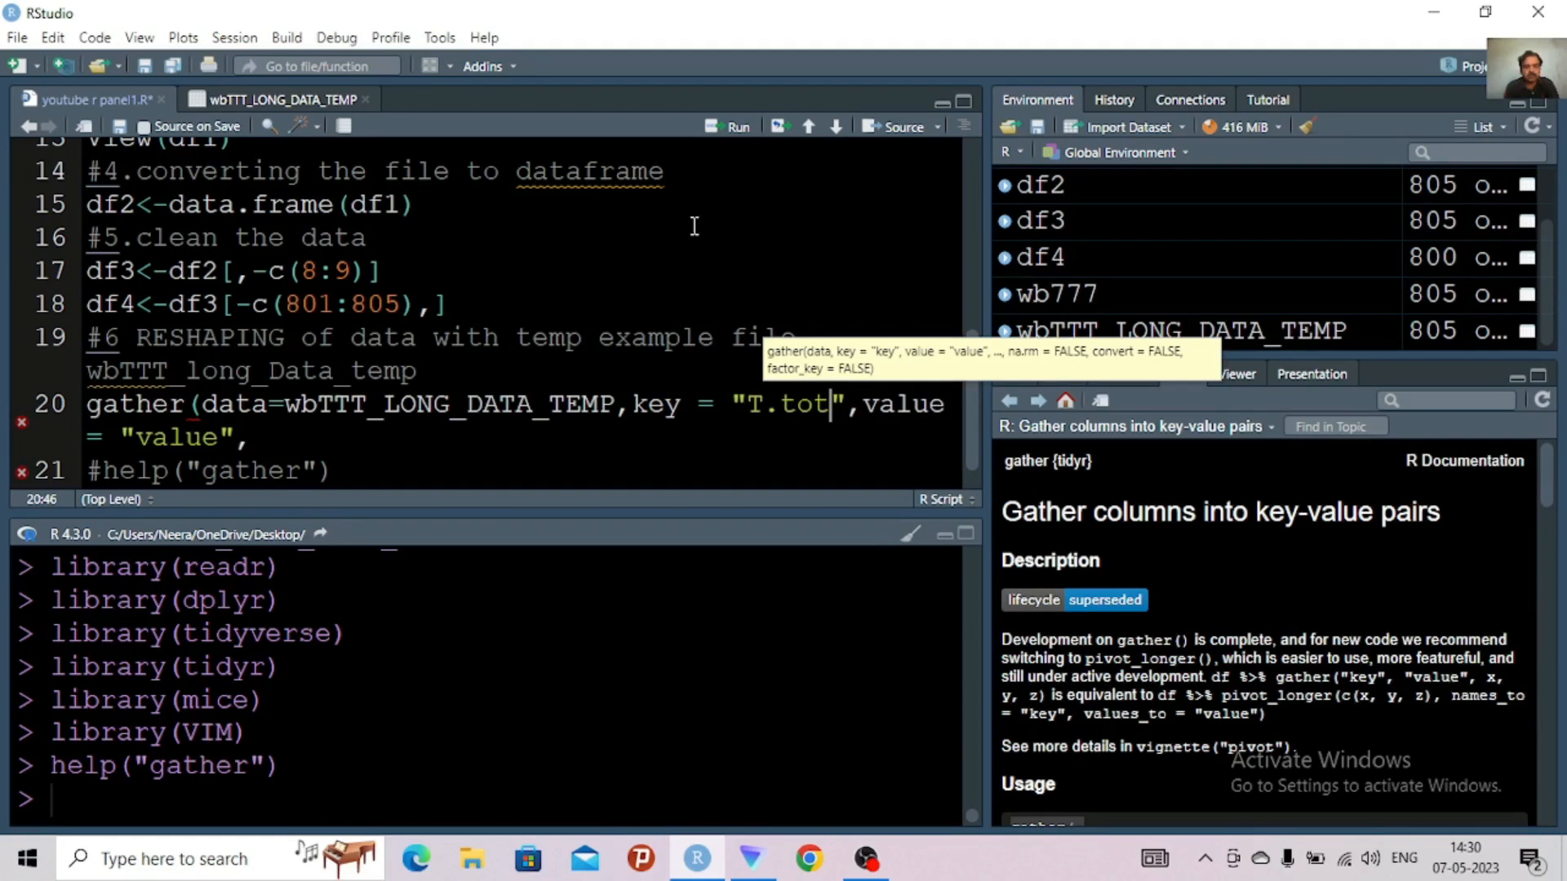
{"action": "type", "text": "al"}
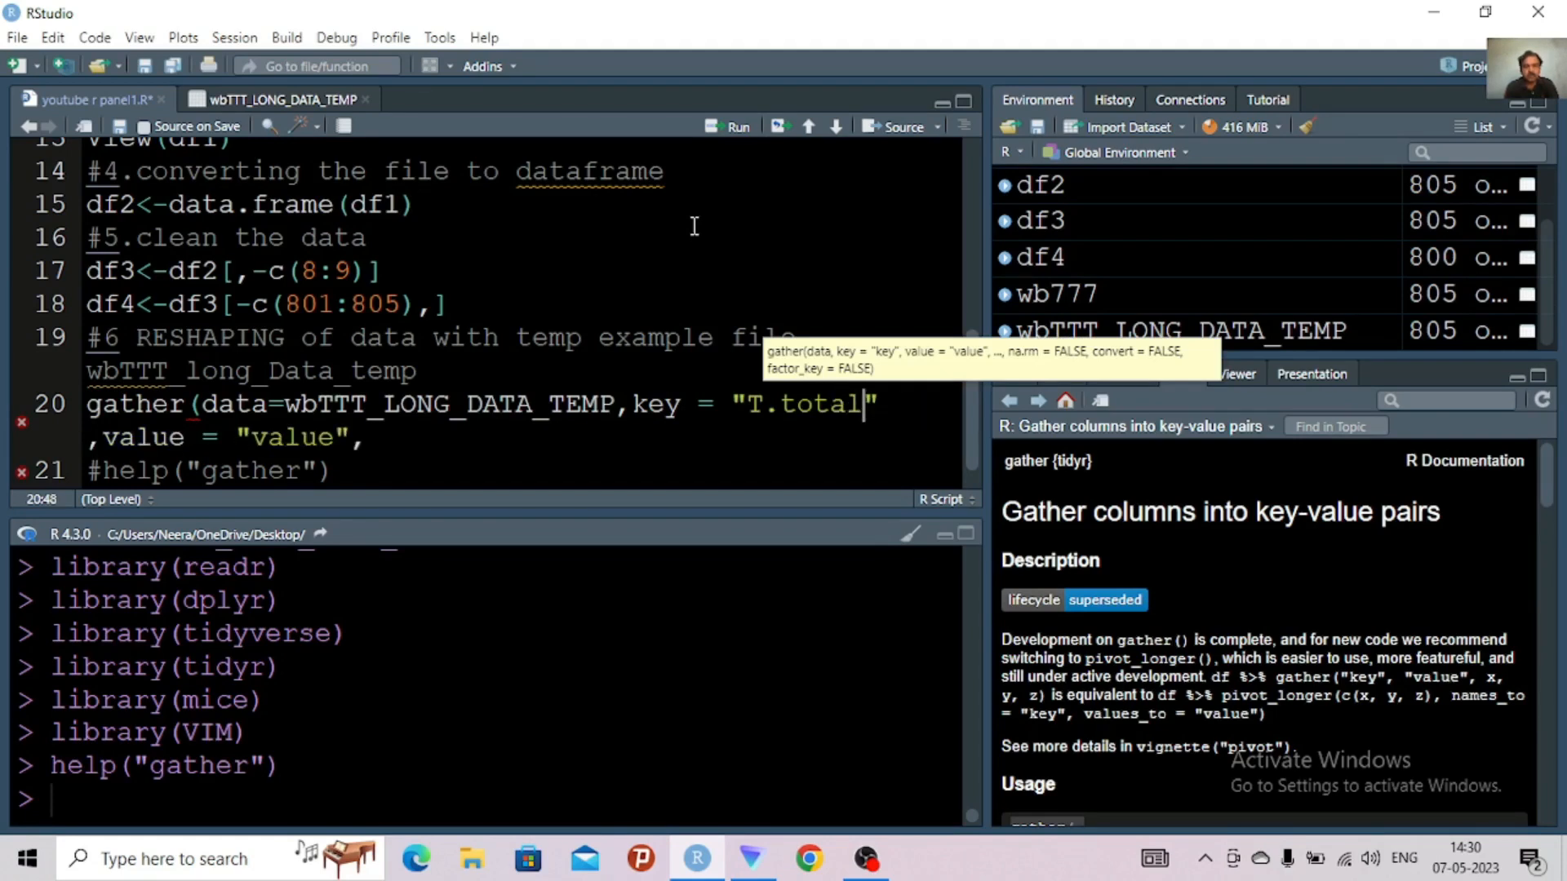
Change the value argument of gather() to "value of T", followed by a comma
{"action": "left_click", "coordinate": [339, 438]}
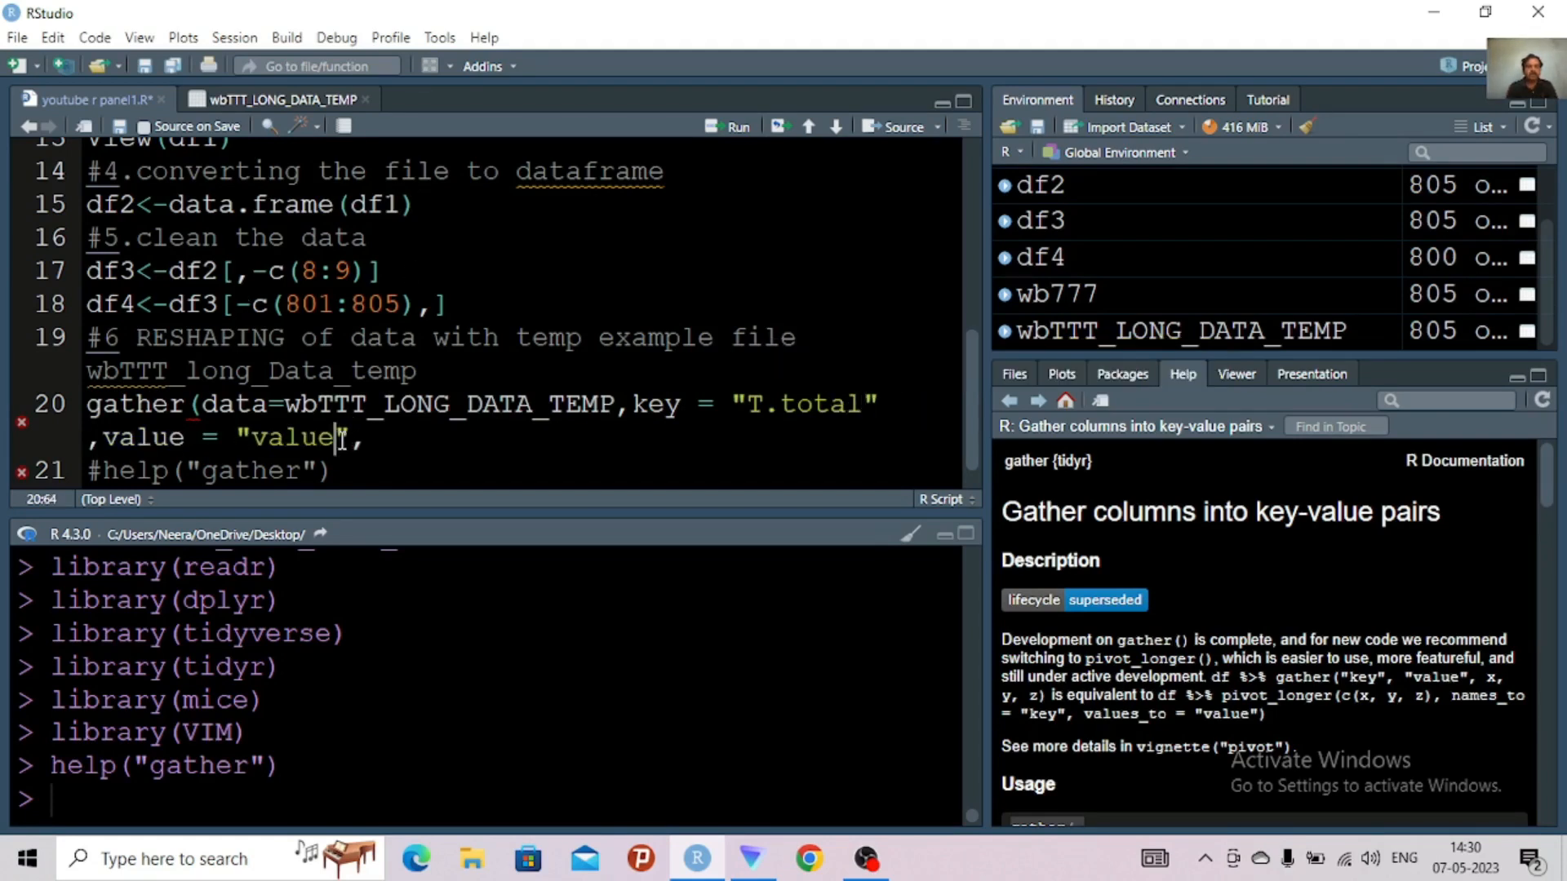
{"action": "type", "text": "of "}
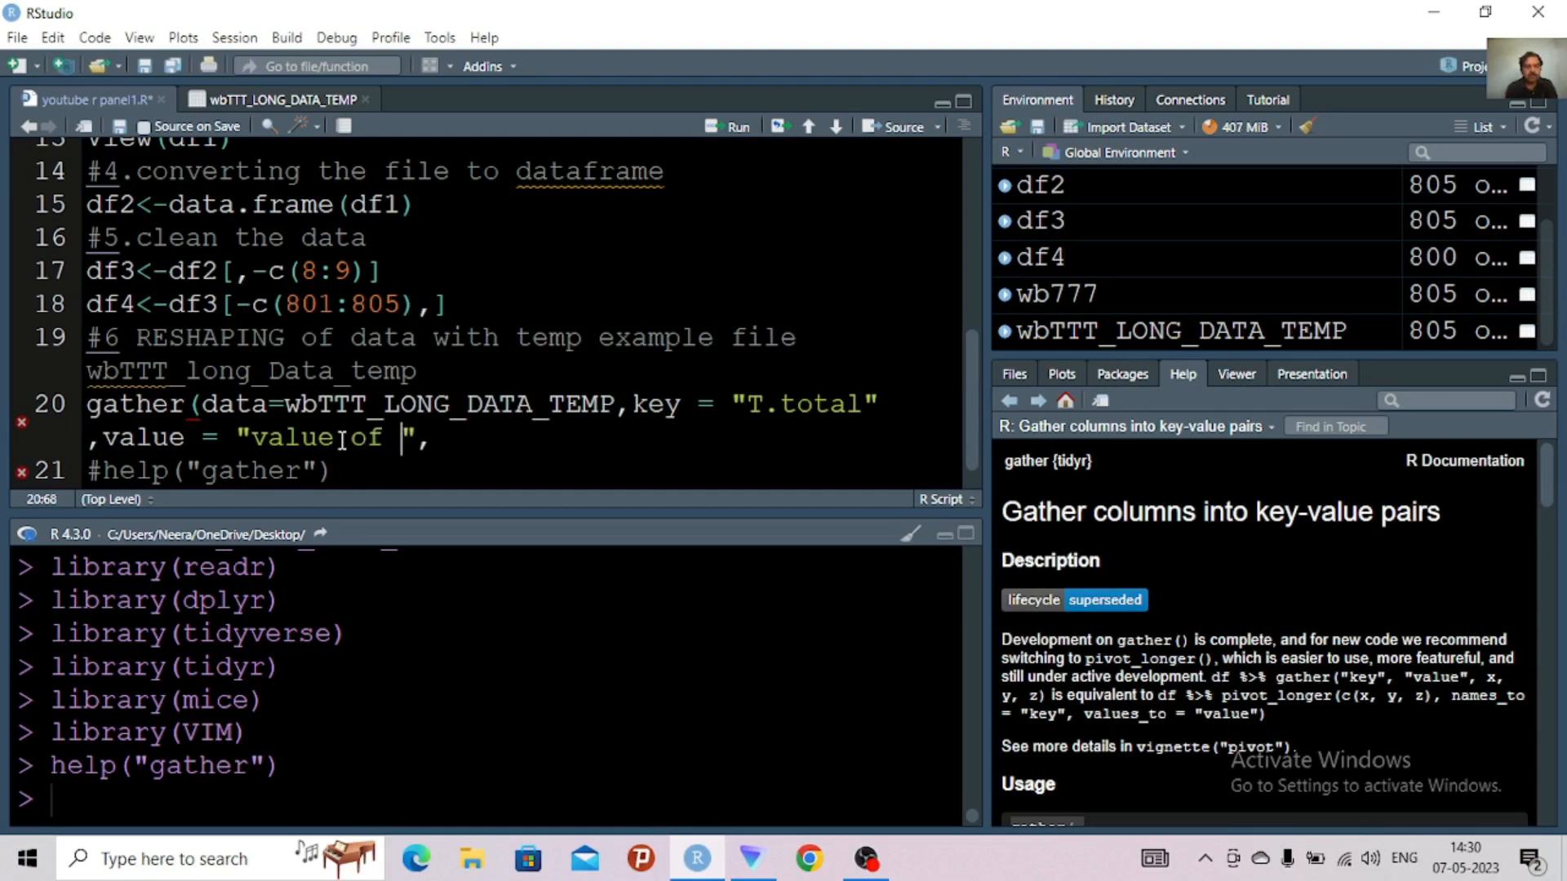
{"action": "type", "text": "T"}
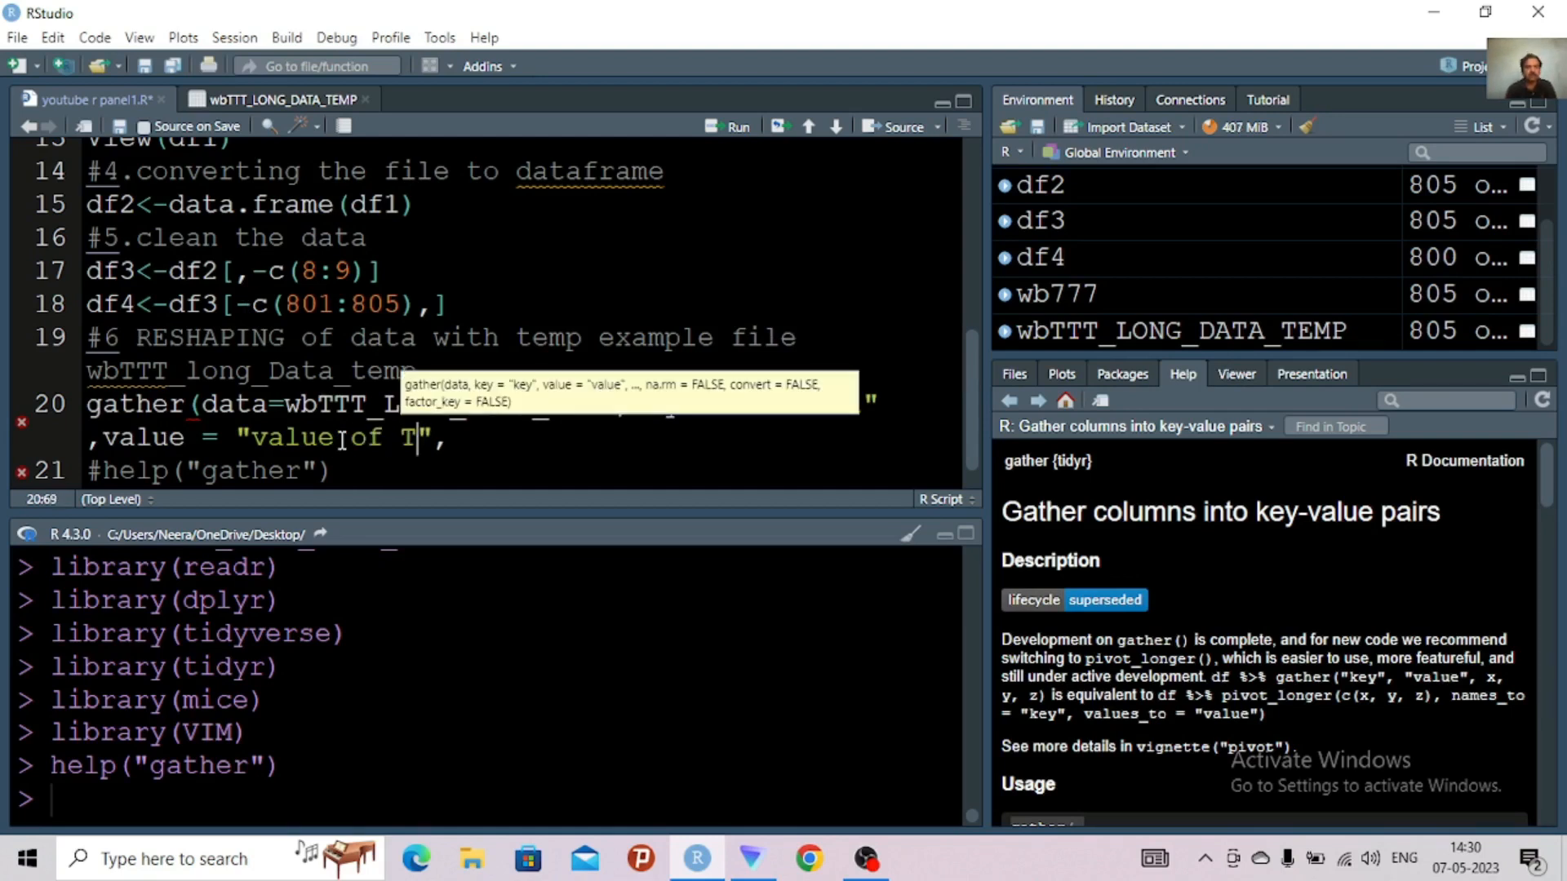
{"action": "type", "text": "\","}
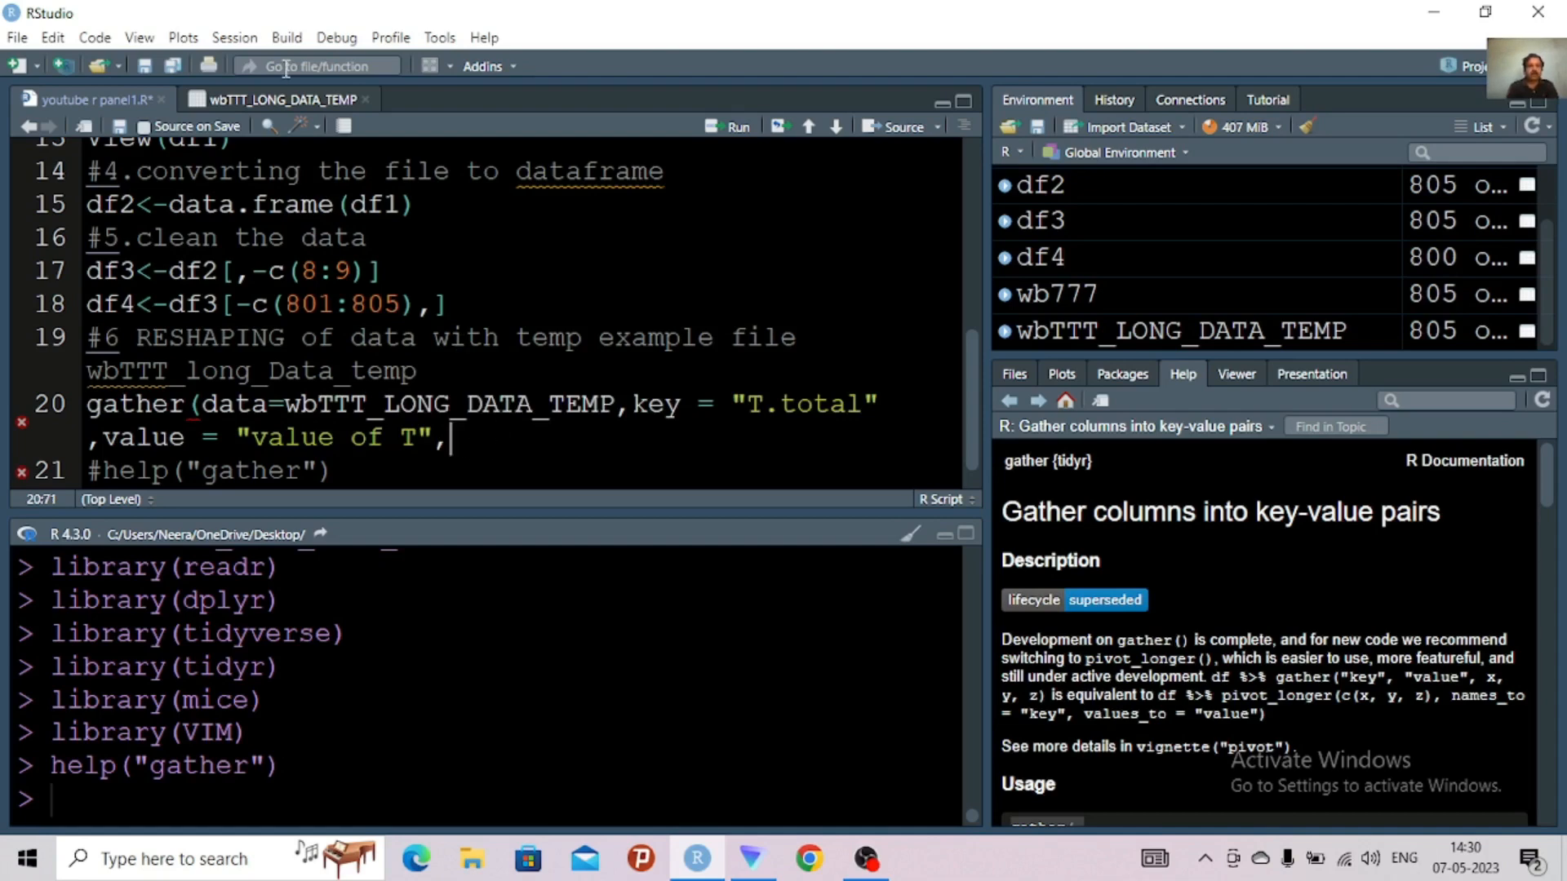
Check the positions of the T columns in the dataset, add c(8:10) as the columns to gather and close the call
{"action": "left_click", "coordinate": [285, 102]}
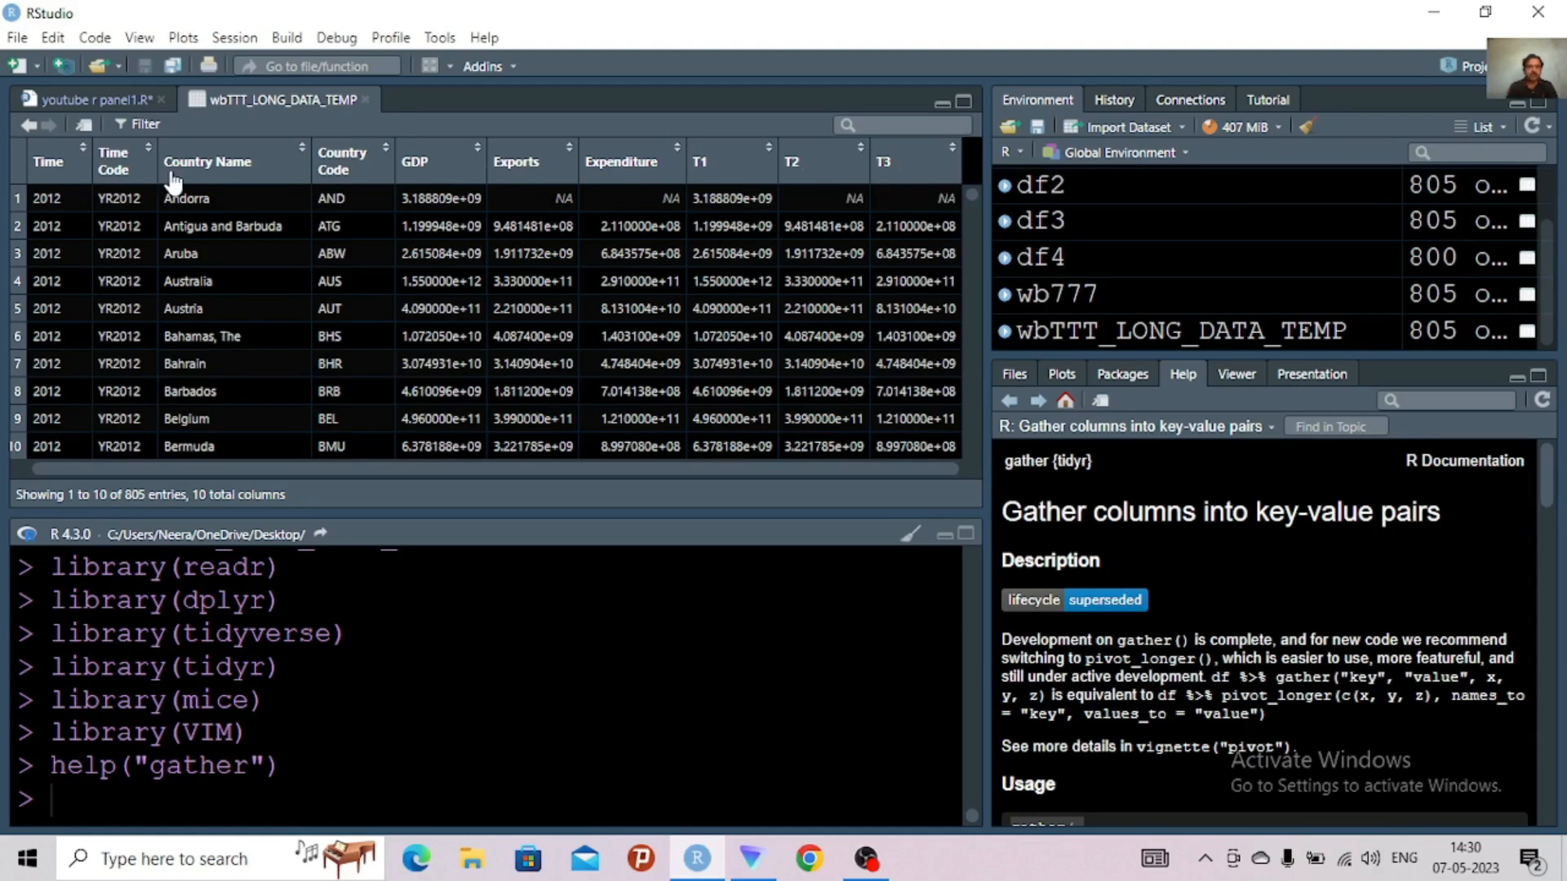
{"action": "left_click", "coordinate": [116, 85]}
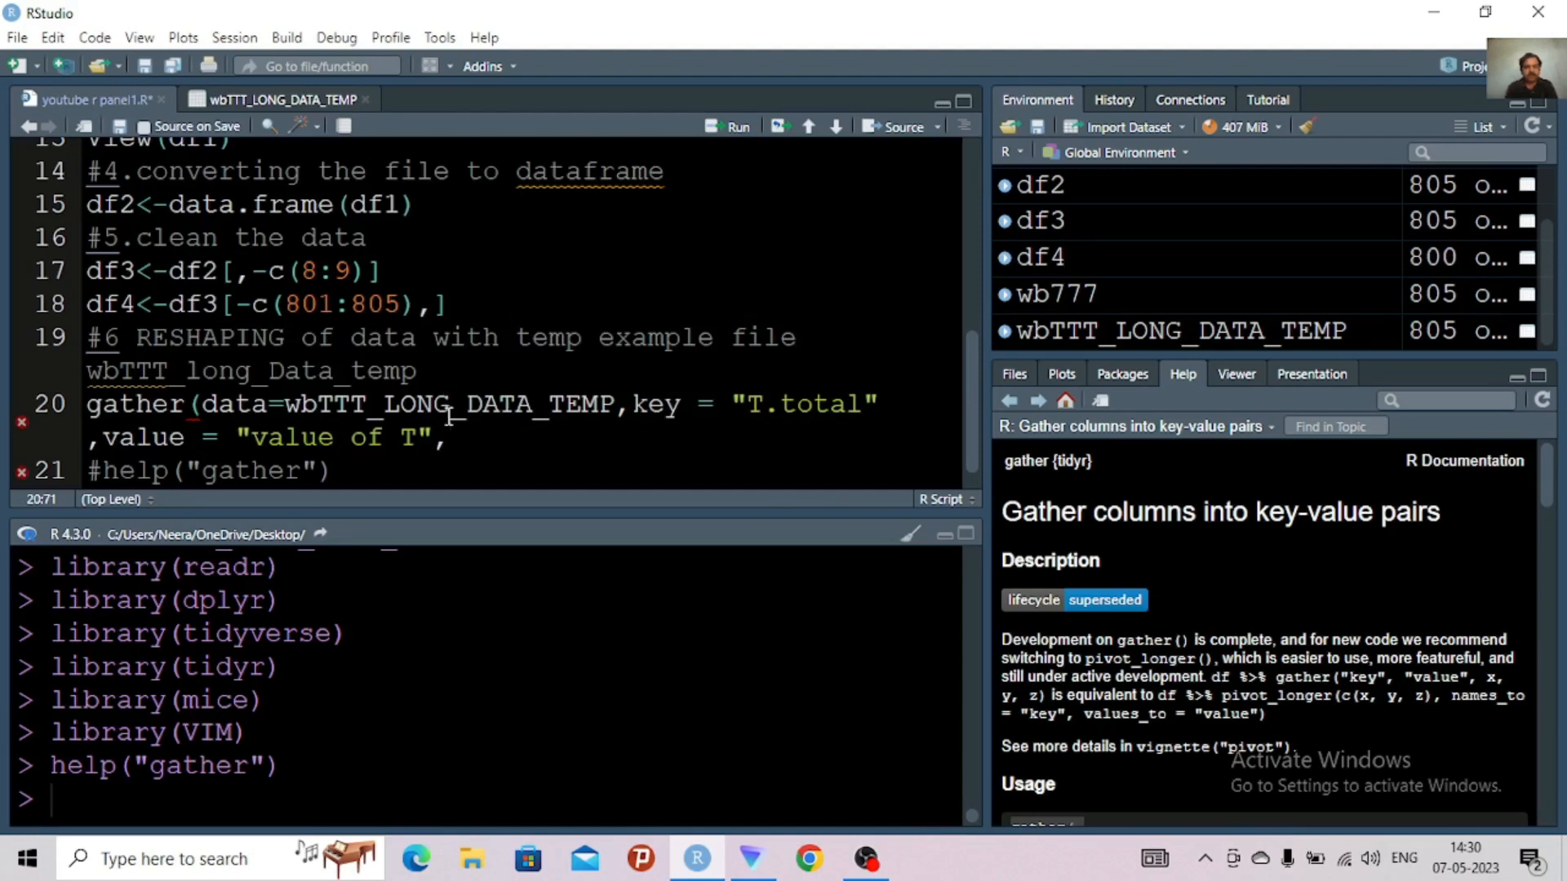
{"action": "type", "text": "c"}
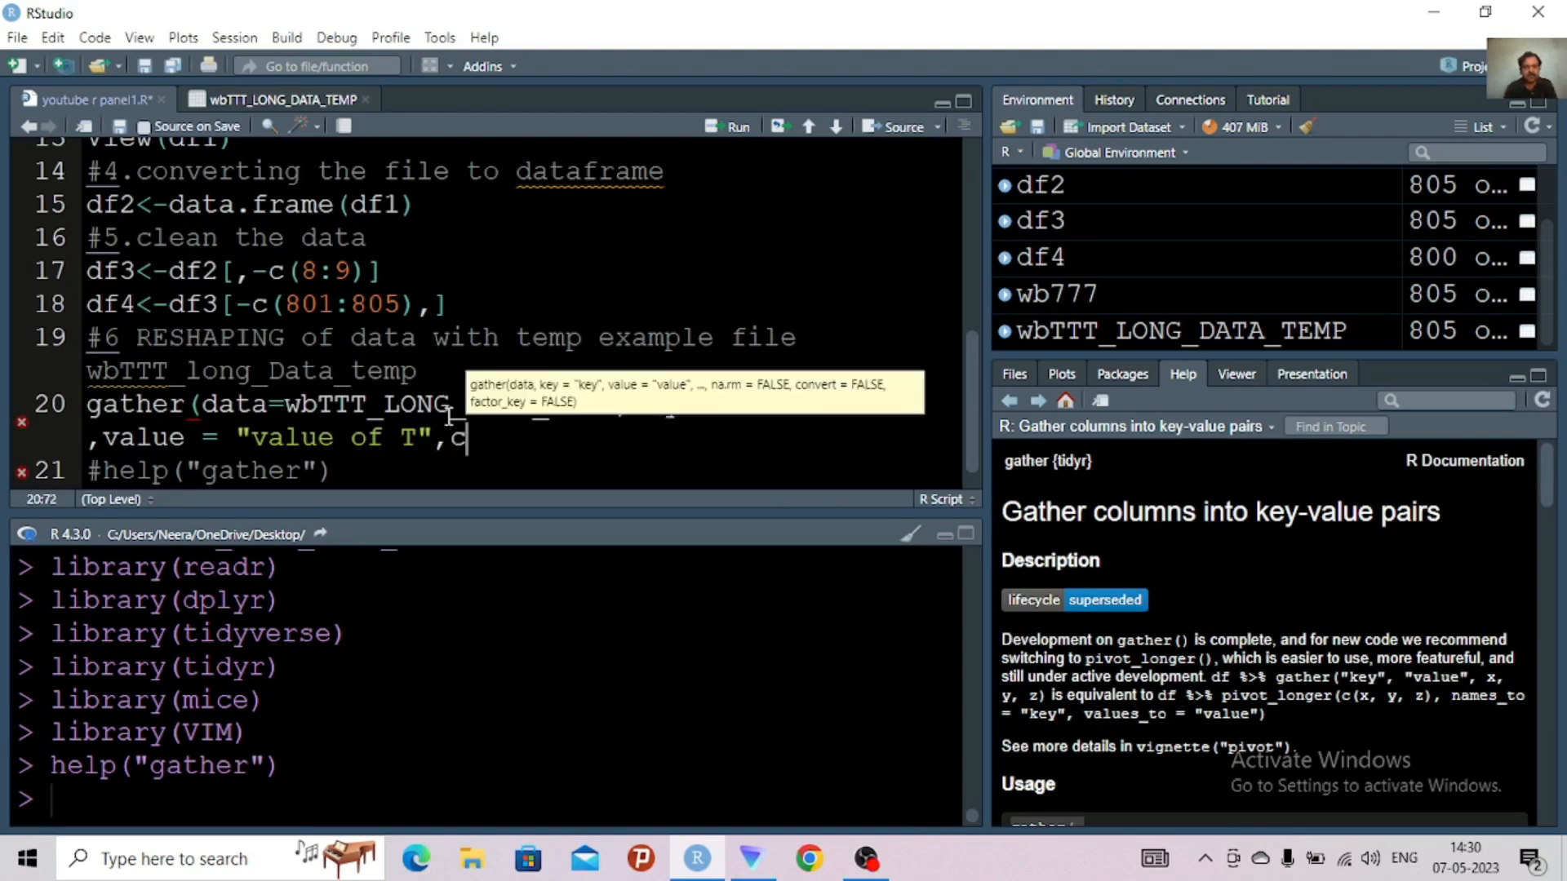
{"action": "type", "text": "(8"}
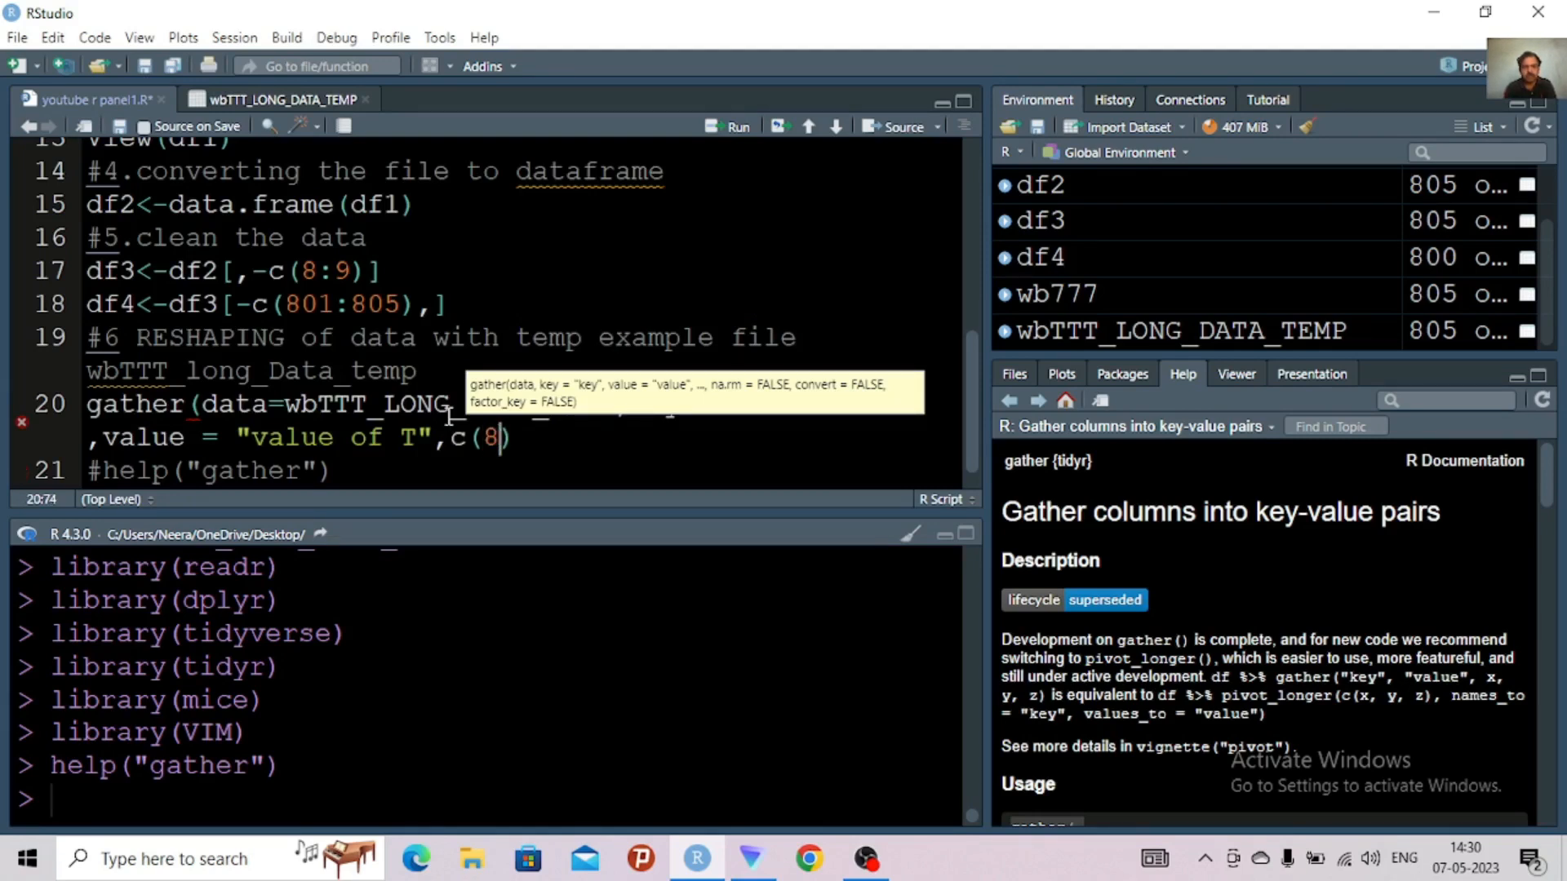
{"action": "type", "text": ":10"}
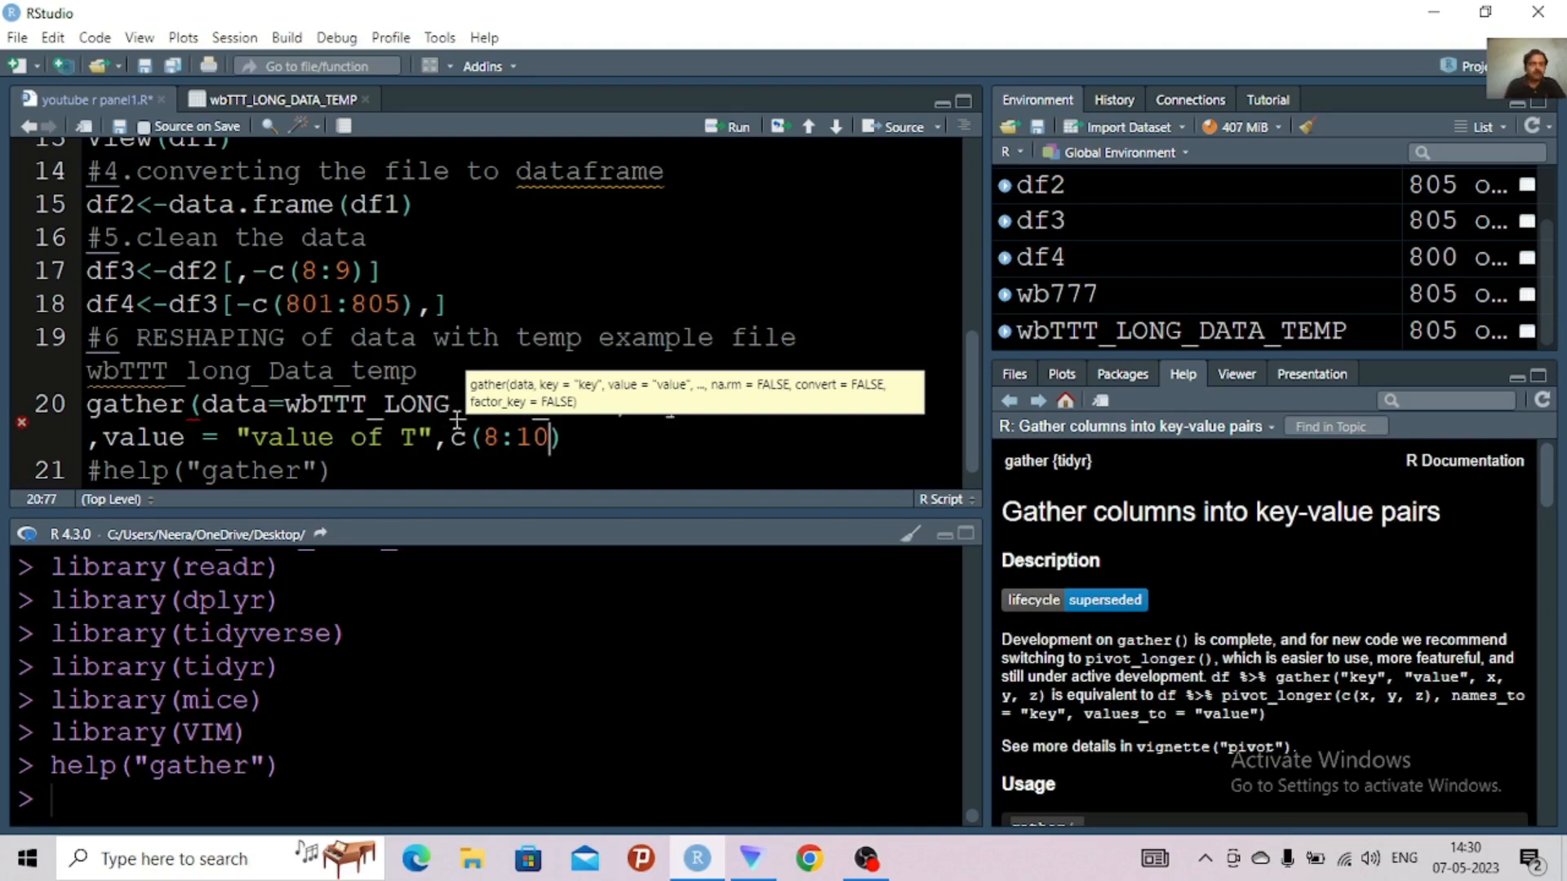
{"action": "left_click", "coordinate": [565, 443]}
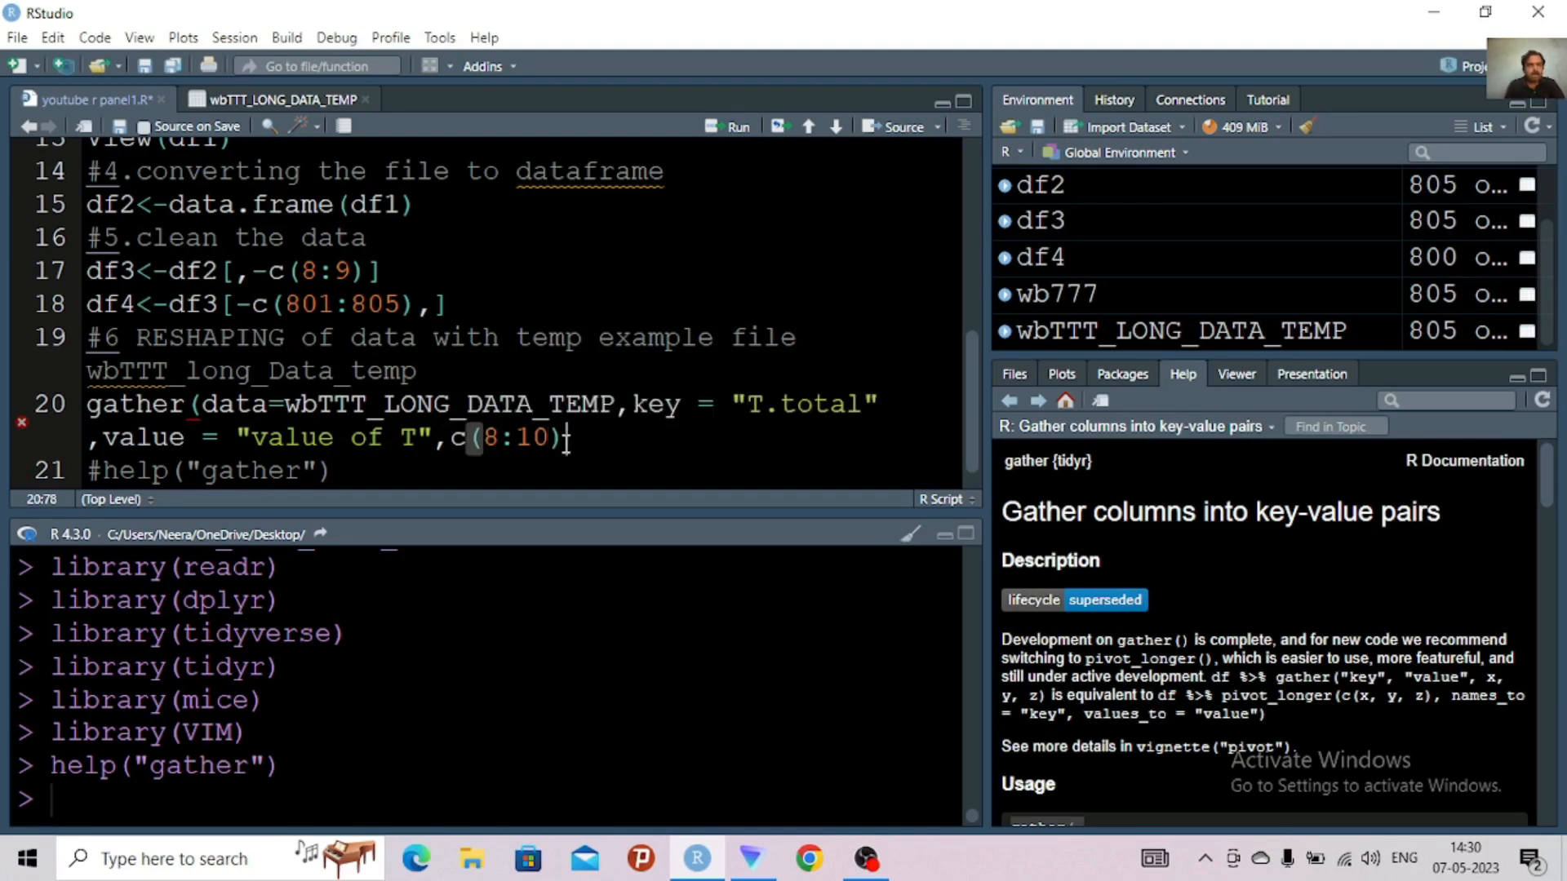
{"action": "type", "text": ")"}
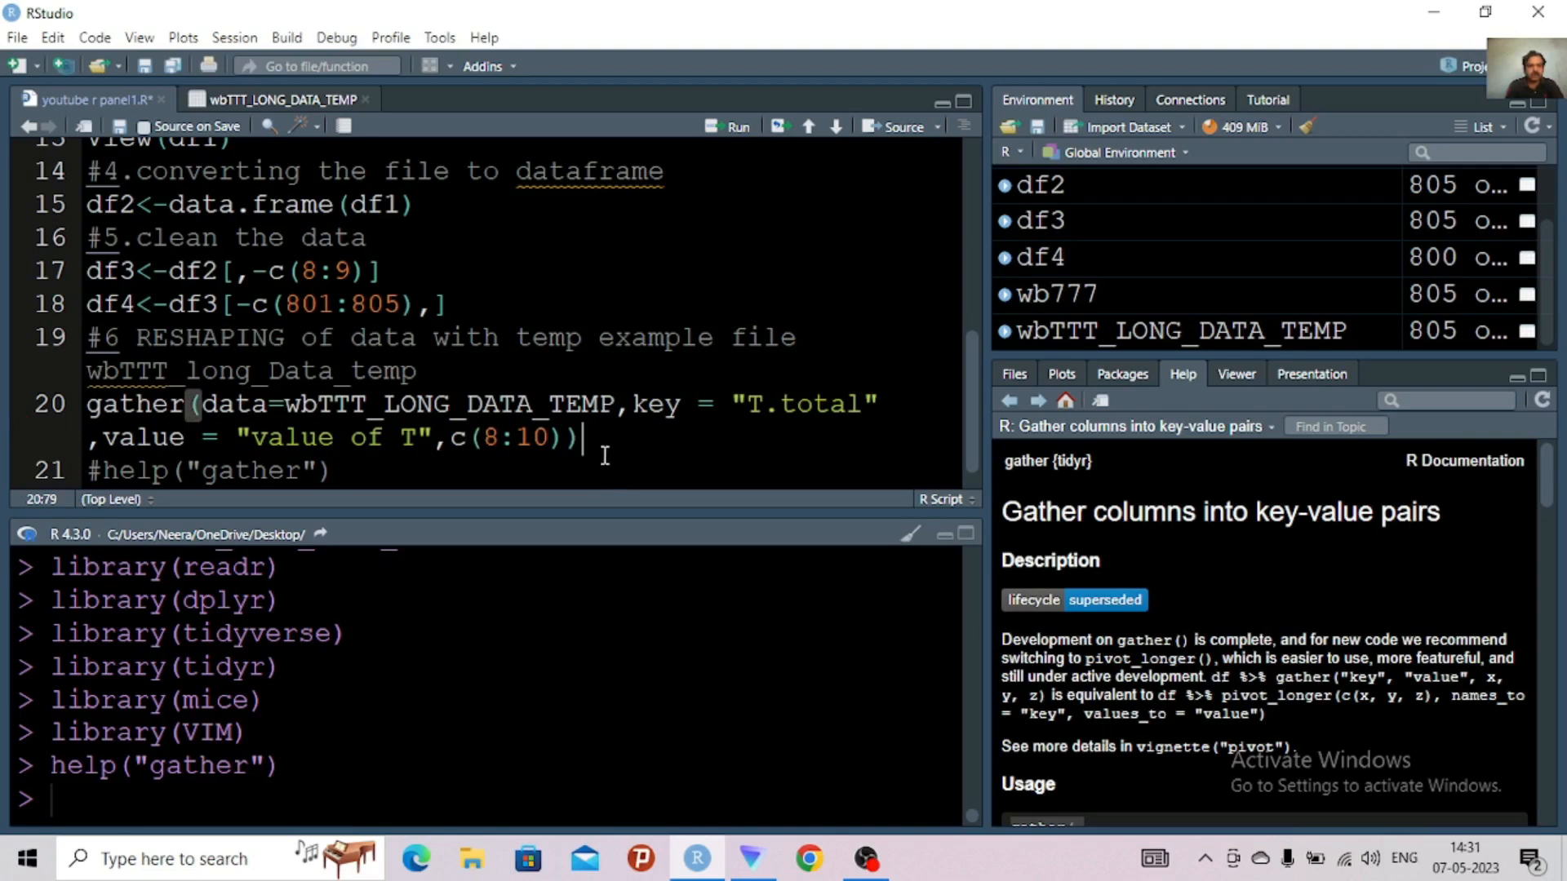
{"action": "left_click", "coordinate": [552, 478]}
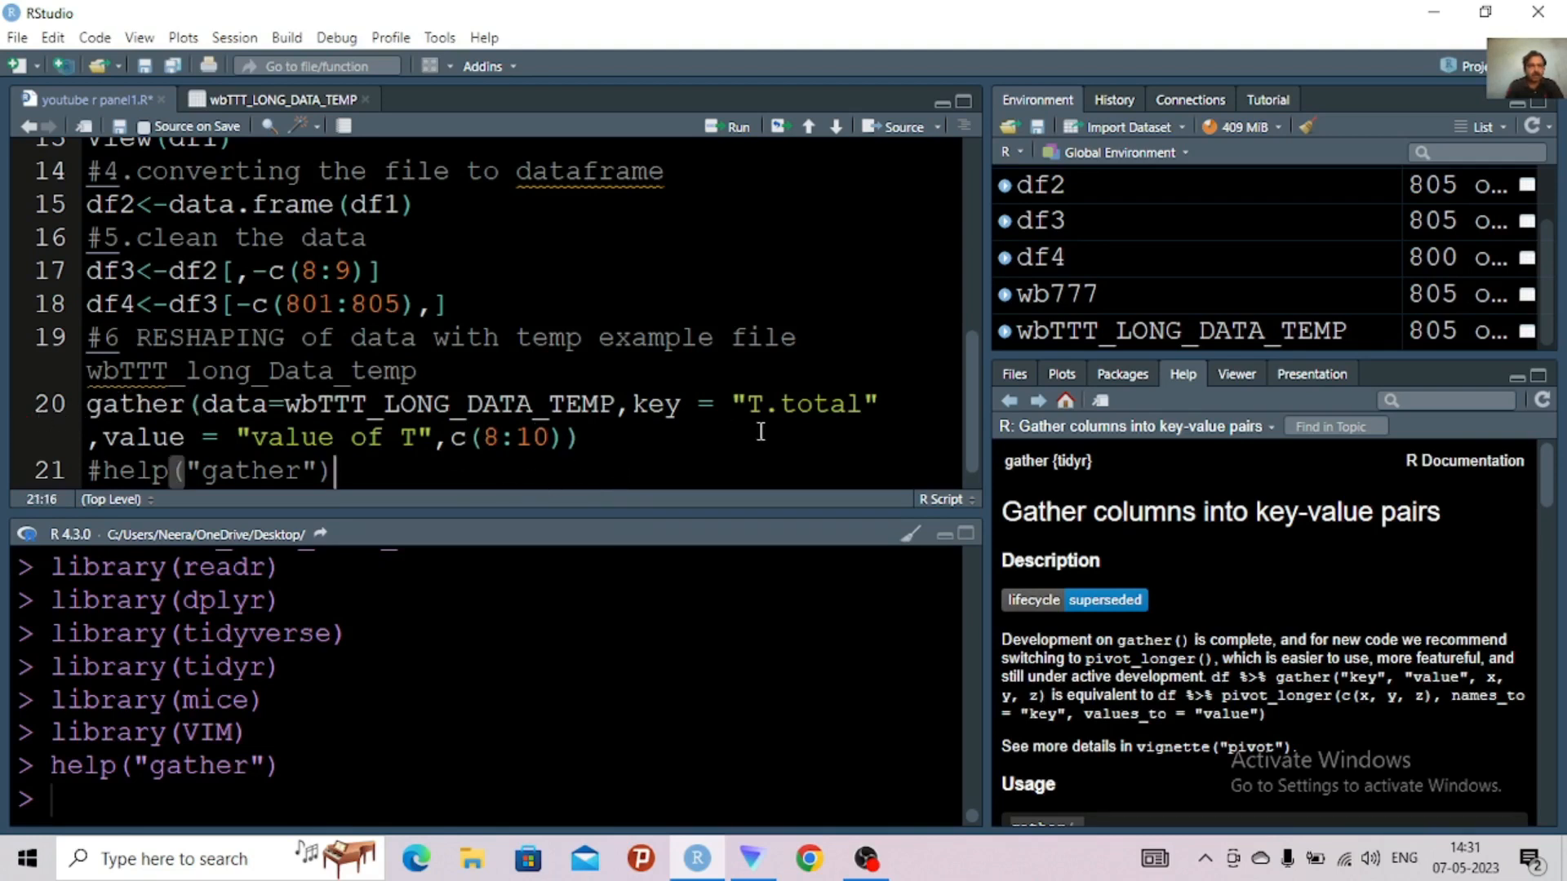
{"action": "left_click", "coordinate": [613, 435]}
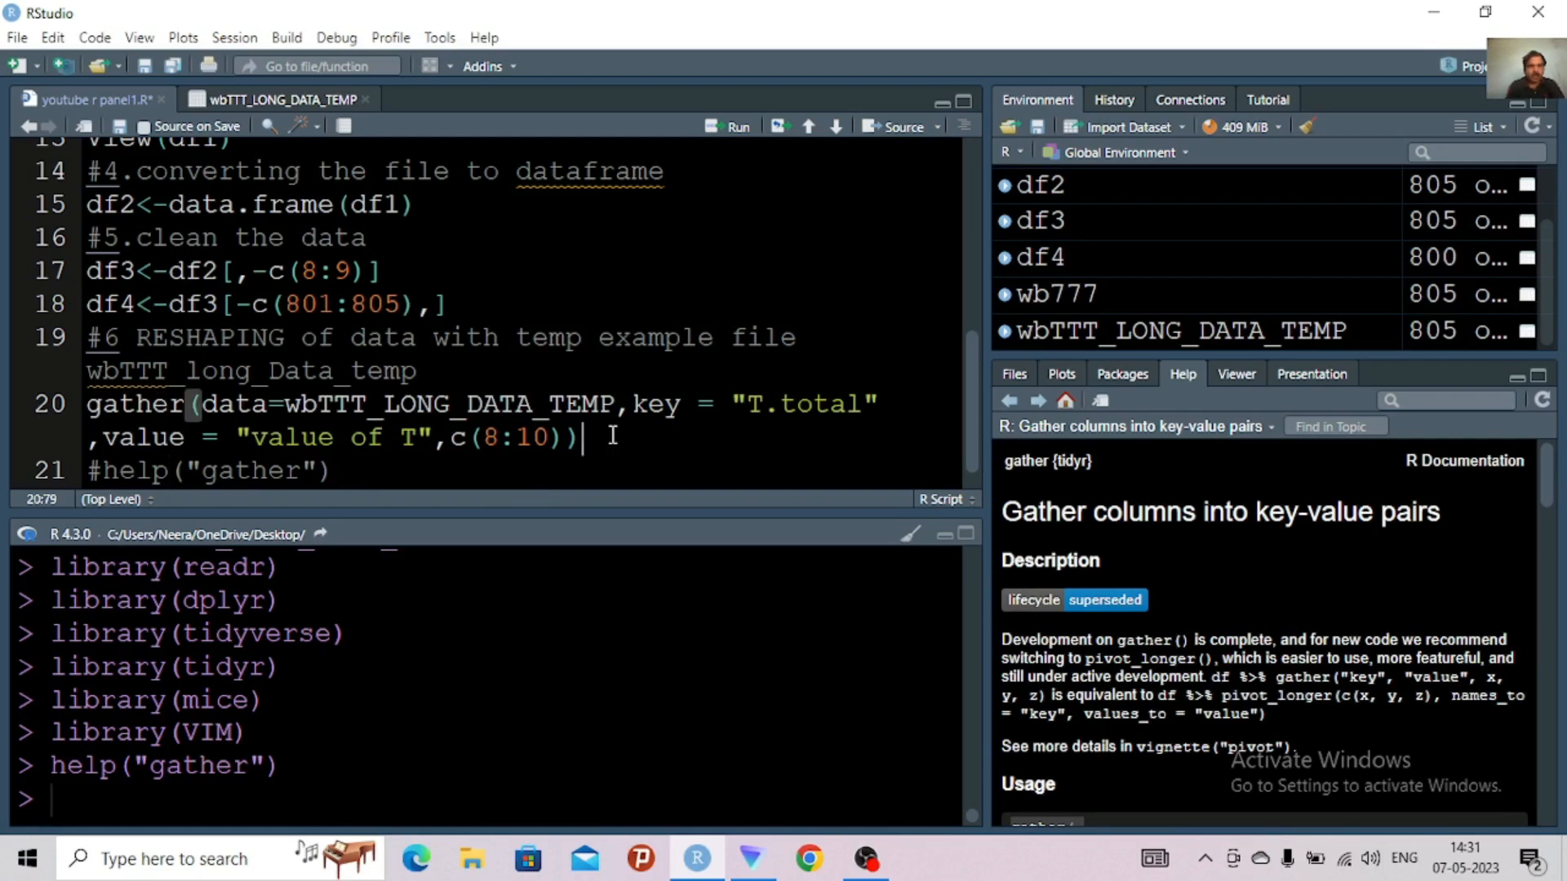
Assign the gather() result on line 20 to temp.df.long and run the line
{"action": "left_click", "coordinate": [95, 417]}
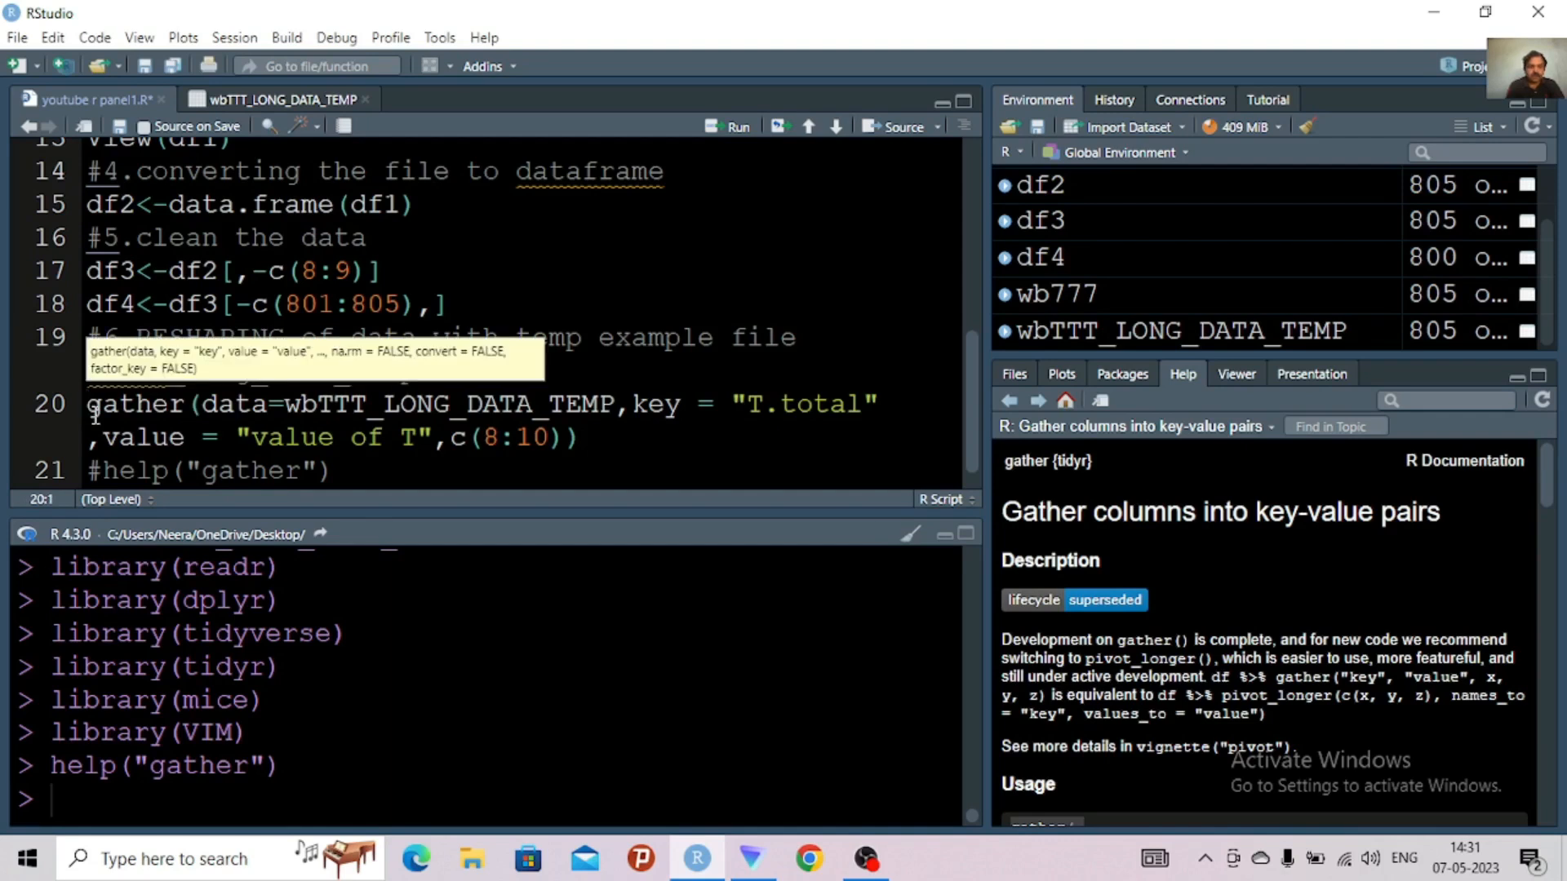
{"action": "type", "text": "<-"}
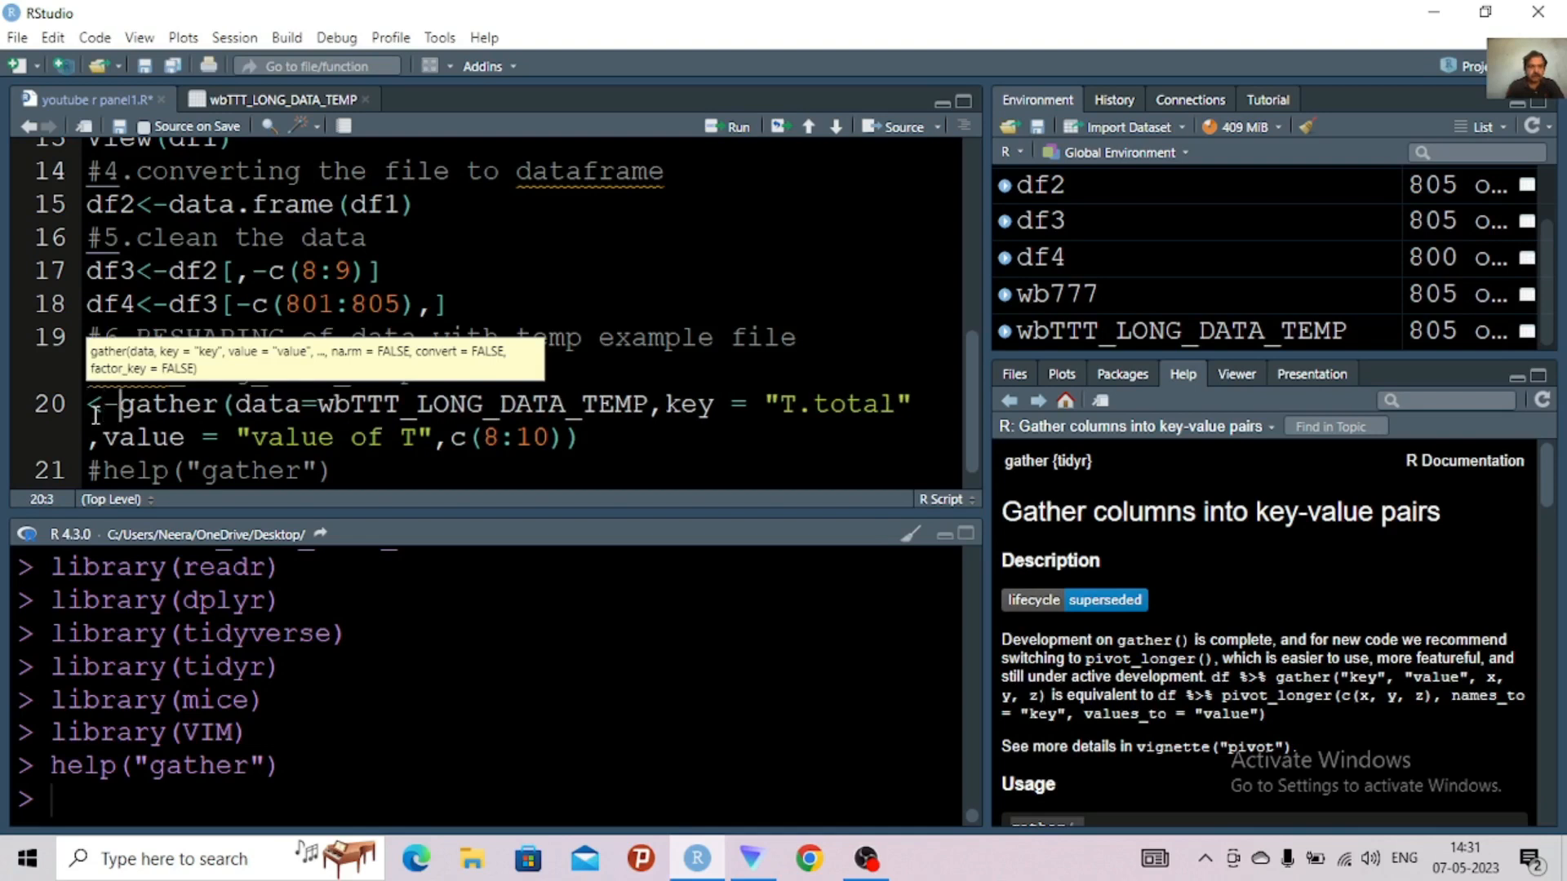
{"action": "left_click", "coordinate": [90, 408]}
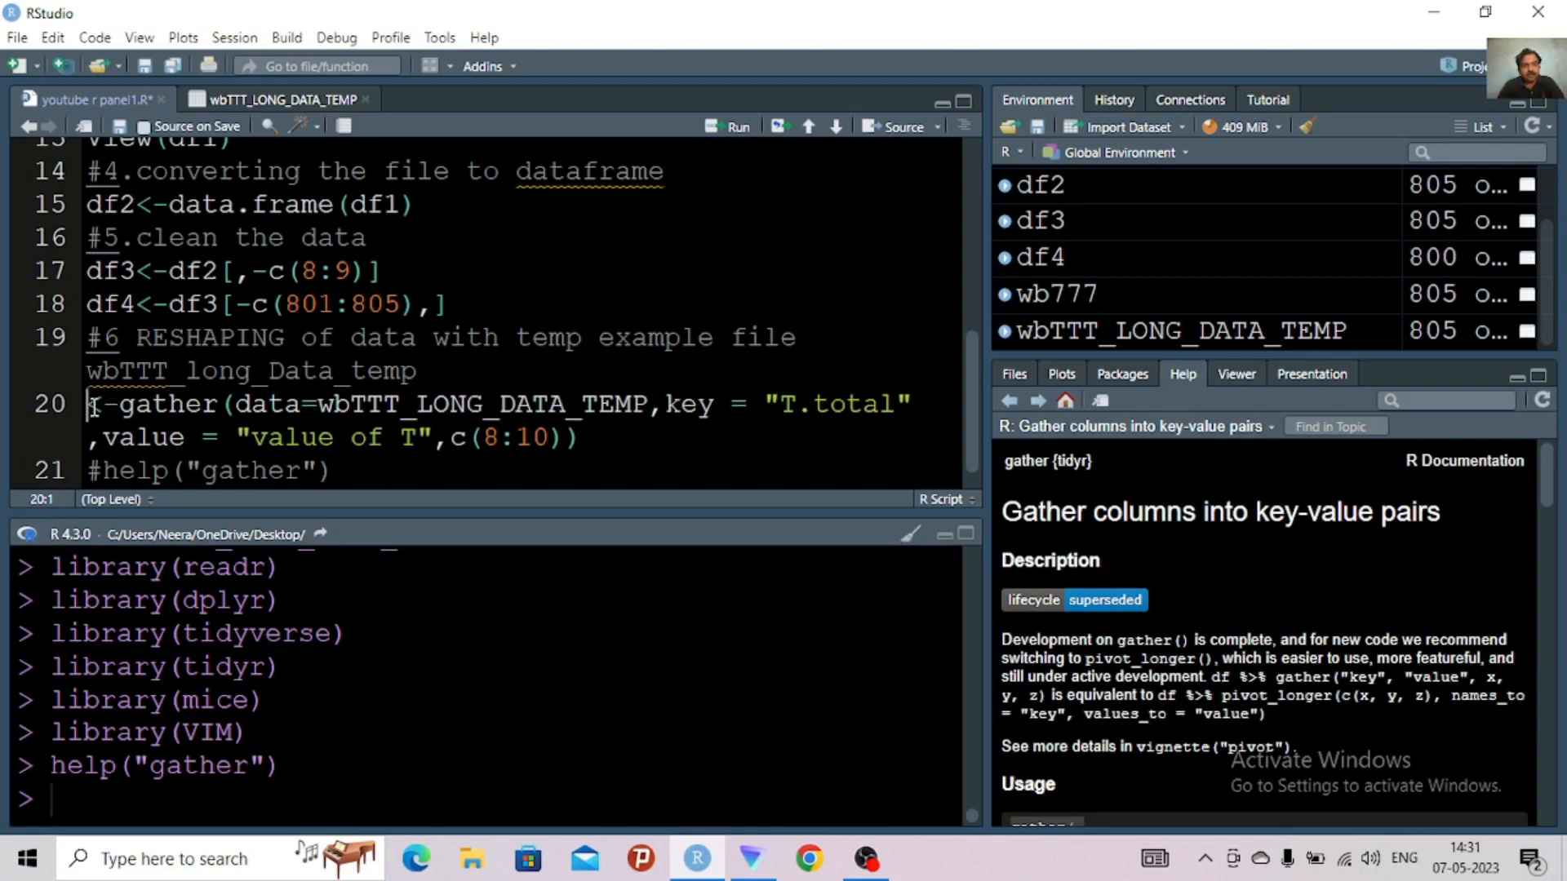
{"action": "type", "text": "temp"}
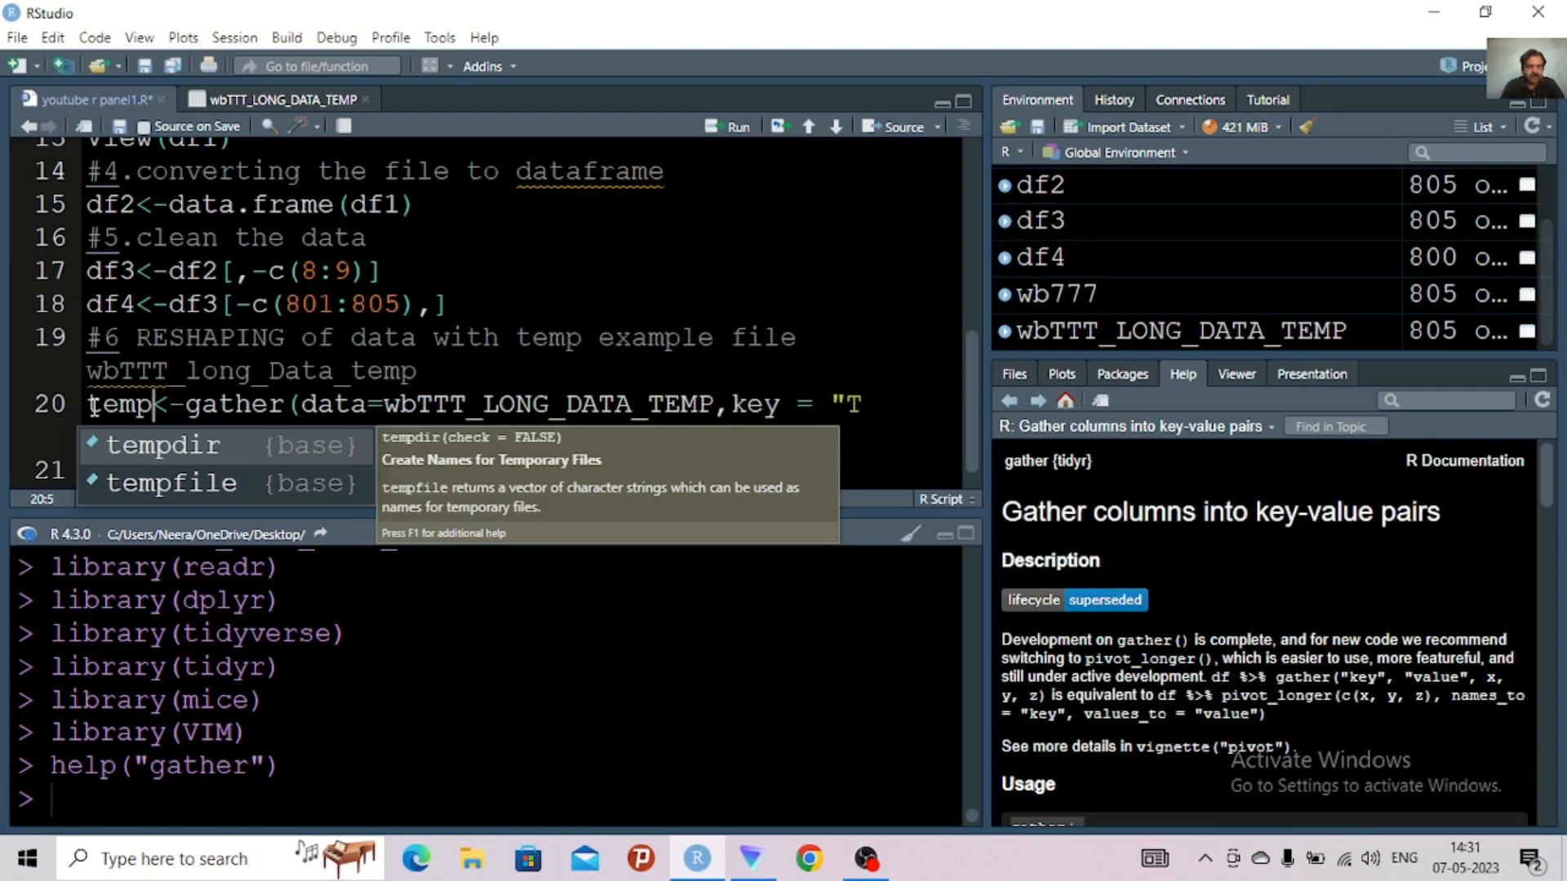
{"action": "type", "text": "."}
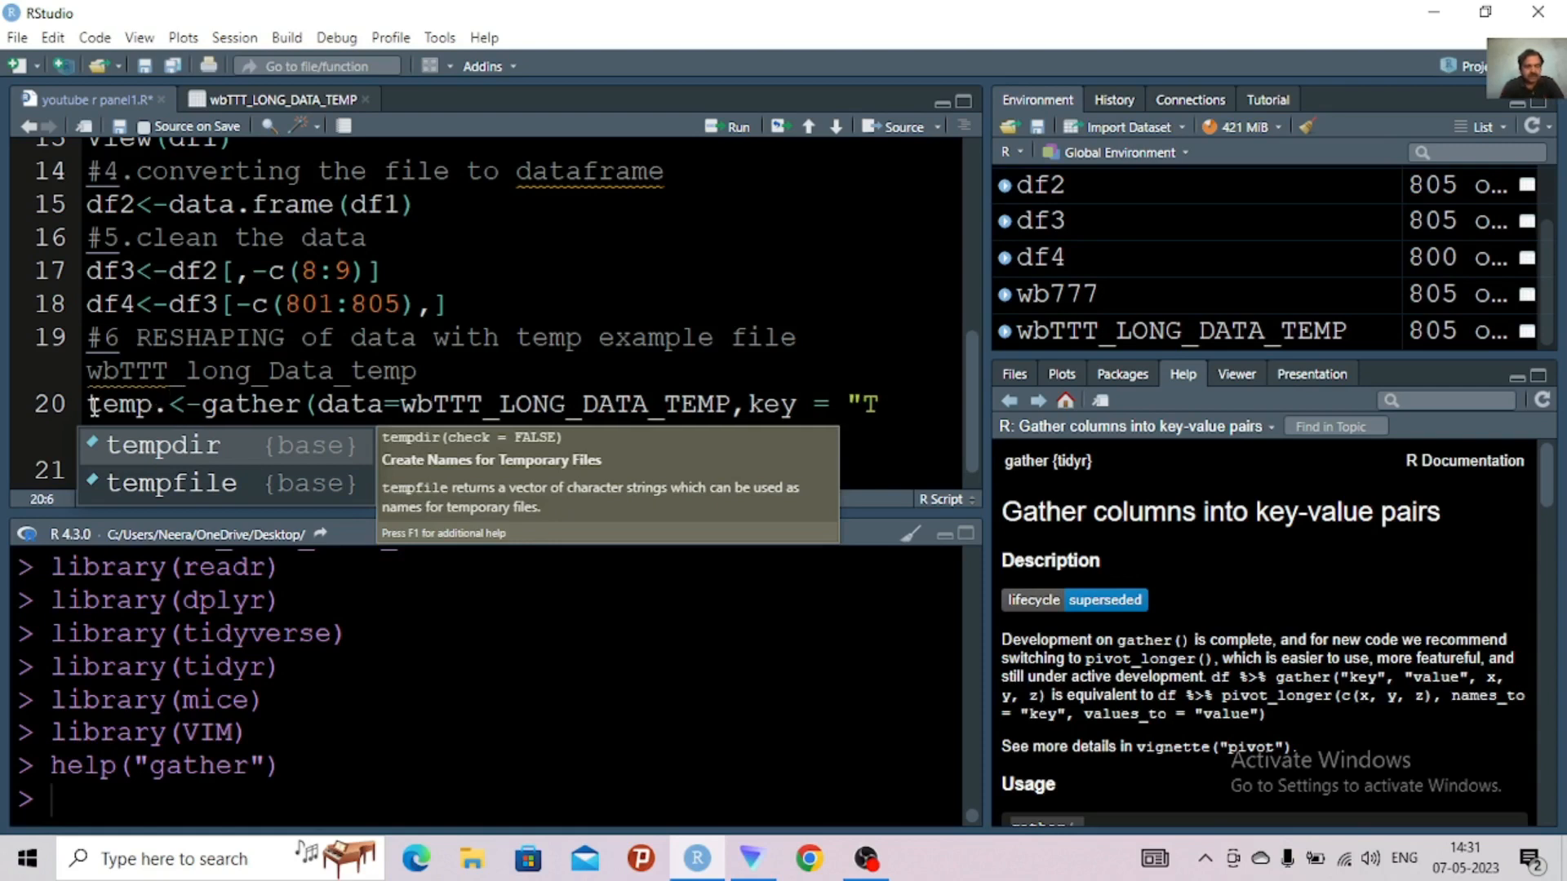
{"action": "type", "text": "df"}
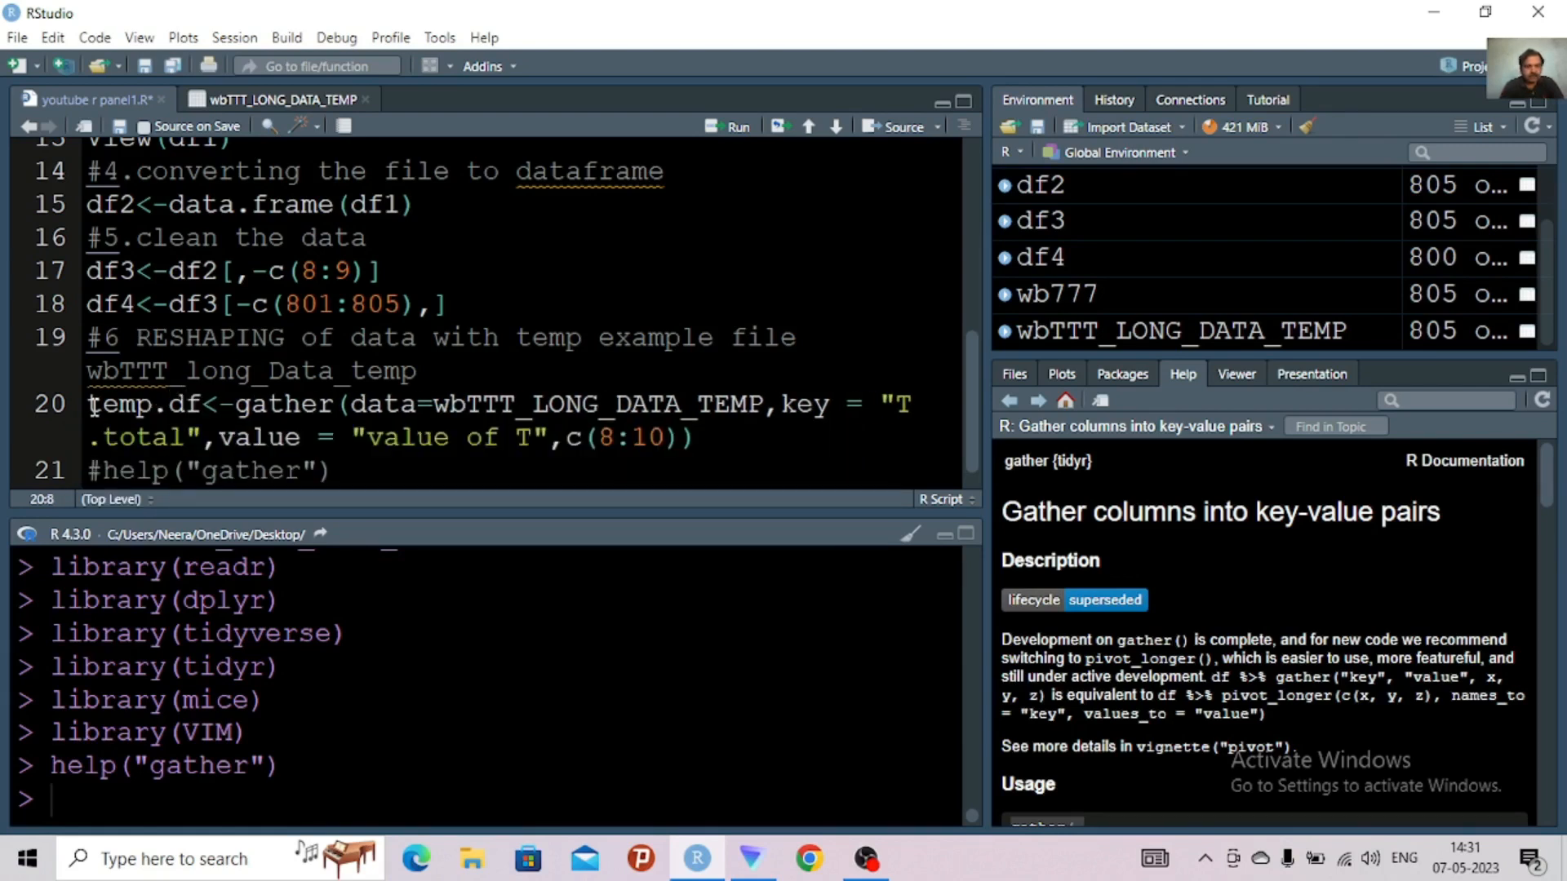
{"action": "type", "text": ".lo"}
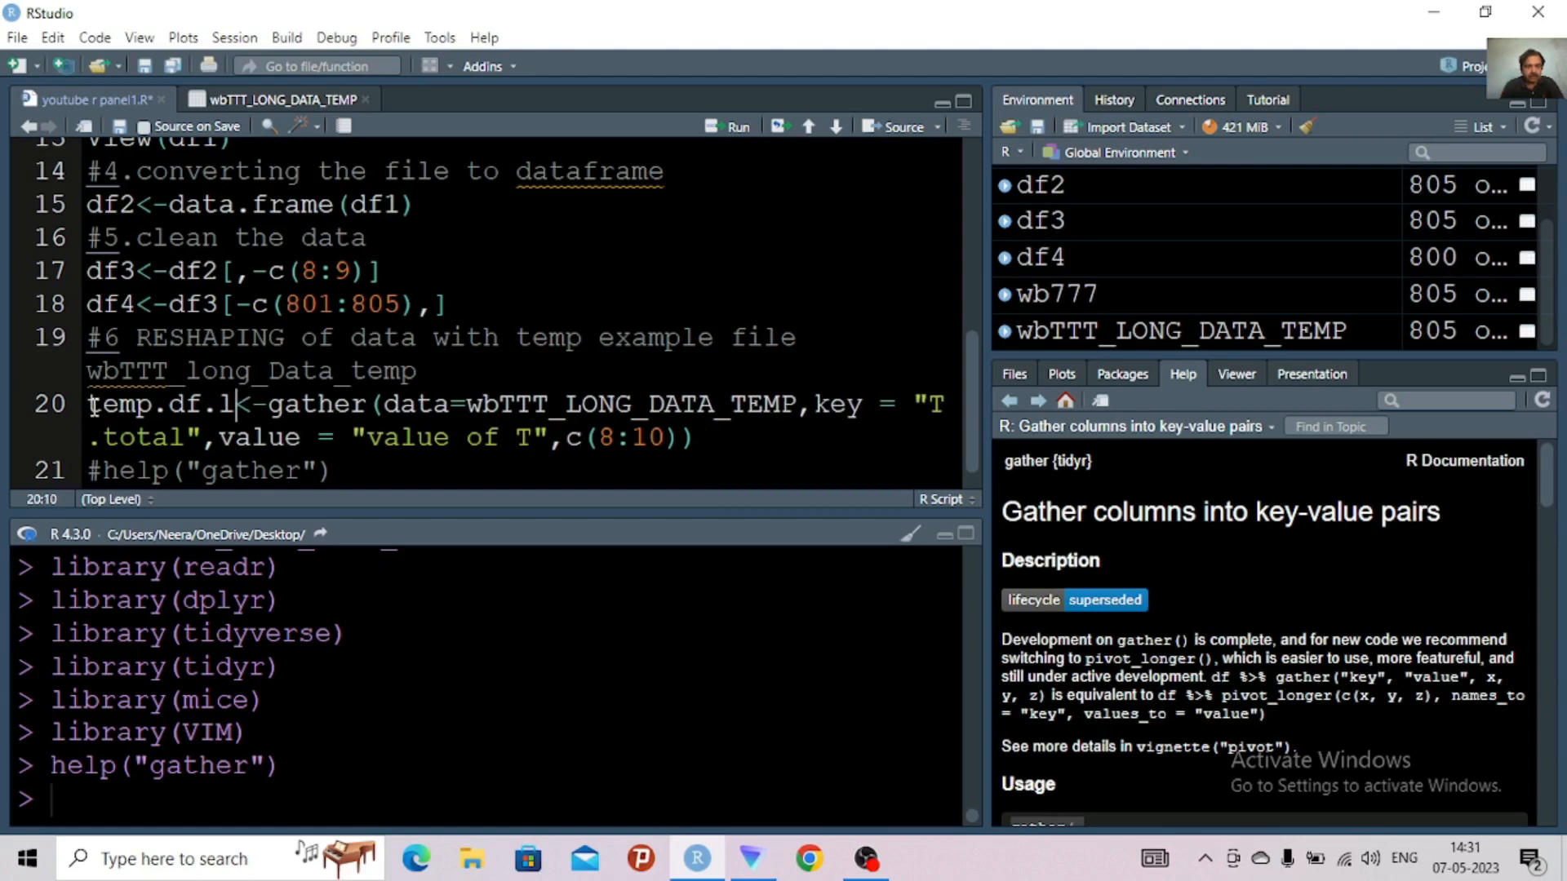
{"action": "type", "text": "ng"}
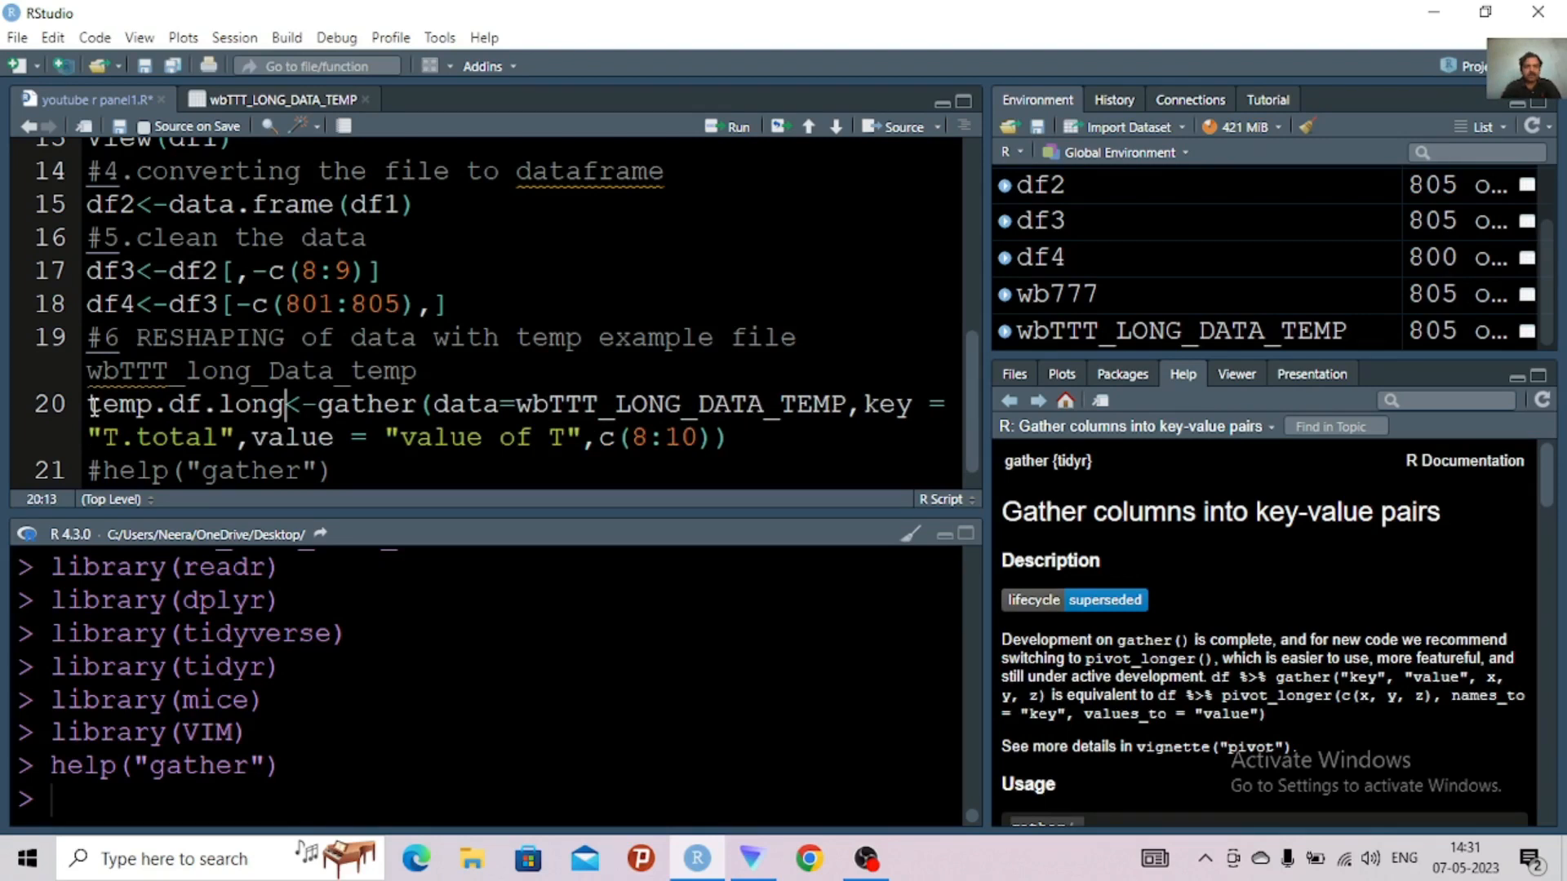
{"action": "key", "text": "ctrl+Return"}
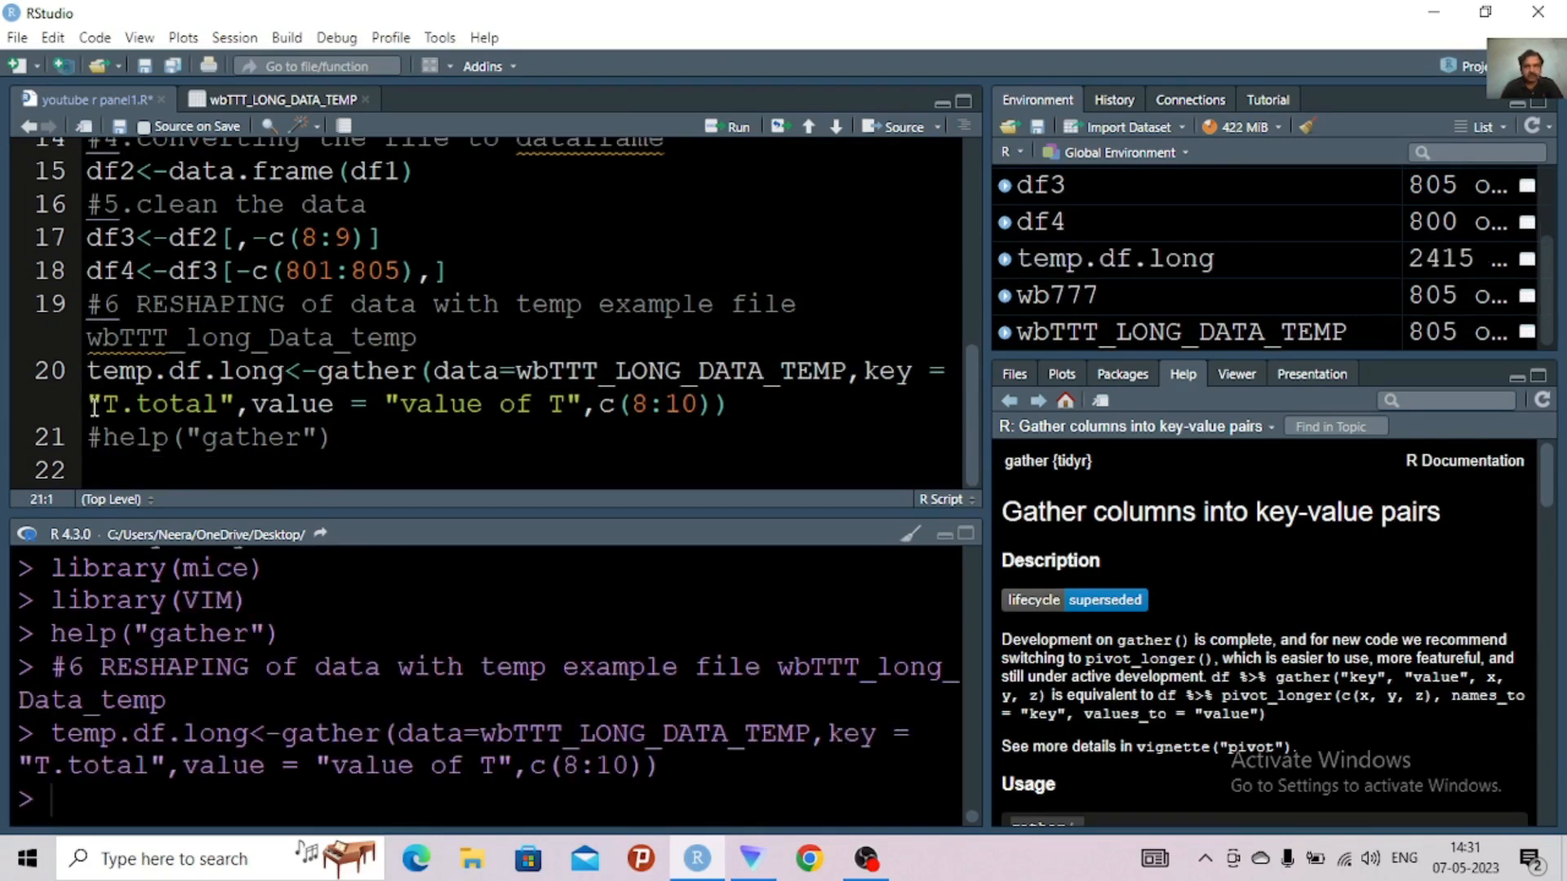
Open temp.df.long in the data viewer and widen the viewer area to examine the reshaped columns
{"action": "triple_click", "coordinate": [1106, 260]}
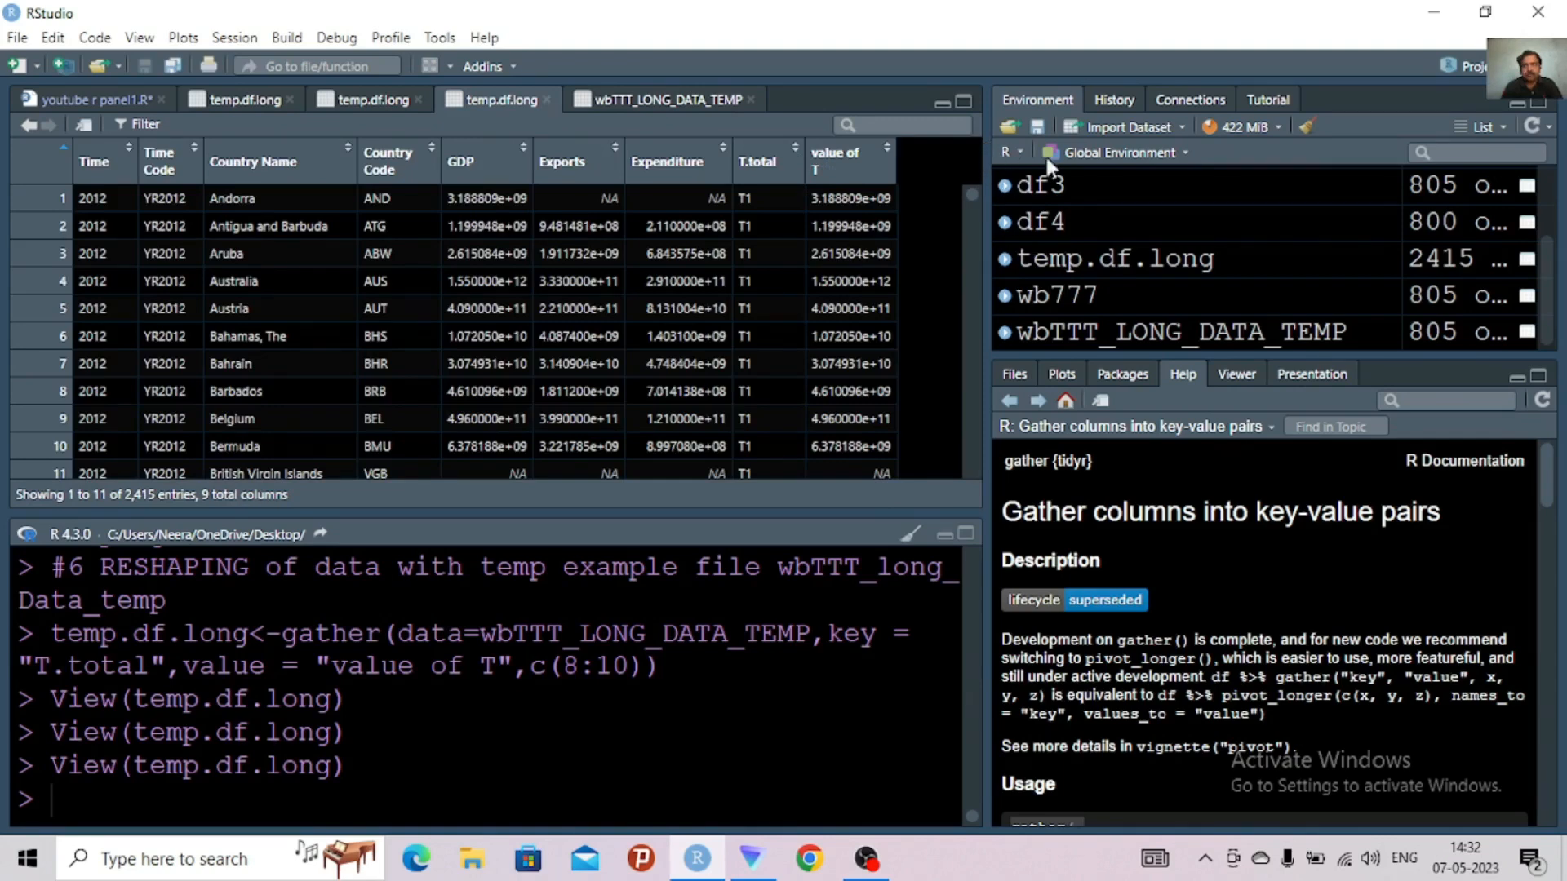
{"action": "left_click_drag", "start_coordinate": [987, 174], "coordinate": [1324, 176]}
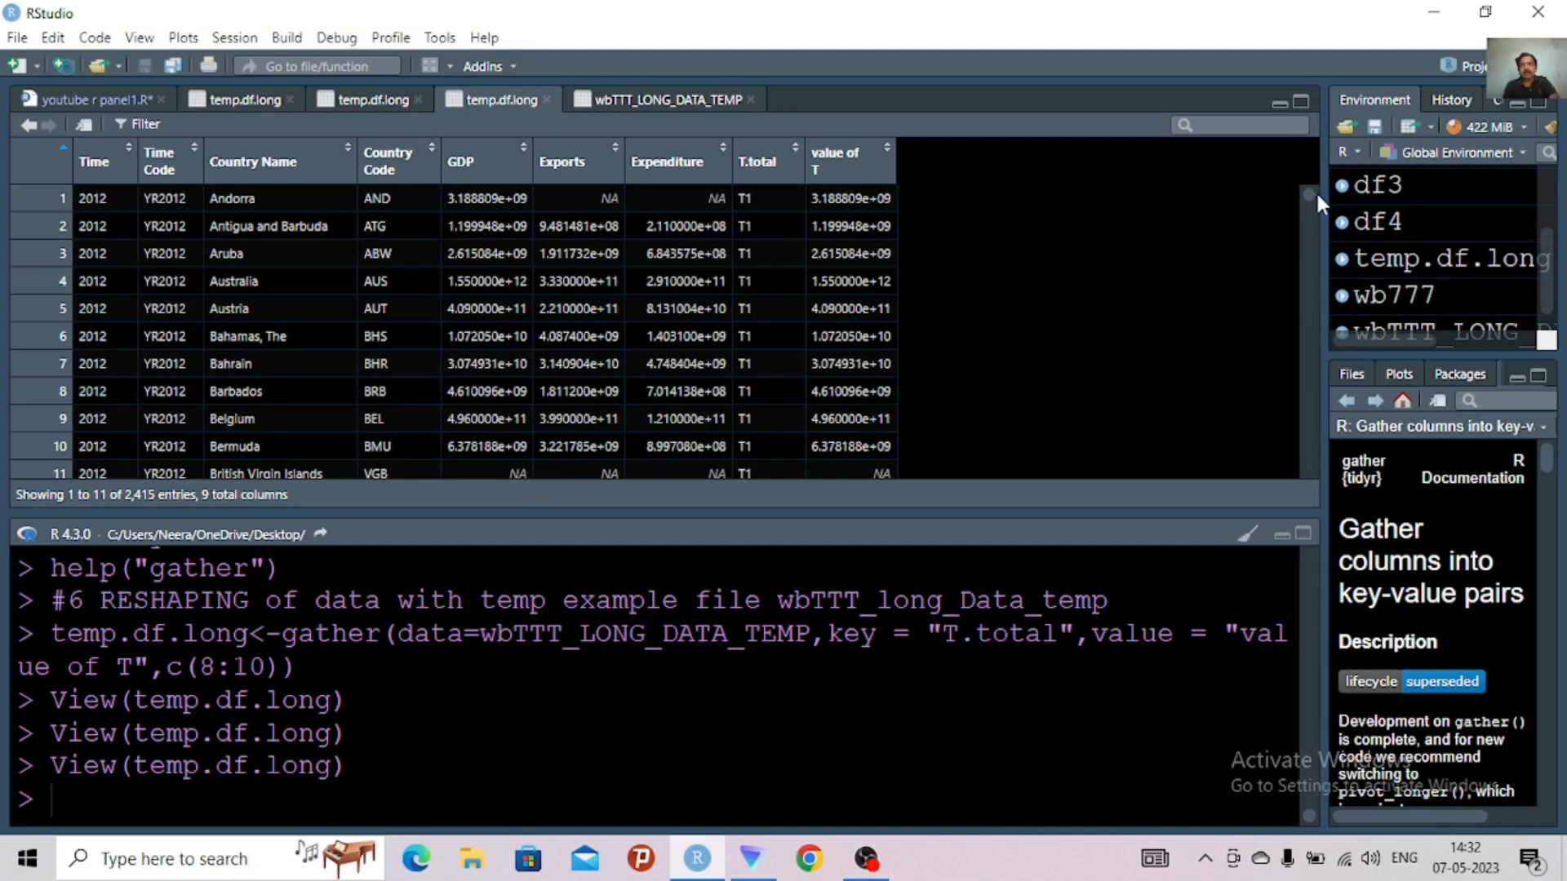
Examine the T.total and value of T columns through the rows of temp.df.long, readjusting the width of the data viewer area
{"action": "left_click_drag", "start_coordinate": [1311, 192], "coordinate": [1310, 237]}
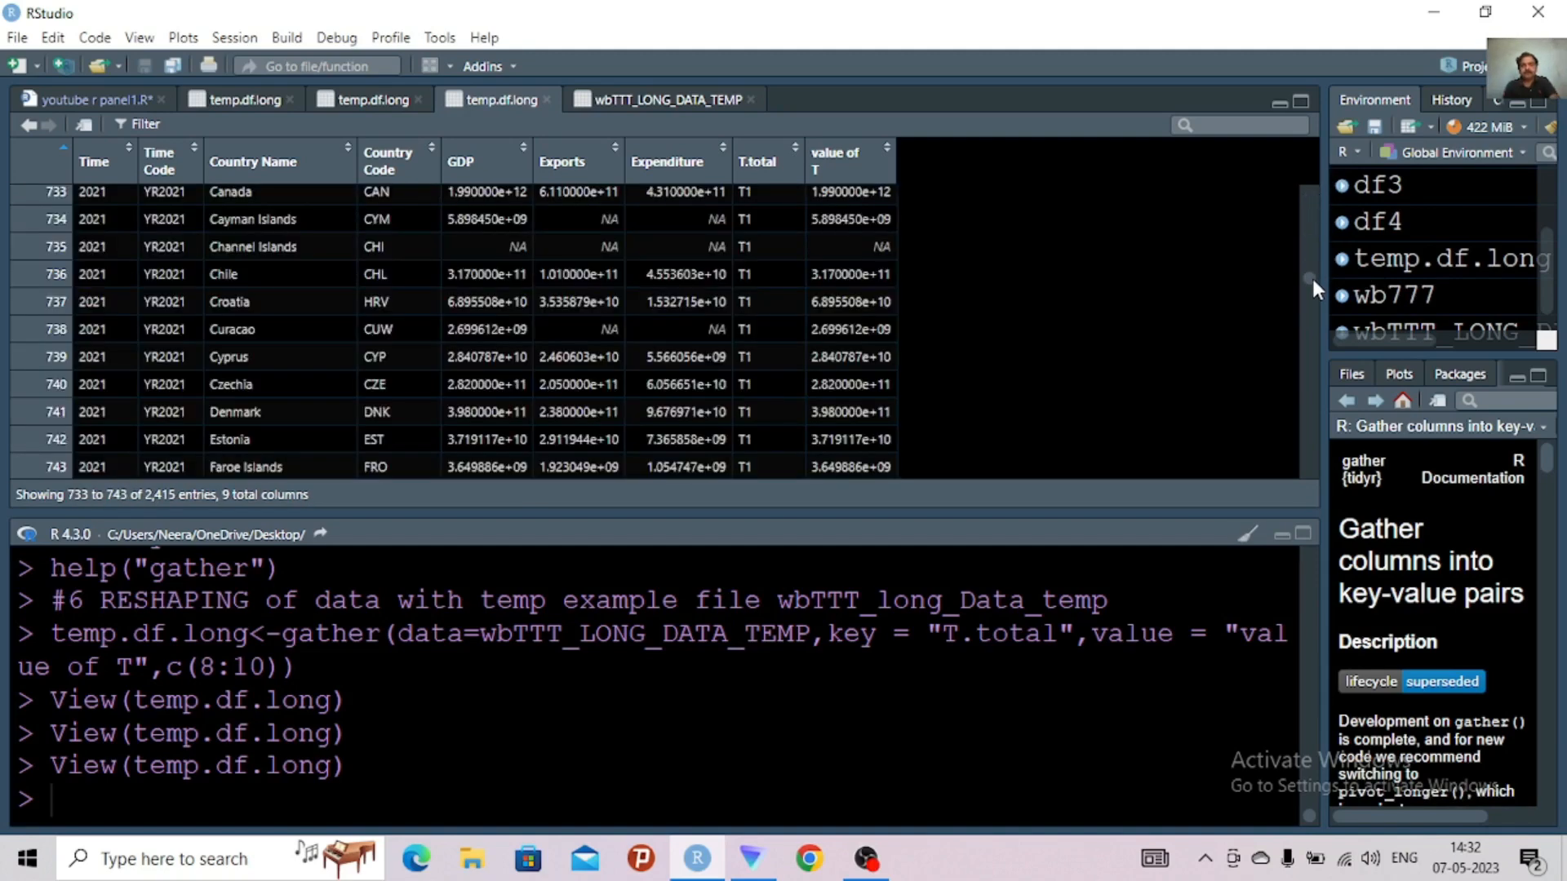
{"action": "left_click_drag", "start_coordinate": [1310, 279], "coordinate": [1296, 374]}
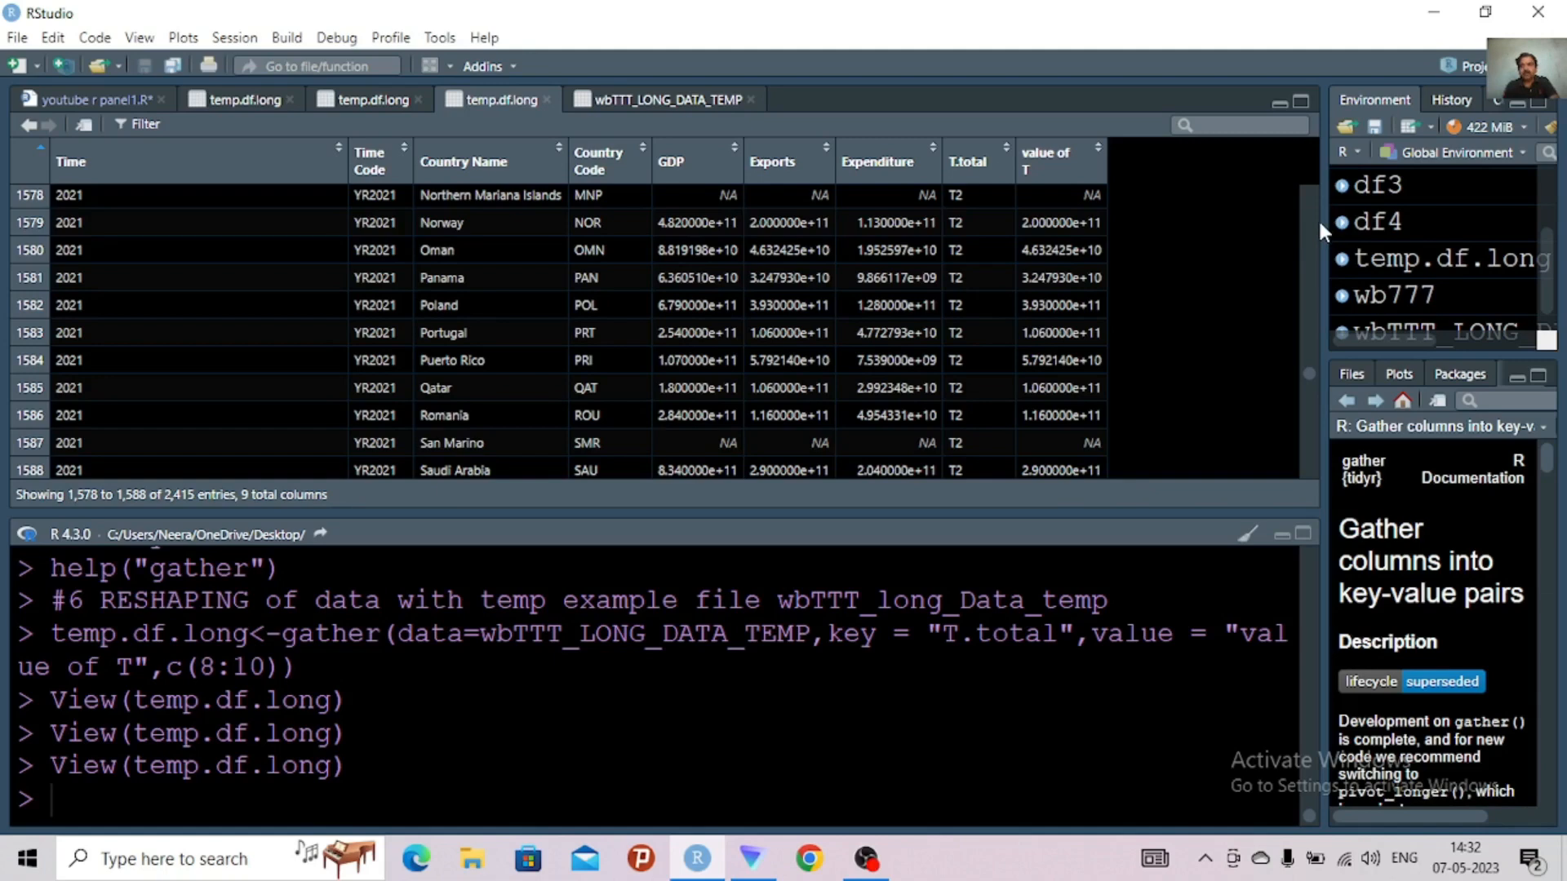
{"action": "left_click_drag", "start_coordinate": [1323, 224], "coordinate": [1321, 224]}
{"action": "left_click_drag", "start_coordinate": [1096, 222], "coordinate": [725, 261]}
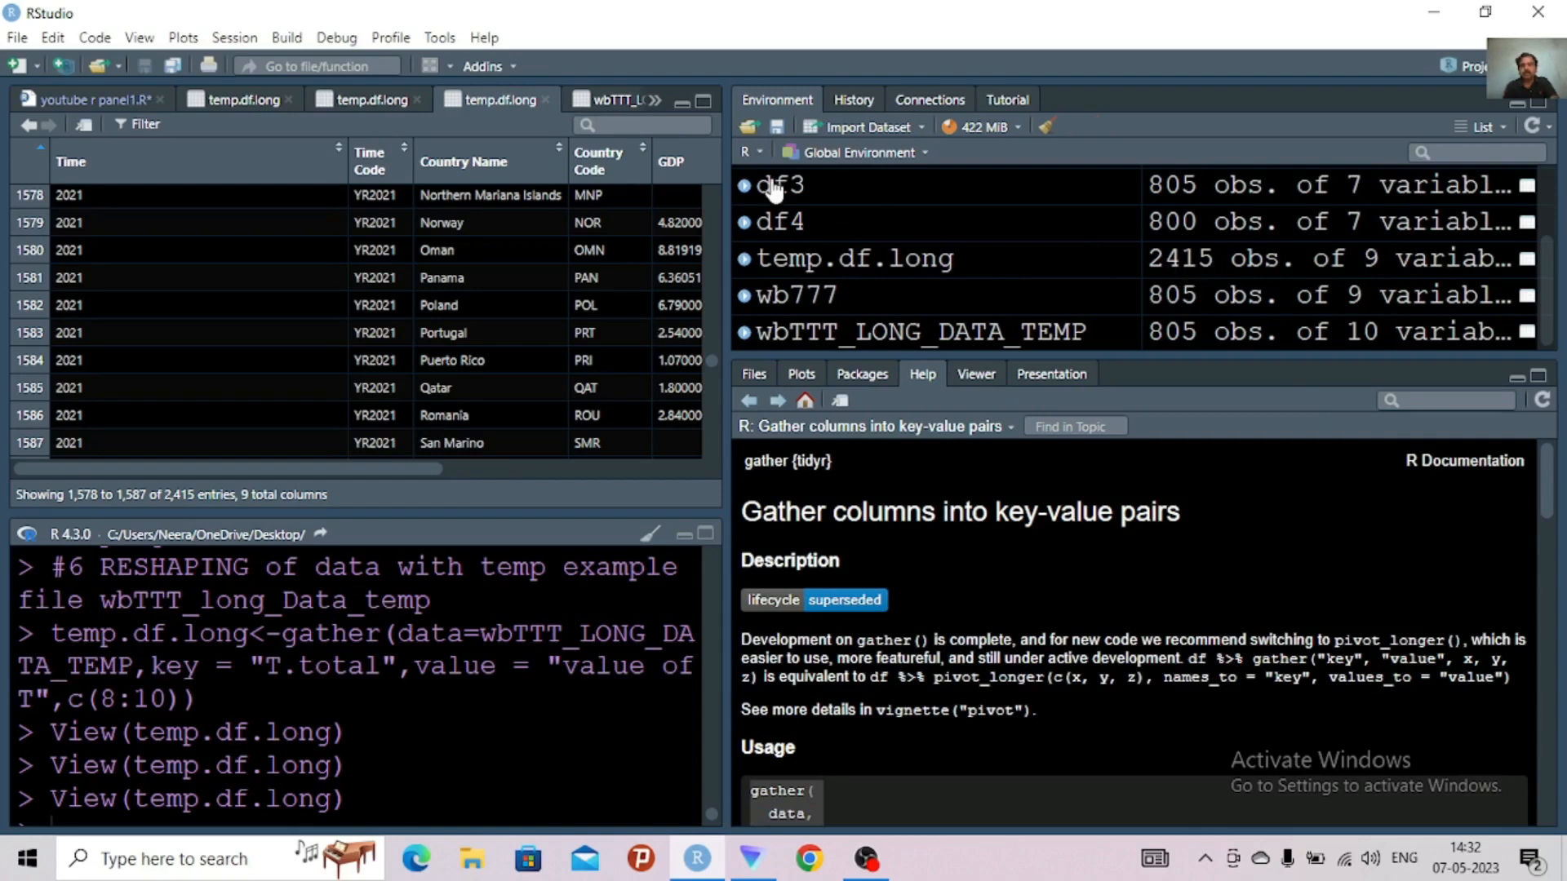
{"action": "left_click_drag", "start_coordinate": [789, 167], "coordinate": [1208, 214]}
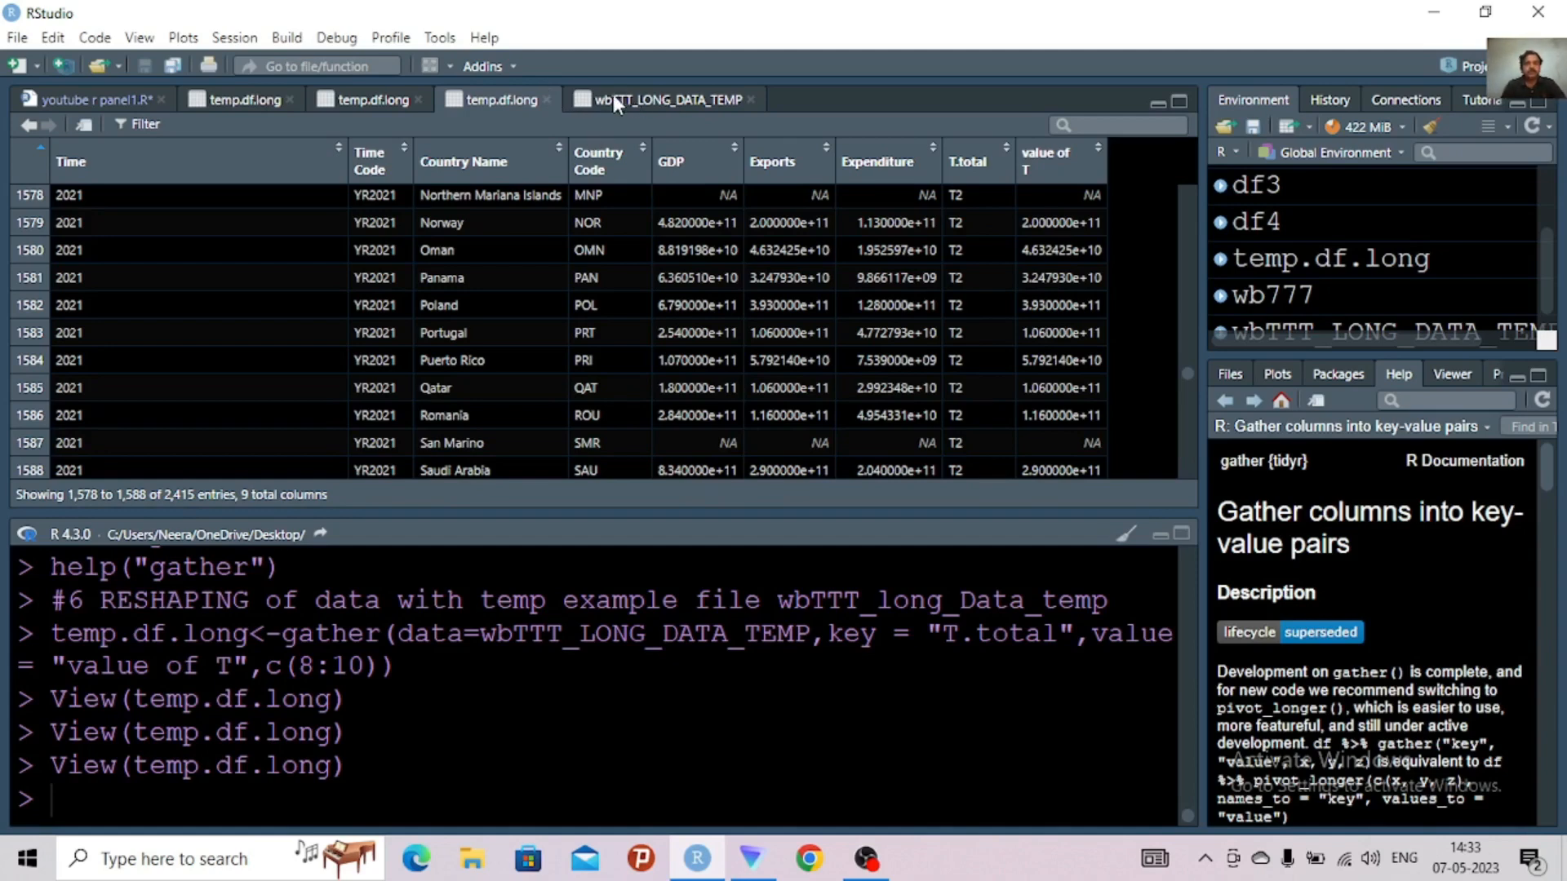
Close the three temp.df.long views and the wbTTT_LONG_DATA_TEMP view
{"action": "left_click", "coordinate": [546, 100]}
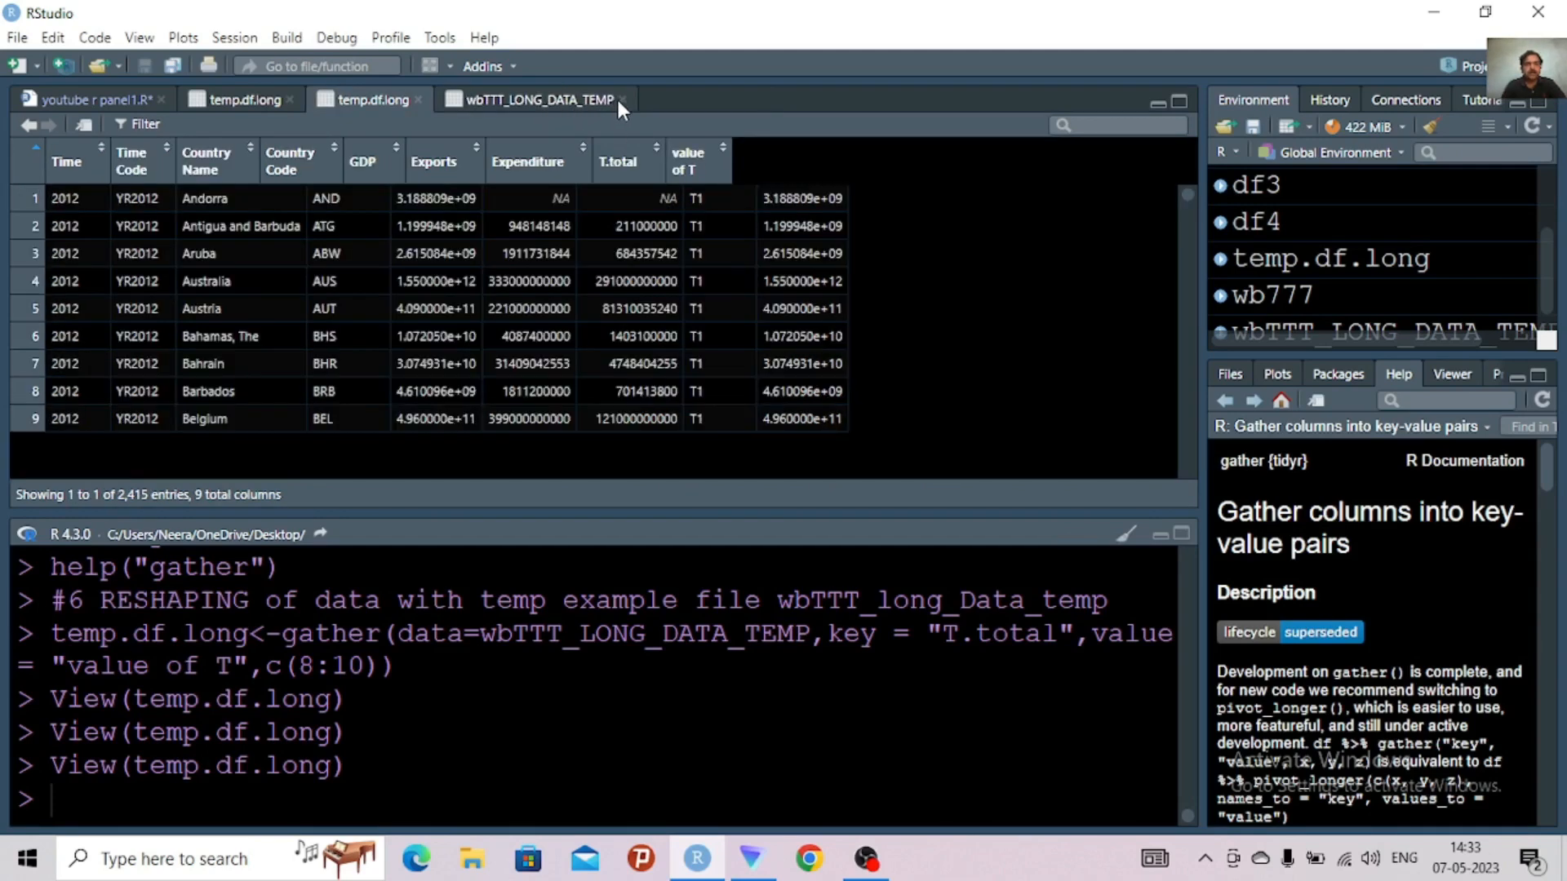
{"action": "left_click", "coordinate": [623, 99]}
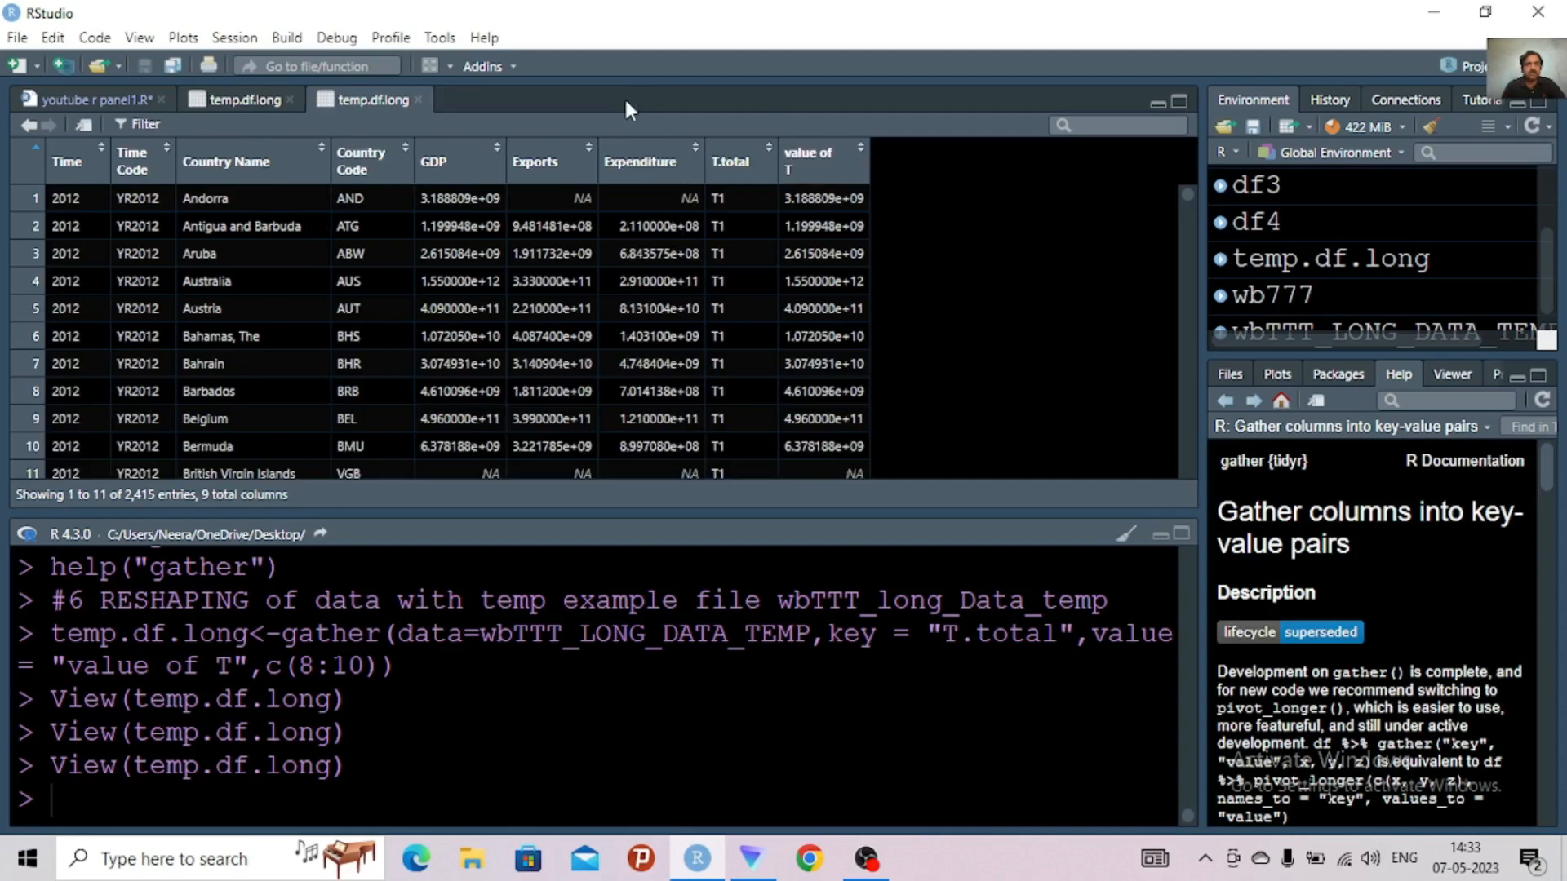
{"action": "left_click", "coordinate": [417, 99]}
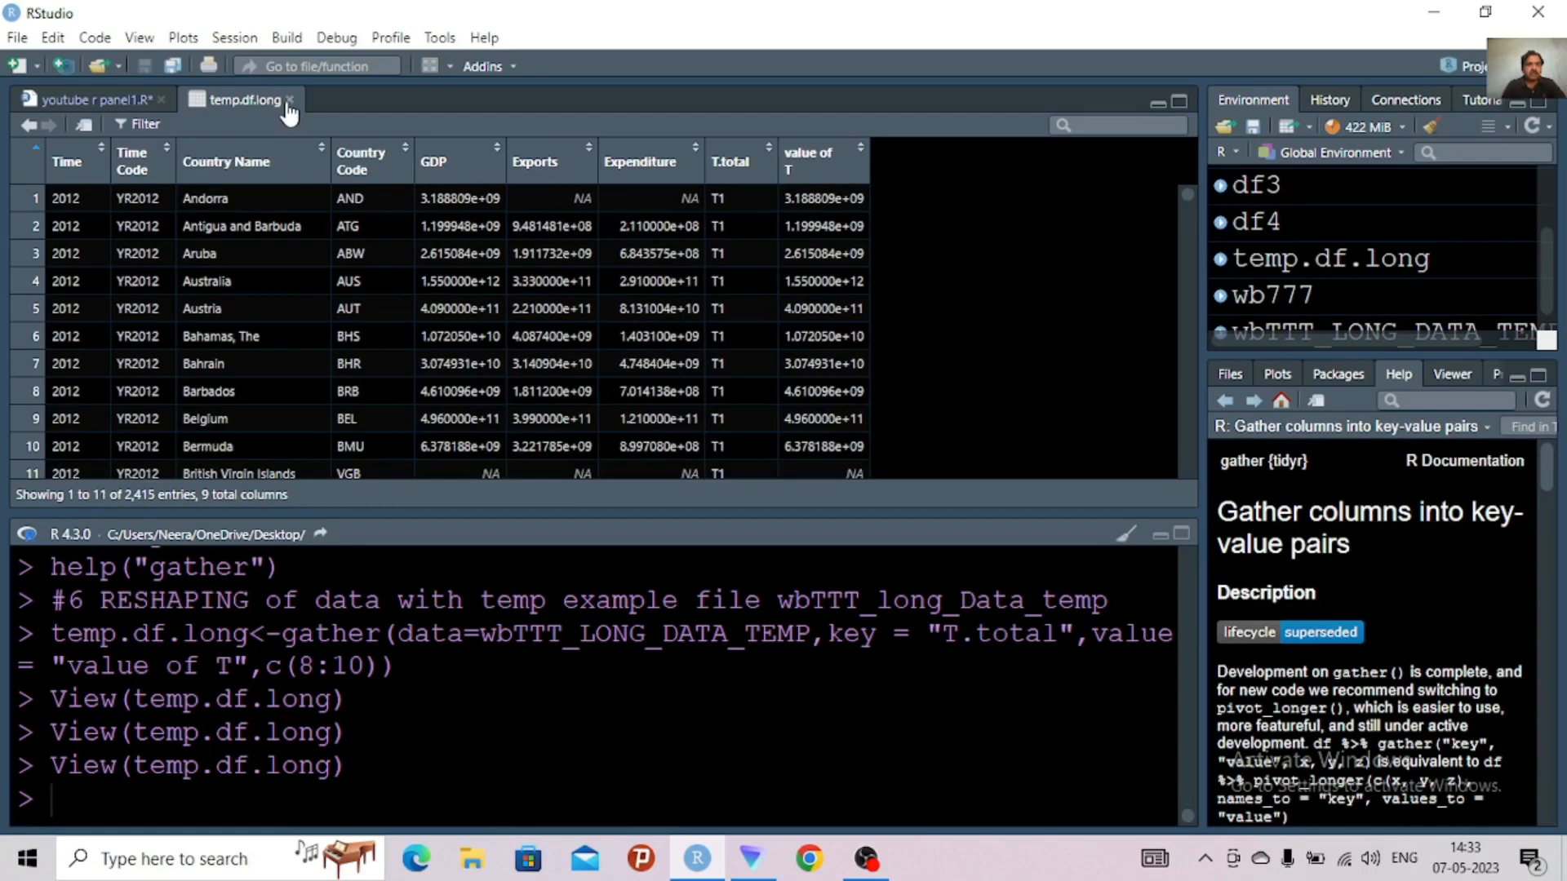
{"action": "left_click", "coordinate": [289, 99]}
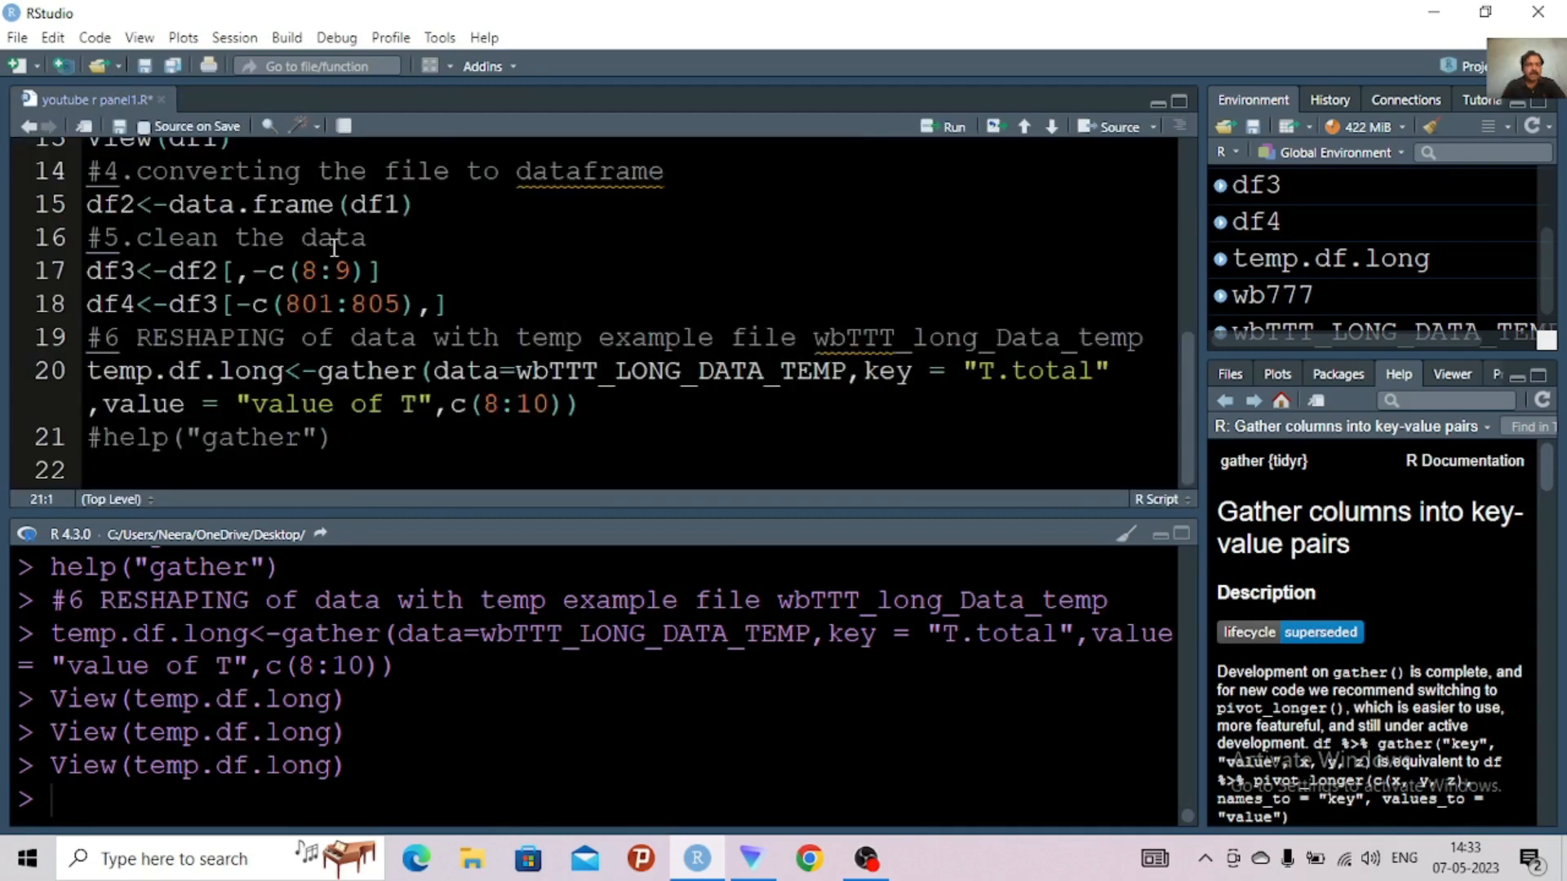
Comment out the gather() call on line 20 and remove all objects, including hidden ones, from the environment
{"action": "left_click", "coordinate": [92, 372]}
{"action": "type", "text": "#"}
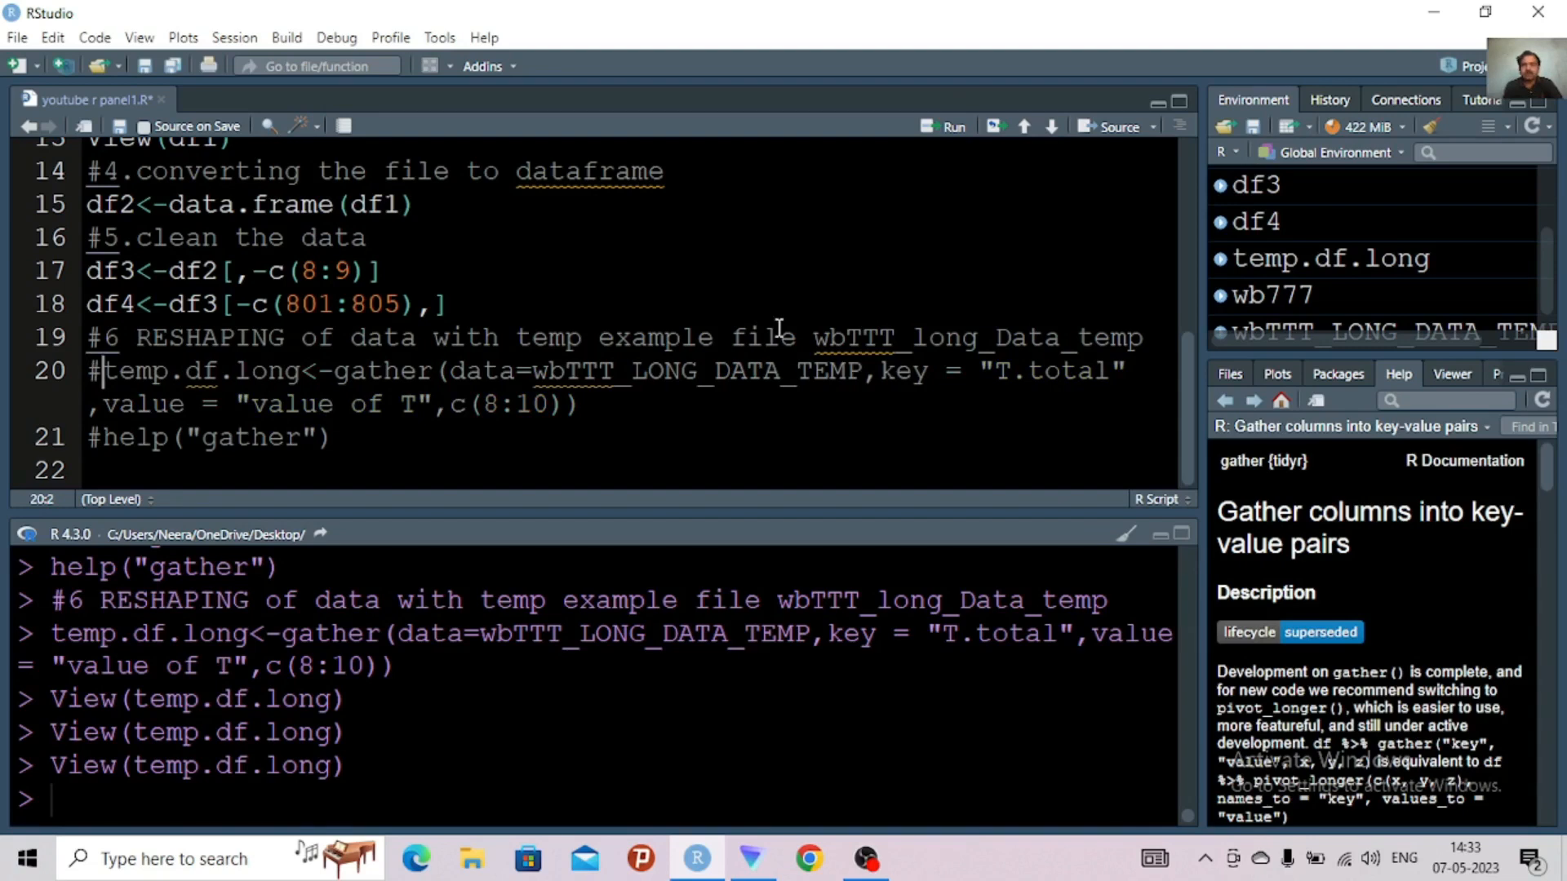
{"action": "left_click", "coordinate": [1427, 127]}
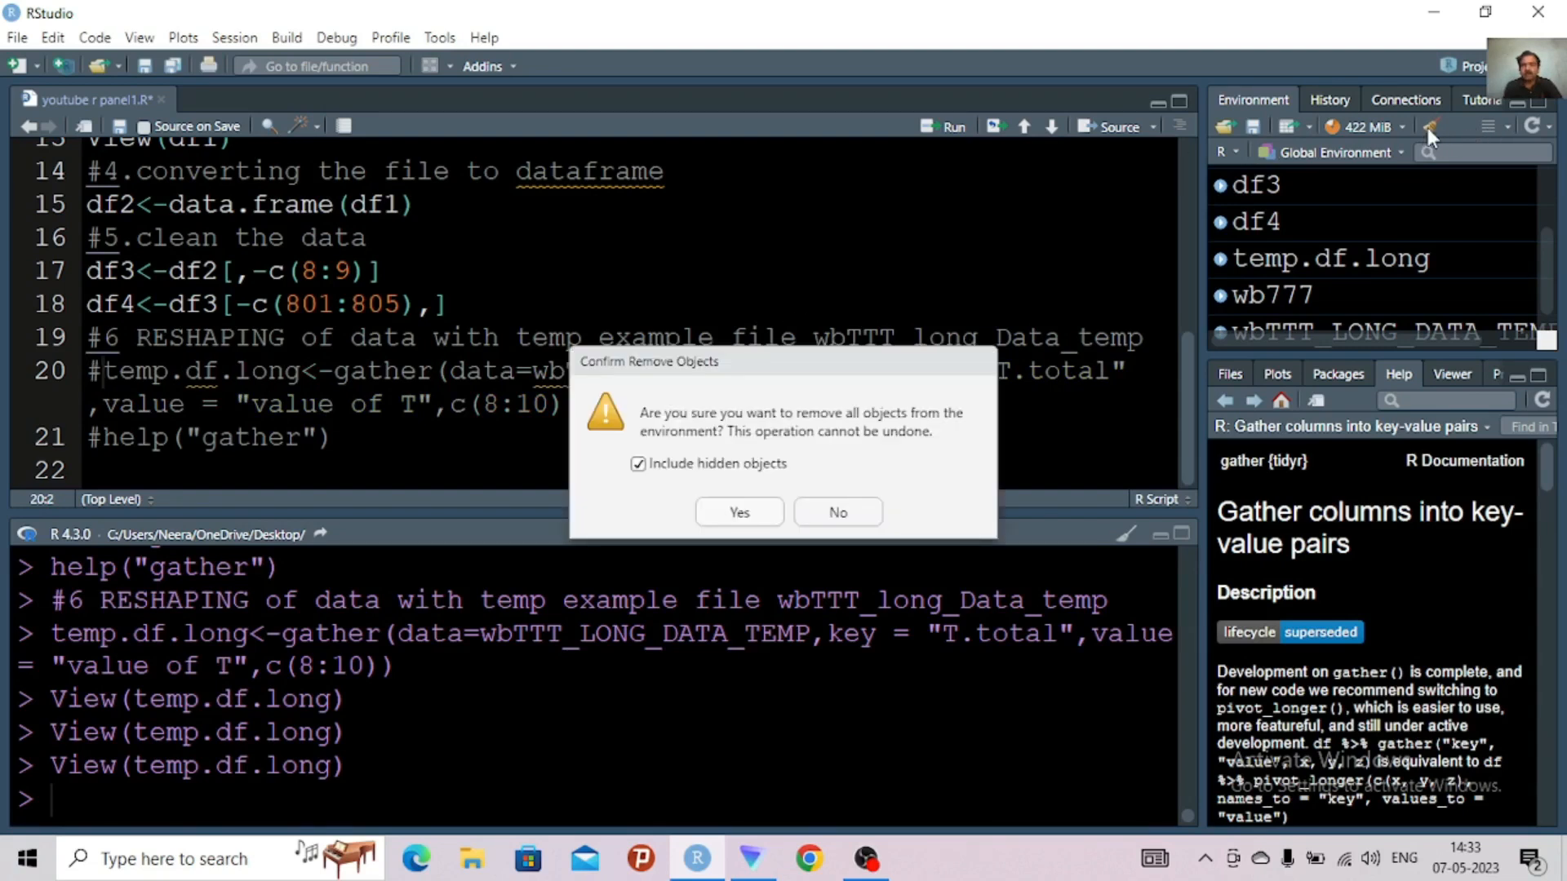
{"action": "left_click", "coordinate": [740, 513]}
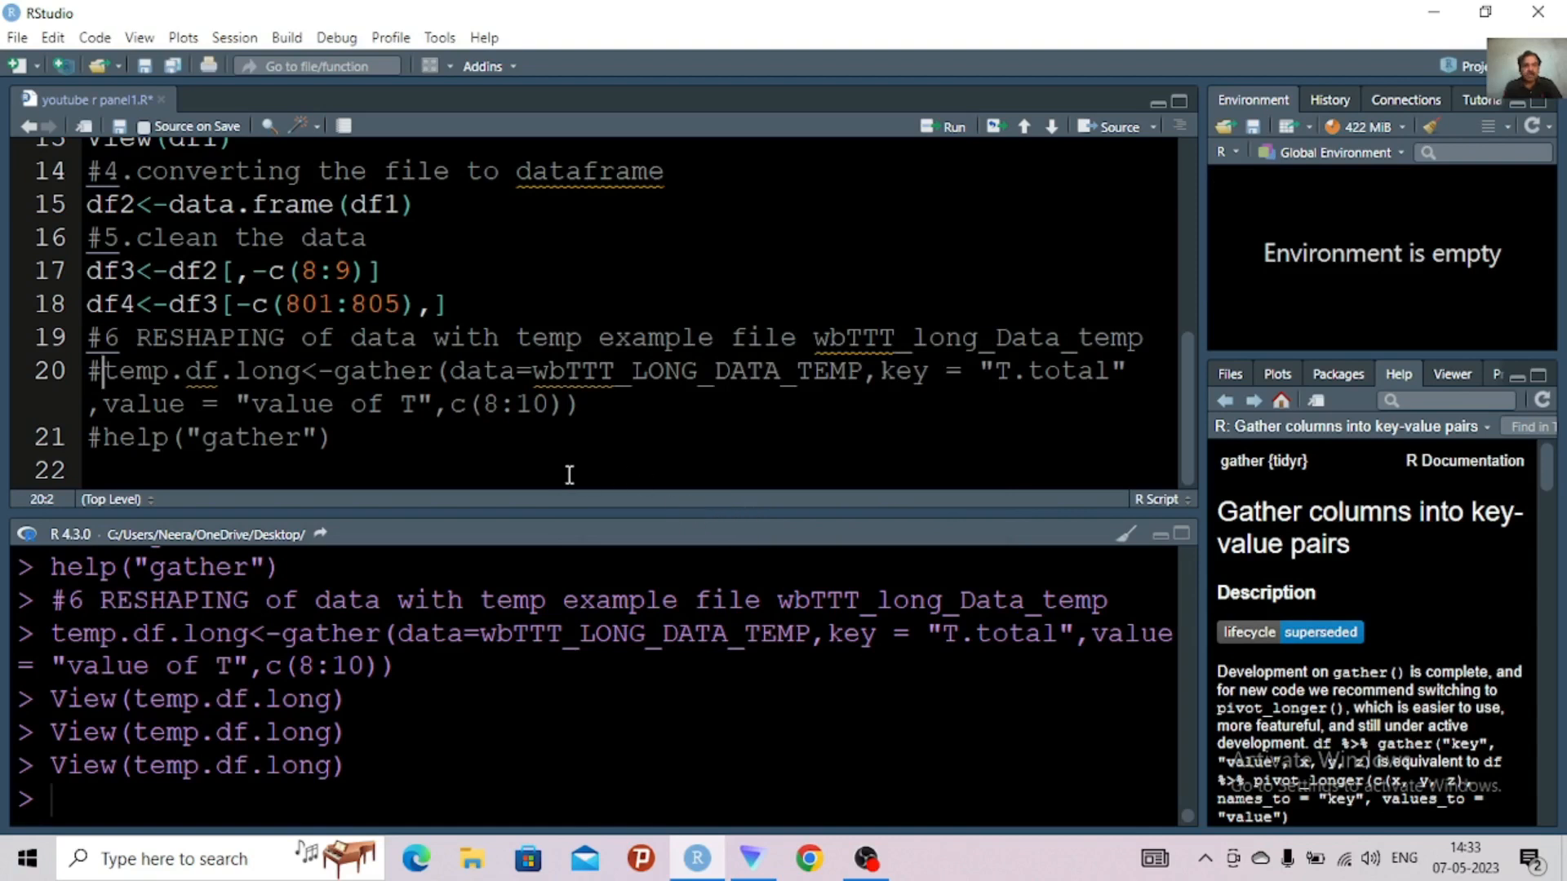
Start a comment numbered #6 on line 22, below the commented-out help("gather") line
{"action": "left_click", "coordinate": [441, 432]}
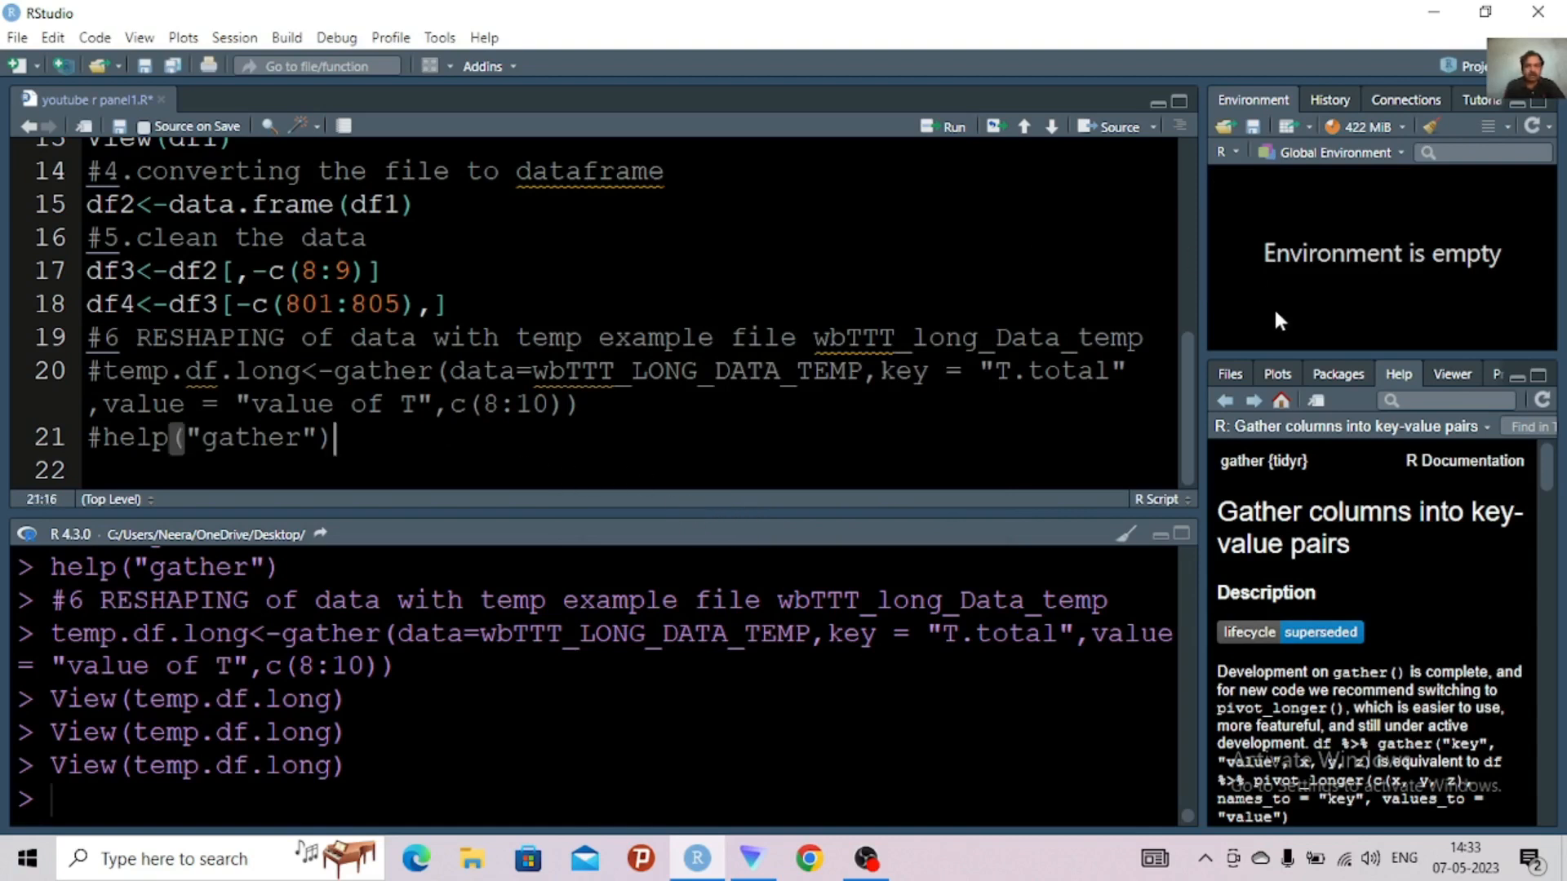
{"action": "mouse_move", "coordinate": [1183, 393]}
{"action": "left_mouse_down"}
{"action": "mouse_move", "coordinate": [1184, 369]}
{"action": "mouse_move", "coordinate": [1184, 387]}
{"action": "left_mouse_up"}
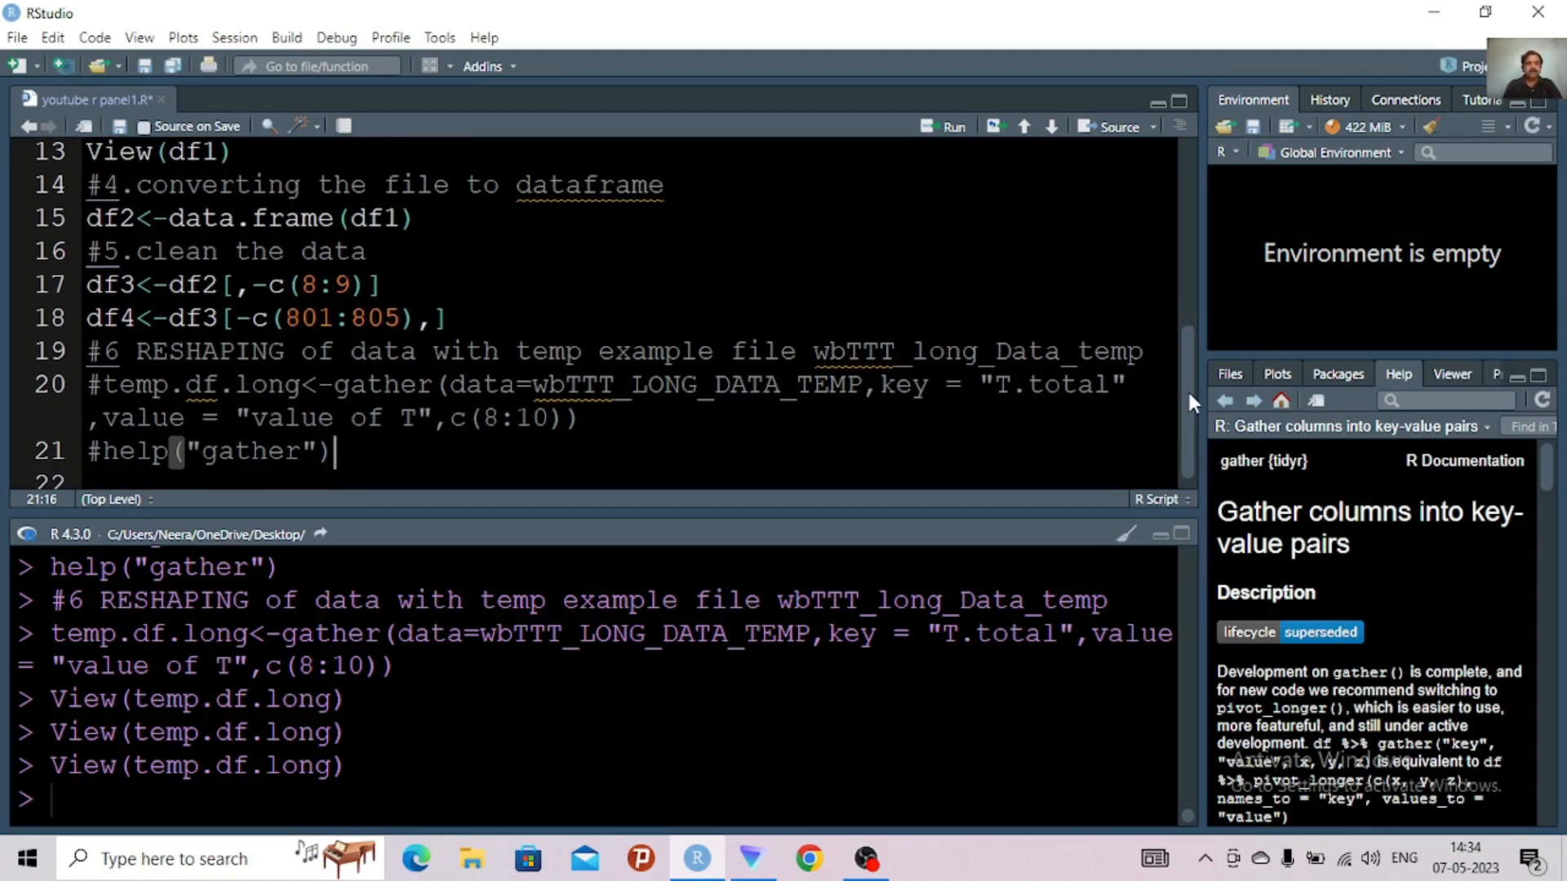
{"action": "scroll", "coordinate": [1187, 388], "scroll_direction": "down", "scroll_amount": 1}
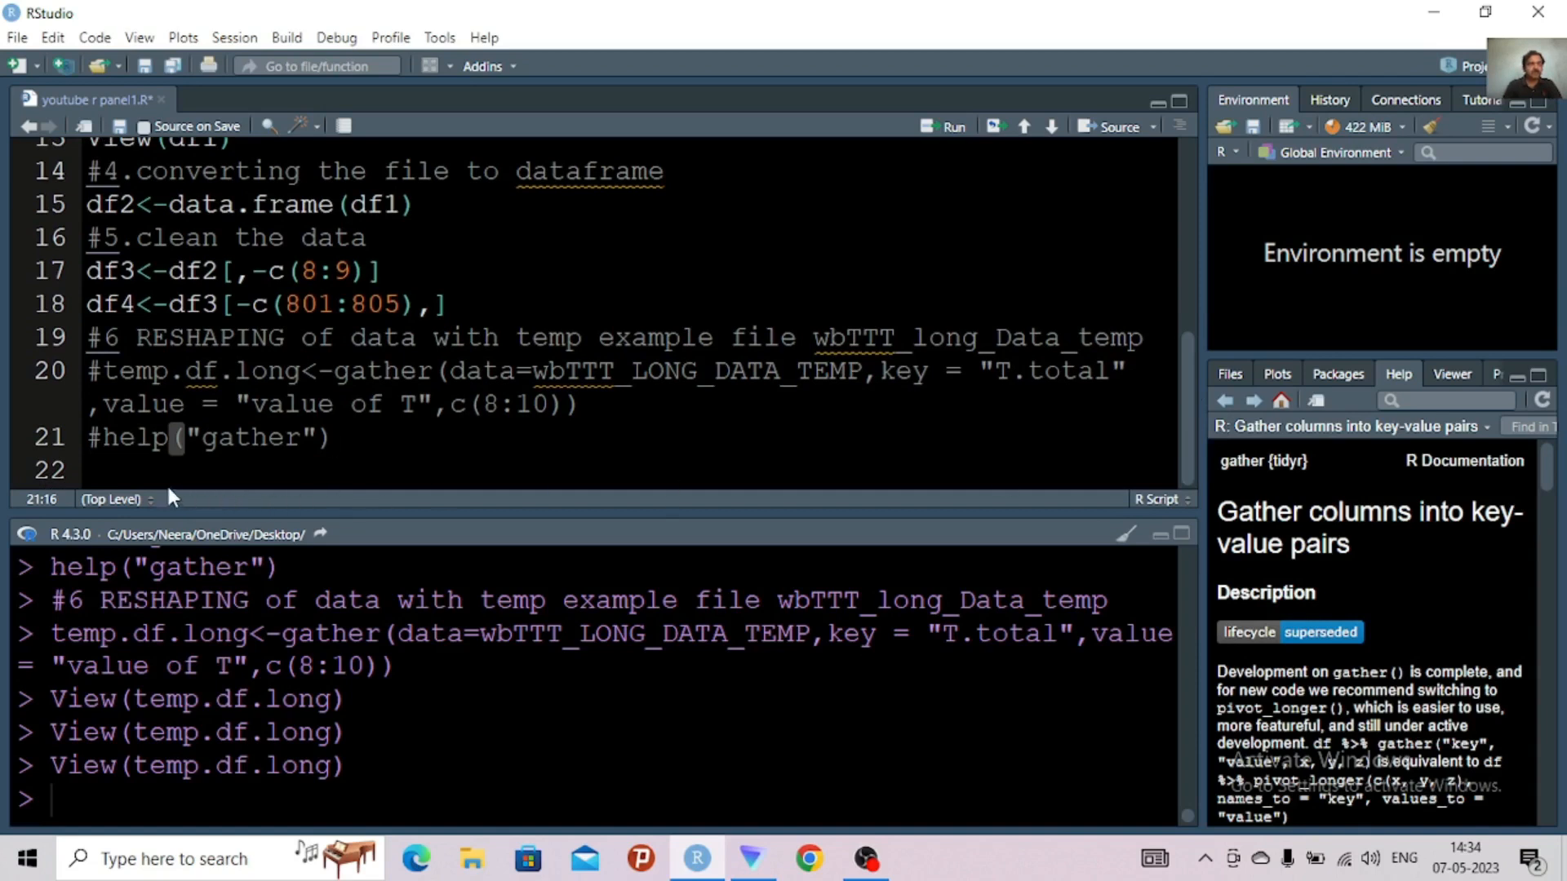
{"action": "left_click", "coordinate": [106, 471]}
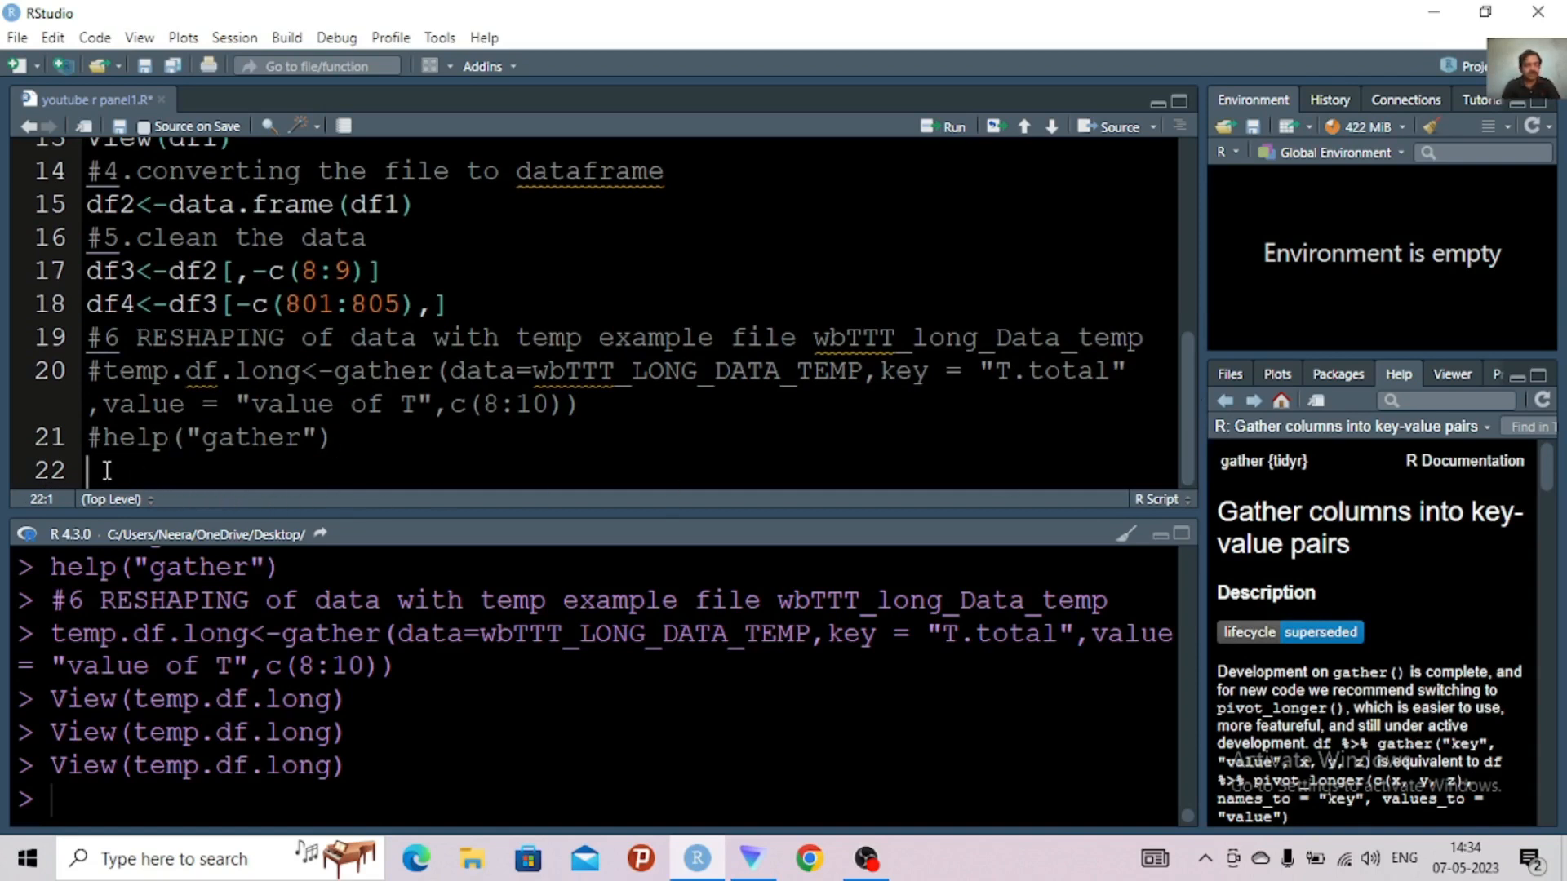
{"action": "type", "text": "#"}
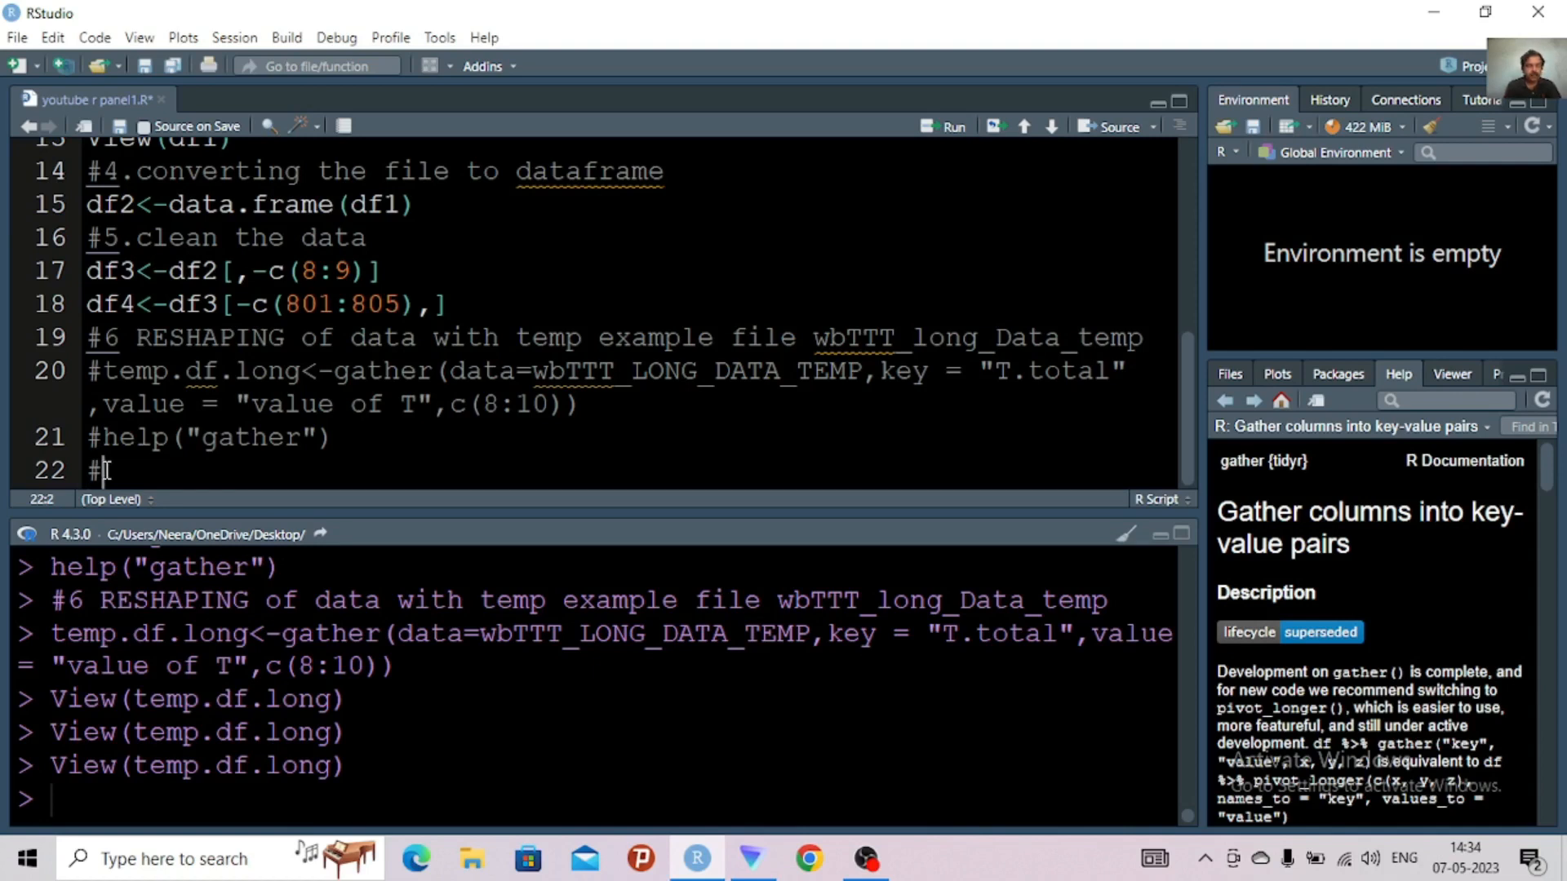
{"action": "type", "text": "b"}
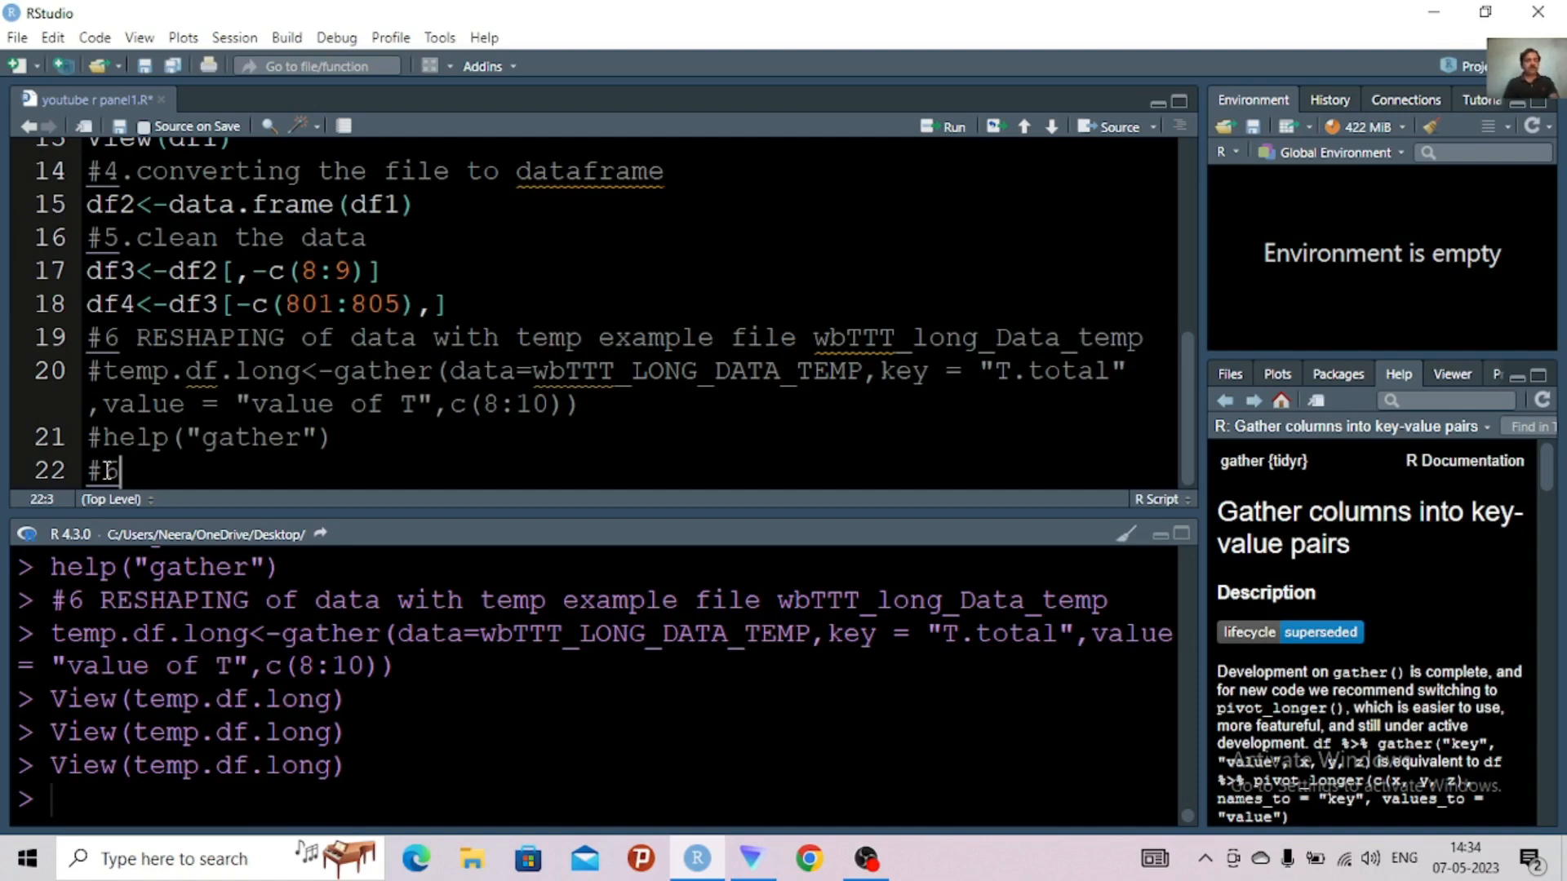
Clear the console and run the entire script to rebuild the data frames
{"action": "key", "text": "ctrl+a"}
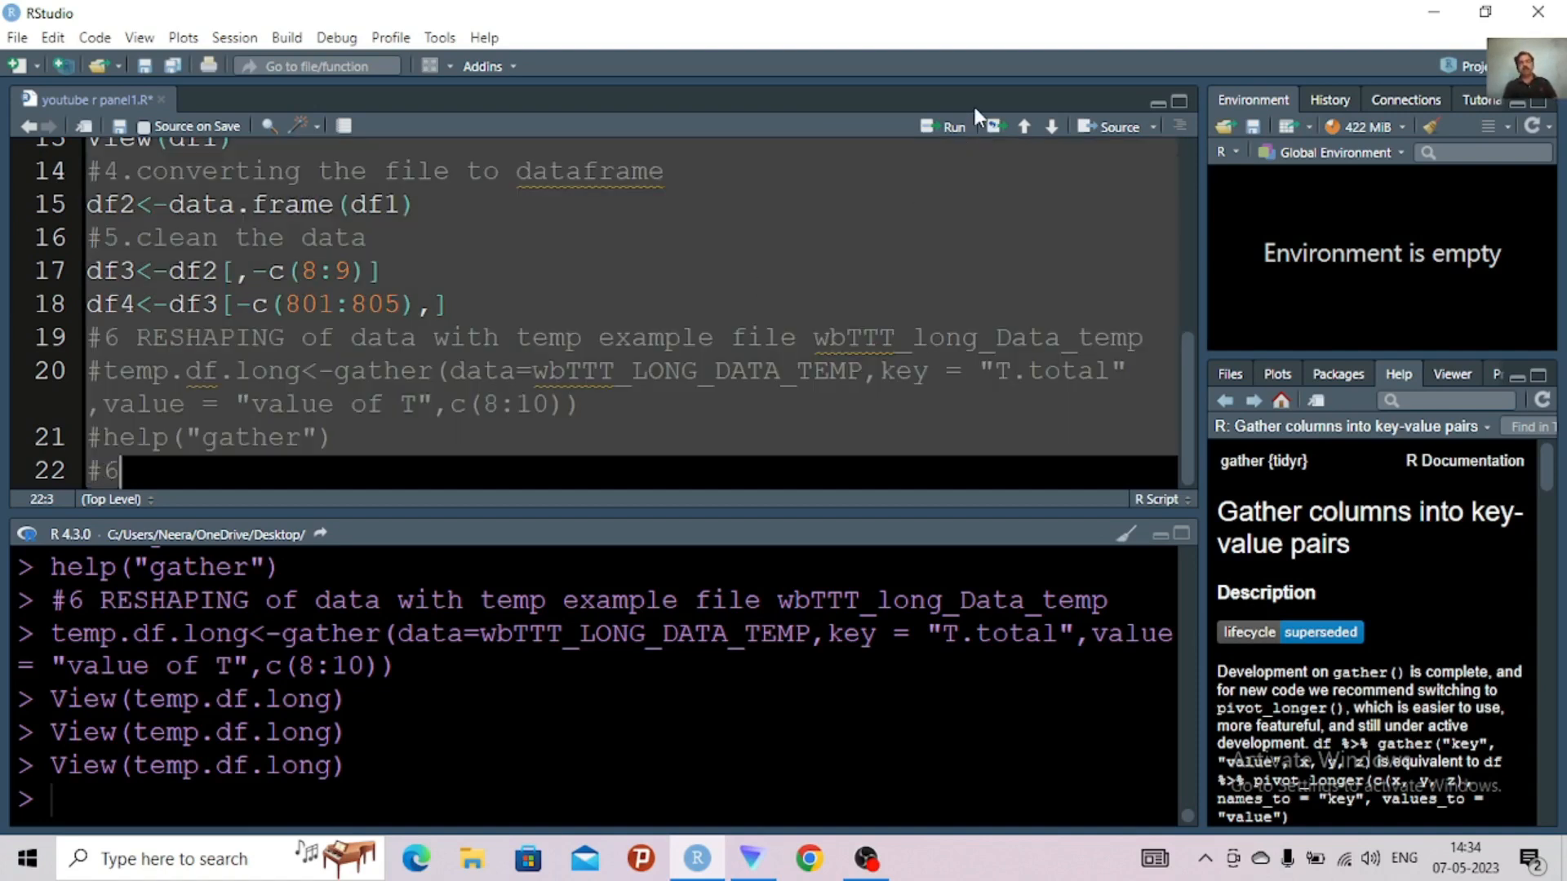
{"action": "left_click", "coordinate": [1127, 537]}
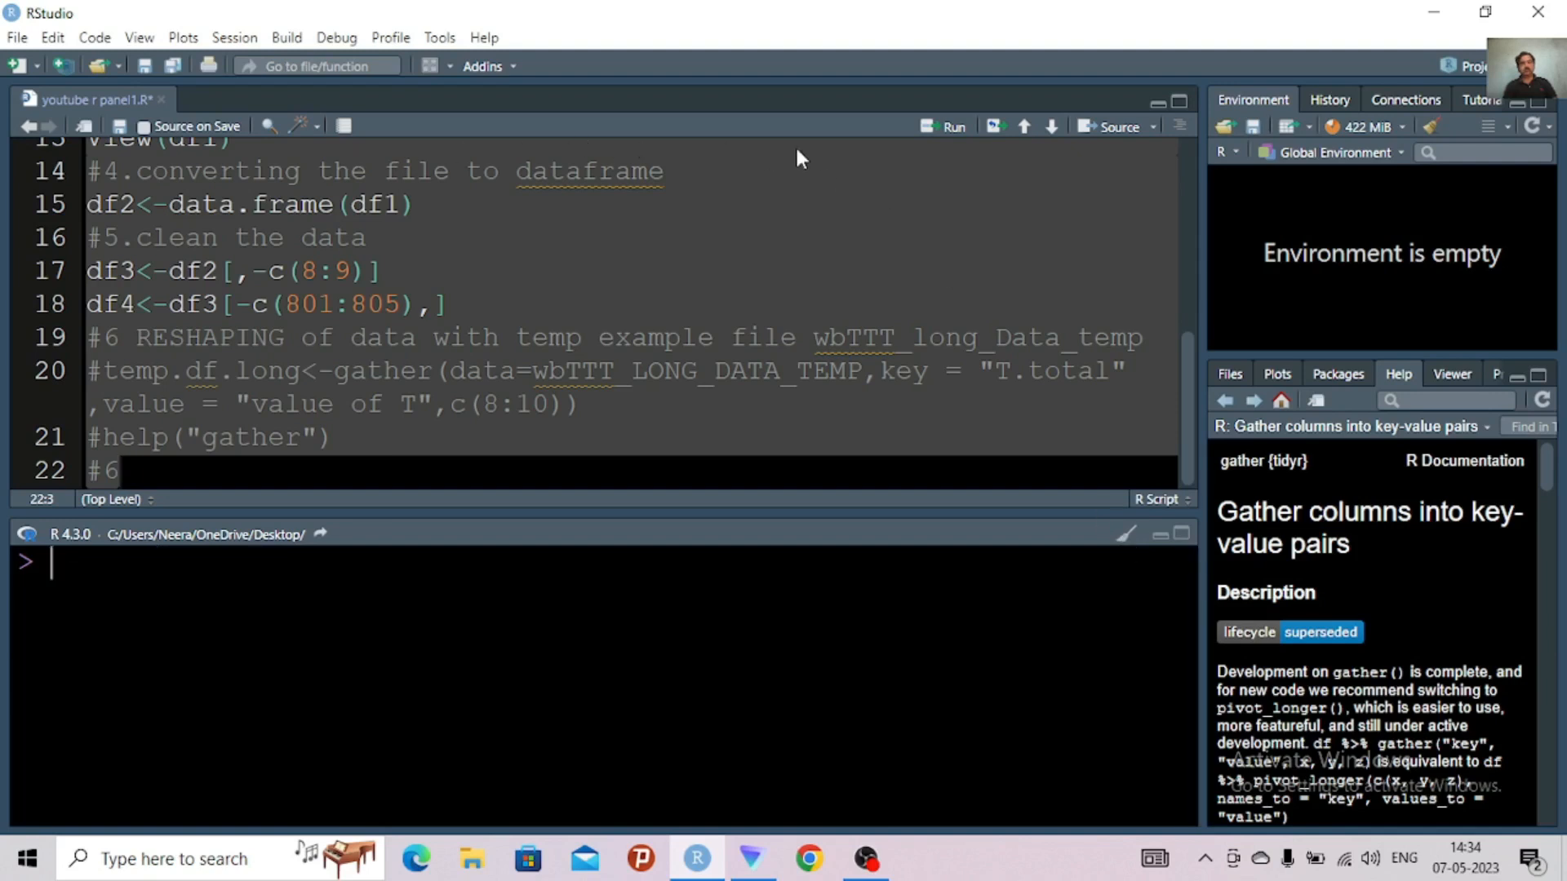
{"action": "left_click", "coordinate": [955, 129]}
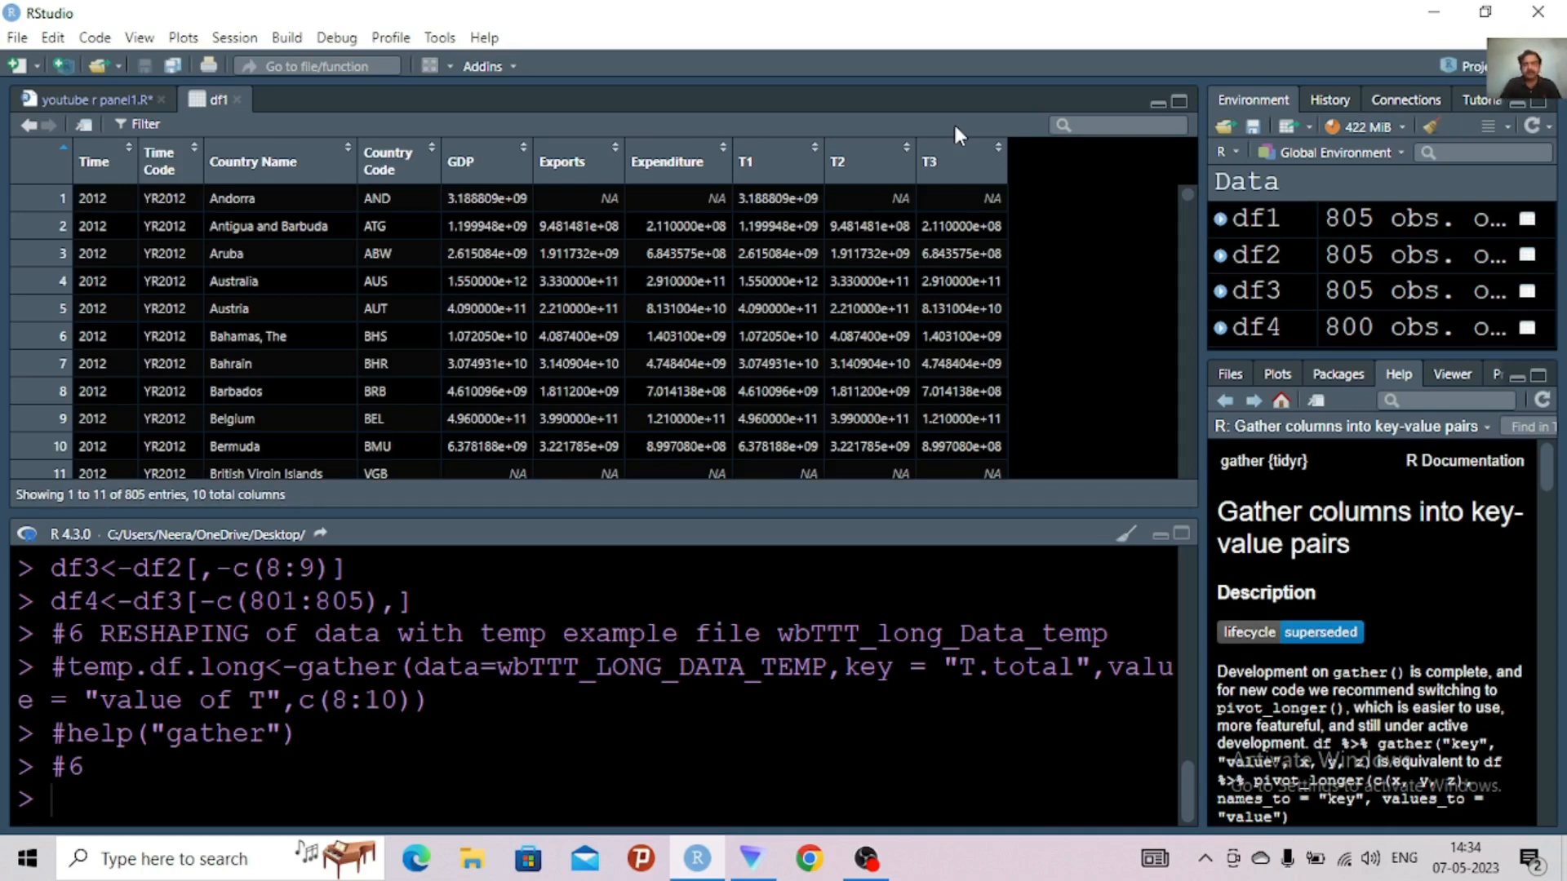
Return to the script and complete the line 22 comment as "#6replace na with machine imputation by chain equation(MICE)"
{"action": "left_click", "coordinate": [112, 96]}
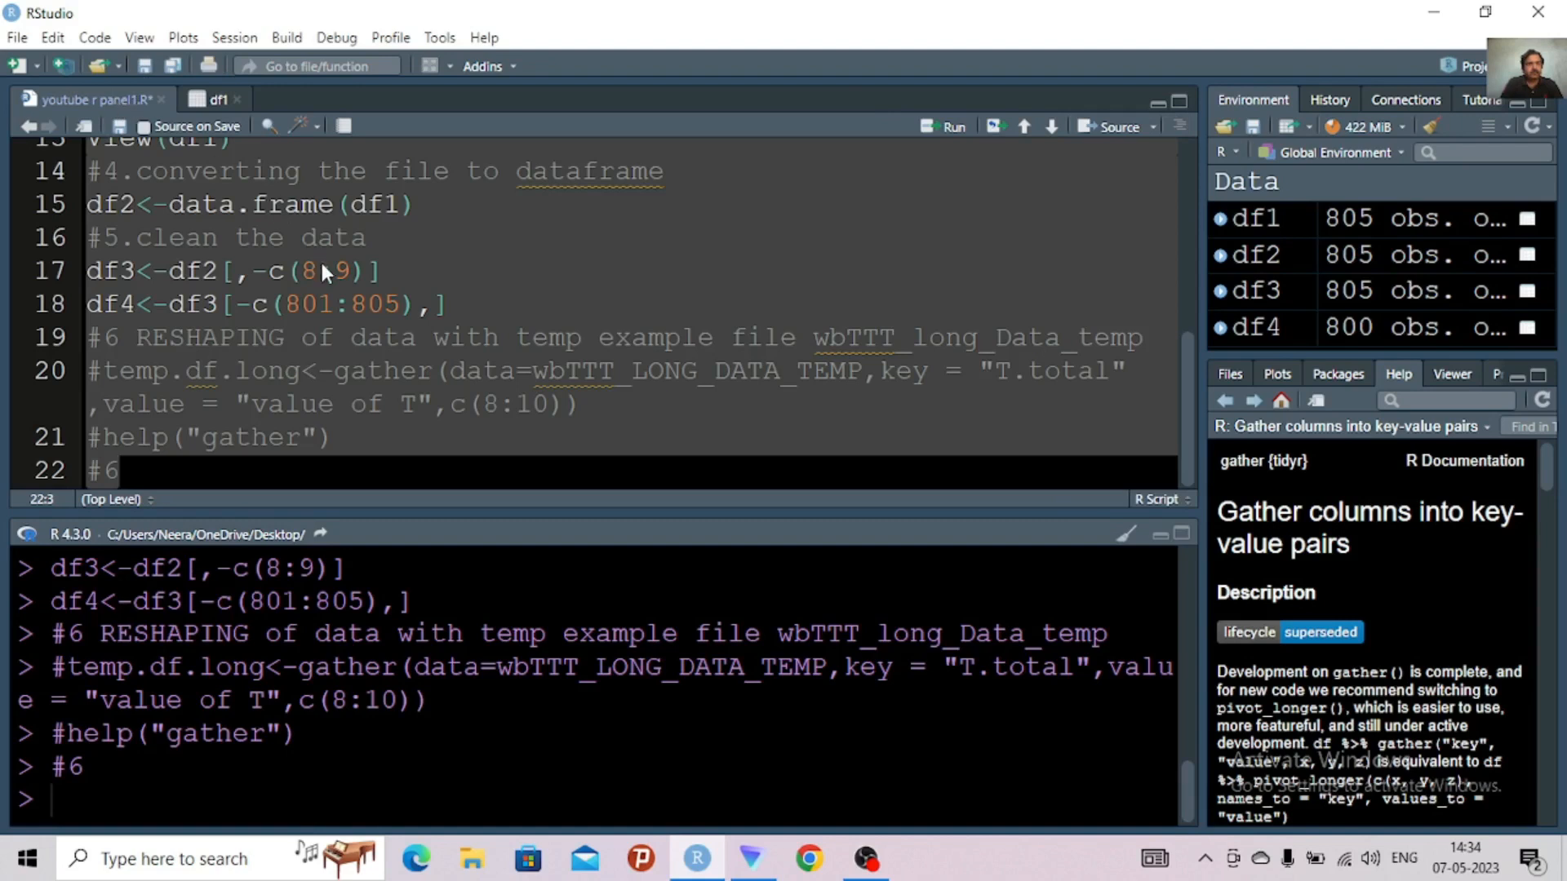
{"action": "left_click", "coordinate": [333, 280]}
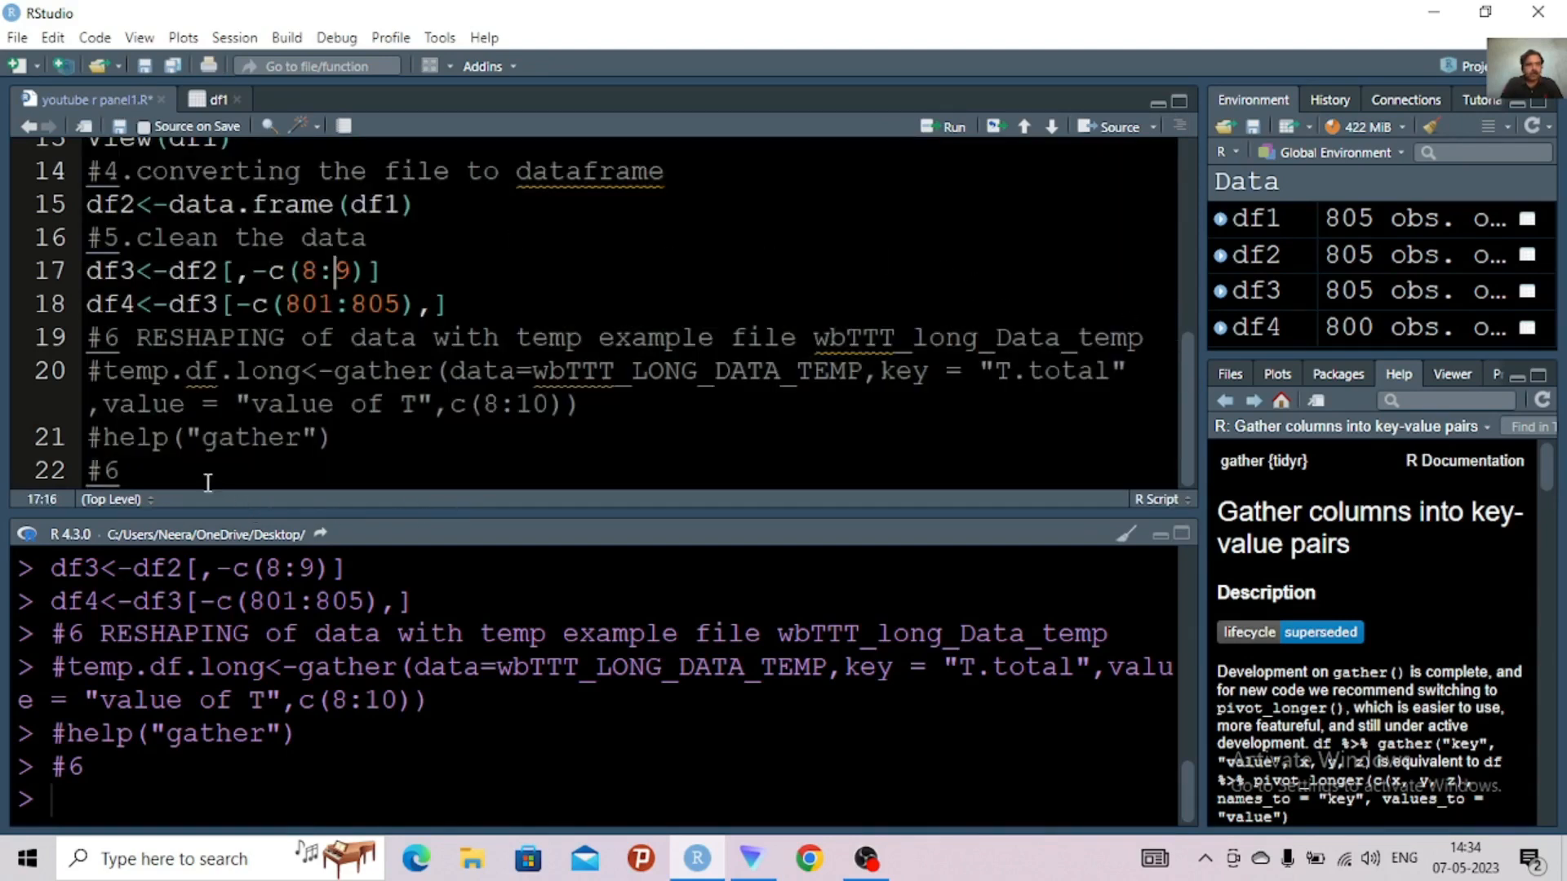
{"action": "left_click", "coordinate": [182, 468]}
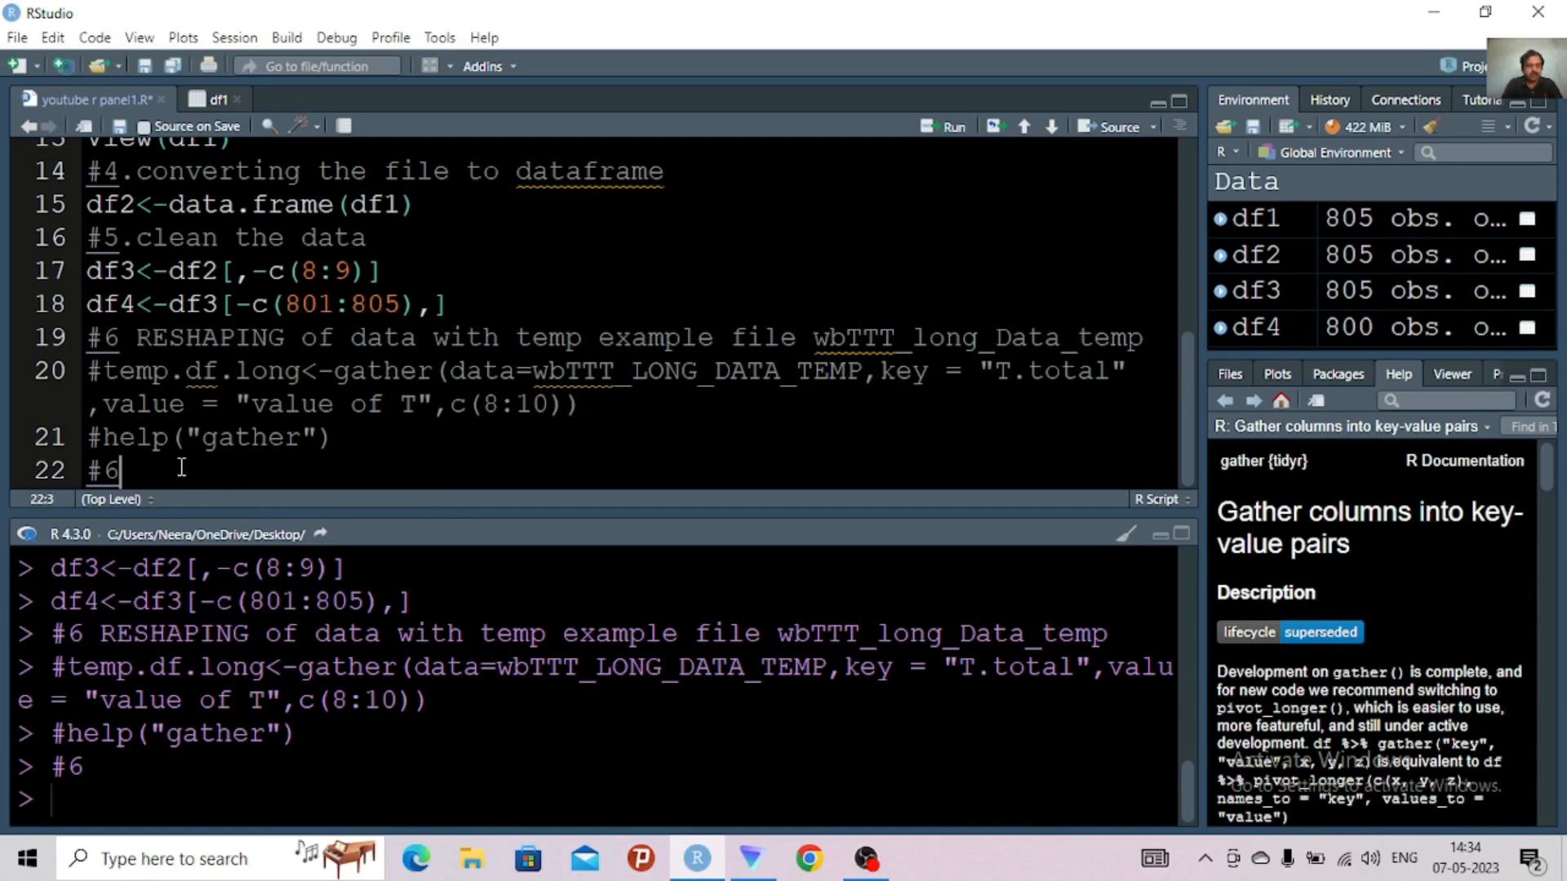
{"action": "type", "text": "repl"}
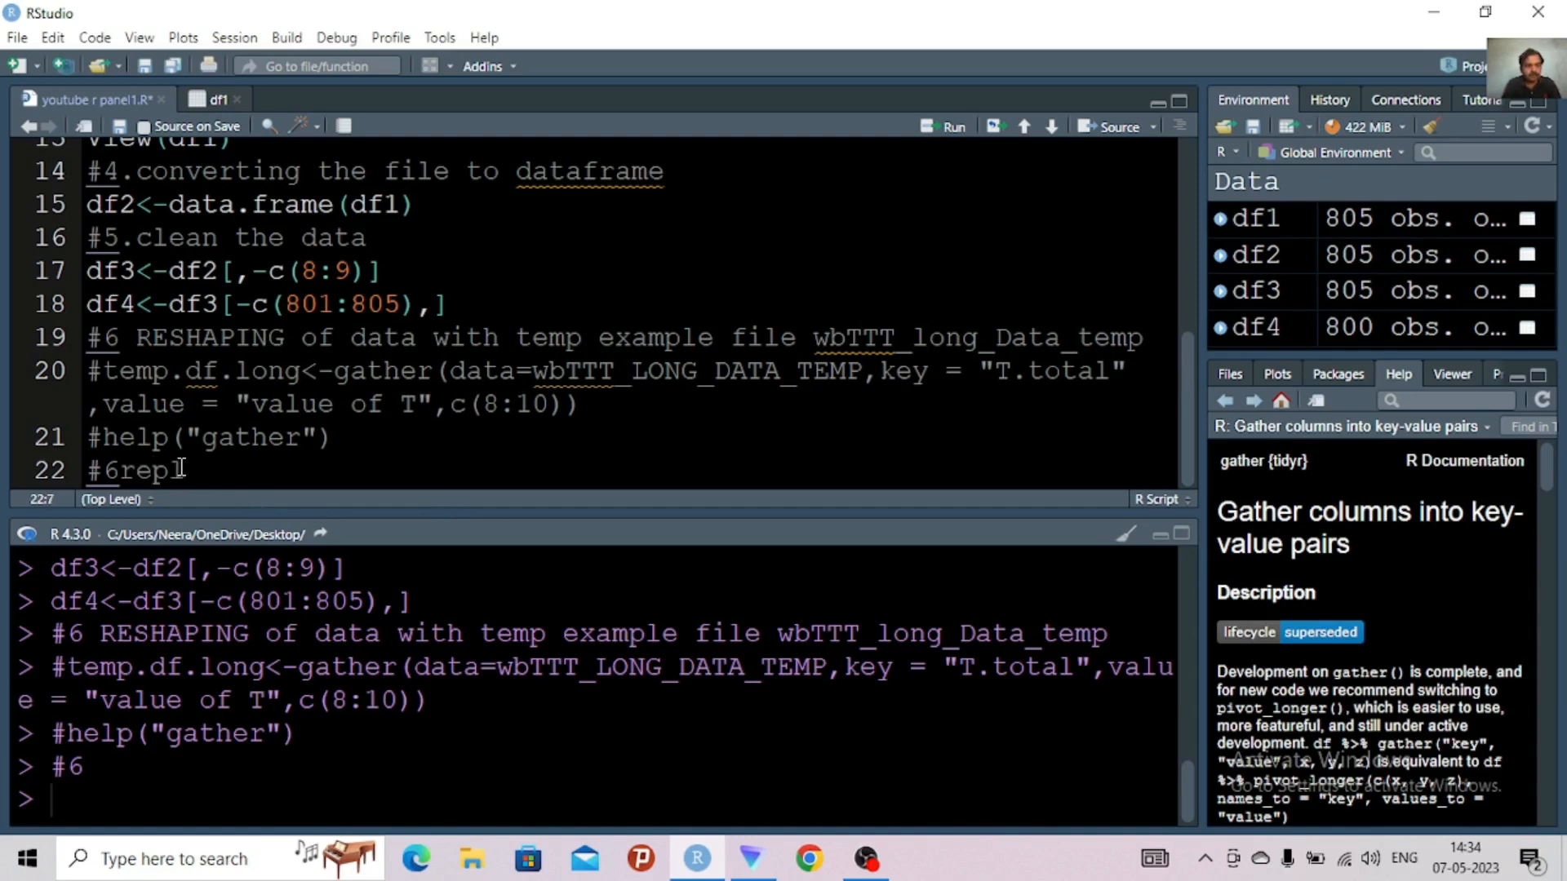
{"action": "type", "text": "ace"}
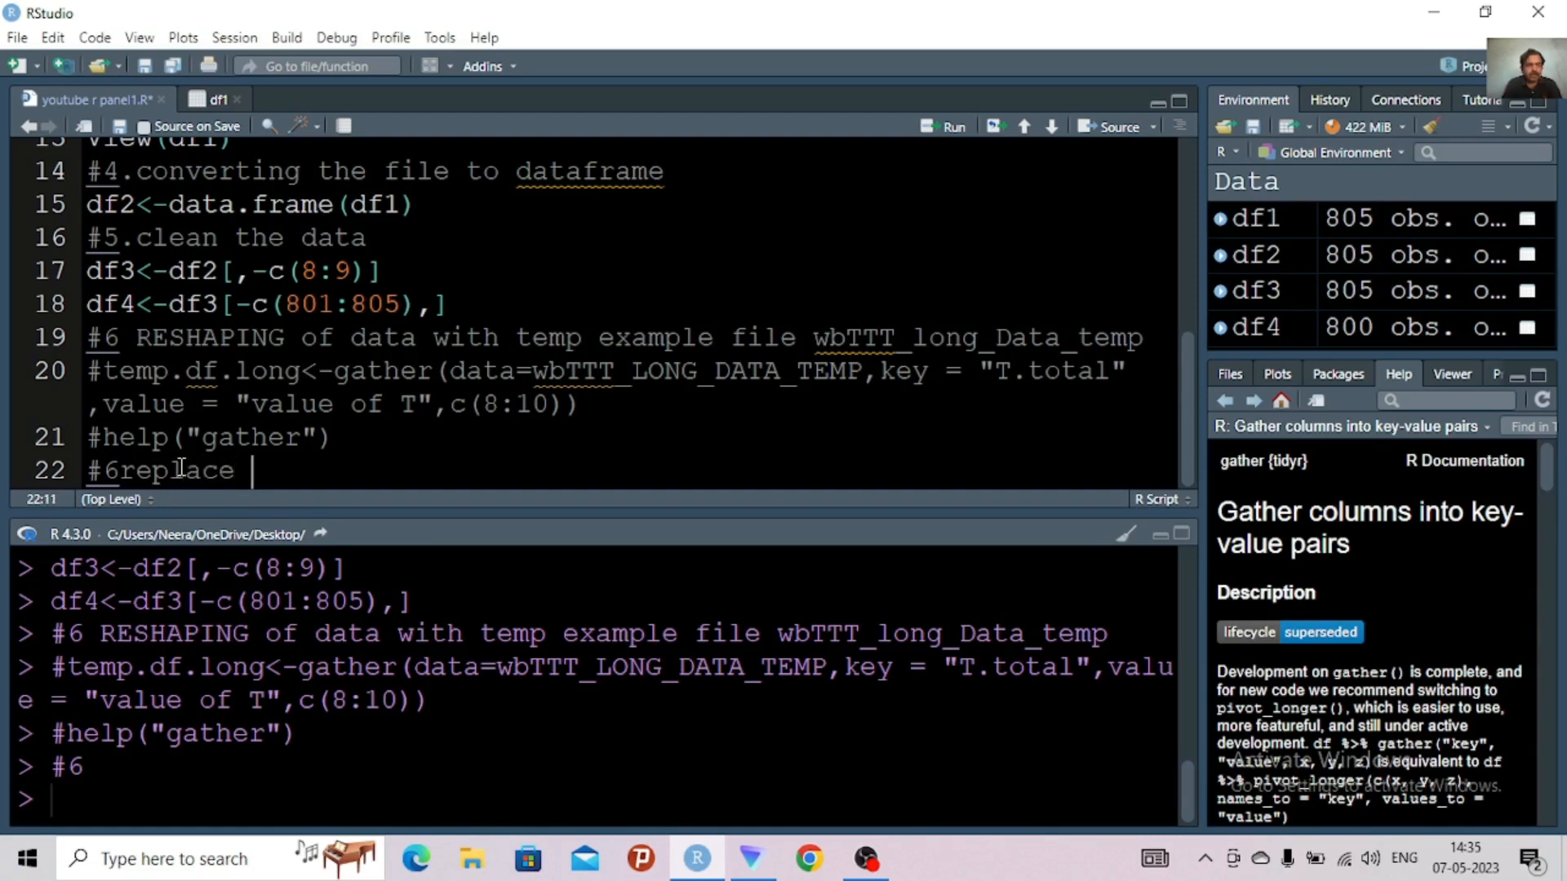
{"action": "type", "text": " na with"}
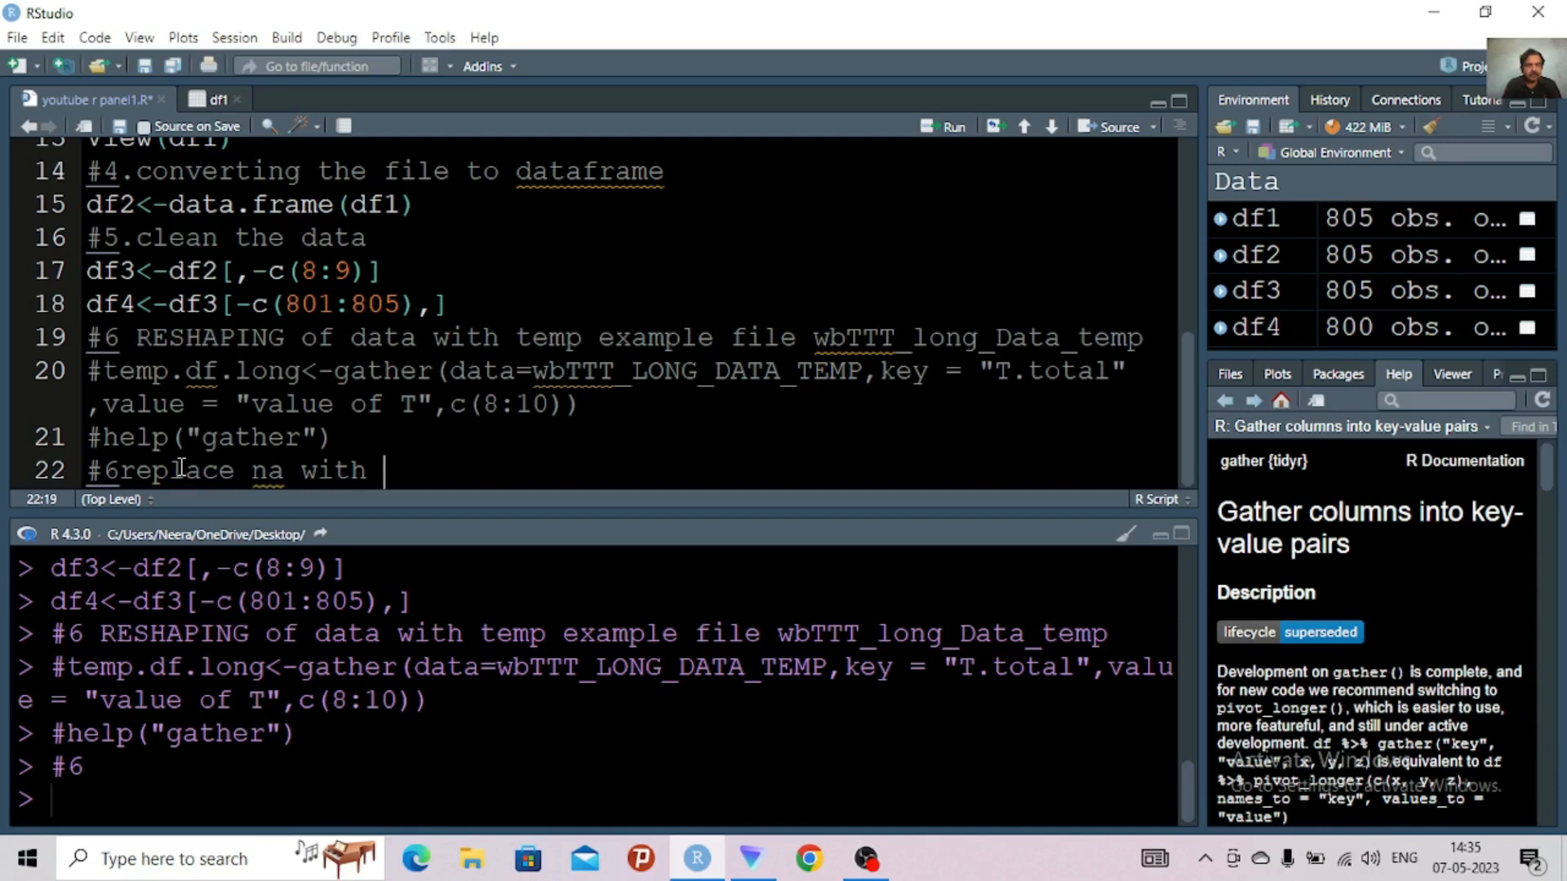
{"action": "type", "text": "machine "}
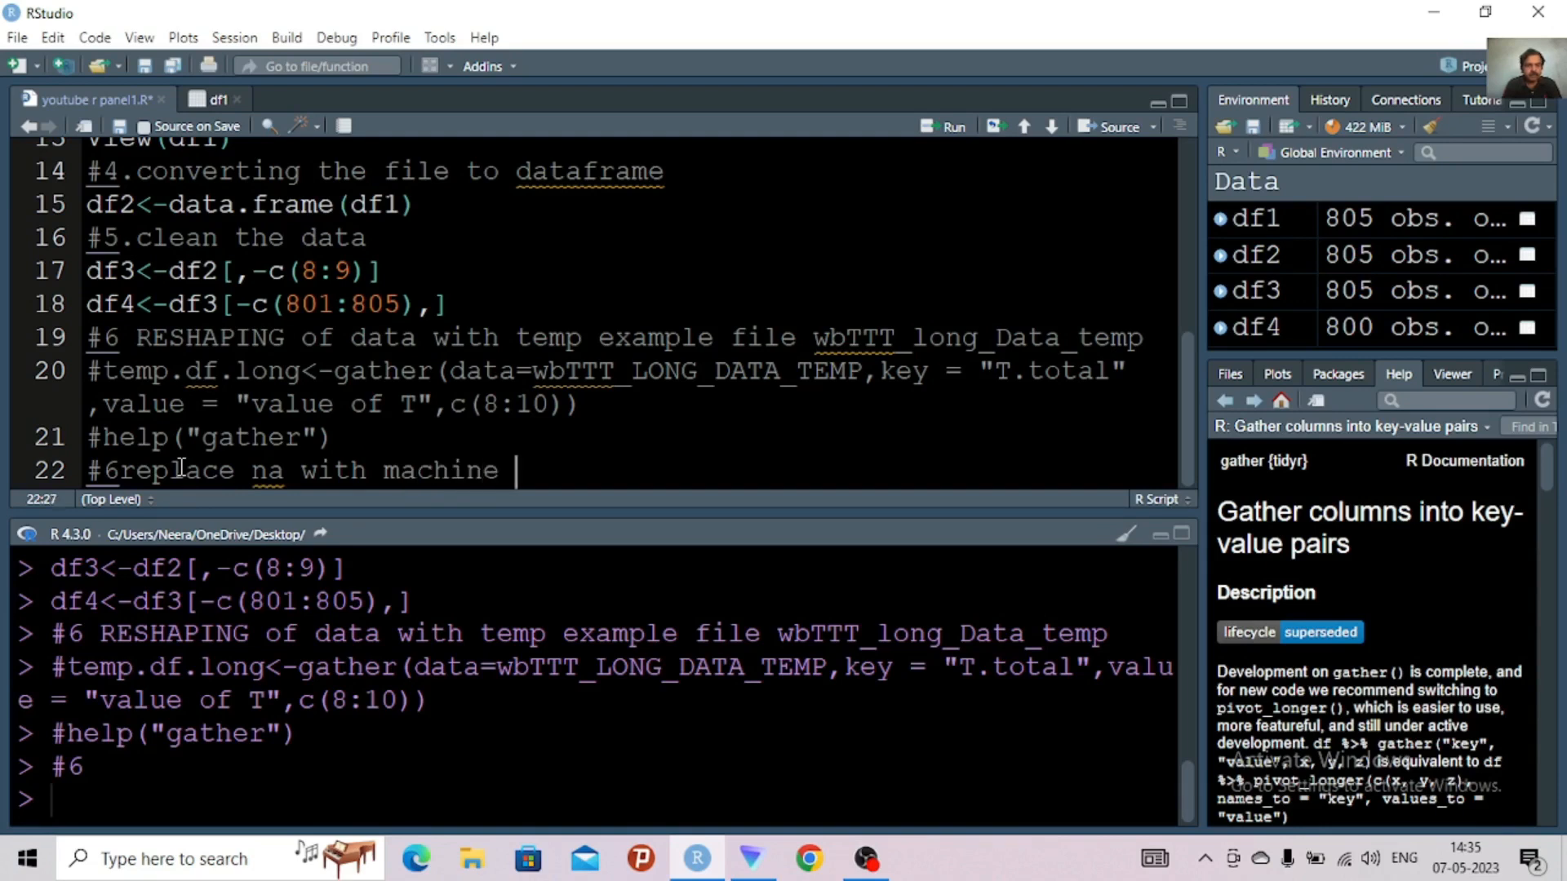
{"action": "type", "text": "imputa"}
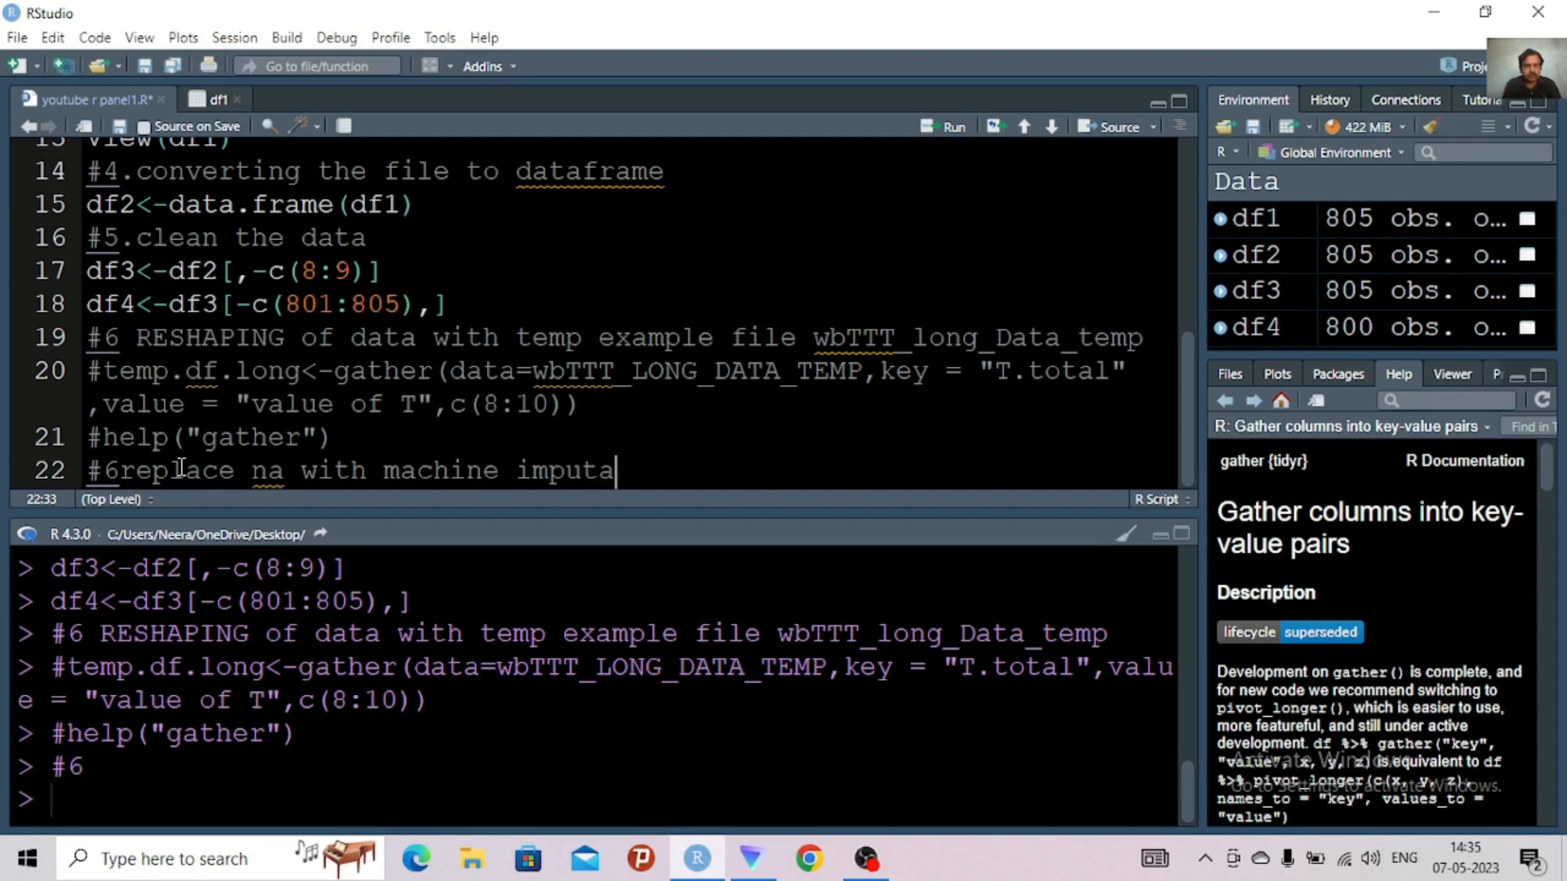
{"action": "type", "text": "tion "}
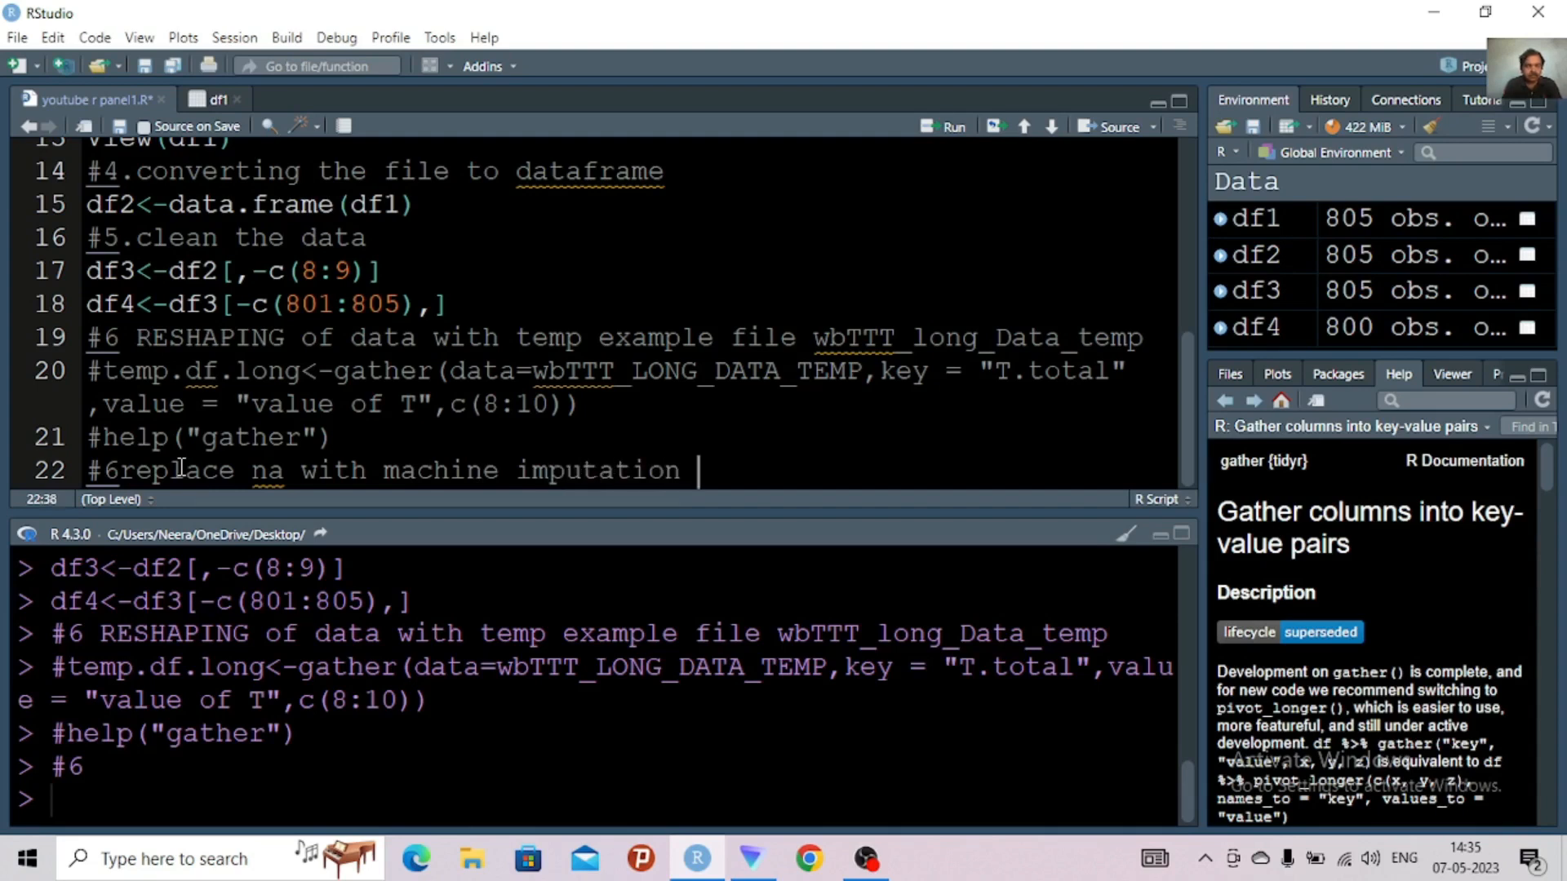
{"action": "type", "text": "by chain"}
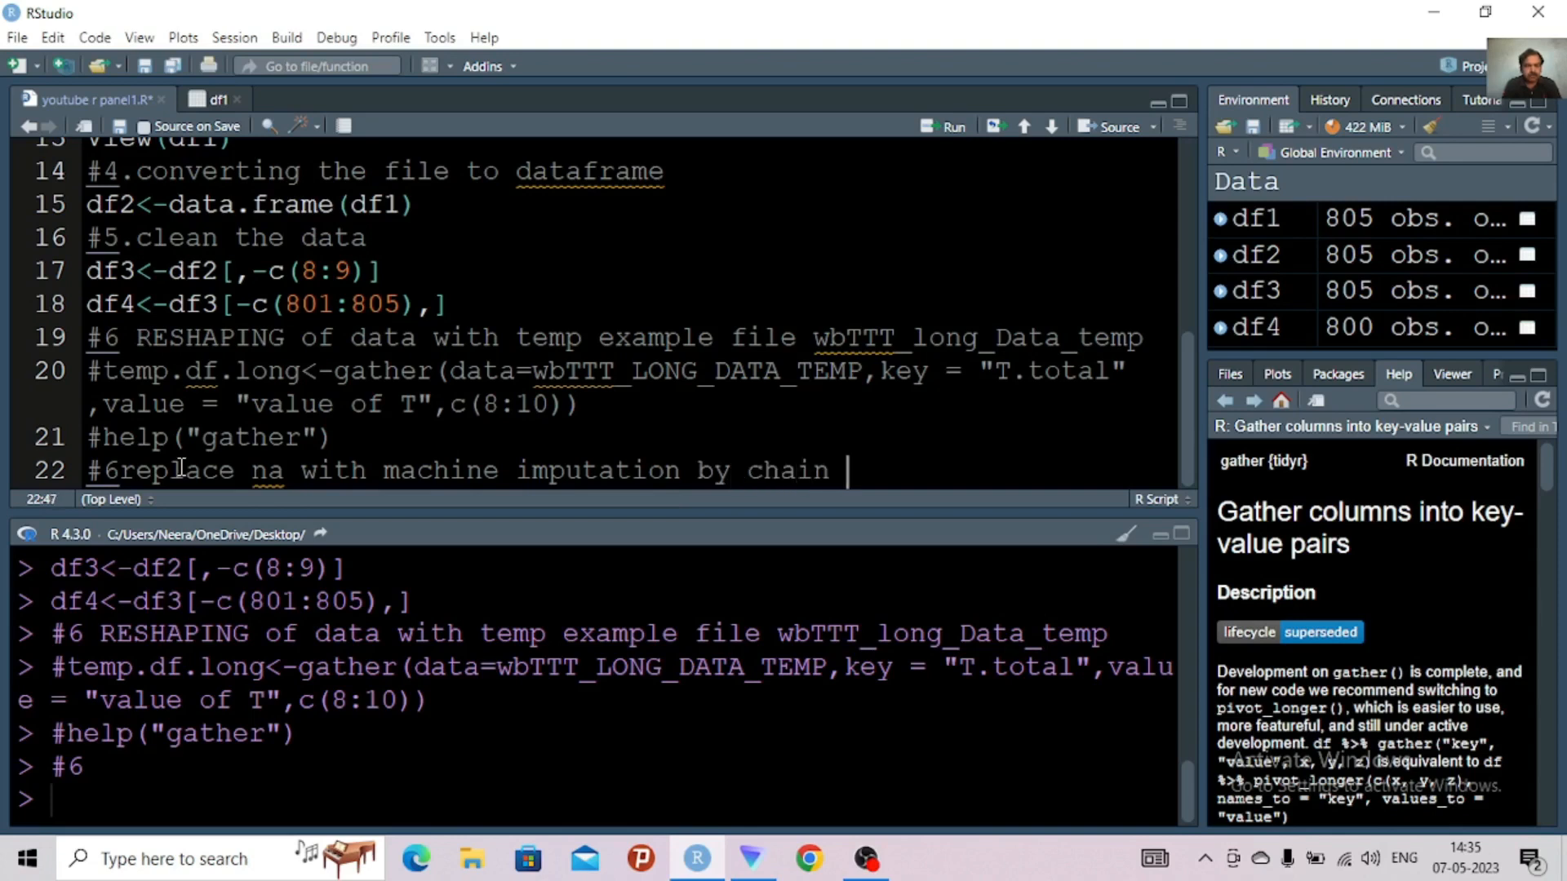
{"action": "type", "text": "equa"}
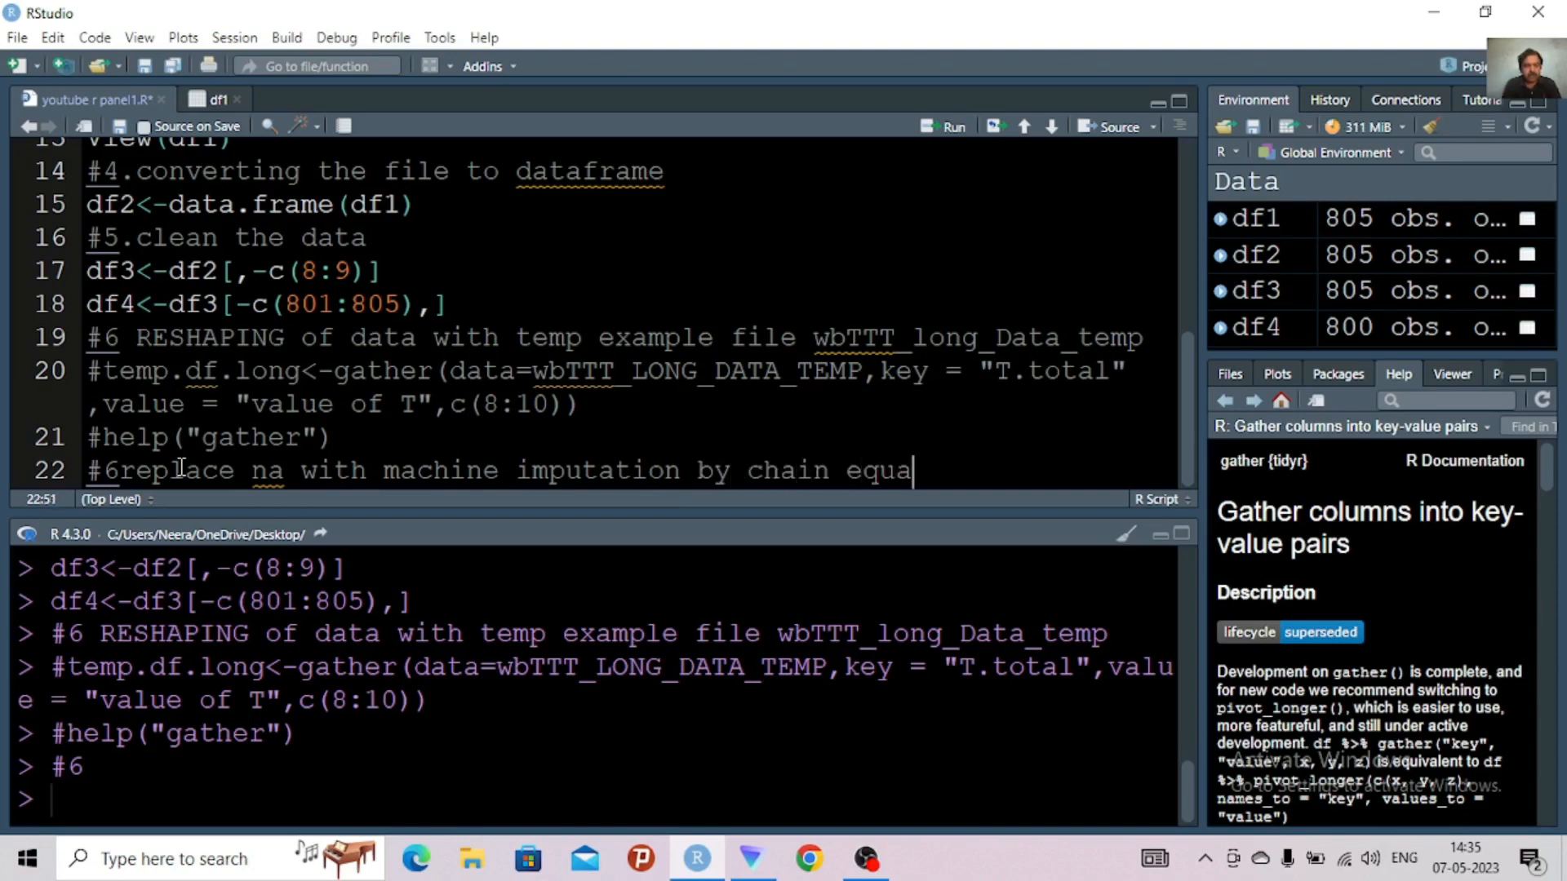
{"action": "type", "text": "tion"}
{"action": "type", "text": "("}
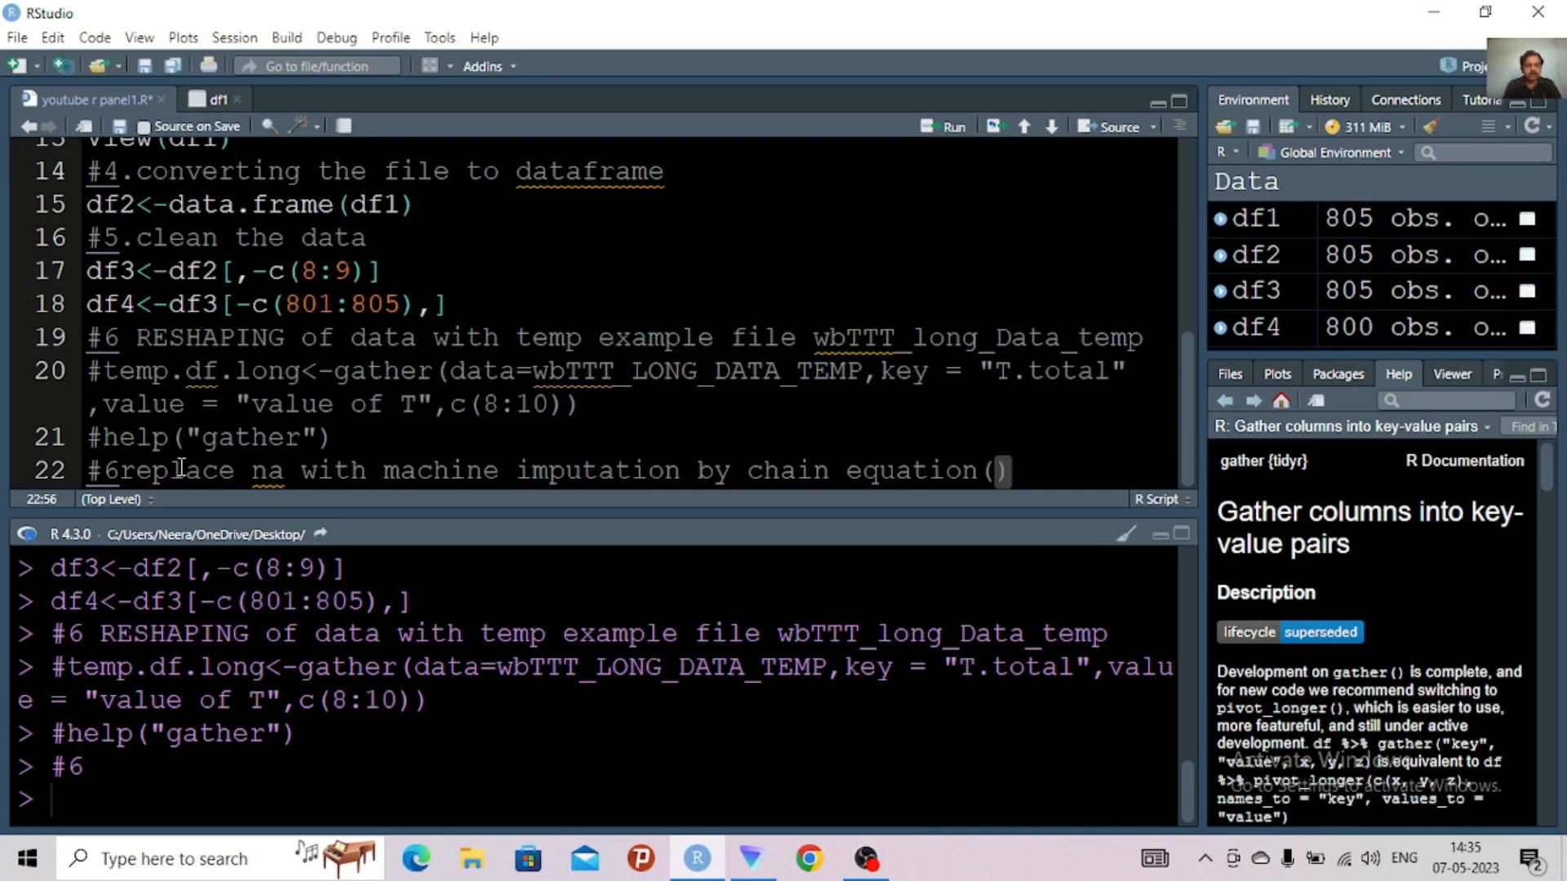
{"action": "type", "text": "MICE"}
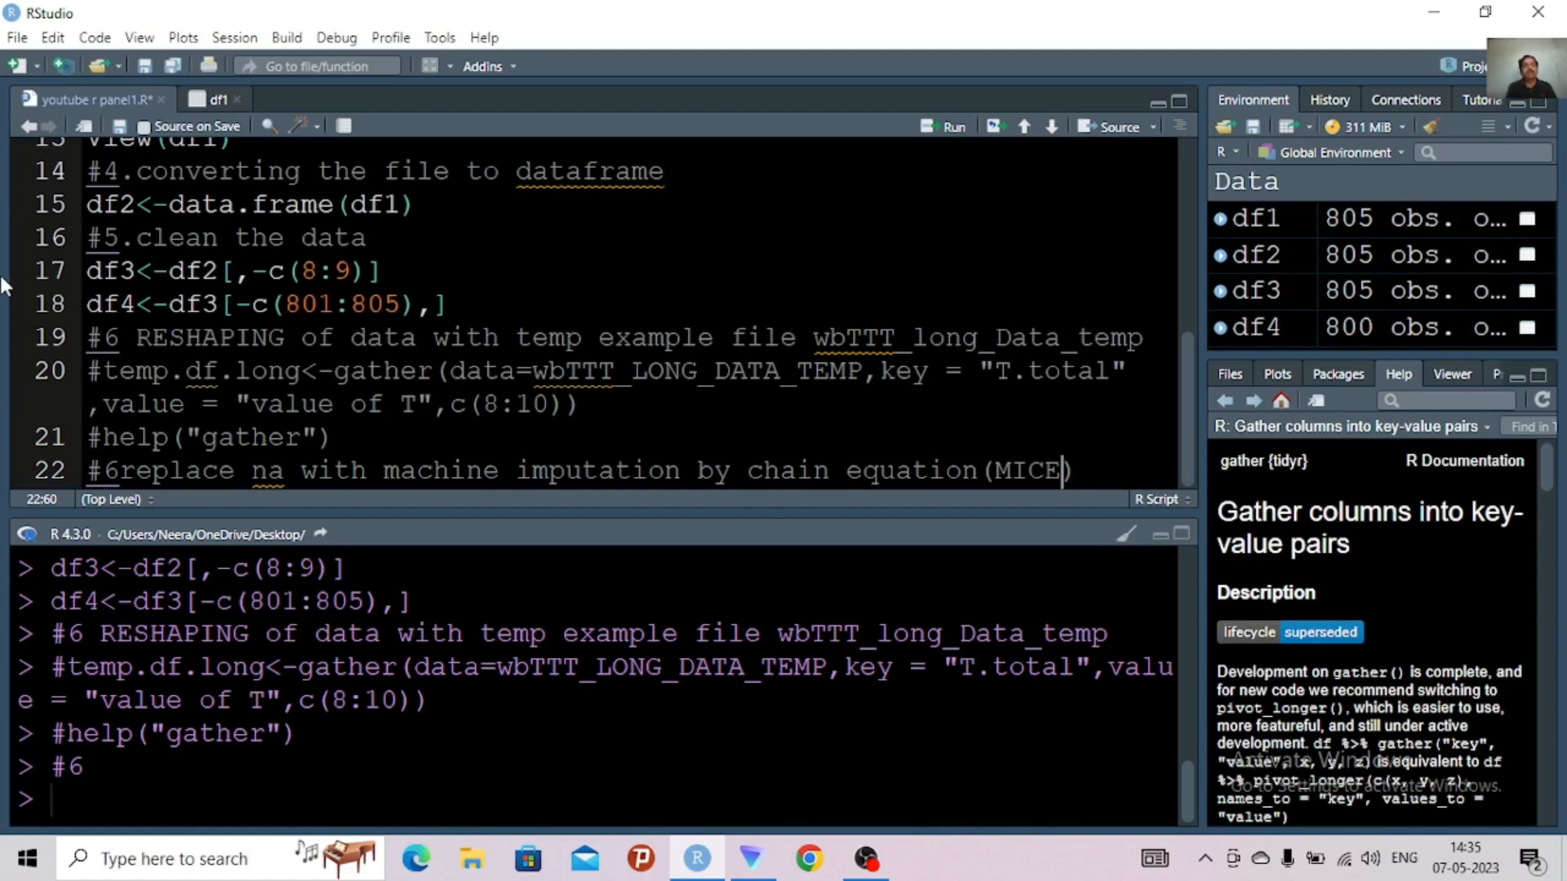
Check the missing values in the df1 data view and close it
{"action": "left_click", "coordinate": [213, 99]}
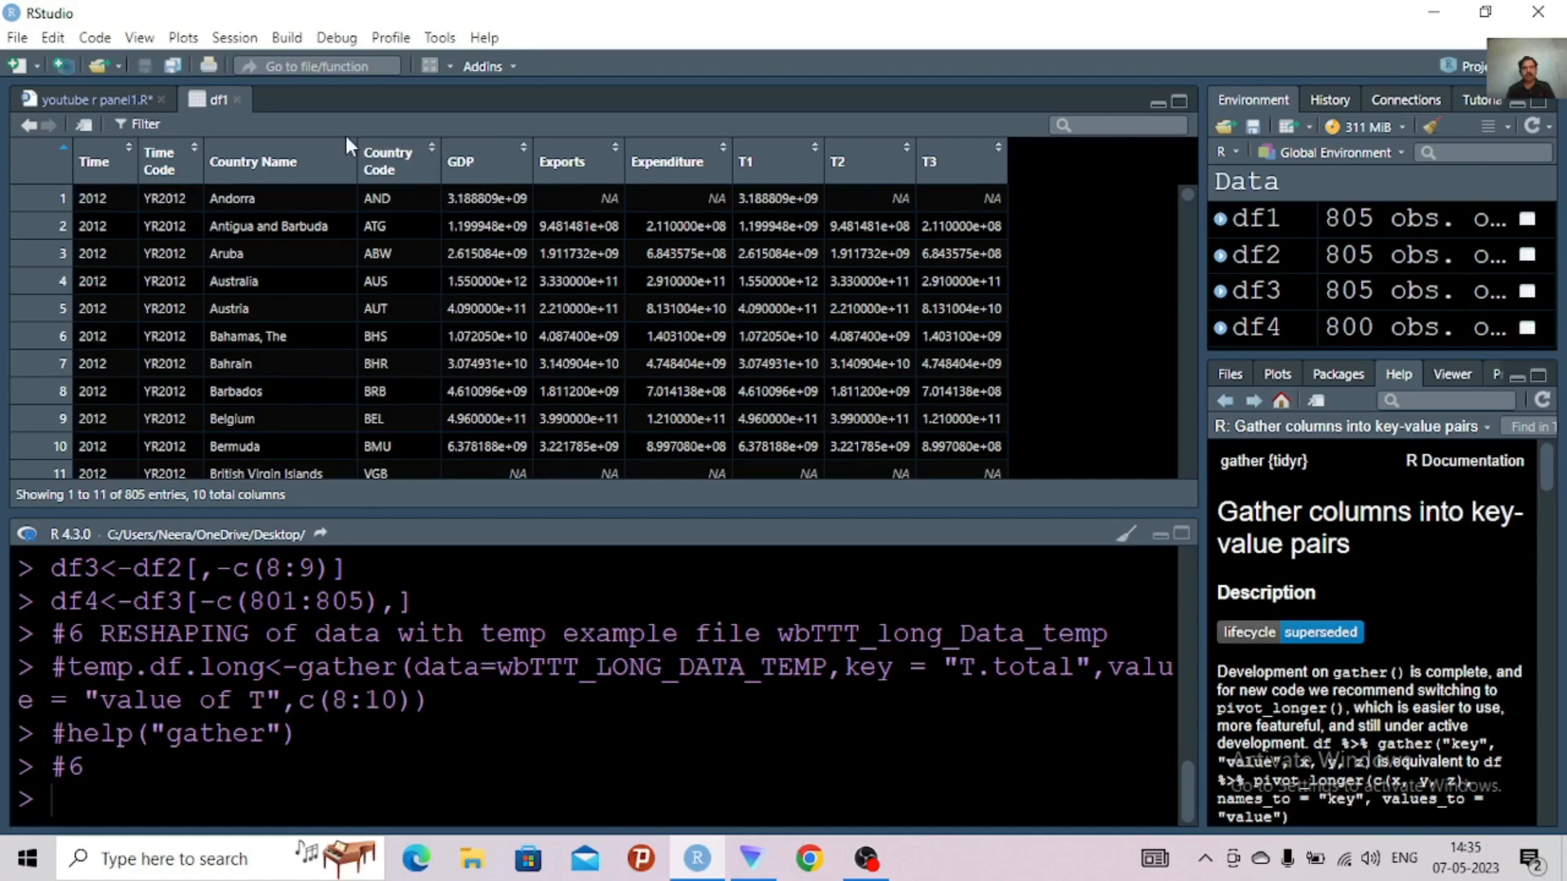
{"action": "left_click", "coordinate": [237, 99]}
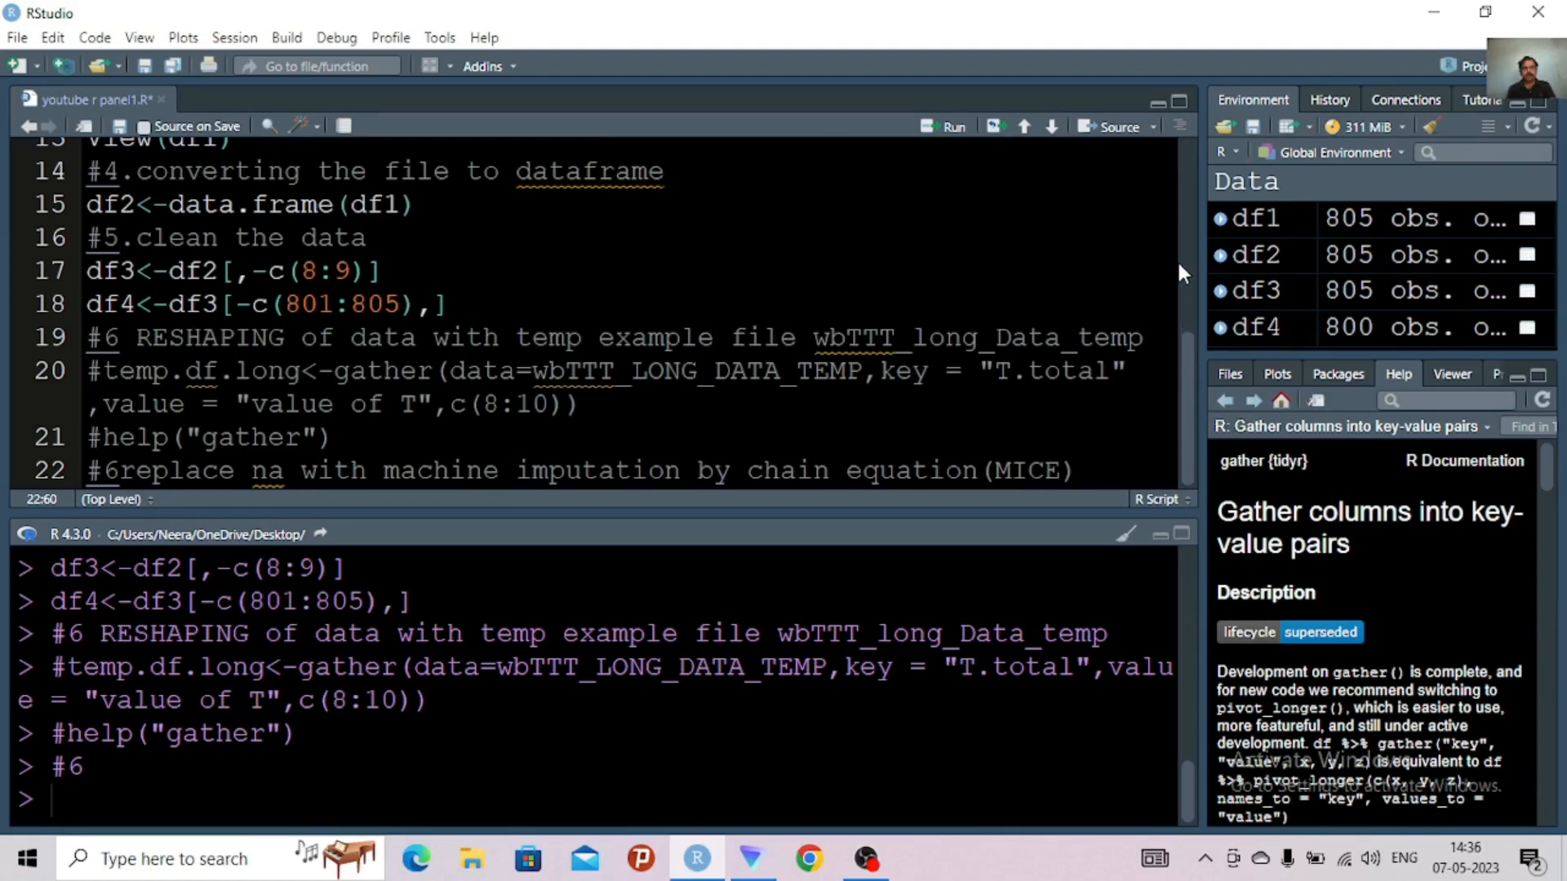
{"action": "right_click", "coordinate": [1187, 372]}
{"action": "right_click", "coordinate": [1189, 374]}
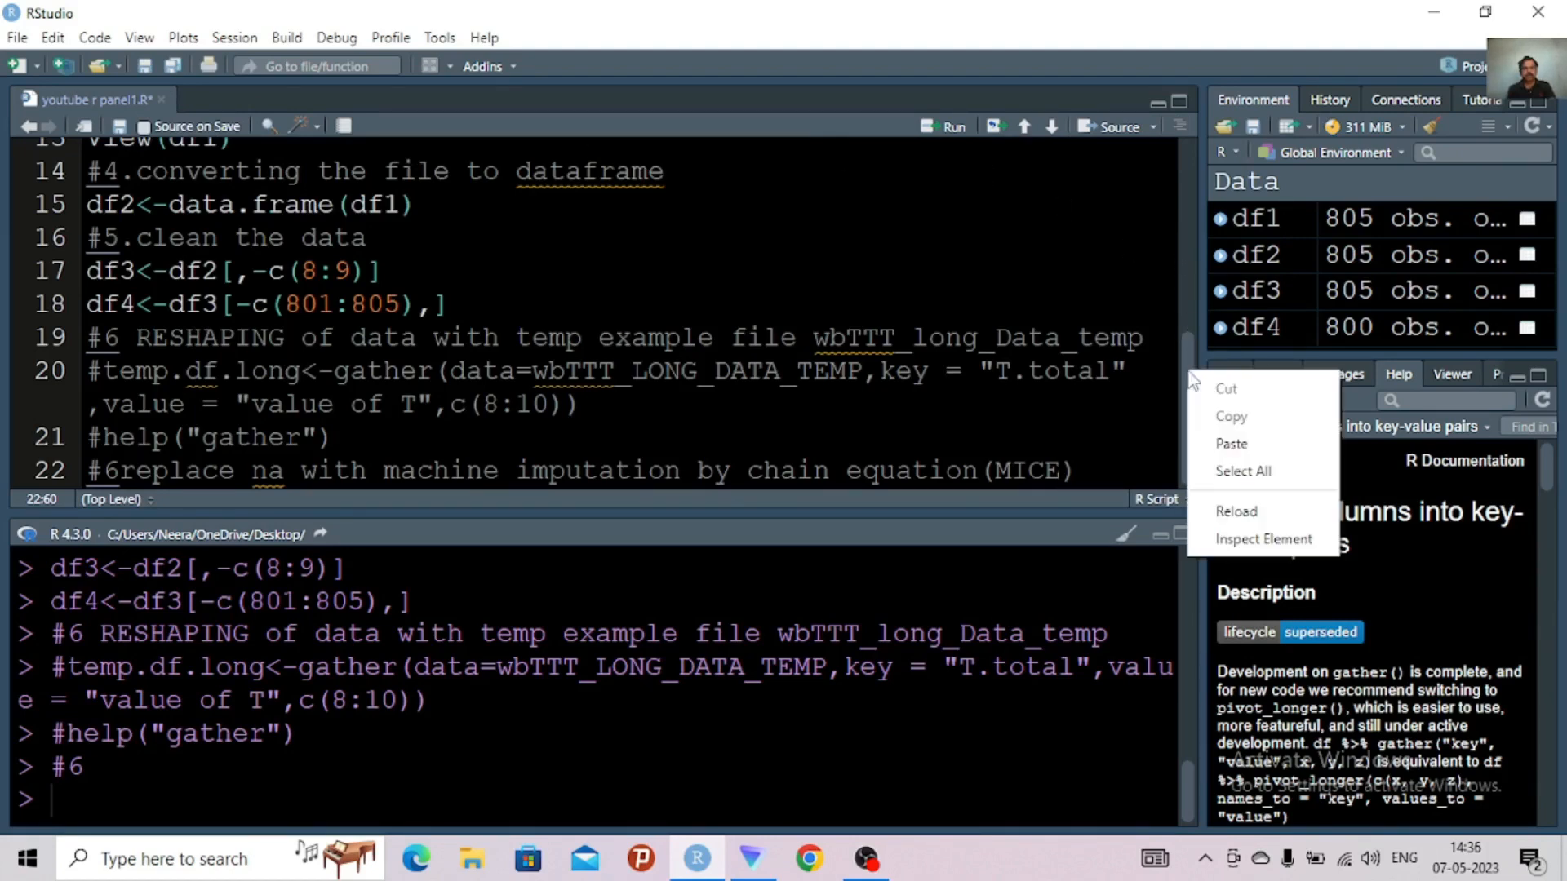
{"action": "left_click", "coordinate": [1189, 369]}
{"action": "right_click", "coordinate": [1189, 334]}
{"action": "left_click", "coordinate": [1189, 351]}
{"action": "right_click", "coordinate": [1189, 352]}
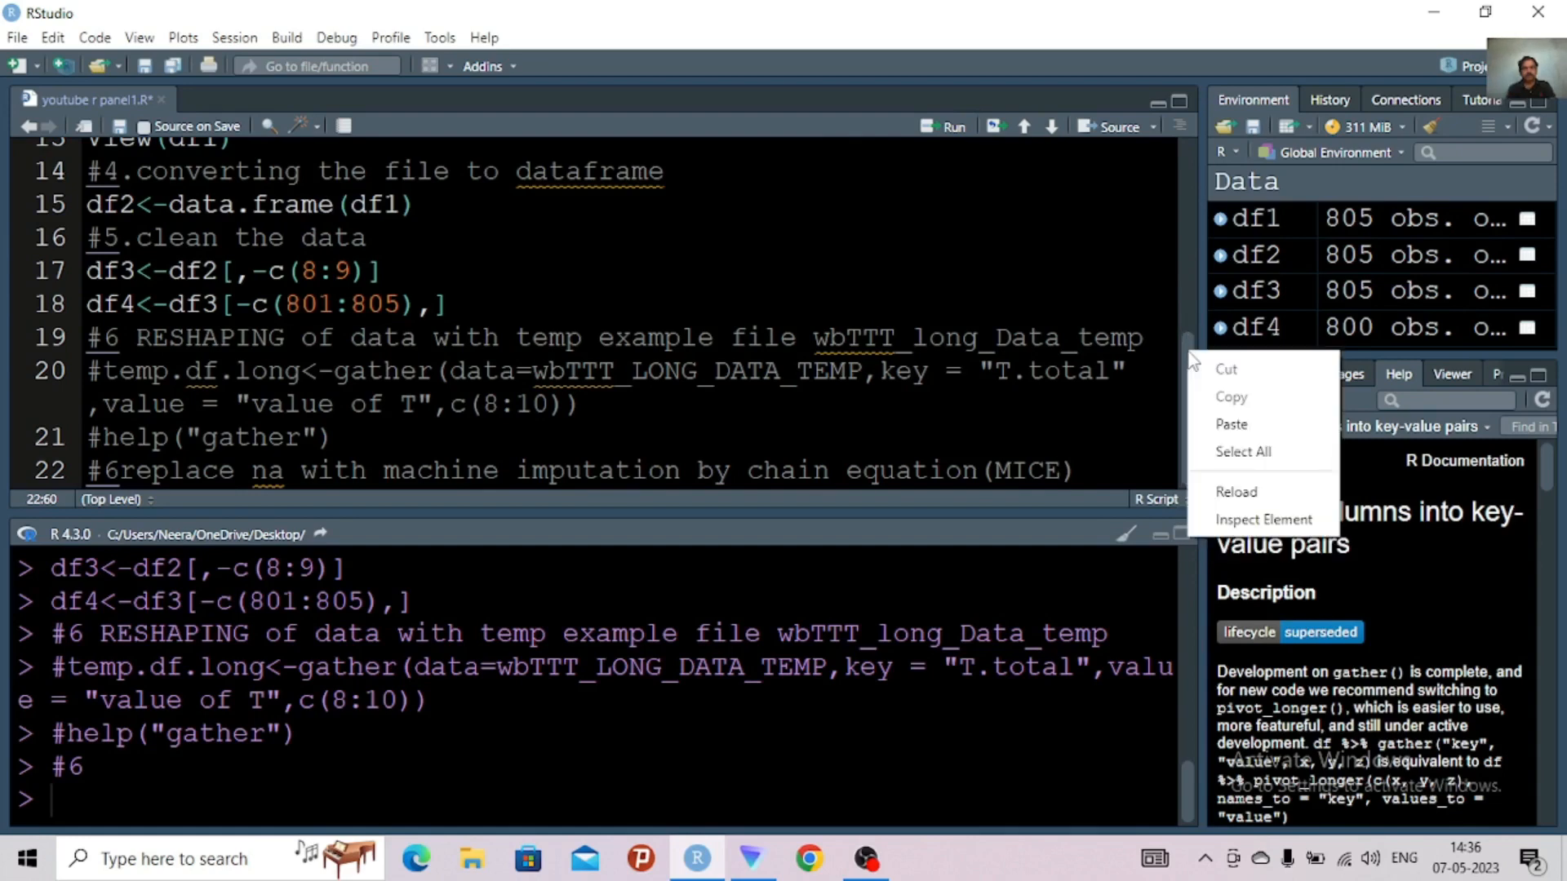
{"action": "left_click", "coordinate": [1189, 356]}
{"action": "right_click", "coordinate": [1185, 283]}
{"action": "left_click", "coordinate": [1114, 313]}
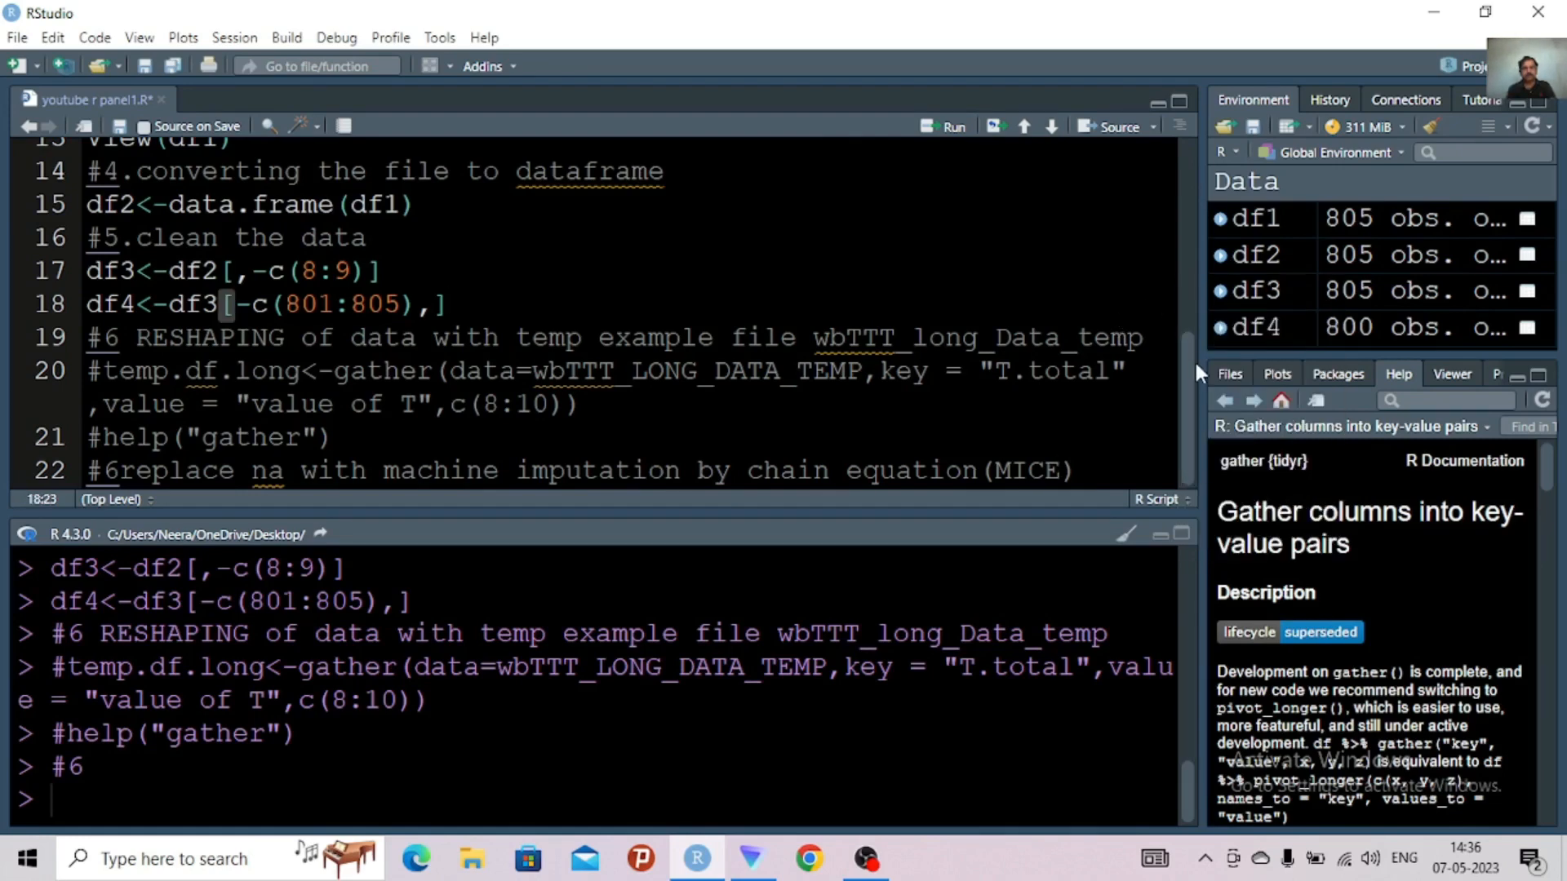
Rerun the read_csv line that imports wb777.csv into df1 and open the df1 data view
{"action": "left_click_drag", "start_coordinate": [1187, 364], "coordinate": [1186, 292]}
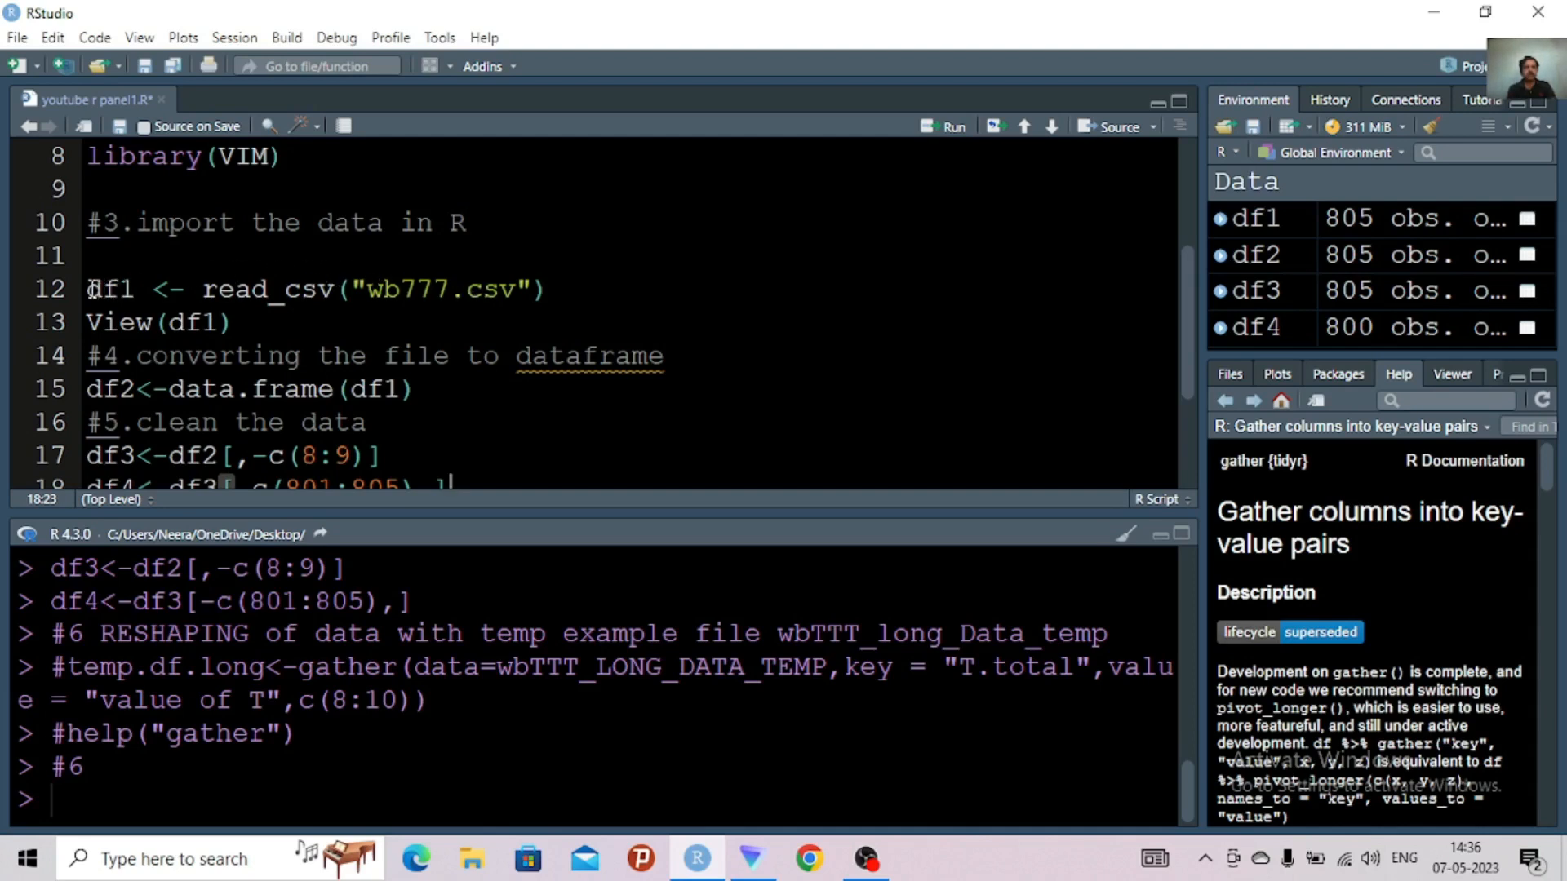
{"action": "left_click_drag", "start_coordinate": [87, 289], "coordinate": [567, 280]}
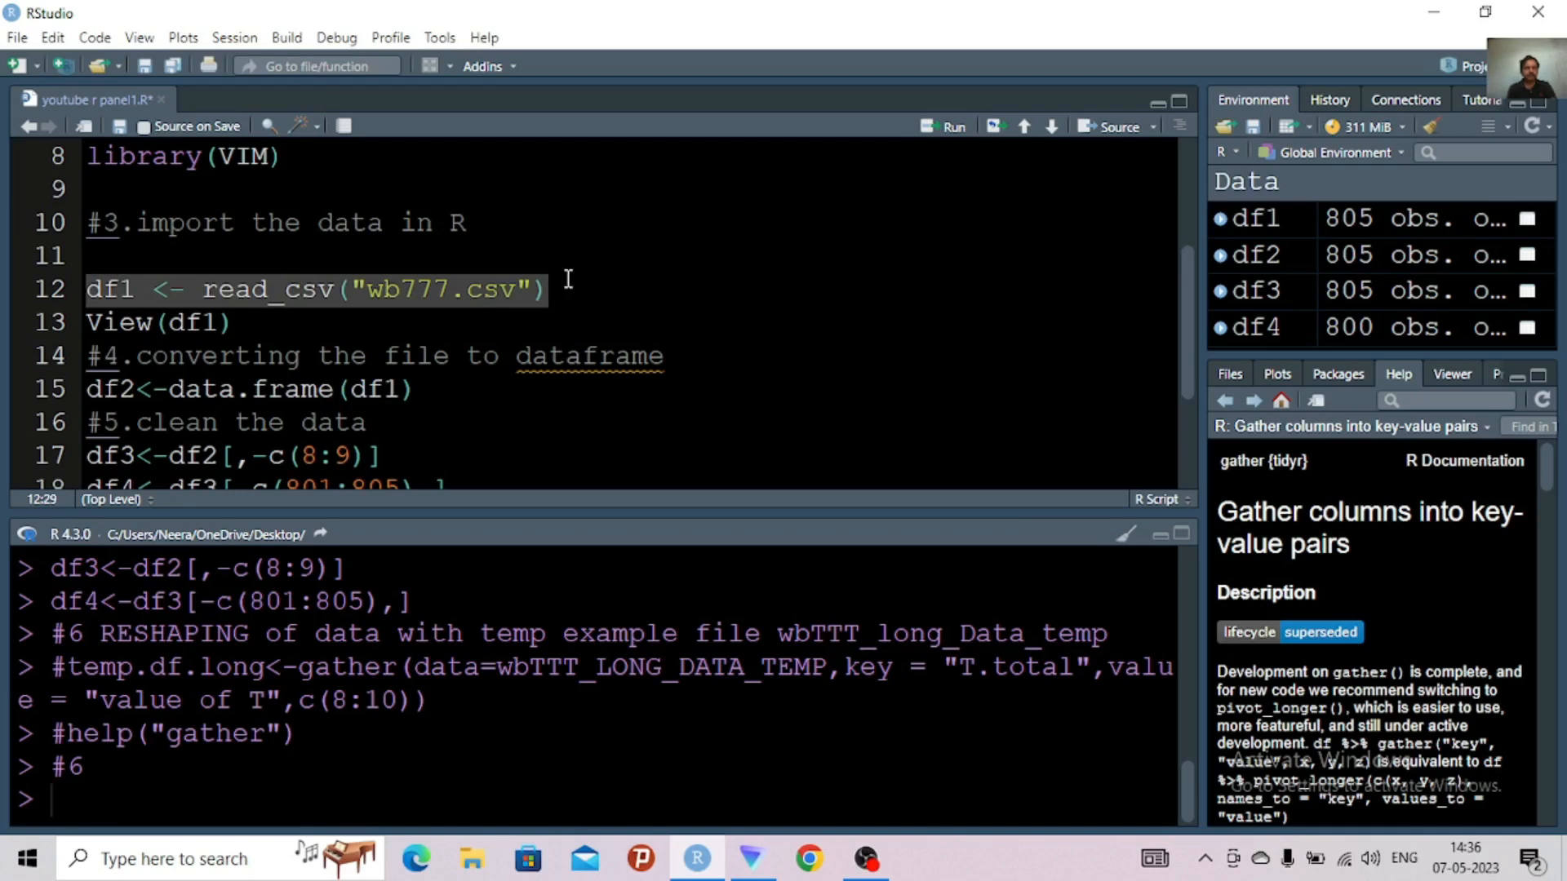
{"action": "key", "text": "ctrl+Return"}
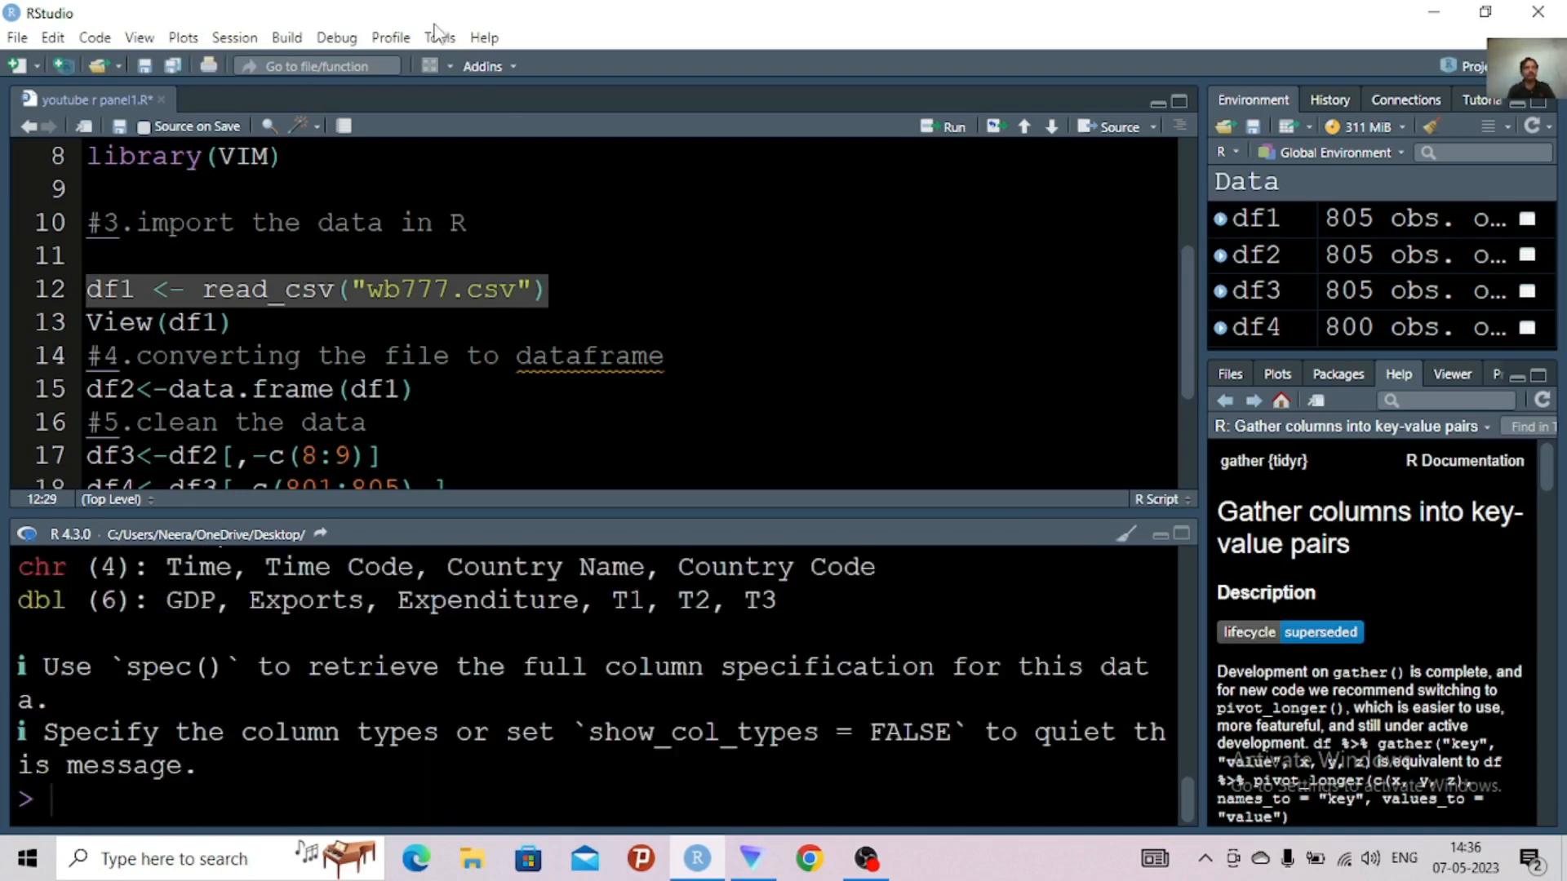
{"action": "left_click", "coordinate": [243, 322]}
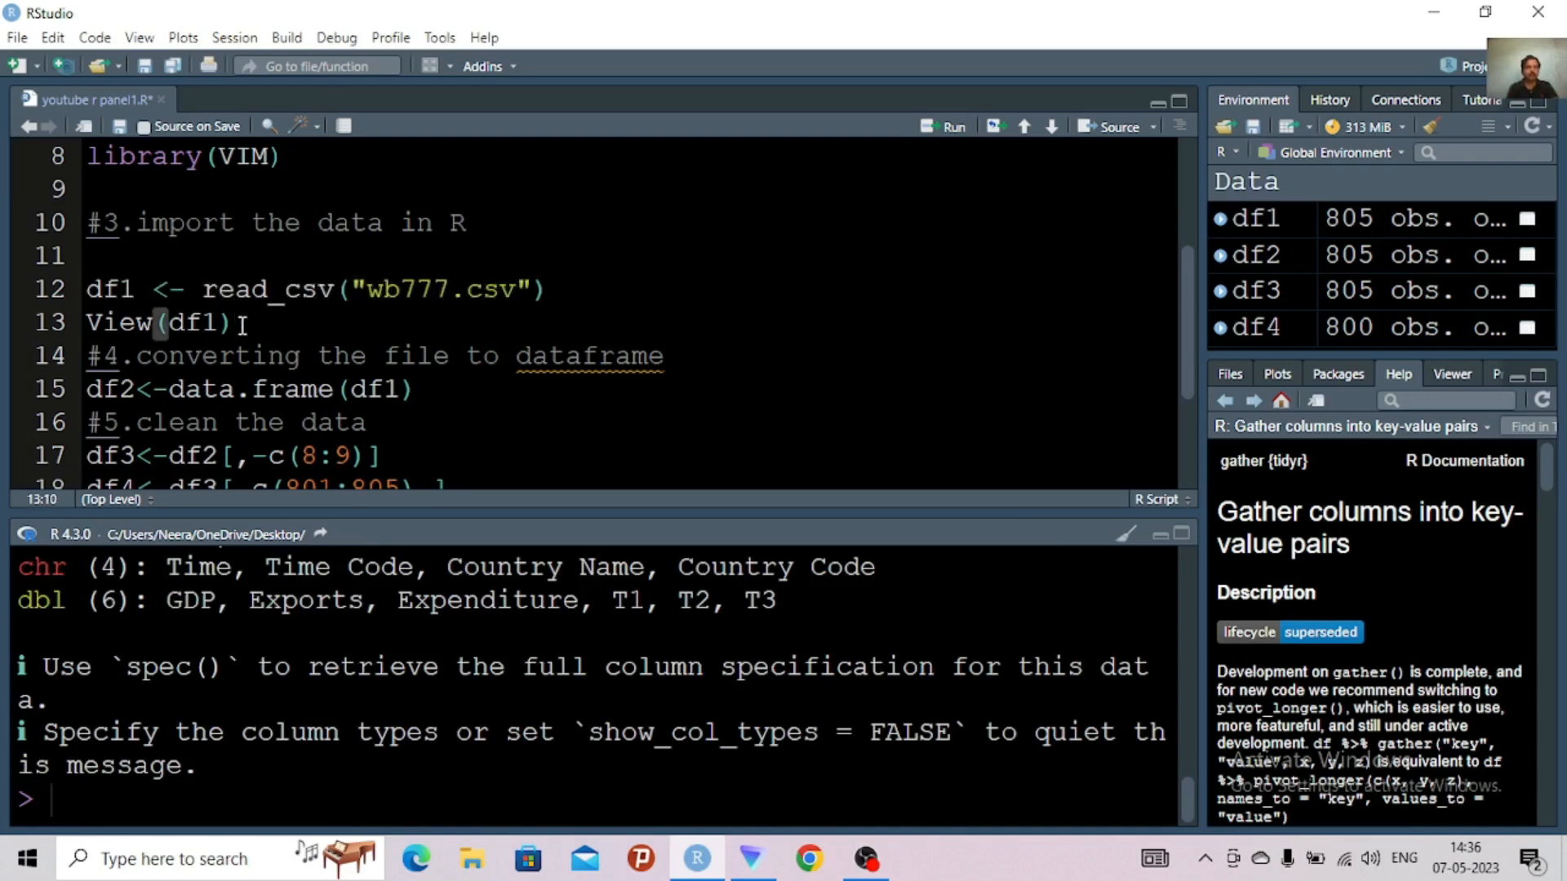
{"action": "left_click_drag", "start_coordinate": [243, 331], "coordinate": [85, 327]}
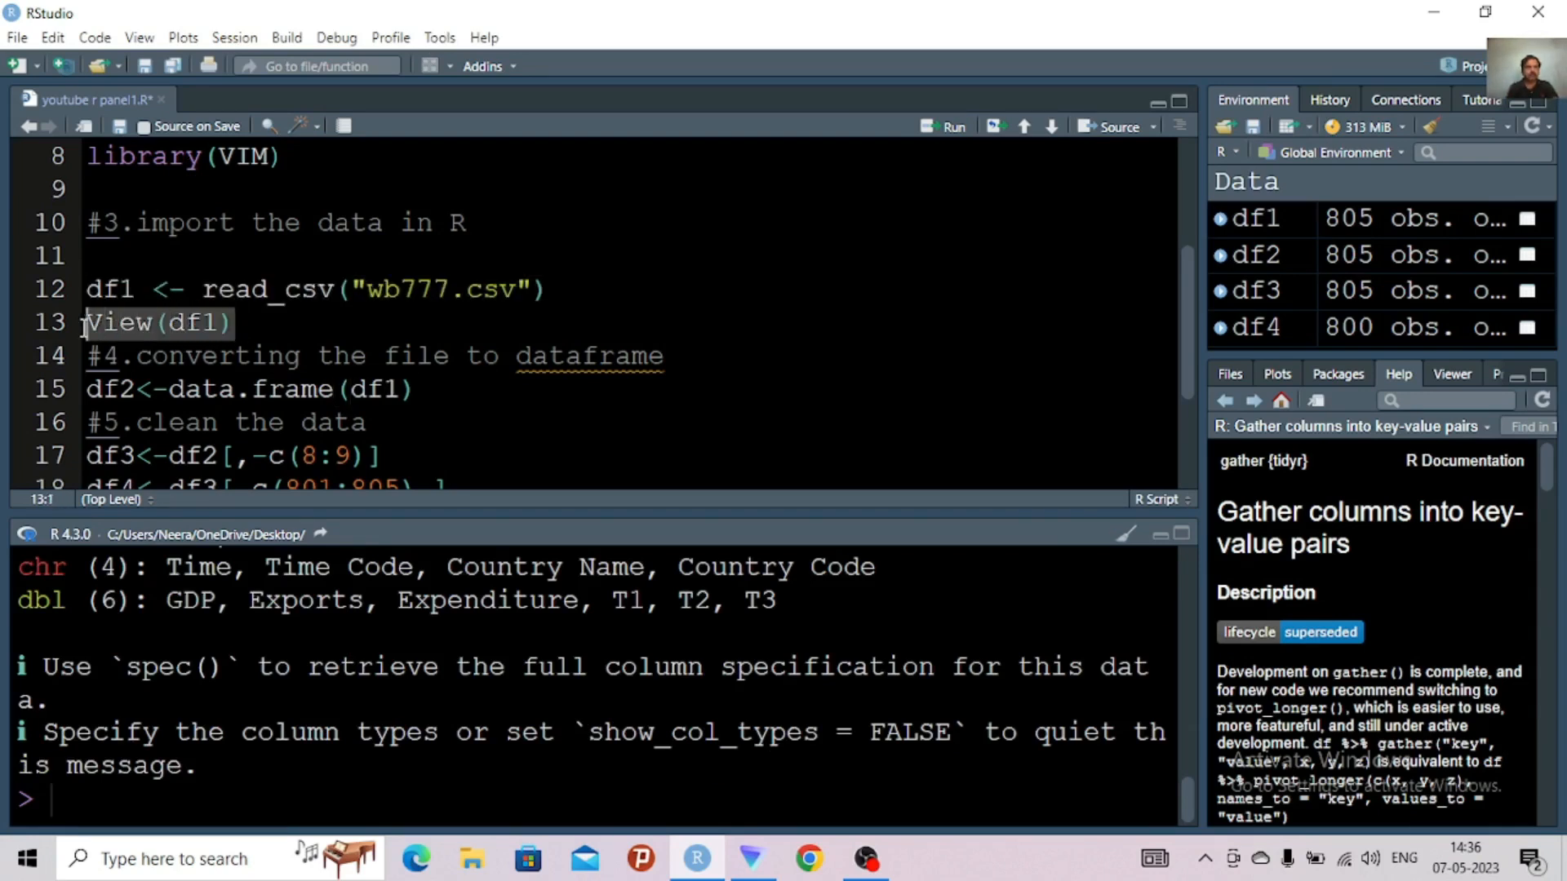
{"action": "key", "text": "ctrl+Return"}
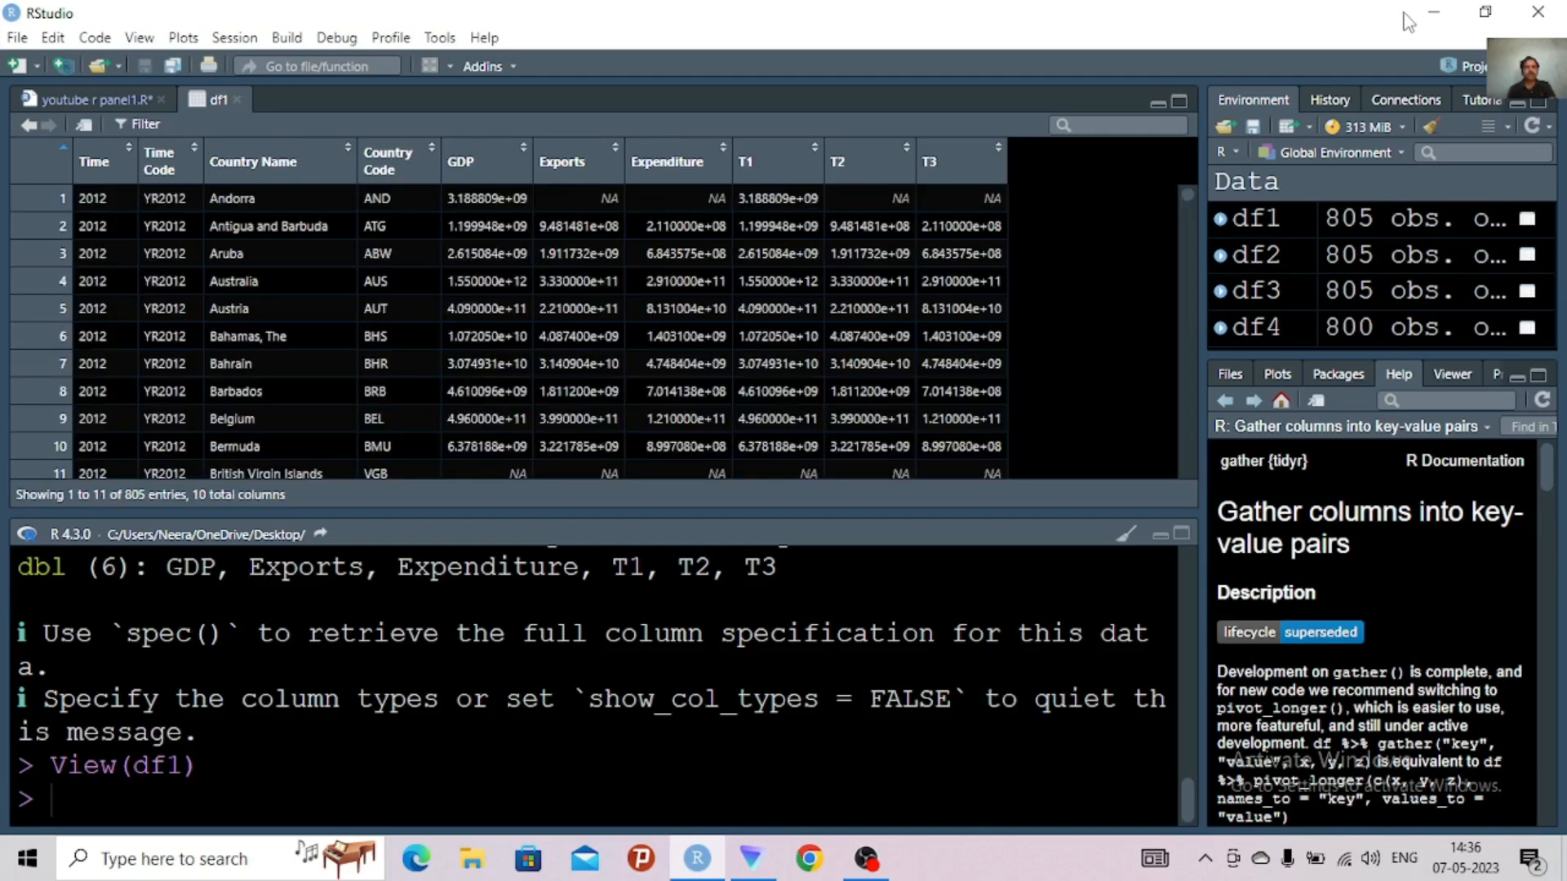
Open the wb777 file from the desktop in Excel and delete the T1, T2 and T3 columns (H to J)
{"action": "left_click", "coordinate": [1435, 14]}
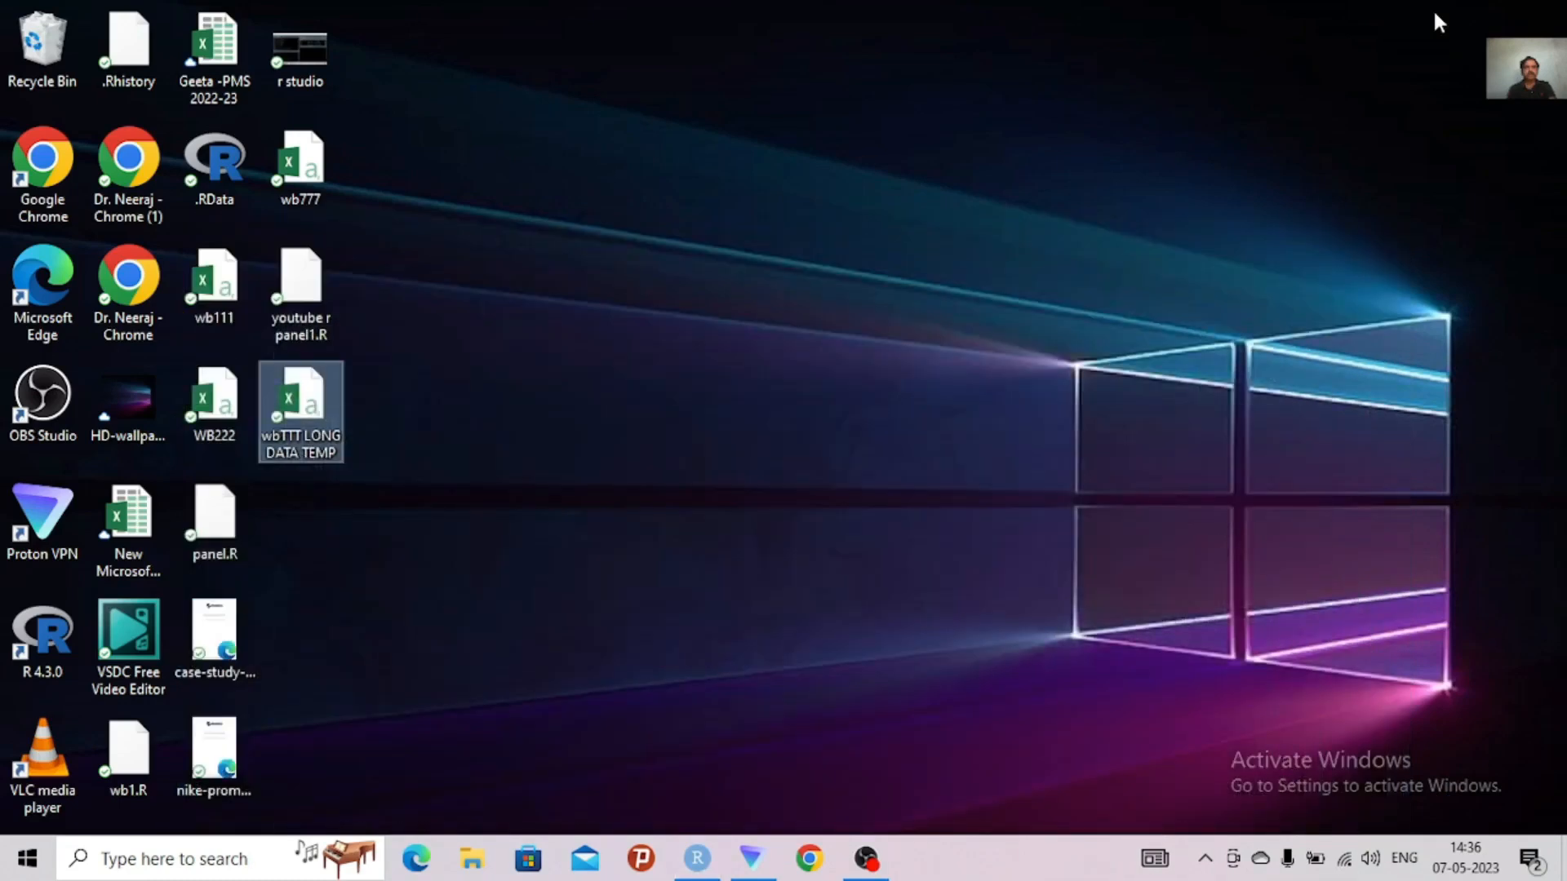
{"action": "double_click", "coordinate": [313, 181]}
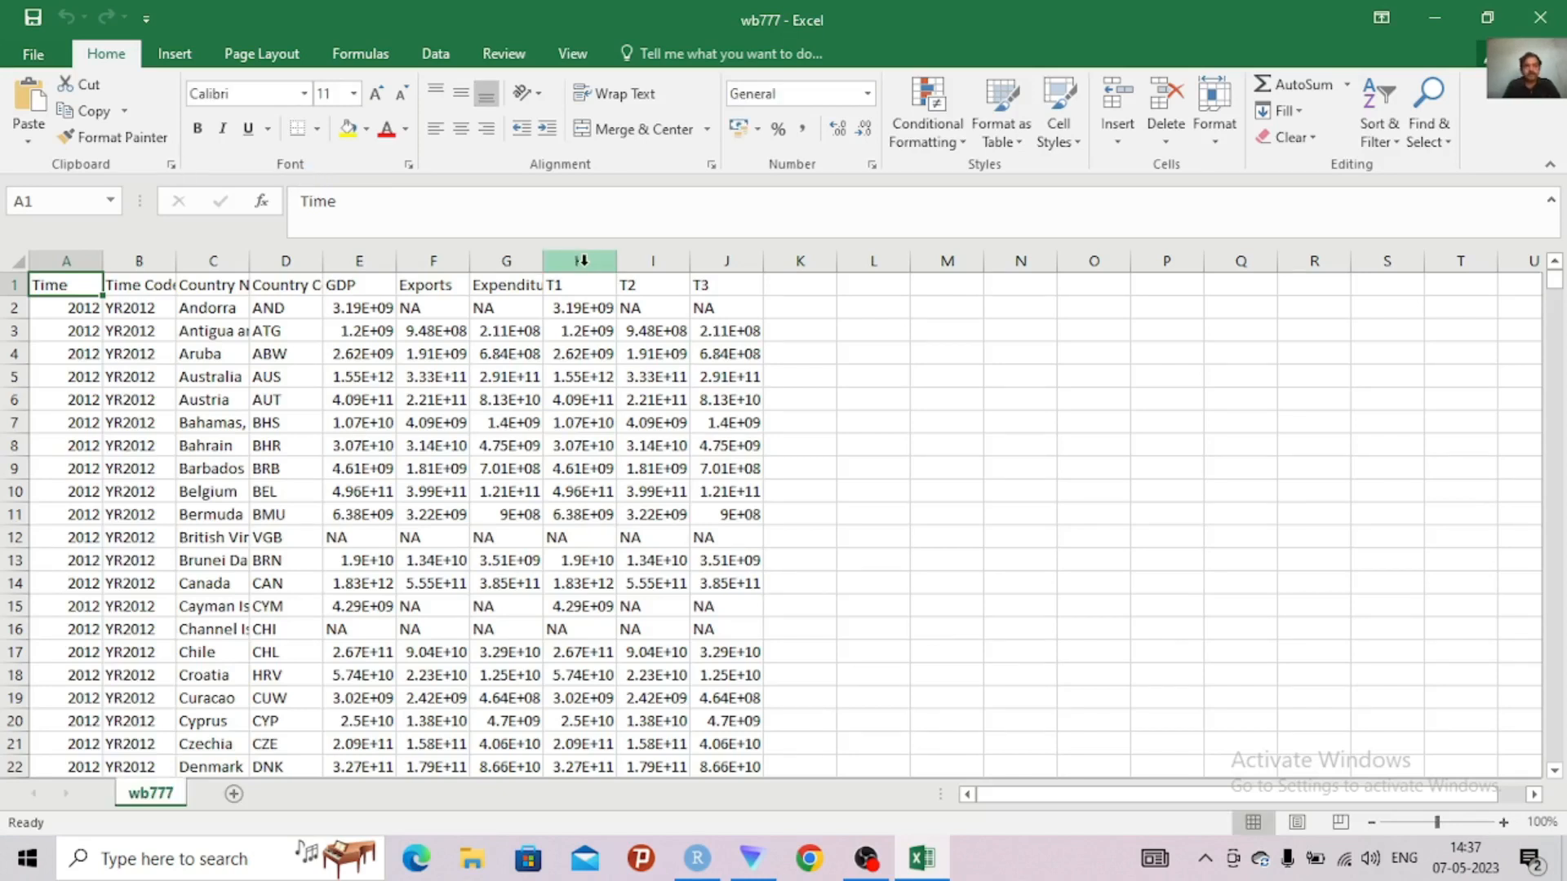
{"action": "left_click_drag", "start_coordinate": [581, 260], "coordinate": [713, 262]}
{"action": "left_click", "coordinate": [713, 262]}
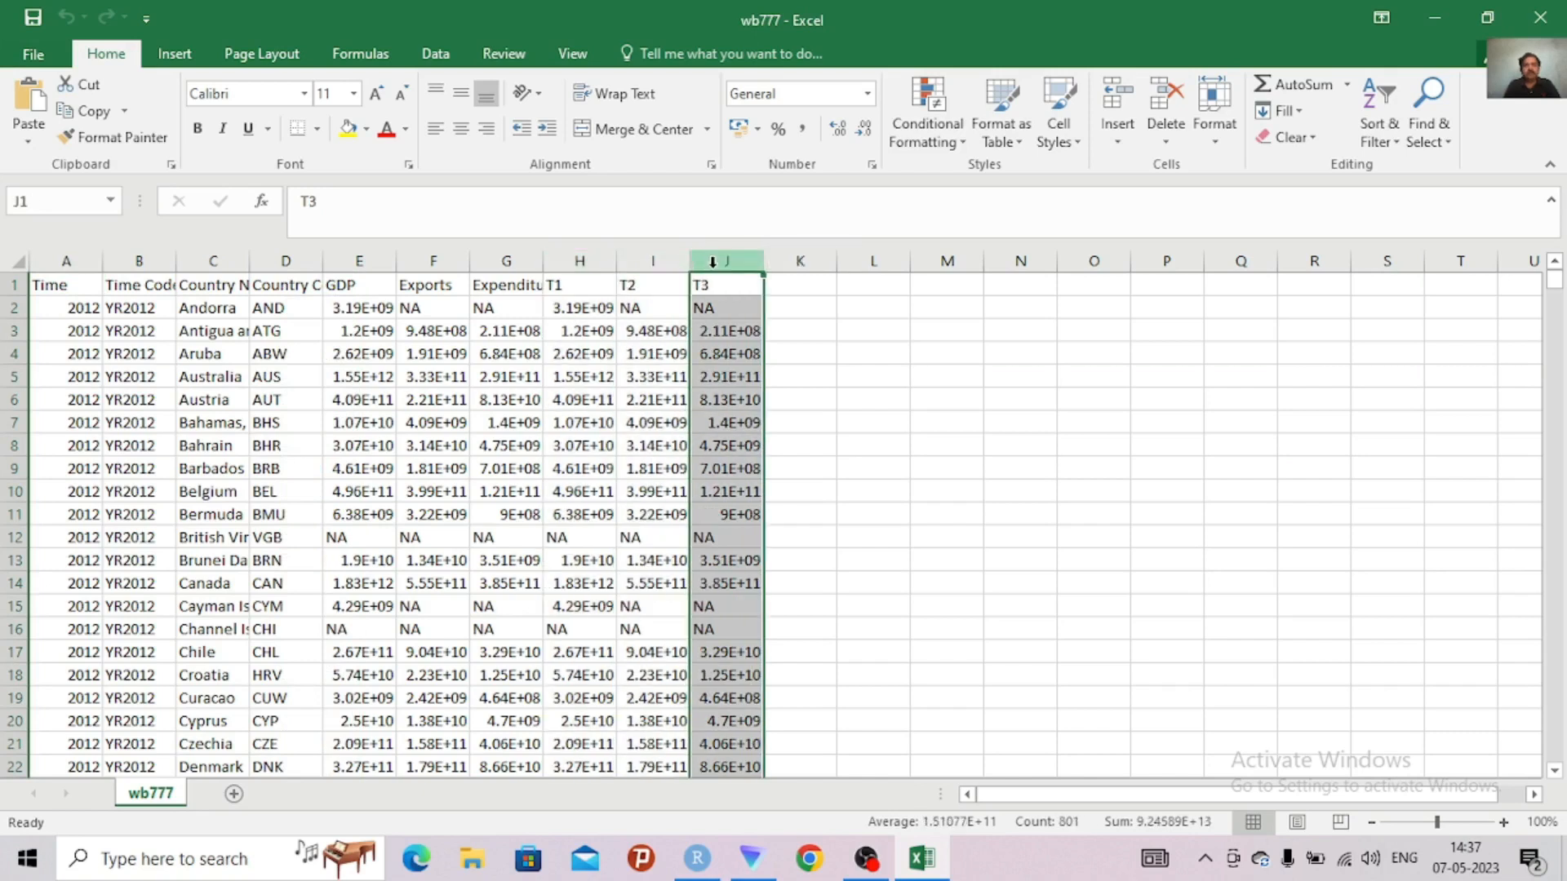
{"action": "left_click", "coordinate": [574, 262]}
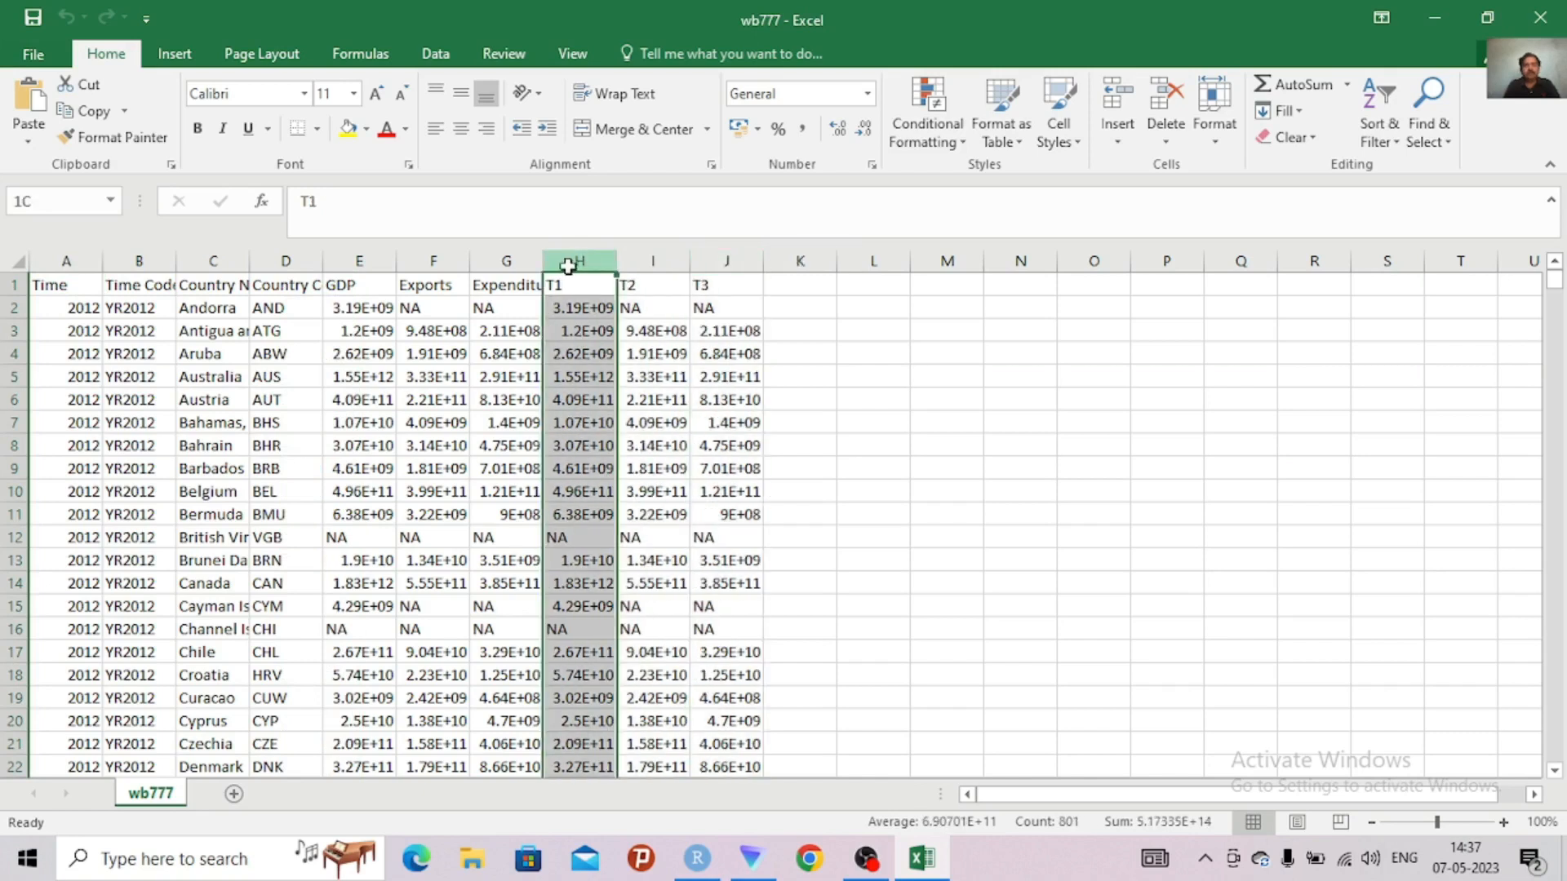
{"action": "left_click_drag", "start_coordinate": [568, 267], "coordinate": [706, 258]}
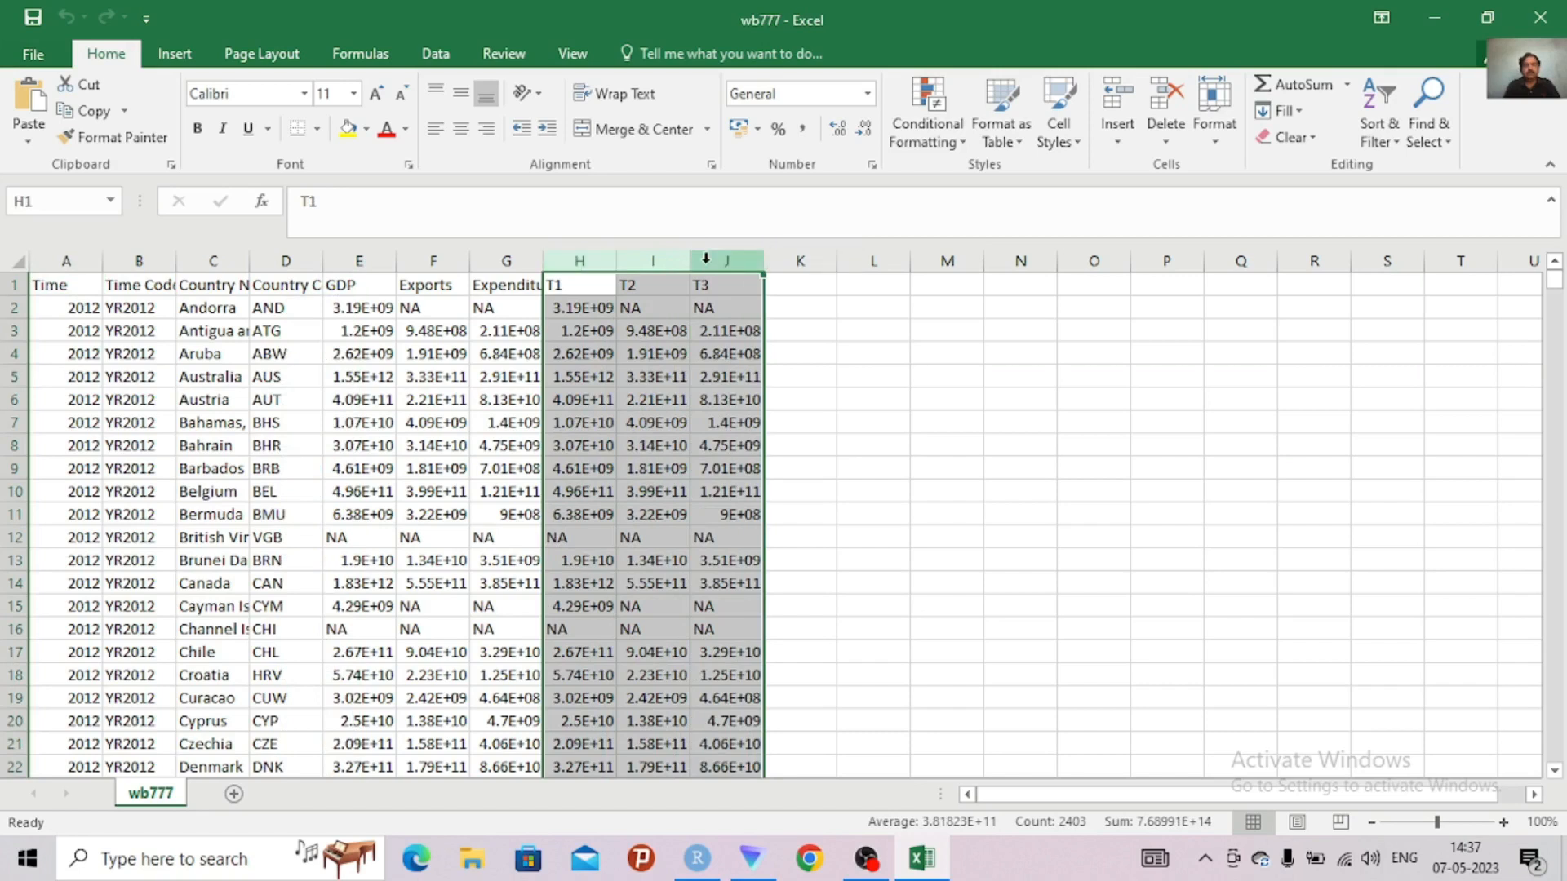
{"action": "right_click", "coordinate": [707, 261]}
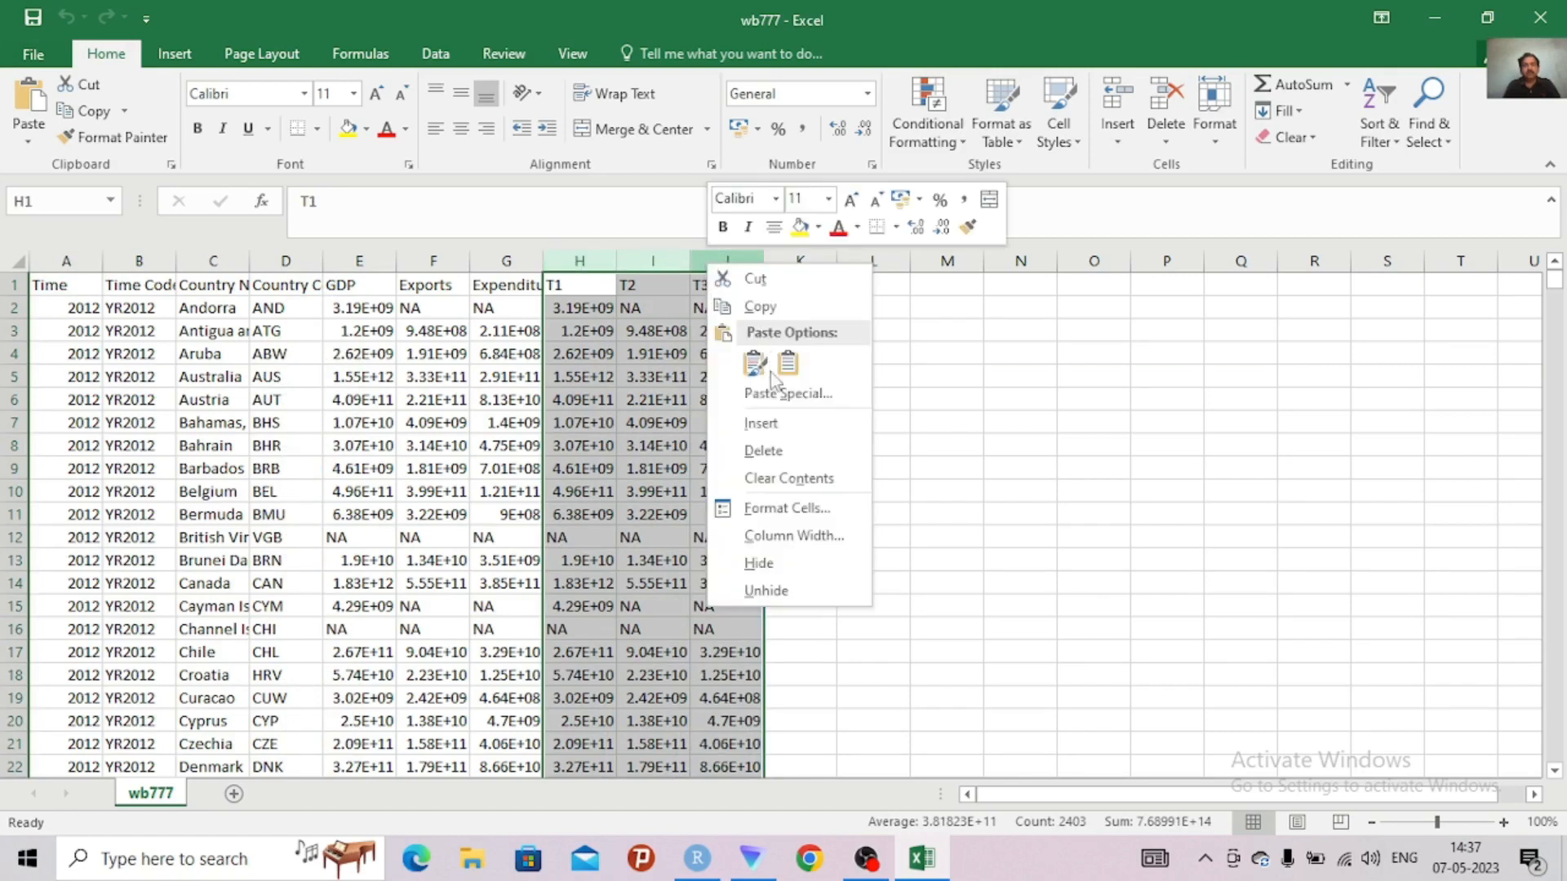
{"action": "left_click", "coordinate": [767, 451]}
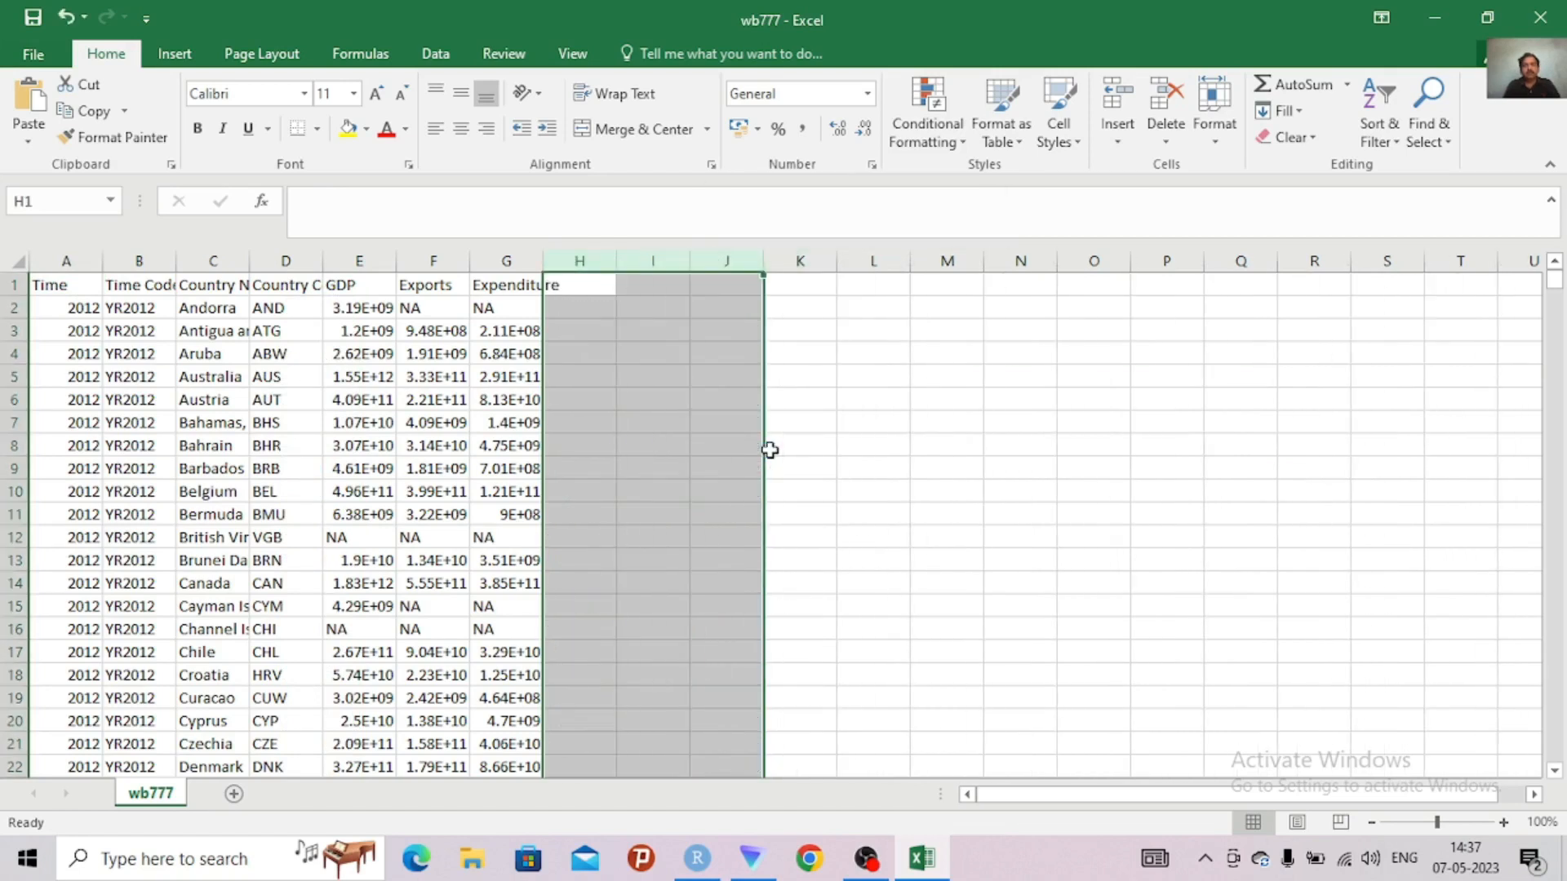
Save wb777 in CSV format on the Desktop, replacing the existing file, and close the workbook
{"action": "left_click", "coordinate": [33, 22]}
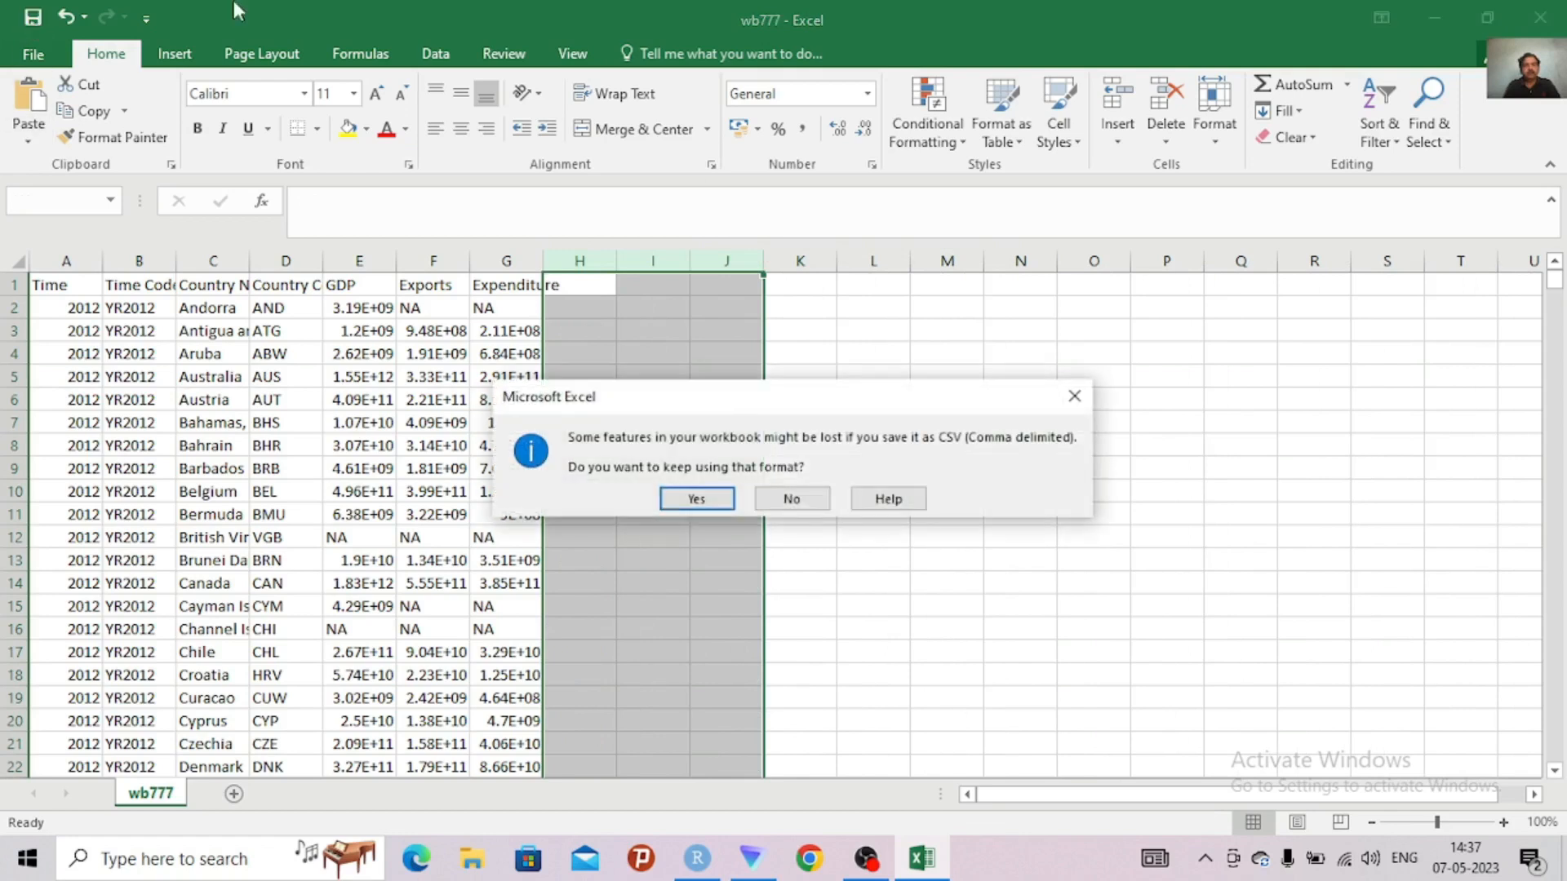
{"action": "left_click", "coordinate": [698, 502]}
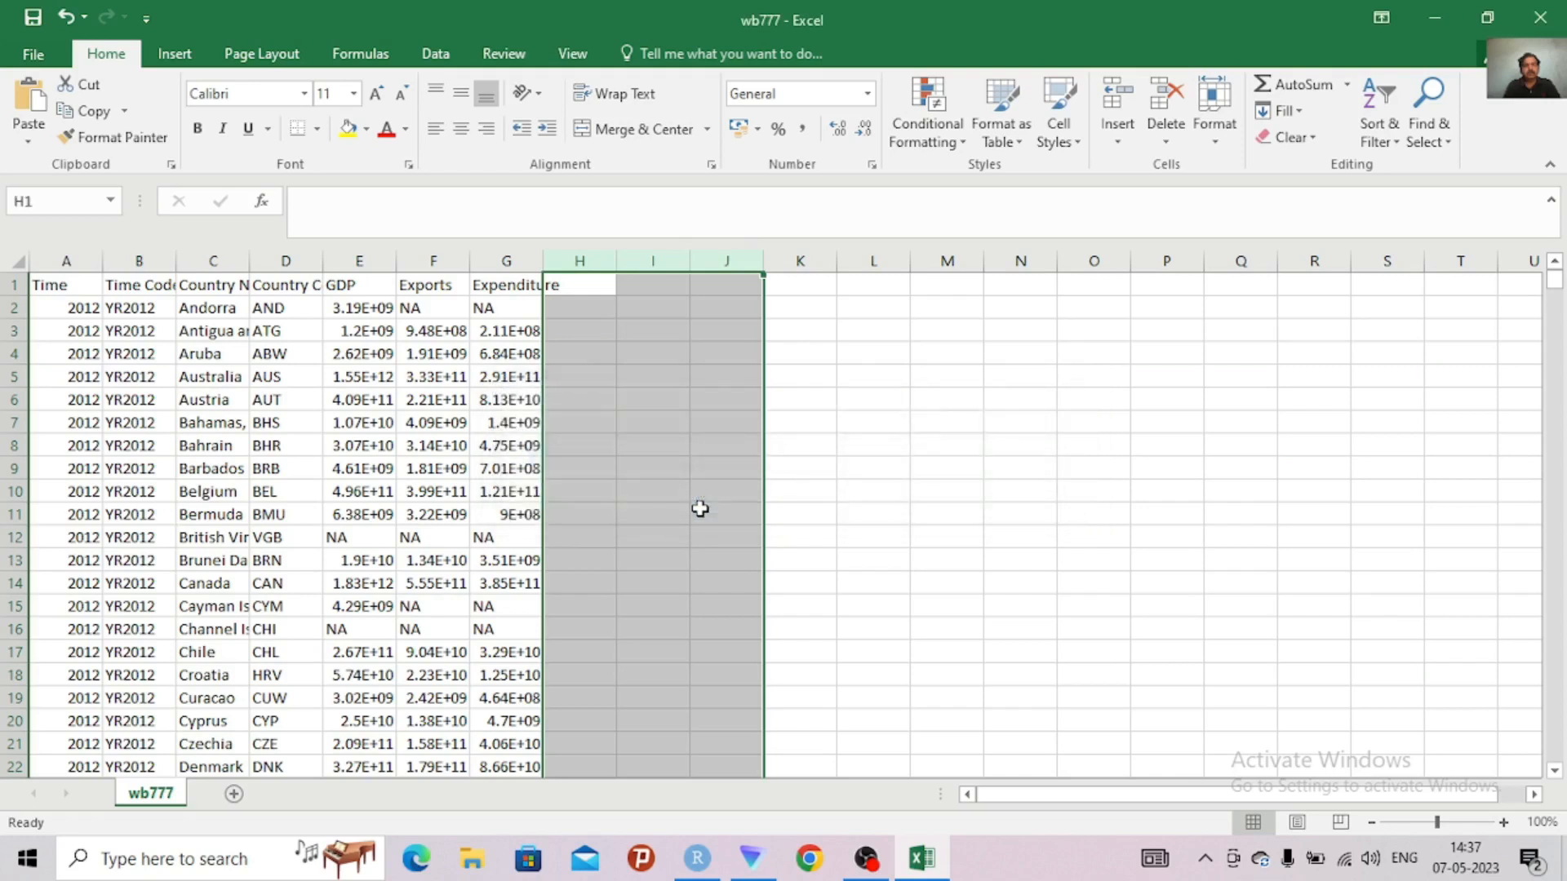
{"action": "left_click", "coordinate": [816, 488]}
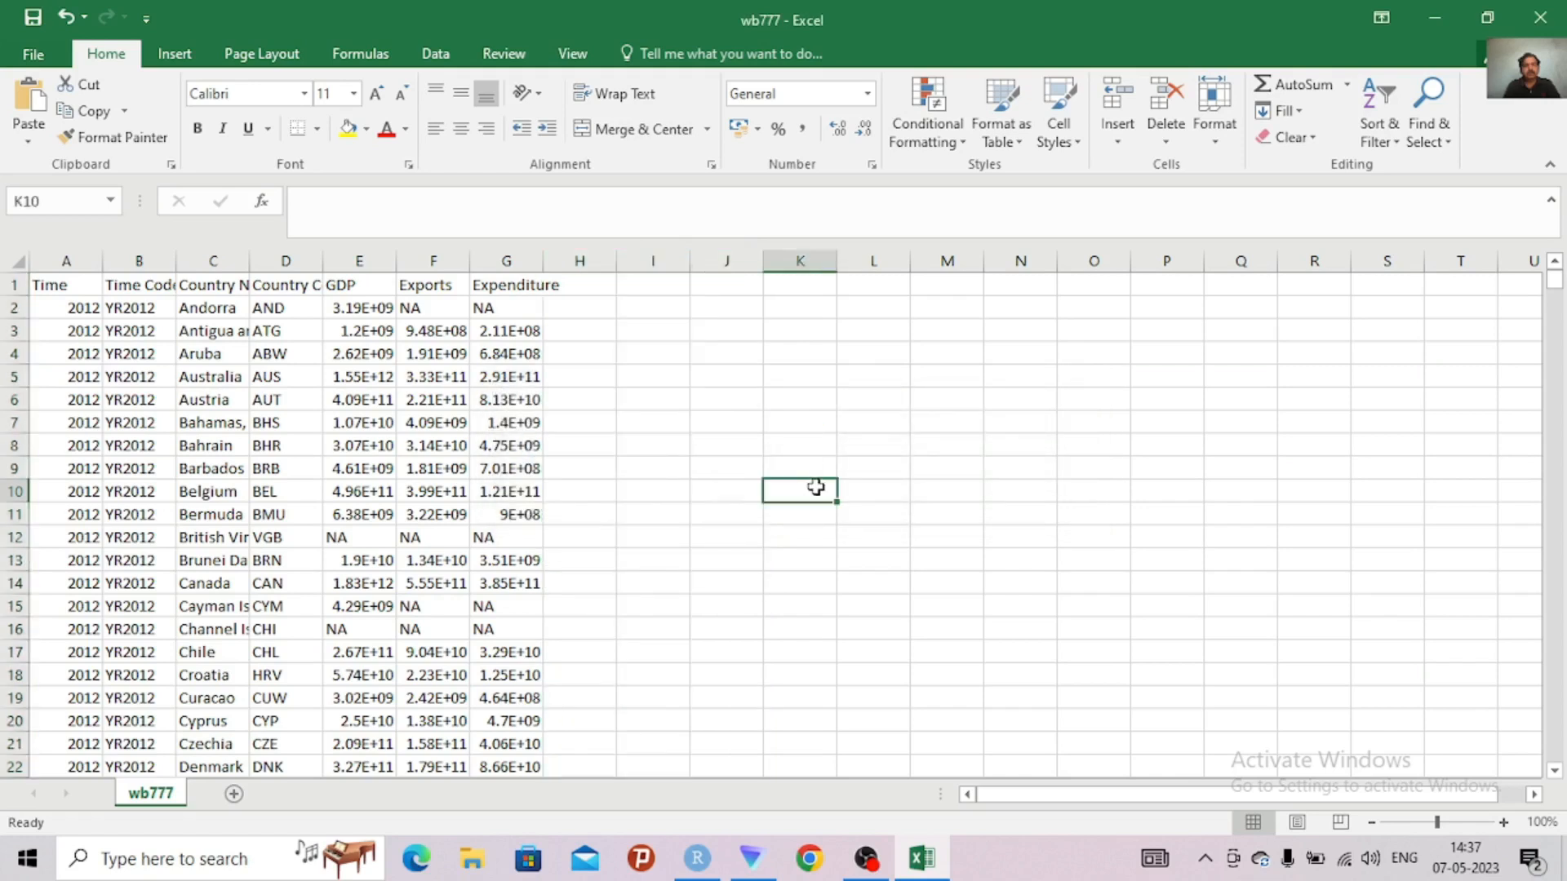
{"action": "left_click", "coordinate": [1540, 18]}
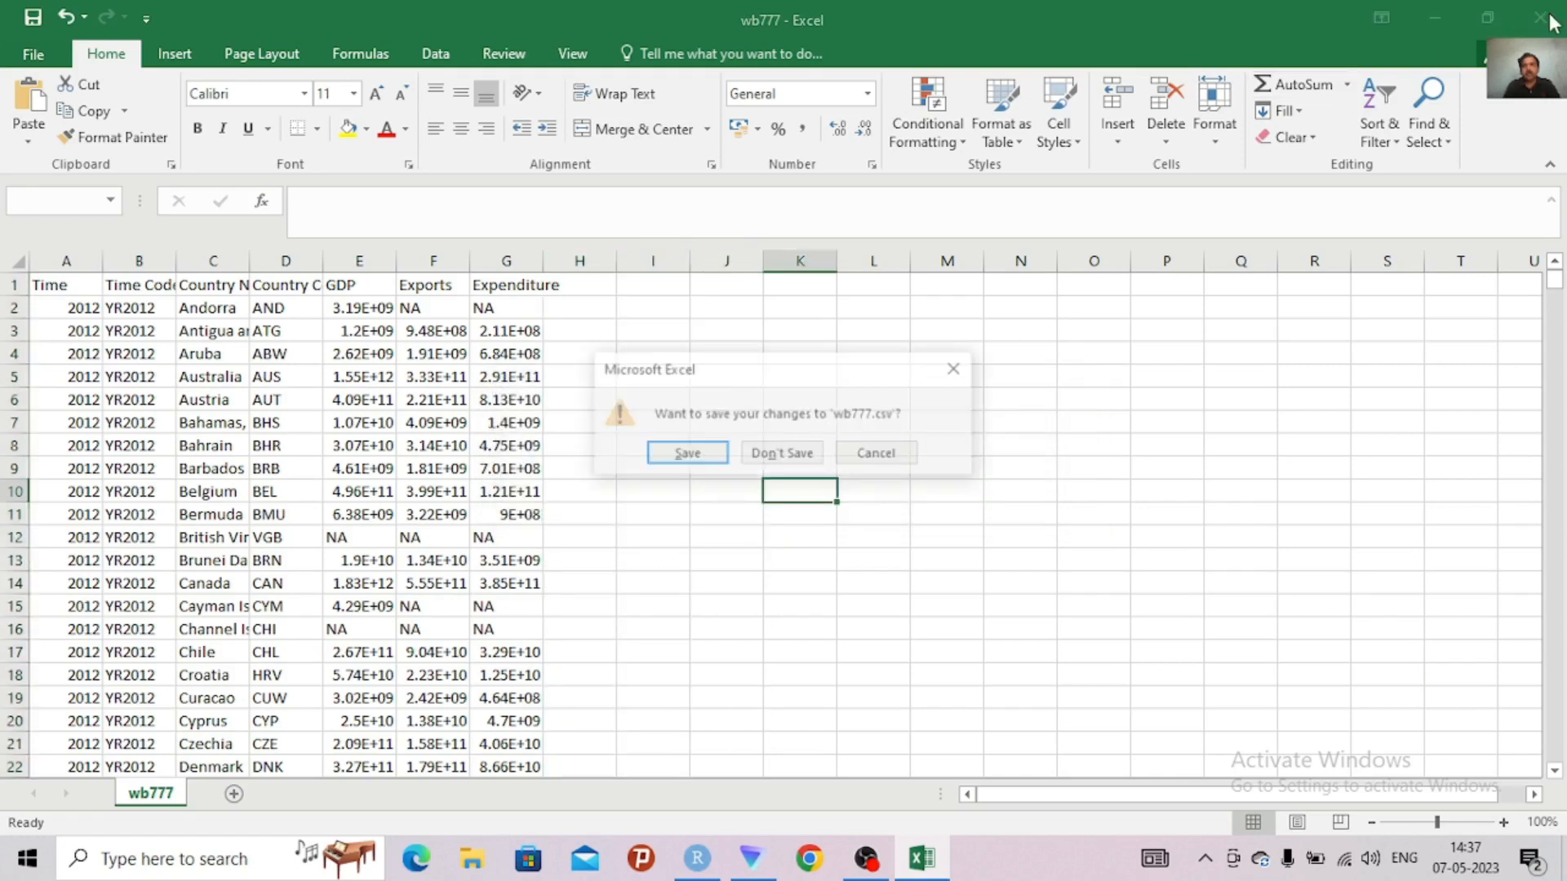
{"action": "left_click", "coordinate": [686, 456]}
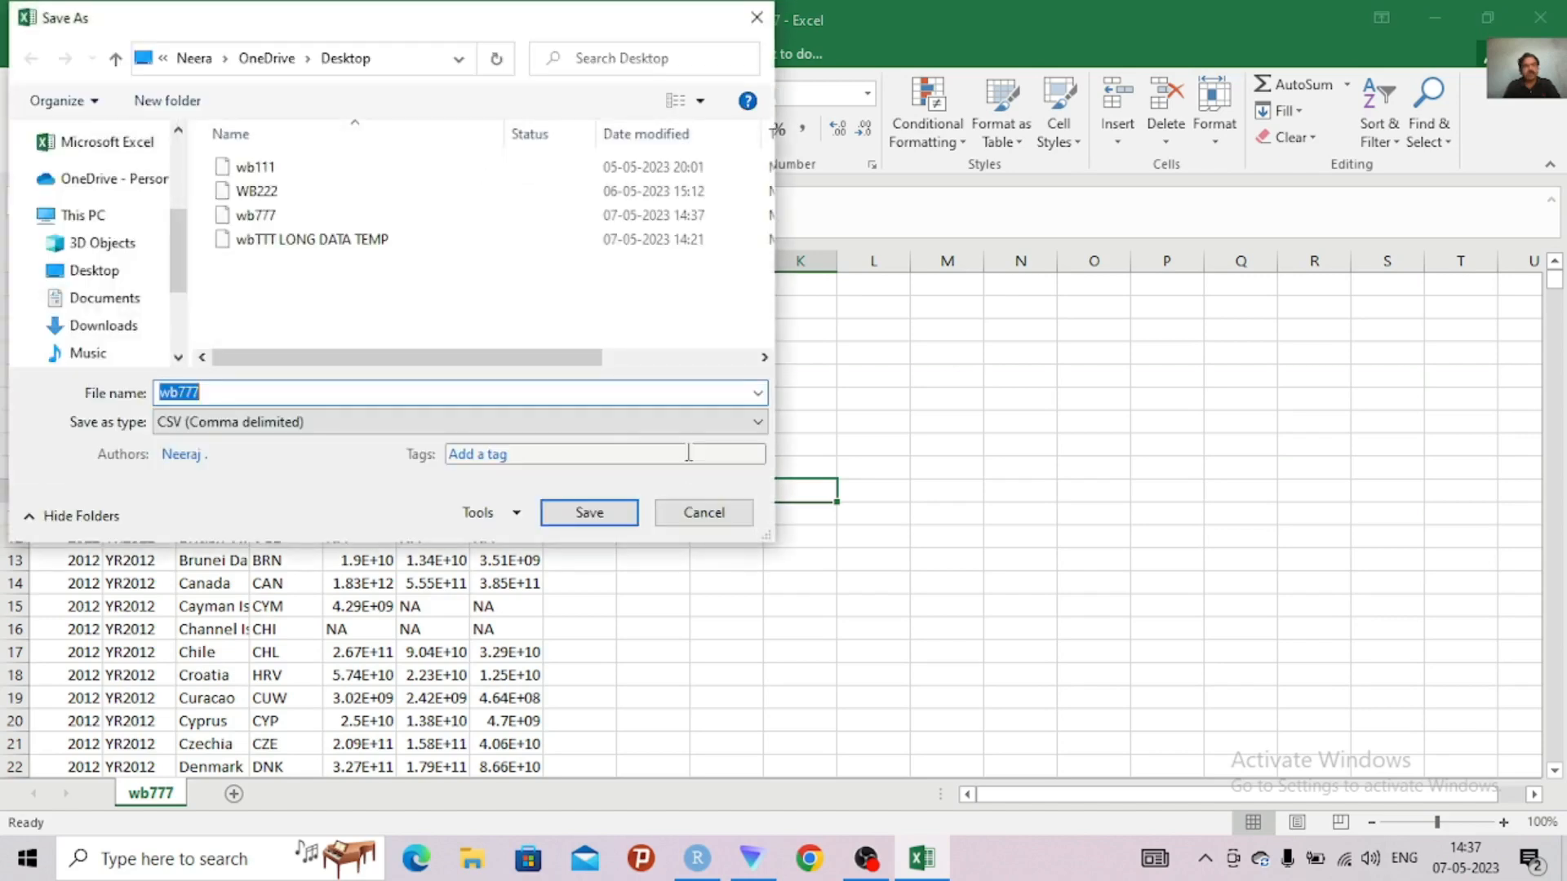
{"action": "left_click", "coordinate": [107, 274]}
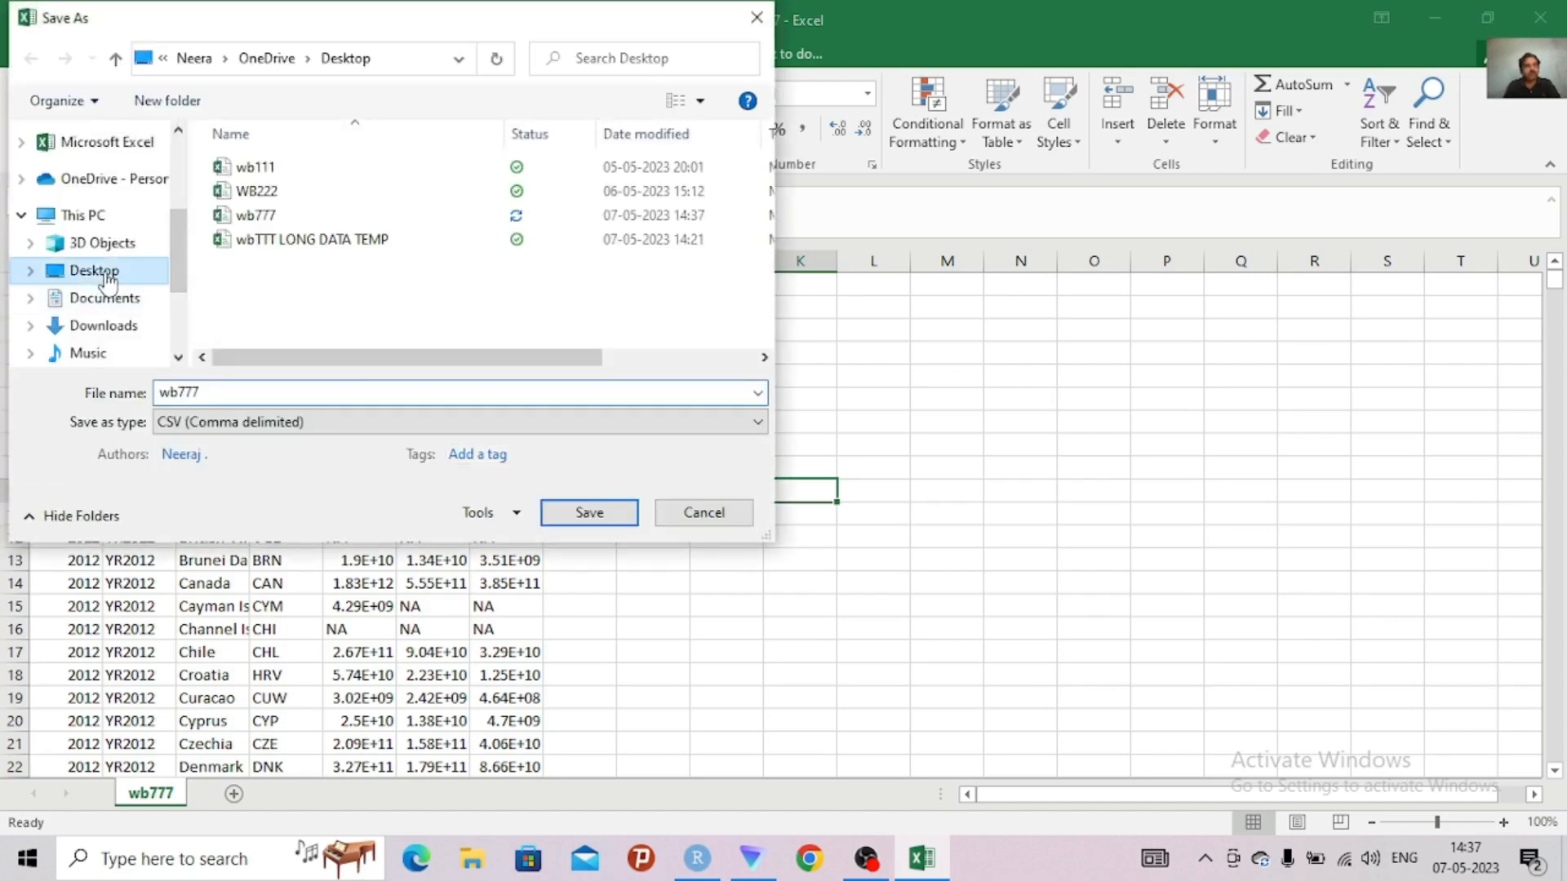
{"action": "left_click", "coordinate": [590, 516]}
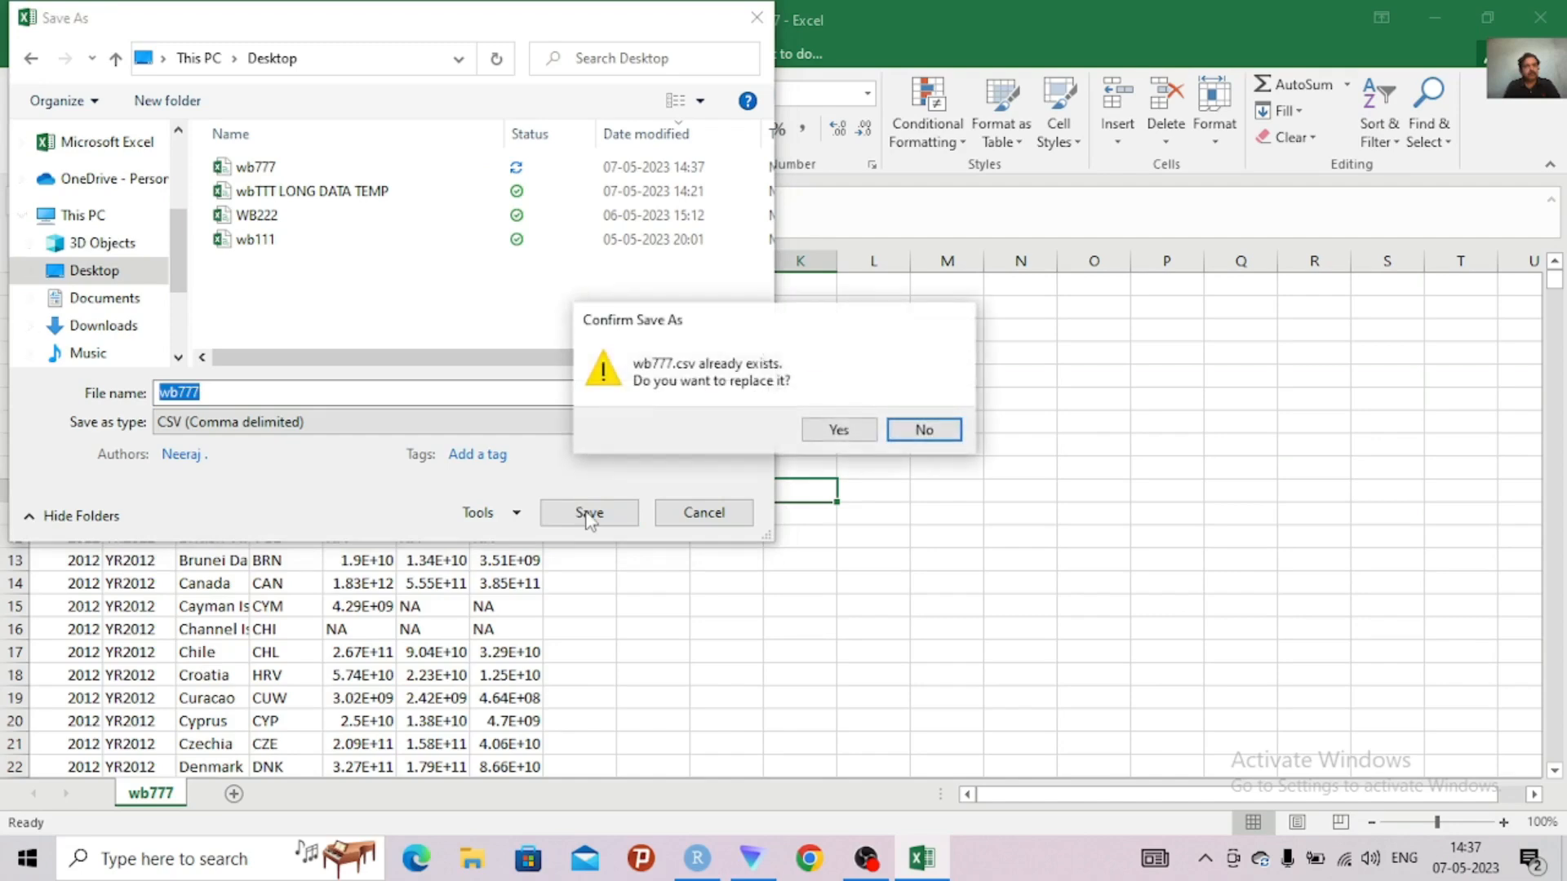
{"action": "left_click", "coordinate": [840, 431]}
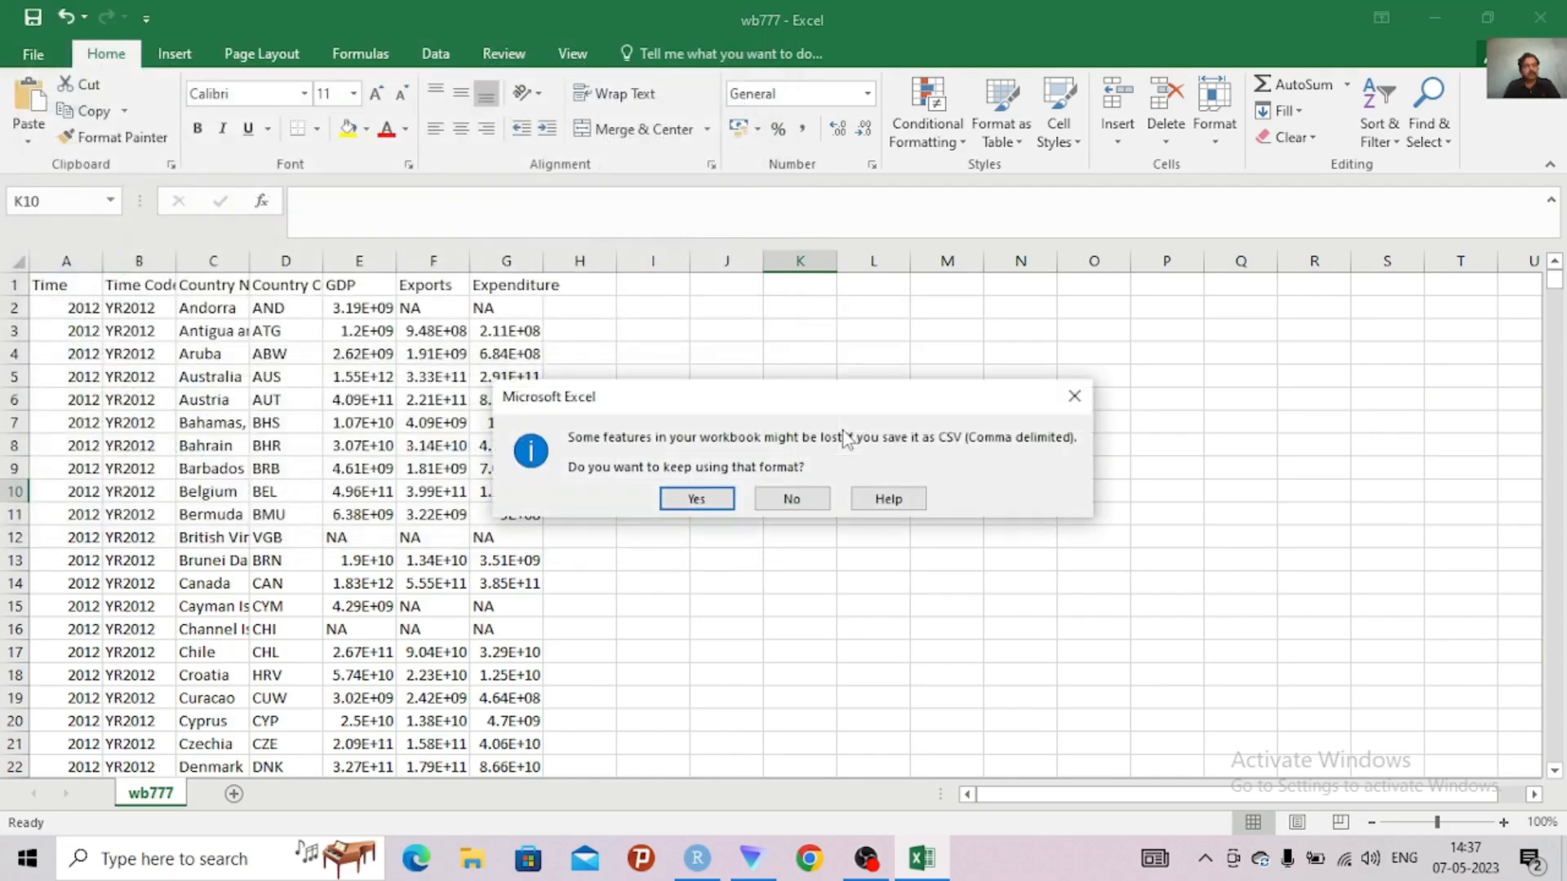
{"action": "left_click", "coordinate": [696, 499]}
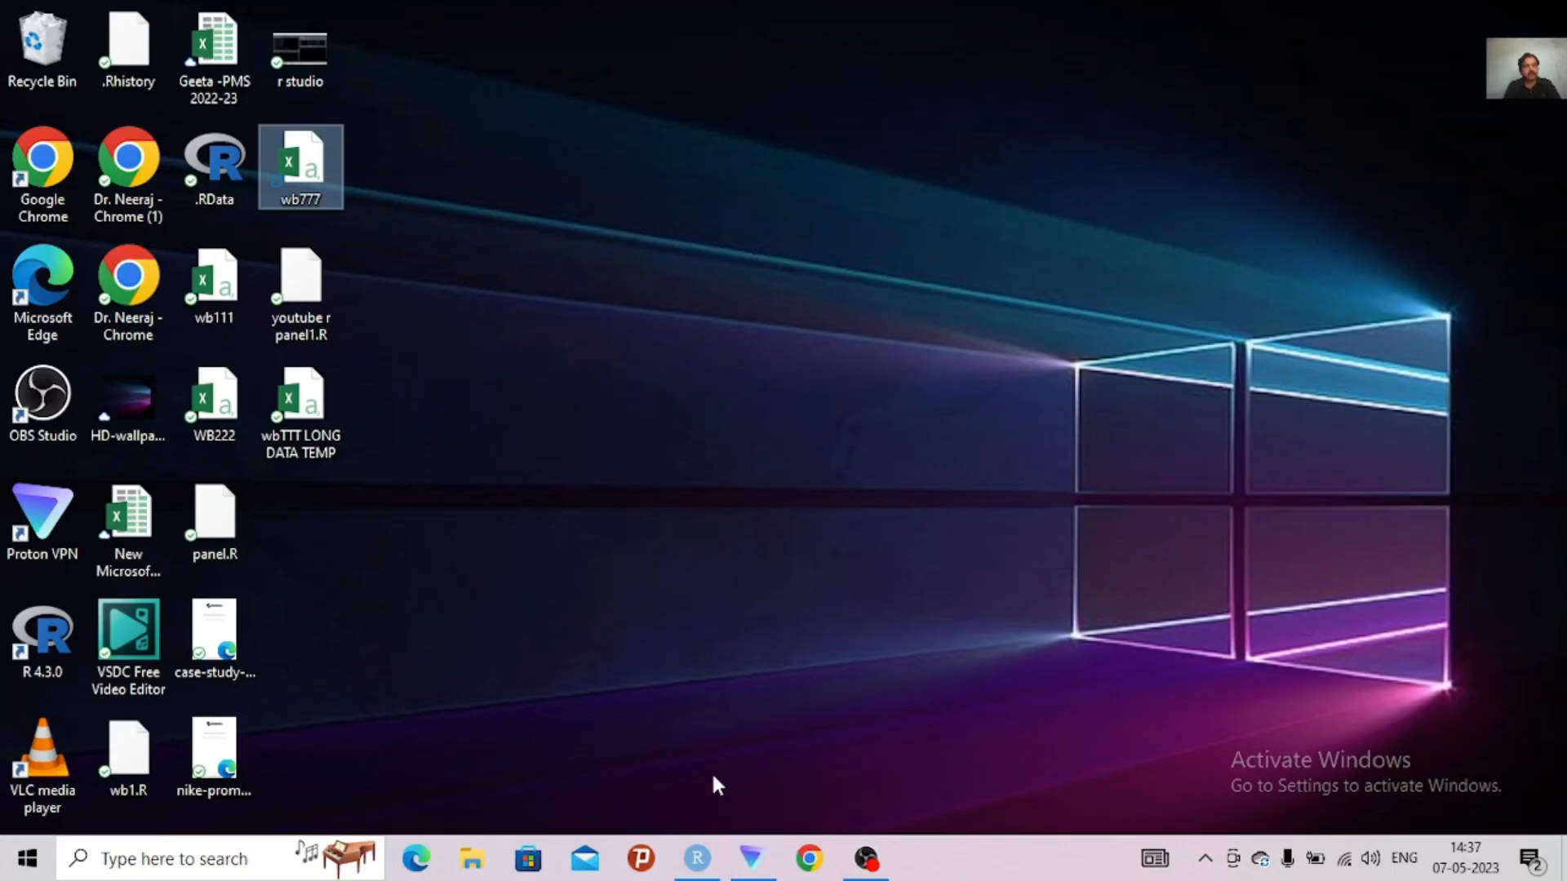
Switch back to RStudio, close the df1 view, remove all objects from the environment including hidden ones, and clear the console
{"action": "left_click", "coordinate": [696, 857]}
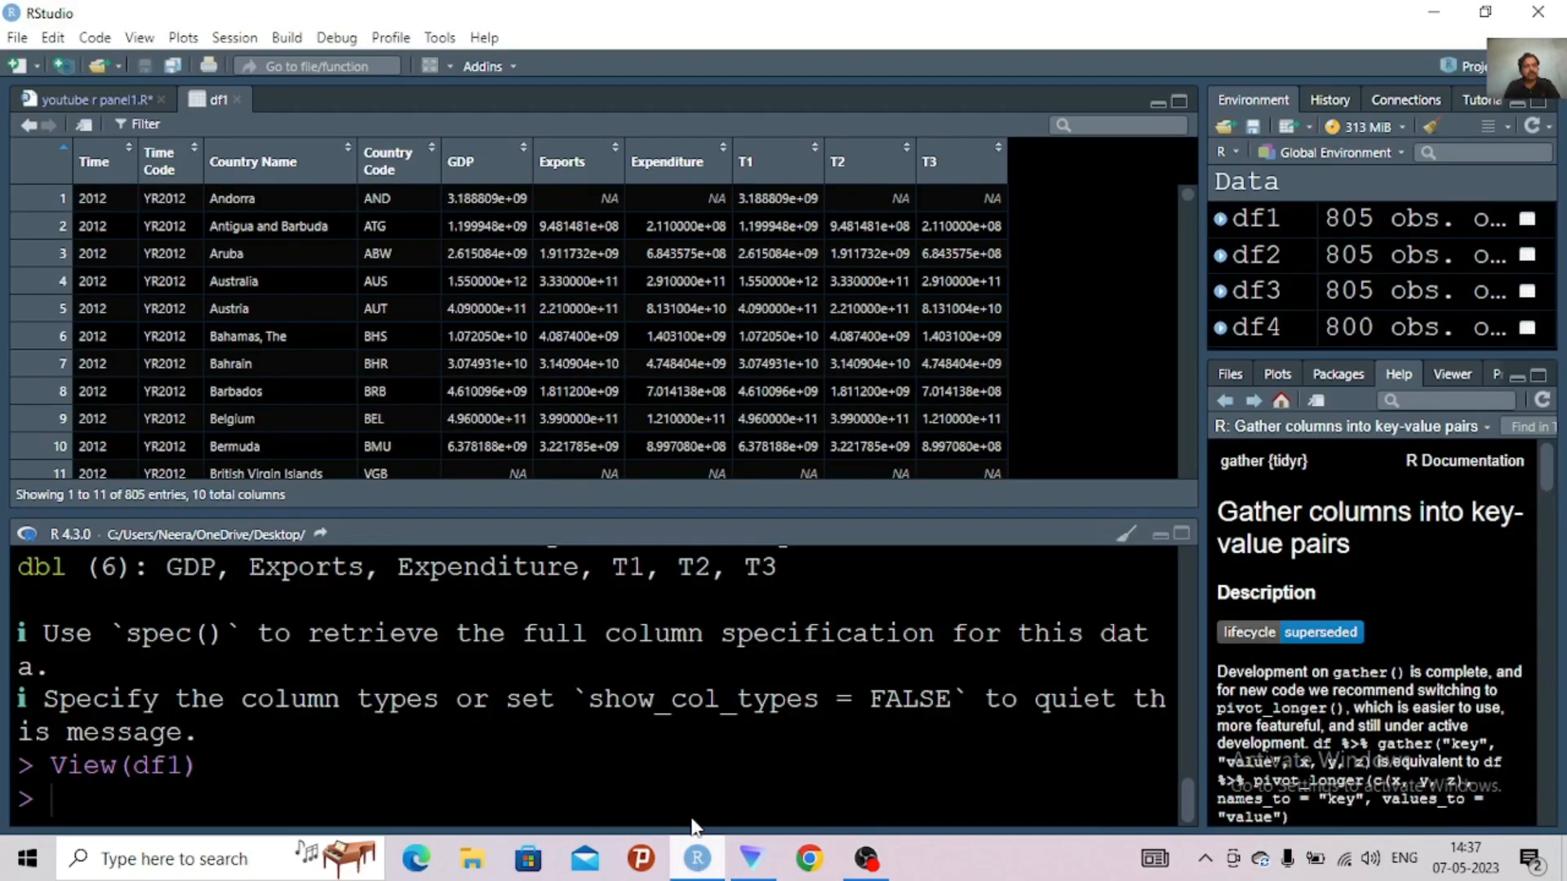
{"action": "left_click", "coordinate": [235, 99]}
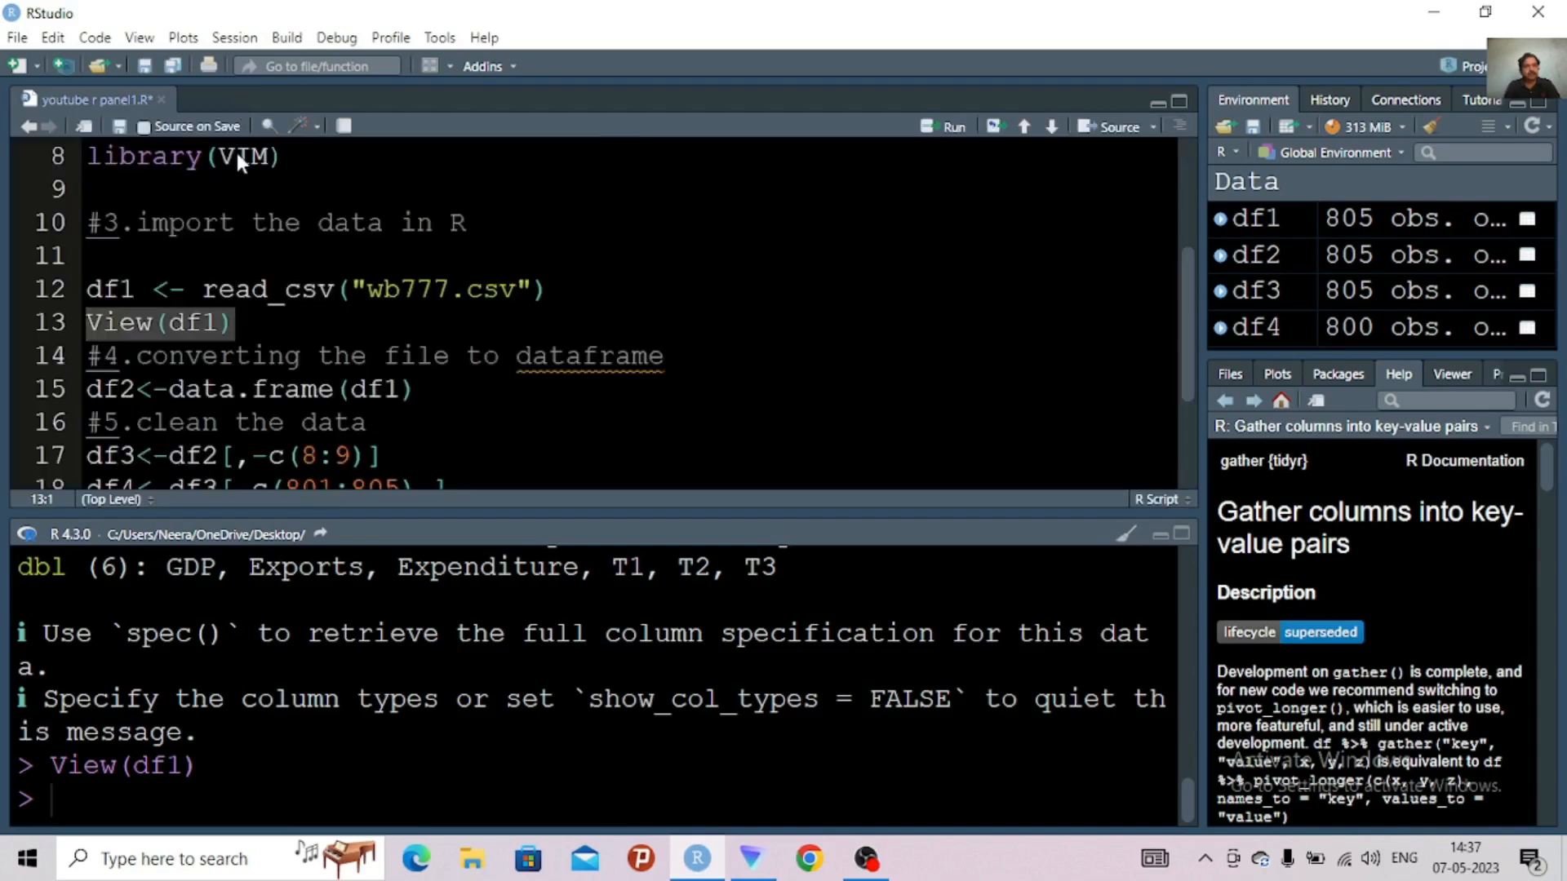
{"action": "left_click", "coordinate": [239, 226]}
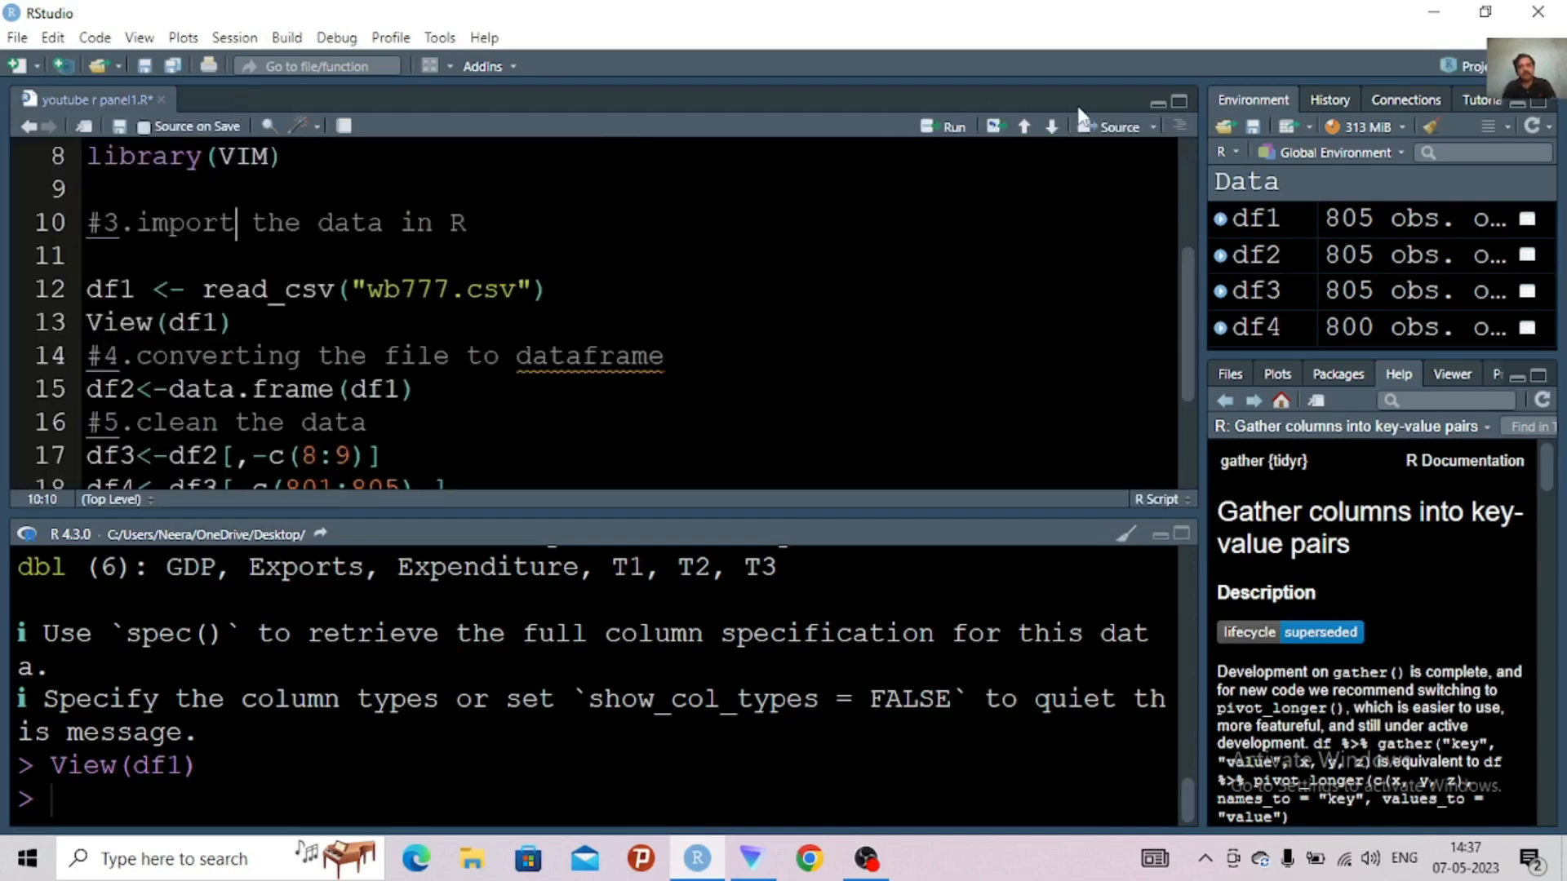
{"action": "left_click", "coordinate": [1430, 126]}
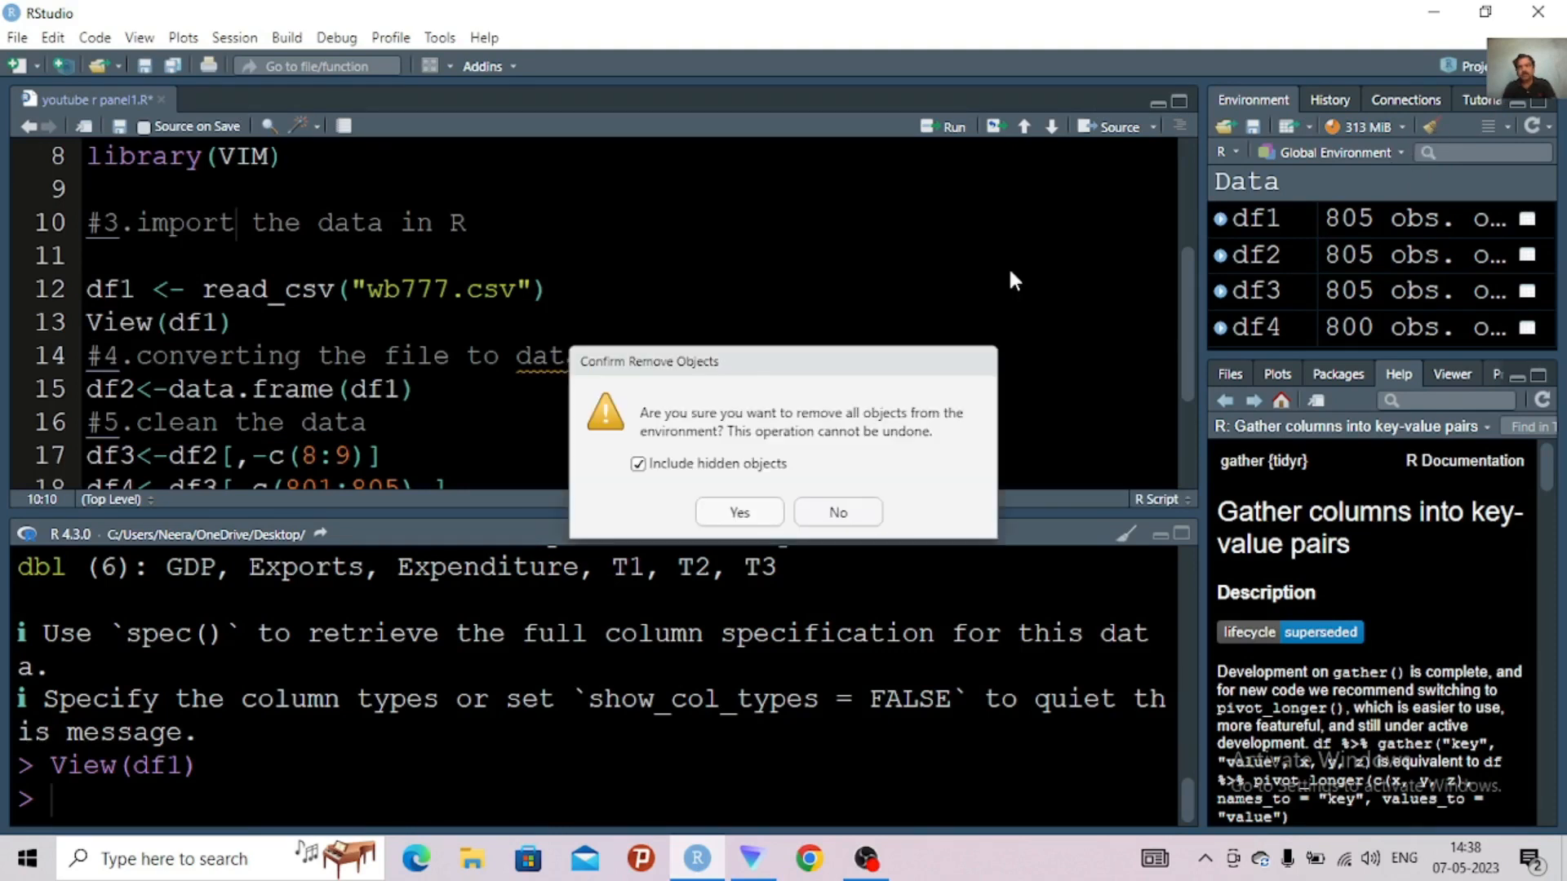
{"action": "left_click", "coordinate": [740, 514]}
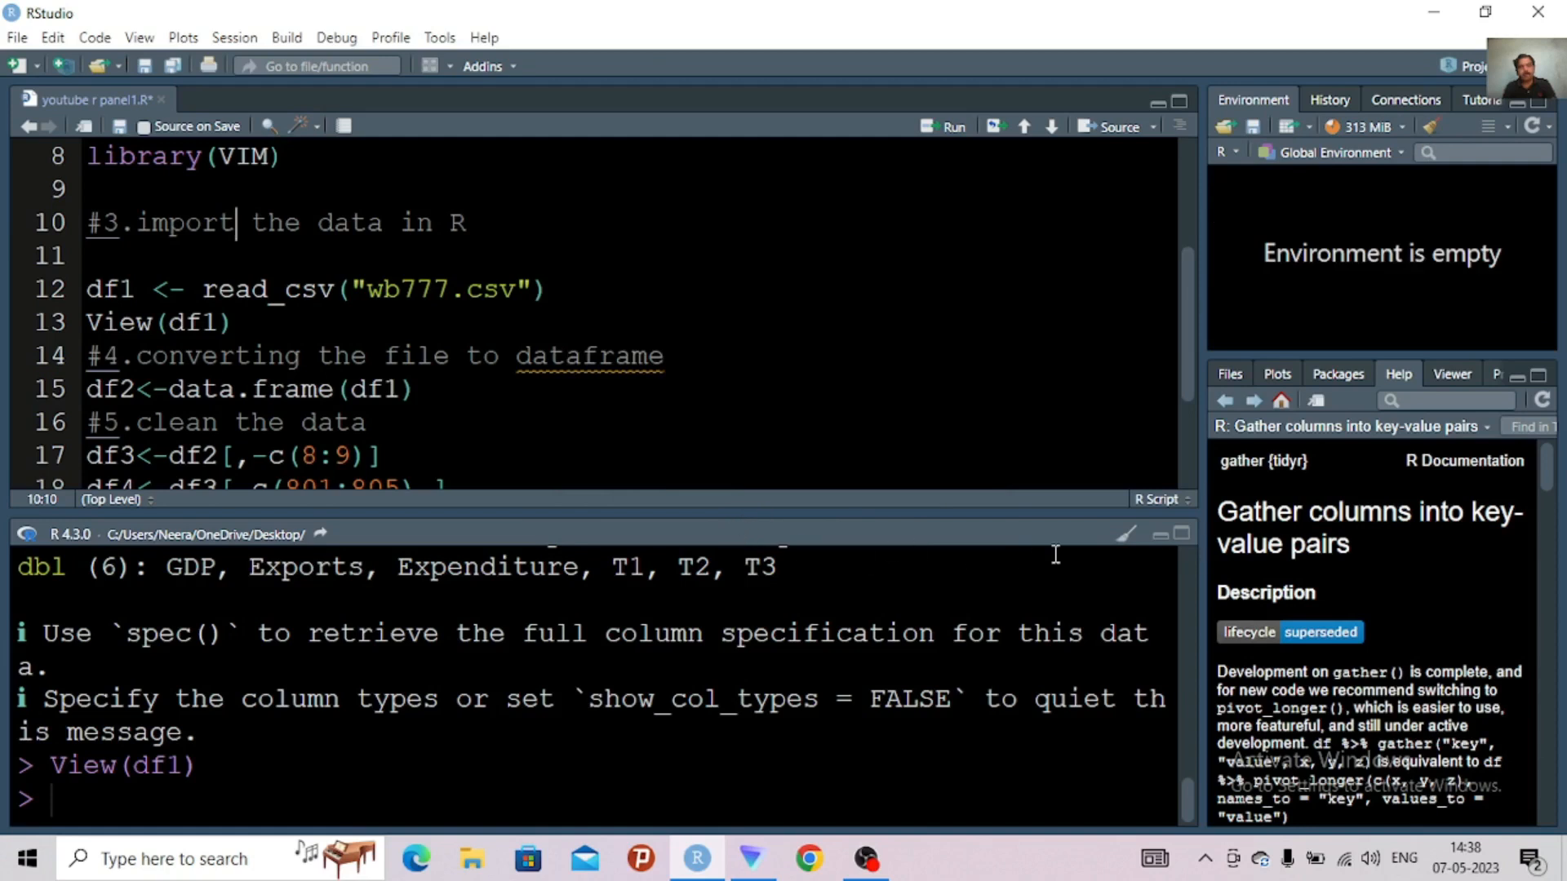
{"action": "left_click", "coordinate": [1126, 535]}
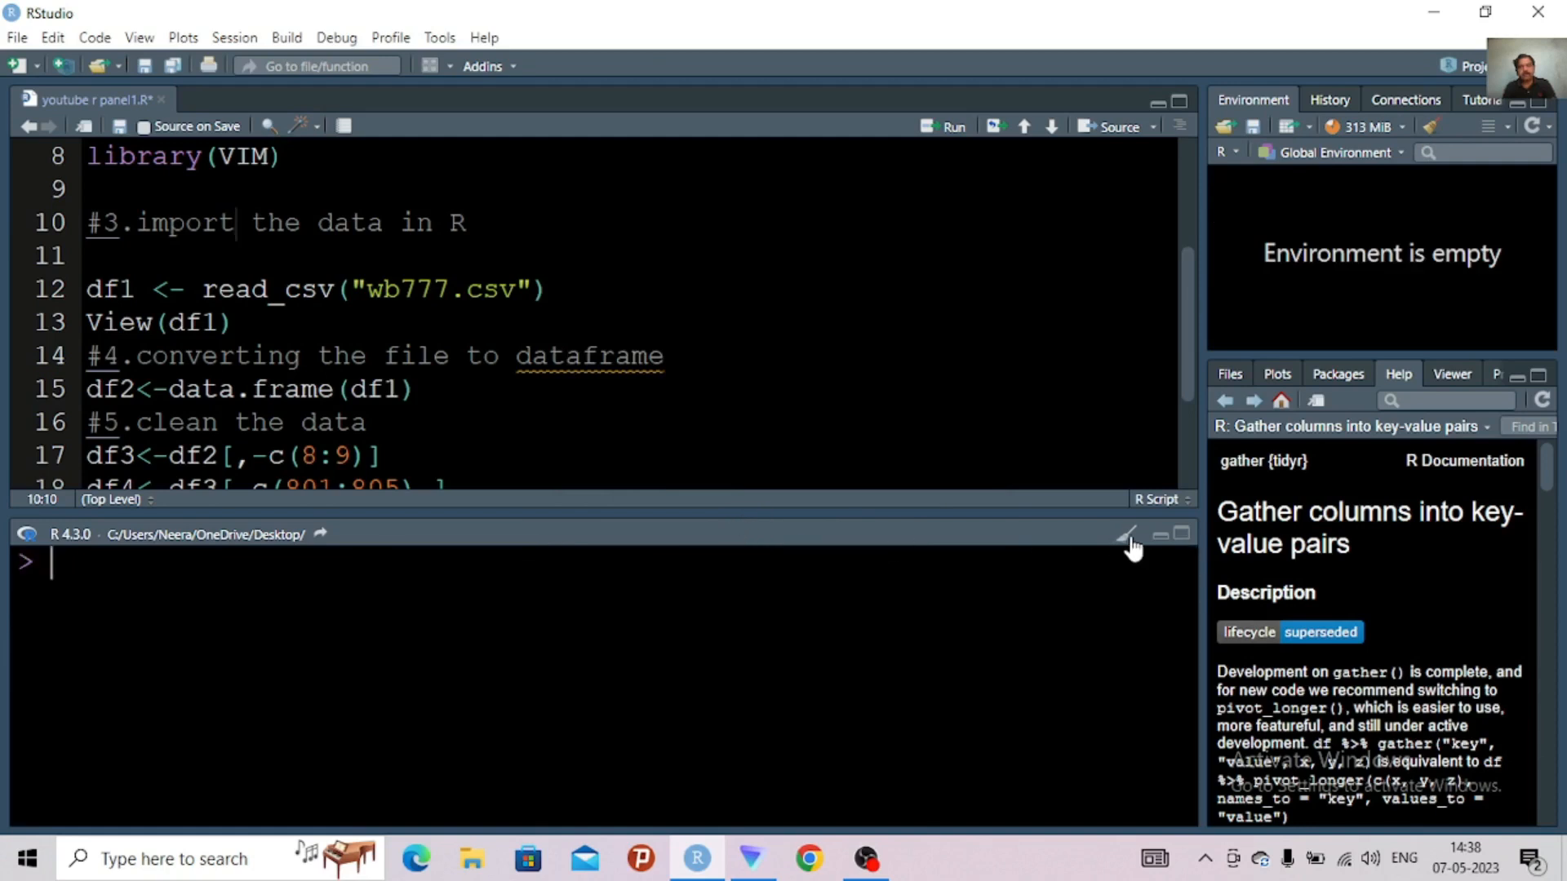
Run the entire script to rebuild the data frames from the edited wb777.csv and return to the end of line 22
{"action": "left_click", "coordinate": [762, 390]}
{"action": "key", "text": "ctrl+a"}
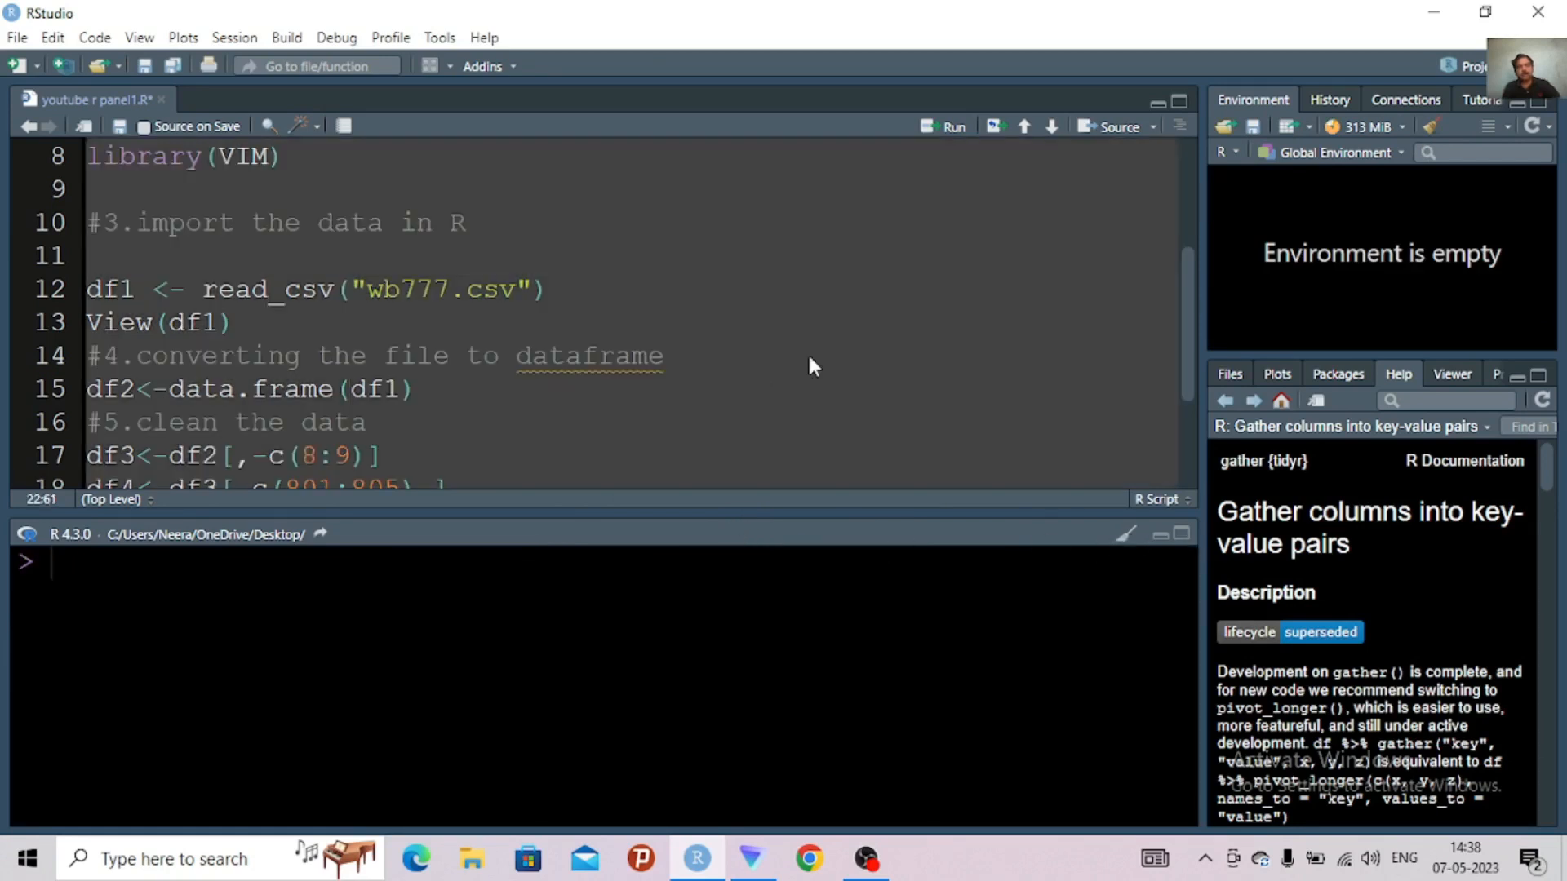
{"action": "left_click", "coordinate": [953, 128]}
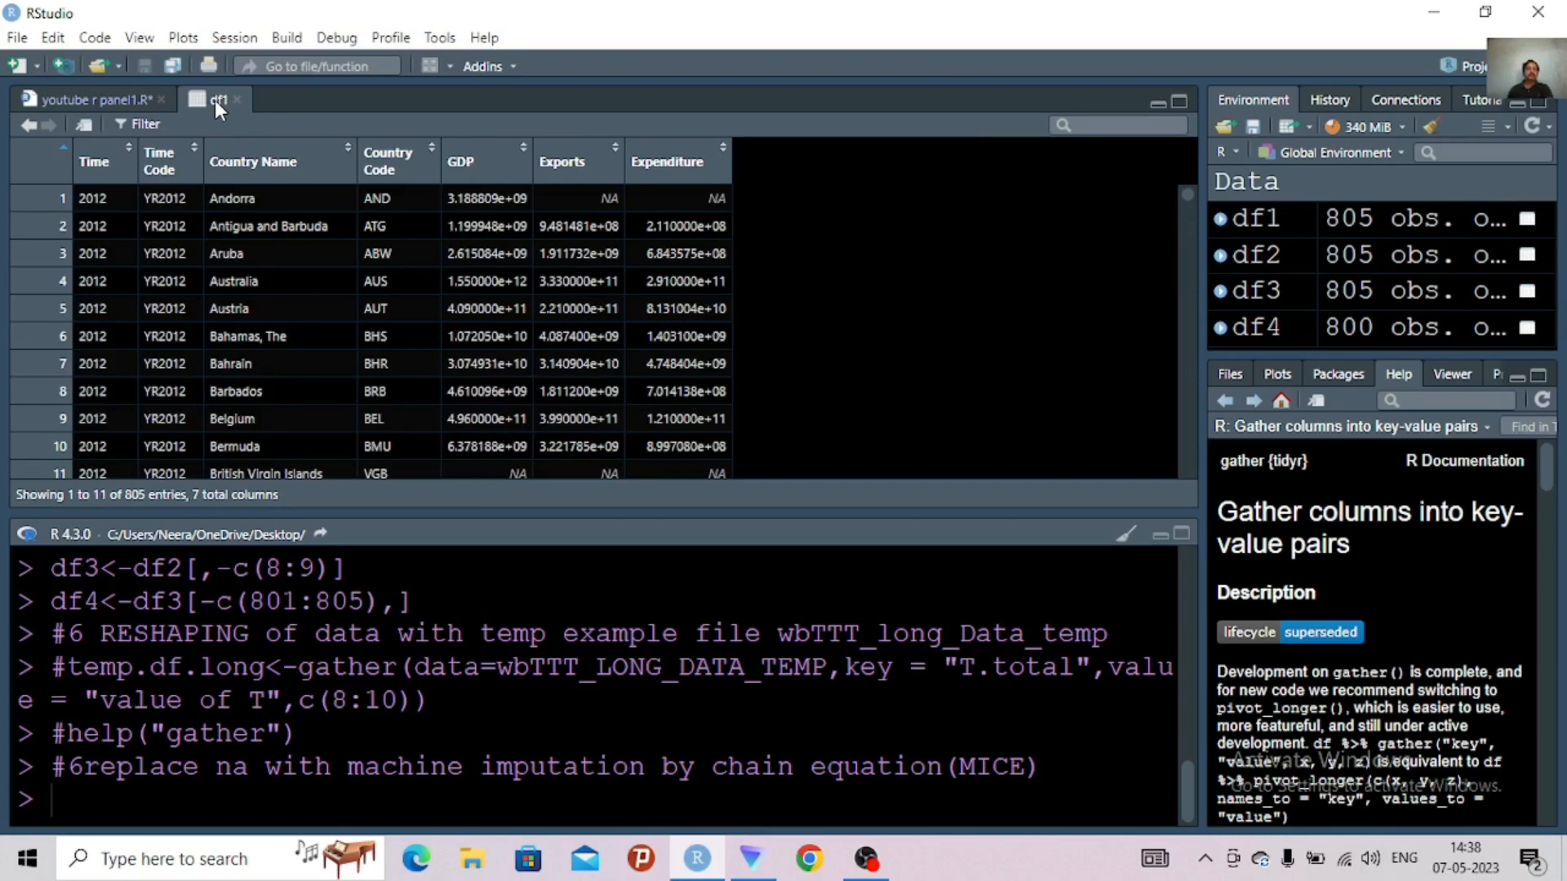
{"action": "left_click", "coordinate": [111, 101]}
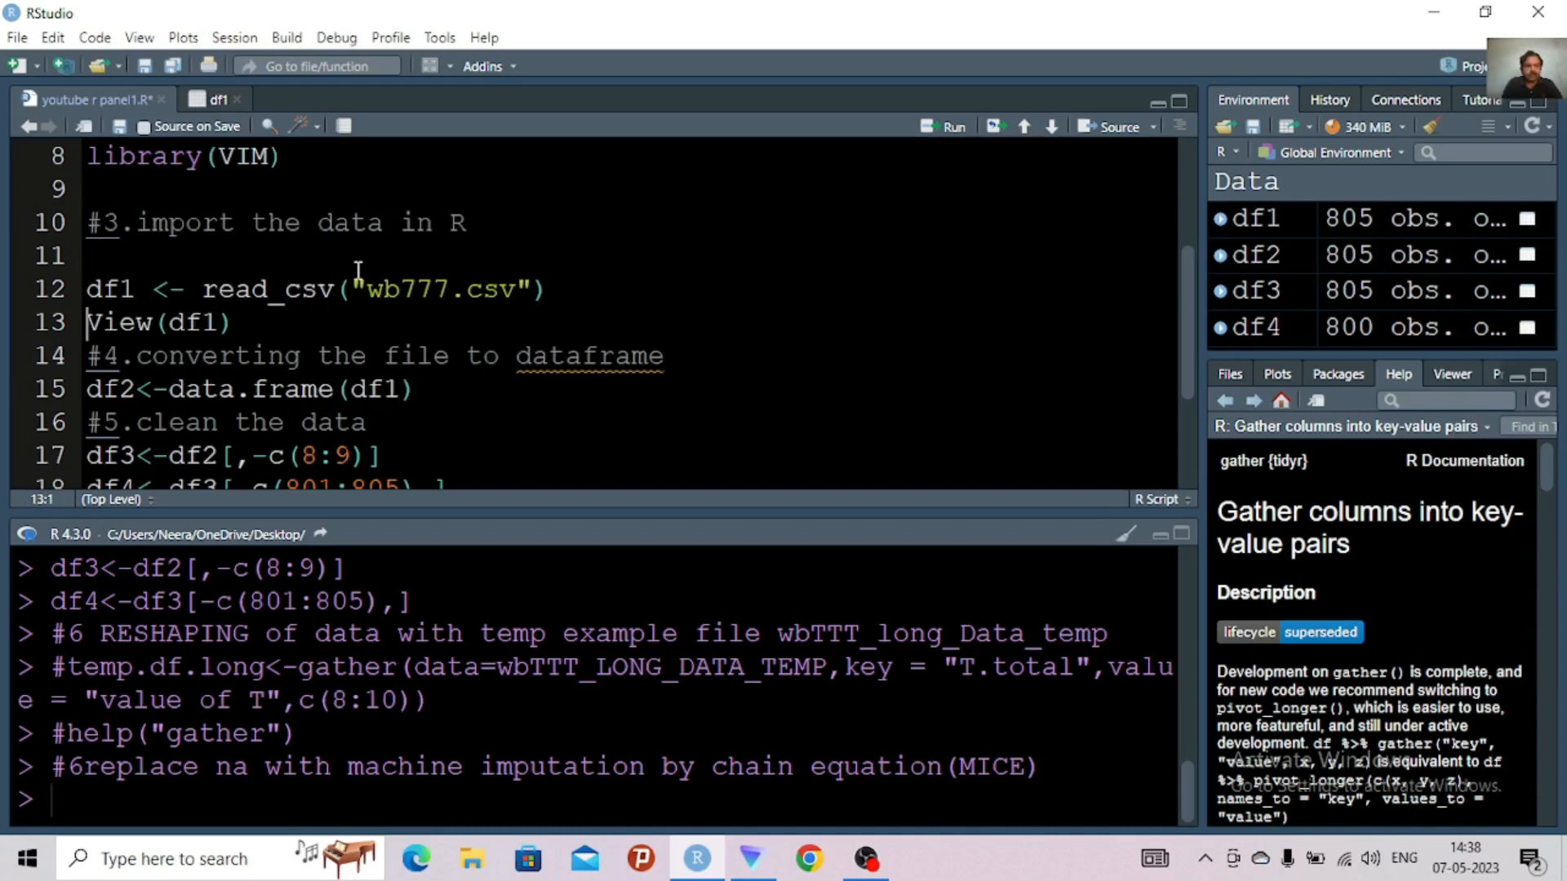
{"action": "key", "text": "ctrl+End"}
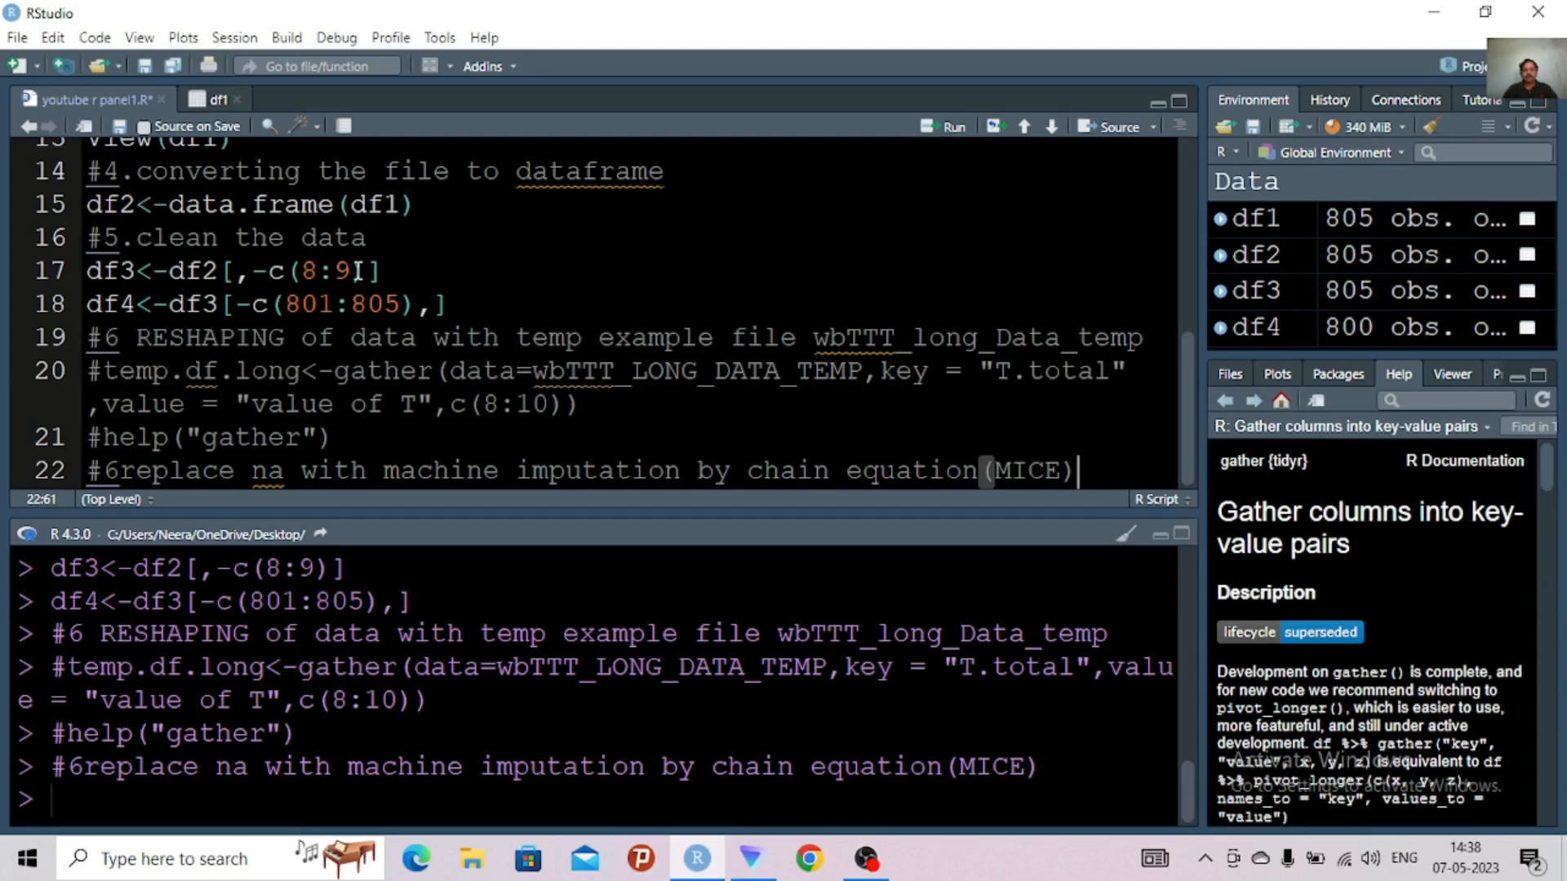
Add help("mice") on line 24, below the MICE comment, and run it to request the mice documentation
{"action": "key", "text": "Return"}
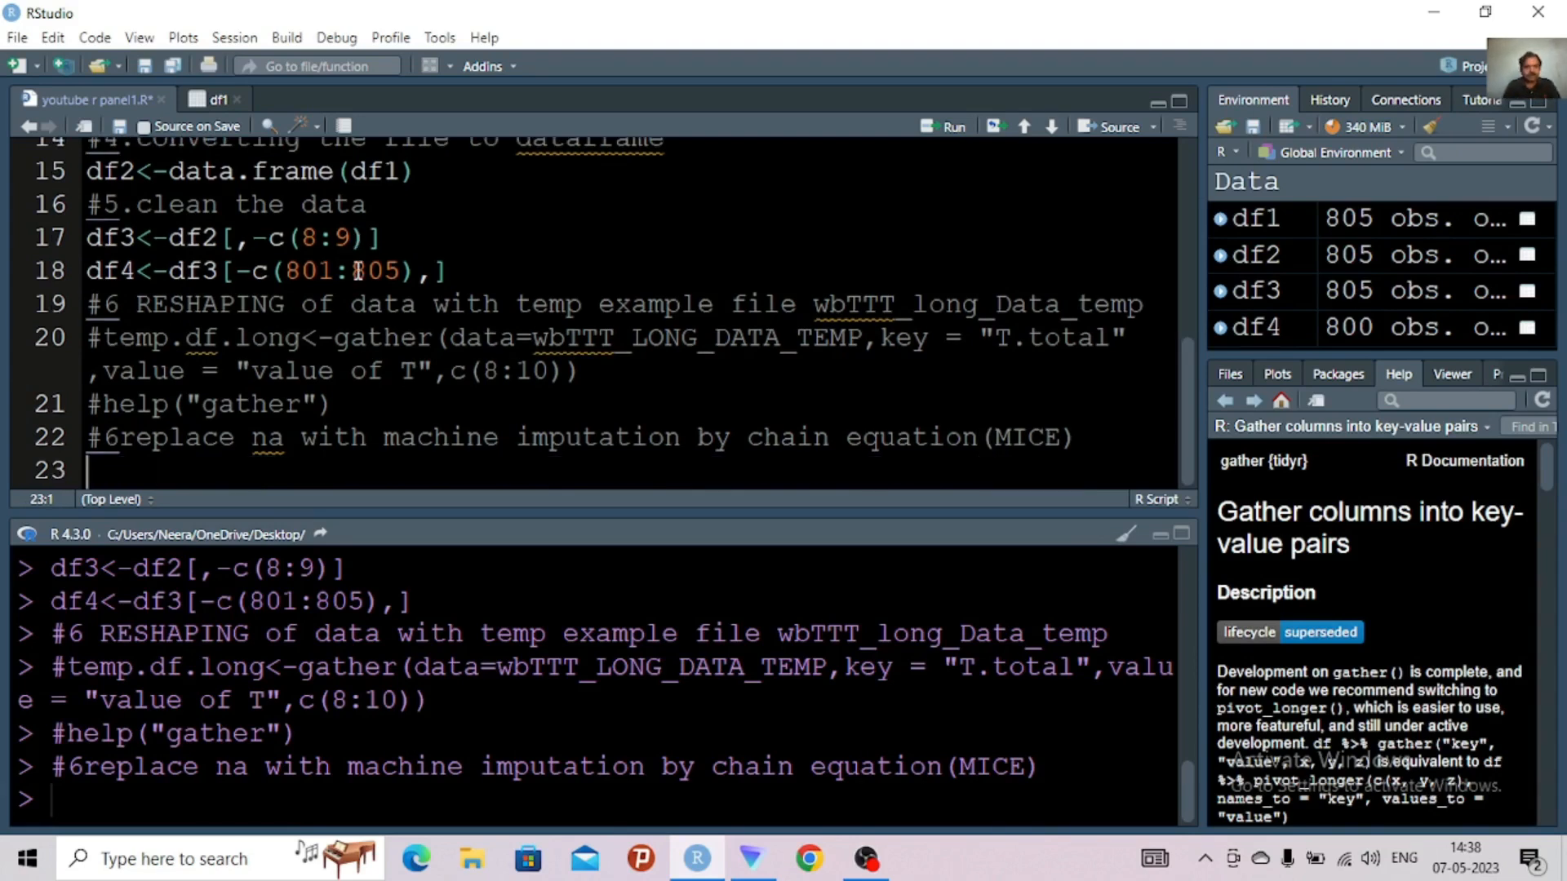
{"action": "key", "text": "Return"}
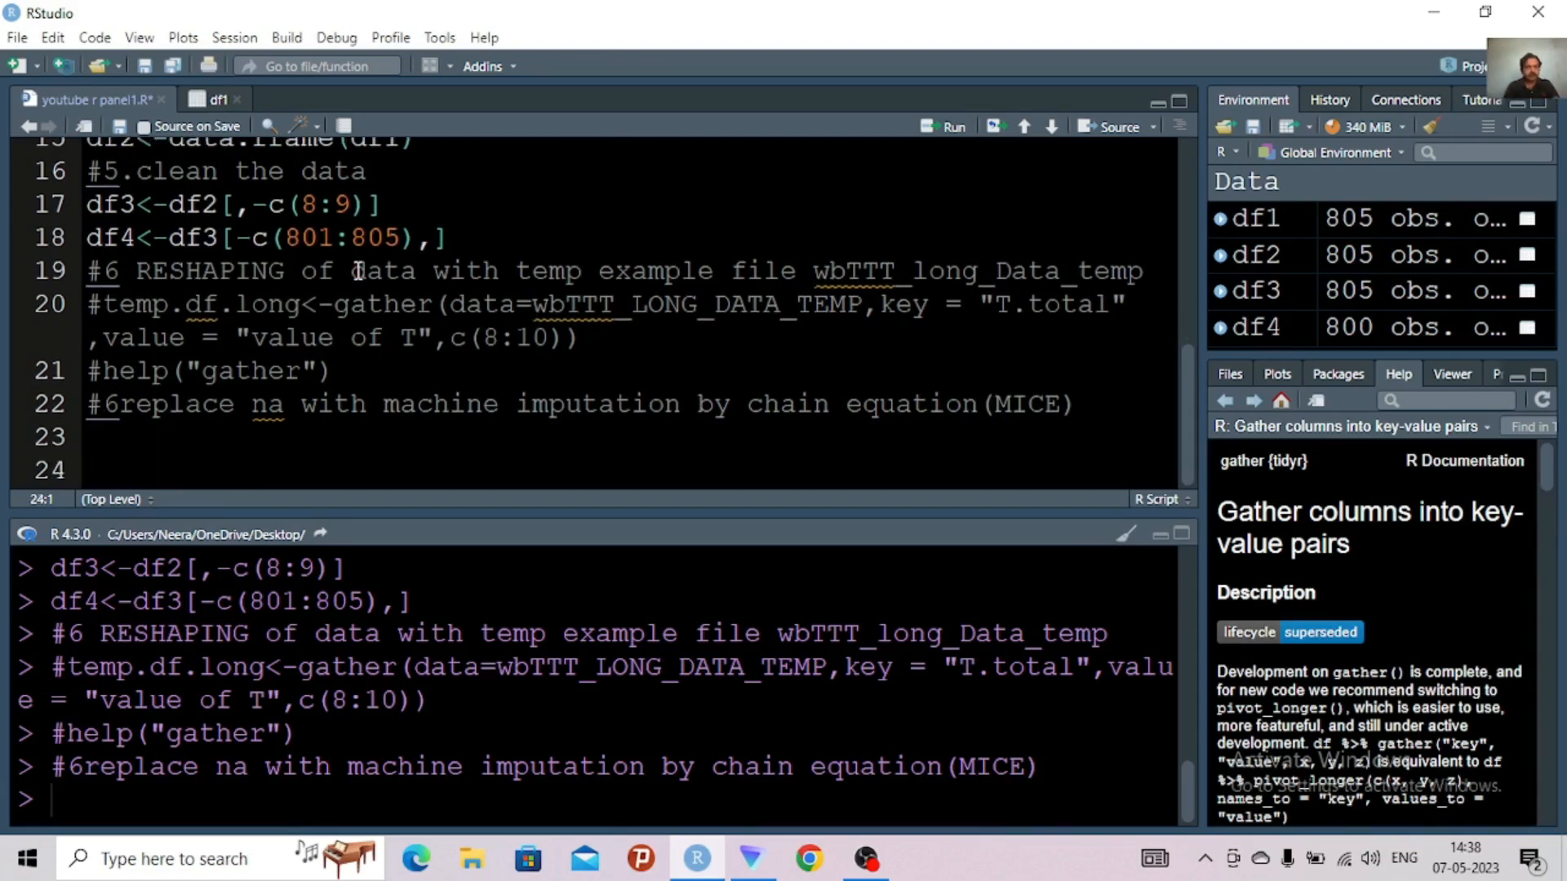
{"action": "type", "text": "HELP"}
{"action": "key", "text": "BackSpace"}
{"action": "key", "text": "BackSpace"}
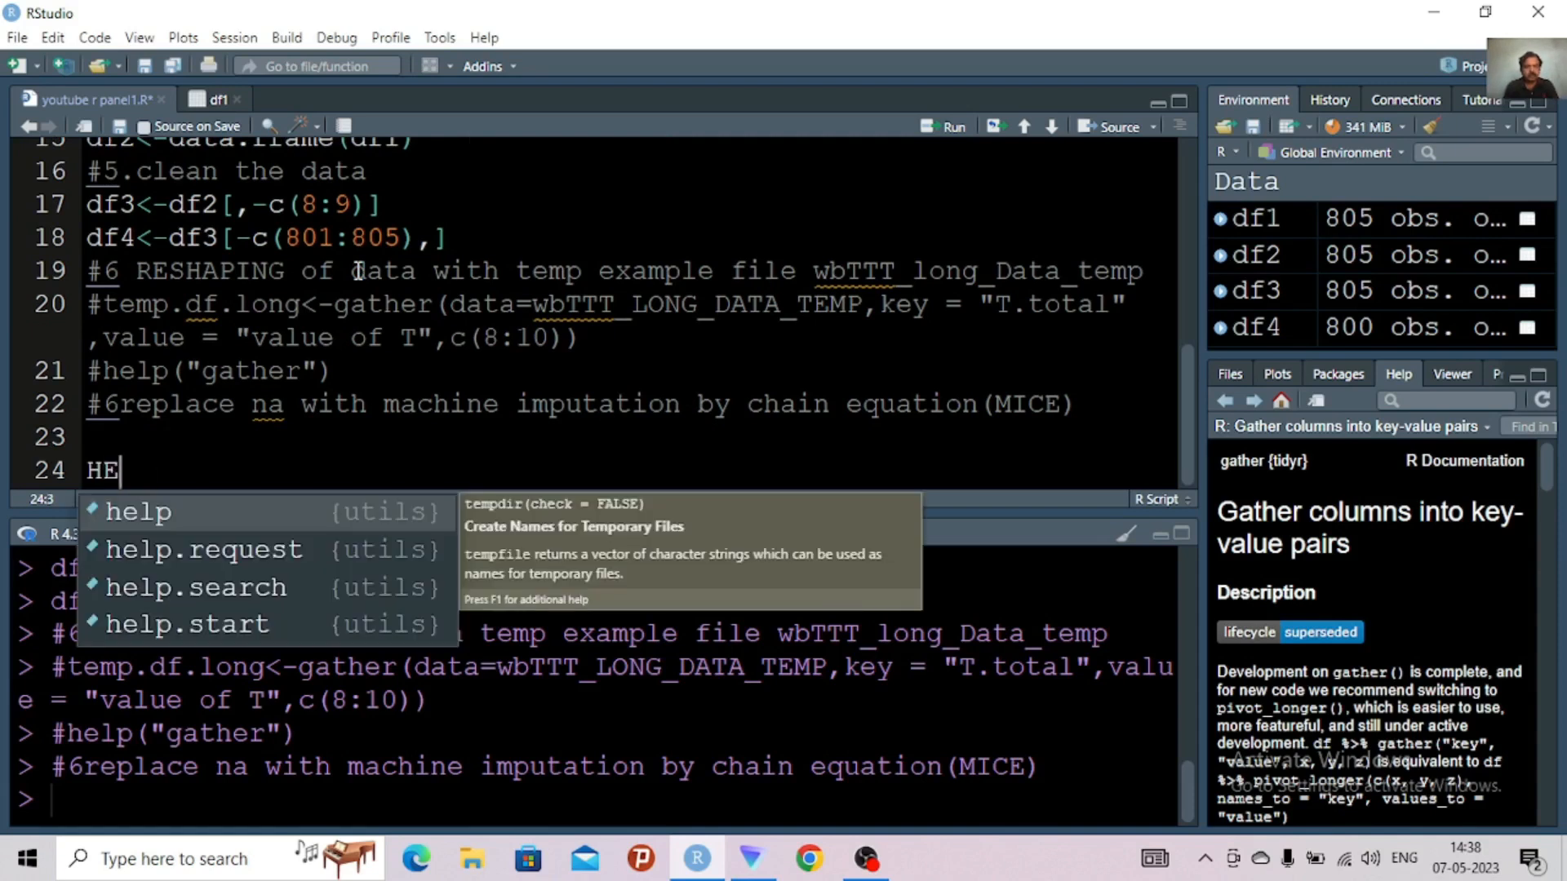
{"action": "key", "text": "BackSpace"}
{"action": "key", "text": "BackSpace"}
{"action": "type", "text": "h"}
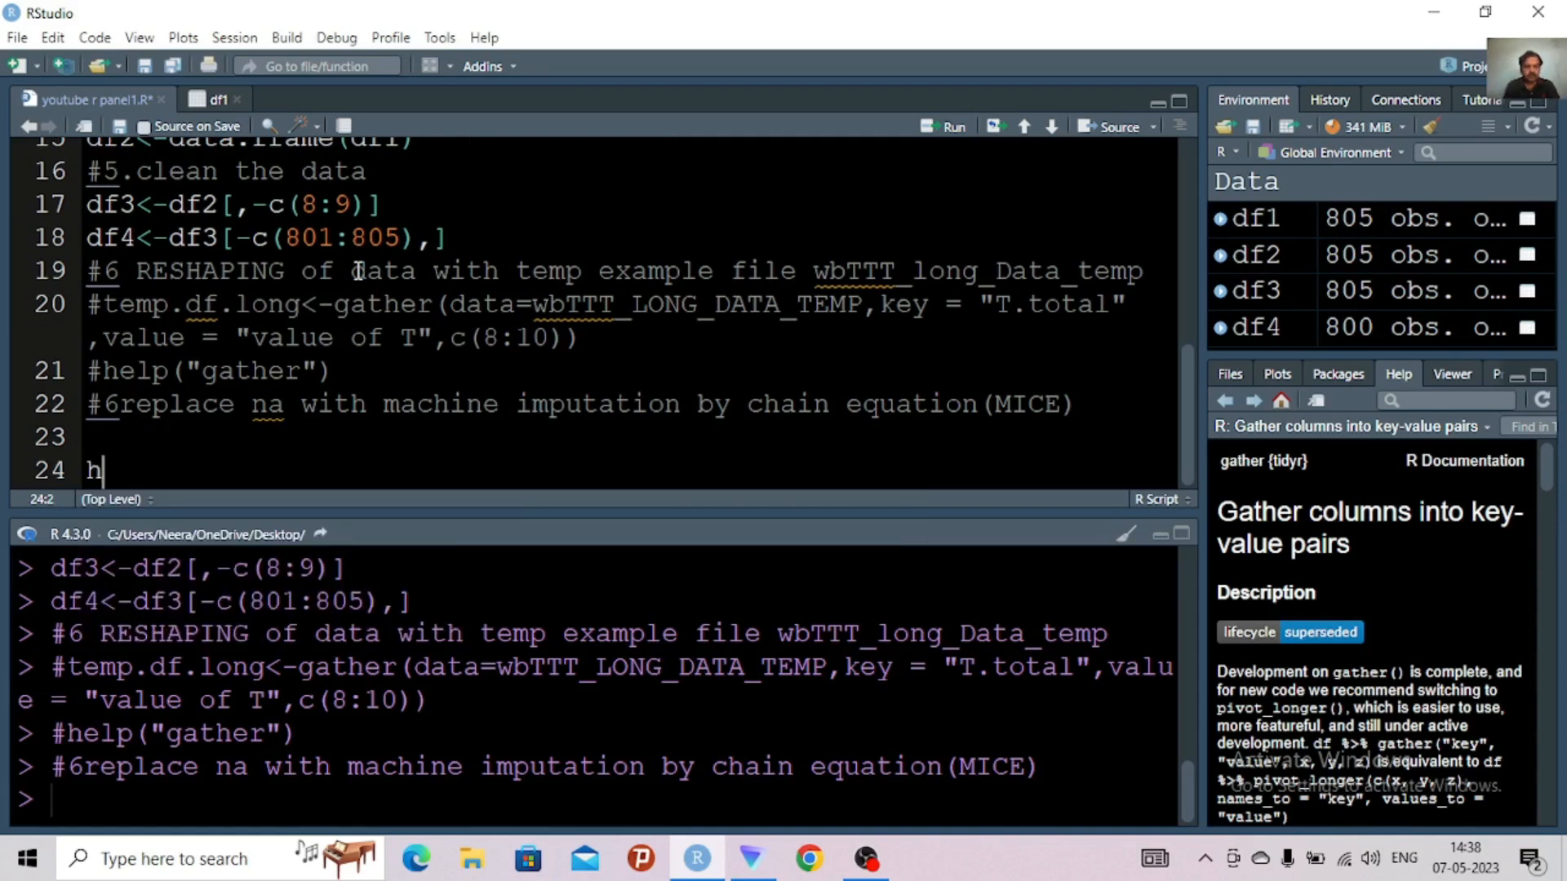
{"action": "type", "text": "elp(m"}
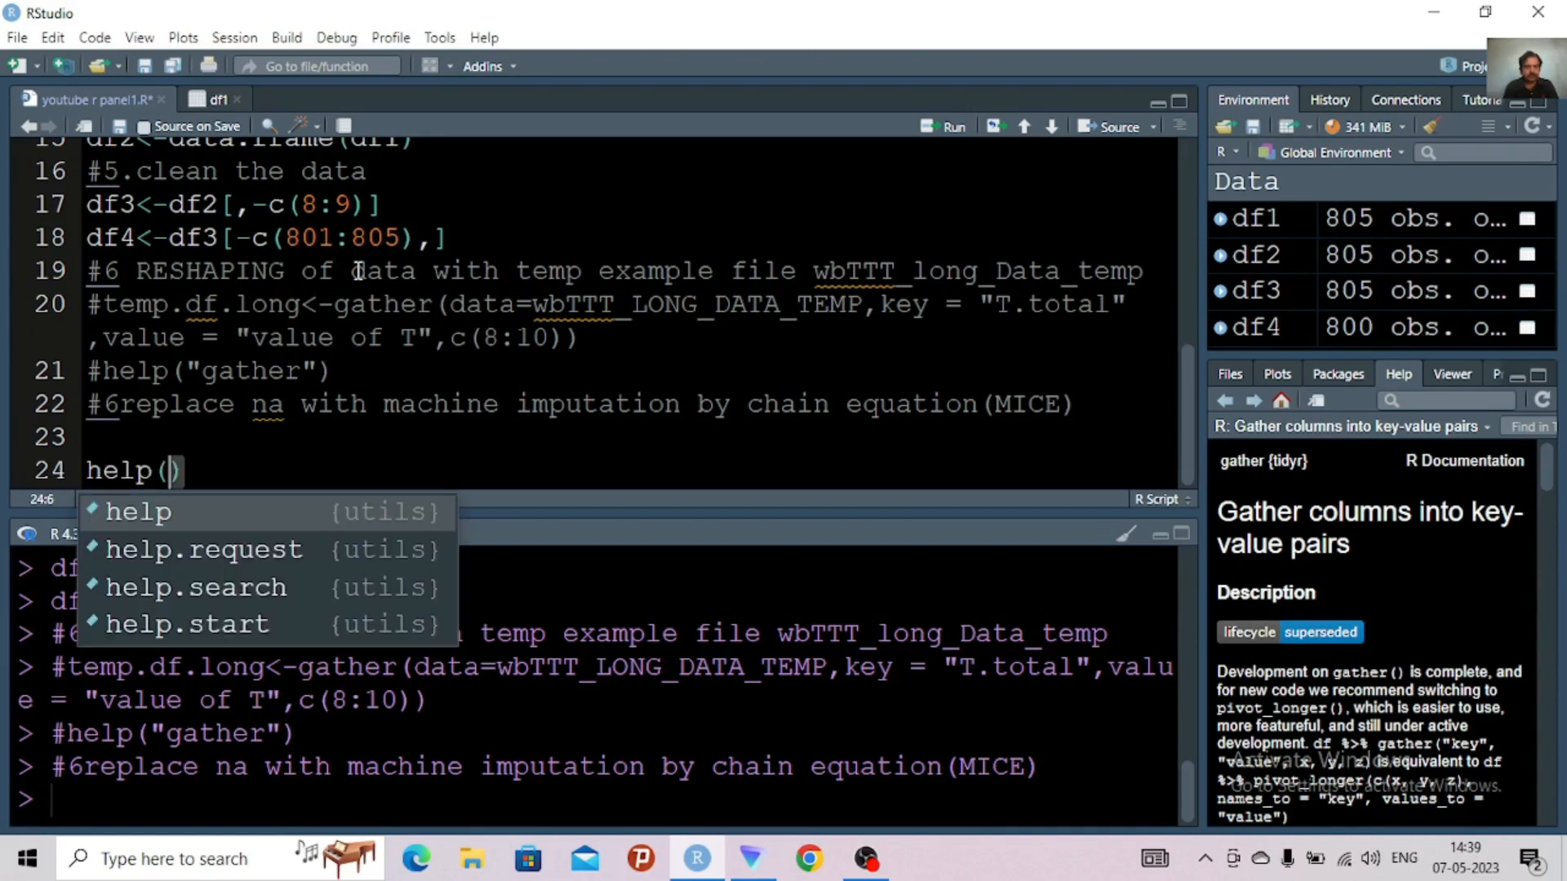
{"action": "type", "text": "ice"}
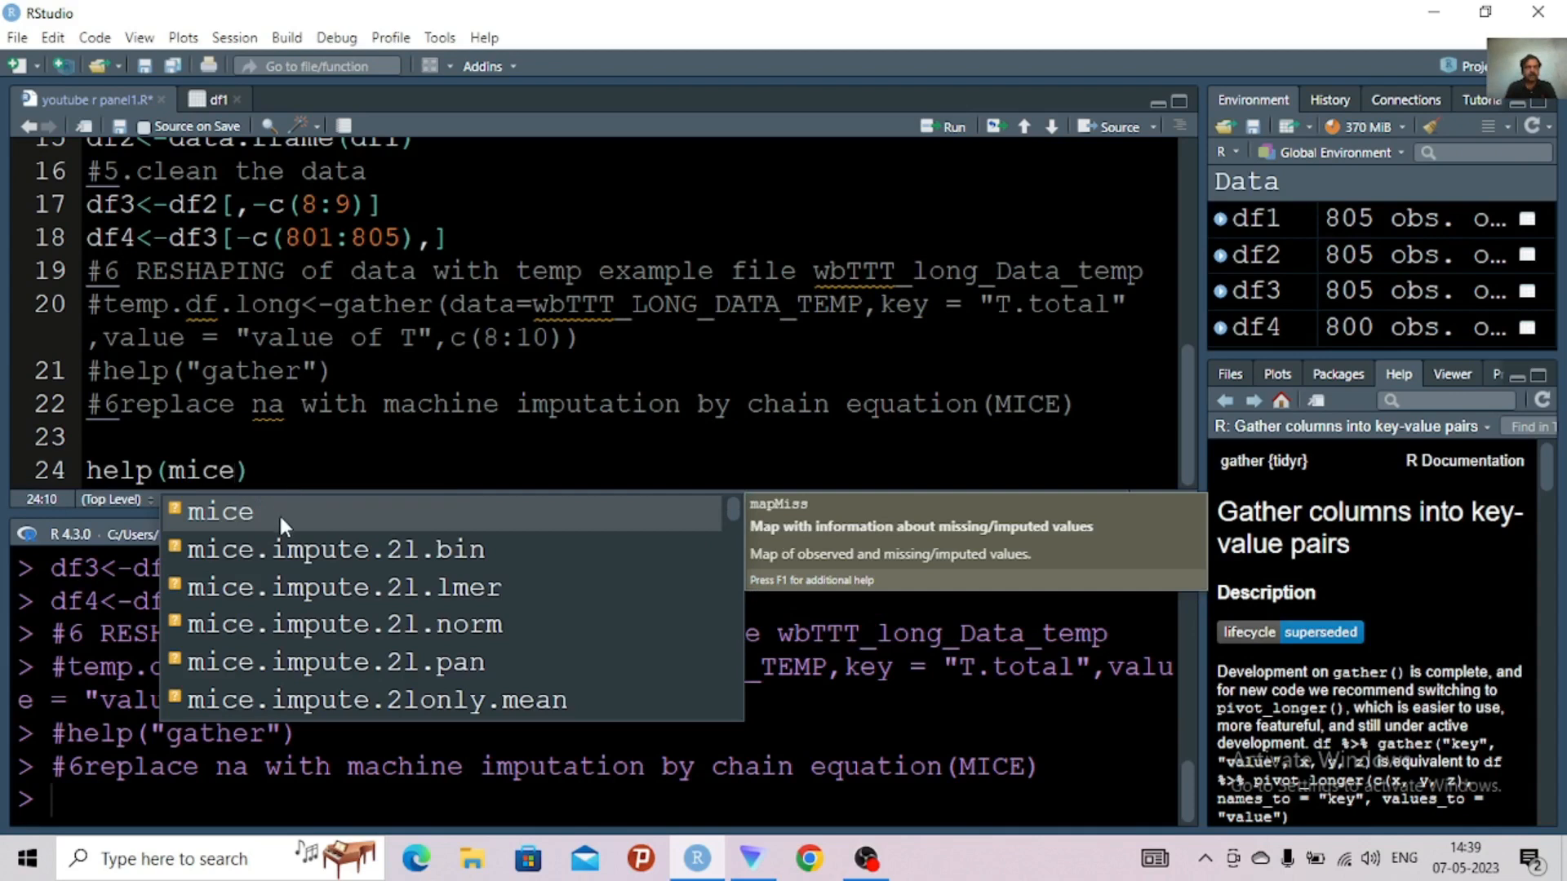
{"action": "left_click", "coordinate": [278, 513]}
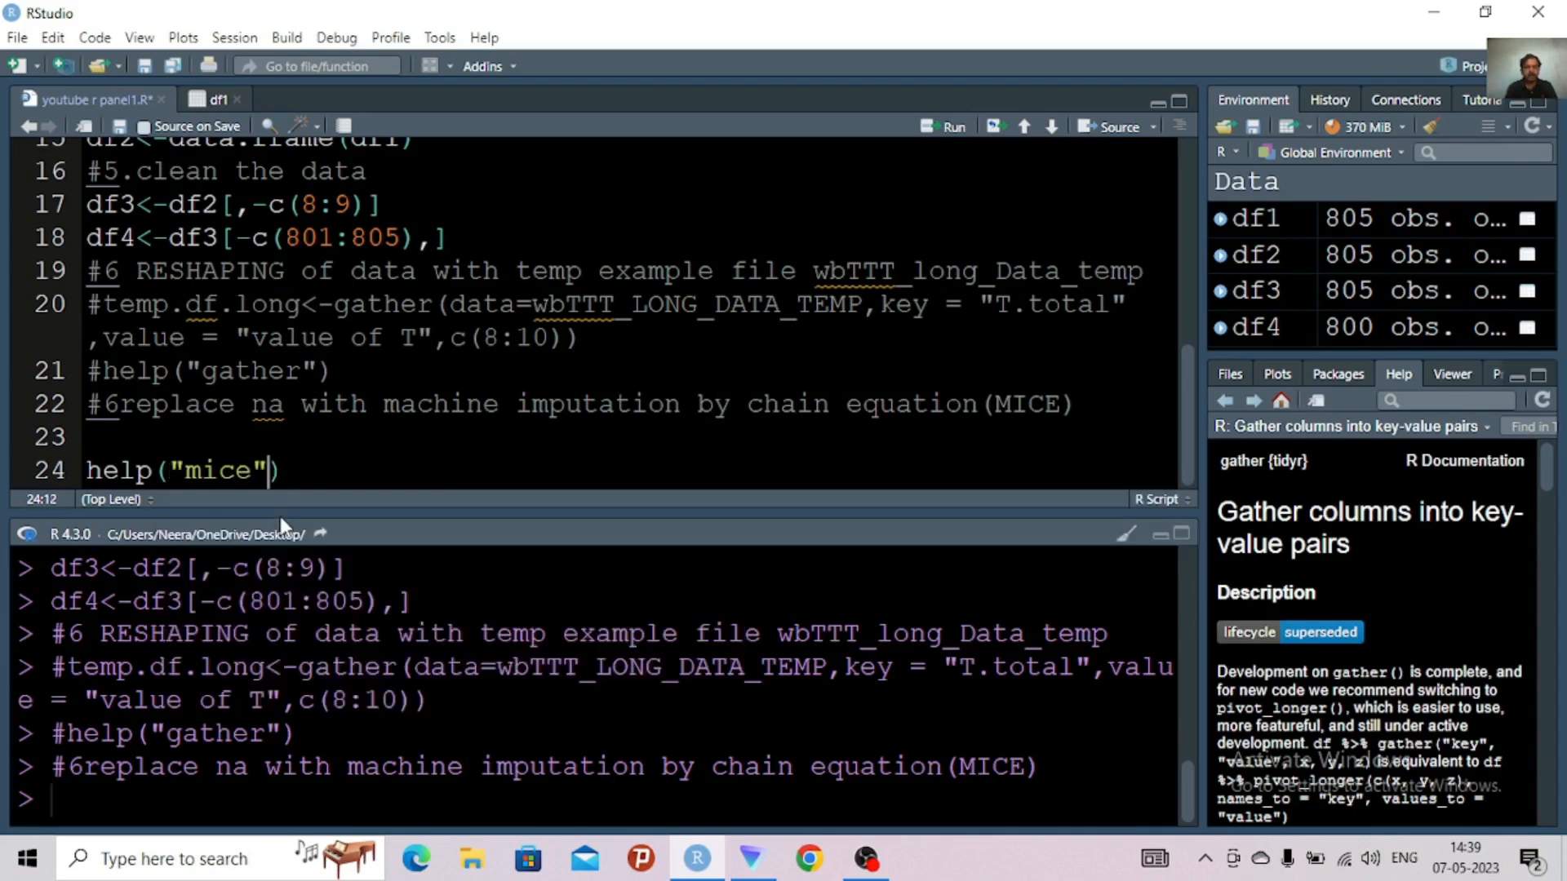
{"action": "key", "text": "ctrl+Return"}
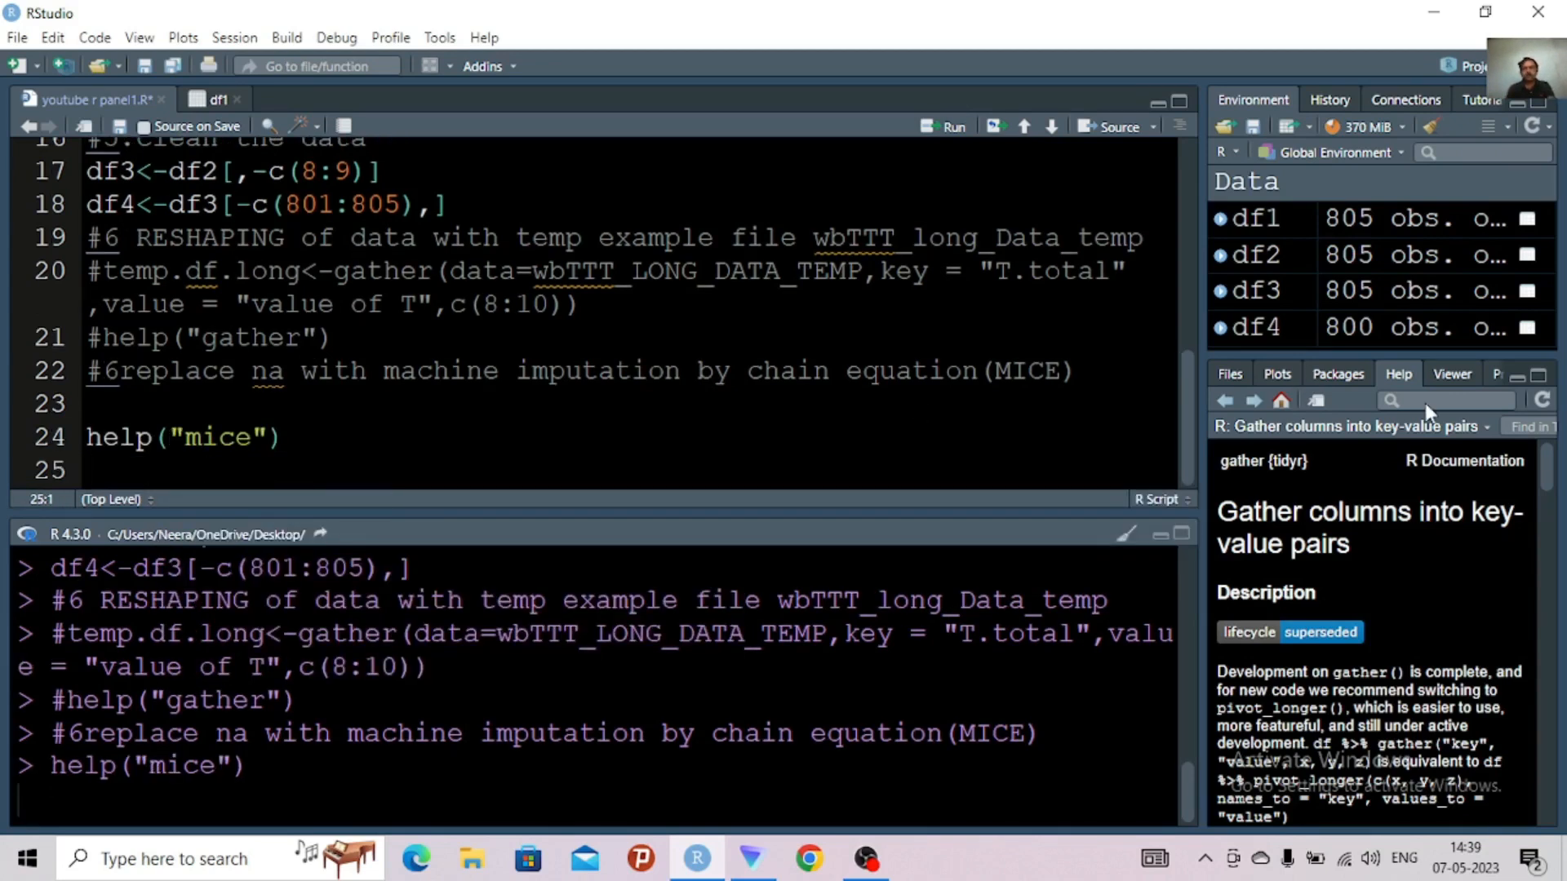
Maximize and widen the Help pane, and return to the end of the help("mice") line in the script
{"action": "left_click", "coordinate": [1538, 377]}
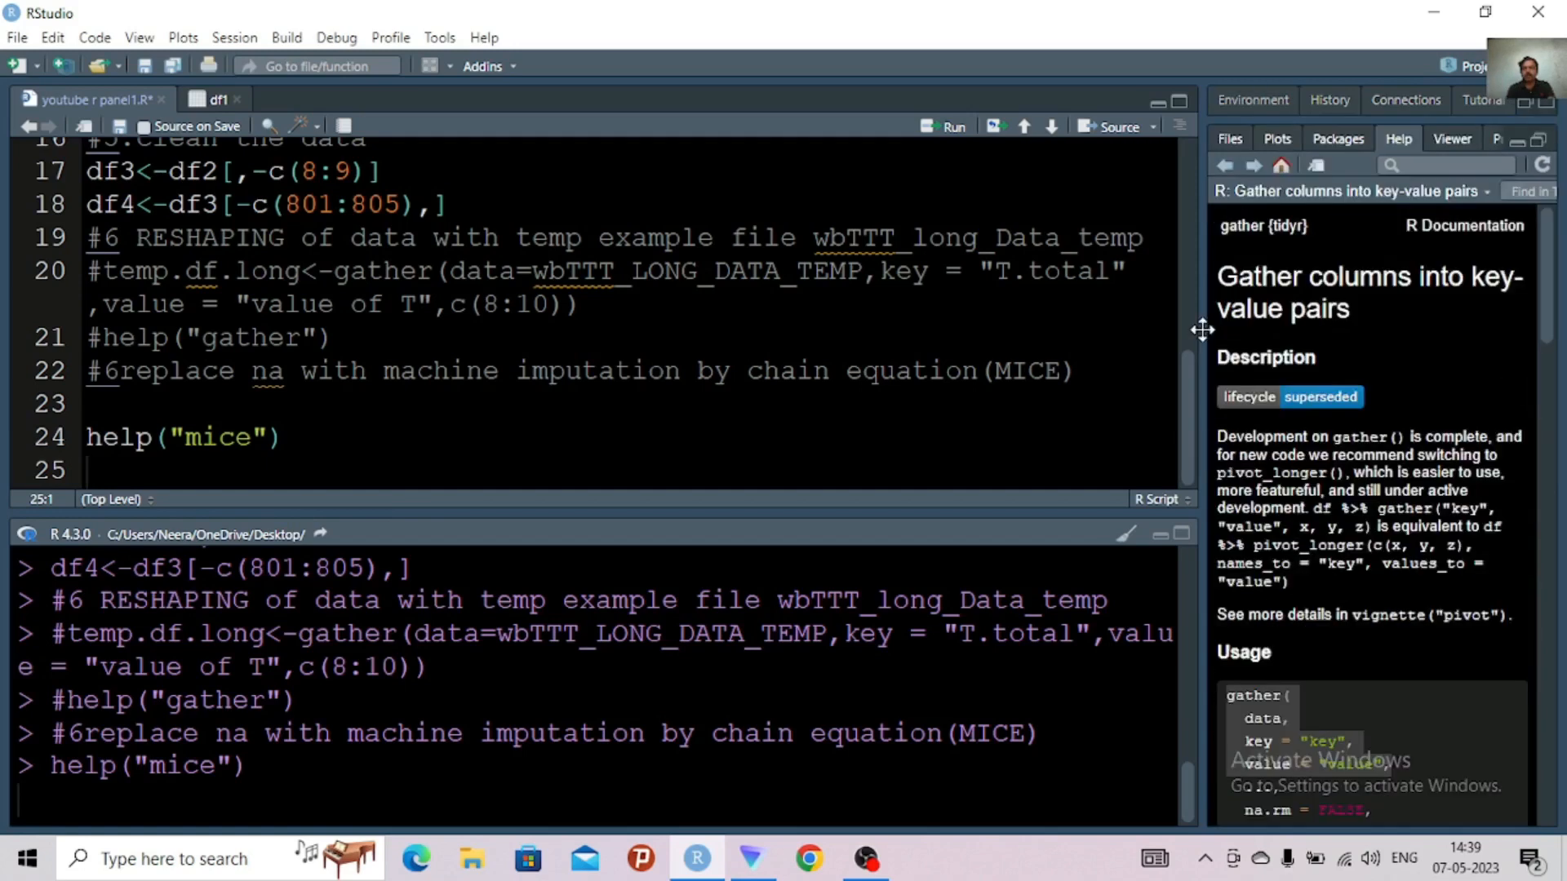
{"action": "left_click_drag", "start_coordinate": [1054, 303], "coordinate": [1009, 306]}
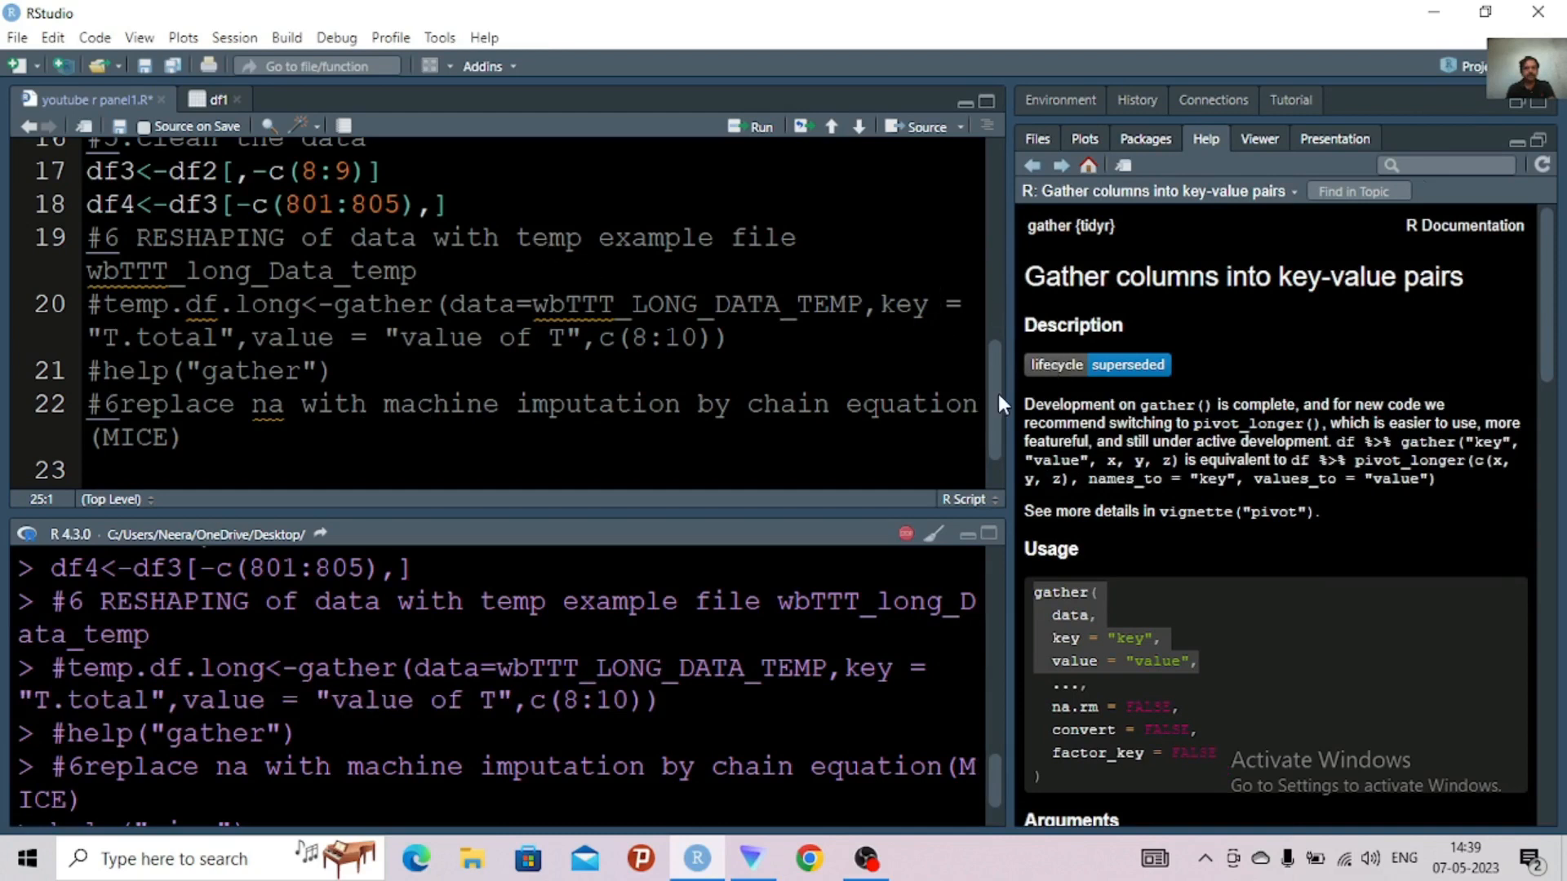
{"action": "scroll", "coordinate": [996, 419], "scroll_direction": "down", "scroll_amount": 1}
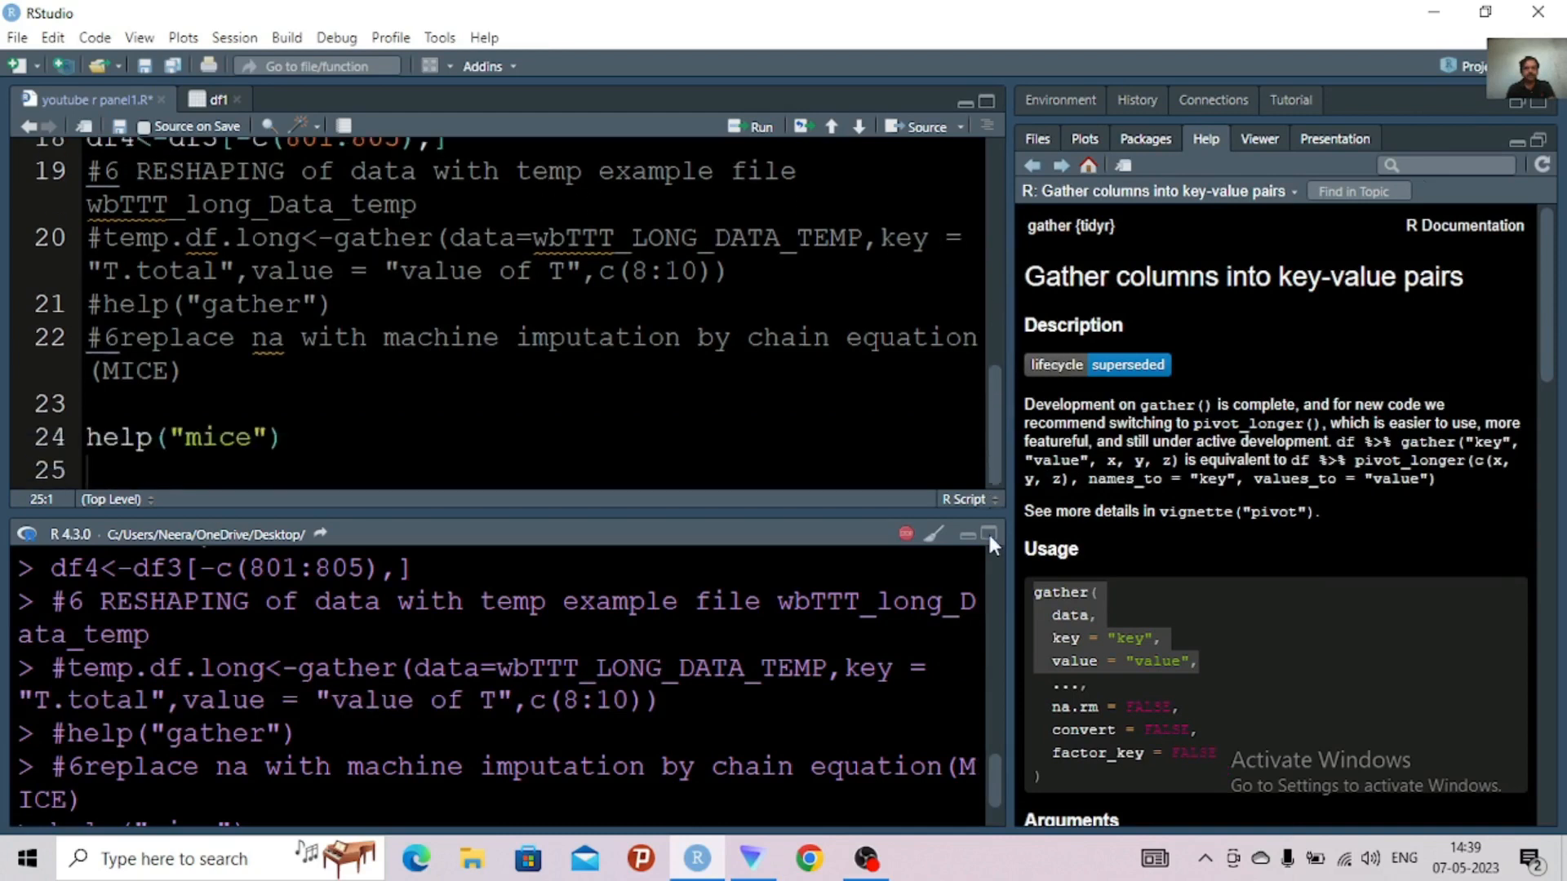
{"action": "left_click", "coordinate": [297, 425]}
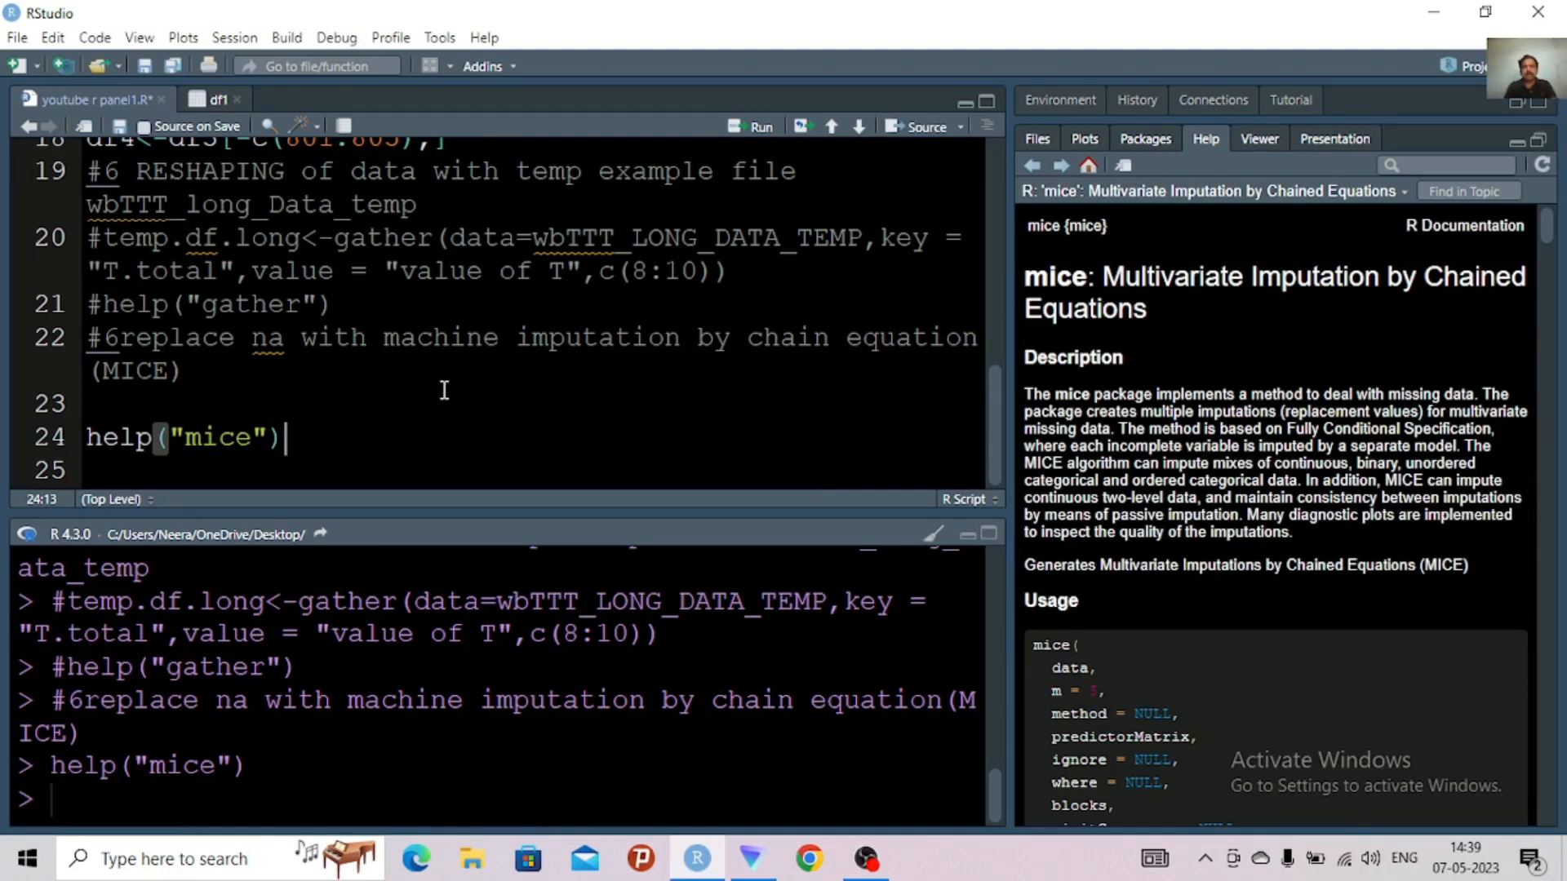
Replace the word "machine" with "multivariate" in the imputation comment on line 22
{"action": "left_click", "coordinate": [511, 347]}
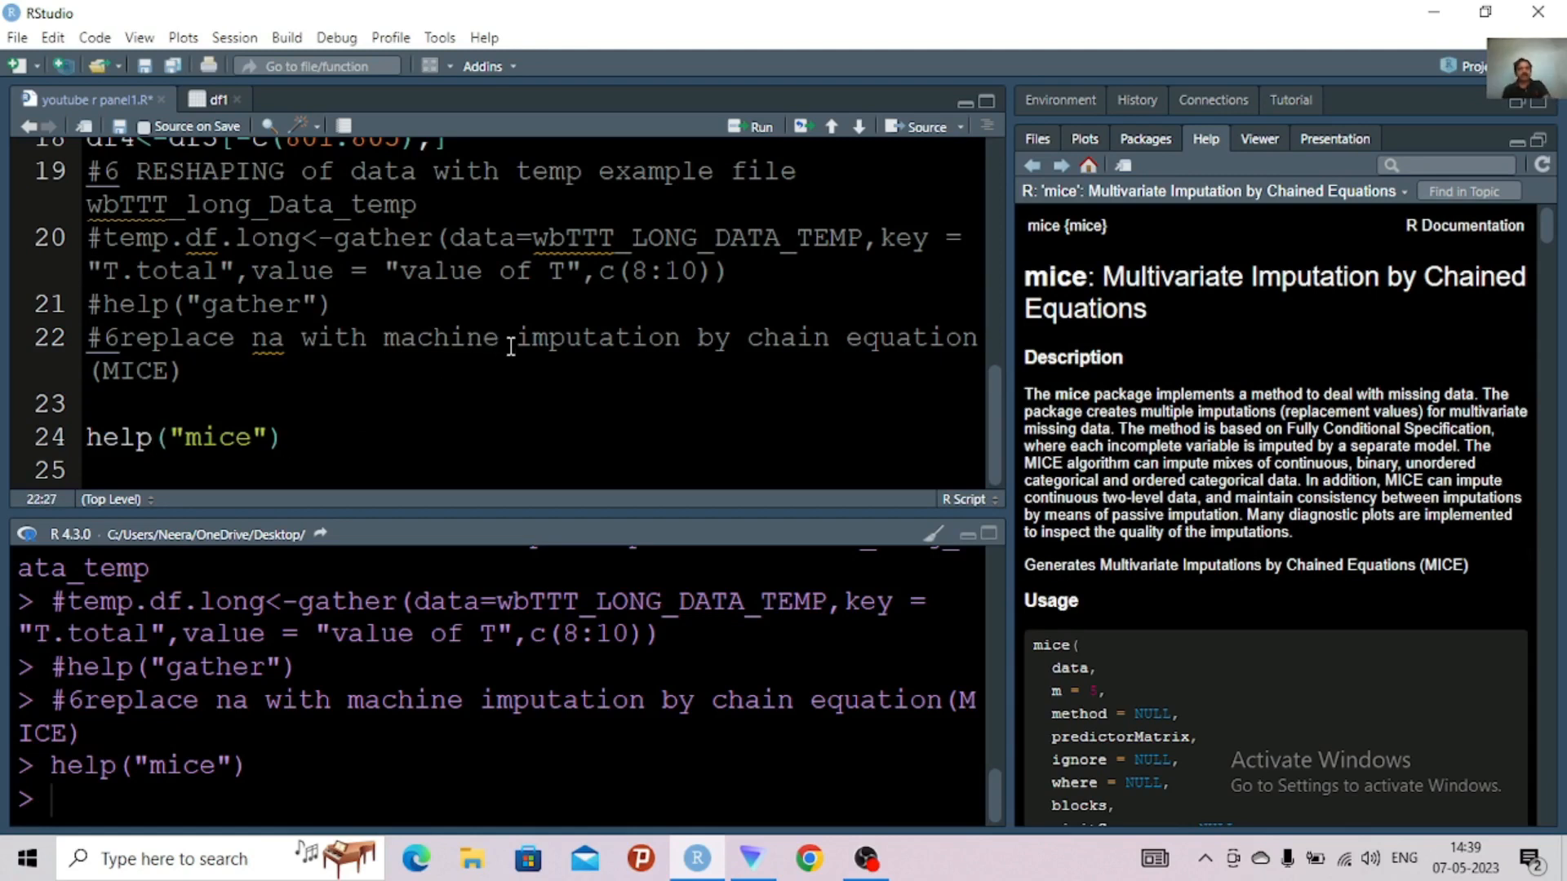
{"action": "left_click", "coordinate": [504, 343]}
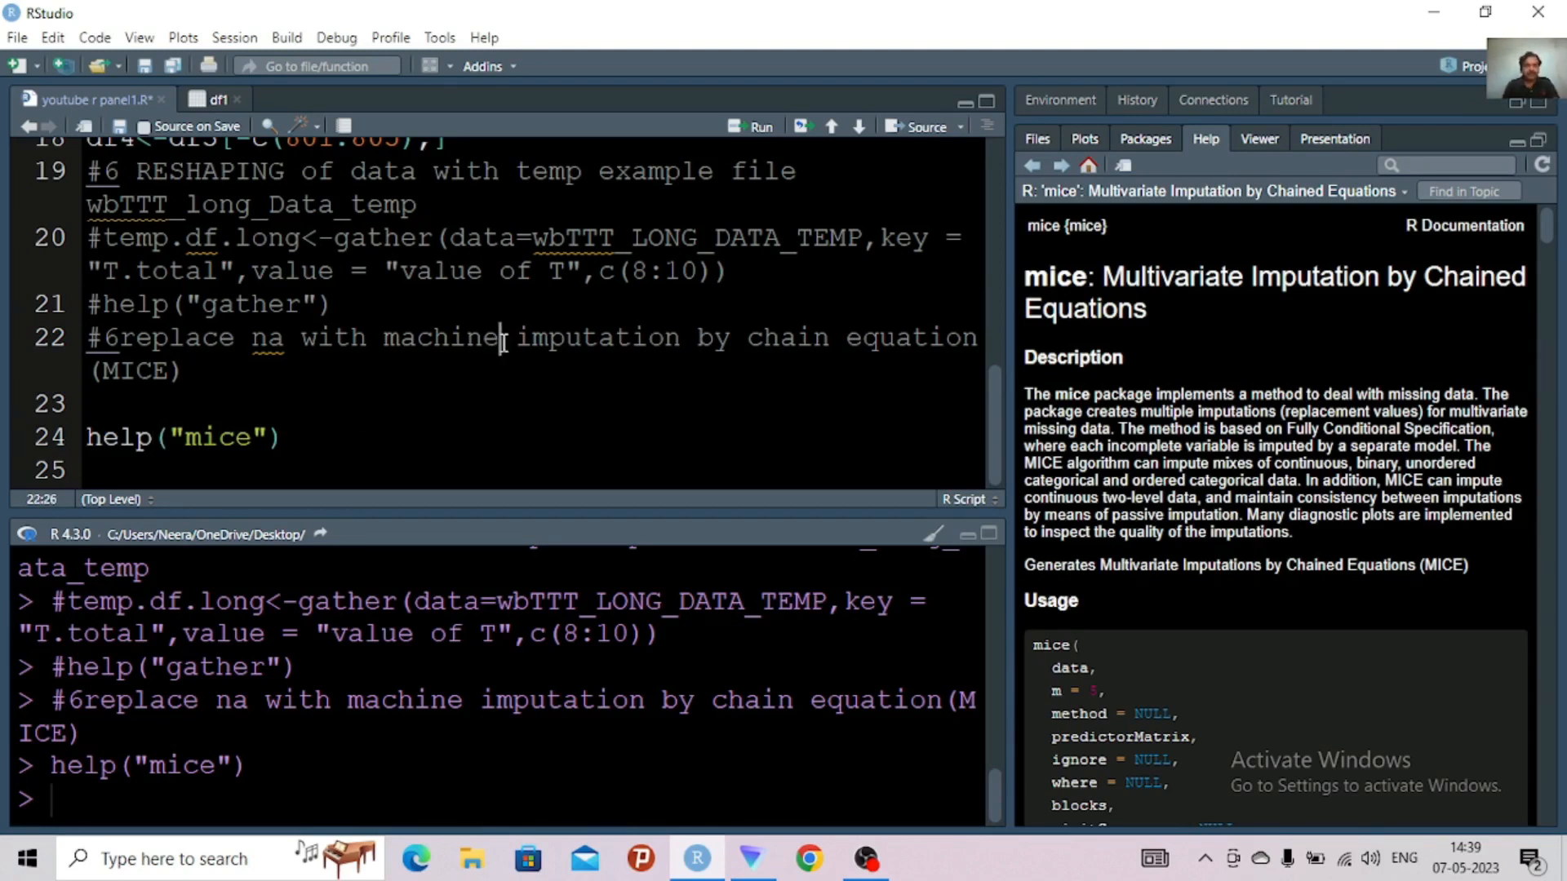
{"action": "key", "text": "BackSpace"}
{"action": "key", "text": "BackSpace"}
{"action": "key", "text": "BackSpace"}
{"action": "key", "text": "BackSpace"}
{"action": "key", "text": "BackSpace"}
{"action": "key", "text": "BackSpace"}
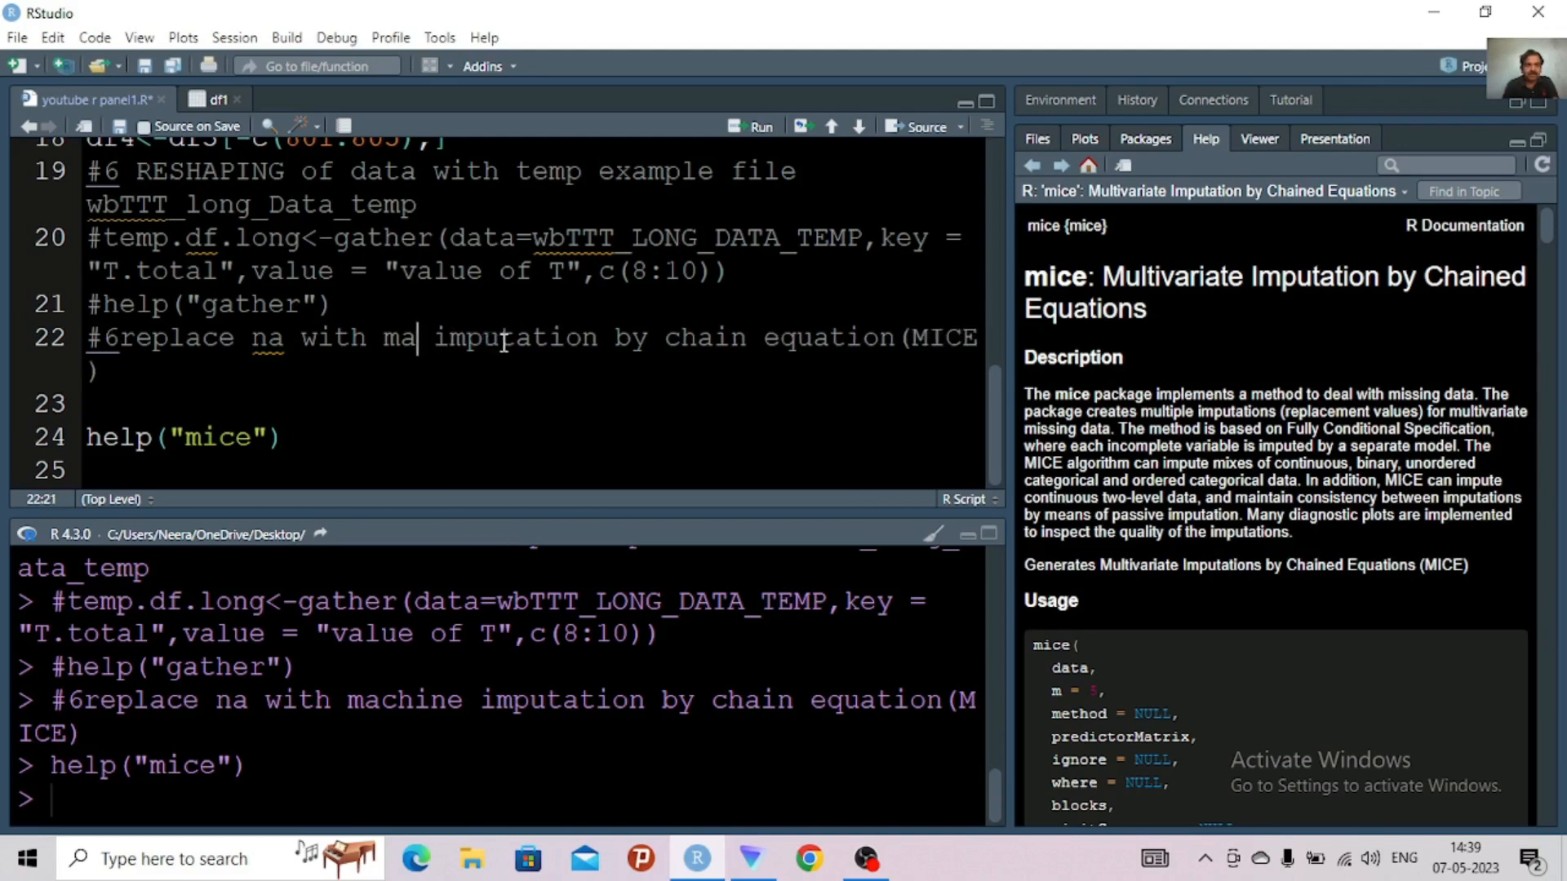
{"action": "type", "text": "u"}
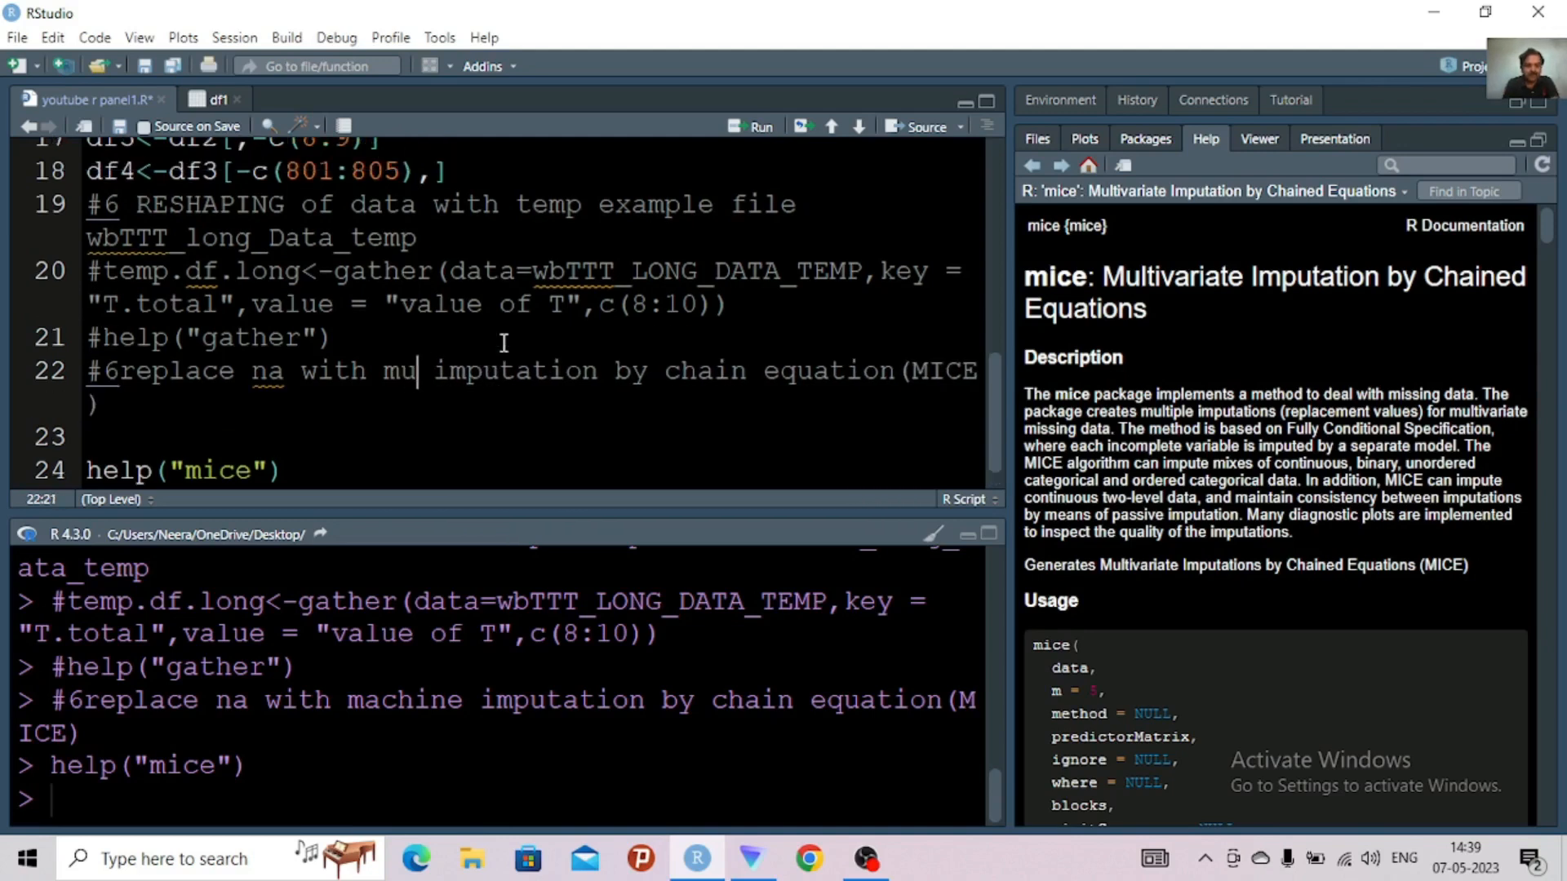
{"action": "type", "text": "ltiva"}
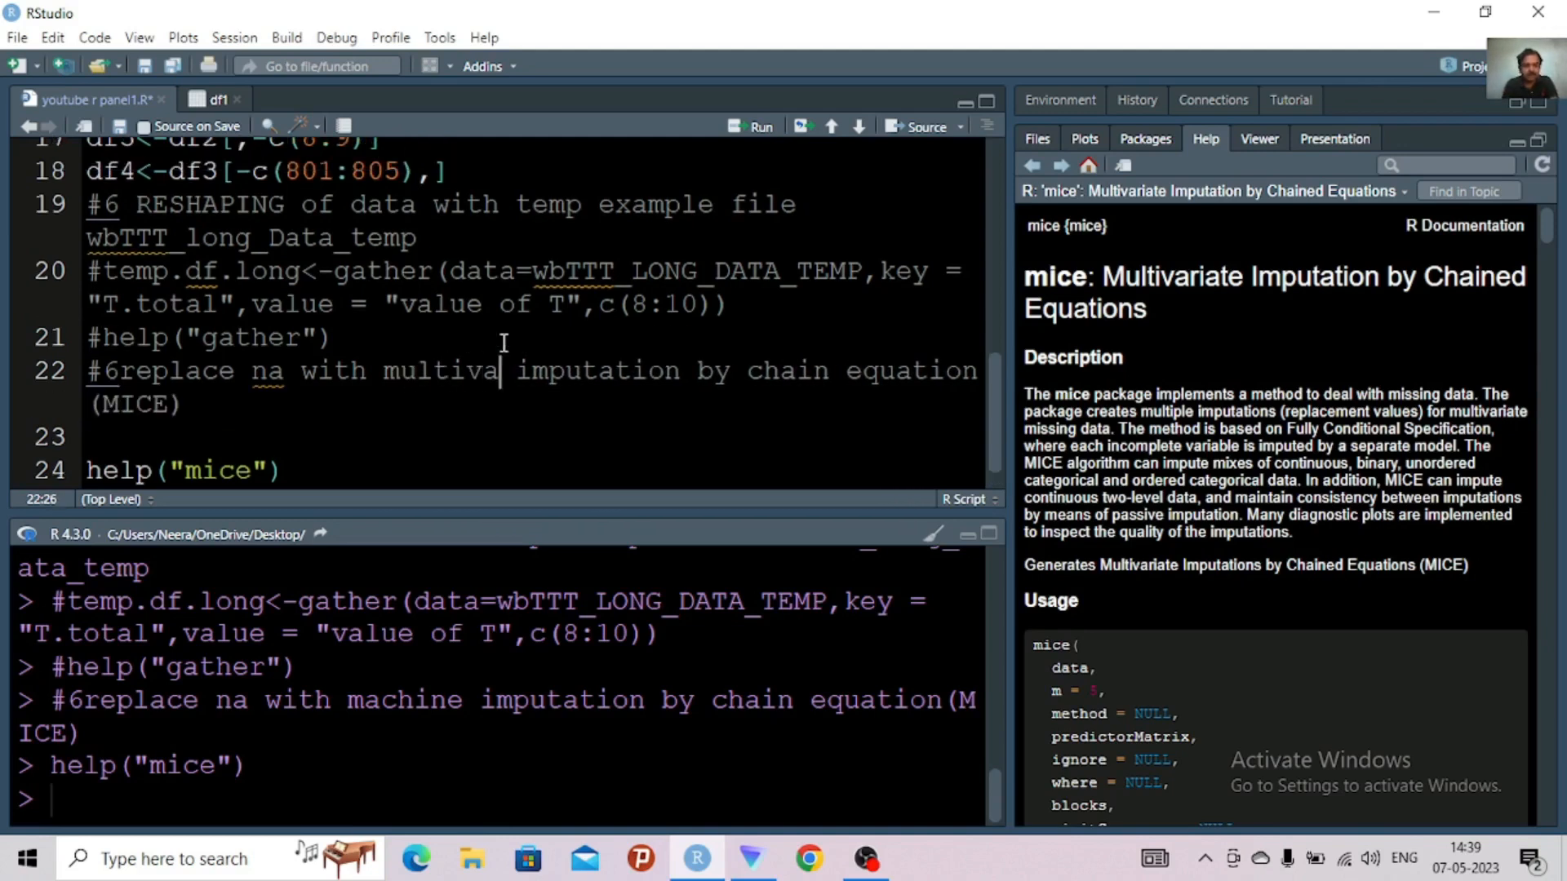
{"action": "type", "text": "riate"}
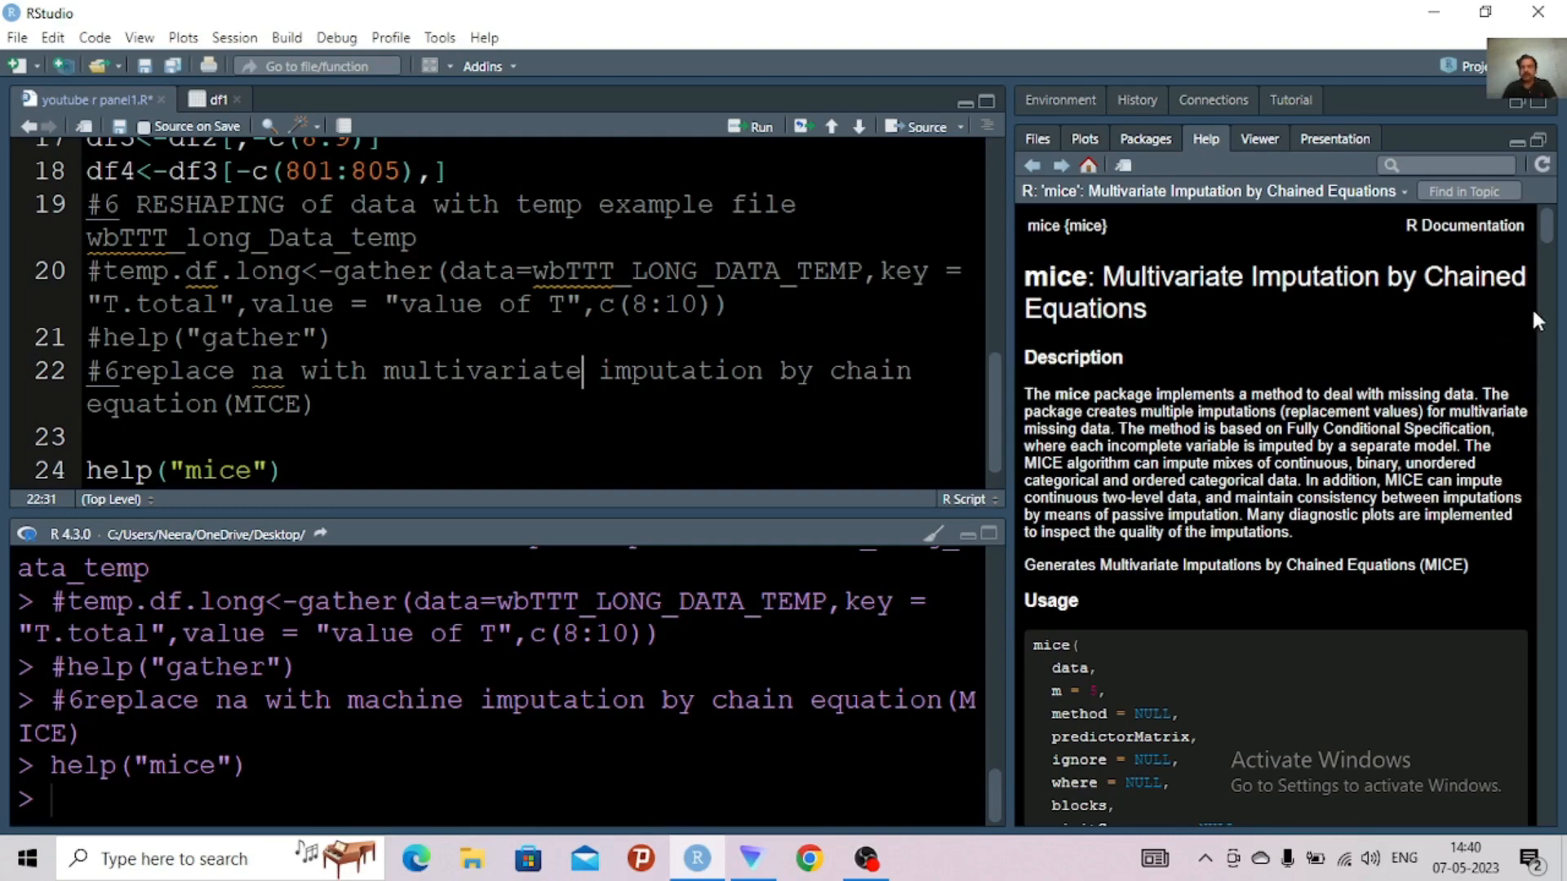
Review the arguments, details and built-in imputation methods in the mice help, and copy the usage code from mice( through method = NULL
{"action": "scroll", "coordinate": [1553, 253], "scroll_direction": "down", "scroll_amount": 7}
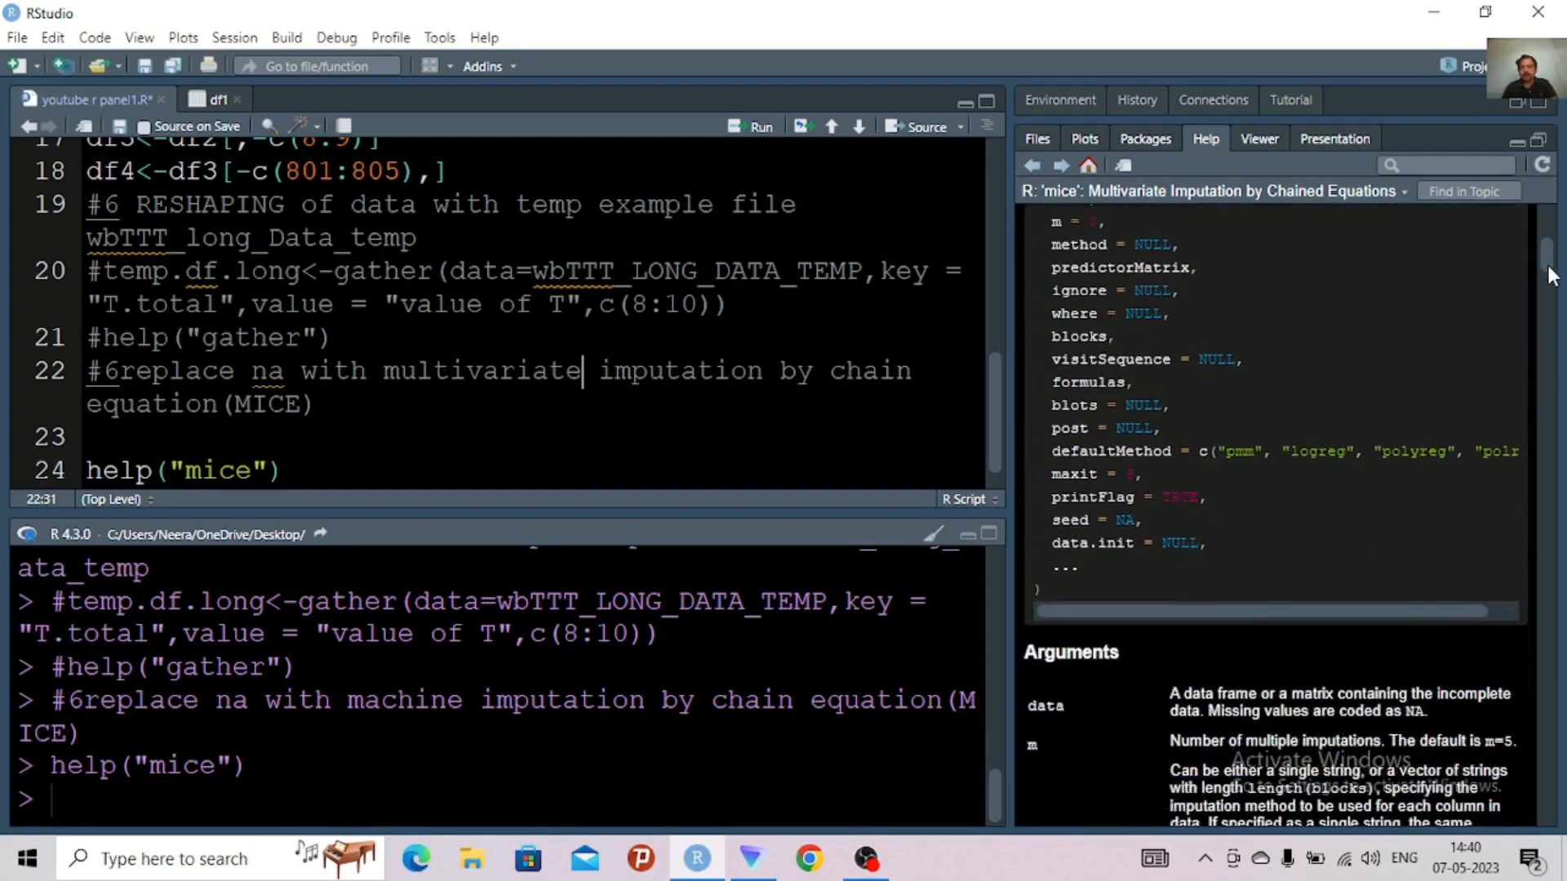
{"action": "scroll", "coordinate": [1552, 302], "scroll_direction": "down", "scroll_amount": 10}
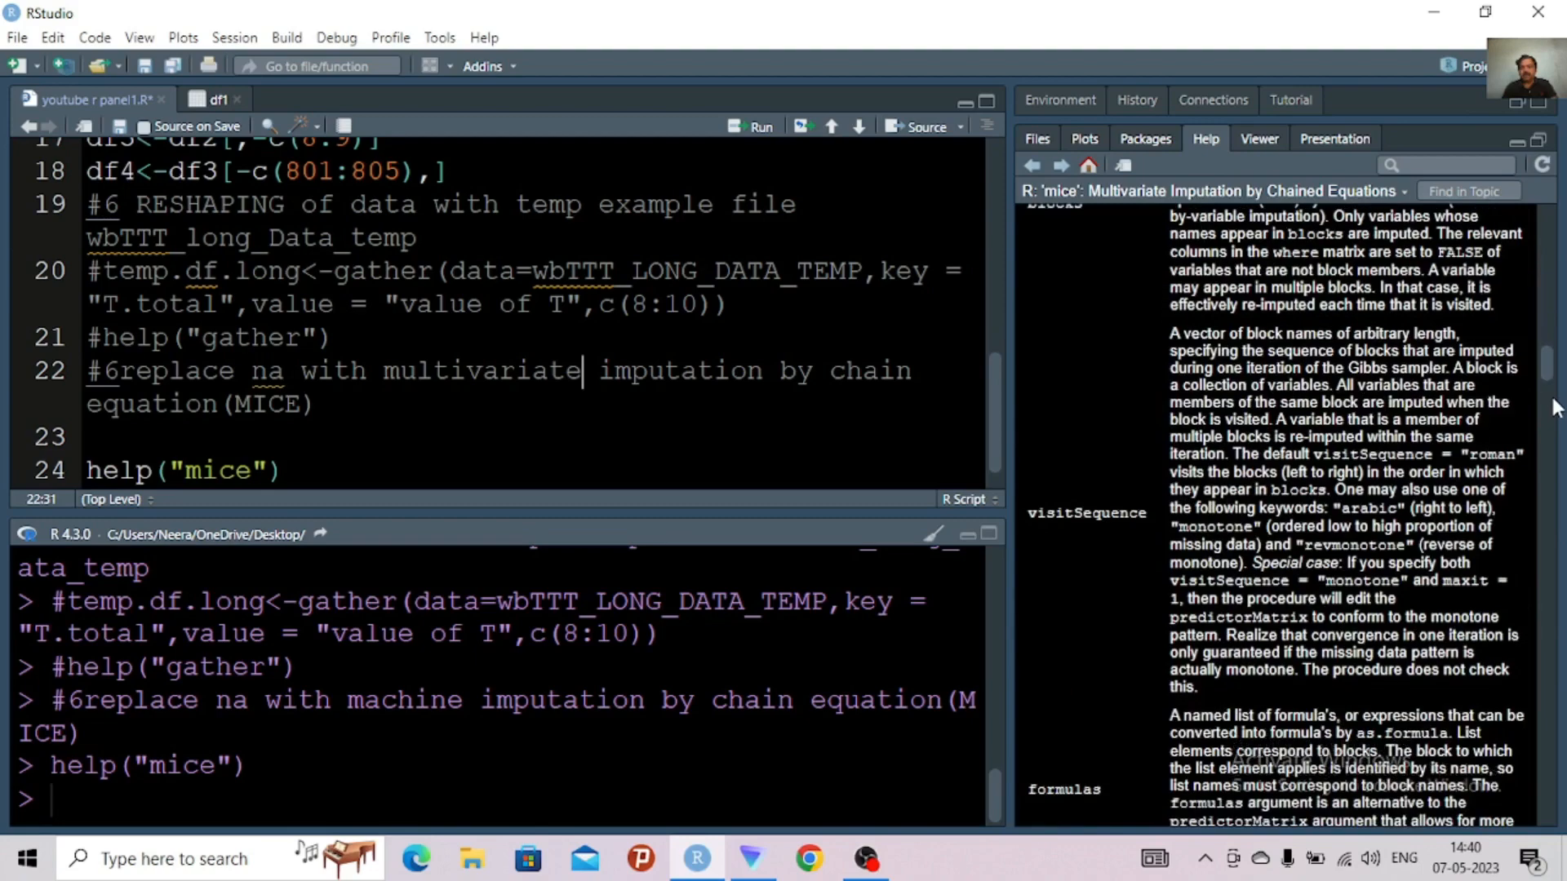
{"action": "scroll", "coordinate": [1555, 453], "scroll_direction": "down", "scroll_amount": 10}
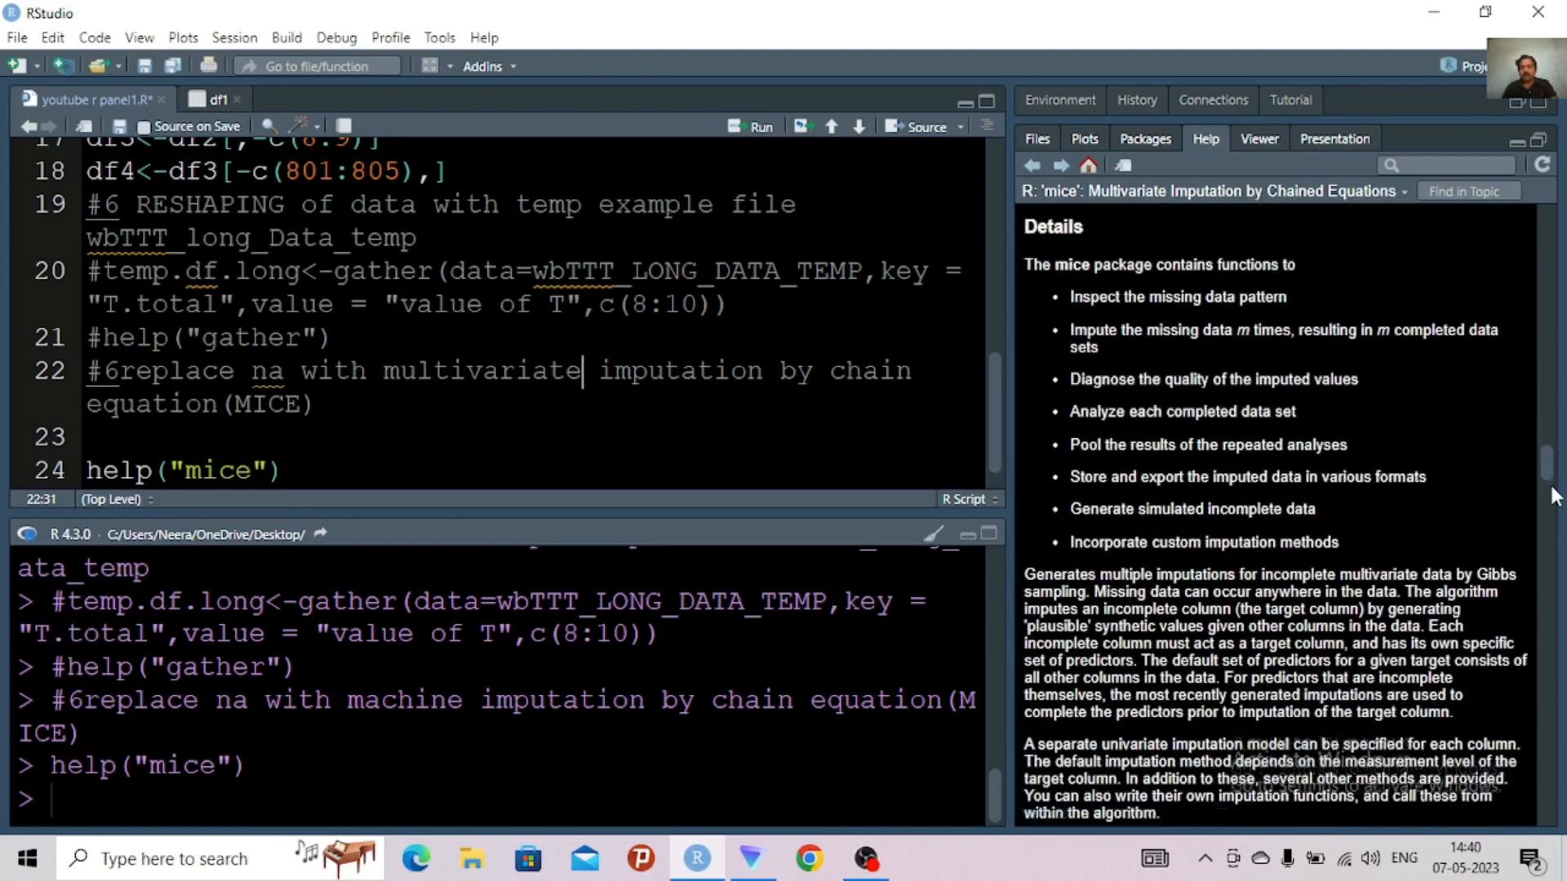
{"action": "scroll", "coordinate": [1554, 516], "scroll_direction": "down", "scroll_amount": 3}
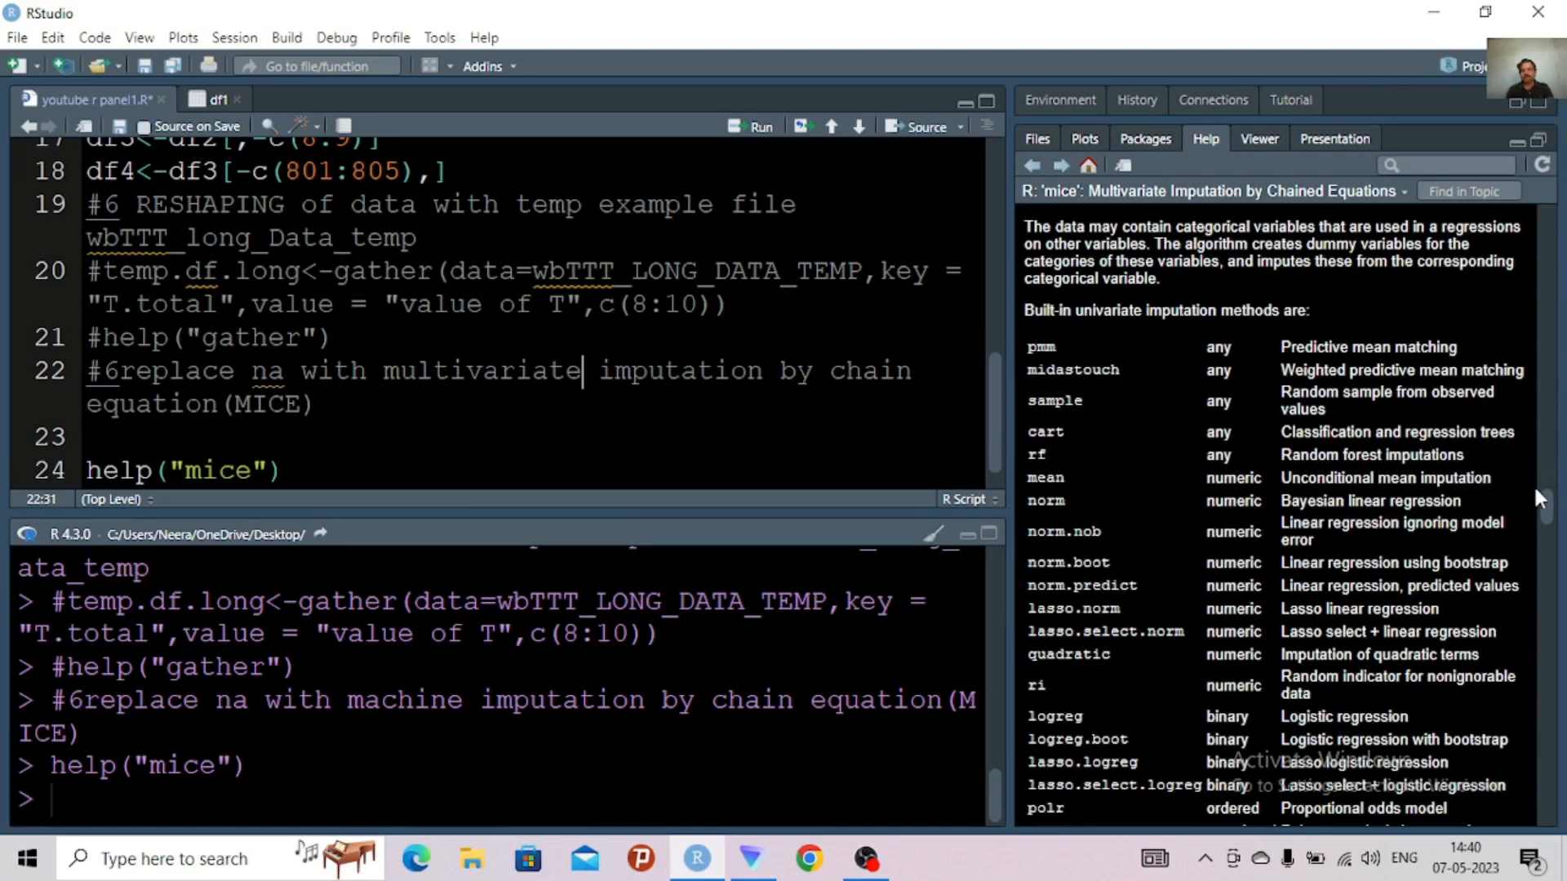
{"action": "scroll", "coordinate": [1551, 510], "scroll_direction": "down", "scroll_amount": 1}
{"action": "left_click_drag", "start_coordinate": [1551, 510], "coordinate": [1551, 516]}
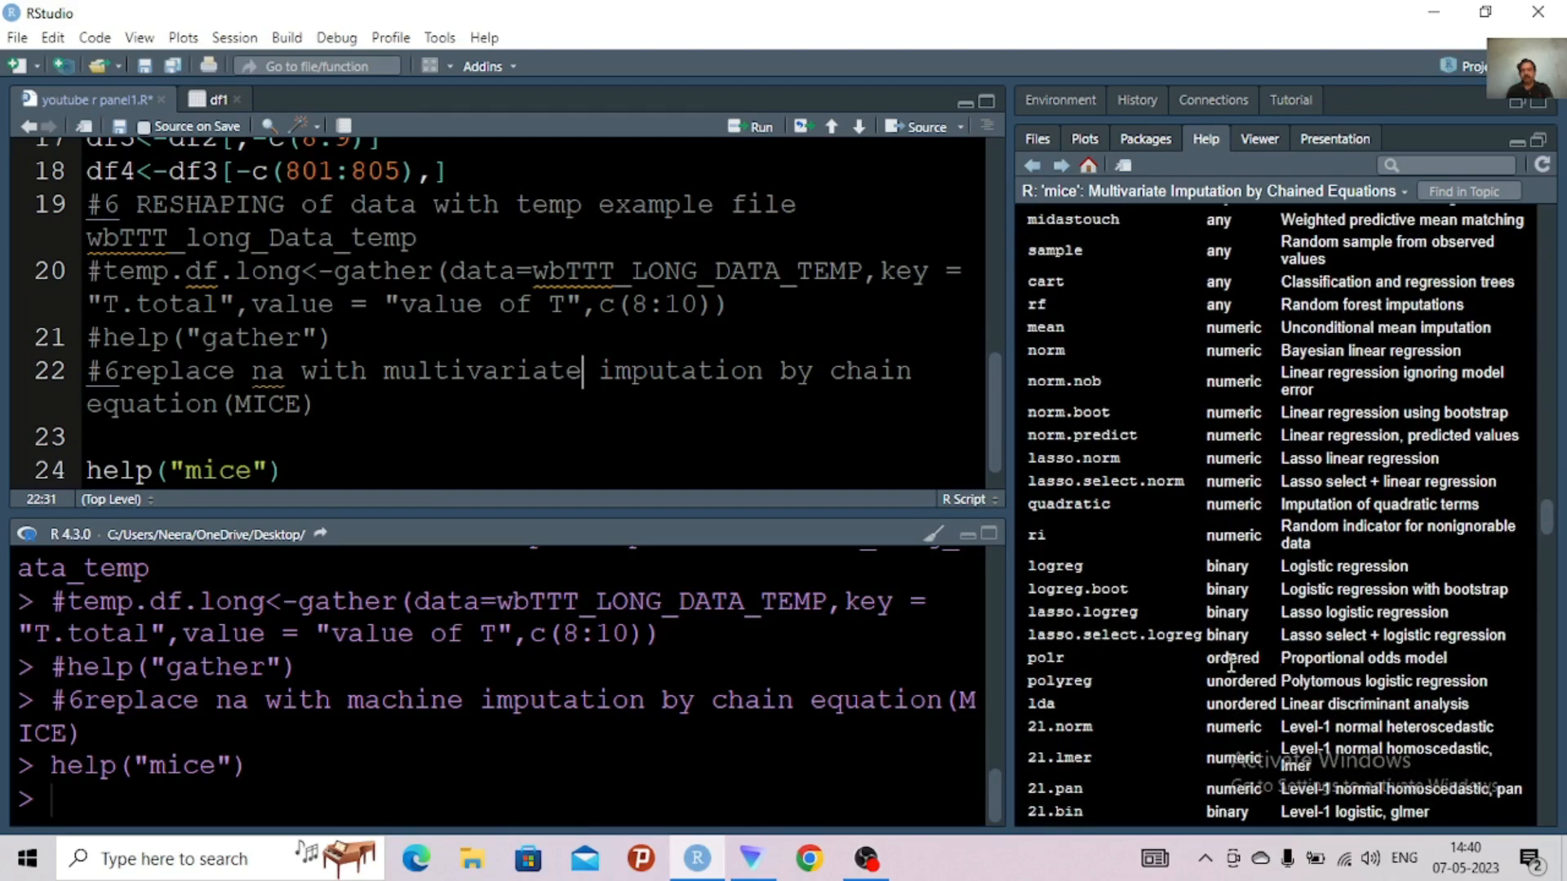
{"action": "left_click_drag", "start_coordinate": [1550, 526], "coordinate": [1561, 269]}
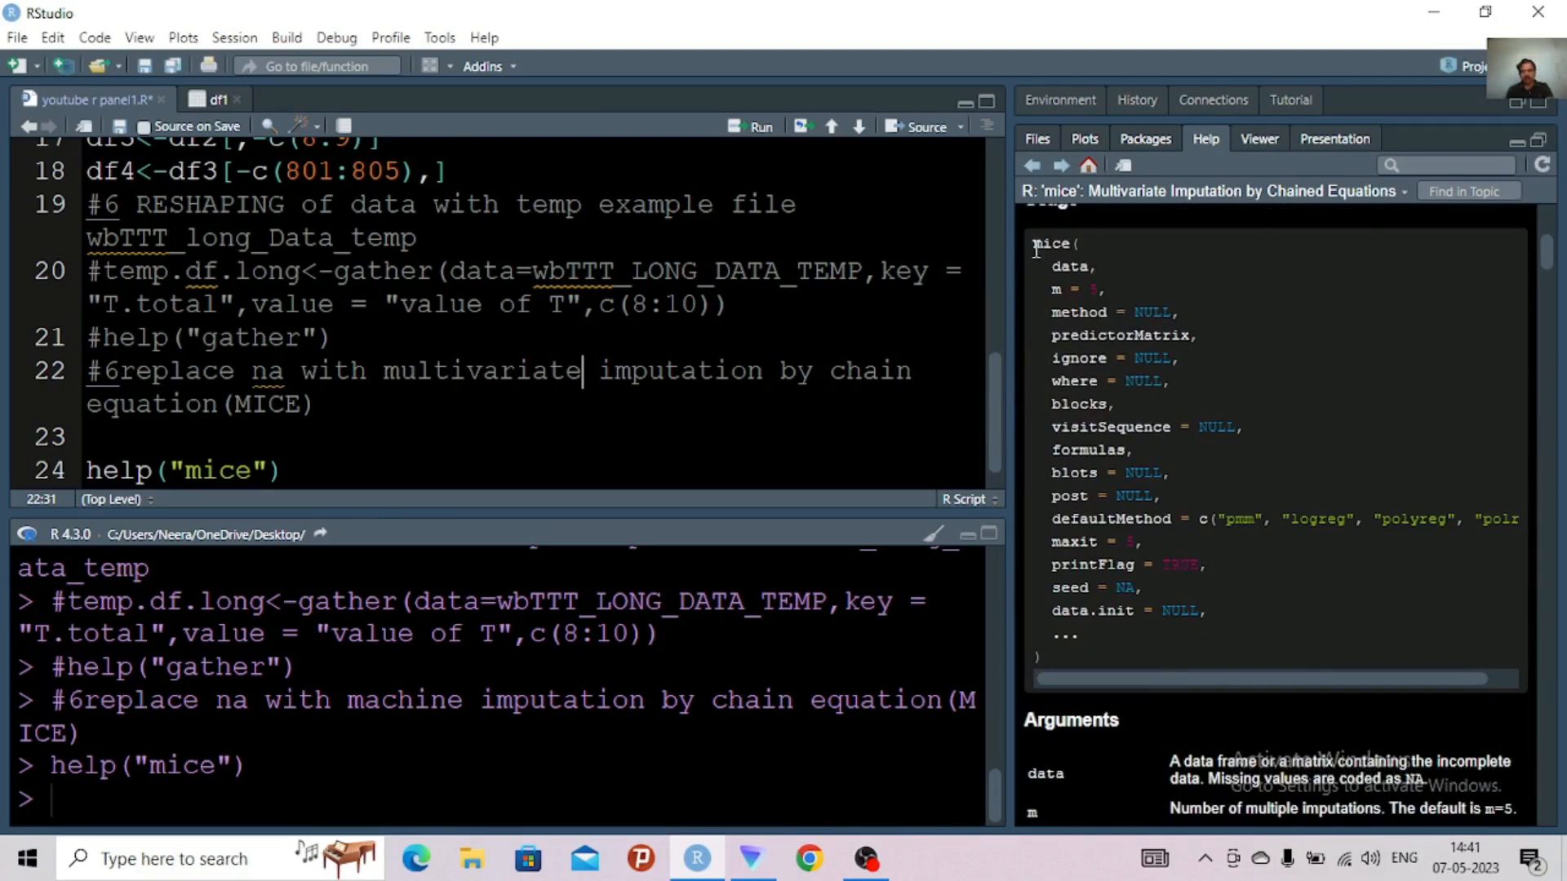
{"action": "left_click_drag", "start_coordinate": [1033, 244], "coordinate": [1186, 312]}
{"action": "key", "text": "ctrl+c"}
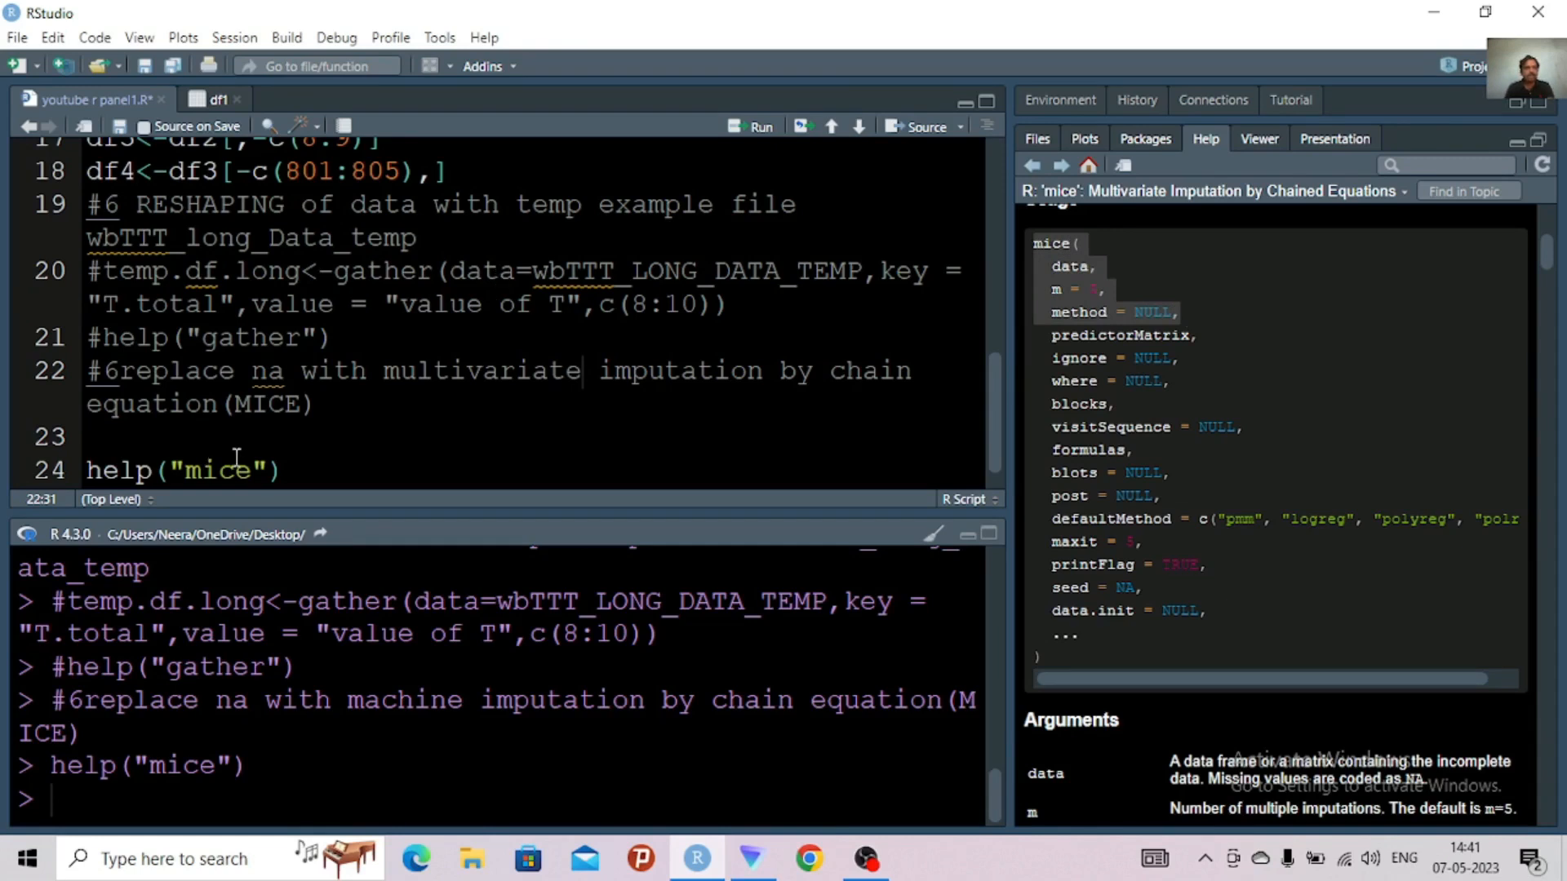
Comment out the help("mice") line and remove the blank line above it
{"action": "left_click", "coordinate": [302, 465]}
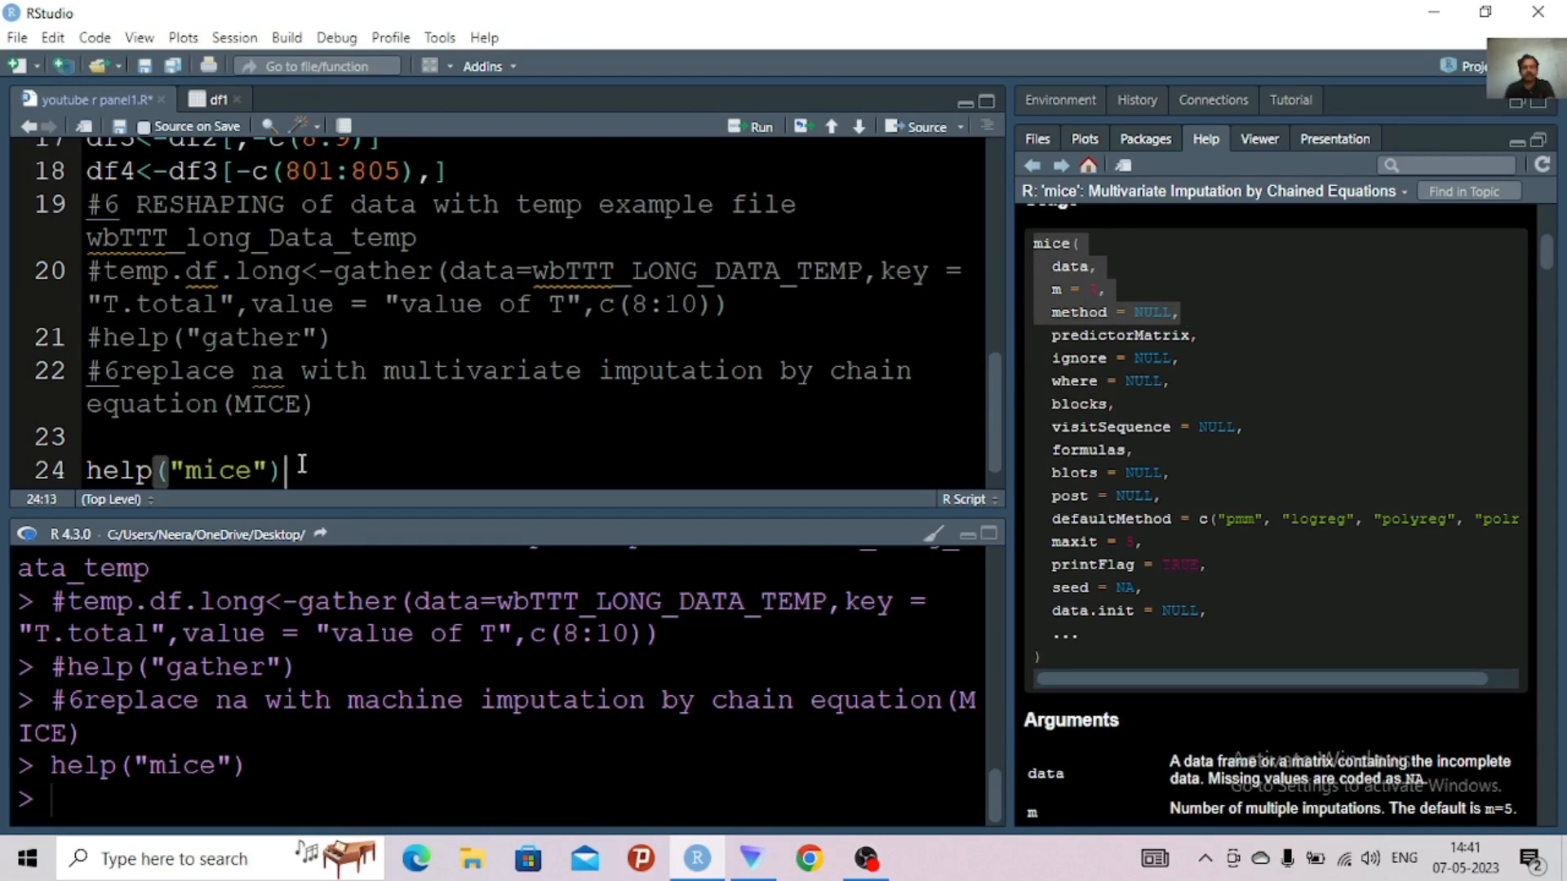
{"action": "key", "text": "Return"}
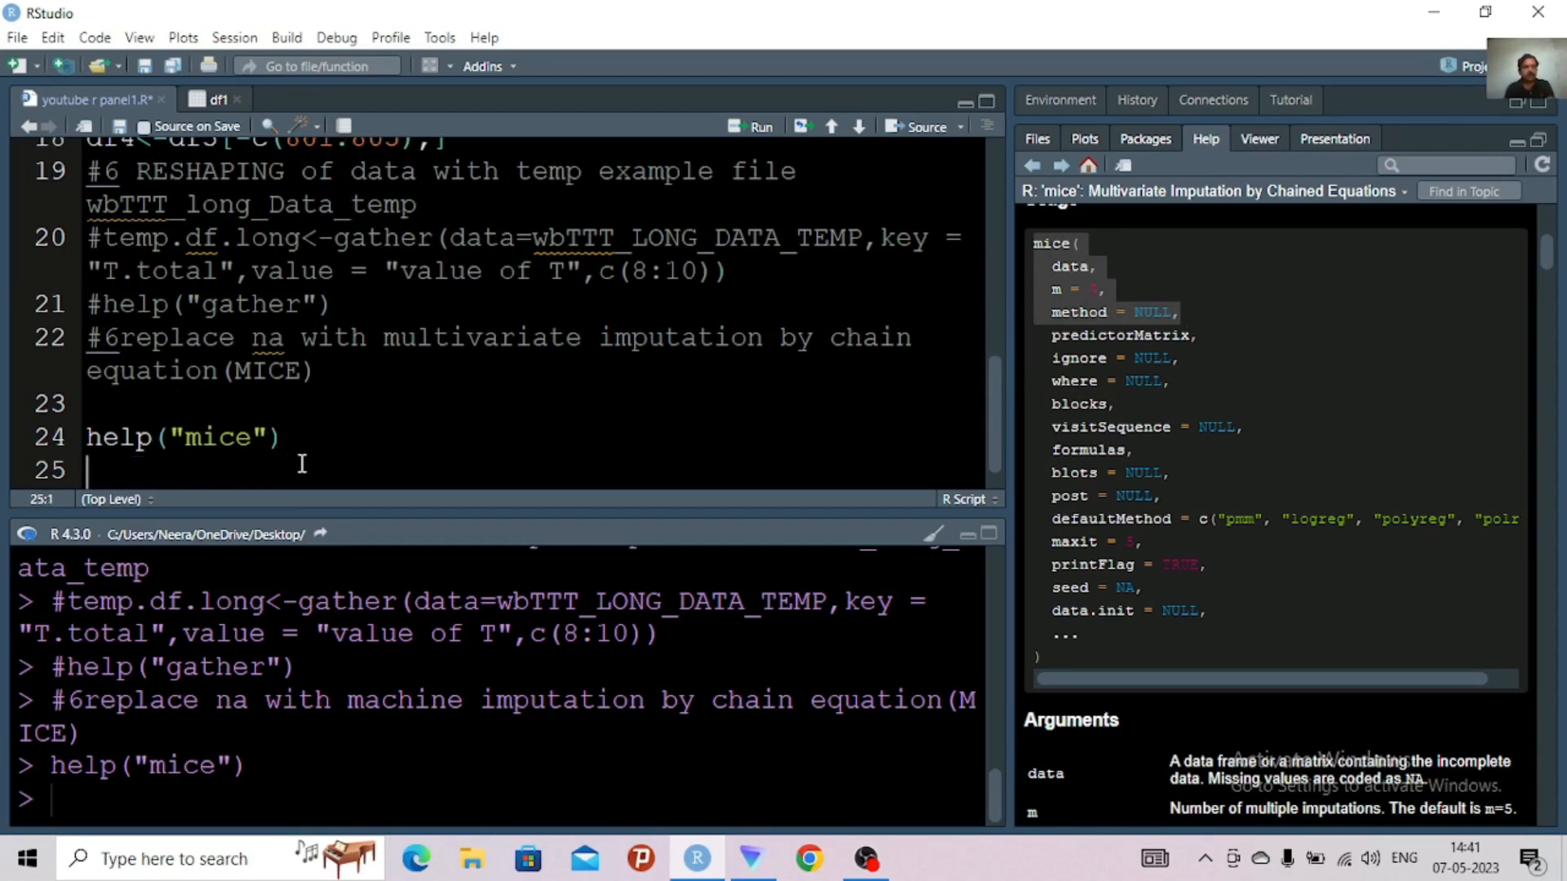
{"action": "left_click", "coordinate": [87, 436]}
{"action": "type", "text": "#"}
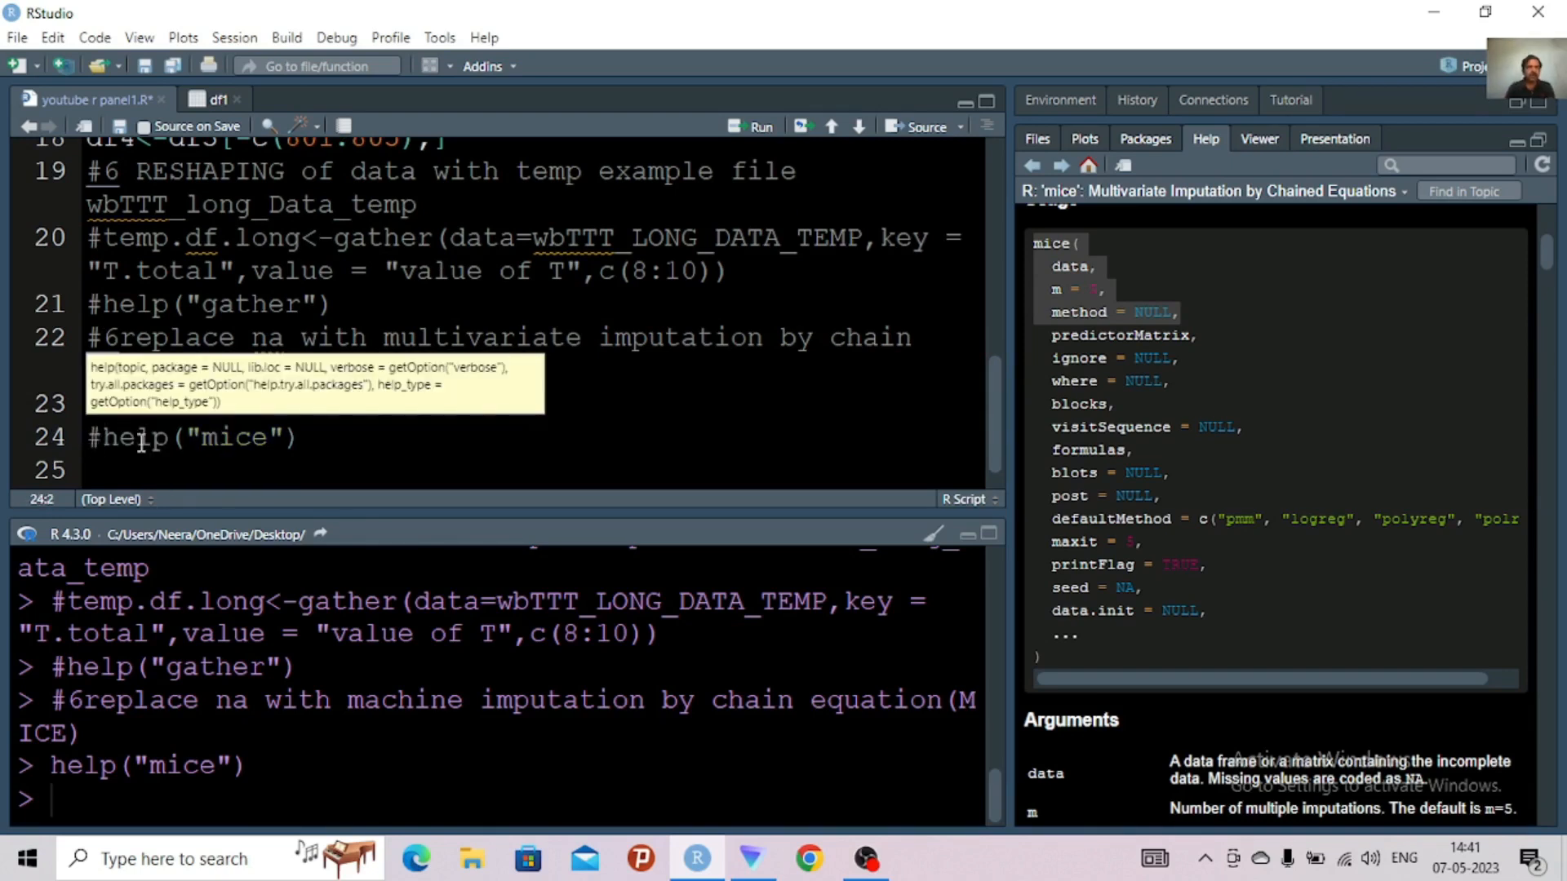
{"action": "key", "text": "Up"}
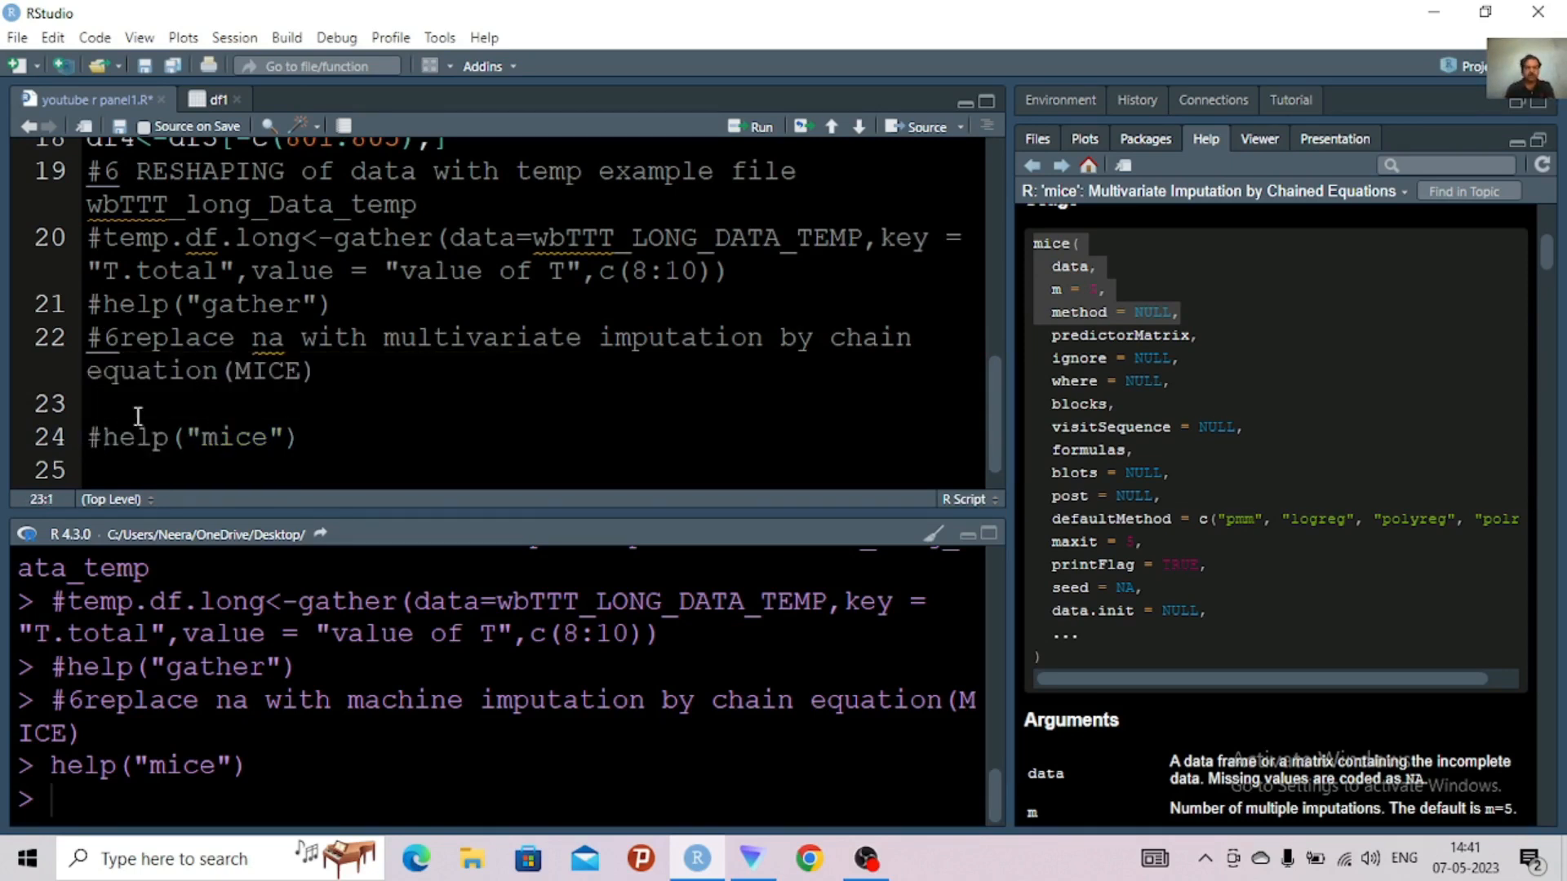
{"action": "key", "text": "Delete"}
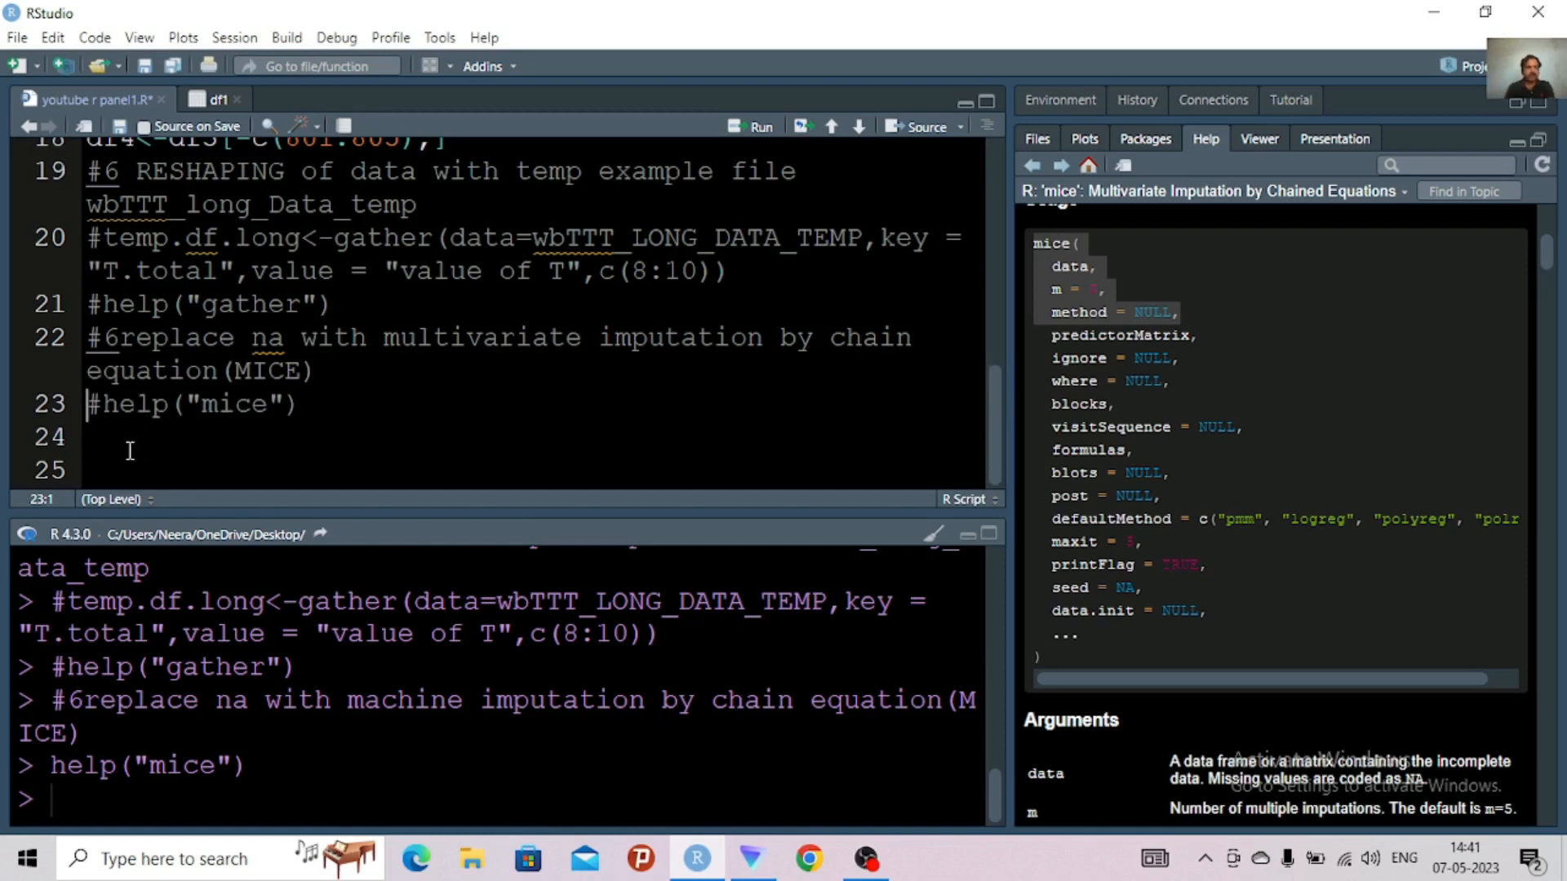
Paste the copied usage code on line 24 and join it into the single line mice(data, m = 5, method = NULL,
{"action": "left_click", "coordinate": [129, 449]}
{"action": "key", "text": "ctrl+v"}
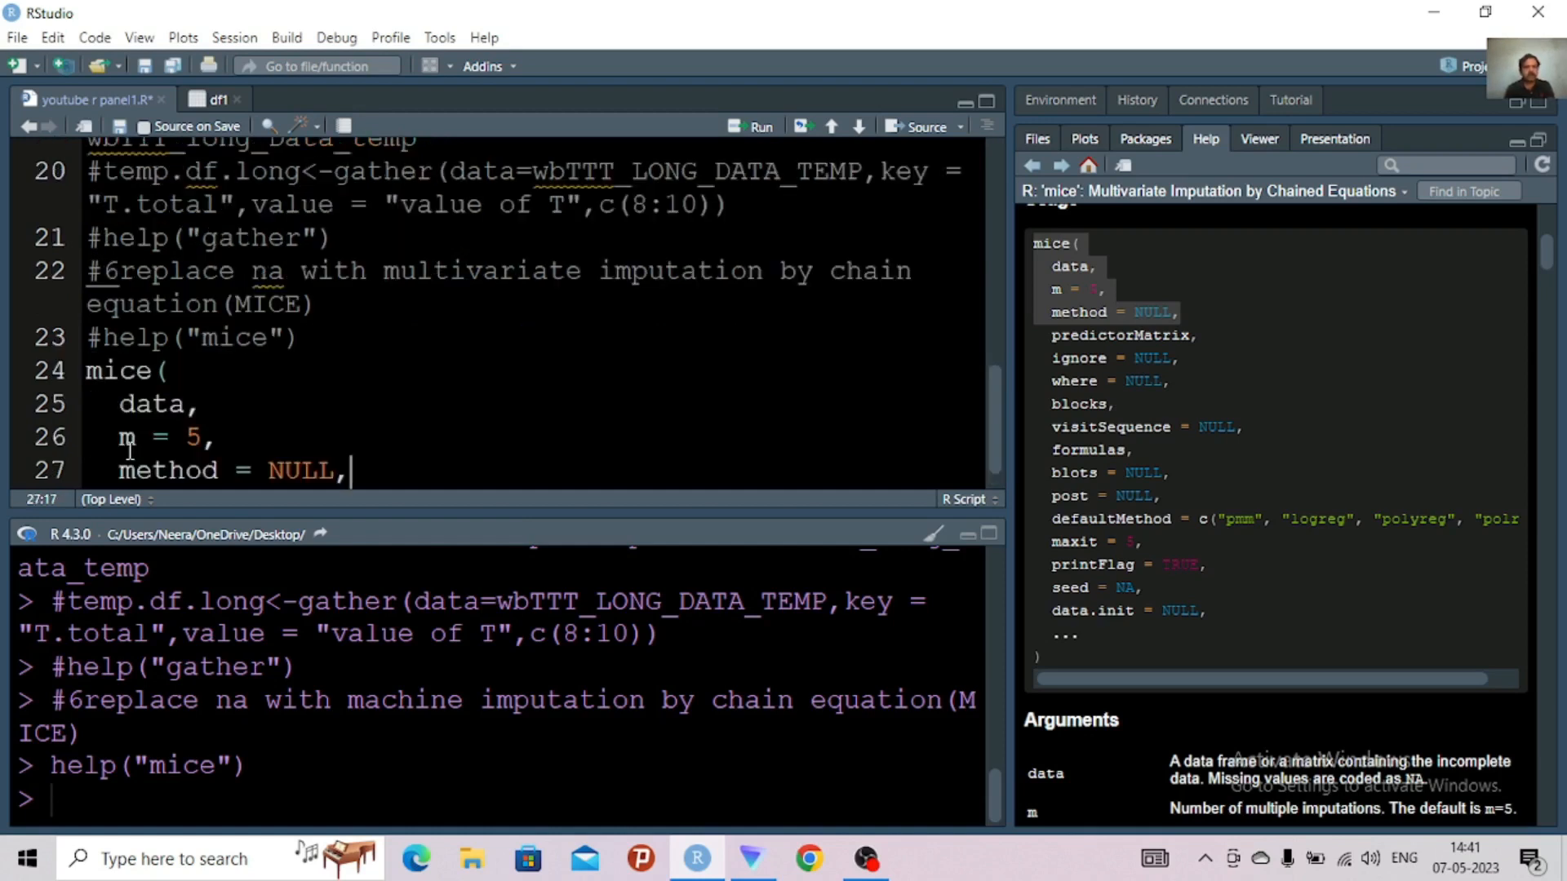
{"action": "left_click", "coordinate": [120, 403]}
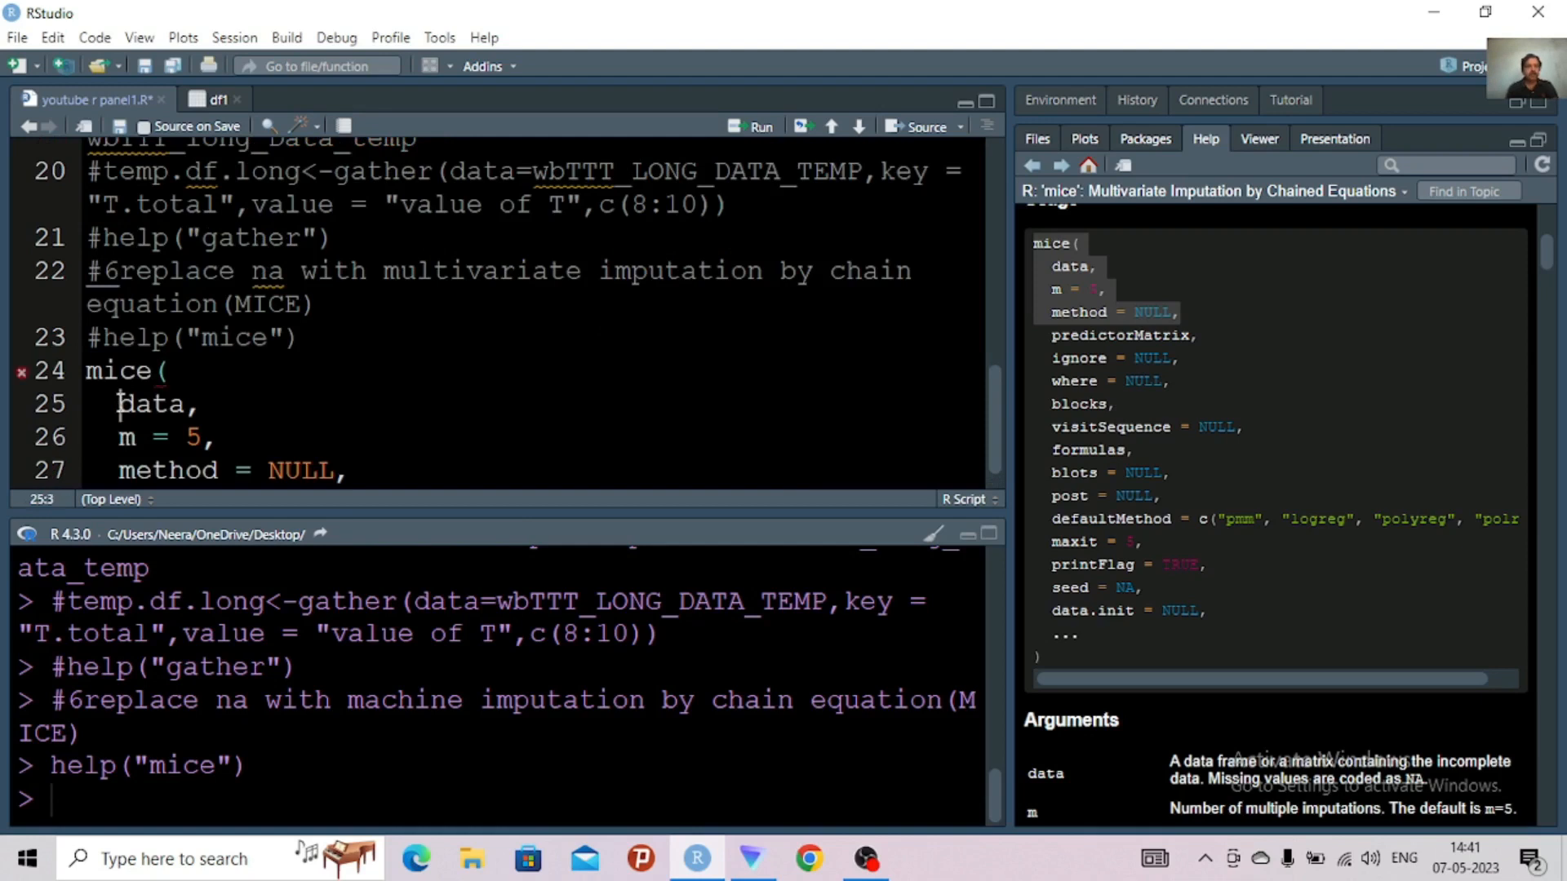
{"action": "key", "text": "BackSpace"}
{"action": "key", "text": "BackSpace"}
{"action": "key", "text": "BackSpace"}
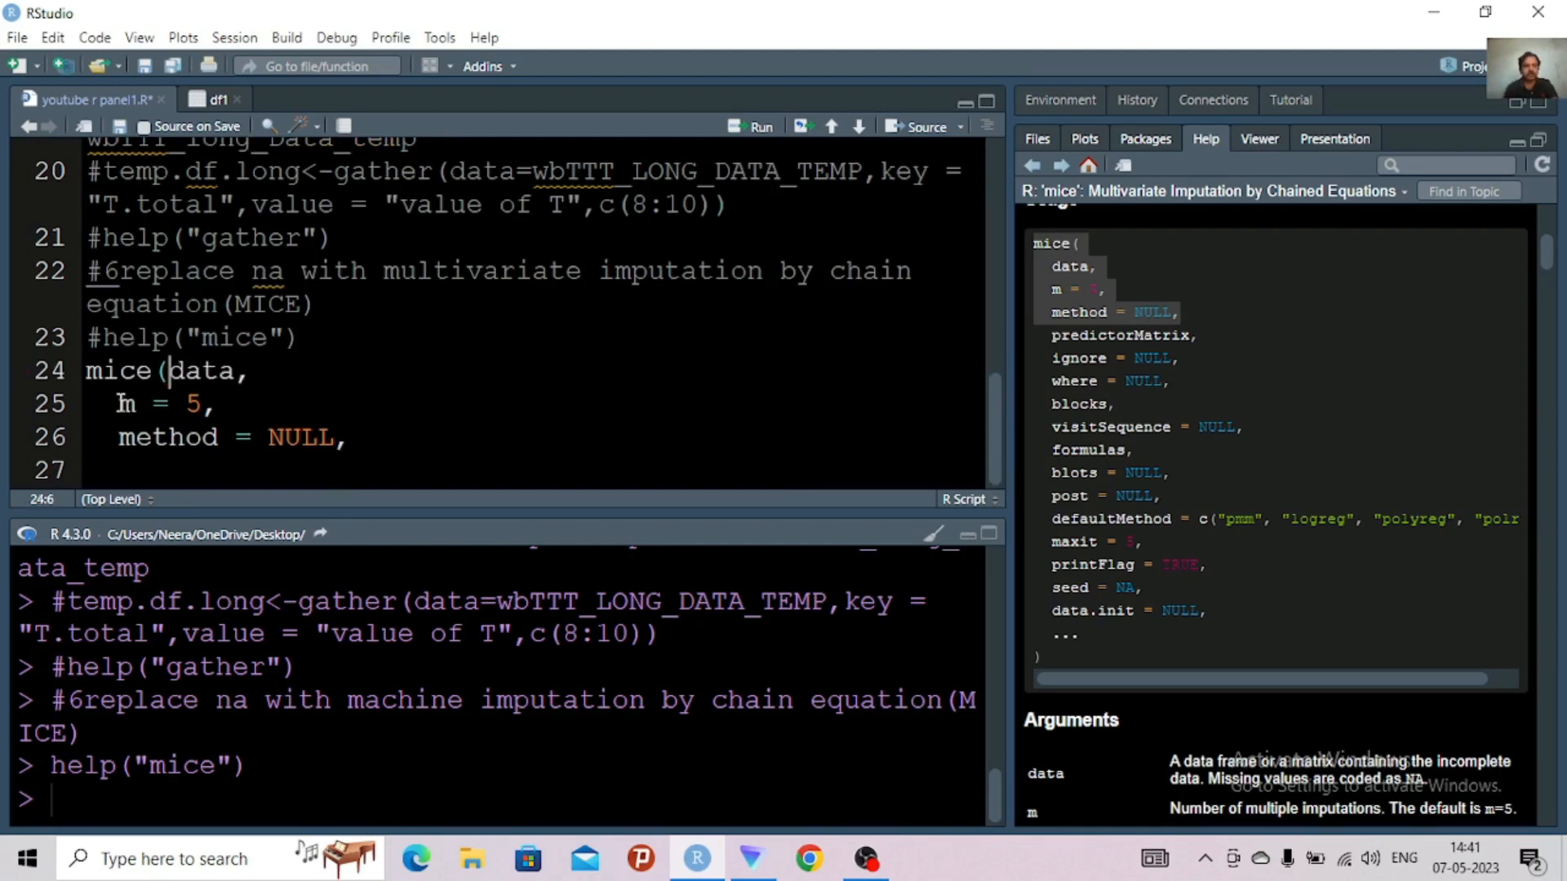
{"action": "left_click", "coordinate": [110, 403]}
{"action": "key", "text": "BackSpace"}
{"action": "key", "text": "BackSpace"}
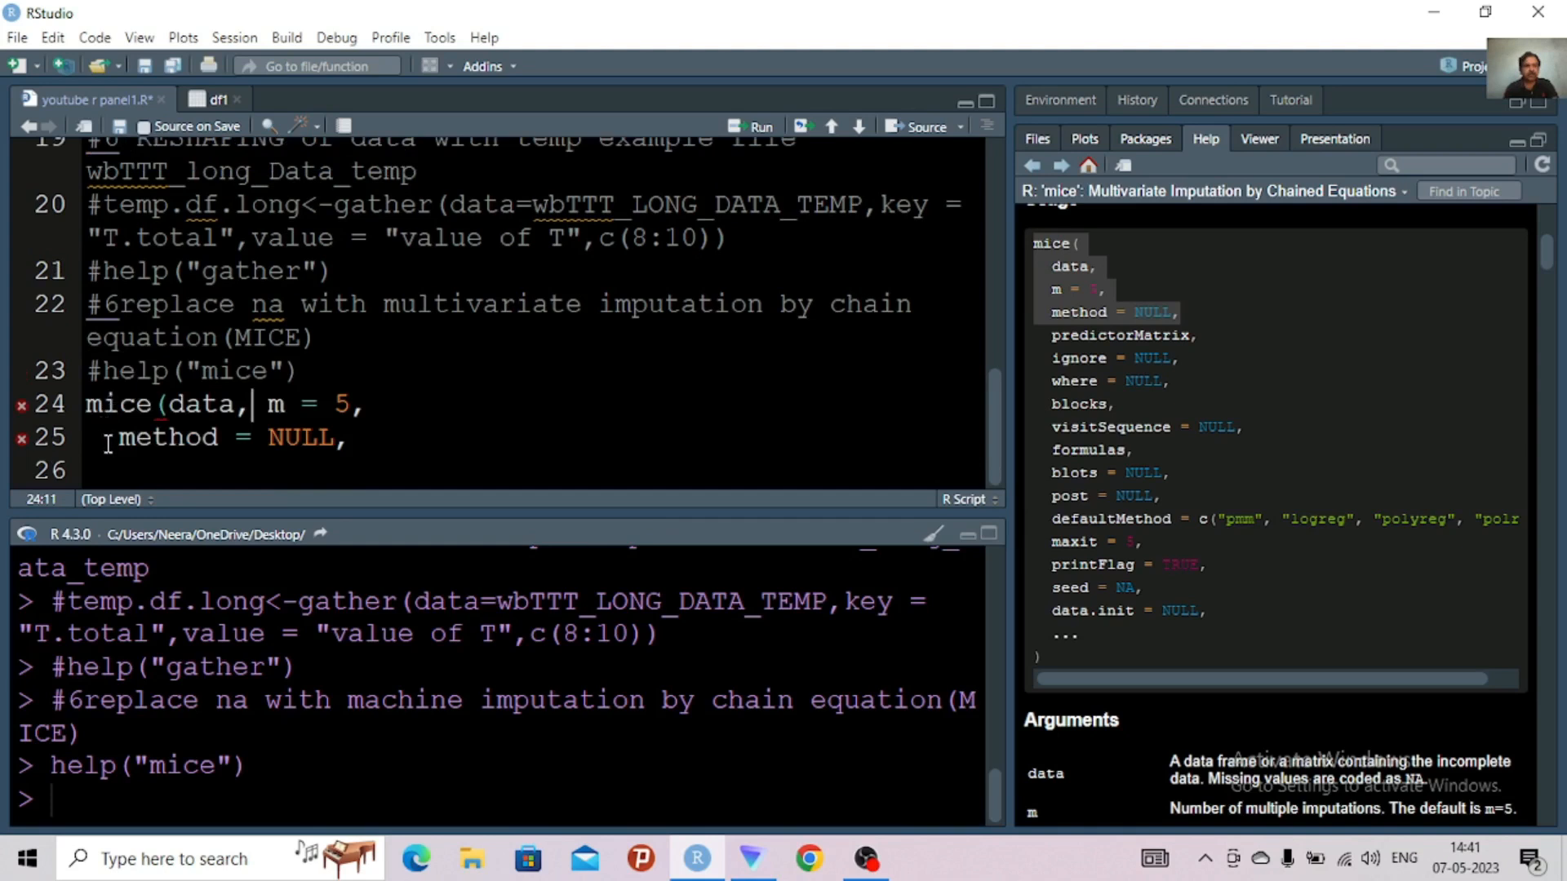
{"action": "left_click", "coordinate": [108, 441]}
{"action": "key", "text": "BackSpace"}
{"action": "key", "text": "BackSpace"}
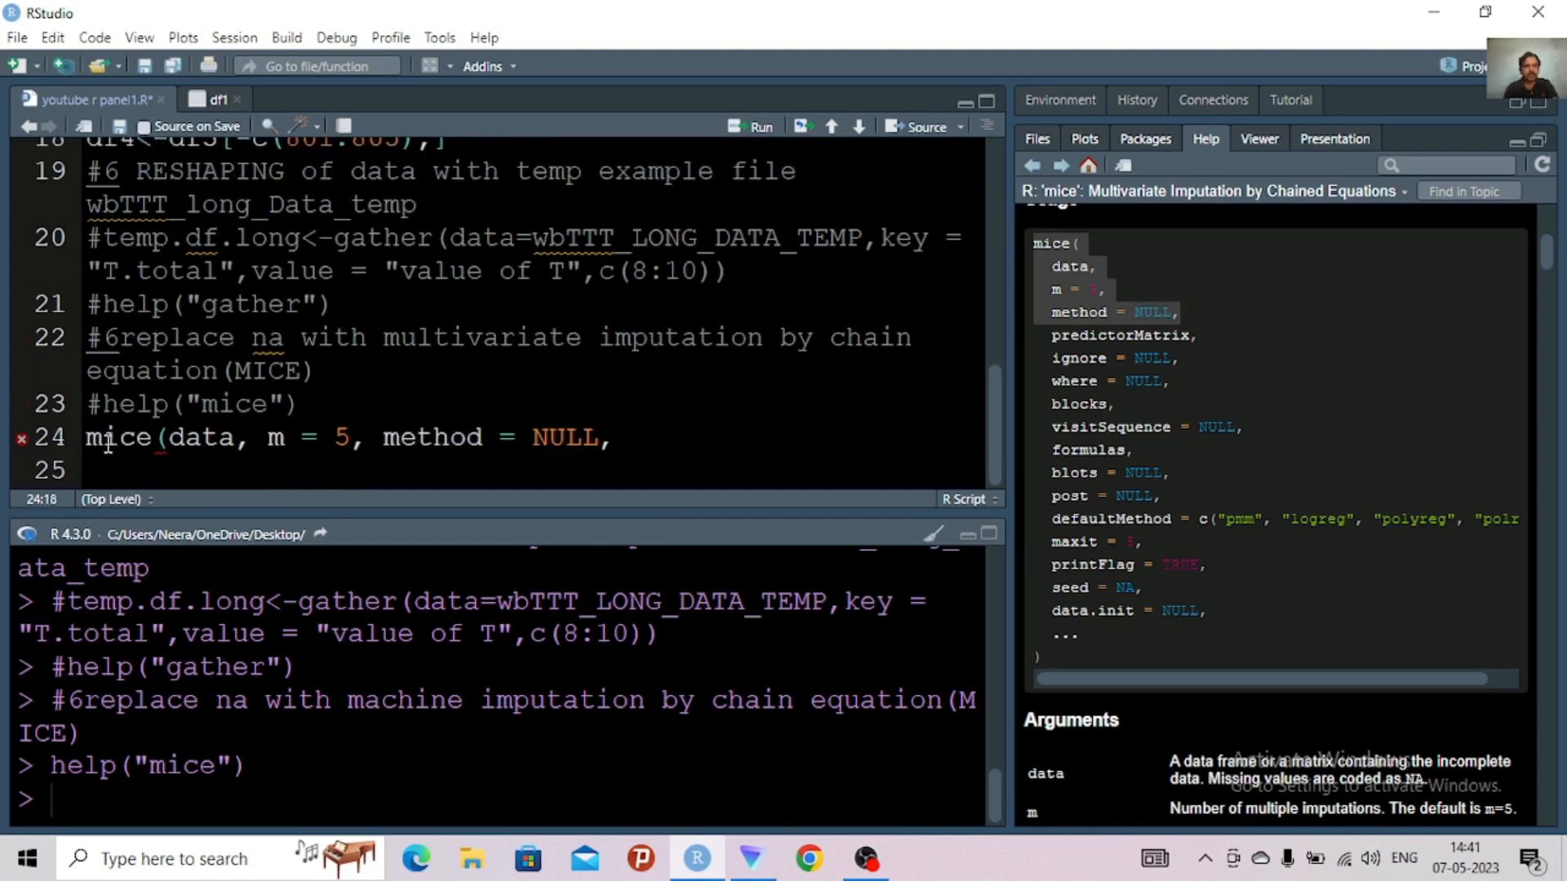
Set the first two arguments of the mice call on line 24 to data=df4 and m = 3
{"action": "left_click", "coordinate": [241, 441]}
{"action": "type", "text": ","}
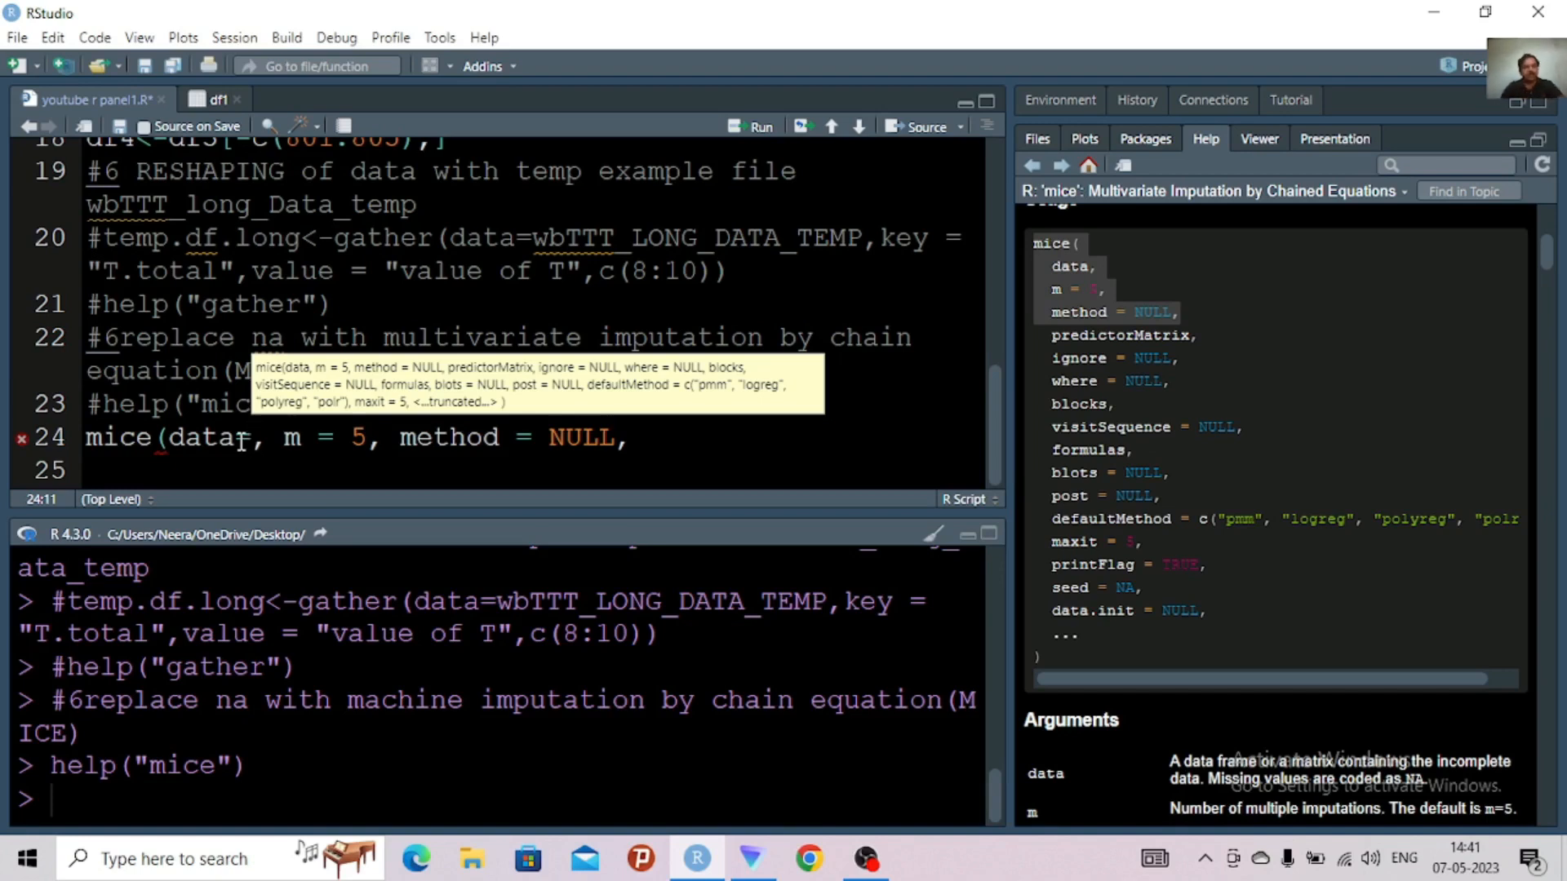
{"action": "type", "text": "="}
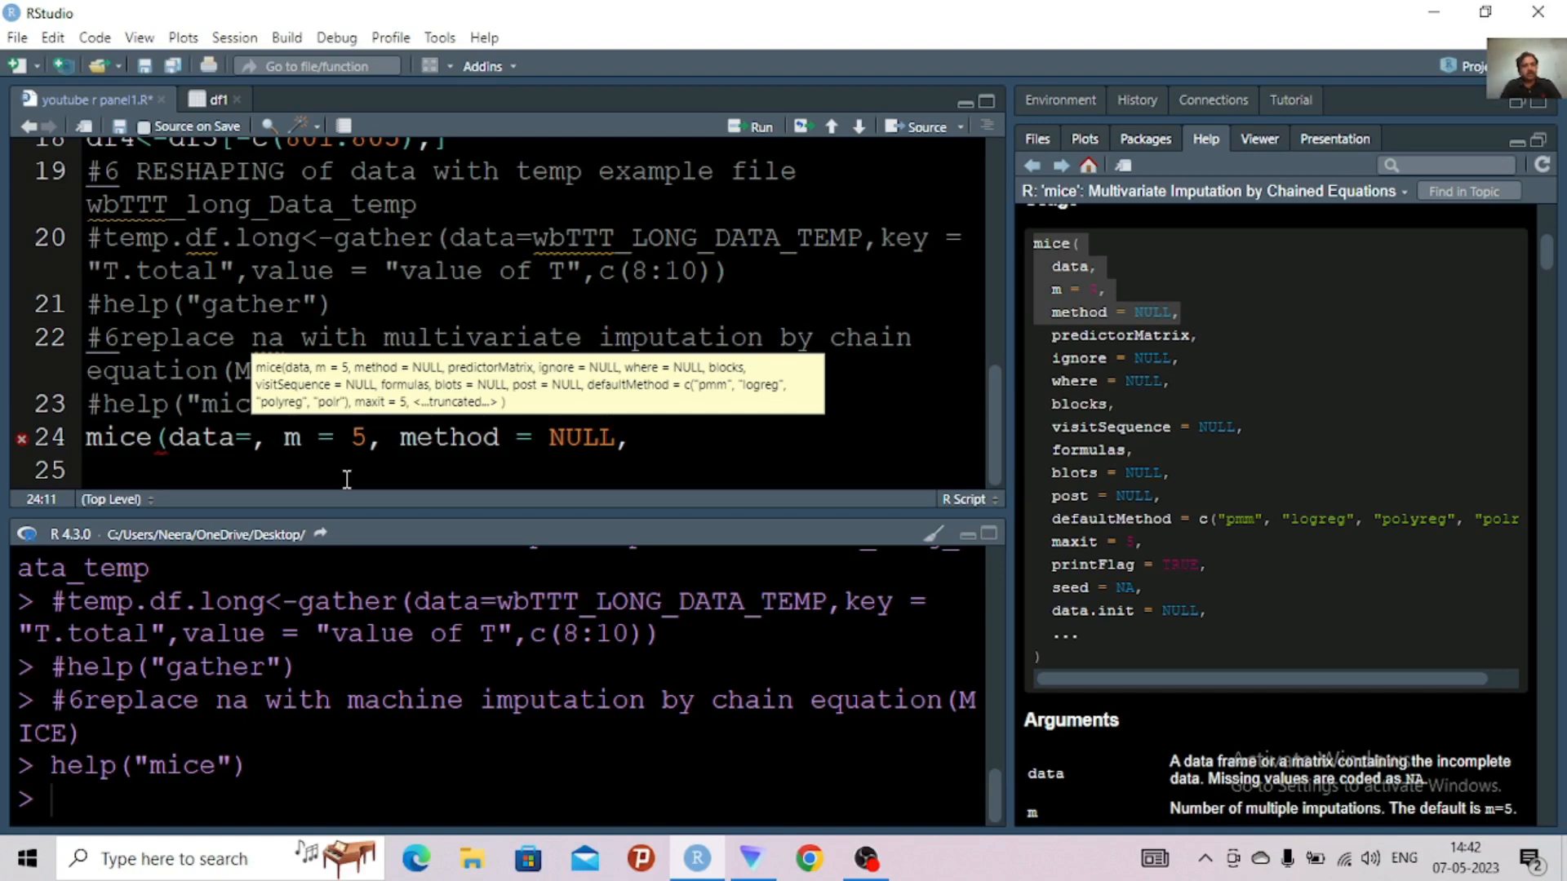
{"action": "left_click", "coordinate": [354, 451]}
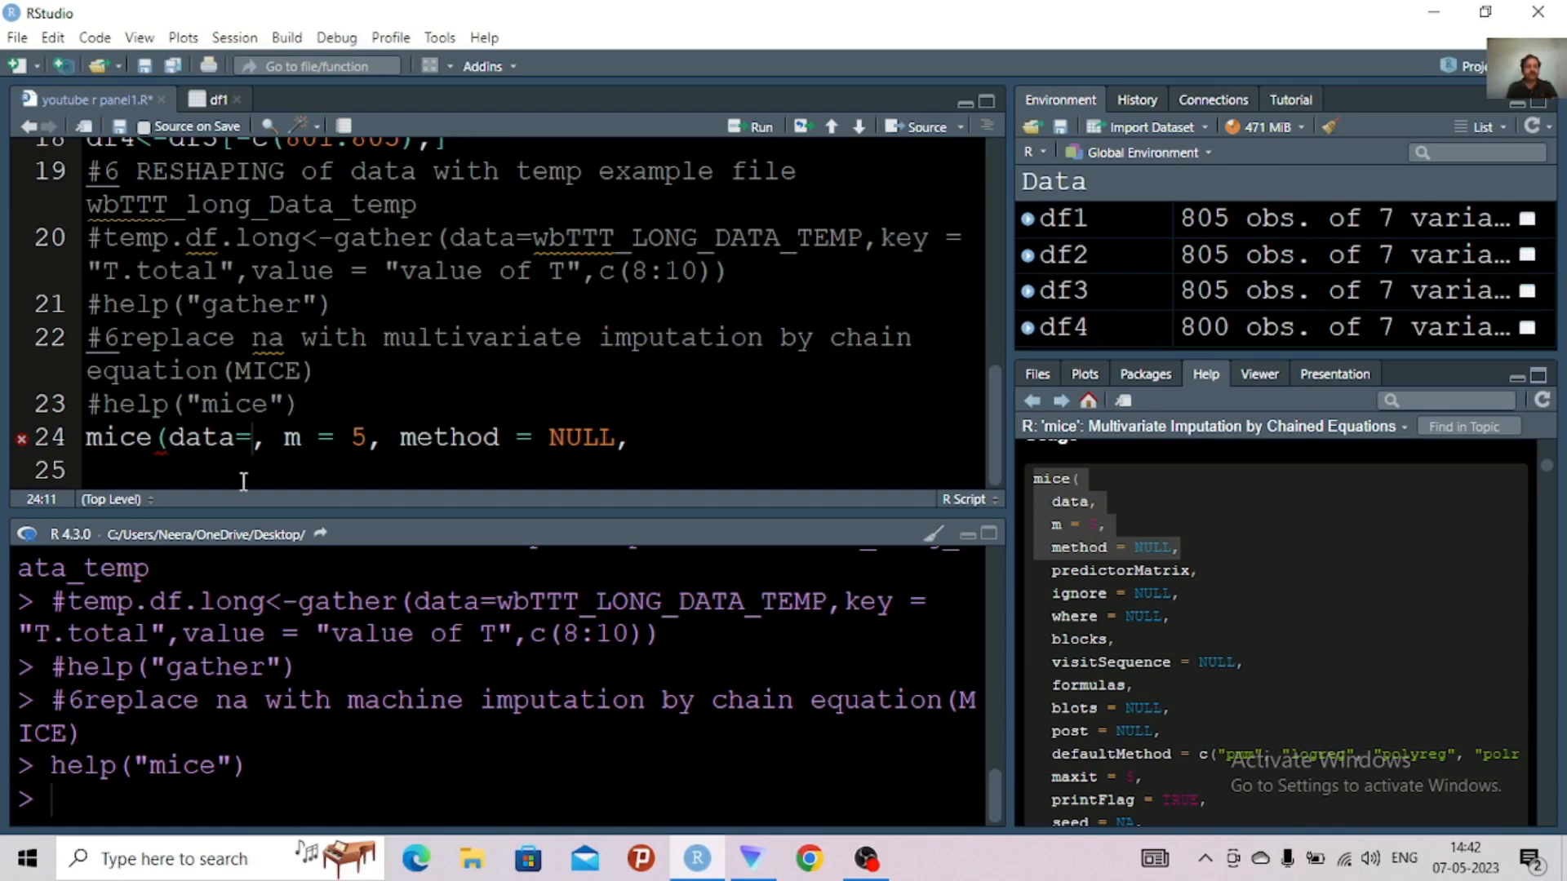
{"action": "type", "text": "df4"}
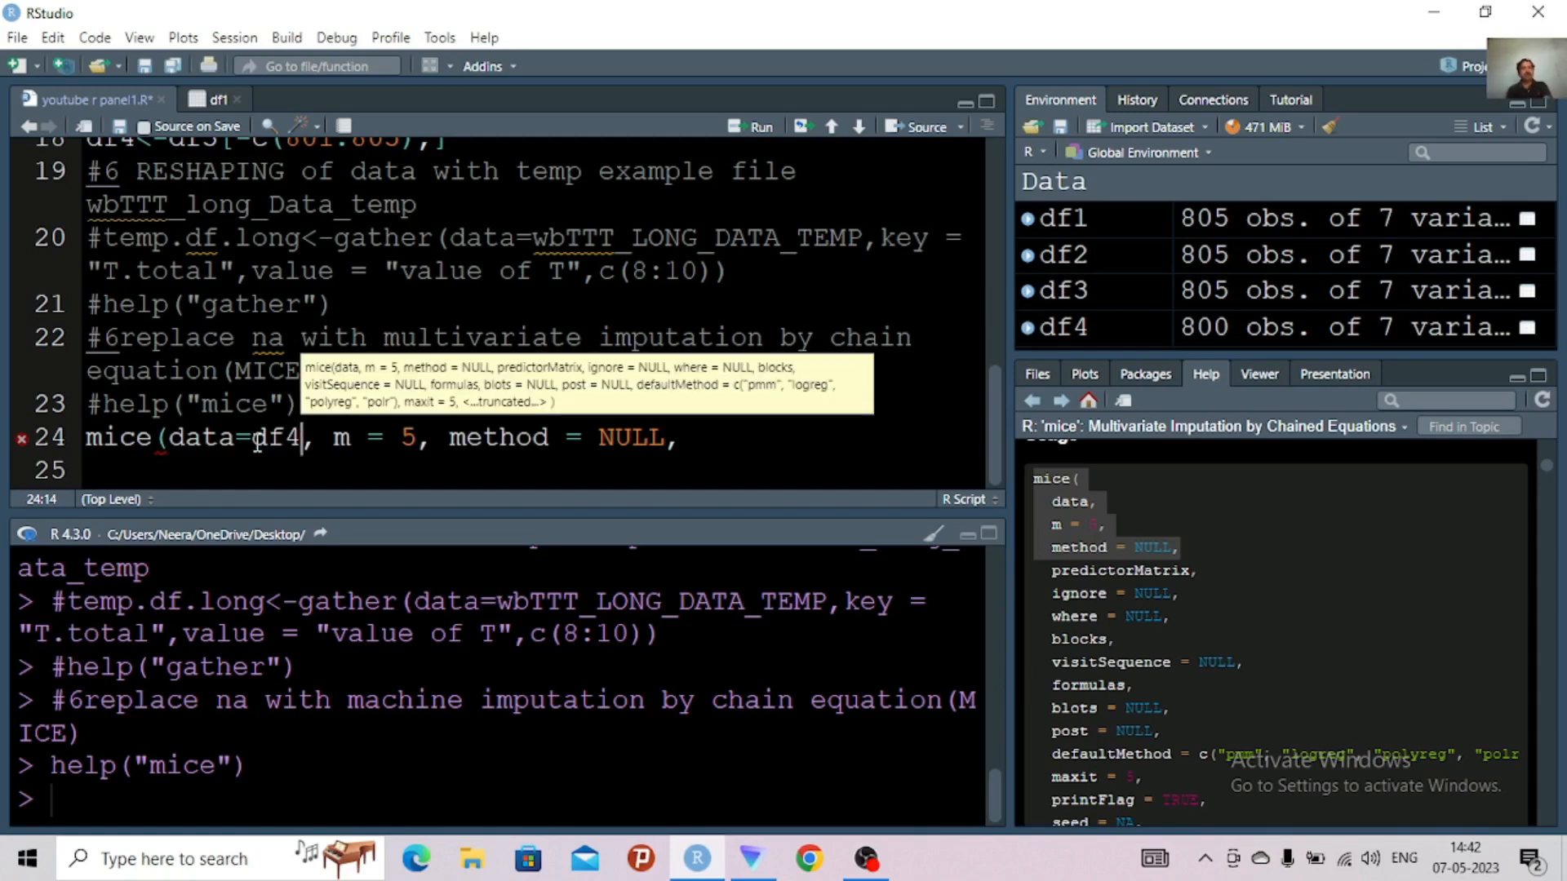
{"action": "left_click", "coordinate": [418, 438]}
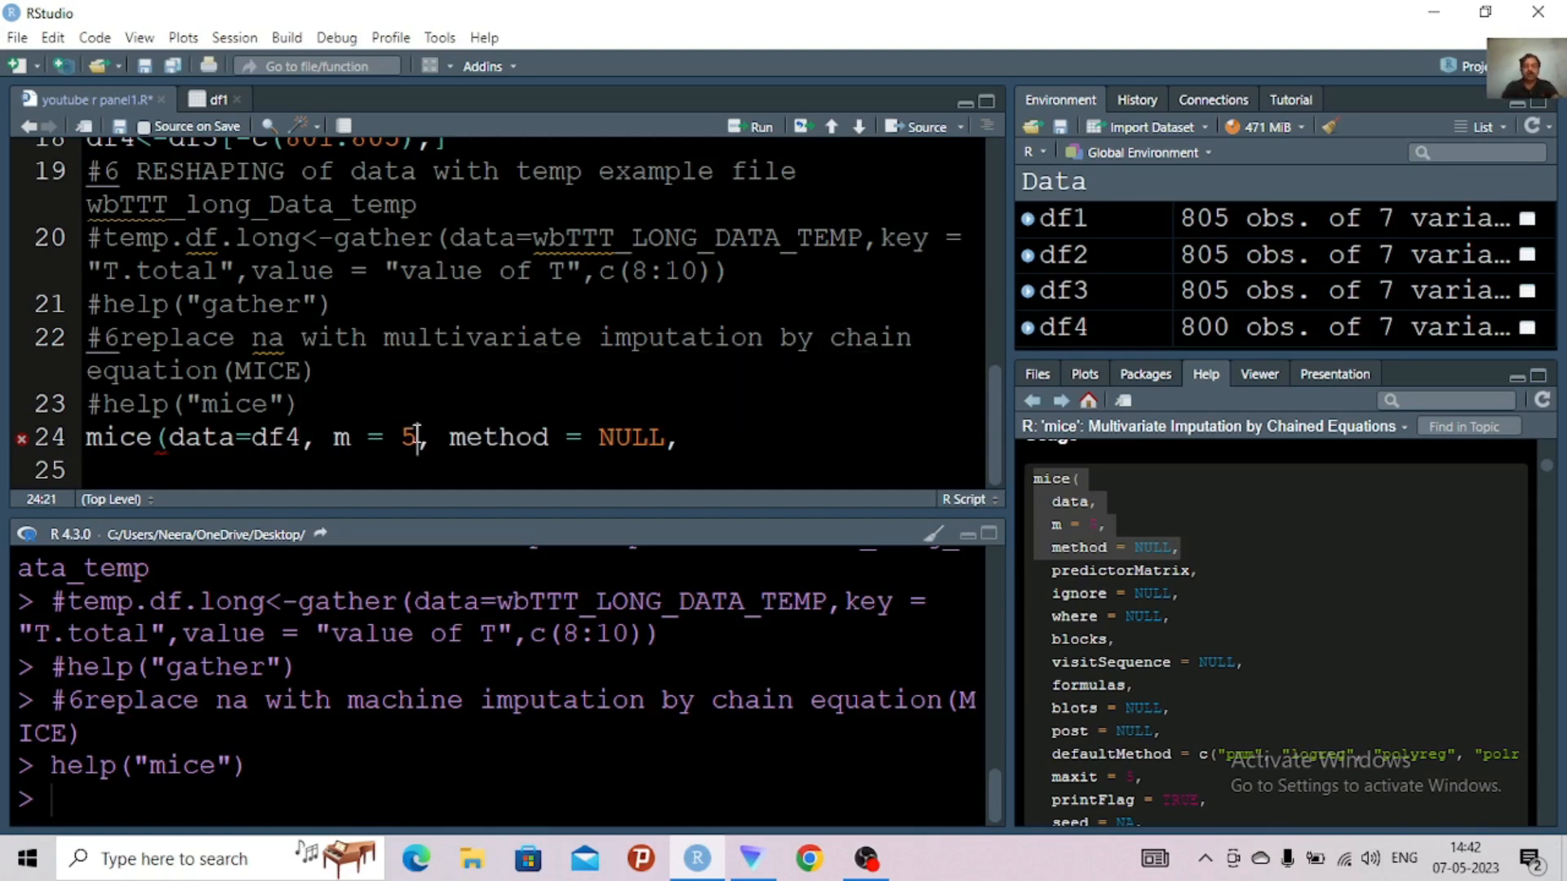
{"action": "key", "text": "BackSpace"}
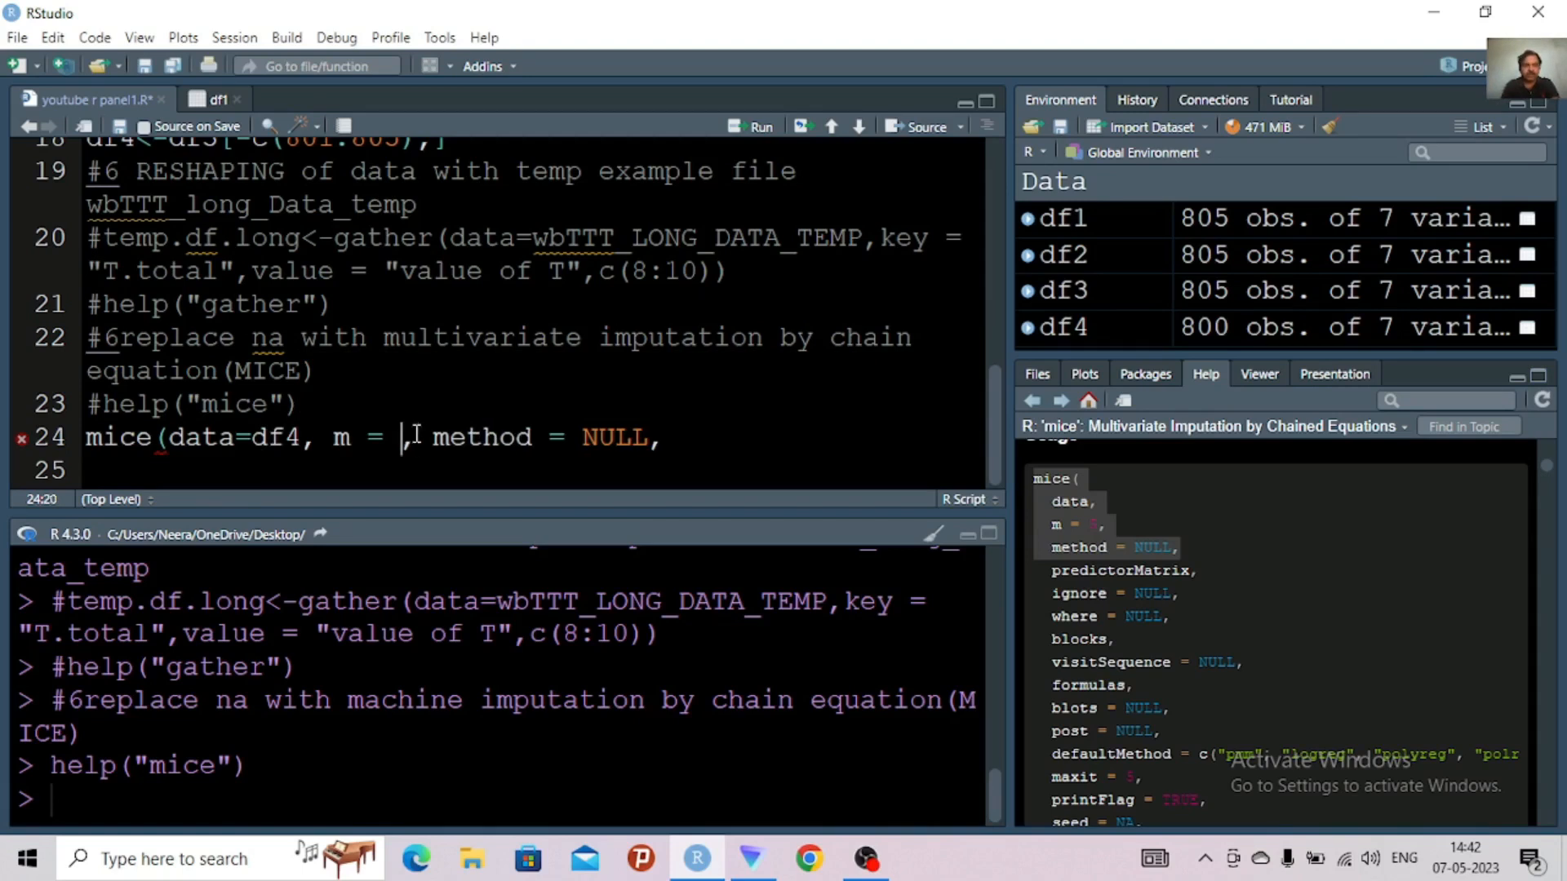
{"action": "type", "text": "3"}
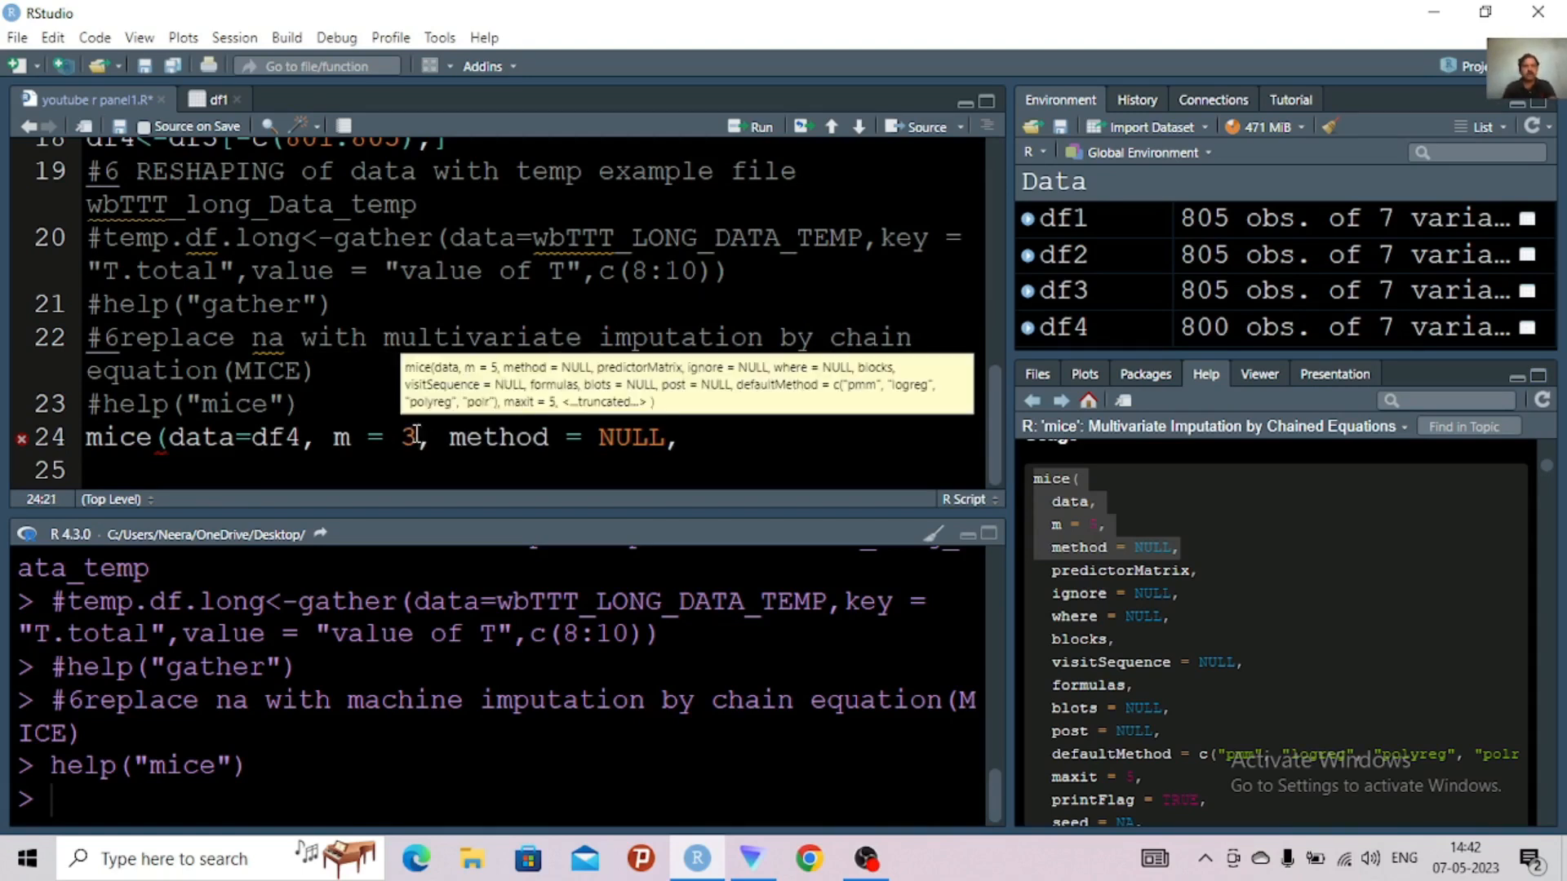
Replace NULL with the quoted method name "cart" as the method argument of the mice call, consulting the built-in methods list in the help
{"action": "left_click", "coordinate": [665, 437]}
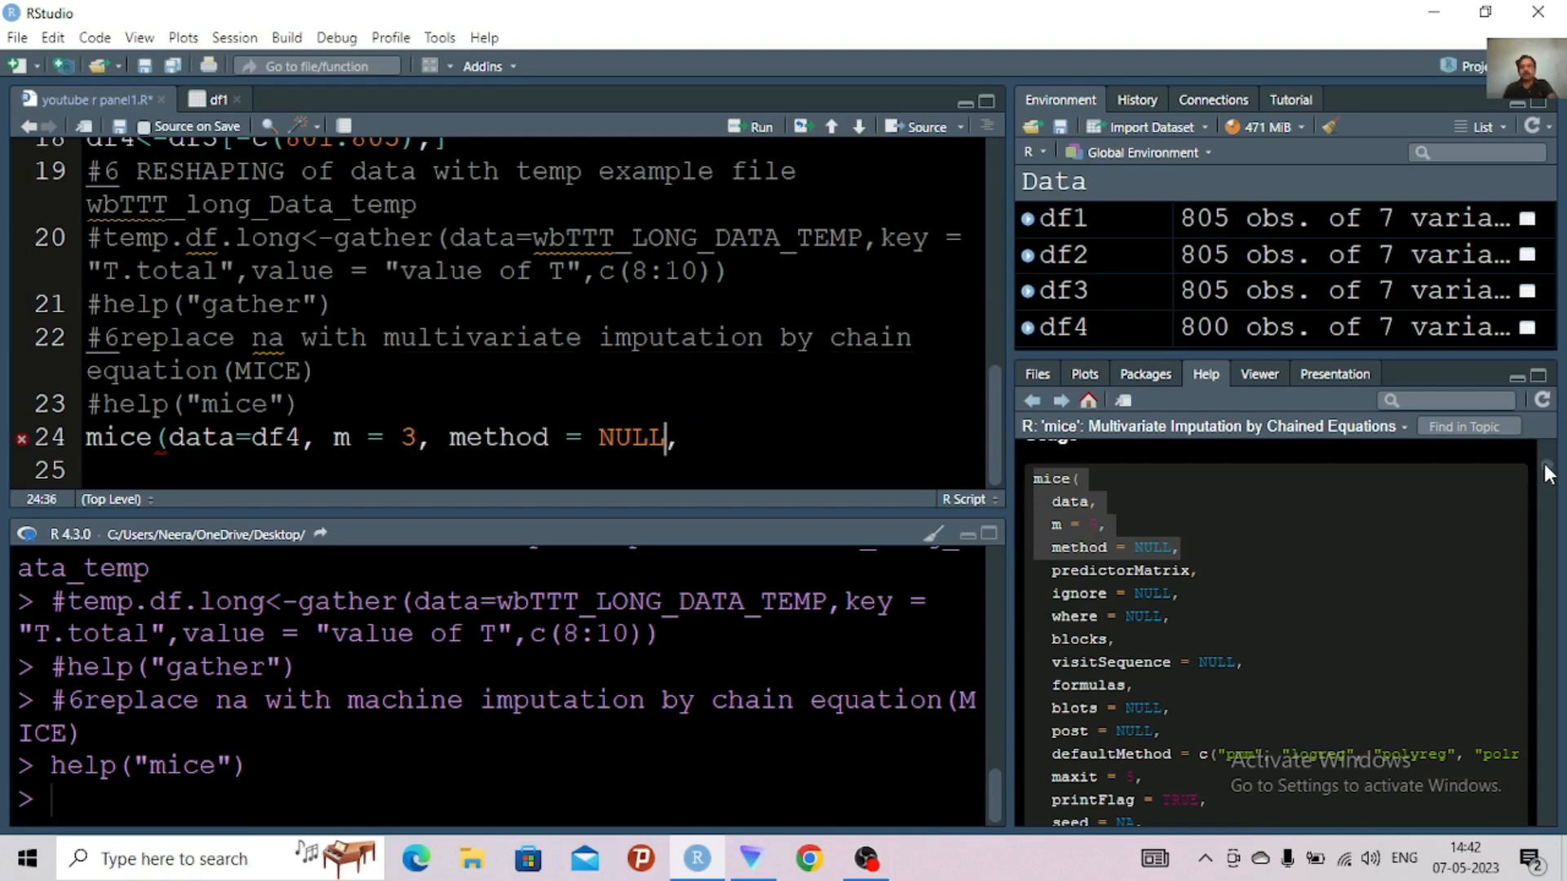
{"action": "left_click_drag", "start_coordinate": [1544, 464], "coordinate": [1544, 623]}
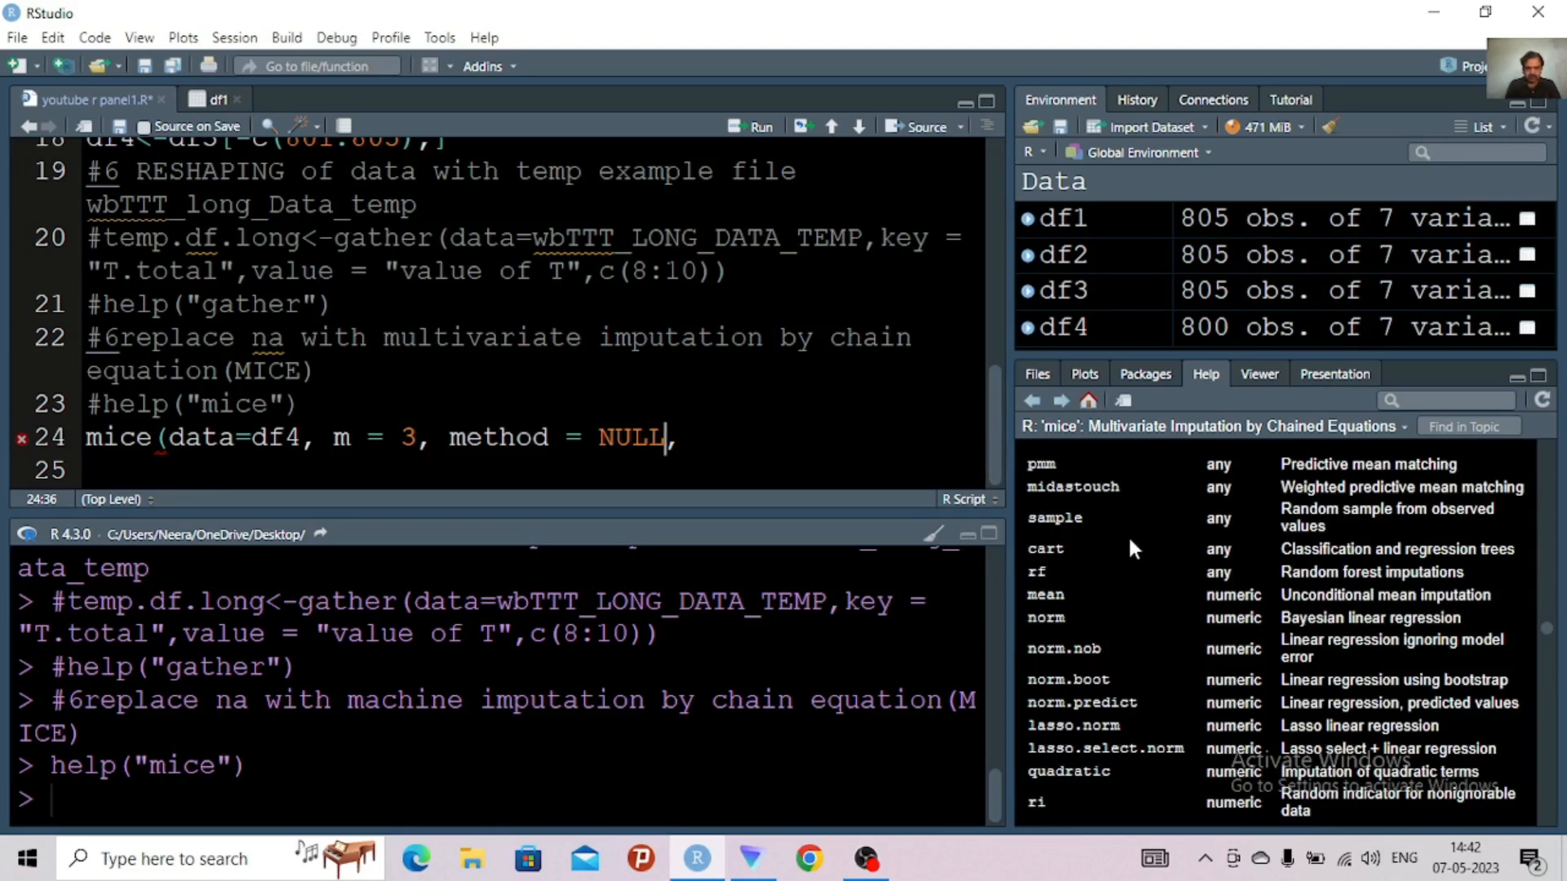
{"action": "key", "text": "BackSpace"}
{"action": "key", "text": "BackSpace"}
{"action": "key", "text": "BackSpace"}
{"action": "key", "text": "BackSpace"}
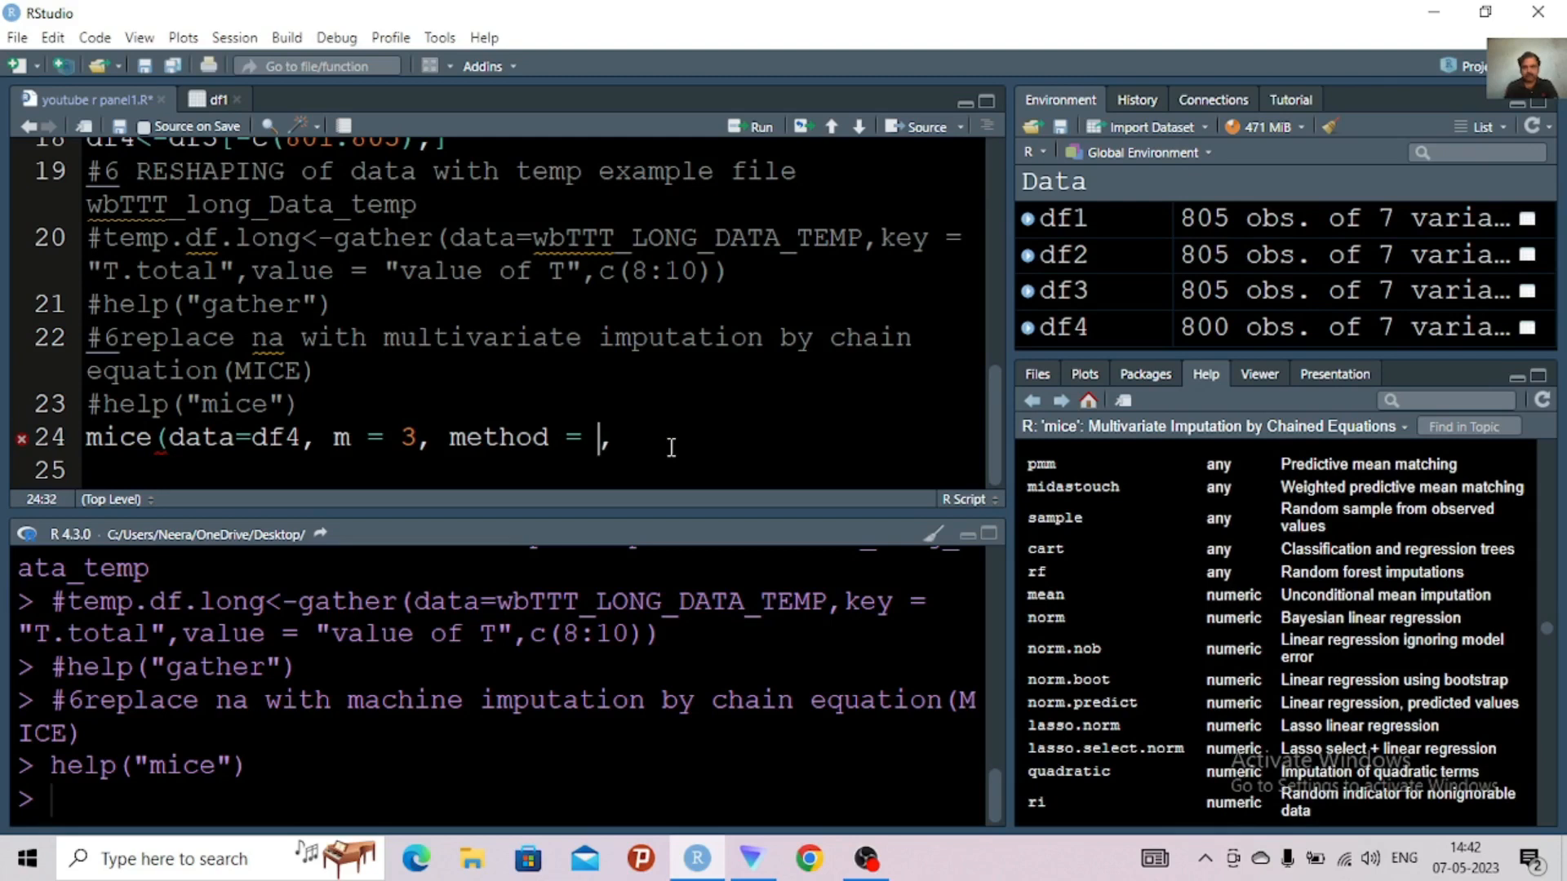
{"action": "type", "text": "ca"}
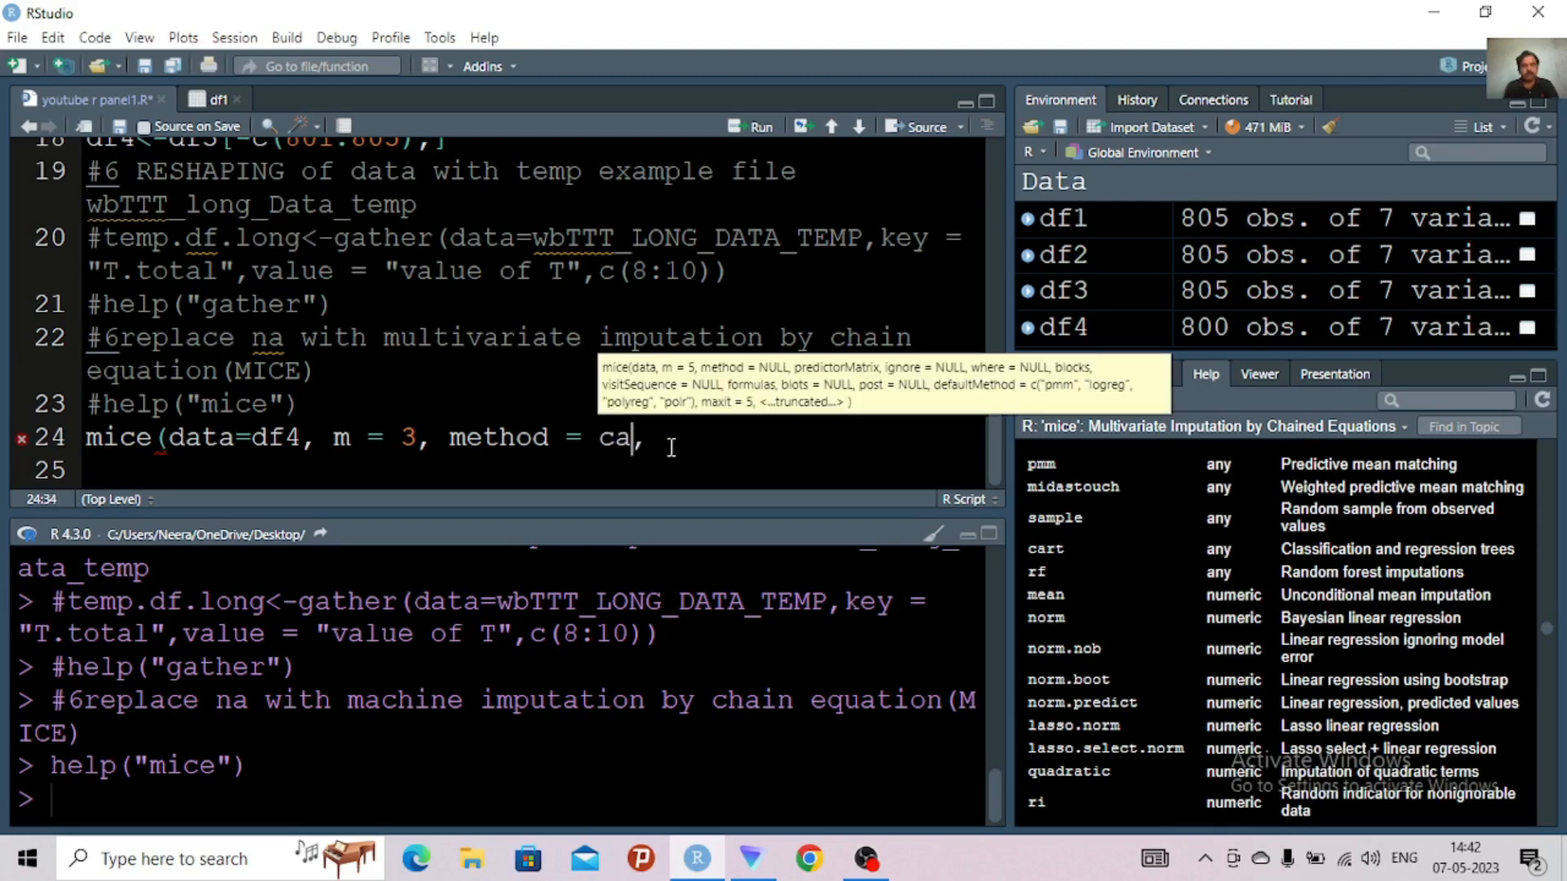
{"action": "type", "text": "r"}
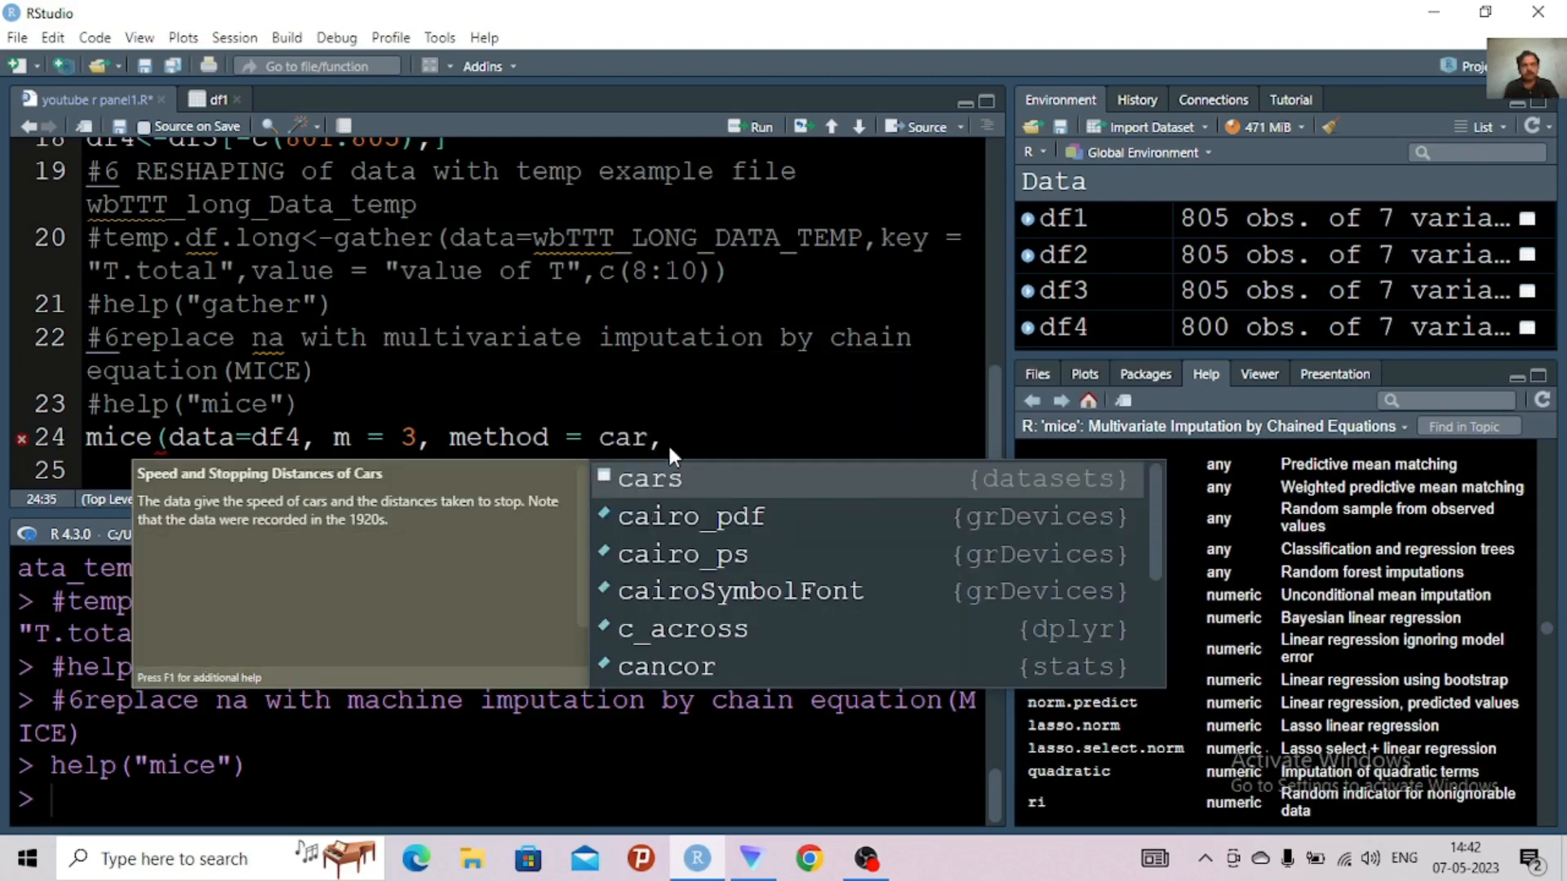
{"action": "type", "text": "t"}
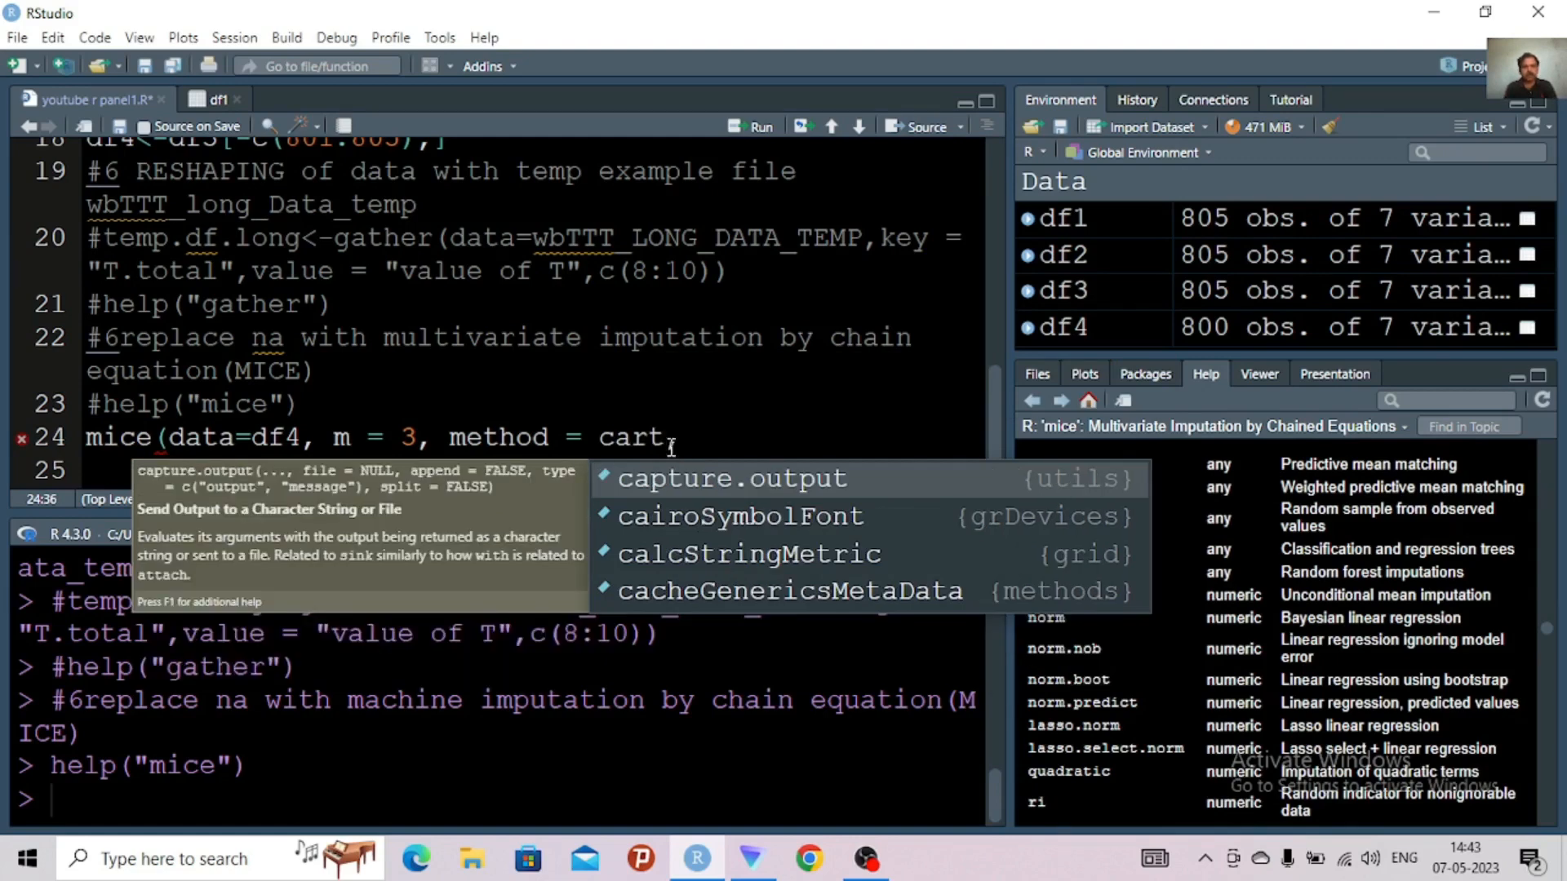
{"action": "type", "text": "\""}
{"action": "left_click", "coordinate": [598, 441]}
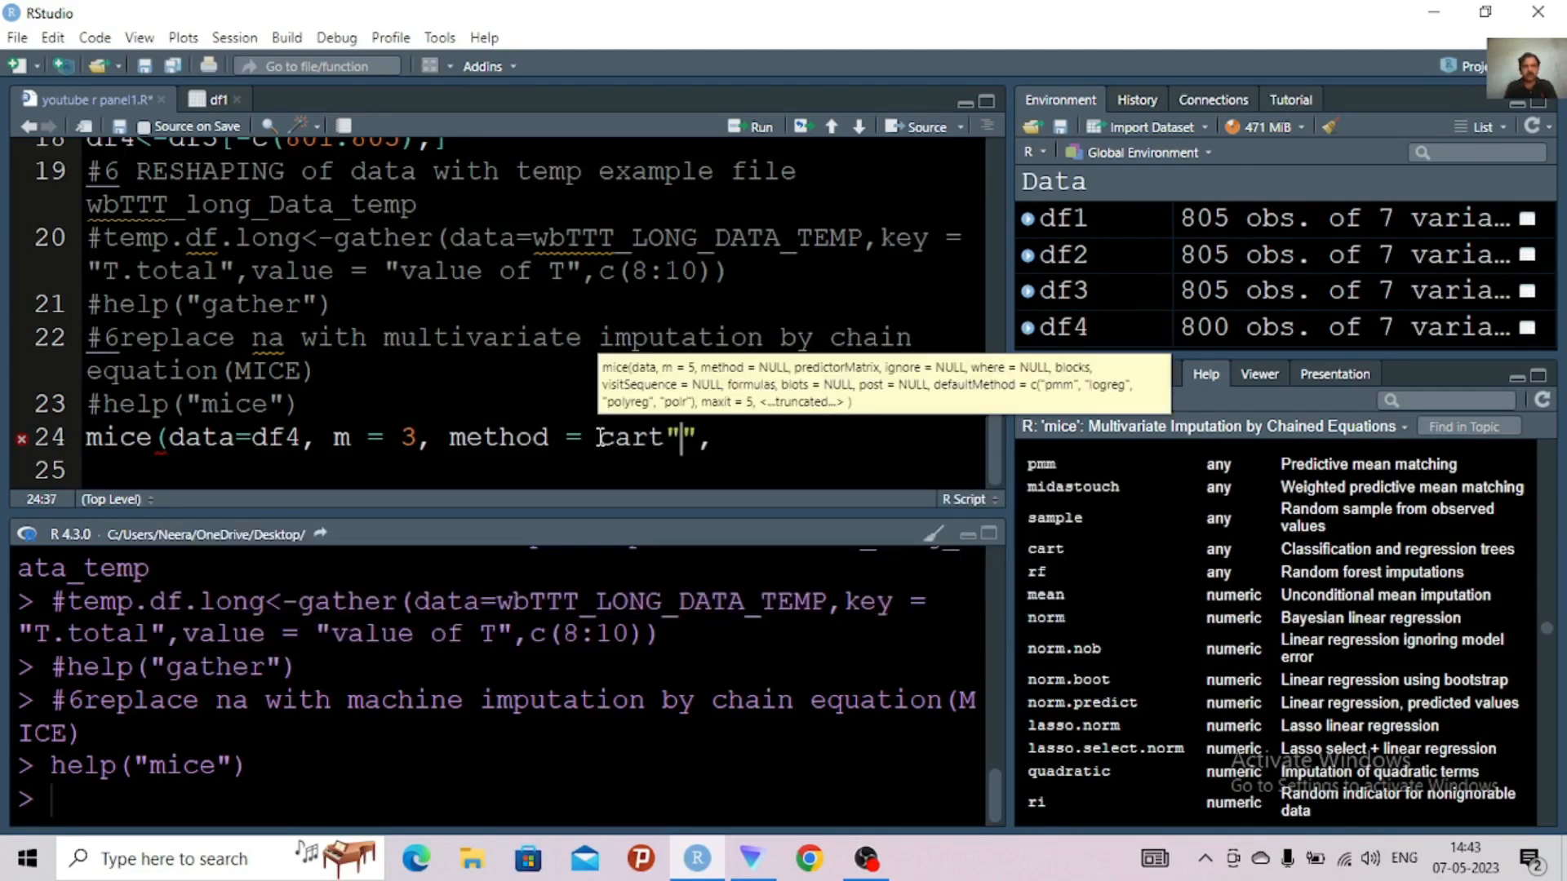
{"action": "type", "text": "\""}
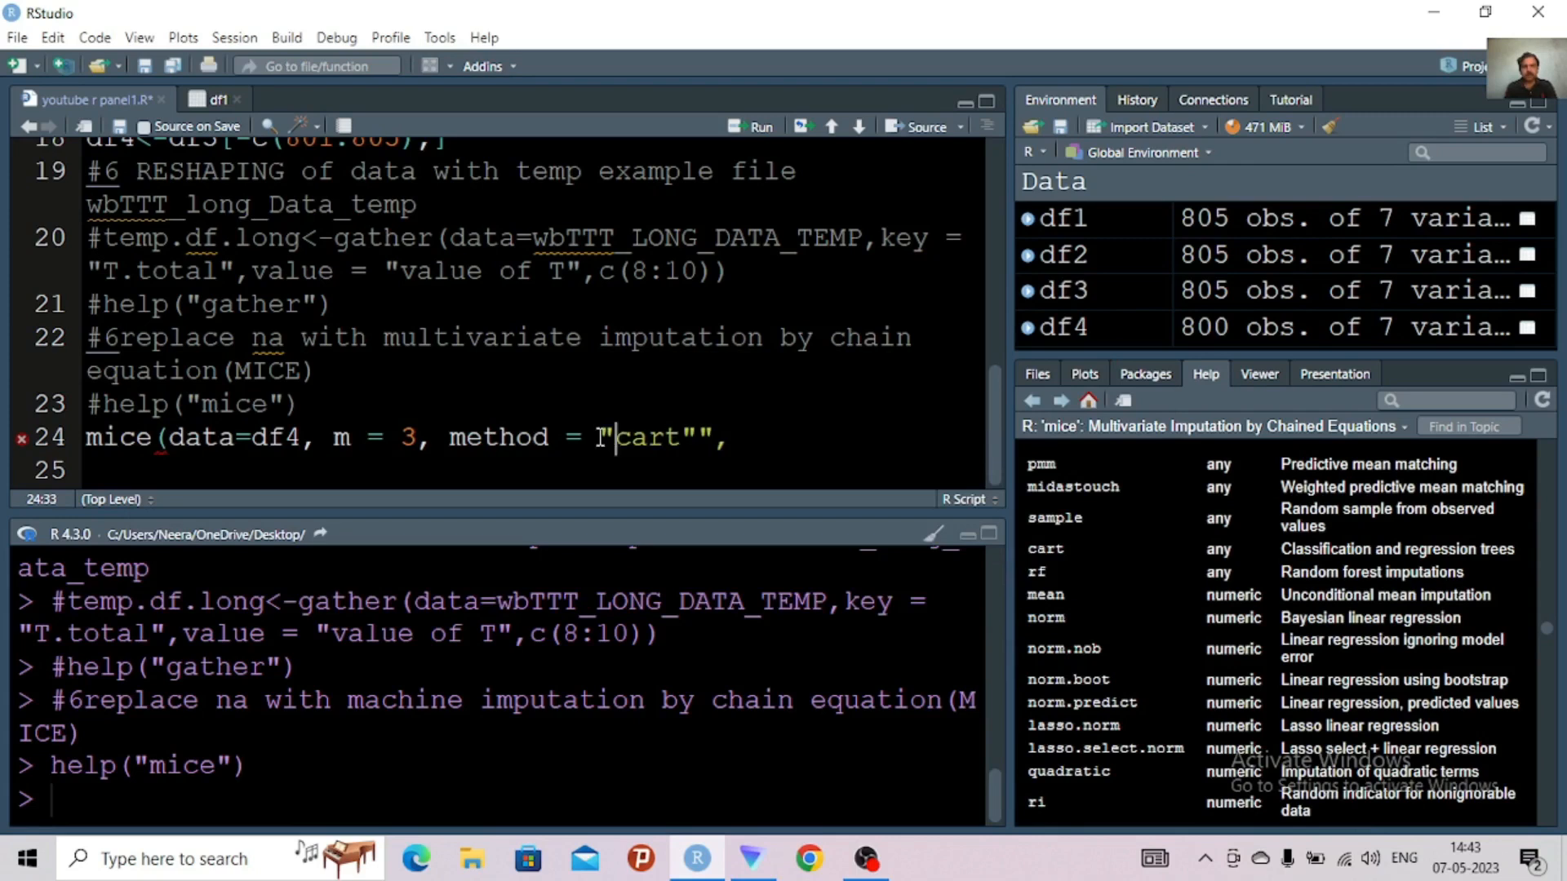
Add the argument seed=51 after the method in the mice call and close the parenthesis
{"action": "left_click", "coordinate": [736, 445]}
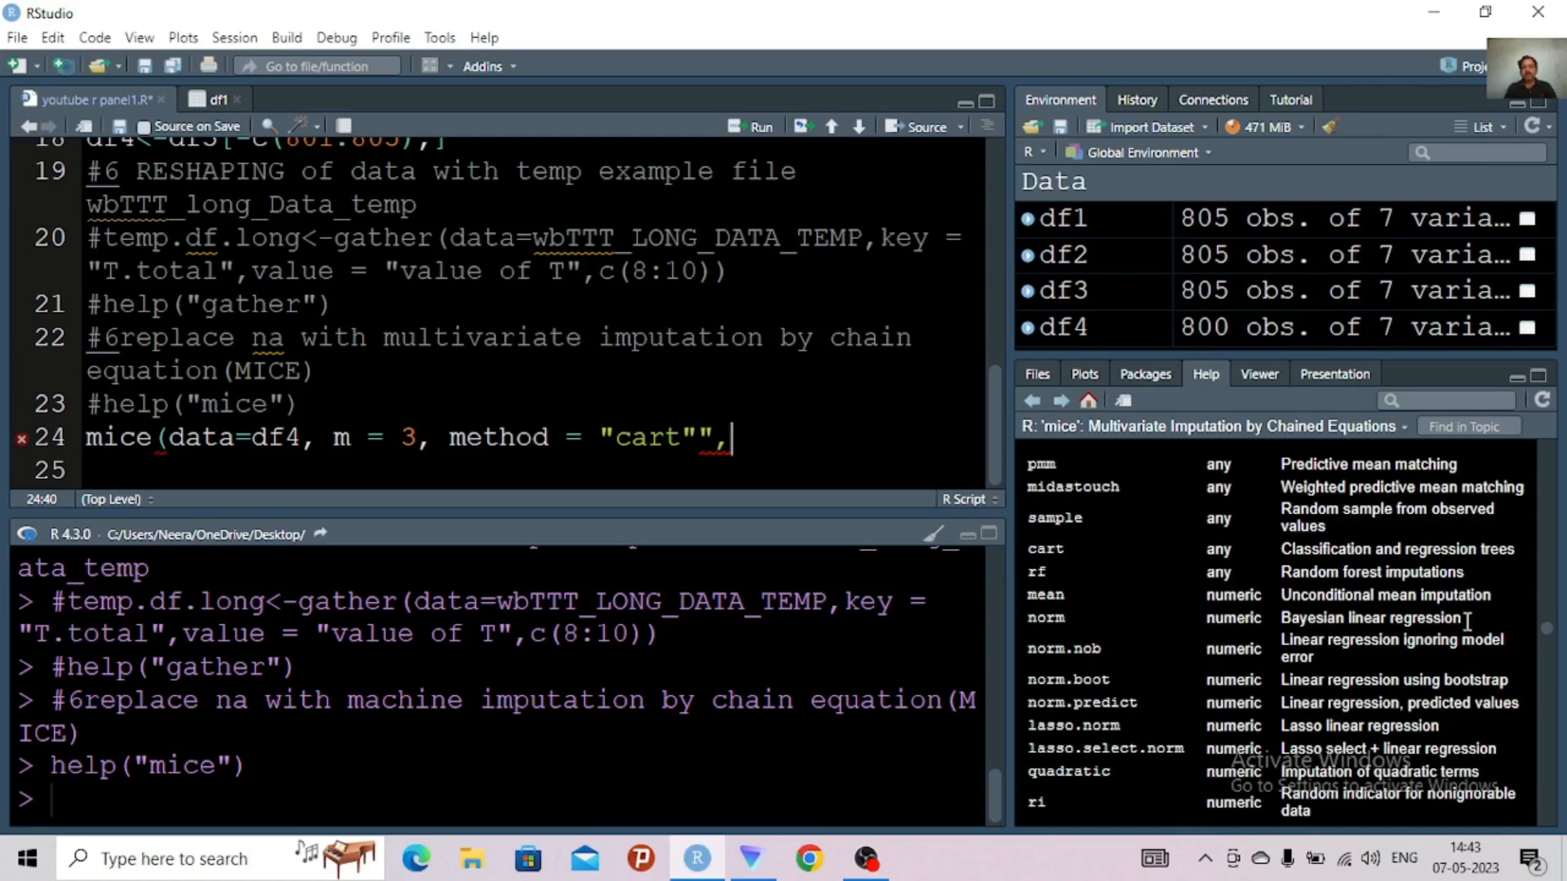
{"action": "left_click_drag", "start_coordinate": [1551, 641], "coordinate": [1526, 472]}
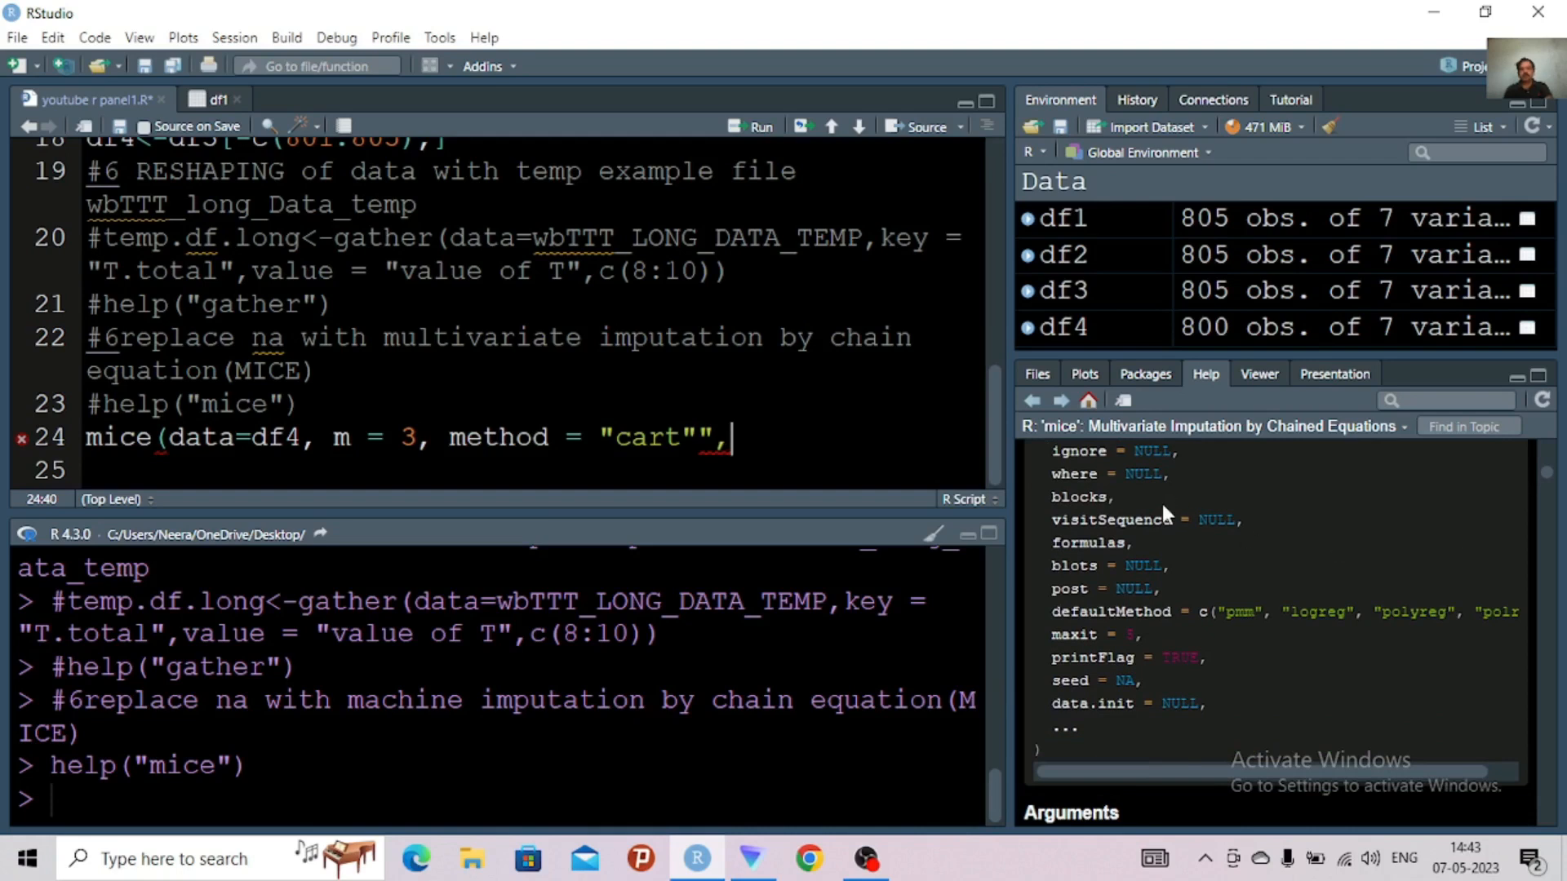
{"action": "type", "text": "seed"}
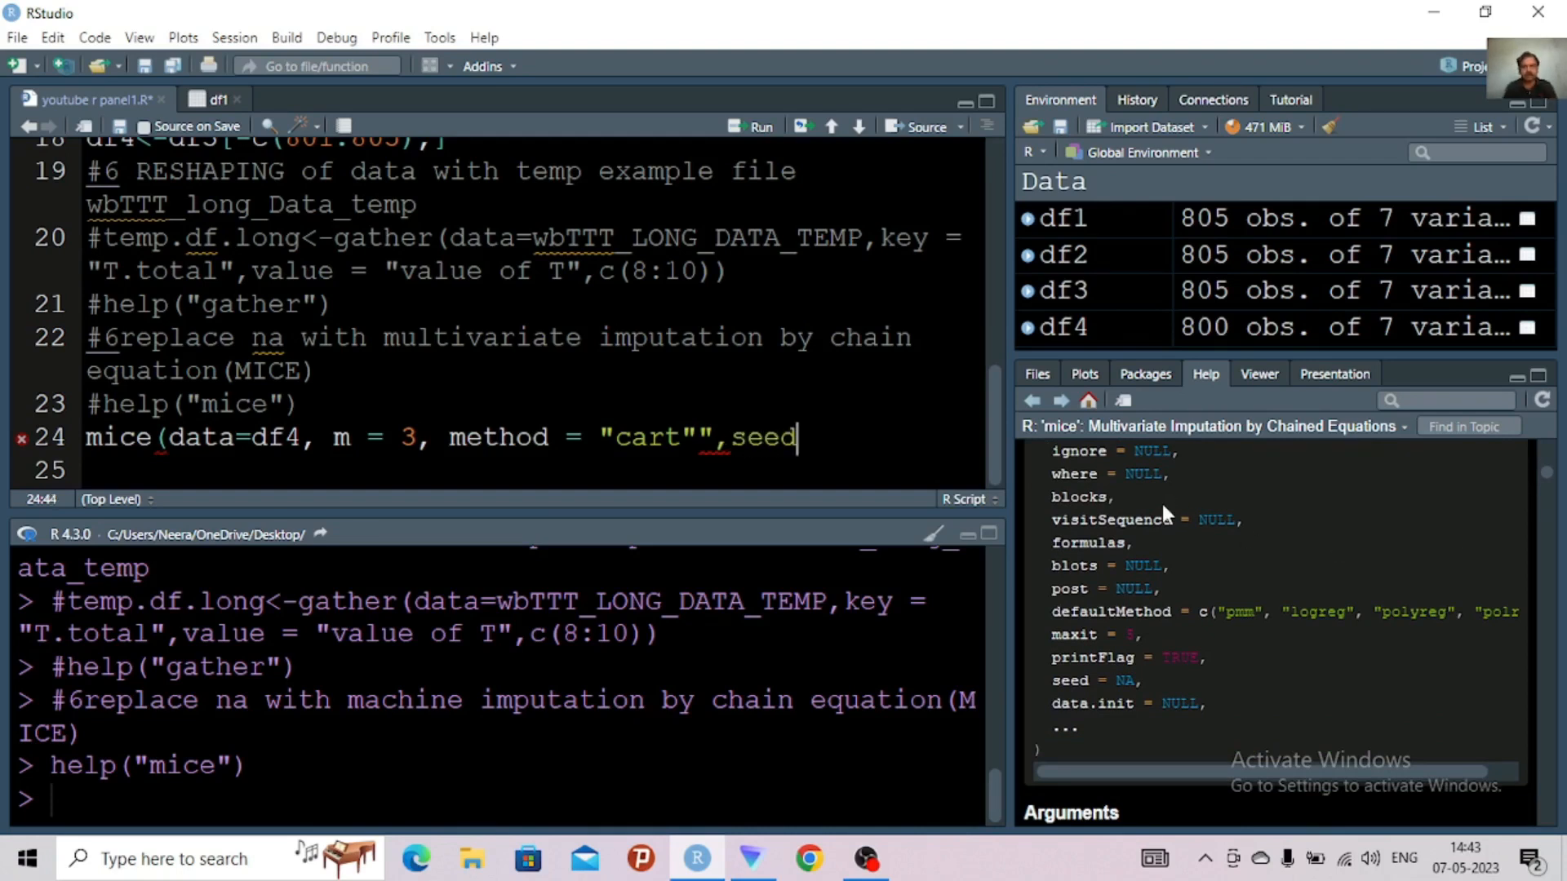
{"action": "type", "text": "="}
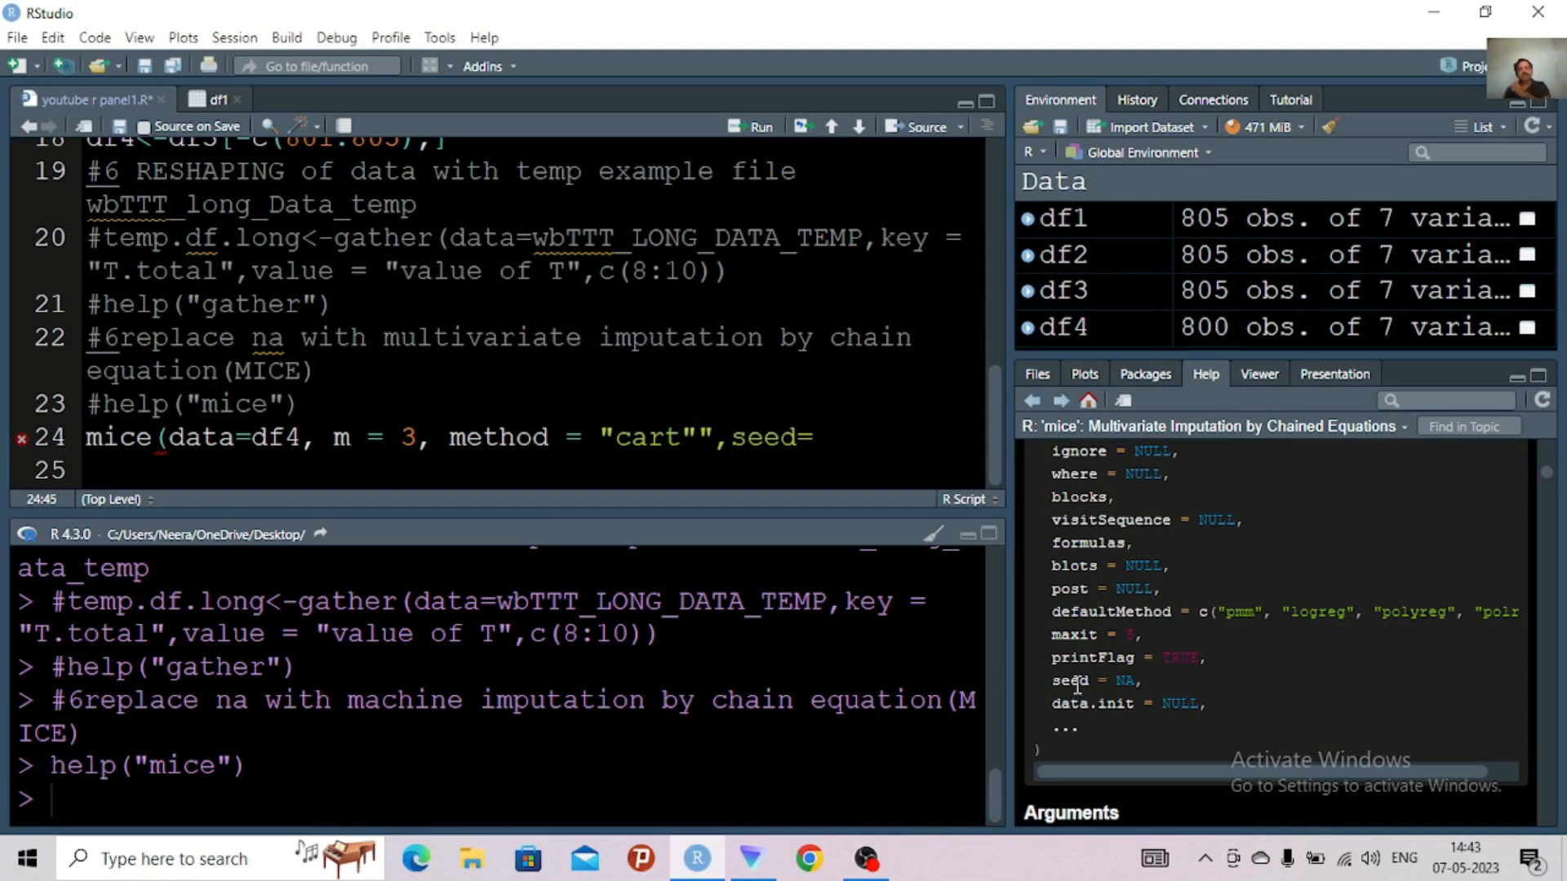
{"action": "type", "text": "51"}
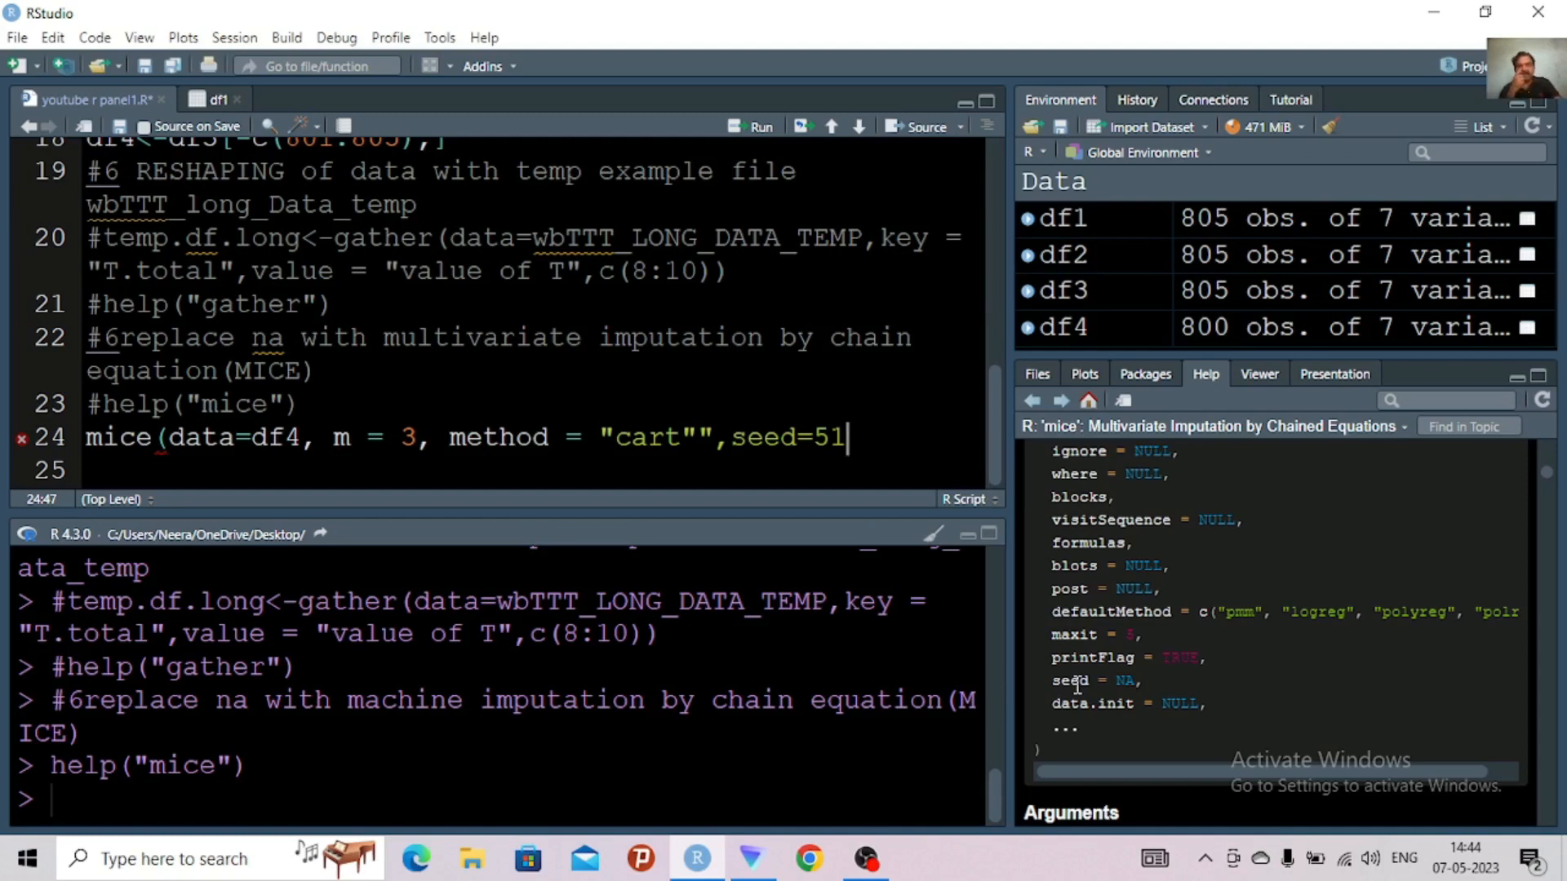
{"action": "type", "text": ")"}
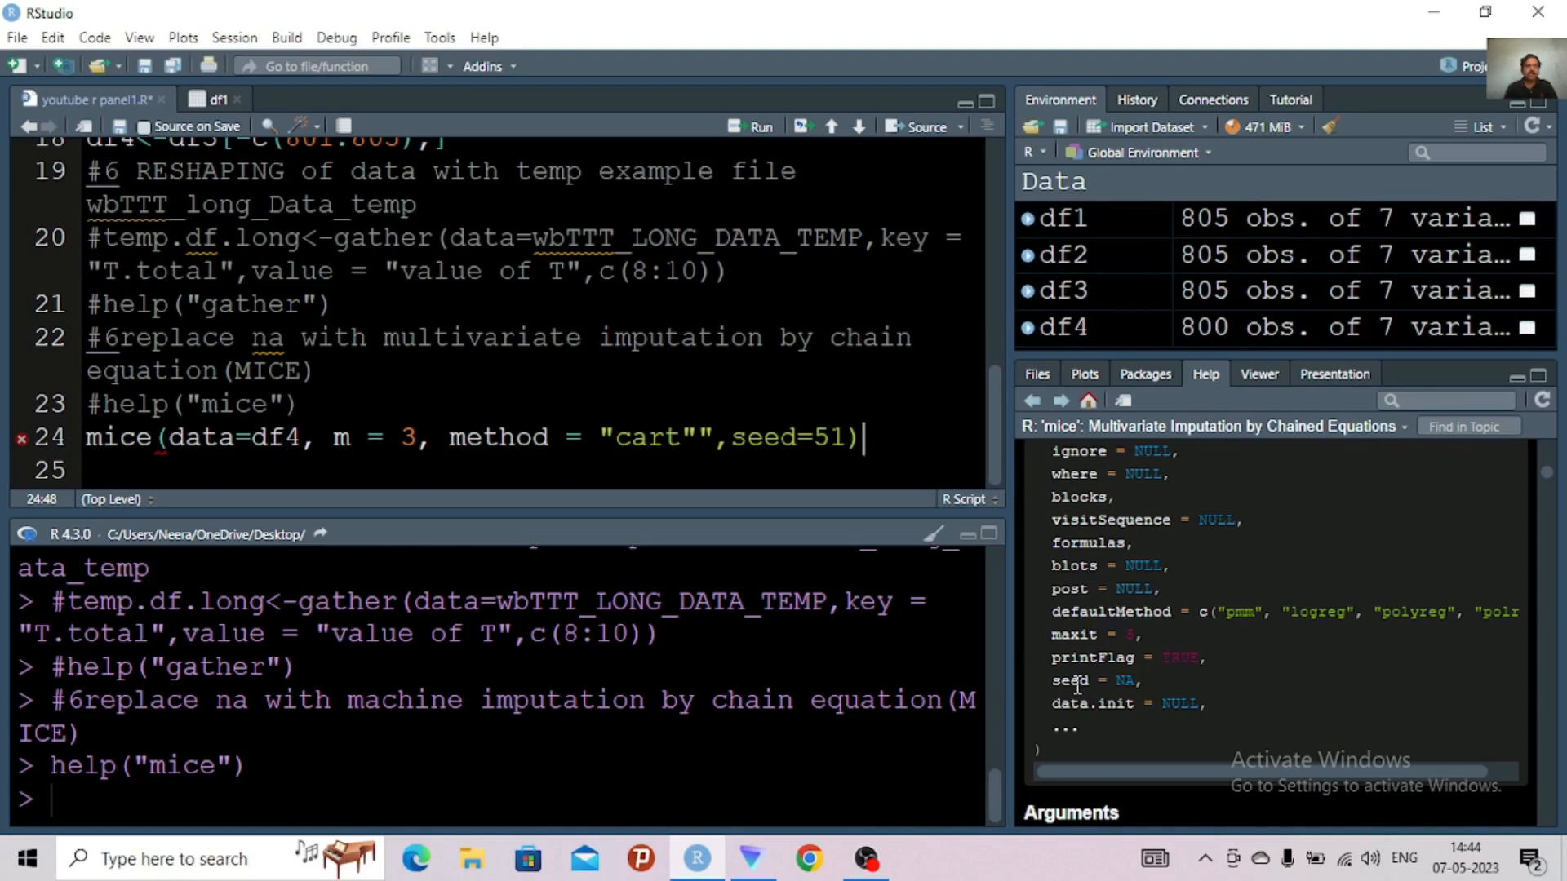
Check the syntax error on line 24 and remove the extra quotation mark after "cart"
{"action": "mouse_move", "coordinate": [22, 439]}
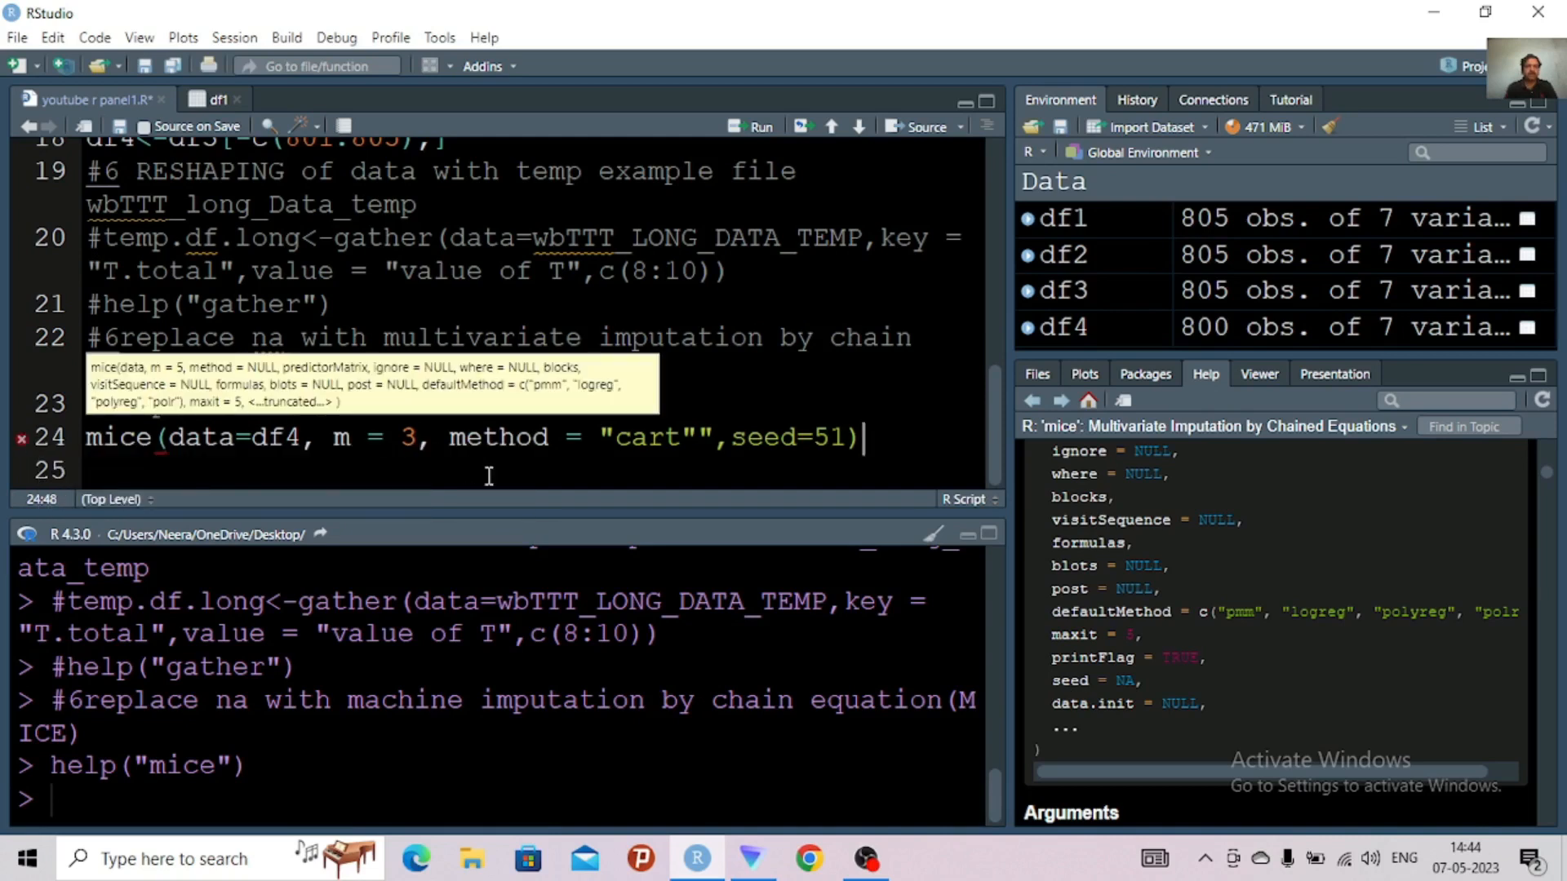
{"action": "left_click", "coordinate": [616, 462]}
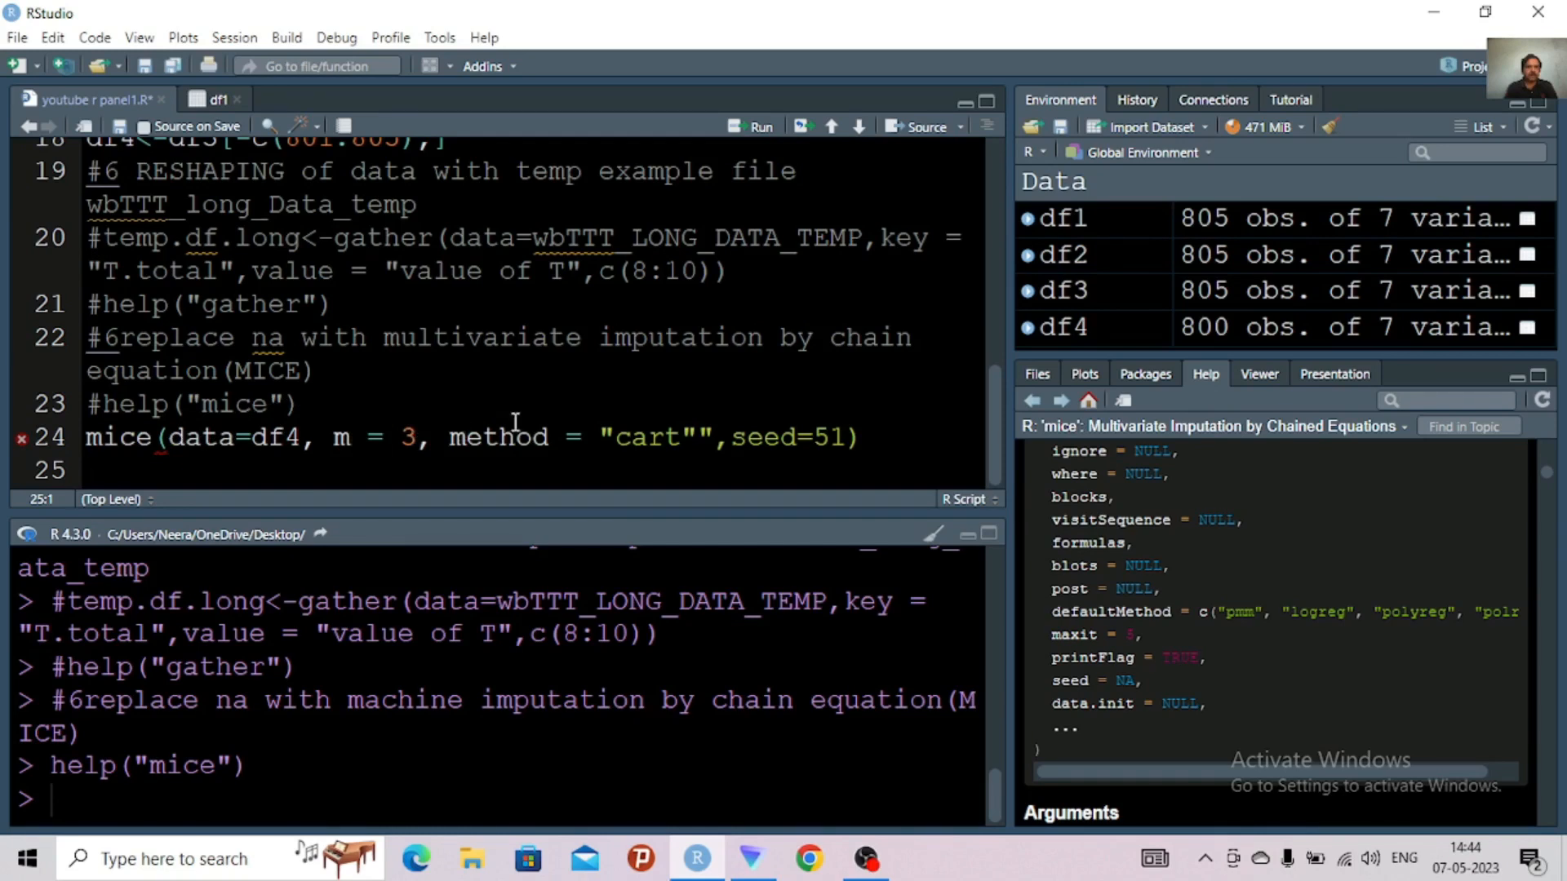
{"action": "left_click", "coordinate": [864, 437]}
{"action": "mouse_move", "coordinate": [31, 444]}
{"action": "left_click", "coordinate": [715, 436]}
{"action": "key", "text": "BackSpace"}
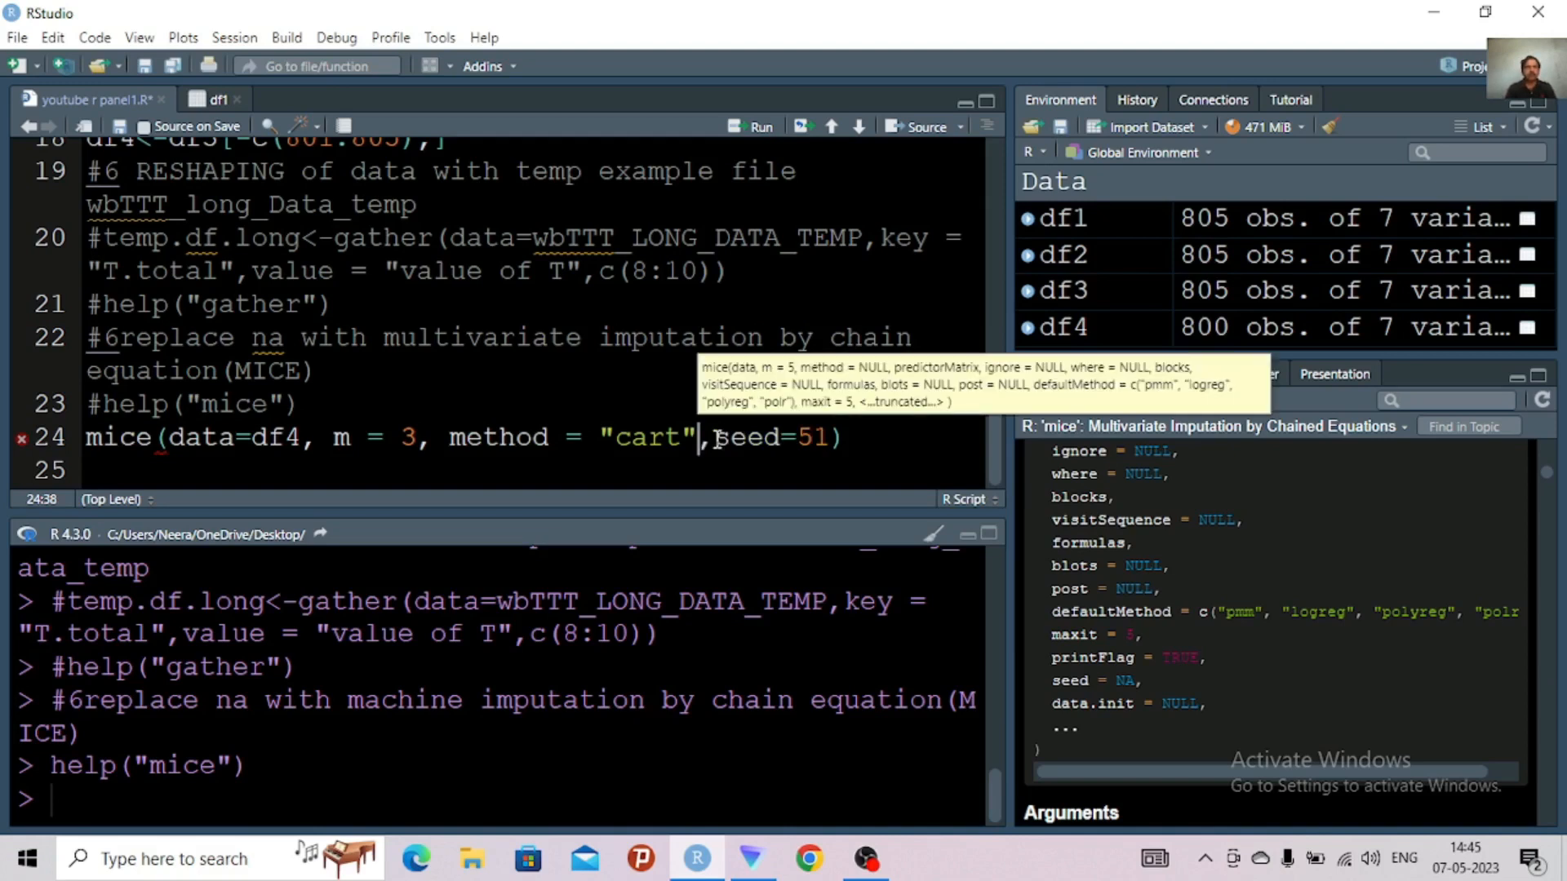
{"action": "left_click", "coordinate": [654, 370]}
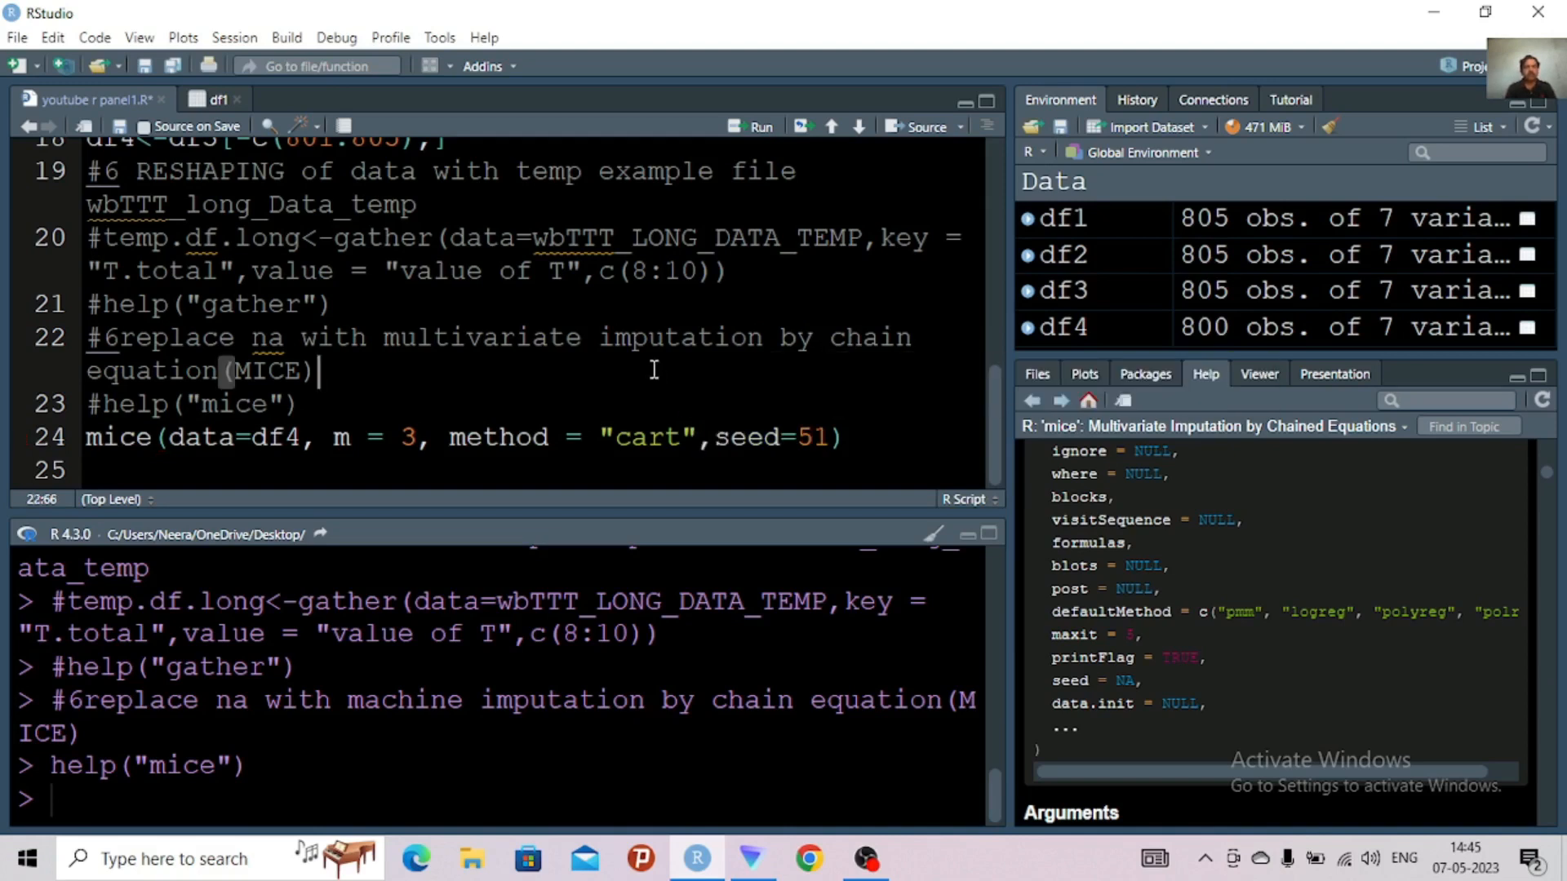
{"action": "left_click", "coordinate": [858, 437]}
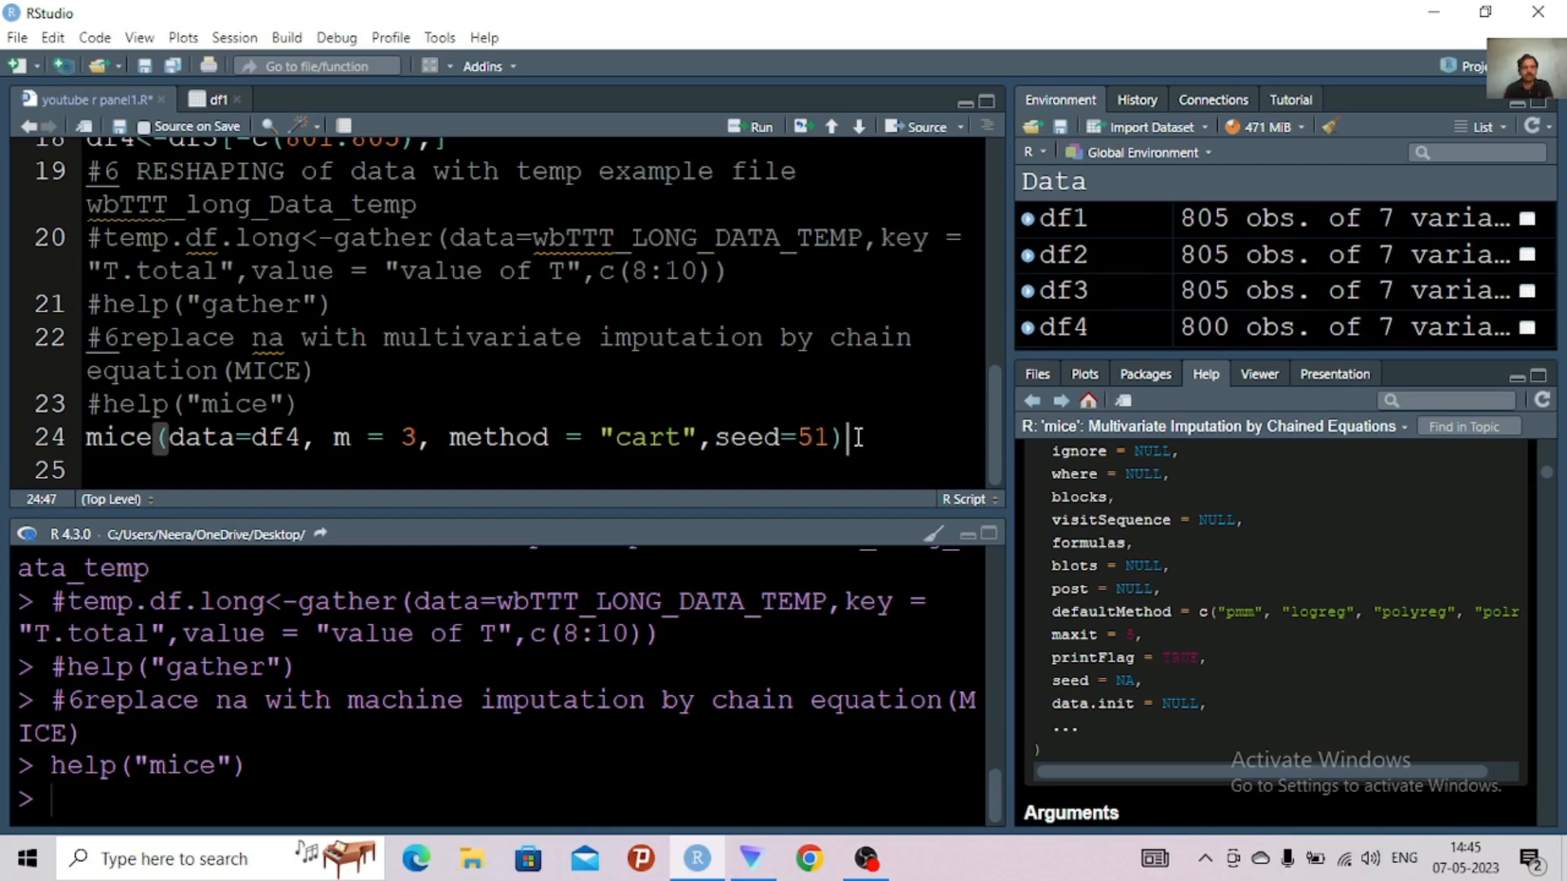
Insert the assignment operator <- in front of the mice call on line 24
{"action": "left_click", "coordinate": [91, 439]}
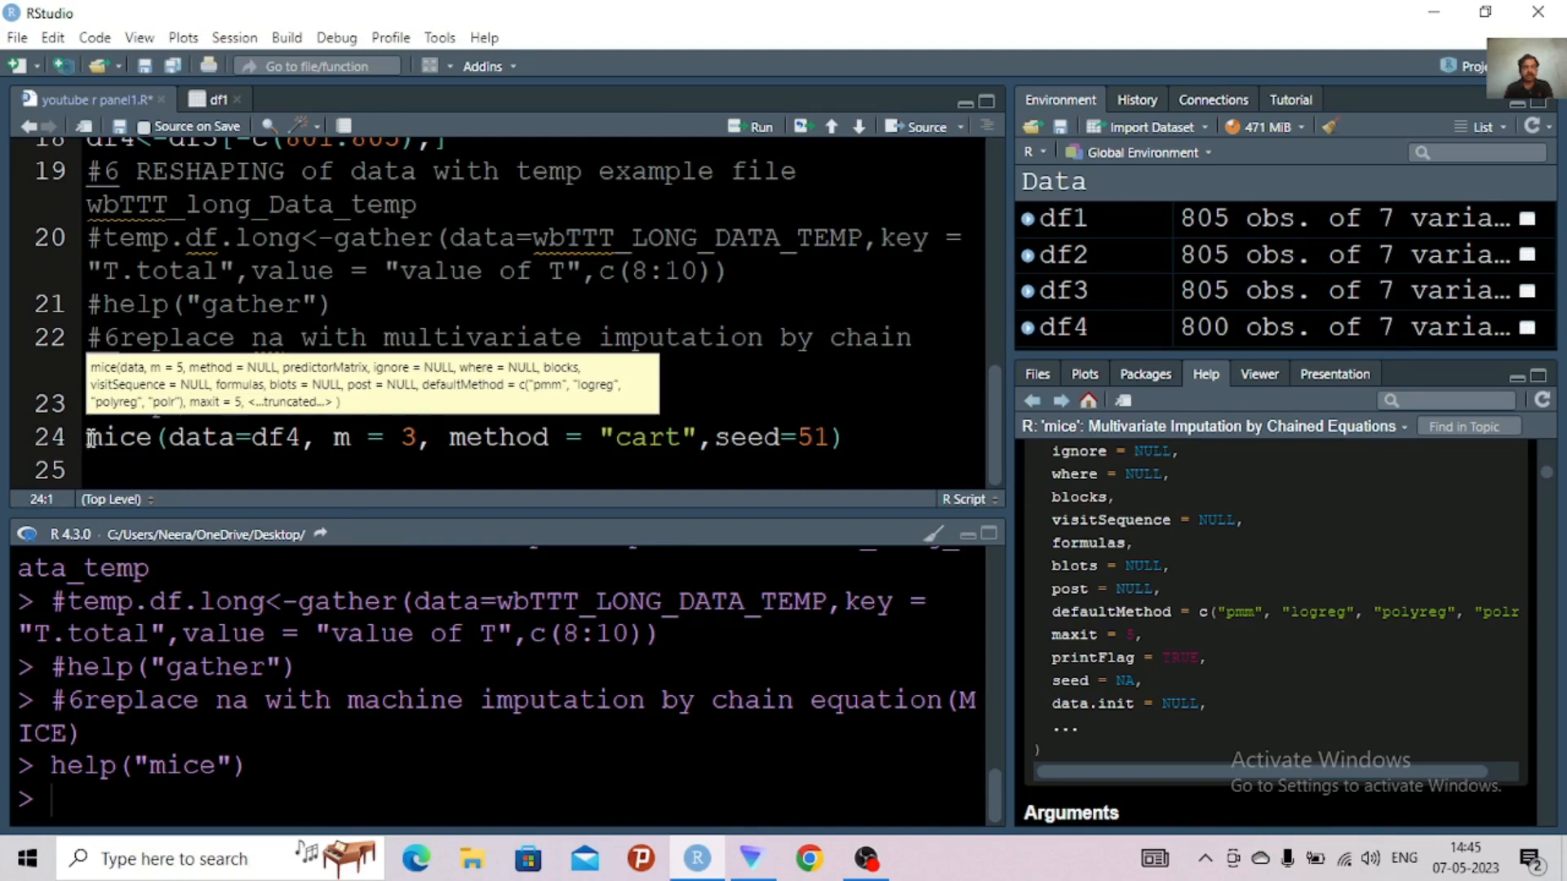
{"action": "type", "text": "i"}
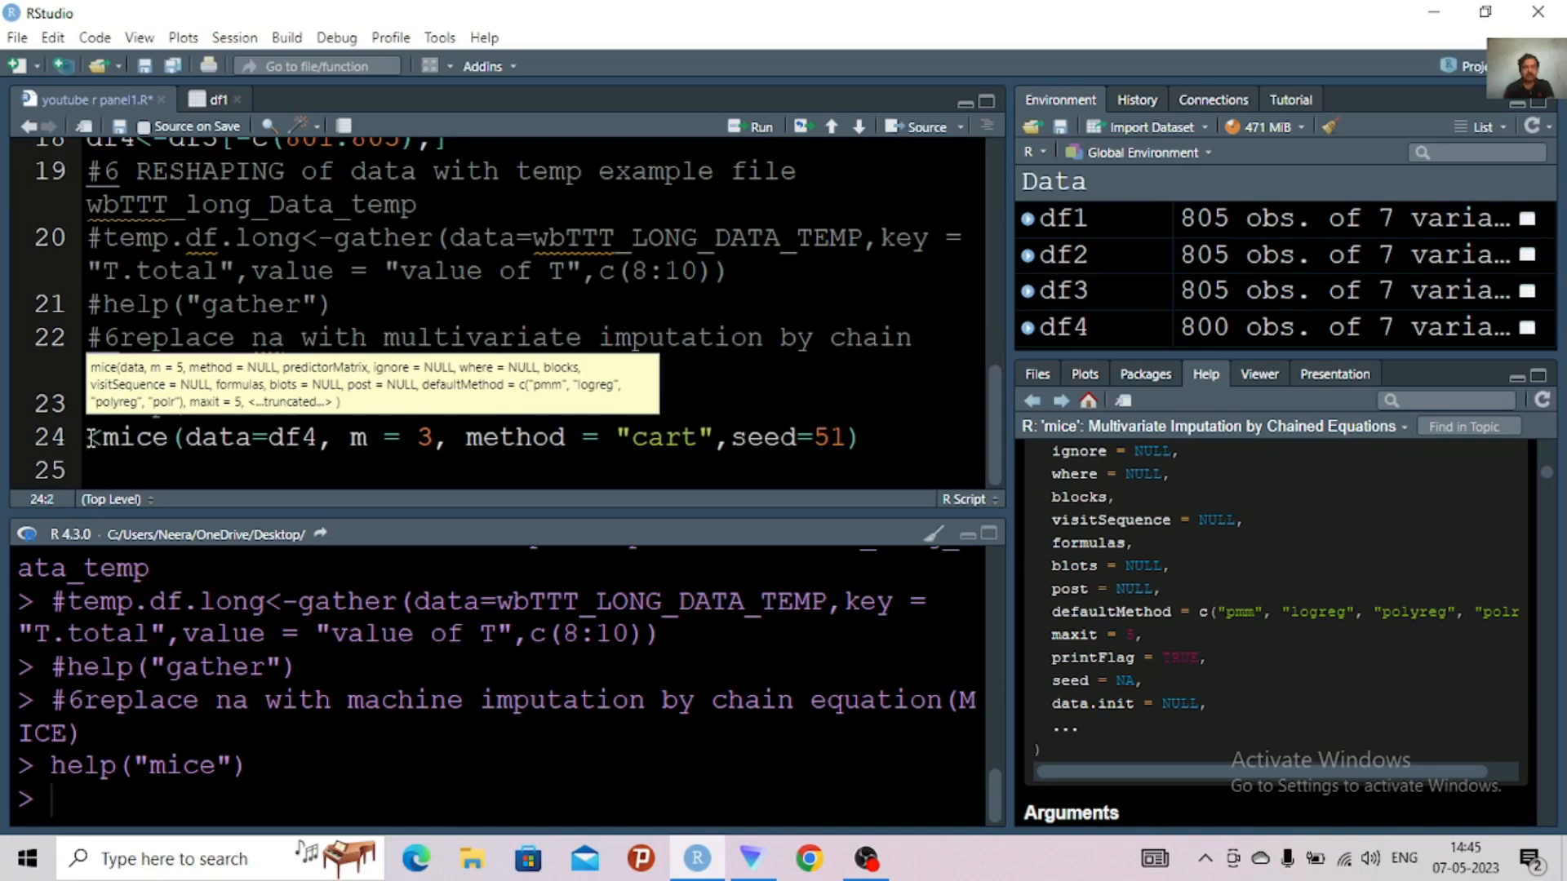
{"action": "type", "text": "-"}
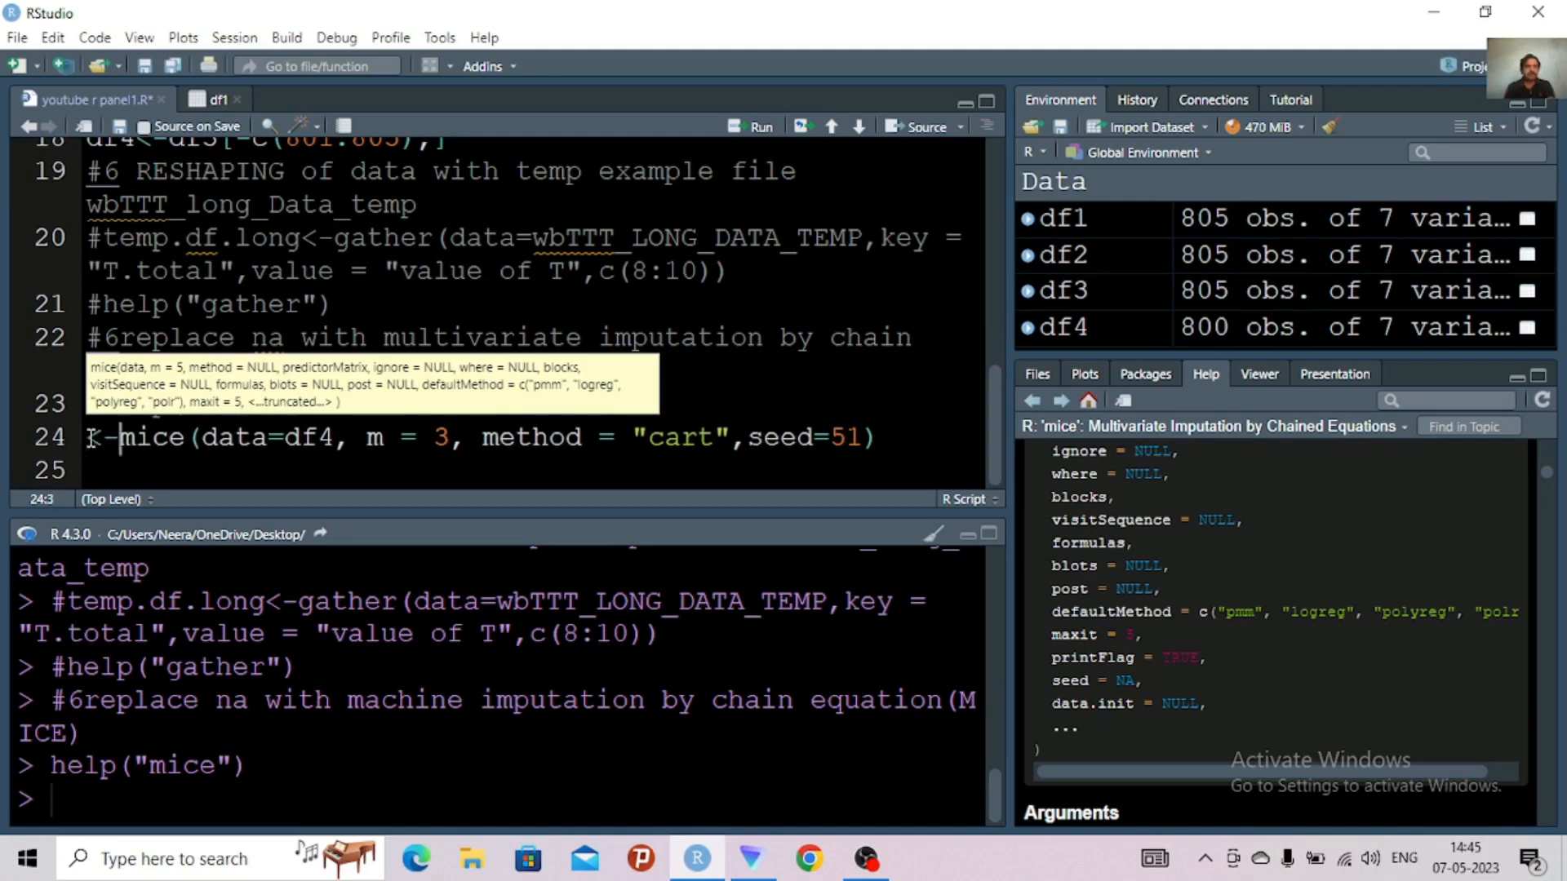
{"action": "left_click", "coordinate": [92, 438]}
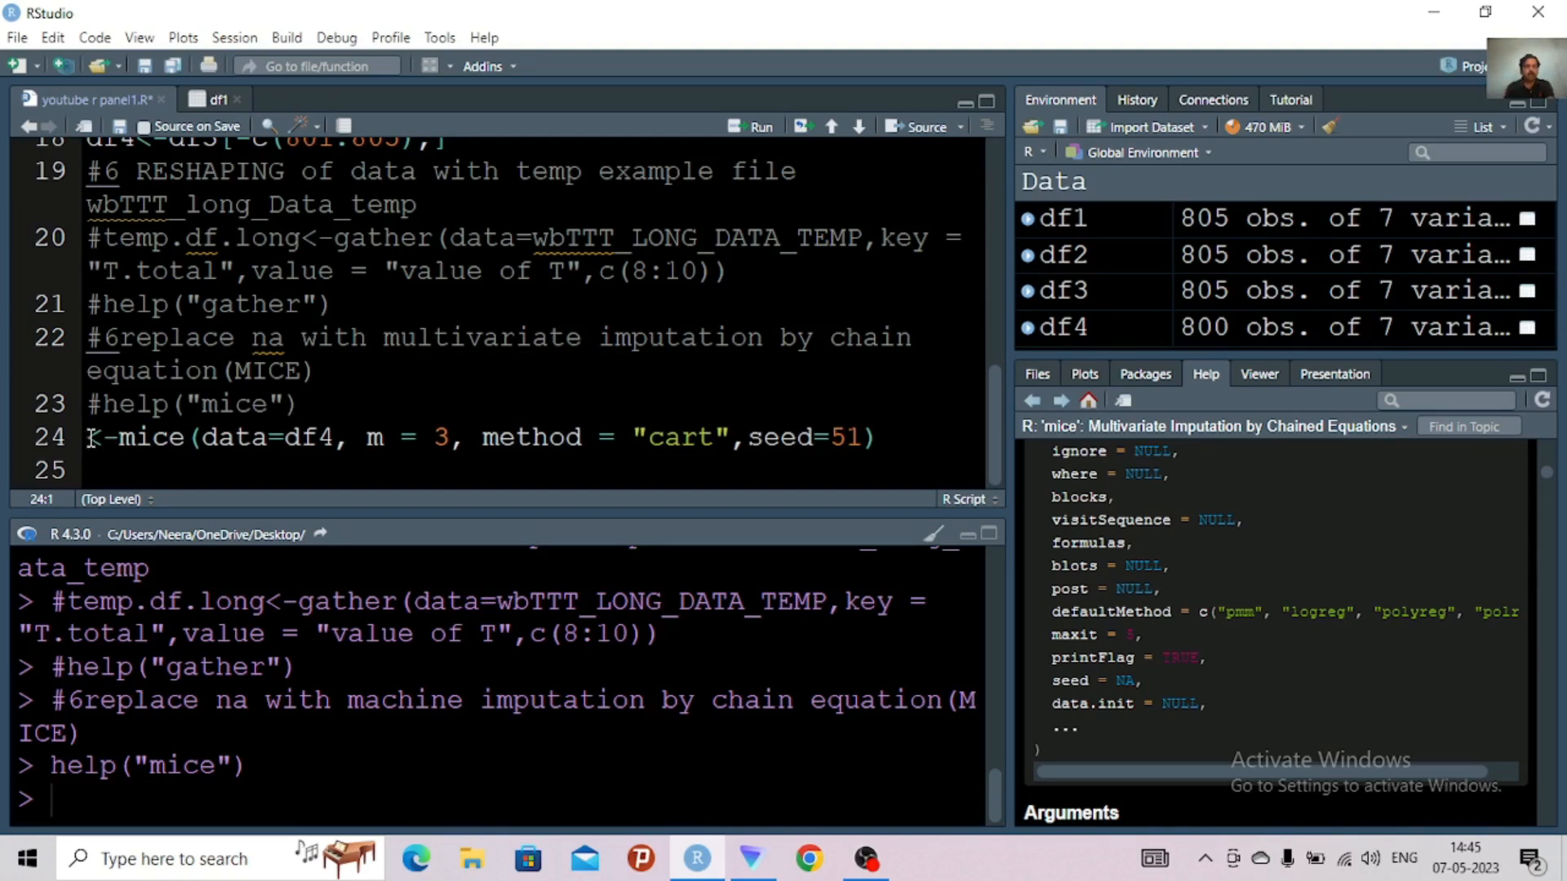
{"action": "type", "text": "M"}
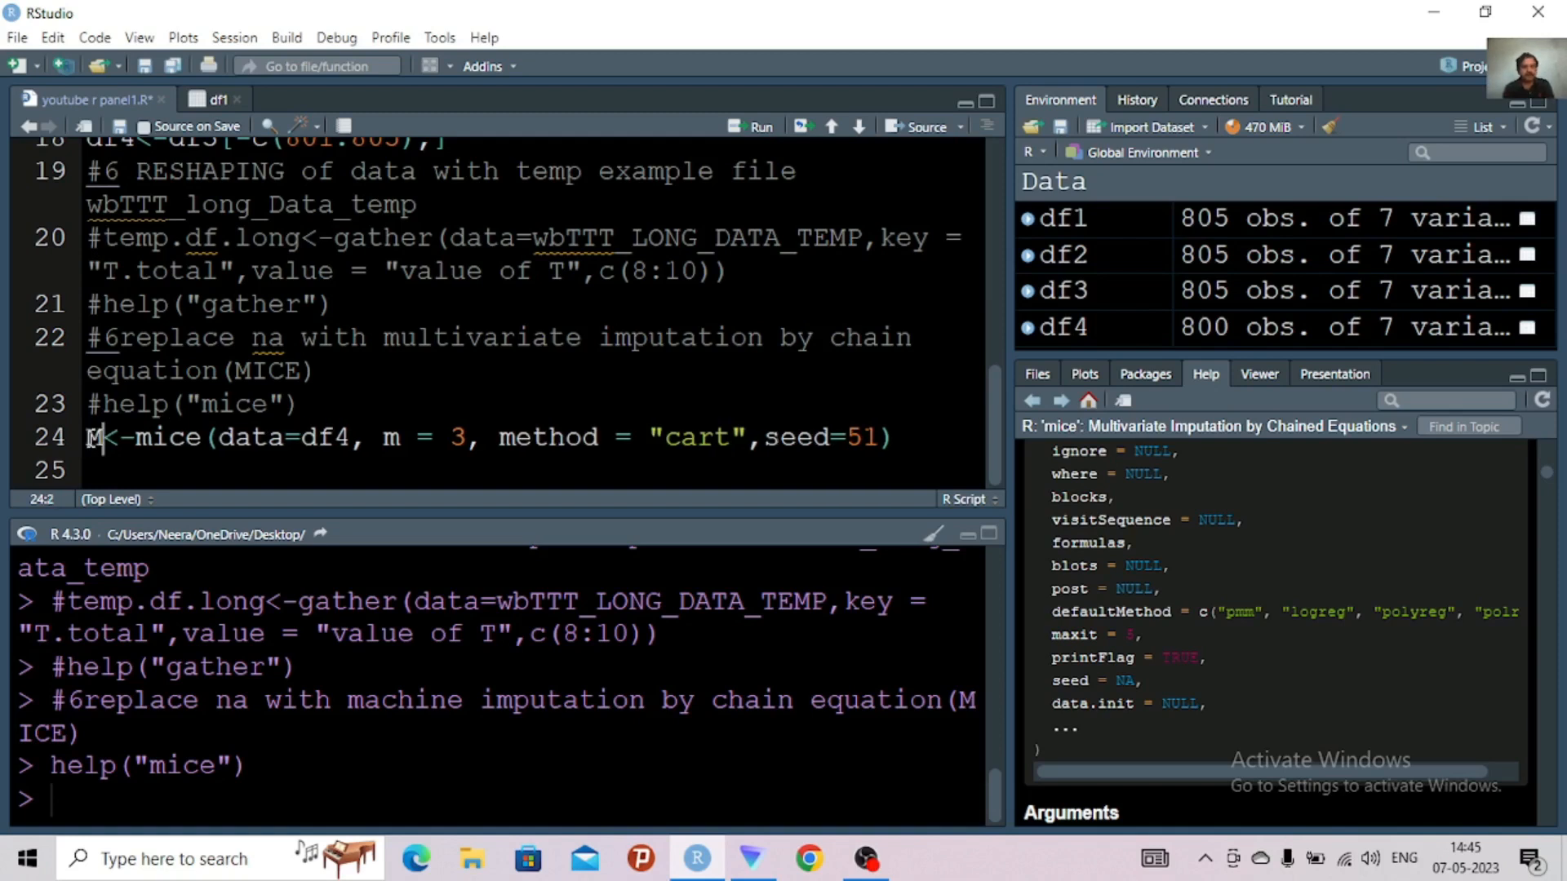
{"action": "key", "text": "BackSpace"}
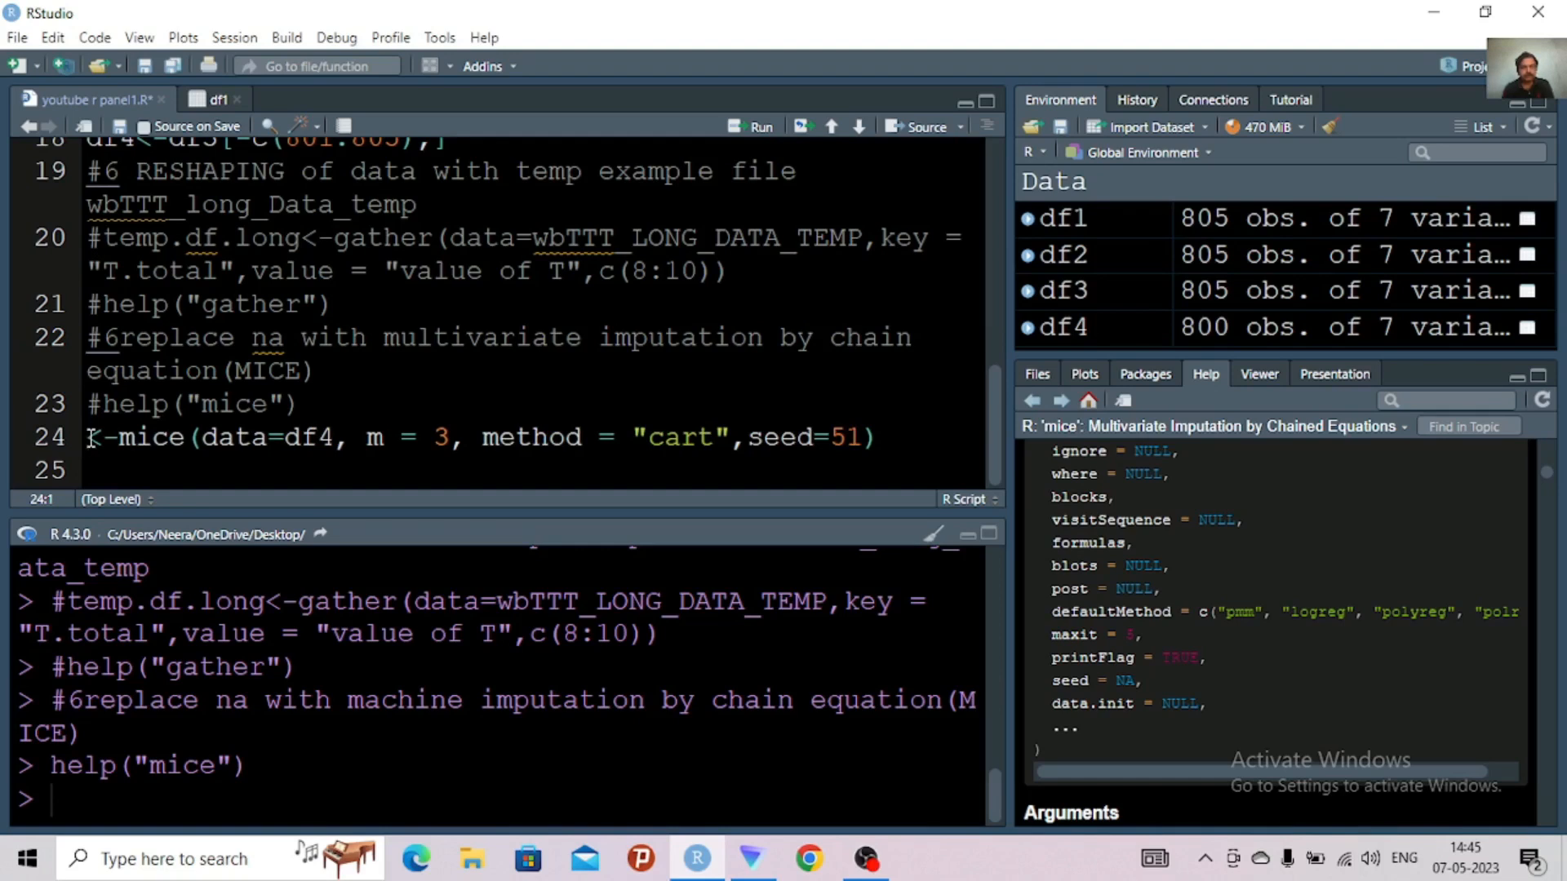
{"action": "type", "text": "M"}
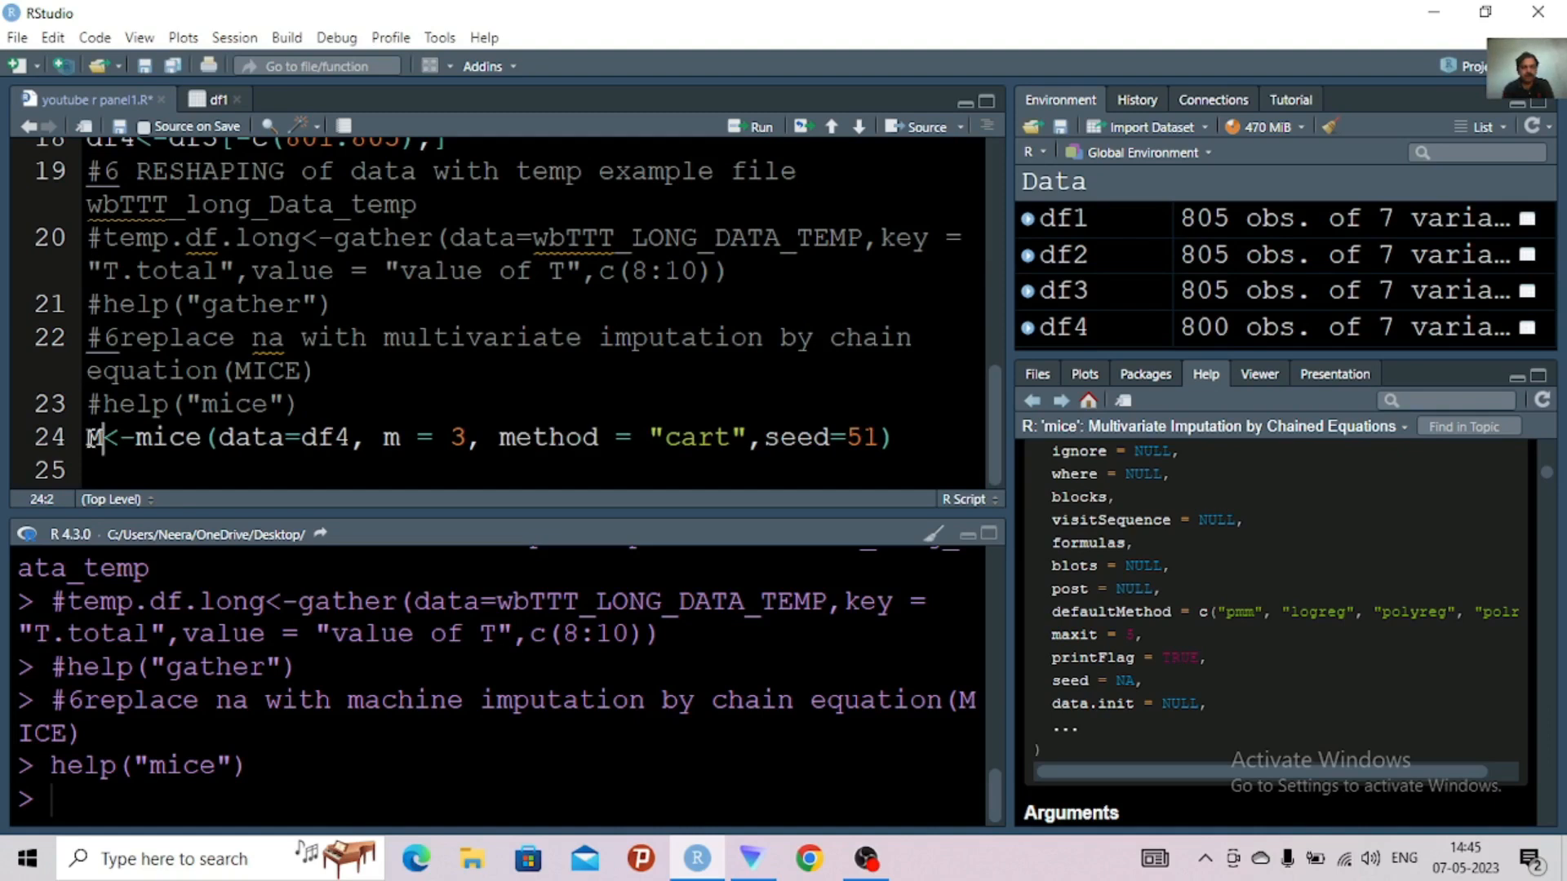
{"action": "type", "text": ".IM"}
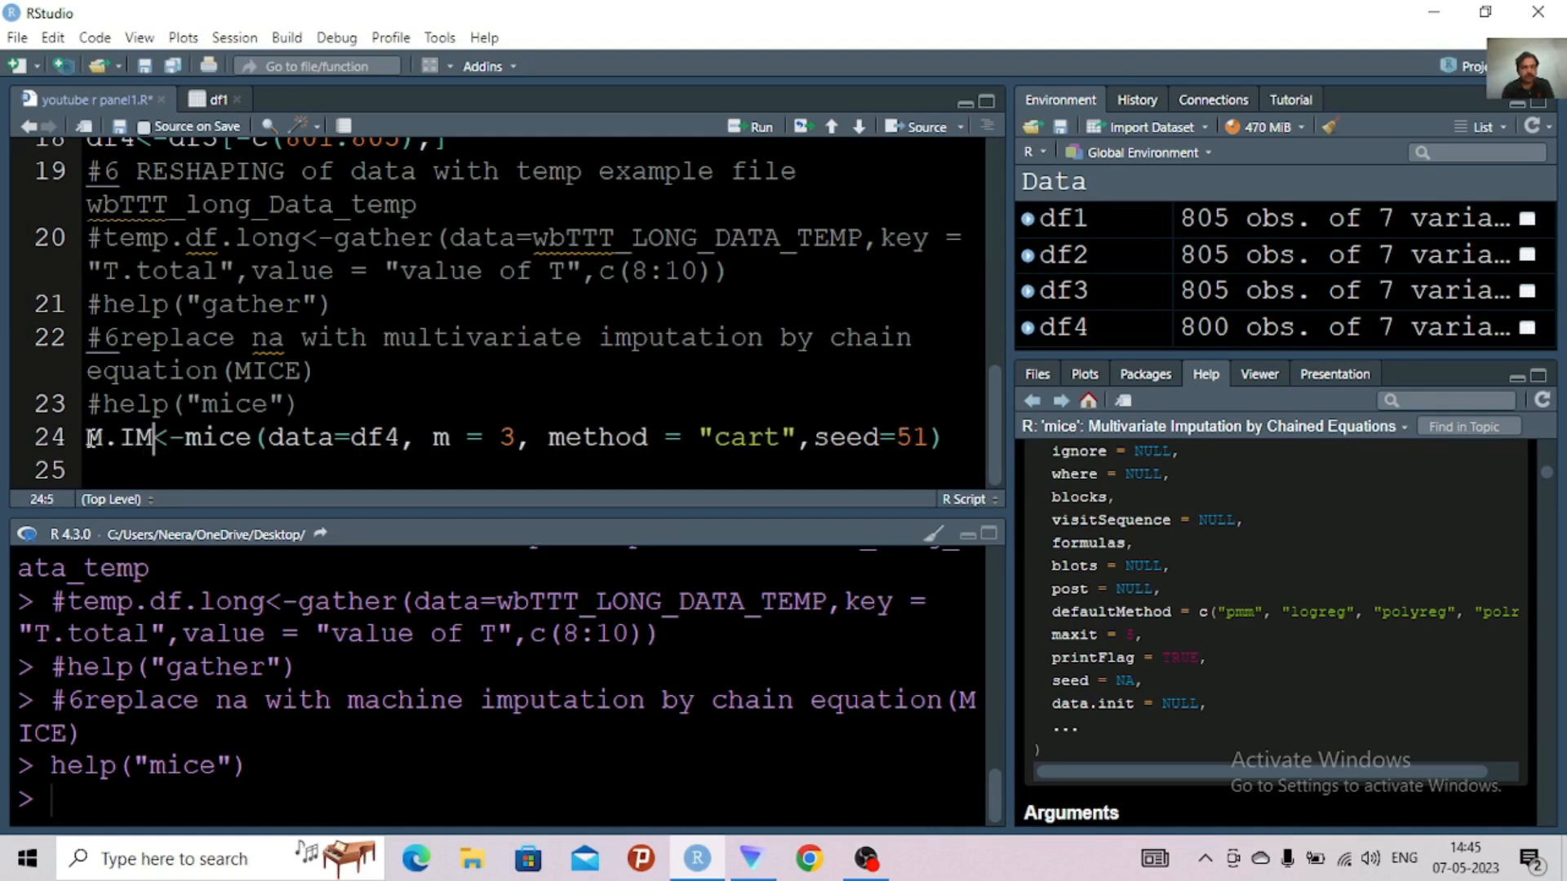
{"action": "type", "text": "P"}
{"action": "key", "text": "BackSpace"}
{"action": "key", "text": "BackSpace"}
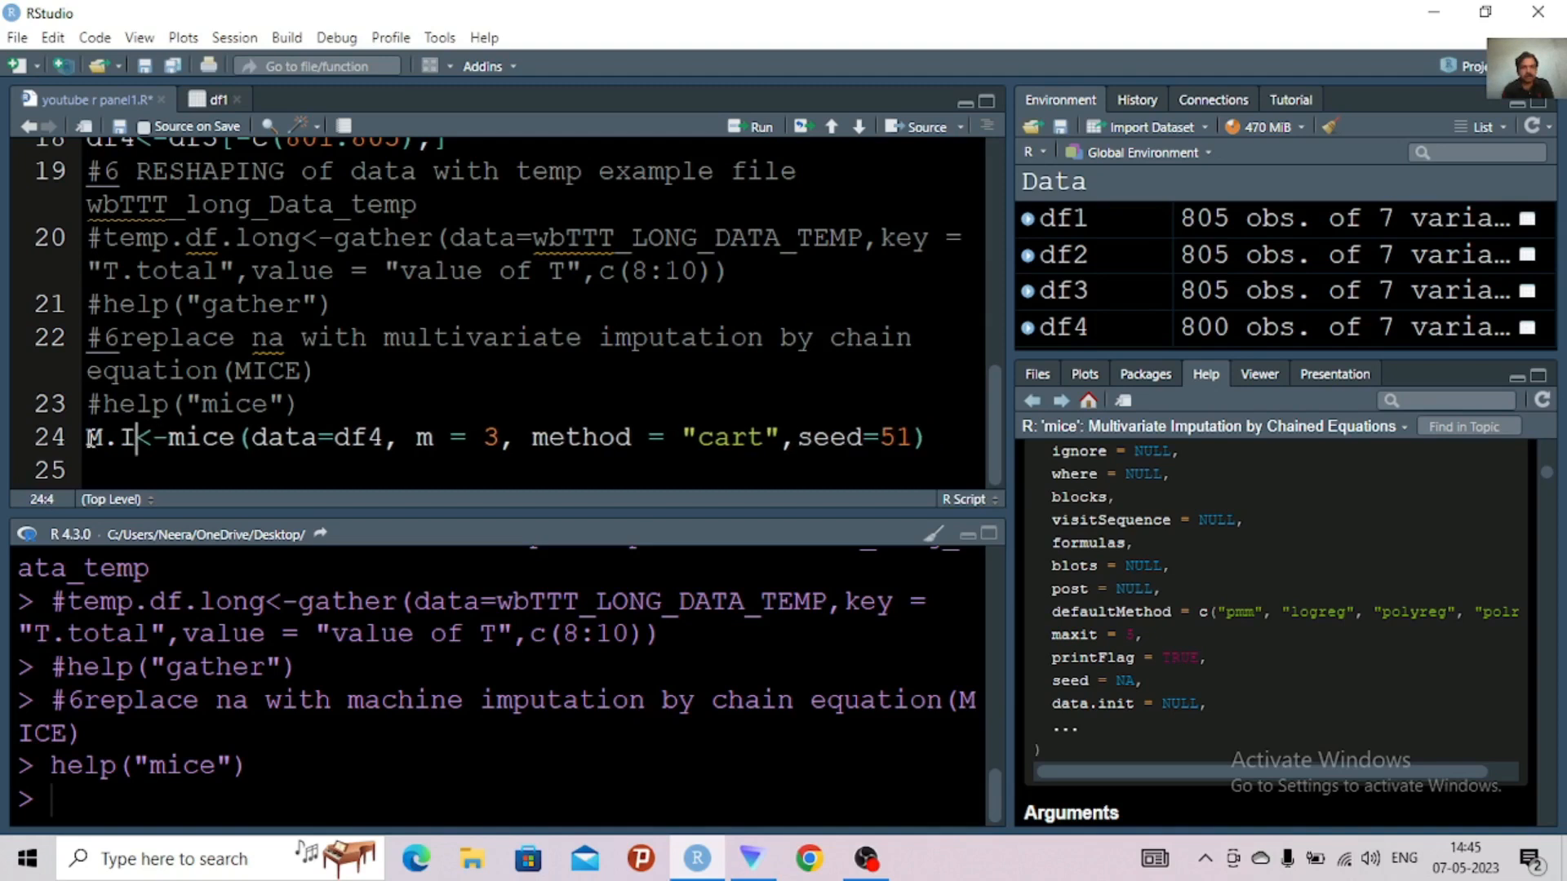
{"action": "key", "text": "BackSpace"}
{"action": "key", "text": "BackSpace"}
{"action": "key", "text": "BackSpace"}
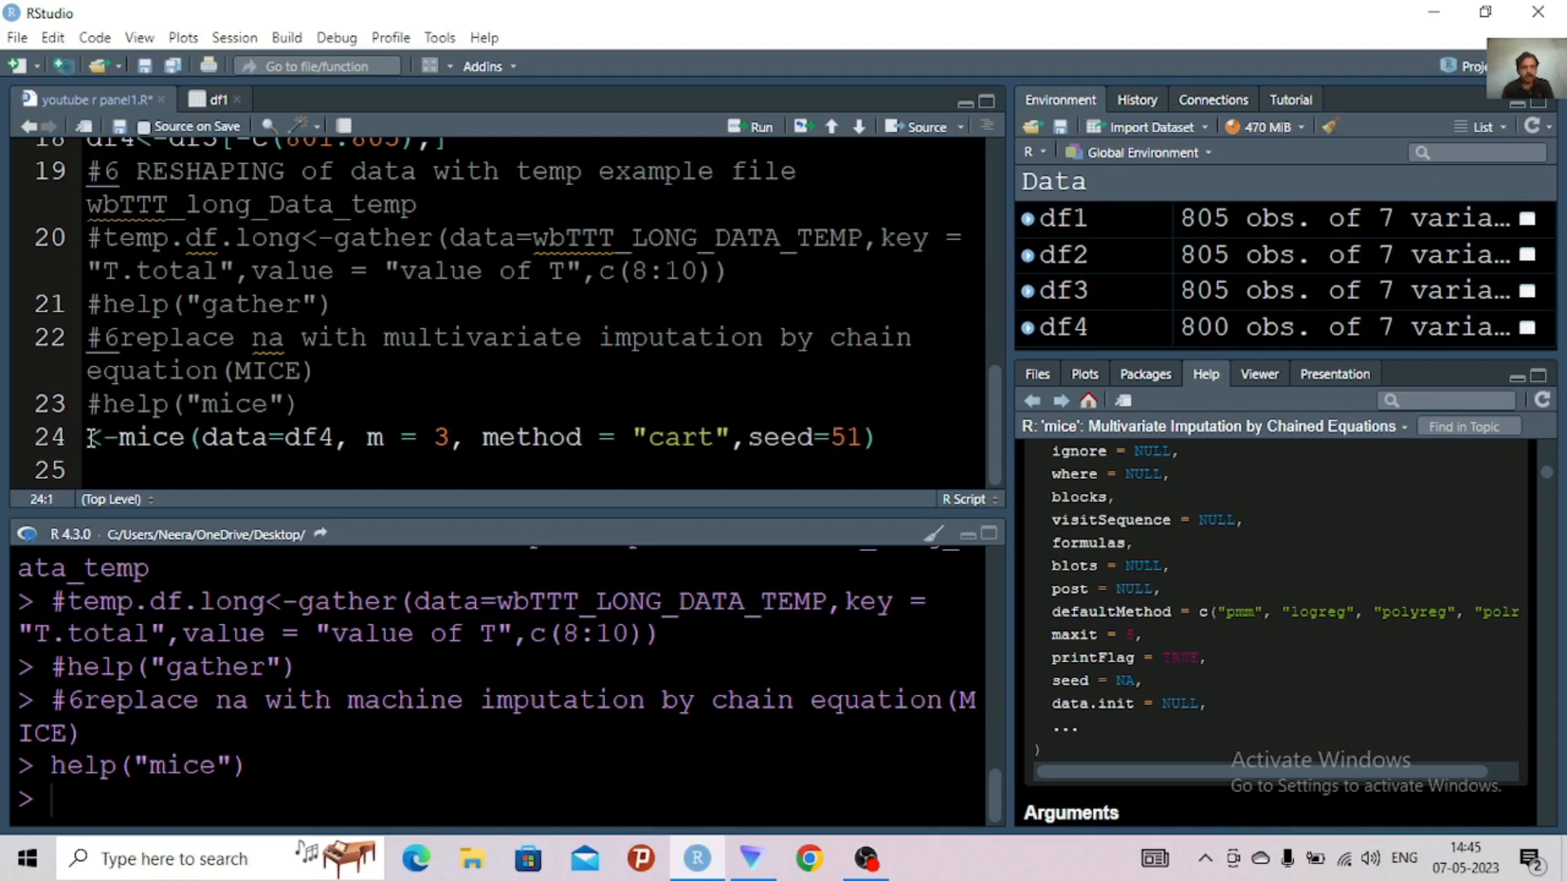
Name the object receiving the mice result mc.imp1 and run line 24
{"action": "type", "text": "mc."}
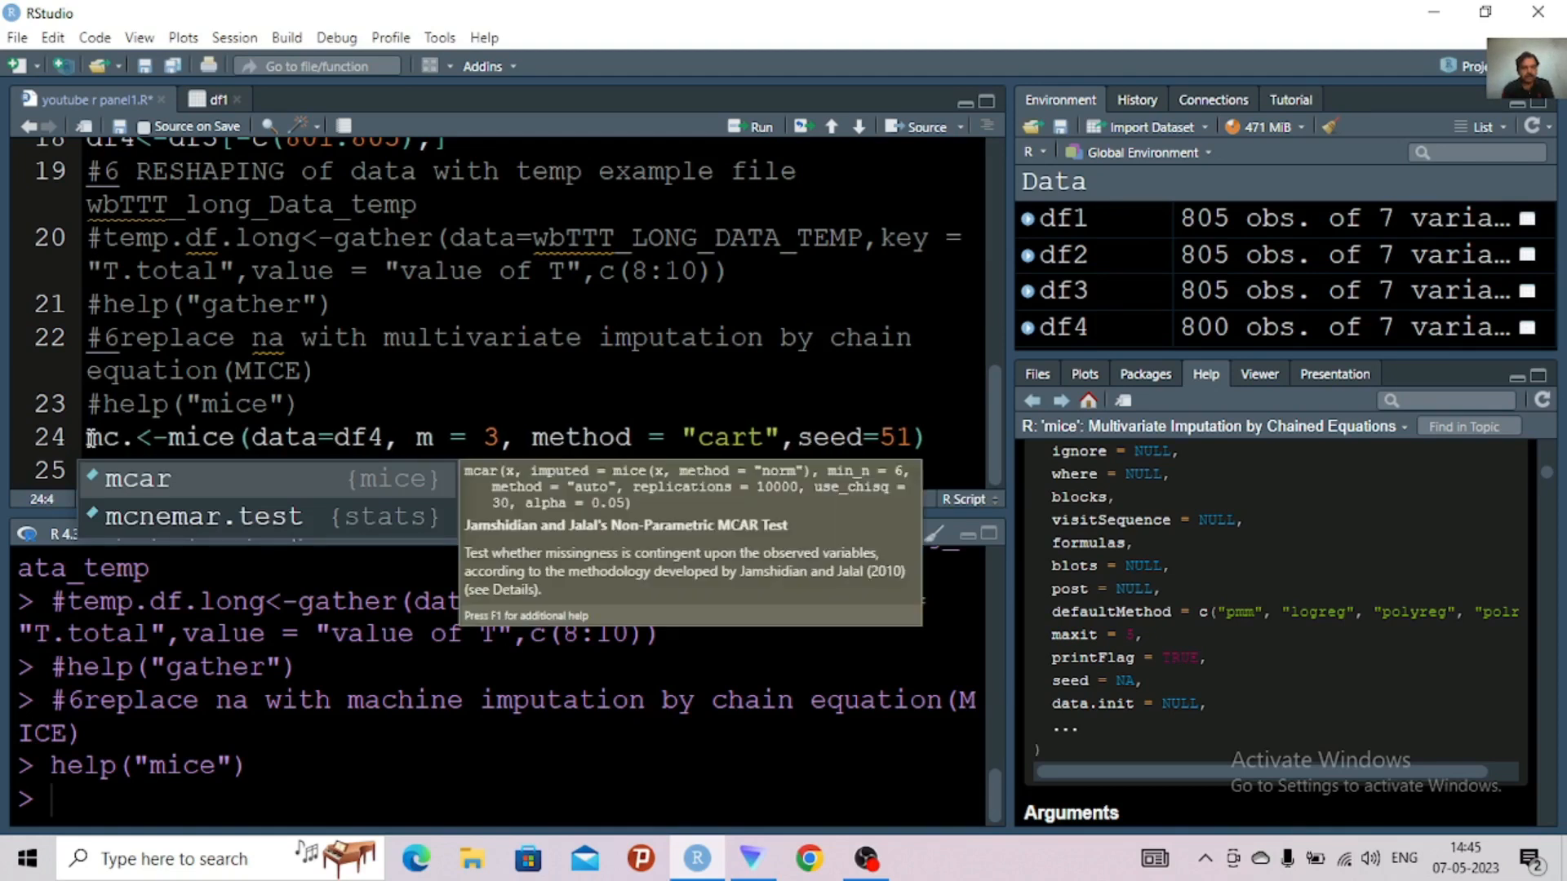
{"action": "type", "text": "imp1"}
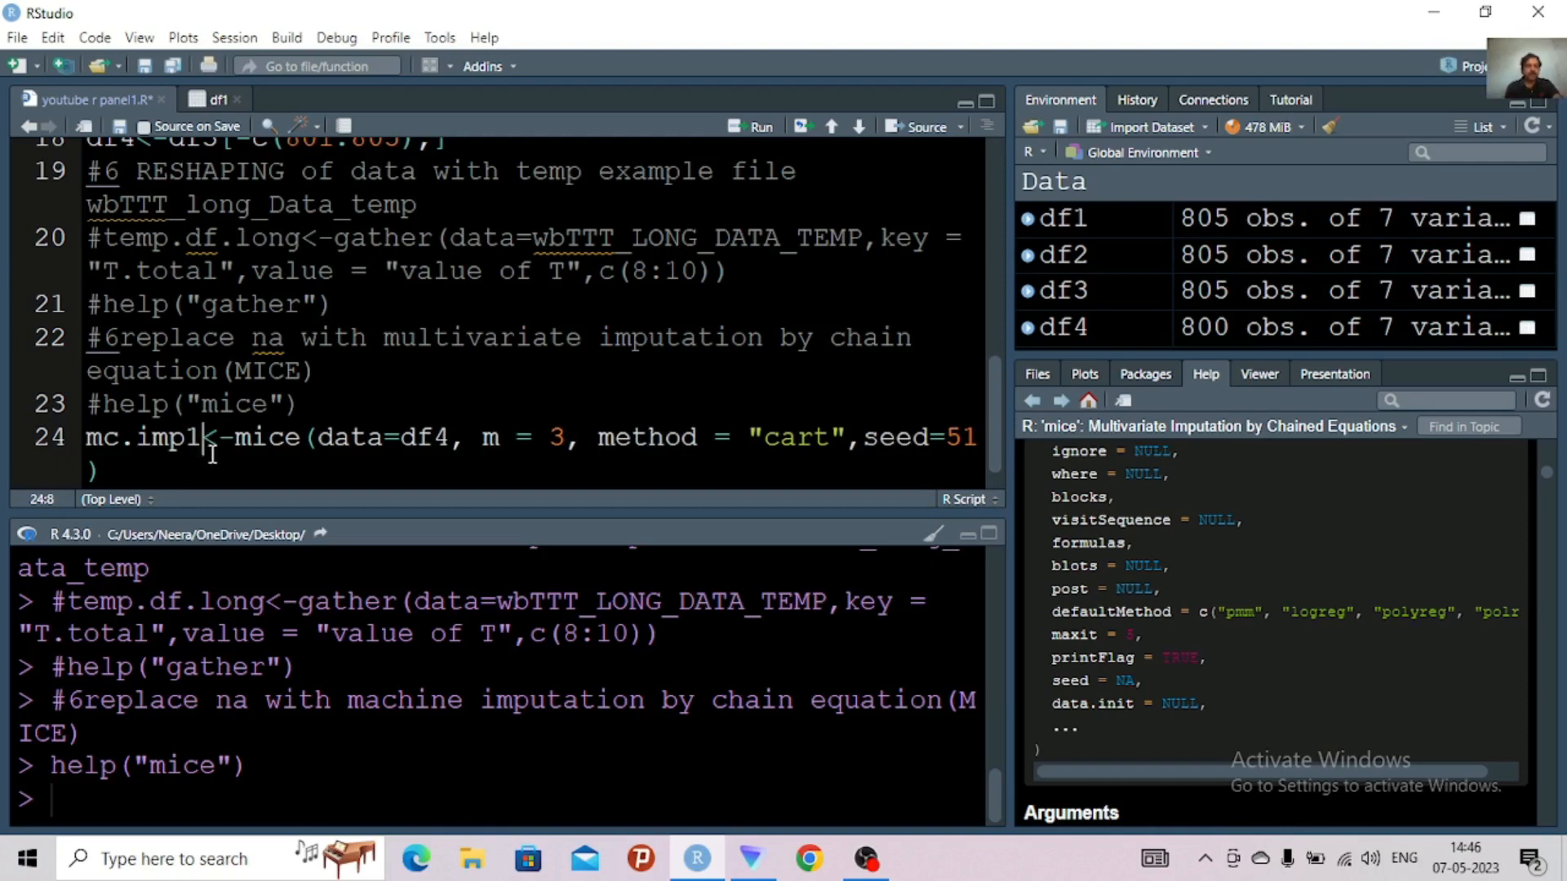
{"action": "key", "text": "ctrl+Return"}
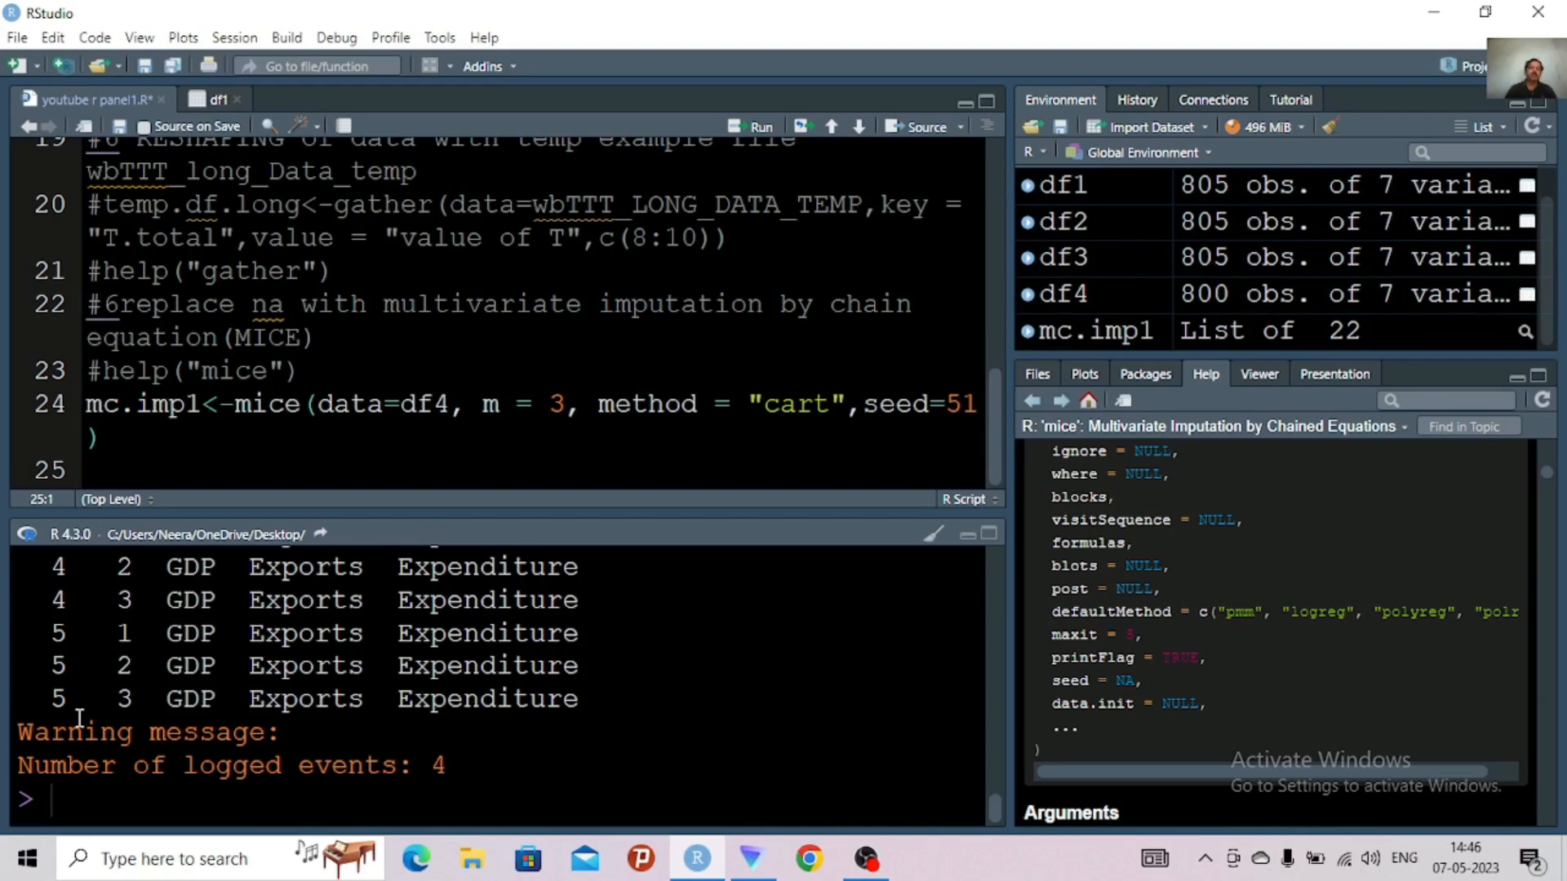
Set the number of imputations m to 5 in the mice call and rerun the line
{"action": "left_click", "coordinate": [569, 406]}
{"action": "key", "text": "BackSpace"}
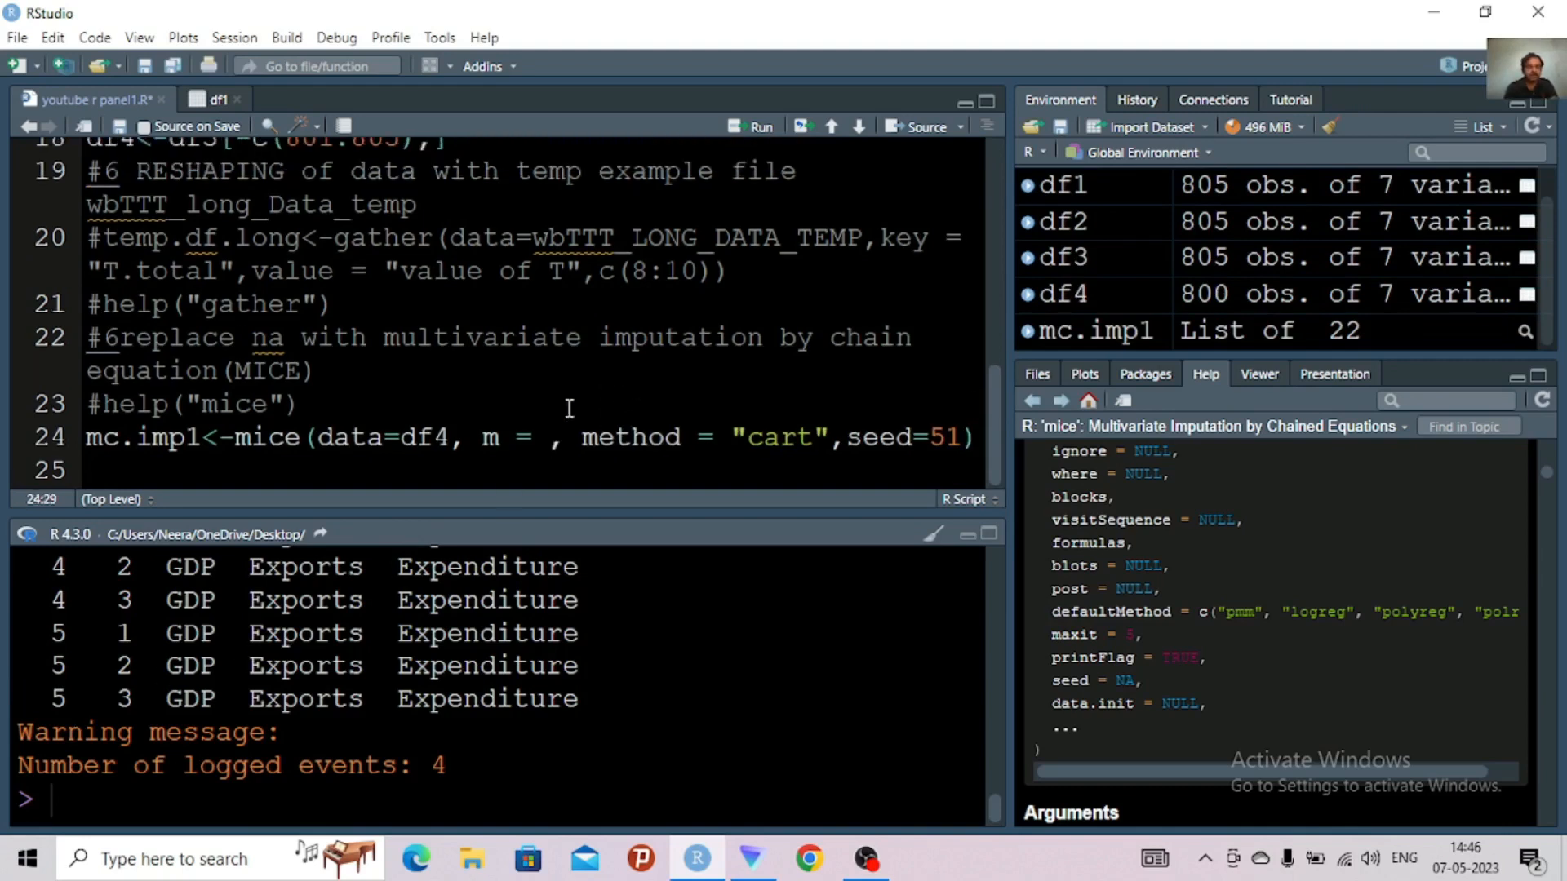
{"action": "type", "text": "5"}
{"action": "key", "text": "ctrl+Return"}
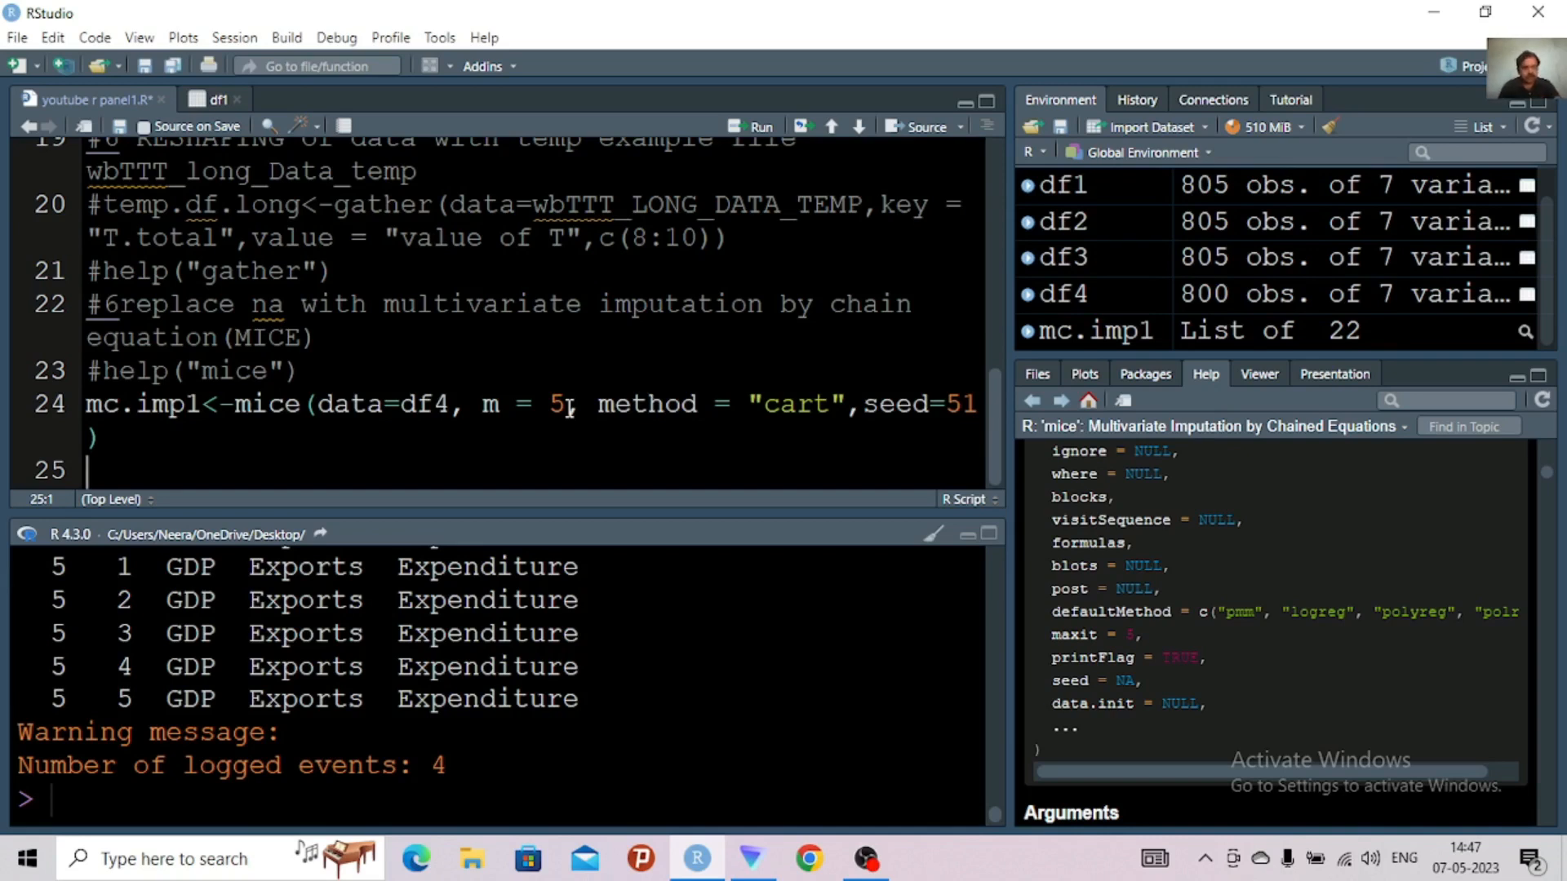
Write densityplot(mc.imp1) on line 25 of the script
{"action": "type", "text": "den"}
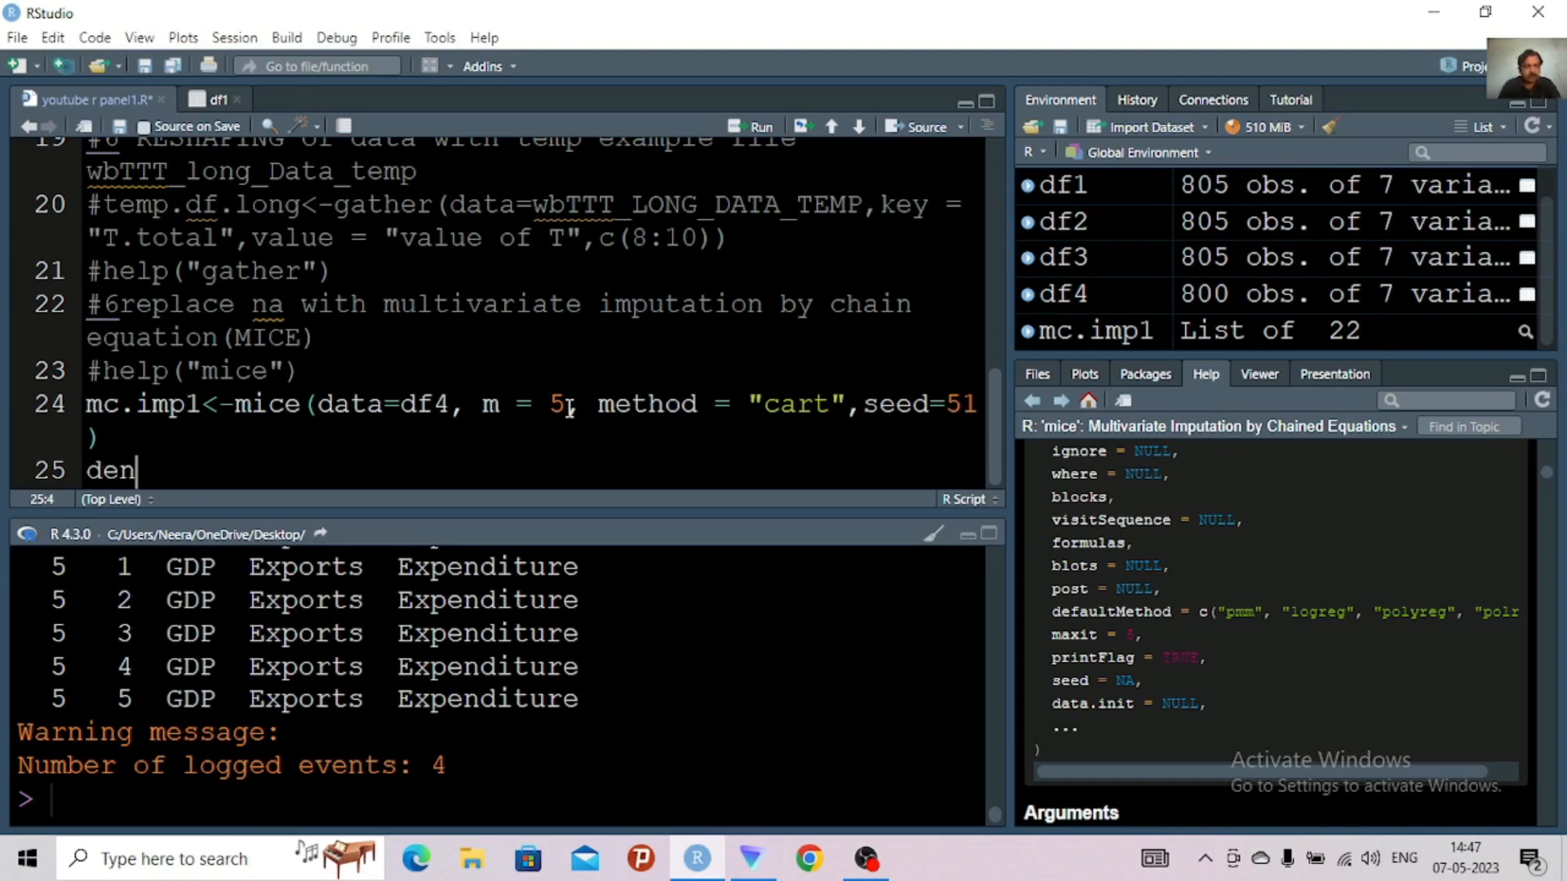
{"action": "type", "text": "sit"}
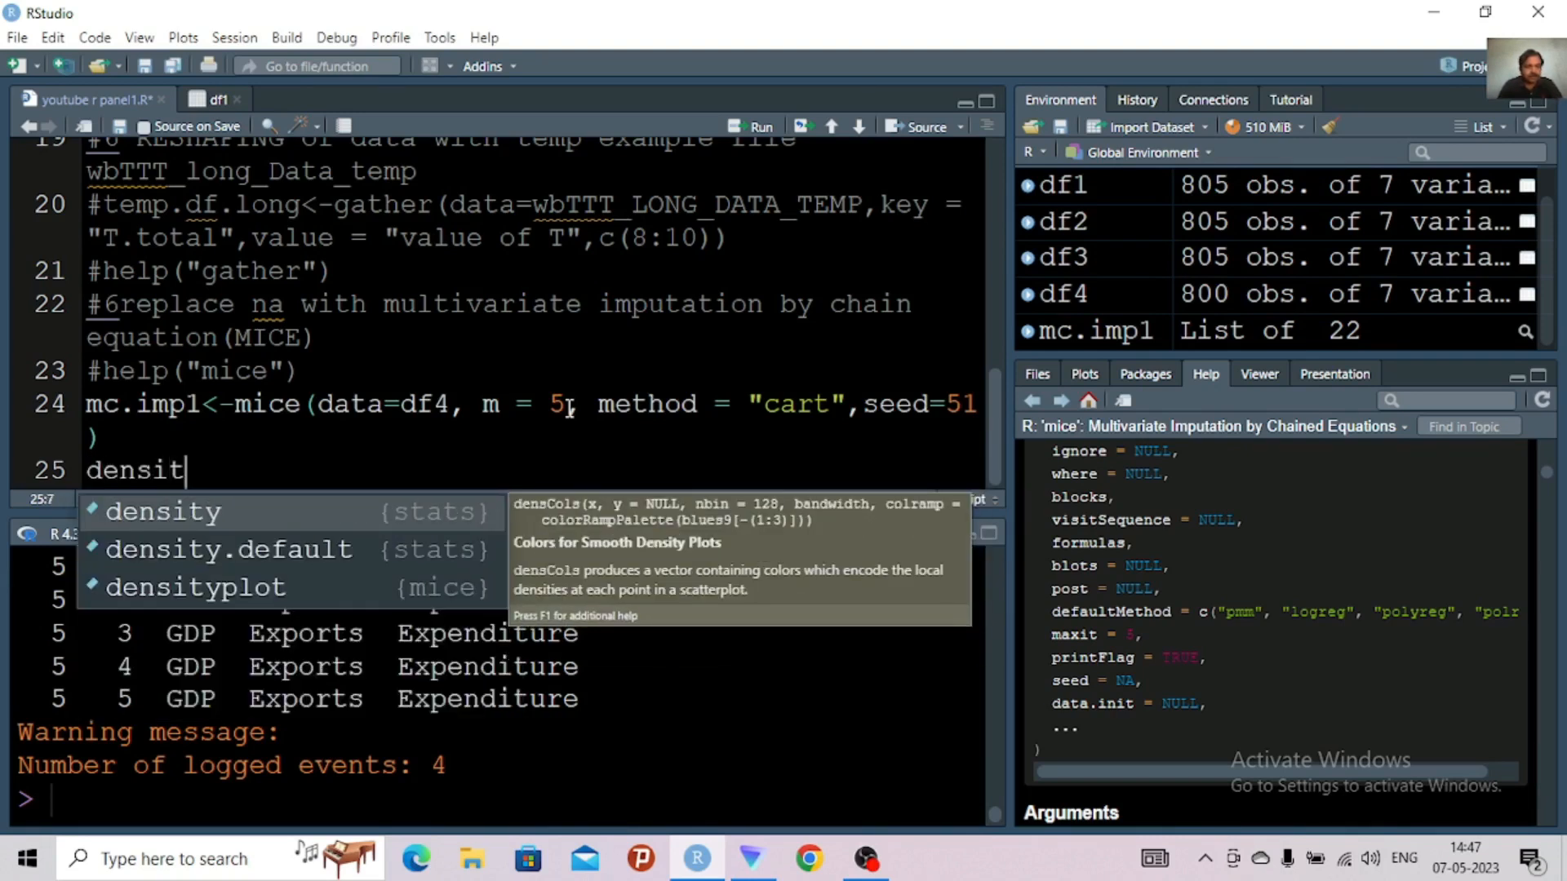
{"action": "left_click", "coordinate": [281, 586]}
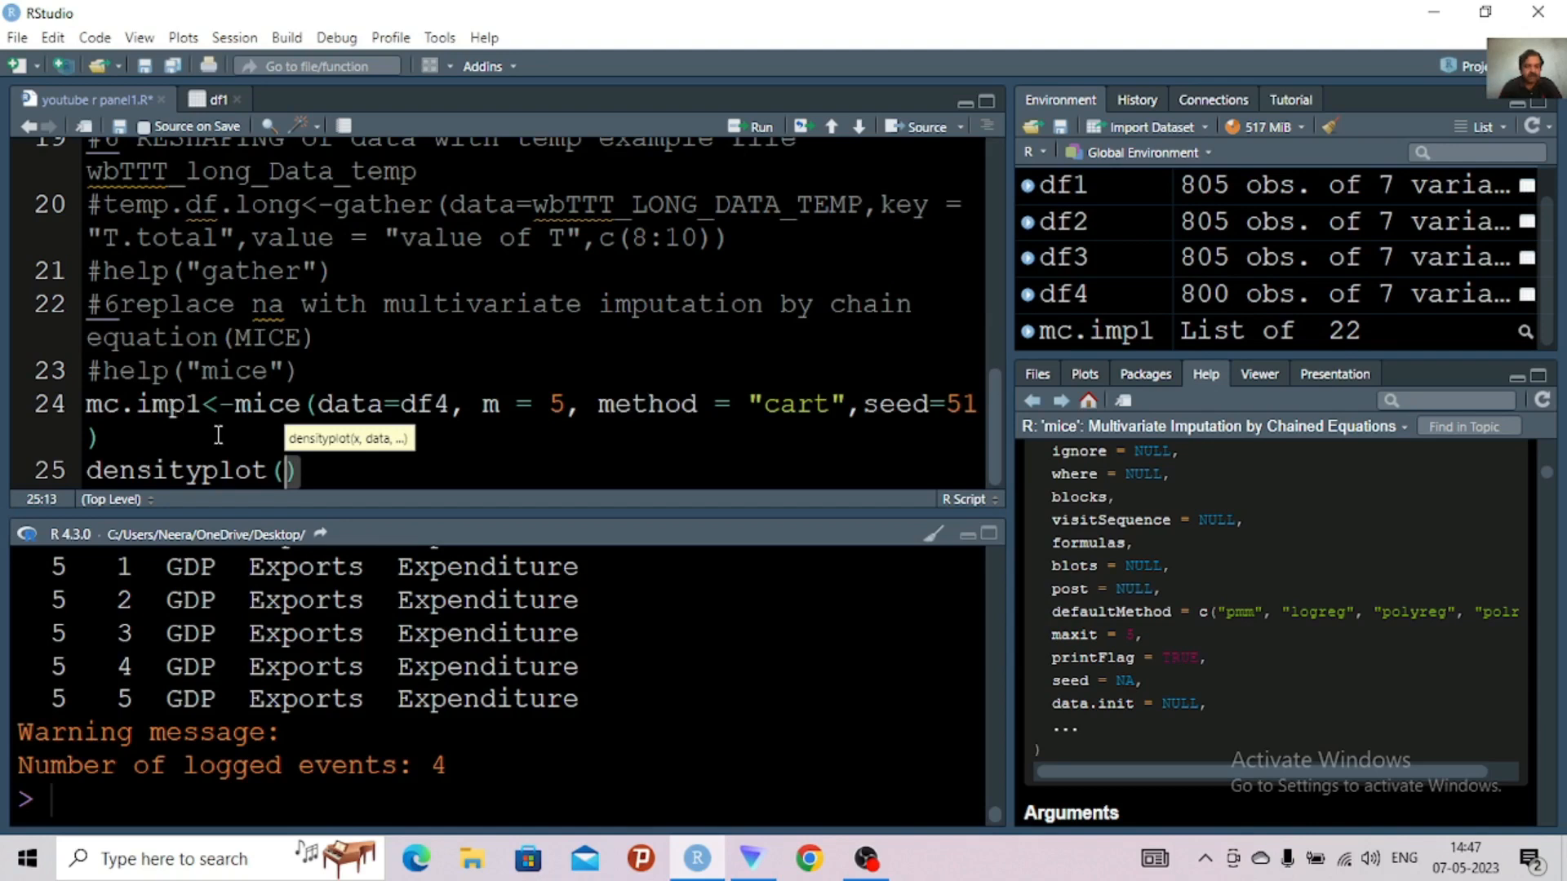
{"action": "type", "text": "m"}
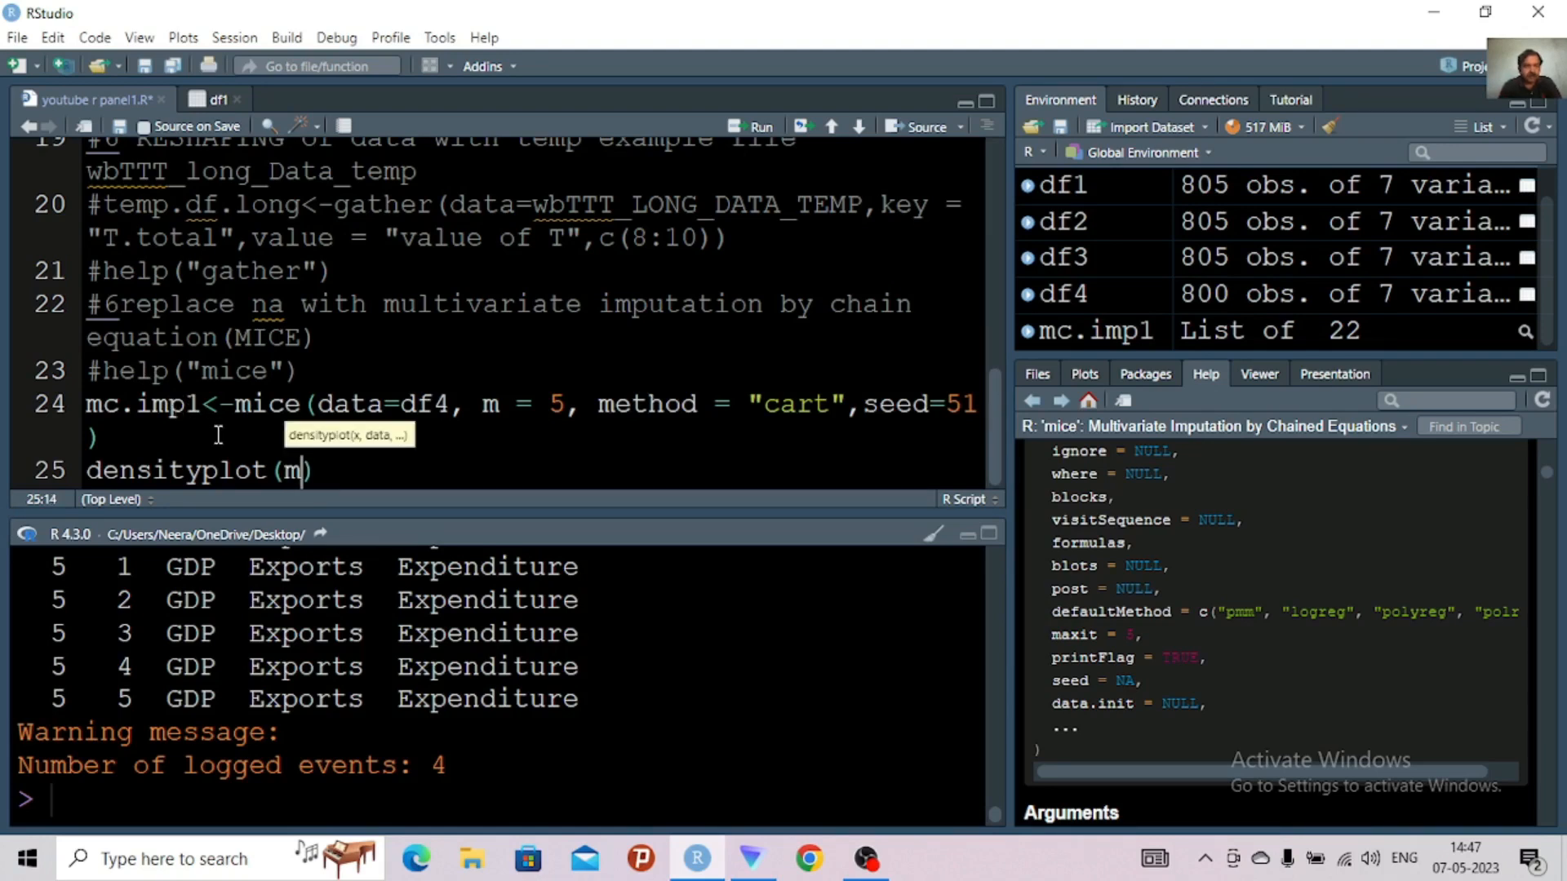
{"action": "type", "text": "c"}
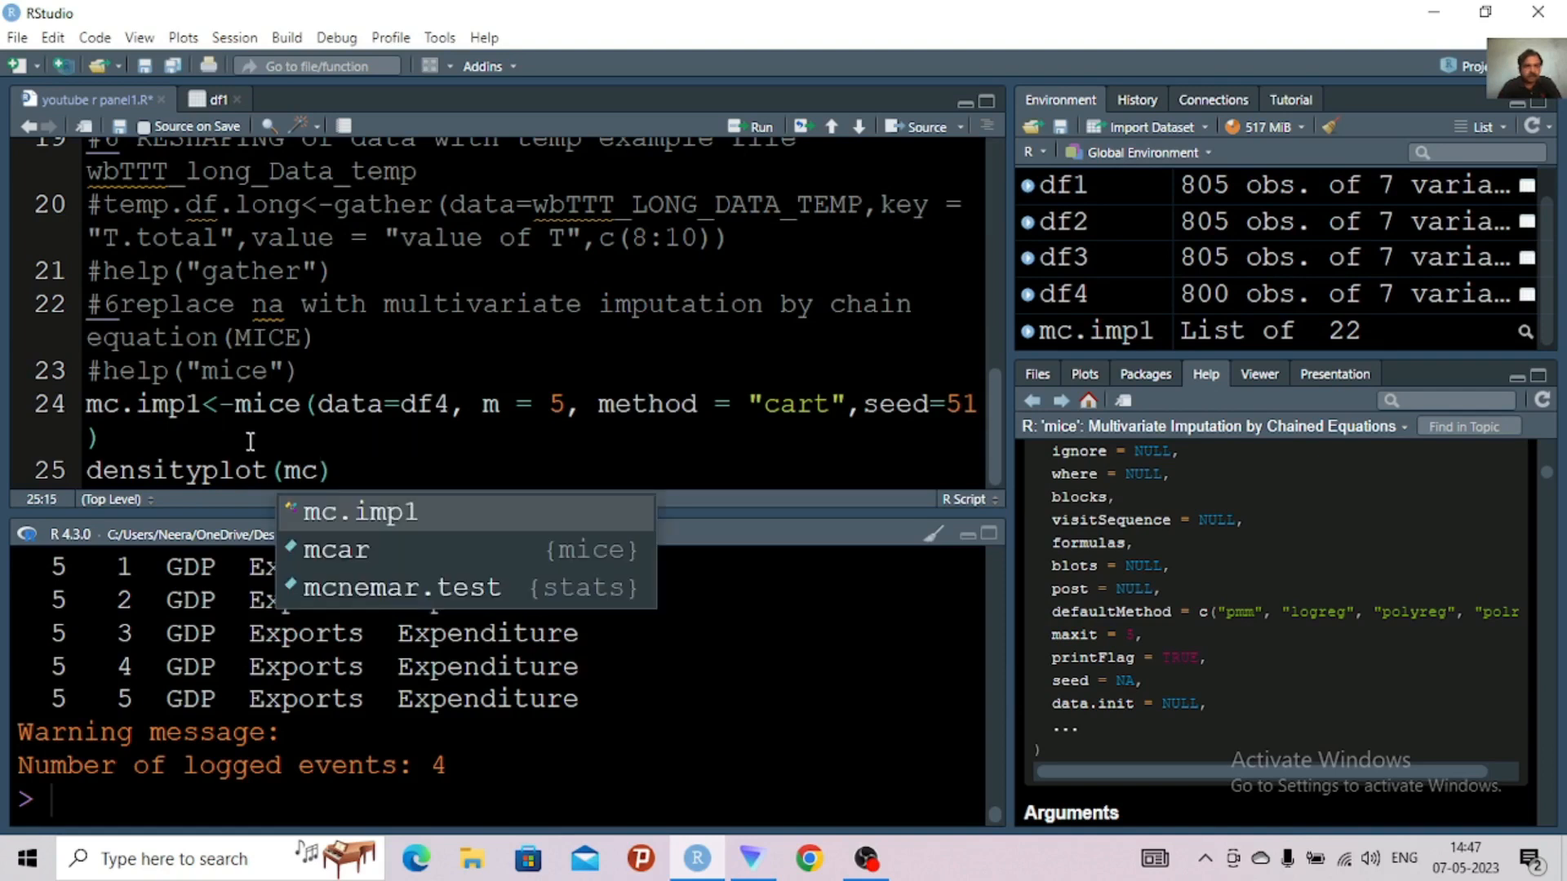
{"action": "left_click", "coordinate": [339, 521]}
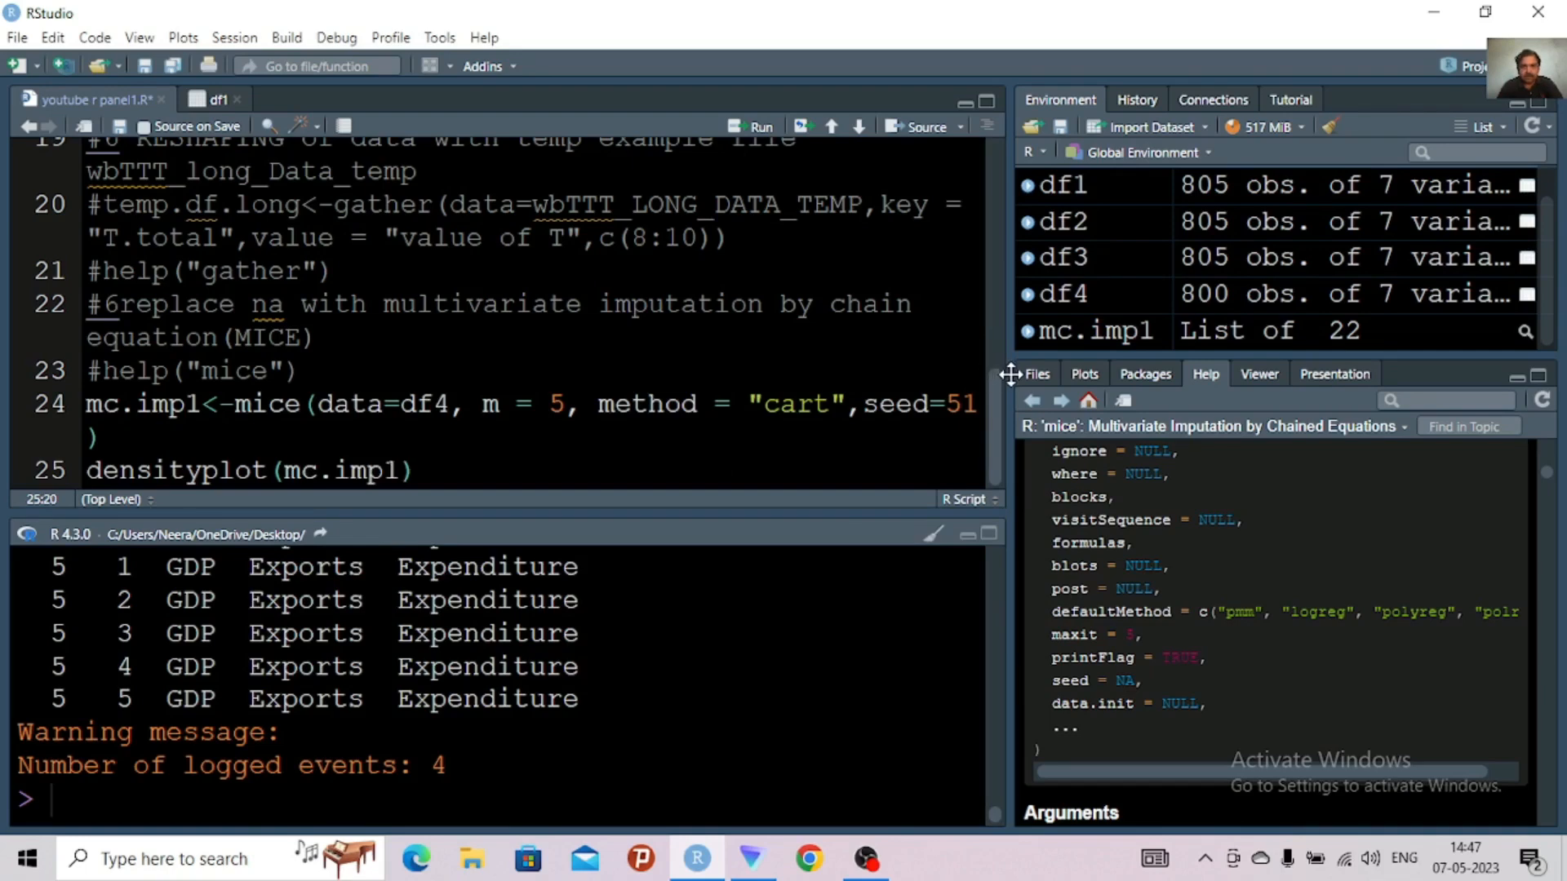
Show the plot output area and enlarge it in height and width, narrowing the script and console
{"action": "left_click_drag", "start_coordinate": [657, 306], "coordinate": [615, 302]}
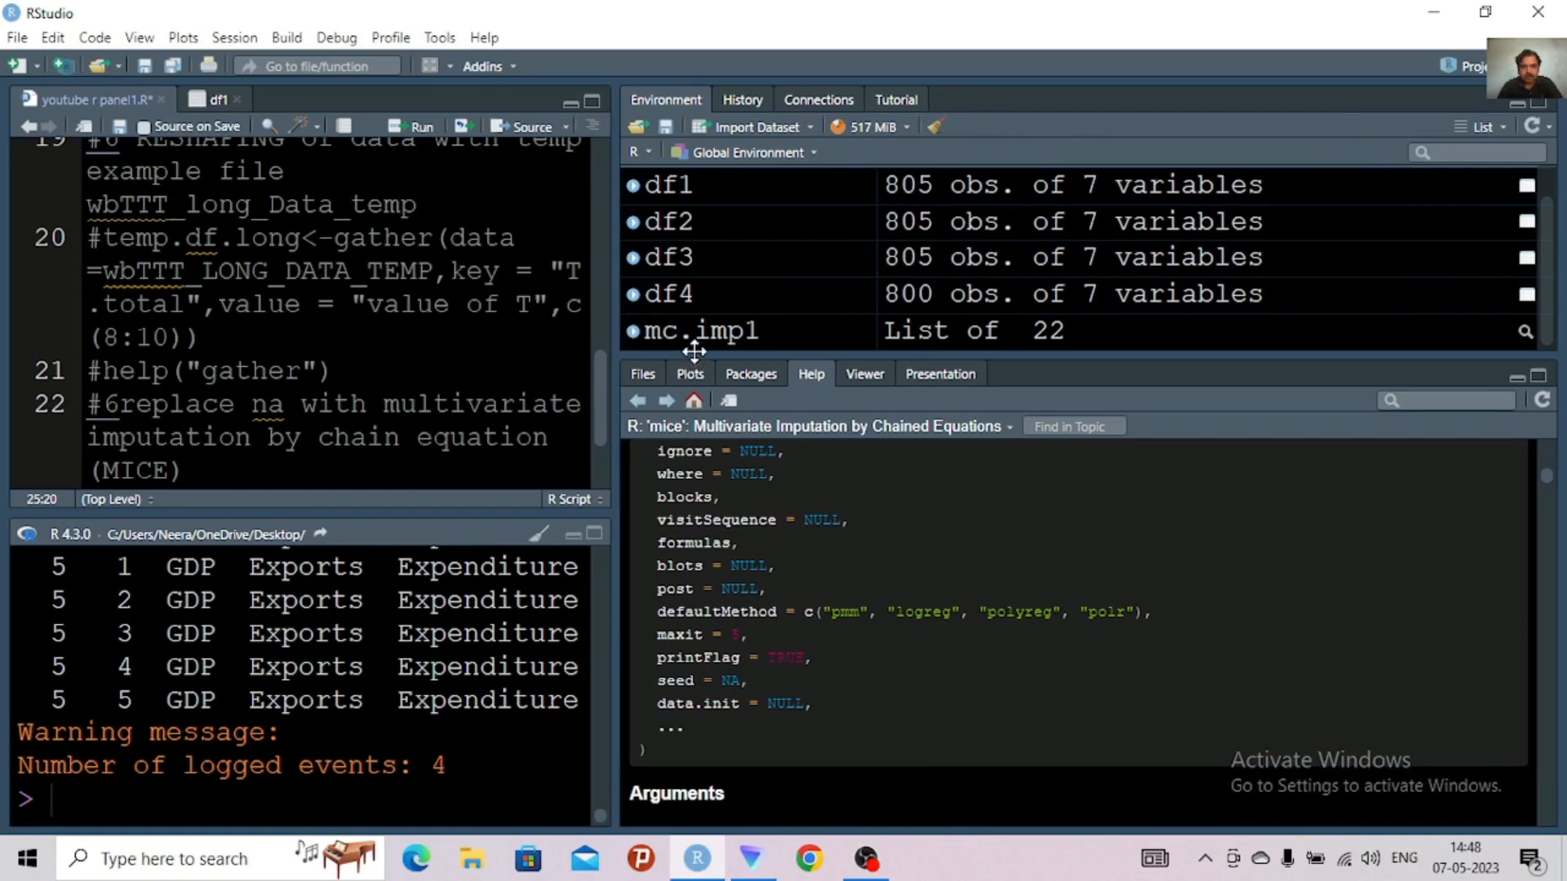
{"action": "left_click", "coordinate": [1540, 378]}
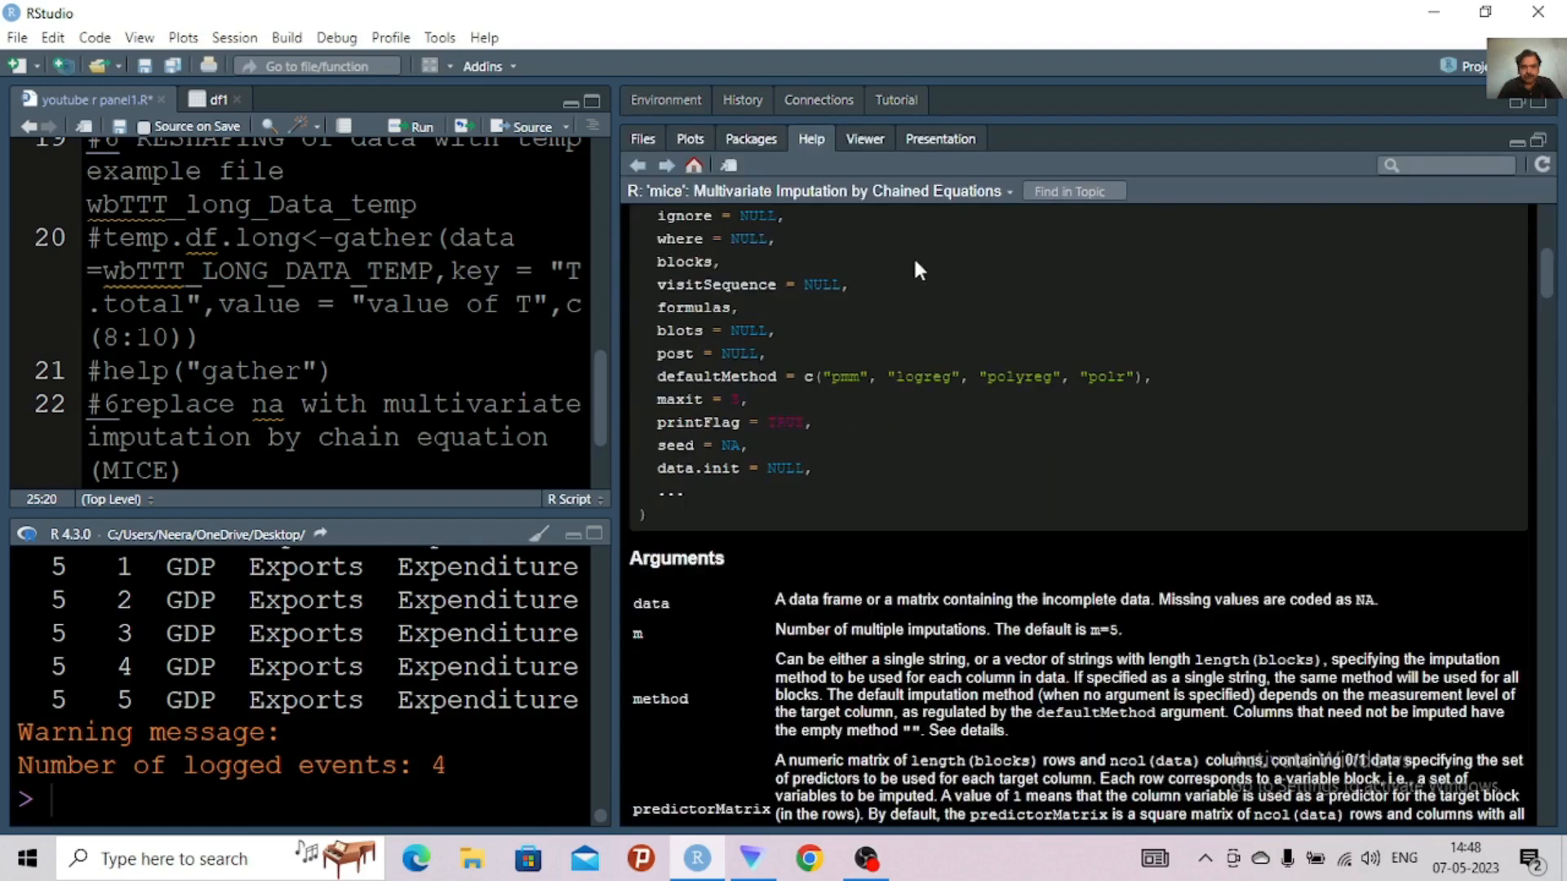
{"action": "left_click", "coordinate": [692, 140]}
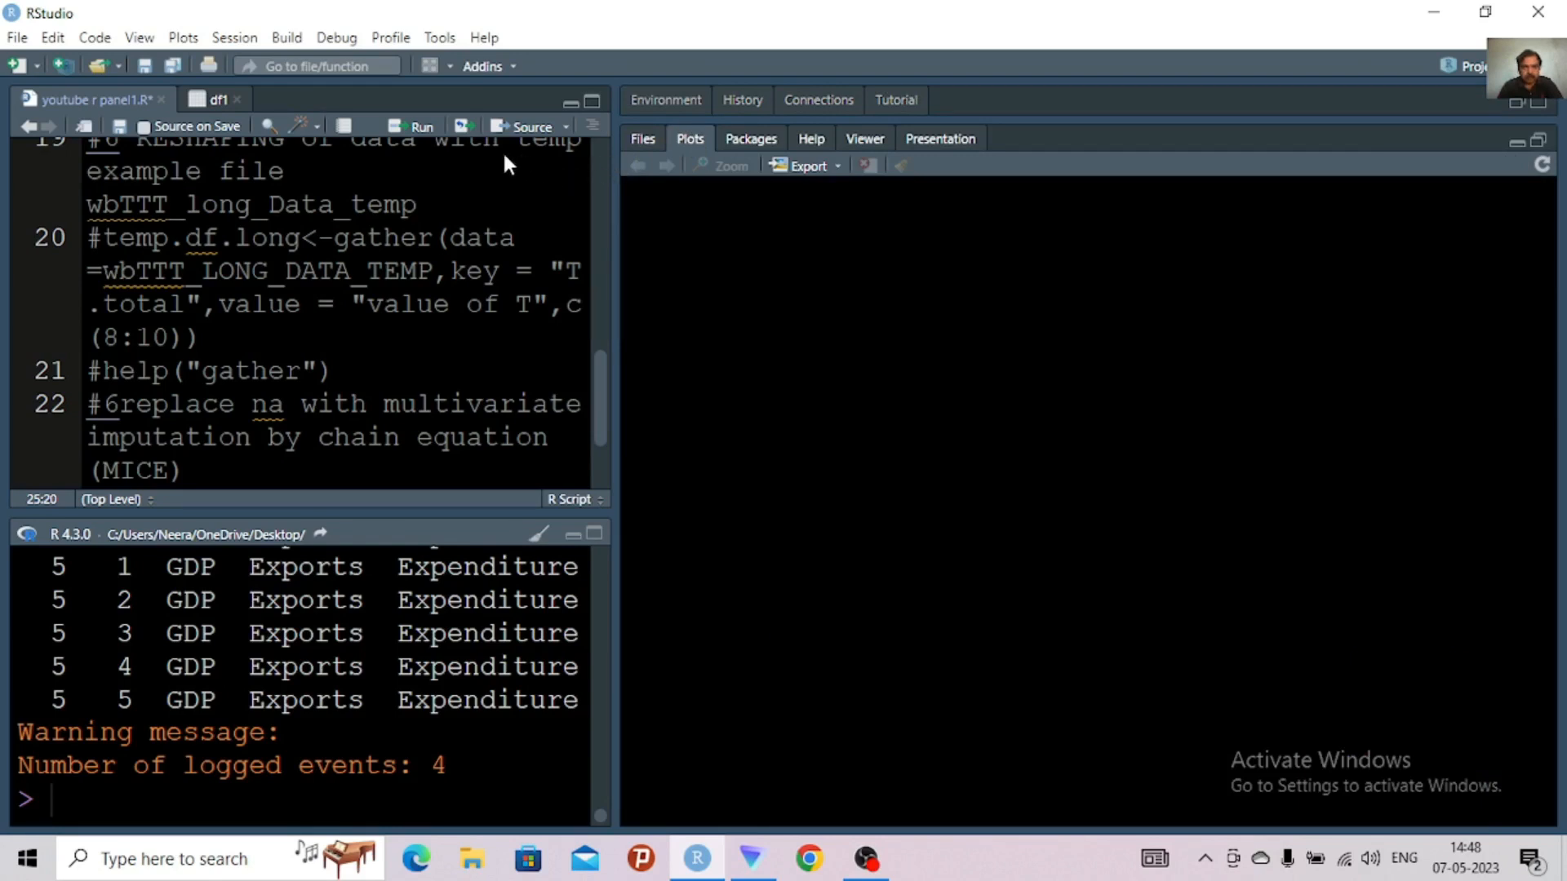
{"action": "left_click_drag", "start_coordinate": [505, 156], "coordinate": [486, 153]}
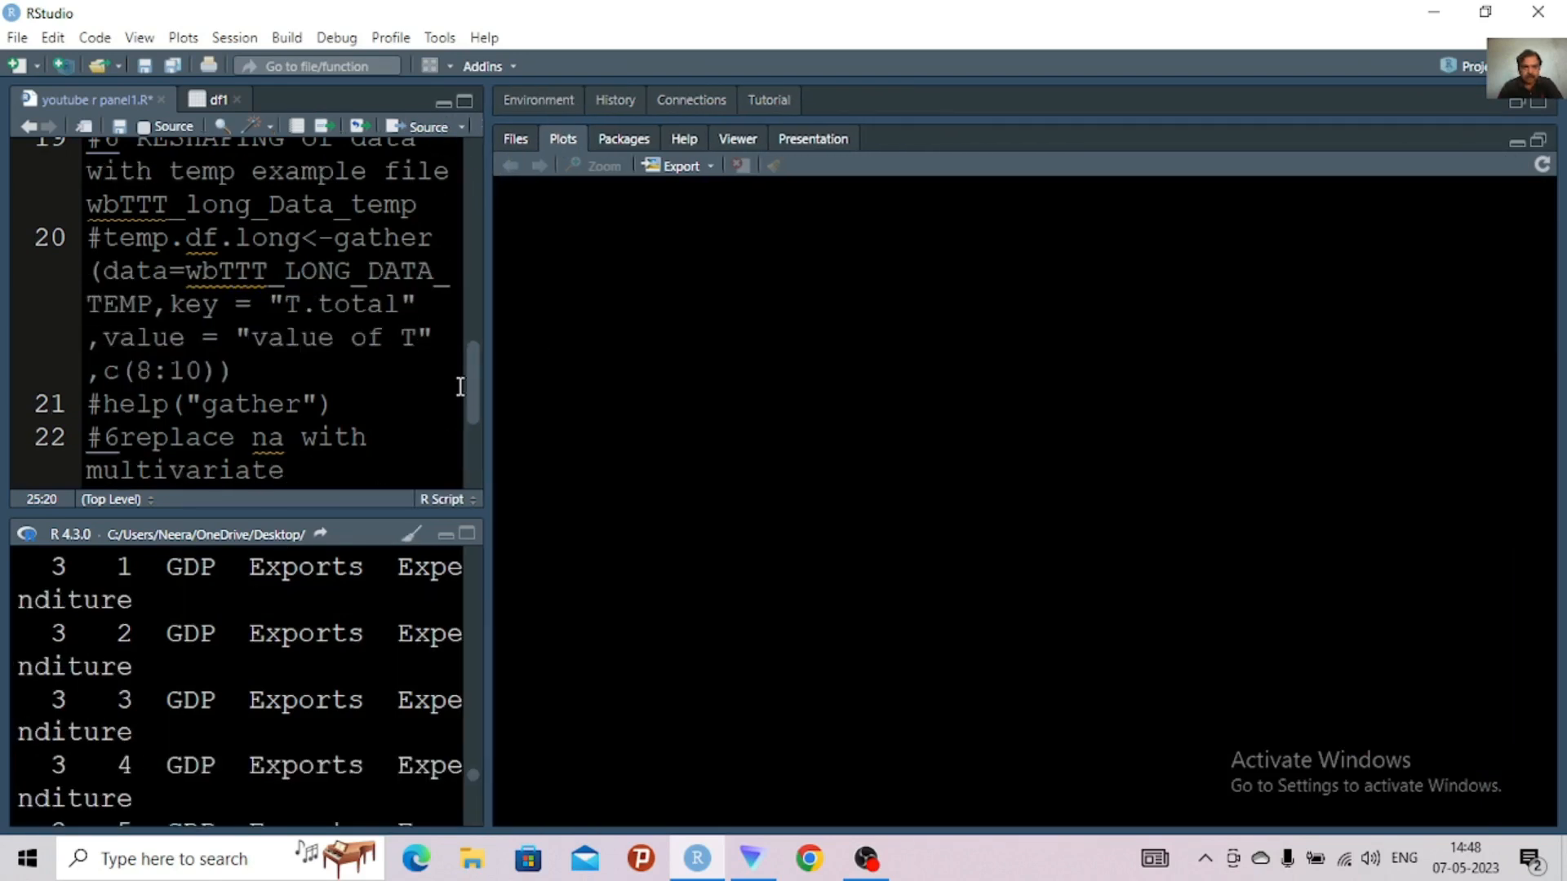
Run the densityplot(mc.imp1) line to draw the density plots of the imputed data
{"action": "scroll", "coordinate": [467, 468], "scroll_direction": "down", "scroll_amount": 3}
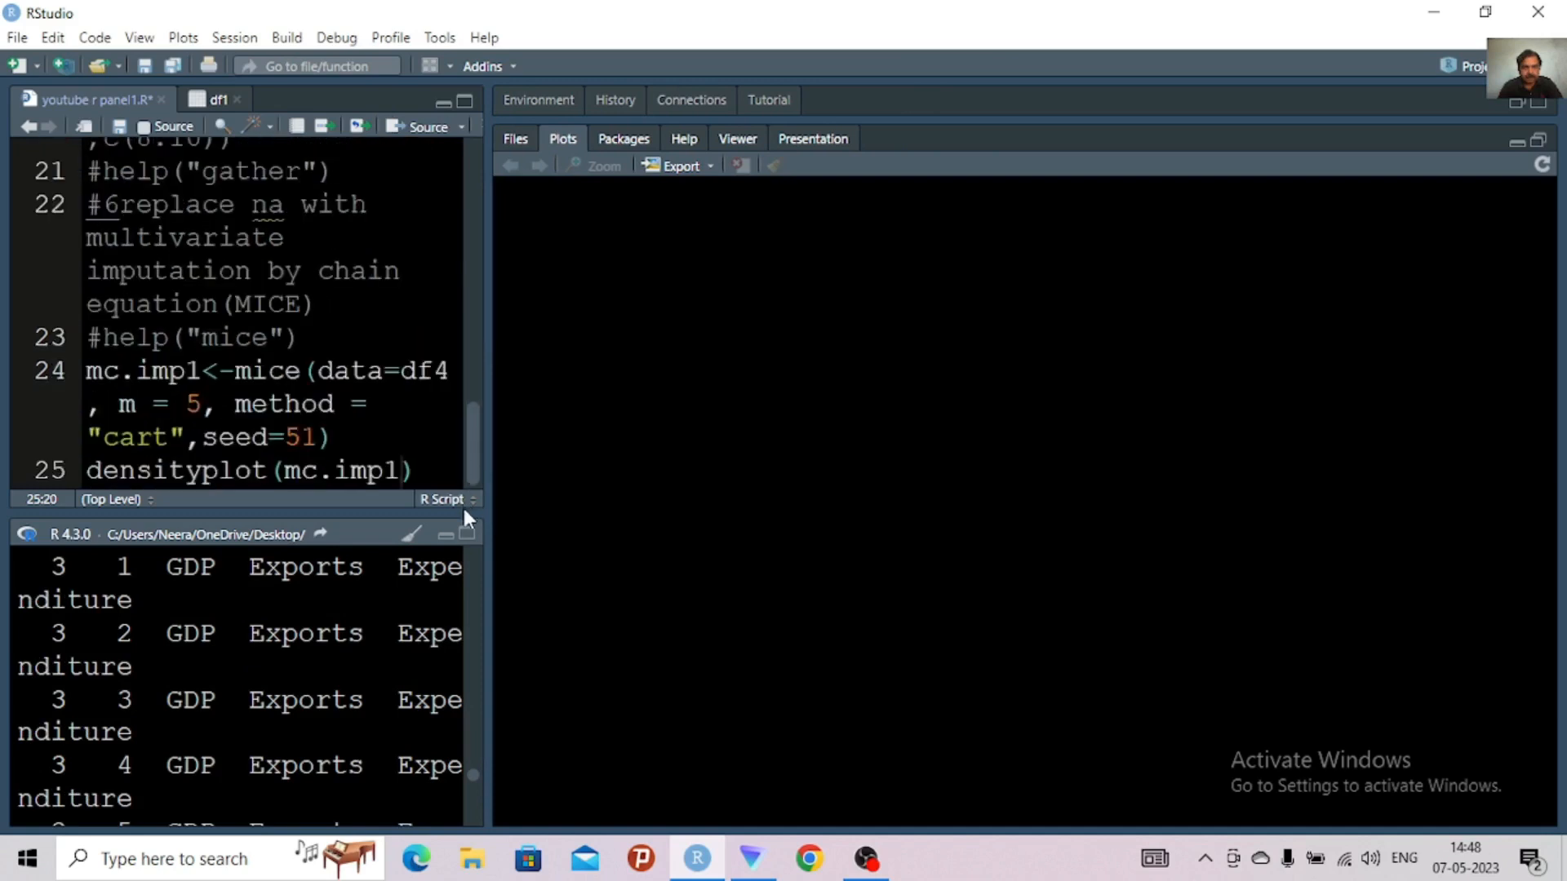
{"action": "left_click", "coordinate": [420, 475]}
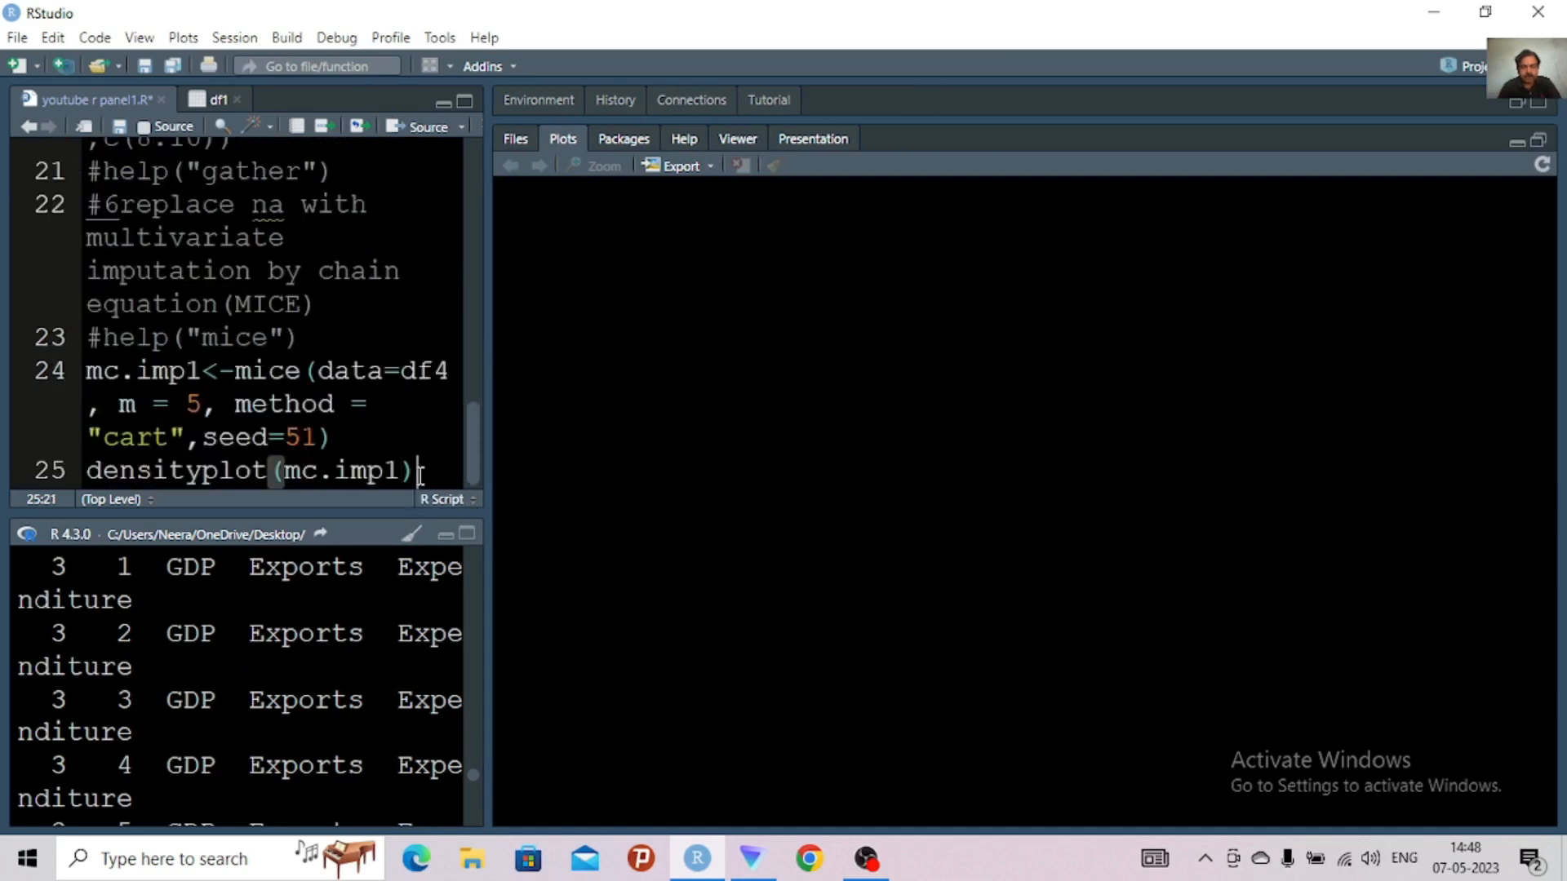
{"action": "key", "text": "ctrl+Return"}
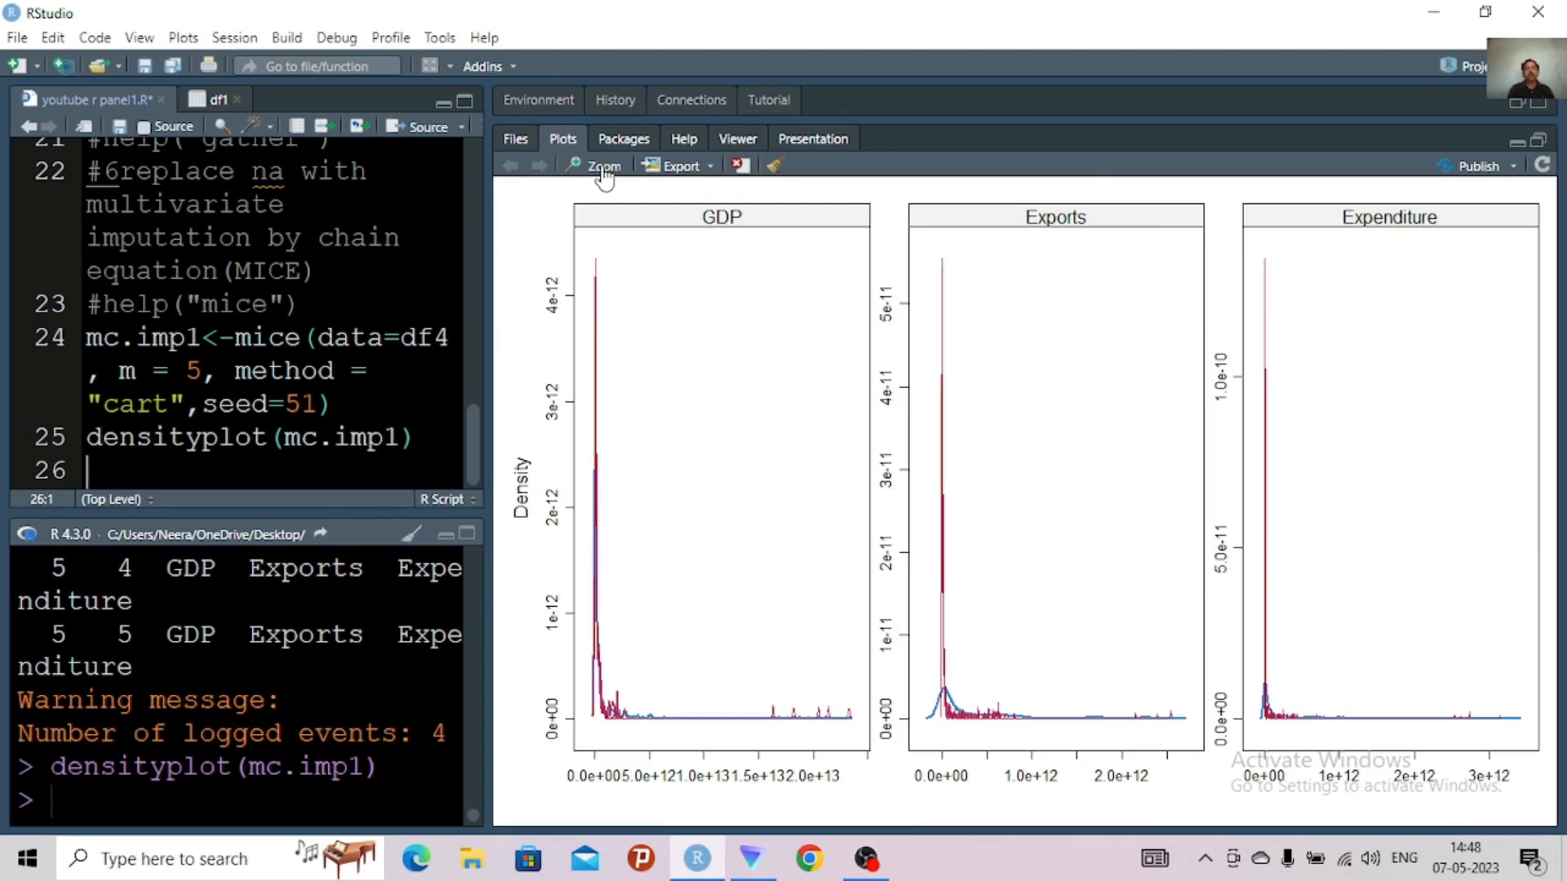
Examine the GDP, Exports and Expenditure density plots in a maximized zoom window, close it and widen the script area slightly
{"action": "left_click", "coordinate": [712, 167]}
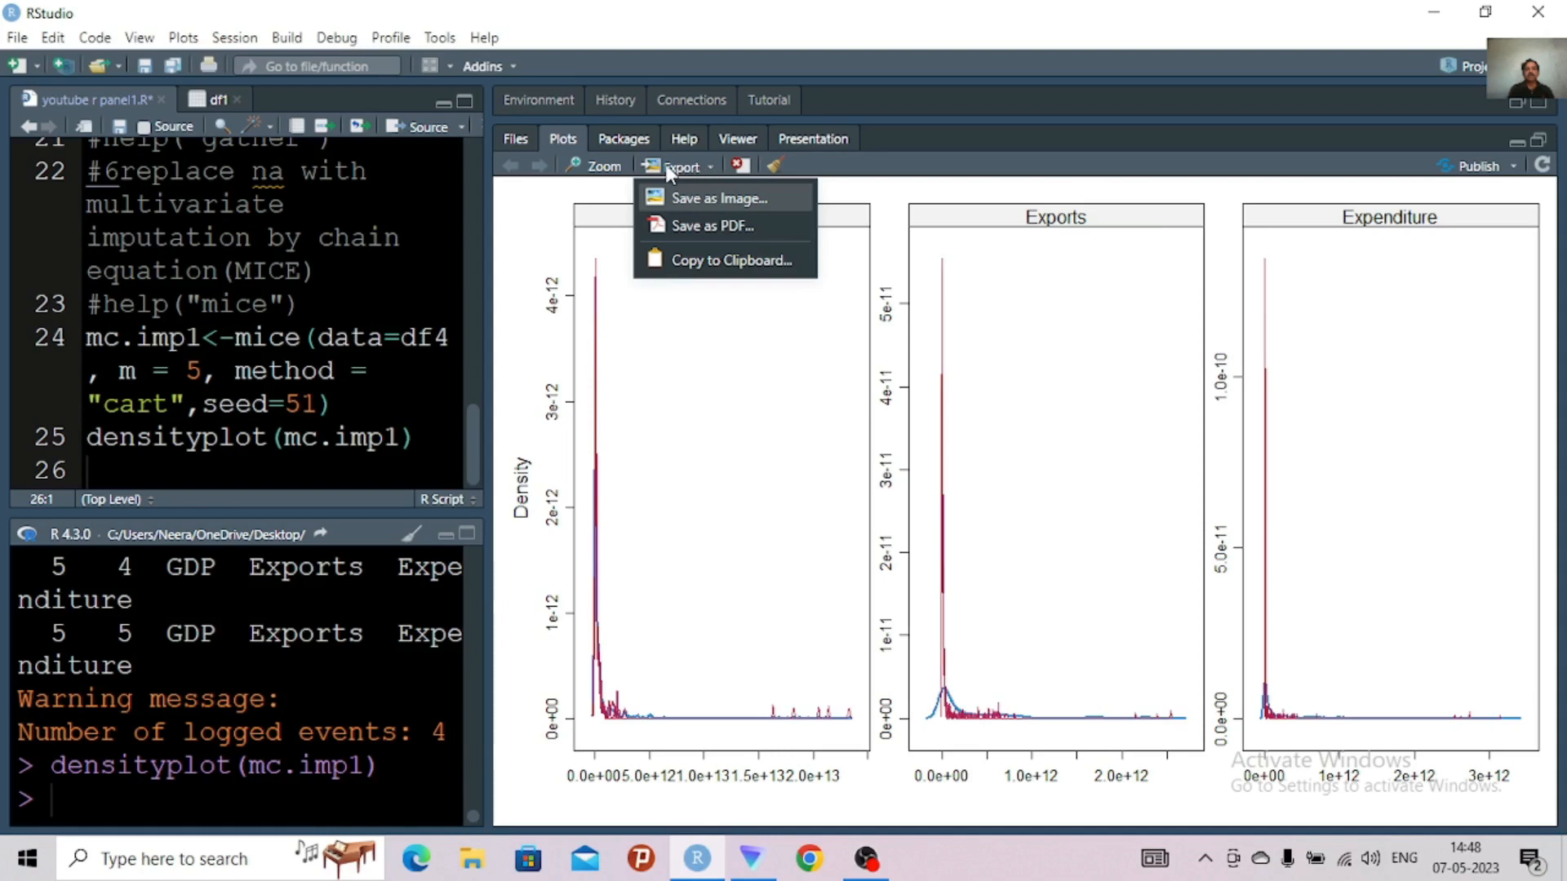
{"action": "left_click", "coordinate": [620, 170]}
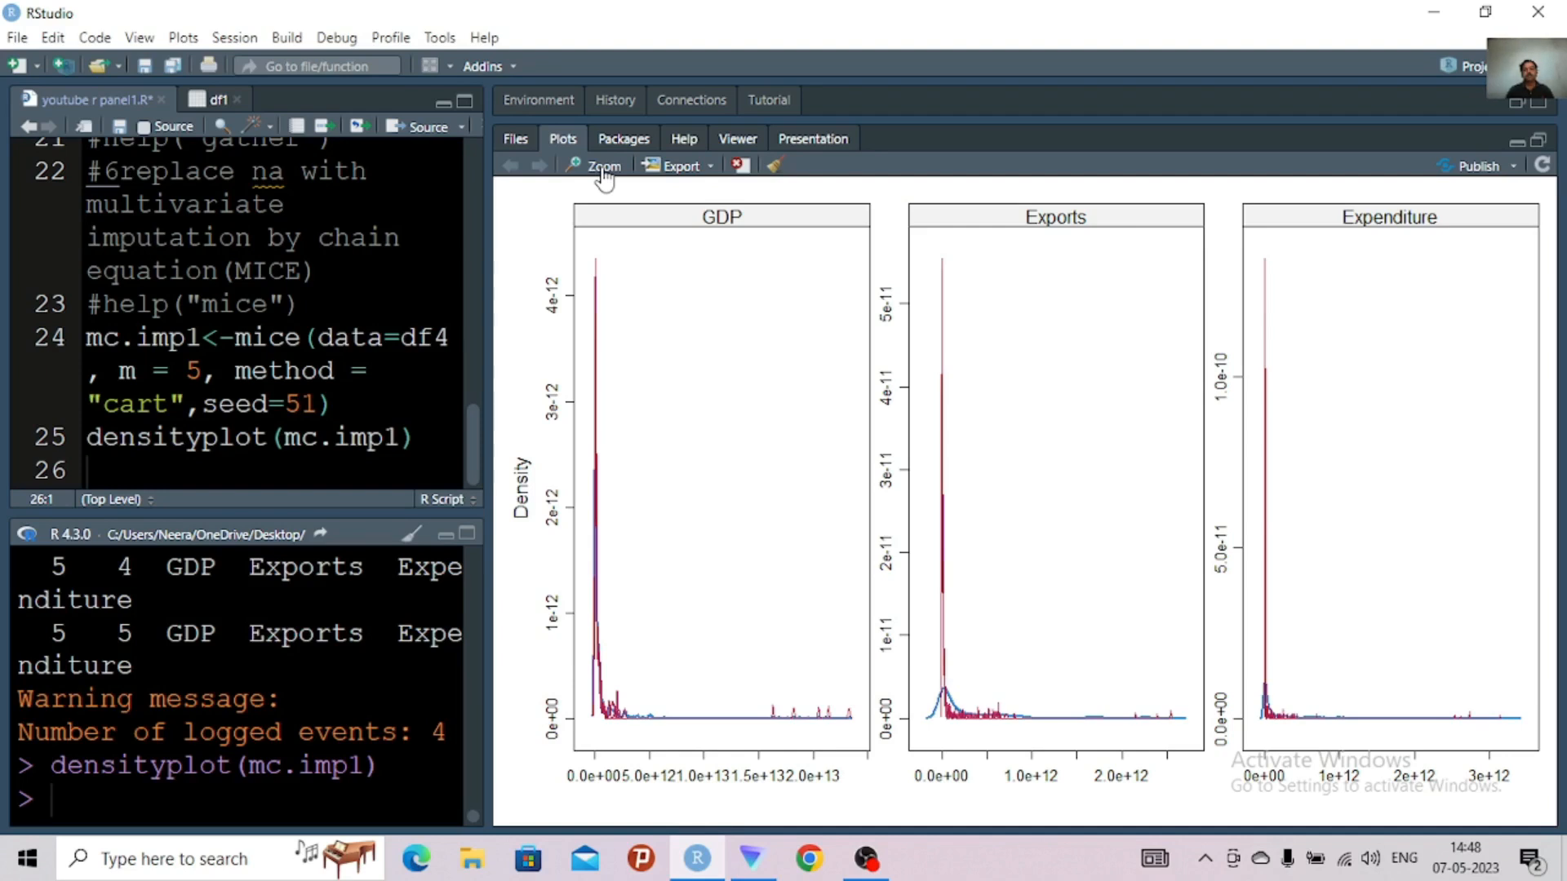
{"action": "left_click", "coordinate": [604, 168]}
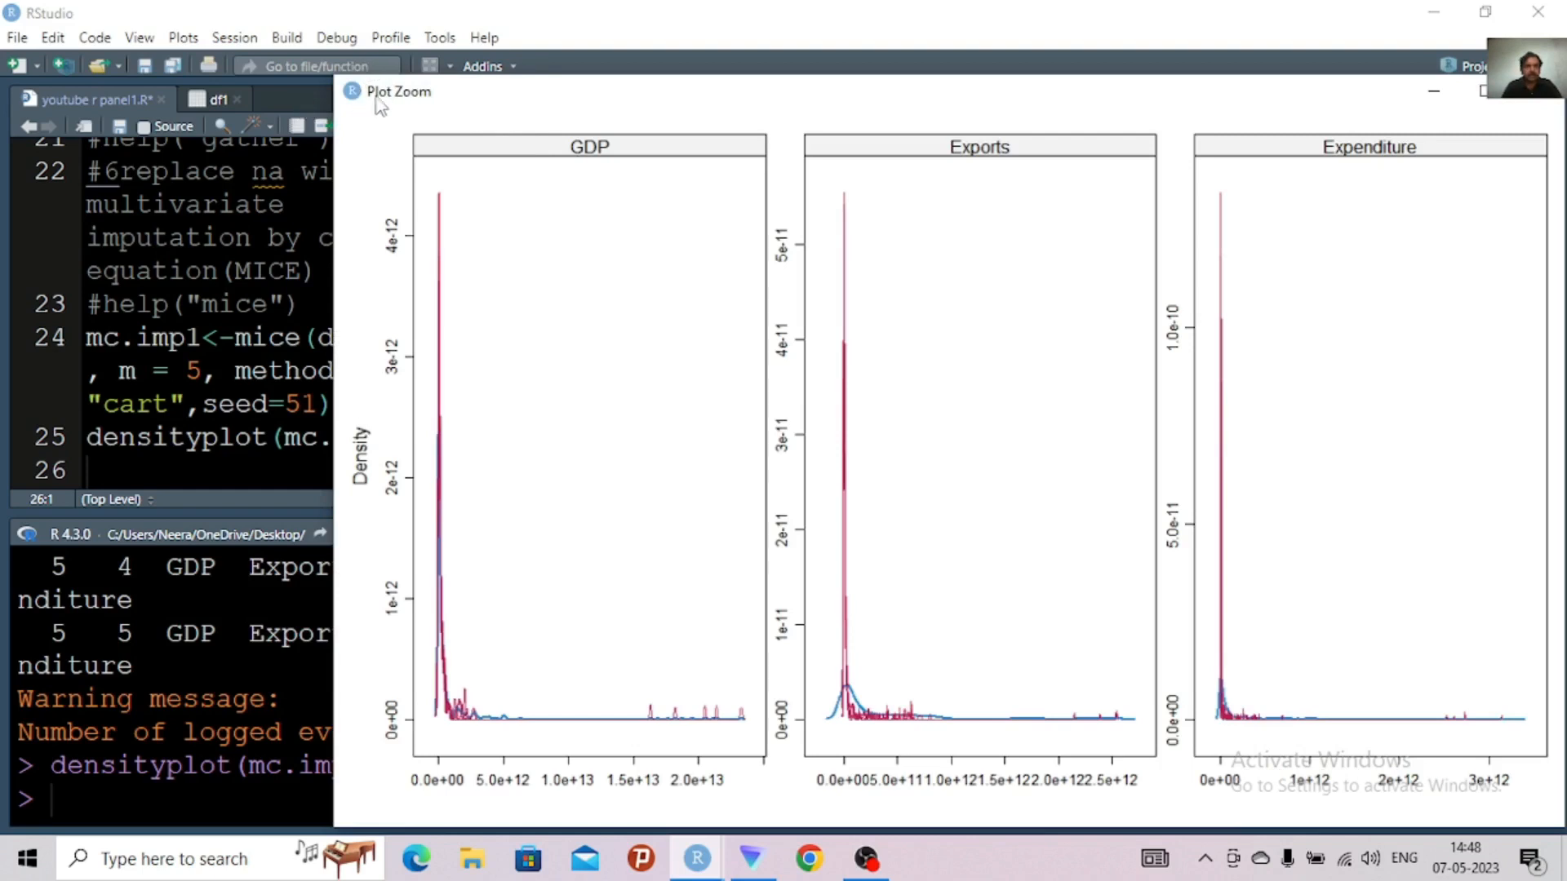
{"action": "left_click_drag", "start_coordinate": [394, 96], "coordinate": [239, 61]}
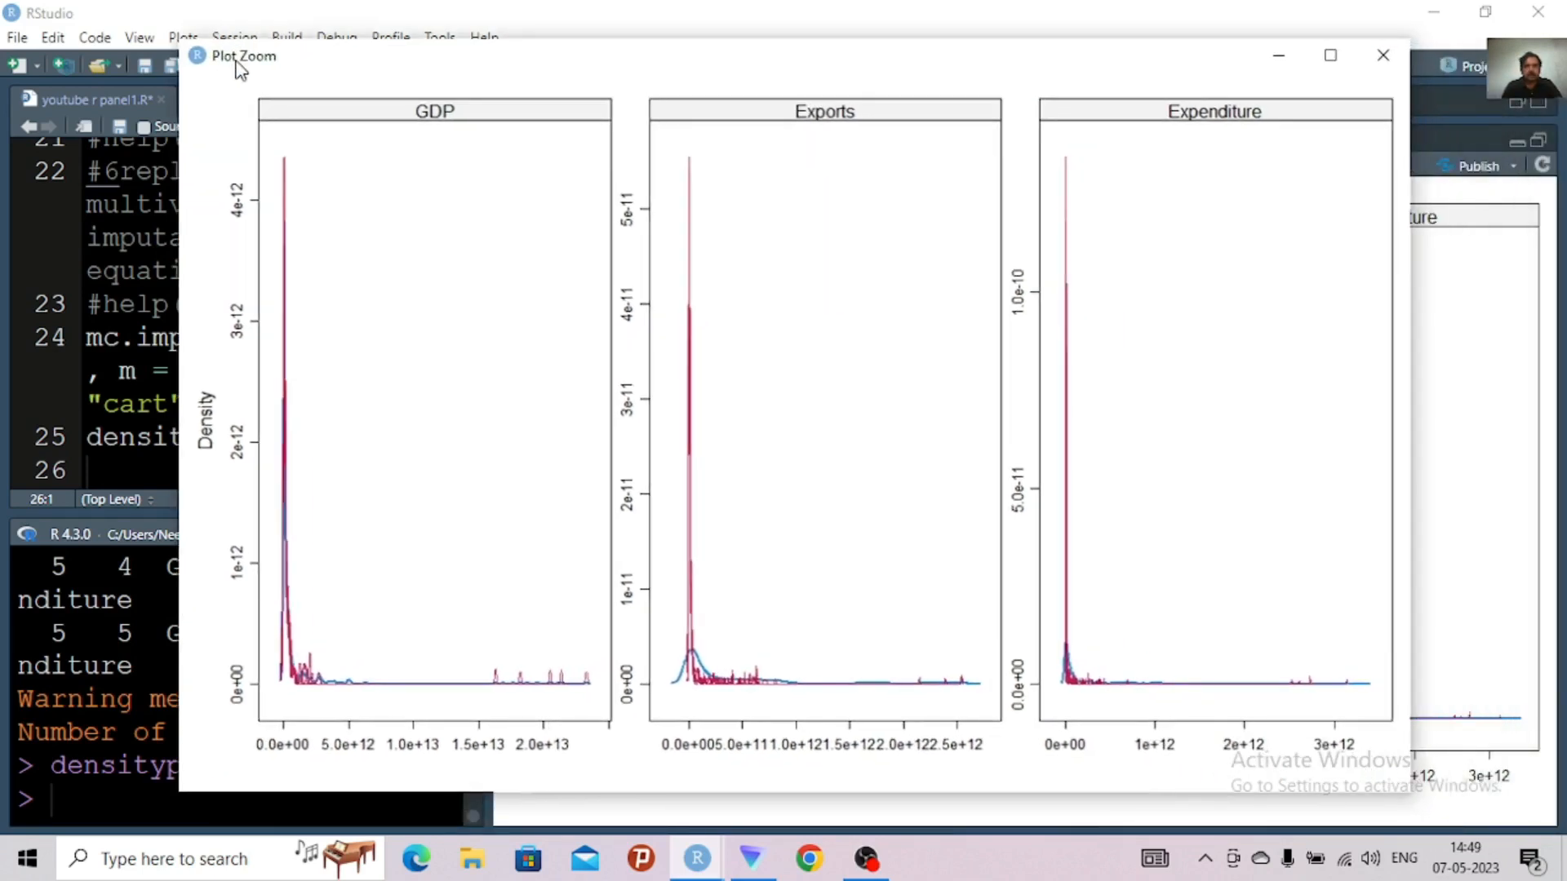
{"action": "left_click", "coordinate": [1332, 57]}
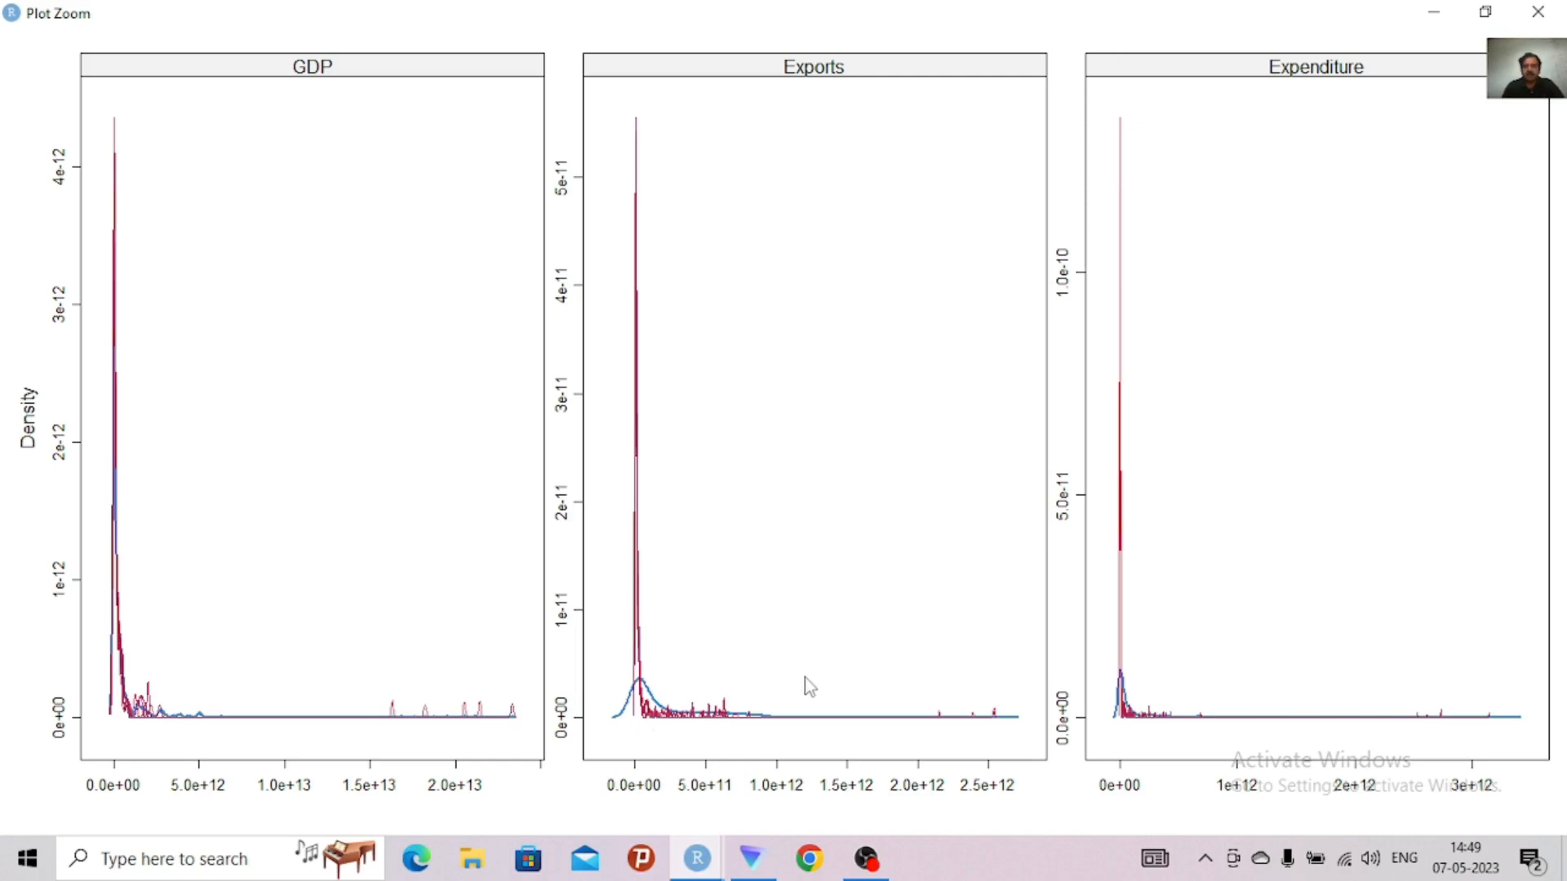
{"action": "left_click", "coordinate": [1540, 13]}
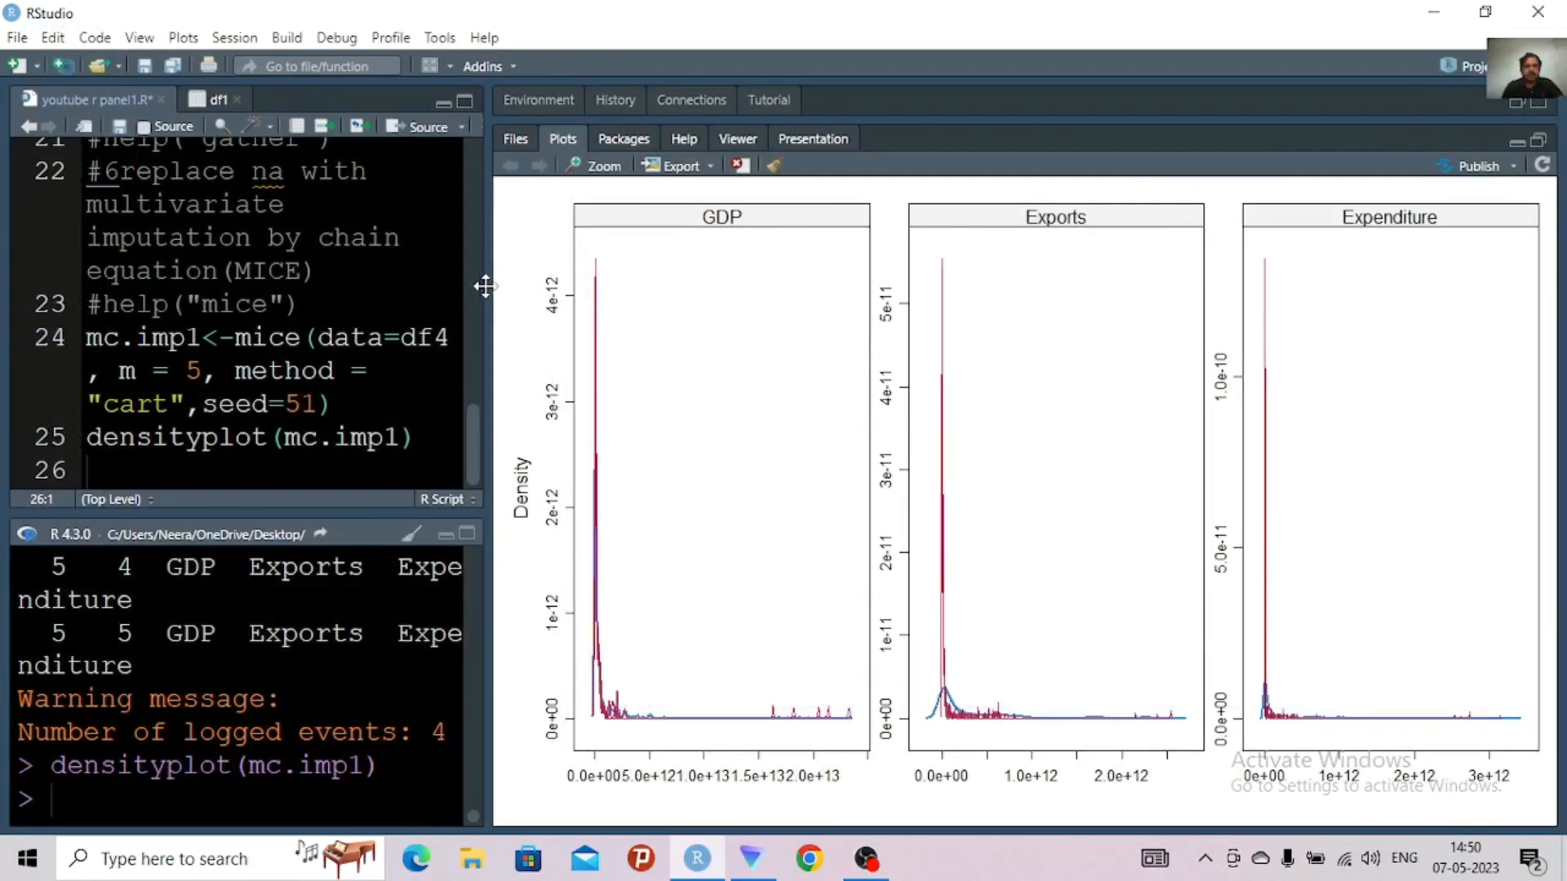
{"action": "left_click_drag", "start_coordinate": [485, 285], "coordinate": [569, 288]}
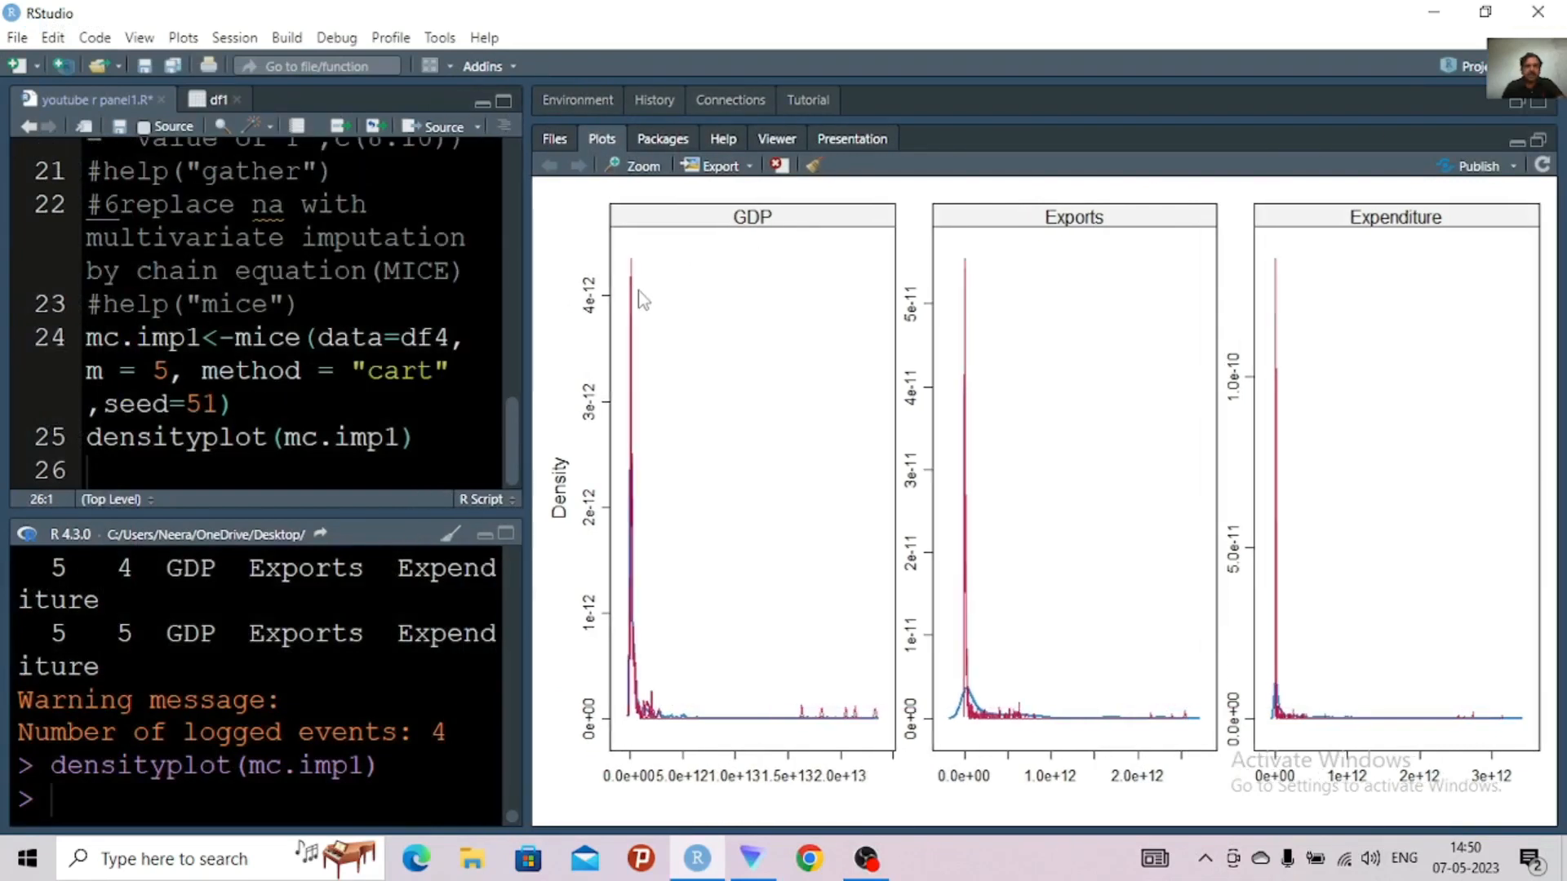
Widen the script area slightly and review the library calls at the start of the script
{"action": "left_click_drag", "start_coordinate": [689, 310], "coordinate": [704, 314]}
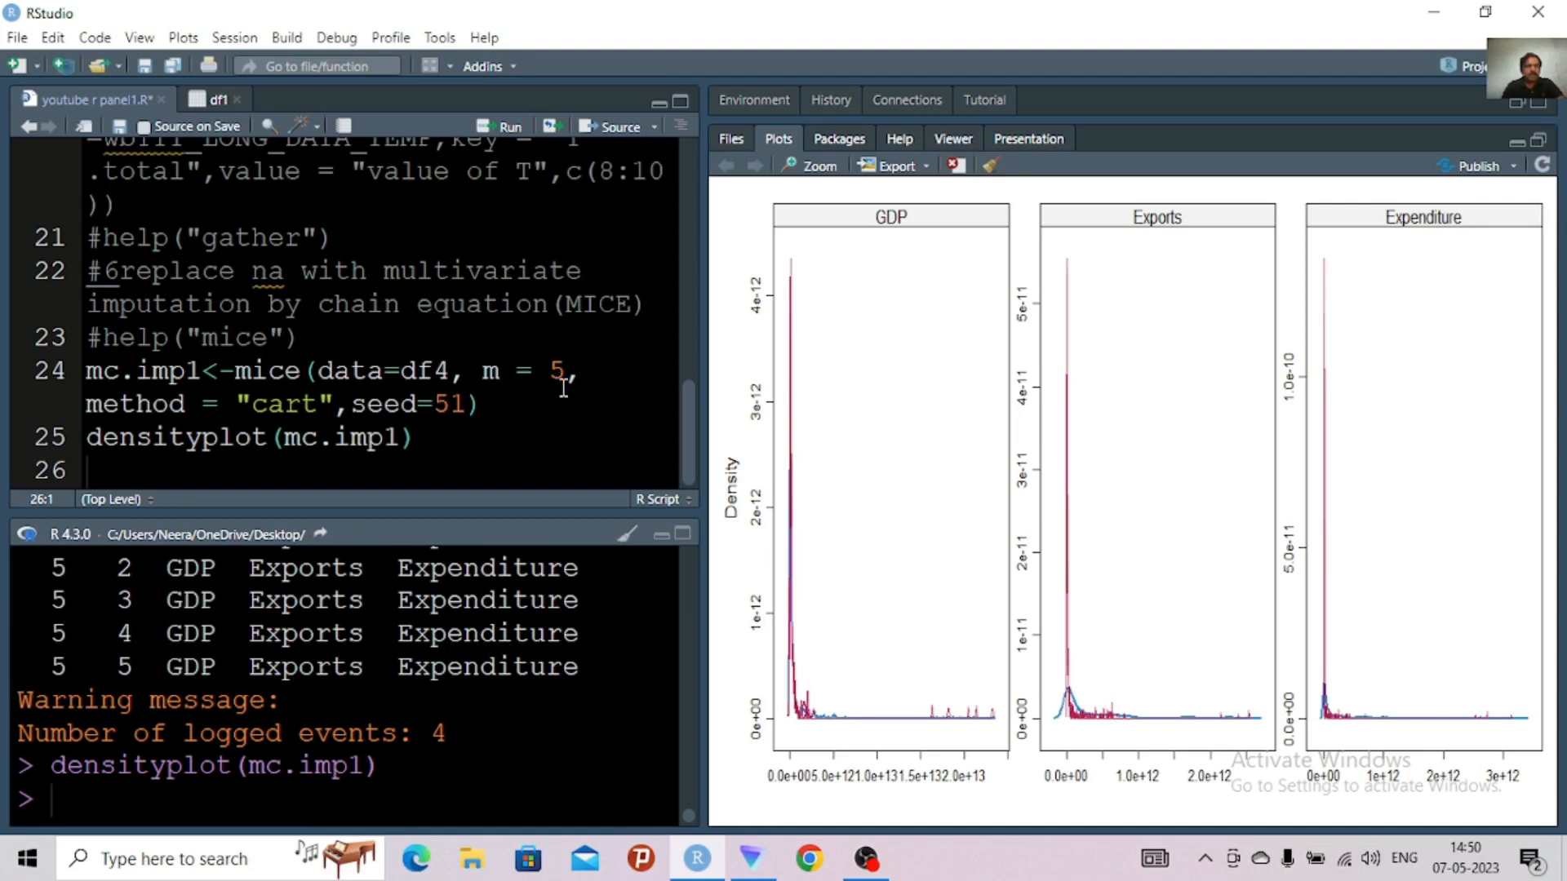
{"action": "scroll", "coordinate": [678, 214], "scroll_direction": "up", "scroll_amount": 3}
{"action": "scroll", "coordinate": [674, 196], "scroll_direction": "up", "scroll_amount": 5}
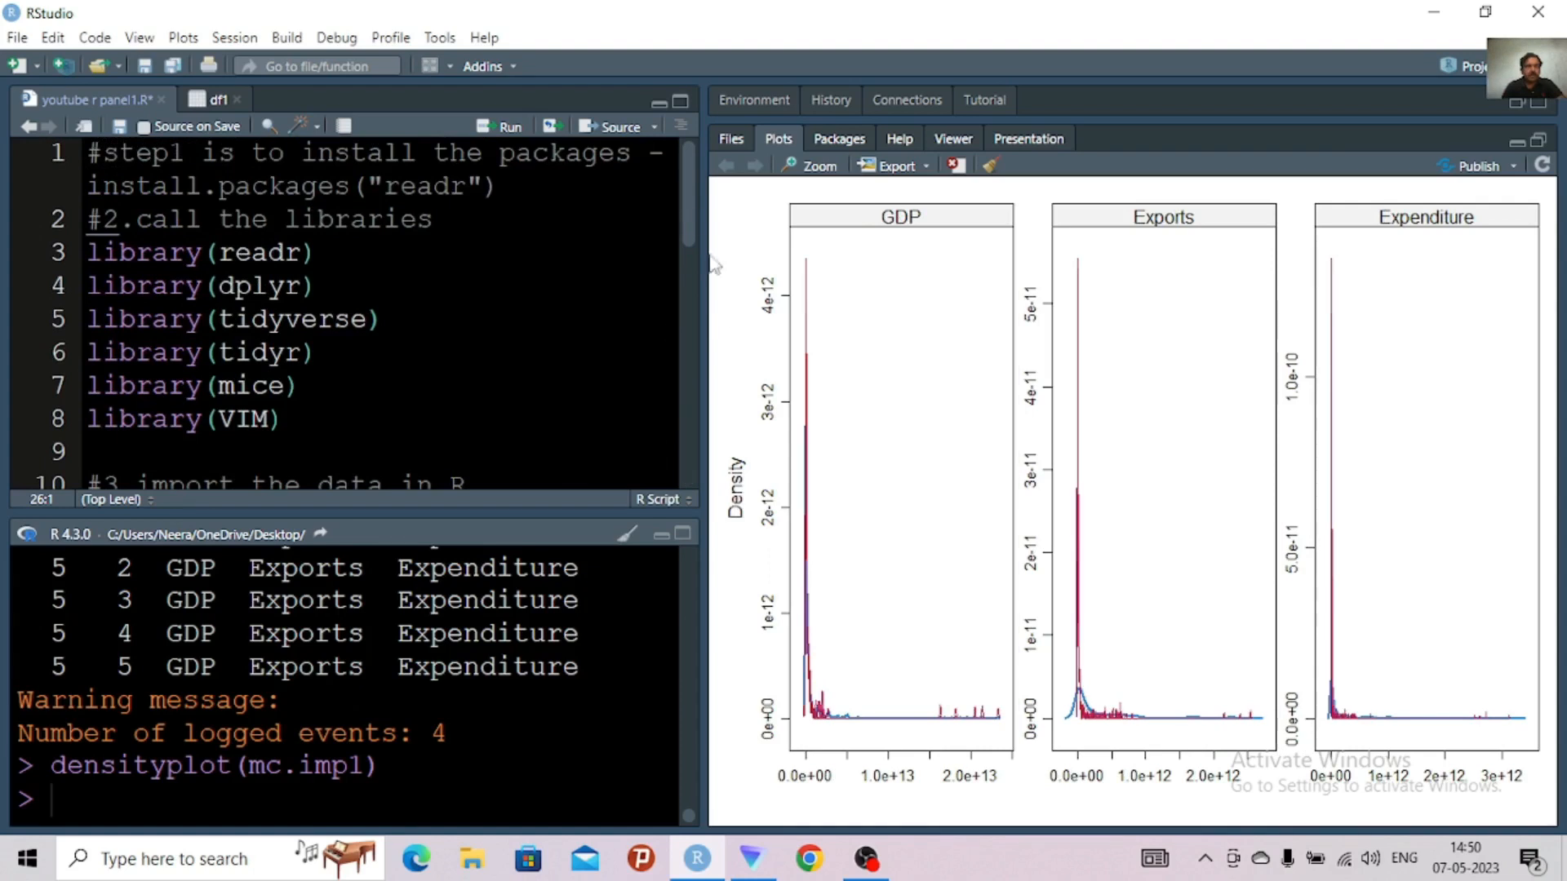
{"action": "scroll", "coordinate": [693, 206], "scroll_direction": "down", "scroll_amount": 1}
{"action": "scroll", "coordinate": [693, 239], "scroll_direction": "down", "scroll_amount": 7}
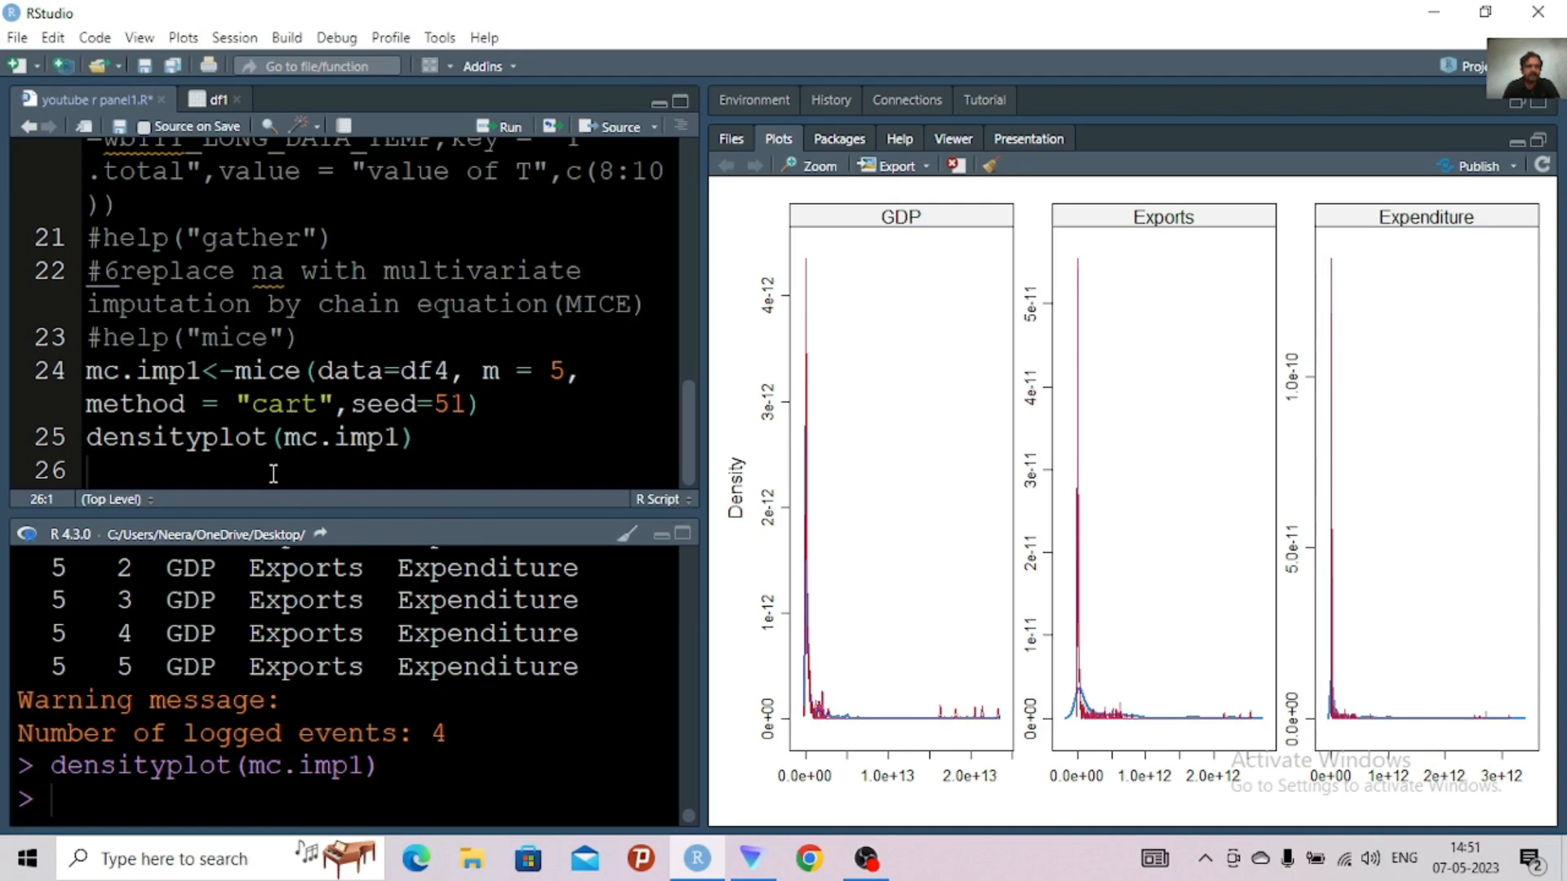
Begin line 26 of the script with an assignment of the complete() function to mc.complete.df
{"action": "type", "text": "mc."}
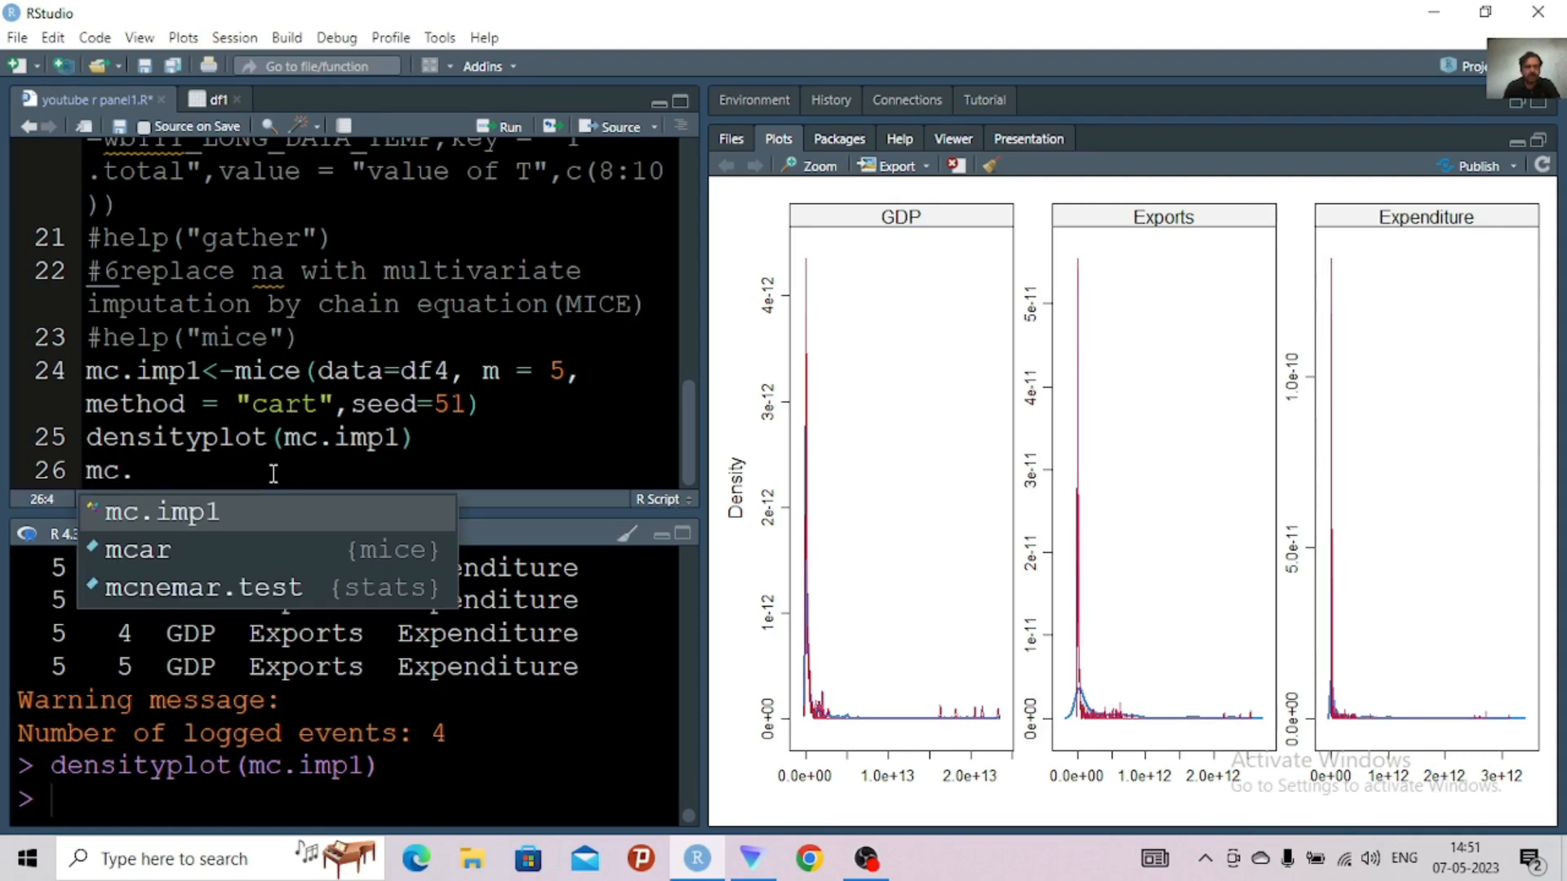
{"action": "type", "text": "complete"}
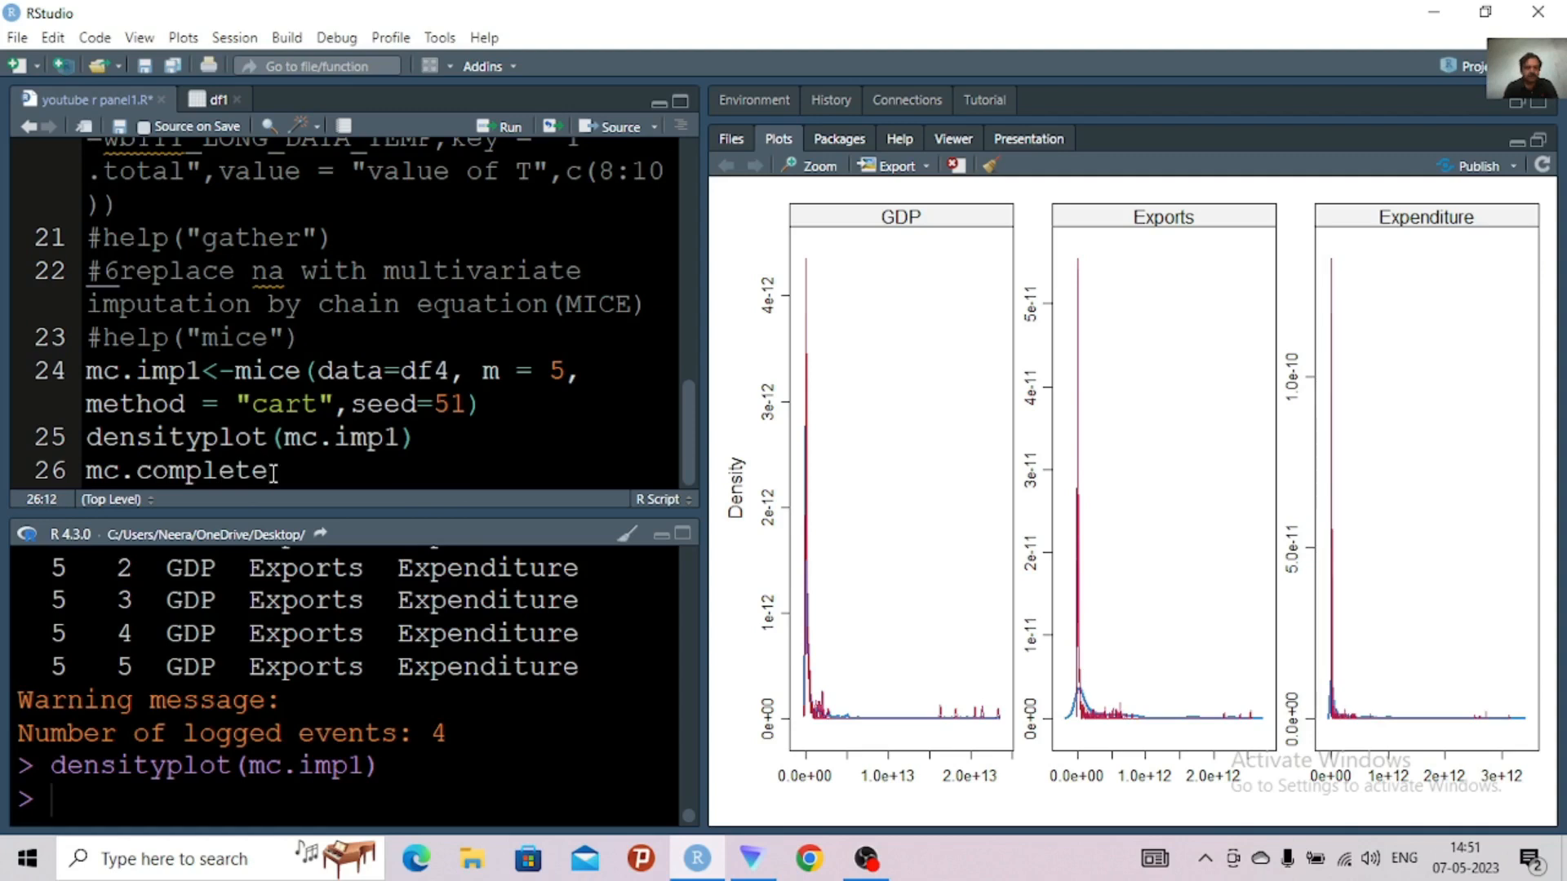
{"action": "type", "text": " df,"}
{"action": "key", "text": "BackSpace"}
{"action": "type", "text": "<-"}
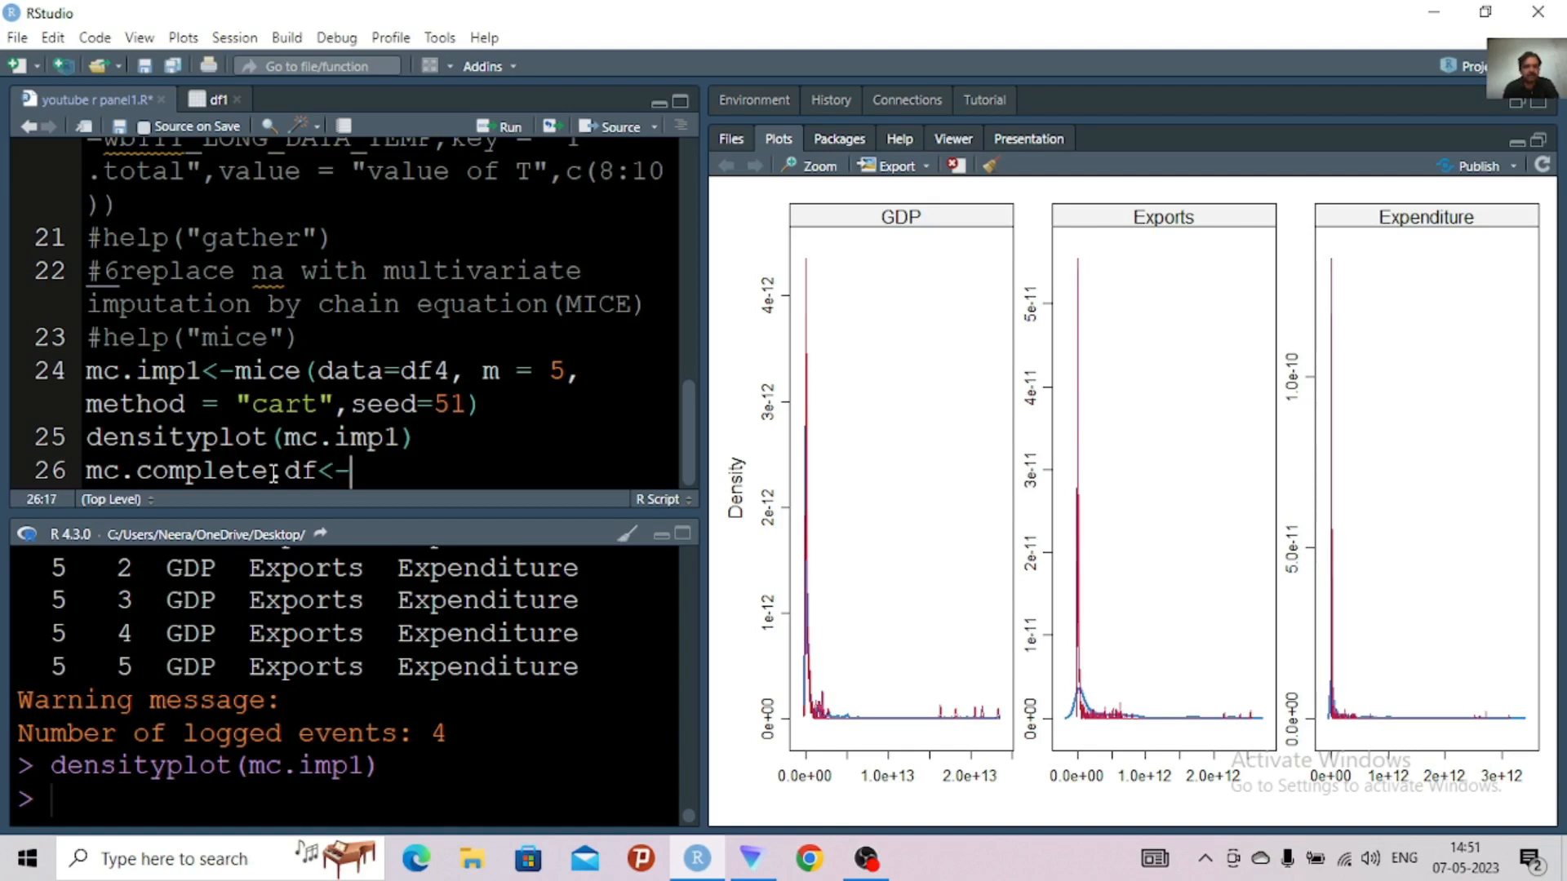
{"action": "type", "text": "complet"}
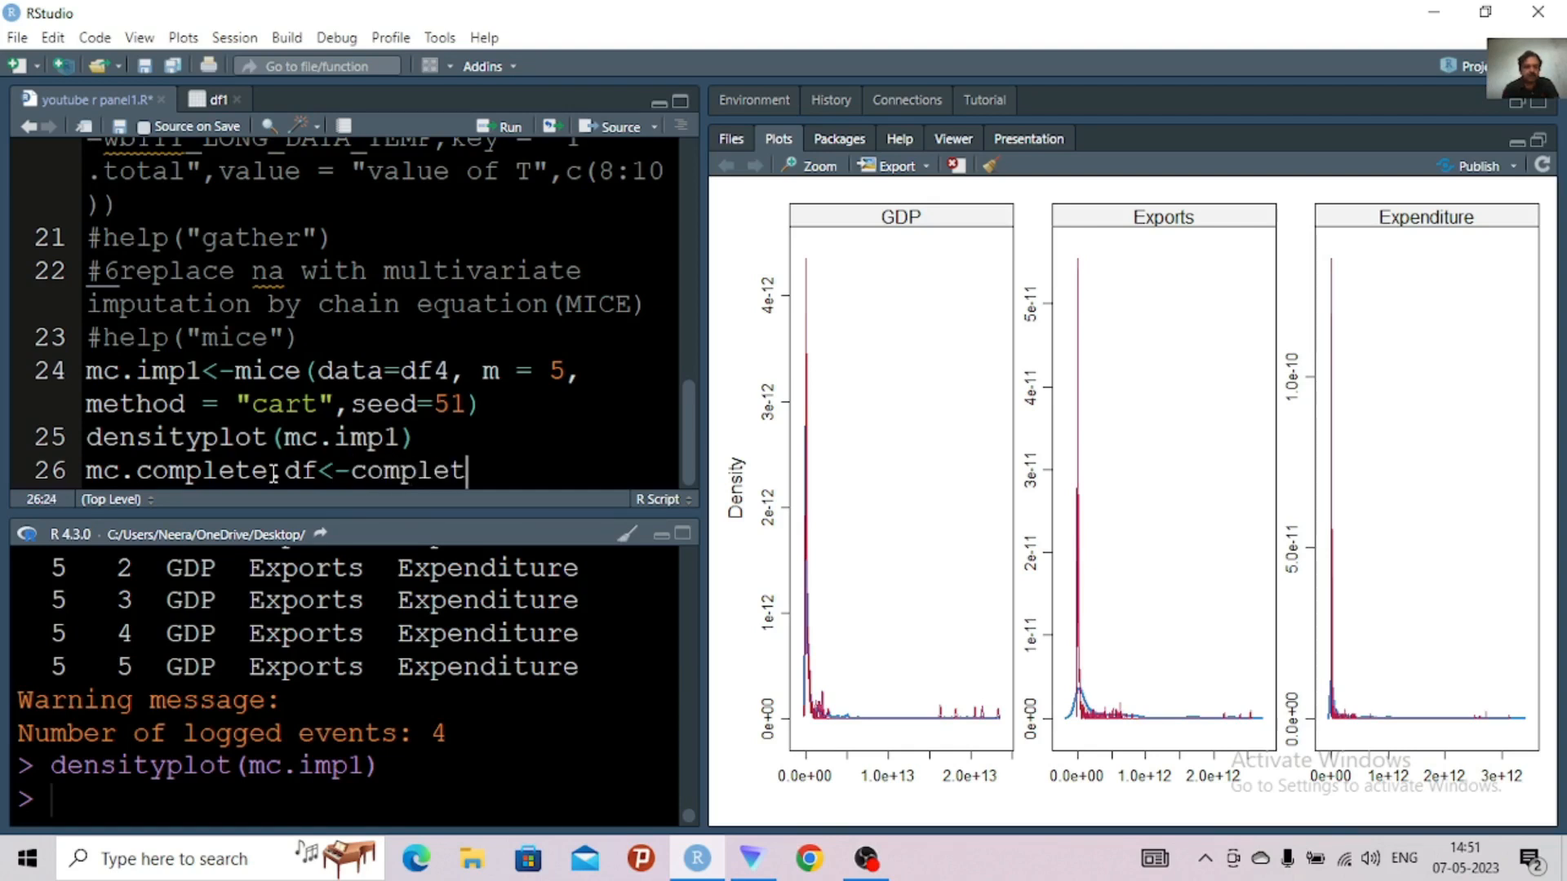
{"action": "type", "text": "e"}
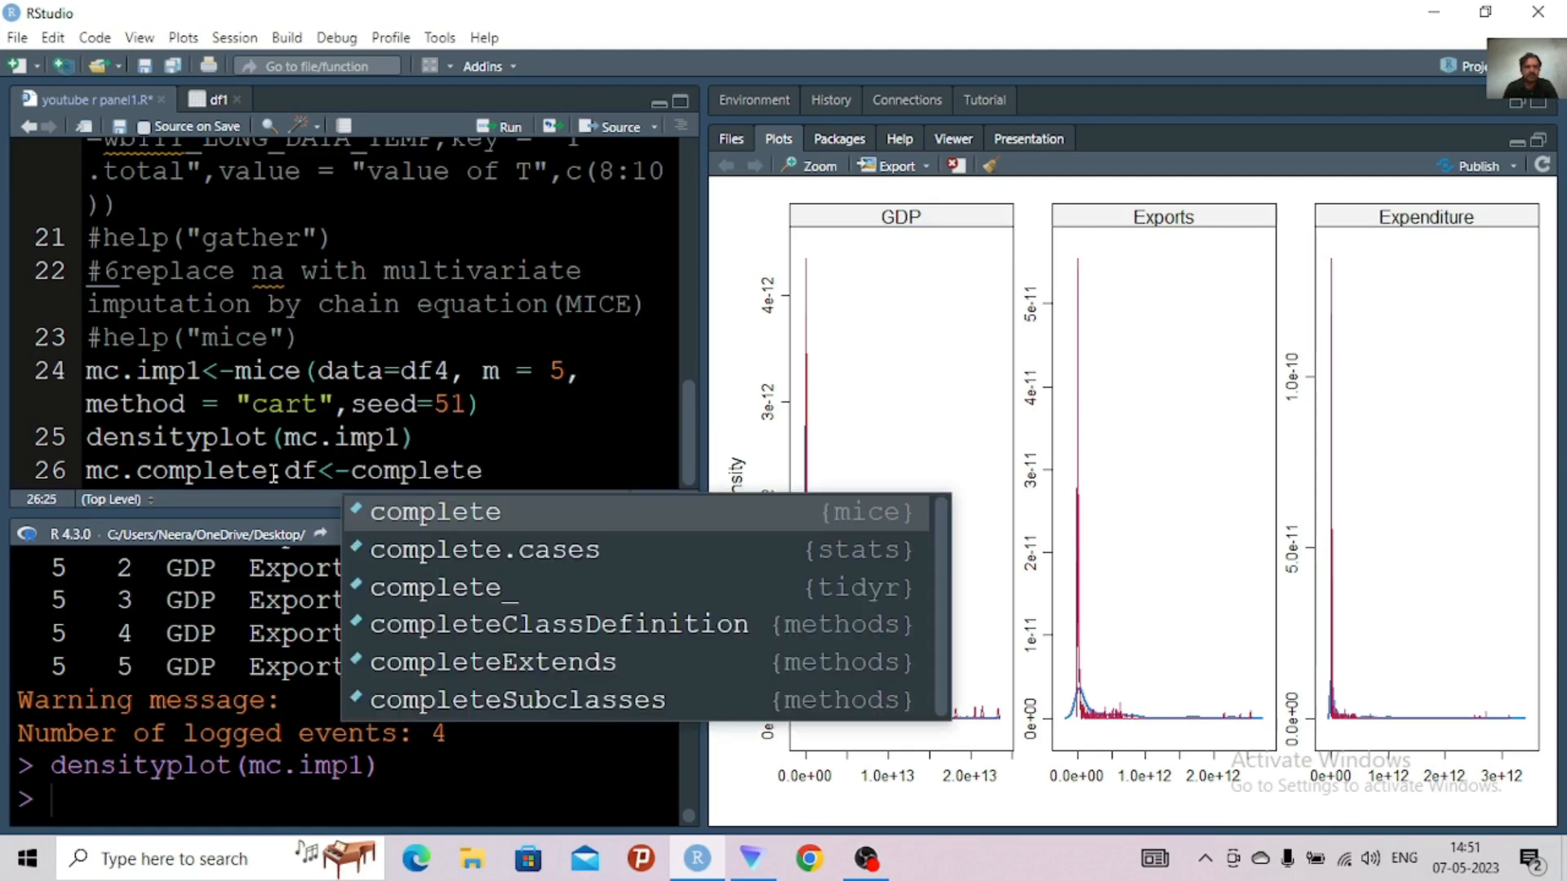
{"action": "left_click", "coordinate": [413, 511]}
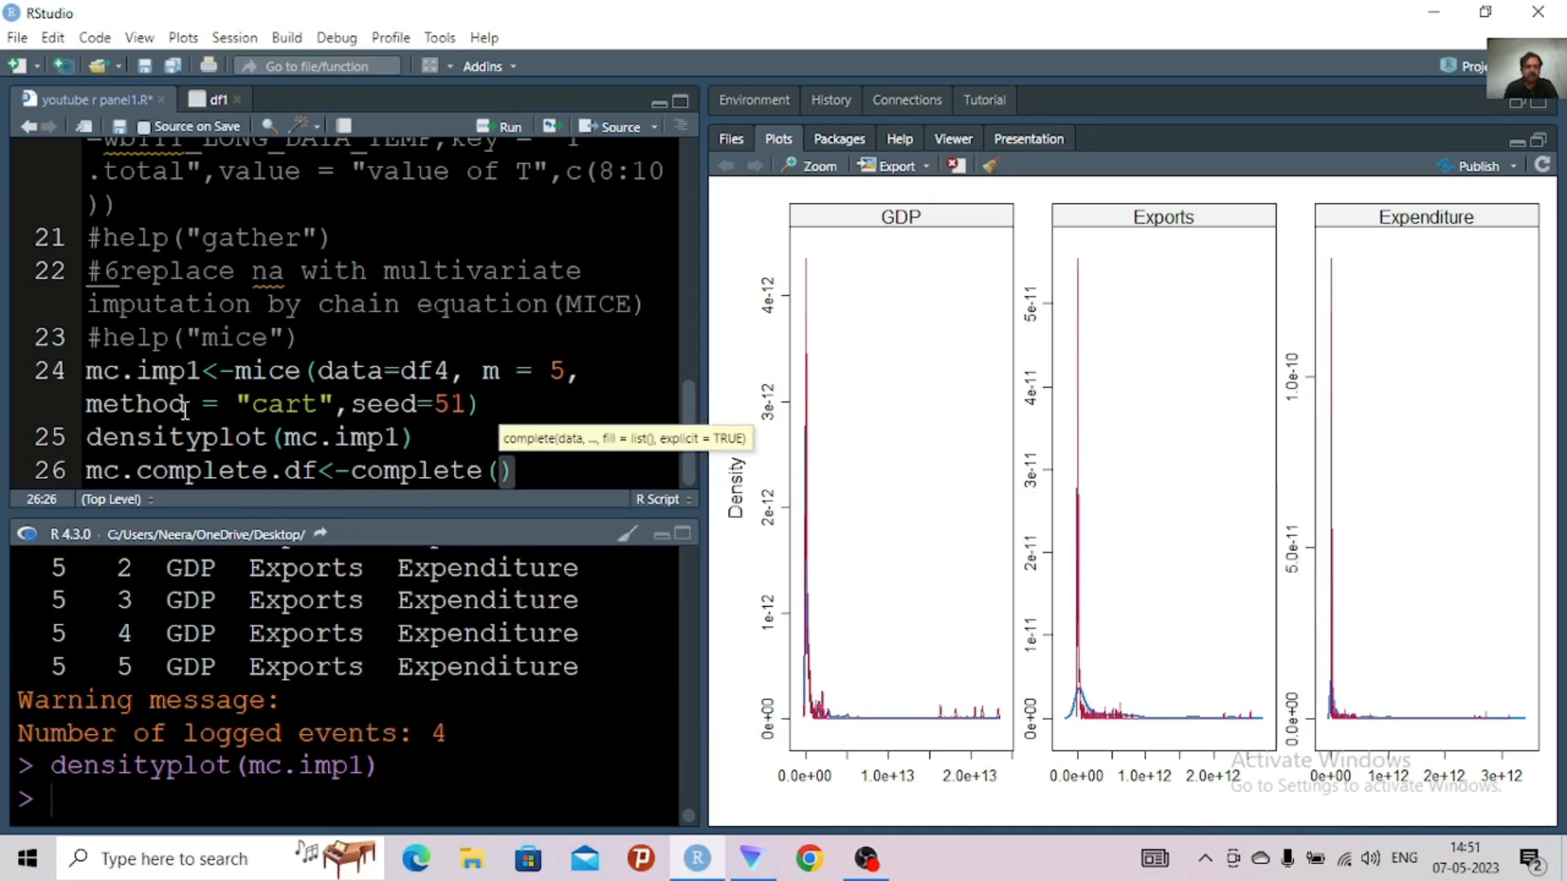
Pass mc.imp1 as the argument of complete() on line 26 and run the line
{"action": "type", "text": "mc"}
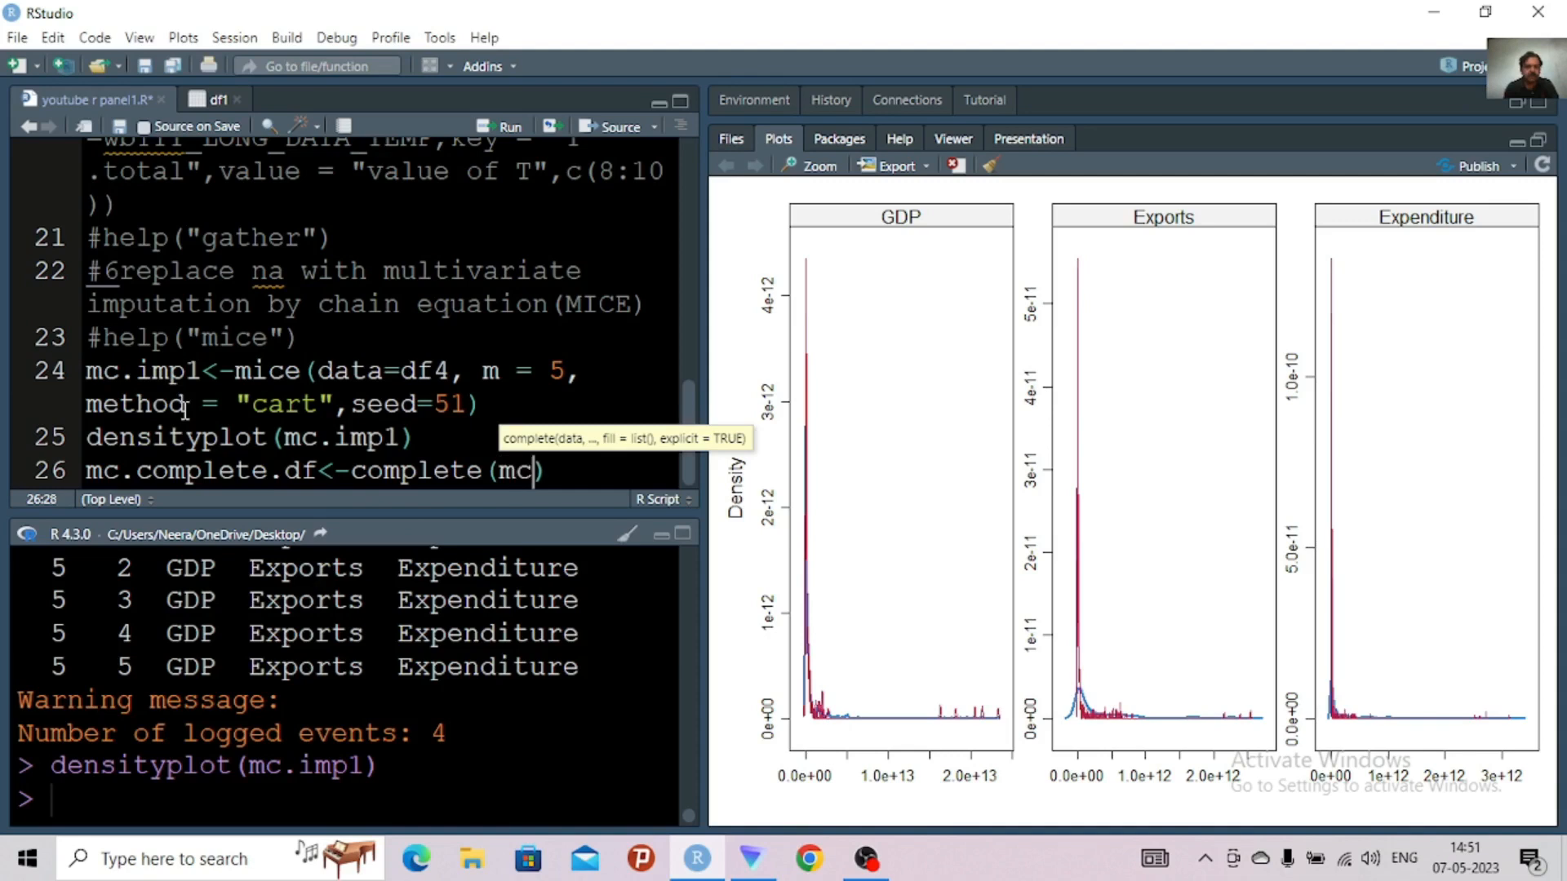
{"action": "type", "text": "."}
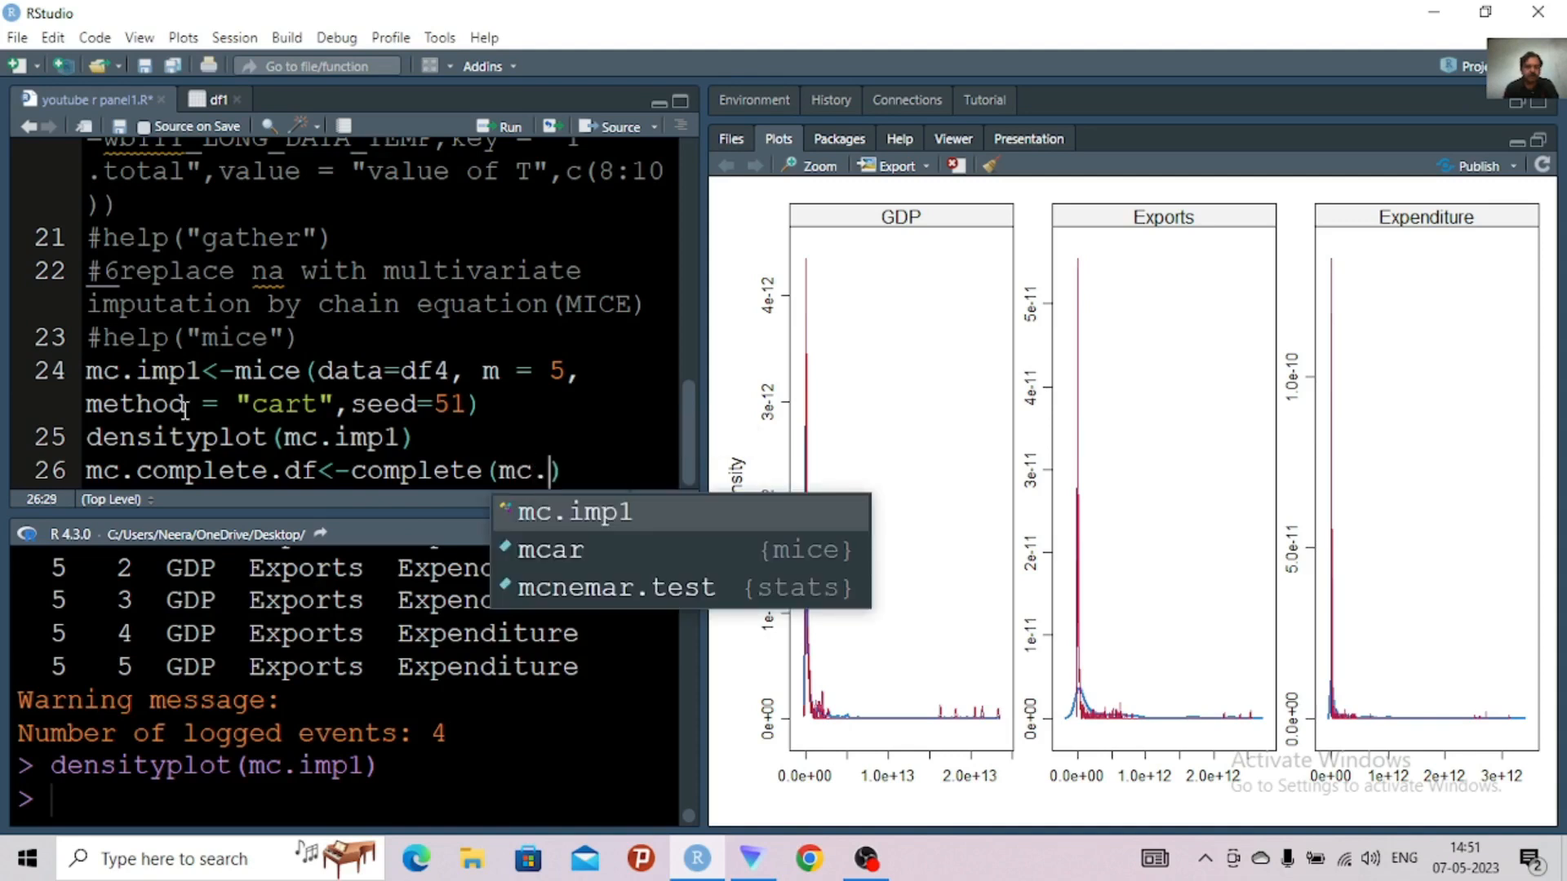
{"action": "type", "text": "i"}
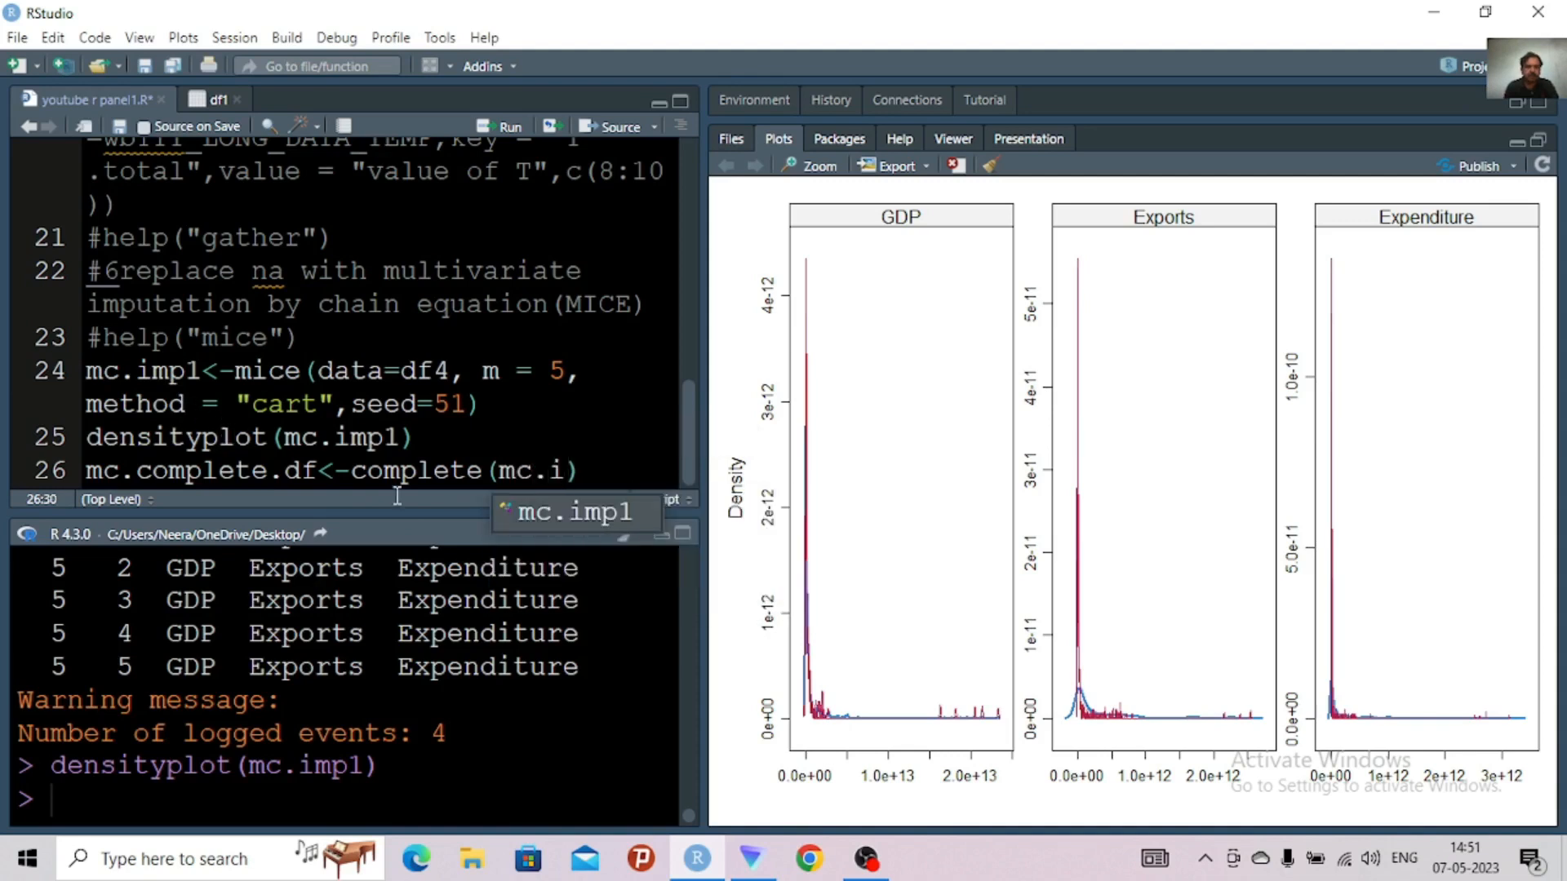
{"action": "left_click", "coordinate": [561, 516]}
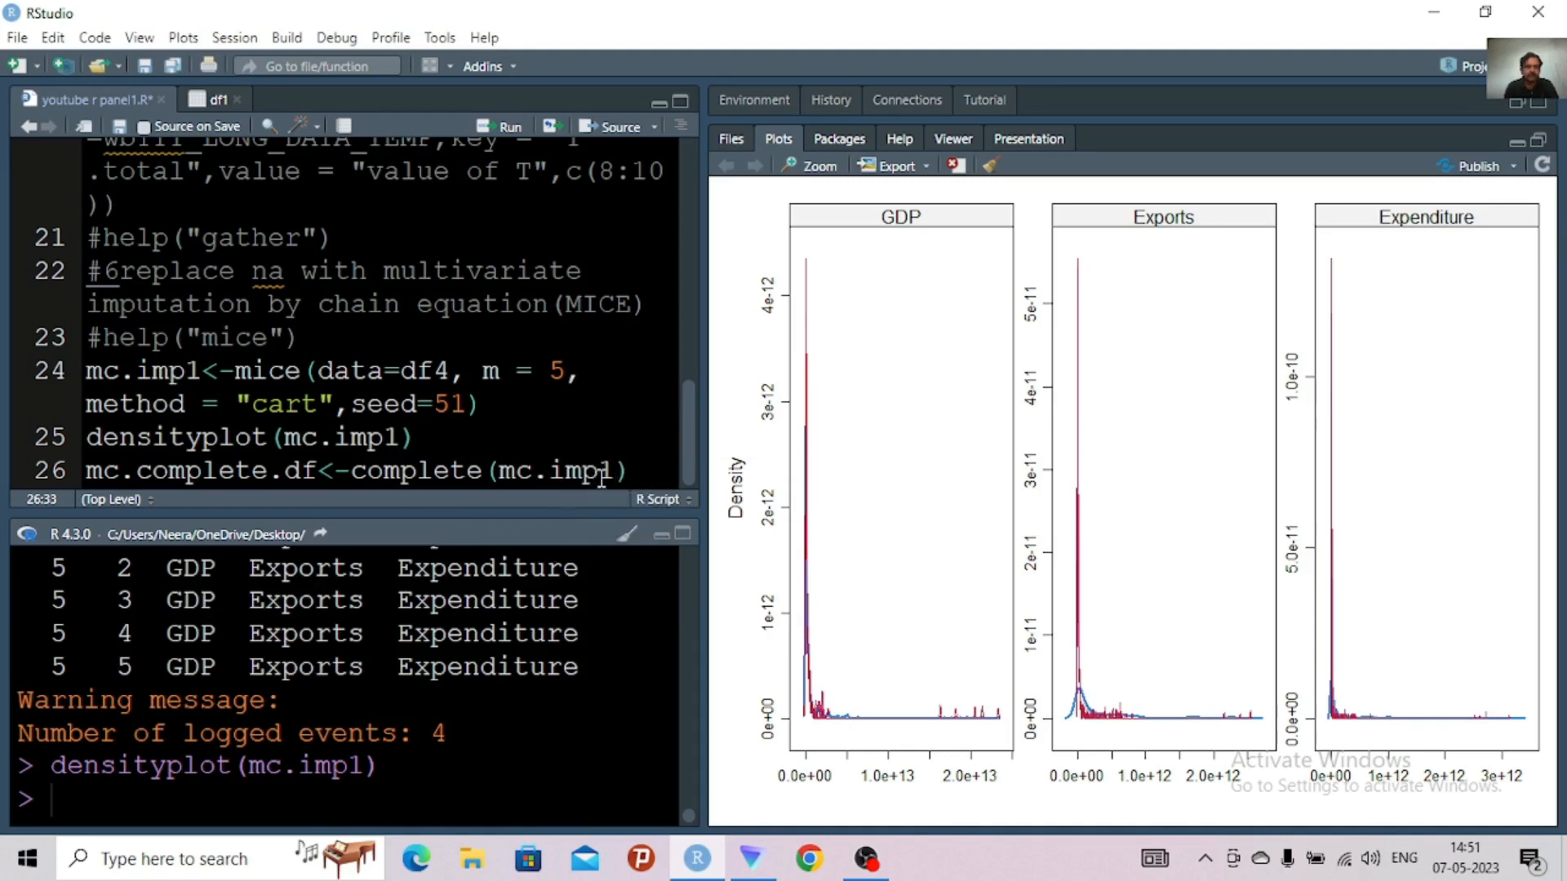
{"action": "left_click", "coordinate": [630, 468]}
{"action": "key", "text": "ctrl+Return"}
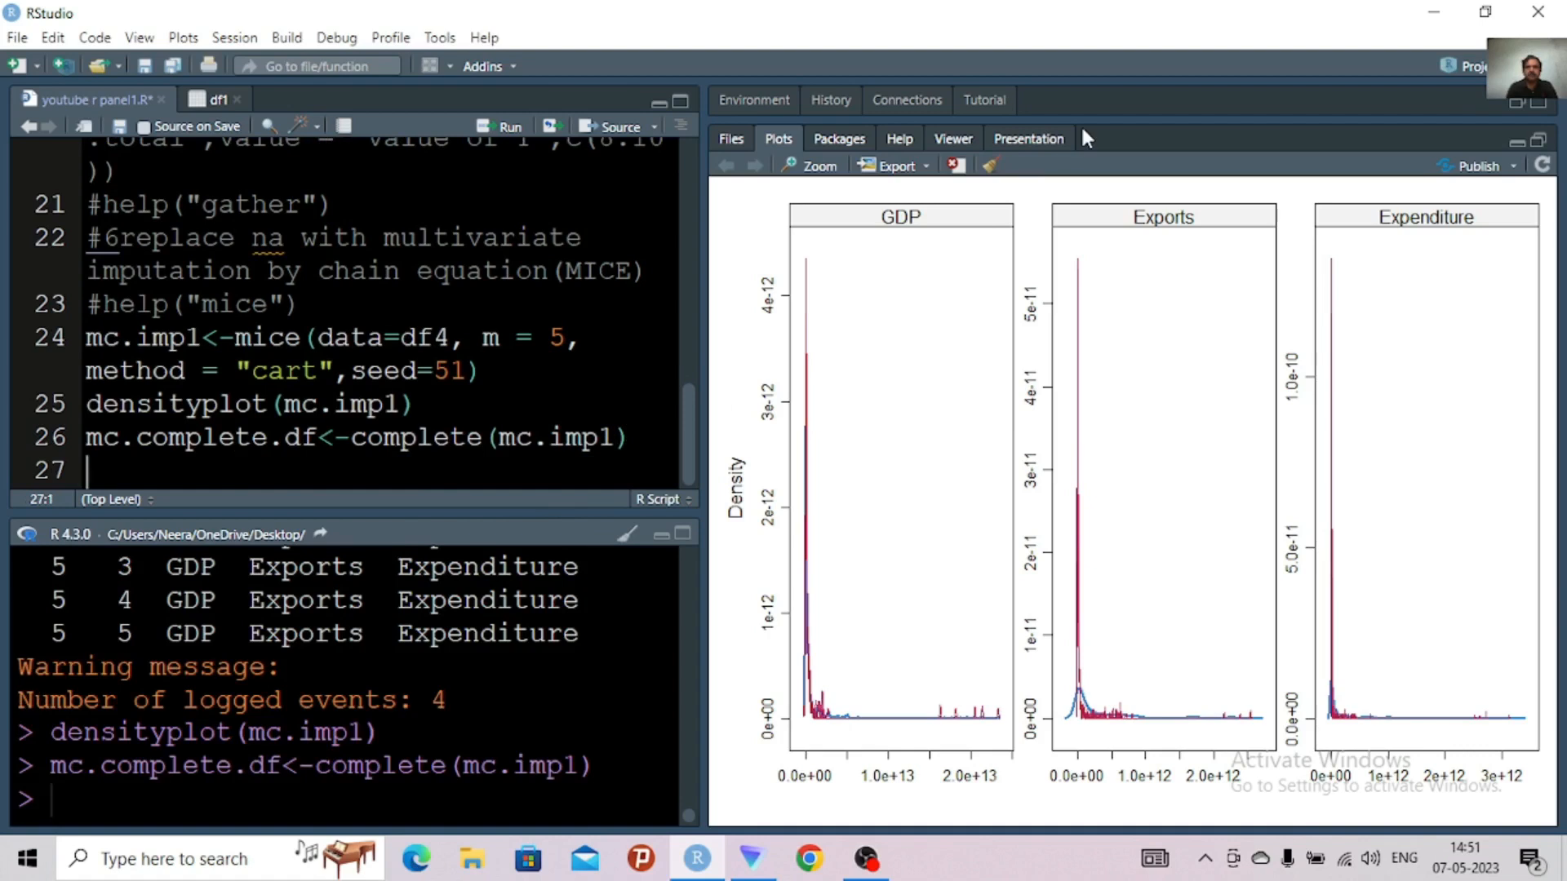
Clear all plots and restore the plot area to its normal size beneath the environment's object list
{"action": "left_click", "coordinate": [990, 167]}
{"action": "left_click", "coordinate": [867, 432]}
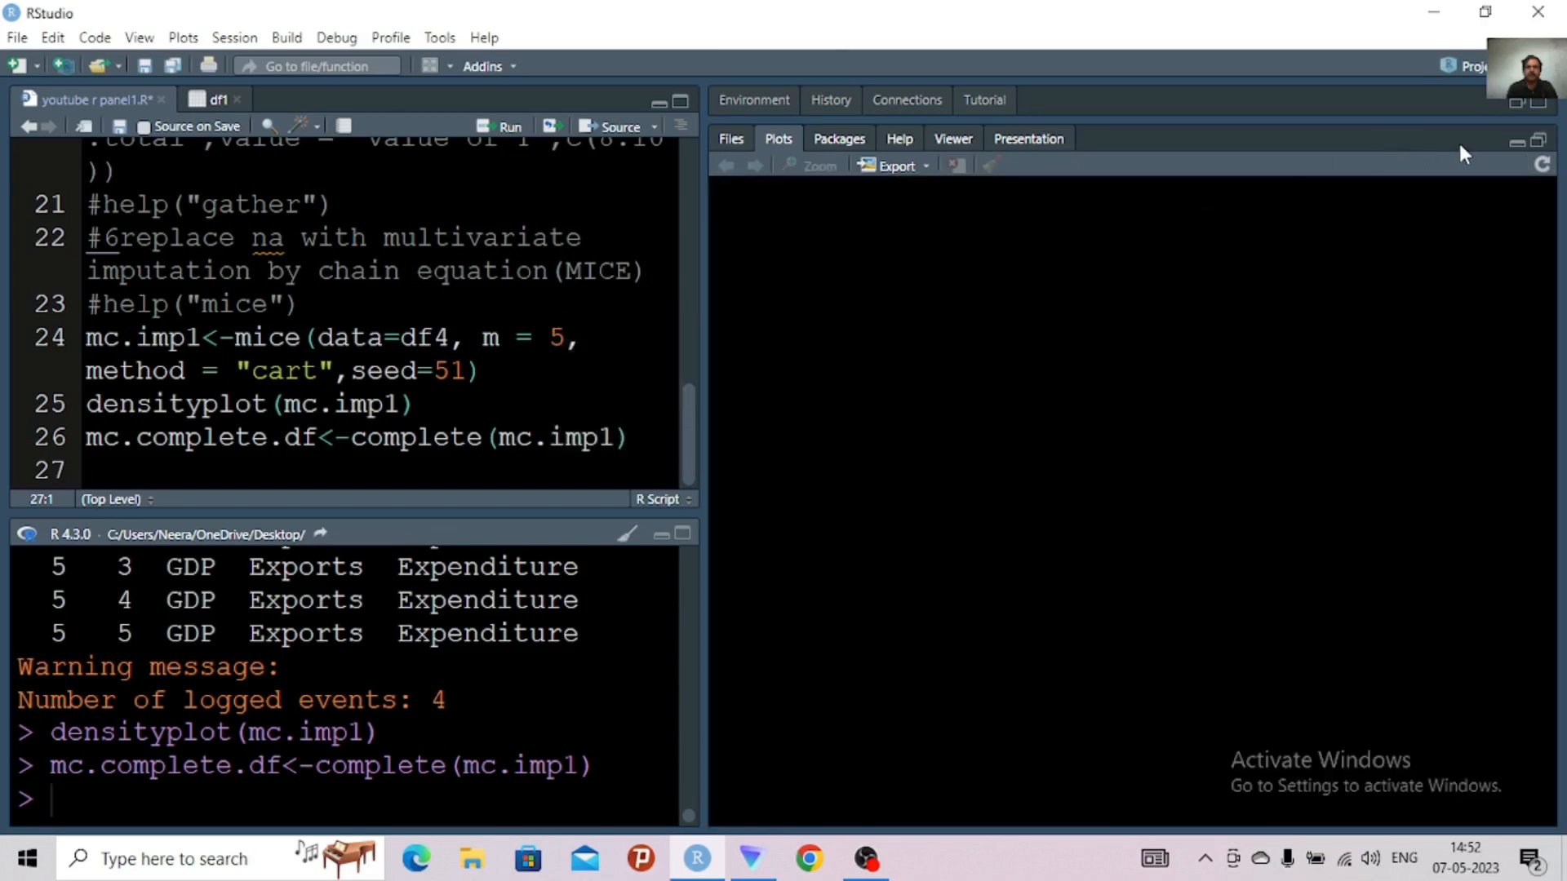
{"action": "left_click", "coordinate": [1539, 141]}
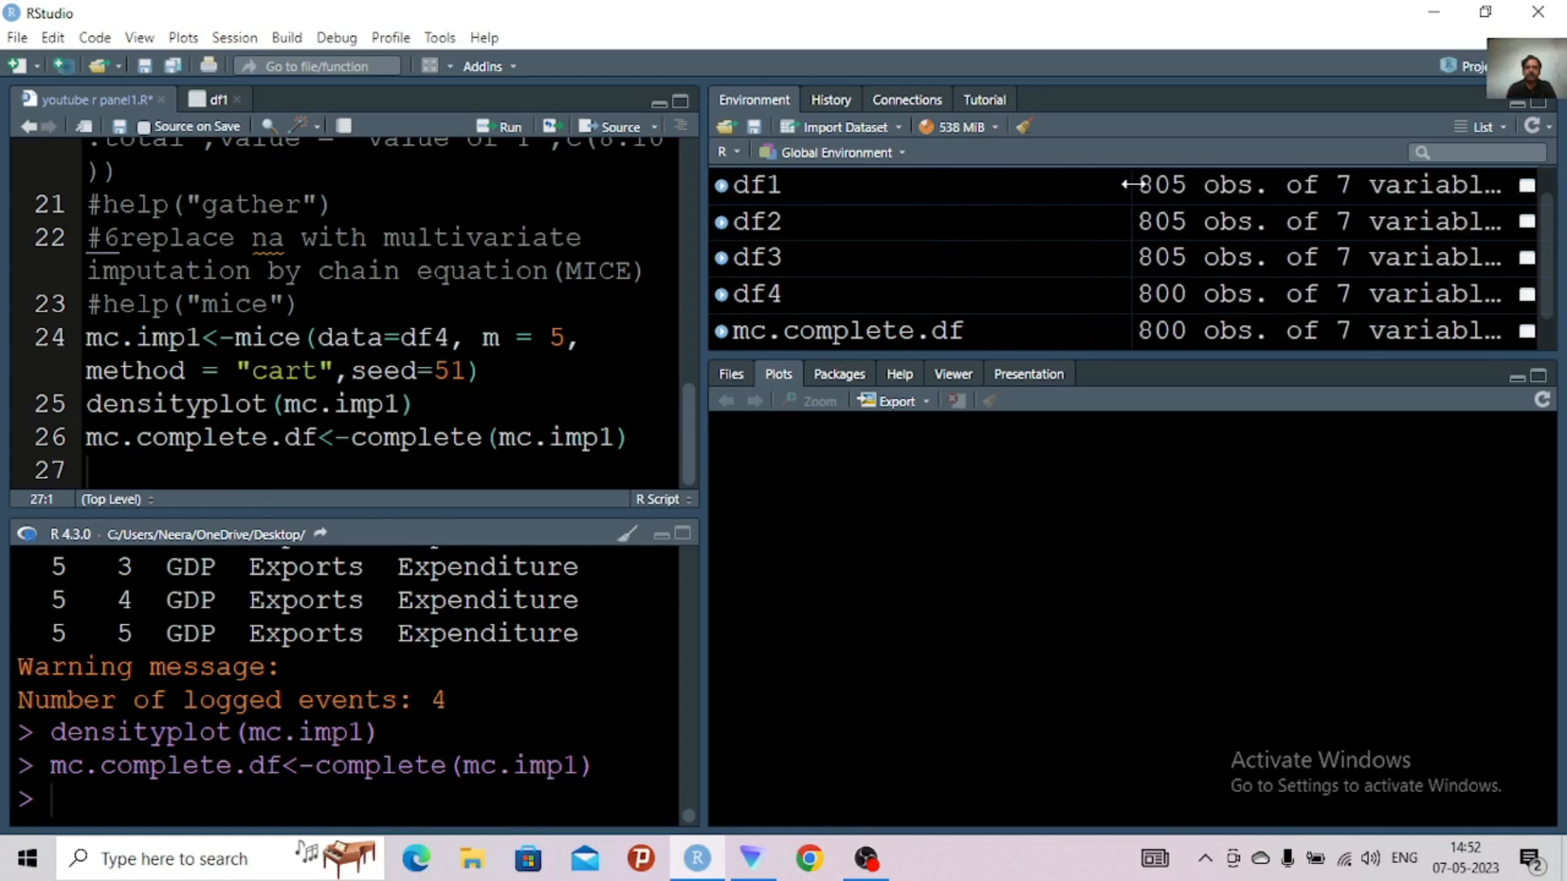
Open mc.complete.df in the data viewer and check the GDP, Exports and Expenditure columns for remaining missing values
{"action": "left_click", "coordinate": [851, 333]}
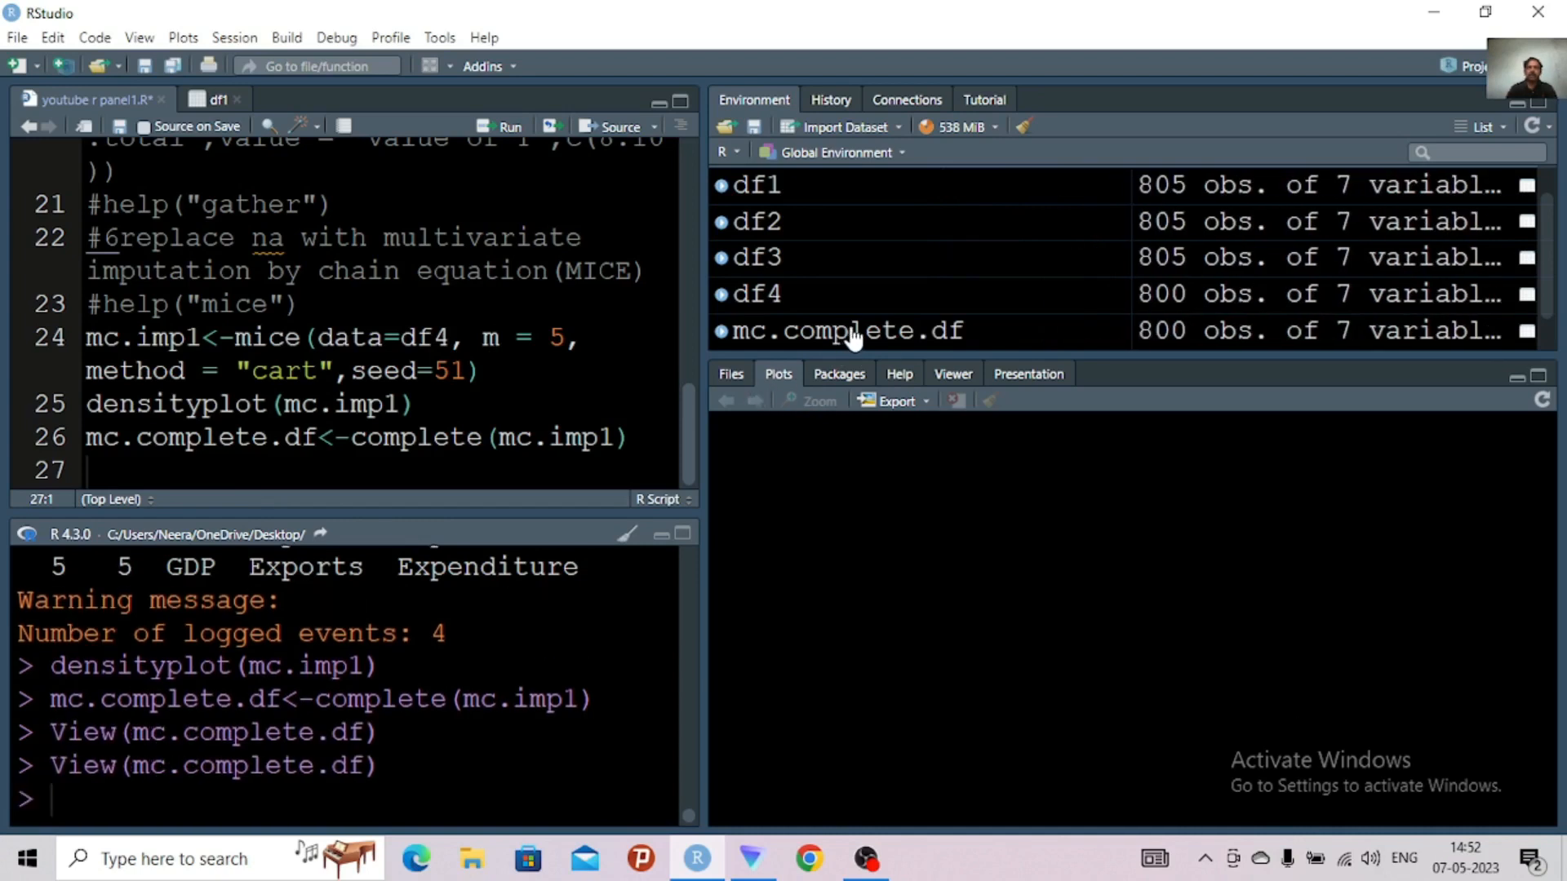
{"action": "left_click", "coordinate": [851, 333]}
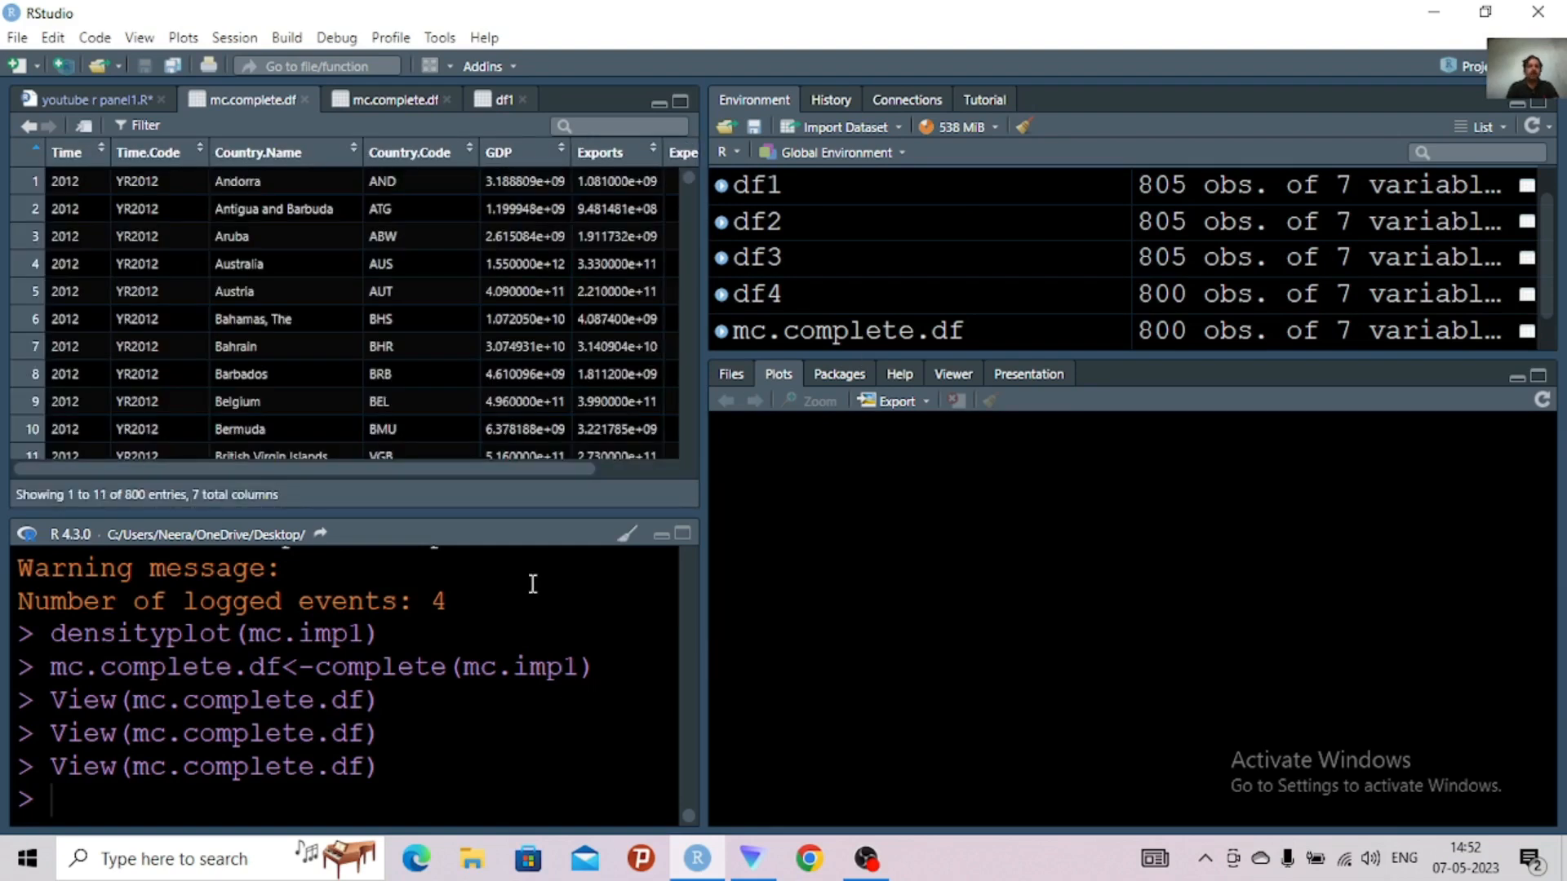
{"action": "left_click_drag", "start_coordinate": [513, 472], "coordinate": [650, 472]}
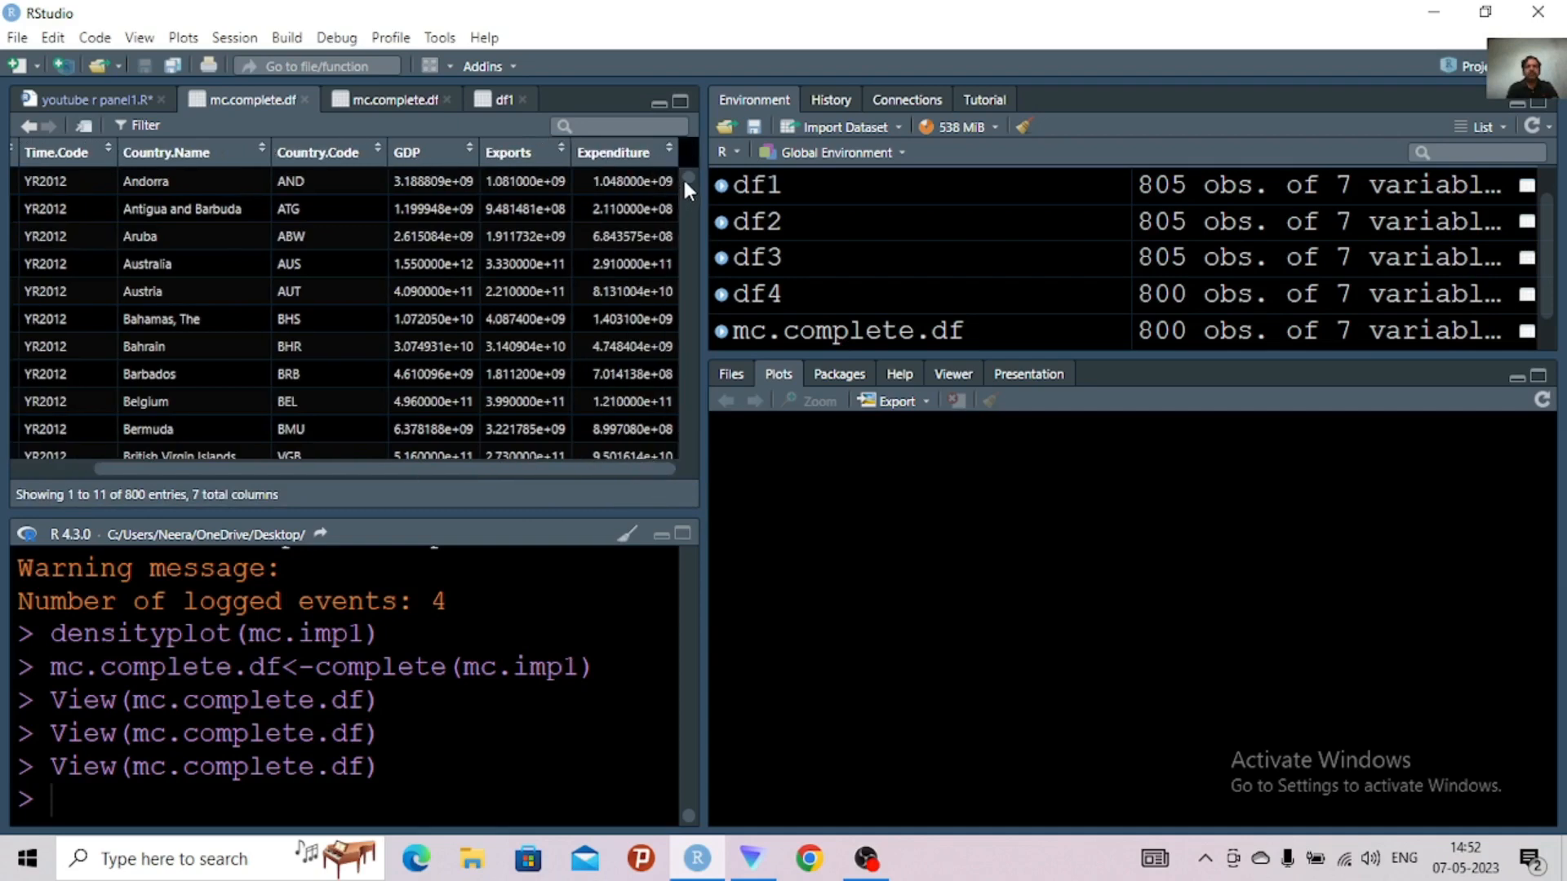
{"action": "left_click_drag", "start_coordinate": [683, 175], "coordinate": [683, 402]}
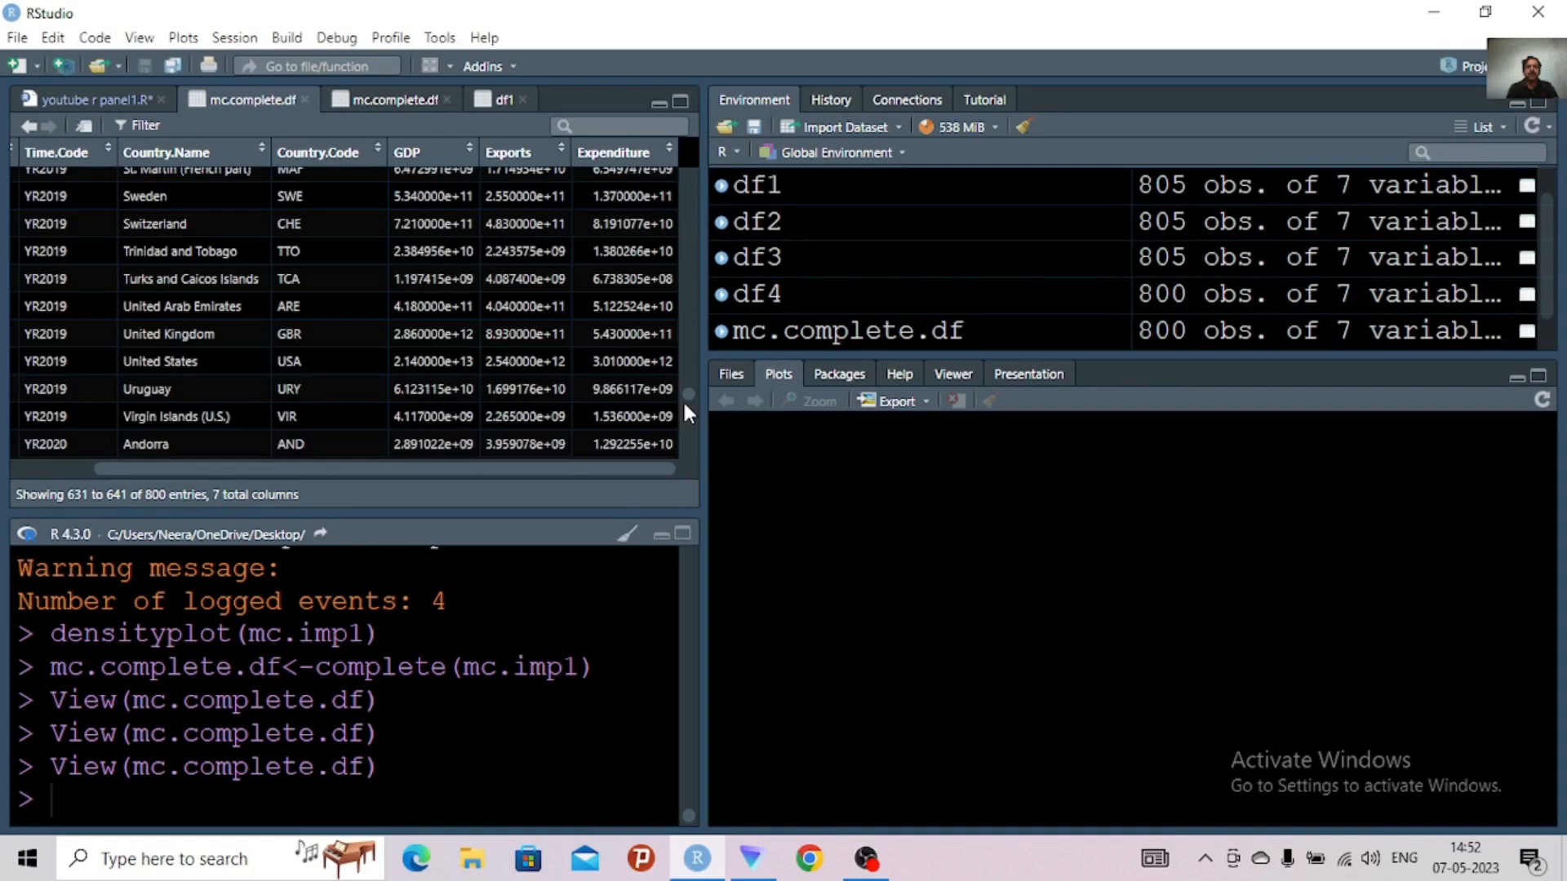
{"action": "scroll", "coordinate": [685, 420], "scroll_direction": "down", "scroll_amount": 10}
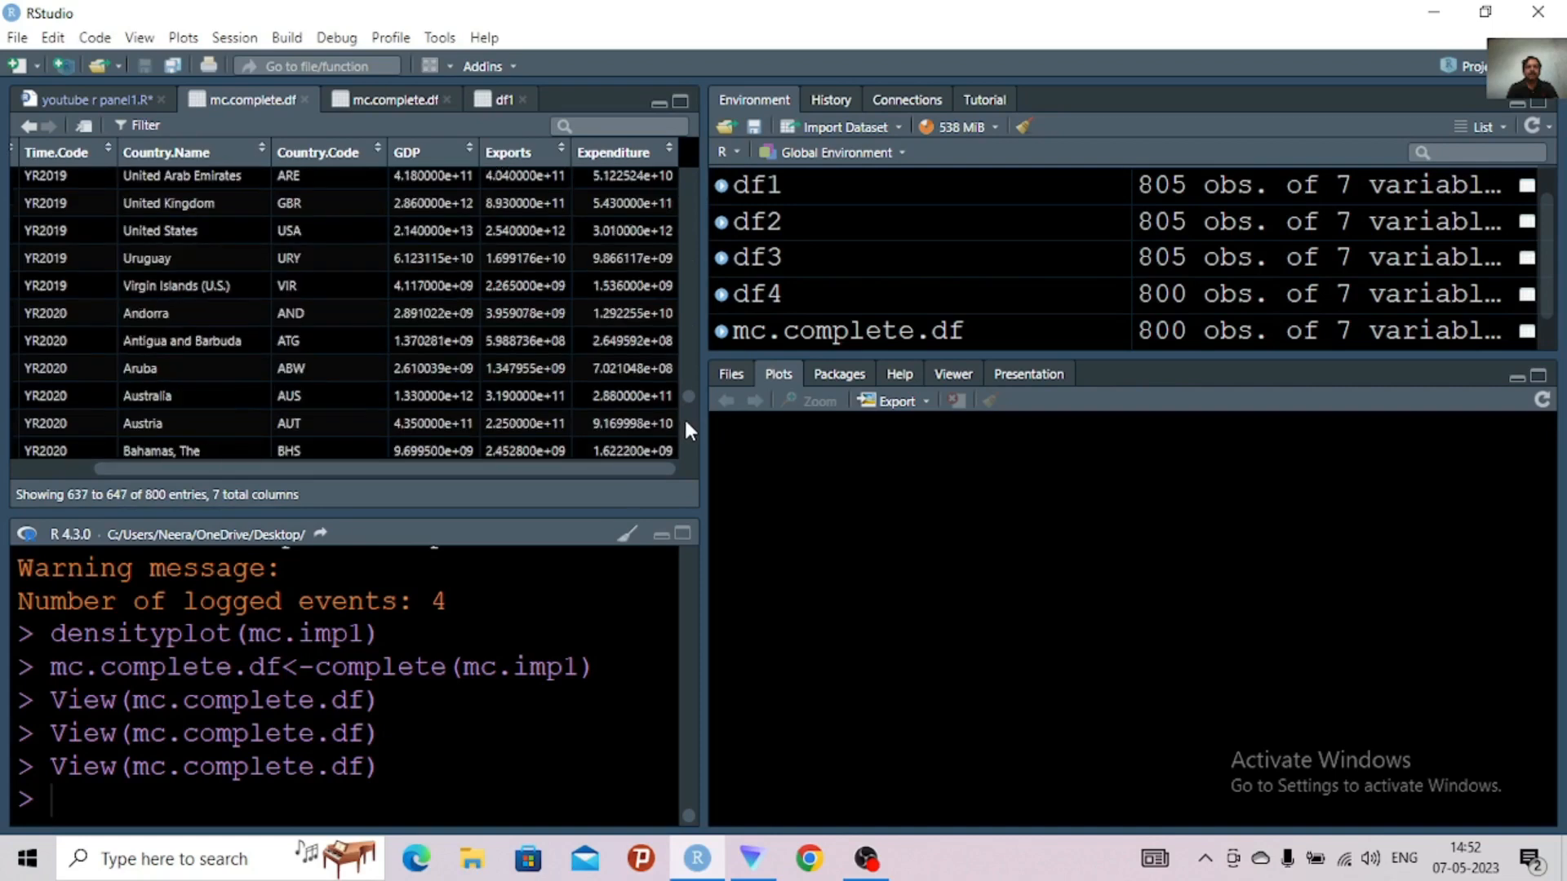
{"action": "scroll", "coordinate": [686, 422], "scroll_direction": "down", "scroll_amount": 3}
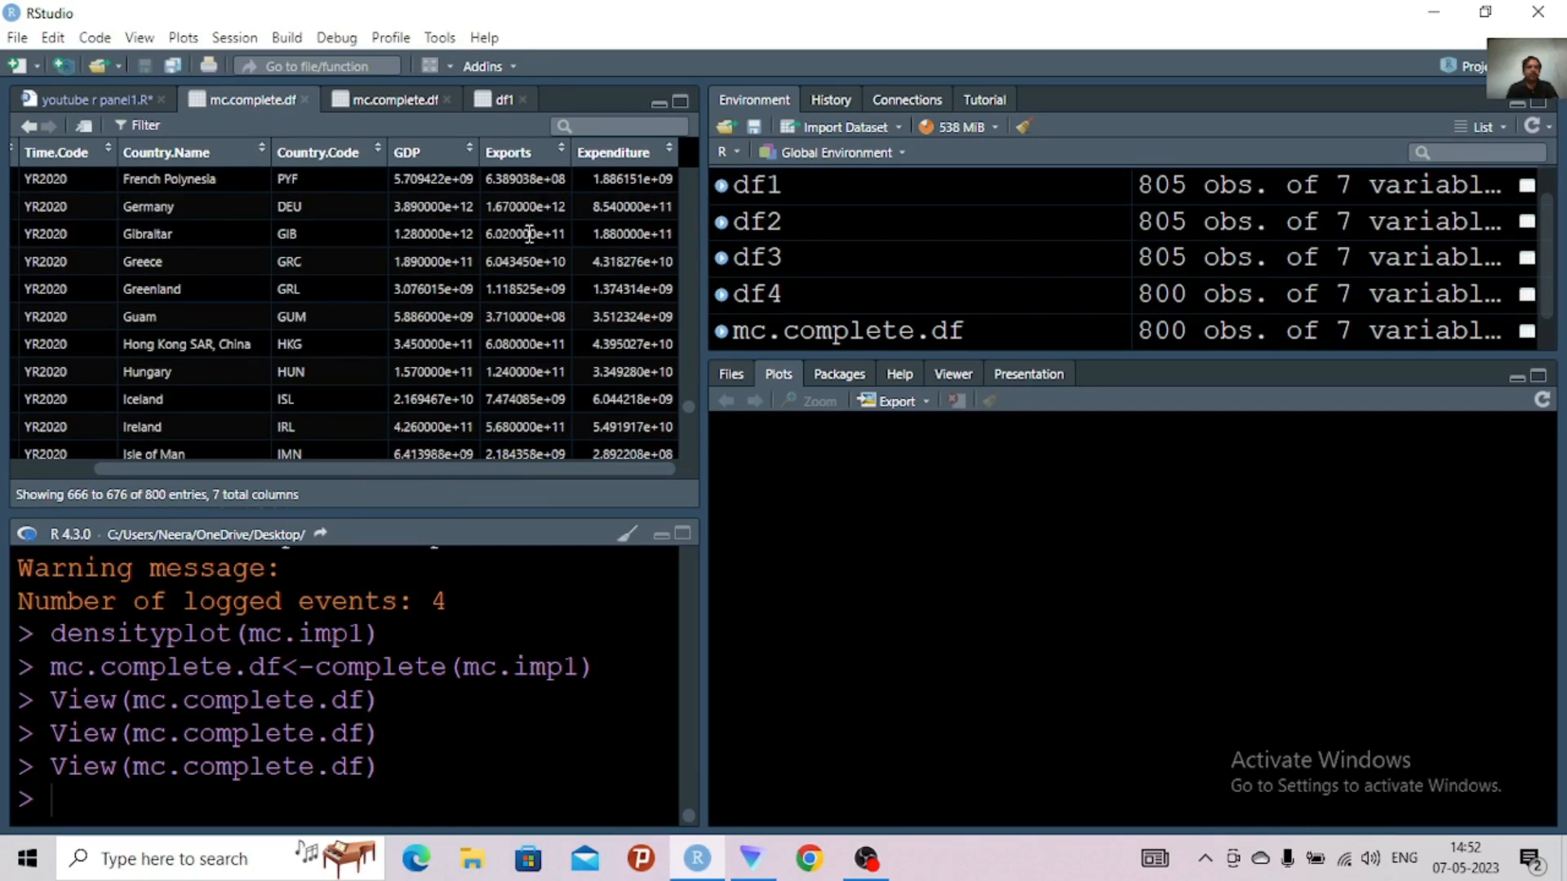
Return to the youtube r panel1.R script and write kNN(df4) on line 27
{"action": "left_click", "coordinate": [107, 99]}
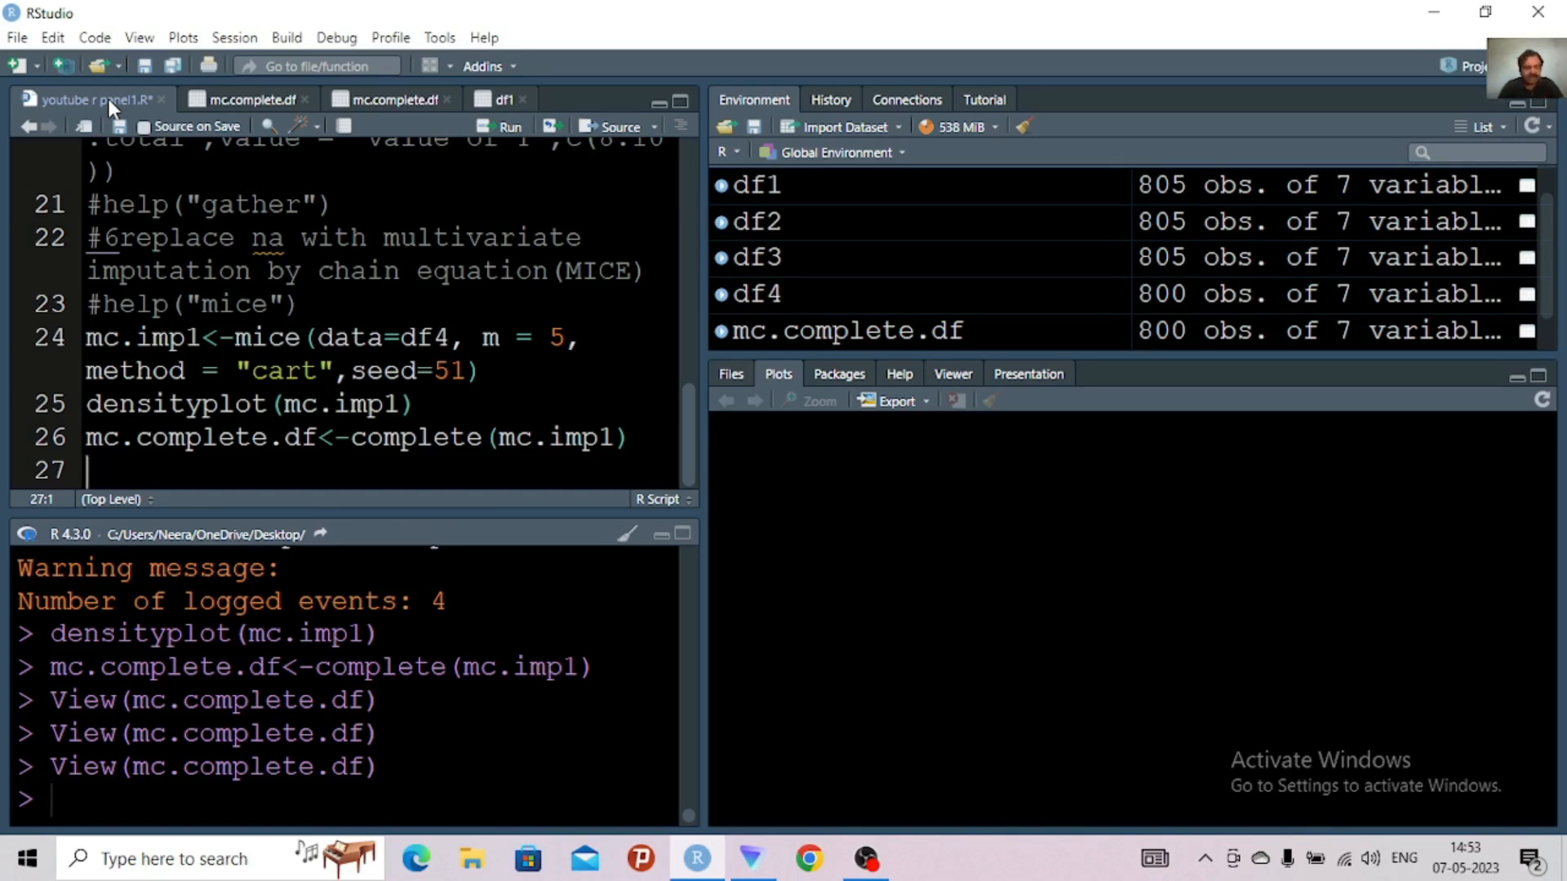
{"action": "type", "text": "K"}
{"action": "key", "text": "BackSpace"}
{"action": "type", "text": "kNN"}
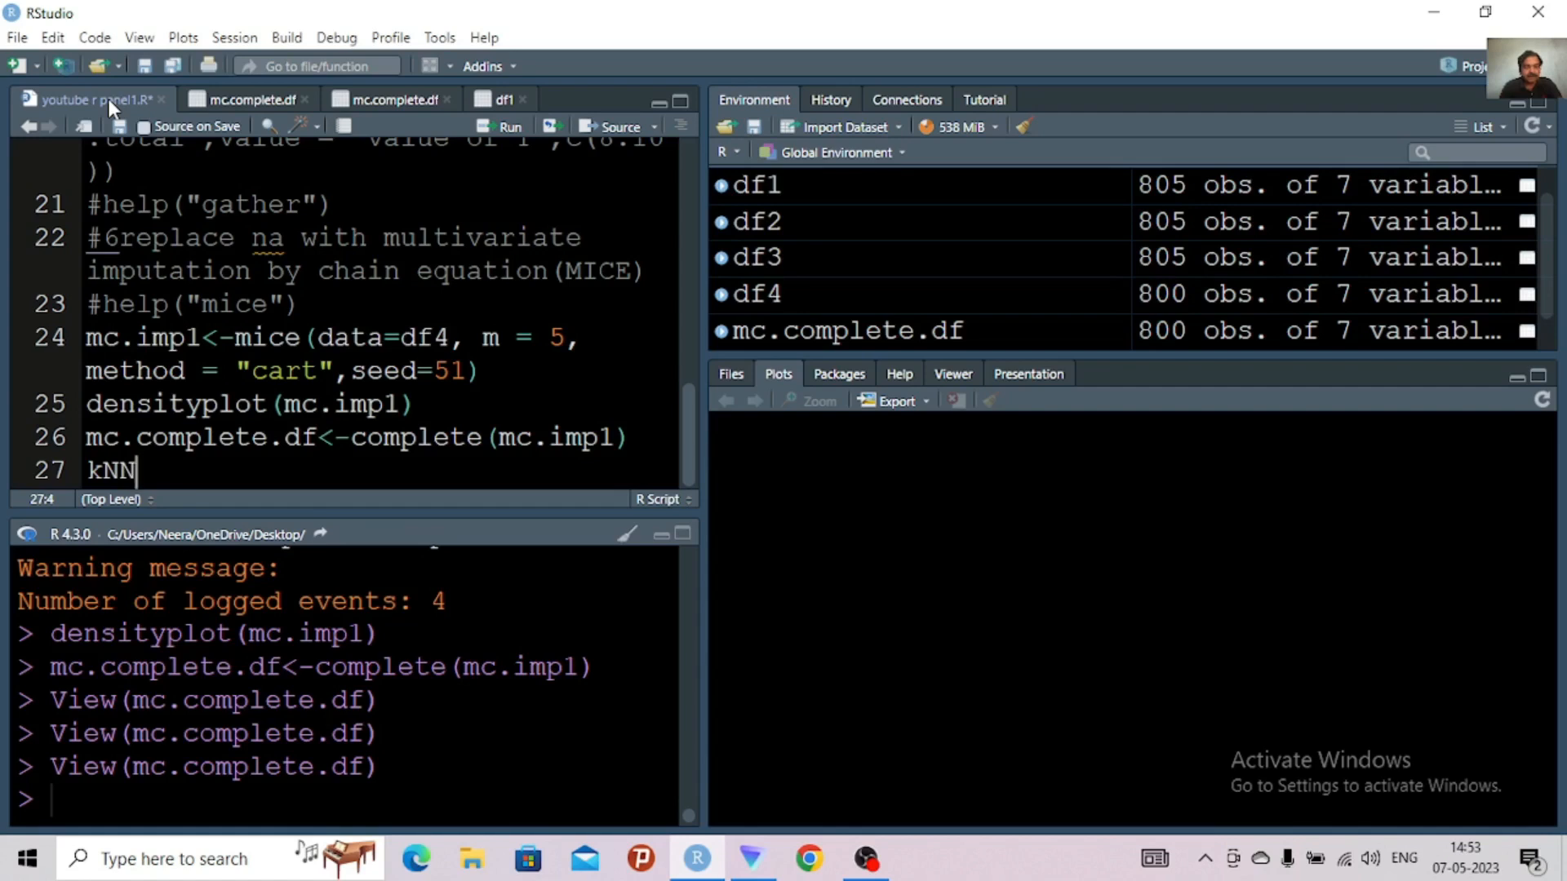
{"action": "type", "text": "("}
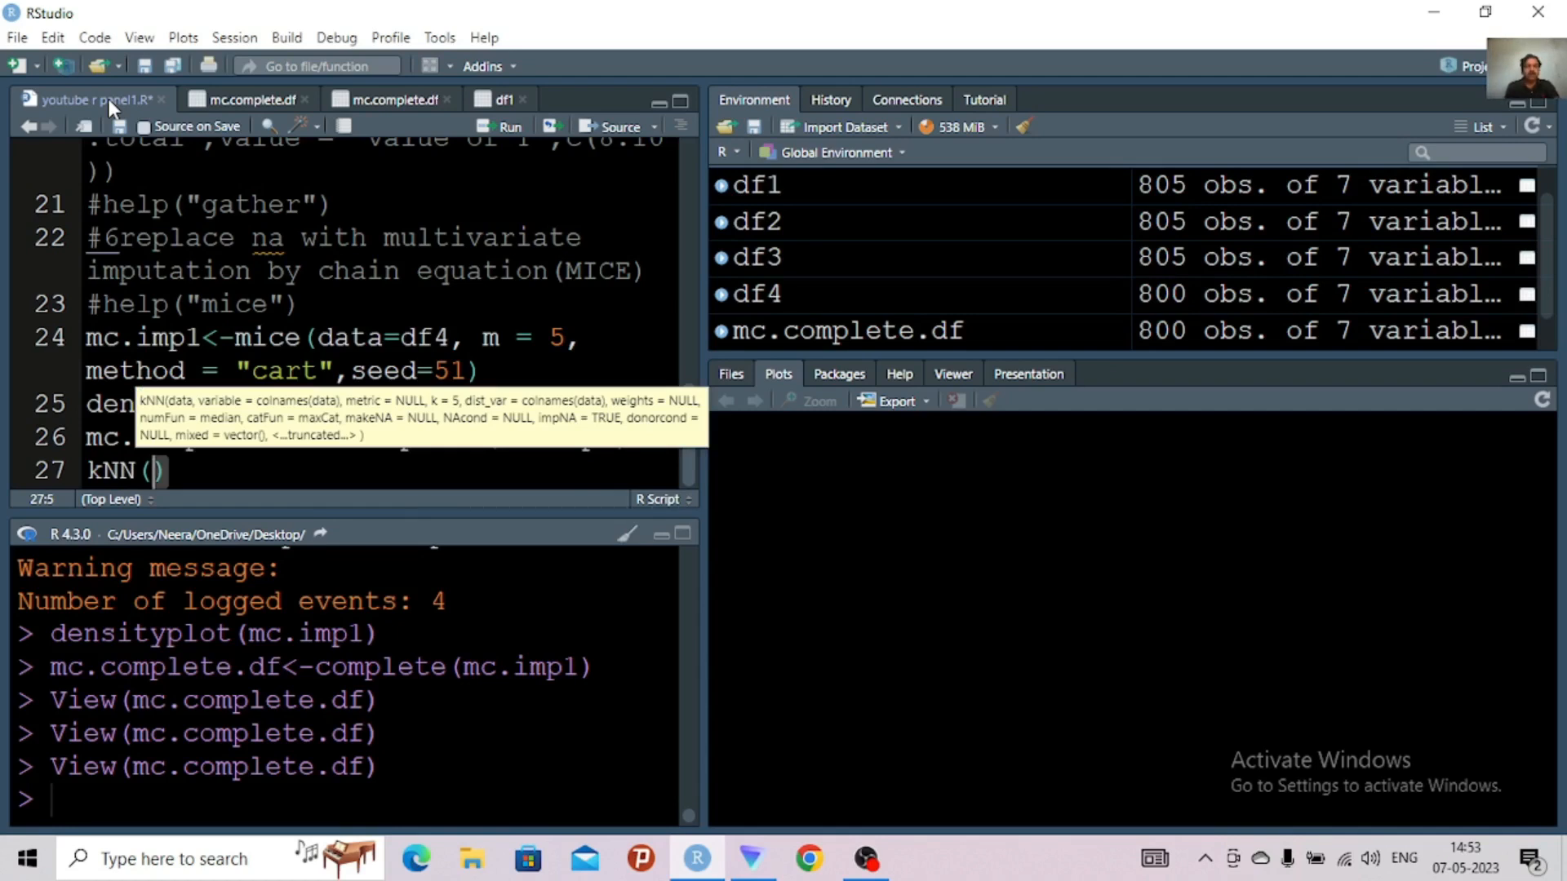
{"action": "type", "text": "df4"}
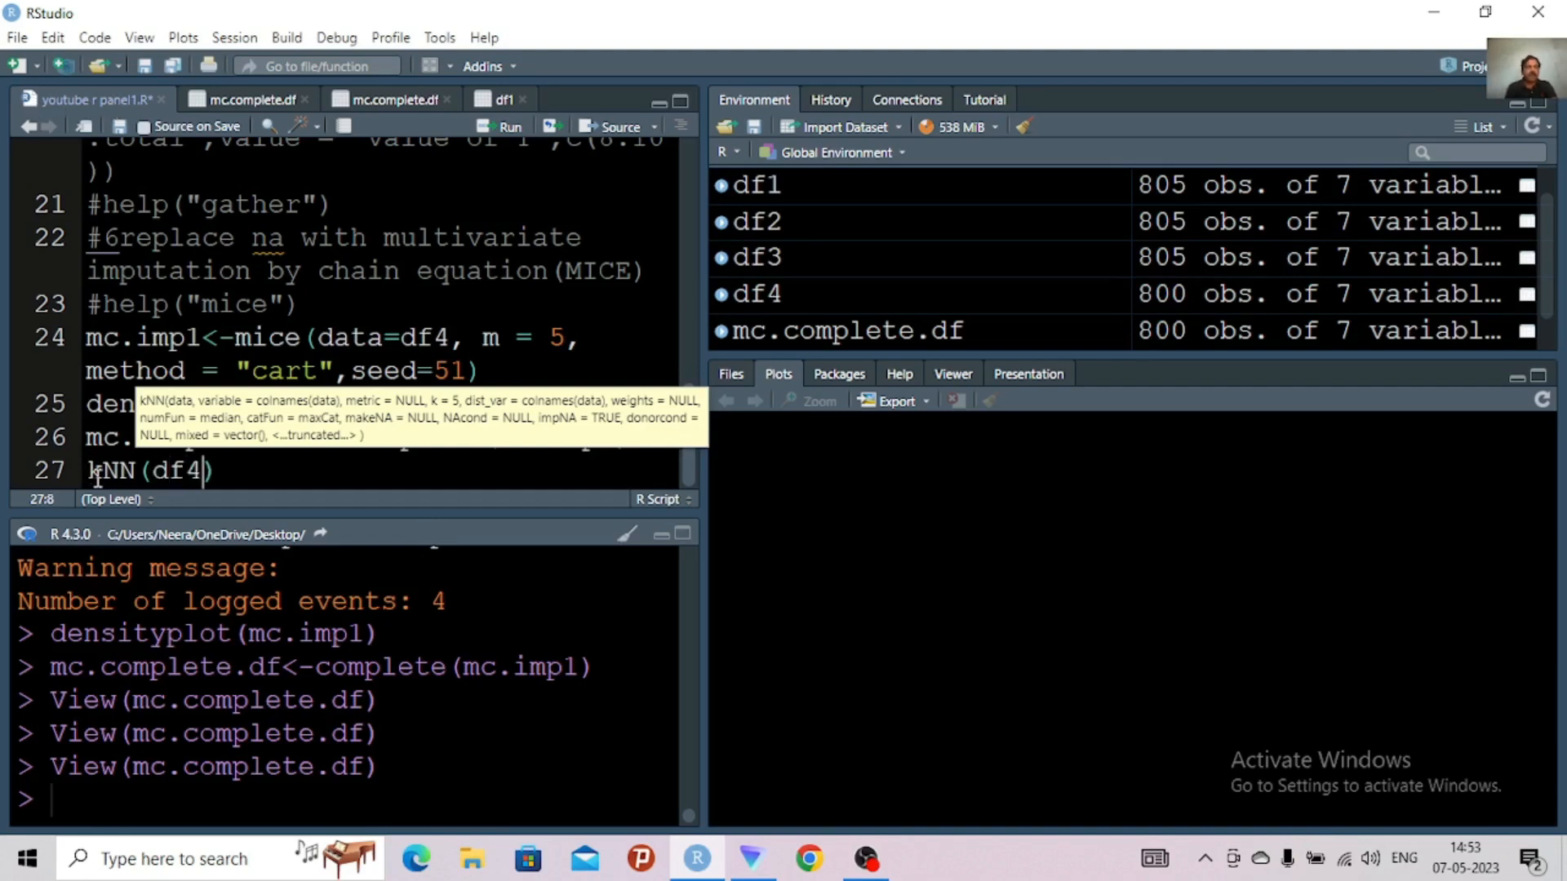
Assign the kNN(df4) result to knn.complete.df on line 27 and run the line
{"action": "left_click", "coordinate": [102, 470]}
{"action": "left_click", "coordinate": [95, 472]}
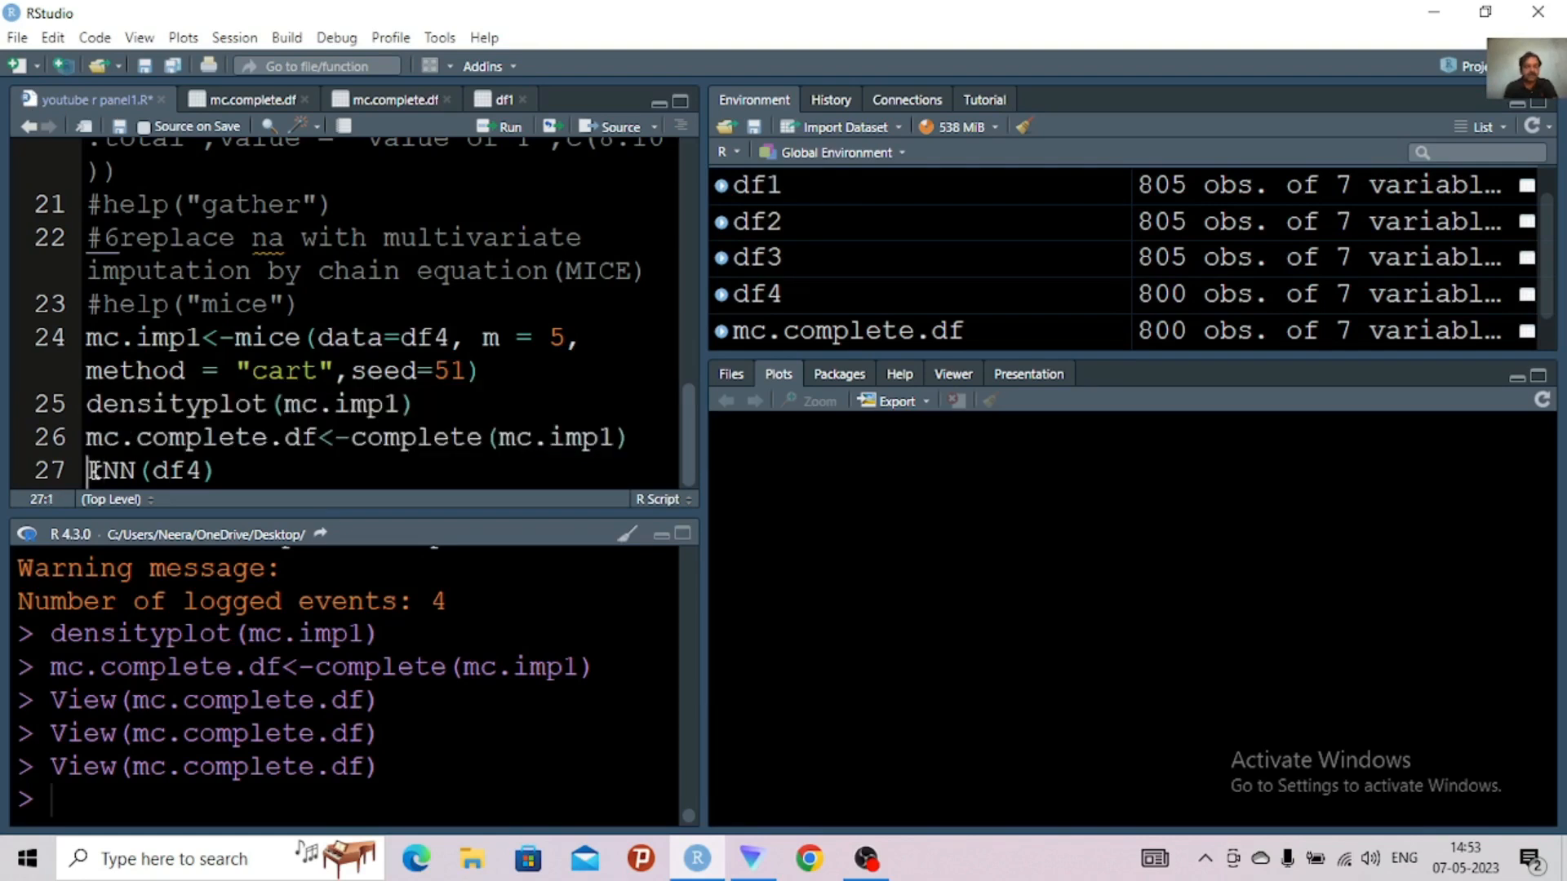
{"action": "type", "text": "<-"}
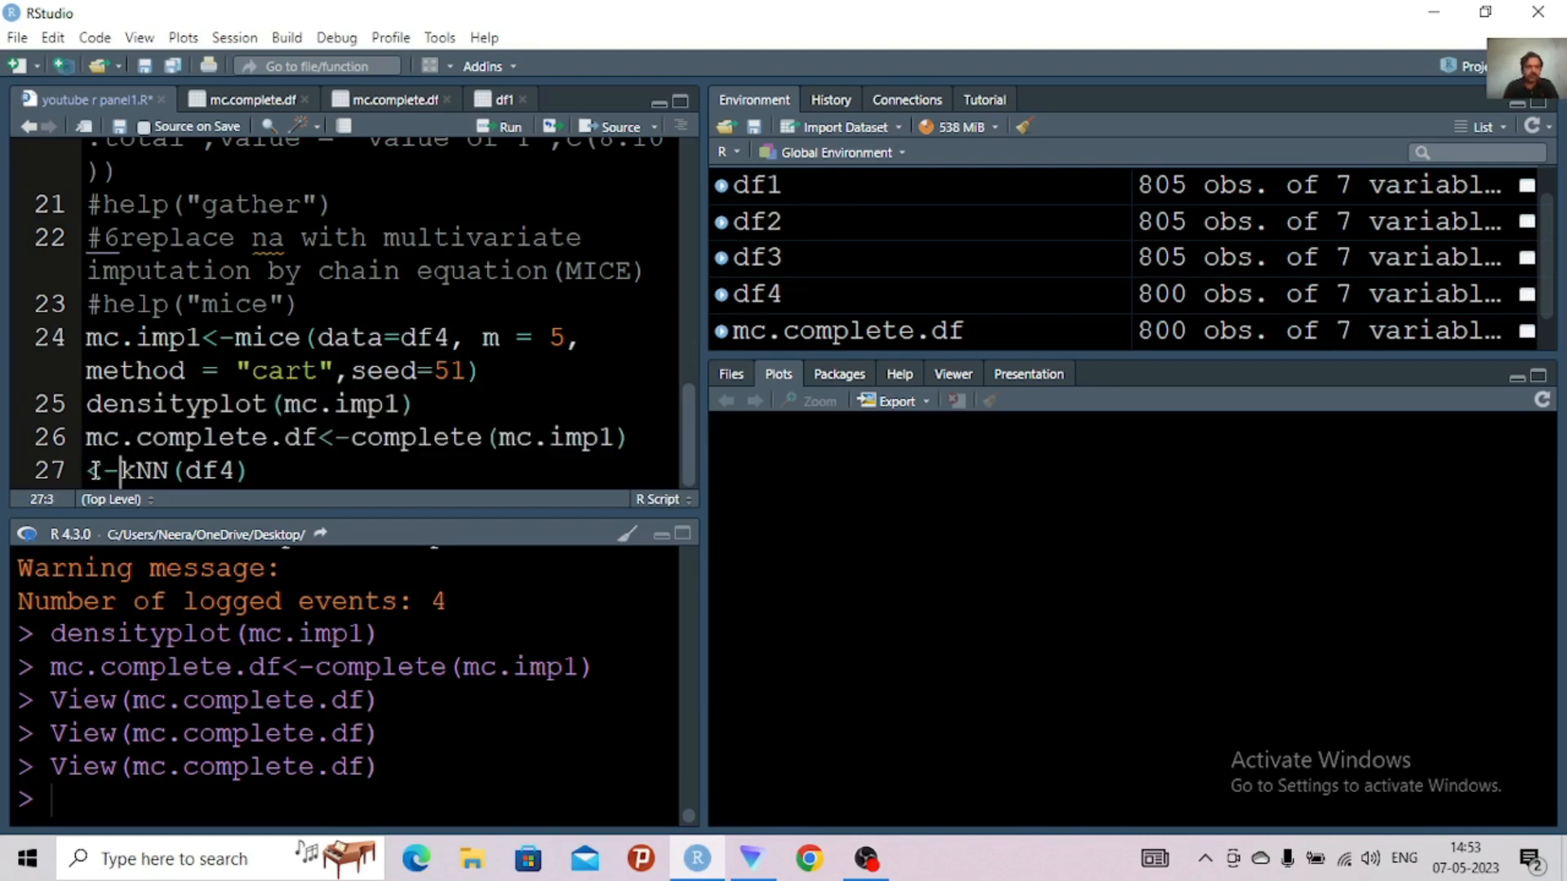
{"action": "left_click", "coordinate": [92, 472]}
{"action": "type", "text": "knn"}
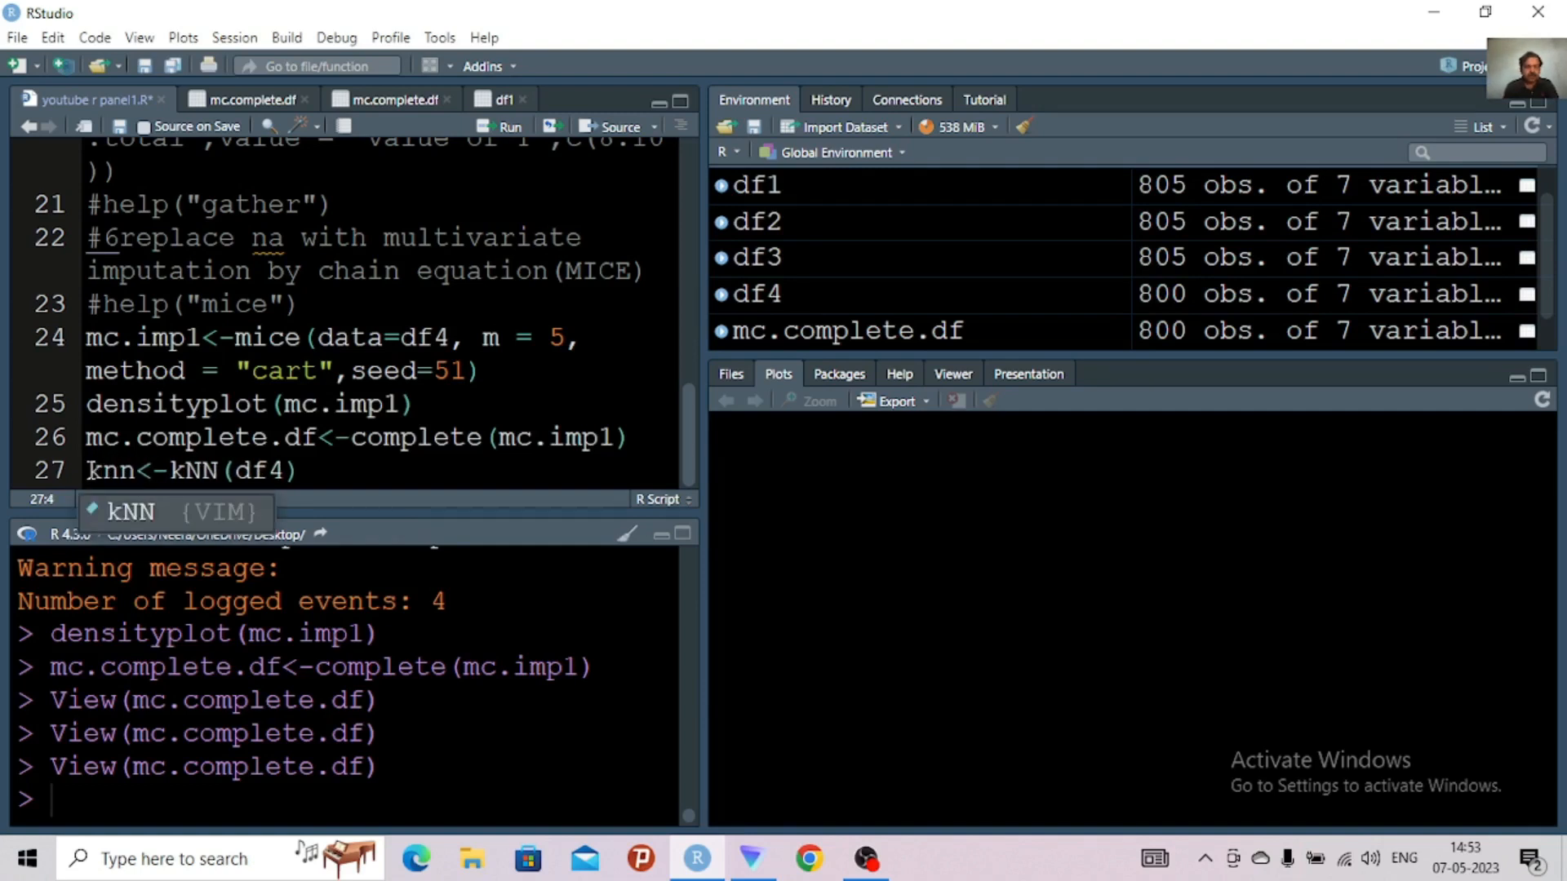
{"action": "type", "text": ".complete"}
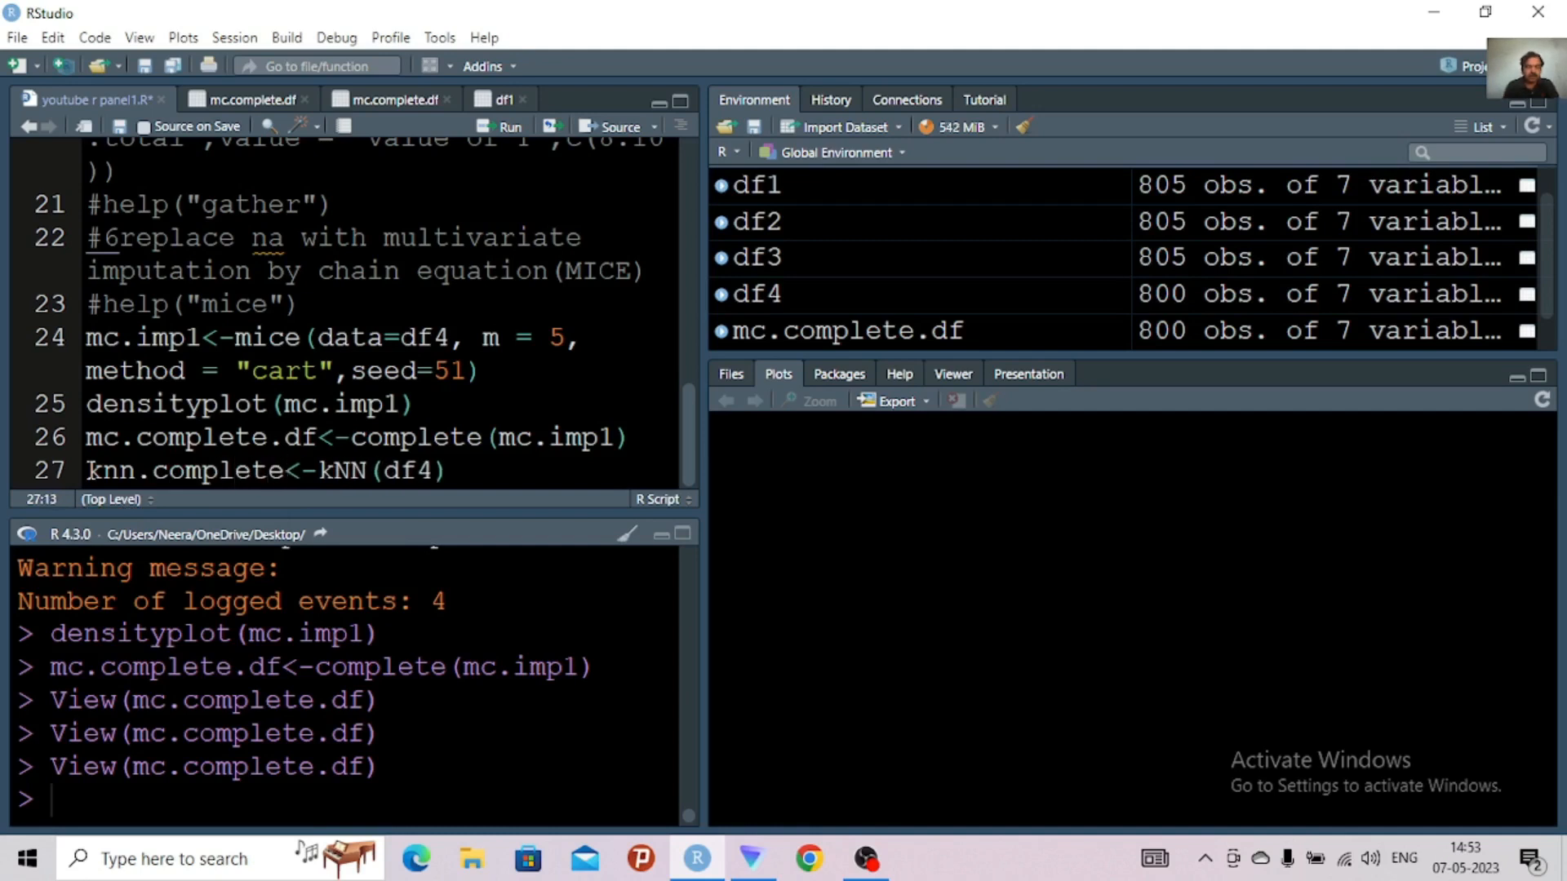
{"action": "type", "text": ".df"}
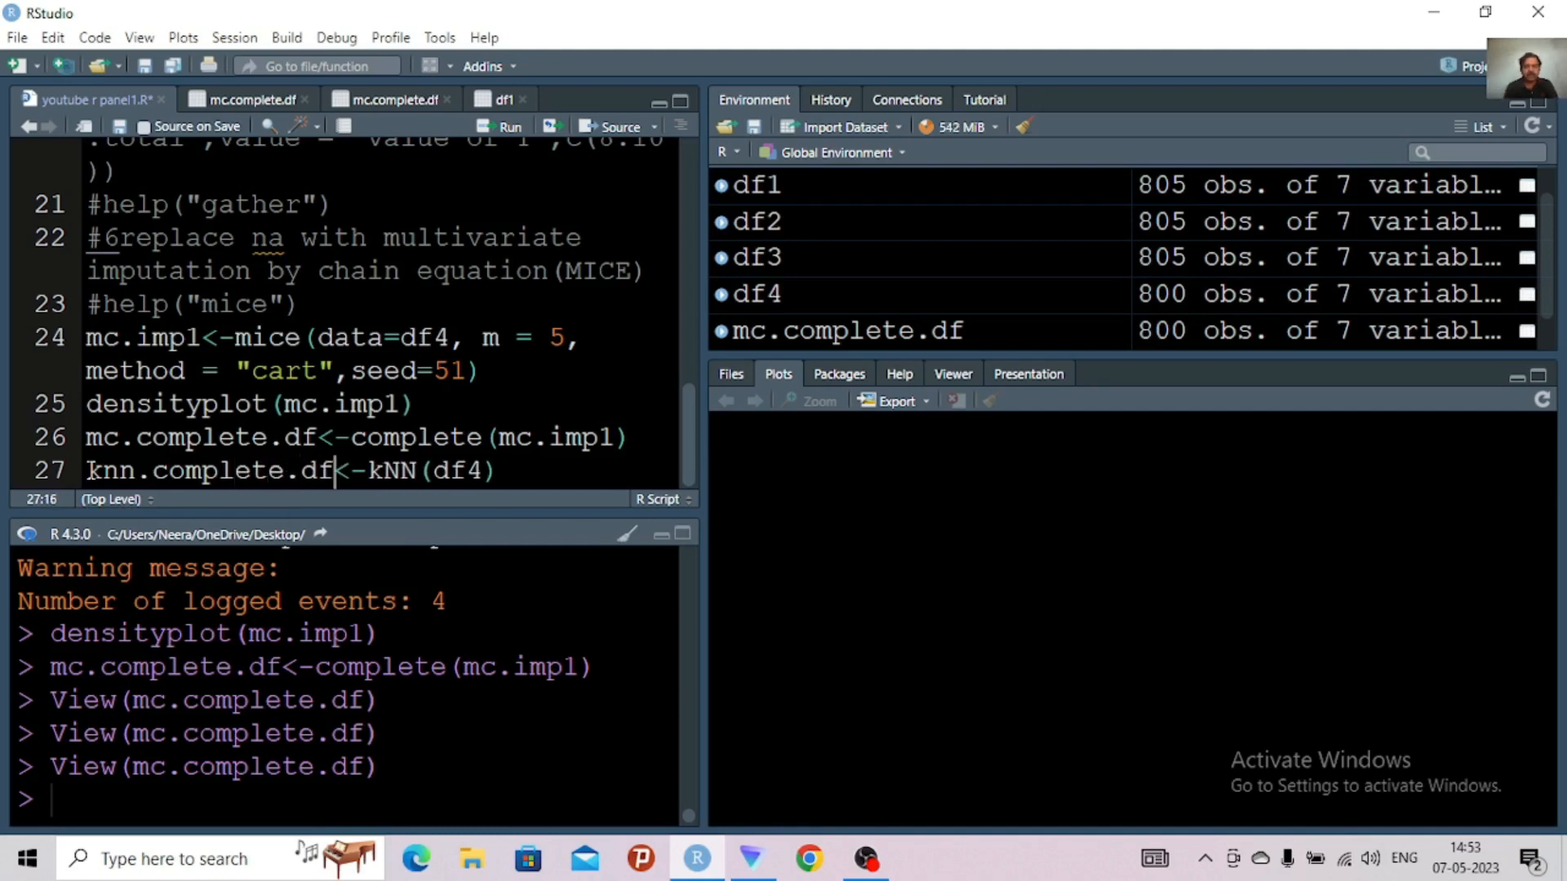
{"action": "key", "text": "ctrl+Return"}
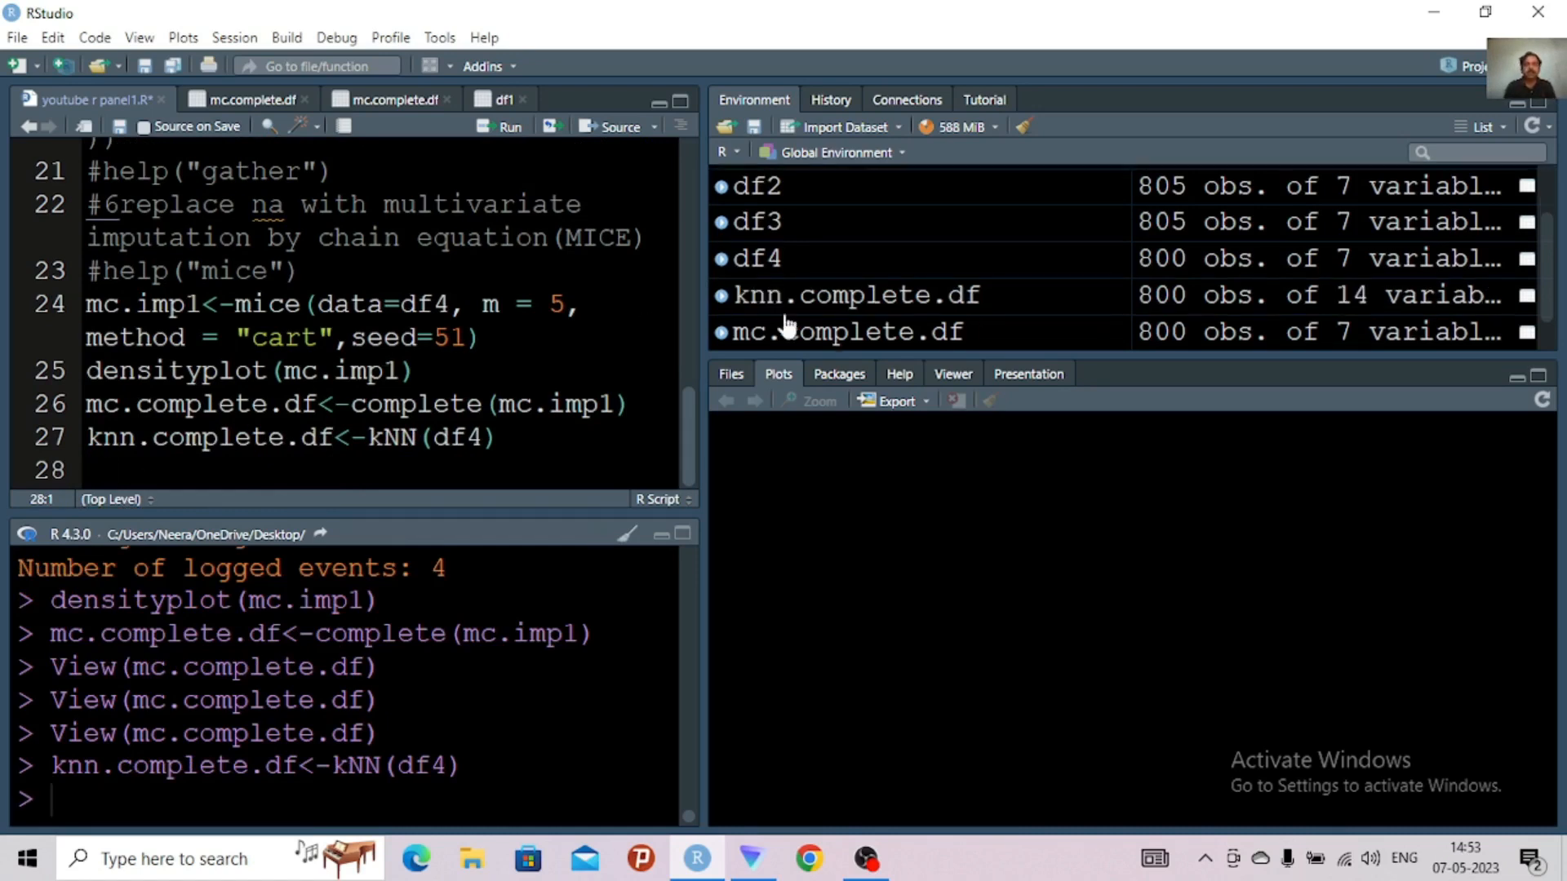
Open knn.complete.df in the data viewer and examine its imputation indicator columns, such as GDP_imp and Exports_imp
{"action": "double_click", "coordinate": [886, 303]}
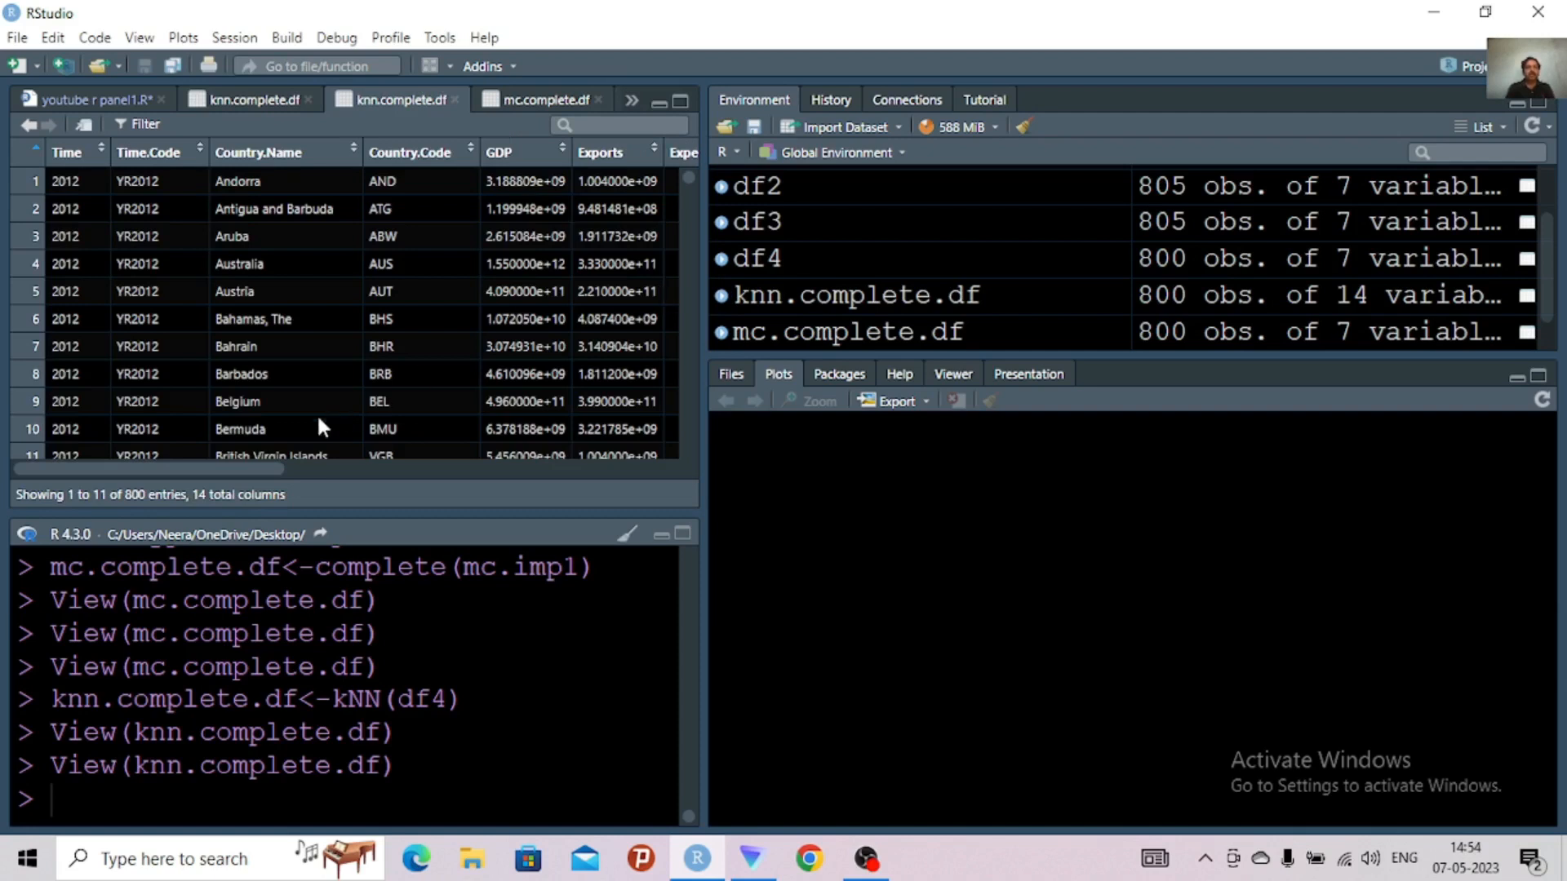
{"action": "left_click_drag", "start_coordinate": [251, 468], "coordinate": [879, 375]}
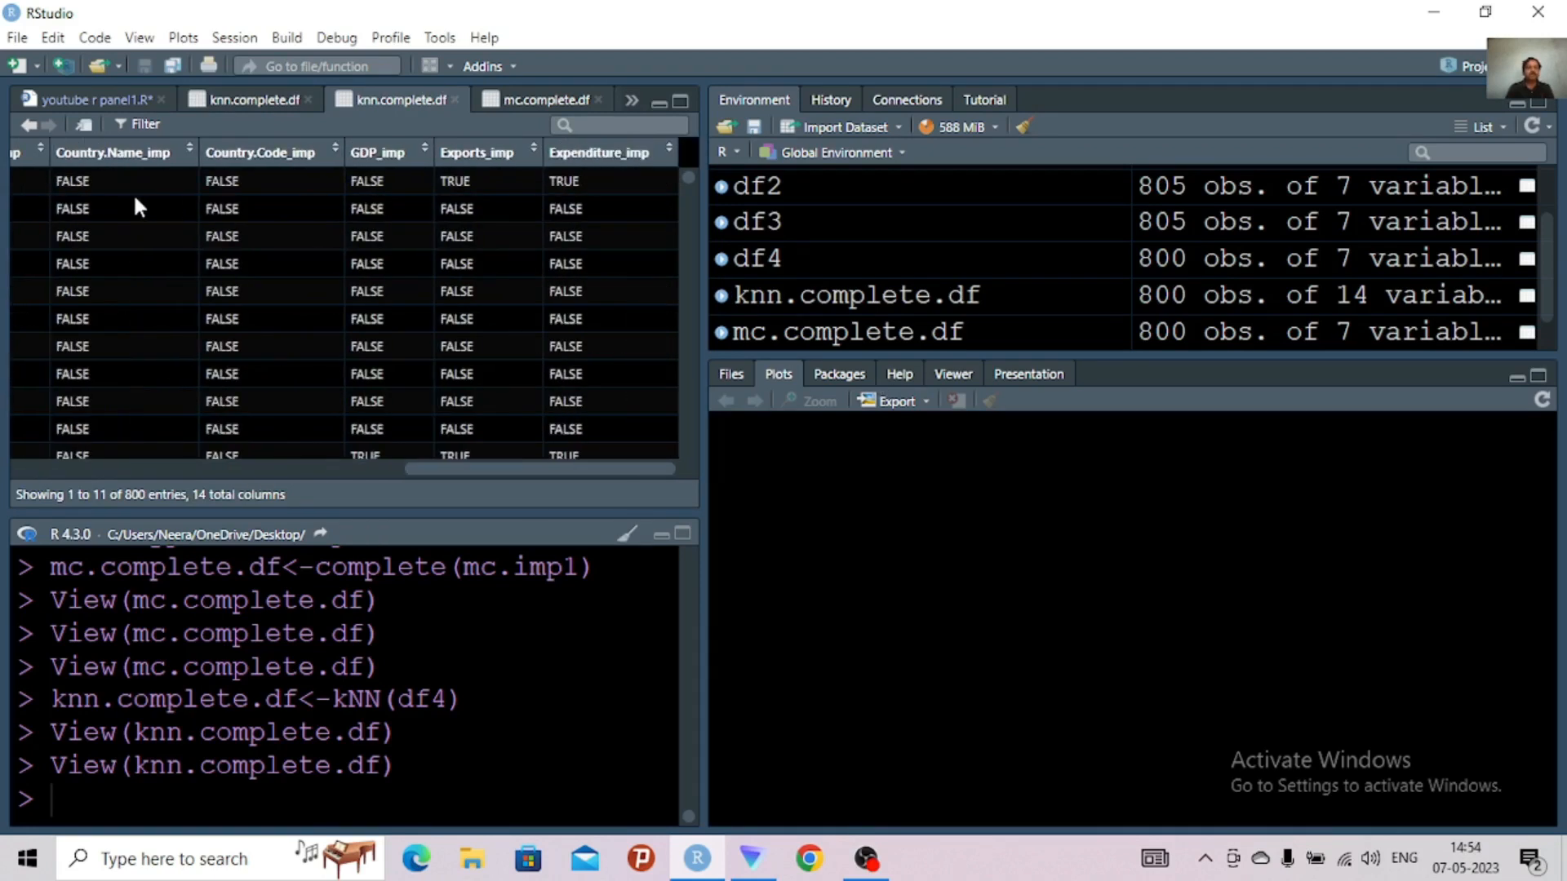
Examine the GDP, Exports and Expenditure columns of knn.complete.df for missing values, along with its _imp indicator columns
{"action": "left_click_drag", "start_coordinate": [461, 471], "coordinate": [311, 463]}
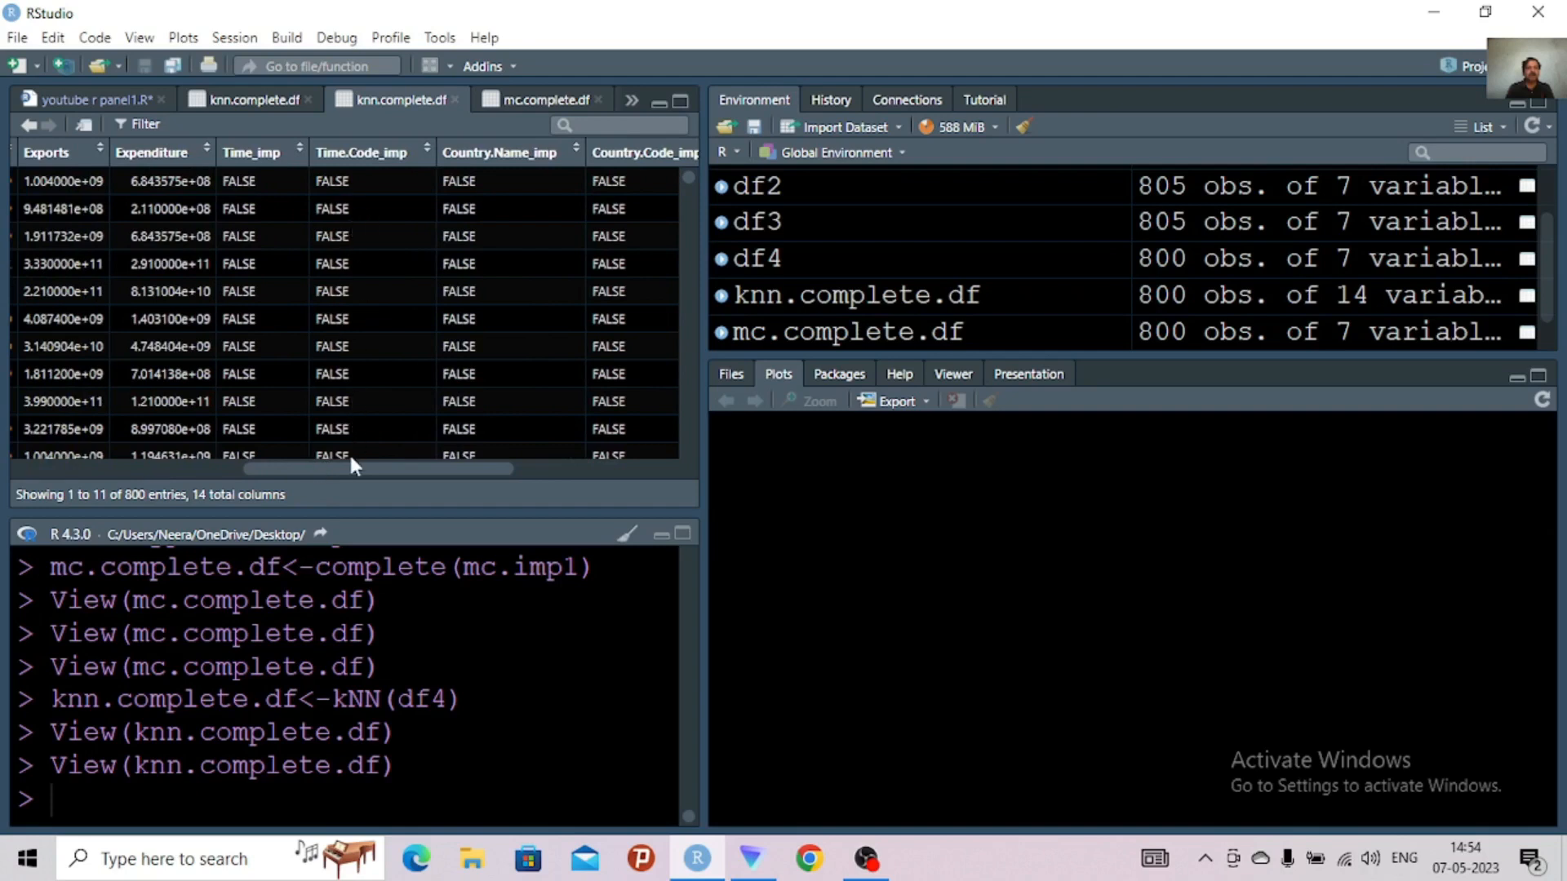
{"action": "left_click_drag", "start_coordinate": [354, 462], "coordinate": [194, 447]}
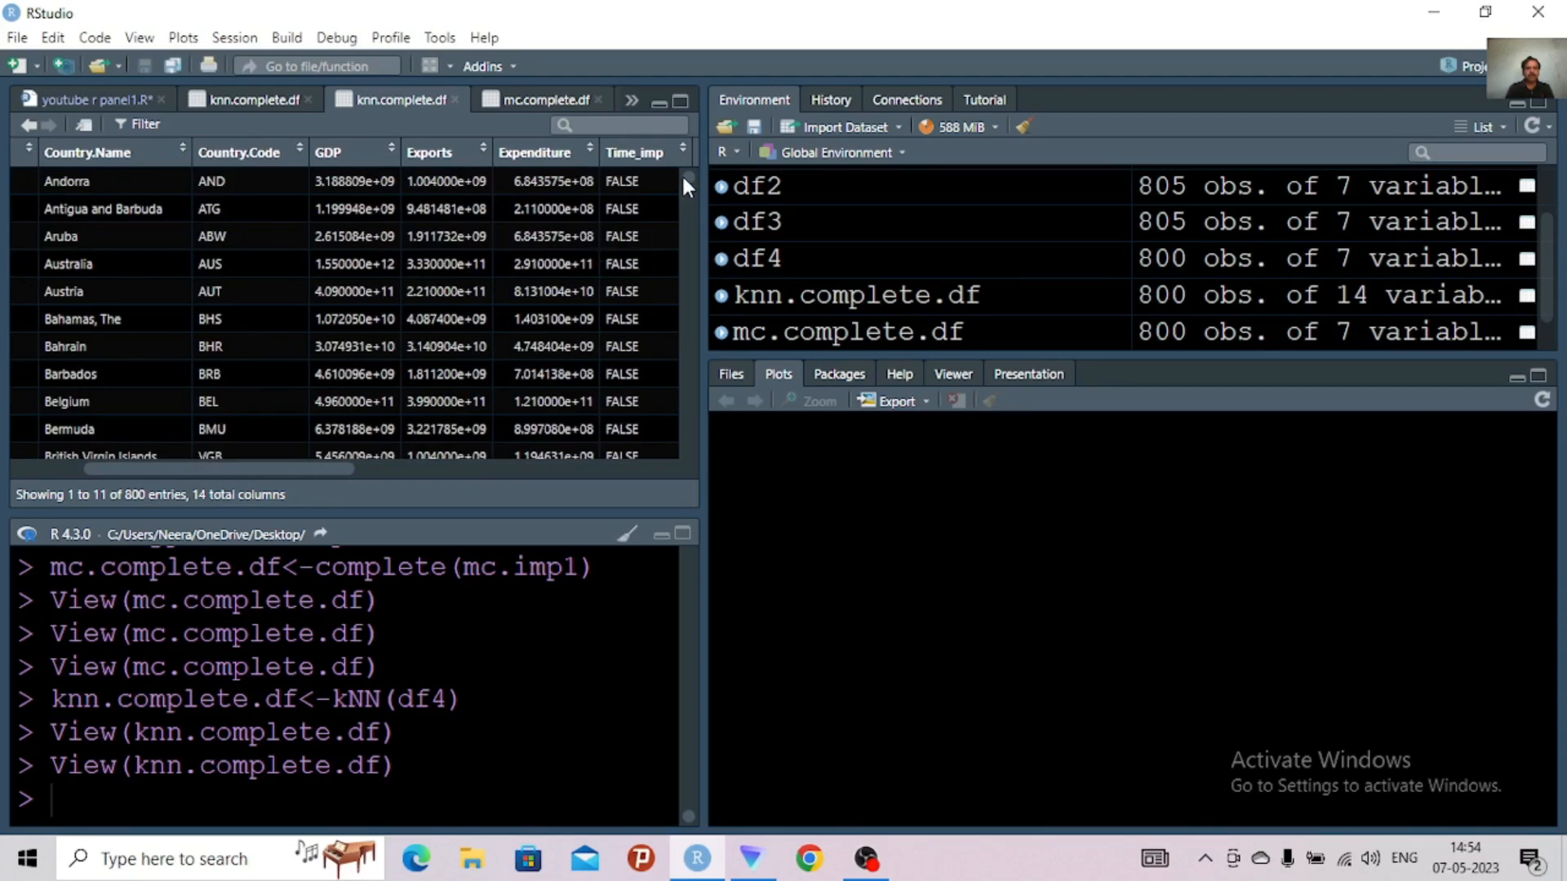
{"action": "left_click_drag", "start_coordinate": [684, 179], "coordinate": [686, 409]}
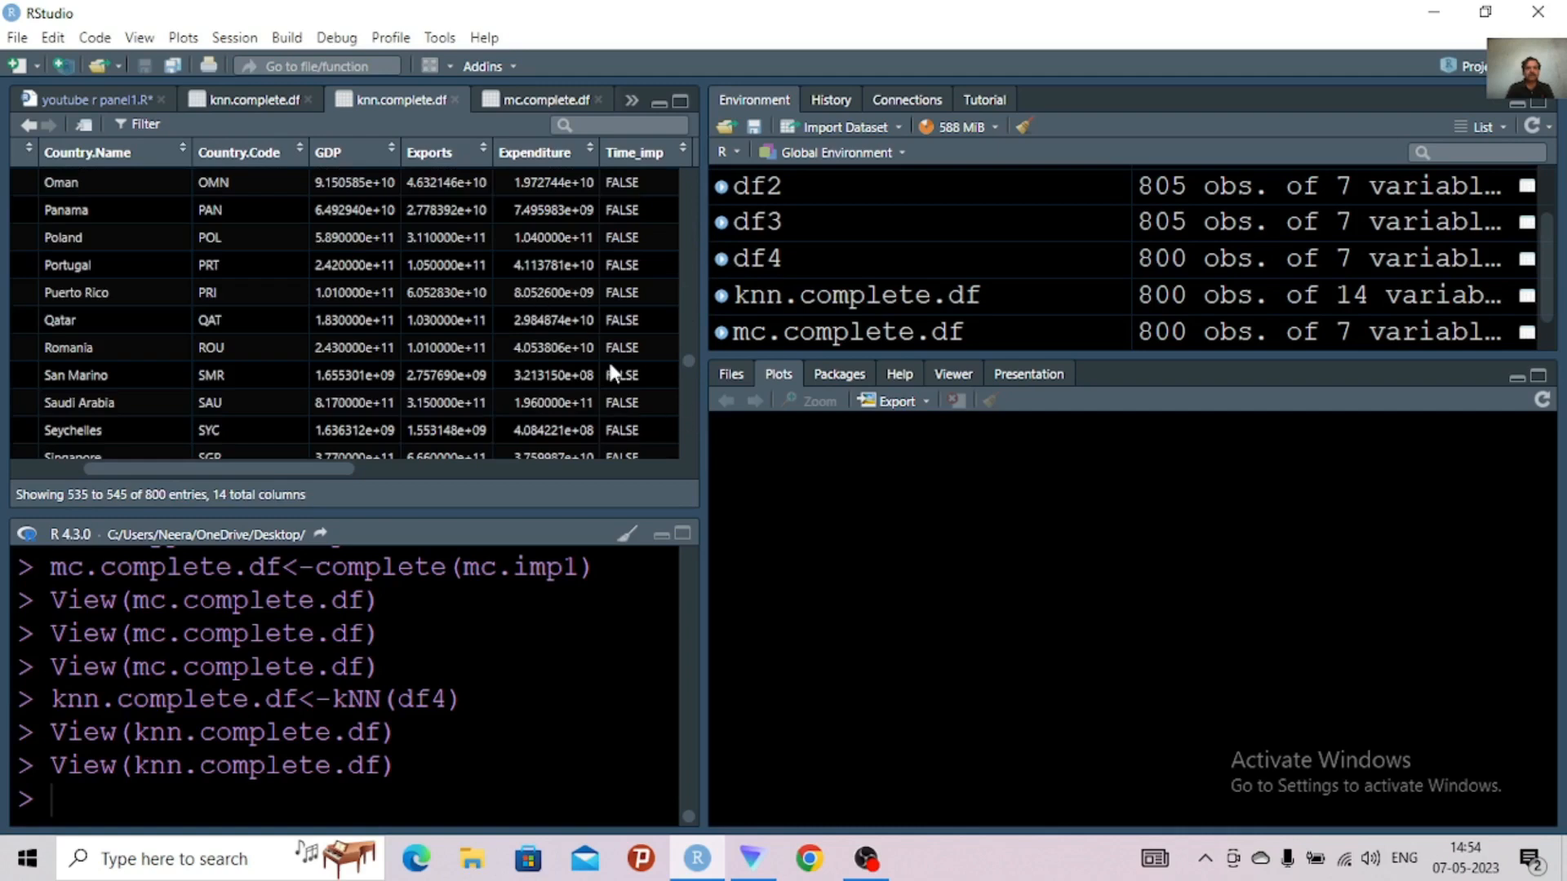
{"action": "scroll", "coordinate": [691, 395], "scroll_direction": "down", "scroll_amount": 10}
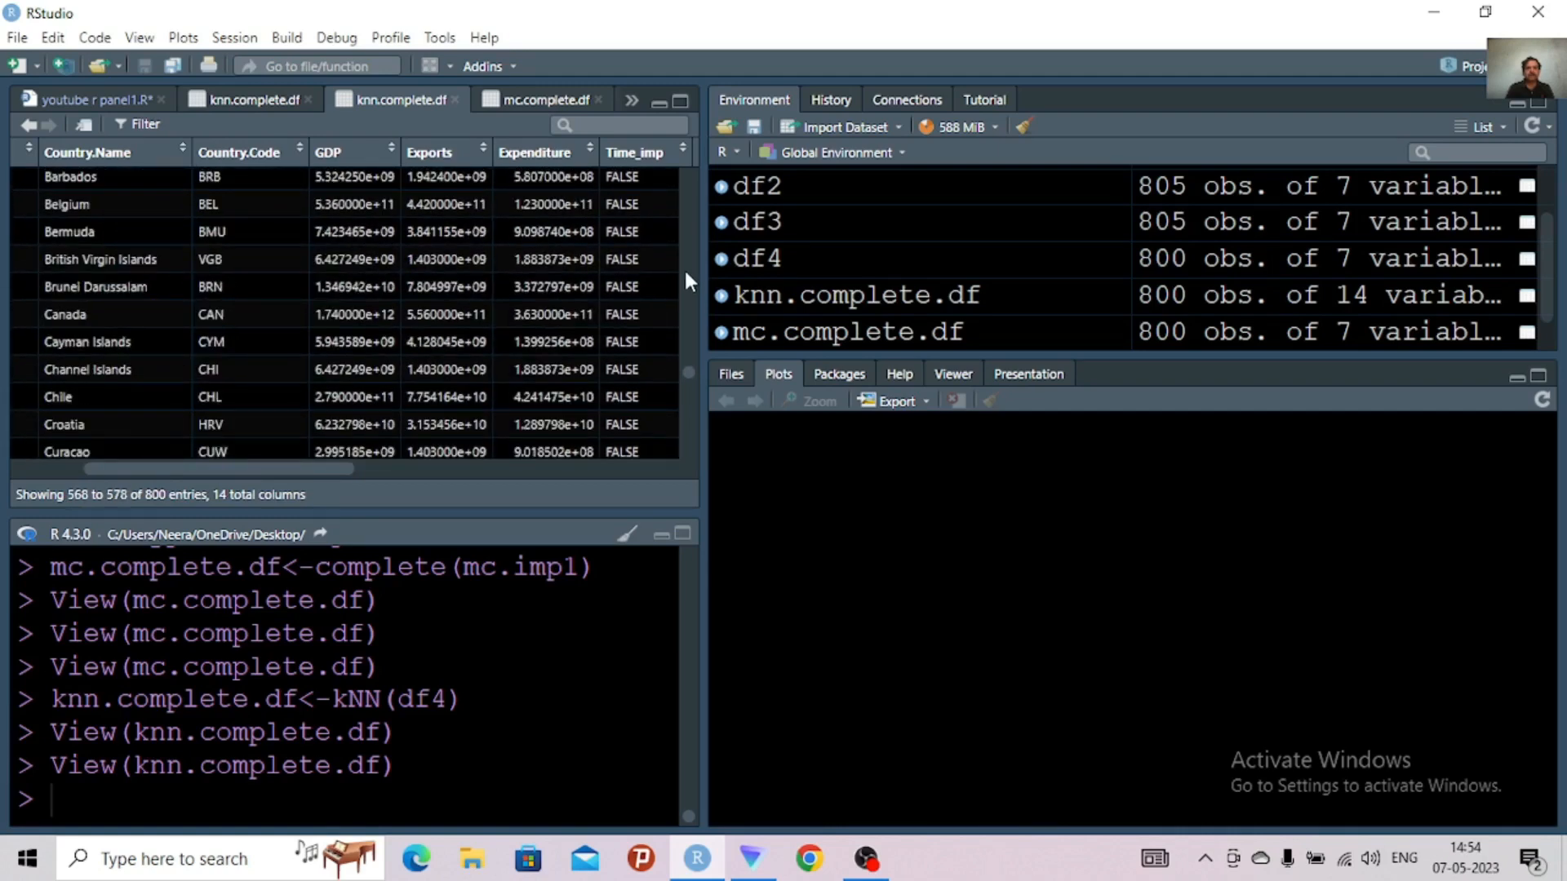
{"action": "scroll", "coordinate": [684, 245], "scroll_direction": "up", "scroll_amount": 3}
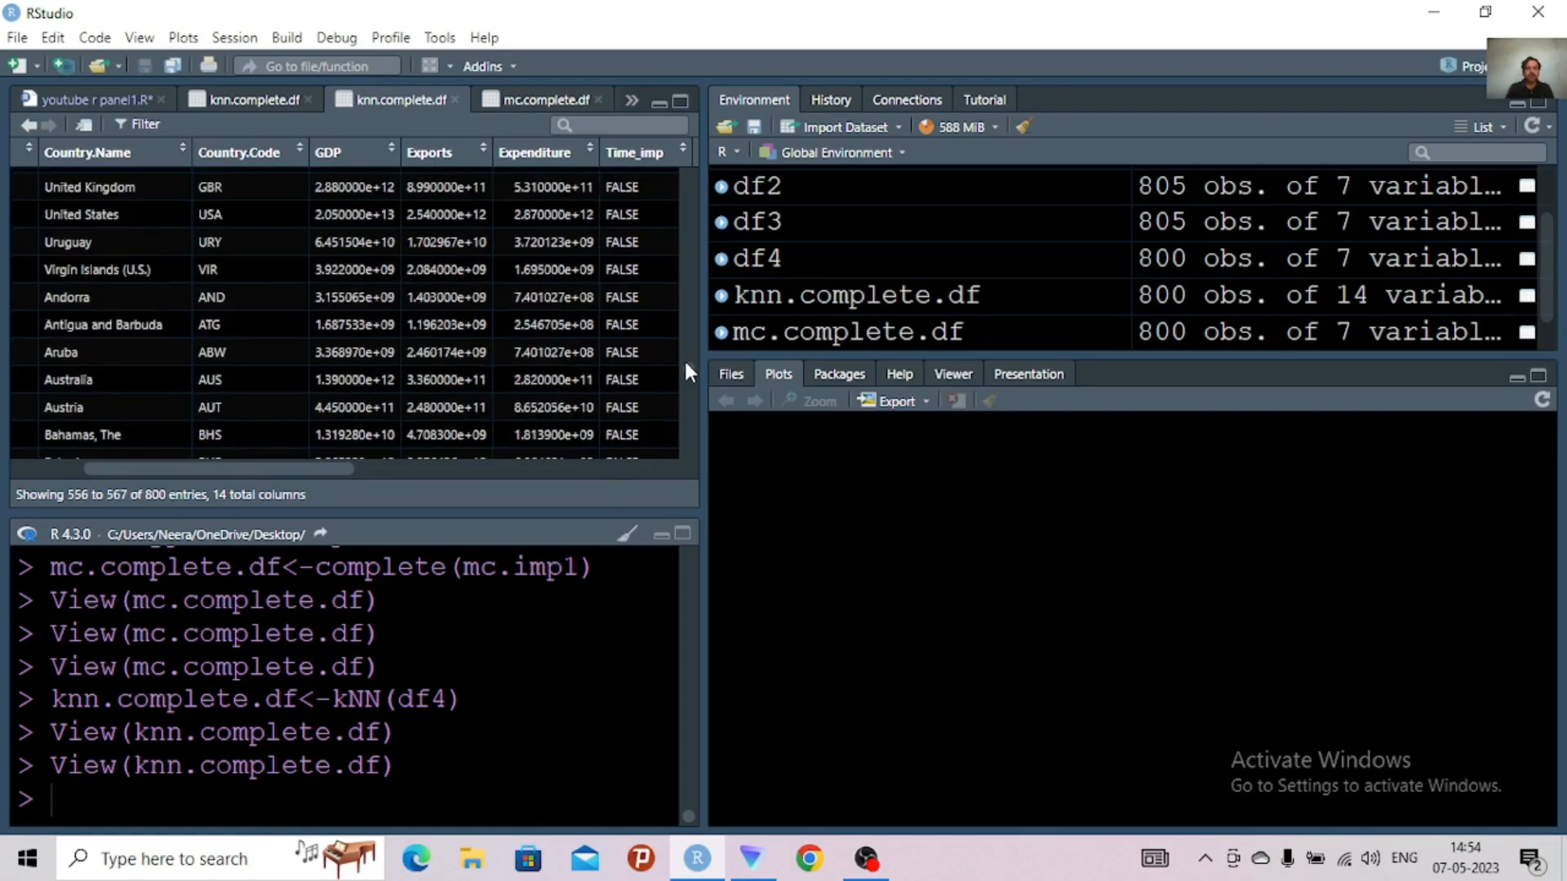
{"action": "right_click", "coordinate": [687, 120]}
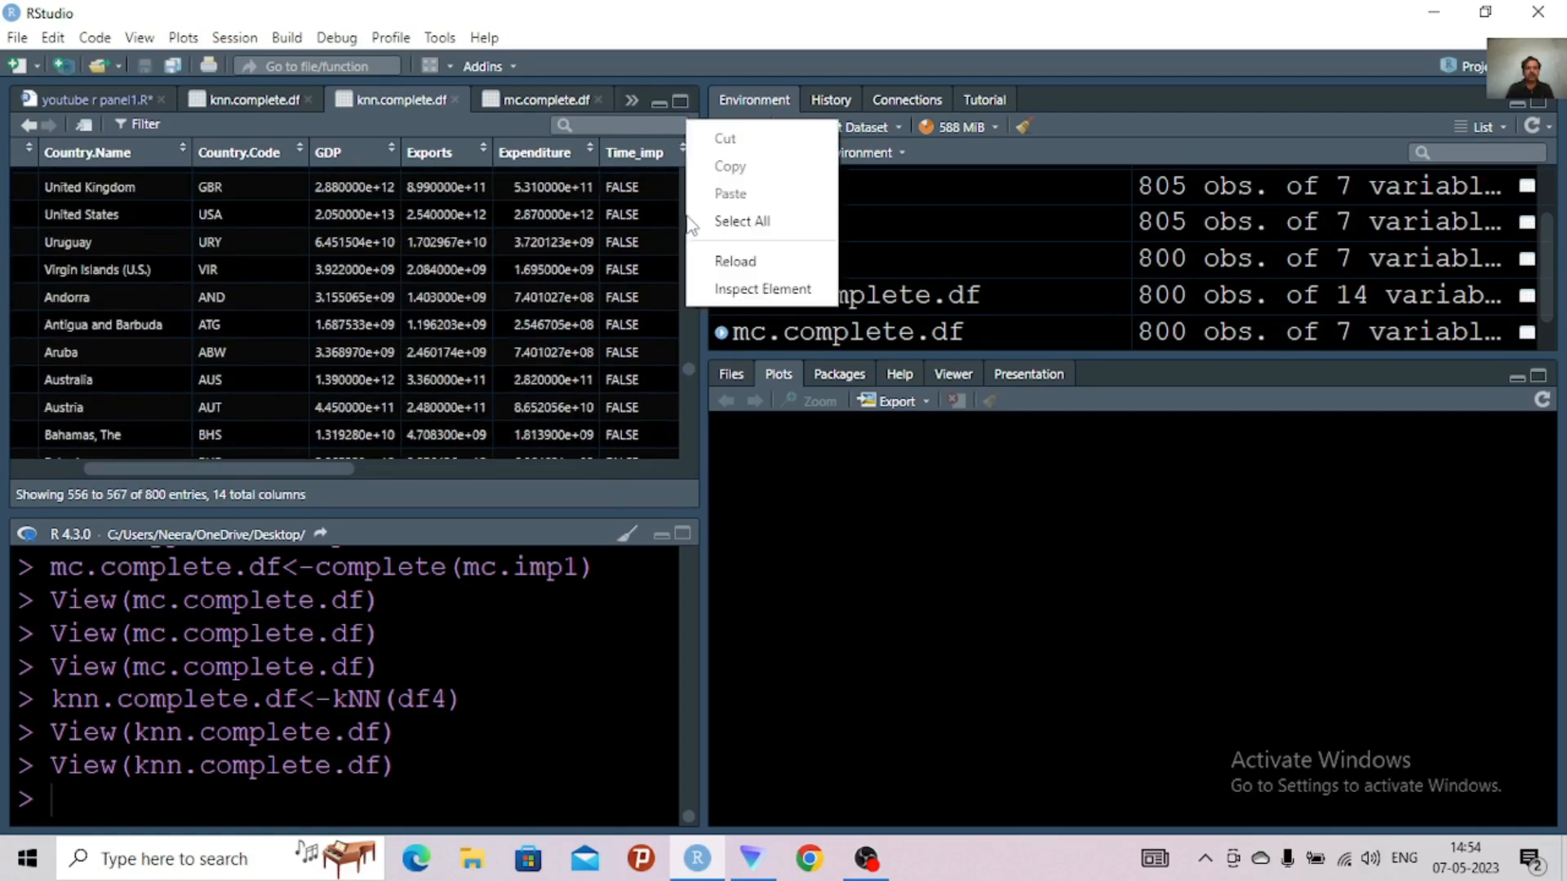
{"action": "right_click", "coordinate": [685, 364]}
{"action": "right_click", "coordinate": [686, 365]}
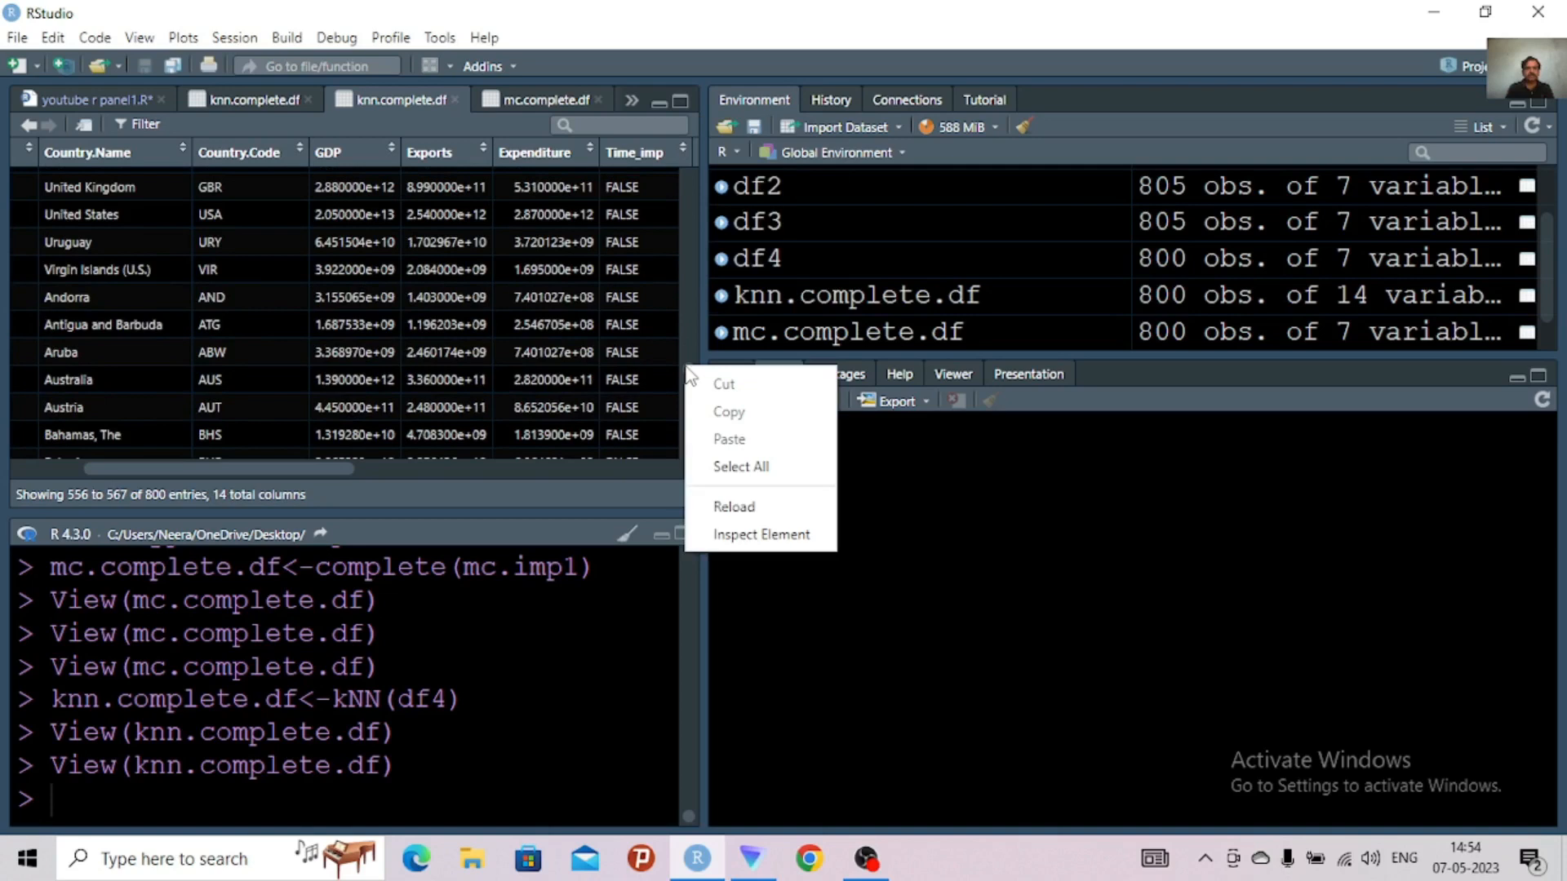
{"action": "left_click", "coordinate": [686, 327]}
{"action": "right_click", "coordinate": [690, 181]}
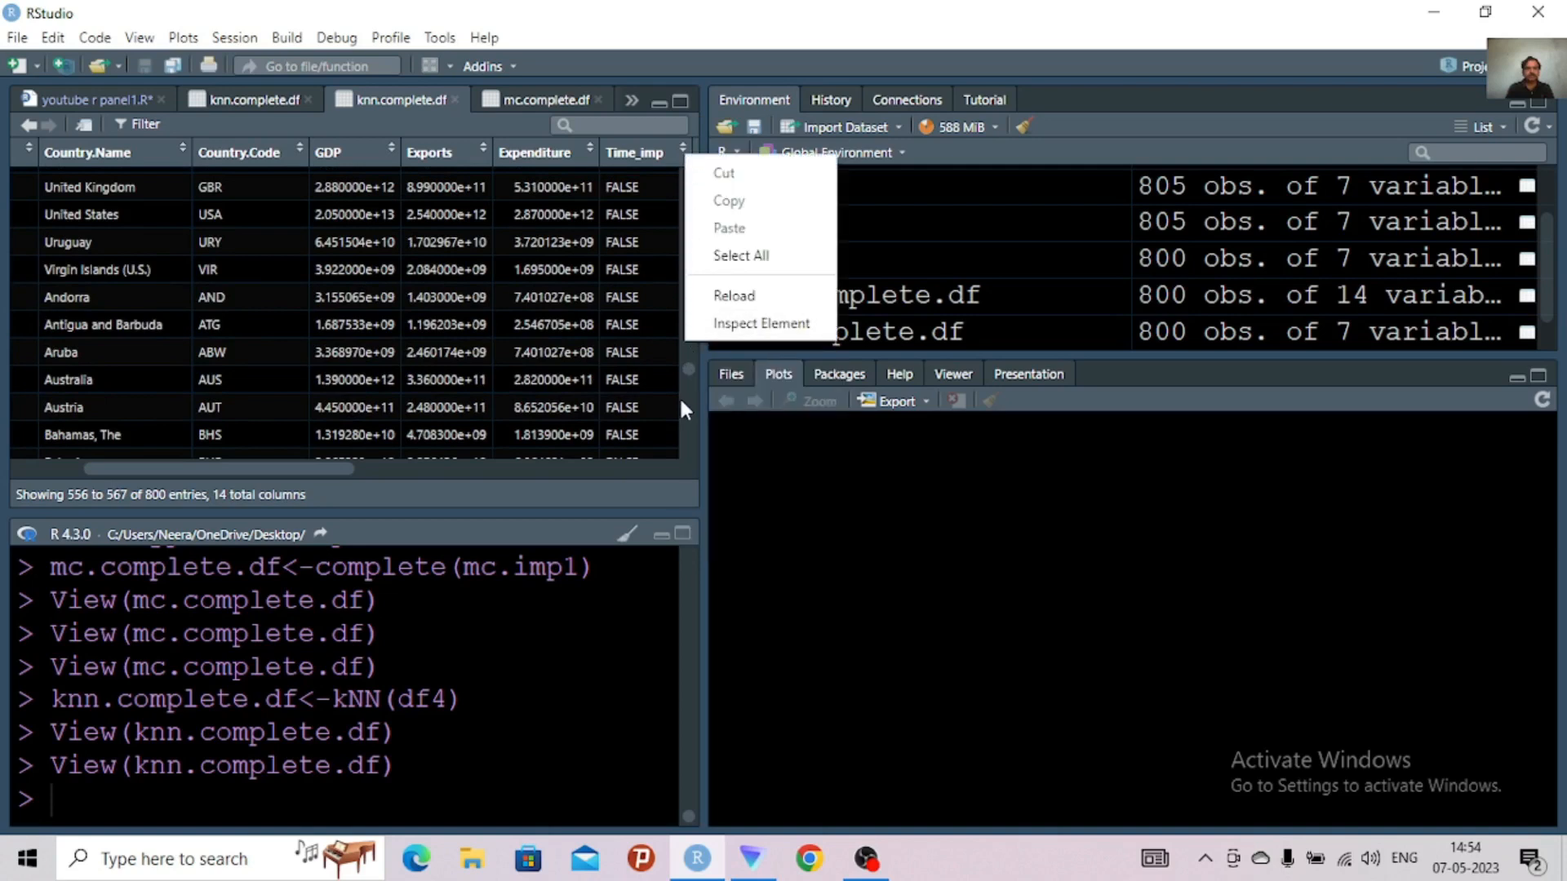
{"action": "scroll", "coordinate": [679, 395], "scroll_direction": "down", "scroll_amount": 2}
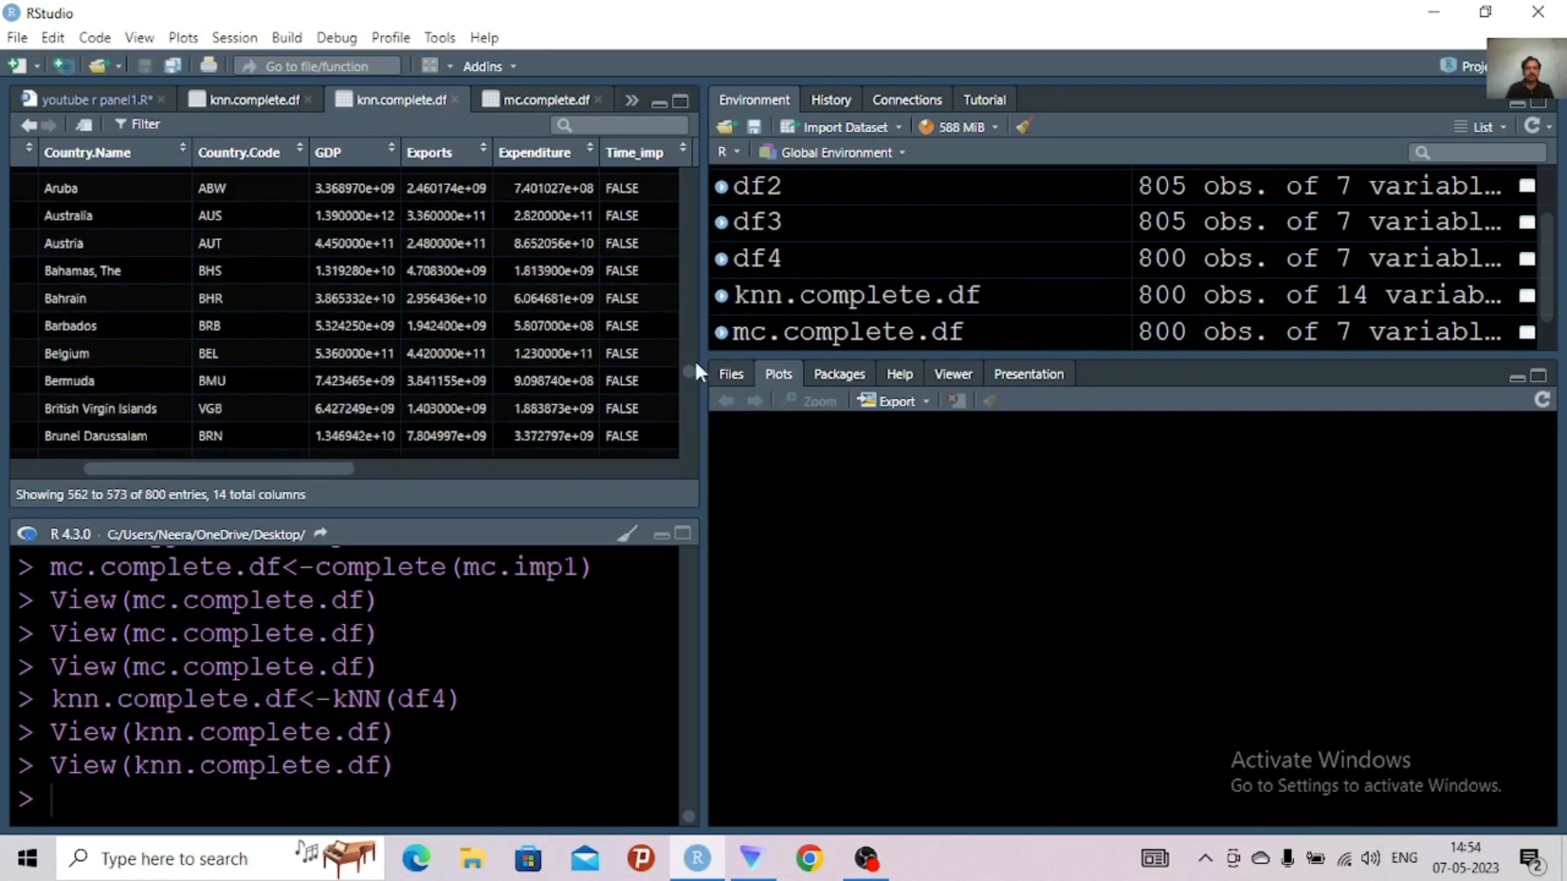
{"action": "right_click", "coordinate": [694, 186]}
{"action": "scroll", "coordinate": [682, 202], "scroll_direction": "up", "scroll_amount": 3}
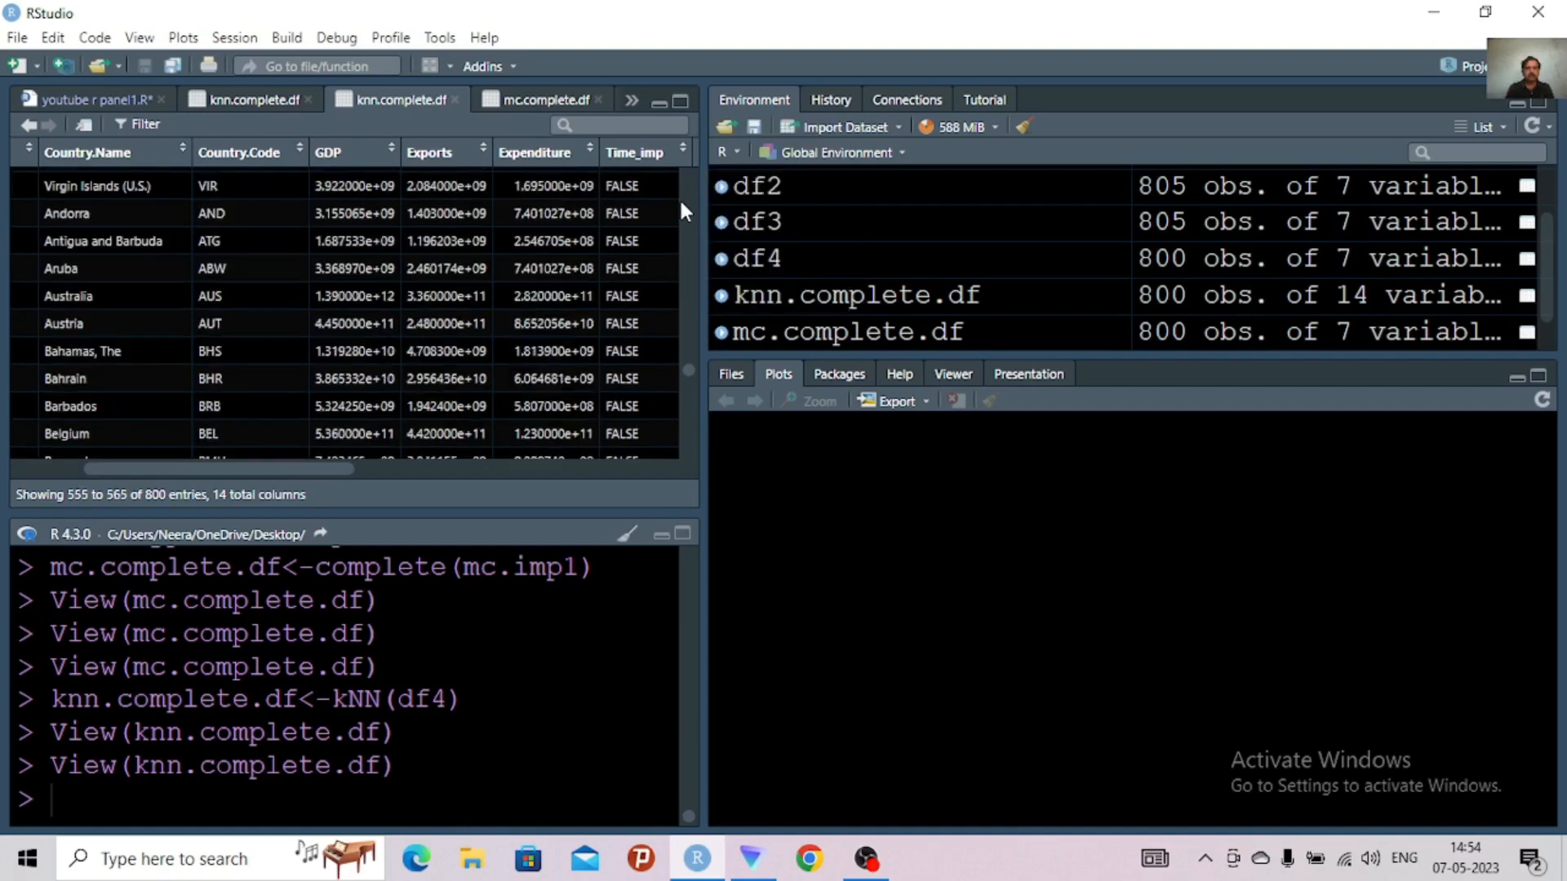
{"action": "scroll", "coordinate": [687, 308], "scroll_direction": "up", "scroll_amount": 2}
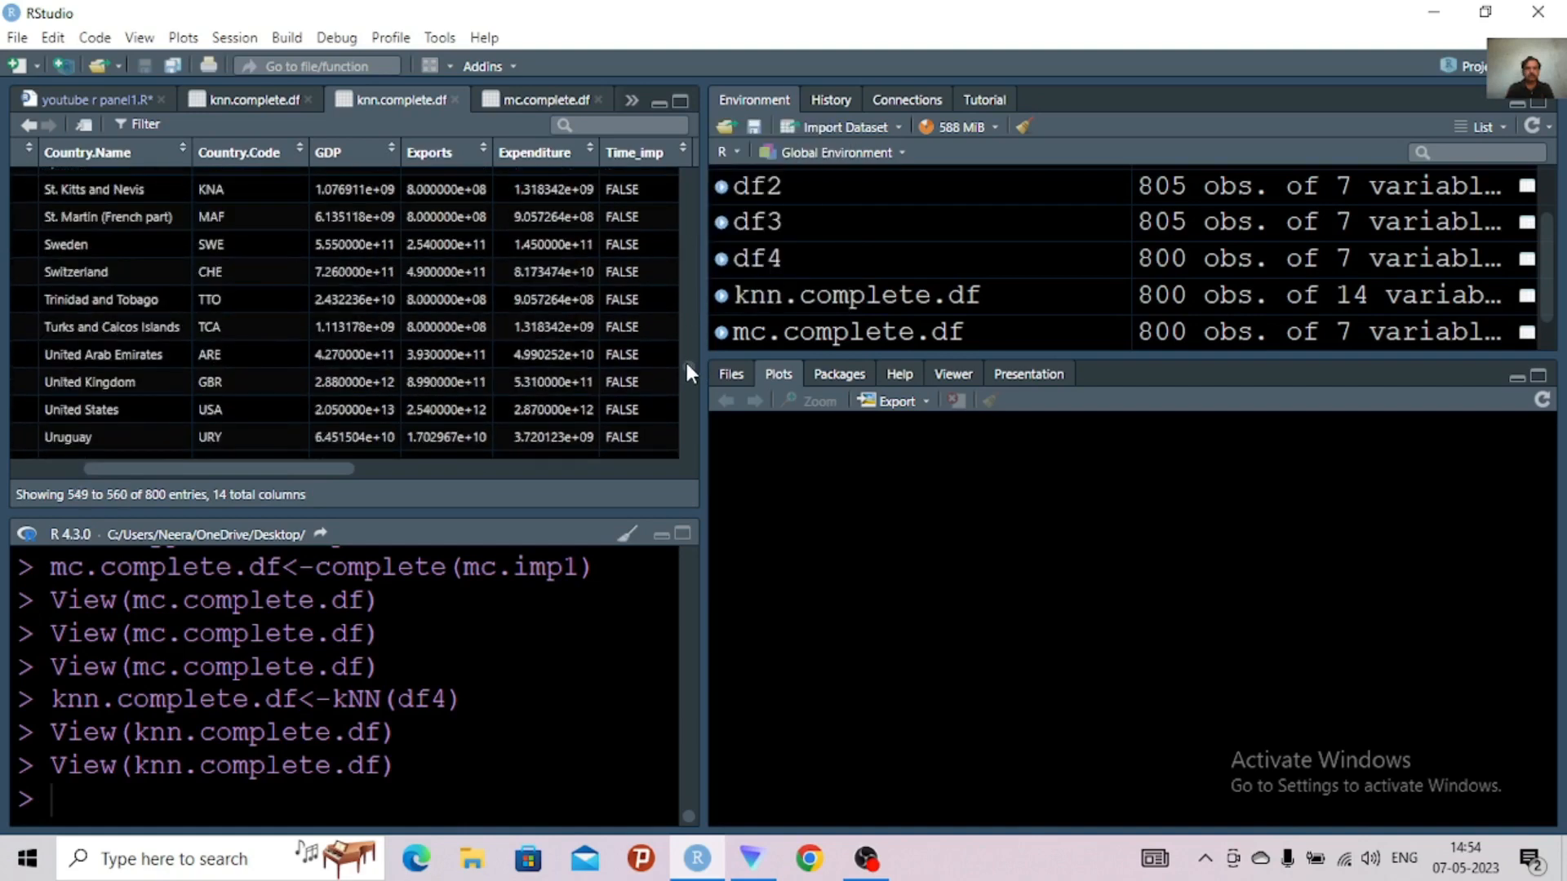
{"action": "right_click", "coordinate": [680, 155]}
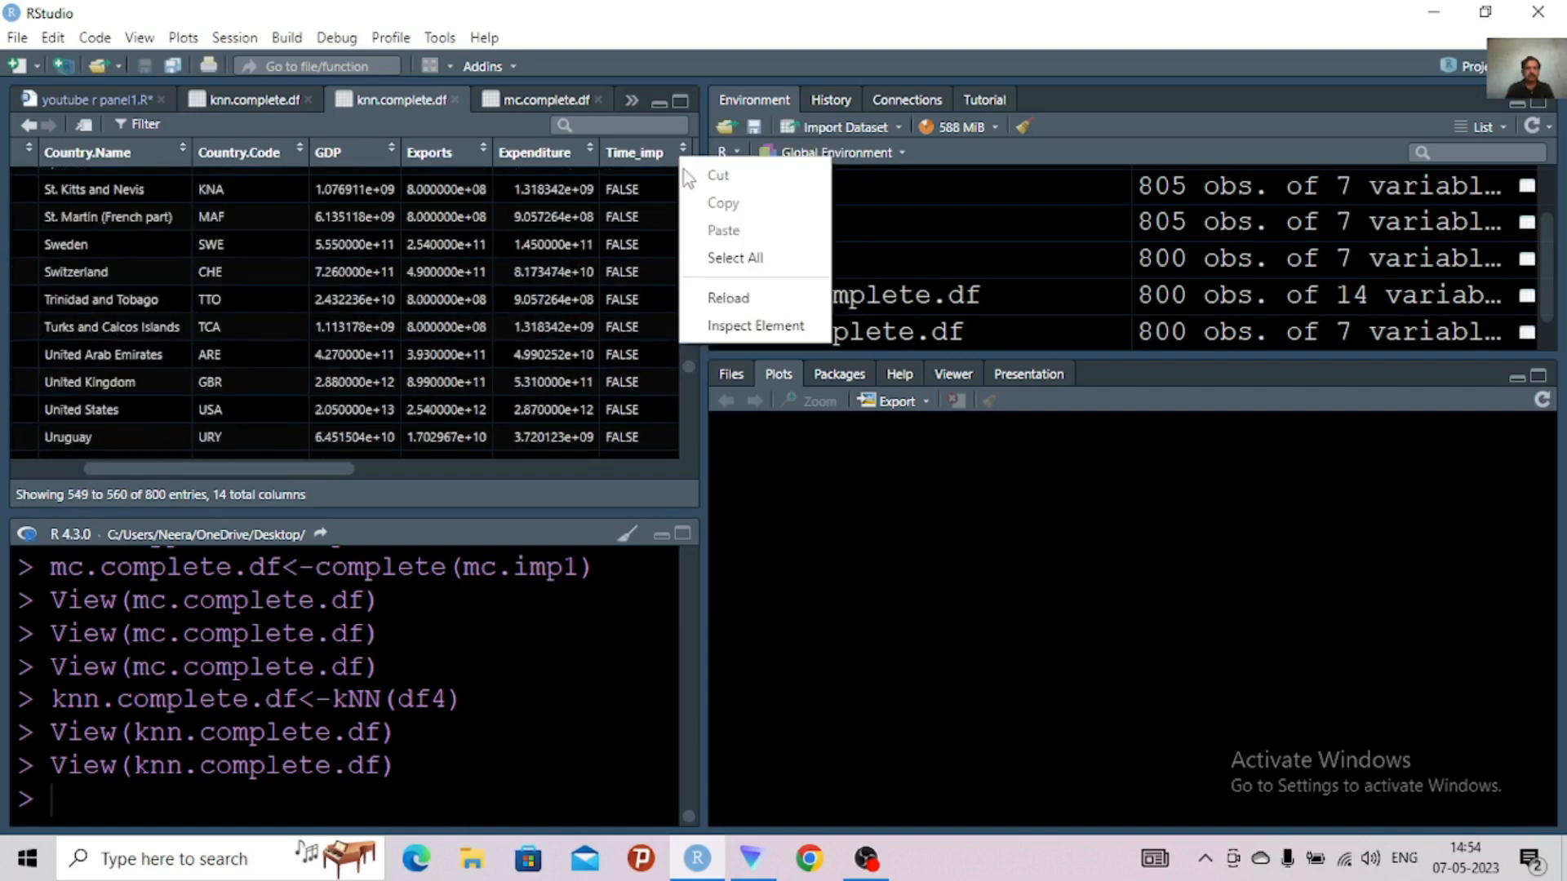
{"action": "left_click", "coordinate": [658, 202]}
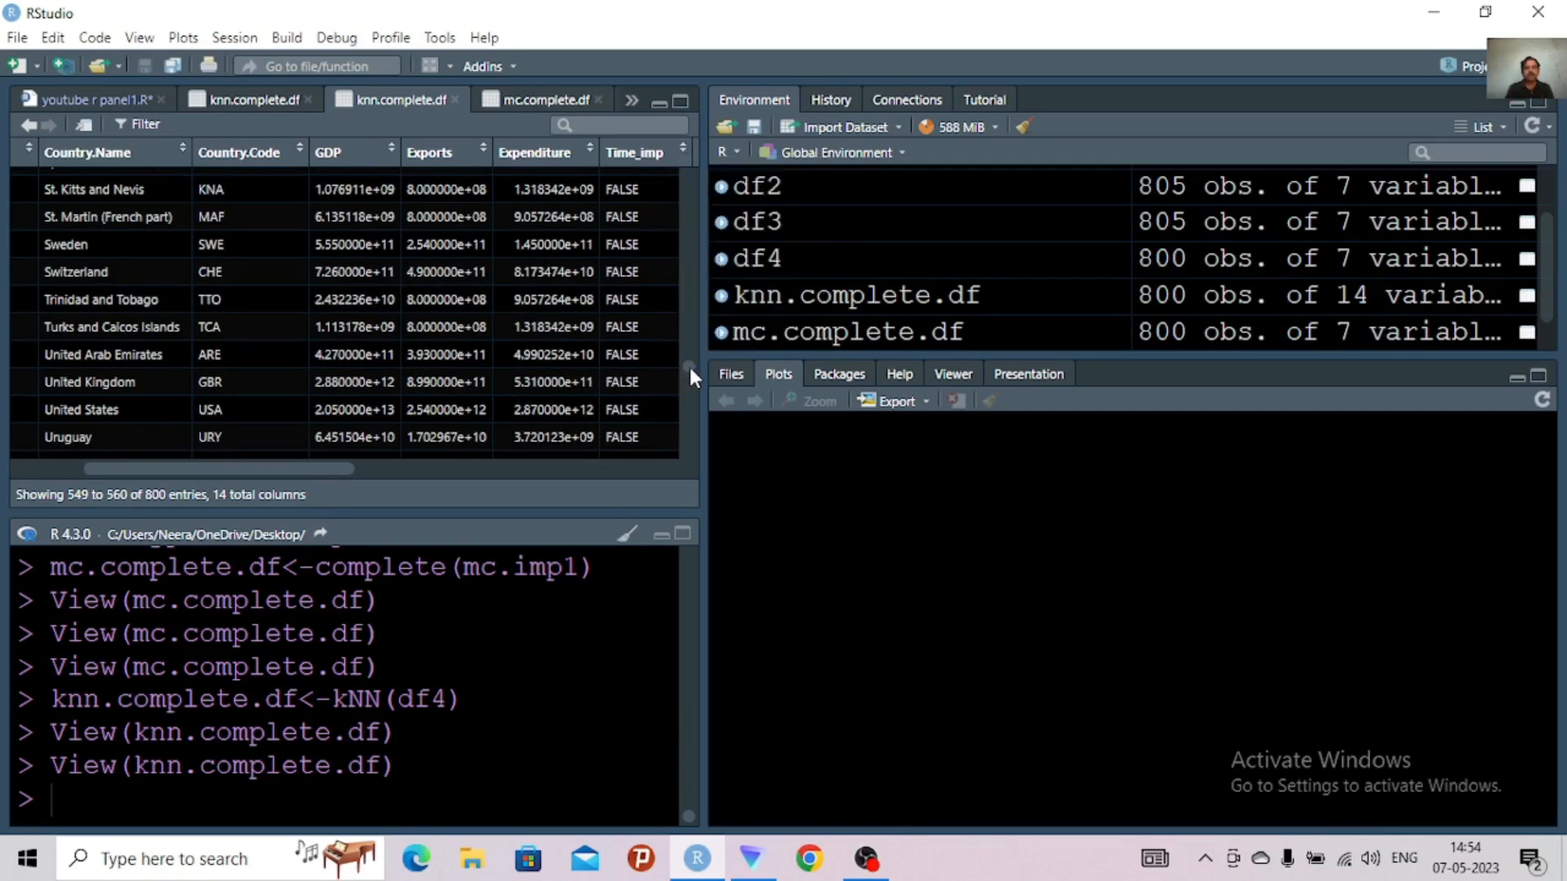
{"action": "left_click_drag", "start_coordinate": [689, 369], "coordinate": [689, 342]}
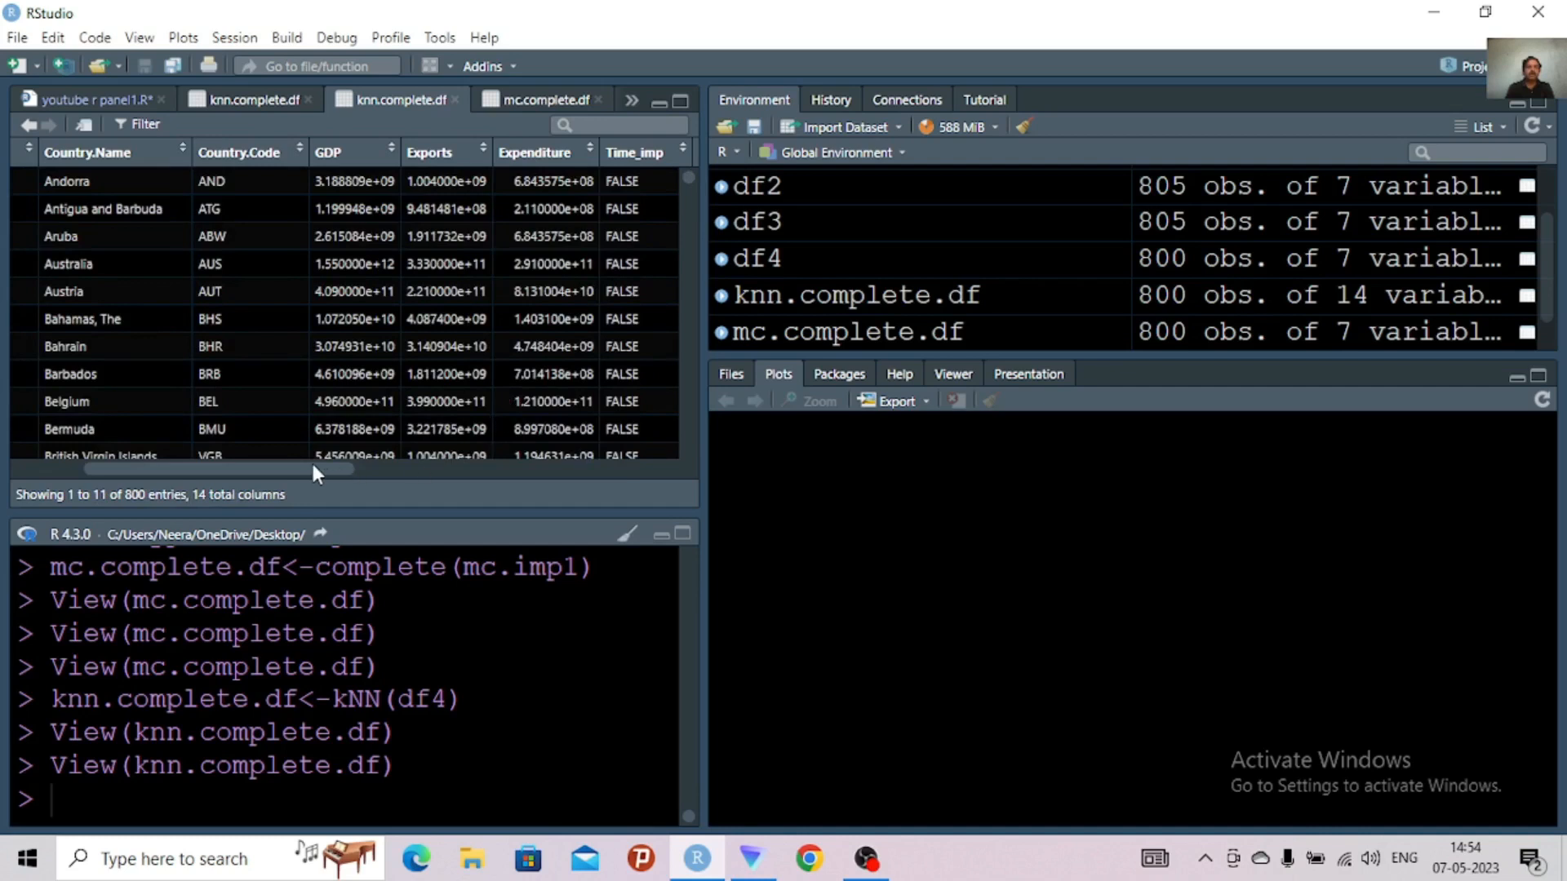
{"action": "left_click_drag", "start_coordinate": [316, 468], "coordinate": [480, 468]}
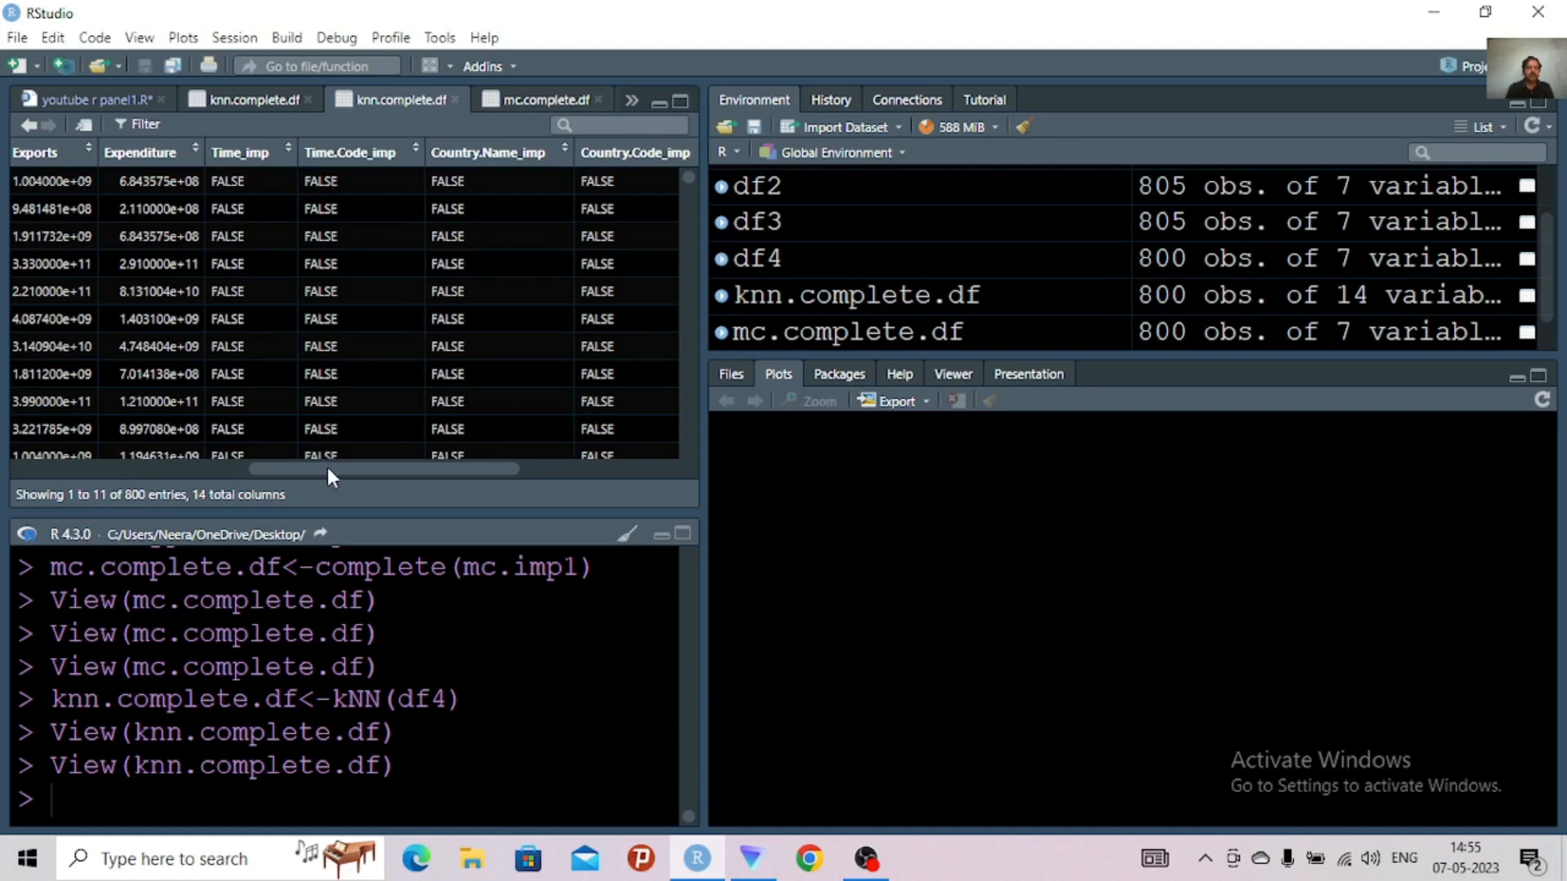
{"action": "left_click_drag", "start_coordinate": [326, 467], "coordinate": [622, 441]}
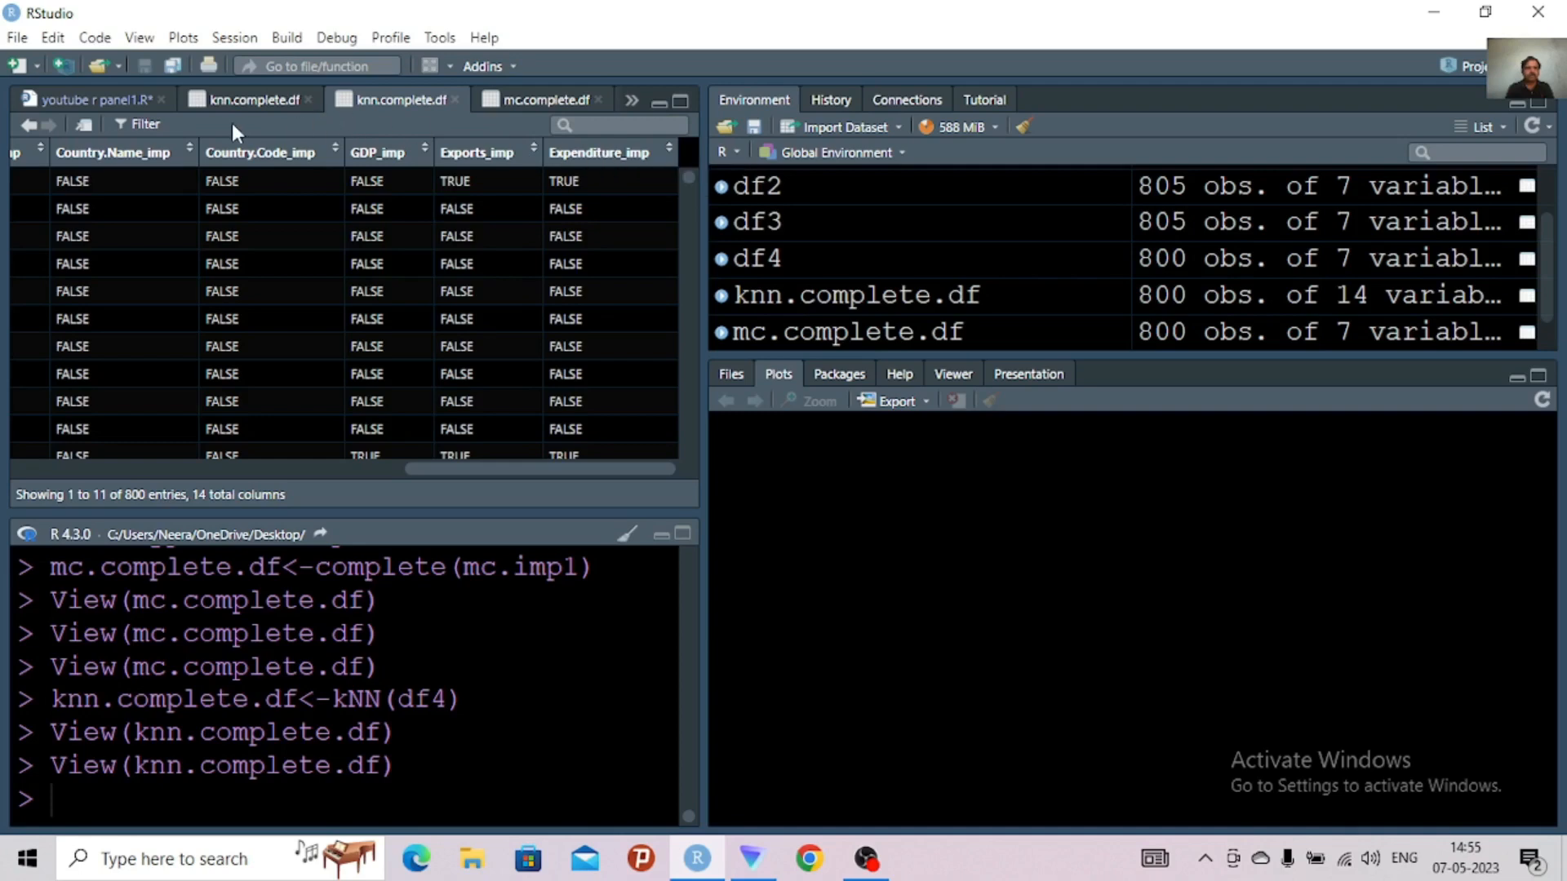
{"action": "left_click", "coordinate": [251, 97]}
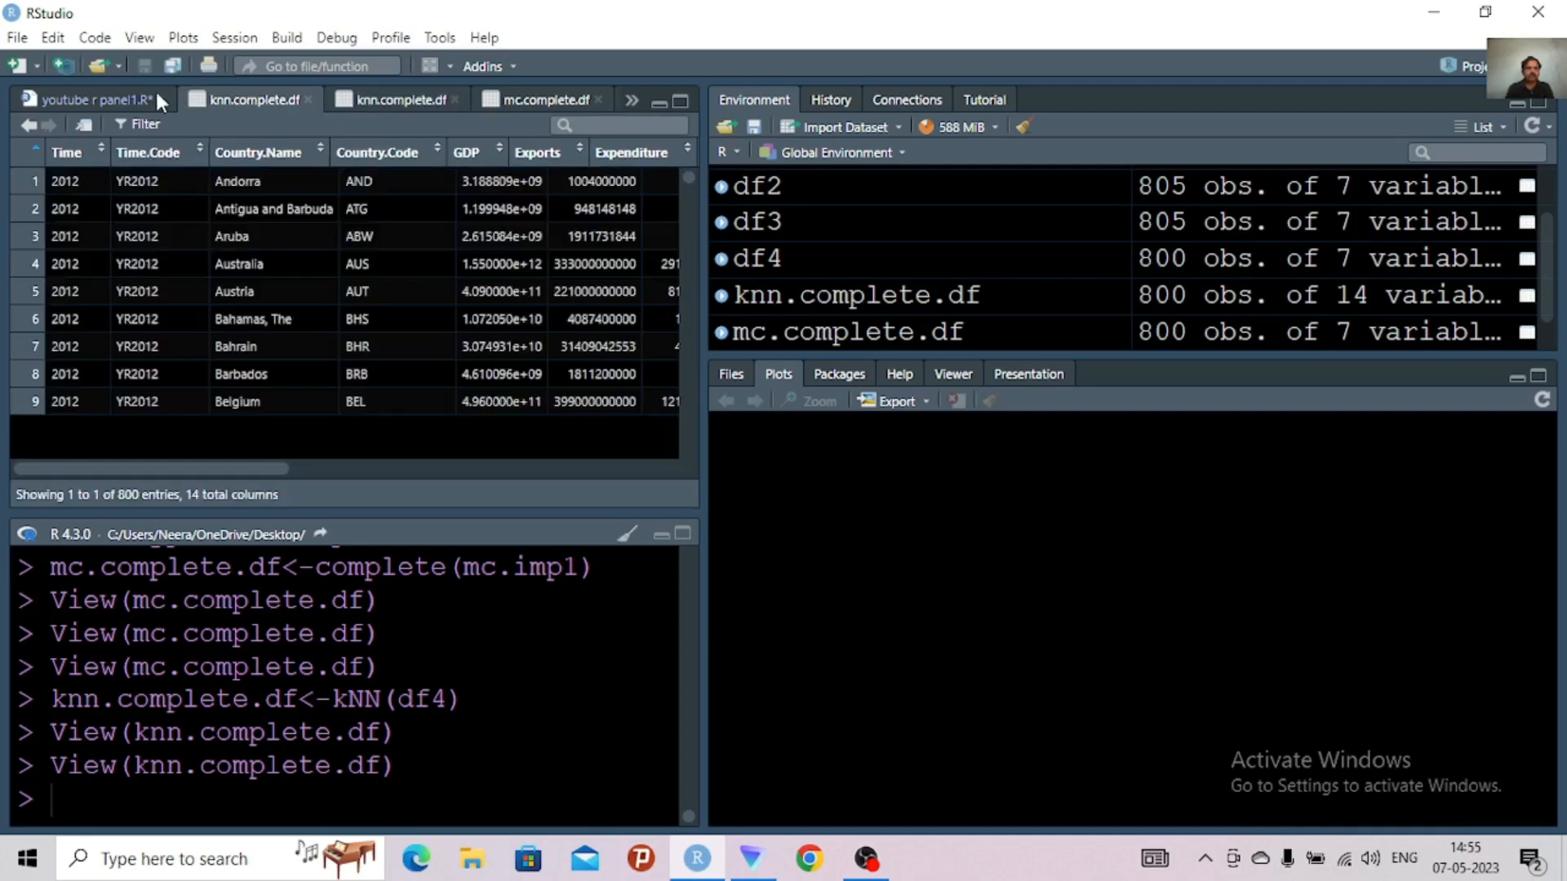
Return to the youtube r panel1.R script and start an assignment to knn.complete.df1 on line 28
{"action": "left_click", "coordinate": [119, 99]}
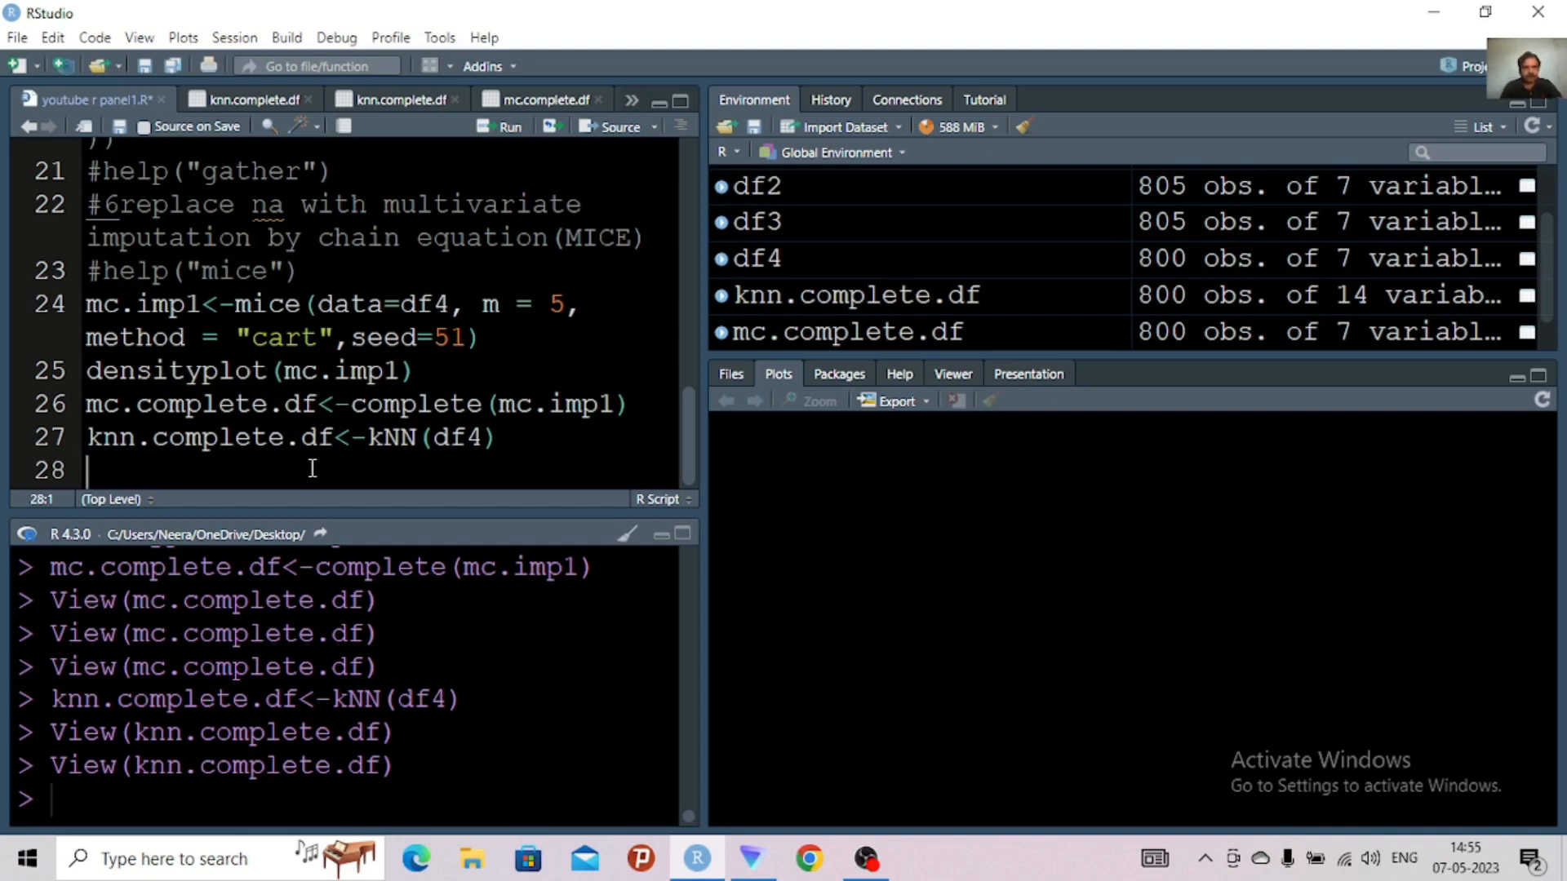
{"action": "left_click", "coordinate": [321, 439]}
{"action": "left_click_drag", "start_coordinate": [333, 438], "coordinate": [76, 434]}
{"action": "key", "text": "ctrl+c"}
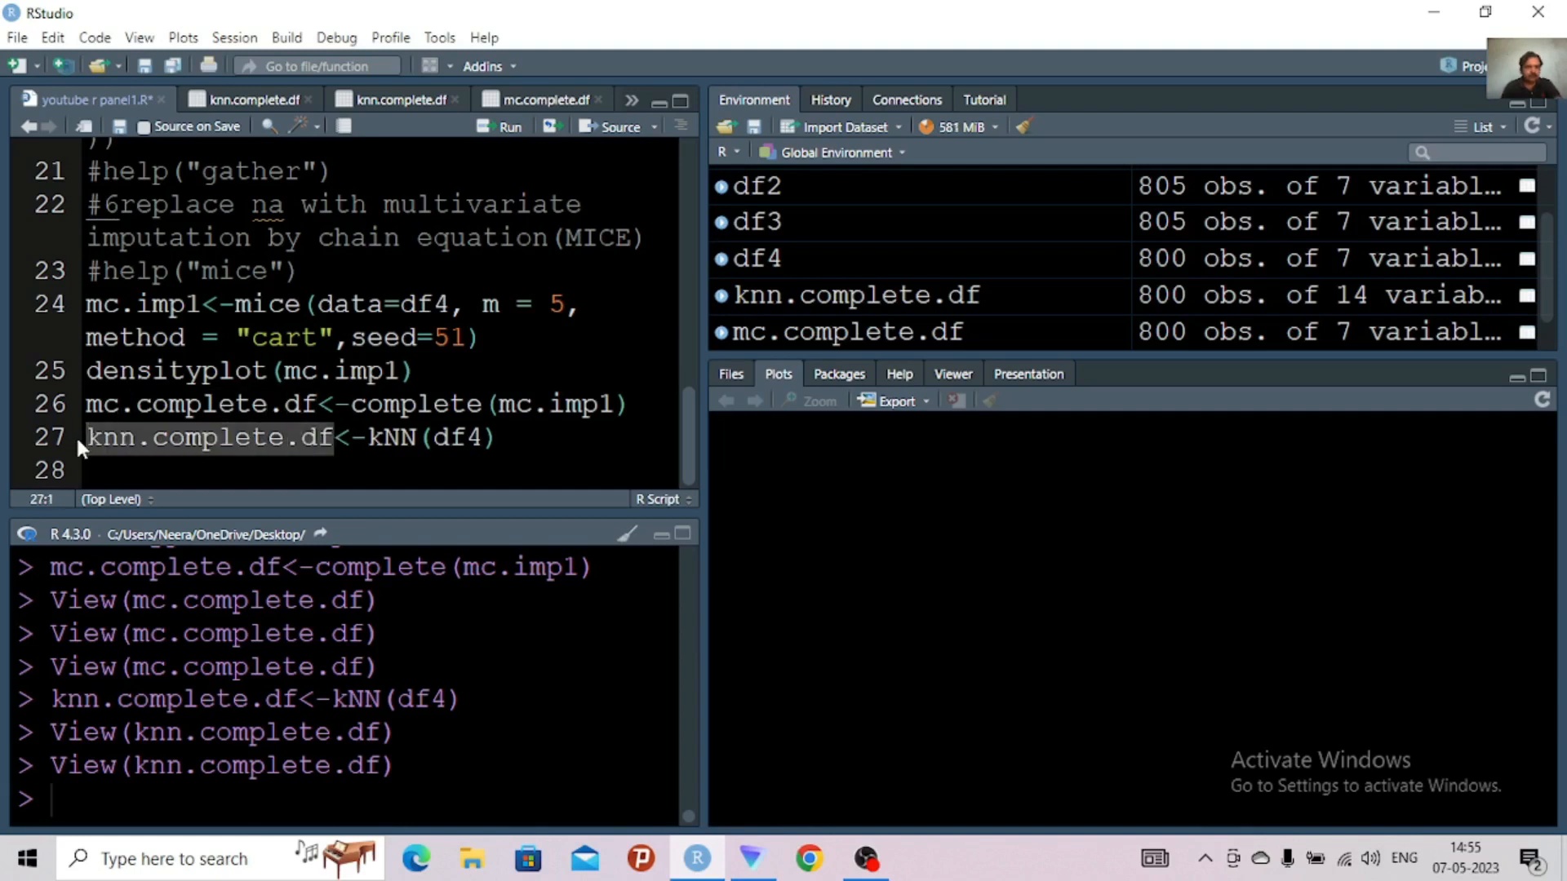
{"action": "left_click", "coordinate": [90, 471]}
{"action": "key", "text": "ctrl+v"}
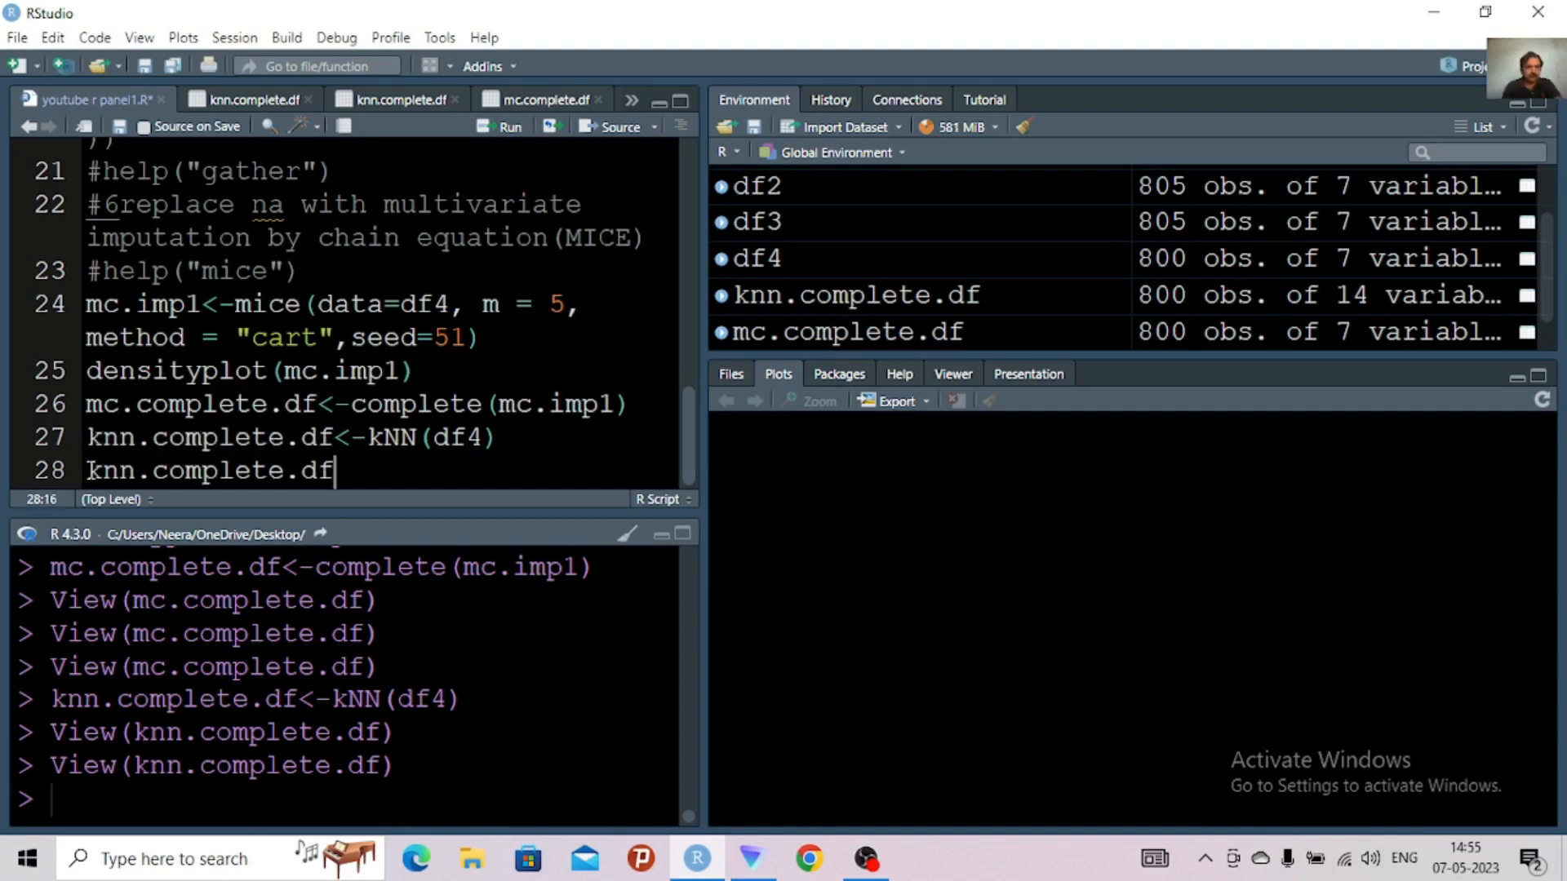
{"action": "type", "text": "1-"}
{"action": "key", "text": "BackSpace"}
{"action": "type", "text": "-"}
{"action": "key", "text": "BackSpace"}
{"action": "type", "text": "<-"}
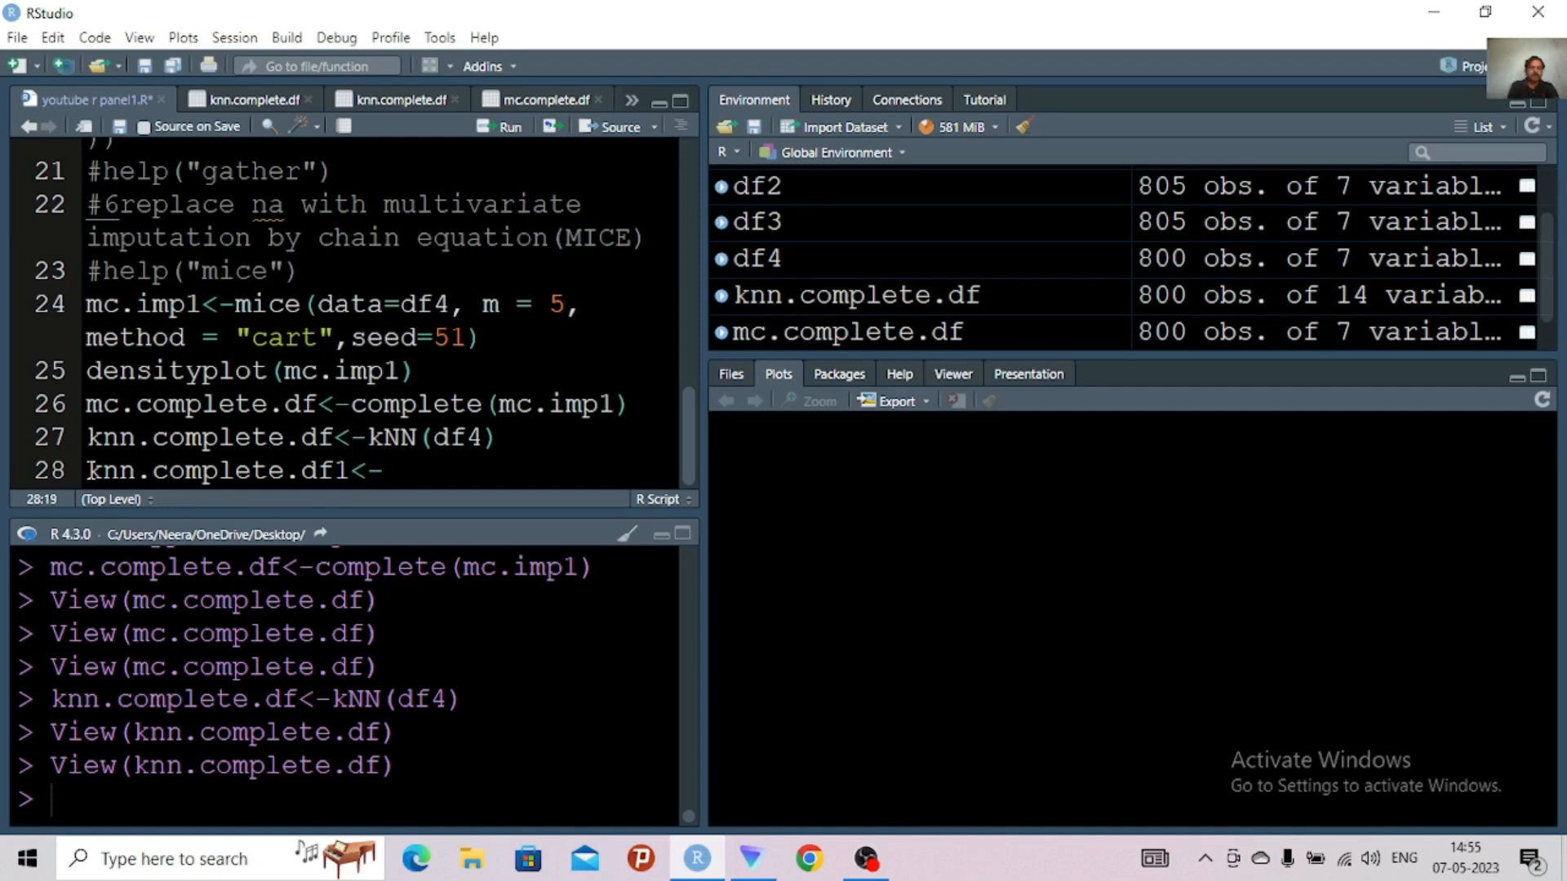
Complete the line 28 assignment with the column subset knn.complete.df[,8:14]
{"action": "key", "text": "ctrl+v"}
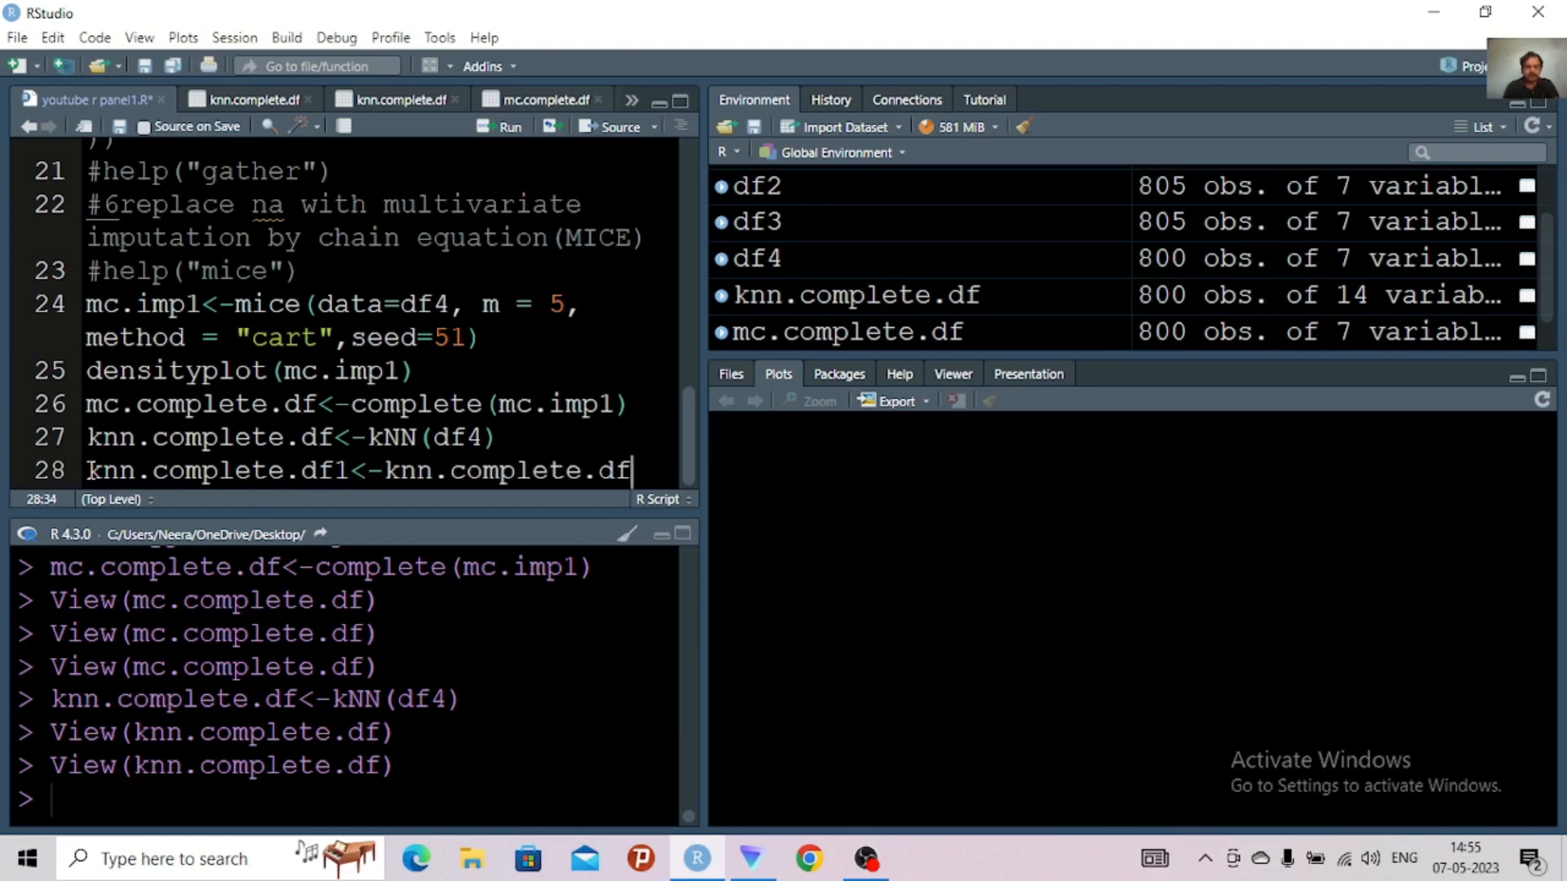
{"action": "type", "text": "[,"}
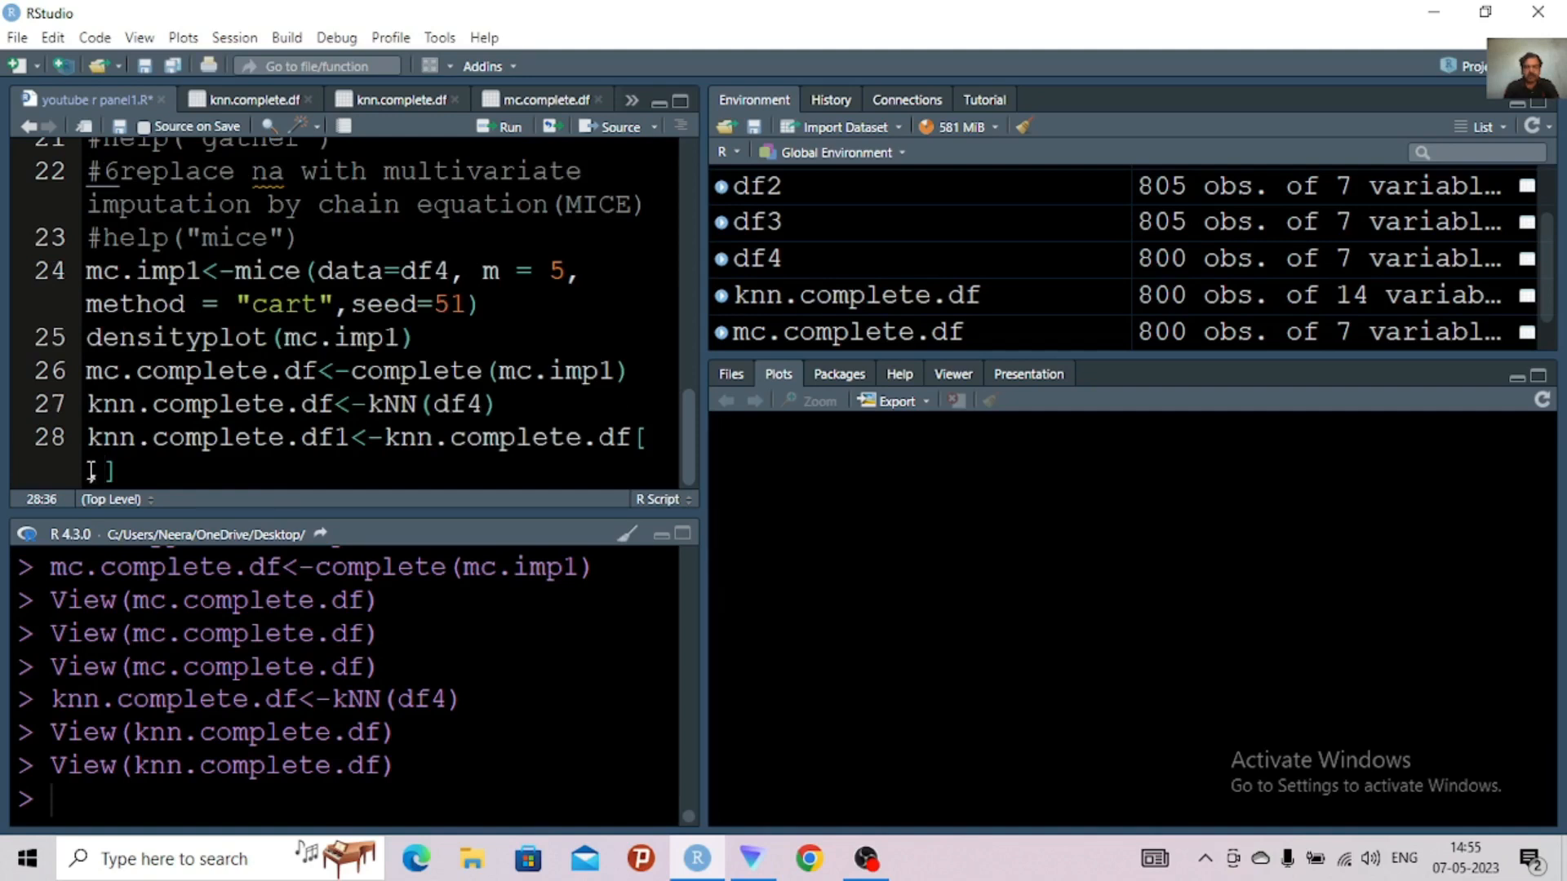
{"action": "type", "text": "8:"}
{"action": "left_click", "coordinate": [393, 101]}
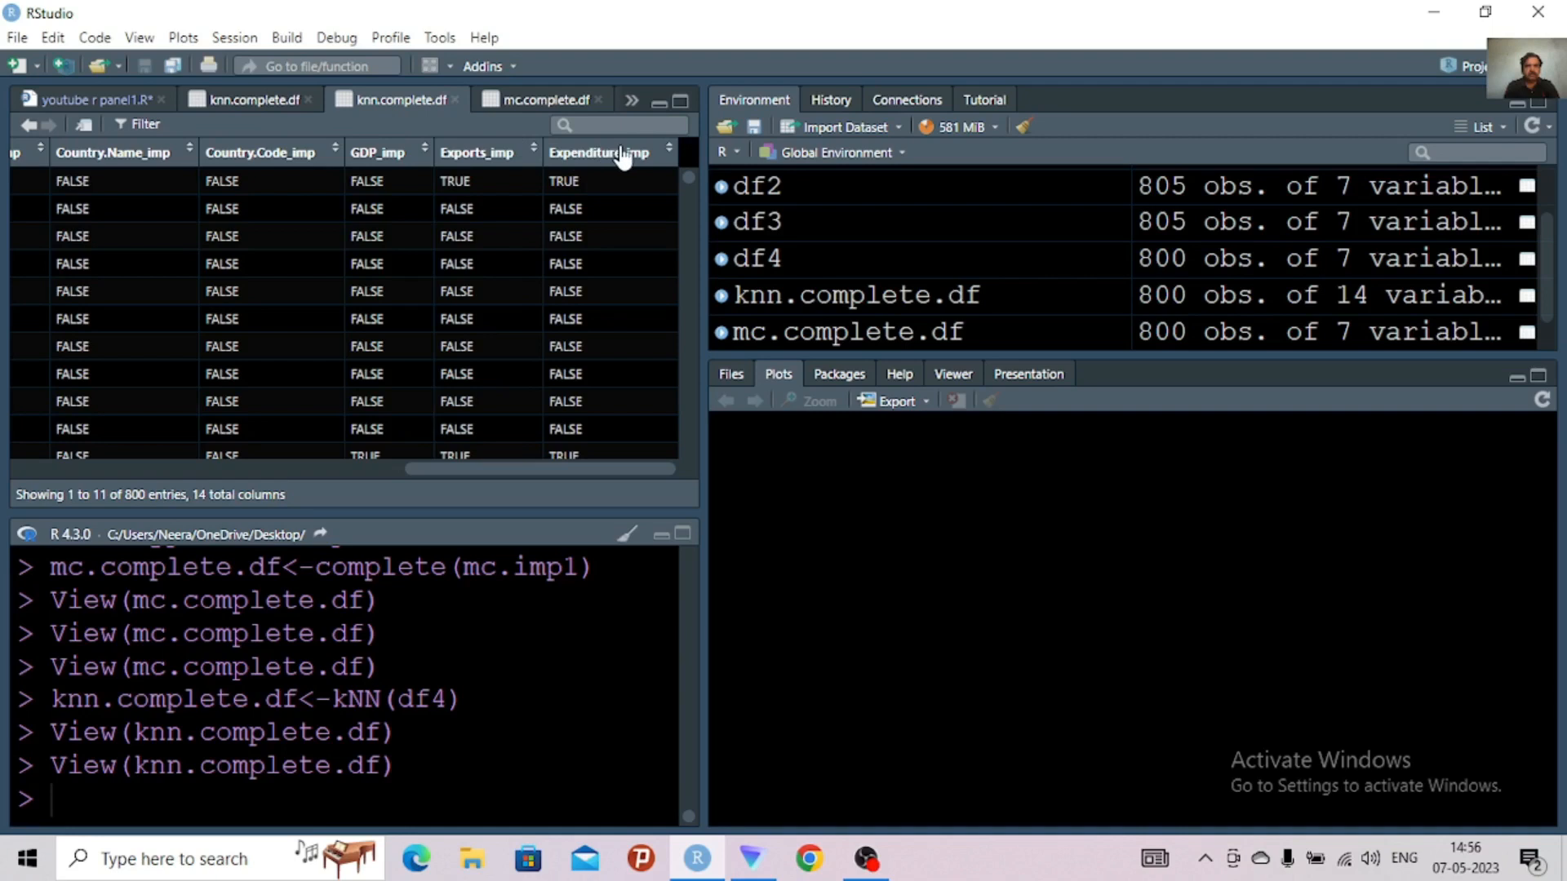
{"action": "left_click", "coordinate": [93, 101]}
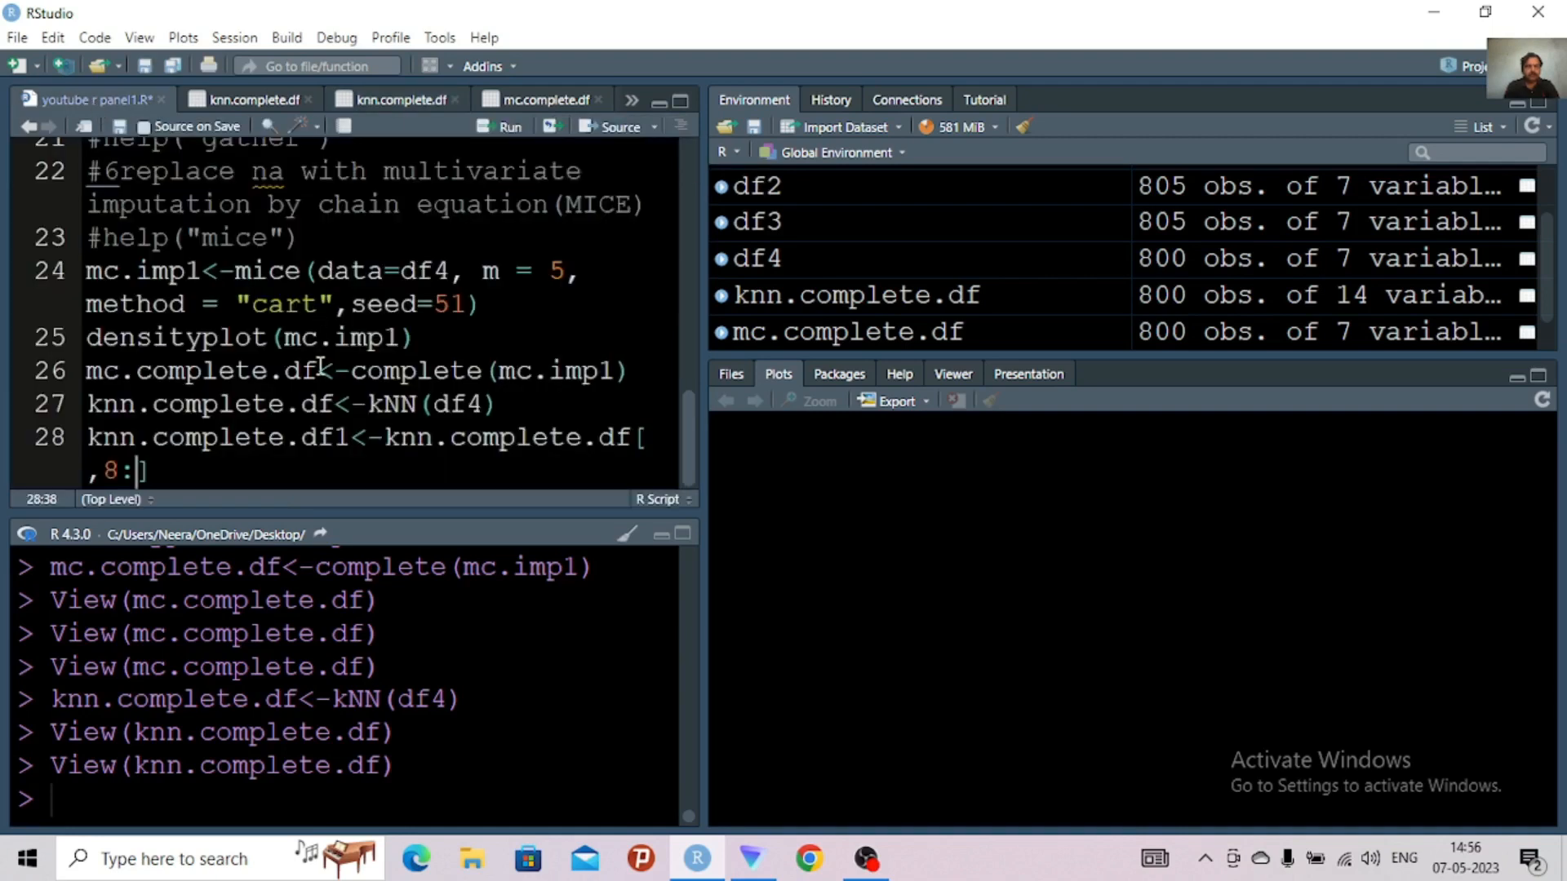
{"action": "type", "text": "14"}
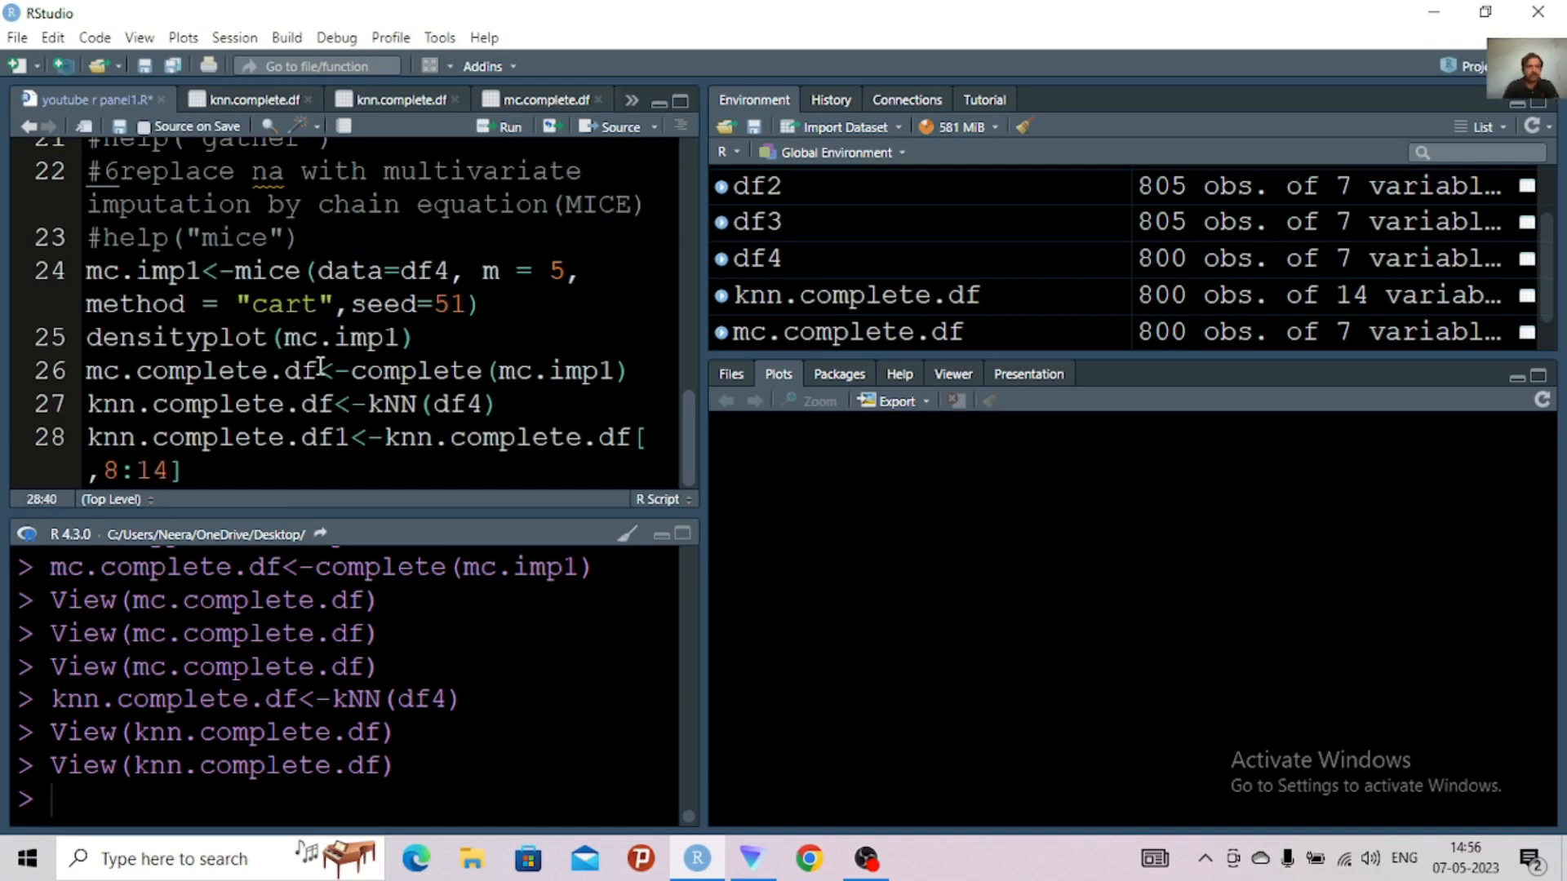
Change the column index on line 28 to -c(8:14) so those columns are excluded, and run the line
{"action": "left_click", "coordinate": [105, 470]}
{"action": "type", "text": "c"}
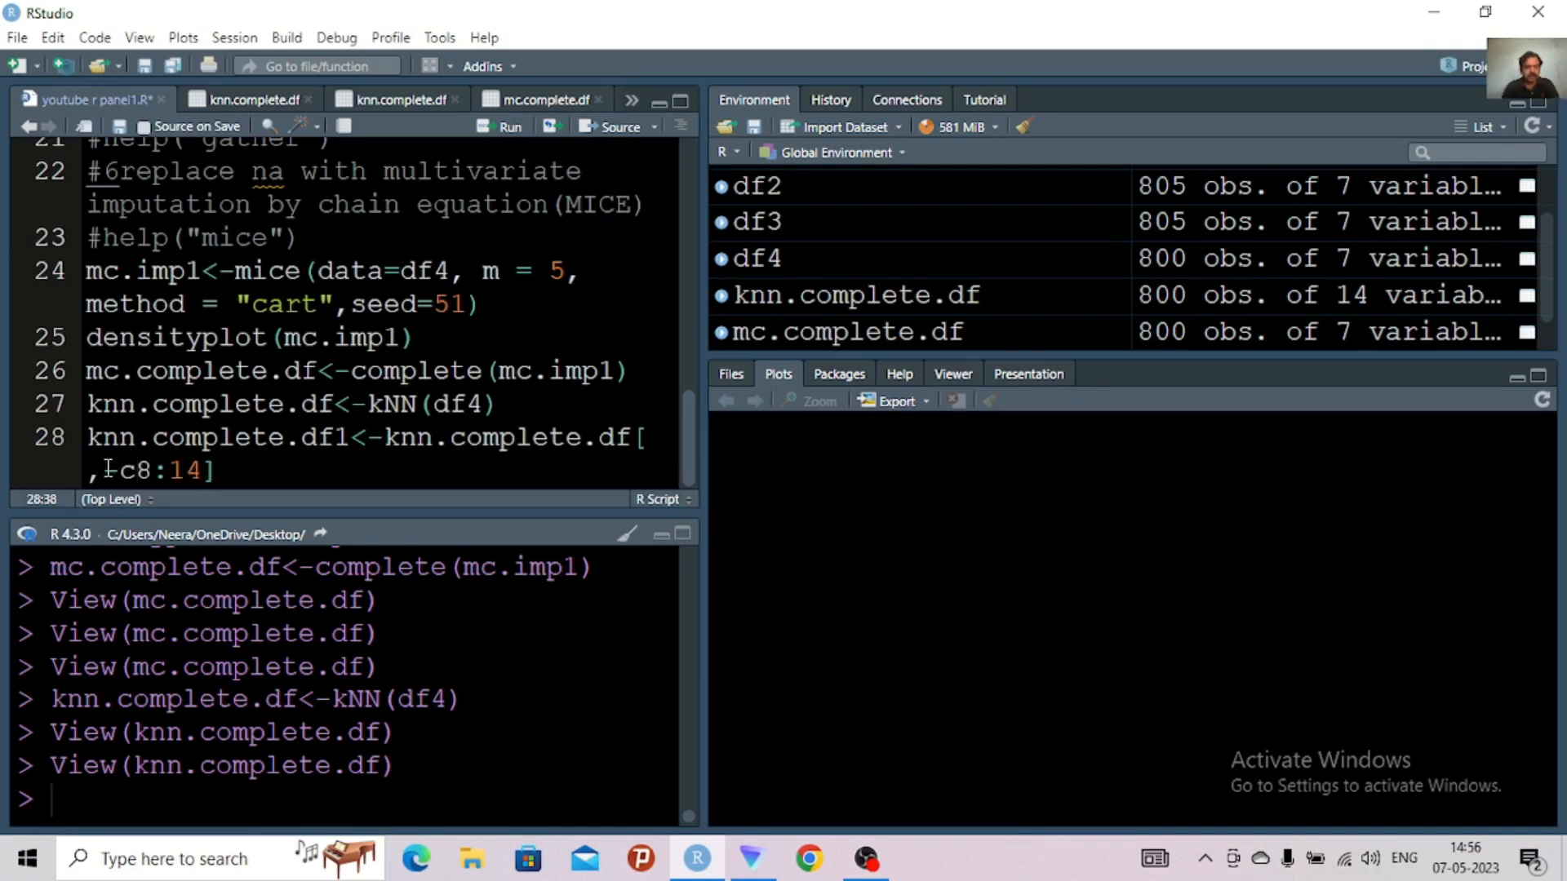
{"action": "type", "text": "("}
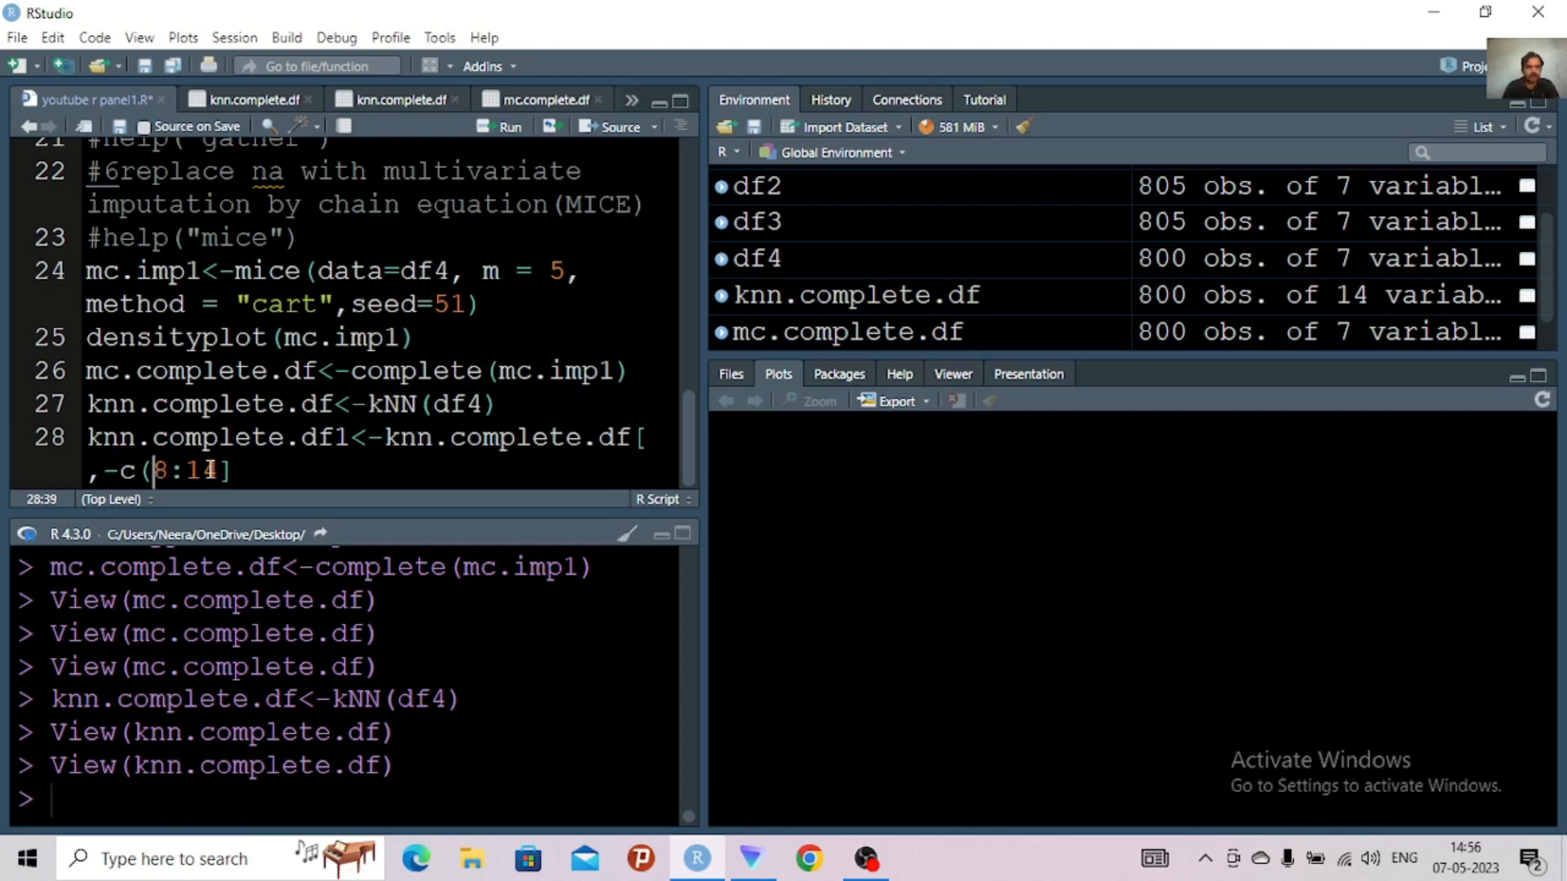
{"action": "left_click", "coordinate": [219, 470]}
{"action": "type", "text": ")"}
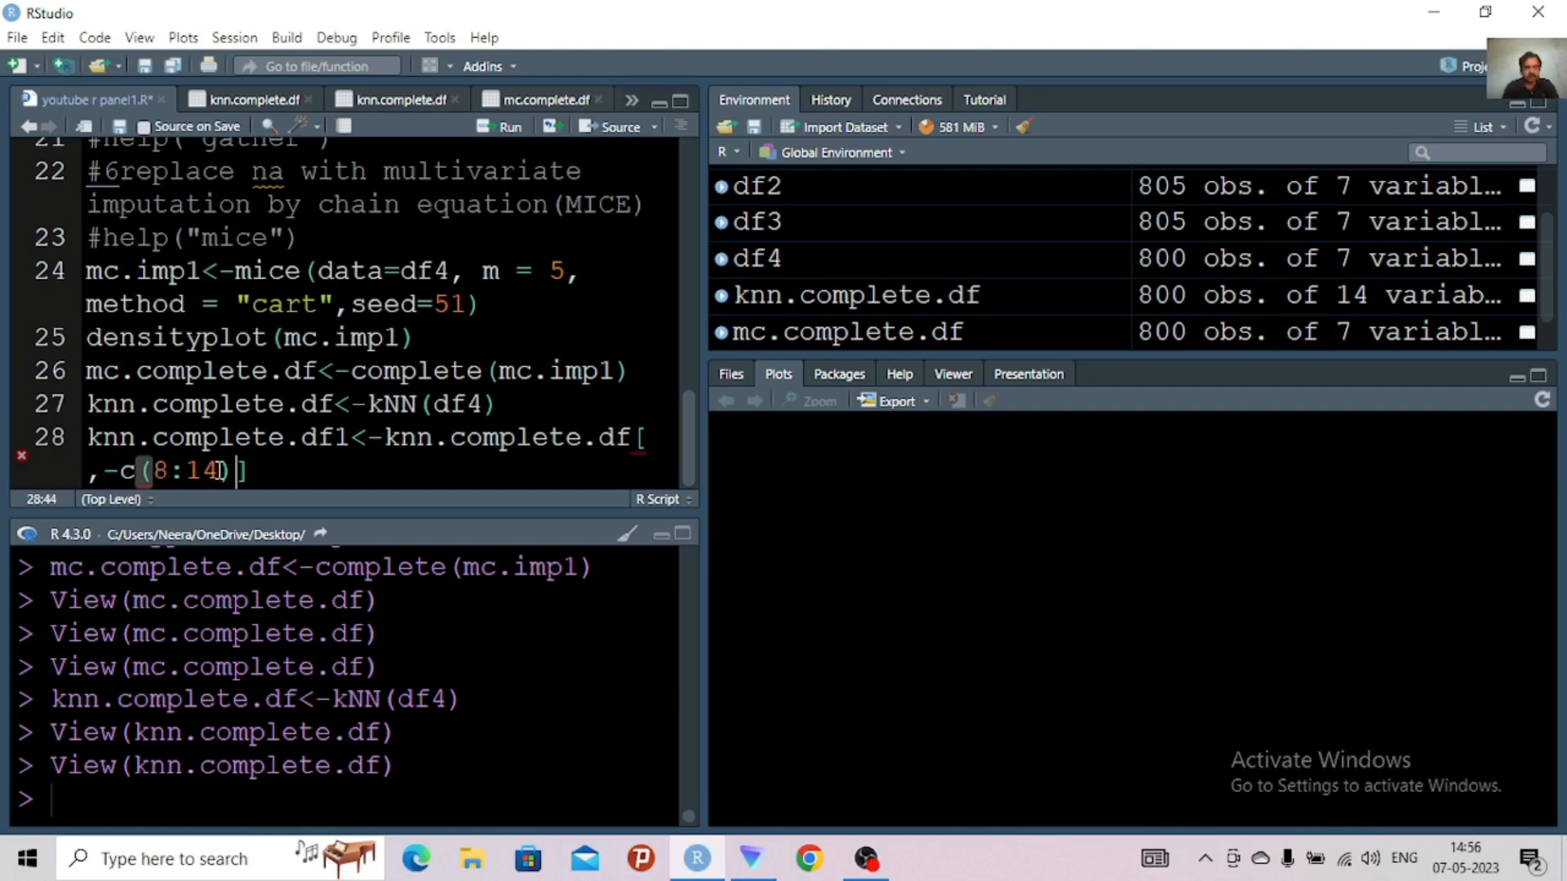
{"action": "key", "text": "ctrl+Return"}
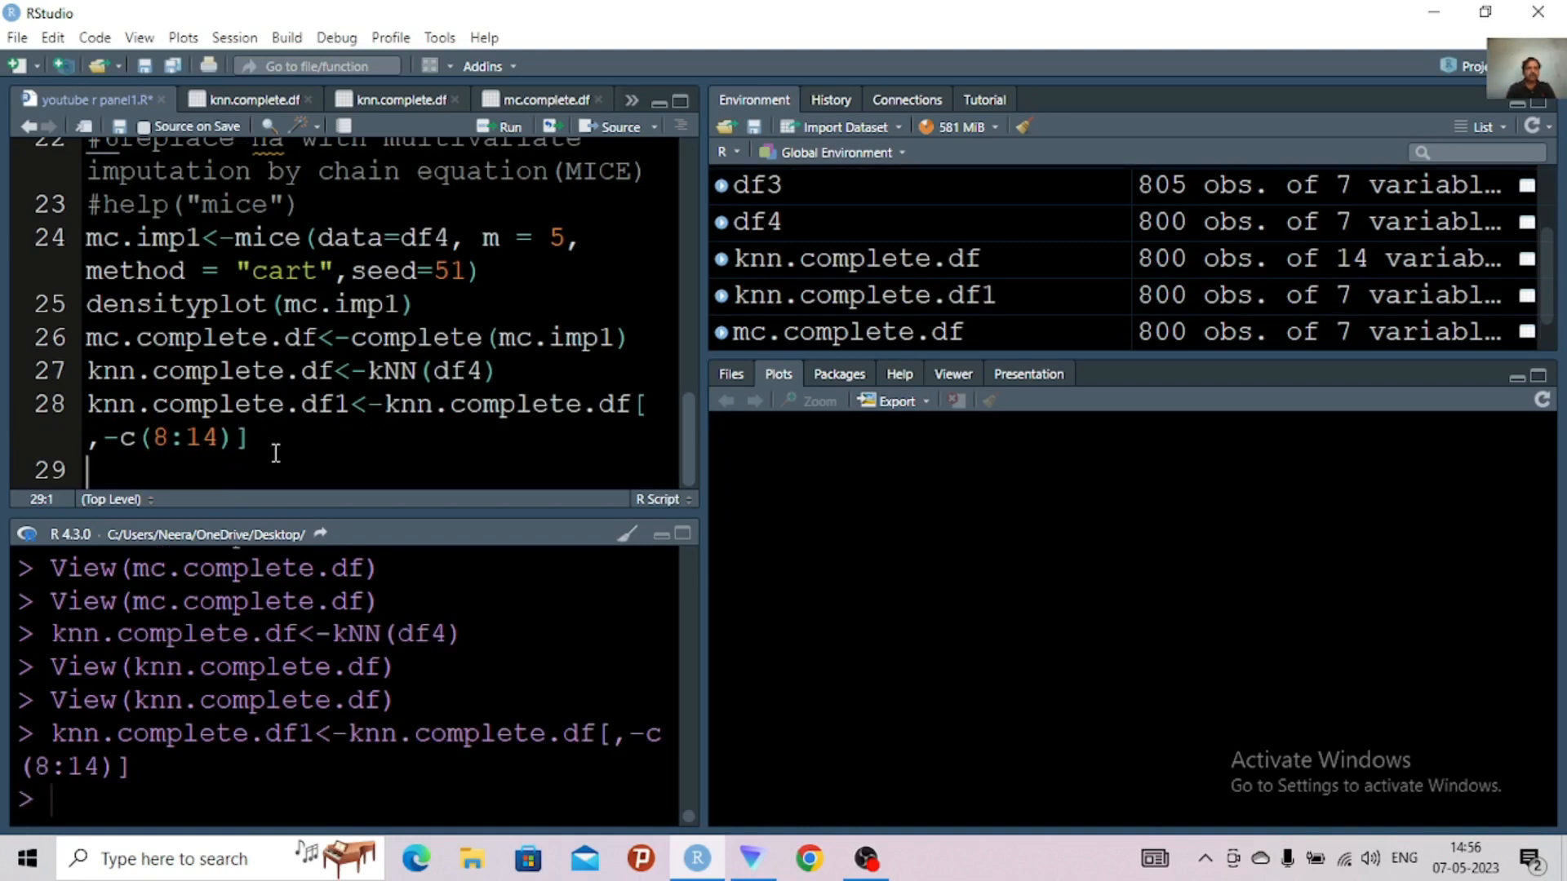
Open knn.complete.df1 in the data viewer and examine its columns through Expenditure
{"action": "left_click", "coordinate": [839, 302]}
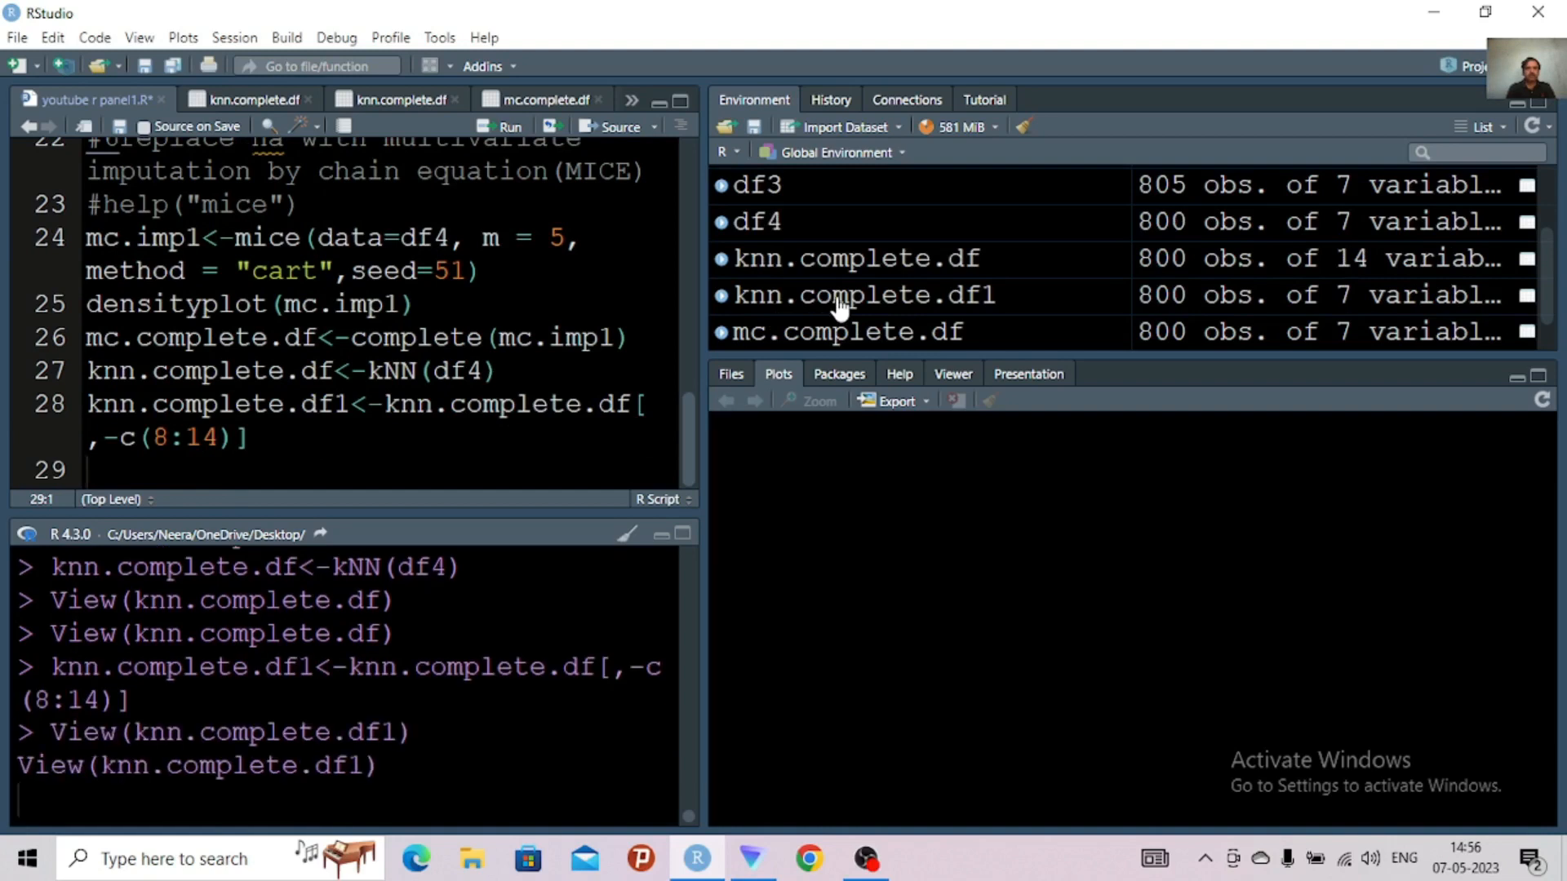
{"action": "double_click", "coordinate": [839, 302]}
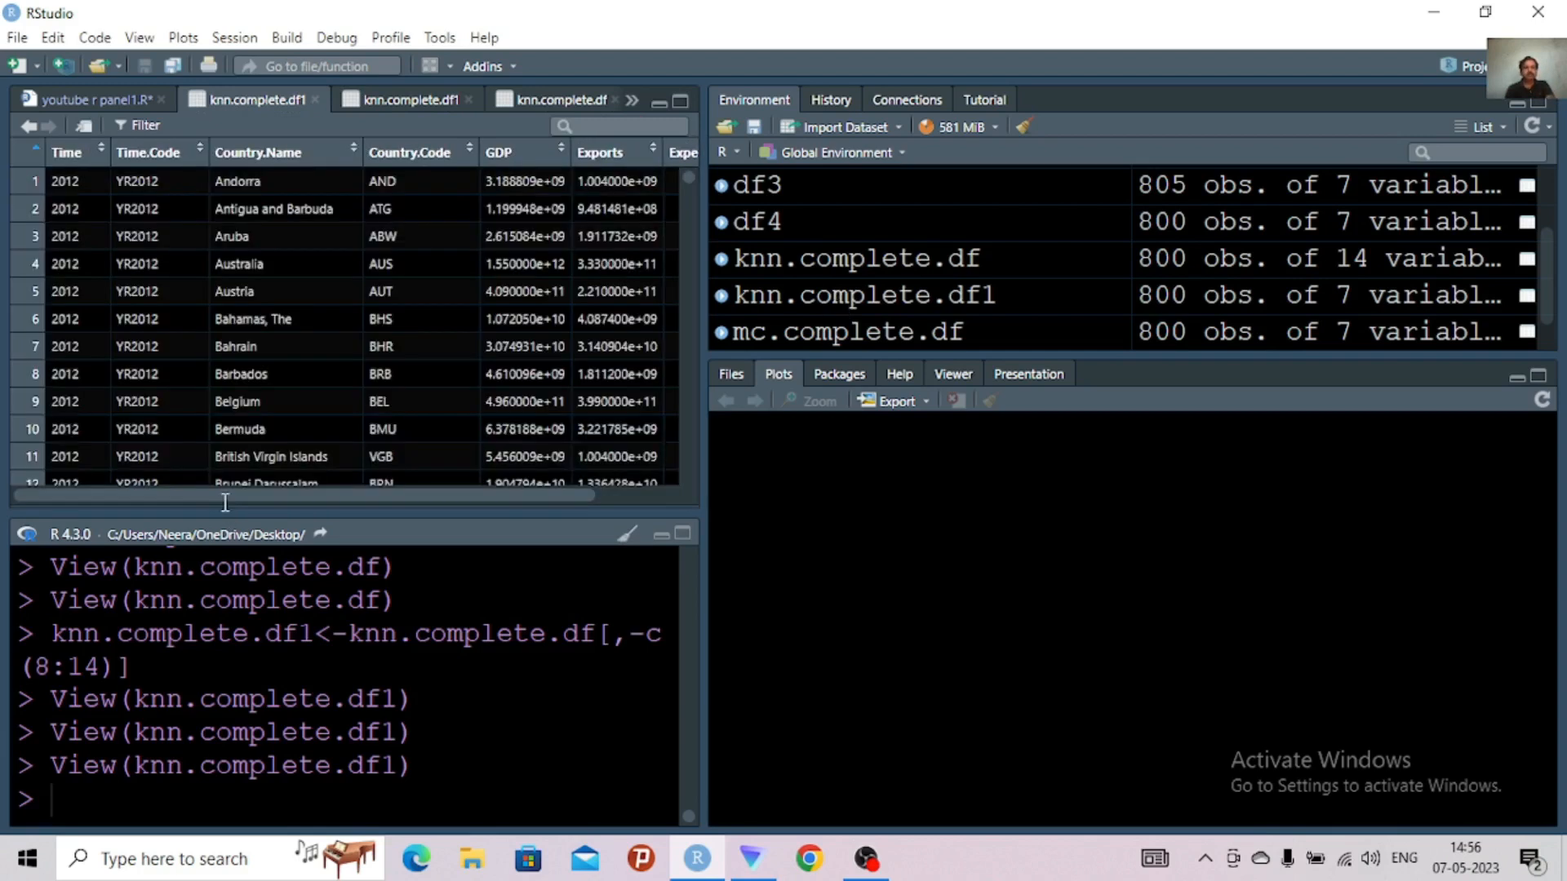
{"action": "left_click_drag", "start_coordinate": [263, 468], "coordinate": [1001, 447]}
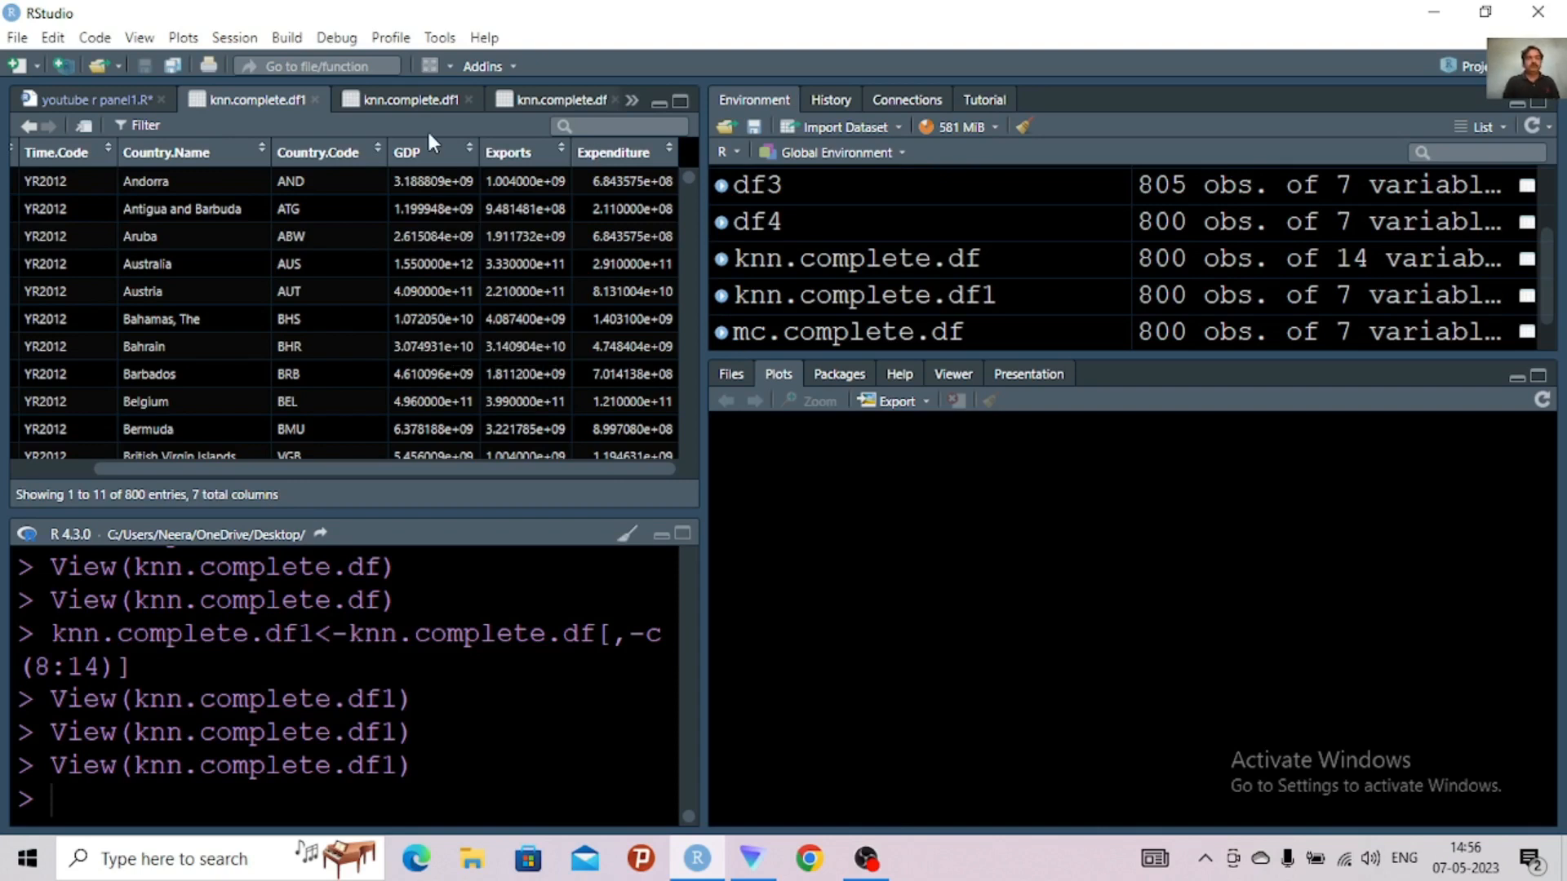
Close the duplicate data viewer views of knn.complete.df1 and knn.complete.df
{"action": "left_click", "coordinate": [469, 102]}
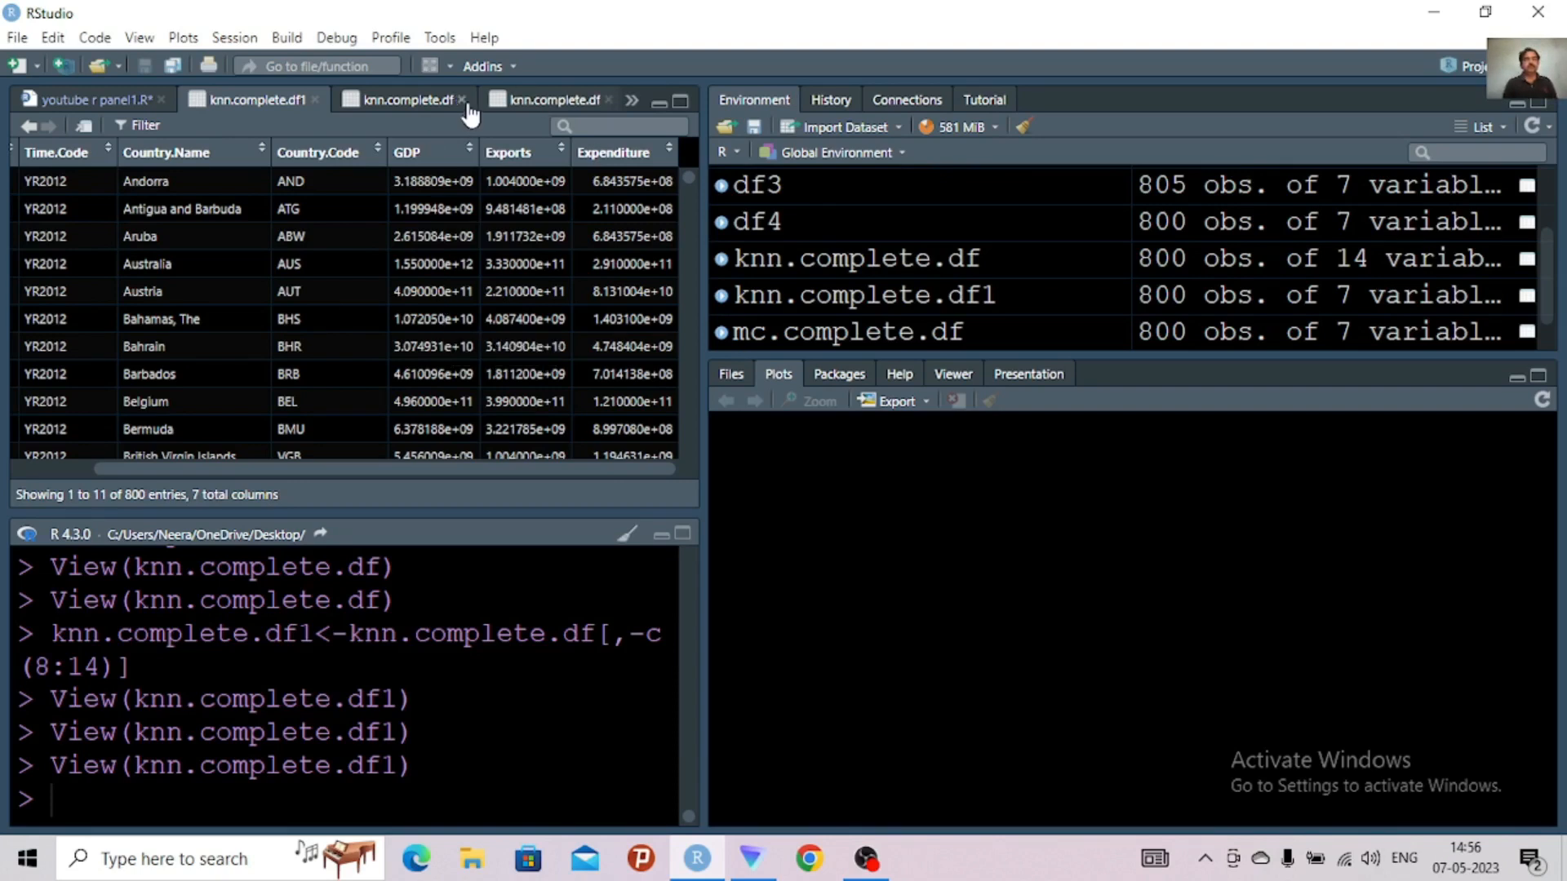
{"action": "left_click", "coordinate": [462, 101]}
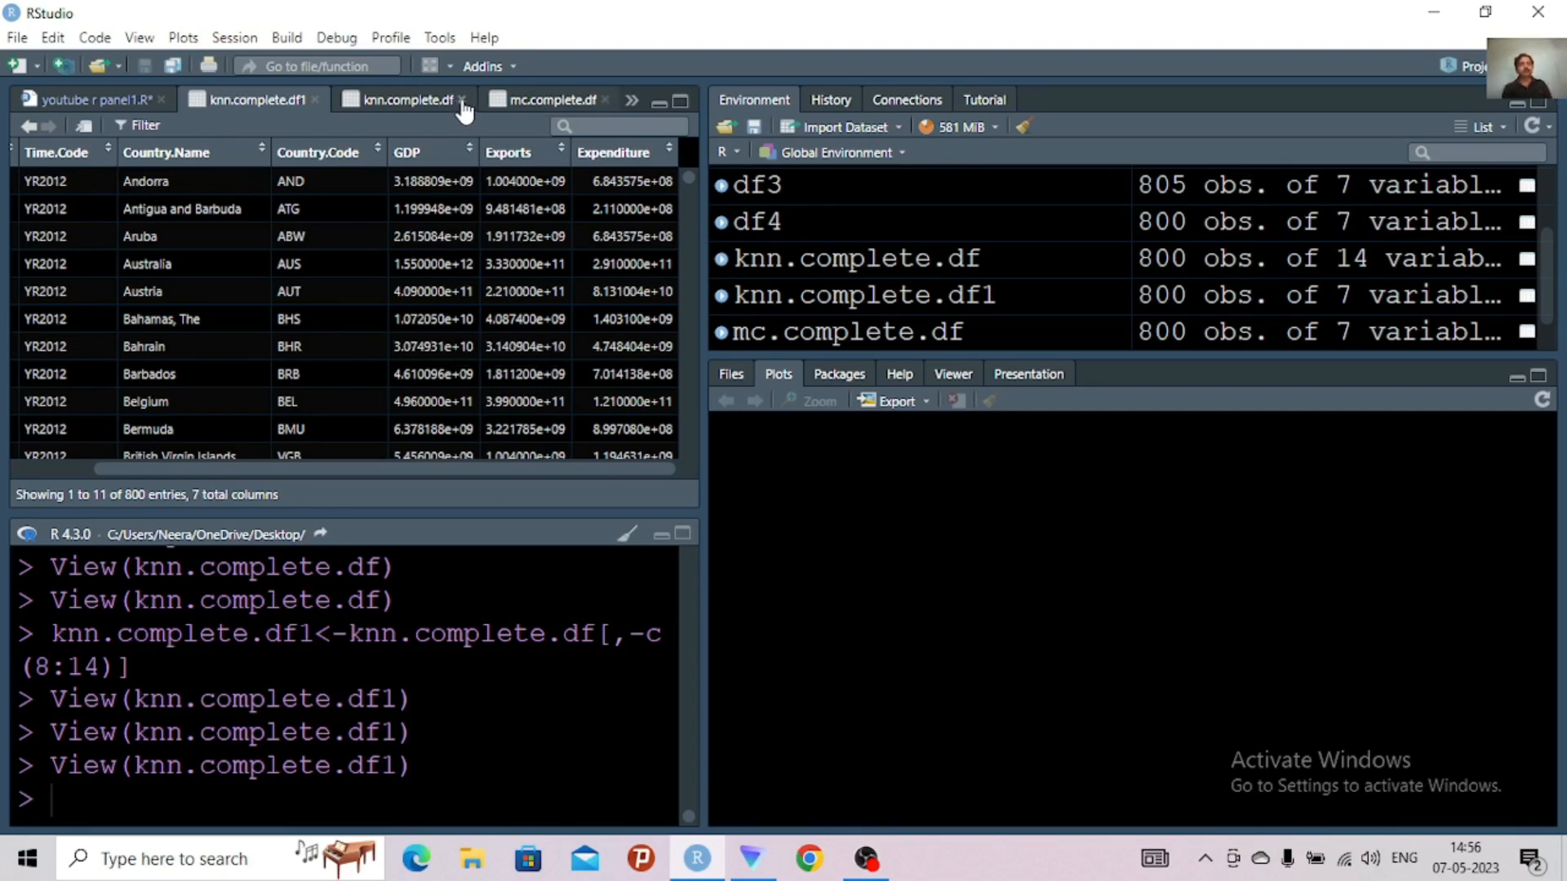
Close the remaining data viewer views of knn.complete.df, mc.complete.df, df1 and knn.complete.df1, leaving only the script open
{"action": "left_click", "coordinate": [462, 102]}
{"action": "left_click", "coordinate": [459, 100]}
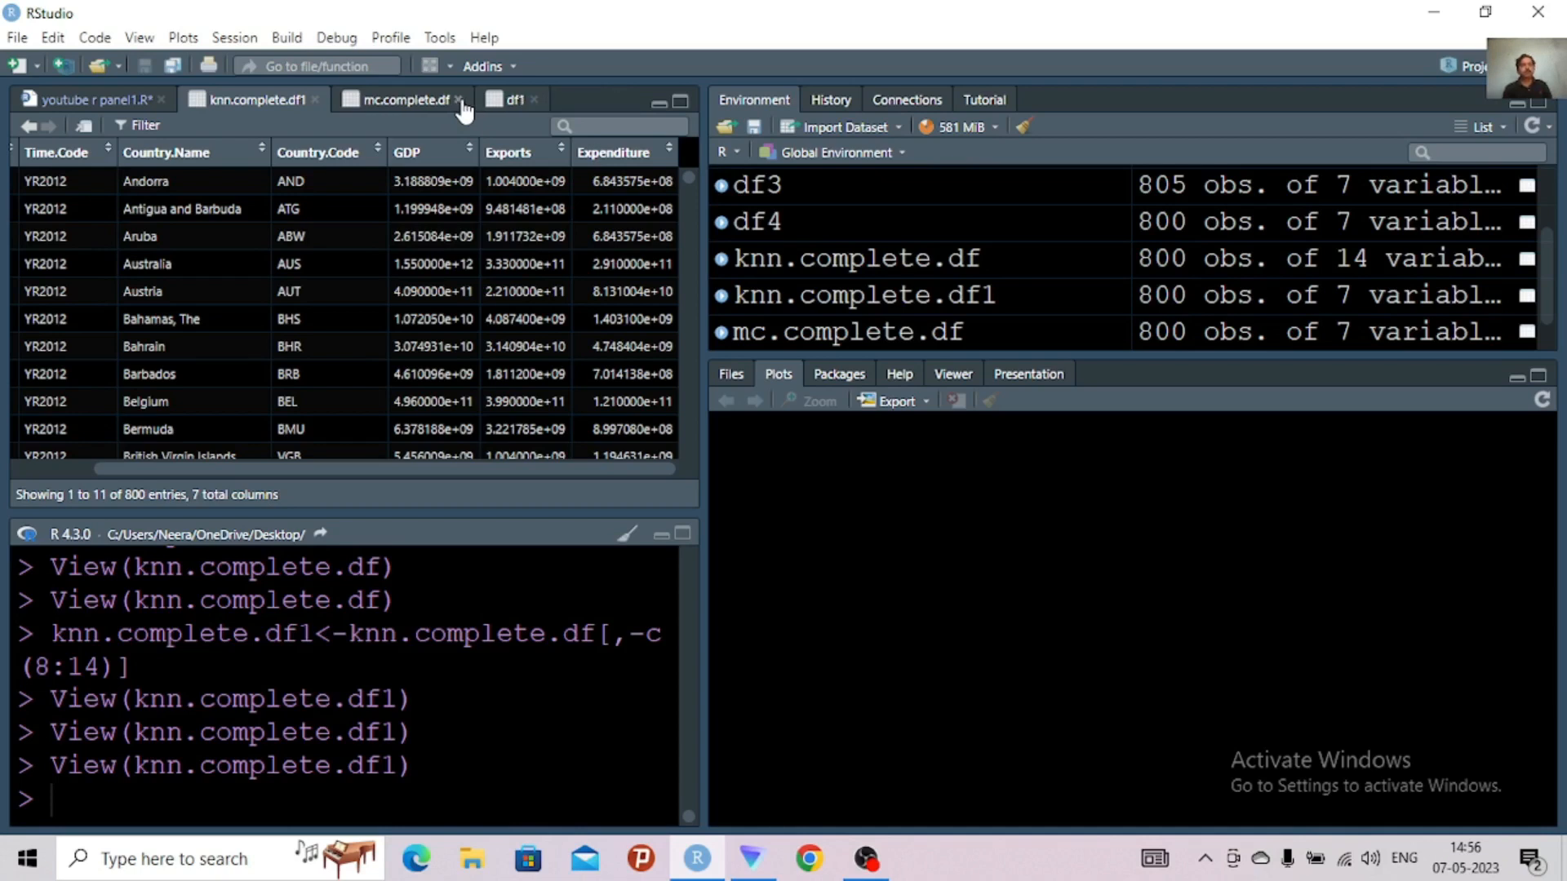
{"action": "left_click", "coordinate": [458, 100]}
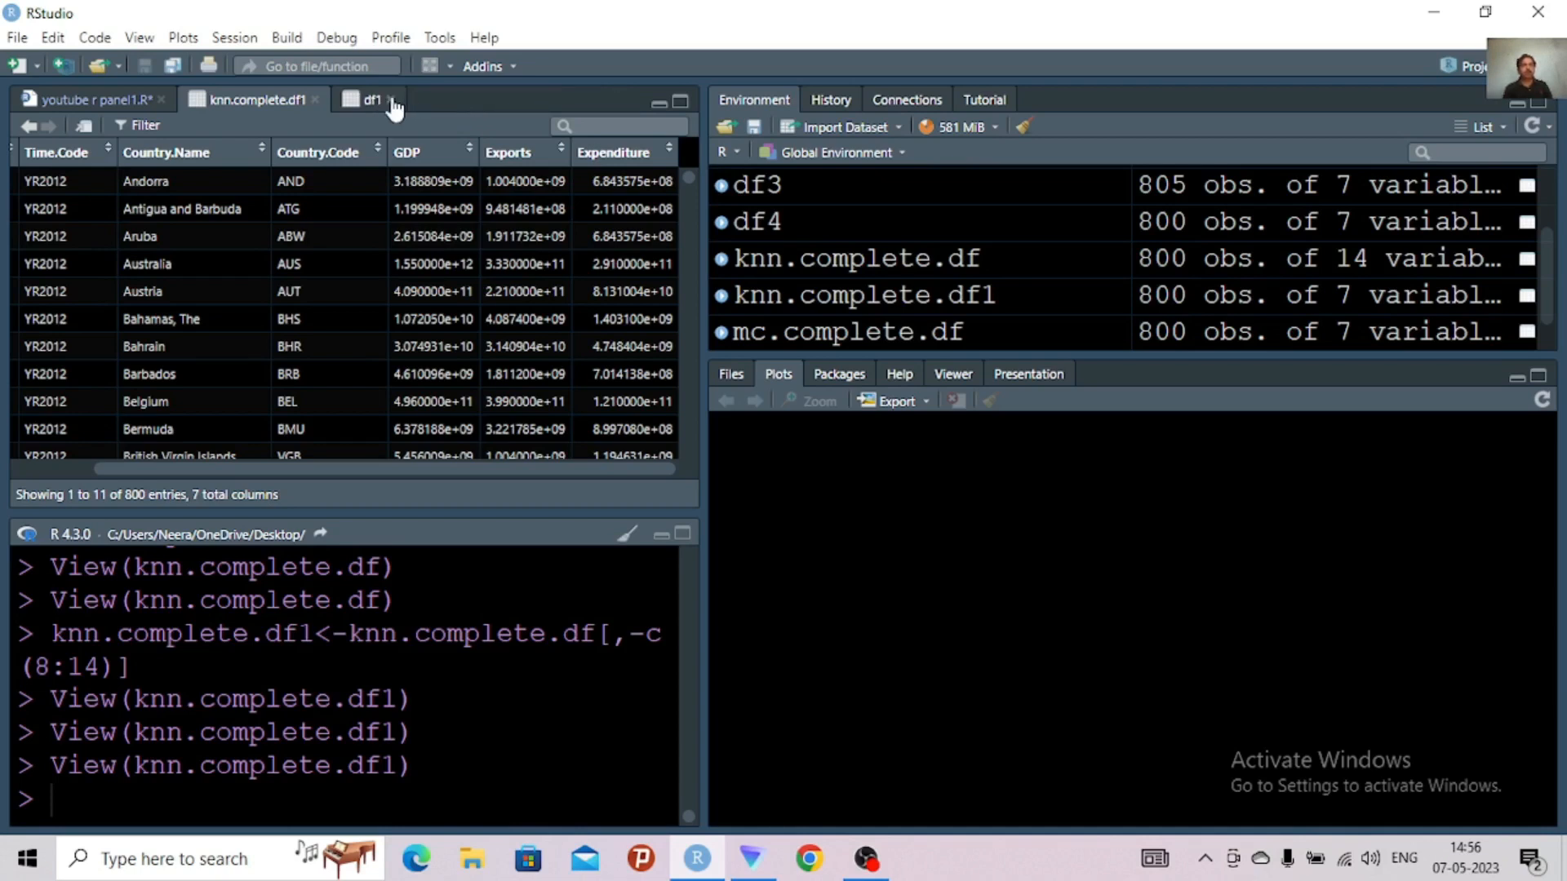
{"action": "left_click", "coordinate": [315, 100]}
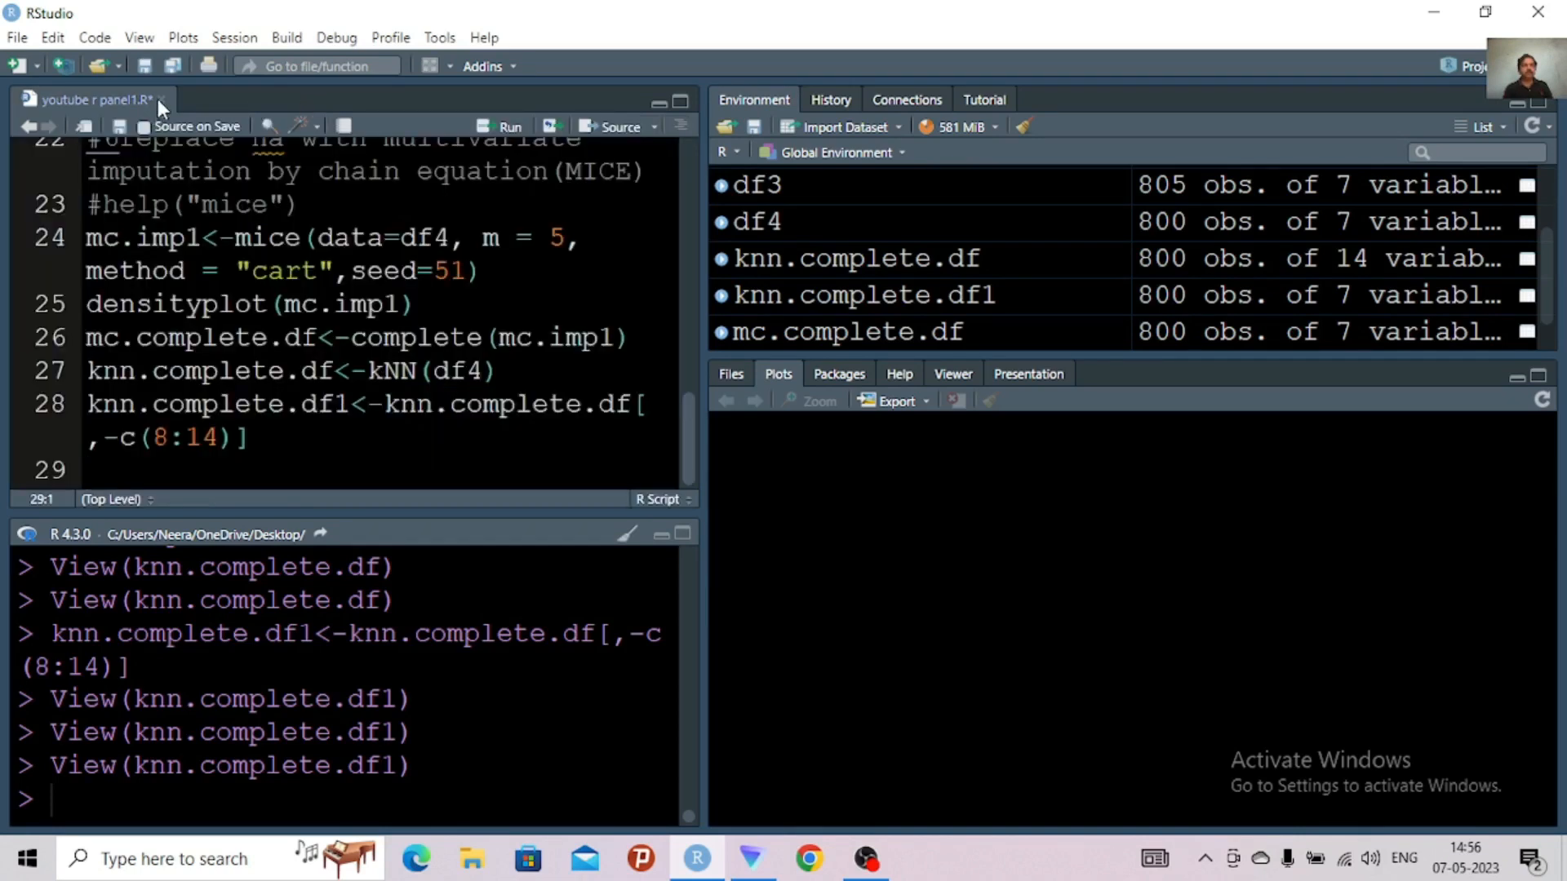
Save the youtube r panel1.R script with the completed imputation code
{"action": "left_click", "coordinate": [288, 338]}
{"action": "left_click", "coordinate": [16, 37]}
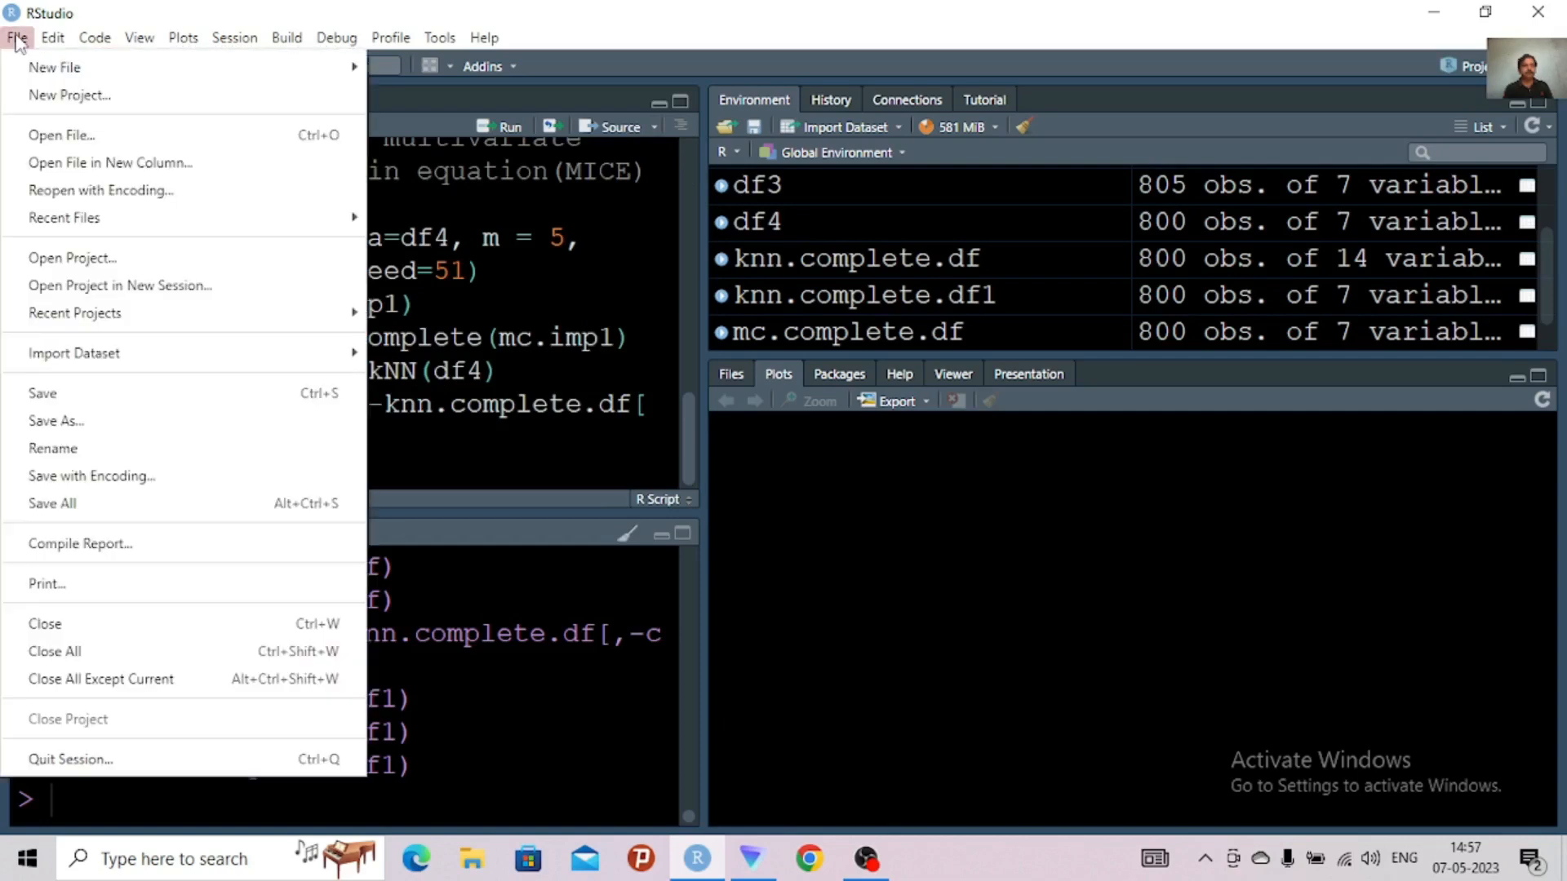
{"action": "left_click", "coordinate": [66, 395]}
{"action": "left_click", "coordinate": [238, 372]}
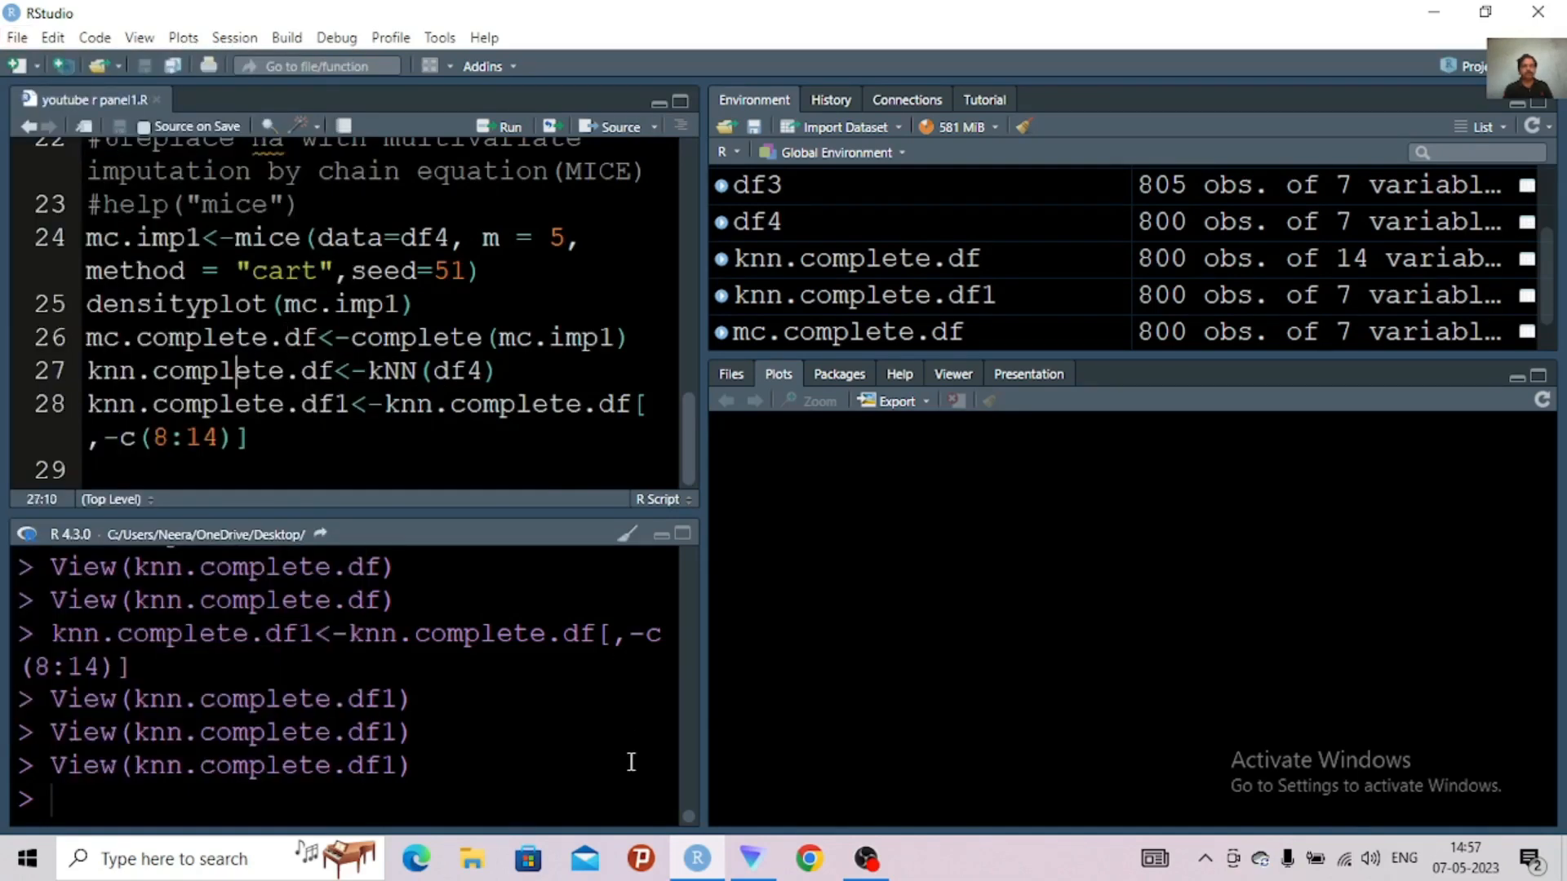
{"action": "left_click", "coordinate": [867, 859]}
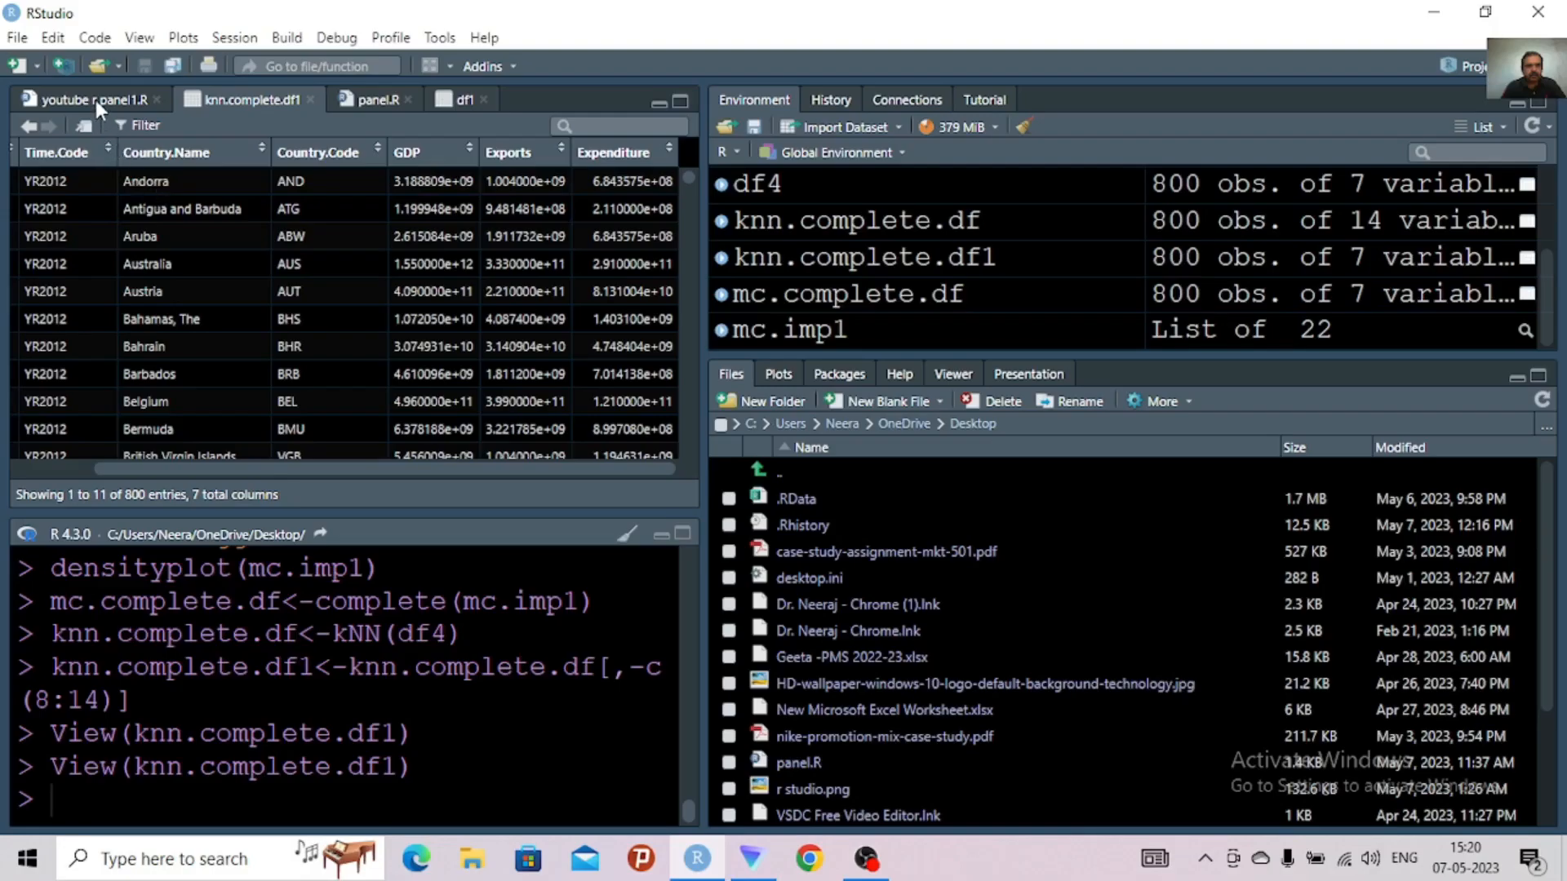
Switch from the knn.complete.df1 data view to the youtube r panel1.R script
{"action": "left_click", "coordinate": [95, 100]}
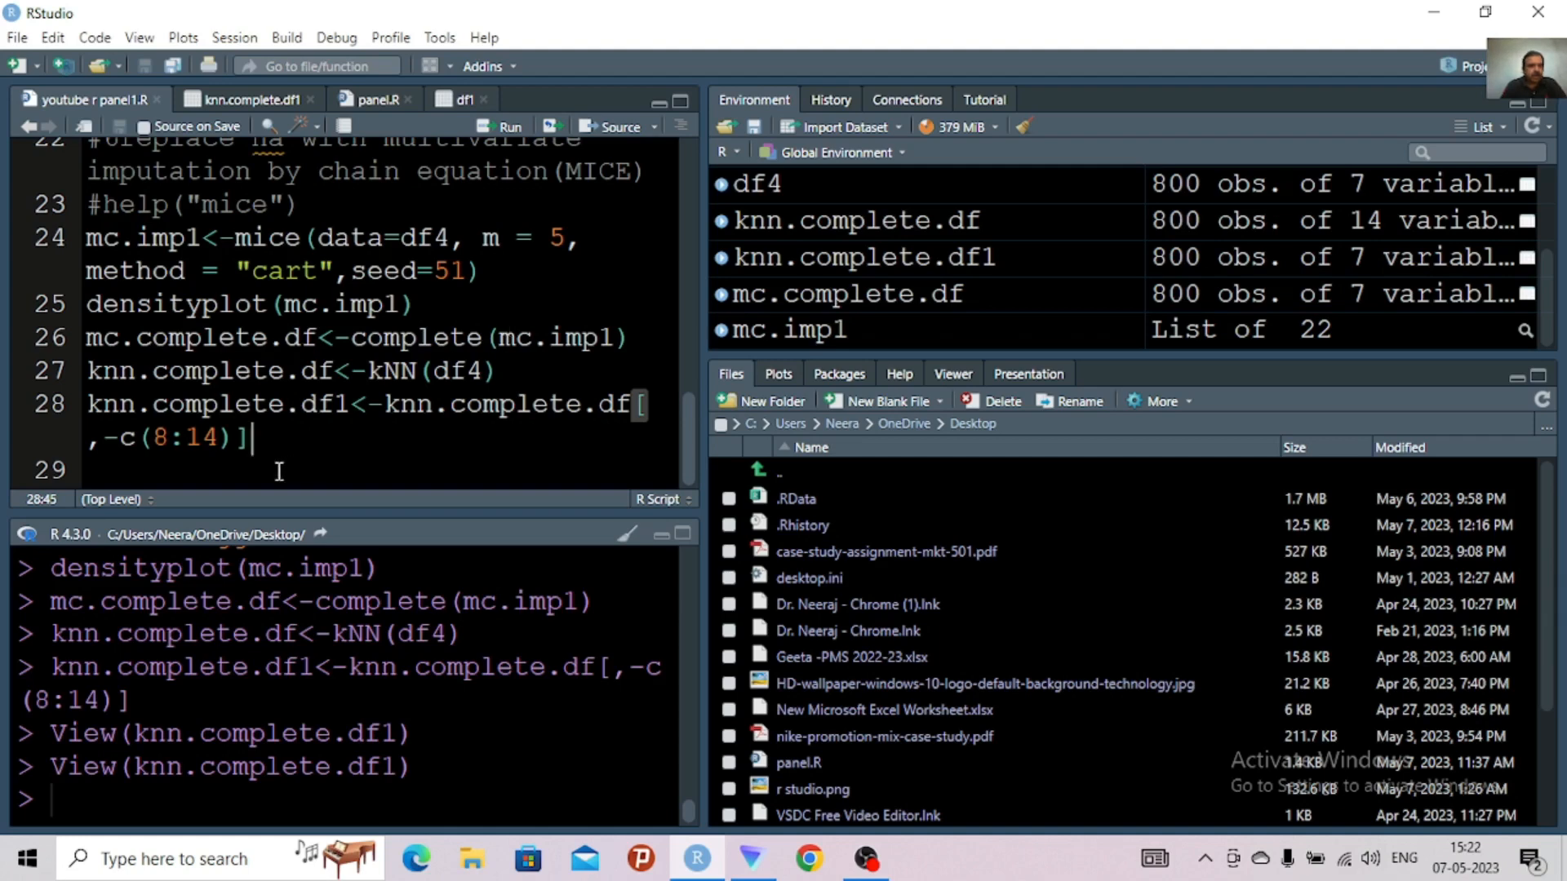
Add the comment "#step 7 is to declare the data as panel data frame for r to recognise the data as panel data" on line 29
{"action": "left_click", "coordinate": [114, 473]}
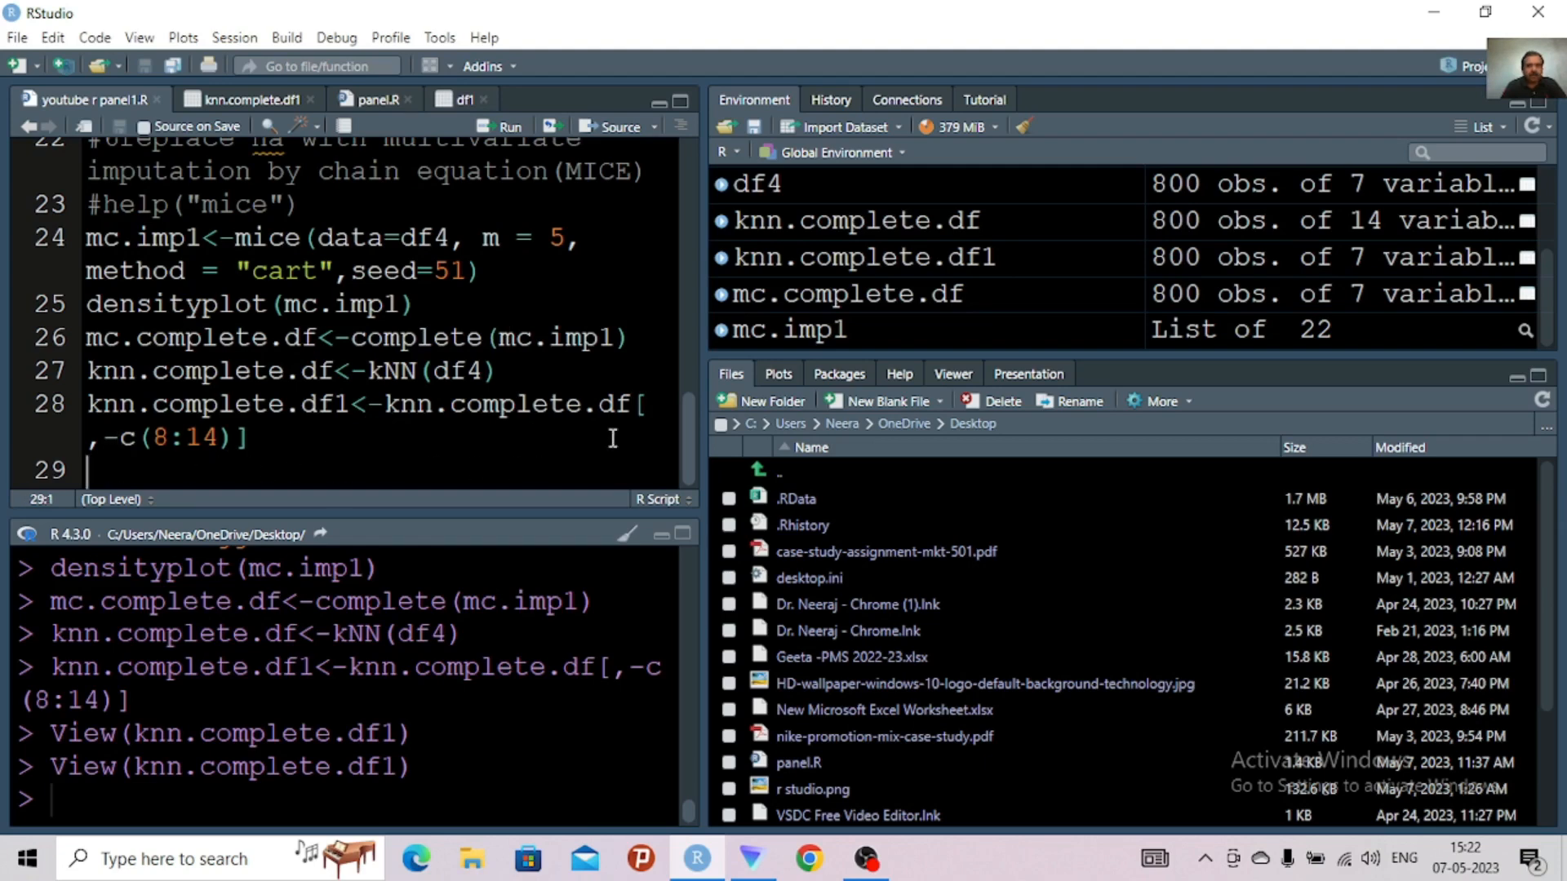
{"action": "left_click_drag", "start_coordinate": [689, 421], "coordinate": [649, 448]}
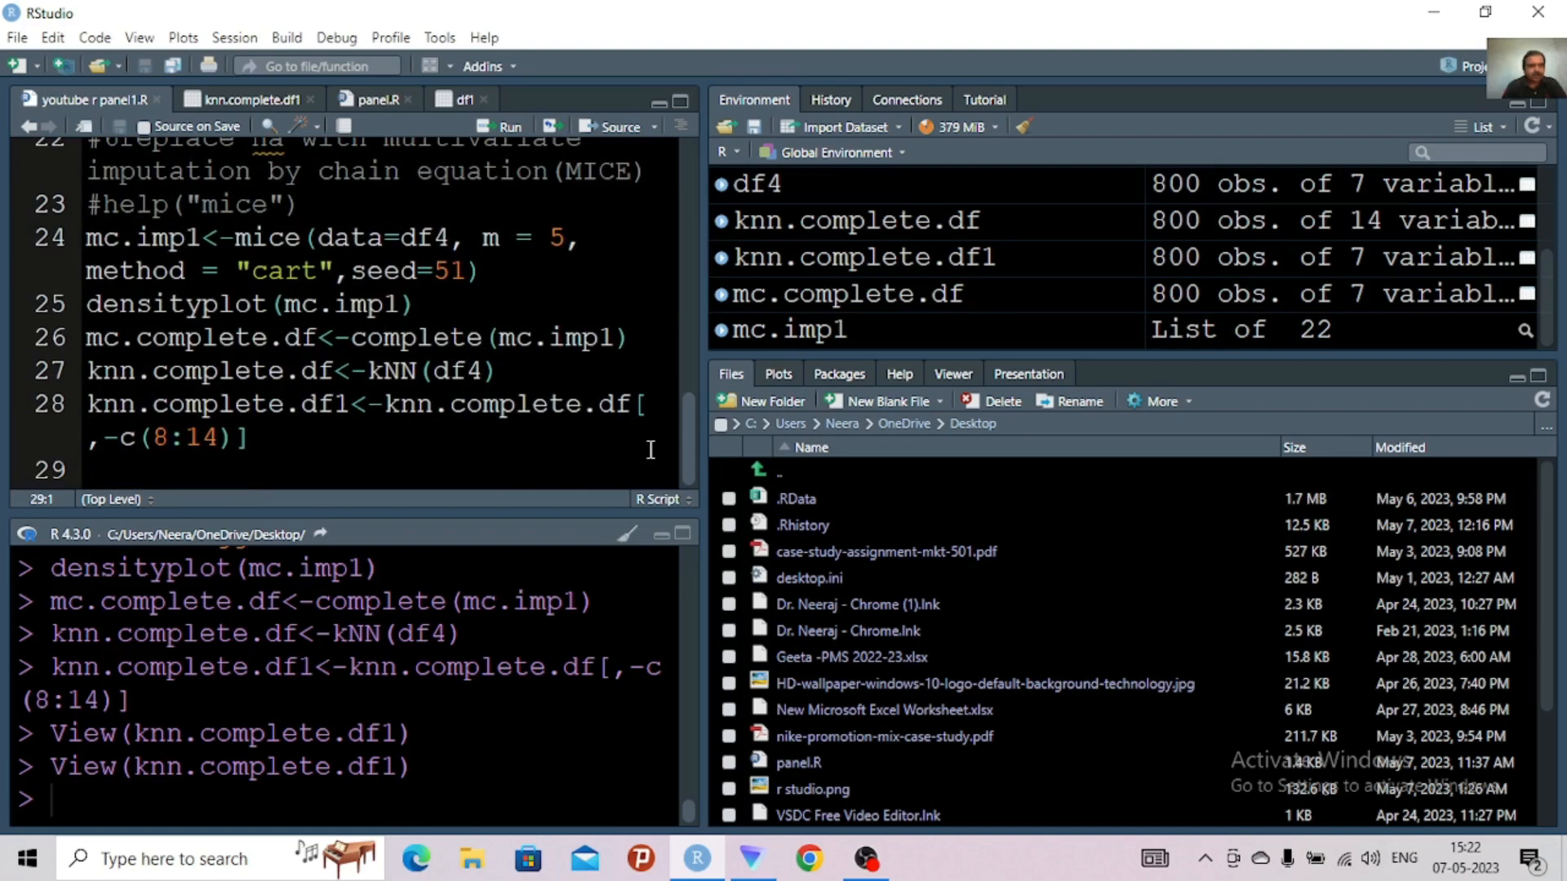
{"action": "left_click_drag", "start_coordinate": [683, 423], "coordinate": [658, 565]}
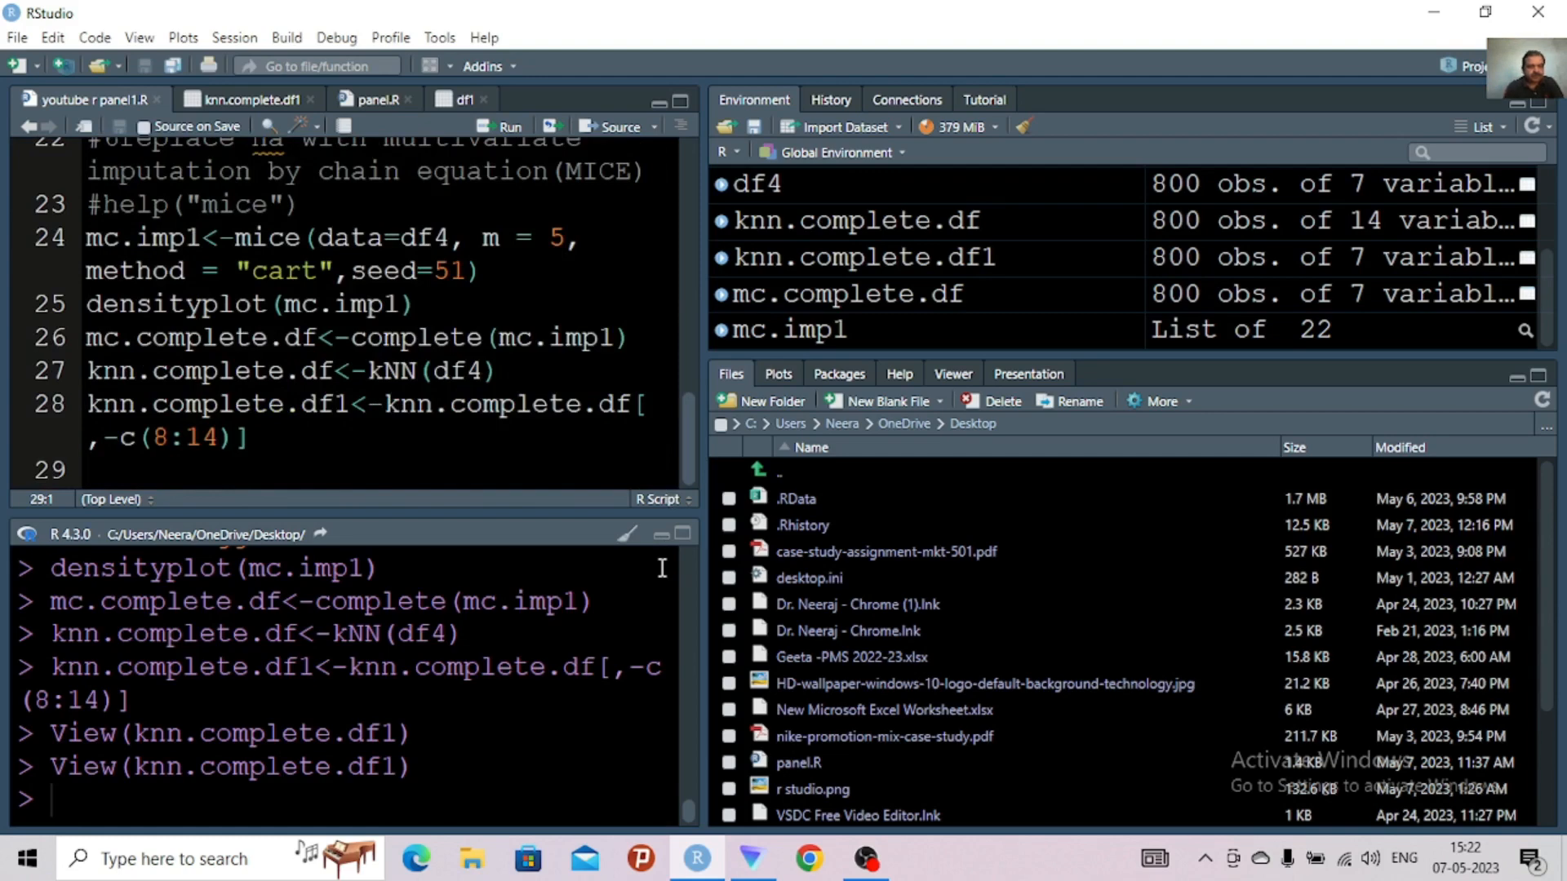
{"action": "type", "text": "#st"}
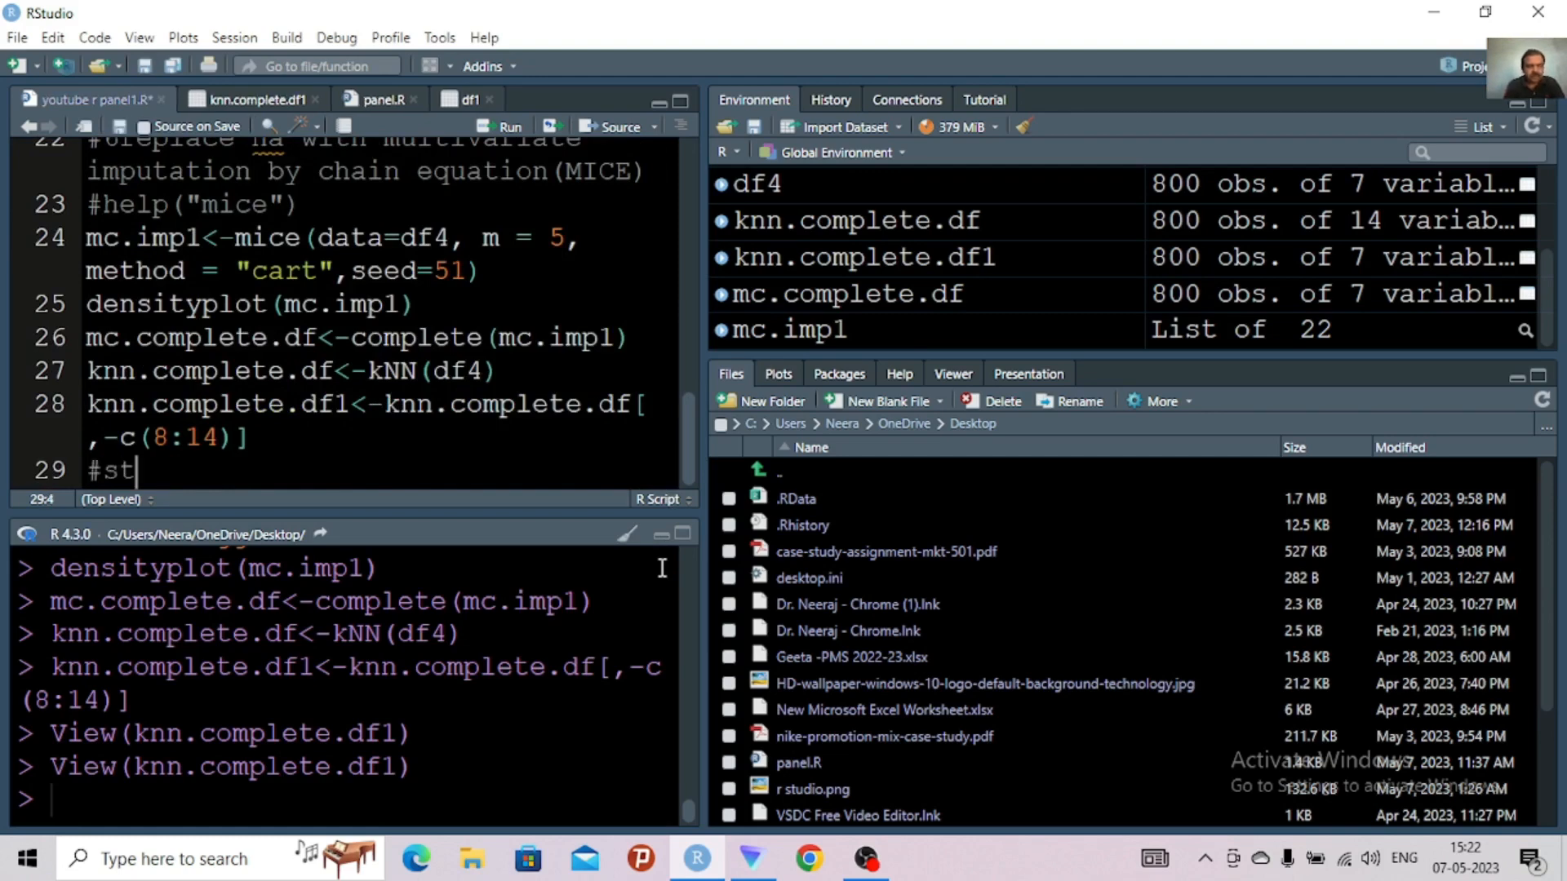
{"action": "type", "text": "ep 7 is to "}
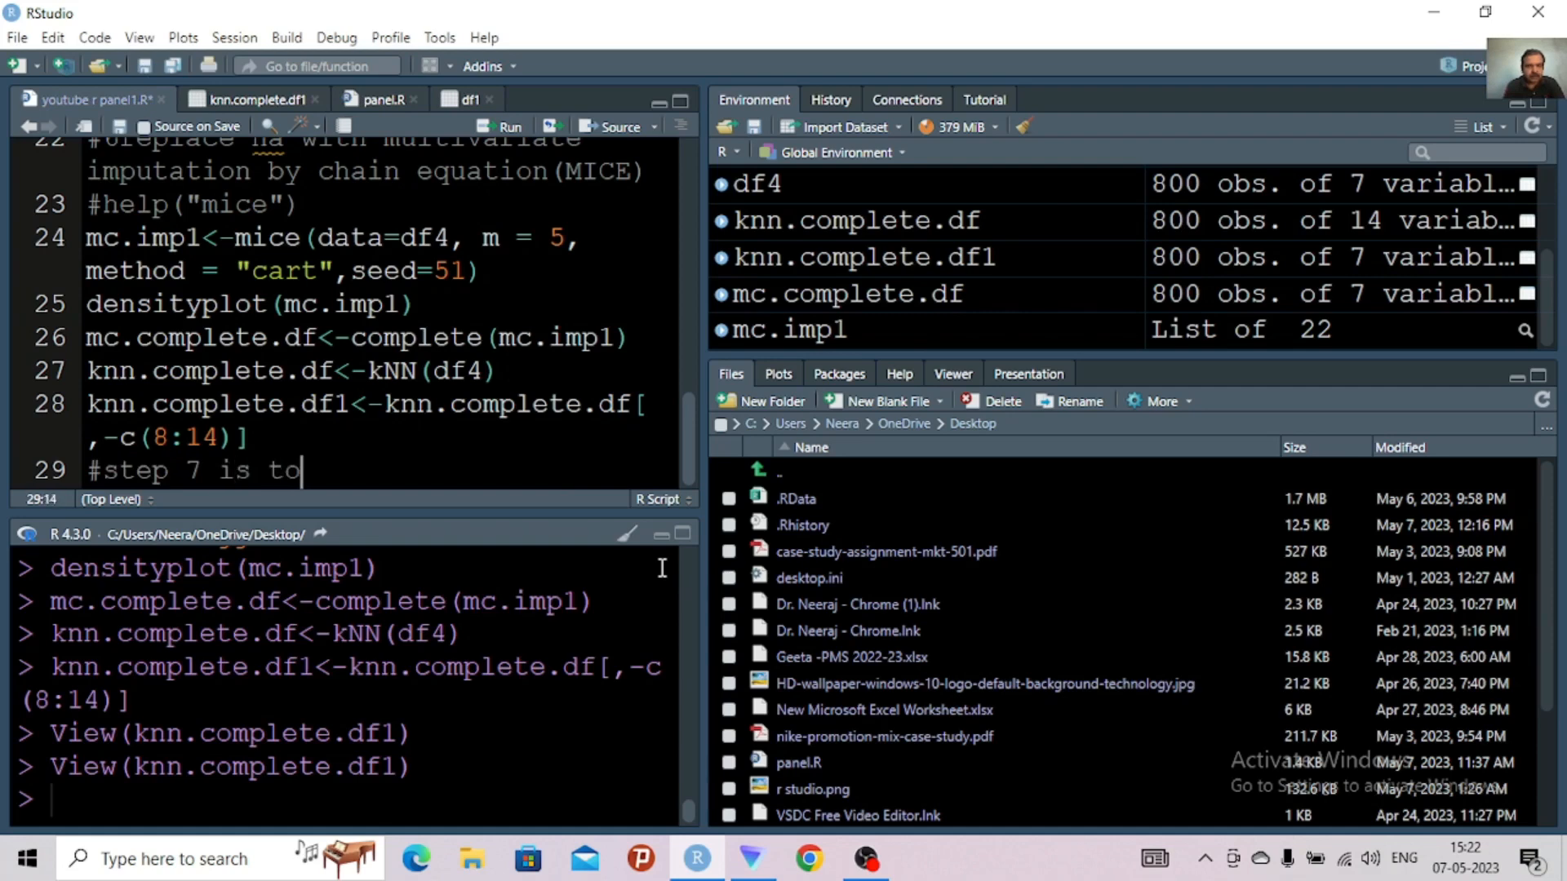
{"action": "type", "text": "declare "}
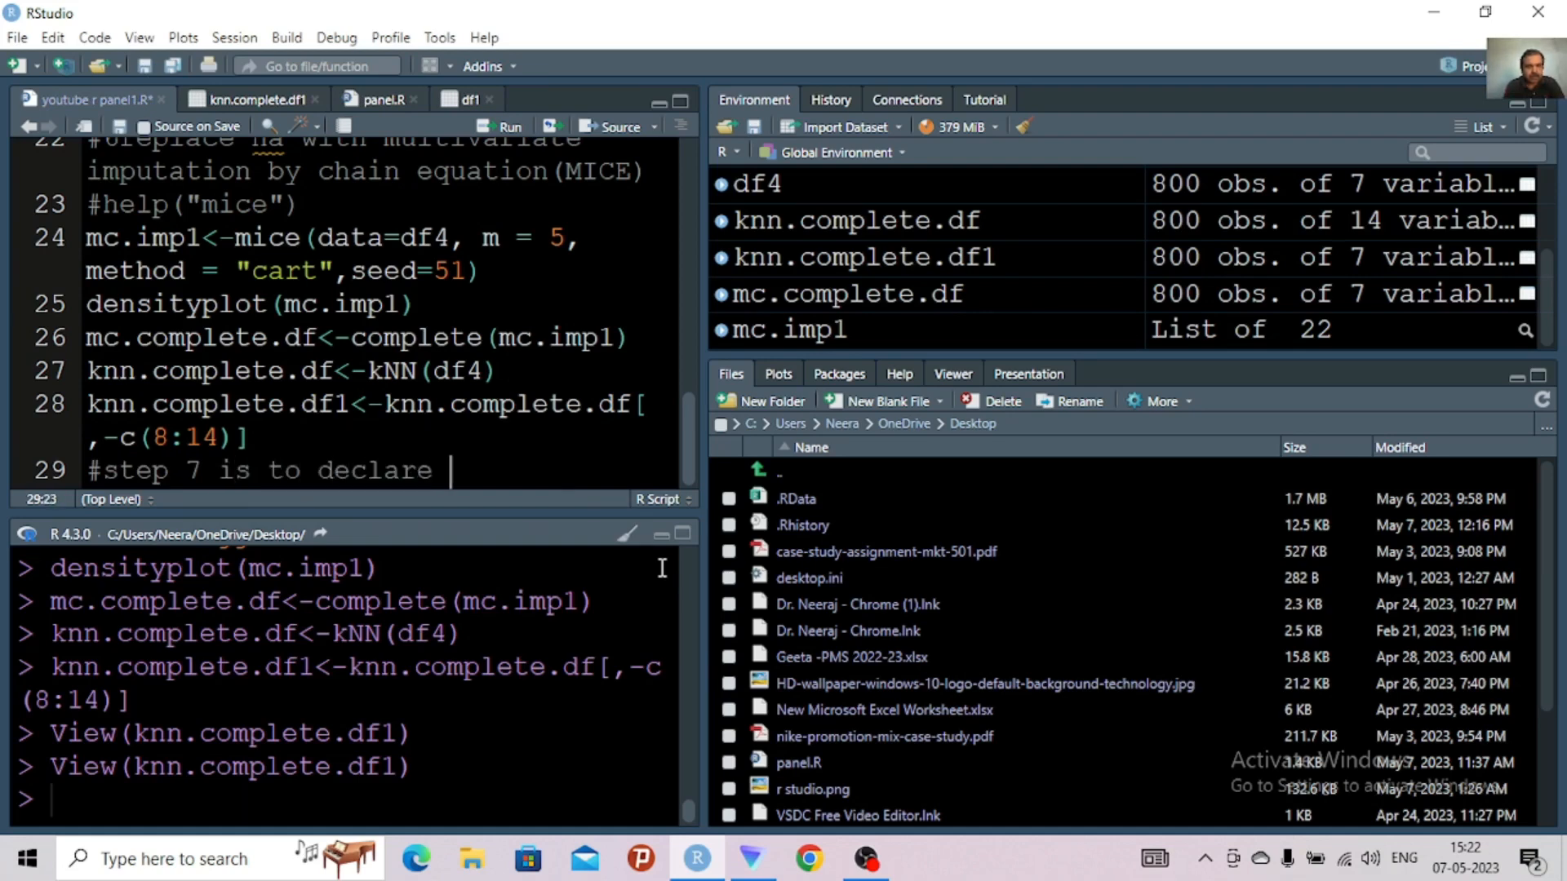
{"action": "type", "text": "the data "}
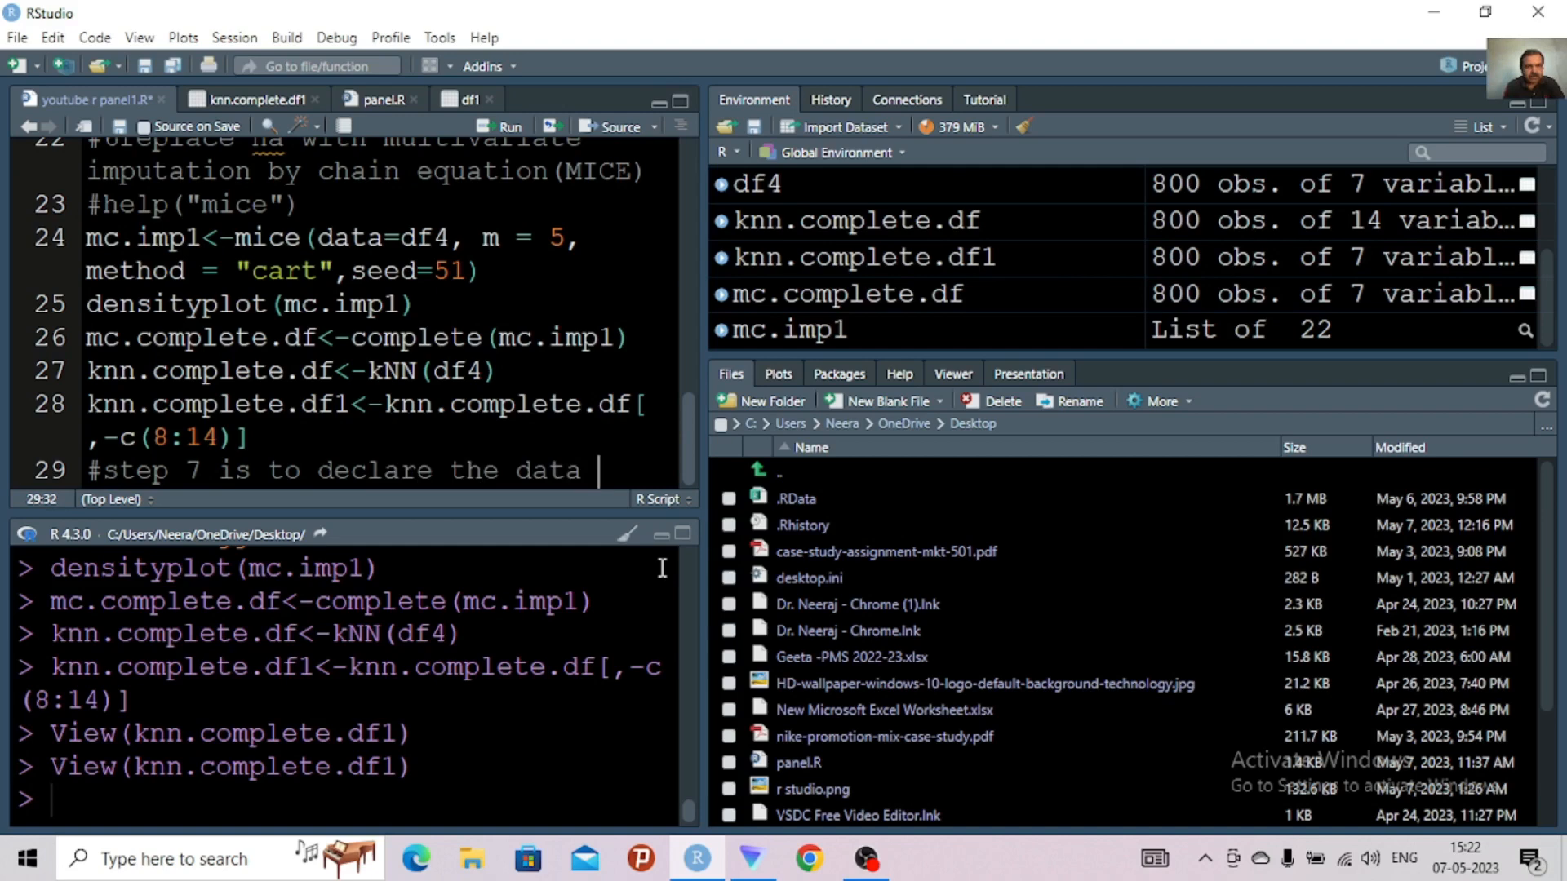
{"action": "type", "text": "as pan"}
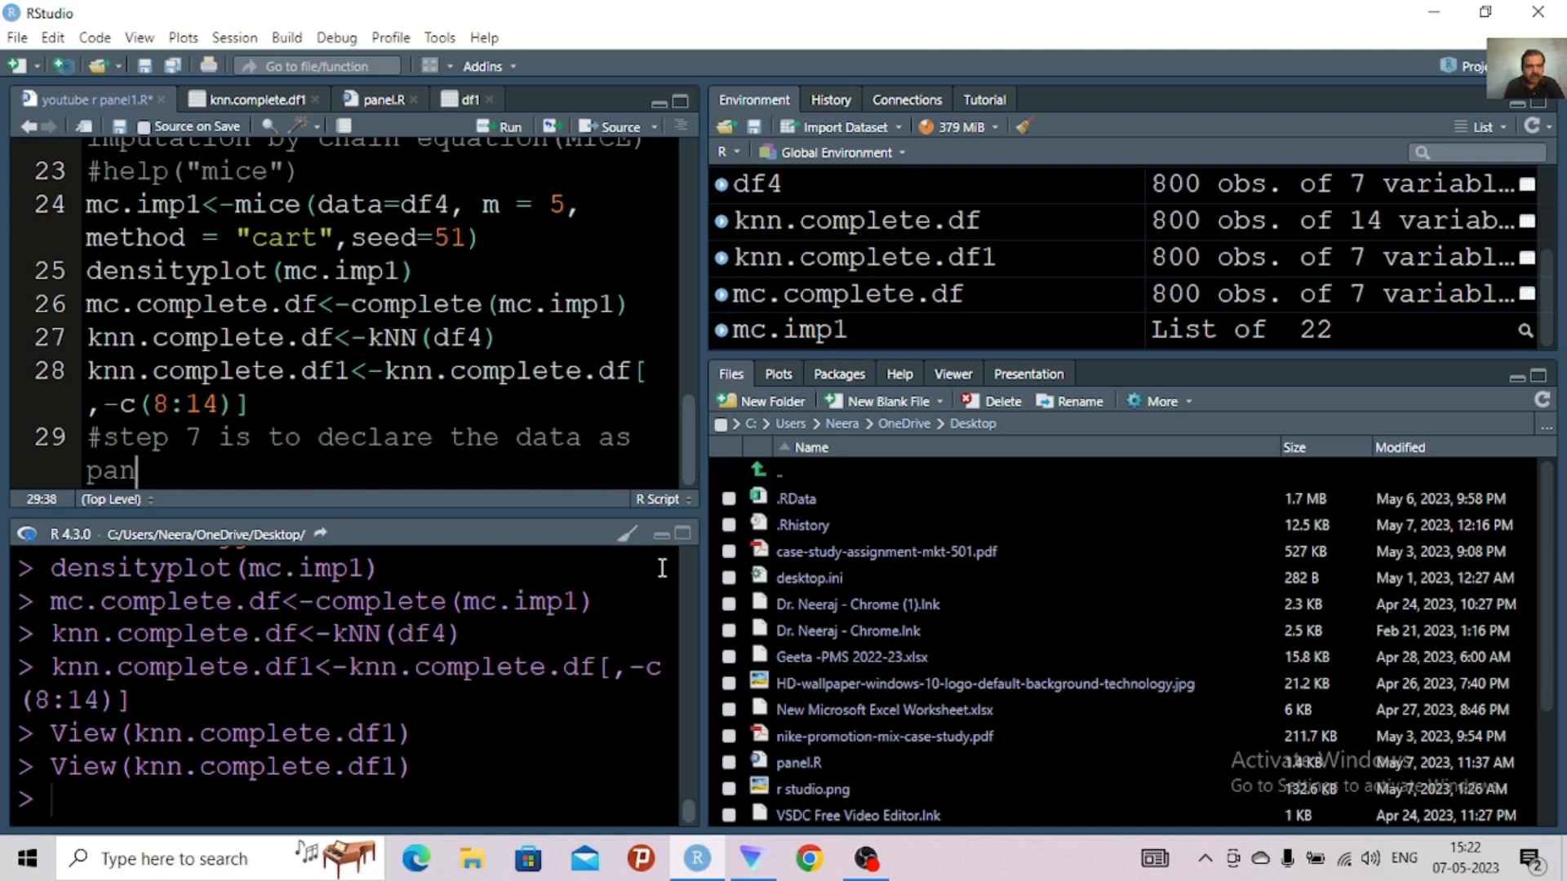
{"action": "type", "text": "el dat"}
{"action": "type", "text": "a"}
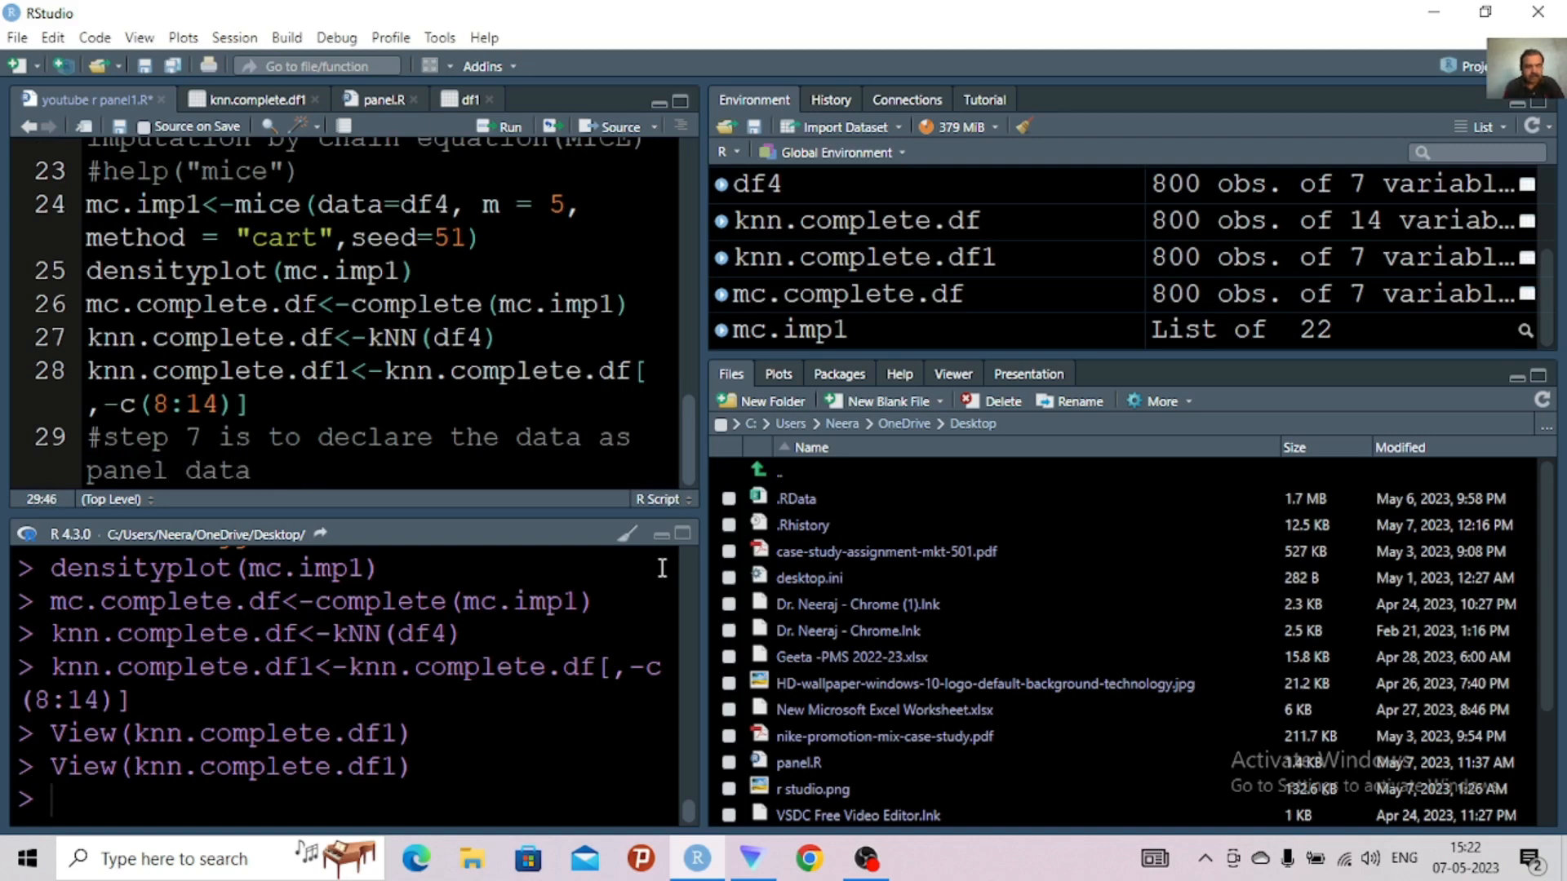
{"action": "type", "text": " frame for "}
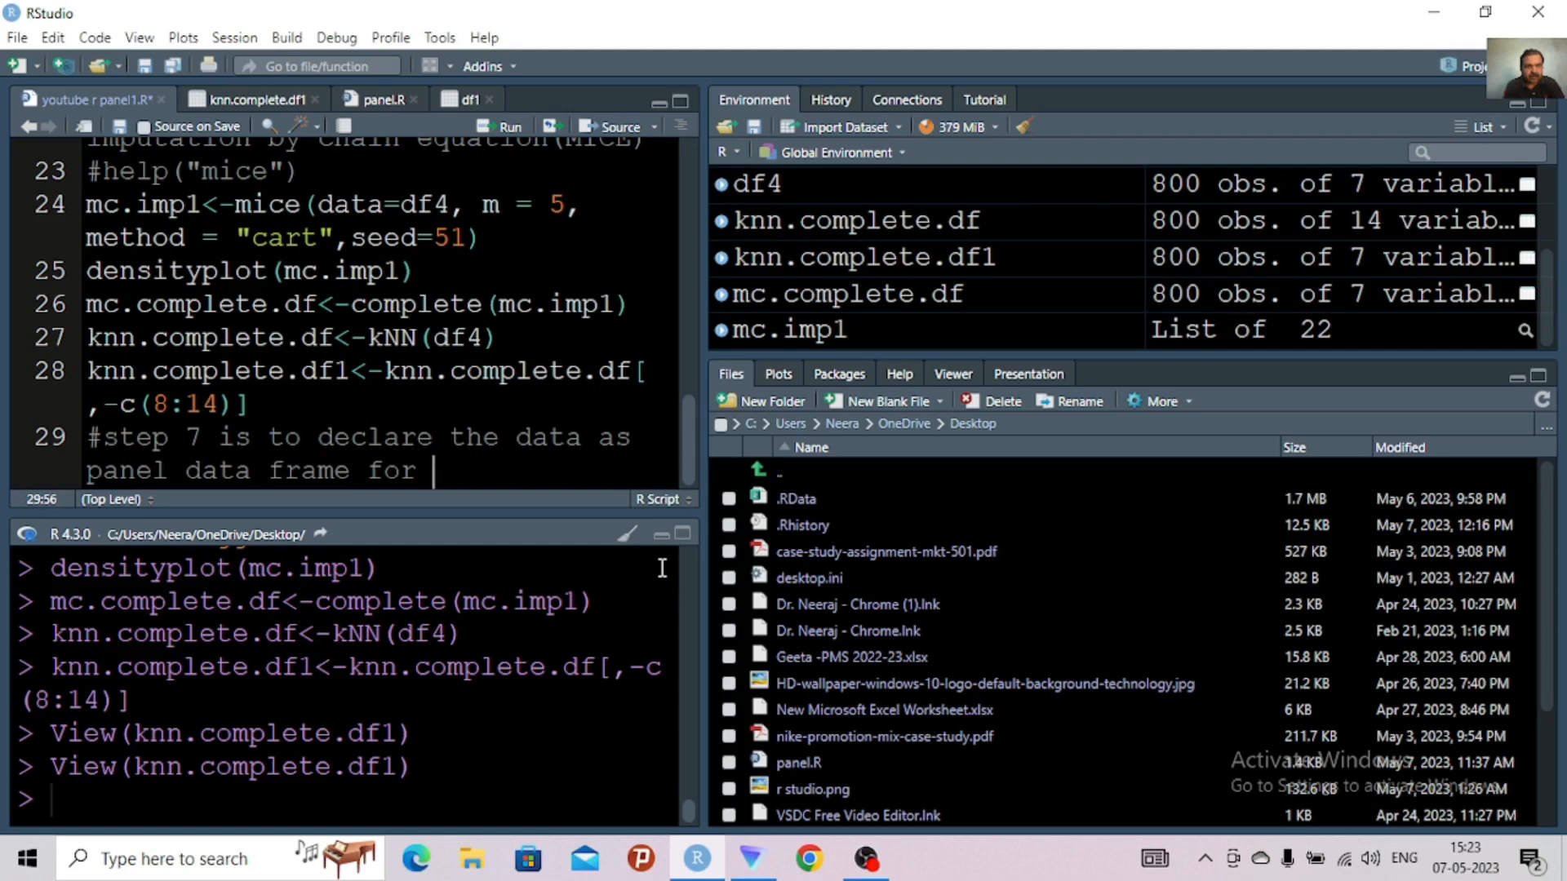
{"action": "type", "text": "r to recogni"}
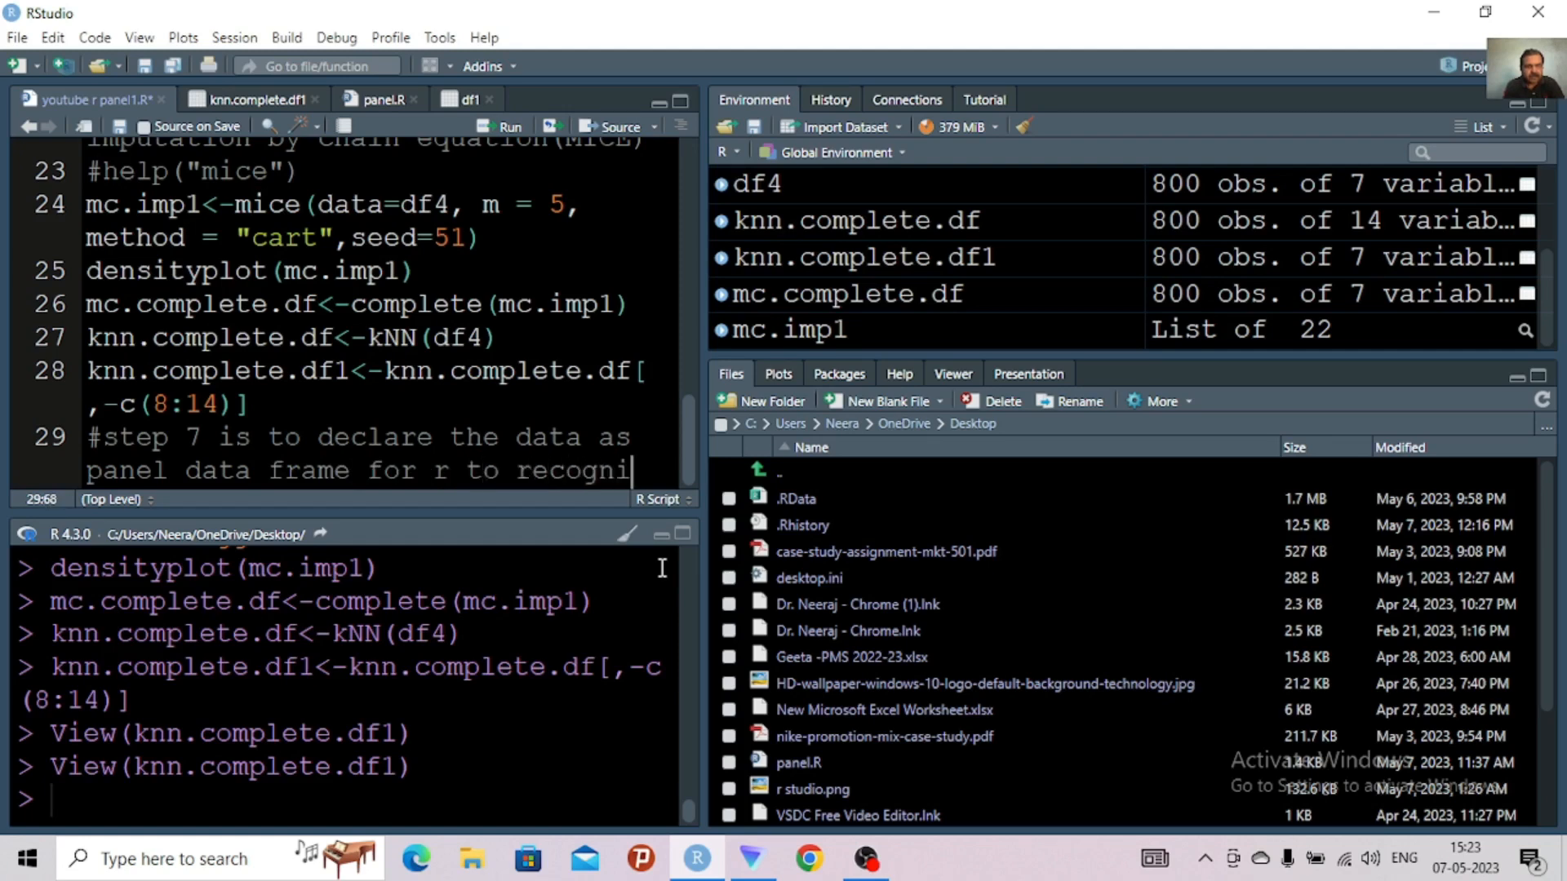
{"action": "type", "text": "se "}
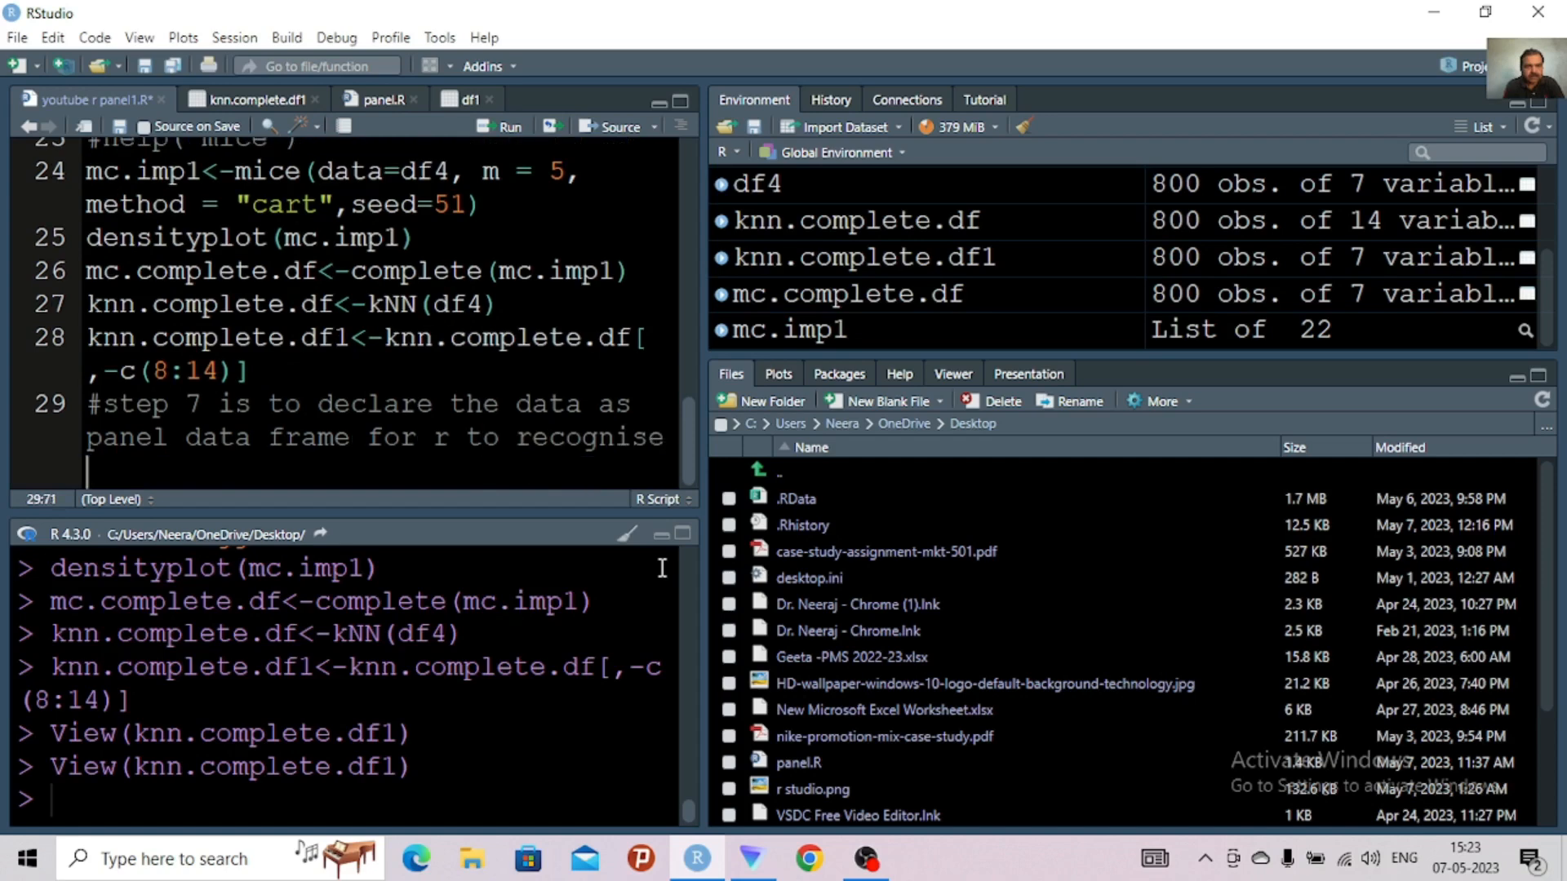
{"action": "type", "text": "the data "}
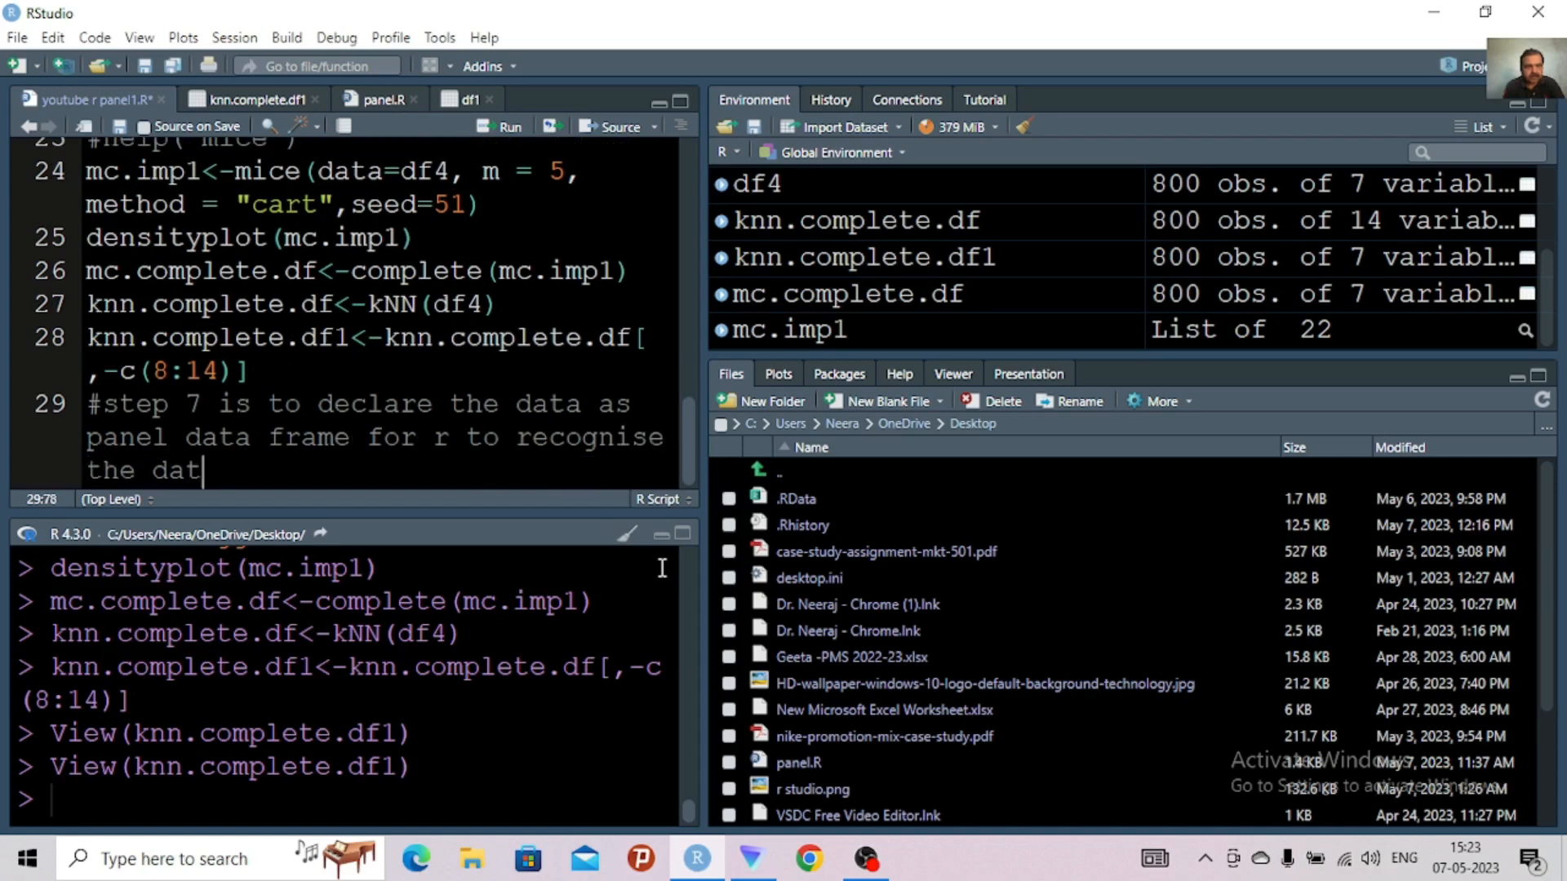
{"action": "type", "text": "as panel d"}
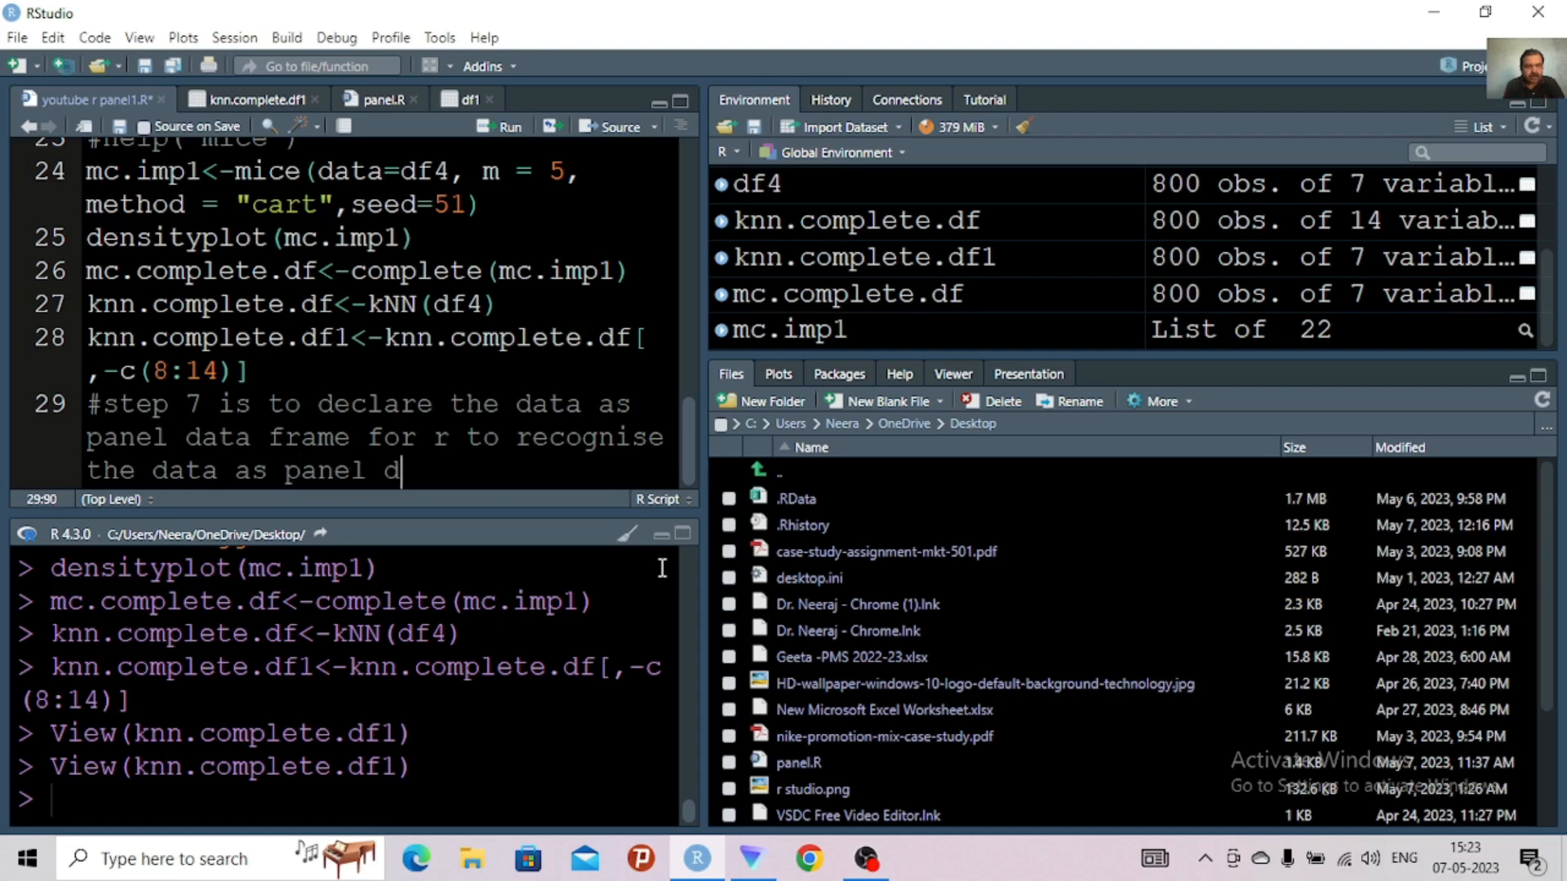
{"action": "type", "text": "ata"}
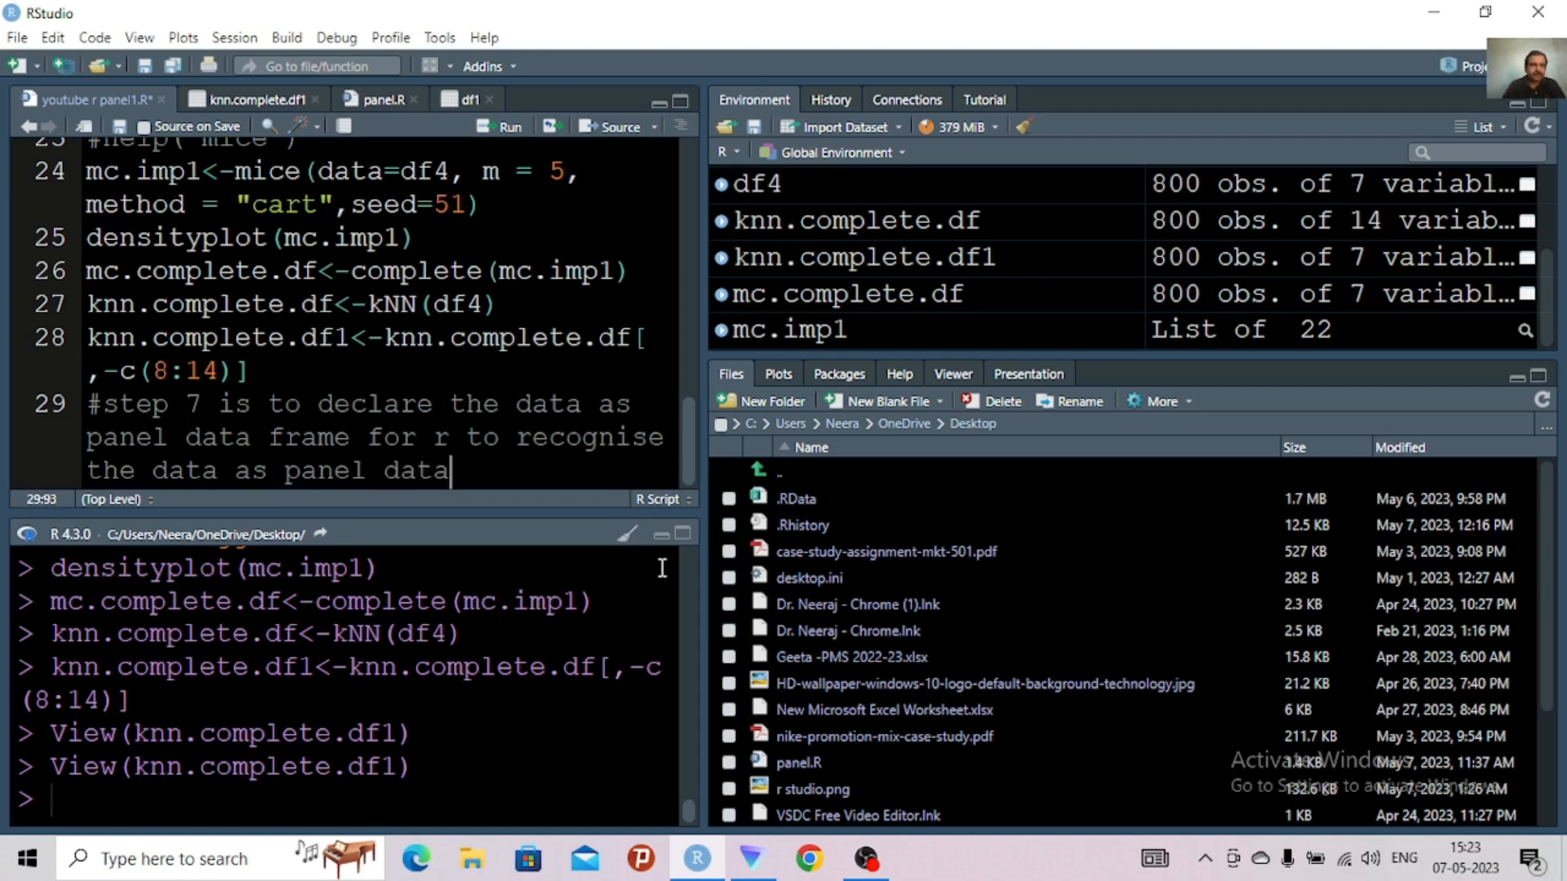
{"action": "key", "text": "Return"}
{"action": "key", "text": "Return"}
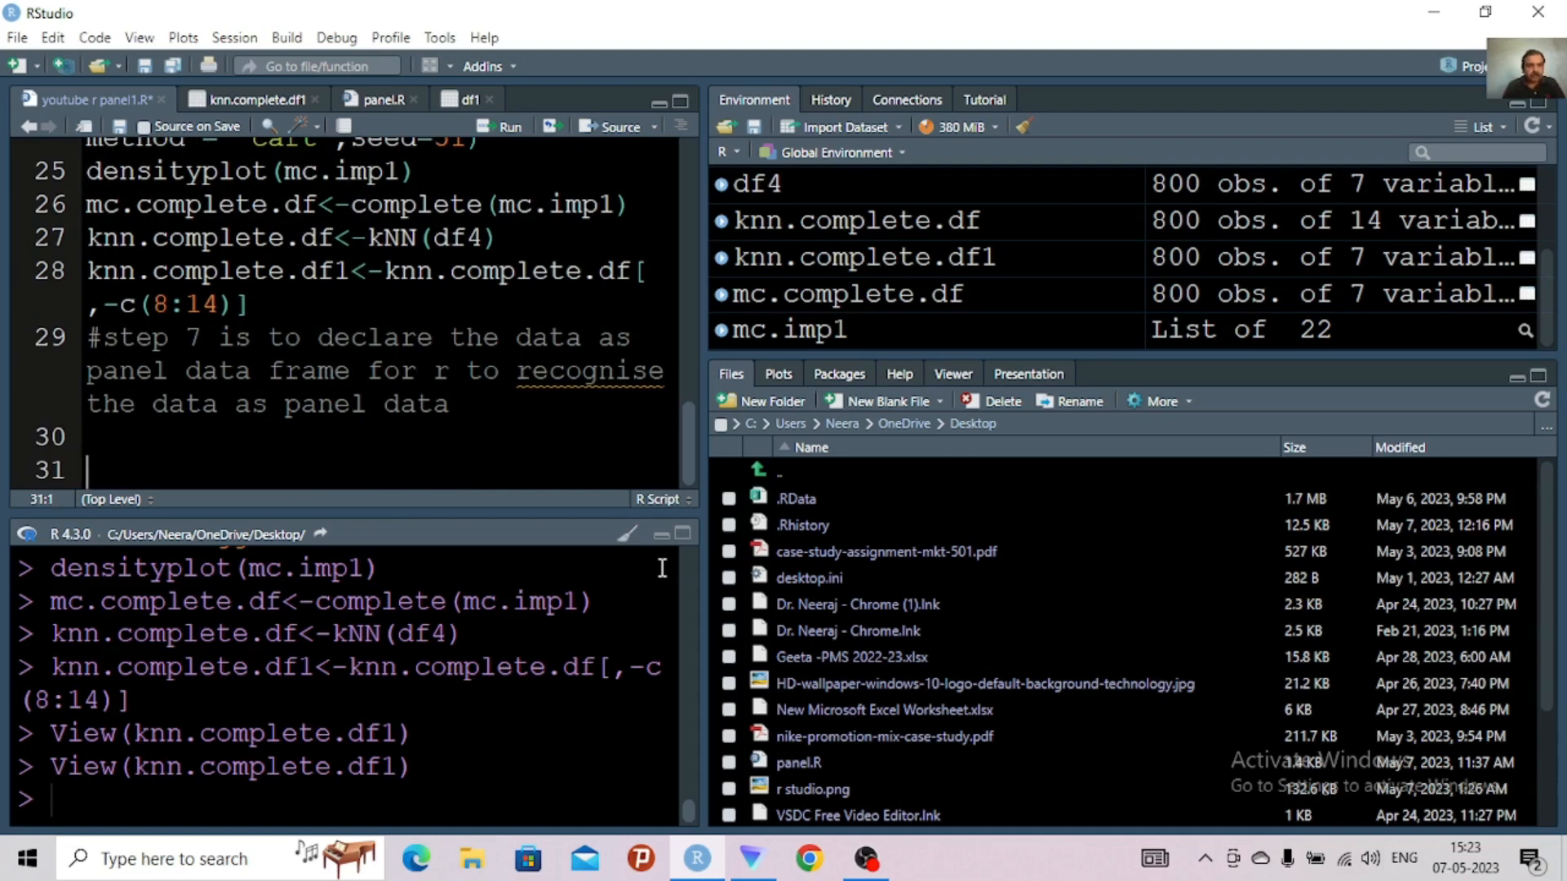
{"action": "type", "text": "pdata"}
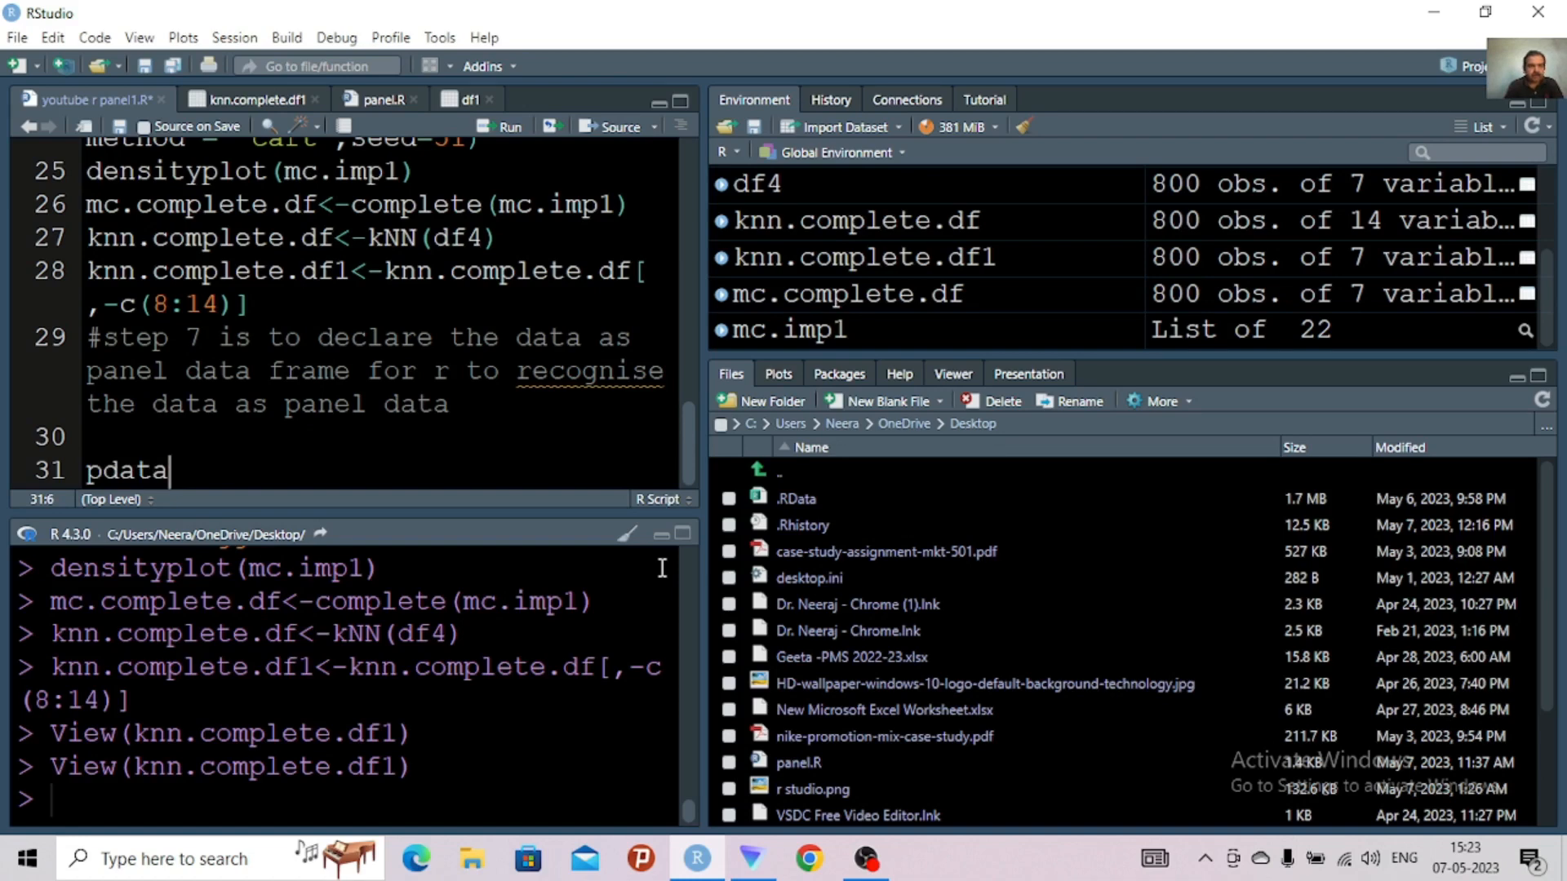
{"action": "type", "text": "f"}
Add a library call for the plm package on a new line below library(VIM) and try to run it
{"action": "key", "text": "ctrl+Home"}
{"action": "key", "text": "Down"}
{"action": "key", "text": "Down"}
{"action": "key", "text": "Down"}
{"action": "key", "text": "Down"}
{"action": "key", "text": "Down"}
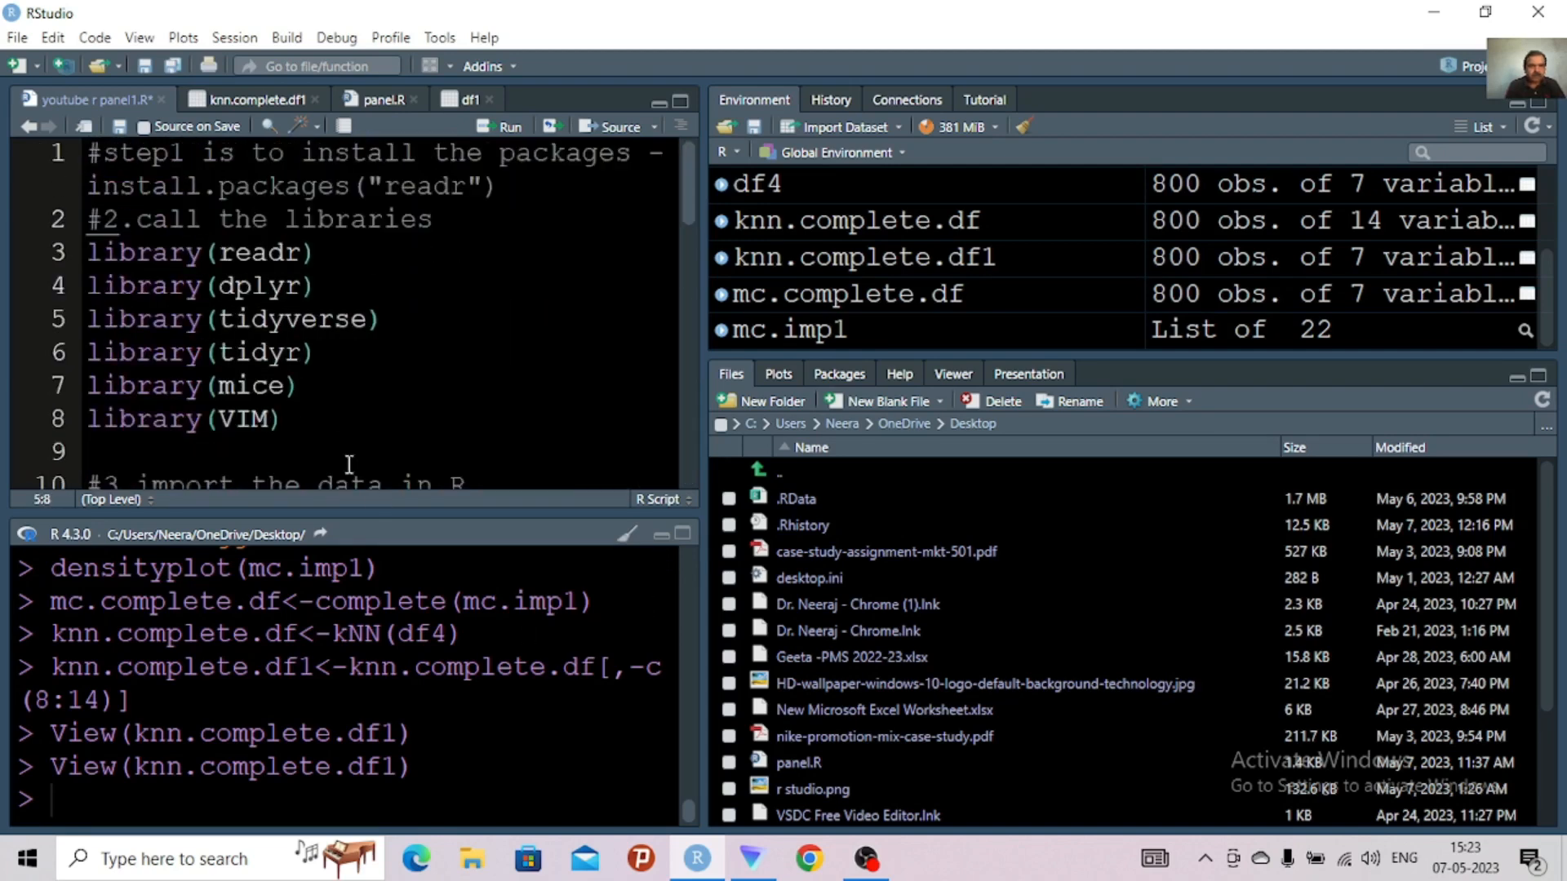
{"action": "left_click", "coordinate": [311, 433]}
{"action": "key", "text": "Return"}
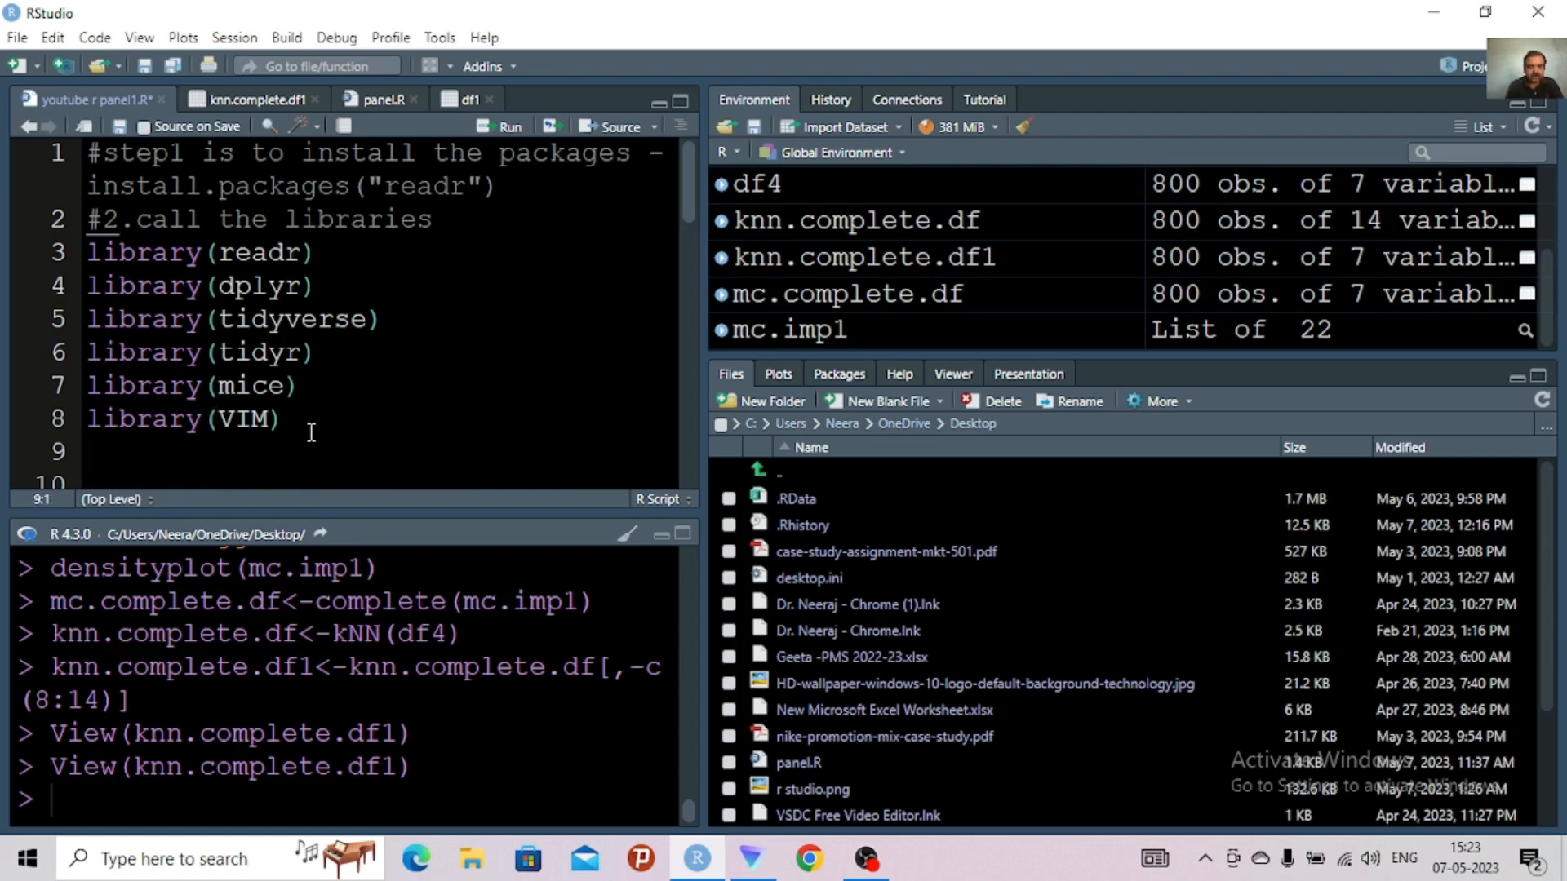
{"action": "type", "text": "library"}
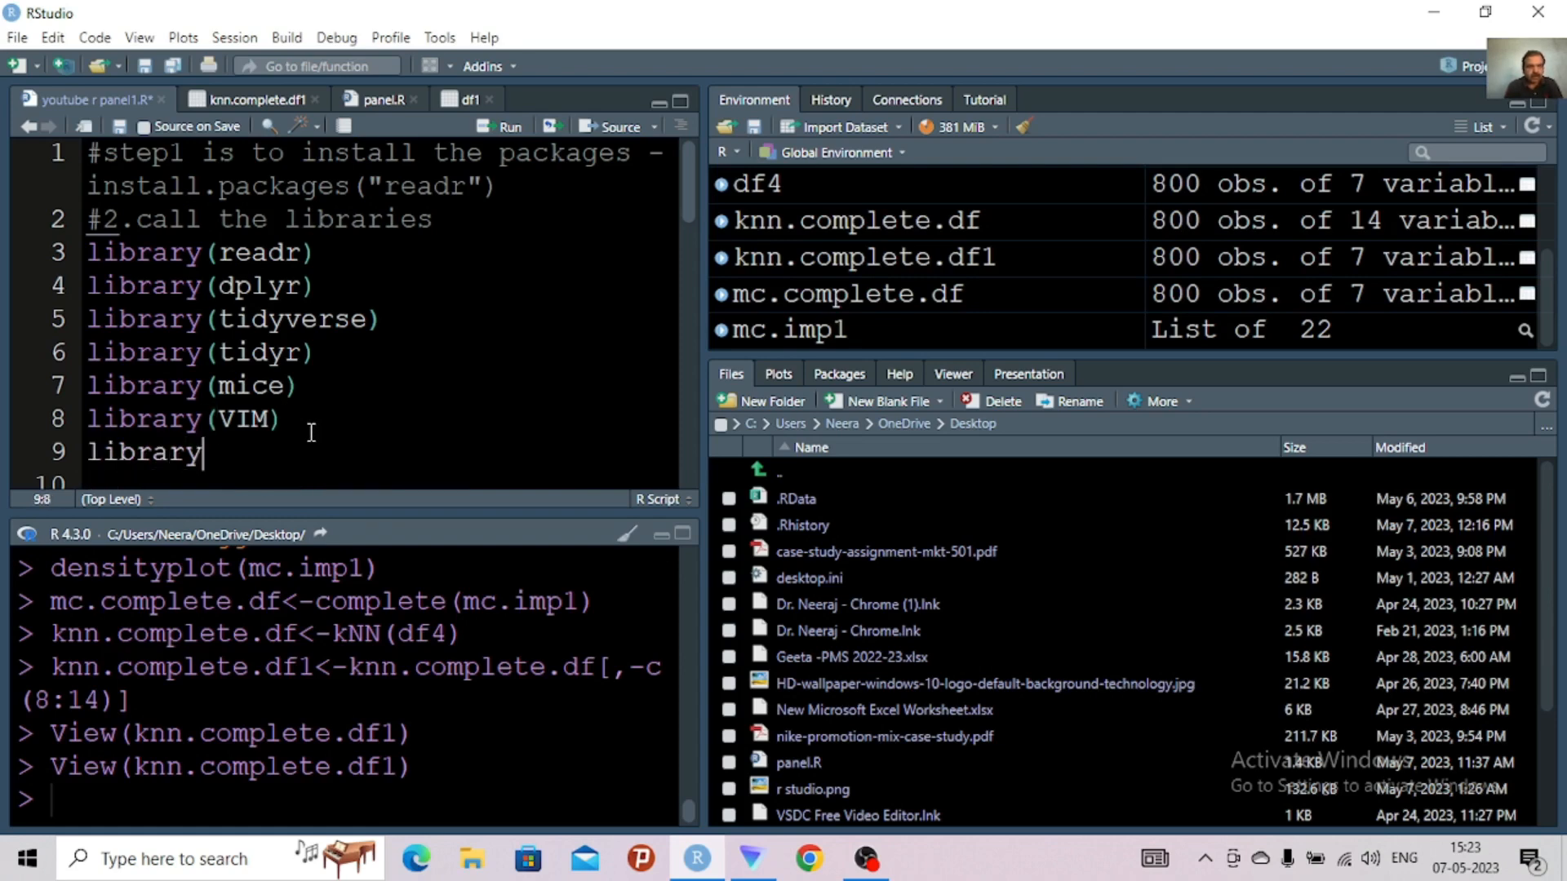
{"action": "type", "text": "r("}
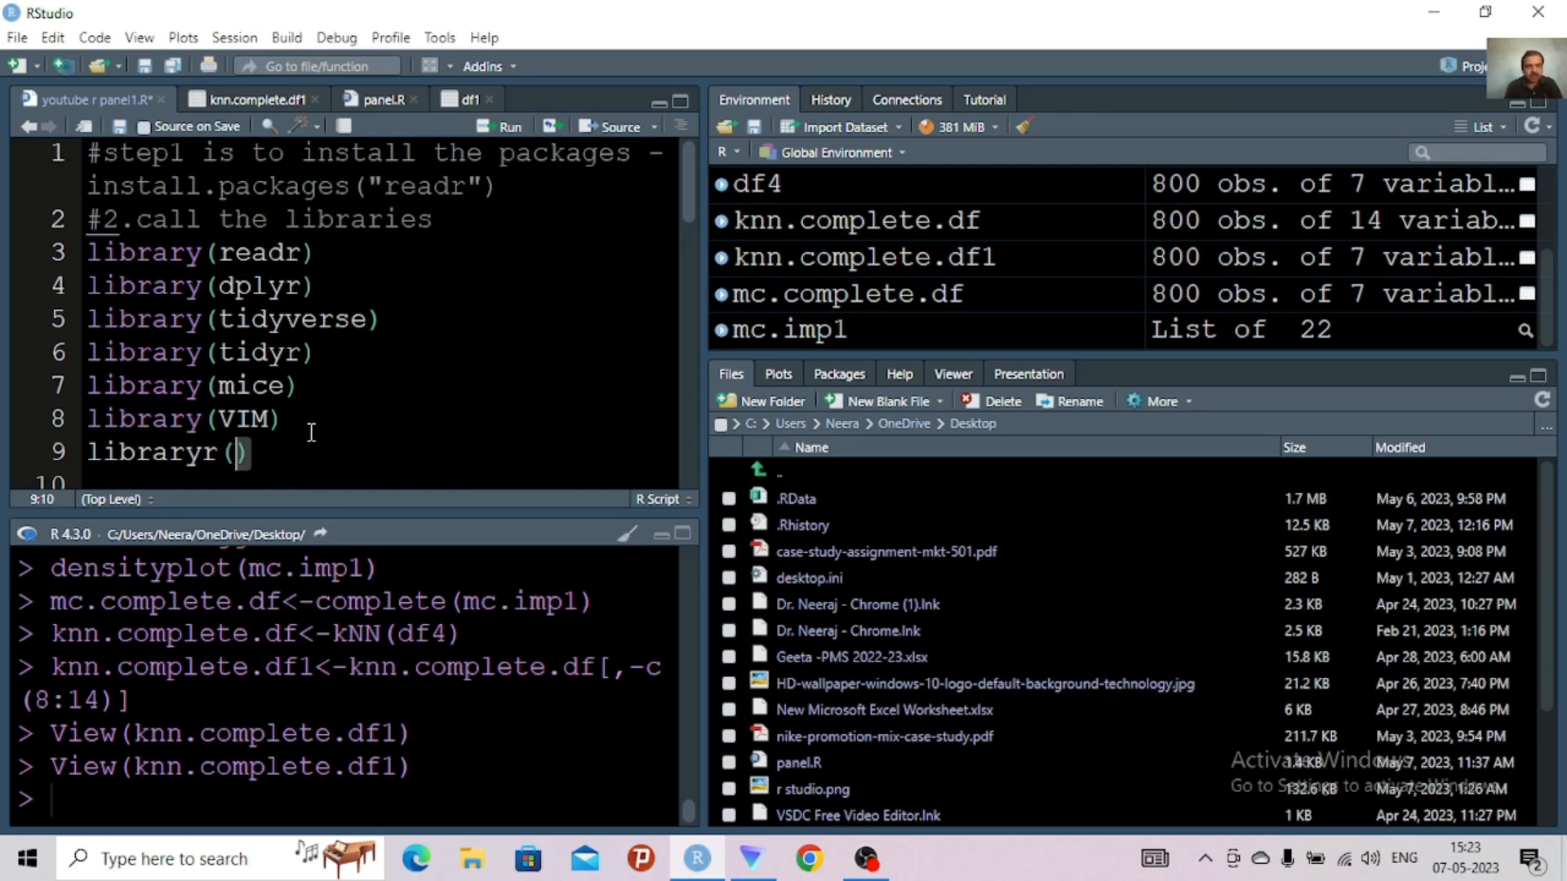
{"action": "type", "text": "pl"}
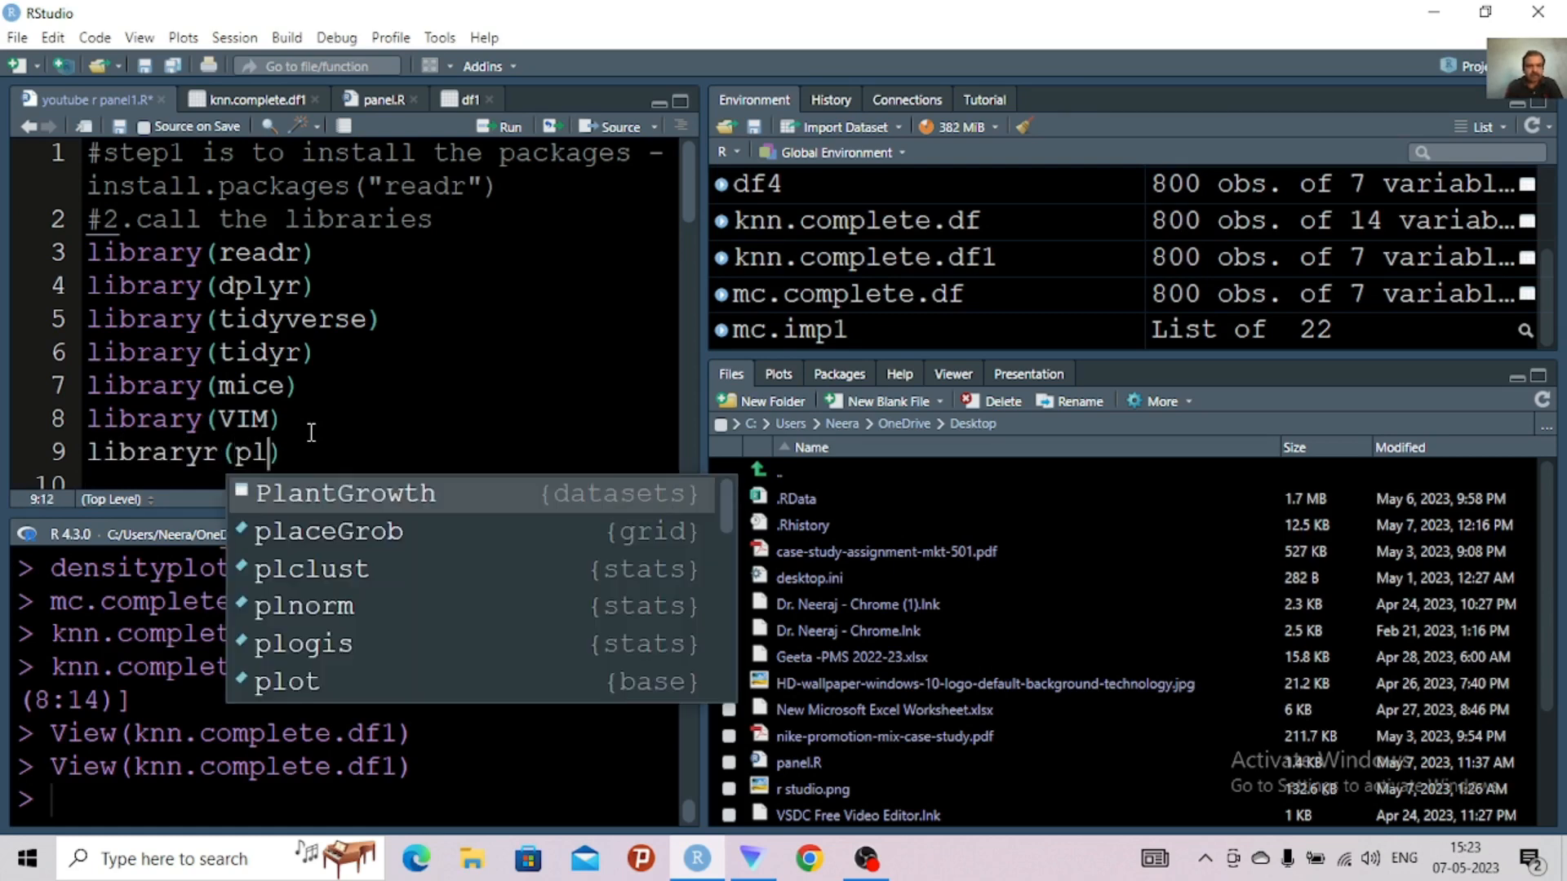
{"action": "type", "text": "m"}
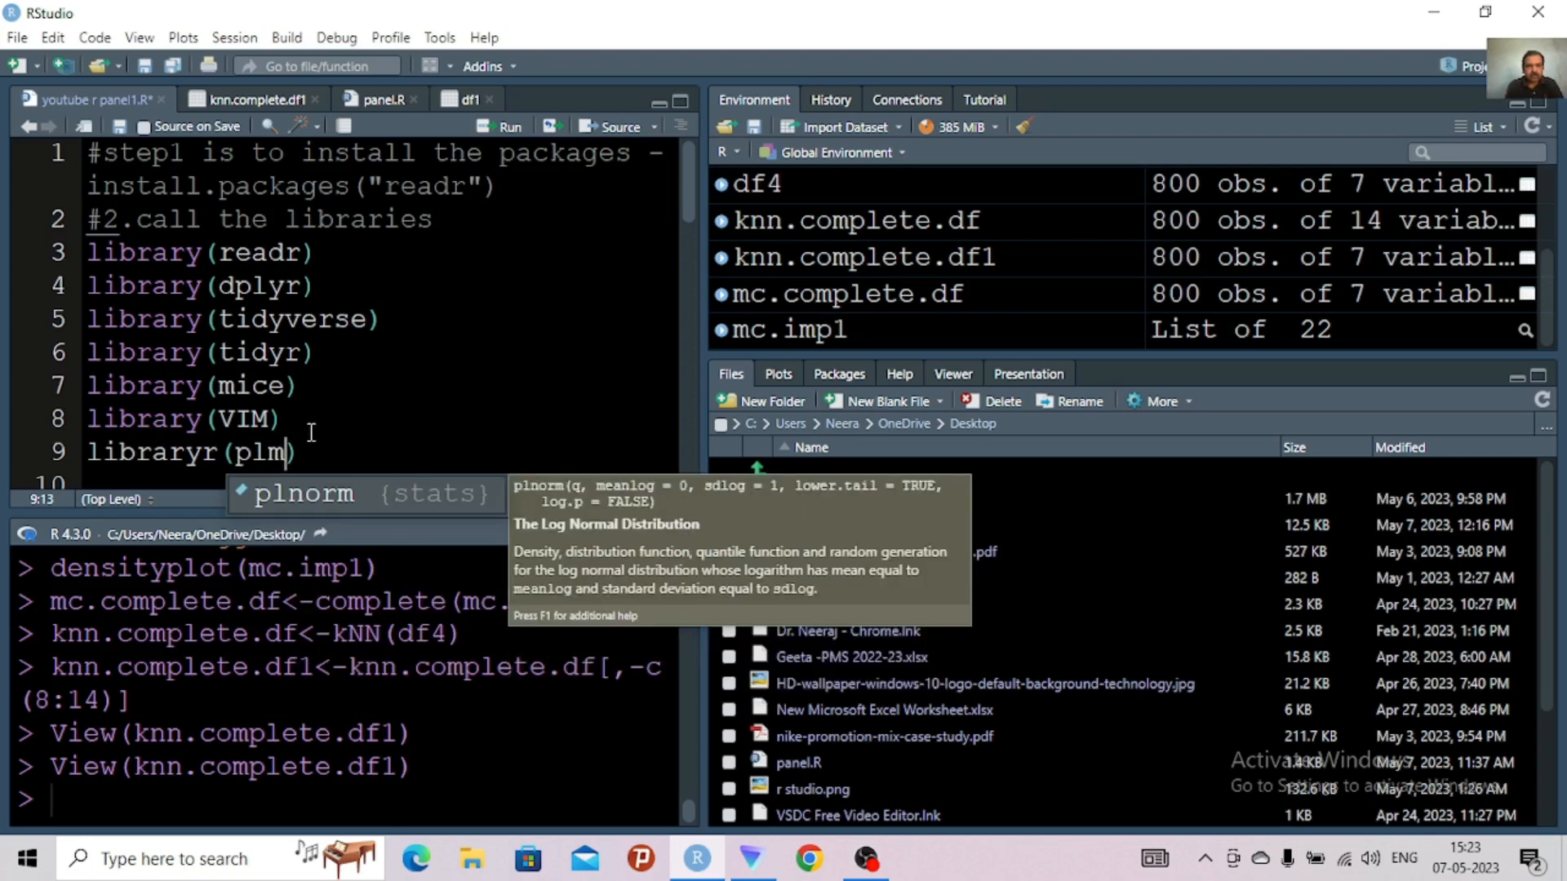
{"action": "key", "text": "ctrl+Return"}
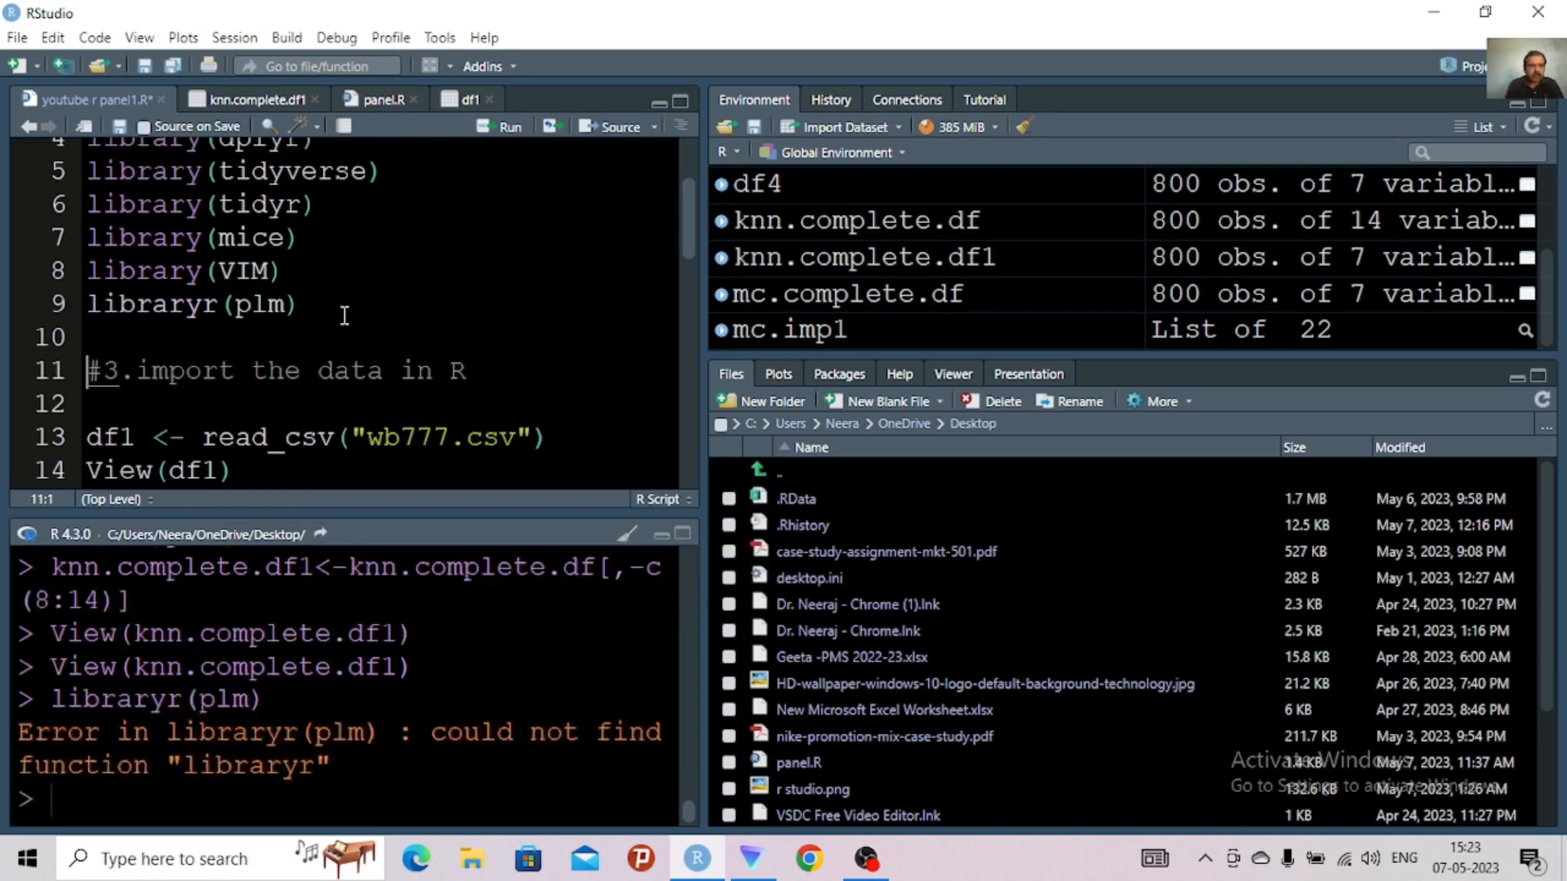
Correct the misspelled libraryr to library in the plm line and run it to load the package
{"action": "left_click", "coordinate": [219, 308]}
{"action": "key", "text": "BackSpace"}
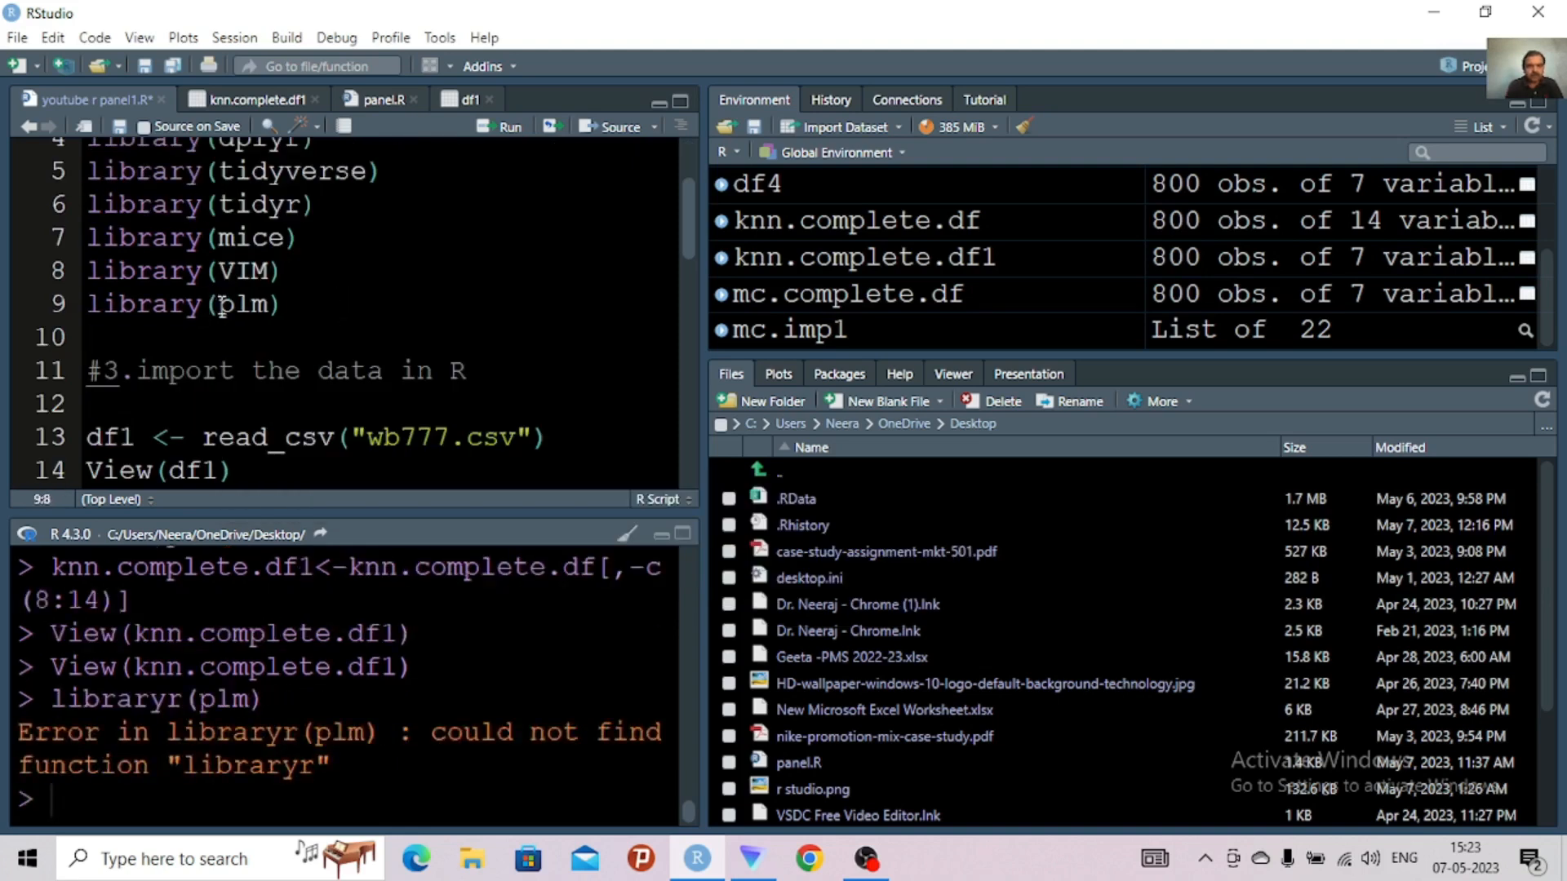
{"action": "key", "text": "ctrl+Return"}
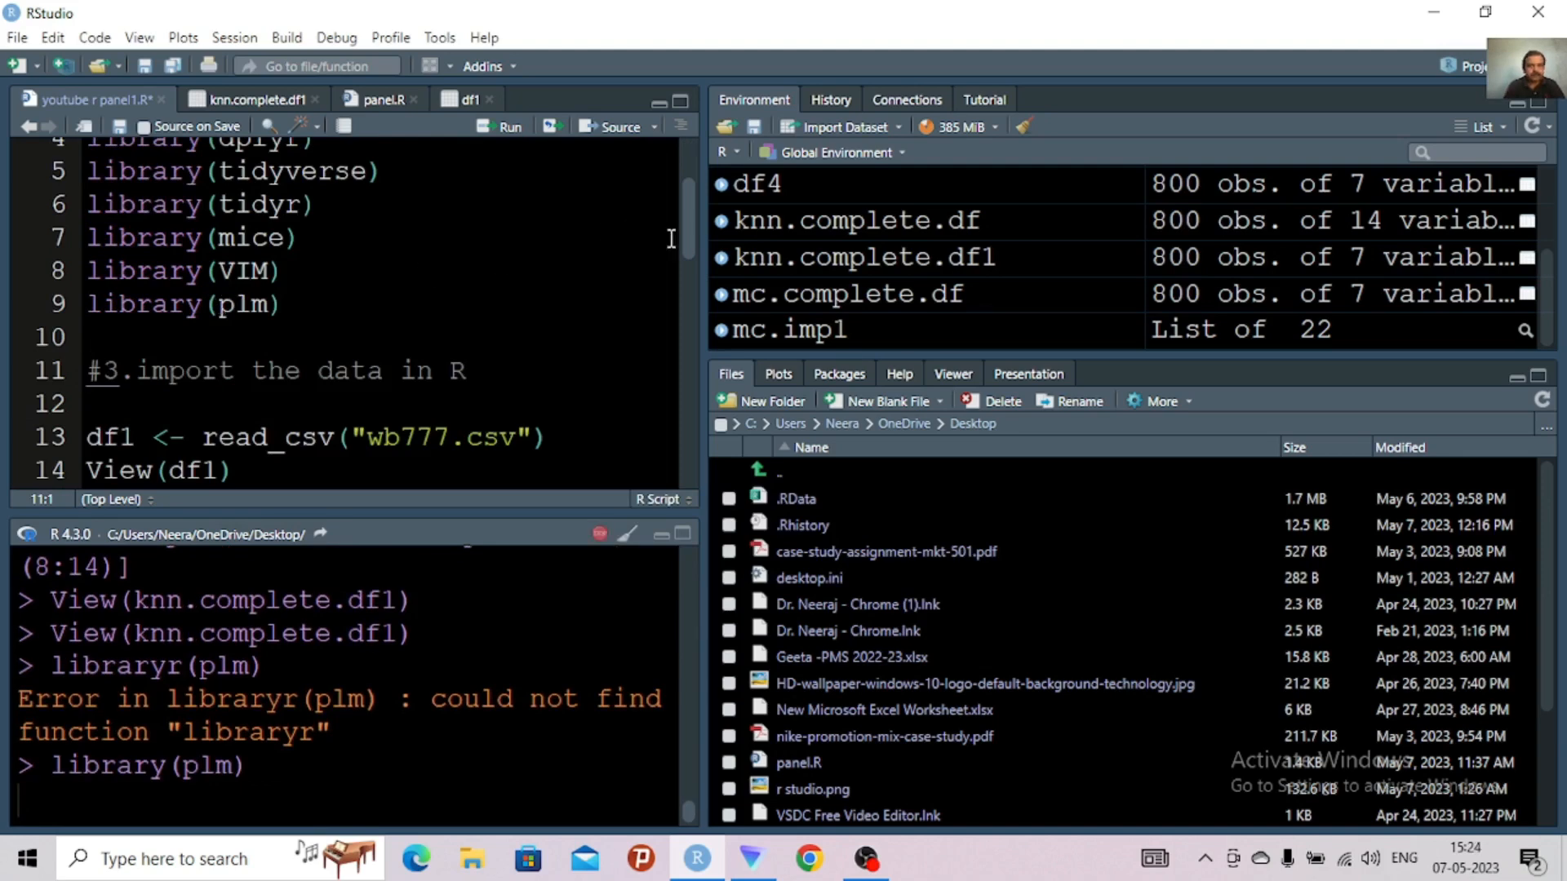
Replace the partial "pdata f" text below the step 7 comment with an empty pdata.frame() call
{"action": "scroll", "coordinate": [695, 227], "scroll_direction": "down", "scroll_amount": 1}
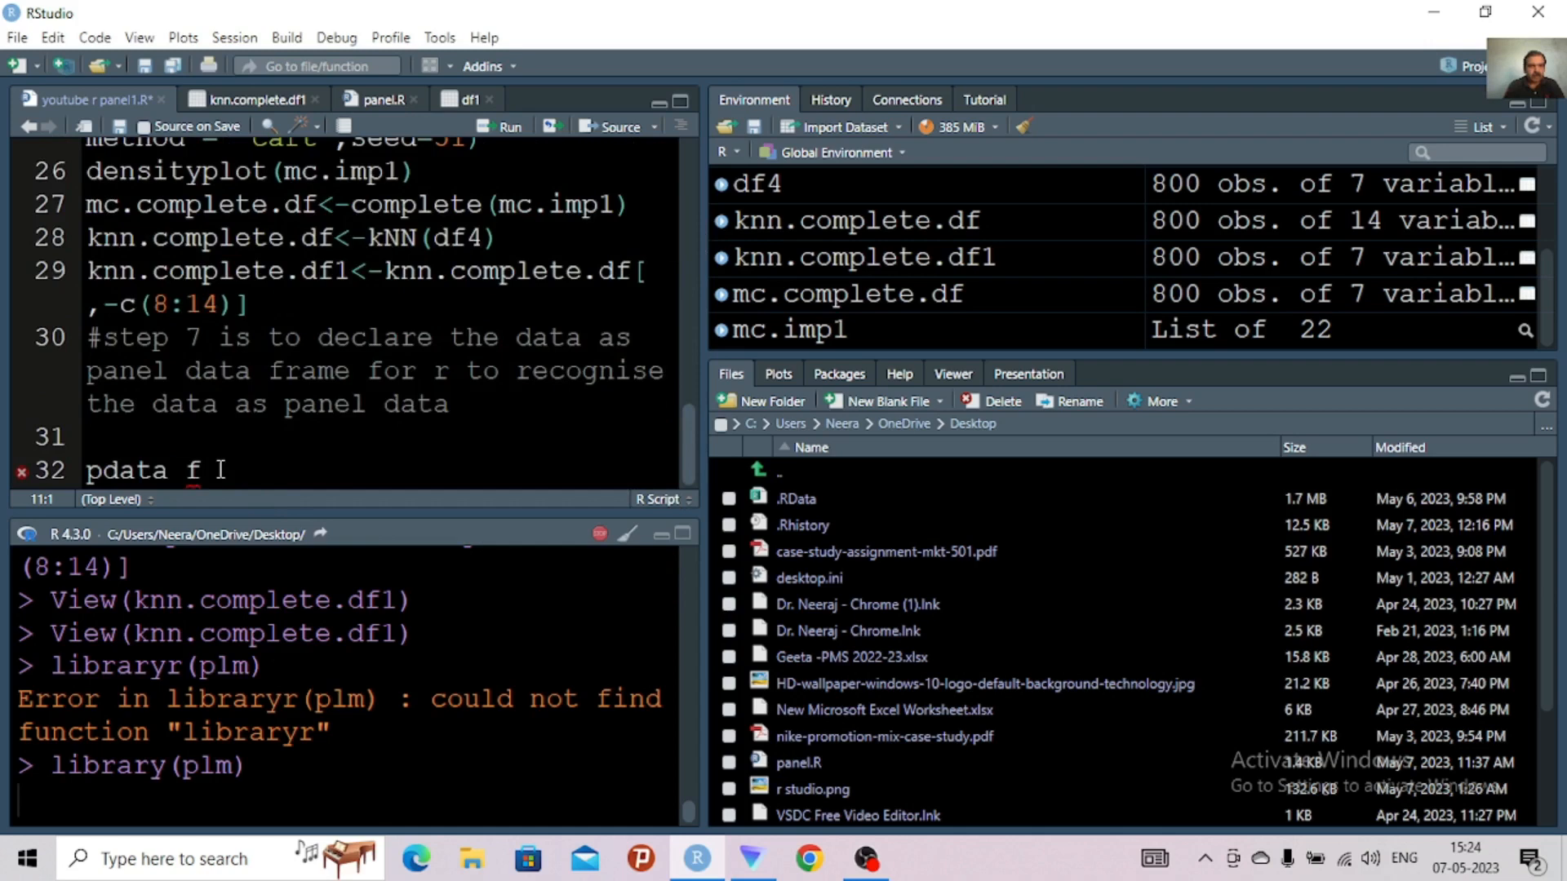
{"action": "left_click", "coordinate": [220, 470]}
{"action": "key", "text": "BackSpace"}
{"action": "key", "text": "BackSpace"}
{"action": "key", "text": "BackSpace"}
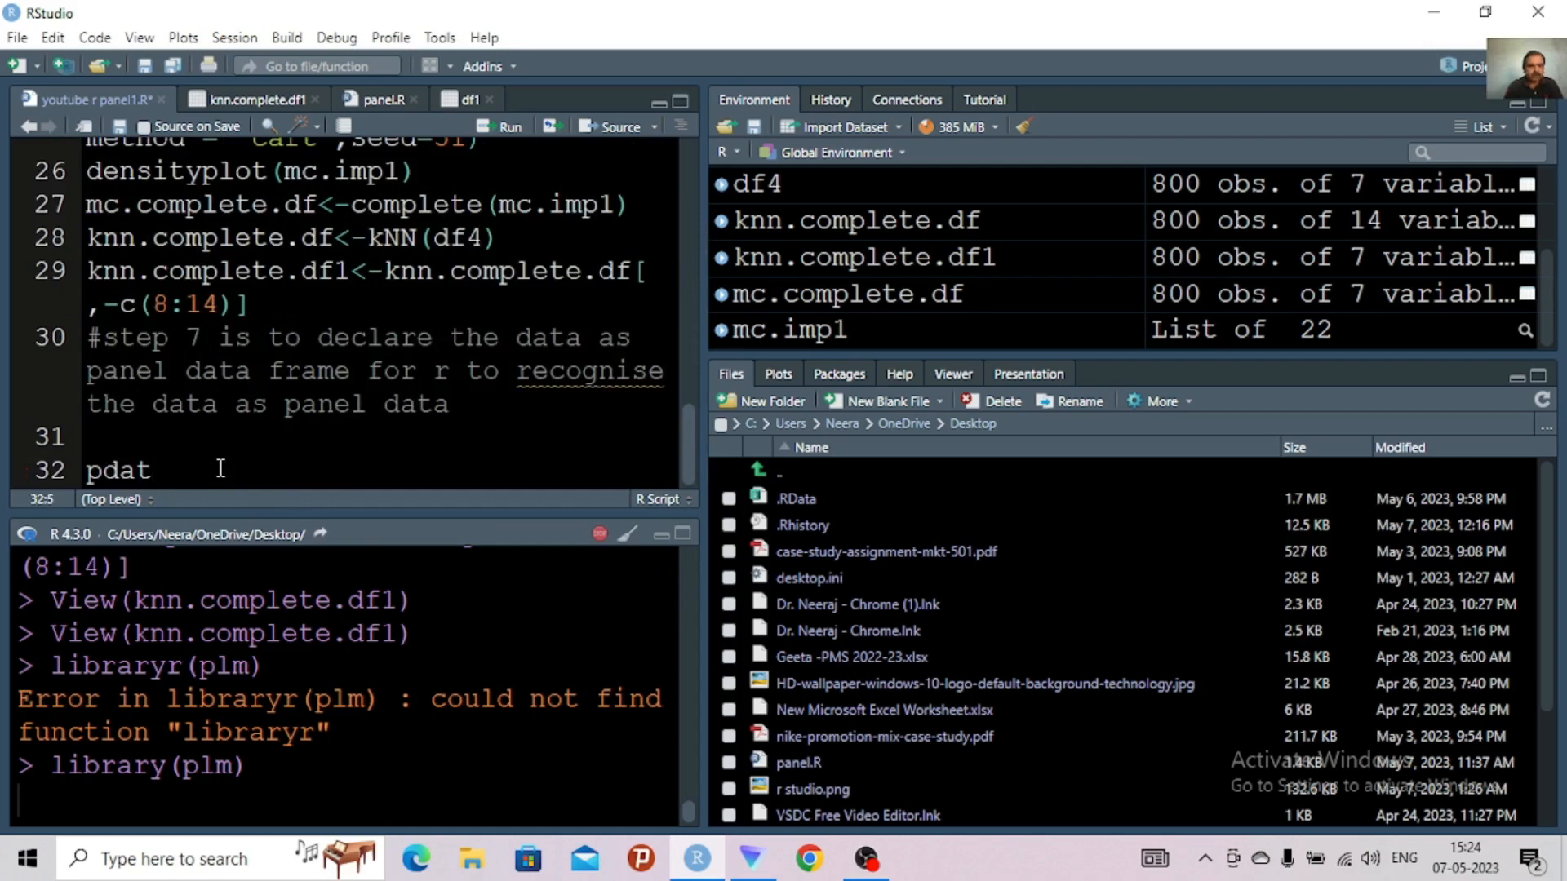
{"action": "key", "text": "BackSpace"}
{"action": "key", "text": "BackSpace"}
{"action": "key", "text": "BackSpace"}
{"action": "key", "text": "BackSpace"}
{"action": "type", "text": "pdata"}
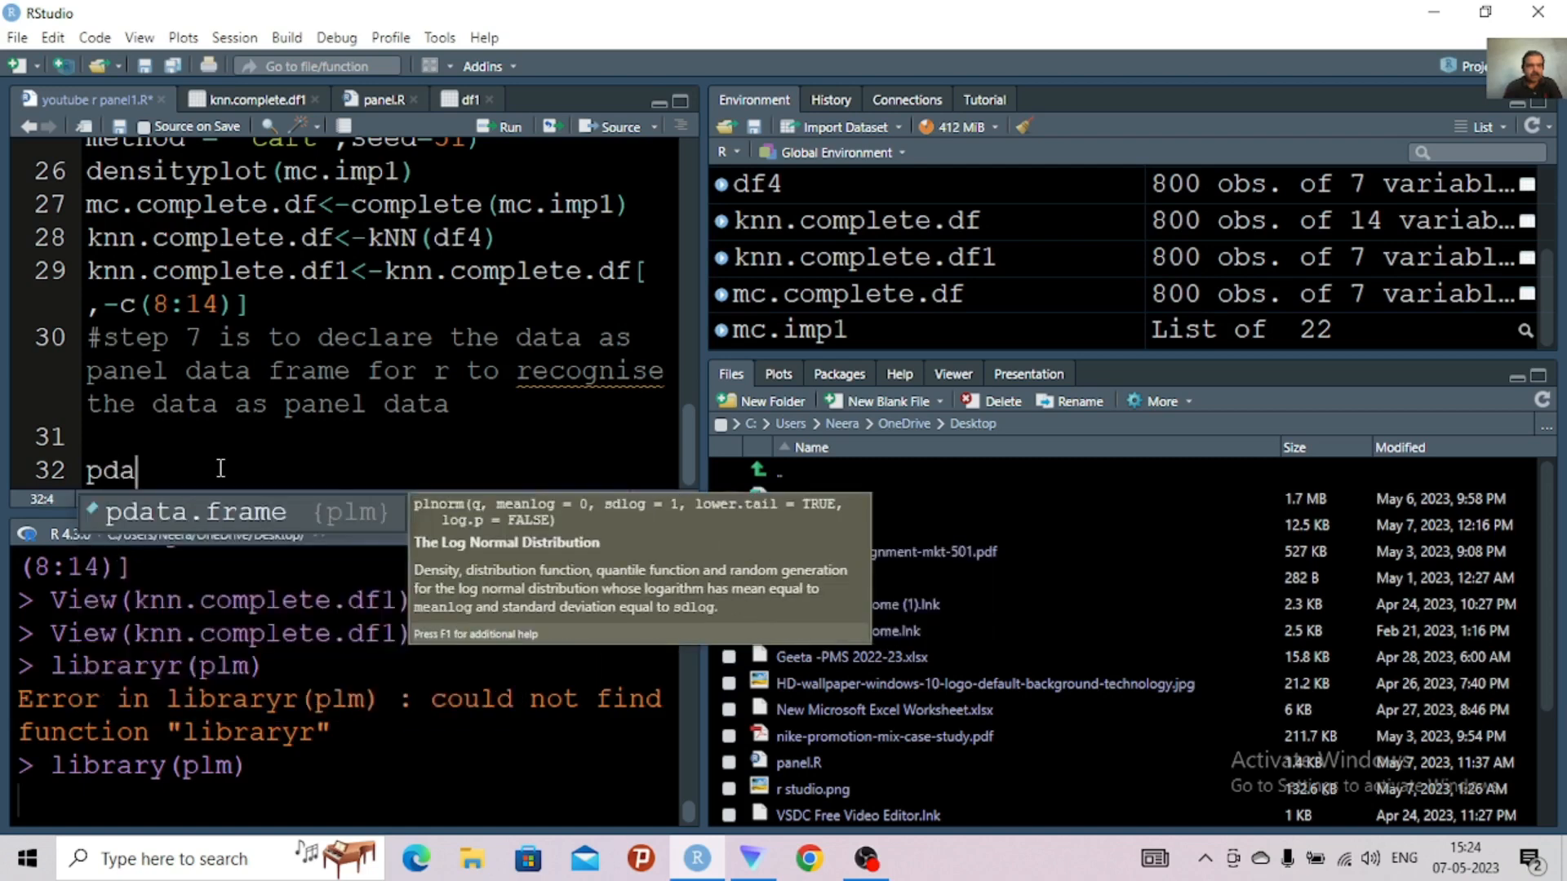
{"action": "left_click", "coordinate": [223, 512]}
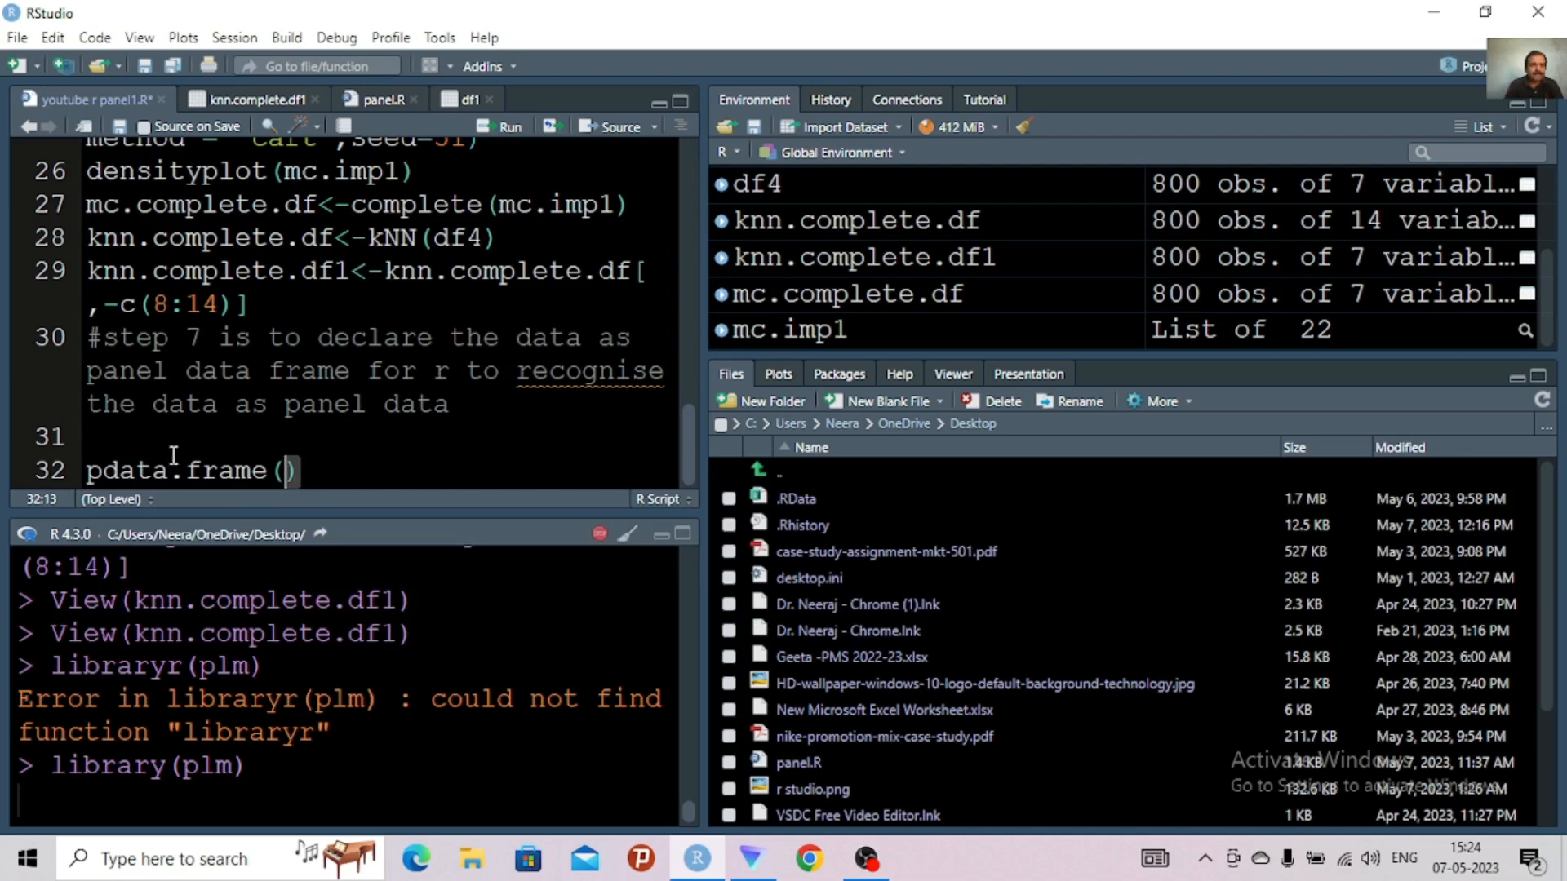
Write help("pdata.frame") on the blank line above the pdata.frame() call
{"action": "left_click", "coordinate": [140, 442]}
{"action": "type", "text": "help"}
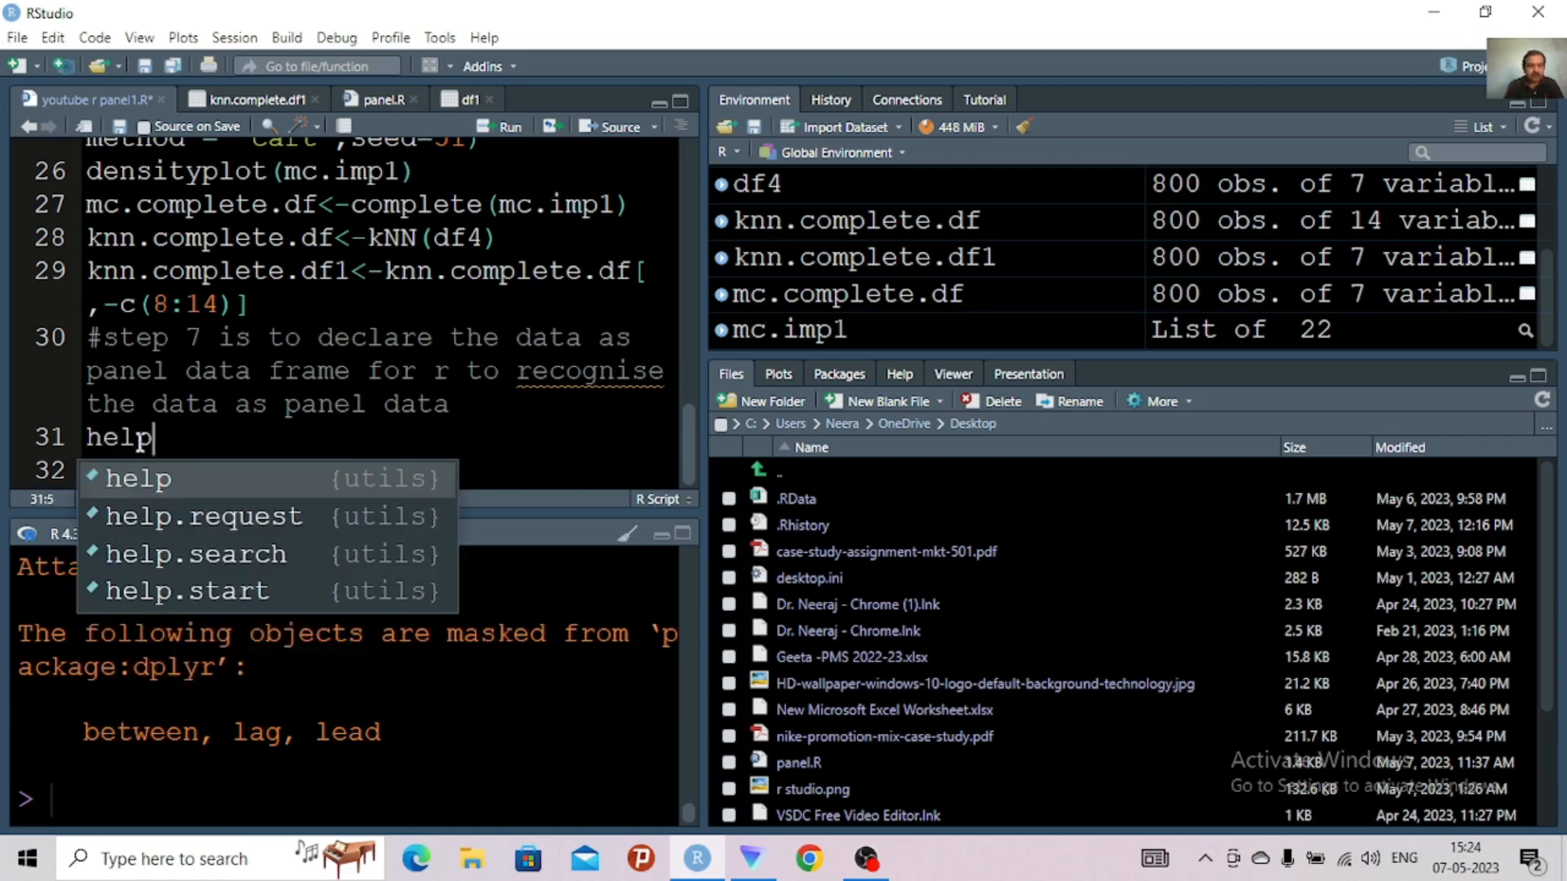
{"action": "type", "text": "("}
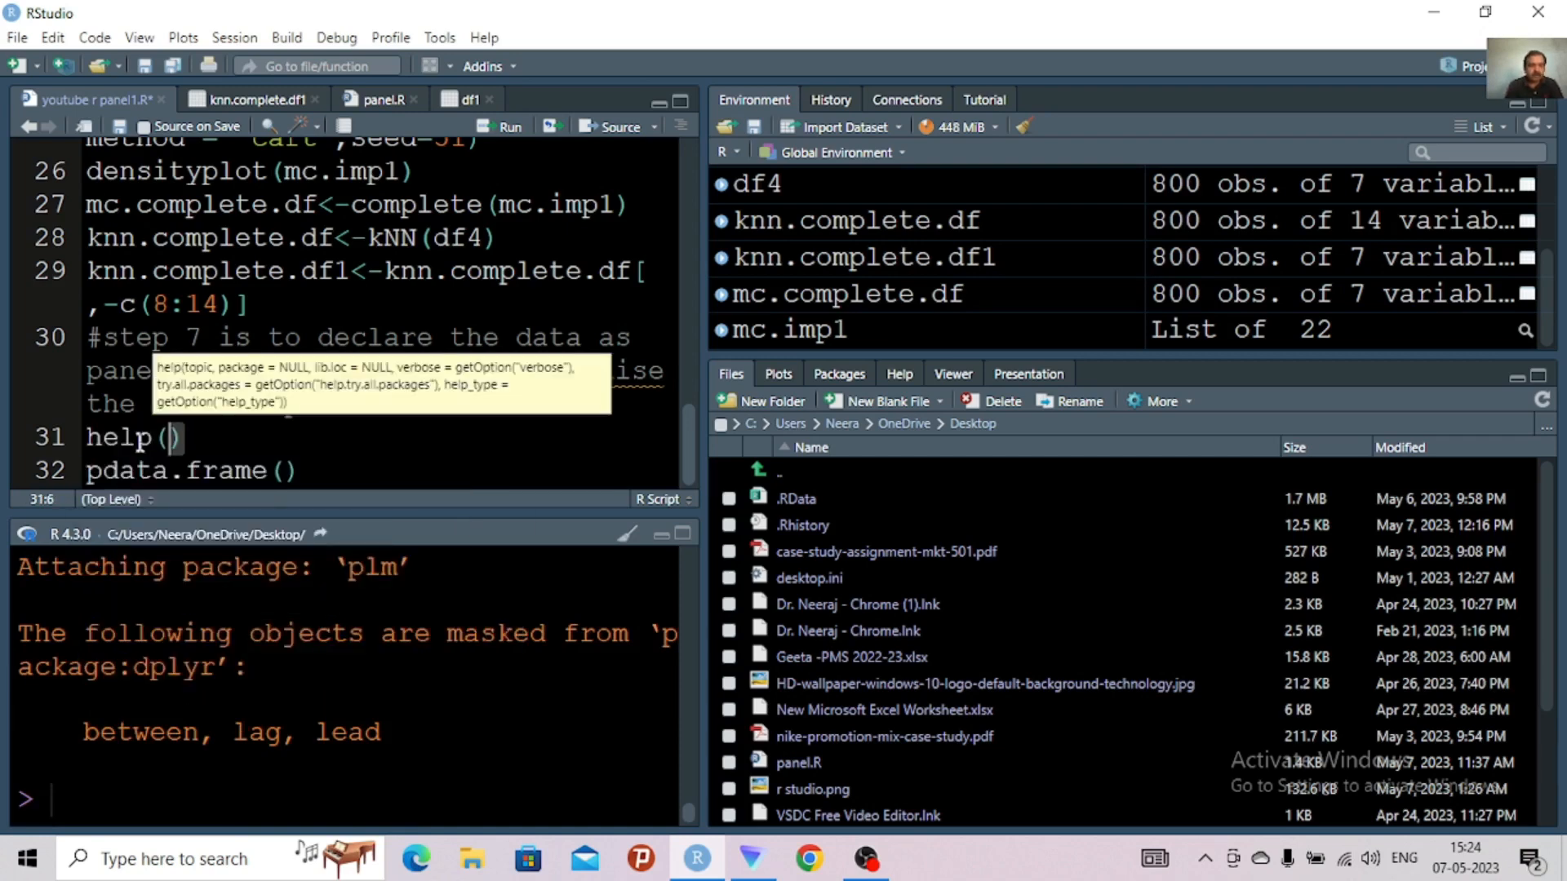
{"action": "type", "text": "pdata"}
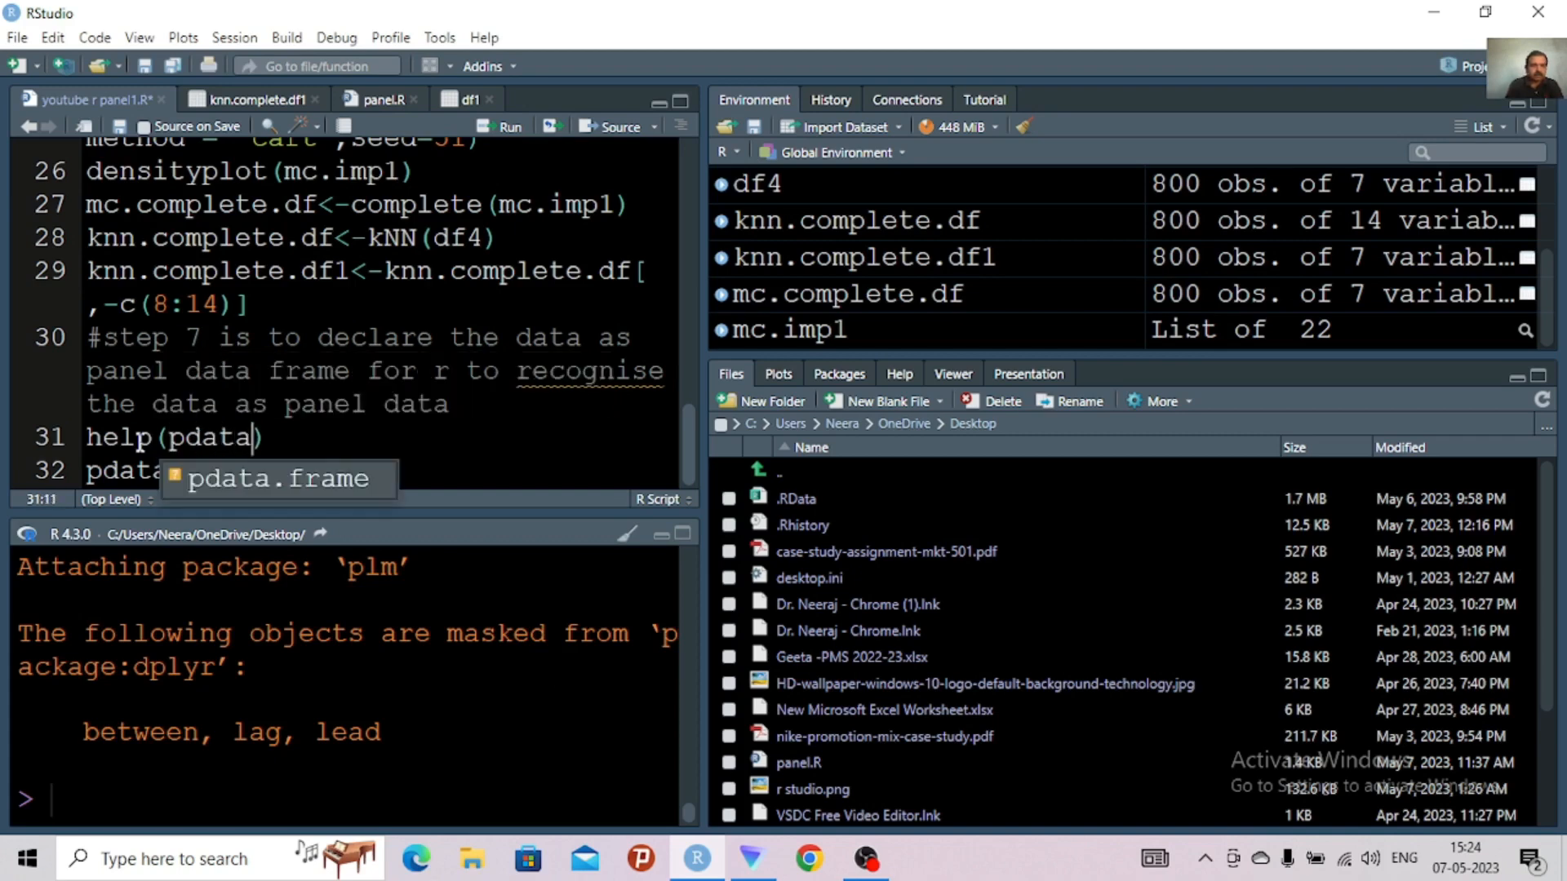
{"action": "left_click", "coordinate": [188, 478]}
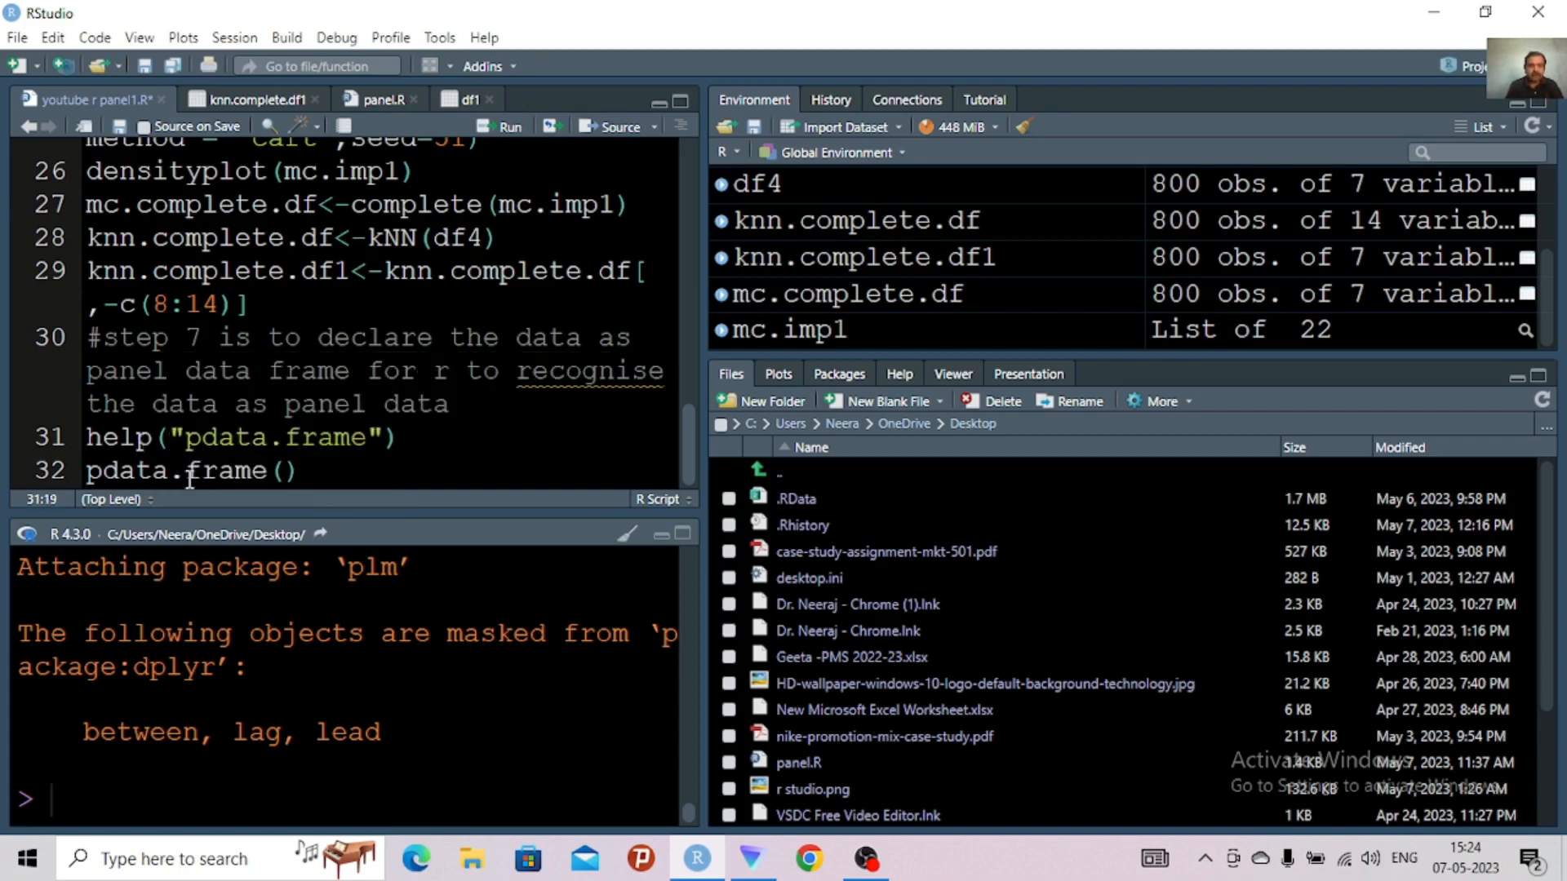
Run the pdata.frame help line and copy its usage through drop.index = FALSE, into the script below the empty pdata.frame() call
{"action": "key", "text": "ctrl+Return"}
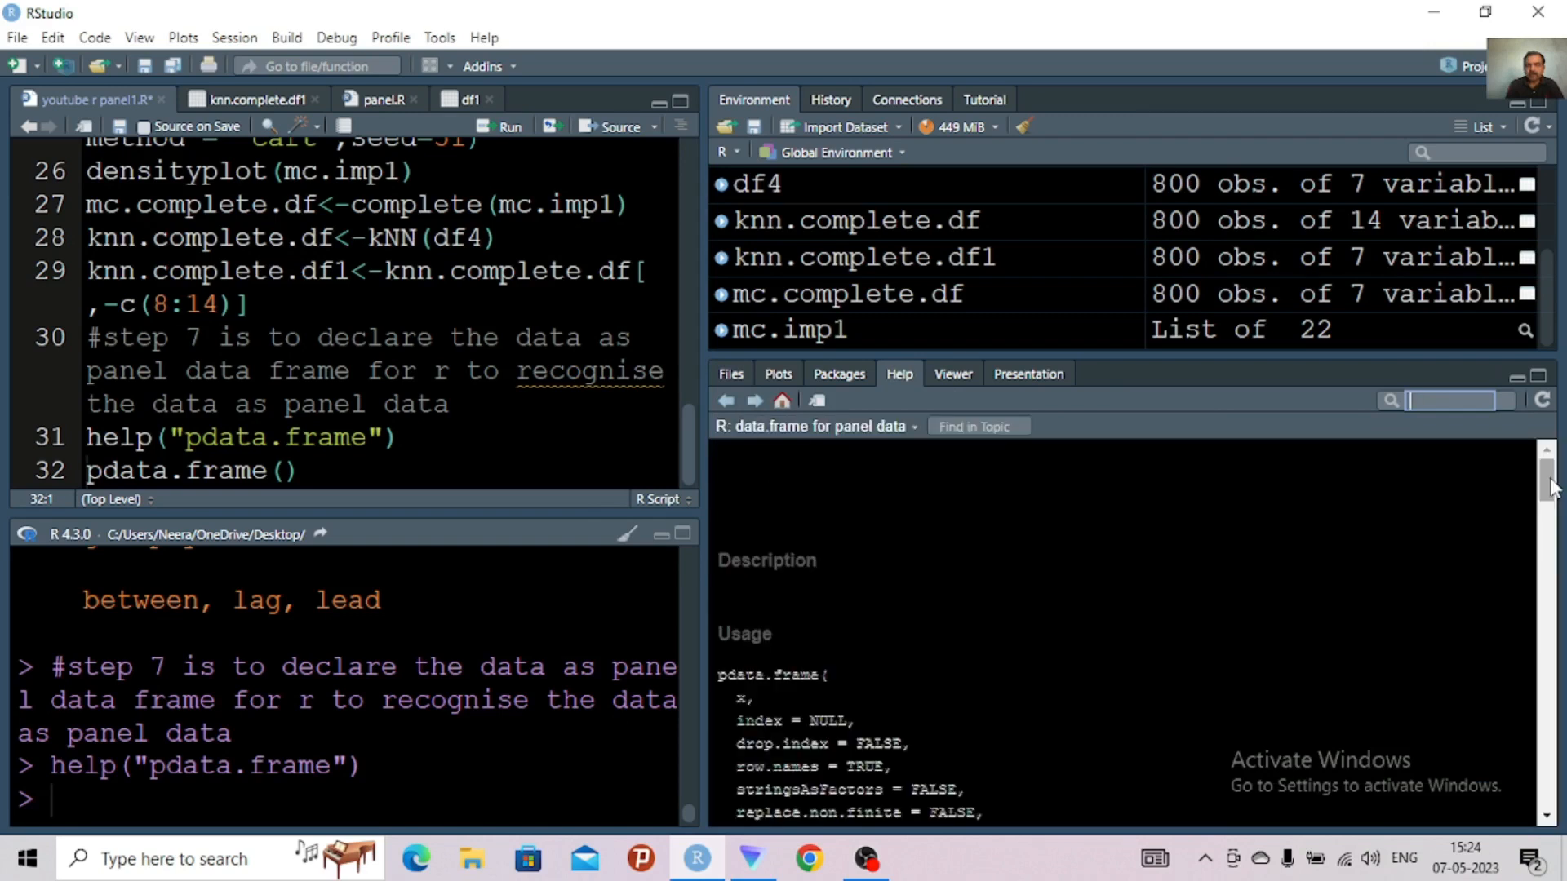
{"action": "left_click", "coordinate": [929, 699]}
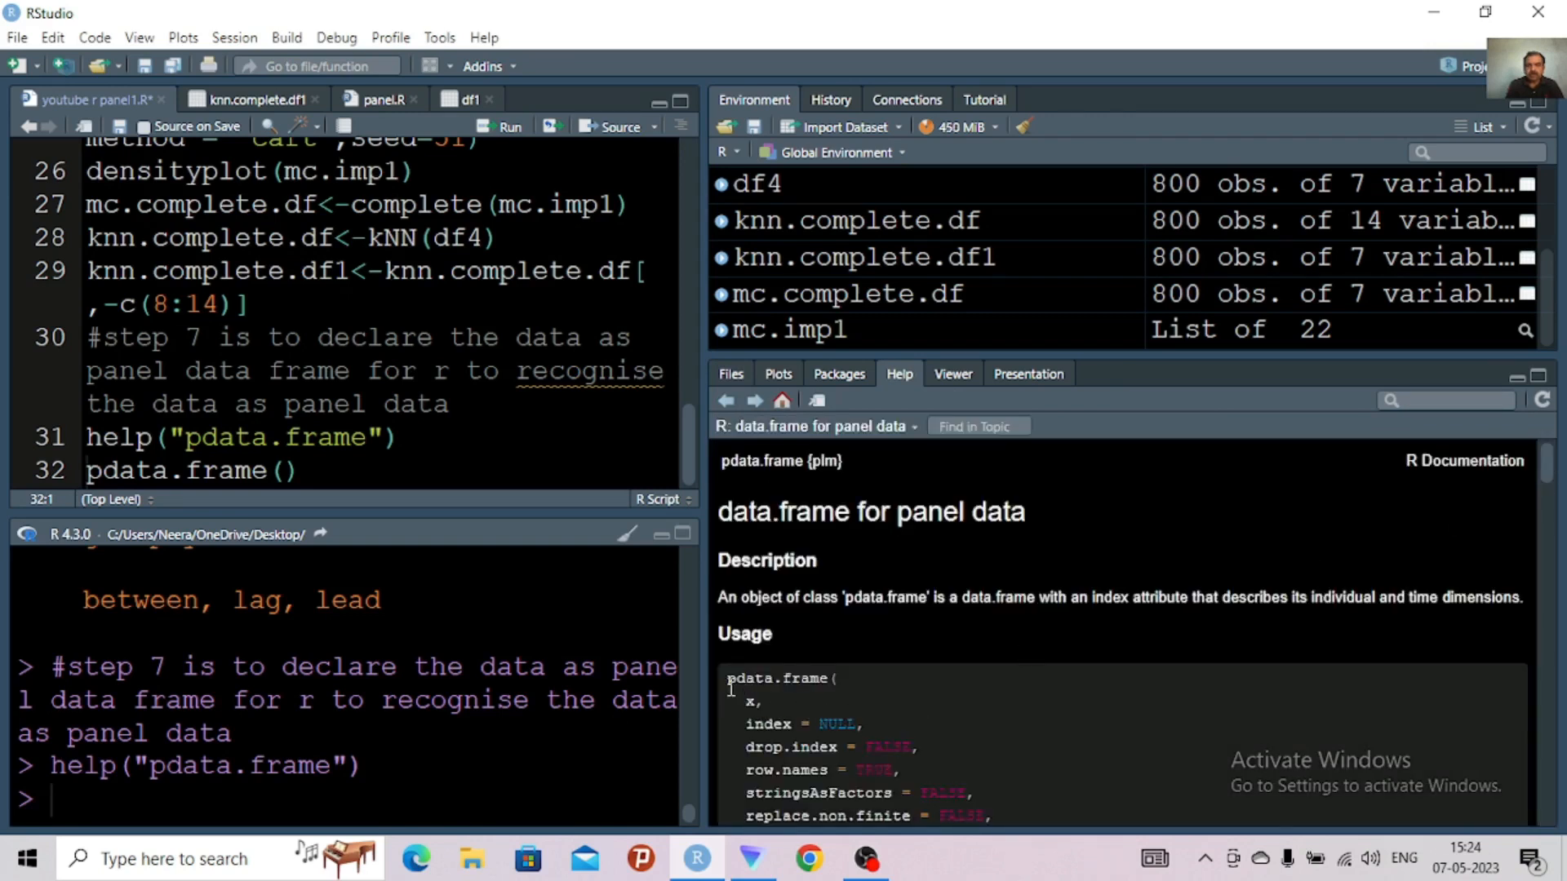
{"action": "left_click_drag", "start_coordinate": [727, 686], "coordinate": [921, 740]}
{"action": "key", "text": "ctrl+c"}
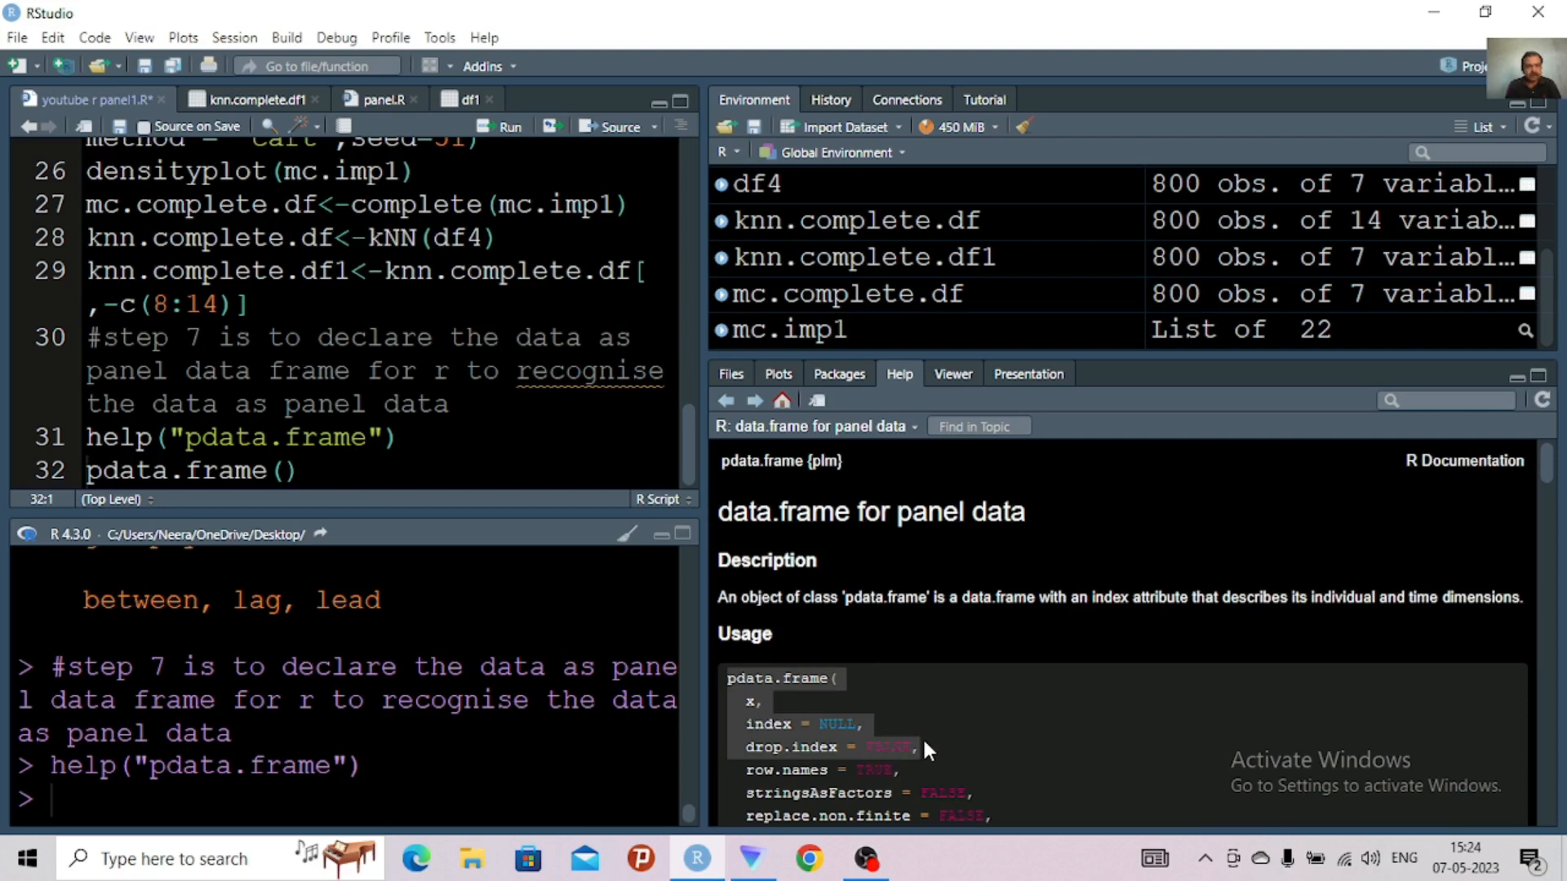
{"action": "left_click", "coordinate": [330, 486]}
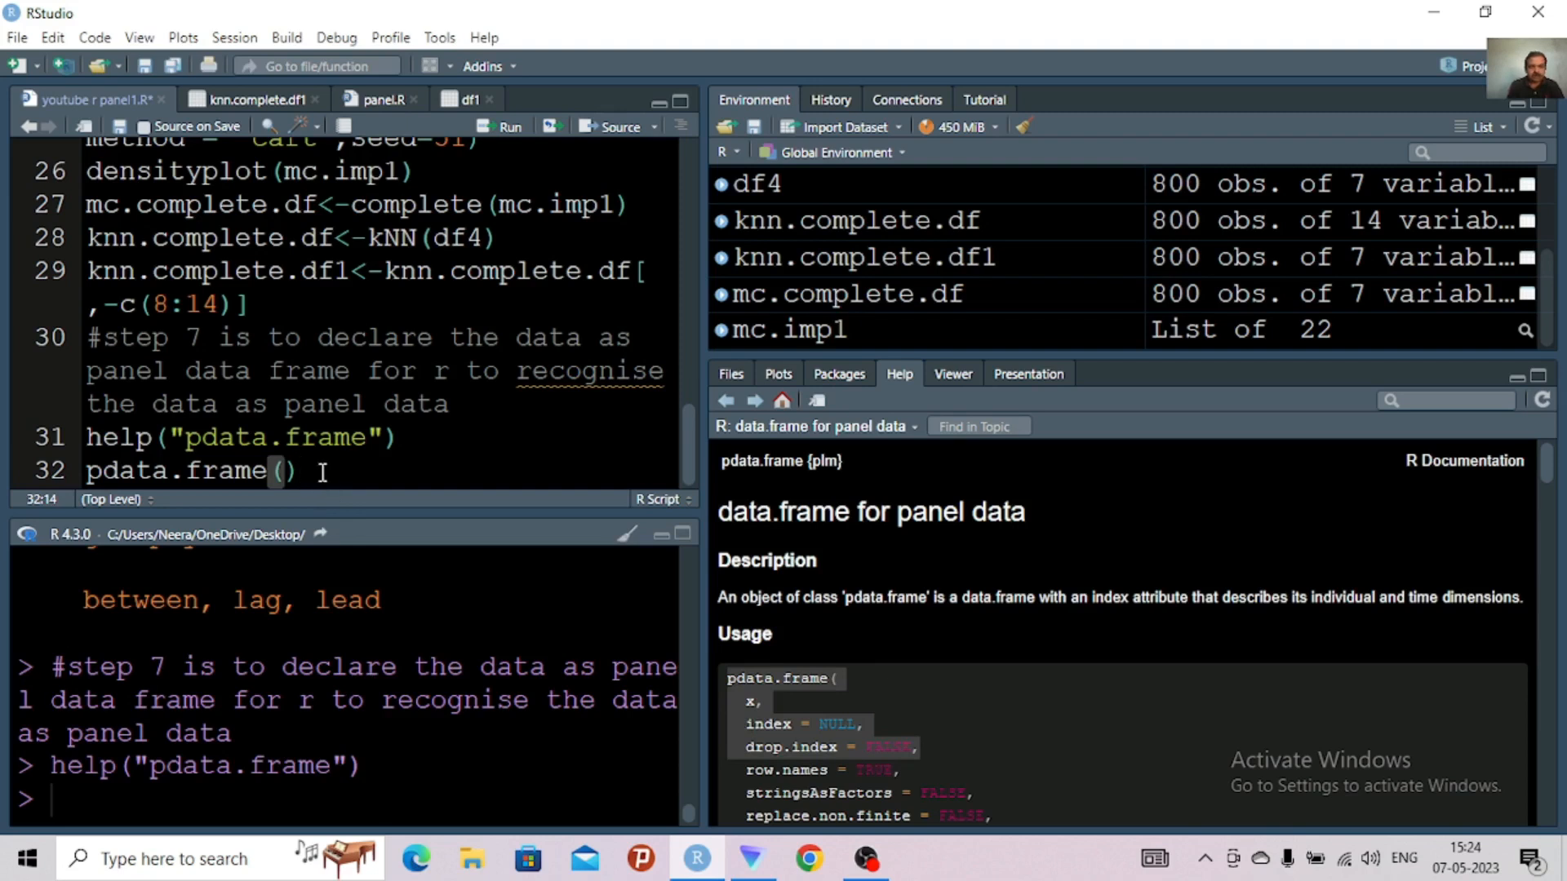
{"action": "key", "text": "Return"}
{"action": "key", "text": "Return"}
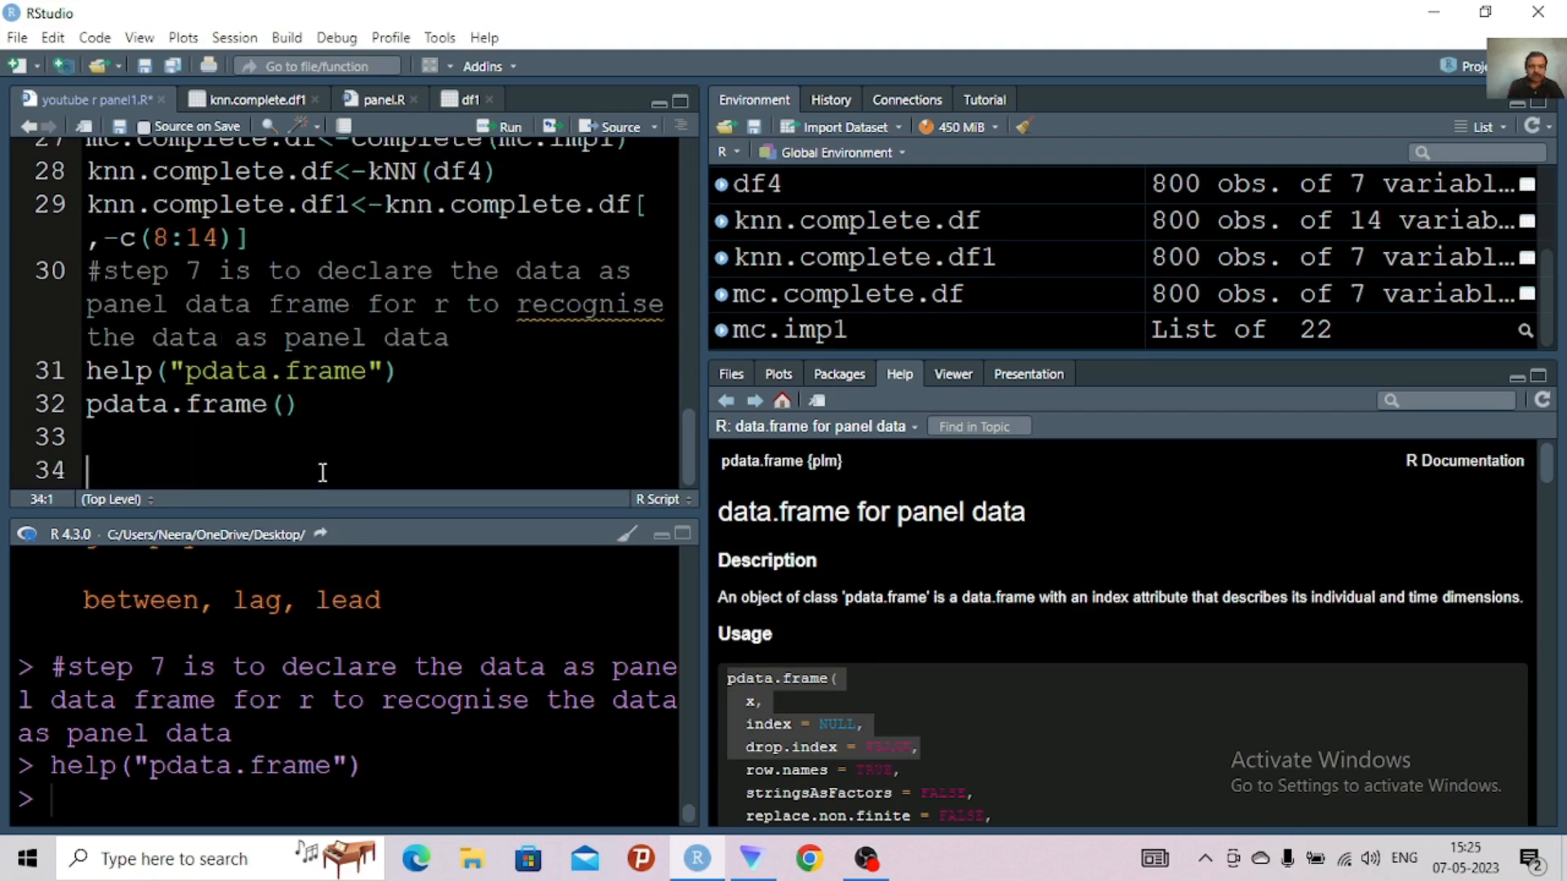
{"action": "key", "text": "Up"}
{"action": "key", "text": "ctrl+v"}
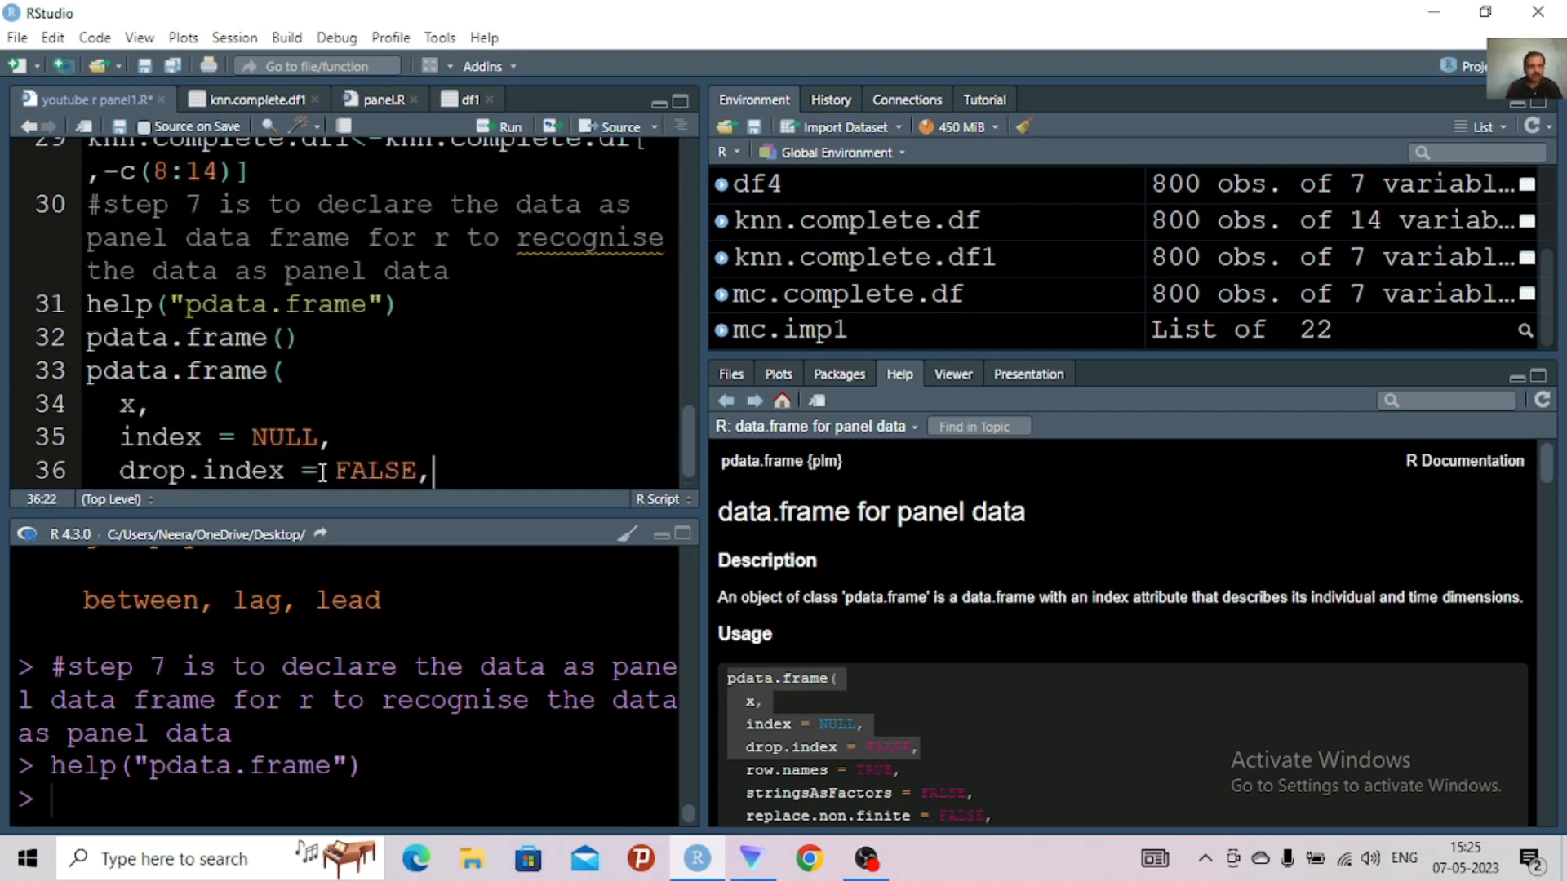
Join the index and drop.index arguments onto the x line and remove the equals sign before FALSE
{"action": "left_click", "coordinate": [109, 439]}
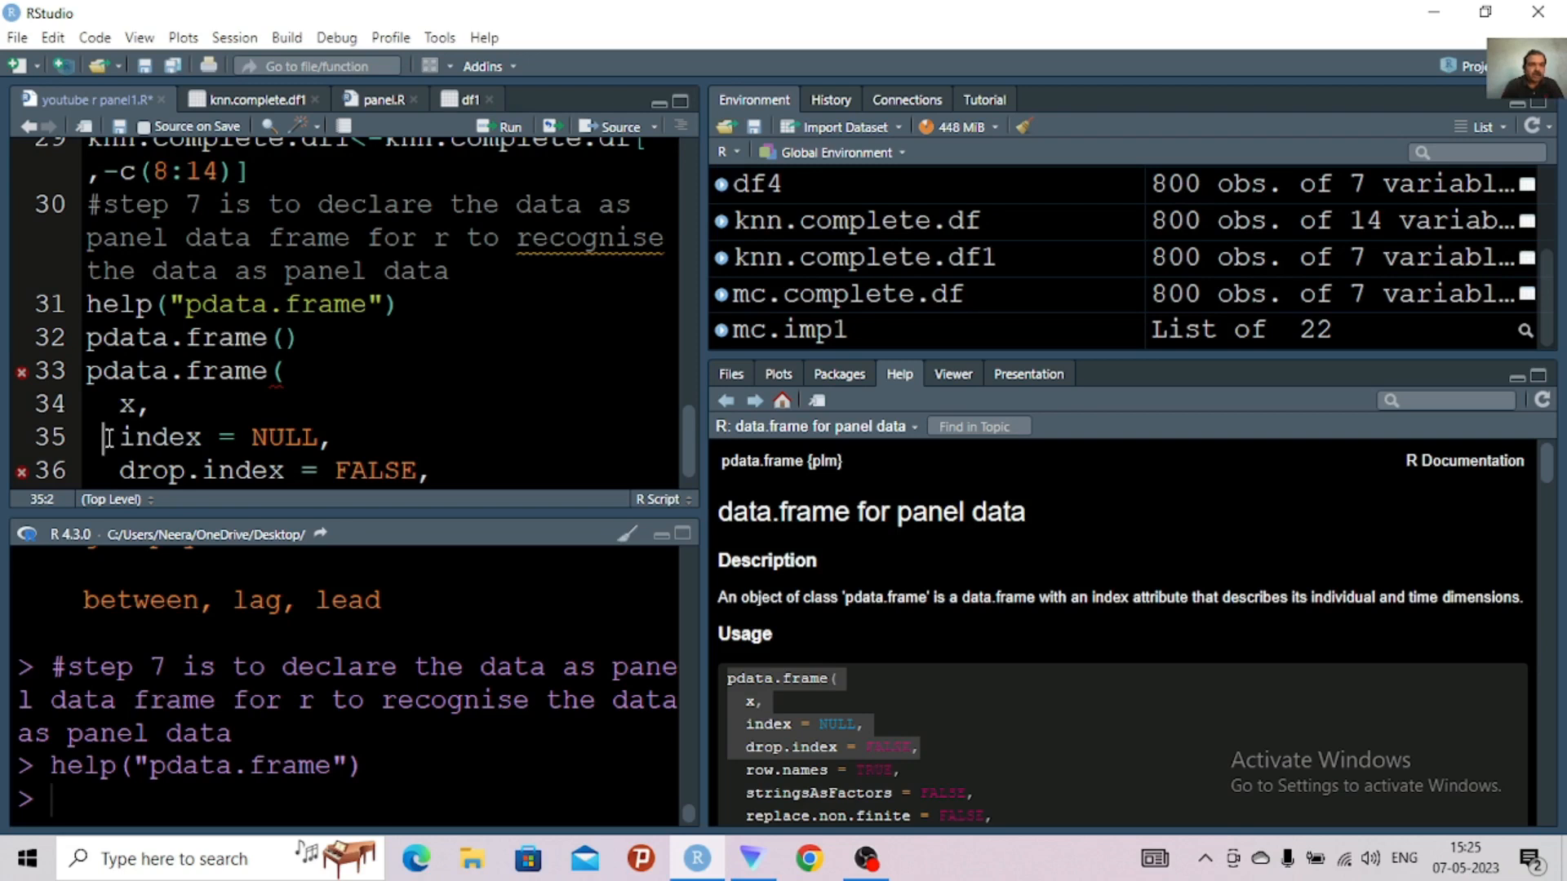
{"action": "key", "text": "BackSpace"}
{"action": "key", "text": "BackSpace"}
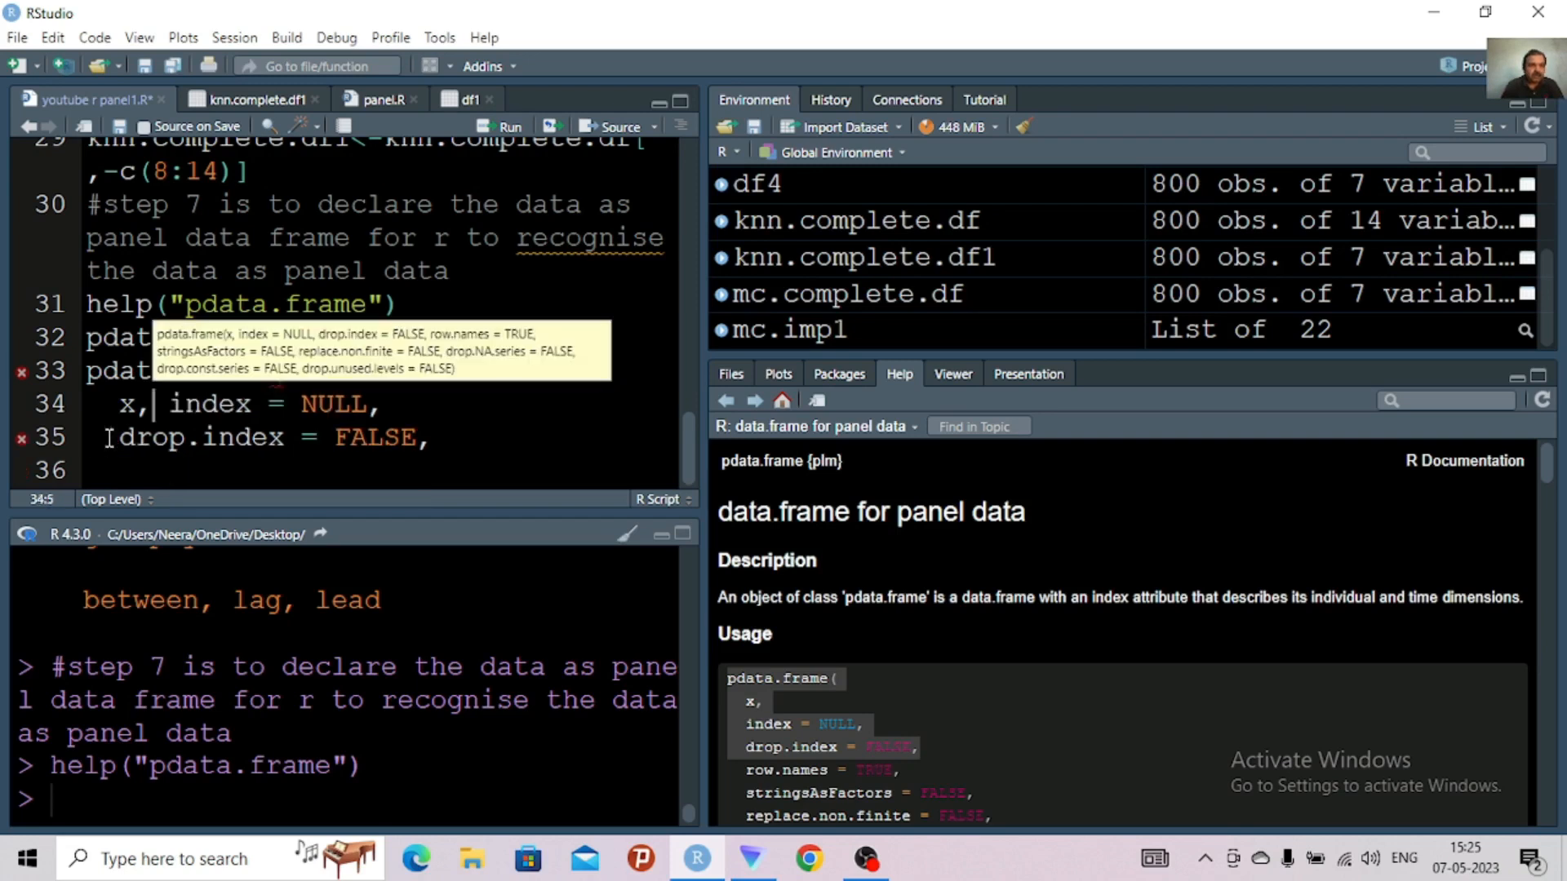
{"action": "left_click", "coordinate": [109, 439]}
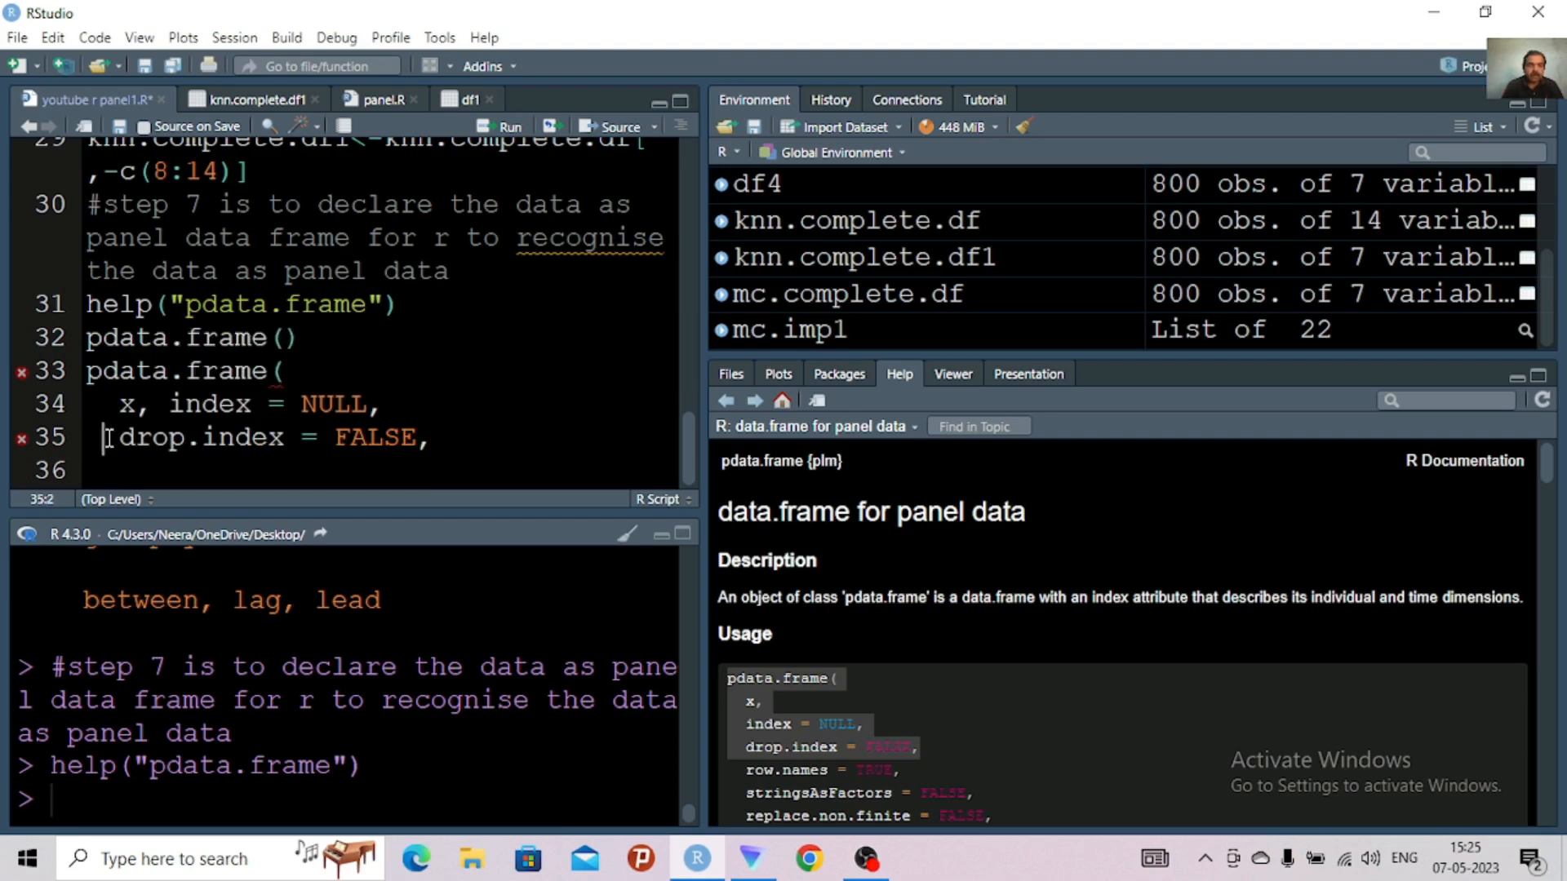
{"action": "key", "text": "BackSpace"}
{"action": "key", "text": "BackSpace"}
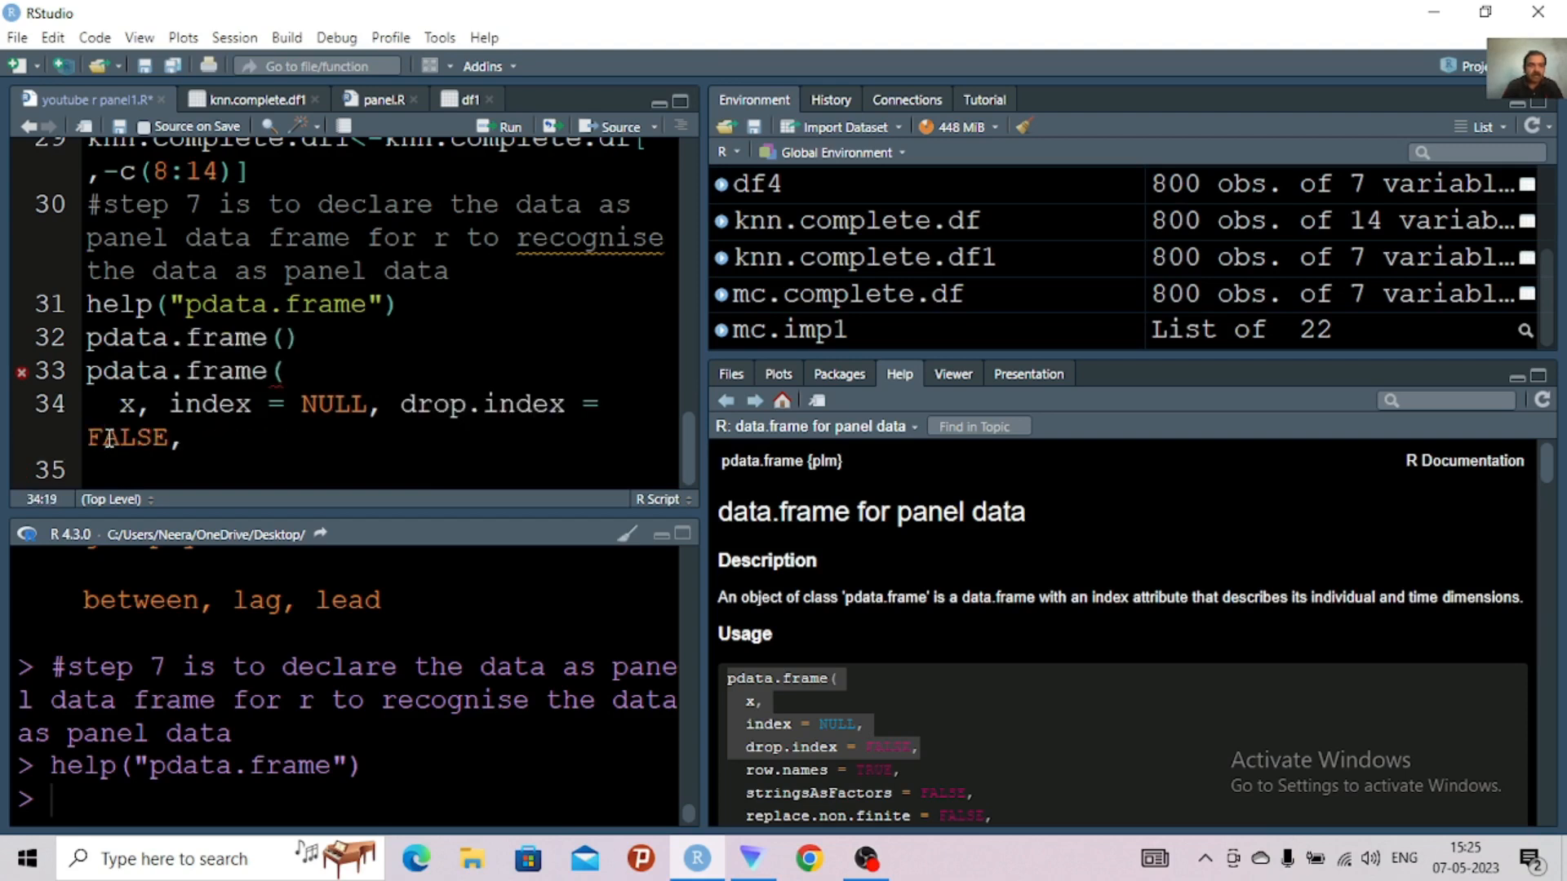
{"action": "left_click", "coordinate": [89, 439]}
{"action": "key", "text": "BackSpace"}
{"action": "key", "text": "BackSpace"}
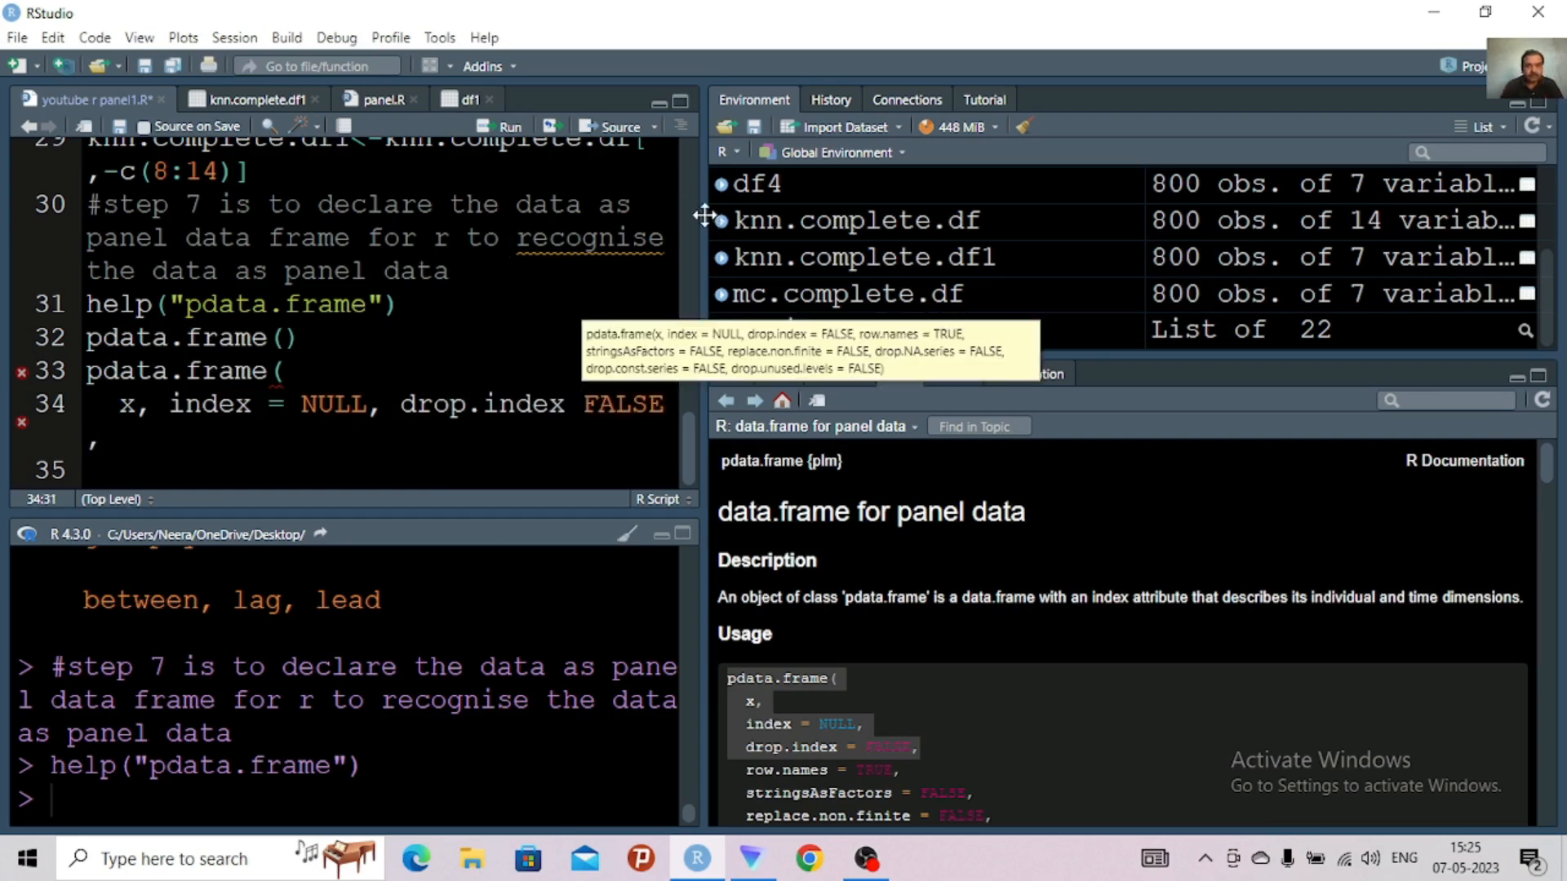
Widen the script editor and pull the argument line up directly behind the opening parenthesis of pdata.frame(
{"action": "mouse_move", "coordinate": [706, 216]}
{"action": "left_mouse_down"}
{"action": "mouse_move", "coordinate": [906, 190]}
{"action": "mouse_move", "coordinate": [1017, 204]}
{"action": "left_mouse_up"}
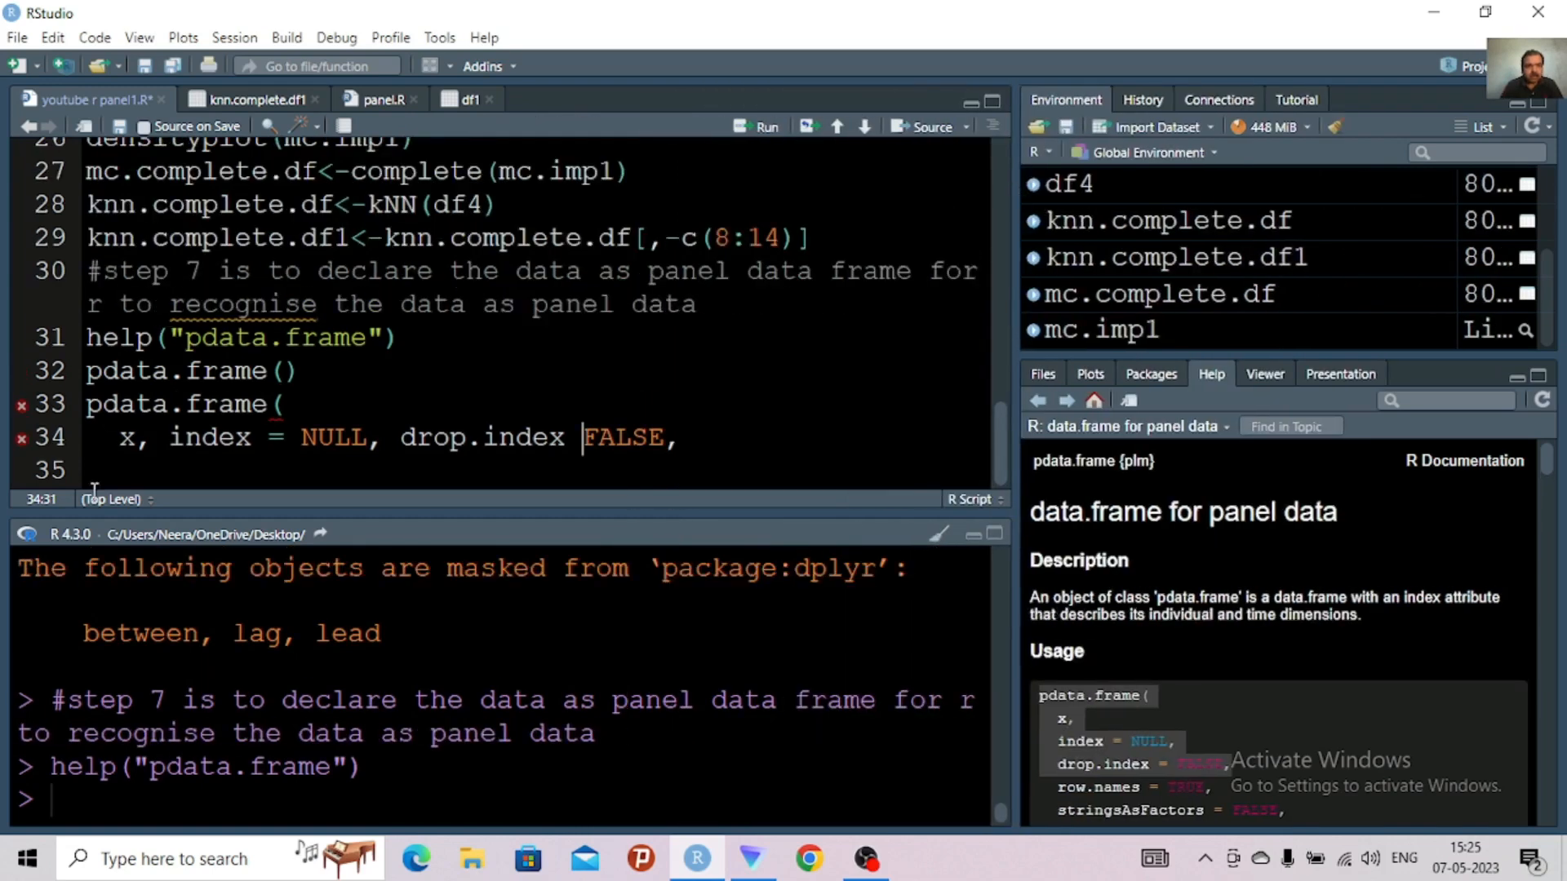
{"action": "left_click", "coordinate": [118, 454]}
{"action": "key", "text": "BackSpace"}
{"action": "key", "text": "BackSpace"}
{"action": "key", "text": "BackSpace"}
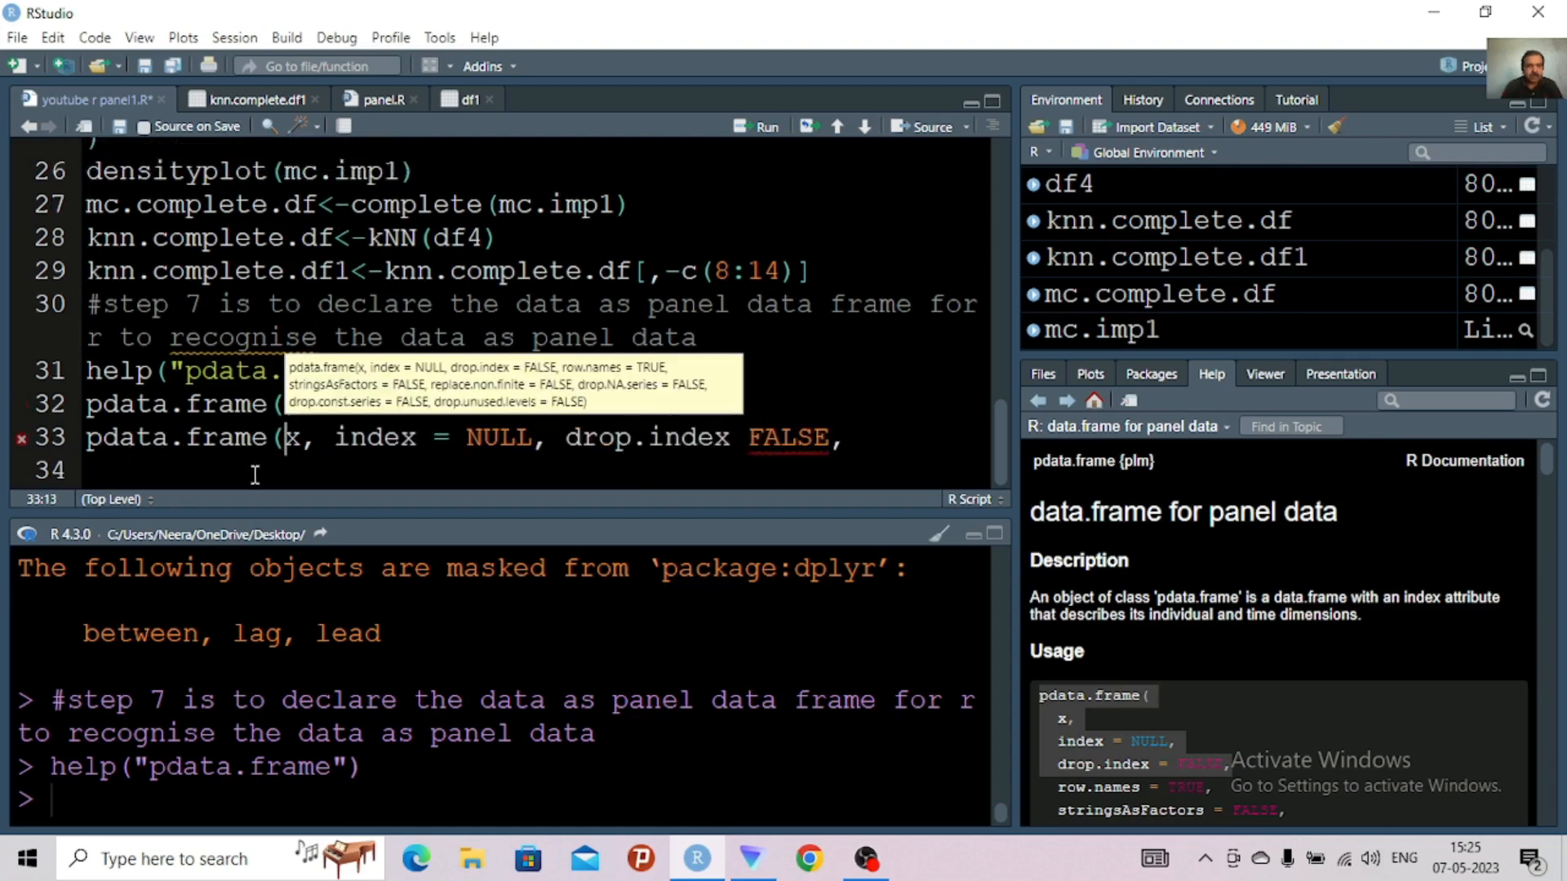
Replace the x argument in the pasted pdata.frame call with data=mc.complete.df
{"action": "left_click", "coordinate": [302, 445]}
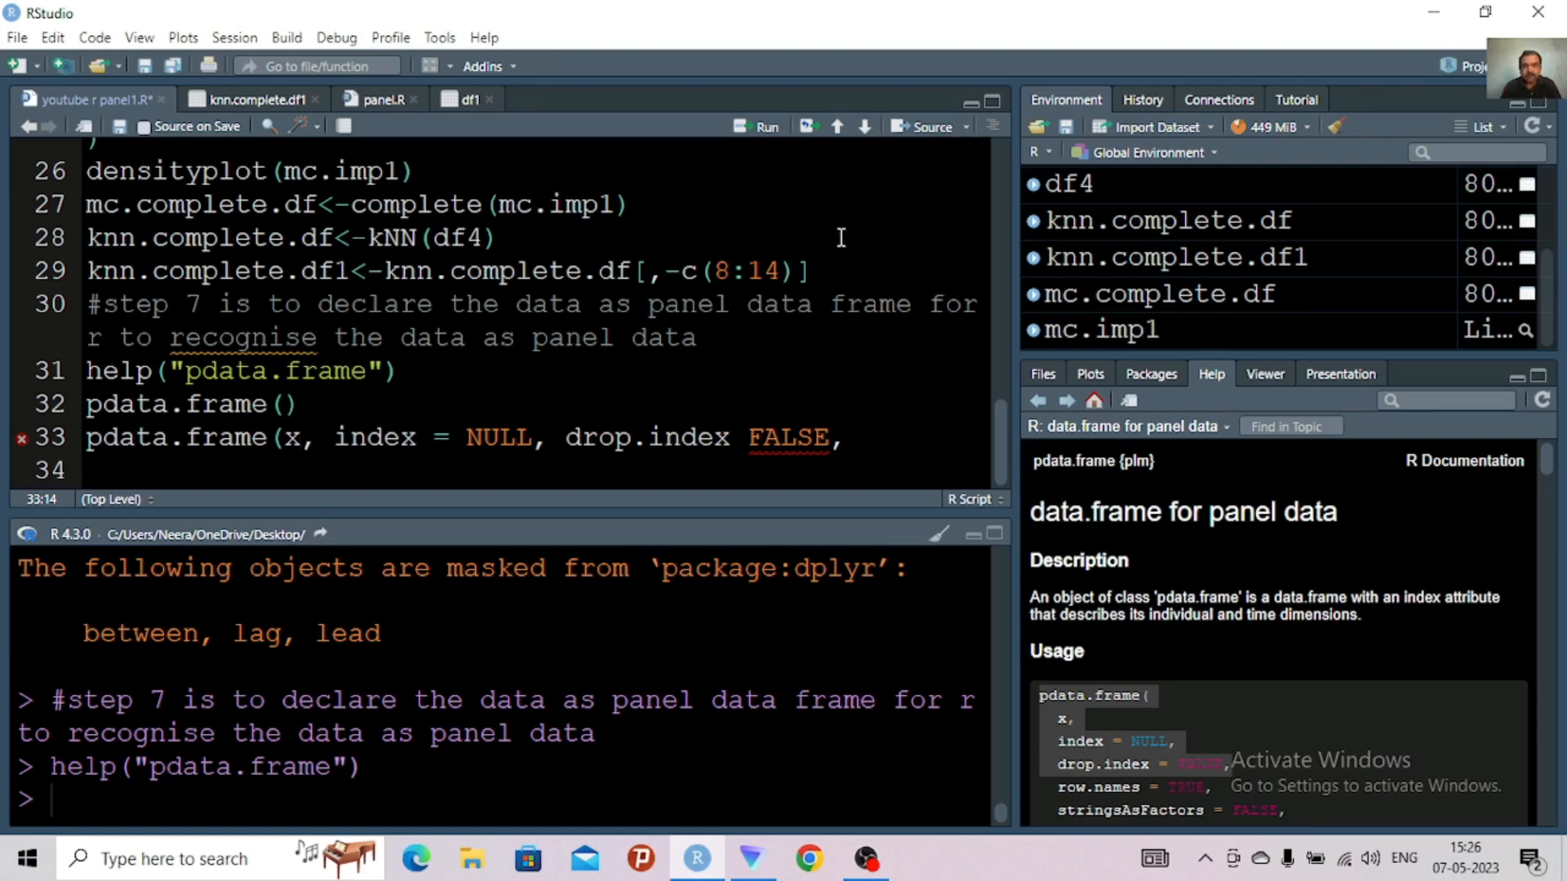
{"action": "type", "text": "mc"}
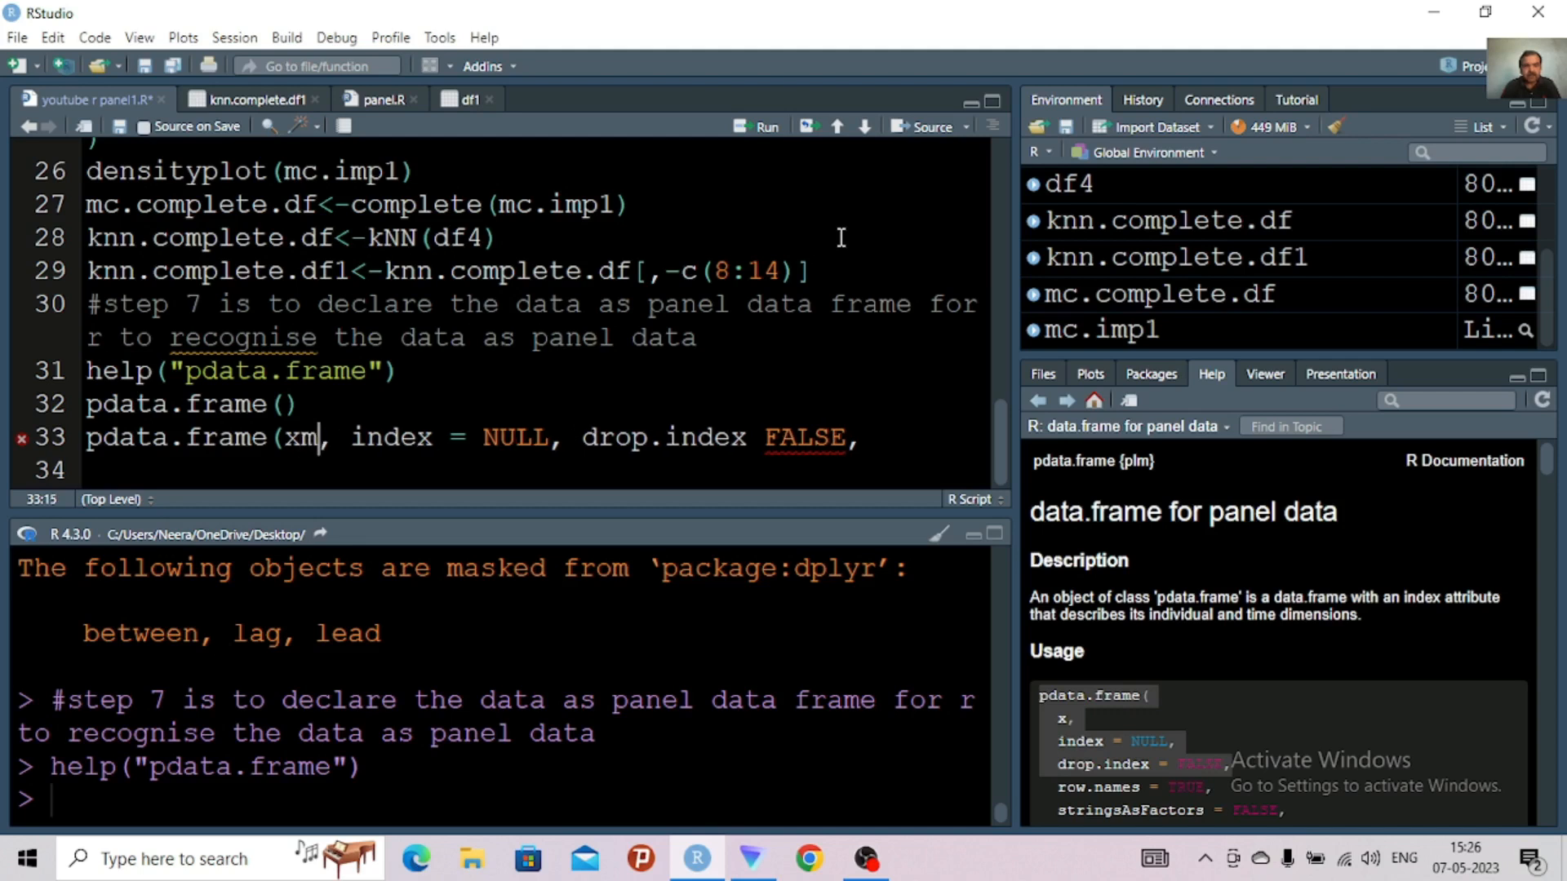
{"action": "key", "text": "BackSpace"}
{"action": "key", "text": "BackSpace"}
{"action": "key", "text": "BackSpace"}
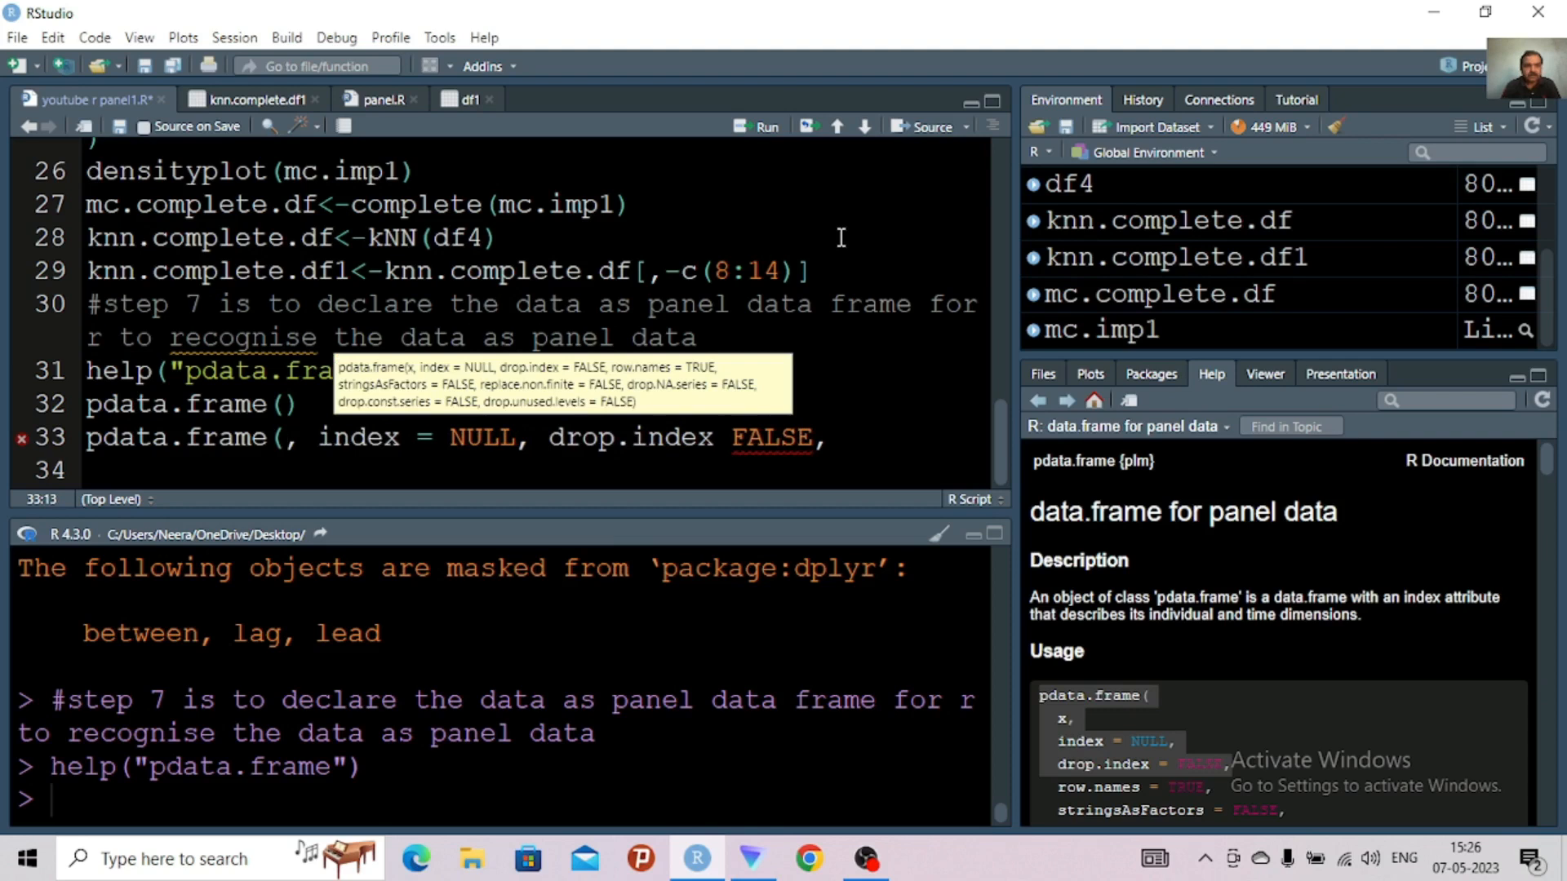
{"action": "type", "text": "data"}
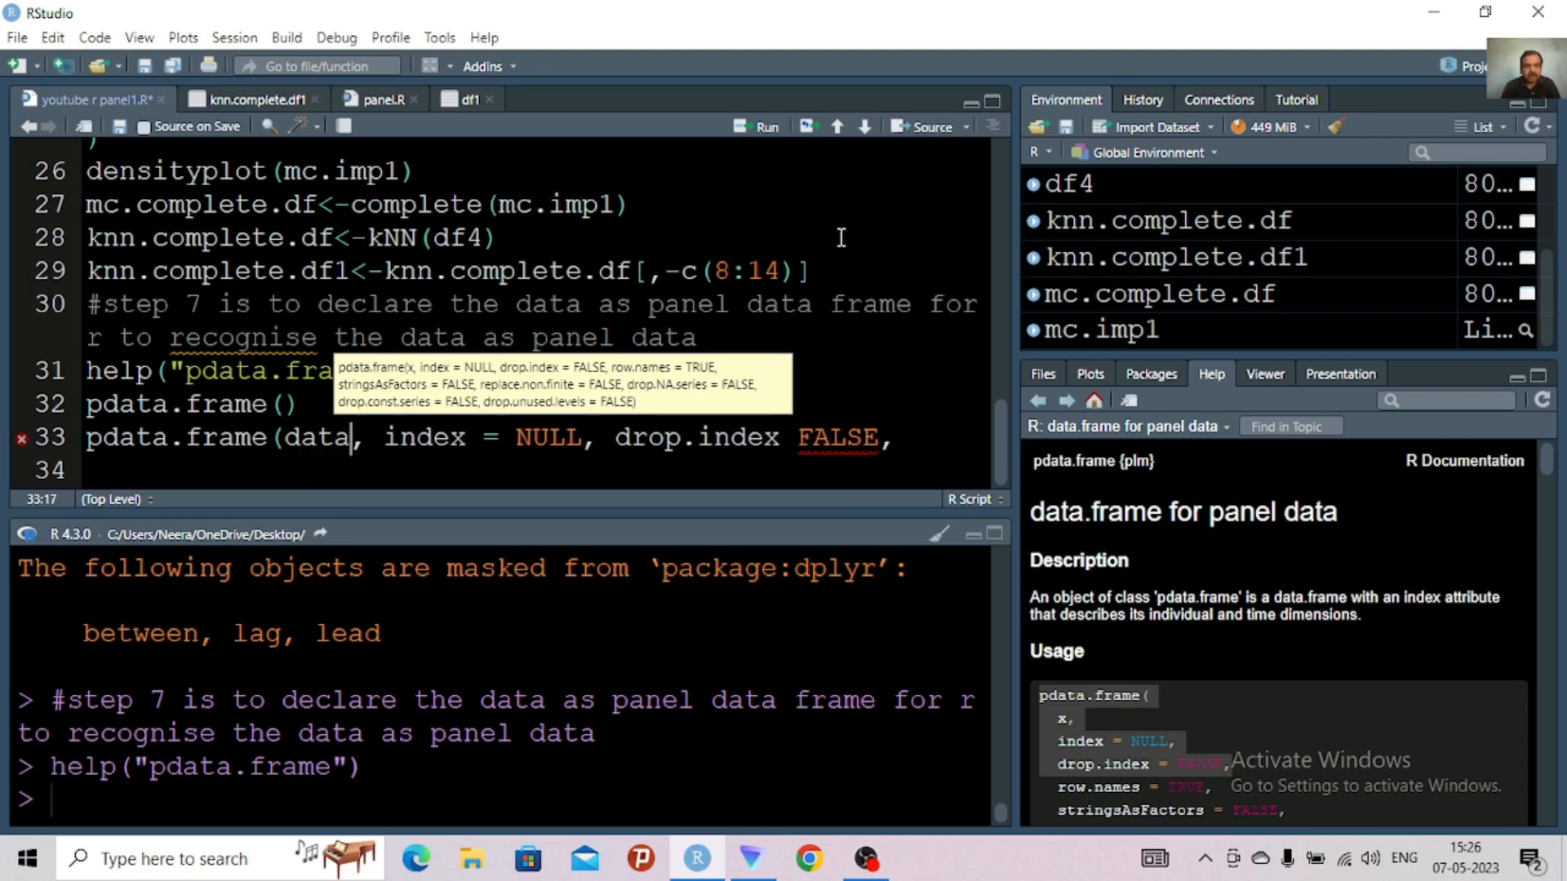
{"action": "type", "text": "="}
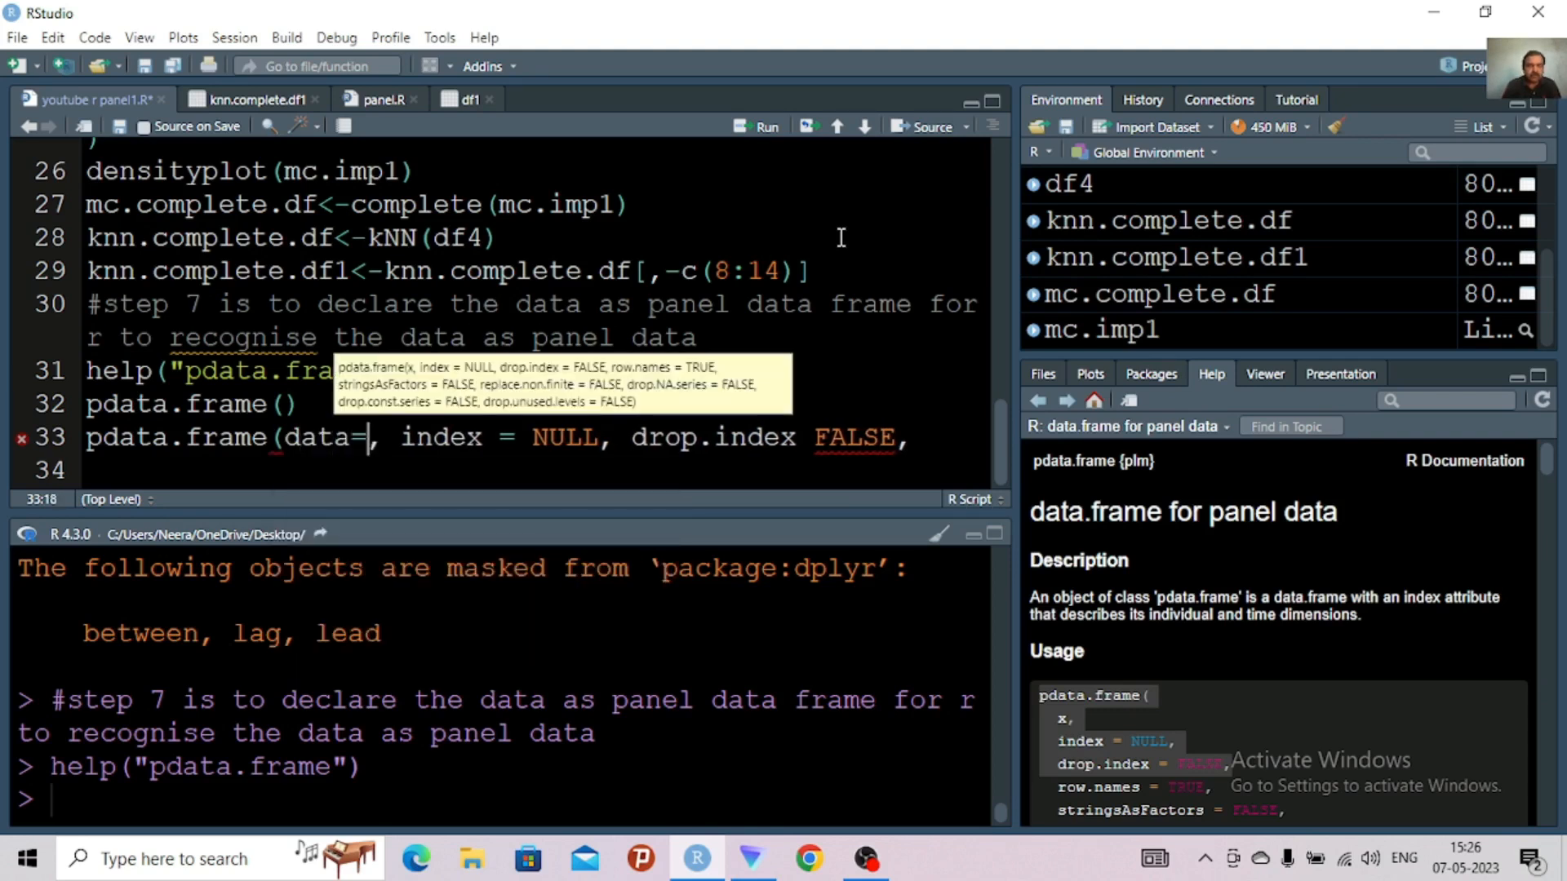
{"action": "type", "text": "m"}
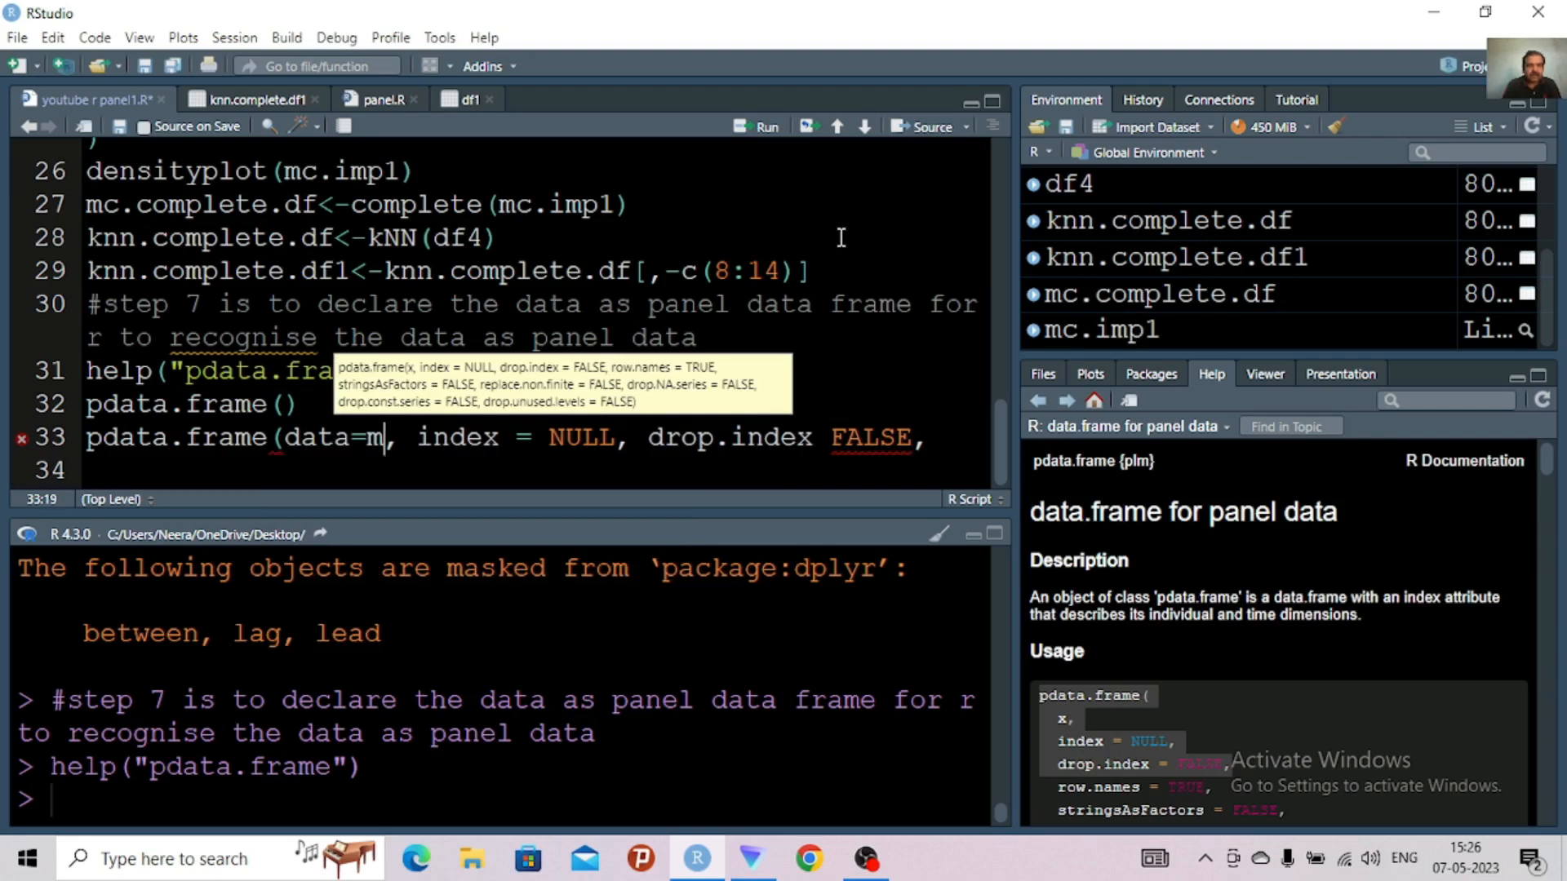
{"action": "type", "text": "c"}
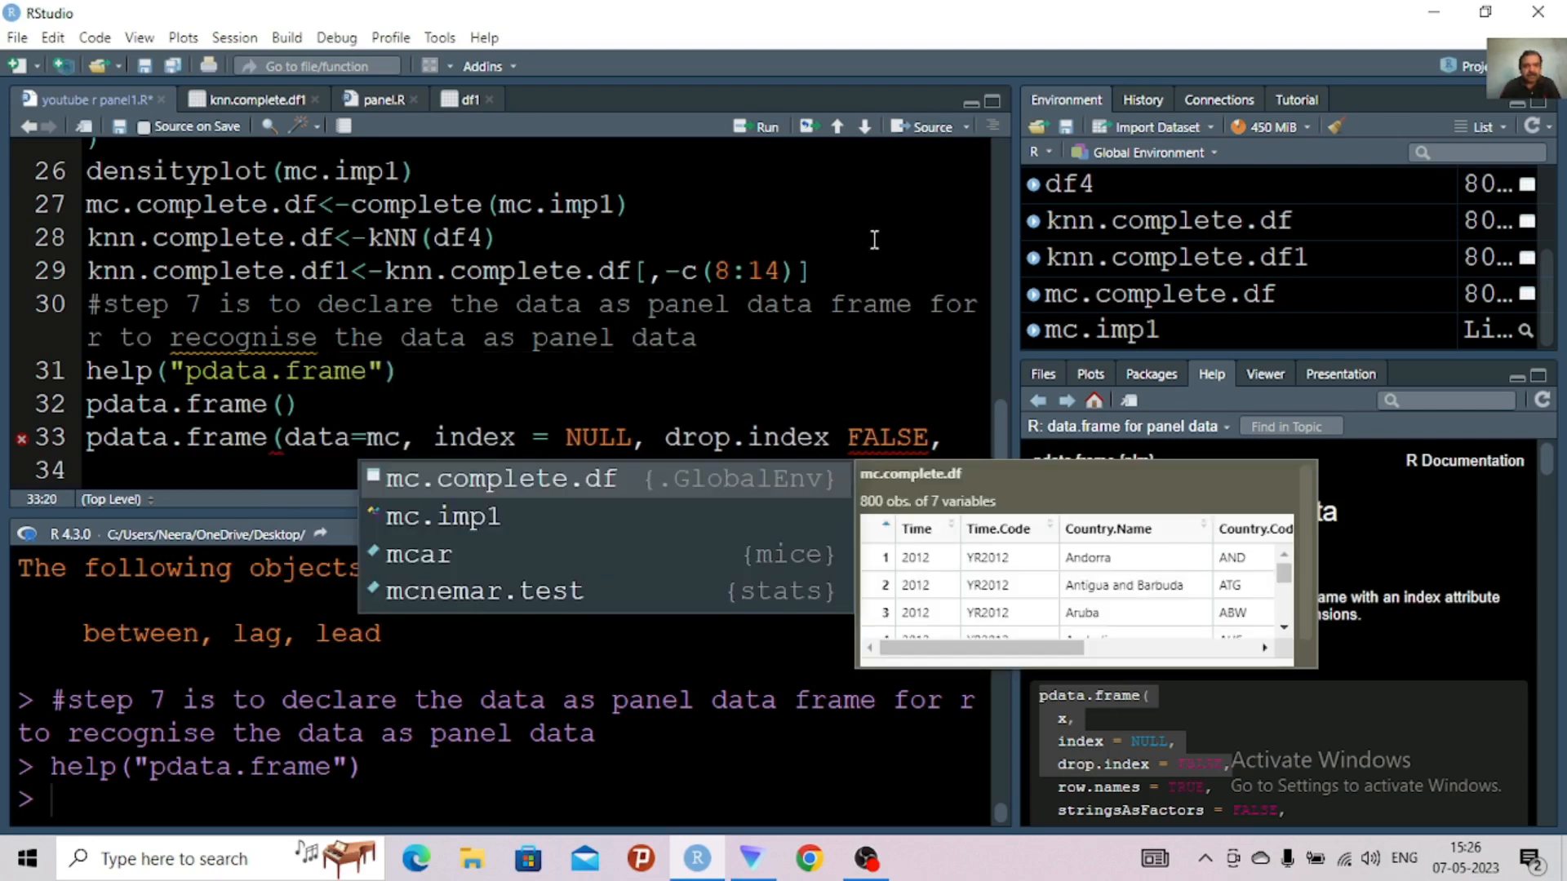
{"action": "left_click", "coordinate": [555, 481]}
{"action": "left_click", "coordinate": [555, 482]}
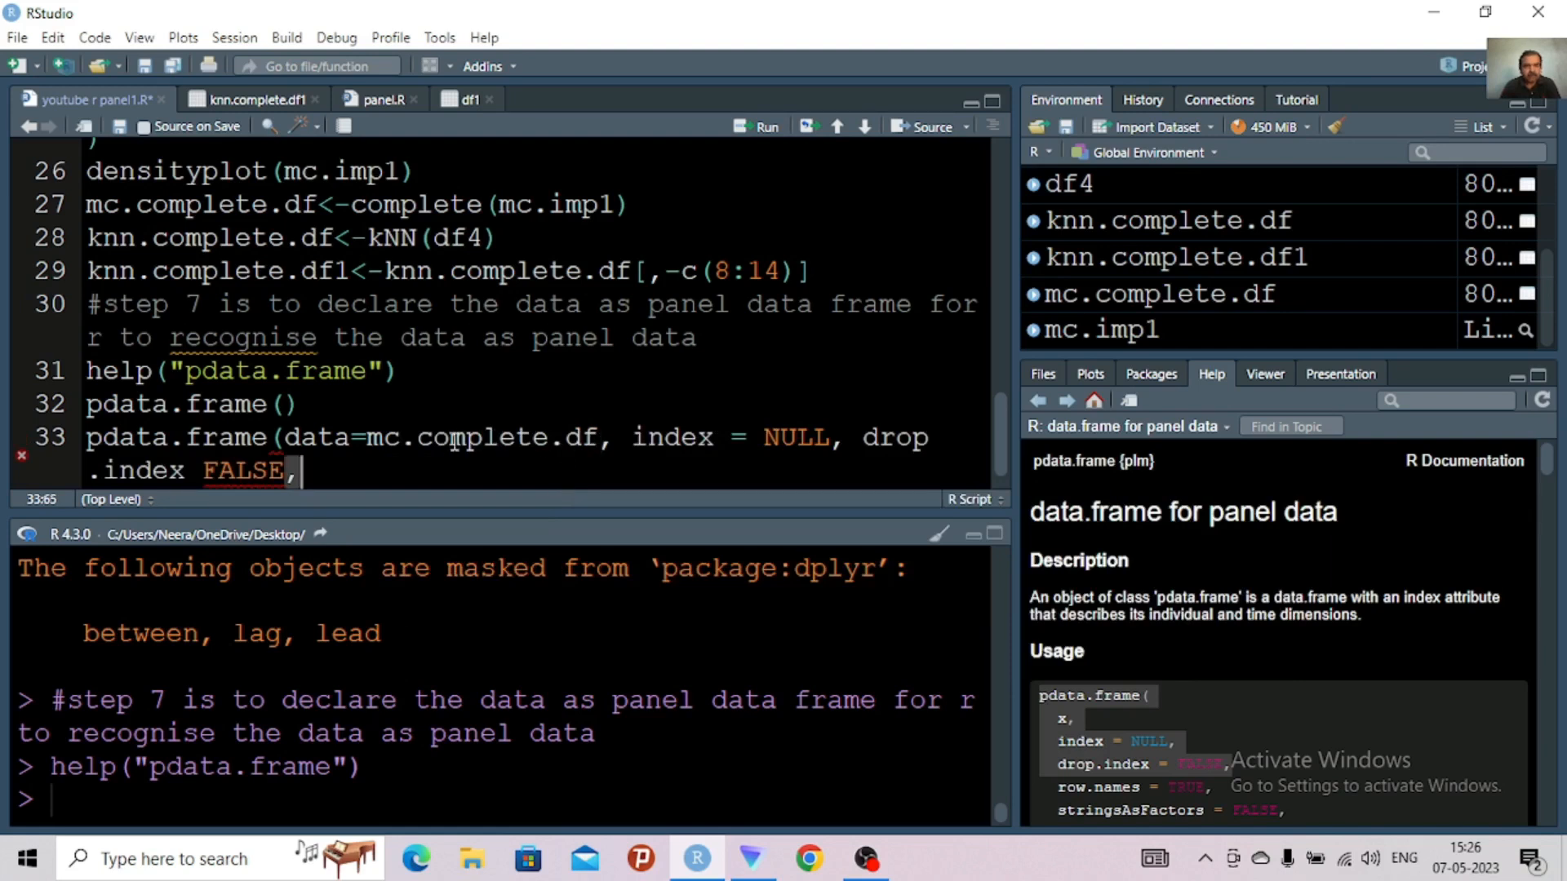
Replace NULL in the index argument with a c("") vector containing one empty string
{"action": "left_click", "coordinate": [833, 439]}
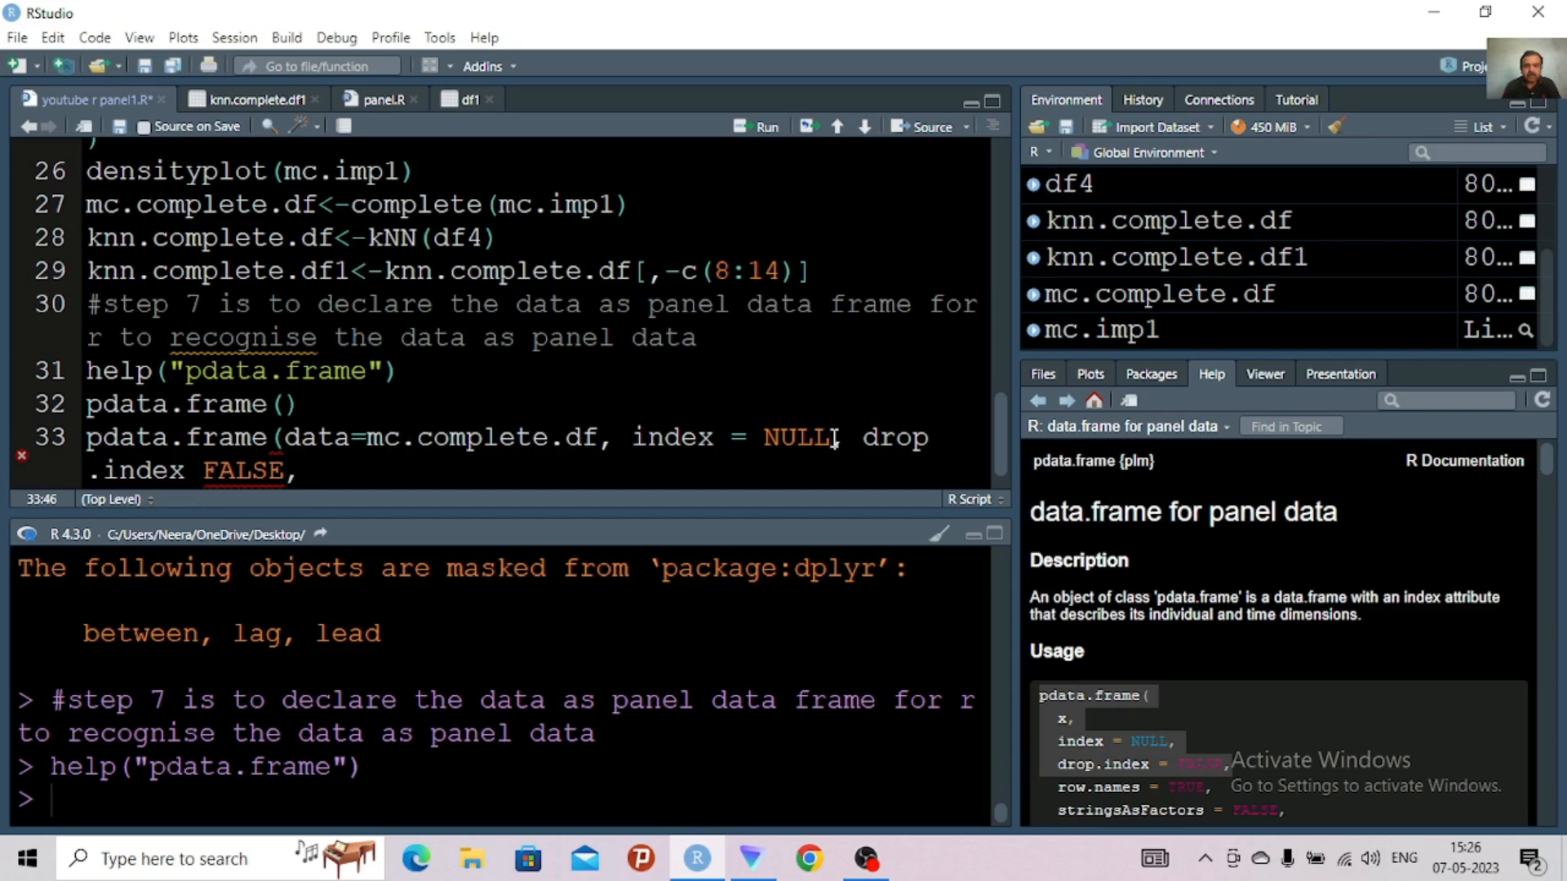
{"action": "key", "text": "BackSpace"}
{"action": "key", "text": "BackSpace"}
{"action": "key", "text": "BackSpace"}
{"action": "key", "text": "BackSpace"}
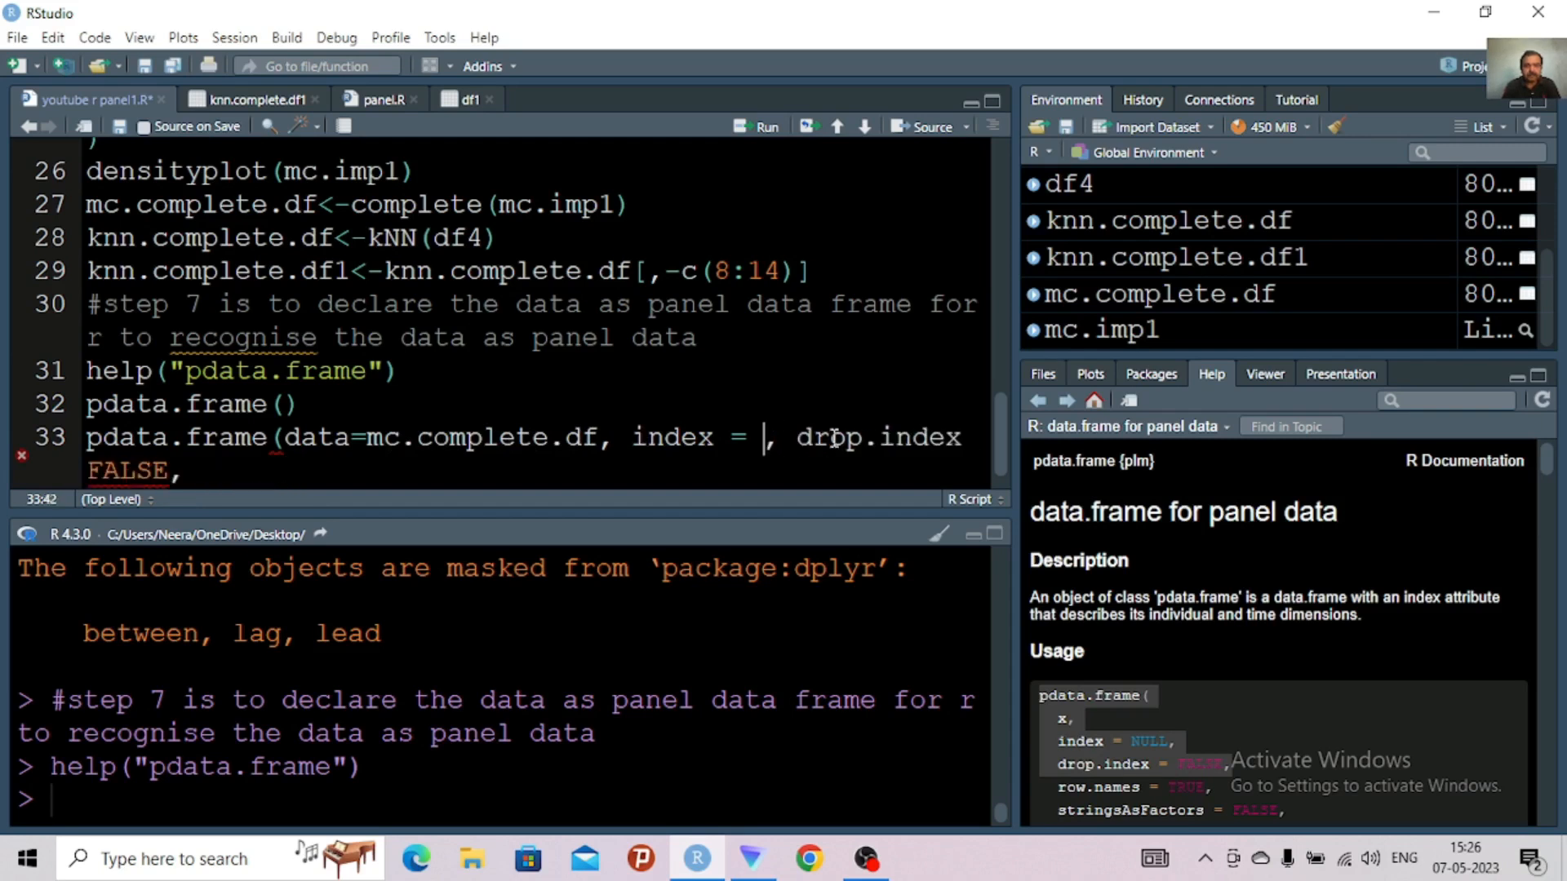
{"action": "type", "text": "c"}
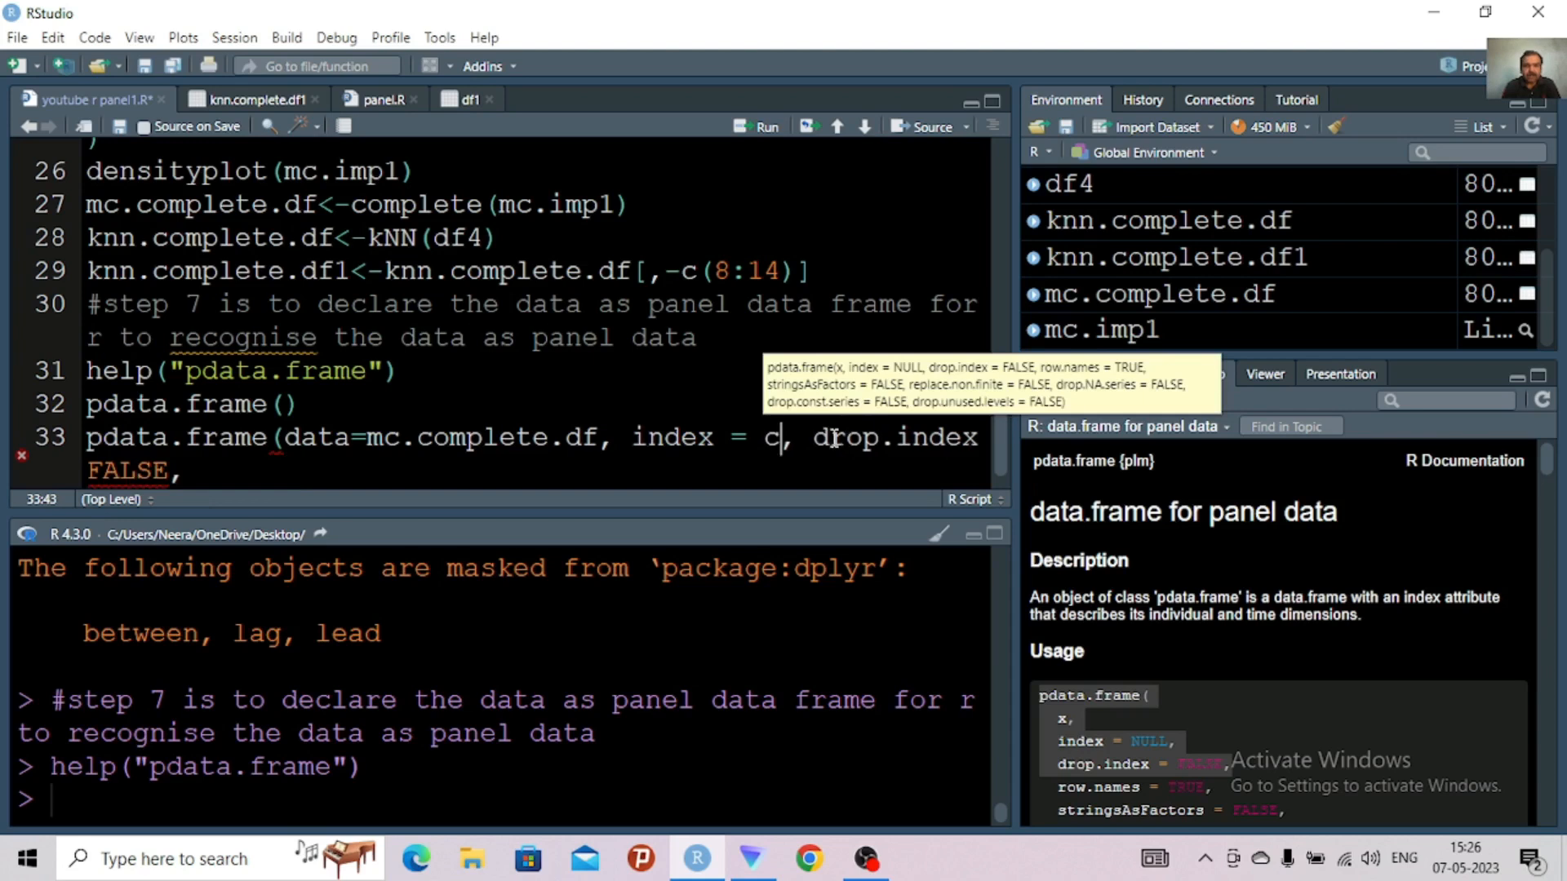
{"action": "type", "text": "("}
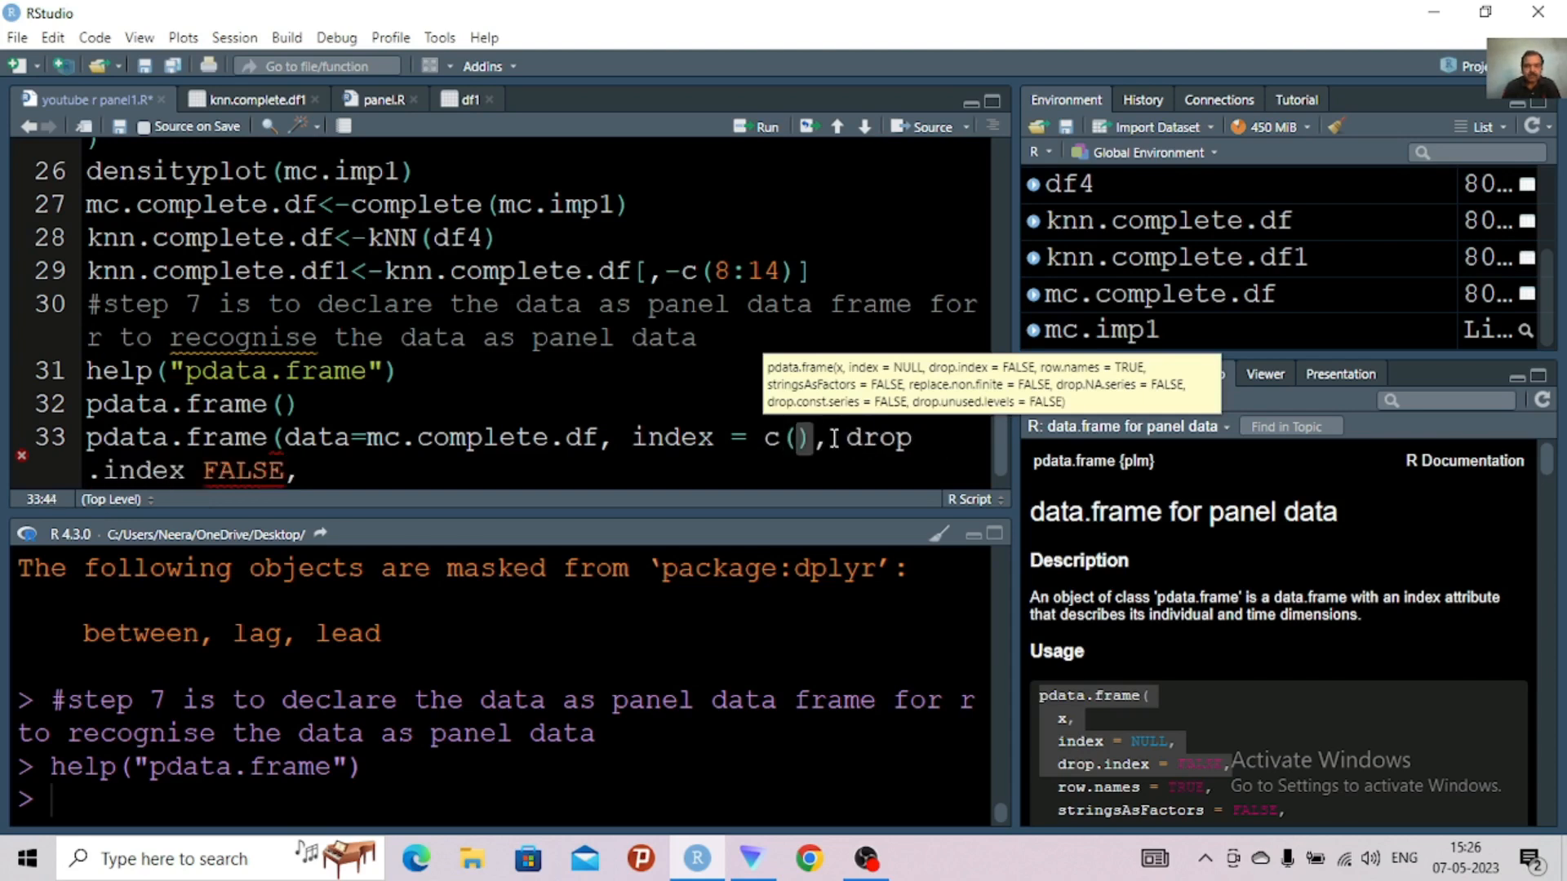
{"action": "type", "text": "\""}
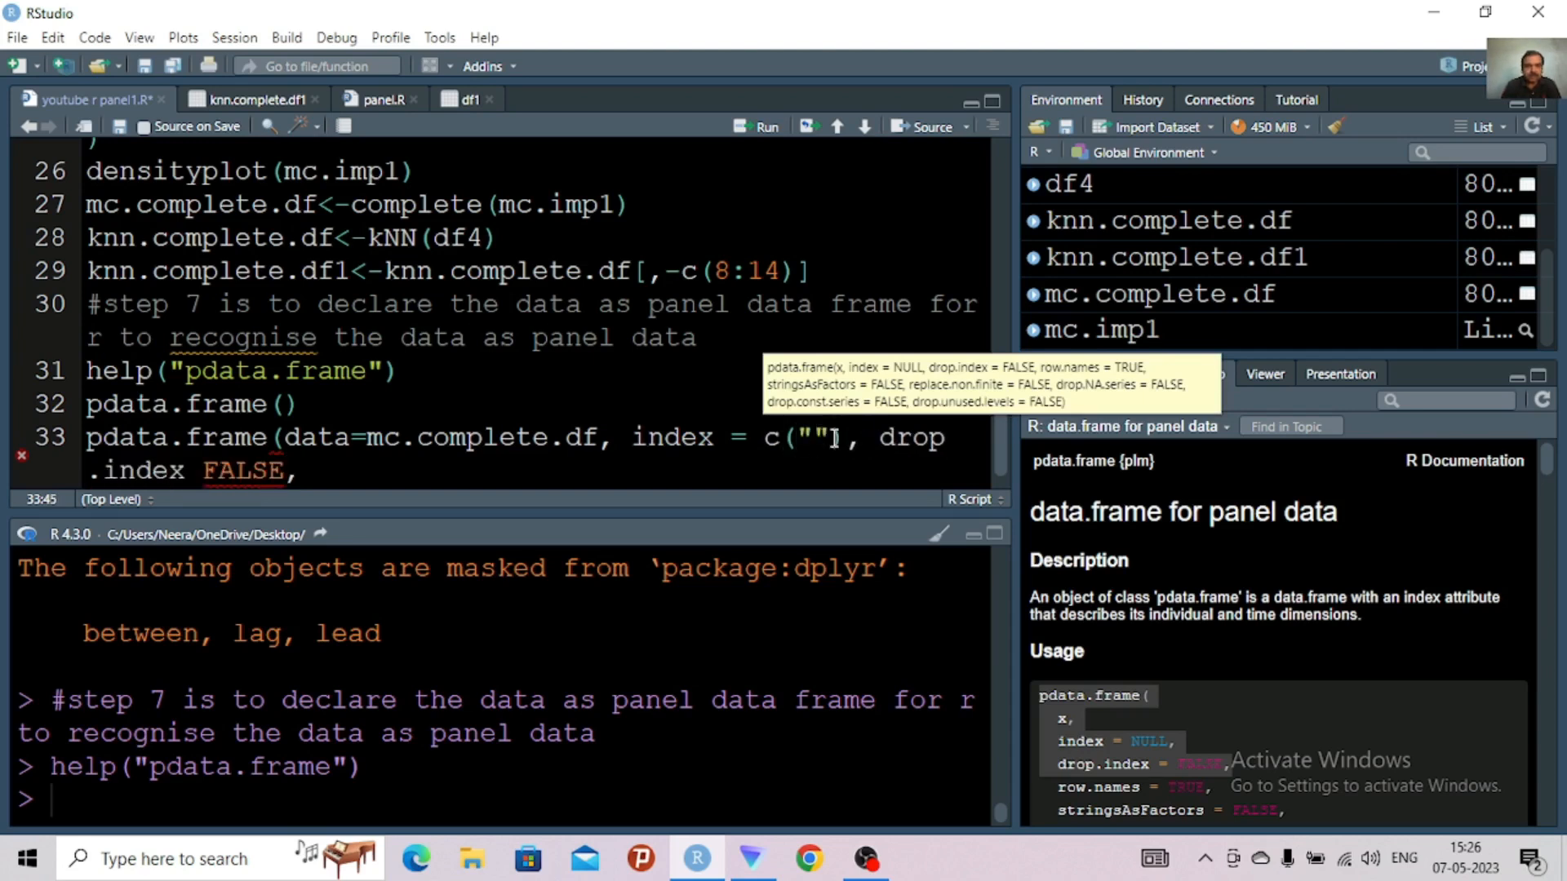
Close the knn.complete.df1 data view and open mc.complete.df to check its column names
{"action": "left_click", "coordinate": [266, 100]}
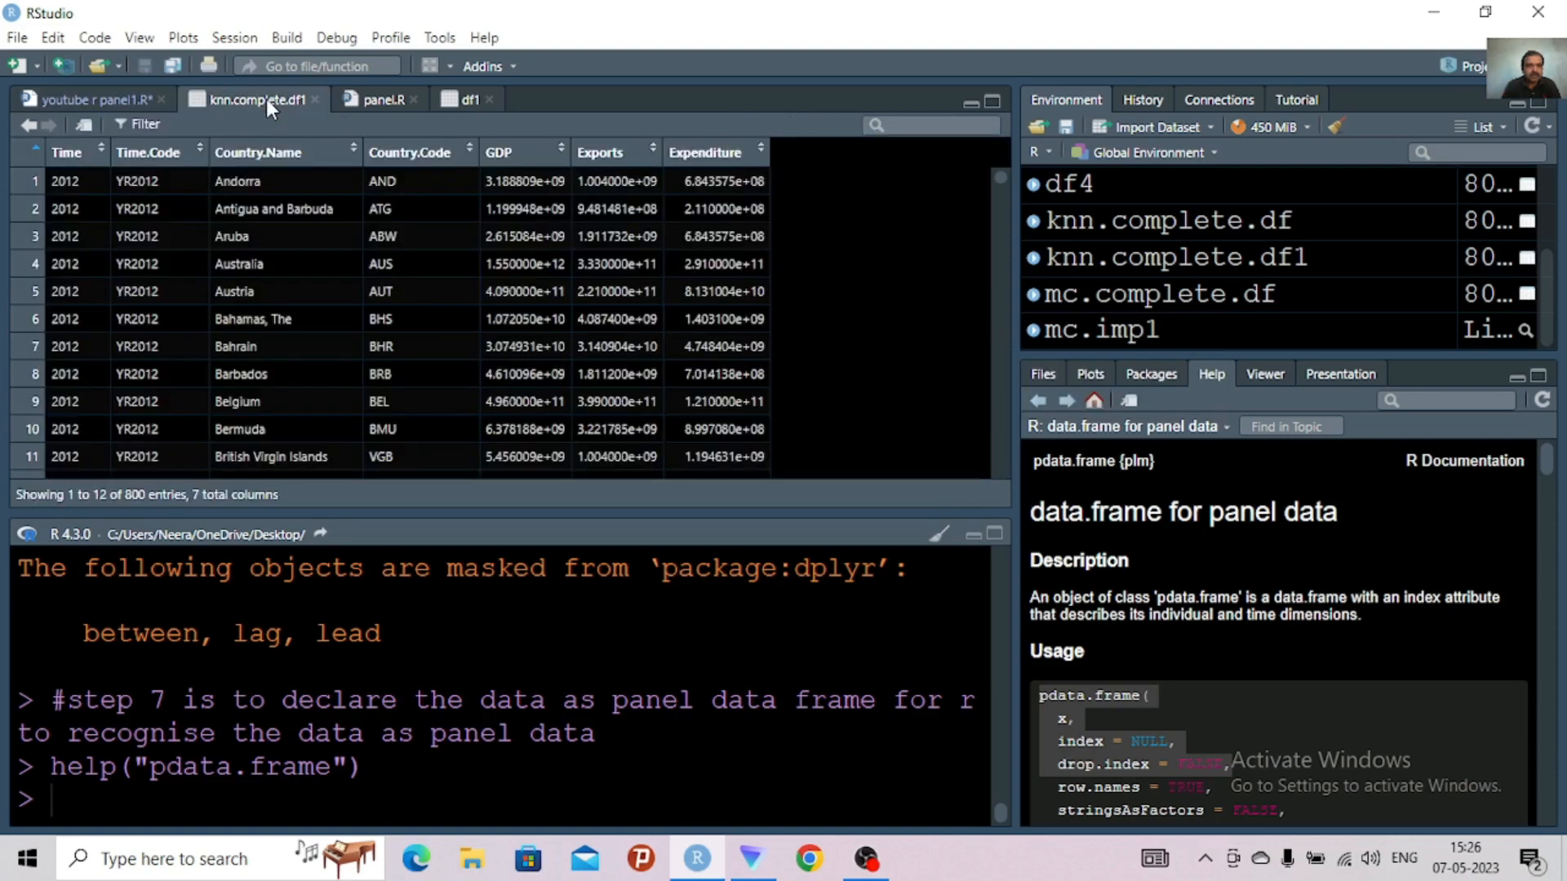
{"action": "left_click", "coordinate": [315, 99]}
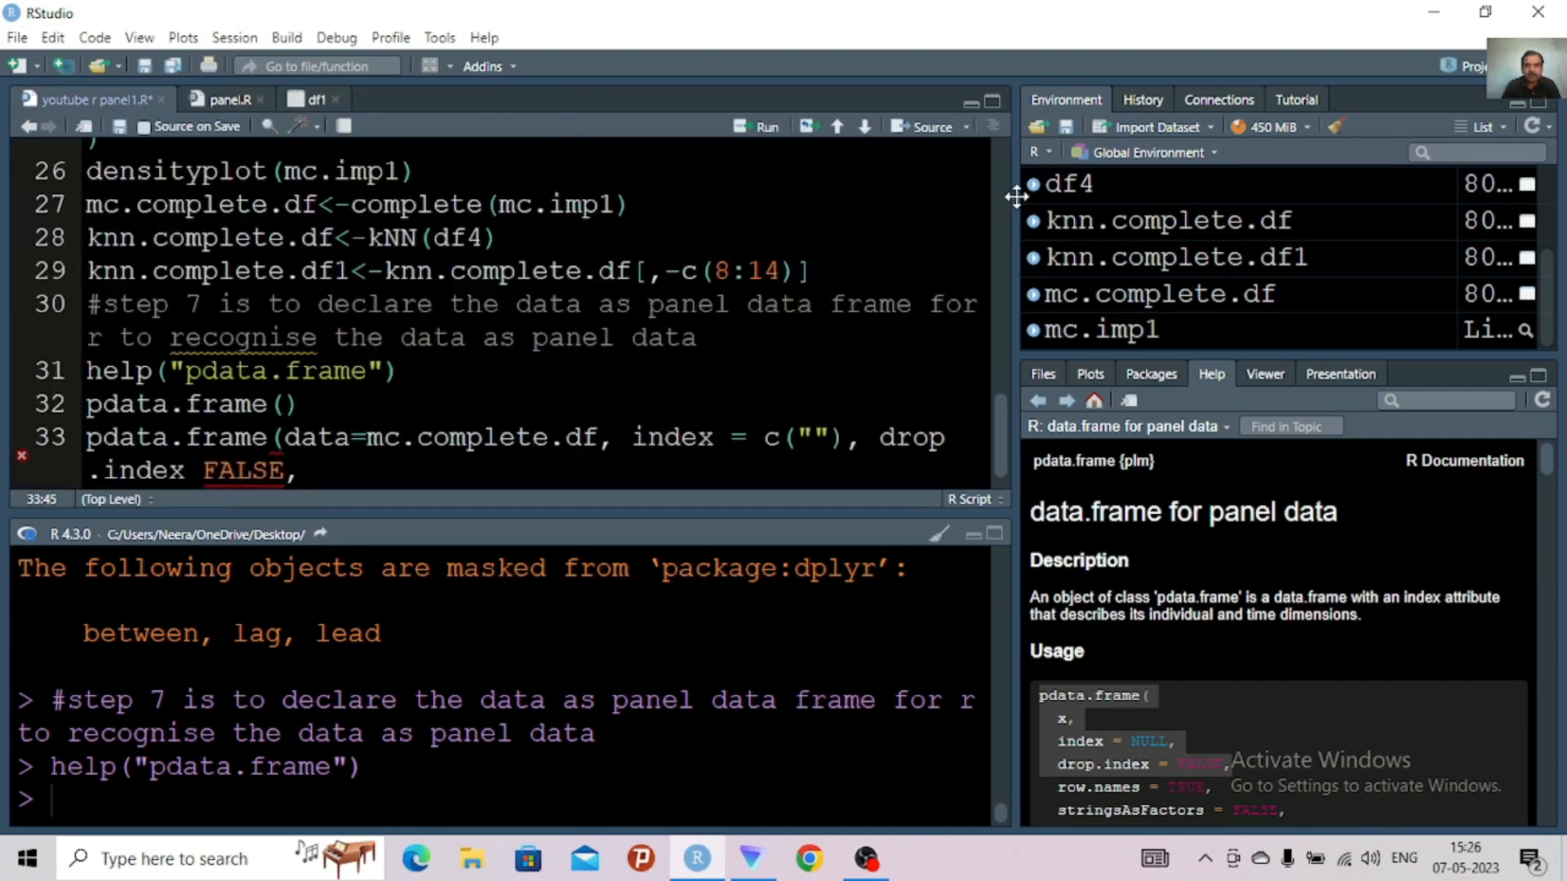
{"action": "double_click", "coordinate": [1143, 296]}
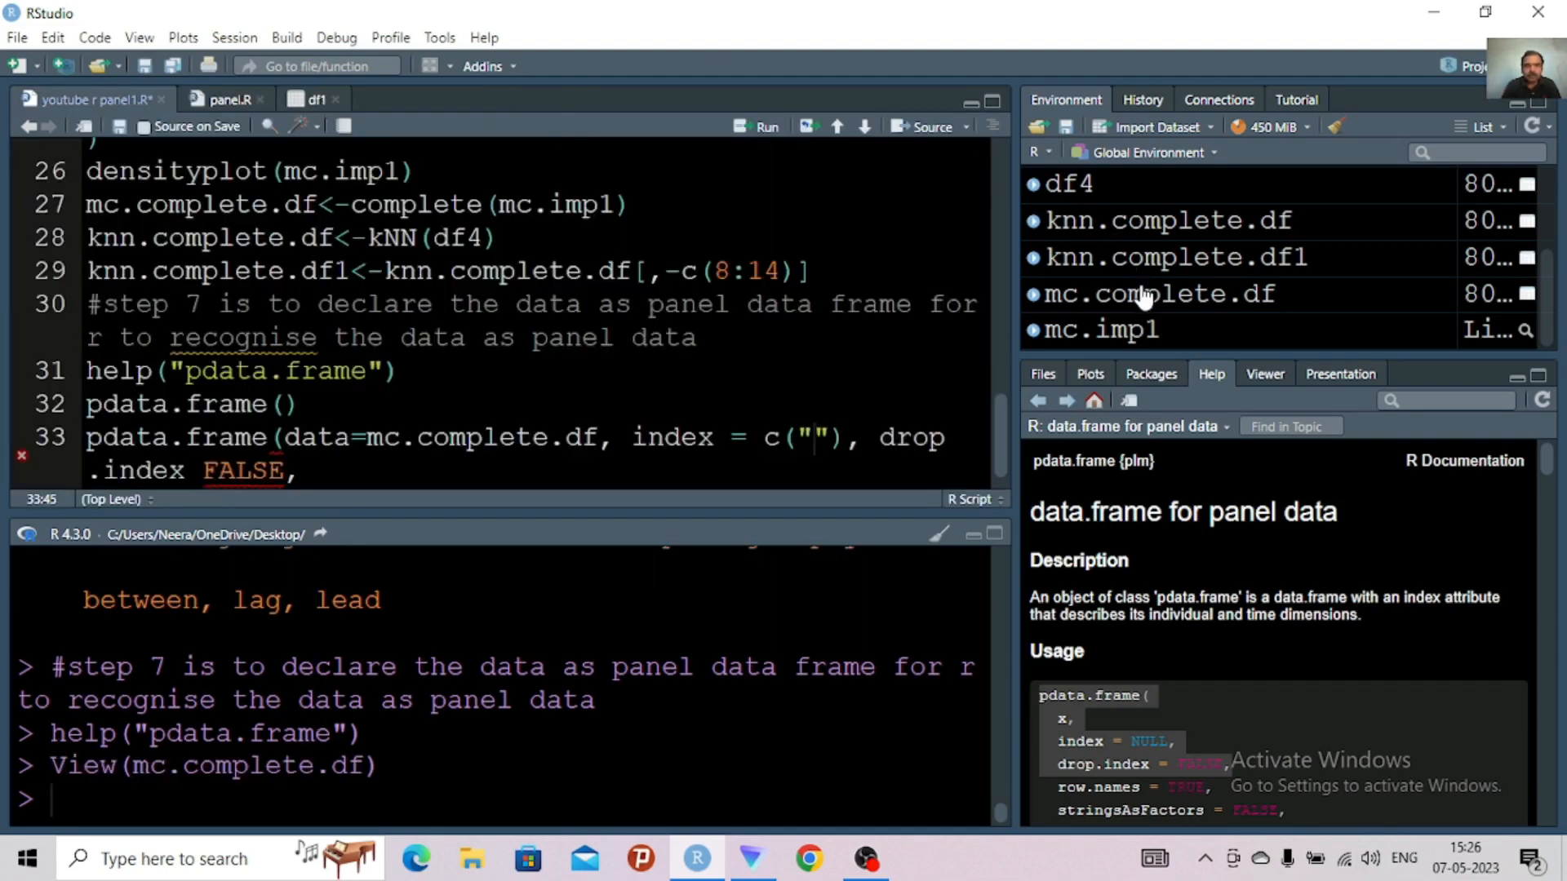
{"action": "left_click", "coordinate": [1143, 296]}
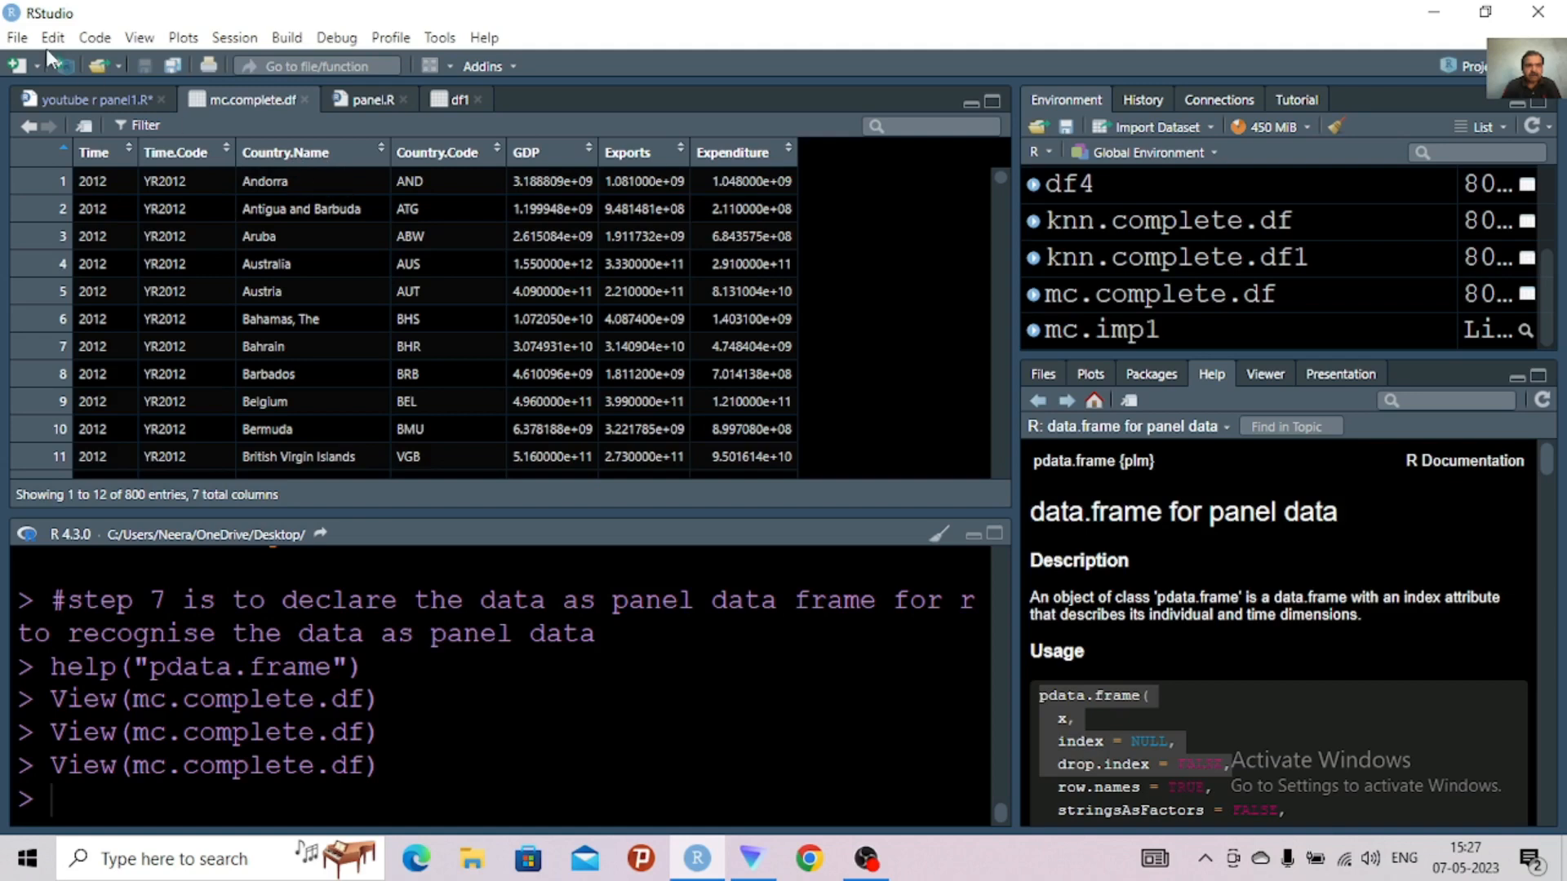
Return to the youtube r panel1.R script and enter country.name as the first index string in the pdata.frame call
{"action": "left_click", "coordinate": [78, 95]}
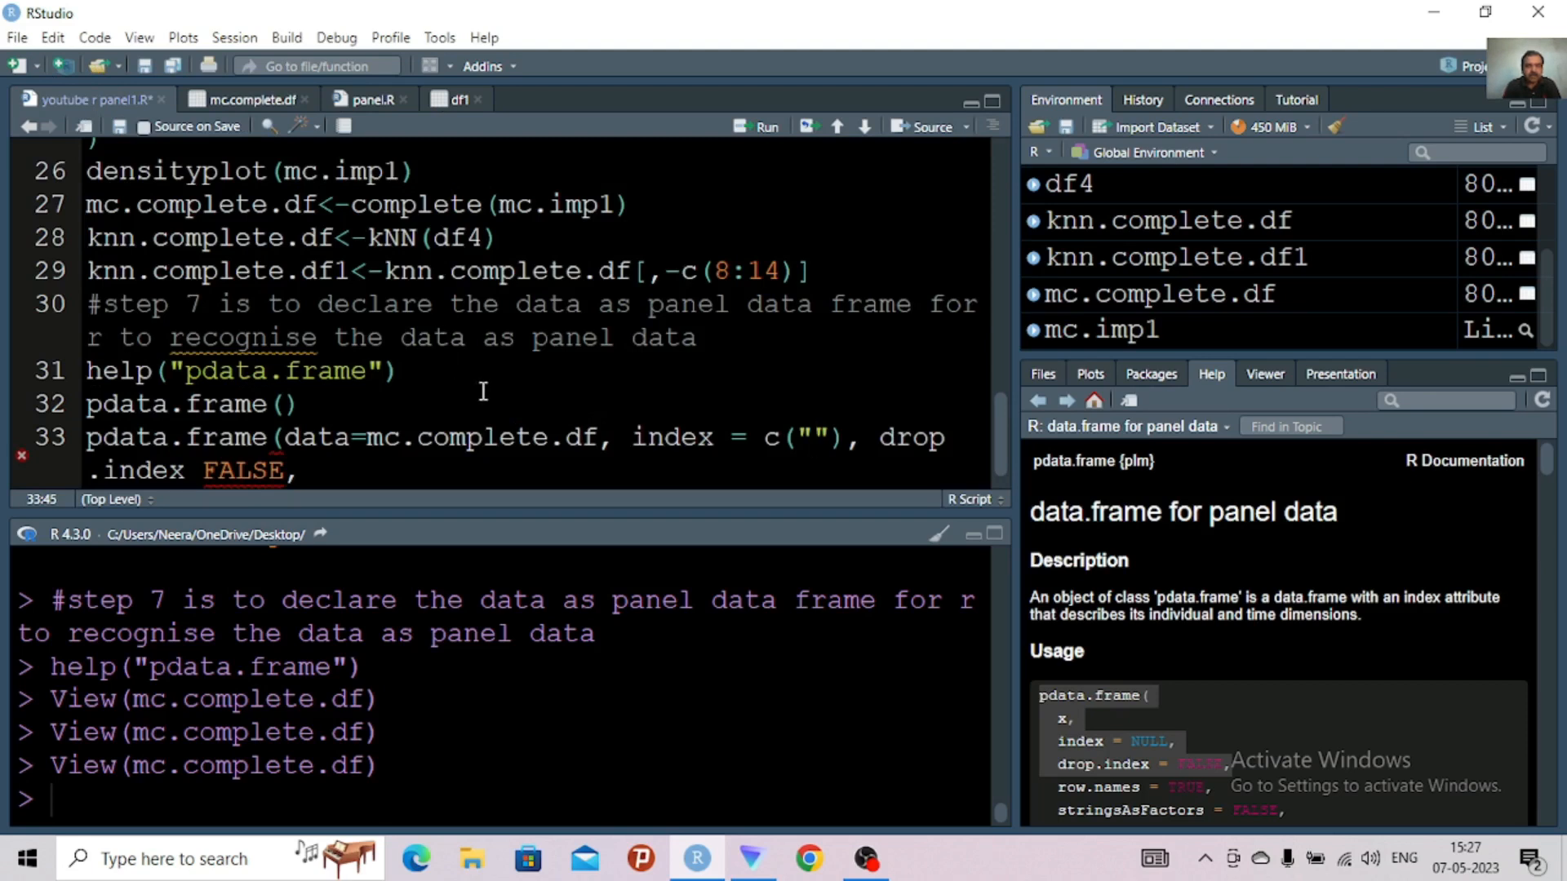
{"action": "type", "text": "co"}
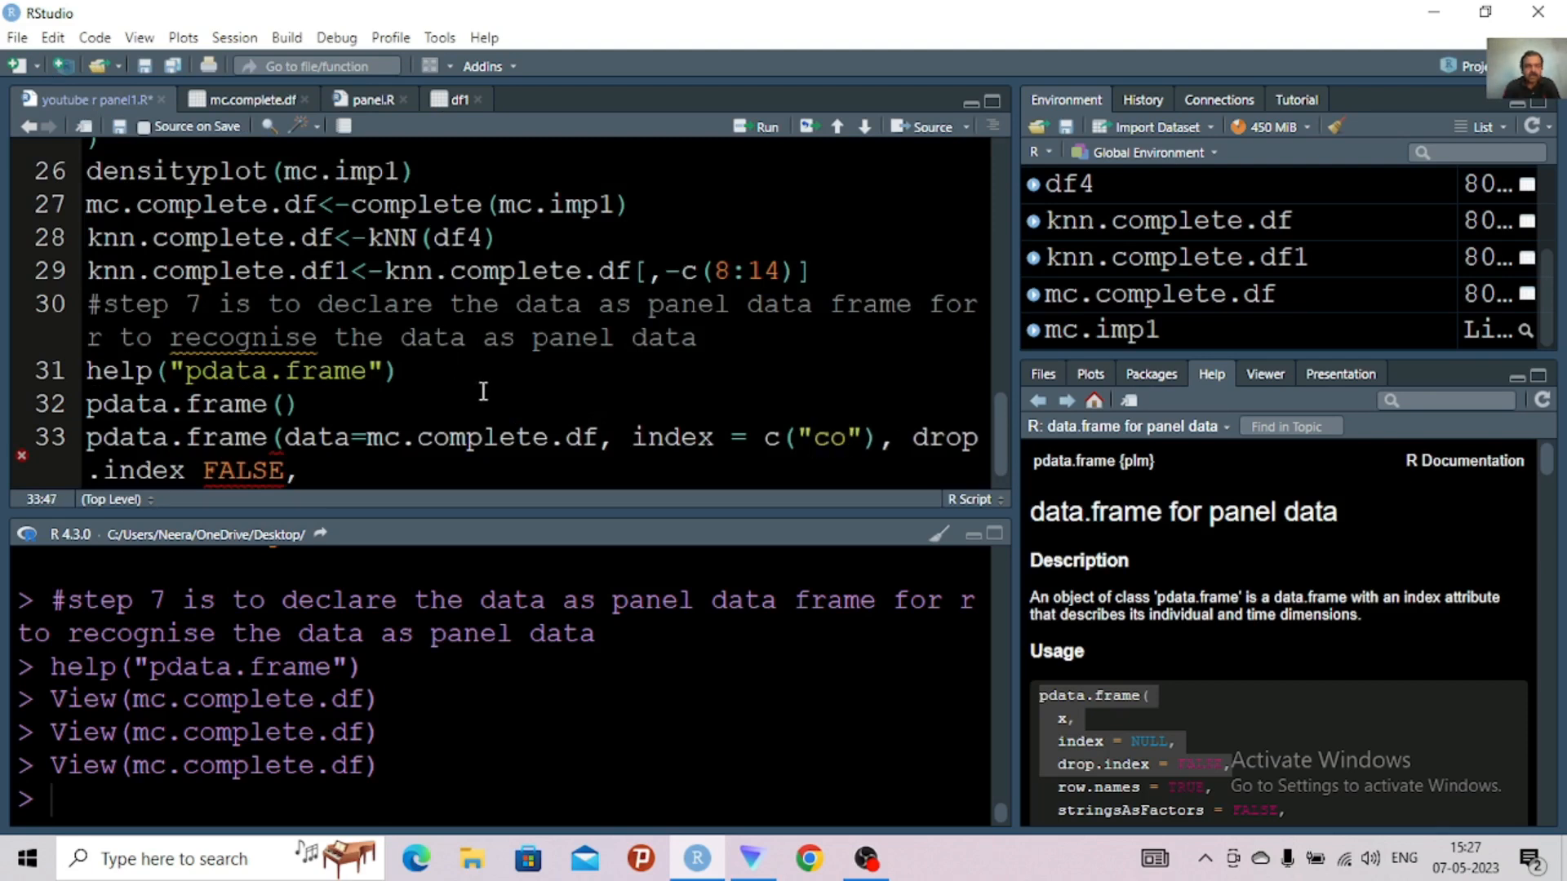
{"action": "type", "text": "unte"}
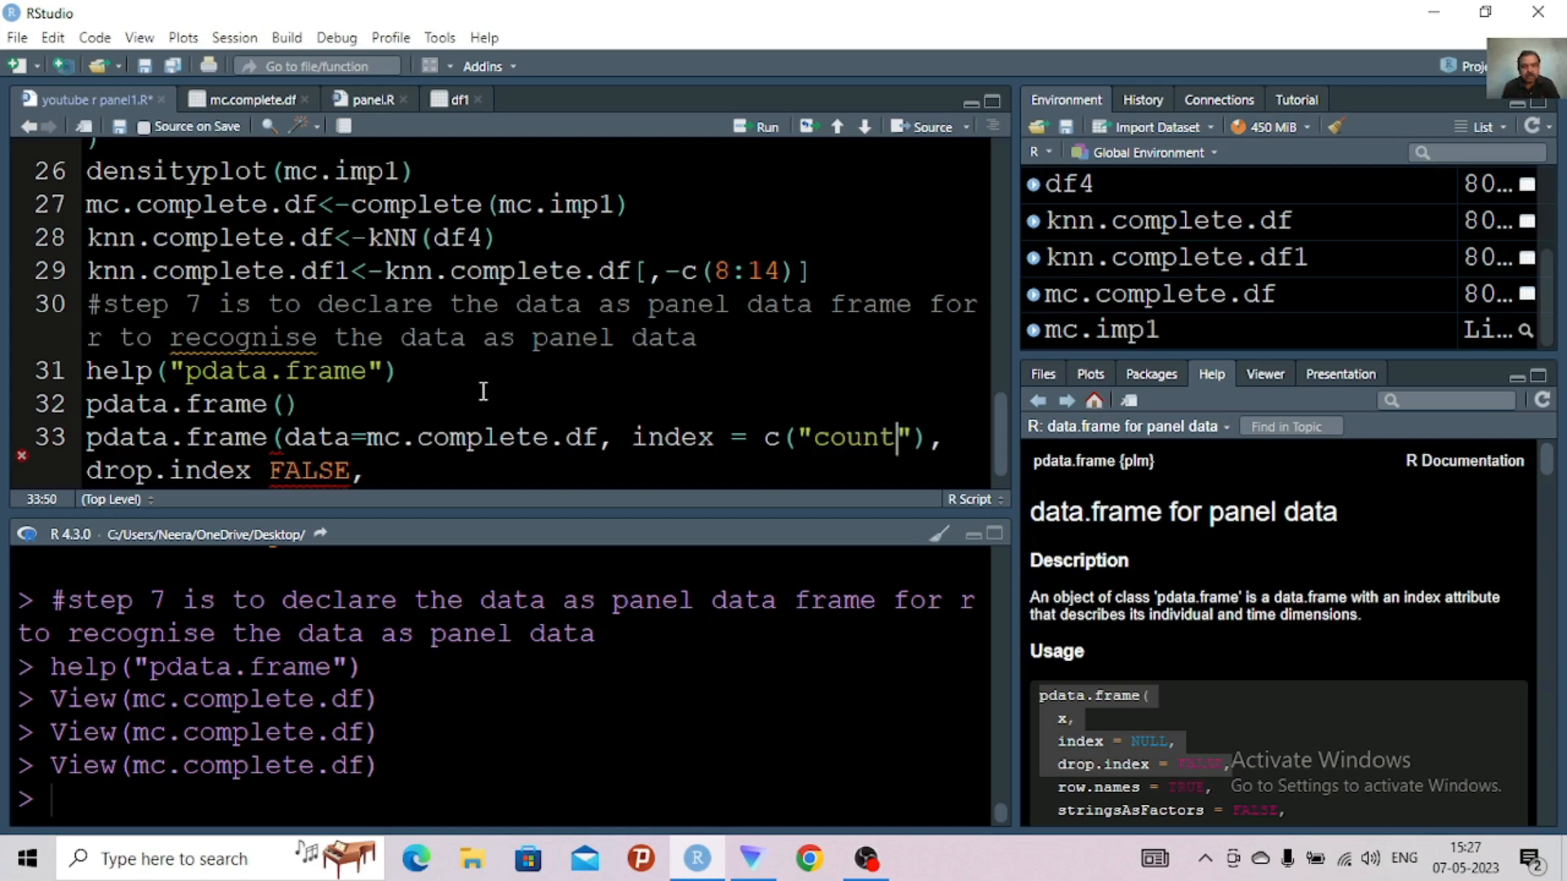
{"action": "key", "text": "BackSpace"}
{"action": "type", "text": "r"}
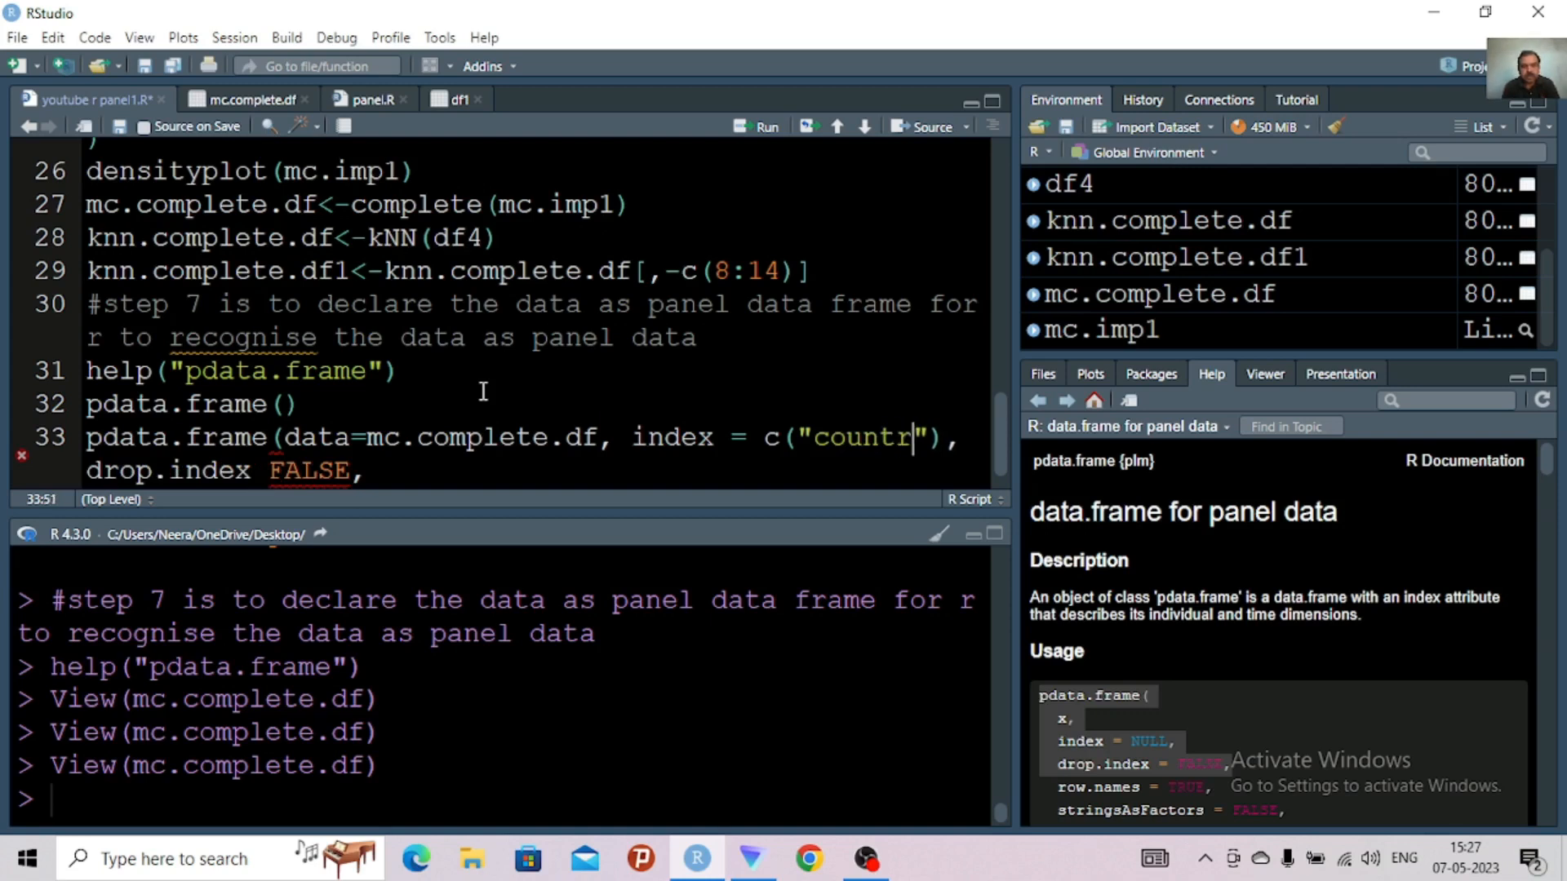
{"action": "type", "text": "y."}
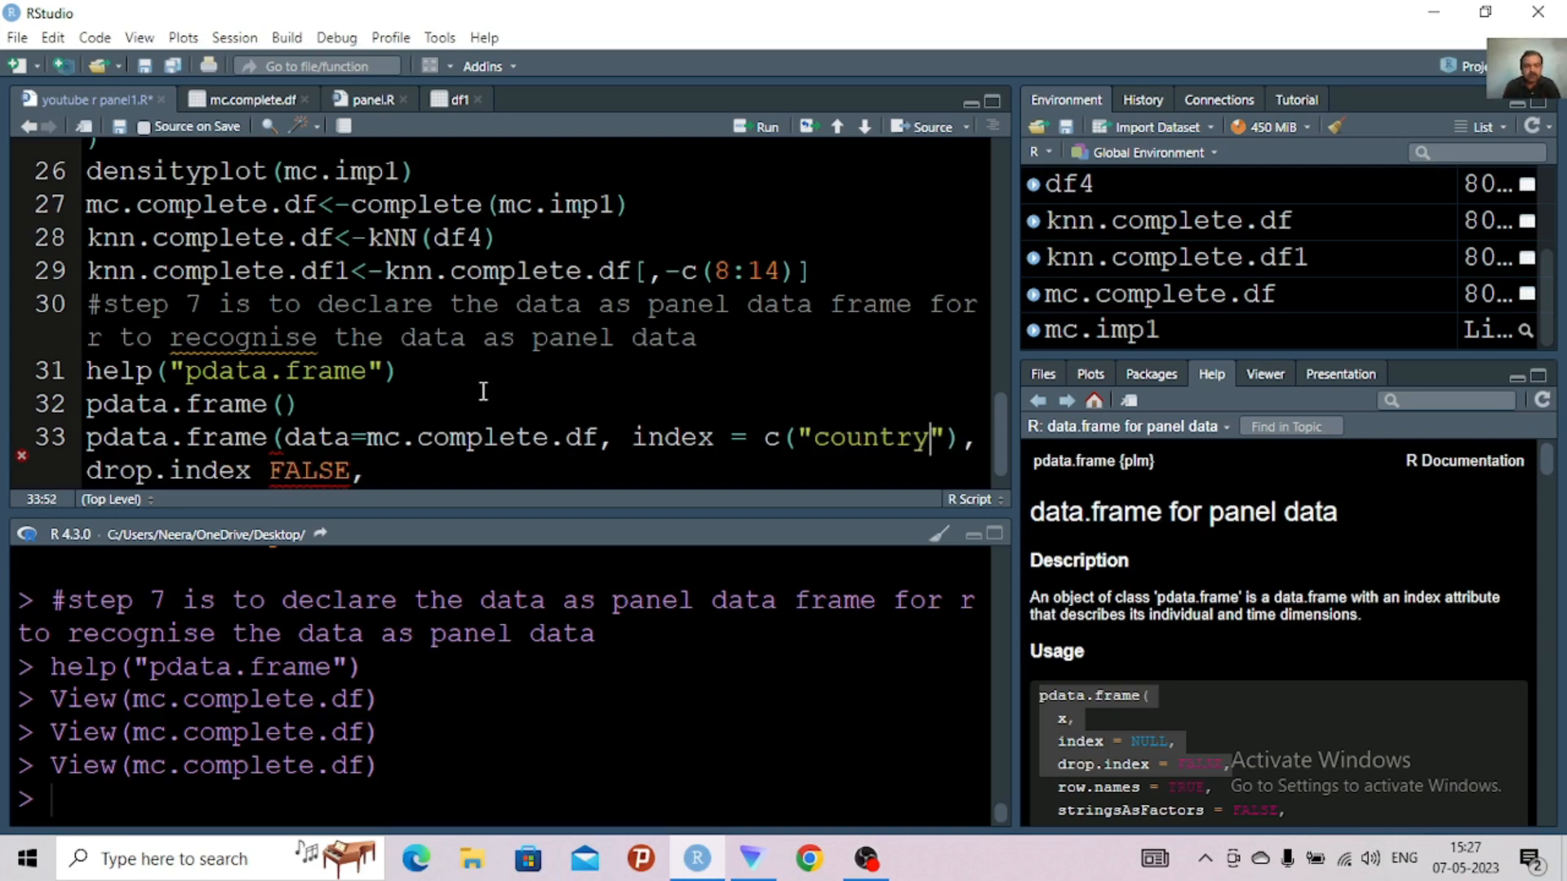
{"action": "type", "text": "name"}
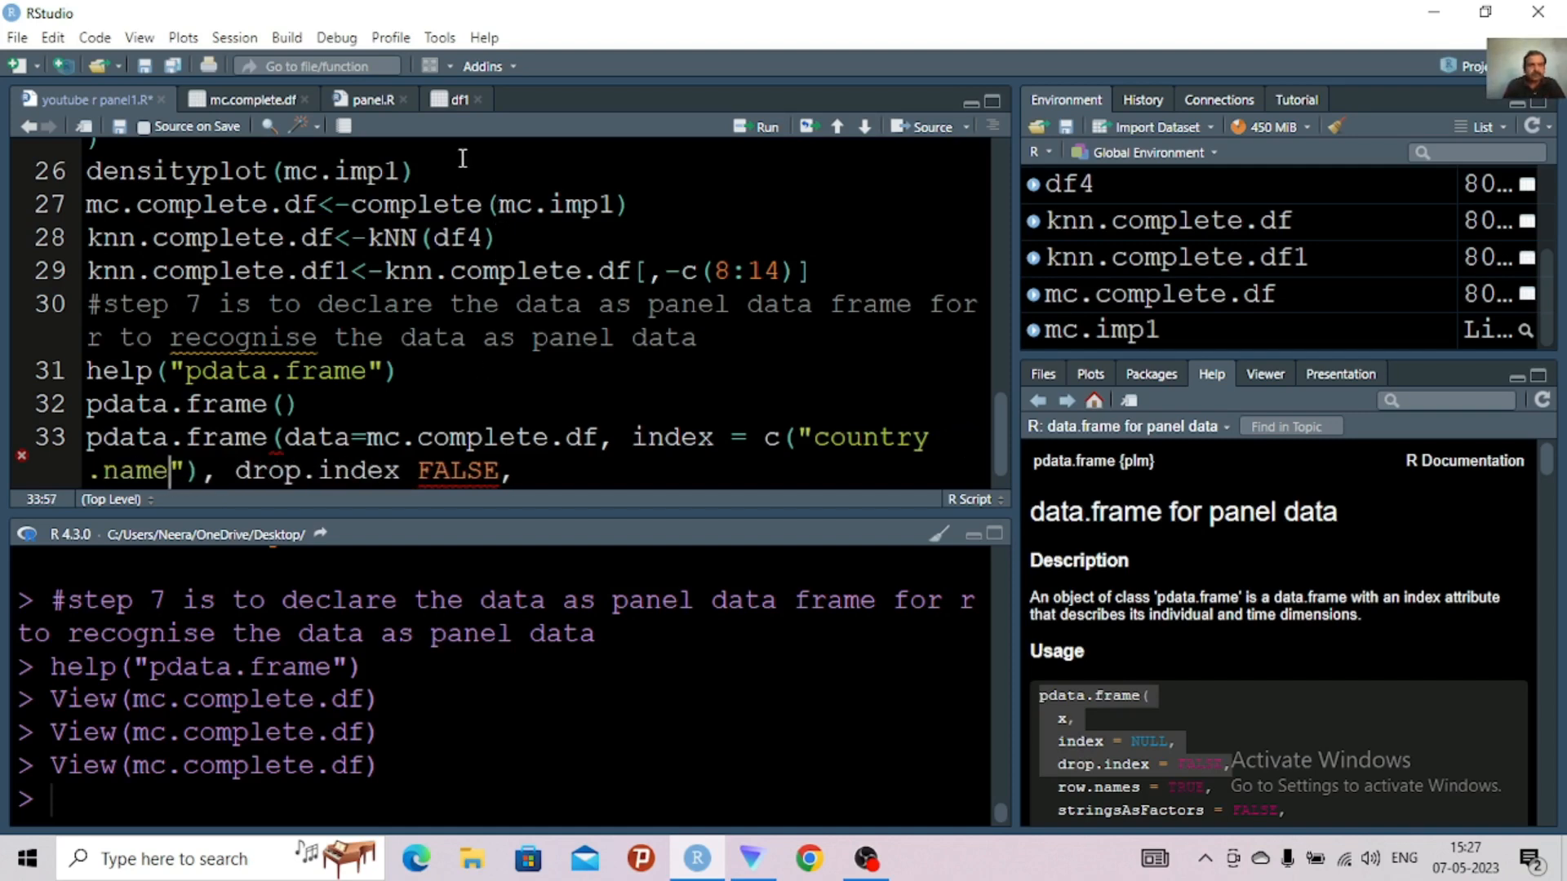
Check the column headers in mc.complete.df and correct the capitalisation of the first index name to Country.Name
{"action": "left_click", "coordinate": [255, 98]}
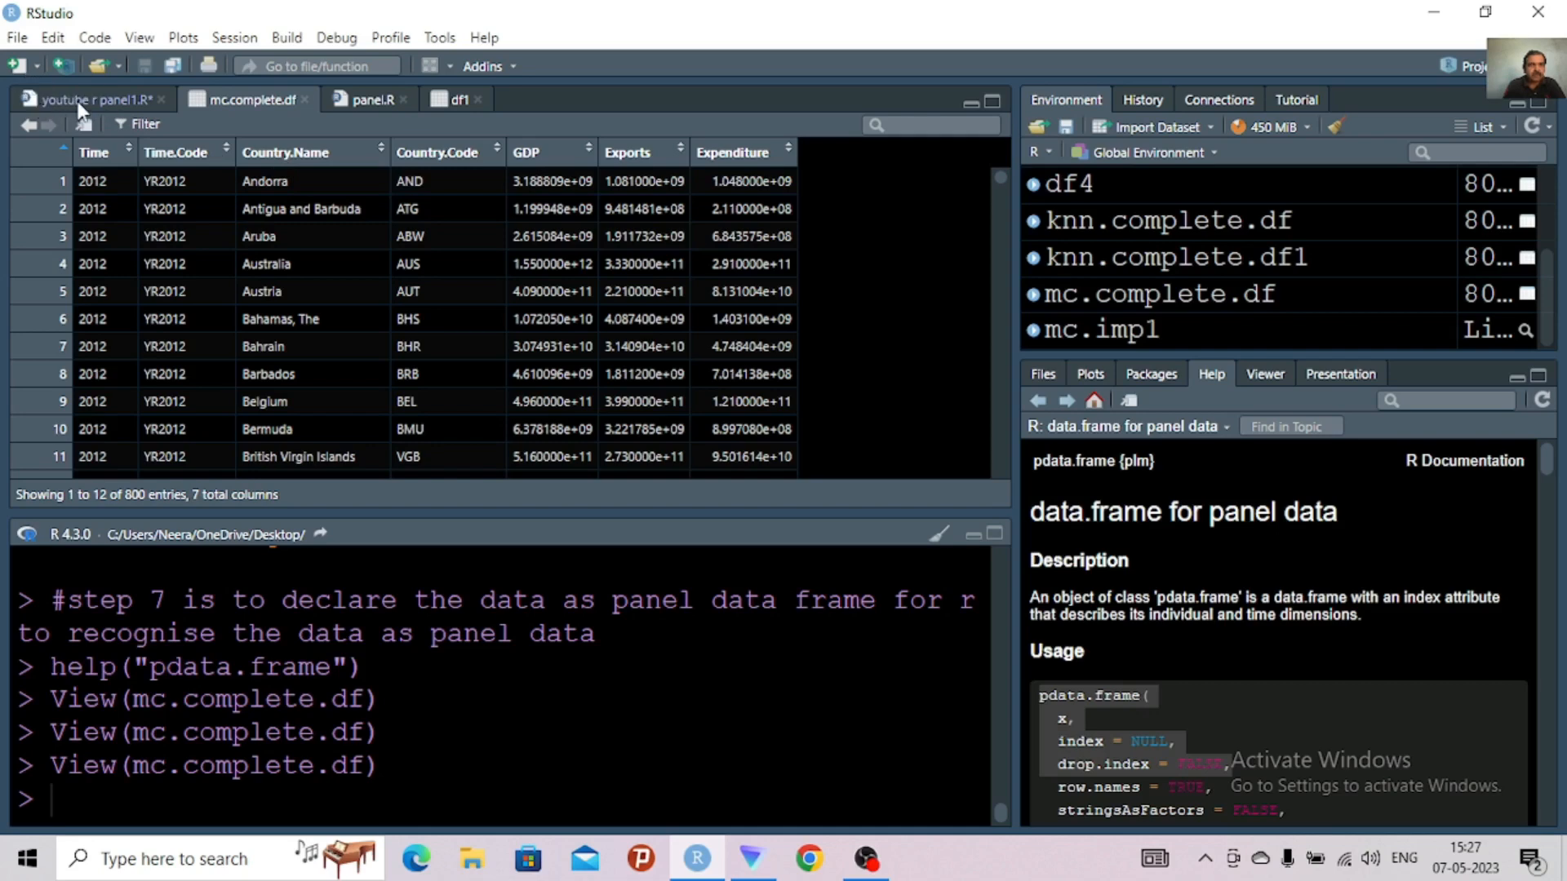
{"action": "left_click", "coordinate": [79, 101]}
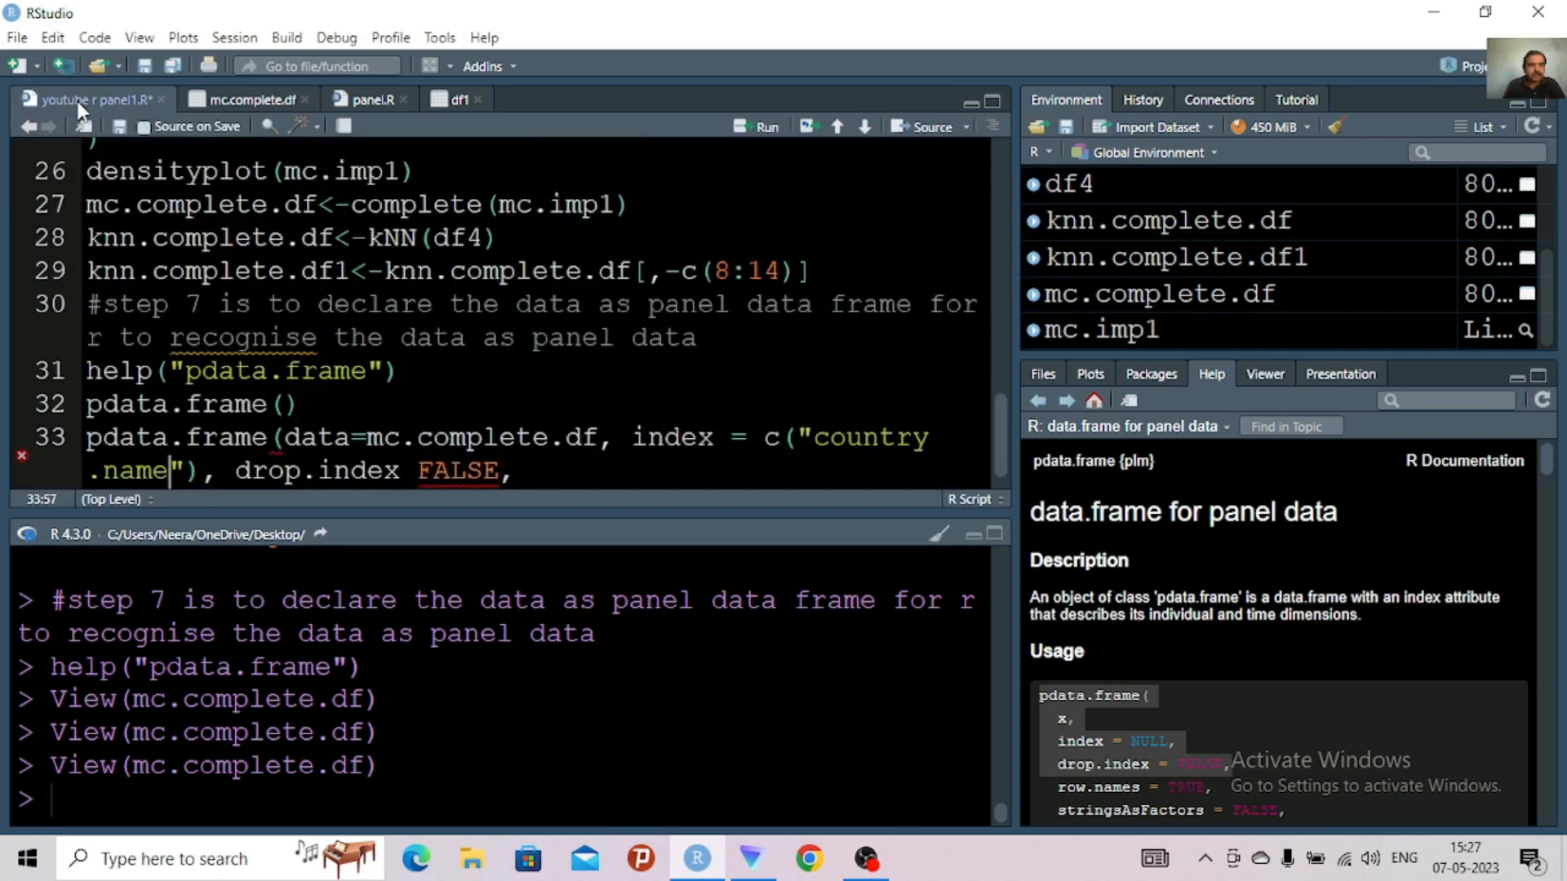
{"action": "left_click", "coordinate": [831, 443]}
{"action": "key", "text": "BackSpace"}
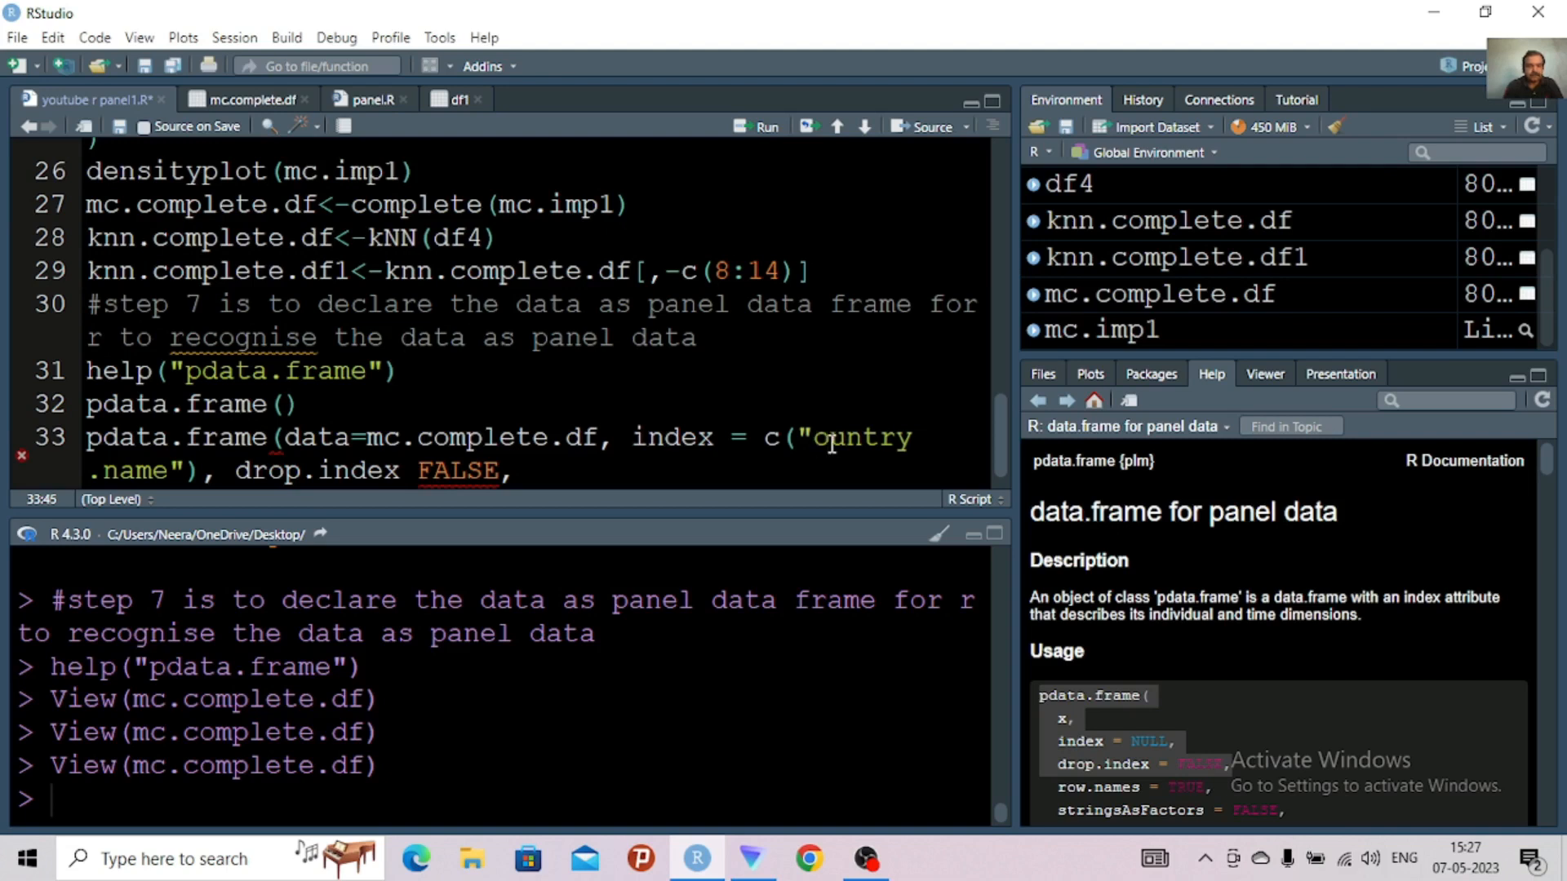
{"action": "type", "text": "C"}
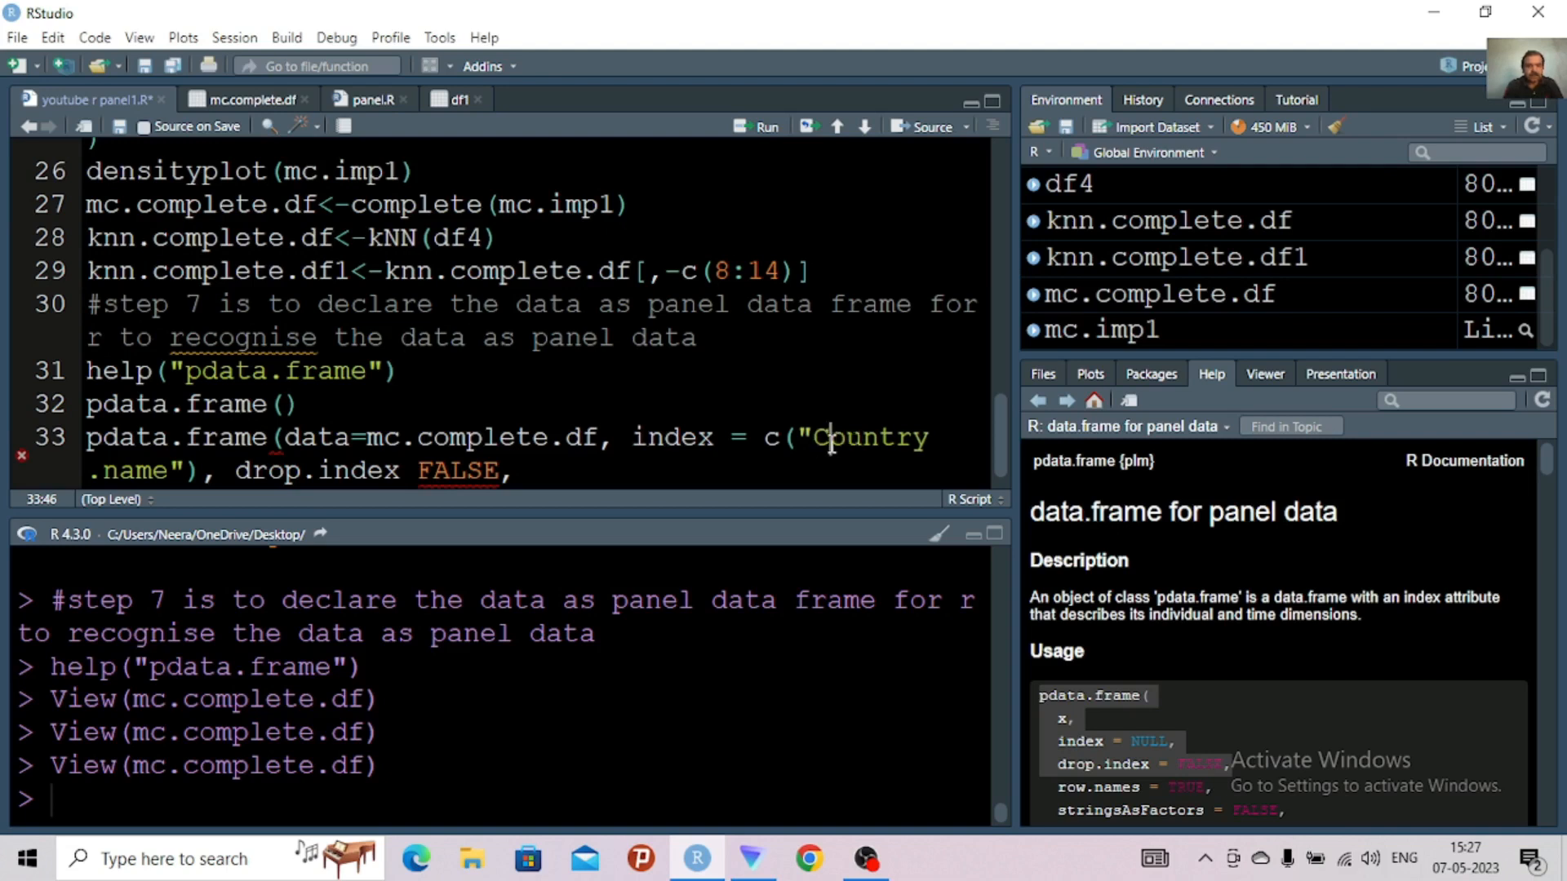
{"action": "left_click", "coordinate": [120, 476]}
{"action": "key", "text": "BackSpace"}
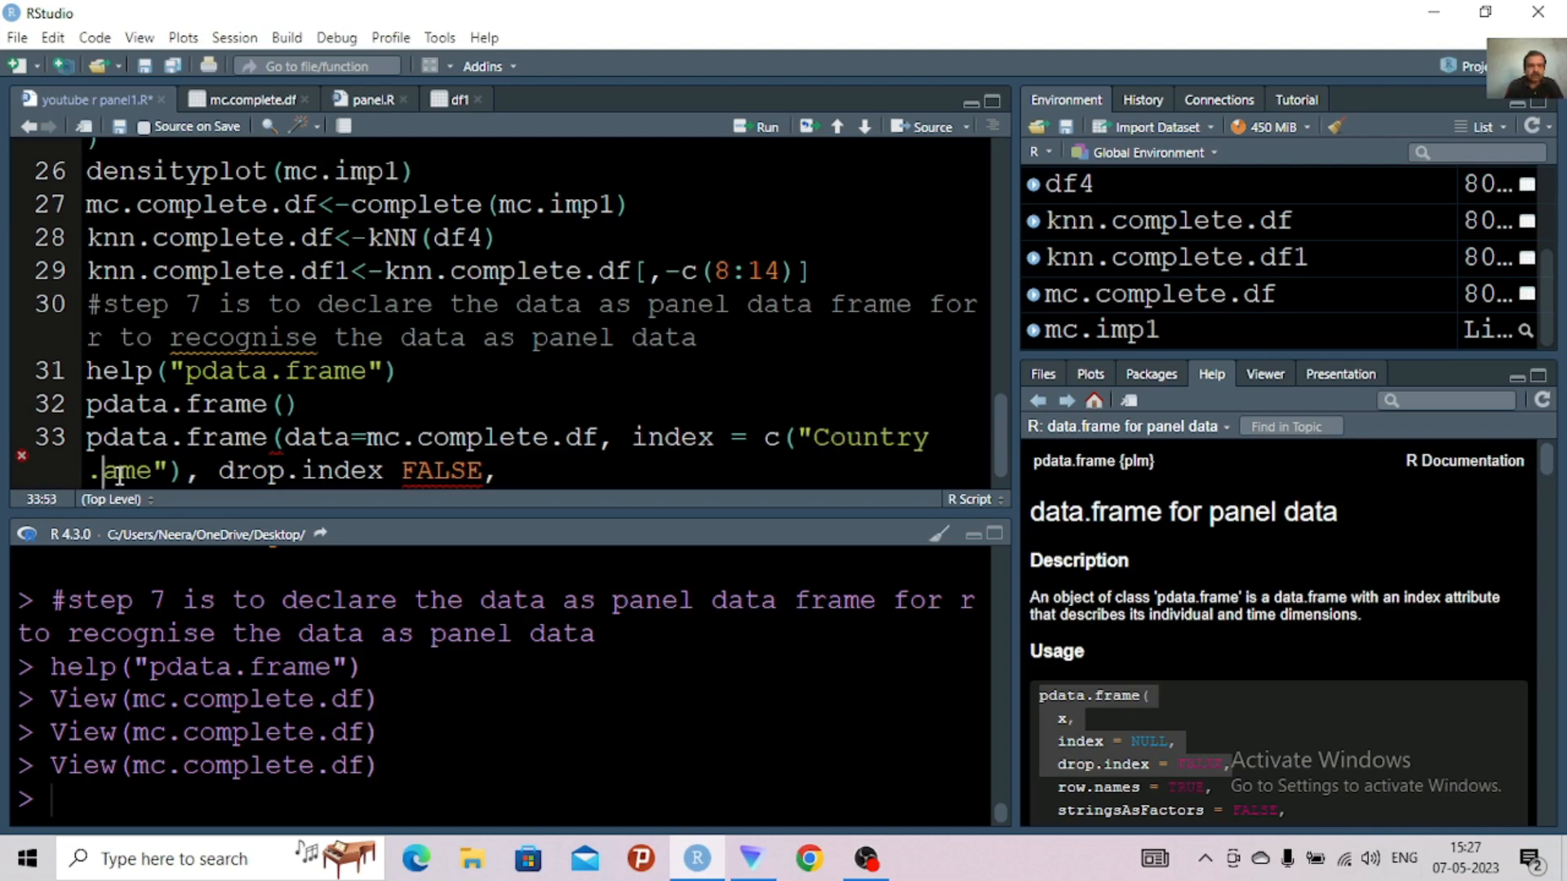
{"action": "type", "text": "N"}
Add "Time" as the second element of the index vector, checking the column name in mc.complete.df
{"action": "left_click", "coordinate": [185, 472]}
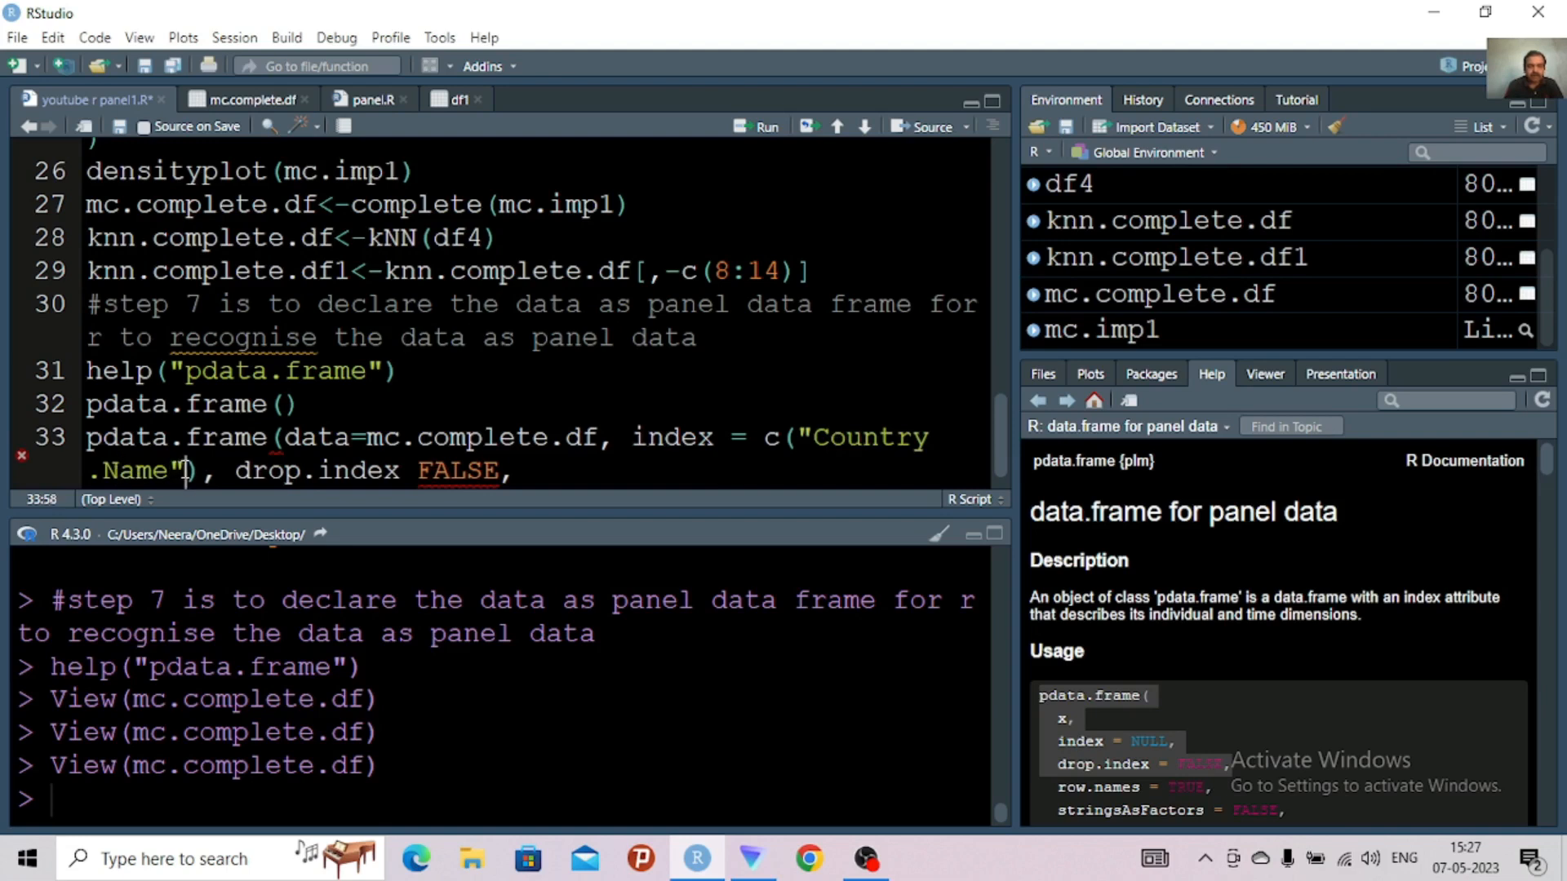
{"action": "type", "text": ", "}
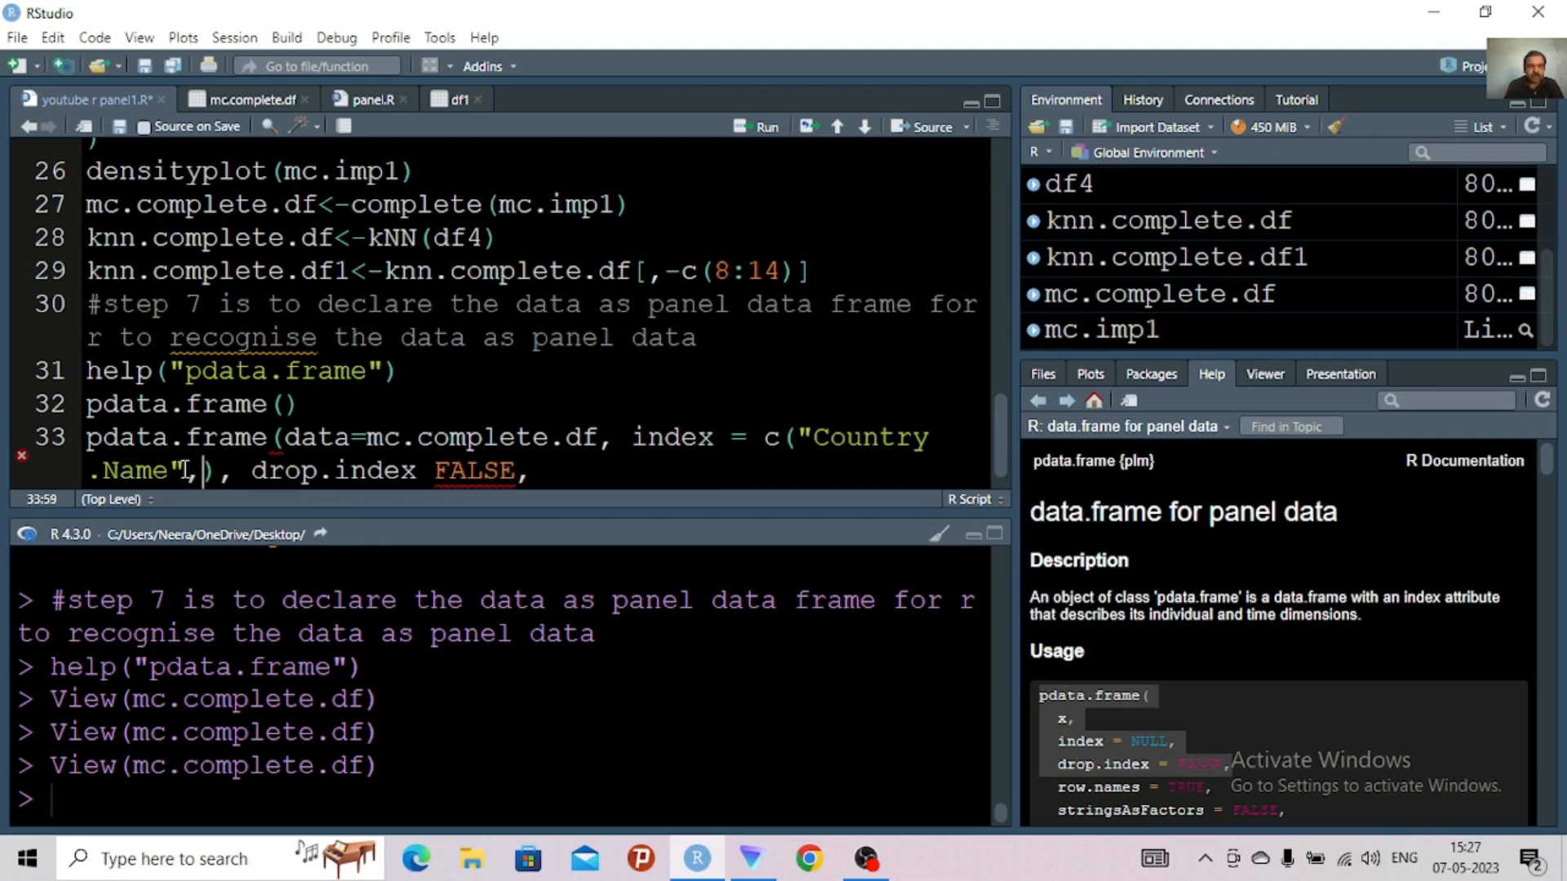
{"action": "type", "text": "\""}
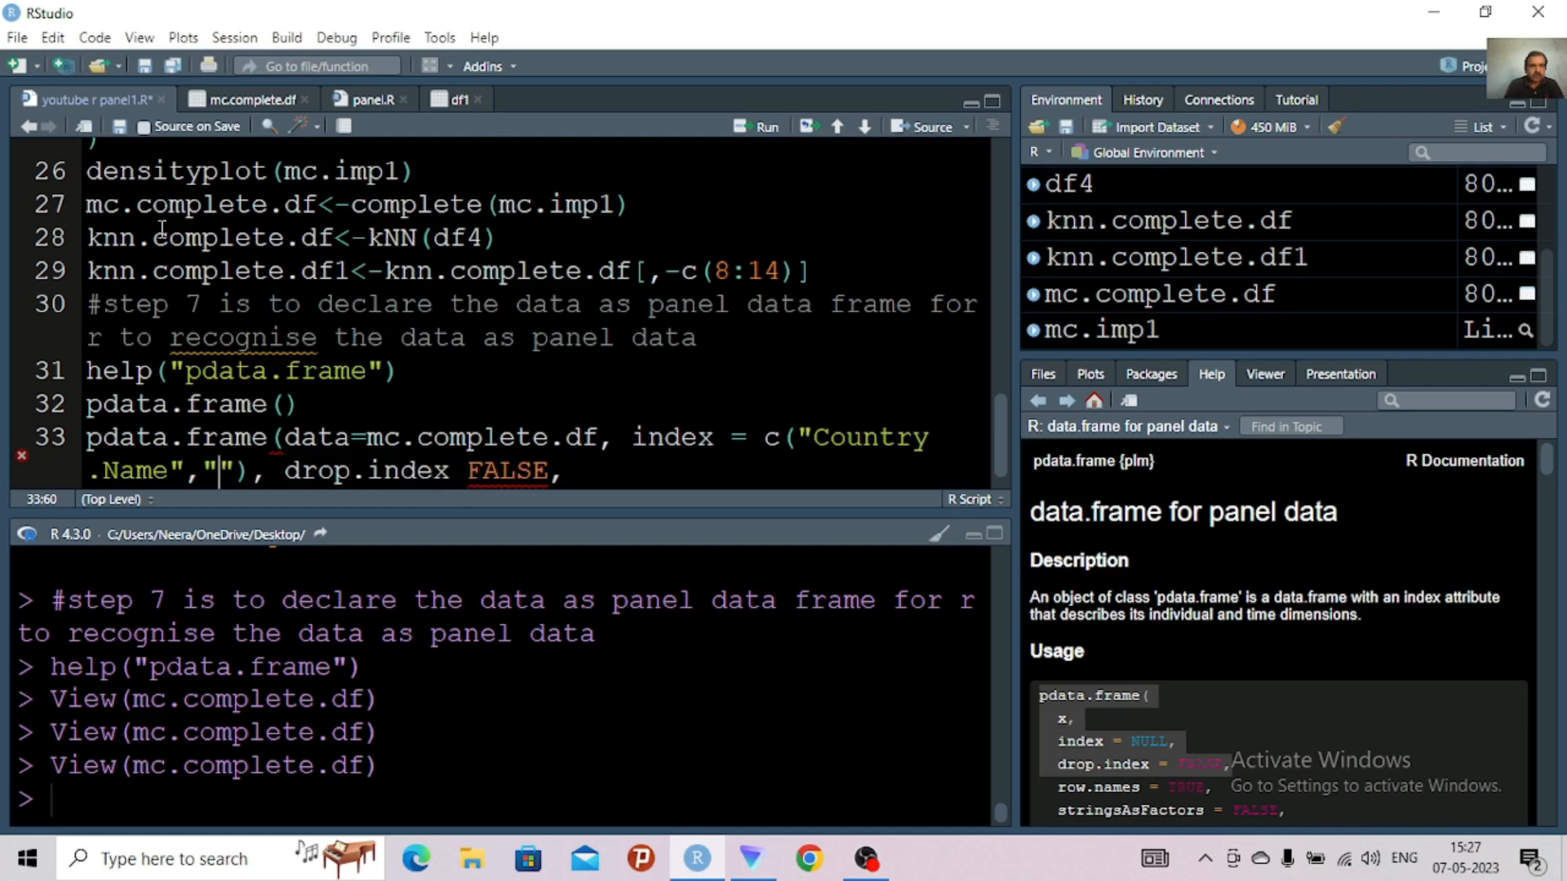
{"action": "left_click", "coordinate": [230, 106]}
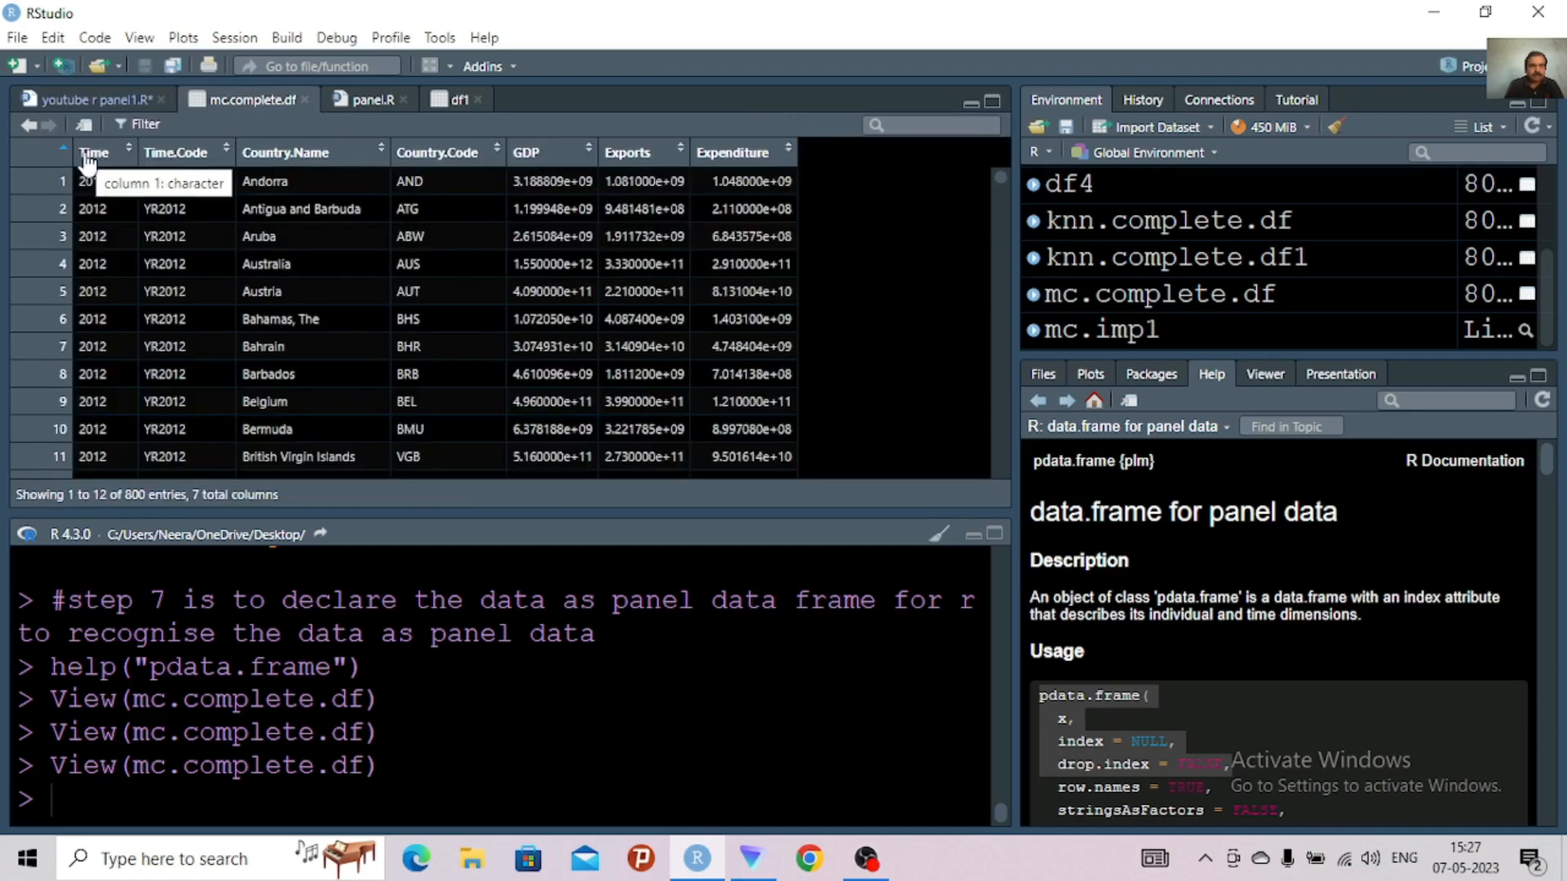
{"action": "left_click", "coordinate": [85, 100]}
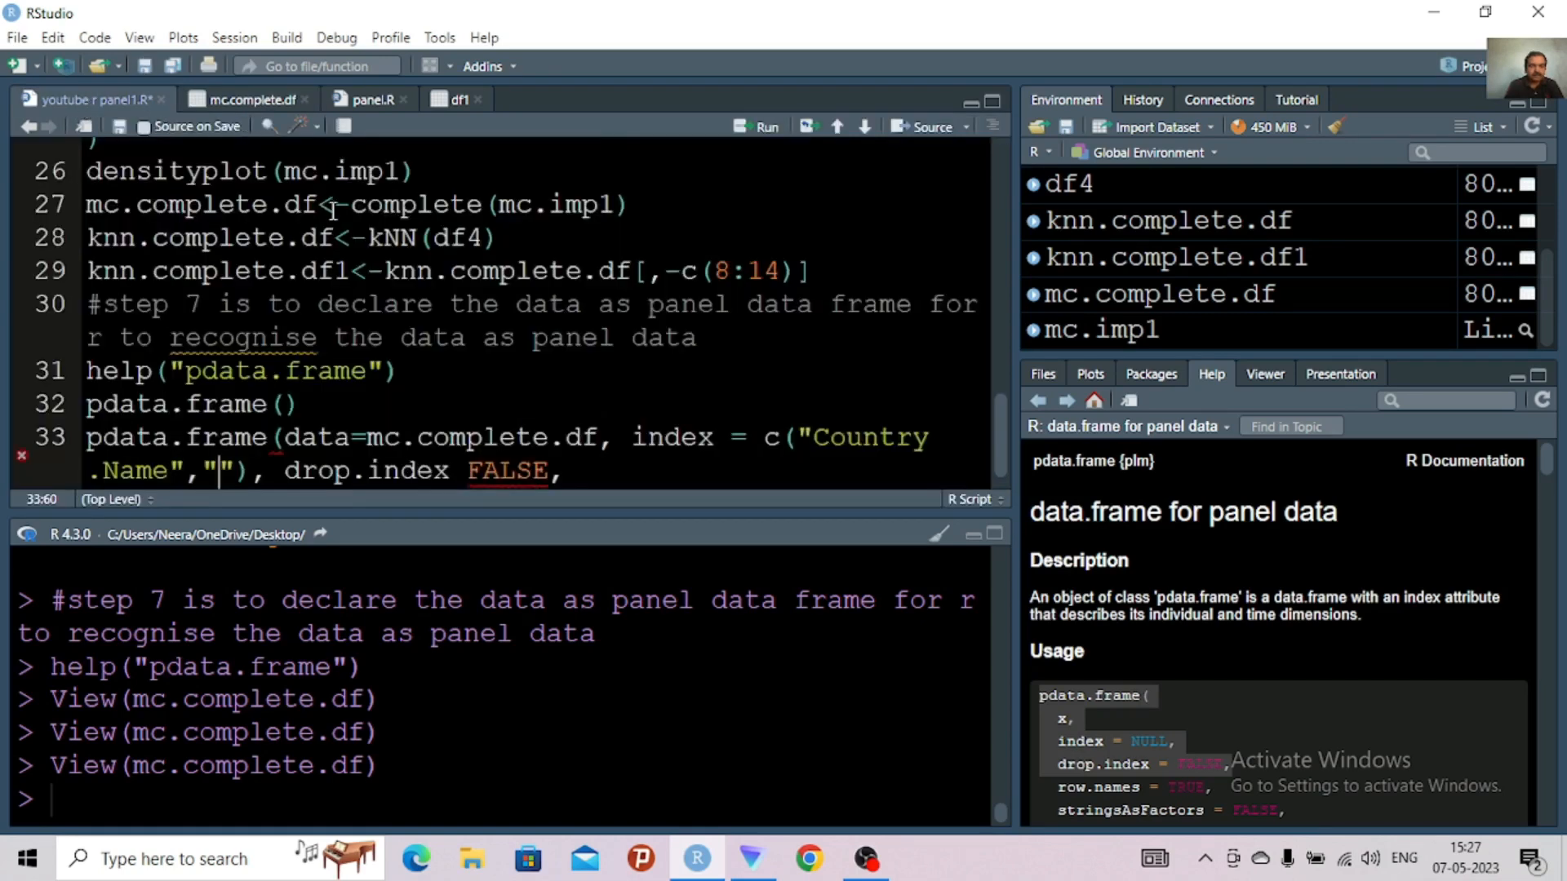
{"action": "type", "text": "Tim"}
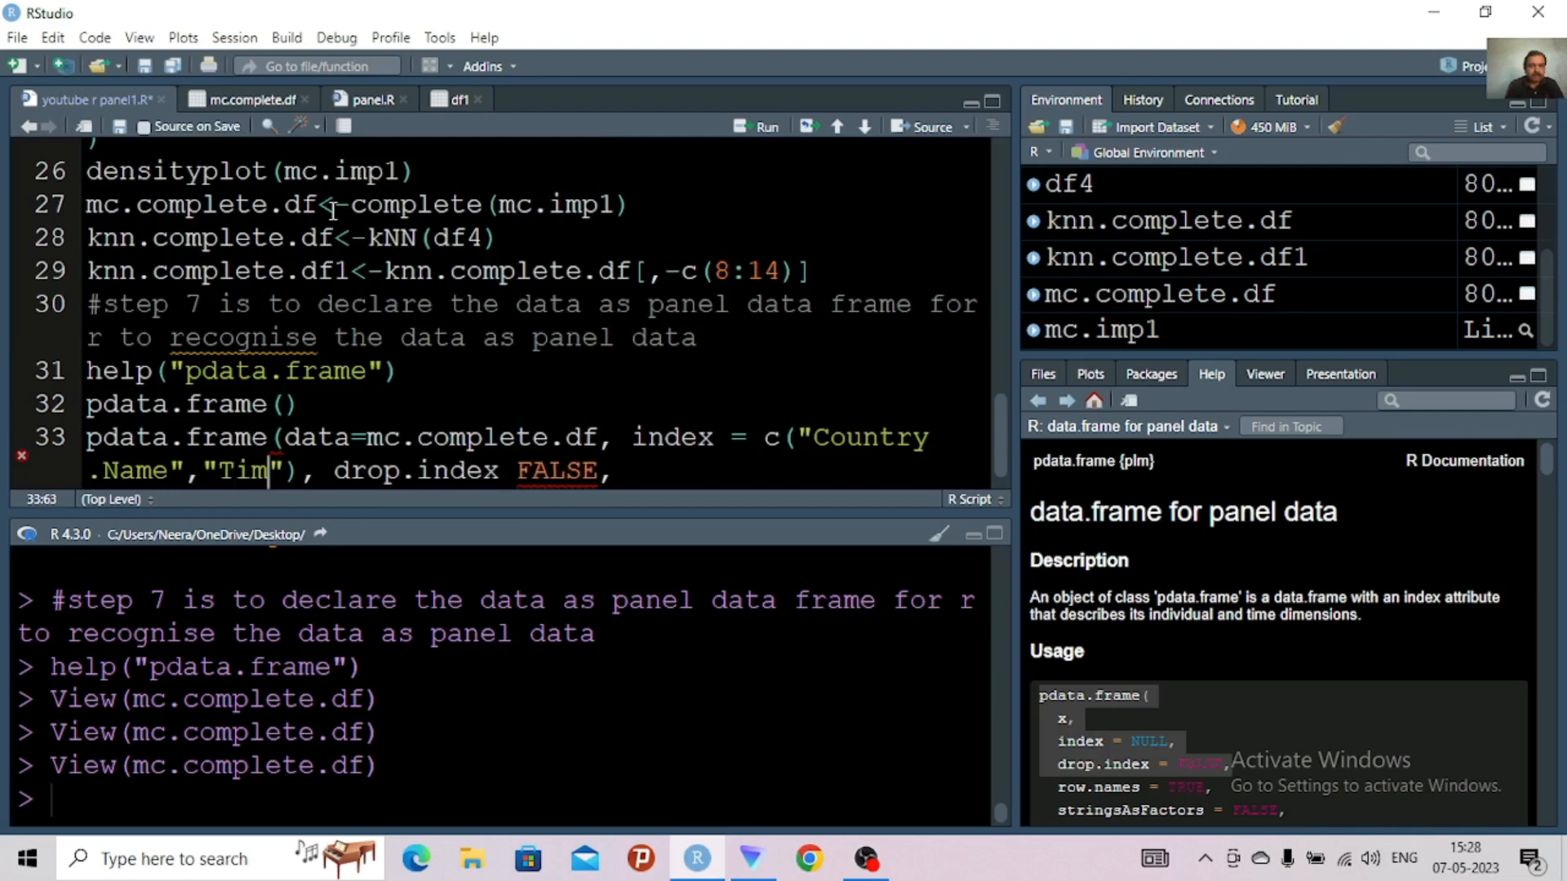
{"action": "type", "text": "e"}
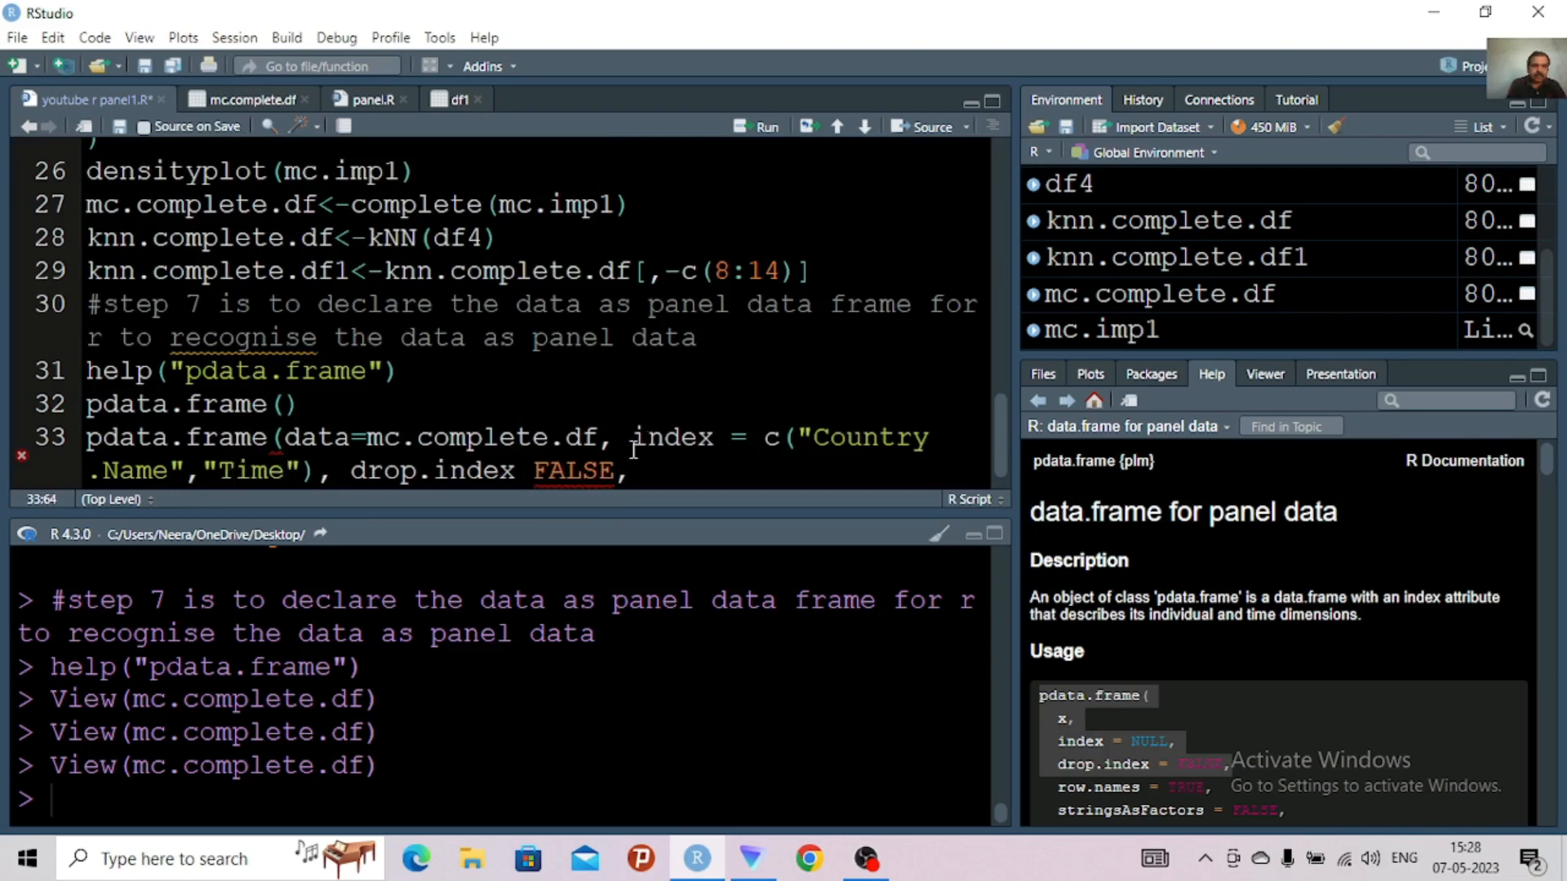
Insert the missing equals sign between drop.index and FALSE in the pdata.frame call
{"action": "left_click", "coordinate": [617, 470]}
{"action": "left_click", "coordinate": [535, 470]}
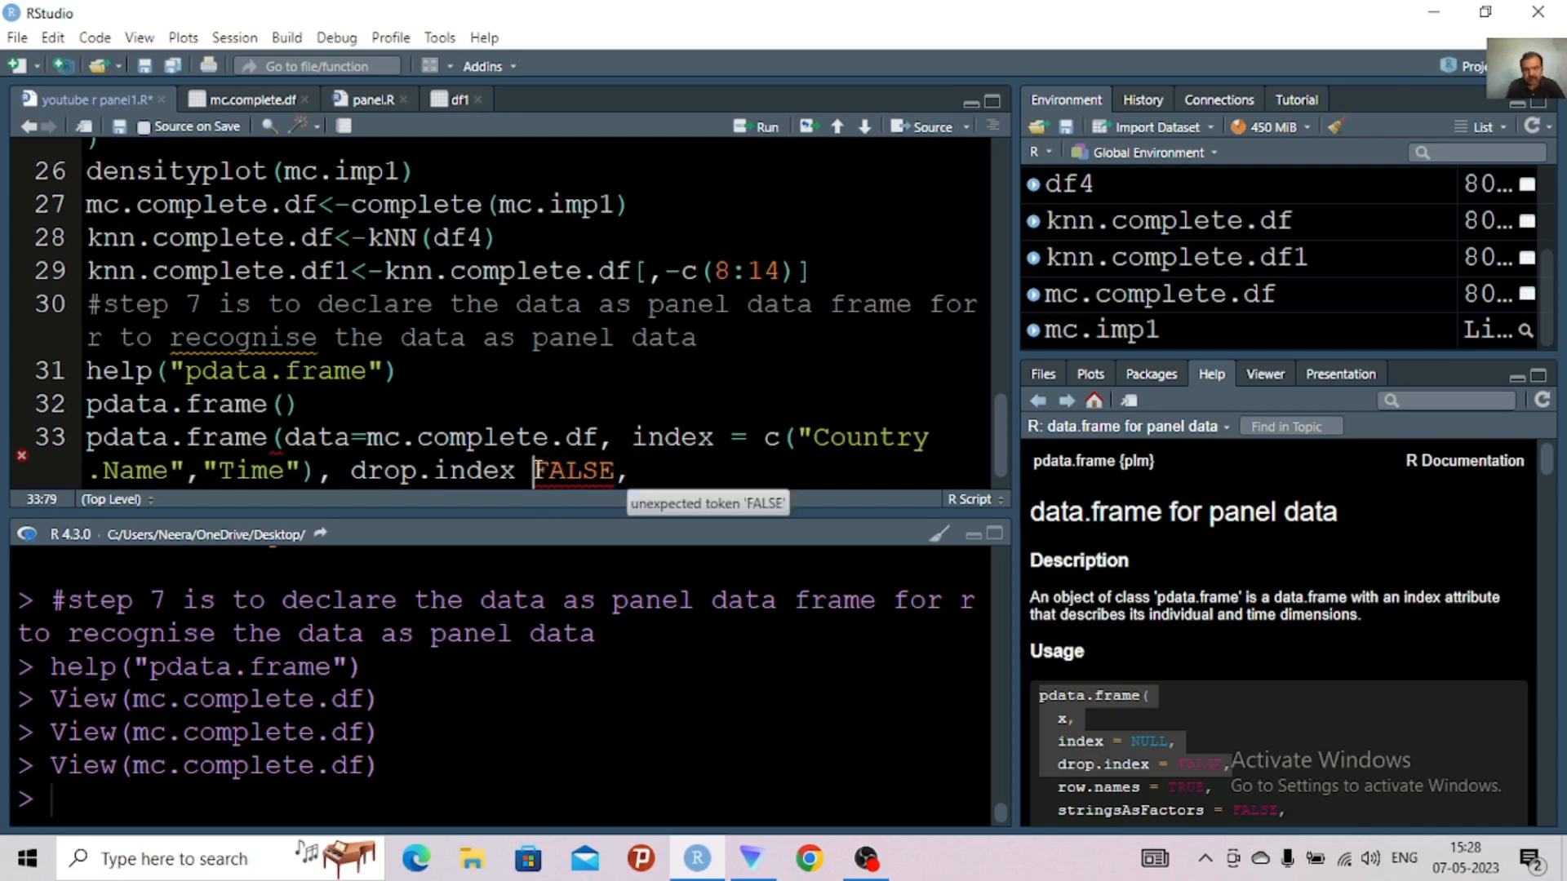
{"action": "key", "text": "BackSpace"}
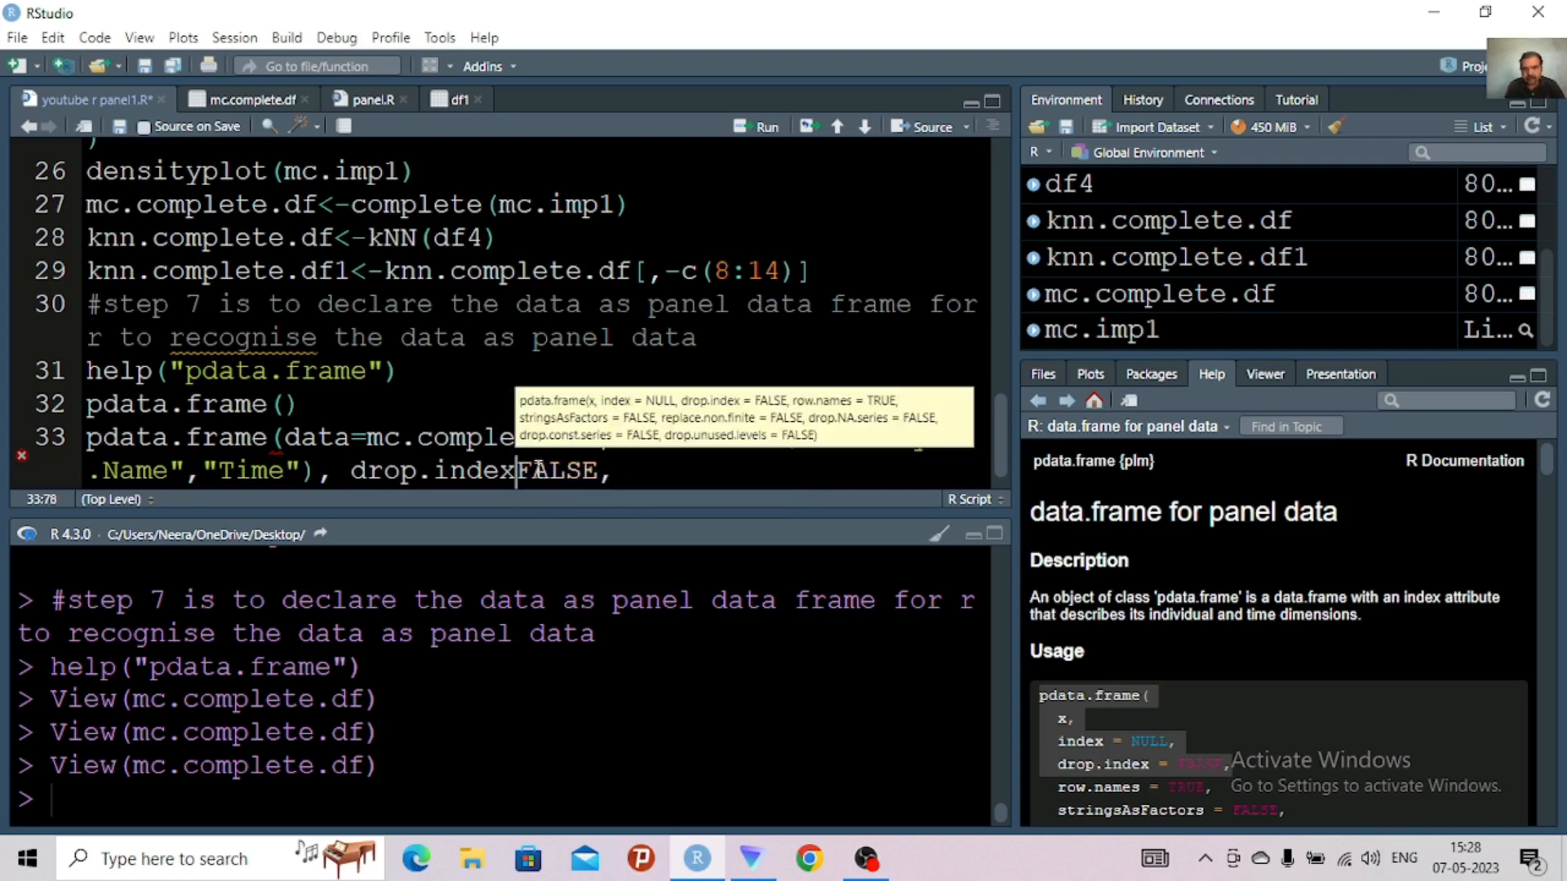
{"action": "type", "text": "="}
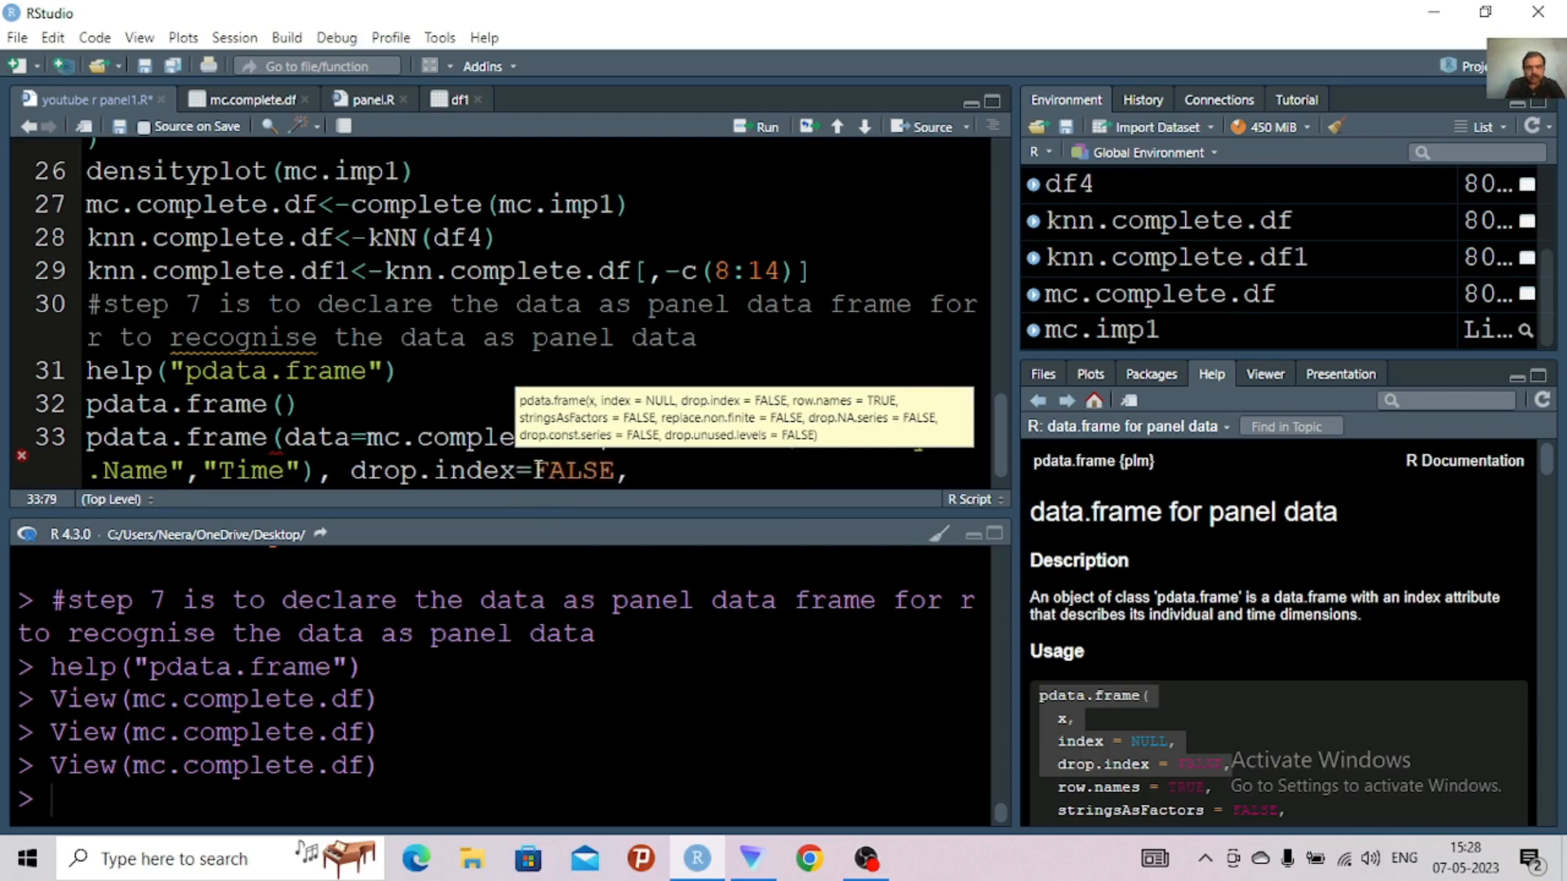
Change the drop.index argument to TRUE
{"action": "left_click", "coordinate": [618, 474]}
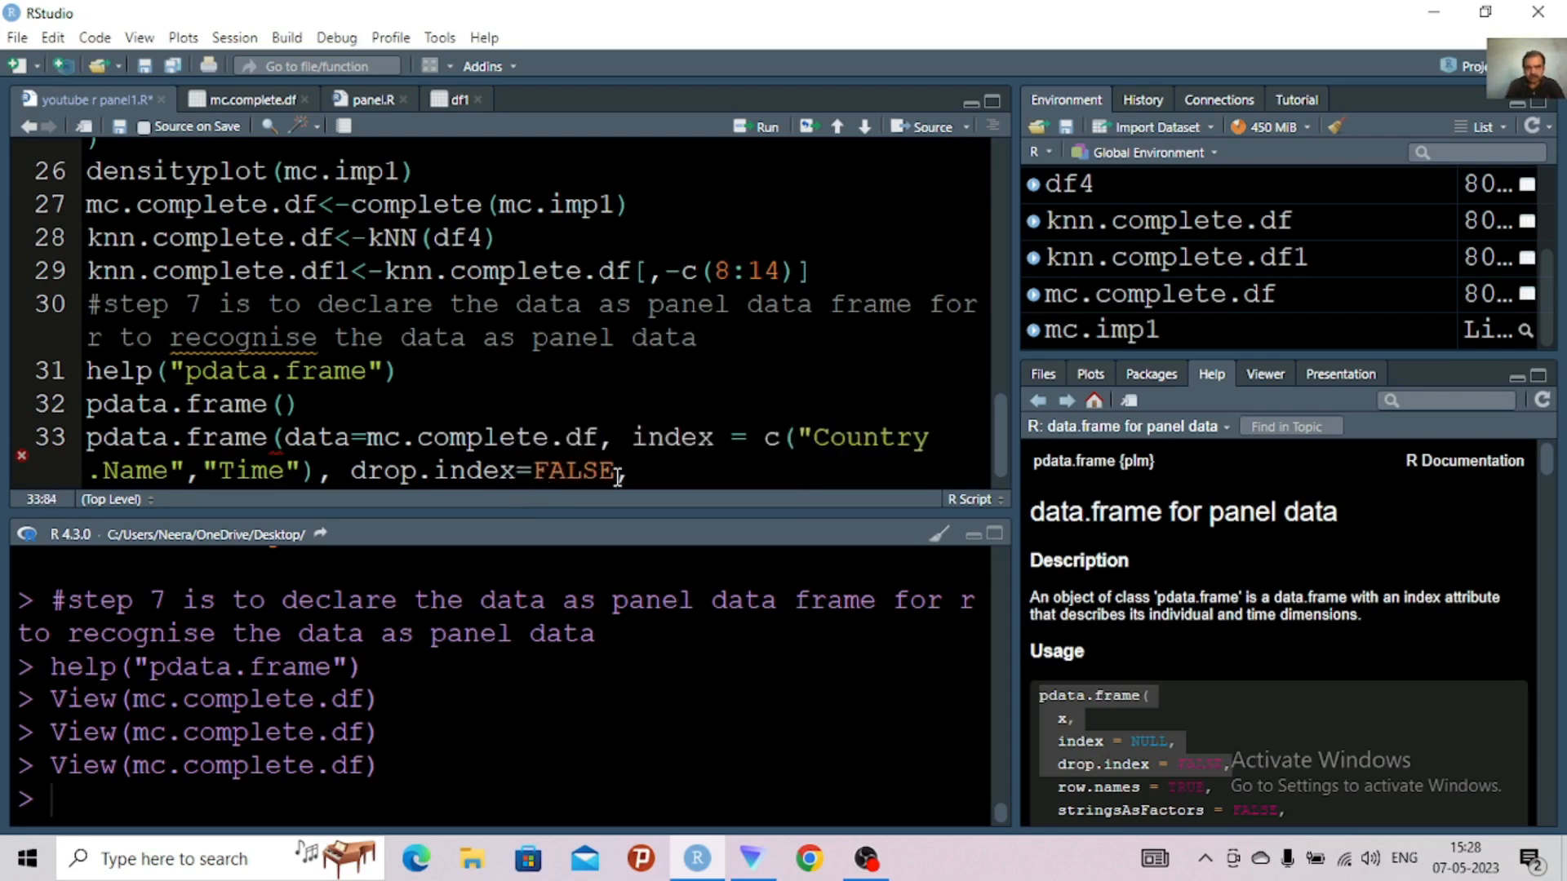
{"action": "key", "text": "BackSpace"}
{"action": "key", "text": "BackSpace"}
{"action": "key", "text": "BackSpace"}
{"action": "key", "text": "BackSpace"}
{"action": "key", "text": "BackSpace"}
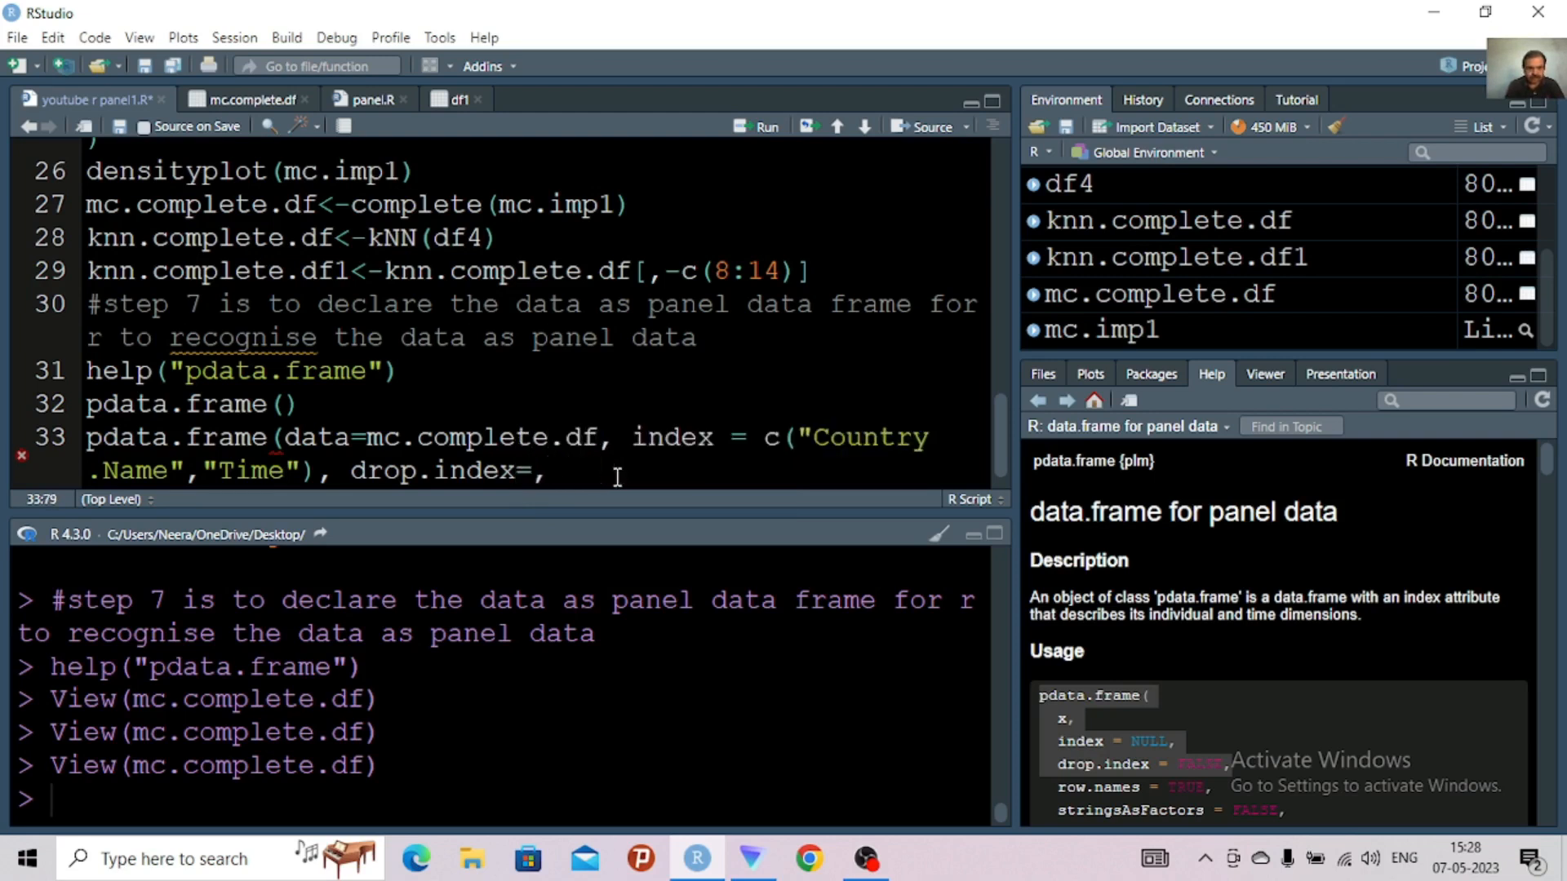
{"action": "type", "text": "tru"}
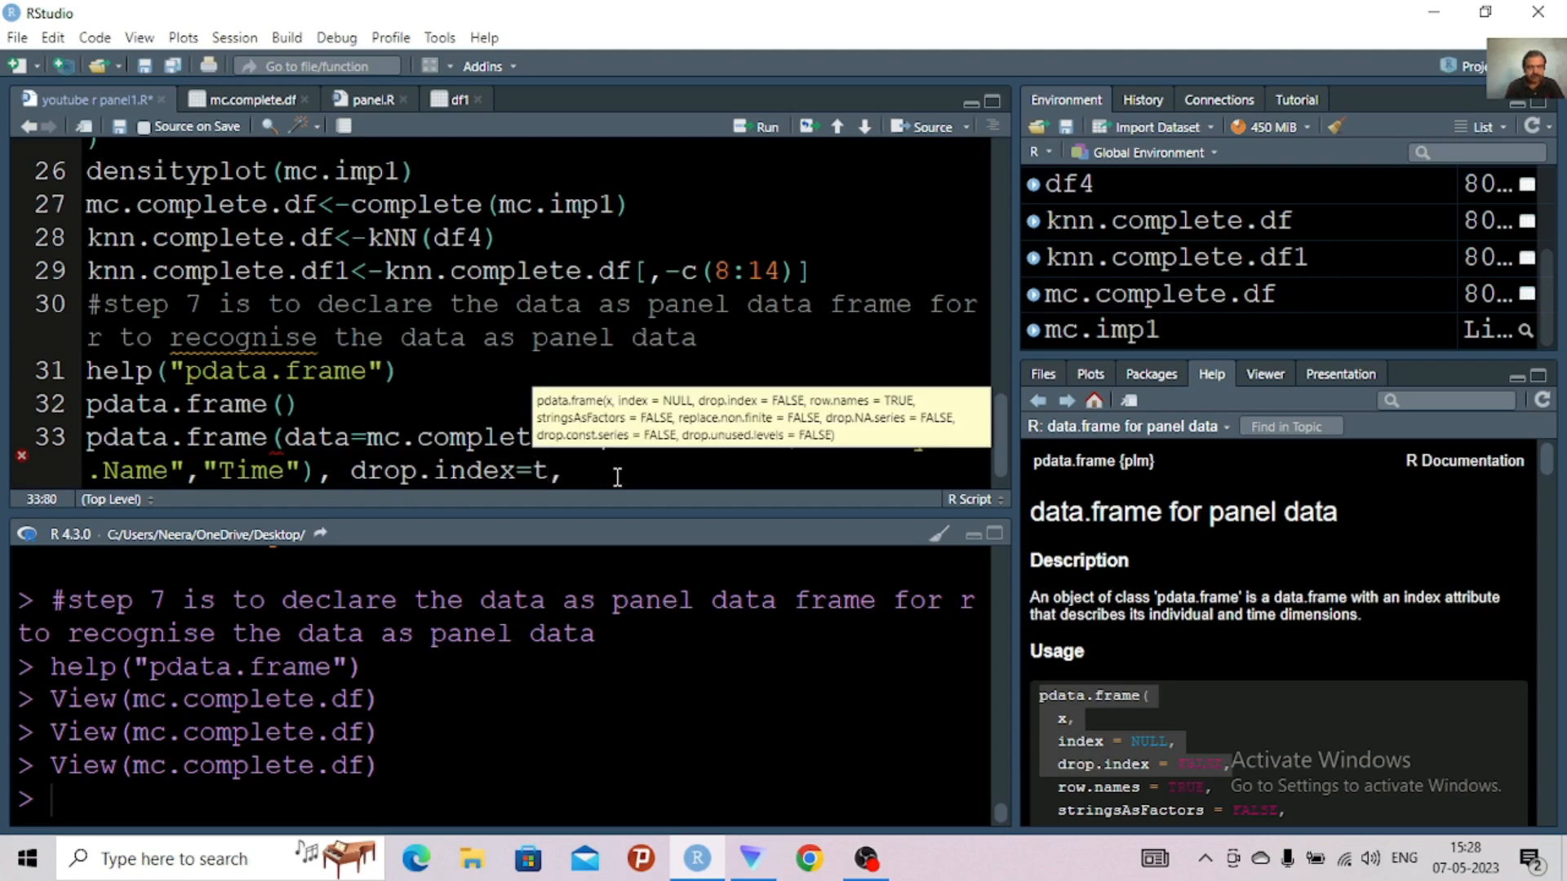
{"action": "type", "text": "e"}
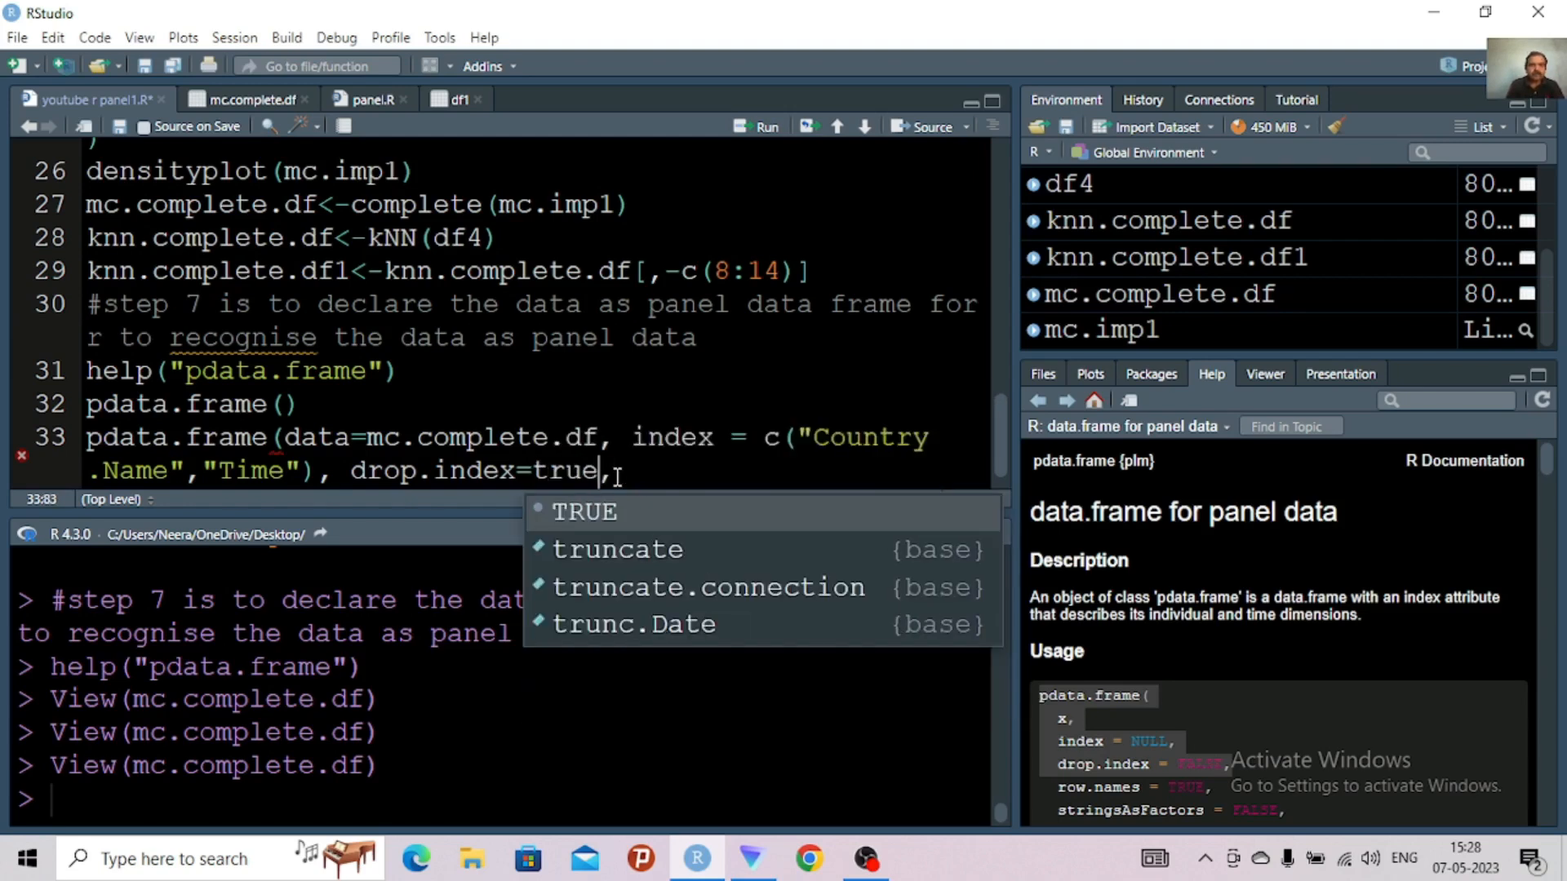
{"action": "left_click", "coordinate": [604, 509]}
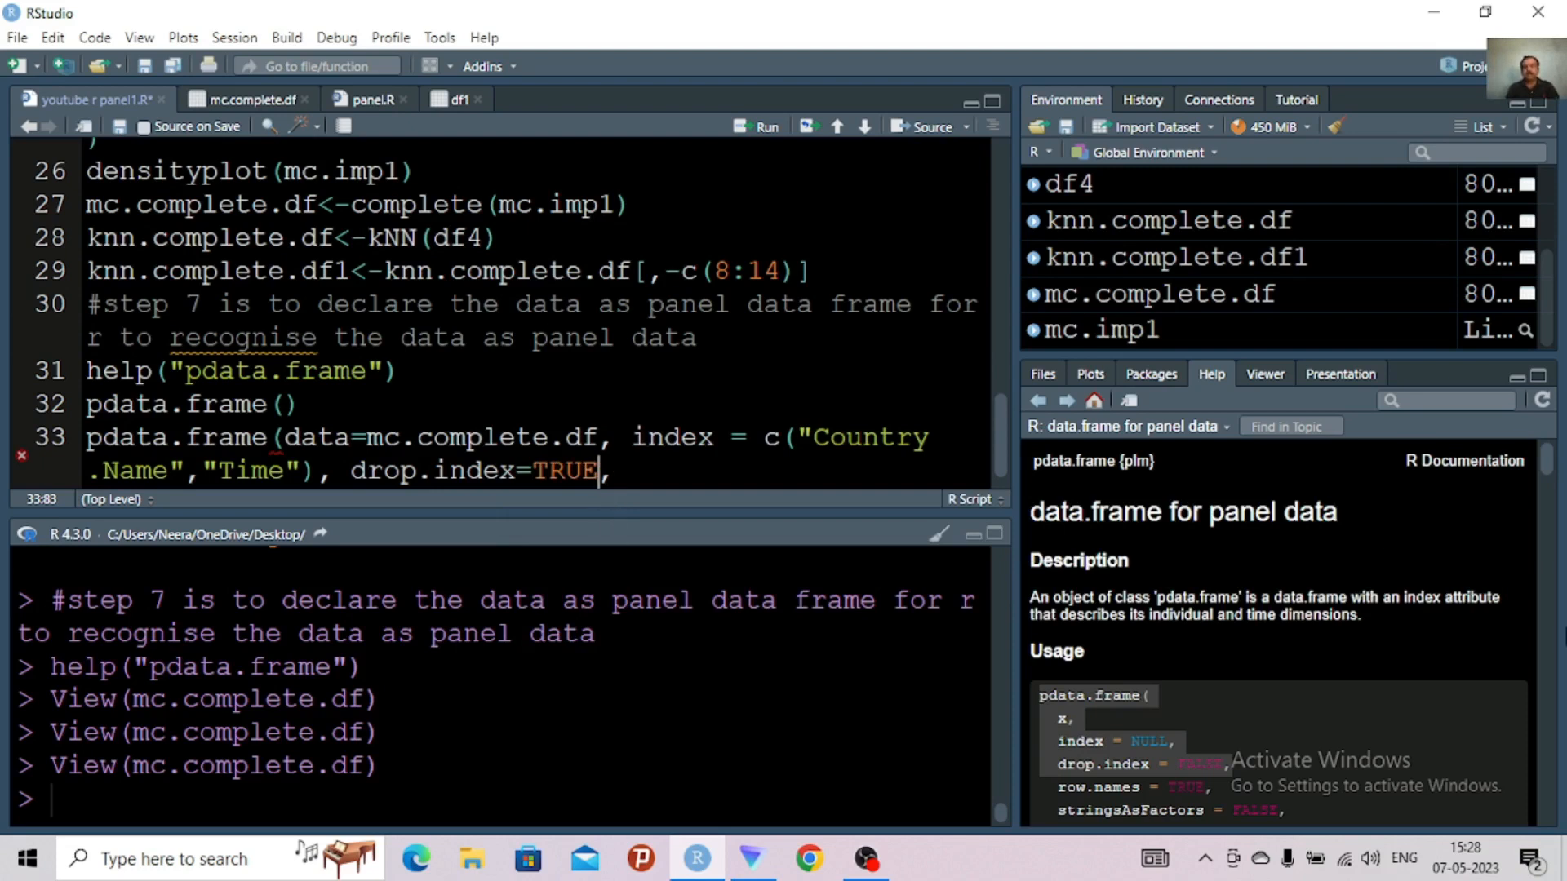
Review the remaining pdata.frame arguments in the help page and replace the call's trailing comma with a closing parenthesis
{"action": "left_click_drag", "start_coordinate": [1548, 462], "coordinate": [1550, 484]}
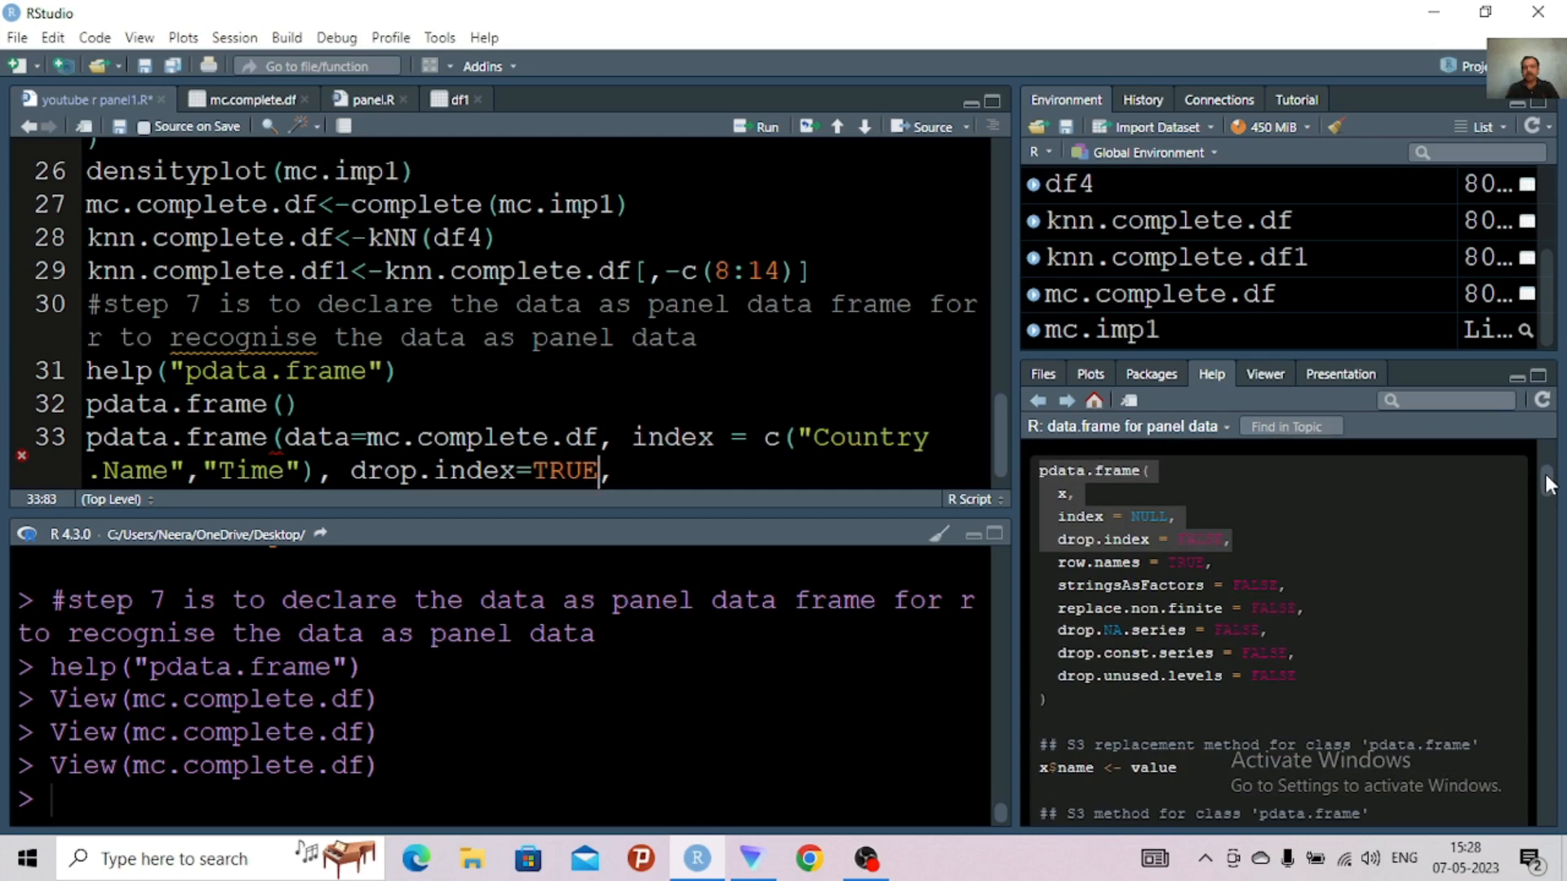
{"action": "left_click_drag", "start_coordinate": [1546, 476], "coordinate": [1548, 372]}
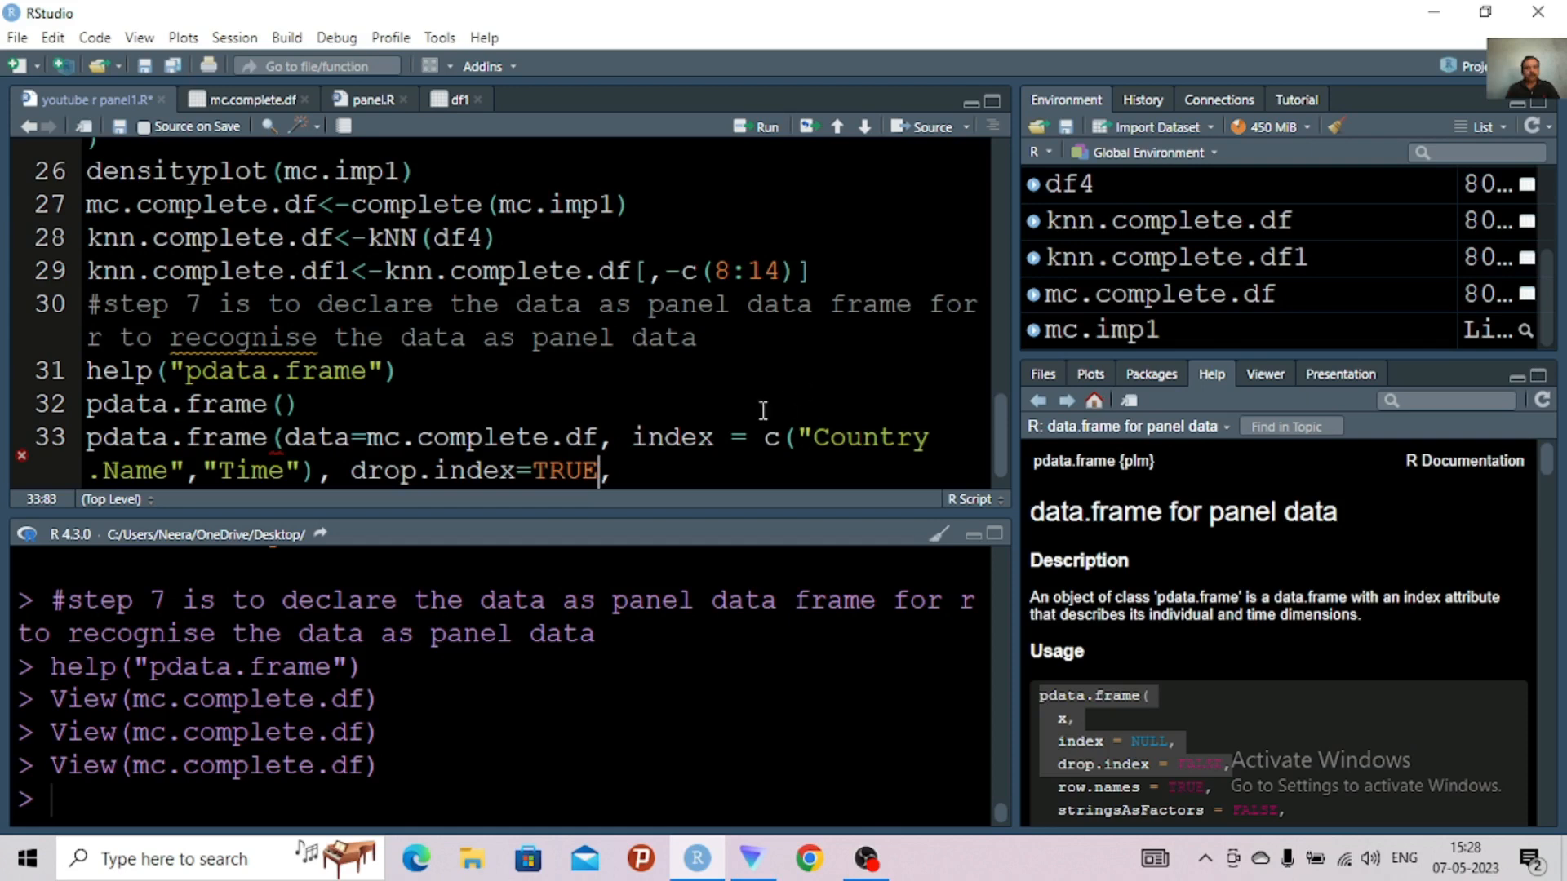
{"action": "left_click", "coordinate": [646, 466]}
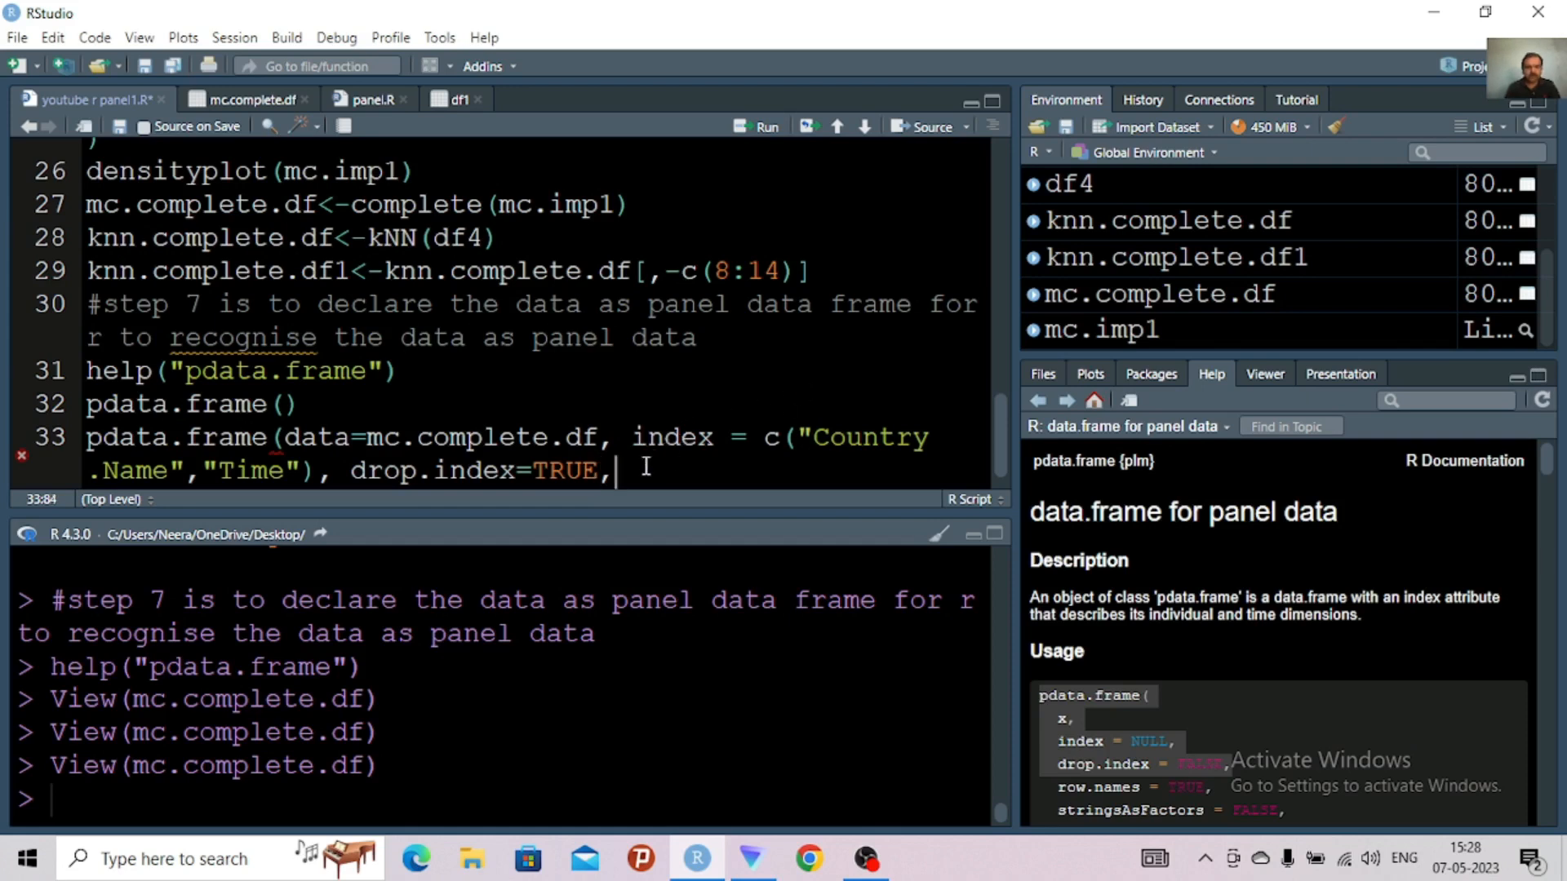
{"action": "key", "text": "BackSpace"}
{"action": "type", "text": ")"}
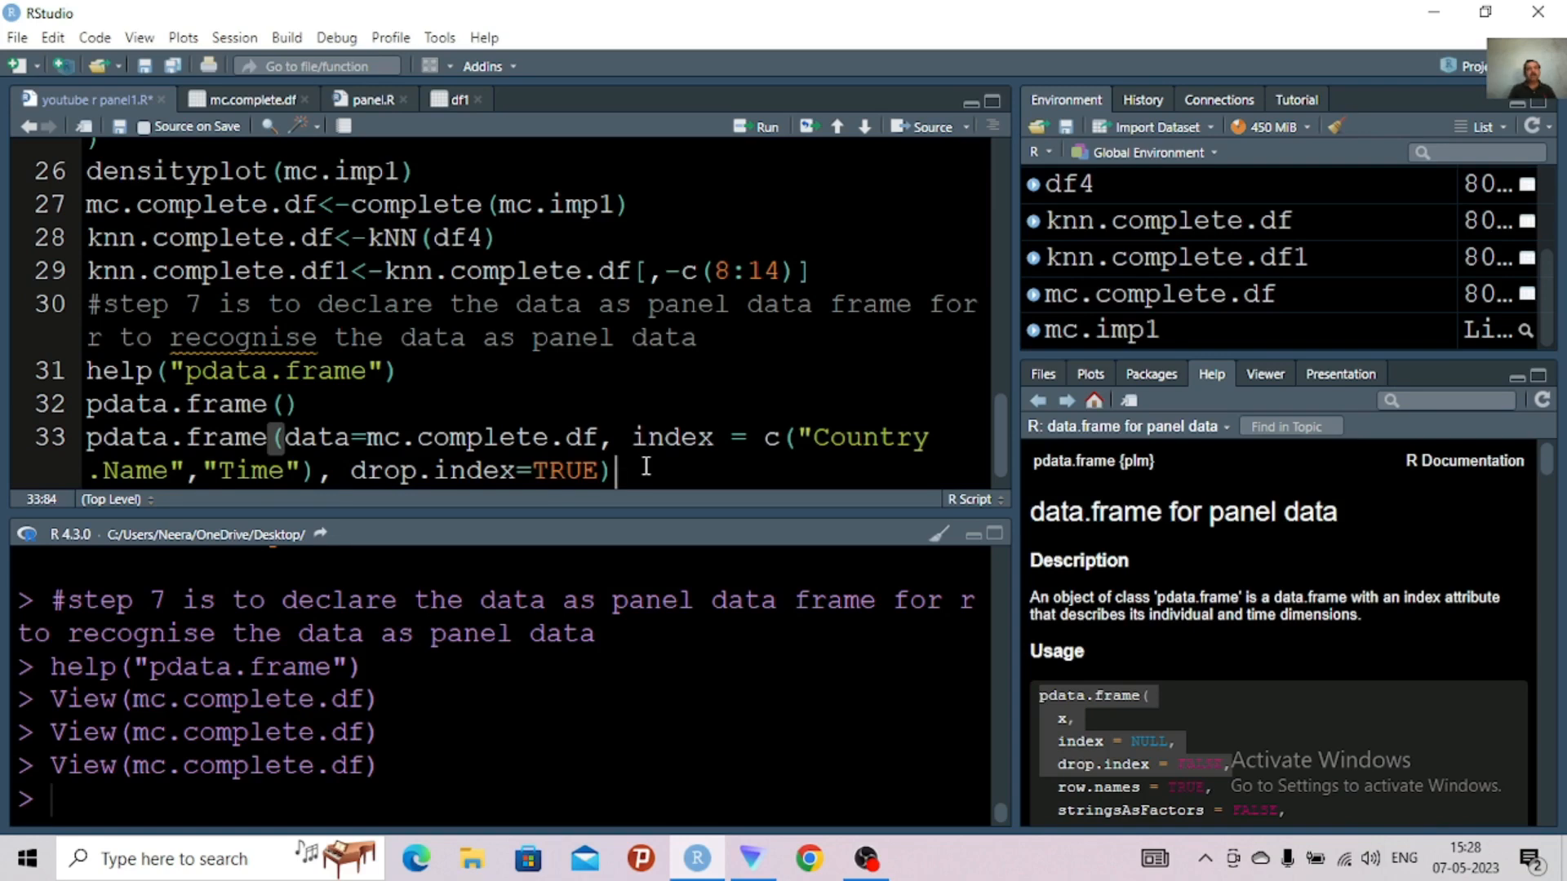
Look over the mc.complete.df columns once more and assign the pdata.frame call on line 33 to pdata1 with <-
{"action": "left_click", "coordinate": [249, 99]}
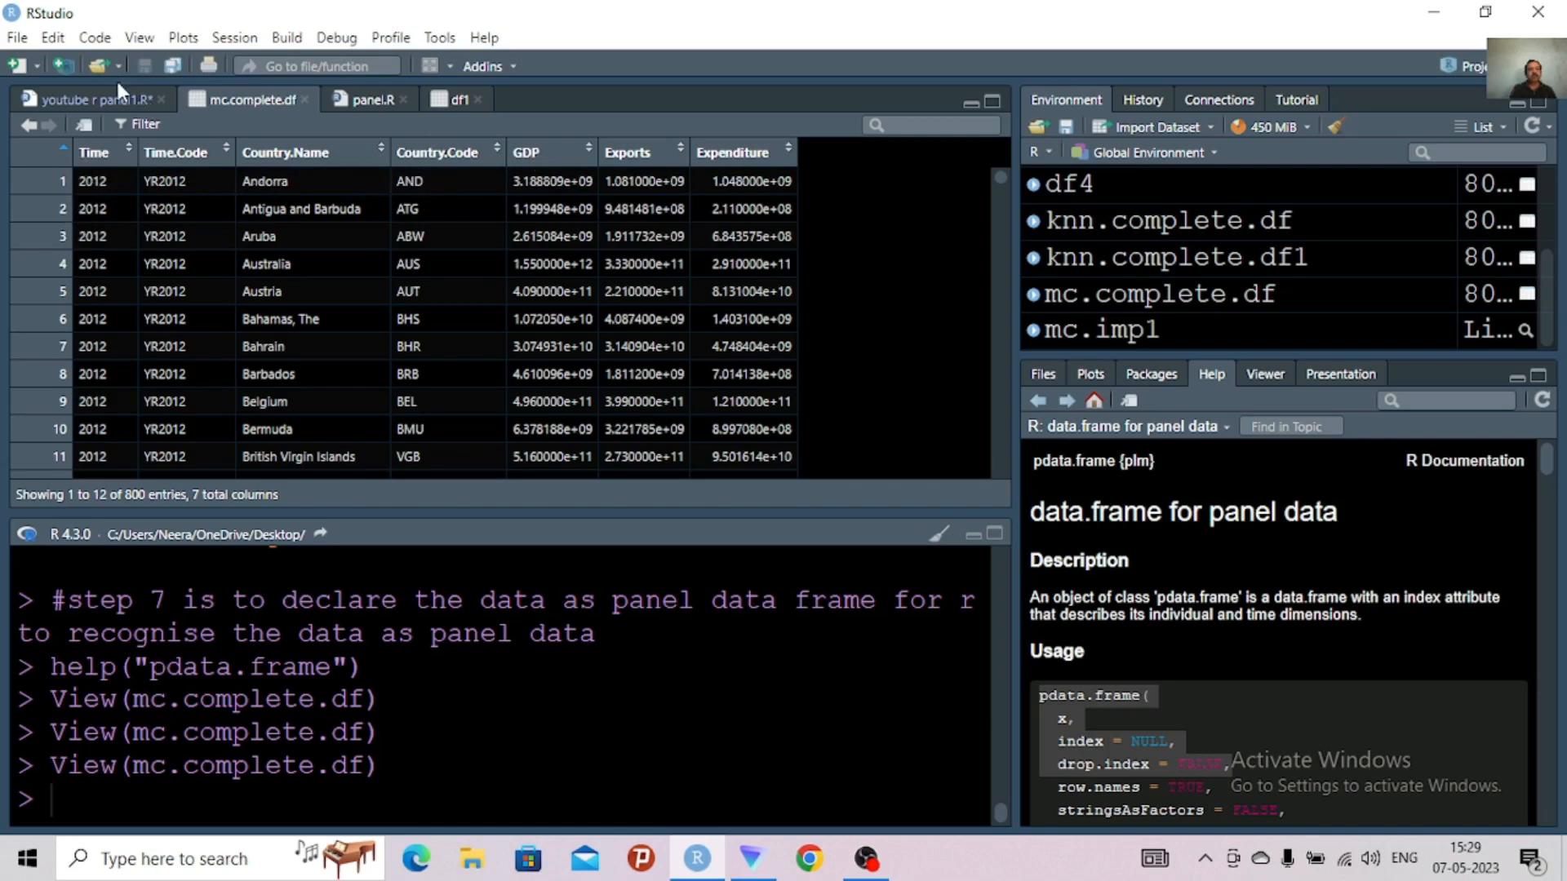
{"action": "left_click", "coordinate": [88, 101]}
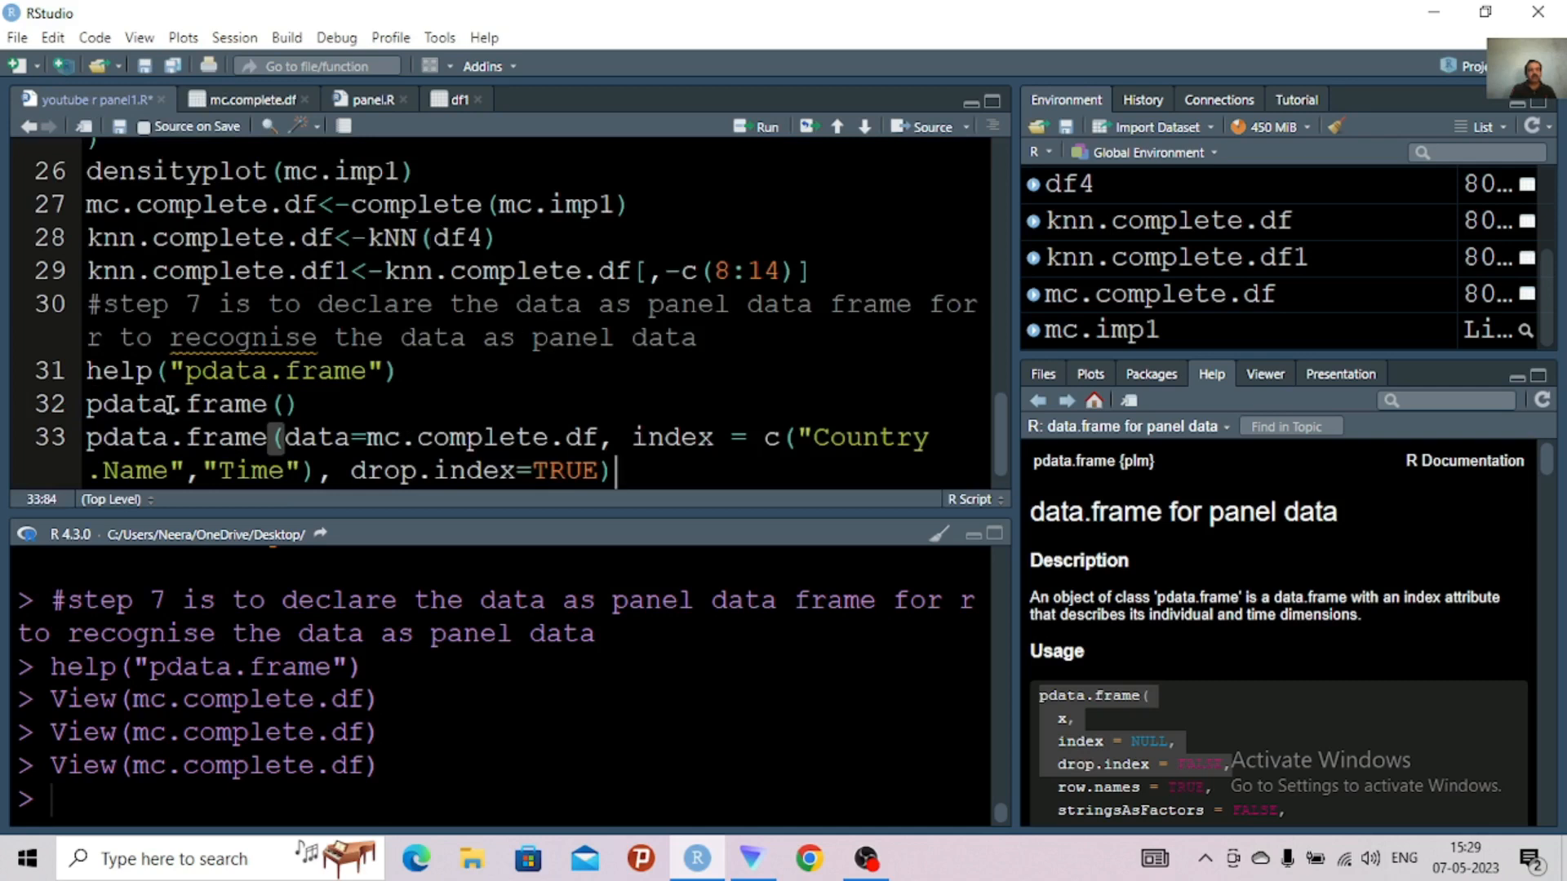
{"action": "left_click", "coordinate": [89, 447]}
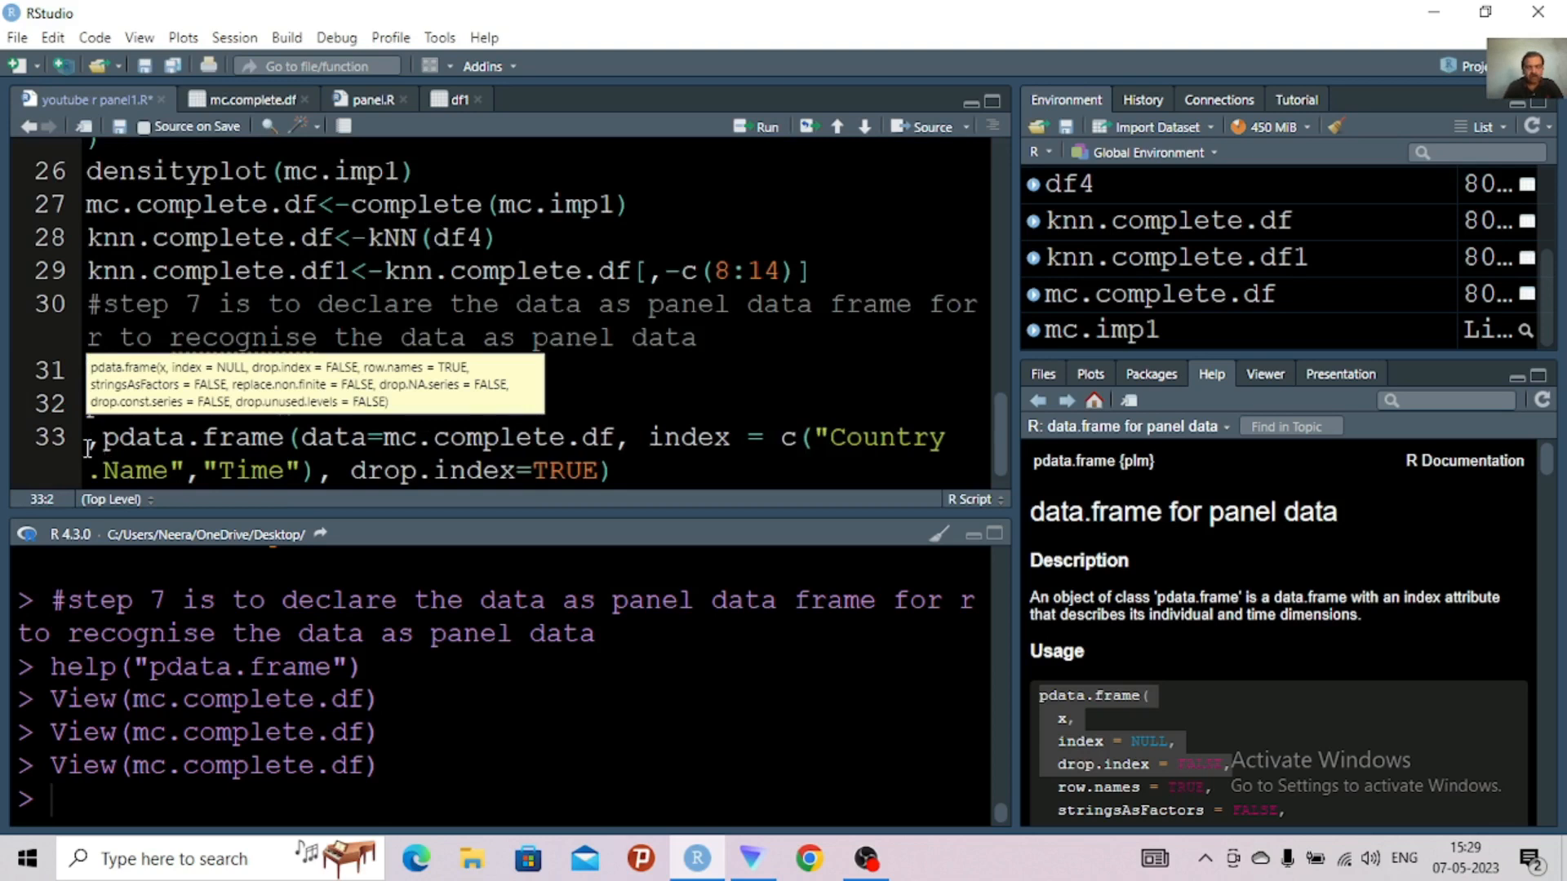
{"action": "key", "text": "BackSpace"}
{"action": "key", "text": "BackSpace"}
{"action": "type", "text": "-"}
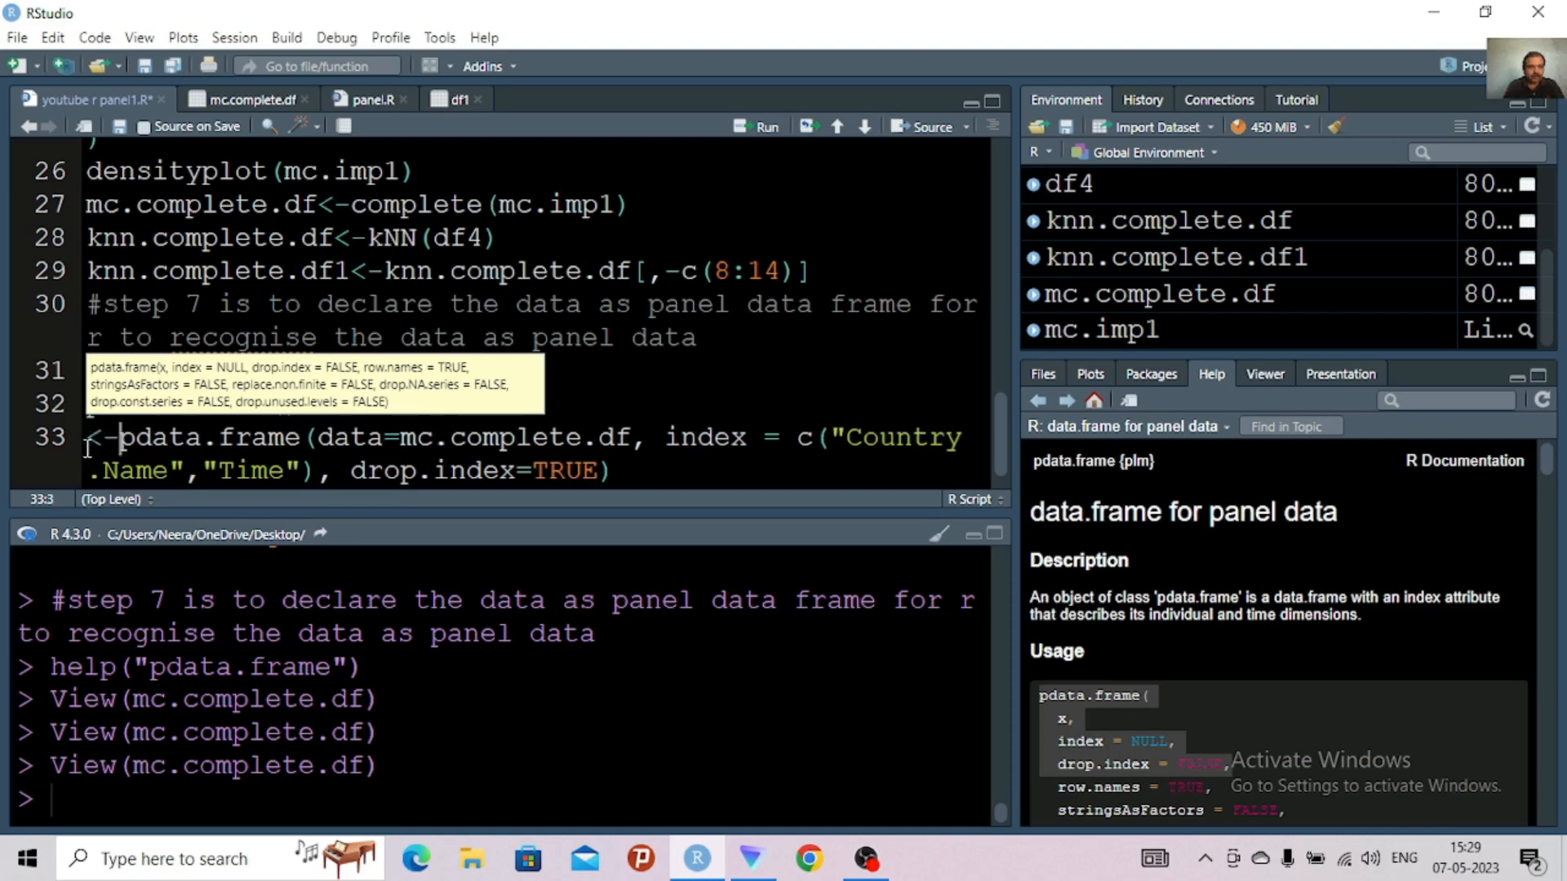
{"action": "left_click", "coordinate": [88, 448]}
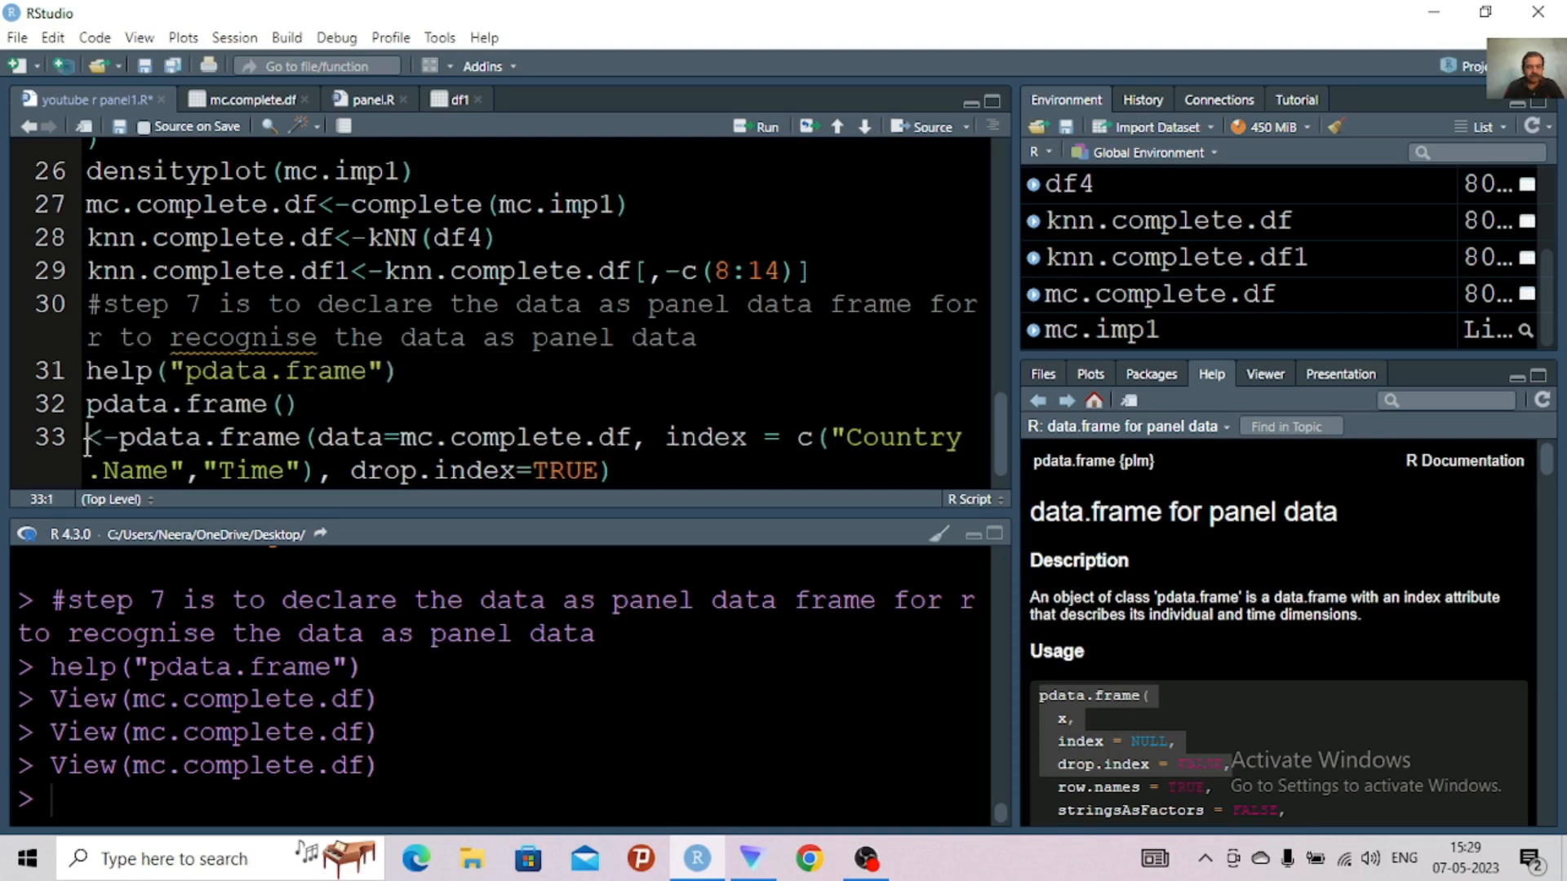
{"action": "type", "text": "pdata"}
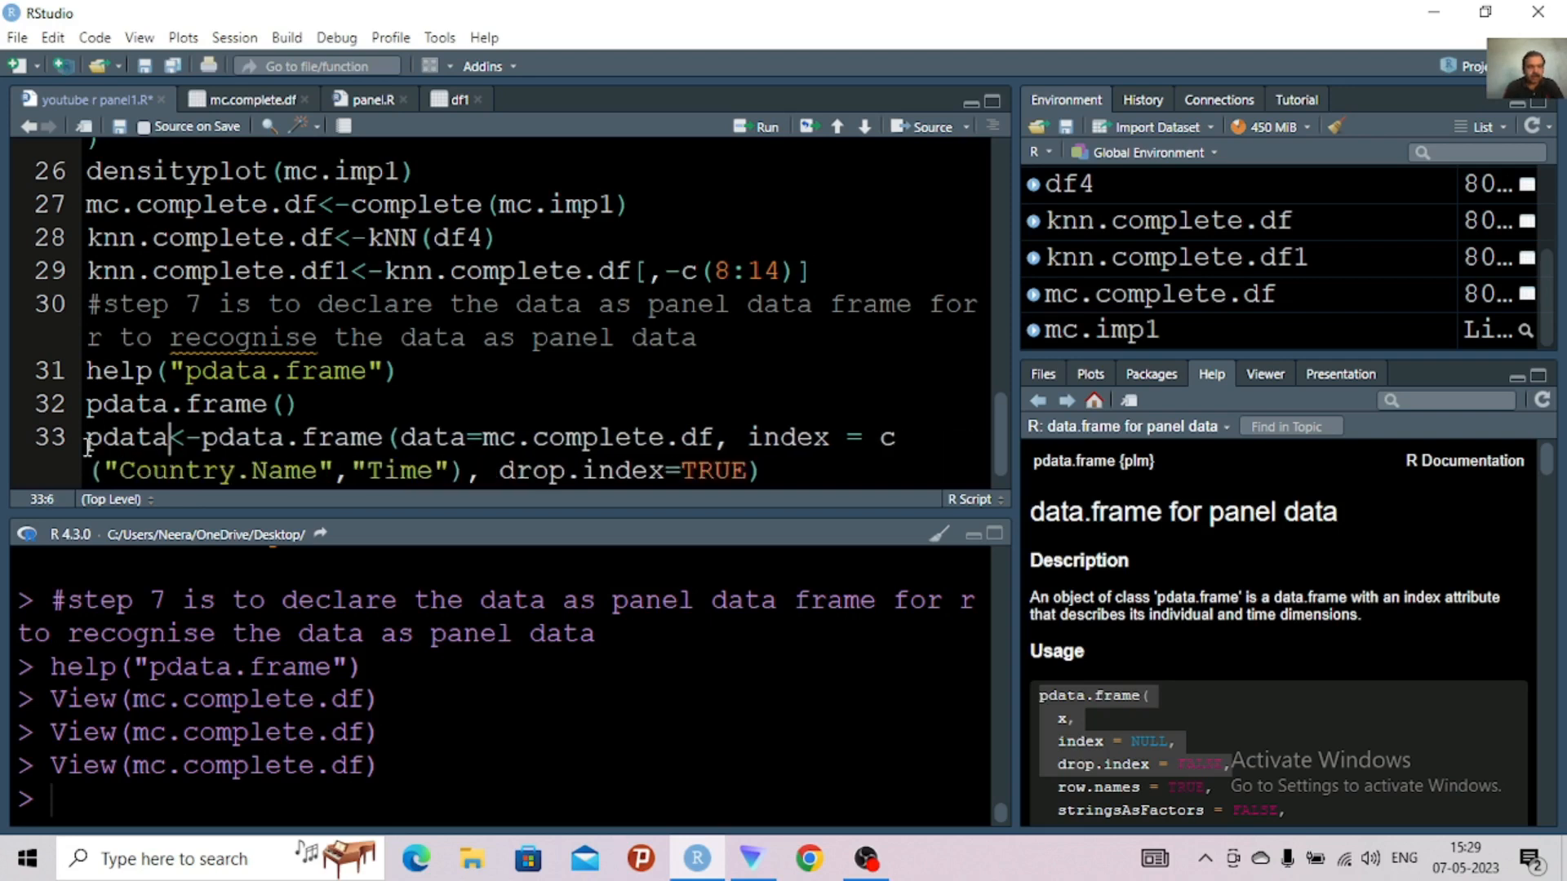
{"action": "type", "text": "1"}
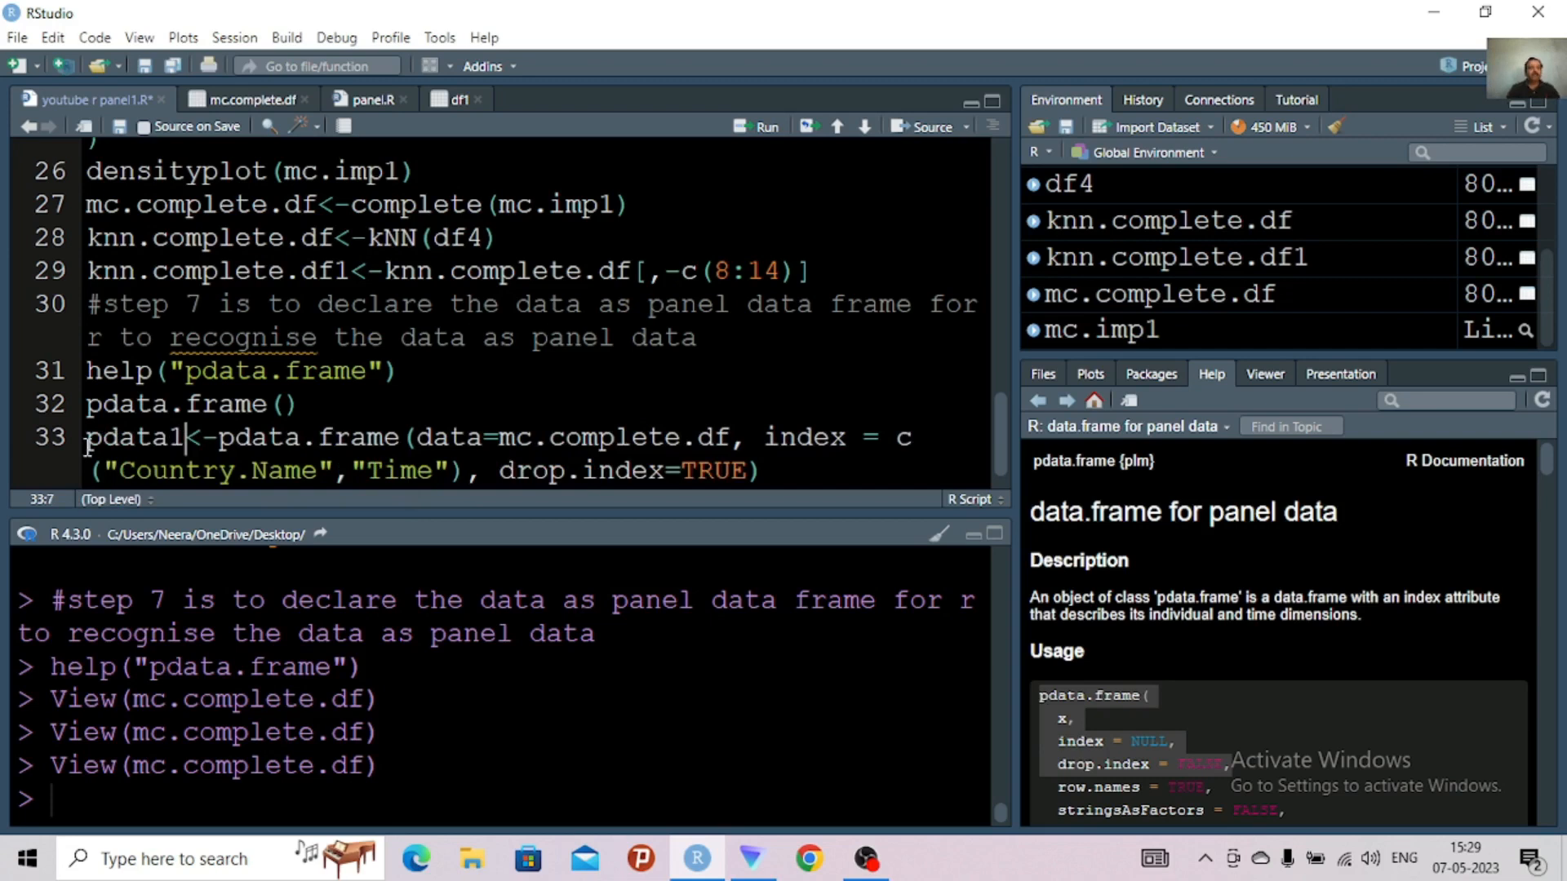
Try to run the pdata1 assignment on line 33 with the data=mc.complete.df argument
{"action": "left_click", "coordinate": [102, 441]}
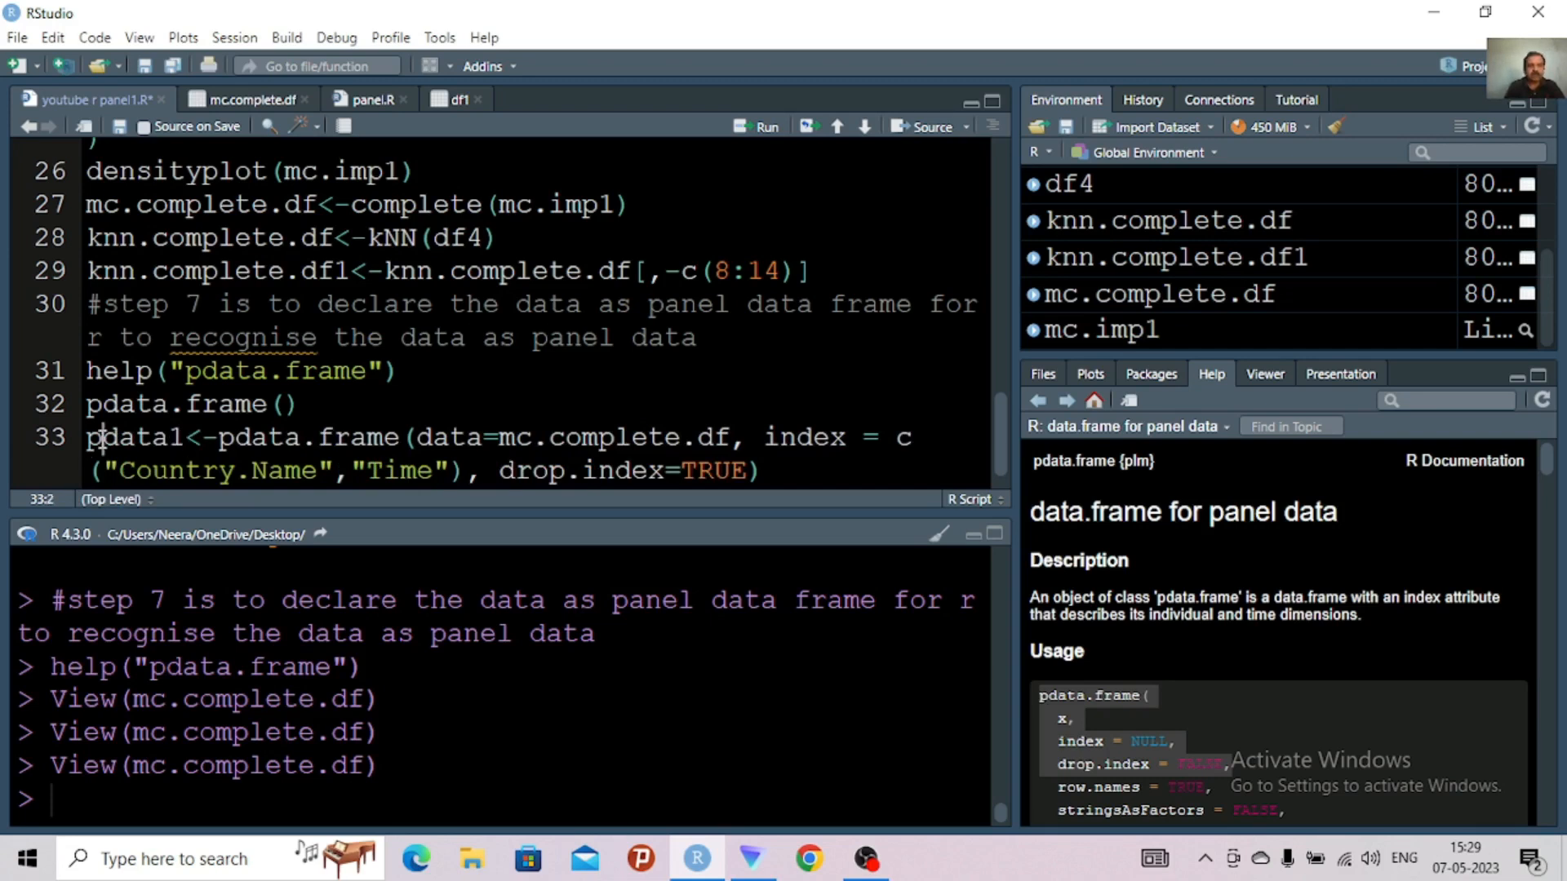
{"action": "type", "text": "."}
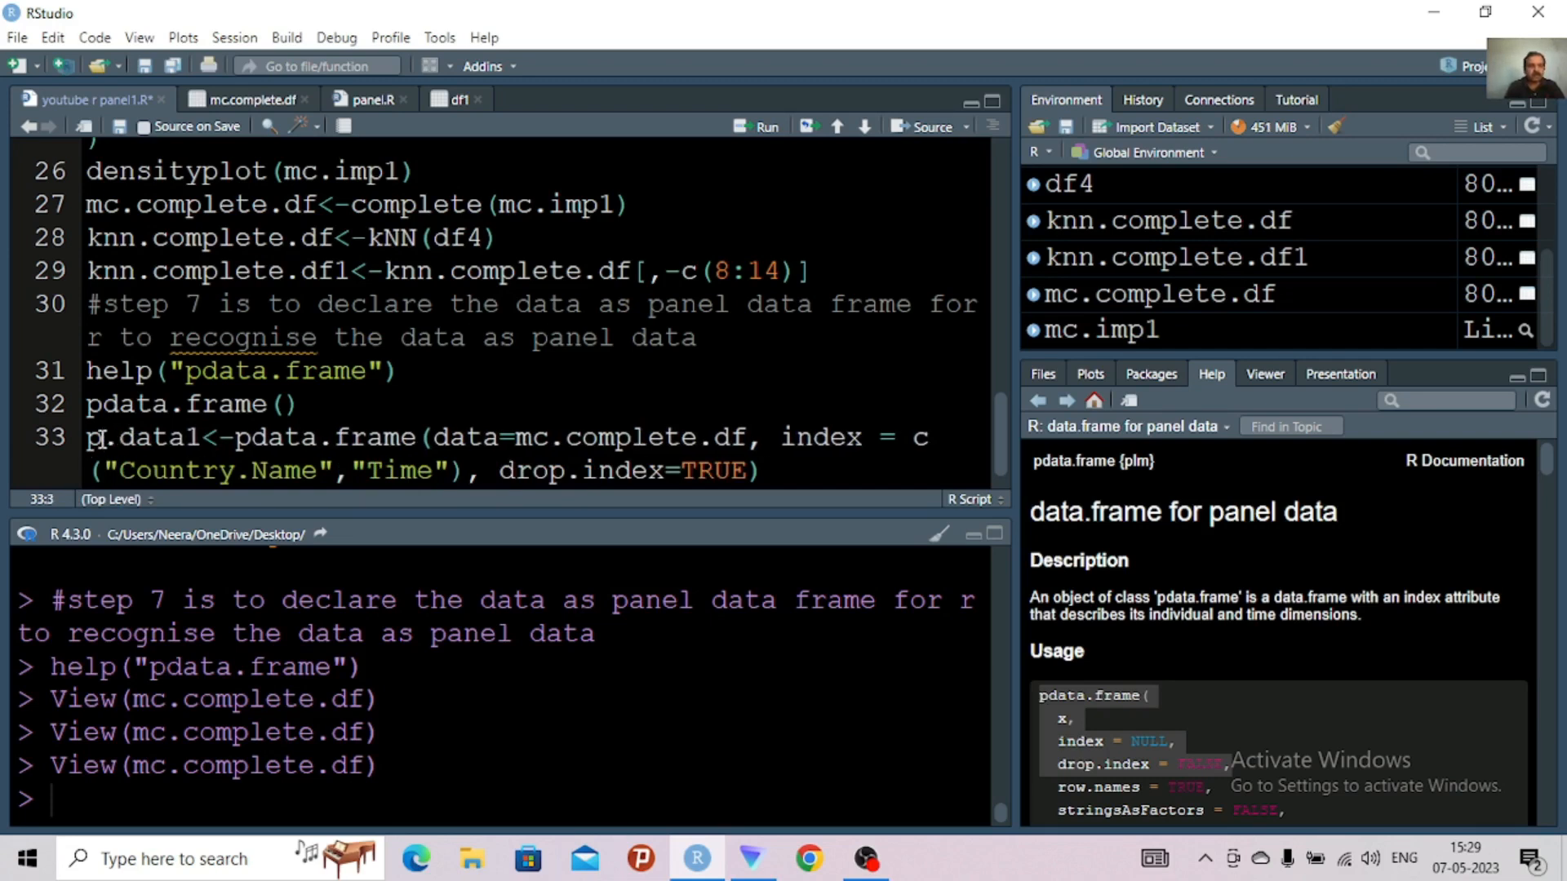
{"action": "key", "text": "BackSpace"}
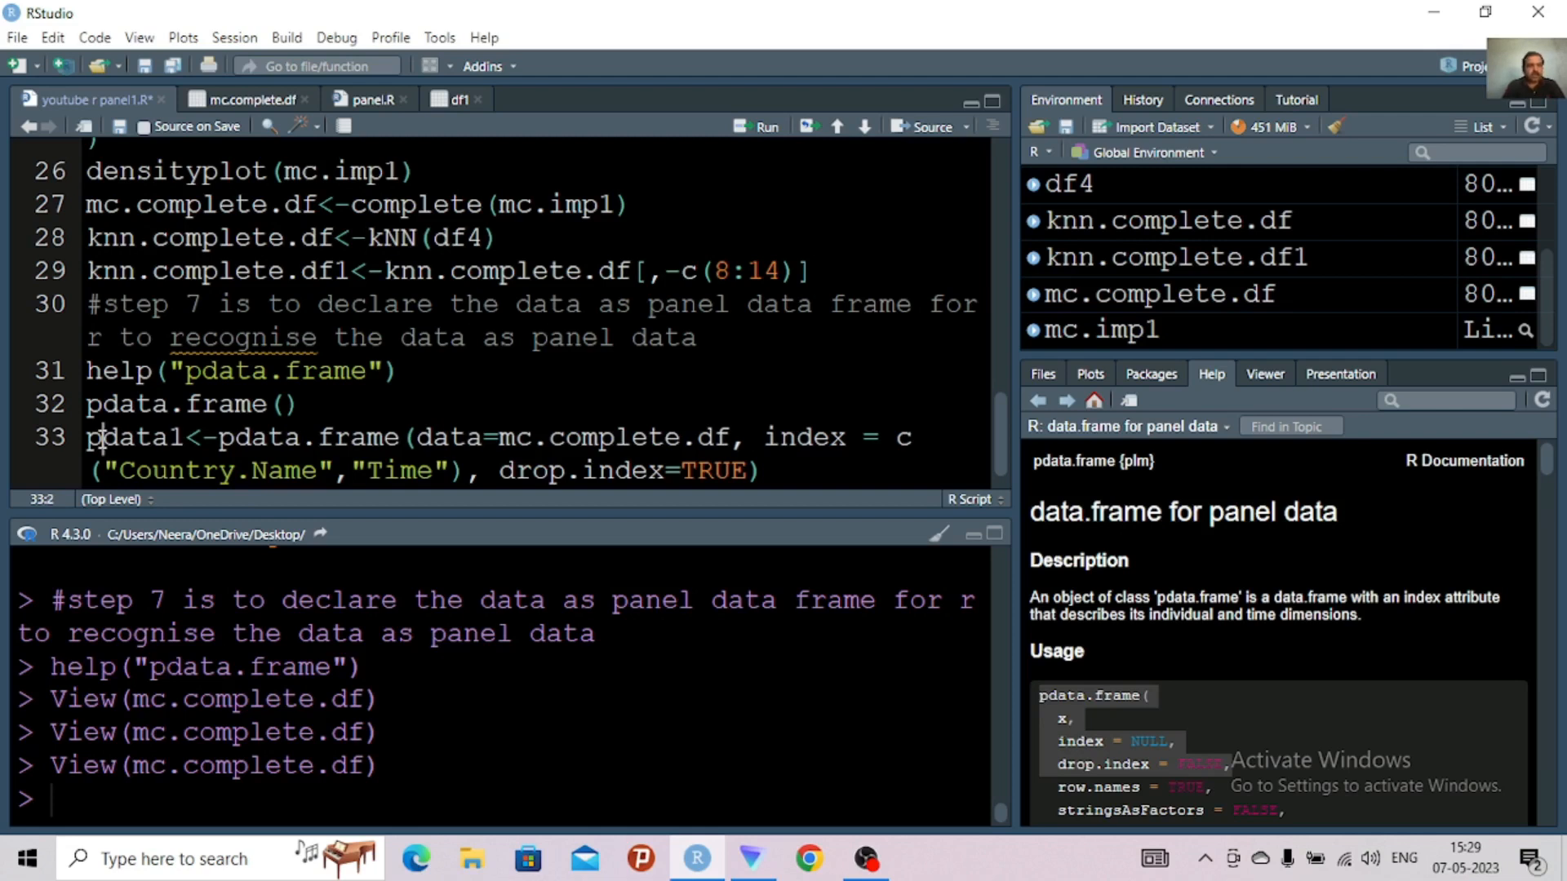
{"action": "key", "text": "ctrl+Return"}
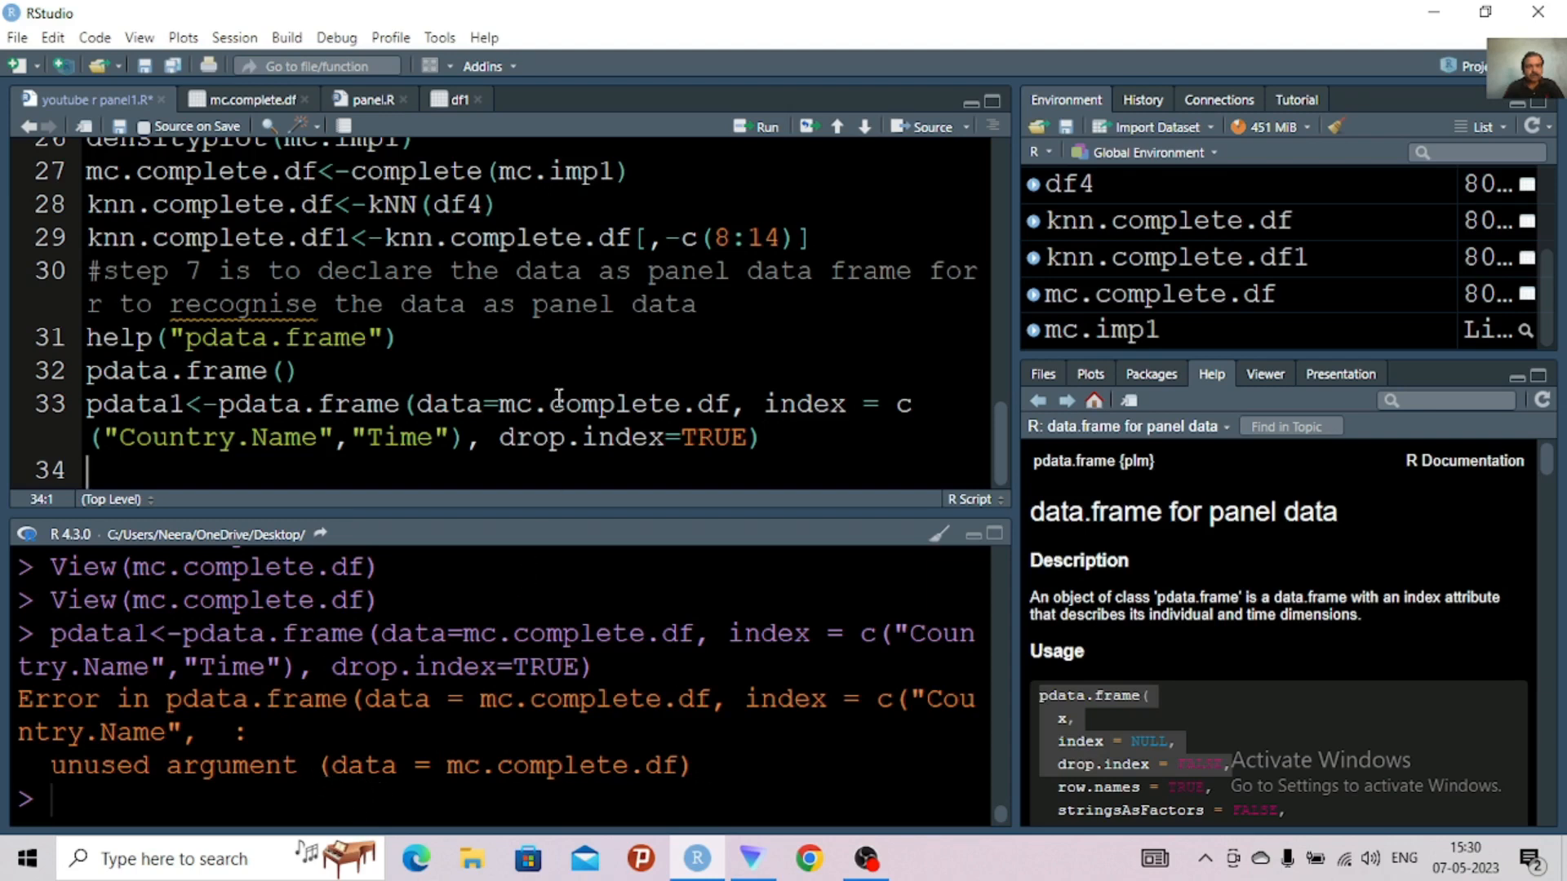
Remove data= before mc.complete.df in the pdata.frame call and run line 33 again
{"action": "left_click", "coordinate": [501, 408]}
{"action": "key", "text": "BackSpace"}
{"action": "key", "text": "BackSpace"}
{"action": "key", "text": "BackSpace"}
{"action": "key", "text": "BackSpace"}
{"action": "key", "text": "BackSpace"}
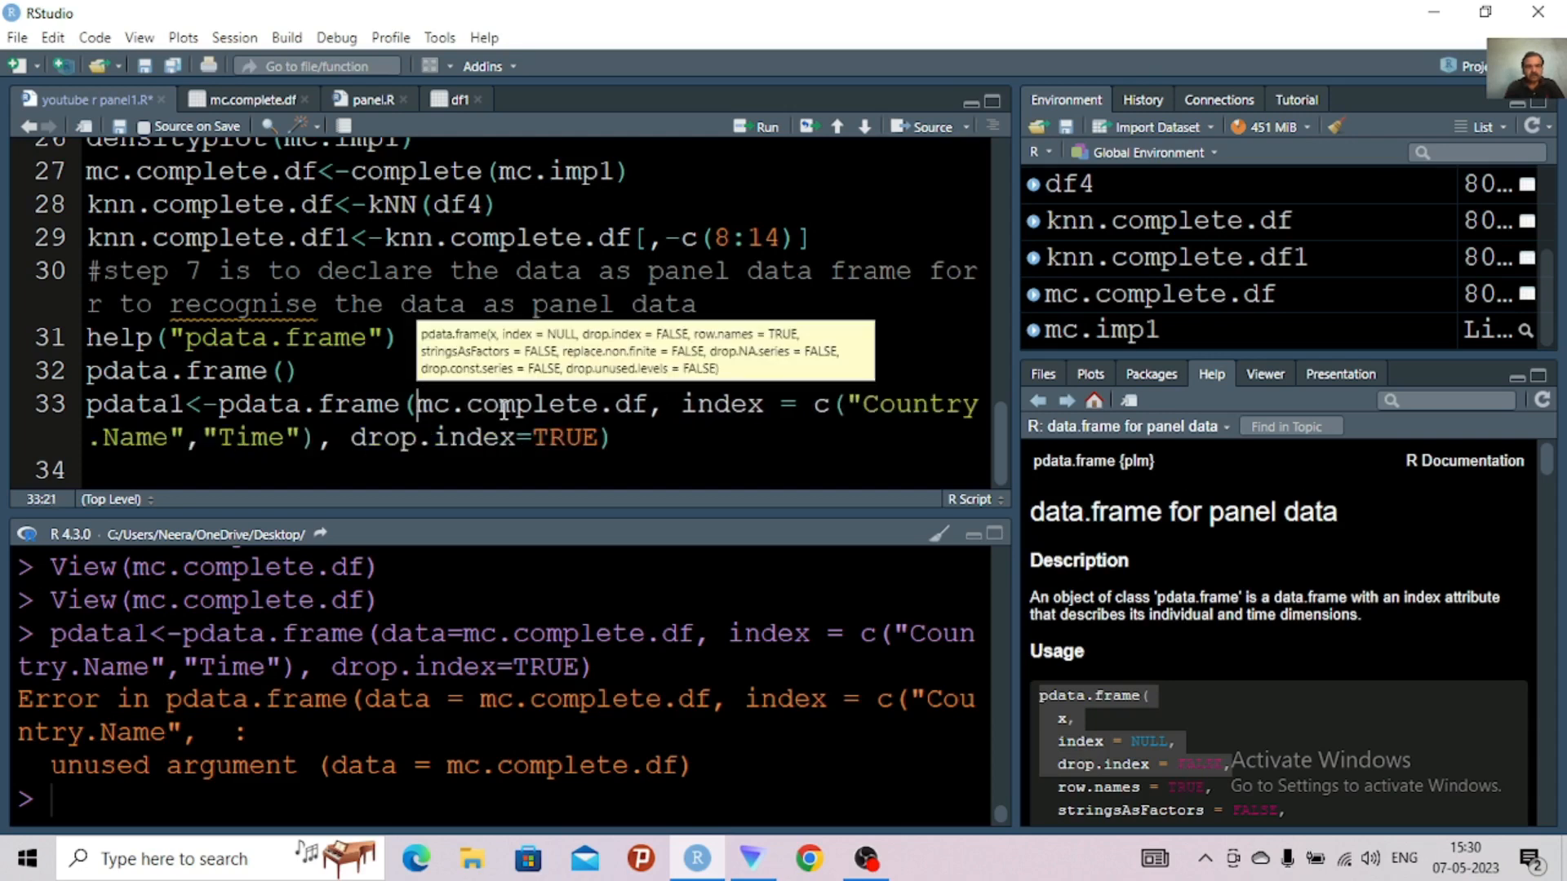
{"action": "key", "text": "ctrl+Return"}
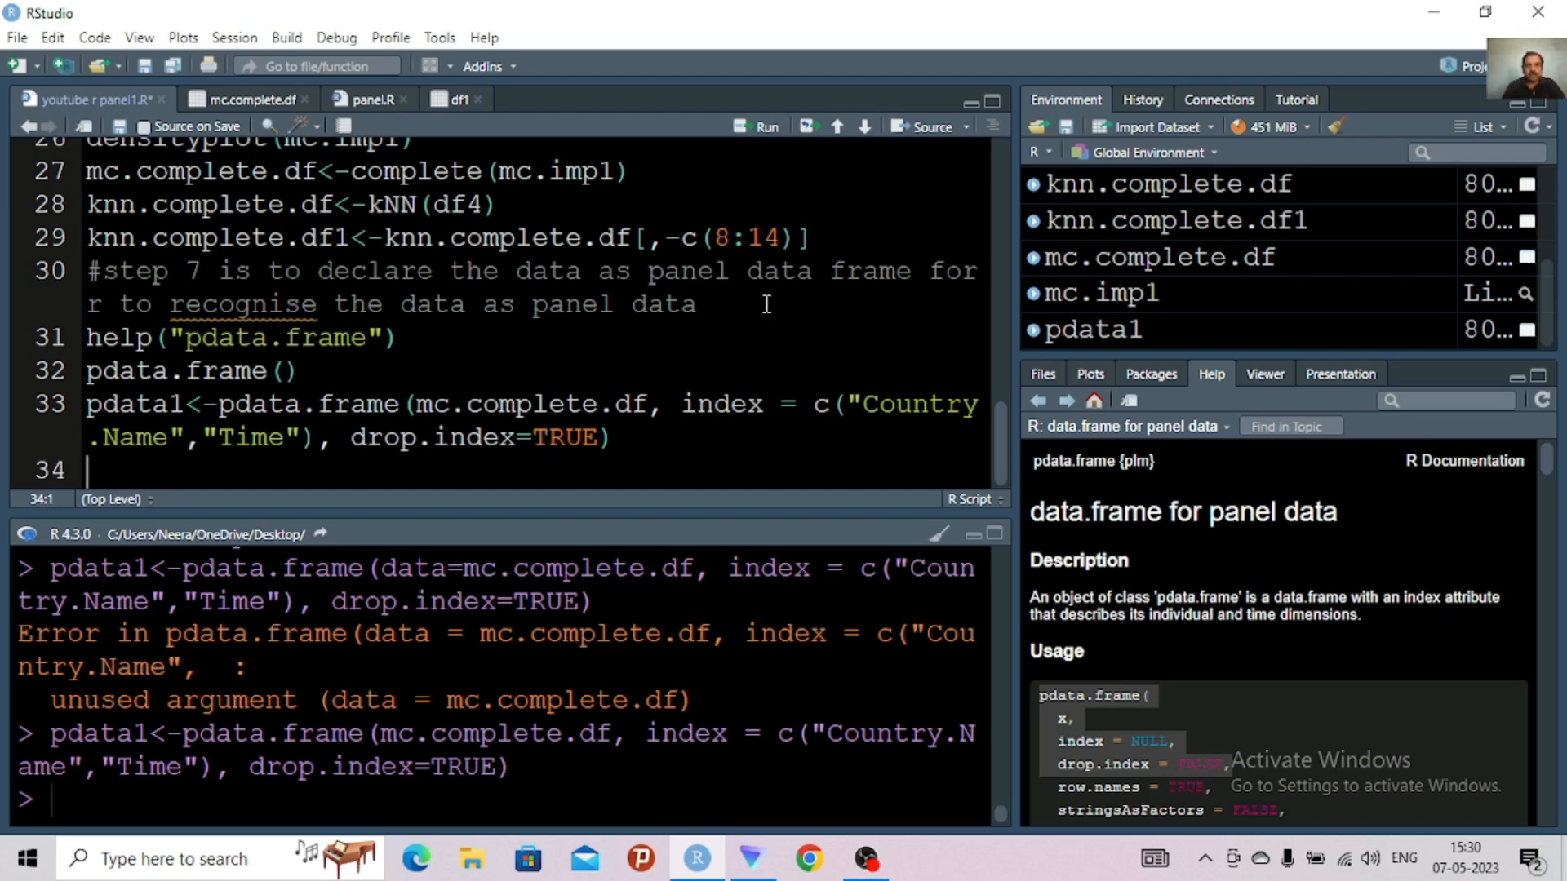
View pdata1, compare its columns and row names with mc.complete.df, and return to the script
{"action": "left_click", "coordinate": [1072, 343]}
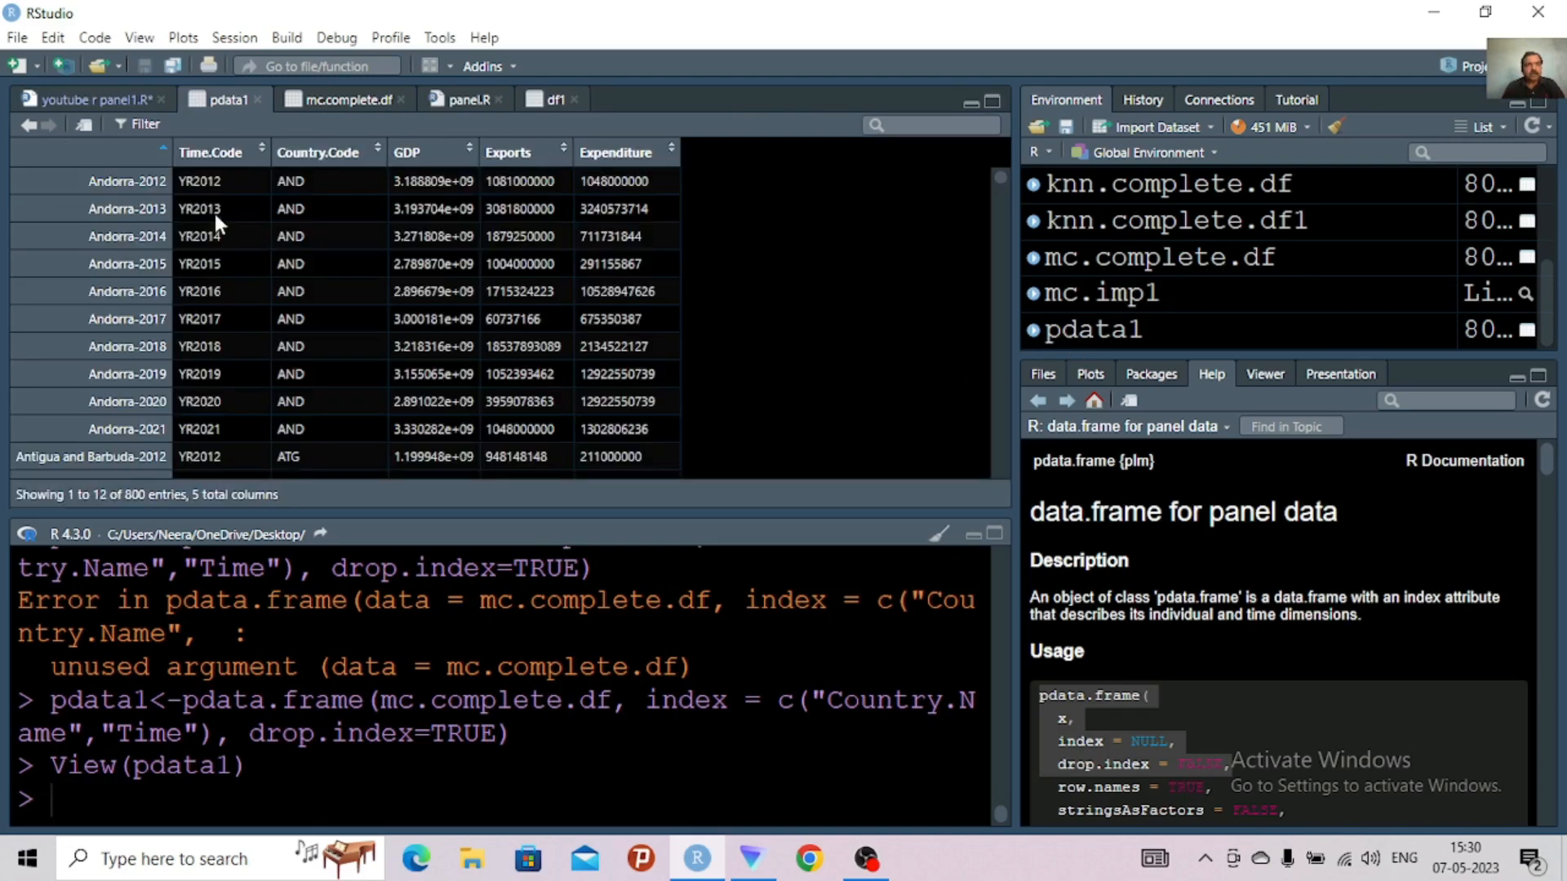
{"action": "left_click", "coordinate": [322, 97]}
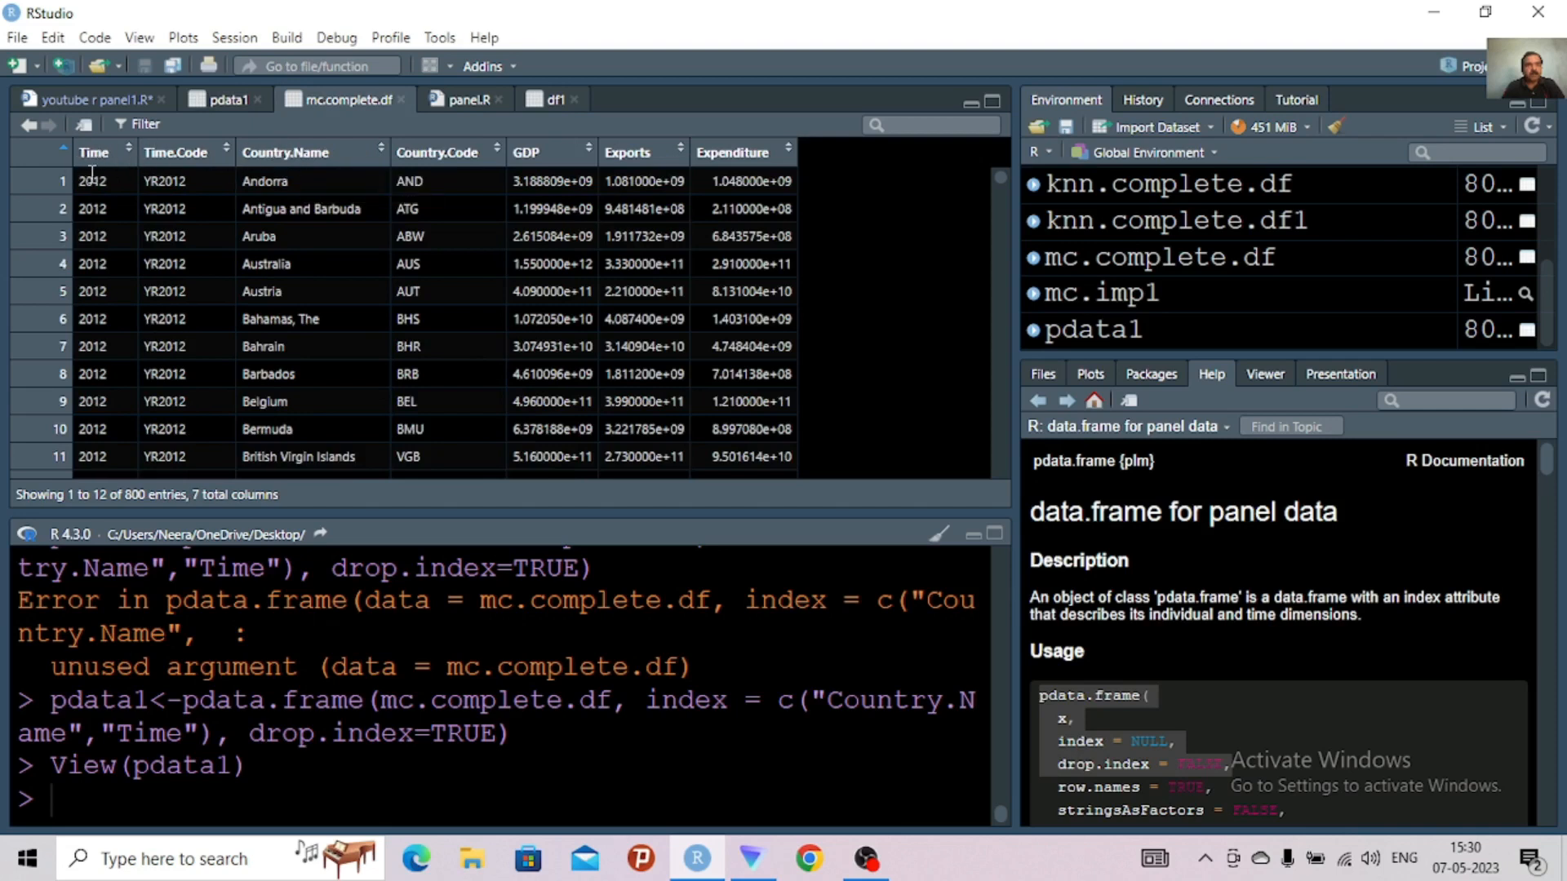
{"action": "left_click", "coordinate": [220, 96]}
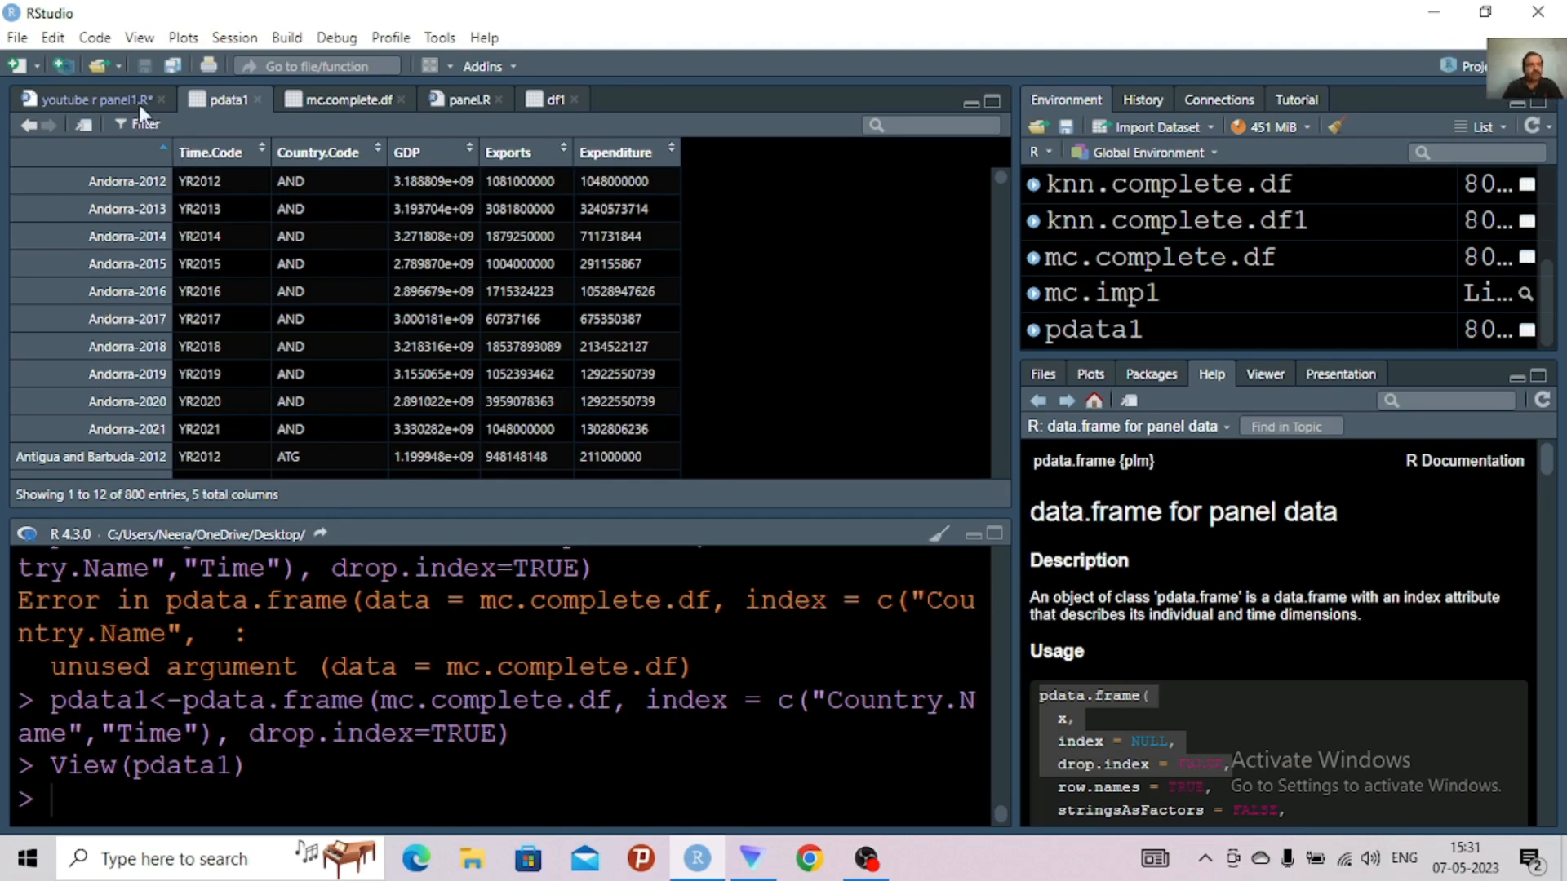
{"action": "left_click", "coordinate": [104, 97]}
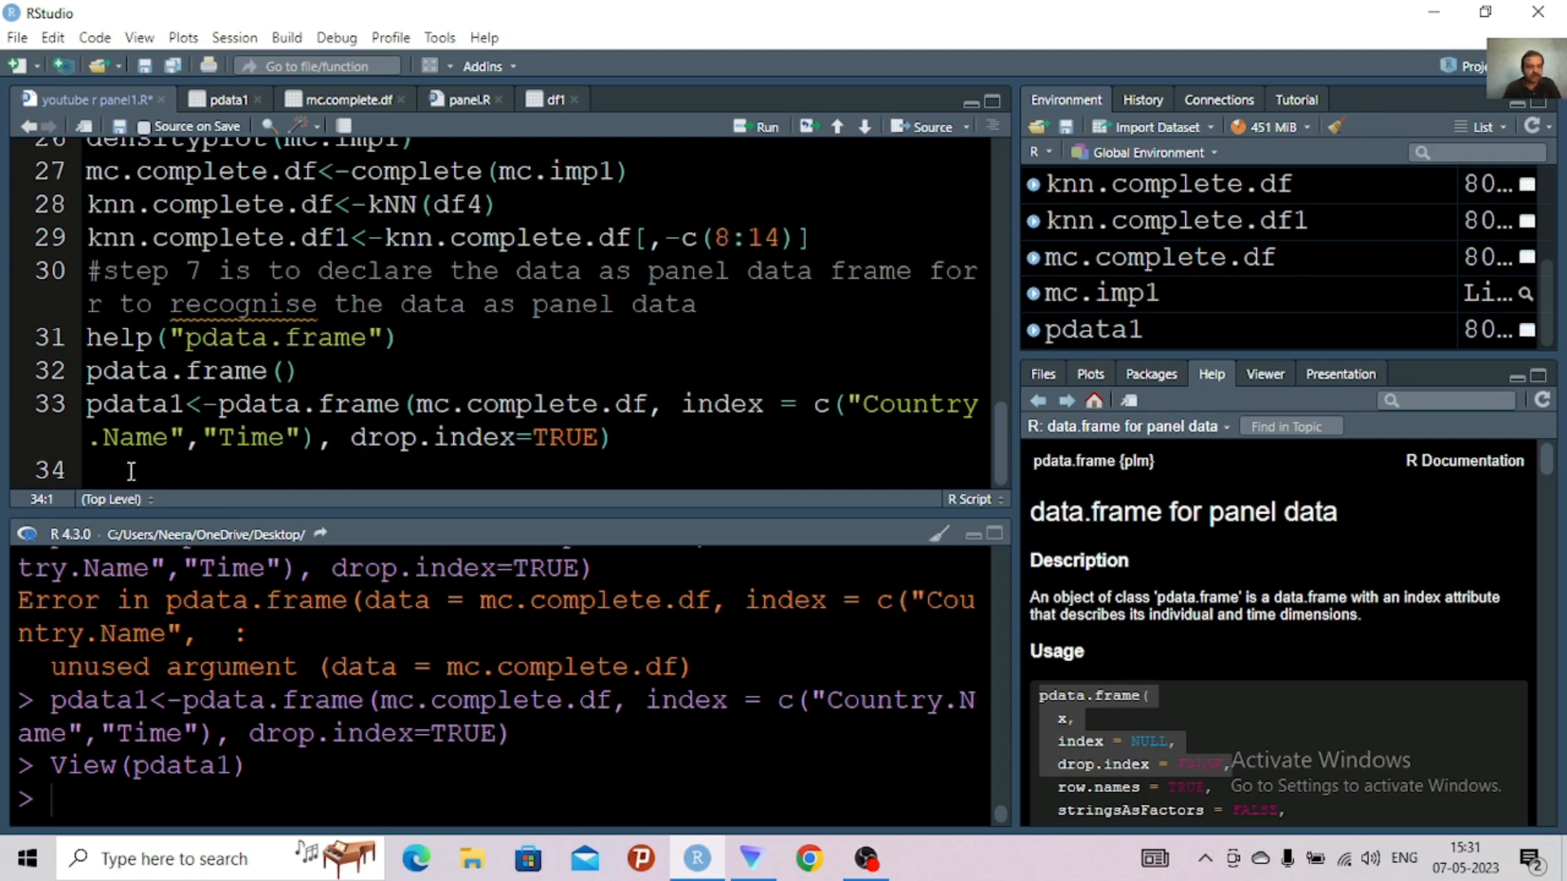
Add the comment "#step8 panel regression models" on line 34, followed by two new lines
{"action": "type", "text": "#step8"}
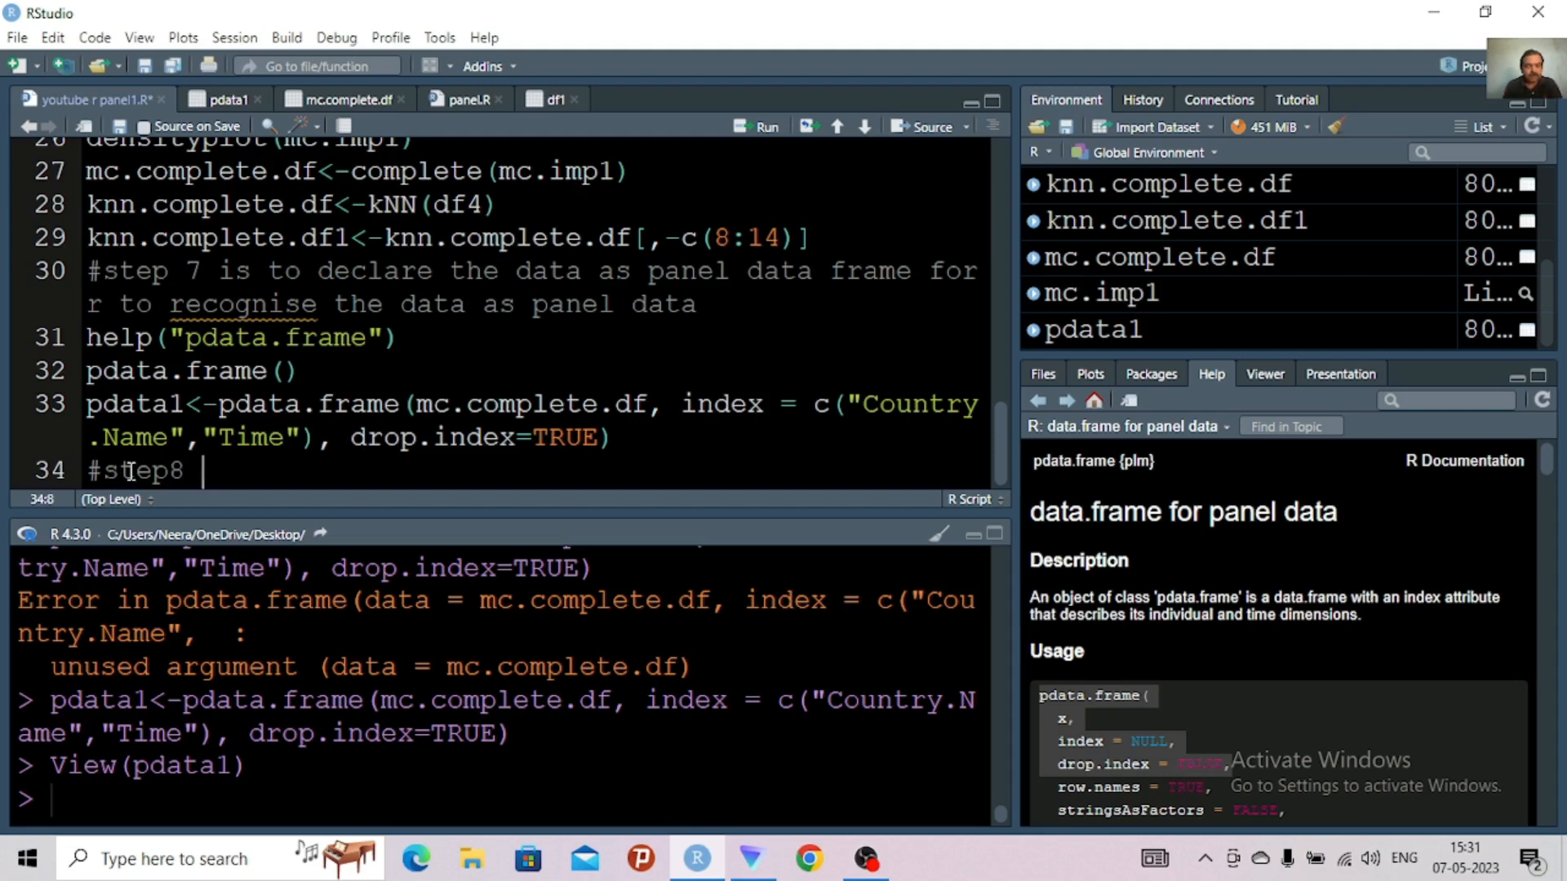
{"action": "type", "text": " panel "}
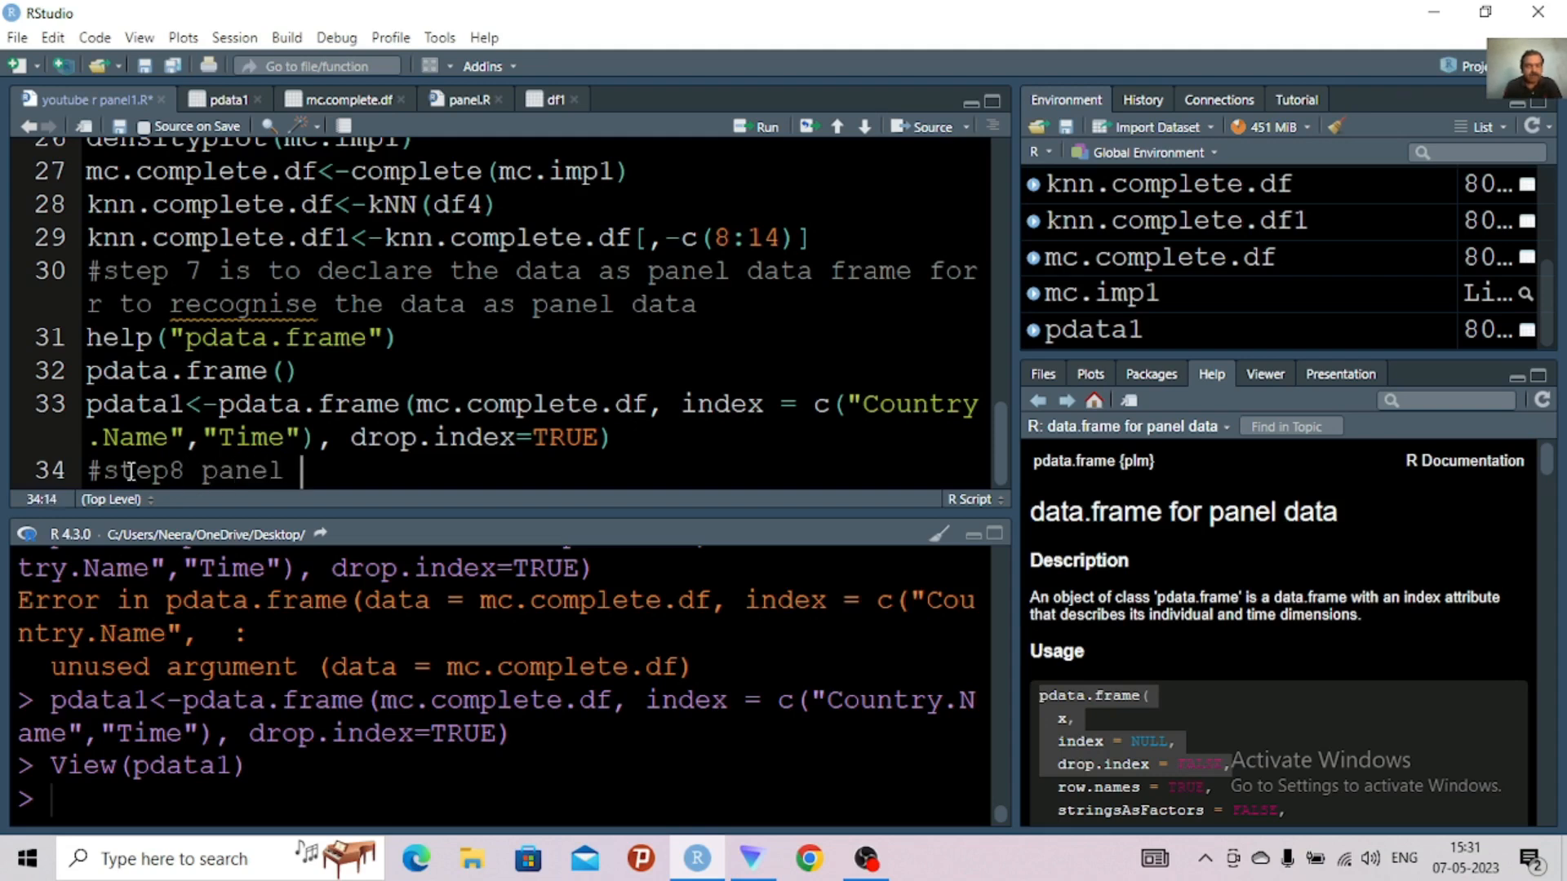
{"action": "type", "text": "regressio"}
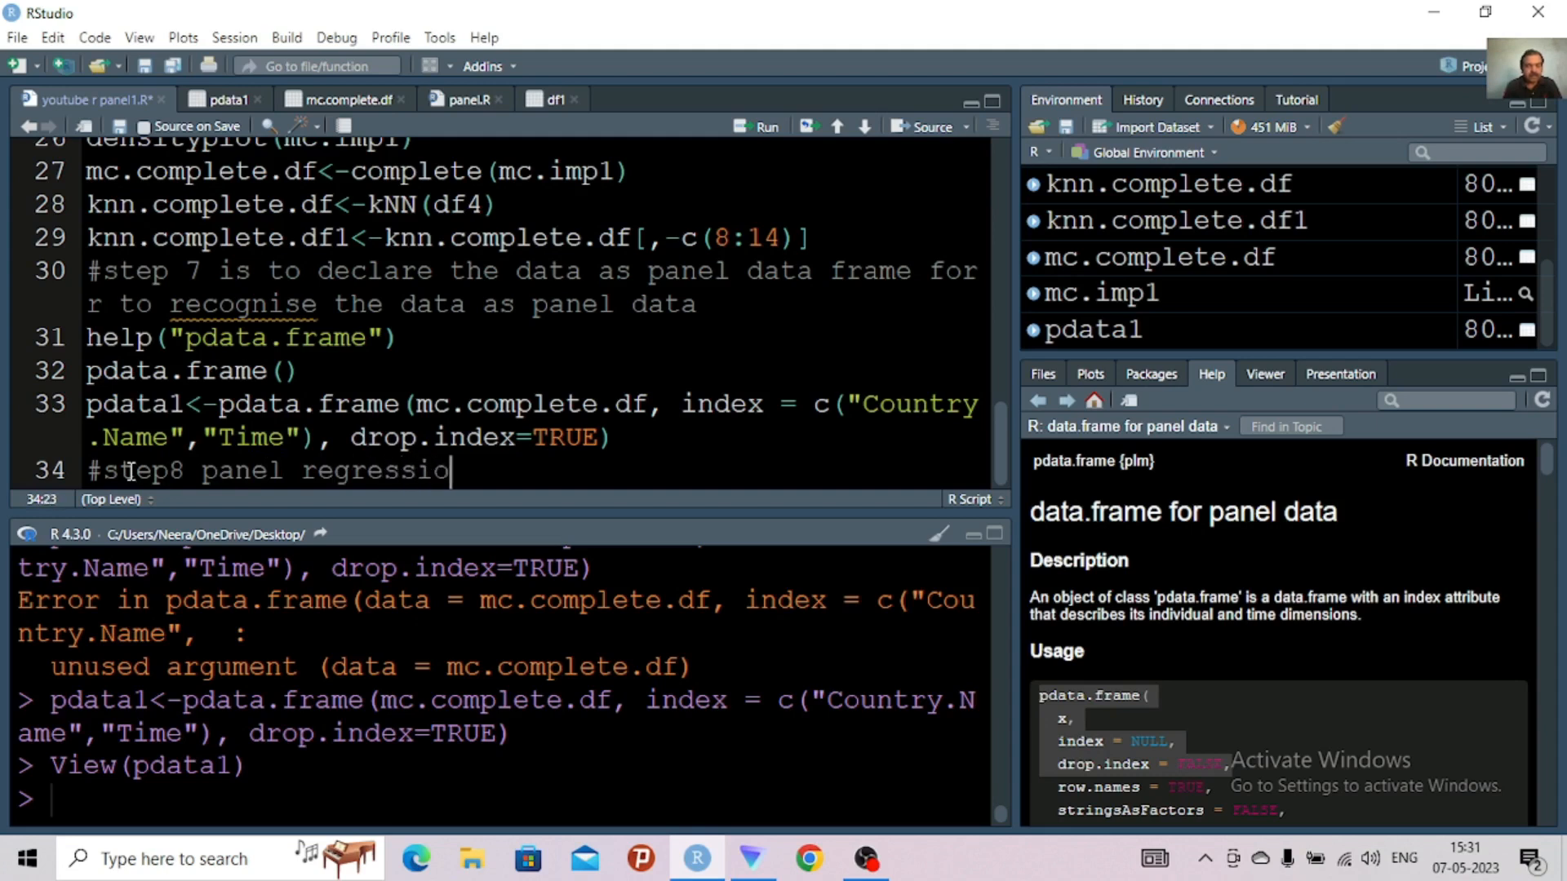
{"action": "type", "text": "n models"}
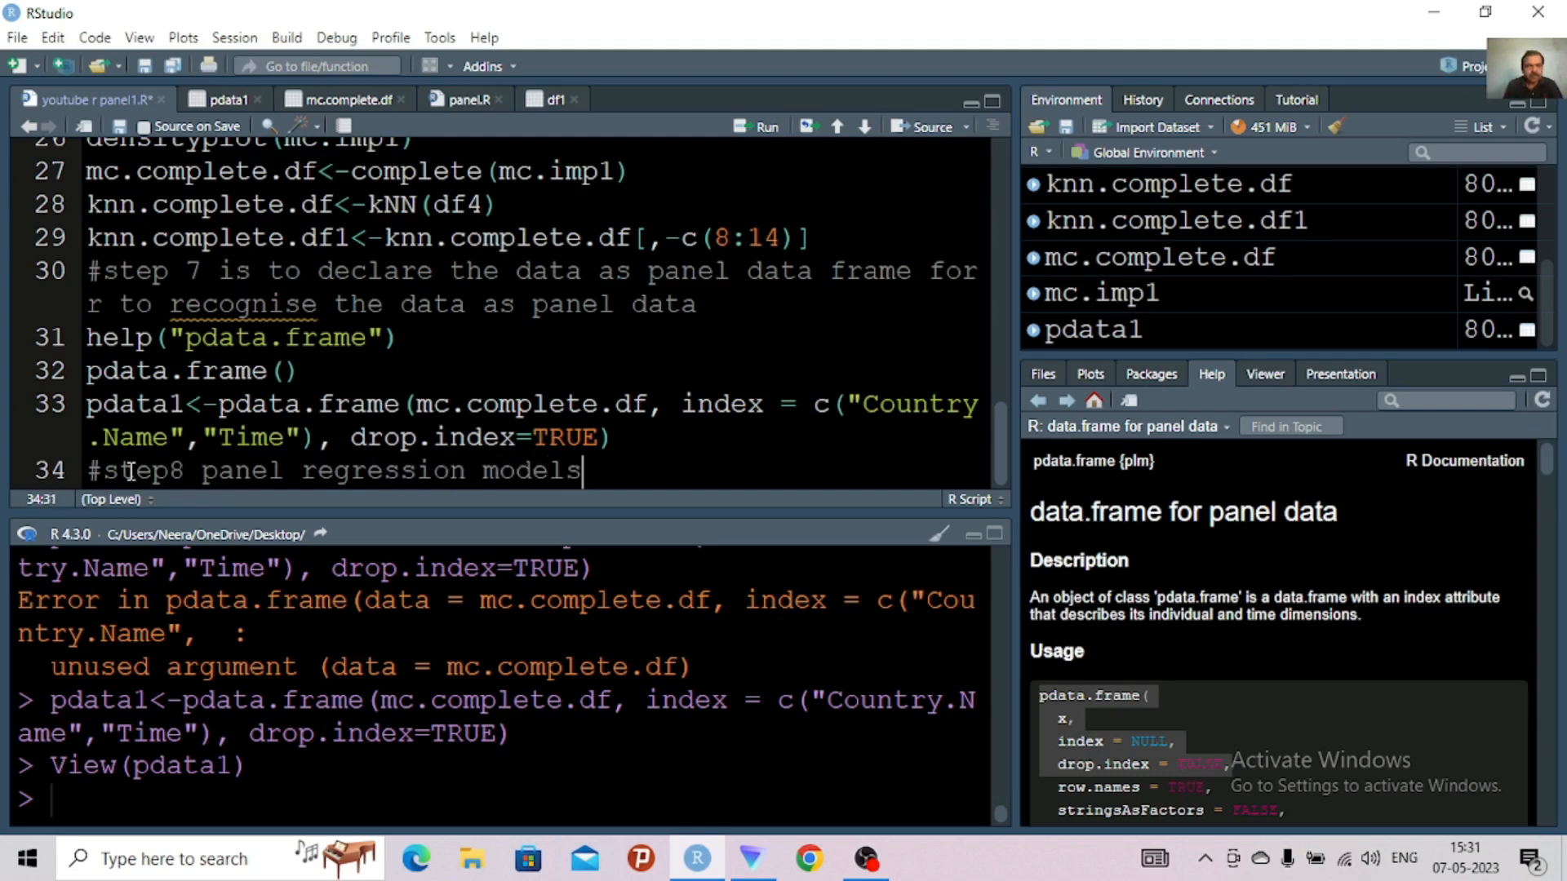
{"action": "key", "text": "Return"}
{"action": "key", "text": "Return"}
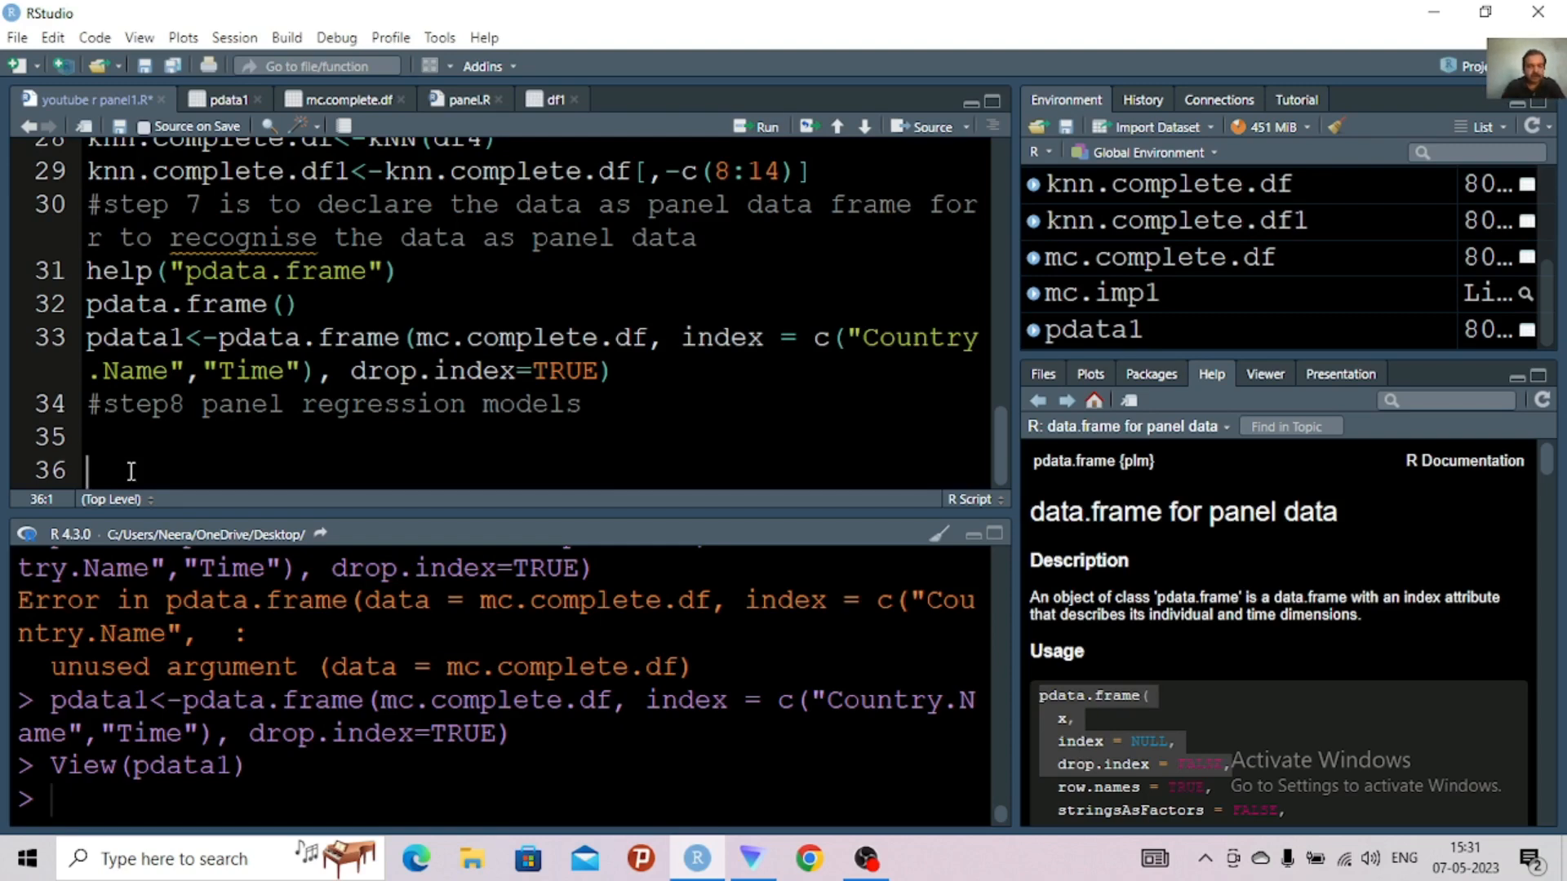
Write help("plm") on line 36 and run it to open the plm documentation
{"action": "type", "text": "help"}
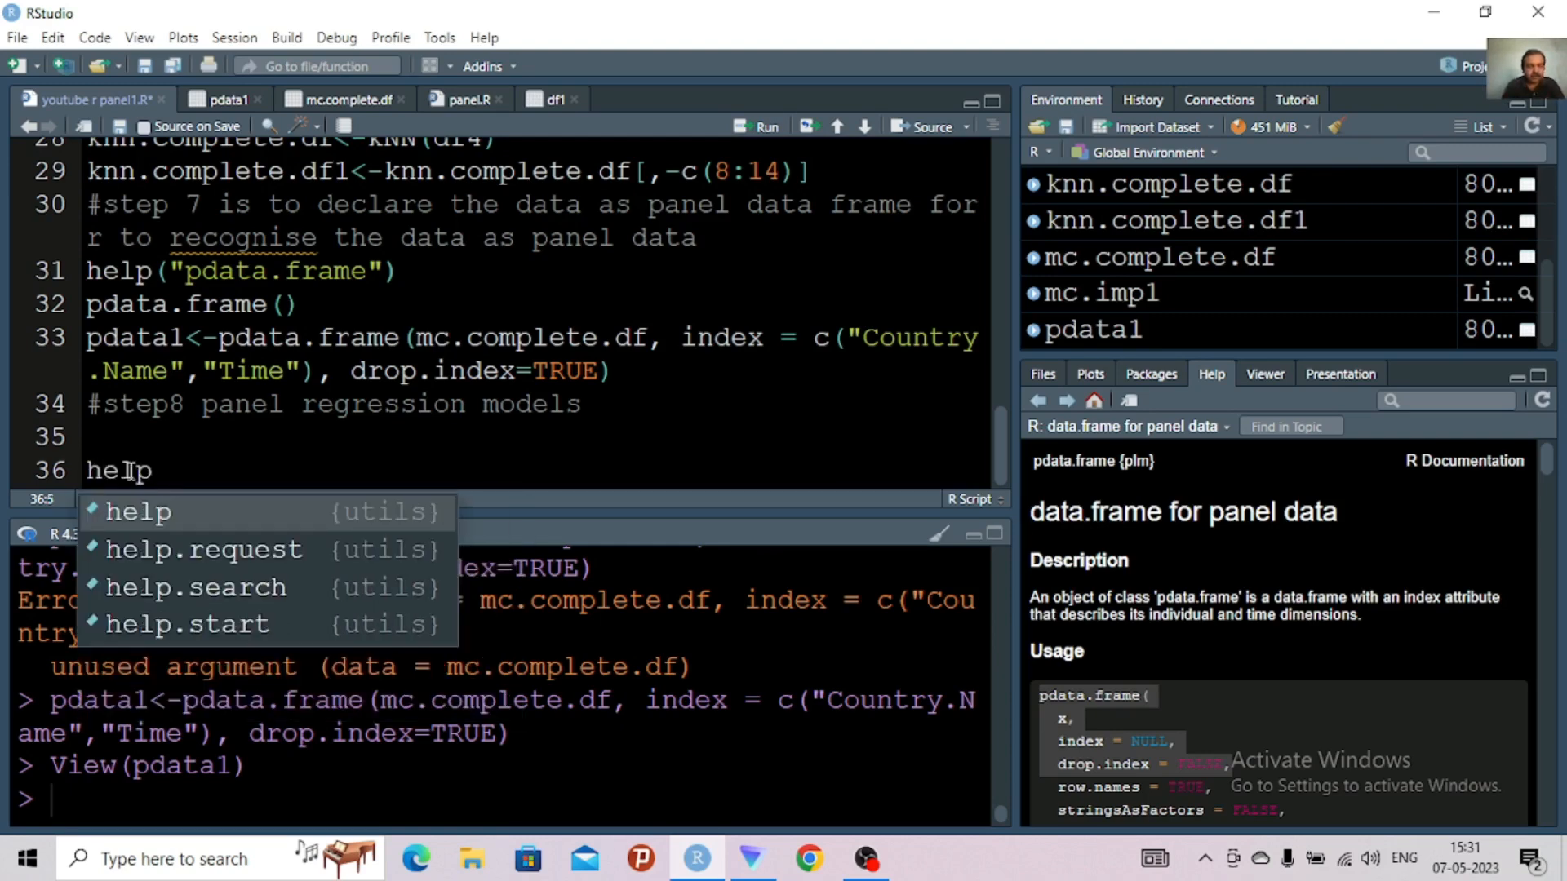
{"action": "type", "text": "(plm"}
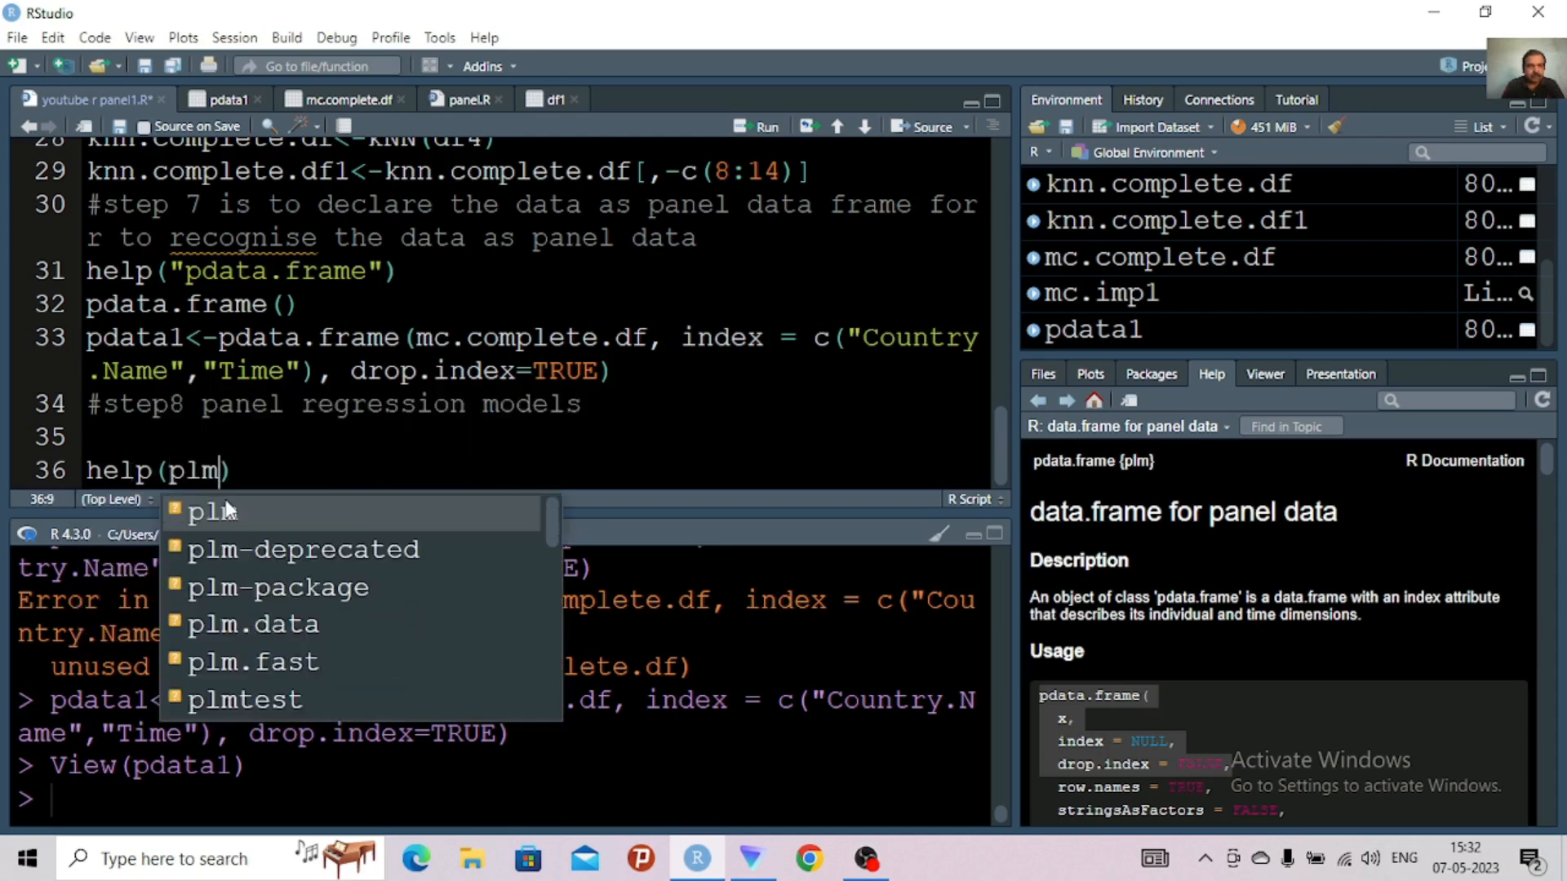
{"action": "left_click", "coordinate": [228, 509]}
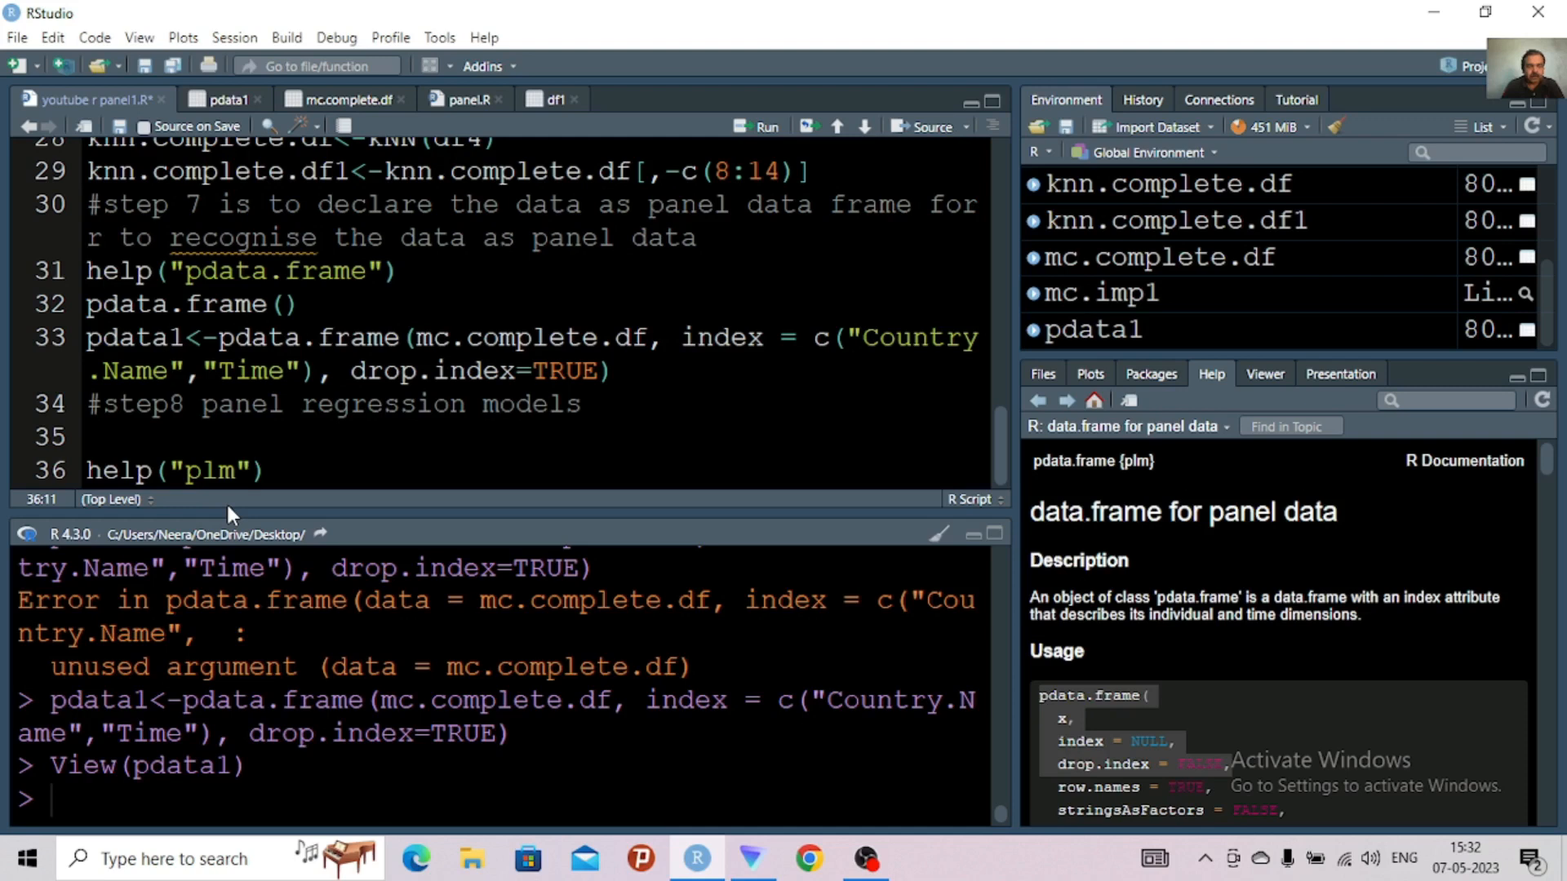
{"action": "key", "text": "ctrl+Return"}
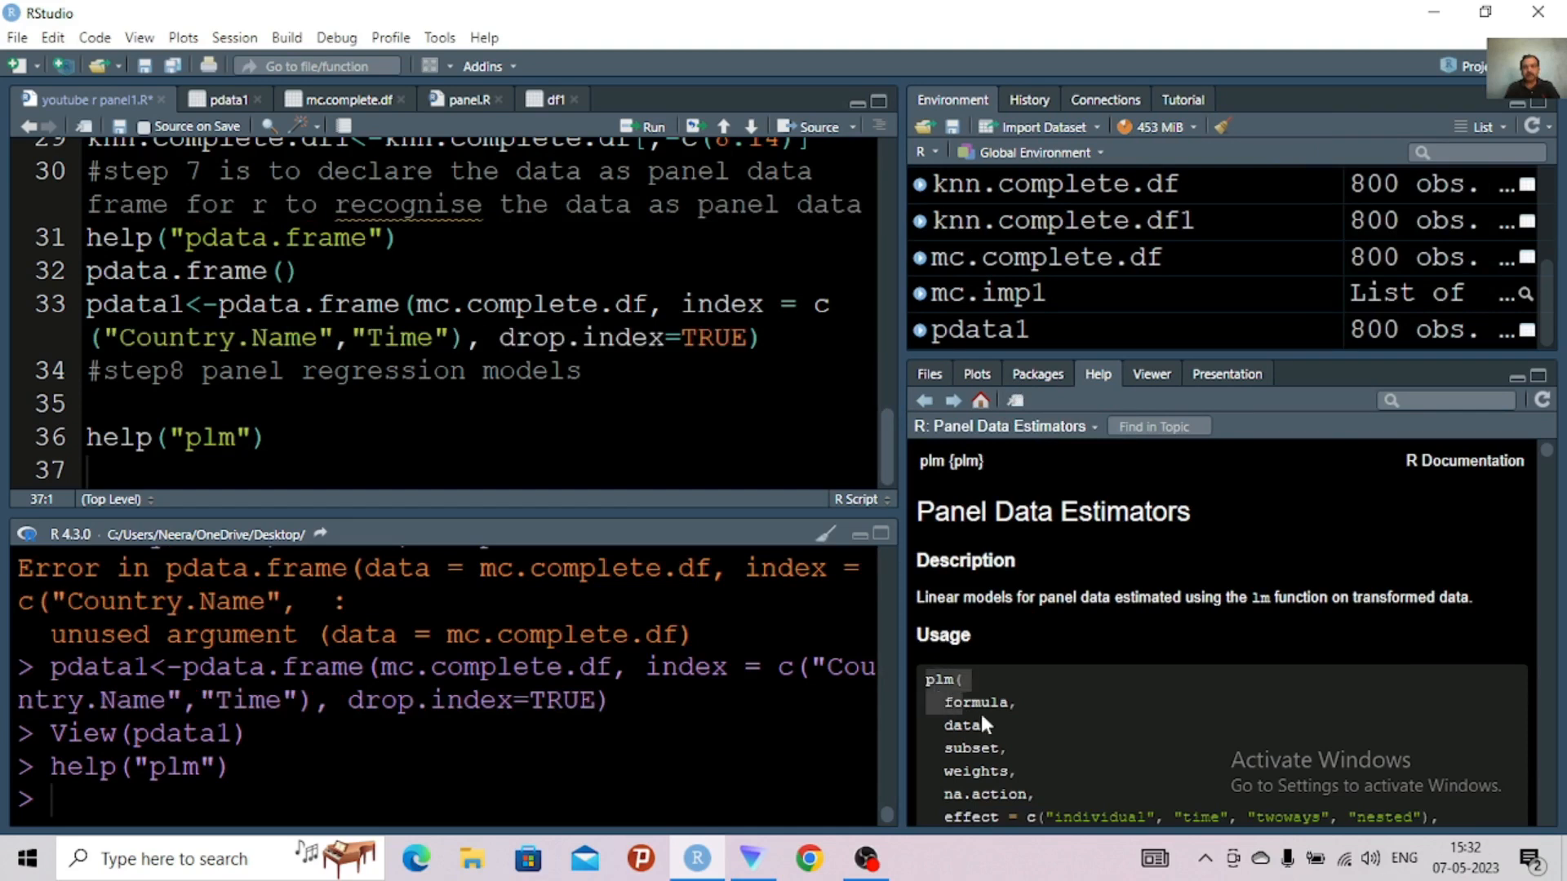
Copy the plm usage from the help page, from plm( through the model argument, and paste it at line 38
{"action": "left_click_drag", "start_coordinate": [982, 718], "coordinate": [1244, 678]}
{"action": "left_click_drag", "start_coordinate": [1292, 679], "coordinate": [1511, 684]}
{"action": "key", "text": "ctrl+c"}
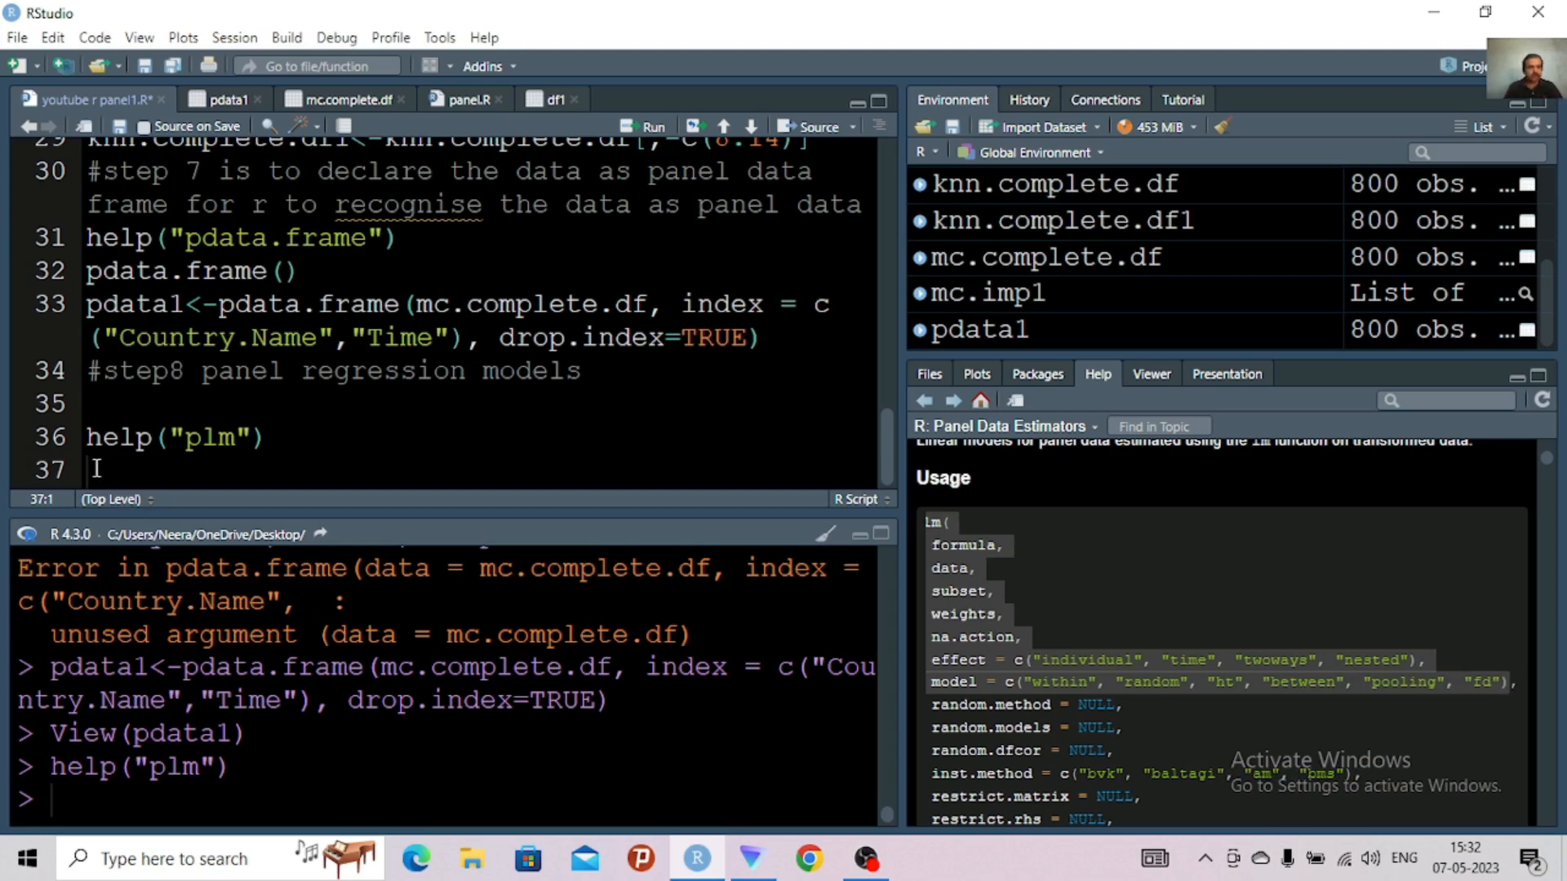
{"action": "key", "text": "Return"}
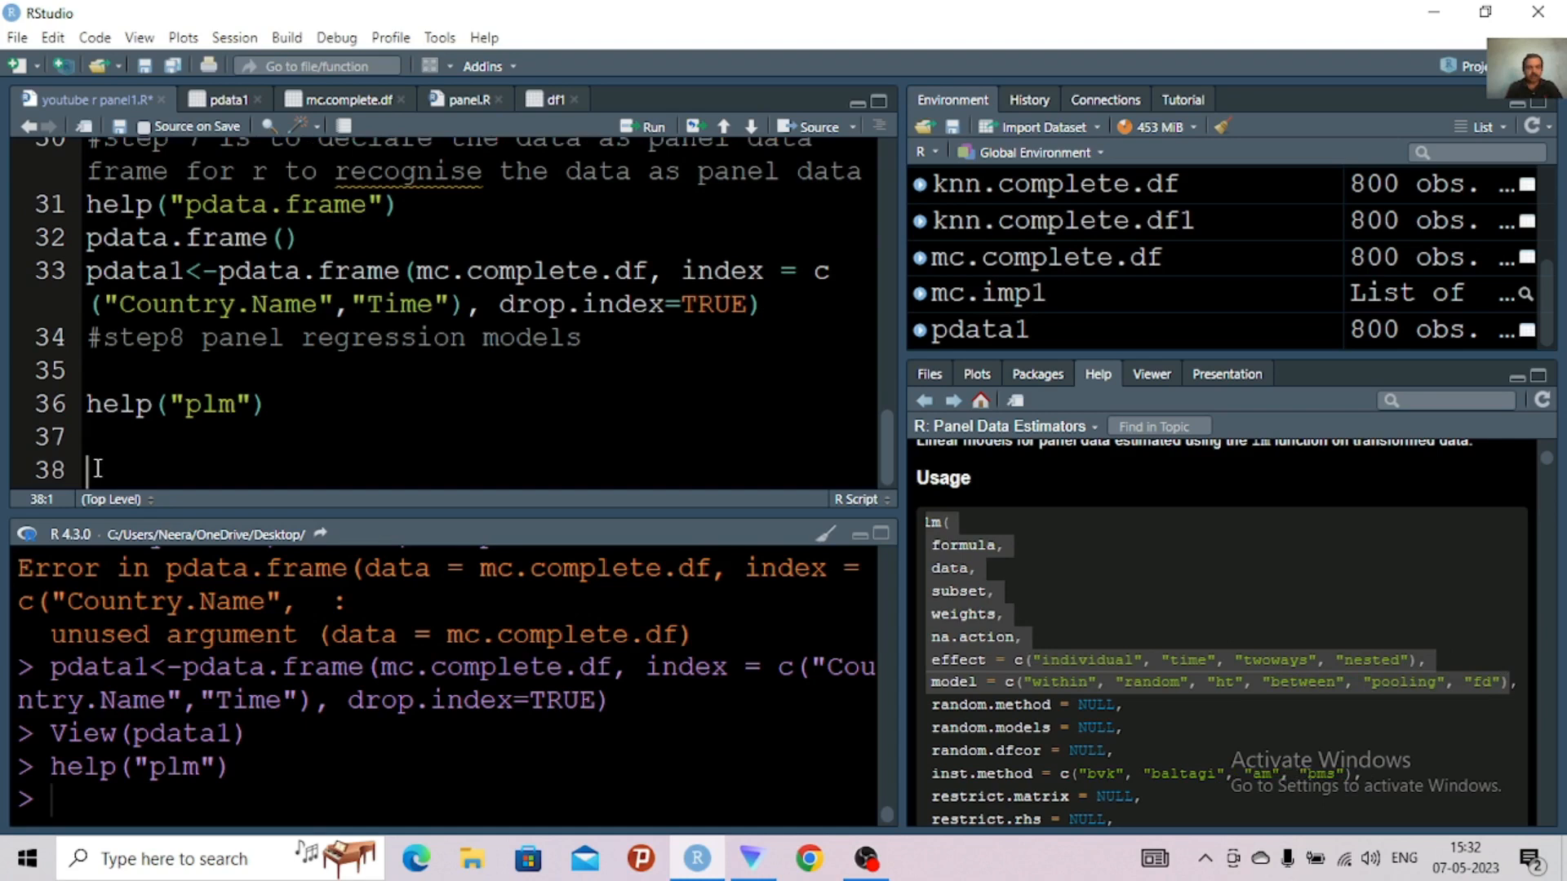
{"action": "key", "text": "ctrl+v"}
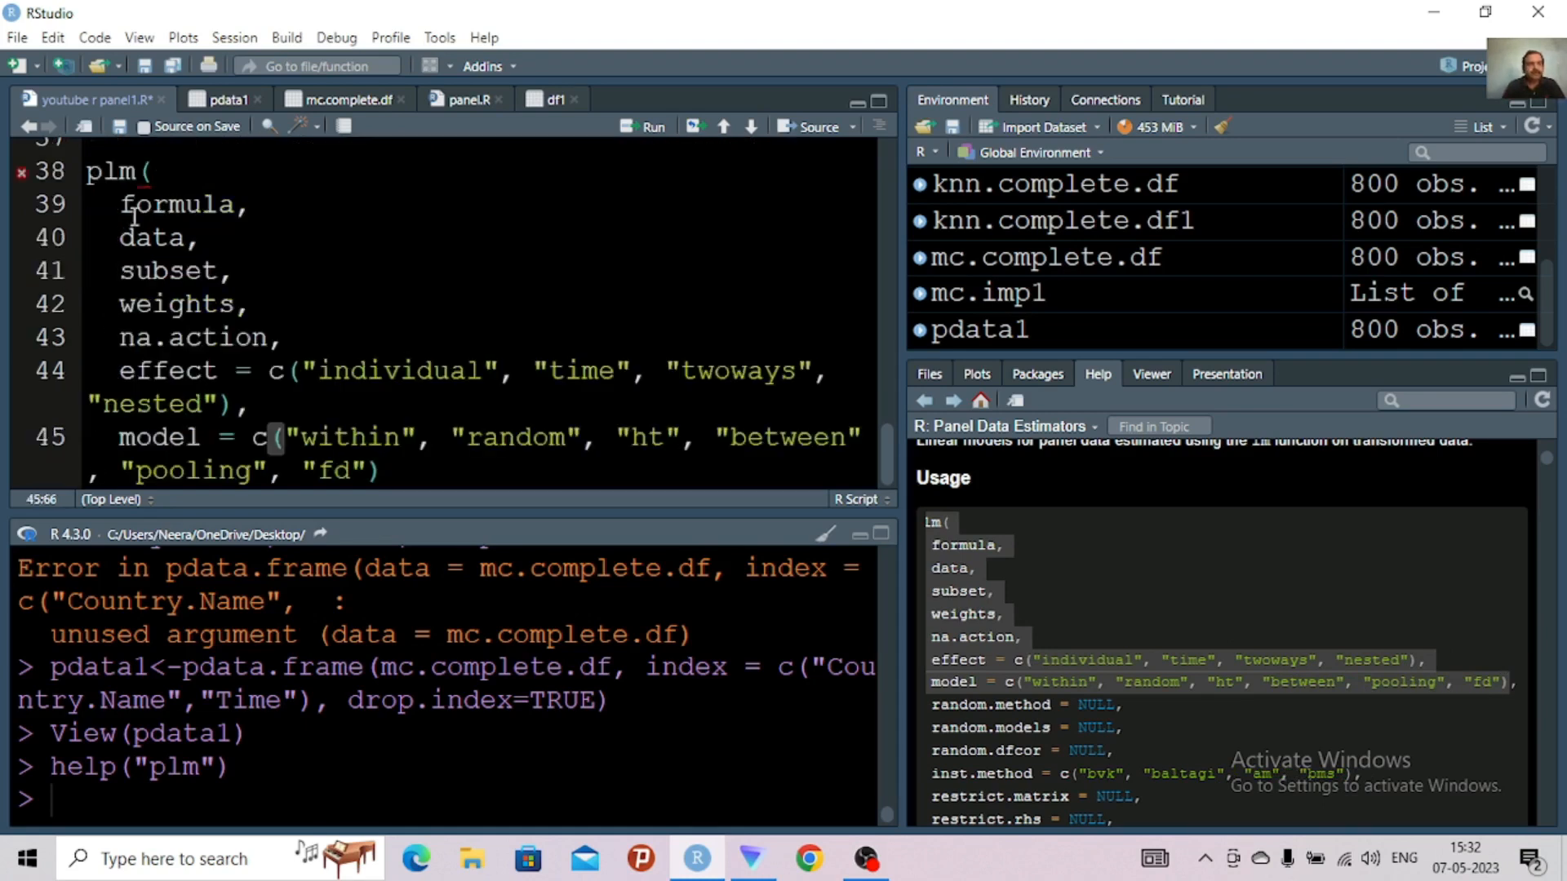
Replace the formula placeholder in the plm call with GDP~, placed directly after the opening parenthesis
{"action": "left_click", "coordinate": [236, 206]}
{"action": "key", "text": "BackSpace"}
{"action": "key", "text": "BackSpace"}
{"action": "key", "text": "BackSpace"}
{"action": "key", "text": "BackSpace"}
{"action": "key", "text": "BackSpace"}
{"action": "key", "text": "BackSpace"}
{"action": "key", "text": "BackSpace"}
{"action": "key", "text": "BackSpace"}
{"action": "key", "text": "BackSpace"}
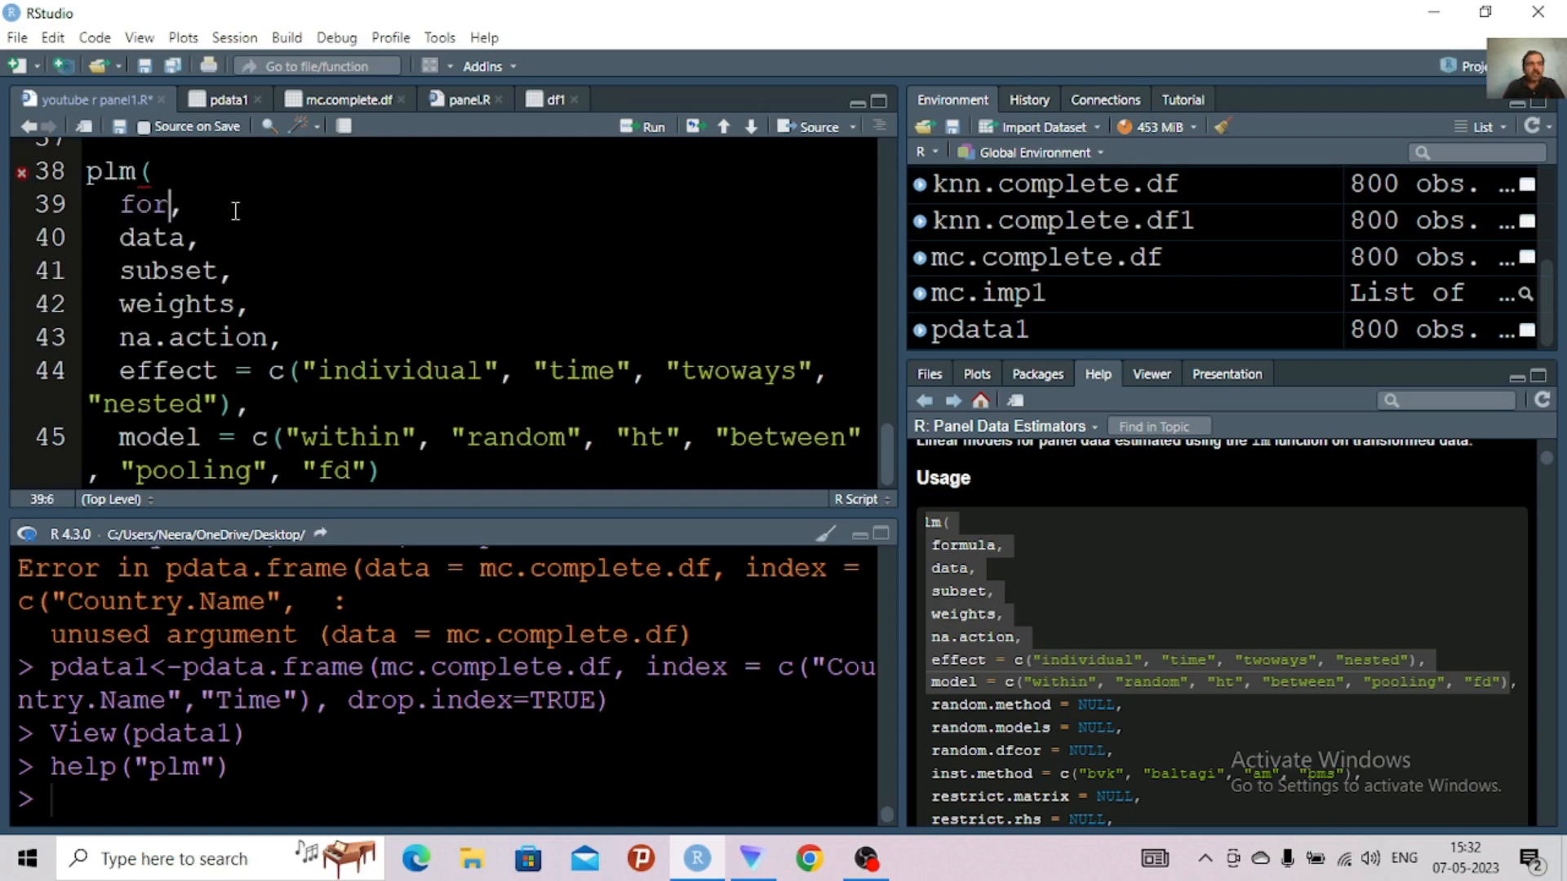
{"action": "key", "text": "BackSpace"}
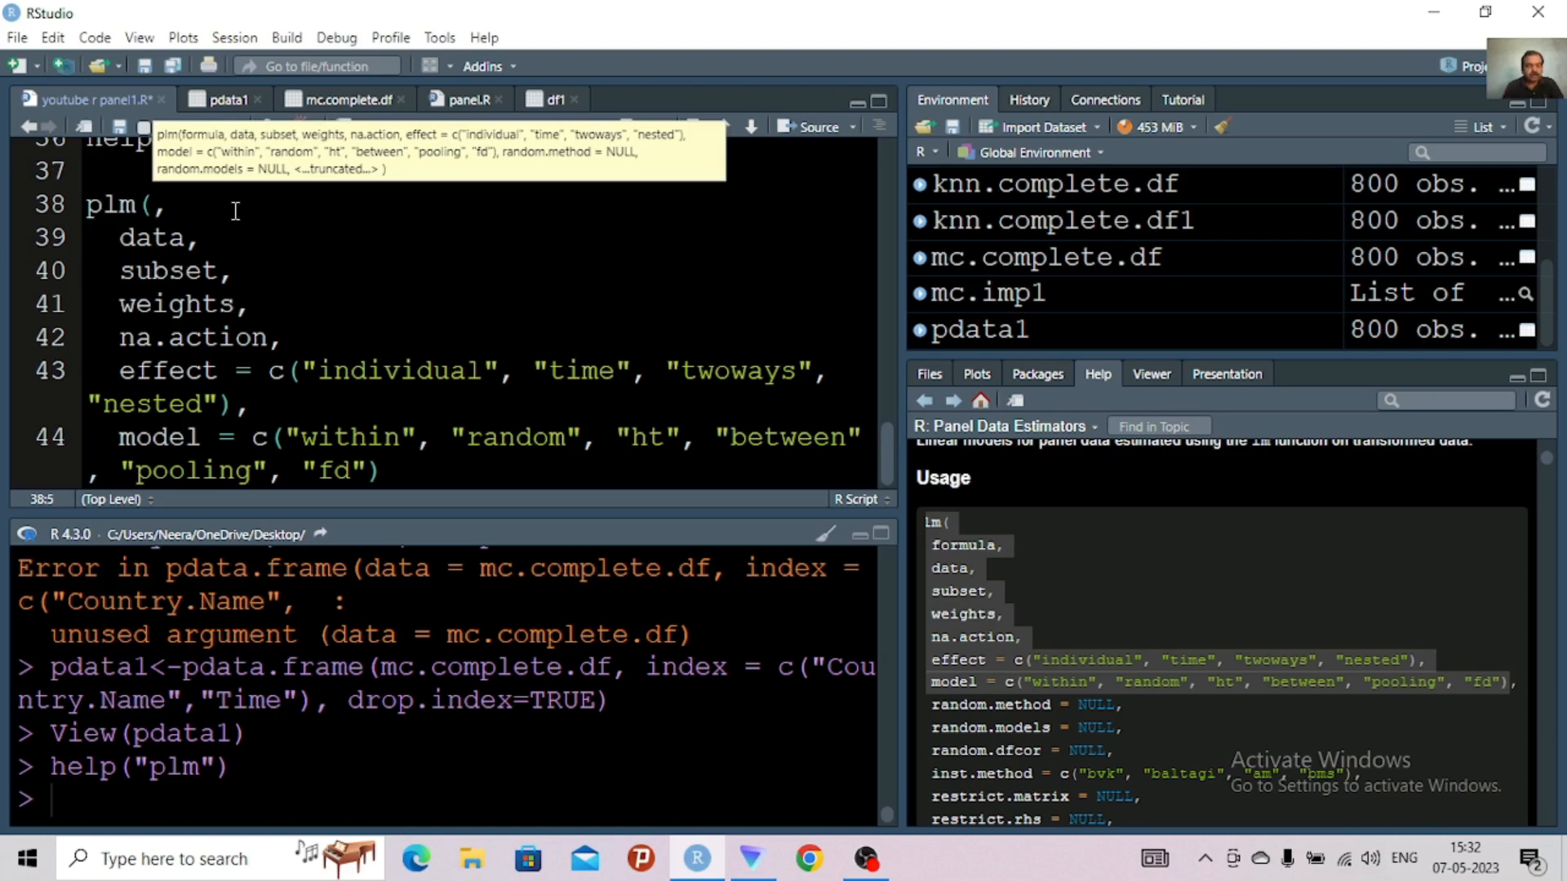
{"action": "type", "text": "GDP"}
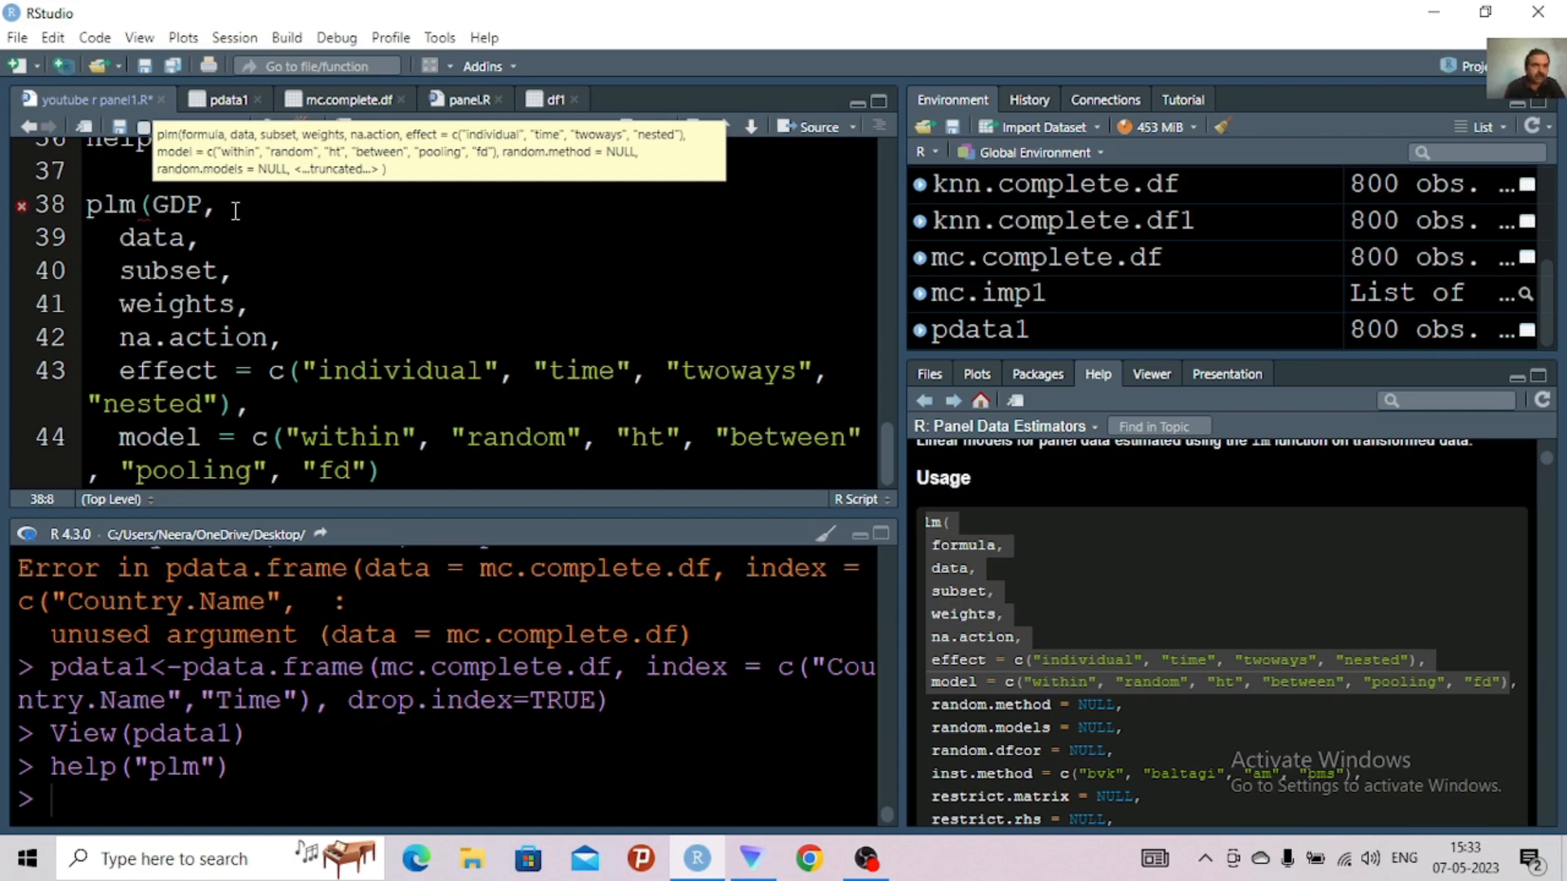
{"action": "type", "text": "~"}
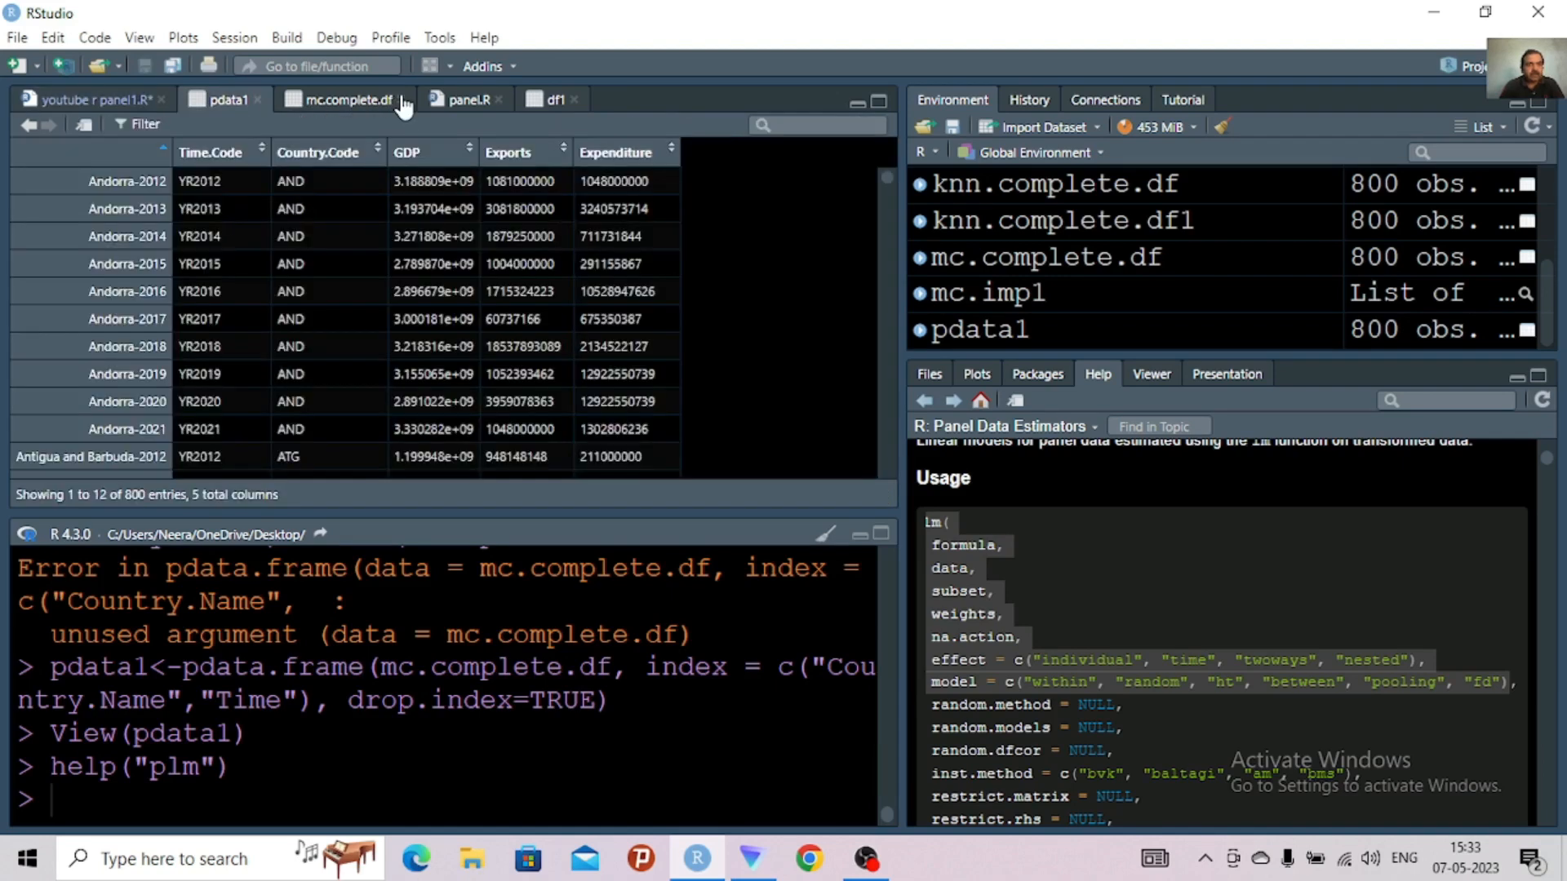
Close the mc.complete.df, panel.R and df1 files and return to the script
{"action": "left_click", "coordinate": [401, 99]}
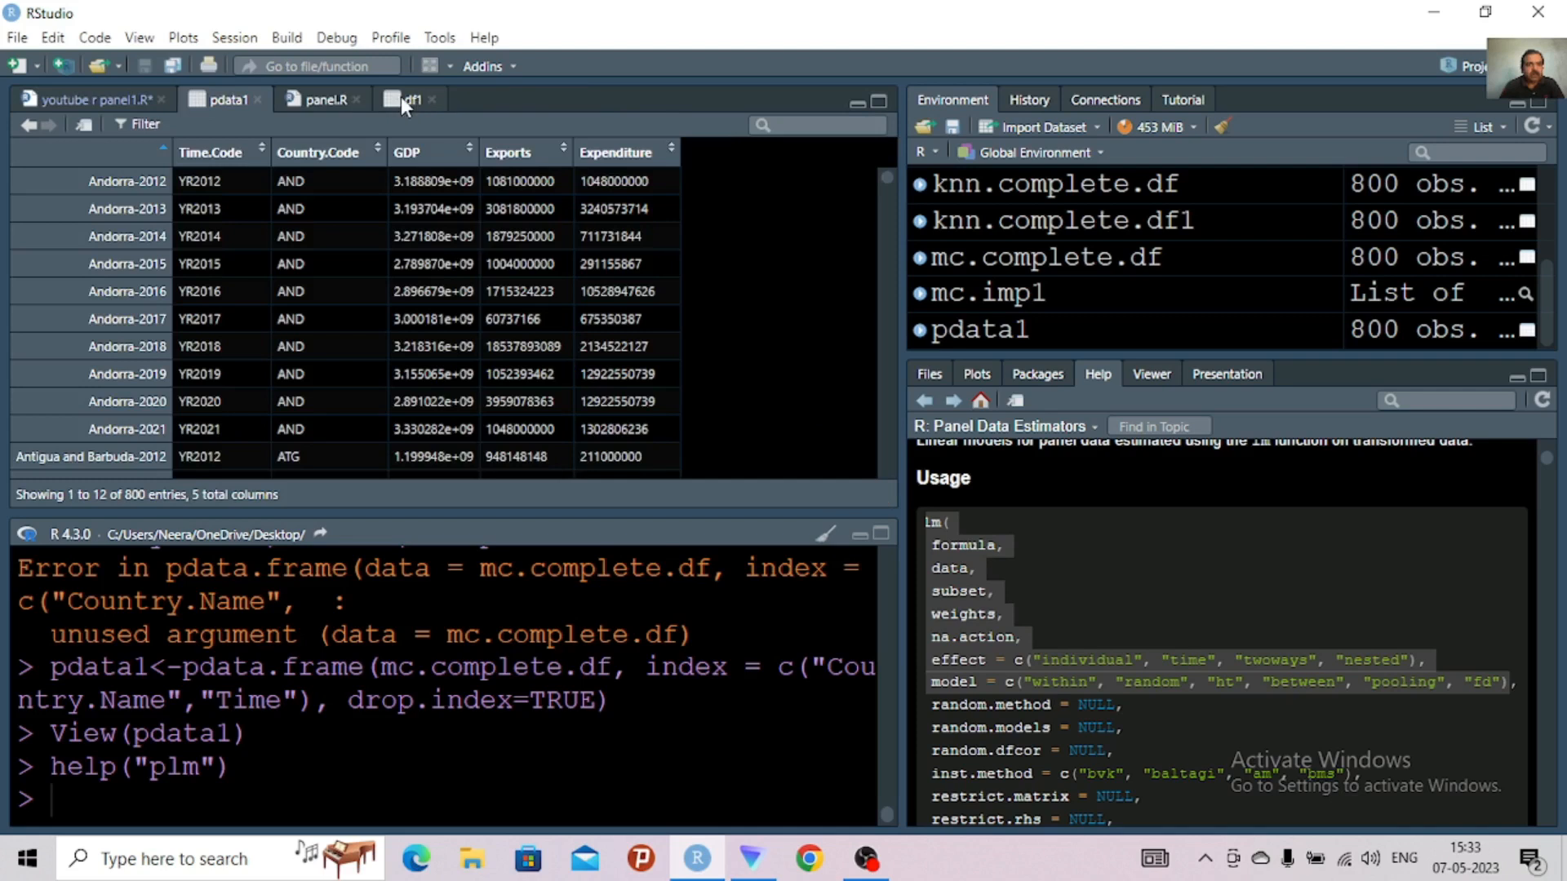
{"action": "left_click", "coordinate": [357, 100]}
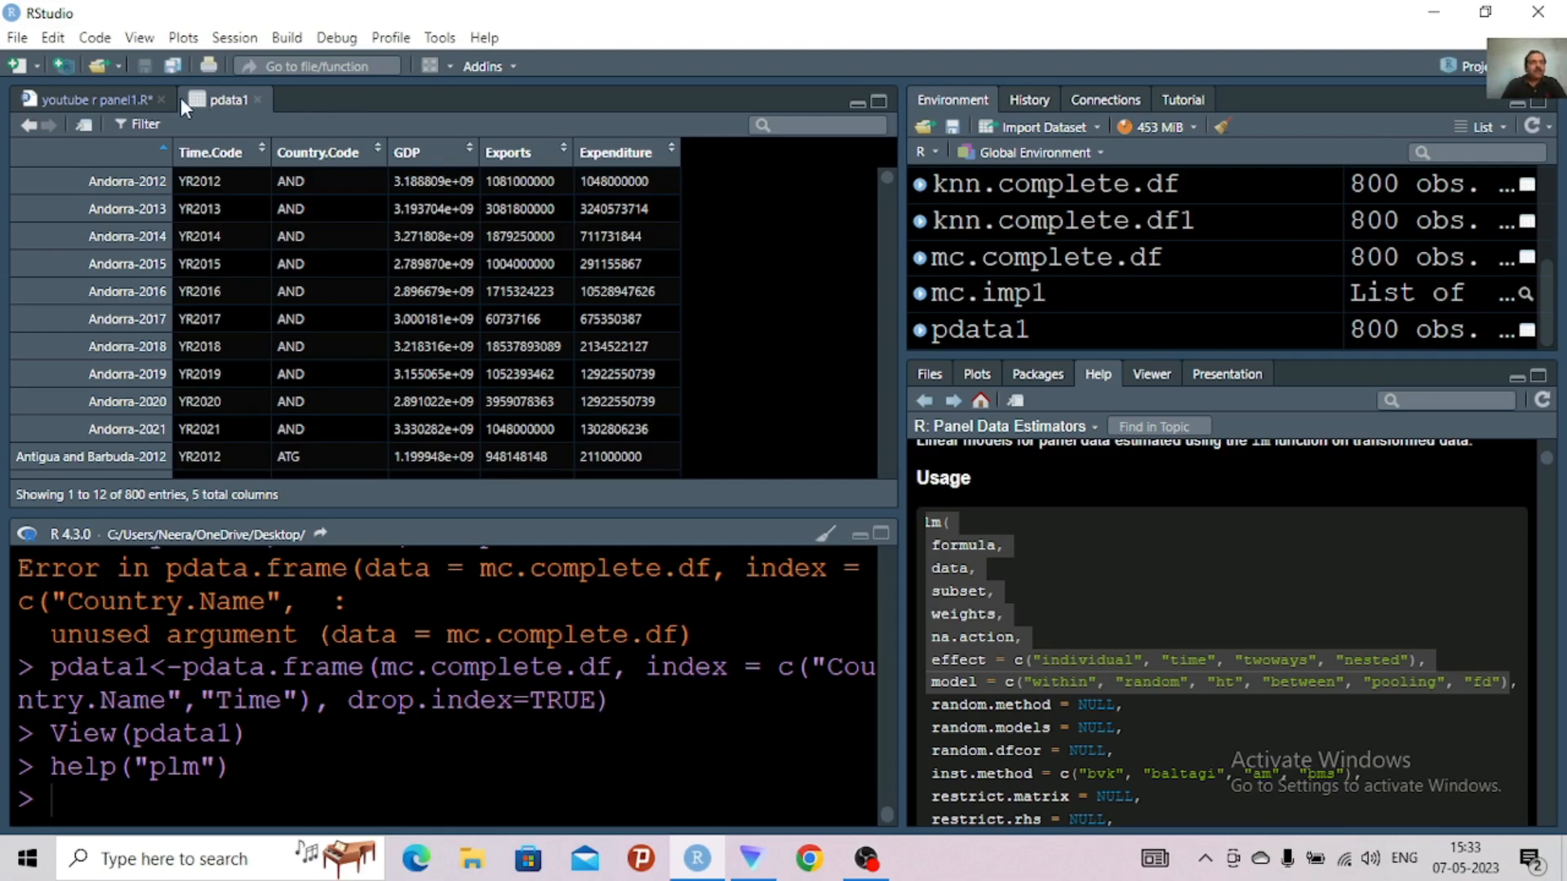
{"action": "left_click", "coordinate": [114, 99]}
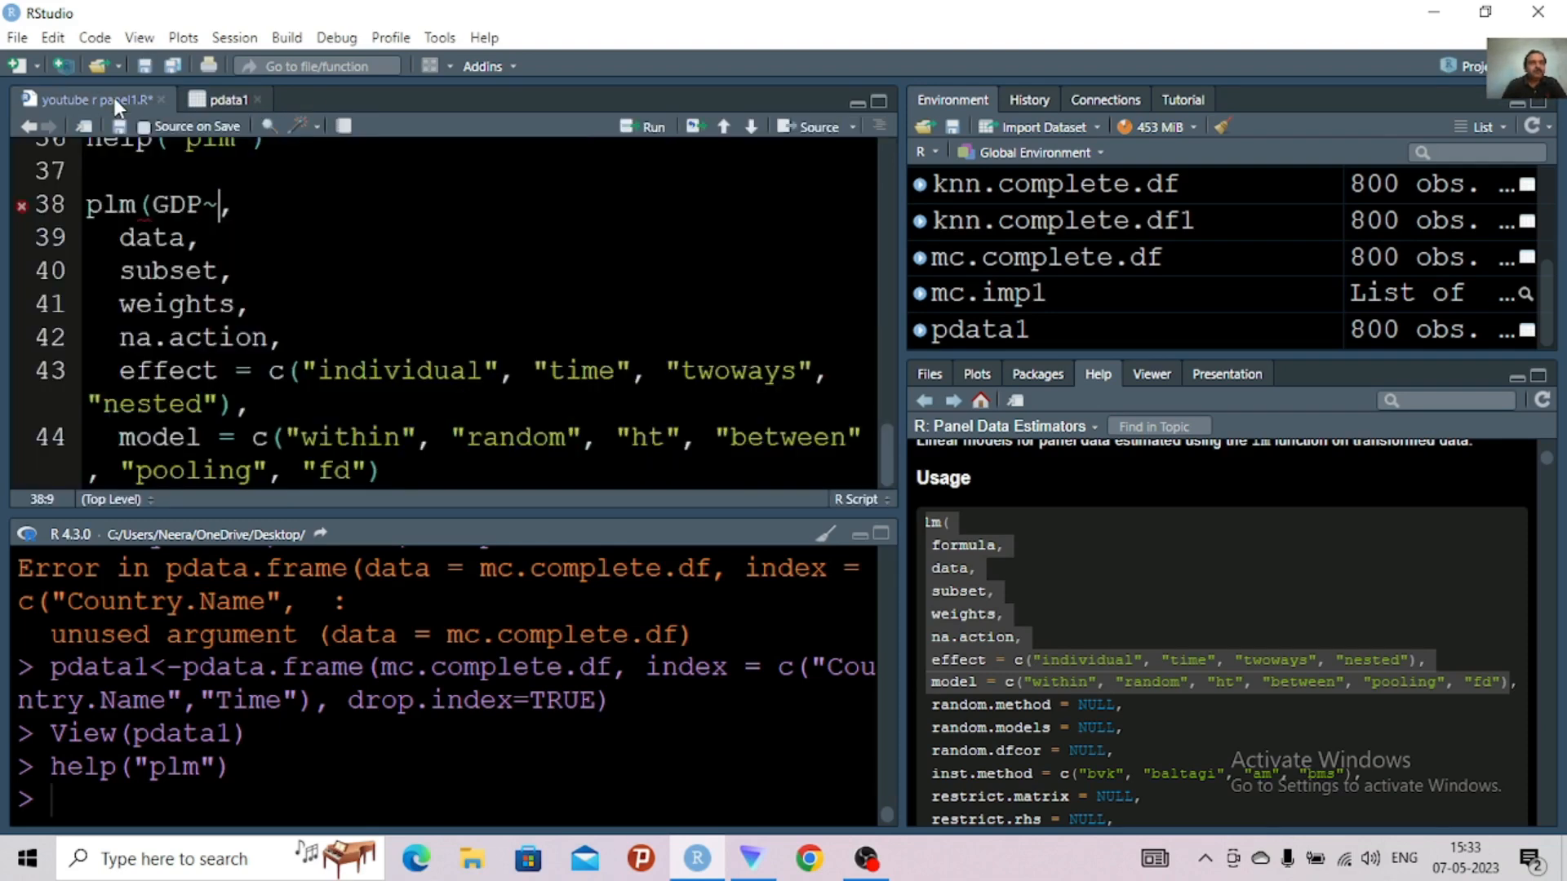
Check the column names in pdata1 and add Exports as the first predictor after GDP~ in the plm formula
{"action": "left_click", "coordinate": [121, 237]}
{"action": "left_click", "coordinate": [218, 204]}
{"action": "left_click", "coordinate": [226, 100]}
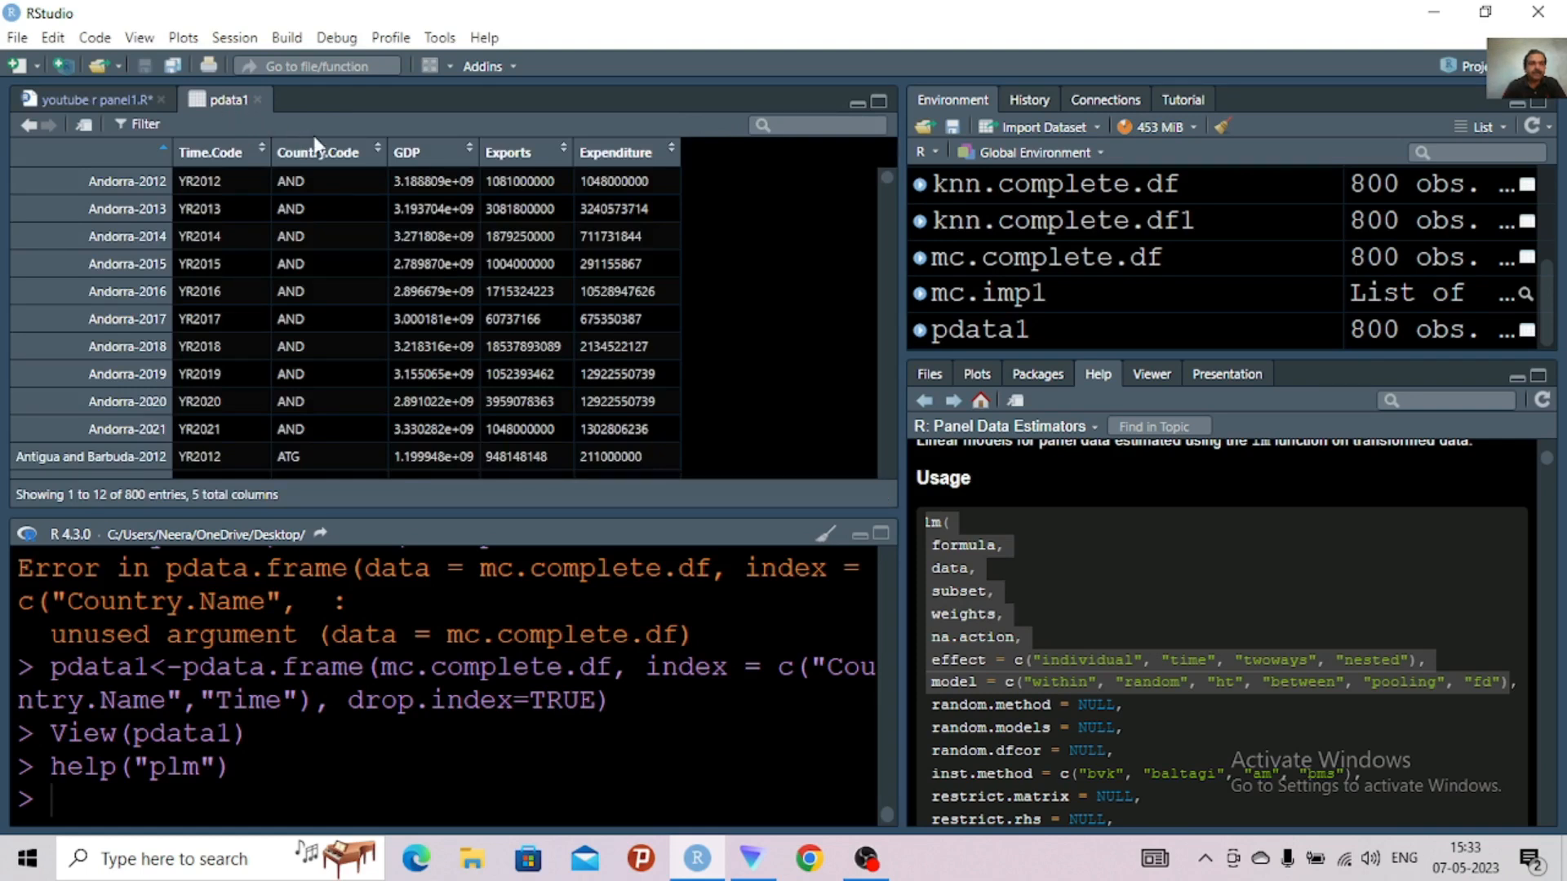
{"action": "left_click", "coordinate": [107, 98]}
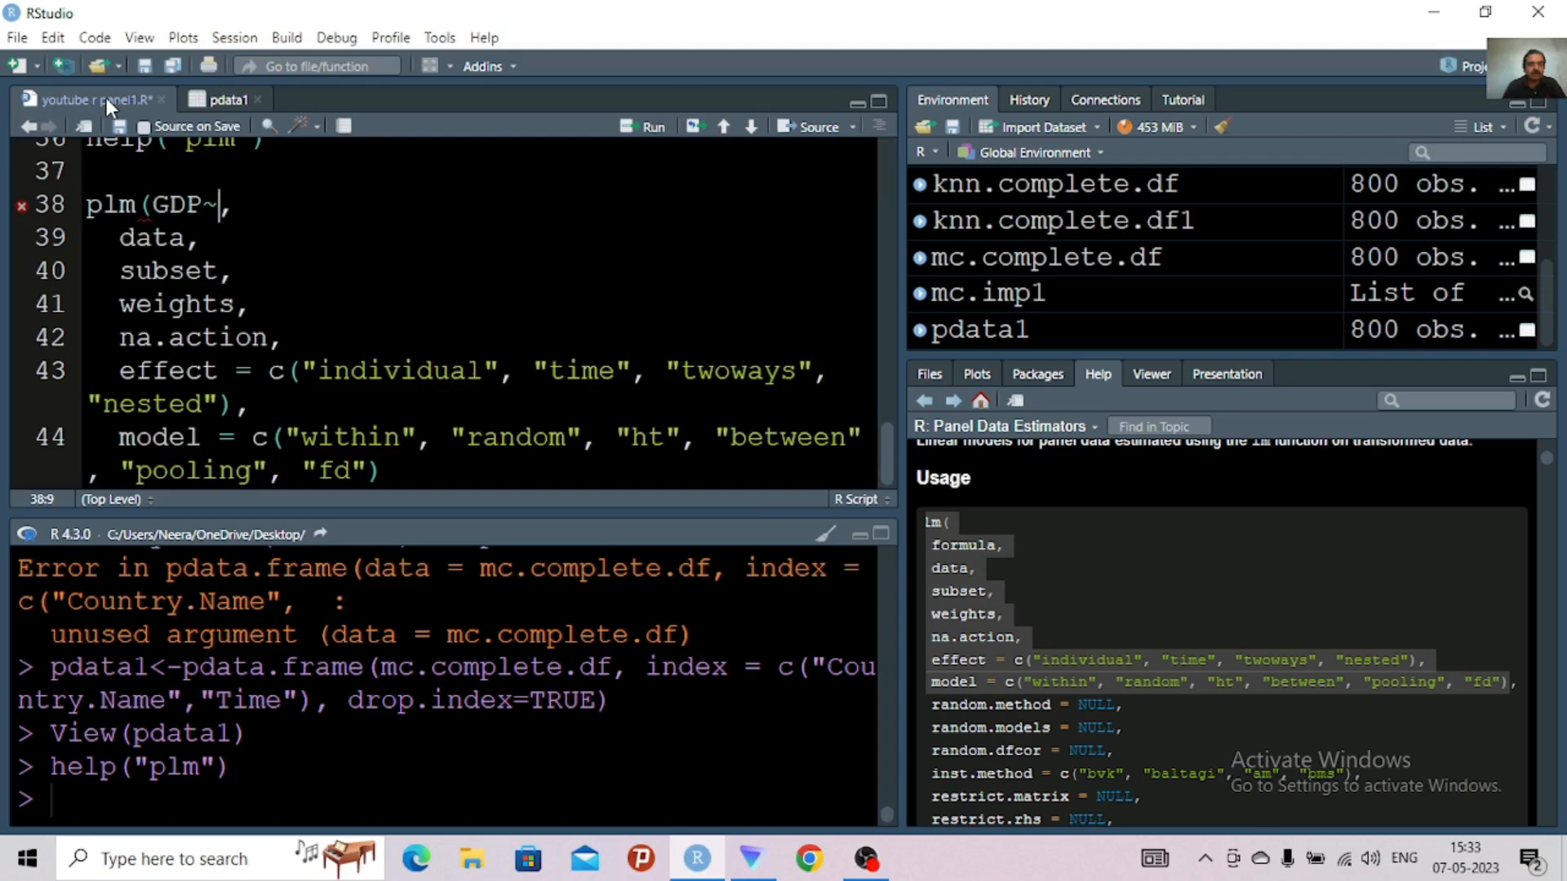
{"action": "type", "text": "Exports"}
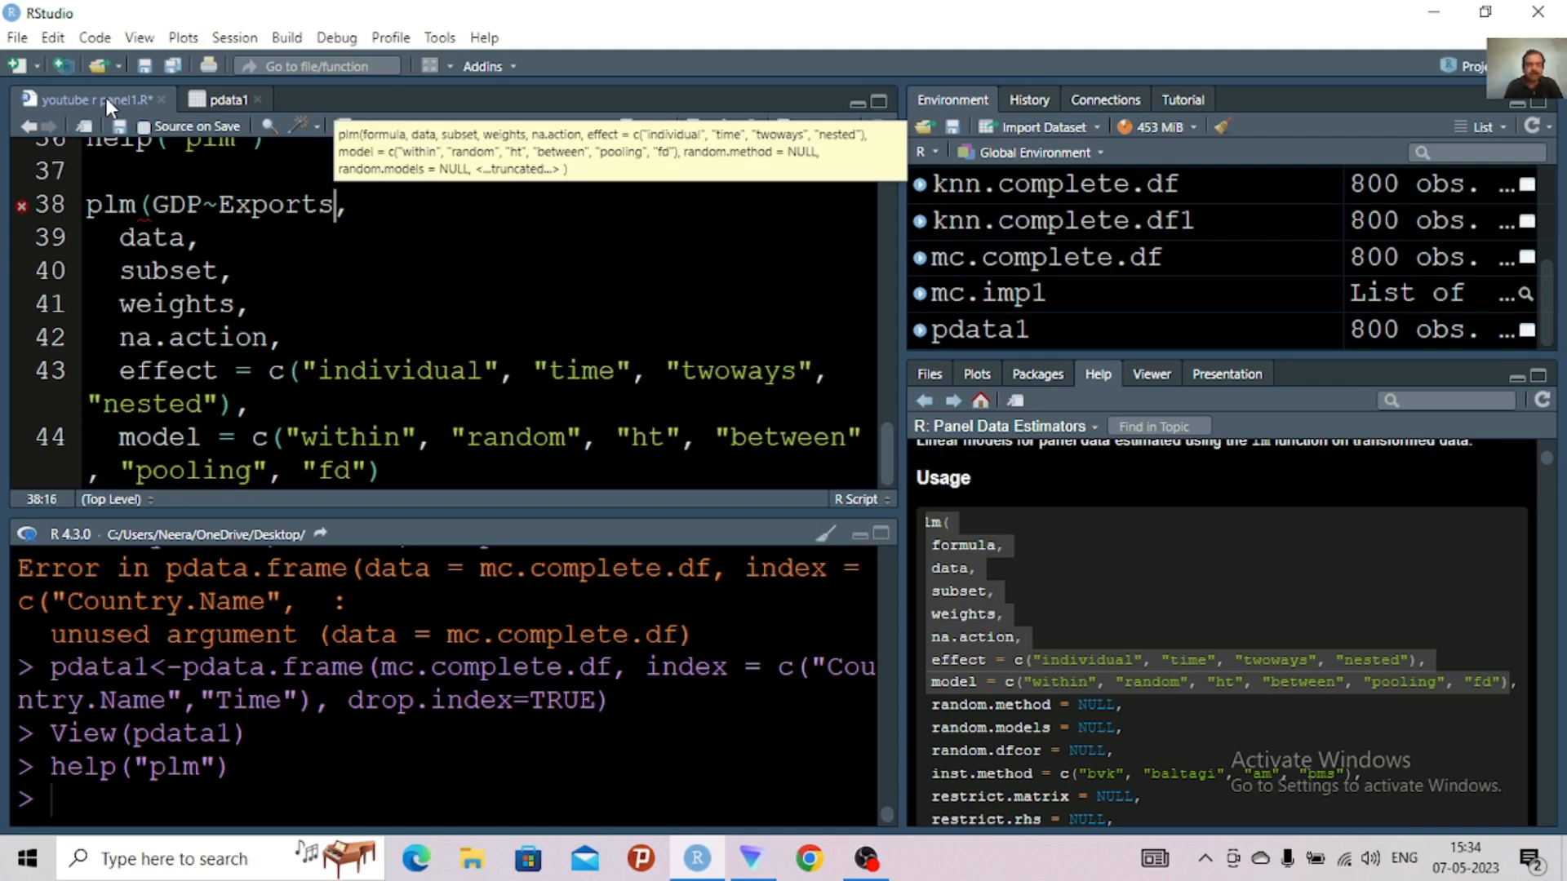
Check the column name in pdata1 and add Expenditure as the second predictor after Exports in the plm formula
{"action": "type", "text": "+"}
{"action": "left_click", "coordinate": [229, 100]}
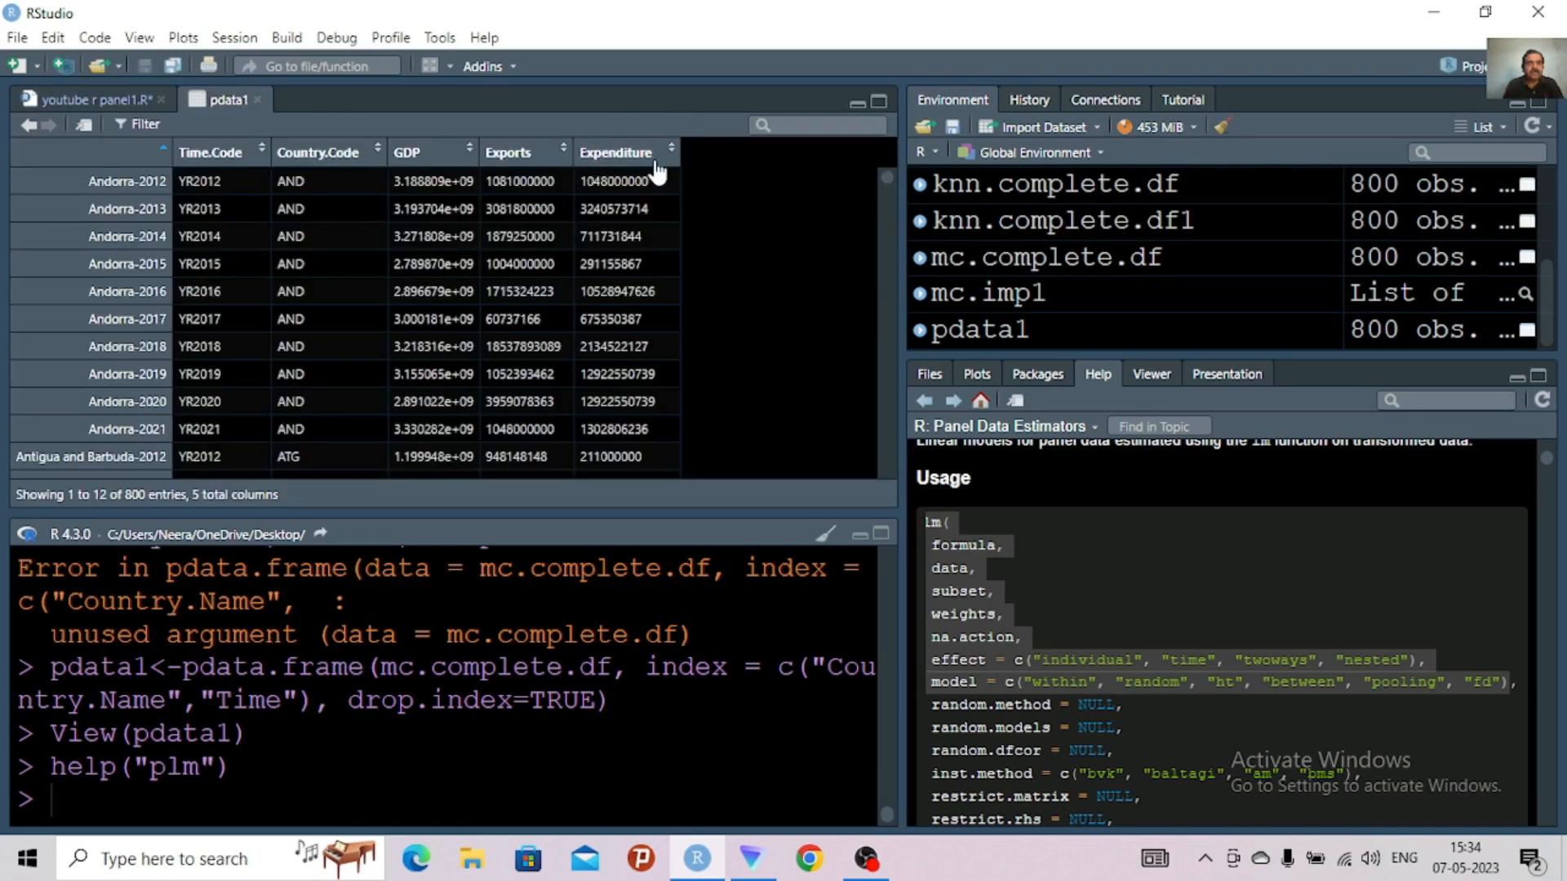
{"action": "left_click", "coordinate": [130, 96]}
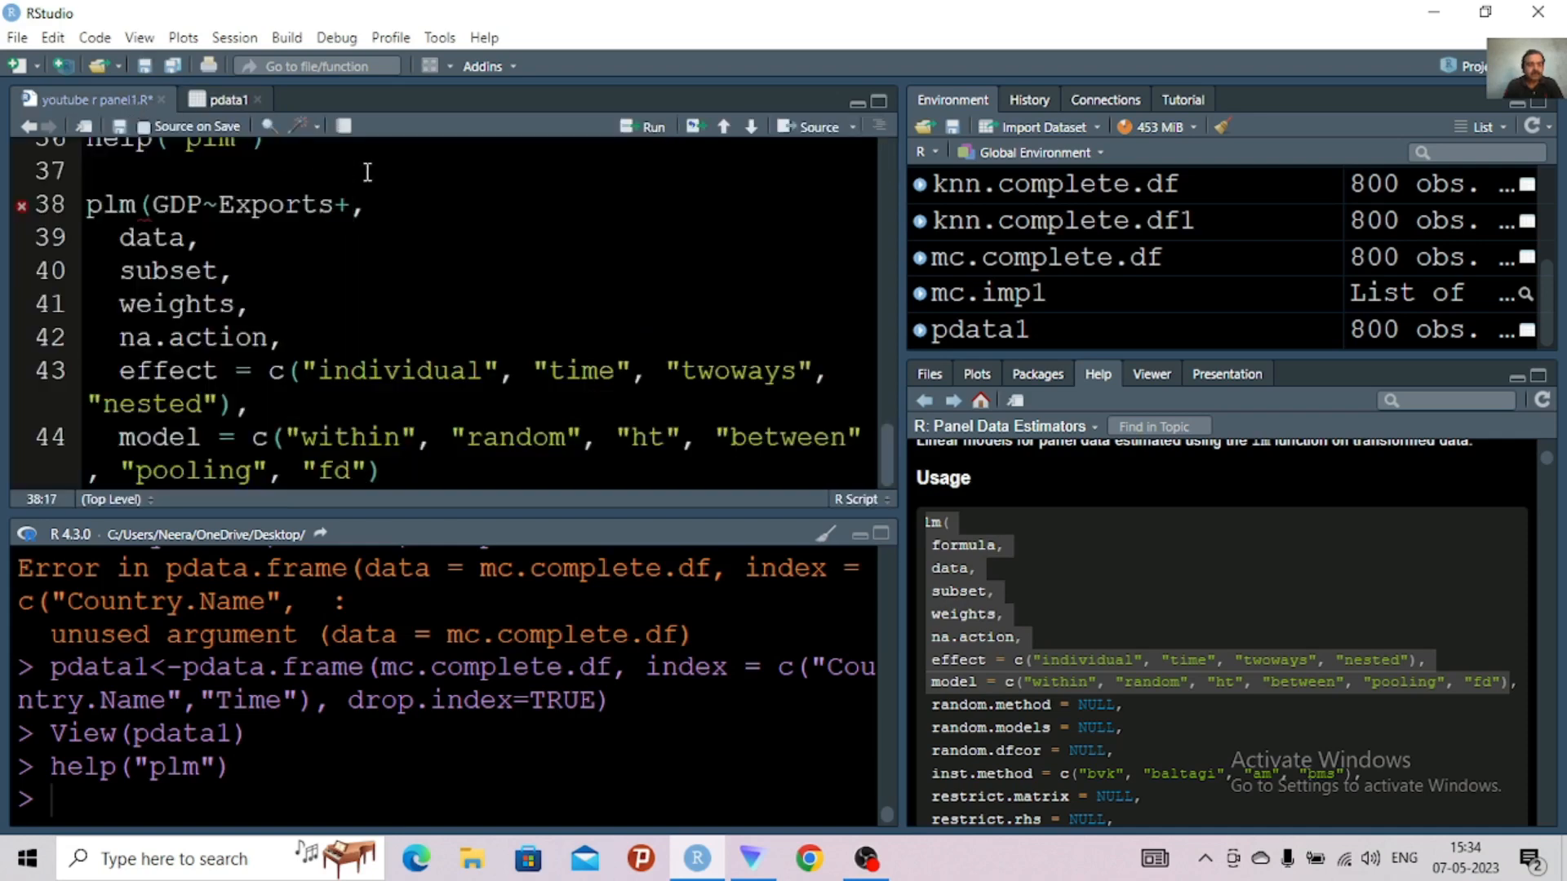
{"action": "type", "text": "Expenditu"}
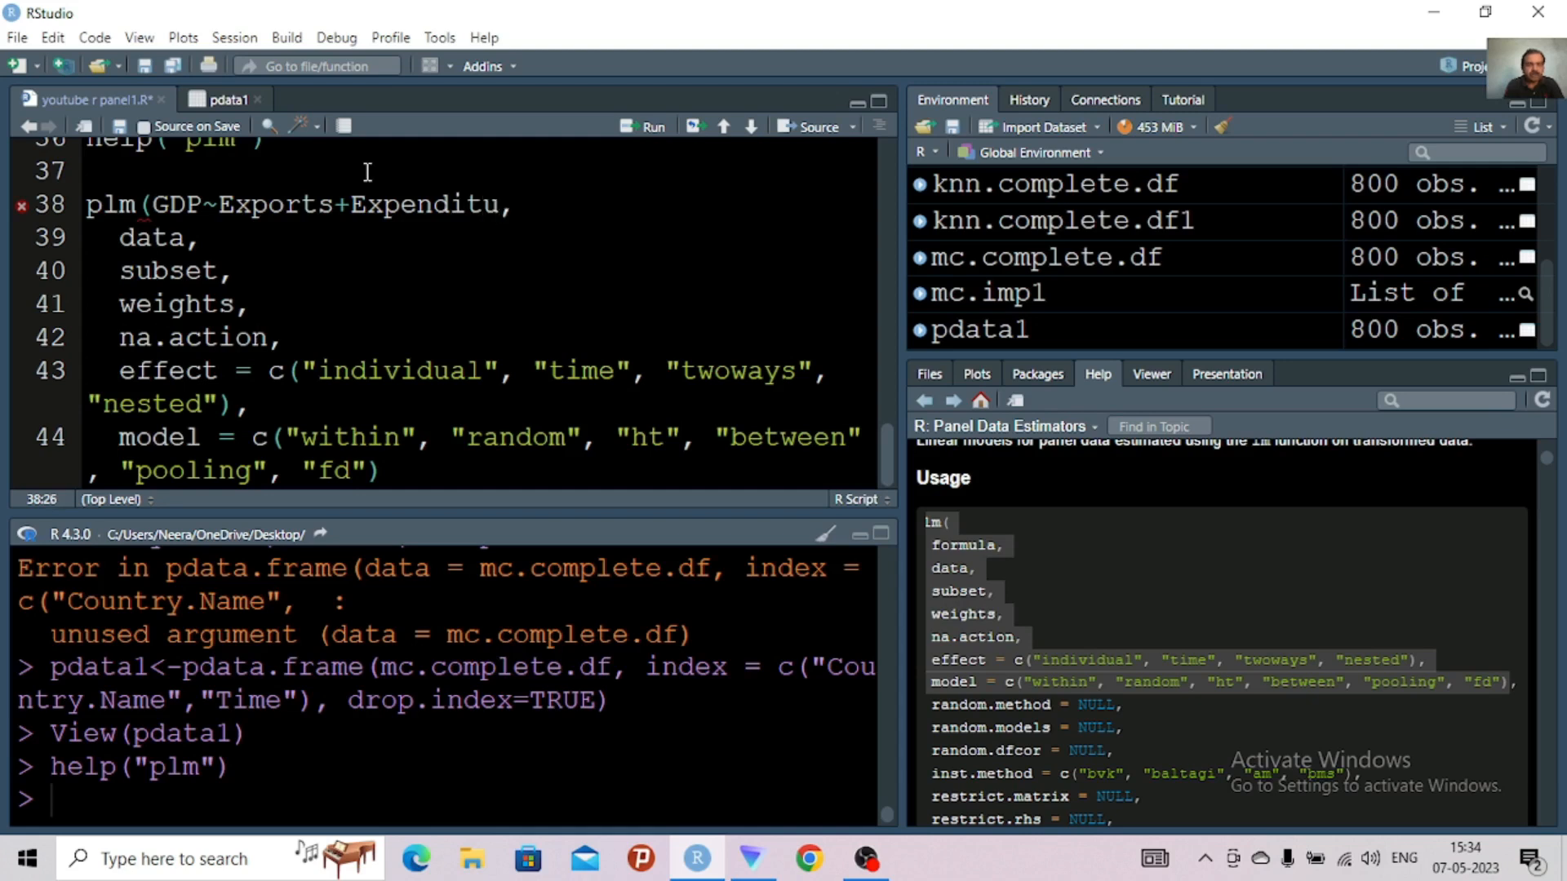
{"action": "type", "text": "re"}
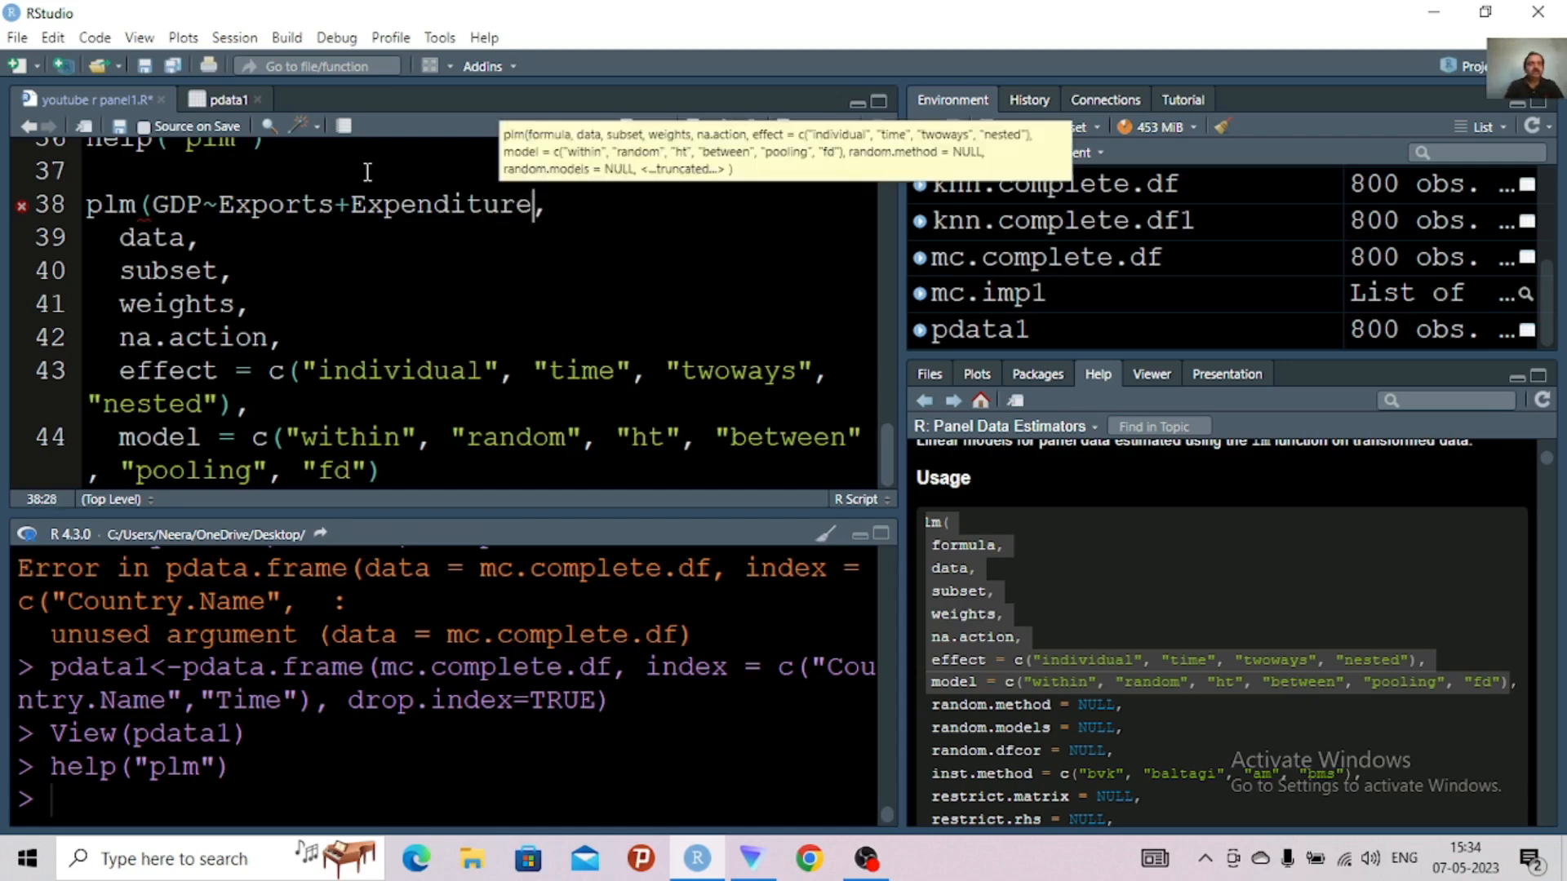
Add the argument data=pdata1 after the formula in the plm call on line 38
{"action": "left_click", "coordinate": [547, 205]}
{"action": "type", "text": "dat"}
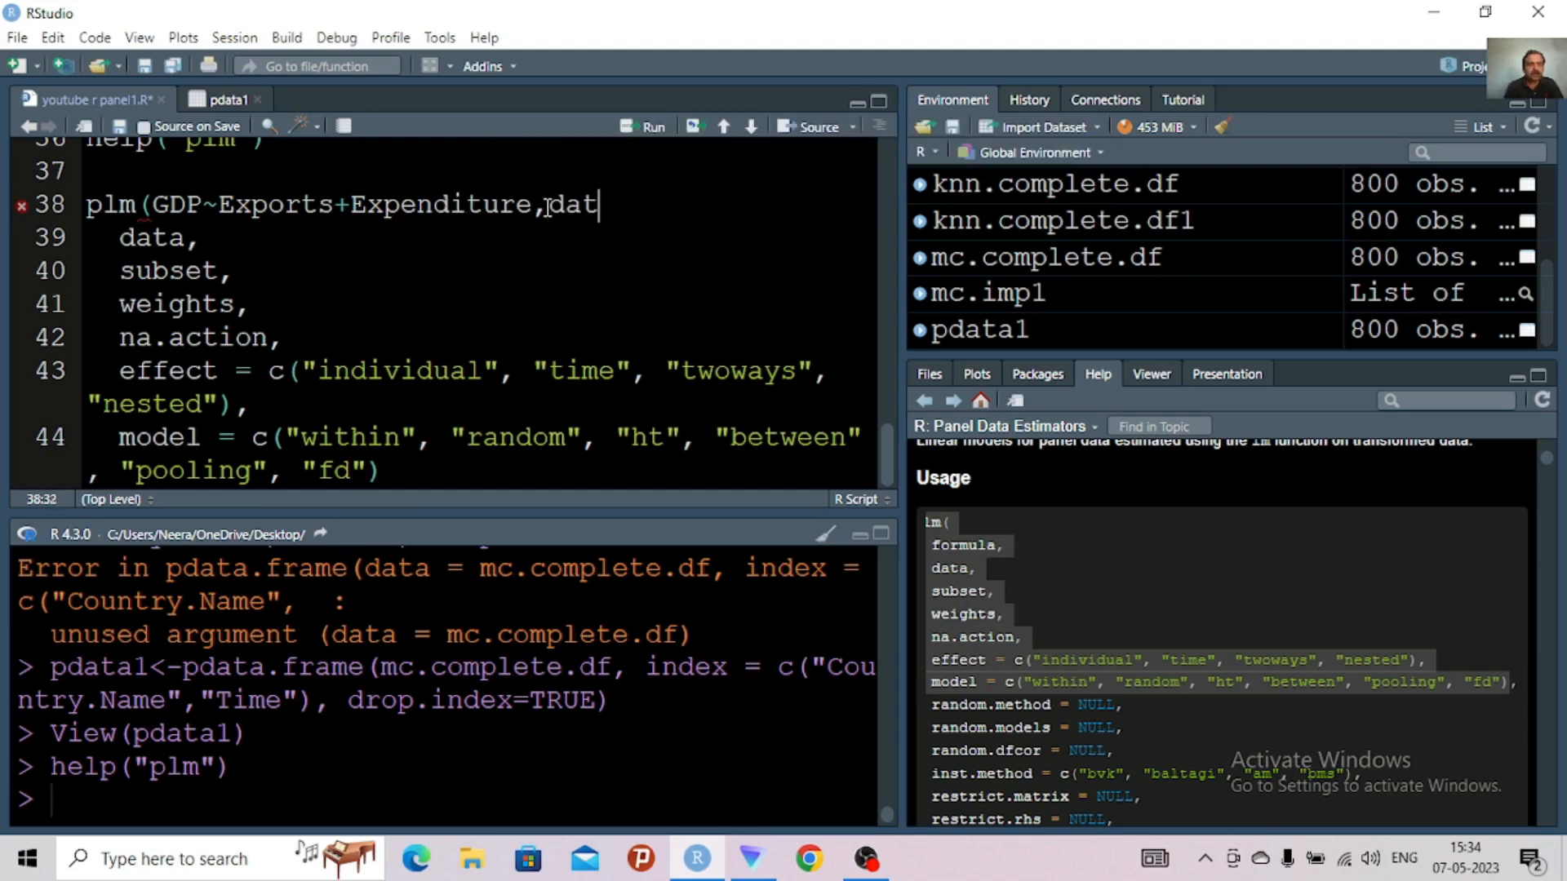
{"action": "type", "text": "a="}
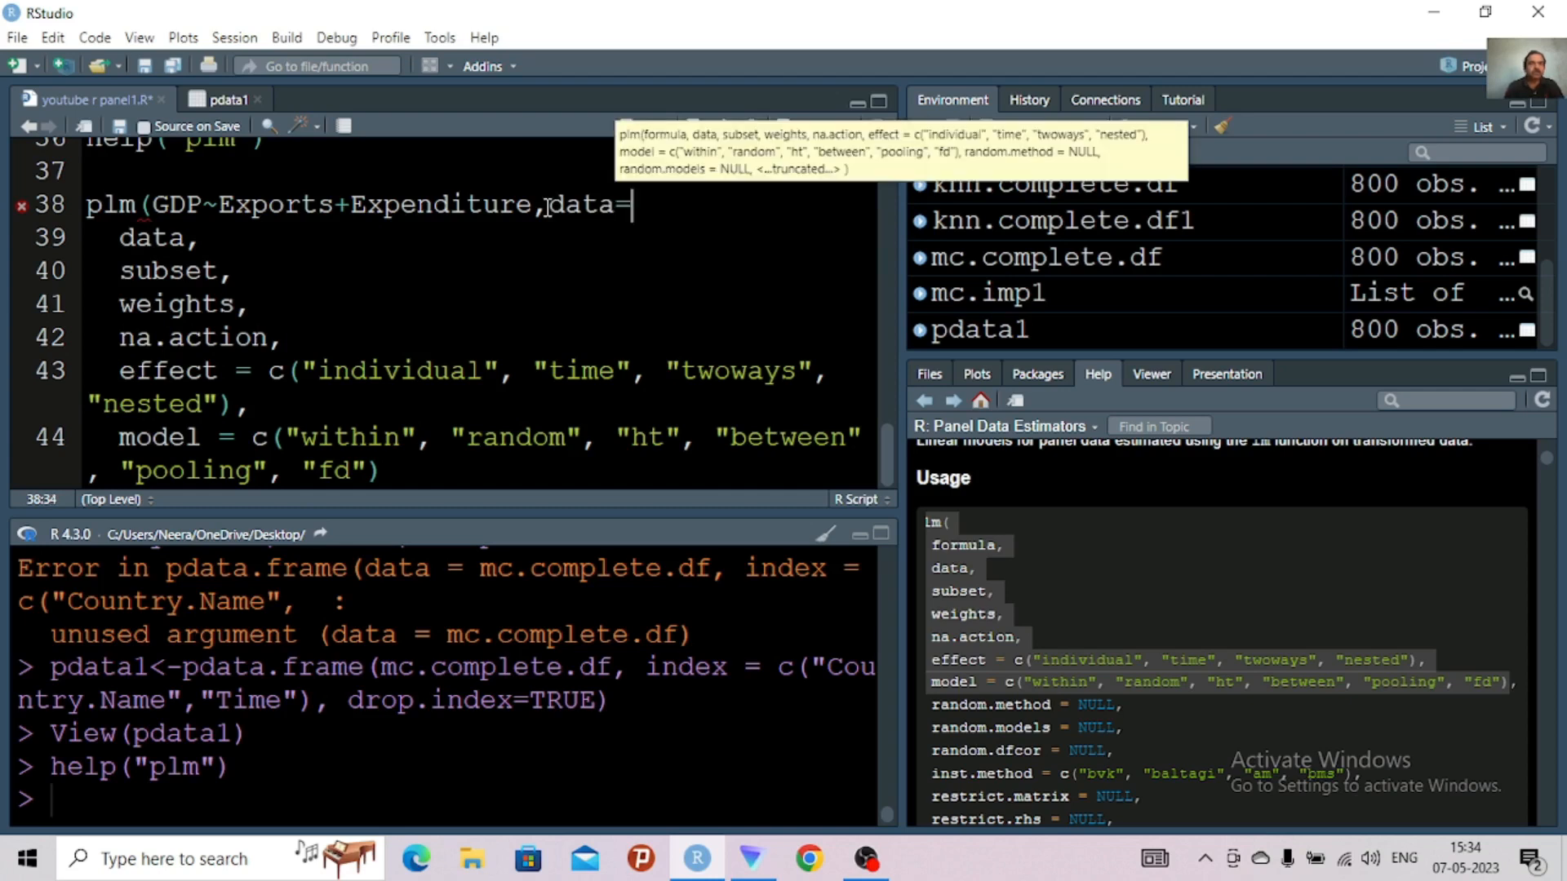
{"action": "type", "text": "pda"}
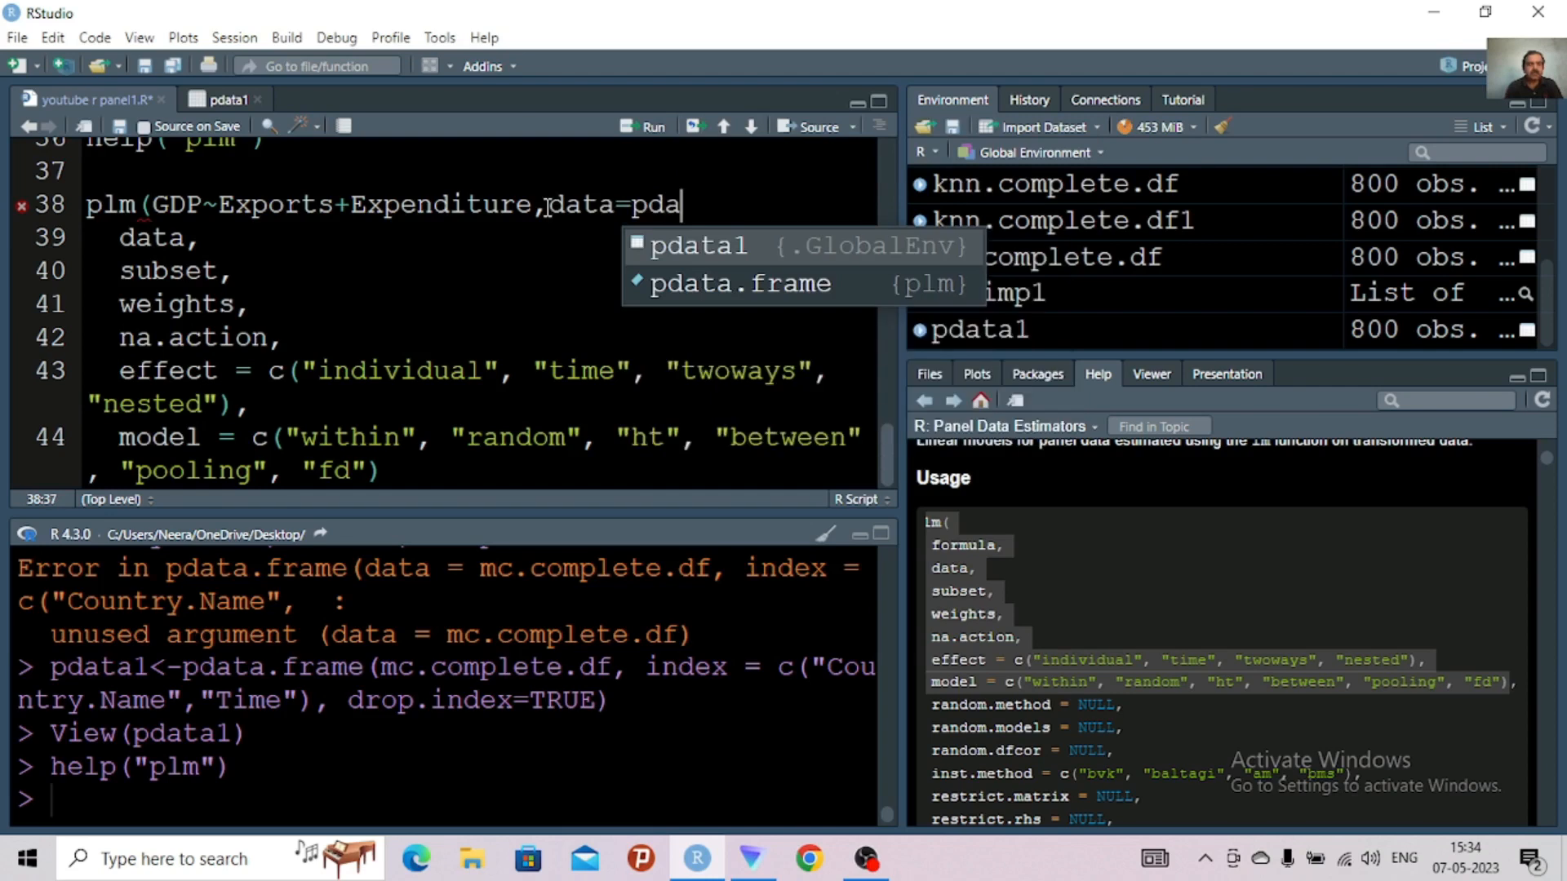
{"action": "left_click", "coordinate": [654, 246]}
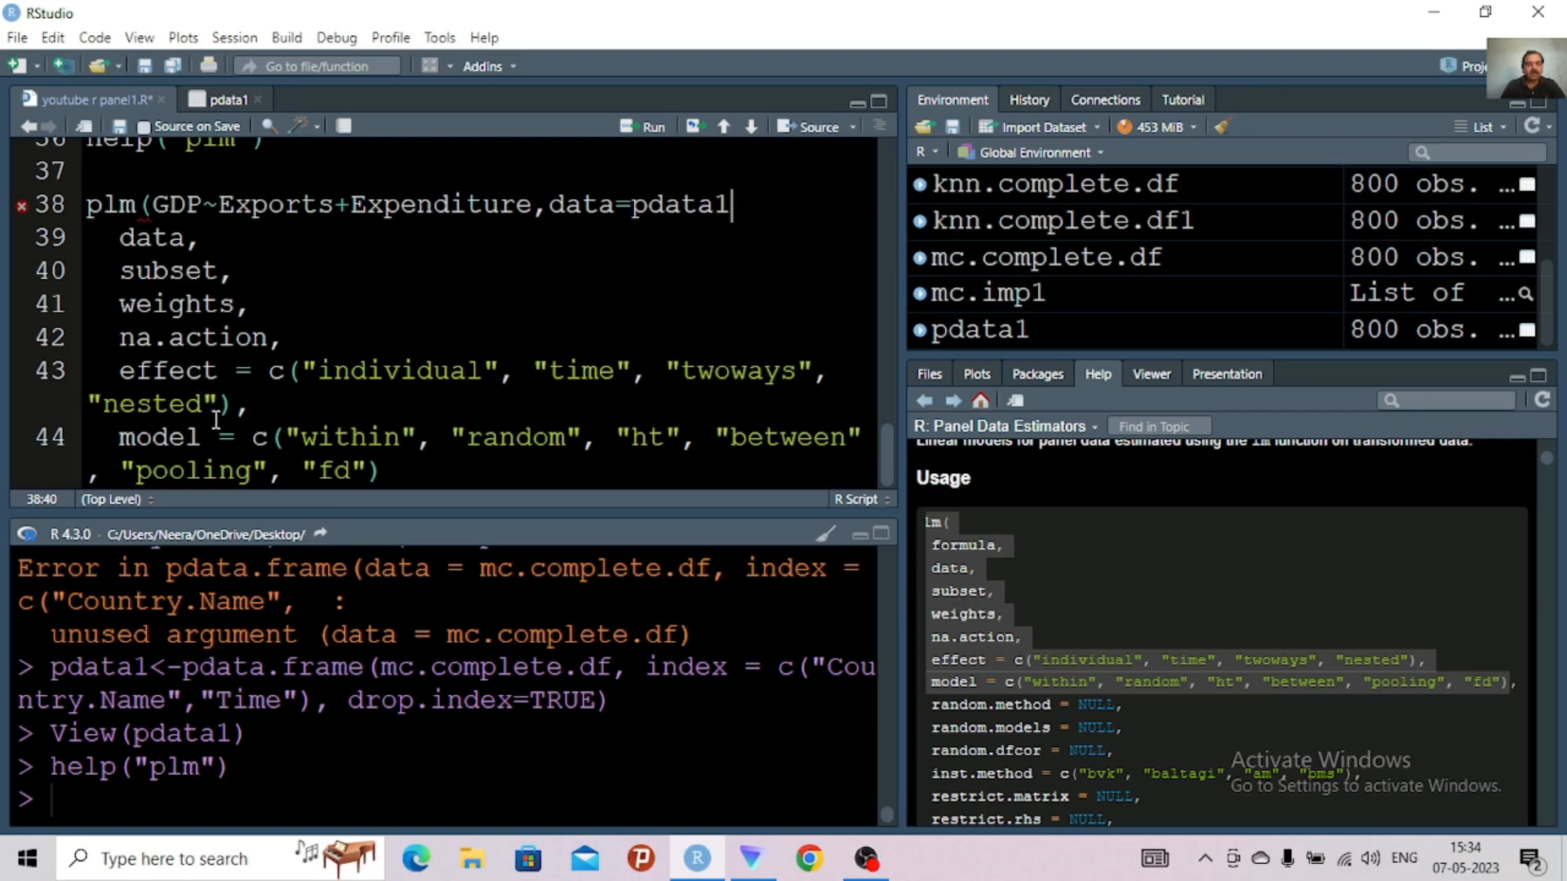
Add the argument model=("pooling") after data=pdata1 in the plm call
{"action": "type", "text": ",model"}
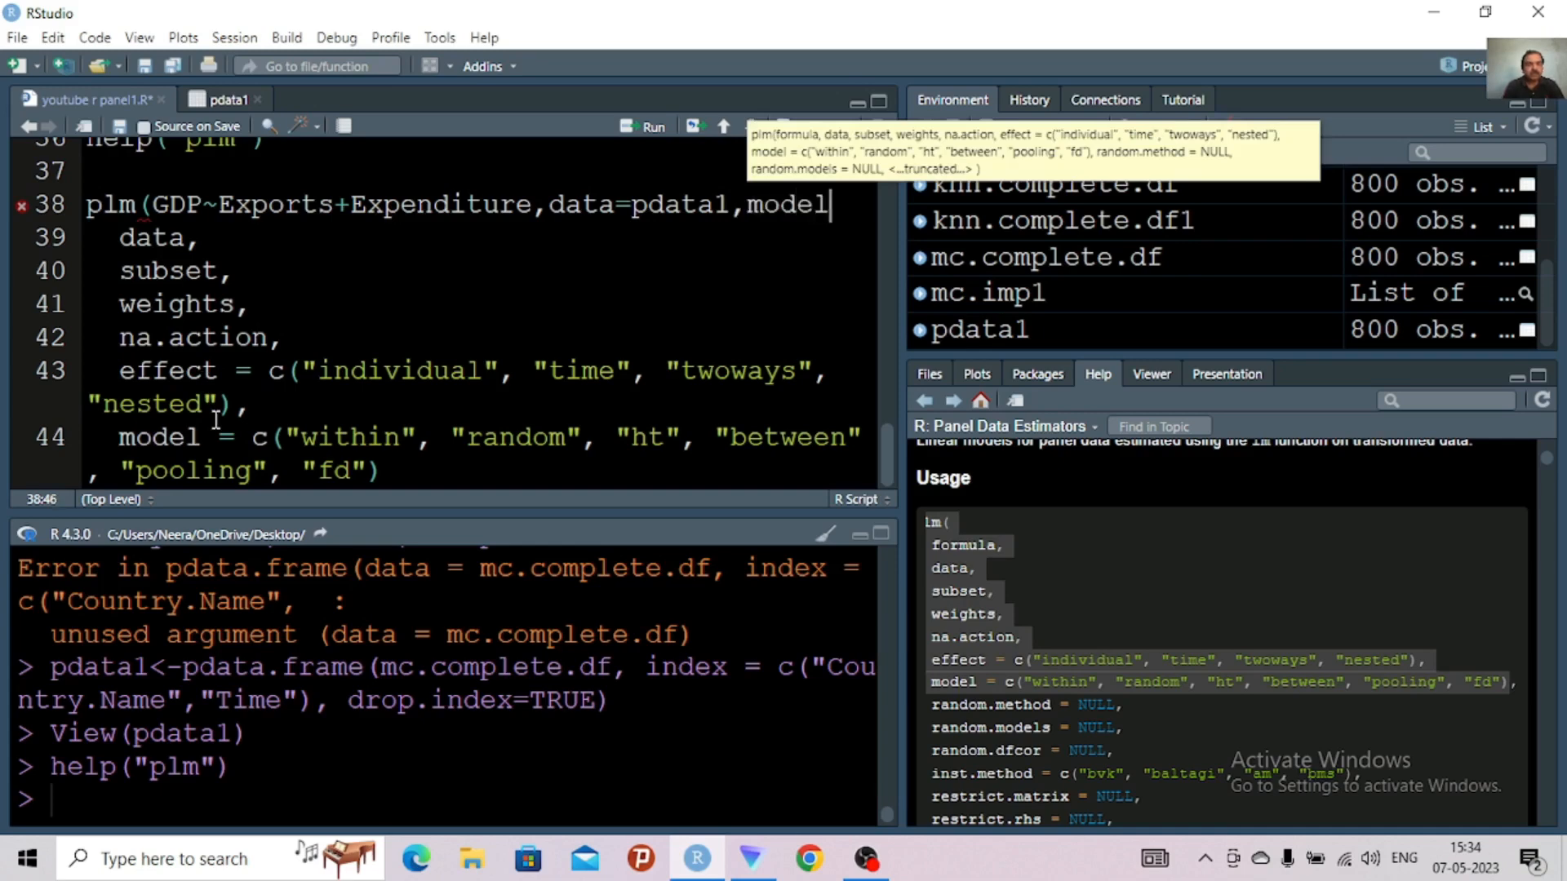
{"action": "key", "text": "Tab"}
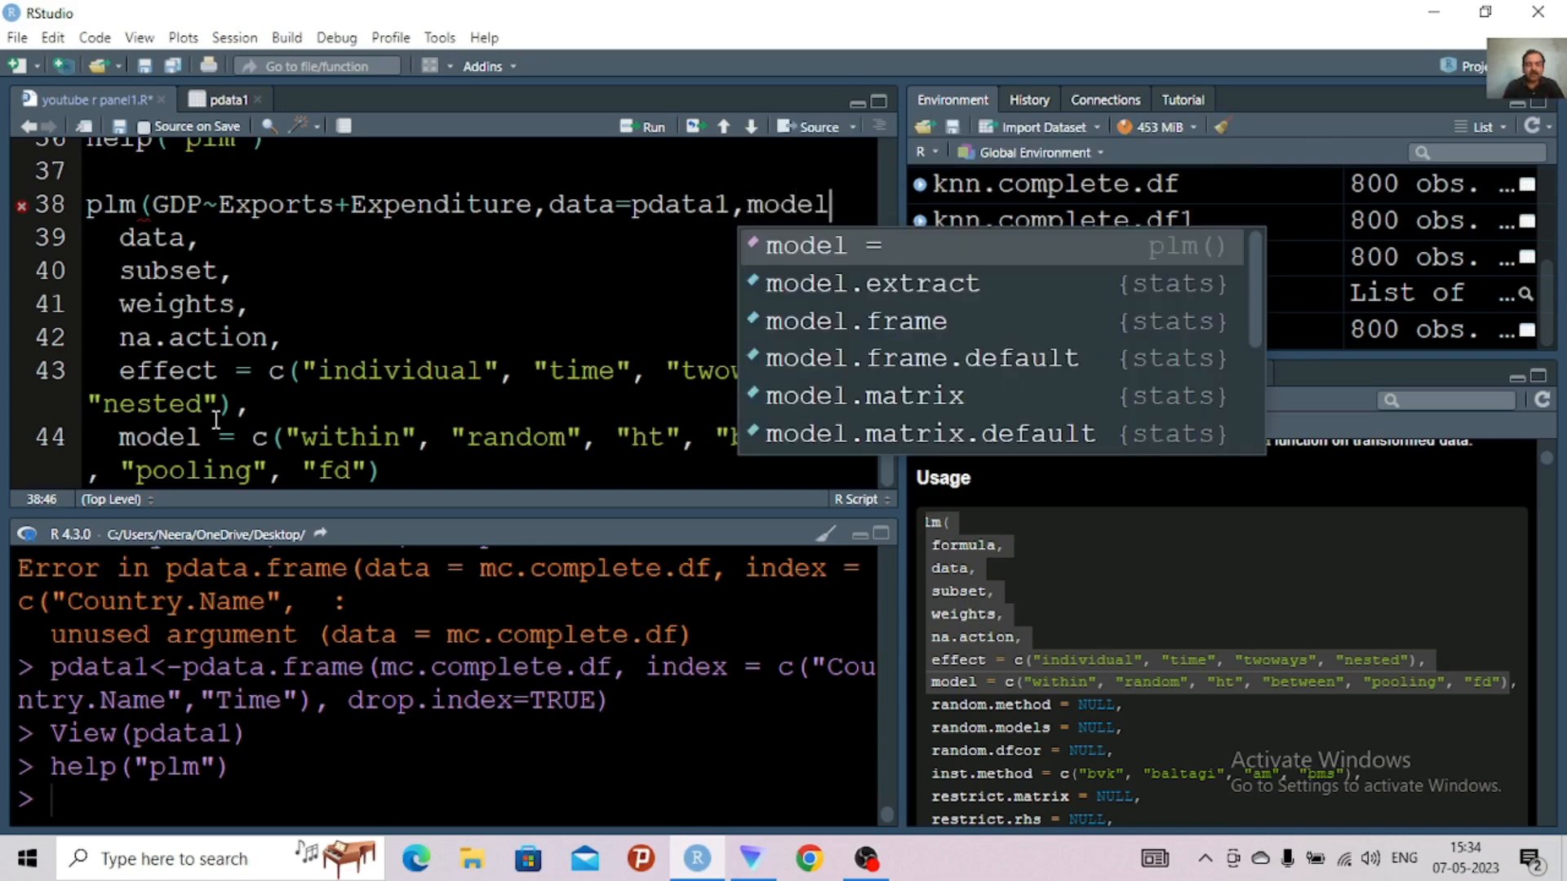
{"action": "type", "text": "="}
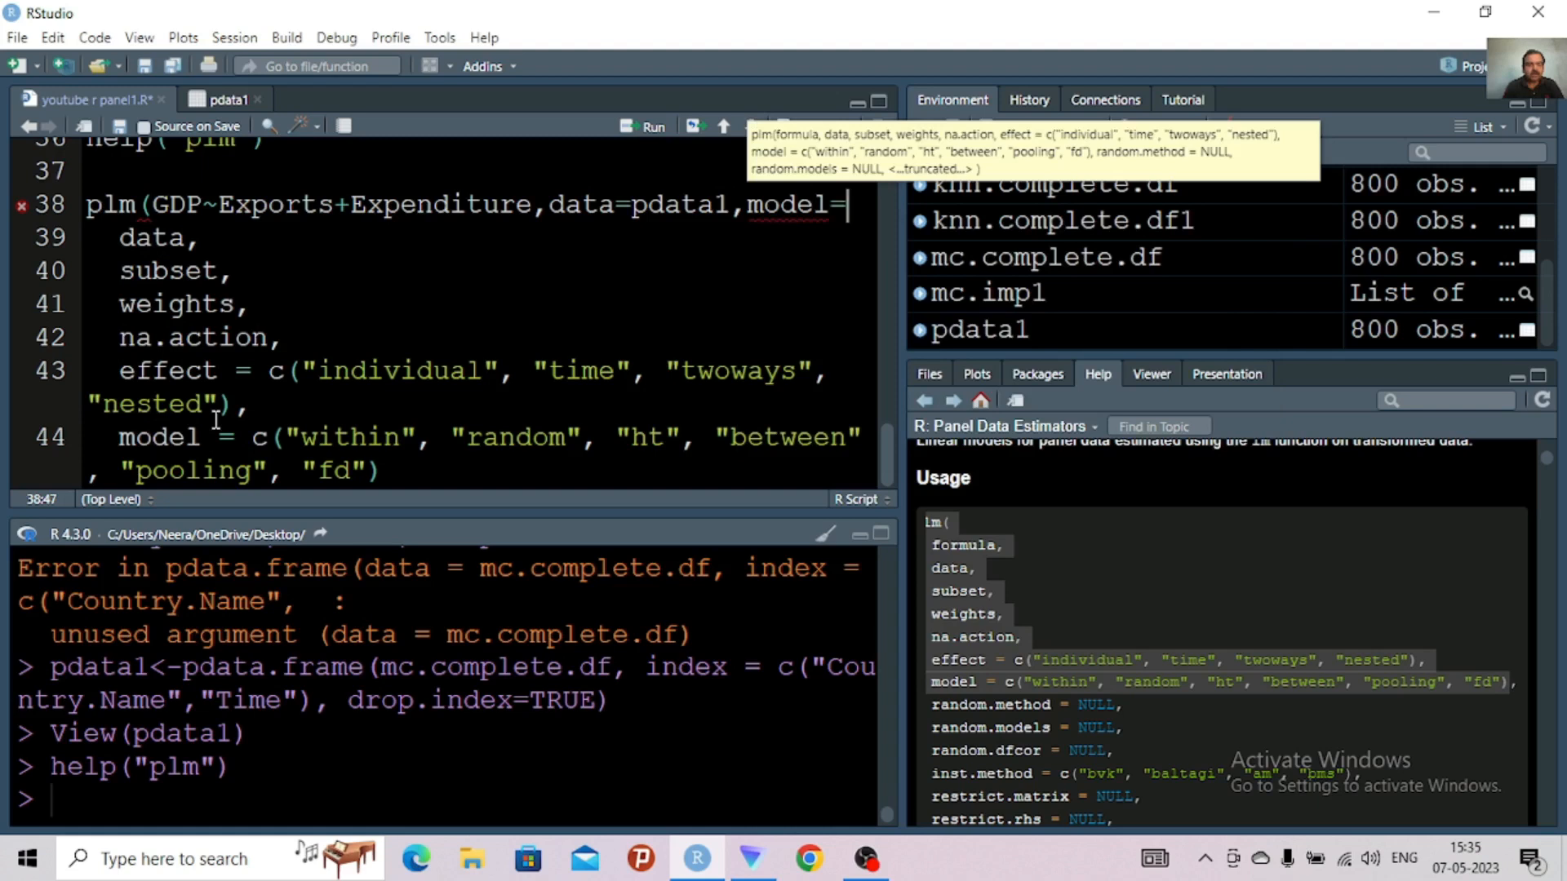
{"action": "type", "text": "("}
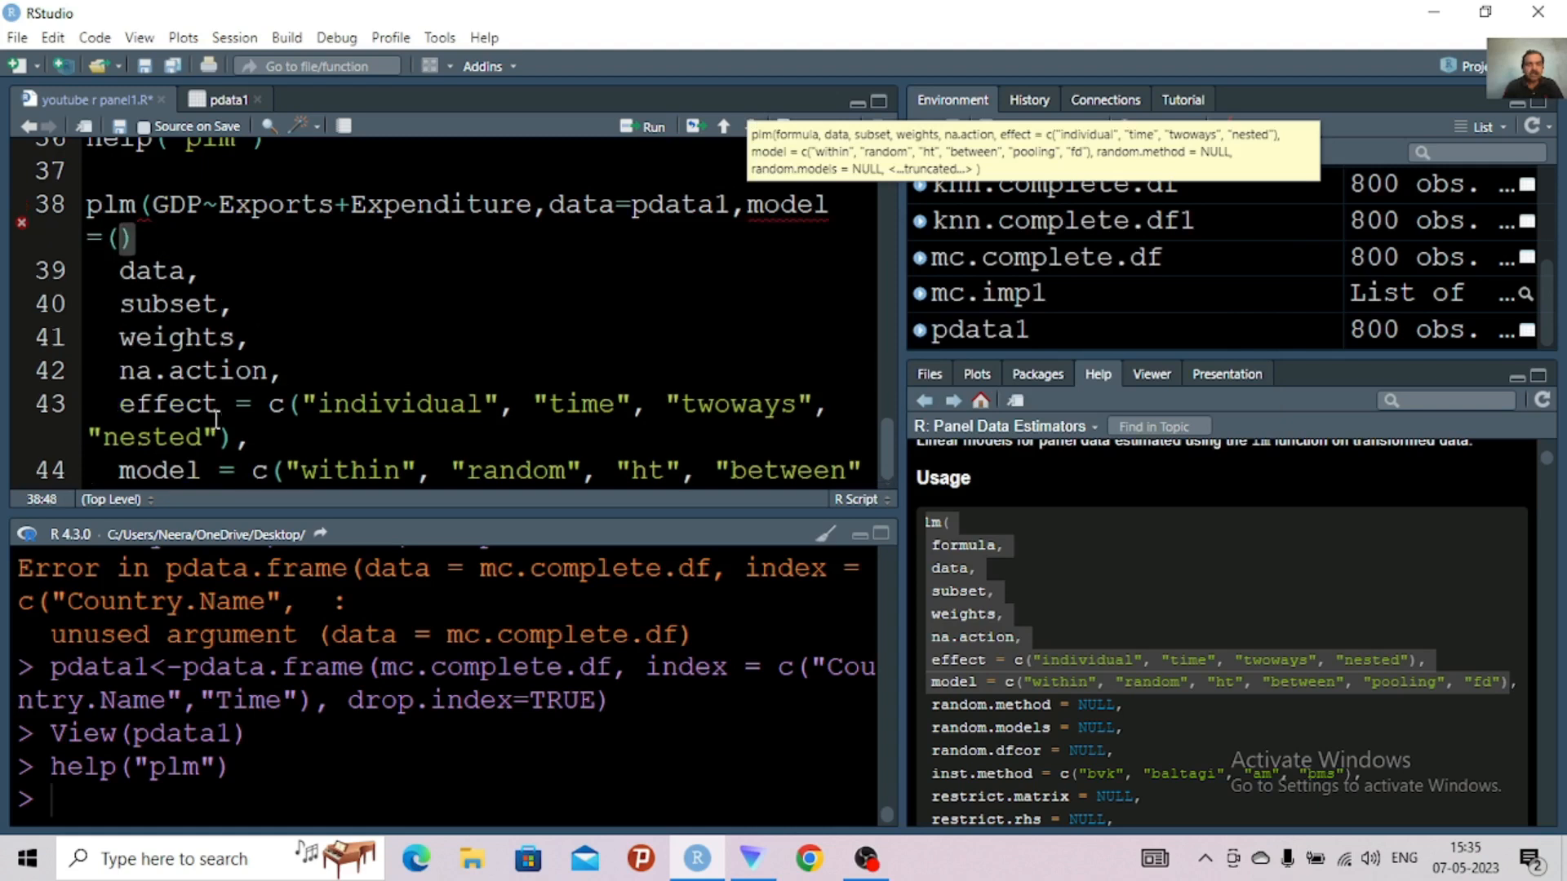
{"action": "type", "text": "\""}
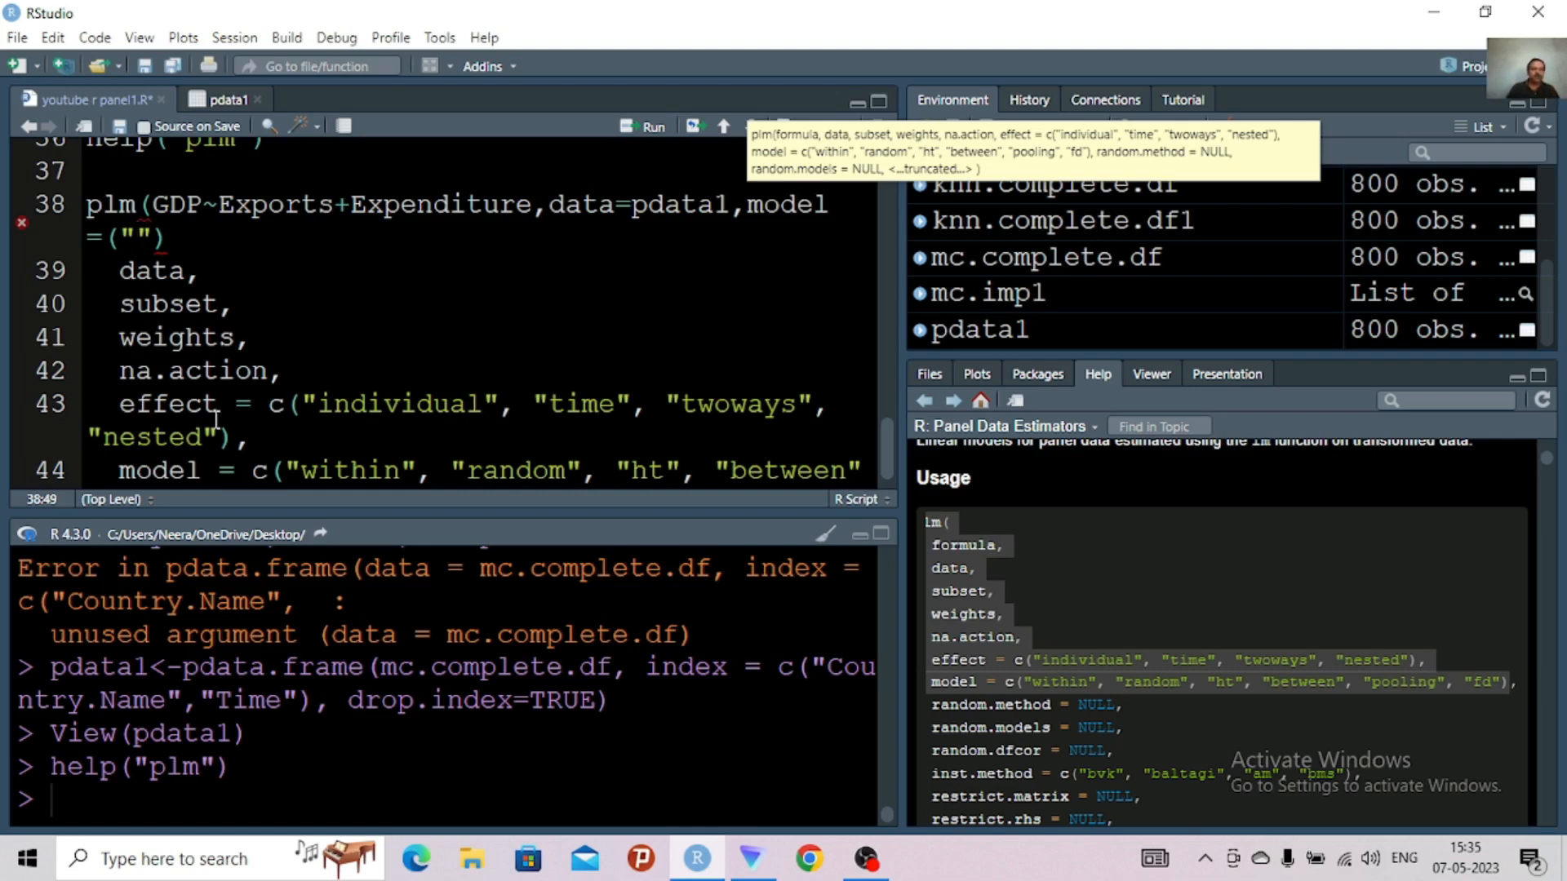
{"action": "type", "text": "pool"}
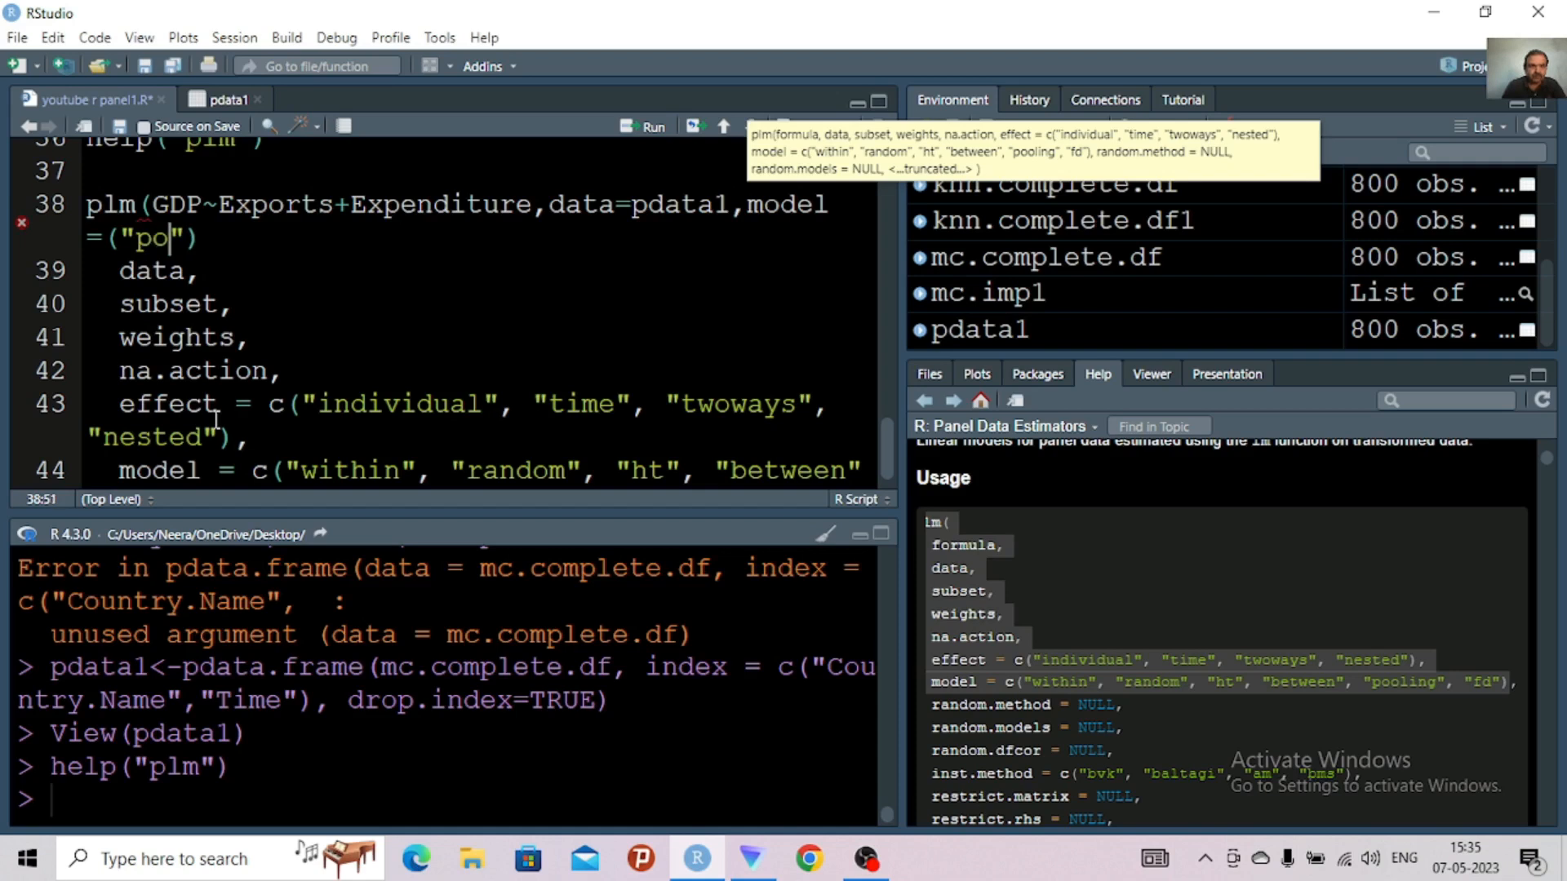
{"action": "type", "text": "i"}
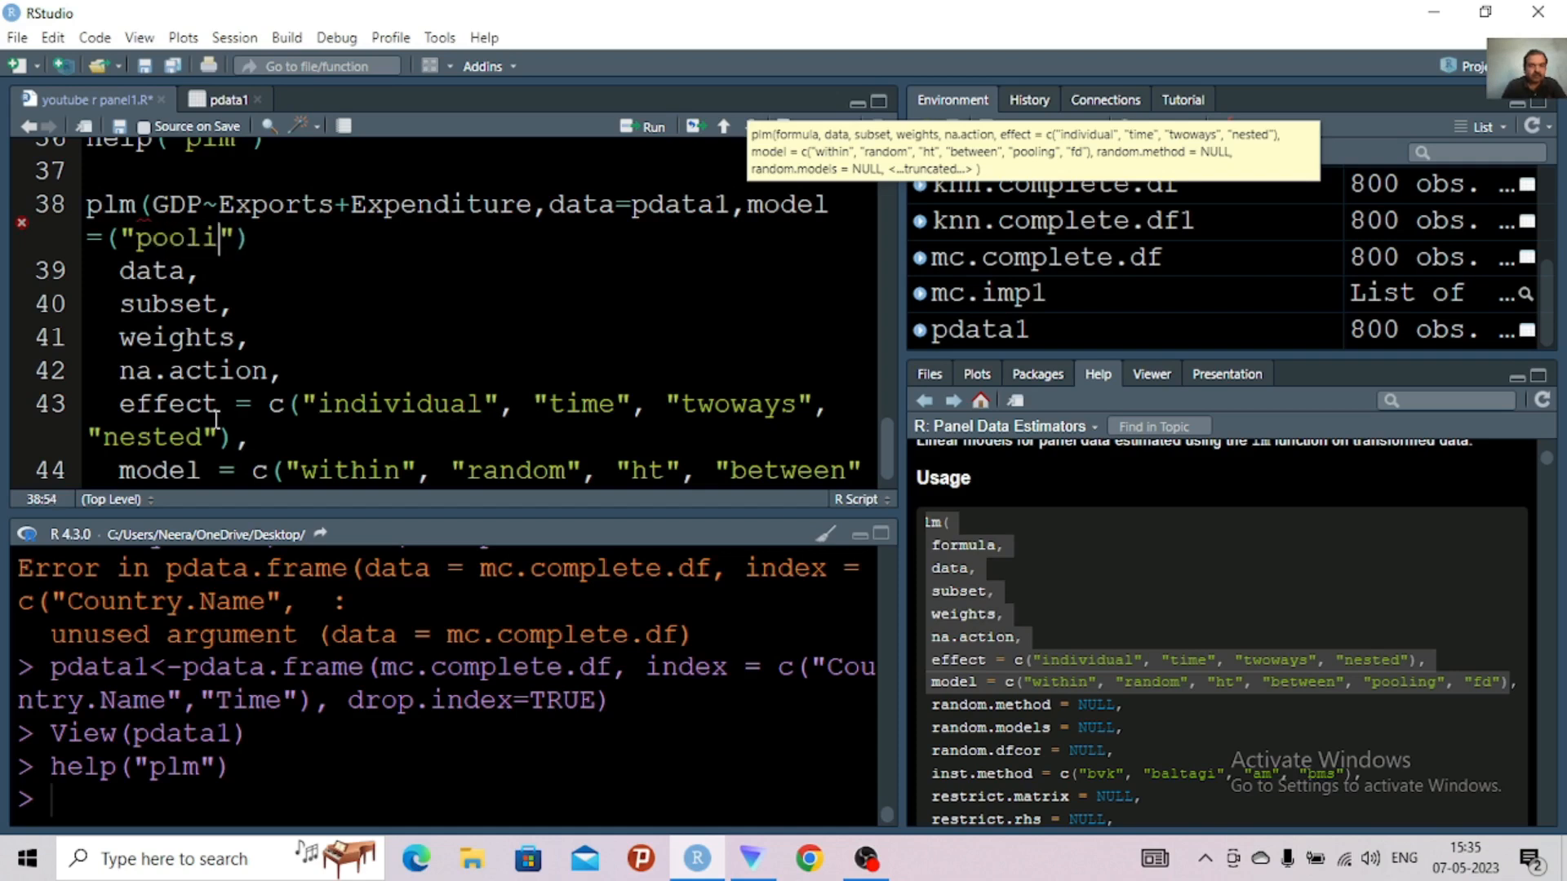
{"action": "type", "text": "ng"}
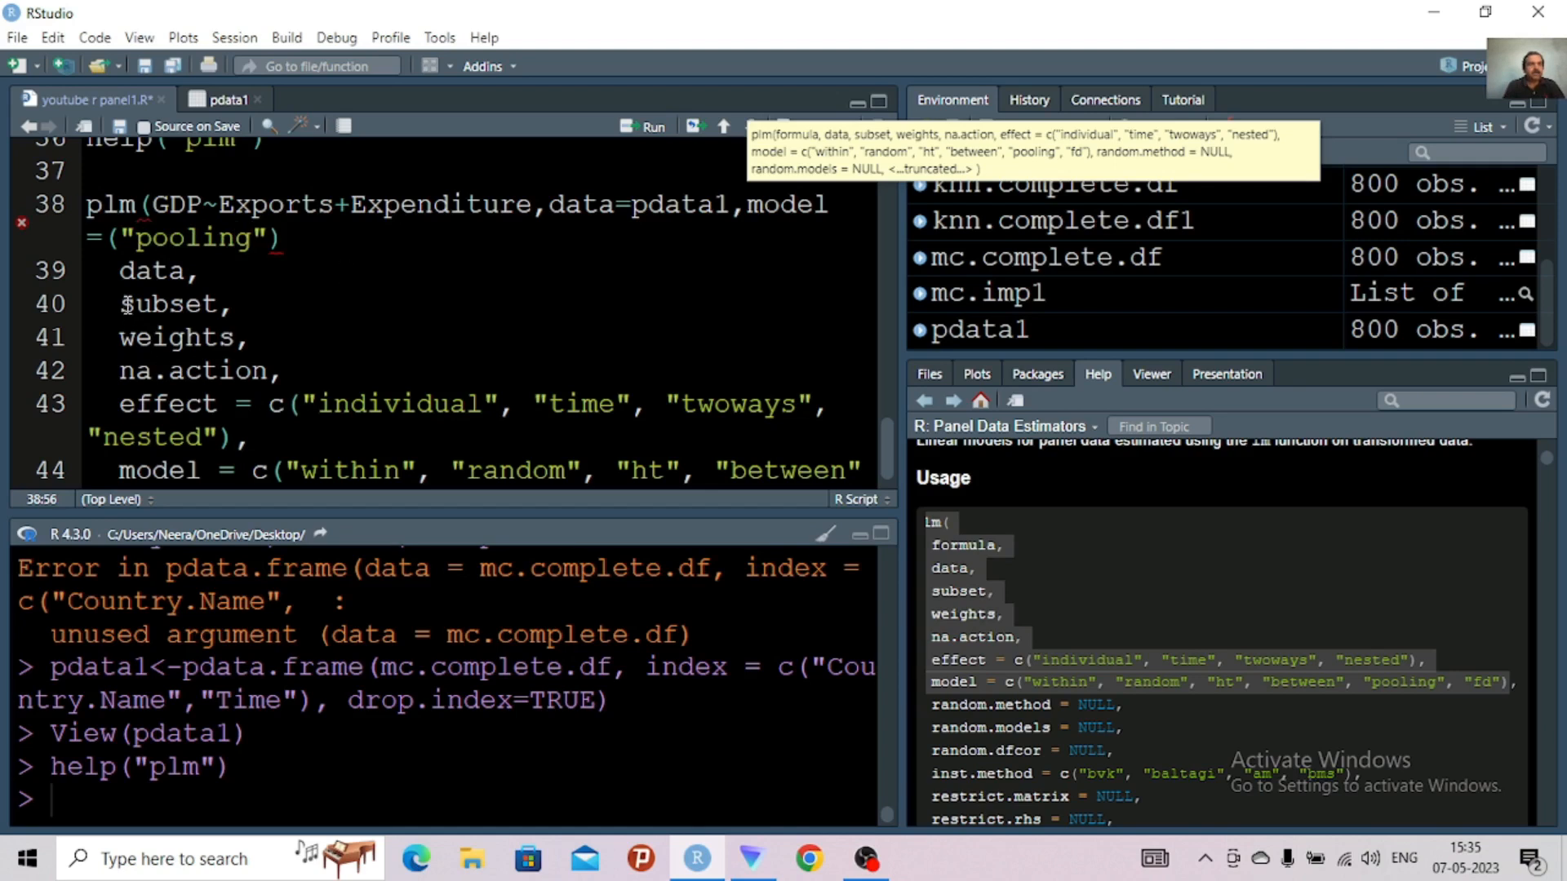
Delete the leftover template arguments on lines 39 to 44, from data through the model options
{"action": "left_click_drag", "start_coordinate": [120, 270], "coordinate": [393, 476]}
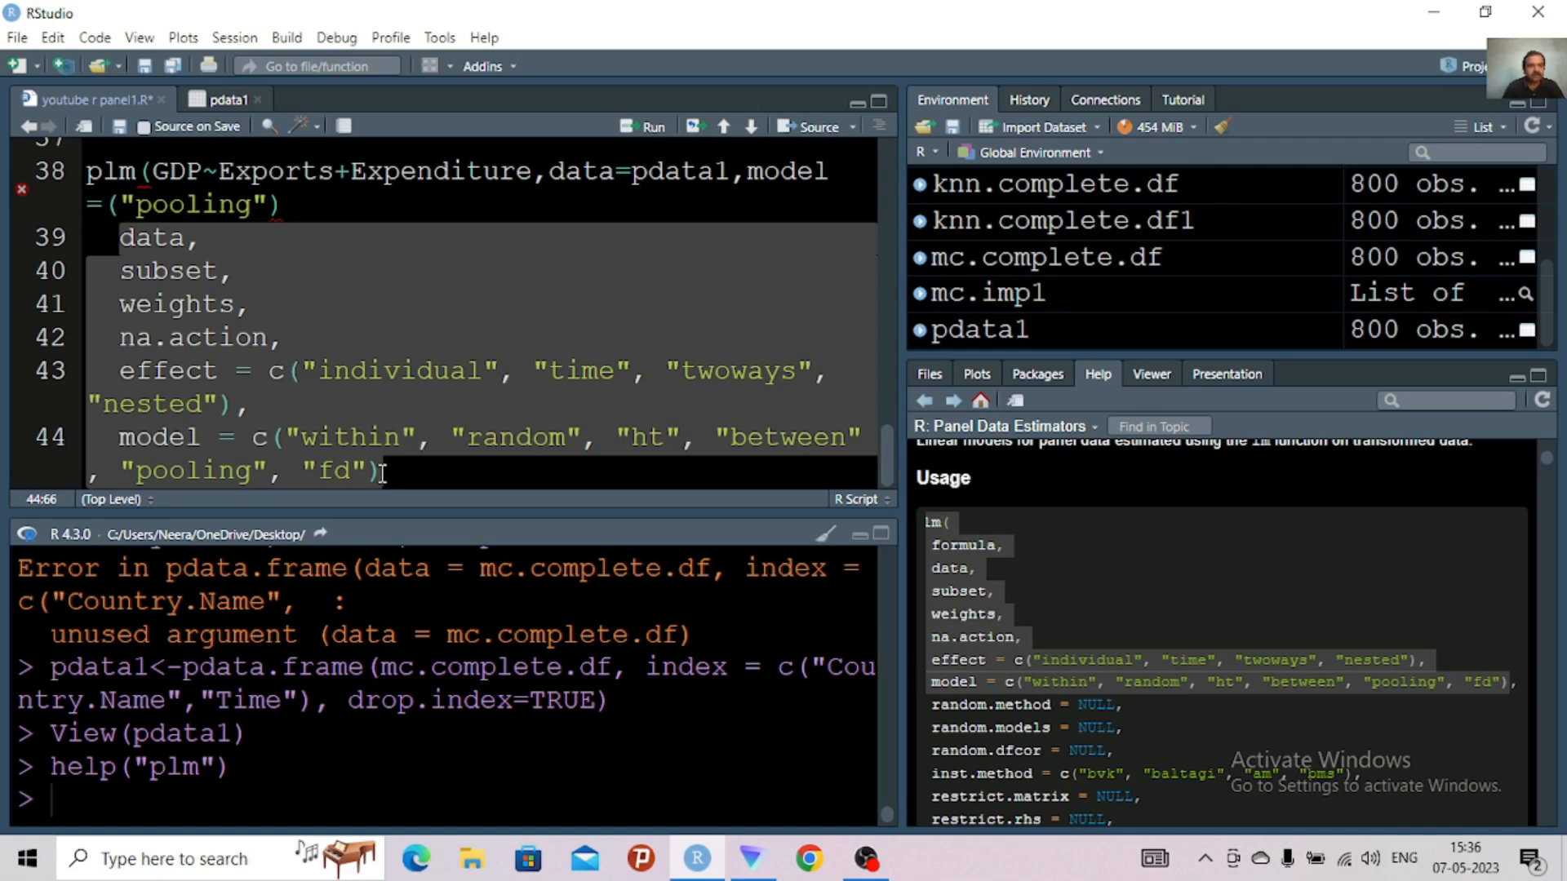
{"action": "key", "text": "BackSpace"}
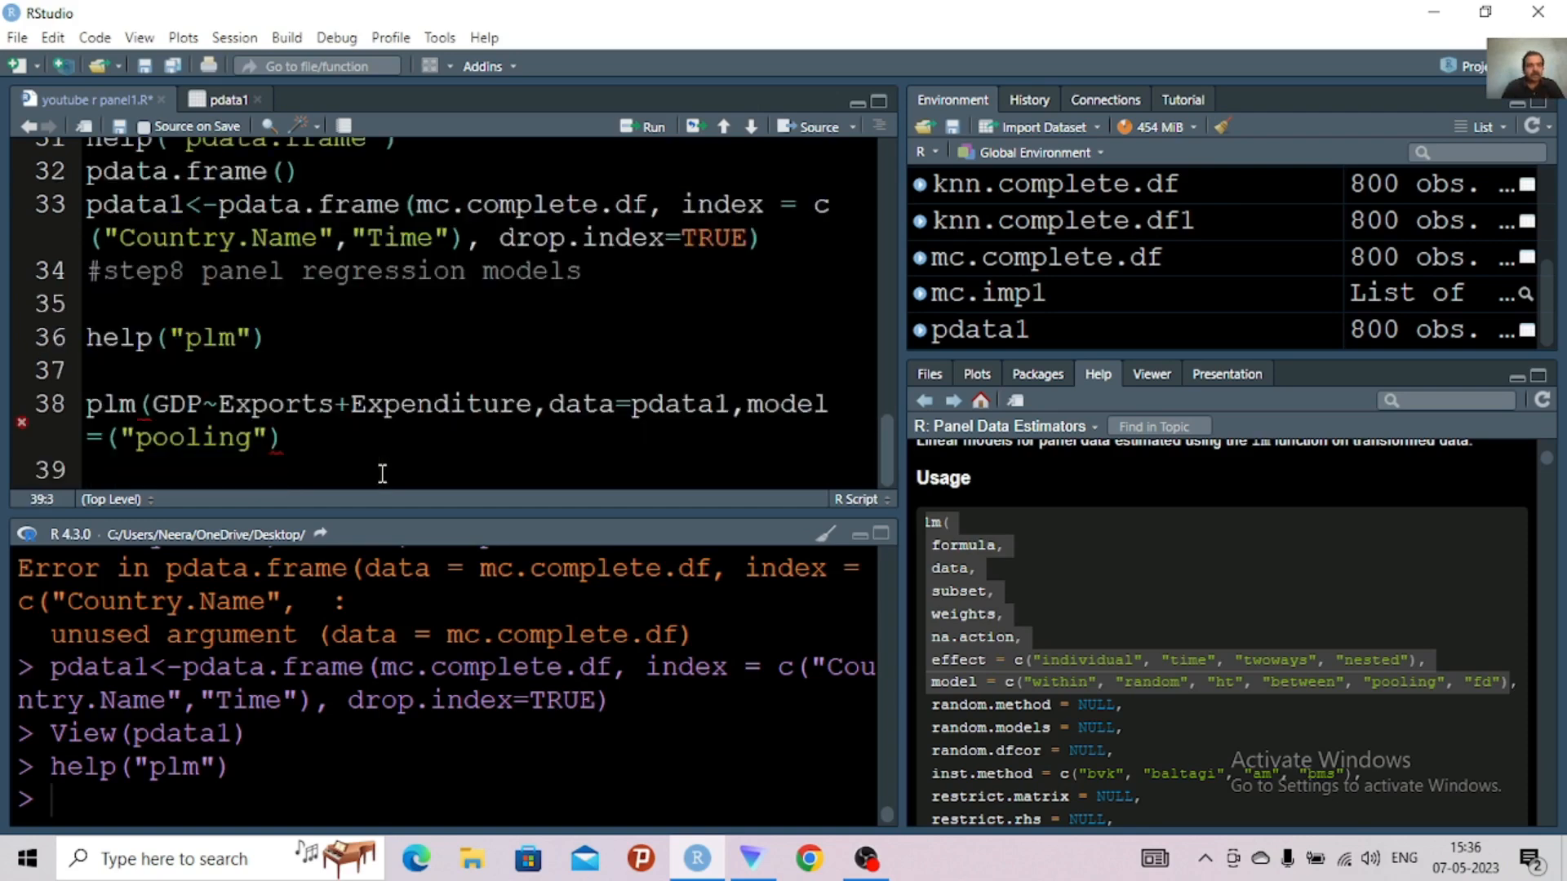
{"action": "left_click", "coordinate": [300, 437]}
Assign the plm call on line 38 to an object named pooling.mdl using <-
{"action": "left_click", "coordinate": [88, 405]}
{"action": "type", "text": "K"}
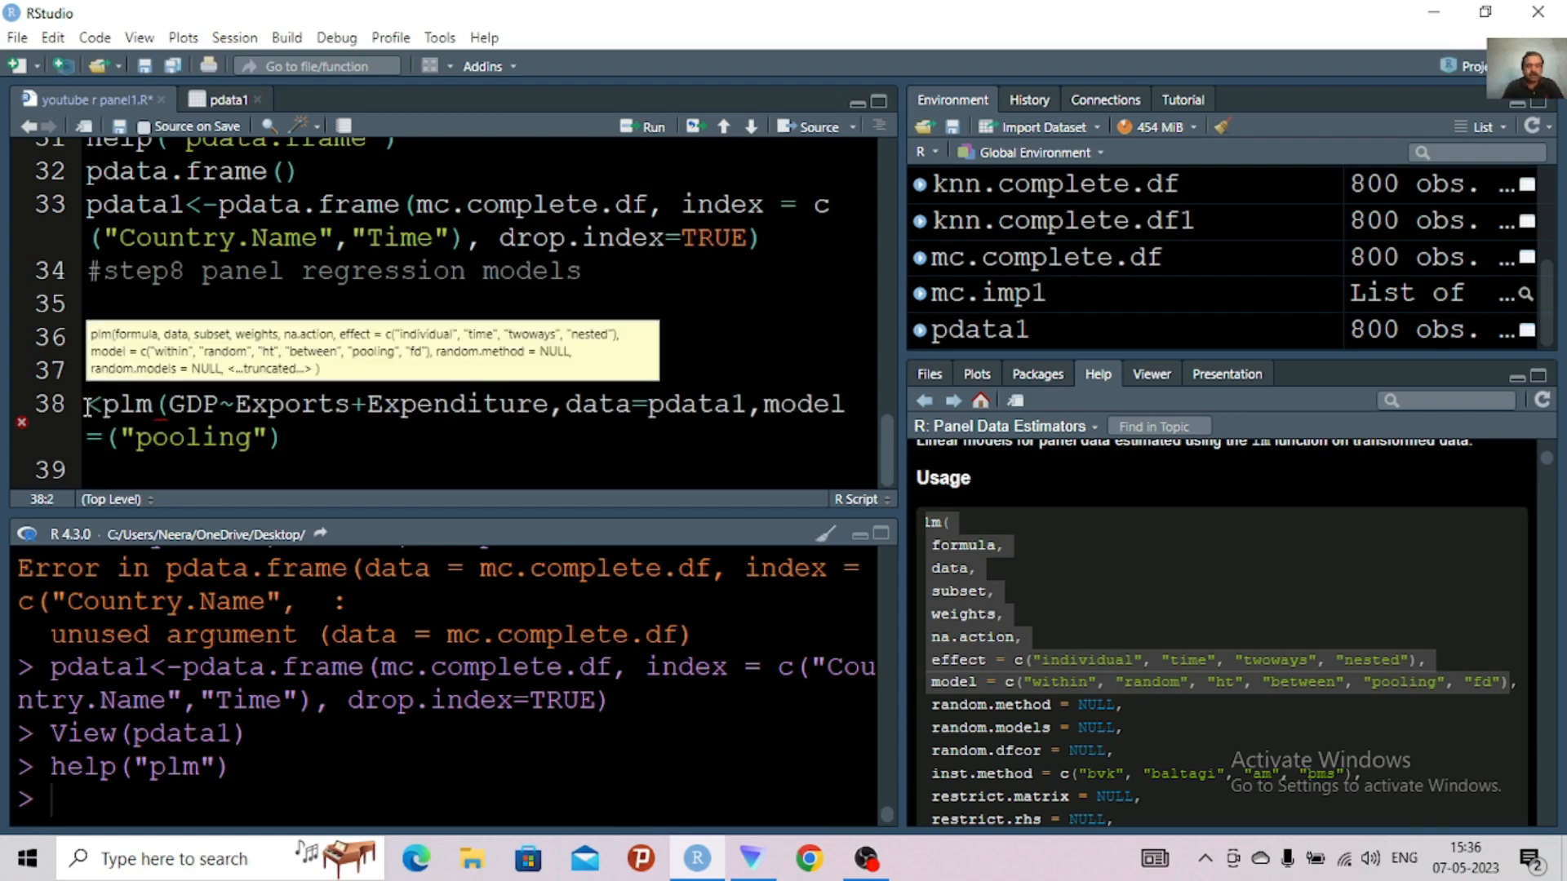
{"action": "type", "text": "-"}
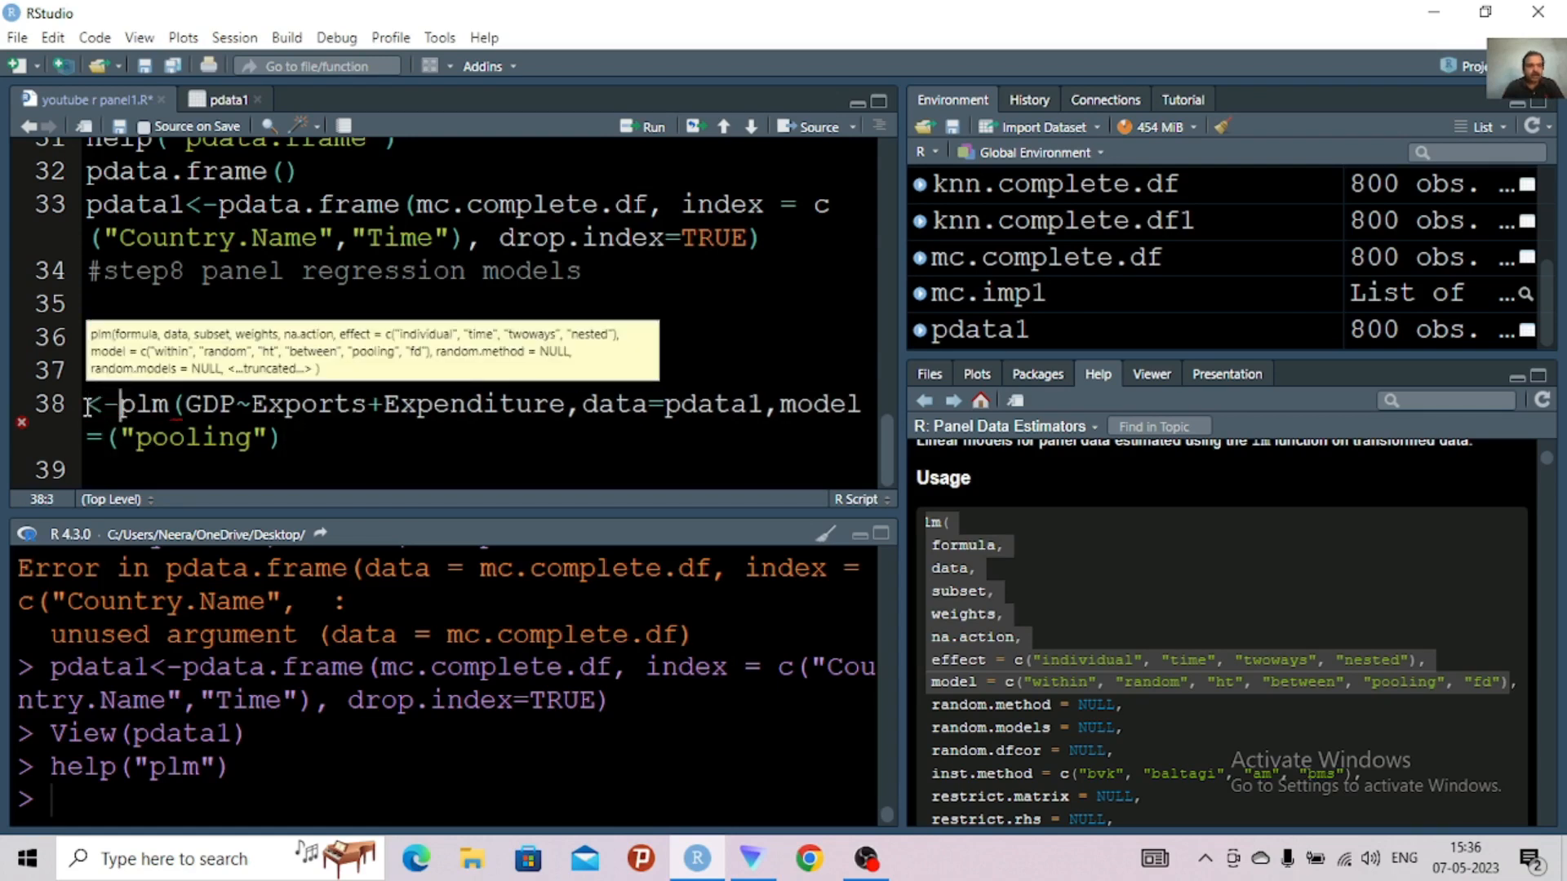
{"action": "left_click", "coordinate": [88, 405]}
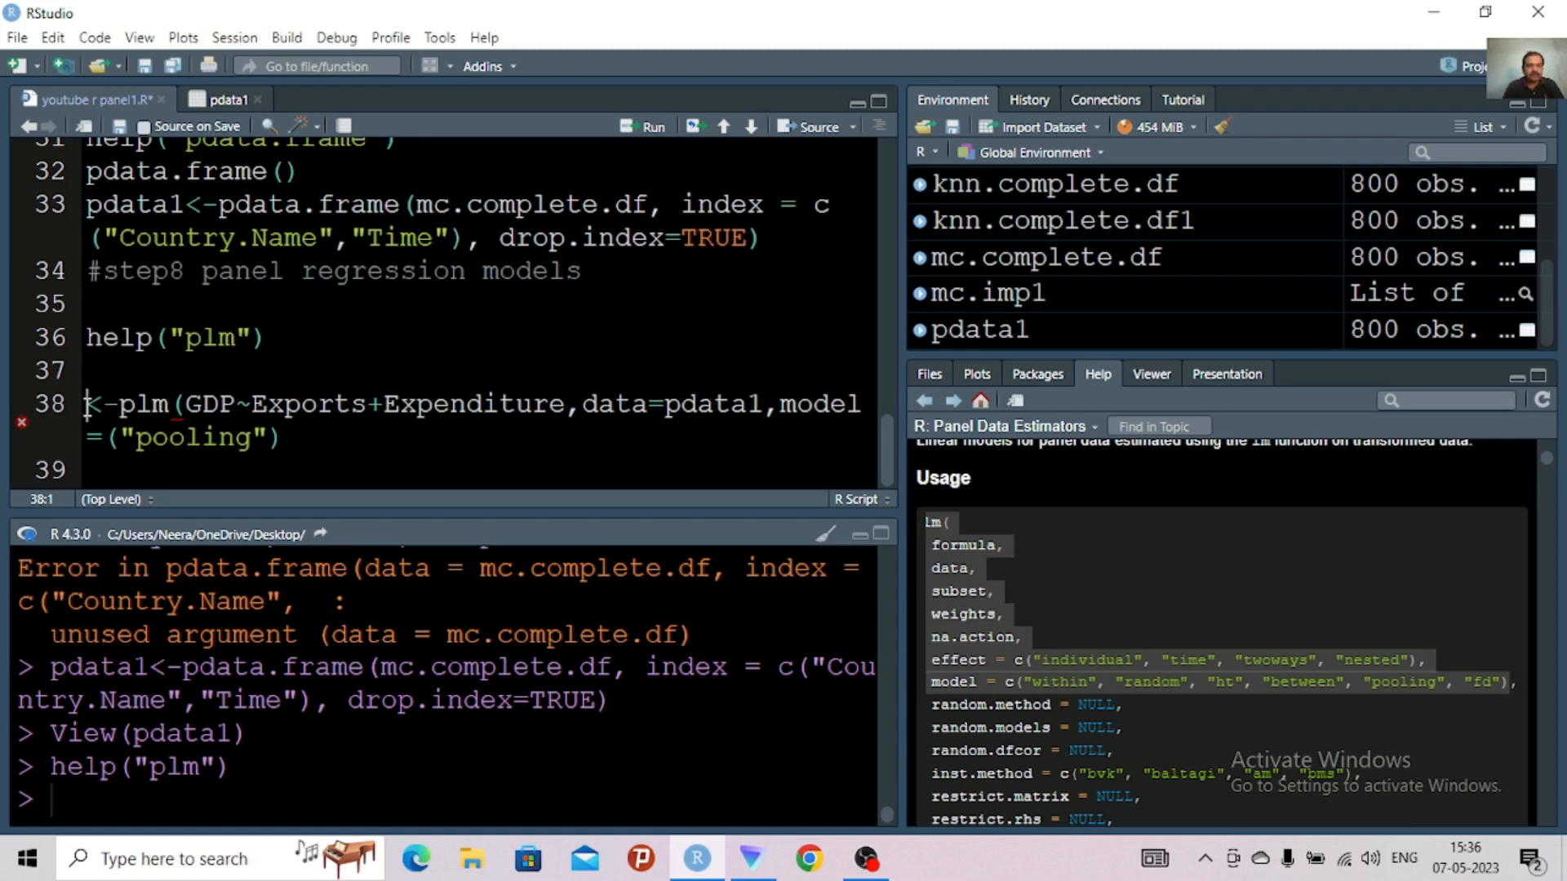
{"action": "type", "text": "poo"}
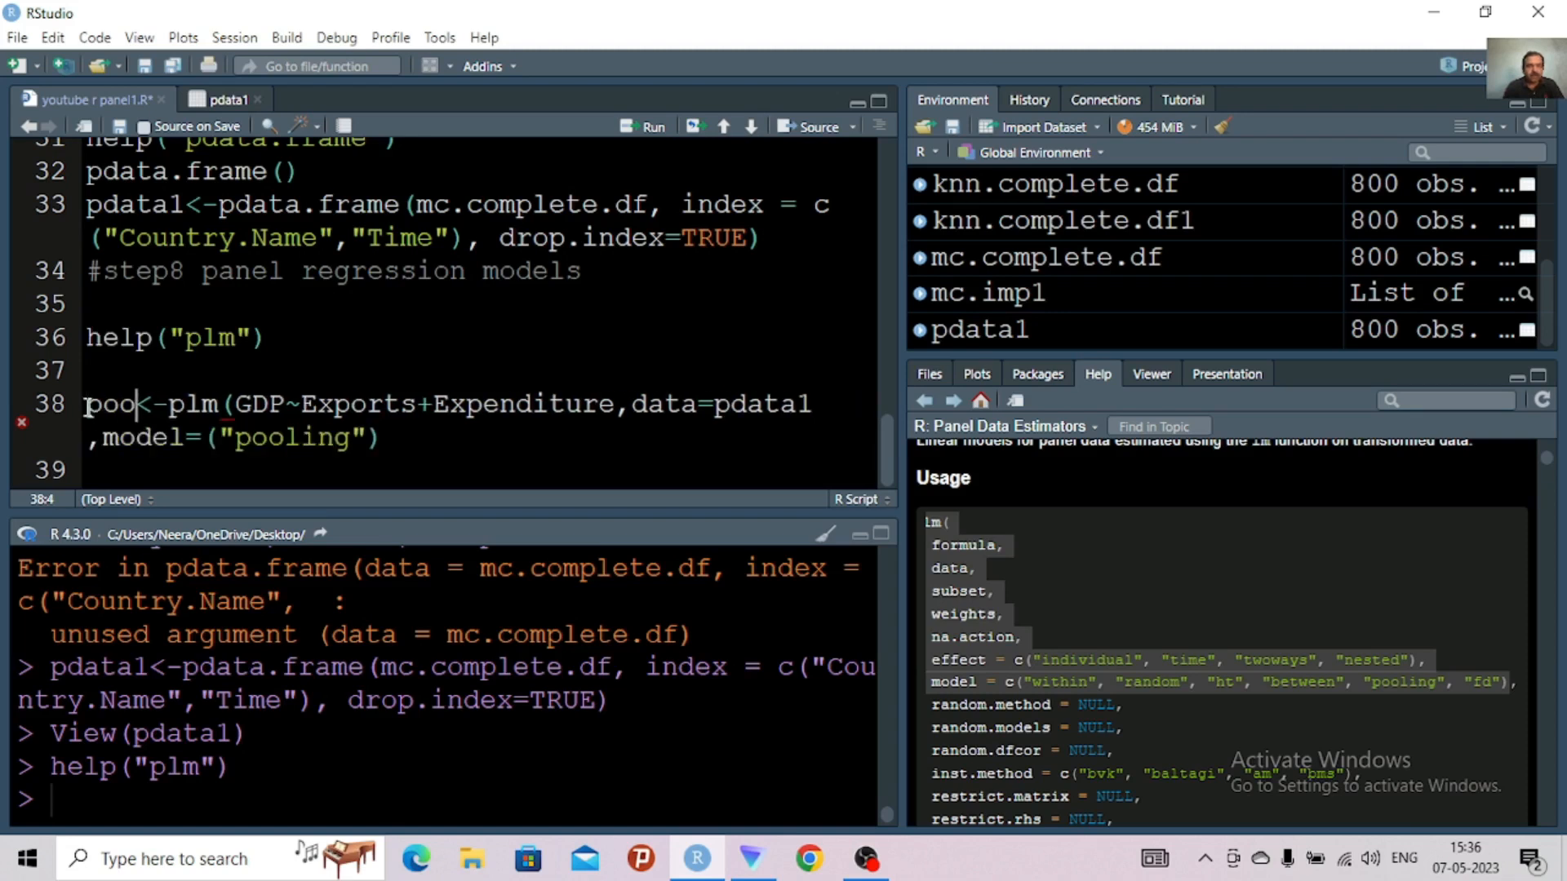
{"action": "type", "text": "l"}
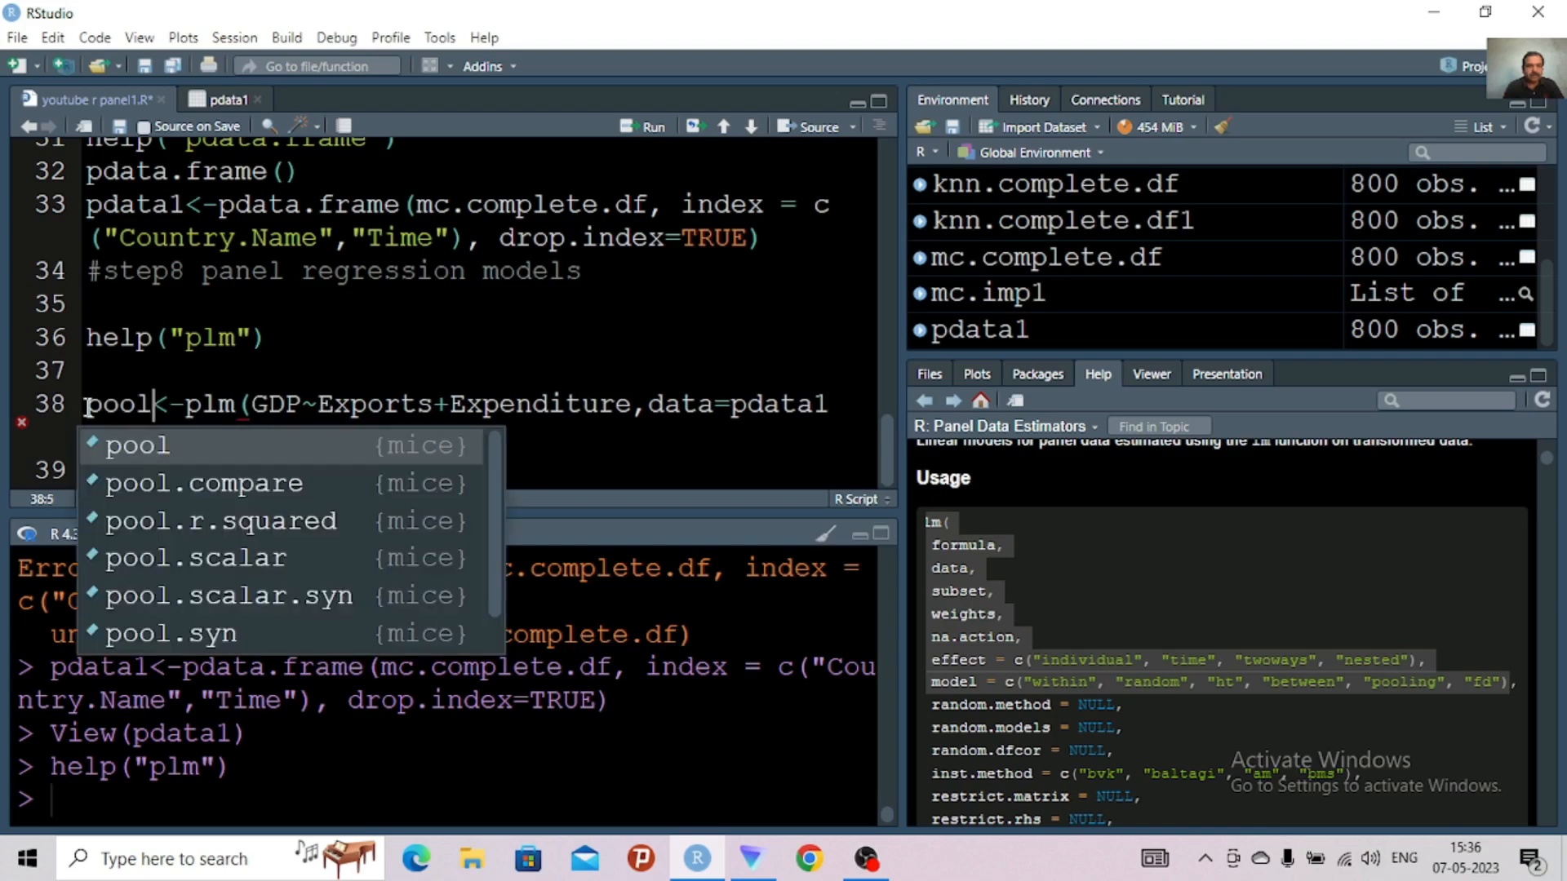
{"action": "type", "text": "in"}
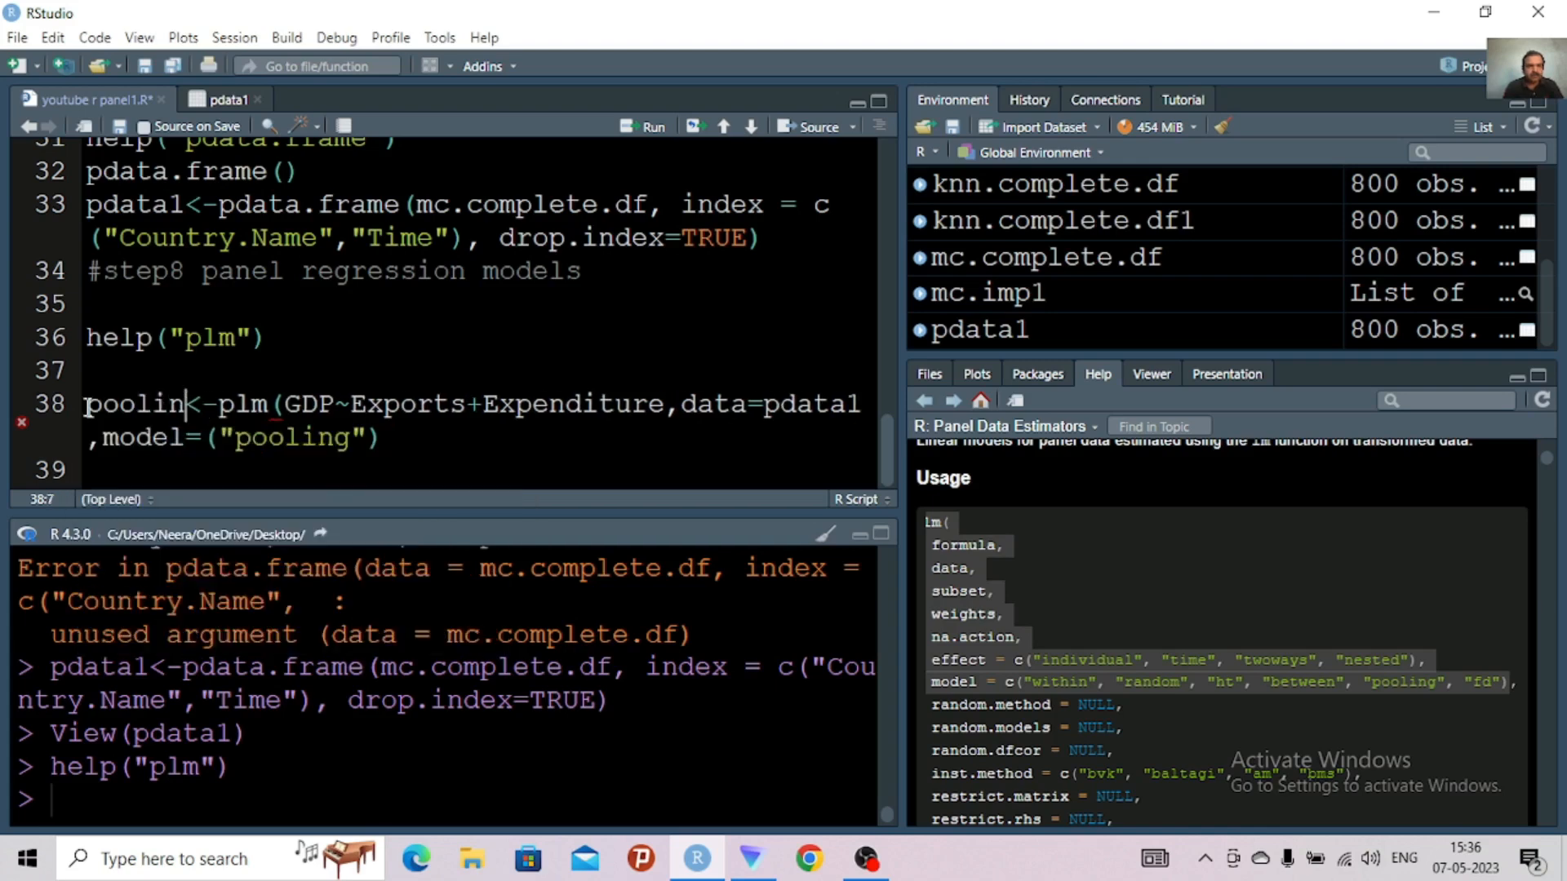
{"action": "type", "text": "g"}
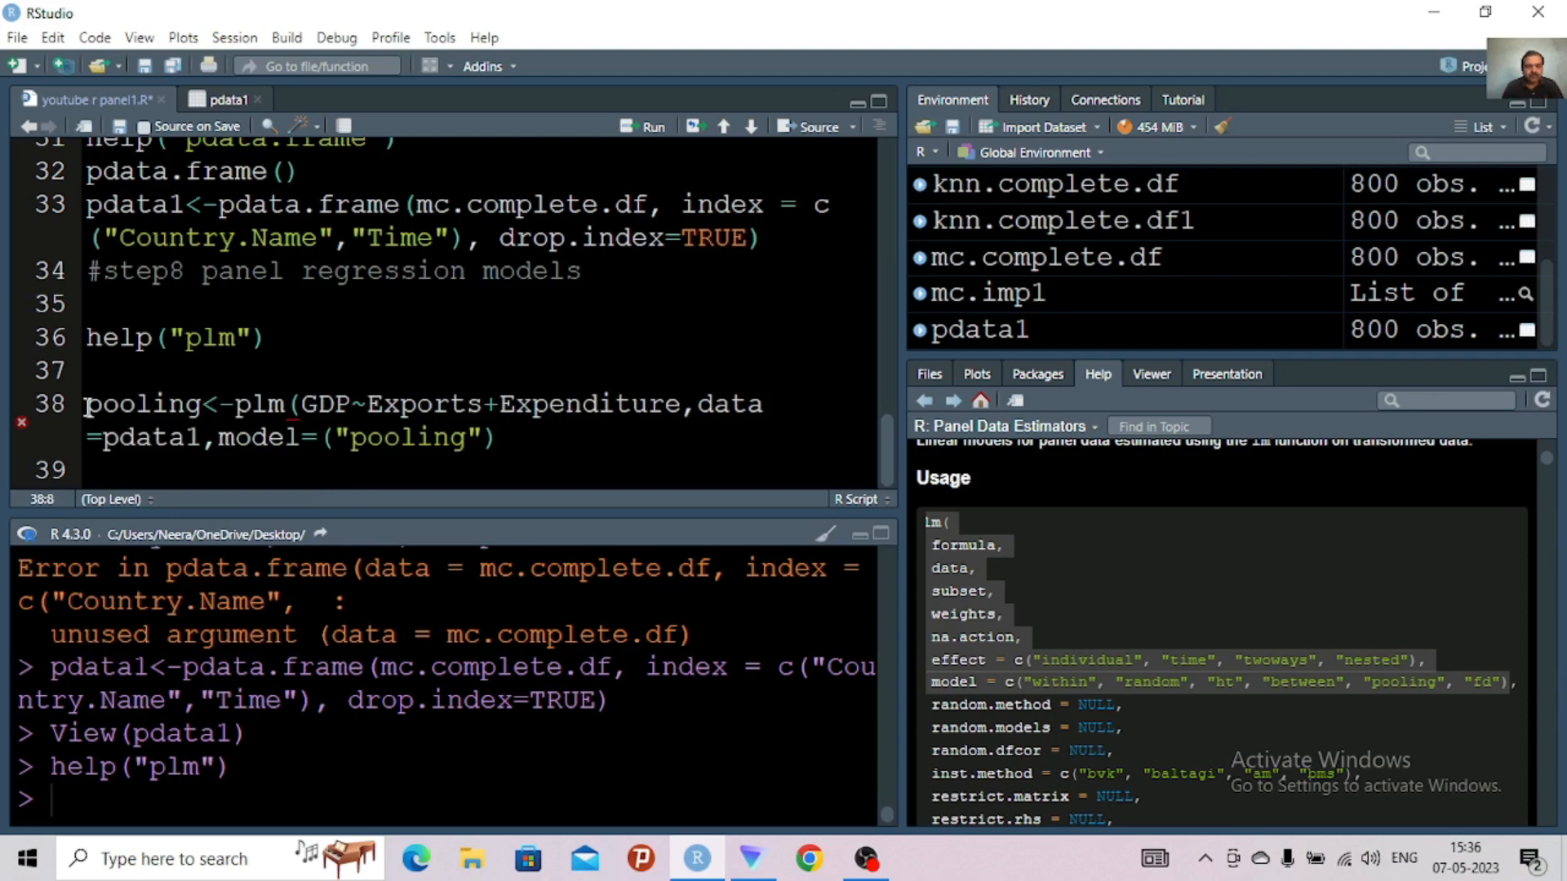
{"action": "type", "text": ".mdl"}
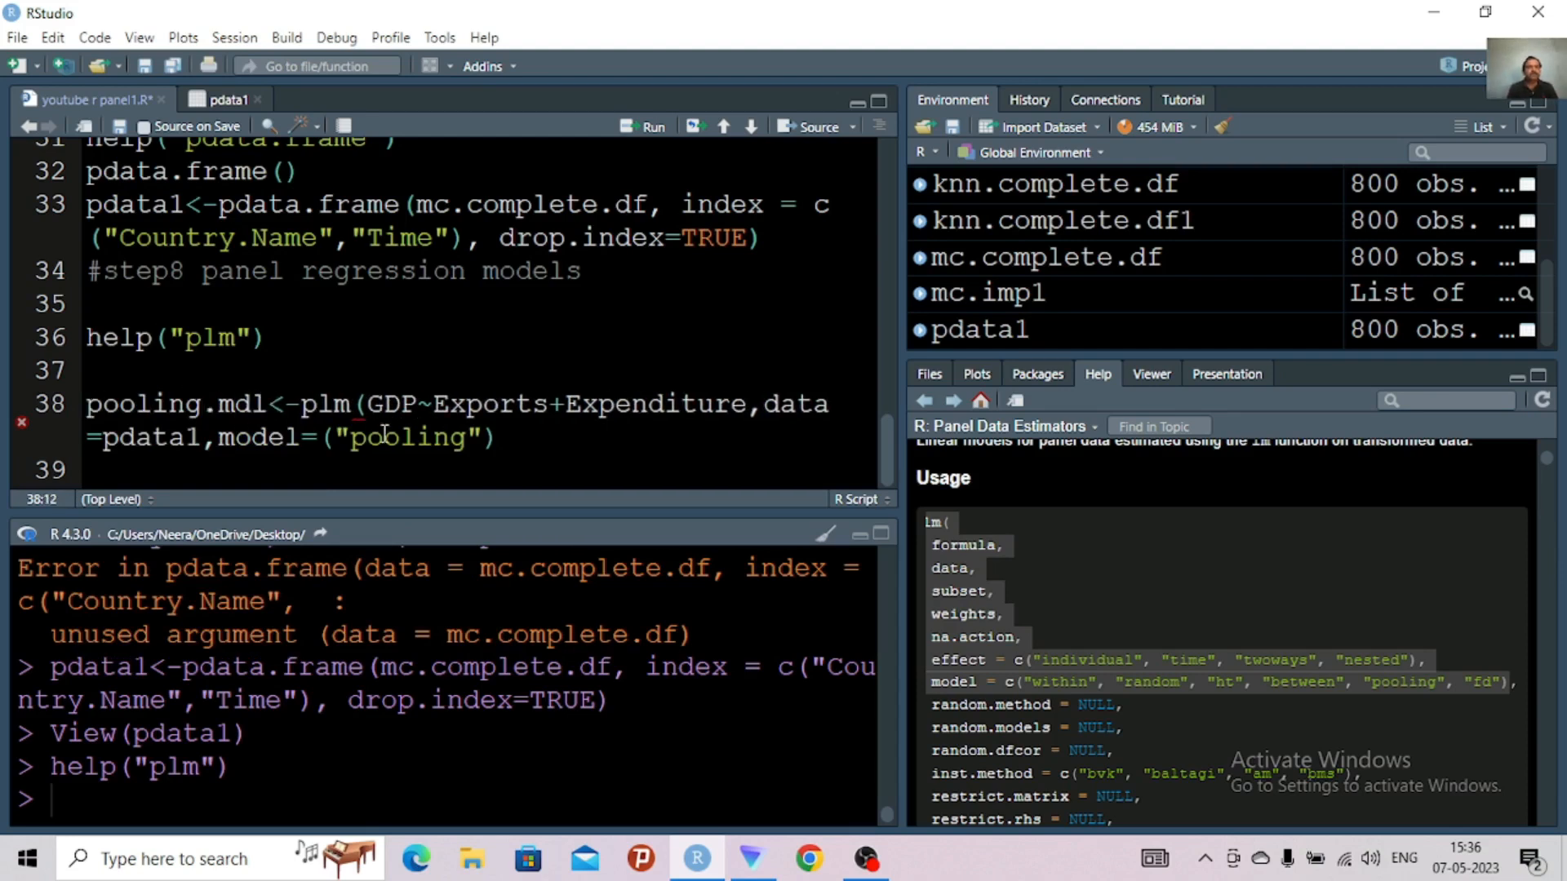
Add the missing closing parenthesis to the pooling.mdl line and run it
{"action": "left_click", "coordinate": [527, 456]}
{"action": "mouse_move", "coordinate": [18, 423]}
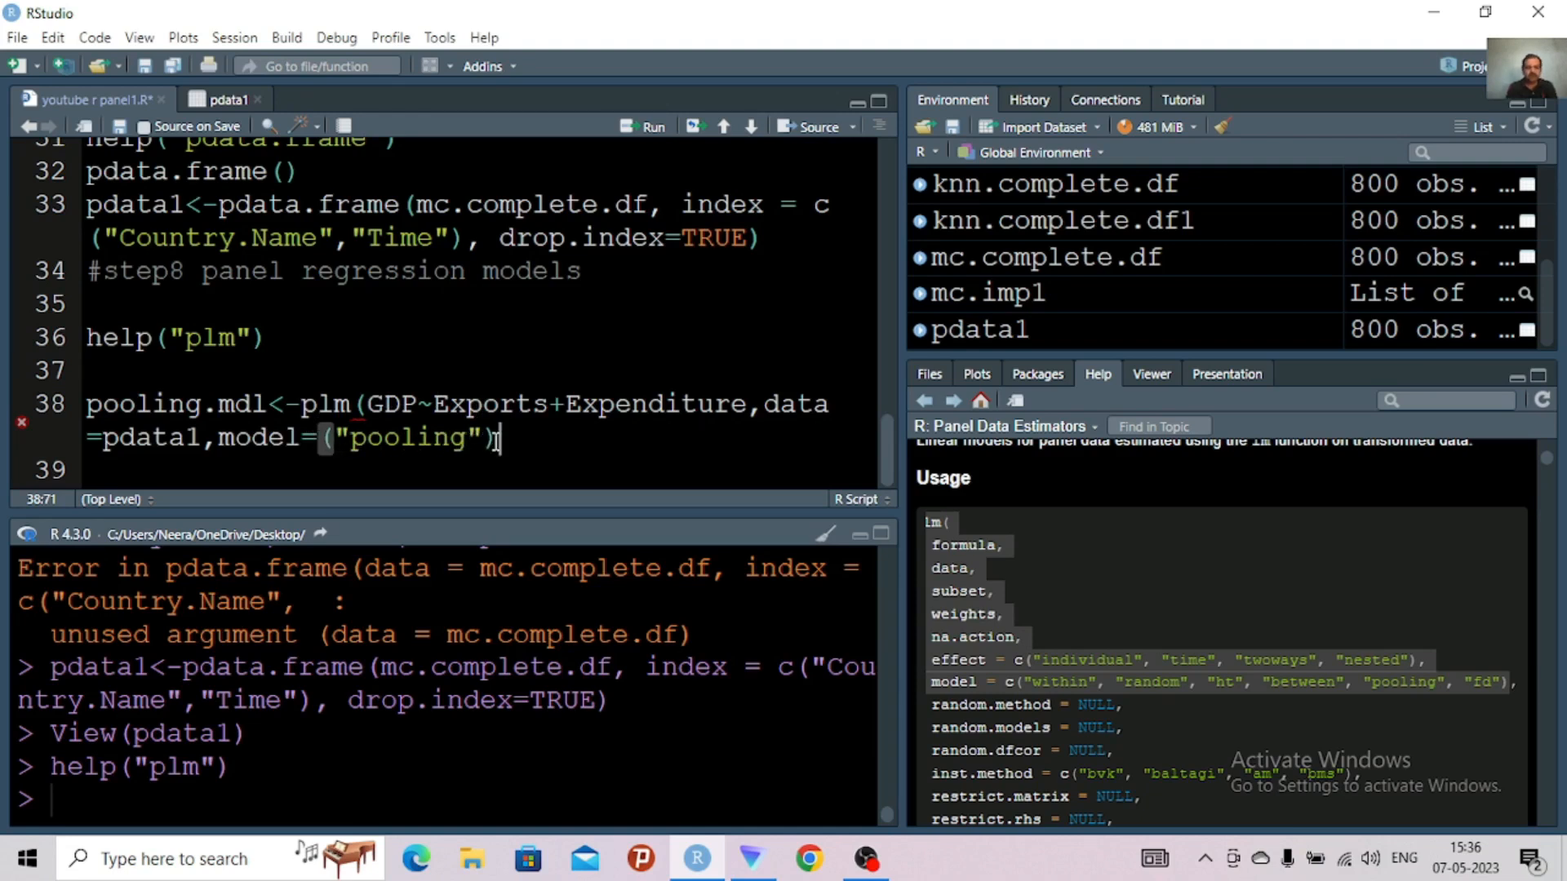
{"action": "type", "text": ")"}
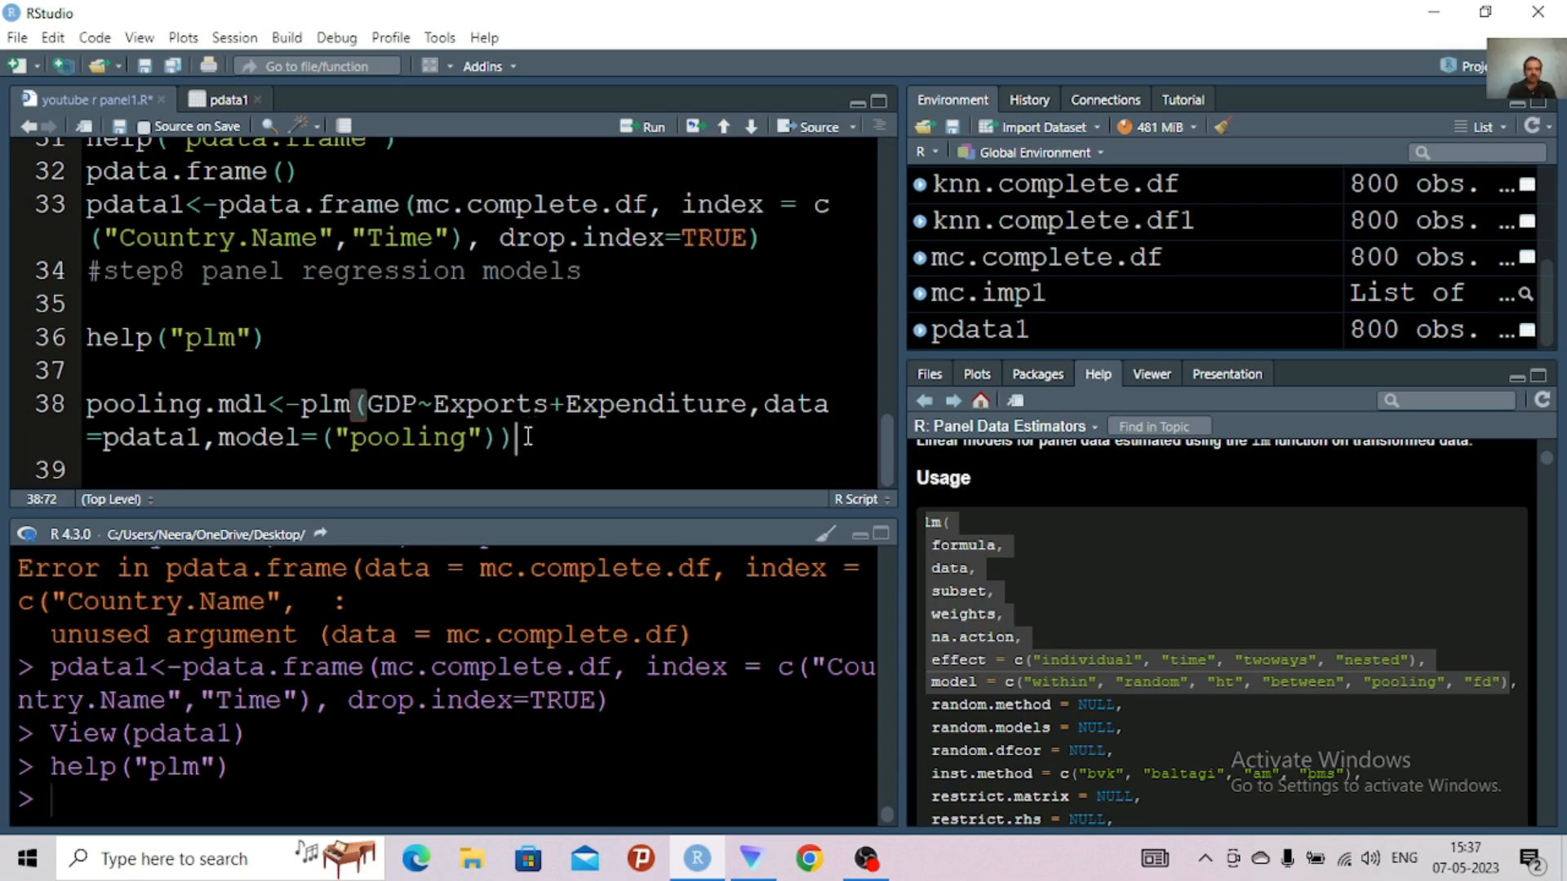
{"action": "key", "text": "ctrl+Return"}
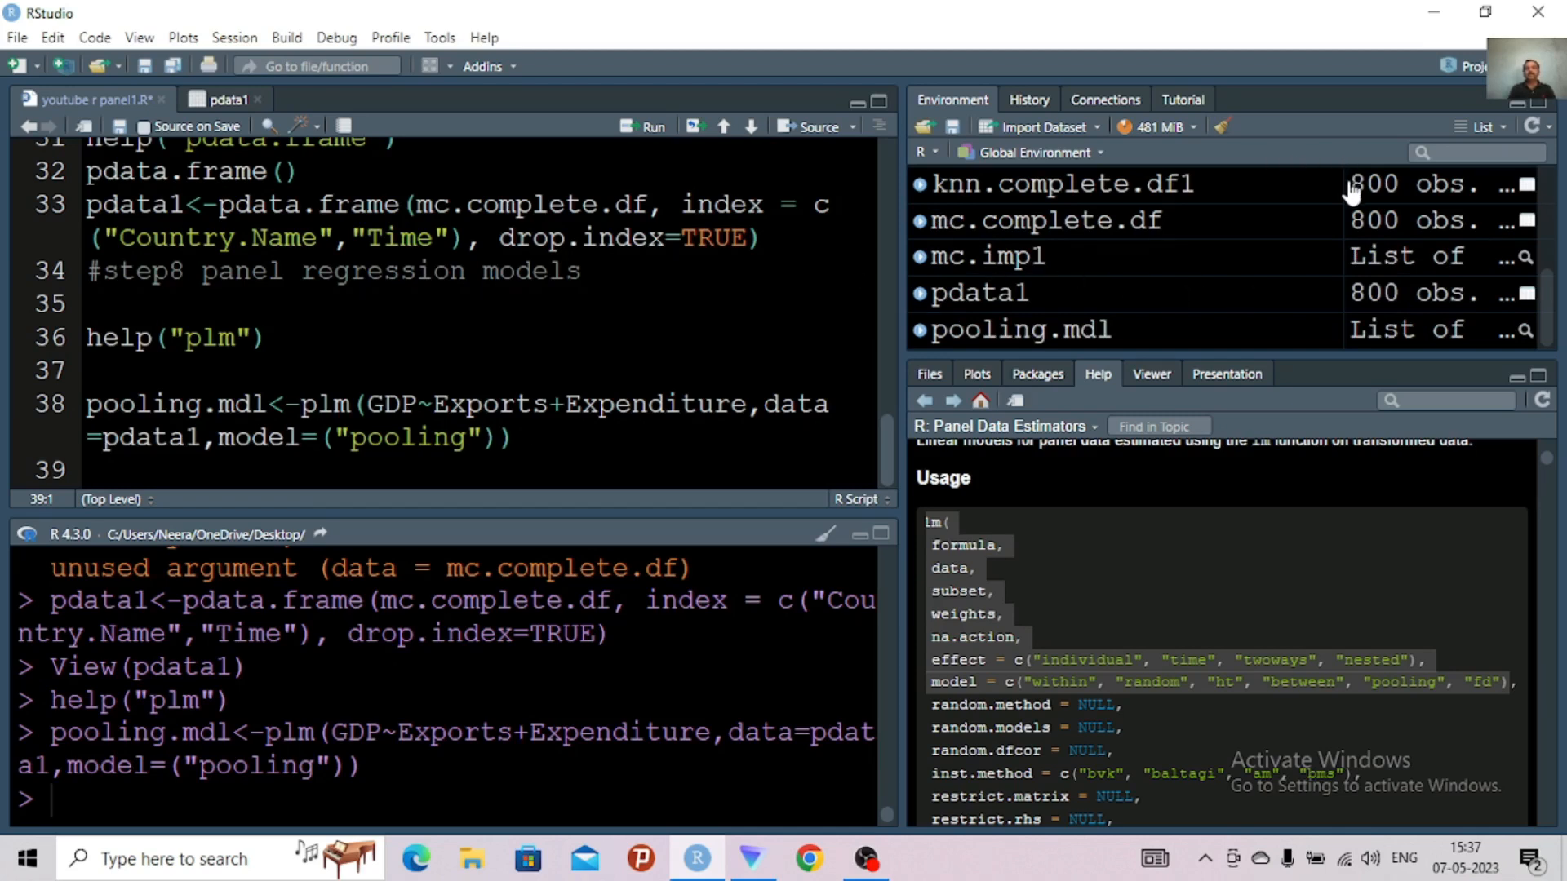
Widen the value column of the environment object list so the object descriptions show more fully
{"action": "right_click", "coordinate": [1161, 163]}
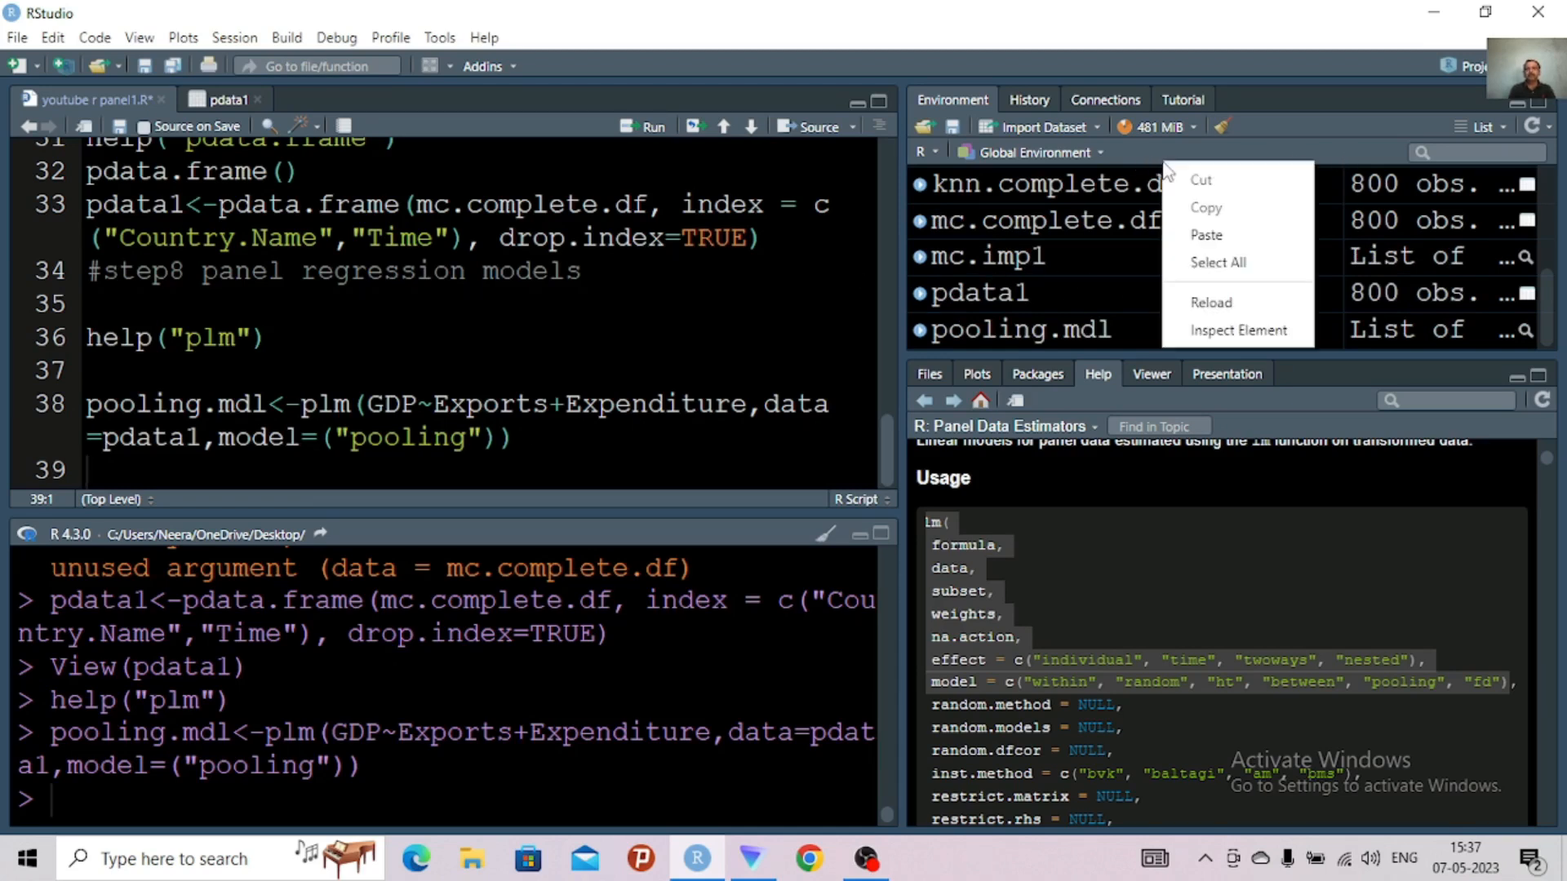
{"action": "right_click", "coordinate": [1341, 192]}
{"action": "left_click", "coordinate": [1339, 194]}
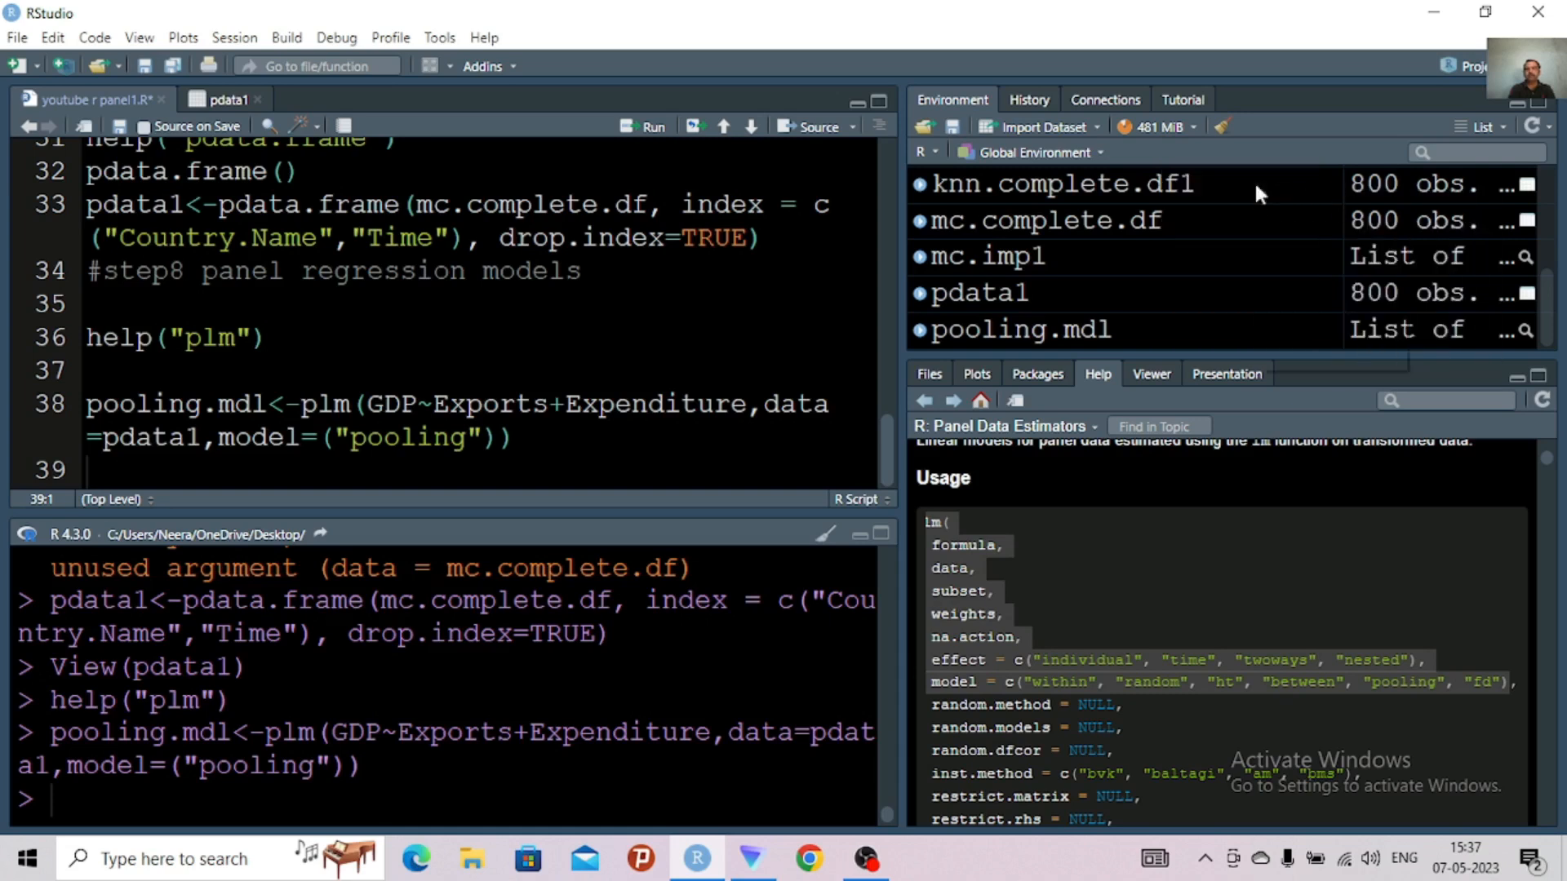
{"action": "right_click", "coordinate": [1255, 180]}
{"action": "left_click", "coordinate": [1343, 181]}
{"action": "left_click_drag", "start_coordinate": [1314, 169], "coordinate": [1212, 169]}
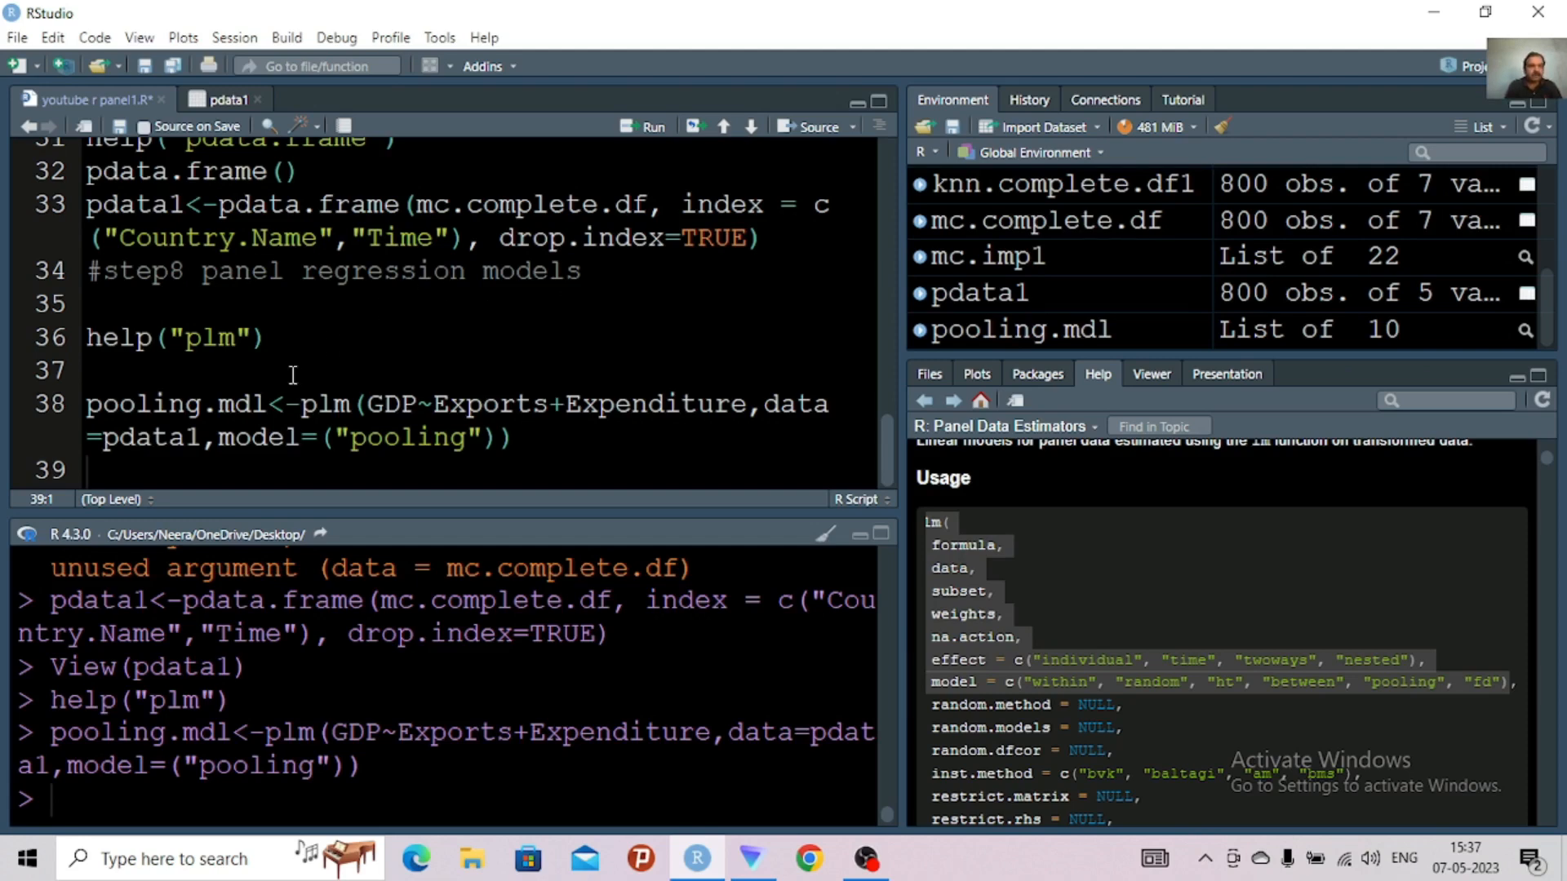
Write summary(pooling.mdl) on line 39 of the script
{"action": "left_click", "coordinate": [178, 458]}
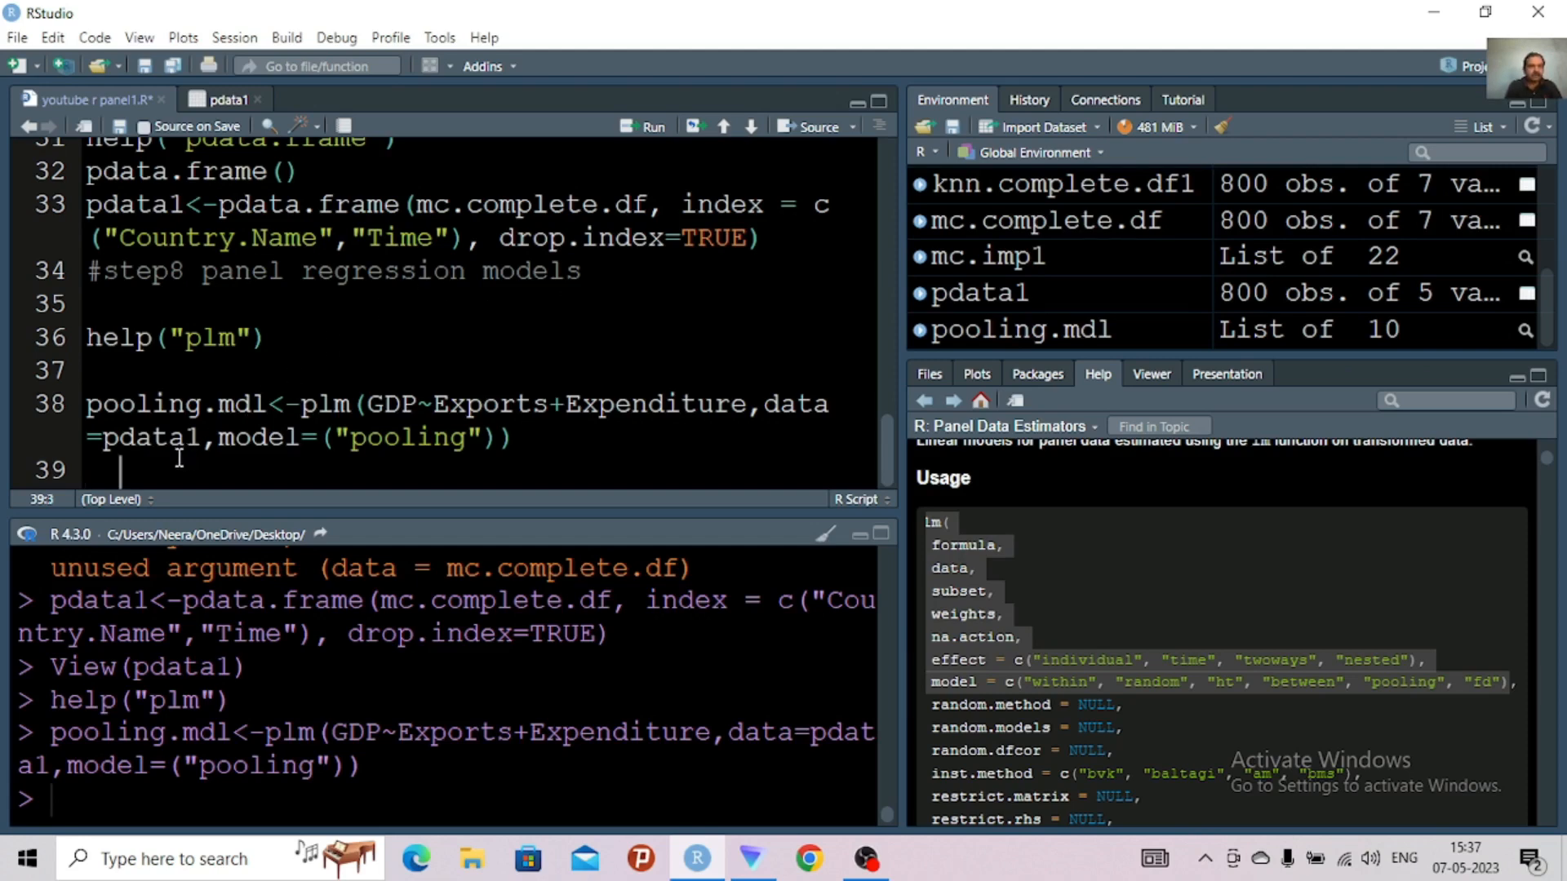
{"action": "left_click", "coordinate": [113, 470]}
{"action": "type", "text": "summary"}
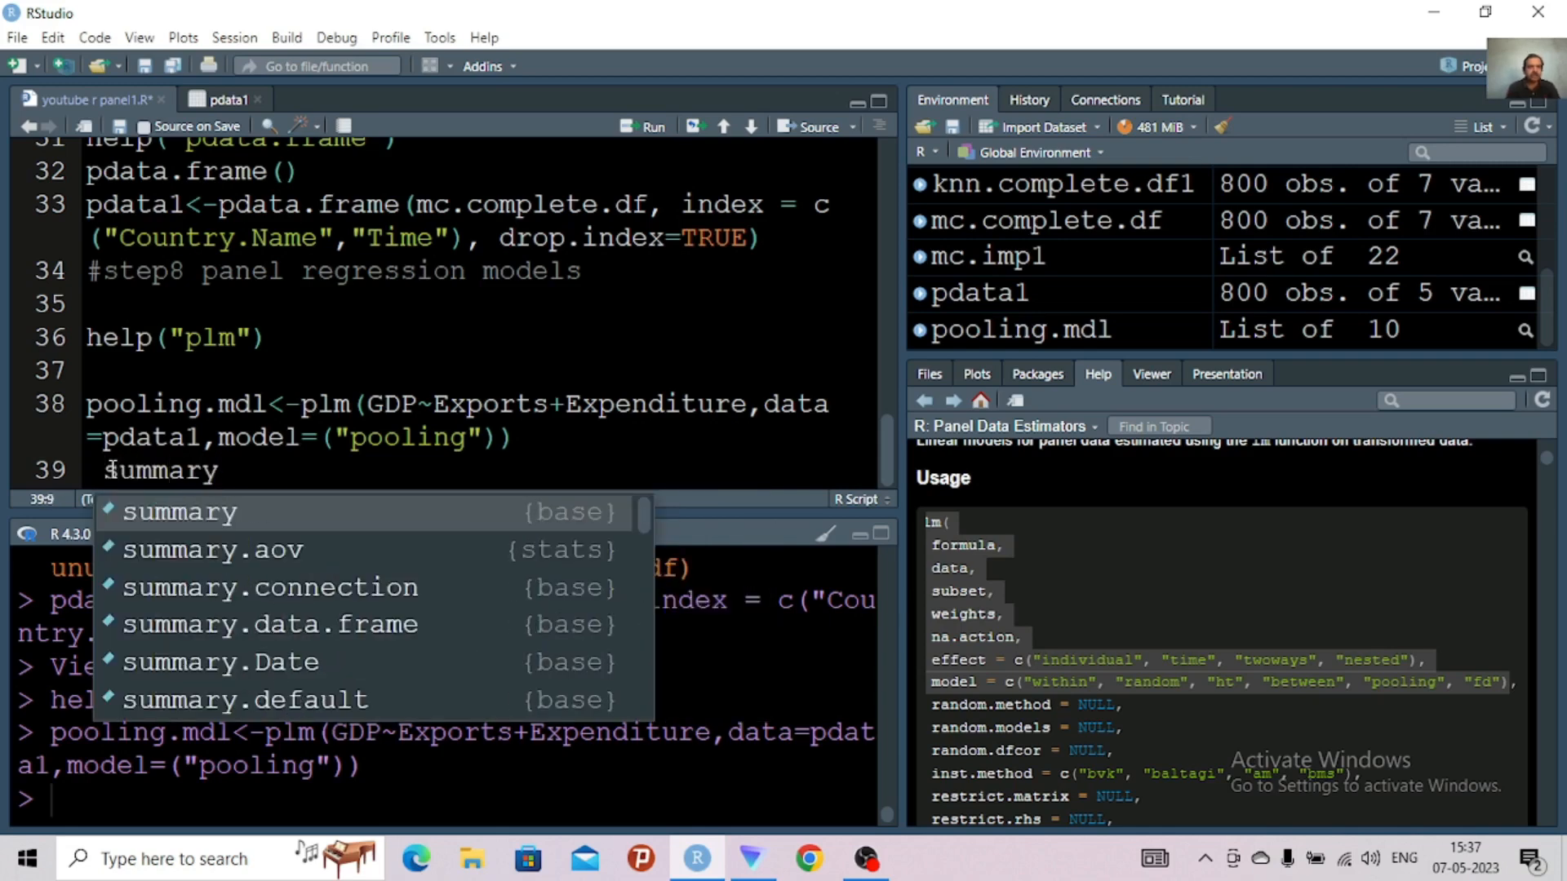
{"action": "type", "text": "9"}
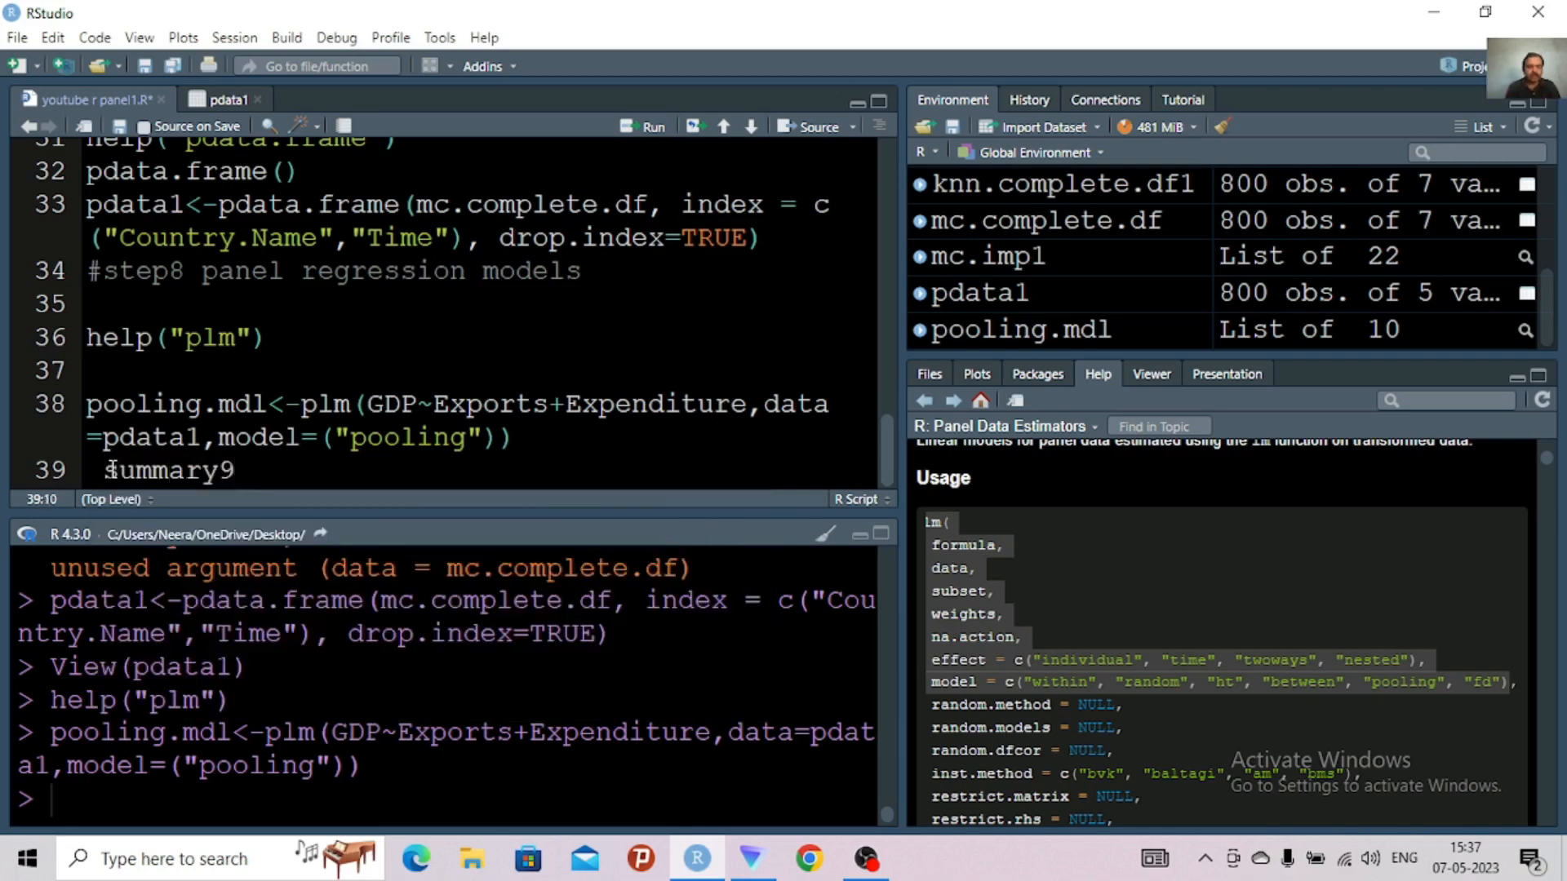
{"action": "key", "text": "BackSpace"}
{"action": "type", "text": "("}
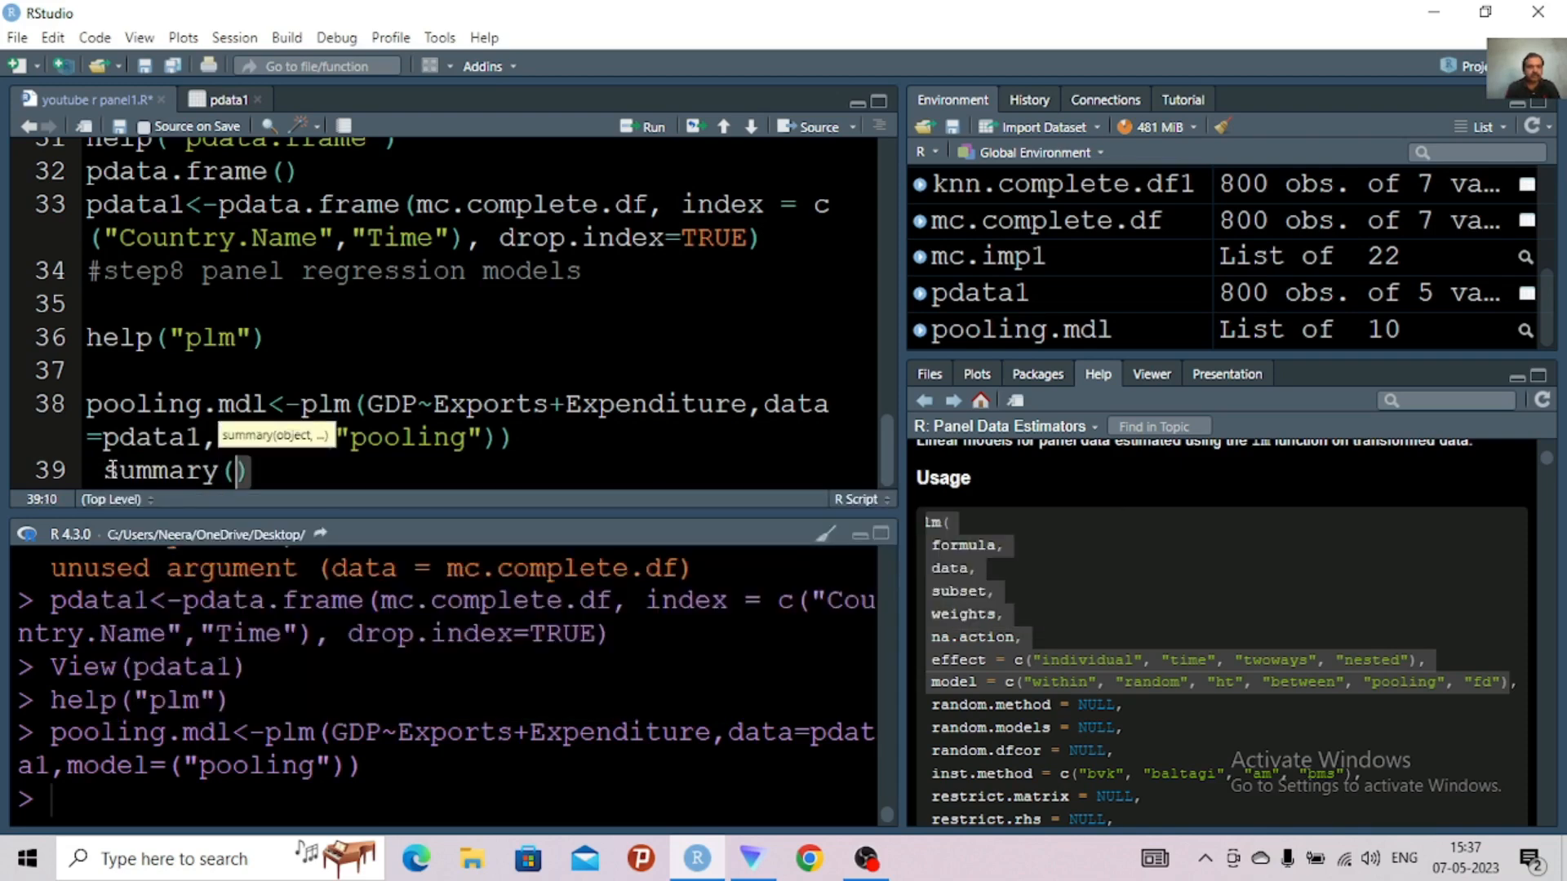
{"action": "type", "text": "pool"}
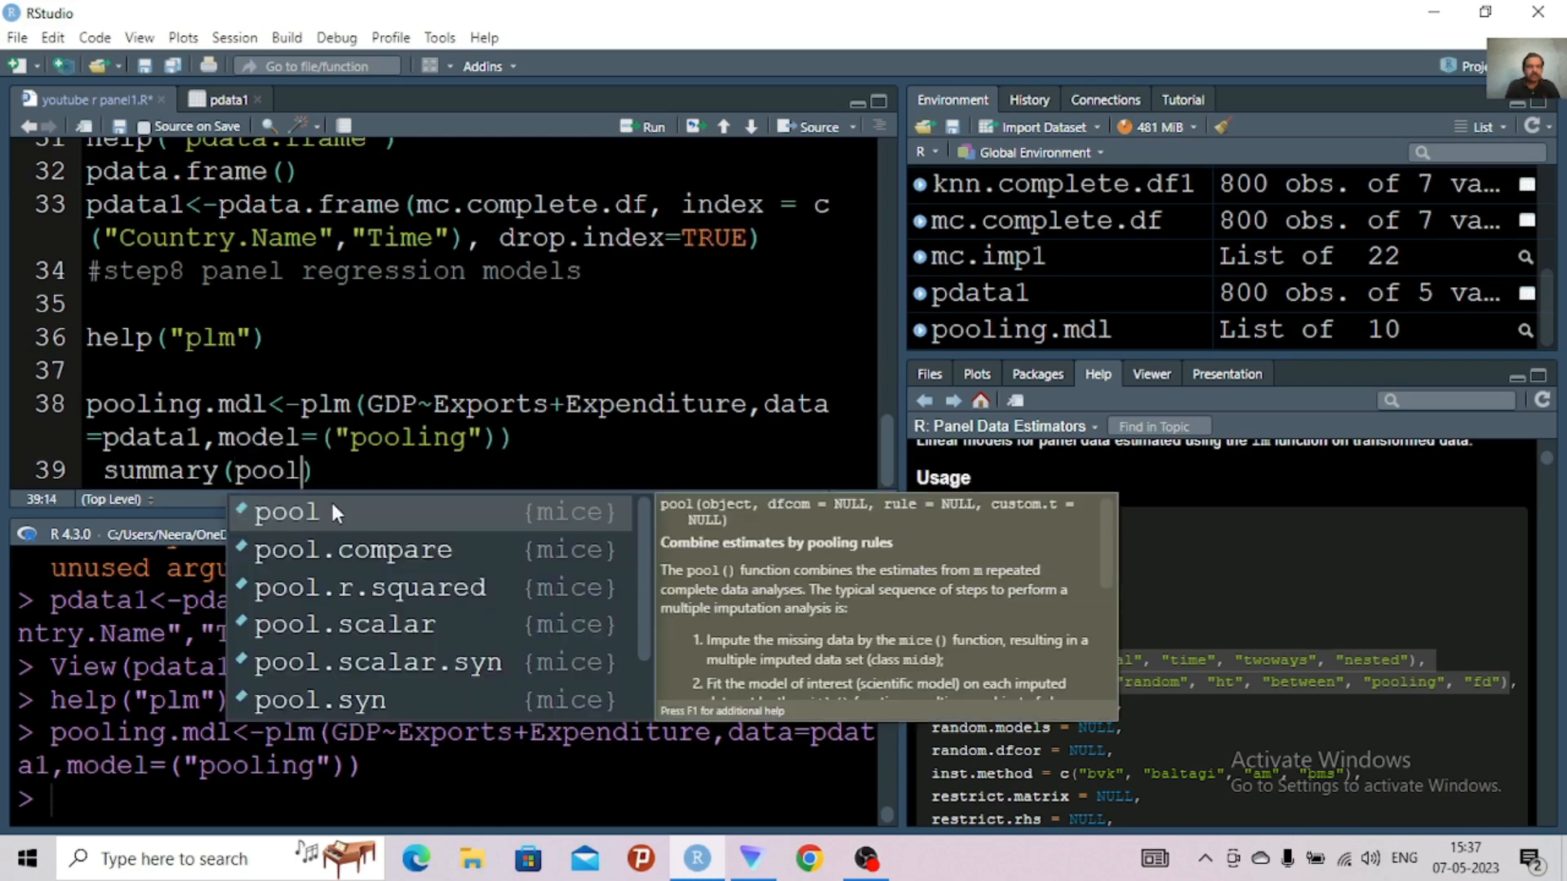
{"action": "type", "text": "i"}
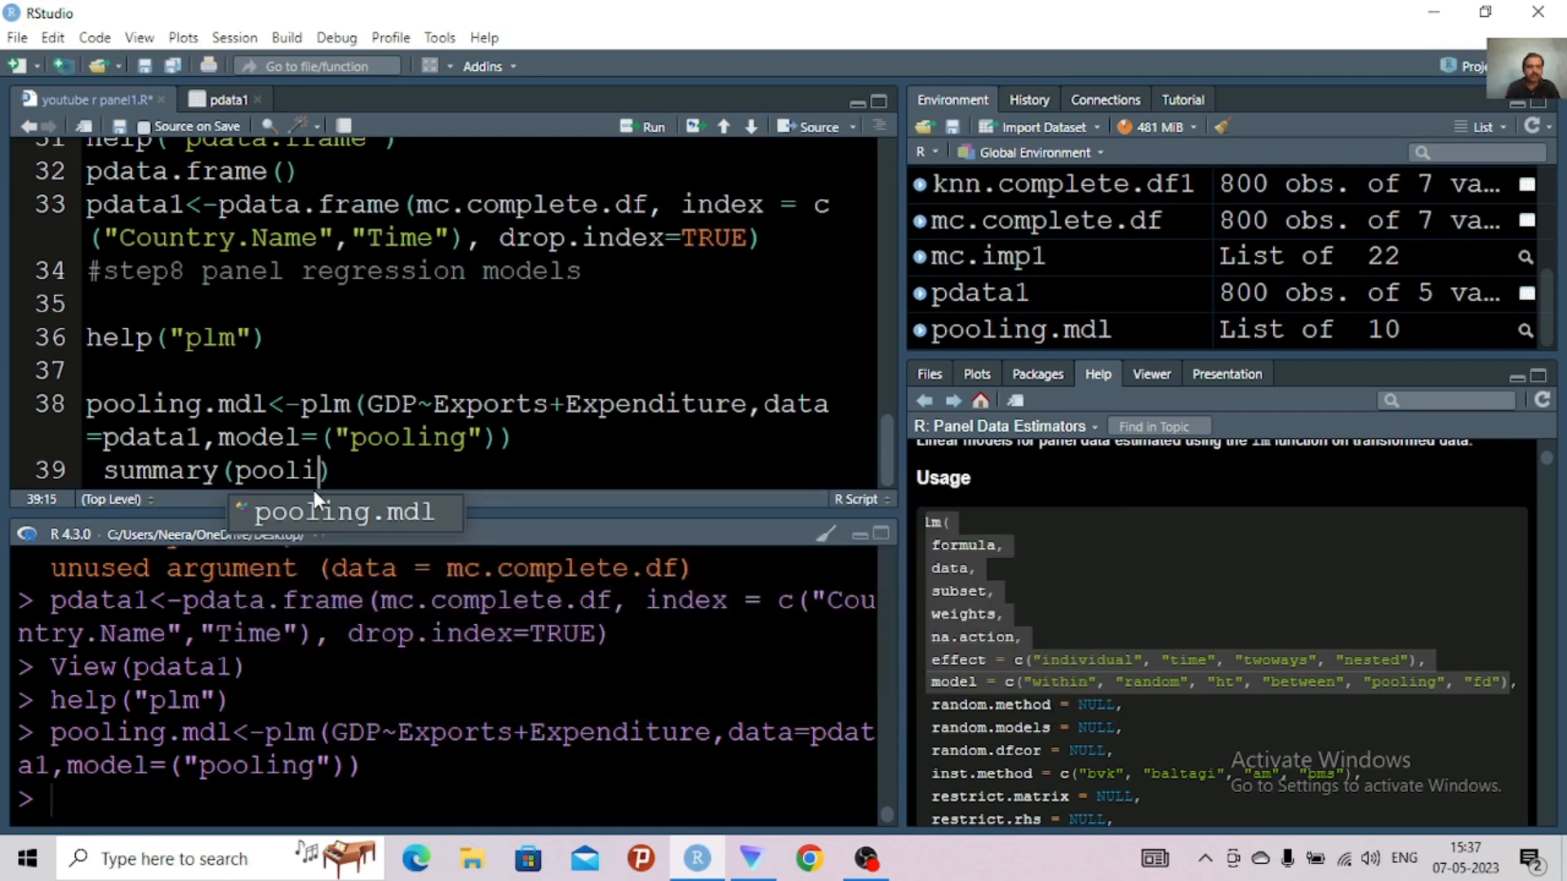
{"action": "left_click", "coordinate": [331, 506]}
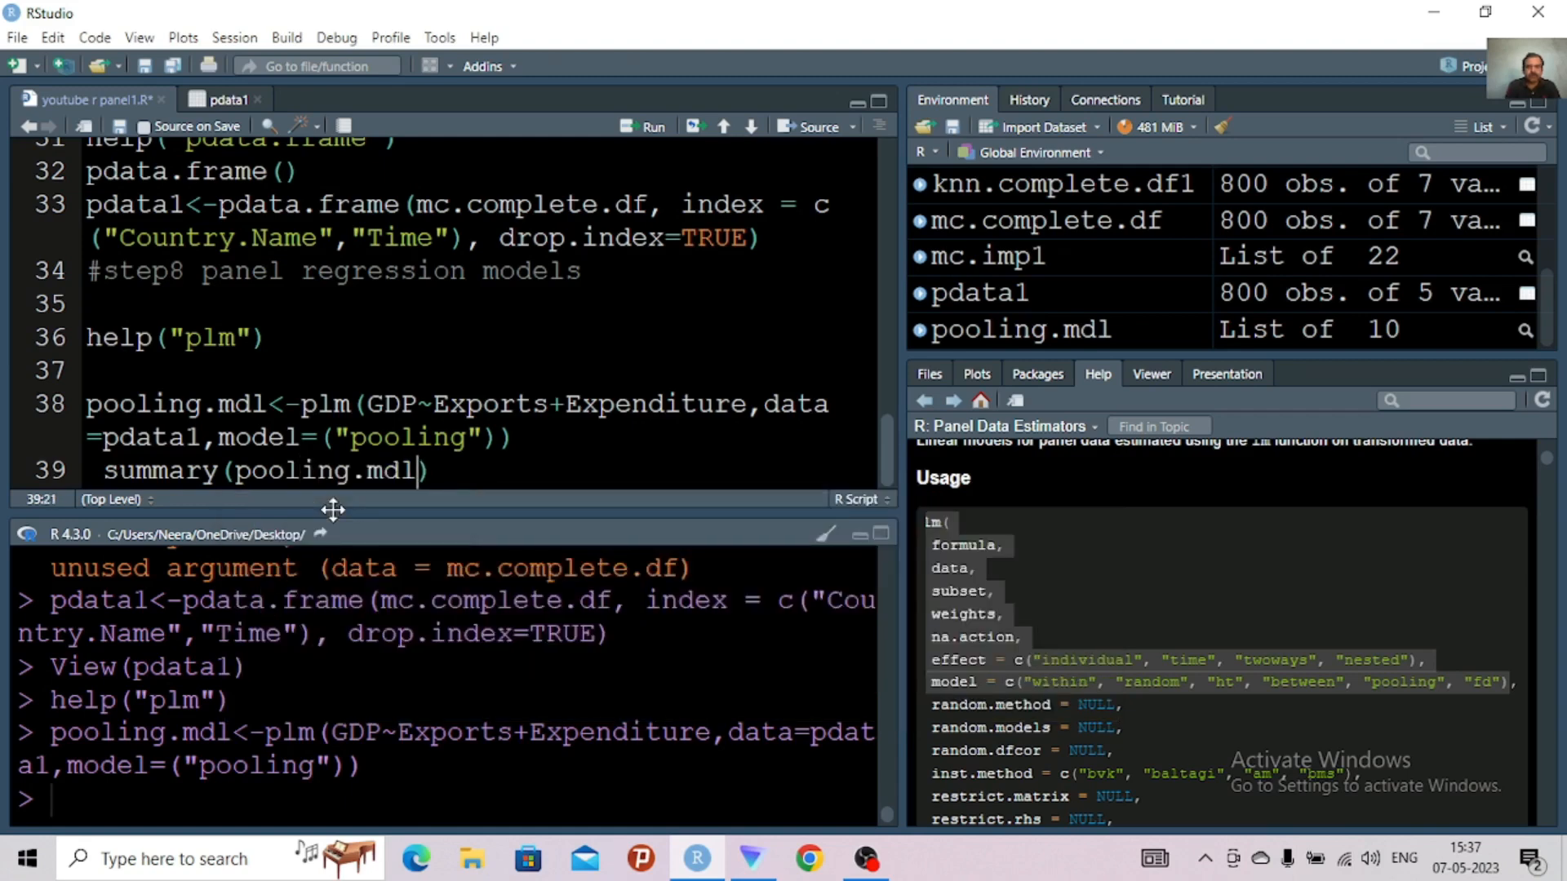
Clear the console and run the summary(pooling.mdl) line
{"action": "left_click", "coordinate": [826, 541]}
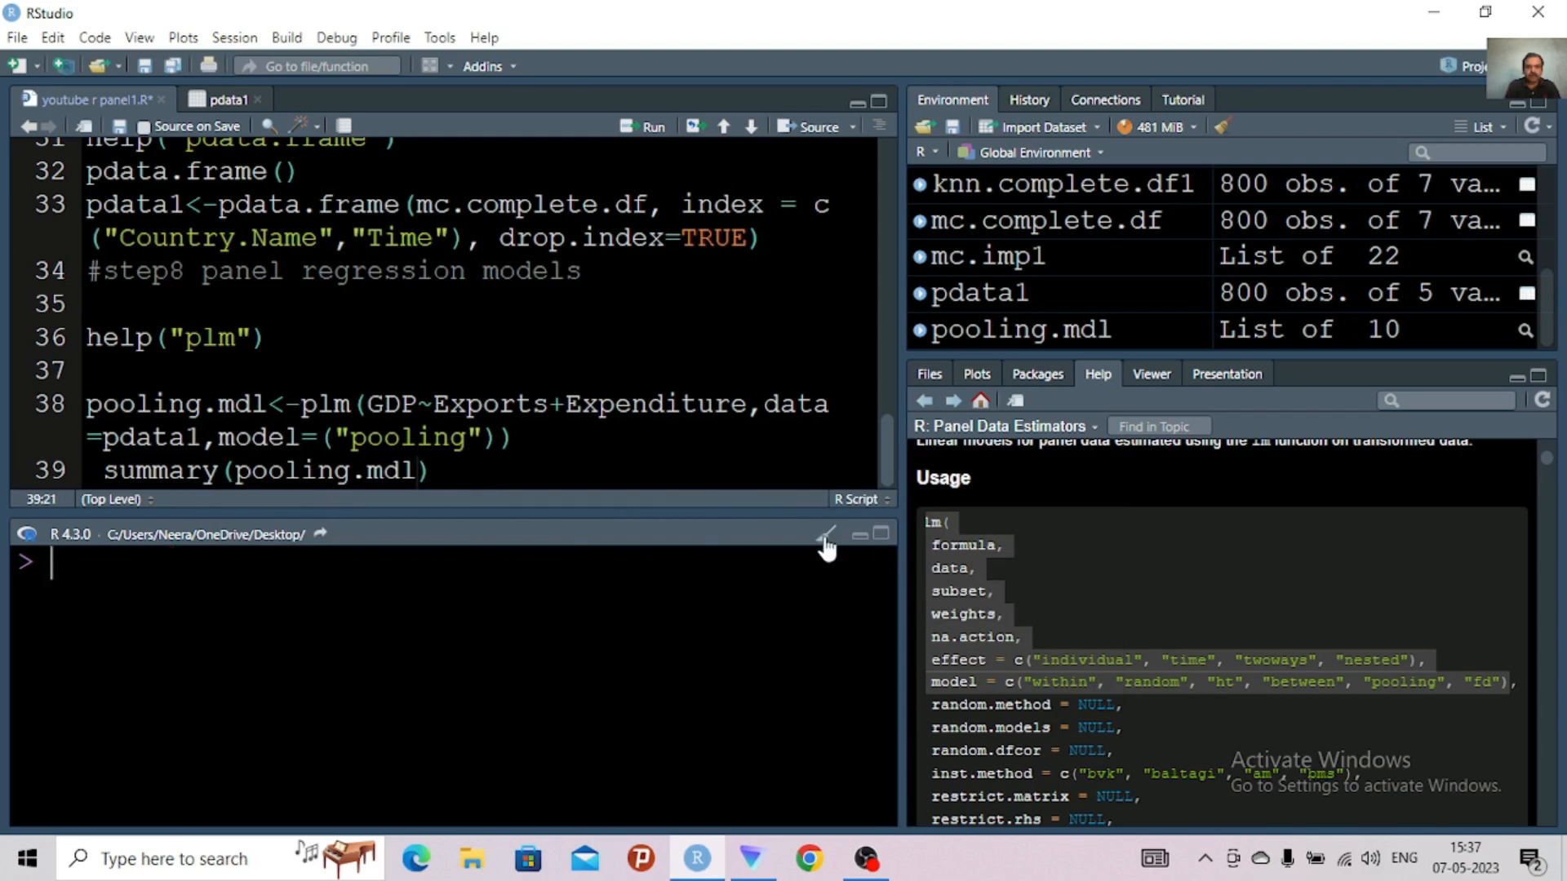
{"action": "left_click", "coordinate": [501, 475]}
{"action": "key", "text": "ctrl+Return"}
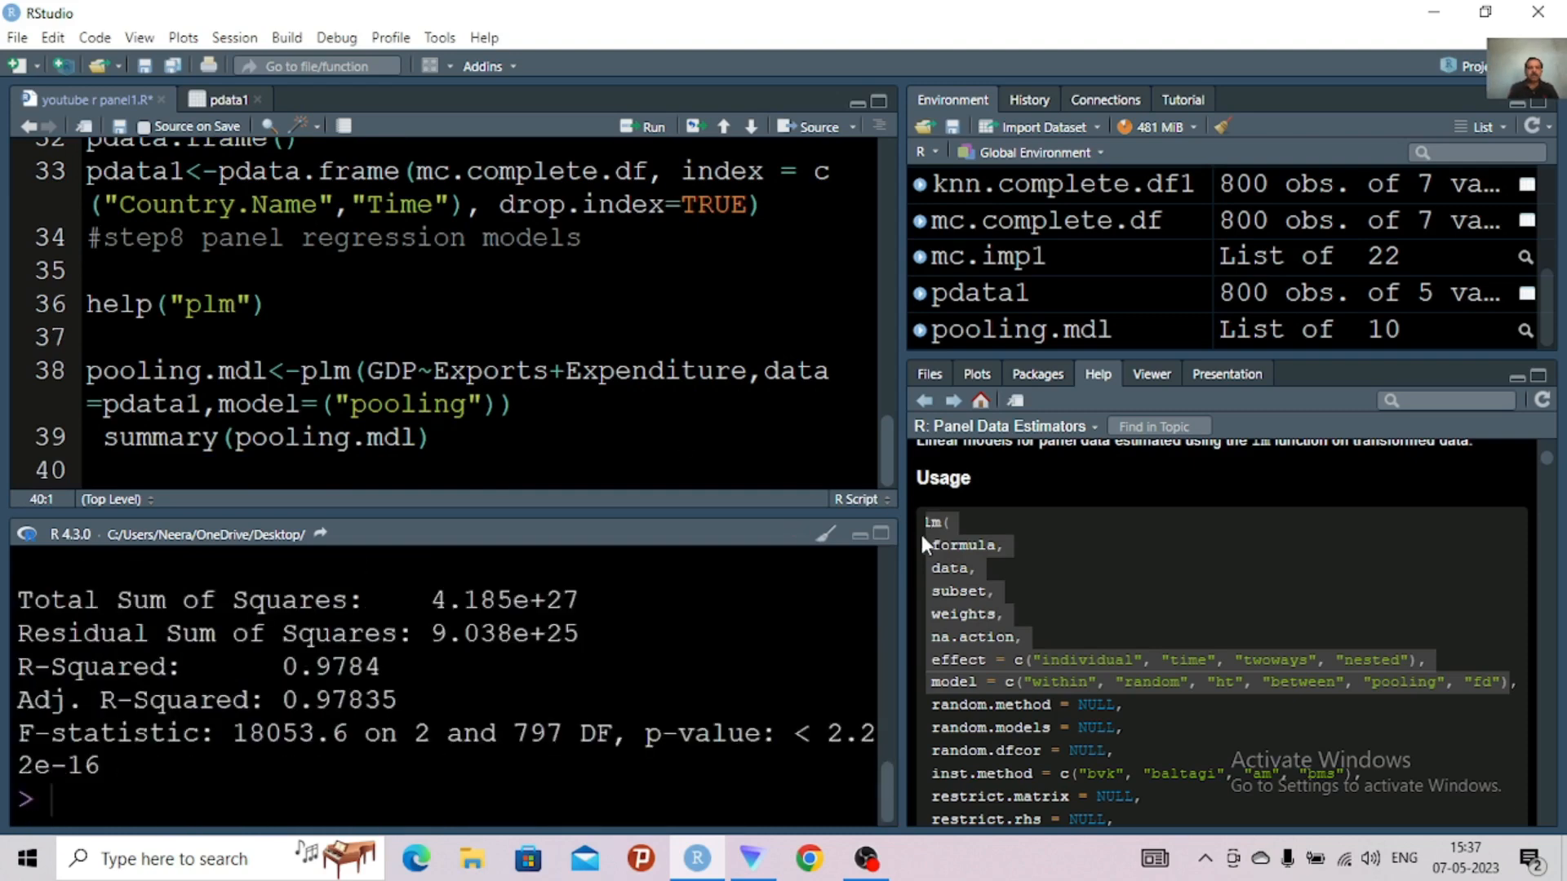
Maximize and widen the console to read the pooled model summary, and restore the split view with the script
{"action": "left_click", "coordinate": [881, 535]}
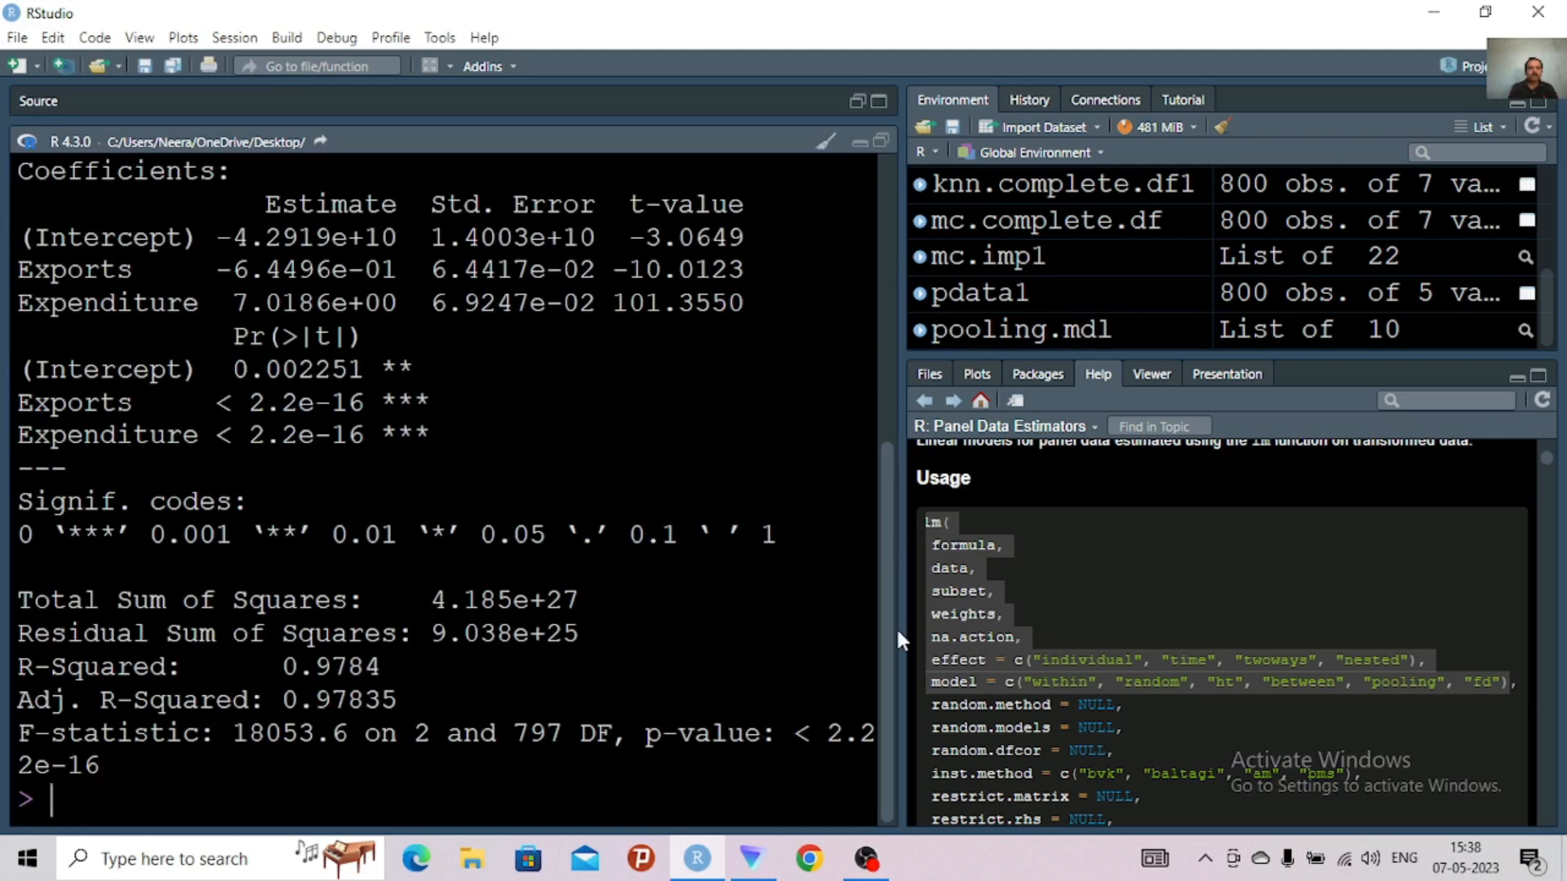
{"action": "left_click_drag", "start_coordinate": [904, 629], "coordinate": [1116, 637]}
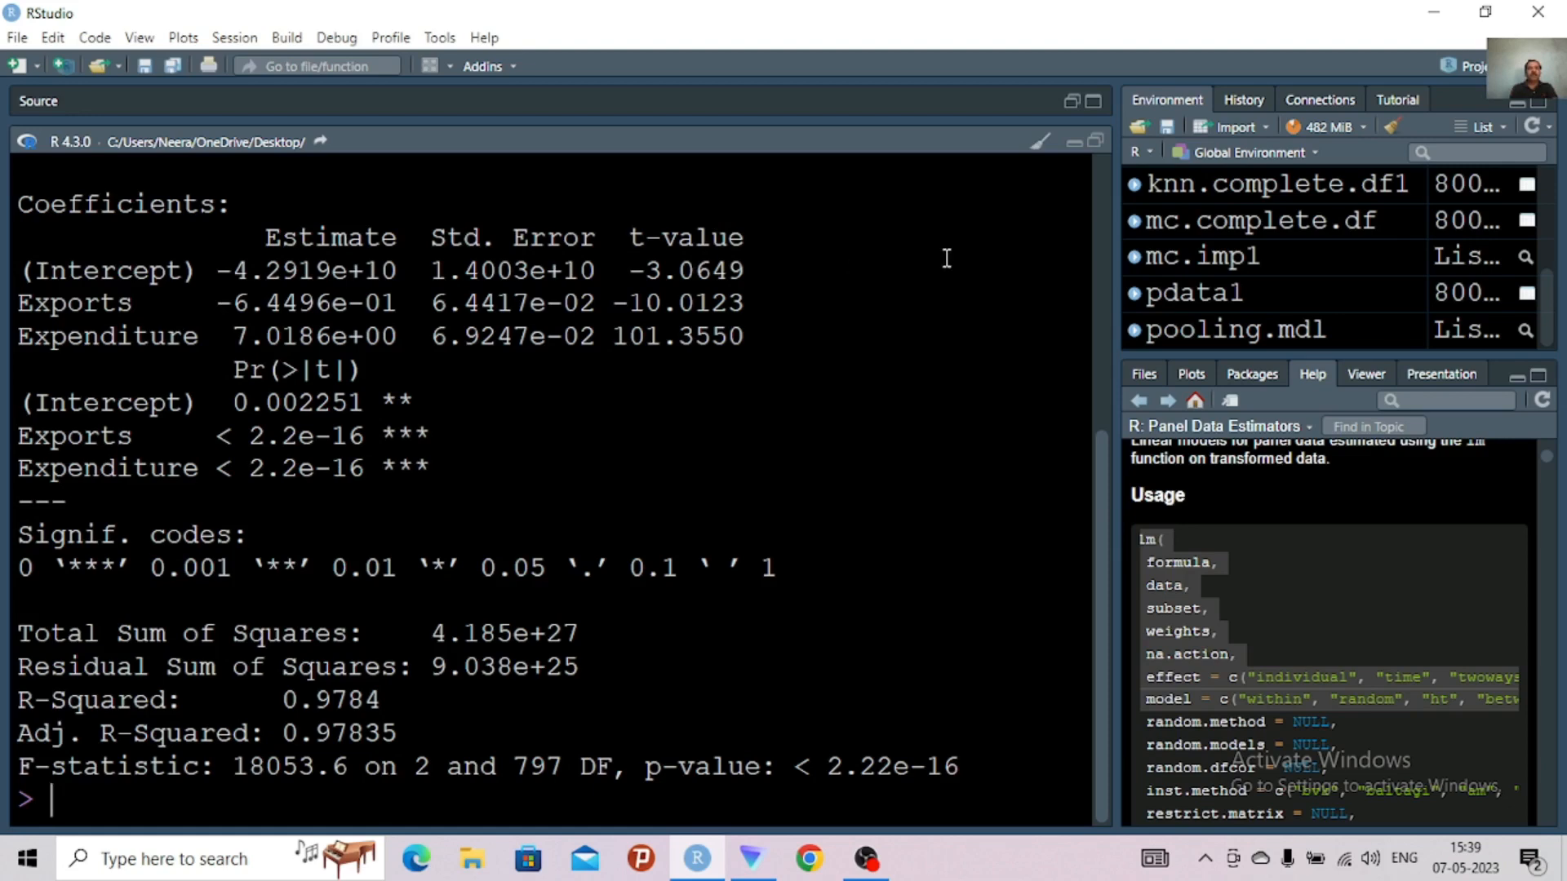
{"action": "left_click", "coordinate": [1096, 142]}
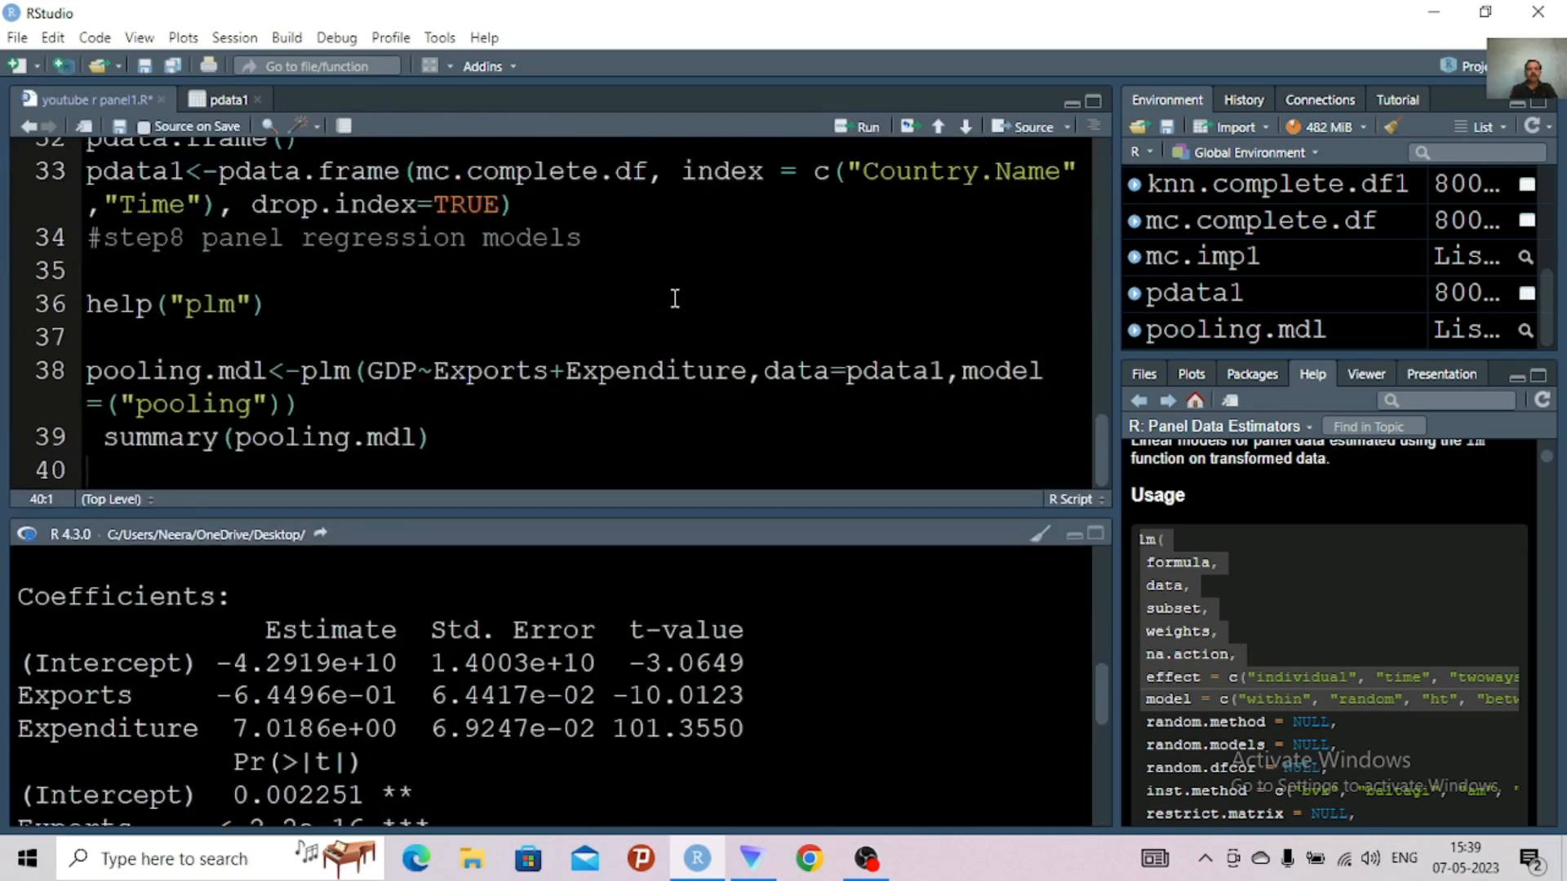
Wrap GDP in log() in the plm formula on line 38
{"action": "left_click", "coordinate": [435, 372]}
{"action": "left_click", "coordinate": [381, 372]}
{"action": "left_click", "coordinate": [368, 373]}
{"action": "type", "text": "lo"}
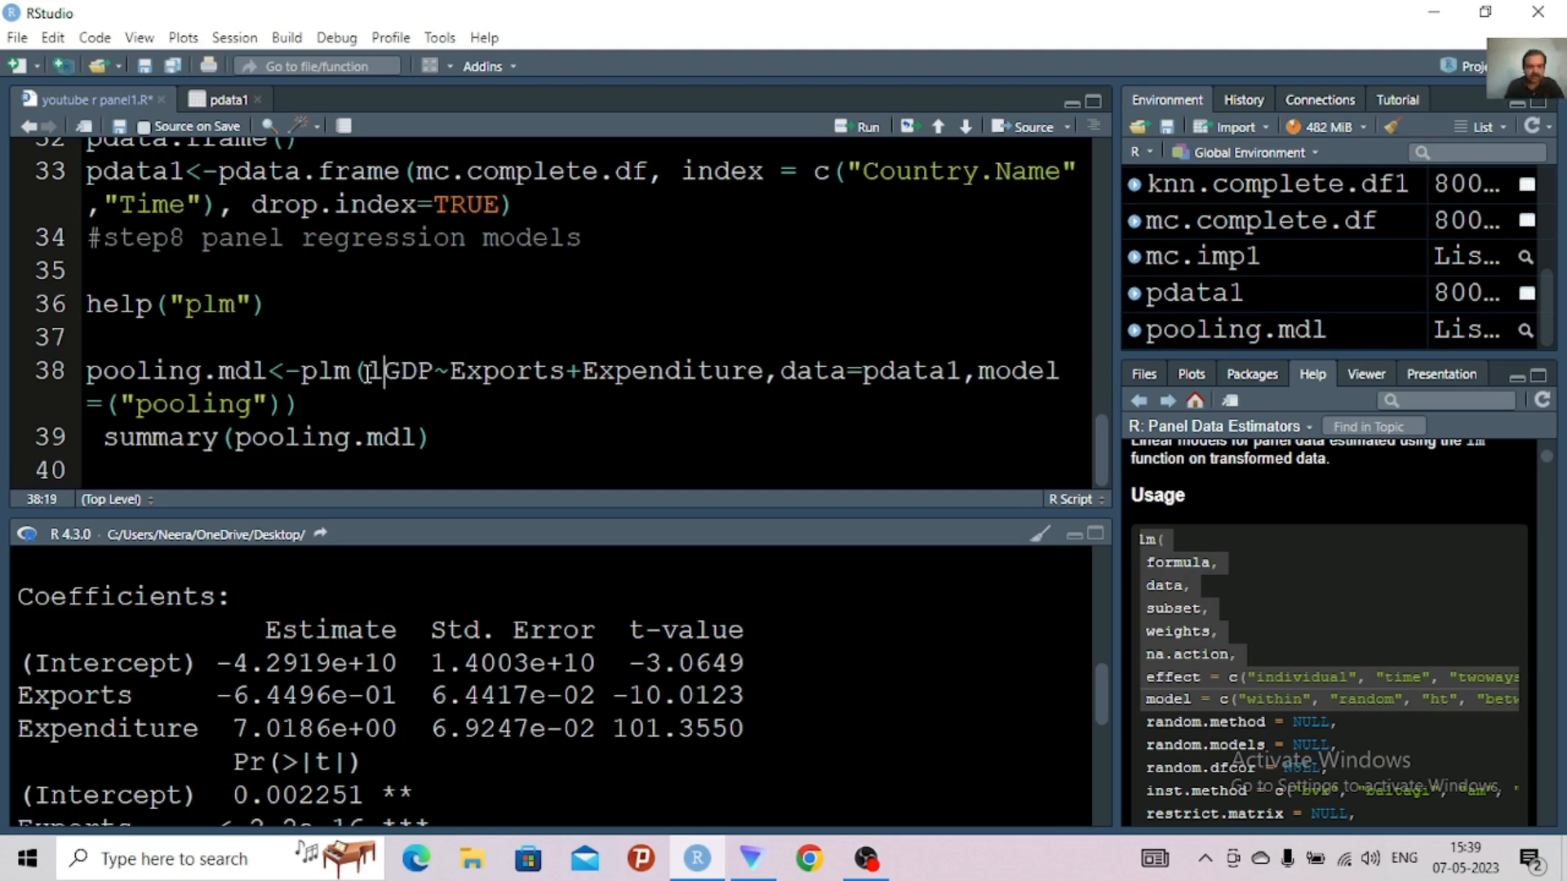
{"action": "type", "text": "g"}
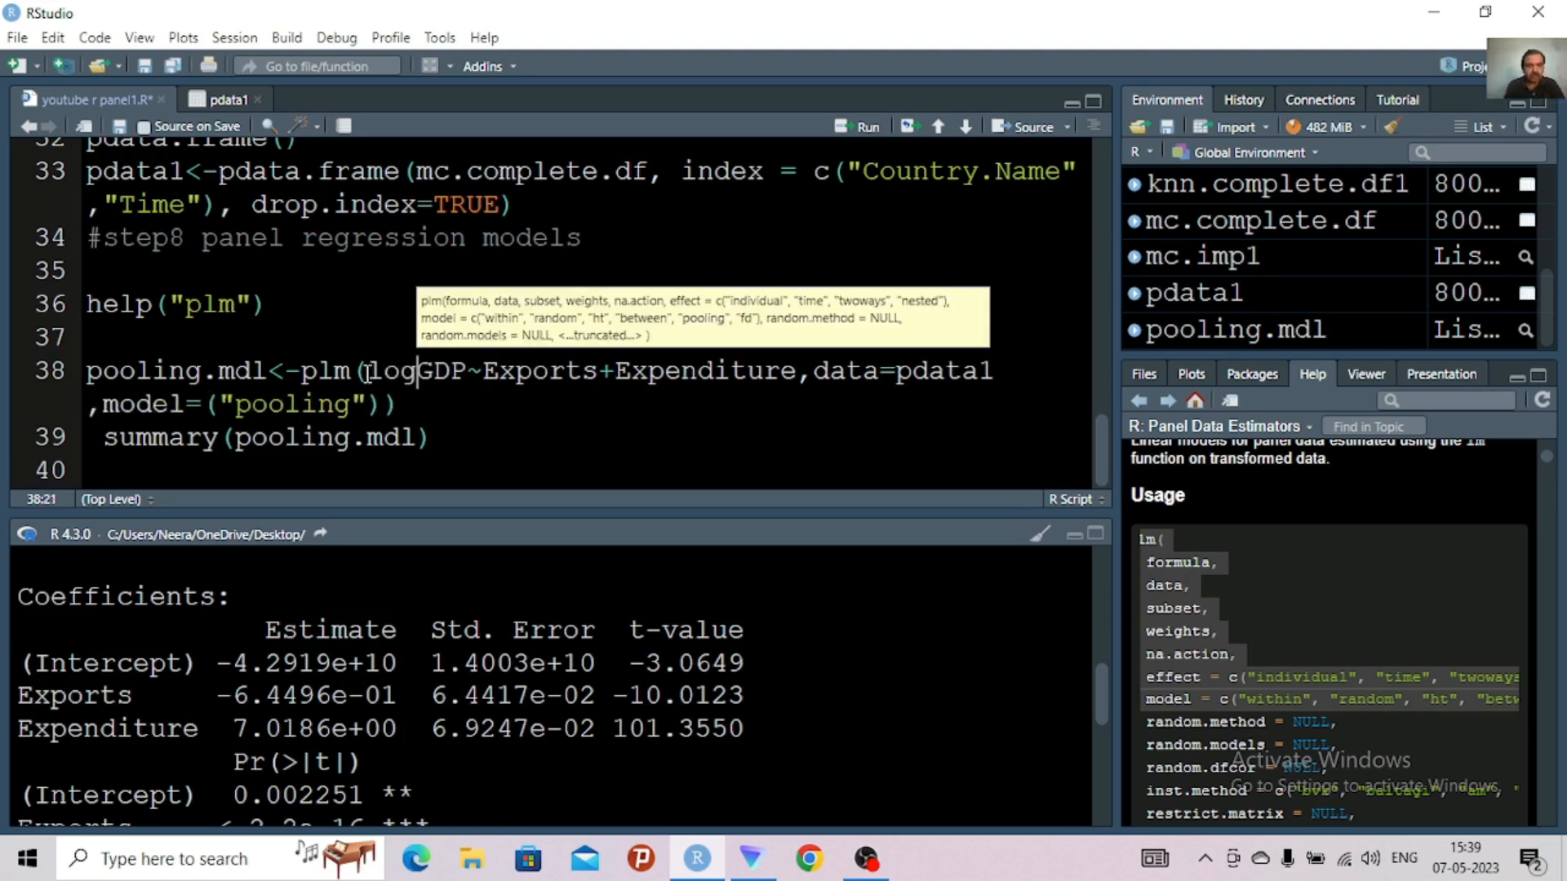
{"action": "type", "text": "("}
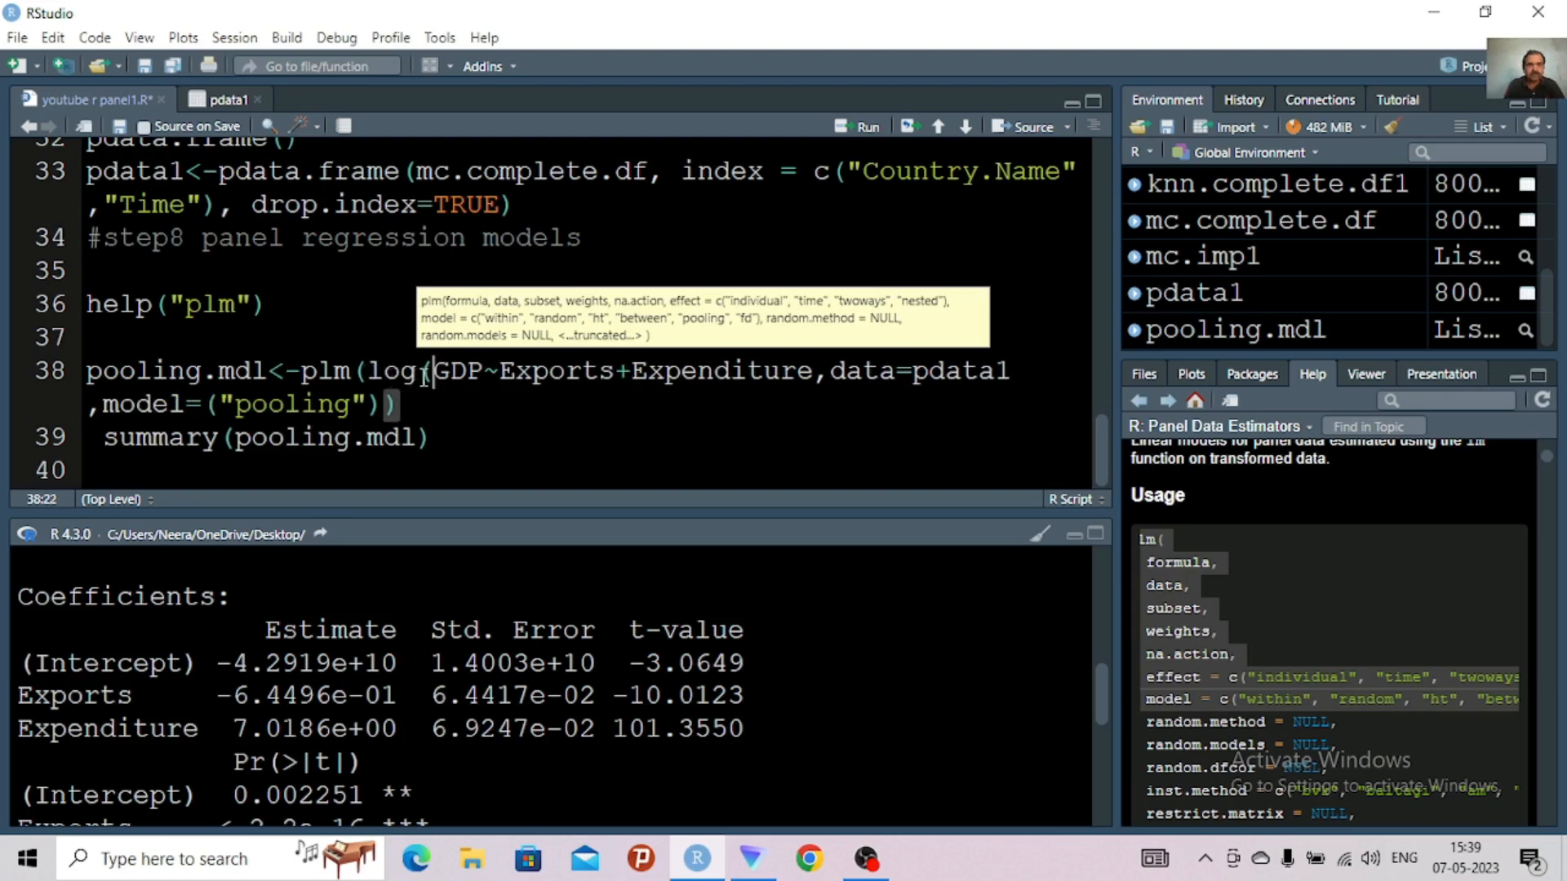
{"action": "left_click", "coordinate": [484, 370]}
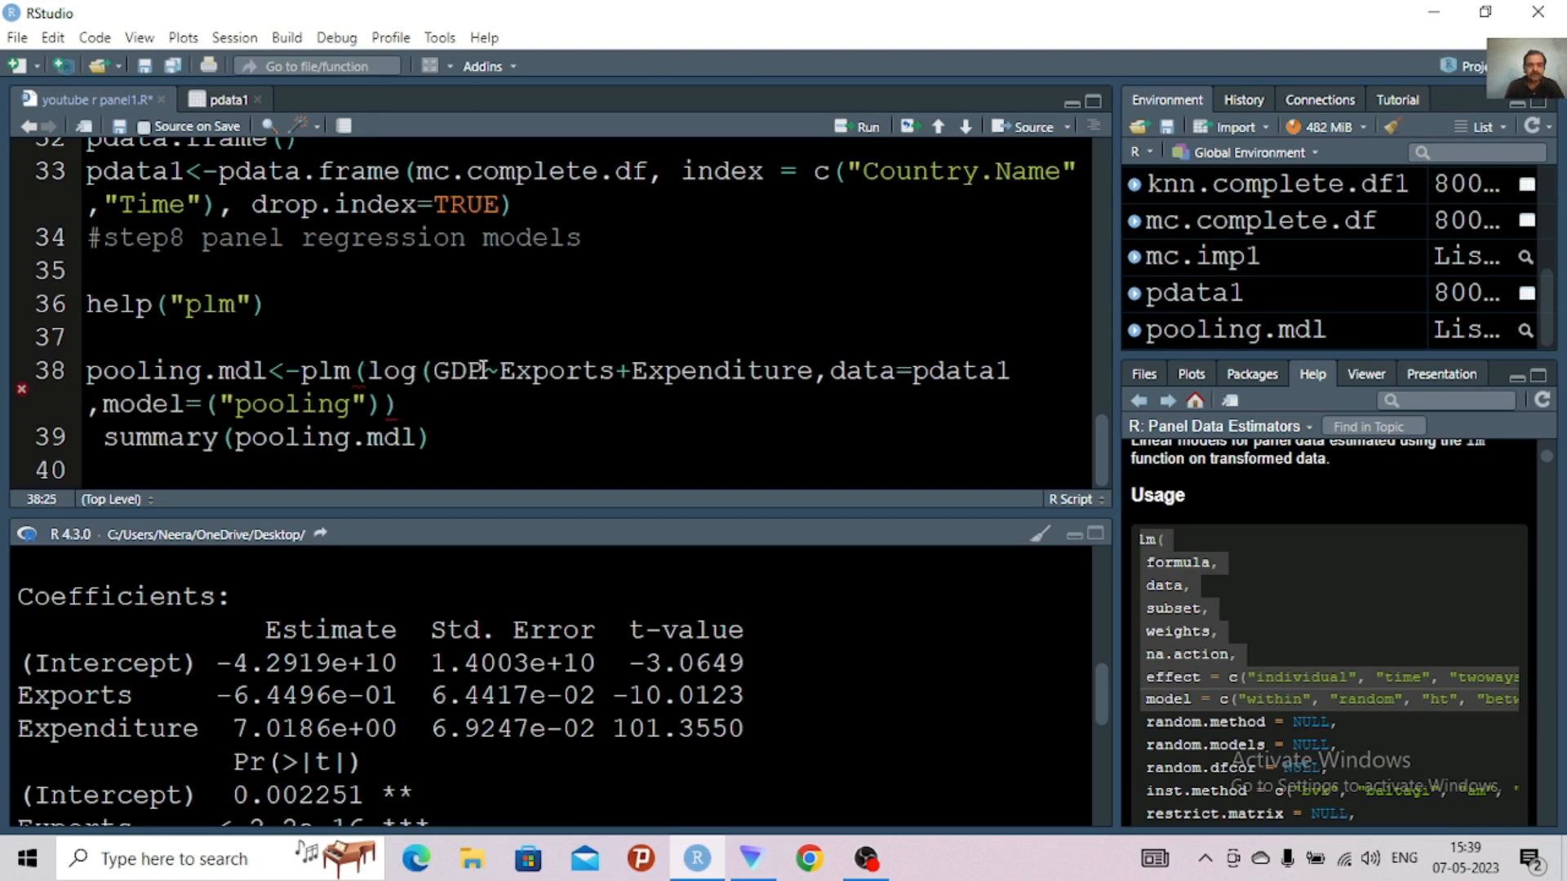
{"action": "type", "text": ")"}
Wrap the Exports term of the plm formula in log()
{"action": "left_click", "coordinate": [516, 372]}
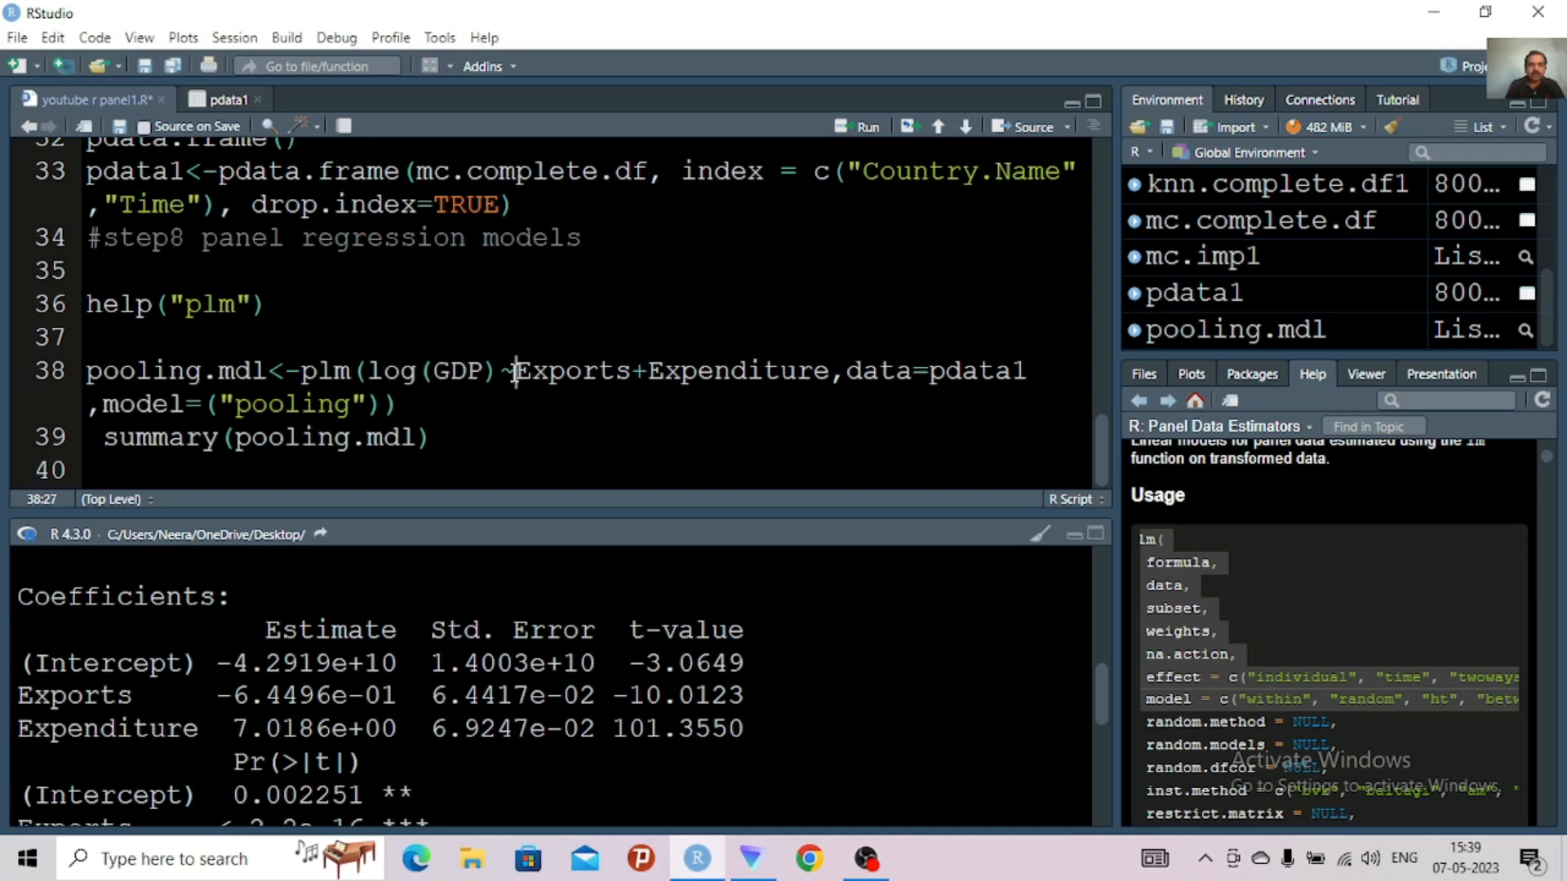
{"action": "type", "text": "log"}
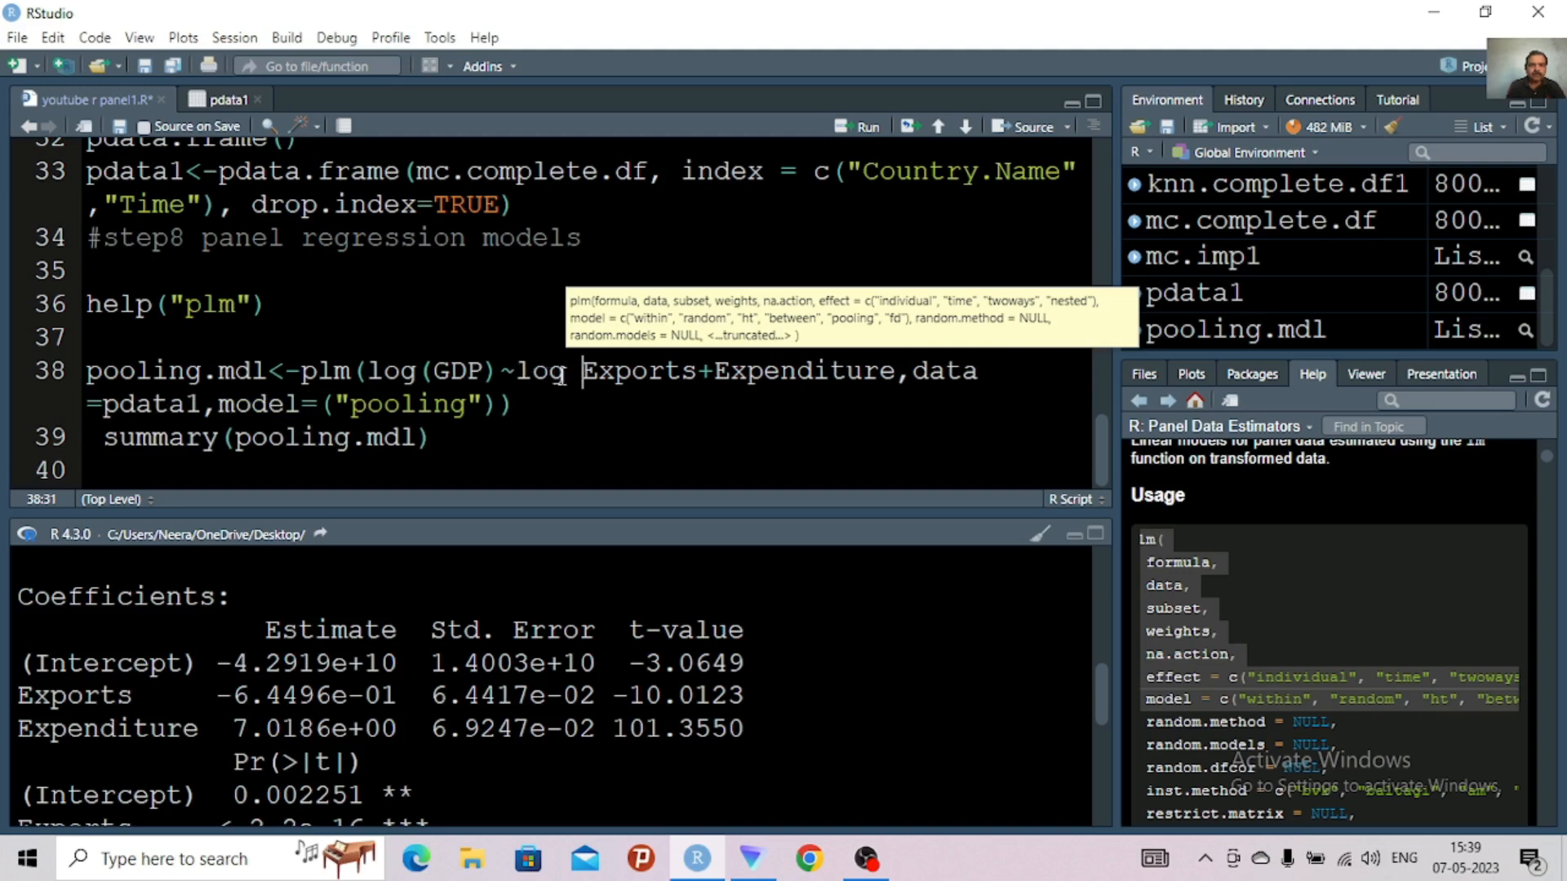
{"action": "left_click", "coordinate": [562, 376]}
{"action": "key", "text": "BackSpace"}
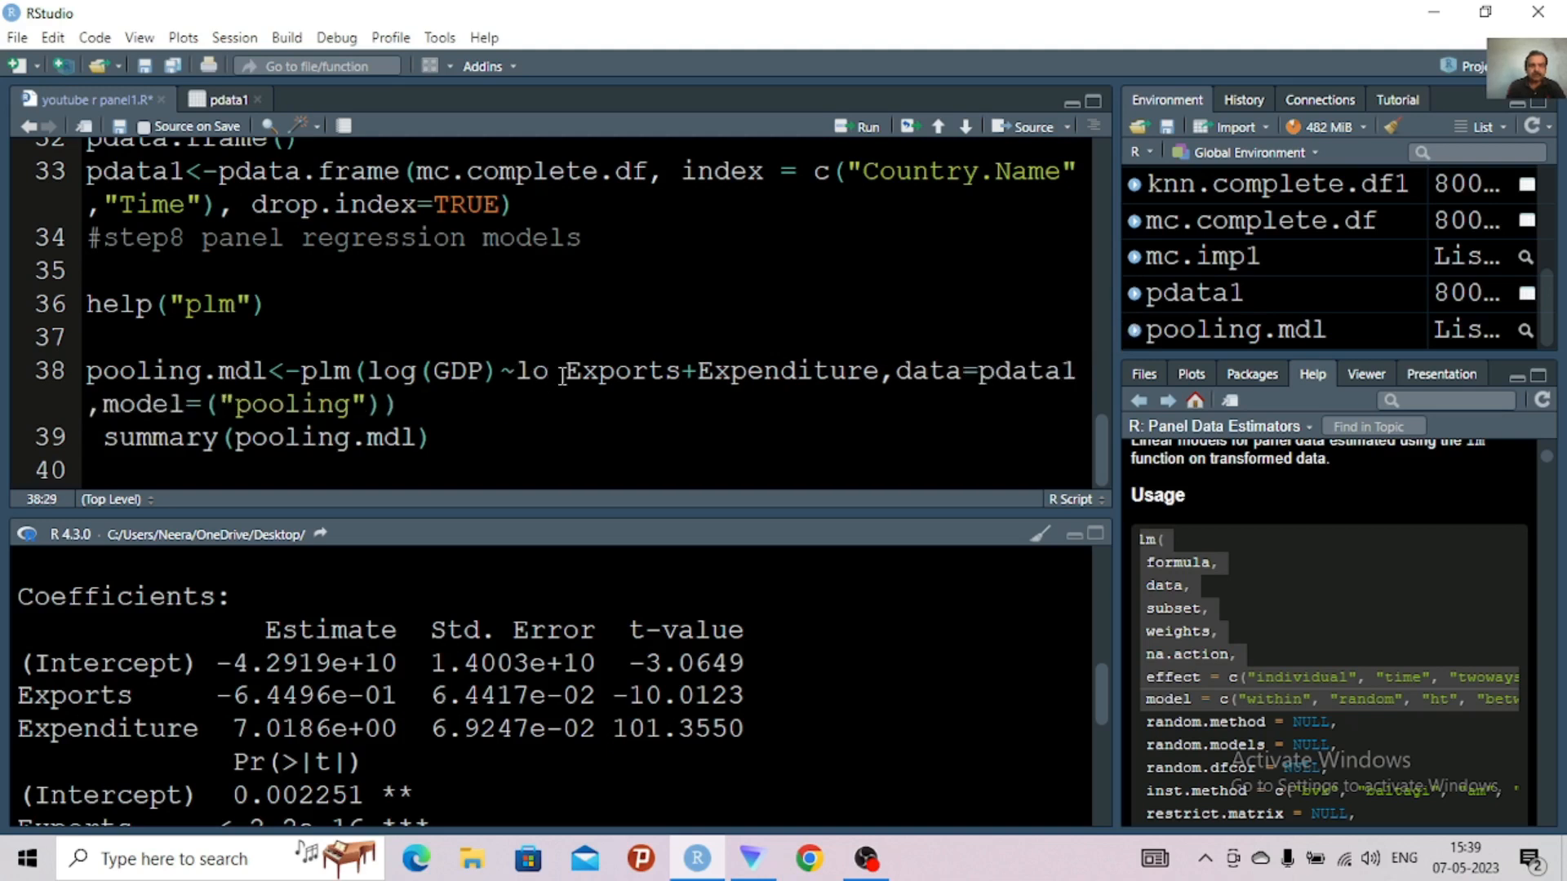
{"action": "type", "text": "g"}
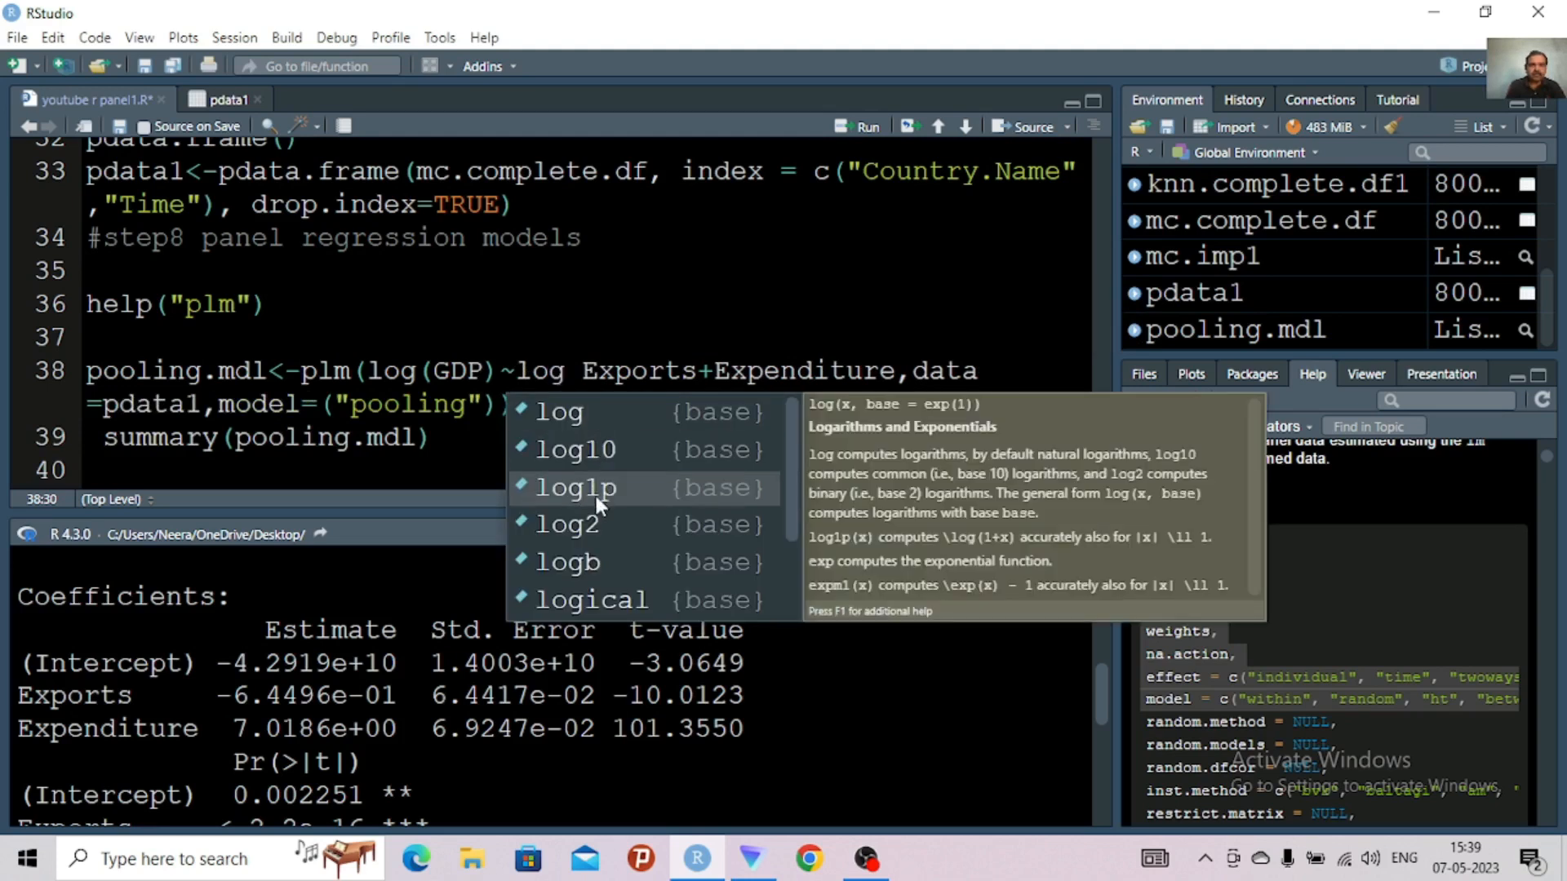
{"action": "left_click", "coordinate": [580, 374]}
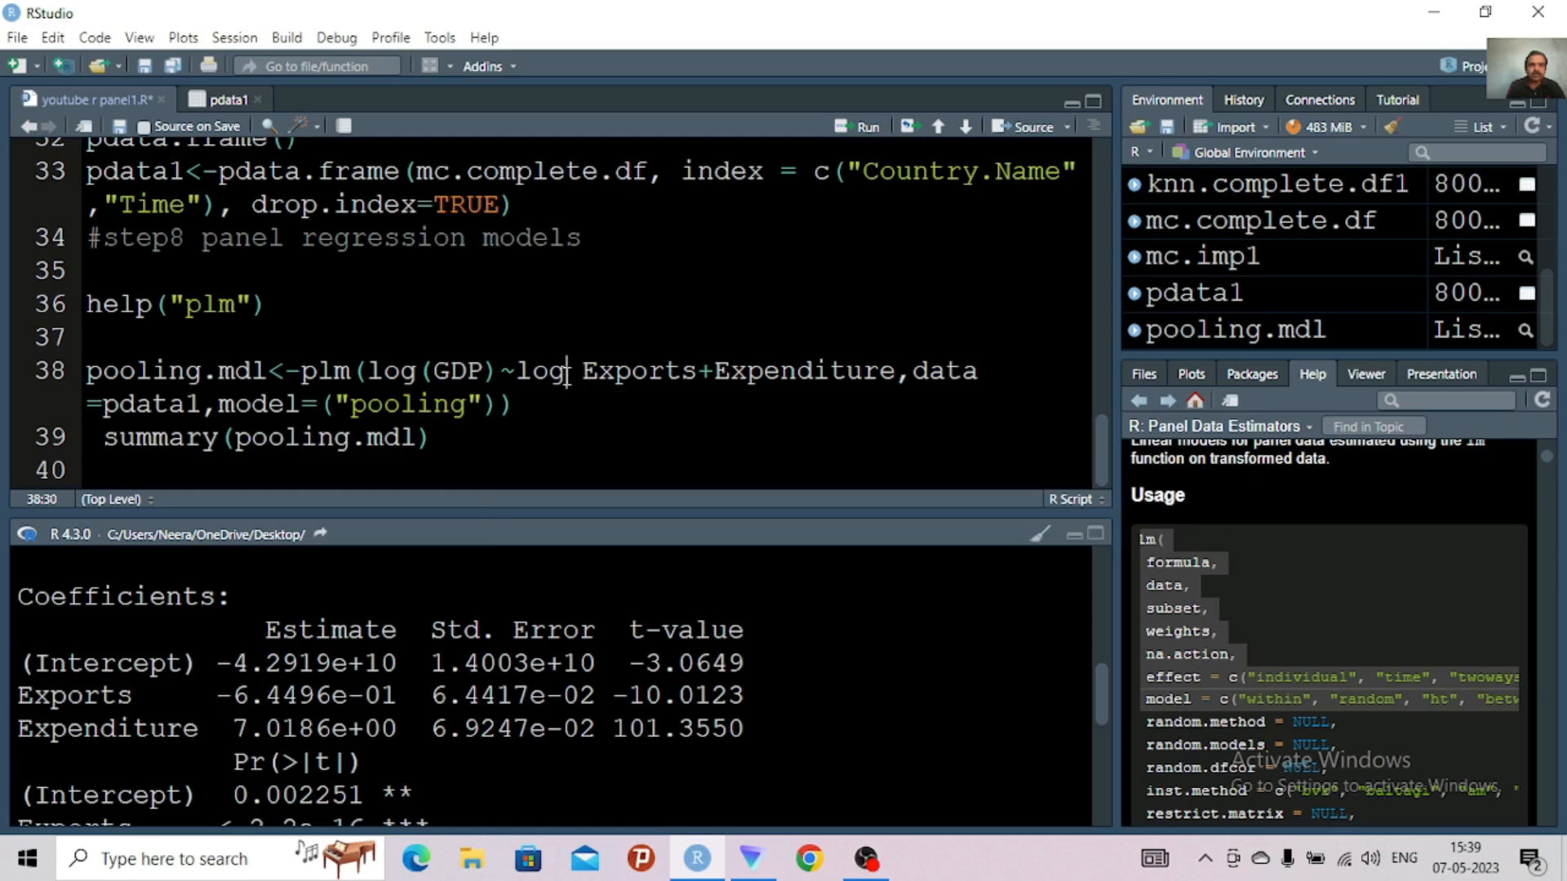
{"action": "type", "text": "("}
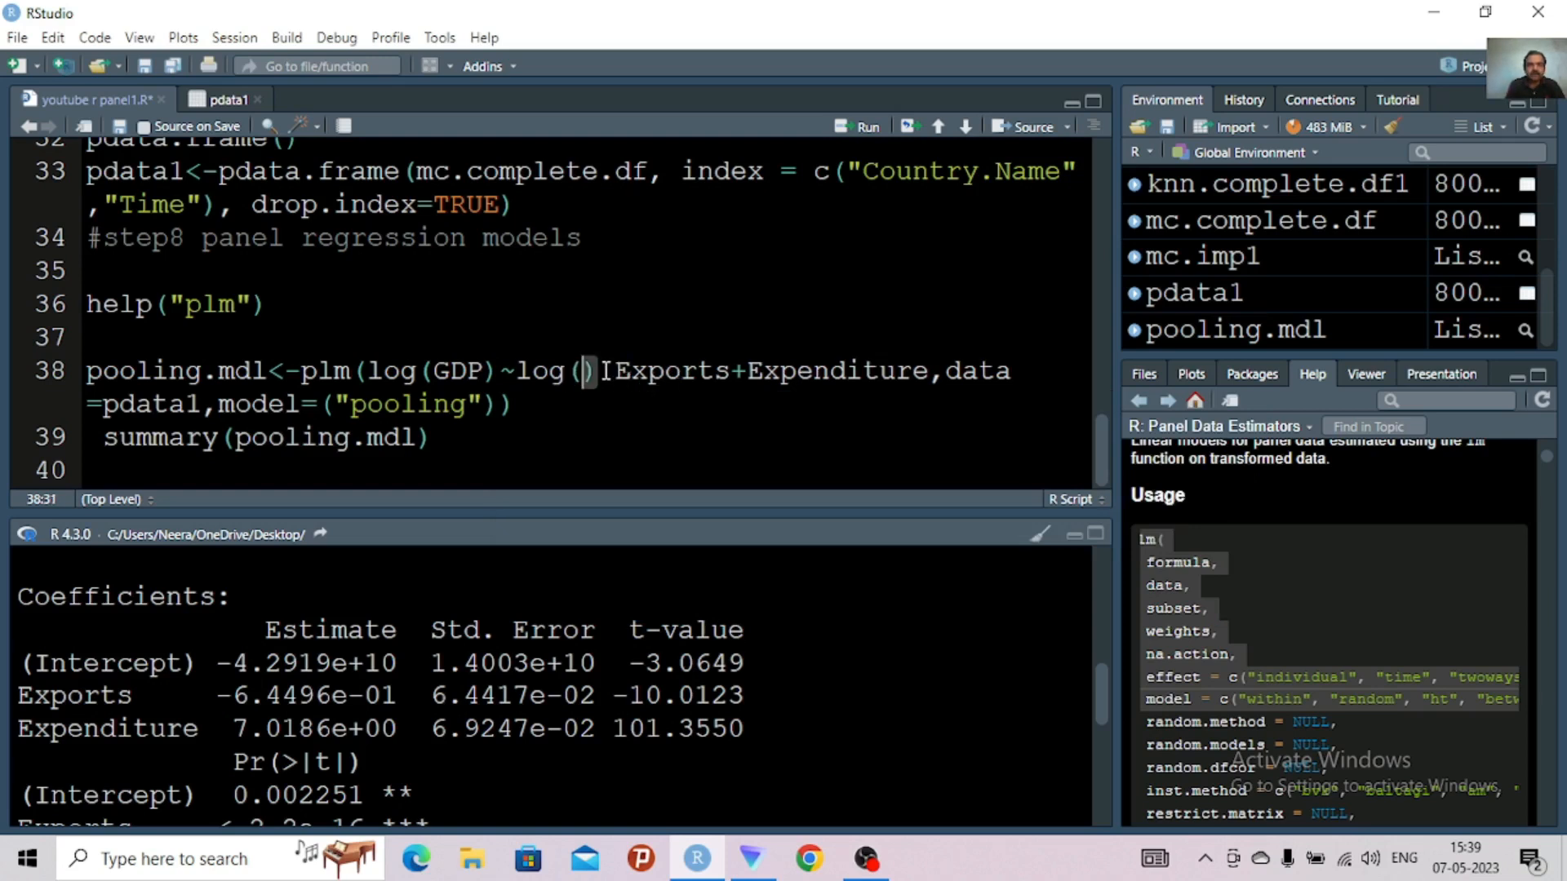
{"action": "left_click", "coordinate": [605, 373]}
{"action": "key", "text": "BackSpace"}
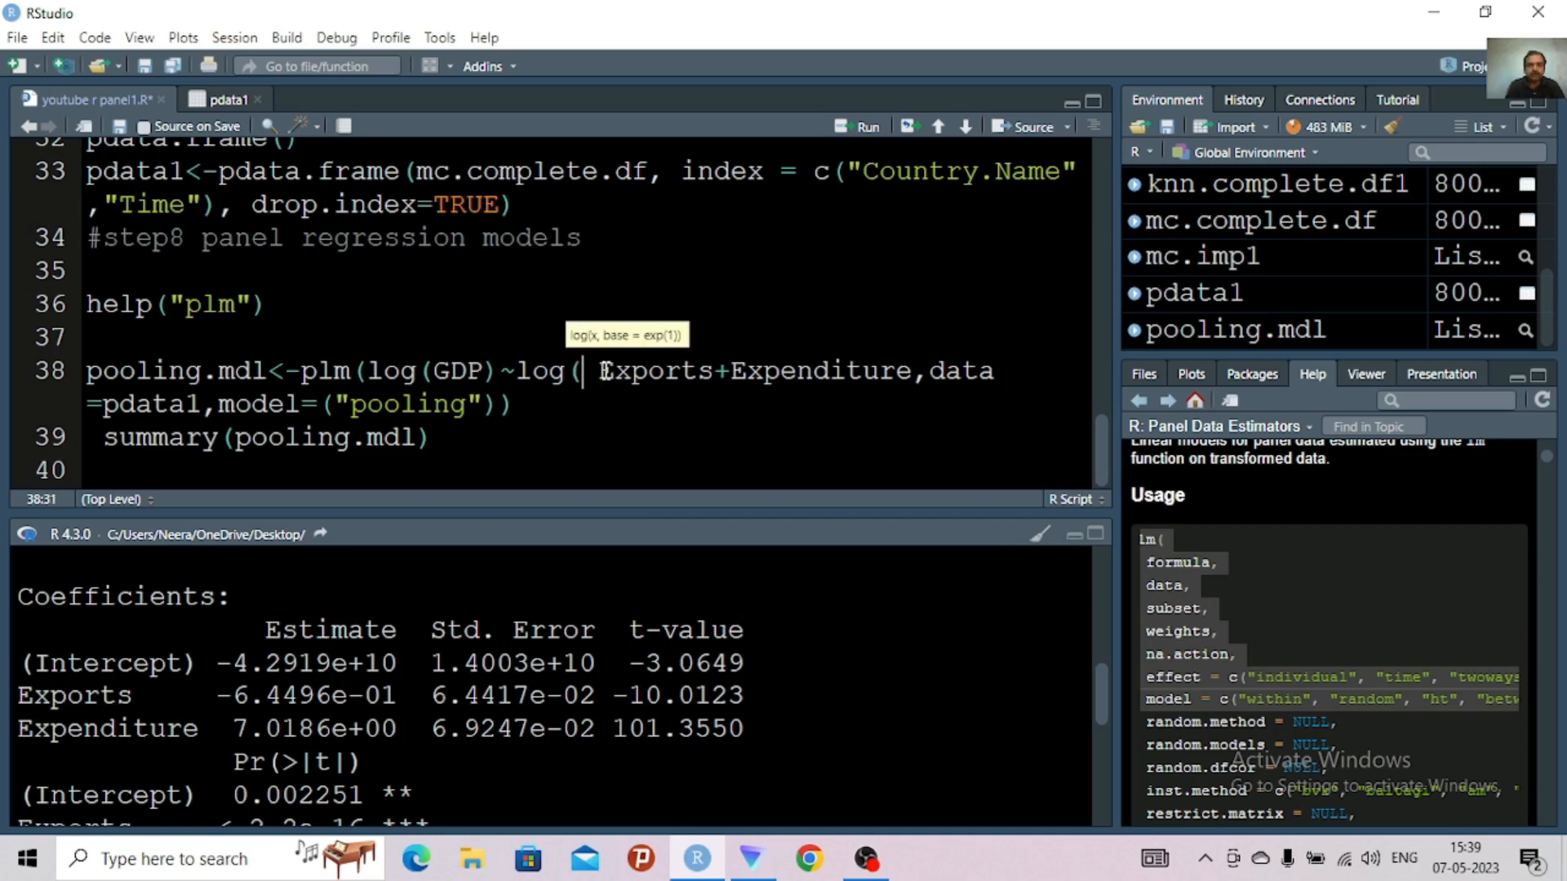
{"action": "left_click", "coordinate": [719, 371]}
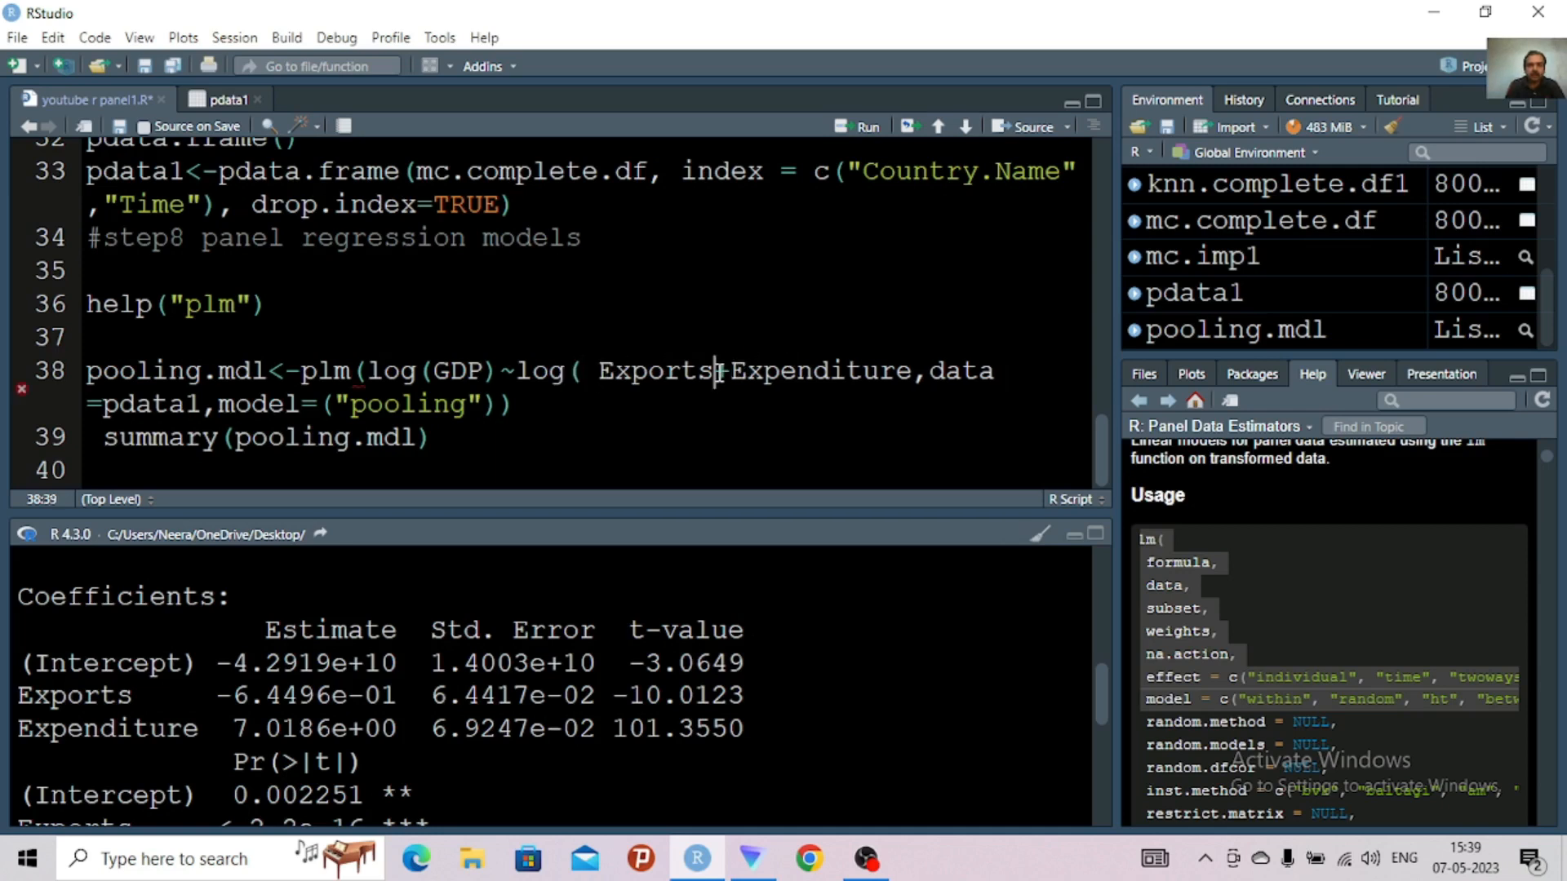
{"action": "type", "text": ")"}
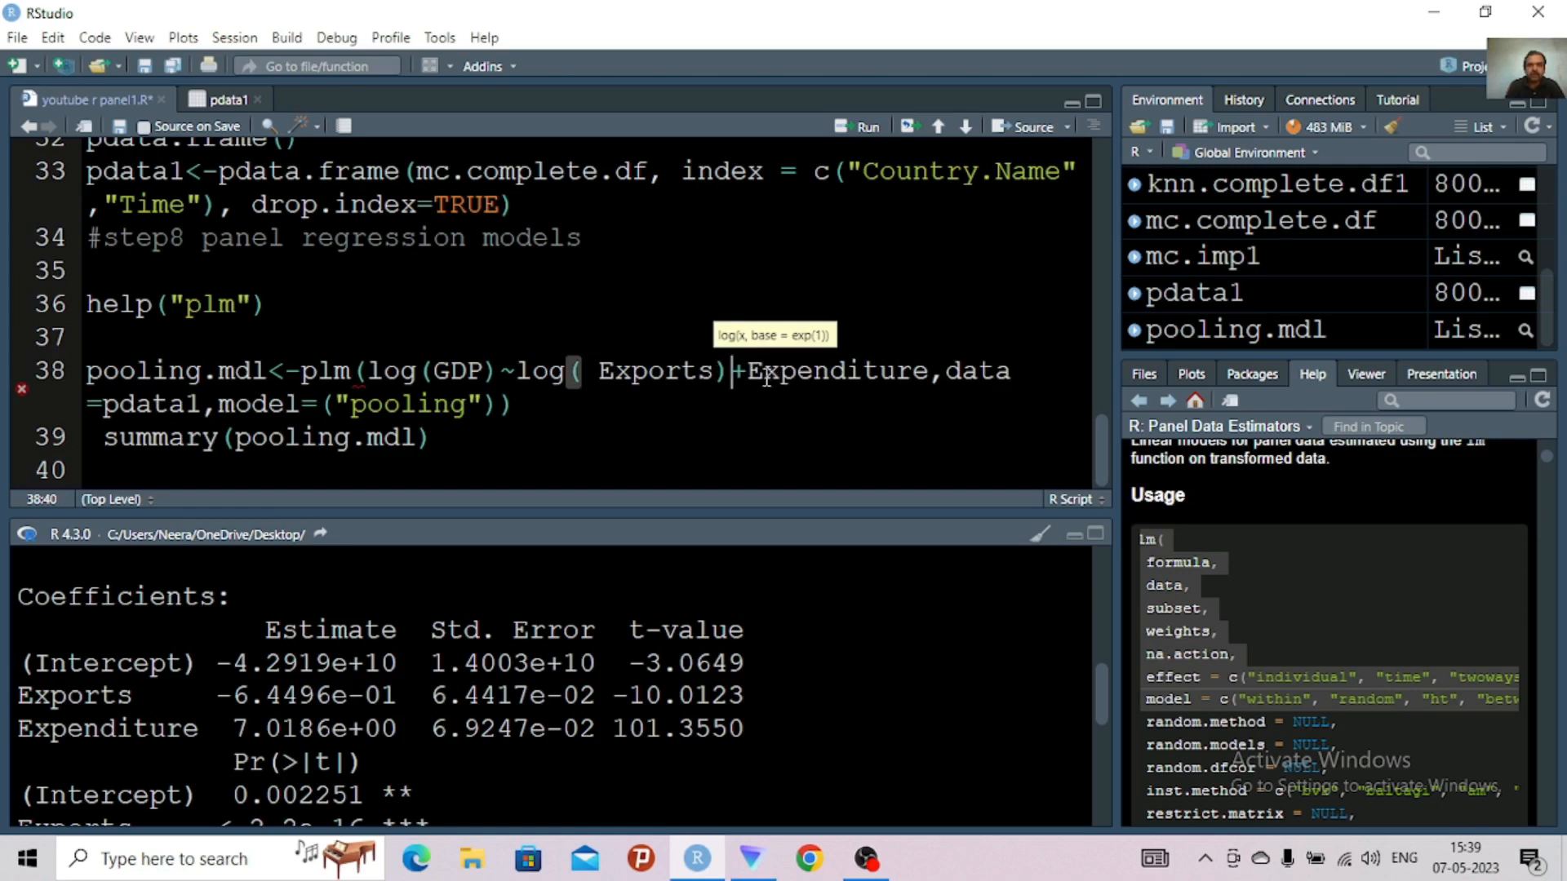
Wrap the Expenditure term of the plm formula in log()
{"action": "left_click", "coordinate": [750, 373]}
{"action": "type", "text": "log"}
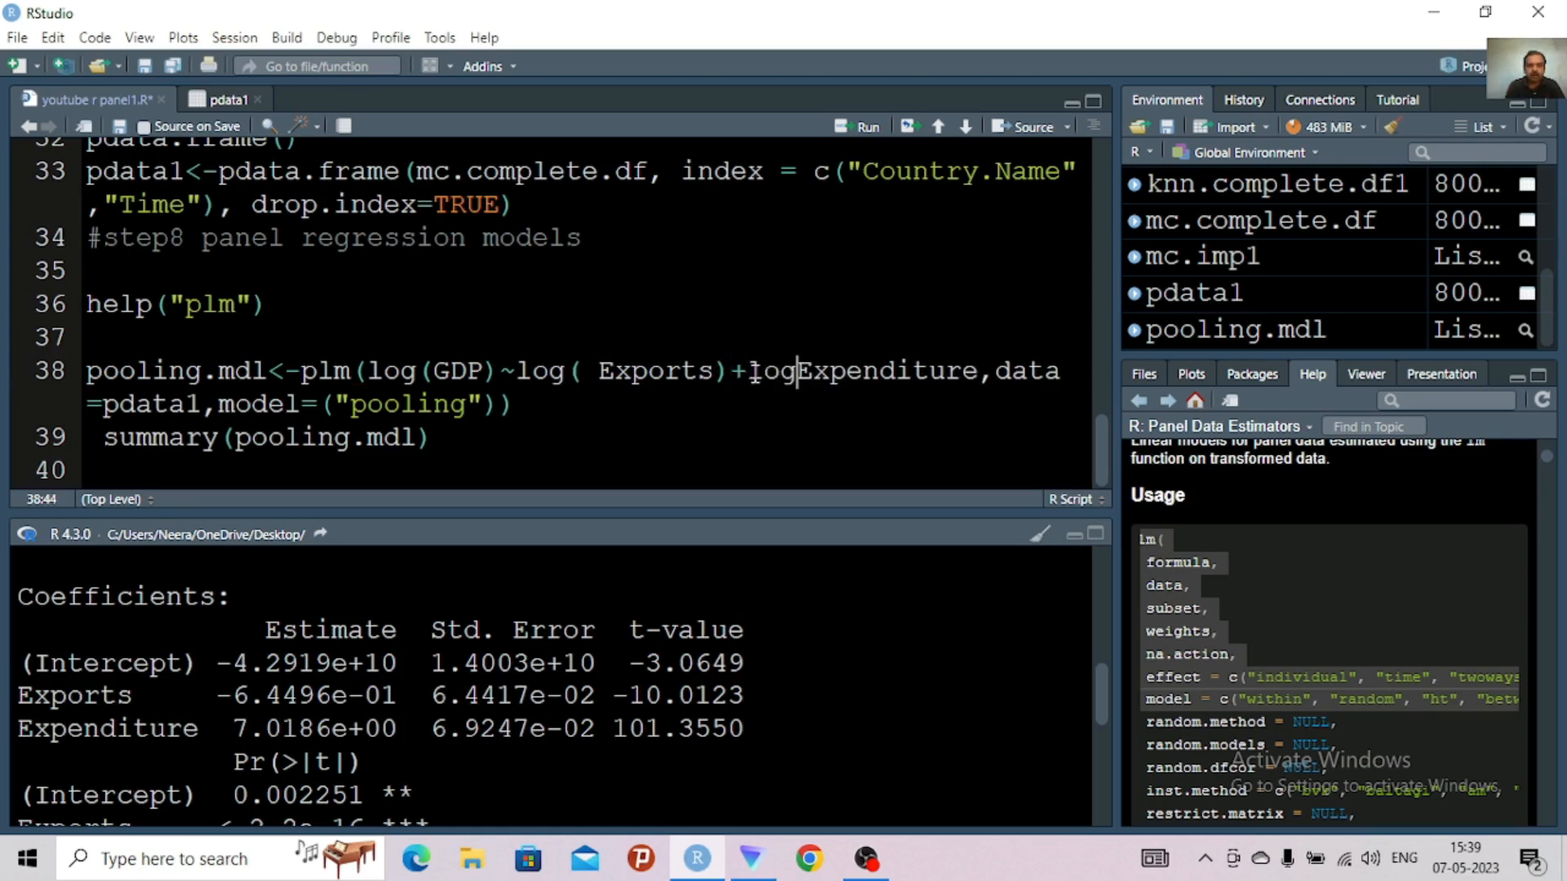
{"action": "type", "text": "("}
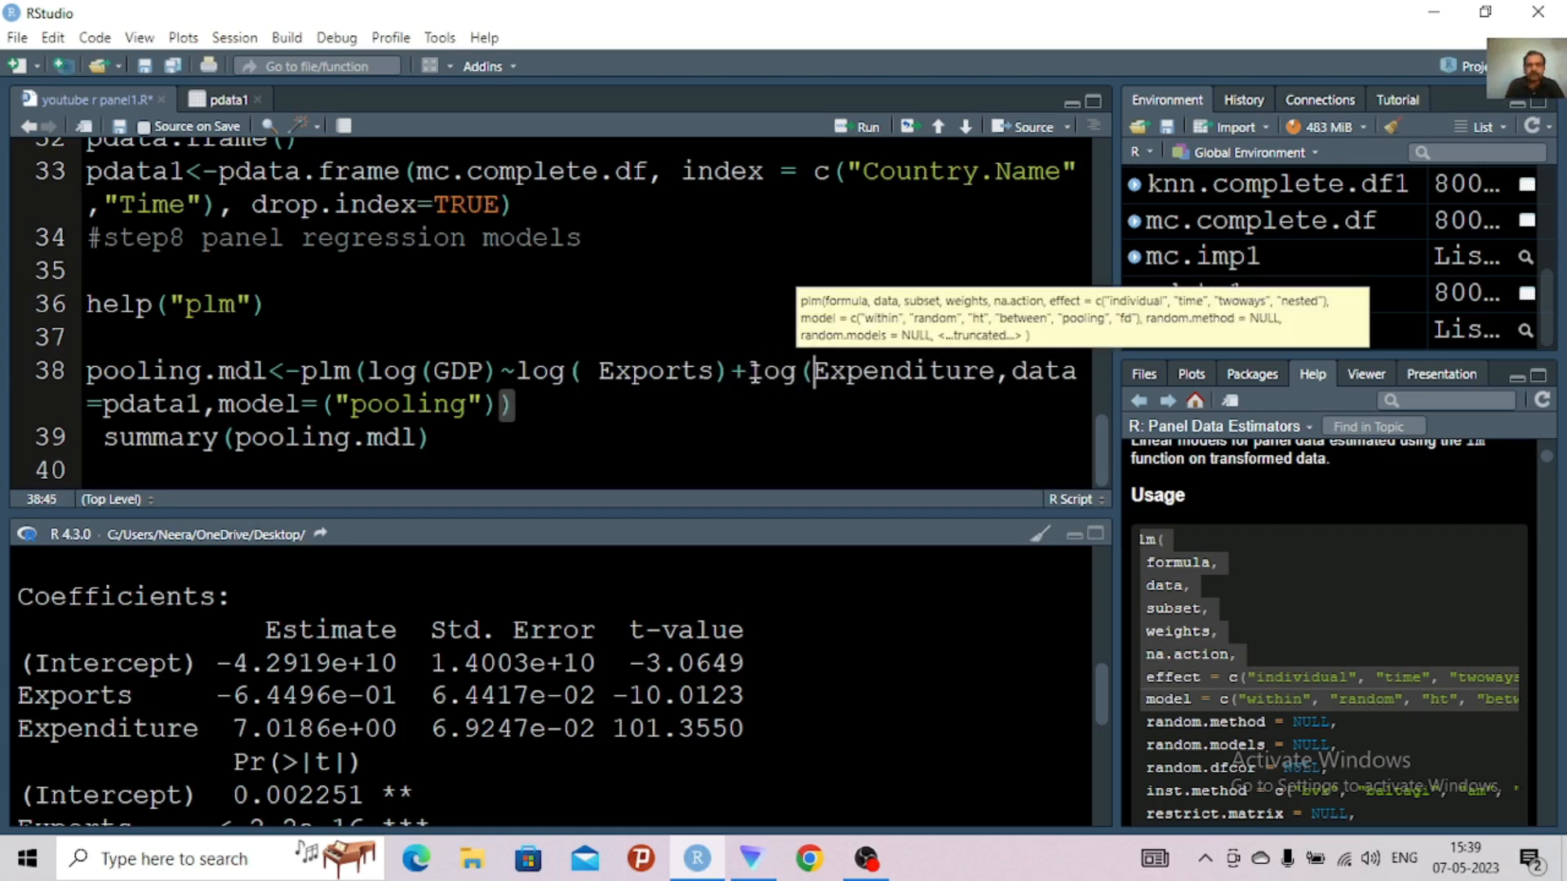
{"action": "left_click", "coordinate": [995, 378]}
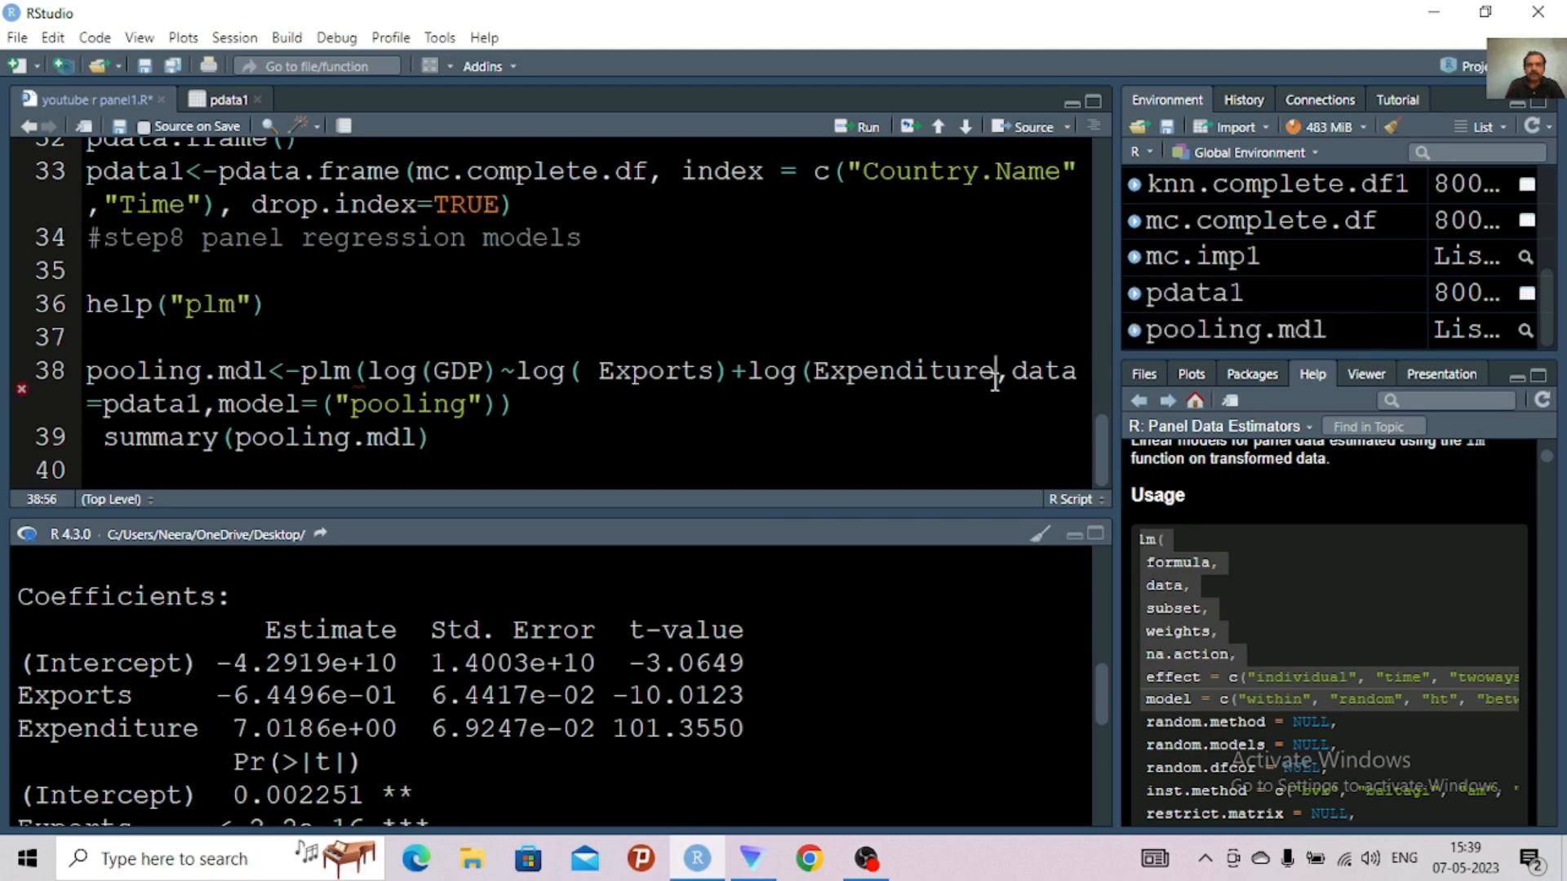
{"action": "type", "text": ")"}
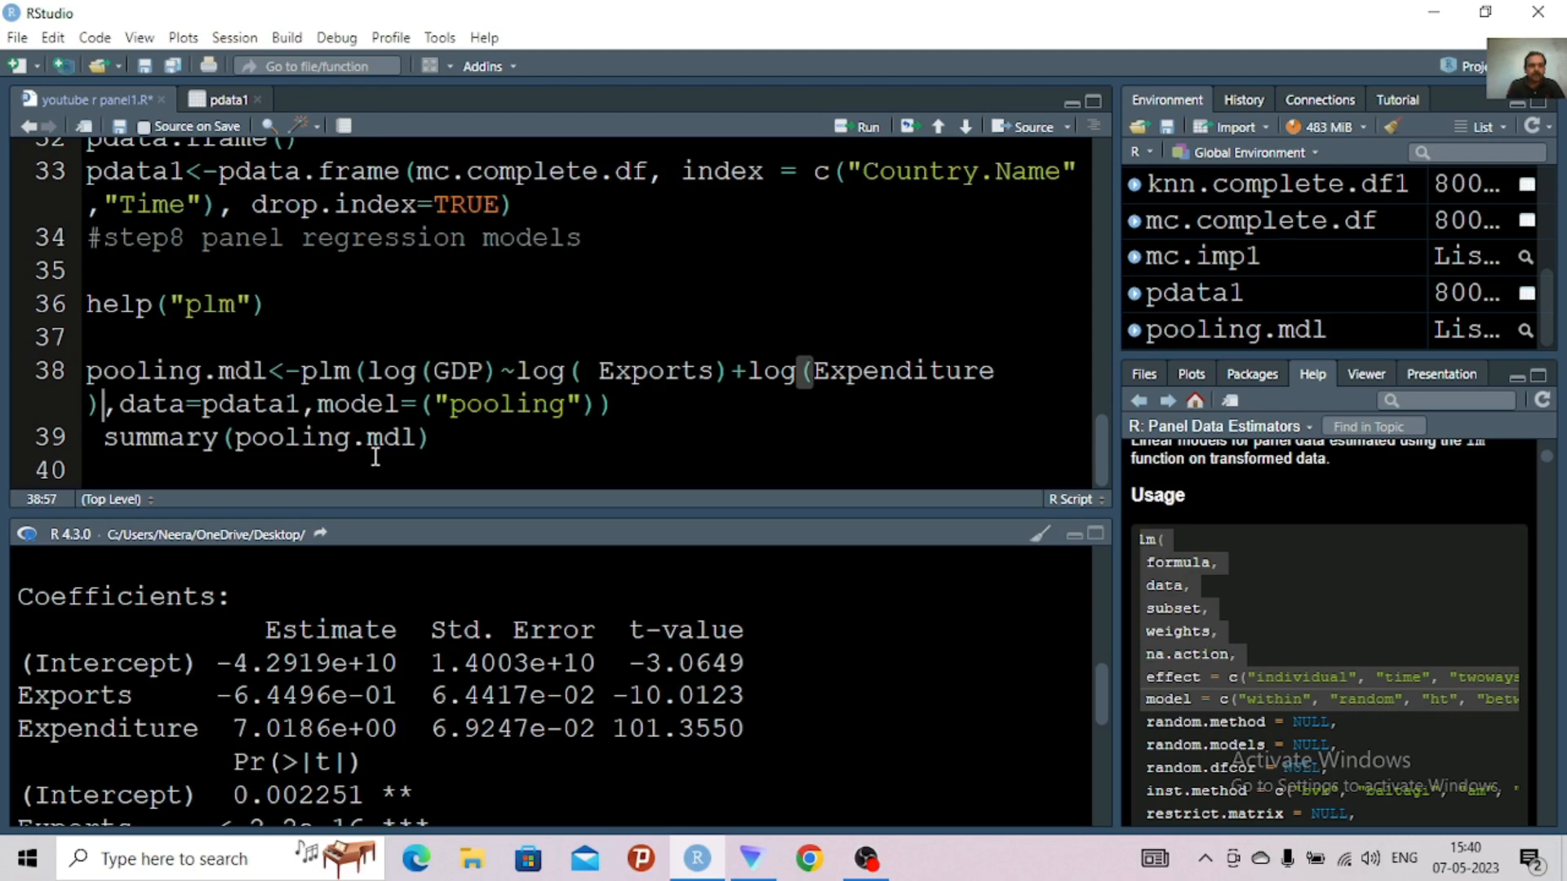
Run the log-transformed pooling.mdl line and its summary line, and maximize the console to show the output
{"action": "key", "text": "ctrl+Return"}
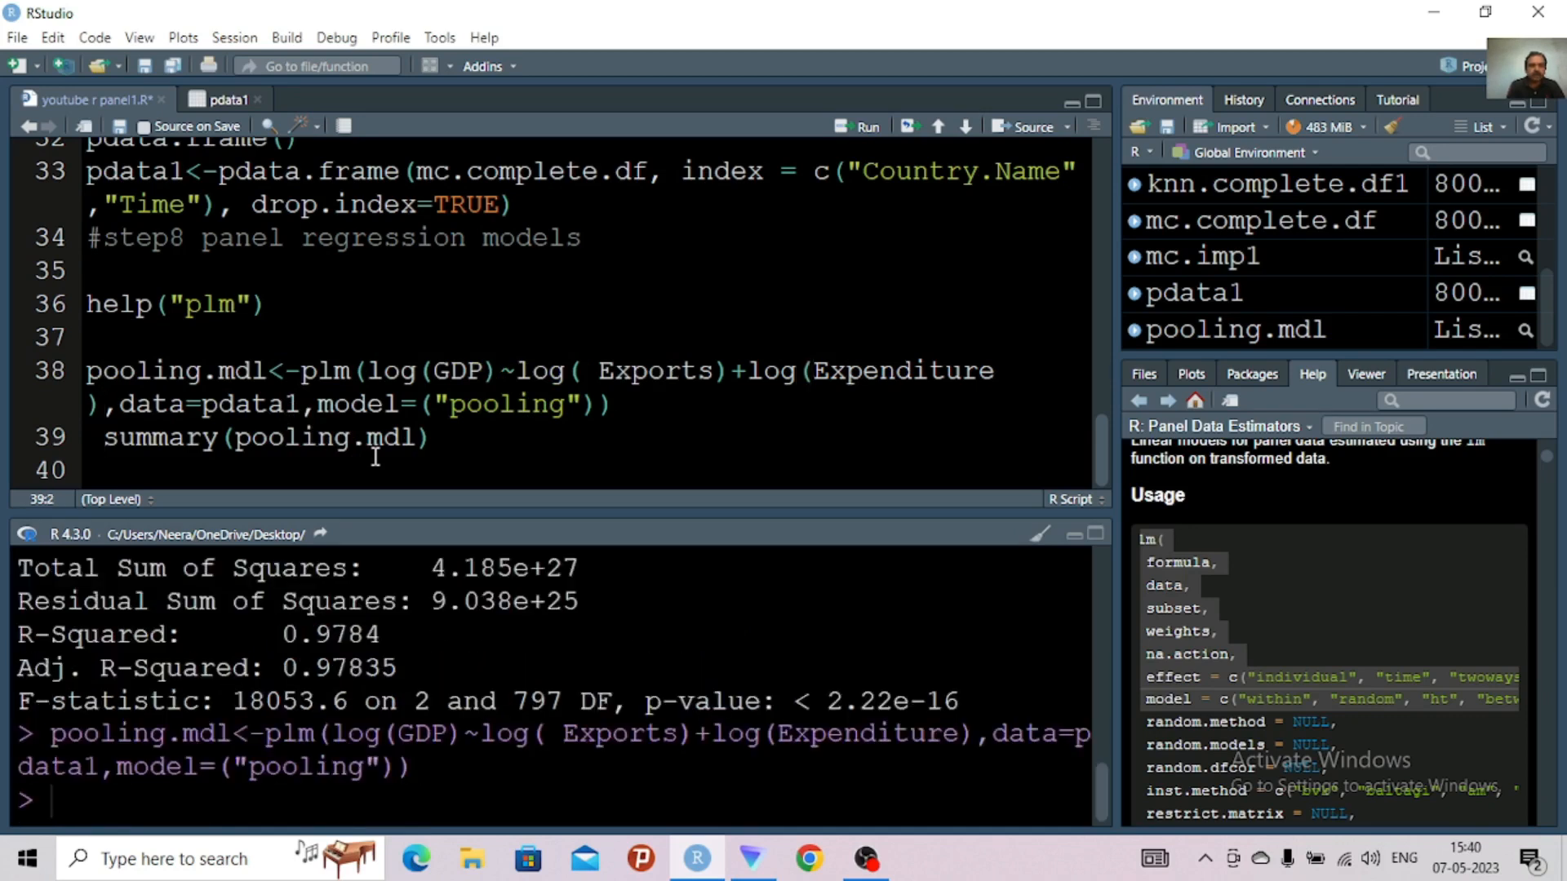
{"action": "left_click", "coordinate": [422, 441]}
{"action": "key", "text": "ctrl+Return"}
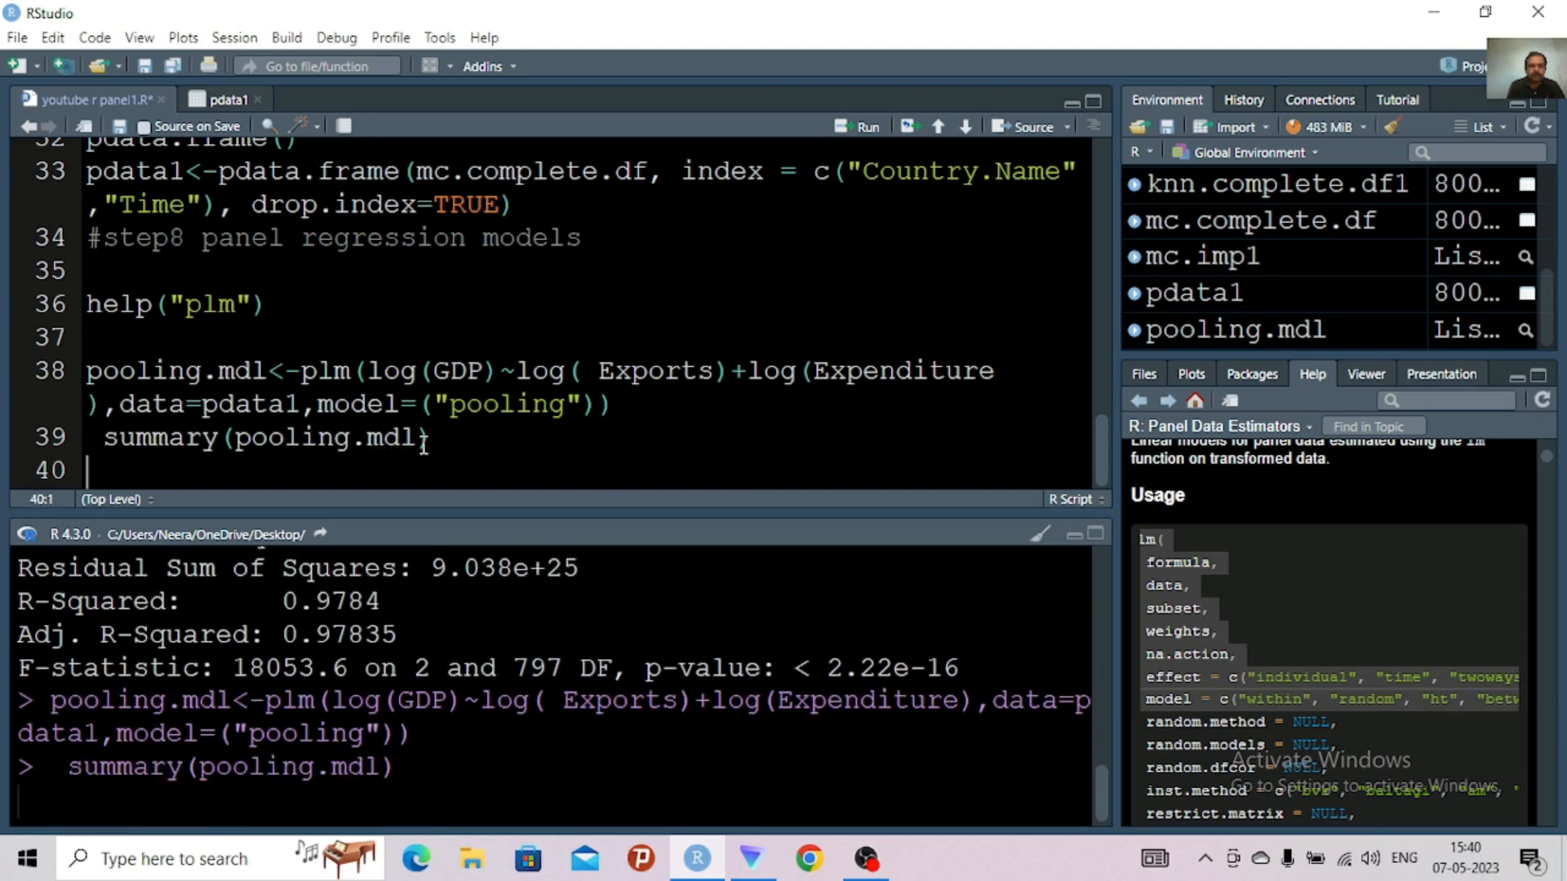
{"action": "left_click", "coordinate": [1097, 534]}
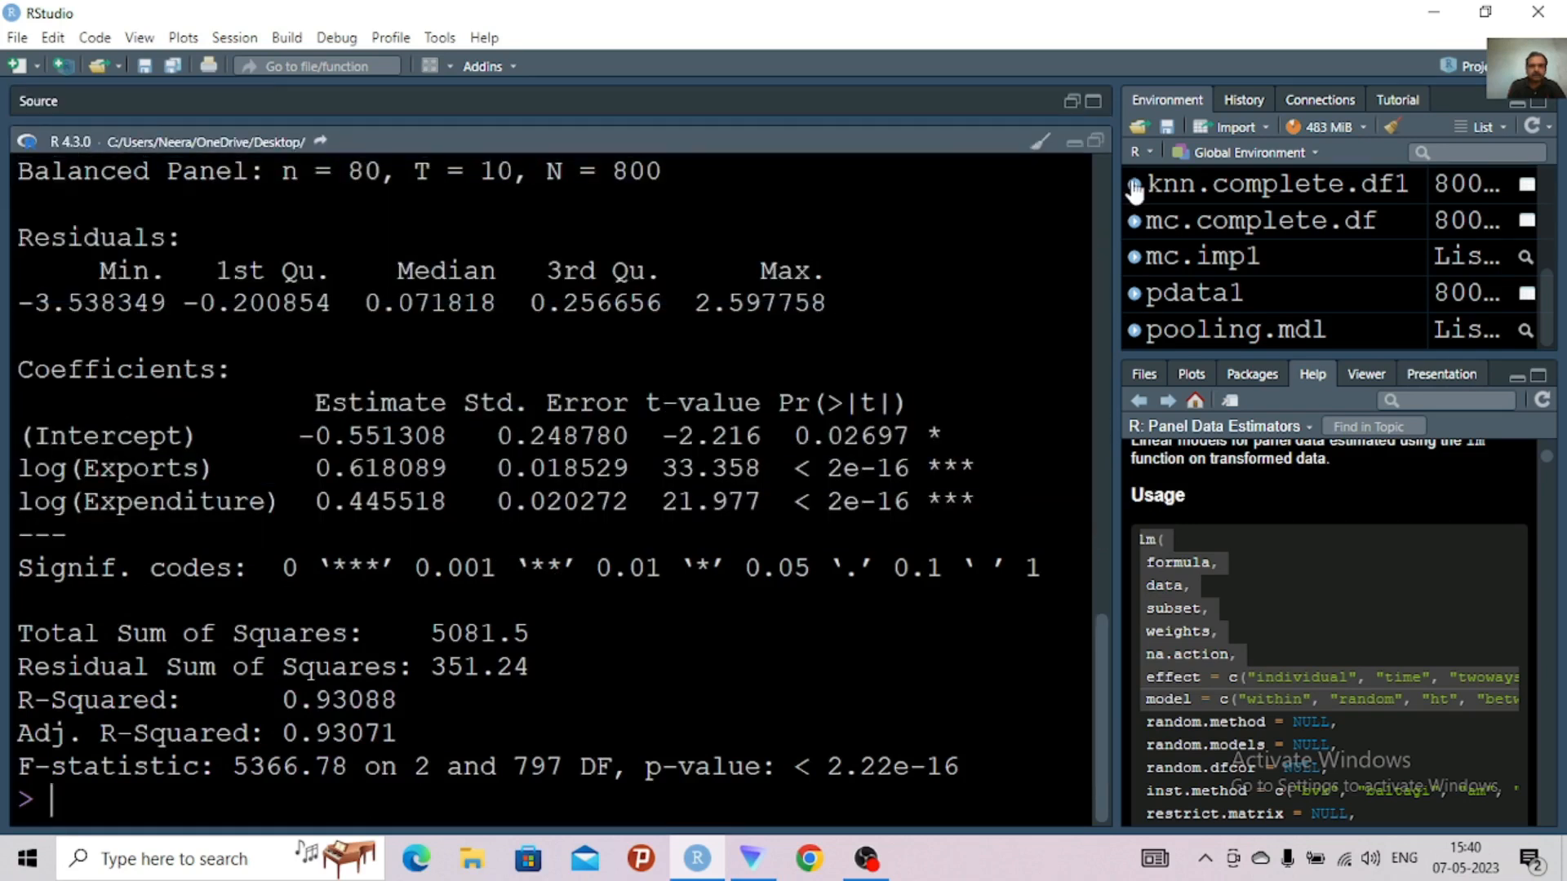
Clear the console, restore the script view and run summary(pooling.mdl) on line 39 again
{"action": "left_click", "coordinate": [1041, 147]}
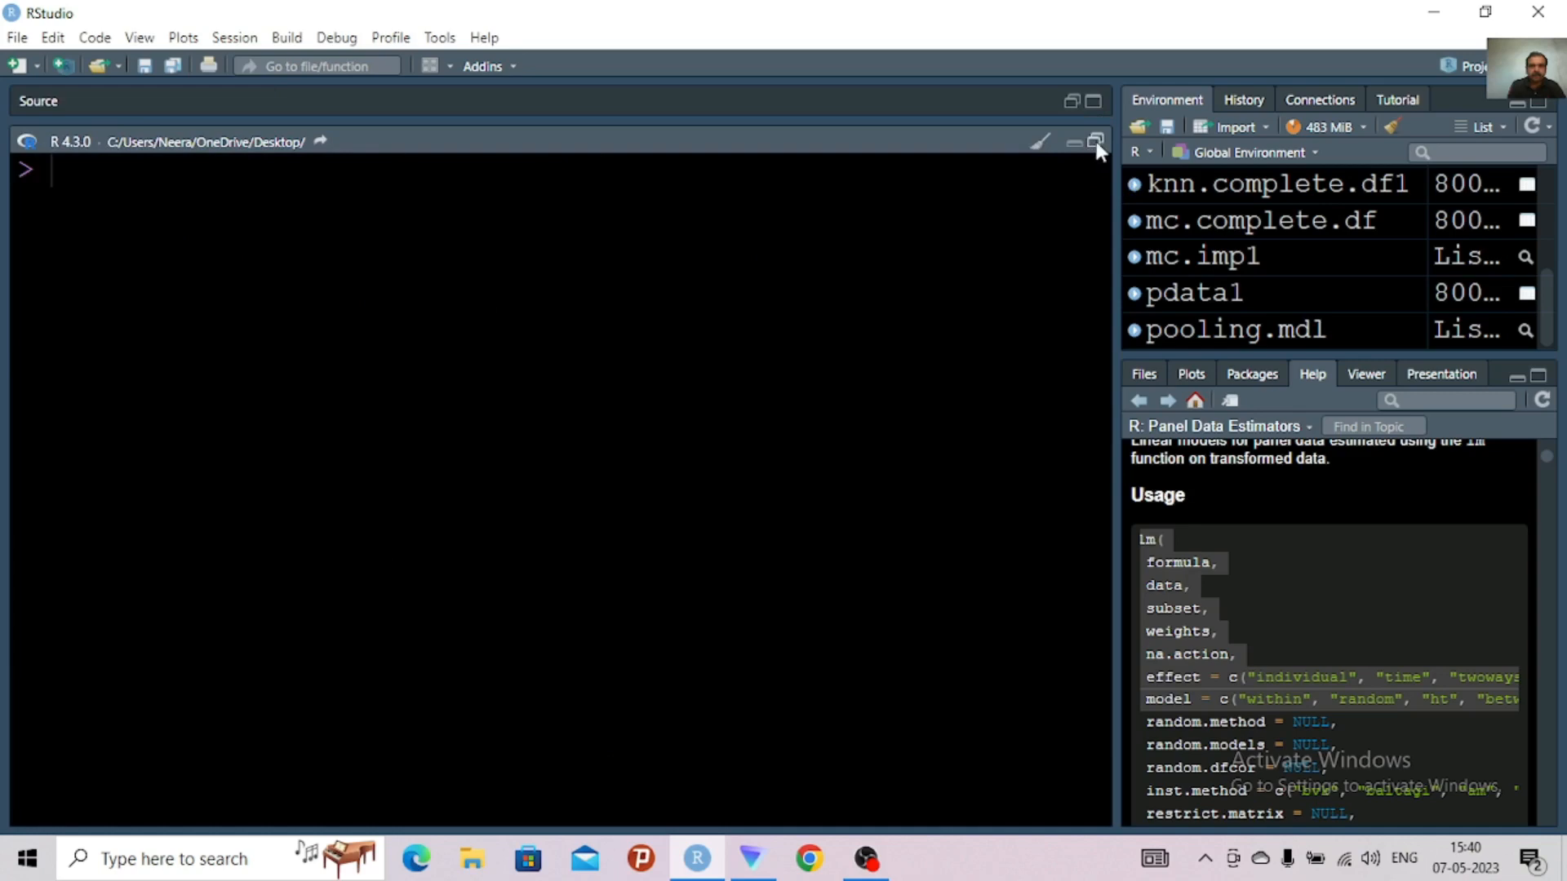
{"action": "left_click", "coordinate": [1096, 142]}
{"action": "scroll", "coordinate": [879, 271], "scroll_direction": "up", "scroll_amount": 3}
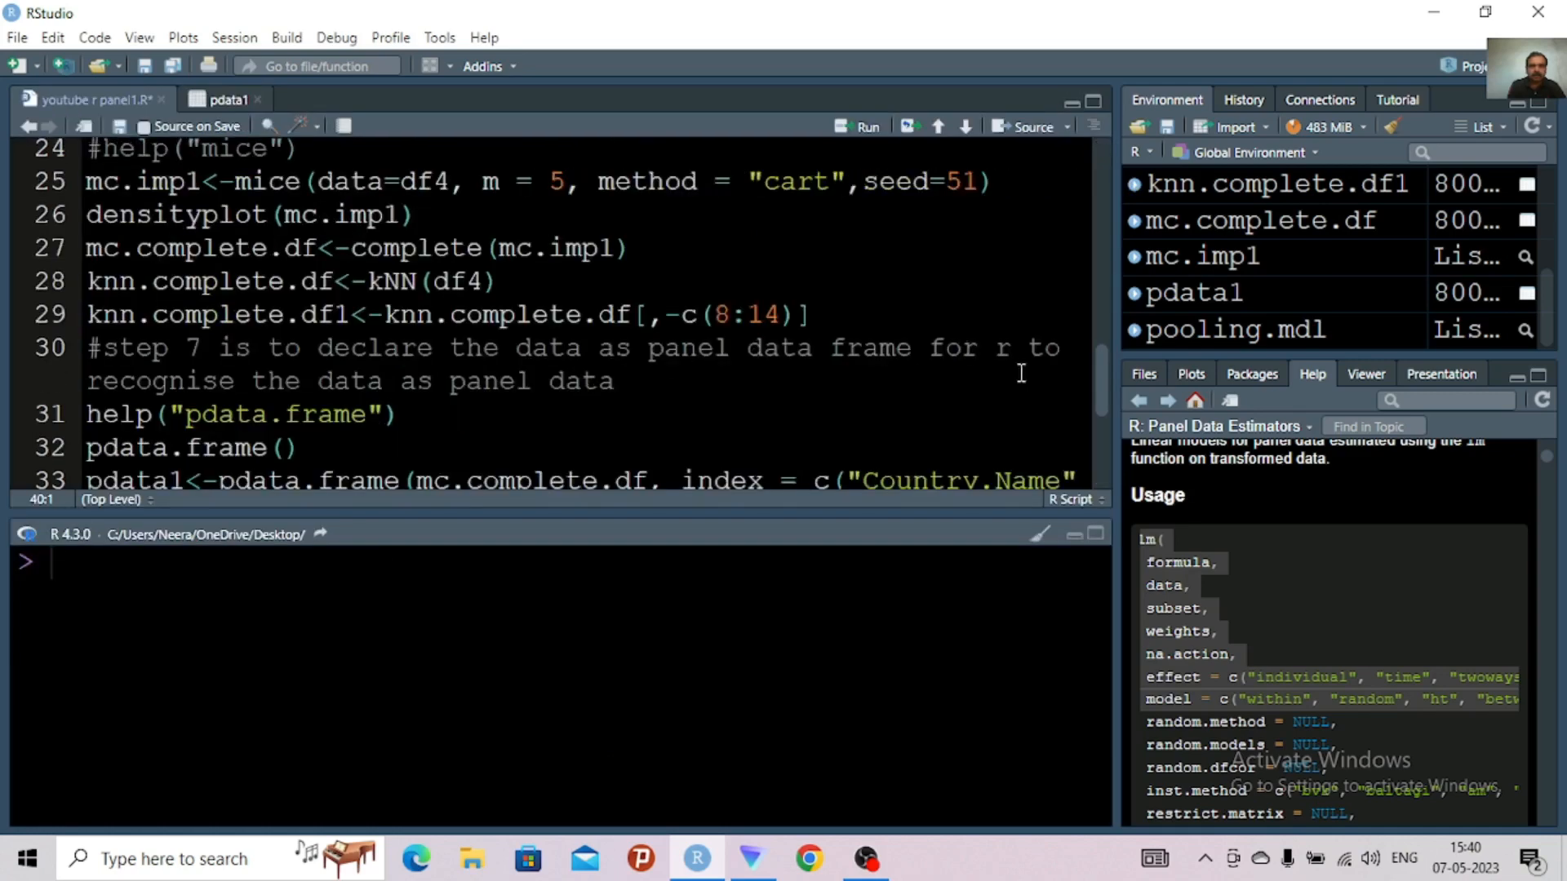
{"action": "left_click_drag", "start_coordinate": [1104, 383], "coordinate": [1094, 566]}
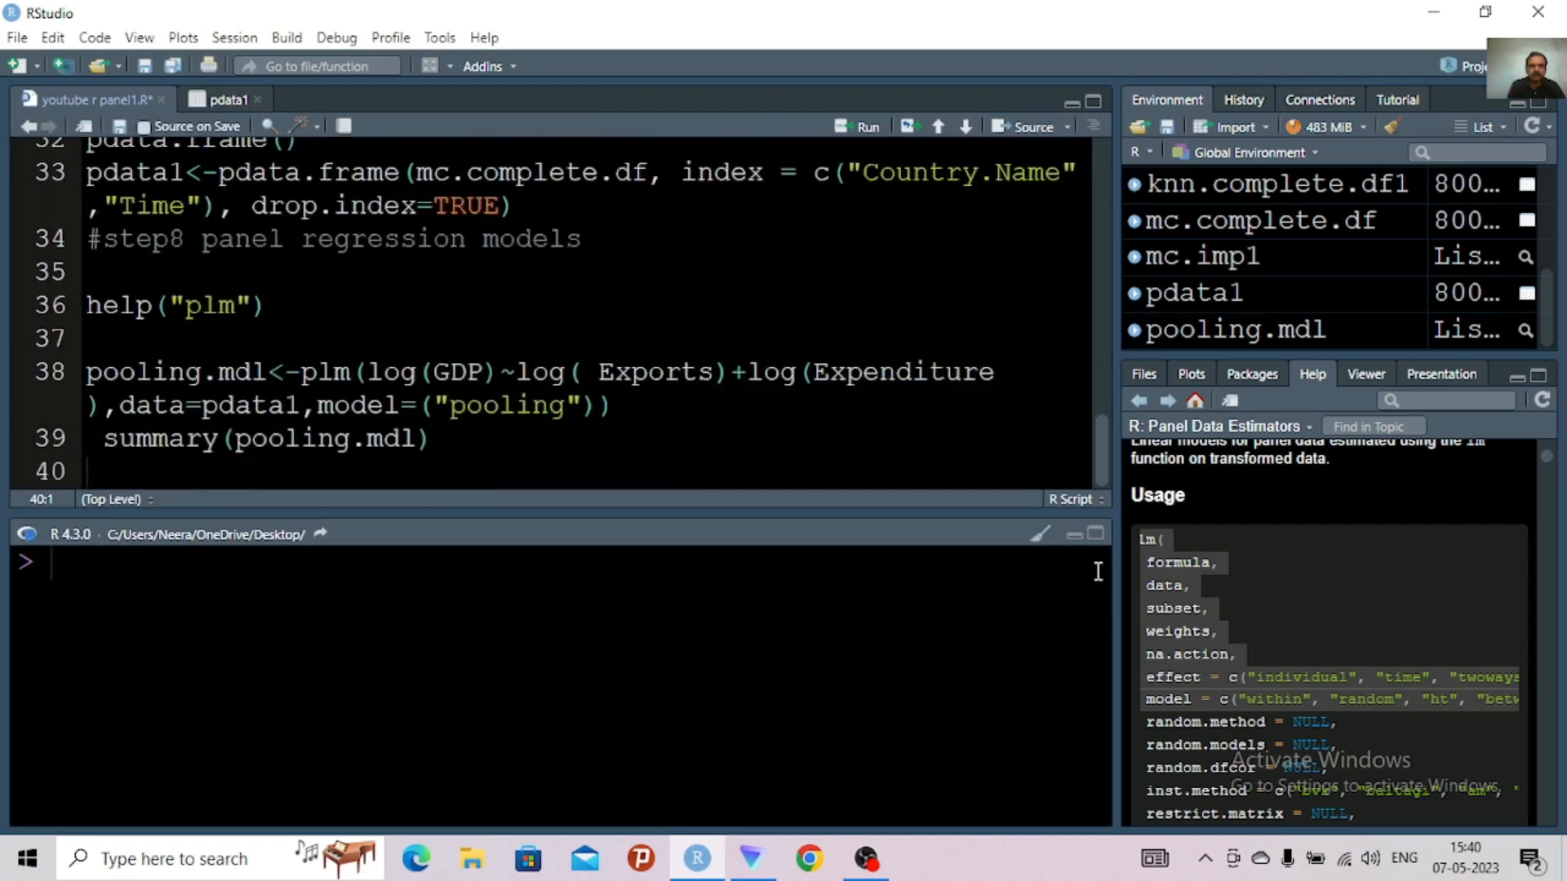
{"action": "left_click", "coordinate": [451, 445]}
{"action": "key", "text": "ctrl+Return"}
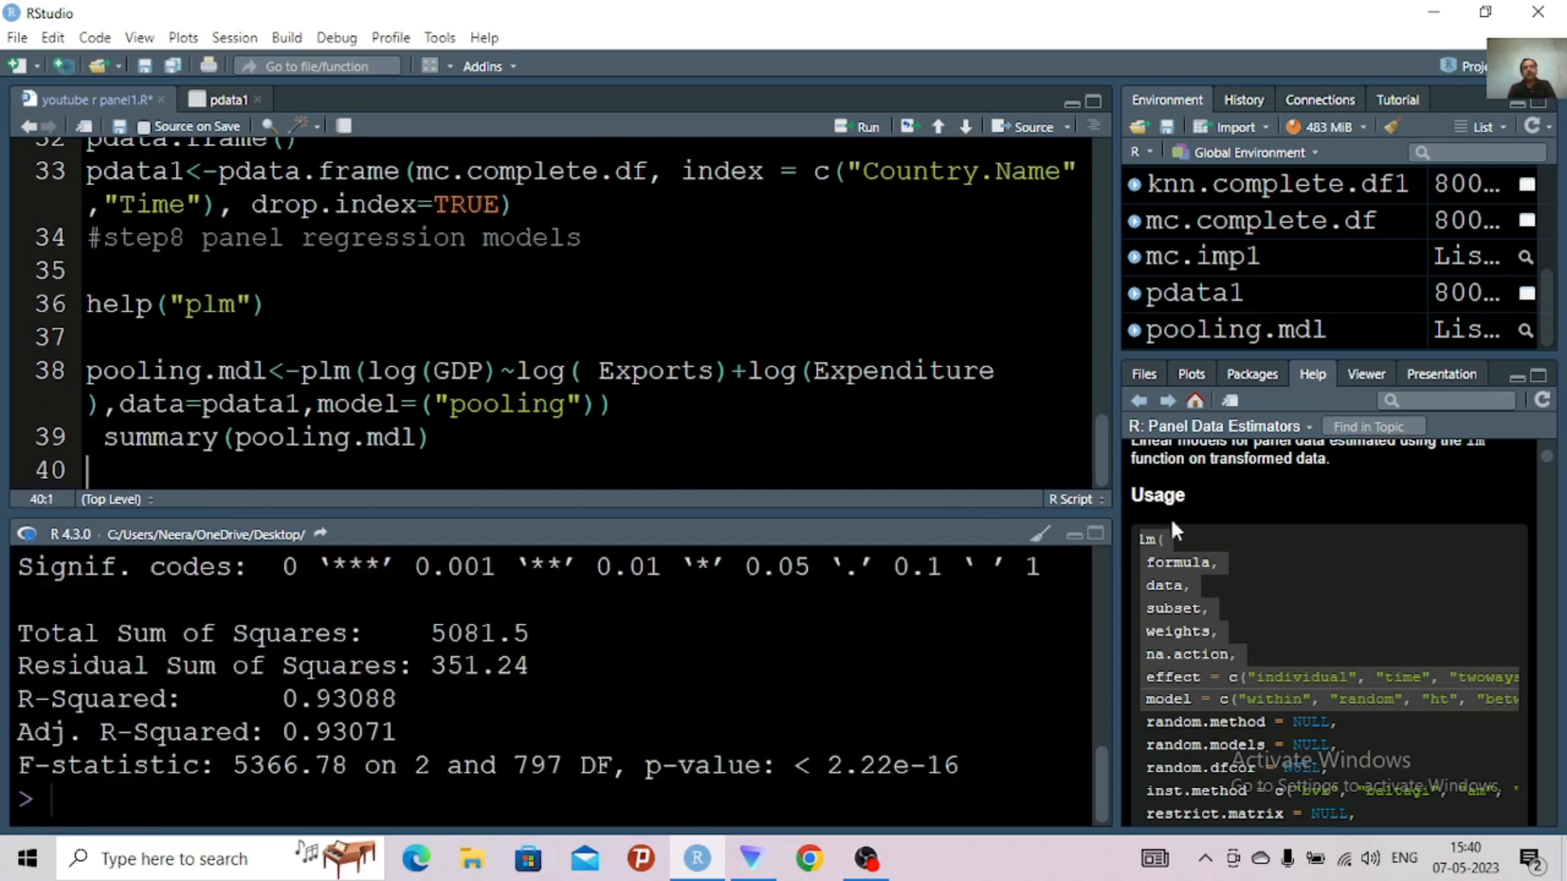
Maximize the console and examine the residuals, coefficients and fit statistics of the log-log pooled model
{"action": "left_click", "coordinate": [1096, 535]}
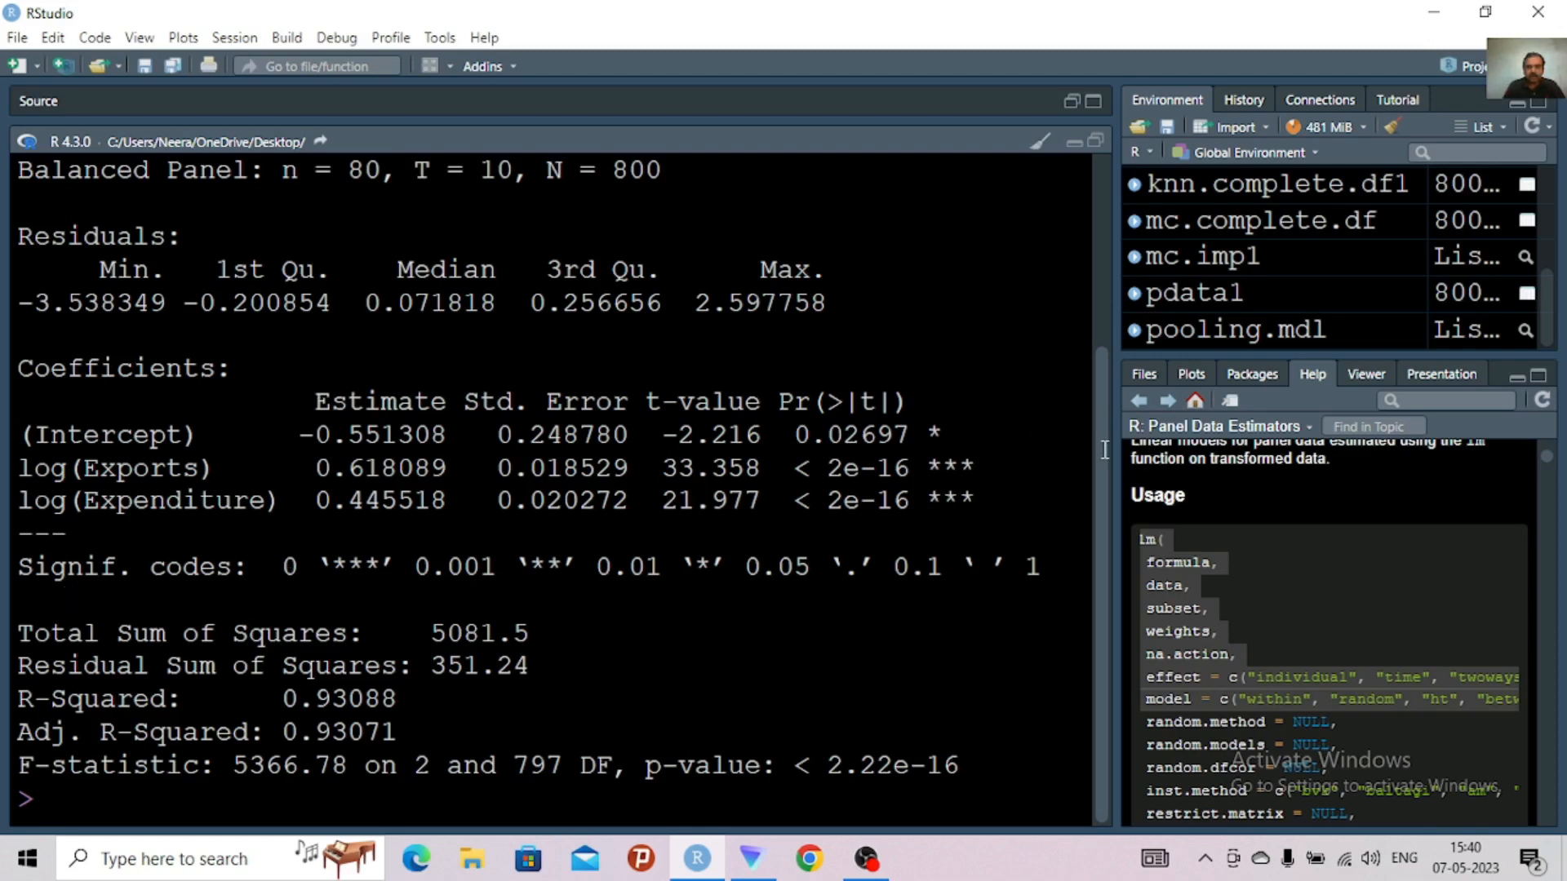
{"action": "scroll", "coordinate": [1100, 437], "scroll_direction": "up", "scroll_amount": 1}
{"action": "scroll", "coordinate": [1086, 461], "scroll_direction": "down", "scroll_amount": 1}
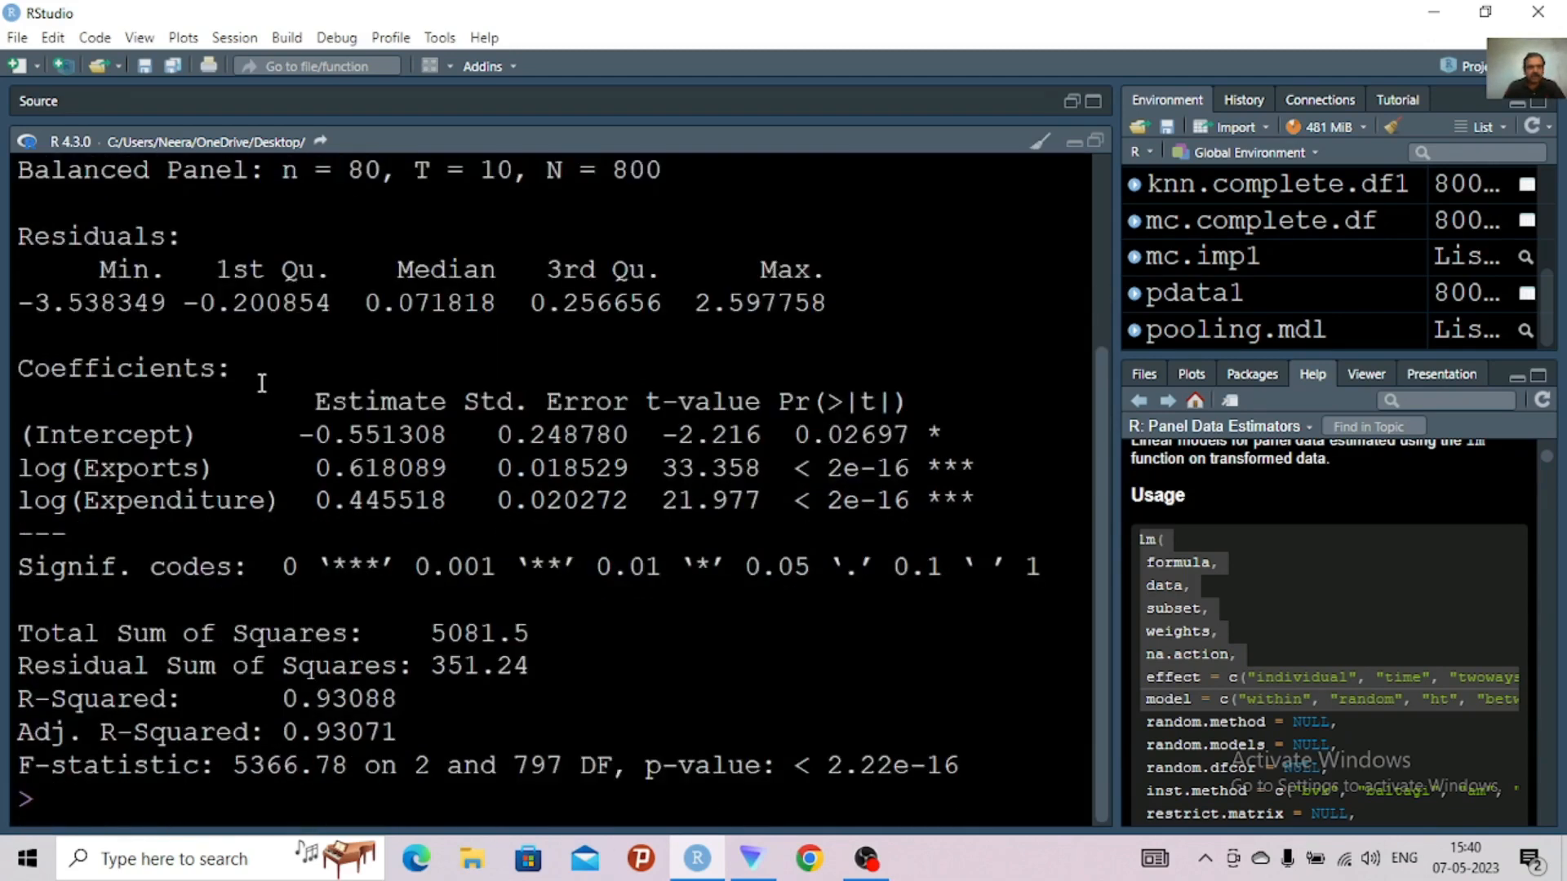
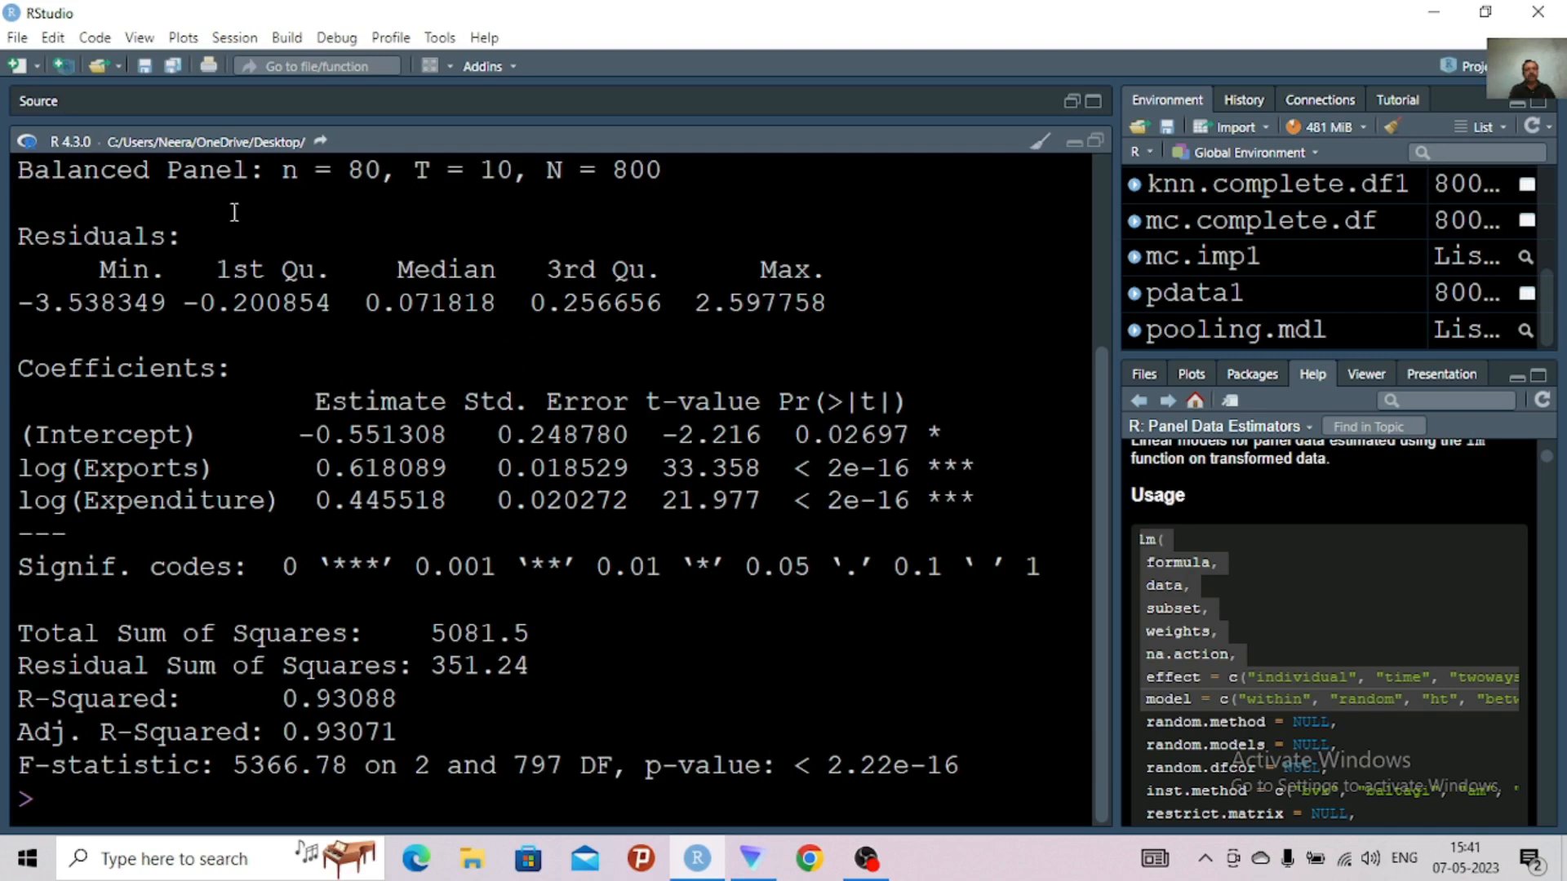
Review the pooling model summary in the console back to its plm call, and restore the split view with the script
{"action": "right_click", "coordinate": [1109, 428]}
{"action": "key", "text": "Escape"}
{"action": "scroll", "coordinate": [1097, 316], "scroll_direction": "up", "scroll_amount": 3}
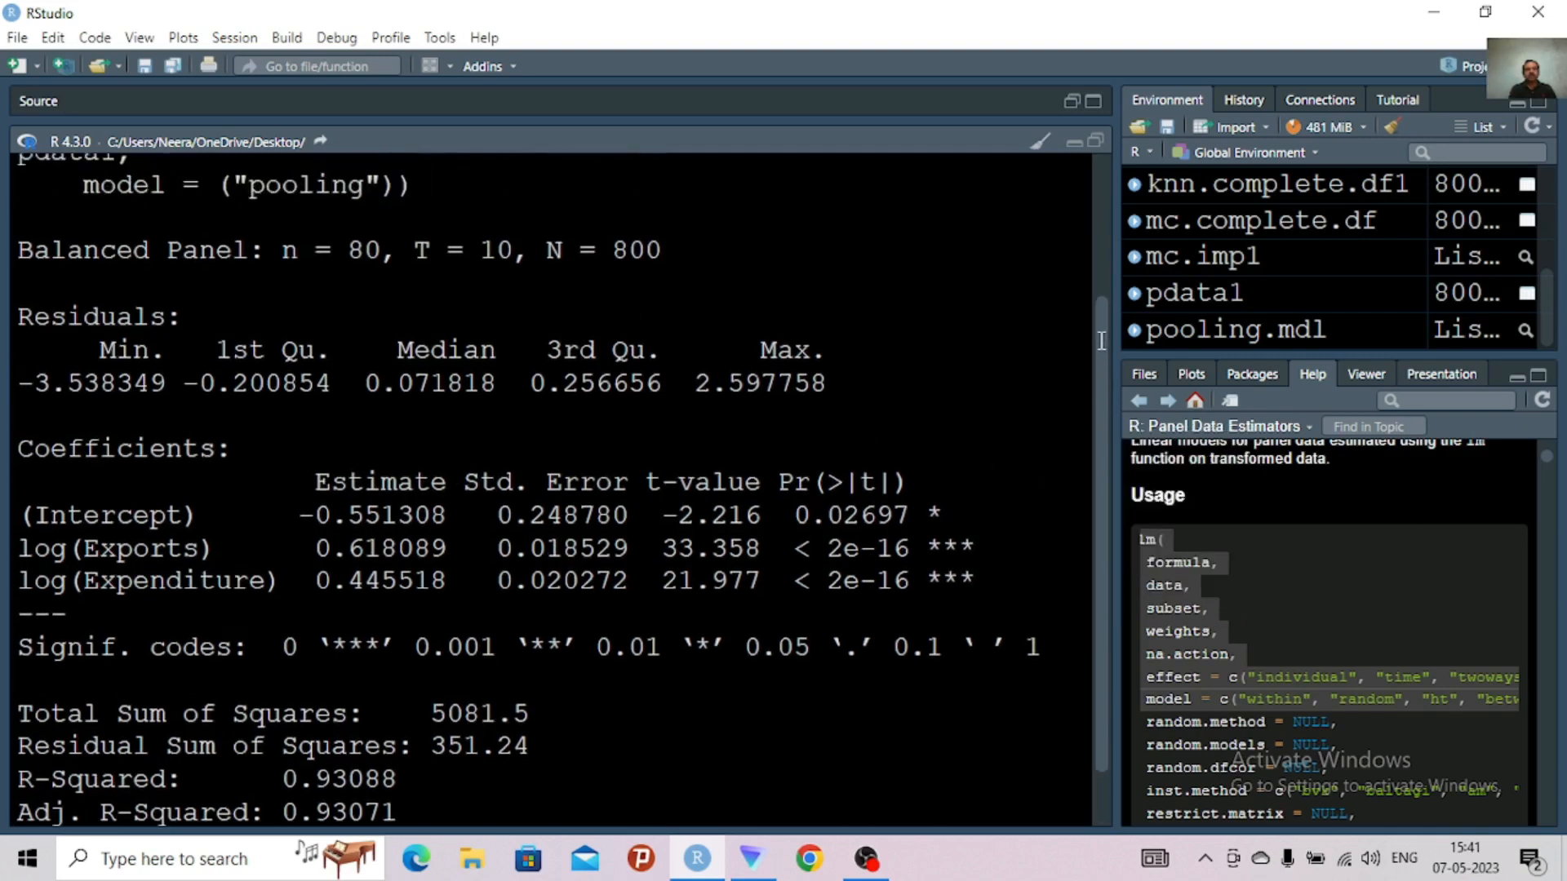
{"action": "scroll", "coordinate": [1096, 316], "scroll_direction": "up", "scroll_amount": 3}
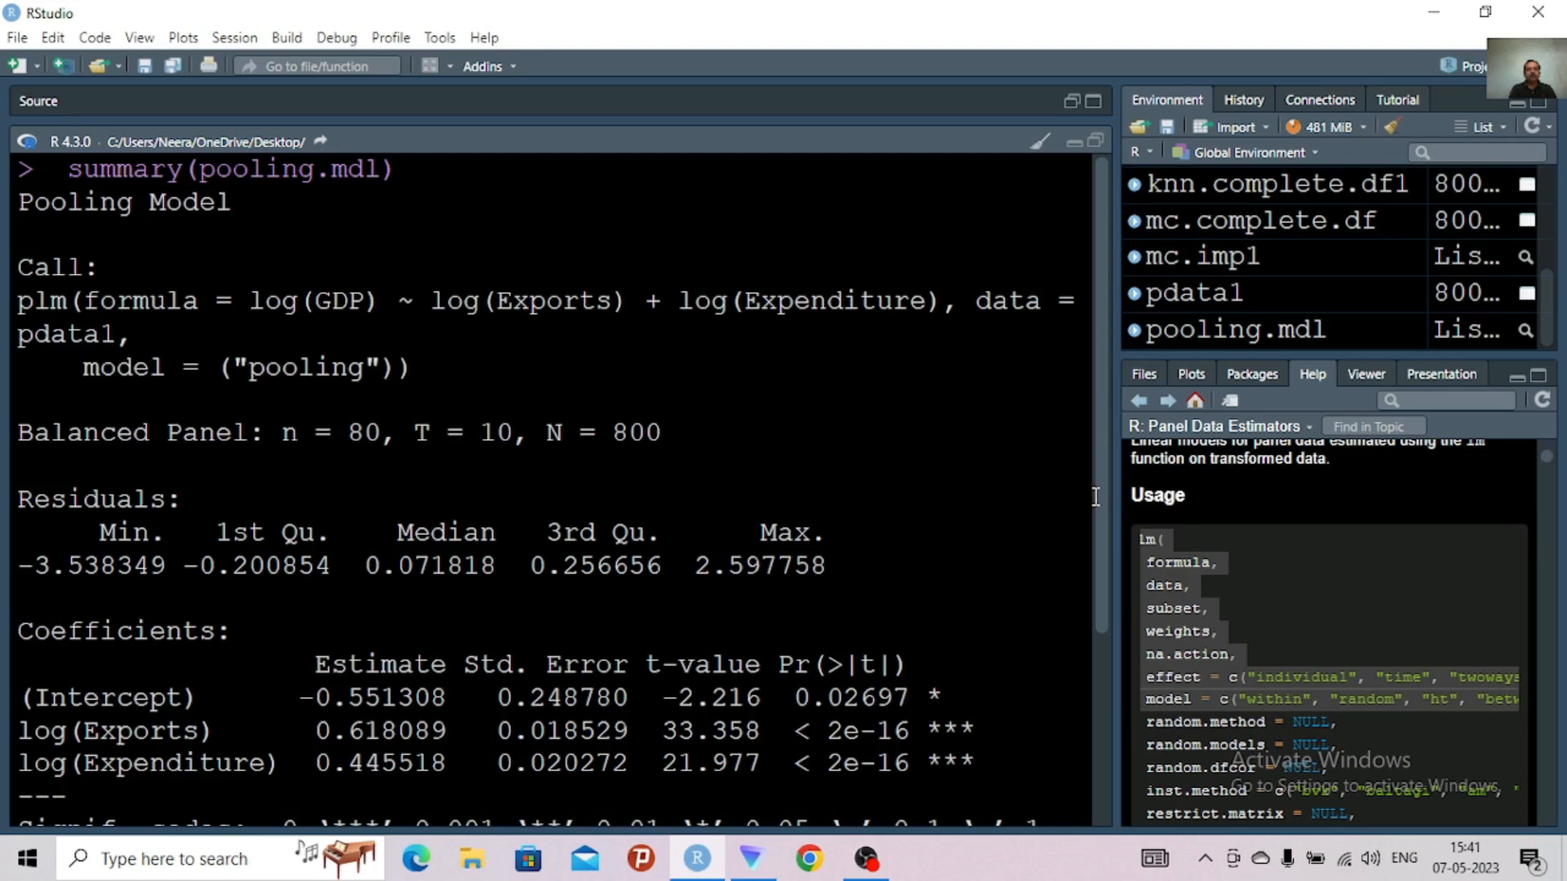
{"action": "right_click", "coordinate": [1087, 453]}
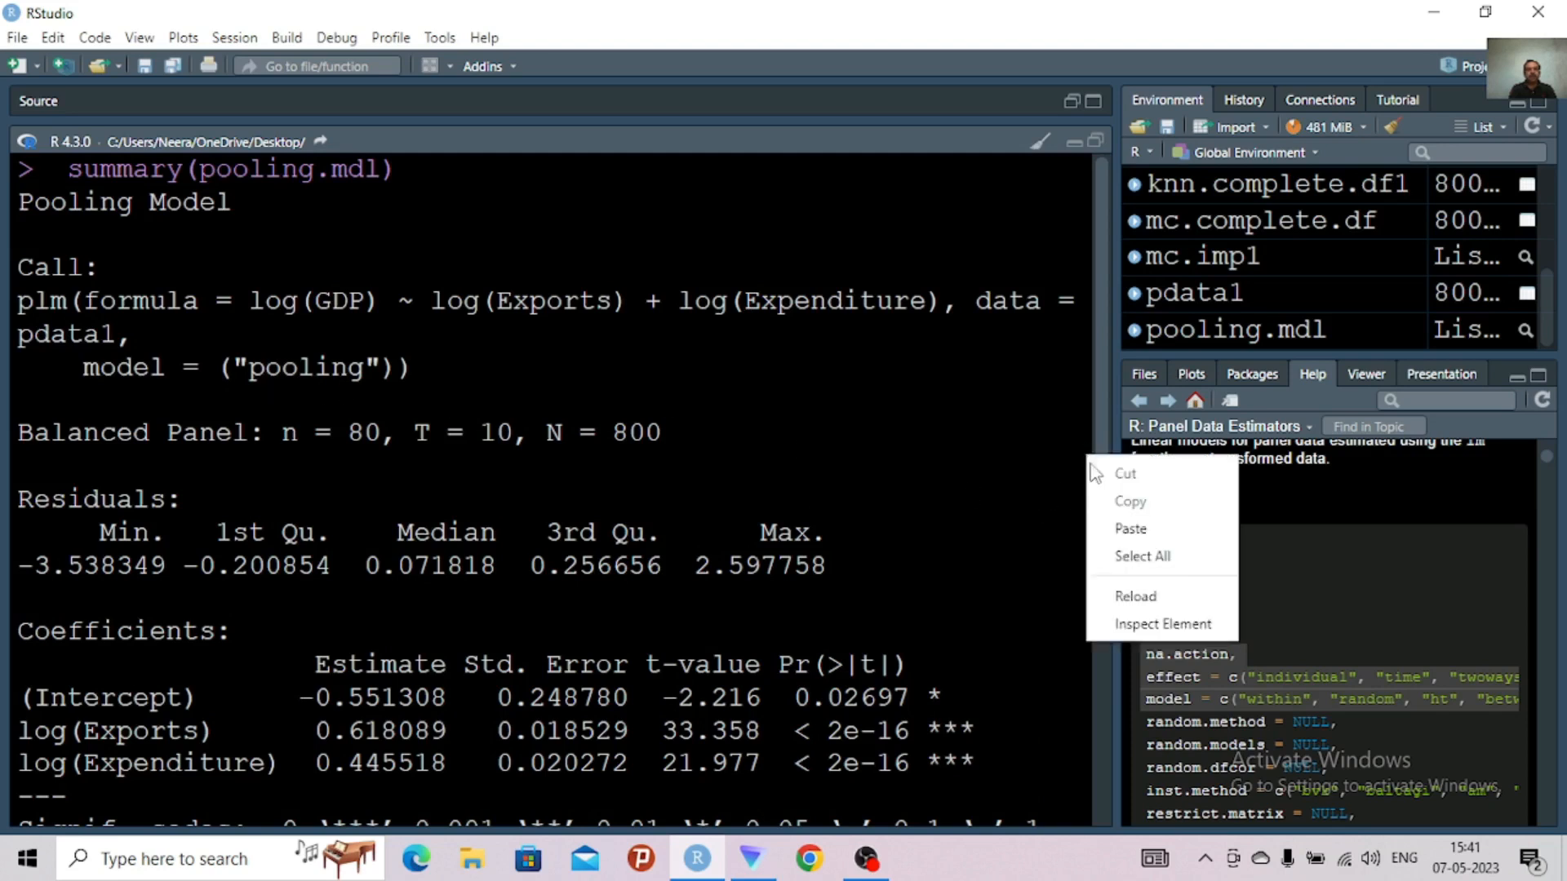
{"action": "left_click", "coordinate": [1103, 402]}
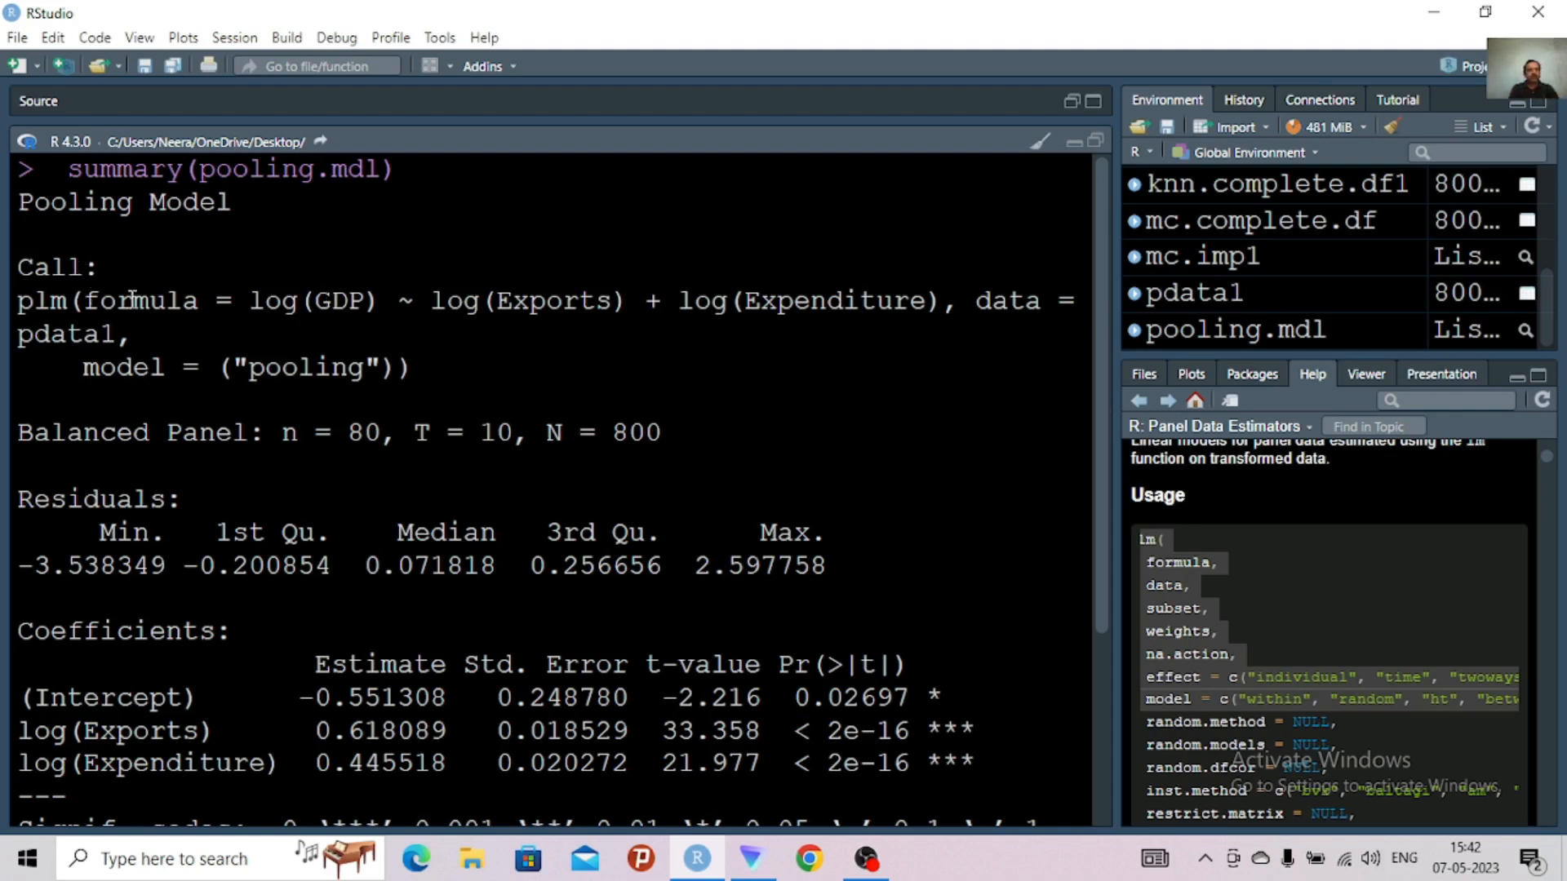
{"action": "left_click", "coordinate": [1096, 143]}
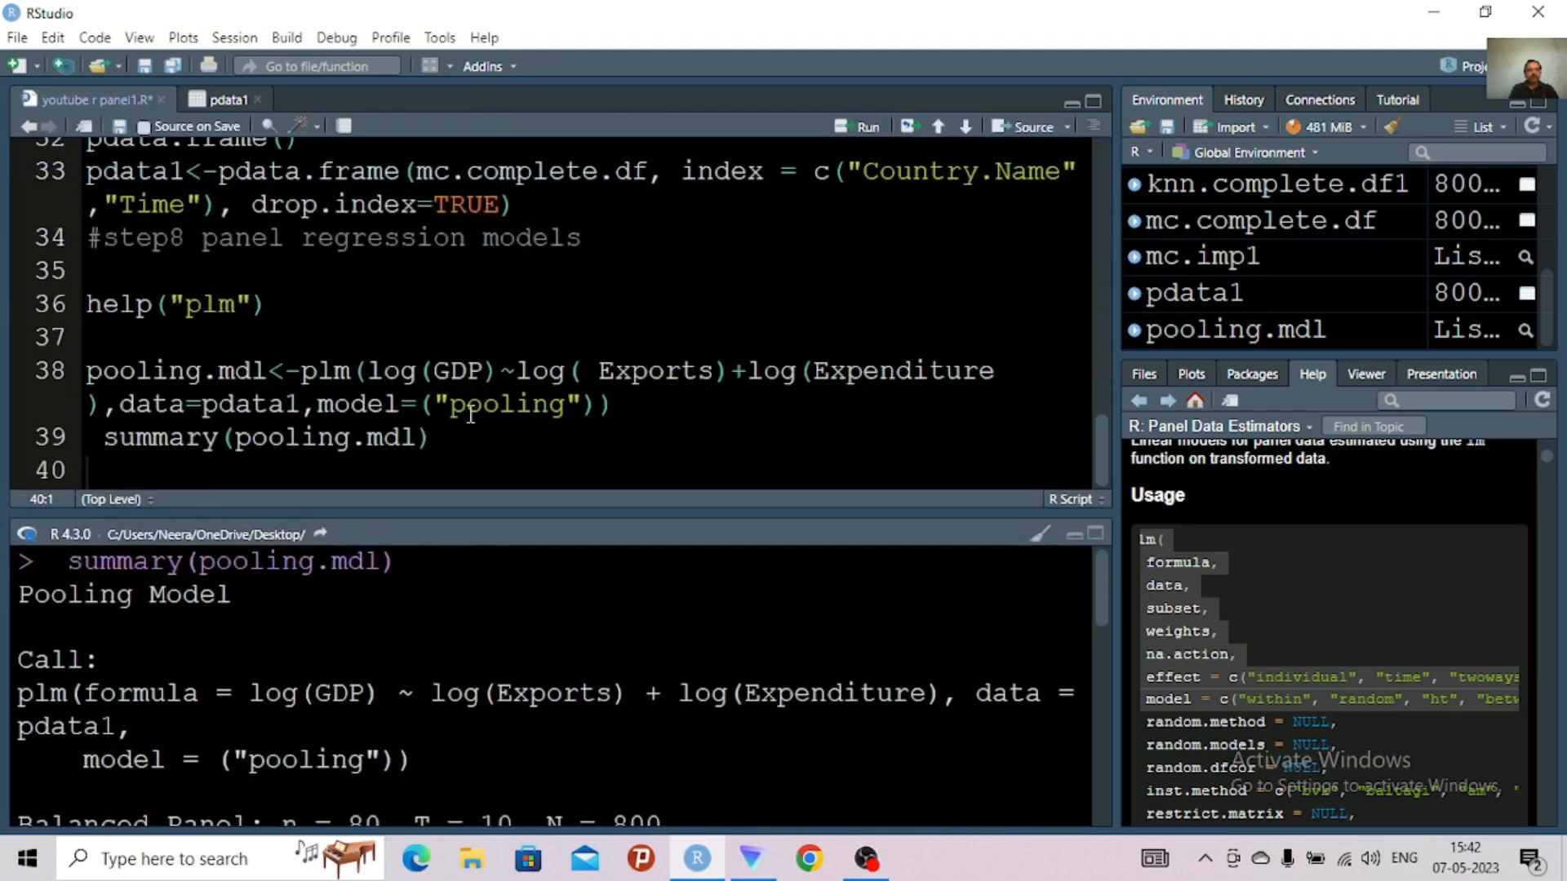
Duplicate the pooling.mdl plm and summary lines below the originals in the script, leaving blank lines between them
{"action": "left_click", "coordinate": [471, 415]}
{"action": "left_click_drag", "start_coordinate": [87, 375], "coordinate": [447, 440]}
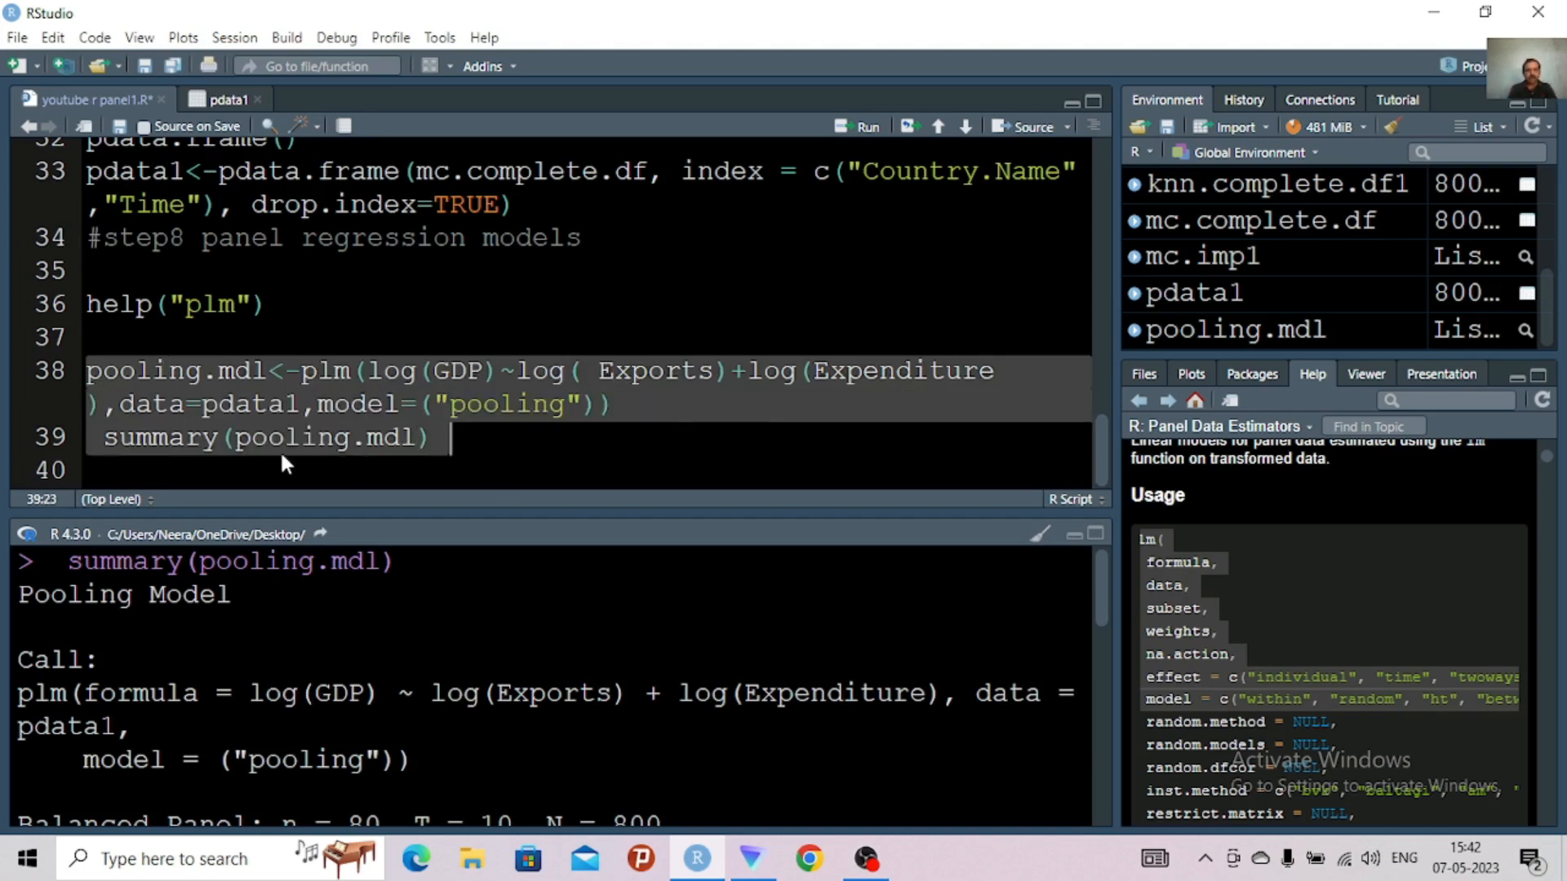
{"action": "left_click", "coordinate": [221, 467]}
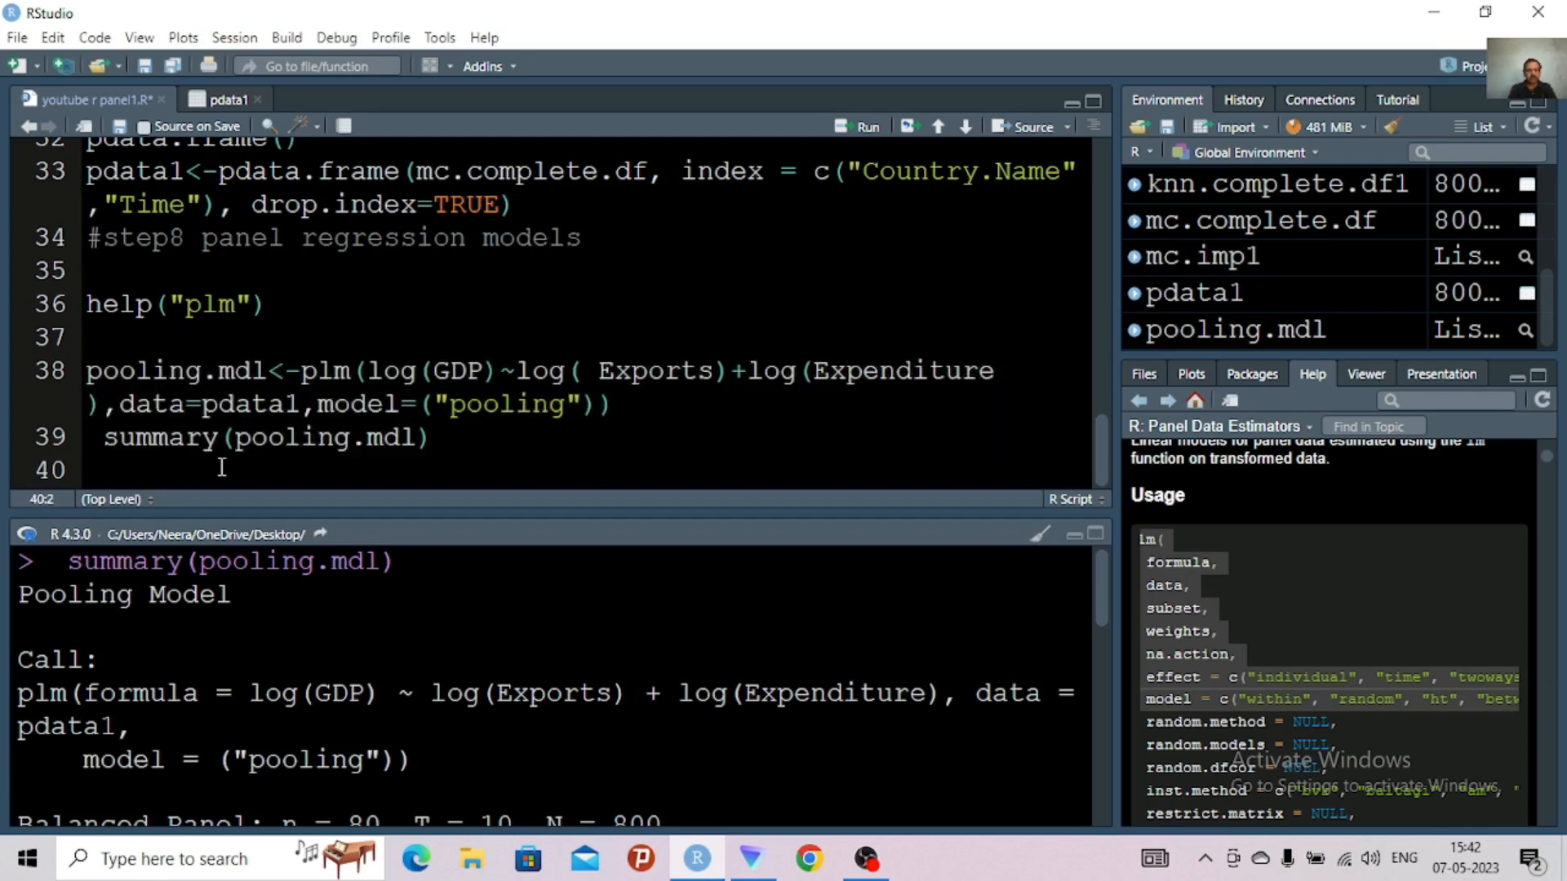
{"action": "key", "text": "Return"}
{"action": "key", "text": "Return"}
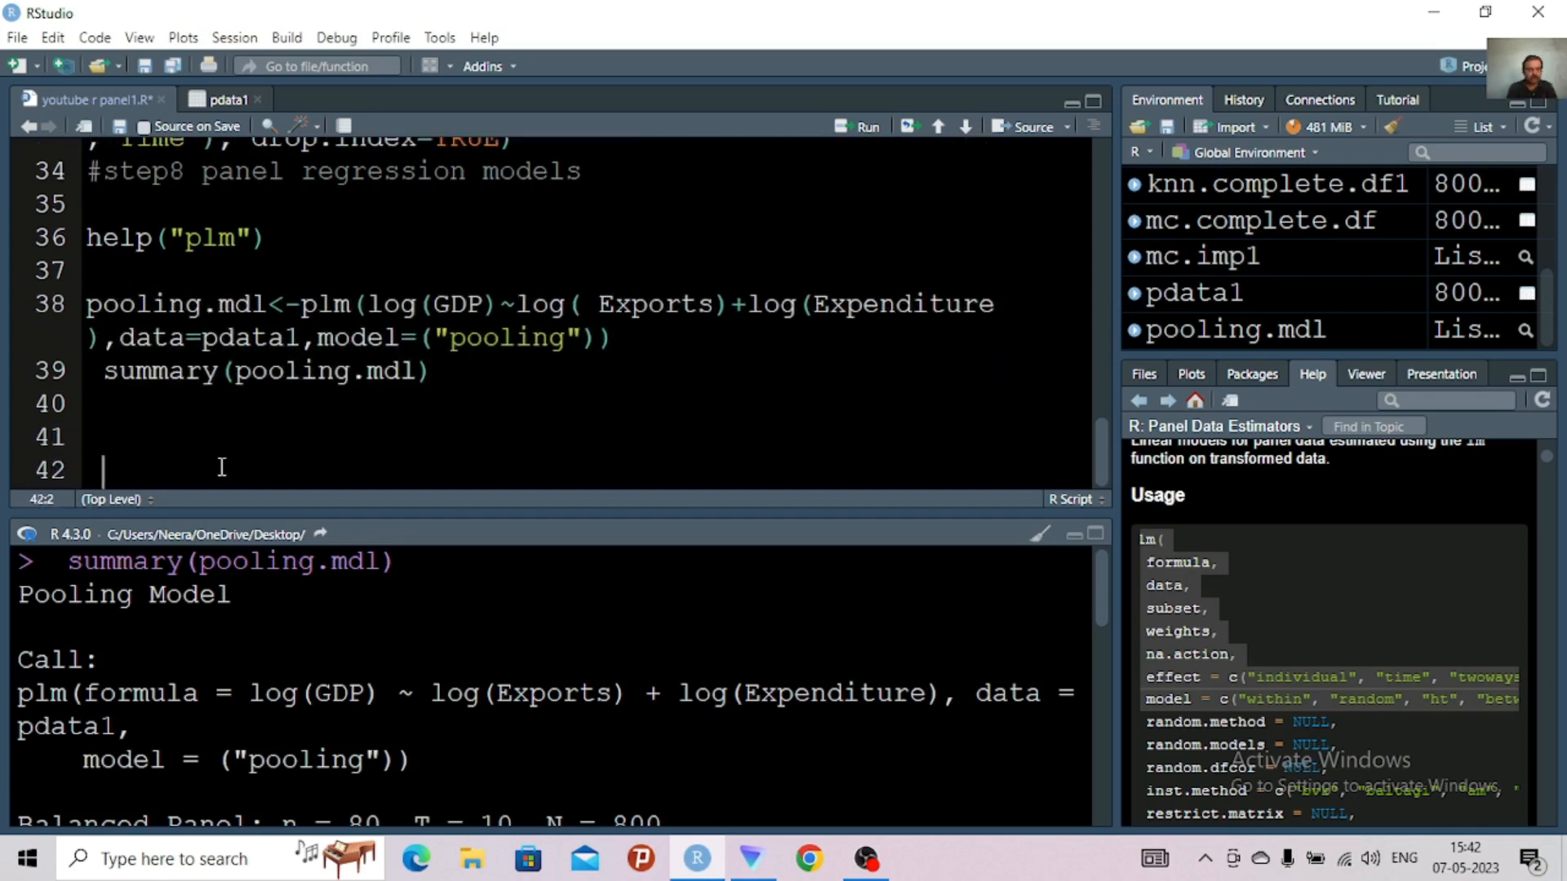
{"action": "type", "text": "pooling.mdl<-plm(log(GDP)~log( Exports)+log(Expenditure),data=pdata1,model=(\"pooling\"))  summary(pooling.mdl)"}
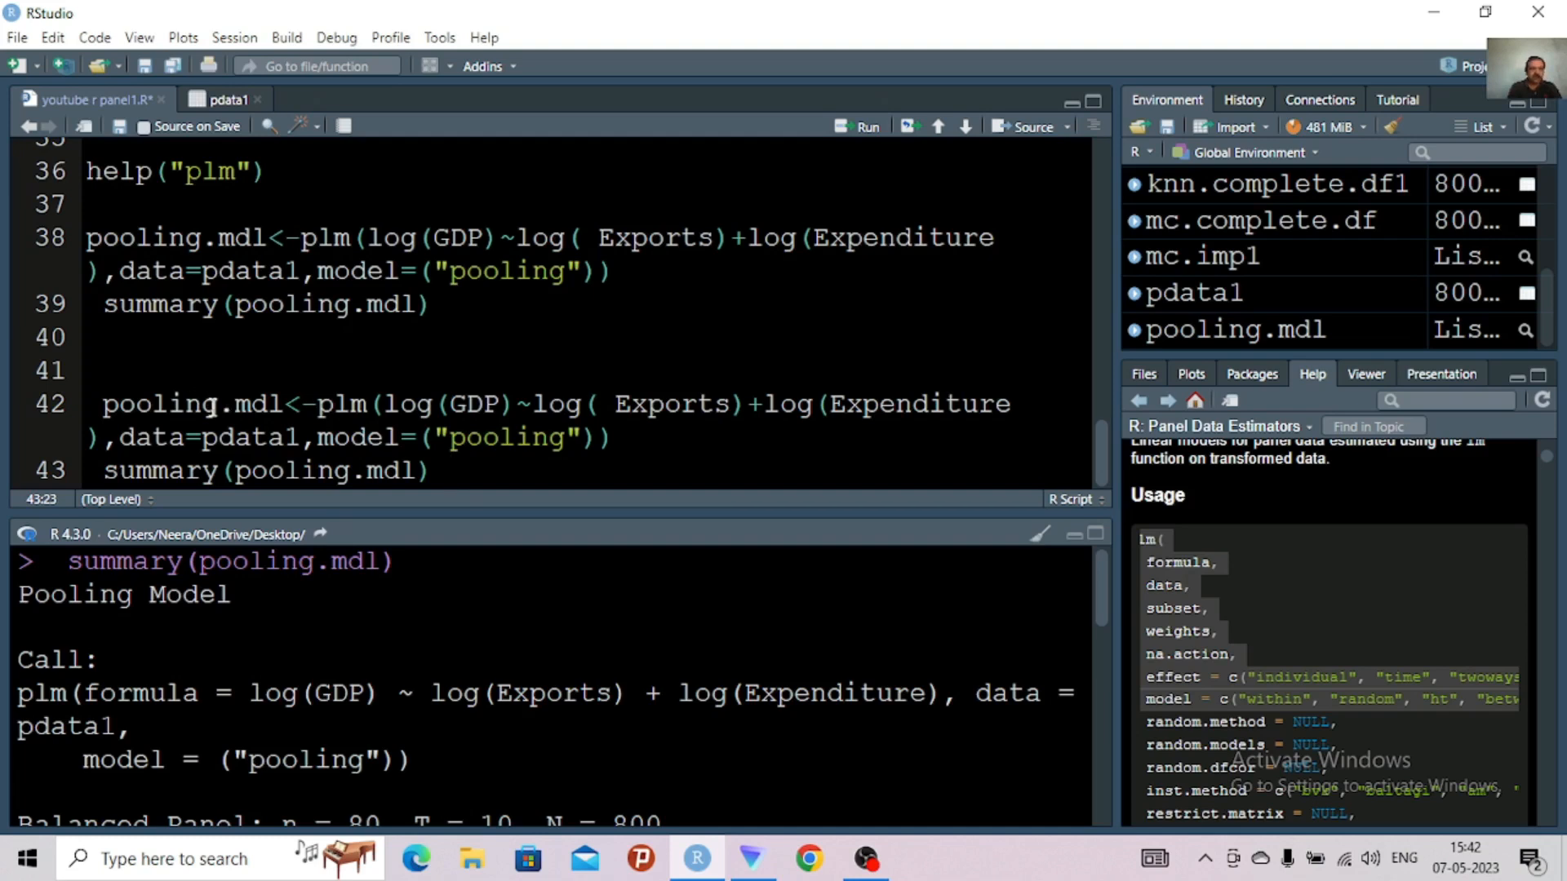
Rename the model object in the copied plm assignment on line 42 to fixed.mdl
{"action": "left_click", "coordinate": [220, 406]}
{"action": "key", "text": "BackSpace"}
{"action": "key", "text": "BackSpace"}
{"action": "key", "text": "BackSpace"}
{"action": "key", "text": "BackSpace"}
{"action": "key", "text": "BackSpace"}
{"action": "key", "text": "BackSpace"}
{"action": "key", "text": "BackSpace"}
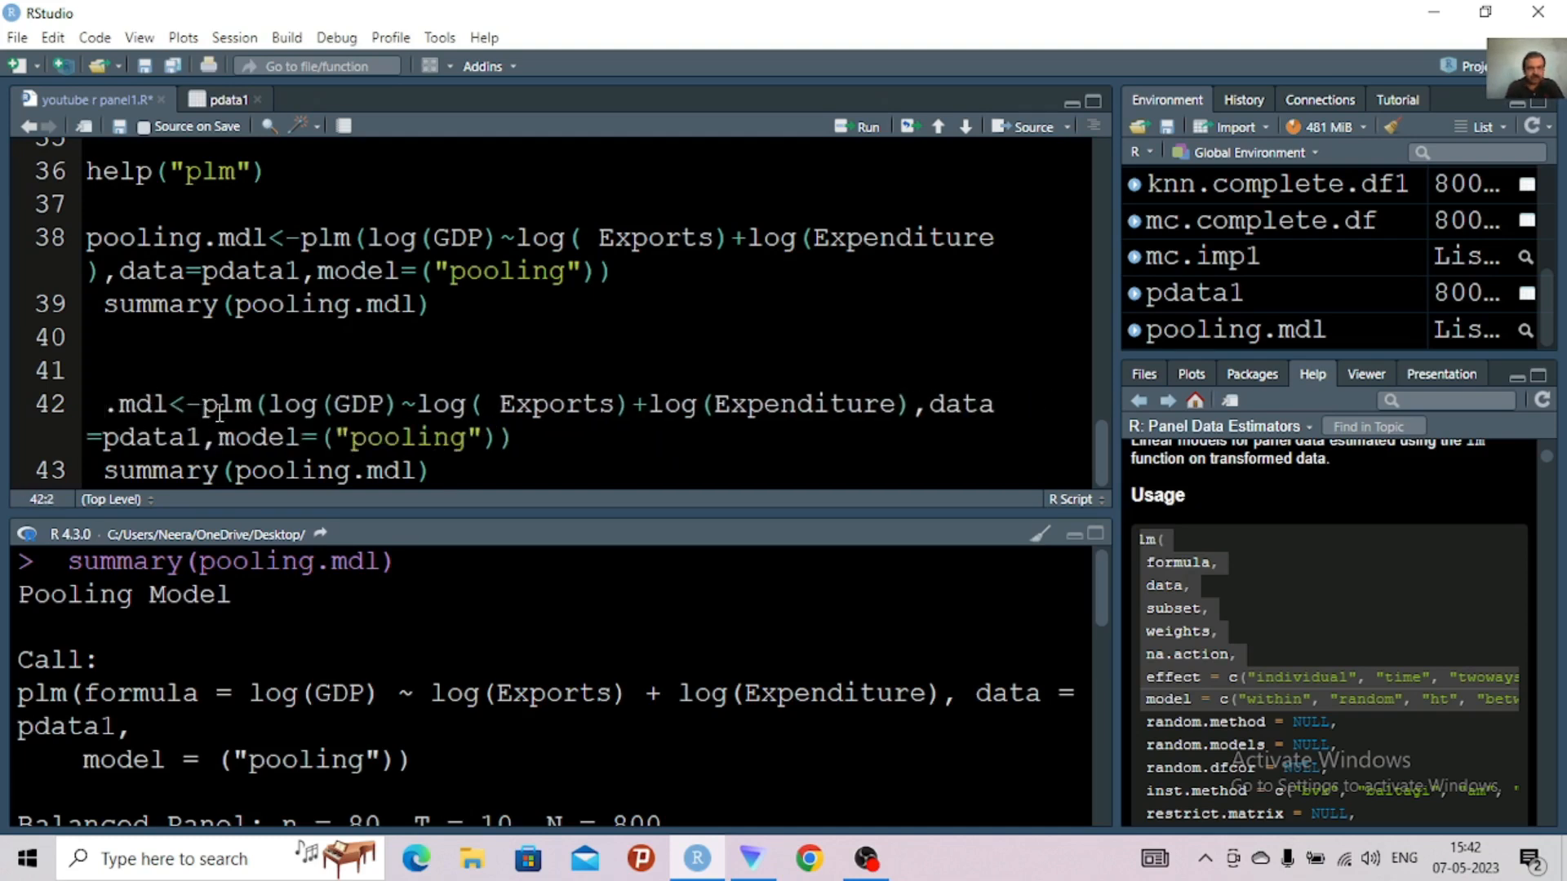
{"action": "type", "text": "fixed"}
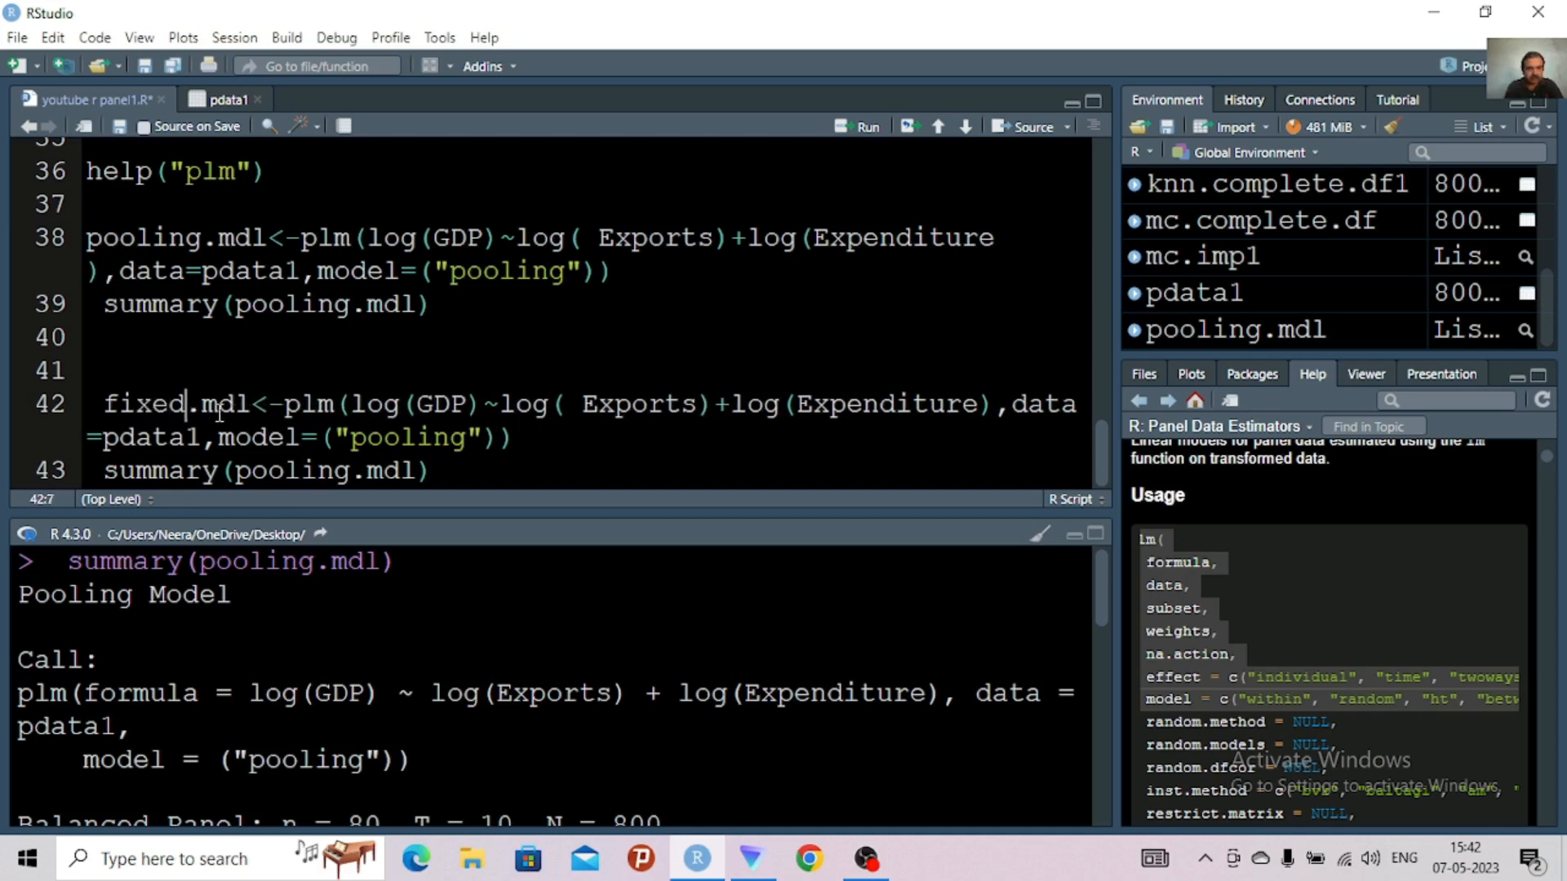
Set the model argument of the fixed.mdl plm call to "within"
{"action": "left_click", "coordinate": [453, 441]}
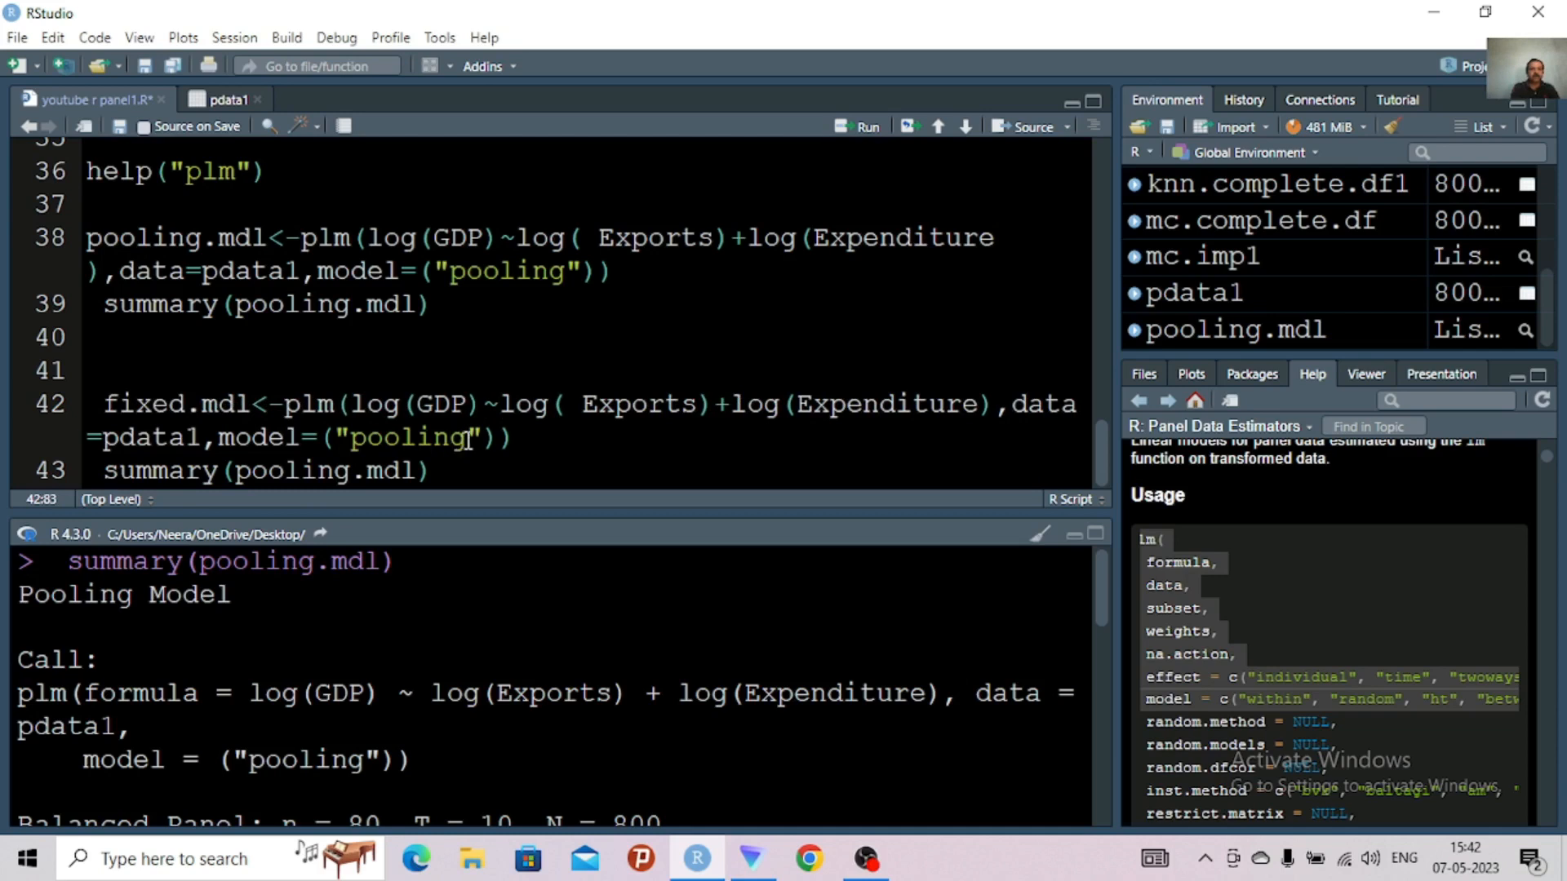
{"action": "key", "text": "BackSpace"}
{"action": "key", "text": "BackSpace"}
{"action": "key", "text": "BackSpace"}
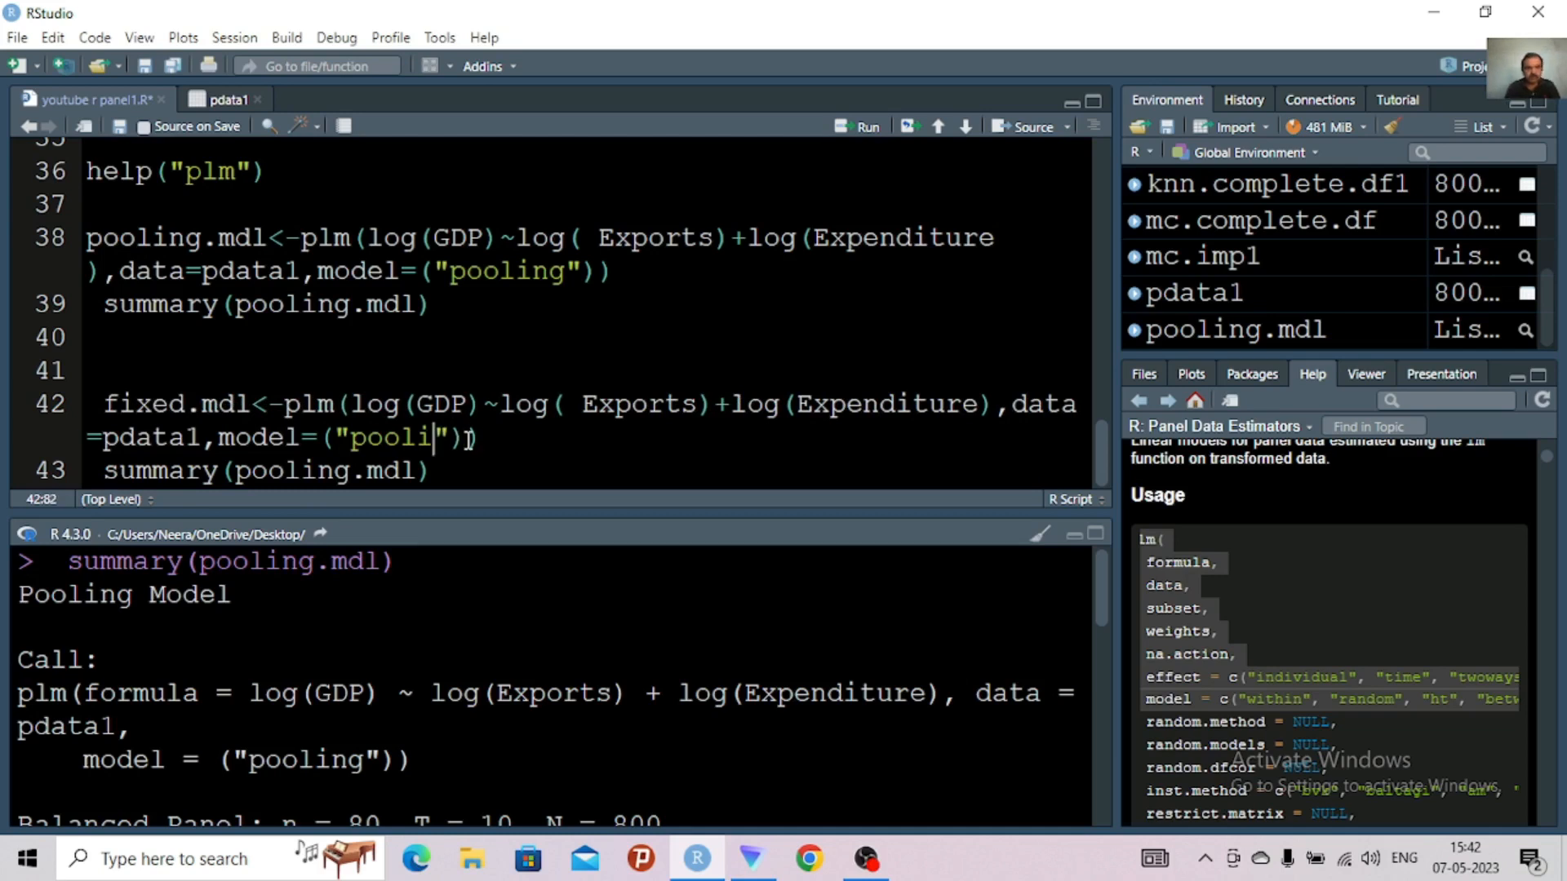
{"action": "key", "text": "BackSpace"}
{"action": "key", "text": "BackSpace"}
{"action": "key", "text": "BackSpace"}
{"action": "key", "text": "BackSpace"}
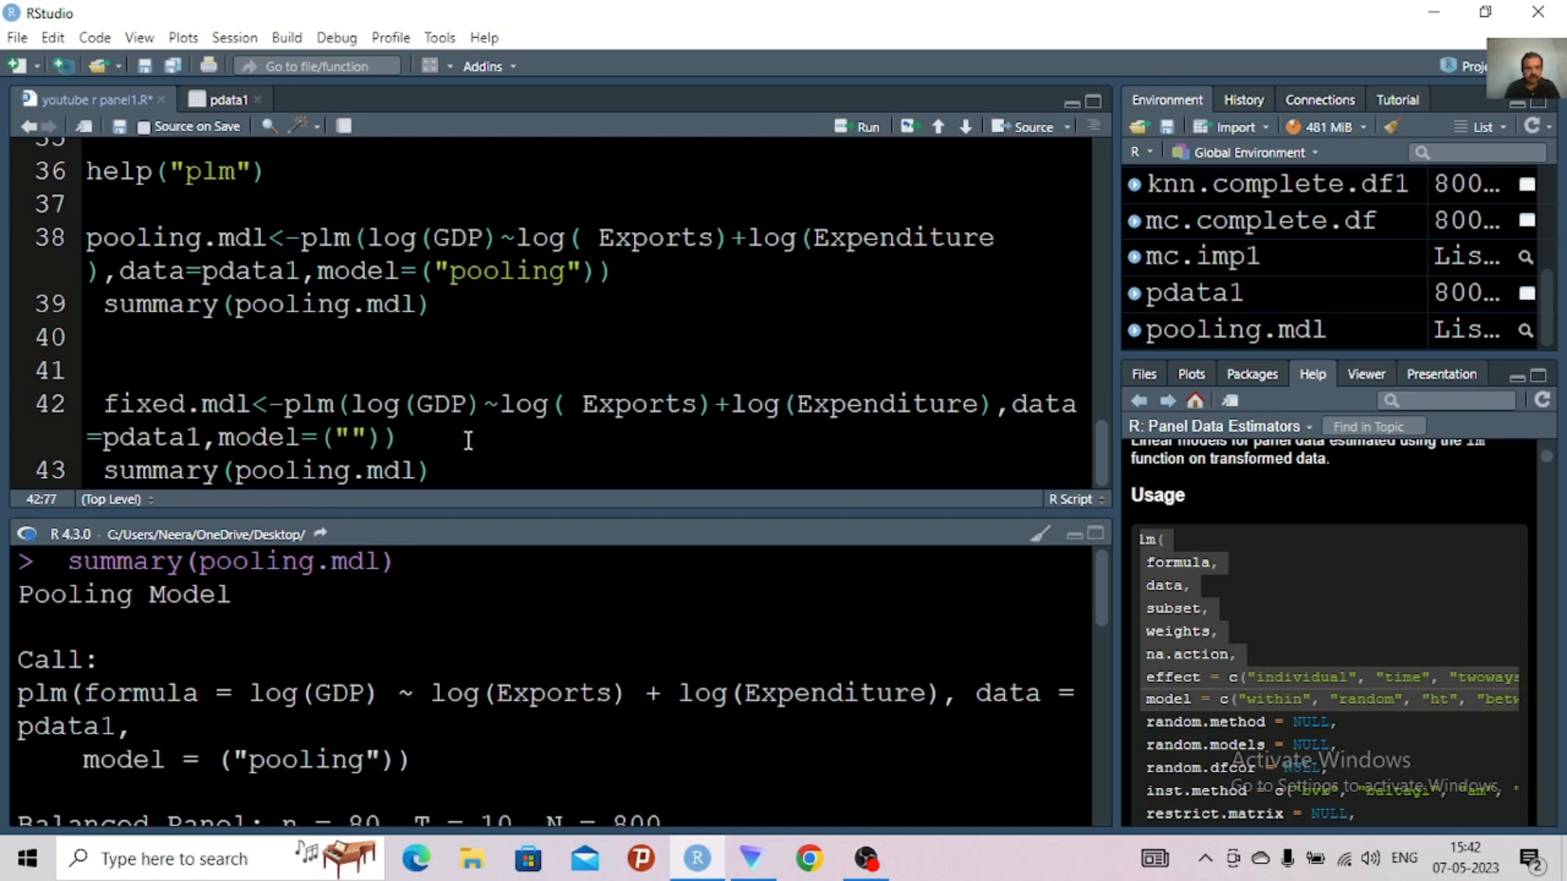
{"action": "type", "text": "within"}
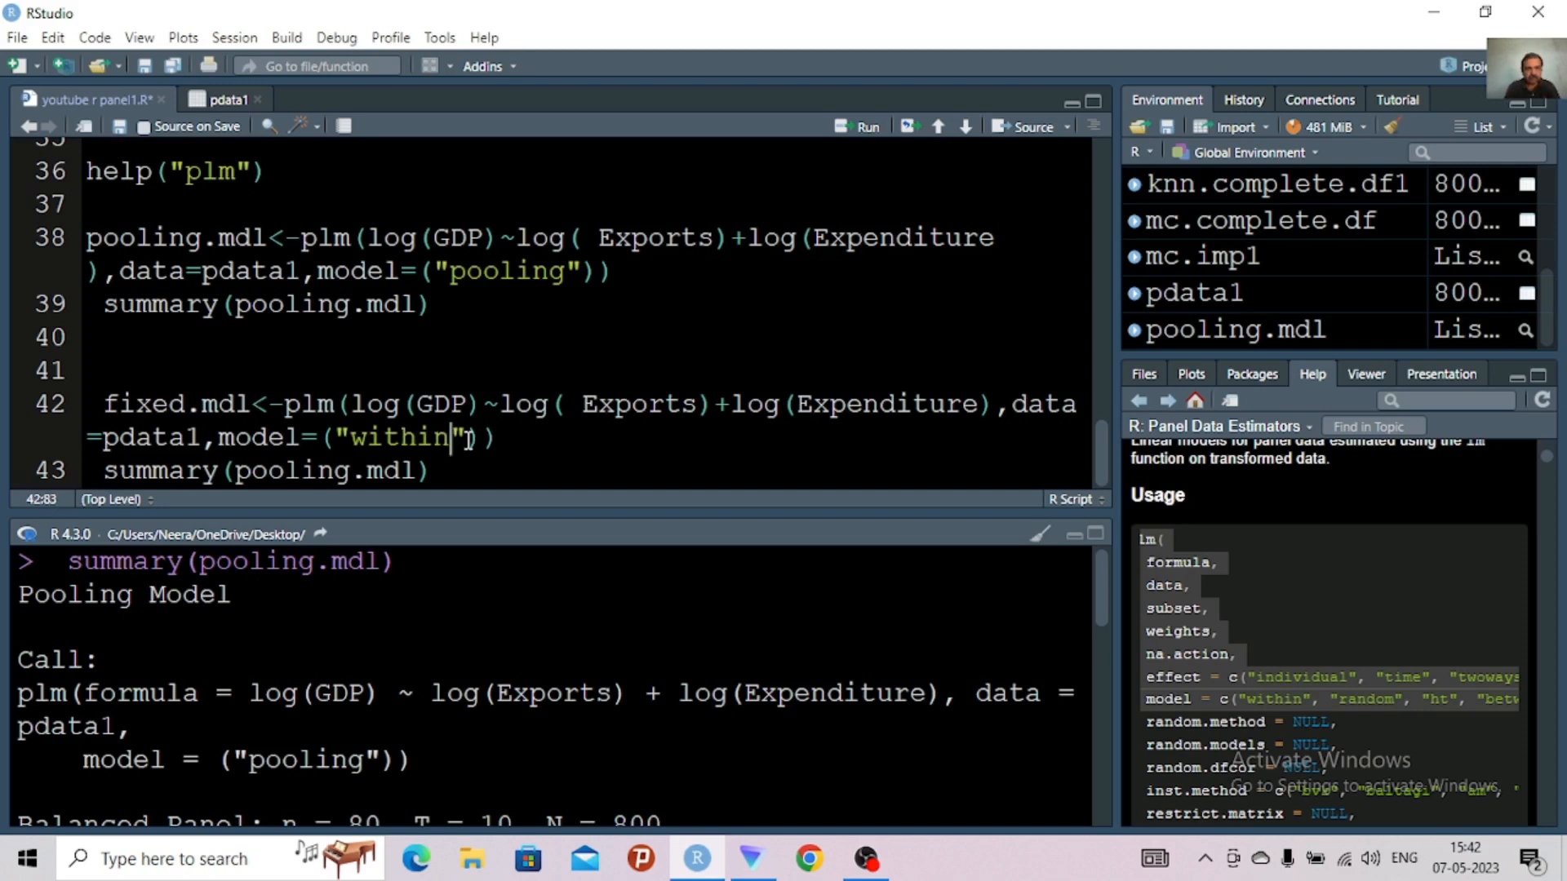
Change the copied summary call on line 43 to summary(fixed.mdl)
{"action": "left_click", "coordinate": [351, 471]}
{"action": "key", "text": "BackSpace"}
{"action": "key", "text": "BackSpace"}
{"action": "key", "text": "BackSpace"}
{"action": "key", "text": "BackSpace"}
{"action": "key", "text": "BackSpace"}
{"action": "key", "text": "BackSpace"}
{"action": "key", "text": "BackSpace"}
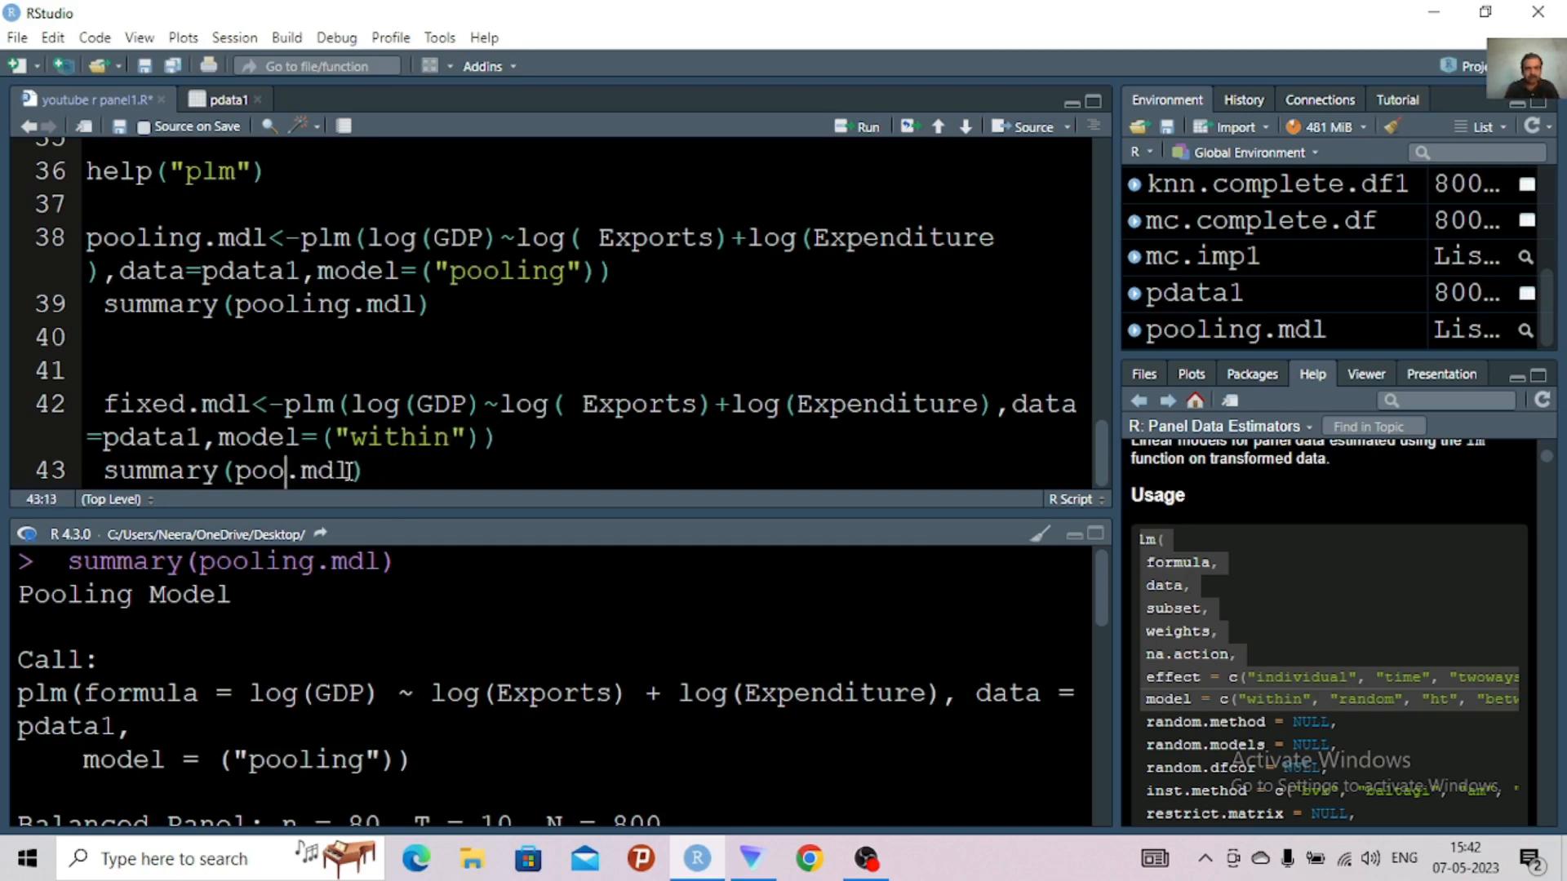
{"action": "type", "text": "fi"}
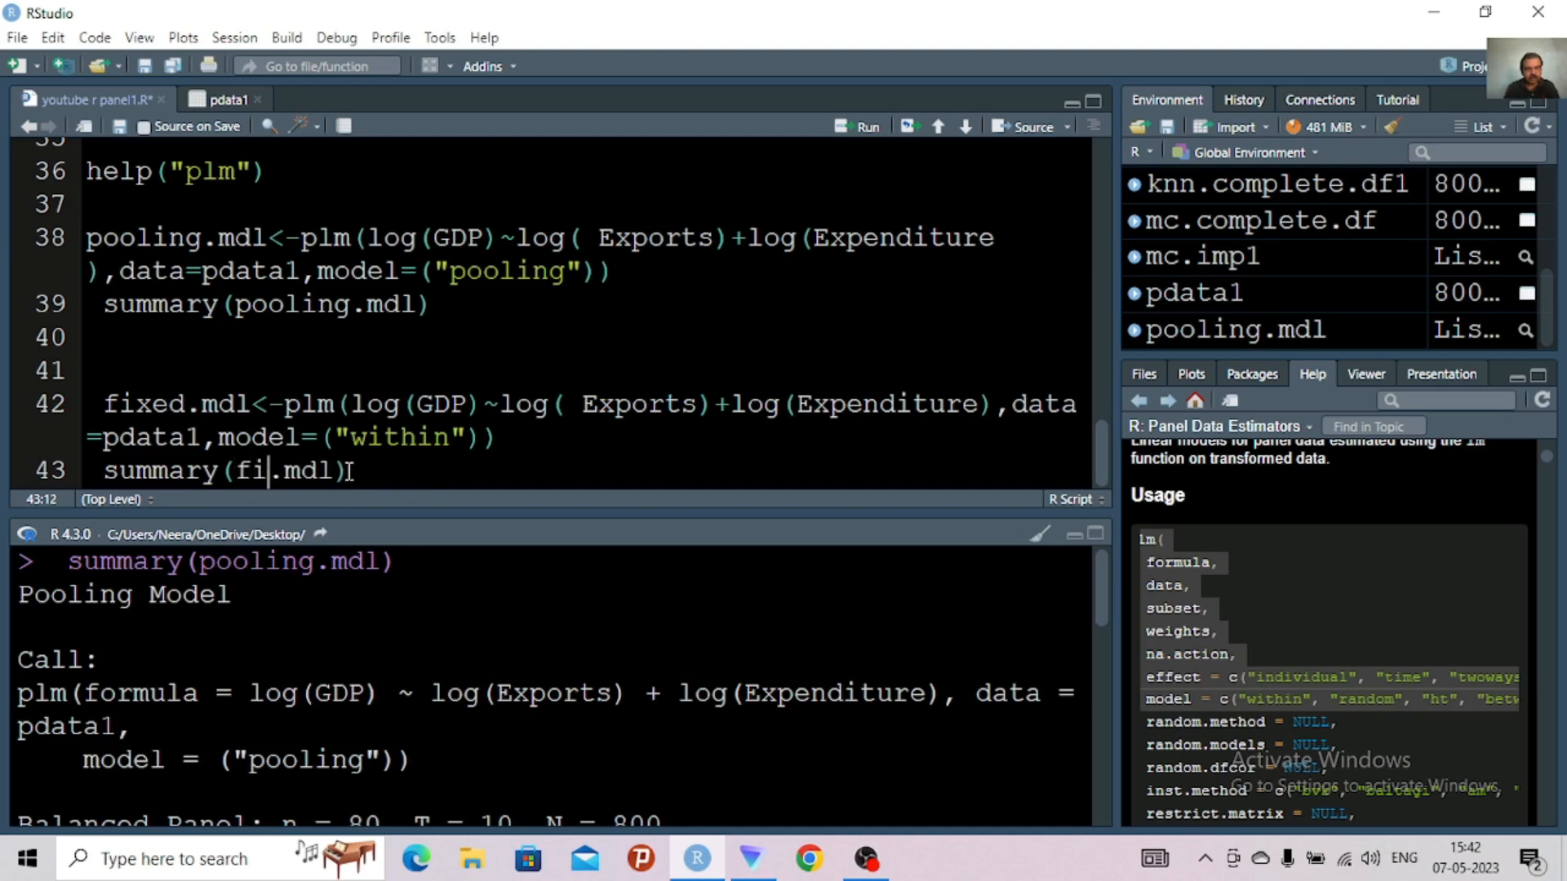
{"action": "type", "text": "xed"}
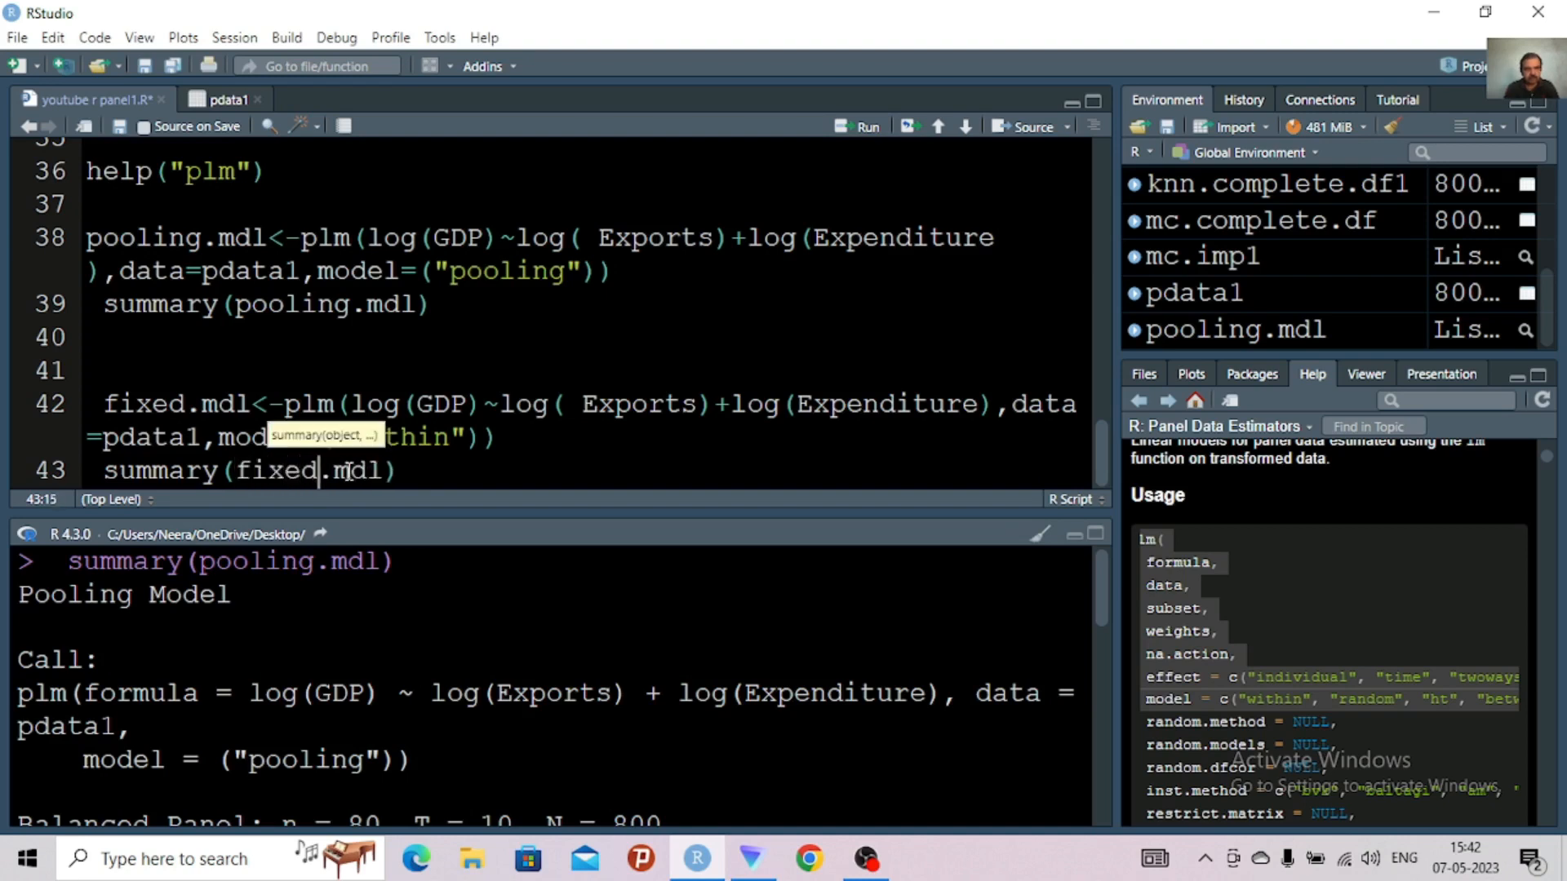
Run the fixed.mdl plm and summary lines together, and view the output in the enlarged console
{"action": "left_click", "coordinate": [417, 472]}
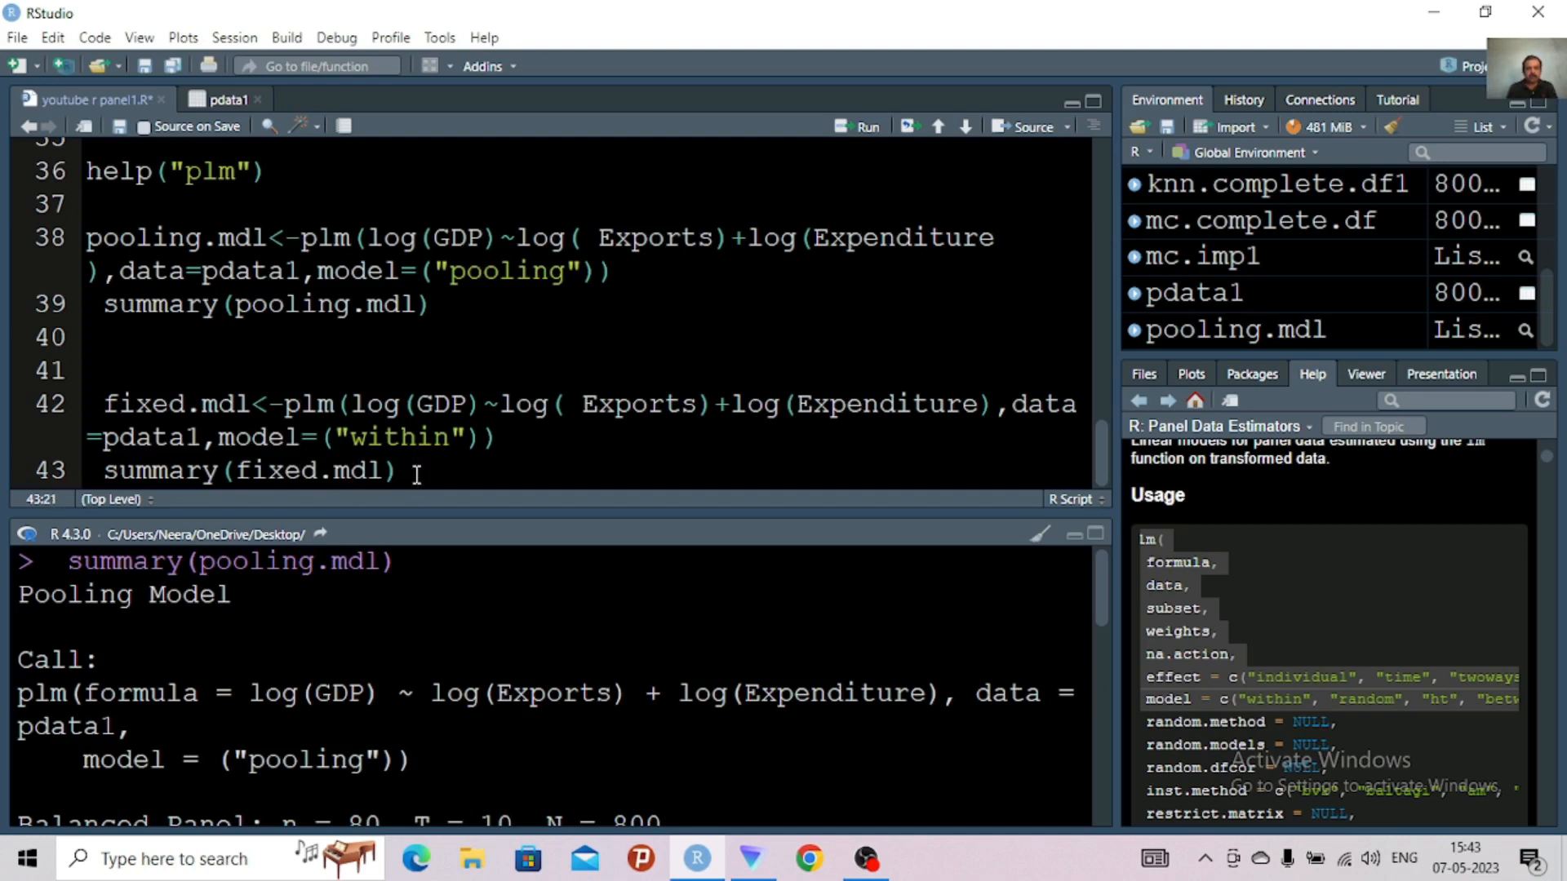
{"action": "key", "text": "ctrl+Return"}
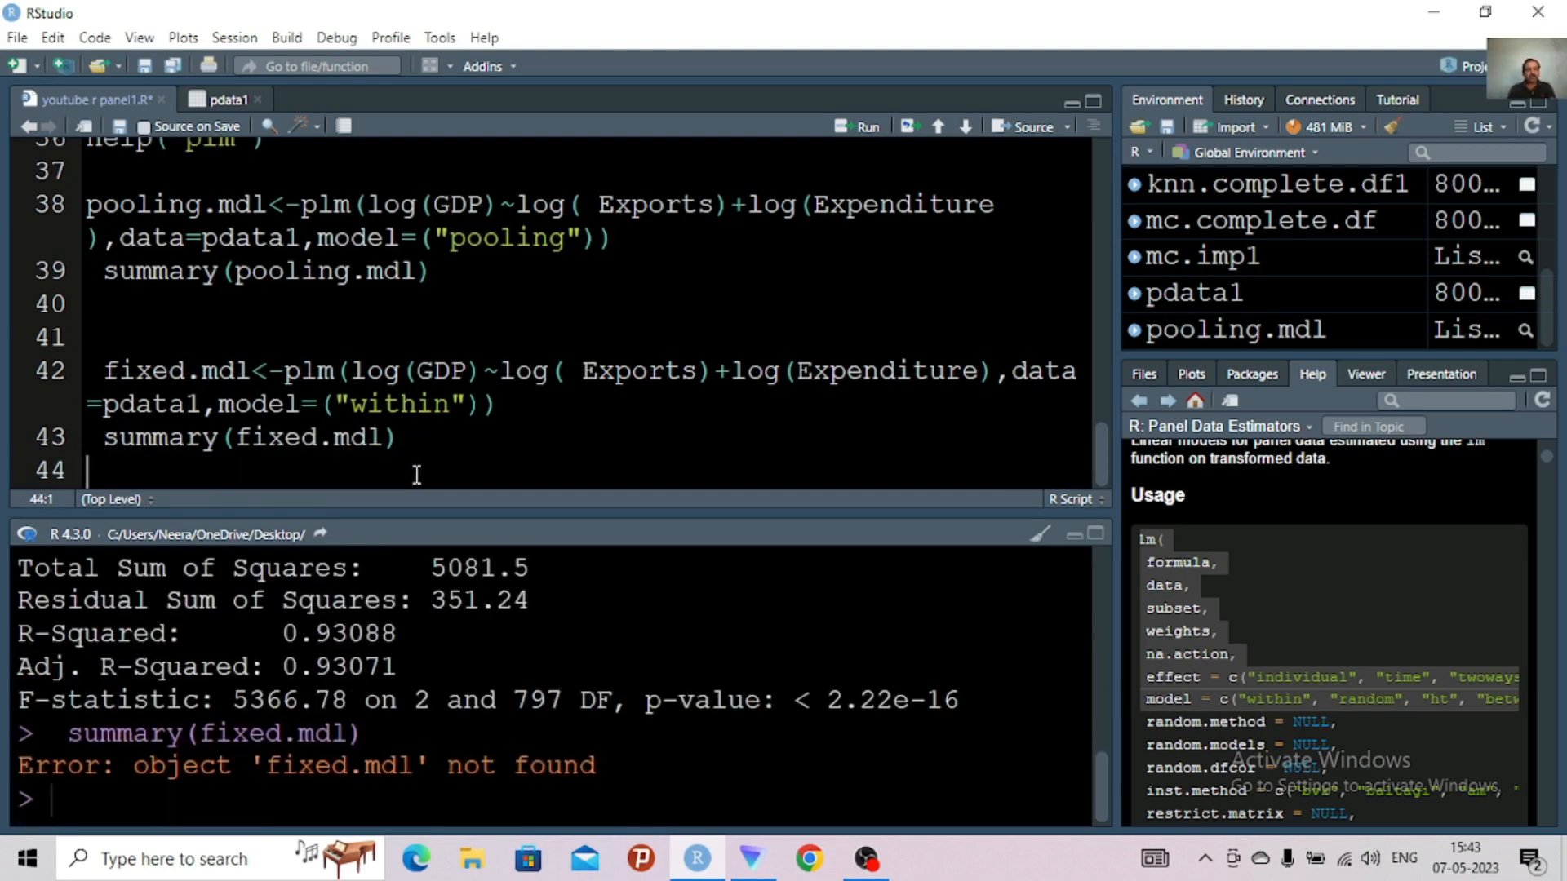
{"action": "left_click", "coordinate": [106, 371]}
{"action": "left_click_drag", "start_coordinate": [105, 372], "coordinate": [469, 453]}
{"action": "key", "text": "ctrl+Return"}
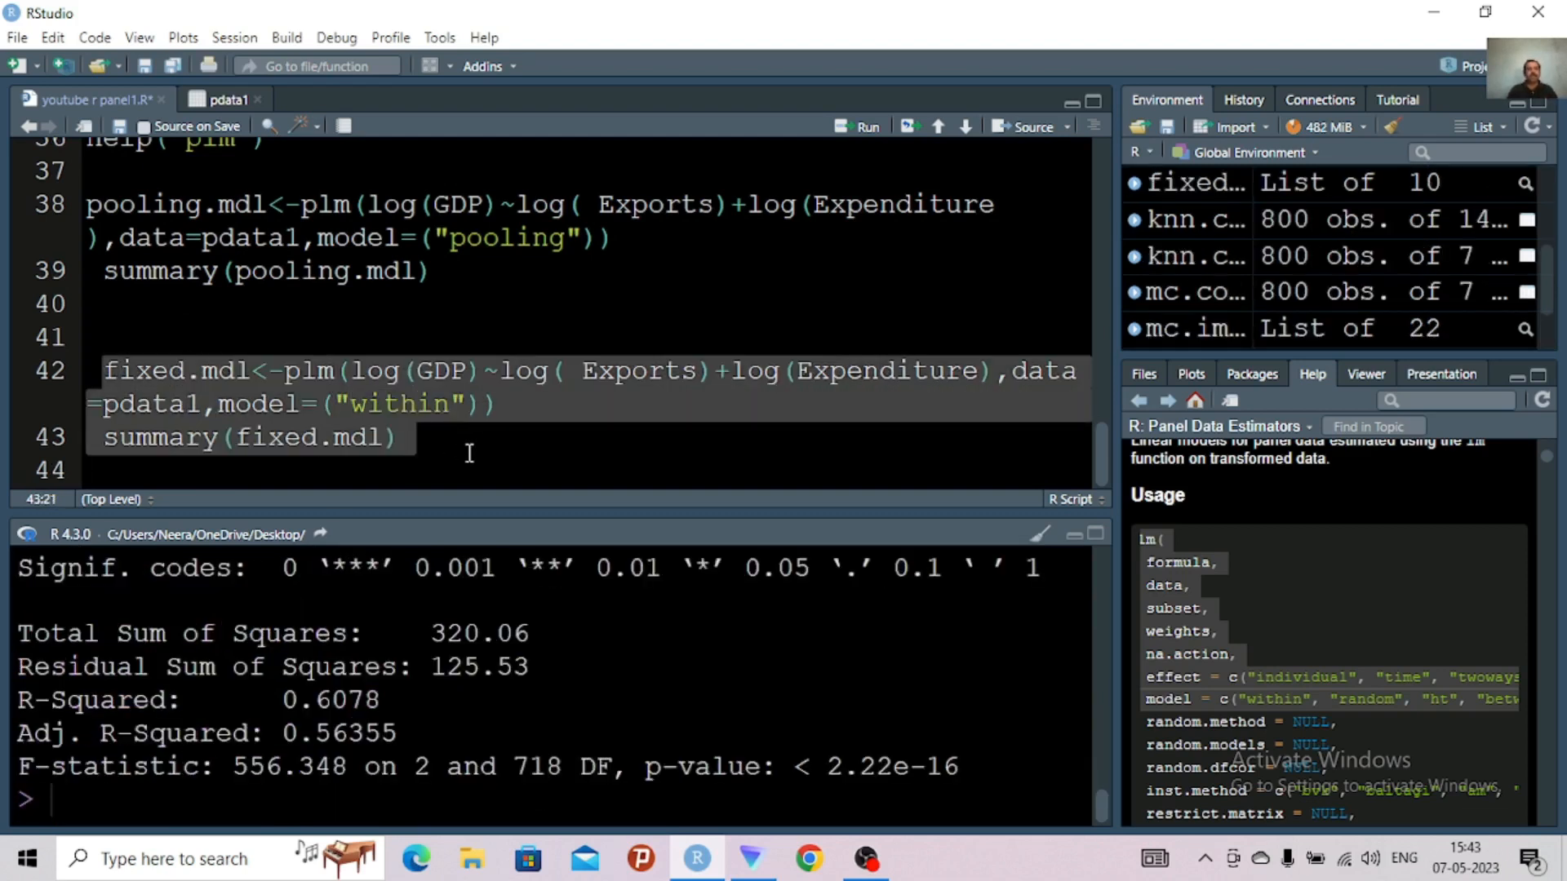
{"action": "left_click", "coordinate": [1095, 535]}
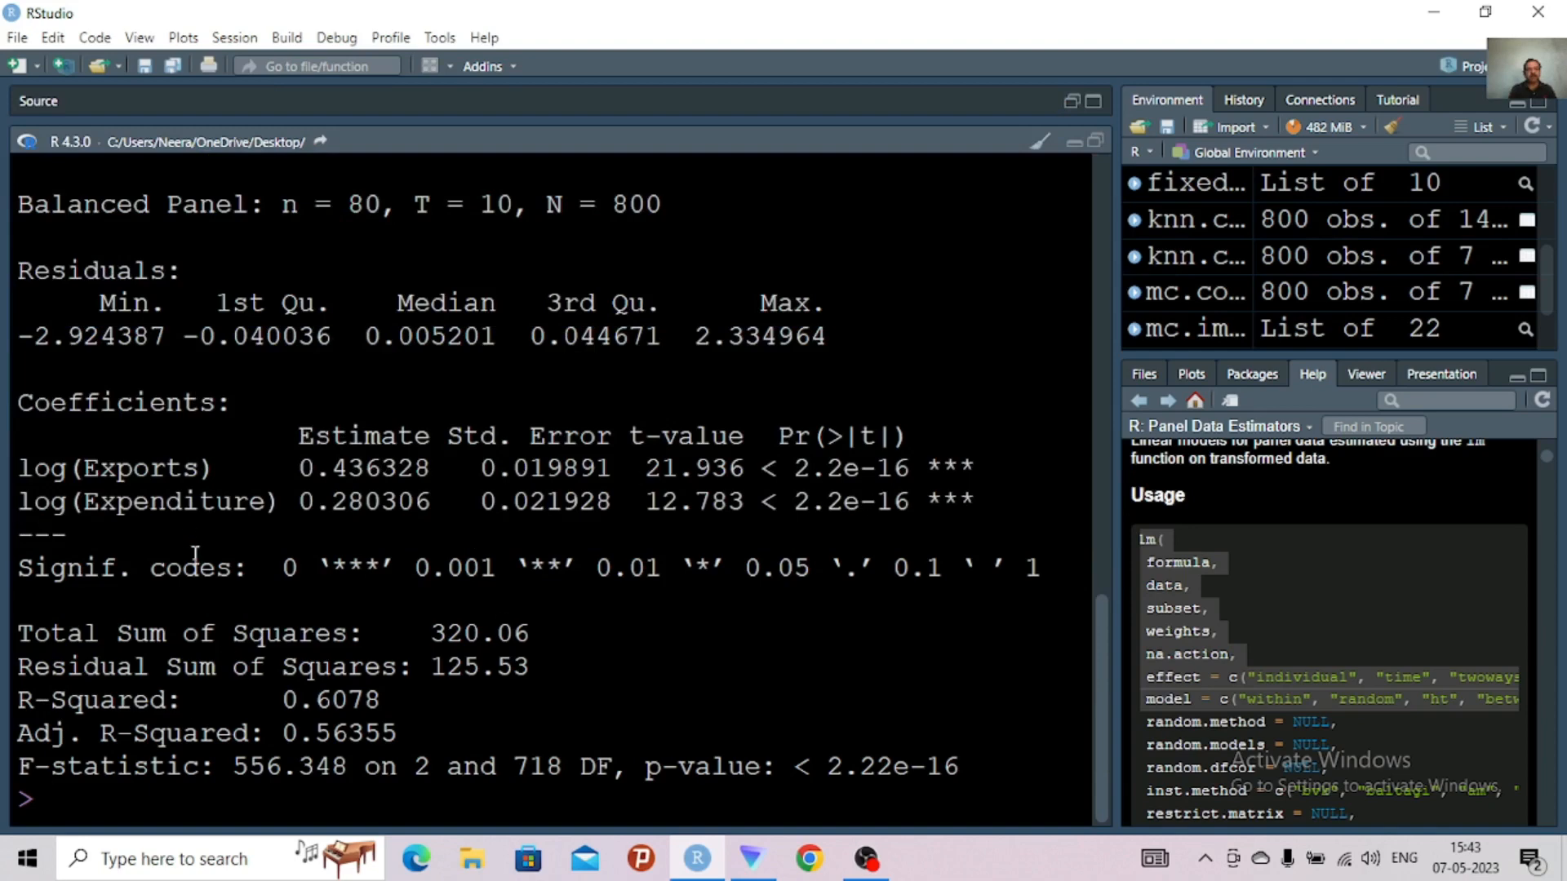
{"action": "left_click", "coordinate": [1092, 144]}
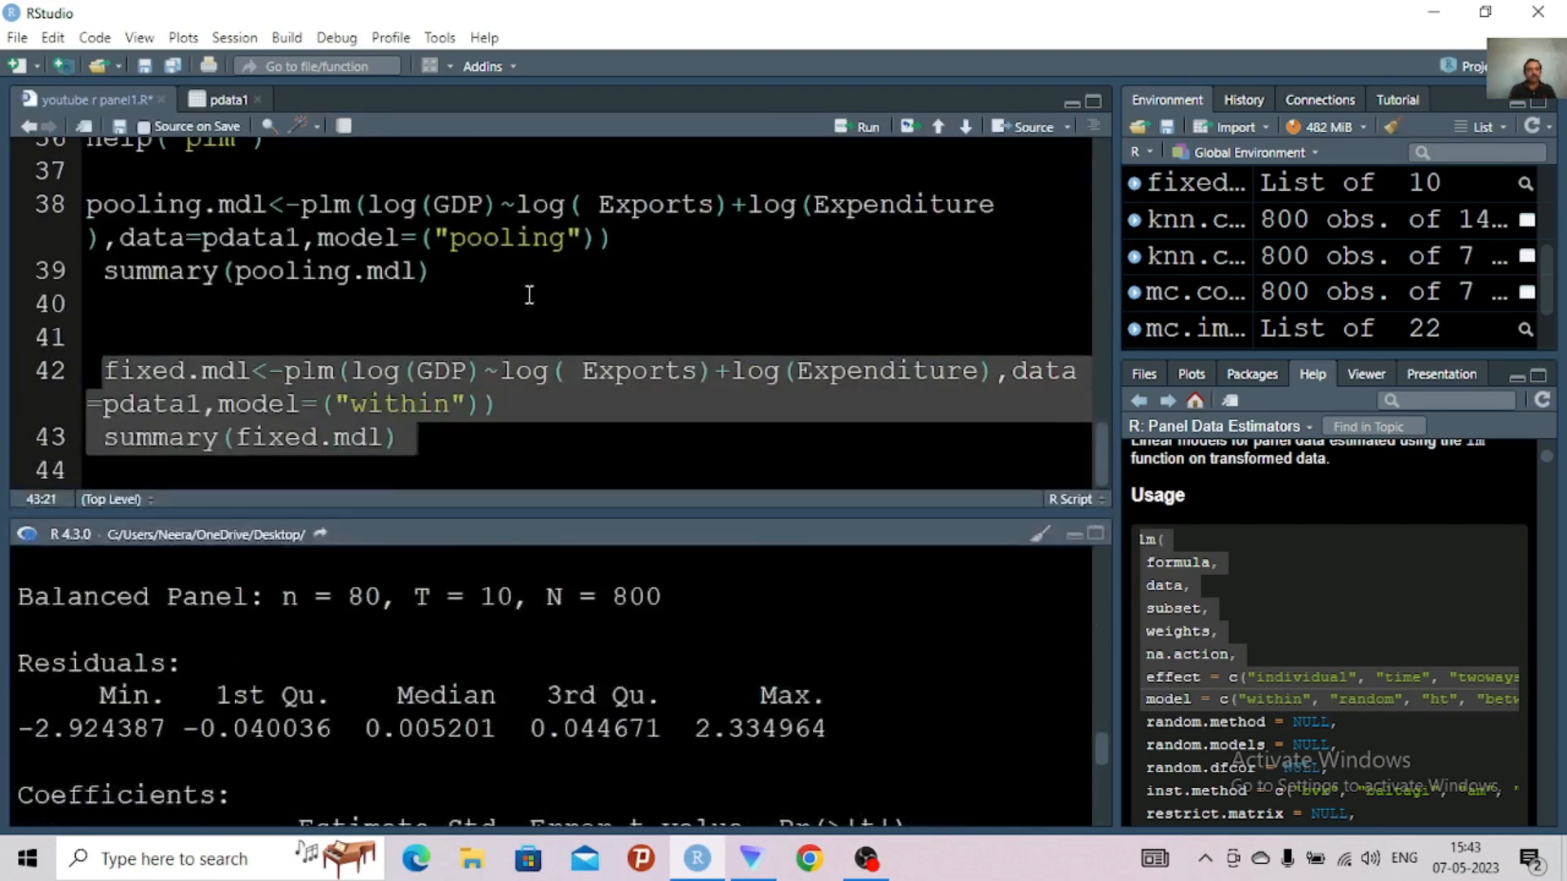
Duplicate the fixed.mdl plm and summary lines below the originals, separated by a blank line
{"action": "left_click", "coordinate": [383, 377]}
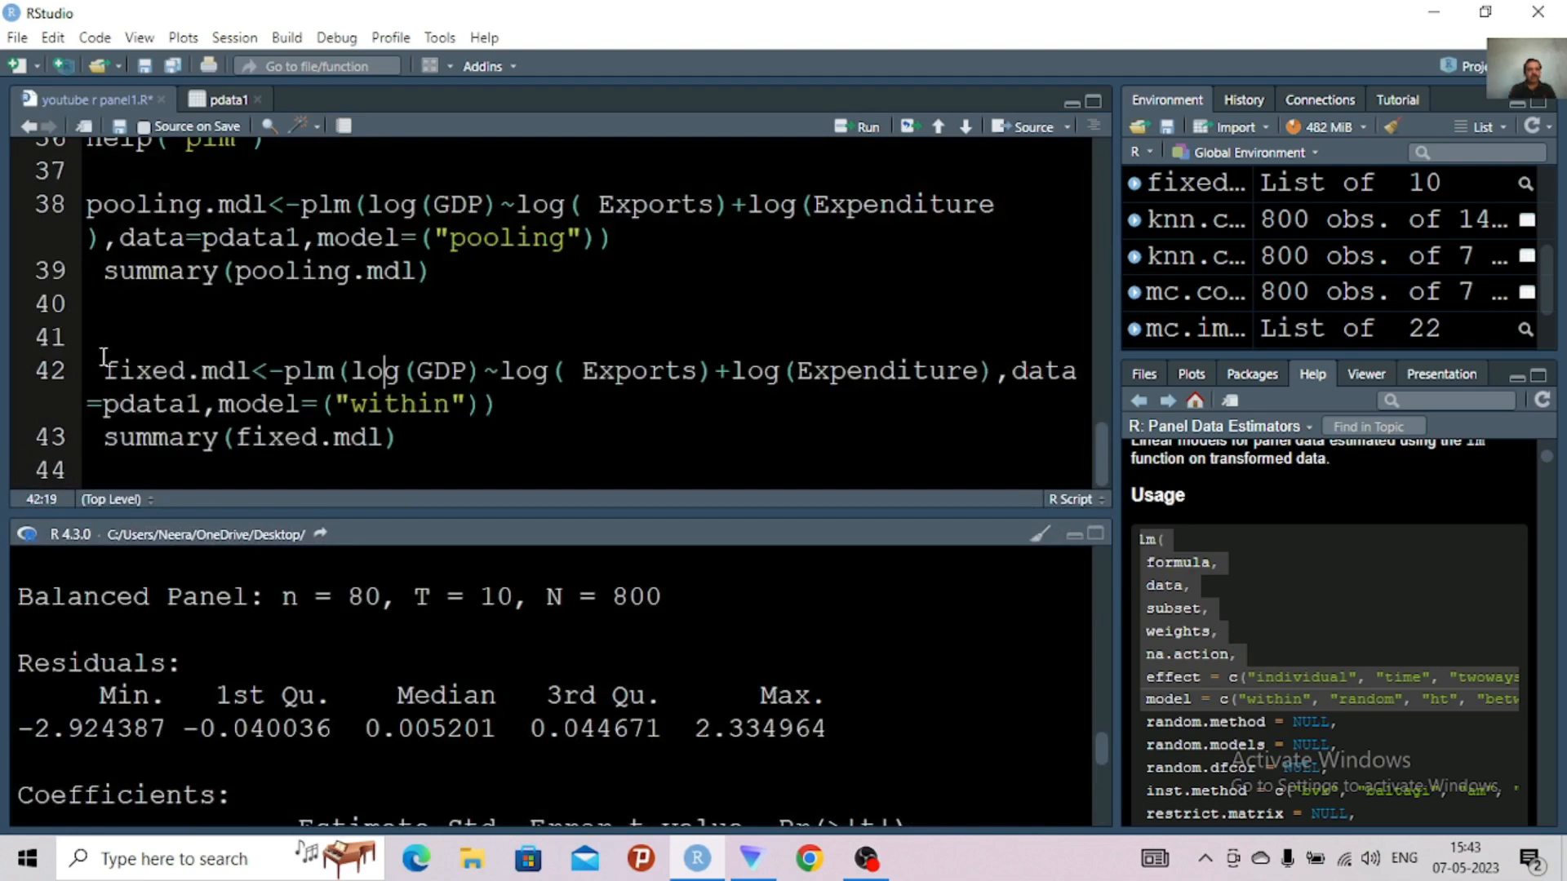
{"action": "left_click_drag", "start_coordinate": [102, 369], "coordinate": [412, 441]}
{"action": "key", "text": "ctrl+c"}
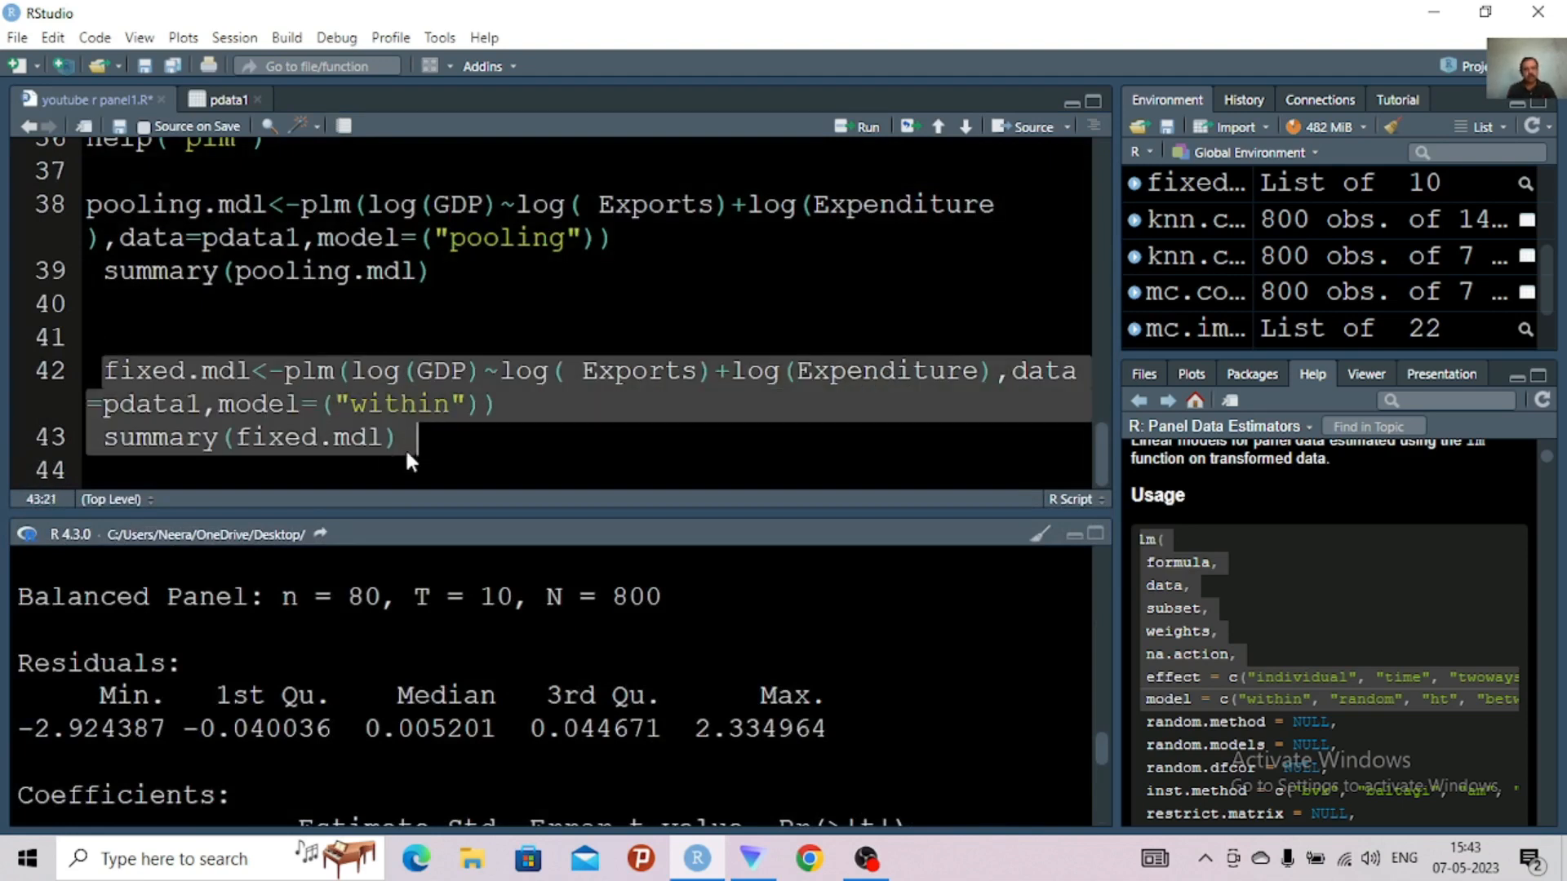
{"action": "left_click", "coordinate": [409, 447]}
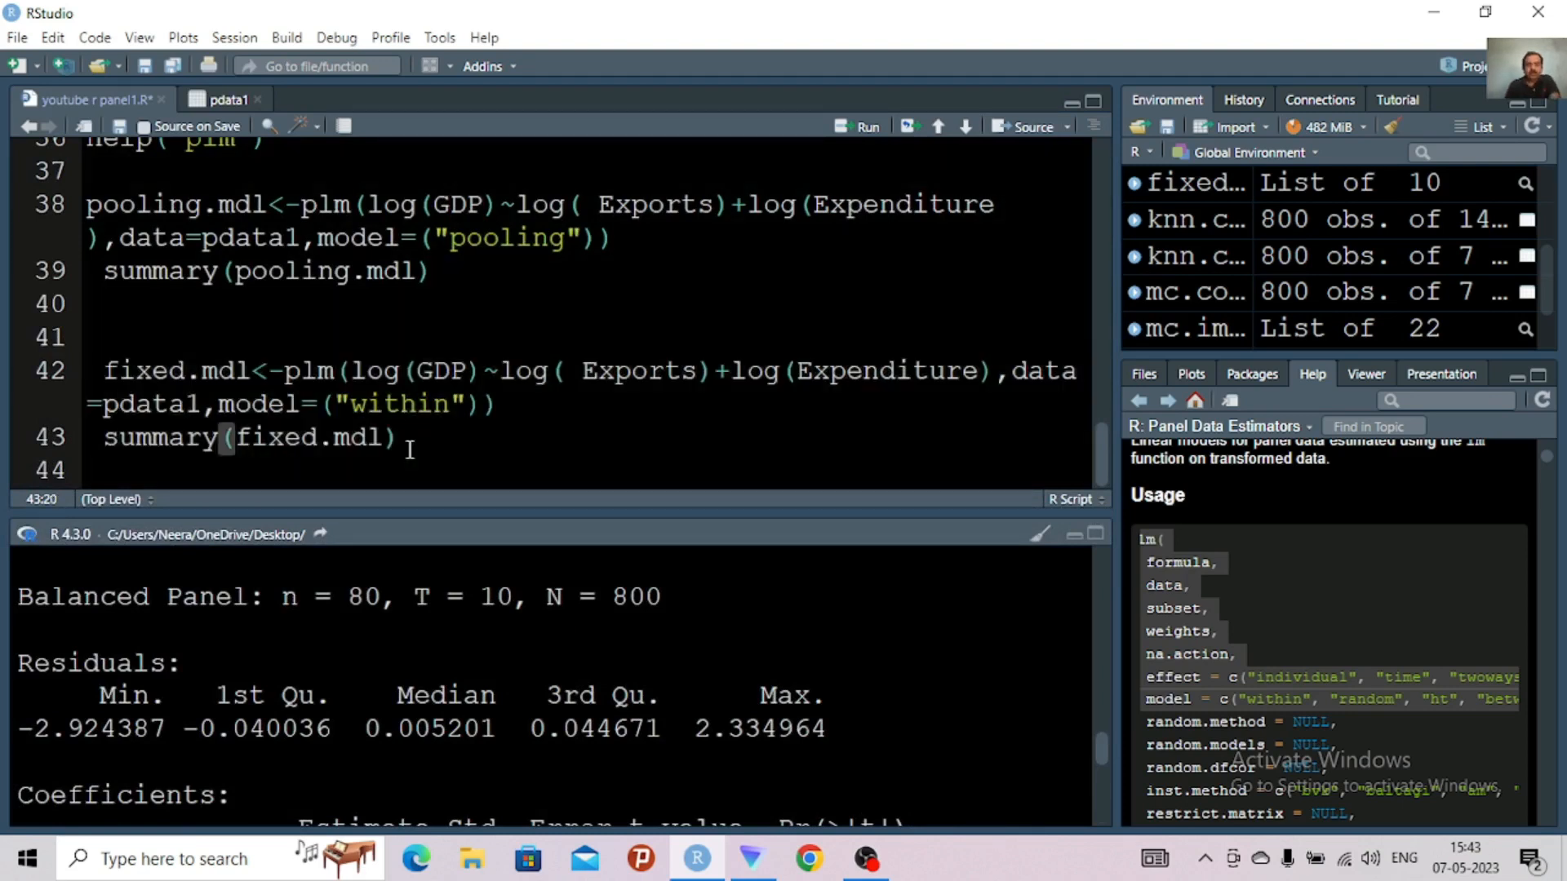
{"action": "key", "text": "Return"}
{"action": "key", "text": "Return"}
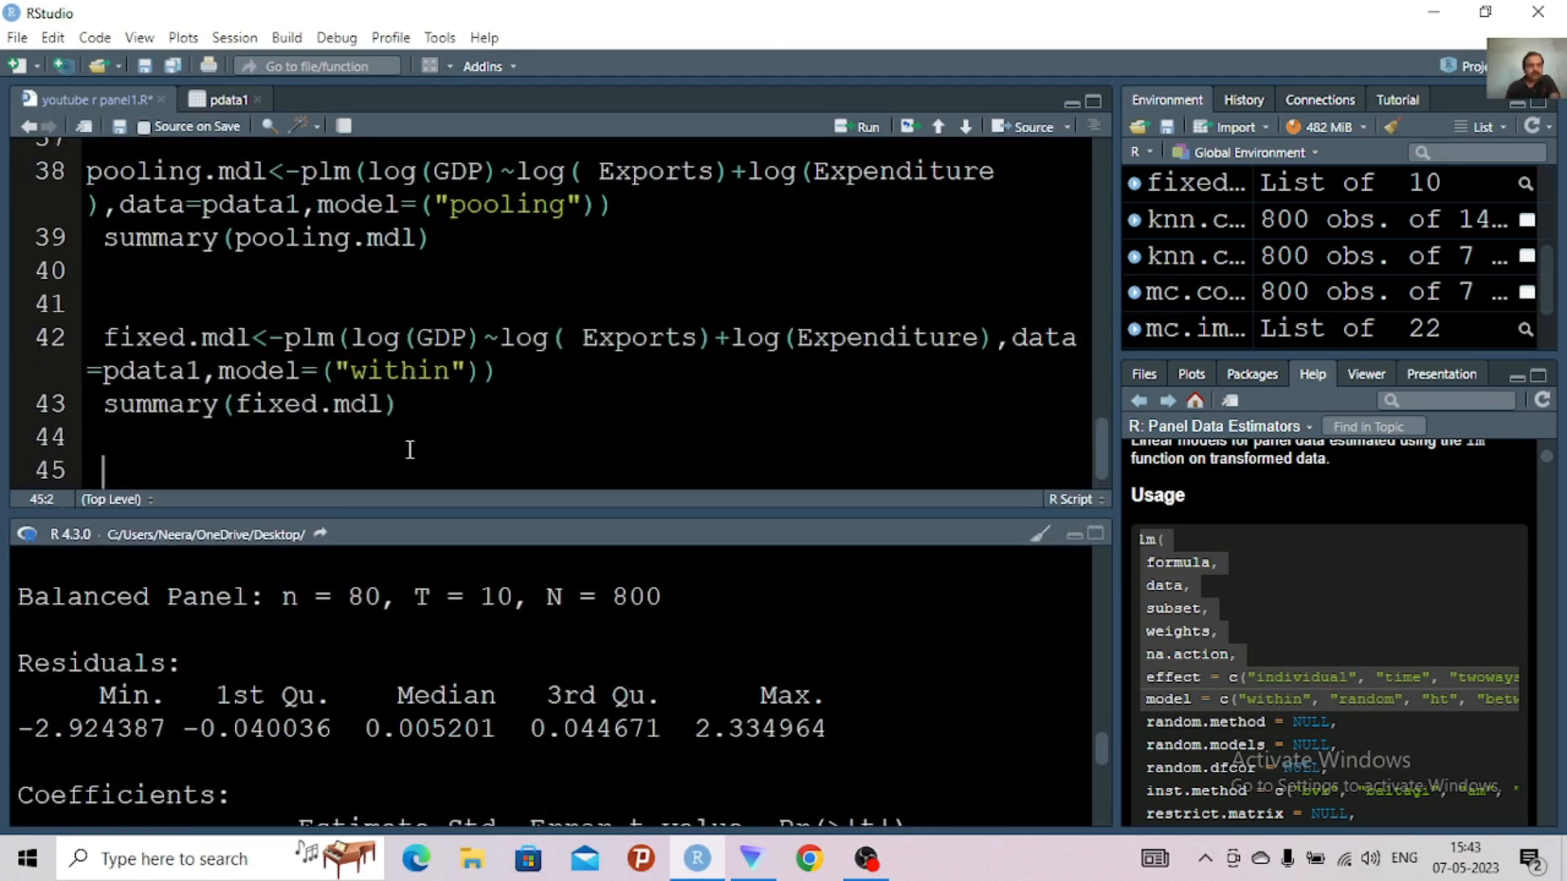
{"action": "key", "text": "ctrl+v"}
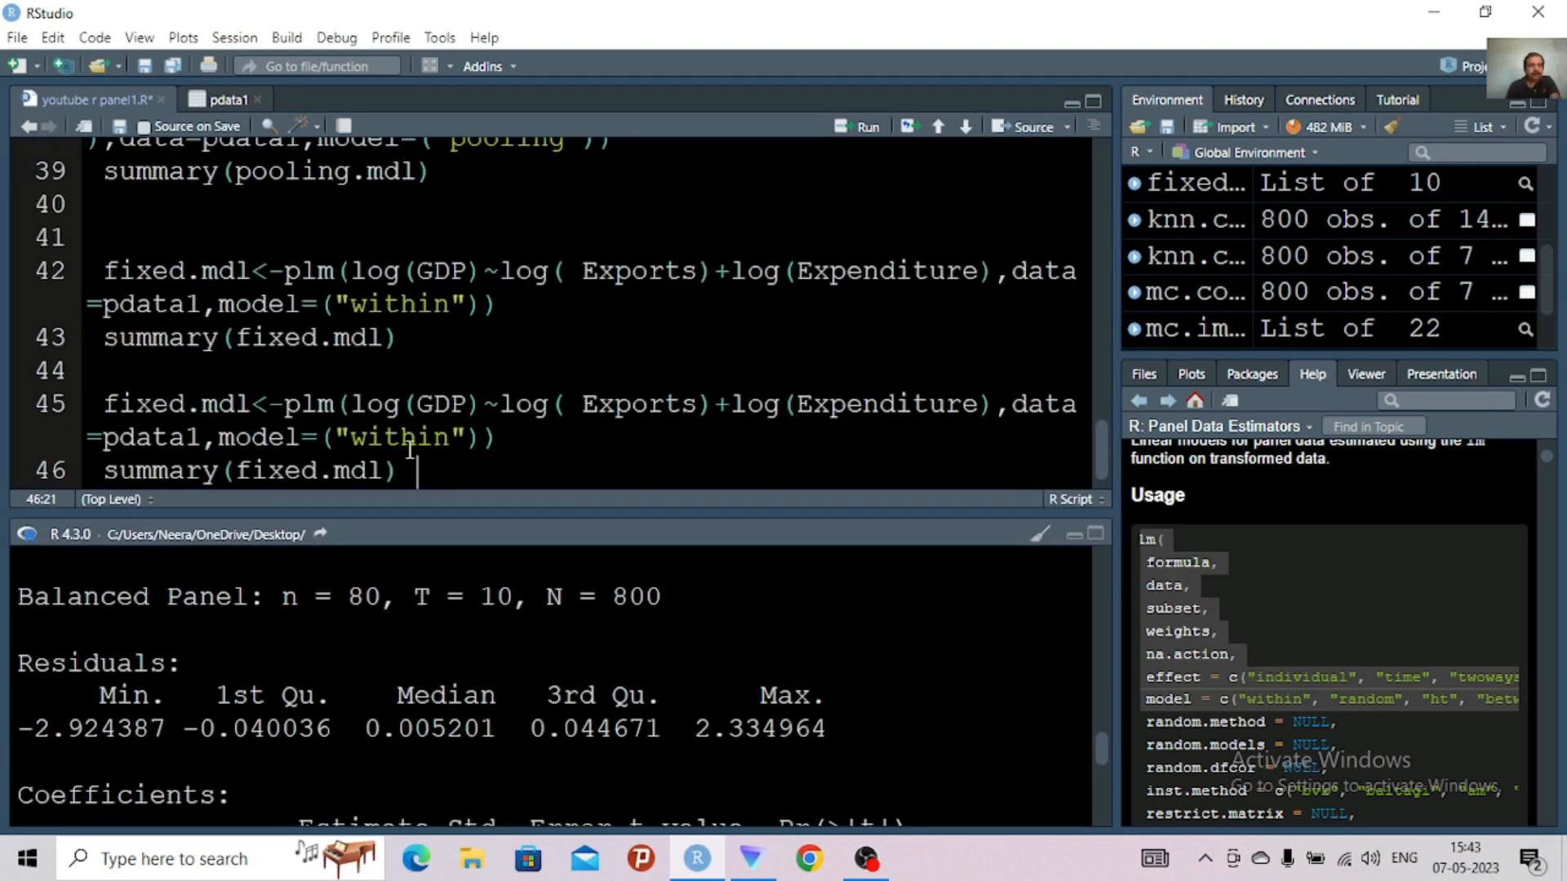
Rename the model object in the copied plm assignment on line 45 to random.mdl
{"action": "left_click", "coordinate": [186, 408]}
{"action": "key", "text": "BackSpace"}
{"action": "key", "text": "BackSpace"}
{"action": "key", "text": "BackSpace"}
{"action": "key", "text": "BackSpace"}
{"action": "key", "text": "BackSpace"}
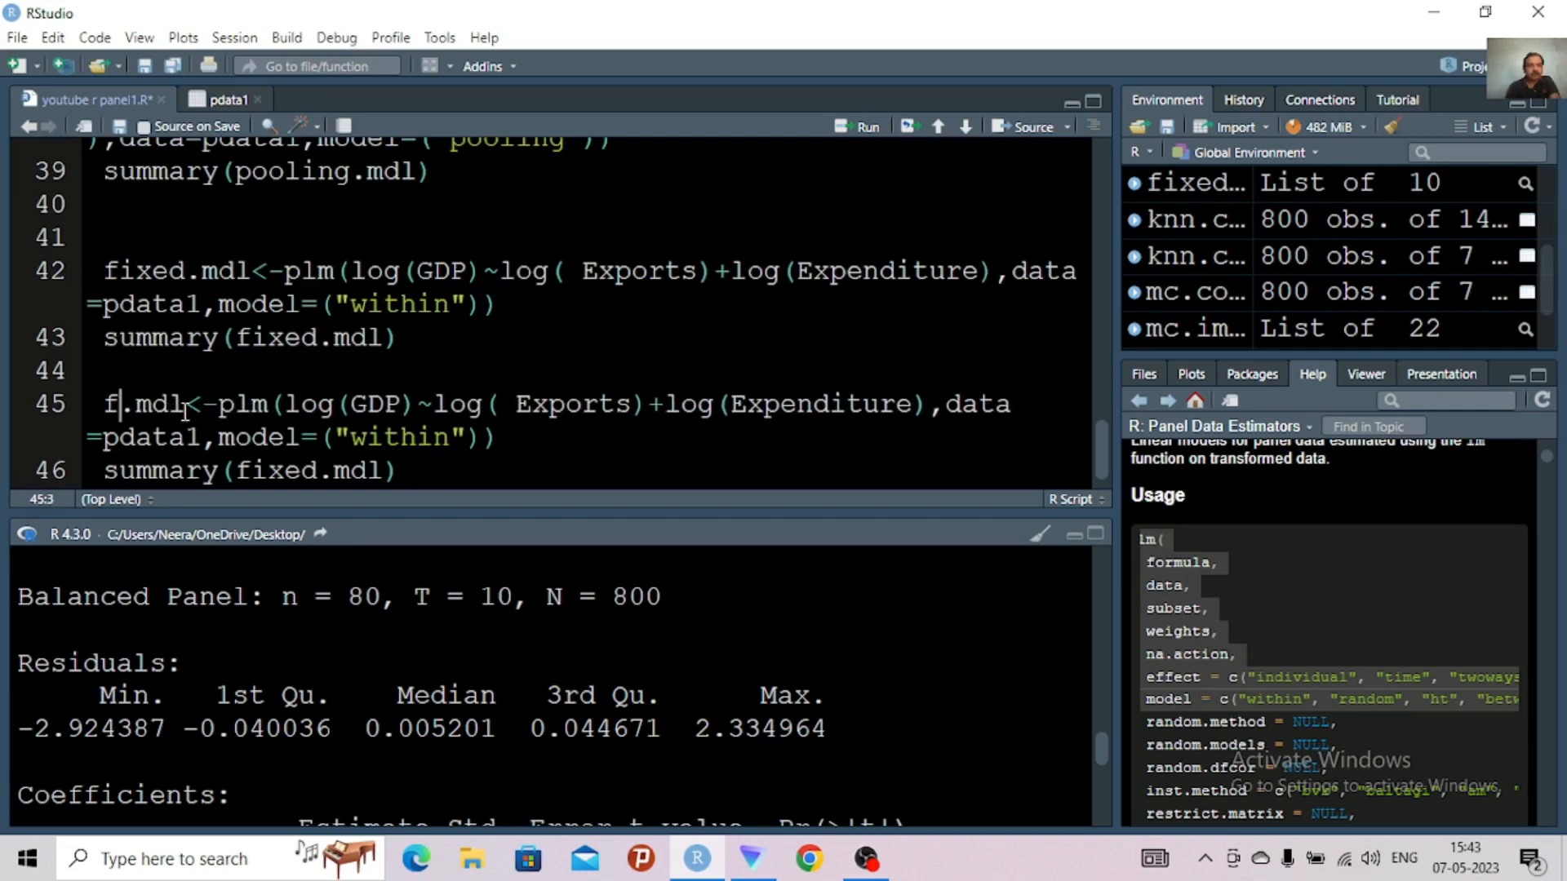
{"action": "type", "text": "rand"}
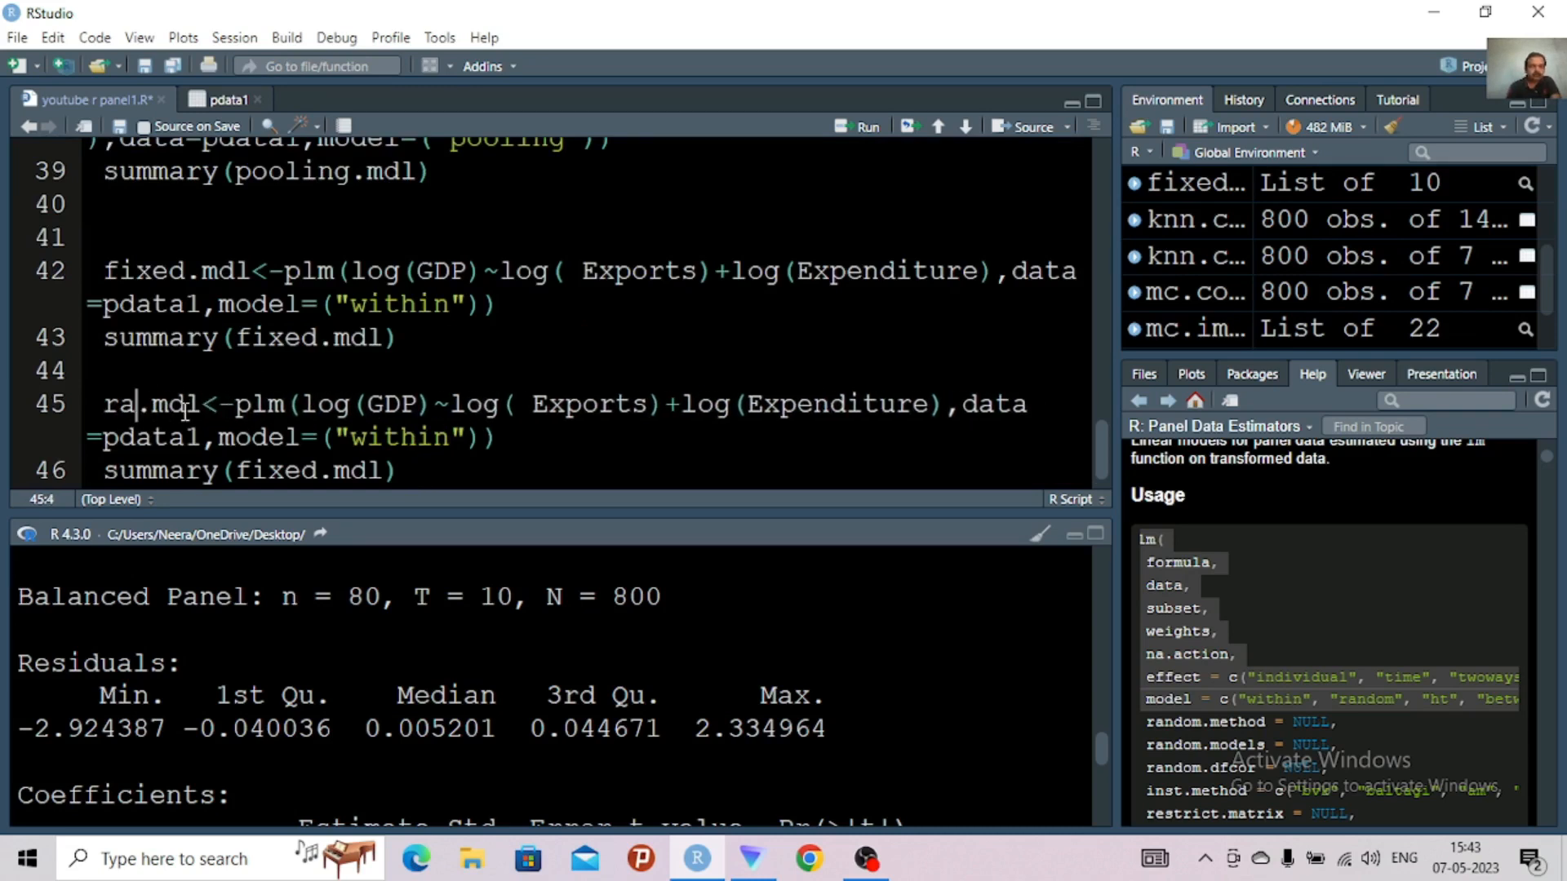
{"action": "type", "text": "o"}
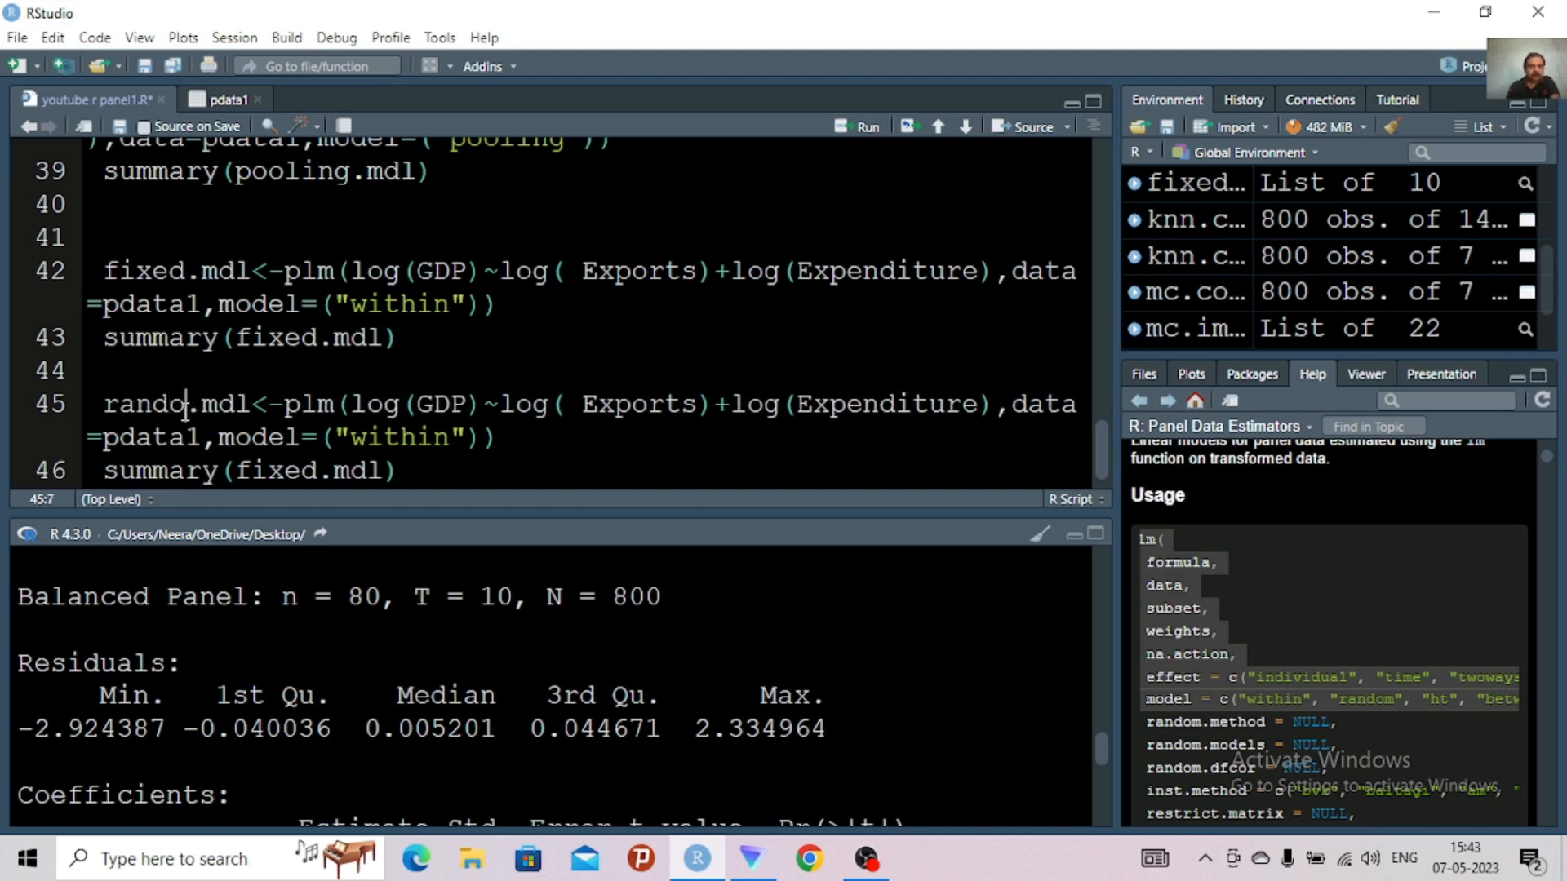
{"action": "type", "text": "m"}
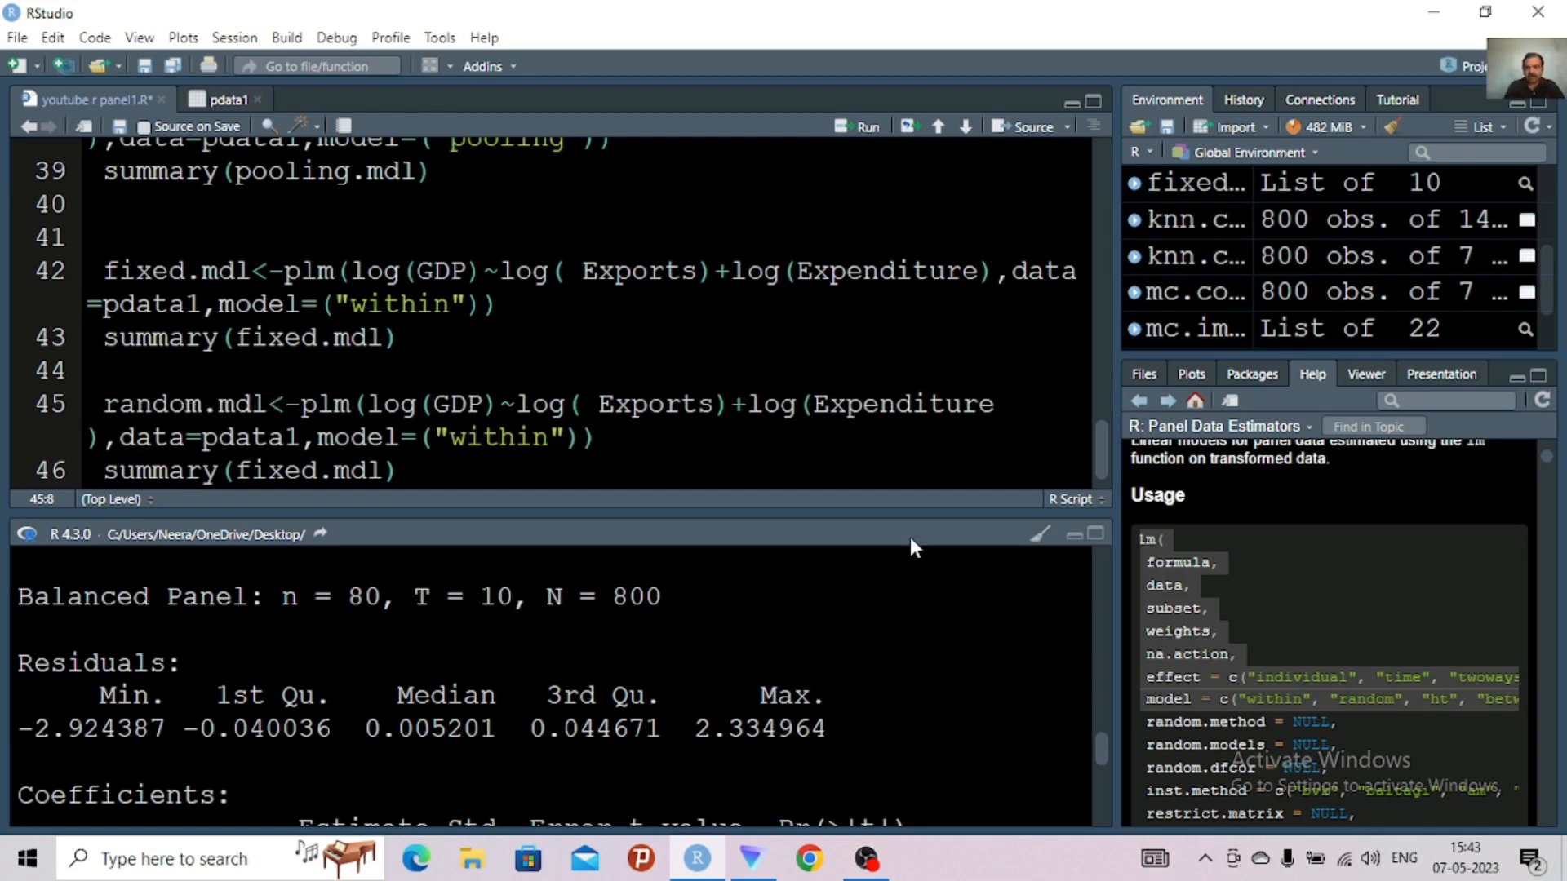
Set the model argument of the random.mdl plm call to "random"
{"action": "left_click", "coordinate": [555, 438]}
{"action": "key", "text": "BackSpace"}
{"action": "key", "text": "BackSpace"}
{"action": "key", "text": "BackSpace"}
{"action": "key", "text": "BackSpace"}
{"action": "key", "text": "BackSpace"}
{"action": "key", "text": "BackSpace"}
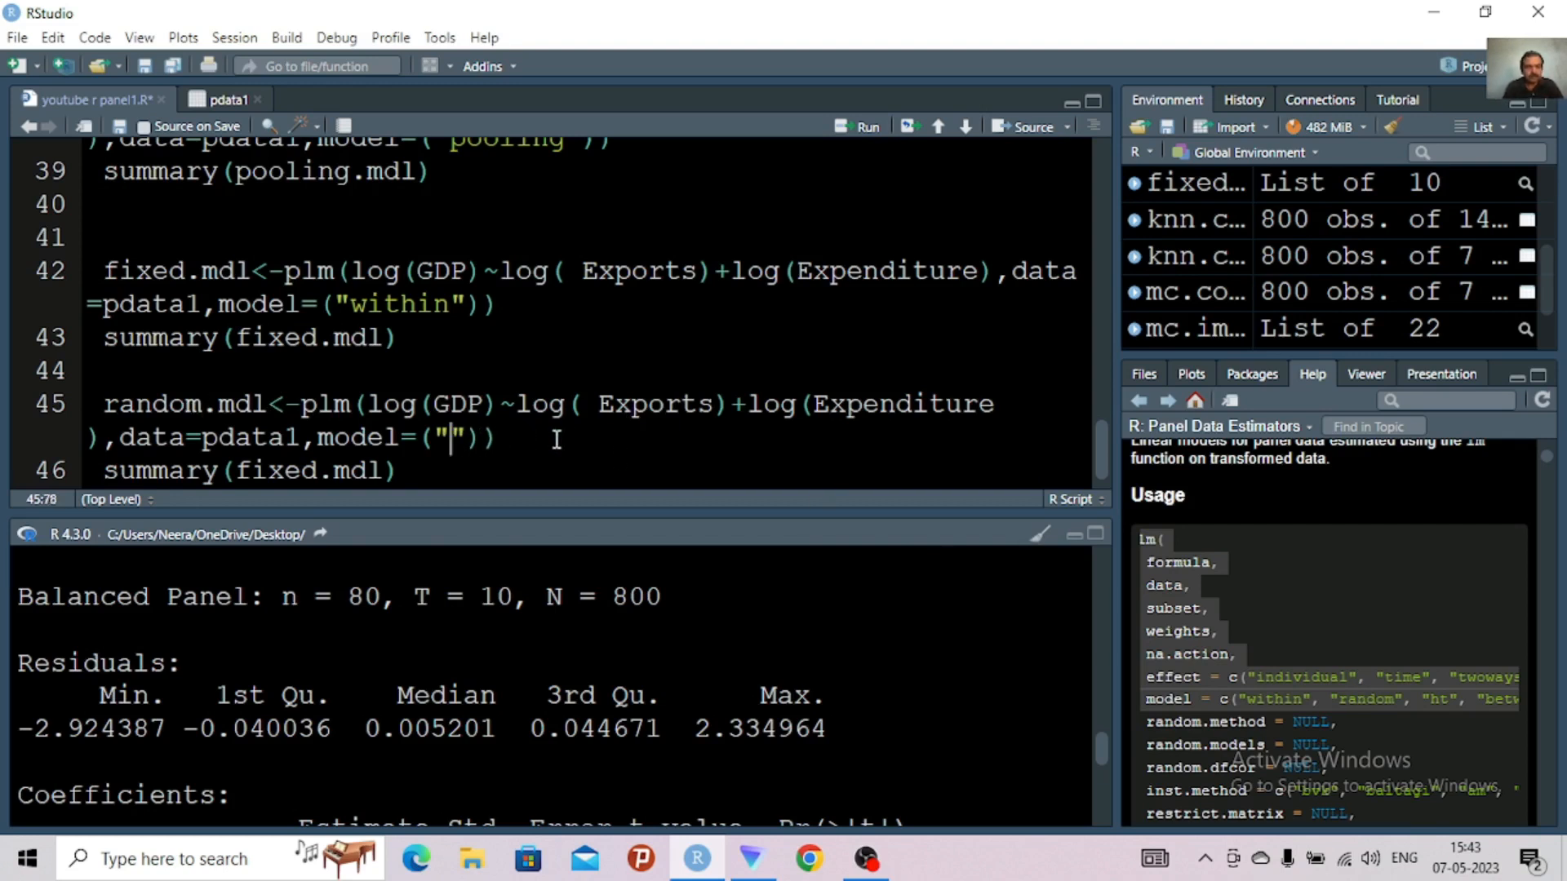
{"action": "type", "text": "rando"}
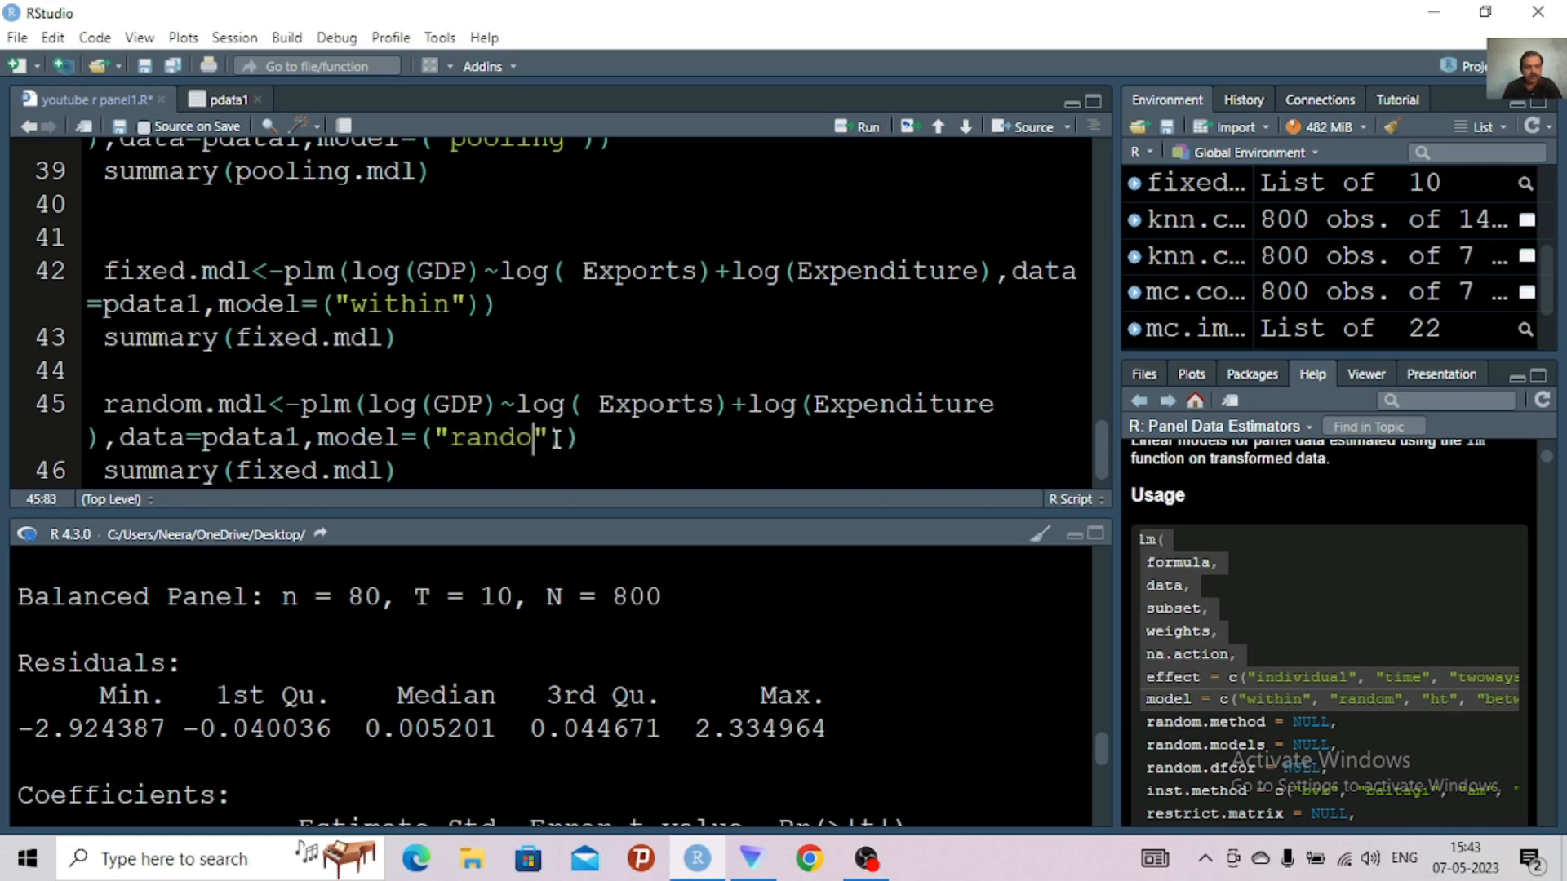
{"action": "type", "text": "m"}
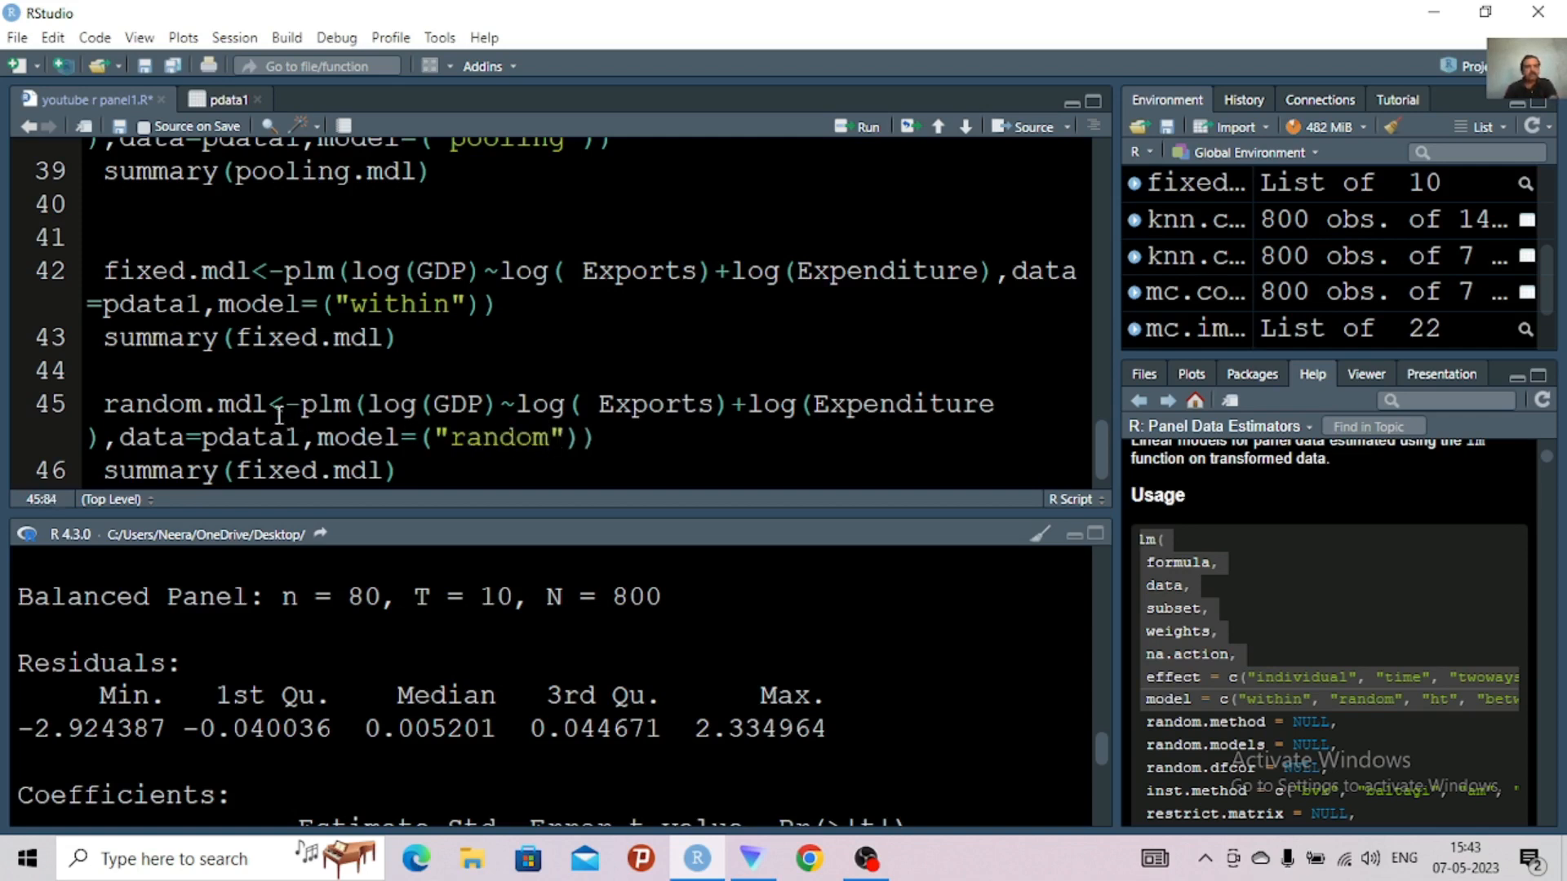
Rename the model object in the summary call on line 46 to random.mdl
{"action": "left_click", "coordinate": [321, 471]}
{"action": "key", "text": "BackSpace"}
{"action": "key", "text": "BackSpace"}
{"action": "key", "text": "BackSpace"}
{"action": "key", "text": "BackSpace"}
{"action": "key", "text": "BackSpace"}
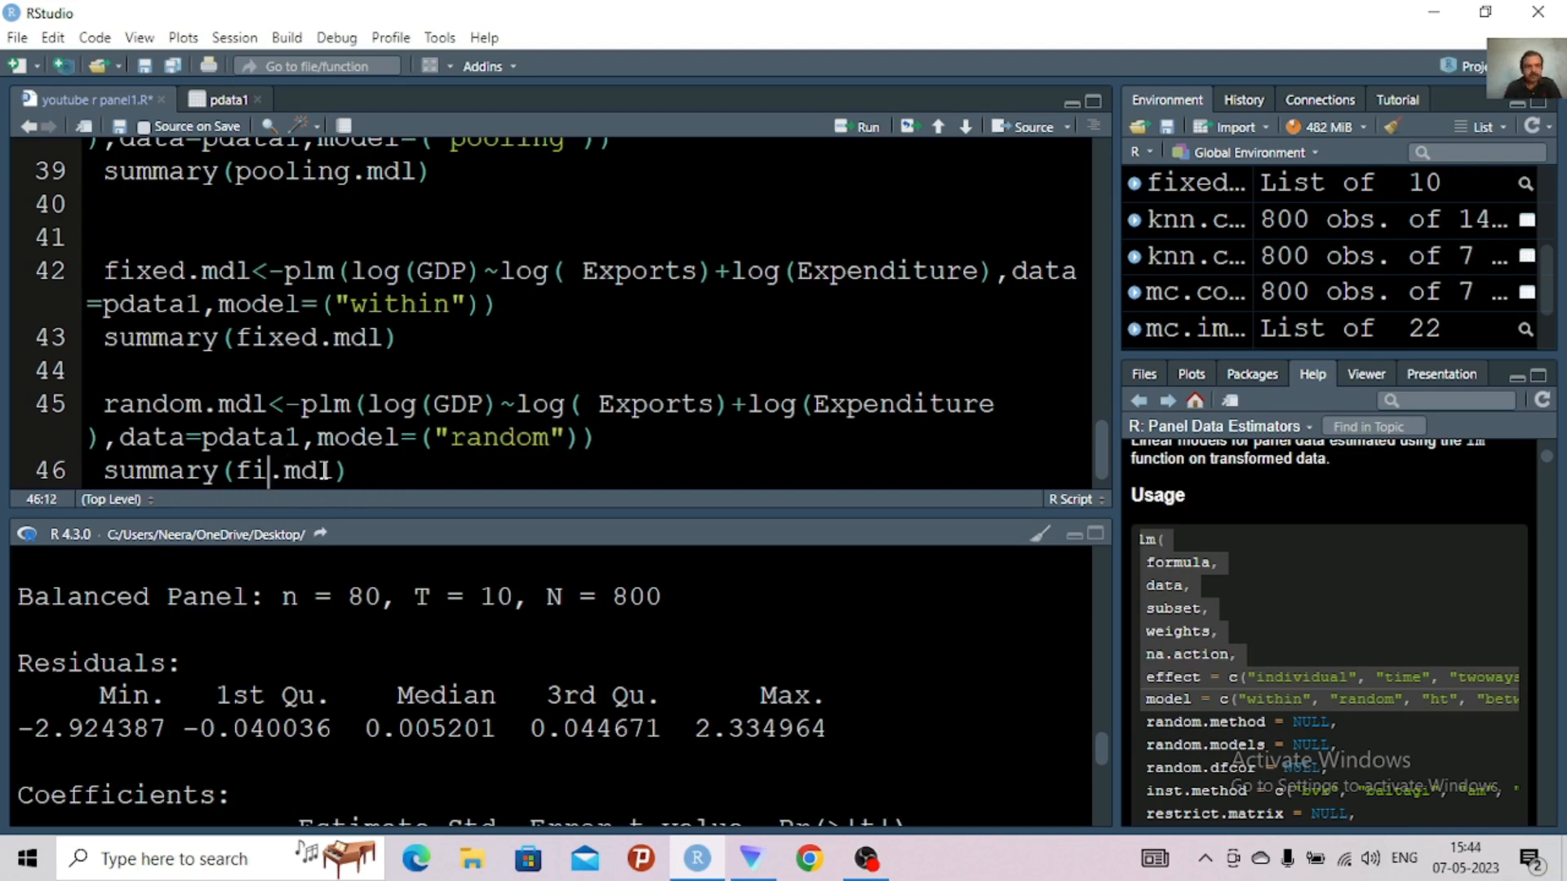
{"action": "type", "text": "random"}
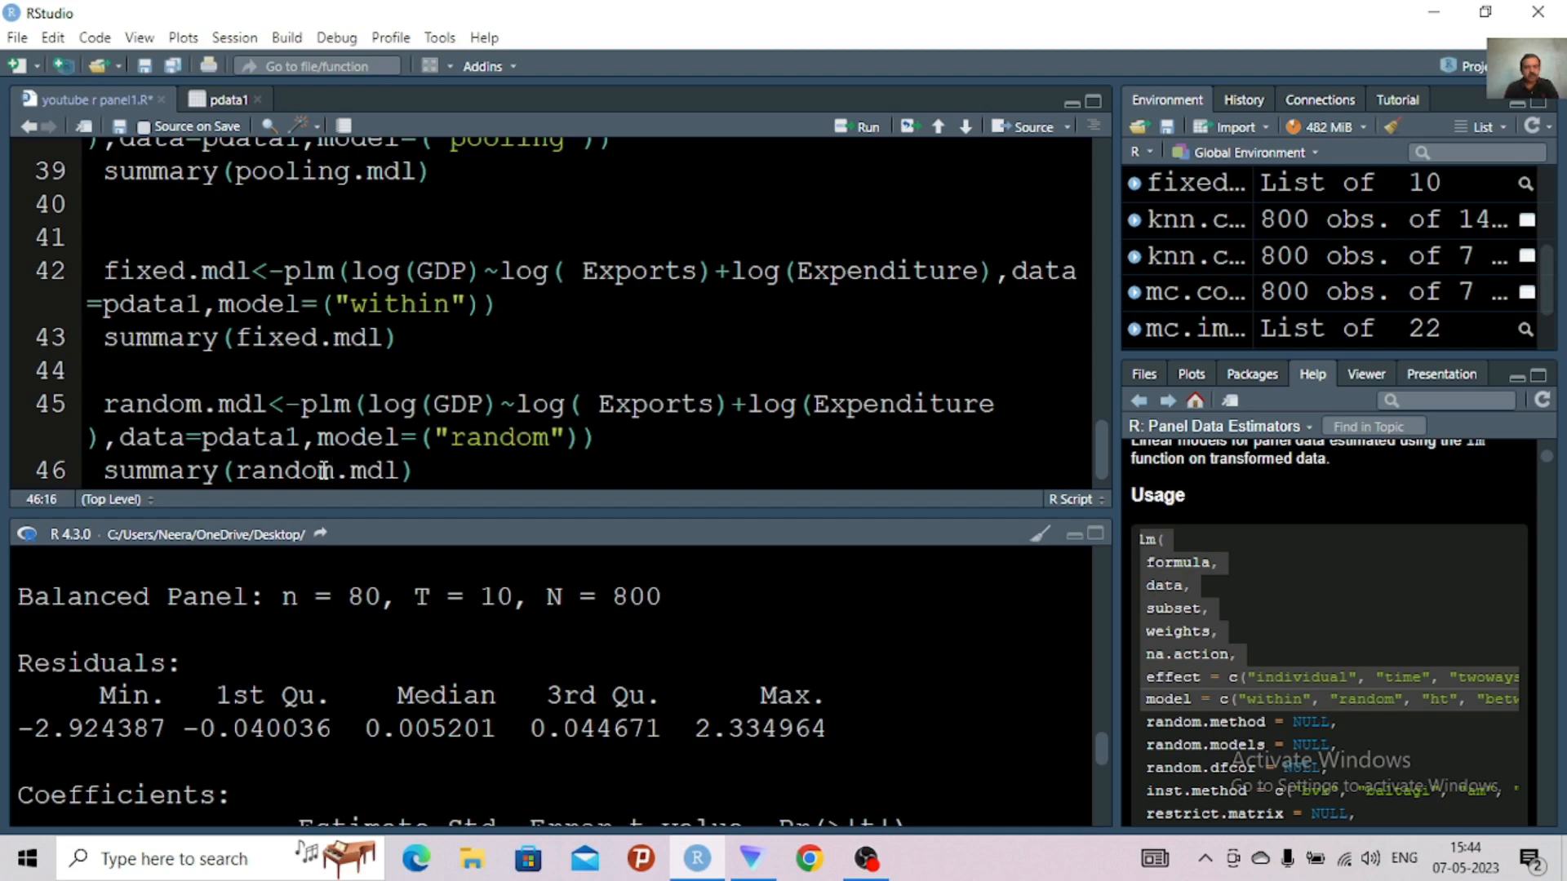
Run the random.mdl plm and summary lines together, and view the output in the enlarged console
{"action": "key", "text": "ctrl+Return"}
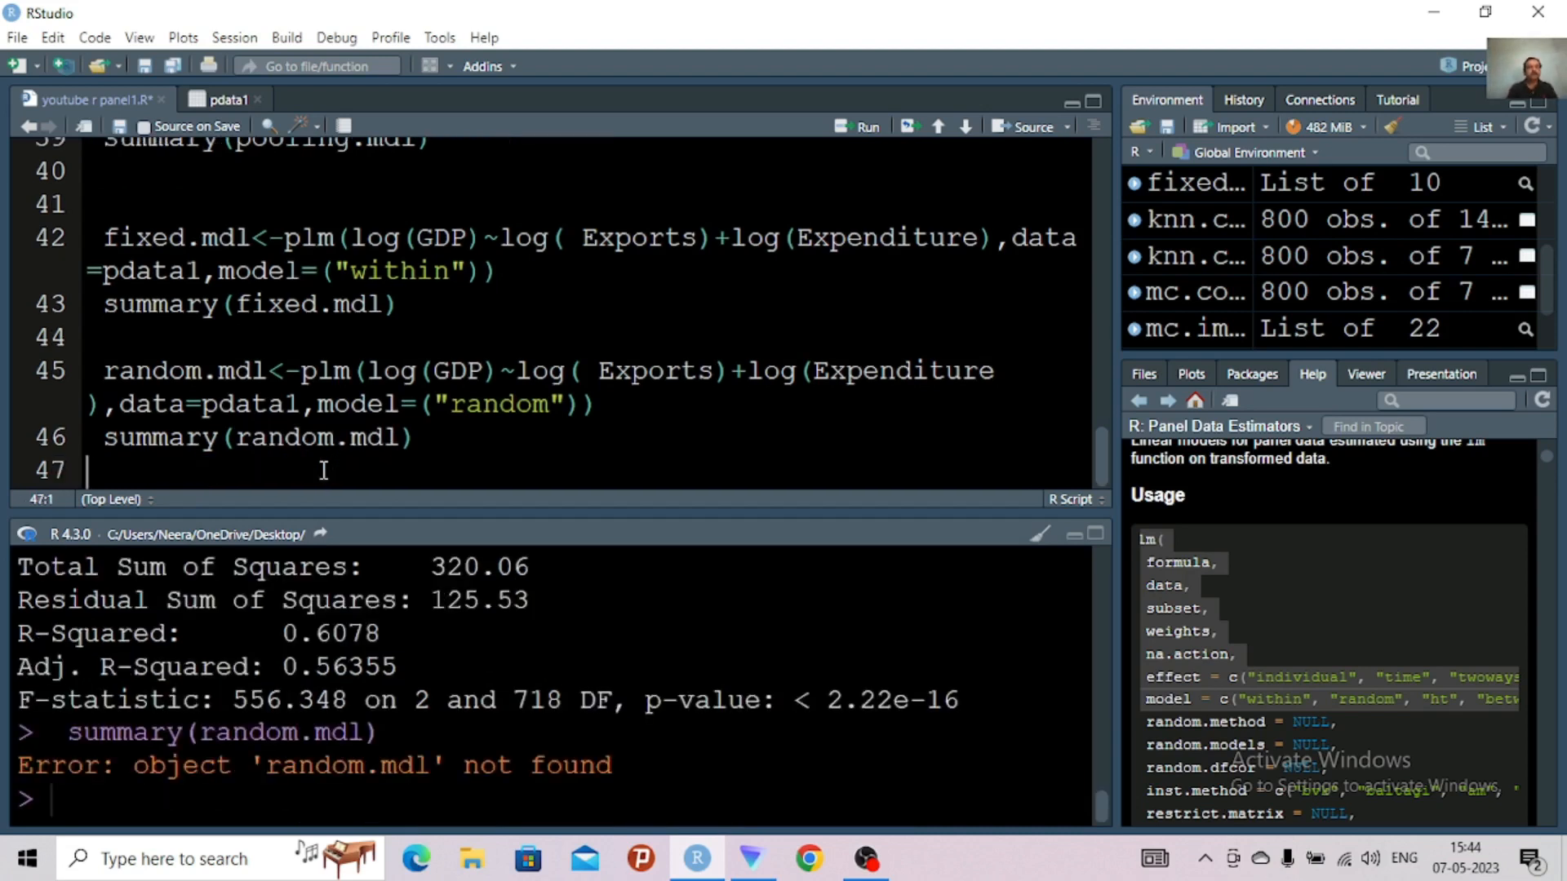
{"action": "left_click_drag", "start_coordinate": [98, 373], "coordinate": [440, 435]}
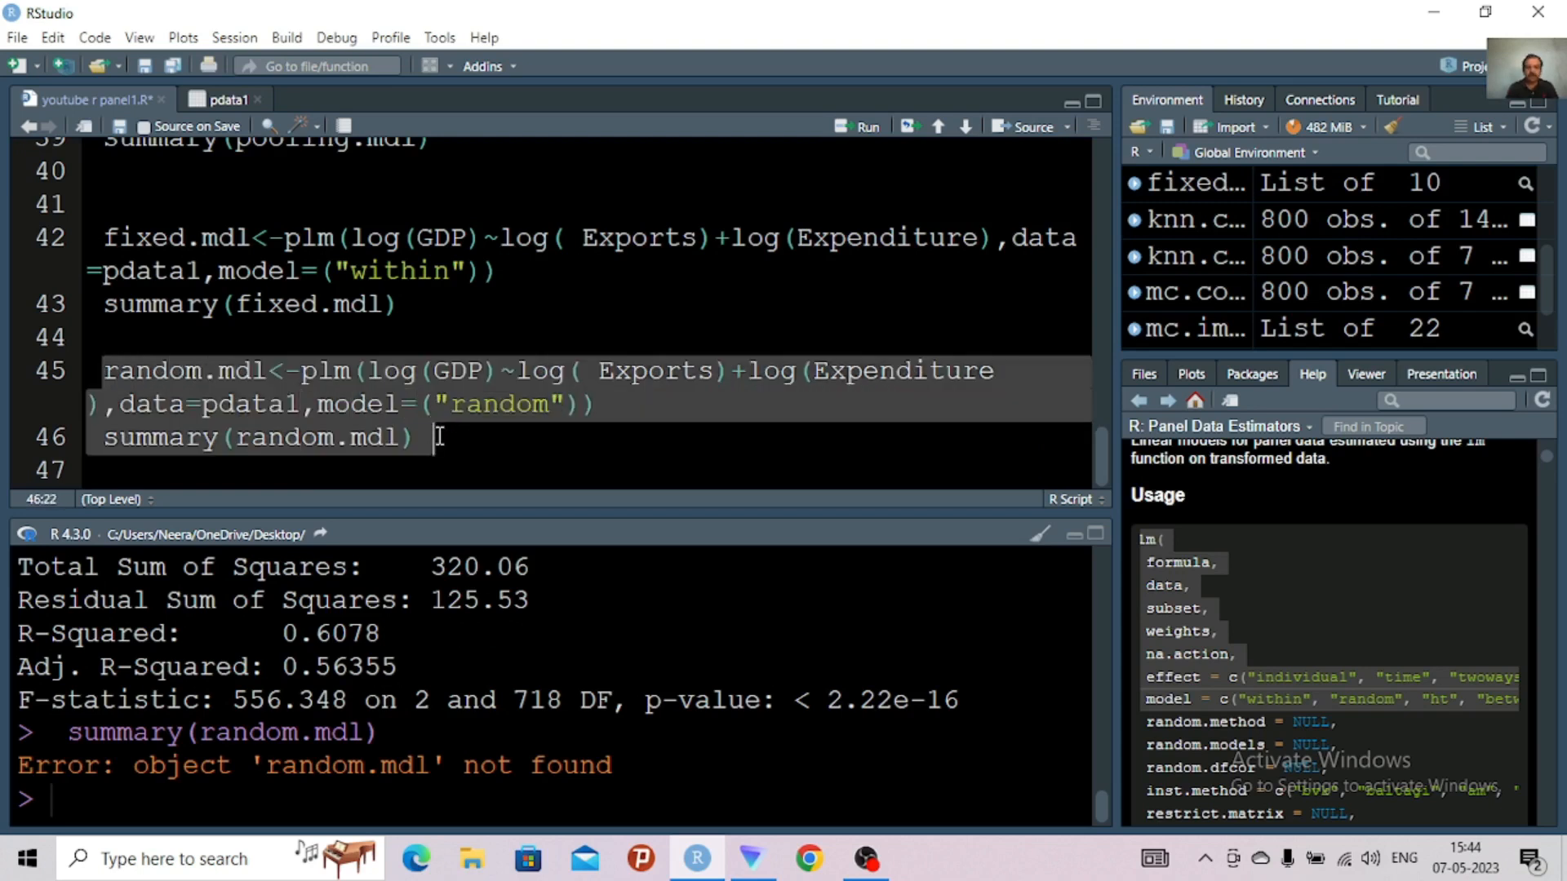
{"action": "key", "text": "ctrl+Return"}
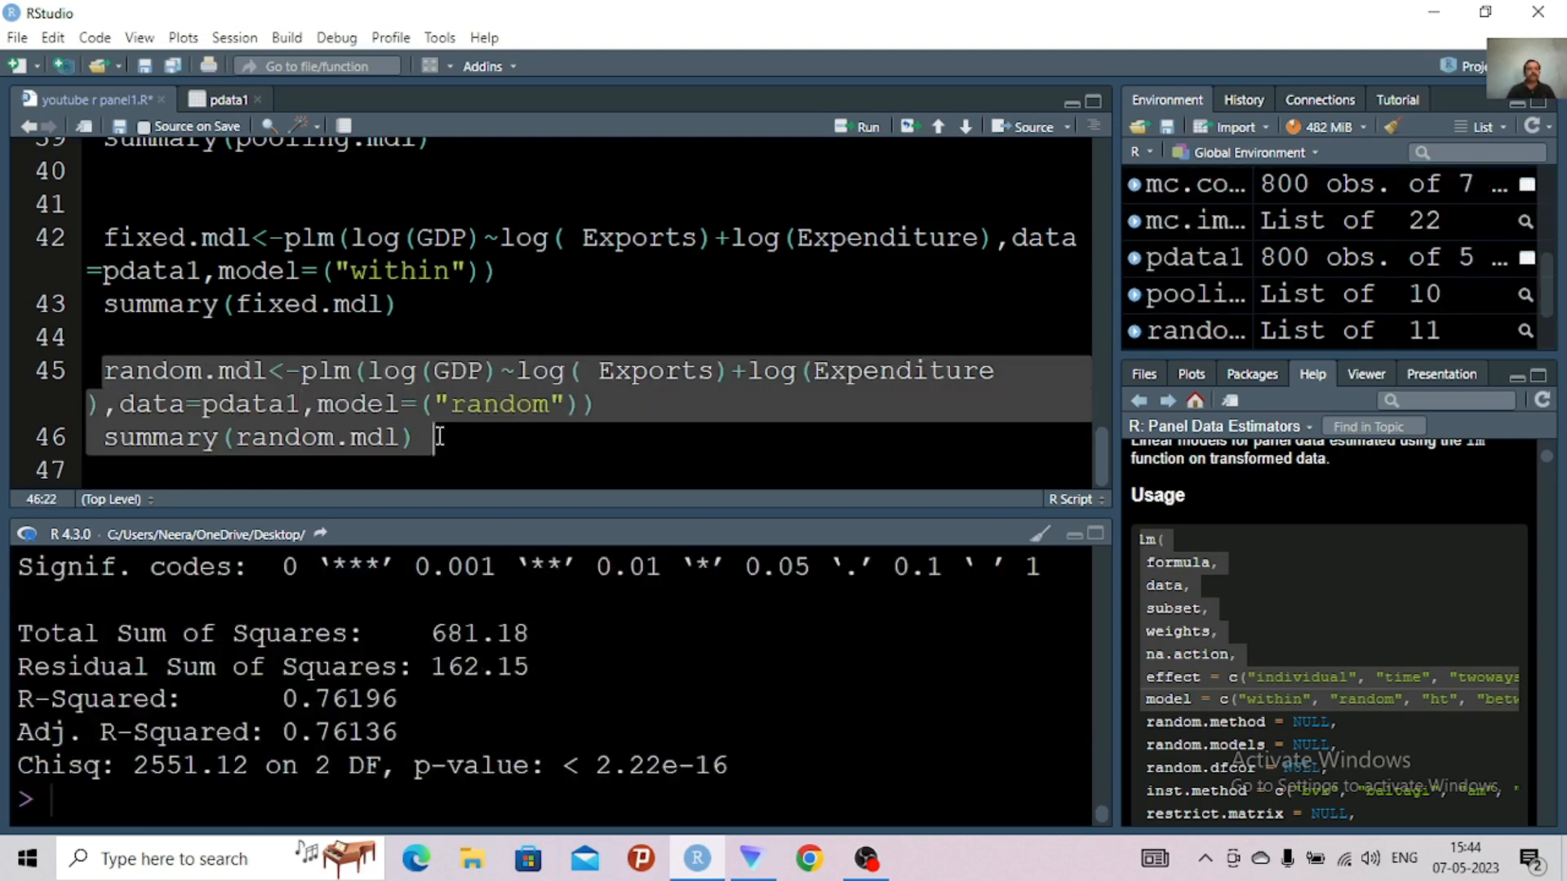
{"action": "left_click", "coordinate": [1096, 536]}
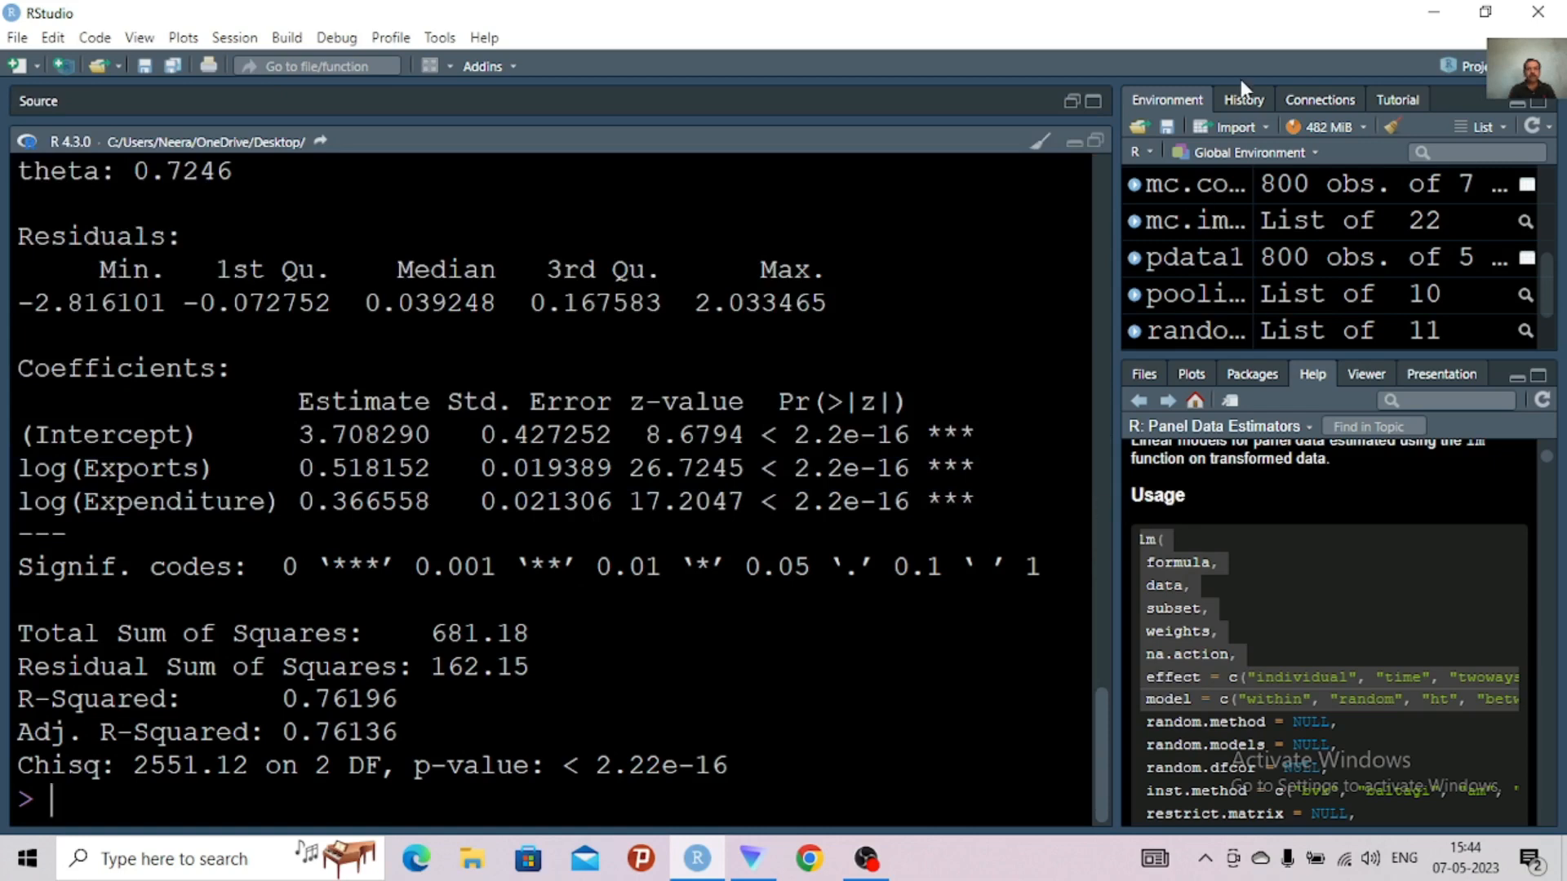
{"action": "left_click", "coordinate": [1096, 144]}
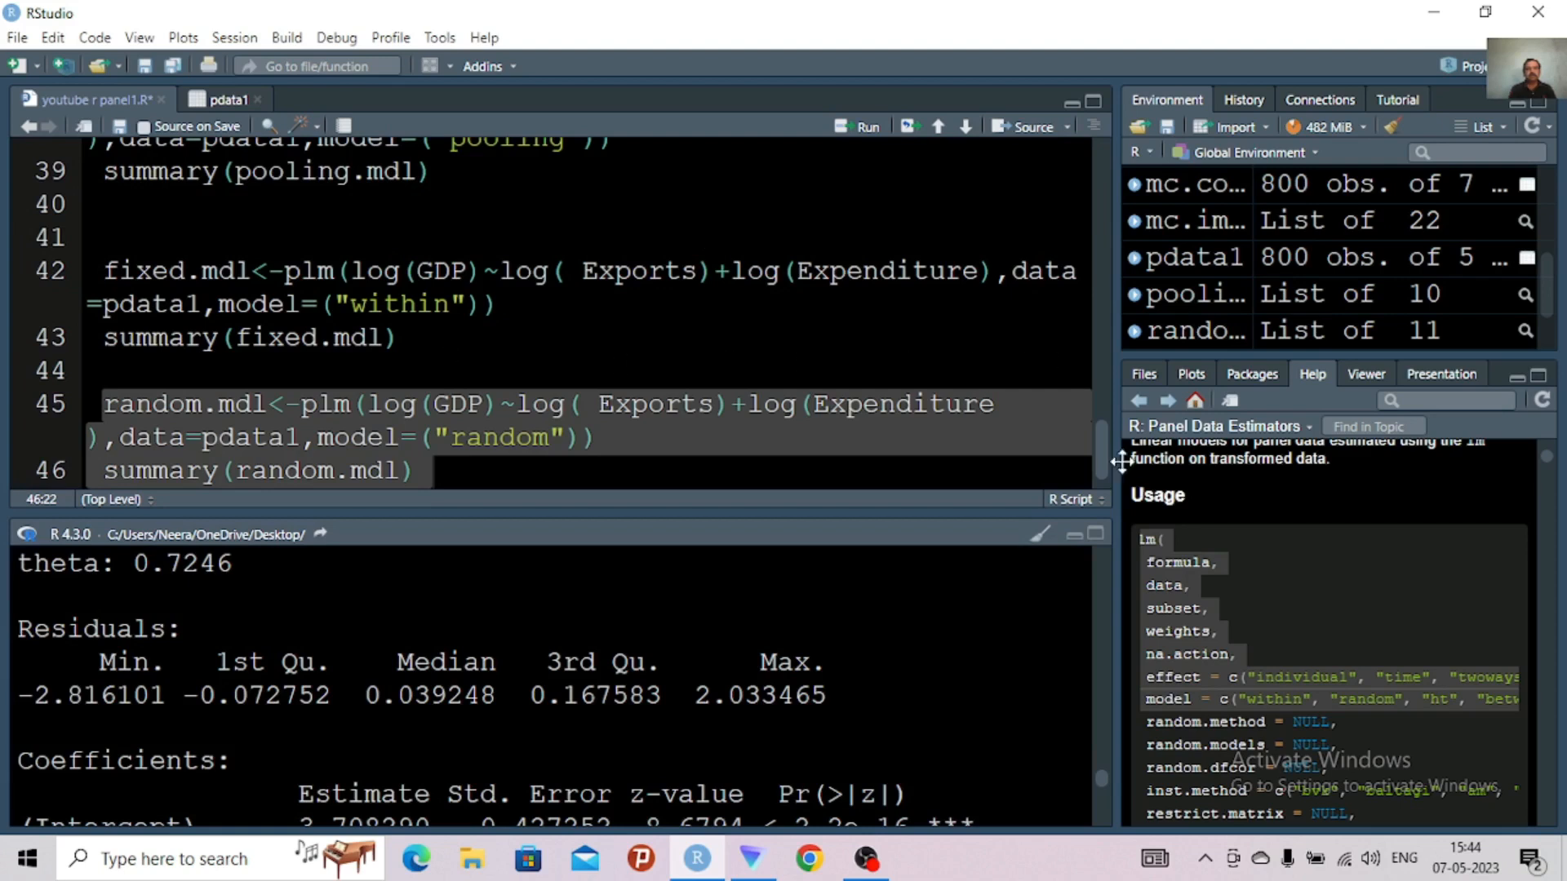
Add the text "selection of model by tests" on line 48, leaving a blank line after the random.mdl summary
{"action": "left_click_drag", "start_coordinate": [1099, 453], "coordinate": [1098, 472]}
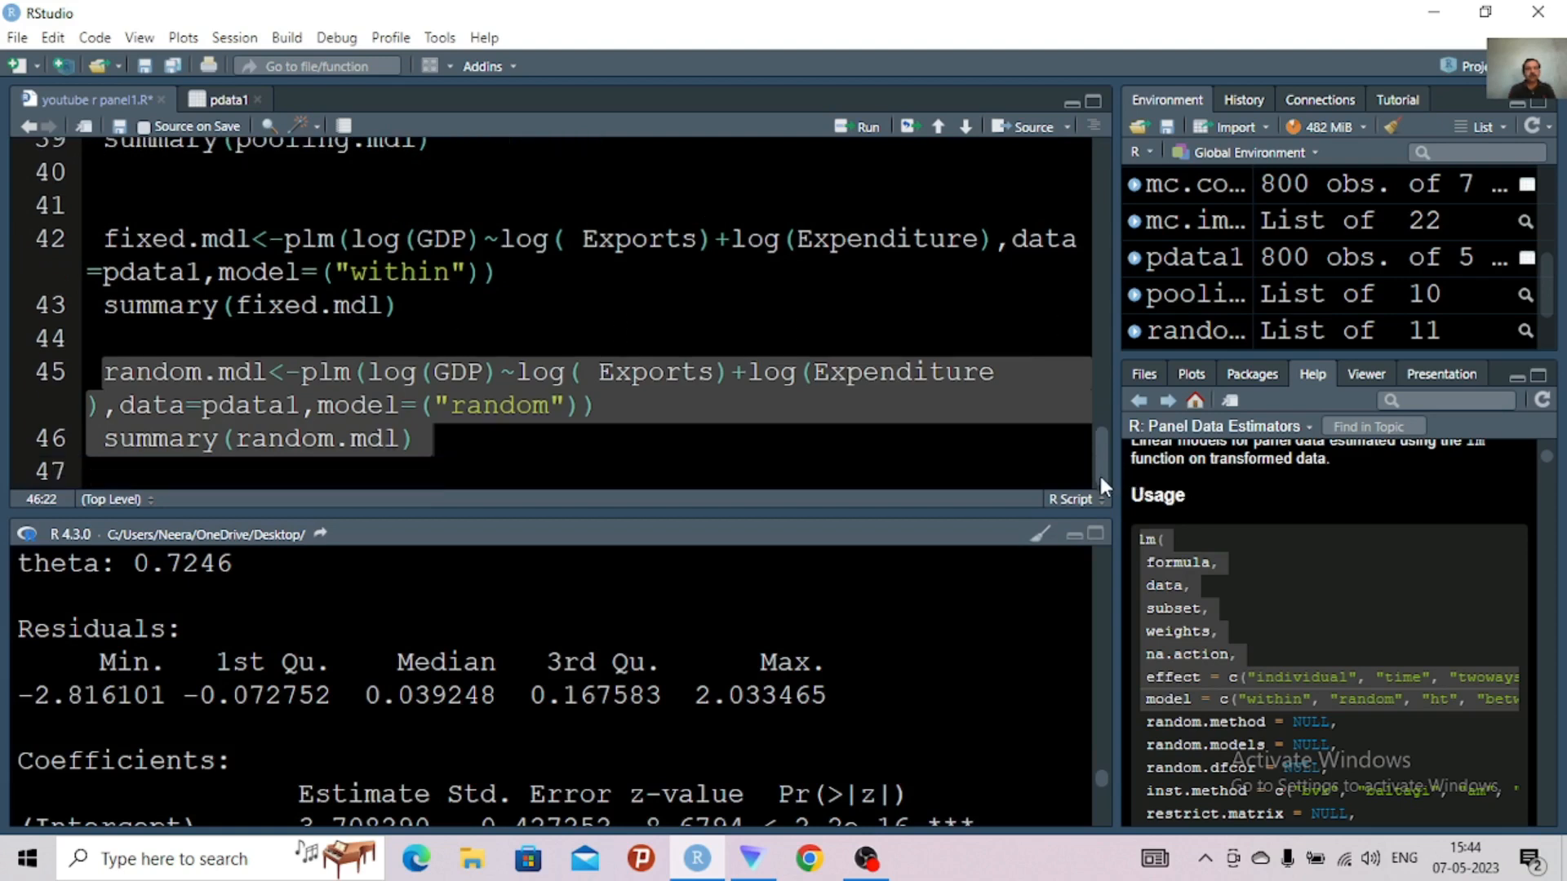
{"action": "left_click", "coordinate": [438, 449]}
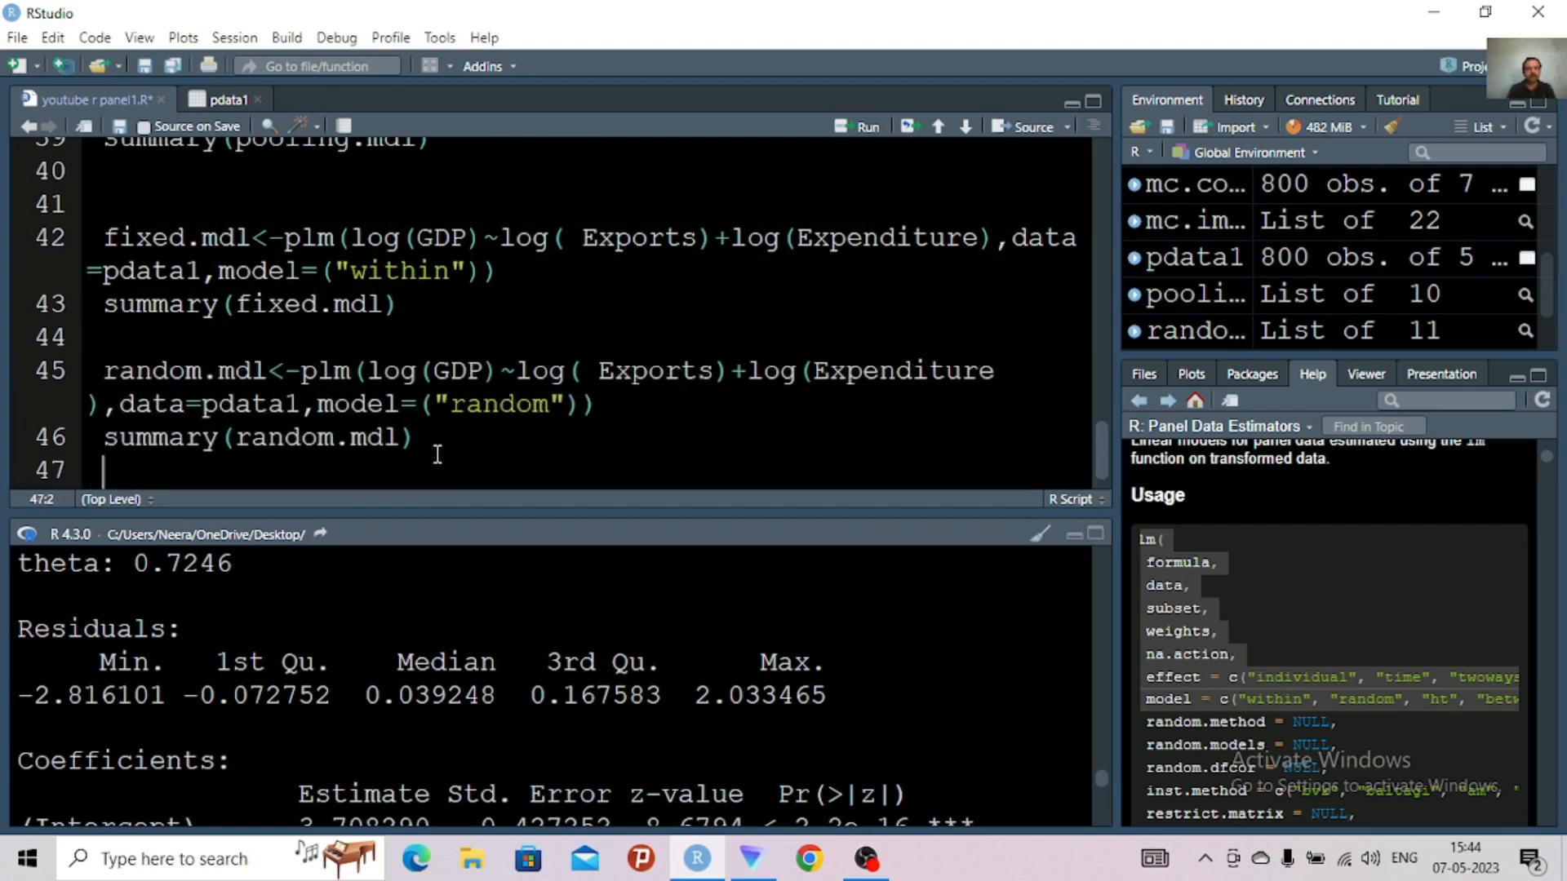
{"action": "key", "text": "Return"}
{"action": "key", "text": "Return"}
{"action": "type", "text": "selection "}
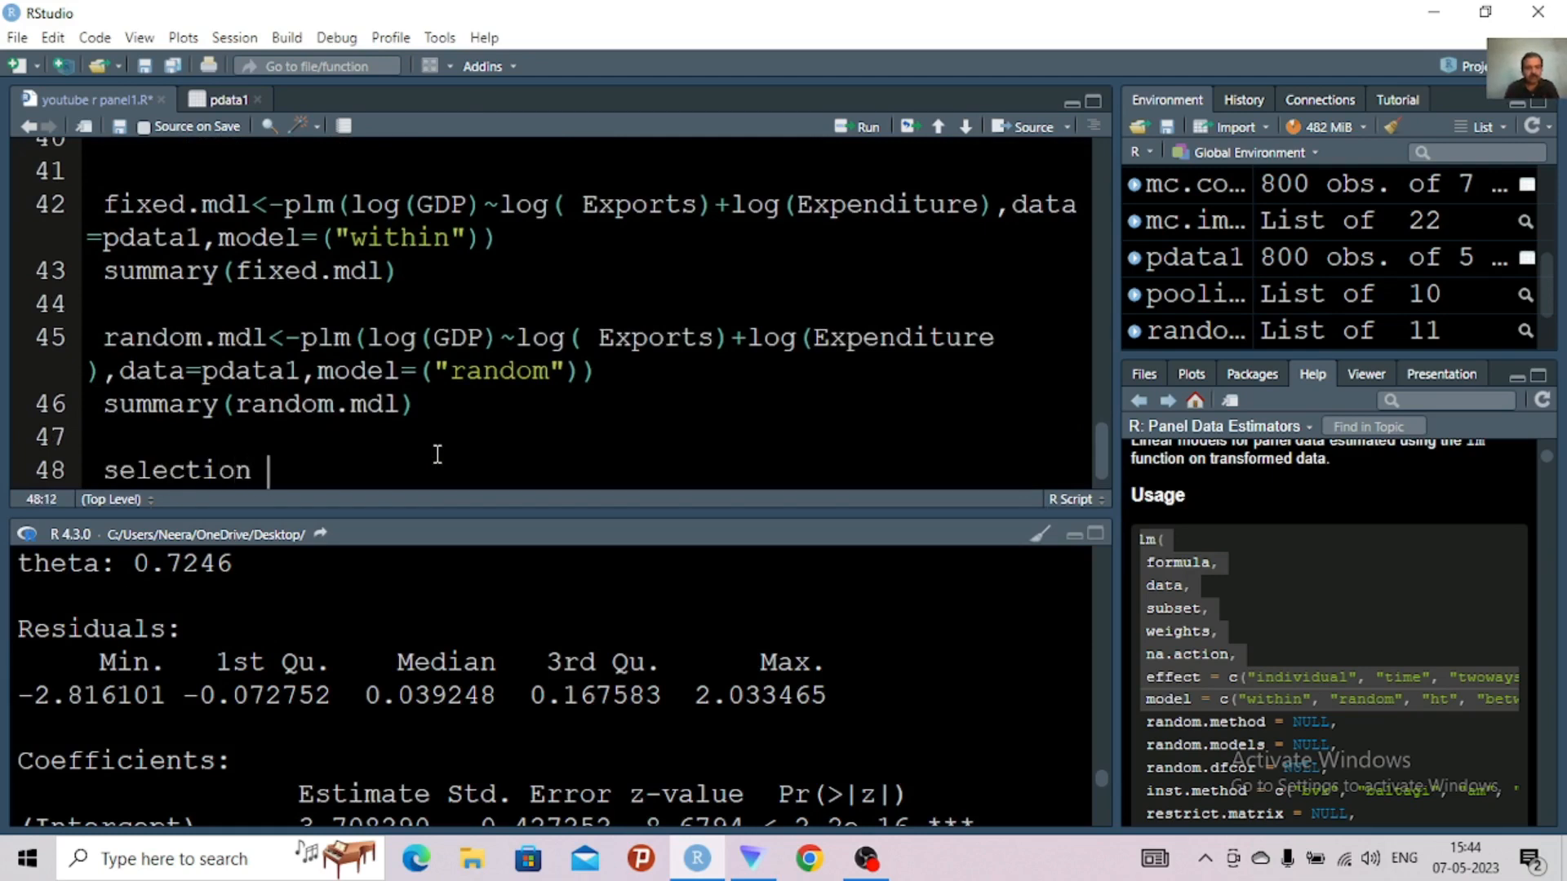
{"action": "type", "text": "of model"}
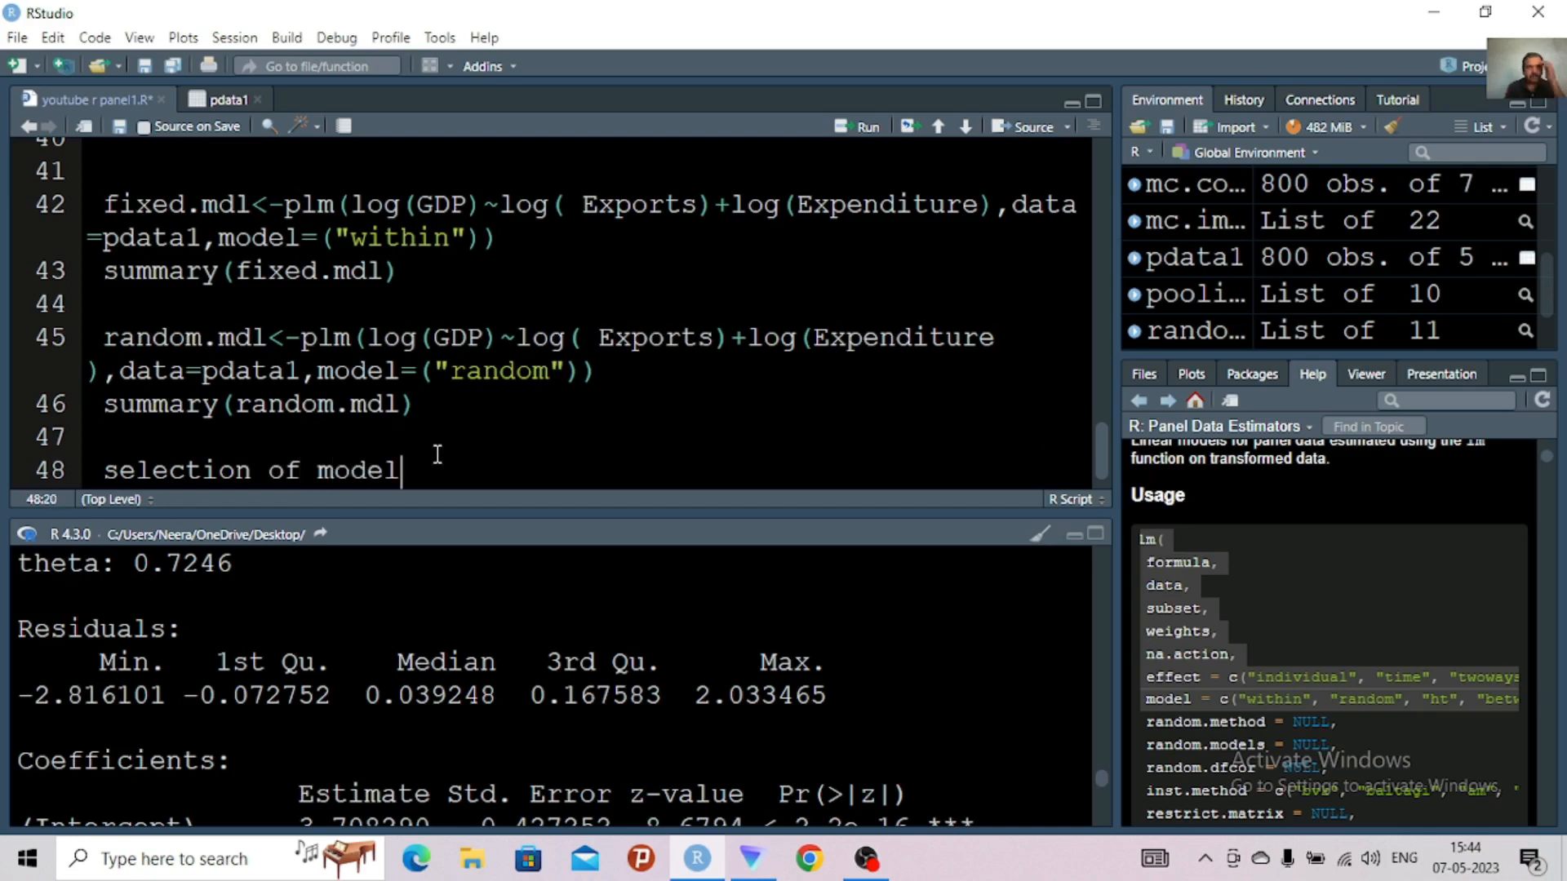
{"action": "type", "text": " by "}
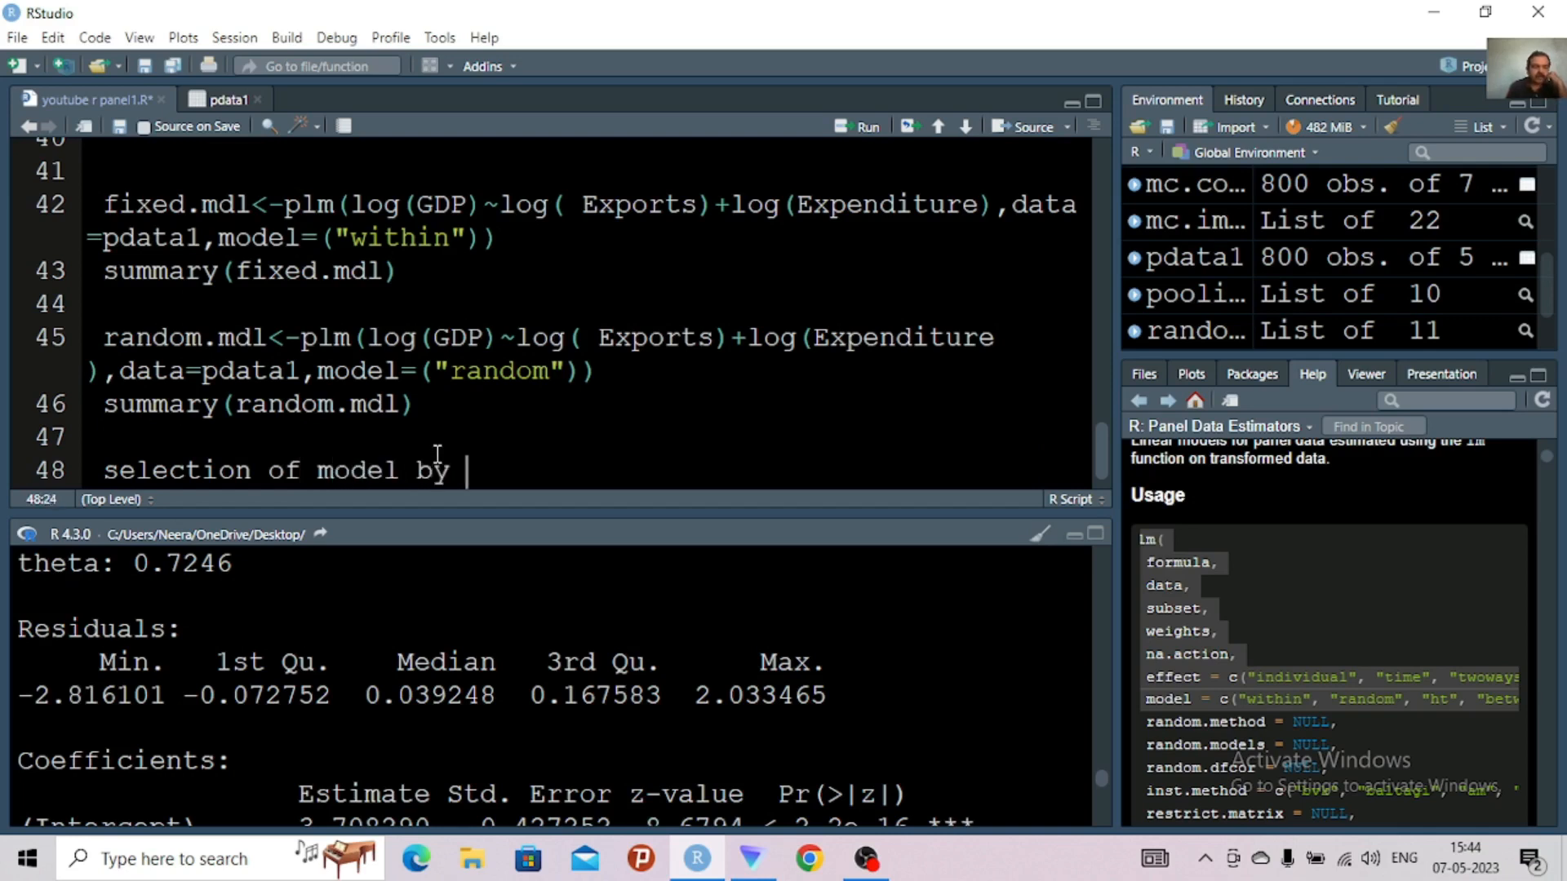
{"action": "type", "text": "teste"}
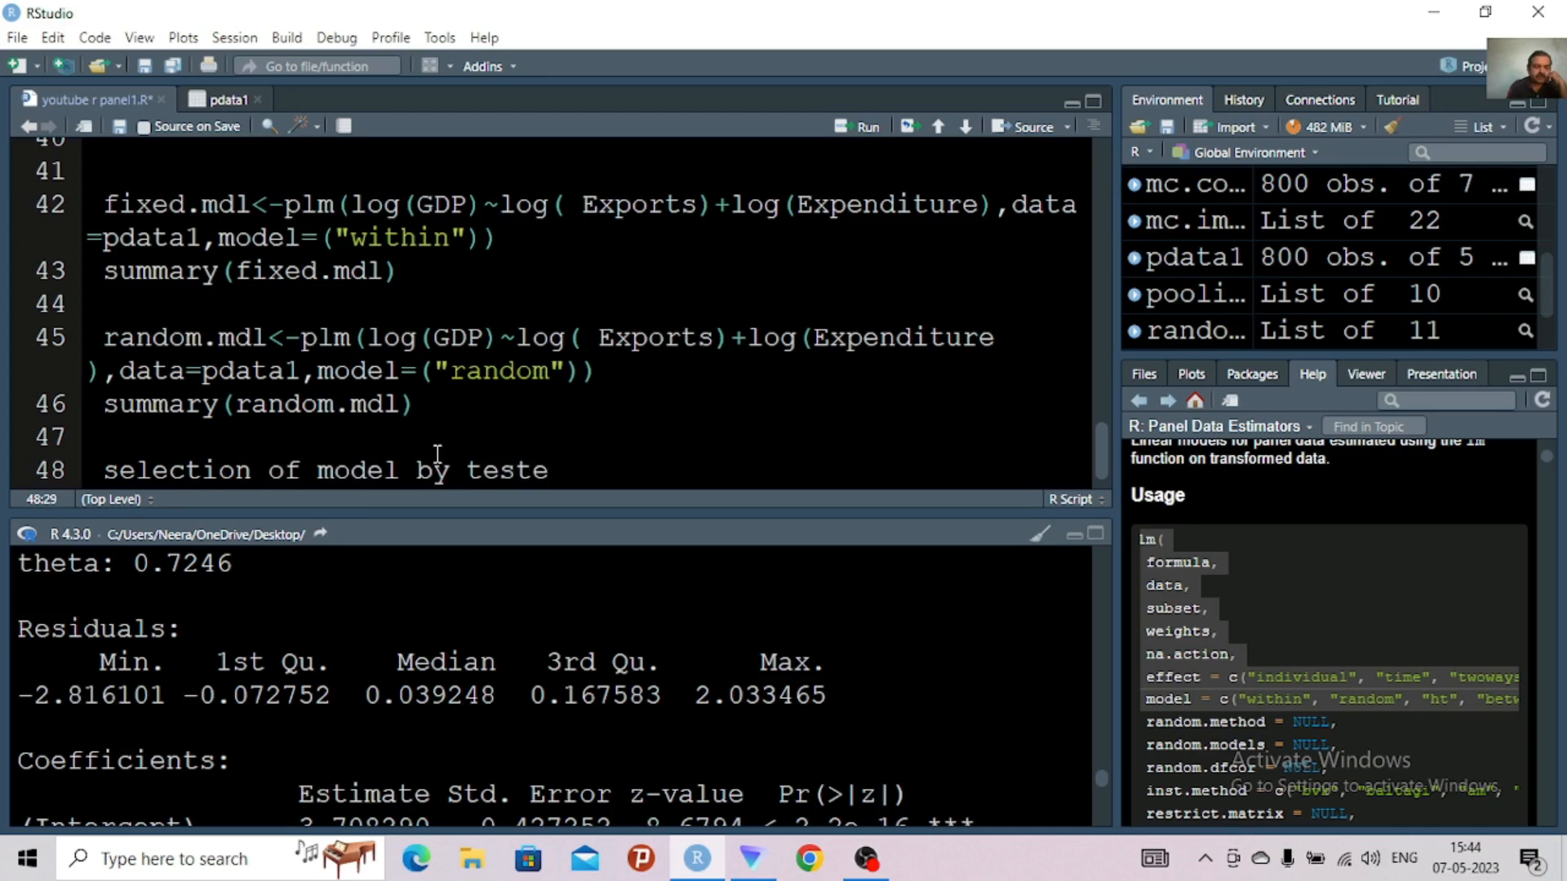
{"action": "key", "text": "BackSpace"}
{"action": "type", "text": "s"}
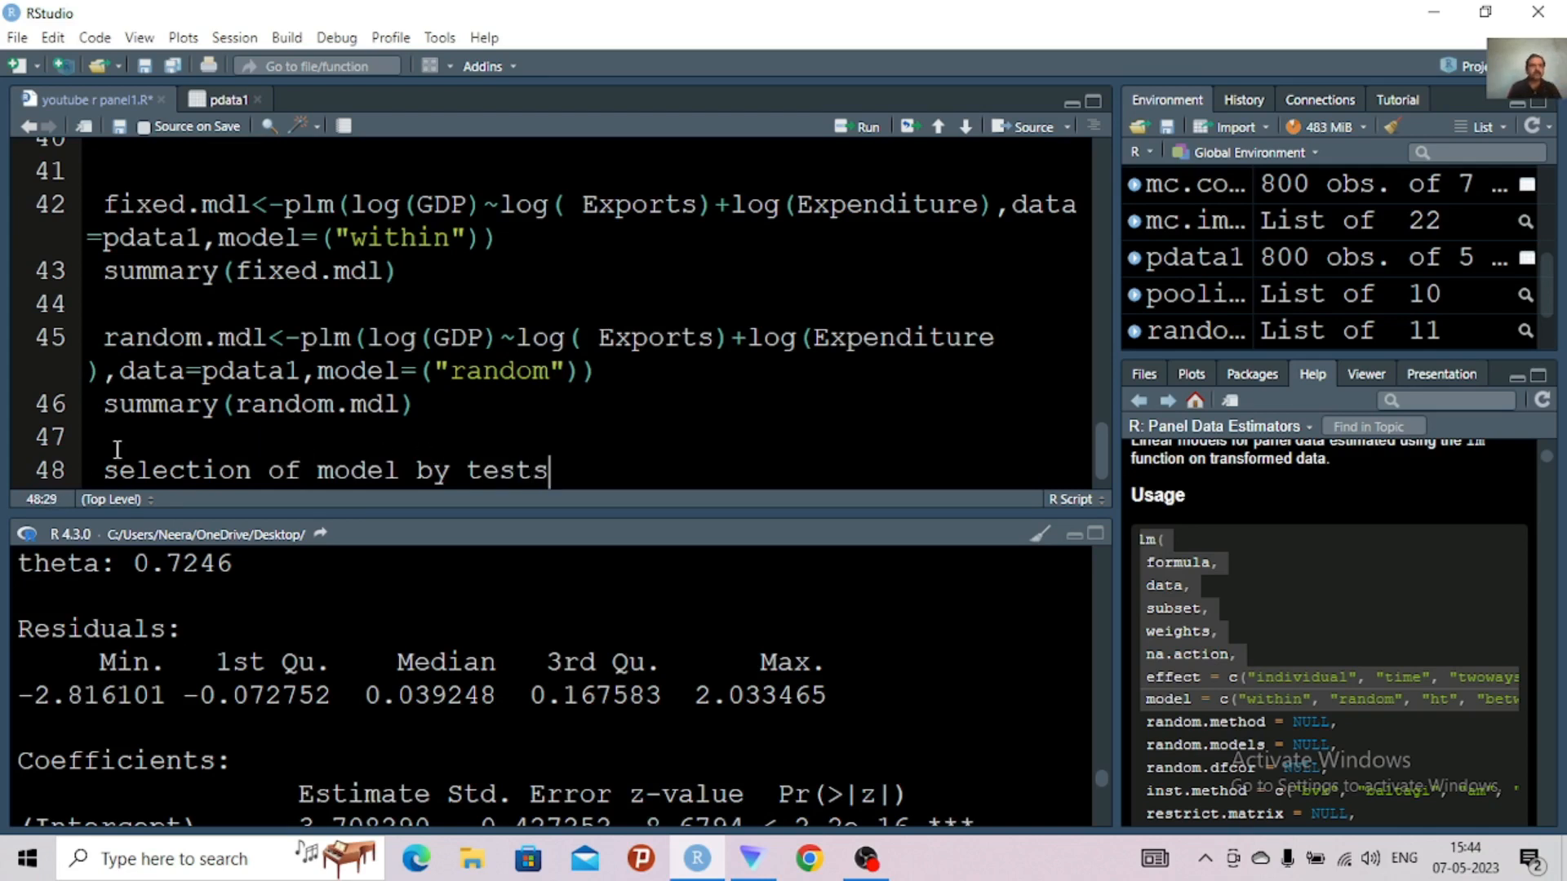
Turn line 48 into a step comment by prefixing its text with "#step9:-"
{"action": "left_click", "coordinate": [100, 472]}
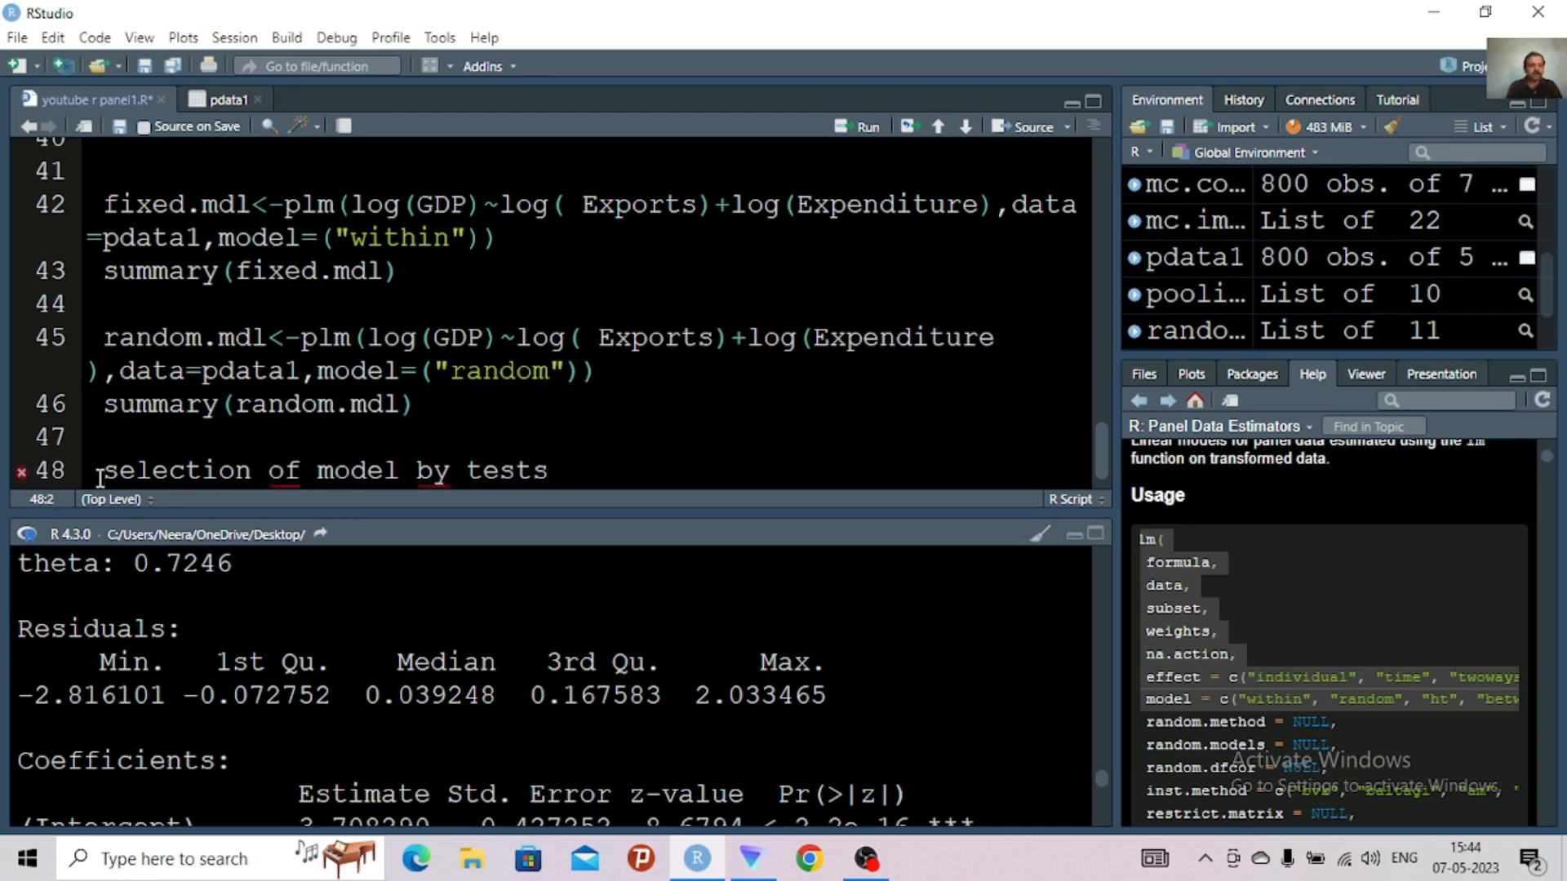
{"action": "type", "text": "#"}
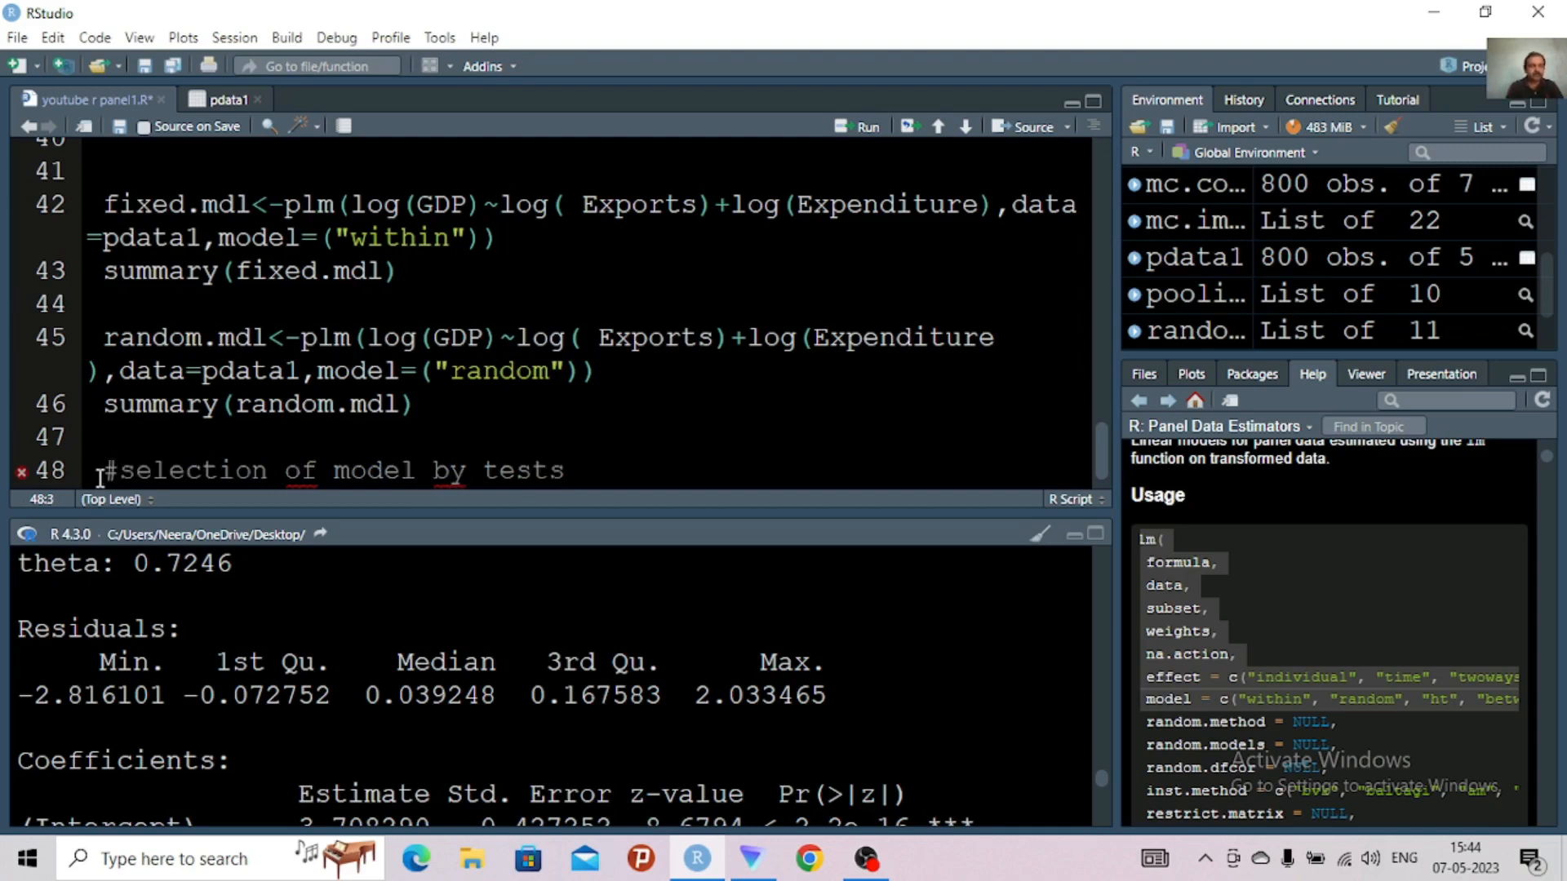
{"action": "type", "text": "step"}
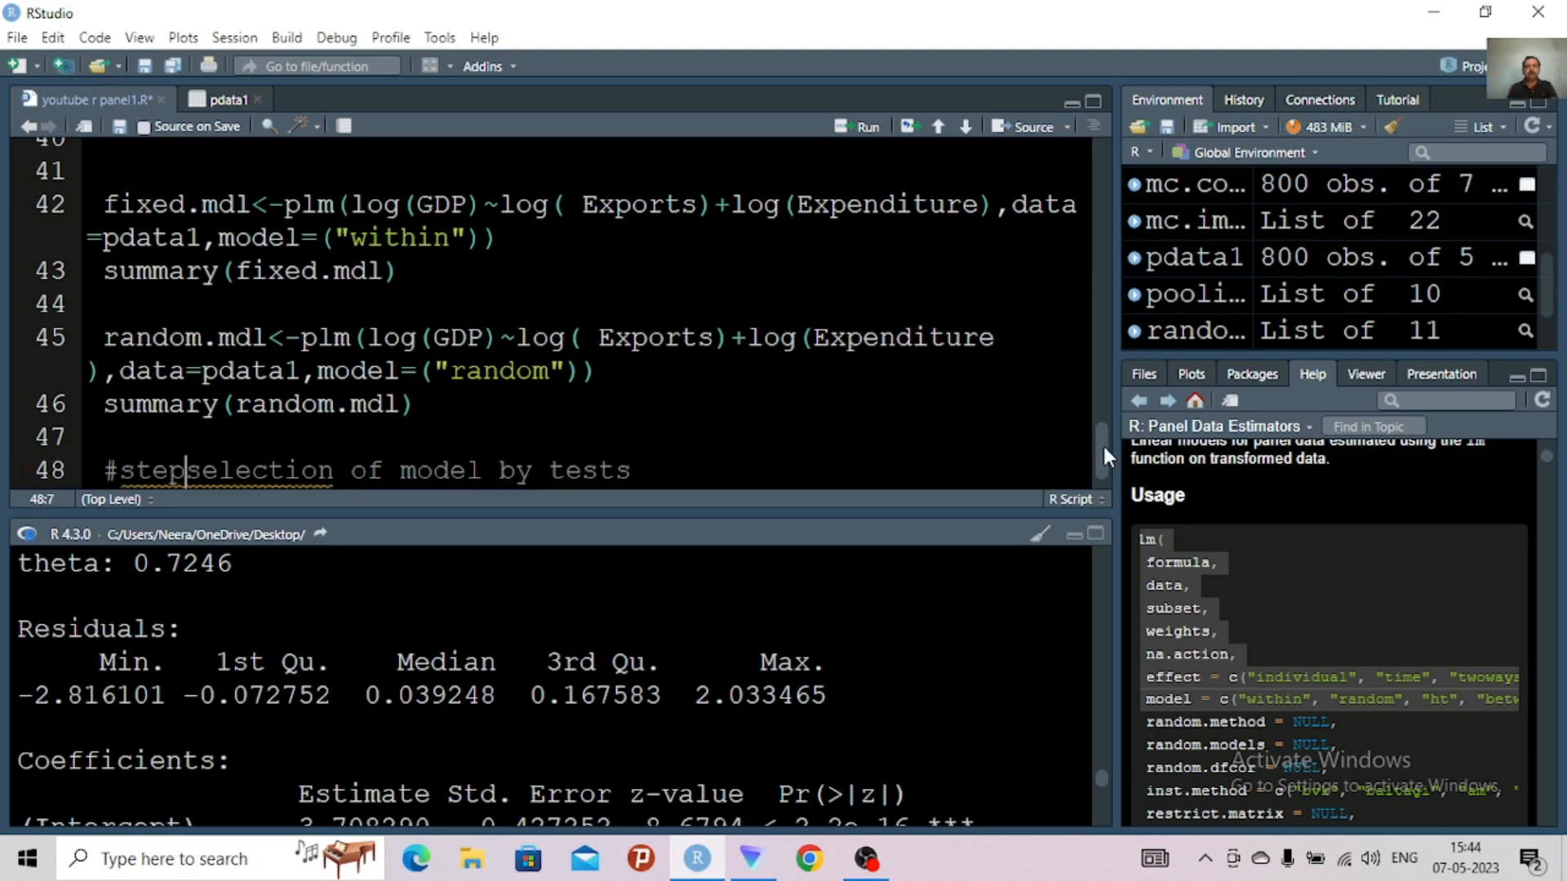
{"action": "left_click_drag", "start_coordinate": [1103, 447], "coordinate": [1089, 523]}
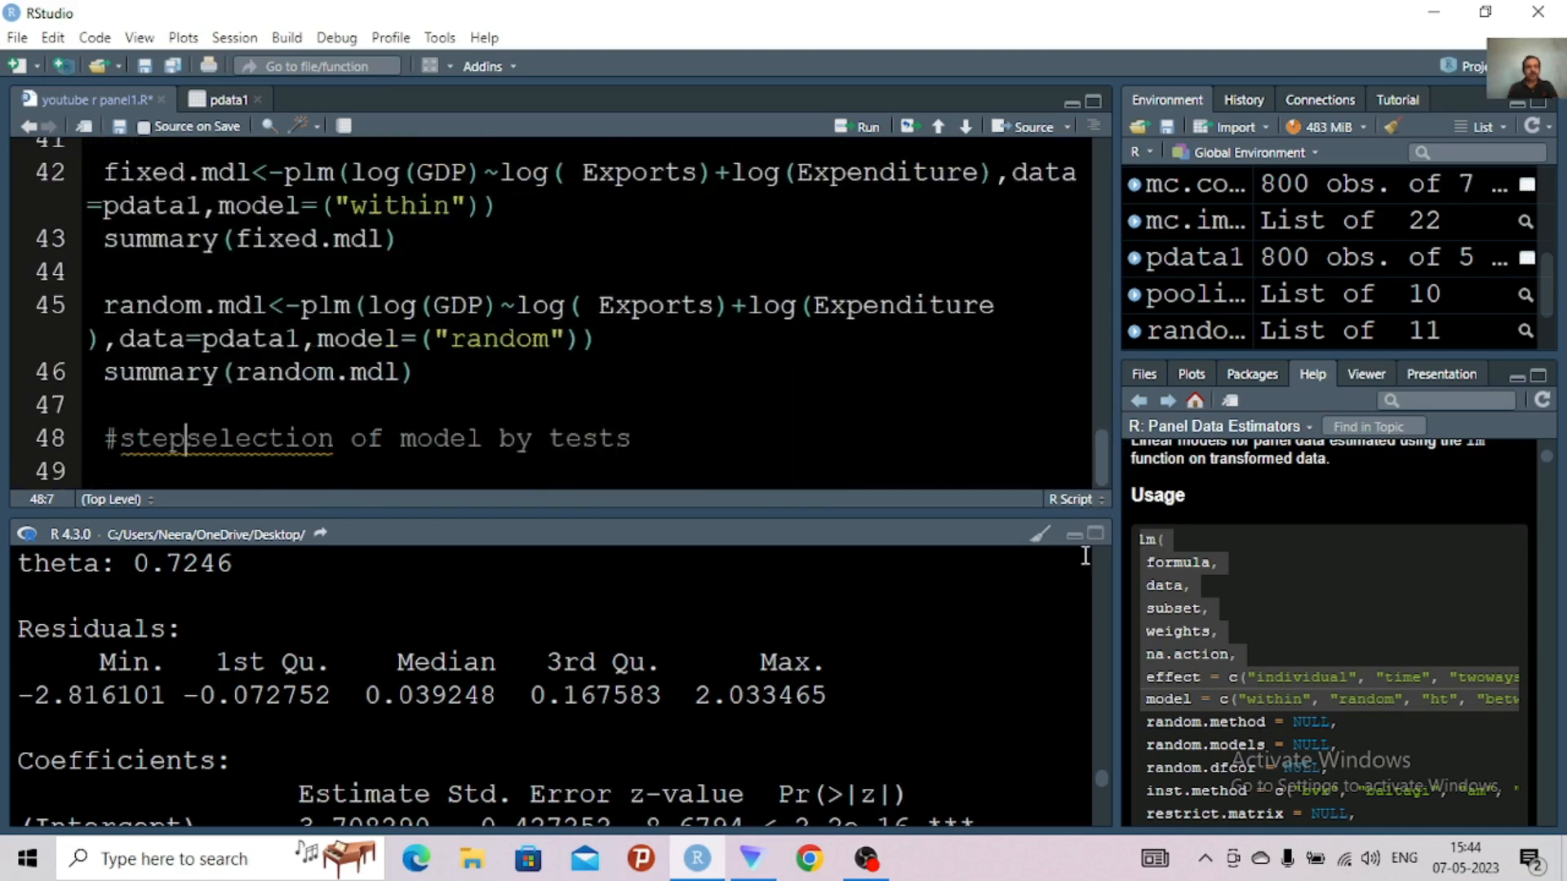
{"action": "type", "text": "9"}
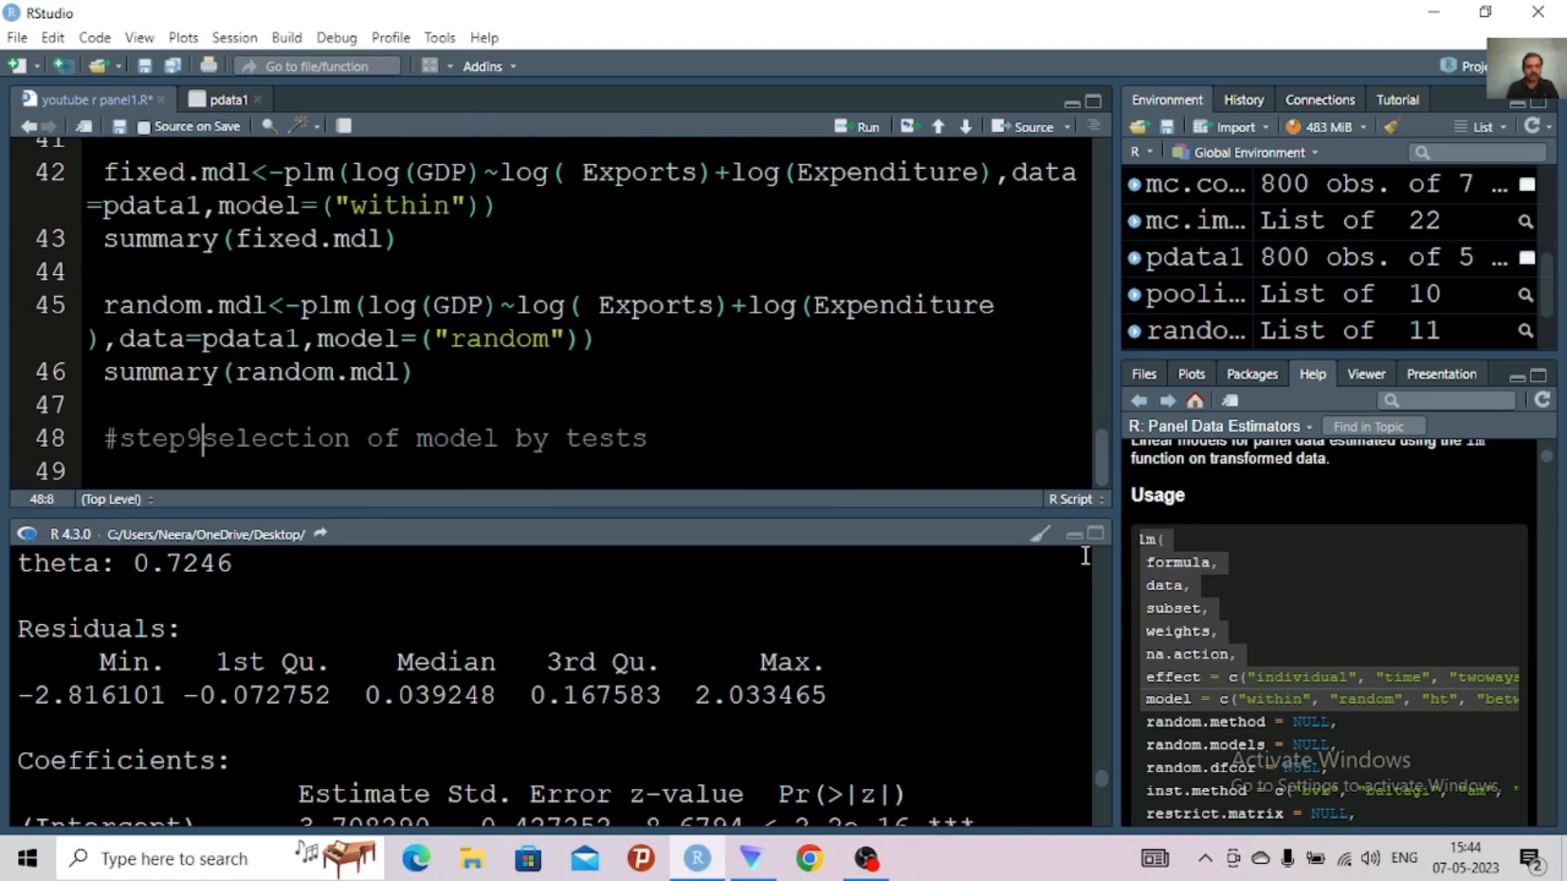
{"action": "type", "text": ":-"}
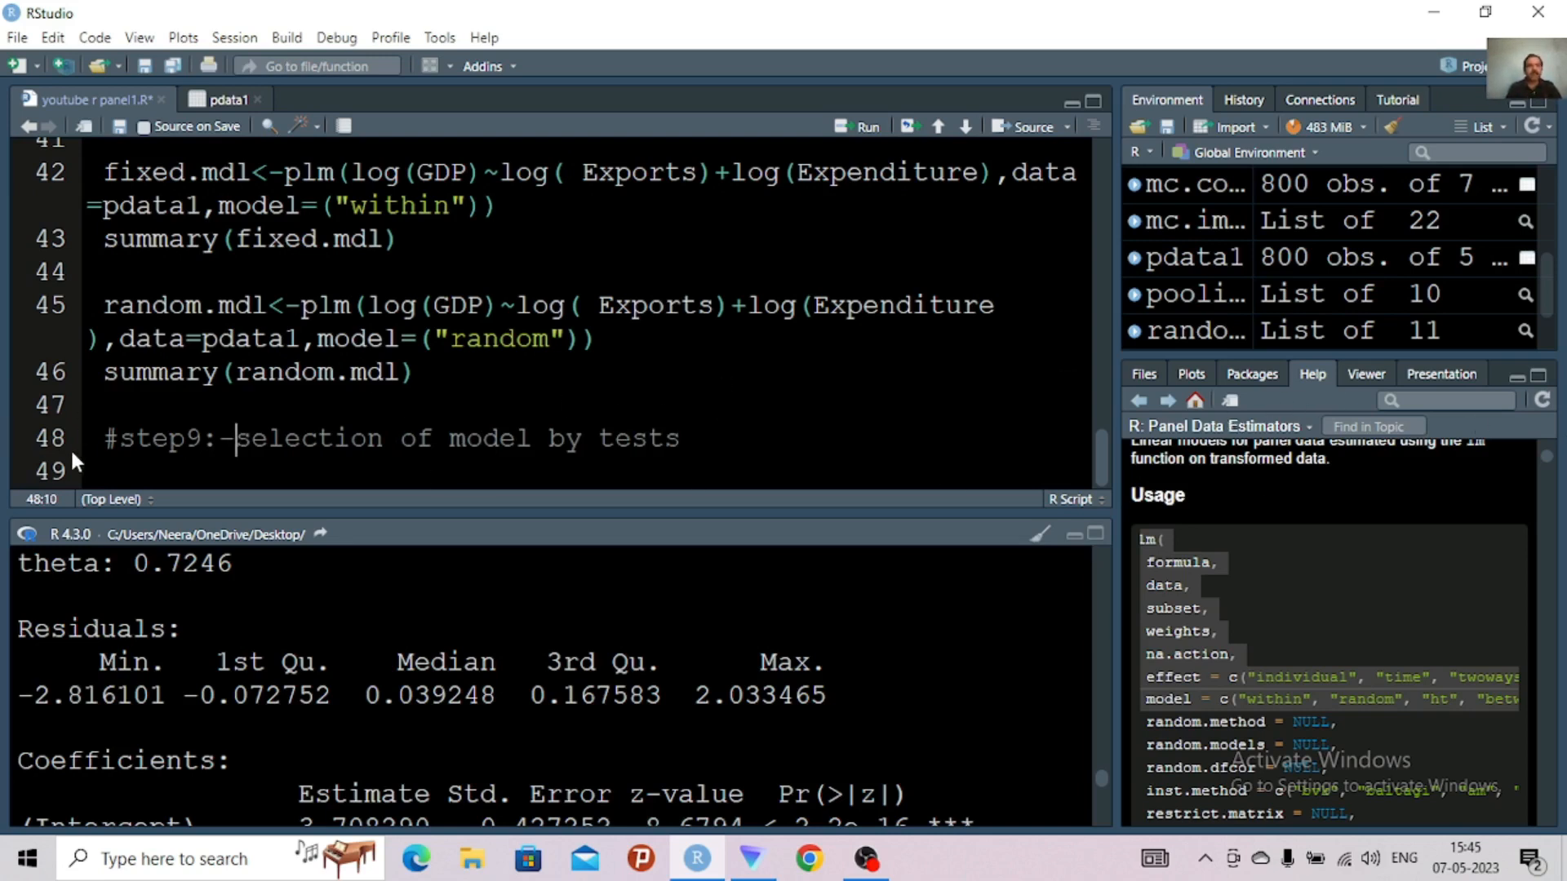
Insert an empty pFtest() call on line 50, one blank line below the step 9 comment
{"action": "left_click", "coordinate": [108, 474]}
{"action": "key", "text": "Return"}
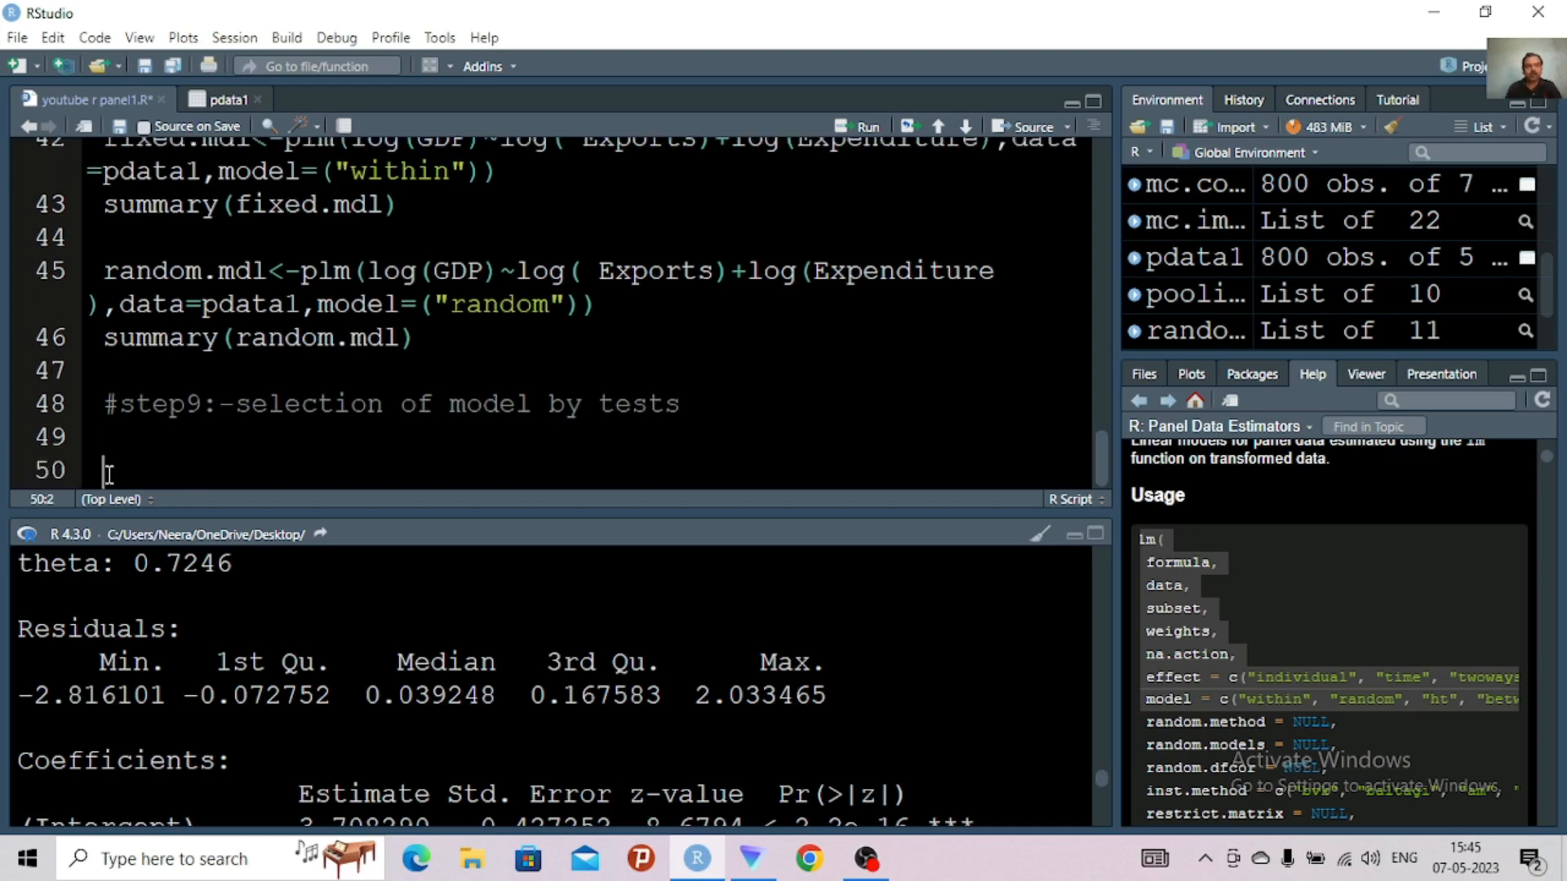
{"action": "key", "text": "Return"}
{"action": "left_click", "coordinate": [116, 449]}
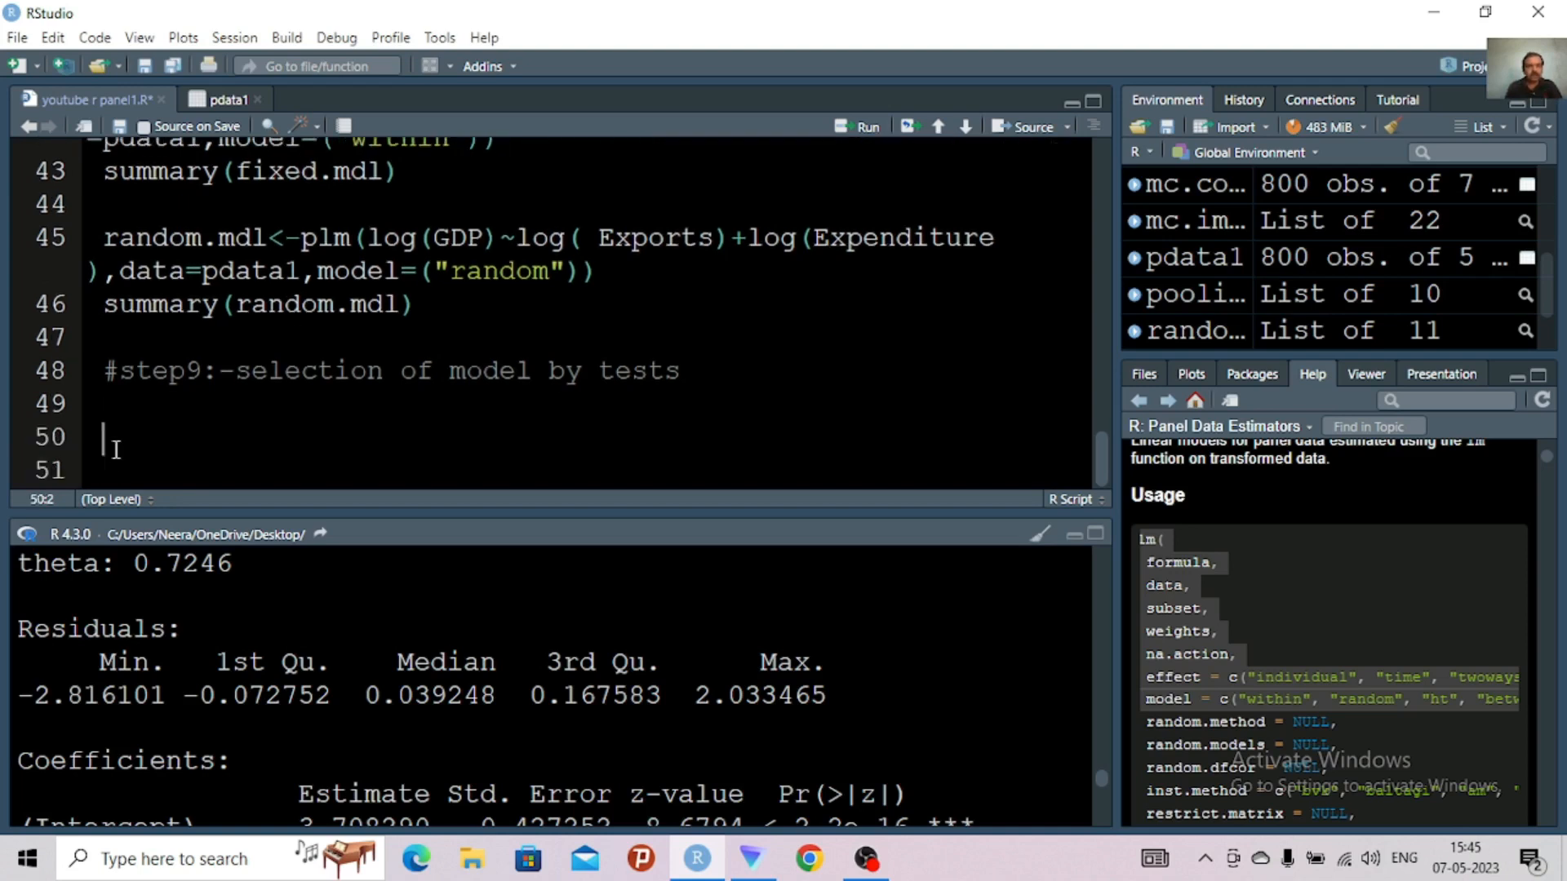
{"action": "type", "text": "pft"}
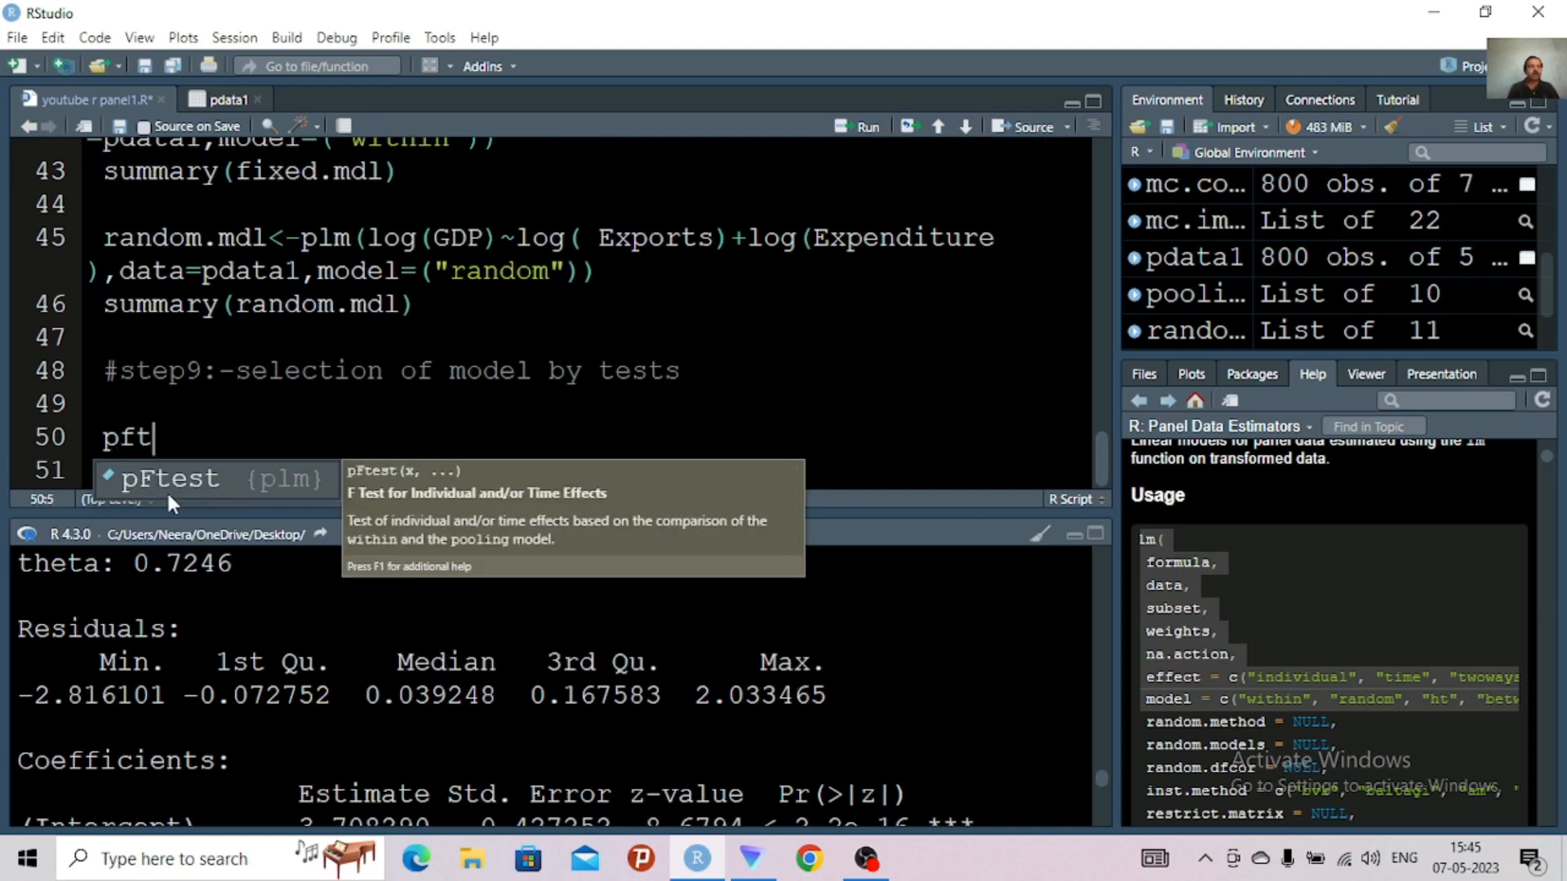
{"action": "left_click", "coordinate": [188, 477]}
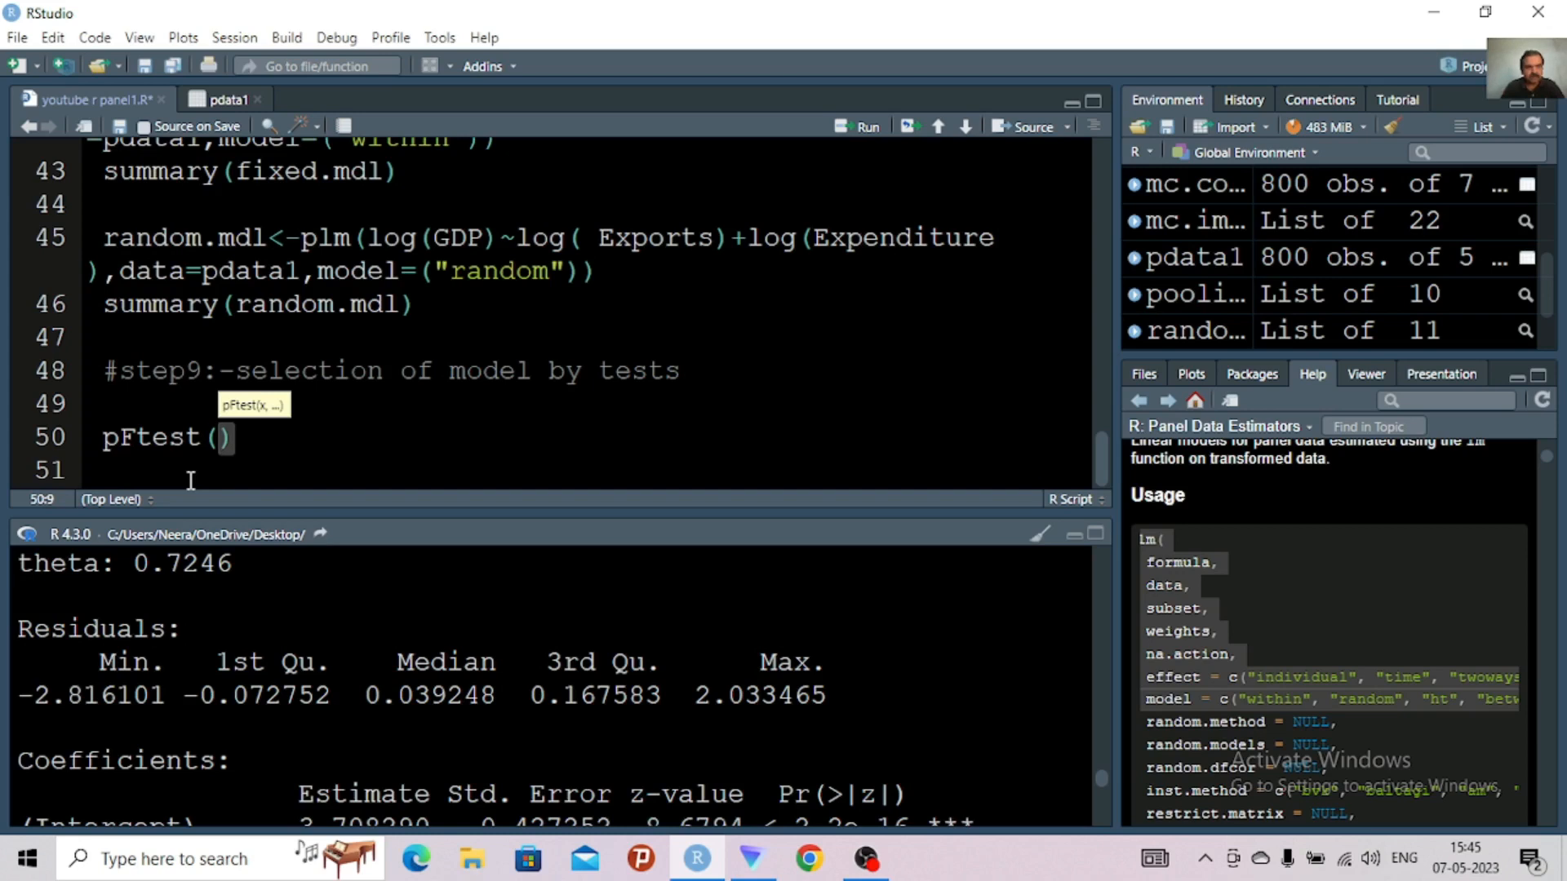
Fill in the pFtest call with the arguments fixed.mdl and pooling.mdl
{"action": "type", "text": "fixe"}
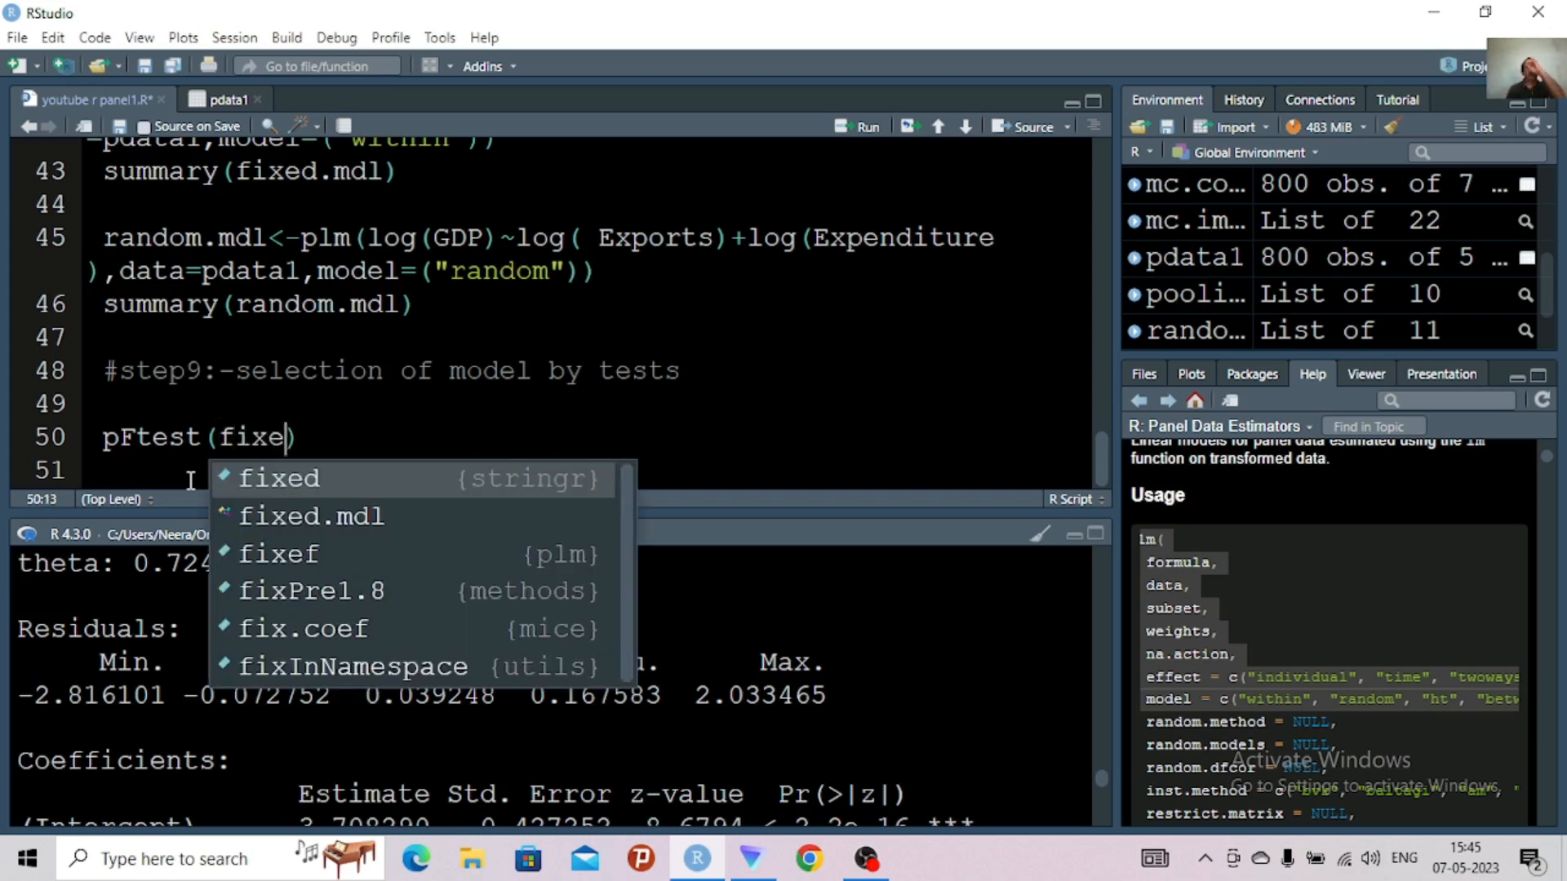
{"action": "left_click", "coordinate": [276, 520]}
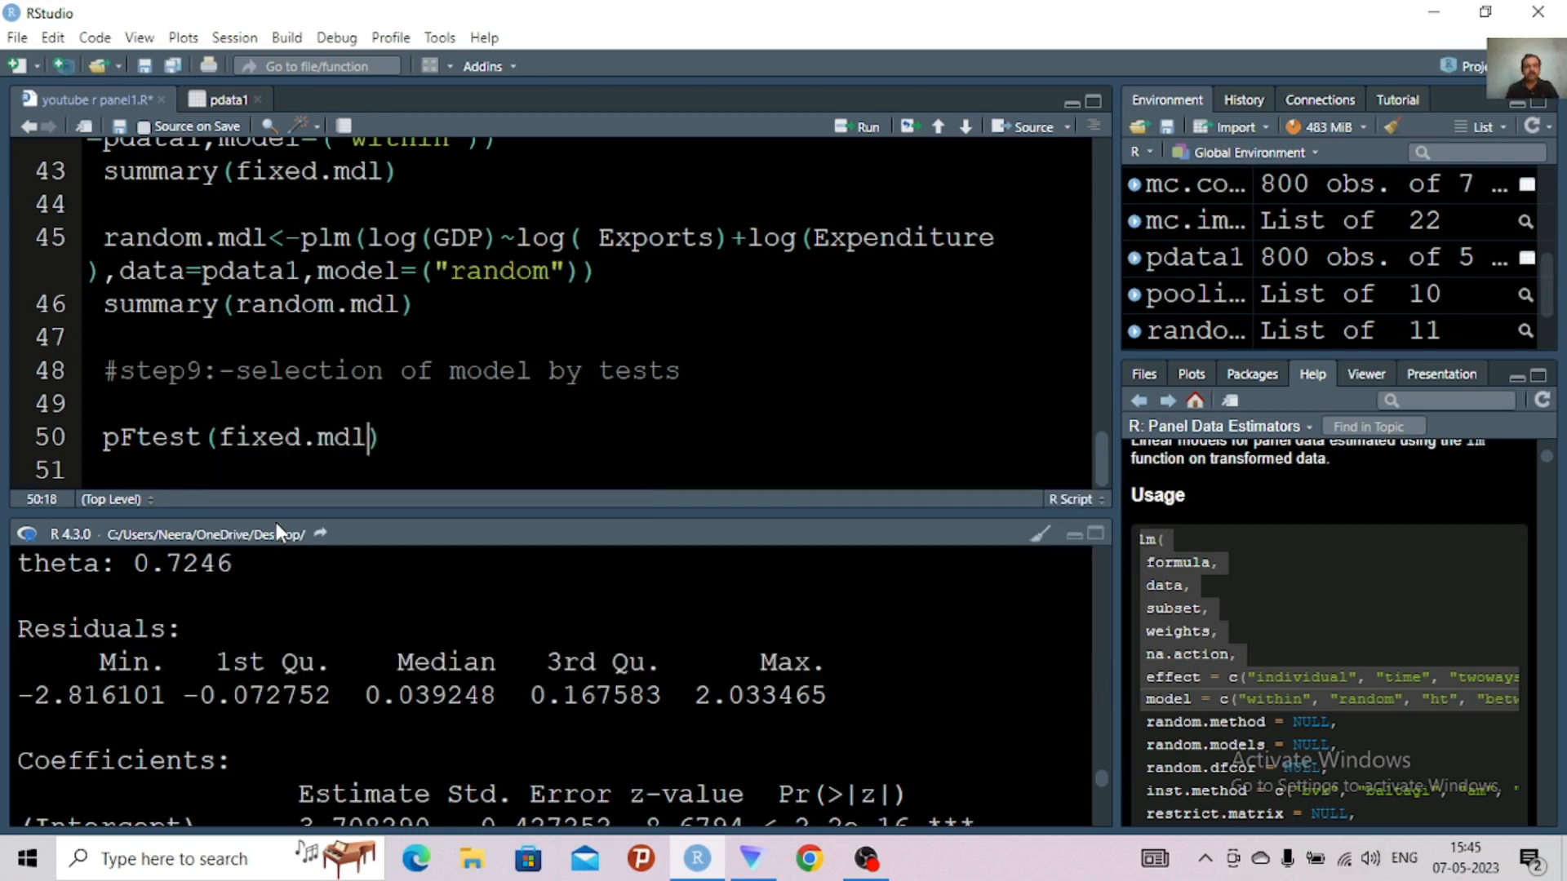
{"action": "type", "text": ",poo"}
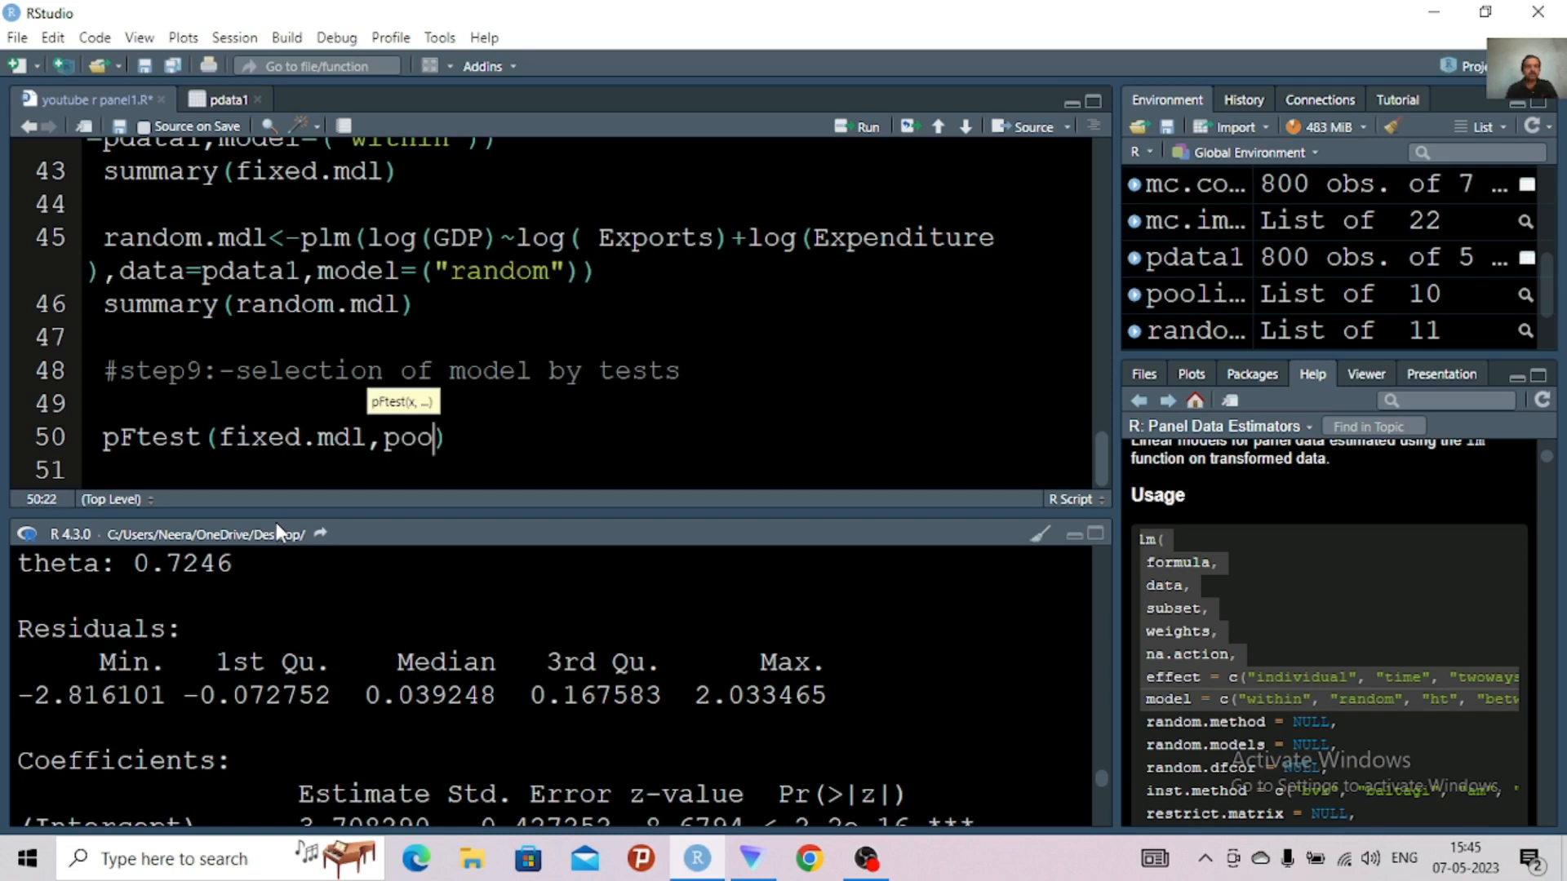
{"action": "type", "text": "l"}
{"action": "key", "text": "Tab"}
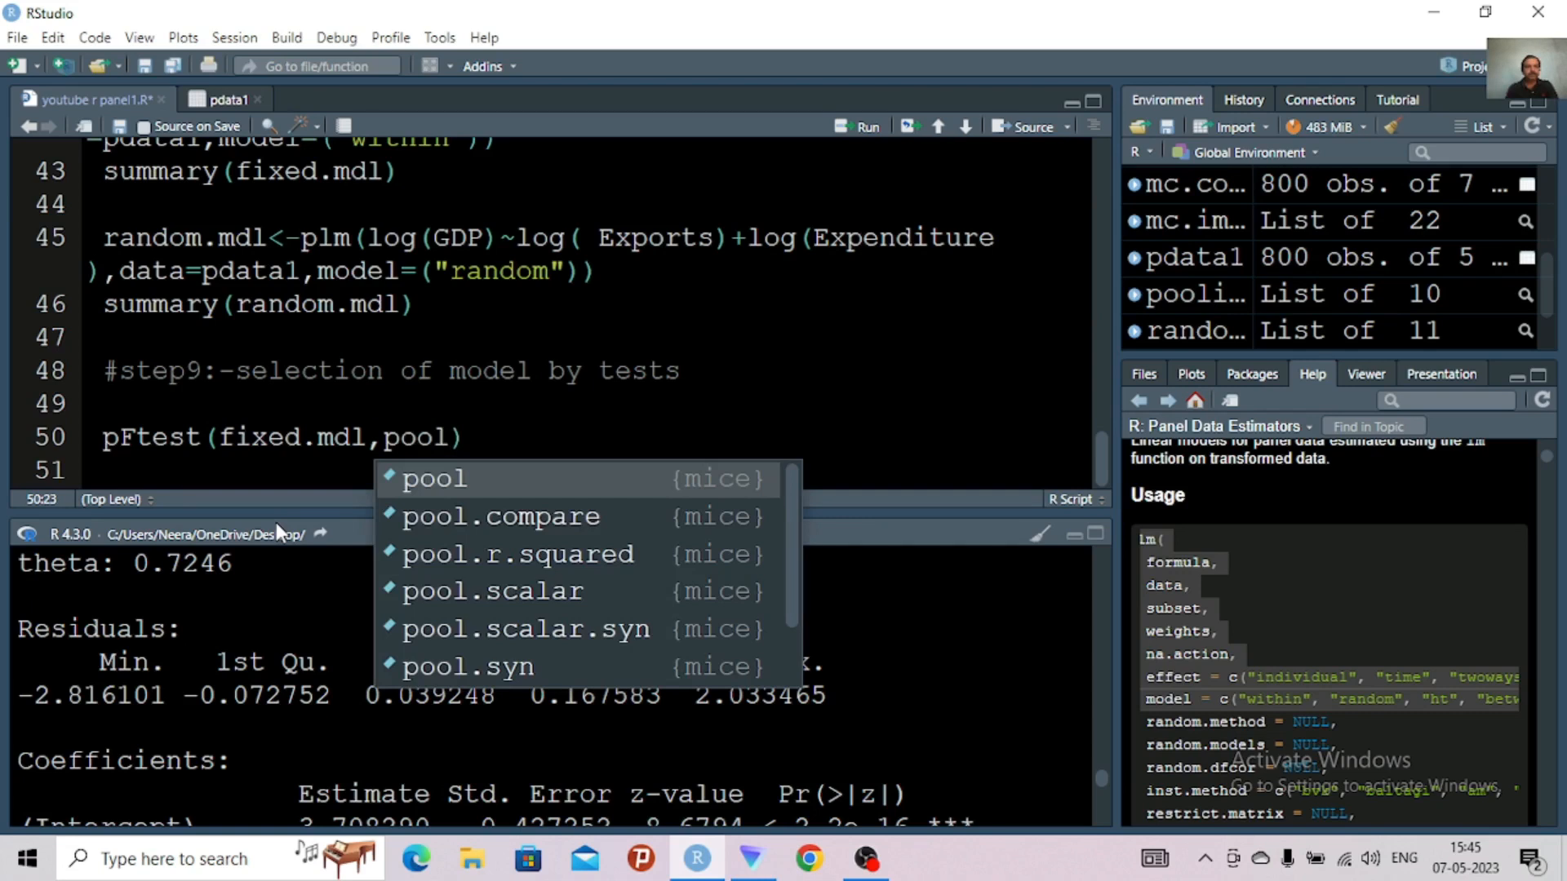
{"action": "type", "text": "i"}
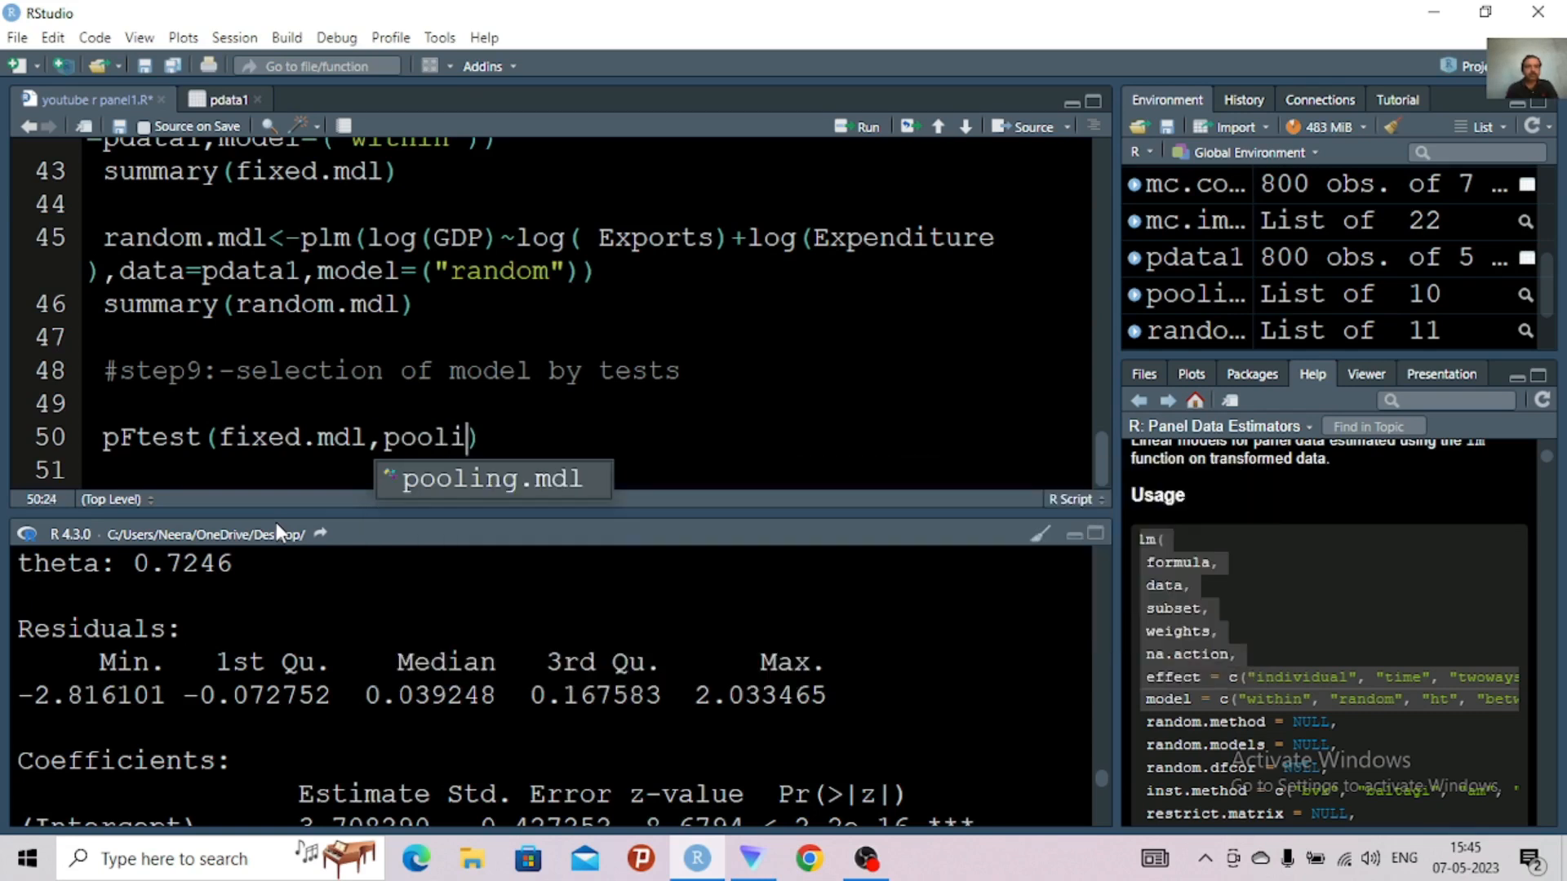
{"action": "left_click", "coordinate": [481, 482]}
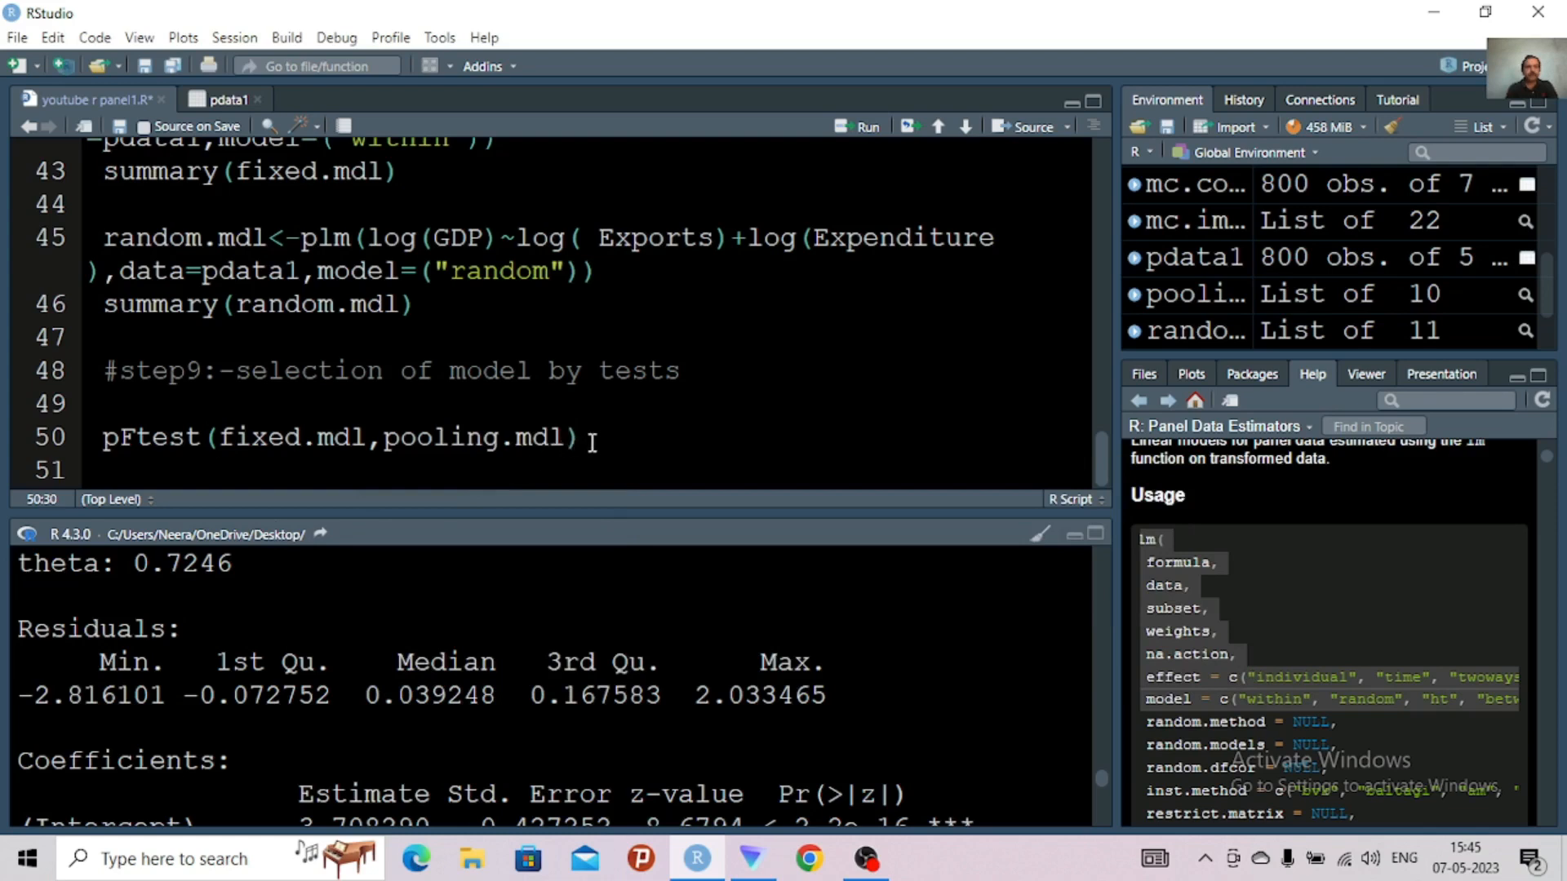
Run pFtest(fixed.mdl,pooling.mdl) and examine the p-value of the F test in the enlarged console
{"action": "type", "text": ")"}
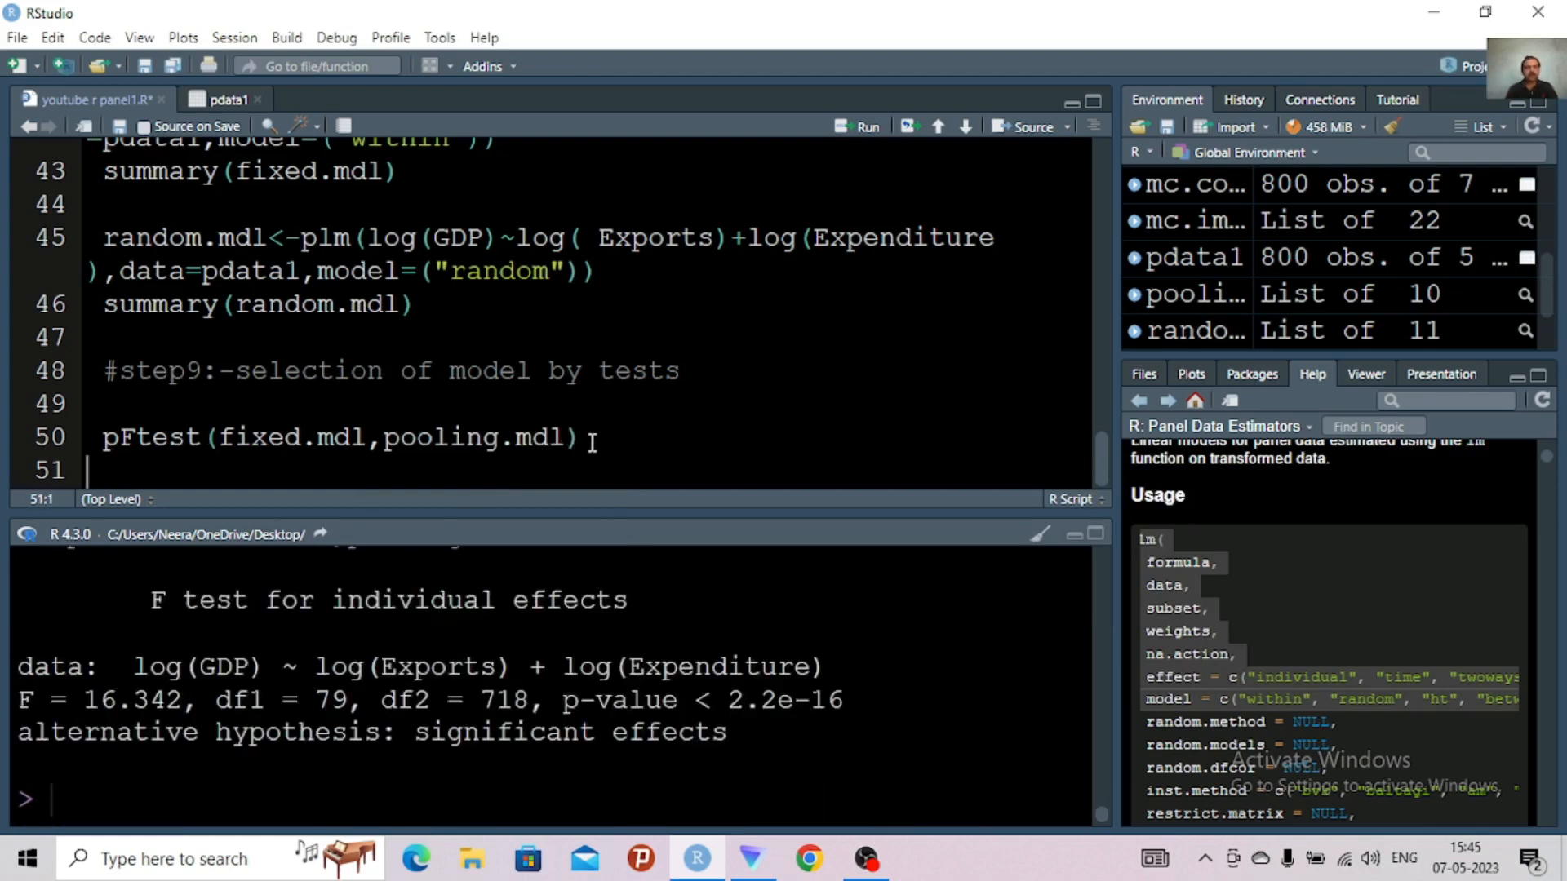
{"action": "left_click", "coordinate": [1101, 535]}
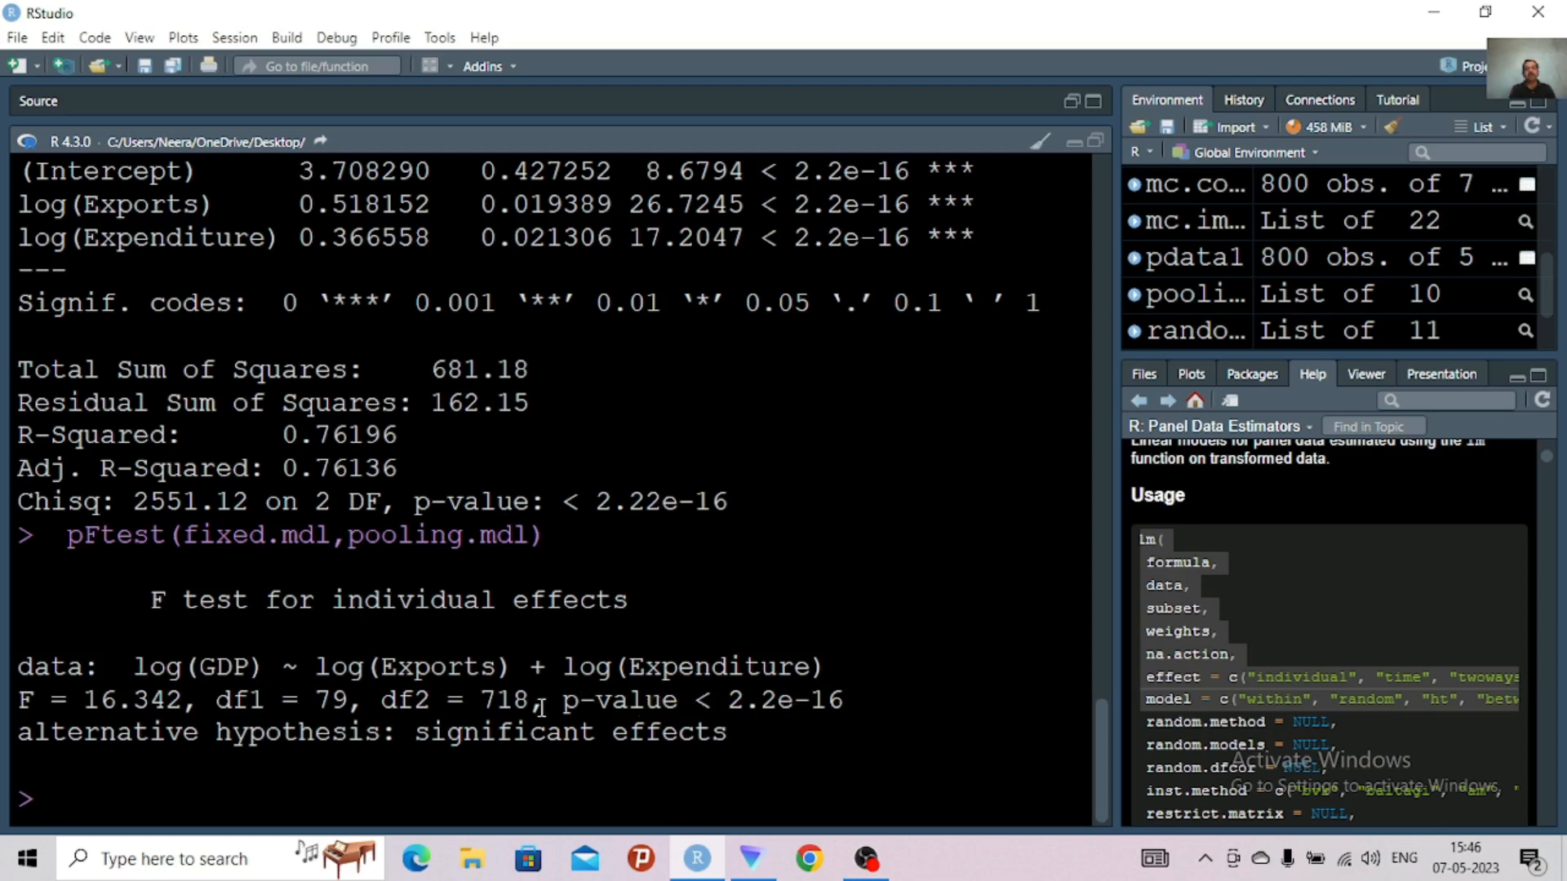
{"action": "left_click_drag", "start_coordinate": [546, 703], "coordinate": [873, 707]}
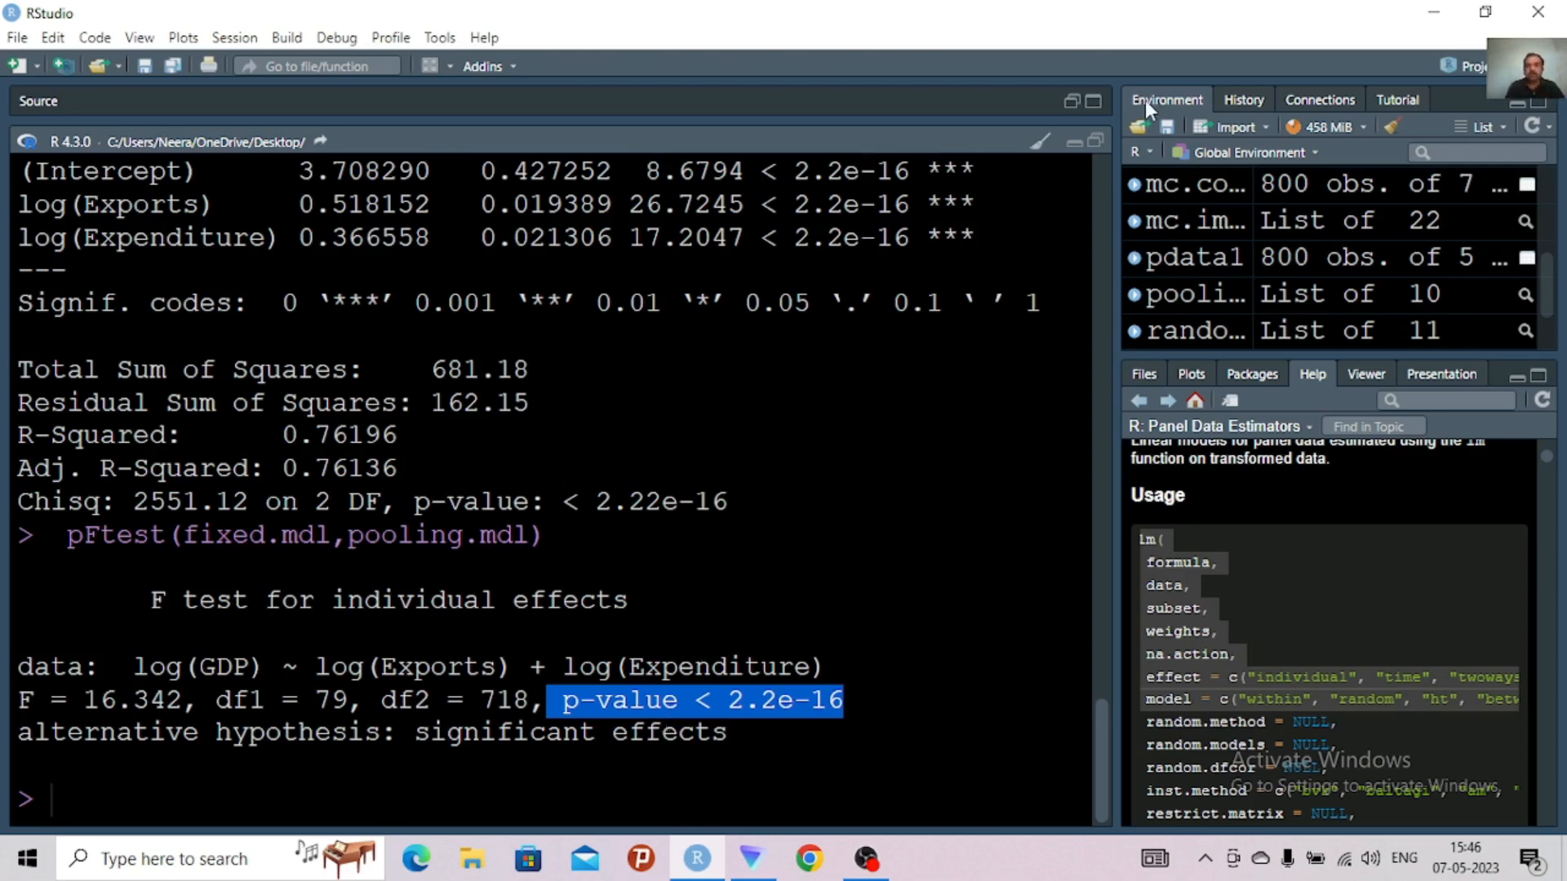
{"action": "left_click", "coordinate": [1095, 143]}
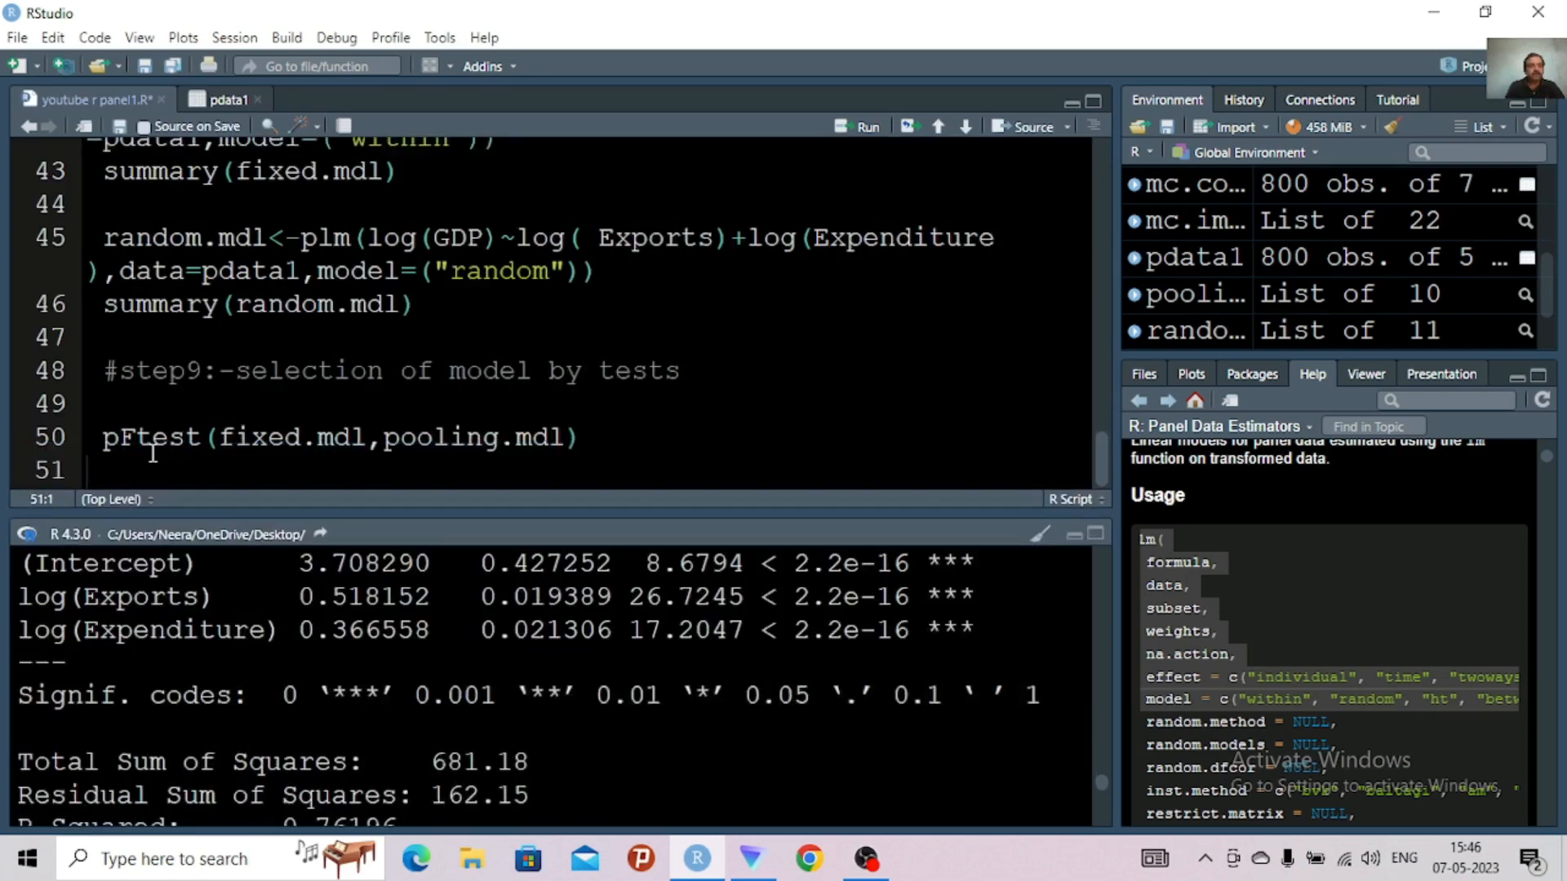
Add the comment "#decision fixed effect model is consistent" on line 51, directly below the pFtest call
{"action": "left_click", "coordinate": [124, 472]}
{"action": "type", "text": "#decis"}
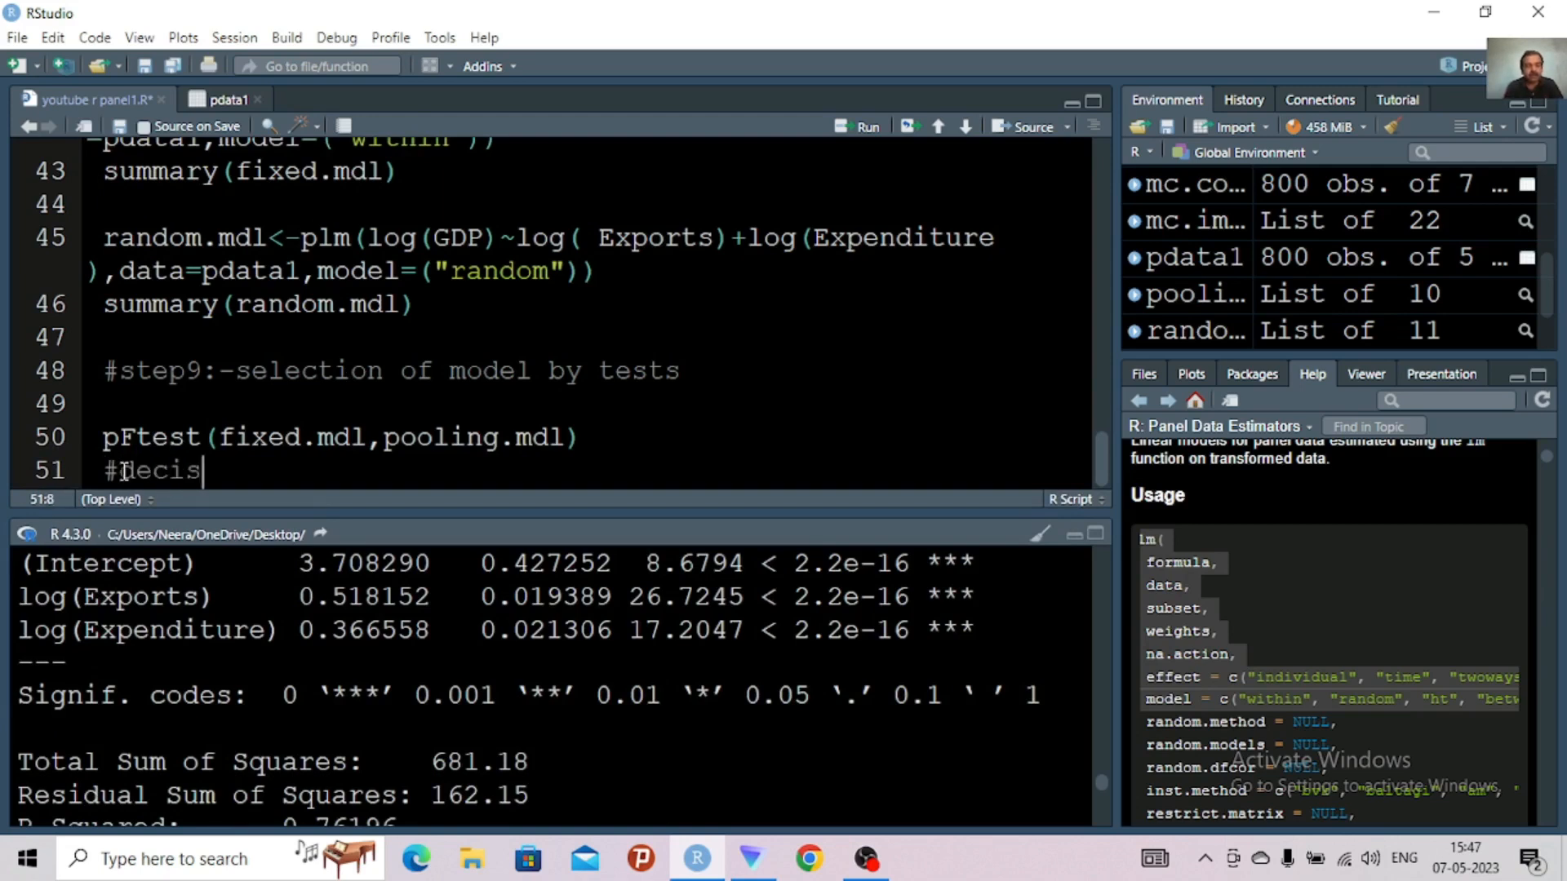
{"action": "type", "text": "ion "}
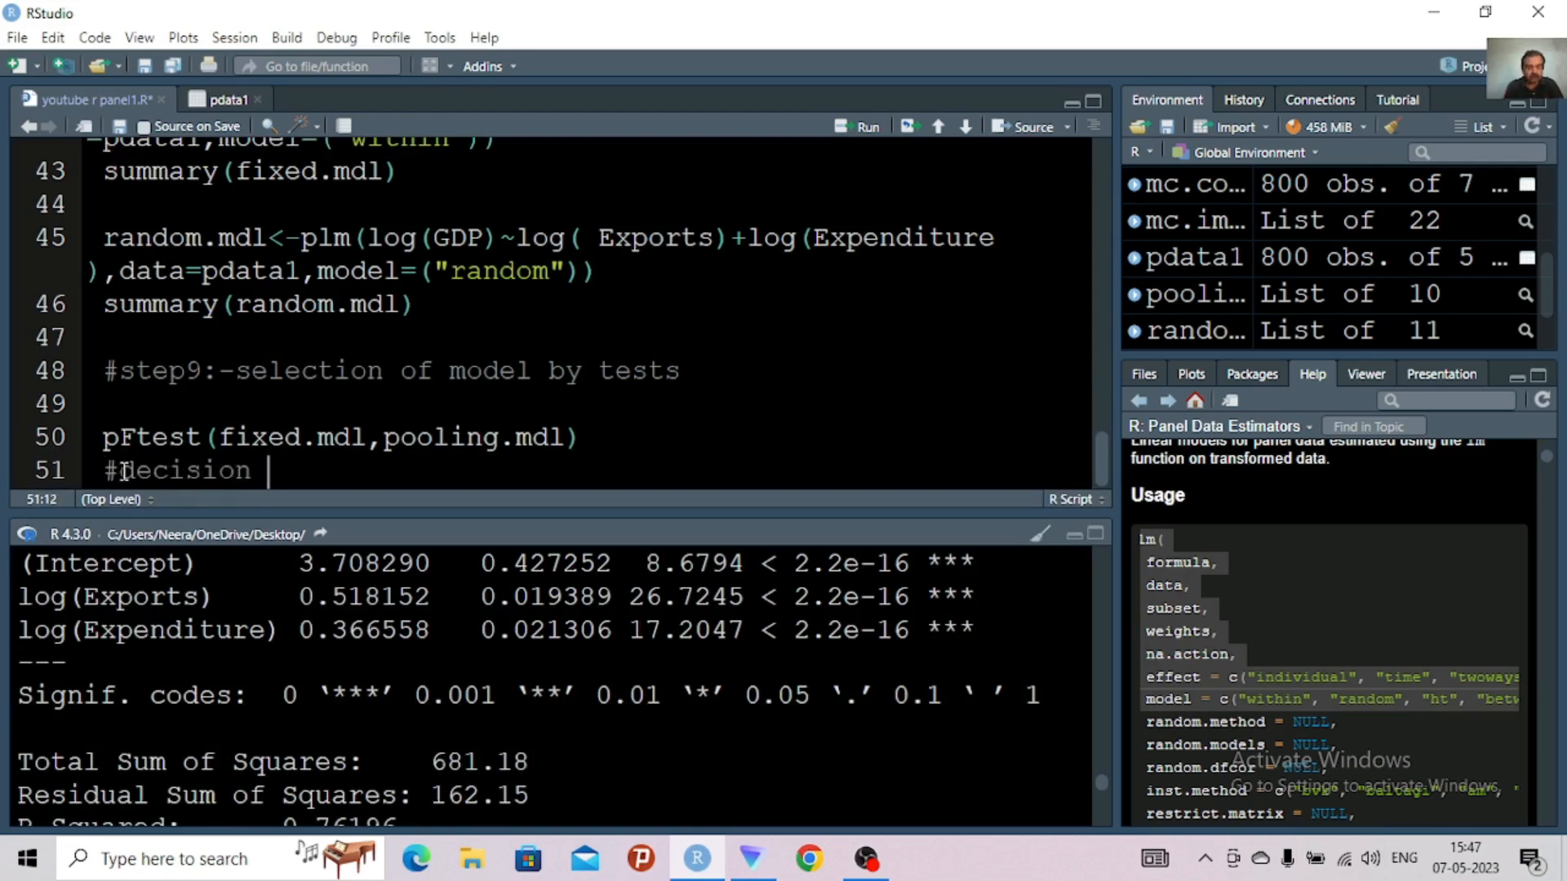
{"action": "type", "text": "fixed effec"}
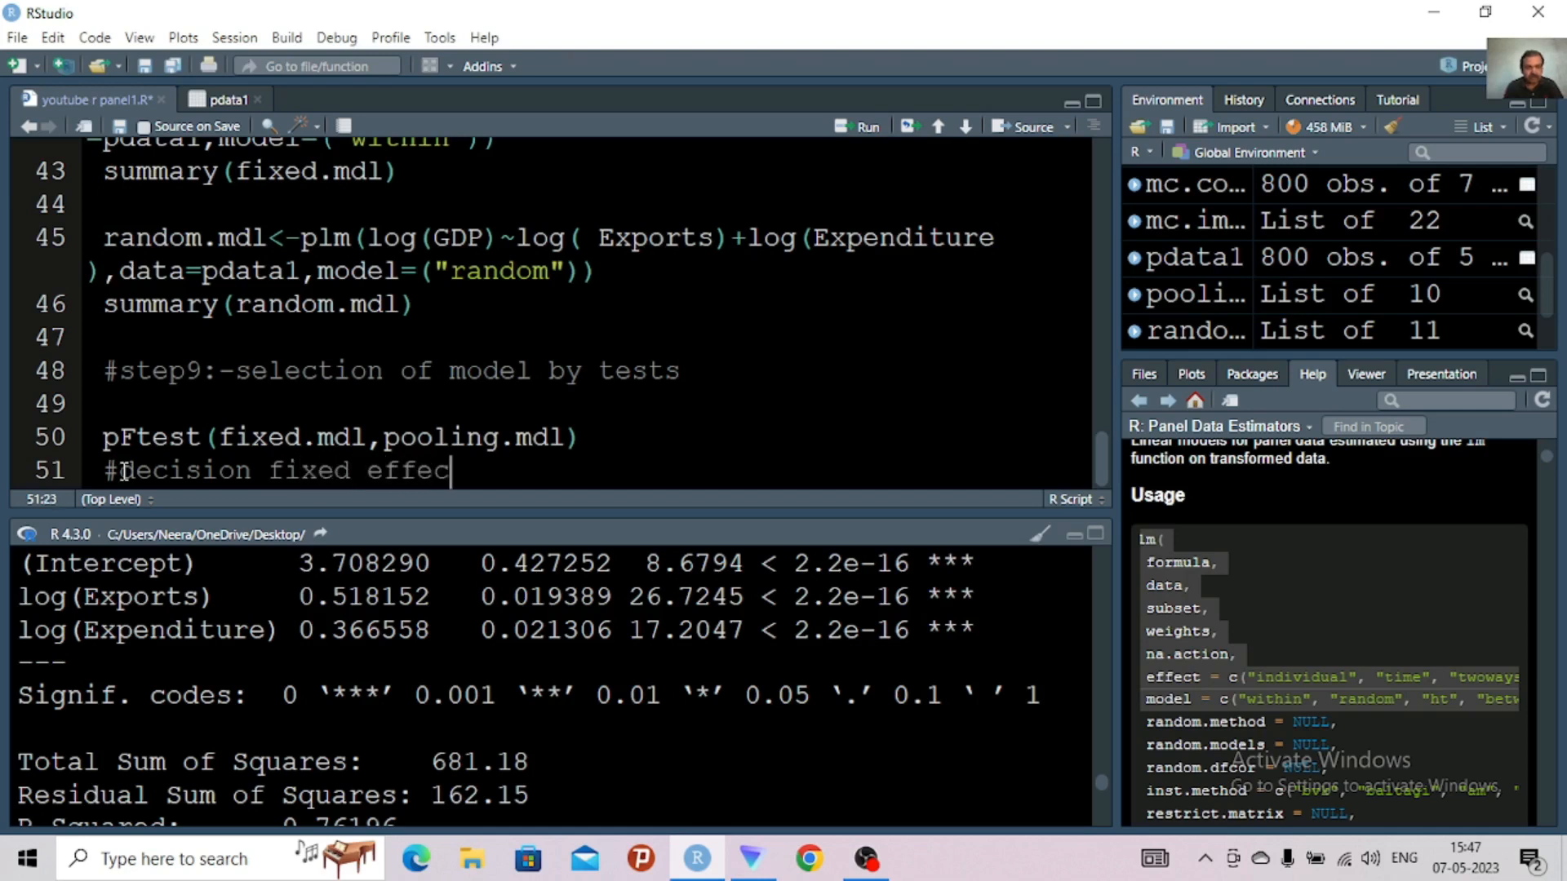
{"action": "type", "text": "t model "}
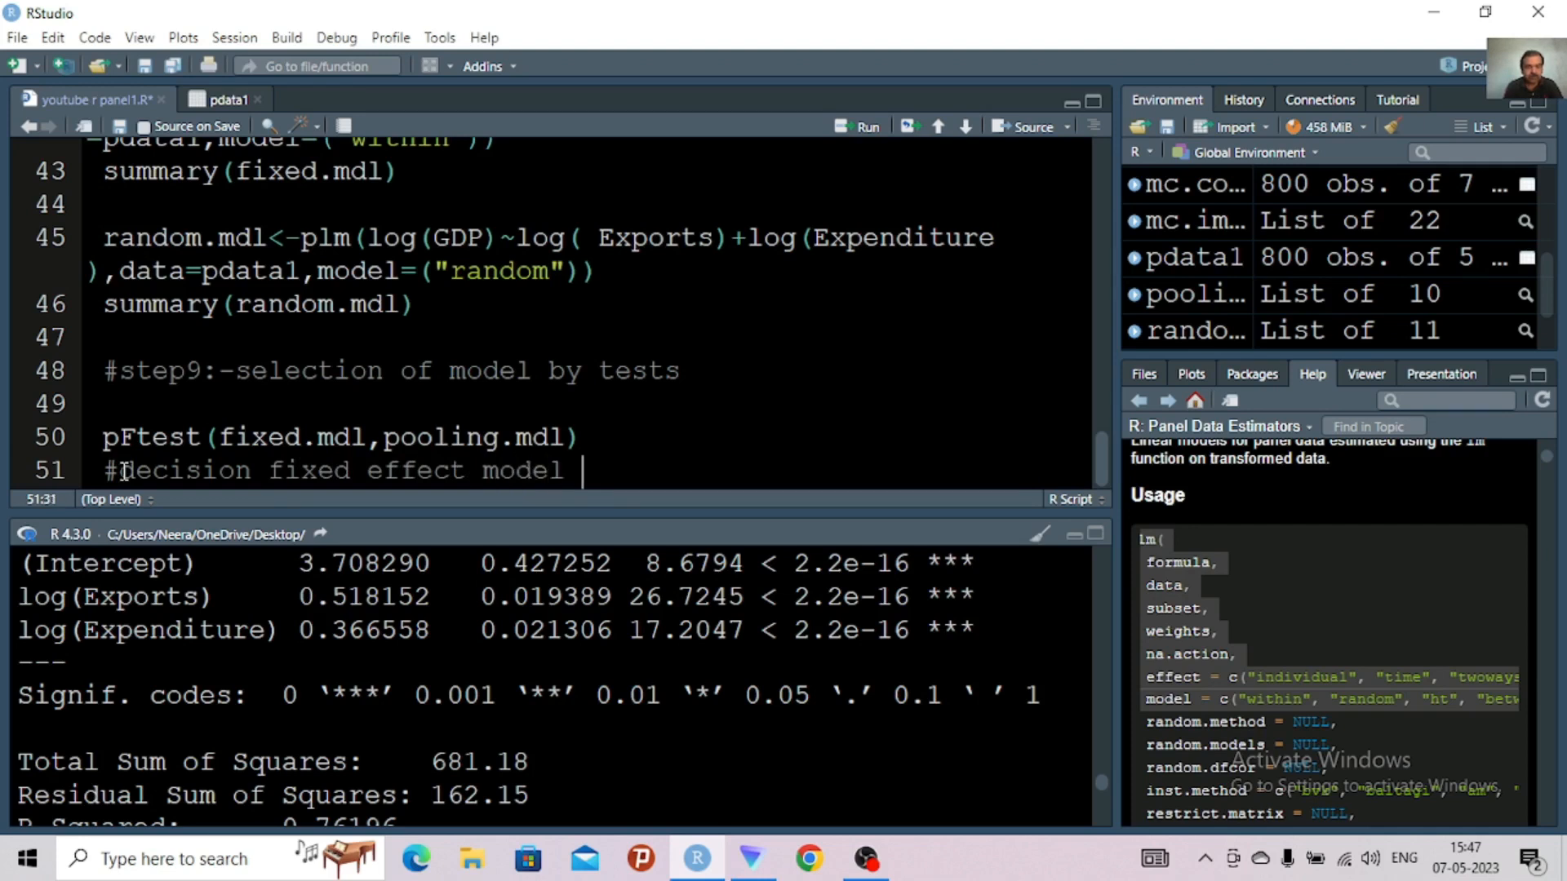
{"action": "type", "text": "is preferee"}
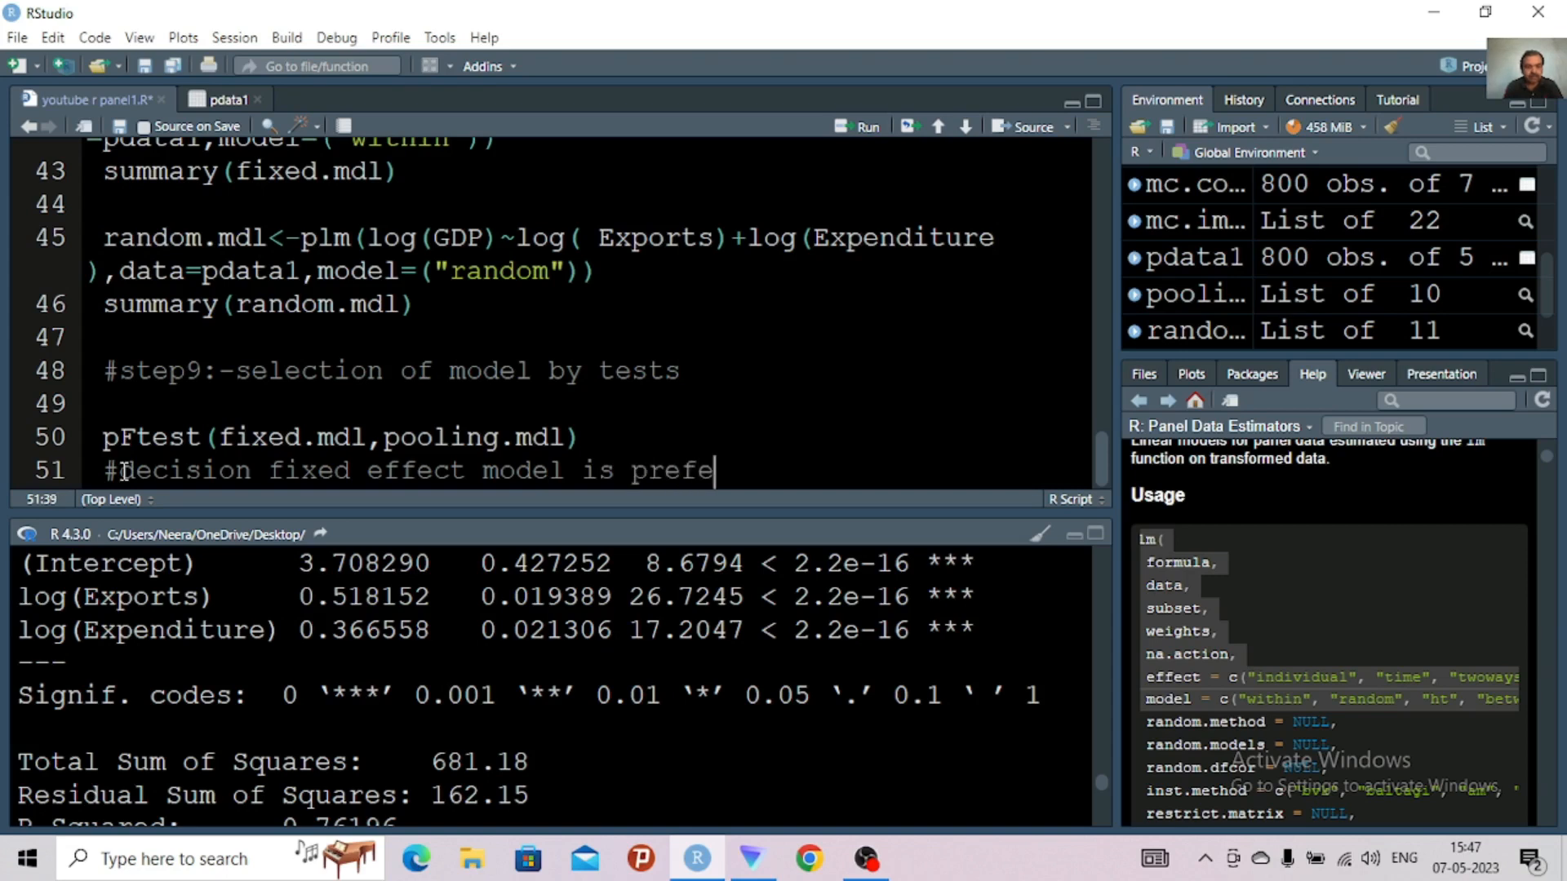
{"action": "key", "text": "BackSpace"}
{"action": "key", "text": "BackSpace"}
{"action": "key", "text": "BackSpace"}
{"action": "key", "text": "BackSpace"}
{"action": "key", "text": "BackSpace"}
{"action": "key", "text": "BackSpace"}
{"action": "key", "text": "BackSpace"}
{"action": "key", "text": "BackSpace"}
{"action": "type", "text": "consistent"}
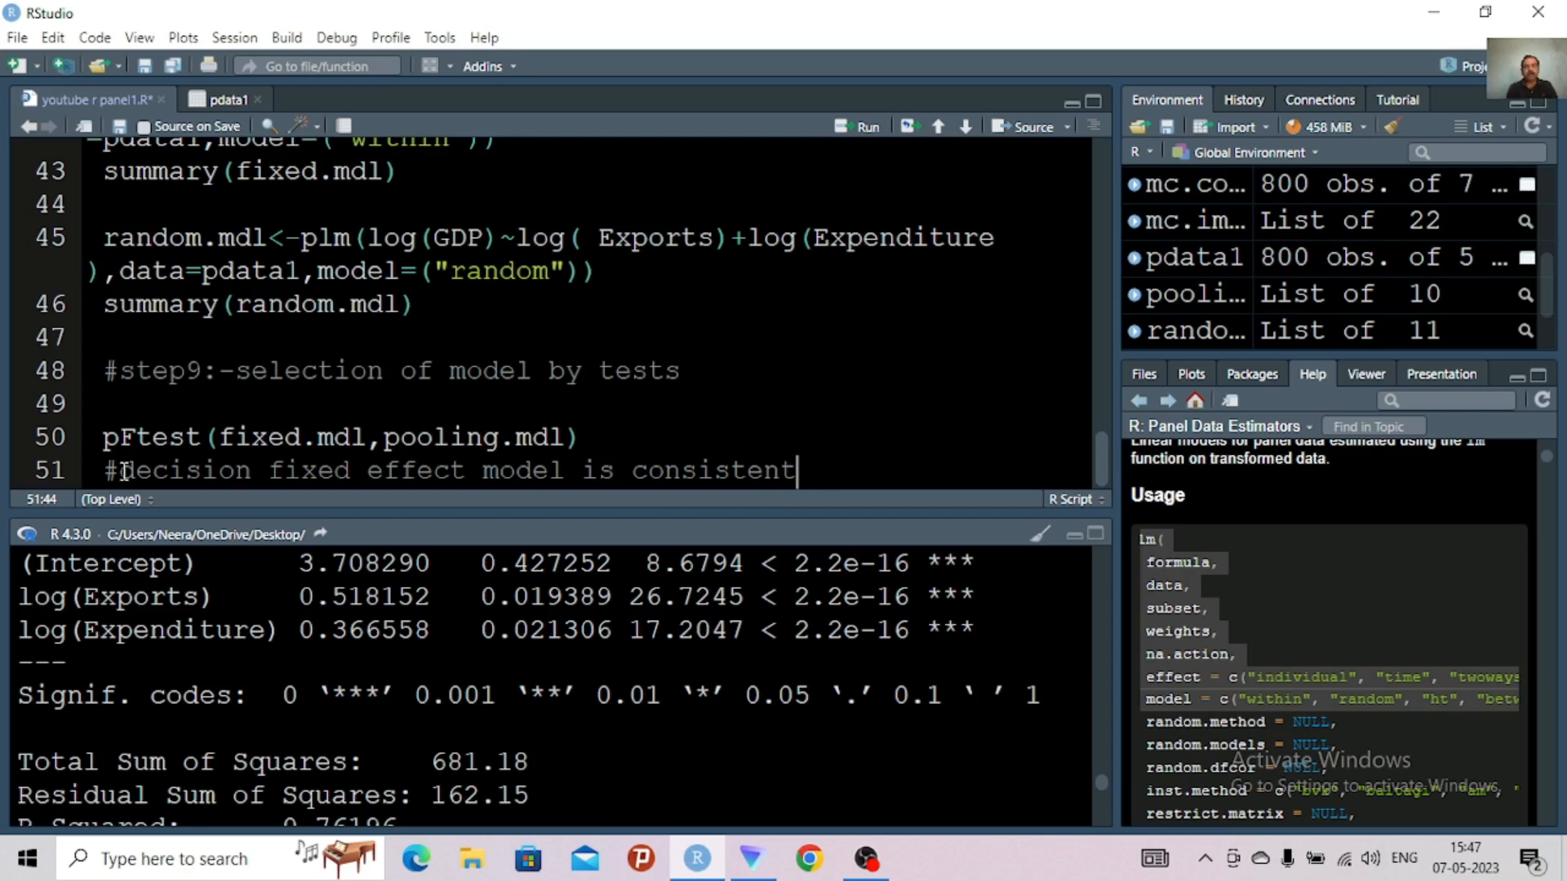
Start a new comment "#step 10" on line 53, one blank line below the decision comment
{"action": "key", "text": "Return"}
{"action": "key", "text": "Return"}
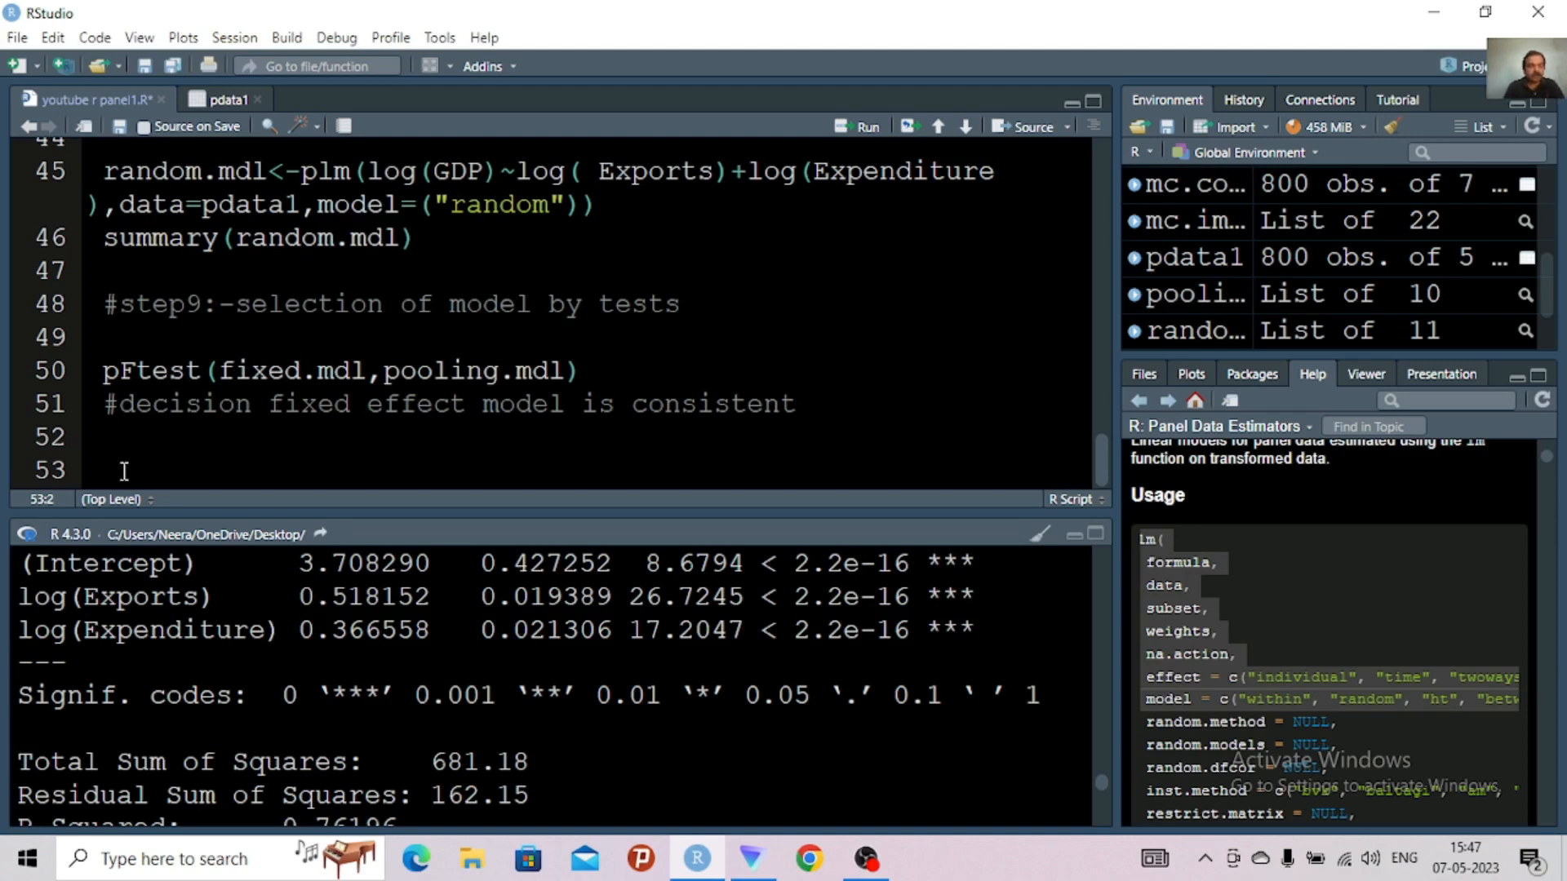
{"action": "type", "text": "#step 10"}
Extend the step 9 comment on line 48 with "between pooling and fixed"
{"action": "left_click", "coordinate": [705, 304]}
{"action": "type", "text": "Betwee"}
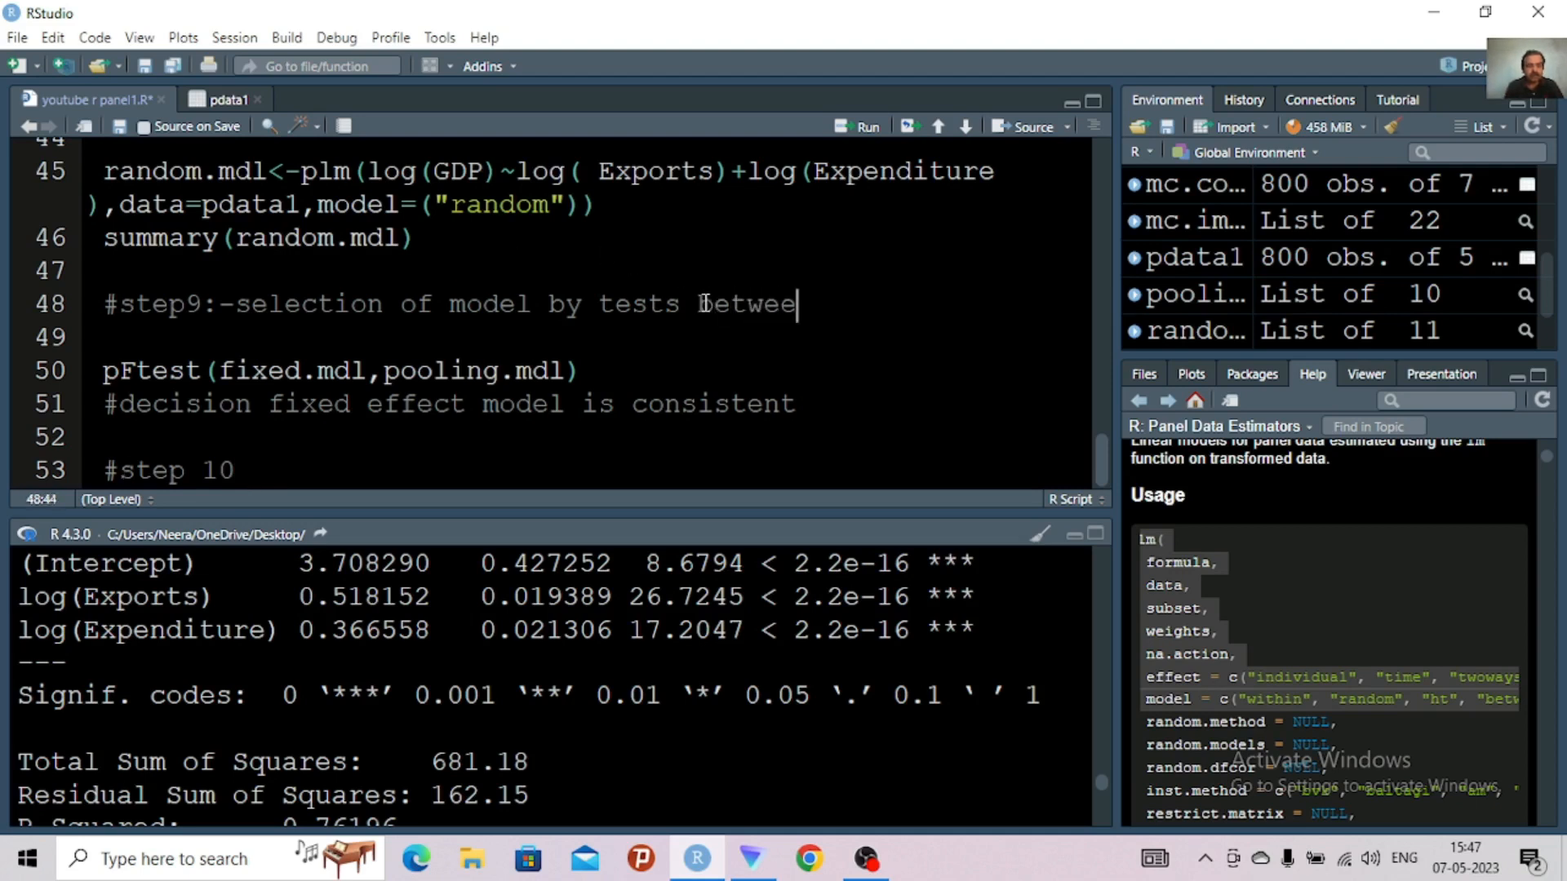
{"action": "type", "text": "n poolin"}
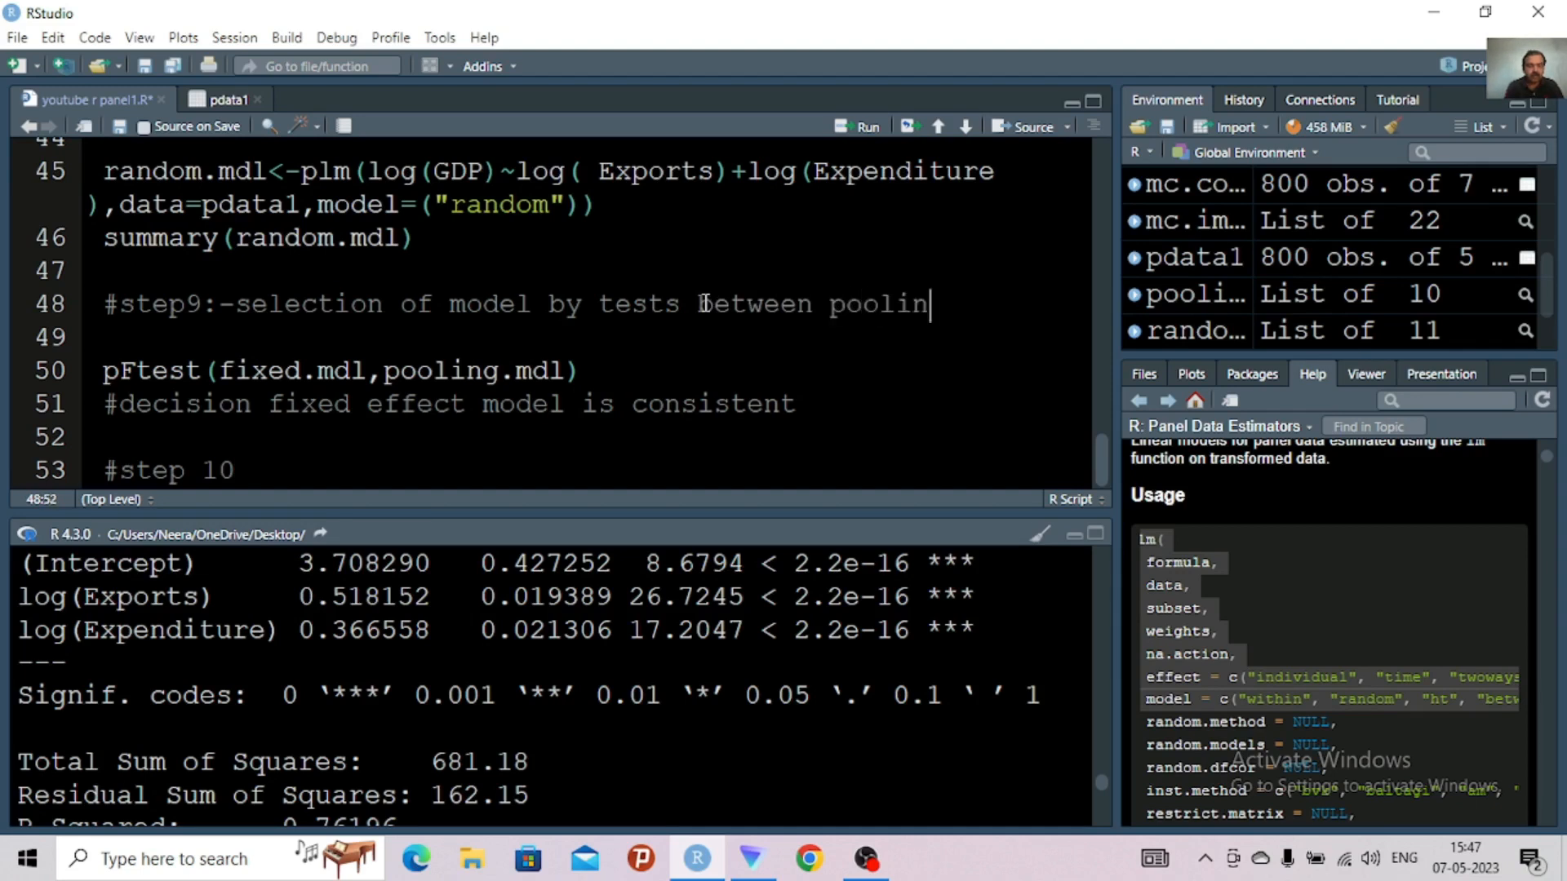
{"action": "type", "text": "g and fixed"}
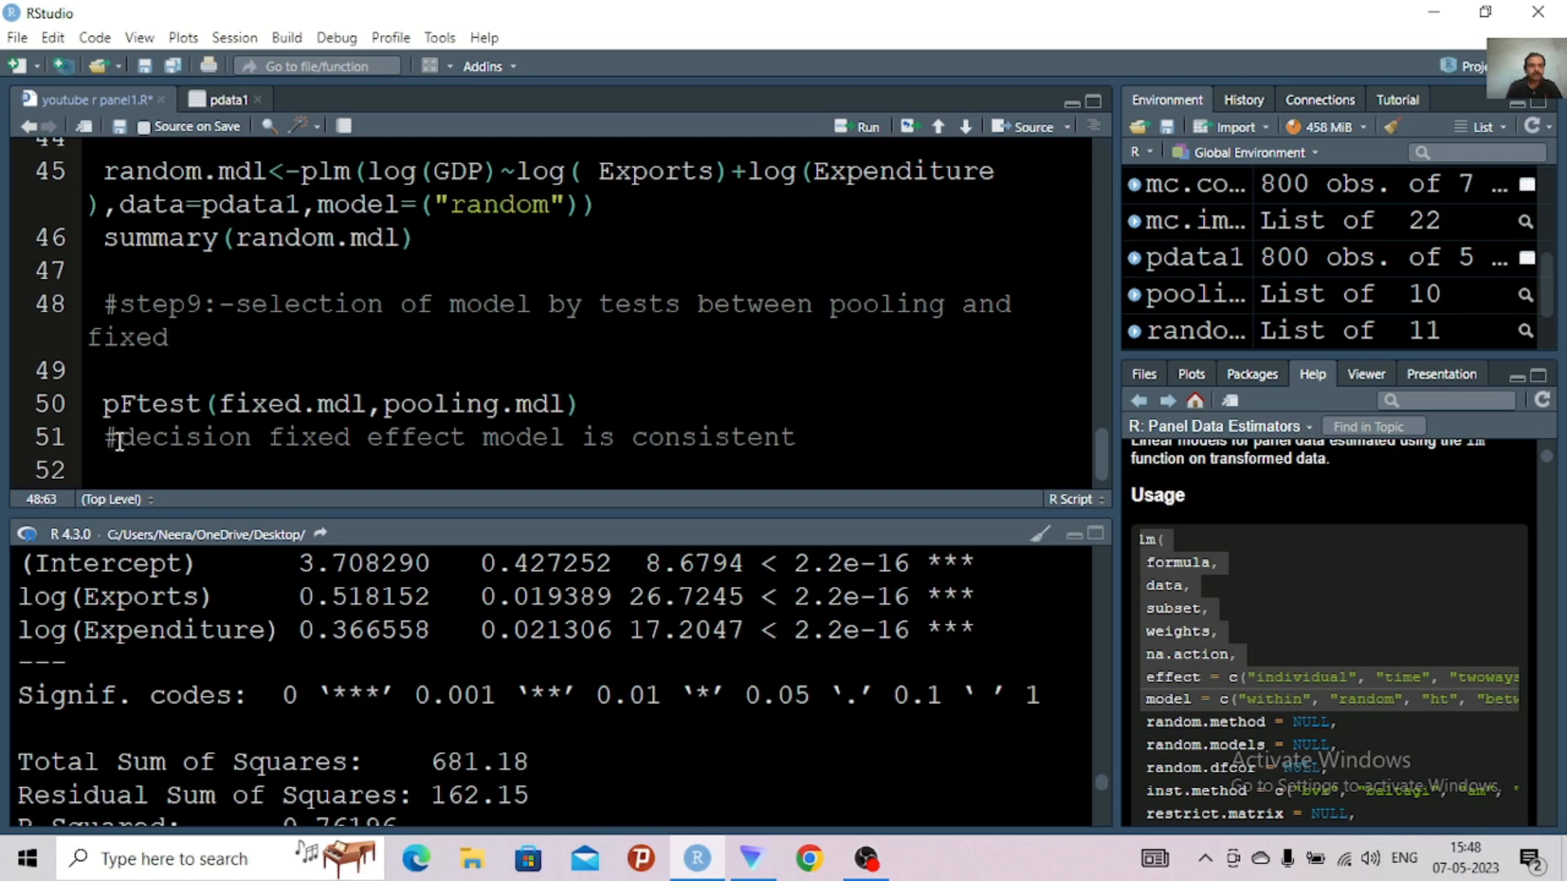
Insert the comment "#step 10 test between fixed and random effect model" one blank line below the decision comment
{"action": "left_click", "coordinate": [826, 437]}
{"action": "key", "text": "Return"}
{"action": "key", "text": "Return"}
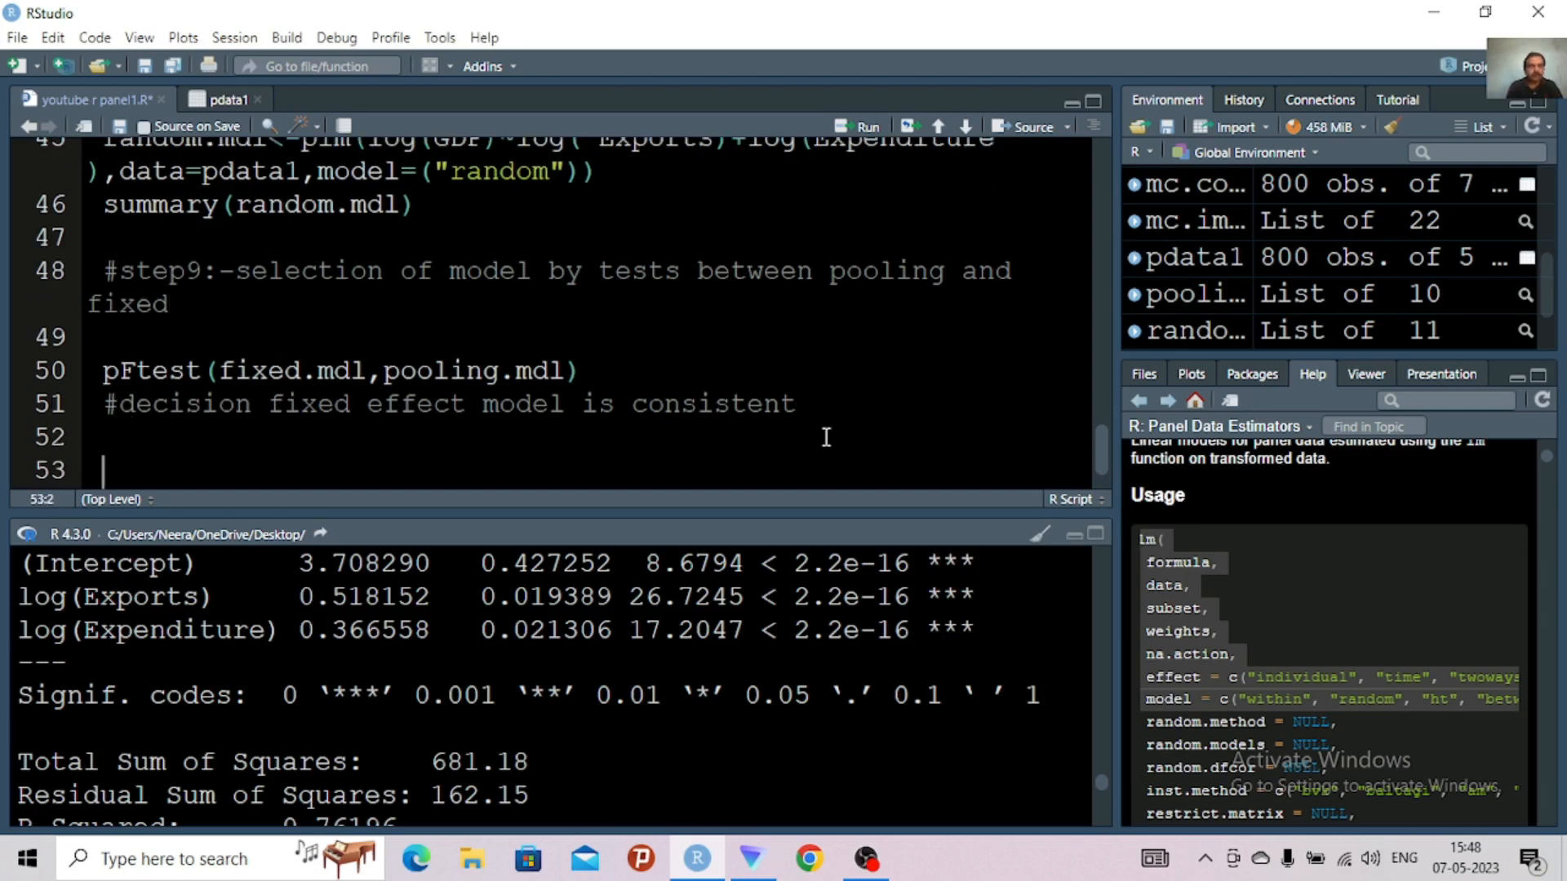
{"action": "type", "text": "#step "}
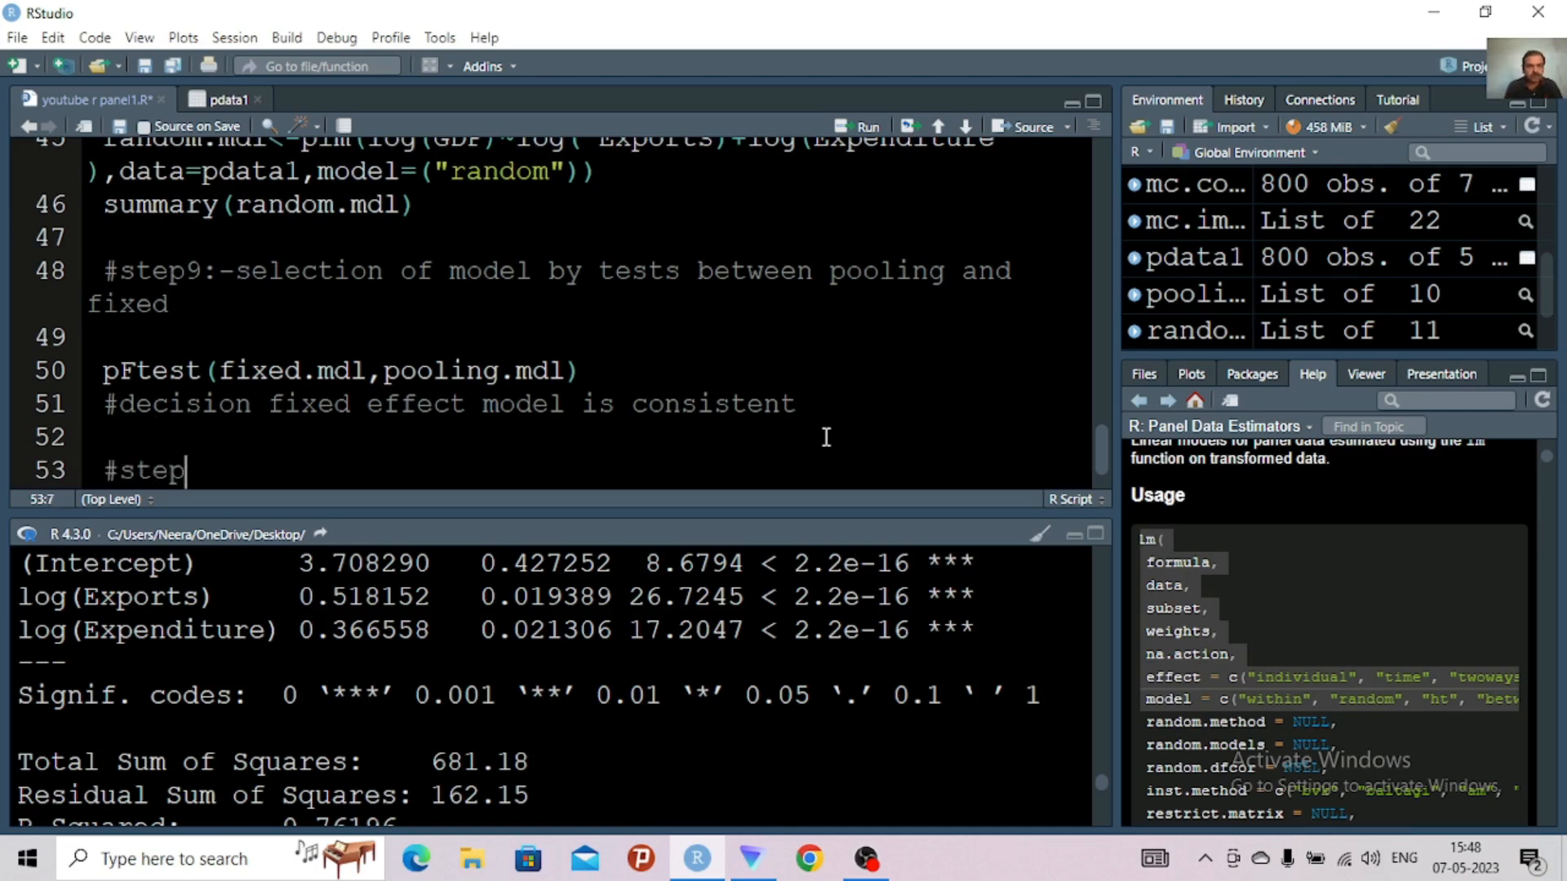
{"action": "type", "text": "10 d"}
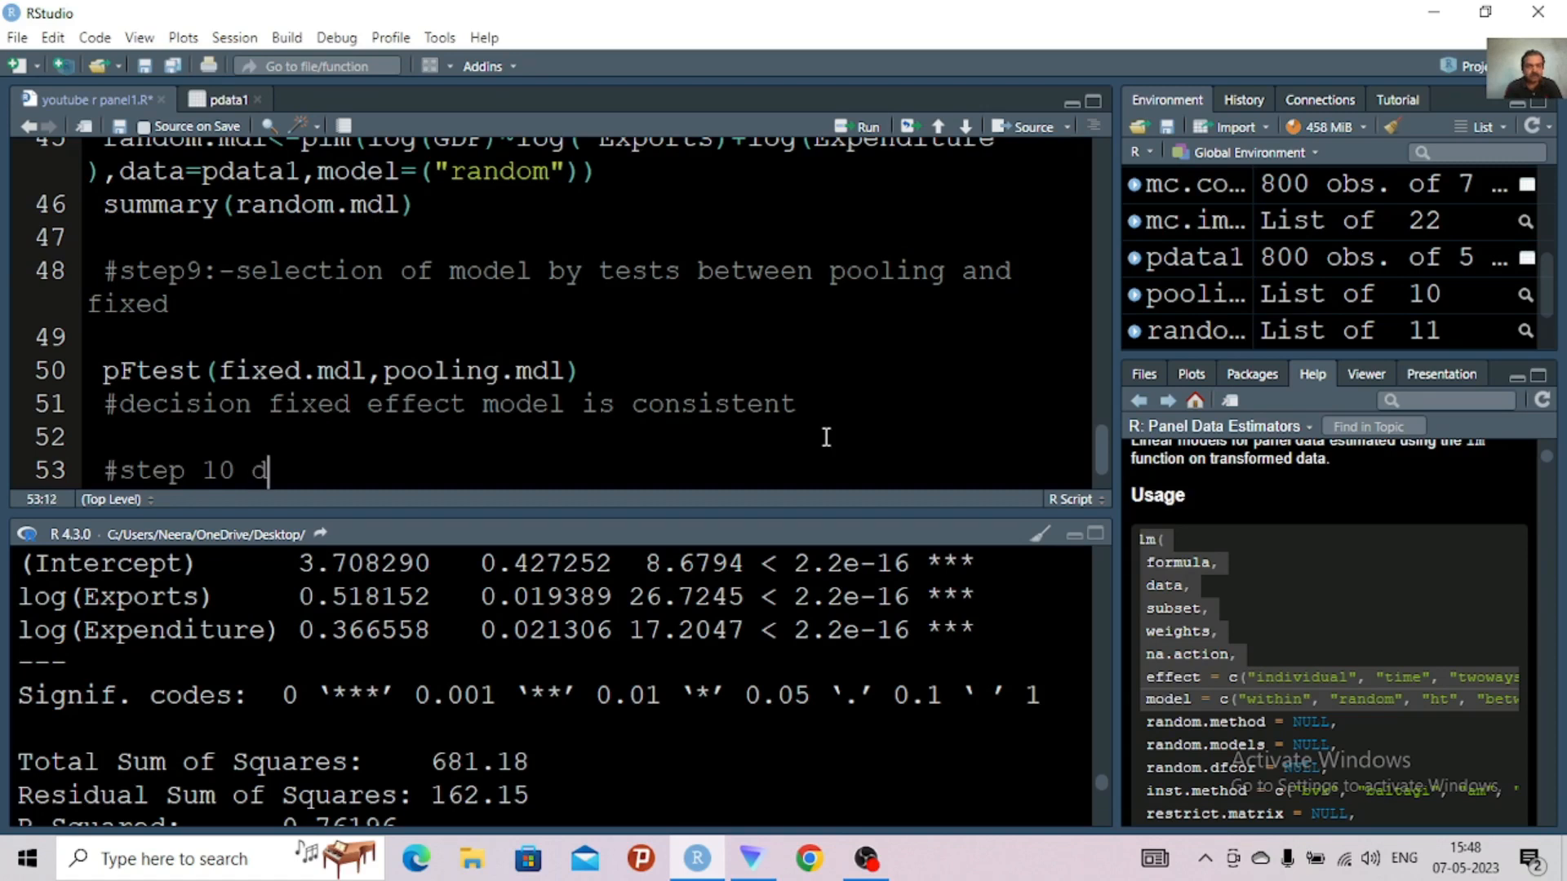
{"action": "key", "text": "BackSpace"}
{"action": "type", "text": "test between"}
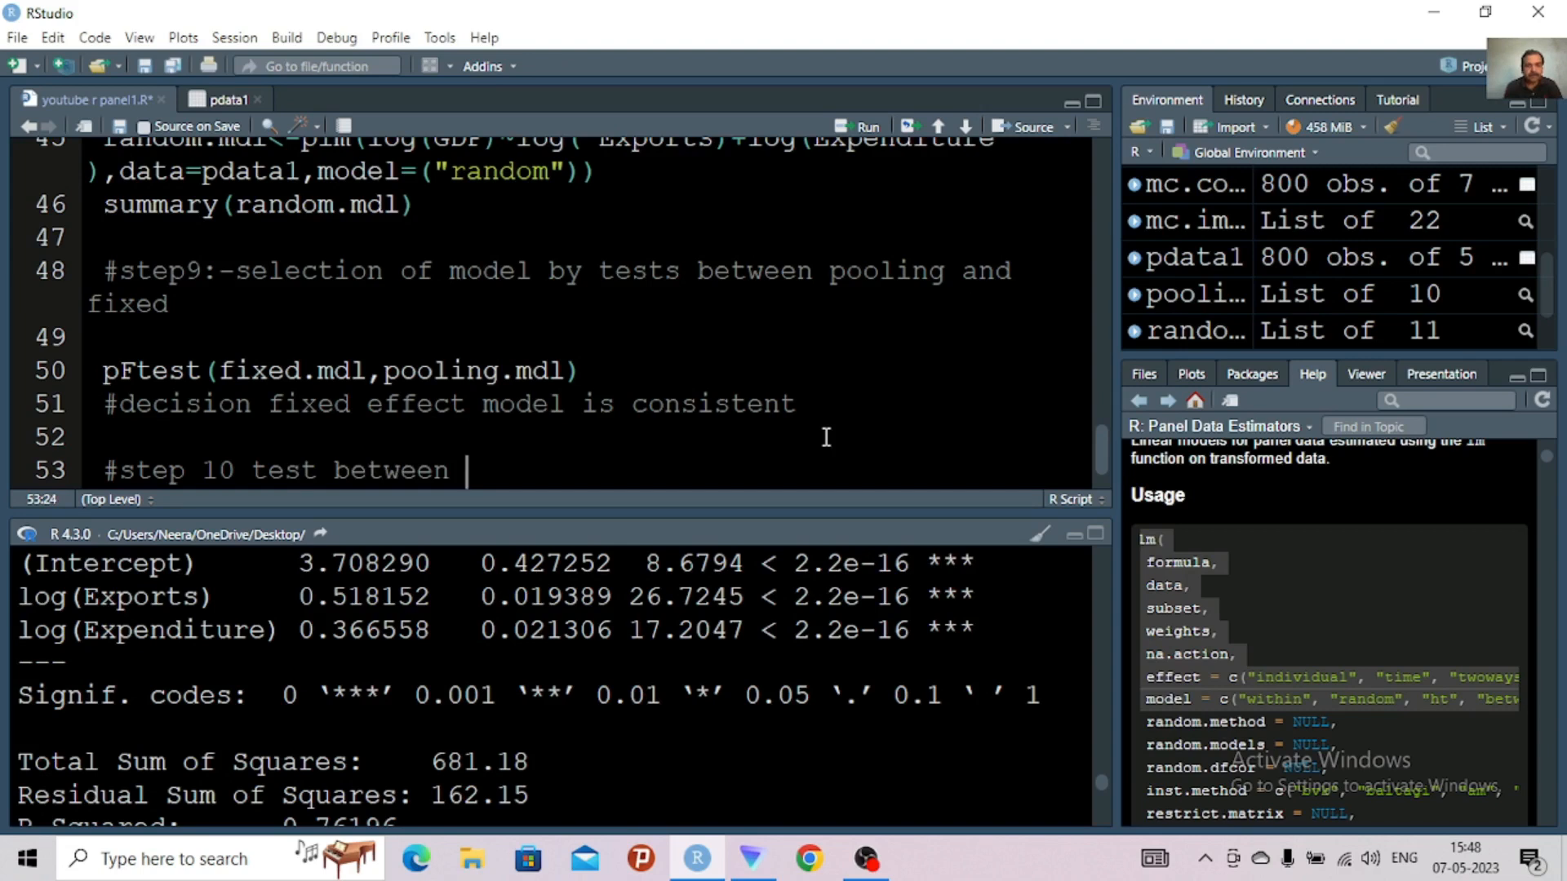
{"action": "type", "text": "fixed "}
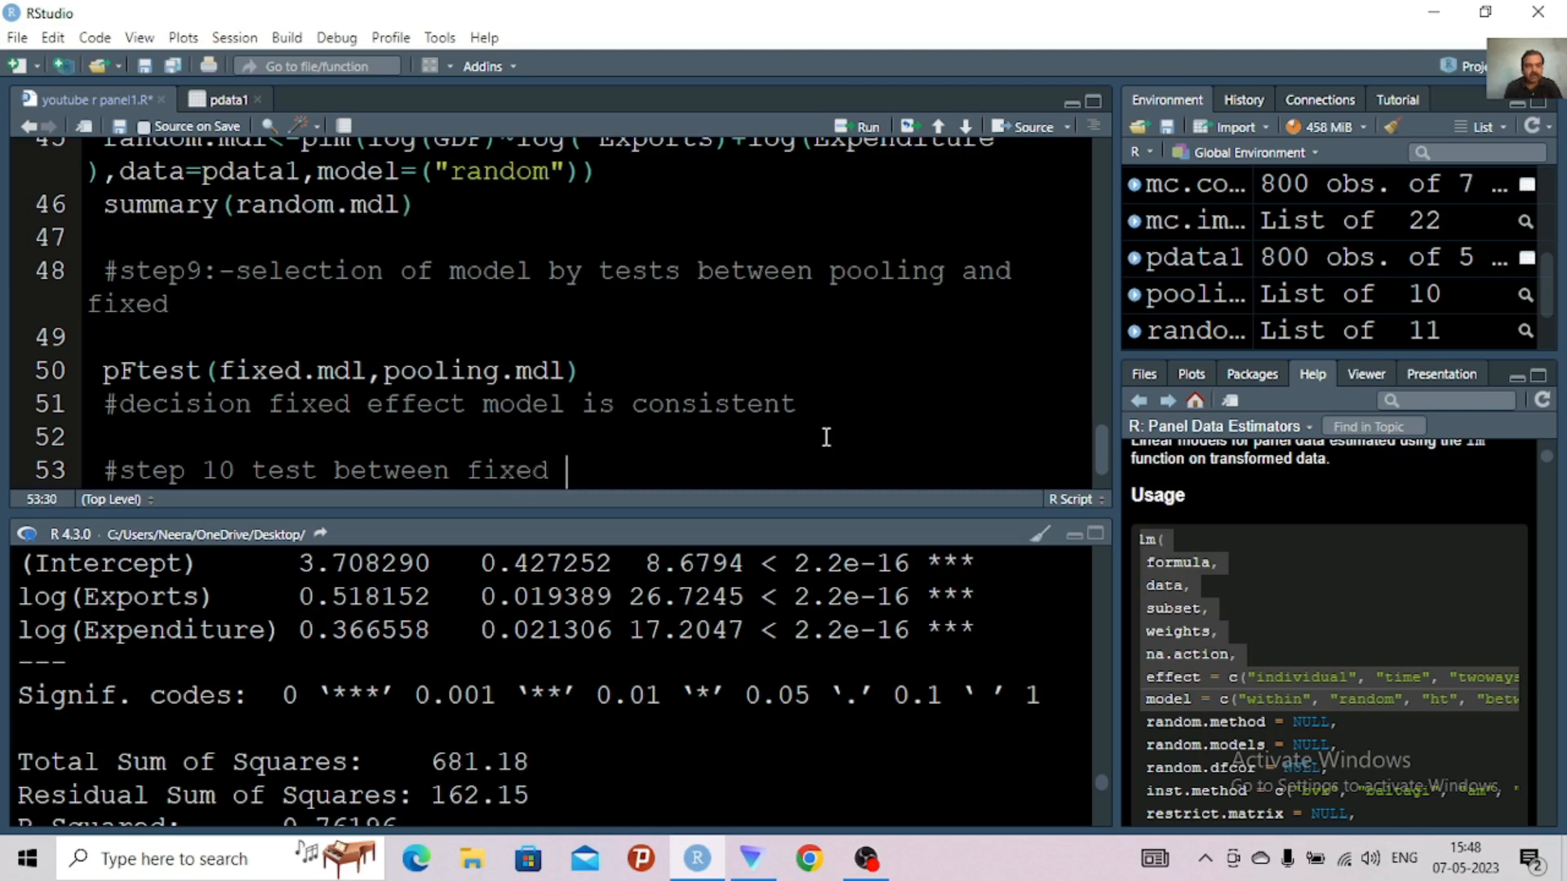
{"action": "type", "text": "and random efe"}
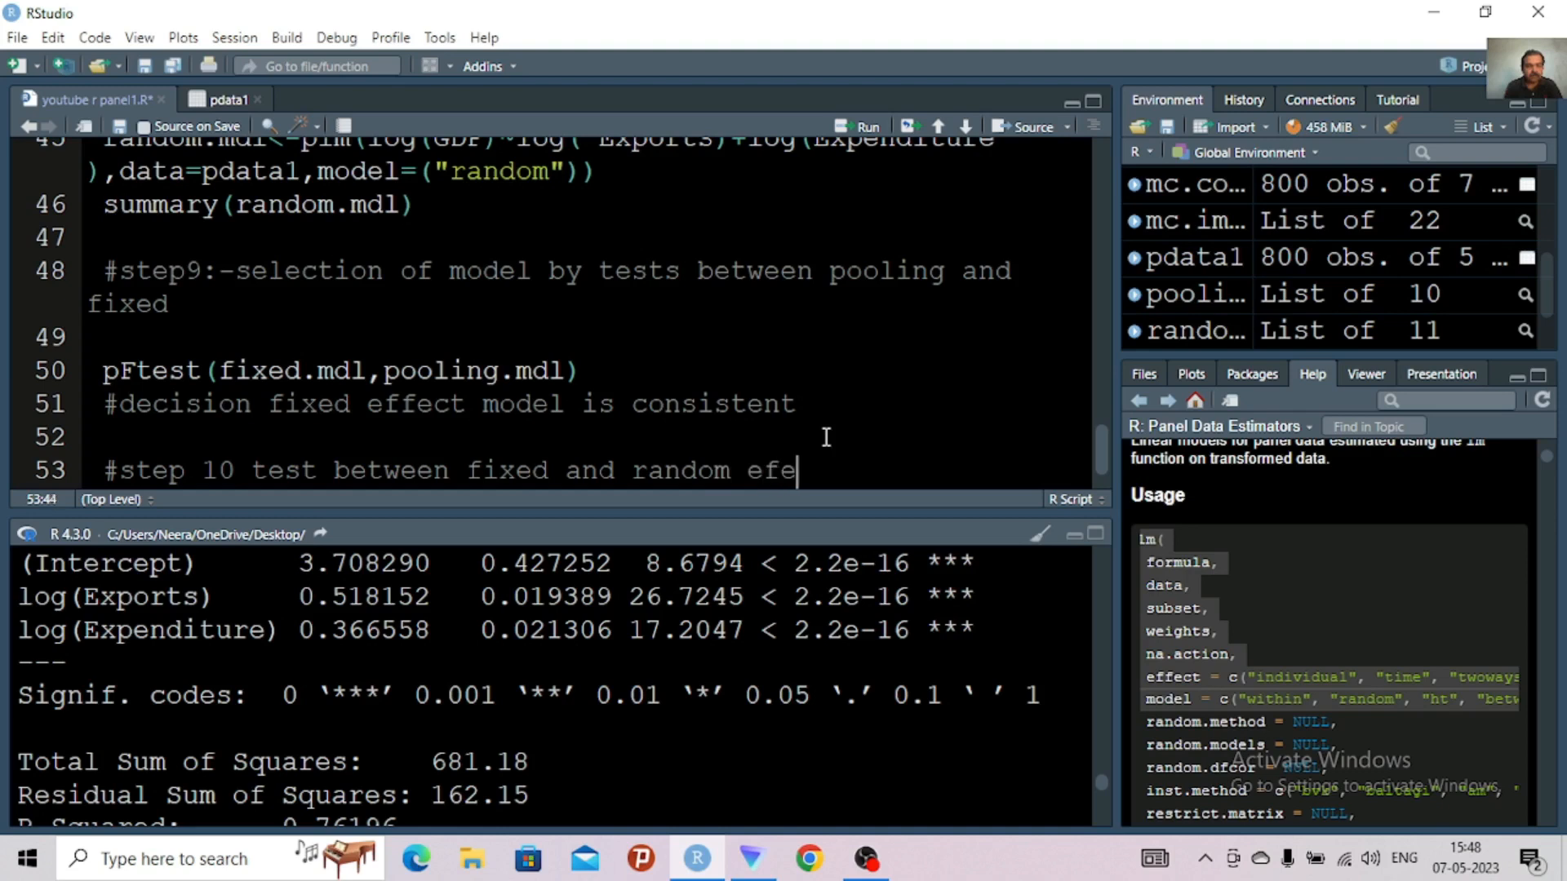
{"action": "key", "text": "BackSpace"}
{"action": "key", "text": "BackSpace"}
{"action": "type", "text": "ffect model"}
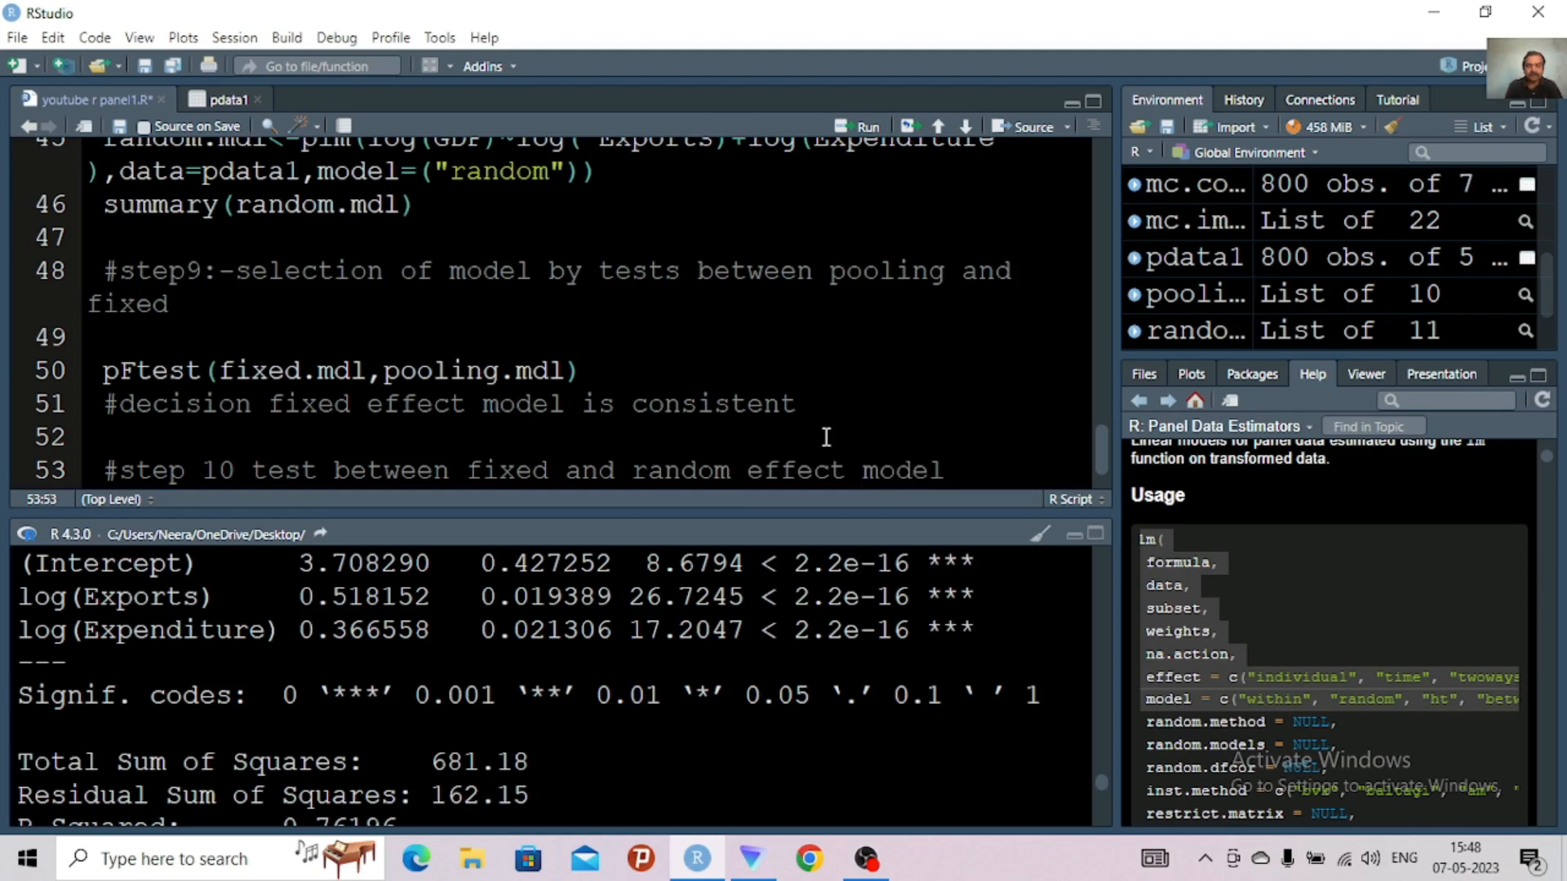
Insert an empty pht() call on line 55, one blank line below the step 10 test comment
{"action": "key", "text": "Return"}
{"action": "key", "text": "Return"}
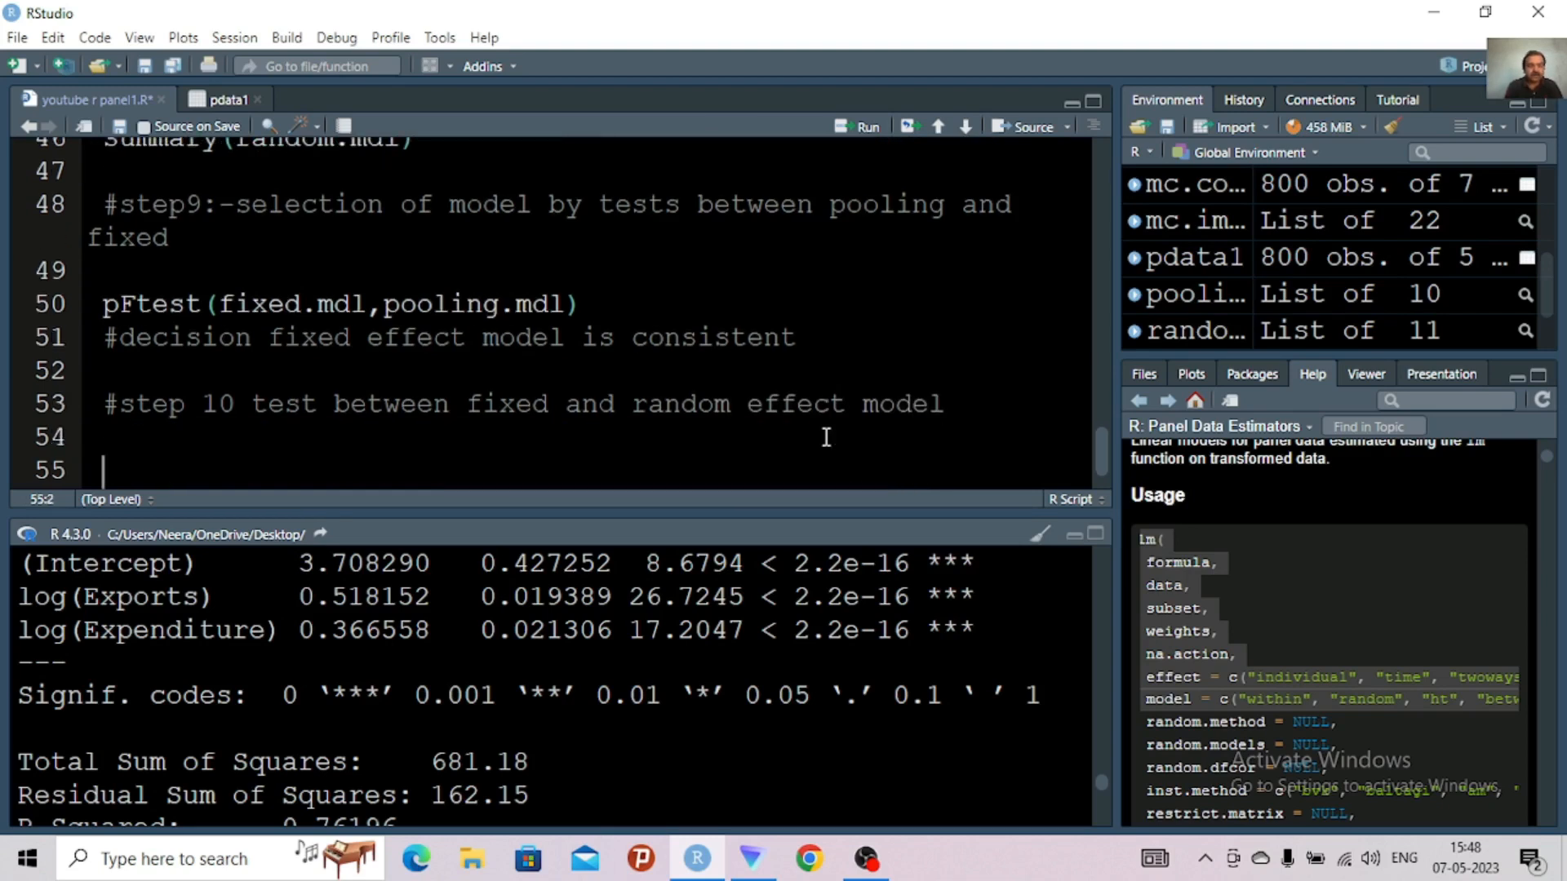
{"action": "type", "text": "ph"}
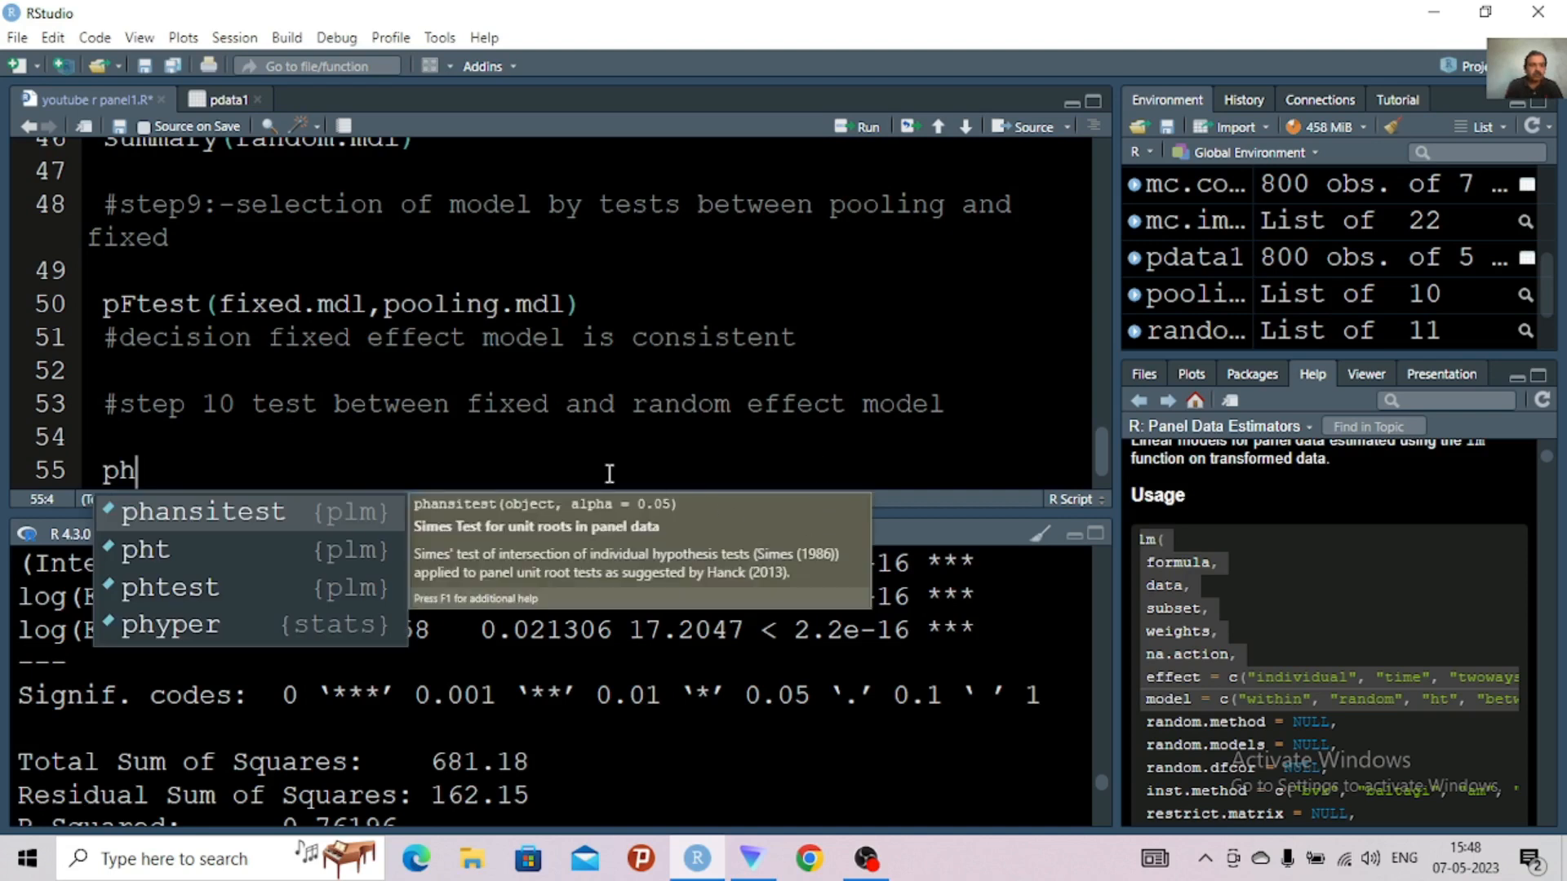
{"action": "left_click", "coordinate": [222, 549]}
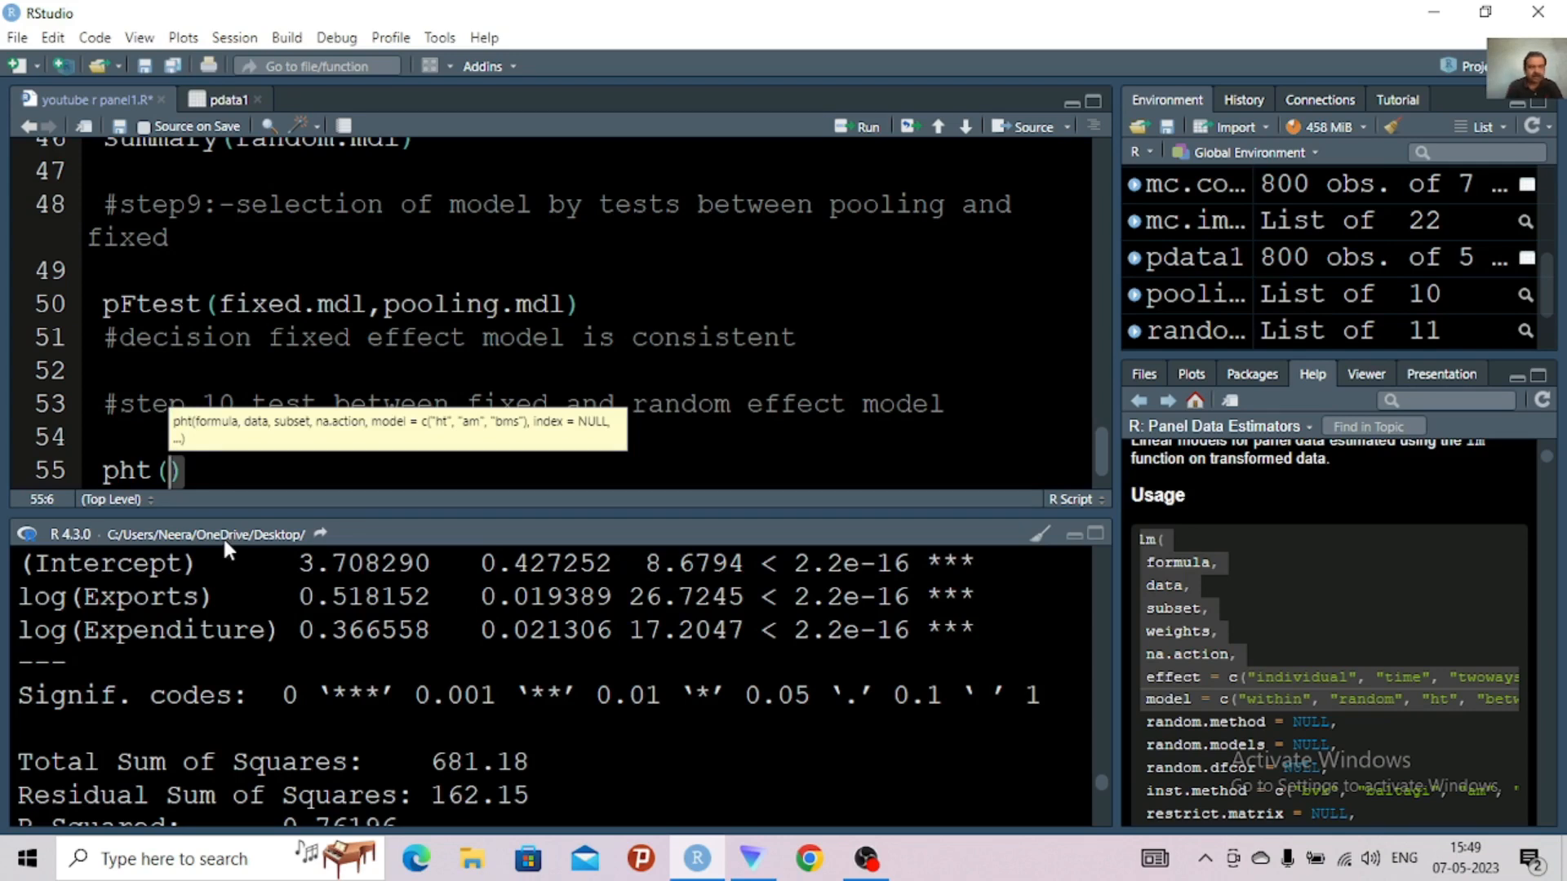
Fill in the pht call with the arguments fixed.mdl and random.mdl
{"action": "type", "text": "fixed"}
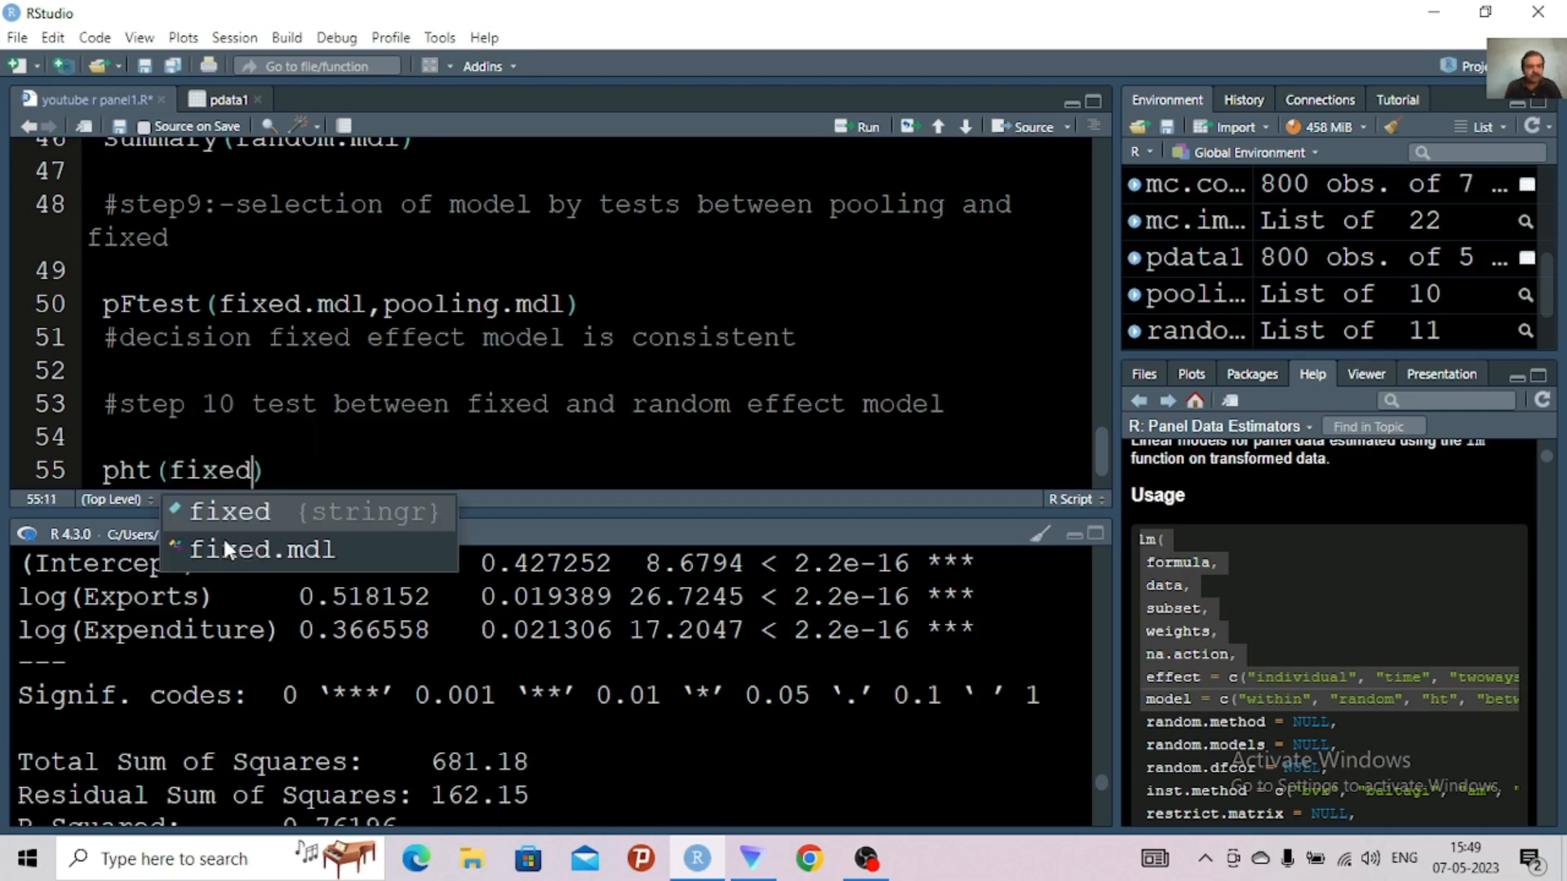
{"action": "type", "text": "e"}
{"action": "key", "text": "BackSpace"}
{"action": "left_click", "coordinate": [283, 550]}
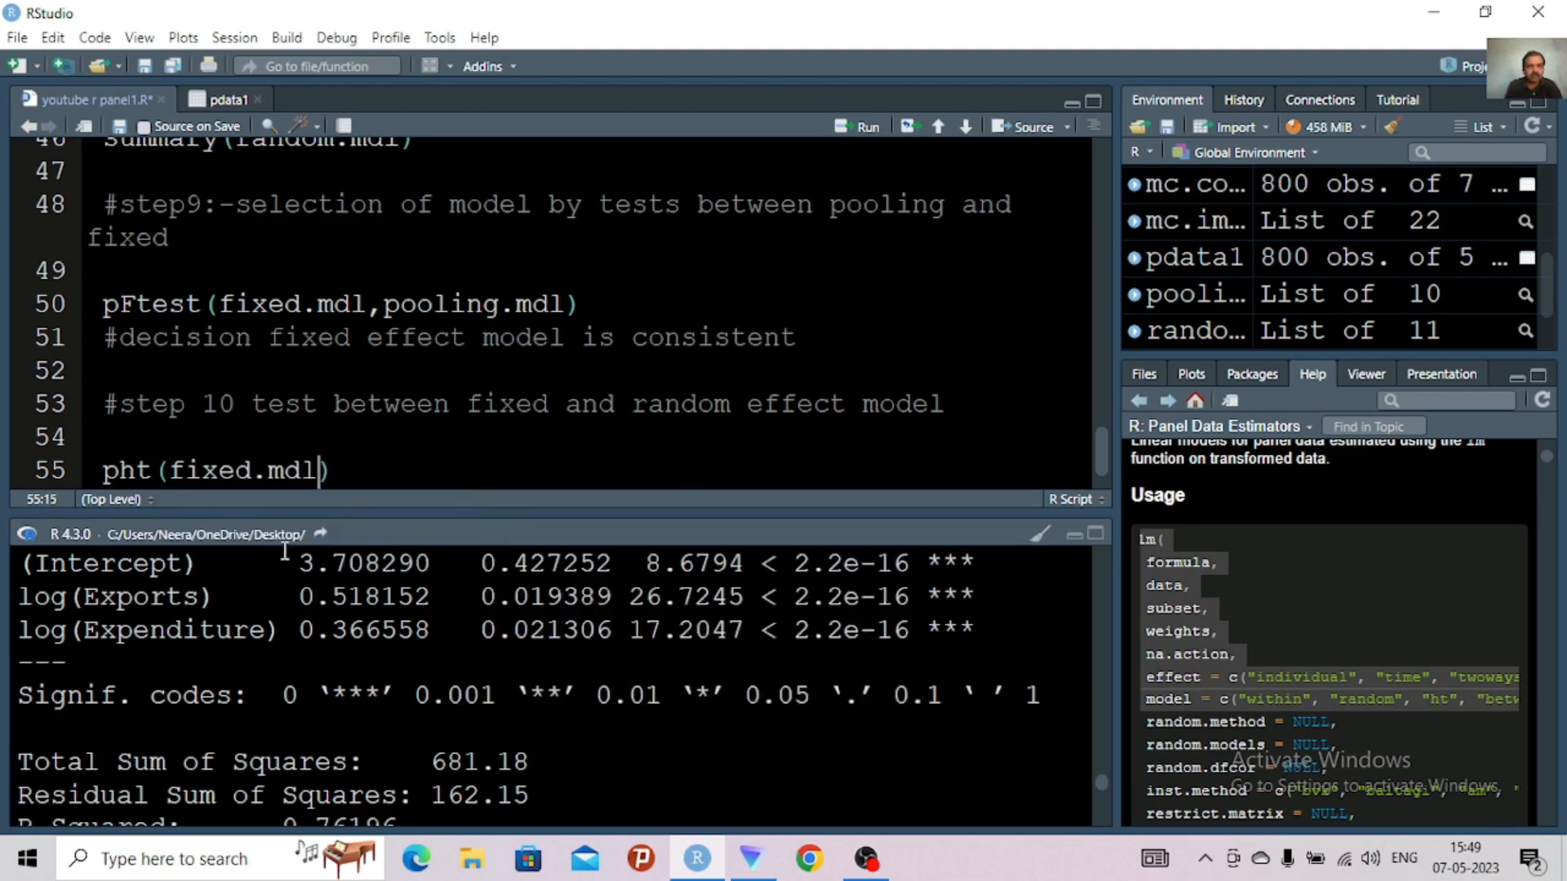
{"action": "type", "text": ",random"}
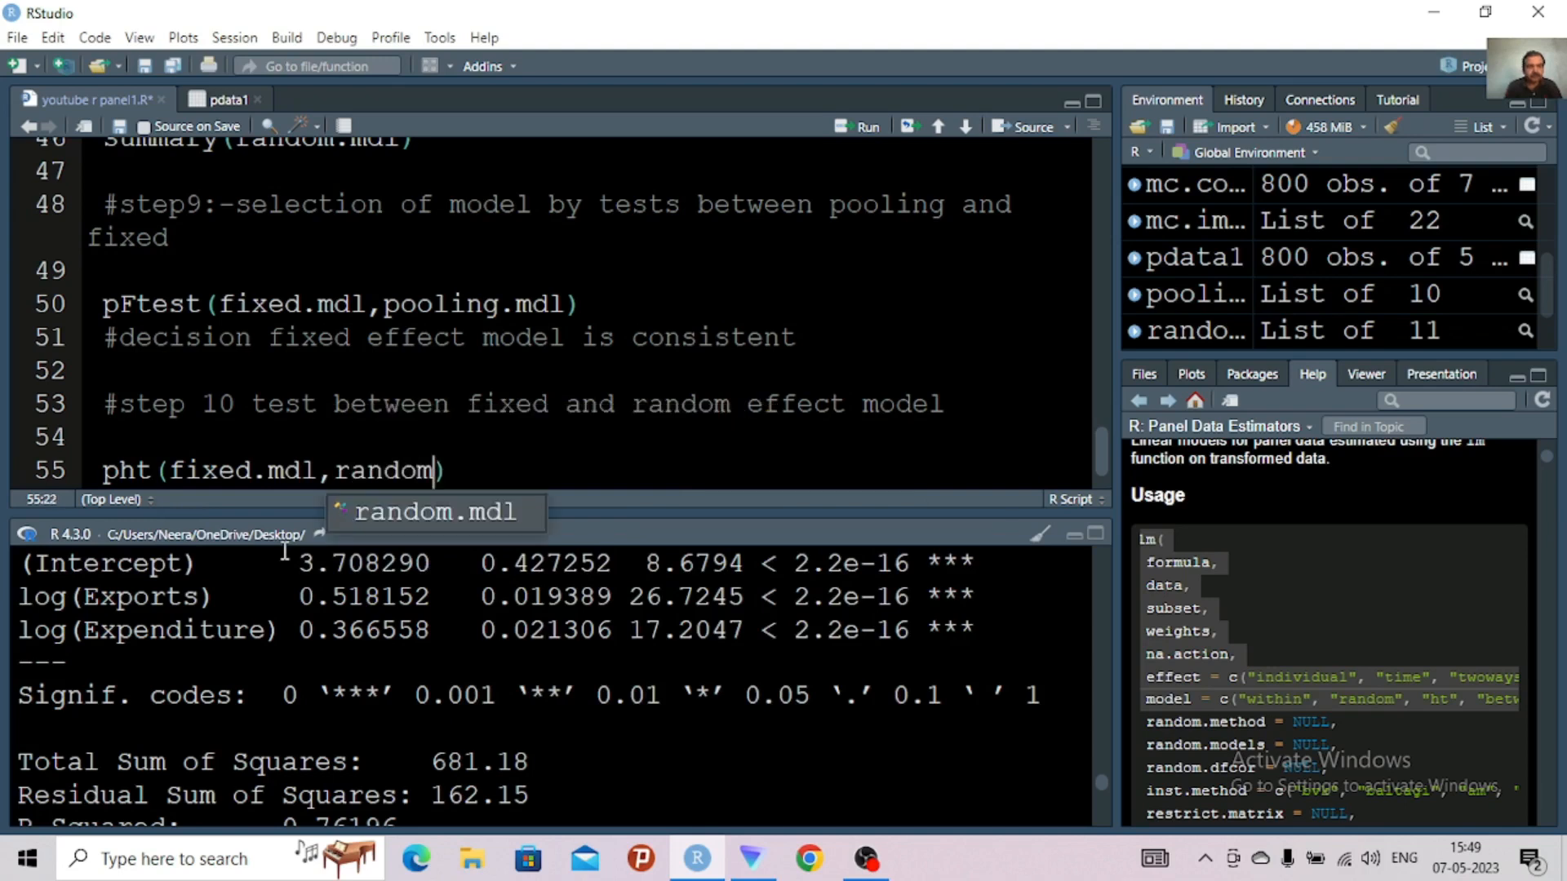
{"action": "left_click", "coordinate": [432, 512]}
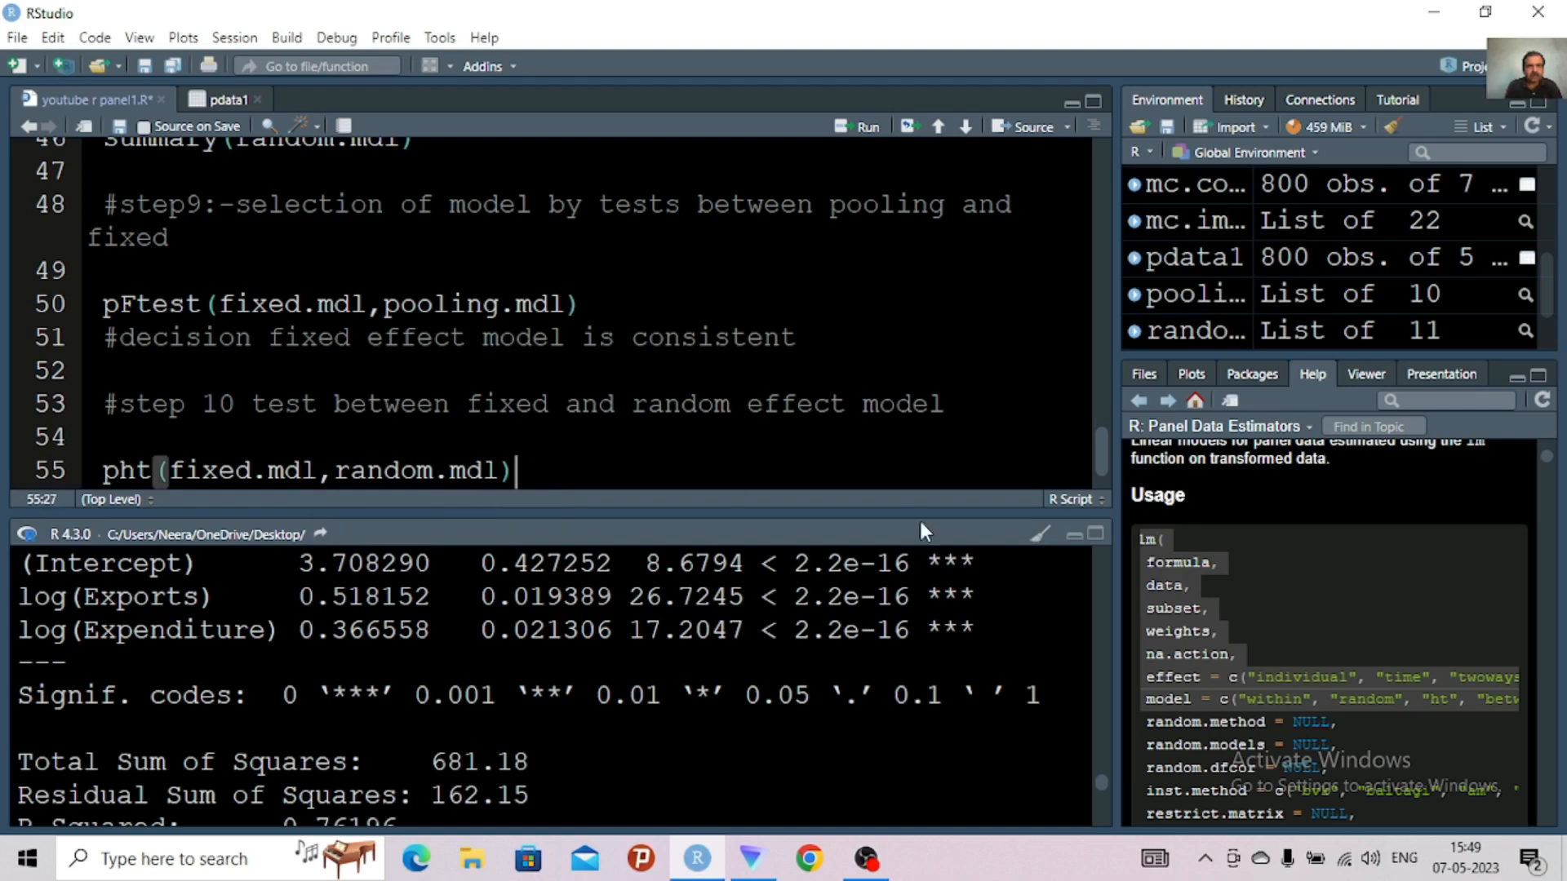
Try to run pht(fixed.mdl,random.mdl) in a cleared console and examine its output at full pane height
{"action": "left_click", "coordinate": [1039, 534]}
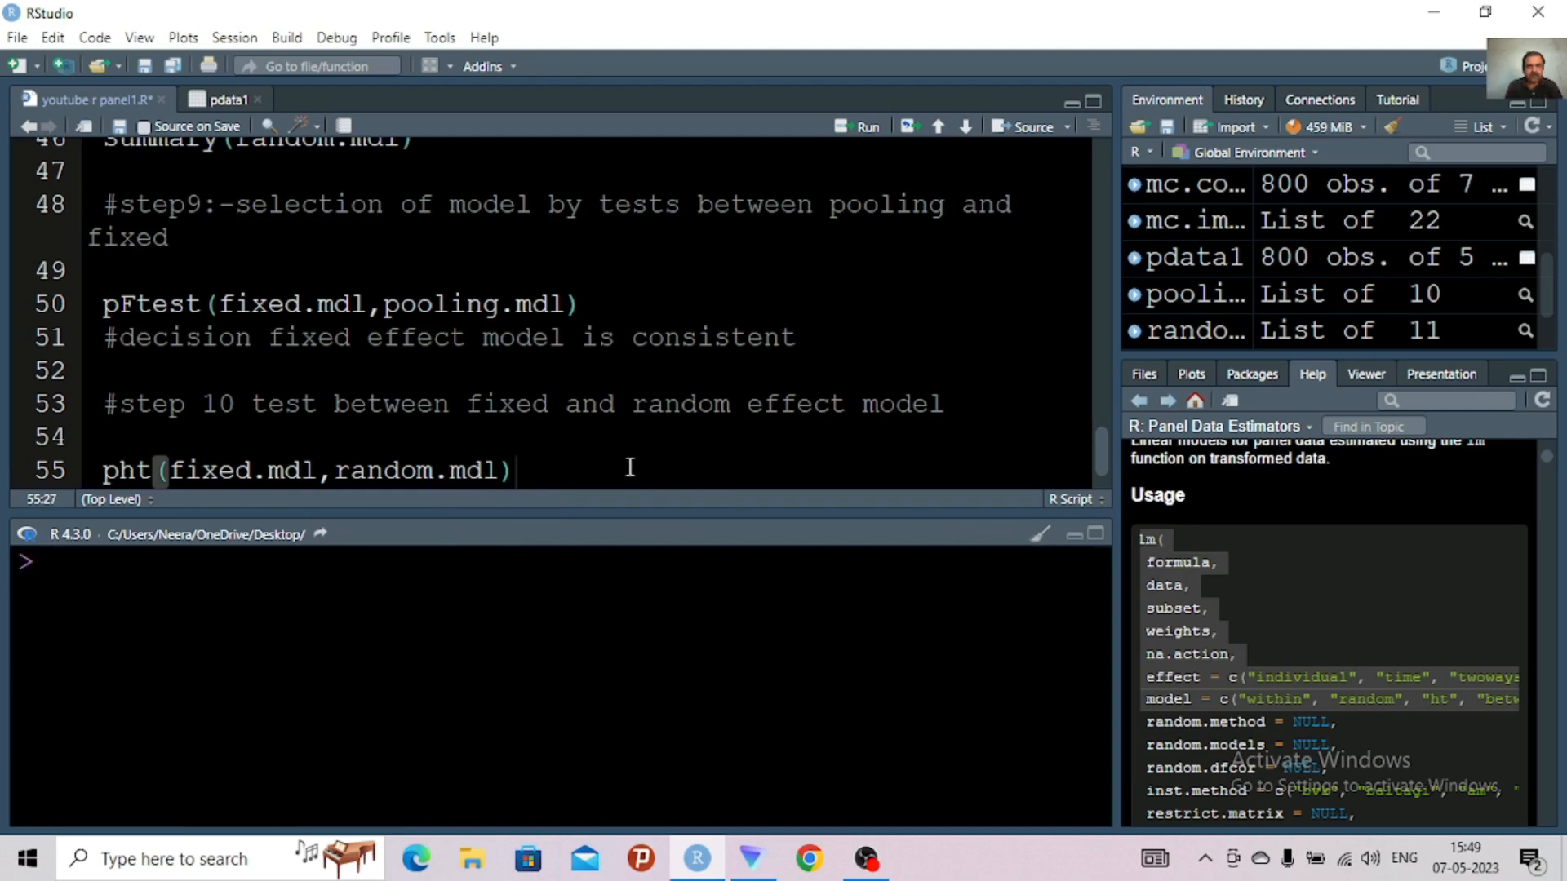
{"action": "key", "text": "ctrl+Return"}
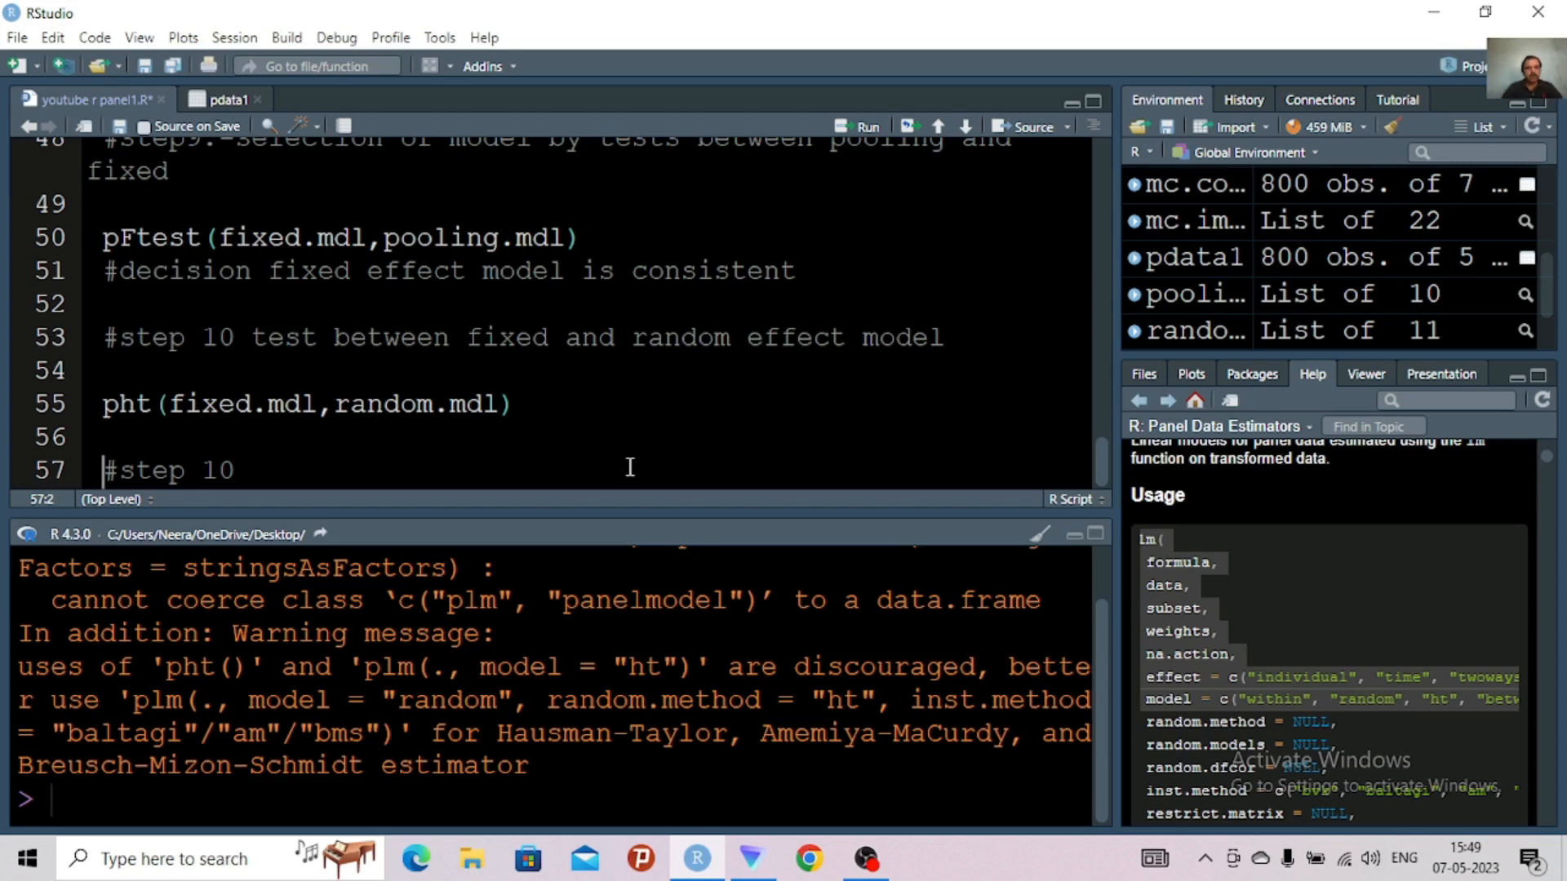
{"action": "left_click", "coordinate": [1095, 532]}
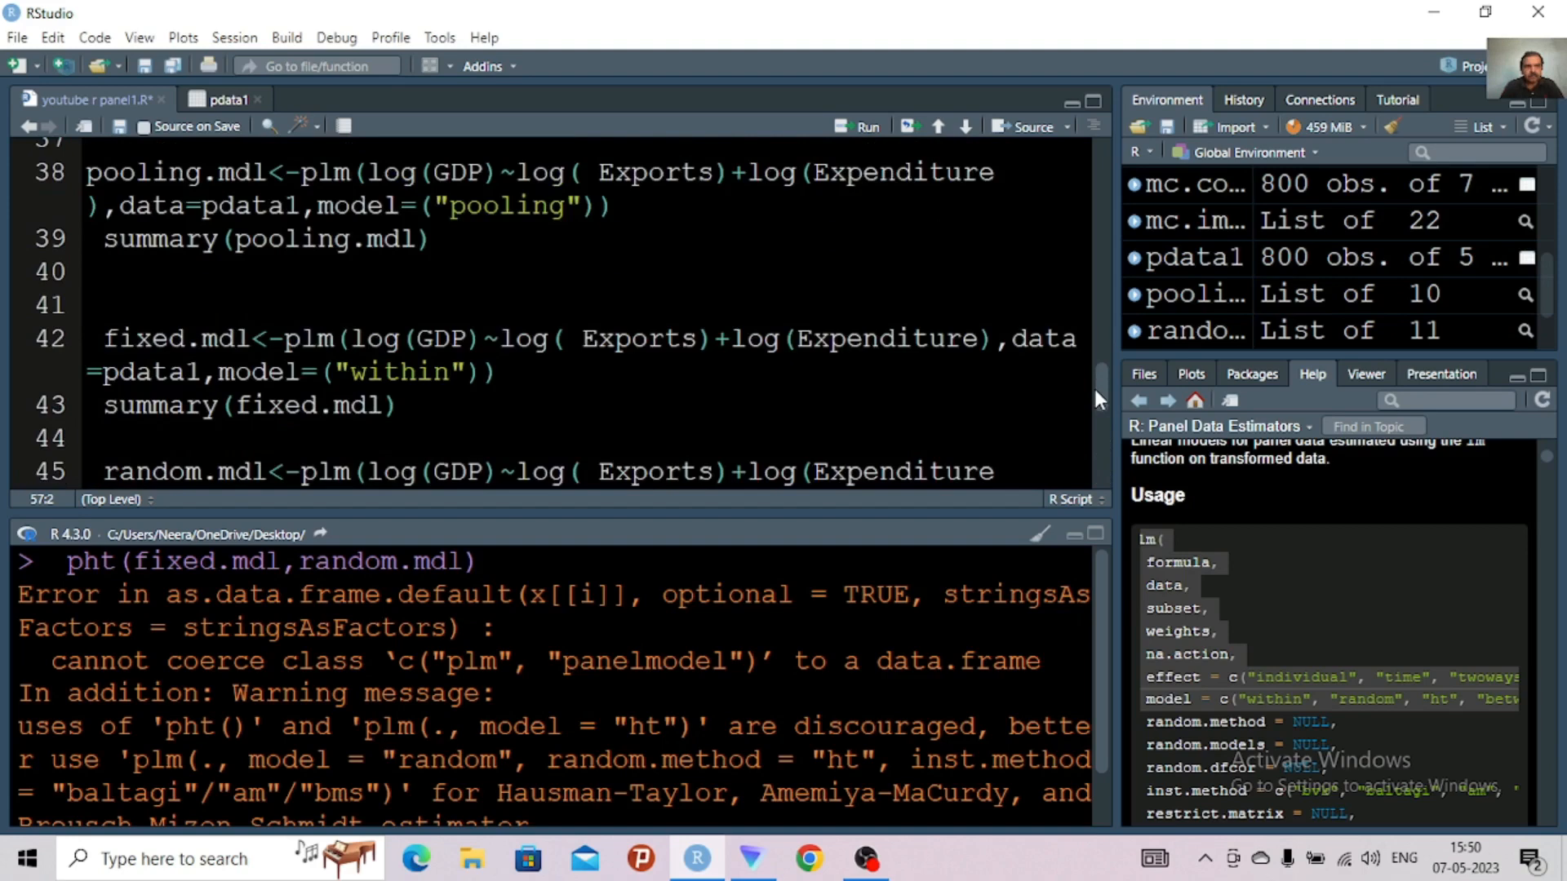
Run the Hausman test as phtest(fixed.mdl,random.mdl) in place of the pht call and examine its output in the enlarged console
{"action": "left_click_drag", "start_coordinate": [1094, 386], "coordinate": [1094, 394]}
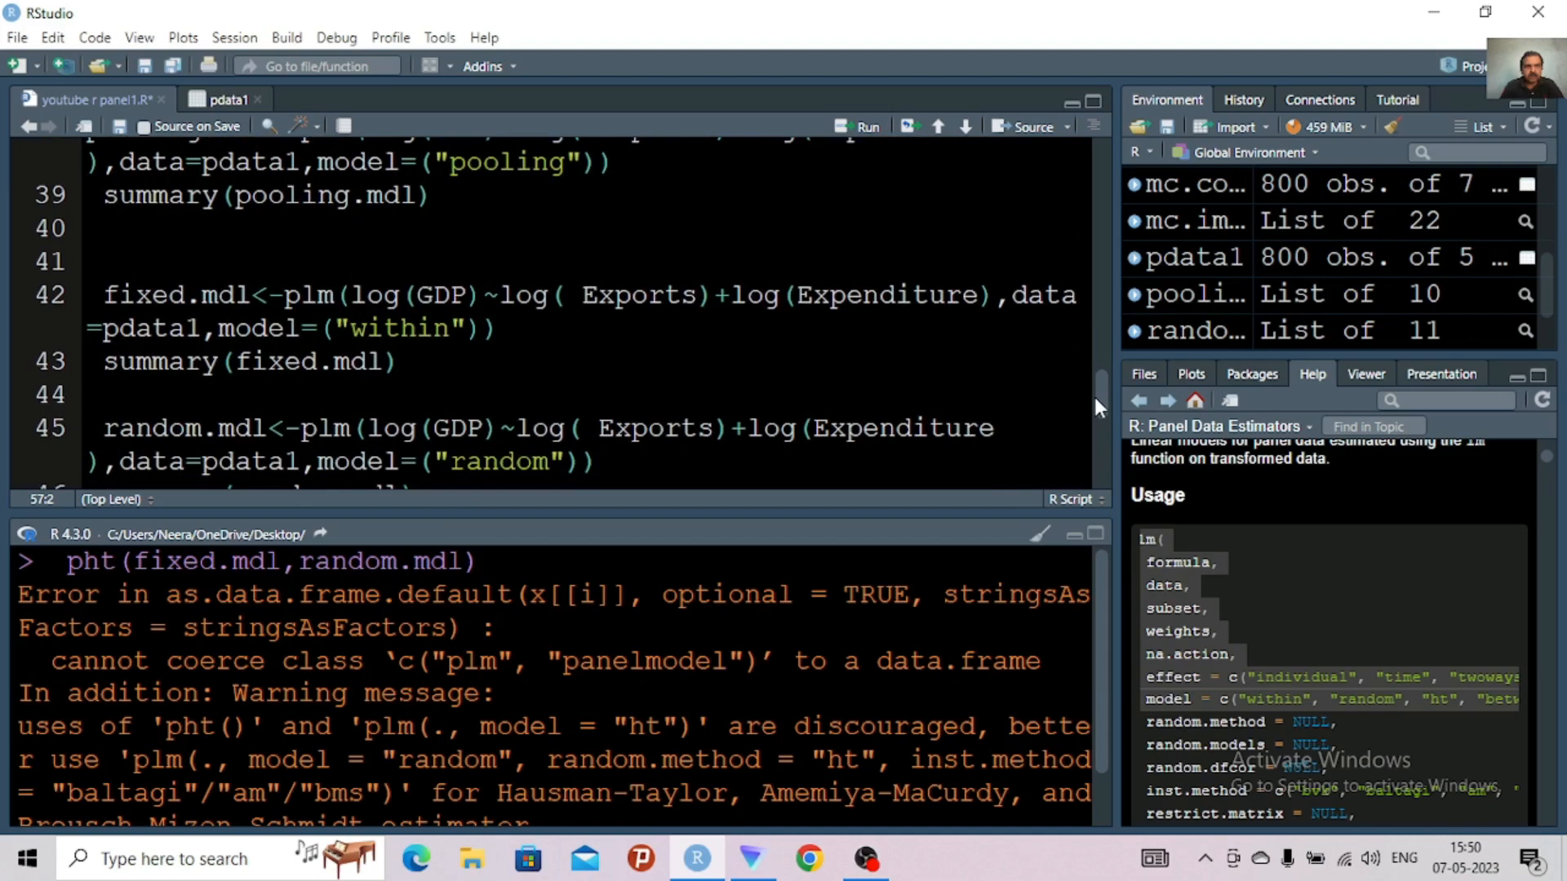
{"action": "left_click_drag", "start_coordinate": [1094, 393], "coordinate": [1092, 420]}
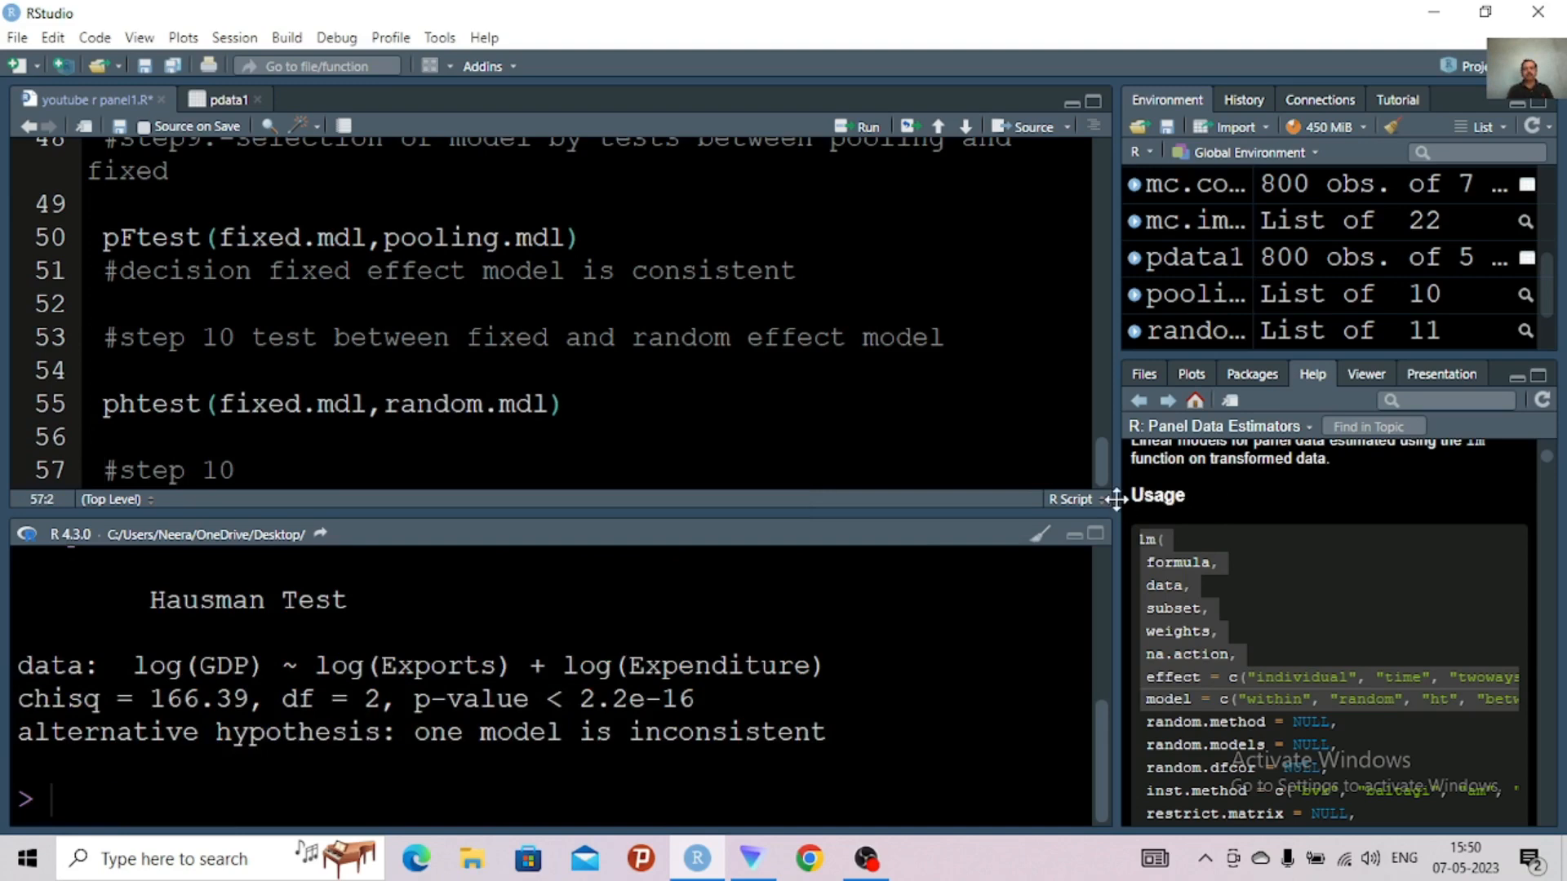
{"action": "left_click", "coordinate": [1095, 539]}
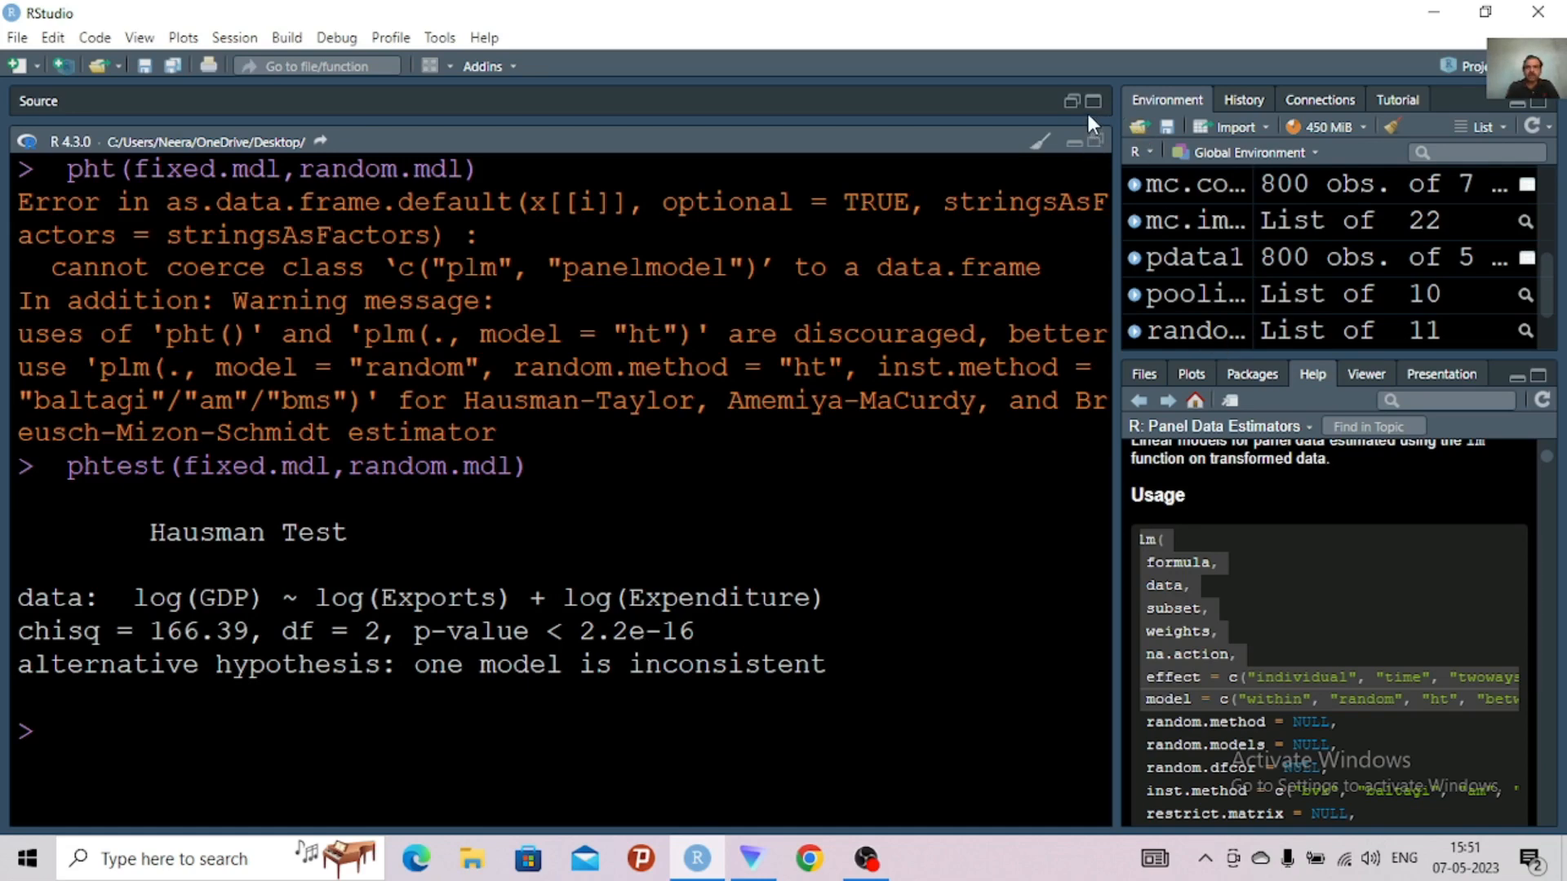
{"action": "left_click", "coordinate": [1097, 141]}
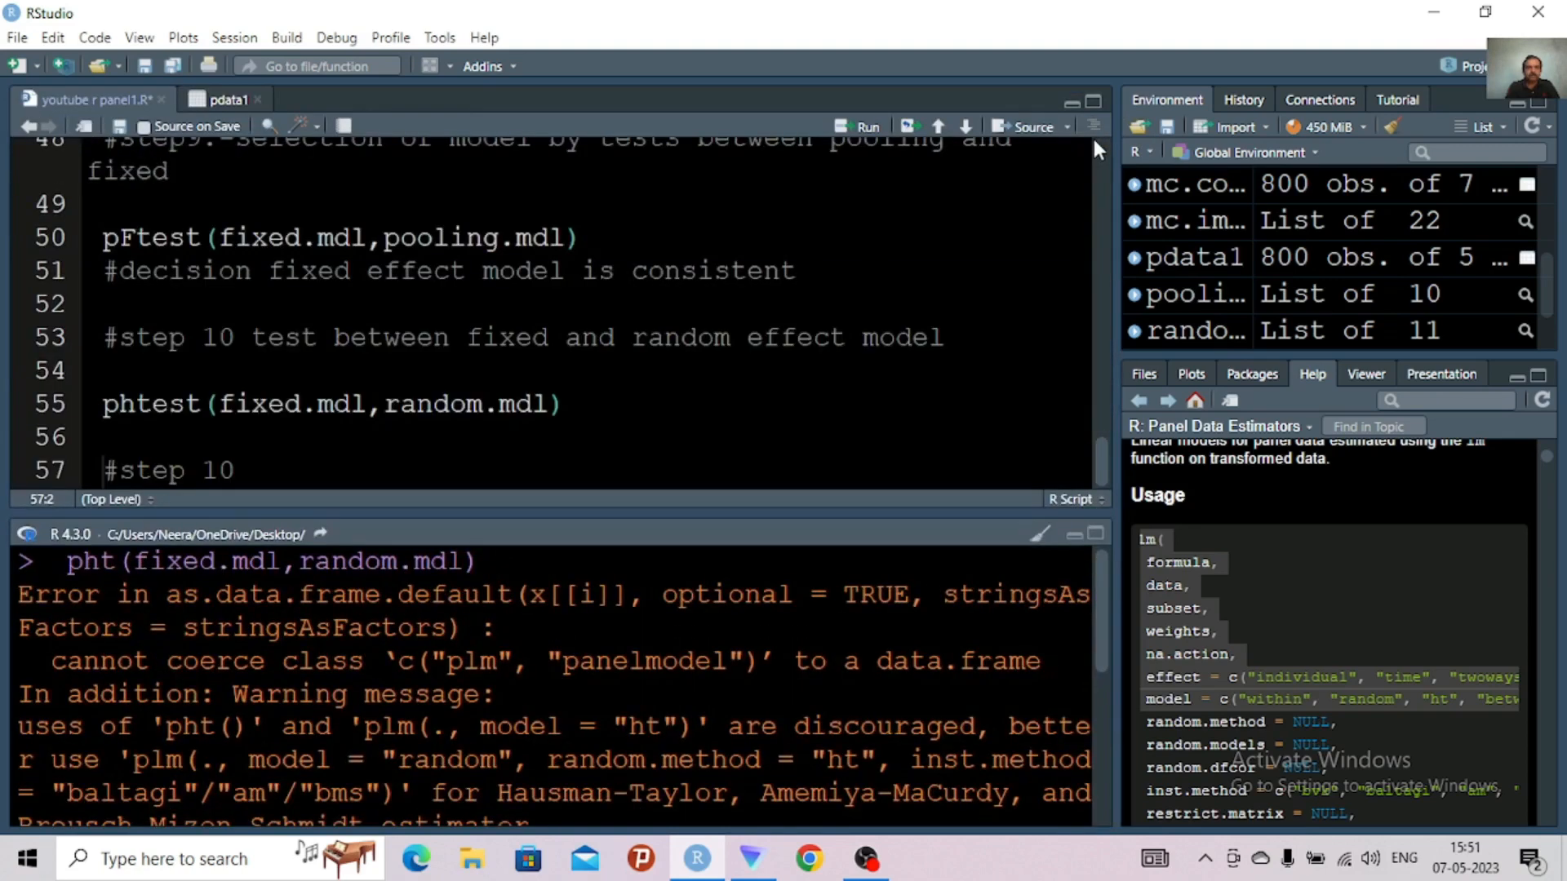
Add two new lines after the bare "#step 10" comment on line 57
{"action": "left_click", "coordinate": [284, 470]}
{"action": "key", "text": "Return"}
{"action": "key", "text": "Return"}
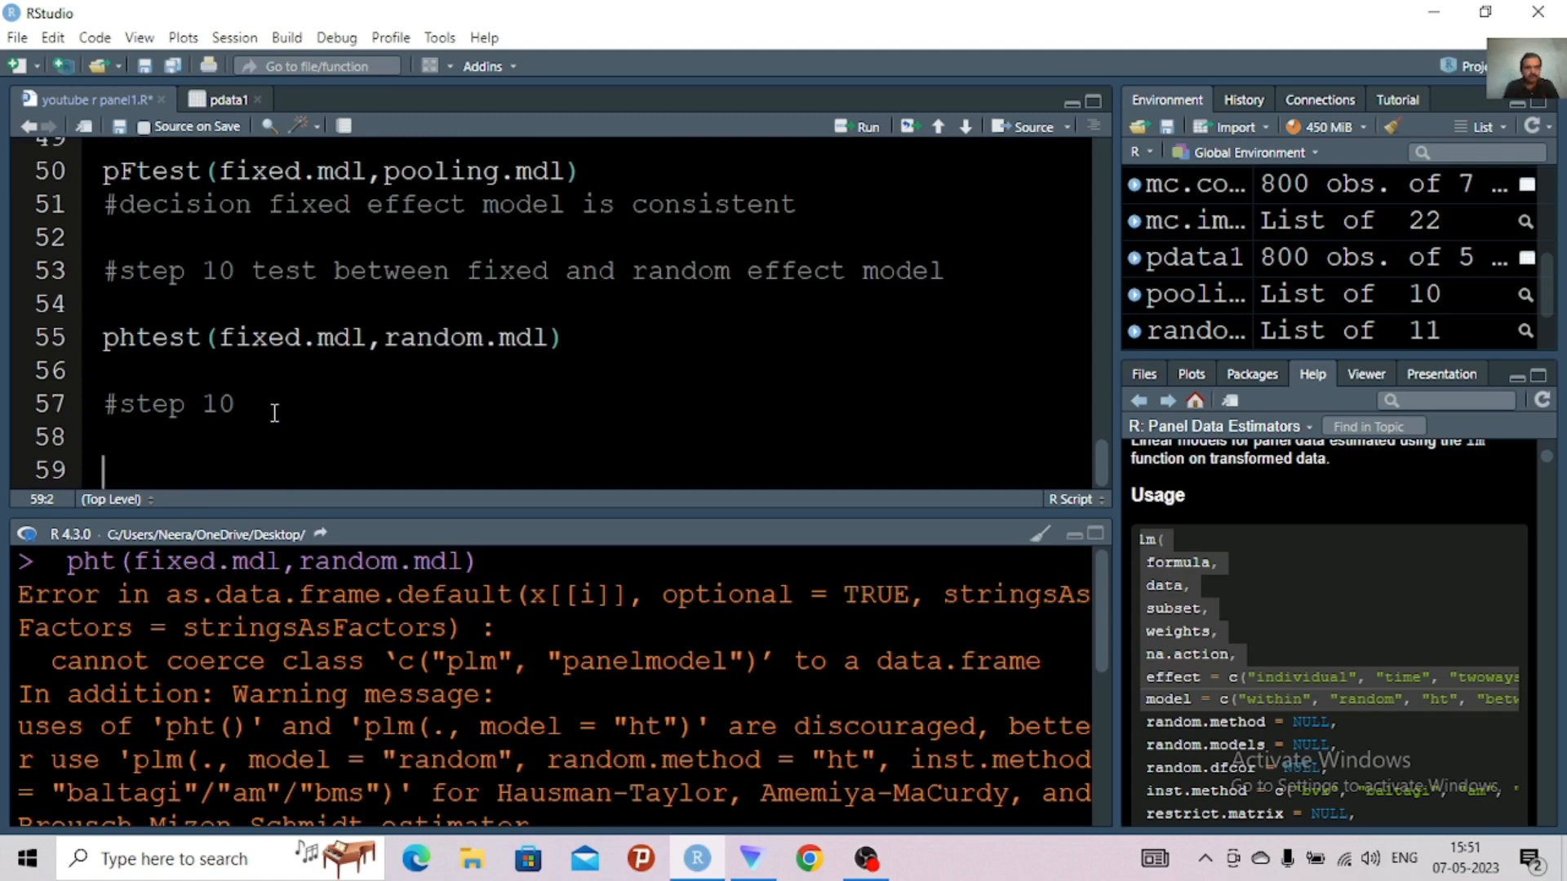
Add the comment "#fixed effect model is consistent" on line 56, directly below the phtest call
{"action": "left_click", "coordinate": [218, 373]}
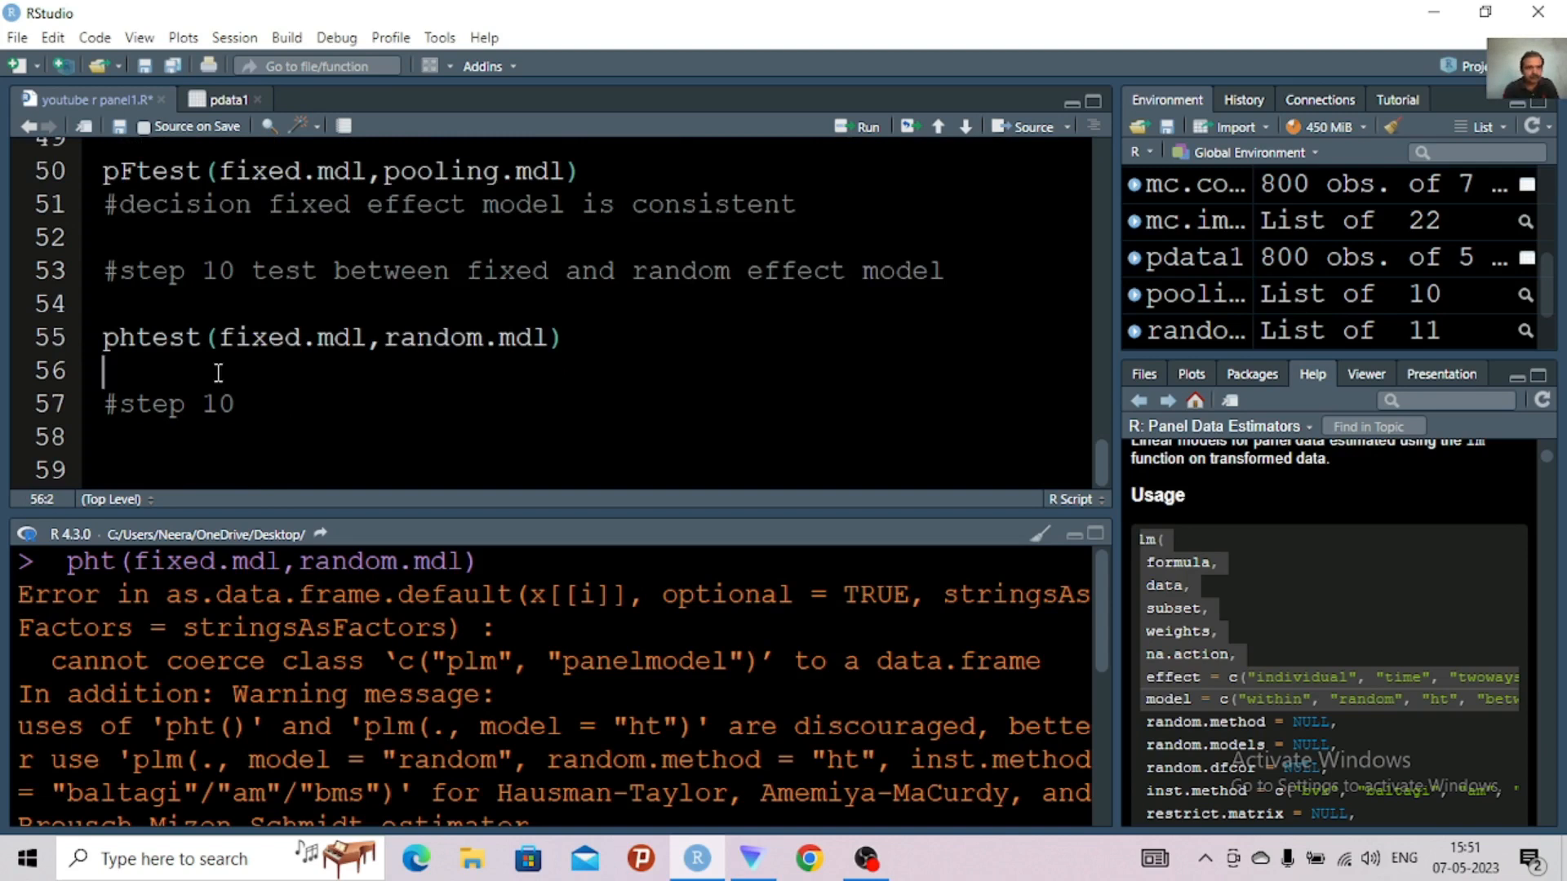
{"action": "type", "text": "#fi"}
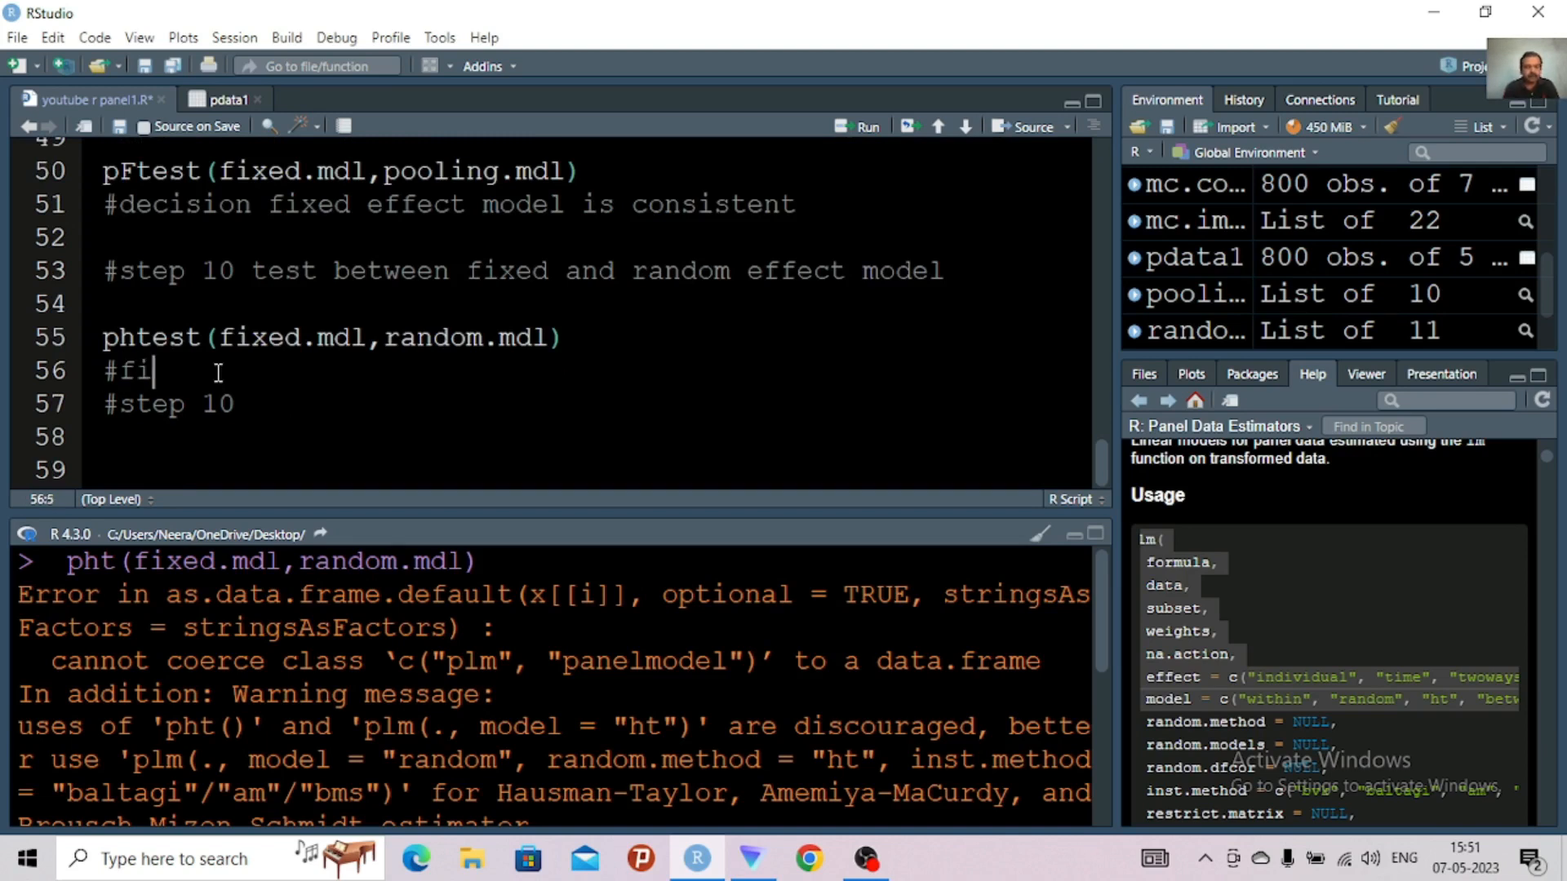
{"action": "type", "text": "xed effect "}
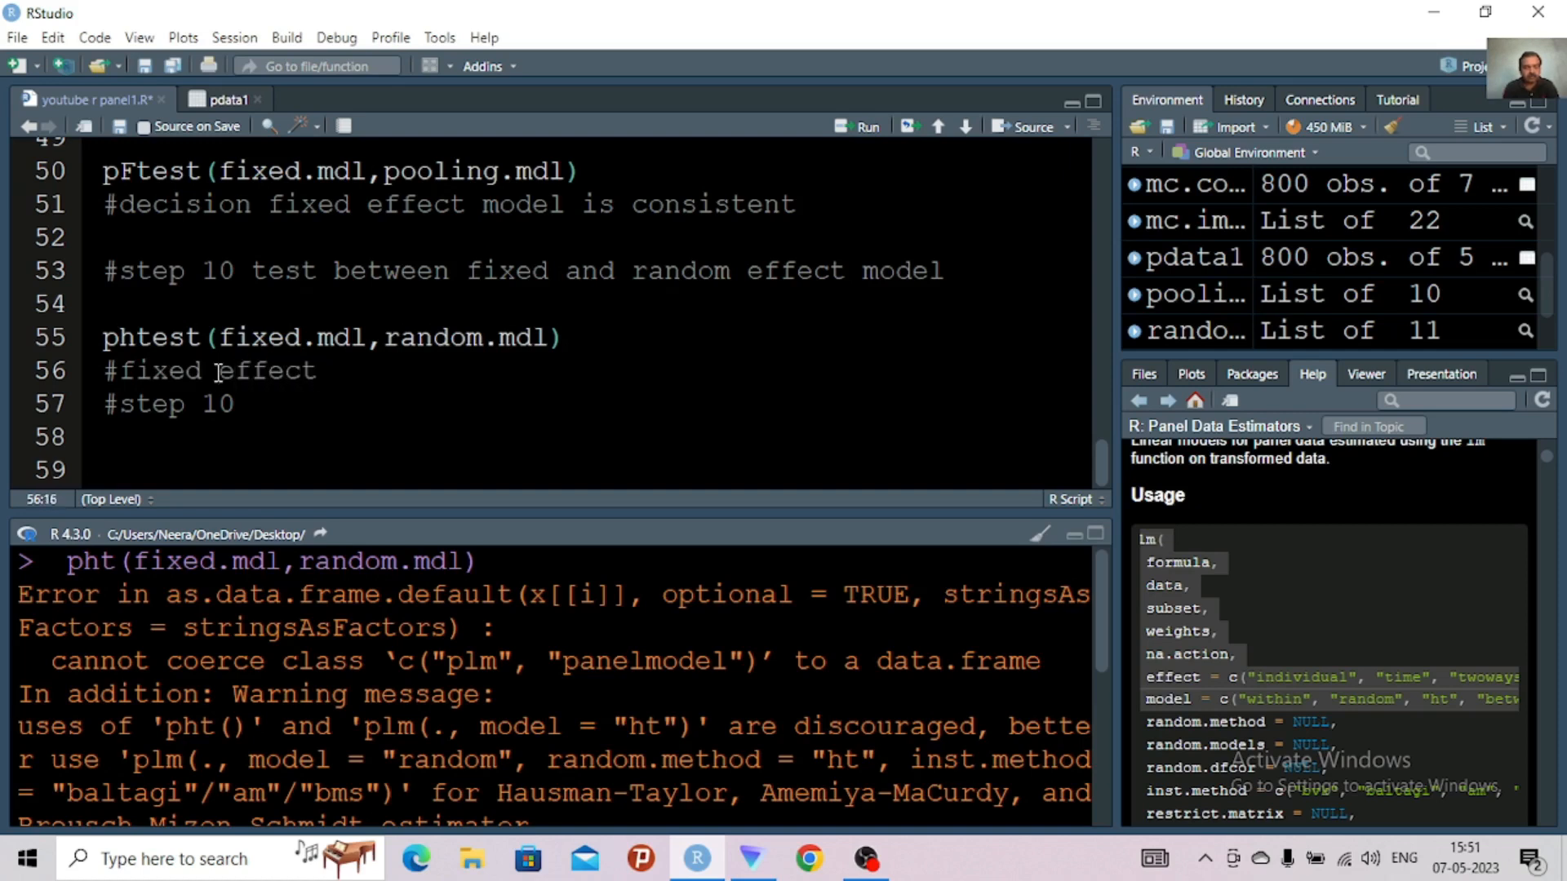
{"action": "type", "text": "model is con"}
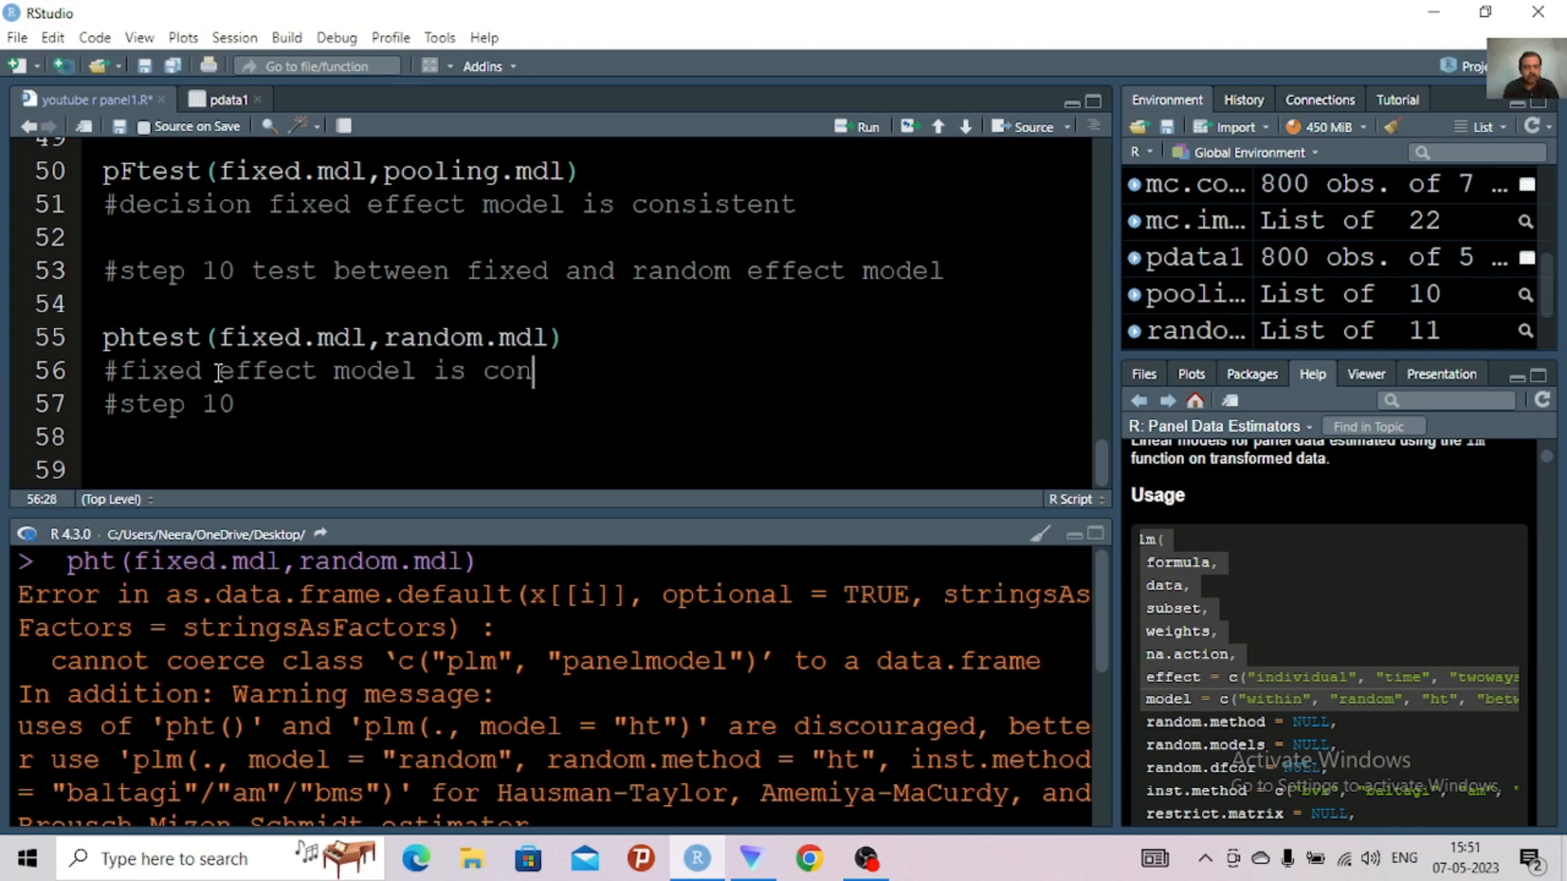
{"action": "type", "text": "sistent"}
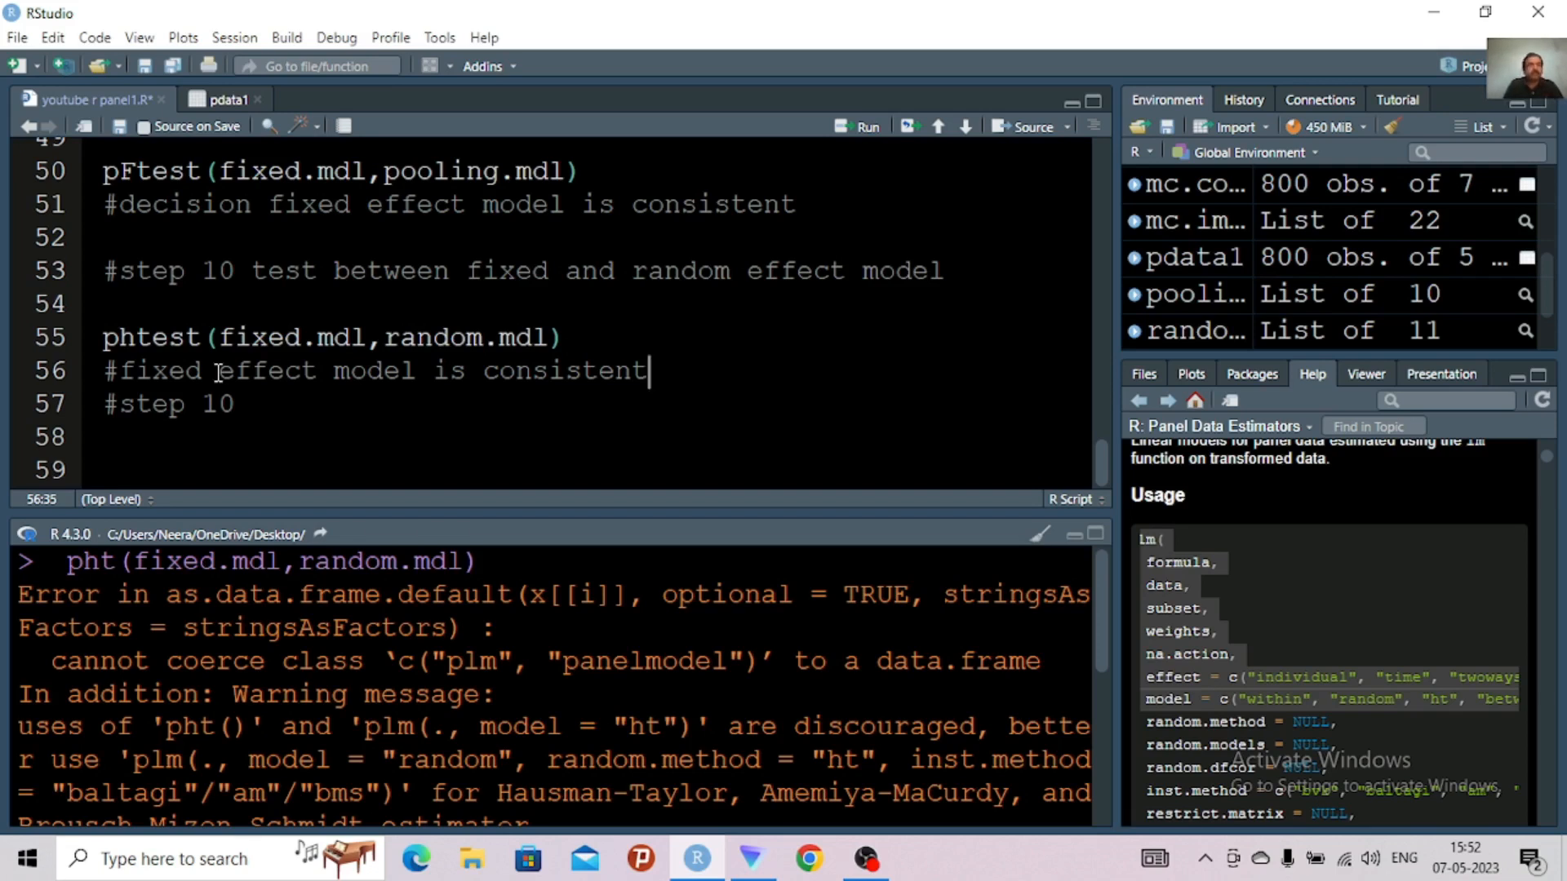
Delete the bare "#step 10" comment from line 57
{"action": "left_click", "coordinate": [253, 406]}
{"action": "key", "text": "BackSpace"}
{"action": "key", "text": "BackSpace"}
{"action": "key", "text": "BackSpace"}
{"action": "key", "text": "BackSpace"}
{"action": "key", "text": "BackSpace"}
{"action": "key", "text": "BackSpace"}
{"action": "key", "text": "BackSpace"}
{"action": "key", "text": "BackSpace"}
{"action": "key", "text": "BackSpace"}
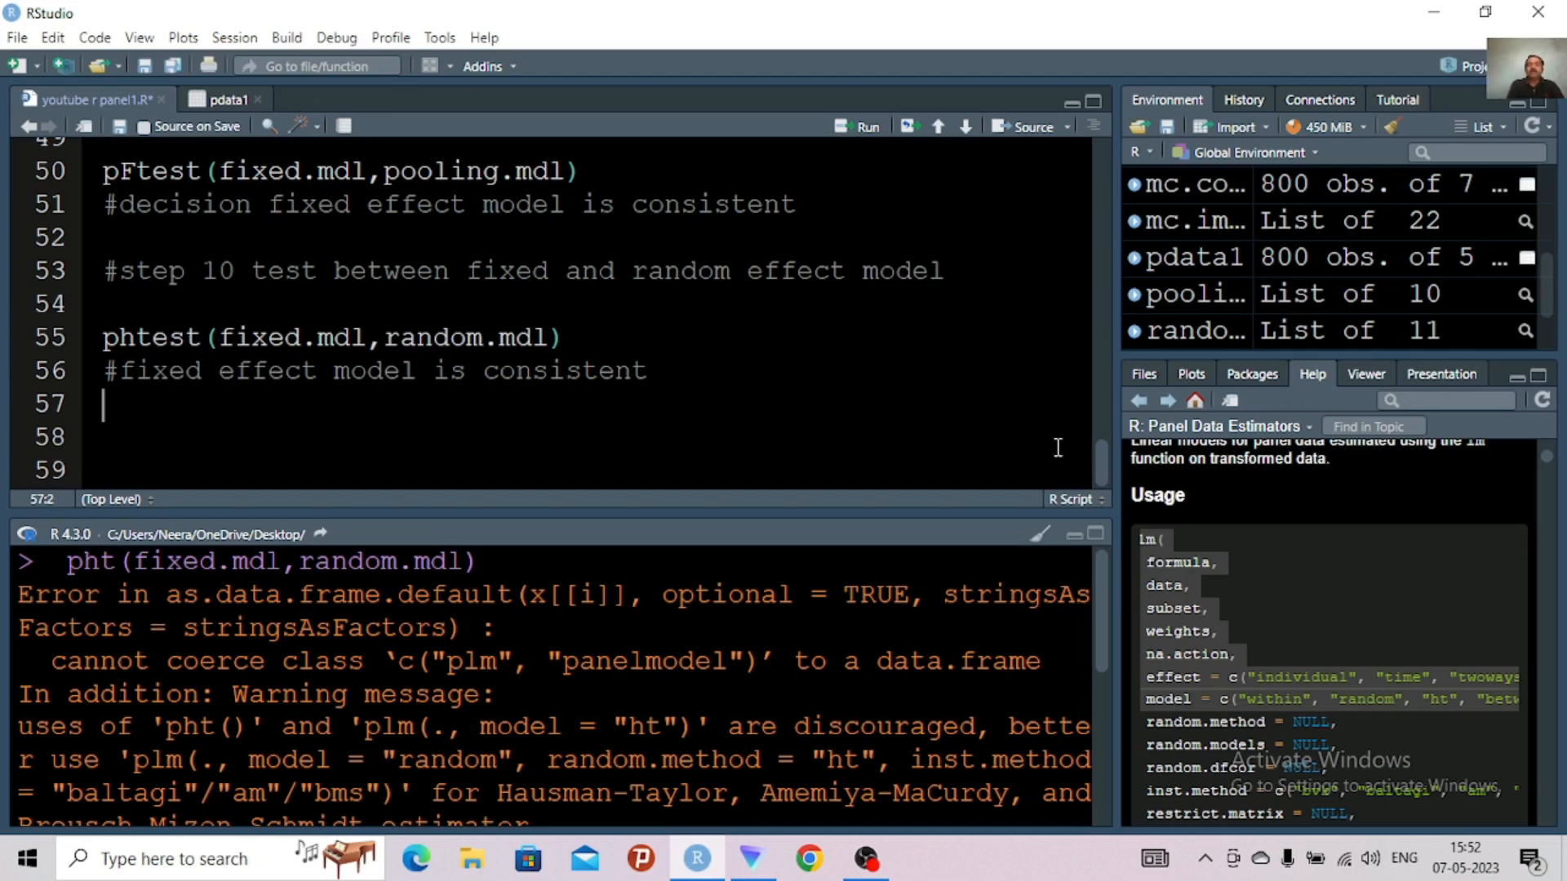
Add the comment "#step 11" on line 58 and start a new line below it
{"action": "scroll", "coordinate": [1097, 472], "scroll_direction": "up", "scroll_amount": 2}
{"action": "mouse_move", "coordinate": [1098, 466]}
{"action": "left_mouse_down"}
{"action": "mouse_move", "coordinate": [1099, 445]}
{"action": "mouse_move", "coordinate": [1098, 470]}
{"action": "left_mouse_up"}
{"action": "left_click", "coordinate": [827, 430]}
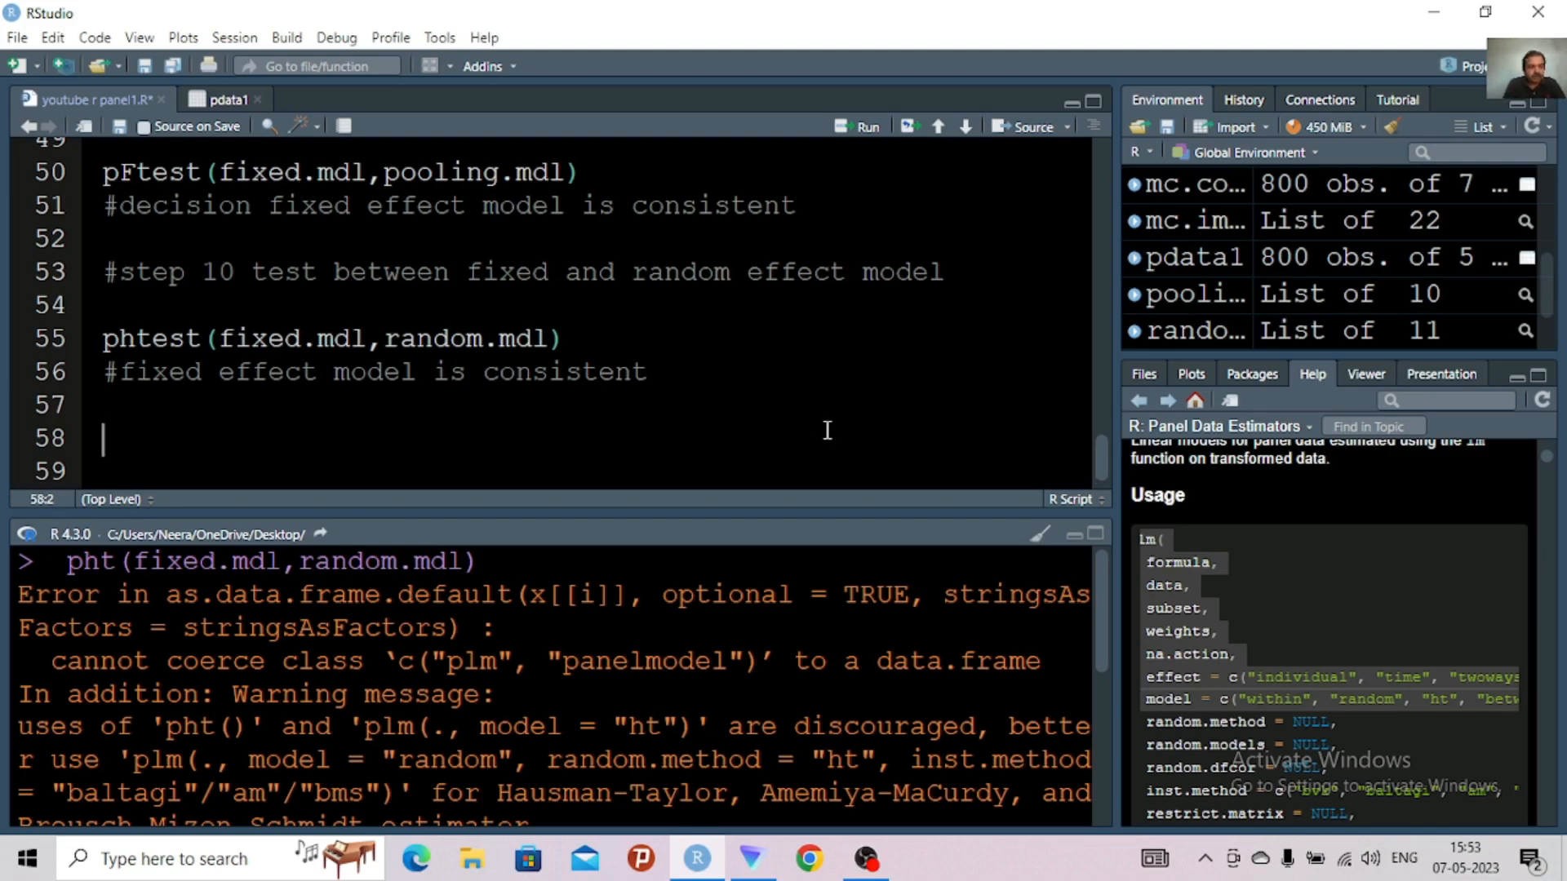
{"action": "type", "text": "#step 11"}
{"action": "key", "text": "Return"}
Write pdwtest(pdata1) on line 59 and try to run this Durbin-Watson test
{"action": "type", "text": "p"}
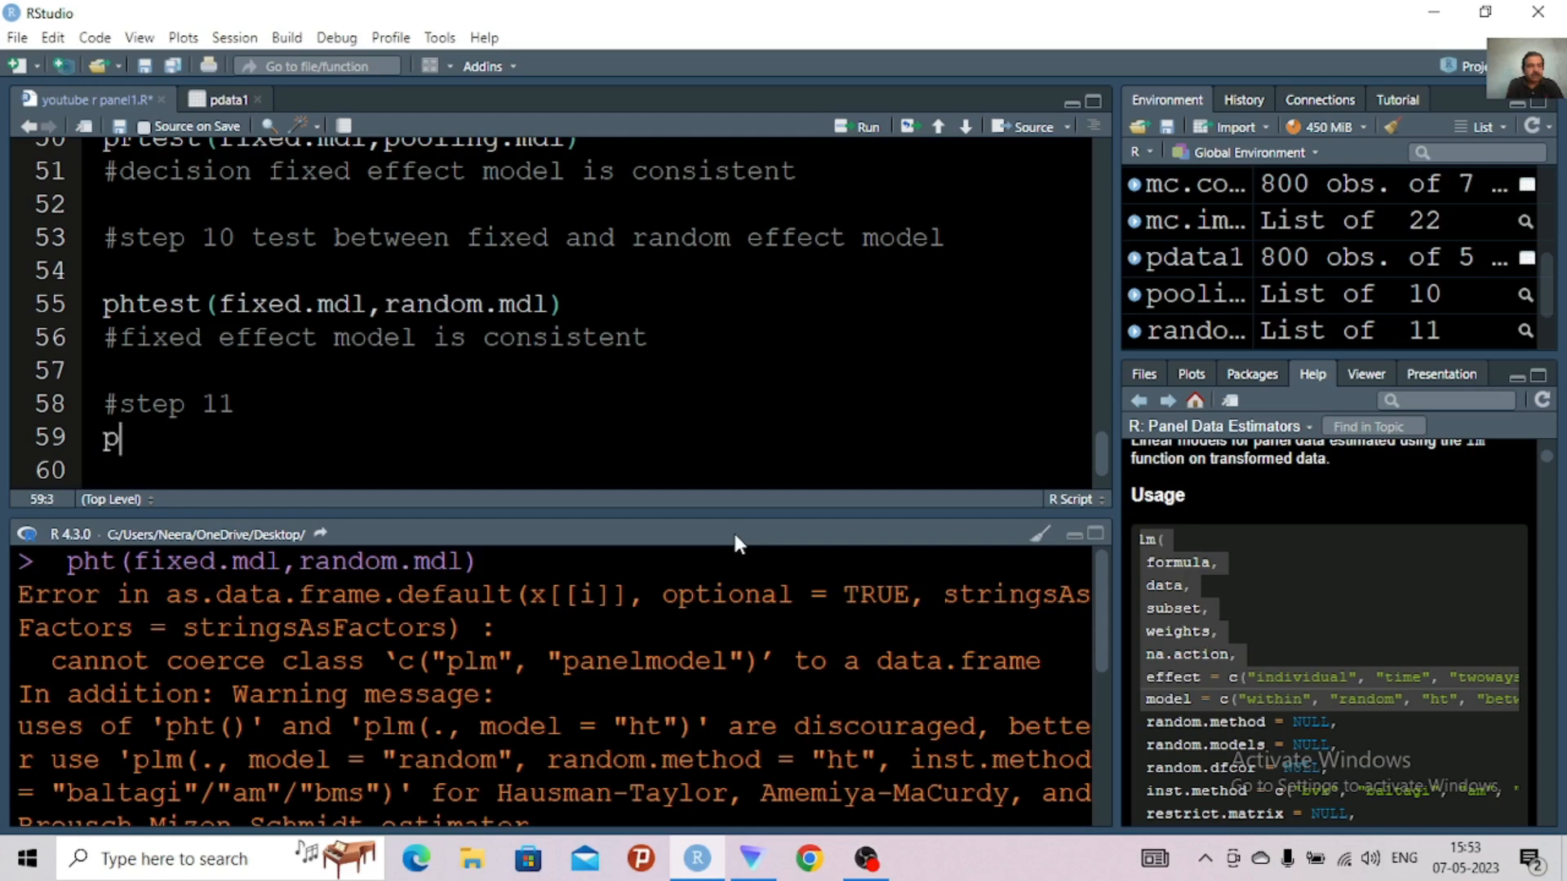
{"action": "type", "text": "dwtest("}
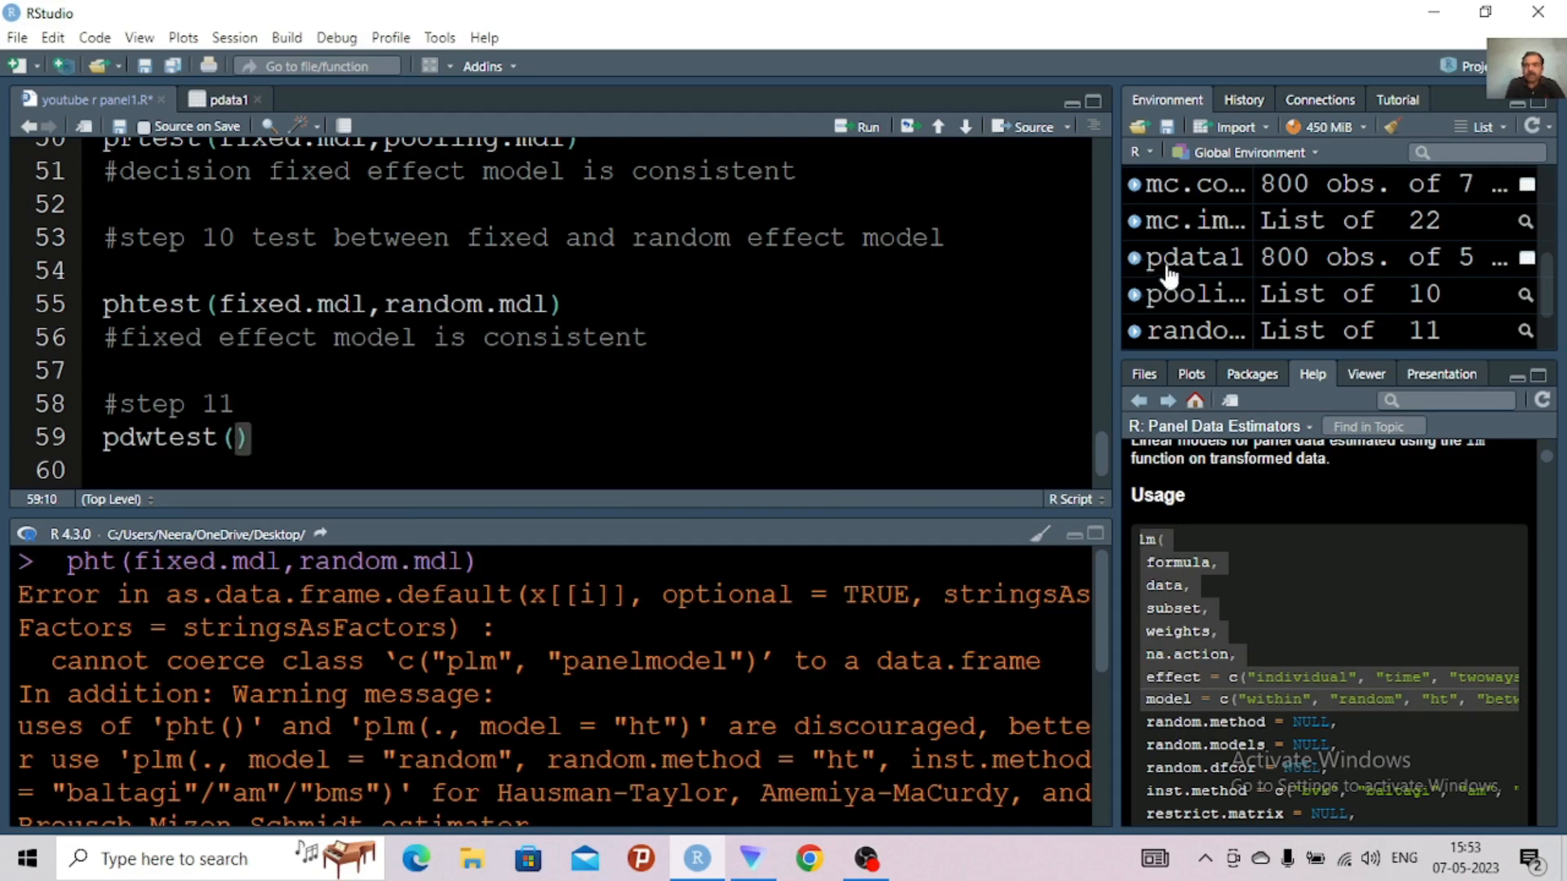
{"action": "type", "text": "pd"}
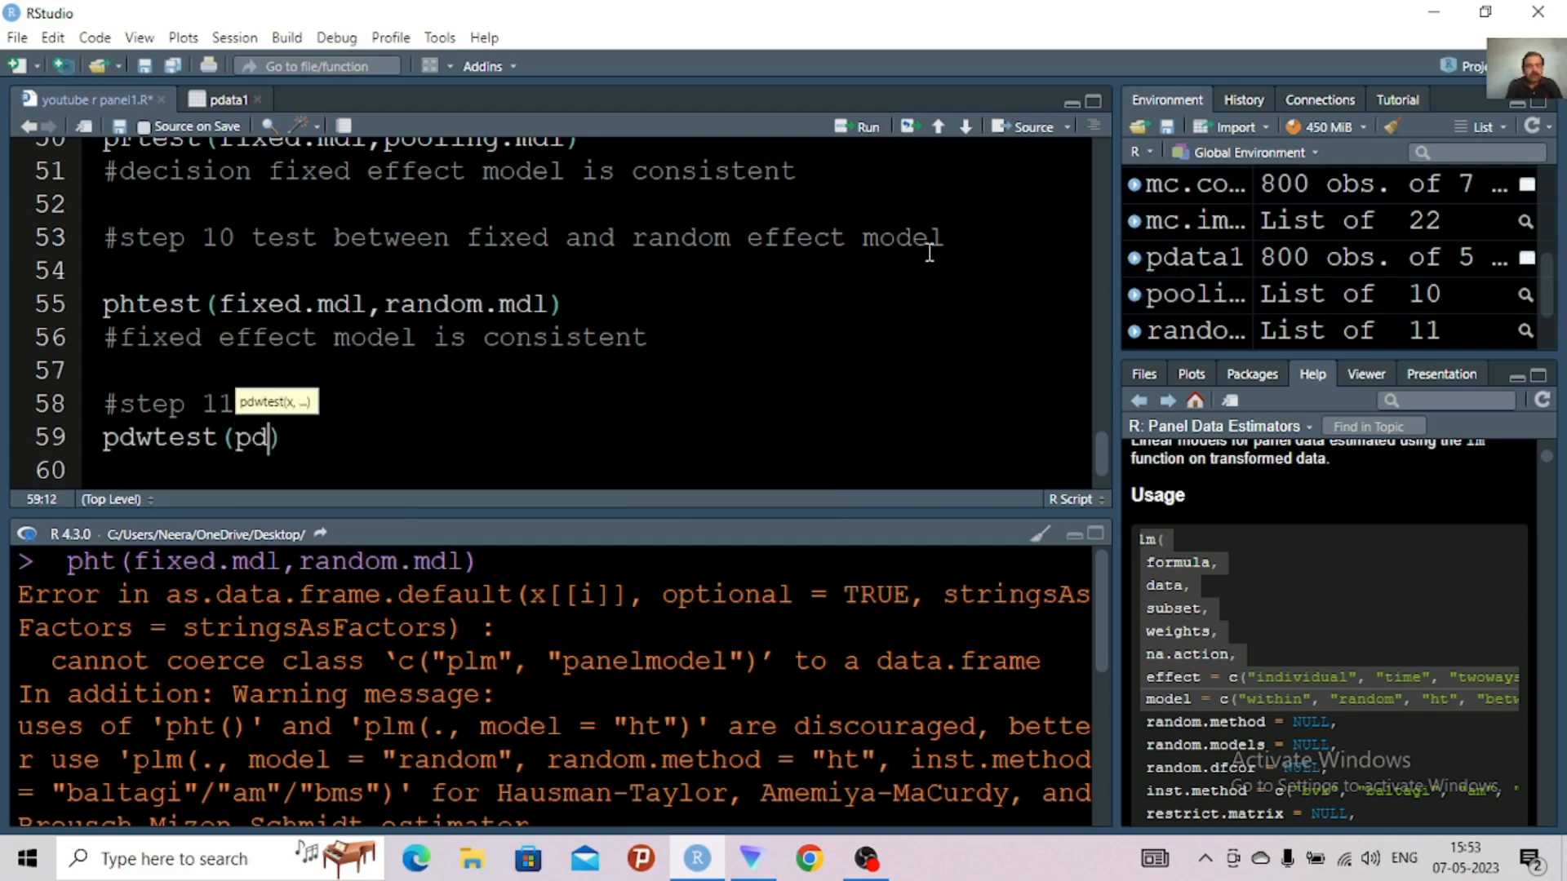
{"action": "type", "text": "ata"}
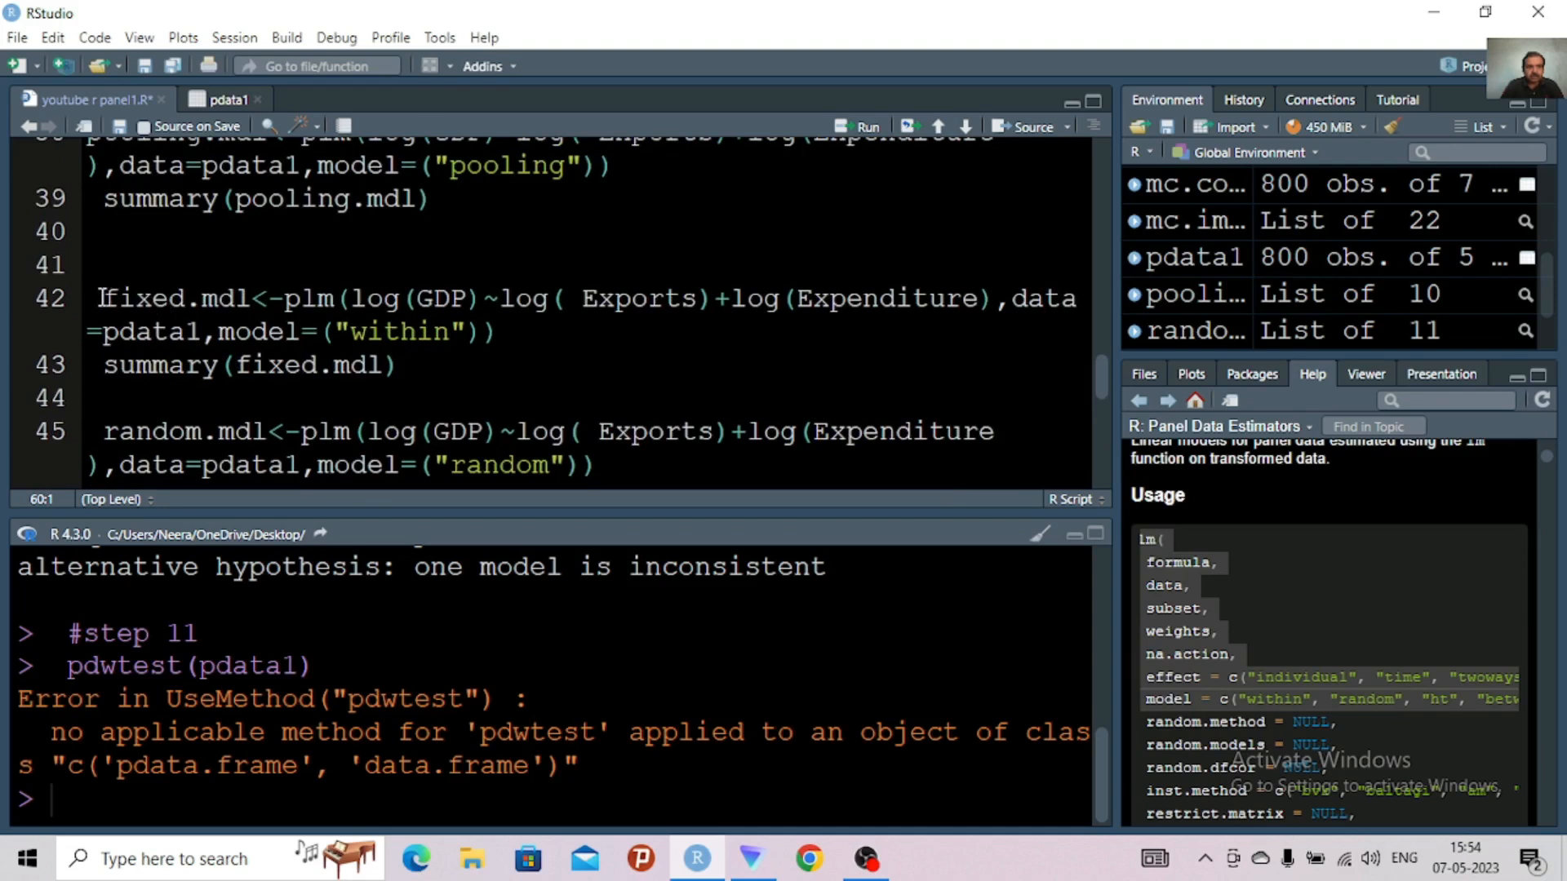
Replace the pdata1 argument of pdwtest with the name fixed.mdl copied from its definition on line 42
{"action": "left_click_drag", "start_coordinate": [99, 297], "coordinate": [254, 297]}
{"action": "key", "text": "ctrl+c"}
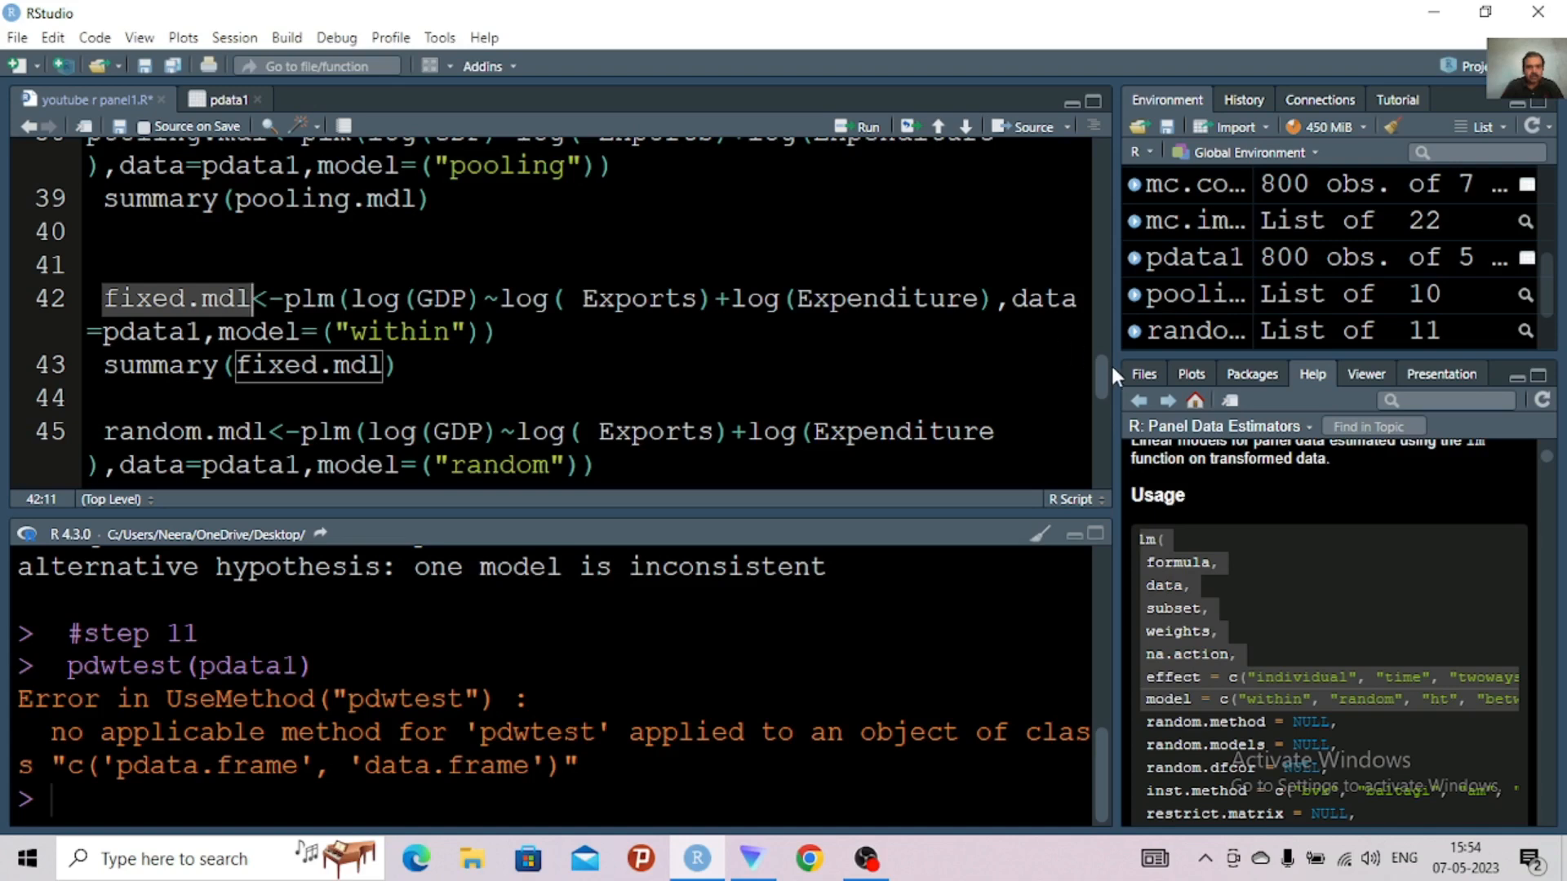
{"action": "left_click_drag", "start_coordinate": [1097, 370], "coordinate": [1075, 526]}
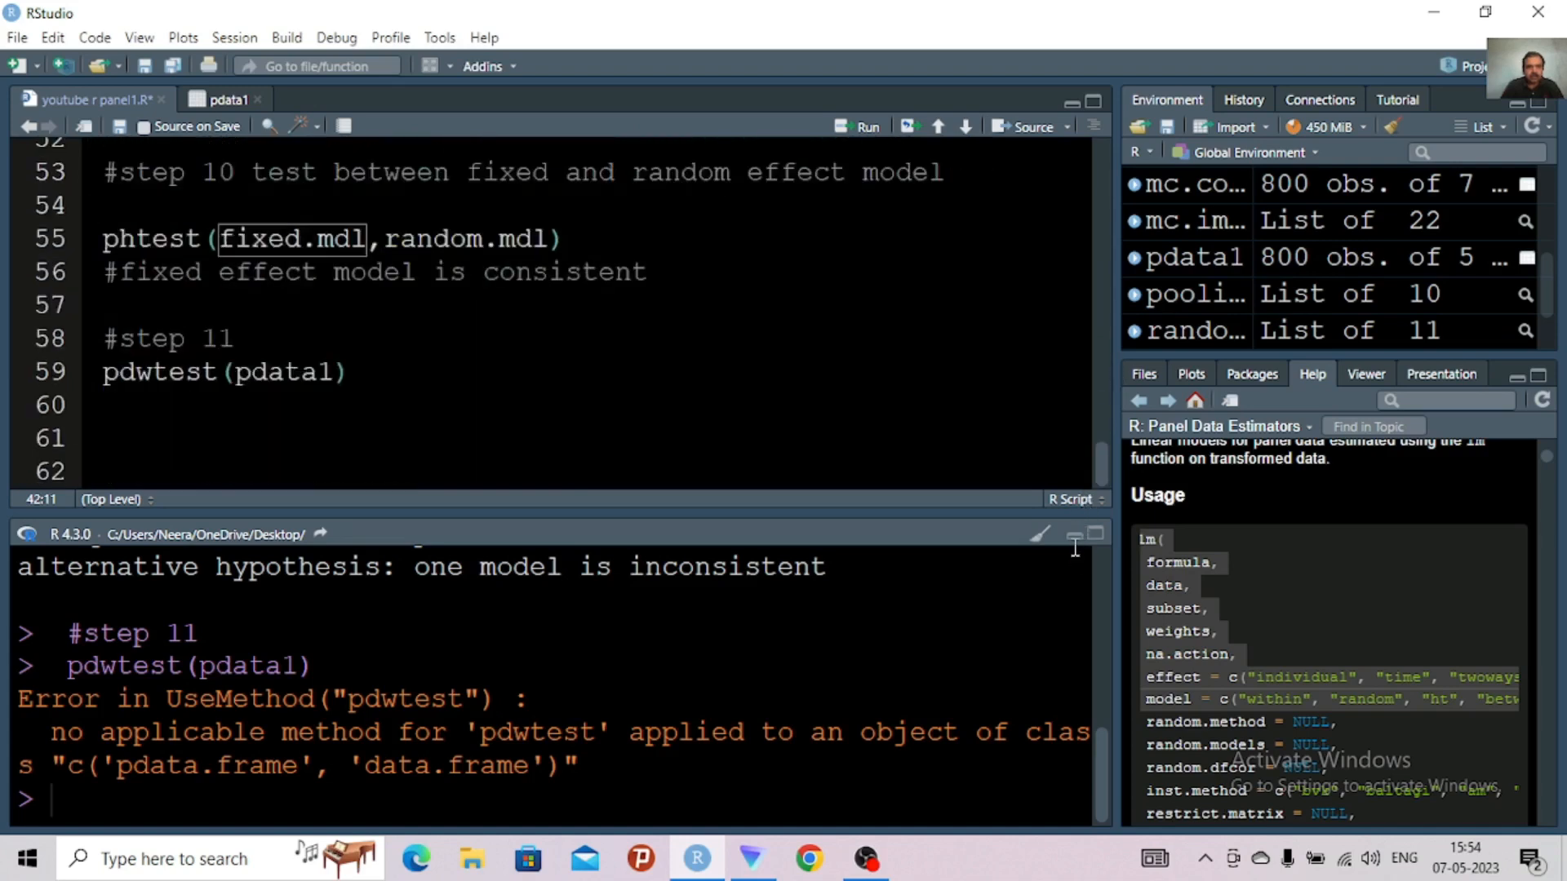
{"action": "left_click", "coordinate": [334, 373]}
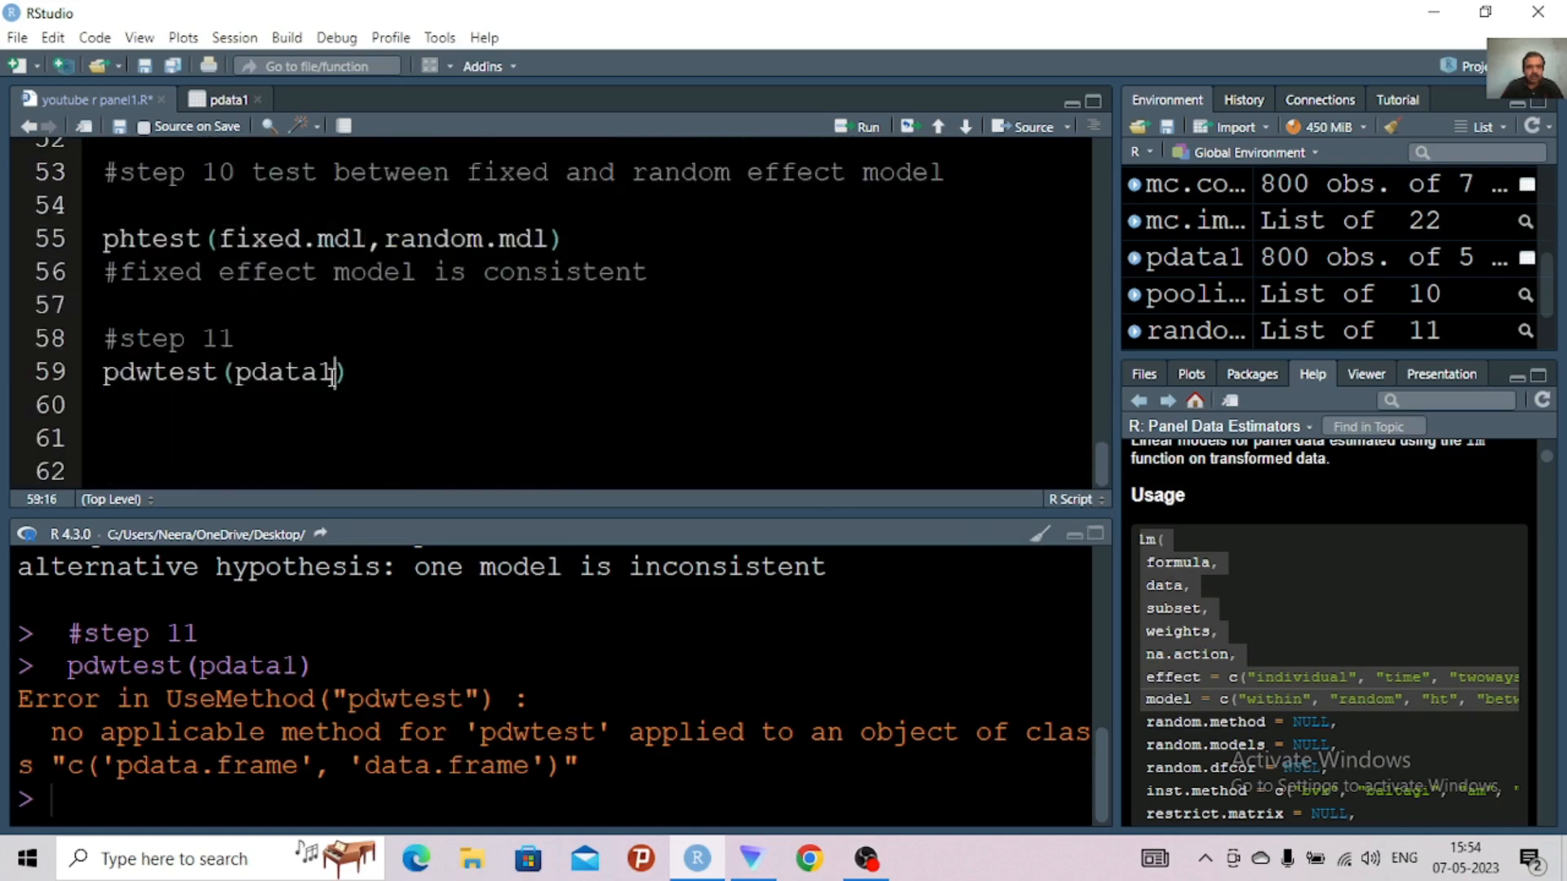
{"action": "key", "text": "BackSpace"}
{"action": "key", "text": "BackSpace"}
{"action": "key", "text": "BackSpace"}
{"action": "key", "text": "BackSpace"}
{"action": "key", "text": "BackSpace"}
{"action": "key", "text": "BackSpace"}
{"action": "key", "text": "ctrl+v"}
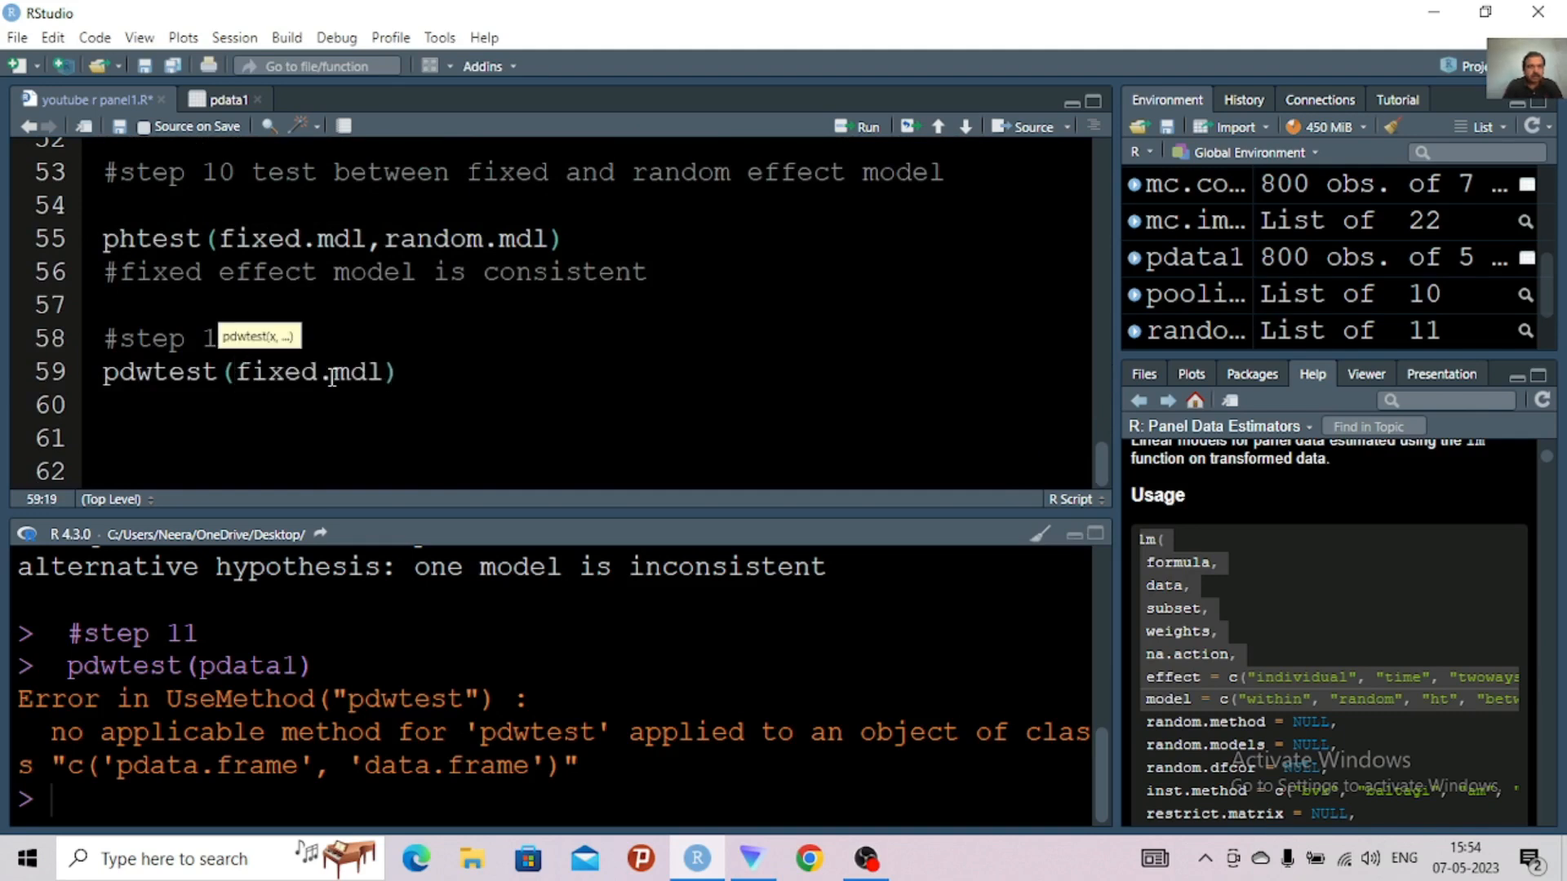
Re-enter the pdwtest argument as the suggested object fixed.mdl and run pdwtest(fixed.mdl)
{"action": "key", "text": "BackSpace"}
{"action": "key", "text": "BackSpace"}
{"action": "key", "text": "BackSpace"}
{"action": "key", "text": "BackSpace"}
{"action": "key", "text": "BackSpace"}
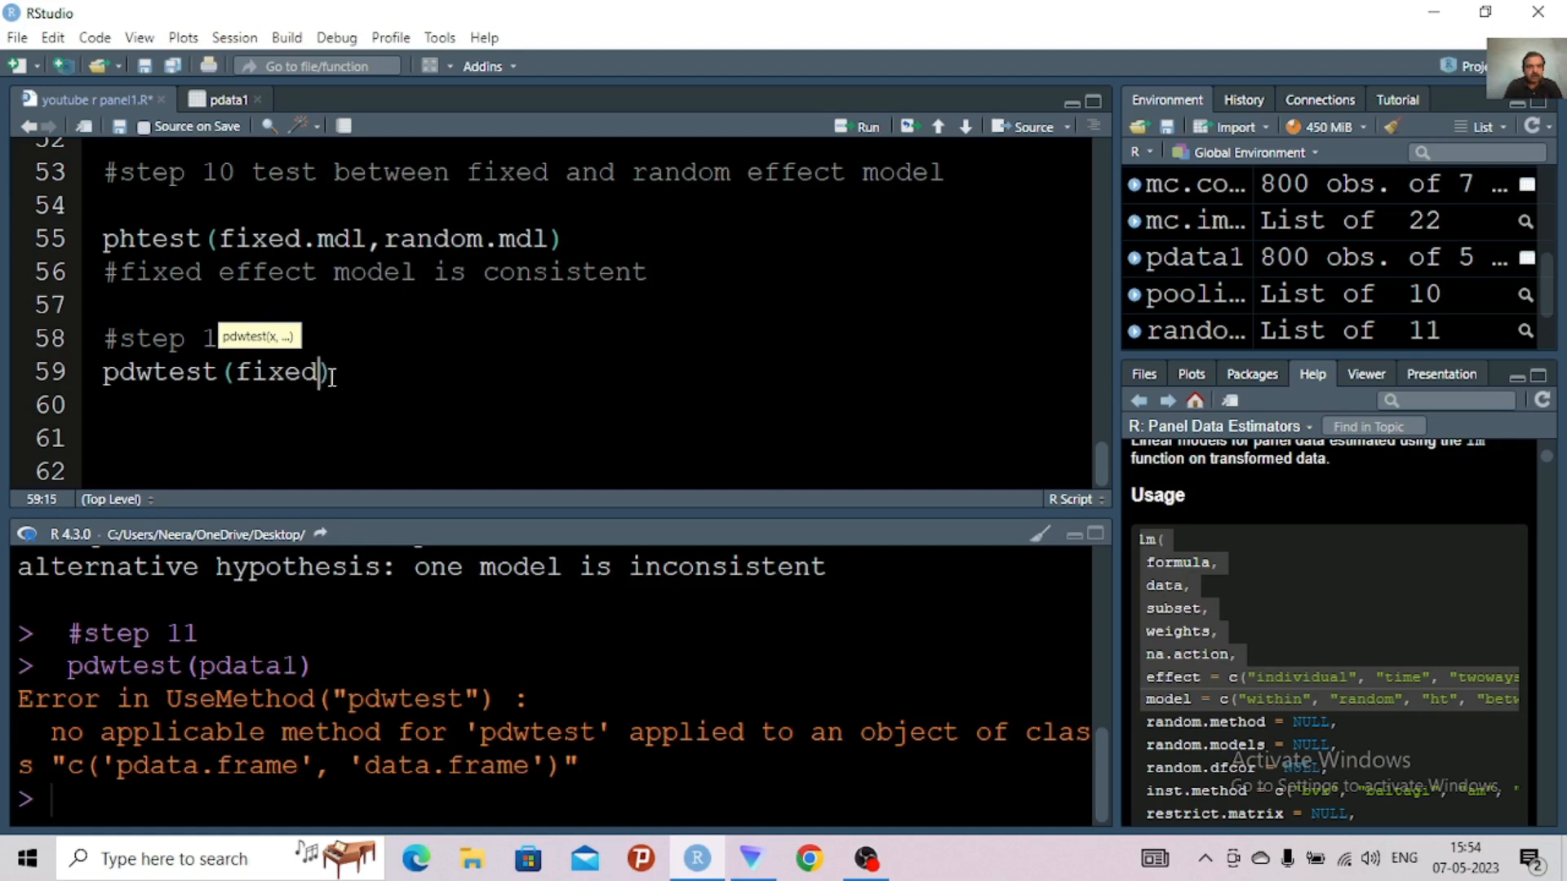
{"action": "type", "text": "d"}
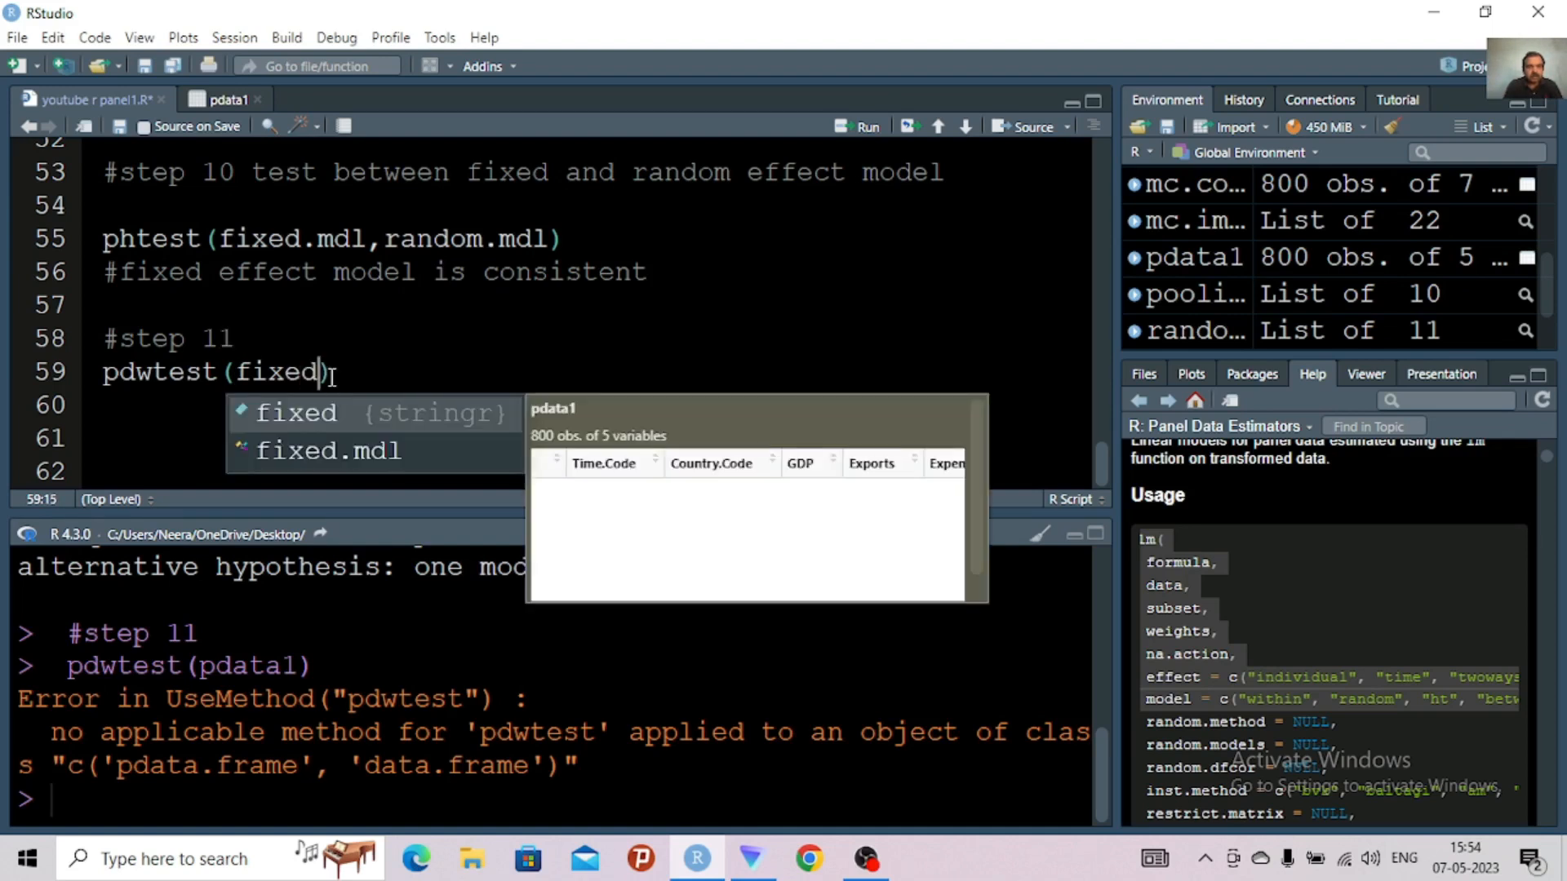
{"action": "left_click", "coordinate": [351, 452]}
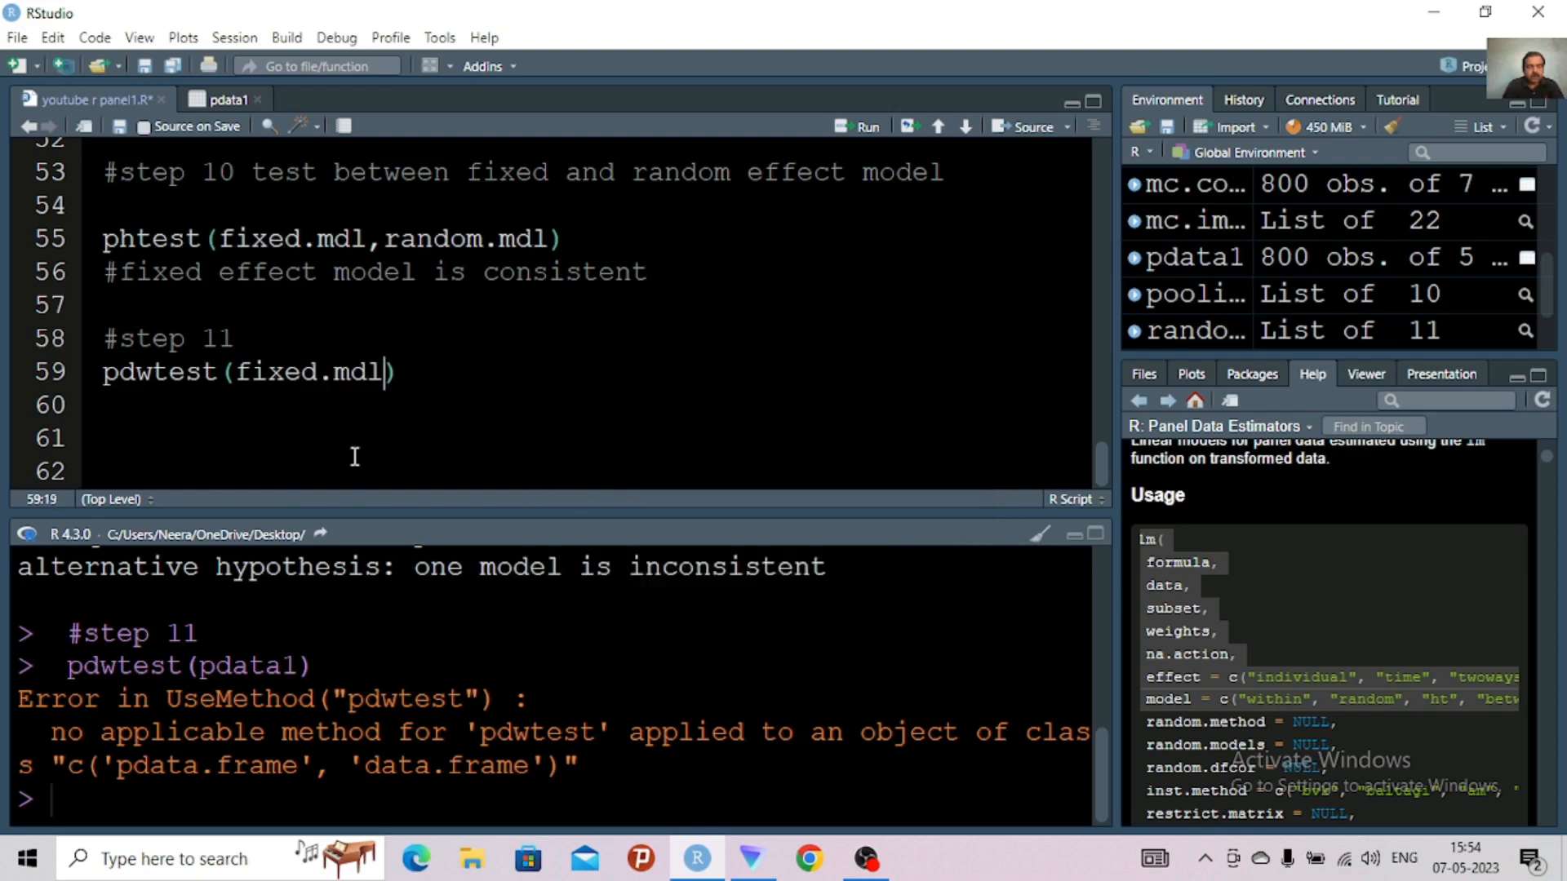
{"action": "key", "text": "ctrl+Return"}
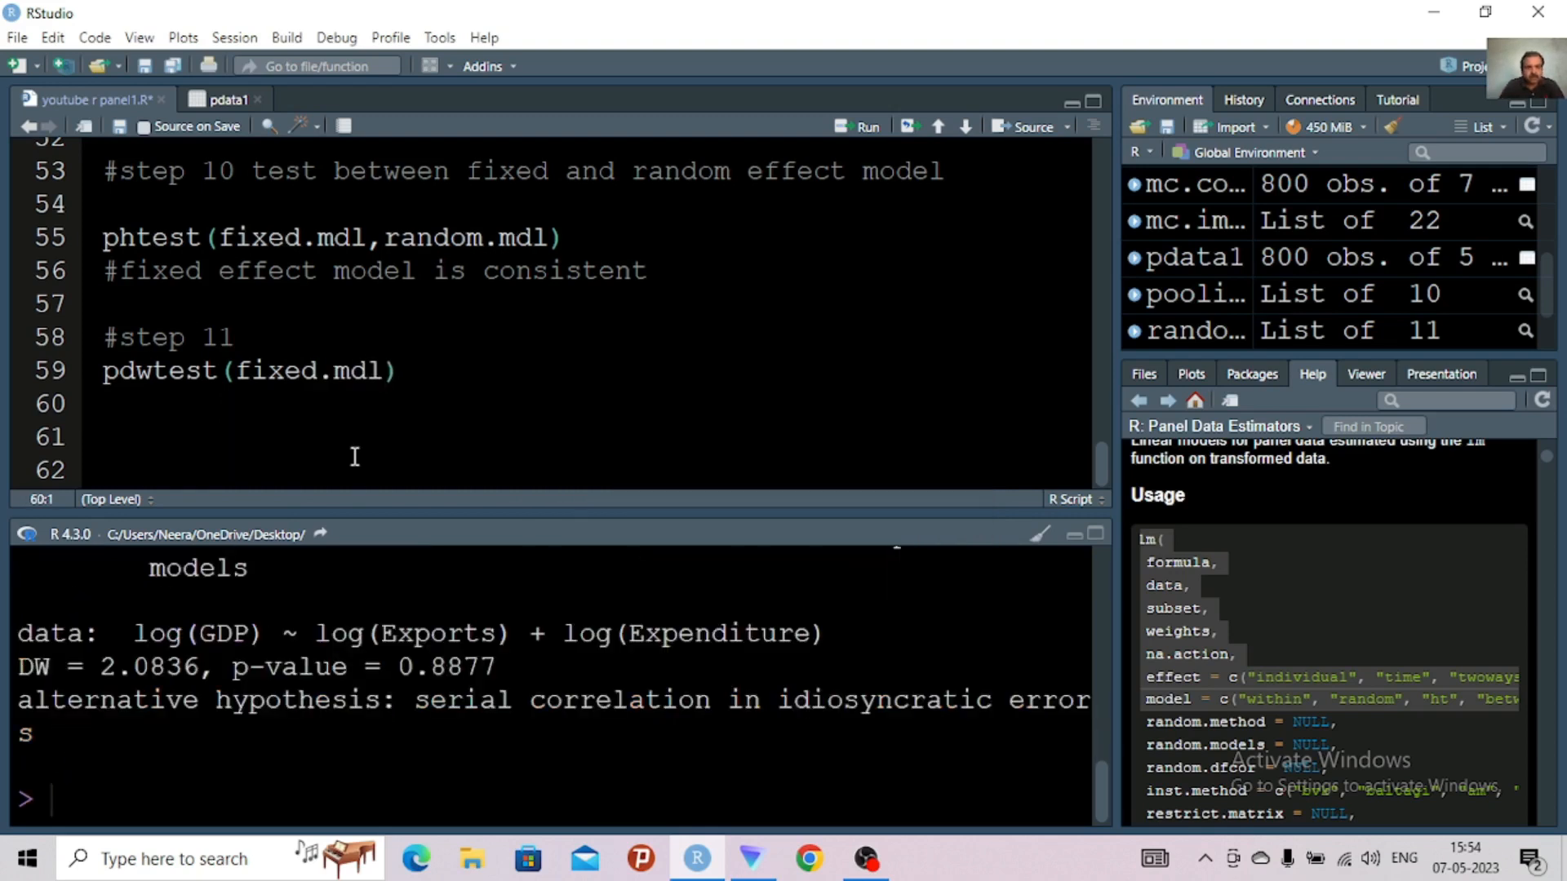